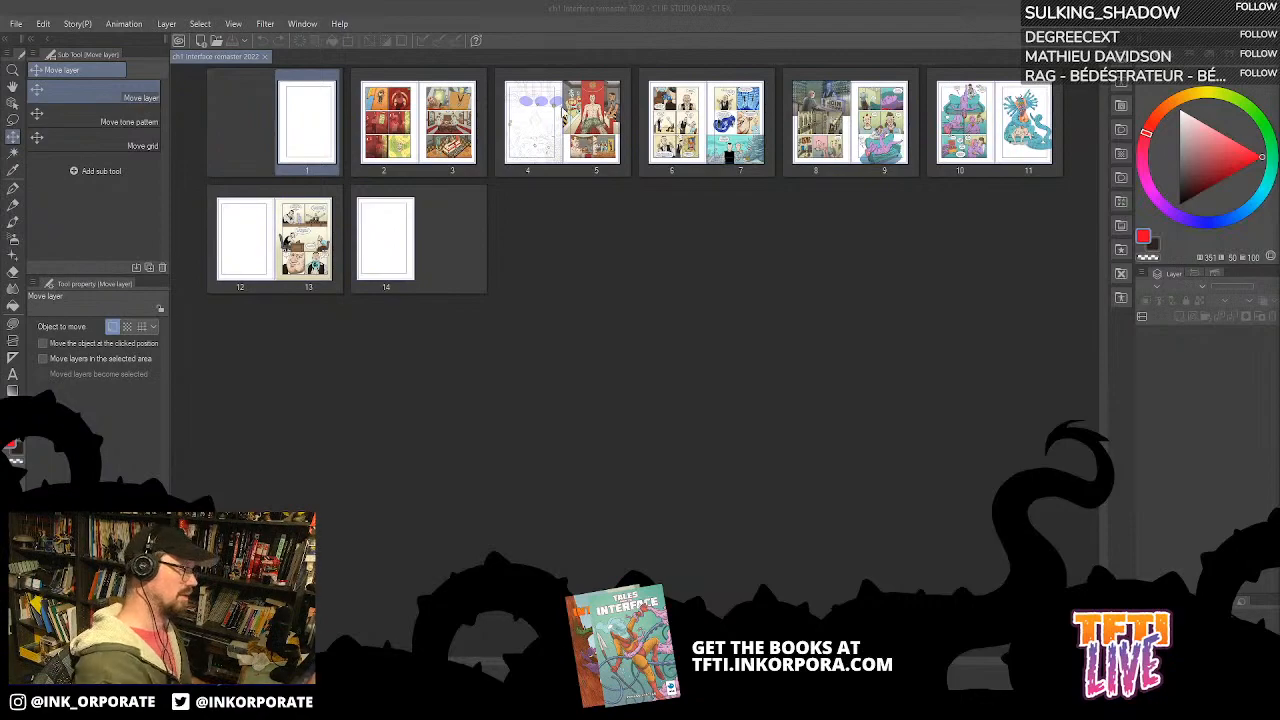
Step: Open the spread of pages 4 and 5 and bring the bug-covered face on page 4 into close view
left_click(558, 136)
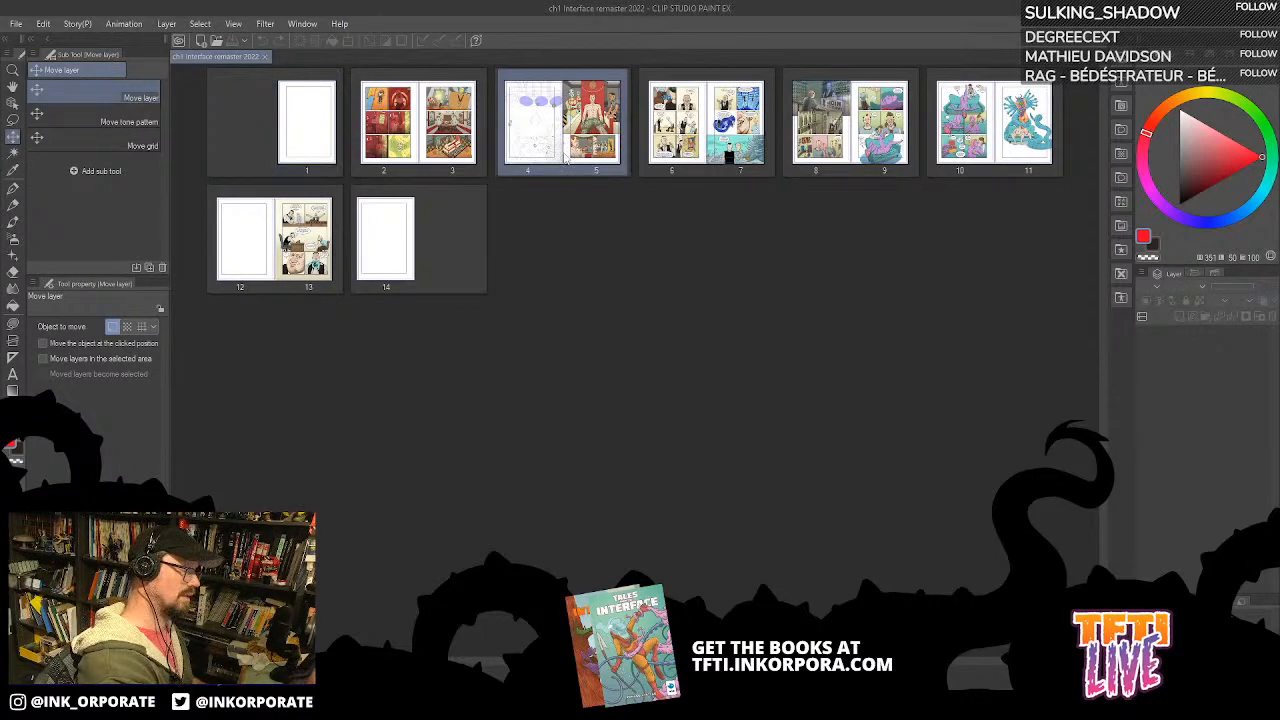
double_click(563, 134)
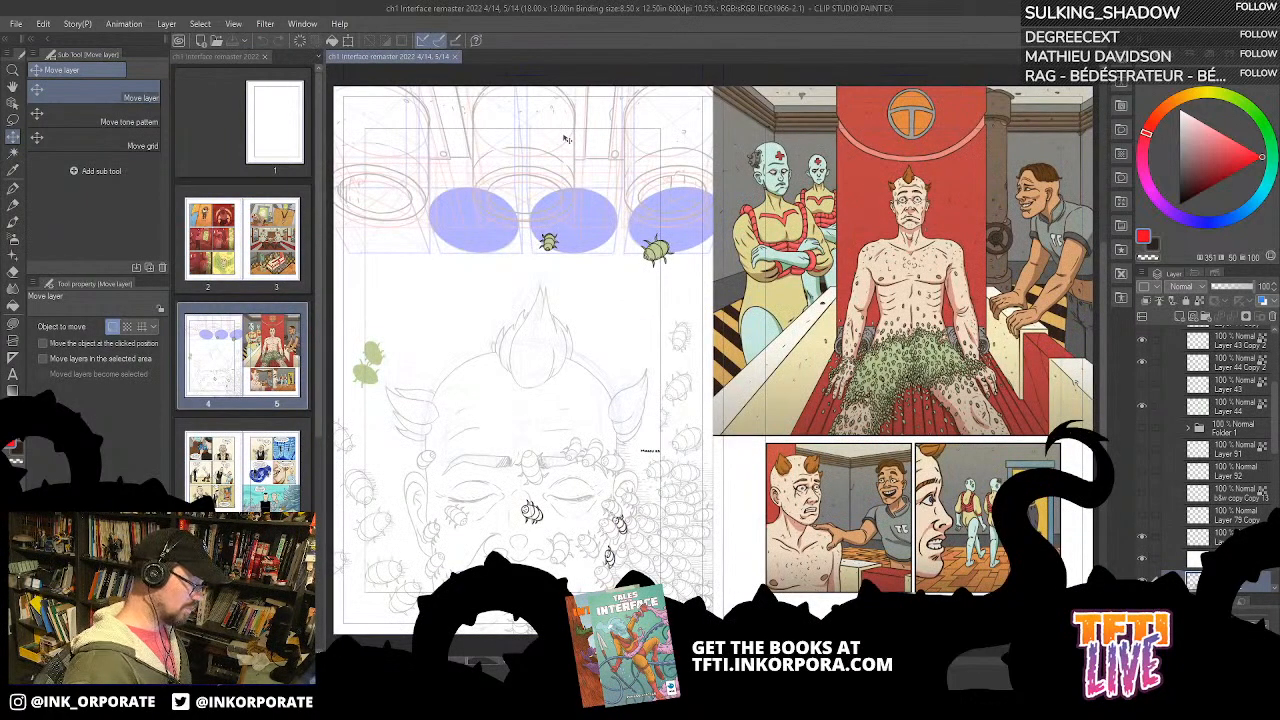
scroll(567, 139, "up", 3)
mouse_move(600, 492)
left_mouse_down()
mouse_move(722, 229)
mouse_move(855, 130)
left_mouse_up()
left_click_drag(920, 504, 913, 192)
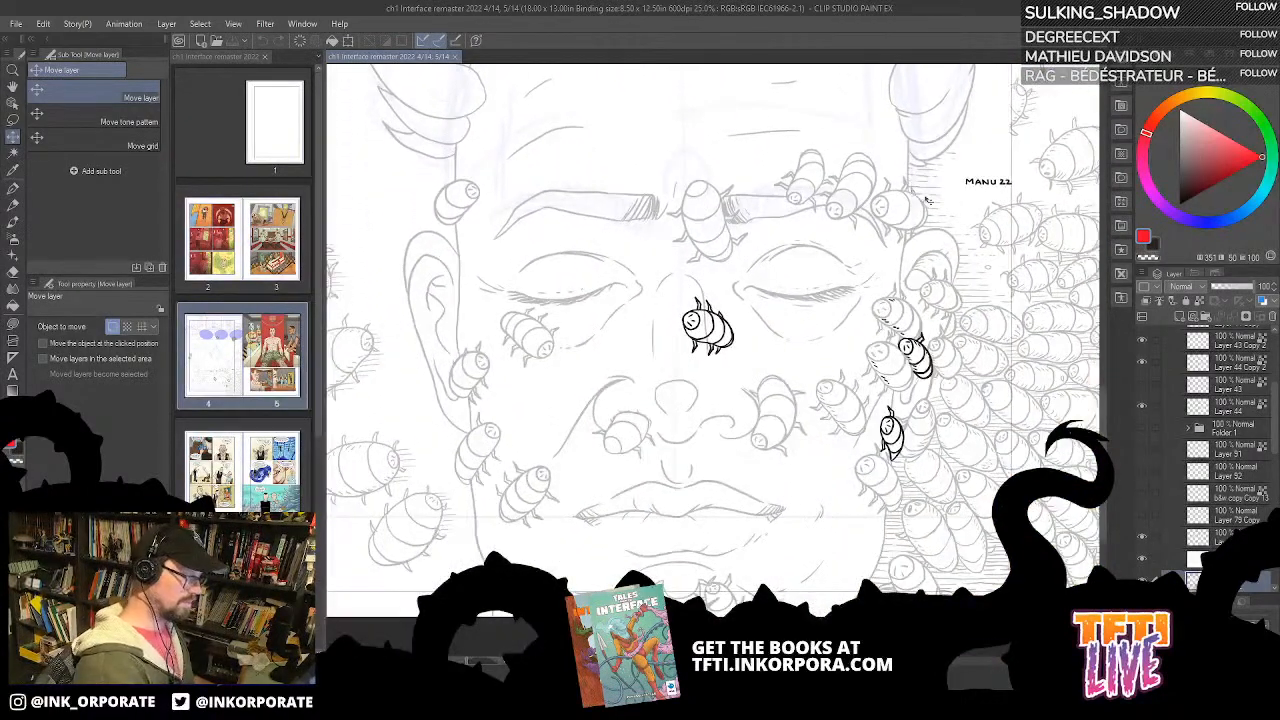
Step: Toggle the visibility of Layers 139, 124 and 42 to examine what each contributes to the face
scroll(1240, 440, "down", 3)
left_click(1249, 466)
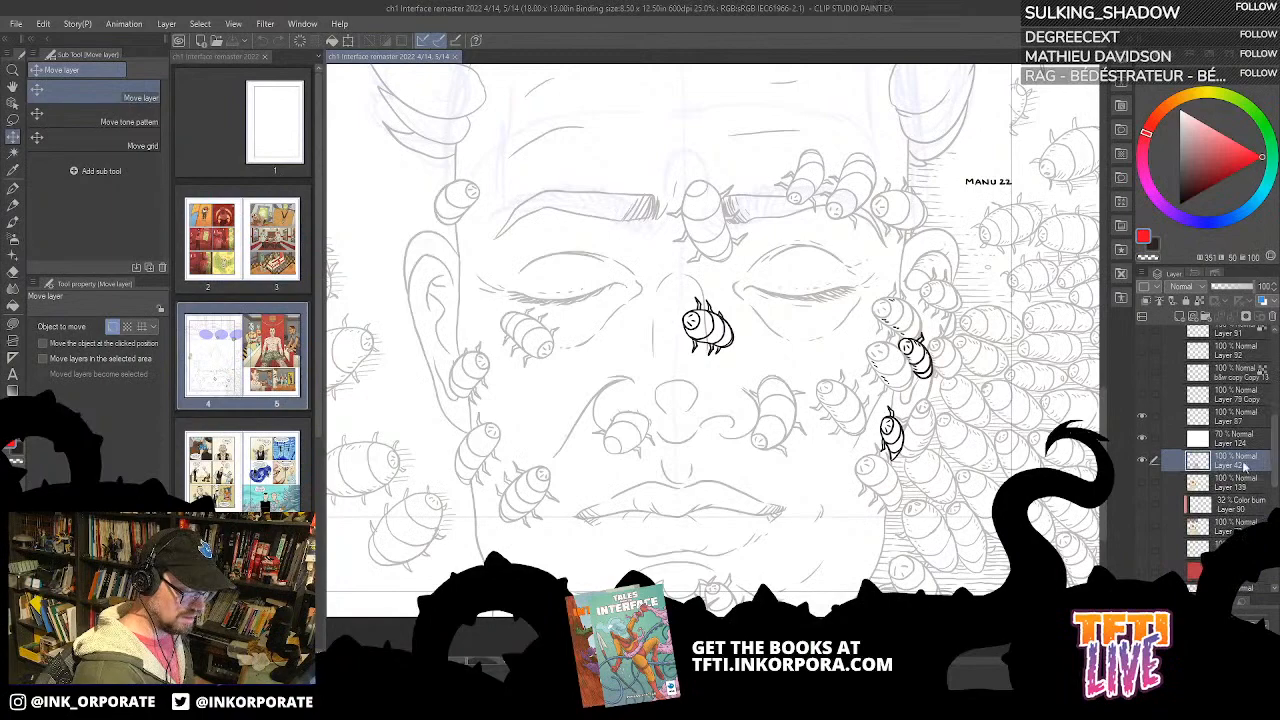
left_click(1141, 484)
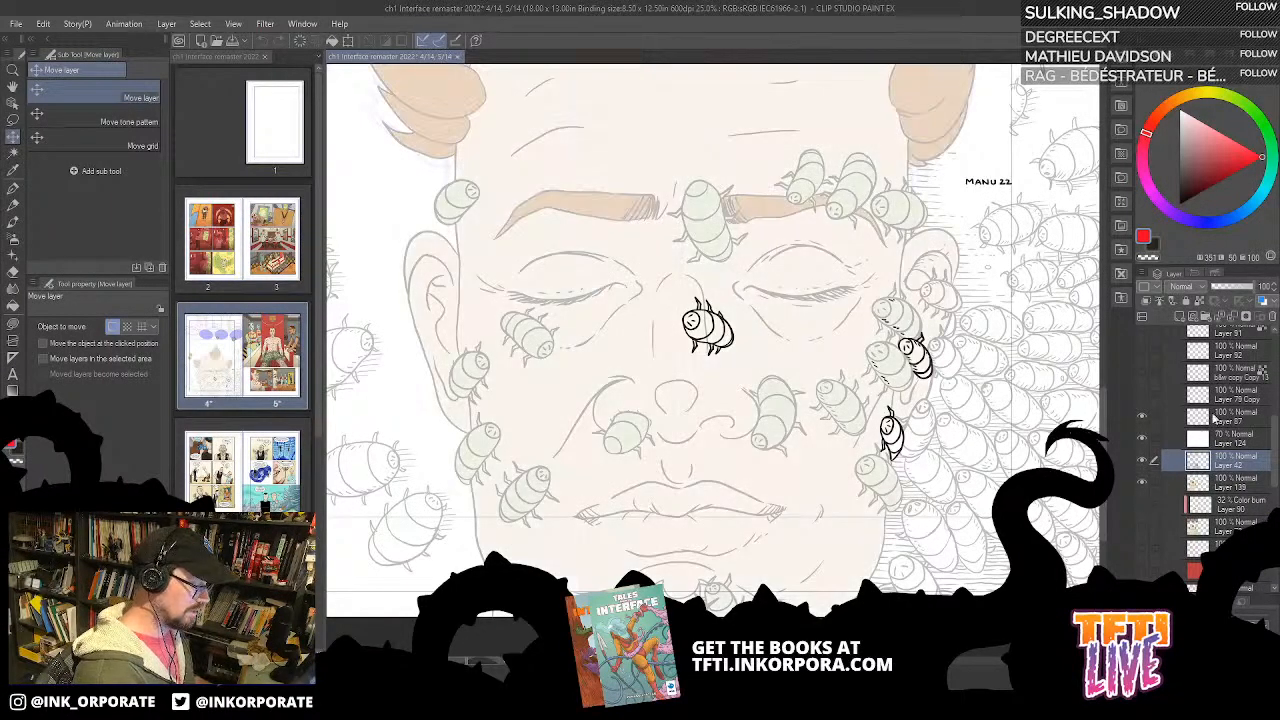
left_click(1142, 441)
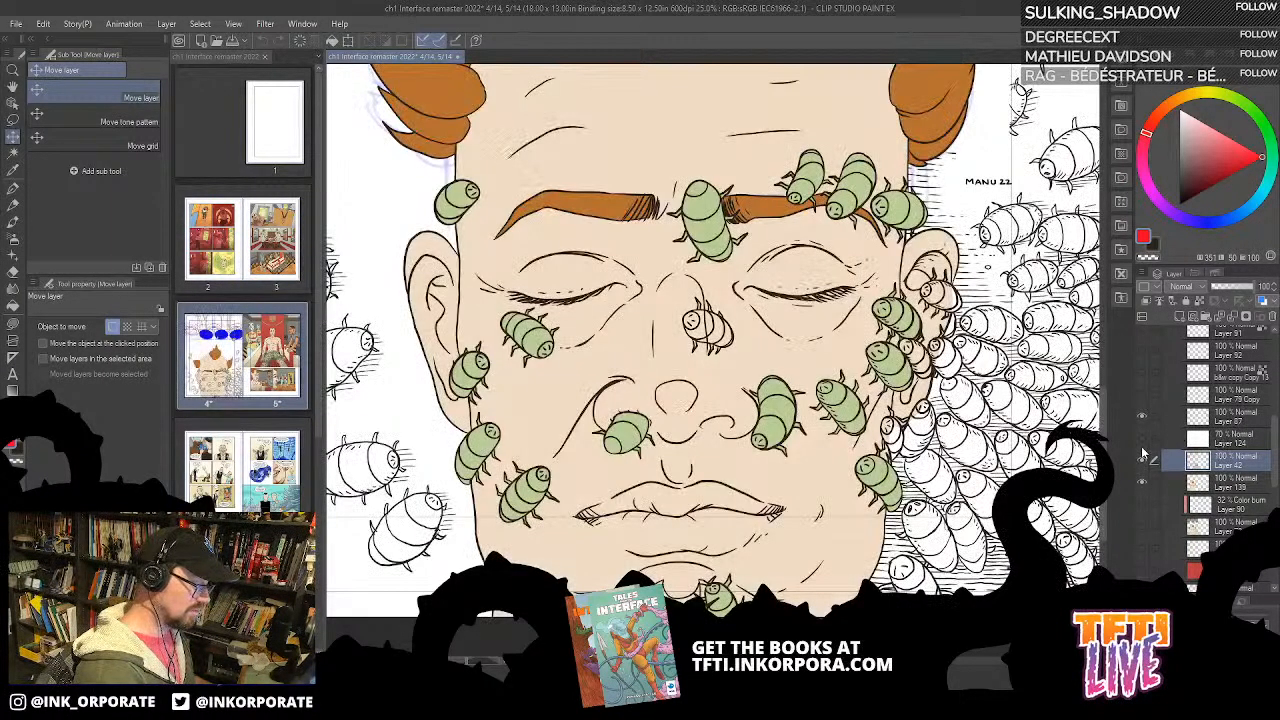
left_click_drag(1142, 444, 1143, 462)
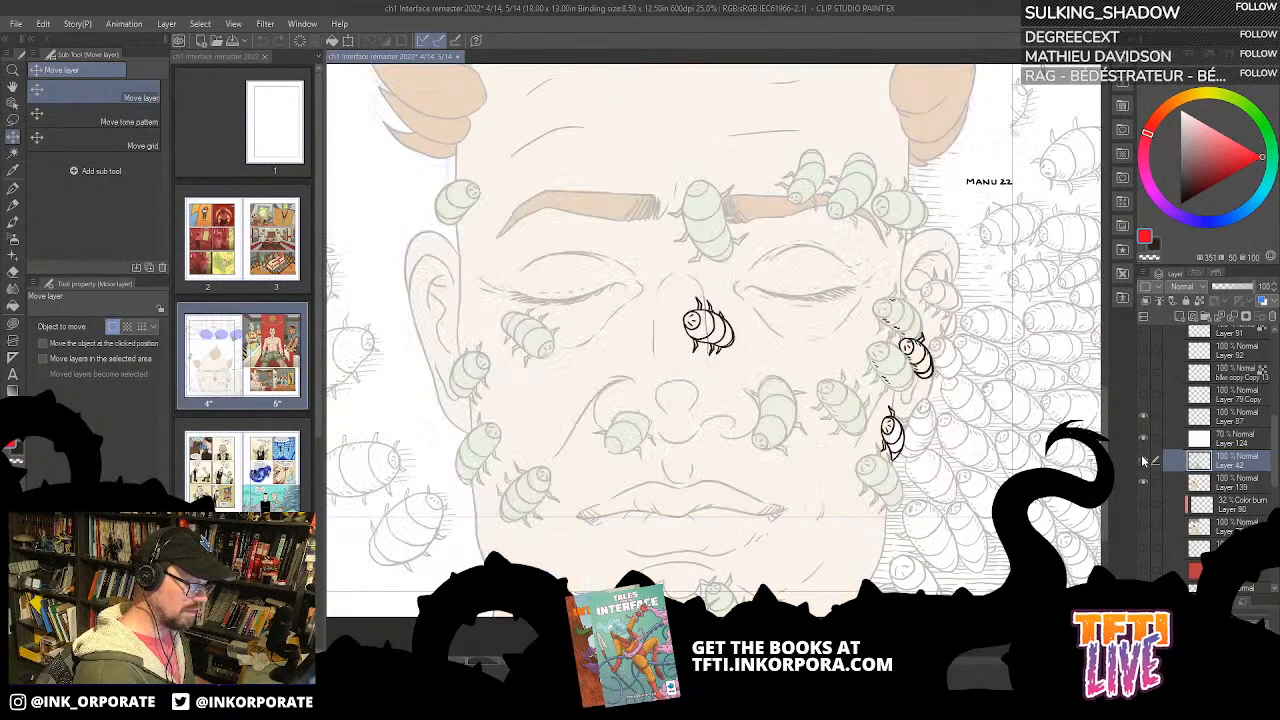
left_click(1144, 482)
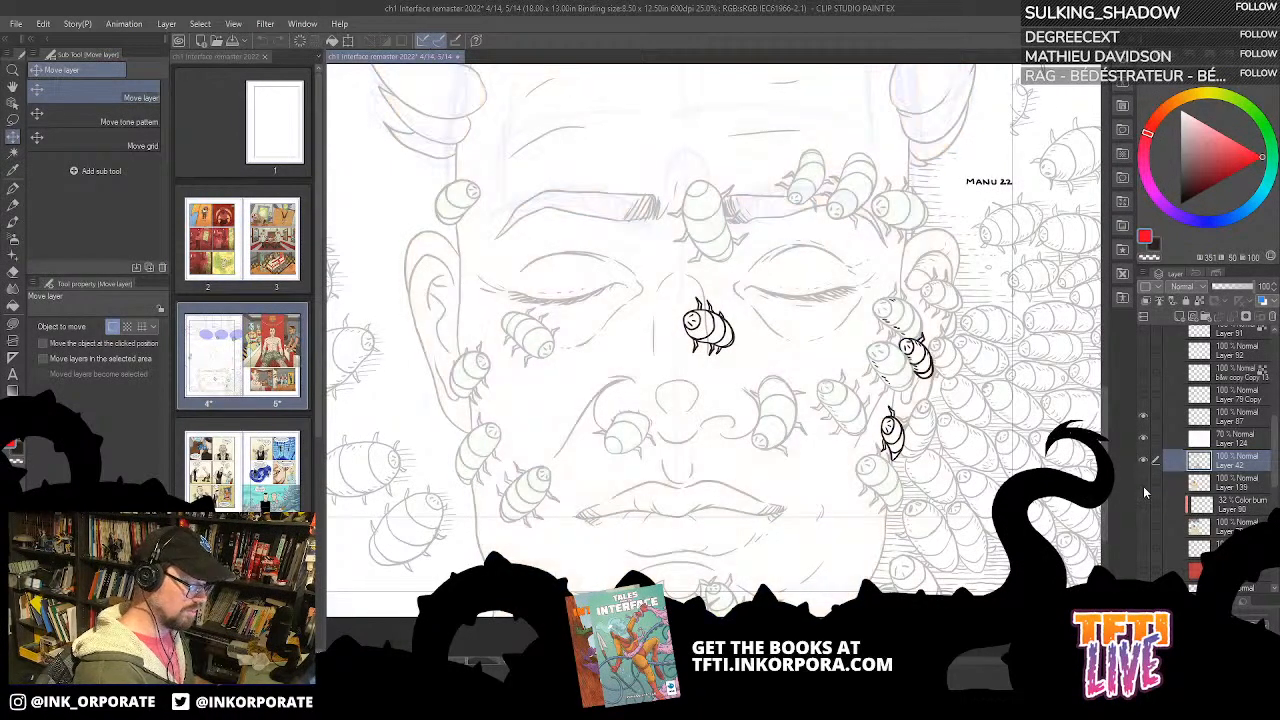
left_click(1140, 476)
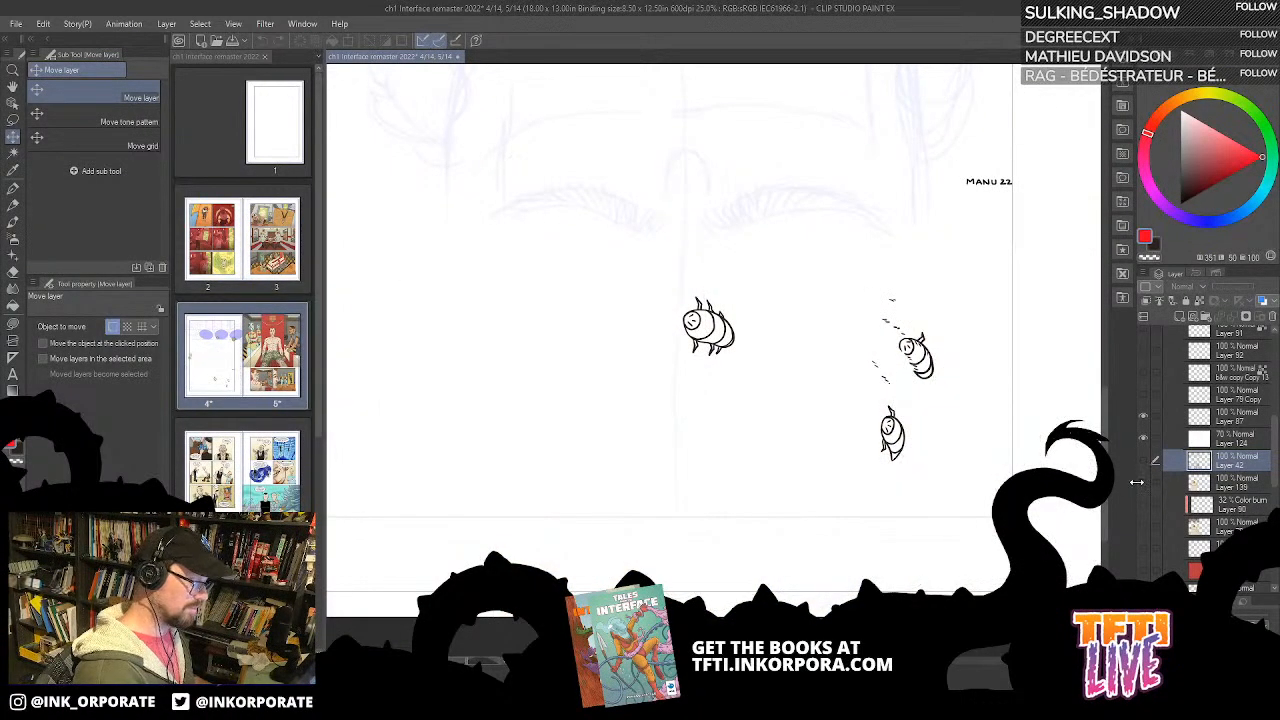
left_click(1142, 462)
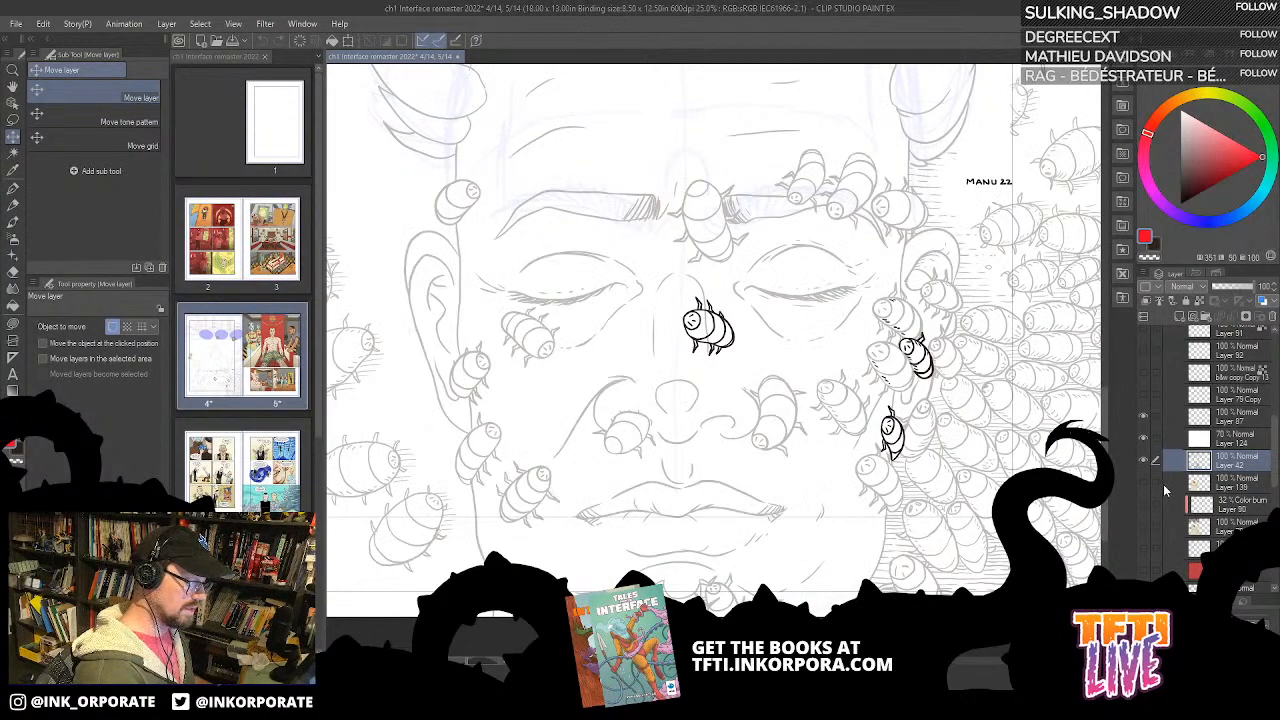
key("ctrl+plus")
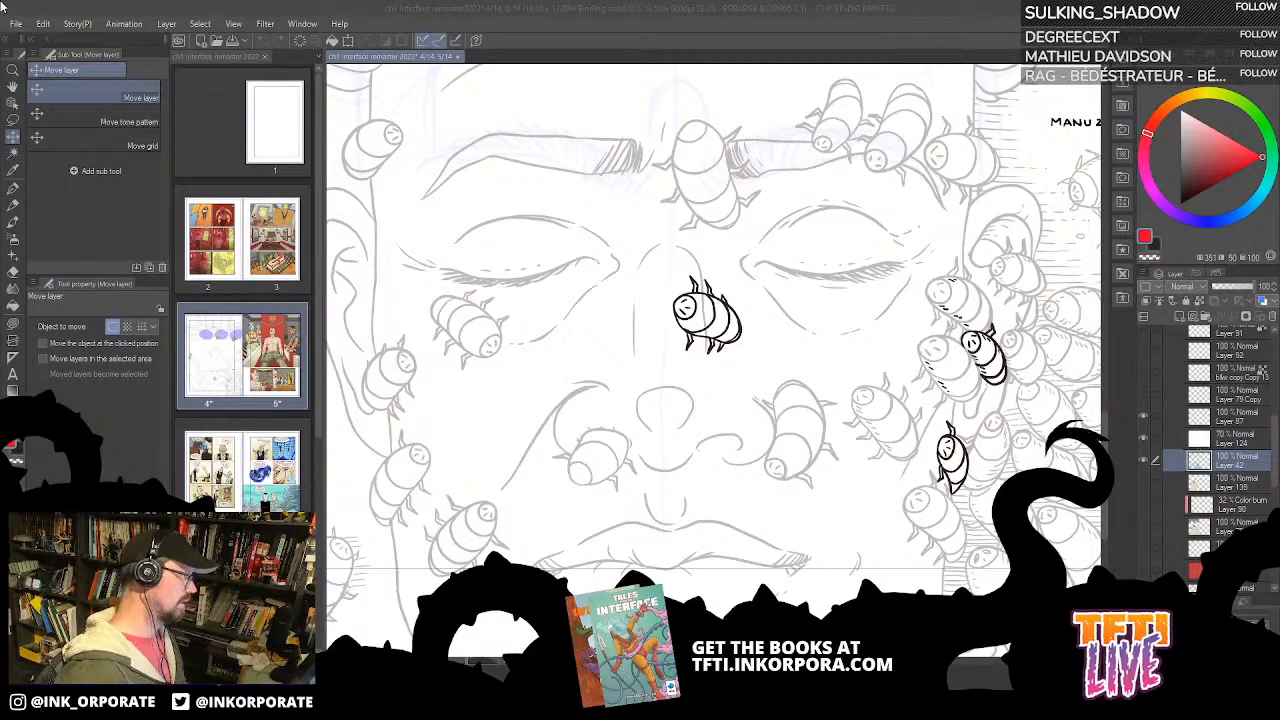
left_click(363, 58)
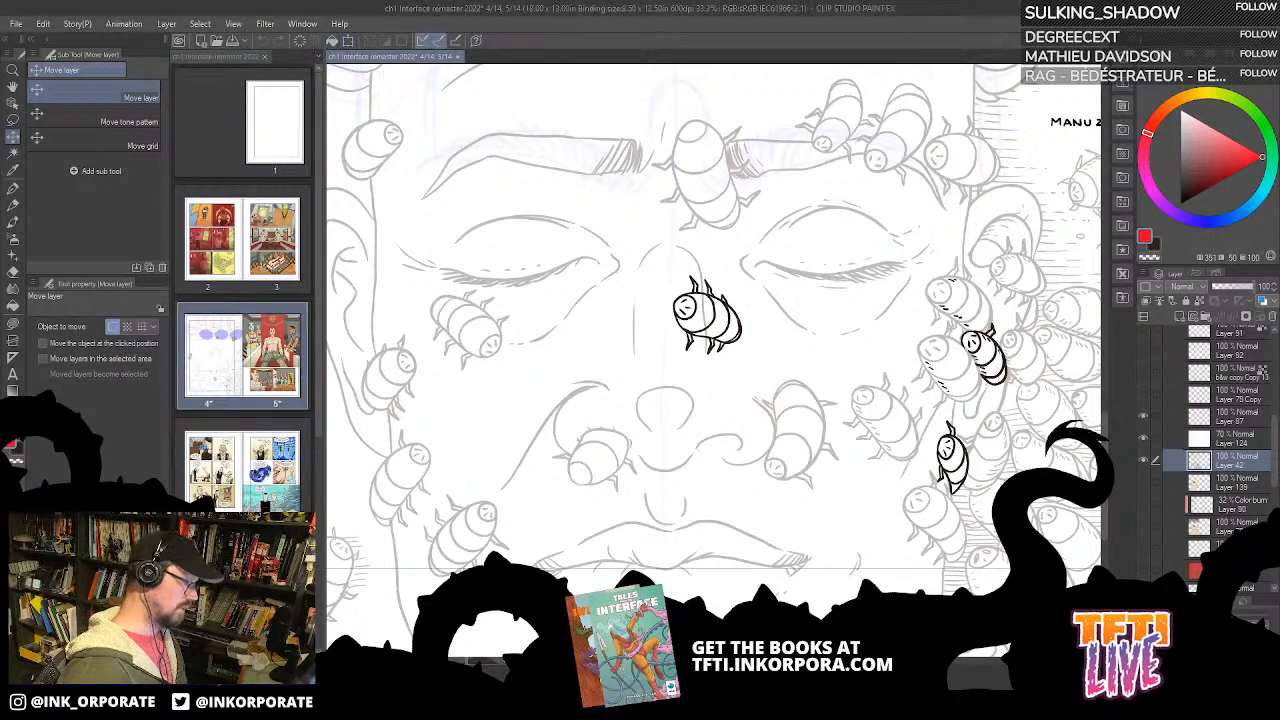
key("ctrl+minus")
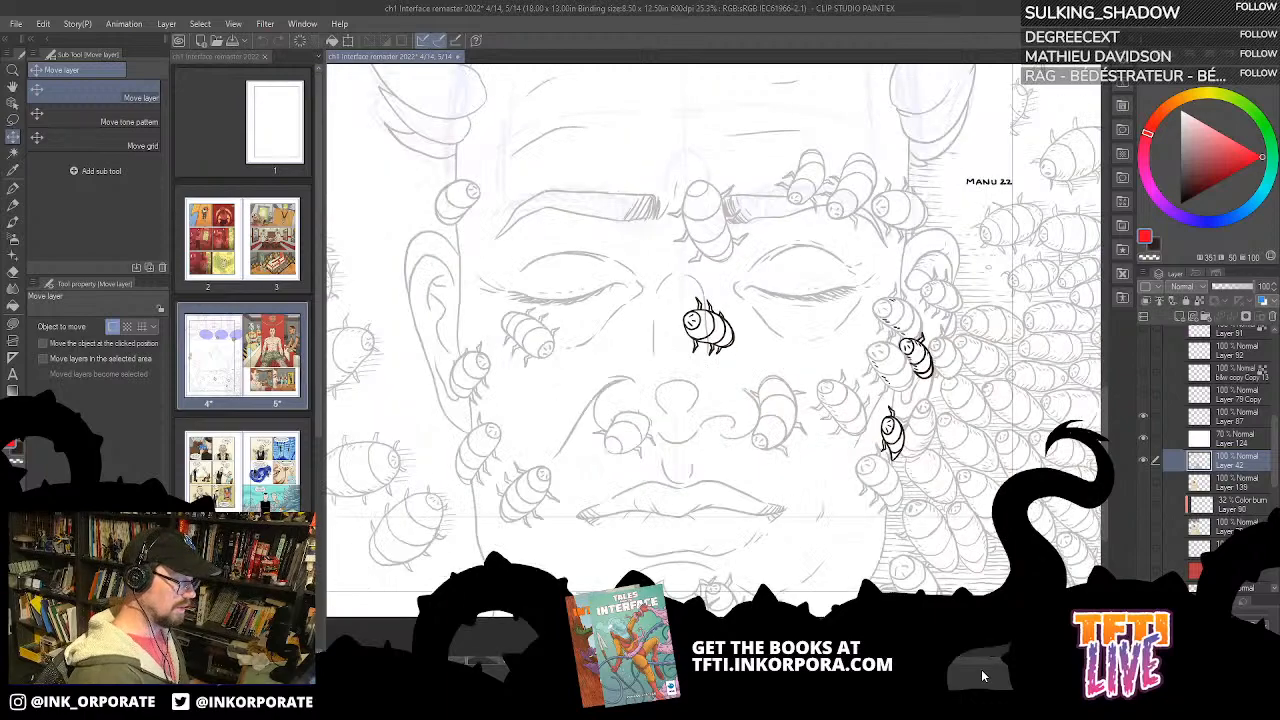
scroll(862, 370, "up", 5)
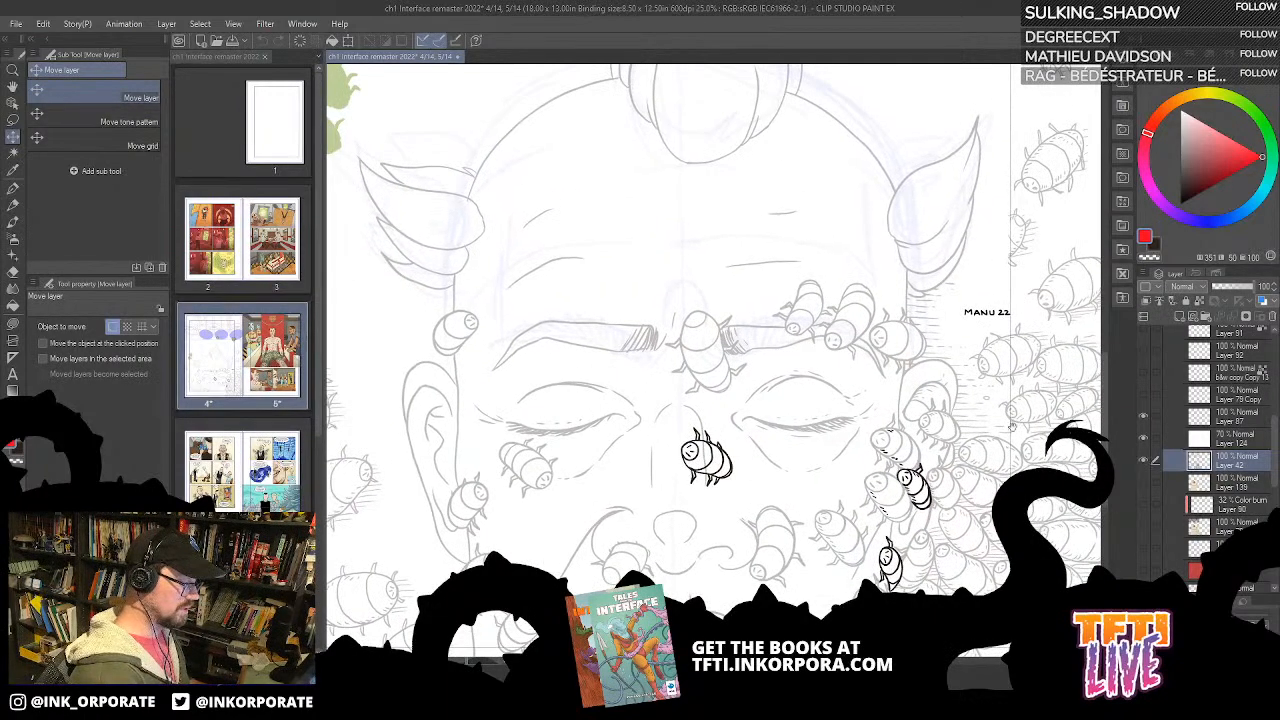
scroll(1000, 412, "down", 3)
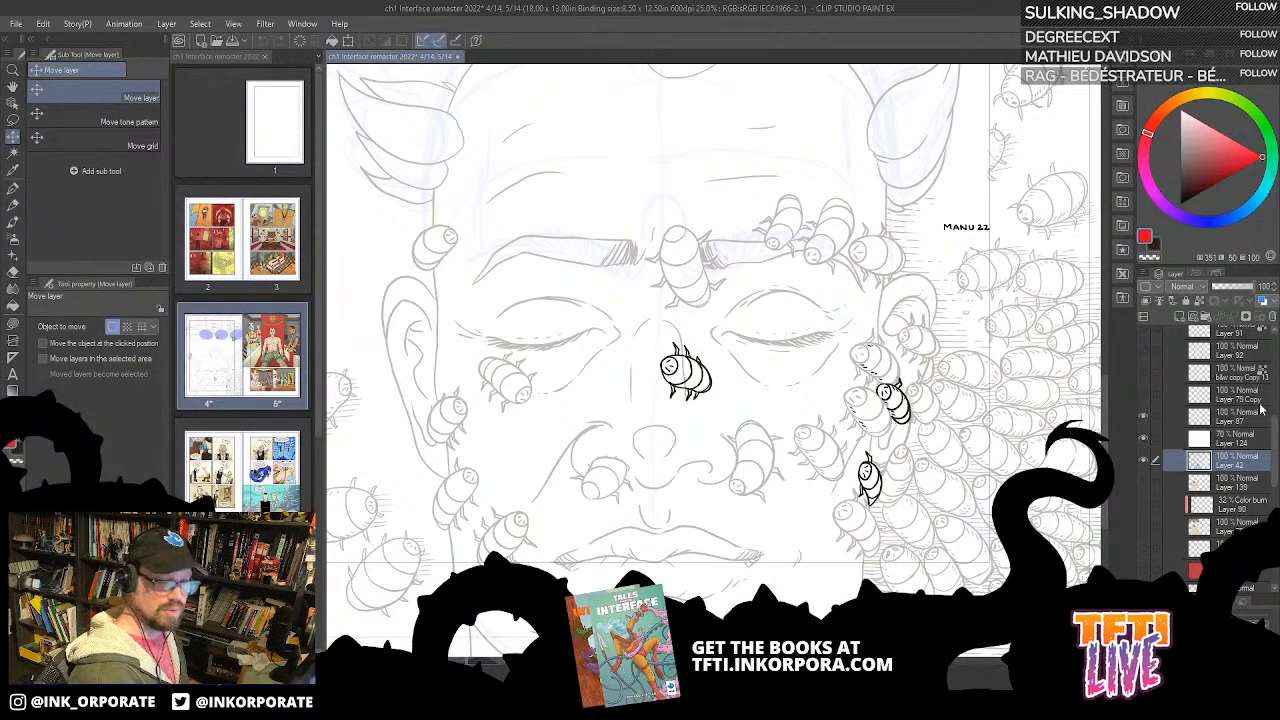
Step: Hide white Layer 124, show colour Layer 139, and check the line art on Layers 87 and 42 by toggling them
left_click(1144, 424)
left_click(1144, 418)
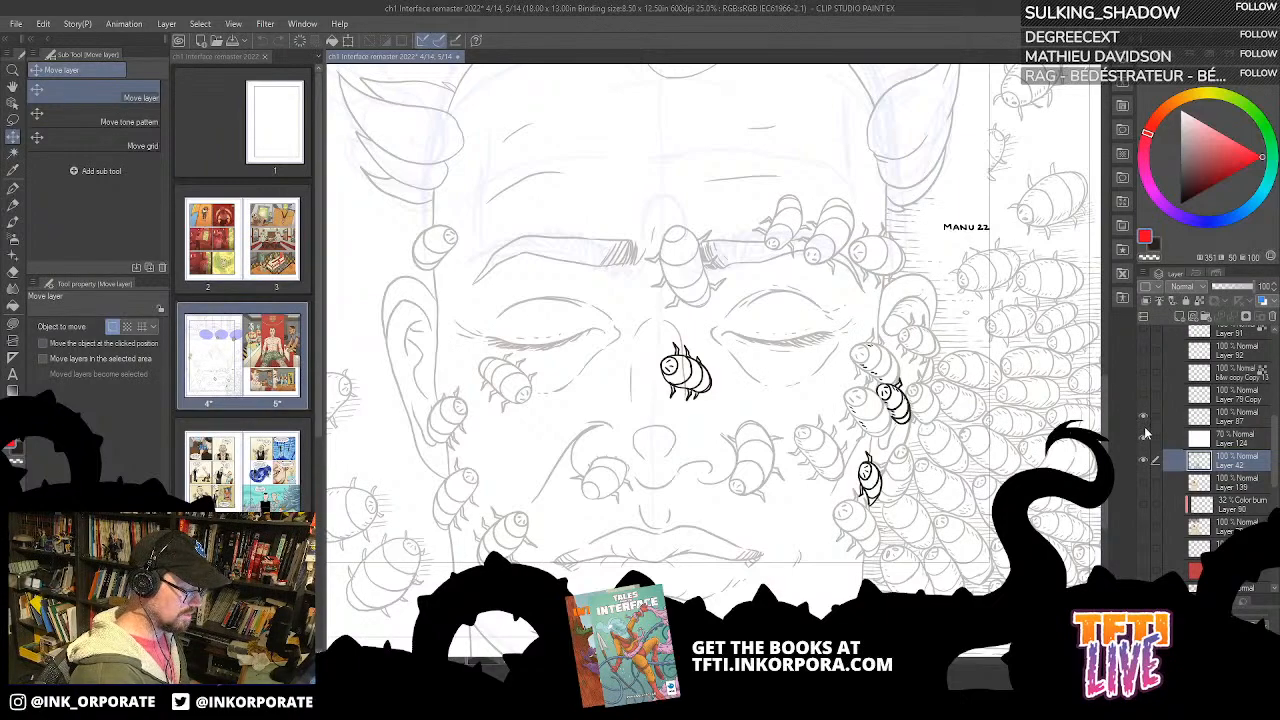
left_click(1146, 483)
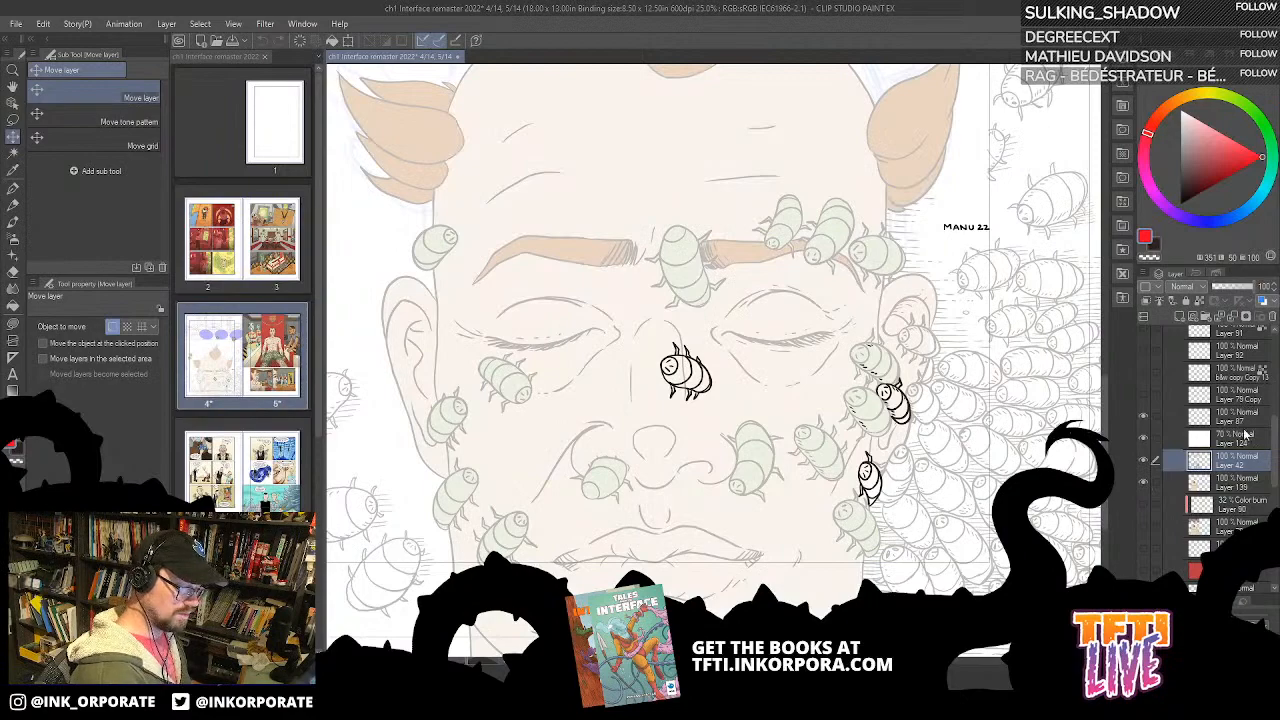
left_click(1145, 440)
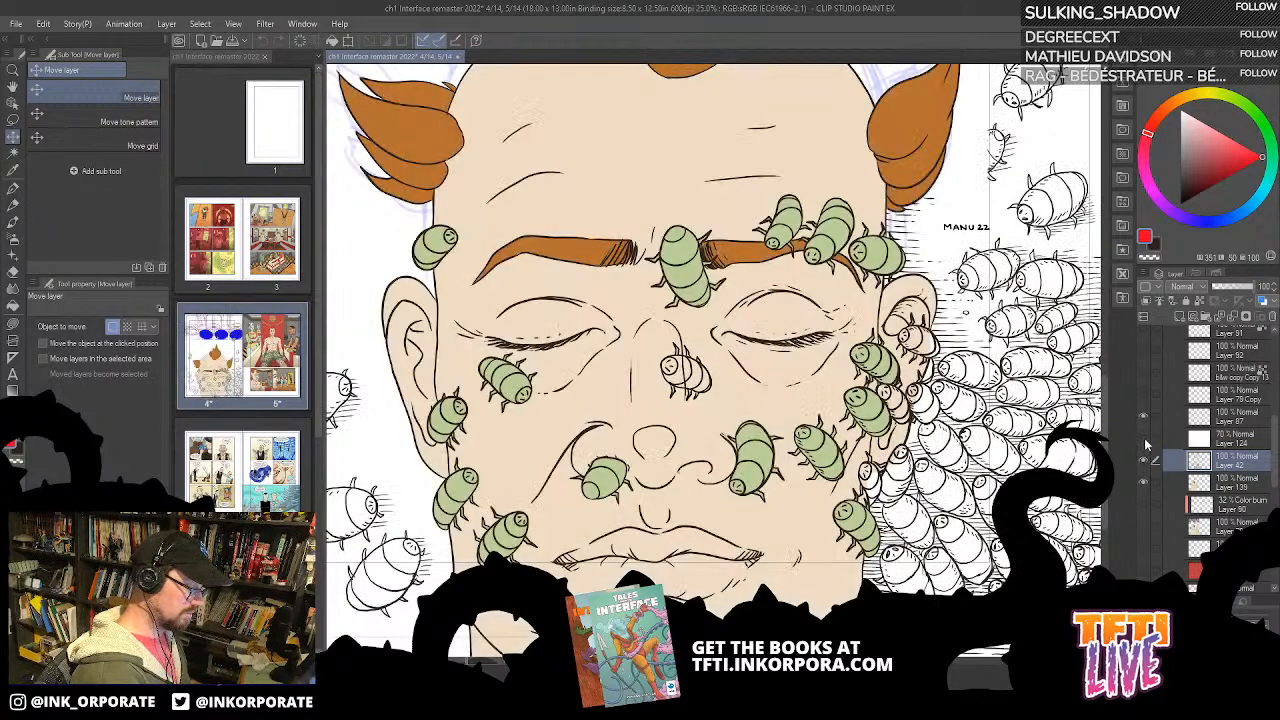
left_click(1146, 486)
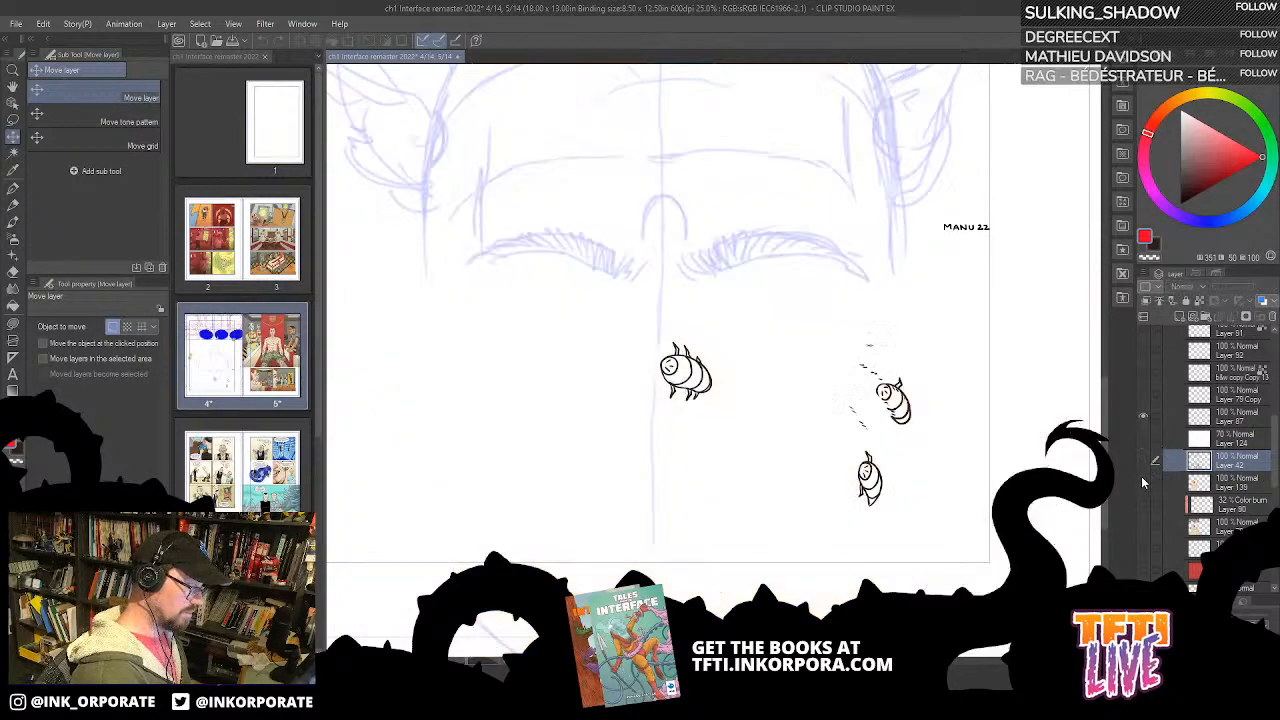
left_click(1142, 480)
left_click(1143, 417)
left_click(1146, 460)
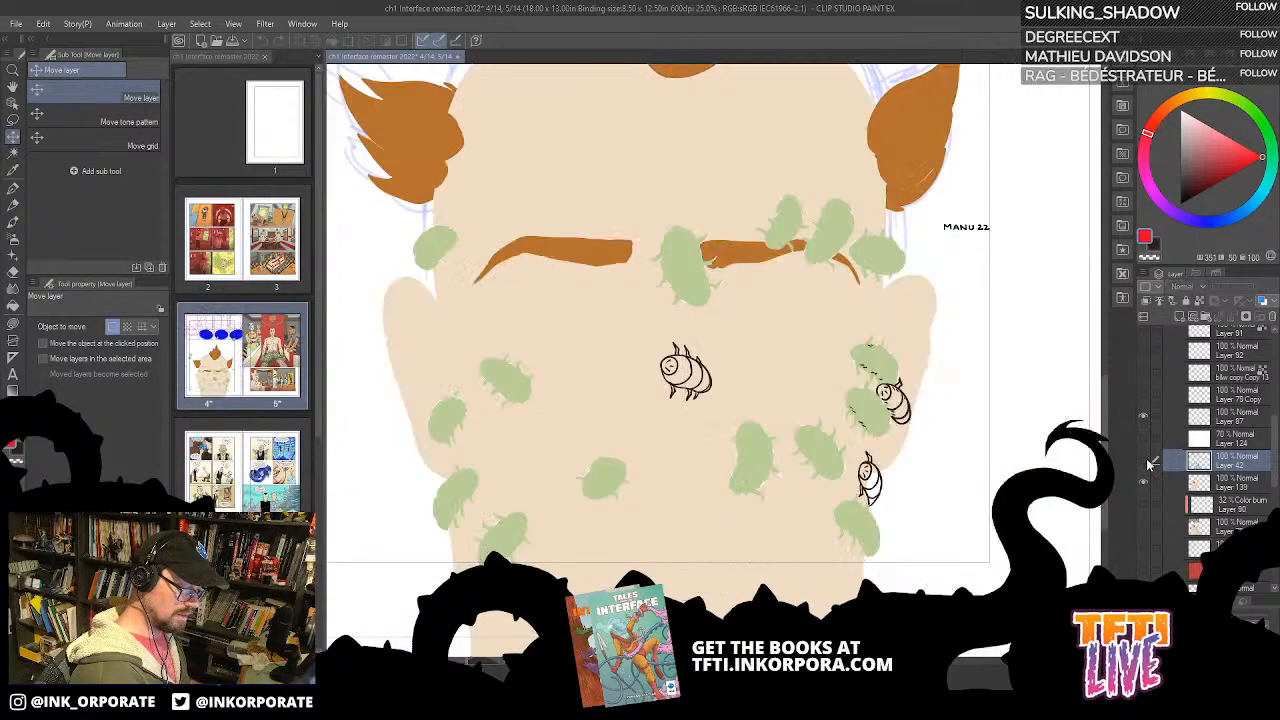
left_click(1146, 460)
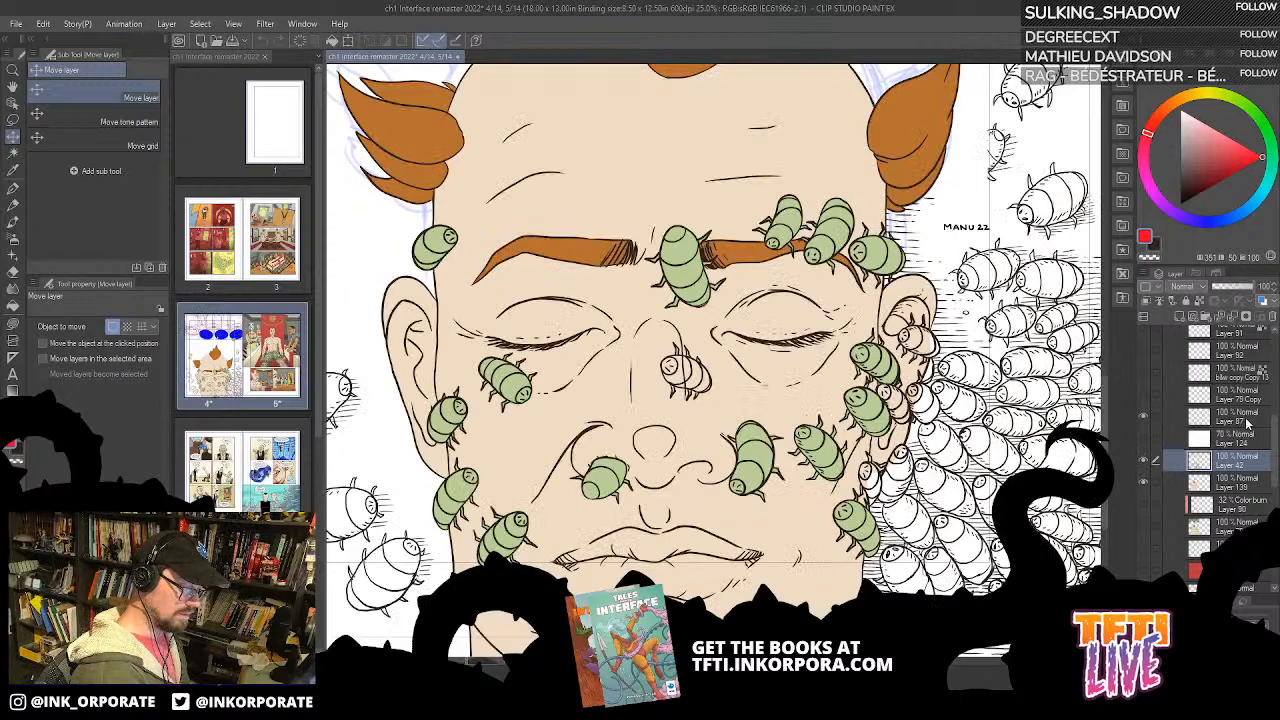
Step: Merge the line art Layers 87 and 42 into one layer and toggle it to check the result
right_click(1244, 425)
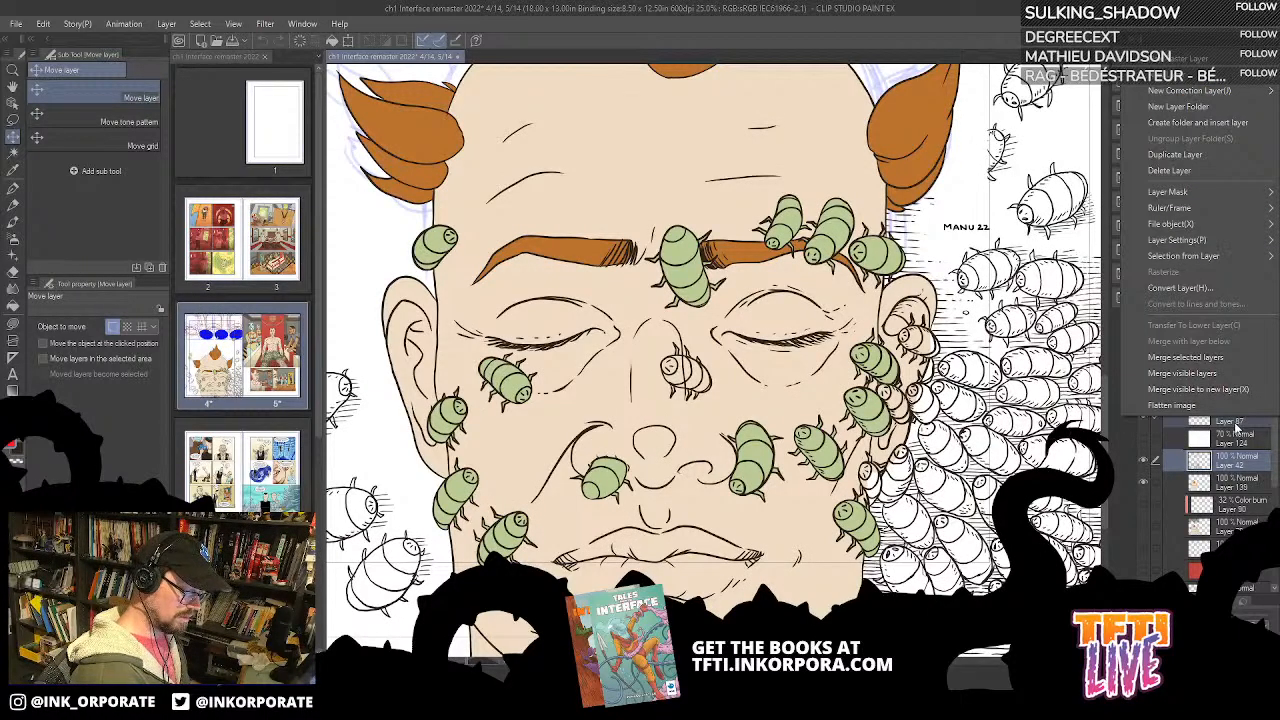
left_click(1218, 360)
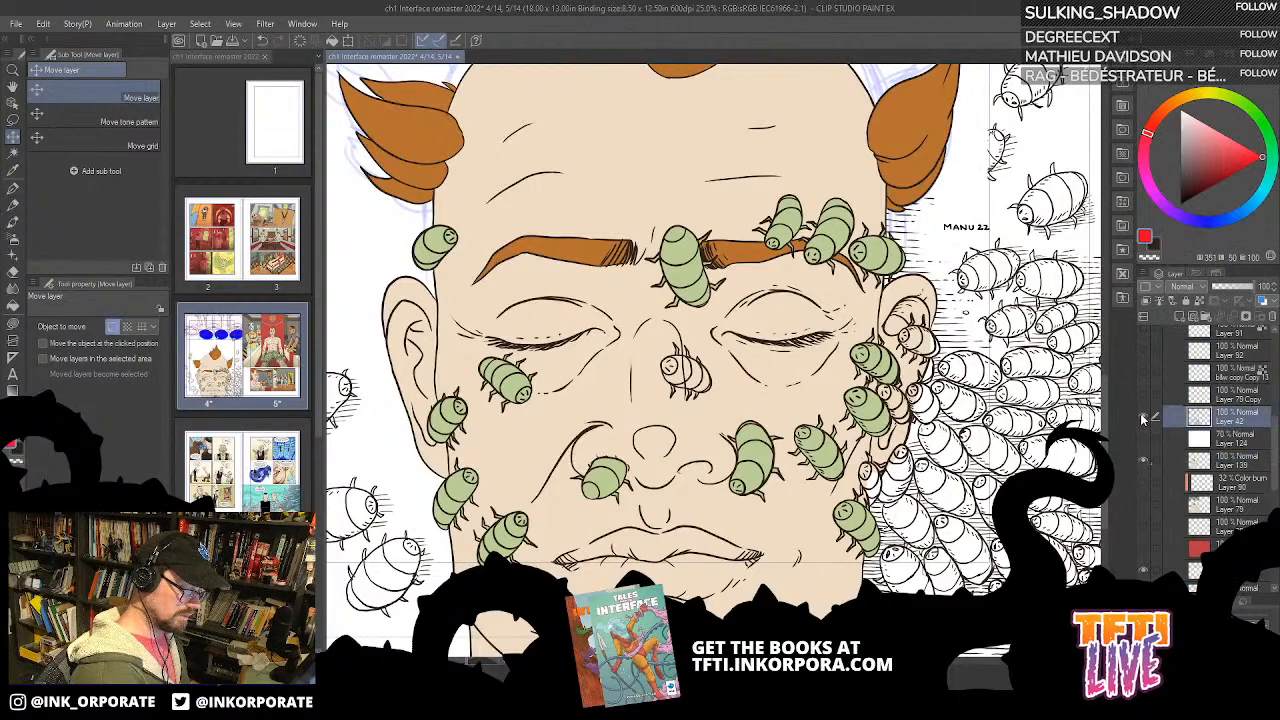
left_click(1143, 417)
left_click(1143, 418)
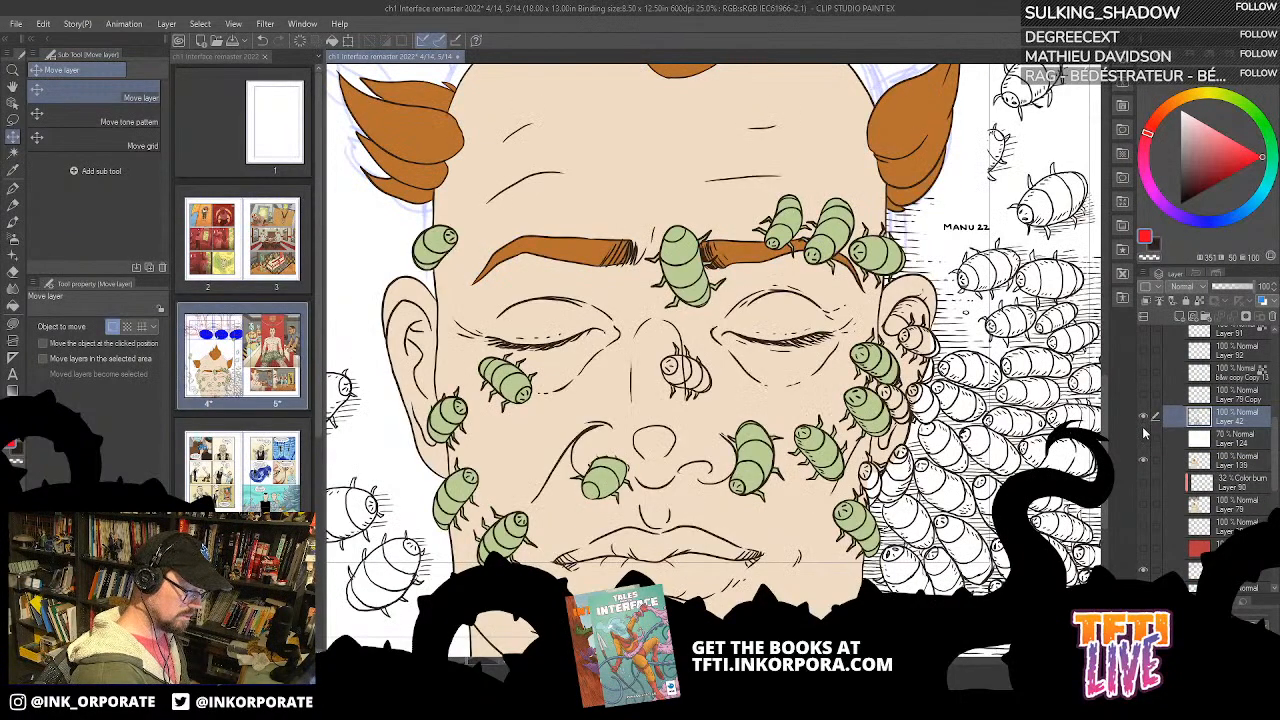
Step: Switch to the Fill tool set to refer to other layers, with the nose area in close view
key("ctrl+plus")
key("ctrl+plus")
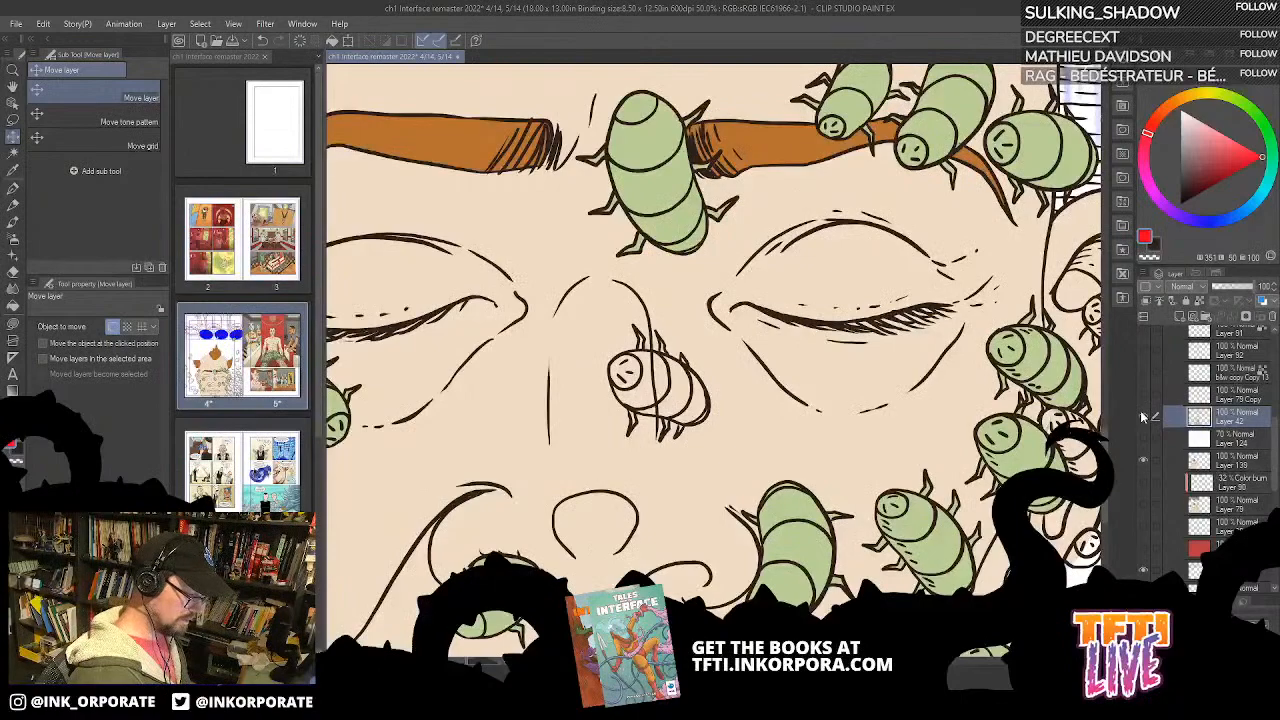
left_click_drag(834, 577, 873, 433)
key("g")
key("g")
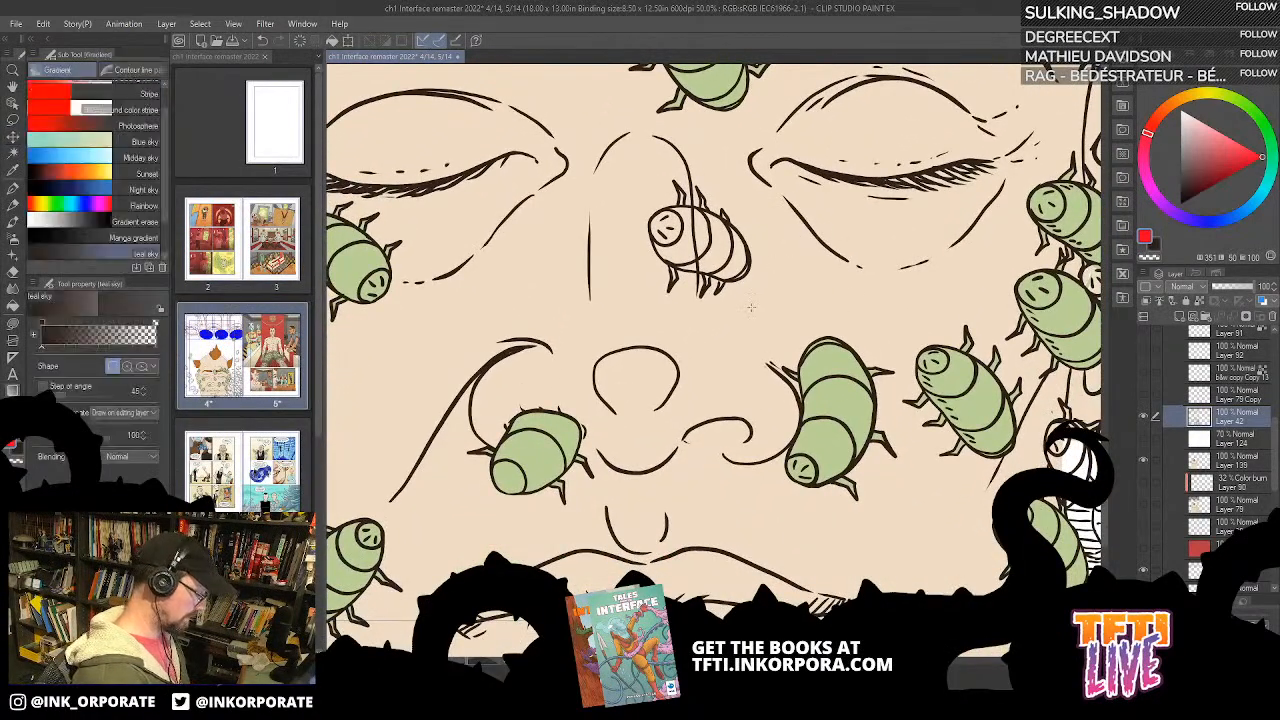
Step: Check the merged line art once more and undo the merge of Layers 87 and 42
left_click(1144, 417)
left_click(1144, 417)
key("ctrl+z")
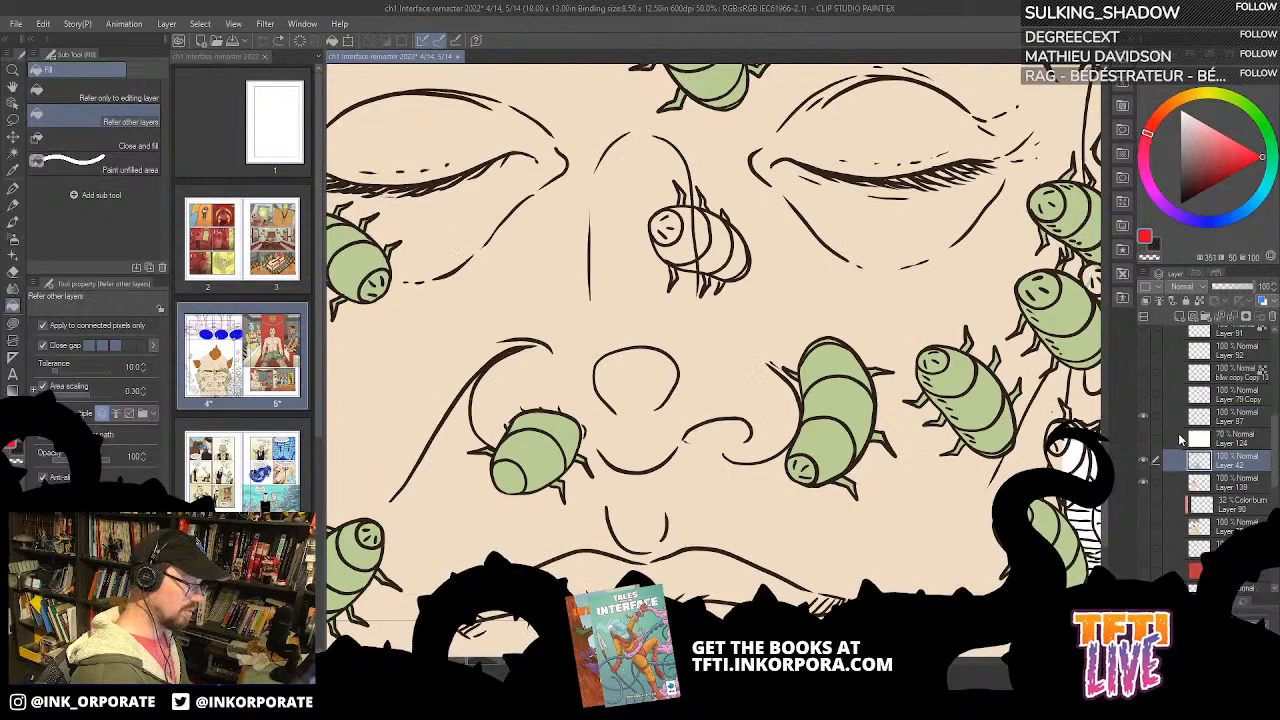
Step: Hide the flat colours on Layer 139 and check the face's line art on Layer 42
left_click(1145, 484)
left_click(1145, 484)
left_click(1144, 460)
left_click(1144, 460)
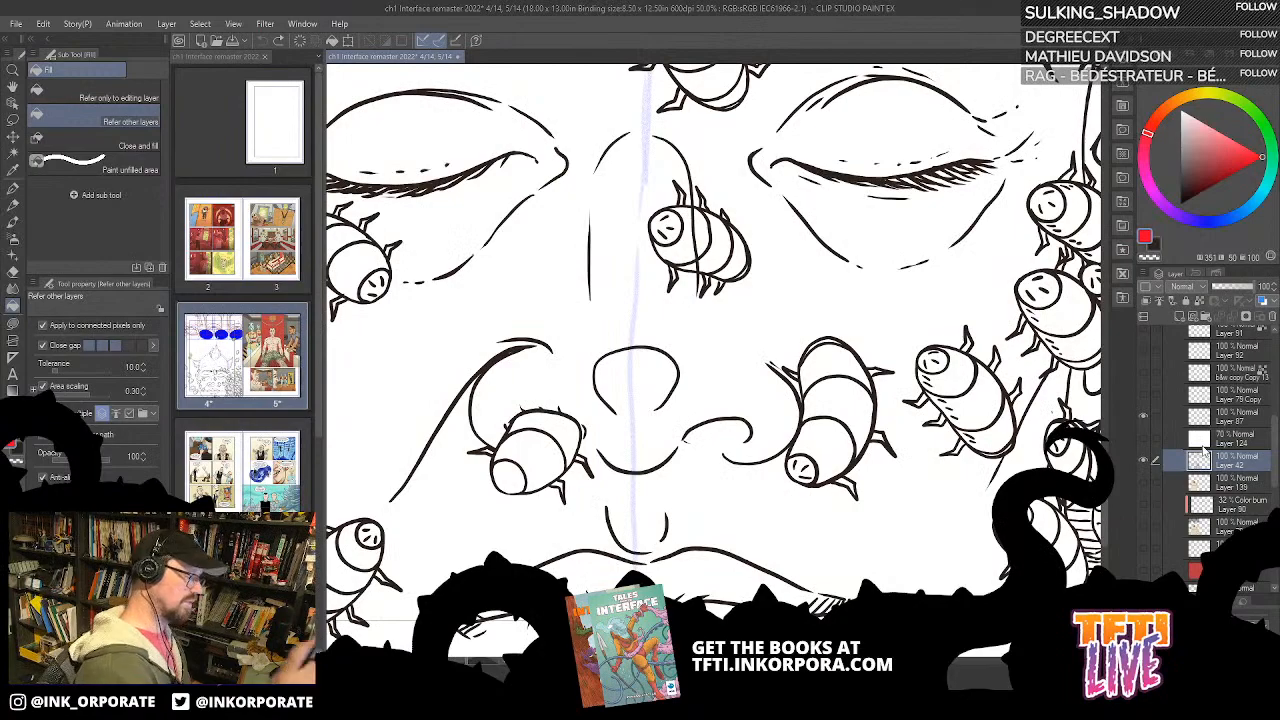
key("asciicircum")
key("asciicircum")
key("asciicircum")
key("asciicircum")
key("asciicircum")
key("asciicircum")
key("asciicircum")
key("asciicircum")
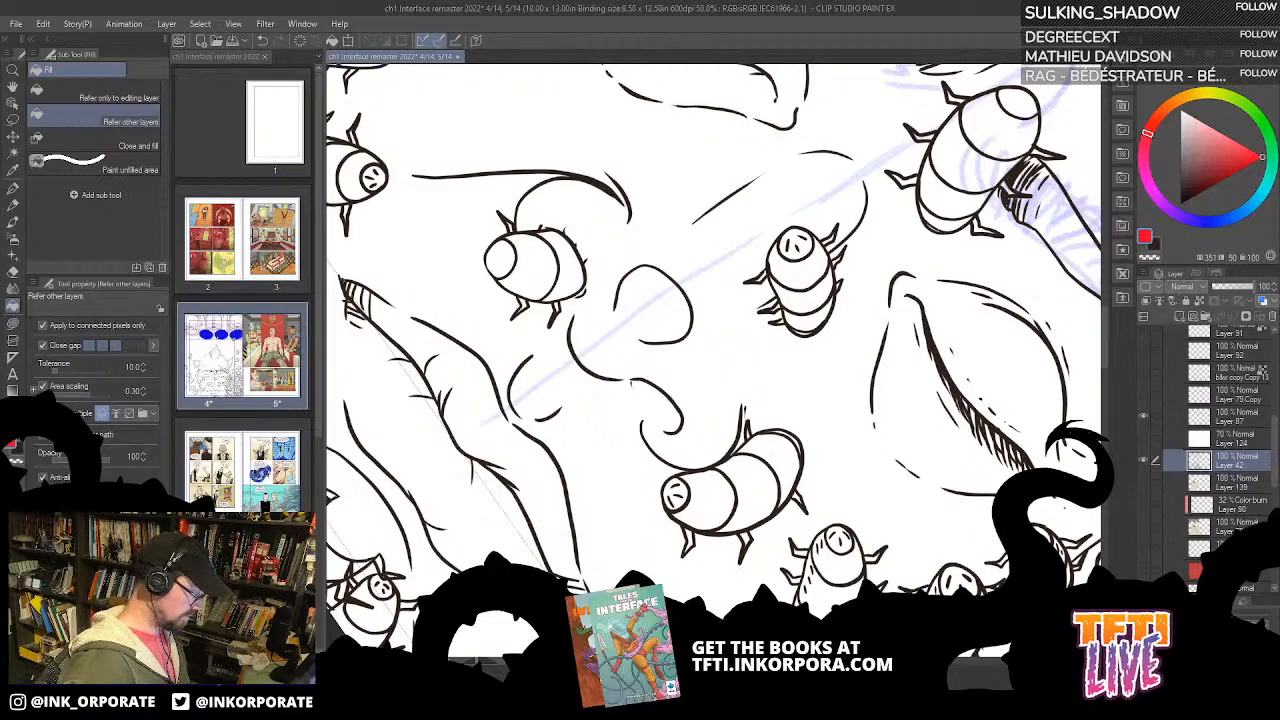
Step: Launch VLC media player and move its window off the drawing screen
key("super")
type("vlc")
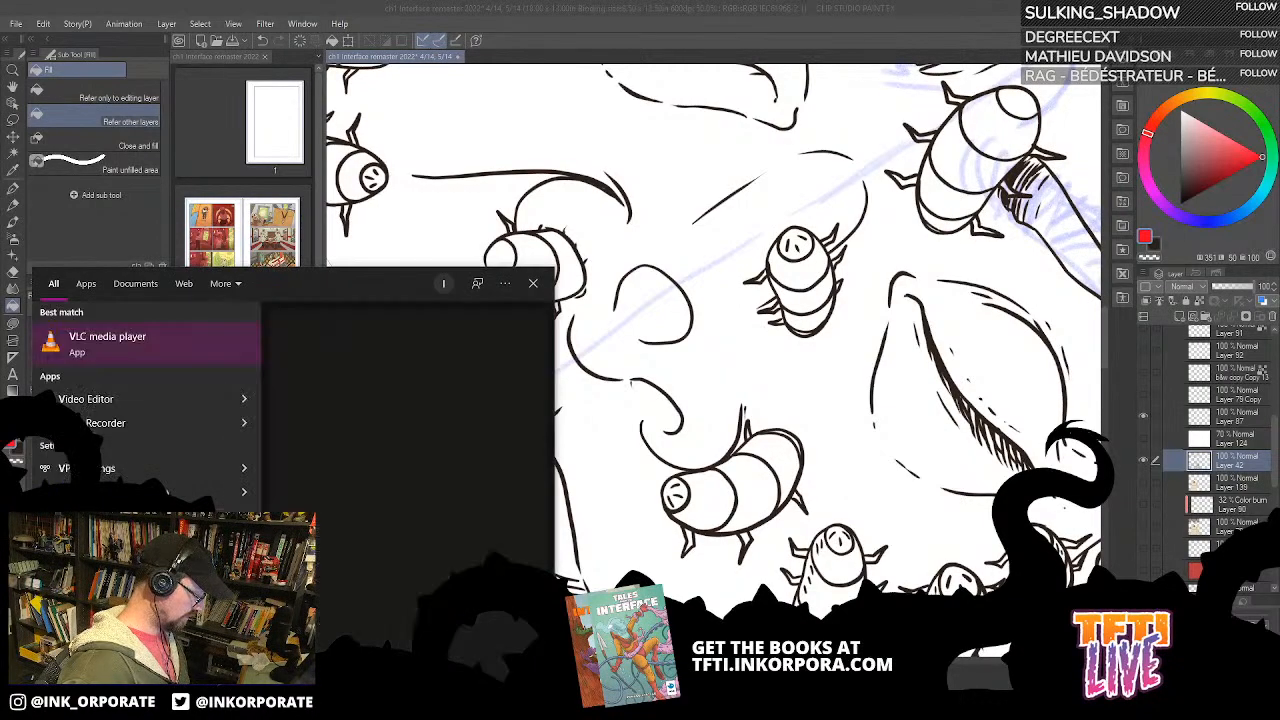
key("Return")
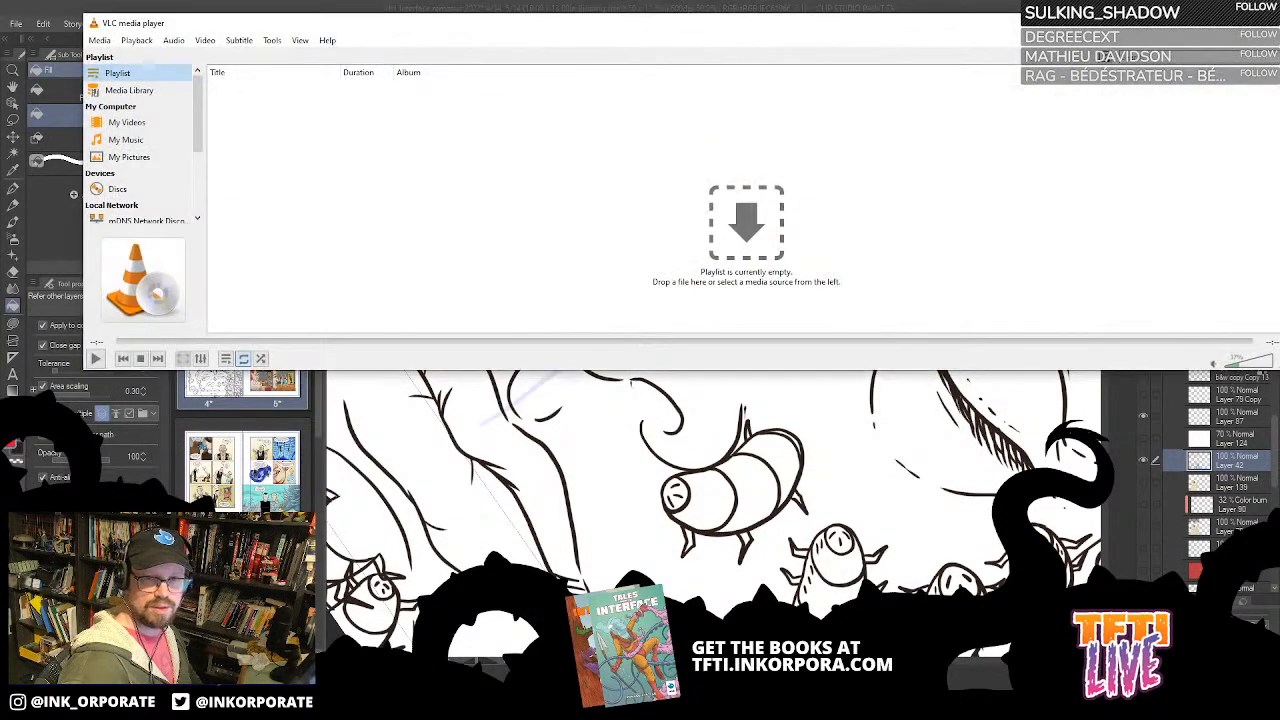
left_click_drag(549, 21, 1279, 260)
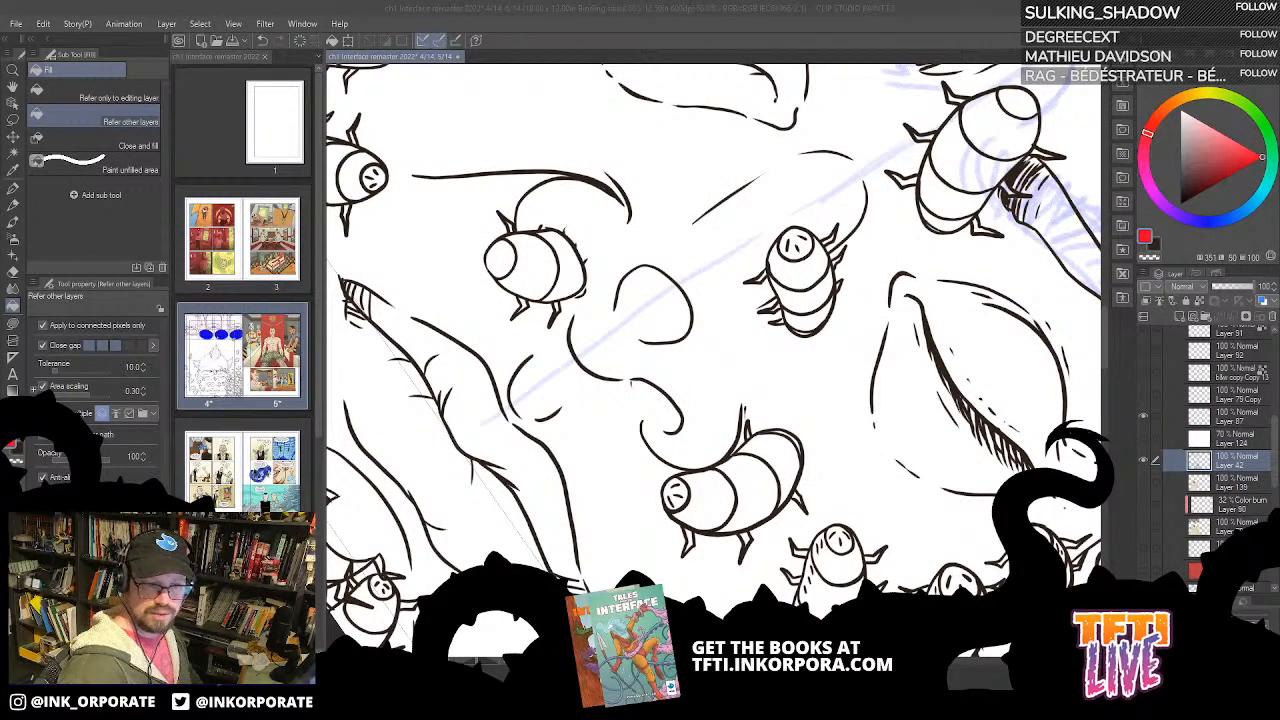
Step: Load the Mourir De Rire album from File Explorer into VLC, play La Premiere Fois, and clear both windows off the drawing
key("alt+Tab")
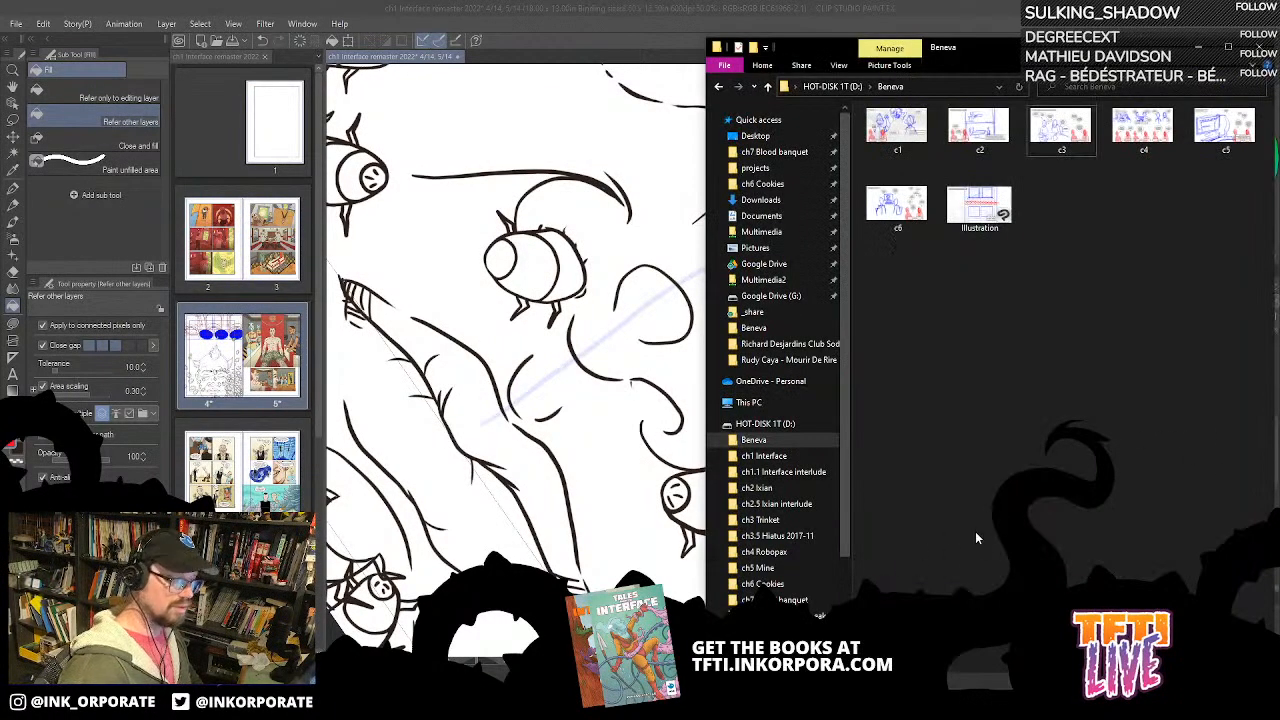
left_click_drag(1003, 49, 1279, 80)
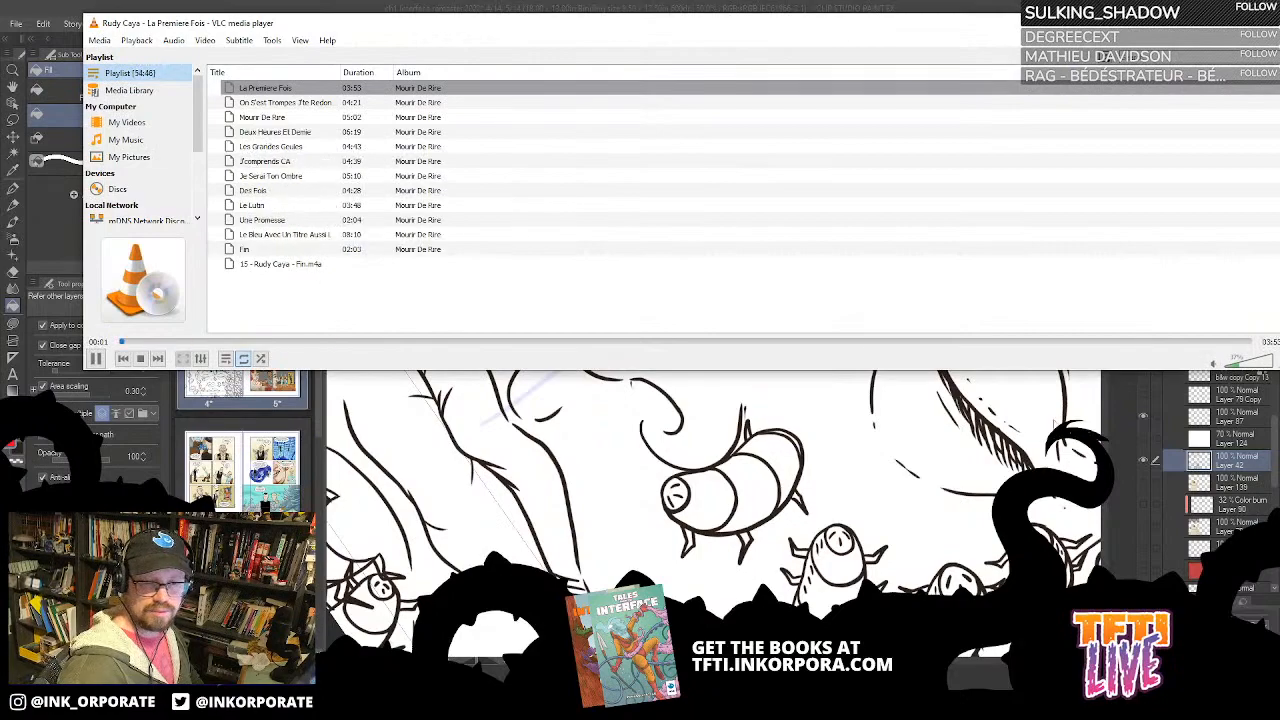
mouse_move(1140, 23)
left_mouse_down()
mouse_move(1279, 110)
mouse_move(1279, 150)
left_mouse_up()
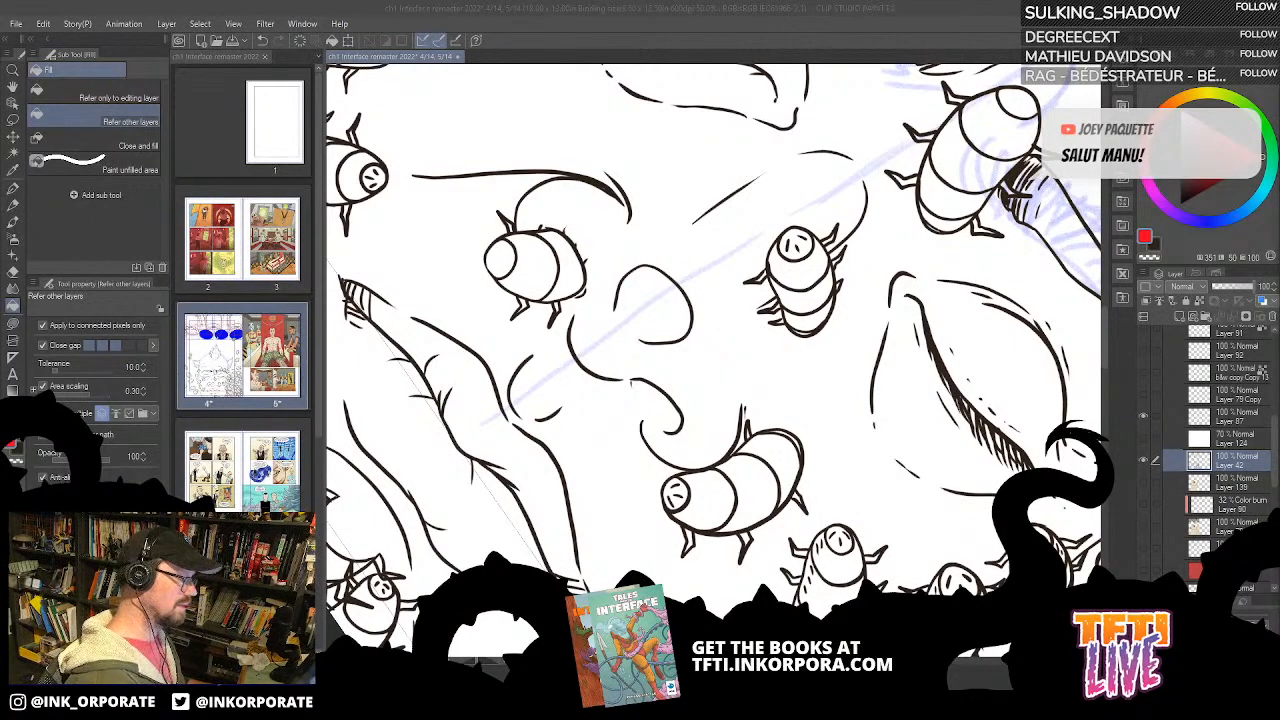
Step: Toggle Layer 42's visibility and inspect its line art around the bugs, ear and eyes
left_click(1143, 462, "alt")
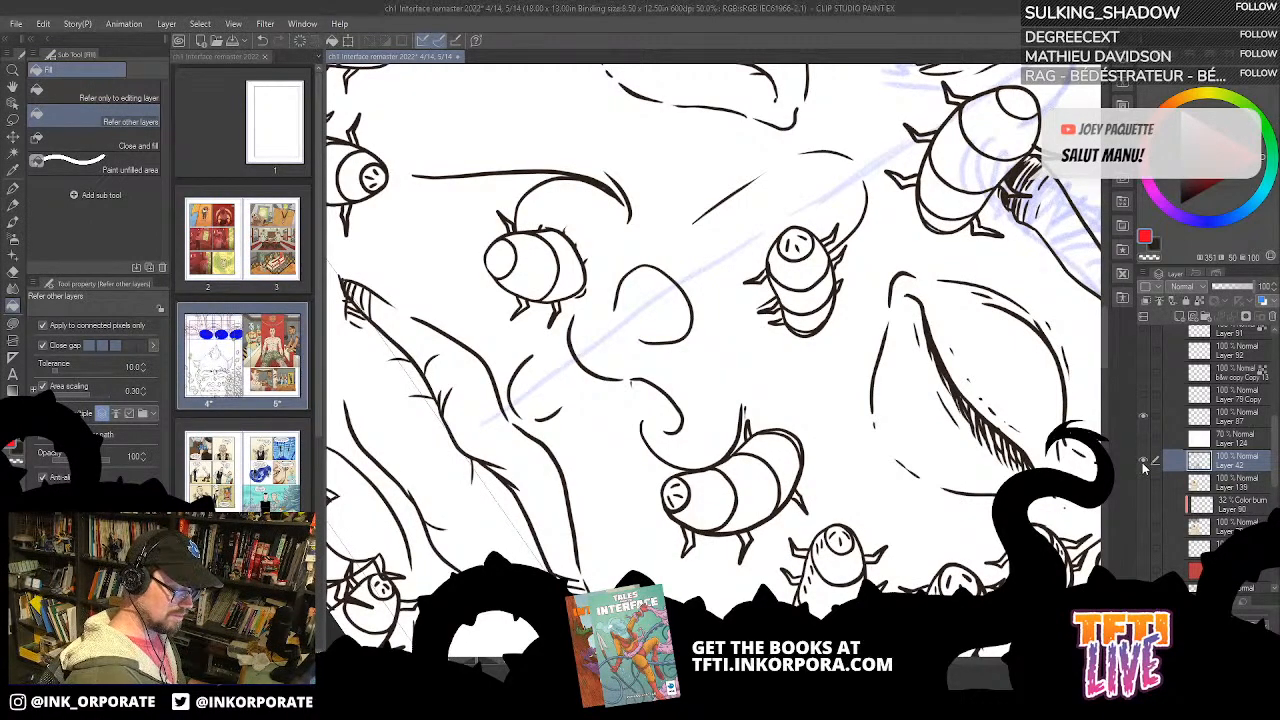
left_click(1143, 462, "alt")
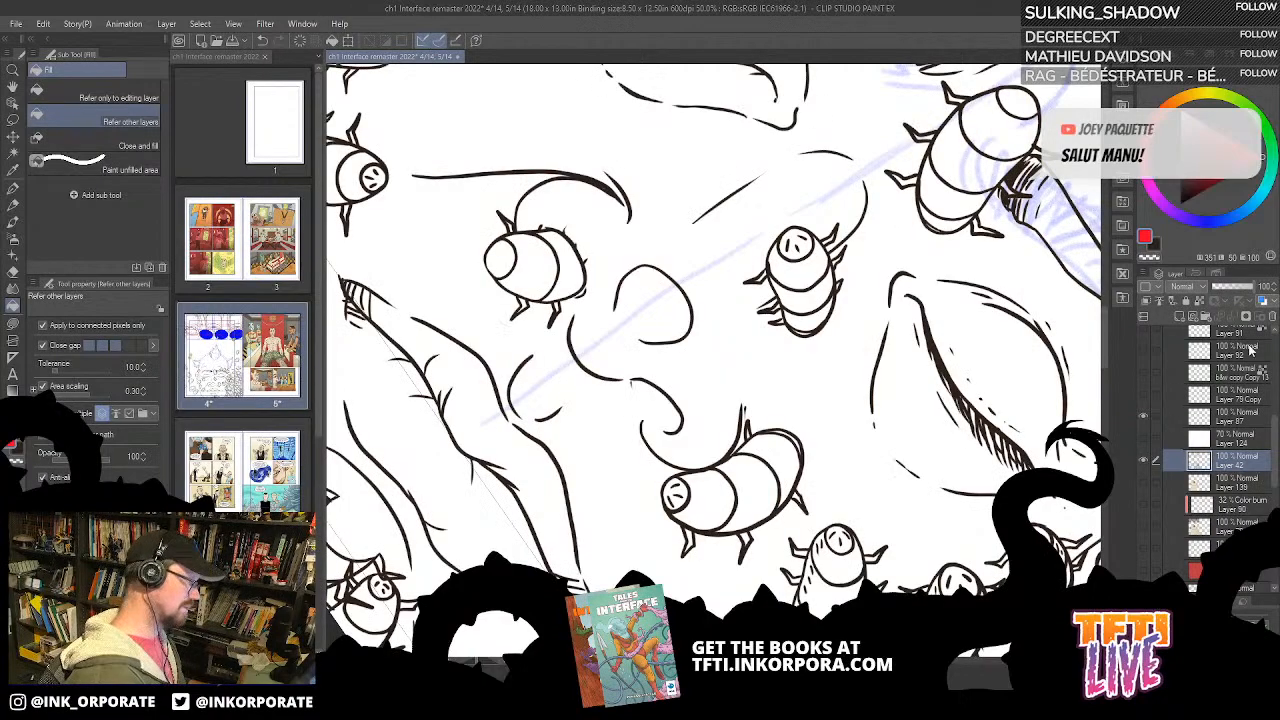
left_click_drag(967, 559, 811, 266)
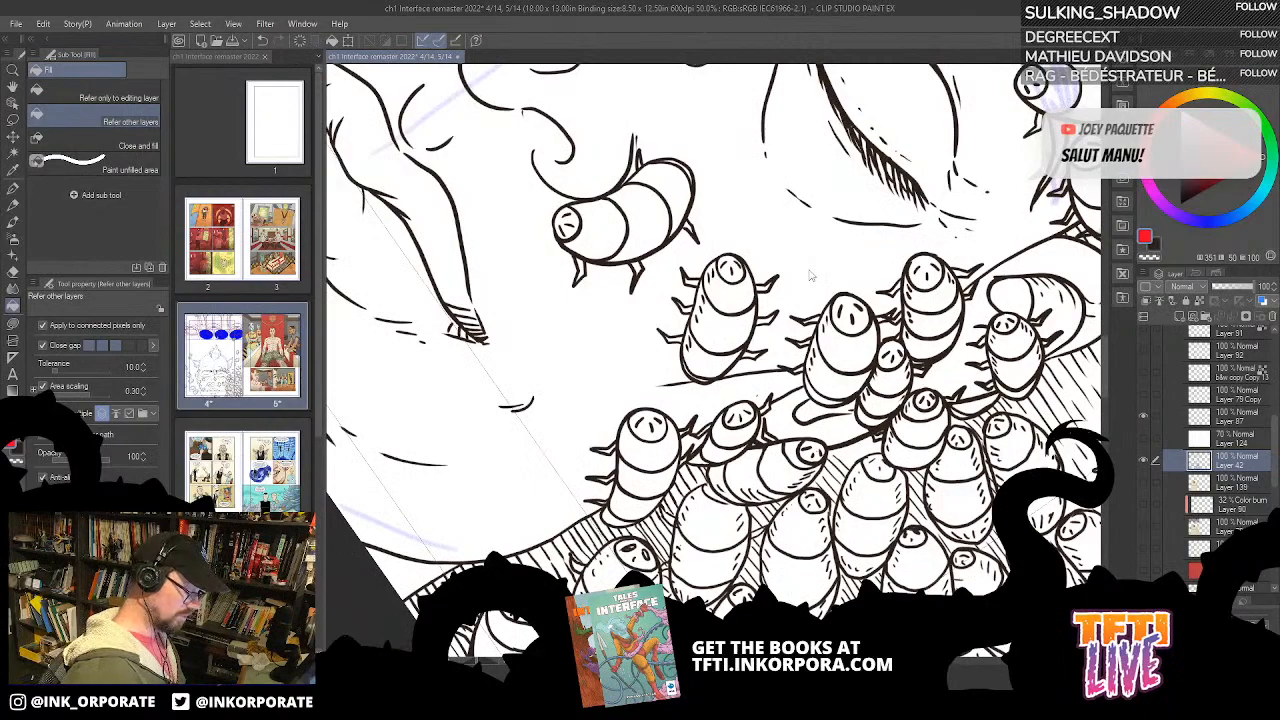
scroll(811, 266, "down", 1)
left_click_drag(986, 265, 966, 428)
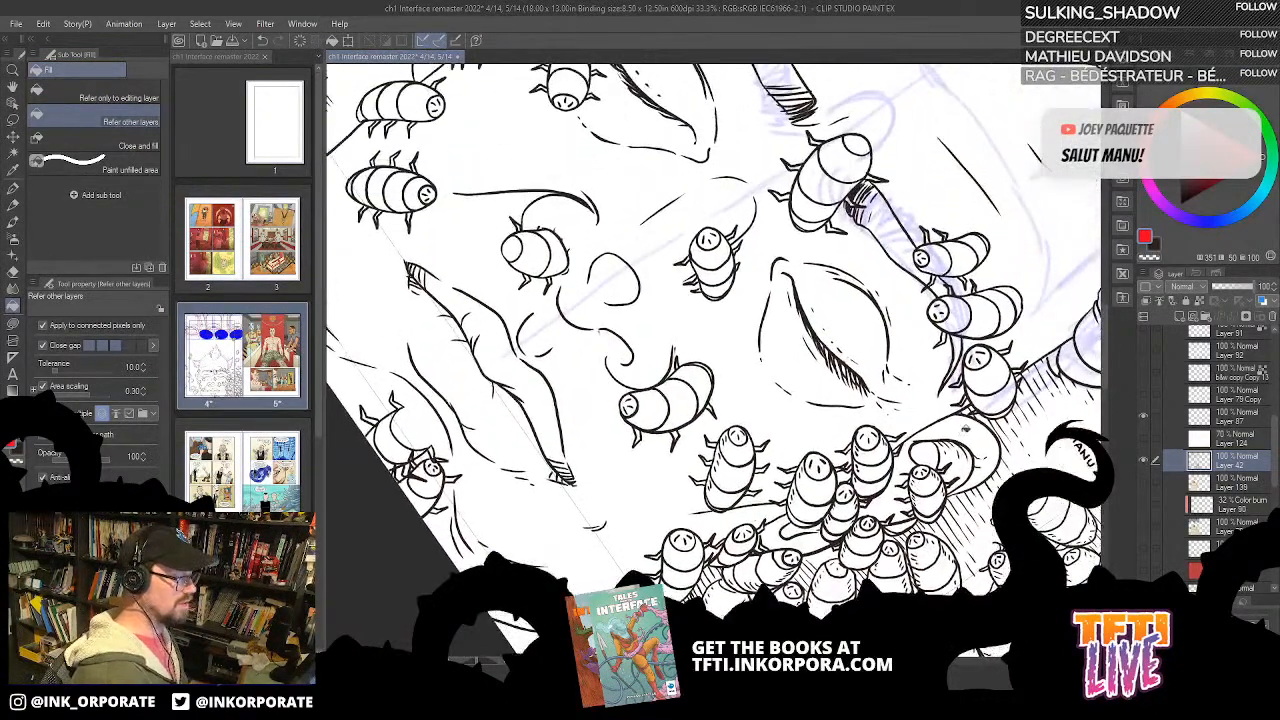
Step: Show the flat colours on Layer 139, sample the bugs' green and check Layer 42's line art over them
left_click(1145, 487)
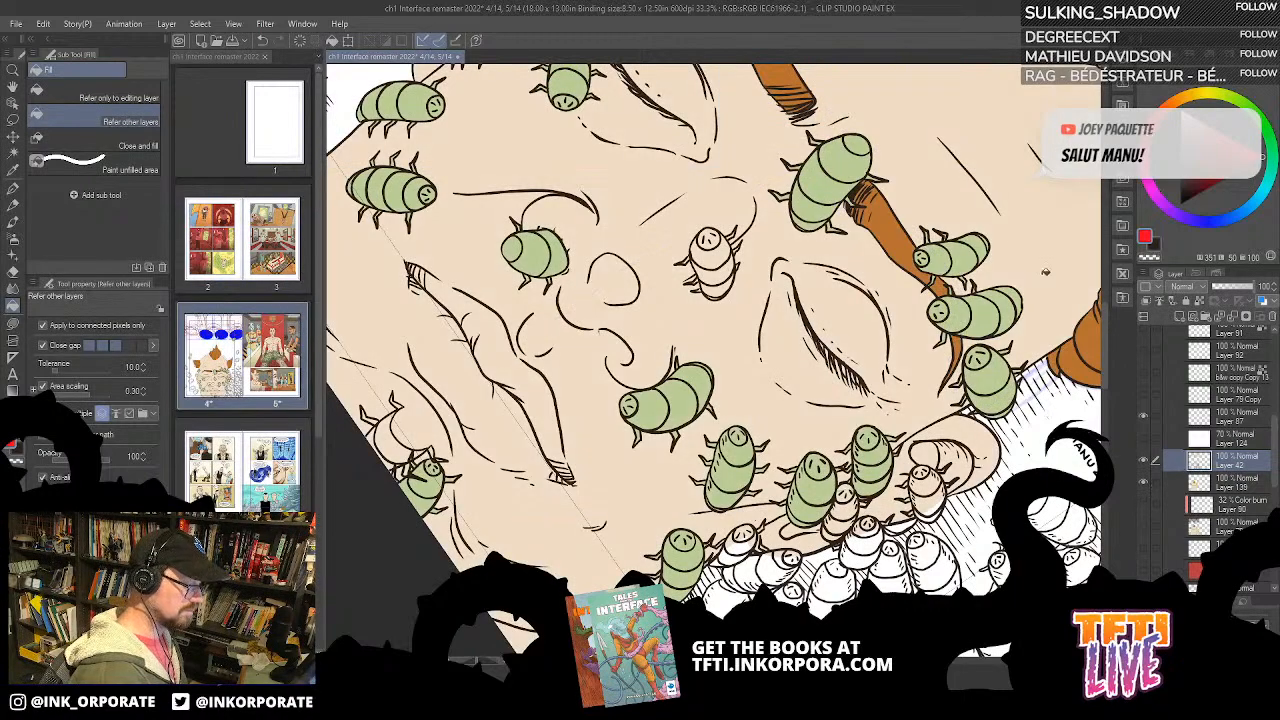
left_click(835, 183, "alt")
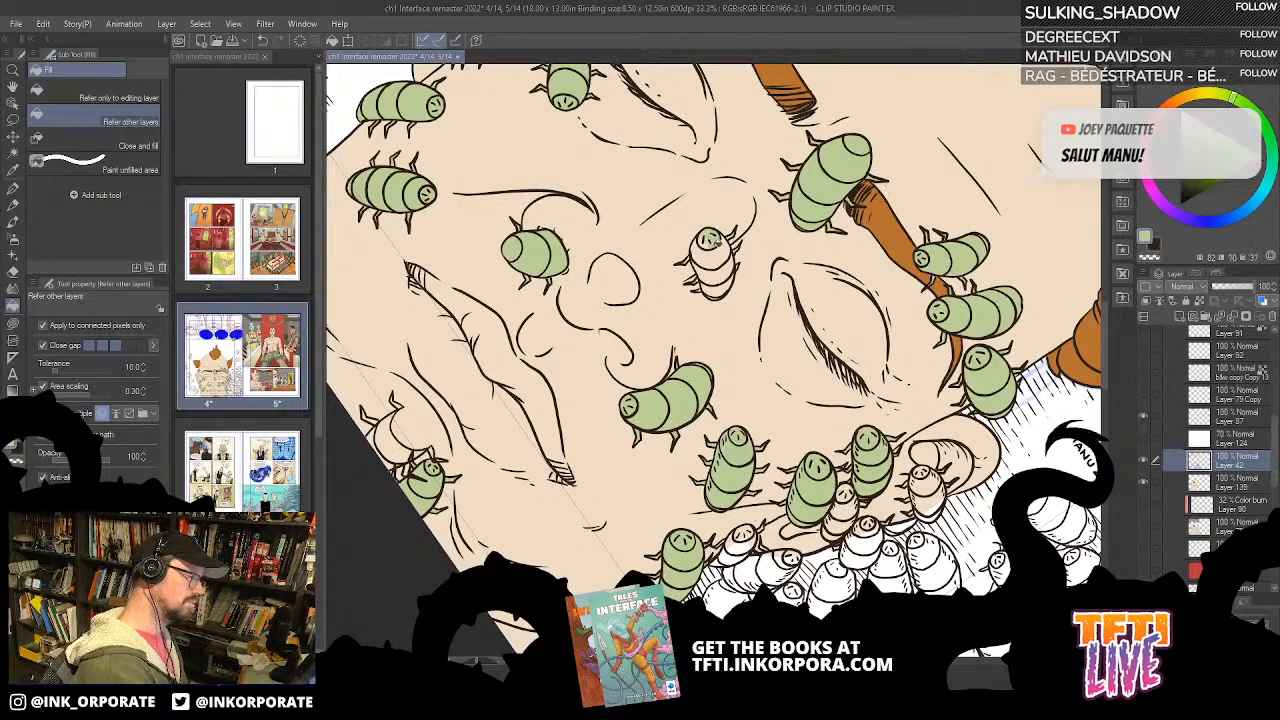
left_click(1145, 463)
left_click(1145, 463)
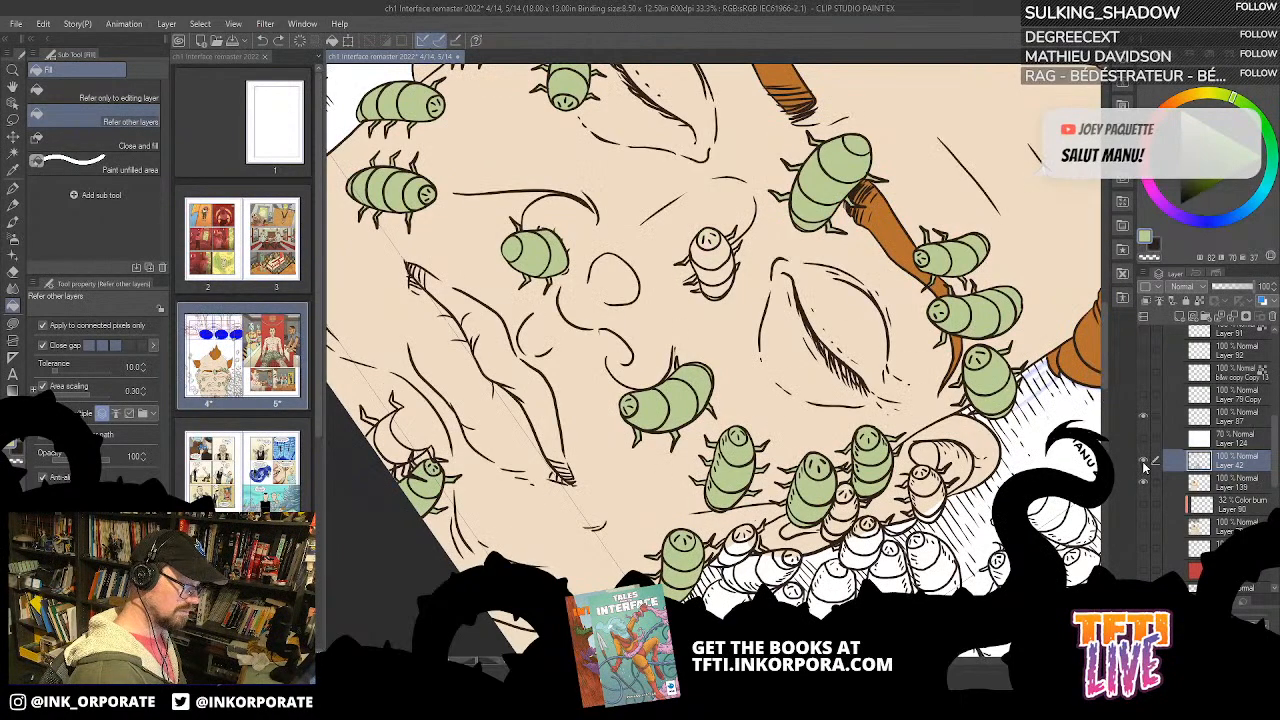
Step: Fill the uncoloured bug between the eyes with the sampled green on Layer 139, using a smaller close-gap setting
left_click(1205, 489)
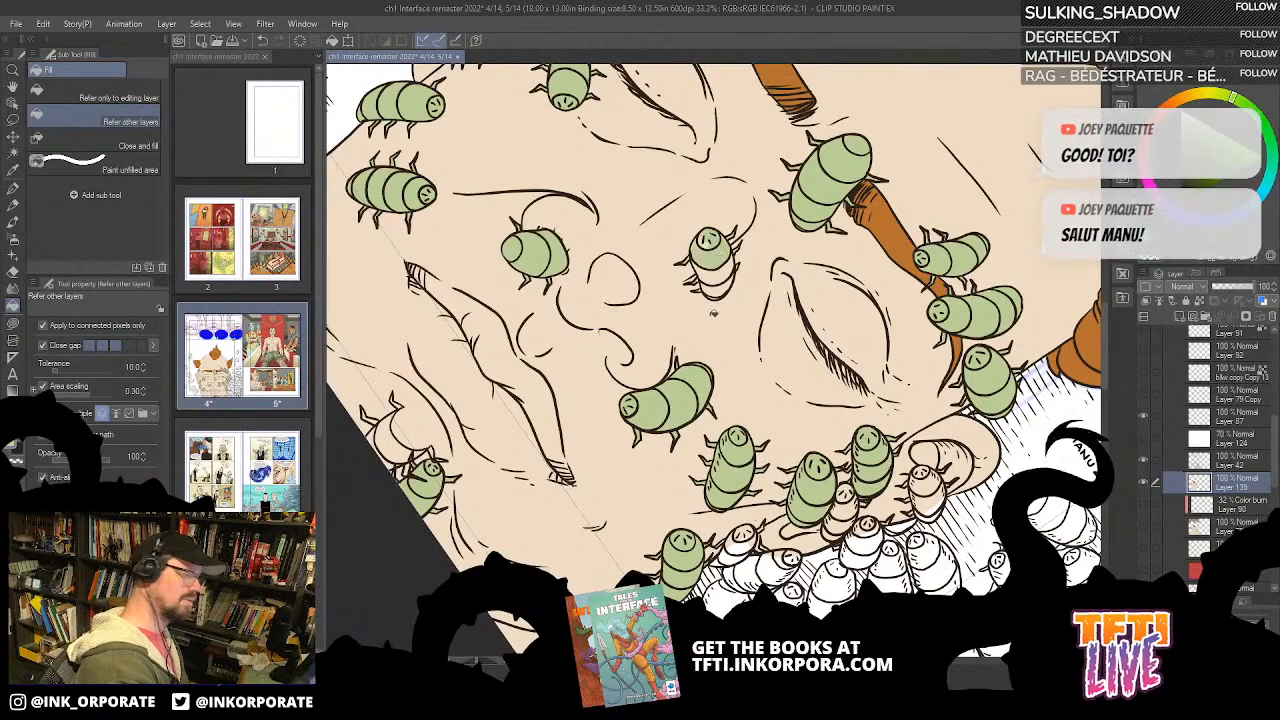
key("ctrl+z")
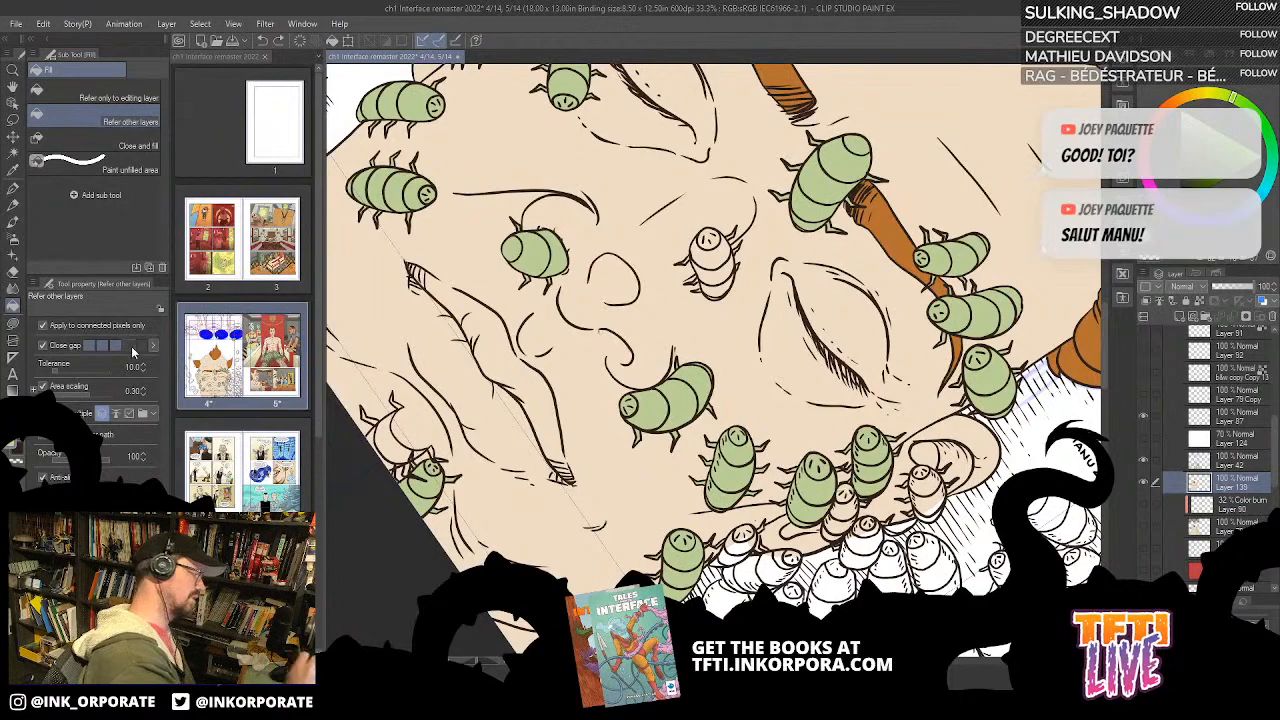
left_click(710, 238)
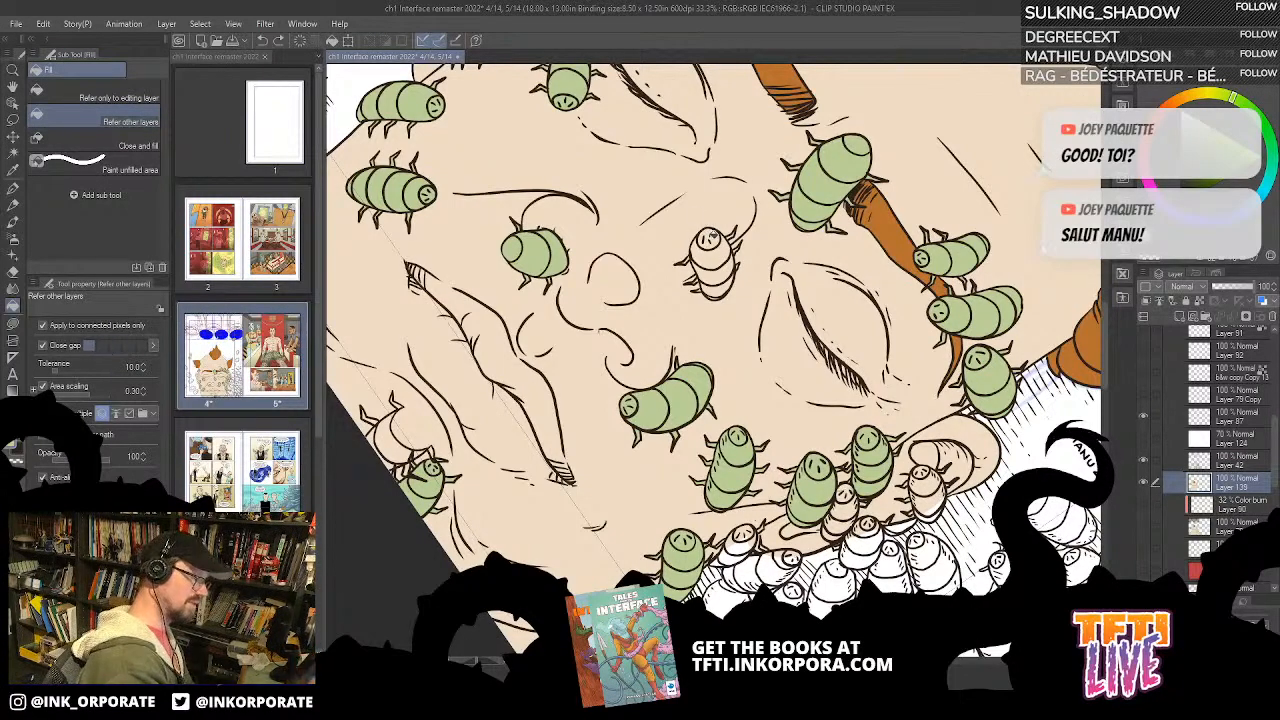
left_click(716, 263)
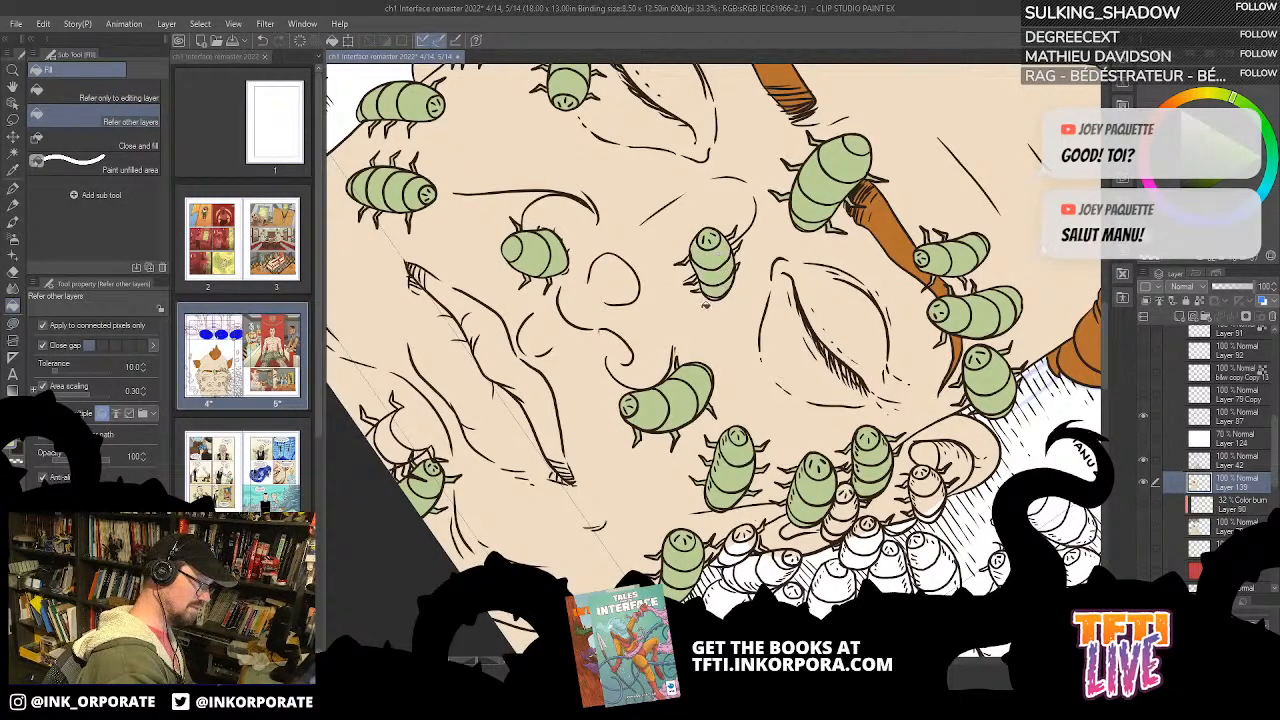
Step: Colour the legs of the bug between the eyes green on Layer 139 with Lasso fill
scroll(703, 314, "up", 4)
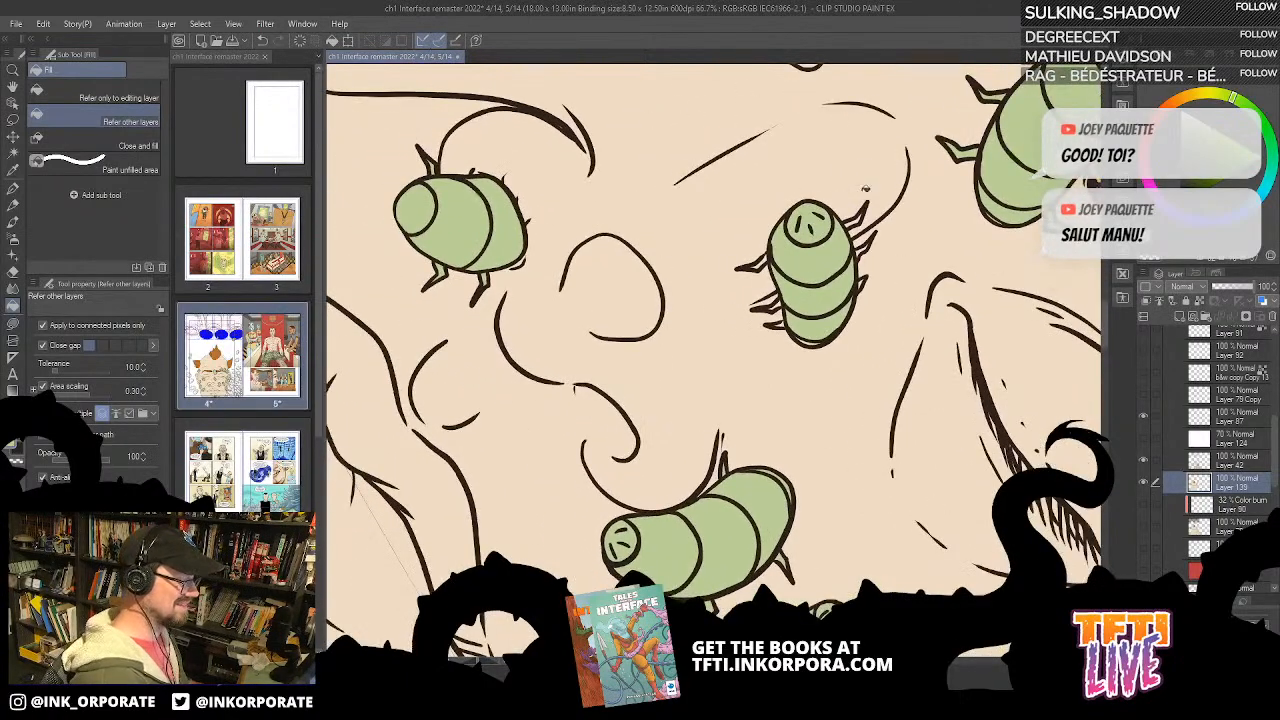
key("u")
left_click_drag(846, 298, 837, 210)
key("asciicircum")
key("asciicircum")
key("asciicircum")
key("asciicircum")
mouse_move(831, 400)
left_mouse_down()
mouse_move(813, 377)
mouse_move(830, 358)
mouse_move(822, 340)
mouse_move(832, 355)
mouse_move(847, 340)
mouse_move(837, 326)
mouse_move(850, 343)
mouse_move(882, 315)
mouse_move(873, 301)
mouse_move(912, 326)
left_mouse_up()
left_click_drag(922, 442, 910, 440)
left_click_drag(813, 248, 796, 483)
left_click_drag(850, 300, 968, 148)
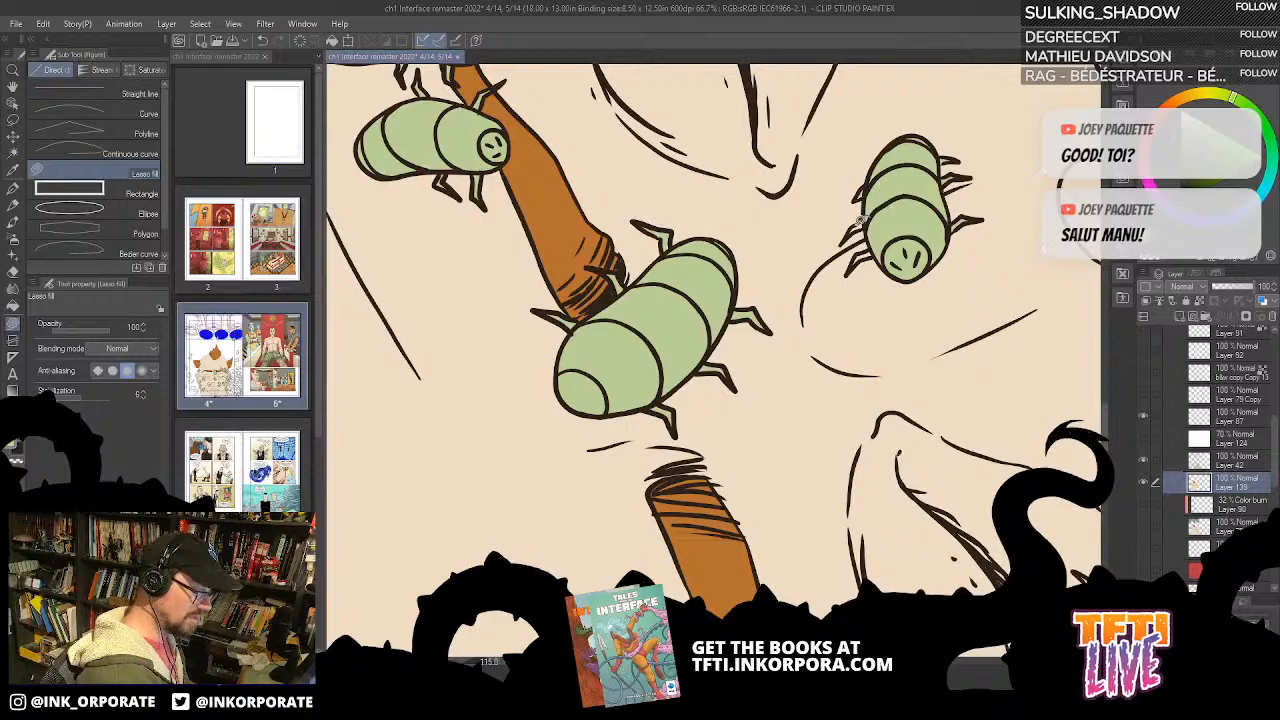
left_click_drag(907, 224, 885, 170)
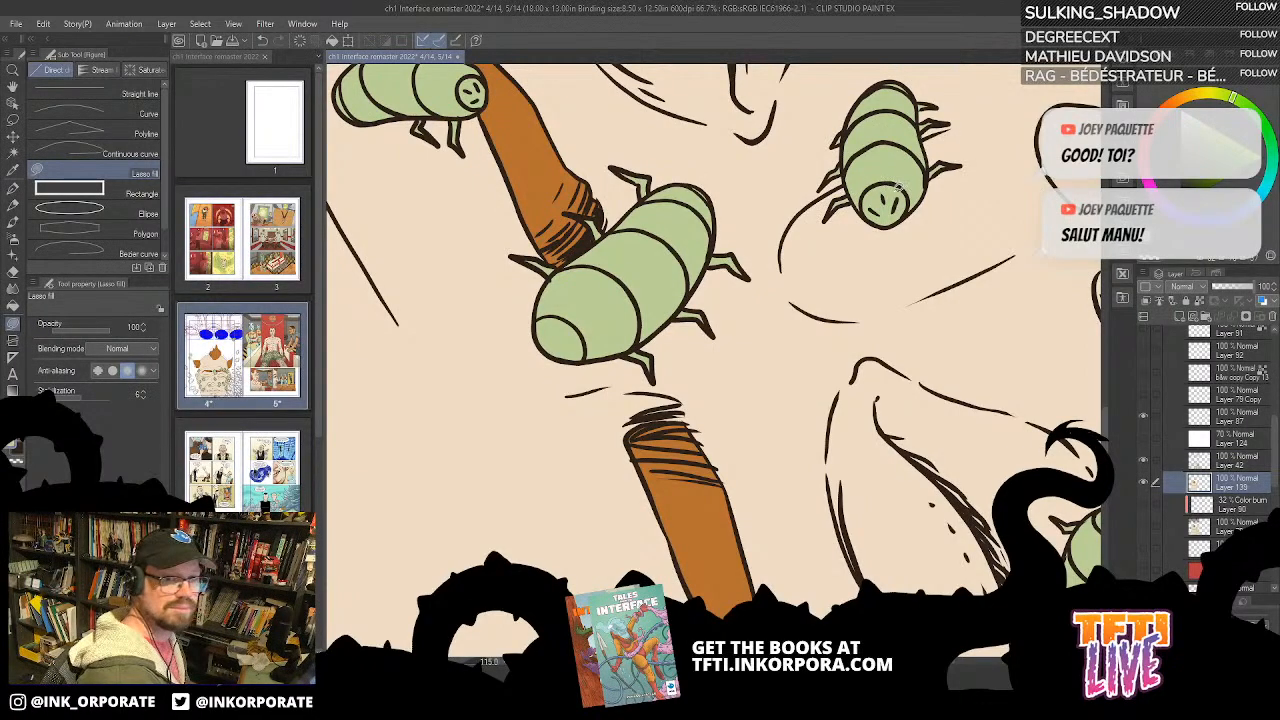
Step: Examine the coloured bugs across the whole face, from the forehead down to the chin
scroll(847, 342, "down", 1)
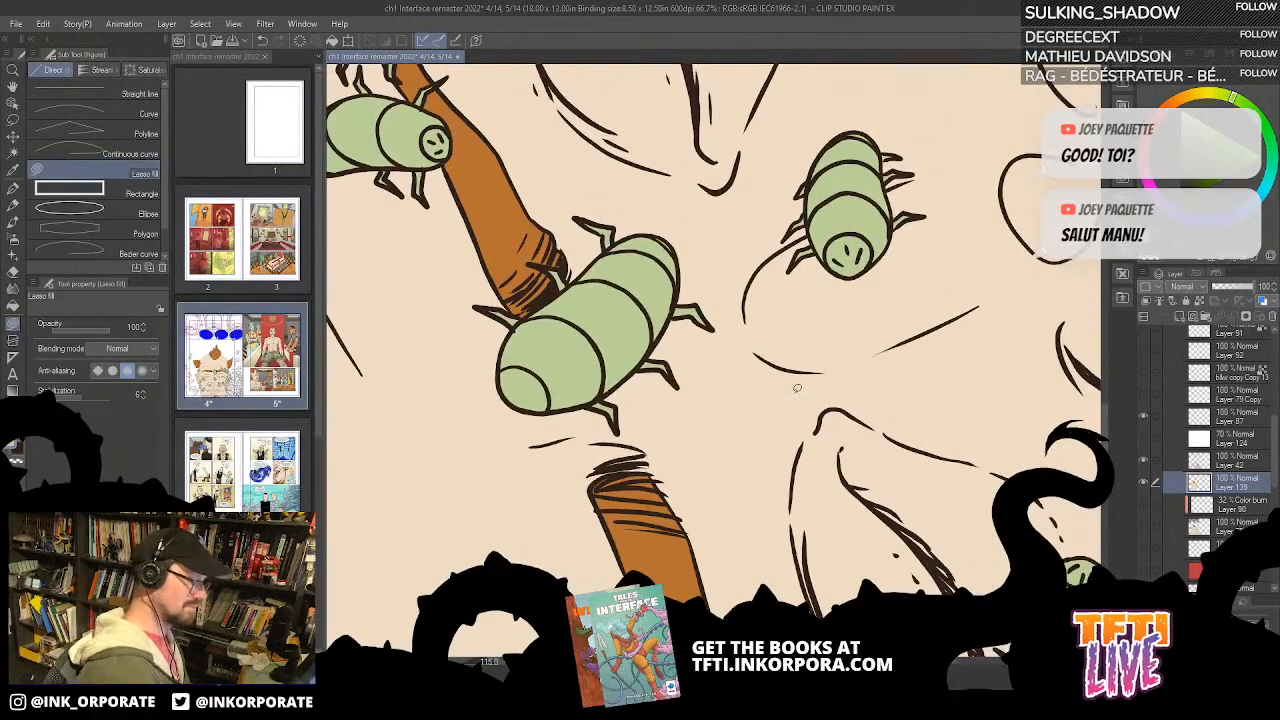
scroll(797, 388, "down", 1)
key("asciicircum")
key("asciicircum")
key("asciicircum")
key("asciicircum")
key("asciicircum")
key("asciicircum")
key("asciicircum")
key("asciicircum")
key("asciicircum")
key("asciicircum")
key("asciicircum")
key("asciicircum")
left_click_drag(989, 523, 865, 395)
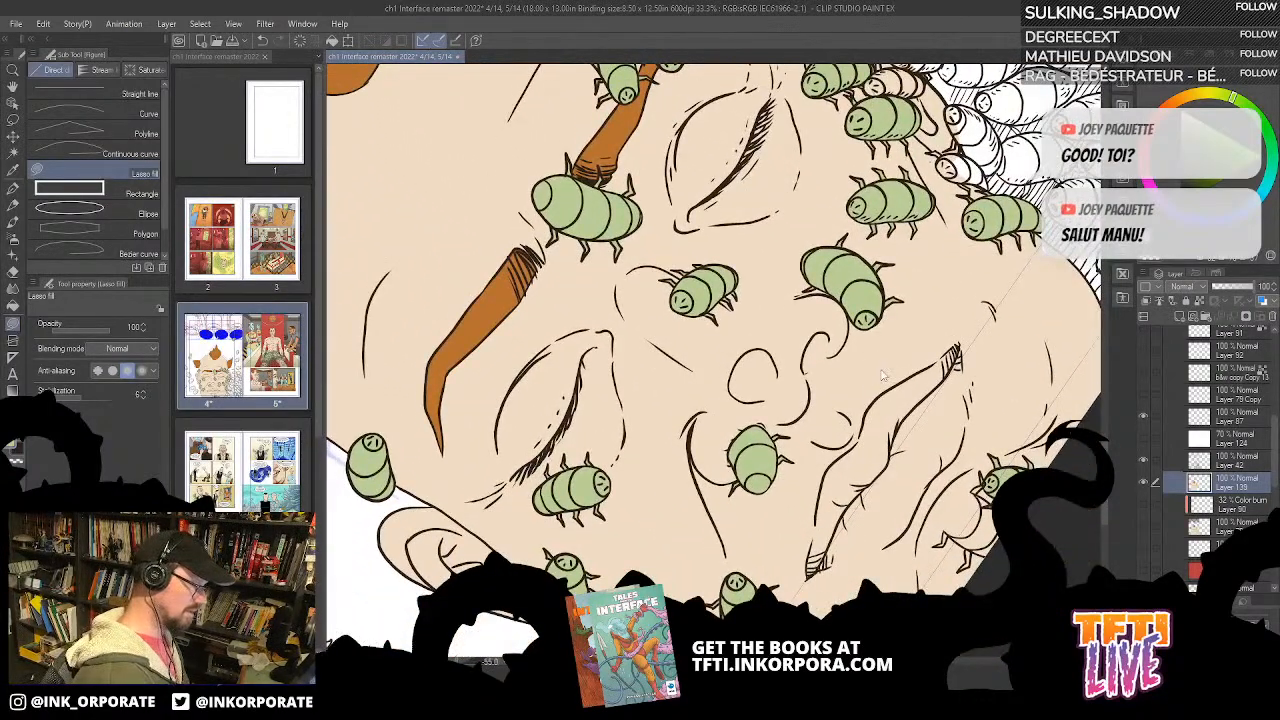
key("asciicircum")
key("asciicircum")
key("asciicircum")
key("asciicircum")
key("asciicircum")
key("asciicircum")
key("asciicircum")
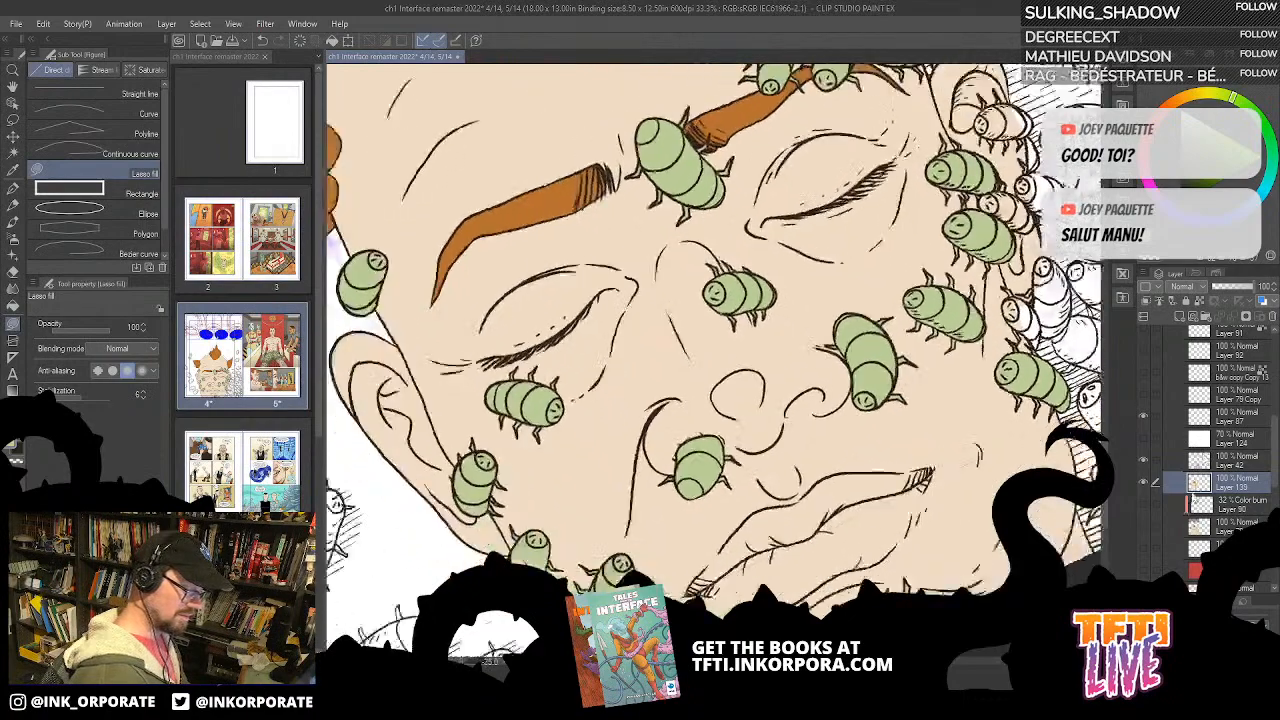
left_click_drag(882, 503, 862, 337)
Step: Compare the line art on Layers 87 and 42 by toggling their visibility, with Layer 87 made active
left_click(1145, 465)
left_click(1145, 465)
left_click(1205, 421)
left_click(1145, 417)
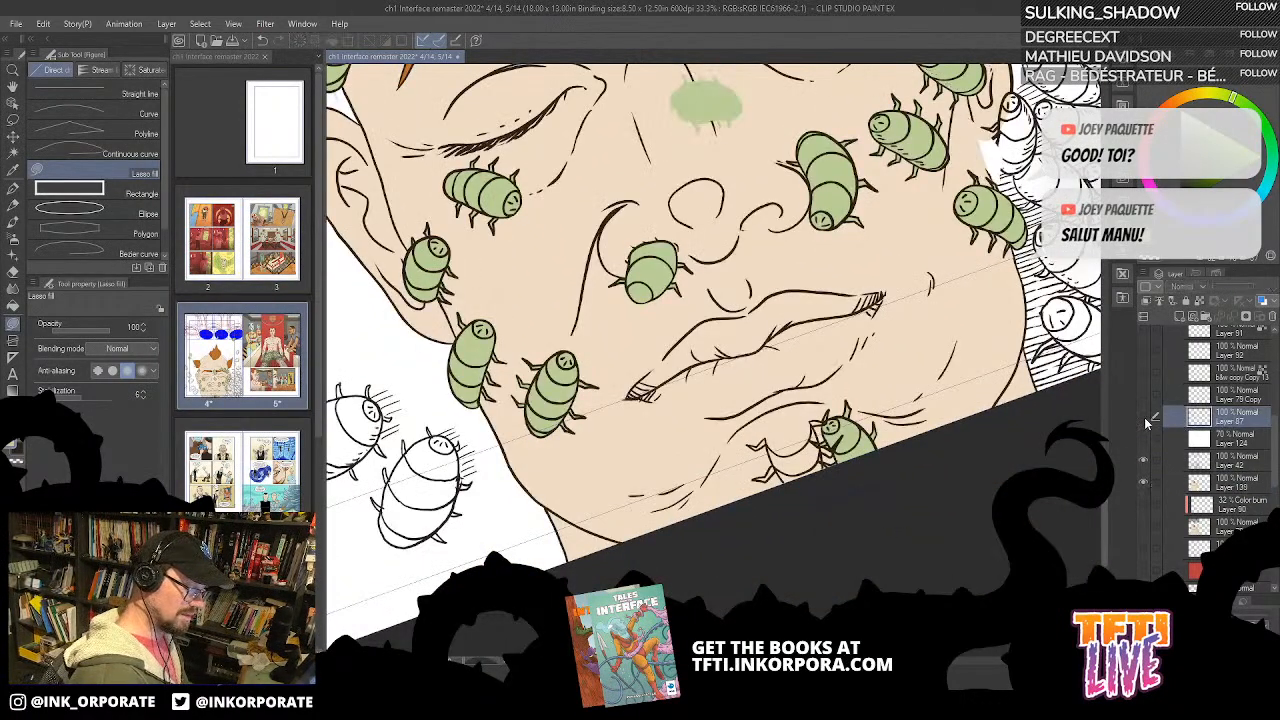
left_click(1145, 417)
left_click(1145, 462)
left_click(1145, 465)
left_click(1143, 460)
left_click(1142, 463)
left_click(1142, 466)
left_click(1145, 462)
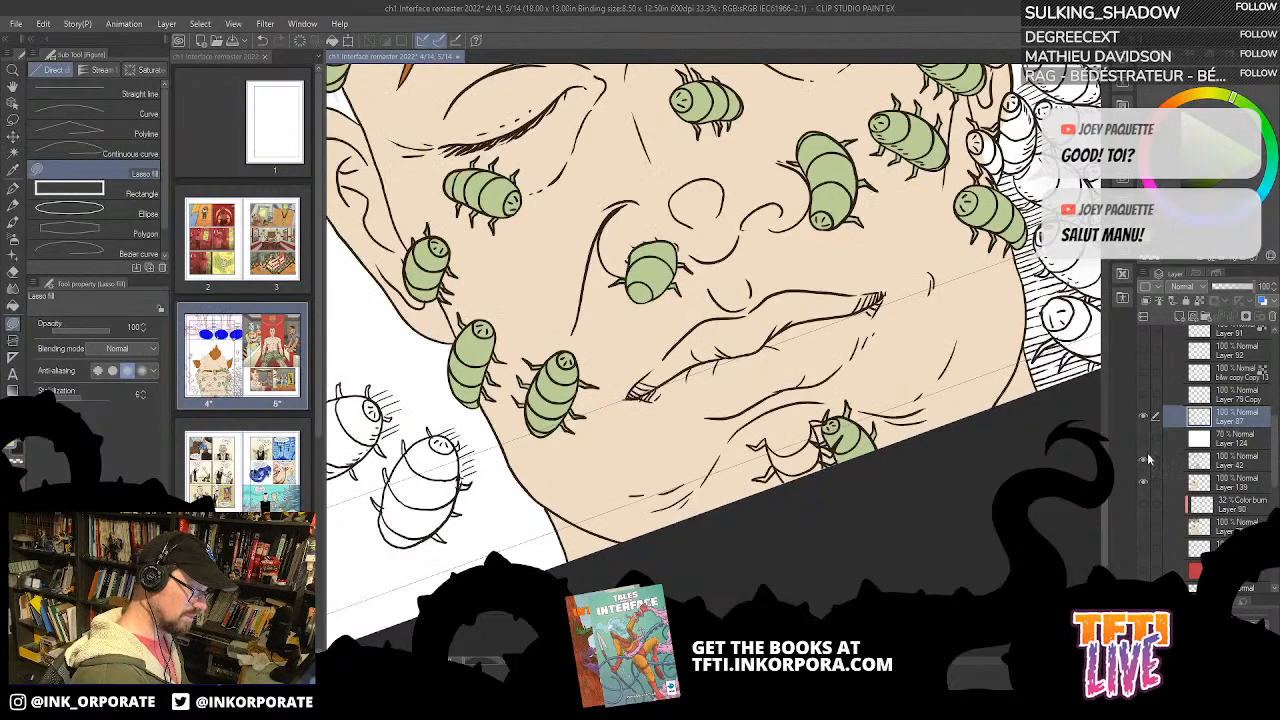
Step: Lasso the uncoloured bug on the chin and delete its line art from Layer 42
key("ctrl+plus")
left_click_drag(925, 543, 895, 380)
key("asciicircum")
key("asciicircum")
key("asciicircum")
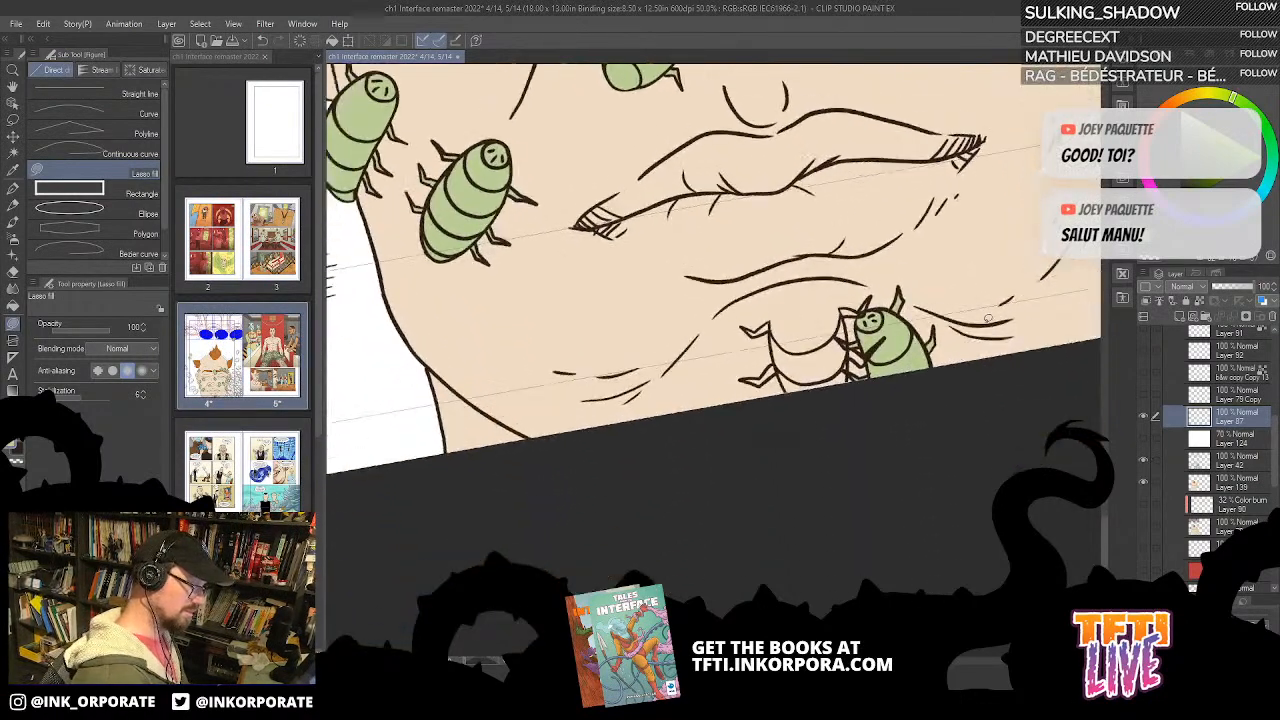
key("m")
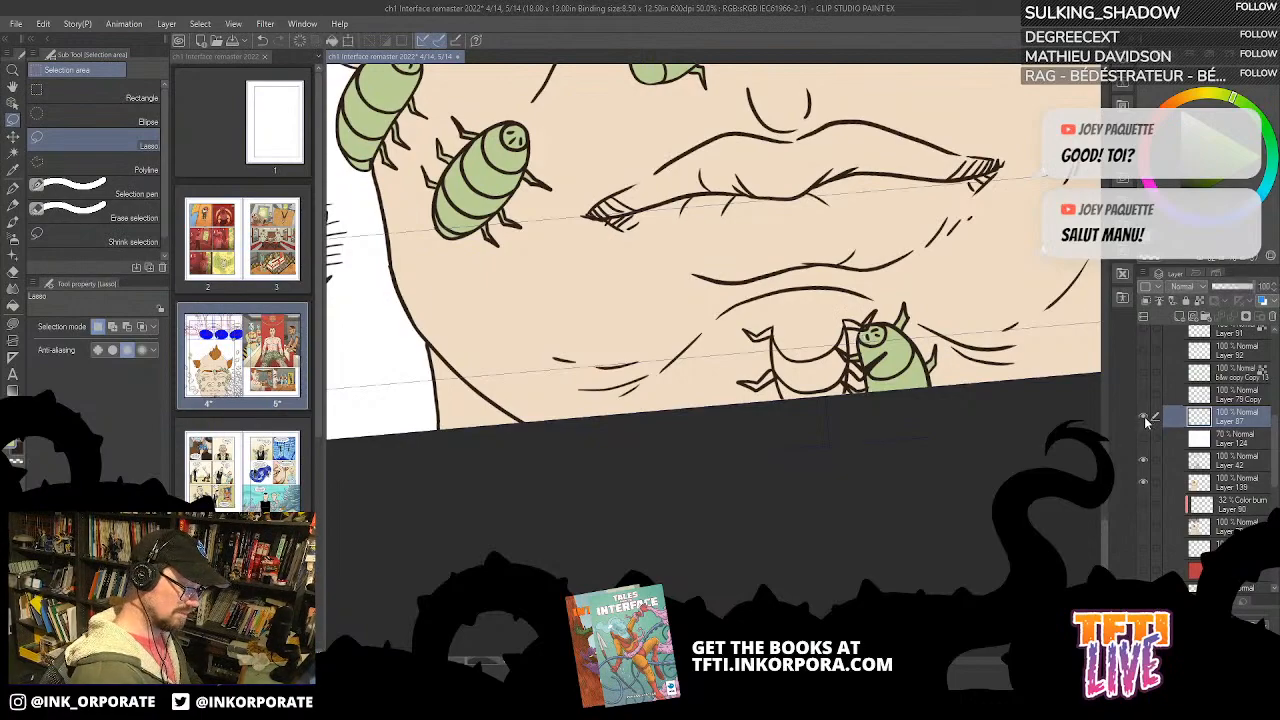
left_click(1150, 461)
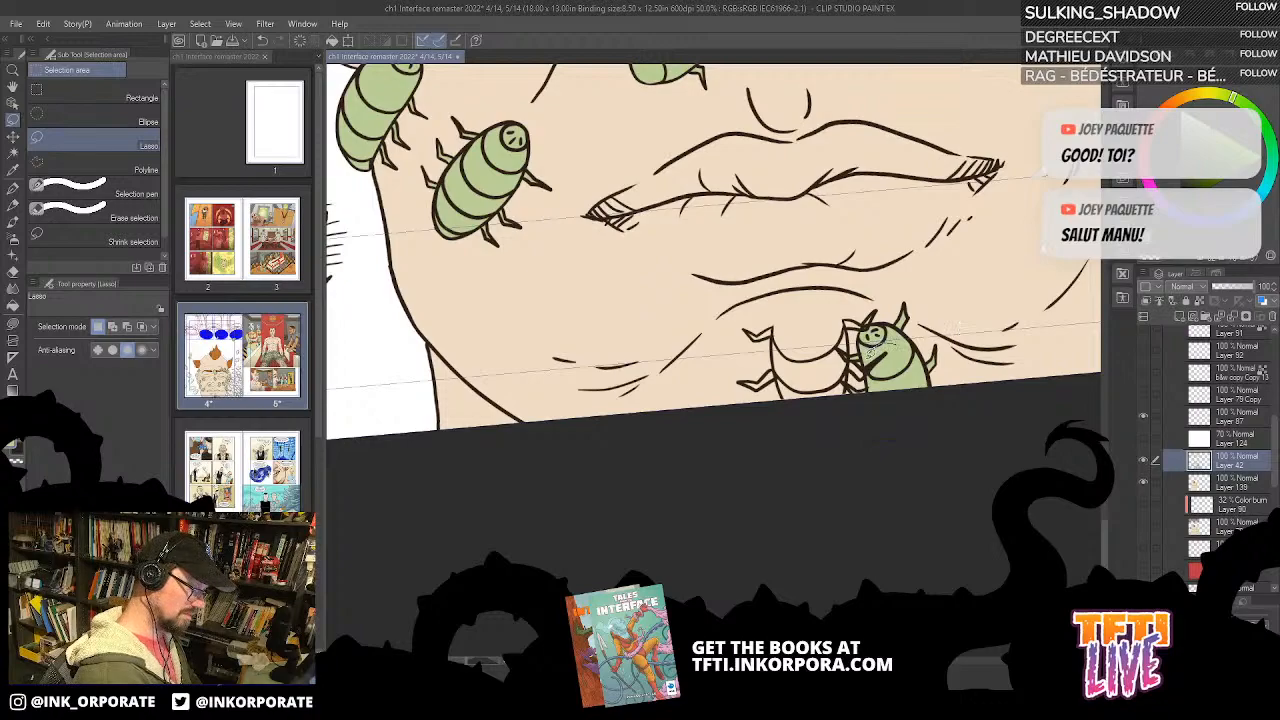
mouse_move(848, 300)
left_mouse_down()
mouse_move(742, 323)
mouse_move(746, 443)
mouse_move(854, 429)
mouse_move(835, 368)
mouse_move(856, 361)
mouse_move(838, 338)
mouse_move(860, 305)
mouse_move(844, 307)
mouse_move(844, 330)
mouse_move(859, 328)
mouse_move(889, 296)
mouse_move(855, 322)
mouse_move(886, 306)
left_mouse_up()
key("Delete")
key("ctrl+x")
key("ctrl+x")
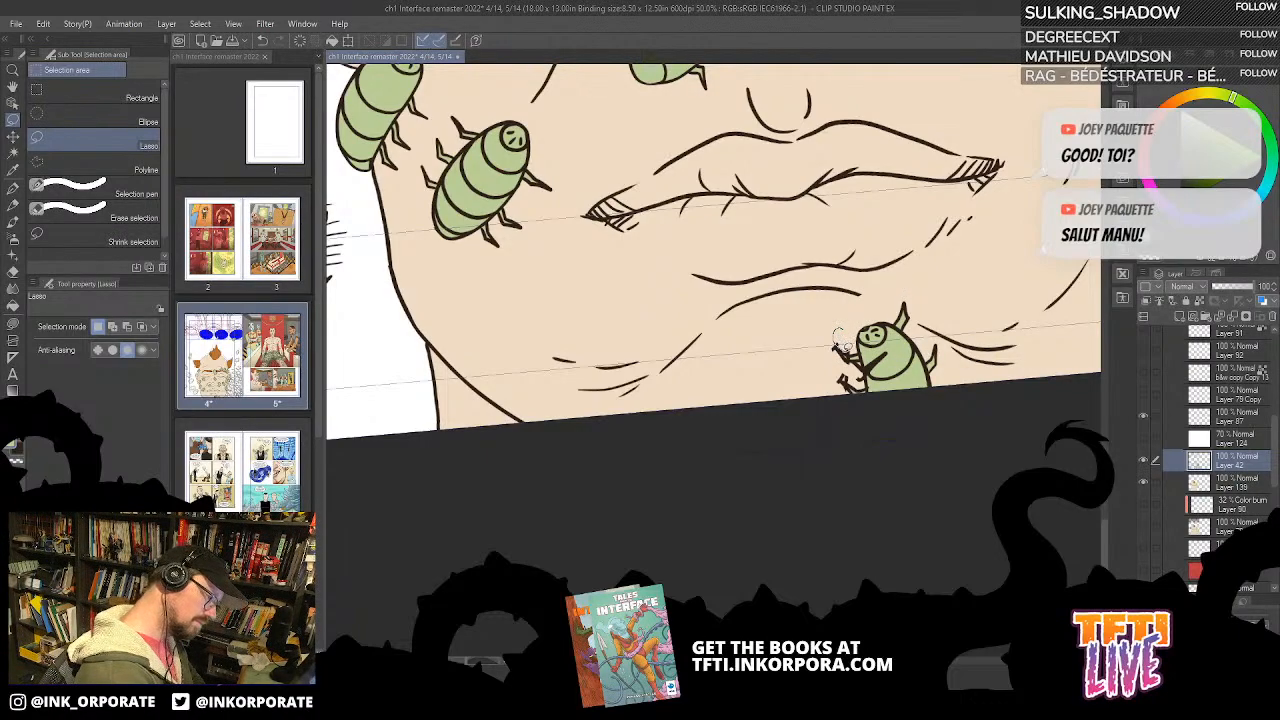
Step: Remove the leftover leg strokes of the deleted bug from beside the green chin bug on Layer 42
mouse_move(855, 348)
left_mouse_down()
mouse_move(858, 333)
mouse_move(861, 370)
left_mouse_up()
key("ctrl+x")
key("ctrl+x")
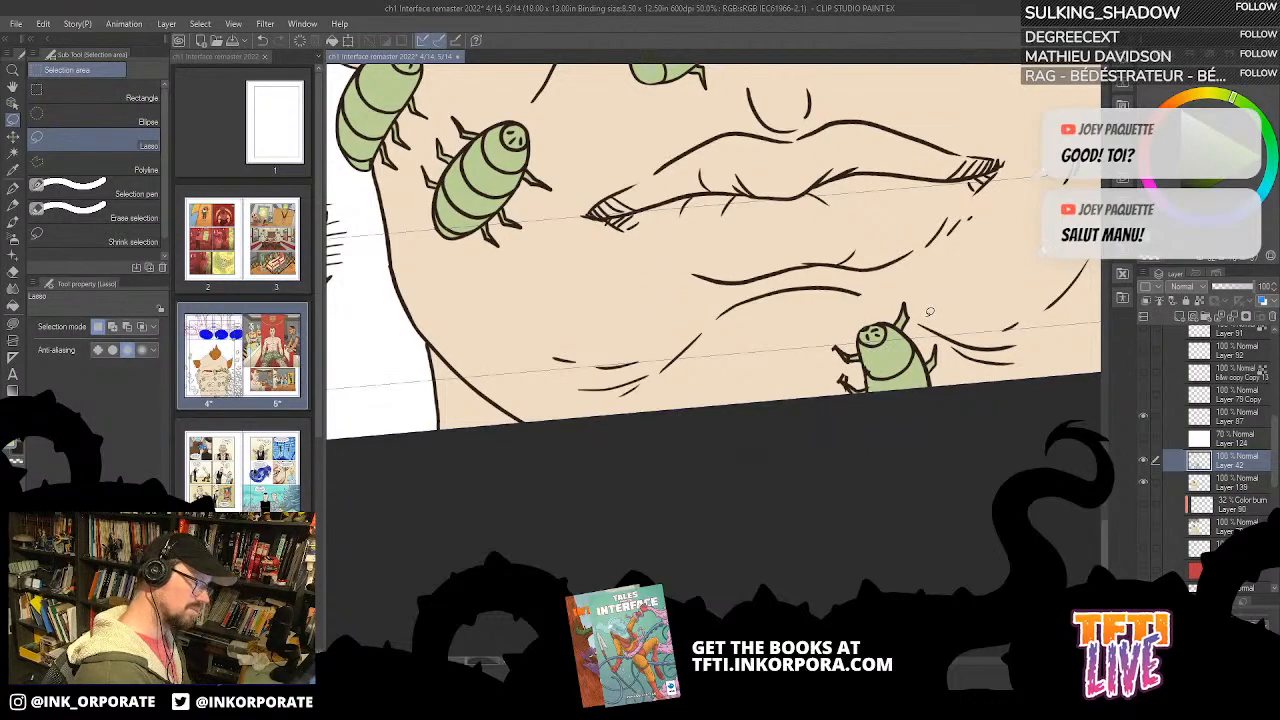
Step: Lower Layer 42's opacity to 32% and check the faded line art against Layer 87
scroll(929, 311, "up", 3)
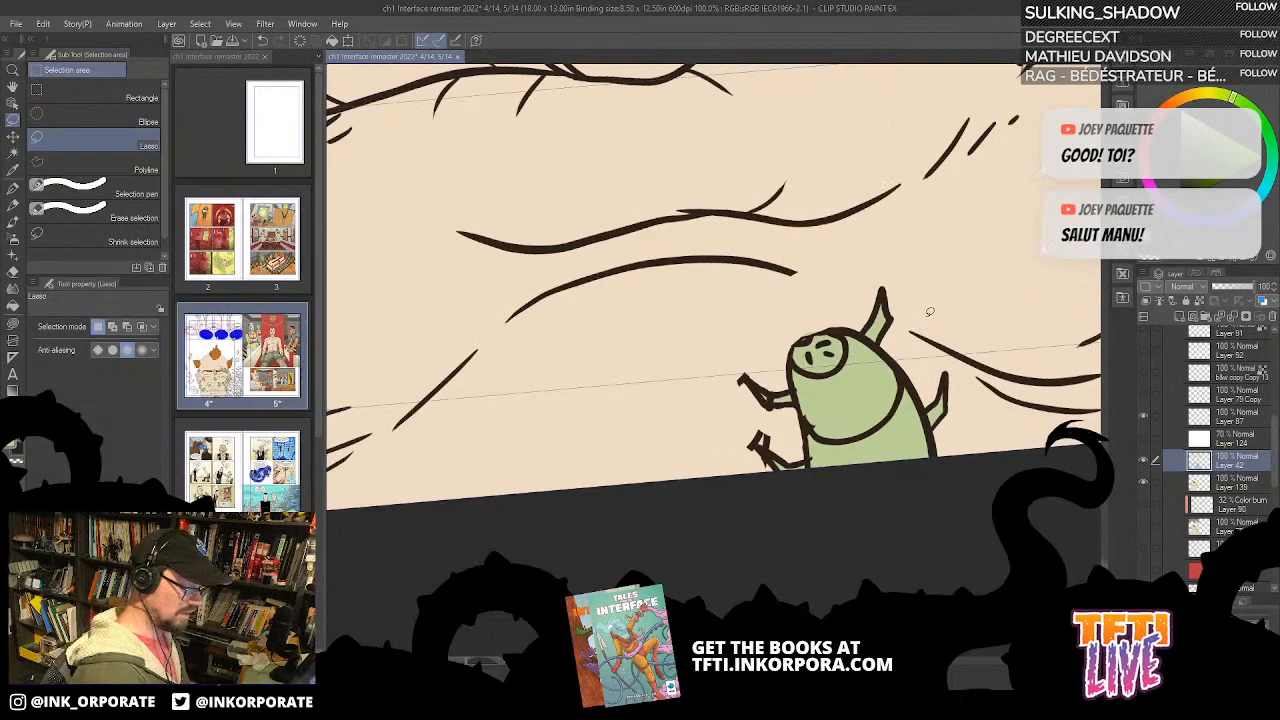
left_click(1226, 288)
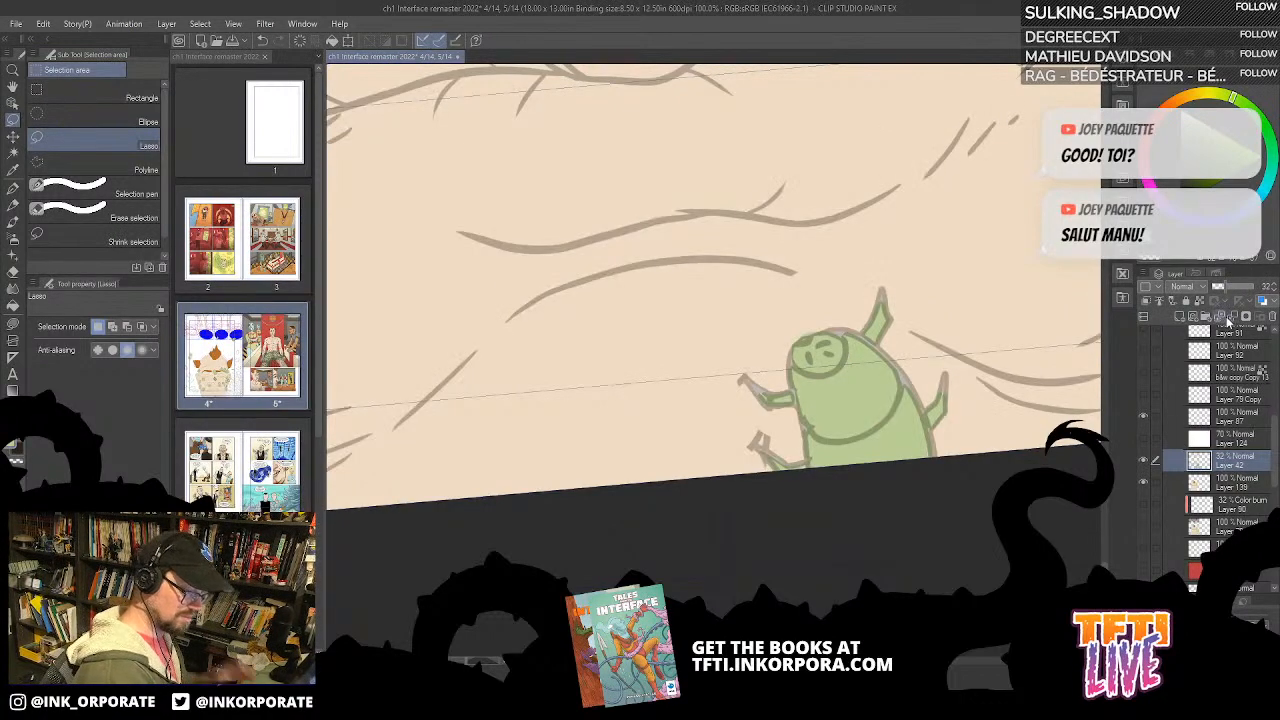
key("ctrl+minus")
key("ctrl+minus")
key("ctrl+minus")
key("ctrl+minus")
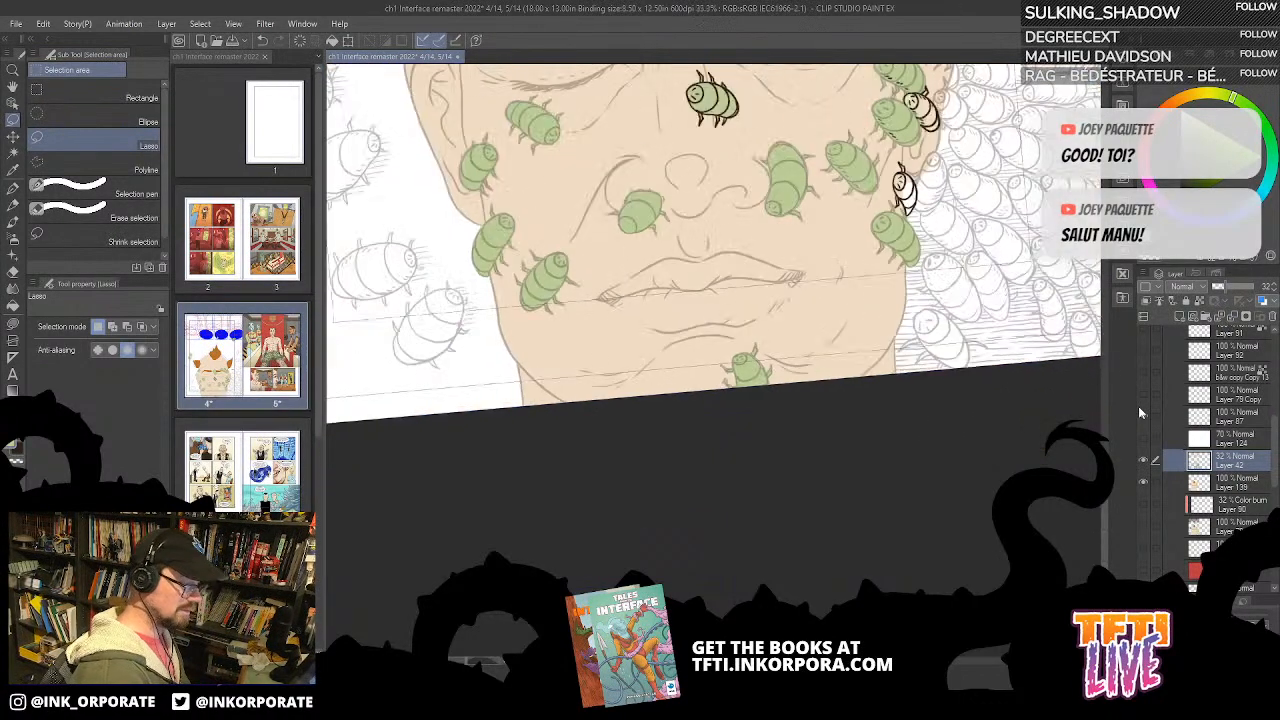
key("ctrl+plus")
key("ctrl+plus")
key("ctrl+plus")
key("ctrl+plus")
key("ctrl+plus")
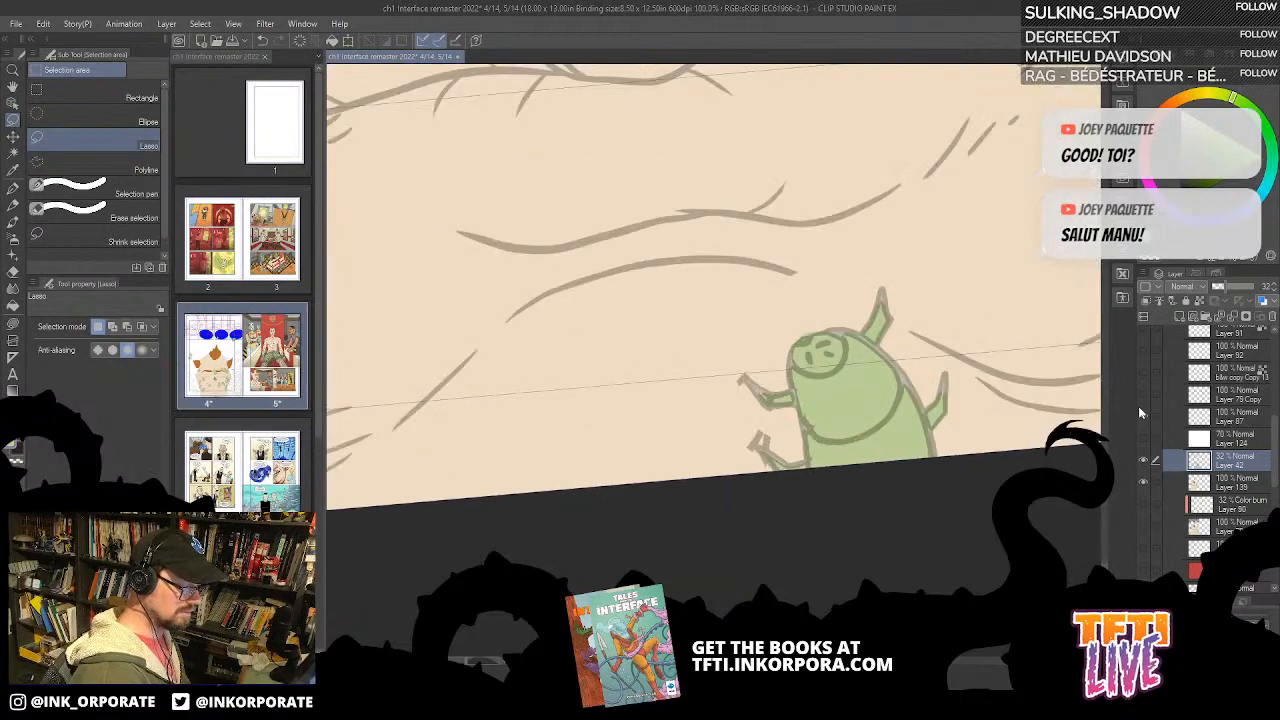
Step: Make Layer 87 active and prepare the G-pen with a colour-set swatch and a brush size of 0.50
left_click(1222, 412)
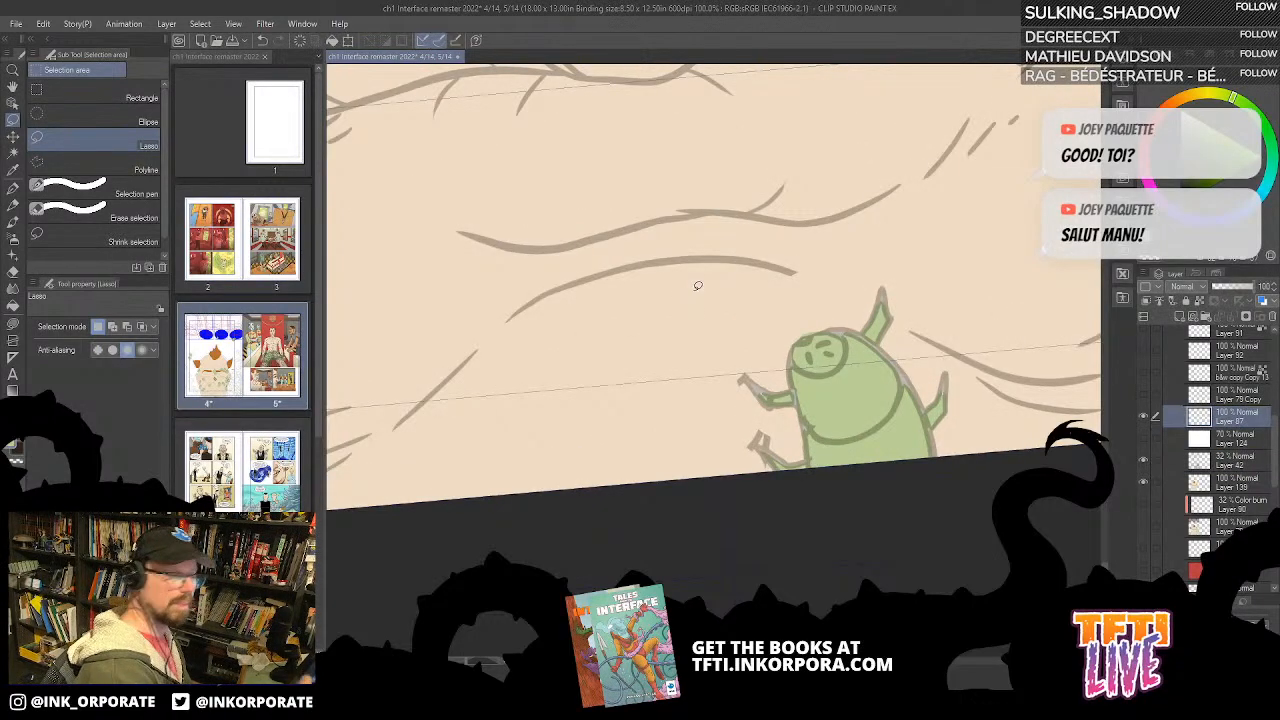
key("p")
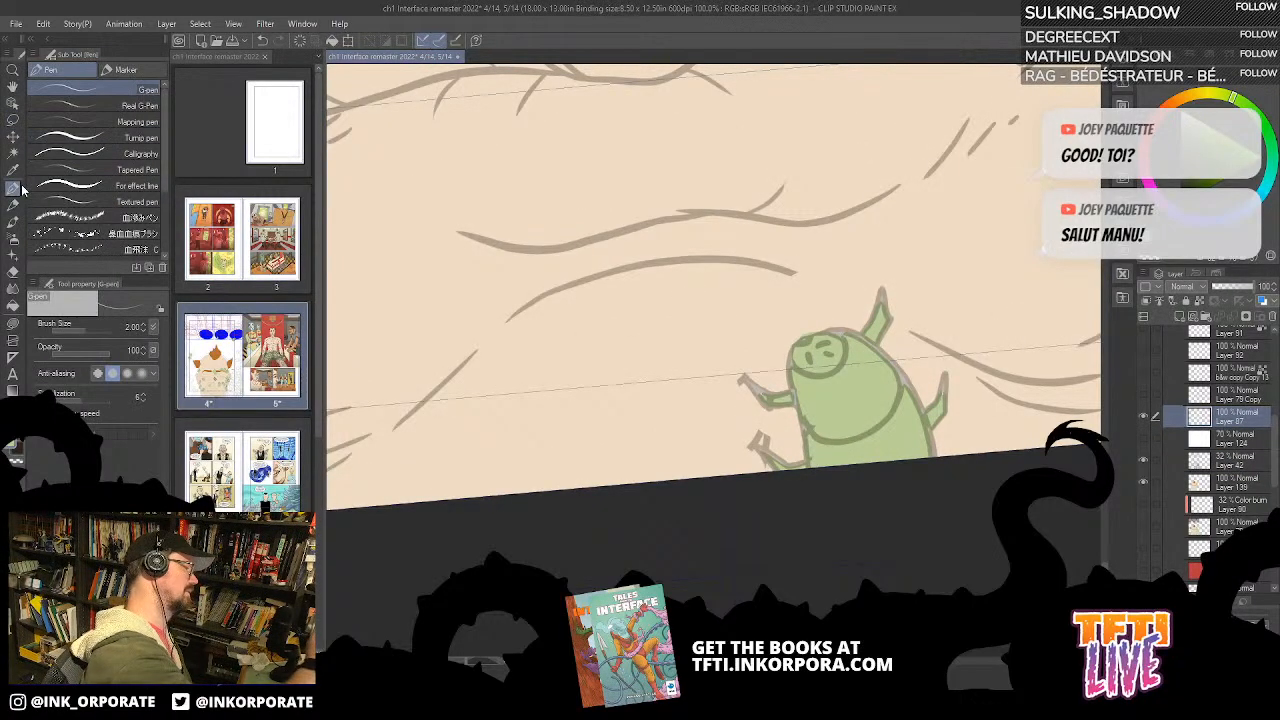
left_click(1208, 56)
left_click(1202, 179)
key("asciicircum")
key("asciicircum")
key("asciicircum")
key("asciicircum")
key("asciicircum")
key("asciicircum")
key("asciicircum")
key("asciicircum")
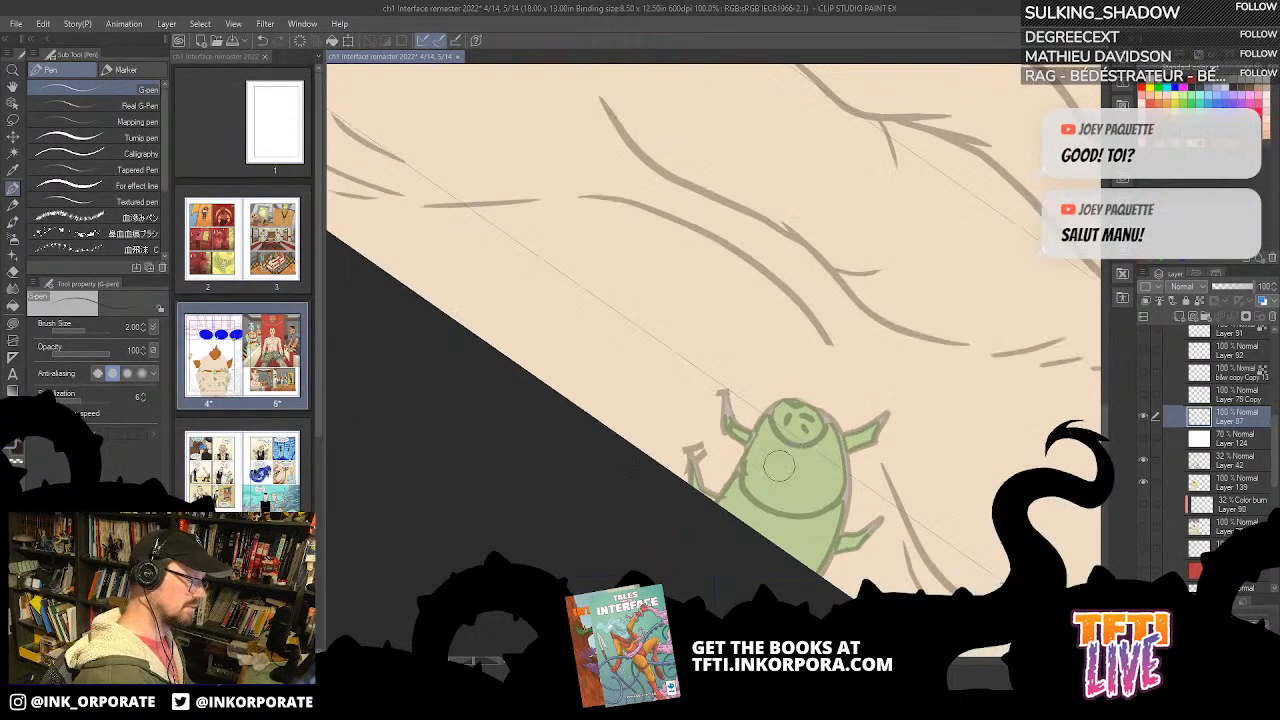
left_click(131, 325)
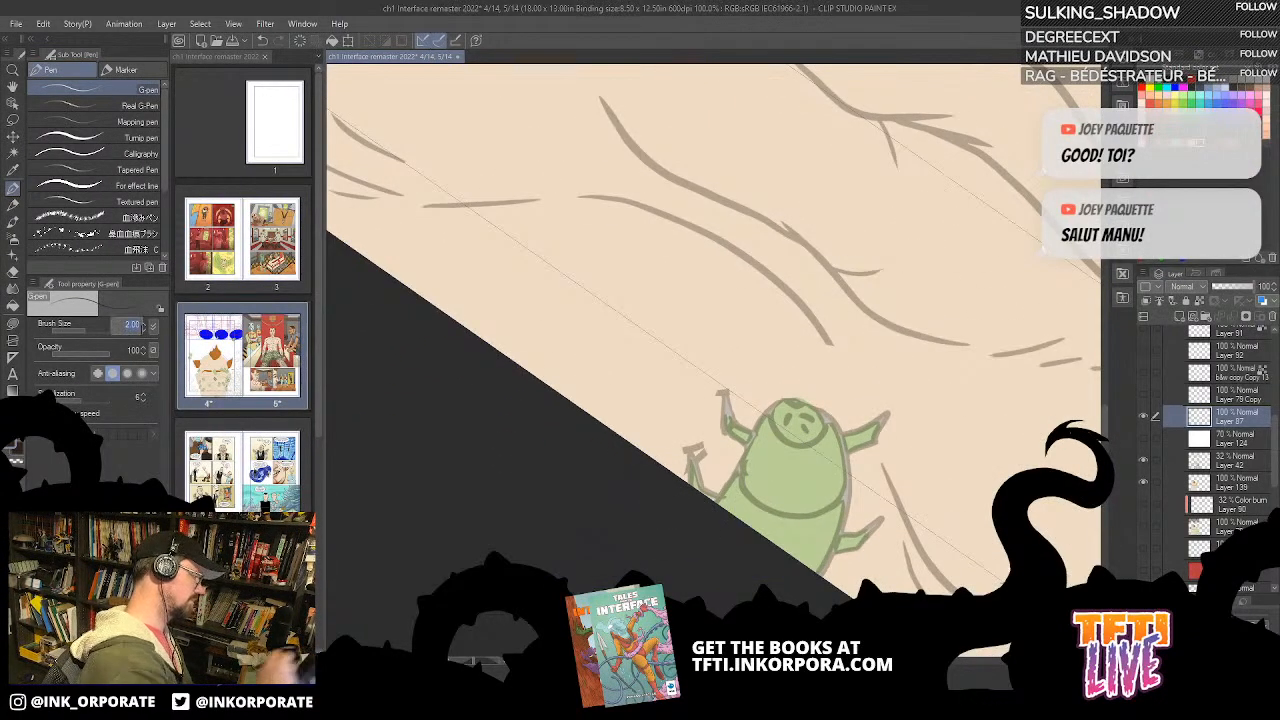
type("0.5")
key("Return")
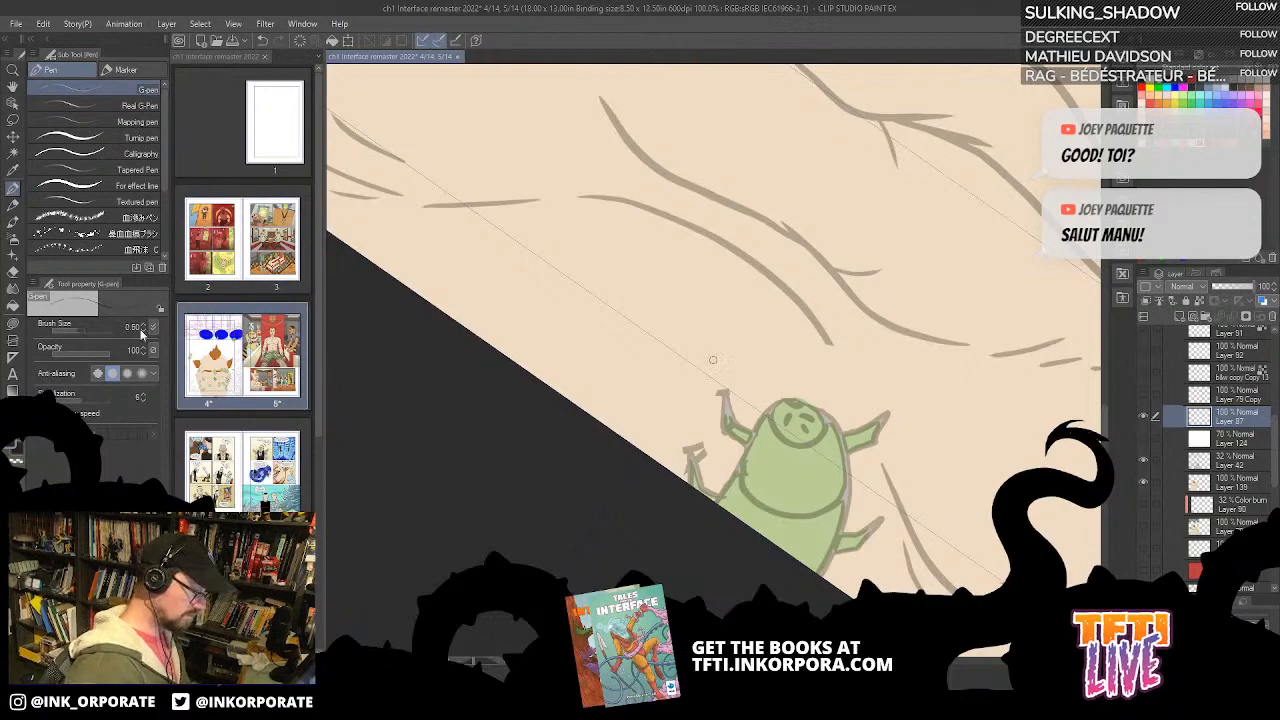
Step: Ink the curved outline of the chin bug's head and one side of its body on Layer 87, redoing unsatisfactory strokes
left_click_drag(798, 424, 744, 460)
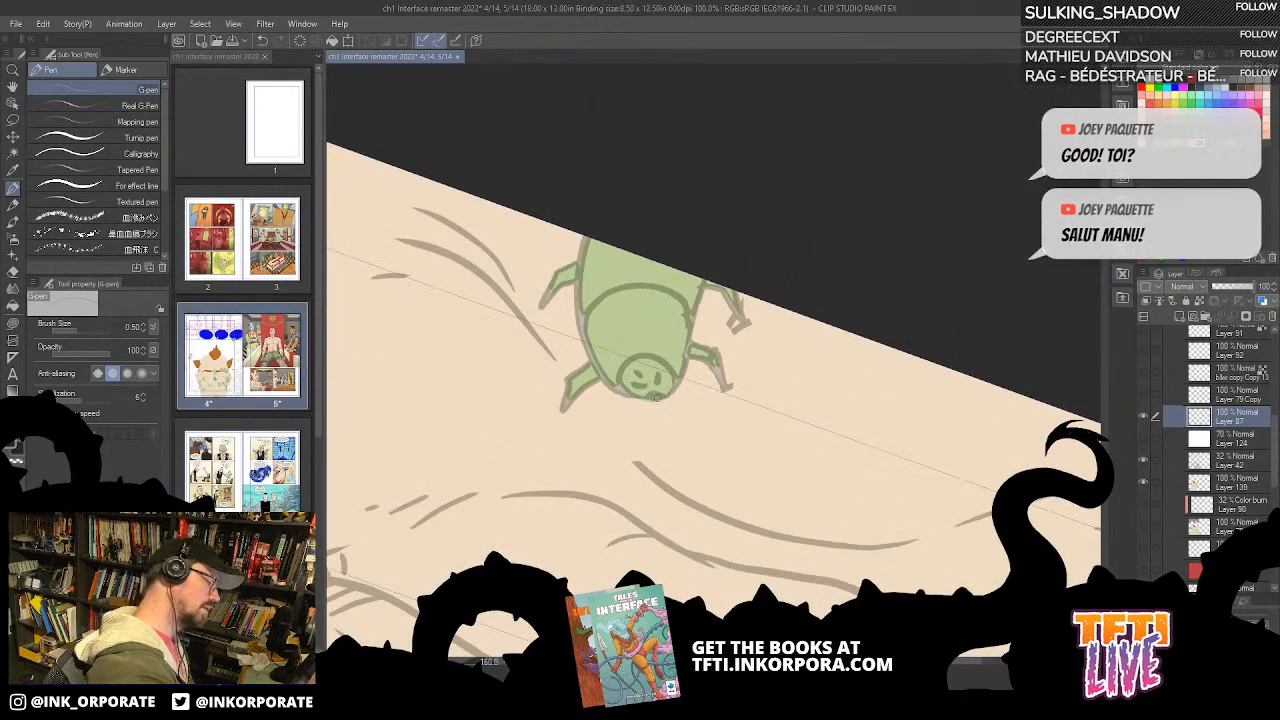
left_click_drag(641, 396, 594, 363)
key("ctrl+z")
mouse_move(630, 402)
left_mouse_down()
mouse_move(603, 389)
mouse_move(595, 372)
mouse_move(644, 400)
mouse_move(608, 385)
mouse_move(577, 322)
mouse_move(584, 238)
left_mouse_up()
key("ctrl+z")
key("^")
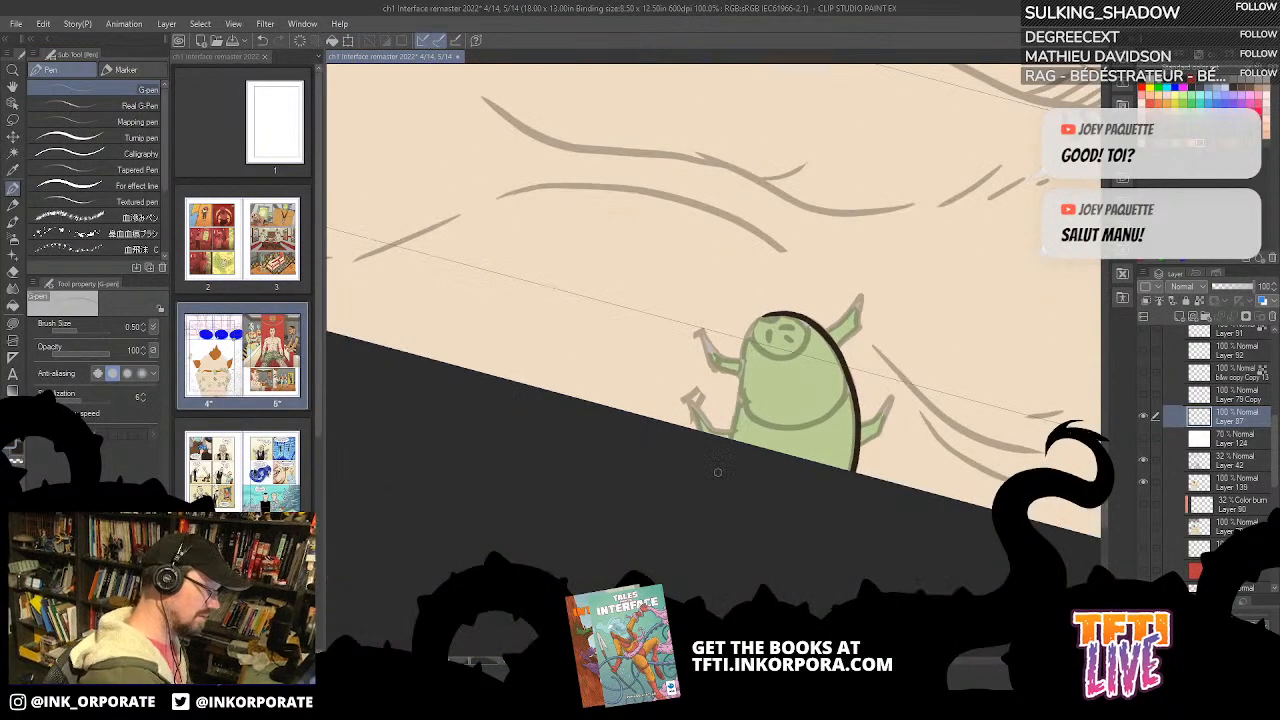
Step: Ink the chin bug's remaining body side, round face outline and one upper leg on Layer 87
mouse_move(732, 444)
left_mouse_down()
mouse_move(758, 318)
mouse_move(840, 314)
left_mouse_up()
mouse_move(757, 318)
left_mouse_down()
mouse_move(755, 346)
mouse_move(784, 358)
mouse_move(810, 334)
mouse_move(796, 315)
left_mouse_up()
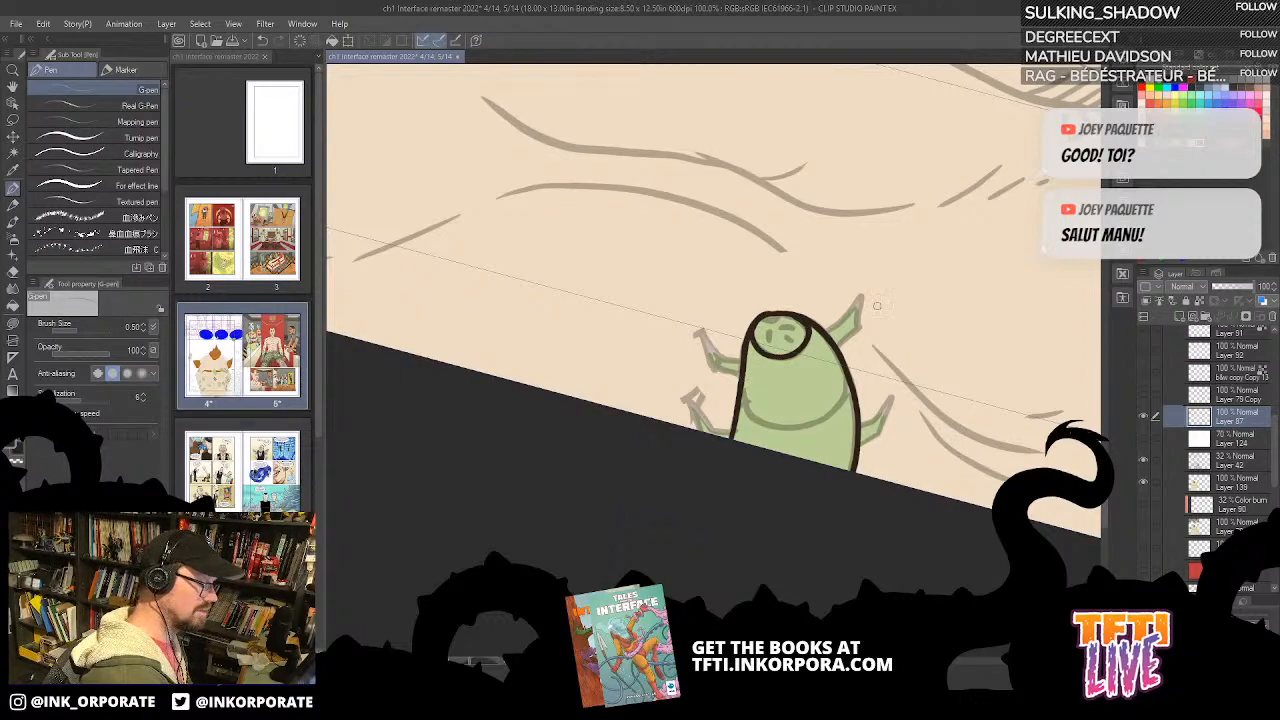
mouse_move(860, 344)
left_mouse_down()
mouse_move(874, 267)
mouse_move(841, 302)
left_mouse_up()
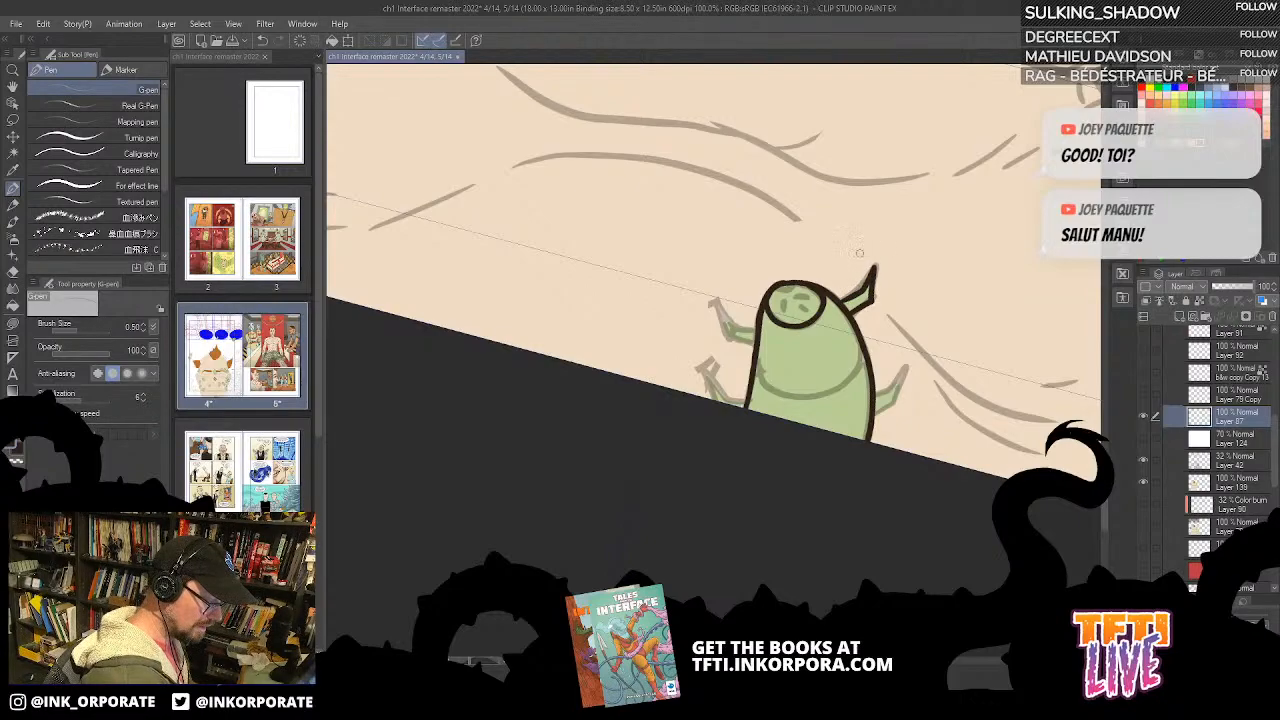
Step: Ink the two legs on the opposite side of the chin bug over the faded guide
key("asciicircum")
key("asciicircum")
key("asciicircum")
key("asciicircum")
key("asciicircum")
key("asciicircum")
key("asciicircum")
key("asciicircum")
key("asciicircum")
key("asciicircum")
mouse_move(750, 376)
left_mouse_down()
mouse_move(742, 354)
mouse_move(758, 318)
mouse_move(768, 376)
left_mouse_up()
key("asciicircum")
key("asciicircum")
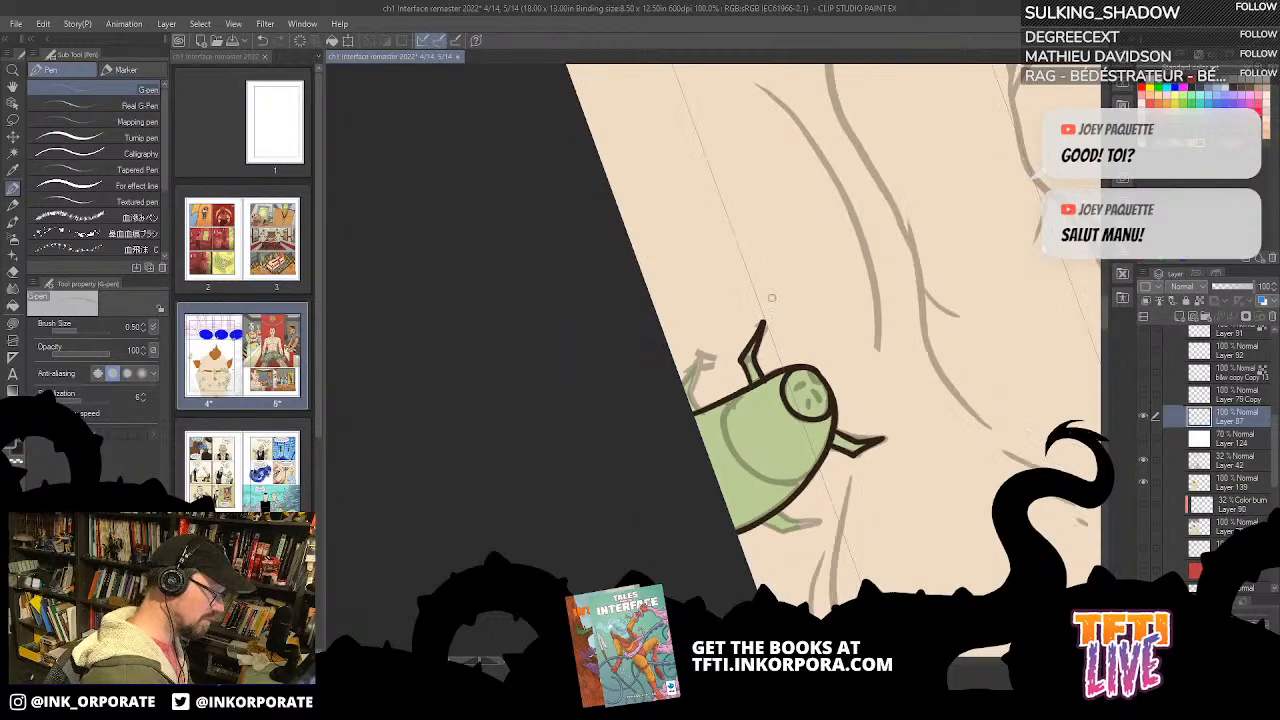
mouse_move(674, 396)
left_mouse_down()
mouse_move(698, 348)
mouse_move(678, 358)
left_mouse_up()
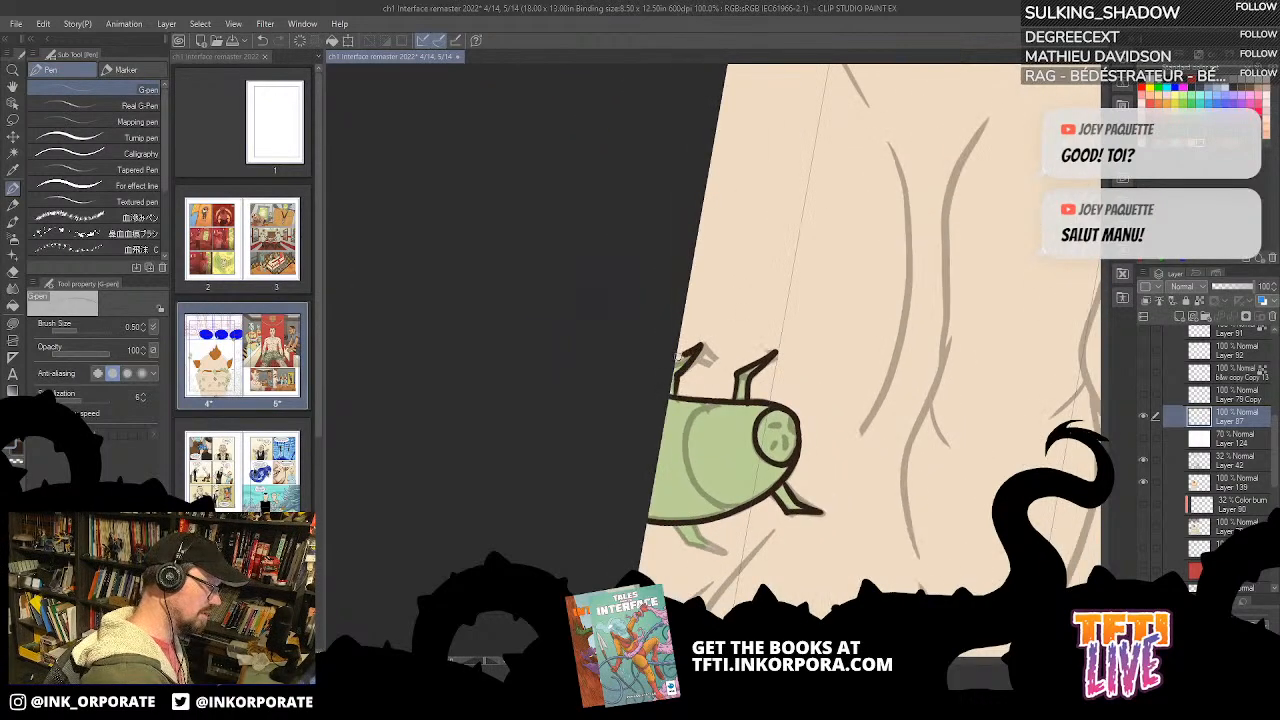
Step: Ink the chin bug's last leg, the curved segment line across its body and its small facial features
key("asciicircum")
key("asciicircum")
key("asciicircum")
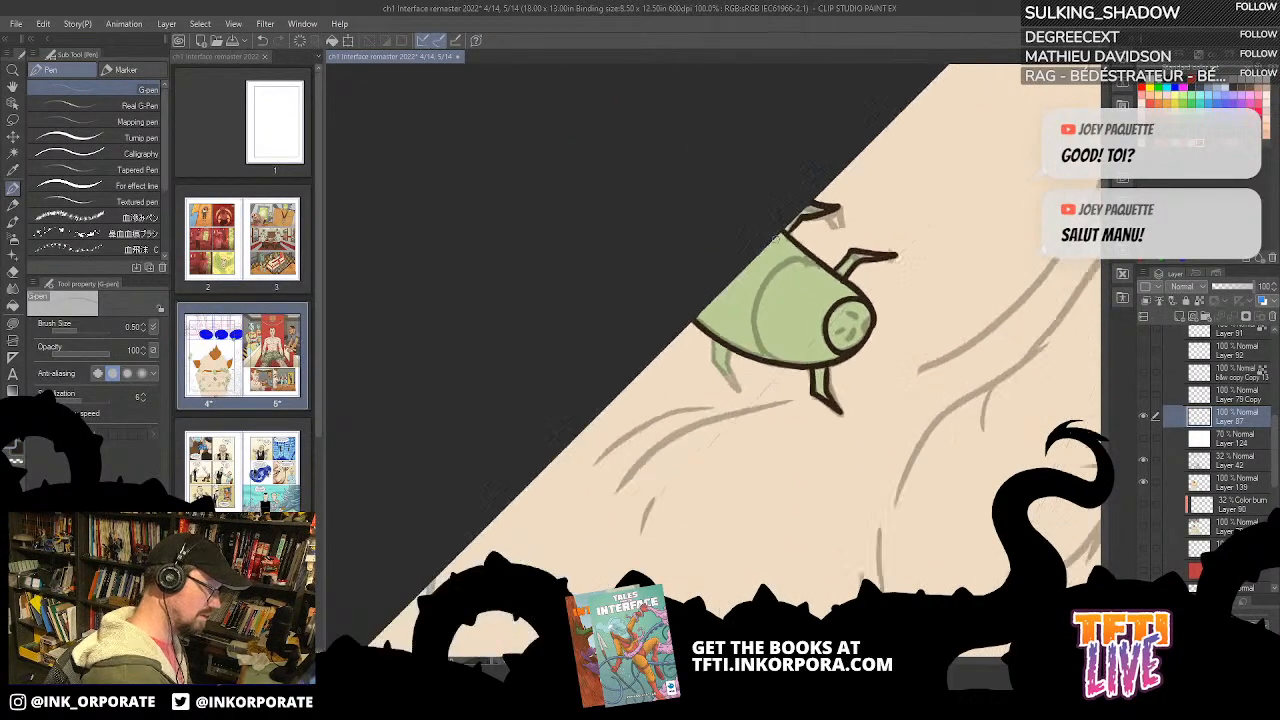
mouse_move(718, 341)
left_mouse_down()
mouse_move(735, 392)
mouse_move(730, 352)
mouse_move(777, 324)
mouse_move(788, 370)
mouse_move(760, 335)
mouse_move(765, 299)
mouse_move(806, 269)
mouse_move(842, 280)
left_mouse_up()
key("ctrl+z")
mouse_move(780, 370)
left_mouse_down()
mouse_move(760, 347)
mouse_move(760, 310)
mouse_move(796, 270)
mouse_move(842, 281)
left_mouse_up()
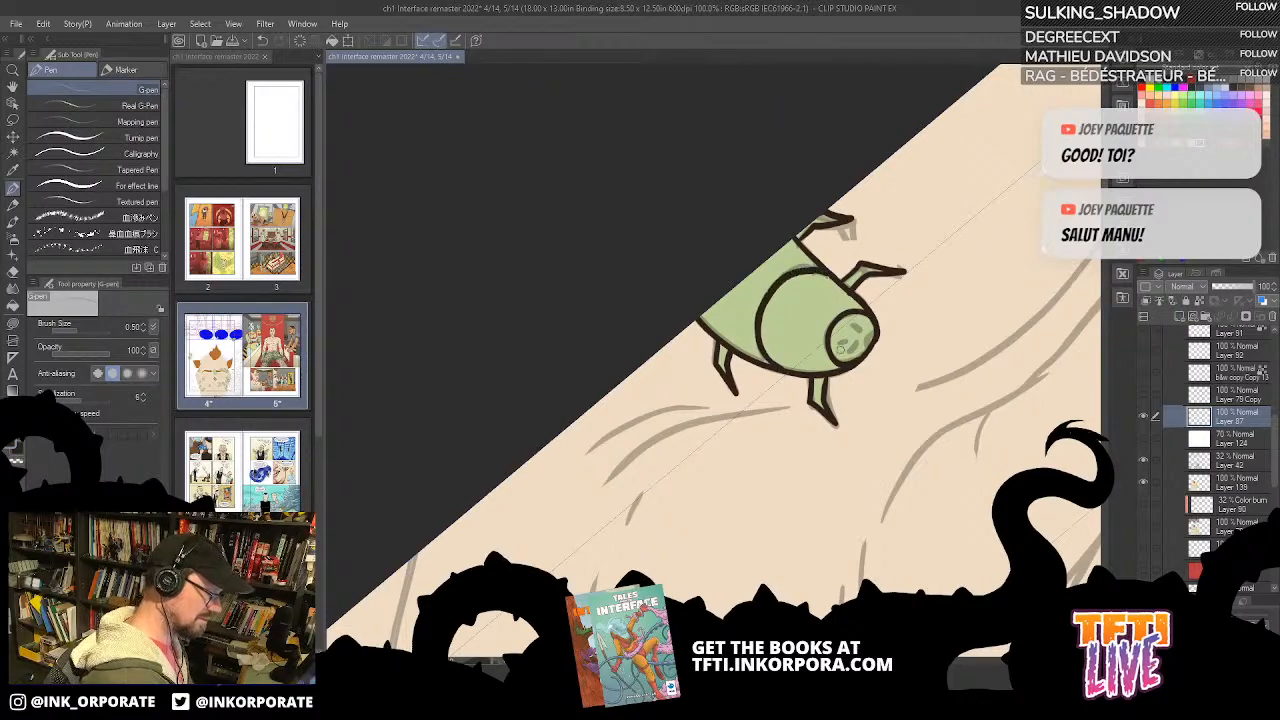
mouse_move(851, 333)
left_mouse_down()
mouse_move(822, 344)
mouse_move(839, 333)
left_mouse_up()
key("ctrl+z")
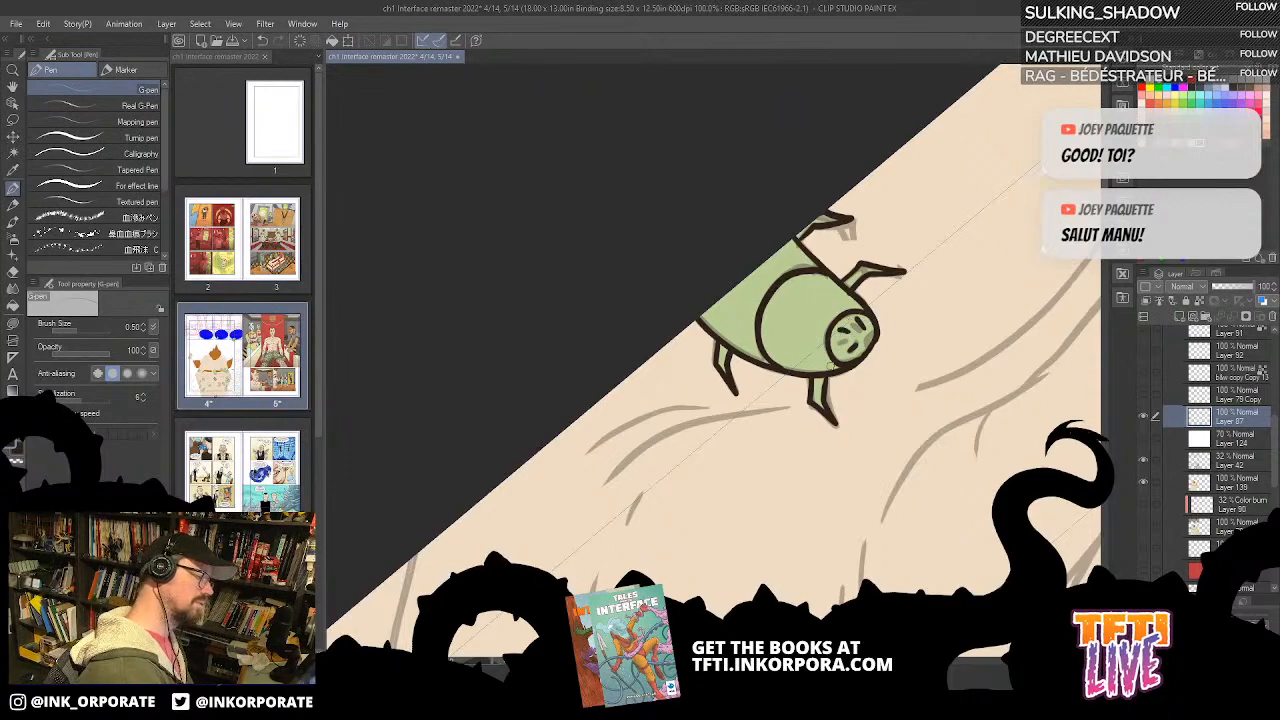
Step: Lasso around the chin bug on Layer 42 and clear its faded guide lines, then deselect
scroll(832, 370, "down", 2)
key("^")
key("^")
key("^")
key("^")
key("^")
key("^")
key("^")
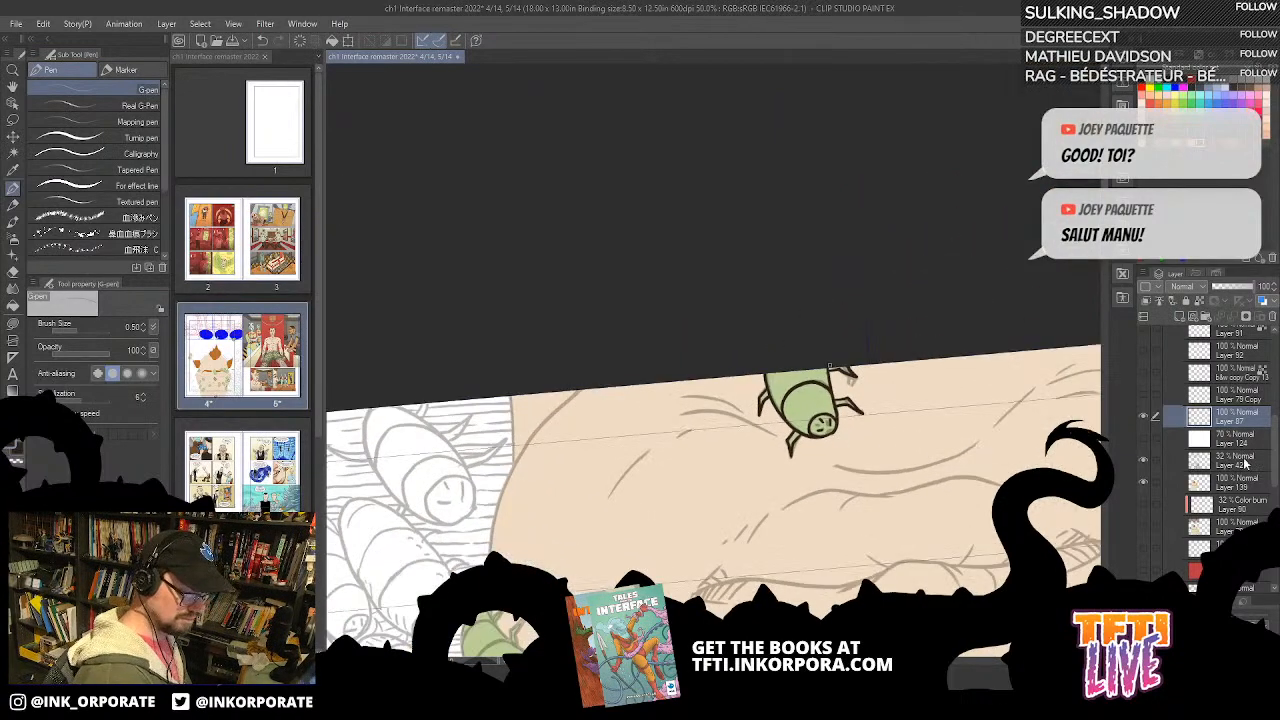
left_click(1222, 466)
key("m")
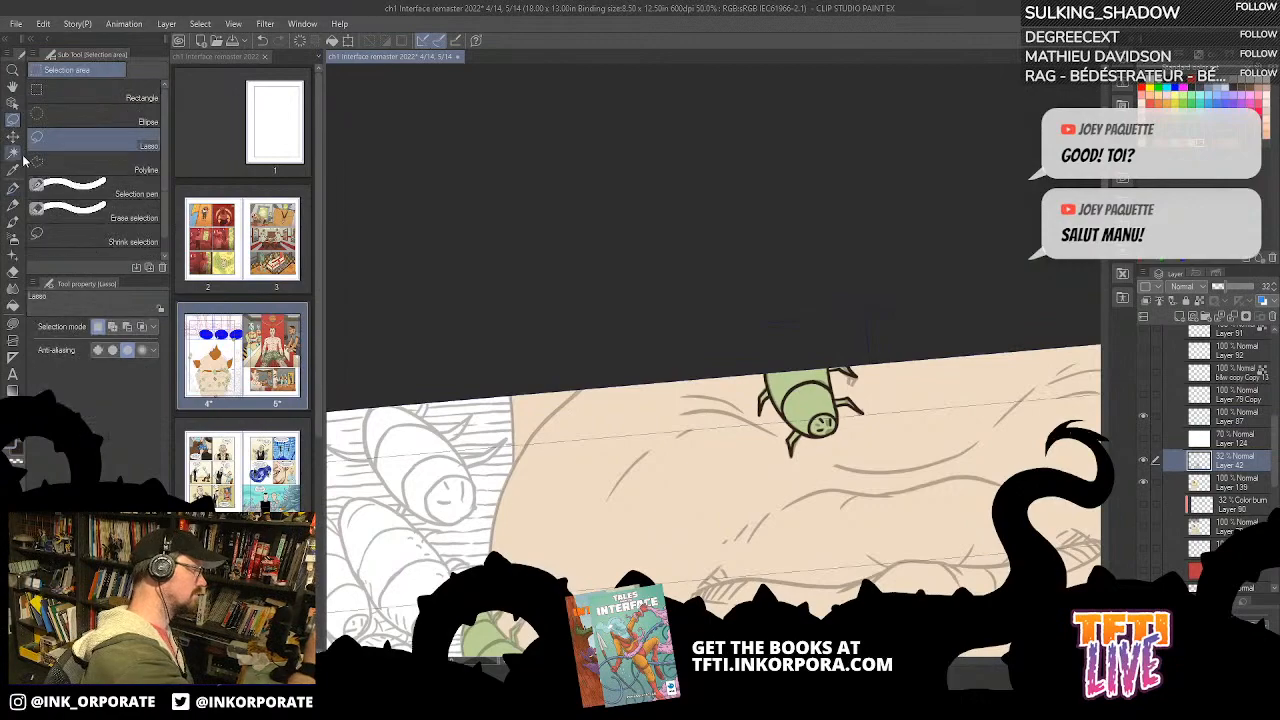
left_click_drag(953, 429, 972, 344)
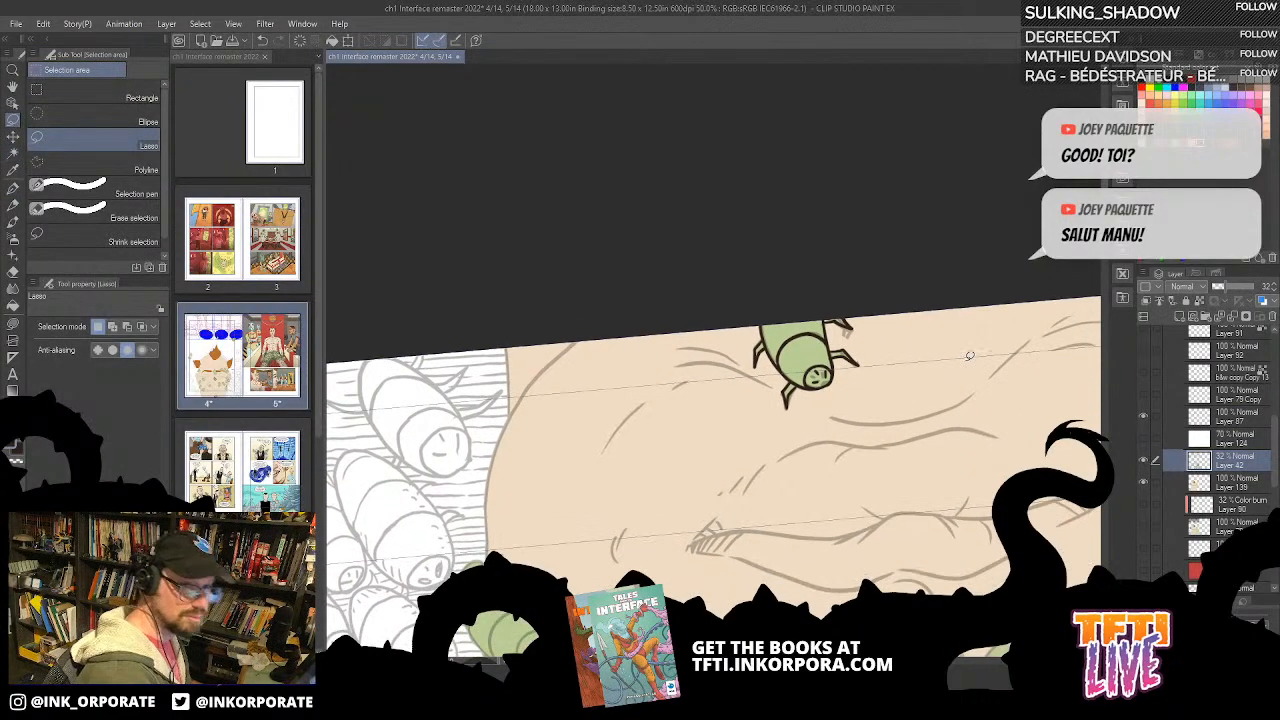
mouse_move(940, 316)
left_mouse_down()
mouse_move(768, 238)
mouse_move(735, 362)
mouse_move(838, 432)
mouse_move(925, 351)
mouse_move(938, 320)
left_mouse_up()
key("ctrl+d")
mouse_move(903, 262)
left_mouse_down()
mouse_move(905, 292)
mouse_move(779, 408)
mouse_move(778, 375)
mouse_move(758, 368)
mouse_move(736, 300)
left_mouse_up()
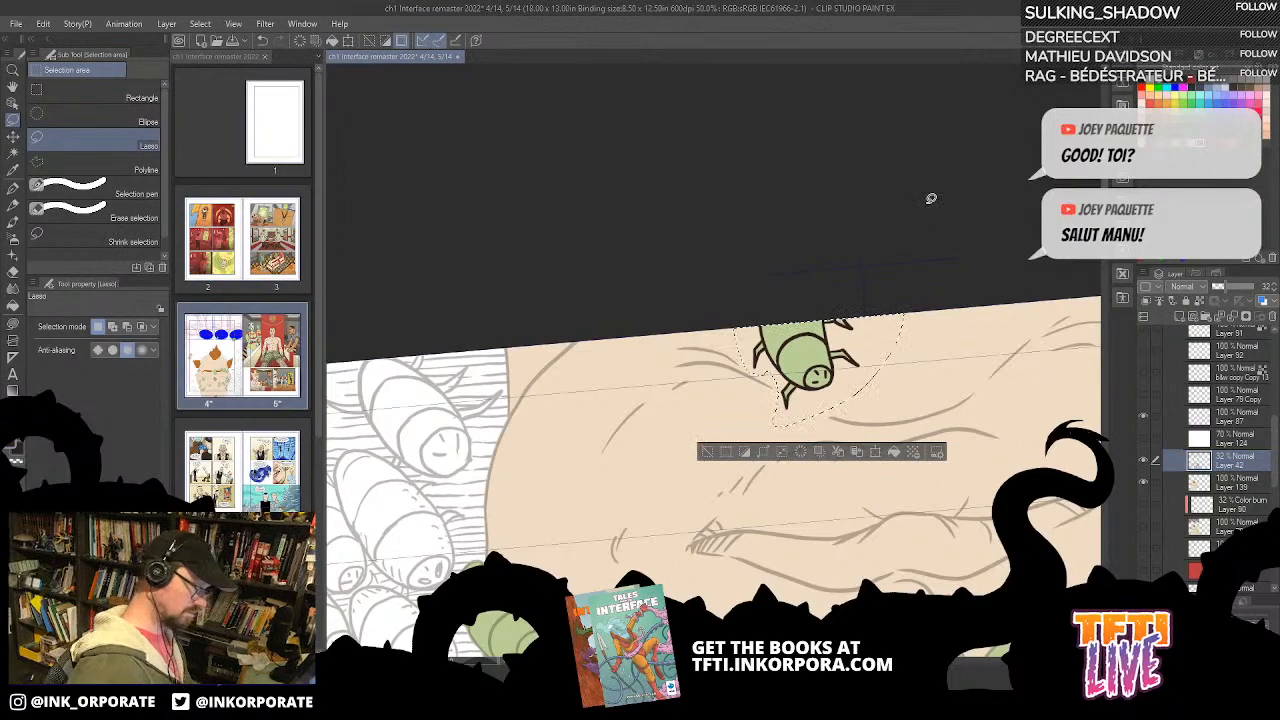
key("ctrl+d")
Step: Add short G-pen texture marks to the chin bug's body on Layer 87
key("^")
key("^")
key("^")
key("^")
key("^")
key("^")
key("^")
key("^")
key("^")
key("^")
key("^")
key("^")
key("^")
key("^")
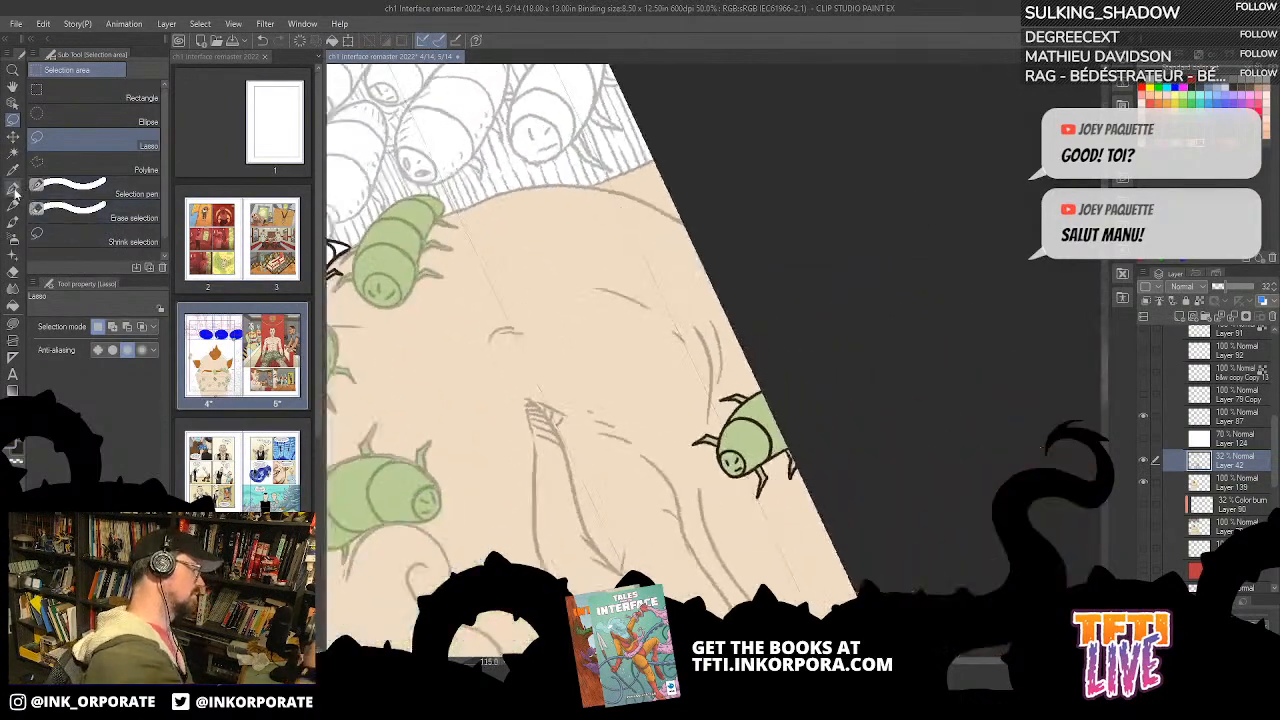
key("^")
left_click(14, 191)
key("^")
left_click_drag(832, 391, 919, 286)
left_click_drag(813, 350, 810, 357)
left_click_drag(818, 348, 816, 355)
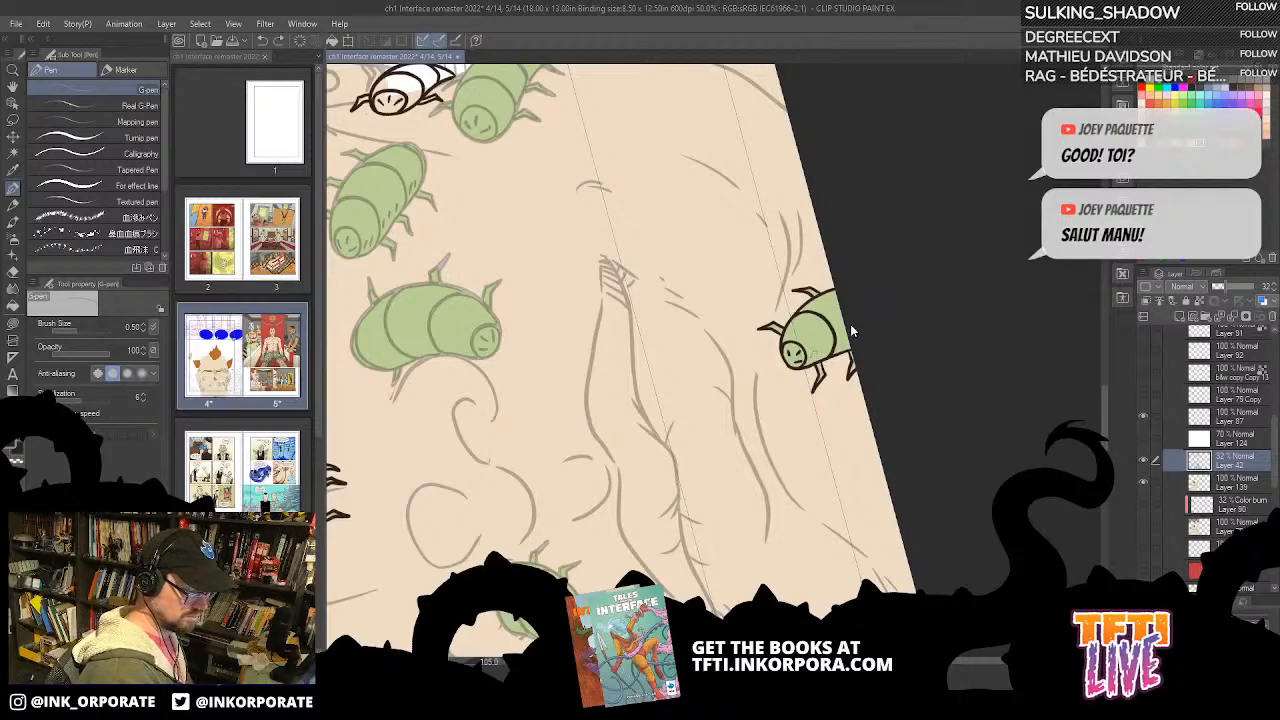
left_click(1240, 418)
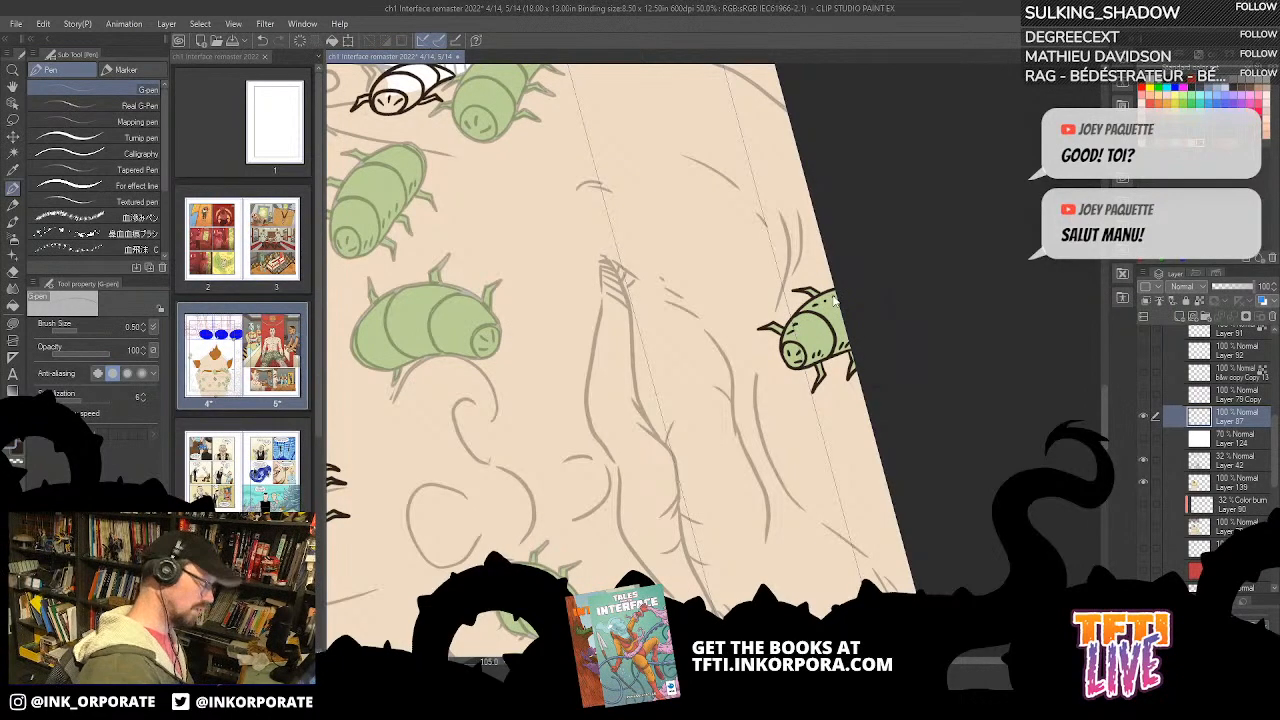
Step: Move Layer 42 above Layer 124 and restore its opacity to 100%
scroll(835, 300, "down", 1)
left_click_drag(832, 296, 910, 217)
left_click_drag(910, 217, 787, 590)
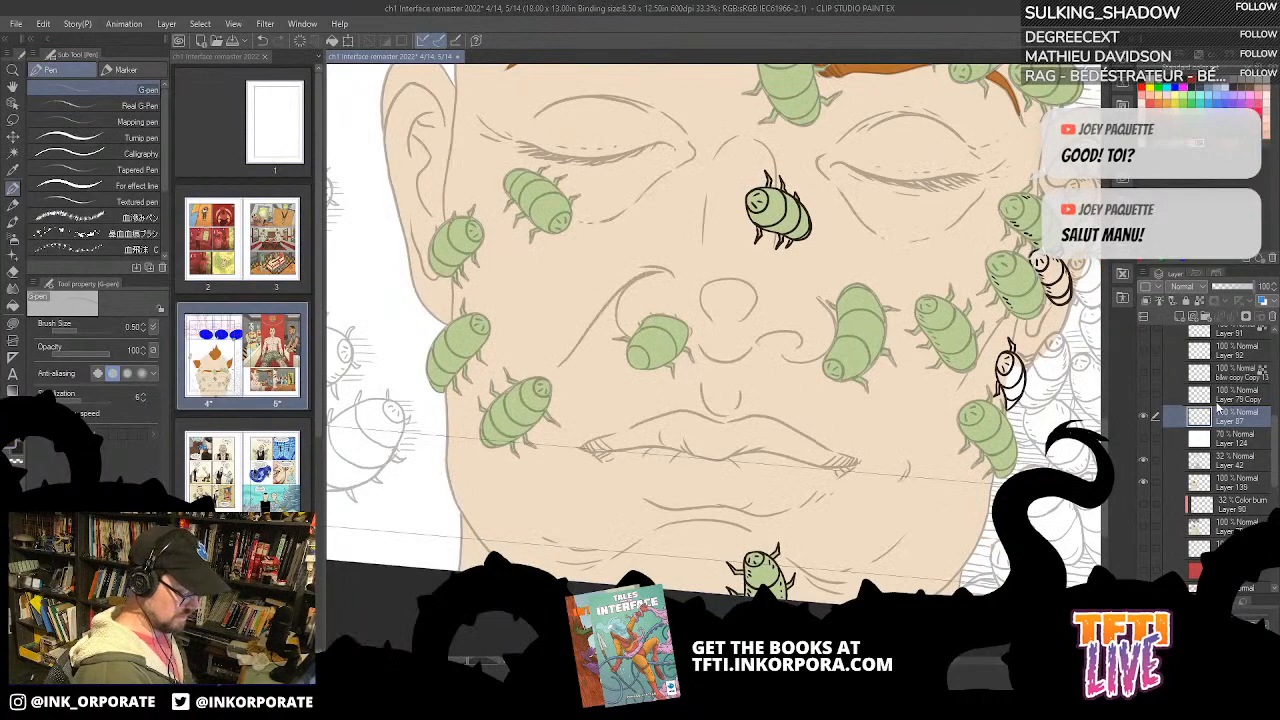
left_click(1251, 446)
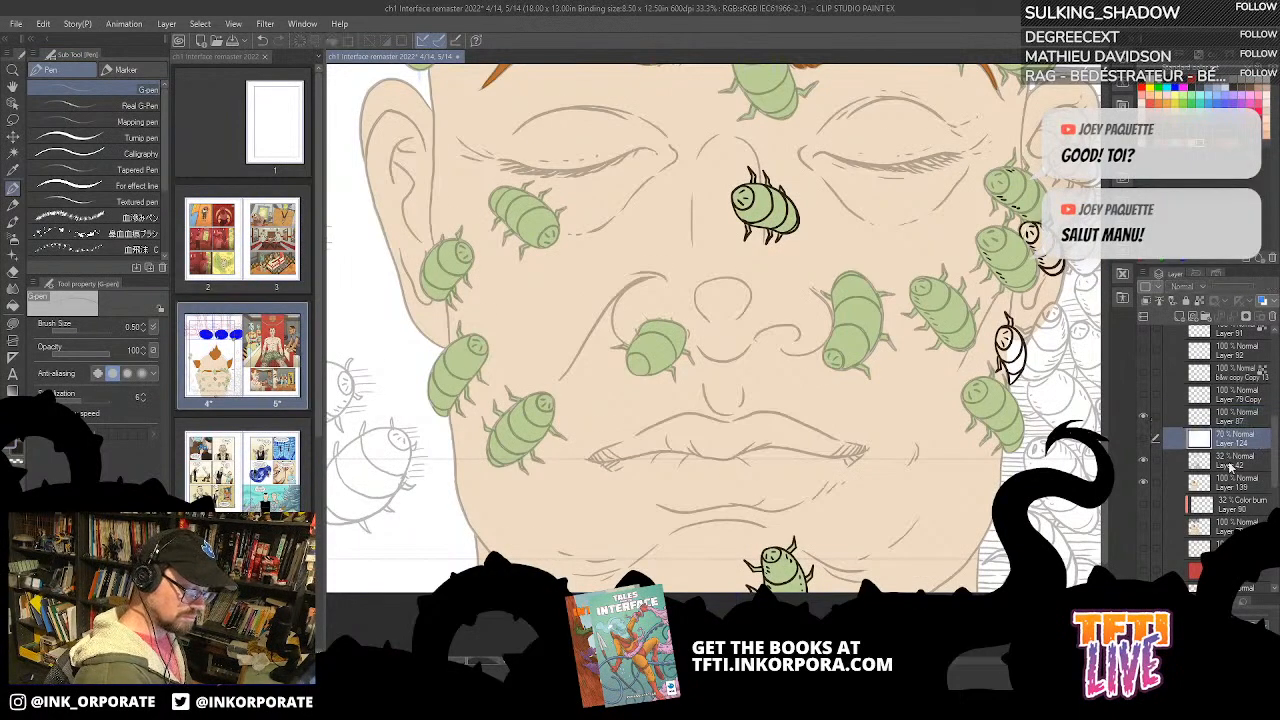
left_click(1236, 461)
left_click_drag(1246, 465, 1250, 438)
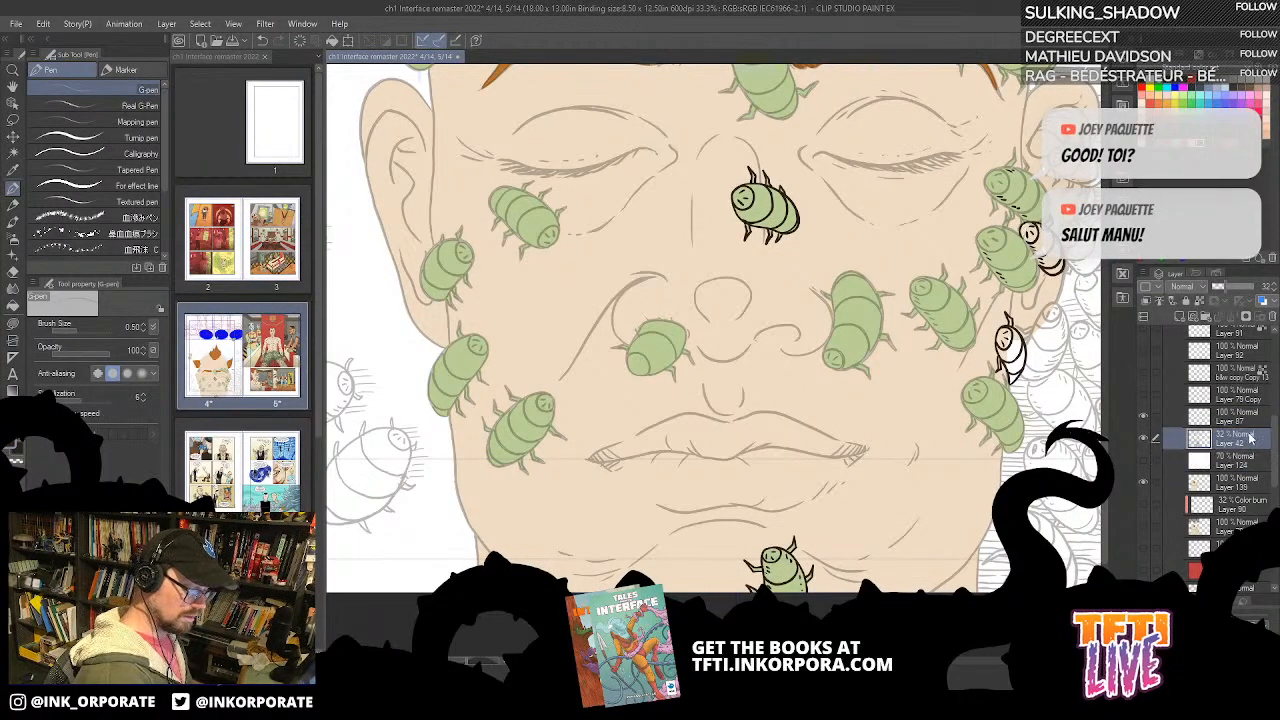
left_click(1258, 287)
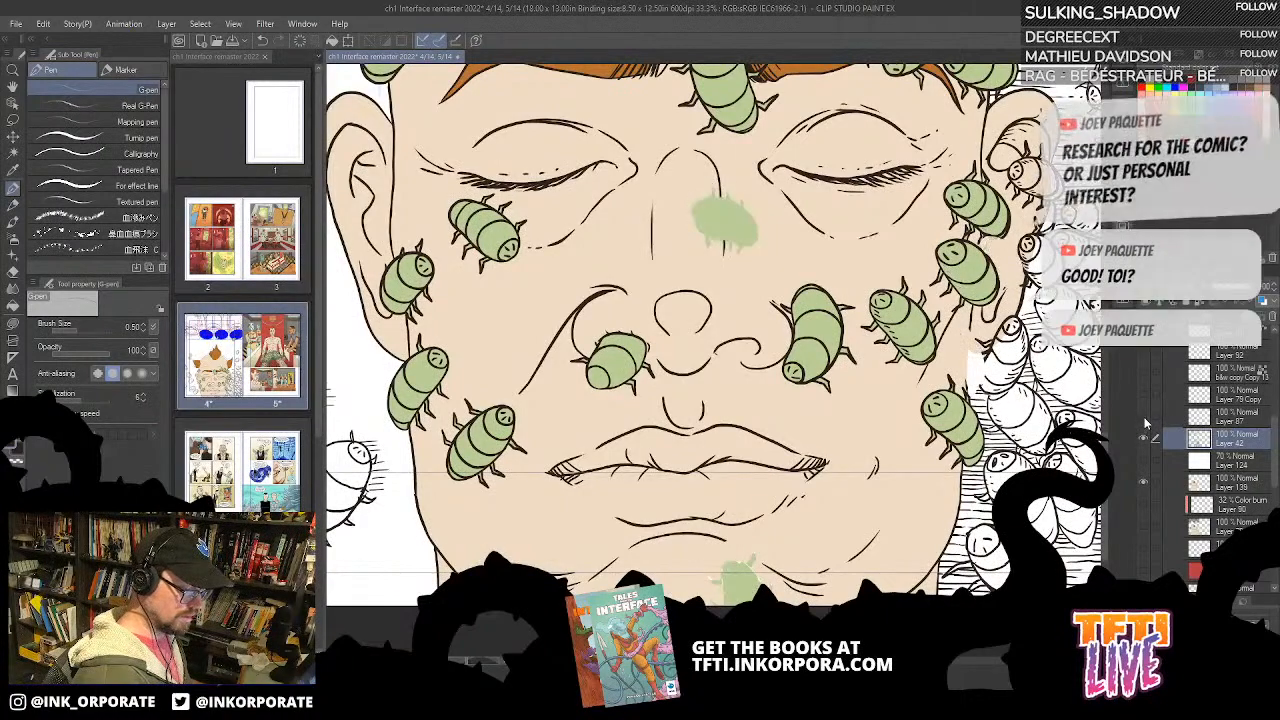
Step: Colour the small uncoloured bug on the jaw edge green on Layer 139 with Lasso fill
left_click(1240, 485)
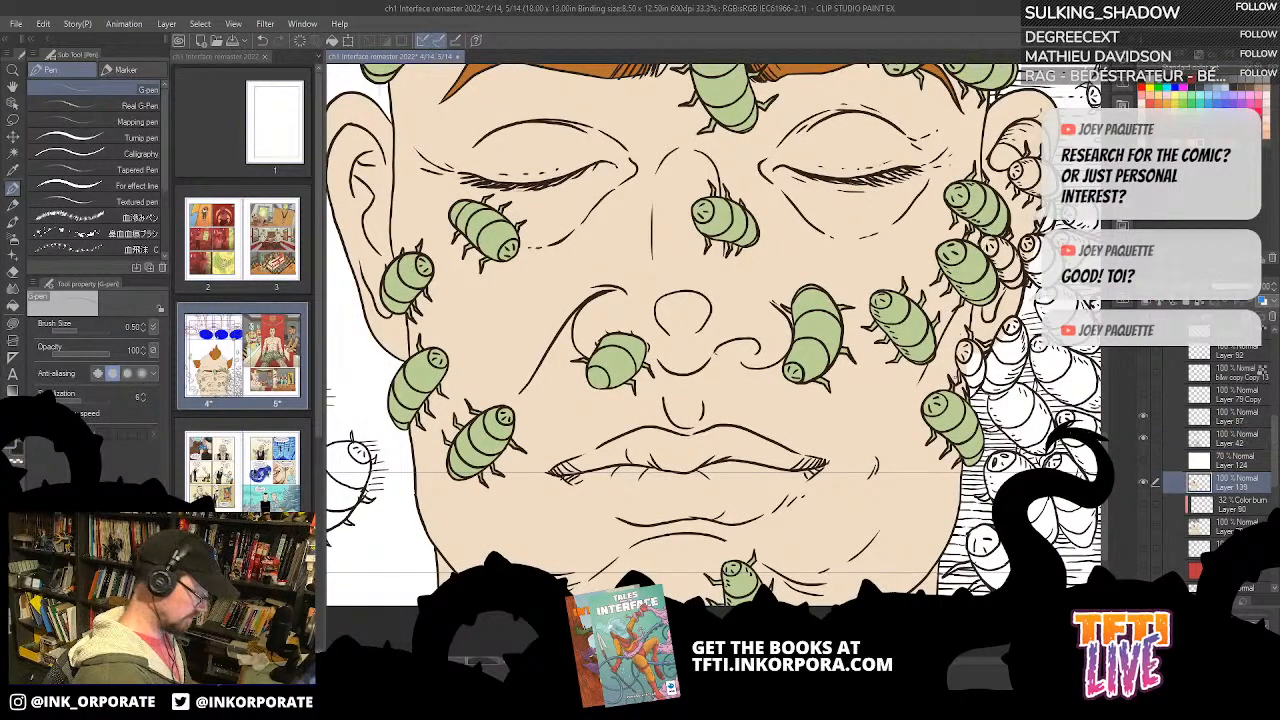
scroll(957, 380, "up", 2)
left_click_drag(957, 377, 867, 290)
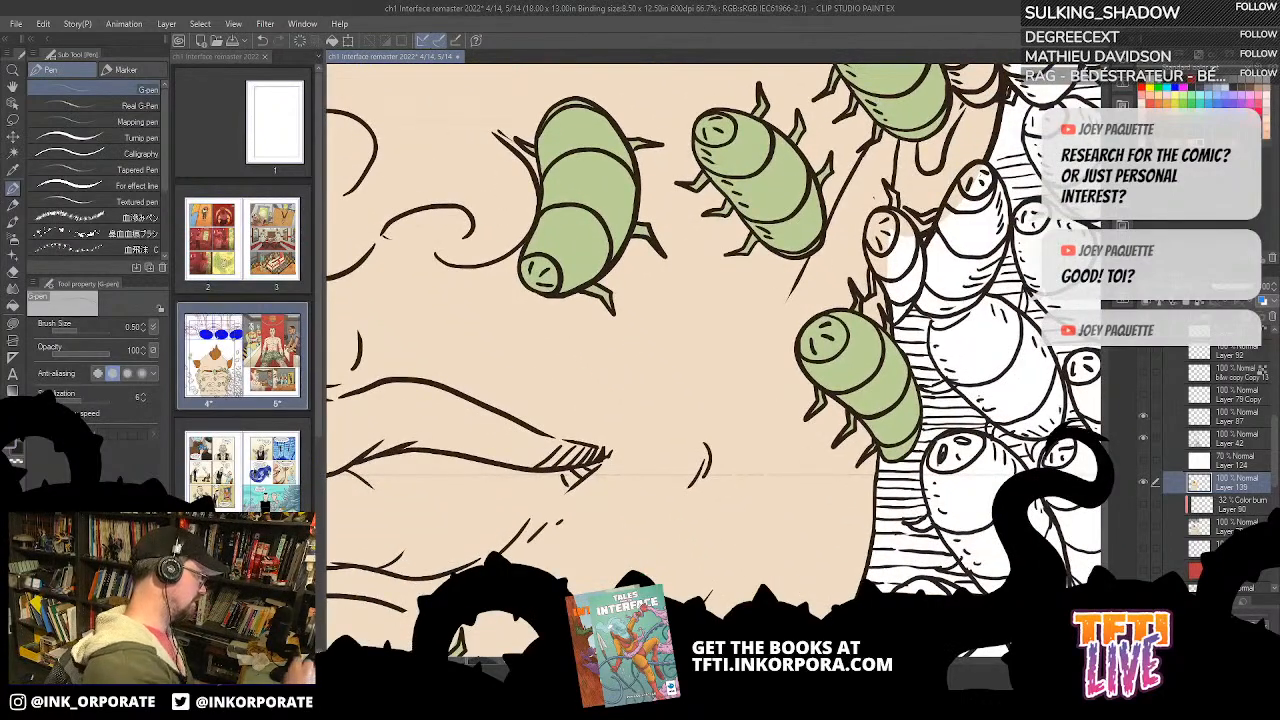
key("u")
left_click_drag(1001, 465, 920, 383)
left_click_drag(868, 138, 1070, 167)
left_click_drag(896, 255, 892, 275)
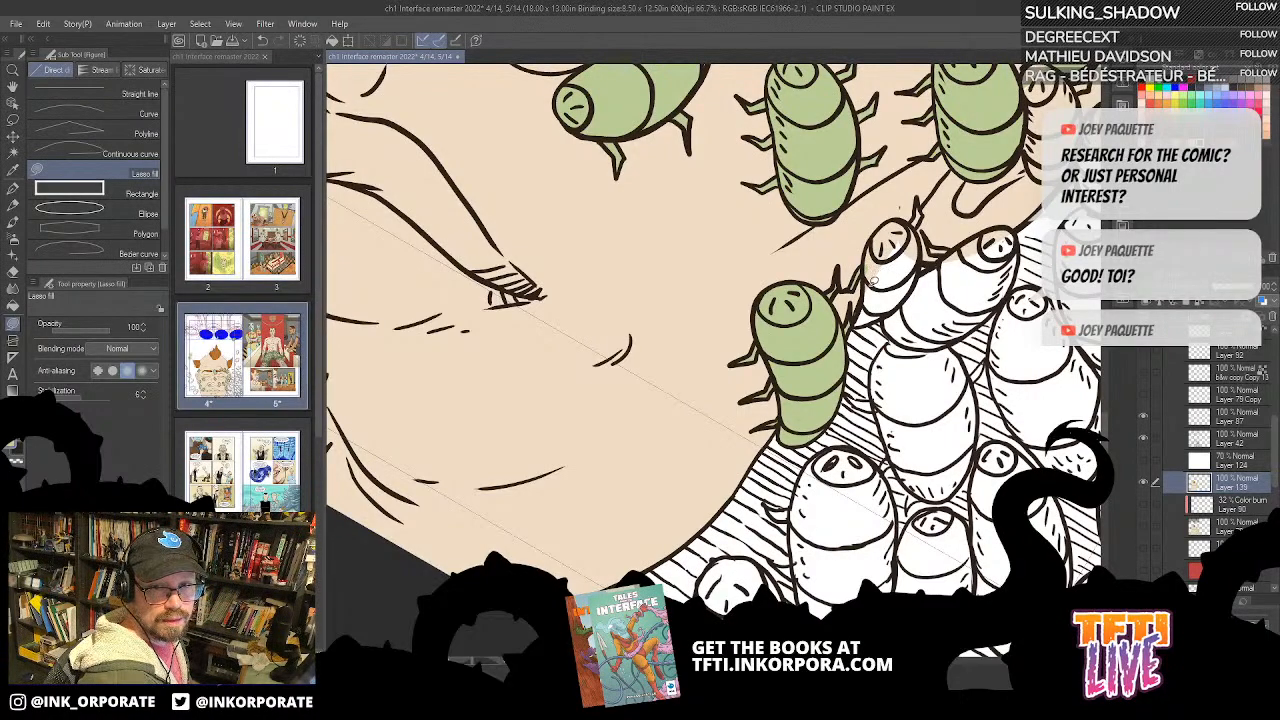
key("^")
left_click_drag(912, 299, 868, 325)
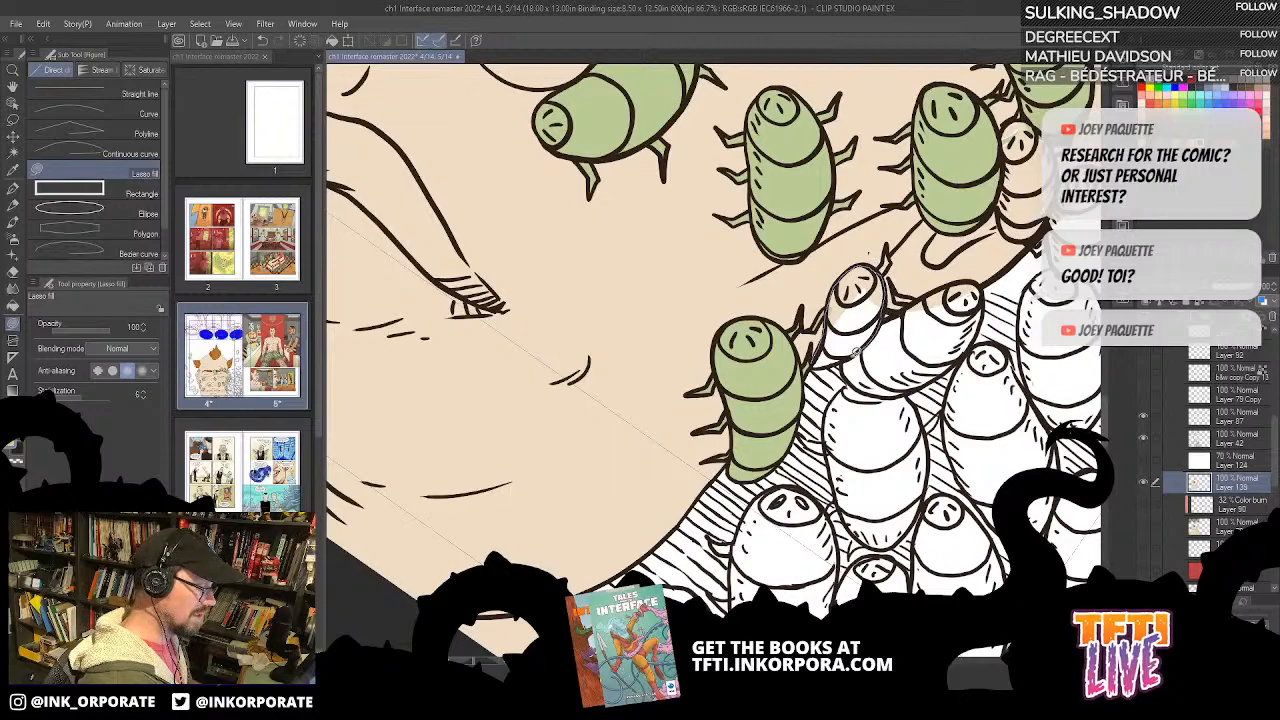
left_click_drag(813, 363, 773, 325)
Step: Lasso-fill the larger bug directly behind the small jaw bug with the same green
left_click_drag(940, 121, 705, 530)
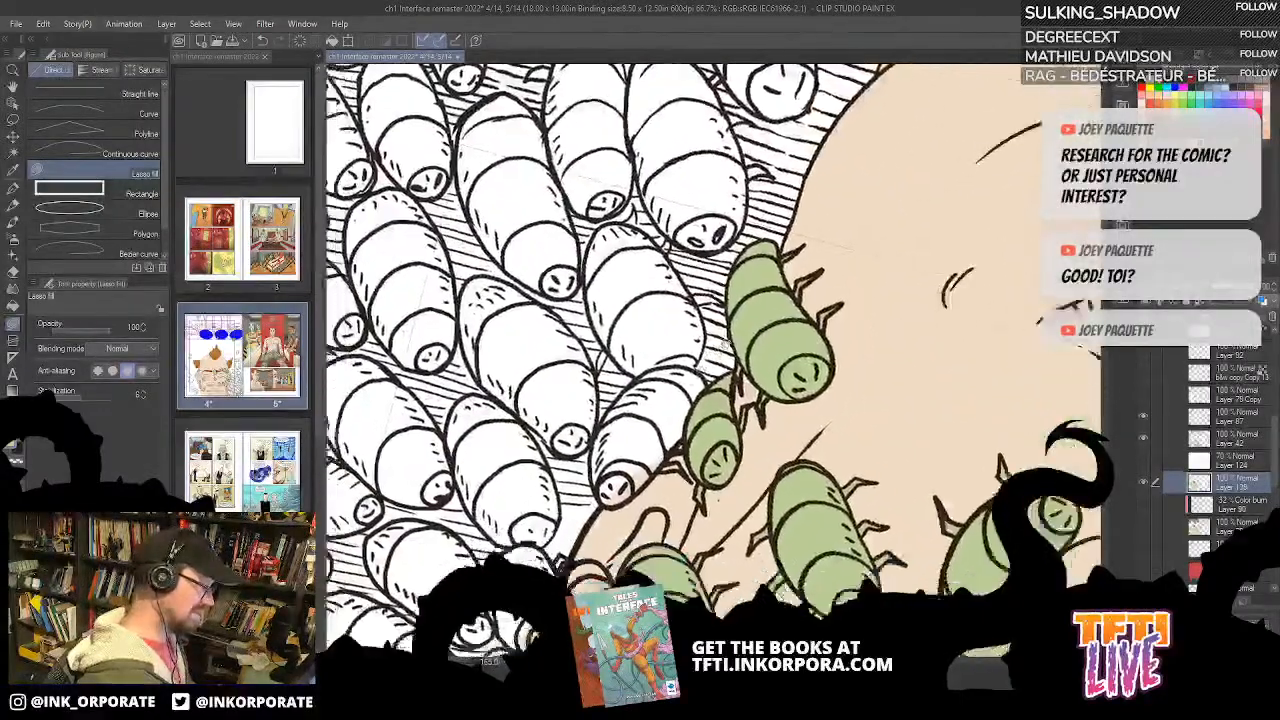
left_click_drag(603, 412, 803, 246)
left_click_drag(794, 317, 788, 361)
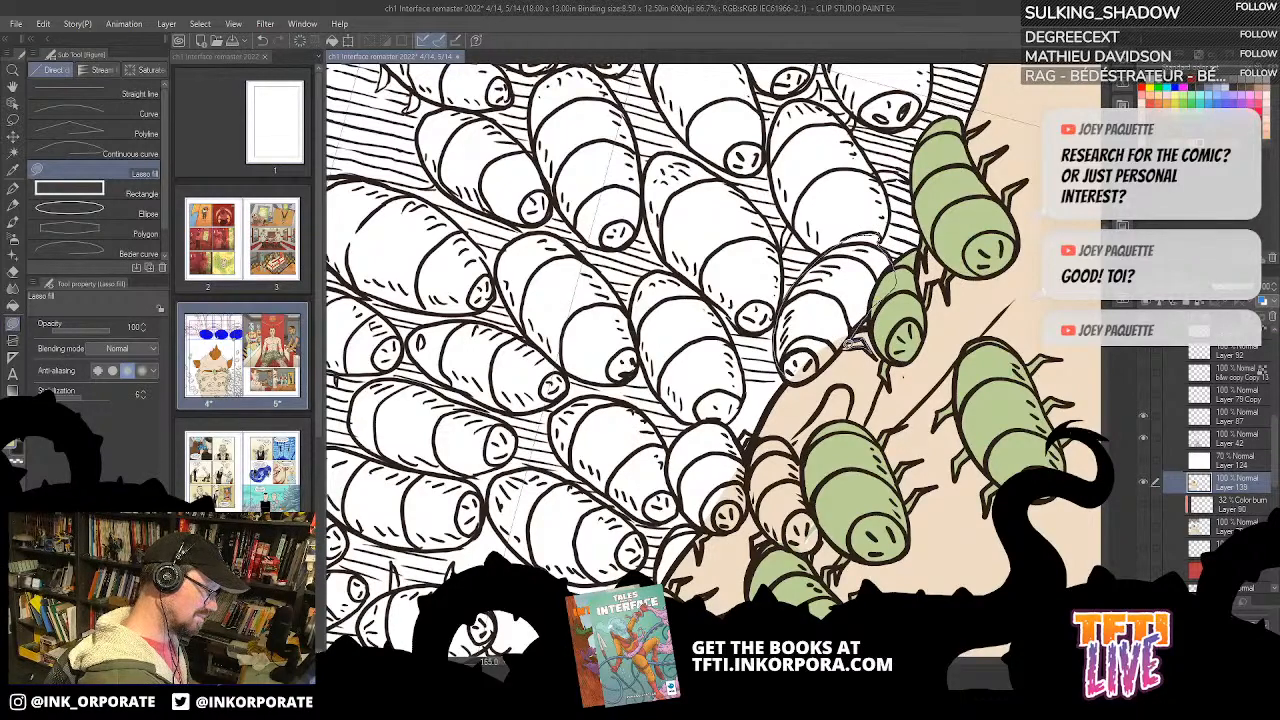
left_click_drag(785, 336, 788, 344)
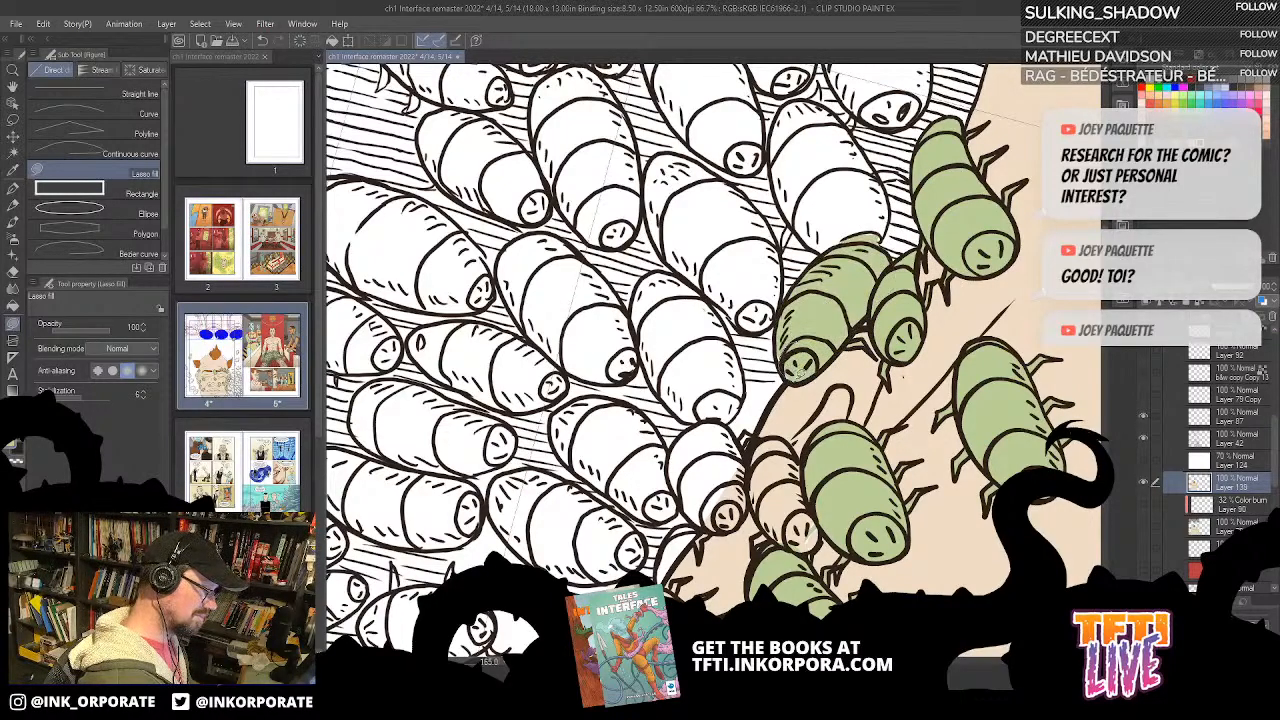
Step: Lasso-fill the next white bug in the pile beside the jaw green, covering its remaining white patches
key("asciicircum")
key("asciicircum")
key("asciicircum")
key("asciicircum")
key("asciicircum")
key("asciicircum")
key("asciicircum")
key("asciicircum")
mouse_move(890, 362)
left_mouse_down()
mouse_move(798, 335)
mouse_move(793, 409)
mouse_move(778, 410)
mouse_move(770, 351)
mouse_move(798, 288)
mouse_move(836, 262)
mouse_move(862, 268)
mouse_move(838, 362)
mouse_move(798, 428)
mouse_move(810, 325)
left_mouse_up()
key("asciicircum")
key("asciicircum")
key("asciicircum")
key("asciicircum")
key("asciicircum")
key("asciicircum")
key("asciicircum")
key("asciicircum")
key("asciicircum")
key("asciicircum")
key("asciicircum")
key("asciicircum")
key("asciicircum")
key("asciicircum")
left_click_drag(862, 243, 697, 546)
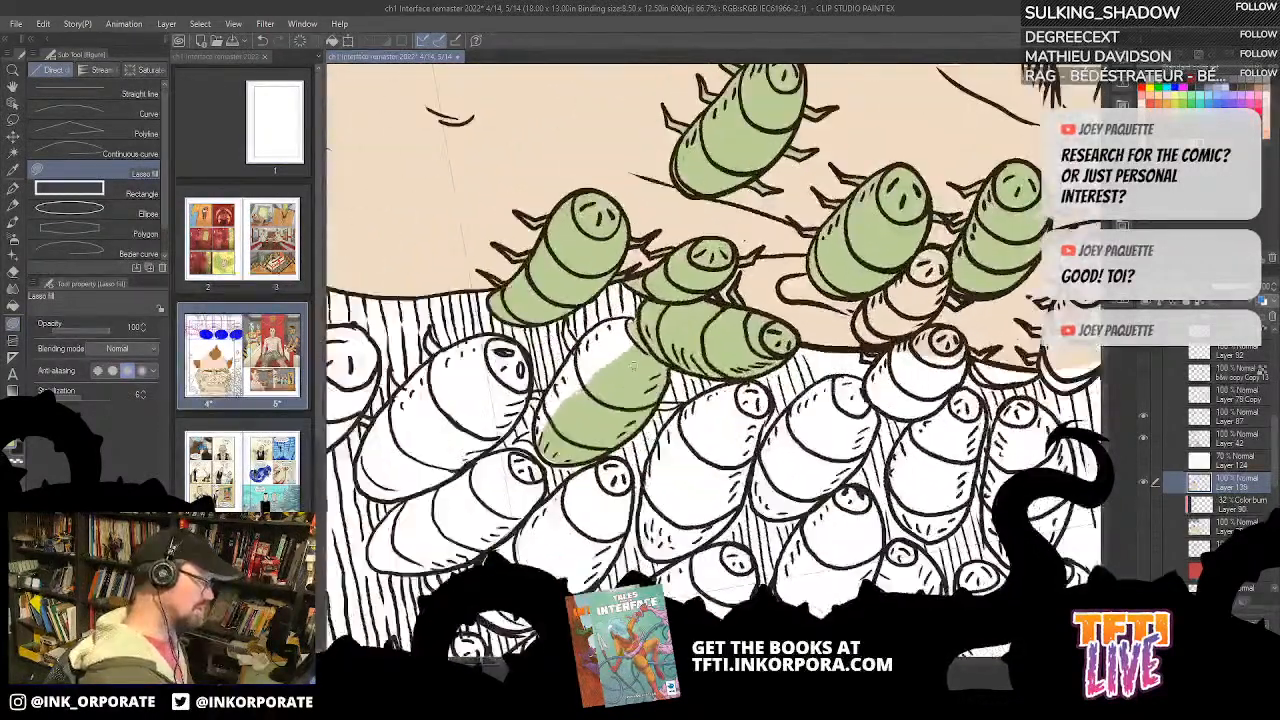
left_click_drag(642, 365, 904, 324)
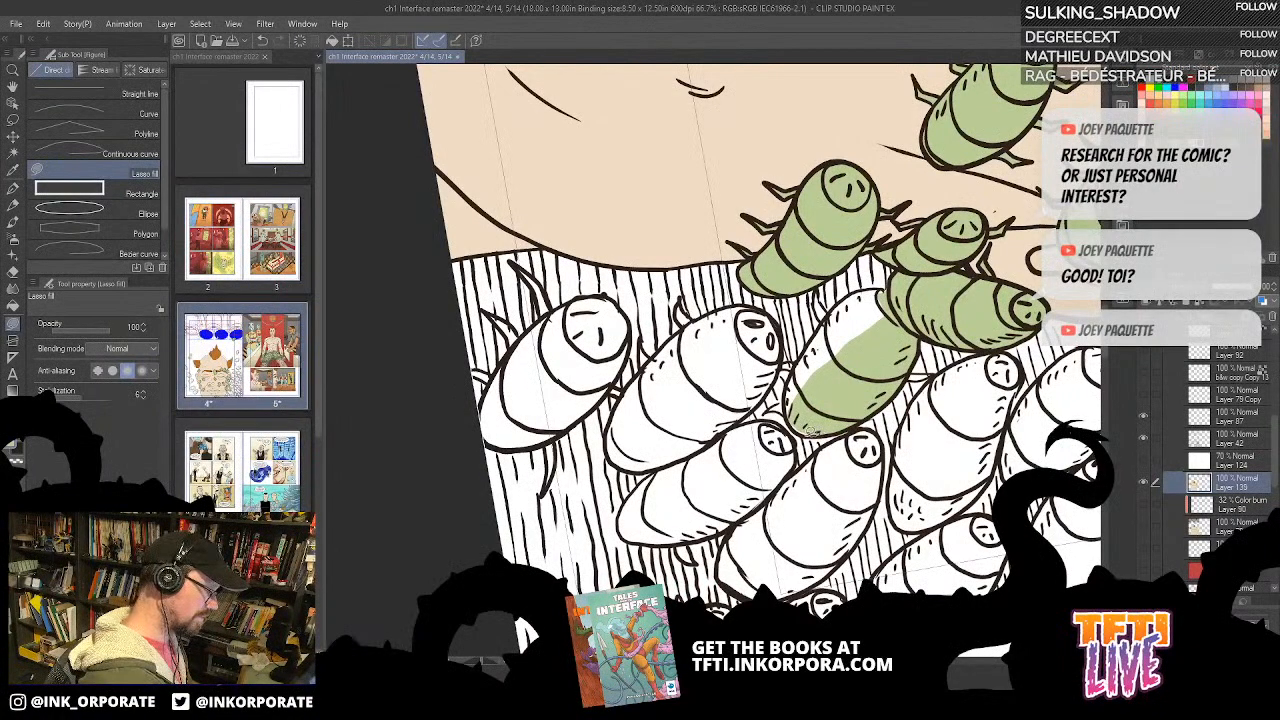
mouse_move(790, 371)
left_mouse_down()
mouse_move(812, 342)
mouse_move(840, 362)
mouse_move(816, 411)
left_mouse_up()
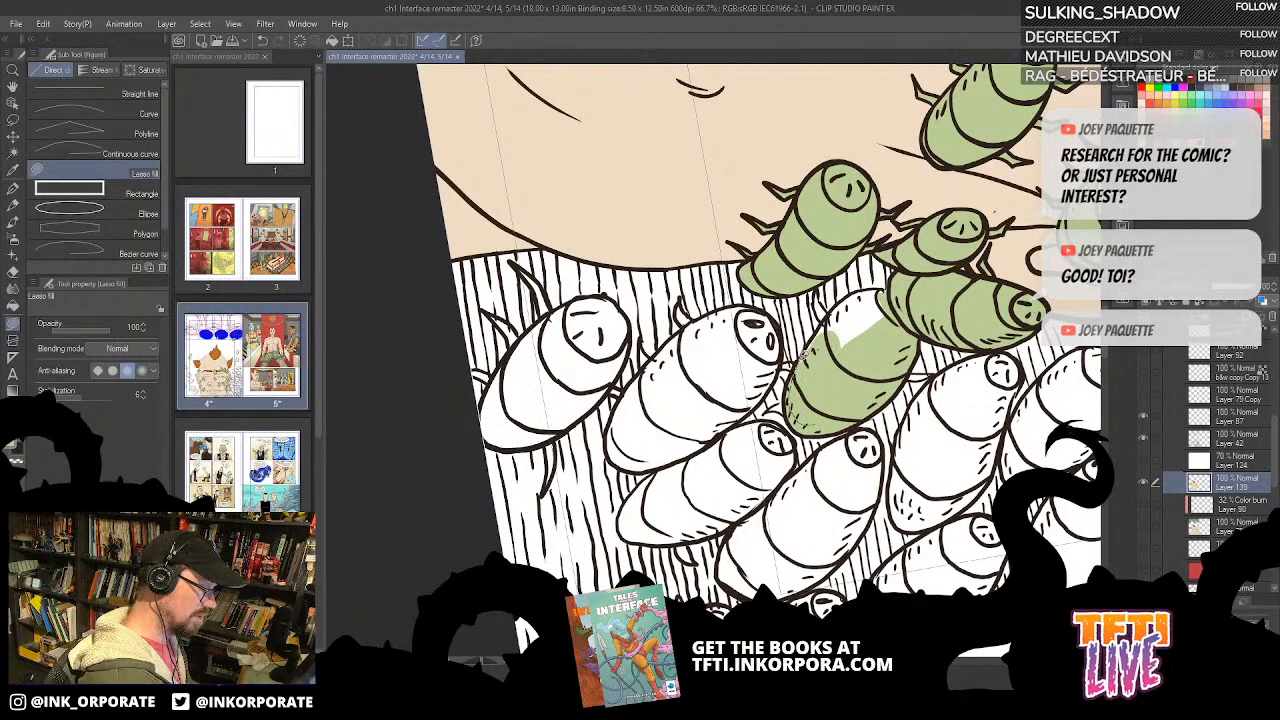
mouse_move(870, 287)
left_mouse_down()
mouse_move(888, 338)
mouse_move(862, 292)
left_mouse_up()
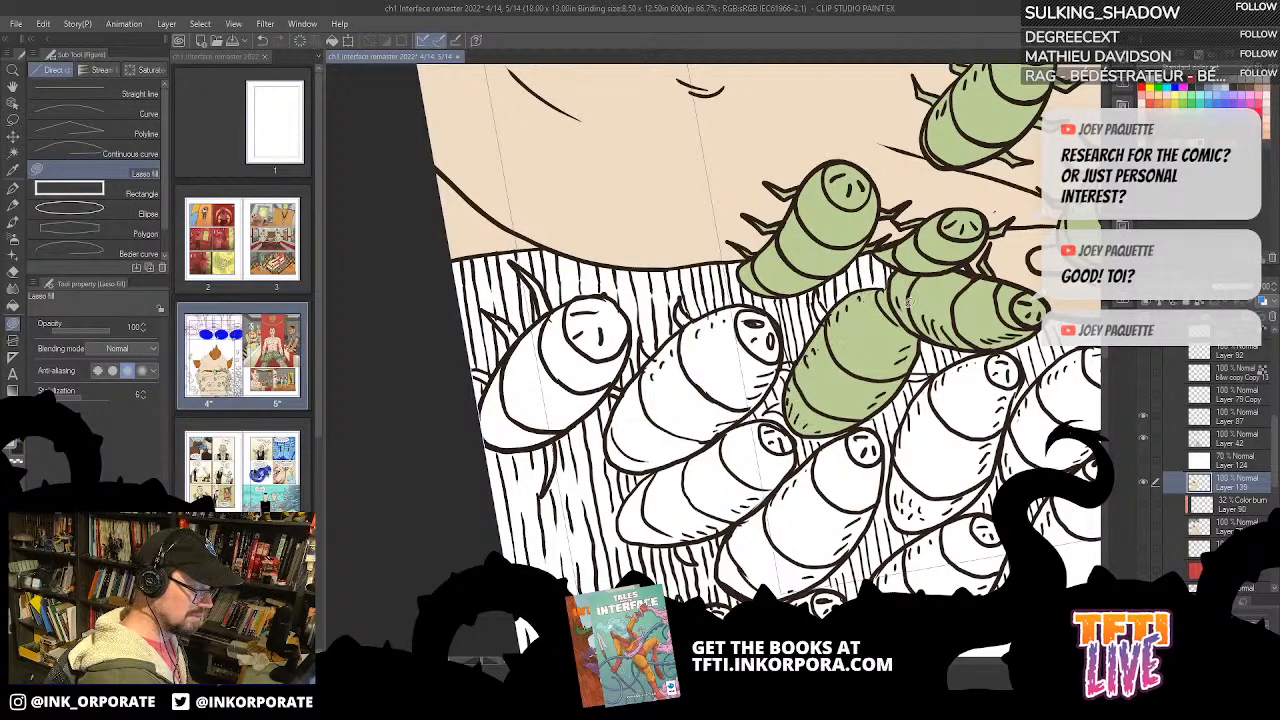
Step: Colour two more white bugs along the hatched edge beside the chin green on Layer 139
left_click_drag(918, 330, 891, 214)
left_click_drag(953, 143, 850, 180)
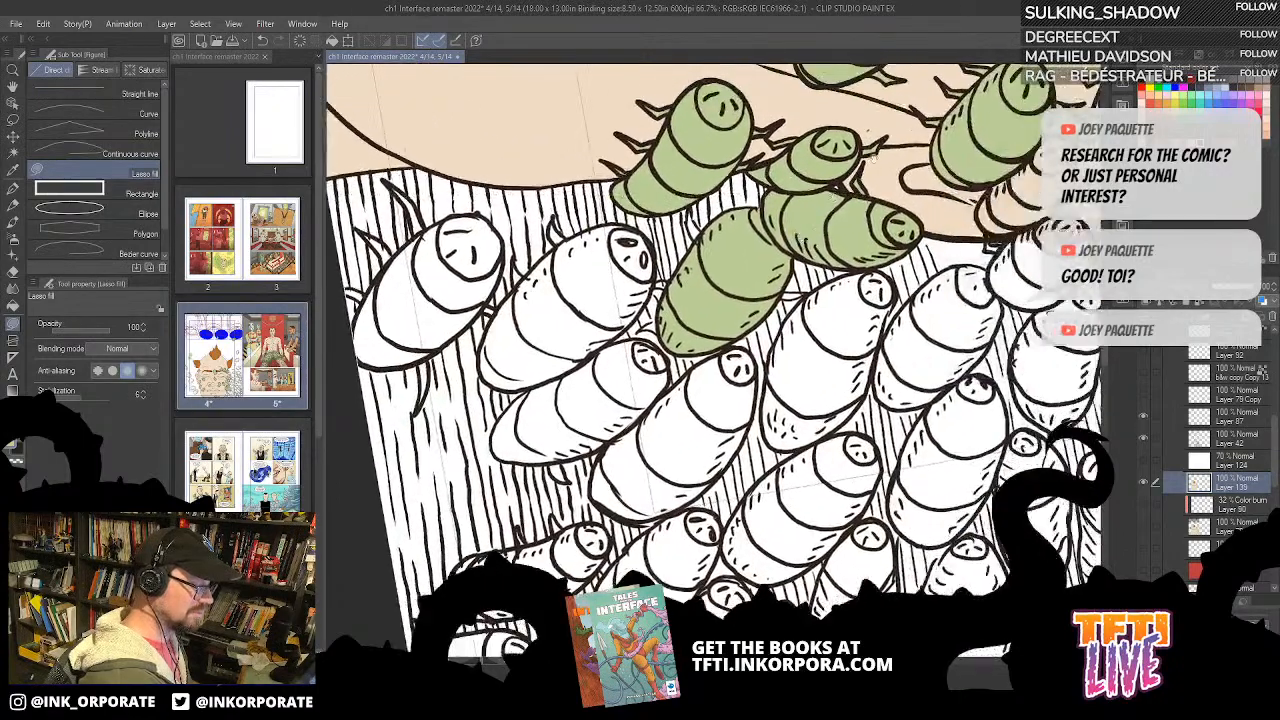
key("asciicircum")
left_click_drag(887, 119, 835, 290)
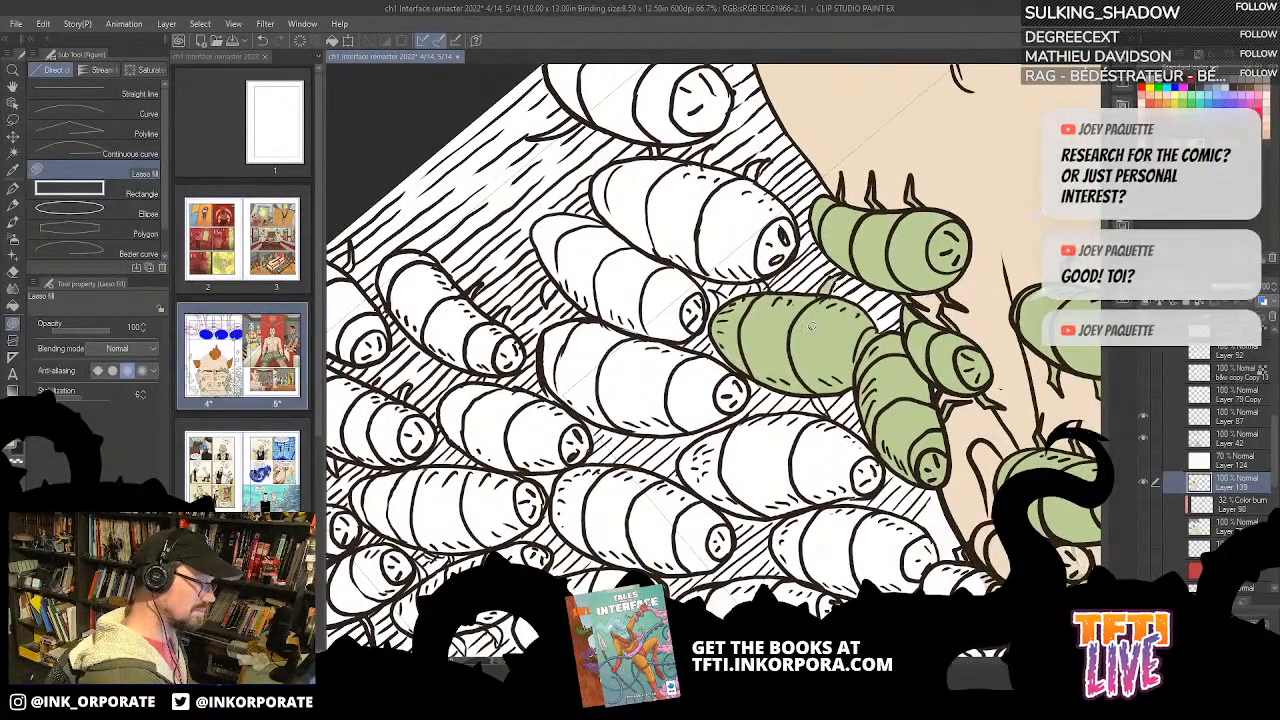
scroll(810, 337, "down", 2)
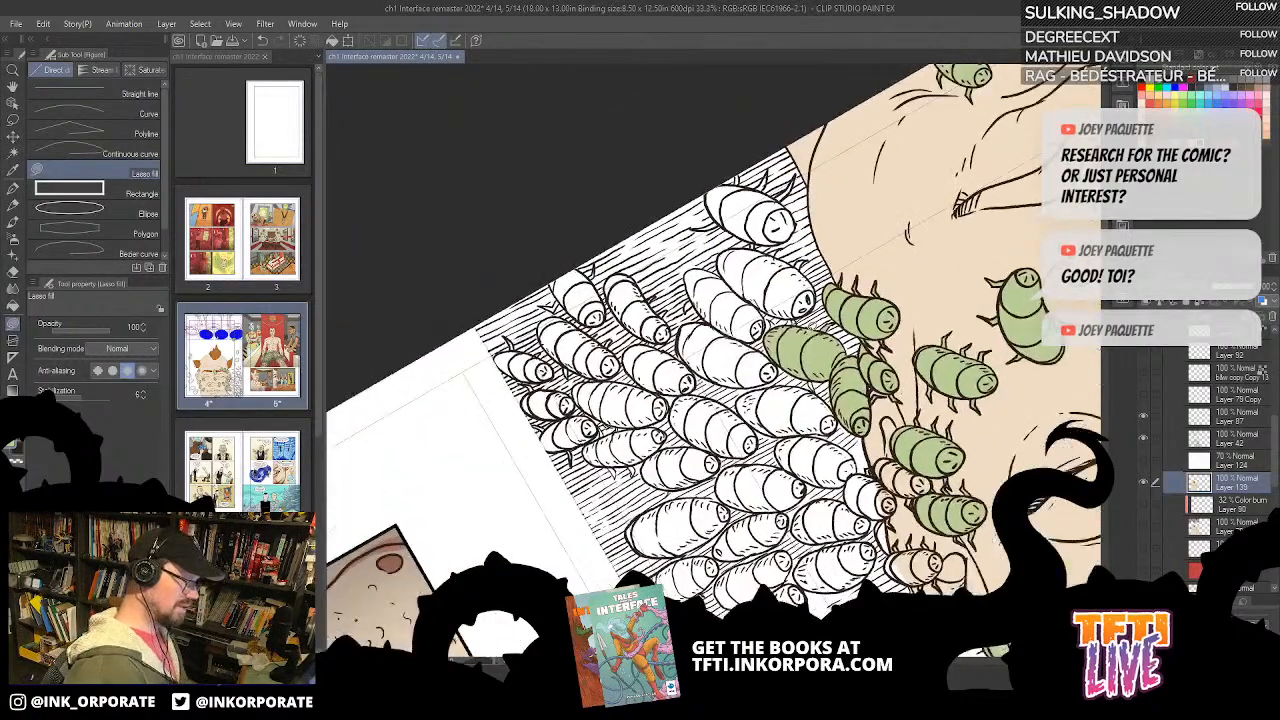
left_click(1143, 571)
left_click(1143, 571)
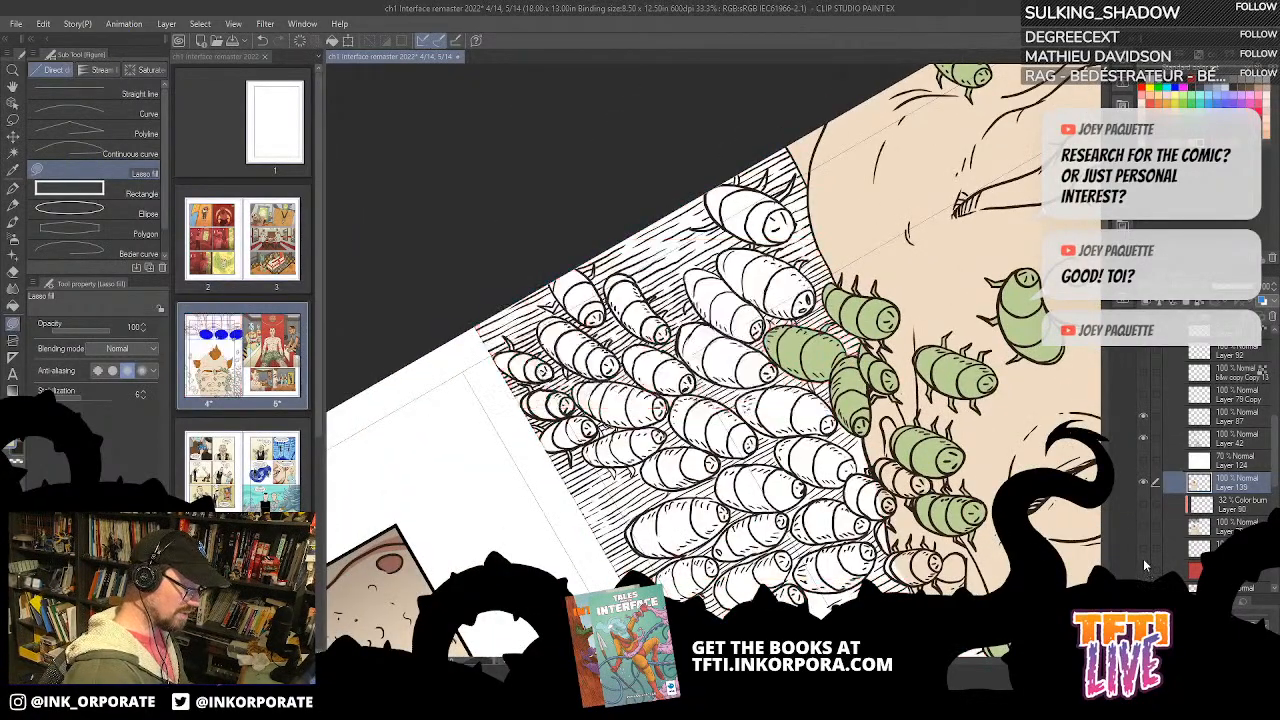
key("asciicircum")
key("asciicircum")
key("asciicircum")
key("asciicircum")
key("asciicircum")
key("asciicircum")
key("asciicircum")
Step: Bucket-fill the hatched background around the bug pile with green, using the Refer other layers fill
key("g")
mouse_move(828, 361)
left_mouse_down()
mouse_move(787, 301)
mouse_move(795, 283)
mouse_move(827, 249)
mouse_move(817, 269)
mouse_move(829, 263)
mouse_move(850, 295)
left_mouse_up()
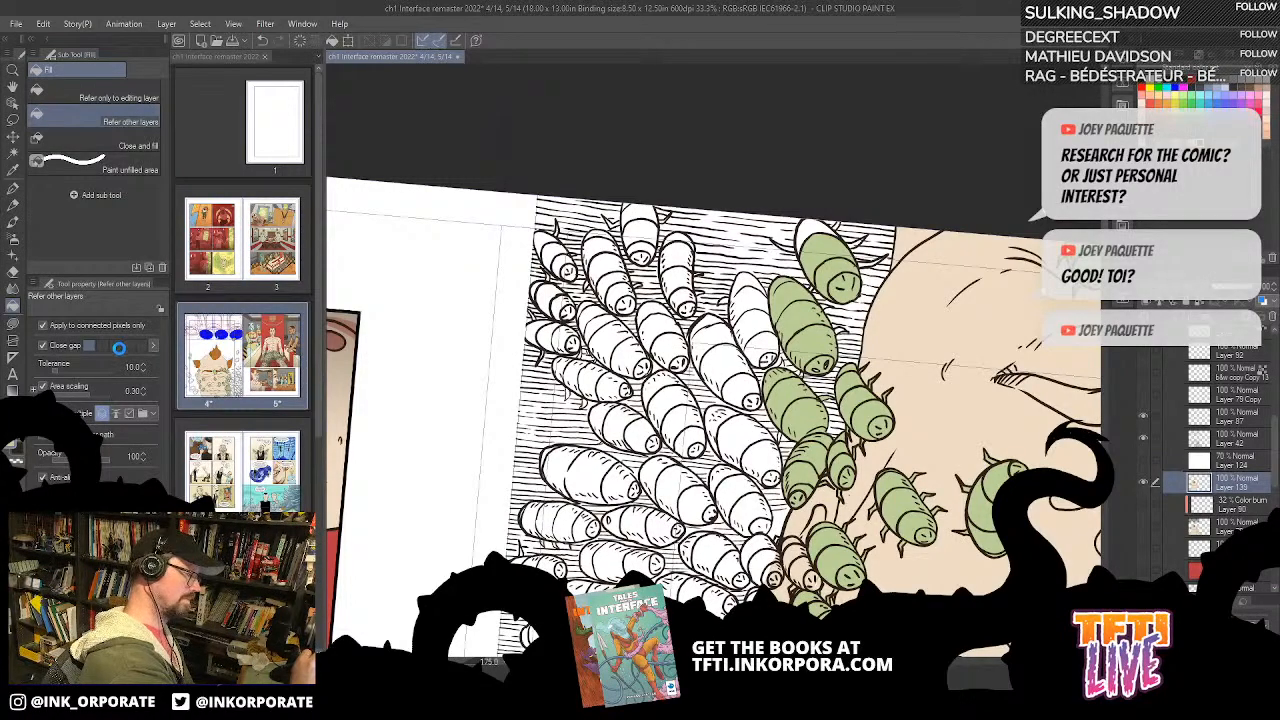
left_click(911, 356)
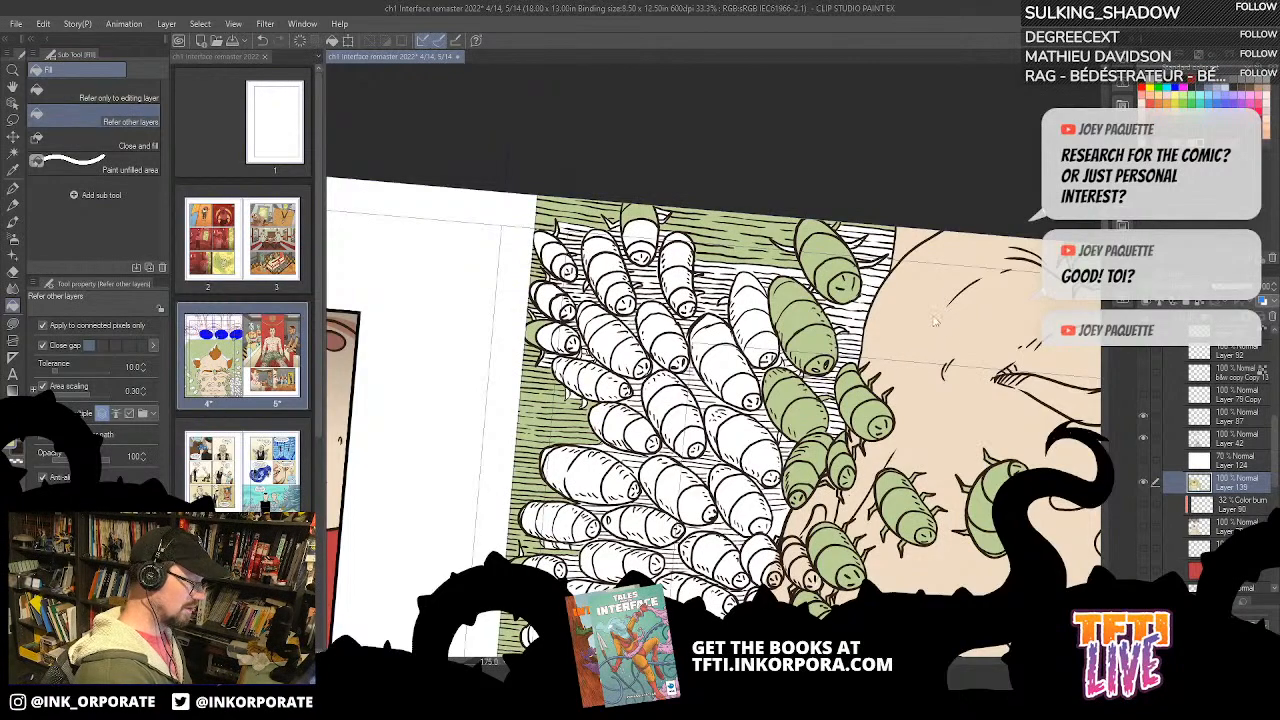
Step: Undo the hatched background fill and lasso-fill the remaining white tip of the bug at the panel border green
key("ctrl+z")
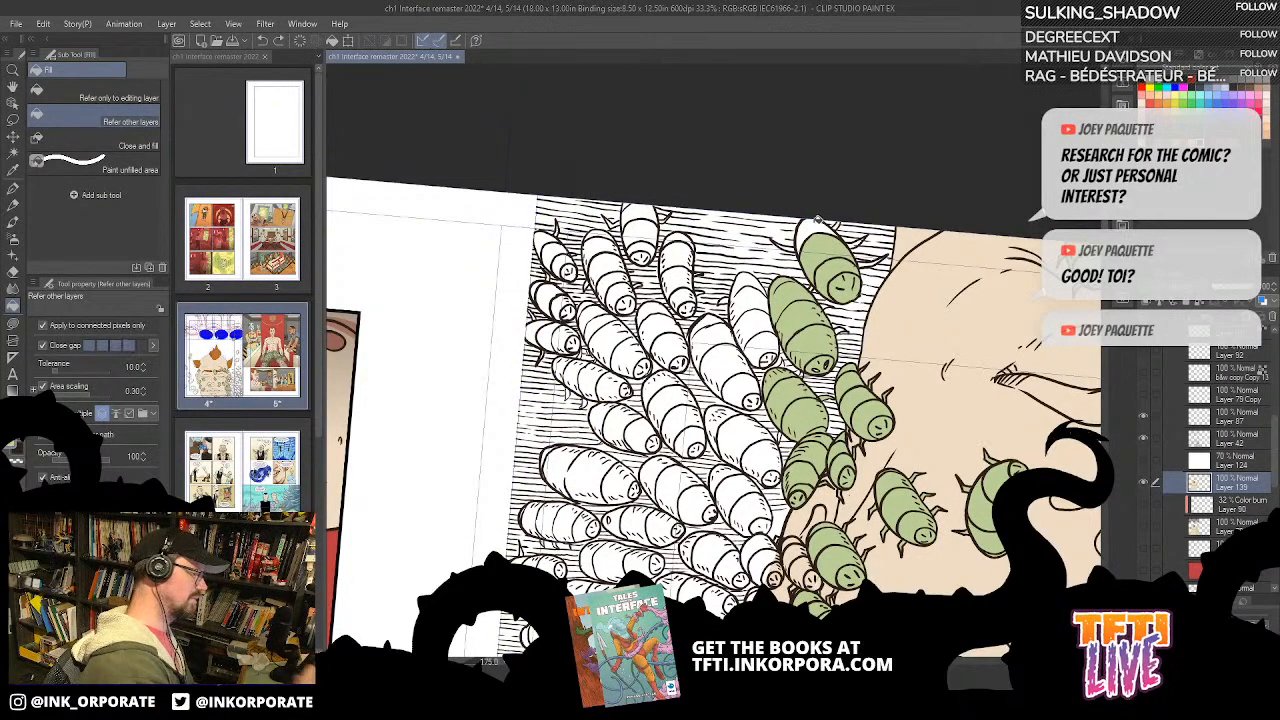
scroll(848, 234, "up", 2)
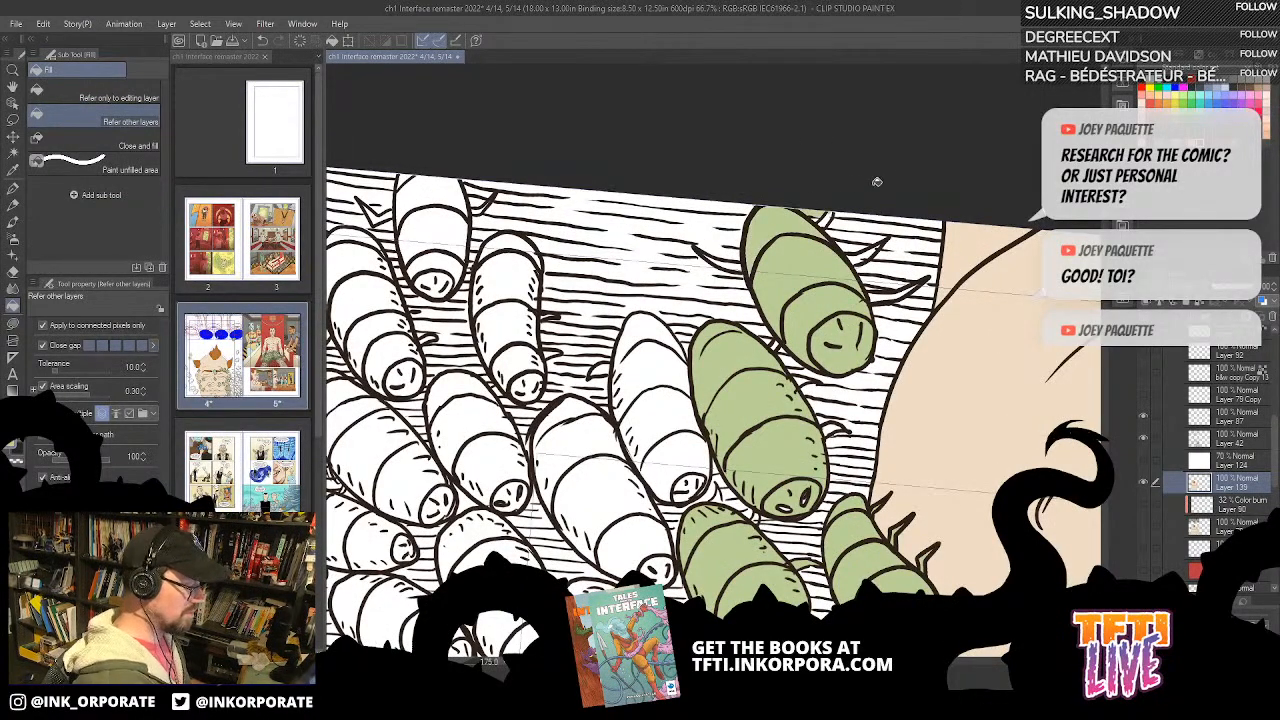
left_click(14, 325)
mouse_move(752, 243)
left_mouse_down()
mouse_move(760, 289)
mouse_move(784, 218)
mouse_move(806, 226)
mouse_move(808, 254)
mouse_move(826, 267)
mouse_move(844, 243)
mouse_move(830, 280)
left_mouse_up()
left_click_drag(835, 357, 744, 286)
left_click_drag(720, 200, 880, 415)
left_click_drag(788, 463, 785, 345)
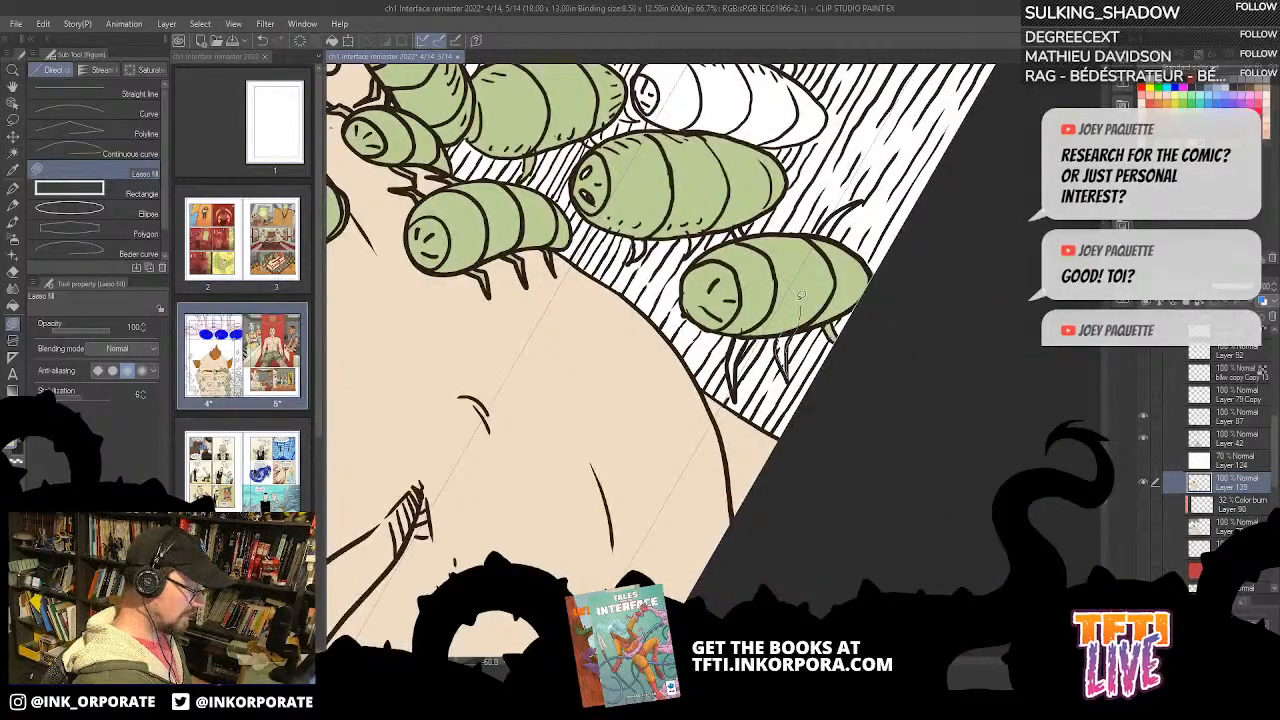
Step: Lasso-fill the white legs of the green bug at the panel border with the same green
left_click_drag(802, 300, 824, 241)
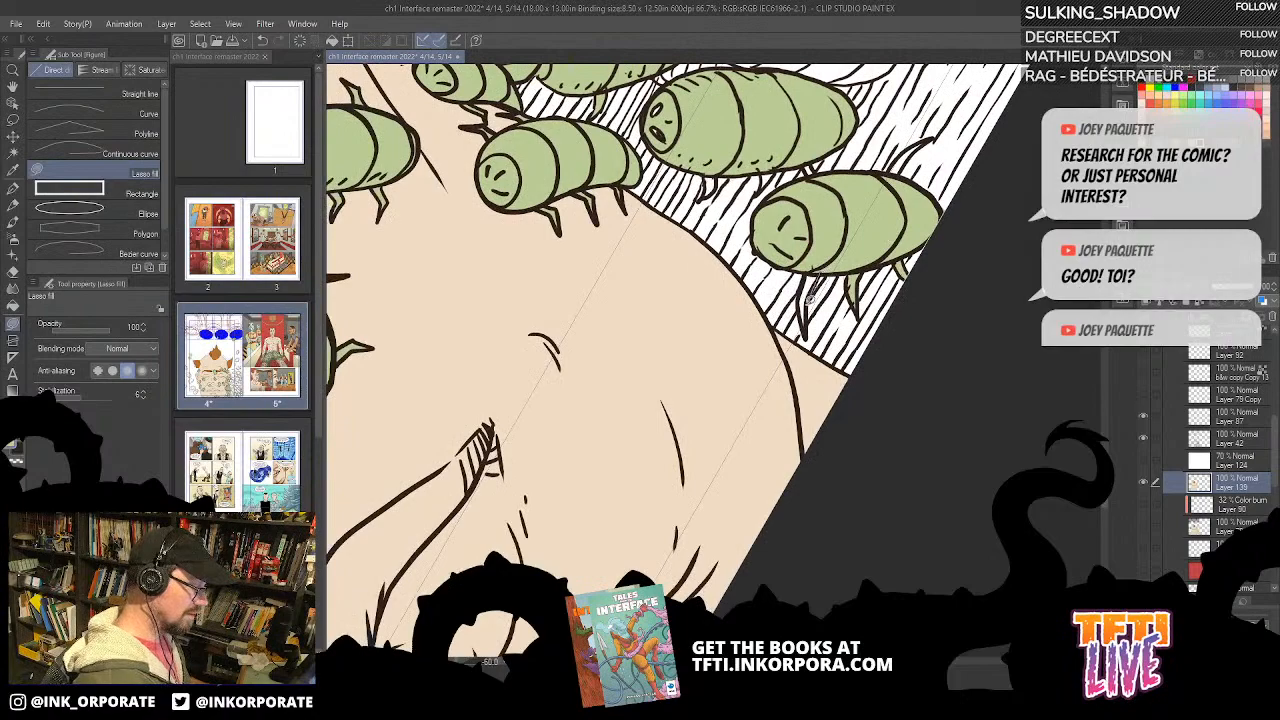
left_click_drag(802, 289, 812, 276)
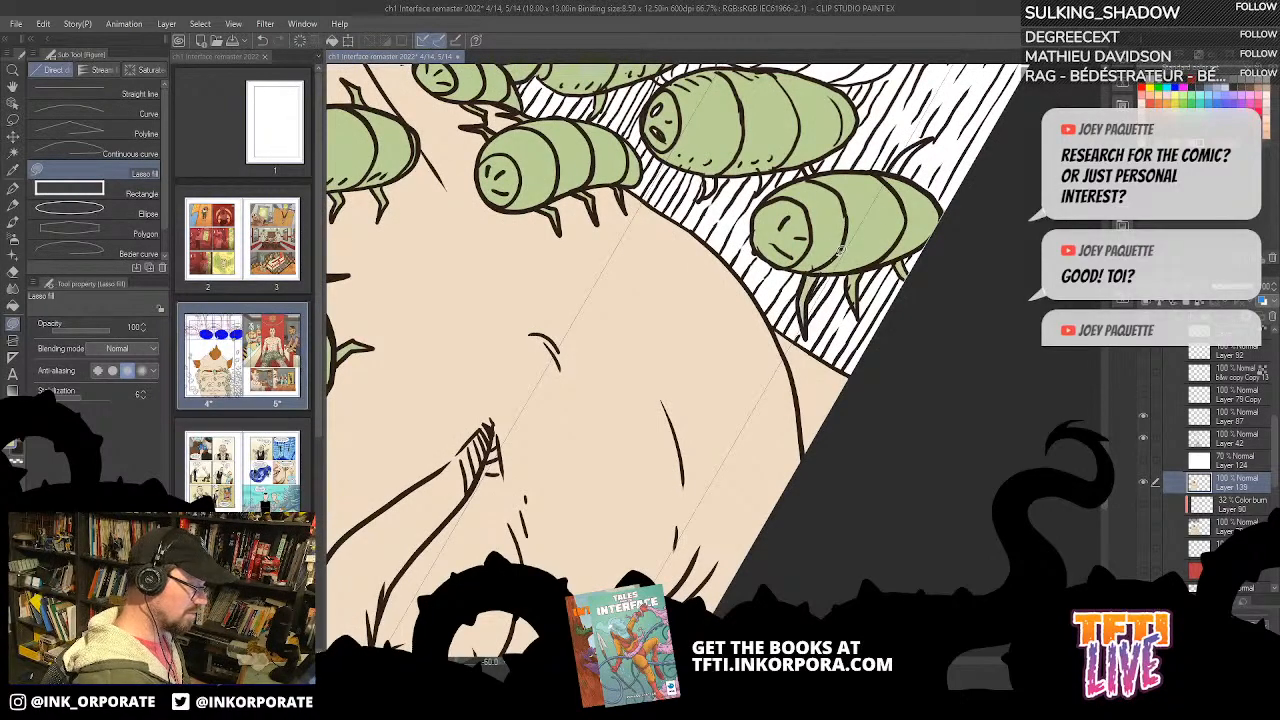
scroll(862, 266, "up", 3)
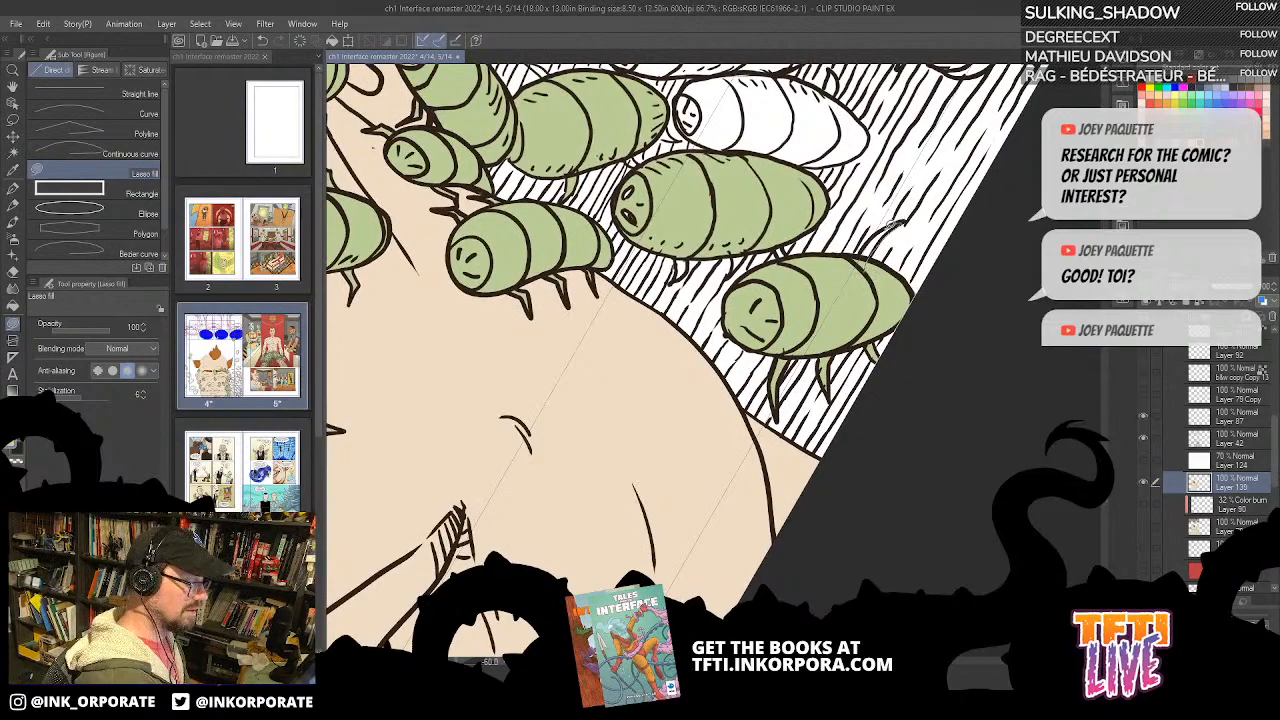
left_click_drag(842, 166, 815, 245)
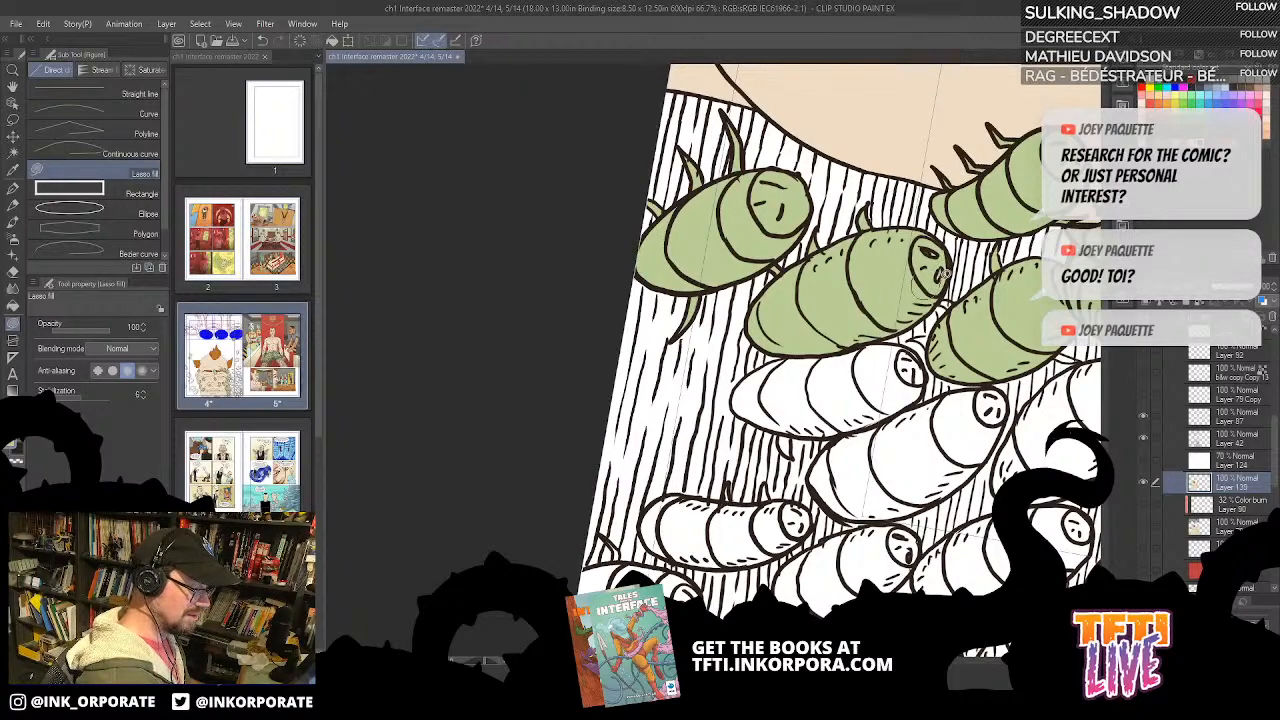
Step: Lasso-fill the small legs sticking out of the neighbouring green bugs in the pile
left_click_drag(903, 360, 802, 278)
left_click_drag(845, 402, 722, 496)
left_click_drag(834, 271, 814, 116)
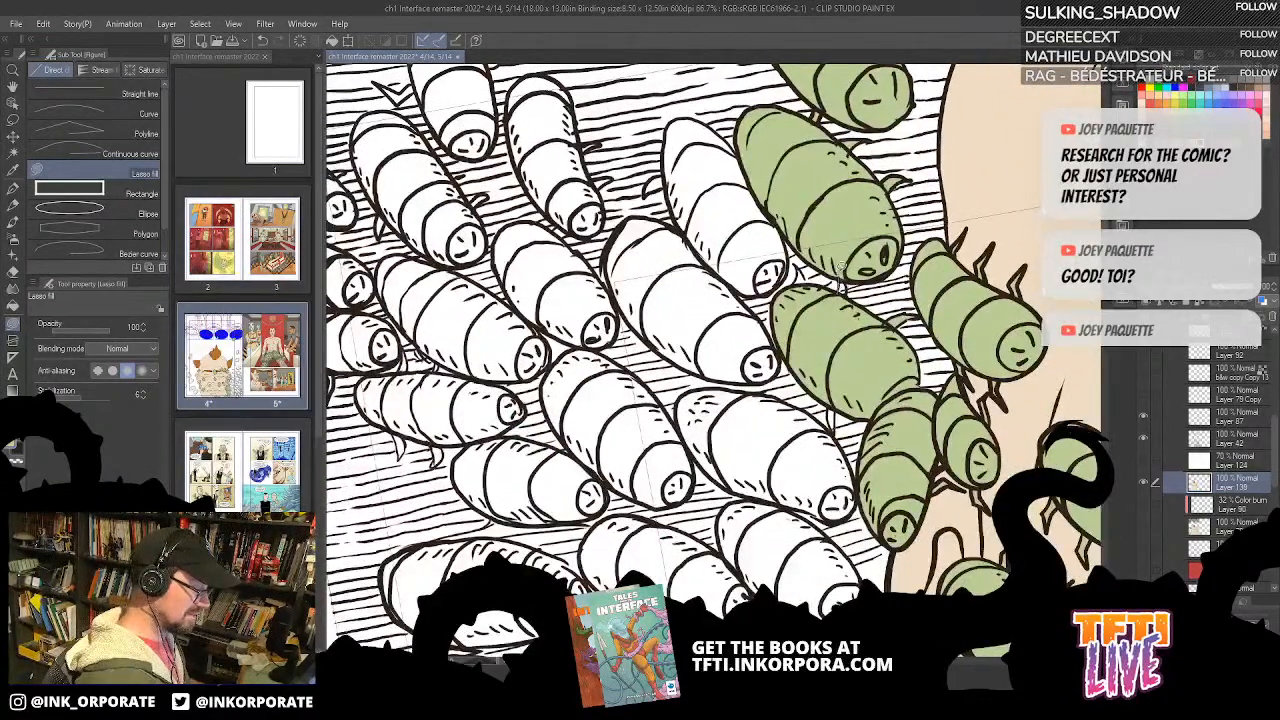
left_click_drag(846, 294, 962, 196)
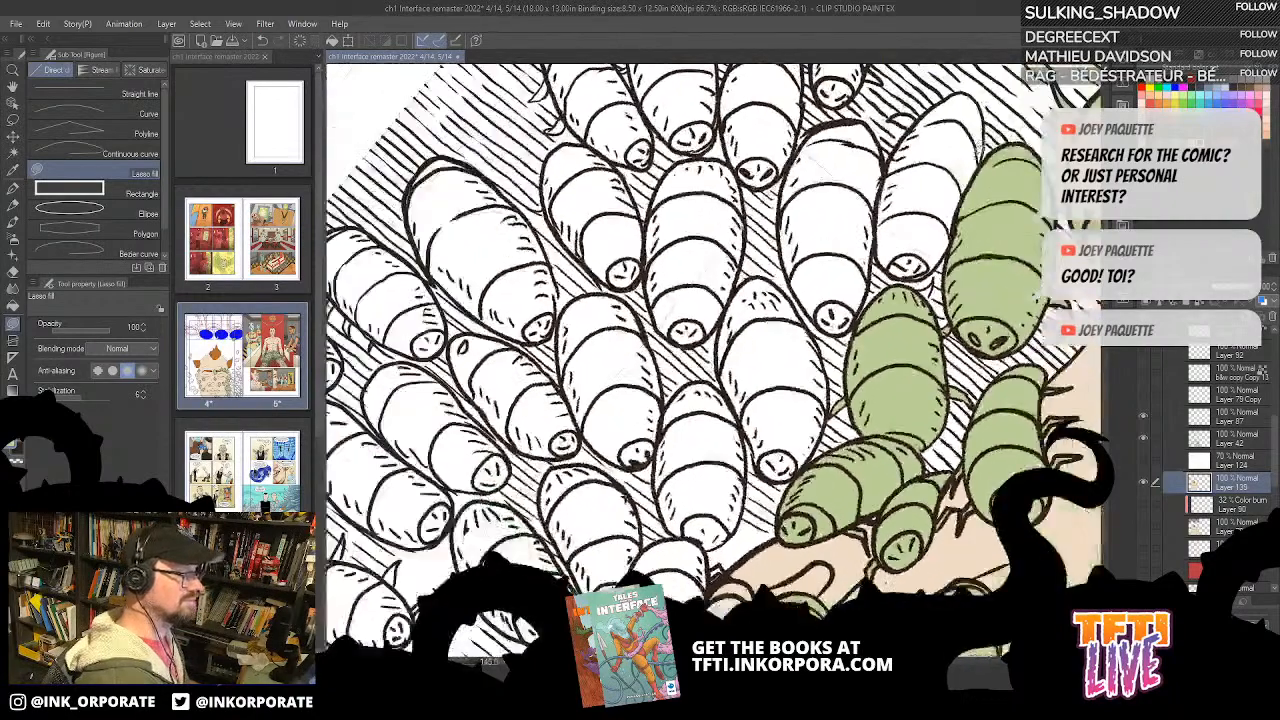
Step: Bucket-fill the two white bugs next to the green ones with green, using the Refer other layers fill
key("g")
mouse_move(910, 264)
left_mouse_down()
mouse_move(975, 116)
mouse_move(1018, 95)
left_mouse_up()
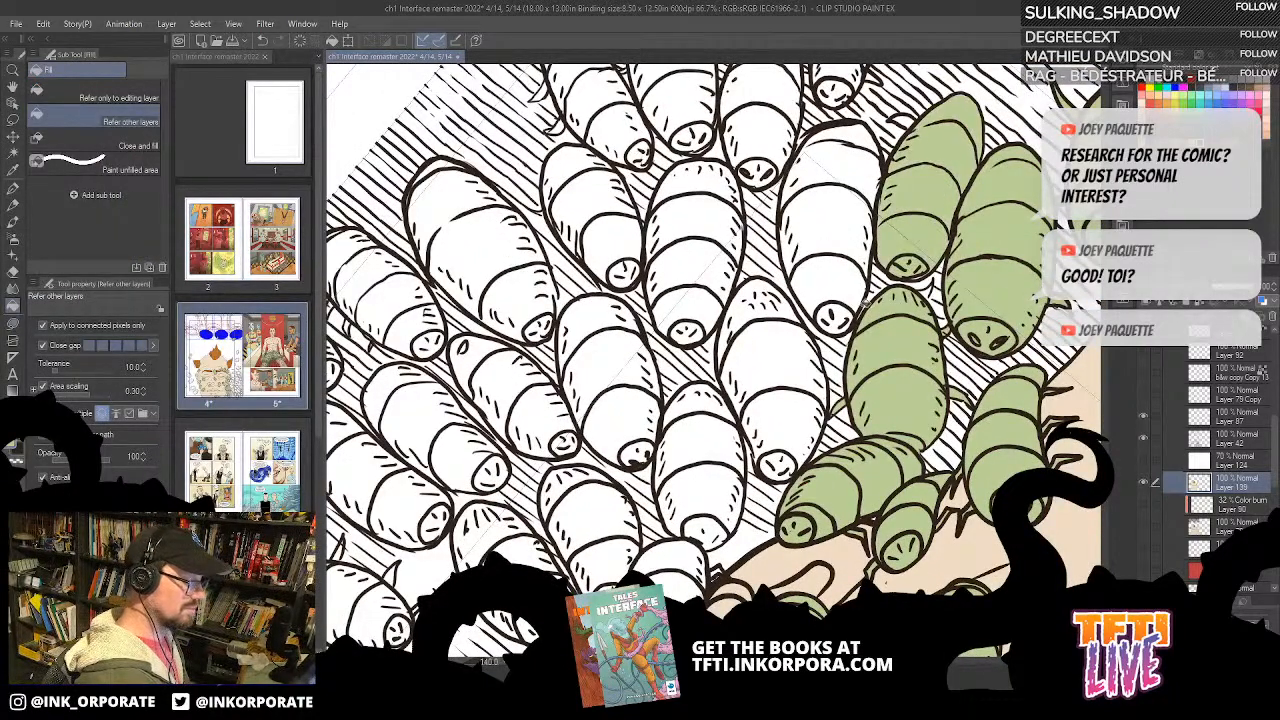
left_click_drag(840, 318, 857, 140)
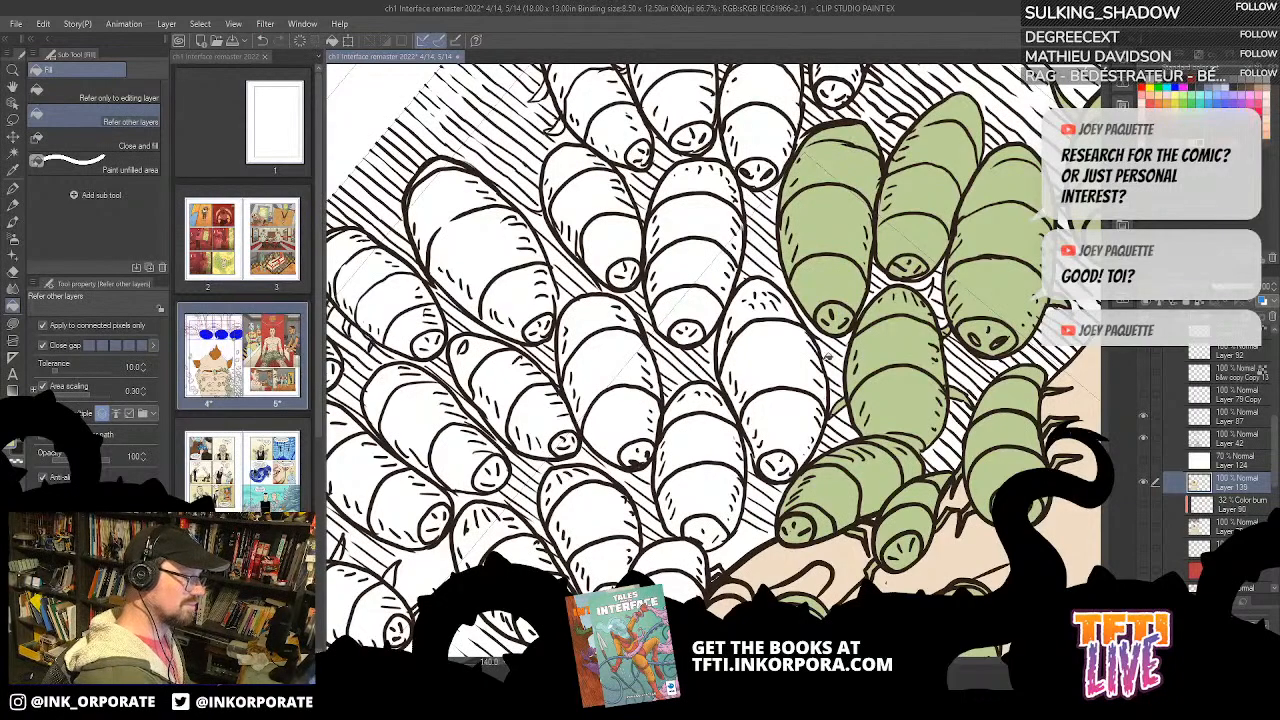
key("ctrl+z")
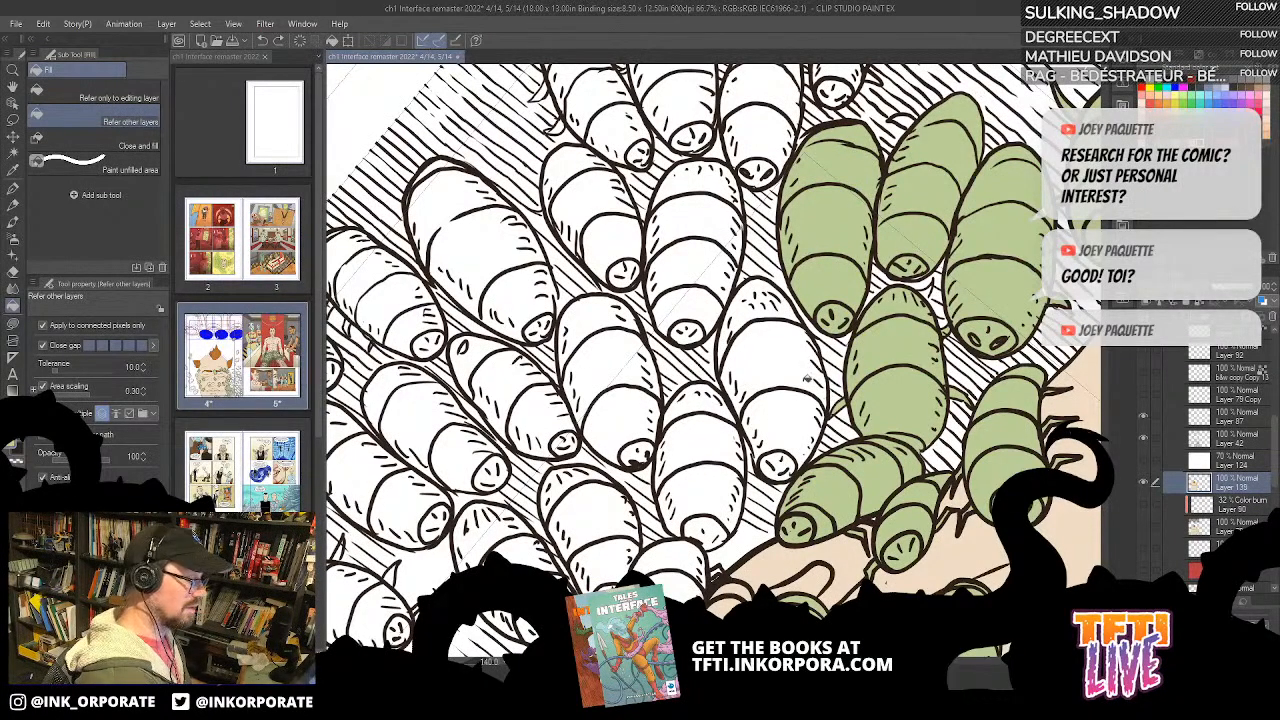
Step: Bucket-fill the next white bug's segments green, reducing Close gap to its lowest level for the speckled tip
left_click_drag(798, 412, 784, 337)
left_click(789, 348)
left_click(774, 382)
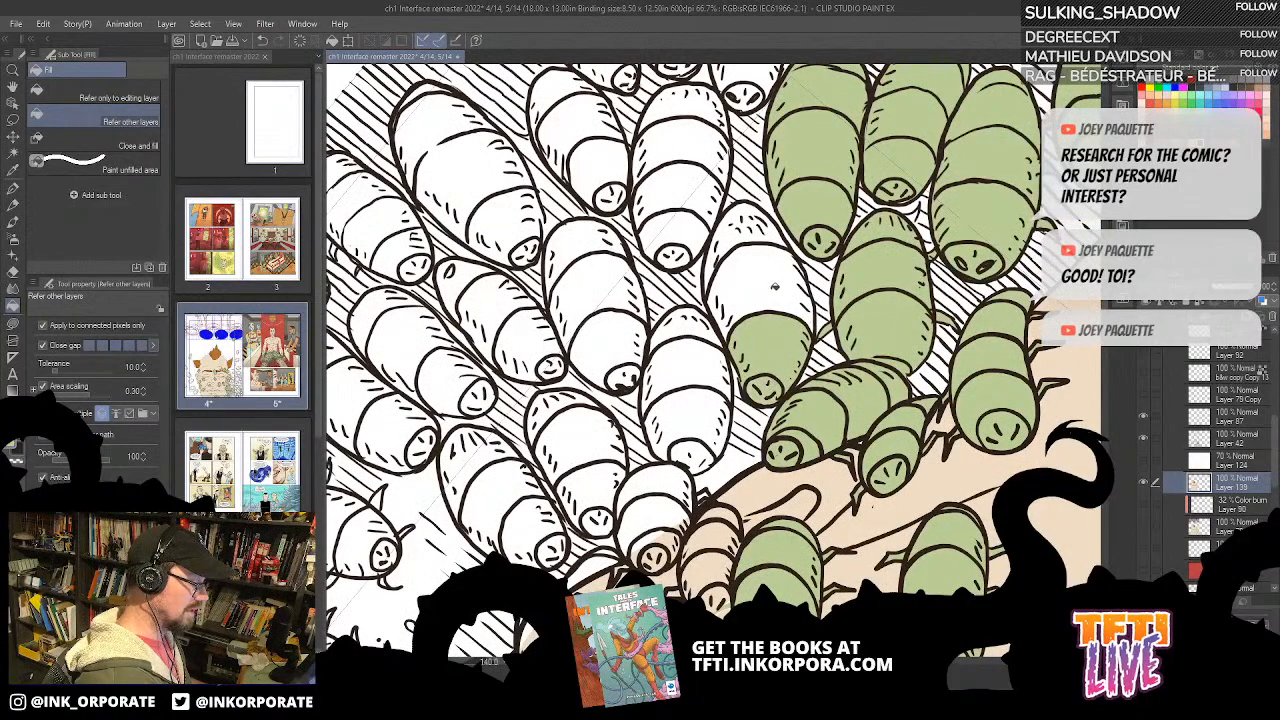
left_click(775, 287)
left_click(766, 229)
left_click_drag(789, 344, 843, 420)
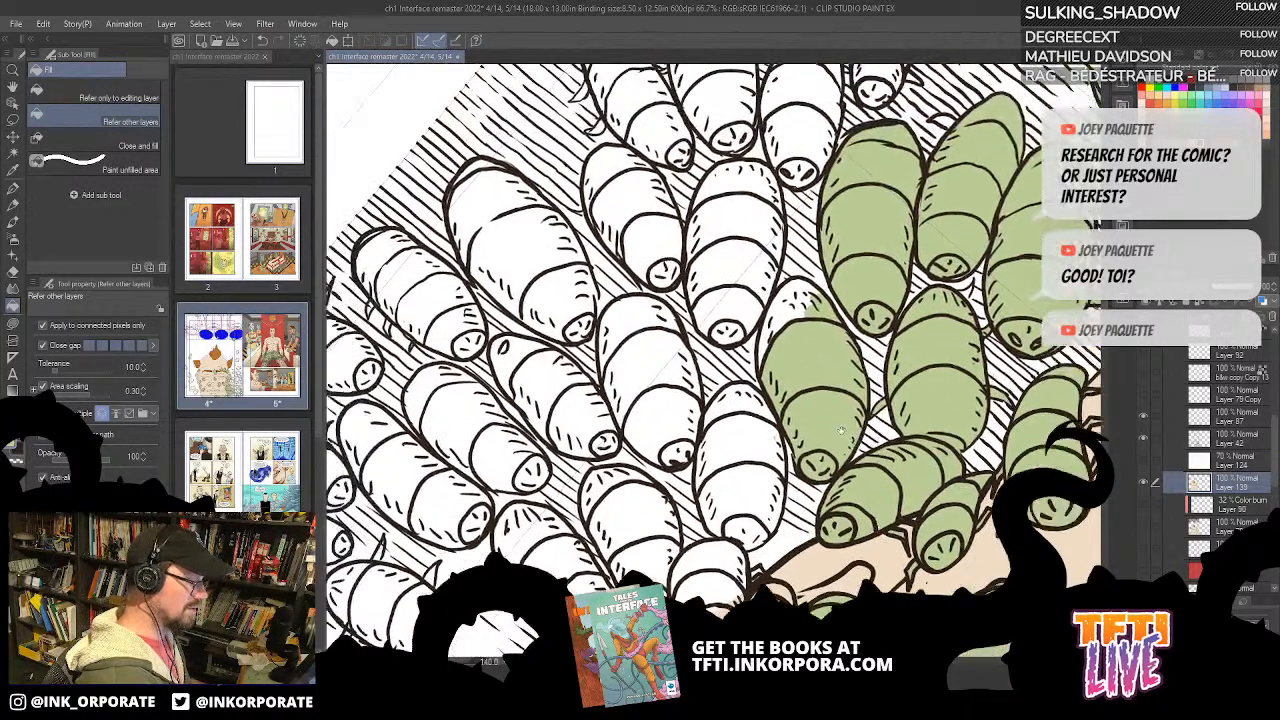
key("ctrl+z")
left_click(91, 346)
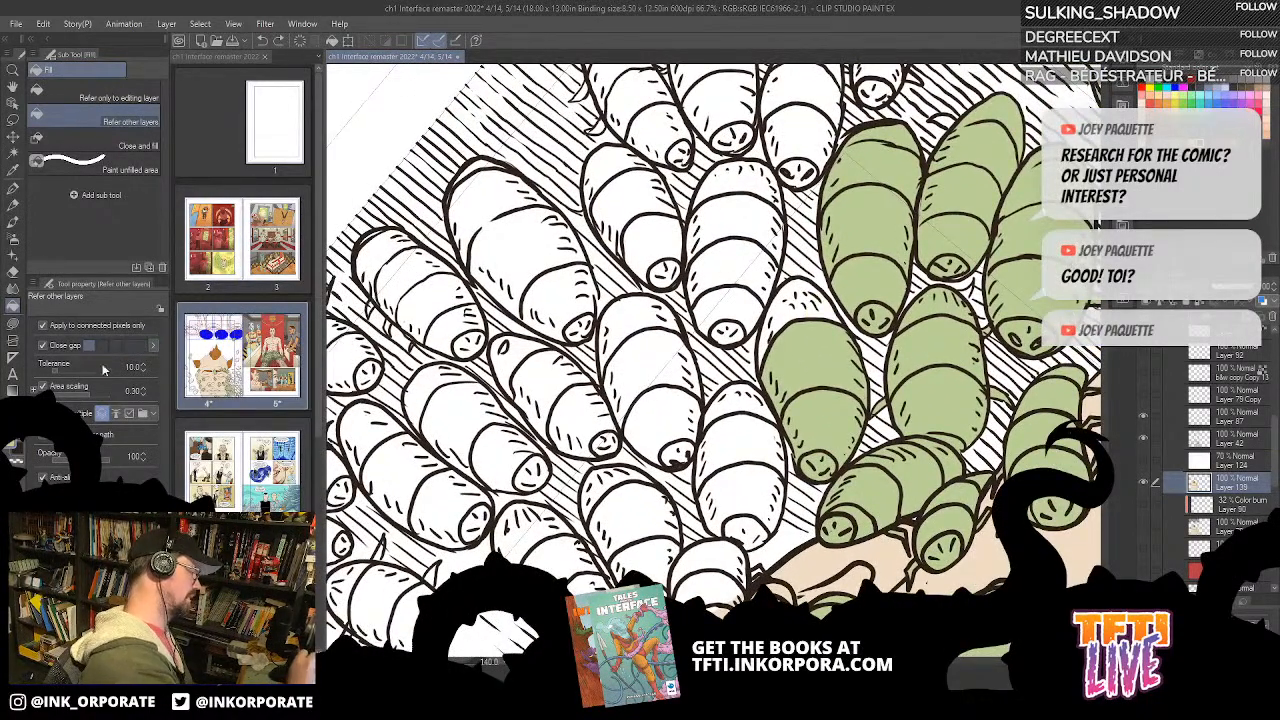
left_click(796, 312)
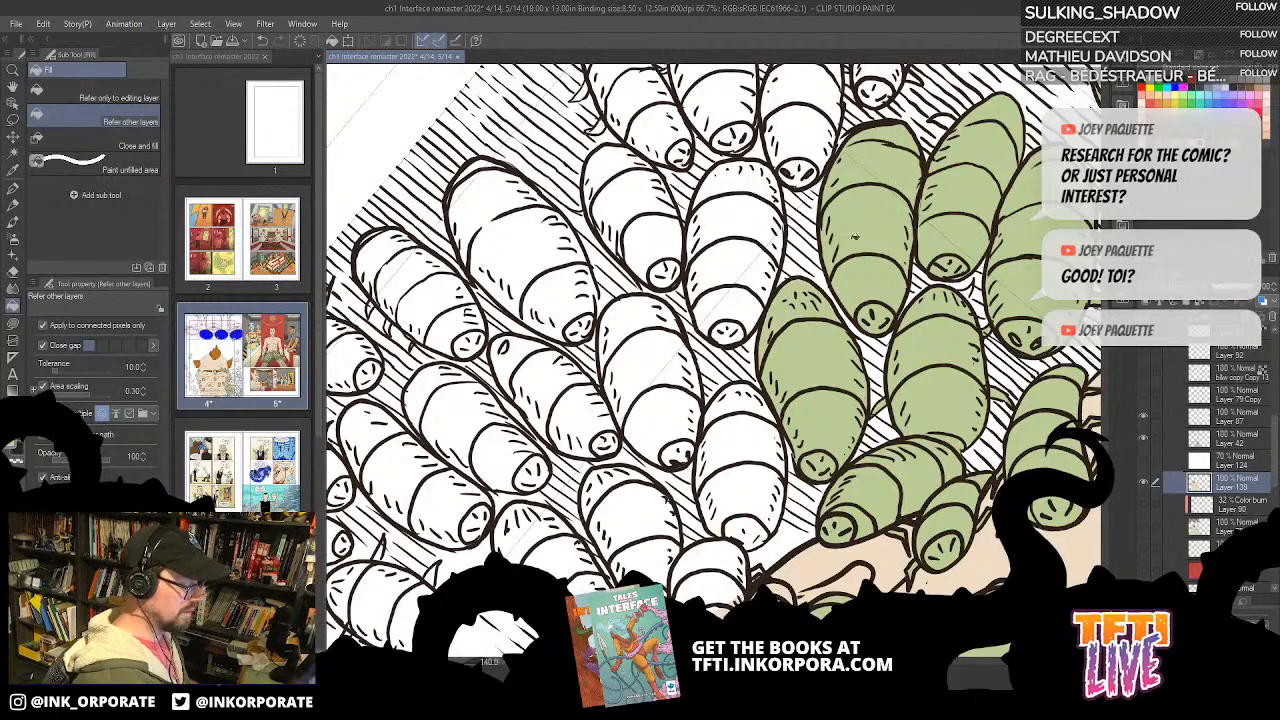
Step: Bucket-fill every segment of the smaller white bug beside the newly coloured one green
left_click(749, 437)
left_click(753, 499)
left_click(752, 518)
left_click(739, 405)
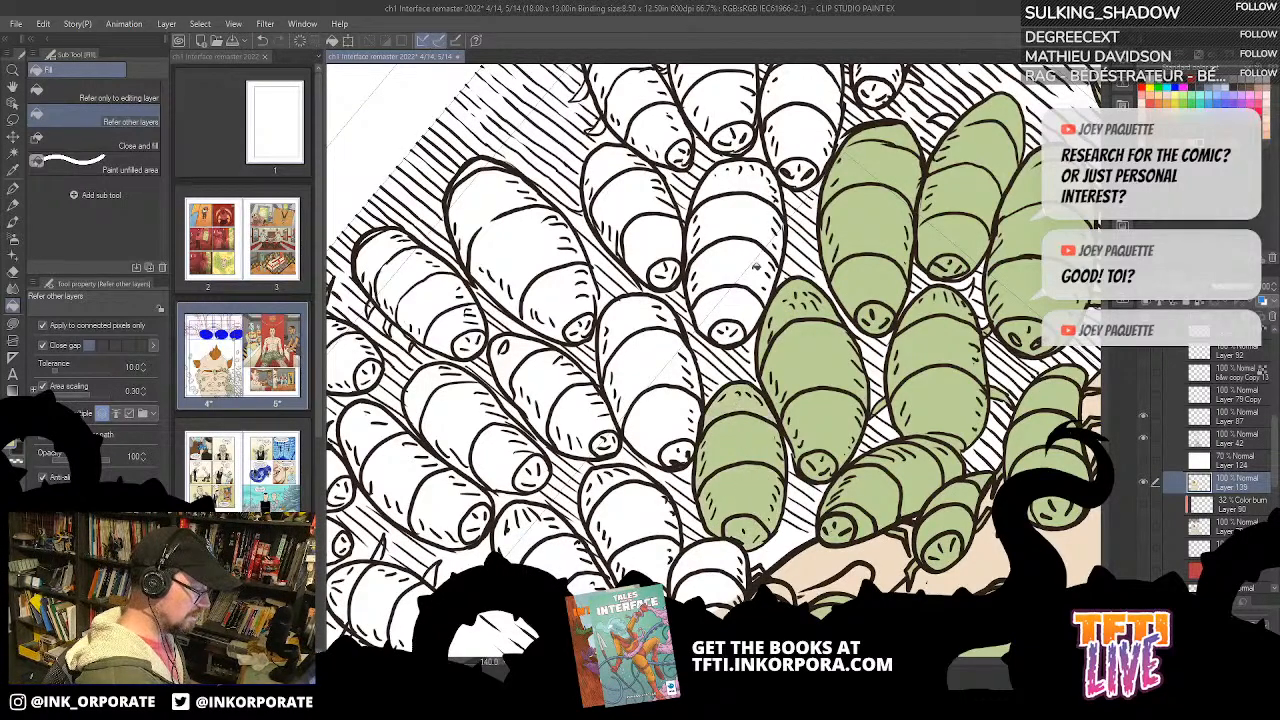
Step: Bucket-fill the head and body segments of the long white bug further up the pile green
left_click(738, 310)
left_click(733, 333)
left_click(747, 264)
left_click(754, 209)
left_click(759, 187)
Step: Bucket-fill the segments of the shorter white bug directly above the last coloured one green
left_click_drag(744, 297, 714, 400)
left_click(769, 276)
left_click(770, 244)
left_click(771, 200)
left_click(778, 162)
Step: Bucket-fill the head and all body segments of the curved white bug near the panel border green
left_click(845, 199)
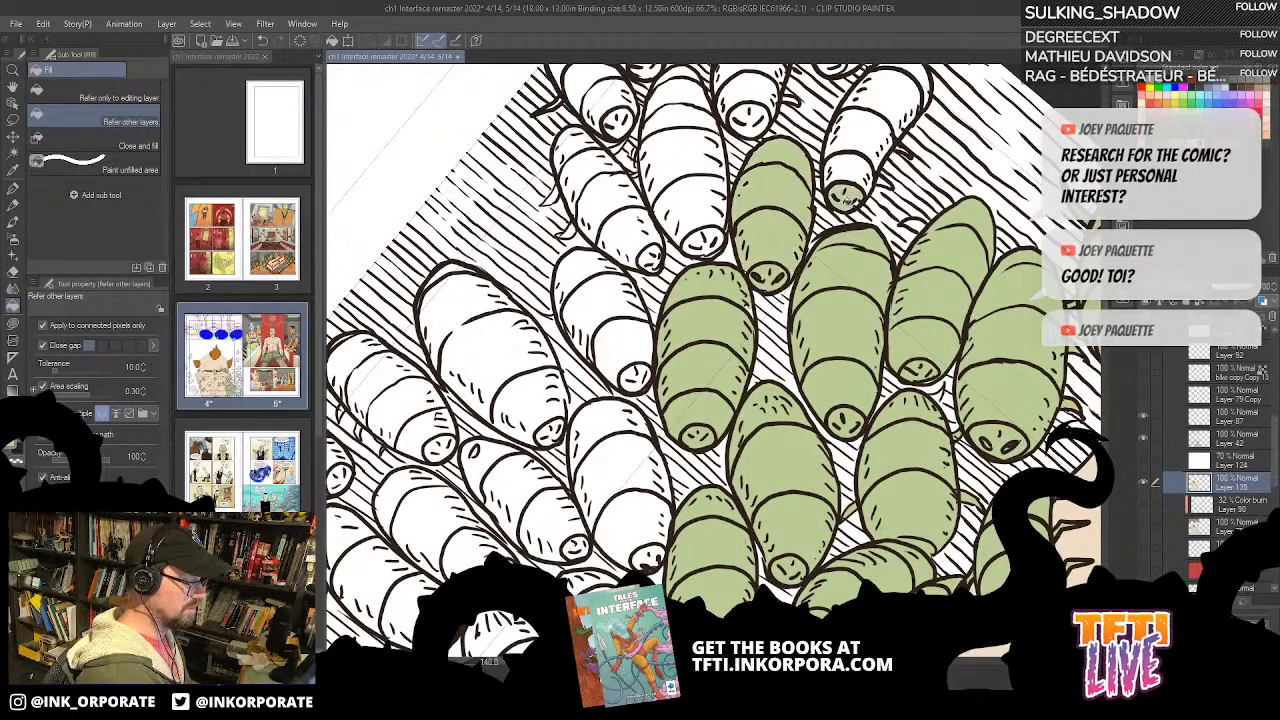
left_click(858, 162)
left_click(881, 122)
left_click_drag(901, 92, 824, 218)
left_click(819, 219)
left_click(834, 204)
Step: Bucket-fill the bug cut off by the panel border green, raising Close gap for its open end segment
left_click(749, 184)
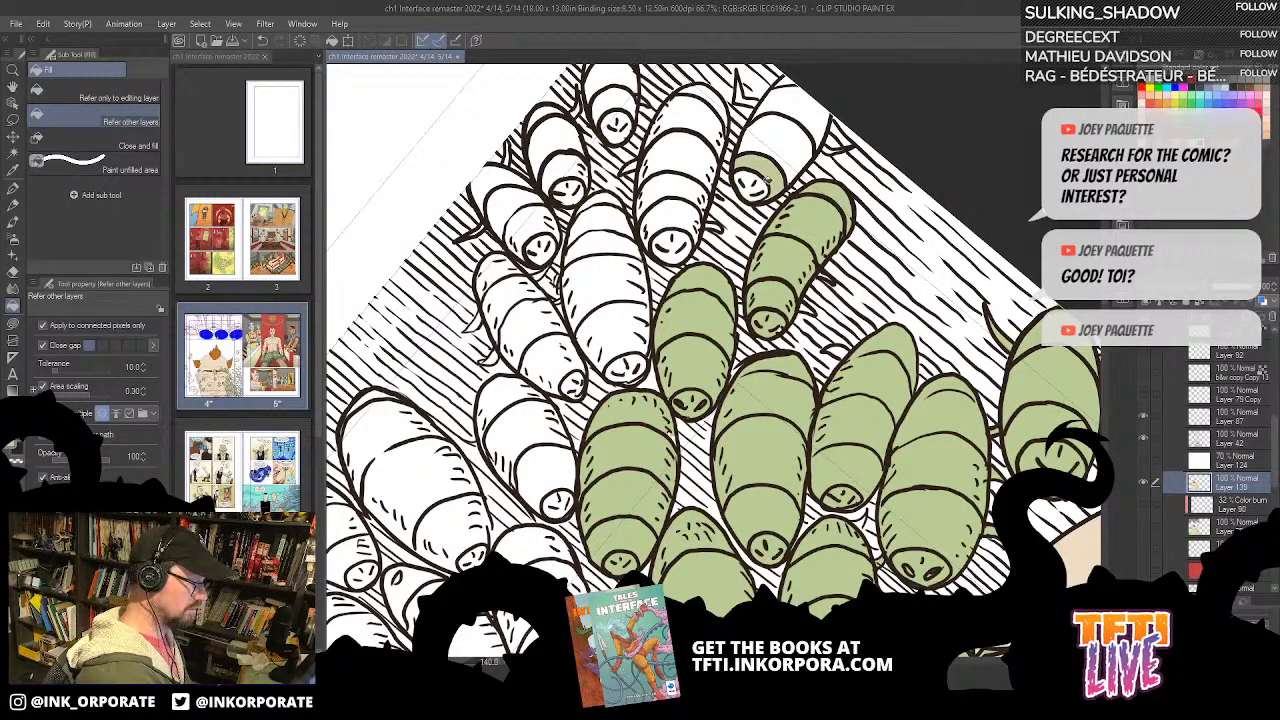
left_click(790, 149)
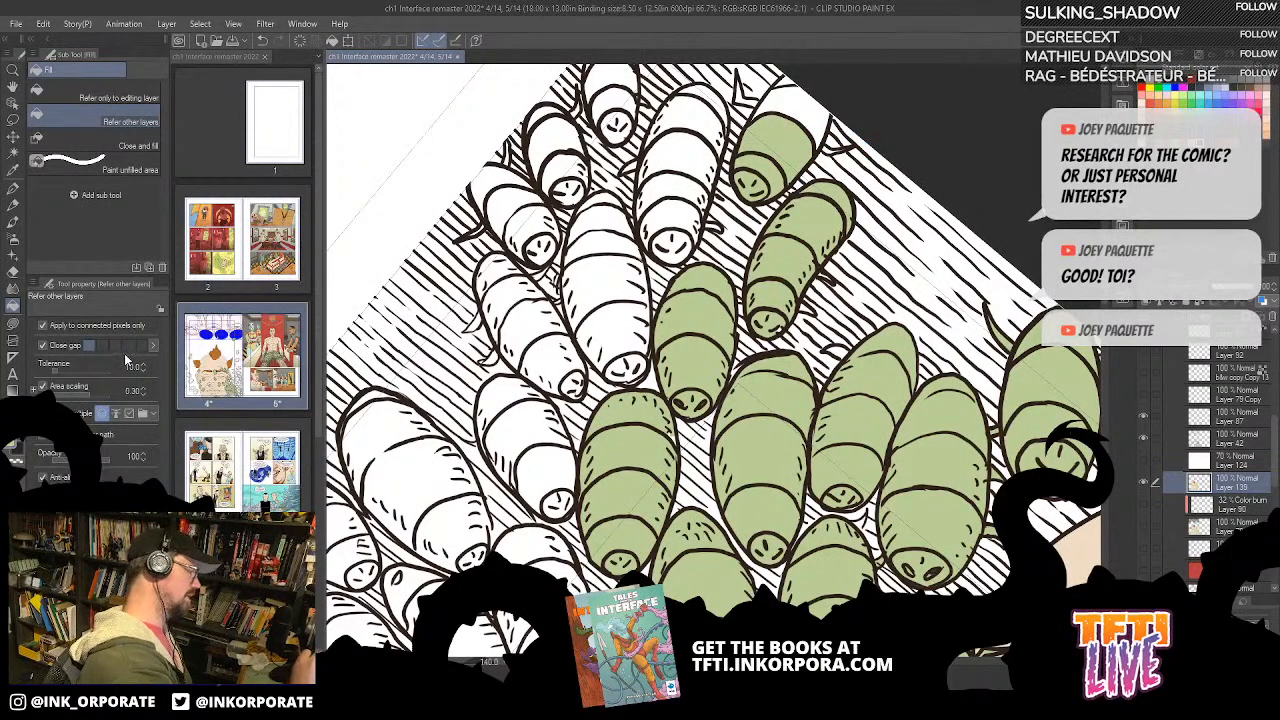
left_click(833, 108)
key("ctrl+z")
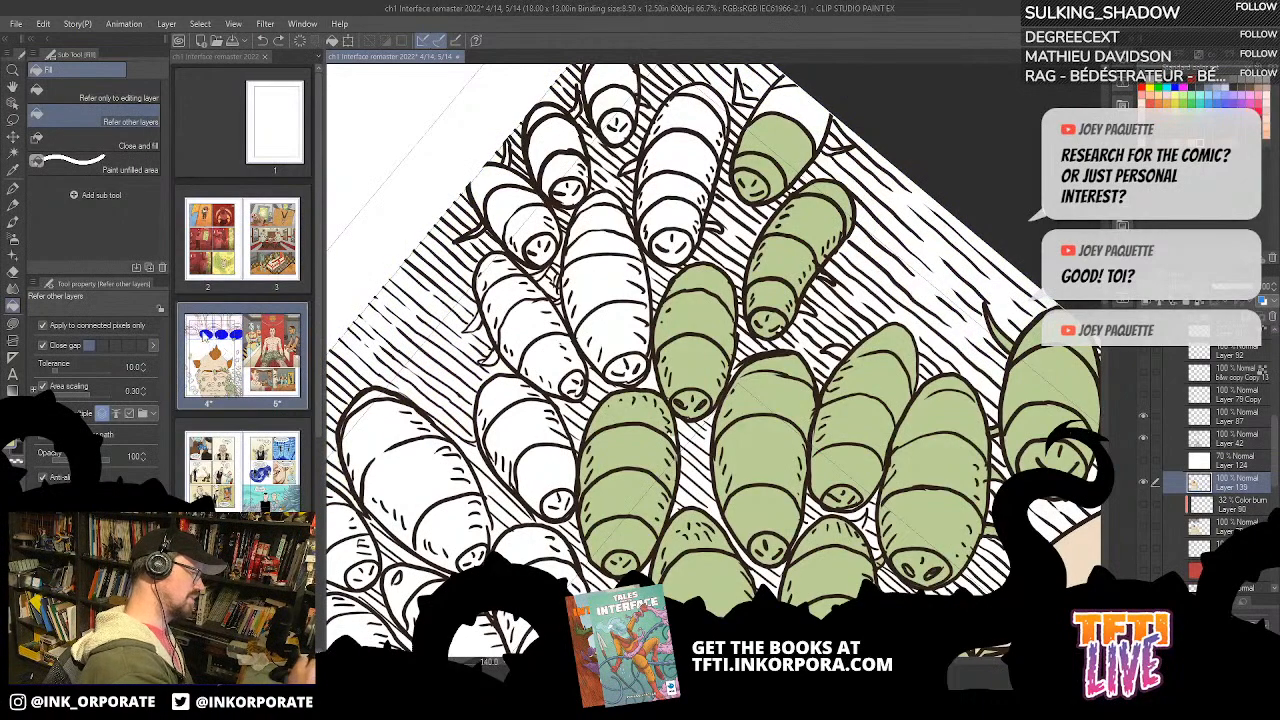
left_click(829, 89)
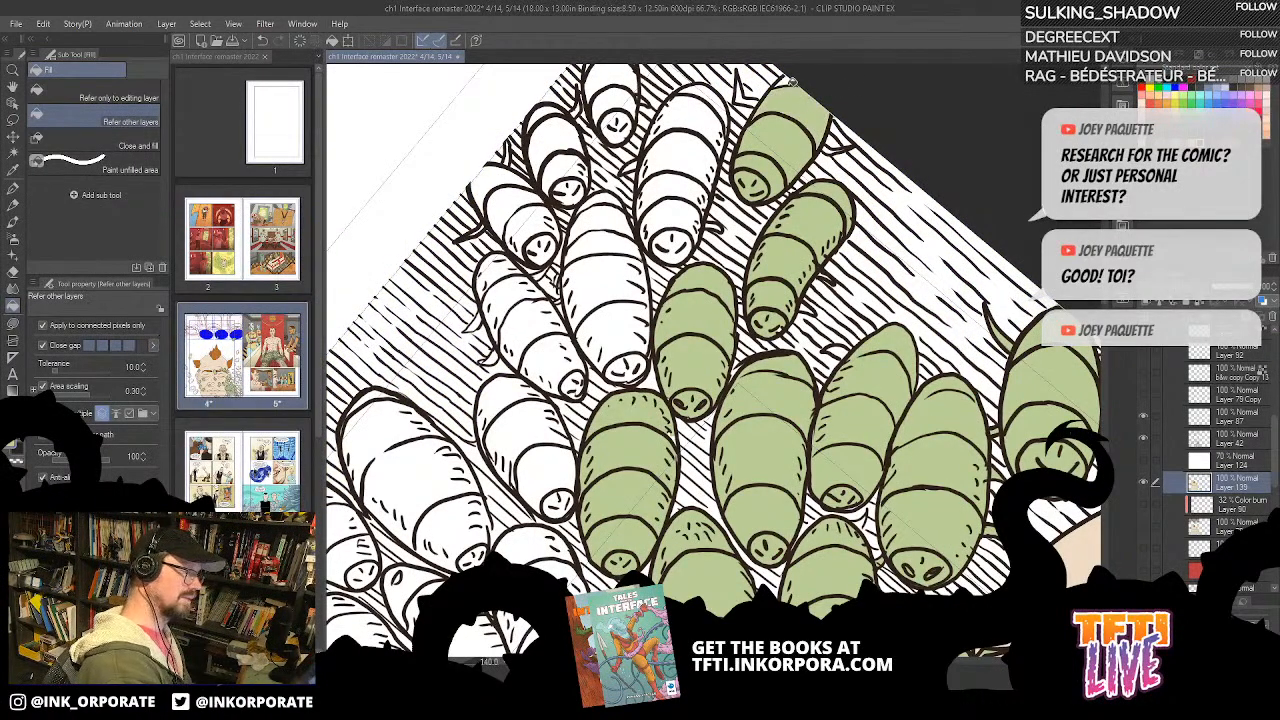
Step: Bucket-fill all segments of the white bug beside the border-cropped bug green
left_click_drag(854, 138, 928, 146)
left_click_drag(963, 96, 975, 307)
left_click(975, 313)
left_click_drag(940, 222, 920, 115)
left_click(948, 172)
left_click(912, 168)
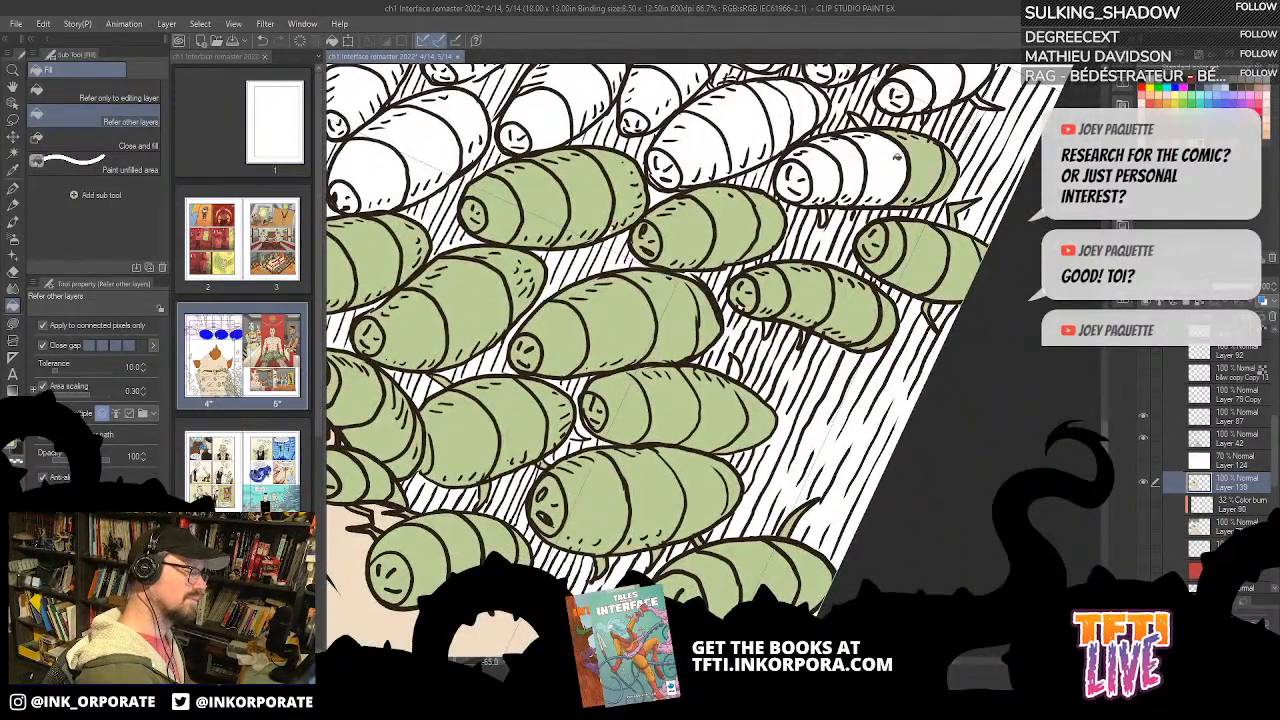
left_click(875, 168)
left_click(836, 174)
left_click(824, 178)
left_click(800, 182)
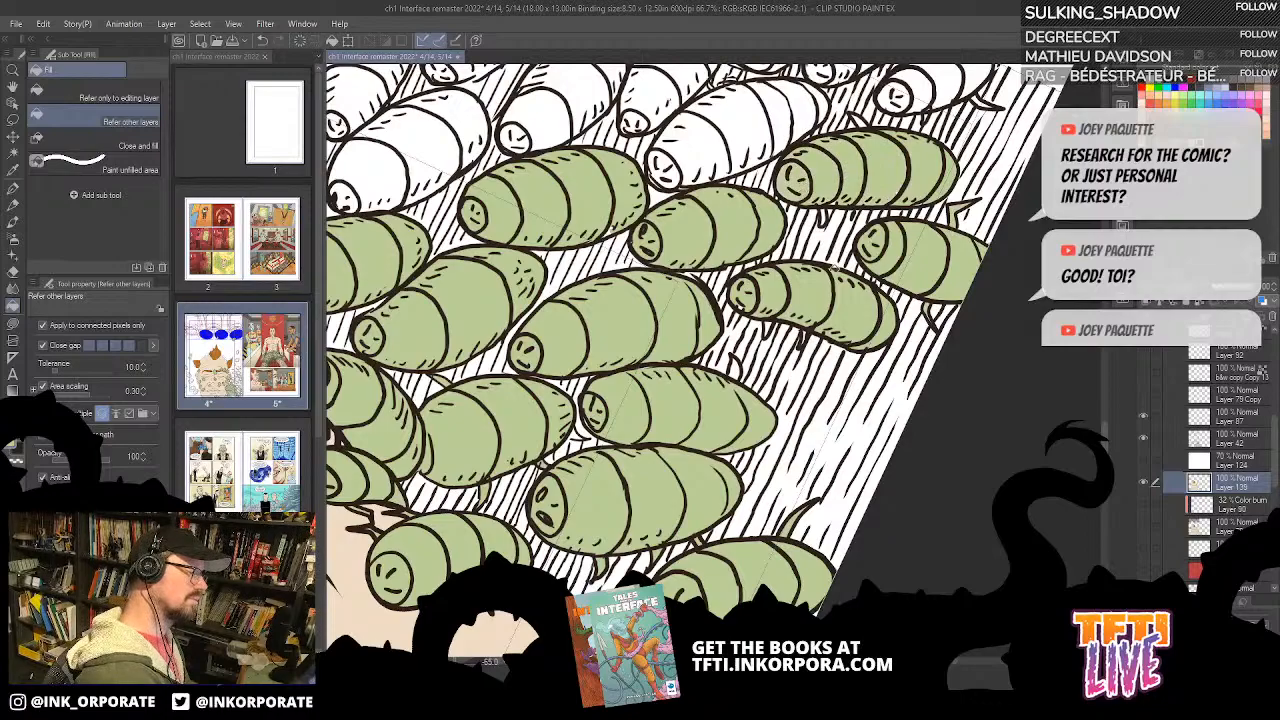
left_click_drag(943, 108, 940, 560)
key("u")
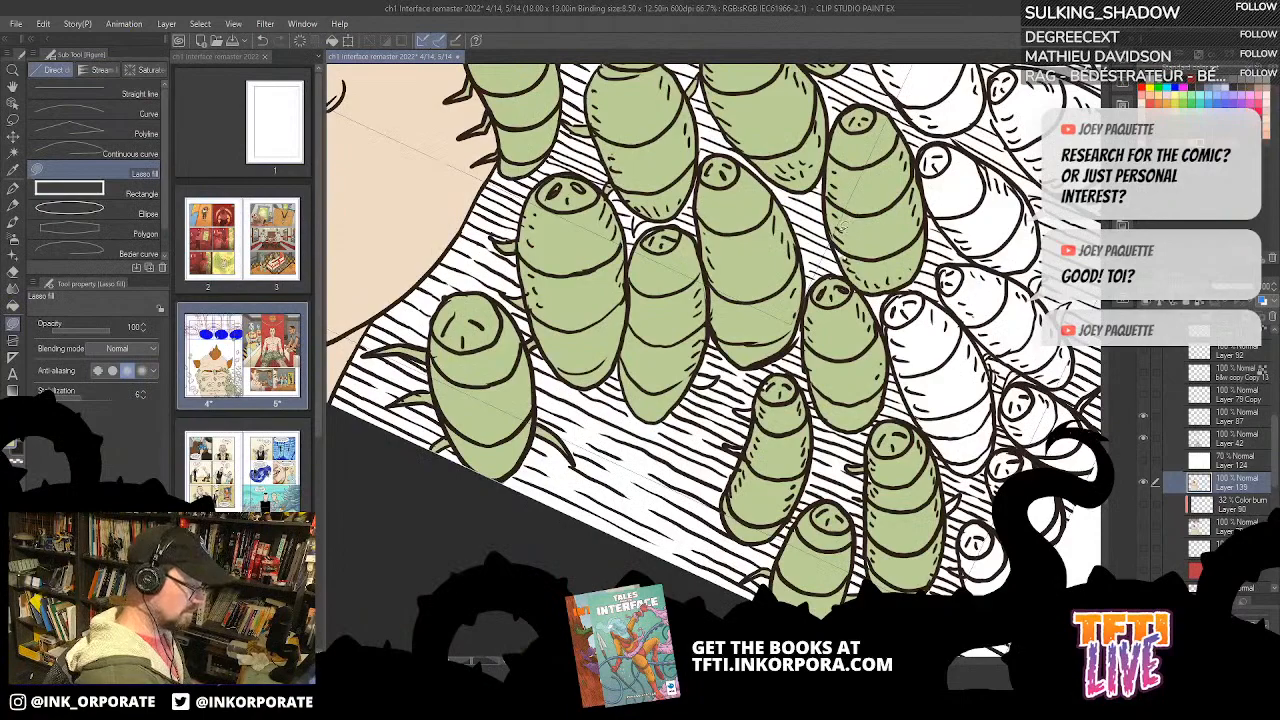
scroll(850, 262, "down", 2)
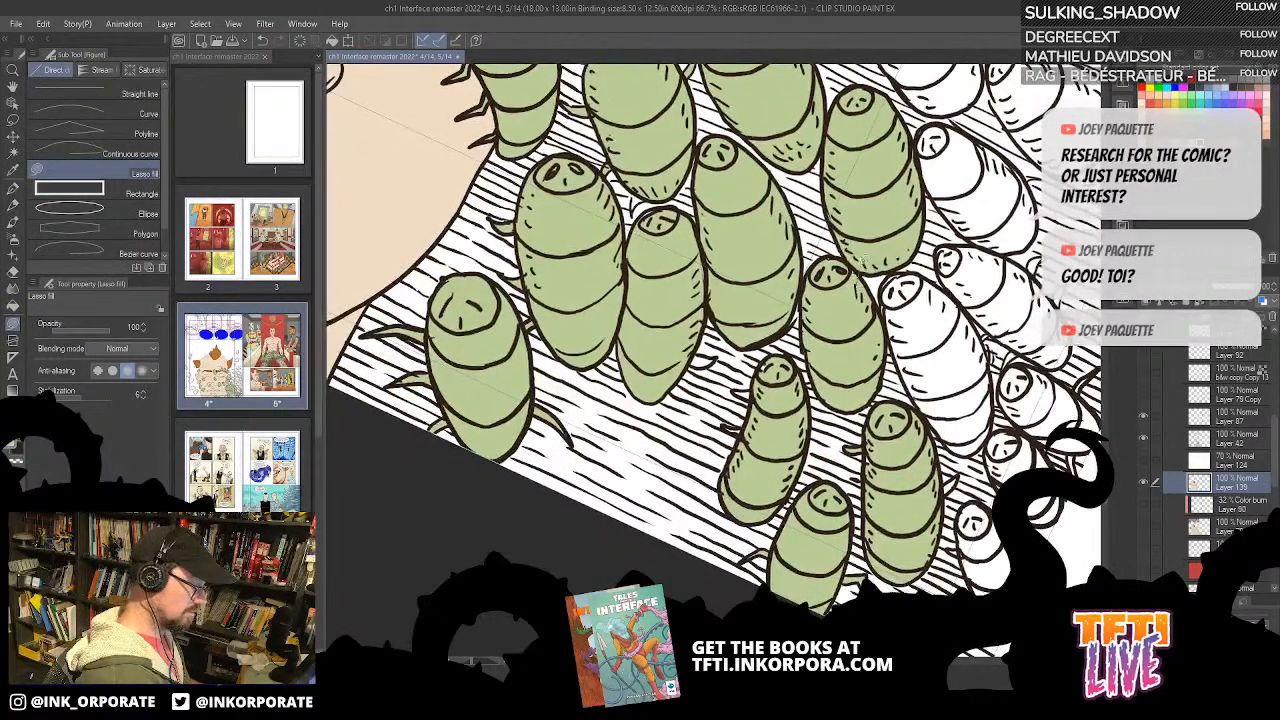
left_click_drag(843, 256, 831, 244)
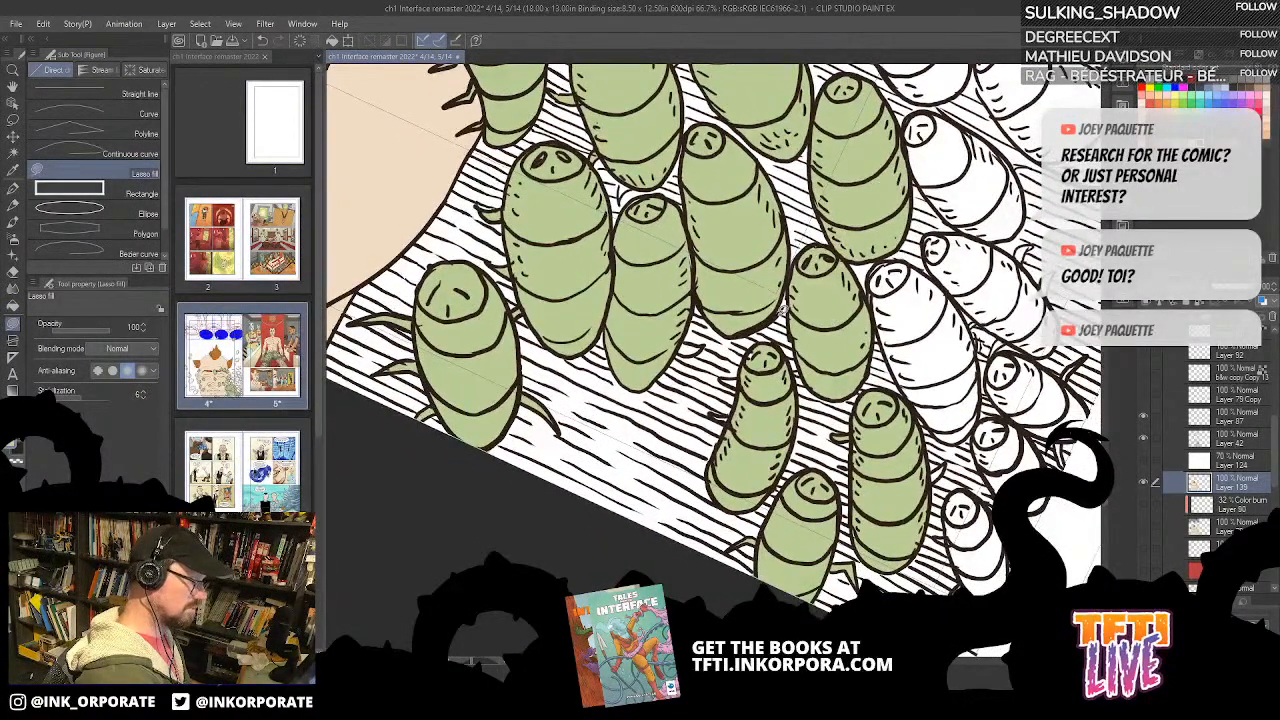
scroll(800, 220, "up", 5)
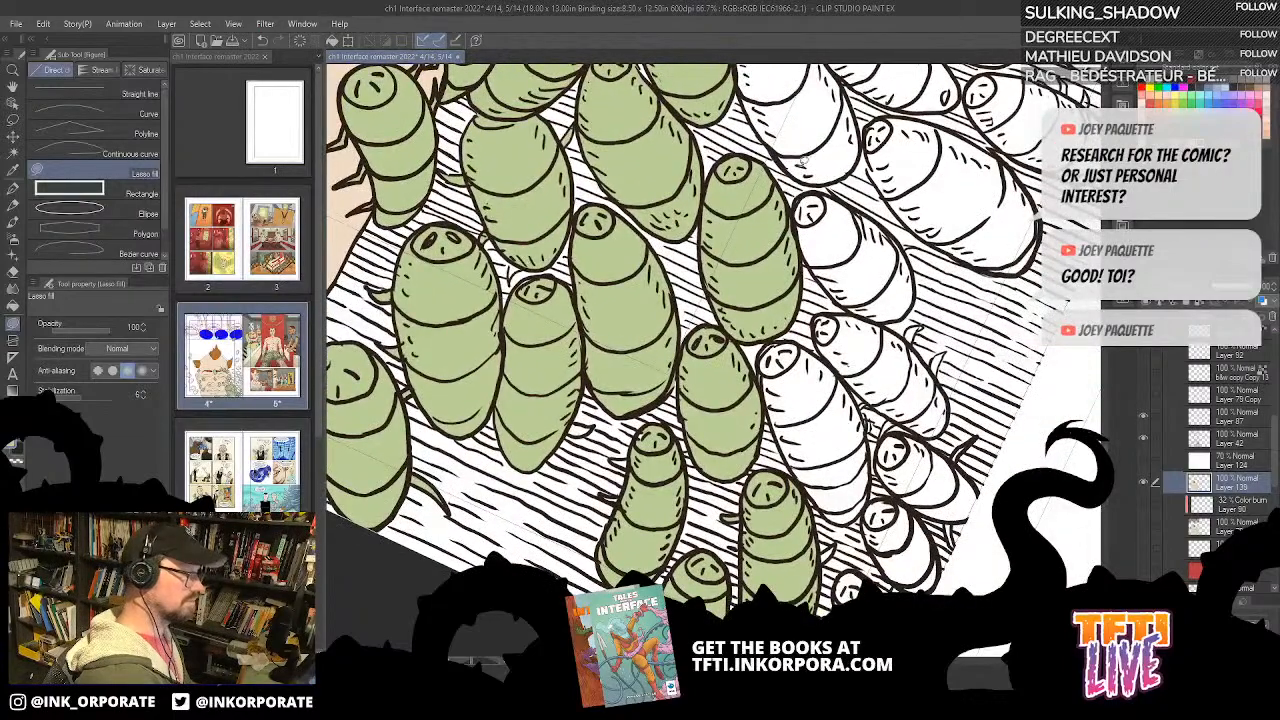
scroll(740, 287, "down", 1)
Step: Try to bucket-fill the next white bug beside the green ones, and reduce Close gap to its lowest level
key("g")
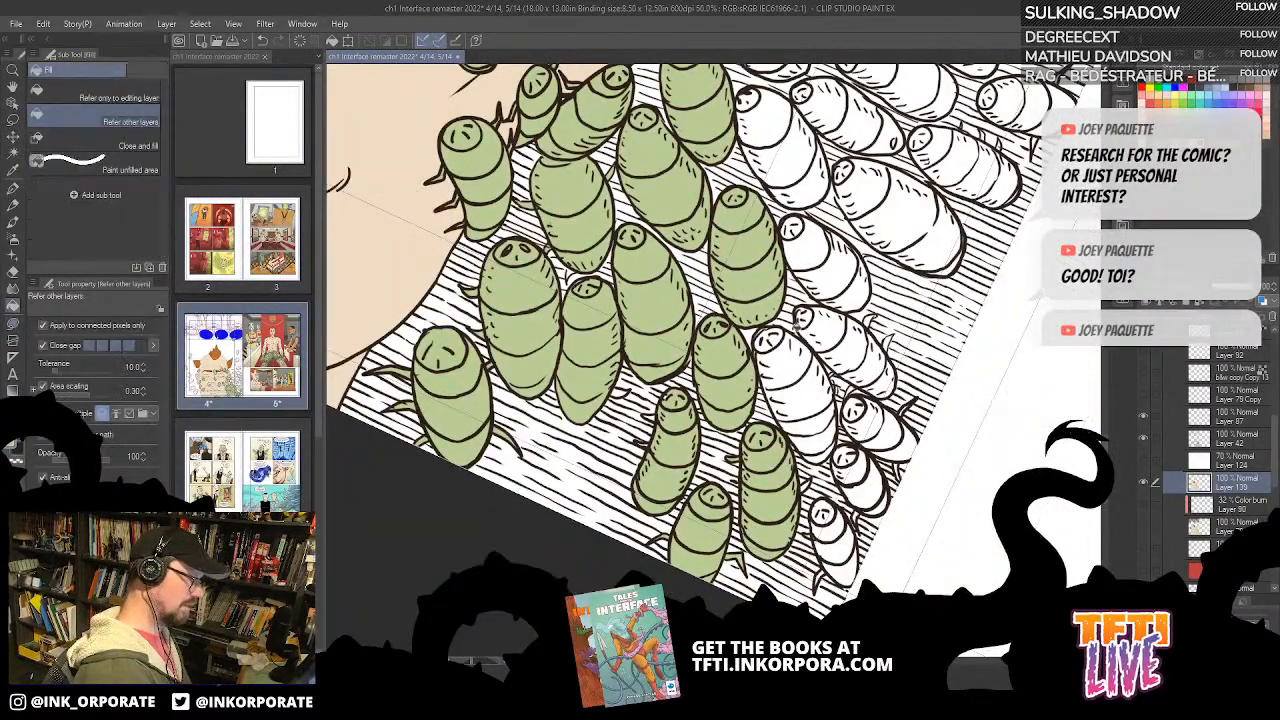
left_click(788, 368)
left_click(806, 403)
key("ctrl+z")
key("ctrl+z")
left_click(92, 346)
left_click_drag(799, 411, 944, 498)
scroll(968, 450, "down", 1)
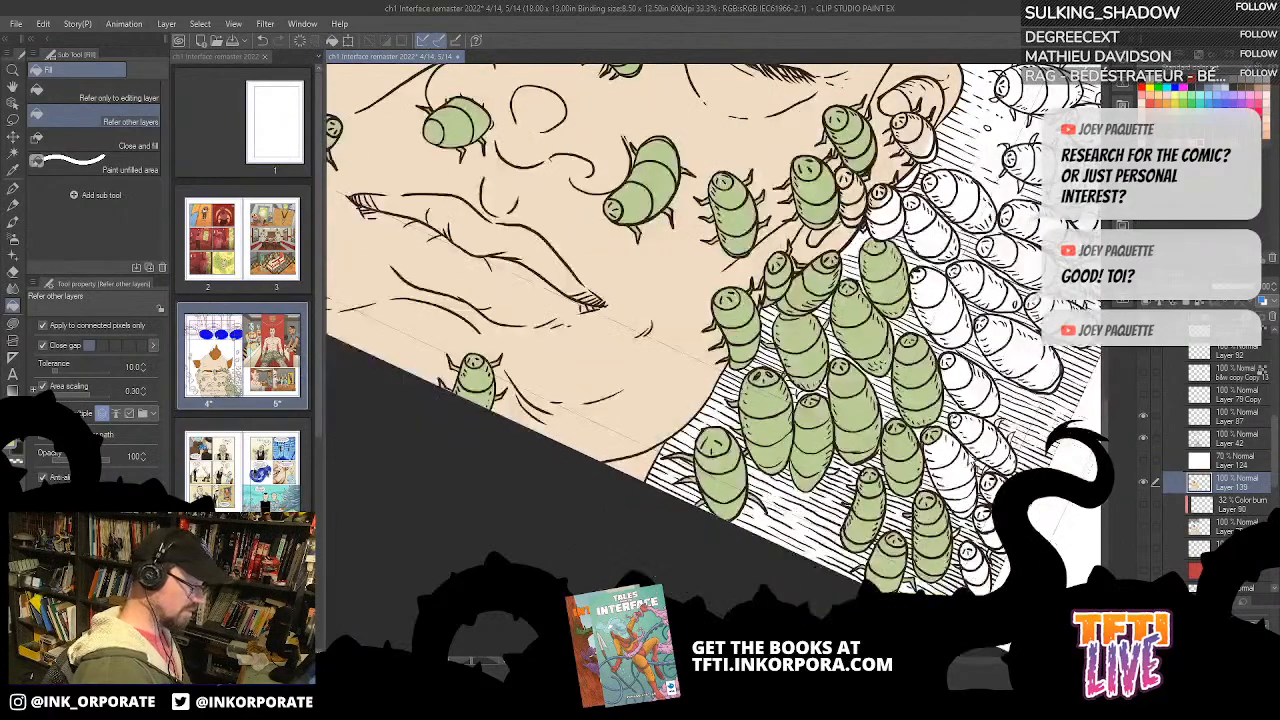
left_click_drag(978, 378, 938, 474)
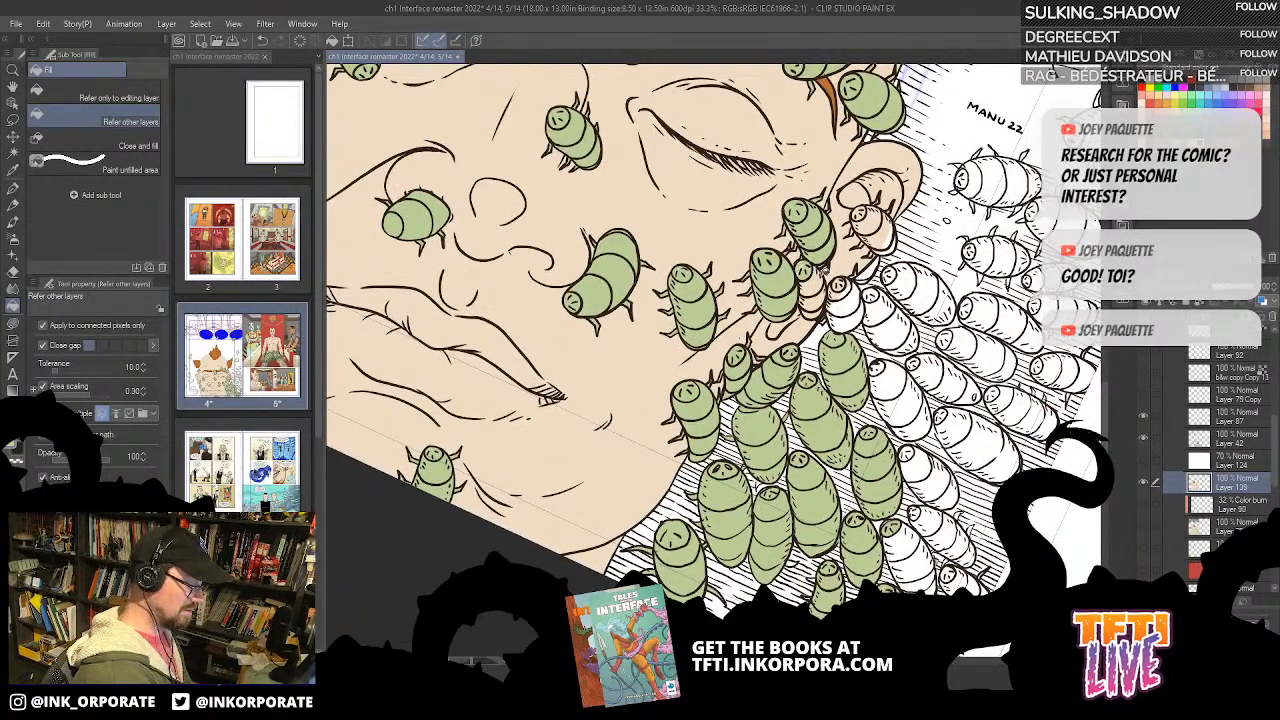
Step: Lasso-fill the small skin-coloured bug beside the earlobe and the white bug next to it green
key("u")
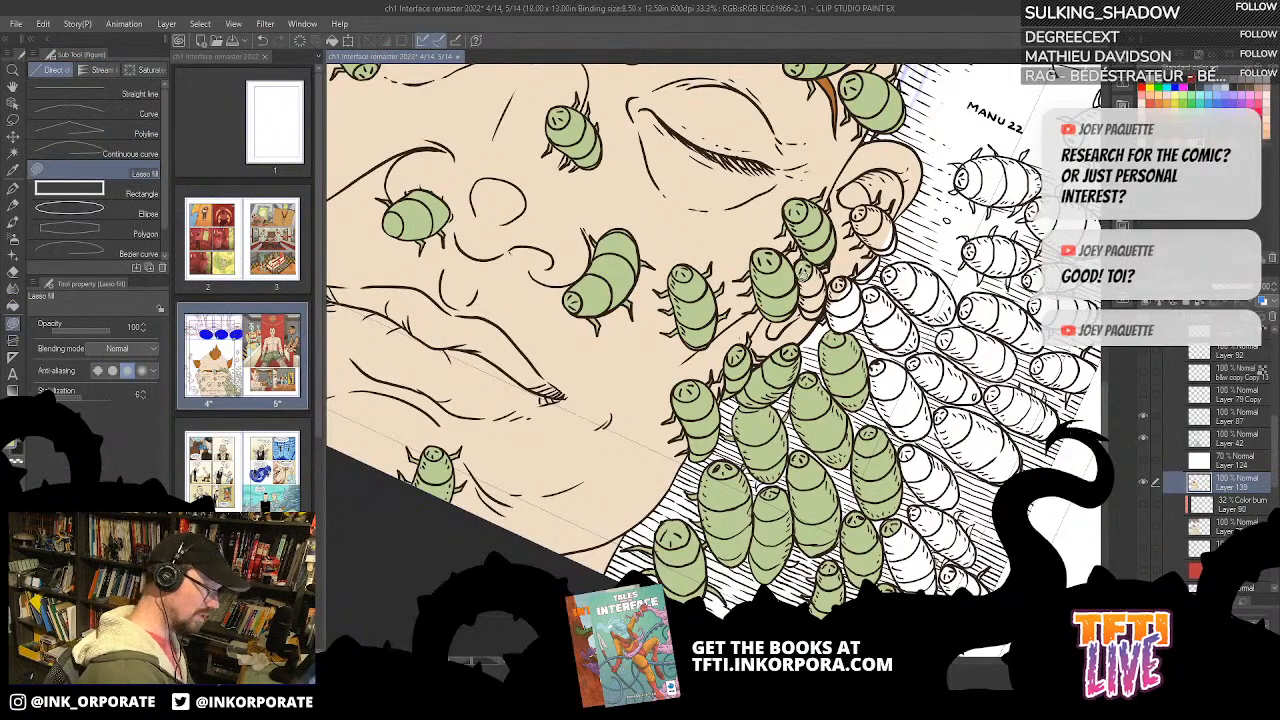
mouse_move(815, 262)
left_mouse_down()
mouse_move(812, 318)
mouse_move(832, 304)
mouse_move(831, 274)
mouse_move(808, 262)
left_mouse_up()
scroll(838, 306, "up", 1)
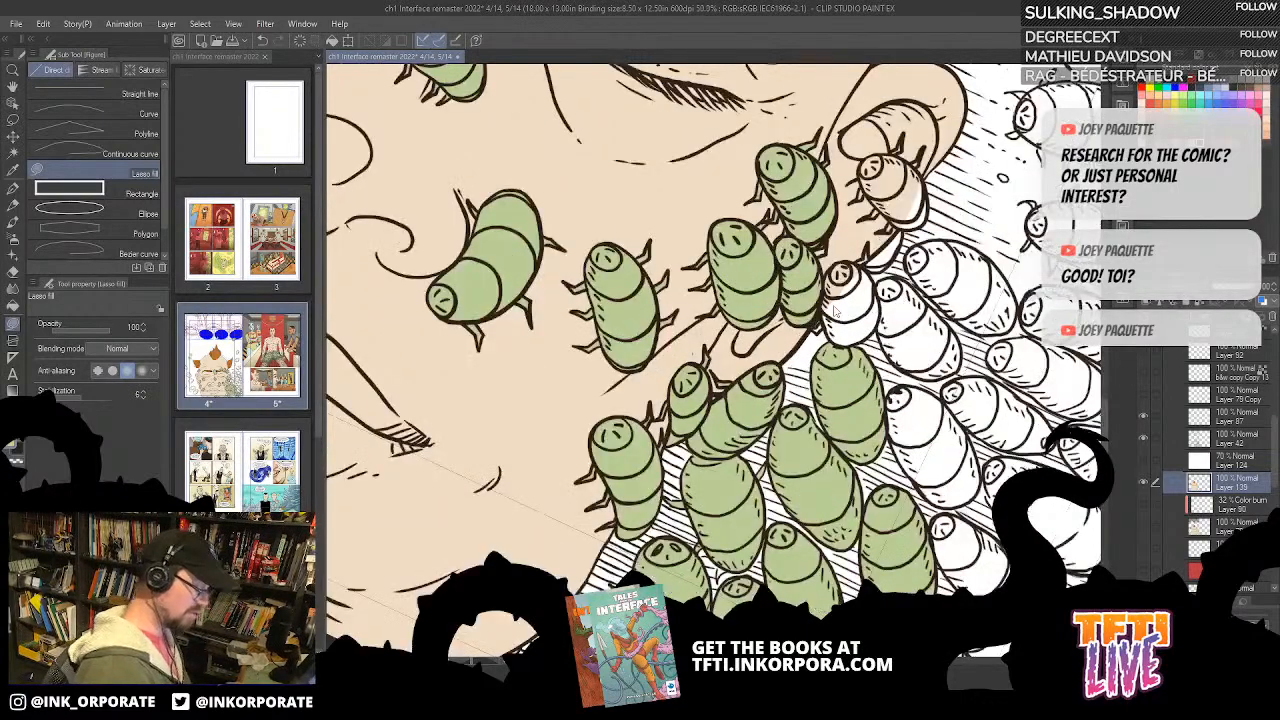
left_click_drag(785, 120, 911, 111)
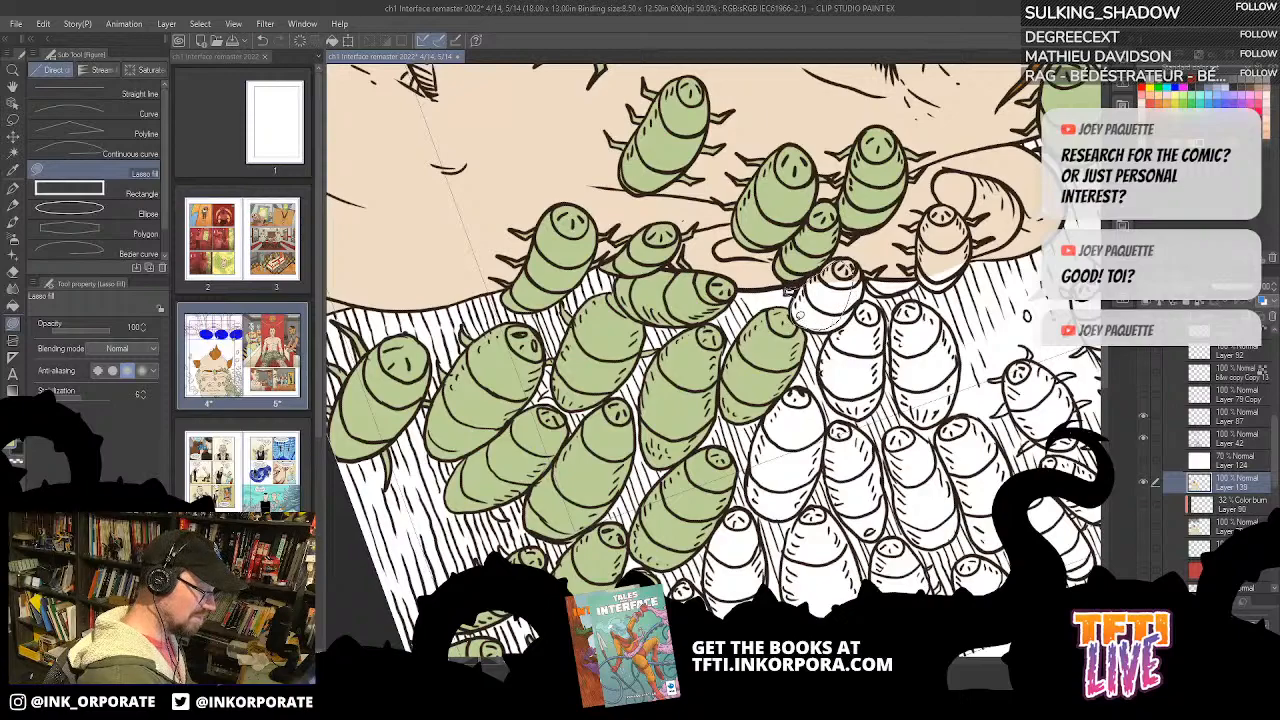
left_click_drag(797, 318, 818, 284)
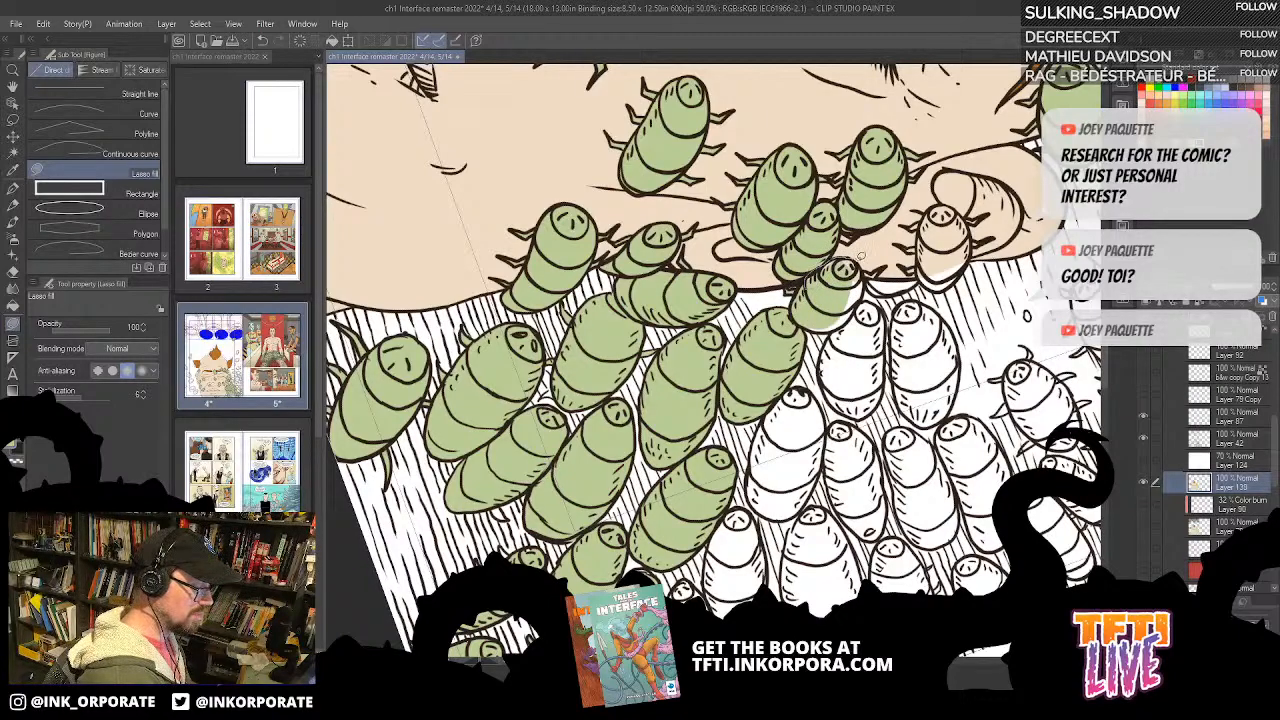
left_click_drag(867, 279, 847, 294)
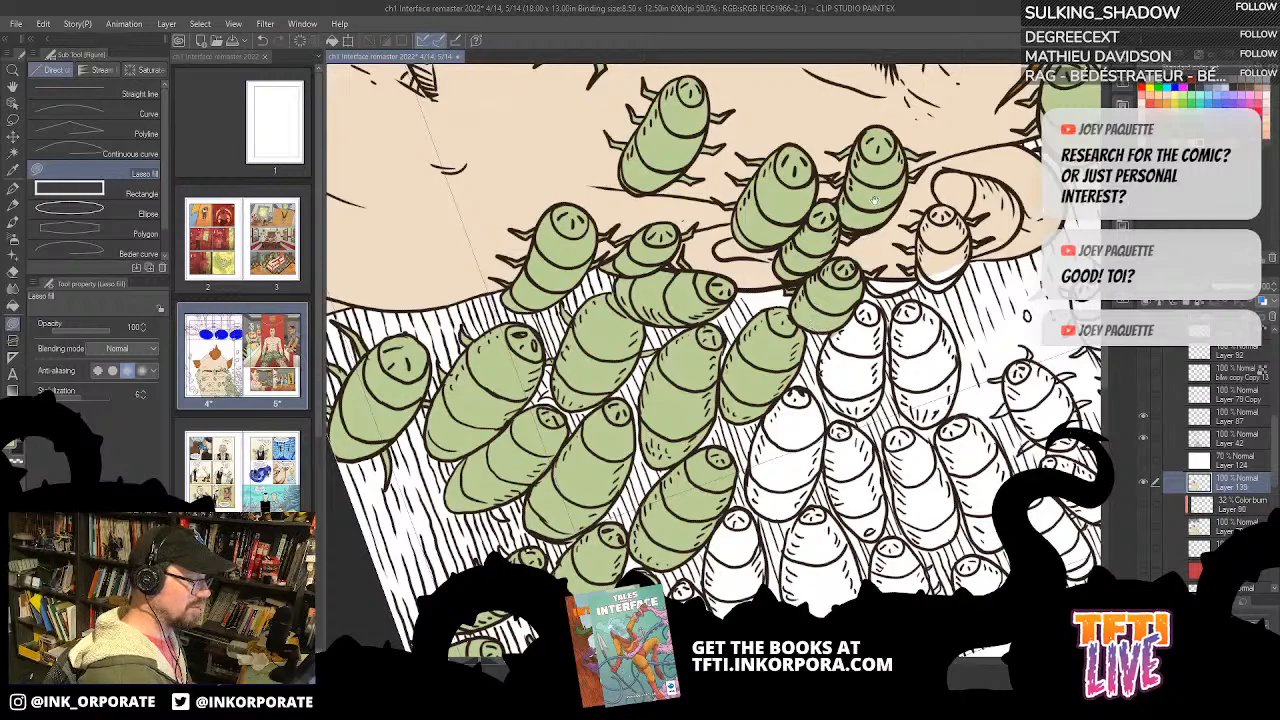
mouse_move(843, 228)
left_mouse_down()
mouse_move(860, 233)
mouse_move(843, 231)
left_mouse_up()
Step: Bucket-fill the skin-coloured bug sitting on the ear green
left_click_drag(951, 266, 845, 263)
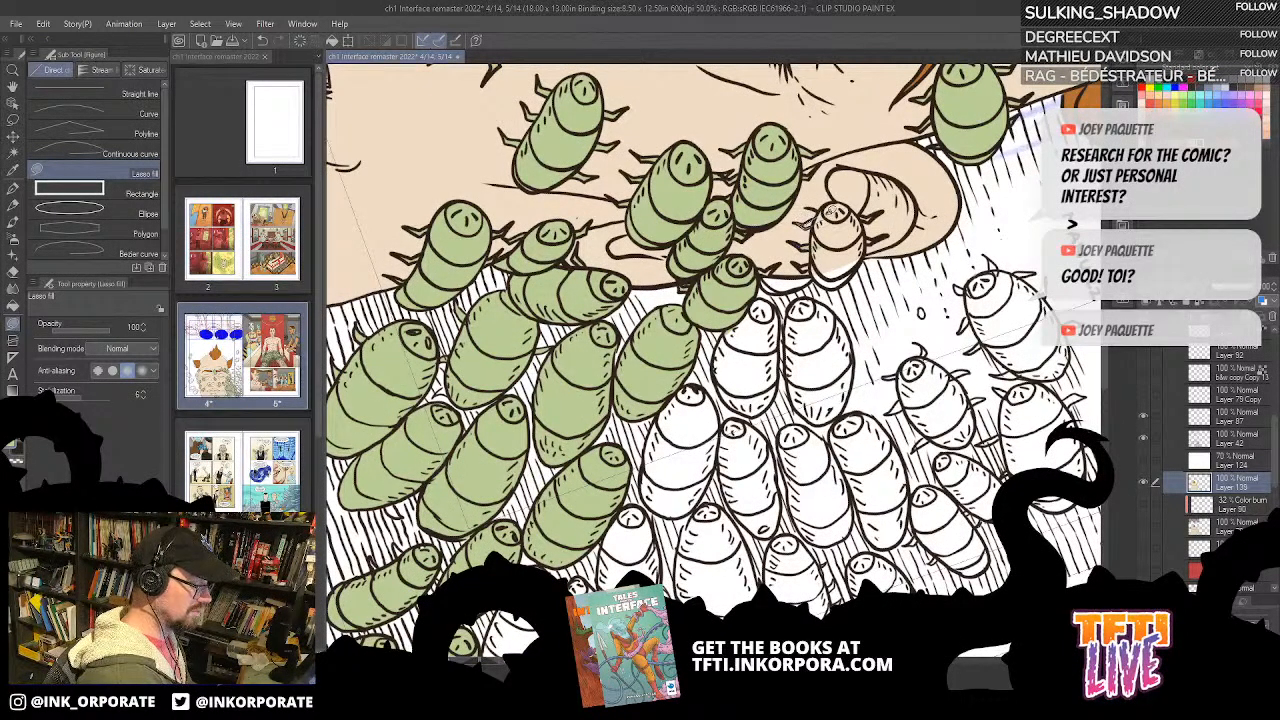
key("g")
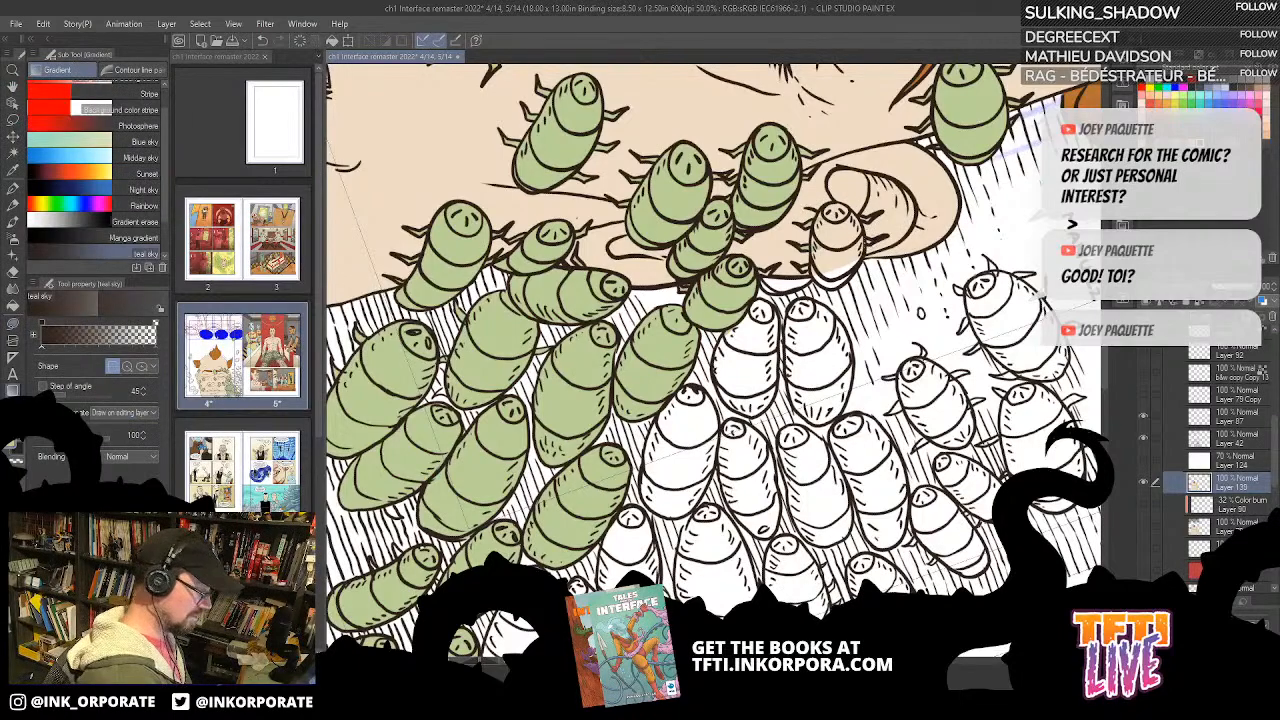
left_click(846, 234)
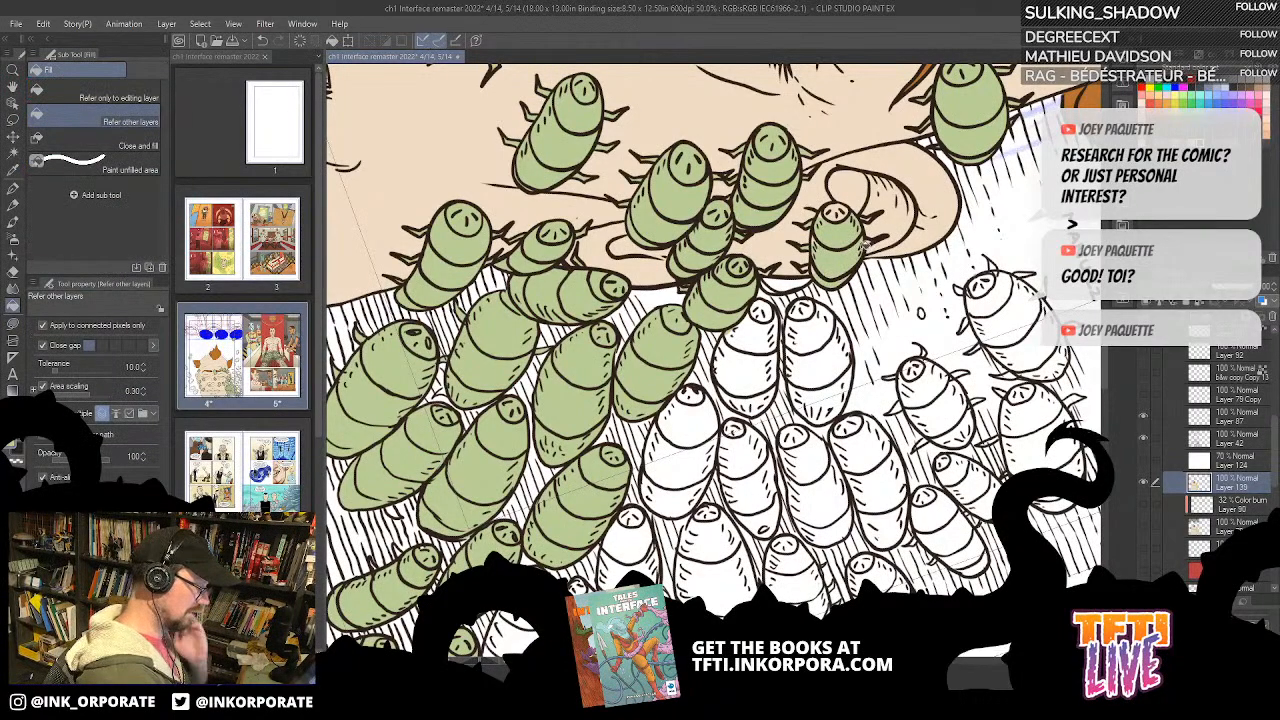
Step: Lasso-fill the partly hidden white shape at the ear's edge, between the green bugs, in green
key("u")
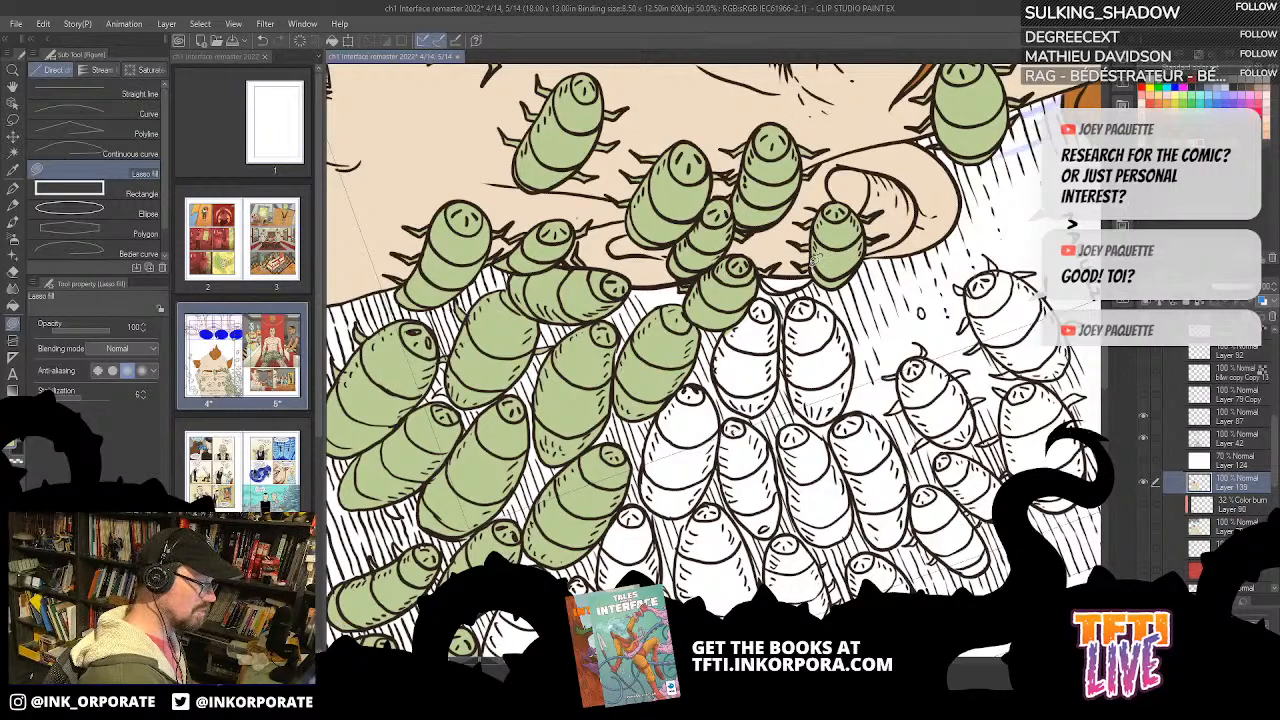
key("asciicircum")
key("asciicircum")
key("asciicircum")
key("asciicircum")
key("asciicircum")
key("asciicircum")
key("asciicircum")
key("asciicircum")
key("asciicircum")
key("asciicircum")
key("asciicircum")
key("asciicircum")
key("asciicircum")
key("asciicircum")
key("asciicircum")
key("asciicircum")
key("asciicircum")
key("asciicircum")
key("asciicircum")
key("asciicircum")
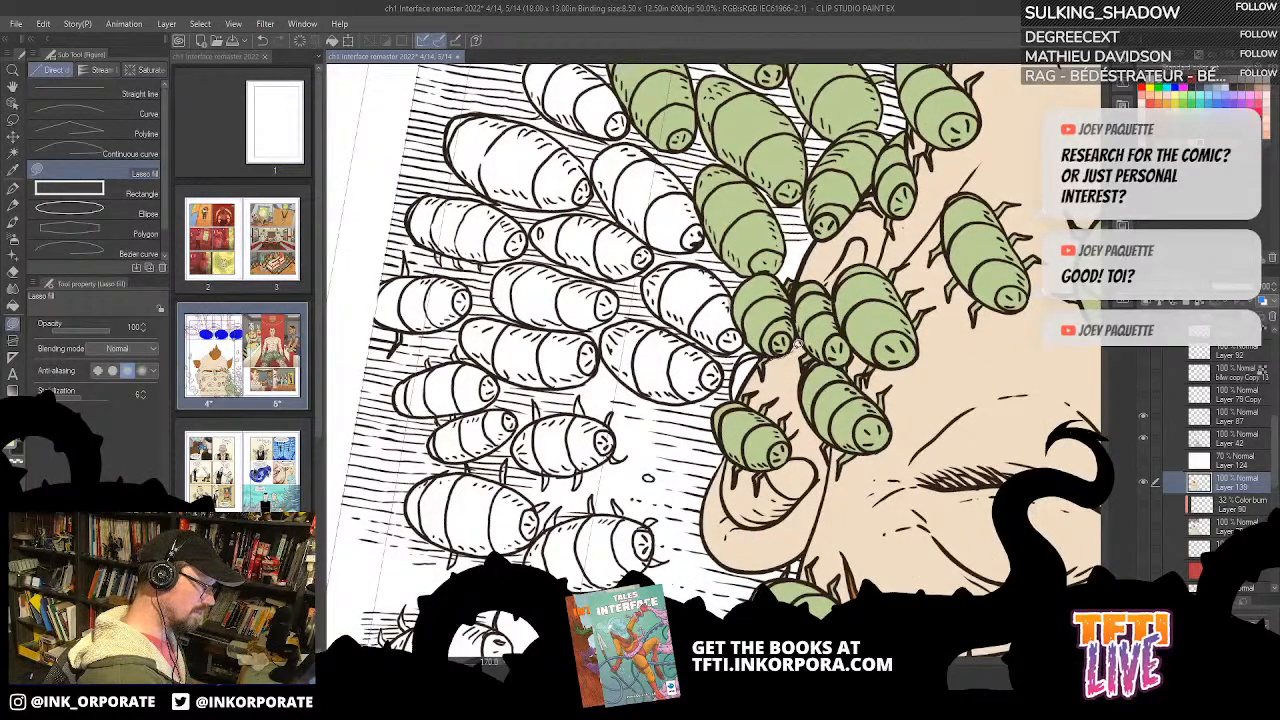
key("asciicircum")
key("asciicircum")
key("asciicircum")
key("asciicircum")
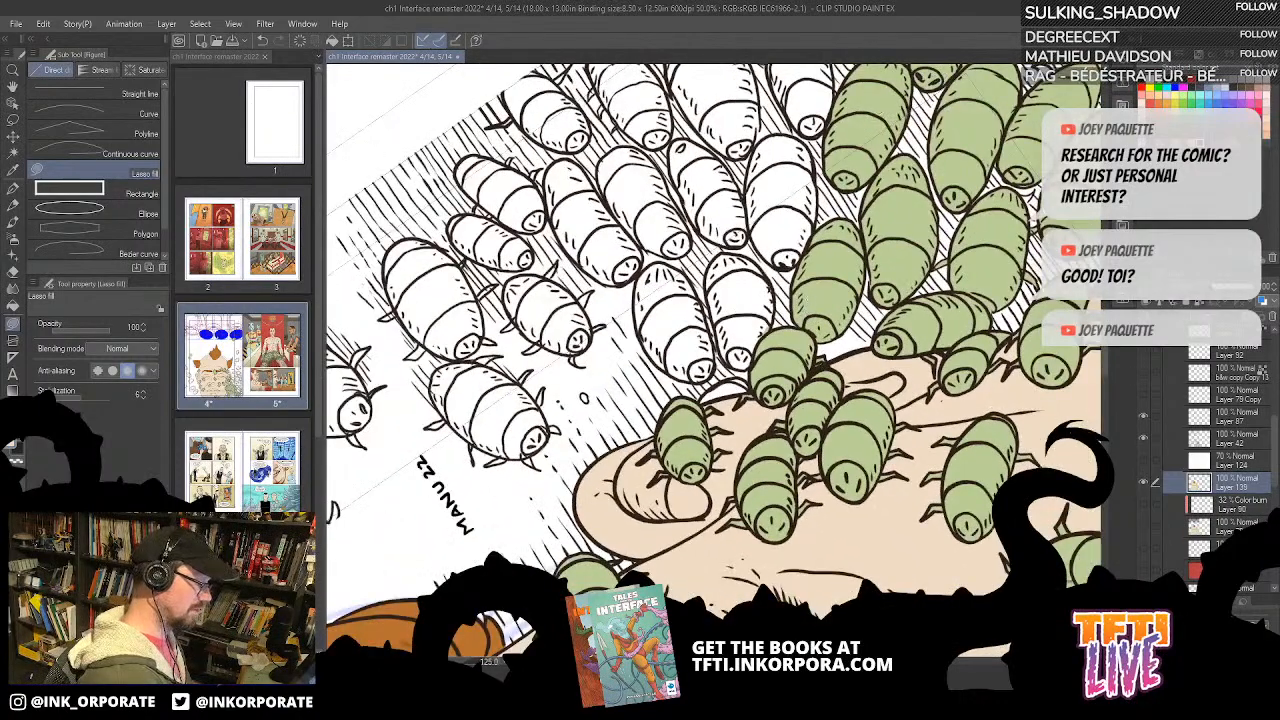
left_click_drag(729, 357, 778, 205)
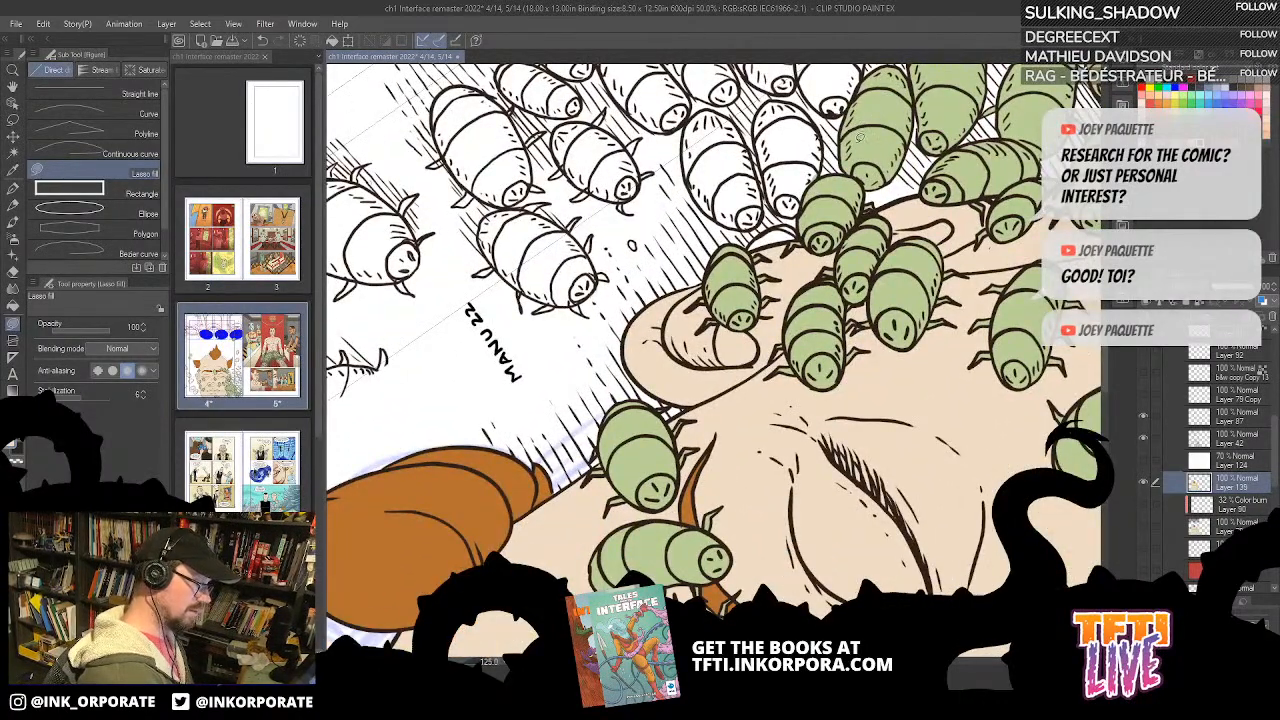
key("minus")
key("minus")
key("minus")
key("minus")
key("minus")
left_click_drag(755, 277, 833, 256)
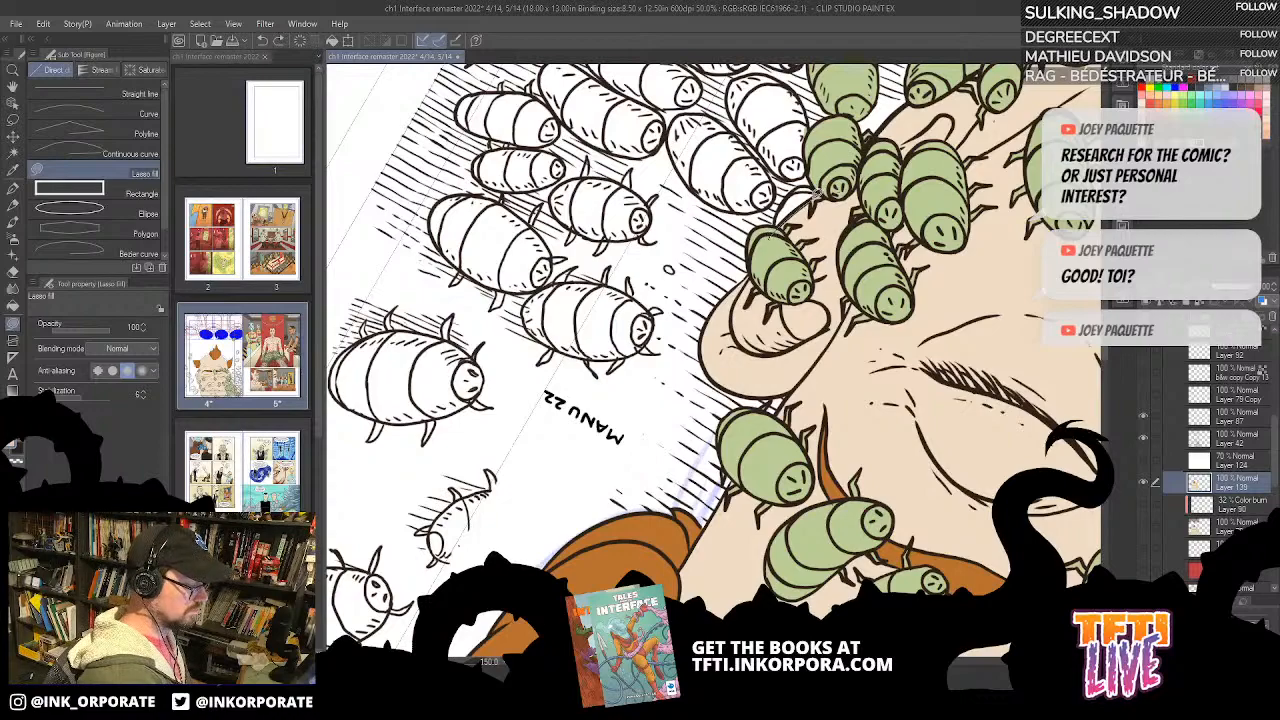
left_click_drag(781, 206, 773, 234)
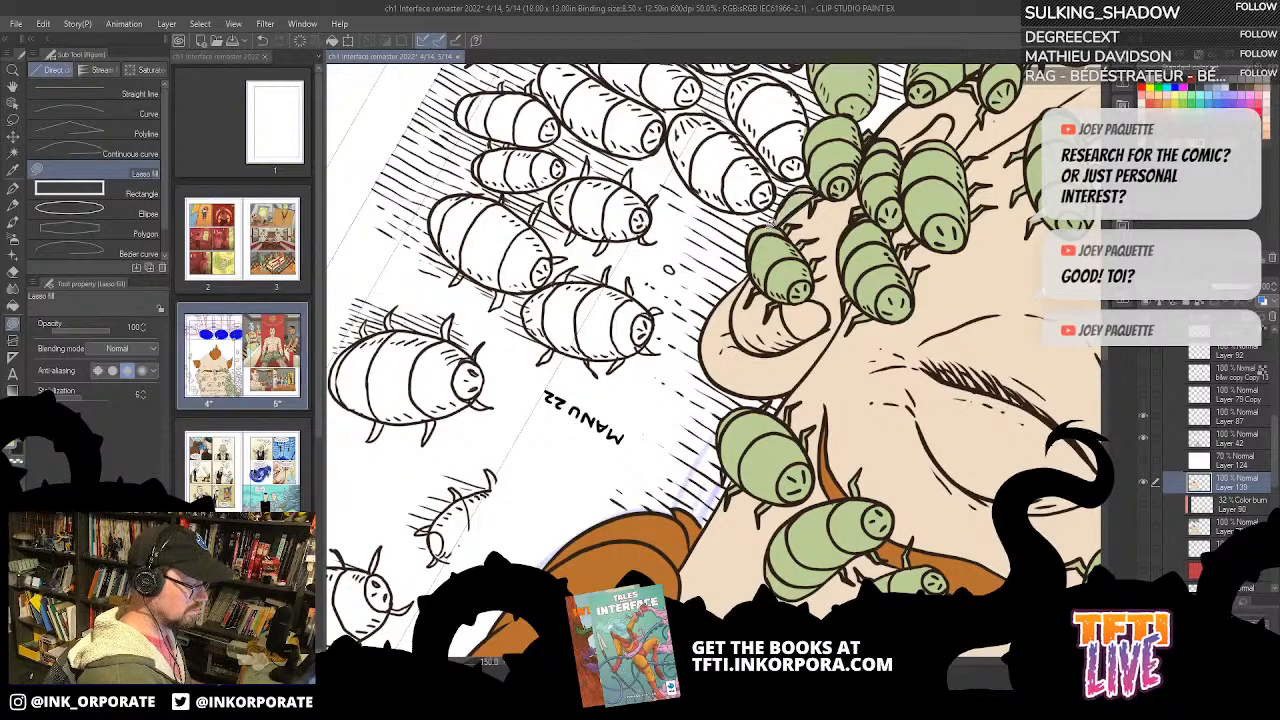
Step: Bucket-fill all segments of the white bug closest to the ear's green bugs green
left_click_drag(848, 172, 792, 340)
key("g")
key("g")
left_click(743, 338)
left_click(735, 310)
left_click(729, 280)
left_click(705, 253)
left_click(700, 286)
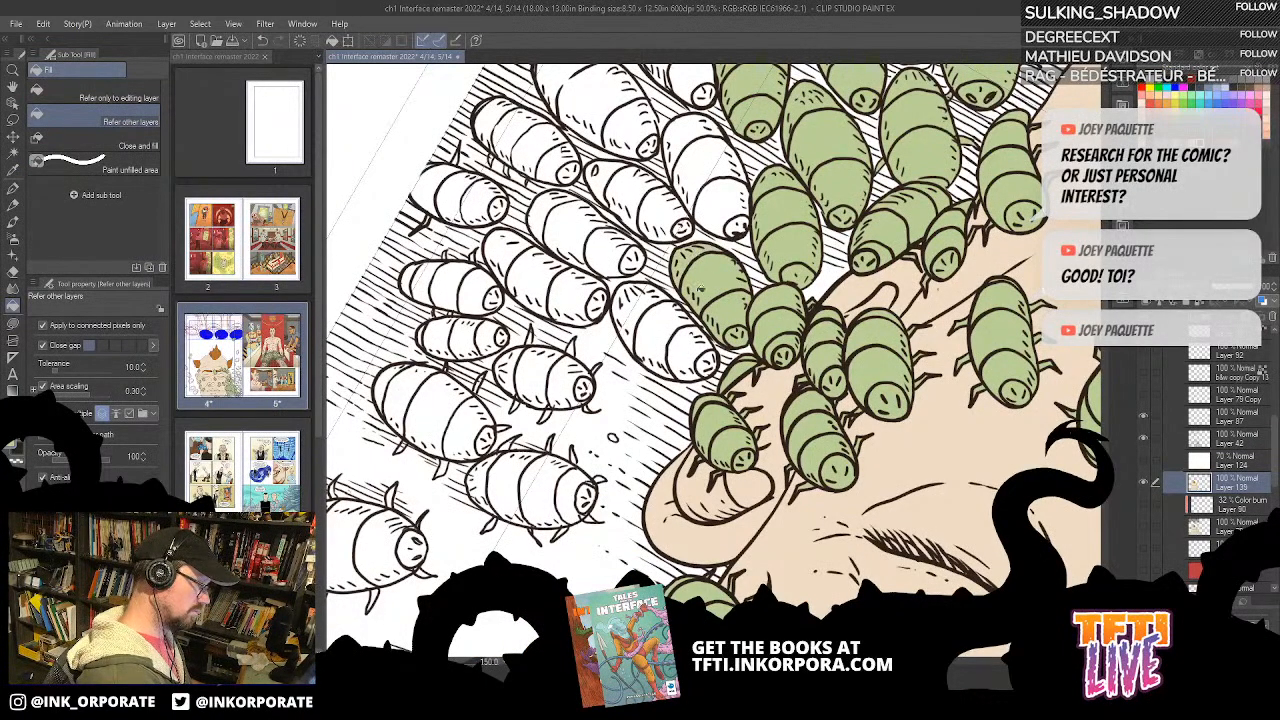
Step: Bucket-fill the head and body segments of the next white bug in the pile, adjoining the just-filled one, green
left_click_drag(721, 296, 767, 312)
key("^")
key("^")
left_click(833, 293)
left_click(840, 266)
left_click(841, 225)
left_click(844, 188)
Step: Bucket-fill every segment of the next white bug farther up the pile towards the panel border green
mouse_move(876, 168)
left_mouse_down()
mouse_move(805, 370)
mouse_move(849, 283)
left_mouse_up()
left_click(845, 282)
left_click(847, 253)
left_click(842, 215)
left_click(838, 182)
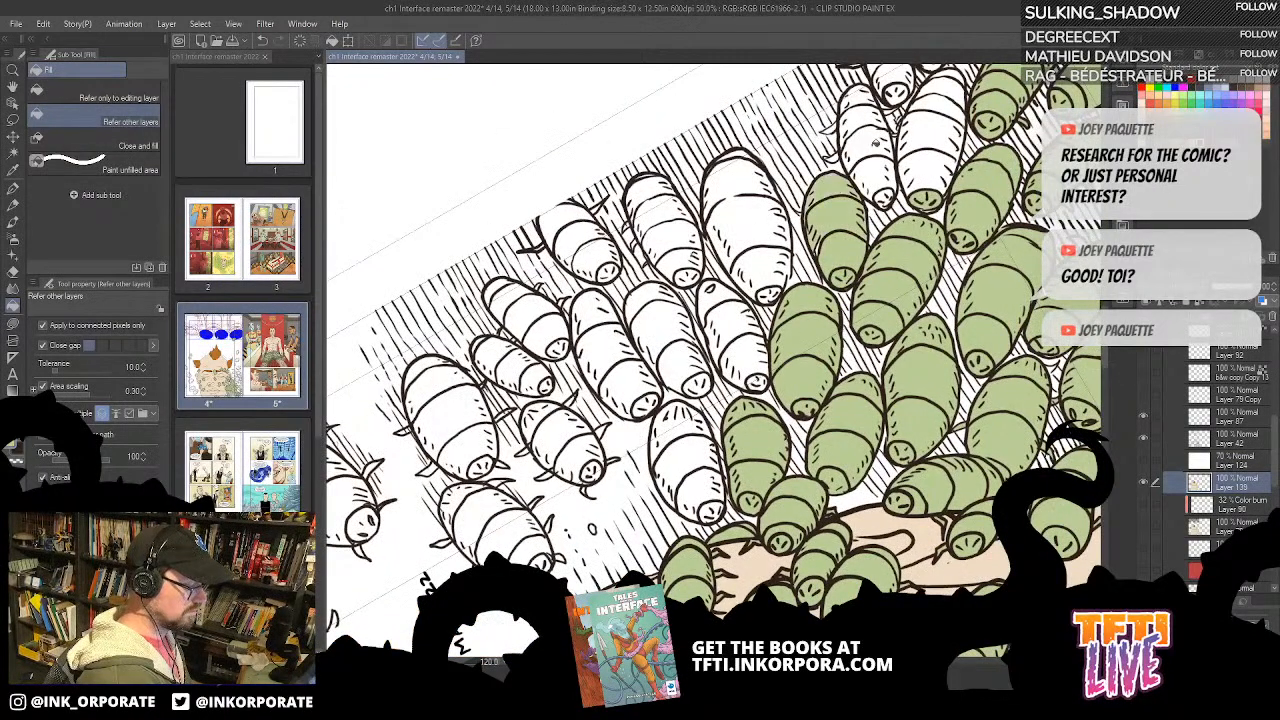
Step: Bucket-fill the two adjoining white bugs near the panel border and the small bug cropped above them green
key("u")
mouse_move(819, 221)
left_mouse_down()
mouse_move(841, 272)
mouse_move(846, 211)
mouse_move(834, 245)
mouse_move(857, 243)
mouse_move(857, 218)
mouse_move(822, 260)
mouse_move(841, 282)
mouse_move(762, 366)
left_mouse_up()
key("^")
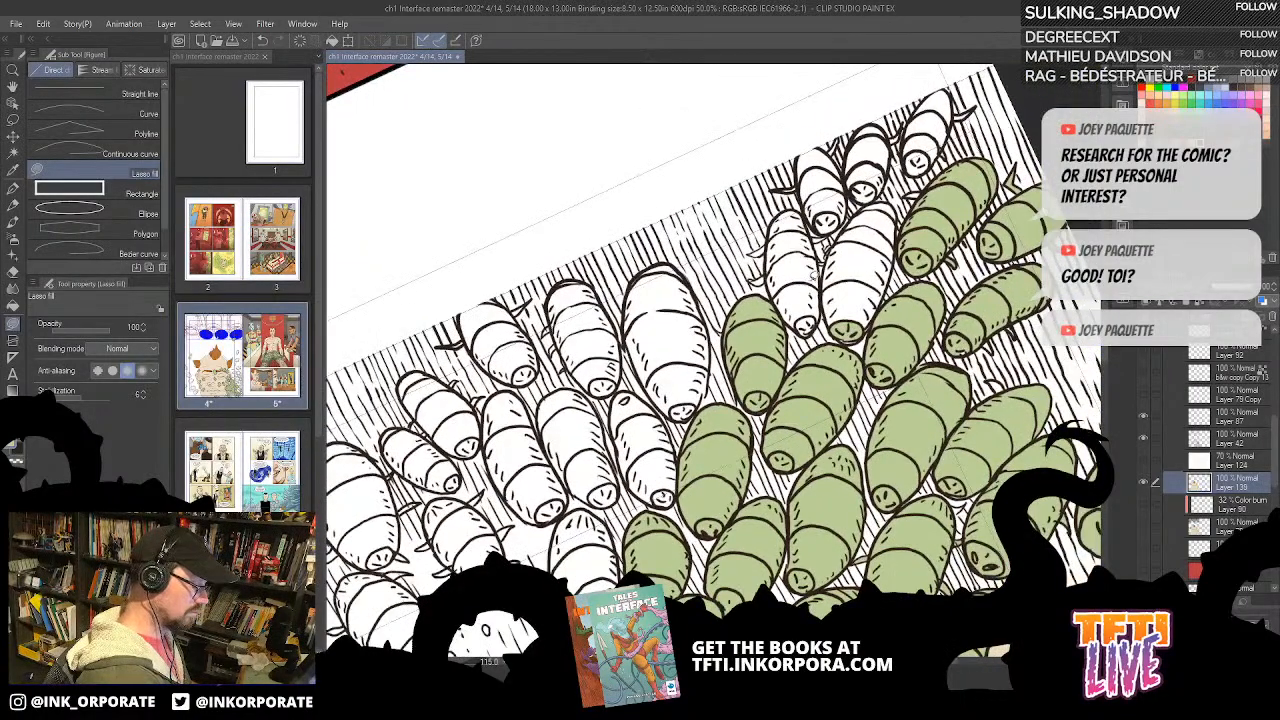
key("g")
left_click_drag(808, 322, 788, 215)
mouse_move(856, 308)
left_mouse_down()
mouse_move(888, 205)
mouse_move(826, 210)
mouse_move(821, 174)
mouse_move(870, 141)
left_mouse_up()
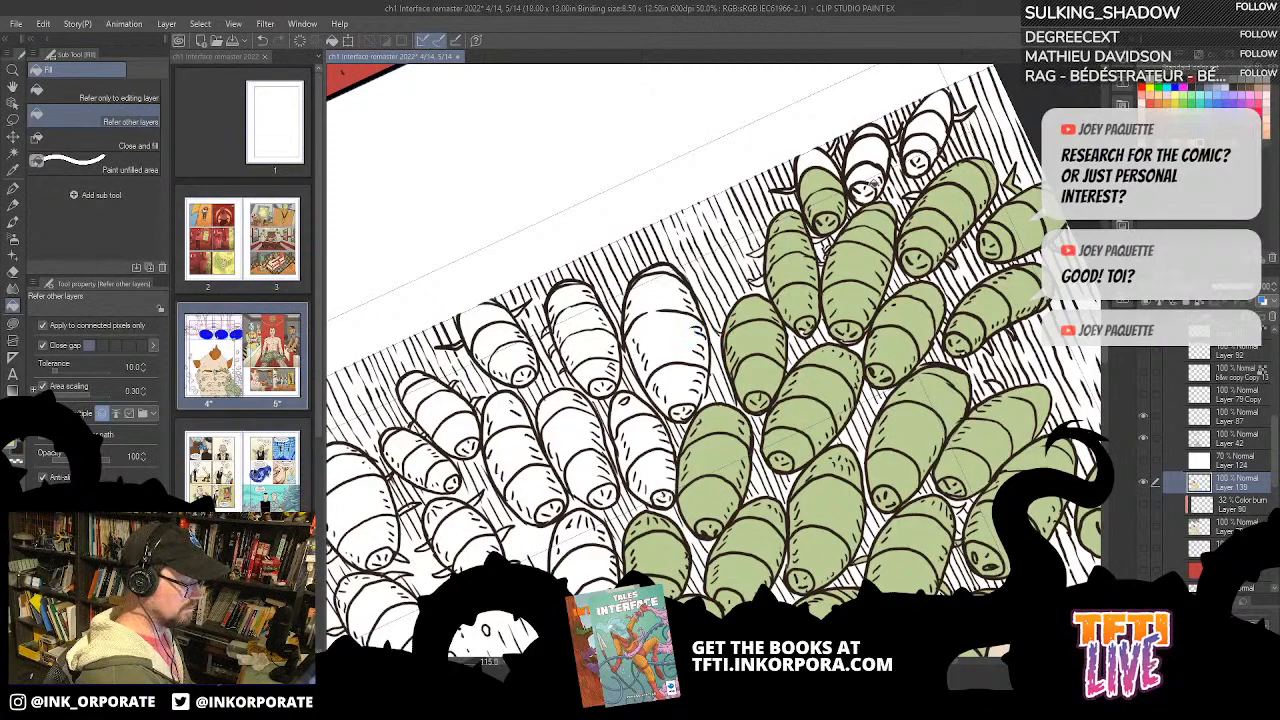
Step: Lasso-fill the two white legs on the outer side of the green bug near the panel border green
left_click(12, 323)
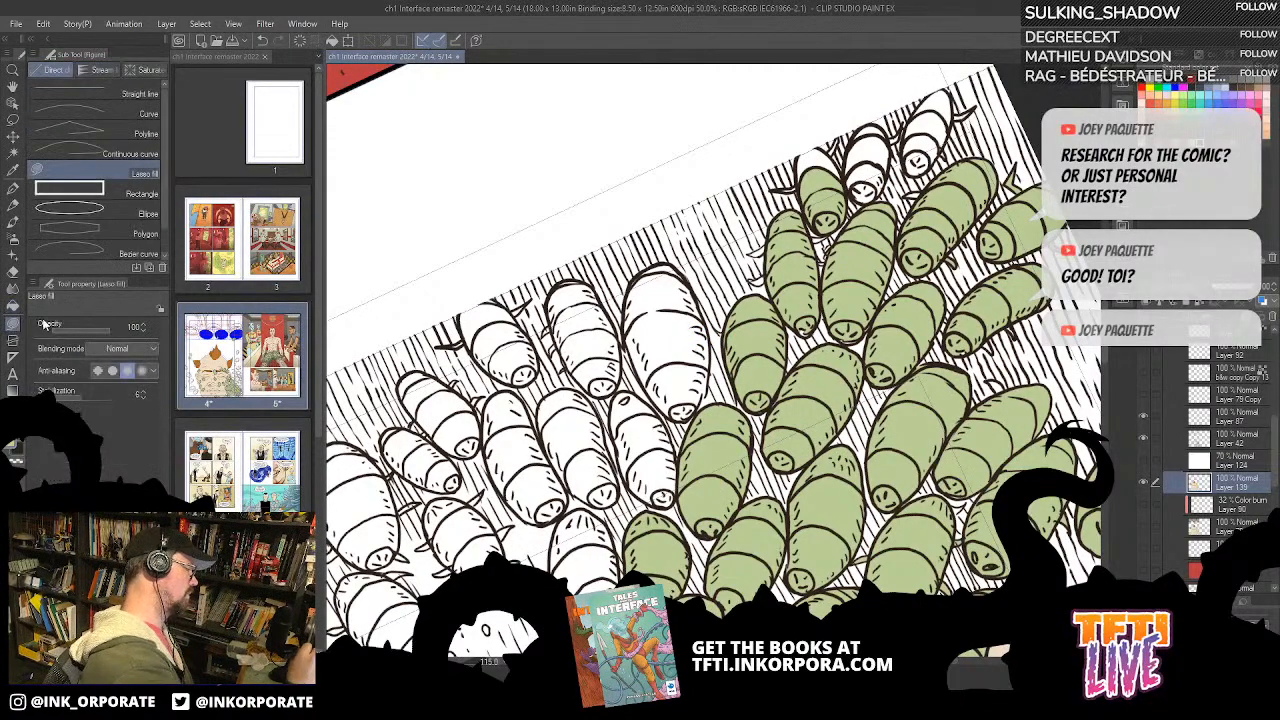
left_click_drag(809, 217, 811, 331)
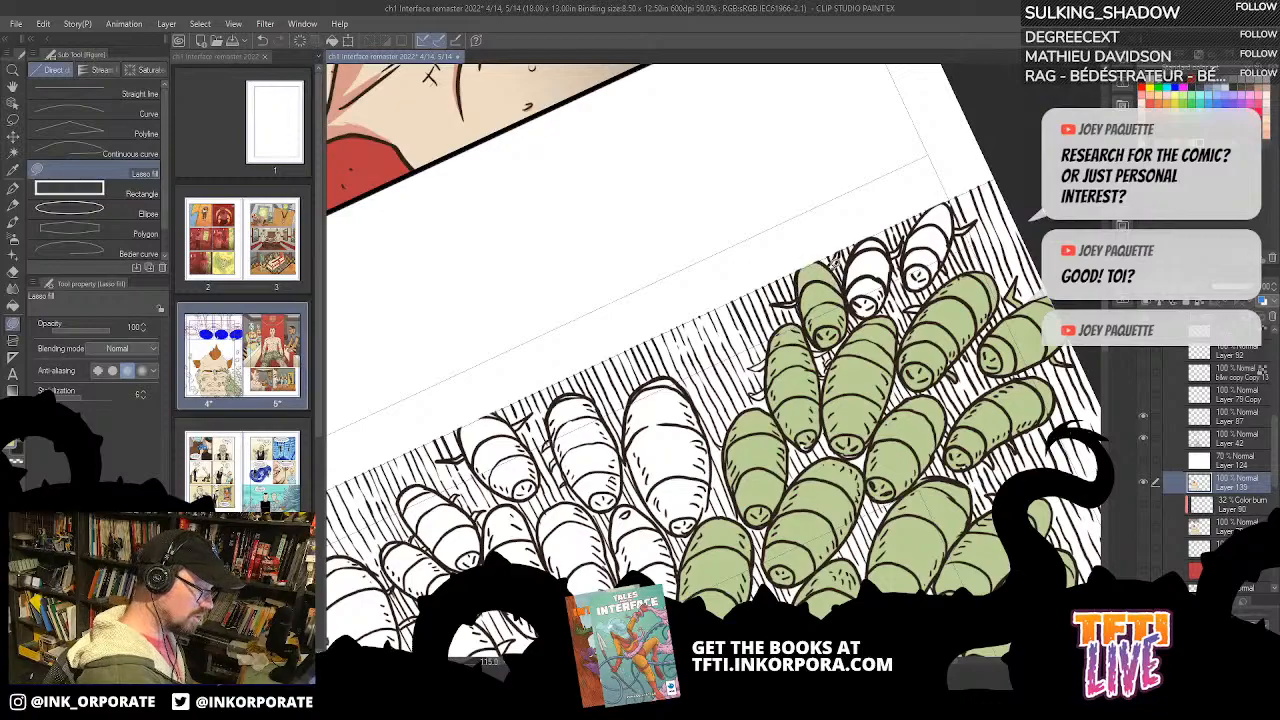
key("asciicircum")
key("asciicircum")
key("asciicircum")
key("asciicircum")
key("asciicircum")
key("asciicircum")
key("asciicircum")
key("asciicircum")
key("asciicircum")
key("asciicircum")
key("asciicircum")
key("asciicircum")
key("asciicircum")
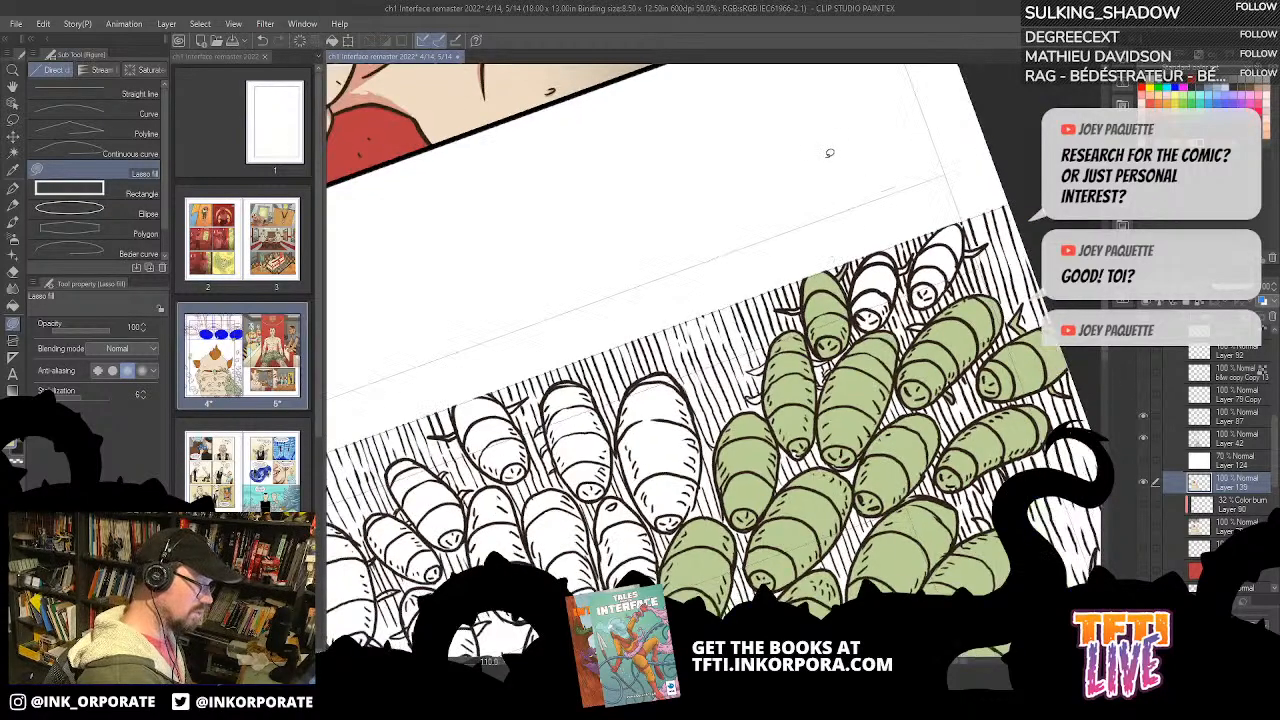
scroll(895, 192, "up", 1)
scroll(893, 190, "up", 1)
left_click_drag(791, 416, 831, 89)
key("asciicircum")
key("asciicircum")
key("asciicircum")
key("asciicircum")
key("asciicircum")
key("asciicircum")
key("asciicircum")
key("asciicircum")
key("asciicircum")
key("asciicircum")
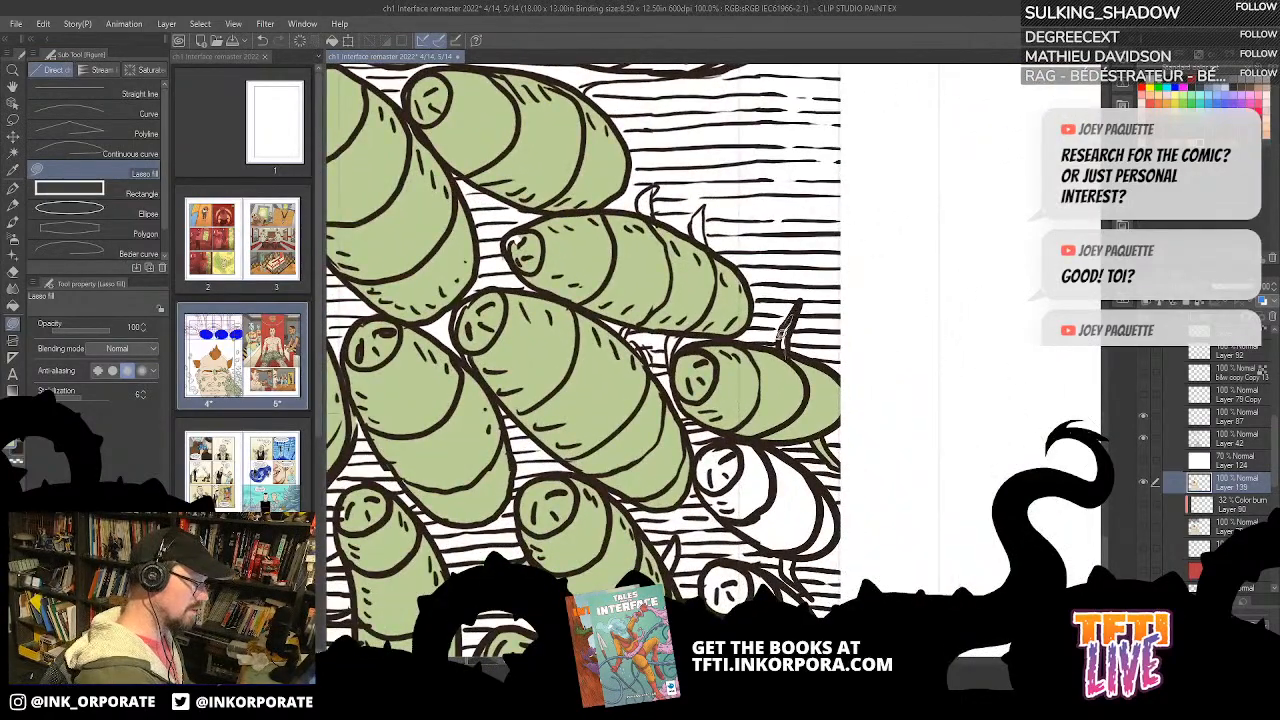
key("asciicircum")
key("asciicircum")
key("asciicircum")
key("asciicircum")
key("asciicircum")
key("asciicircum")
key("asciicircum")
key("asciicircum")
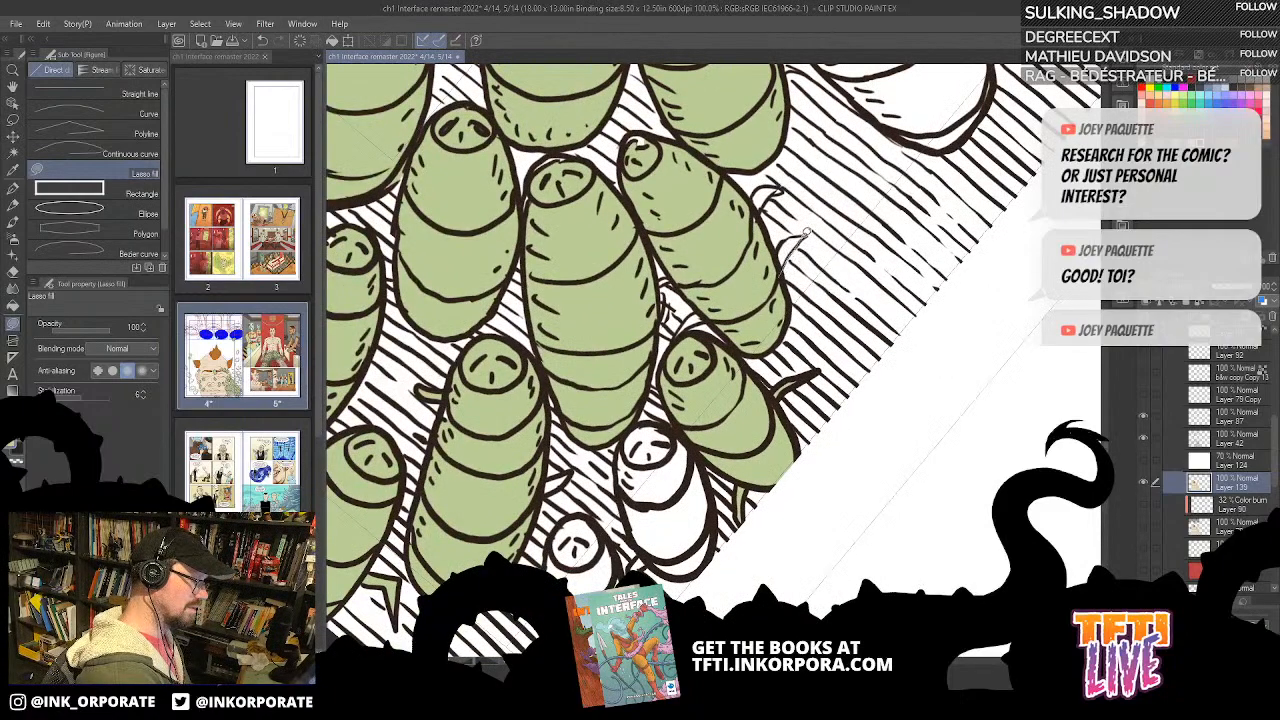
mouse_move(790, 238)
left_mouse_down()
mouse_move(780, 187)
mouse_move(765, 208)
left_mouse_up()
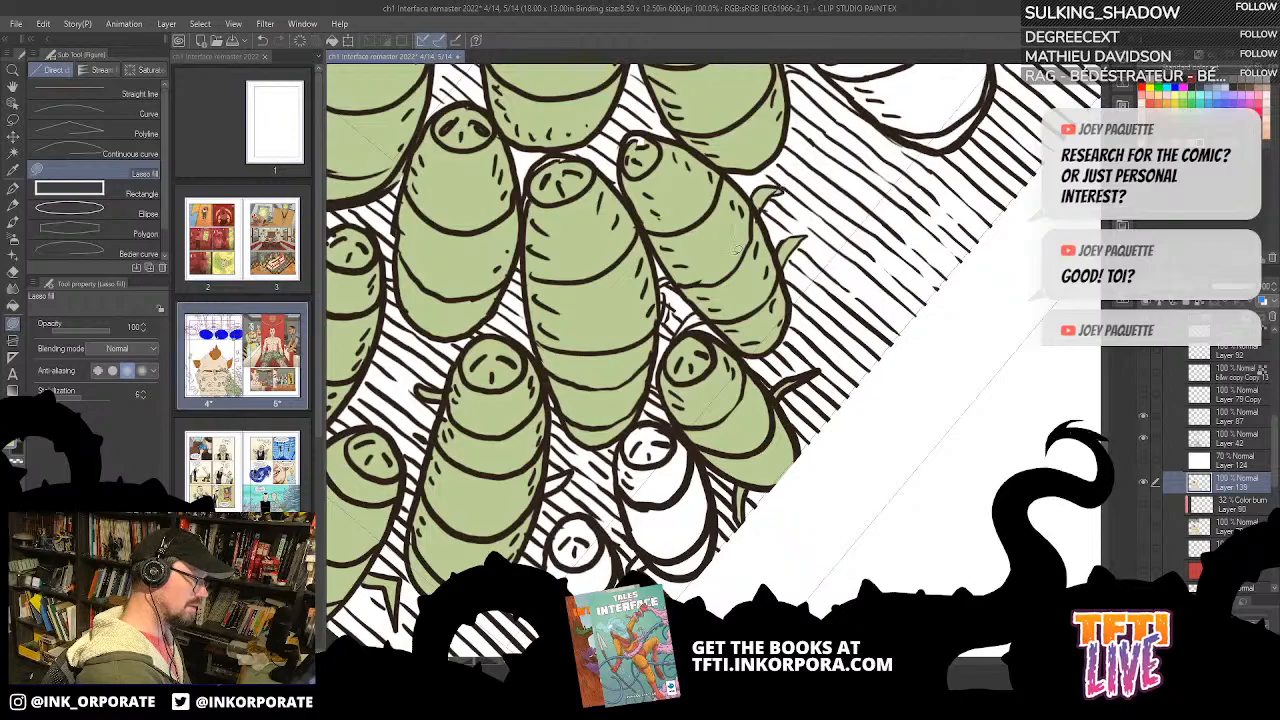
Step: Lasso-fill the small legs wedged between the green bugs near the panel border green
key("asciicircum")
key("asciicircum")
key("asciicircum")
key("asciicircum")
key("asciicircum")
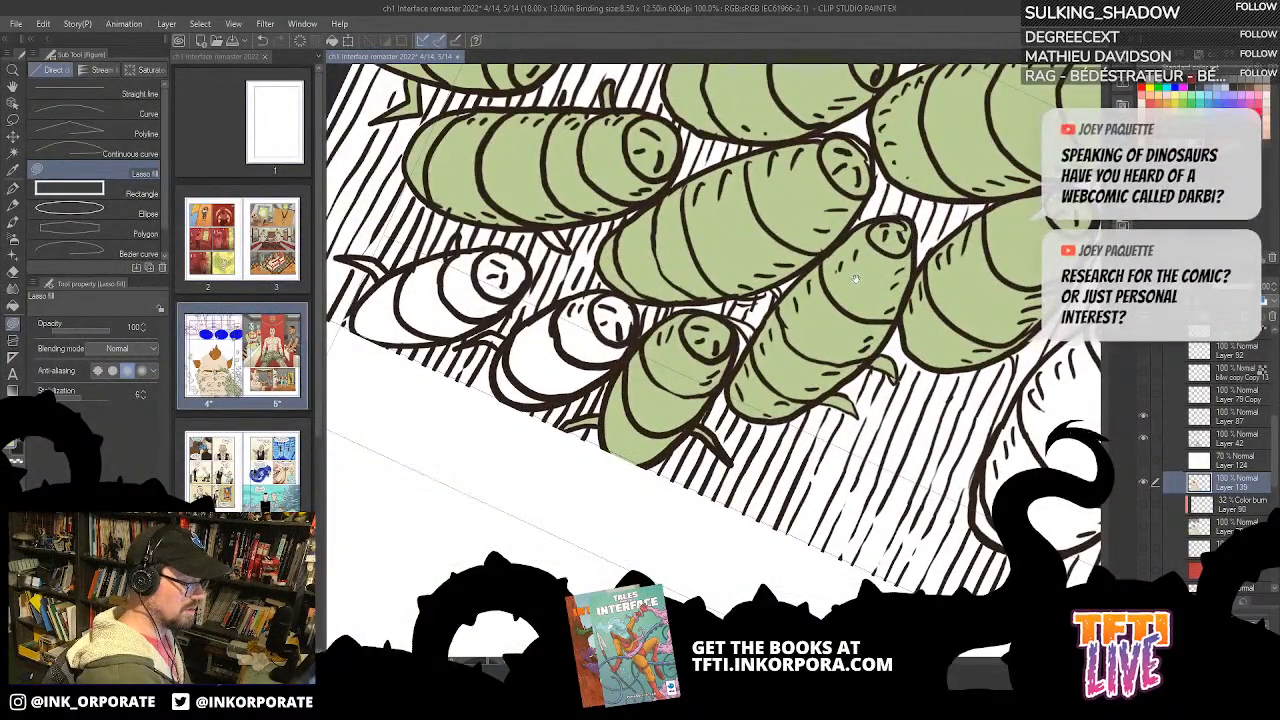
scroll(845, 261, "up", 2)
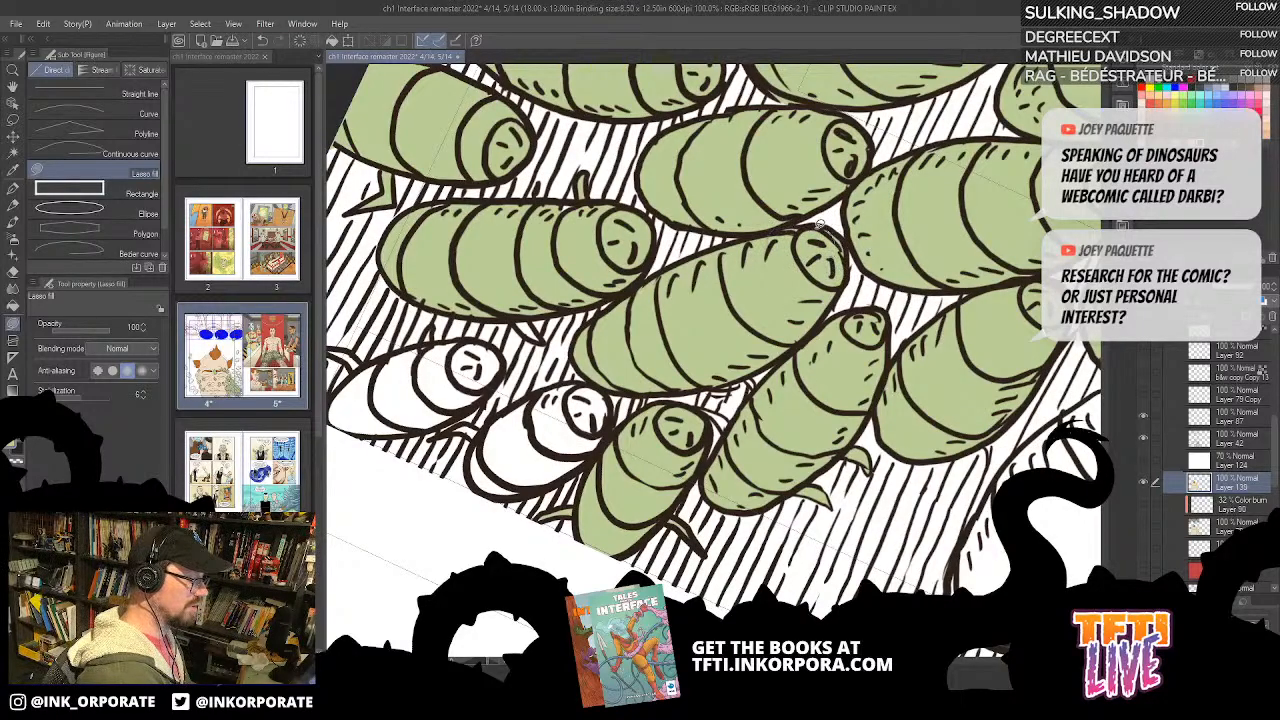
scroll(822, 226, "down", 2)
left_click_drag(825, 228, 827, 218)
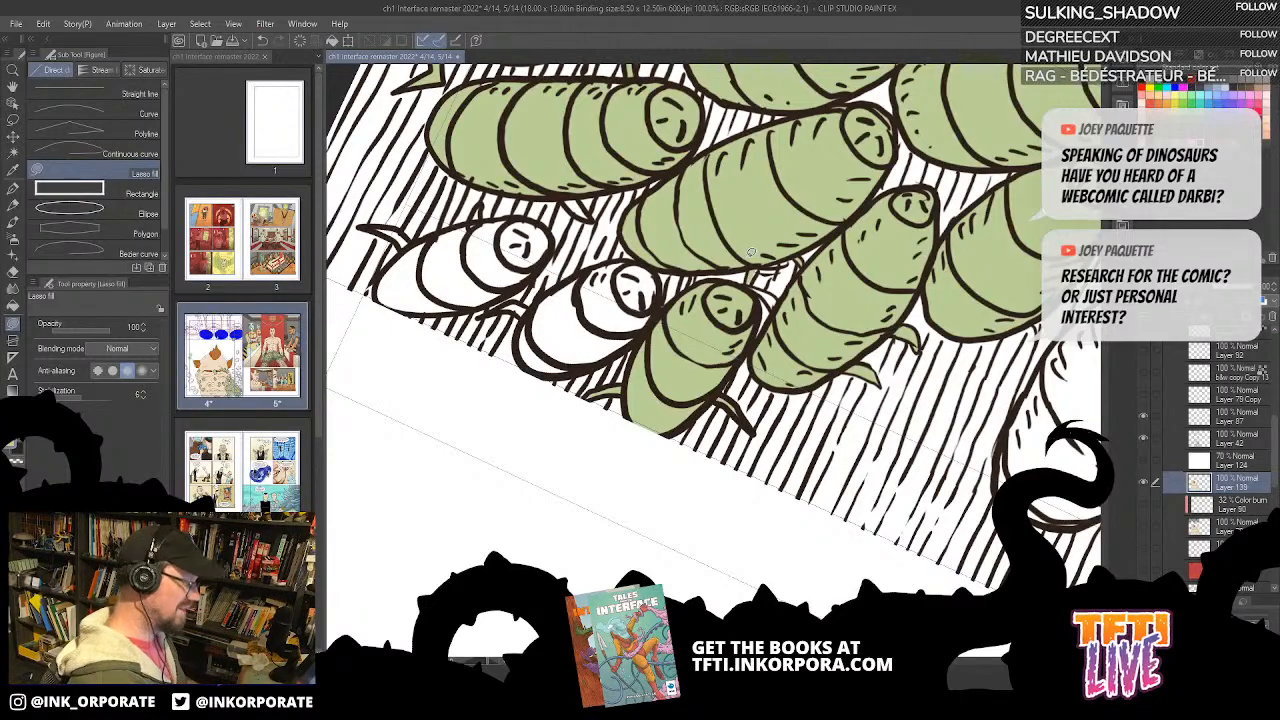
key("minus")
key("minus")
key("minus")
key("minus")
key("minus")
key("minus")
key("minus")
key("minus")
key("minus")
key("minus")
key("minus")
key("minus")
key("minus")
key("minus")
key("minus")
key("minus")
left_click_drag(649, 296, 743, 313)
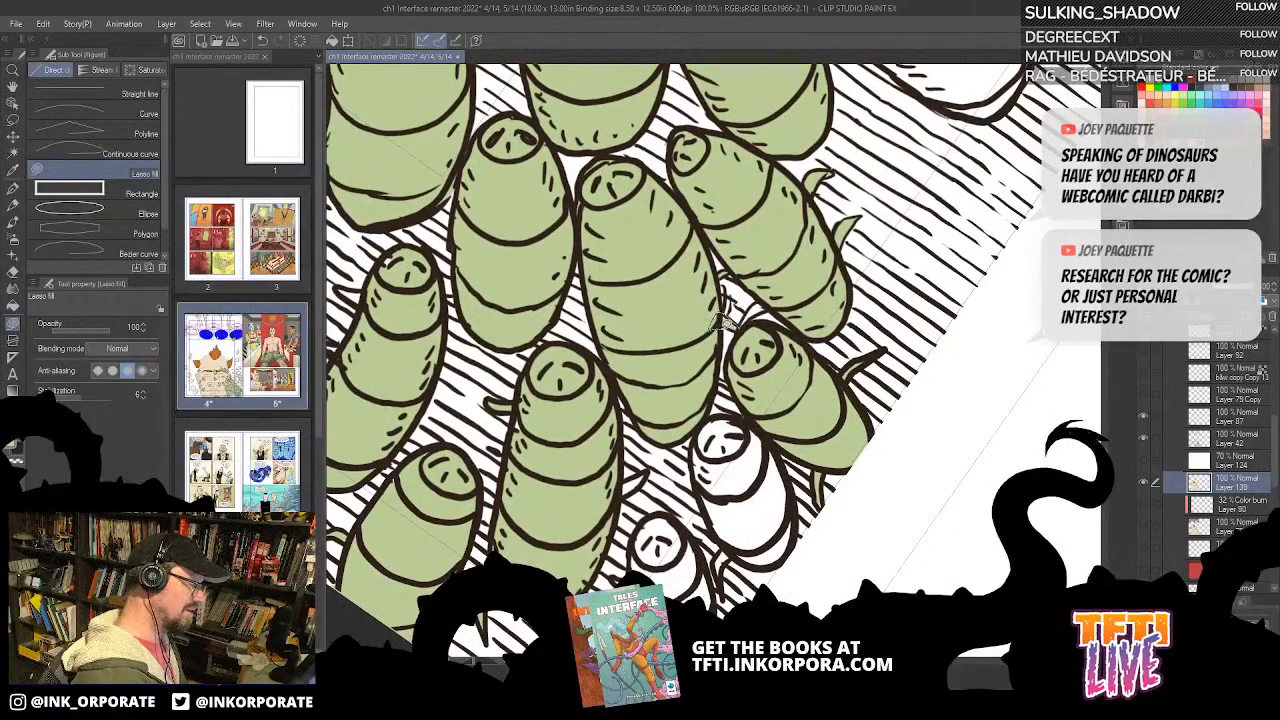
mouse_move(739, 337)
left_mouse_down()
mouse_move(784, 297)
mouse_move(745, 351)
left_mouse_up()
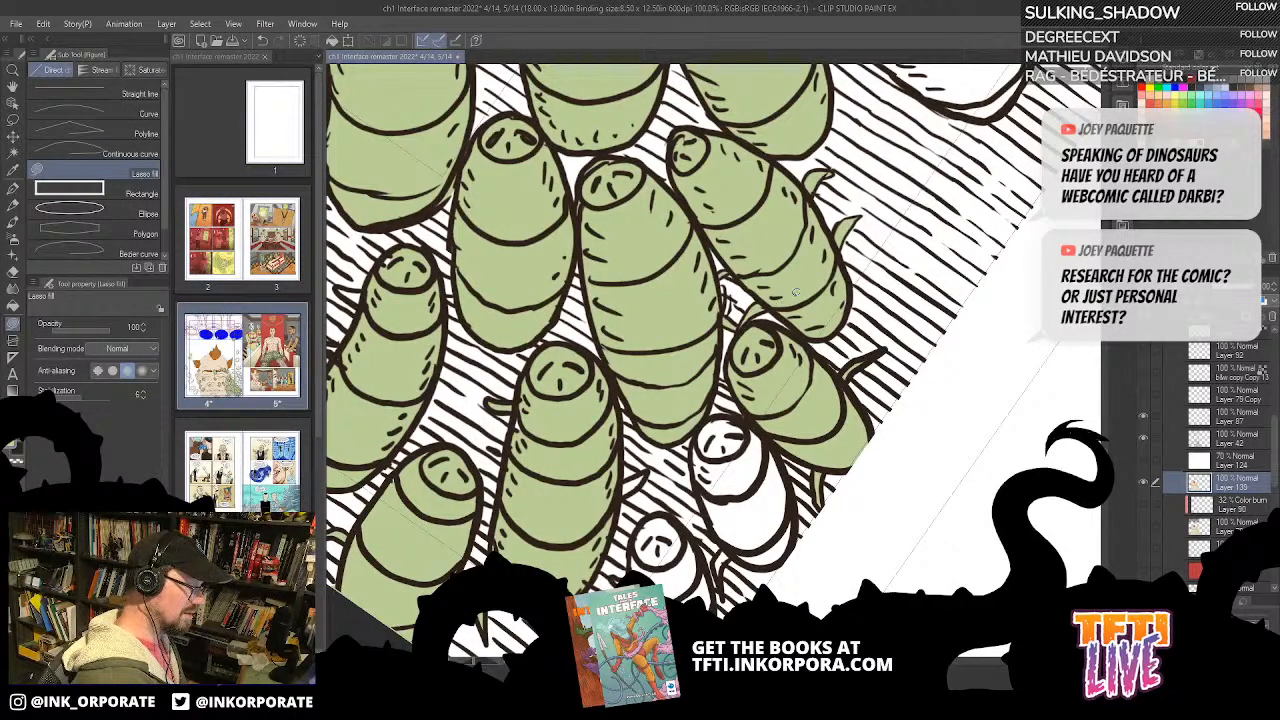
Step: Lasso-fill the white bug beside the green border-cropped bug green
scroll(793, 285, "down", 3)
left_click_drag(816, 210, 862, 245)
left_click_drag(894, 161, 982, 365)
mouse_move(707, 415)
left_mouse_down()
mouse_move(731, 374)
mouse_move(704, 392)
mouse_move(710, 360)
mouse_move(738, 318)
mouse_move(810, 284)
mouse_move(826, 330)
mouse_move(808, 378)
mouse_move(762, 410)
mouse_move(706, 408)
left_mouse_up()
left_click_drag(768, 336, 816, 263)
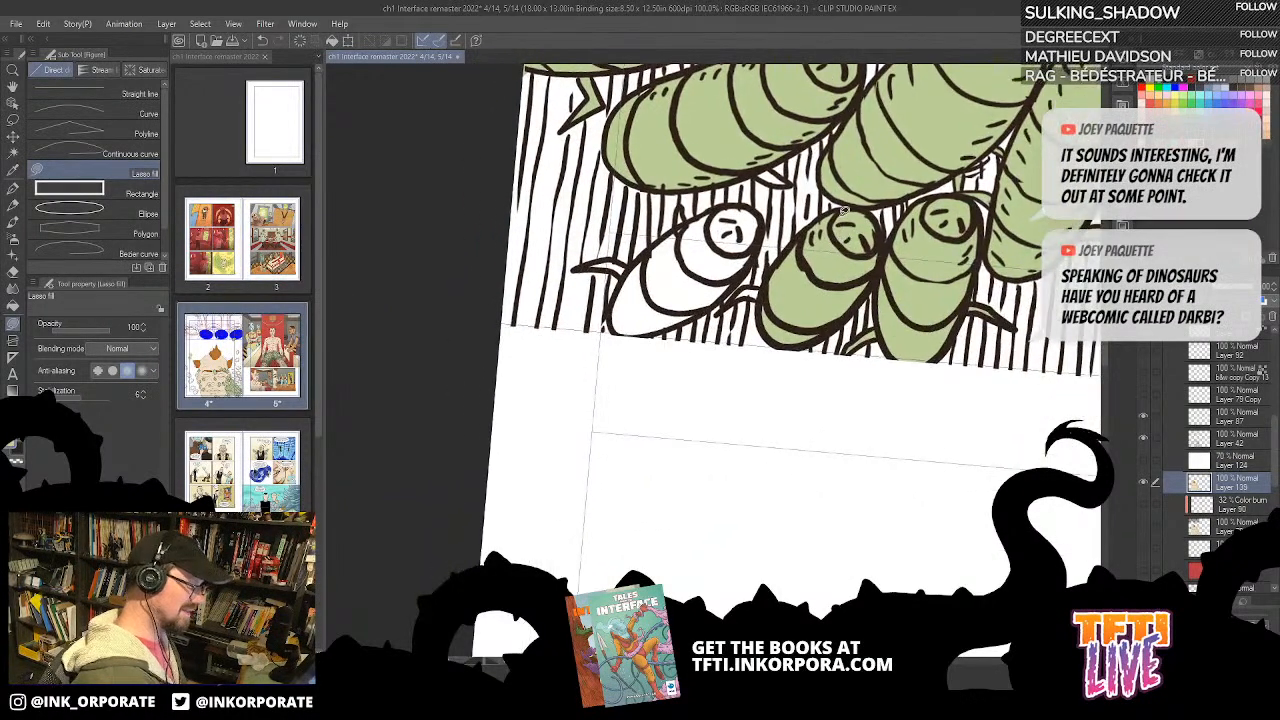
Step: Lasso-fill the leg between the newly green border bug and the remaining white bug green
key("minus")
key("minus")
key("minus")
key("minus")
key("minus")
scroll(843, 210, "up", 2)
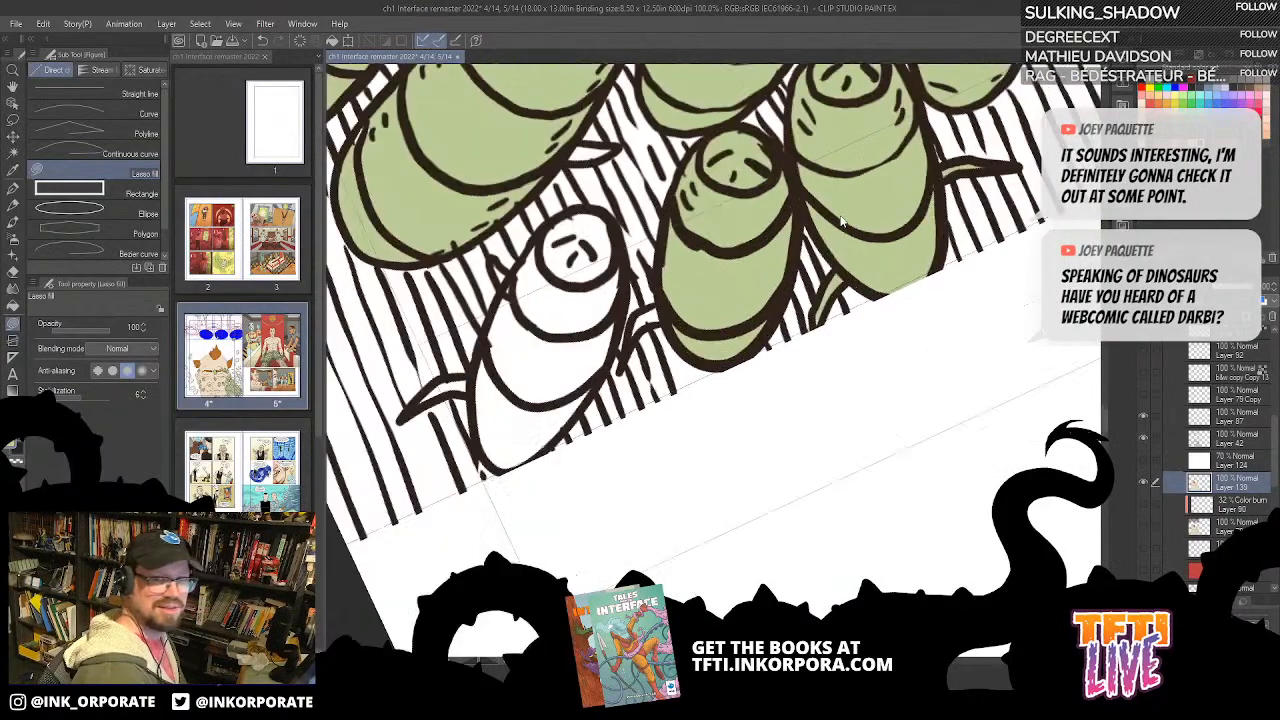
key("minus")
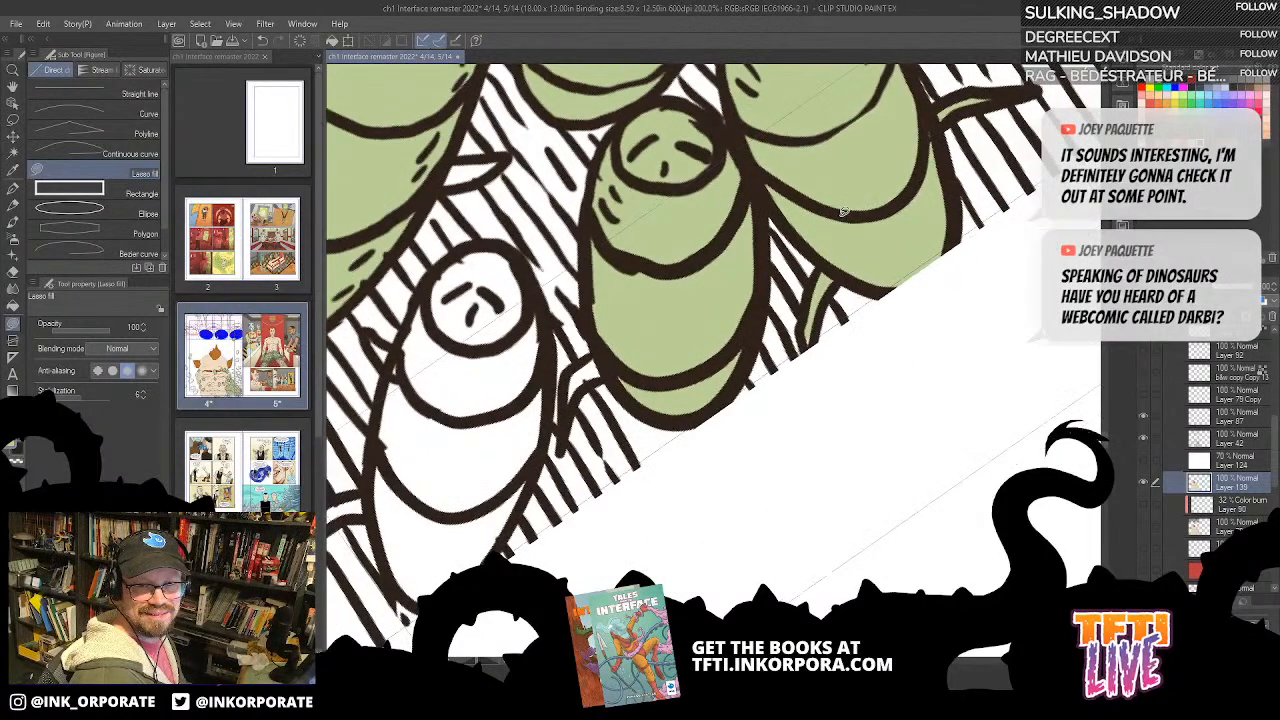
left_click_drag(732, 148, 875, 110)
mouse_move(711, 374)
left_mouse_down()
mouse_move(759, 322)
mouse_move(756, 294)
mouse_move(708, 339)
mouse_move(710, 372)
left_mouse_up()
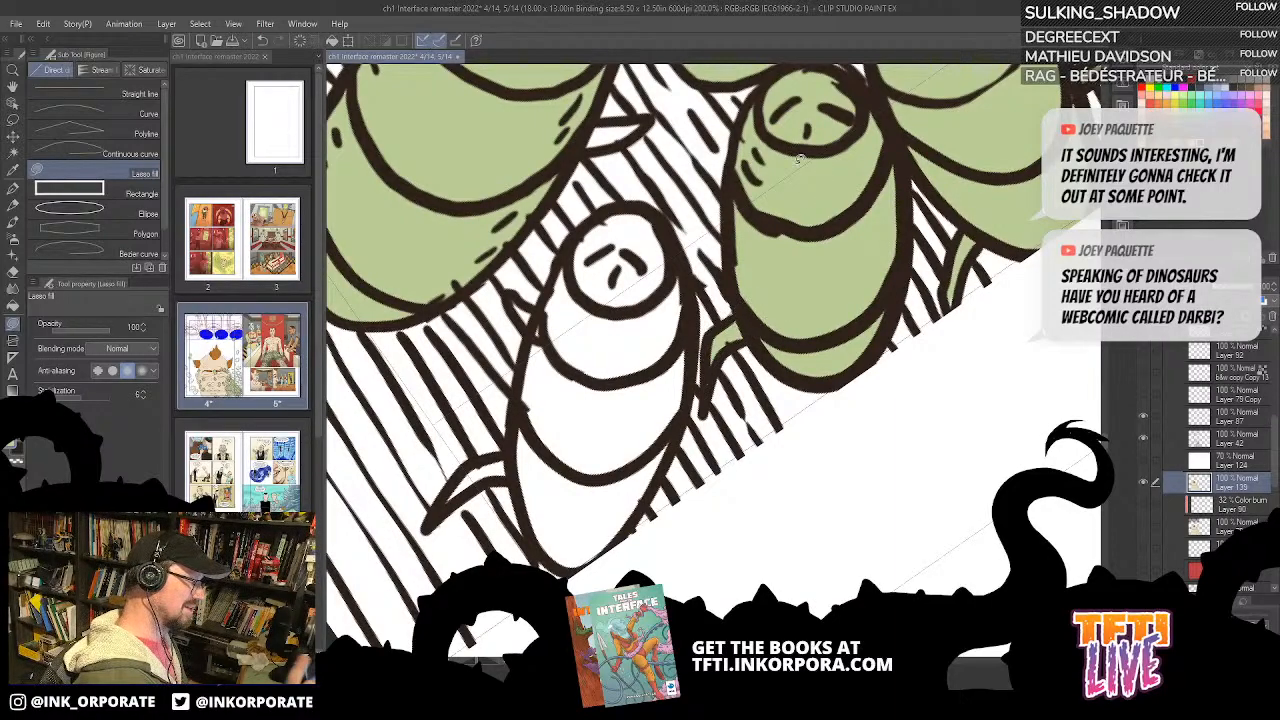
Step: Lasso-fill the remaining white bug at the panel corner green and clear the colour spilling past the border
mouse_move(700, 262)
left_mouse_down()
mouse_move(775, 300)
mouse_move(725, 360)
mouse_move(706, 336)
mouse_move(746, 332)
mouse_move(738, 320)
left_mouse_up()
key("asciicircum")
key("asciicircum")
key("asciicircum")
key("asciicircum")
key("asciicircum")
key("asciicircum")
key("asciicircum")
key("asciicircum")
key("asciicircum")
key("asciicircum")
key("asciicircum")
key("asciicircum")
key("asciicircum")
key("asciicircum")
key("asciicircum")
key("asciicircum")
key("asciicircum")
key("asciicircum")
key("asciicircum")
mouse_move(768, 222)
left_mouse_down()
mouse_move(769, 277)
mouse_move(794, 246)
mouse_move(770, 276)
left_mouse_up()
key("asciicircum")
key("asciicircum")
key("asciicircum")
key("asciicircum")
key("asciicircum")
key("asciicircum")
key("asciicircum")
key("asciicircum")
key("asciicircum")
key("asciicircum")
key("asciicircum")
key("asciicircum")
key("asciicircum")
key("asciicircum")
key("asciicircum")
key("asciicircum")
key("asciicircum")
key("asciicircum")
key("asciicircum")
mouse_move(623, 423)
left_mouse_down()
mouse_move(710, 265)
mouse_move(818, 206)
mouse_move(895, 200)
mouse_move(866, 330)
mouse_move(796, 424)
mouse_move(694, 494)
mouse_move(638, 457)
left_mouse_up()
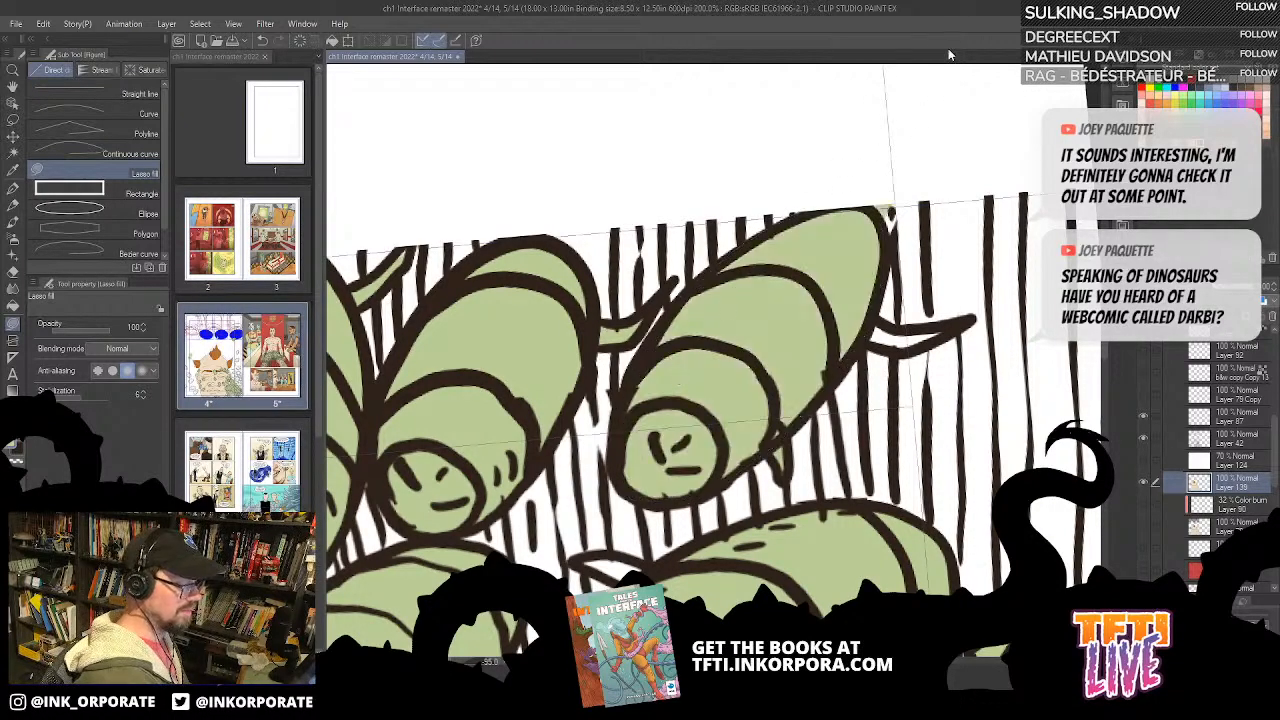
mouse_move(893, 196)
left_mouse_down()
mouse_move(882, 228)
mouse_move(876, 198)
left_mouse_up()
key("asciicircum")
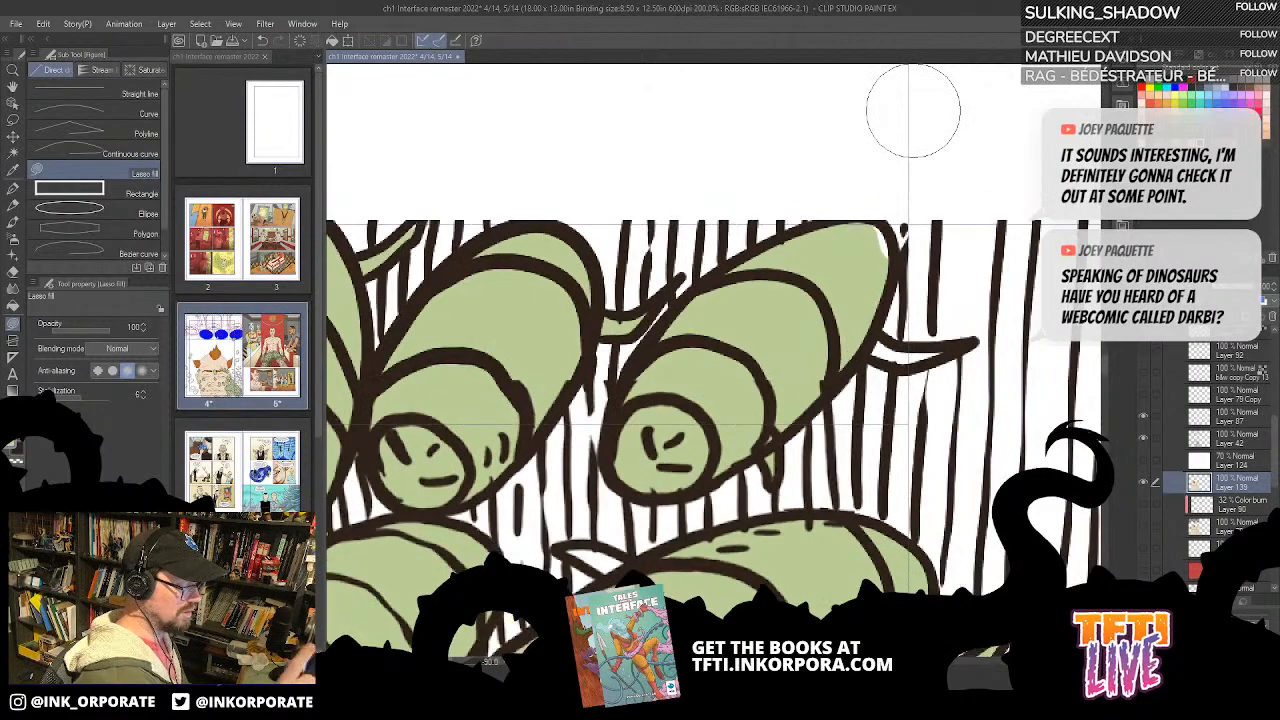
Step: Lasso-fill the outer leg of the green bug at the panel corner green
key("asciicircum")
key("asciicircum")
key("asciicircum")
key("asciicircum")
key("asciicircum")
key("asciicircum")
key("asciicircum")
key("asciicircum")
key("asciicircum")
key("asciicircum")
key("asciicircum")
key("asciicircum")
key("asciicircum")
key("asciicircum")
key("asciicircum")
key("asciicircum")
key("asciicircum")
key("asciicircum")
key("asciicircum")
key("asciicircum")
left_click_drag(628, 382, 801, 334)
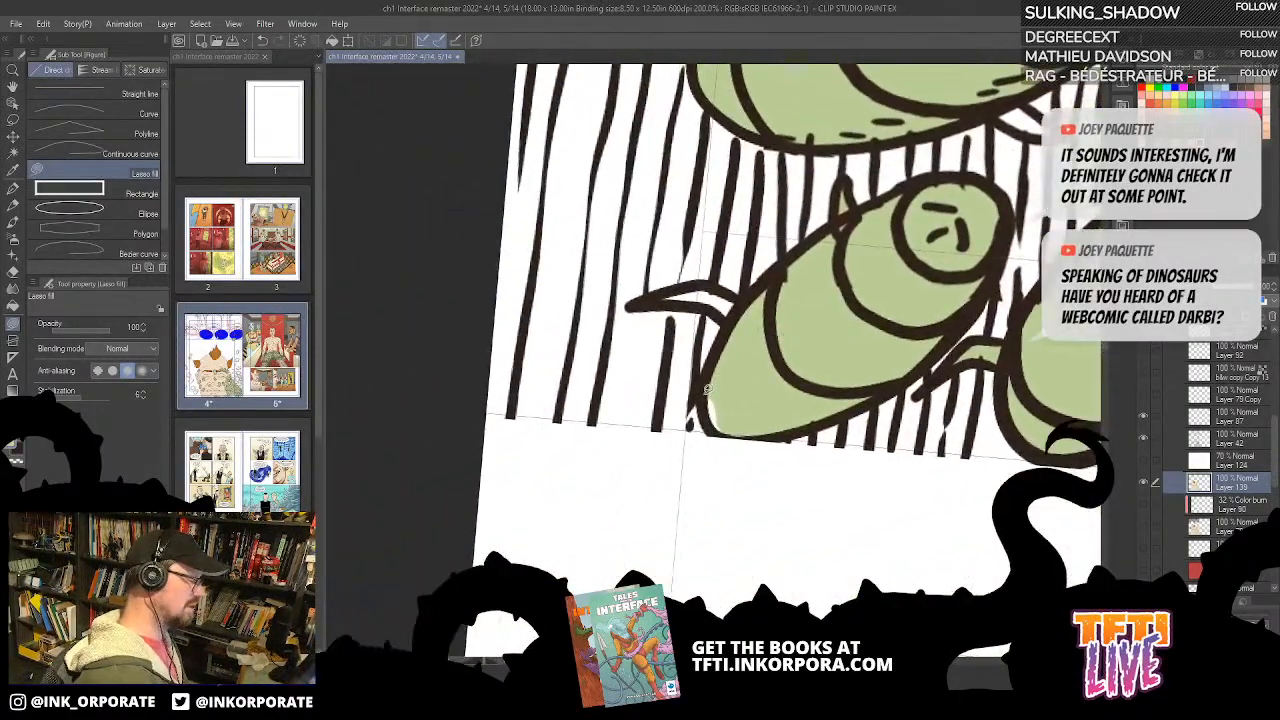
key("asciicircum")
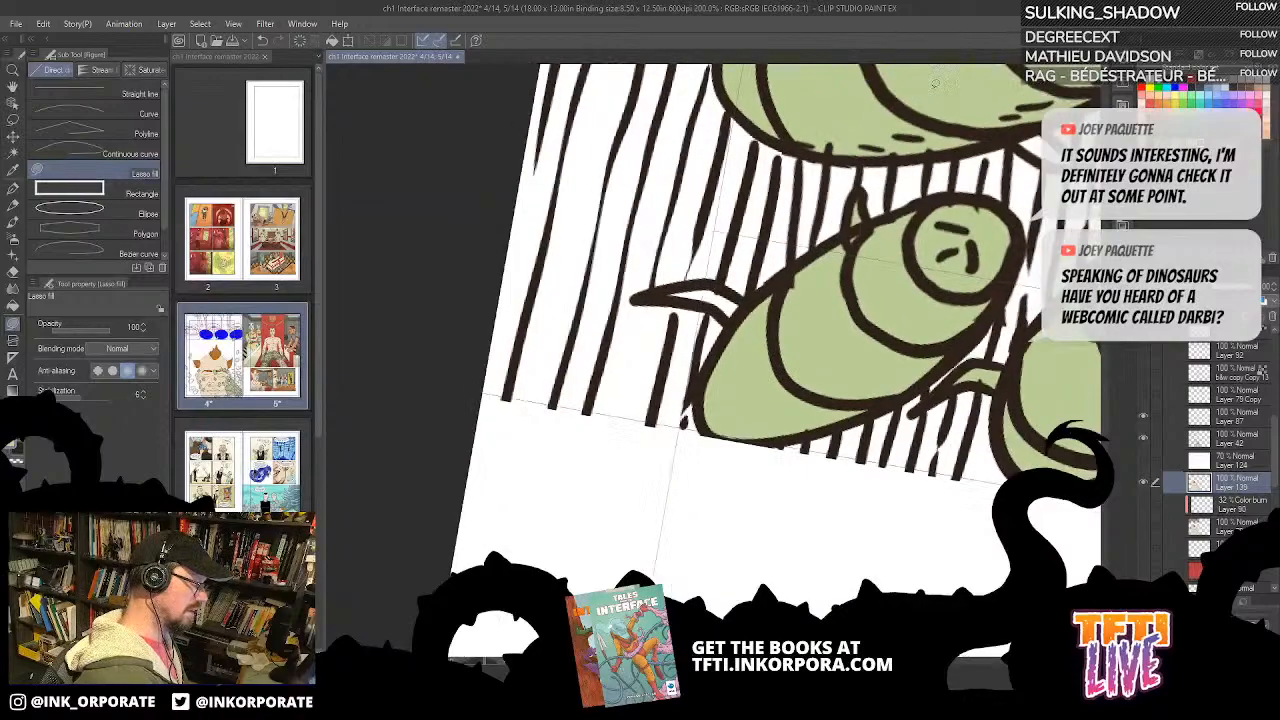
key("asciicircum")
key("asciicircum")
key("asciicircum")
key("asciicircum")
key("asciicircum")
key("asciicircum")
key("asciicircum")
key("asciicircum")
key("asciicircum")
key("asciicircum")
key("asciicircum")
key("asciicircum")
key("asciicircum")
key("asciicircum")
key("asciicircum")
key("asciicircum")
key("asciicircum")
key("asciicircum")
mouse_move(780, 297)
left_mouse_down()
mouse_move(793, 343)
mouse_move(757, 387)
left_mouse_up()
key("minus")
key("minus")
key("minus")
key("minus")
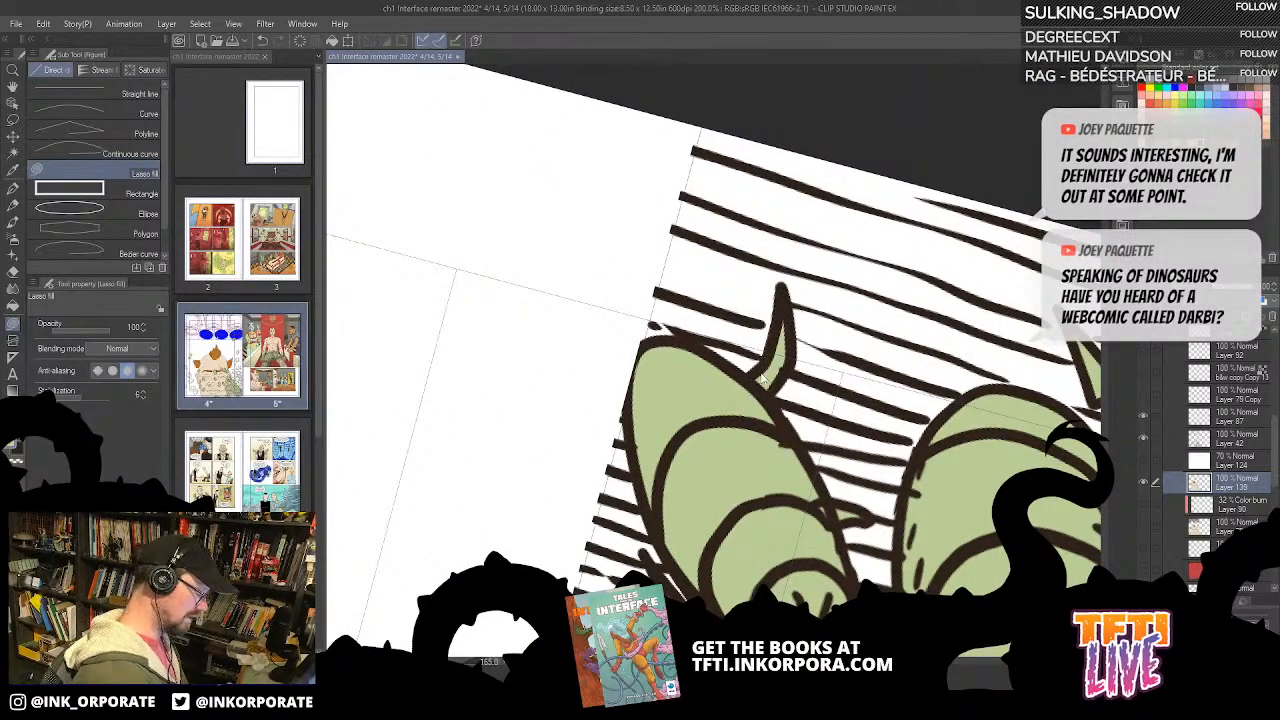
Step: Bucket-fill all segments of the large white bug next to the green pile green
key("ctrl+minus")
mouse_move(678, 490)
left_mouse_down()
mouse_move(862, 271)
mouse_move(887, 262)
left_mouse_up()
left_click_drag(794, 406, 847, 303)
key("ctrl+minus")
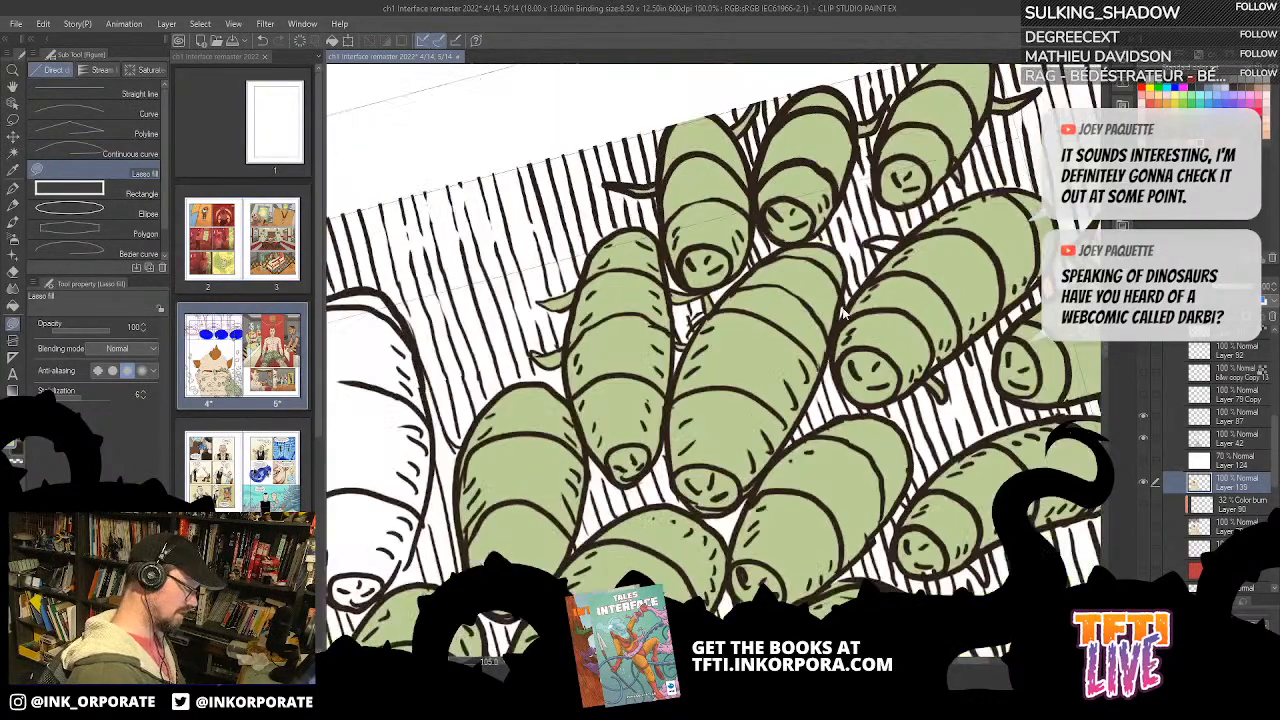
key("ctrl+minus")
key("ctrl+minus")
key("minus")
key("ctrl+plus")
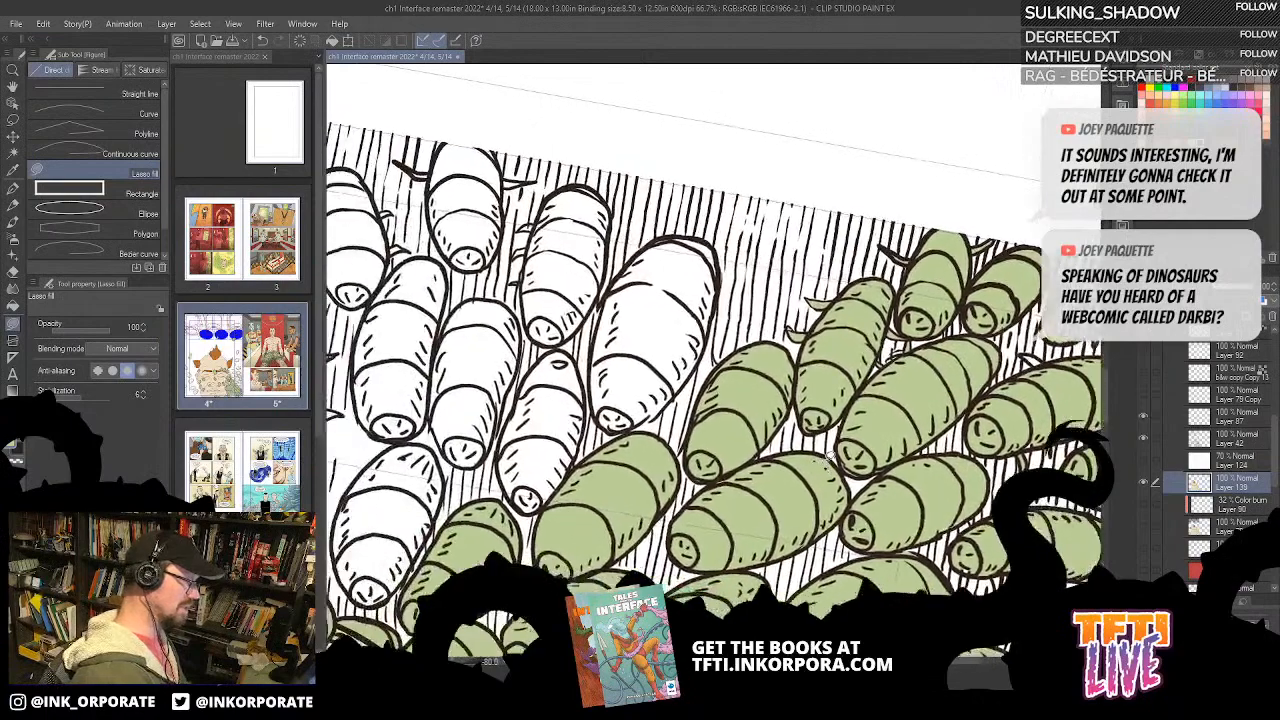
key("ctrl+plus")
left_click_drag(666, 444, 949, 401)
key("g")
key("g")
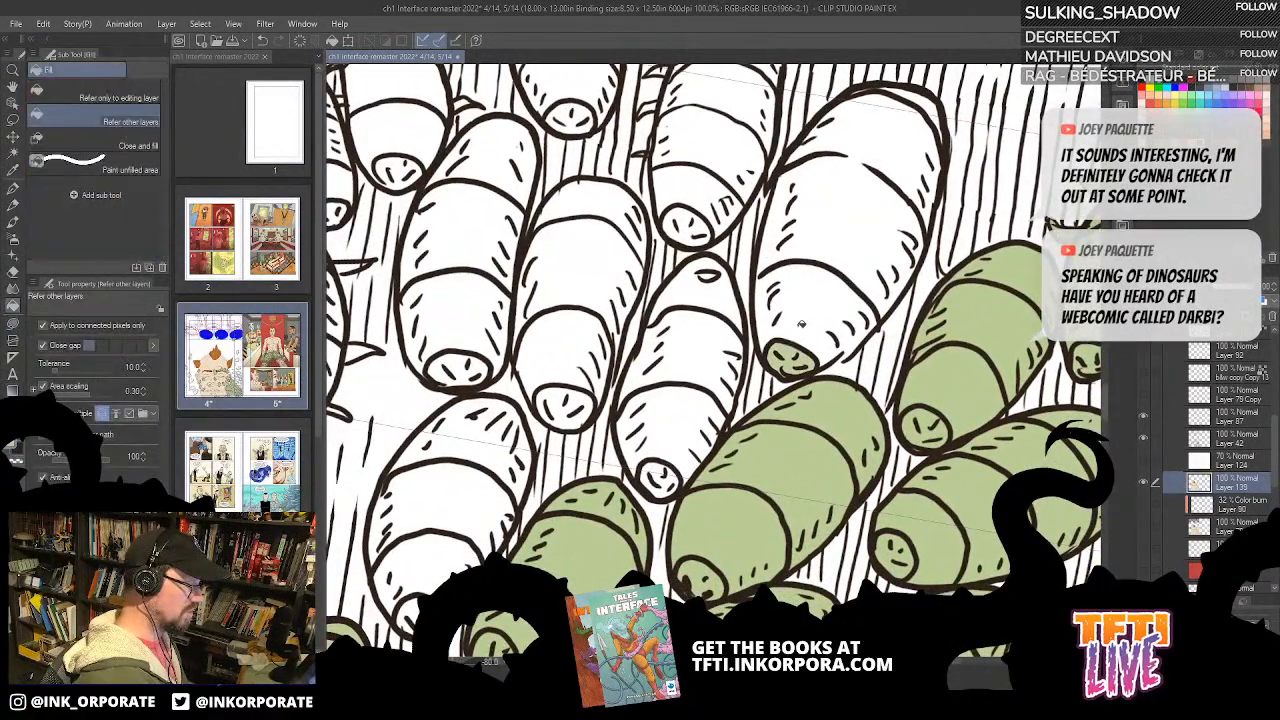
left_click(806, 306)
left_click(846, 232)
left_click(932, 106)
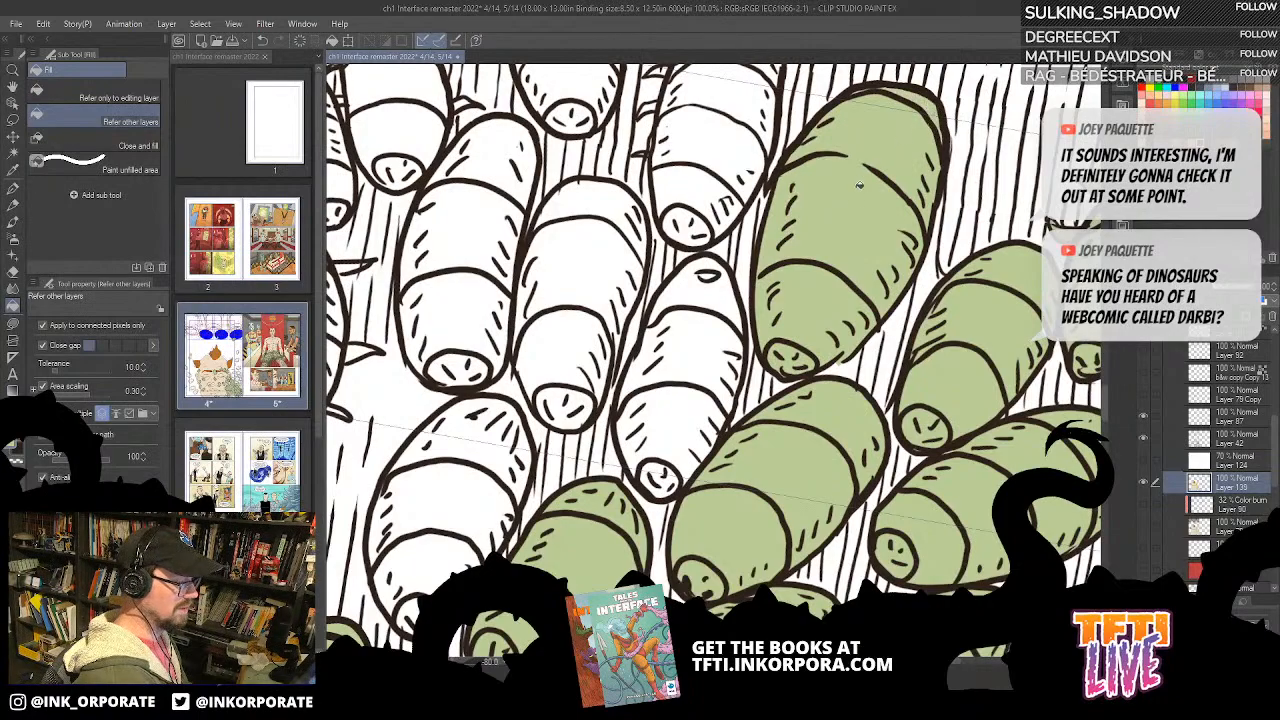
Step: Bucket-fill the narrower white bug below the large newly green bug green, from head to tail
left_click(660, 484)
left_click(668, 435)
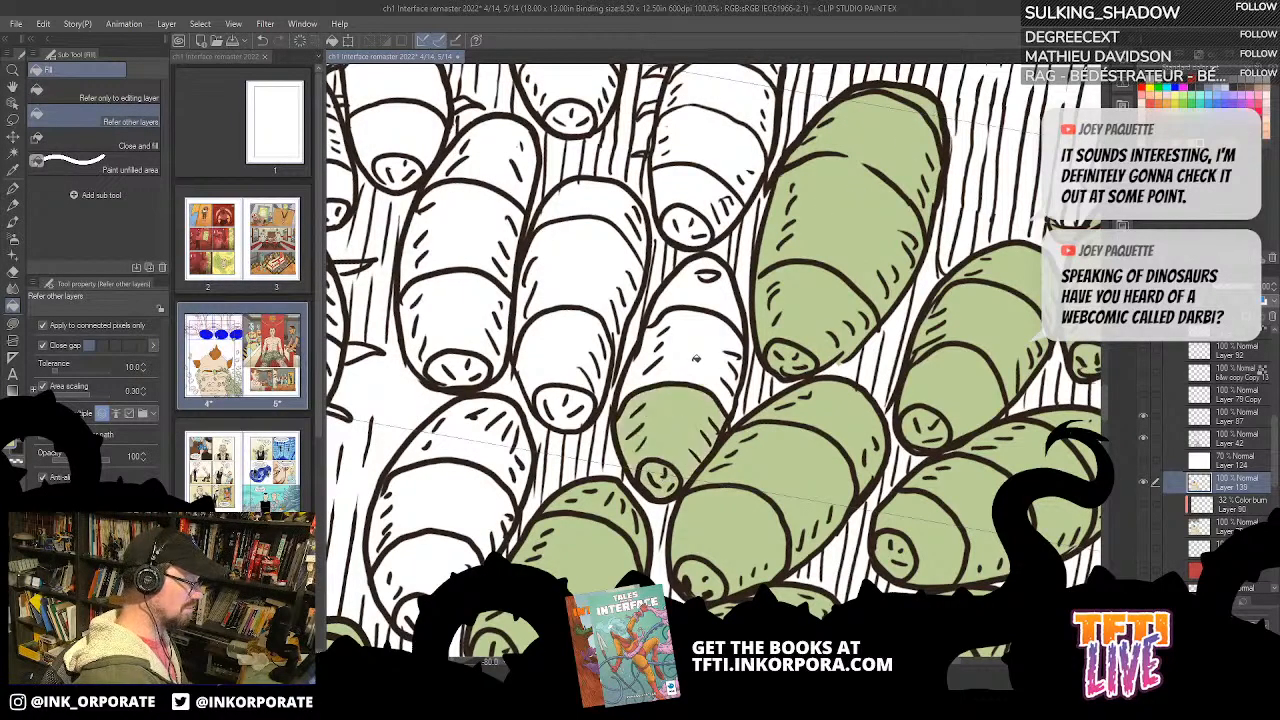
left_click(688, 360)
left_click(719, 298)
Step: Bucket-fill the white bug between the large green bug and the panel border green
left_click_drag(773, 206, 729, 357)
left_click(728, 364)
left_click(751, 288)
left_click(737, 315)
left_click(777, 215)
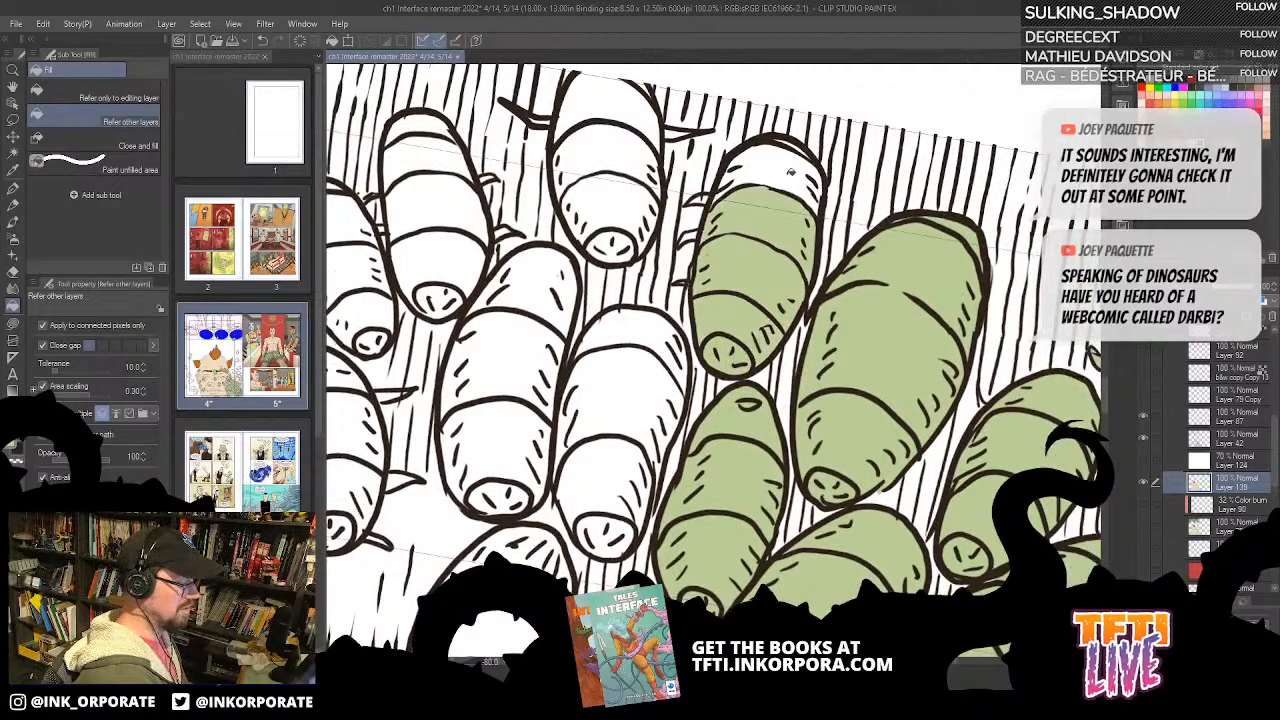
left_click(789, 177)
Step: Lasso-fill the small legs along the open side of the newly green bug near the border green
key("u")
left_click_drag(722, 294, 767, 375)
mouse_move(801, 224)
left_mouse_down()
mouse_move(820, 214)
mouse_move(856, 234)
mouse_move(845, 283)
left_mouse_up()
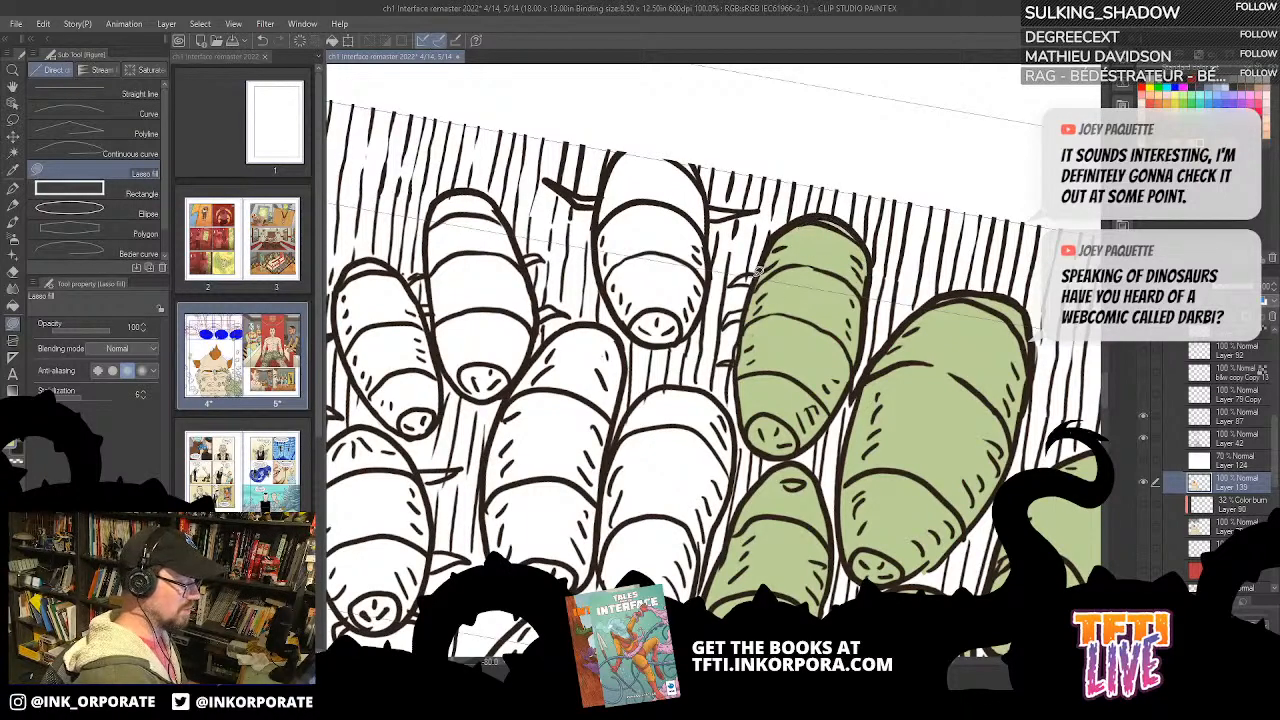
left_click_drag(769, 283, 774, 276)
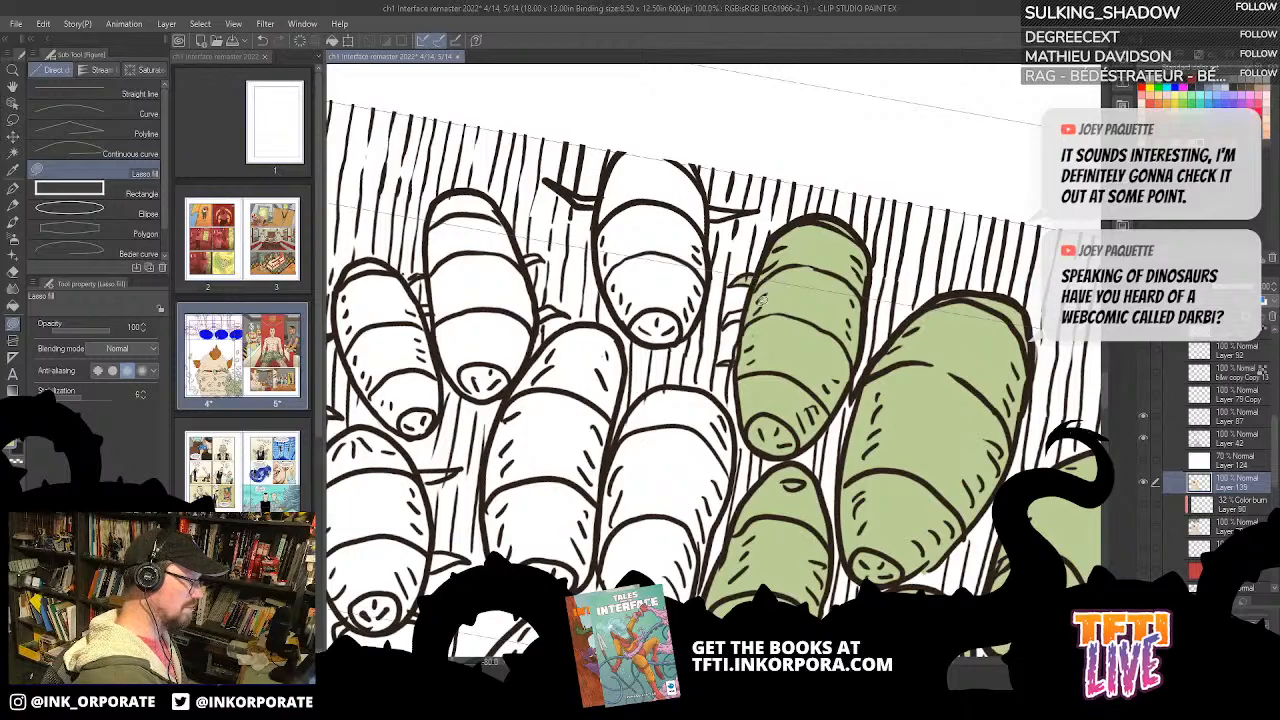
left_click_drag(778, 332, 837, 272)
key("minus")
key("minus")
key("minus")
key("minus")
key("minus")
key("minus")
key("minus")
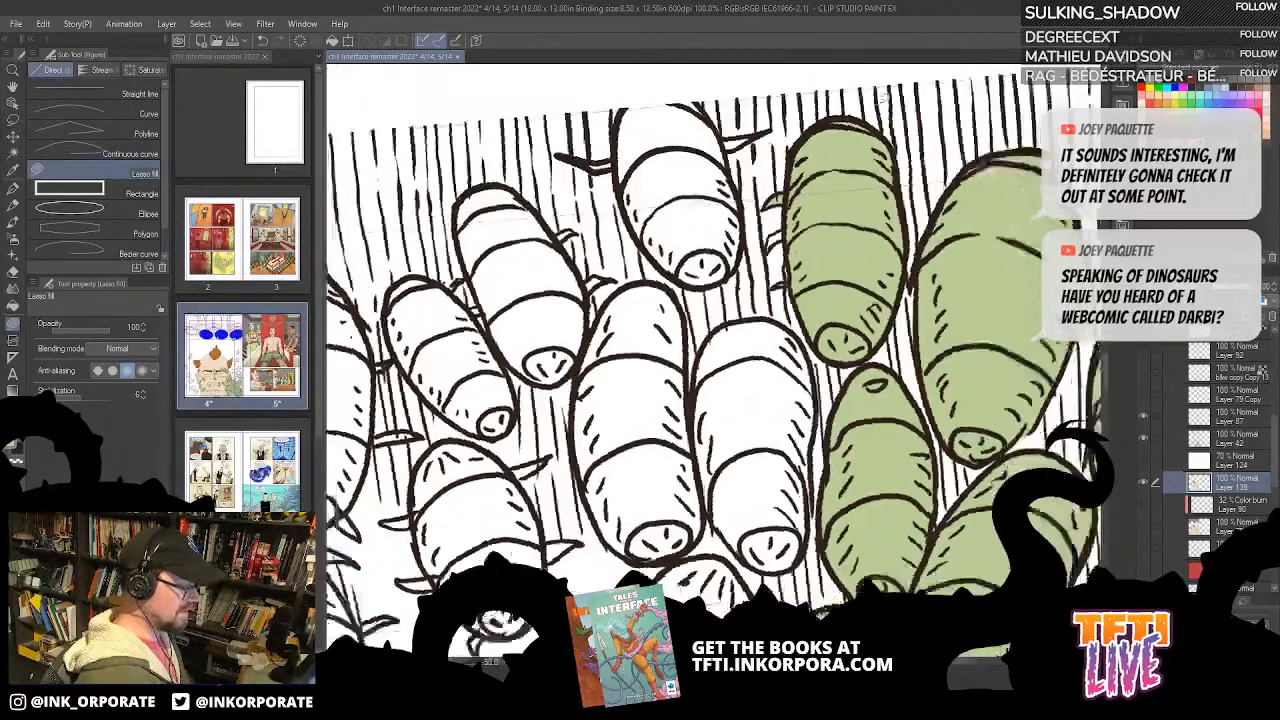
mouse_move(741, 235)
left_mouse_down()
mouse_move(803, 248)
mouse_move(911, 187)
left_mouse_up()
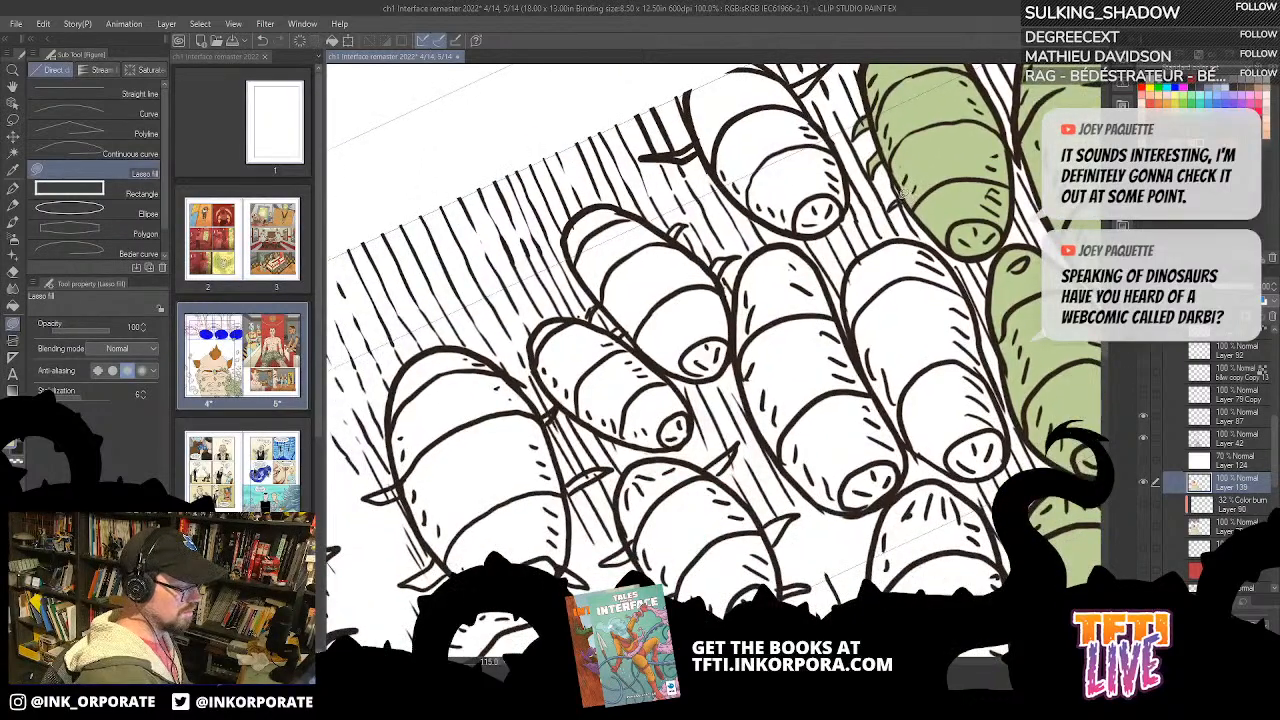
left_click_drag(996, 193, 875, 187)
left_click_drag(842, 309, 805, 212)
Step: Bucket-fill the next white bug beside the narrow green bug green, including its tail segment
key("asciicircum")
key("asciicircum")
key("asciicircum")
key("asciicircum")
key("asciicircum")
key("asciicircum")
key("asciicircum")
scroll(941, 131, "up", 1)
scroll(941, 131, "down", 2)
key("asciicircum")
key("asciicircum")
key("asciicircum")
key("asciicircum")
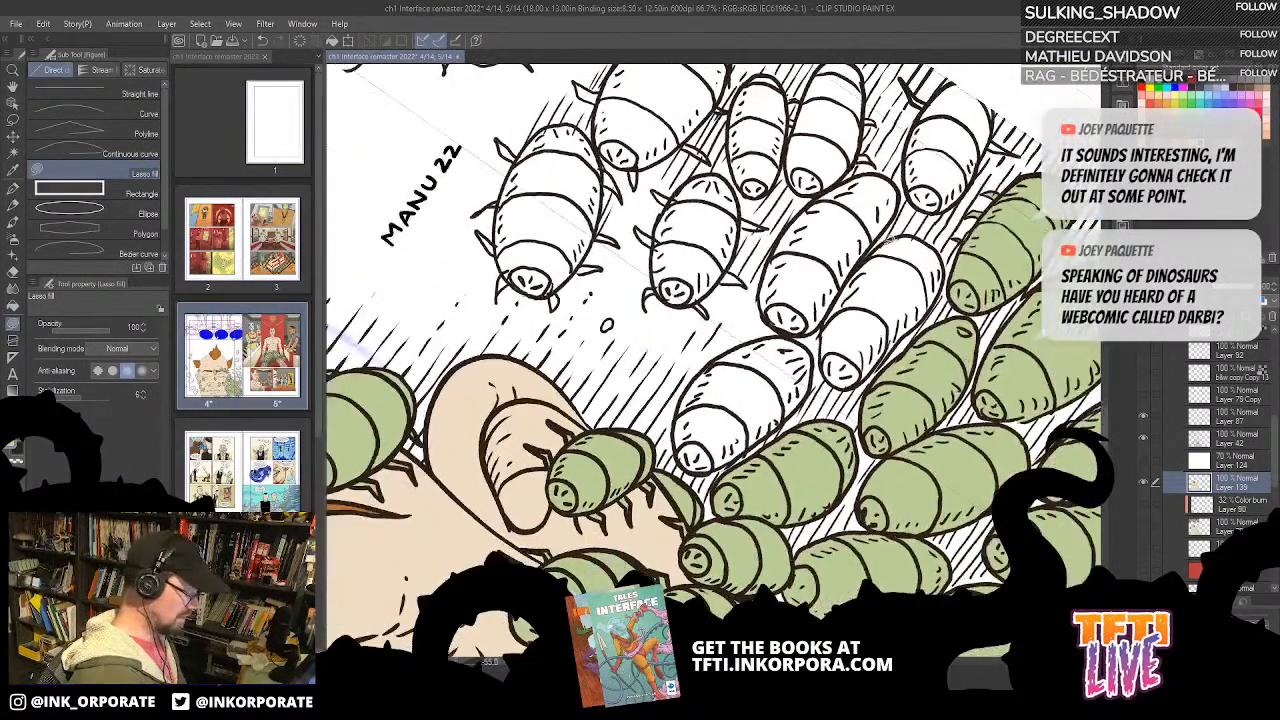
key("g")
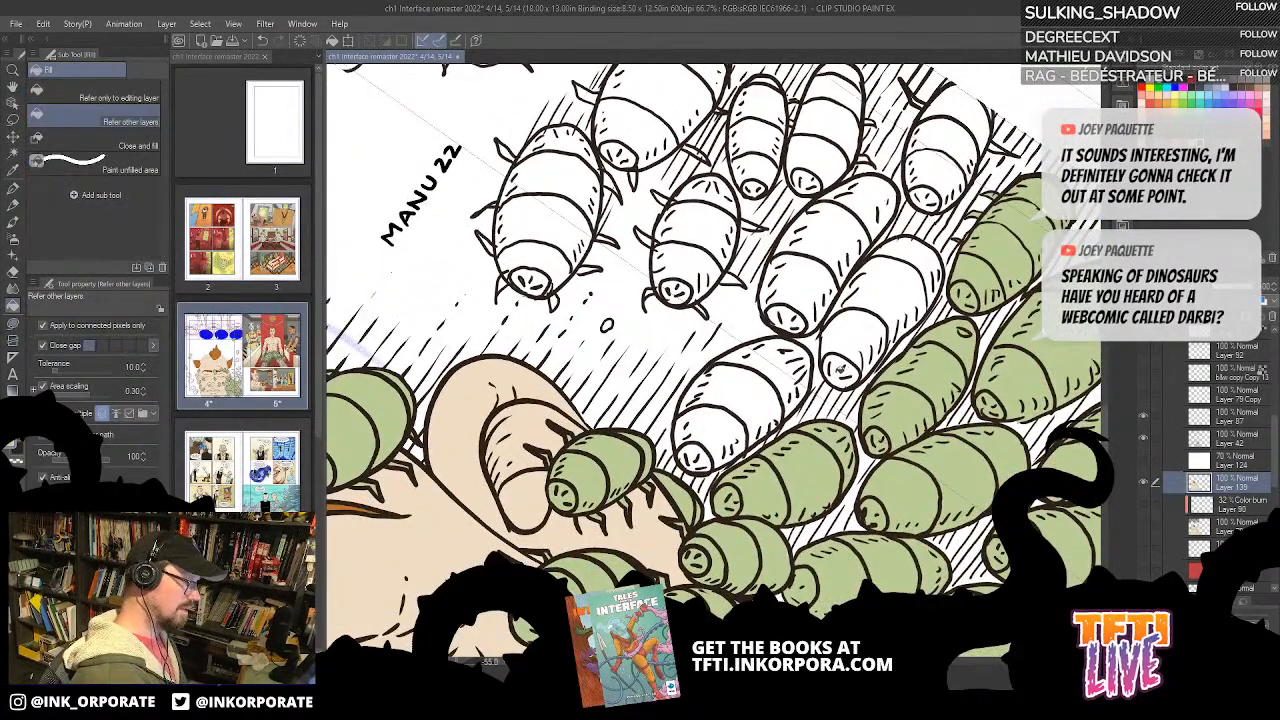
left_click(840, 368)
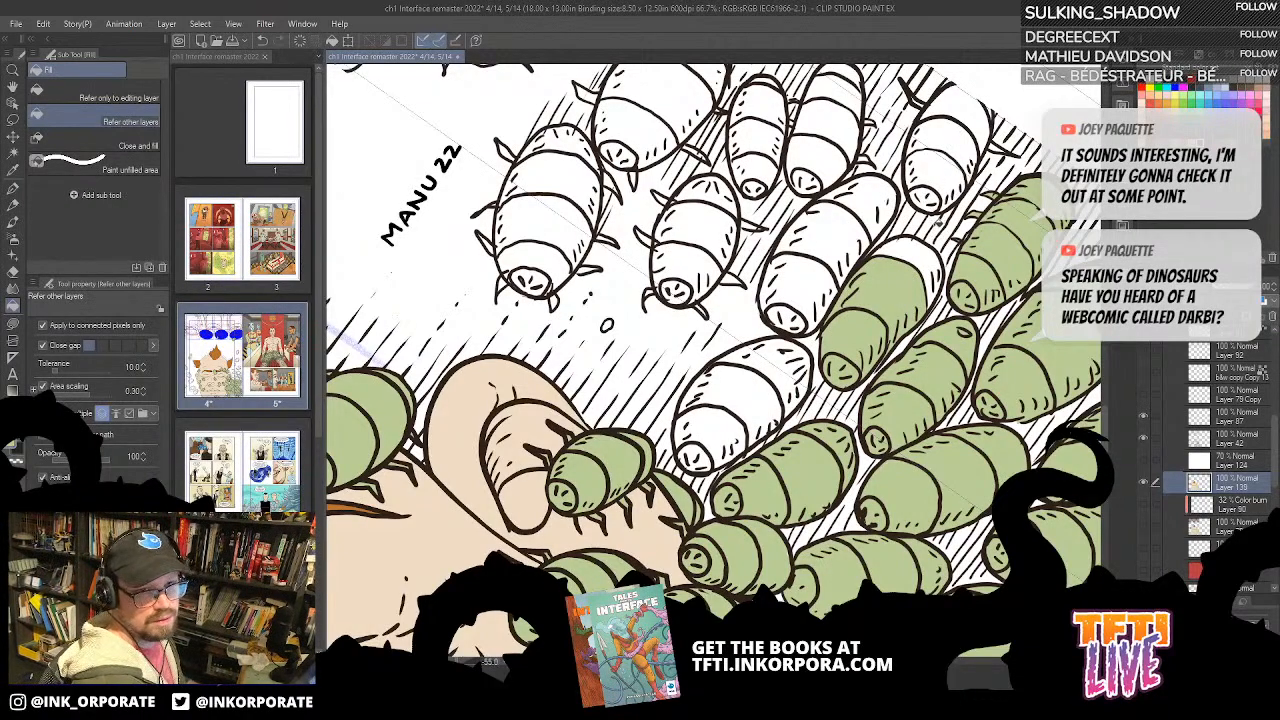
left_click(914, 246)
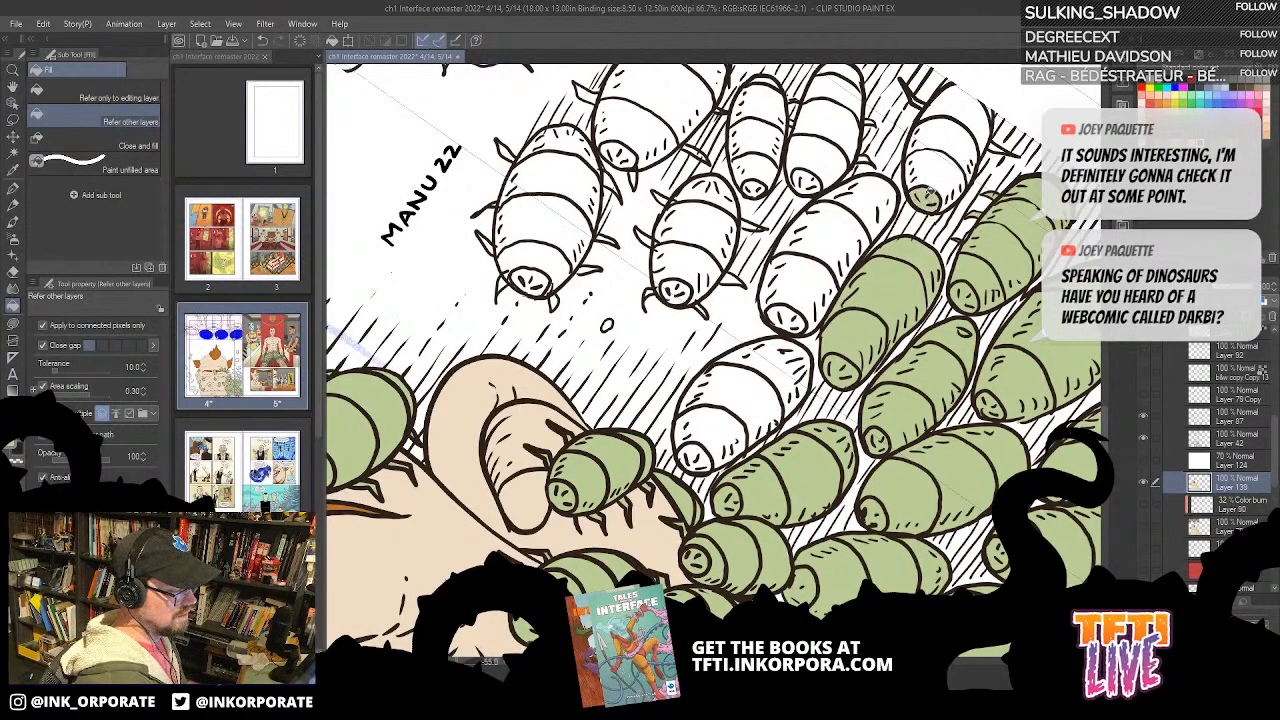
Step: Fill the white bug cropped by the panel border green, lasso-filling its open end segment at the border
left_click(940, 175)
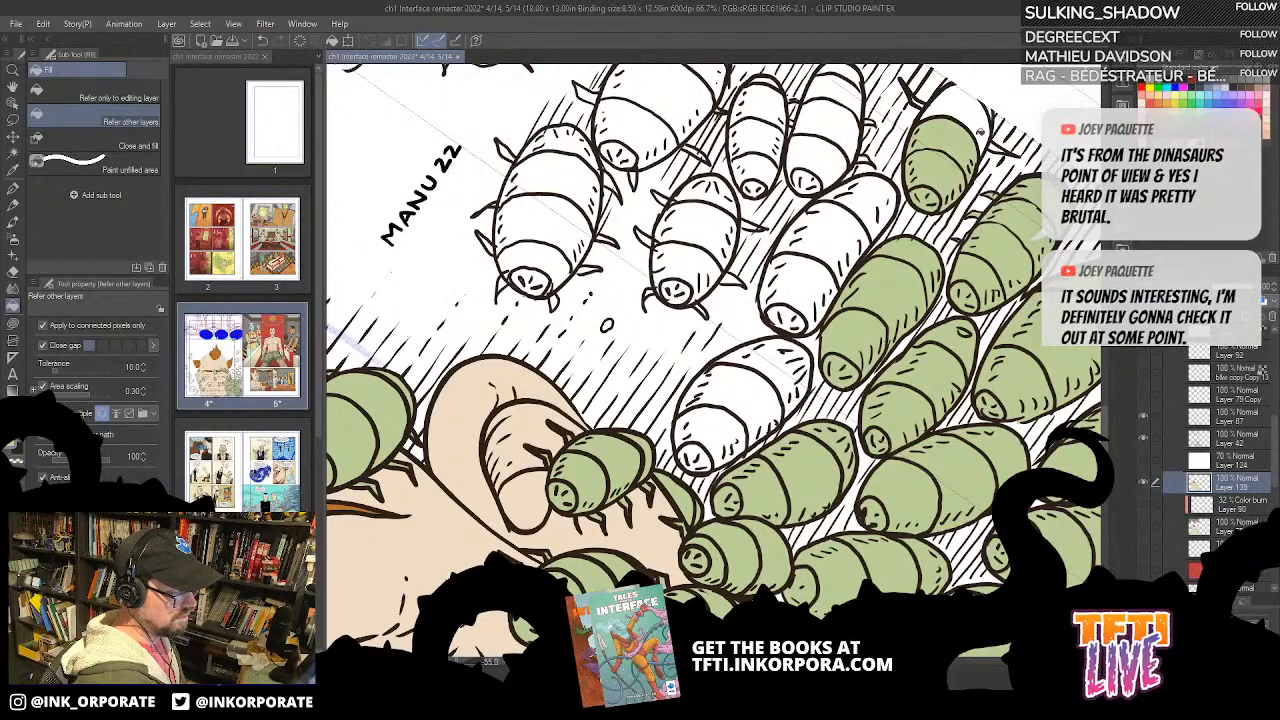
key("u")
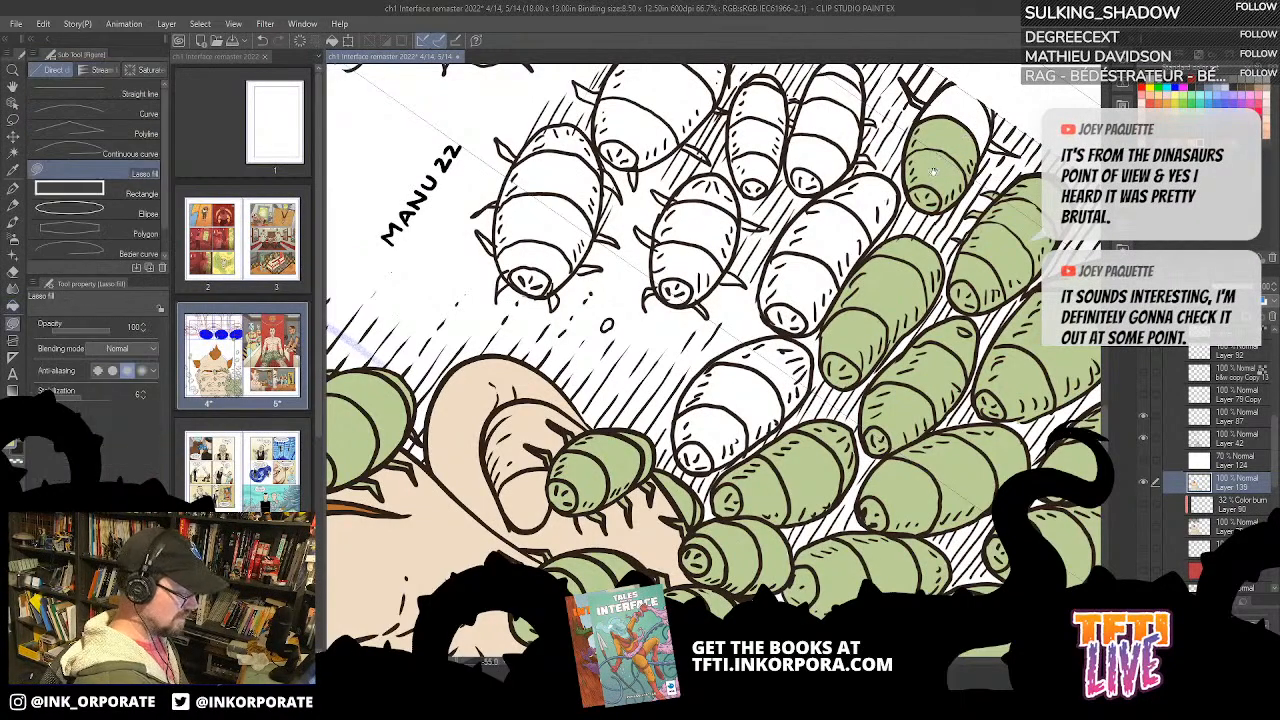
left_click_drag(890, 217, 757, 304)
scroll(757, 304, "up", 1)
scroll(803, 386, "up", 3)
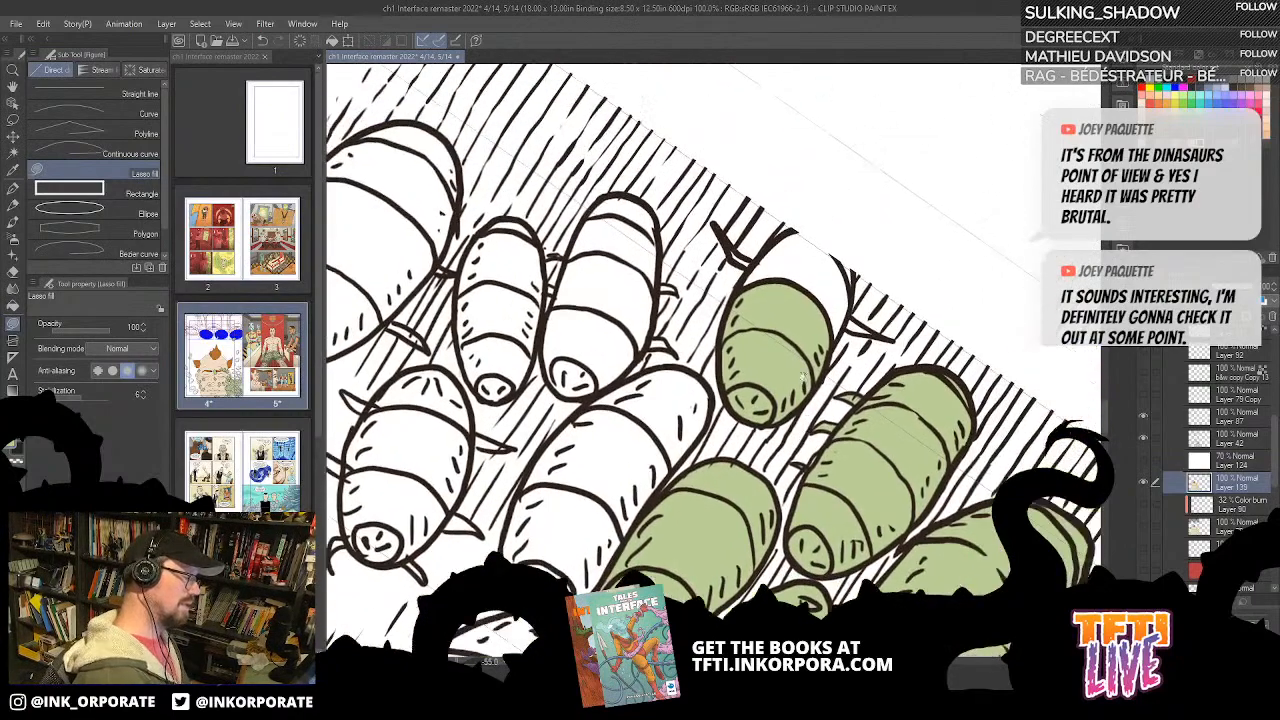
mouse_move(738, 284)
left_mouse_down()
mouse_move(793, 227)
mouse_move(847, 226)
left_mouse_up()
mouse_move(852, 280)
left_mouse_down()
mouse_move(842, 332)
mouse_move(812, 360)
left_mouse_up()
Step: Lasso-fill the legs of the border-cropped bug green
key("asciicircum")
key("asciicircum")
key("asciicircum")
key("asciicircum")
key("asciicircum")
key("asciicircum")
key("asciicircum")
key("asciicircum")
key("asciicircum")
key("asciicircum")
key("asciicircum")
key("asciicircum")
key("asciicircum")
key("asciicircum")
key("asciicircum")
key("asciicircum")
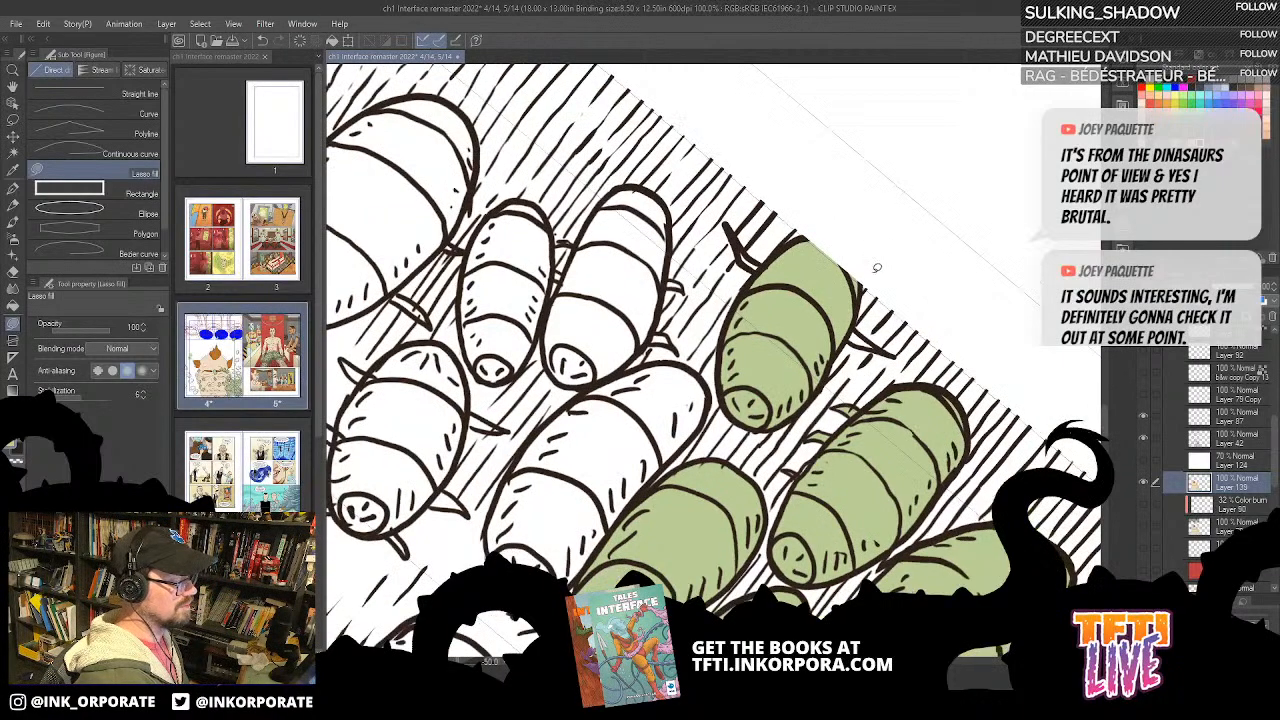
mouse_move(810, 381)
left_mouse_down()
mouse_move(819, 198)
mouse_move(830, 287)
mouse_move(801, 302)
mouse_move(825, 256)
left_mouse_up()
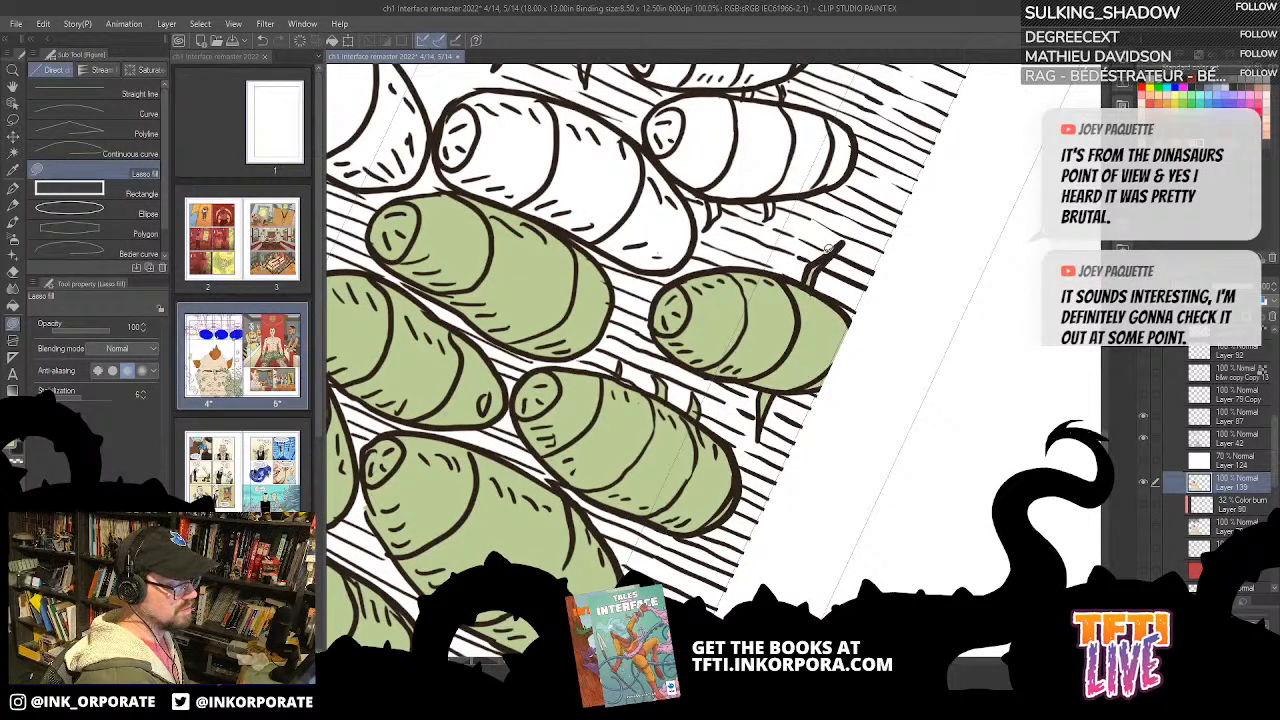
key("asciicircum")
key("asciicircum")
key("asciicircum")
key("asciicircum")
key("asciicircum")
key("asciicircum")
key("asciicircum")
key("asciicircum")
key("asciicircum")
key("asciicircum")
key("asciicircum")
key("asciicircum")
key("asciicircum")
key("asciicircum")
key("asciicircum")
key("asciicircum")
key("asciicircum")
key("asciicircum")
key("asciicircum")
key("asciicircum")
Step: Lasso-fill the white bug next to the border-cropped bug and its small legs green
left_click_drag(888, 336, 767, 232)
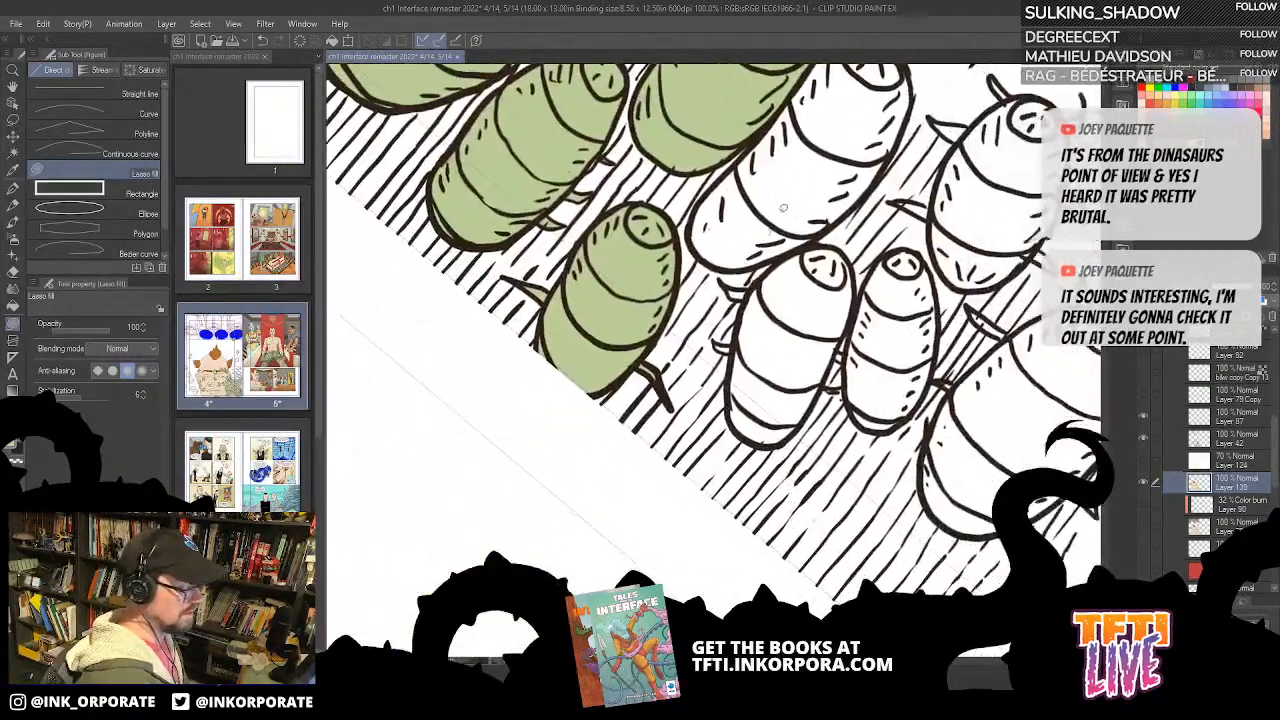
mouse_move(738, 428)
left_mouse_down()
mouse_move(729, 386)
mouse_move(752, 281)
mouse_move(803, 246)
mouse_move(834, 245)
mouse_move(854, 266)
mouse_move(857, 308)
mouse_move(838, 356)
mouse_move(798, 426)
mouse_move(741, 431)
left_mouse_up()
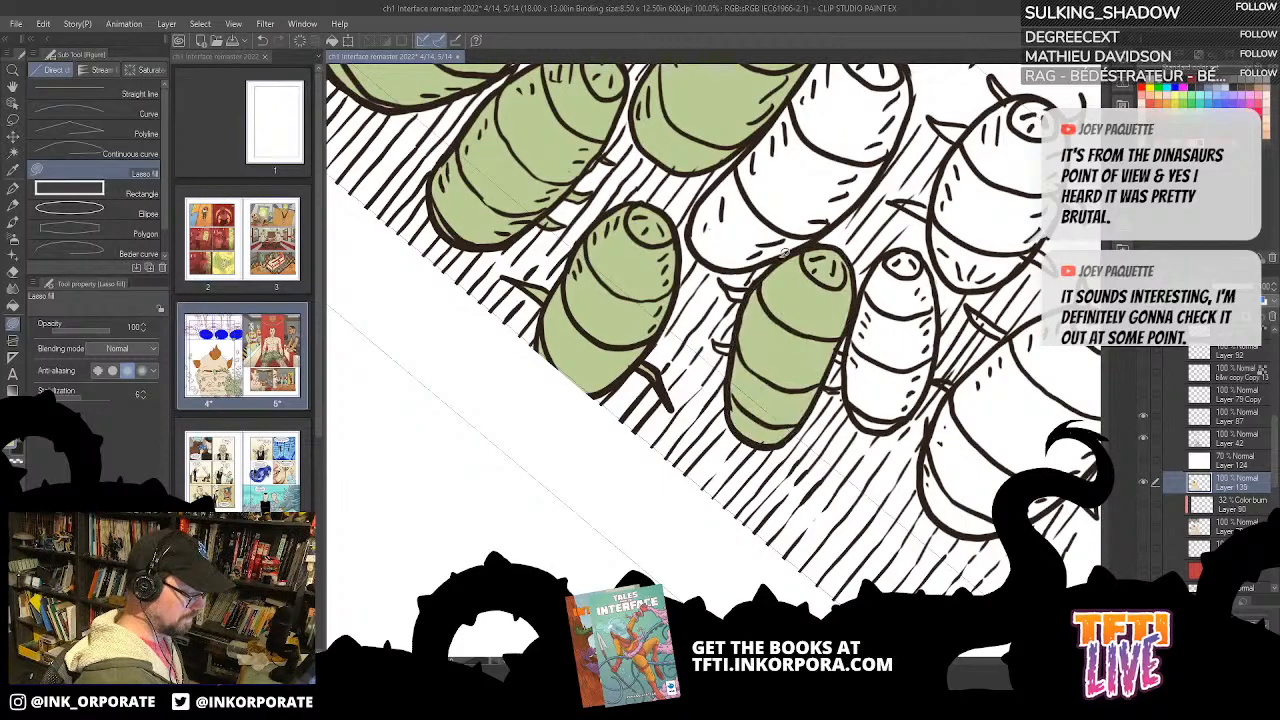
key("asciicircum")
key("asciicircum")
key("asciicircum")
key("asciicircum")
key("asciicircum")
key("asciicircum")
key("asciicircum")
key("asciicircum")
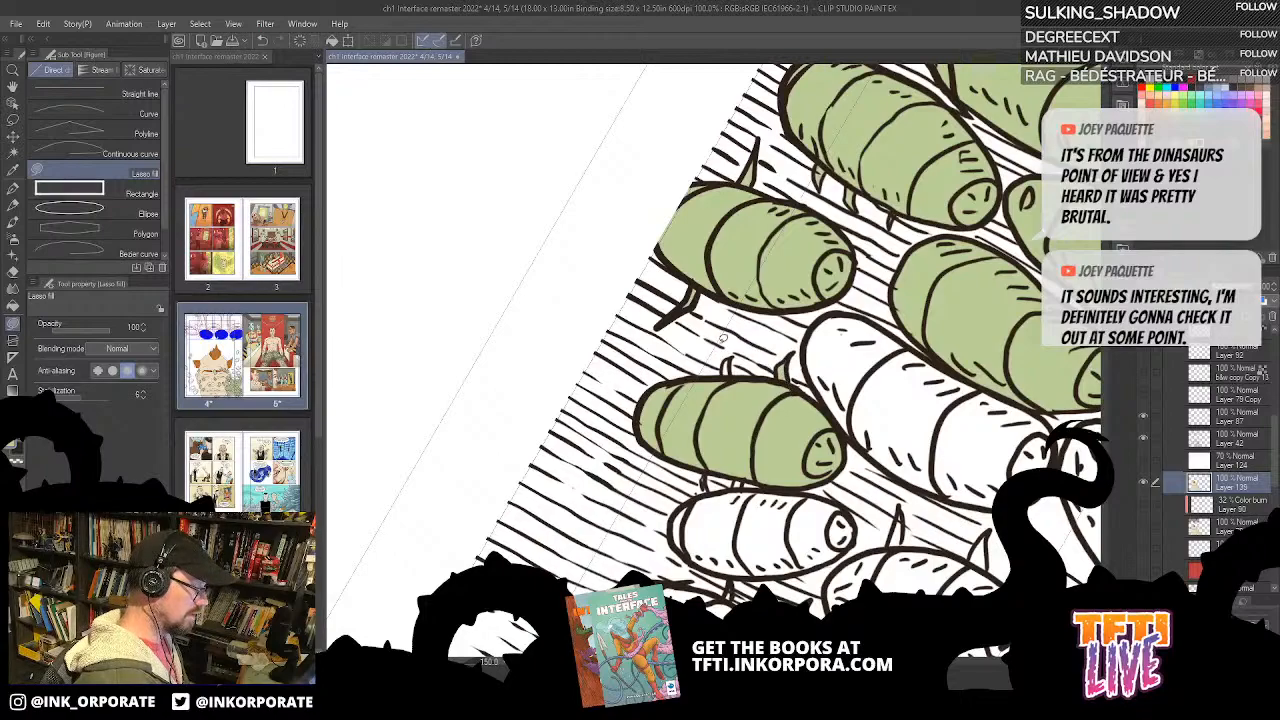
left_click_drag(763, 482, 696, 334)
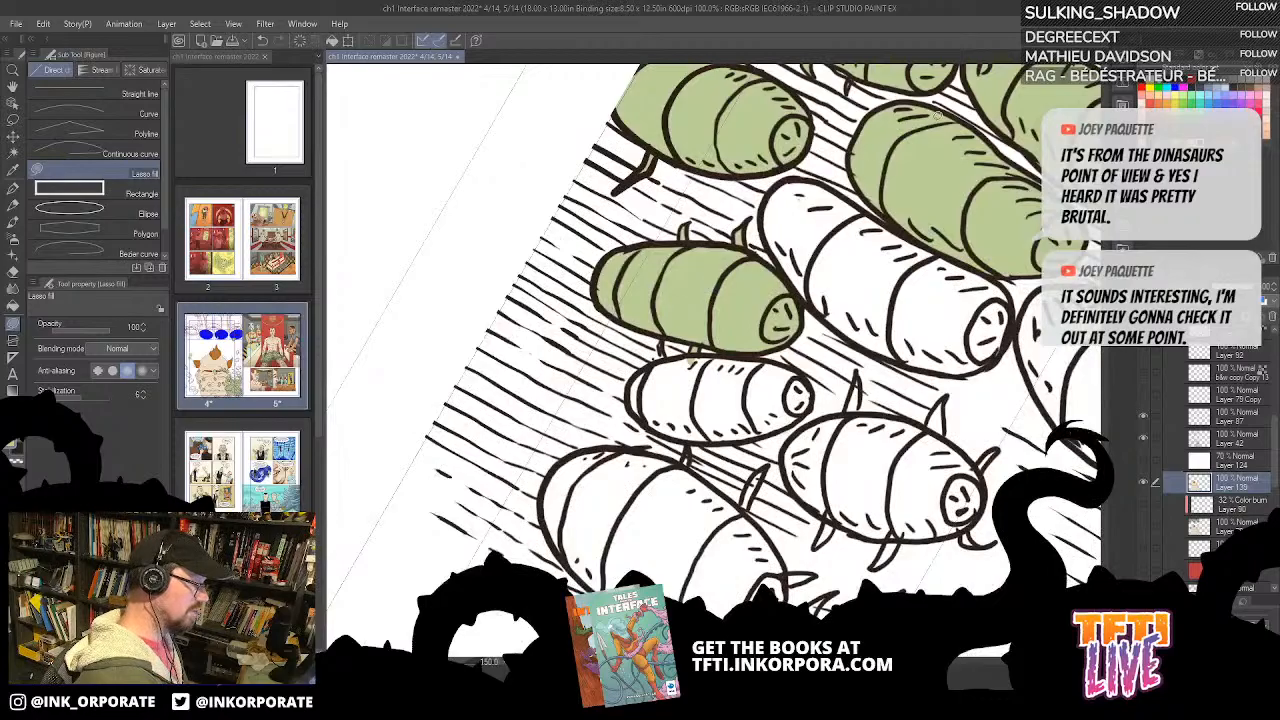
Step: Lasso-fill the small narrow white bug and the long white bug near it green
key("asciicircum")
key("asciicircum")
key("asciicircum")
key("asciicircum")
key("asciicircum")
key("asciicircum")
key("asciicircum")
key("asciicircum")
key("asciicircum")
key("asciicircum")
key("asciicircum")
key("asciicircum")
key("asciicircum")
key("asciicircum")
key("asciicircum")
key("asciicircum")
key("asciicircum")
key("asciicircum")
key("asciicircum")
left_click_drag(867, 518, 900, 196)
left_click_drag(735, 272, 723, 354)
mouse_move(737, 417)
left_mouse_down()
mouse_move(711, 397)
mouse_move(701, 362)
mouse_move(714, 314)
mouse_move(743, 266)
mouse_move(812, 252)
mouse_move(742, 418)
left_mouse_up()
mouse_move(766, 236)
left_mouse_down()
mouse_move(815, 194)
mouse_move(852, 182)
mouse_move(891, 183)
mouse_move(913, 205)
mouse_move(812, 402)
mouse_move(758, 424)
left_mouse_up()
left_click_drag(829, 158, 798, 172)
mouse_move(718, 348)
left_mouse_down()
mouse_move(712, 280)
mouse_move(786, 200)
mouse_move(738, 340)
mouse_move(727, 335)
mouse_move(758, 346)
mouse_move(785, 325)
mouse_move(818, 275)
mouse_move(822, 238)
left_mouse_up()
key("ctrl+z")
mouse_move(730, 334)
left_mouse_down()
mouse_move(718, 351)
mouse_move(753, 354)
mouse_move(815, 275)
mouse_move(830, 205)
mouse_move(802, 190)
mouse_move(746, 228)
mouse_move(840, 304)
left_mouse_up()
Step: Bucket-fill the segments of the white bug between the ear and the long green bug green
key("g")
key("g")
mouse_move(733, 411)
left_mouse_down()
mouse_move(883, 130)
mouse_move(897, 33)
left_mouse_up()
left_click(718, 361)
left_click(746, 337)
left_click(816, 301)
left_click(883, 300)
Step: Bucket-fill the body segments of the small white bug with splayed legs green
left_click_drag(892, 229, 827, 438)
left_click(718, 333)
left_click(755, 283)
left_click(800, 250)
left_click(840, 222)
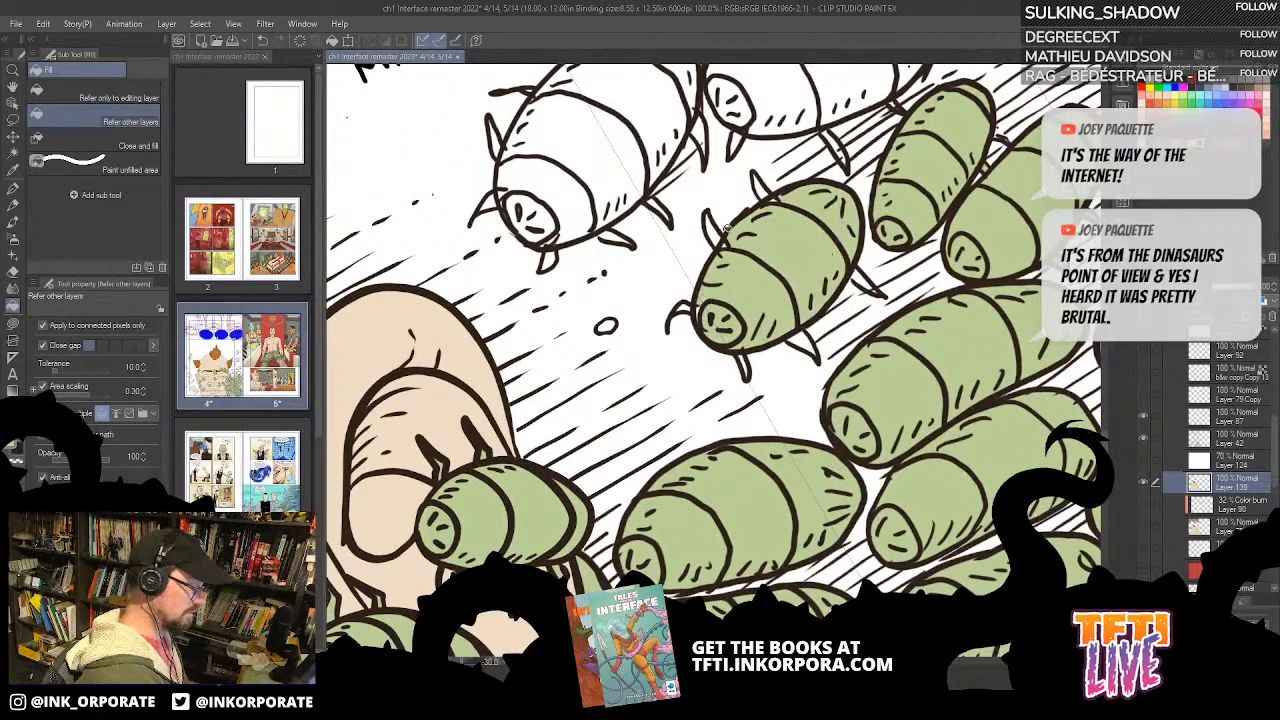
Step: Lasso-fill the legs along one side of the green bug with splayed legs green
key("u")
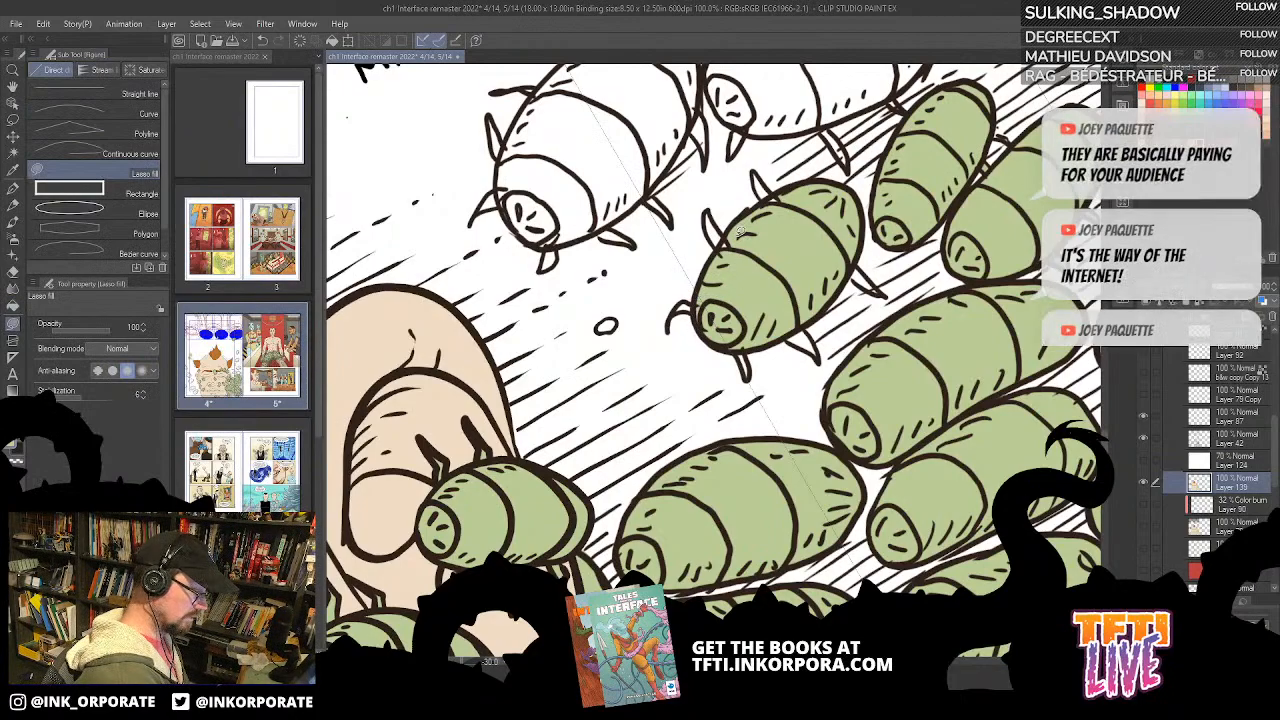
key("asciicircum")
key("asciicircum")
key("asciicircum")
key("asciicircum")
key("asciicircum")
key("asciicircum")
key("asciicircum")
key("asciicircum")
key("asciicircum")
key("asciicircum")
key("asciicircum")
key("asciicircum")
key("asciicircum")
key("asciicircum")
key("asciicircum")
key("asciicircum")
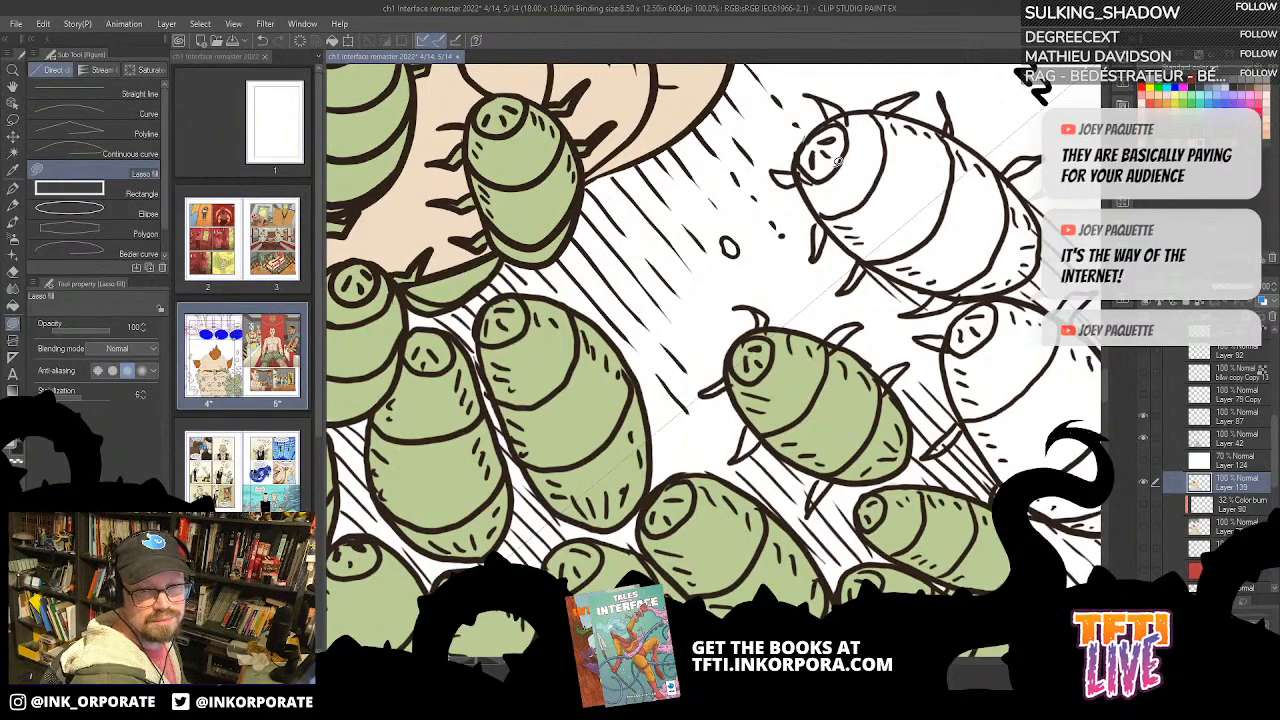
left_click_drag(890, 303, 850, 217)
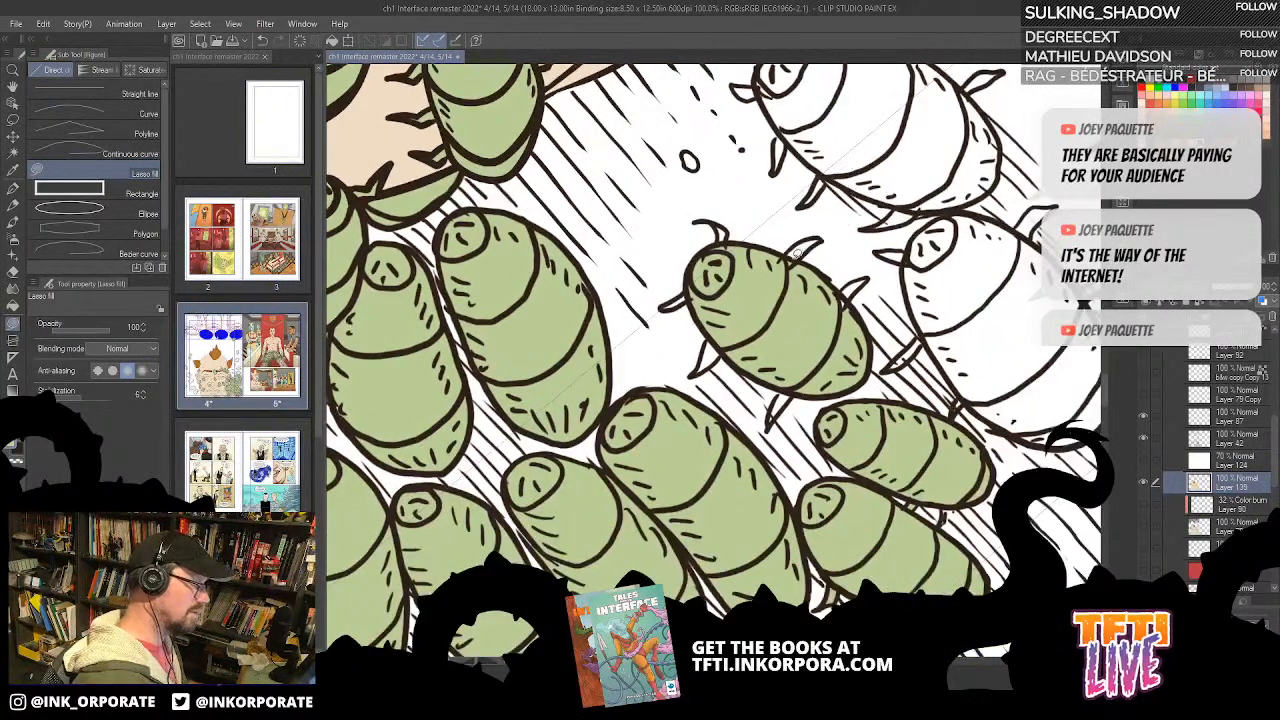
left_click_drag(777, 271, 780, 268)
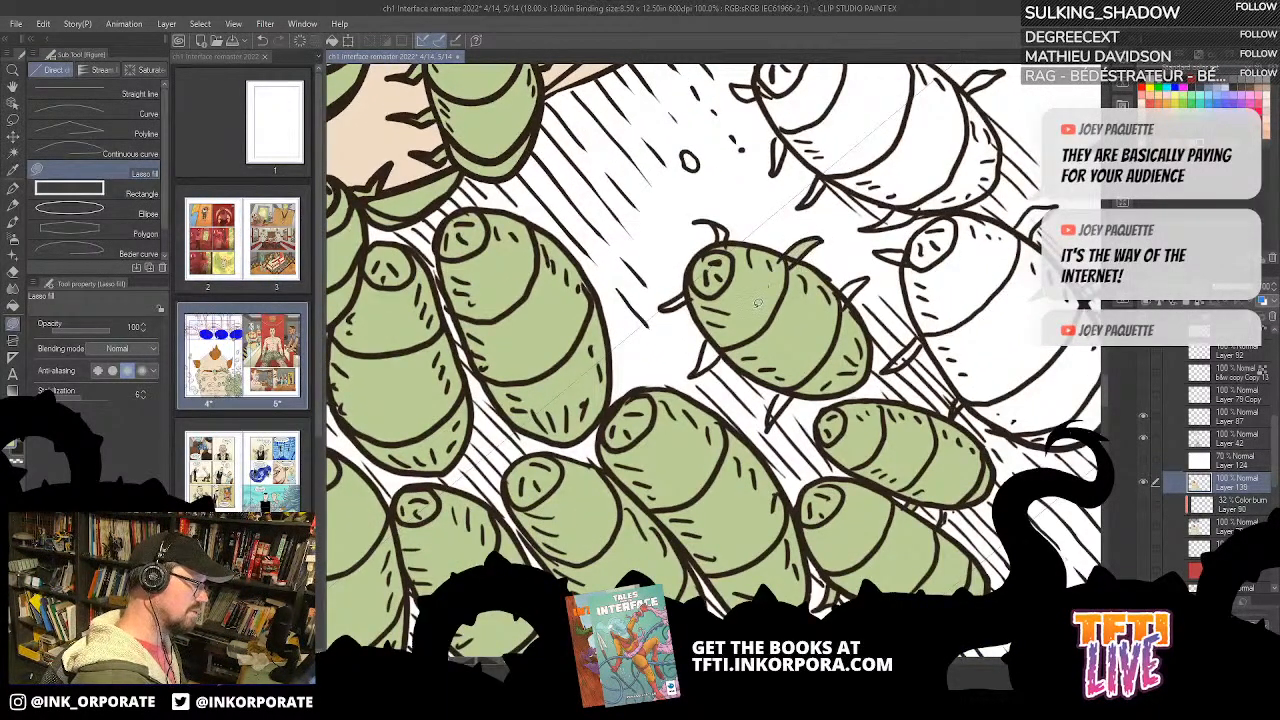
mouse_move(734, 336)
left_mouse_down()
mouse_move(699, 370)
mouse_move(714, 354)
left_mouse_up()
Step: Lasso-fill the legs around the head of the splayed-leg bug green
key("^")
key("^")
key("^")
key("^")
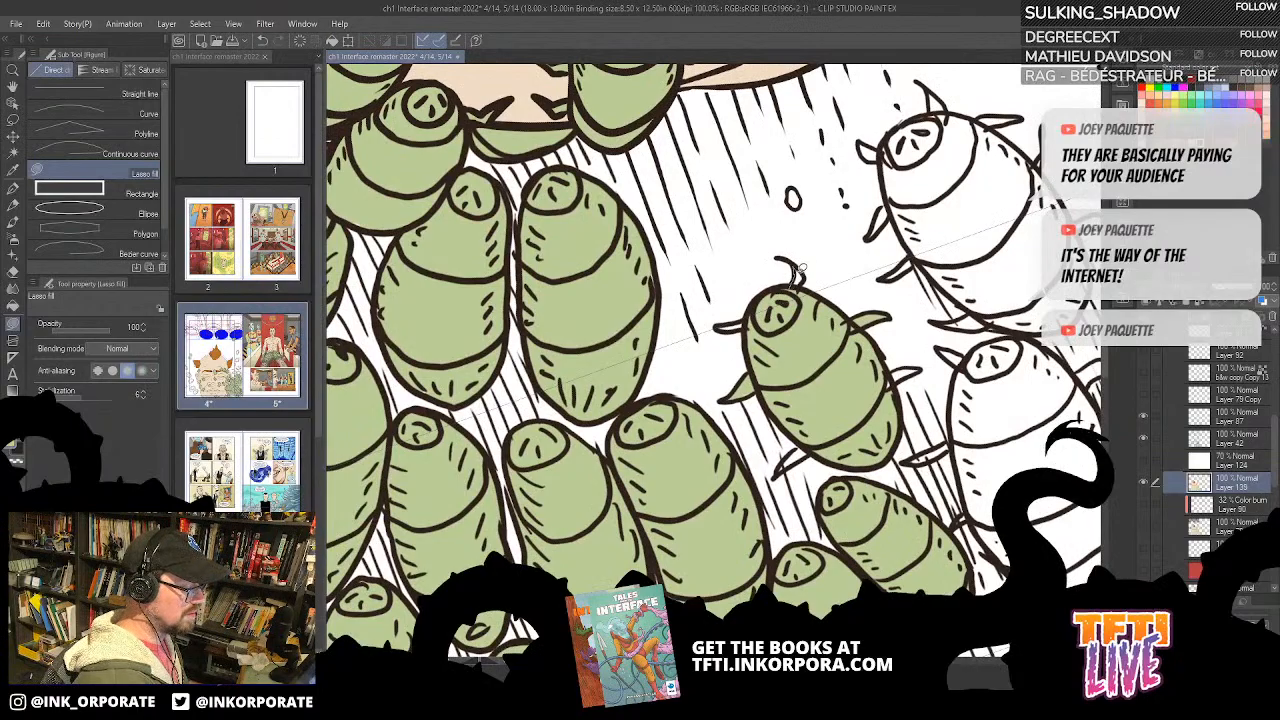
key("^")
key("^")
key("^")
key("^")
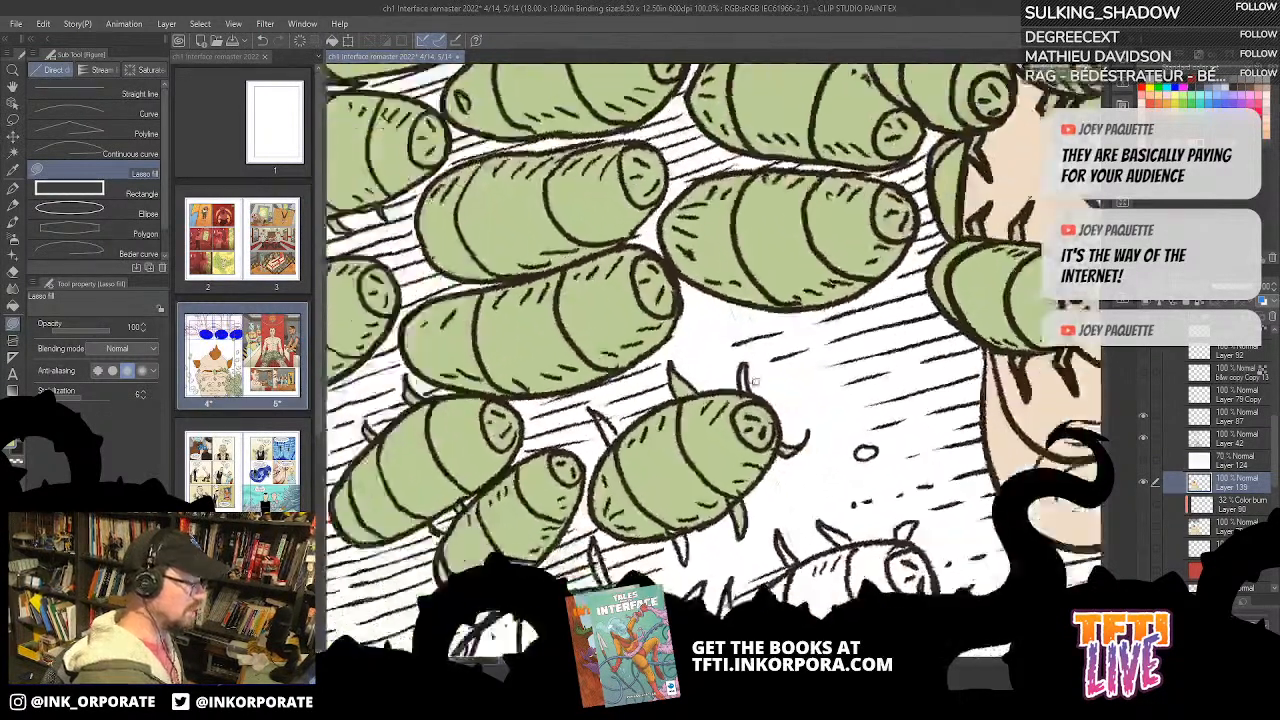
key("^")
key("^")
key("^")
mouse_move(746, 409)
left_mouse_down()
mouse_move(743, 375)
mouse_move(732, 427)
left_mouse_up()
left_click_drag(698, 246, 841, 171)
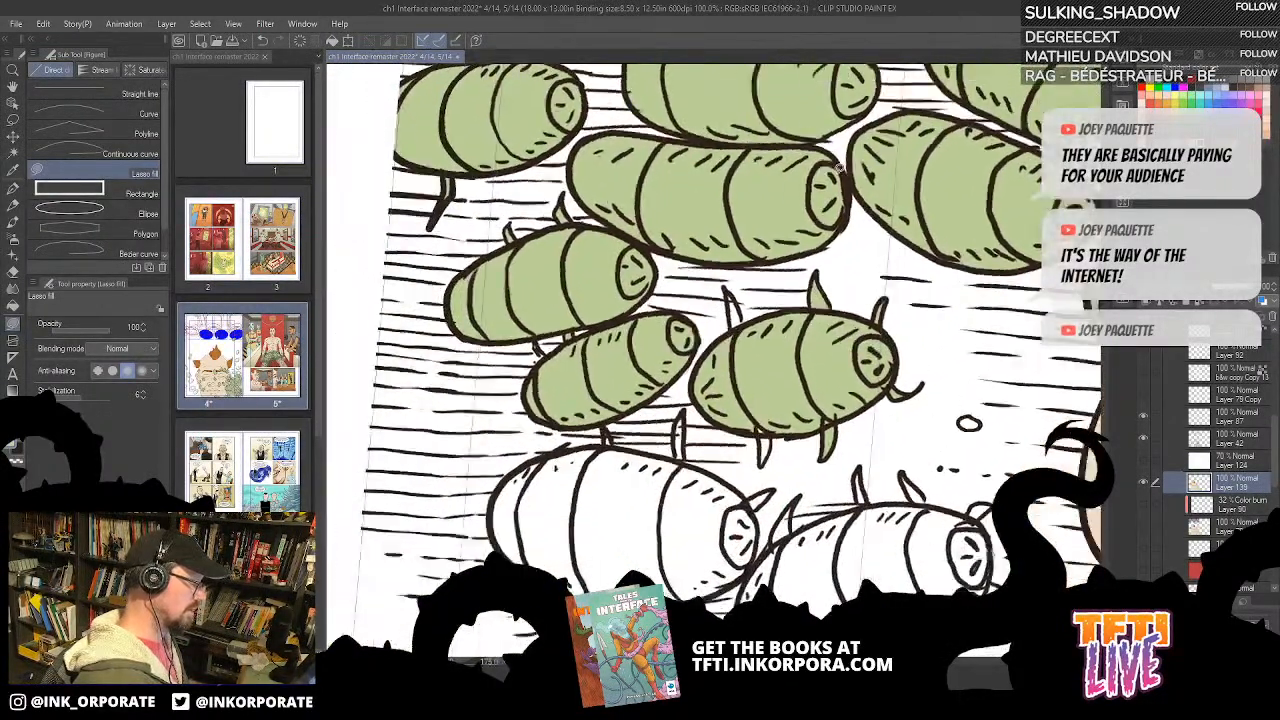
Step: Lasso-fill the remaining legs toward the tail of the splayed-leg bug green
key("^")
key("^")
key("^")
key("^")
key("^")
key("^")
key("^")
key("^")
key("^")
left_click_drag(763, 350, 754, 352)
mouse_move(750, 414)
left_mouse_down()
mouse_move(819, 255)
mouse_move(743, 301)
mouse_move(776, 278)
left_mouse_up()
key("^")
key("^")
key("^")
key("^")
key("^")
key("^")
key("^")
key("^")
key("^")
key("^")
key("^")
key("^")
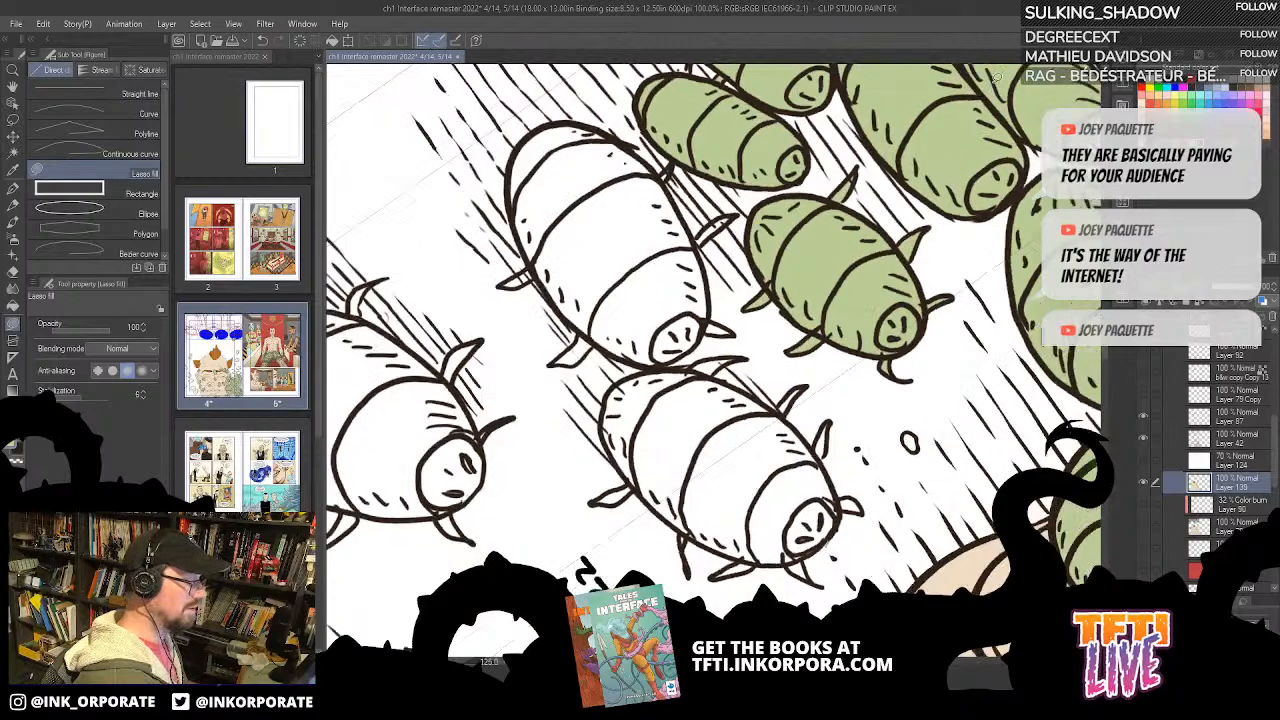
Step: Bucket-fill the head and body segments of the white bug nearest the signature green
left_click_drag(727, 386, 880, 260)
key("g")
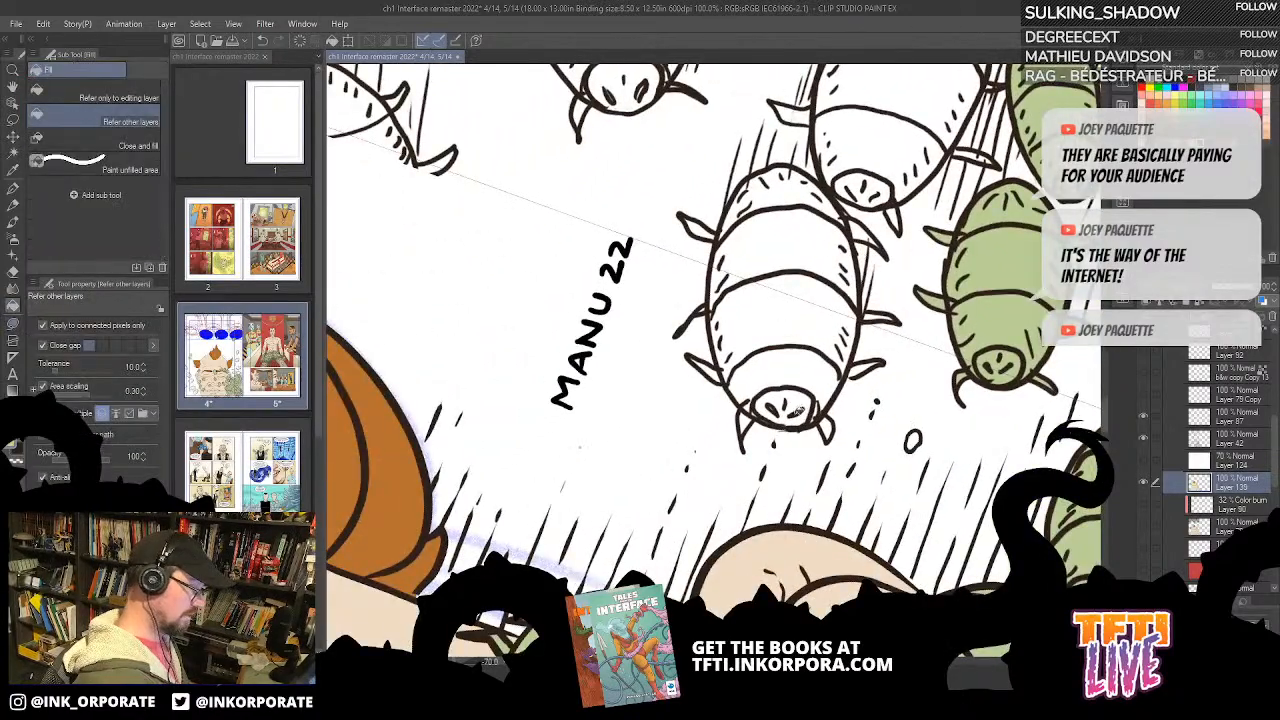
left_click(798, 410)
left_click(778, 361)
left_click(826, 327)
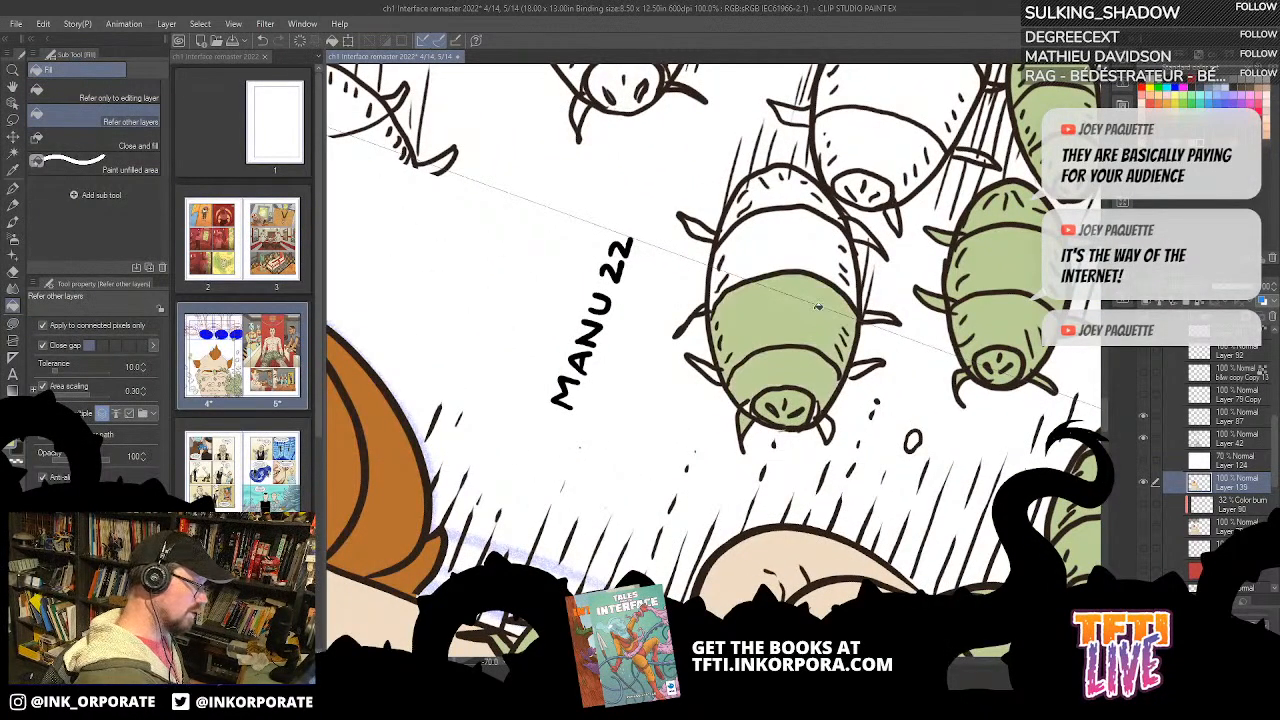
left_click(811, 249)
left_click(792, 191)
Step: Bucket-fill the head and all body segments of the larger white bug behind it green
left_click(902, 133)
left_click_drag(858, 250, 800, 360)
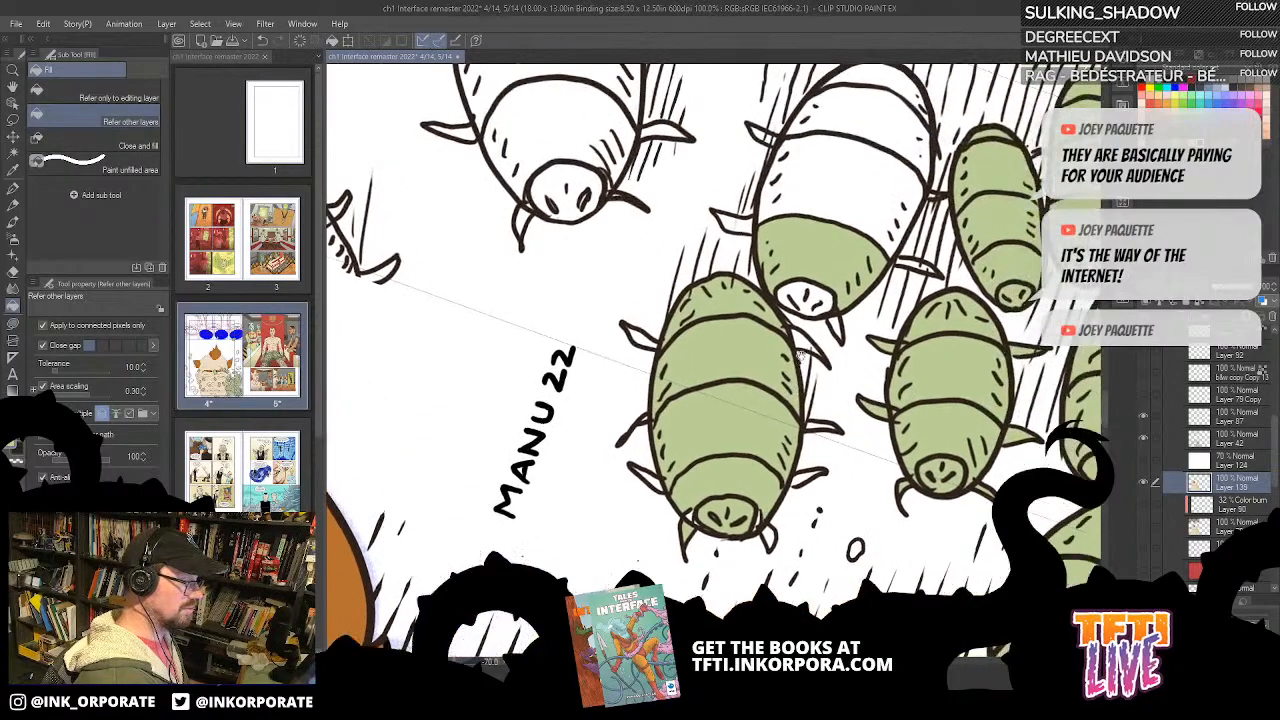
left_click(813, 303)
left_click(861, 212)
left_click(902, 125)
left_click(915, 76)
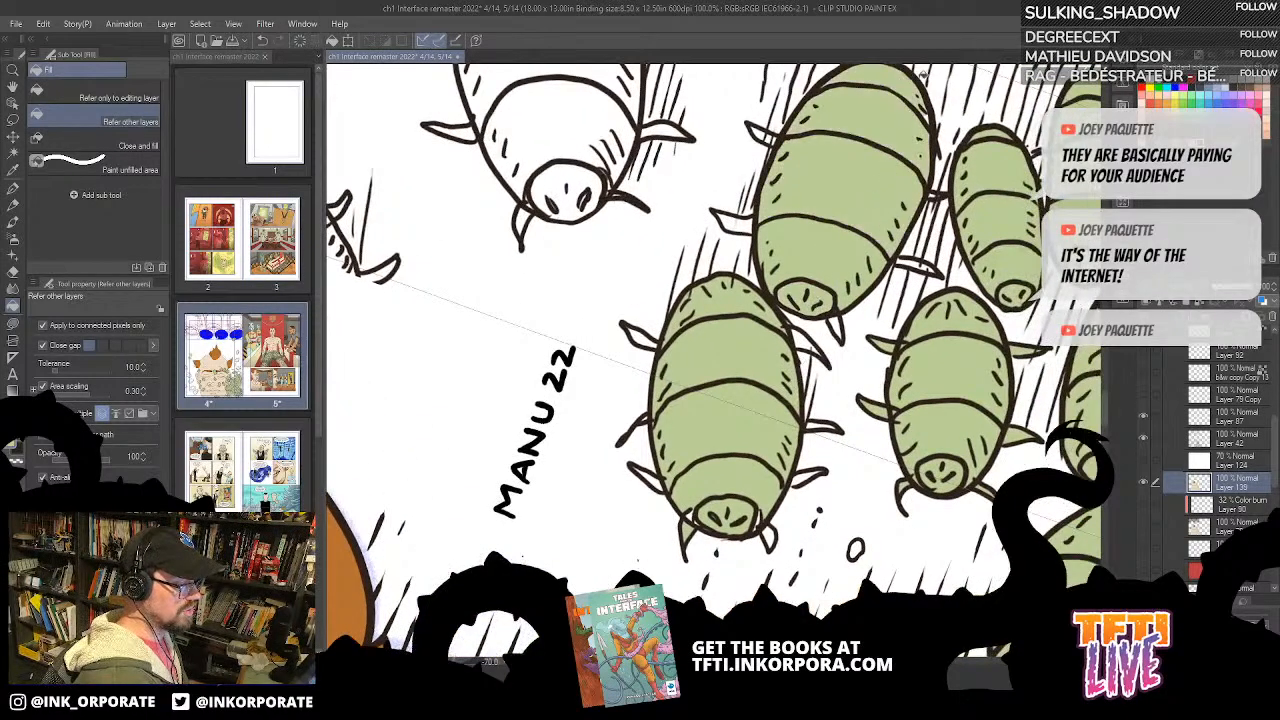
Step: Lasso-fill the legs of the larger bug behind the signature bug green
key("asciicircum")
key("asciicircum")
key("asciicircum")
key("asciicircum")
key("asciicircum")
key("asciicircum")
key("asciicircum")
key("asciicircum")
key("asciicircum")
key("asciicircum")
key("asciicircum")
key("asciicircum")
key("asciicircum")
key("asciicircum")
key("u")
mouse_move(885, 443)
left_mouse_down()
mouse_move(858, 400)
mouse_move(757, 313)
left_mouse_up()
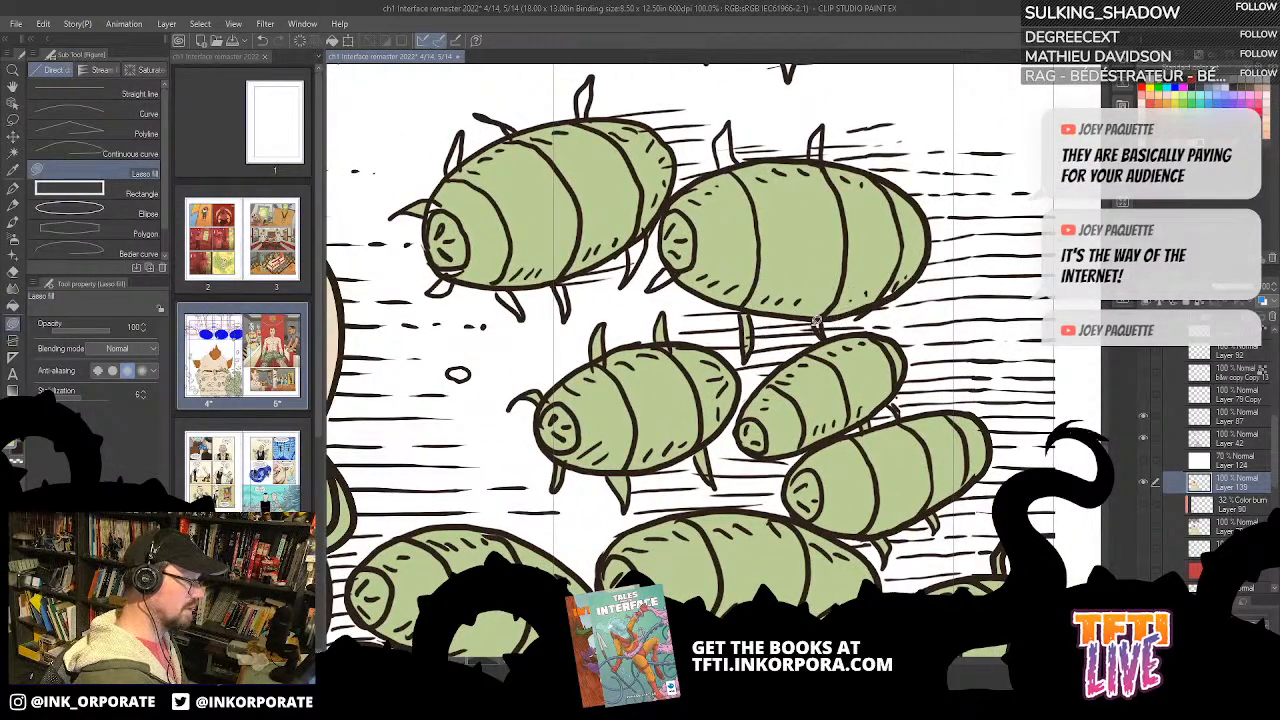
key("asciicircum")
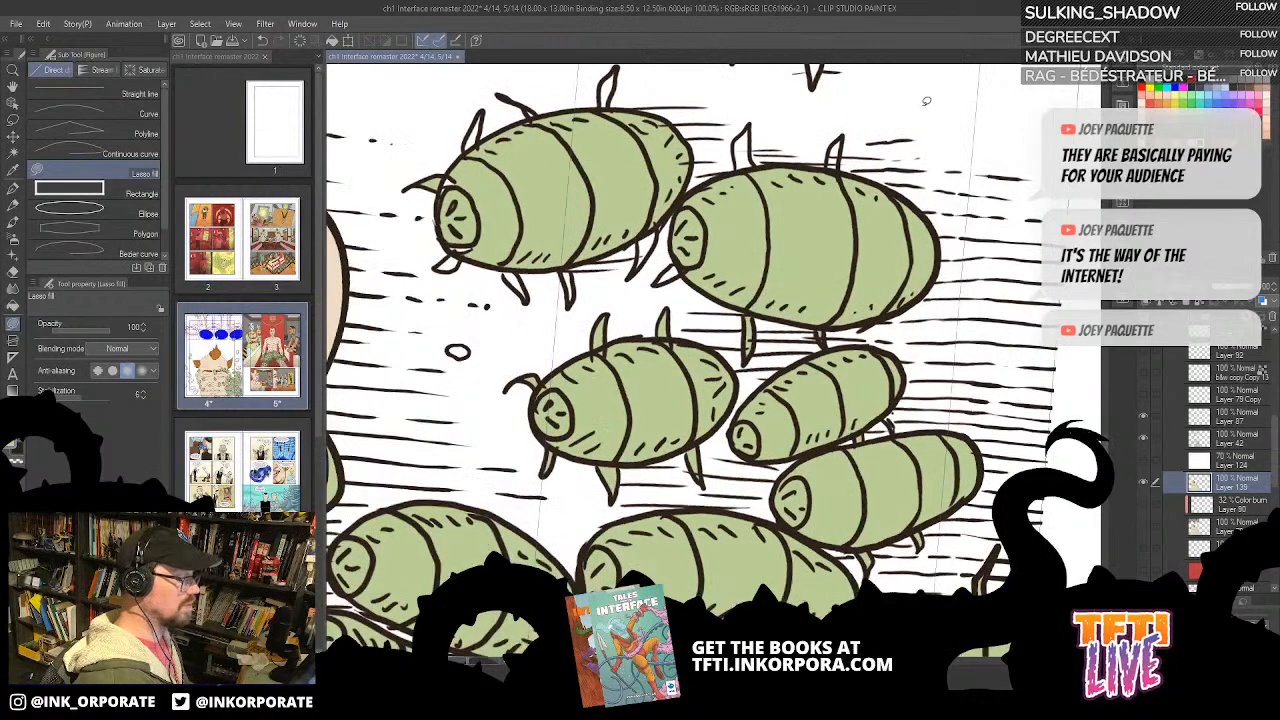
left_click_drag(930, 96, 930, 270)
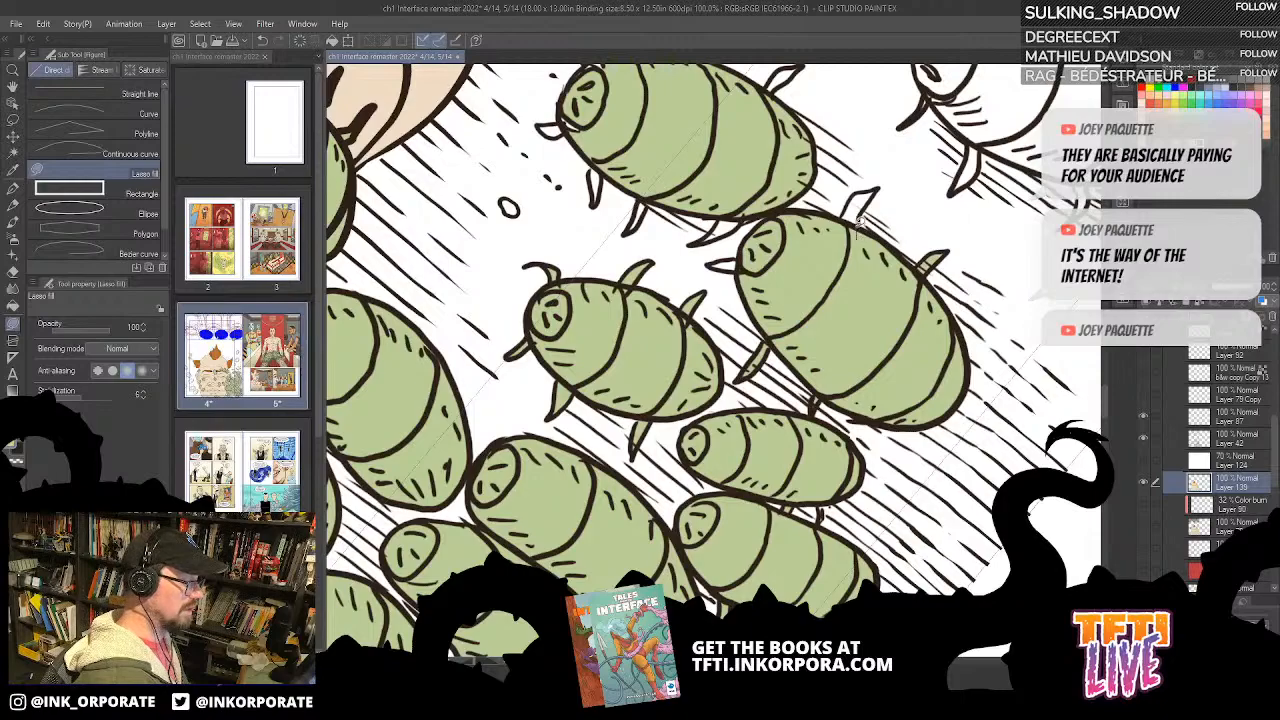
left_click_drag(853, 194, 840, 235)
mouse_move(942, 116)
left_mouse_down()
mouse_move(976, 152)
mouse_move(990, 400)
left_mouse_up()
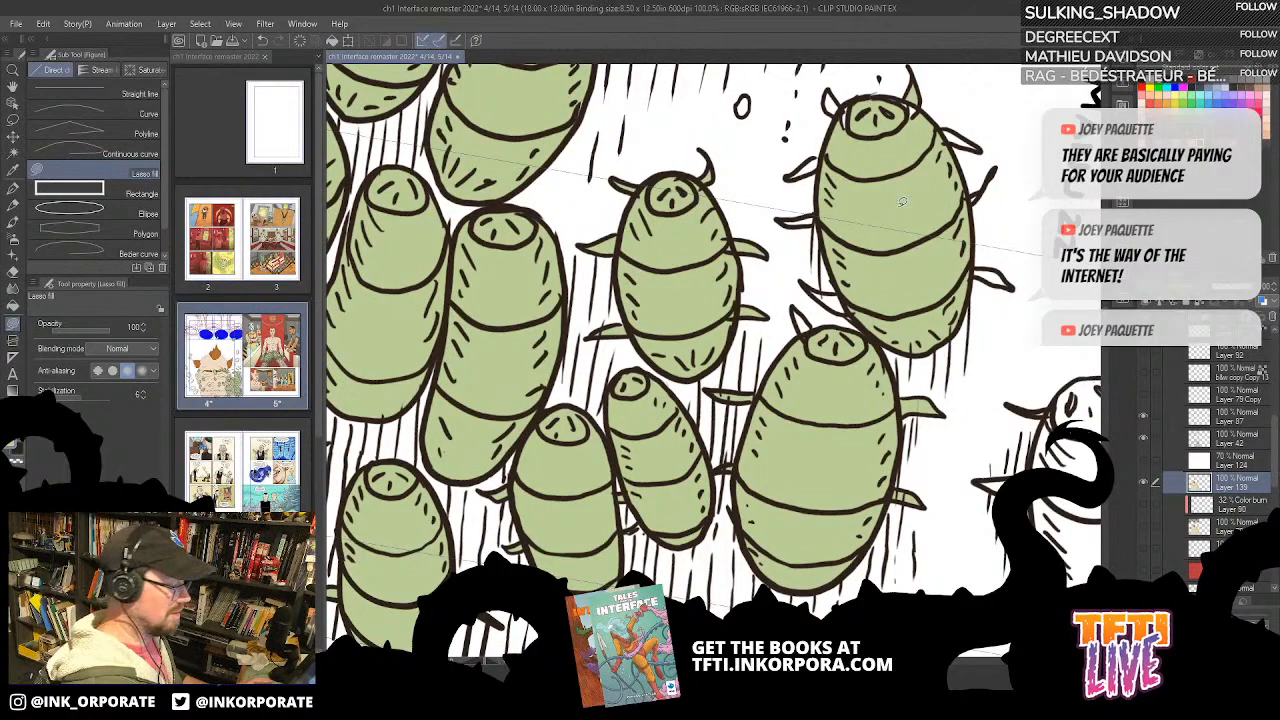
Step: Lasso-fill the legs around the head of the green bug nearest the signature
left_click_drag(892, 172, 833, 265)
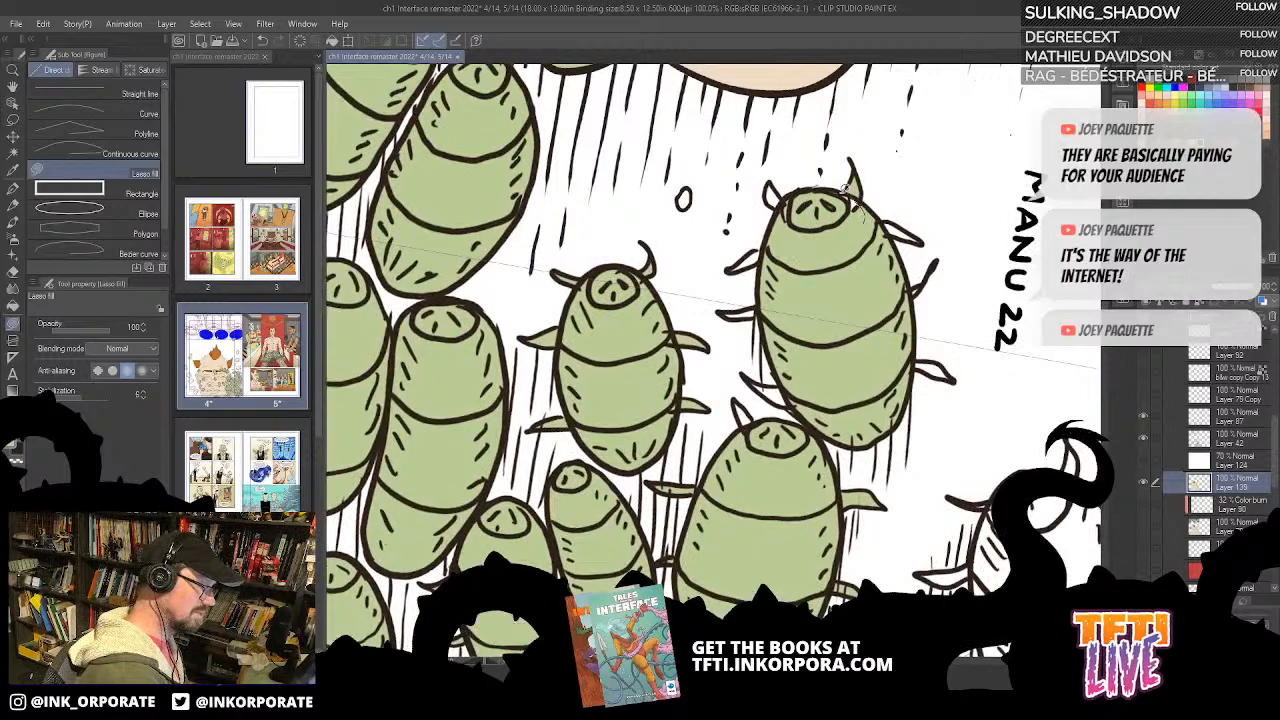
key("asciicircum")
key("asciicircum")
key("asciicircum")
key("asciicircum")
key("asciicircum")
key("asciicircum")
key("asciicircum")
key("asciicircum")
key("asciicircum")
key("asciicircum")
key("asciicircum")
key("asciicircum")
left_click_drag(862, 300, 841, 196)
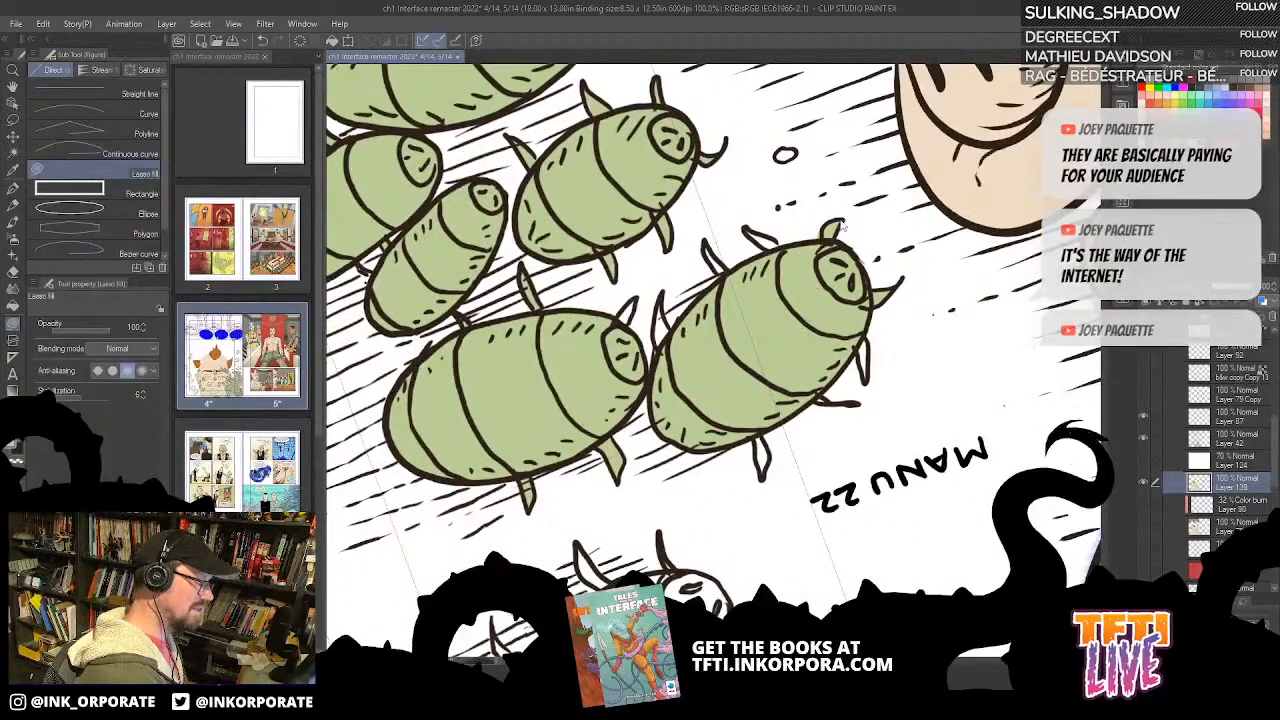
key("minus")
key("asciicircum")
left_click_drag(878, 232, 870, 117)
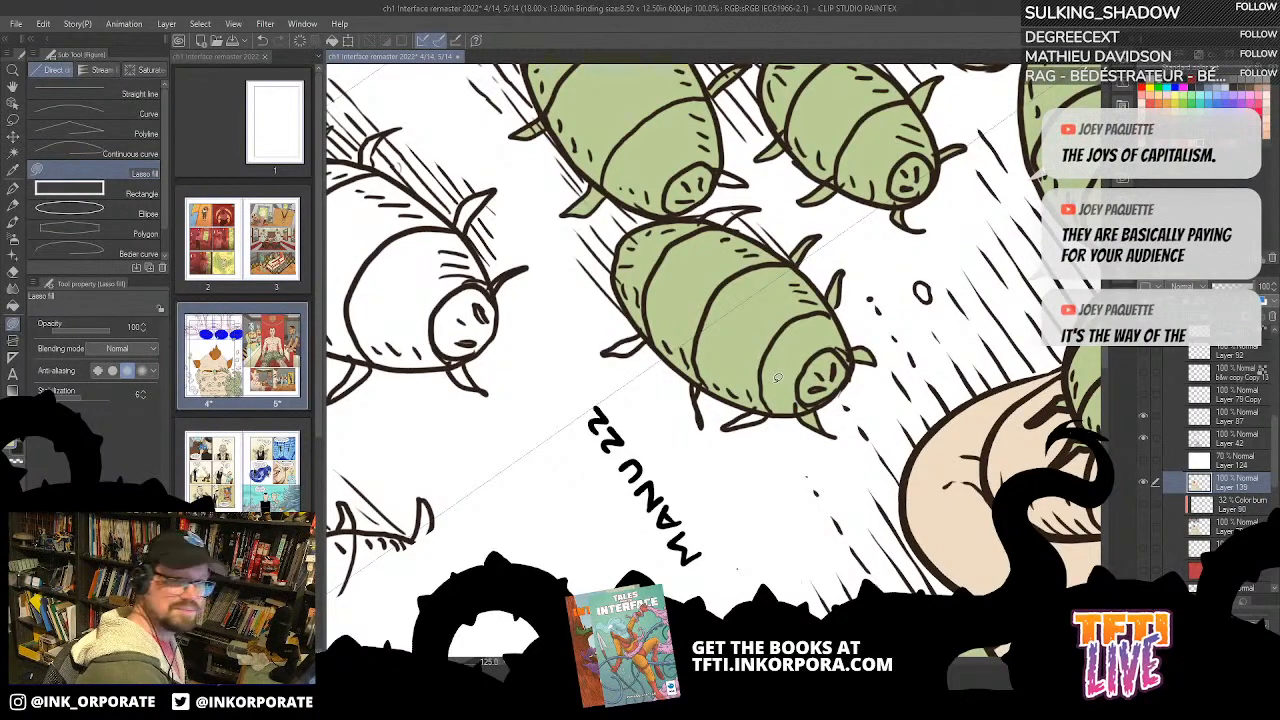
Step: Lasso-fill the remaining white legs along the body and tail of the bug nearest the signature green
mouse_move(733, 270)
left_mouse_down()
mouse_move(819, 265)
mouse_move(827, 217)
mouse_move(774, 246)
left_mouse_up()
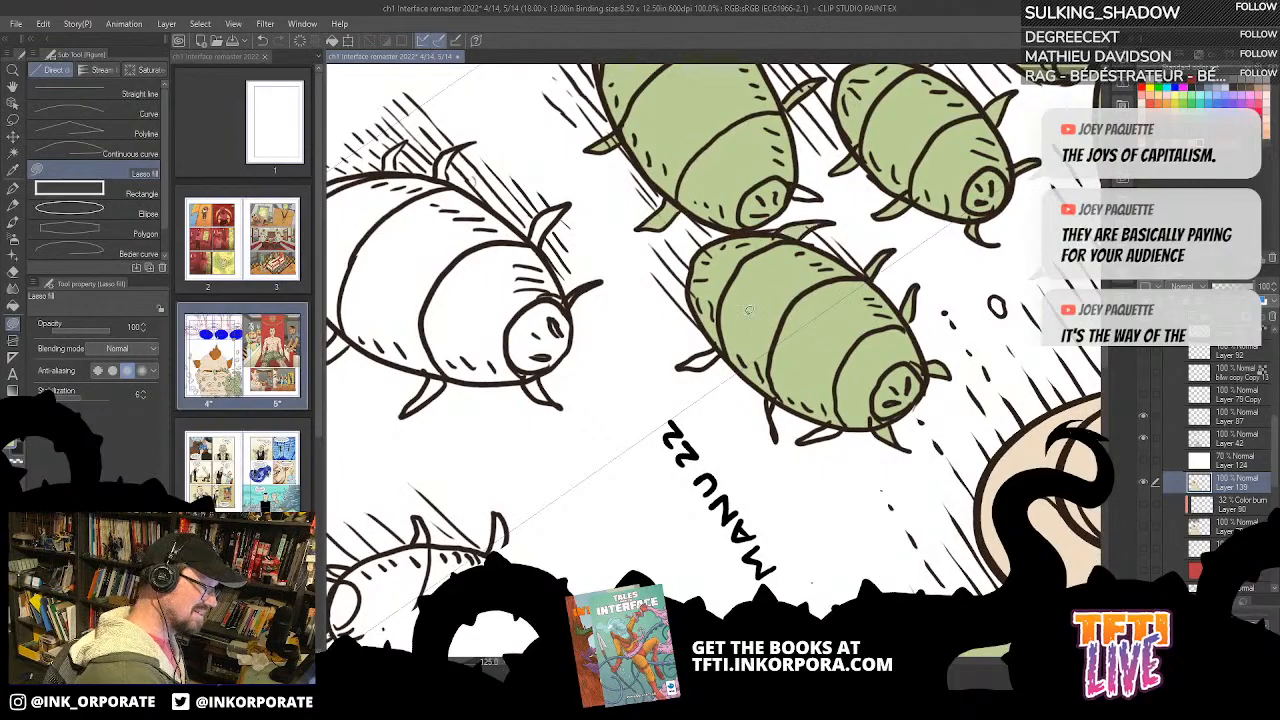
key("asciicircum")
key("asciicircum")
mouse_move(716, 378)
left_mouse_down()
mouse_move(858, 231)
mouse_move(755, 307)
mouse_move(688, 302)
mouse_move(690, 371)
mouse_move(595, 291)
mouse_move(672, 325)
left_mouse_up()
key("asciicircum")
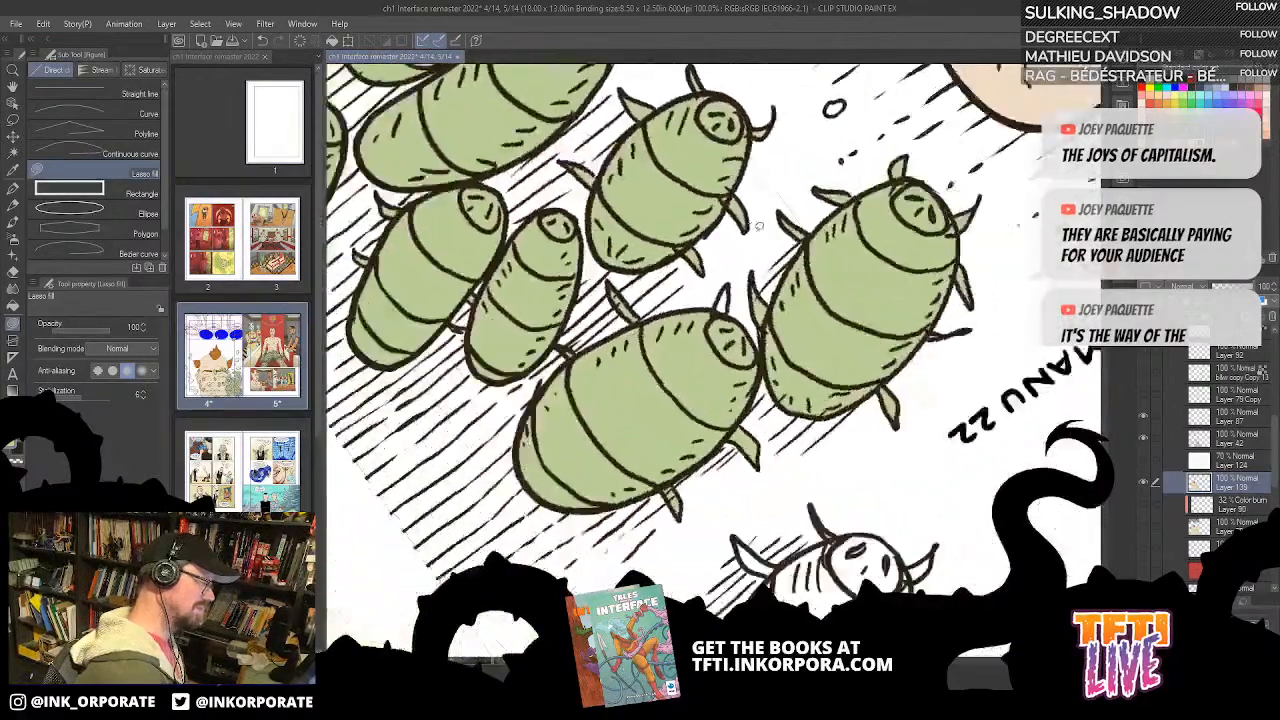
mouse_move(746, 312)
left_mouse_down()
mouse_move(752, 294)
mouse_move(731, 319)
left_mouse_up()
Step: Bucket-fill the head and body segments of the large white bug standing apart from the cluster green
left_click_drag(775, 531, 722, 178)
key("g")
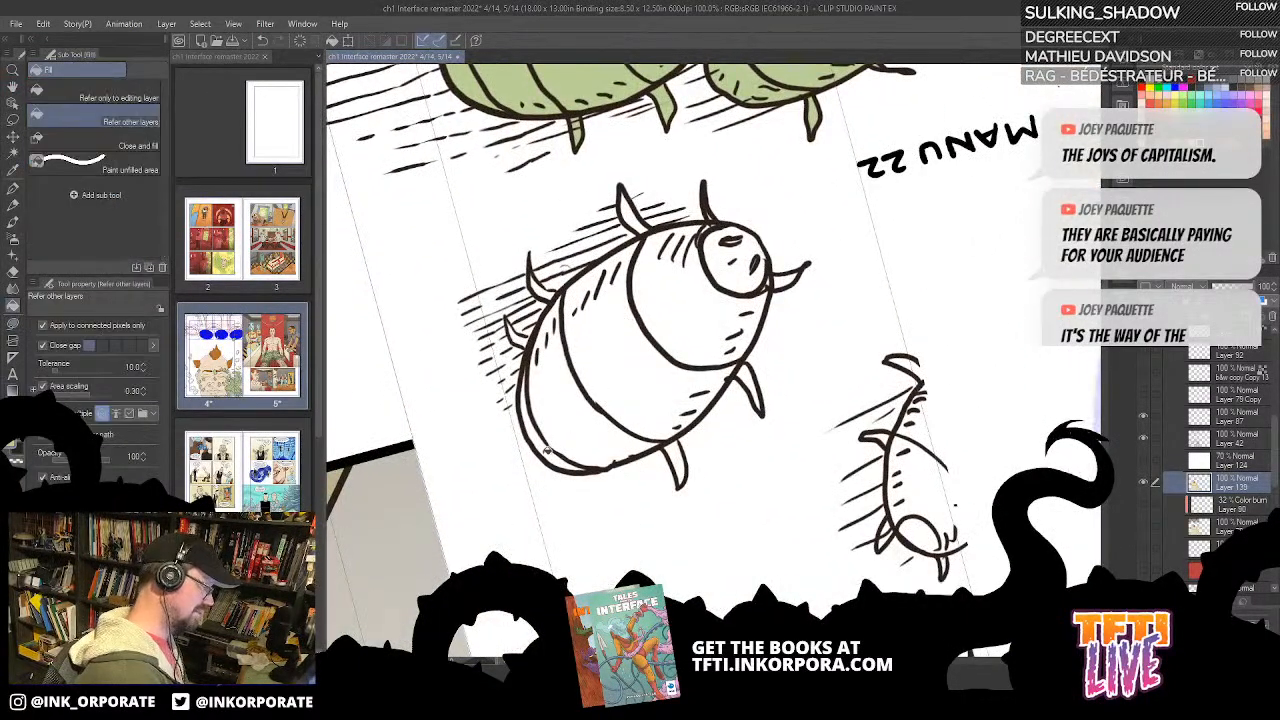
left_click(568, 446)
left_click(572, 443)
left_click(668, 380)
left_click(704, 325)
left_click(736, 276)
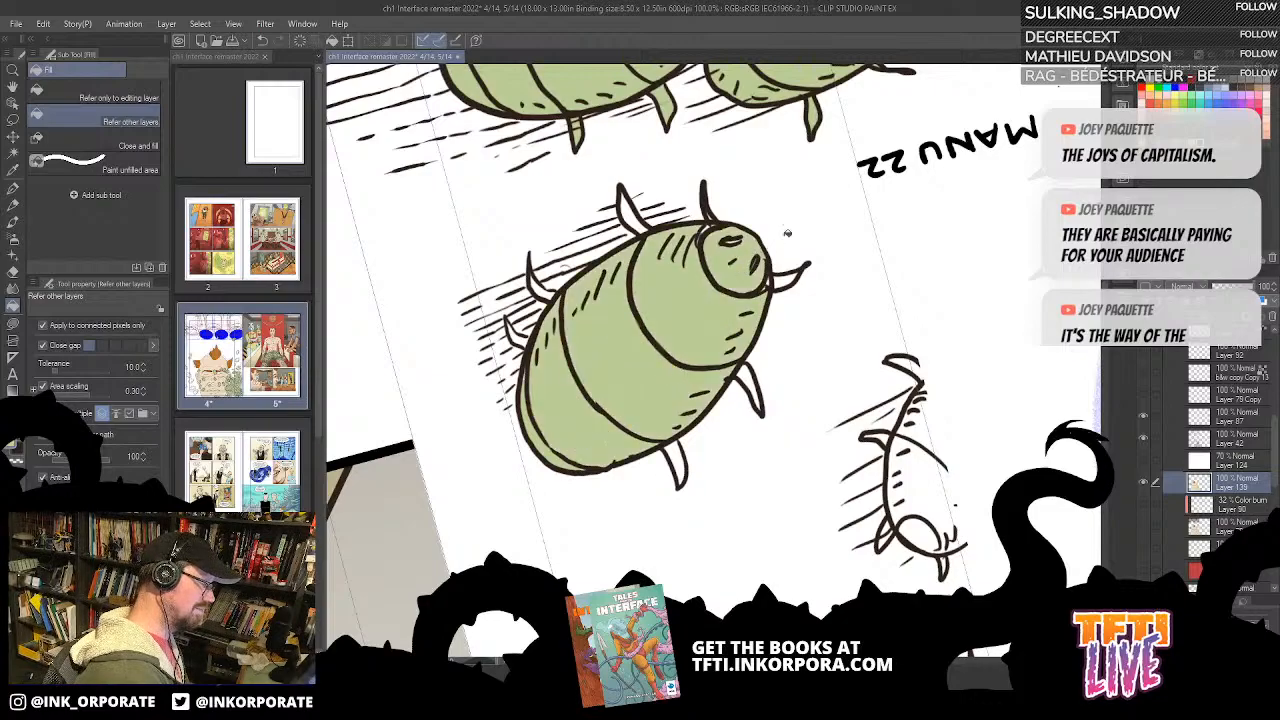
Step: Toggle the line-art layer's visibility to identify the bug inks and make Layer 42 the active layer
key("asciicircum")
key("asciicircum")
key("asciicircum")
key("asciicircum")
key("asciicircum")
key("asciicircum")
key("asciicircum")
key("asciicircum")
key("asciicircum")
key("asciicircum")
key("asciicircum")
key("asciicircum")
key("asciicircum")
key("asciicircum")
key("asciicircum")
key("asciicircum")
key("asciicircum")
key("asciicircum")
key("asciicircum")
key("asciicircum")
key("asciicircum")
left_click_drag(780, 425, 898, 290)
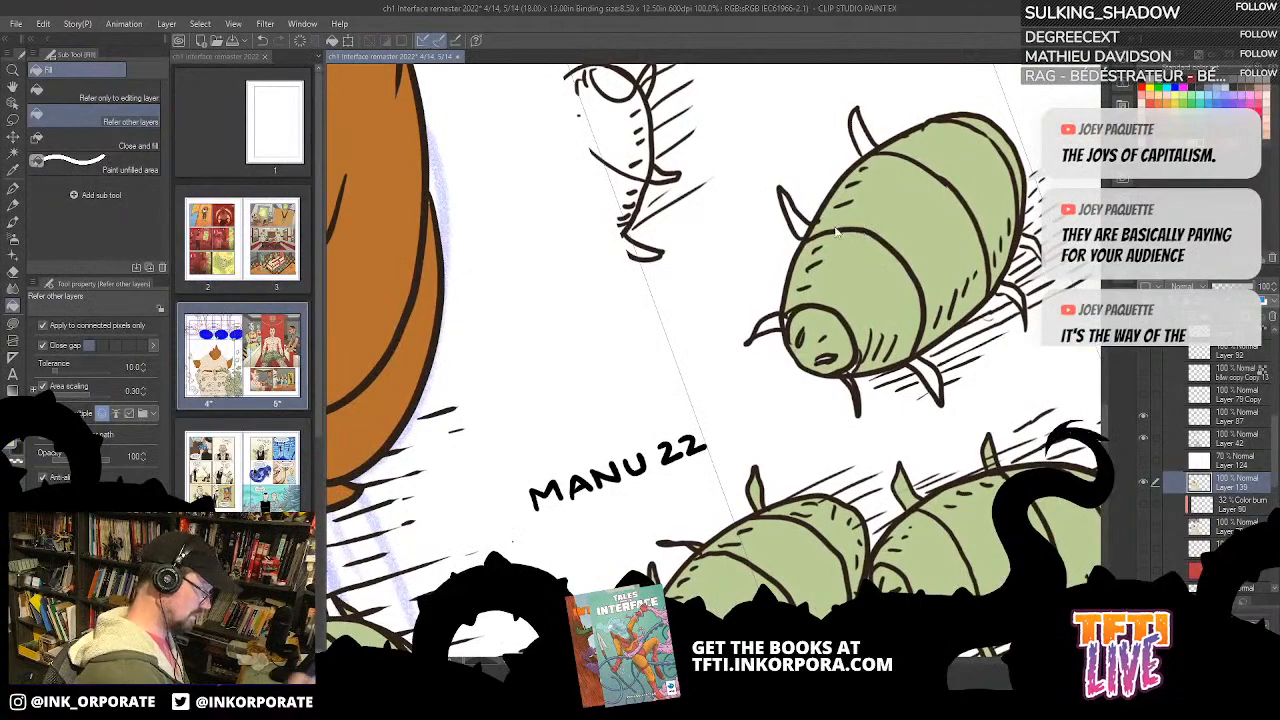
scroll(862, 235, "down", 6)
scroll(802, 172, "up", 4)
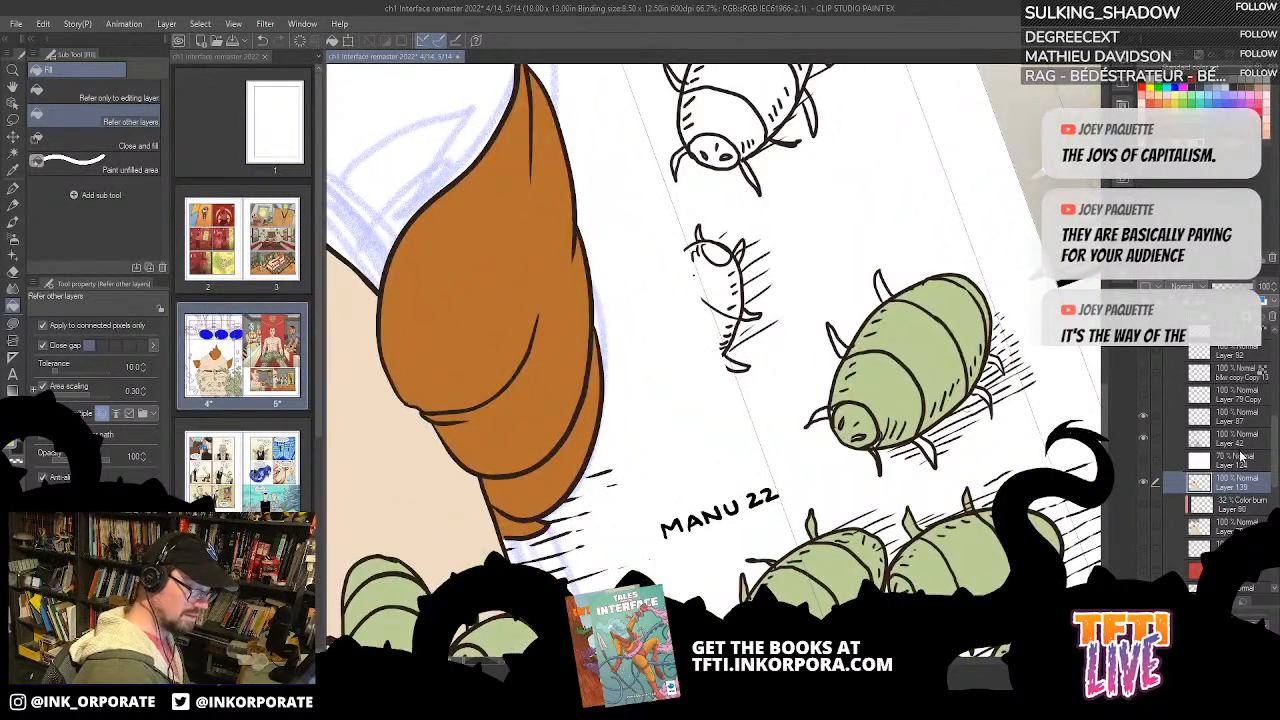
left_click(1248, 421)
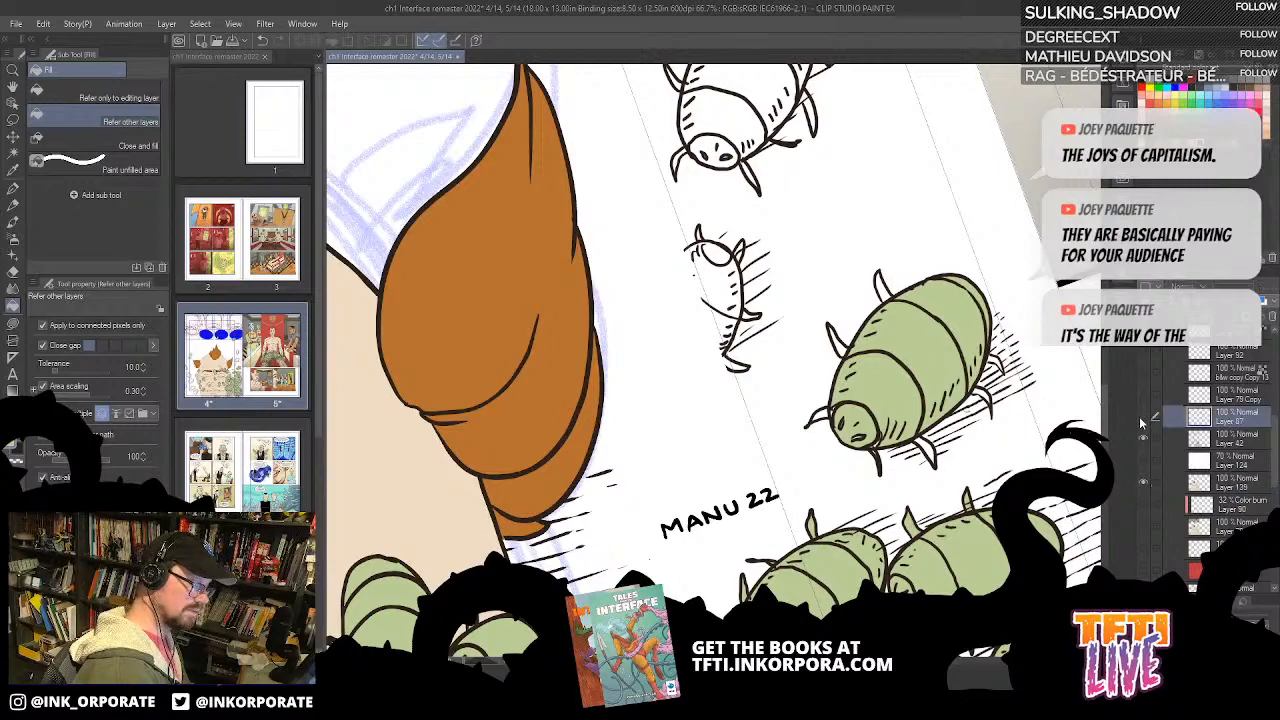
left_click(1142, 440)
left_click(1142, 440)
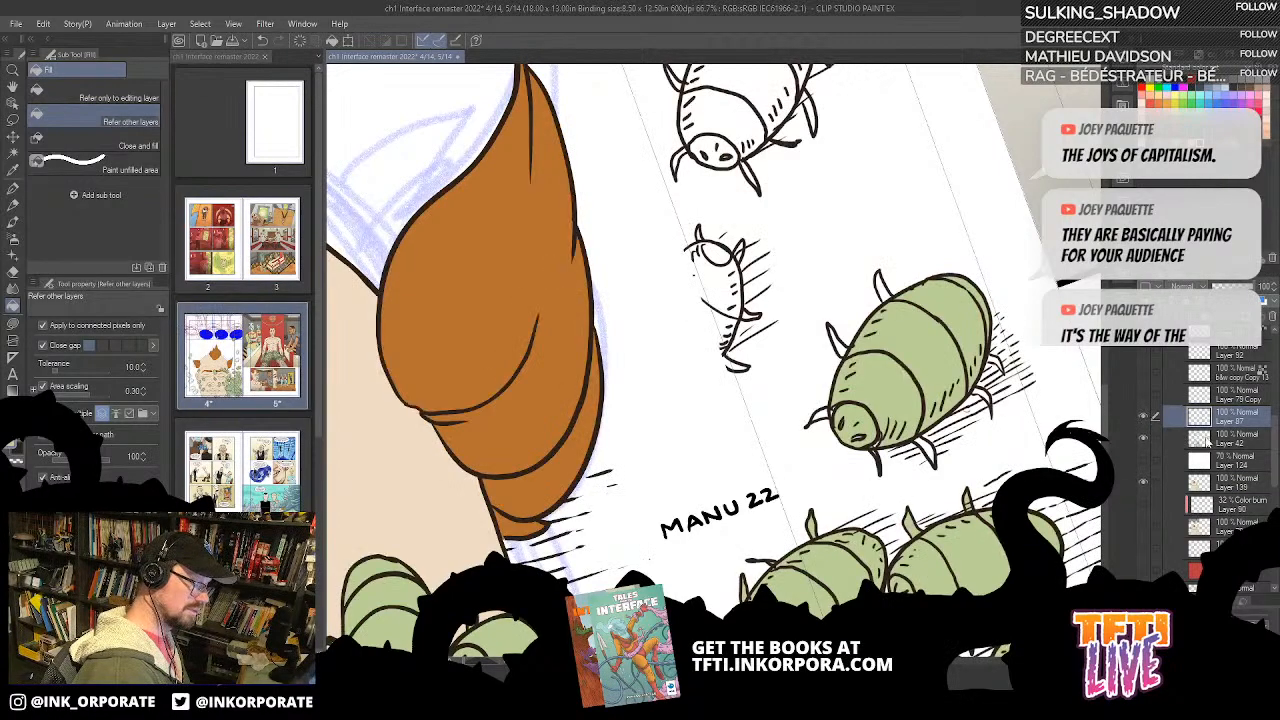
left_click(1222, 435)
left_click(1237, 418)
left_click(1143, 440)
left_click(1143, 440)
left_click(1222, 437)
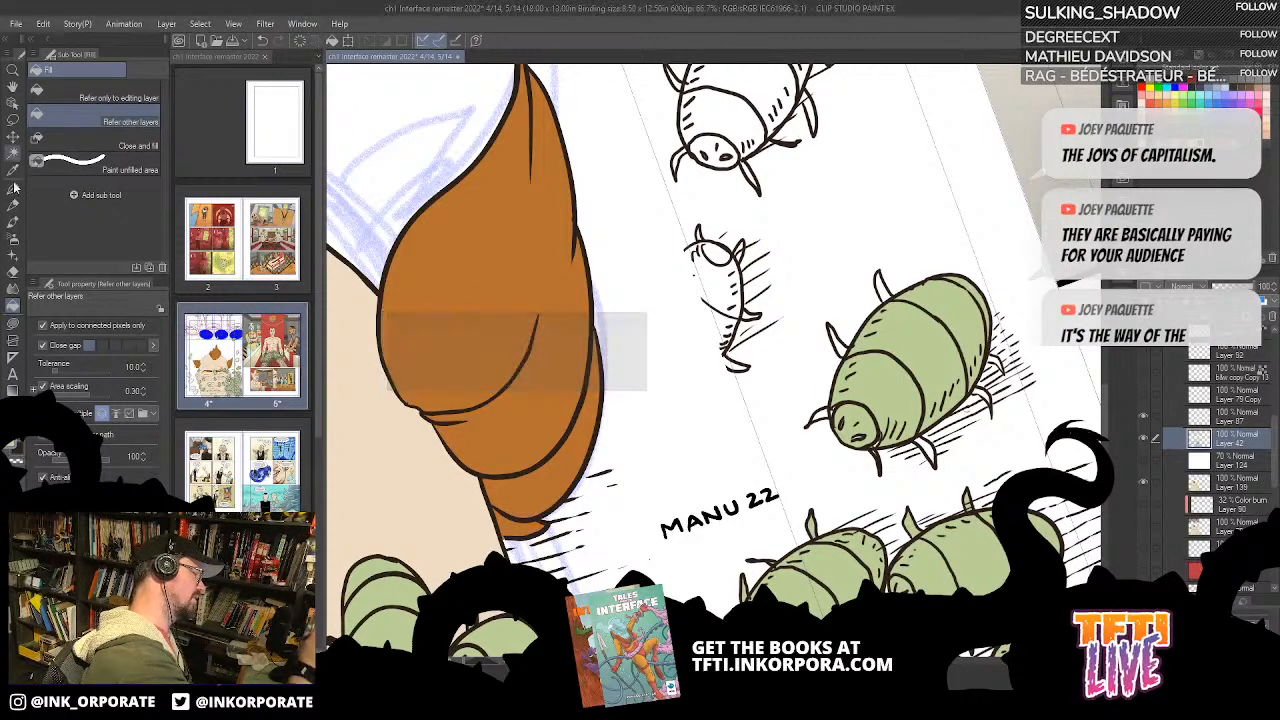
Step: Ink the missing oval body outline of the small half-drawn bug on Layer 42 with the G-pen
left_click(13, 188)
key("asciicircum")
key("asciicircum")
left_click_drag(808, 152, 836, 160)
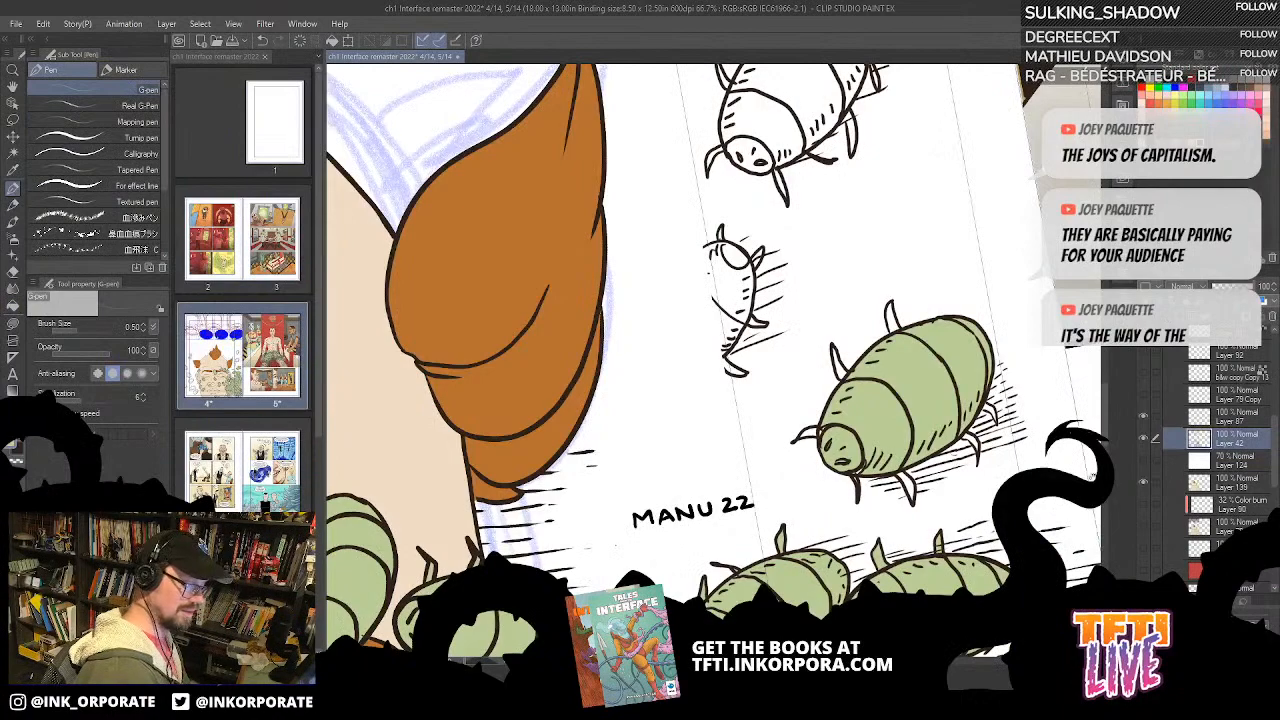
left_click_drag(1025, 456, 1092, 376)
mouse_move(772, 166)
left_mouse_down()
mouse_move(726, 245)
mouse_move(740, 262)
left_mouse_up()
key("ctrl+z")
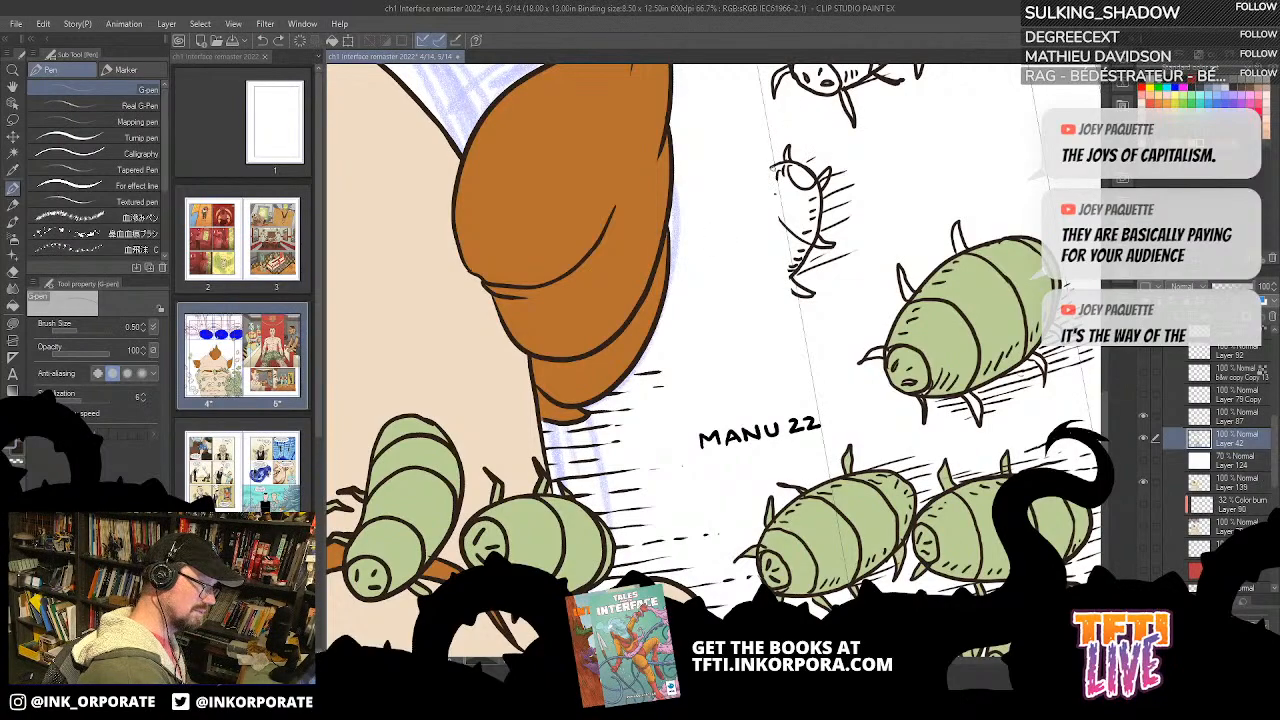
left_click_drag(774, 167, 727, 220)
key("ctrl+z")
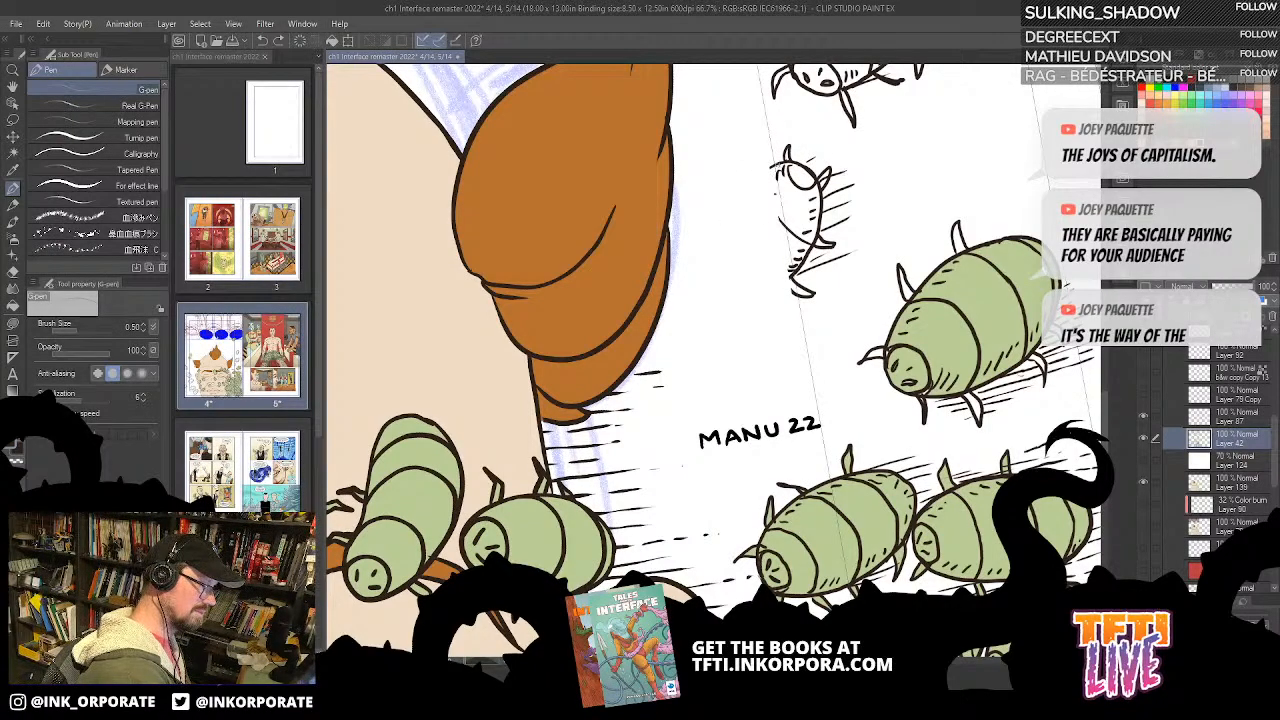
mouse_move(776, 164)
left_mouse_down()
mouse_move(698, 279)
mouse_move(705, 307)
mouse_move(726, 319)
mouse_move(773, 296)
left_mouse_up()
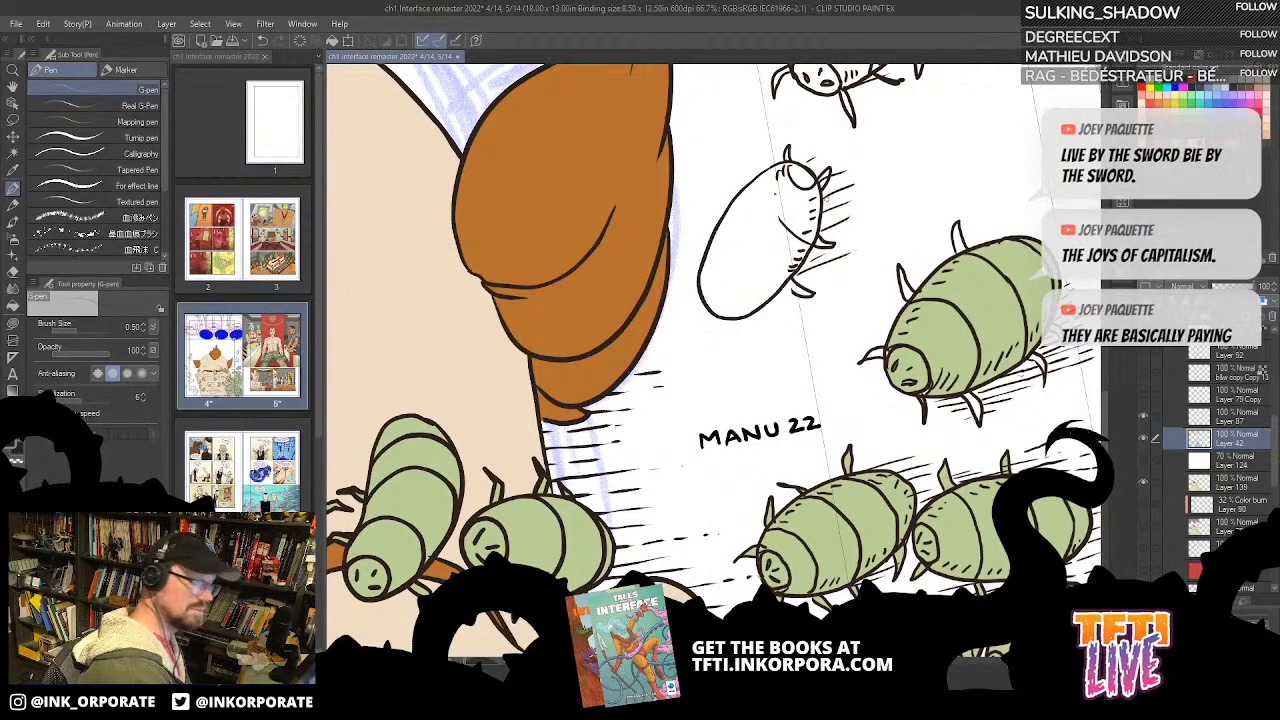
Step: Try to ink a leg on the bare side of the newly outlined small bug
key("asciicircum")
key("asciicircum")
key("asciicircum")
key("asciicircum")
key("asciicircum")
key("asciicircum")
key("asciicircum")
key("asciicircum")
key("asciicircum")
key("asciicircum")
key("asciicircum")
key("asciicircum")
key("asciicircum")
key("asciicircum")
key("asciicircum")
key("asciicircum")
key("asciicircum")
key("asciicircum")
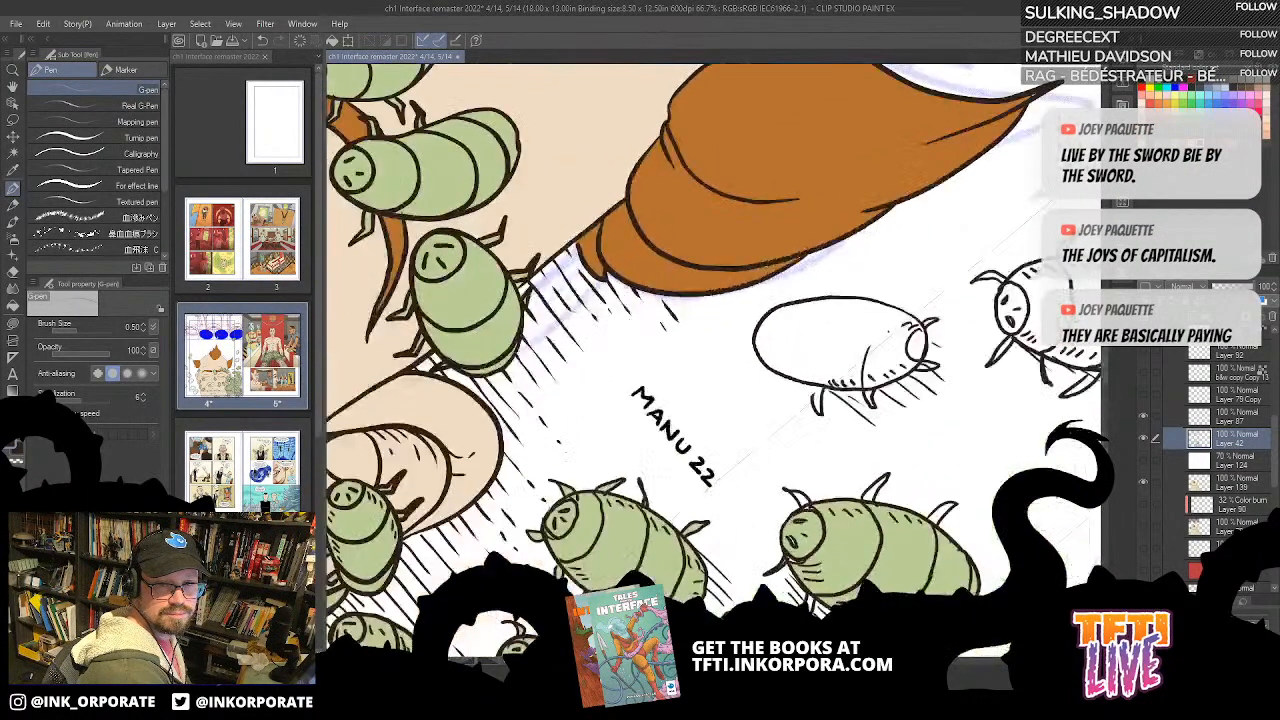
left_click_drag(762, 283, 754, 190)
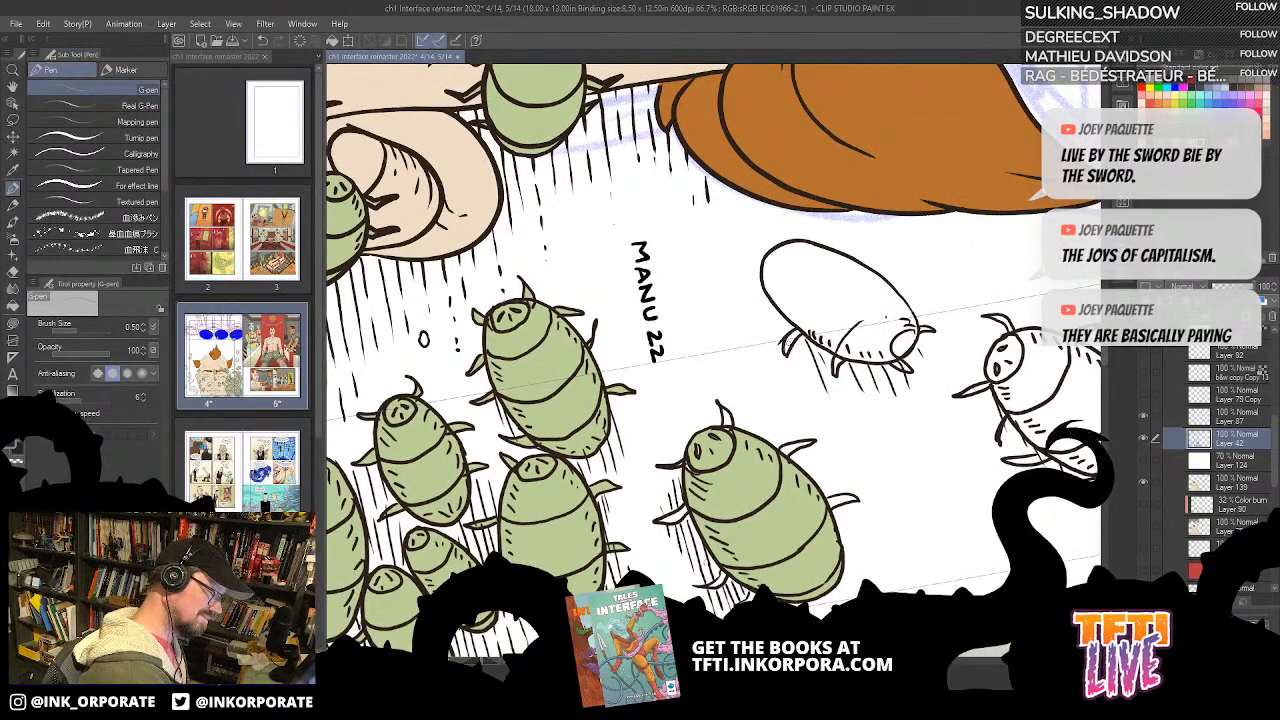
key("ctrl+z")
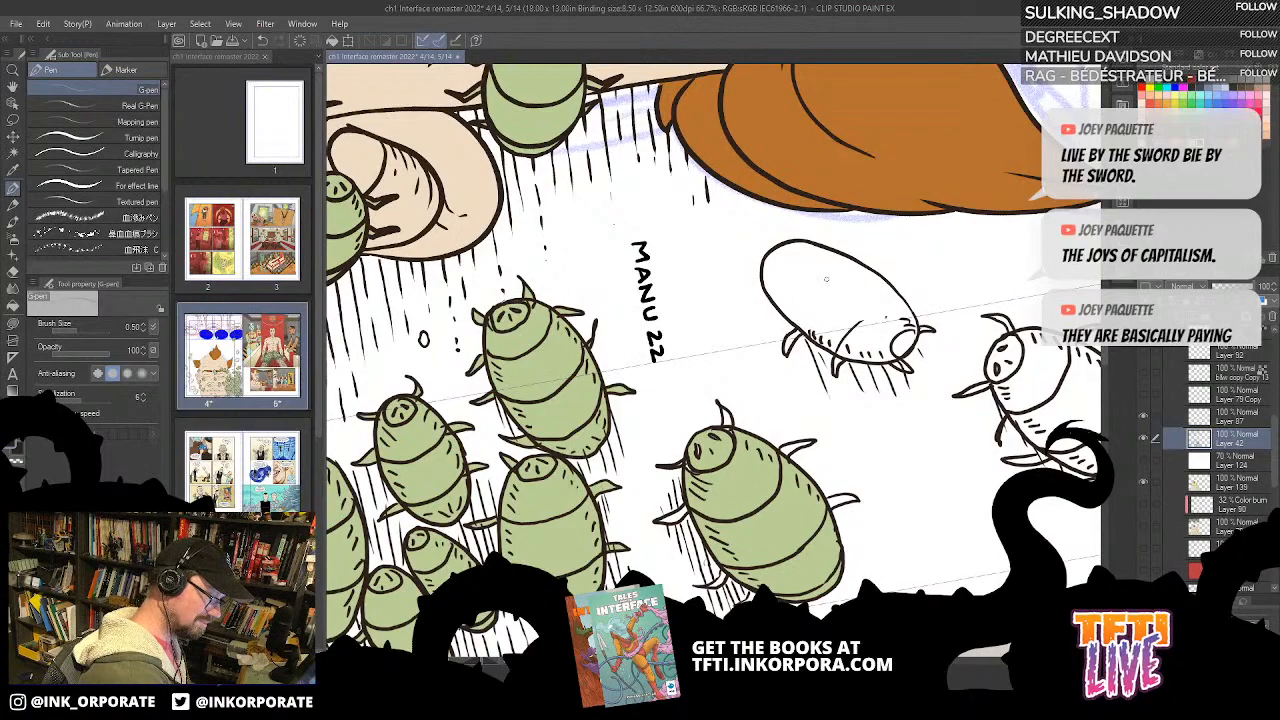
left_click_drag(901, 267, 869, 241)
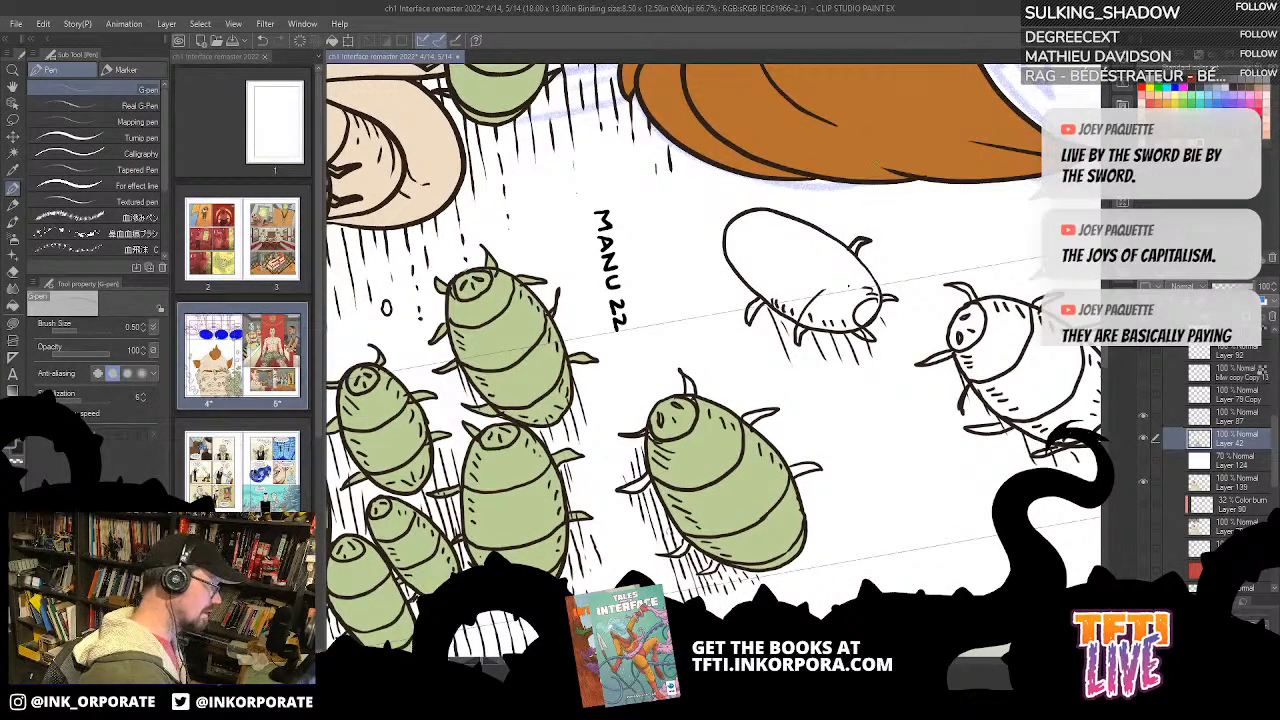
key("ctrl+z")
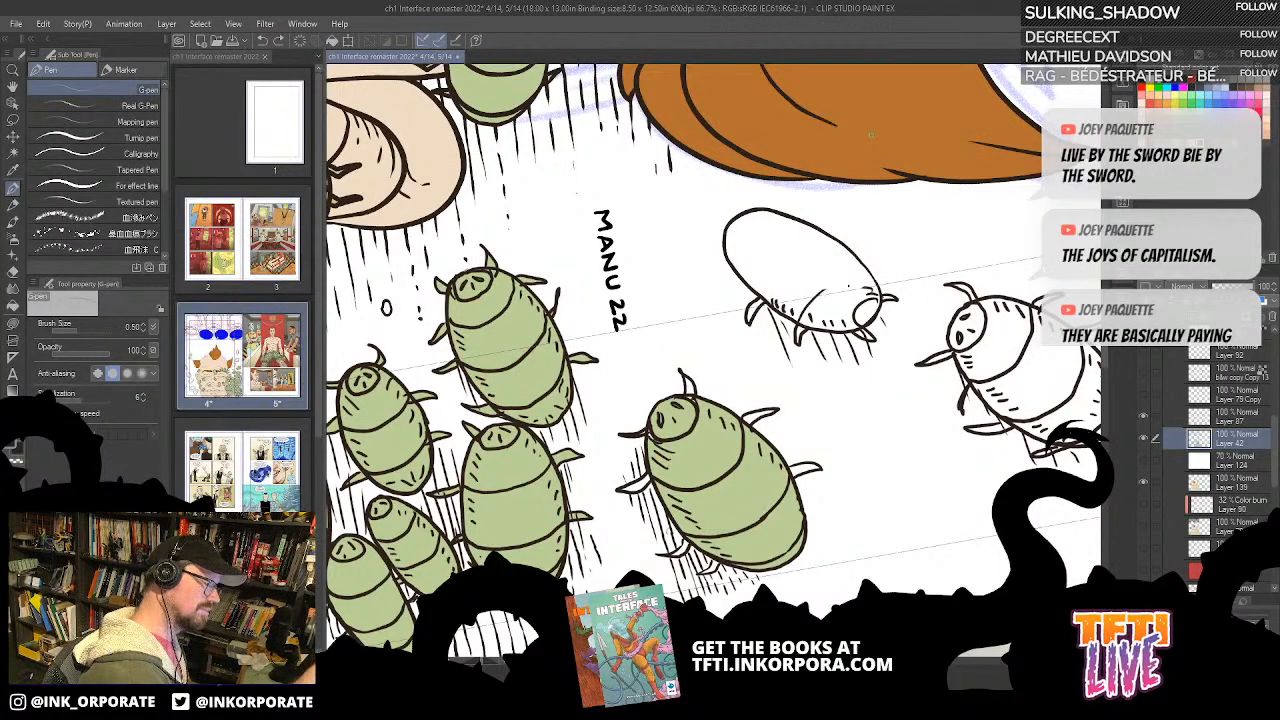
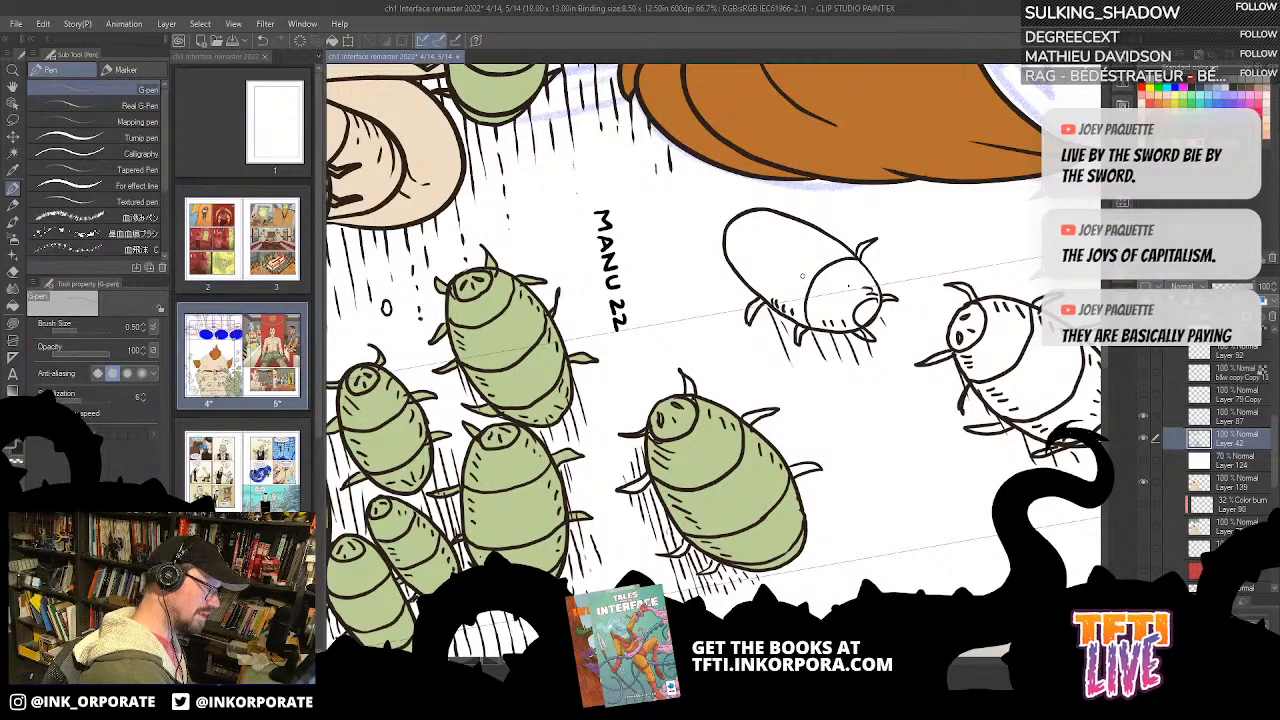
Step: Ink the missing segment lines and legs of the small half-drawn bug on Layer 42 with the G-pen
left_click_drag(762, 298, 777, 254)
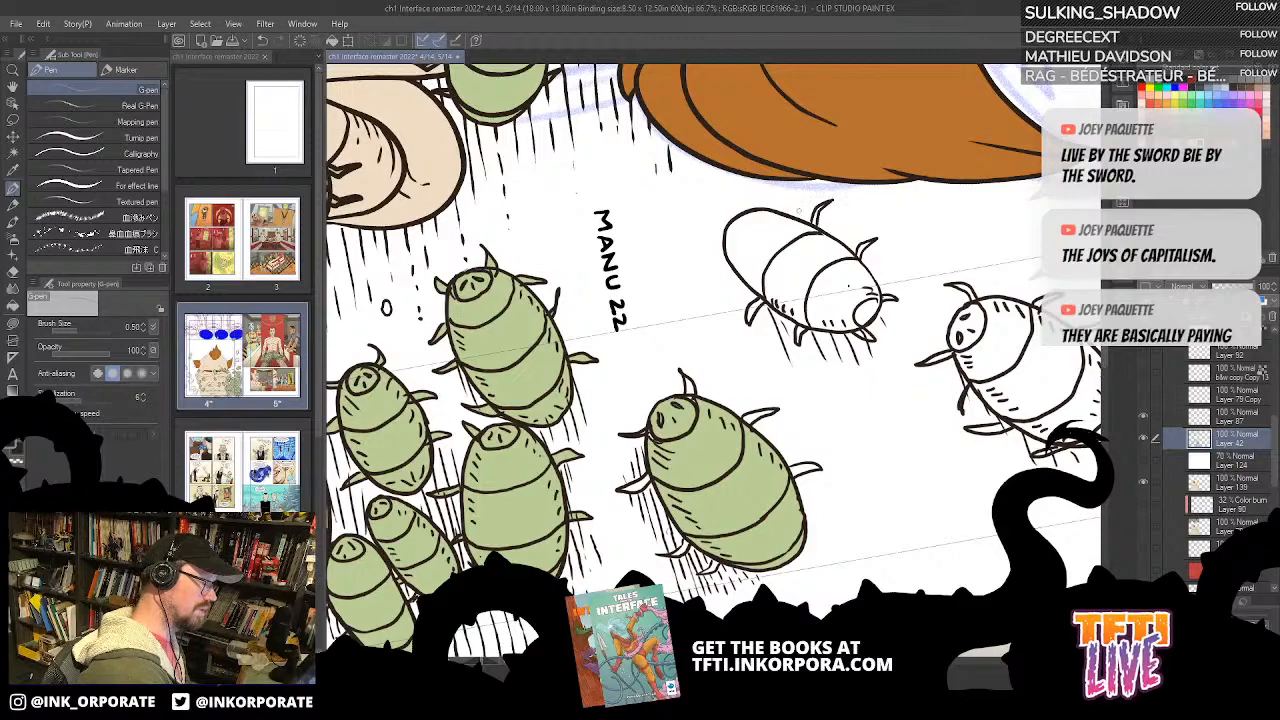
left_click_drag(795, 271, 811, 309)
left_click_drag(730, 322, 752, 306)
key("ctrl+z")
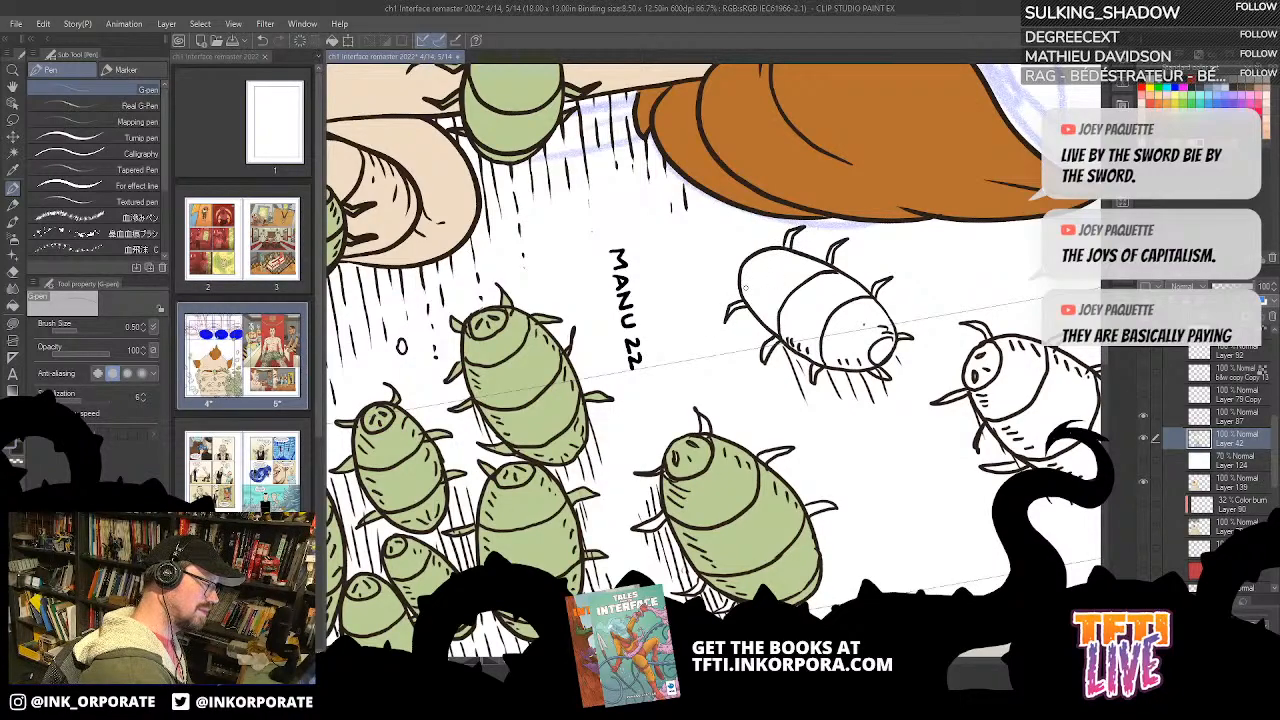
left_click_drag(891, 293, 853, 218)
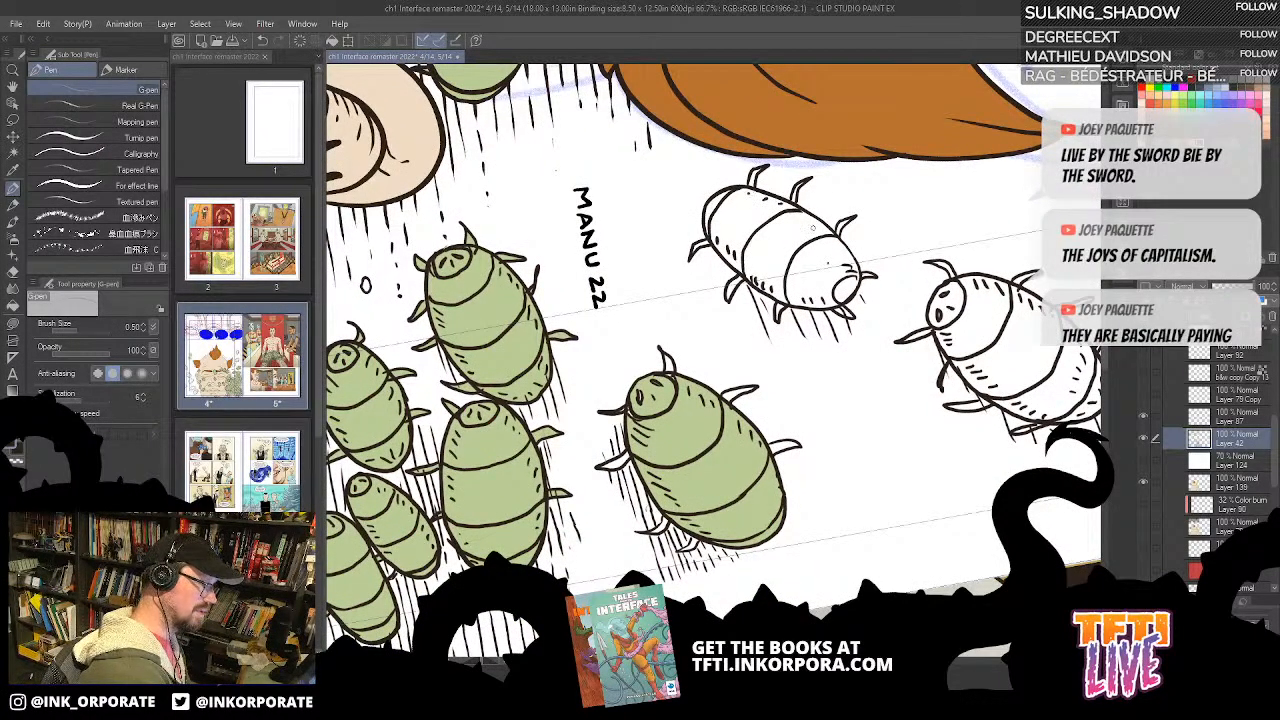
Step: Make Layer 139 active and fill the uncoloured legs of the large bug standing apart green with Lasso fill
left_click_drag(894, 190, 774, 596)
key("asciicircum")
key("asciicircum")
key("asciicircum")
key("asciicircum")
key("asciicircum")
key("asciicircum")
key("asciicircum")
key("asciicircum")
key("asciicircum")
key("asciicircum")
key("asciicircum")
key("asciicircum")
key("asciicircum")
key("asciicircum")
key("asciicircum")
key("asciicircum")
key("asciicircum")
key("asciicircum")
key("asciicircum")
key("asciicircum")
scroll(896, 192, "up", 1)
scroll(895, 190, "down", 2)
key("asciicircum")
key("asciicircum")
key("asciicircum")
key("asciicircum")
key("asciicircum")
key("asciicircum")
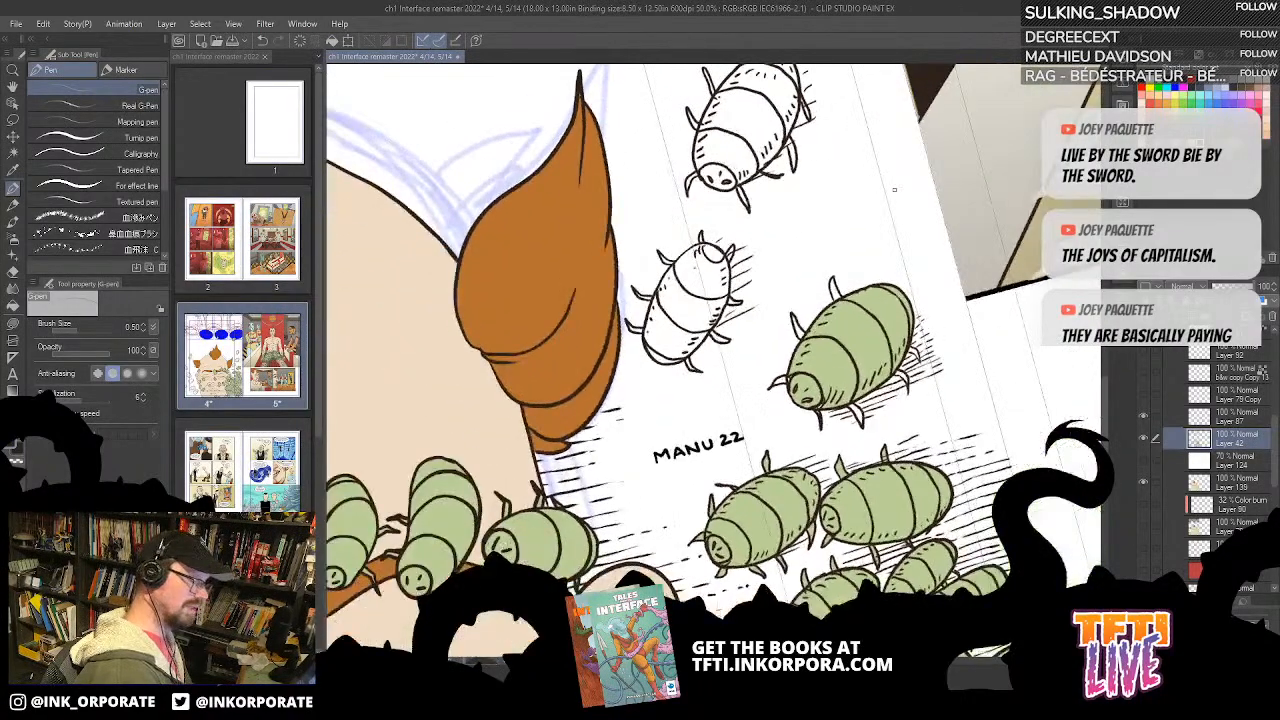
left_click(1230, 482)
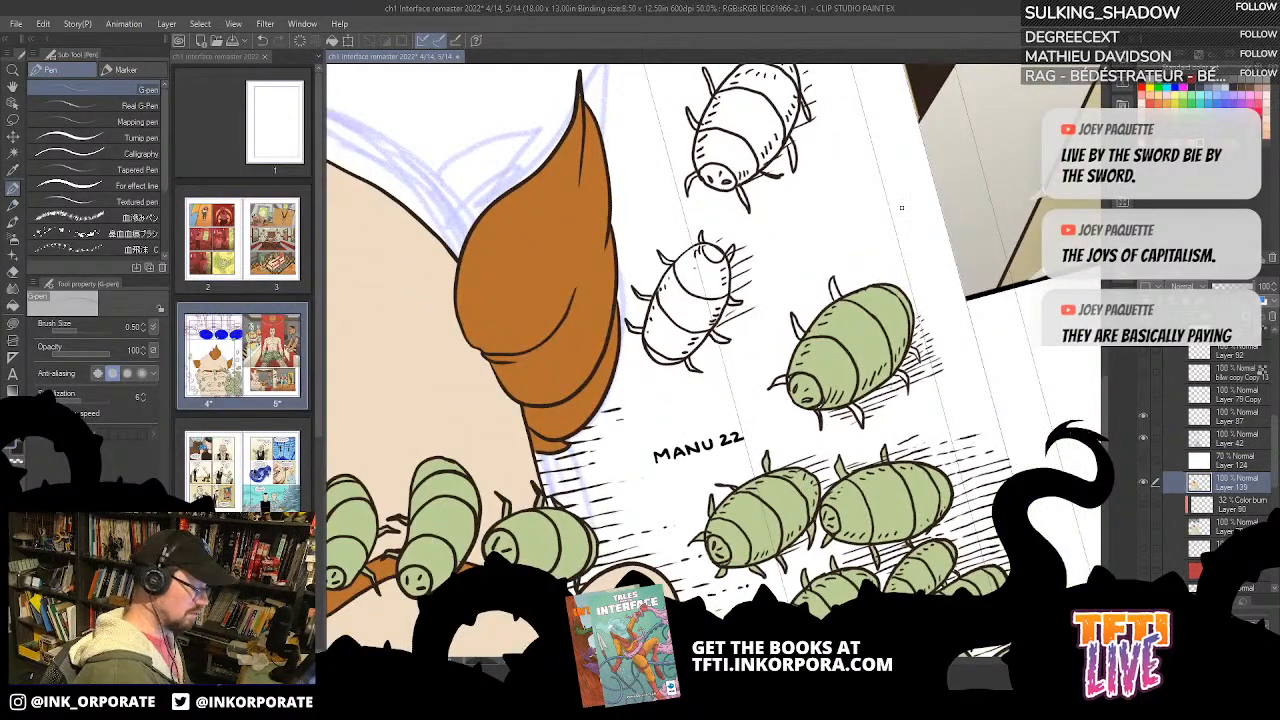
key("g")
key("g")
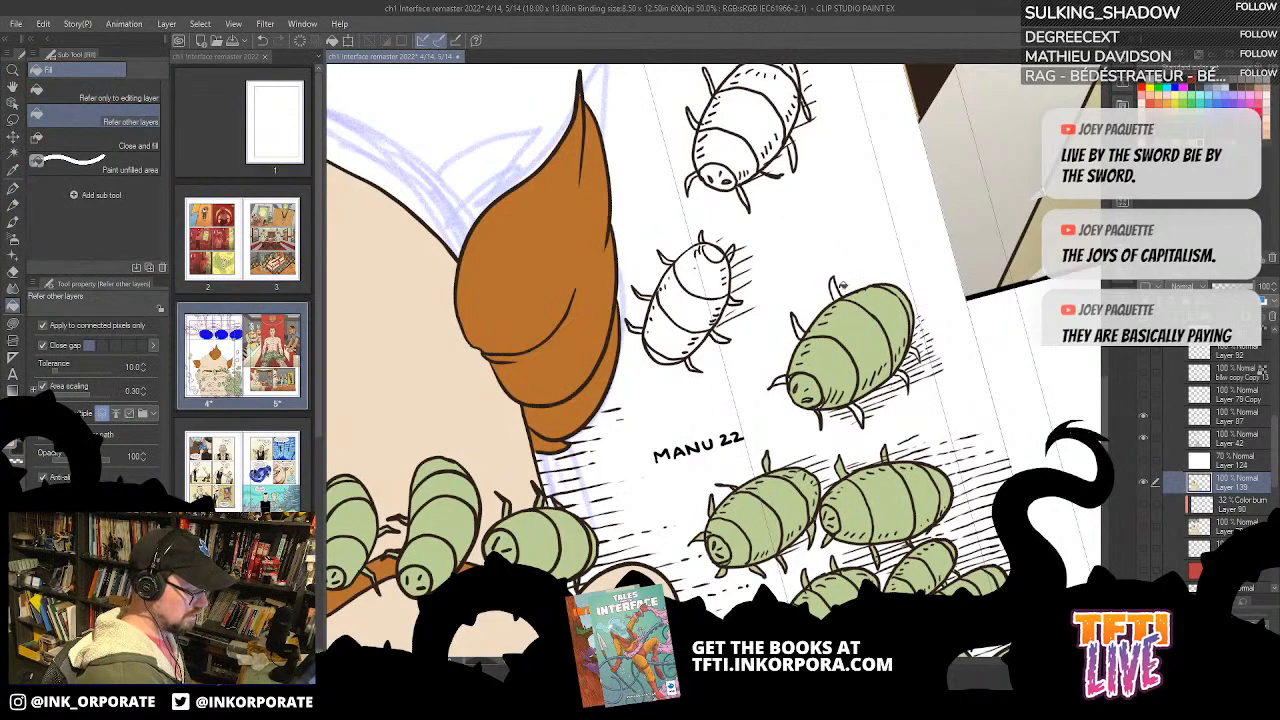
scroll(815, 262, "down", 2)
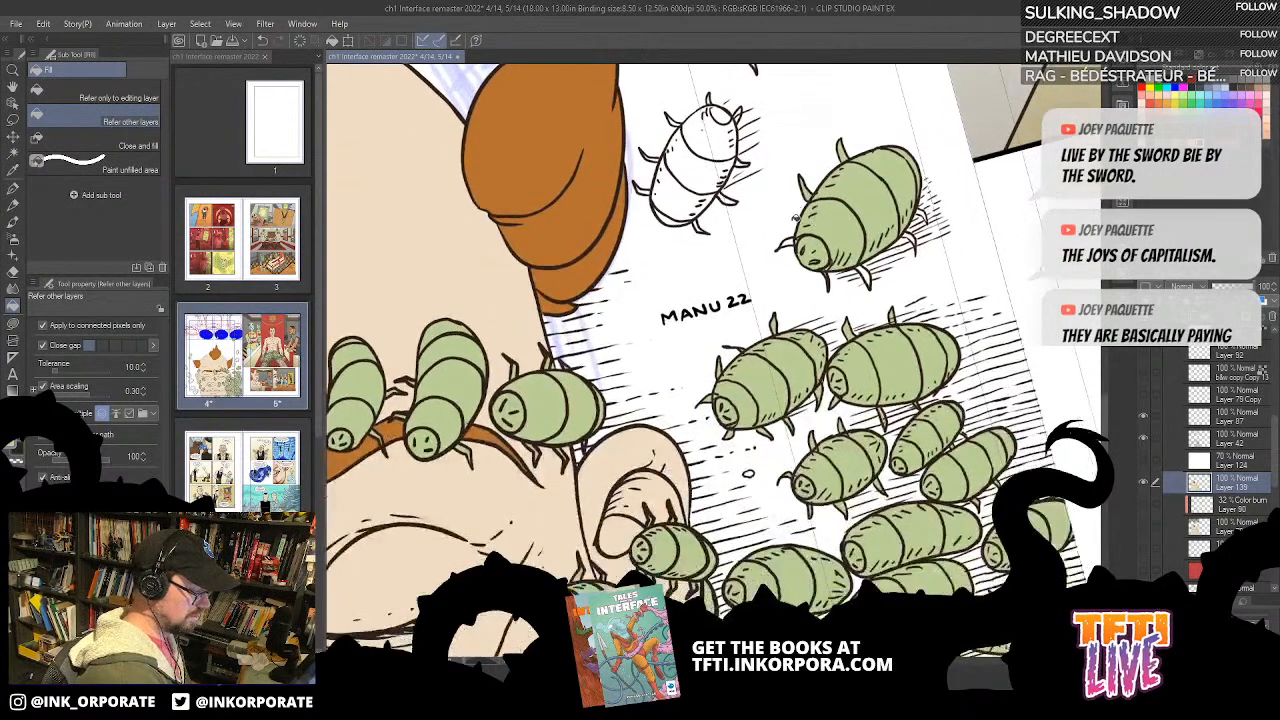
key("u")
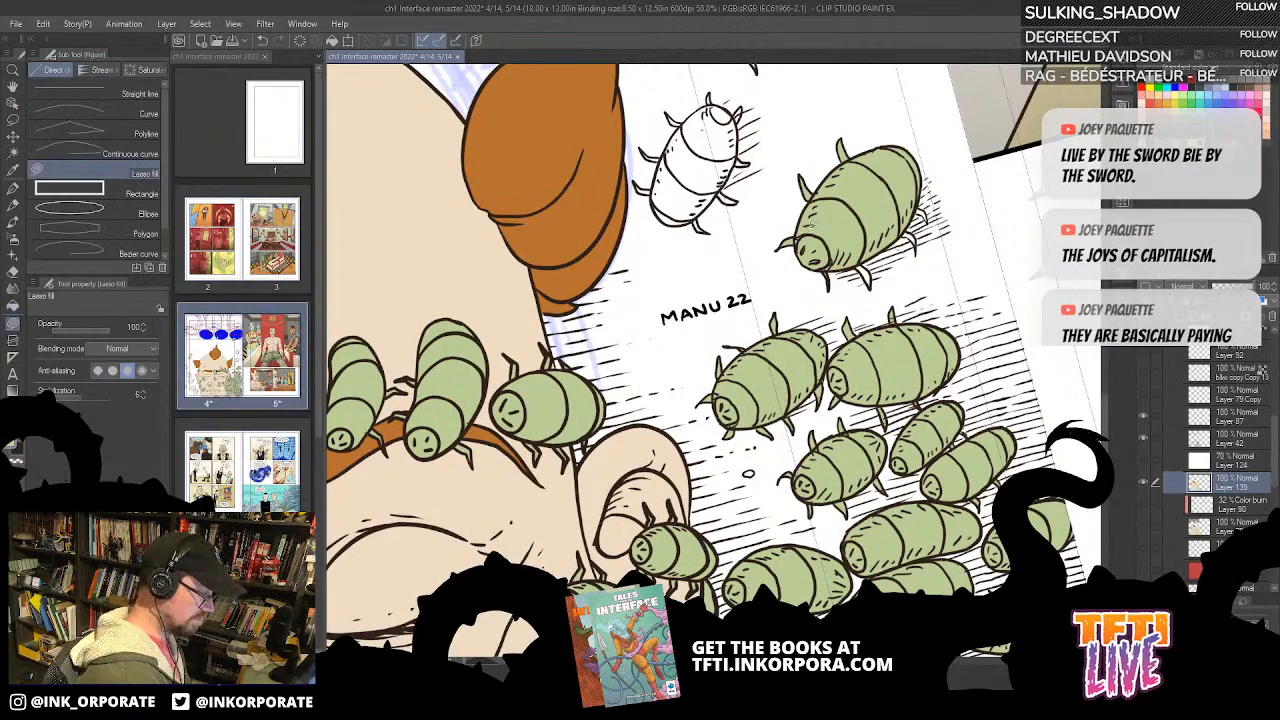
mouse_move(869, 232)
left_mouse_down()
mouse_move(852, 208)
mouse_move(811, 241)
mouse_move(838, 239)
mouse_move(827, 284)
mouse_move(850, 346)
left_mouse_up()
left_click_drag(844, 293, 861, 256)
Step: Bucket-fill the head and body segments of the newly inked small bug green, referring to other layers
key("g")
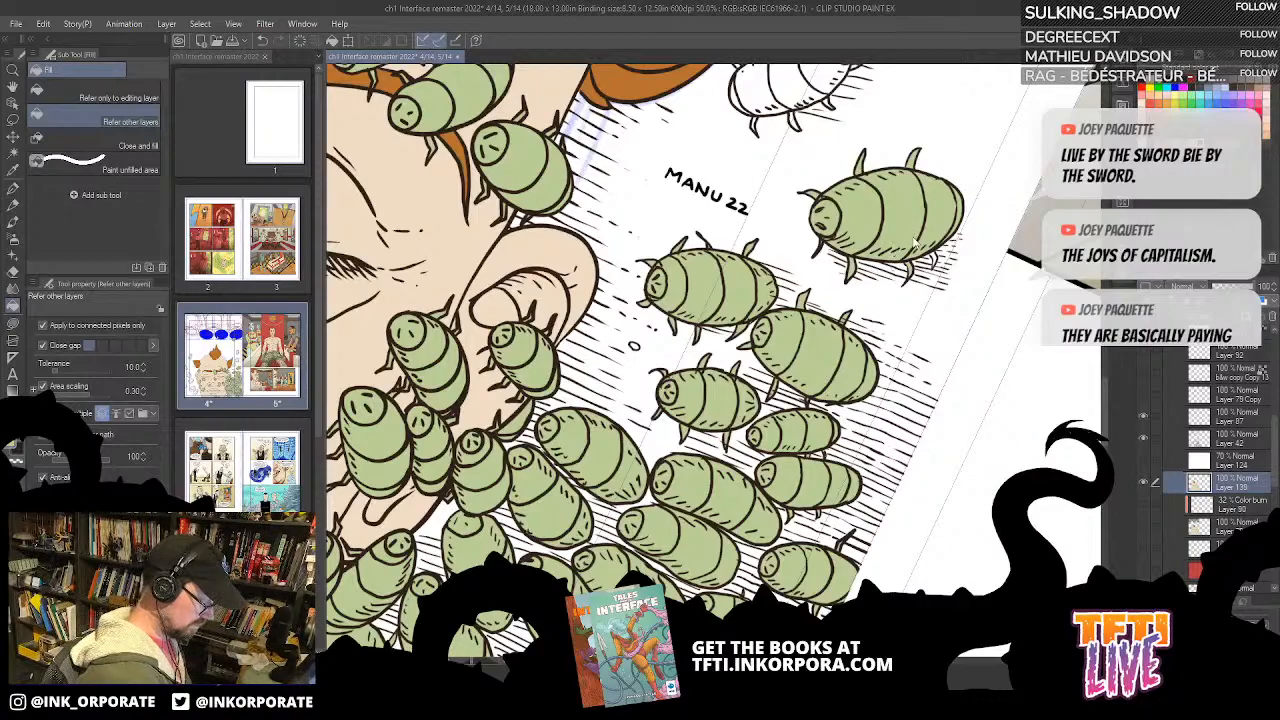
key("Delete")
key("ctrl+z")
scroll(916, 238, "up", 1)
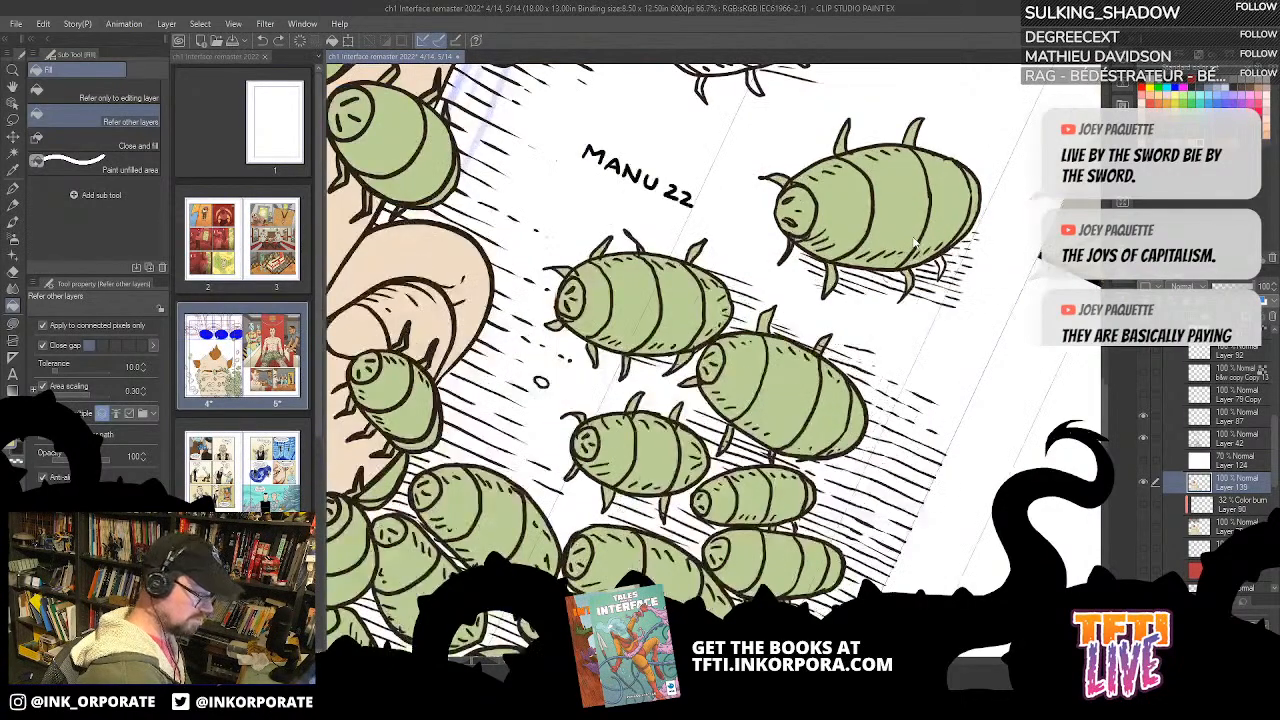
scroll(942, 262, "up", 5)
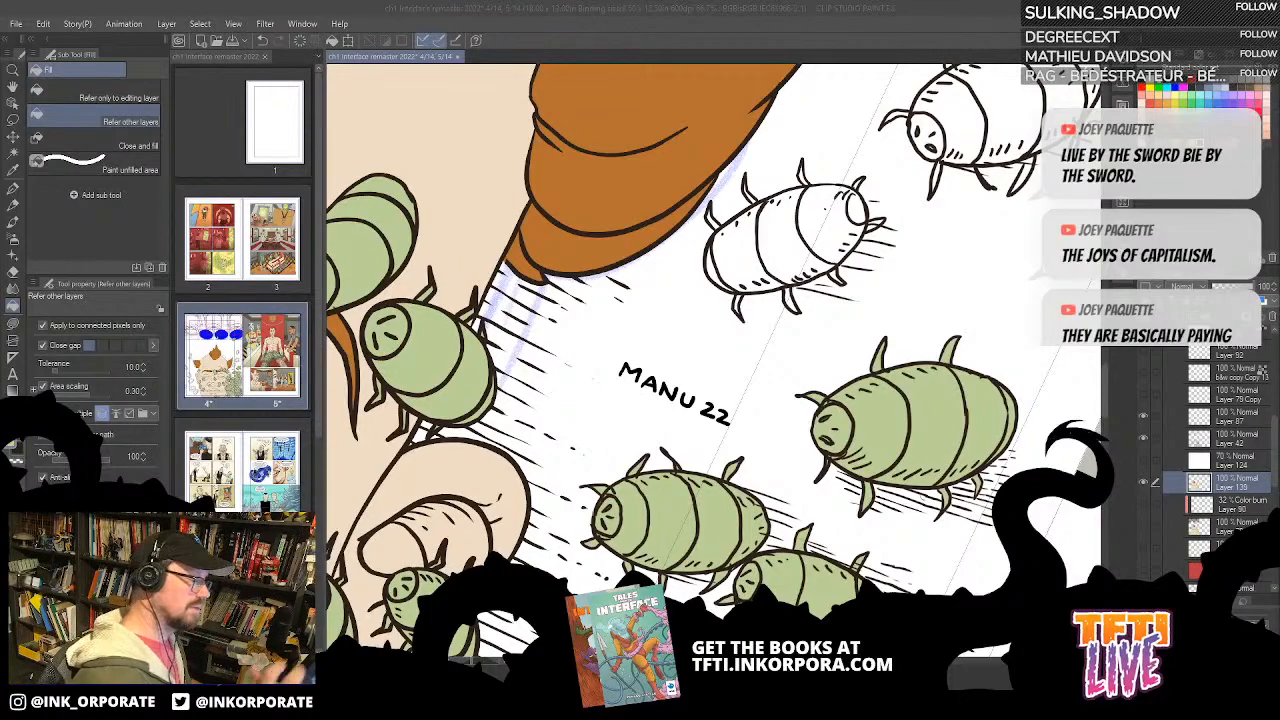
left_click(714, 274)
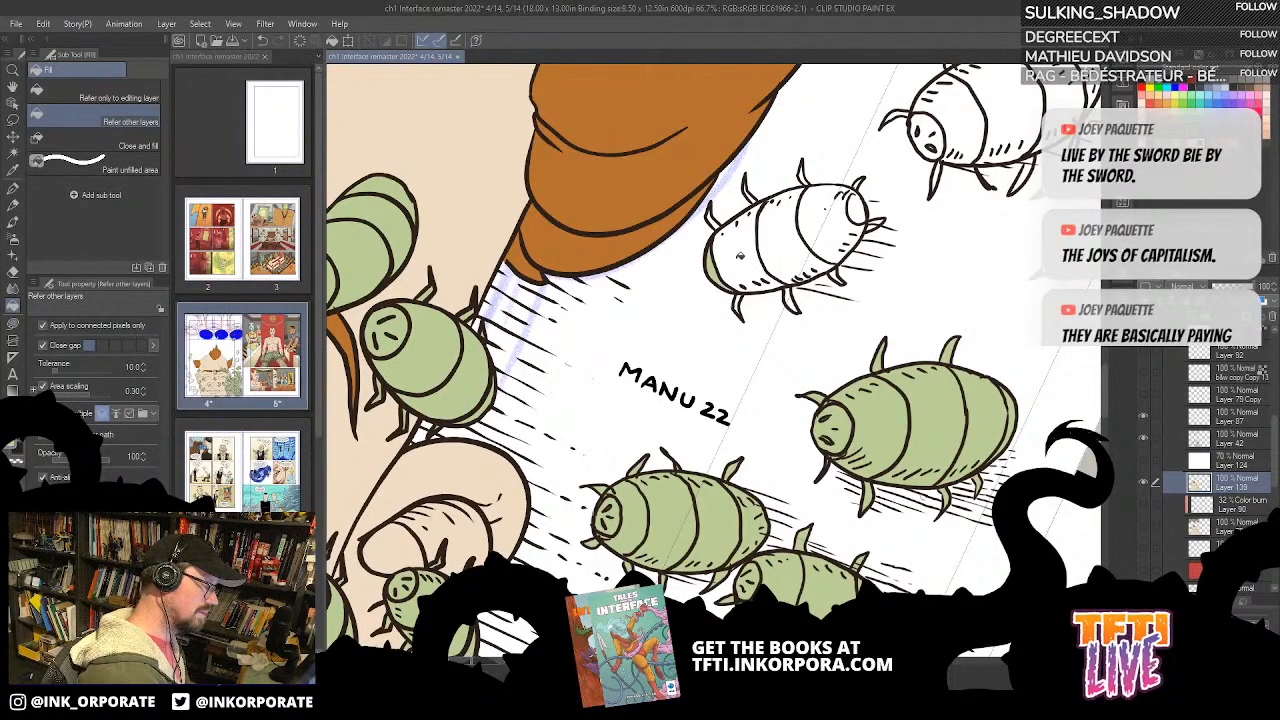
left_click(740, 256)
left_click(797, 235)
left_click(831, 223)
left_click(862, 202)
Step: Lasso-fill the first legs around the rear of the small bug green on Layer 139
key("asciicircum")
key("asciicircum")
key("asciicircum")
key("asciicircum")
key("asciicircum")
key("asciicircum")
key("asciicircum")
key("asciicircum")
key("asciicircum")
key("u")
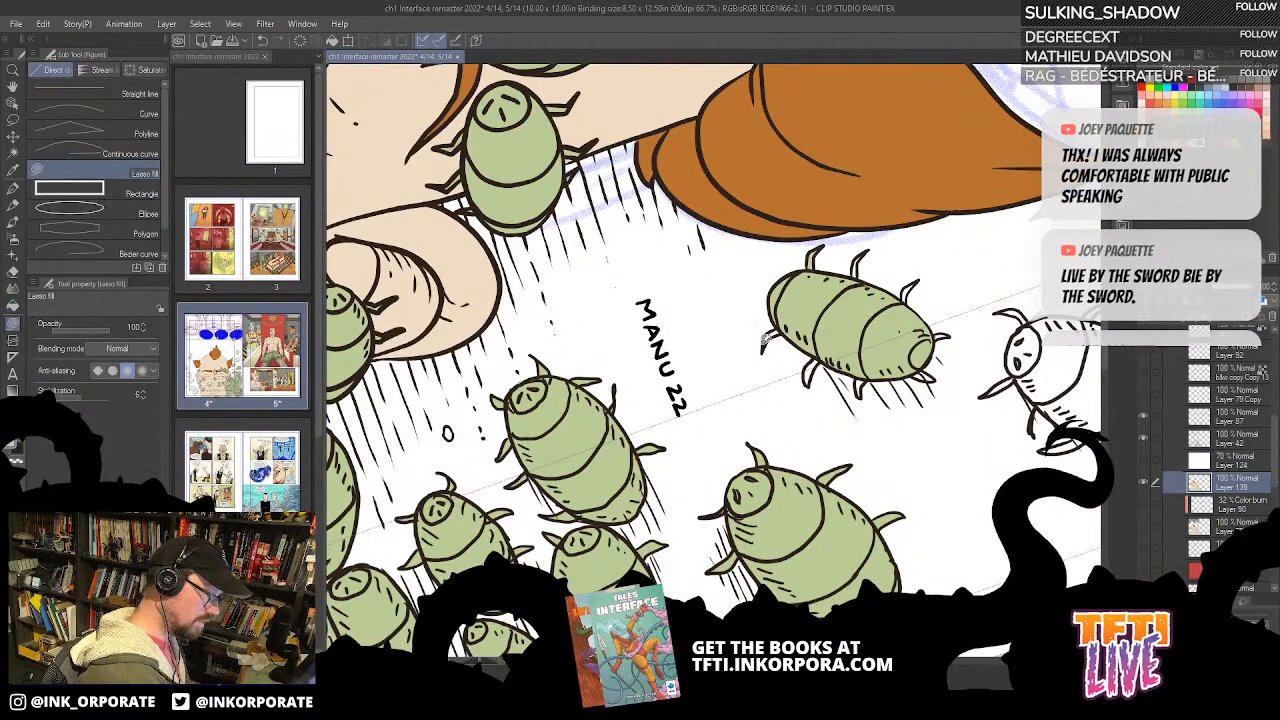
mouse_move(783, 328)
left_mouse_down()
mouse_move(770, 345)
mouse_move(747, 249)
left_mouse_up()
left_click_drag(772, 291, 778, 277)
left_click_drag(860, 228, 861, 152)
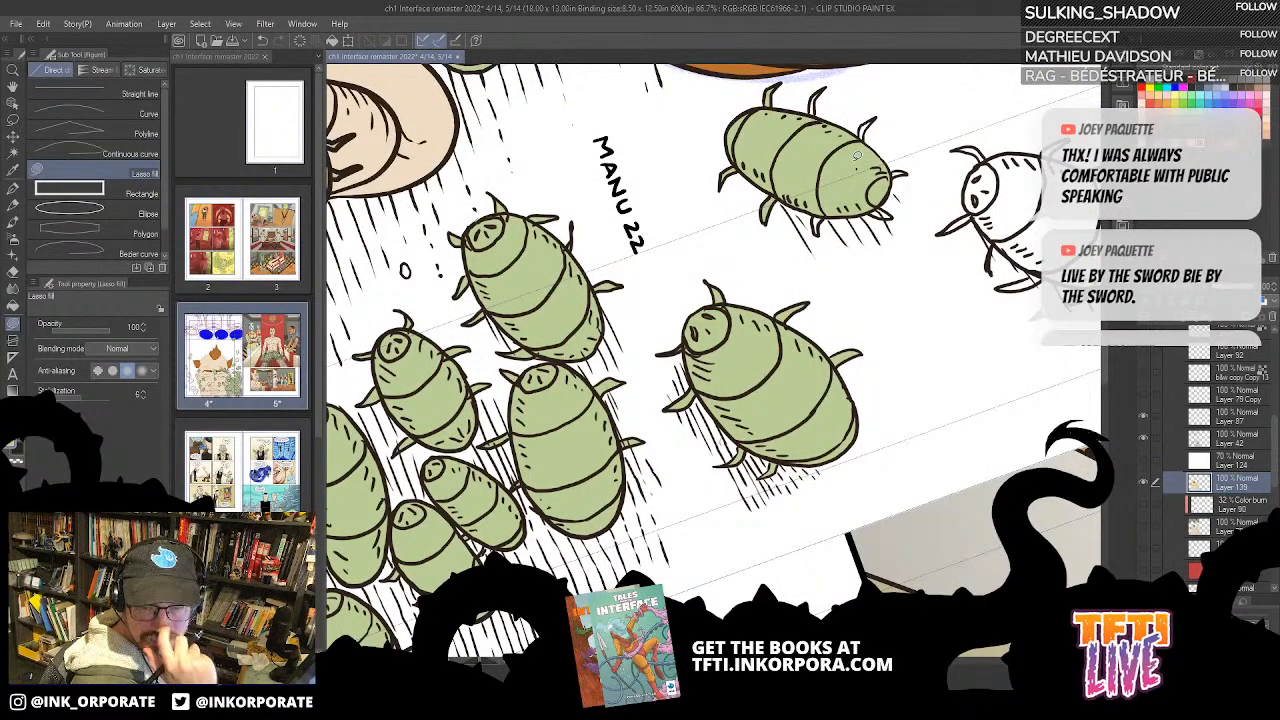
left_click_drag(857, 157, 810, 238)
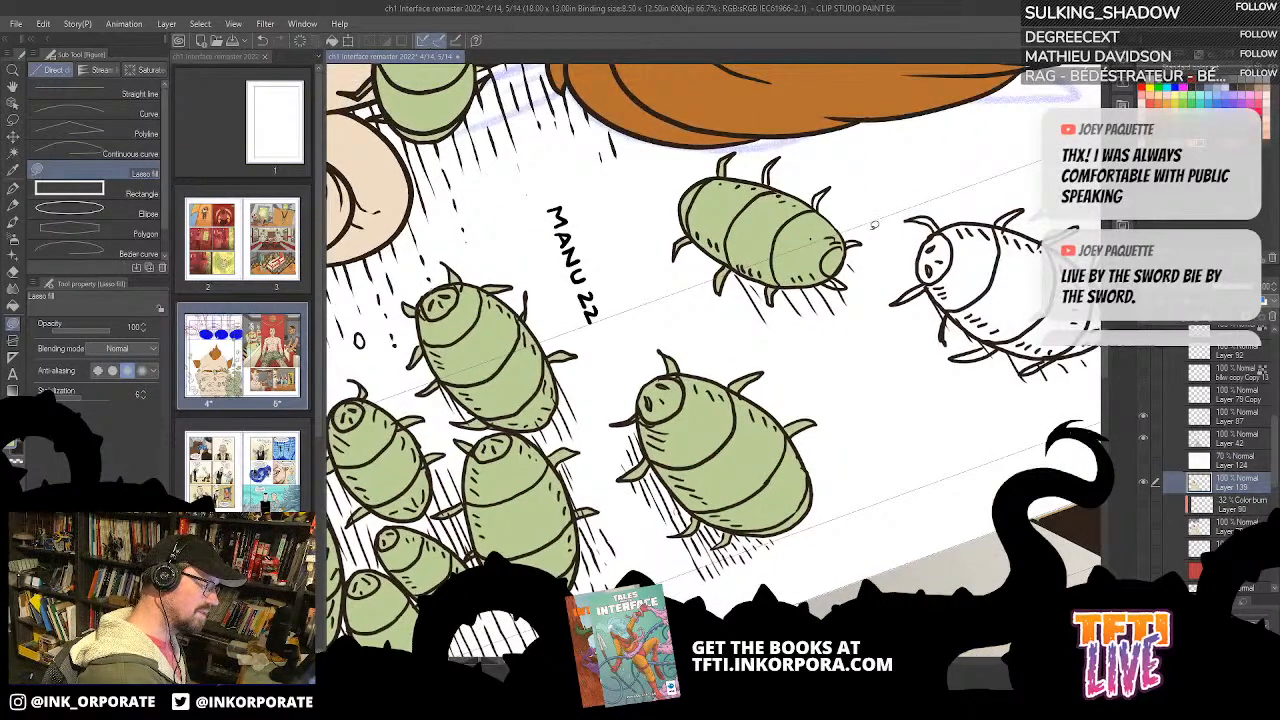
Step: Lasso-fill the small bug's remaining legs green
key("^")
key("^")
key("^")
key("^")
key("^")
key("^")
key("^")
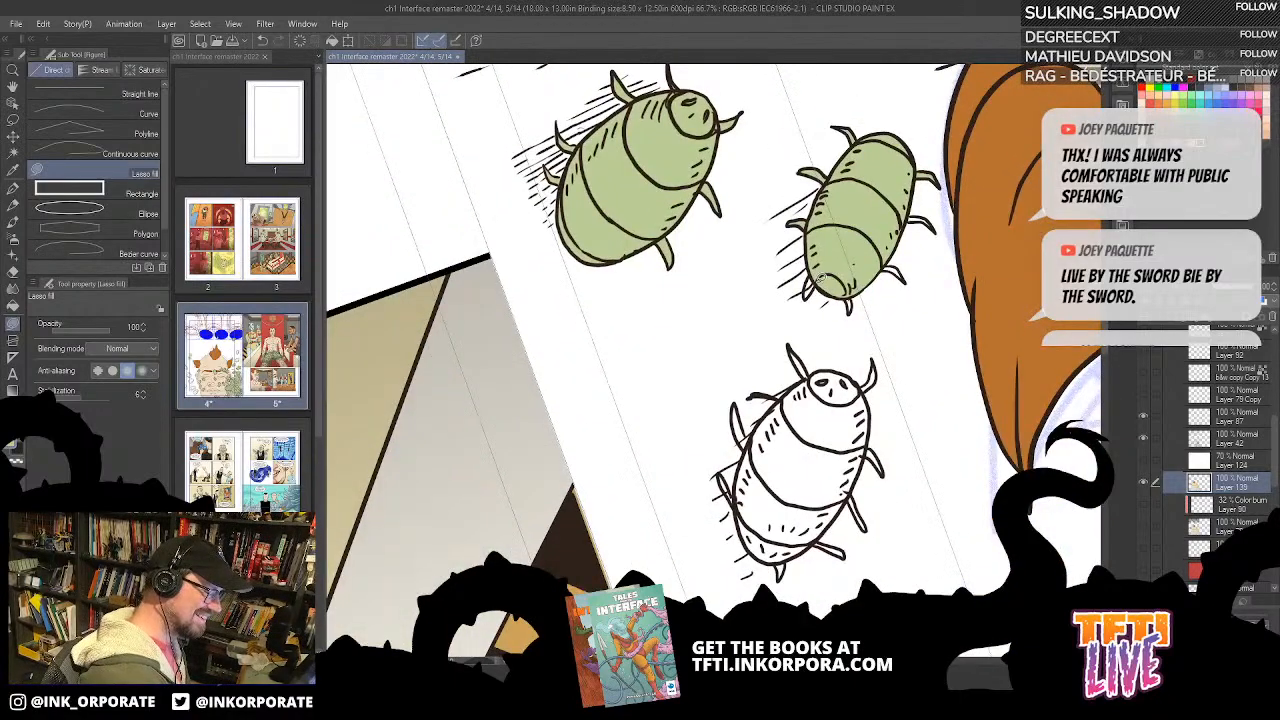
left_click_drag(832, 333, 782, 360)
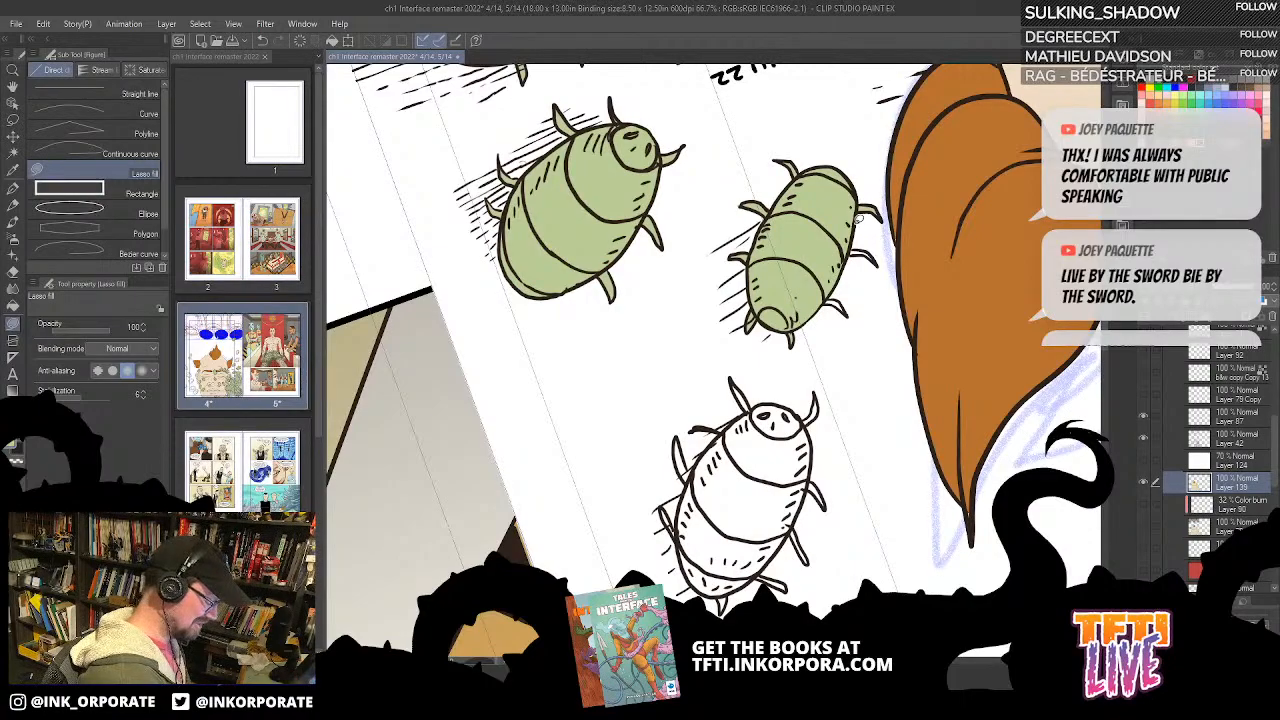
key("-")
key("-")
key("-")
key("-")
key("-")
key("-")
scroll(857, 229, "up", 1)
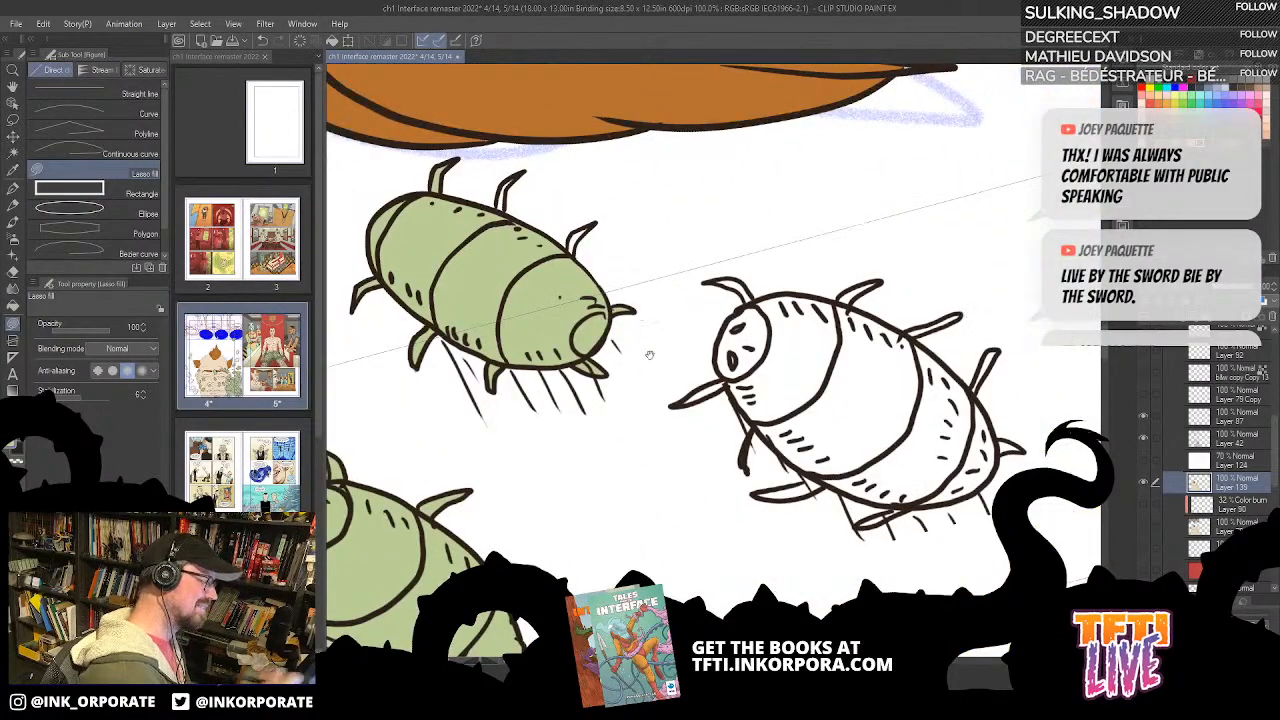
left_click_drag(640, 348, 811, 348)
left_click_drag(802, 240, 808, 287)
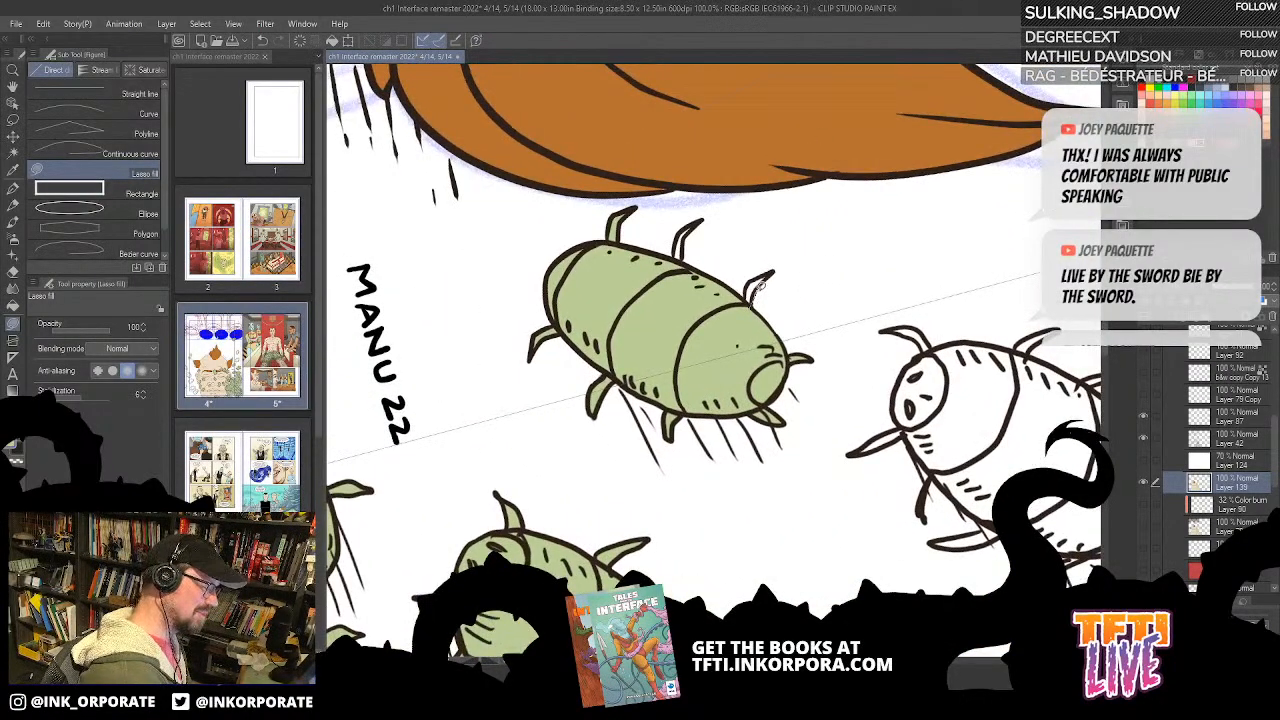
mouse_move(753, 306)
left_mouse_down()
mouse_move(770, 271)
mouse_move(750, 304)
left_mouse_up()
mouse_move(707, 392)
left_mouse_down()
mouse_move(760, 497)
mouse_move(740, 331)
mouse_move(731, 383)
left_mouse_up()
left_click_drag(663, 278, 826, 278)
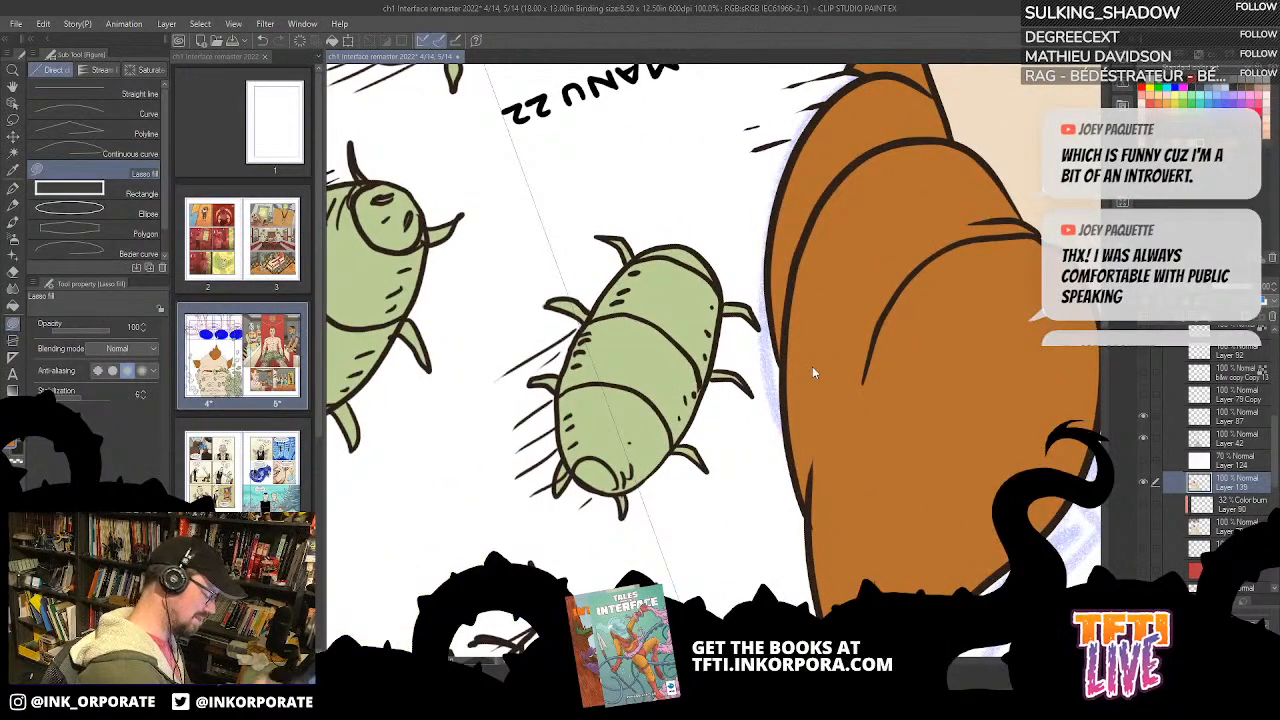
Step: Bucket-fill the head and body segments of the next white bug, beyond the small one, green
scroll(812, 368, "down", 2)
left_click_drag(940, 494, 552, 458)
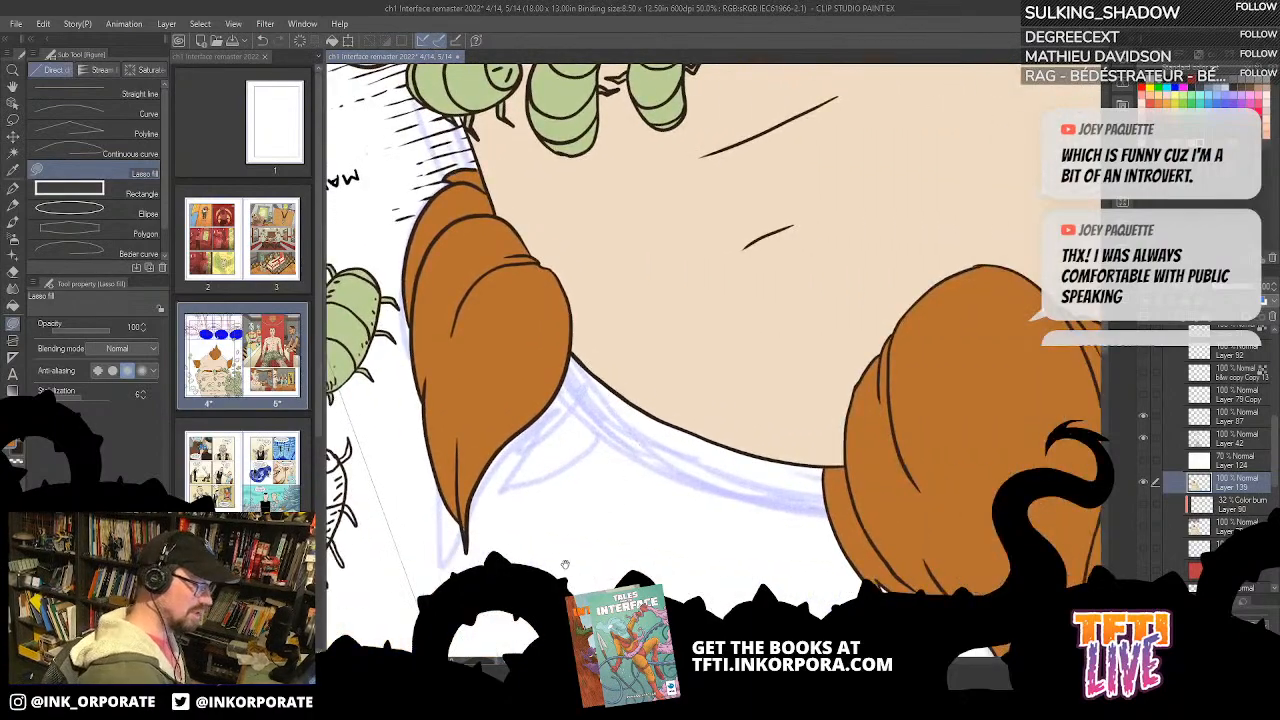
left_click_drag(589, 510, 861, 201)
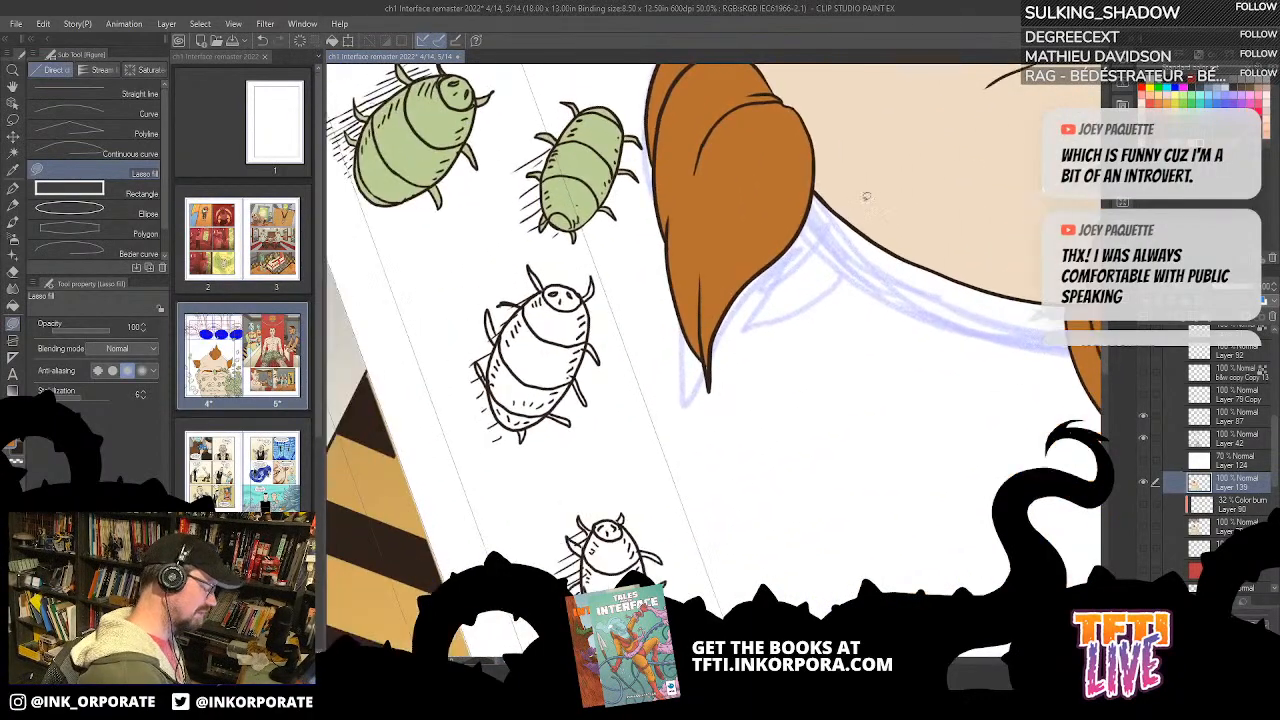
scroll(861, 201, "up", 2)
left_click_drag(472, 406, 953, 477)
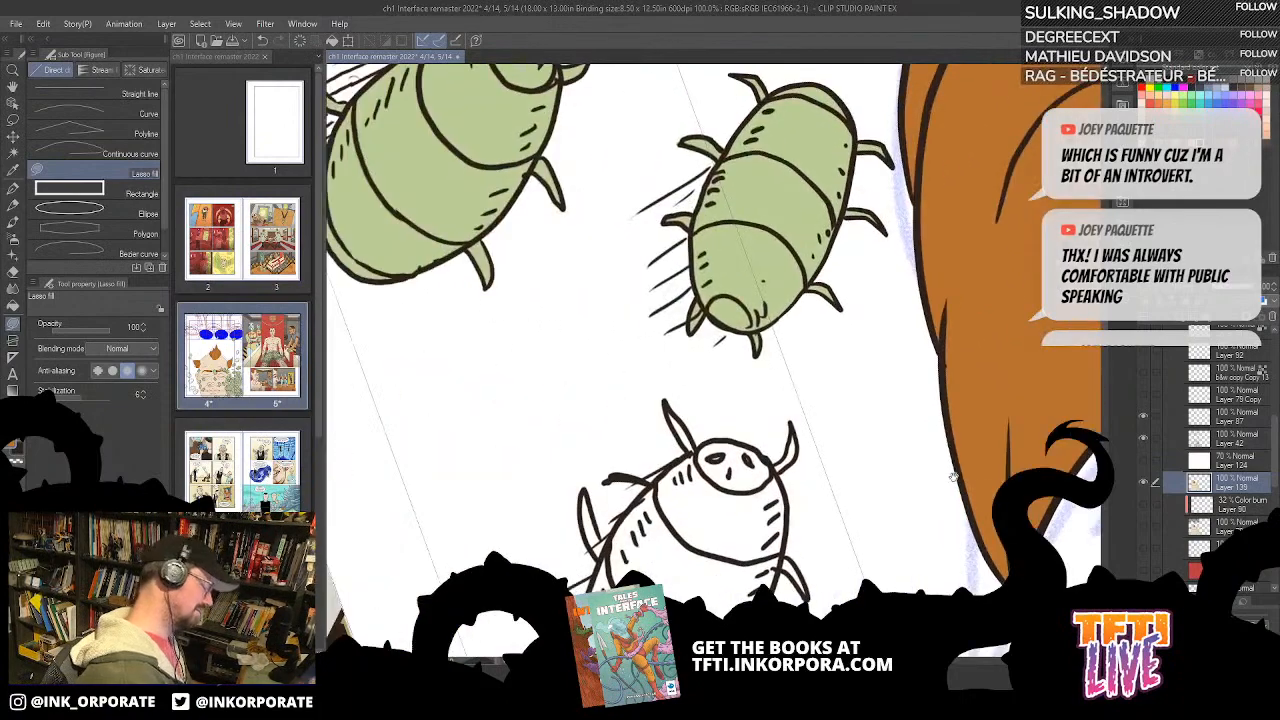
key("g")
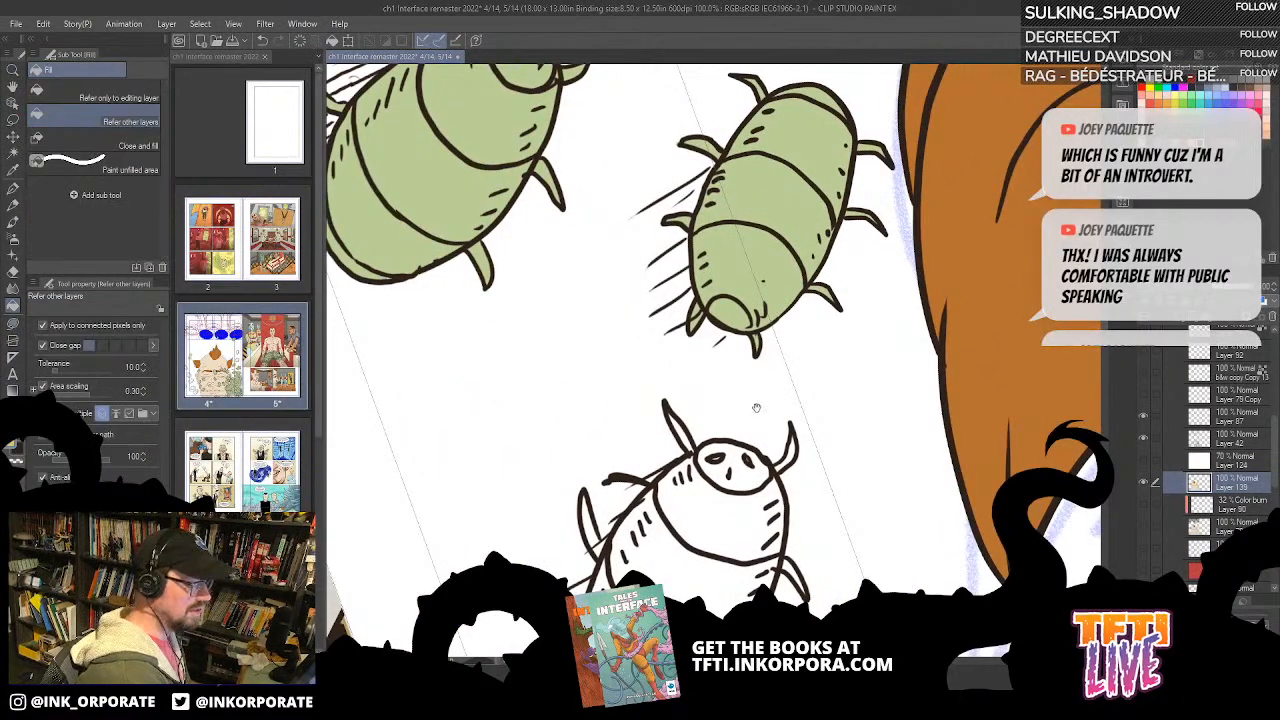
left_click_drag(756, 406, 778, 214)
left_click(658, 526)
left_click(686, 449)
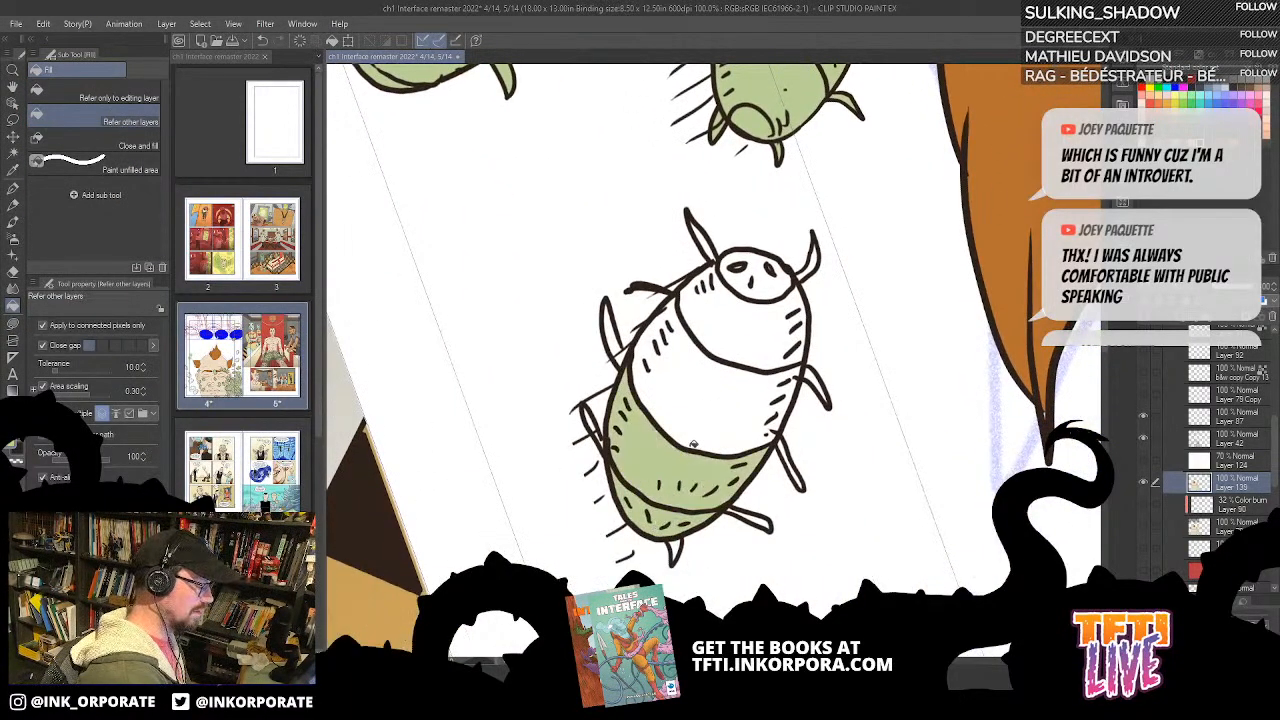
left_click(710, 411)
left_click(751, 336)
left_click(779, 283)
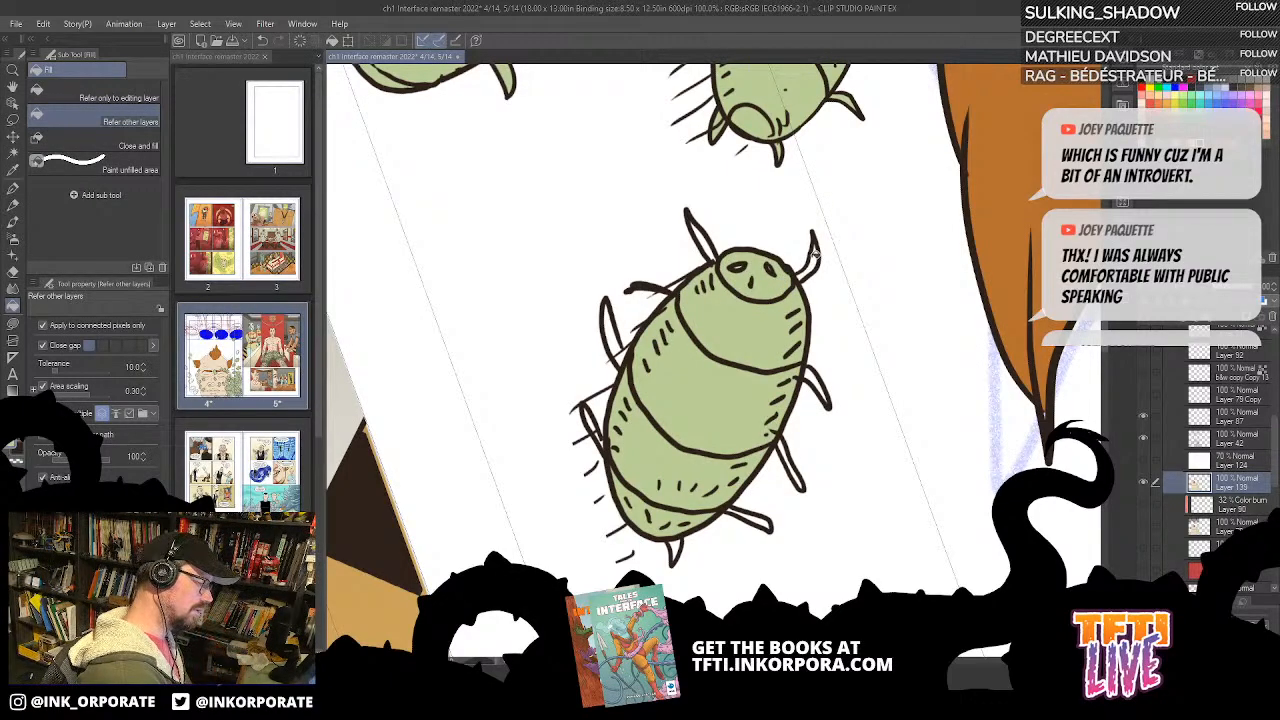
key("ctrl+z")
left_click(775, 288)
Step: Colour that bug's legs green with the bucket, using Lasso fill for the long leg with an open outline
left_click(811, 269)
key("^")
key("^")
key("^")
key("^")
key("^")
key("^")
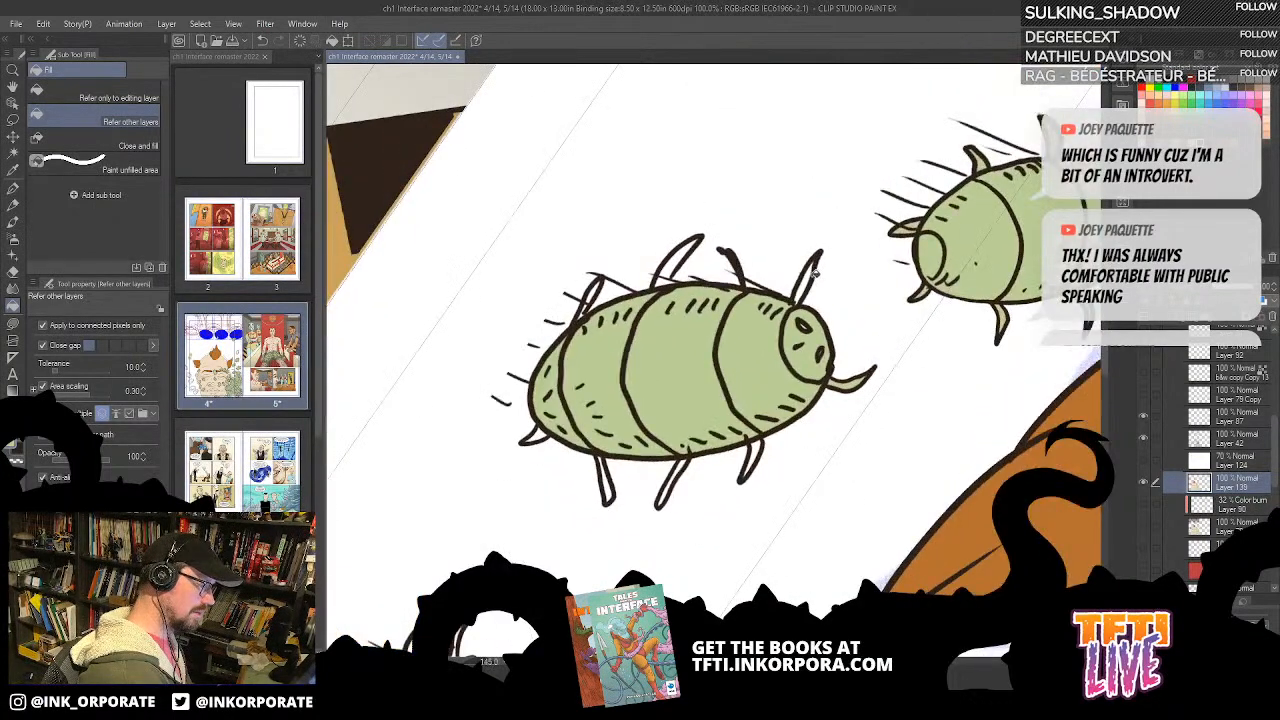
key("^")
left_click(674, 393)
mouse_move(672, 396)
left_mouse_down()
mouse_move(674, 469)
mouse_move(781, 429)
left_mouse_up()
left_click(722, 418)
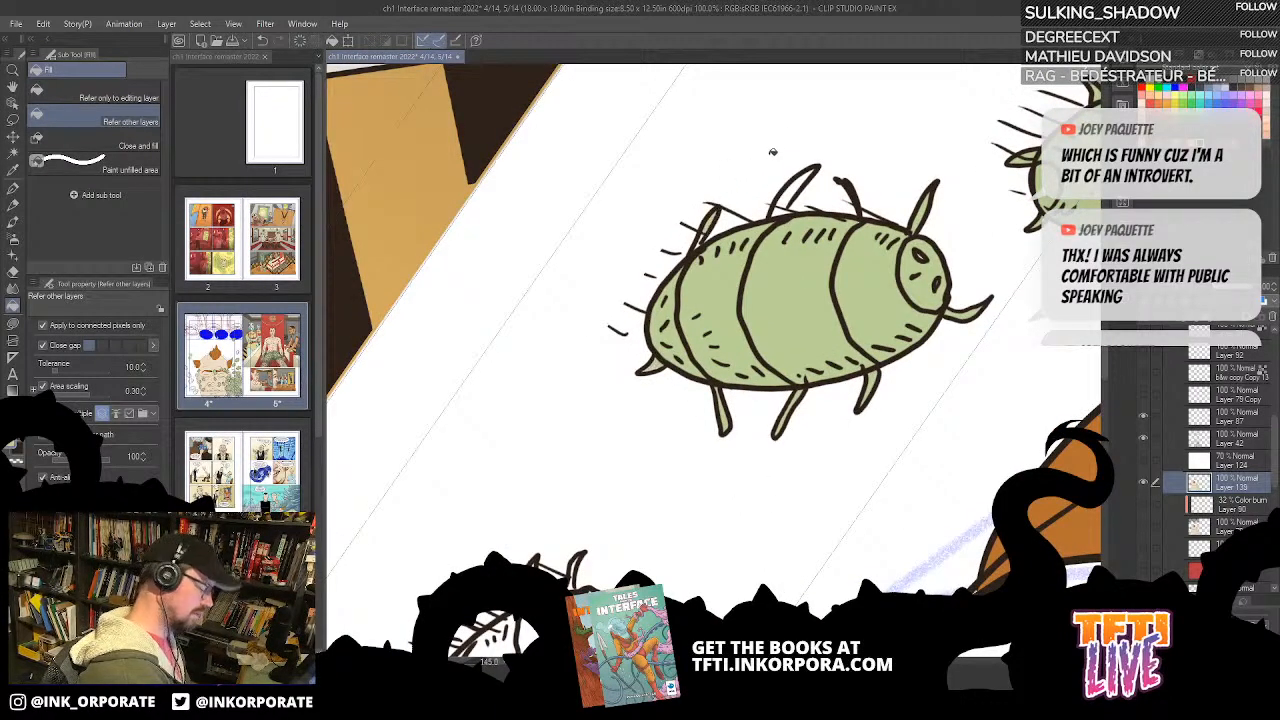
key("u")
mouse_move(800, 157)
left_mouse_down()
mouse_move(772, 222)
mouse_move(815, 165)
mouse_move(786, 218)
left_mouse_up()
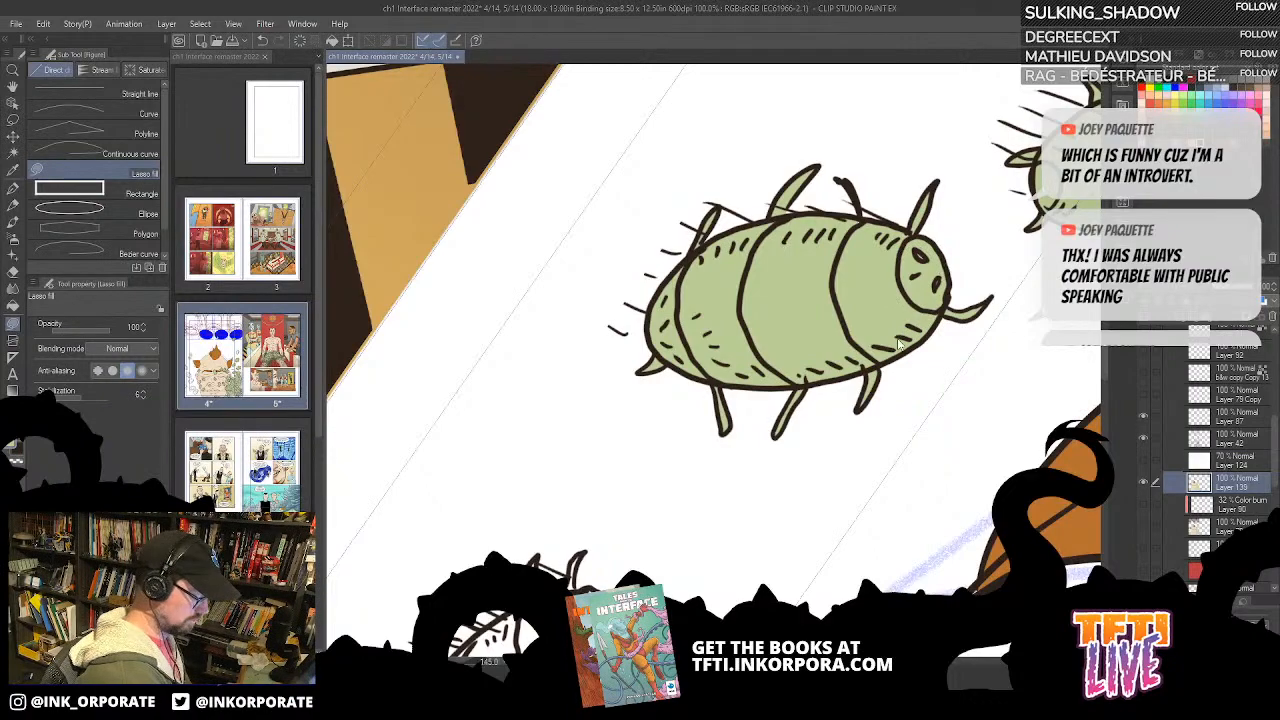
Step: Bucket-fill the head and body segments of the narrow white bug near the striped artwork green
scroll(902, 334, "down", 2)
key("asciicircum")
key("asciicircum")
key("asciicircum")
key("asciicircum")
key("asciicircum")
key("asciicircum")
key("asciicircum")
key("asciicircum")
key("asciicircum")
key("asciicircum")
key("asciicircum")
key("asciicircum")
key("asciicircum")
key("asciicircum")
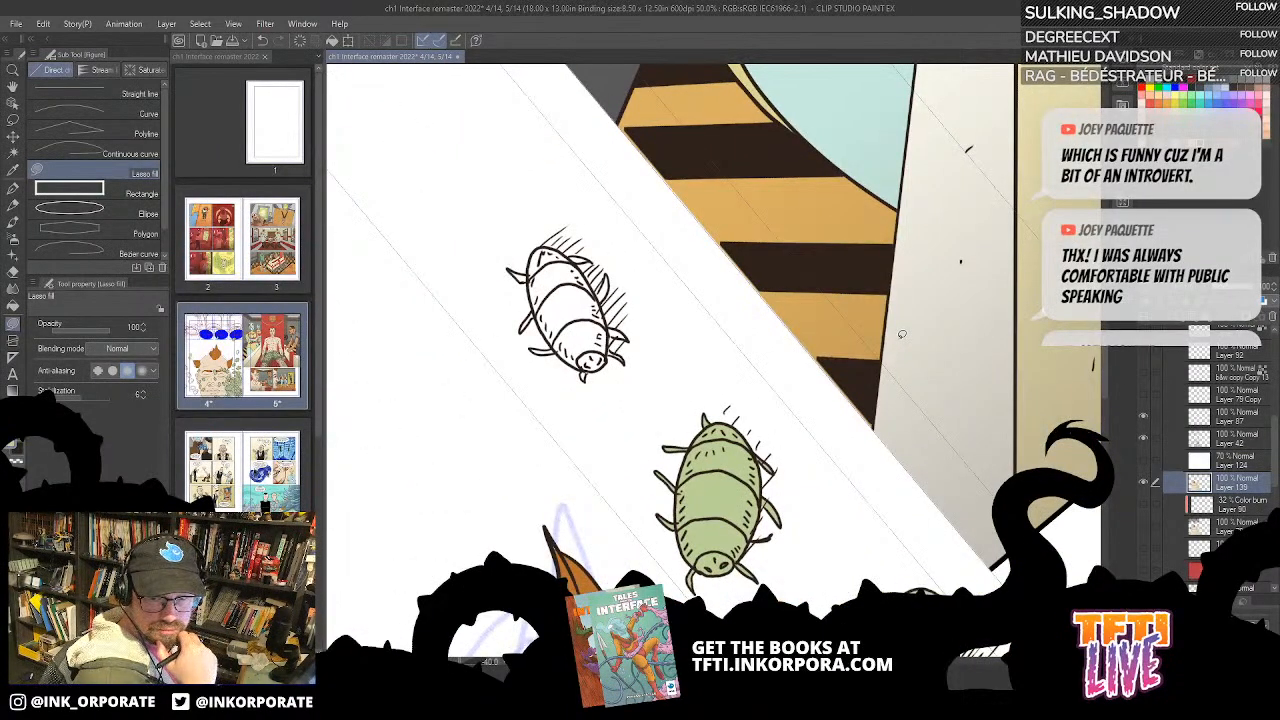
left_click_drag(759, 365, 799, 248)
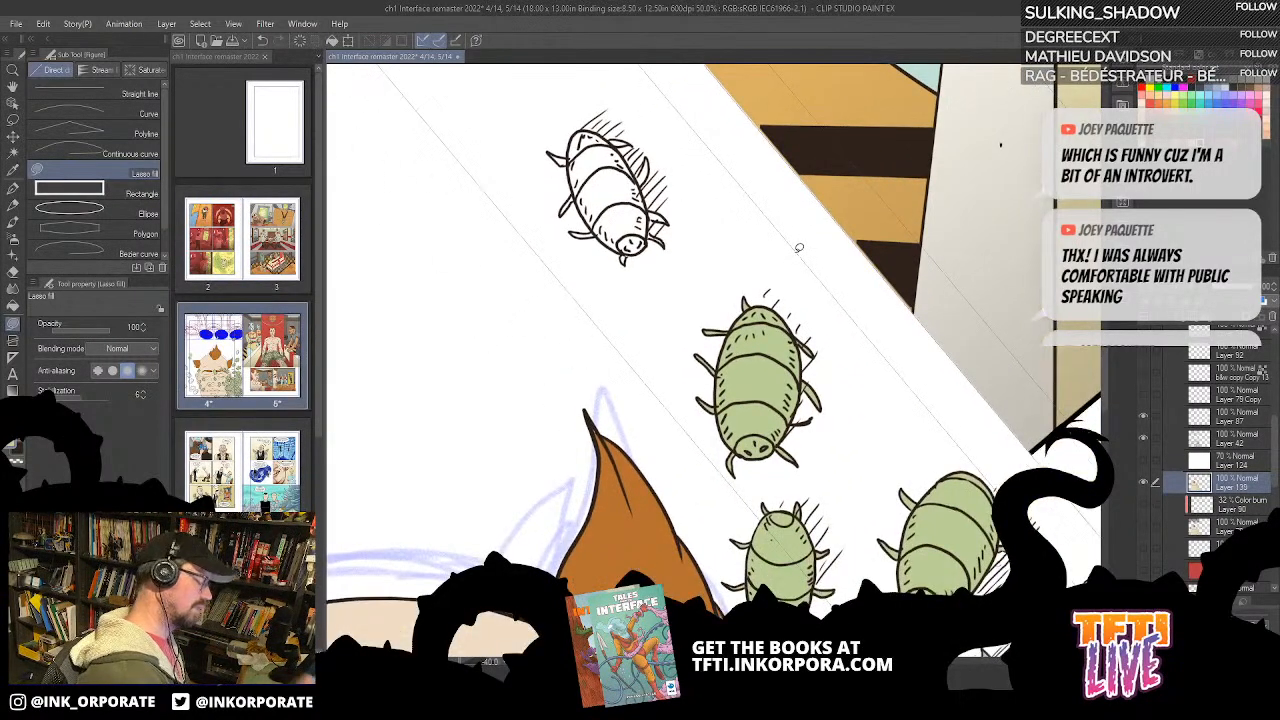
scroll(799, 248, "up", 1)
key("asciicircum")
key("asciicircum")
key("asciicircum")
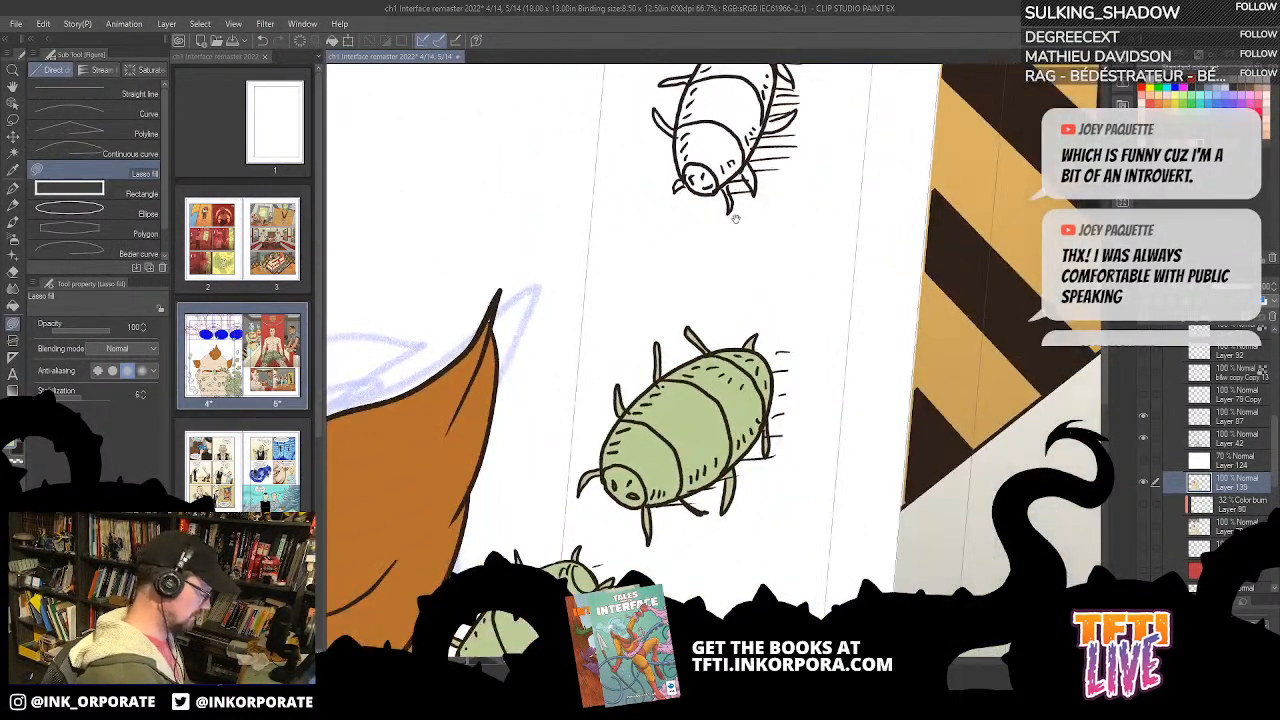
left_click_drag(735, 218, 762, 365)
key("g")
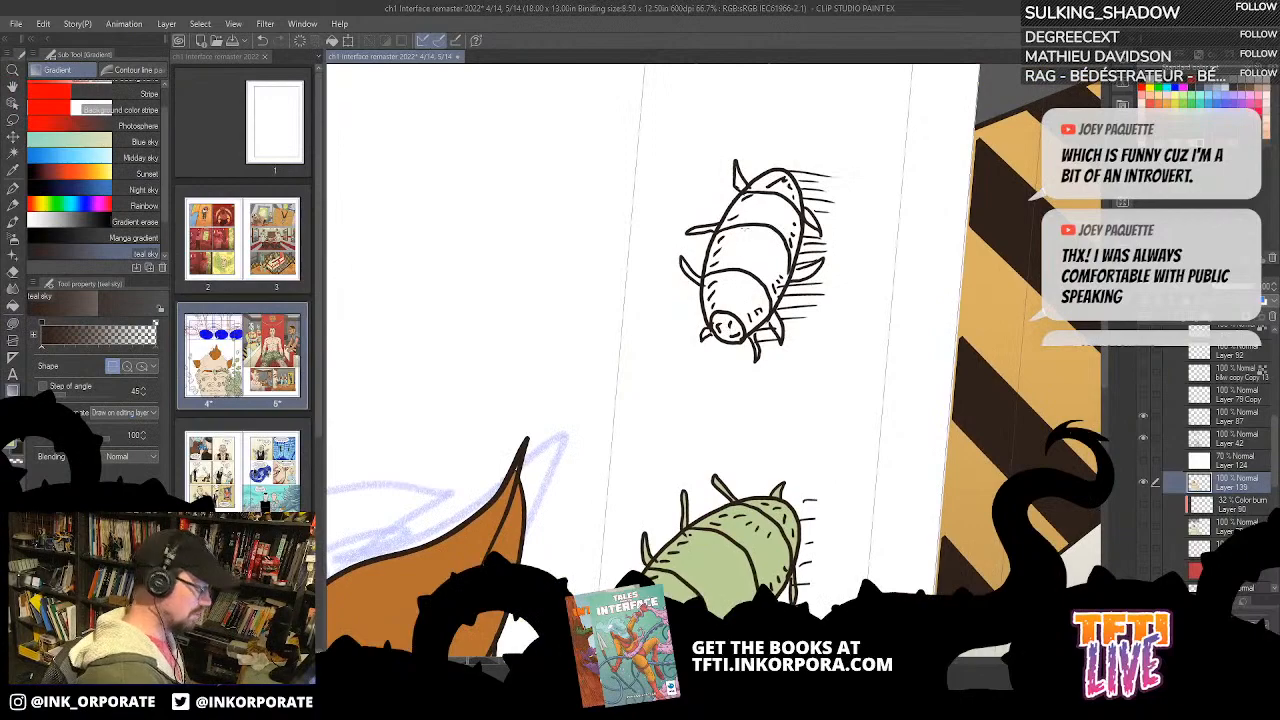
key("g")
mouse_move(728, 328)
left_mouse_down()
mouse_move(751, 295)
mouse_move(784, 188)
left_mouse_up()
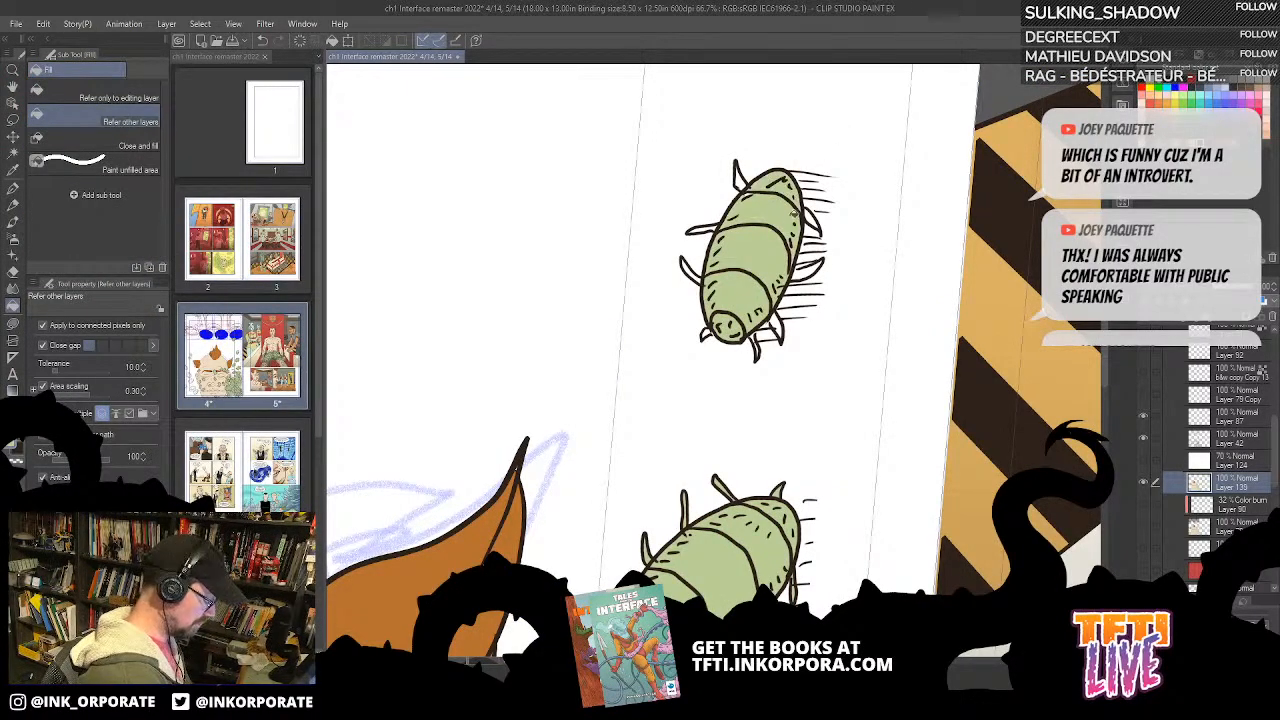
Step: Lasso-fill the legs of the narrow bug near the striped artwork green
key("u")
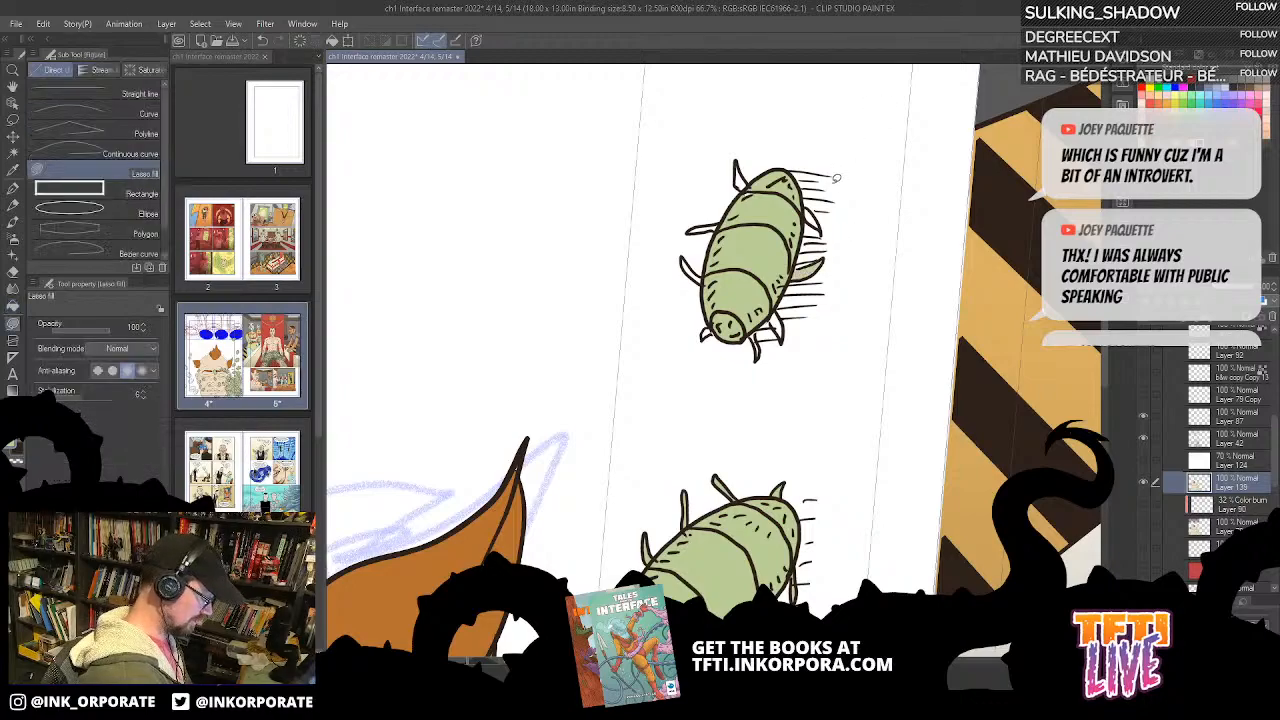
key("^")
key("^")
key("^")
key("^")
key("^")
key("^")
left_click_drag(765, 358, 787, 307)
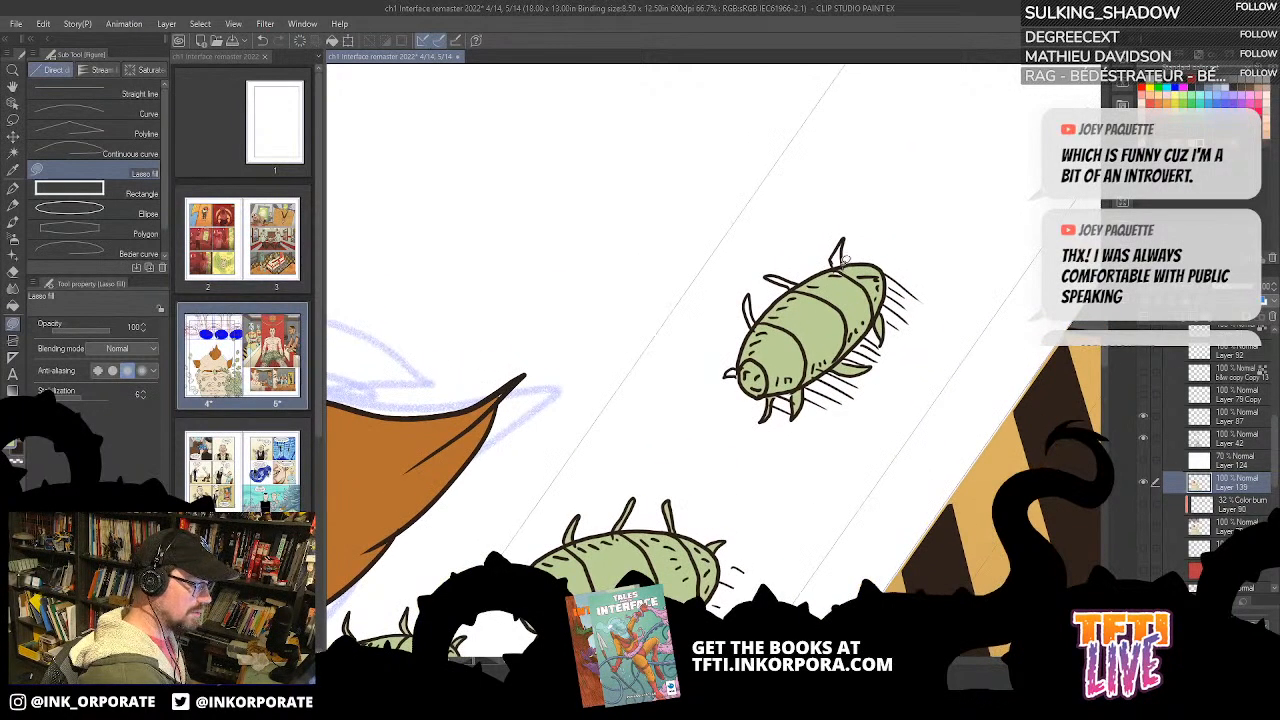
left_click_drag(843, 280, 853, 265)
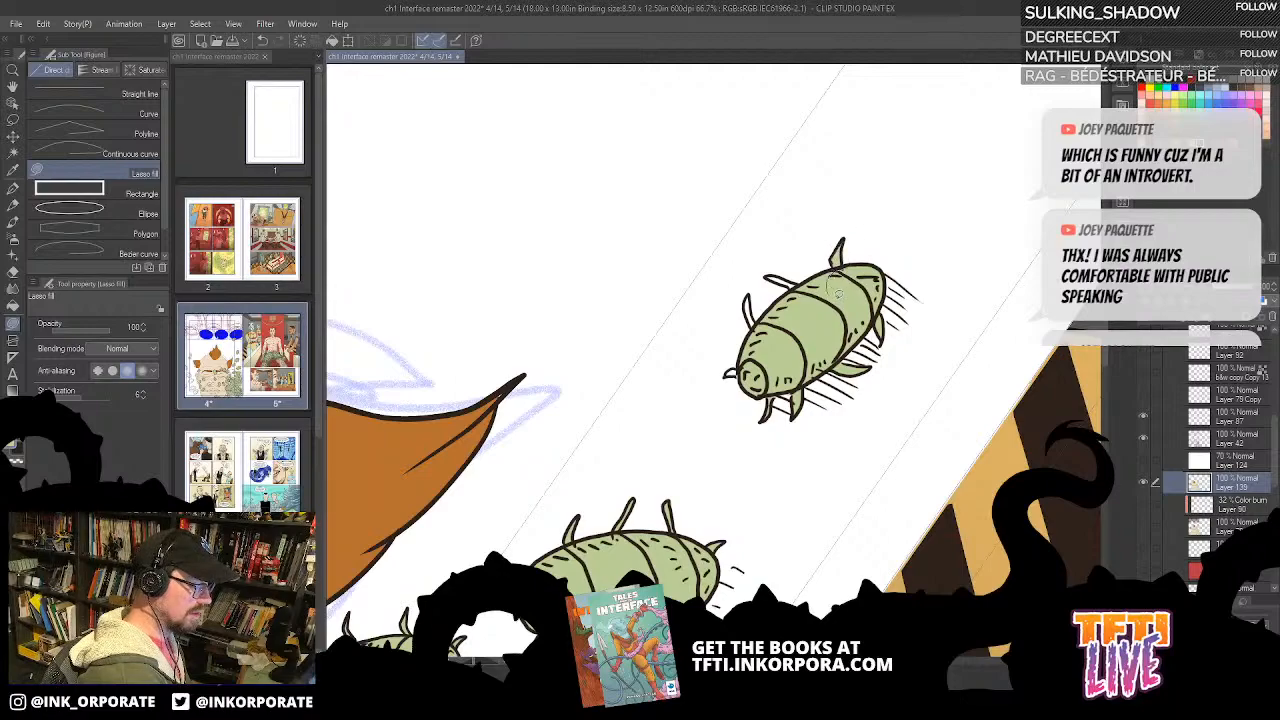
key("asciicircum")
key("asciicircum")
key("asciicircum")
key("asciicircum")
key("asciicircum")
key("asciicircum")
key("asciicircum")
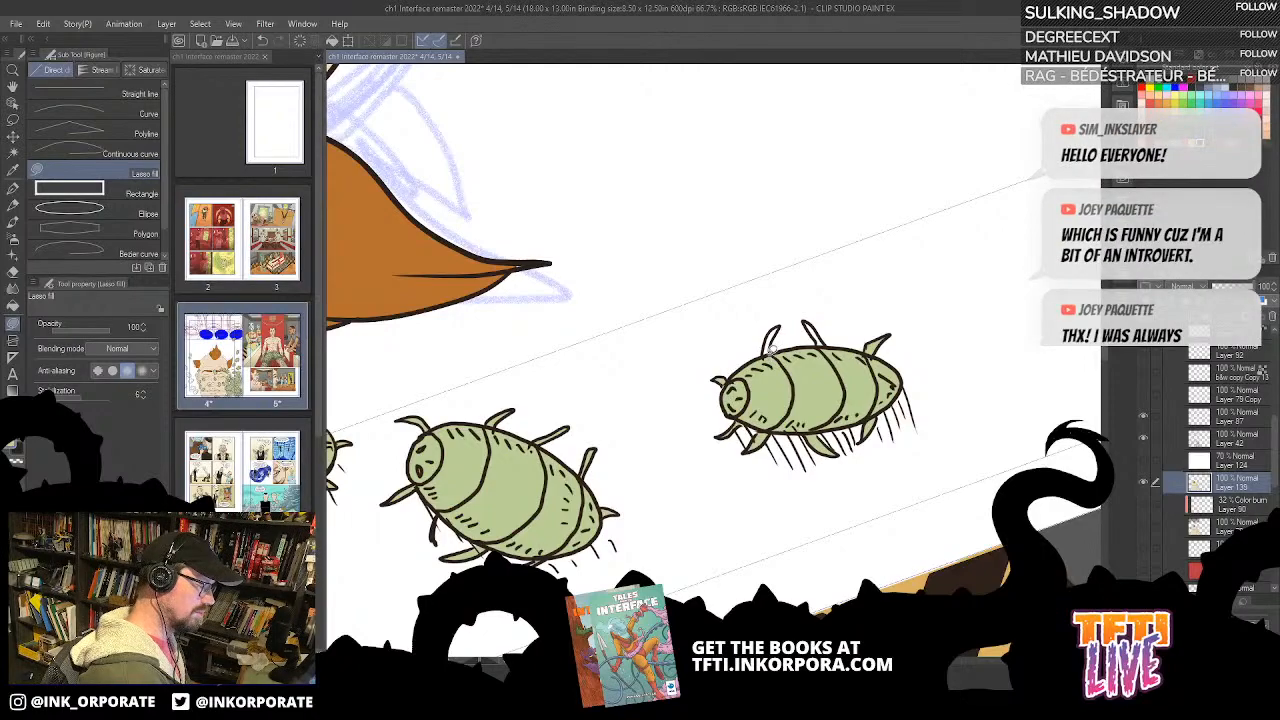
mouse_move(775, 328)
left_mouse_down()
mouse_move(818, 343)
mouse_move(808, 320)
mouse_move(833, 366)
left_mouse_up()
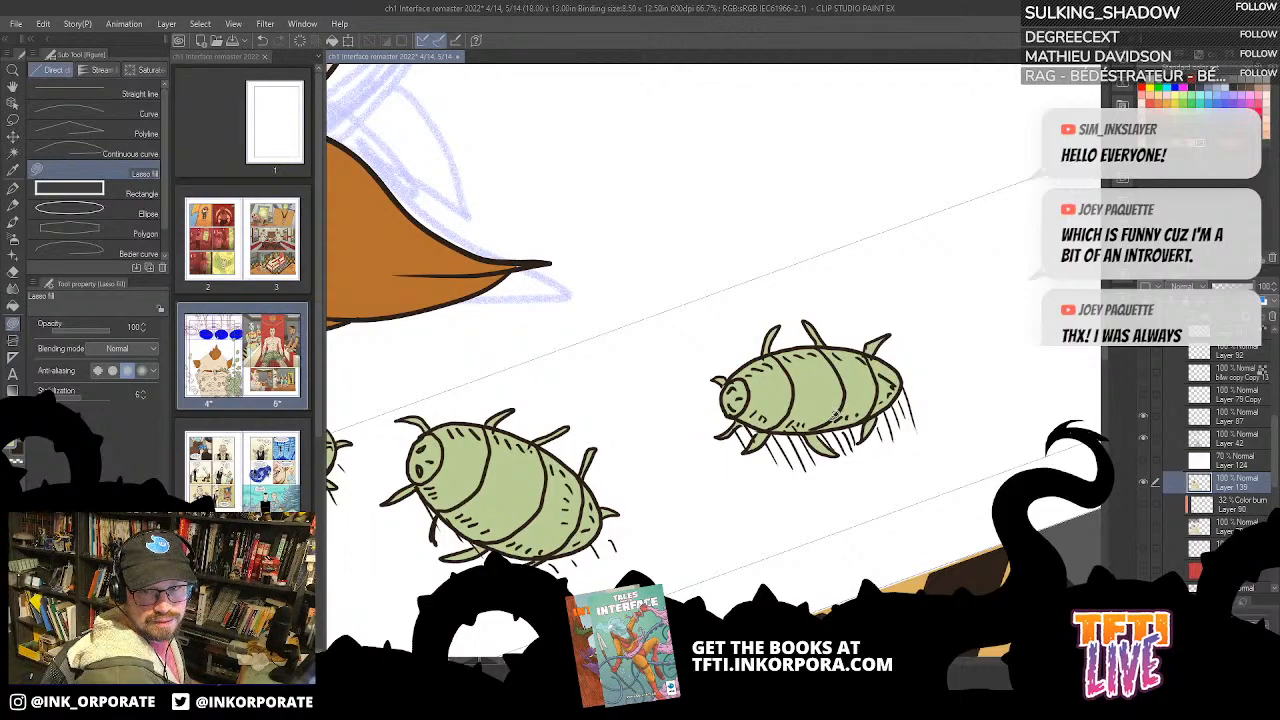
Step: Look over the coloured bugs, hair tufts and face for bugs that still need legs or colour
scroll(778, 424, "down", 1)
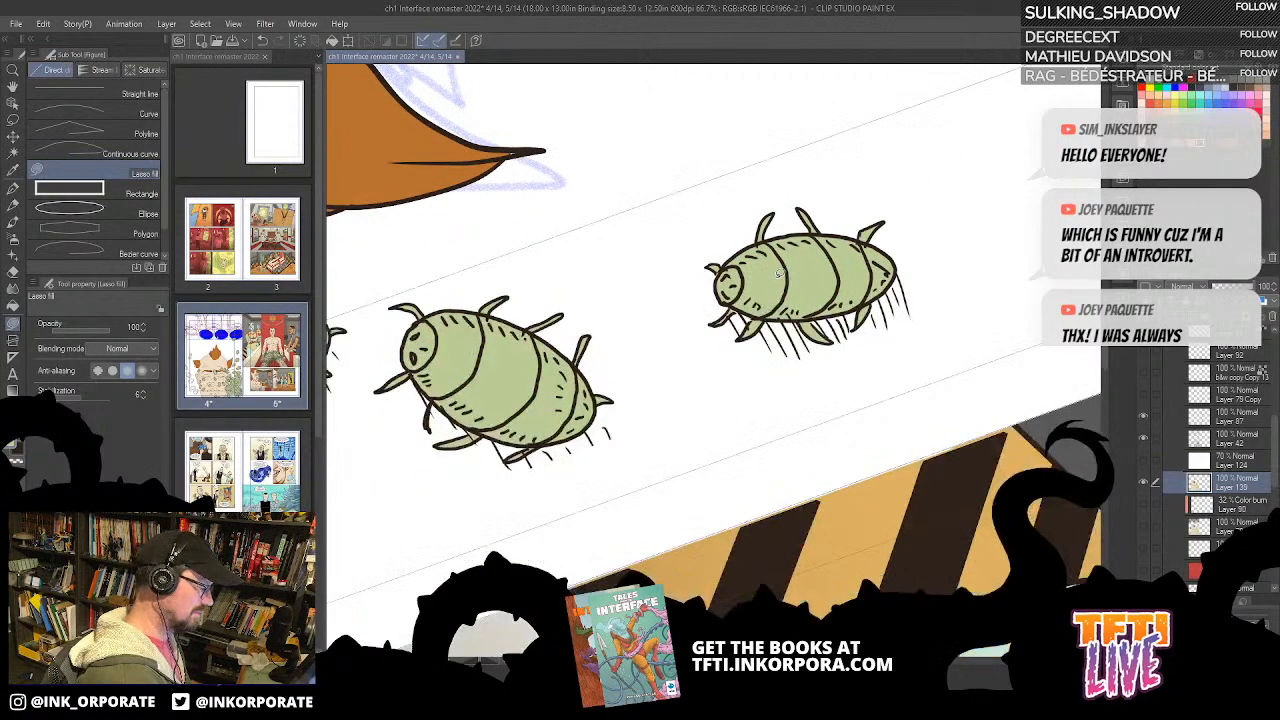
scroll(776, 283, "down", 1)
left_click_drag(690, 316, 806, 376)
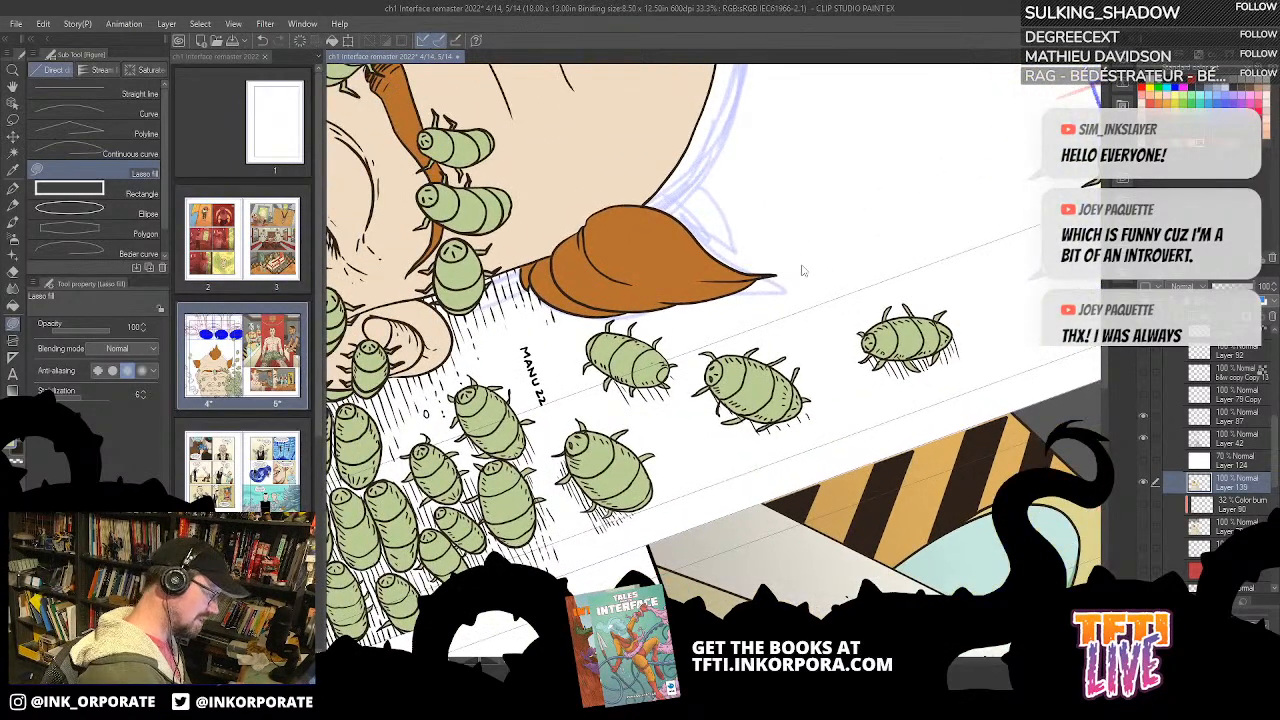
scroll(802, 266, "up", 2)
key("asciicircum")
key("asciicircum")
key("asciicircum")
key("asciicircum")
key("asciicircum")
key("asciicircum")
key("asciicircum")
key("asciicircum")
key("asciicircum")
key("asciicircum")
key("asciicircum")
key("asciicircum")
key("asciicircum")
key("asciicircum")
key("asciicircum")
key("asciicircum")
key("asciicircum")
key("asciicircum")
key("asciicircum")
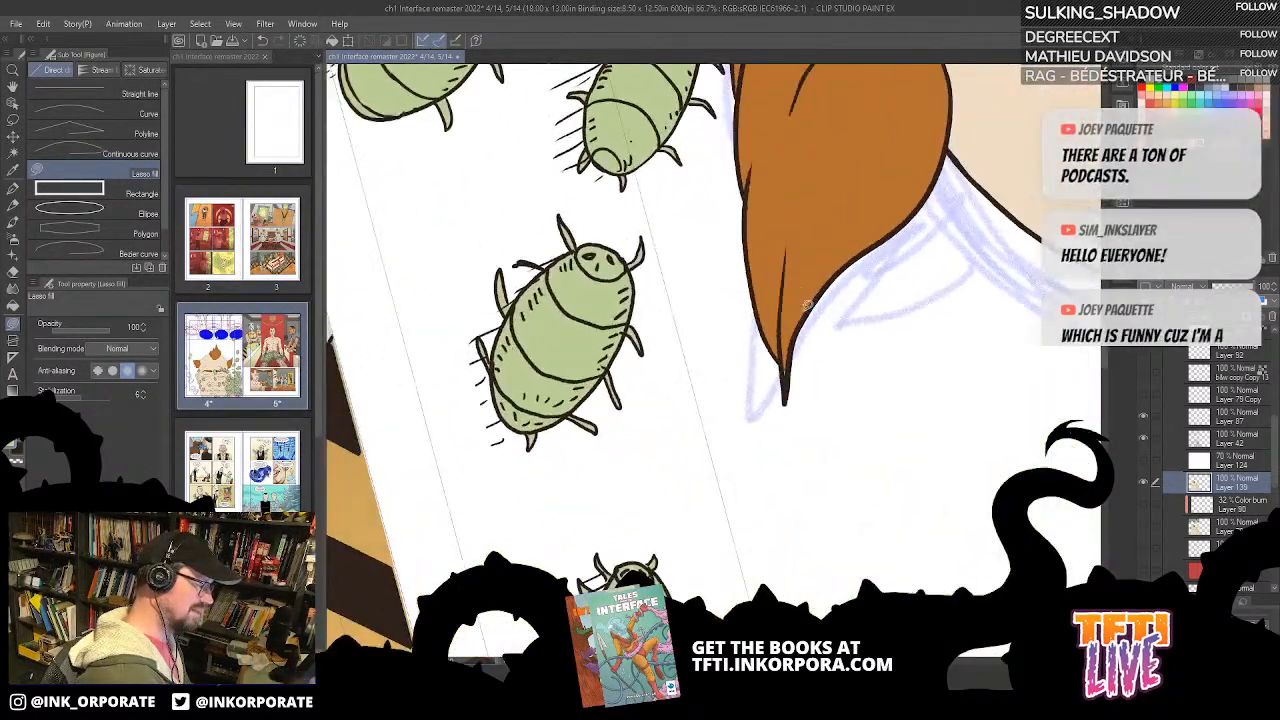
left_click_drag(857, 213, 724, 520)
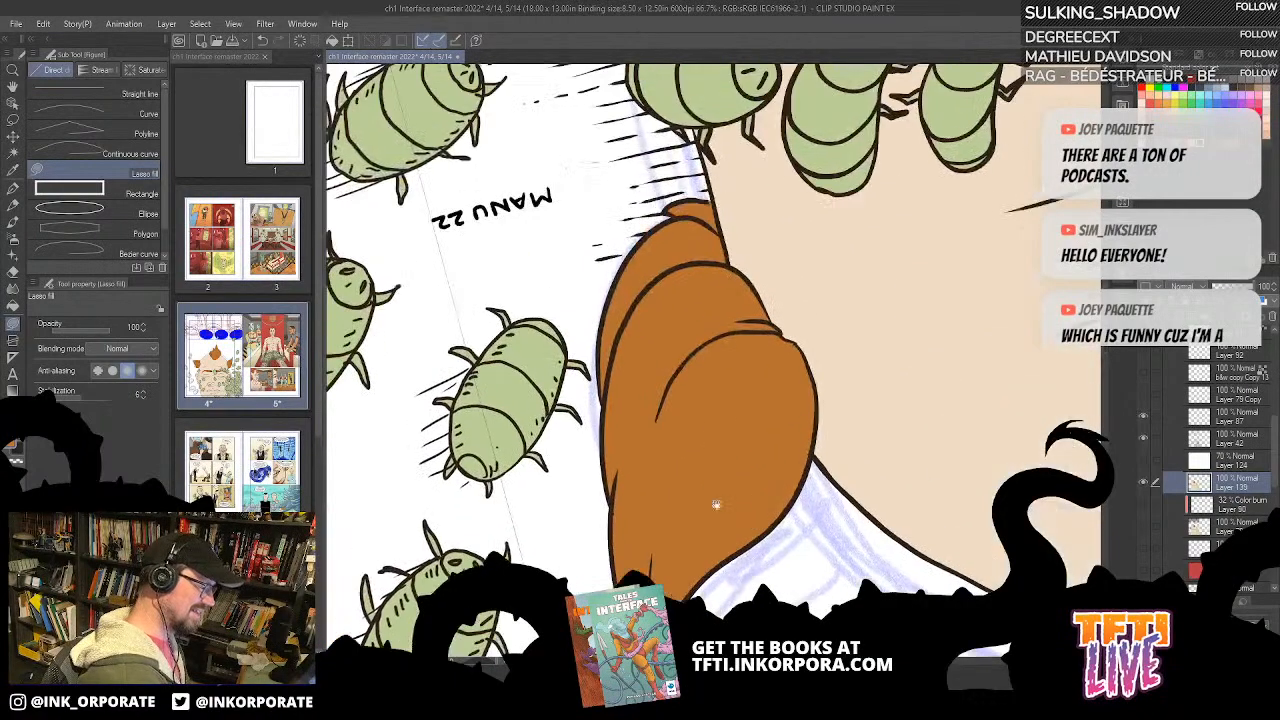
left_click_drag(869, 337, 603, 474)
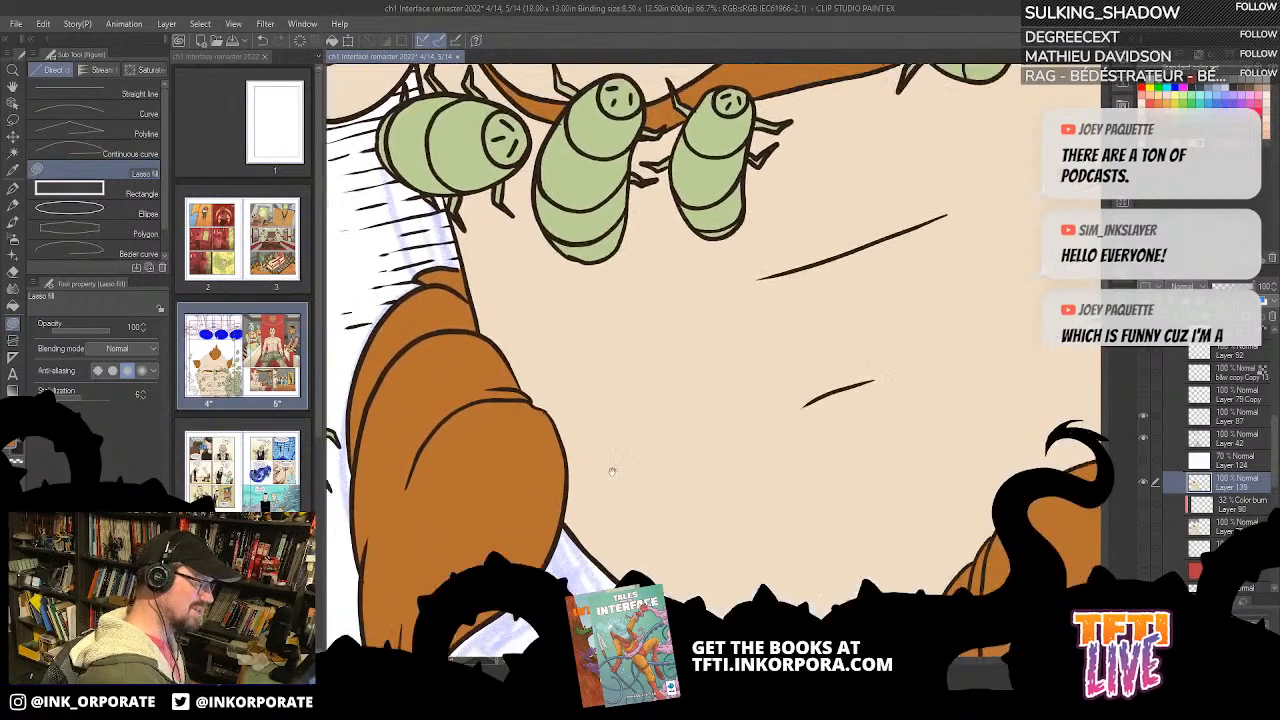
left_click_drag(963, 528, 923, 173)
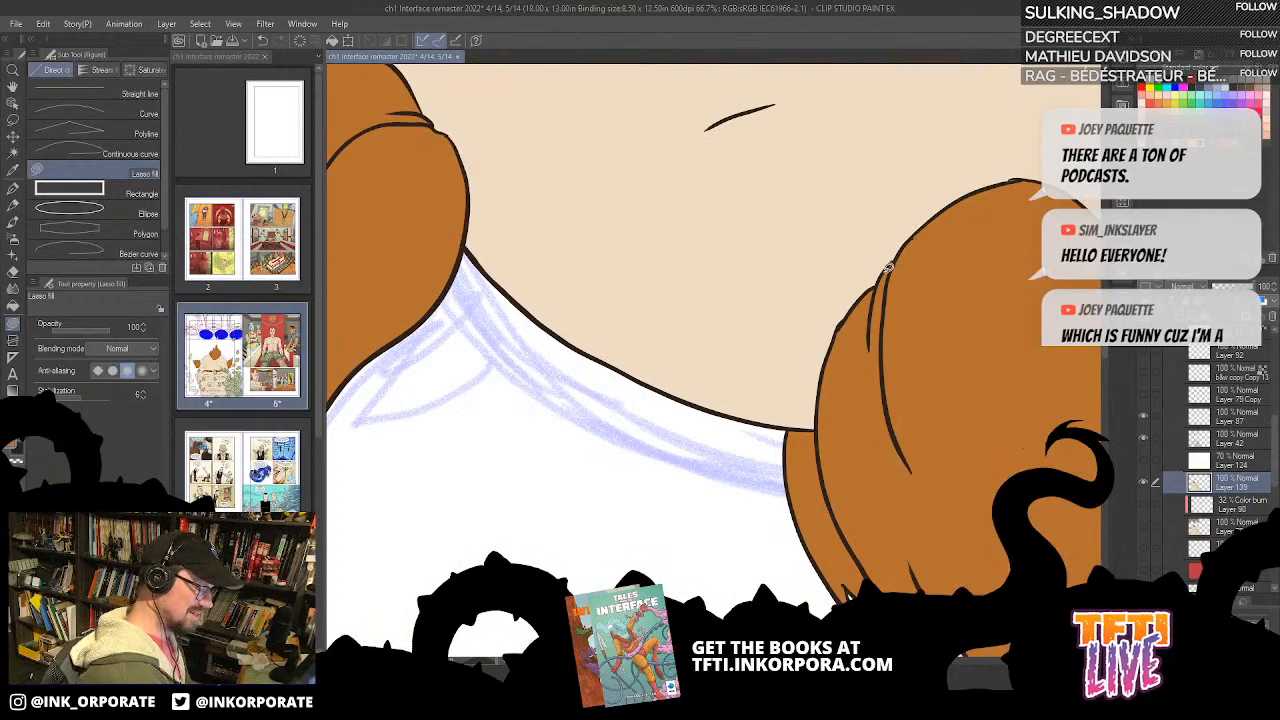
left_click_drag(983, 220, 677, 537)
left_click_drag(955, 237, 655, 533)
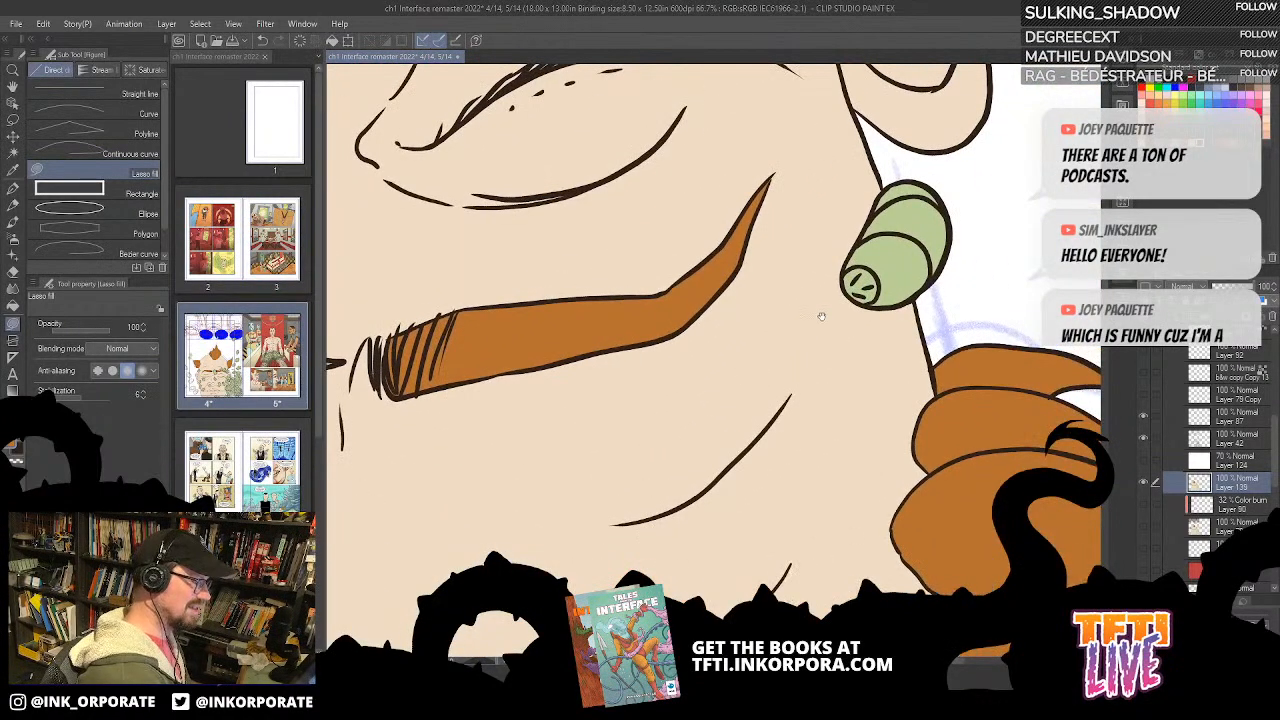
left_click_drag(799, 296, 885, 358)
left_click_drag(950, 239, 757, 239)
left_click_drag(947, 346, 847, 236)
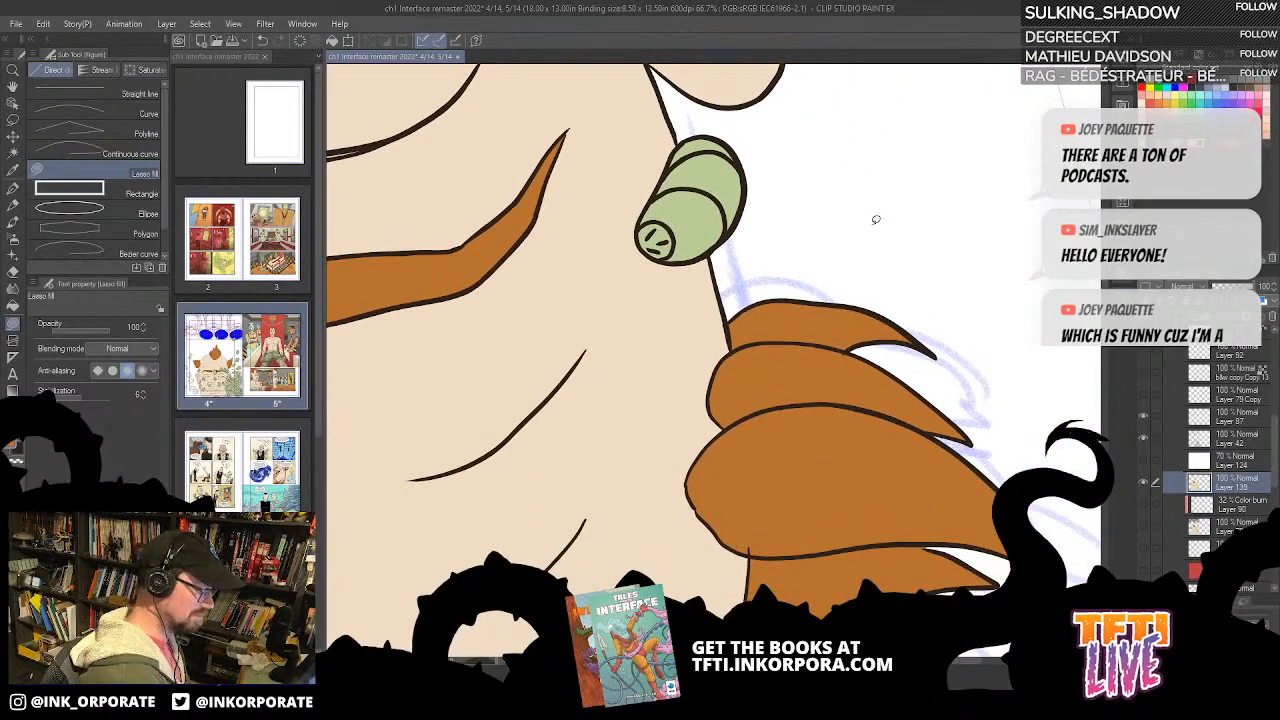
scroll(876, 219, "down", 3)
key("^")
key("^")
key("^")
key("^")
Step: Toggle Layer 42's visibility to check its line art, and make it the active layer for inking with the G-pen
left_click(1144, 438)
left_click(1144, 438)
left_click(1144, 437)
left_click(1143, 437)
left_click(1163, 436)
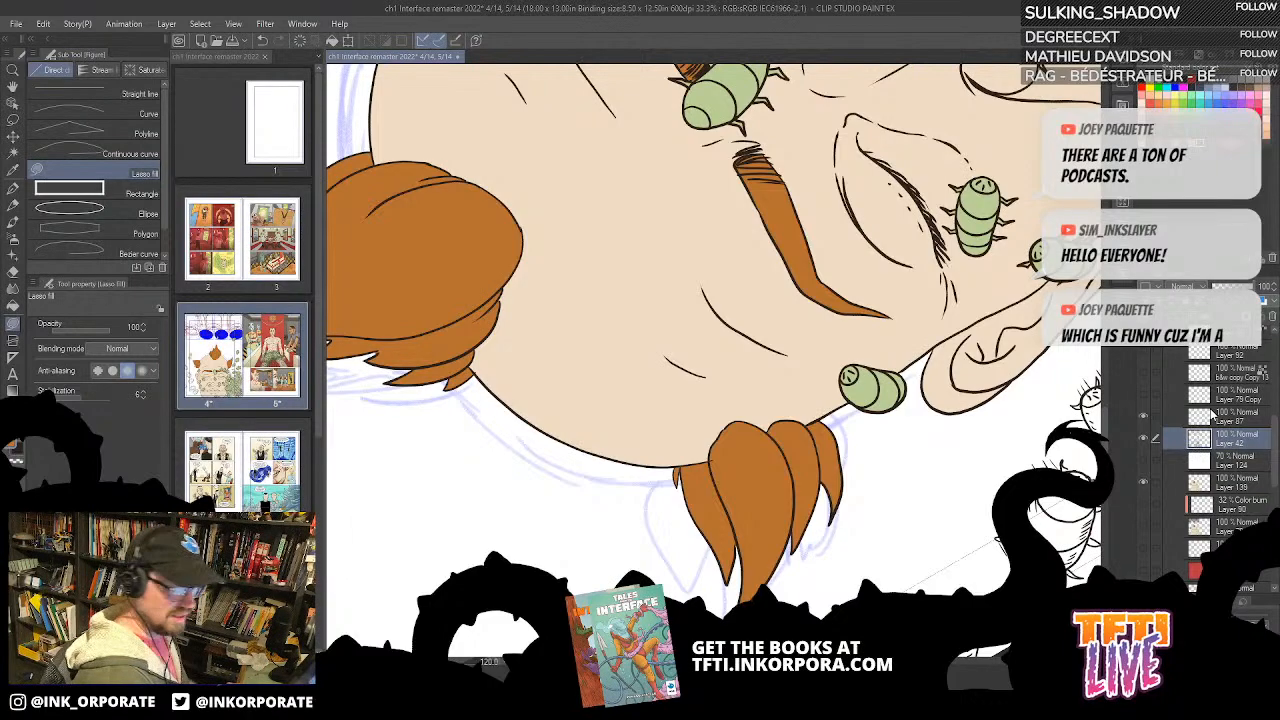
key("ctrl+plus")
left_click_drag(957, 502, 873, 454)
left_click(14, 189)
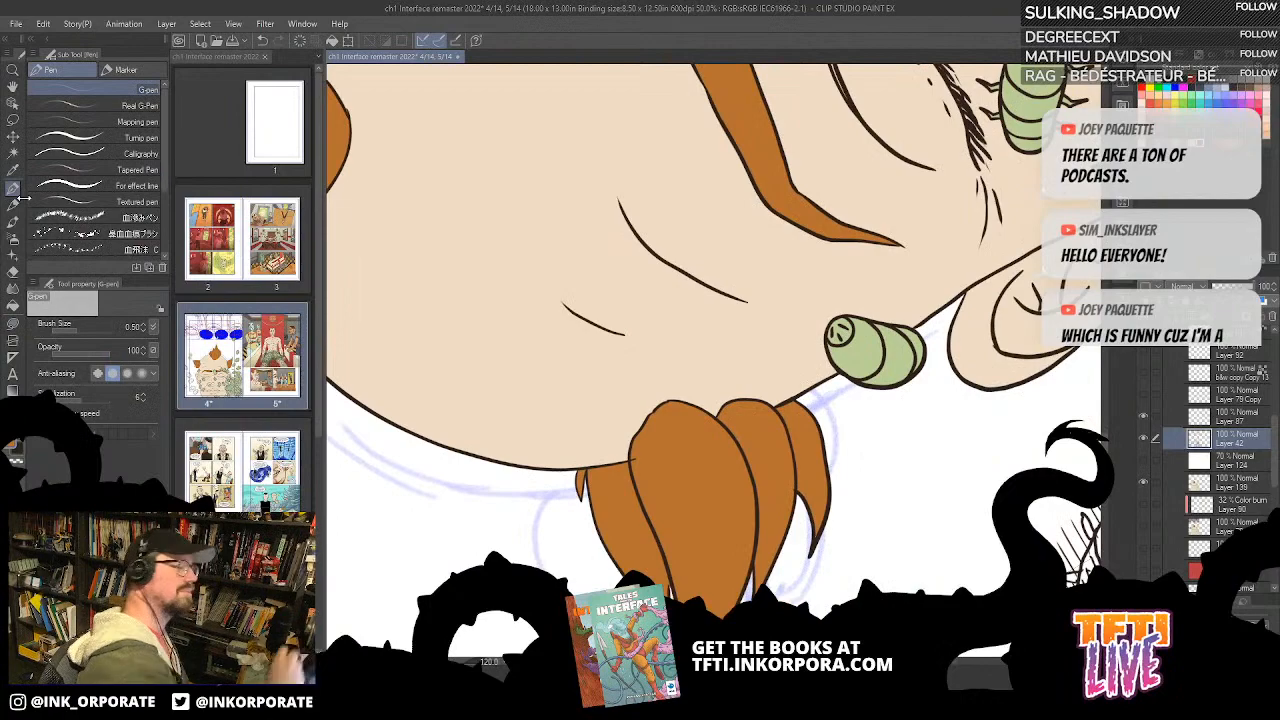
left_click(1144, 439)
left_click(1144, 439)
left_click(1146, 440)
left_click(1152, 437)
key("ctrl+plus")
key("ctrl+plus")
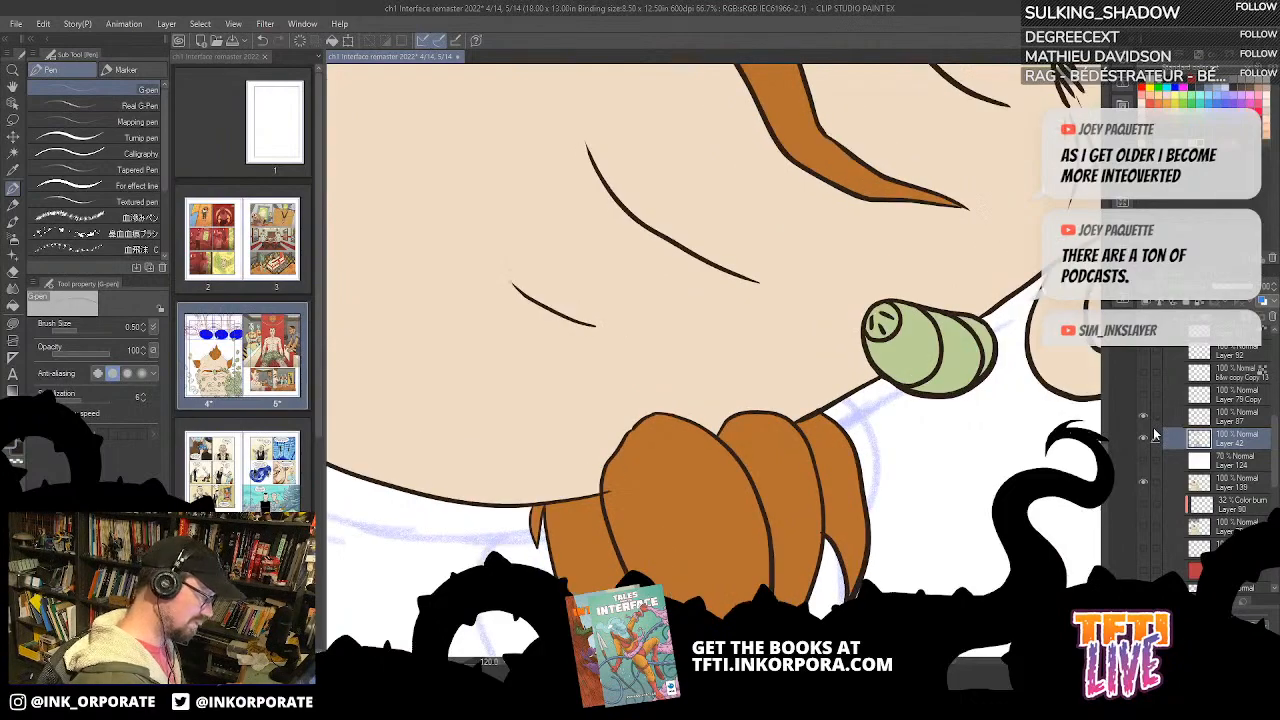
Step: Ink three thin bent legs on the legless green bug beside the earlobe
left_click_drag(900, 370, 710, 366)
mouse_move(817, 265)
left_mouse_down()
mouse_move(841, 260)
mouse_move(849, 236)
mouse_move(846, 268)
mouse_move(816, 267)
left_mouse_up()
key("ctrl+z")
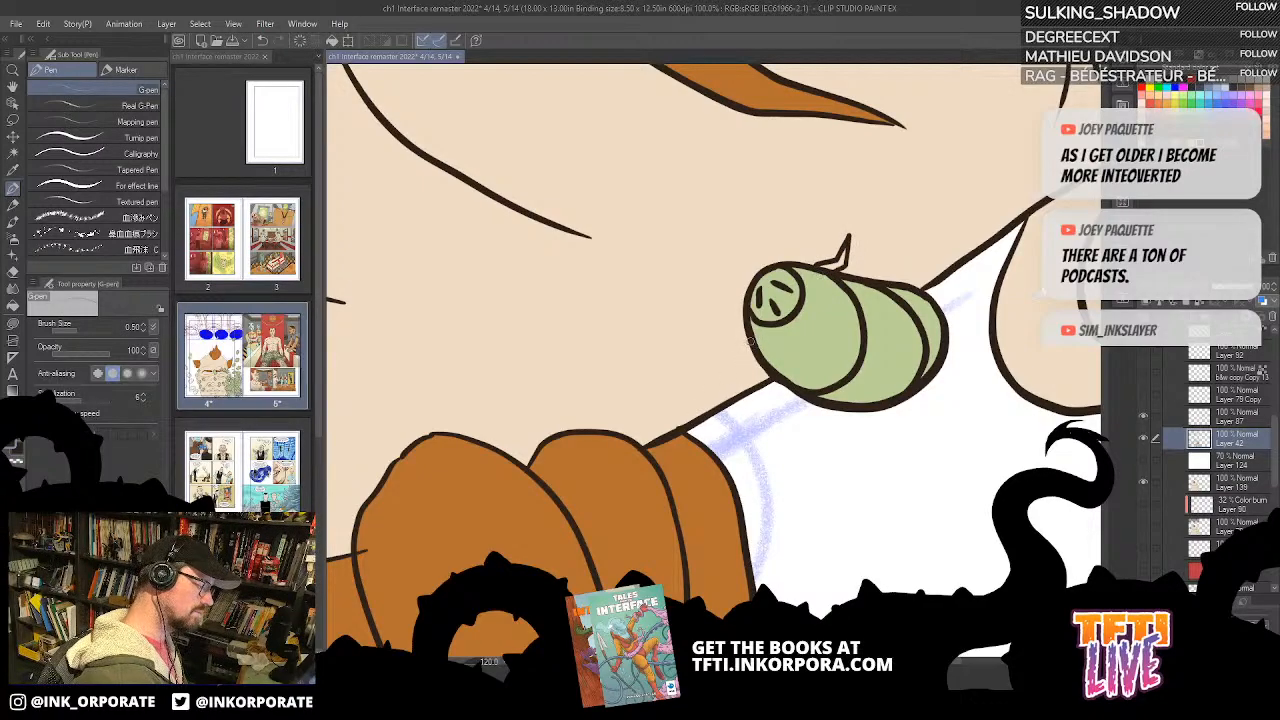
mouse_move(748, 342)
left_mouse_down()
mouse_move(723, 371)
mouse_move(758, 362)
left_mouse_up()
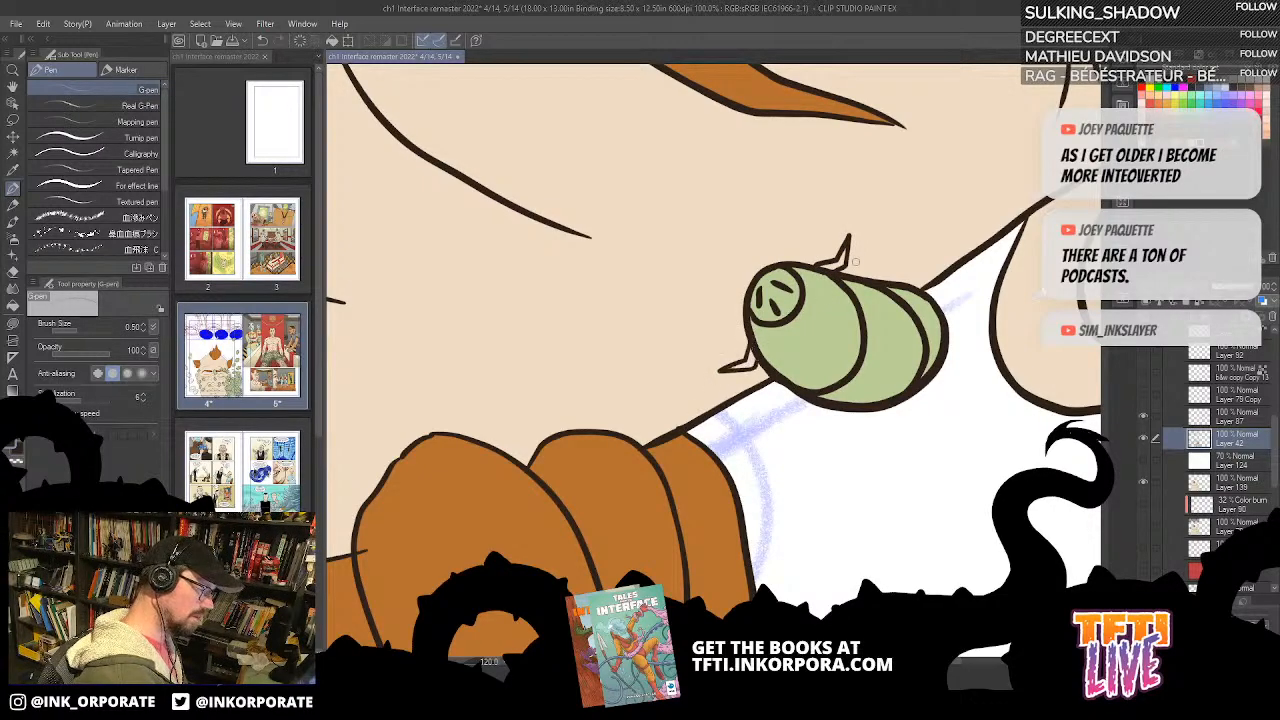
mouse_move(864, 278)
left_mouse_down()
mouse_move(896, 240)
mouse_move(896, 274)
left_mouse_up()
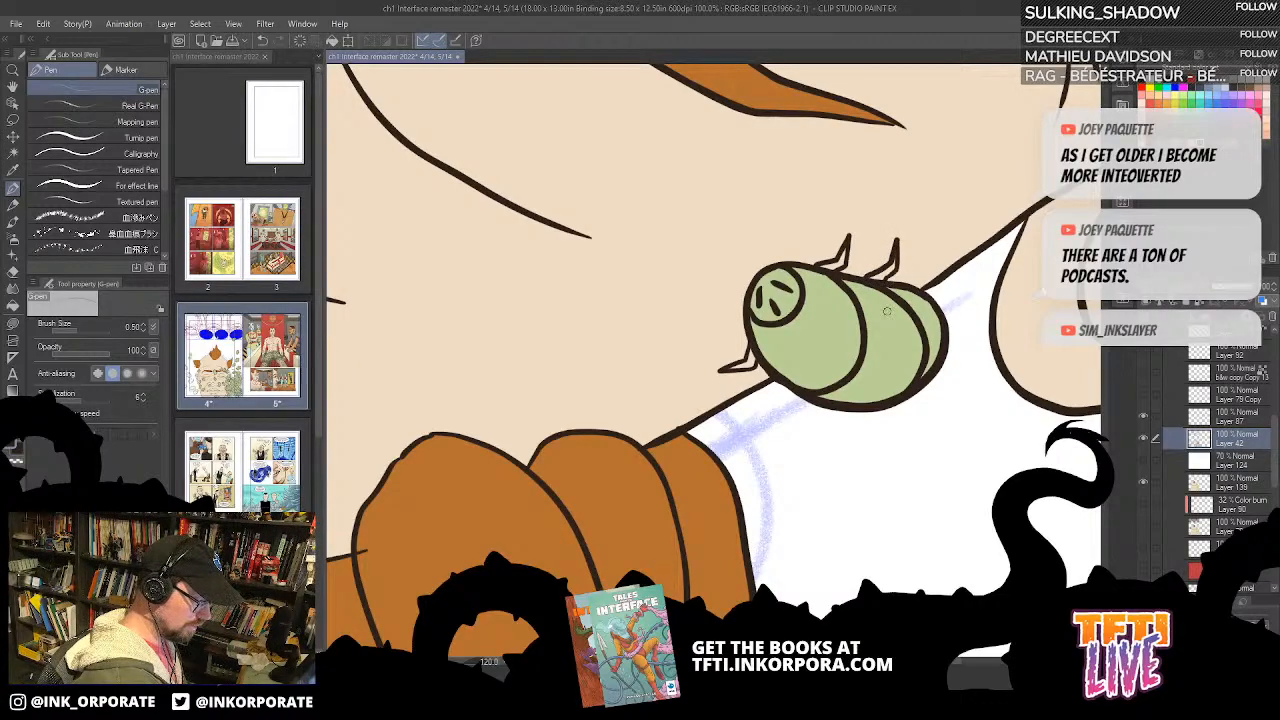
Step: Bucket-fill the newly inked legs of the bug beside the earlobe green on colour Layer 139
left_click_drag(1064, 147, 825, 236)
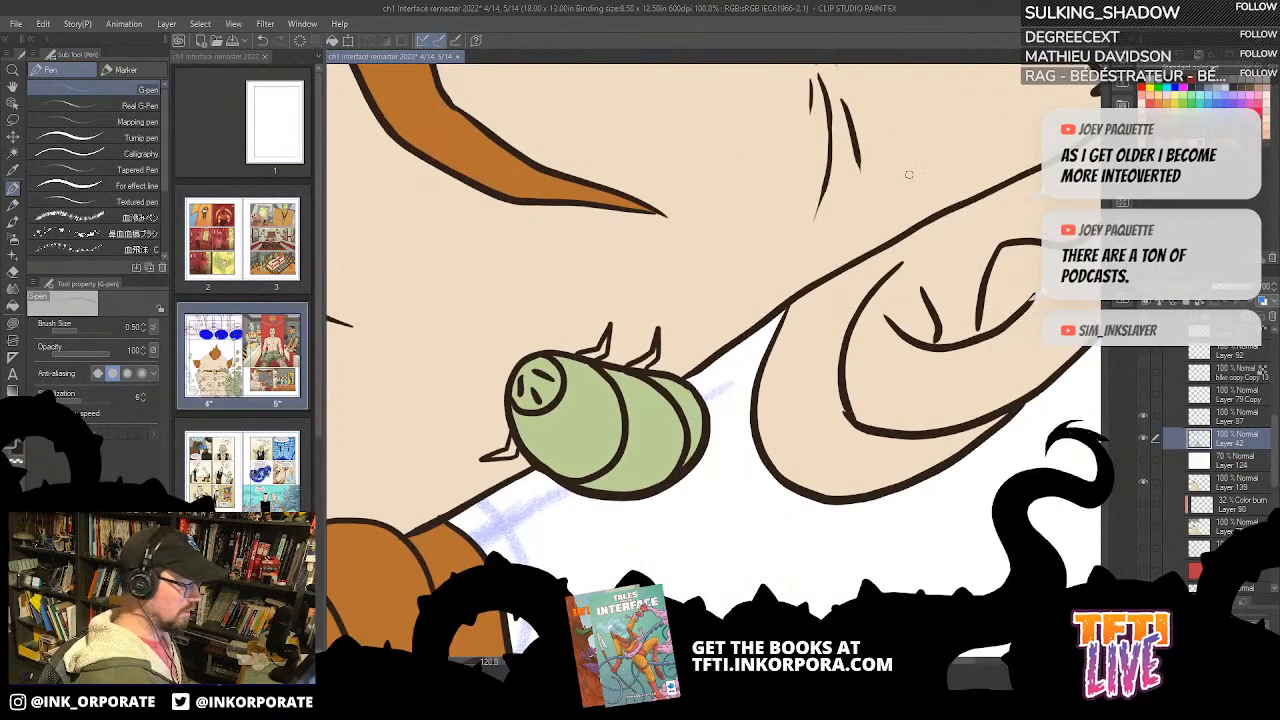
scroll(908, 174, "down", 2)
left_click_drag(1009, 326, 983, 363)
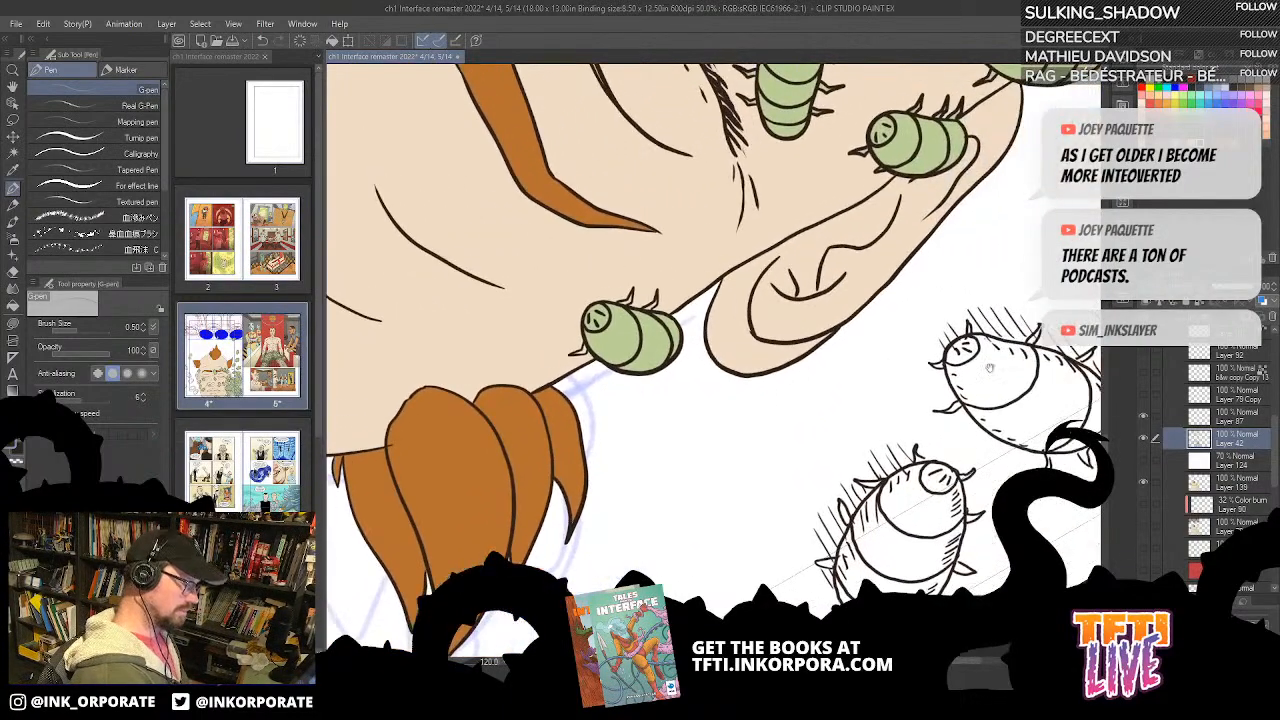
key("g")
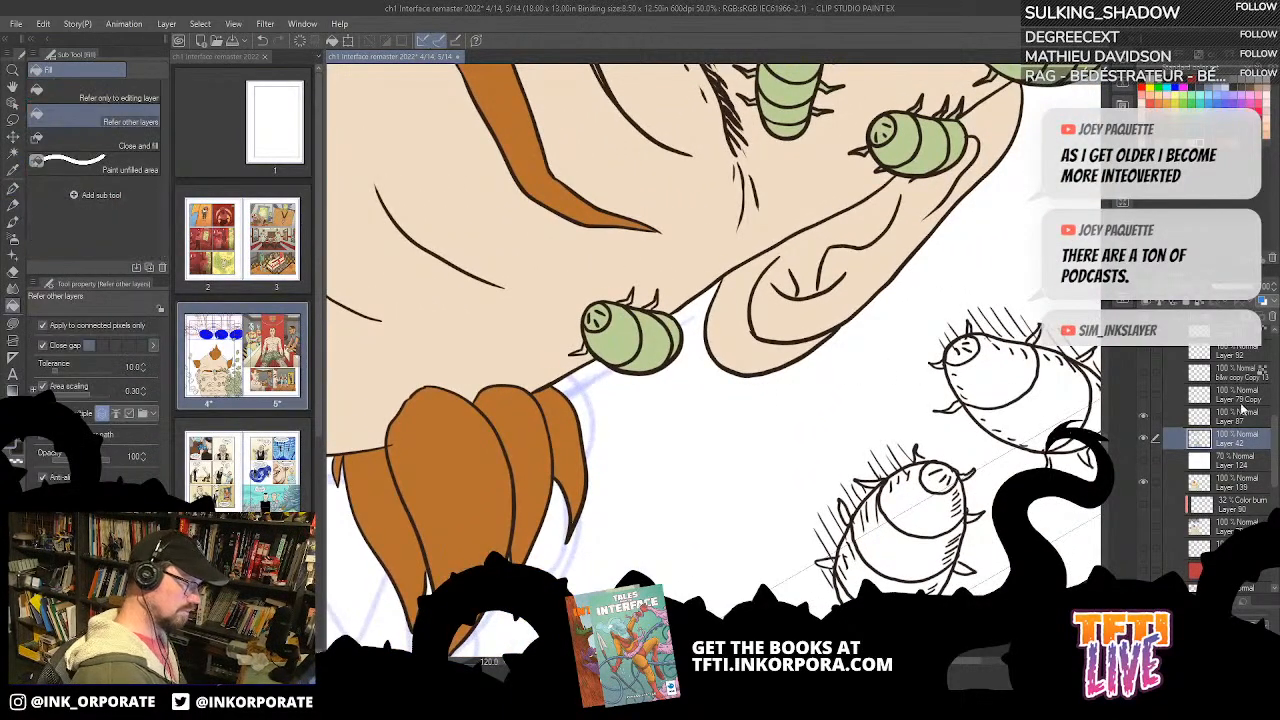
left_click(1223, 486)
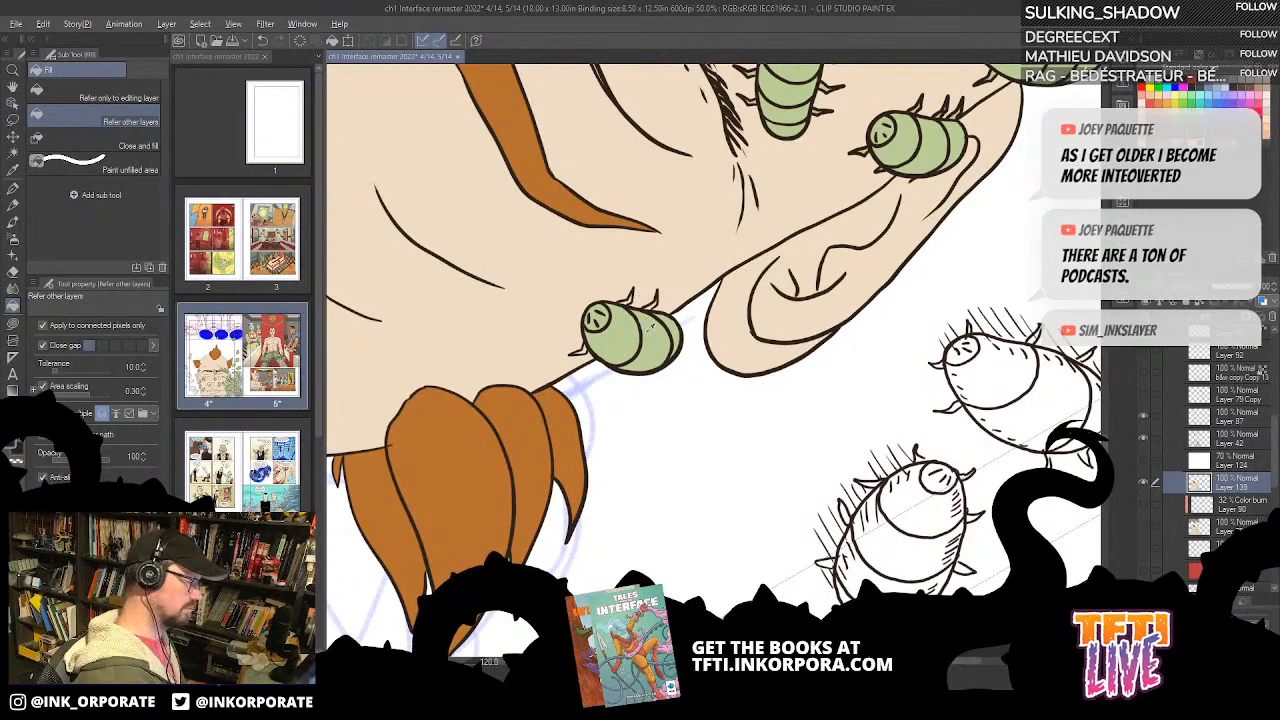
scroll(646, 325, "up", 3)
left_click_drag(654, 450, 839, 435)
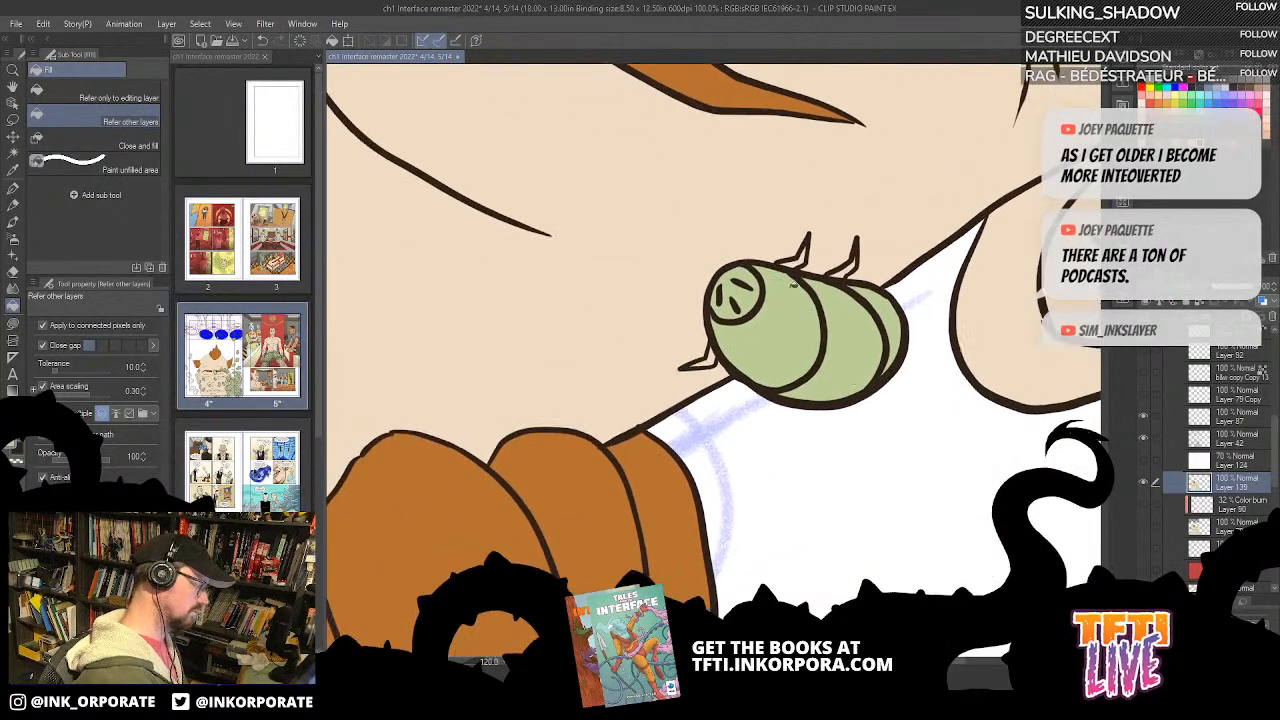
left_click(850, 268)
left_click_drag(996, 261, 785, 298)
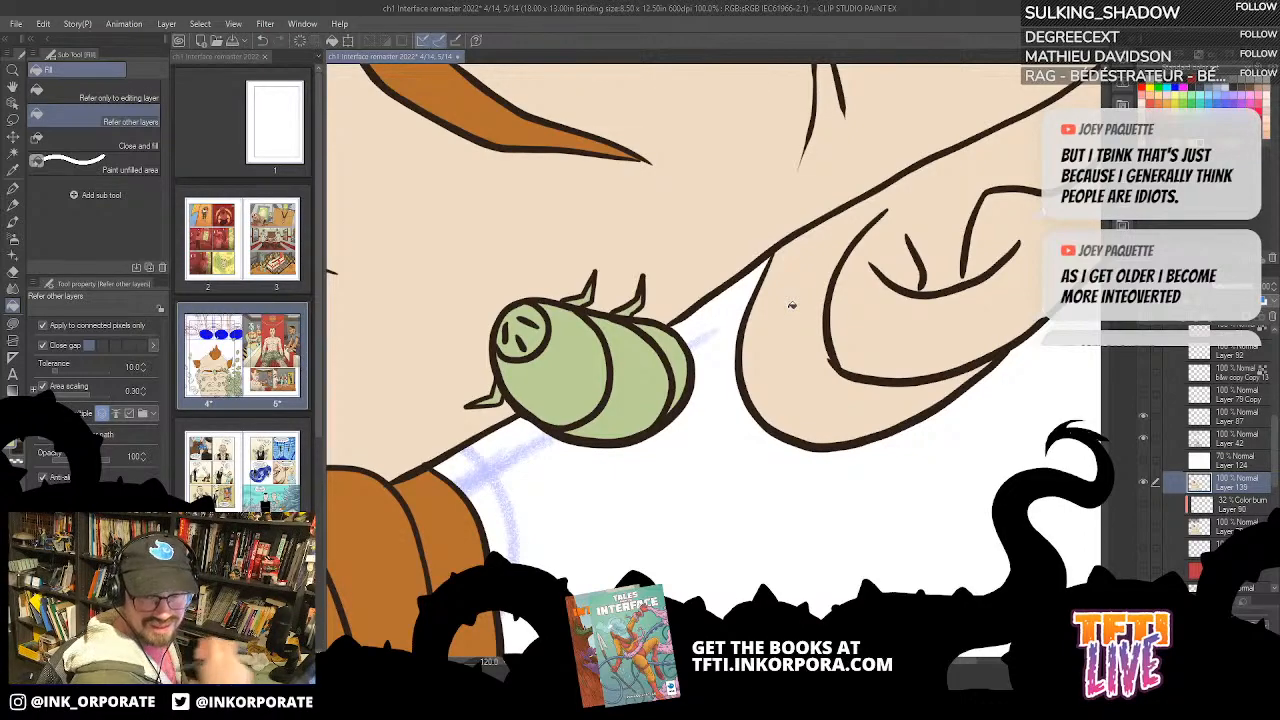
Step: Bucket-fill the head and body segments of the white bug cut off by the page edge green
scroll(880, 228, "down", 3)
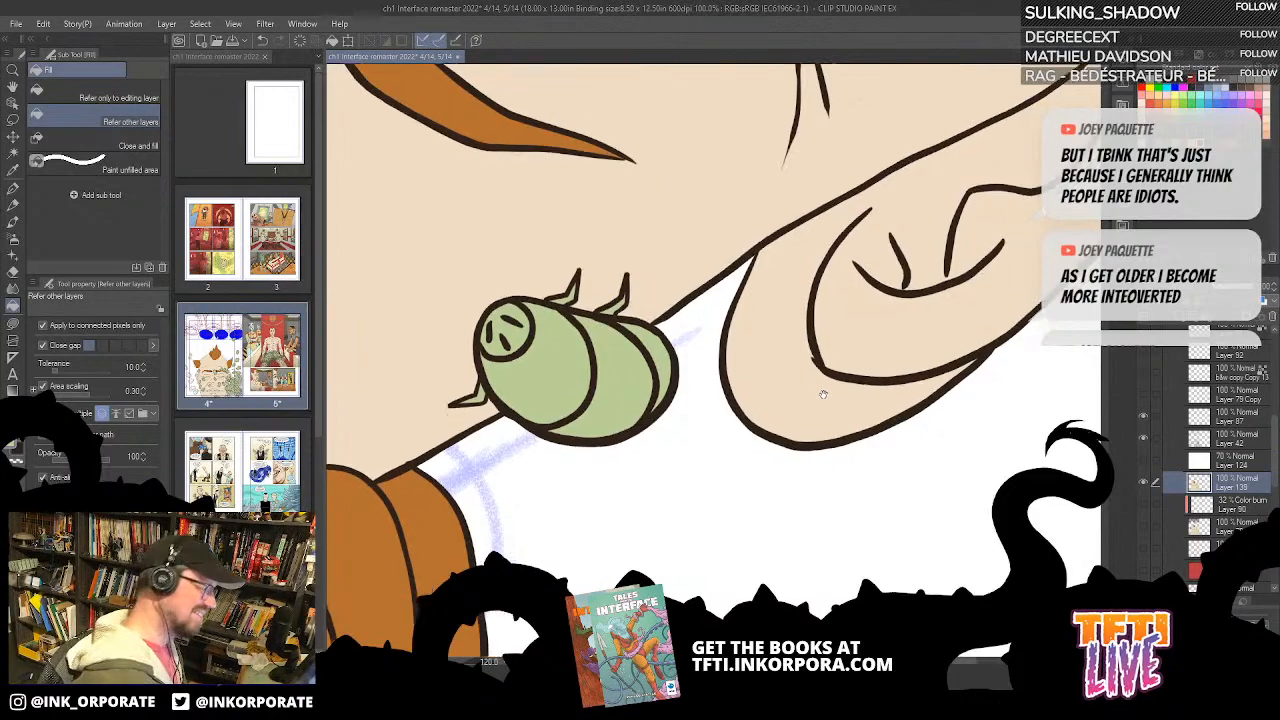
scroll(799, 312, "down", 6)
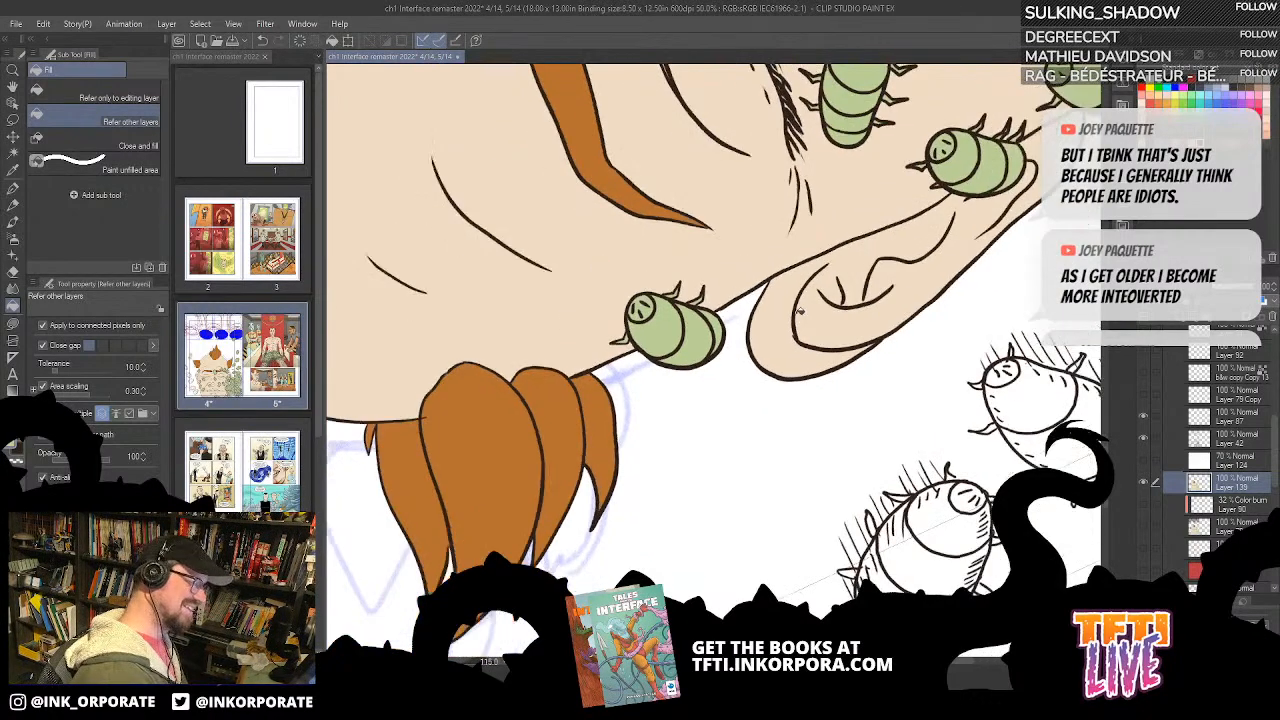
left_click_drag(740, 316, 764, 545)
left_click_drag(826, 409, 449, 196)
left_click(665, 493)
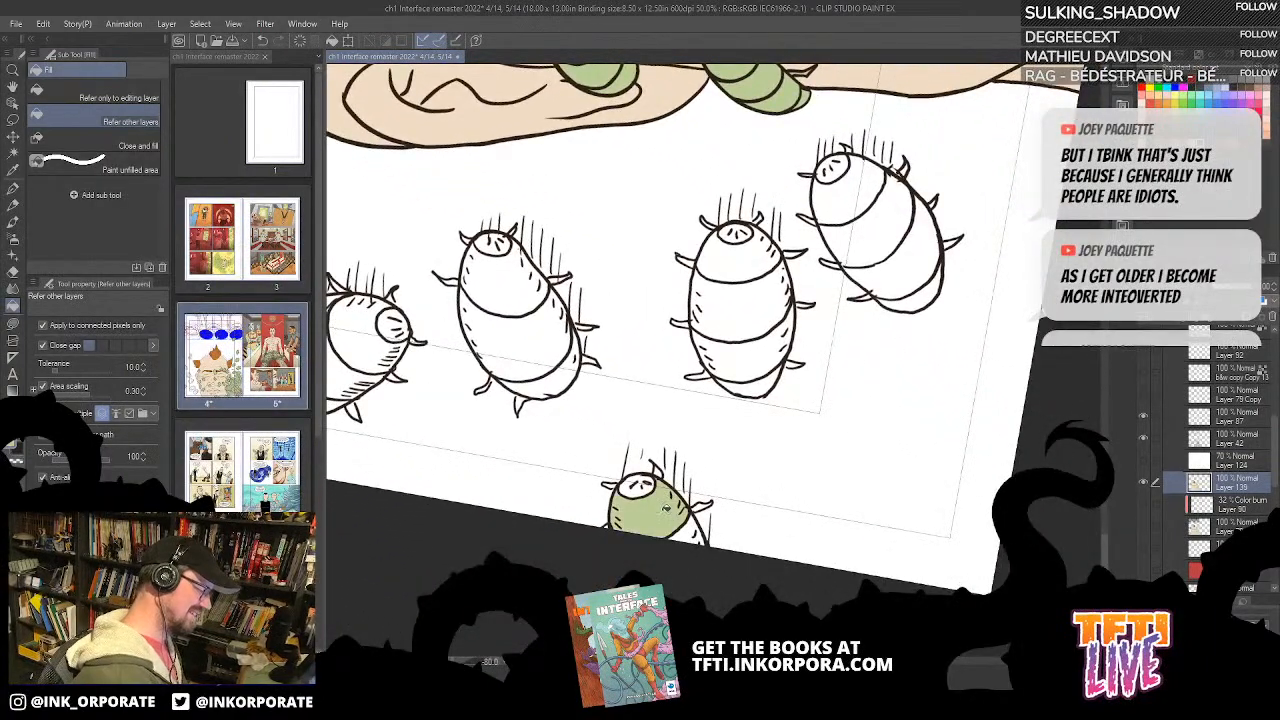
left_click_drag(665, 493, 754, 338)
scroll(755, 381, "up", 3)
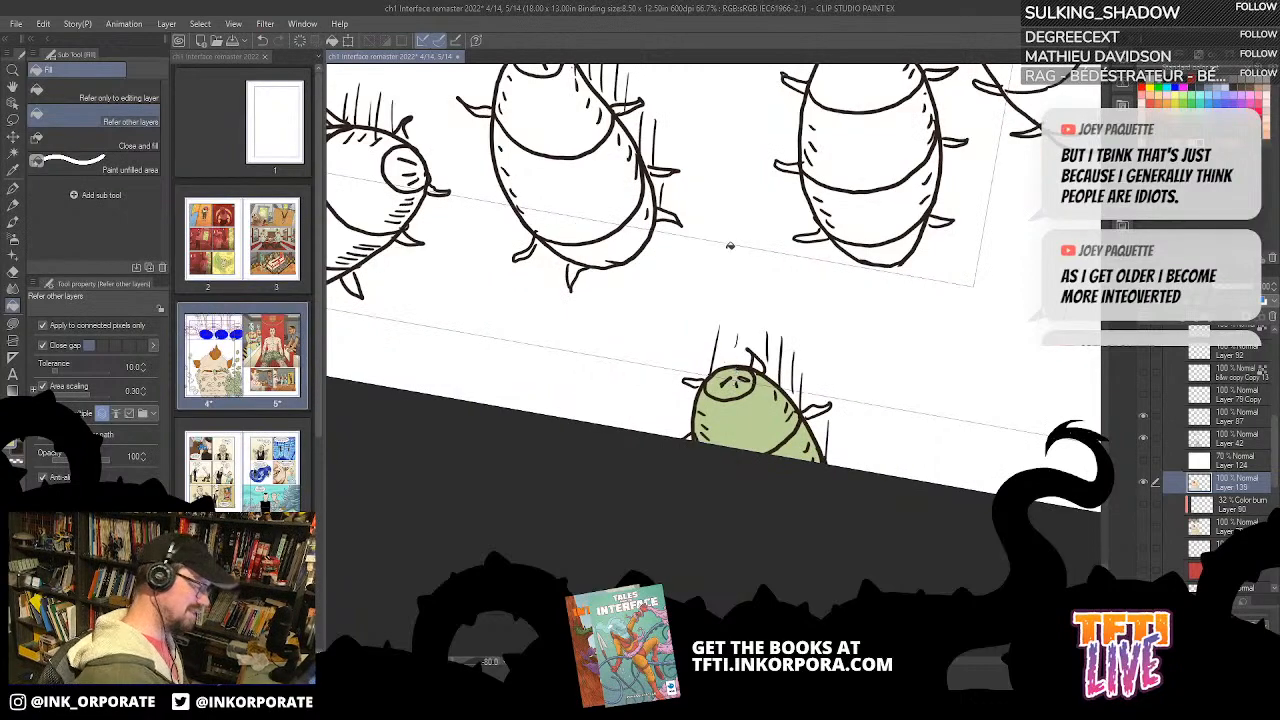
Step: Lasso-fill the legs of the bug at the page edge green
key("u")
scroll(748, 357, "up", 2)
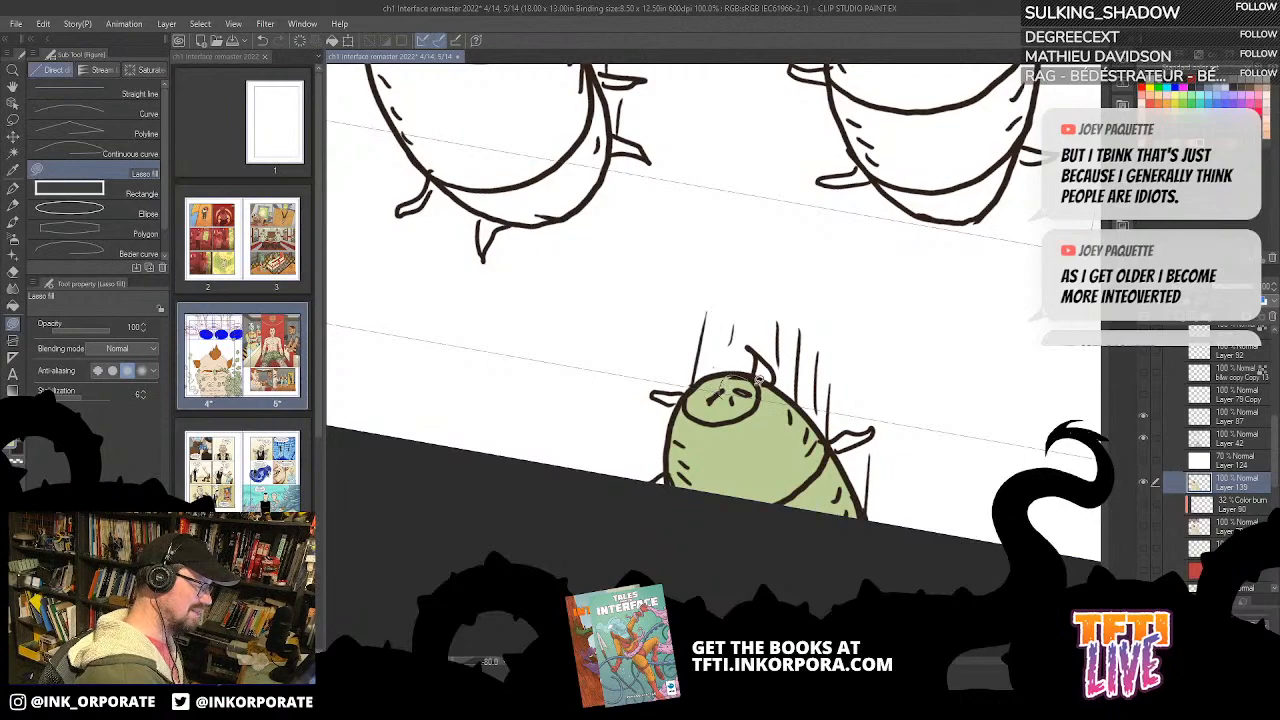
mouse_move(757, 375)
left_mouse_down()
mouse_move(757, 354)
mouse_move(772, 388)
mouse_move(761, 379)
left_mouse_up()
left_click_drag(785, 430, 723, 284)
key("asciicircum")
key("asciicircum")
key("asciicircum")
key("asciicircum")
key("asciicircum")
key("asciicircum")
key("asciicircum")
key("asciicircum")
key("asciicircum")
key("asciicircum")
key("asciicircum")
key("asciicircum")
key("asciicircum")
key("asciicircum")
key("asciicircum")
key("asciicircum")
key("asciicircum")
key("asciicircum")
key("asciicircum")
key("asciicircum")
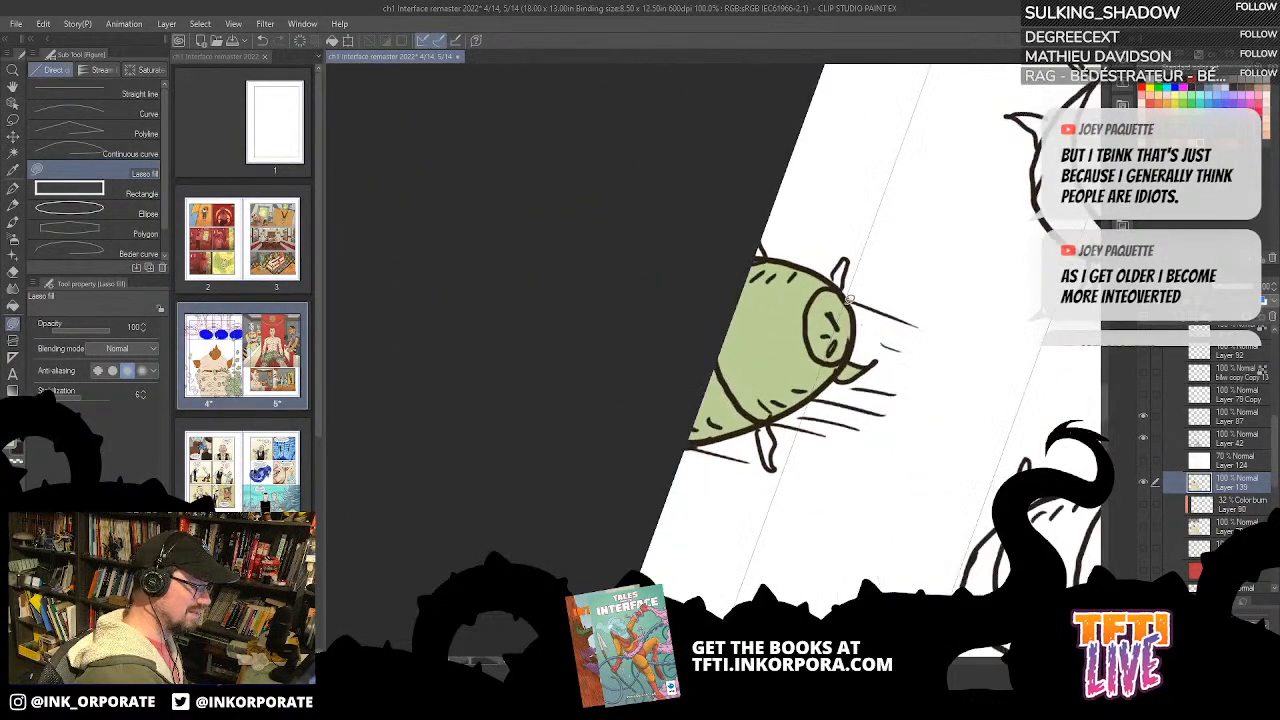
mouse_move(843, 284)
left_mouse_down()
mouse_move(849, 256)
mouse_move(830, 292)
left_mouse_up()
mouse_move(770, 246)
left_mouse_down()
mouse_move(797, 319)
mouse_move(777, 356)
left_mouse_up()
left_click_drag(802, 408, 788, 268)
mouse_move(774, 357)
left_mouse_down()
mouse_move(789, 396)
mouse_move(778, 344)
left_mouse_up()
Step: Bucket-fill the head and body segments of the white bug nearest the page-edge bug green
mouse_move(988, 259)
left_mouse_down()
mouse_move(717, 354)
mouse_move(689, 381)
left_mouse_up()
mouse_move(861, 404)
left_mouse_down()
mouse_move(869, 371)
mouse_move(1000, 345)
left_mouse_up()
left_click_drag(782, 328, 608, 403)
key("g")
key("g")
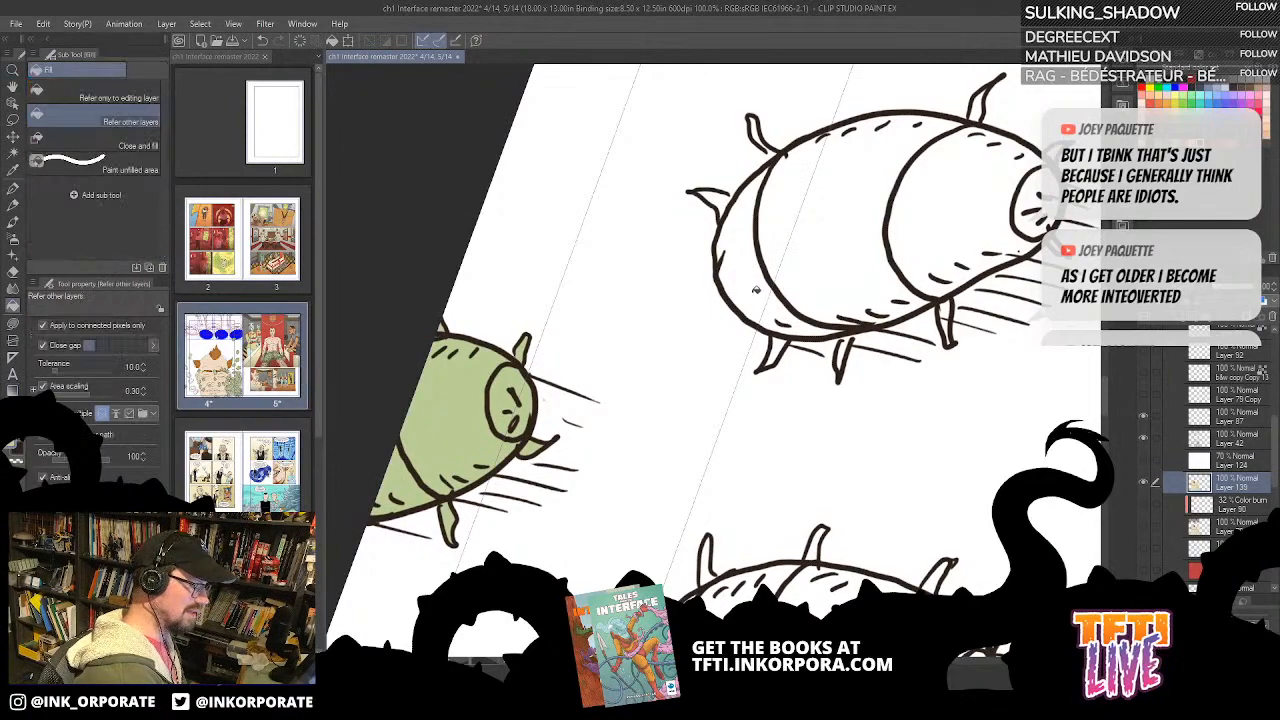
left_click(756, 289)
left_click(823, 261)
left_click(935, 222)
left_click(1044, 182)
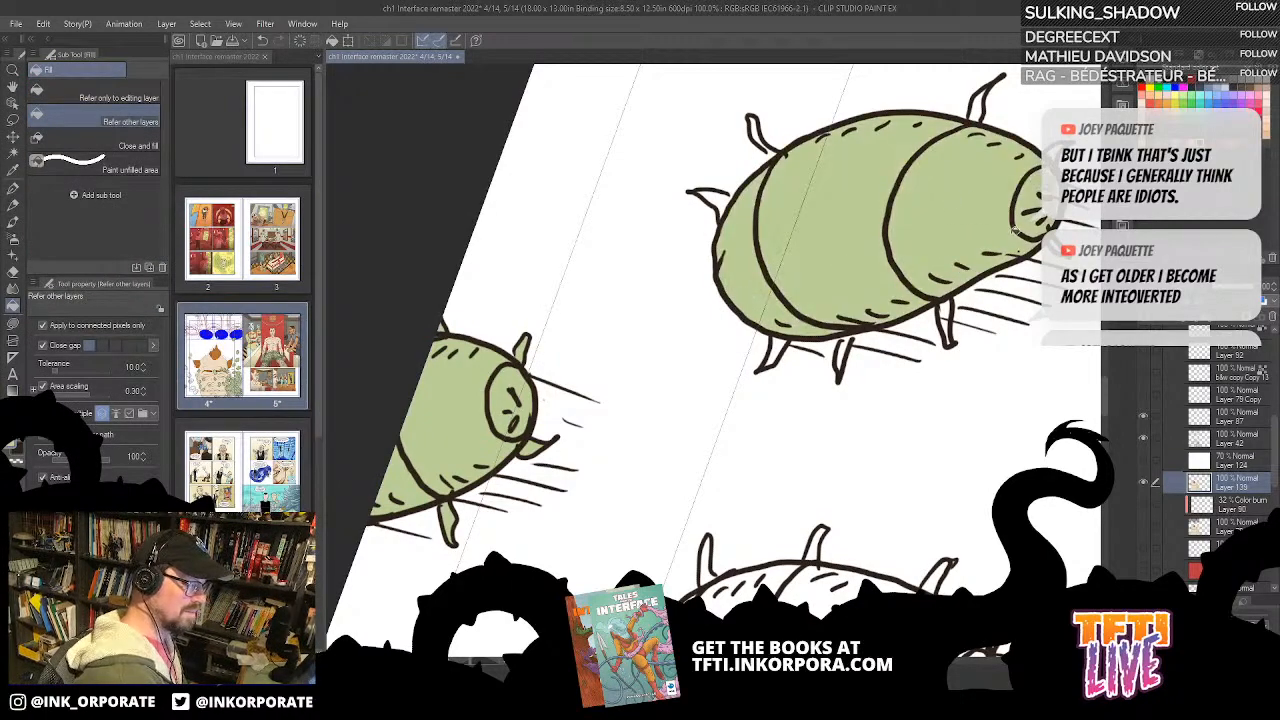
left_click_drag(1030, 185, 885, 355)
Step: Lasso-fill the rear legs of the bug nearest the page-edge bug green on Layer 139
key("asciicircum")
key("asciicircum")
key("asciicircum")
key("asciicircum")
key("asciicircum")
key("asciicircum")
key("asciicircum")
key("asciicircum")
key("asciicircum")
key("asciicircum")
key("asciicircum")
left_click_drag(670, 321, 880, 374)
key("u")
mouse_move(806, 321)
left_mouse_down()
mouse_move(823, 282)
mouse_move(837, 310)
mouse_move(819, 333)
mouse_move(828, 251)
mouse_move(844, 245)
mouse_move(823, 268)
mouse_move(825, 304)
mouse_move(908, 155)
left_mouse_up()
key("asciicircum")
key("asciicircum")
key("asciicircum")
key("asciicircum")
key("asciicircum")
key("asciicircum")
key("asciicircum")
key("asciicircum")
key("asciicircum")
key("asciicircum")
key("asciicircum")
key("asciicircum")
key("asciicircum")
key("asciicircum")
key("asciicircum")
key("asciicircum")
key("asciicircum")
key("asciicircum")
key("asciicircum")
key("asciicircum")
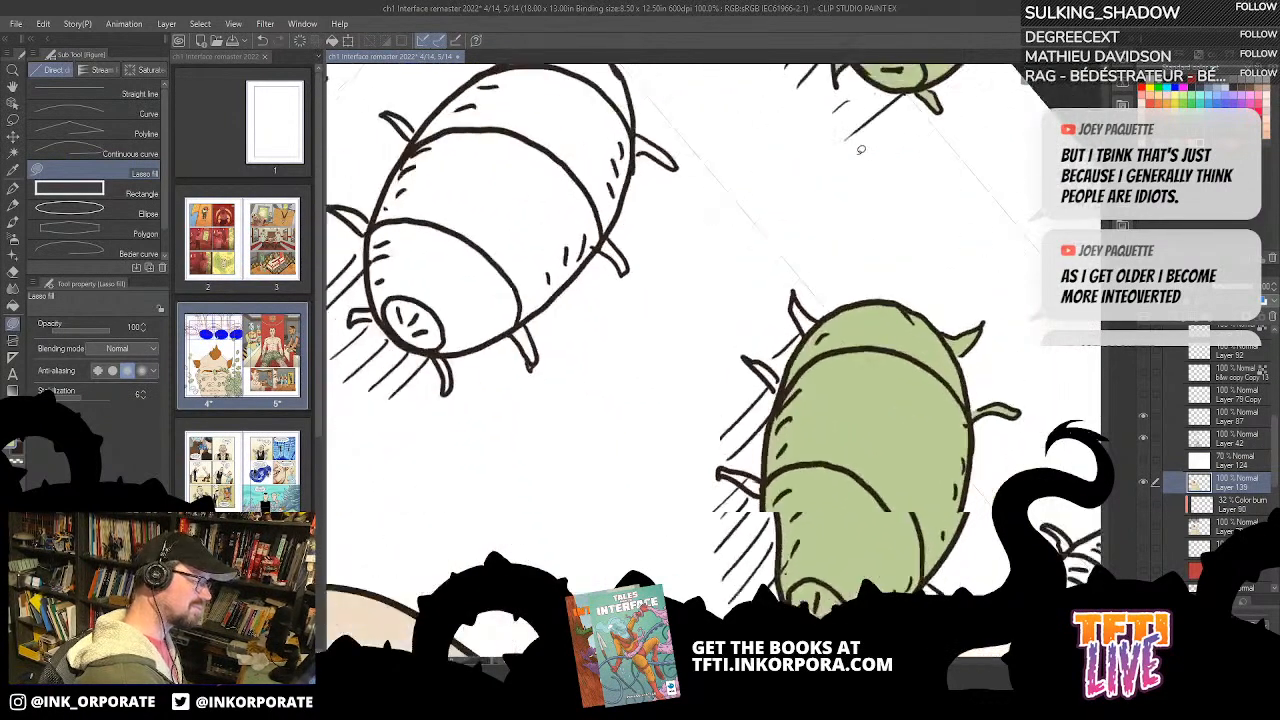
left_click_drag(816, 438, 802, 294)
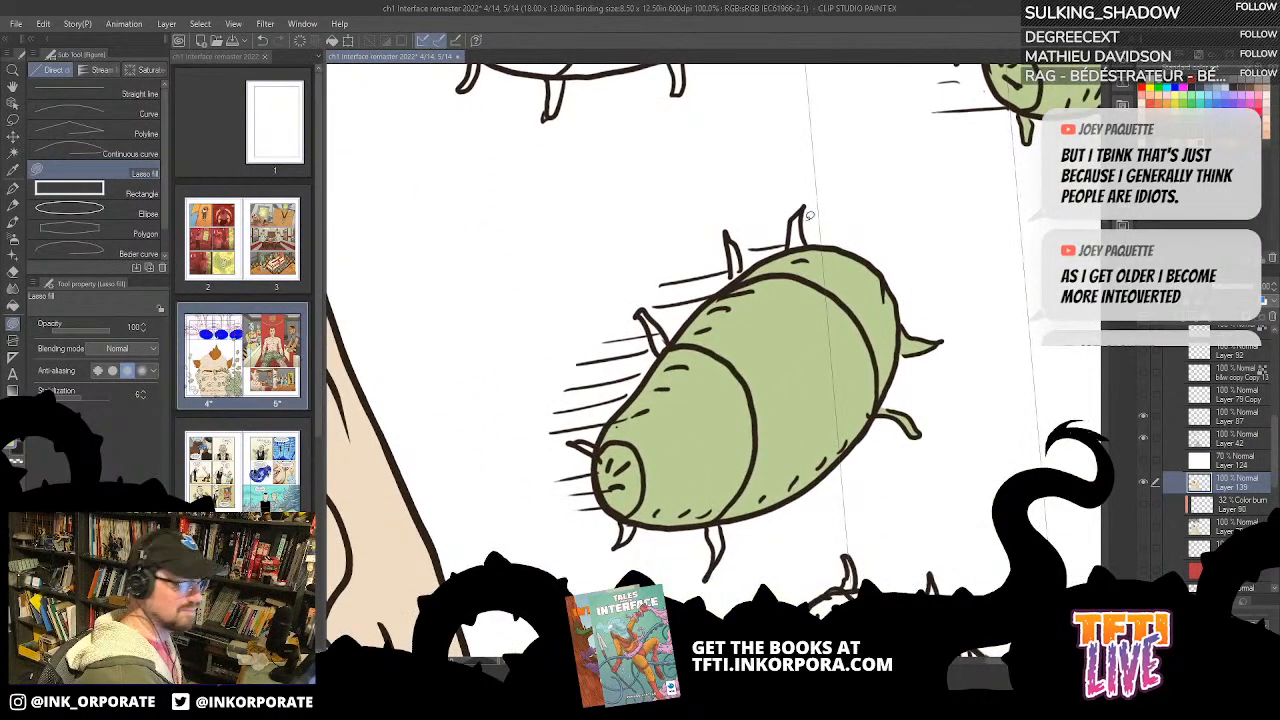
left_click_drag(797, 219, 803, 242)
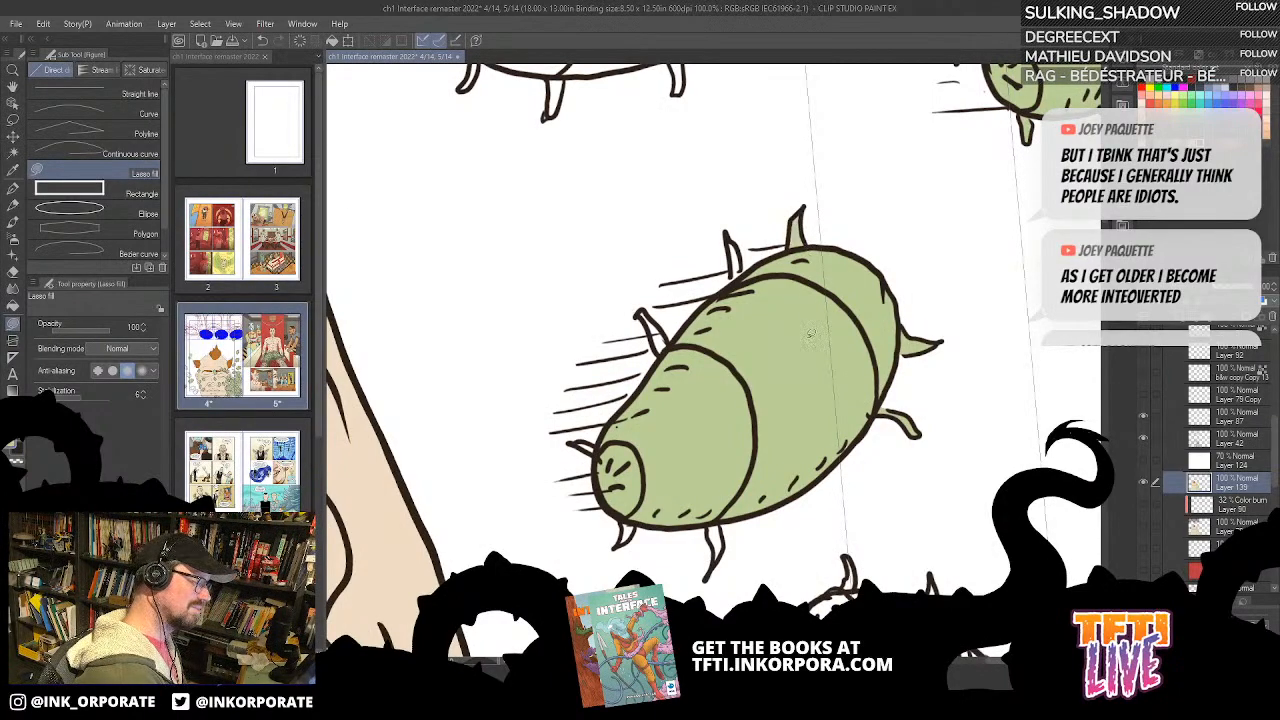
Step: Lasso-fill the remaining side legs and head legs of the same bug green
key("asciicircum")
key("asciicircum")
key("asciicircum")
key("asciicircum")
key("asciicircum")
key("asciicircum")
key("asciicircum")
mouse_move(766, 311)
left_mouse_down()
mouse_move(797, 265)
mouse_move(733, 272)
mouse_move(754, 278)
mouse_move(716, 306)
left_mouse_up()
key("asciicircum")
key("asciicircum")
key("asciicircum")
key("asciicircum")
key("asciicircum")
key("asciicircum")
key("asciicircum")
key("asciicircum")
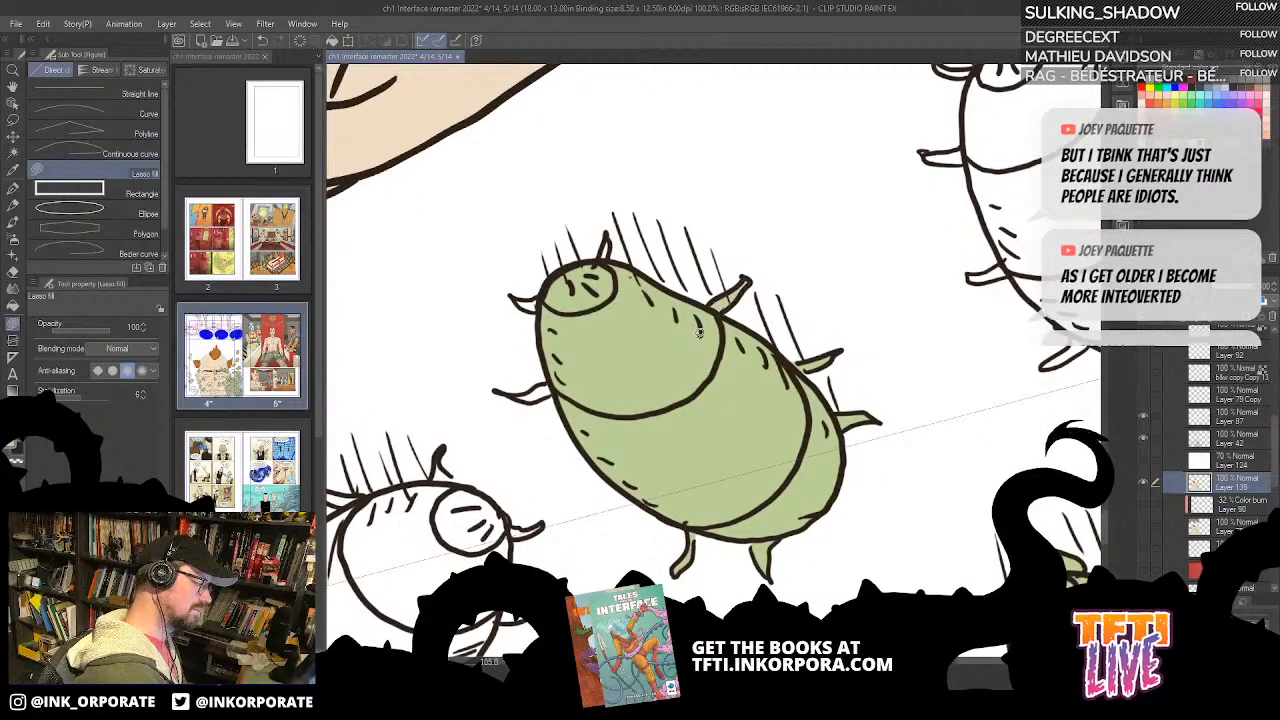
key("asciicircum")
key("asciicircum")
key("asciicircum")
key("asciicircum")
key("asciicircum")
key("asciicircum")
key("asciicircum")
key("asciicircum")
key("asciicircum")
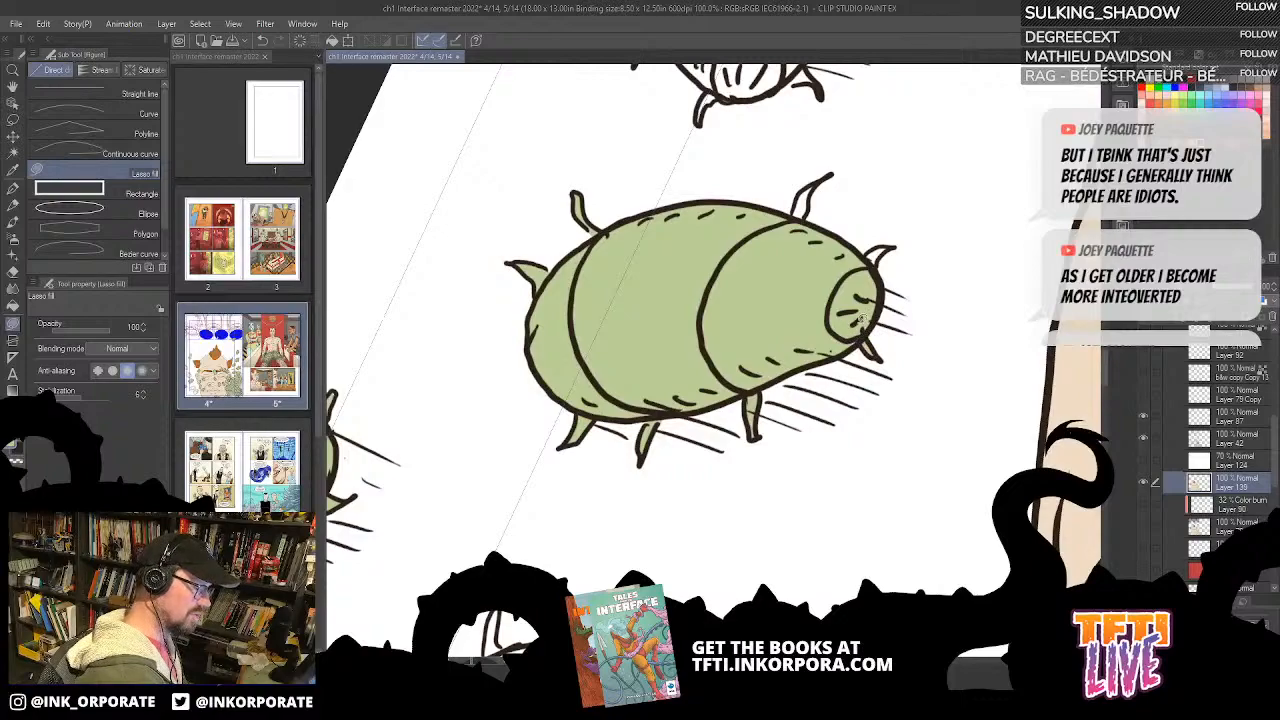
left_click_drag(897, 245, 870, 272)
left_click_drag(816, 202, 790, 331)
left_click_drag(894, 276, 736, 513)
Step: Bucket-fill the head and body segments of the white bug between the page edge and the ear green
key("asciicircum")
key("asciicircum")
key("asciicircum")
key("asciicircum")
key("asciicircum")
key("asciicircum")
key("asciicircum")
key("asciicircum")
left_click_drag(734, 341, 922, 320)
key("g")
key("g")
left_click(790, 280)
left_click(841, 233)
left_click(903, 163)
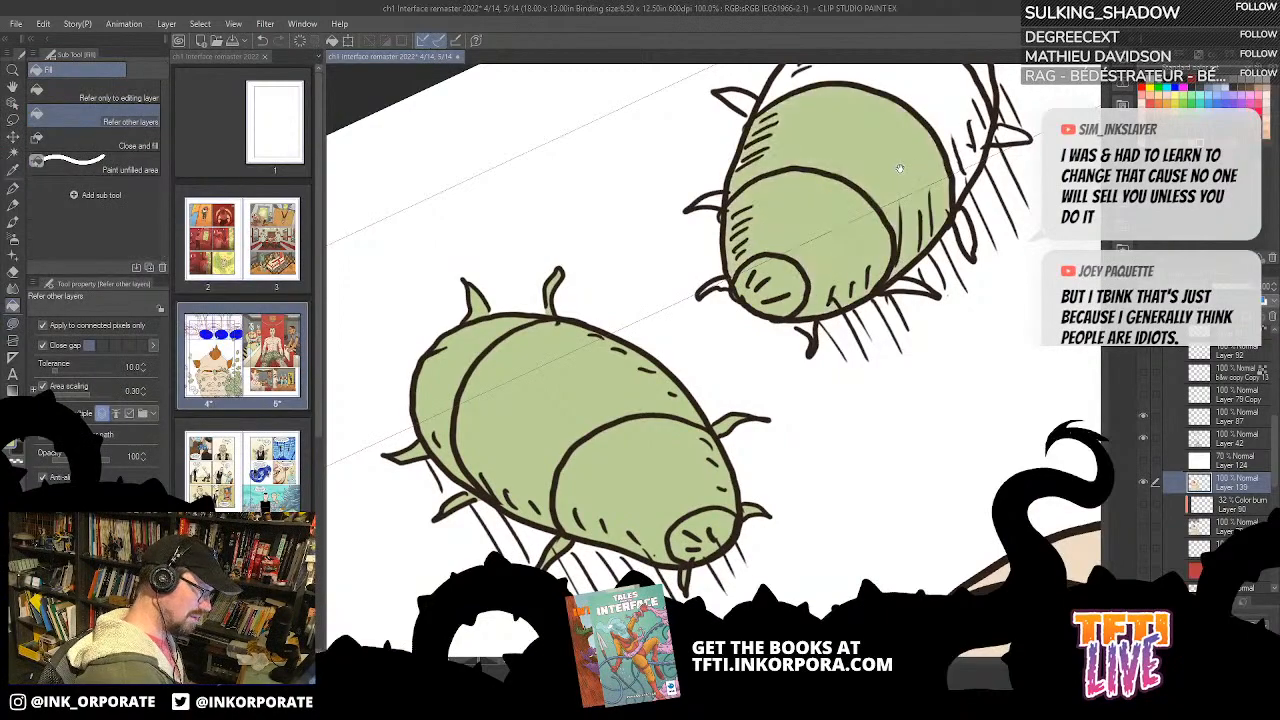
key("minus")
left_click(893, 210)
left_click(901, 190)
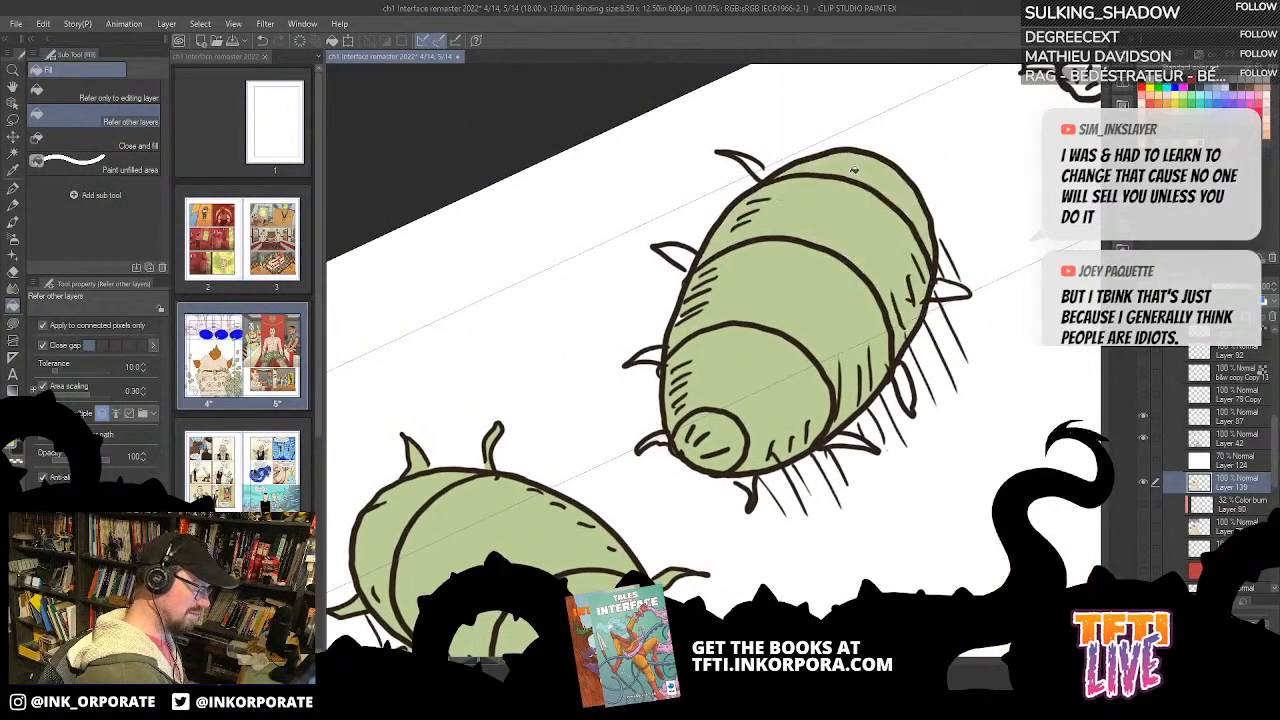
Step: Lasso-fill the legs around the head of the bug between the page edge and the ear green
key("u")
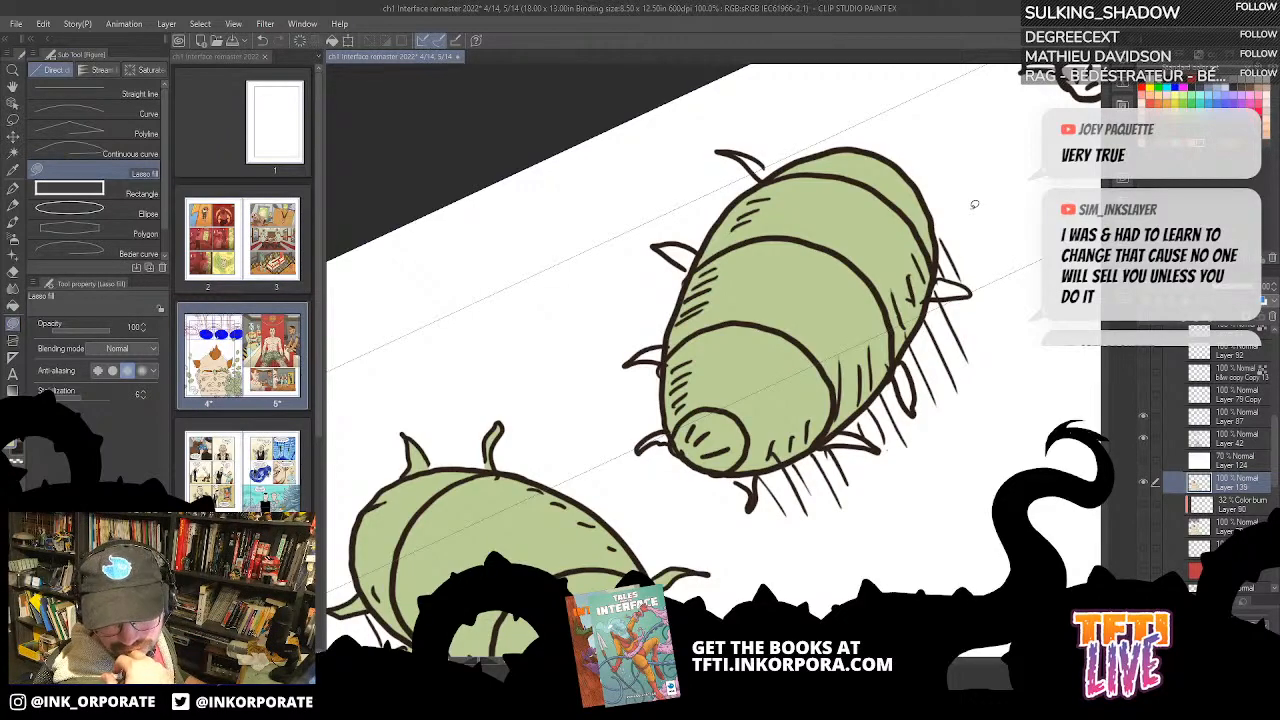
key("^")
key("^")
key("^")
key("^")
key("^")
key("^")
key("^")
key("^")
key("^")
key("^")
key("^")
key("^")
key("^")
key("^")
key("^")
key("^")
key("^")
key("^")
key("^")
key("^")
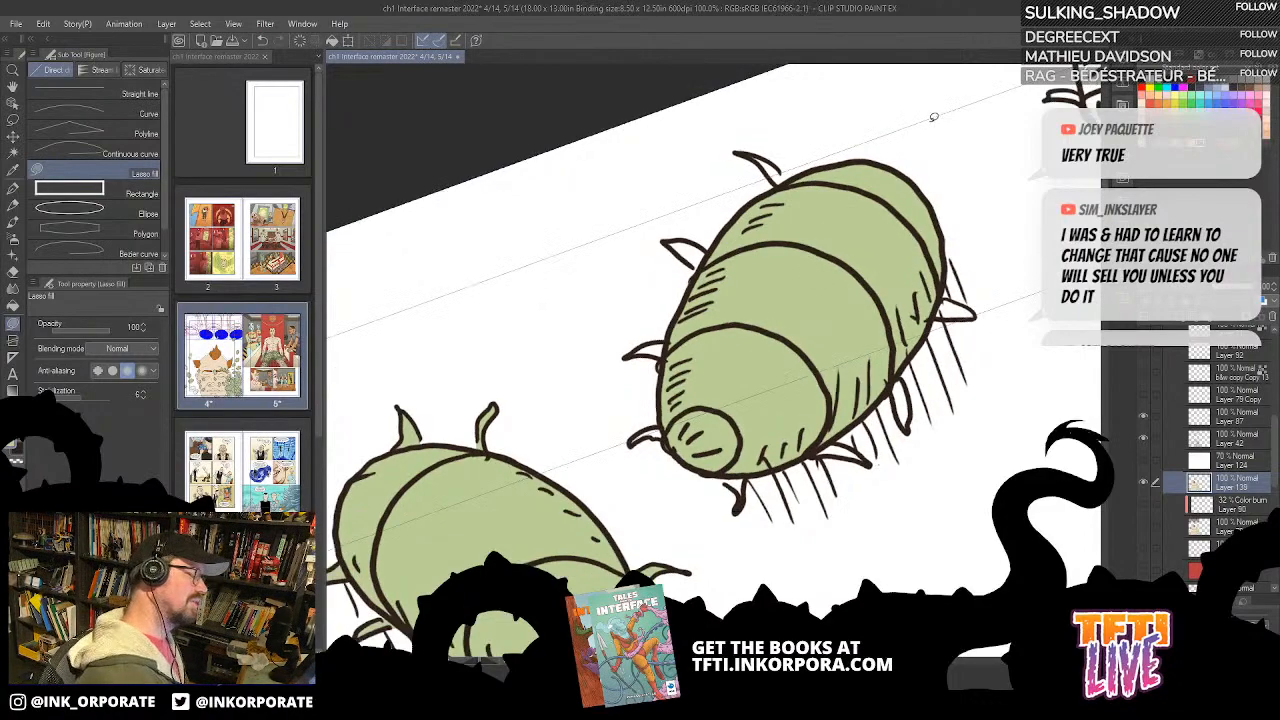
mouse_move(722, 305)
left_mouse_down()
mouse_move(834, 337)
mouse_move(852, 269)
mouse_move(817, 296)
mouse_move(829, 267)
mouse_move(815, 307)
left_mouse_up()
key("^")
key("^")
key("^")
key("^")
key("^")
key("^")
key("^")
key("^")
key("^")
key("^")
key("^")
key("^")
key("^")
key("^")
key("^")
key("^")
key("^")
key("^")
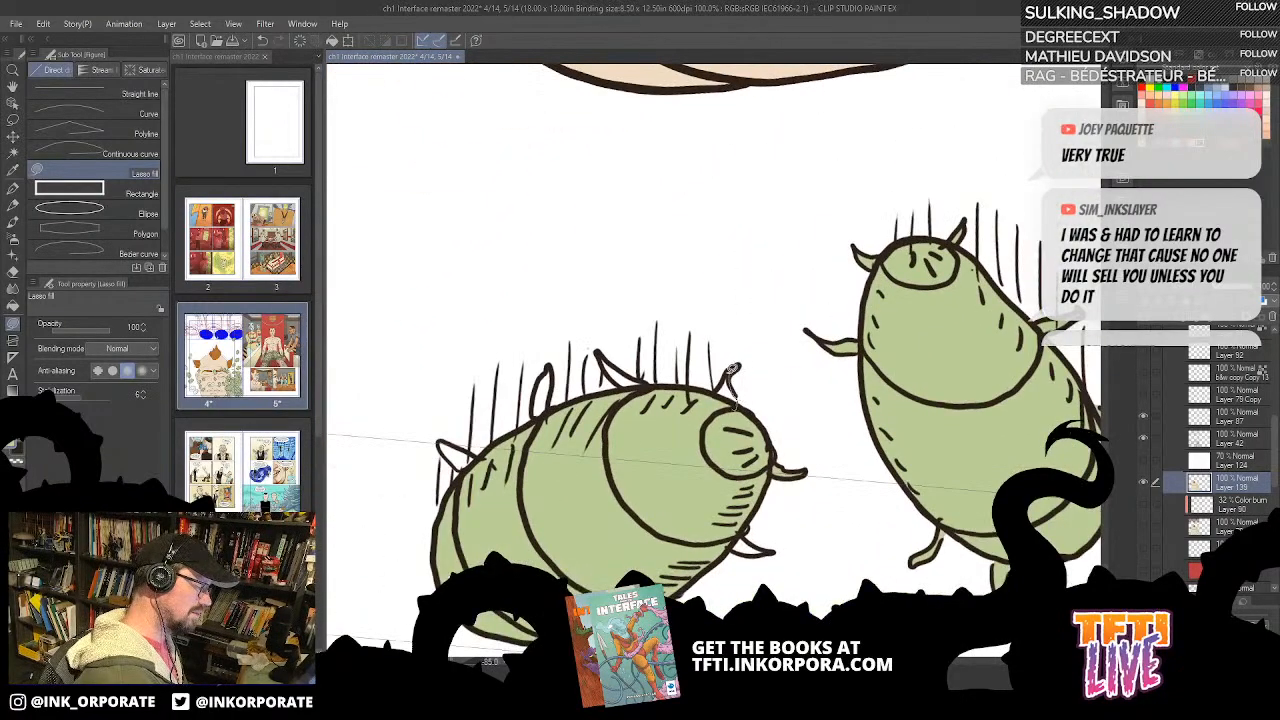
key("^")
key("^")
key("^")
key("^")
key("^")
key("^")
key("^")
left_click_drag(718, 366, 800, 400)
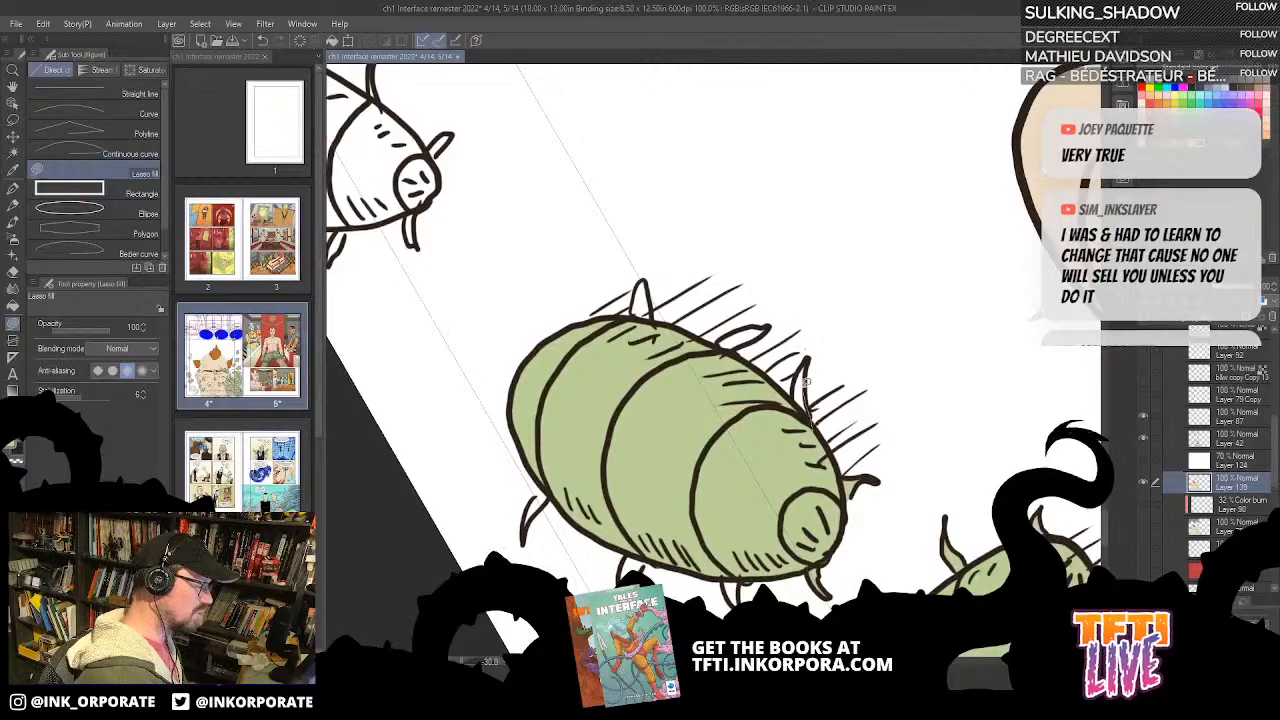
Step: Lasso-fill the remaining middle and rear legs of the bug beside the ear green
key("^")
key("^")
key("^")
key("^")
key("^")
key("^")
key("^")
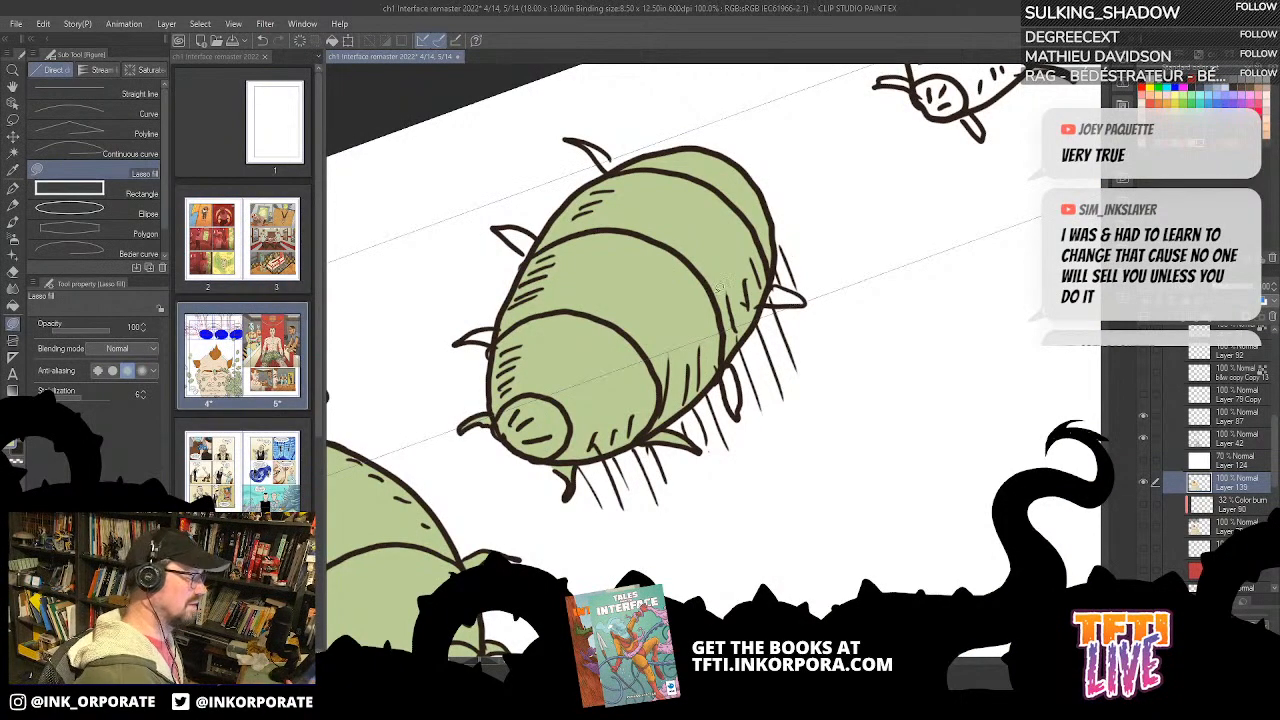
mouse_move(719, 374)
left_mouse_down()
mouse_move(737, 412)
mouse_move(738, 368)
mouse_move(801, 221)
mouse_move(821, 248)
mouse_move(822, 203)
mouse_move(796, 416)
mouse_move(775, 392)
mouse_move(779, 442)
mouse_move(792, 410)
left_mouse_up()
key("^")
key("^")
key("^")
key("^")
left_click_drag(913, 224, 873, 280)
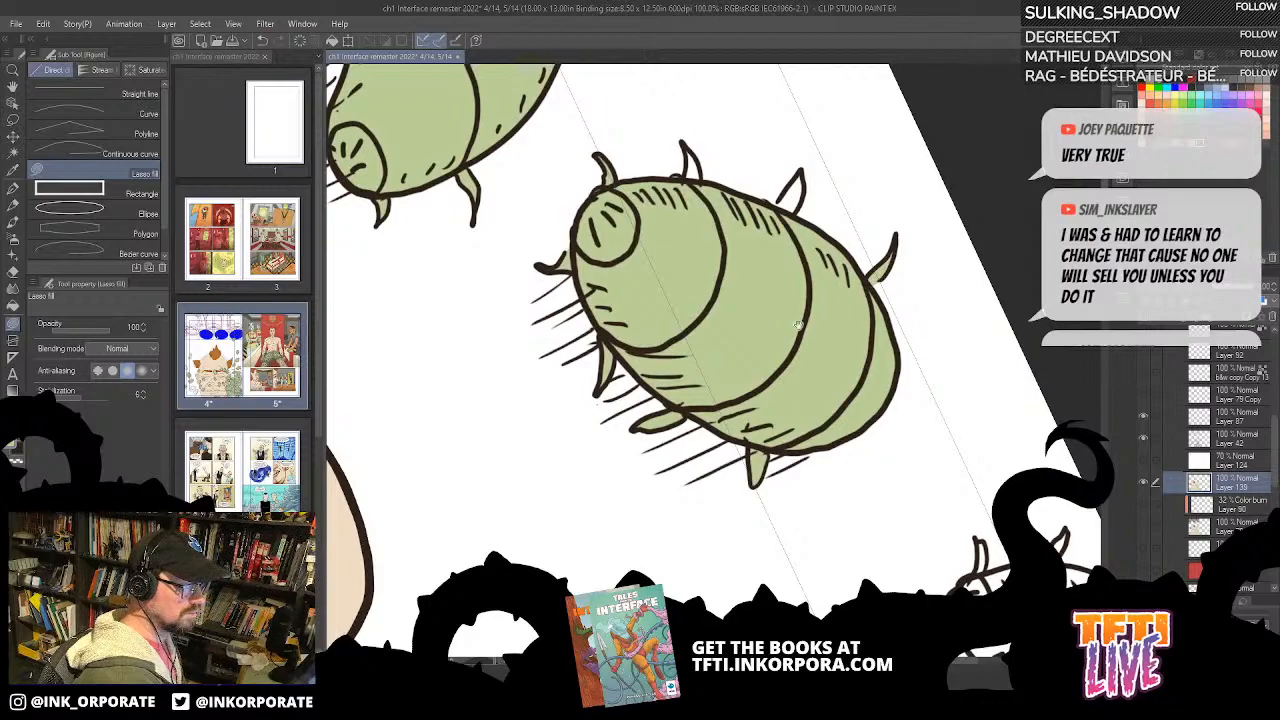
left_click_drag(770, 288, 818, 348)
mouse_move(846, 270)
left_mouse_down()
mouse_move(858, 256)
mouse_move(846, 234)
mouse_move(828, 276)
left_mouse_up()
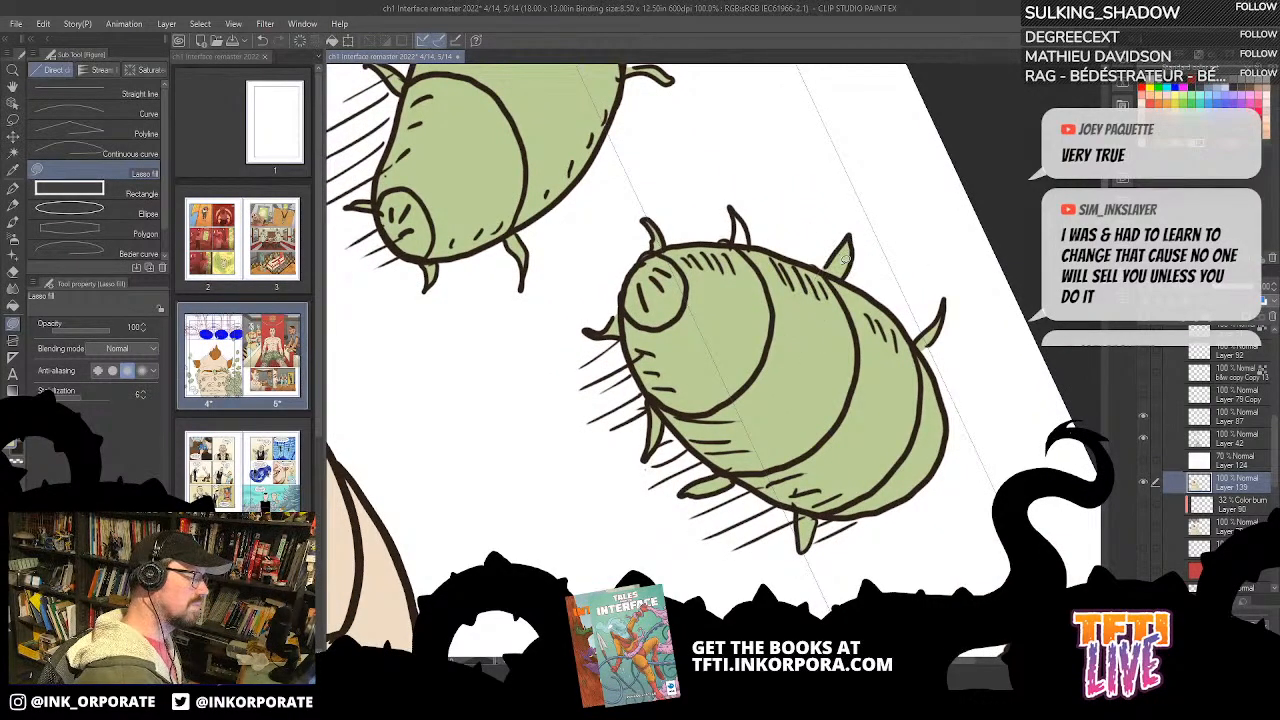
Step: Bucket-fill the head and body segments of the white bug cut off by the page edge below the side hair tuft green
key("asciicircum")
key("asciicircum")
key("asciicircum")
key("asciicircum")
key("asciicircum")
key("asciicircum")
key("asciicircum")
mouse_move(799, 271)
left_mouse_down()
mouse_move(815, 250)
mouse_move(798, 280)
mouse_move(724, 170)
left_mouse_up()
scroll(777, 310, "down", 1)
key("asciicircum")
key("asciicircum")
key("asciicircum")
key("asciicircum")
key("asciicircum")
key("asciicircum")
key("asciicircum")
key("asciicircum")
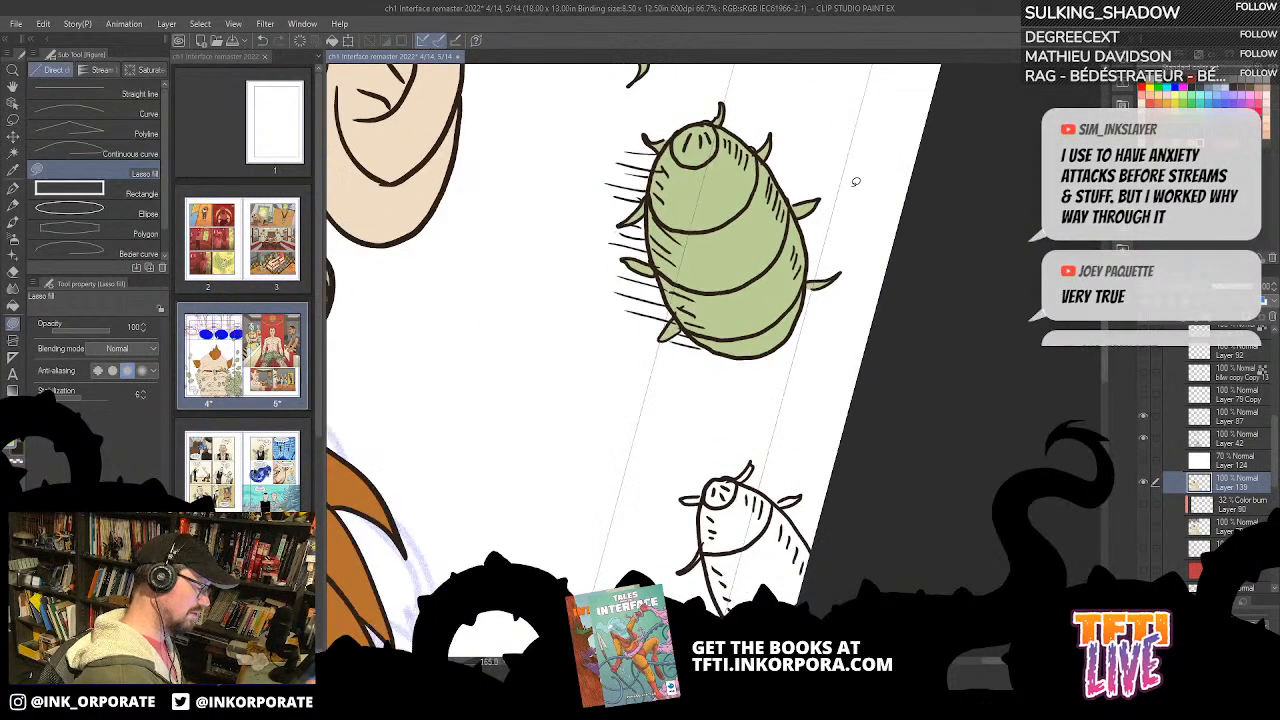
left_click_drag(697, 454, 821, 254)
key("g")
key("g")
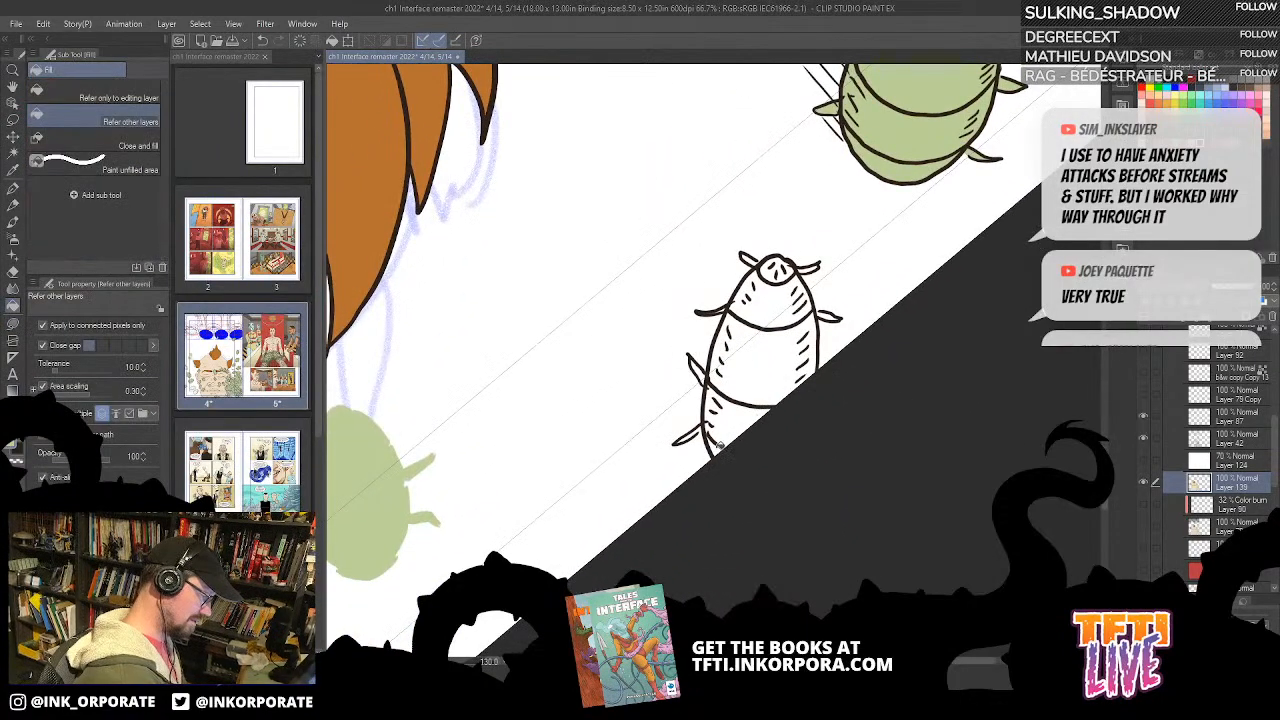
left_click_drag(715, 446, 770, 333)
left_click(779, 298)
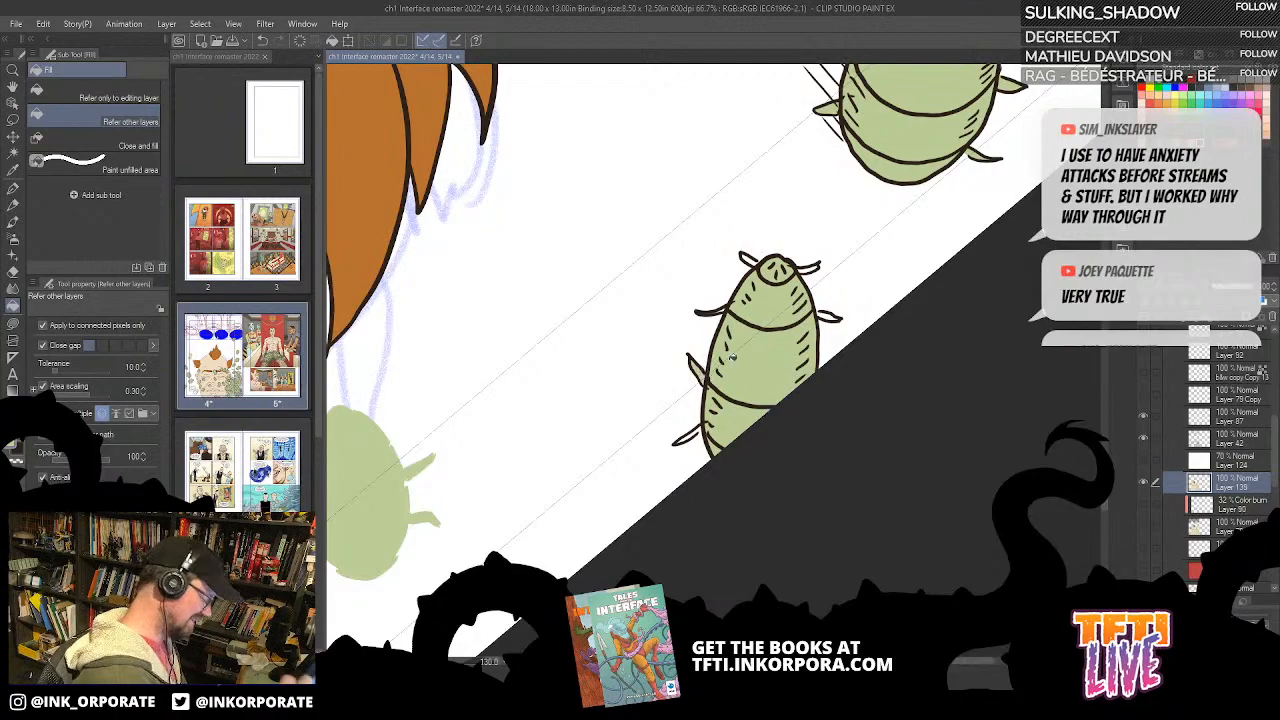
Step: Lasso-fill the rear legs of the cut-off bug below the side hair tuft green
scroll(732, 358, "up", 2)
key("asciicircum")
key("asciicircum")
key("asciicircum")
key("asciicircum")
key("asciicircum")
key("asciicircum")
key("asciicircum")
key("asciicircum")
key("asciicircum")
key("asciicircum")
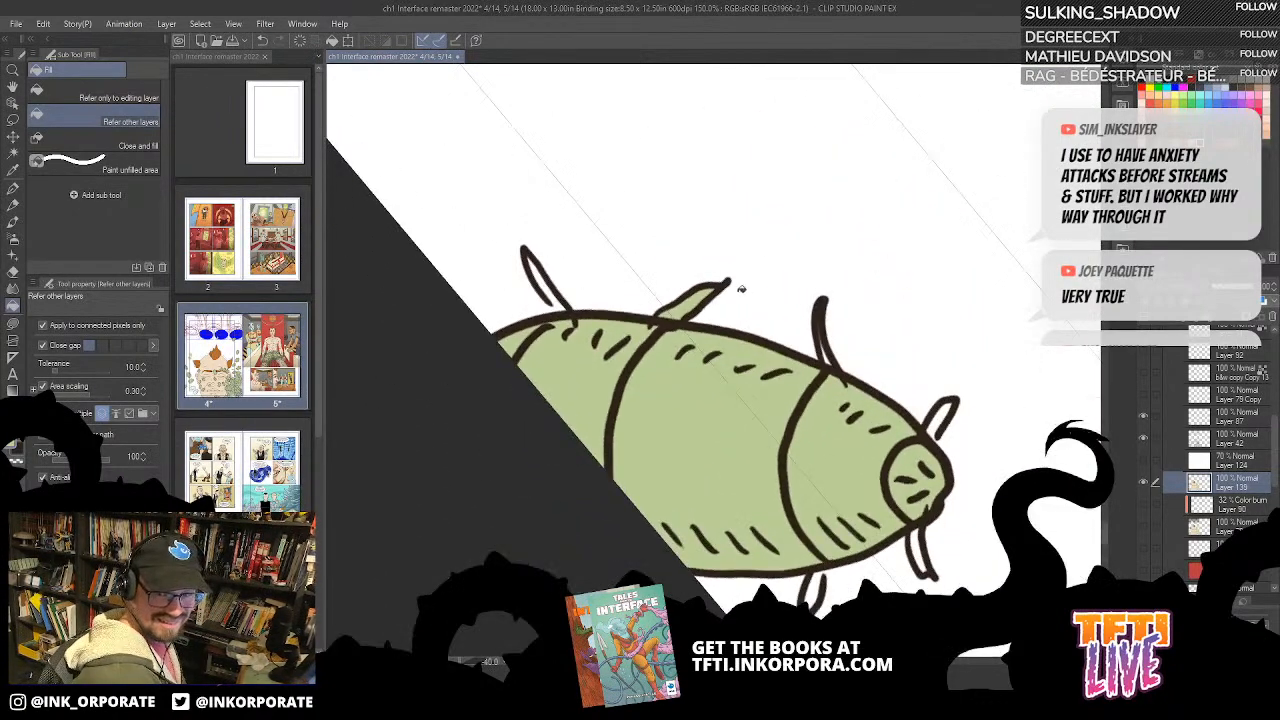
key("asciicircum")
key("asciicircum")
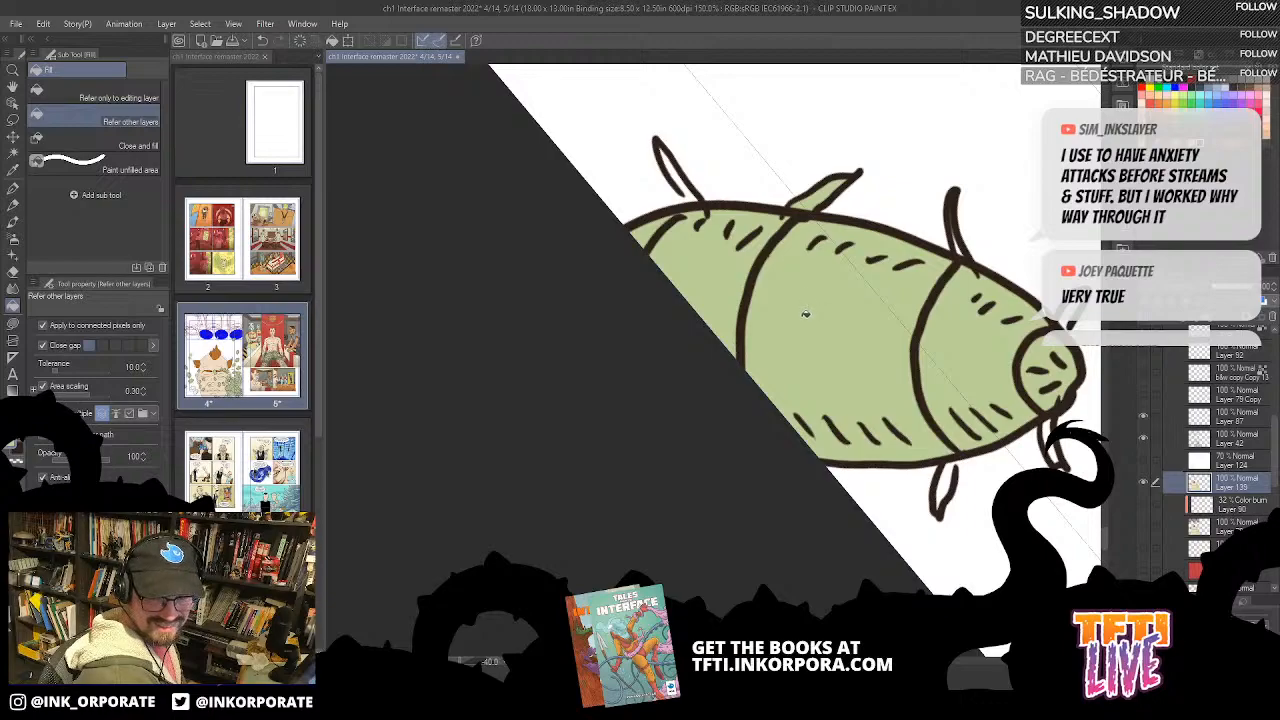
key("asciicircum")
key("asciicircum")
key("asciicircum")
key("asciicircum")
key("asciicircum")
key("asciicircum")
key("asciicircum")
key("asciicircum")
key("asciicircum")
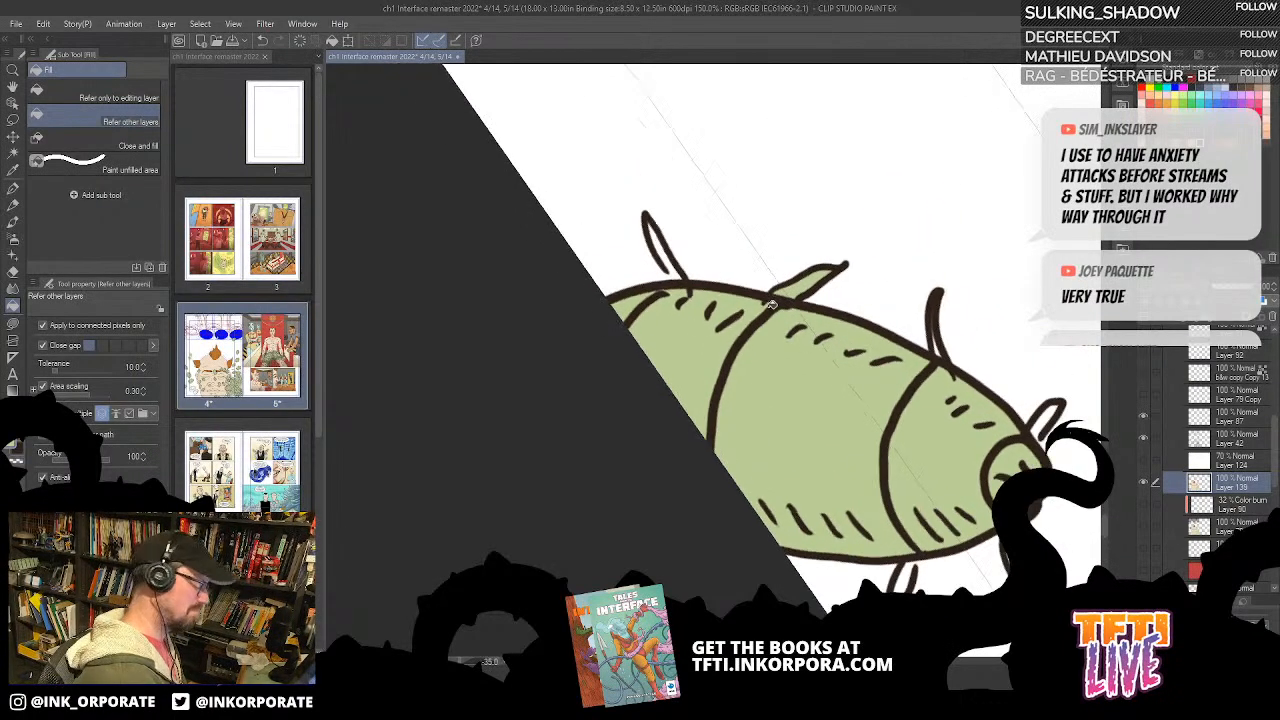
key("u")
mouse_move(743, 284)
left_mouse_down()
mouse_move(760, 402)
mouse_move(775, 321)
mouse_move(760, 403)
left_mouse_up()
Step: Lasso-fill the front legs and head legs of the same cut-off bug green
mouse_move(798, 556)
left_mouse_down()
mouse_move(769, 471)
mouse_move(789, 203)
left_mouse_up()
key("asciicircum")
key("asciicircum")
key("asciicircum")
key("asciicircum")
key("asciicircum")
key("asciicircum")
key("asciicircum")
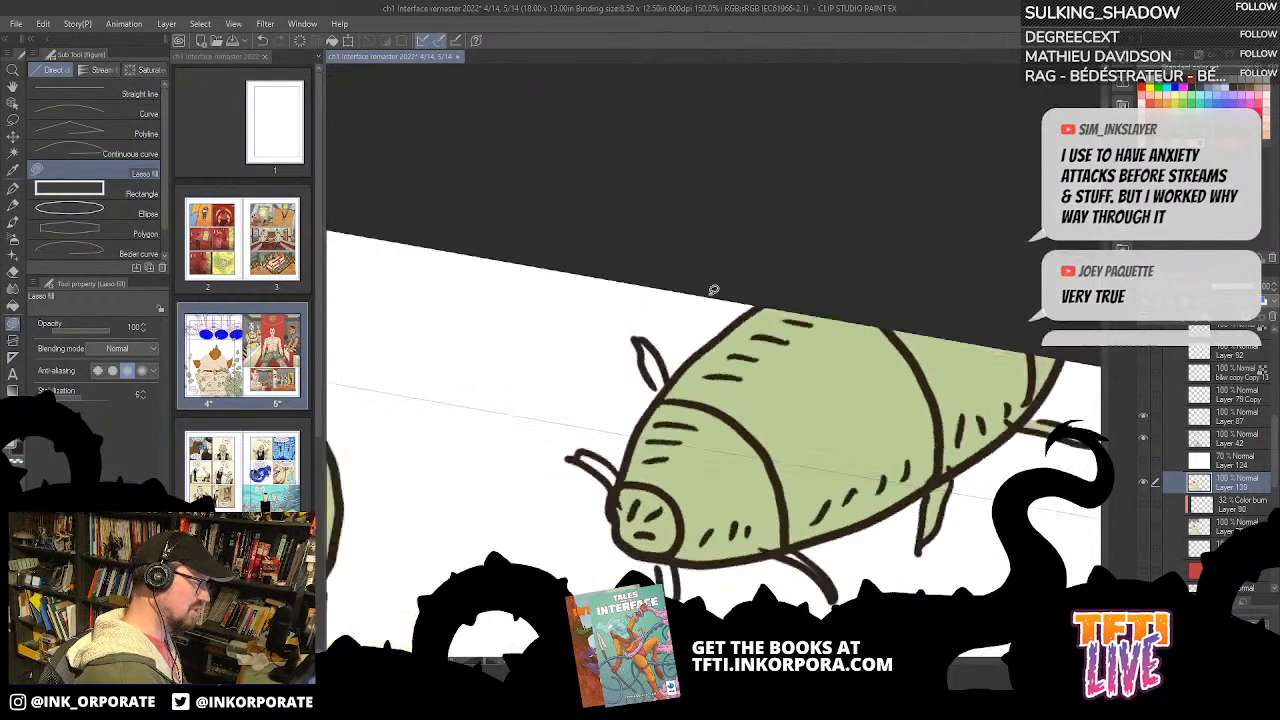
mouse_move(776, 490)
left_mouse_down()
mouse_move(742, 406)
mouse_move(739, 432)
mouse_move(740, 383)
left_mouse_up()
mouse_move(751, 335)
left_mouse_down()
mouse_move(799, 286)
mouse_move(783, 363)
mouse_move(722, 359)
mouse_move(738, 249)
mouse_move(711, 345)
mouse_move(868, 323)
left_mouse_up()
key("asciicircum")
key("asciicircum")
key("asciicircum")
mouse_move(788, 342)
left_mouse_down()
mouse_move(782, 330)
mouse_move(812, 316)
mouse_move(828, 276)
mouse_move(838, 281)
mouse_move(814, 334)
left_mouse_up()
key("asciicircum")
key("asciicircum")
key("asciicircum")
key("asciicircum")
key("asciicircum")
key("asciicircum")
key("asciicircum")
key("asciicircum")
key("asciicircum")
key("asciicircum")
key("asciicircum")
key("asciicircum")
key("asciicircum")
key("asciicircum")
key("asciicircum")
key("asciicircum")
key("asciicircum")
key("asciicircum")
key("asciicircum")
key("asciicircum")
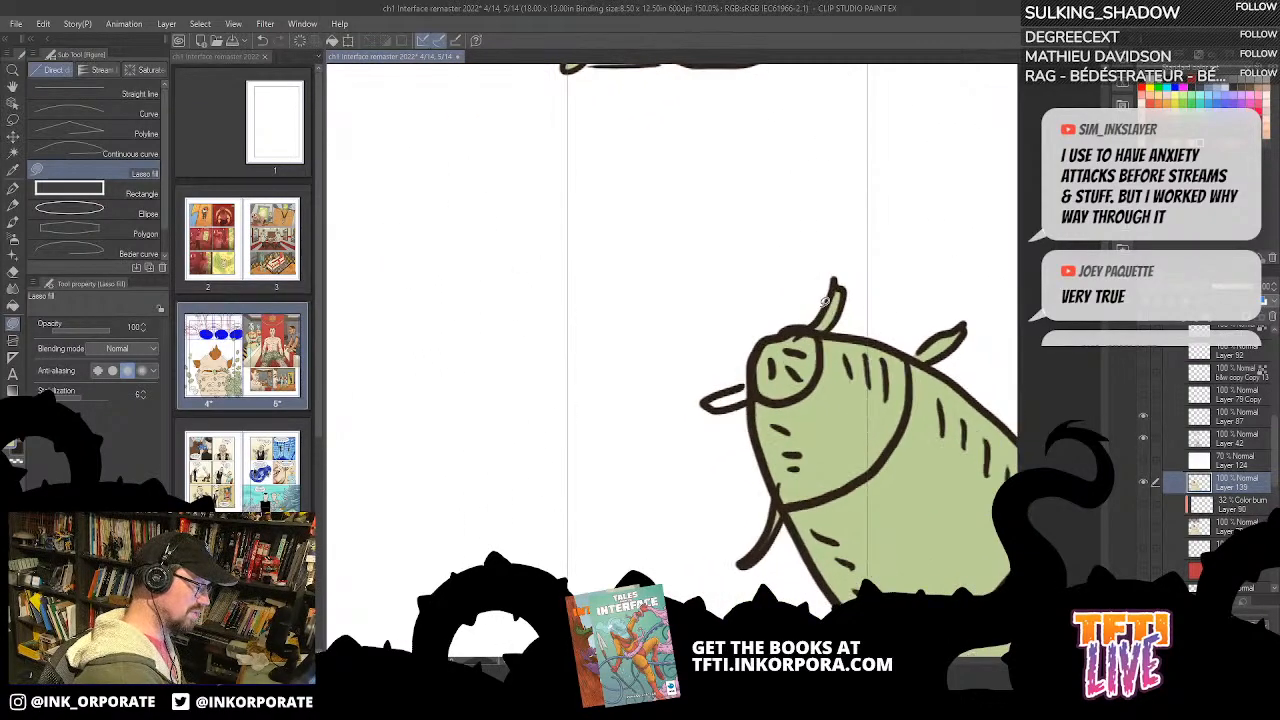
left_click_drag(683, 378, 856, 262)
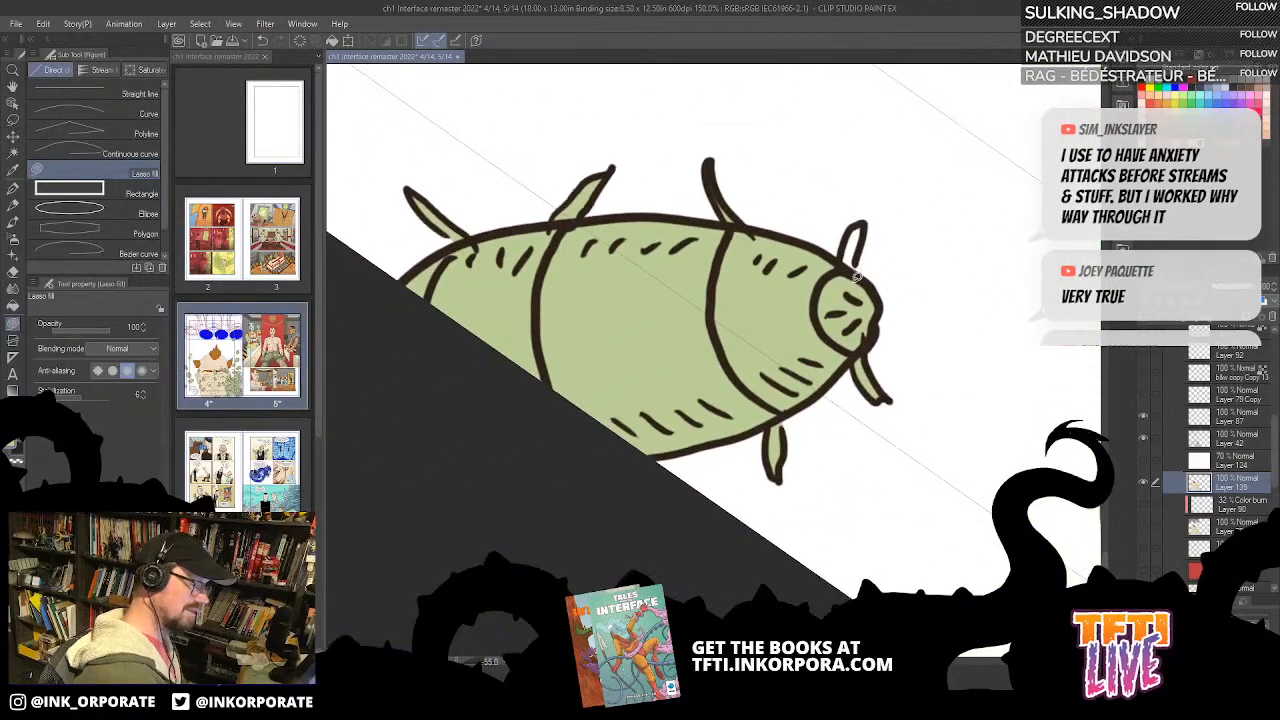
Step: Bucket-fill the body segments of the two white bugs beside the jaw green
scroll(842, 326, "down", 4)
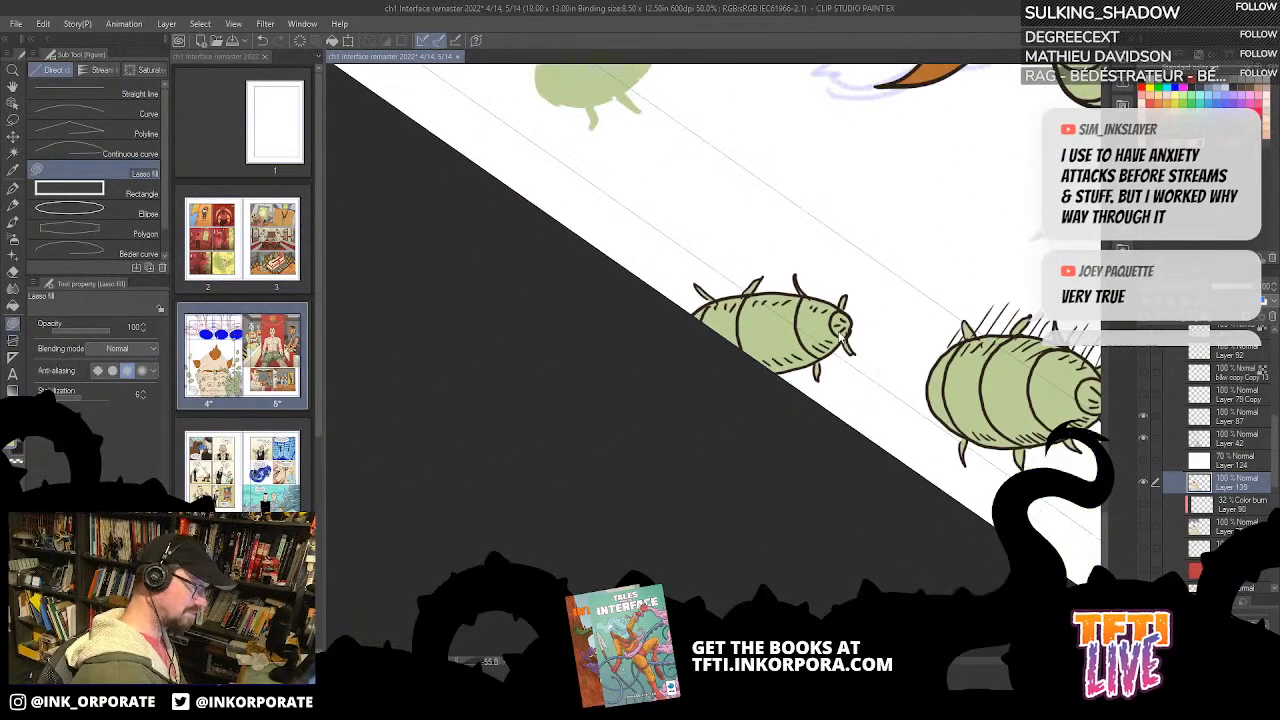
key("asciicircum")
key("asciicircum")
key("asciicircum")
key("asciicircum")
key("asciicircum")
key("asciicircum")
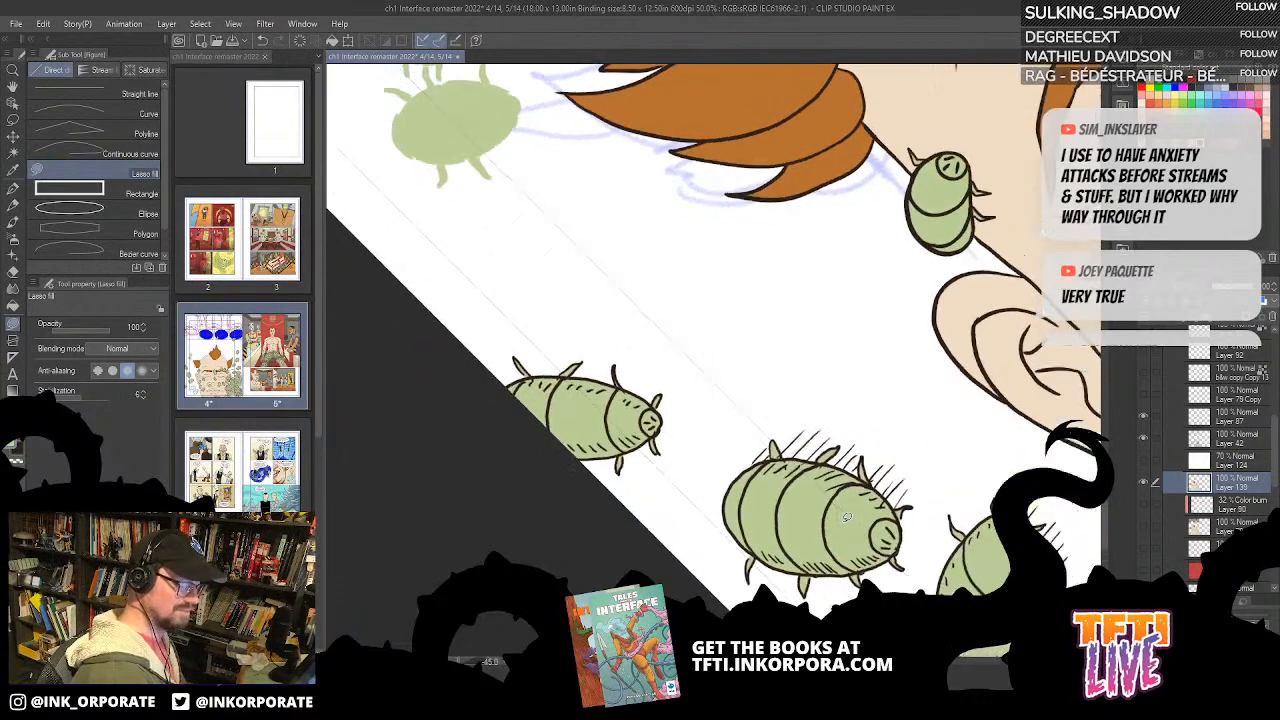
key("ctrl+minus")
key("ctrl+minus")
key("ctrl+minus")
key("ctrl+minus")
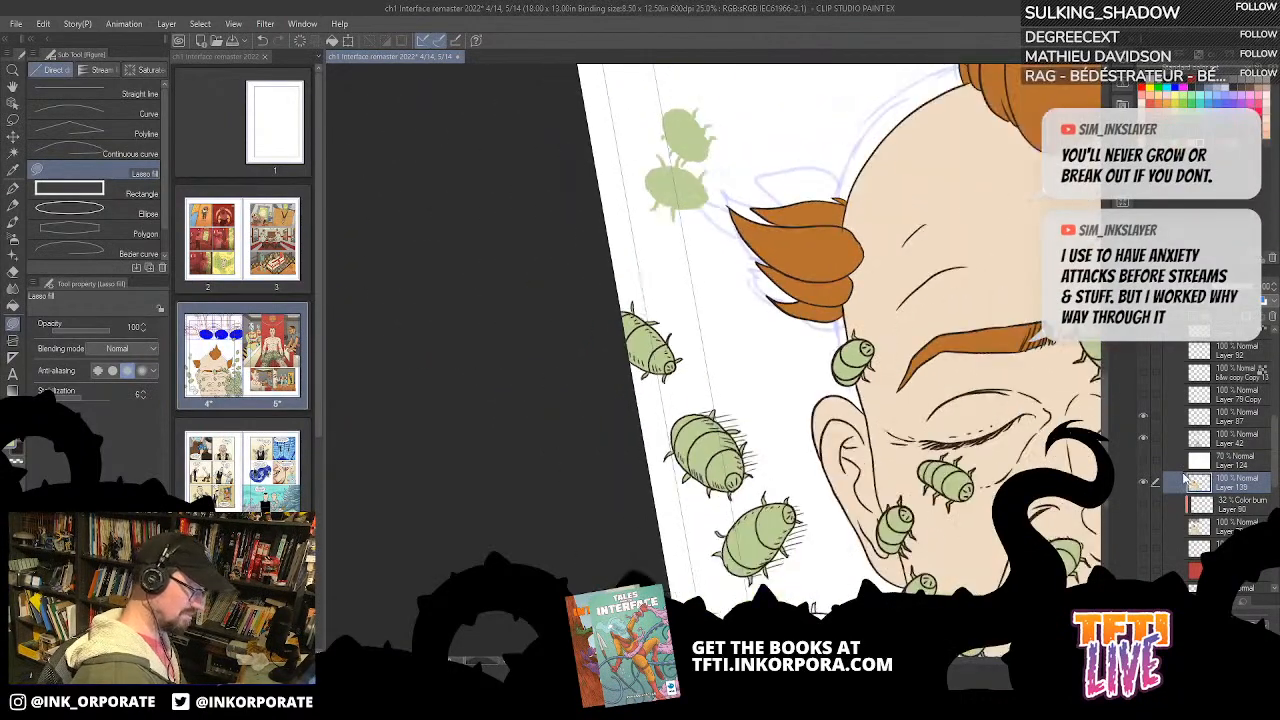
key("asciicircum")
key("asciicircum")
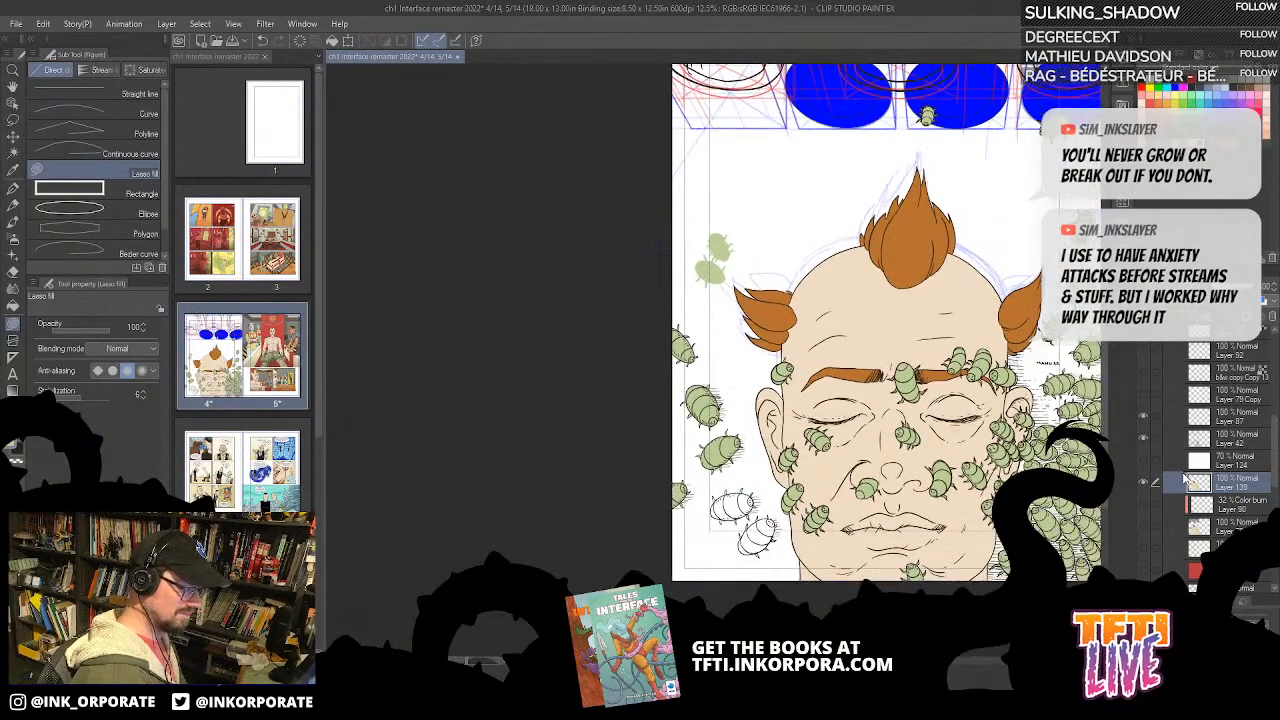
left_click_drag(882, 342, 850, 308)
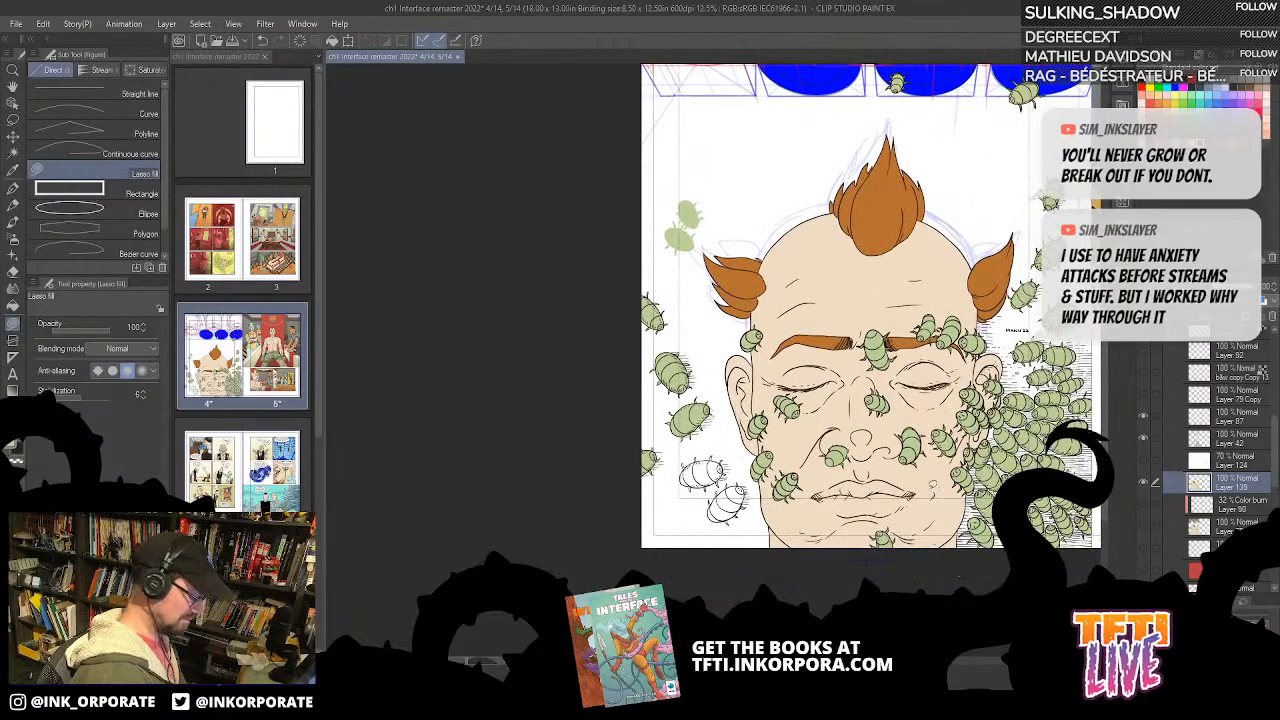
key("g")
scroll(930, 495, "up", 3)
mouse_move(420, 474)
left_mouse_down()
mouse_move(460, 392)
mouse_move(736, 291)
mouse_move(722, 338)
mouse_move(668, 385)
left_mouse_up()
left_click_drag(650, 262, 599, 275)
left_click(686, 248)
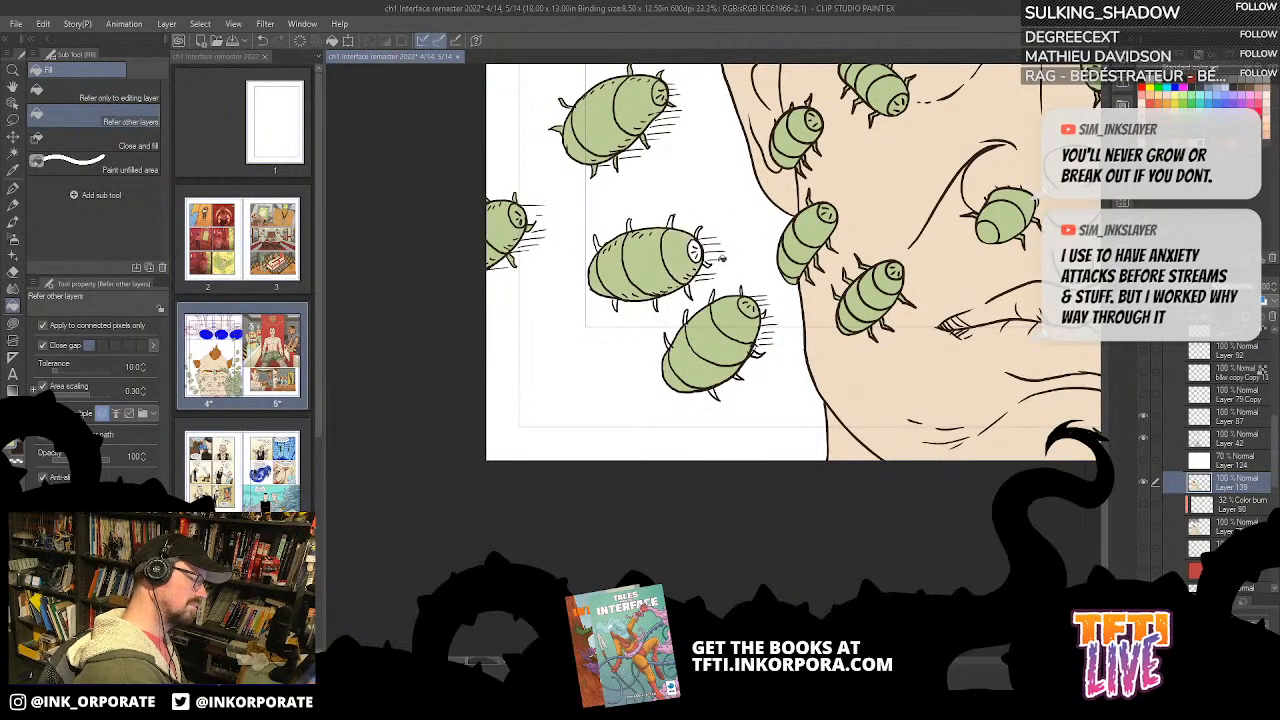
Step: Bucket-fill the still-white head of the upper bug beside the jaw green
scroll(719, 258, "up", 2)
key("asciicircum")
key("asciicircum")
key("asciicircum")
key("asciicircum")
key("asciicircum")
key("asciicircum")
key("asciicircum")
key("asciicircum")
key("asciicircum")
key("asciicircum")
key("asciicircum")
key("asciicircum")
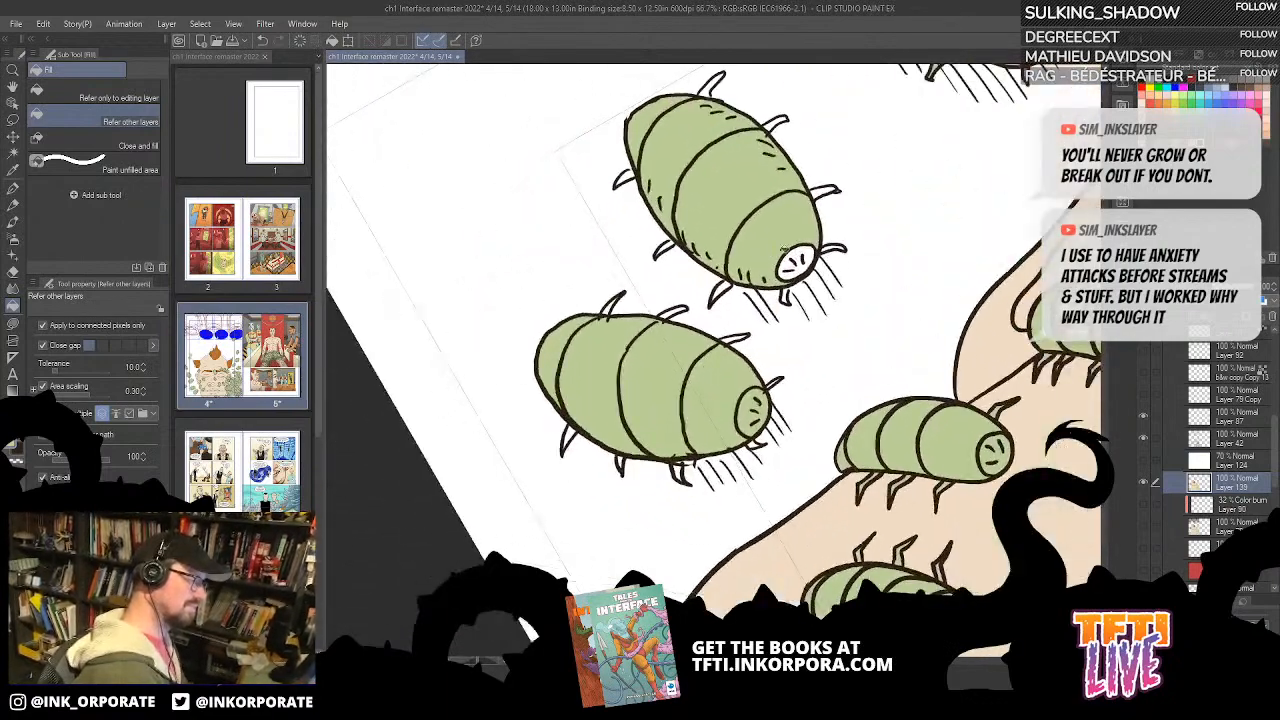
left_click(800, 258)
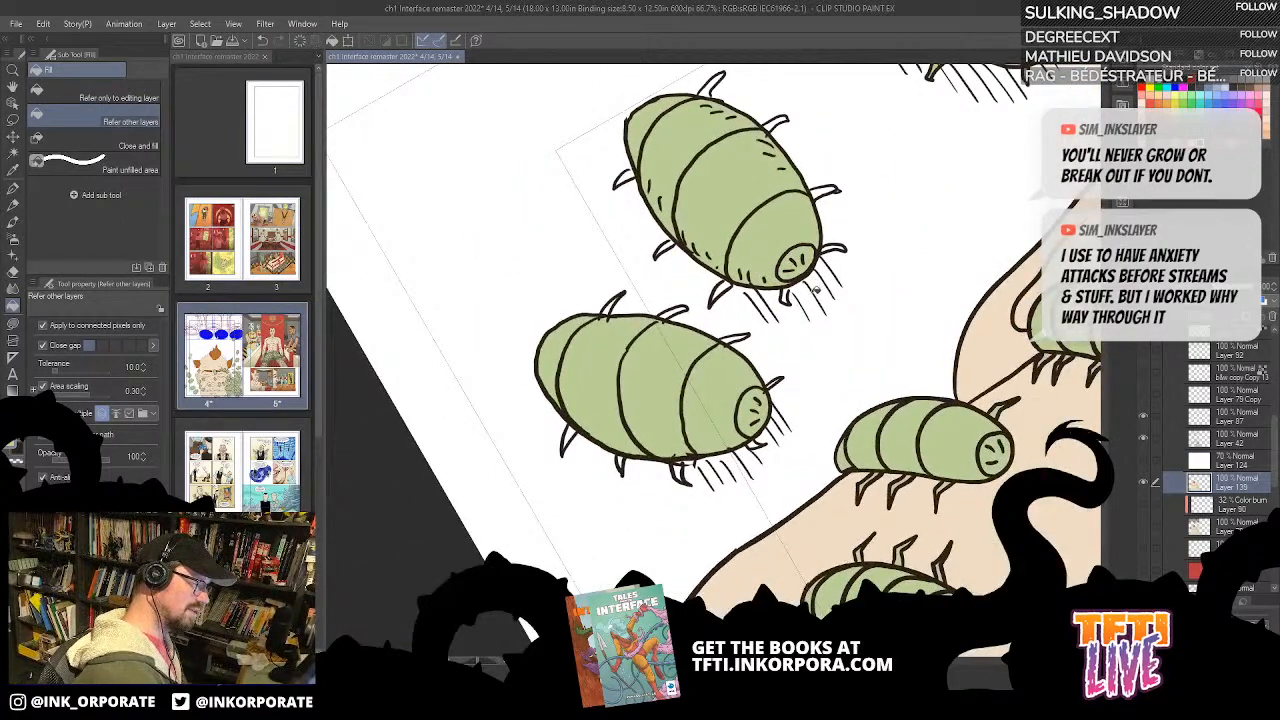
left_click_drag(816, 287, 701, 327)
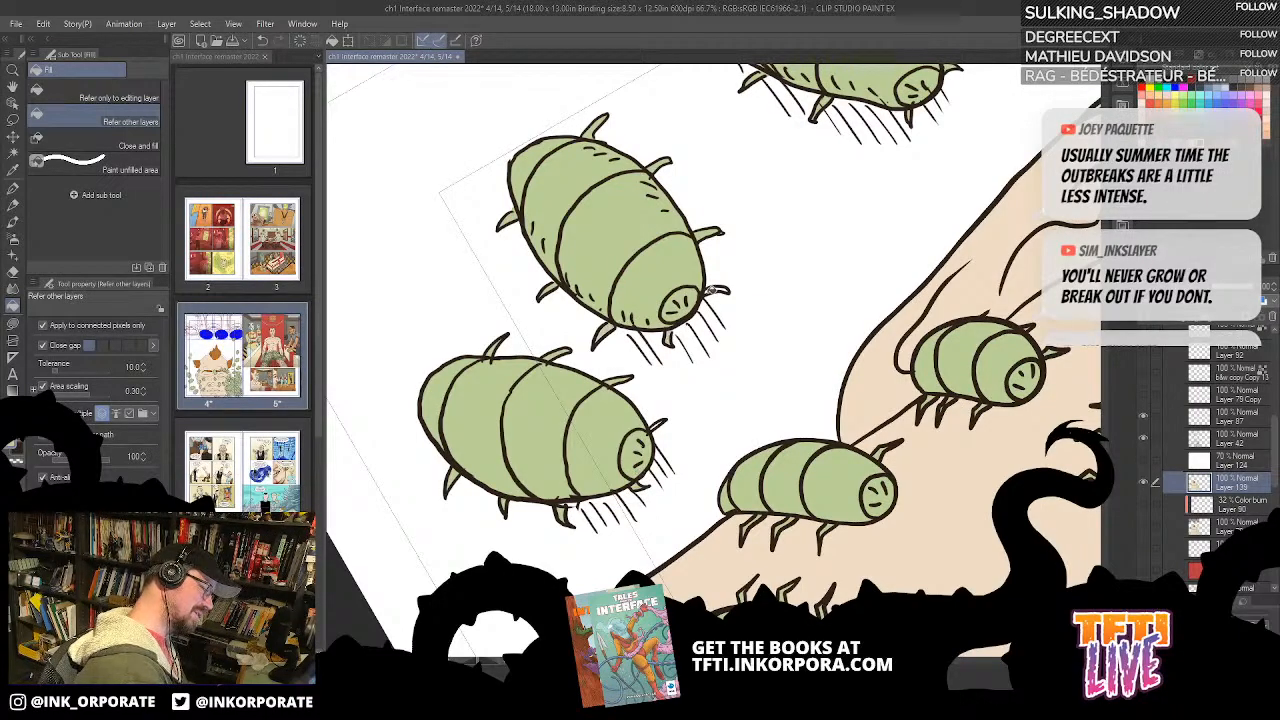
scroll(714, 290, "down", 5)
scroll(714, 289, "down", 5)
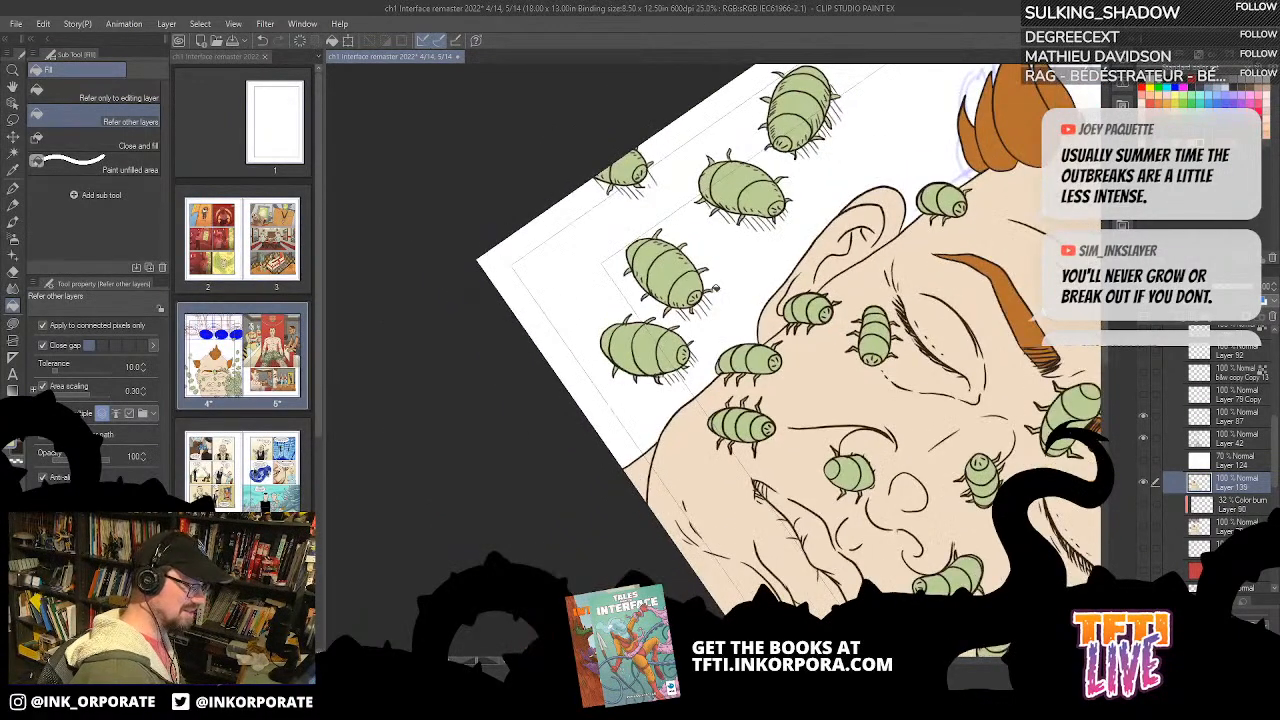
scroll(714, 288, "up", 3)
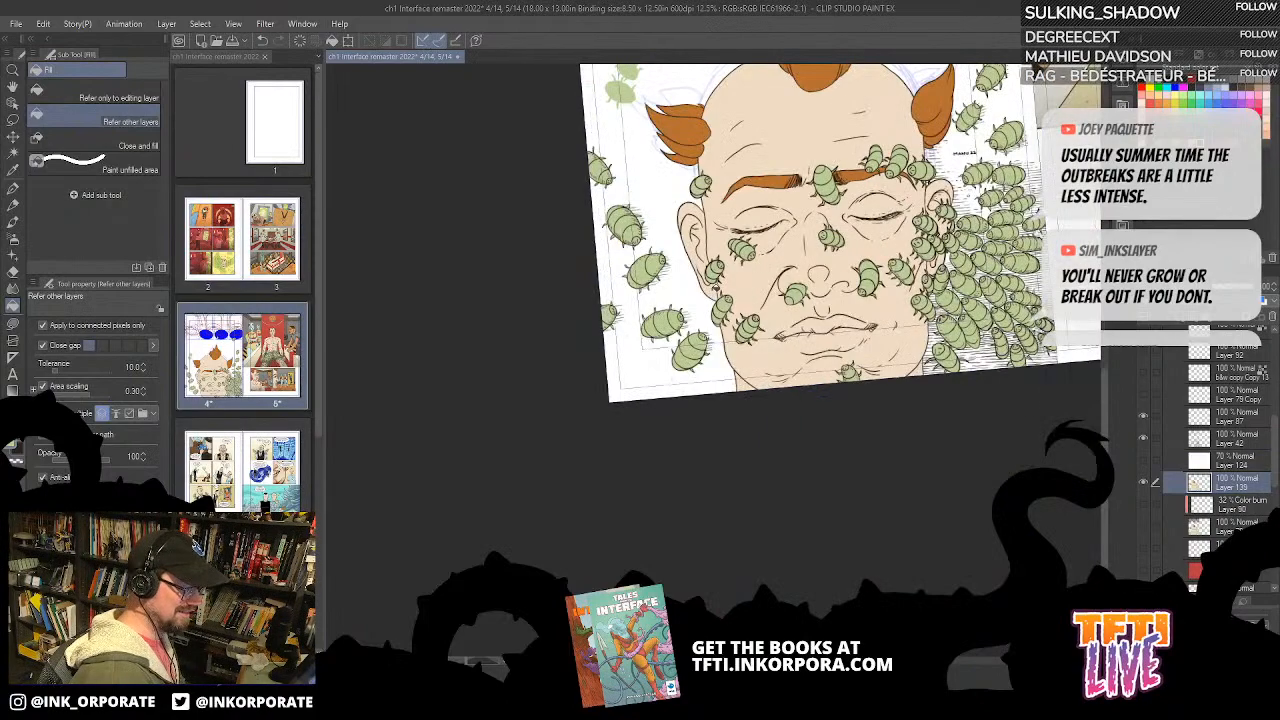
key("minus")
key("asciicircum")
key("asciicircum")
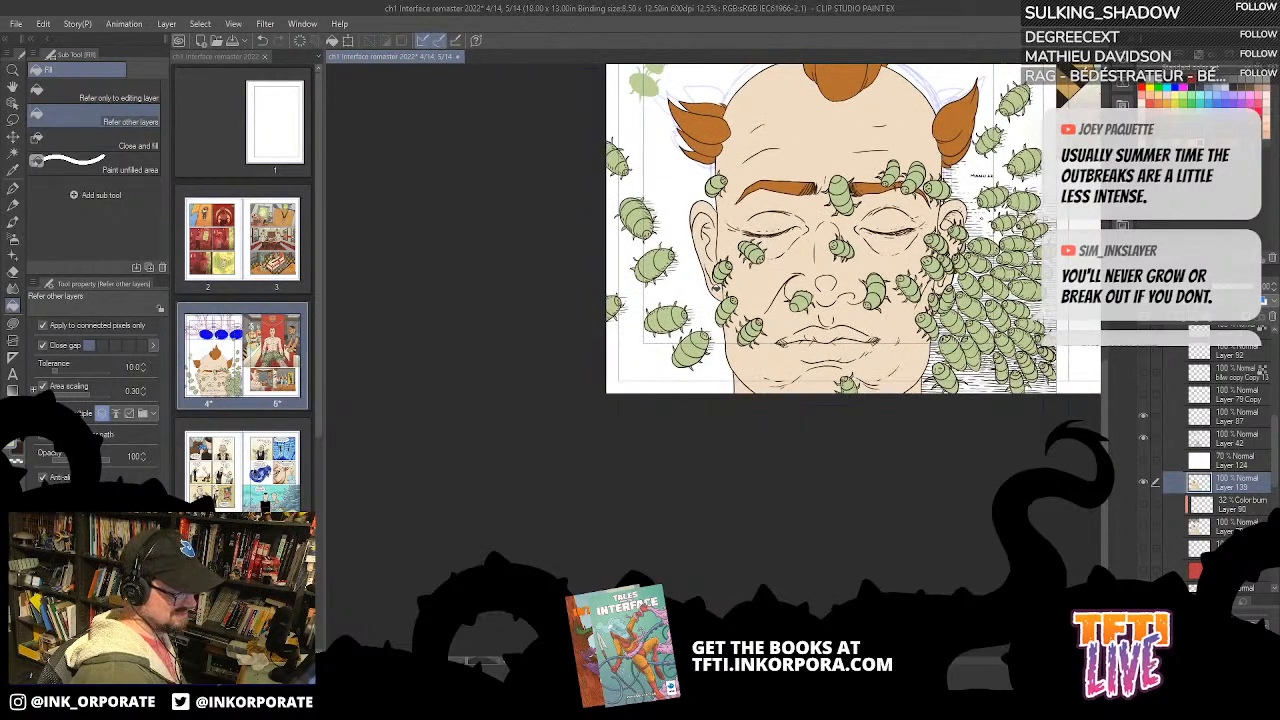
Step: Check the inks around the jaw by toggling Layer 42's visibility off and back on
left_click_drag(979, 384, 894, 494)
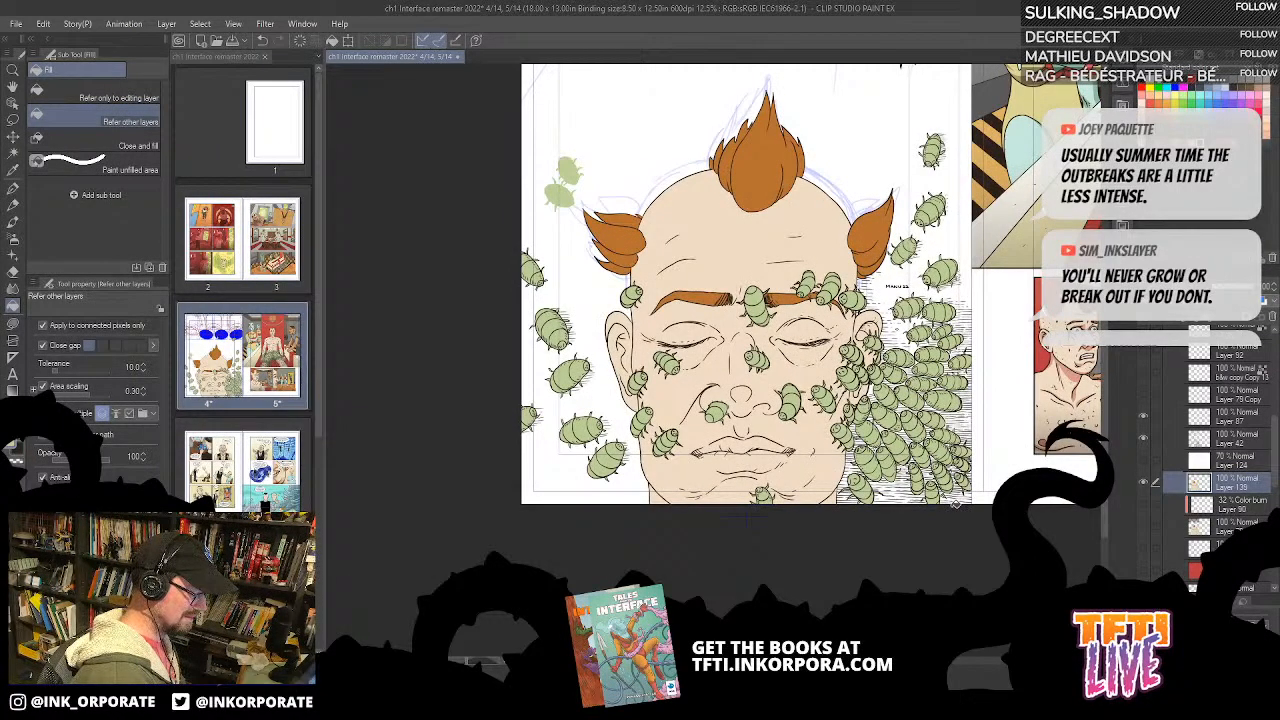
scroll(955, 505, "up", 4)
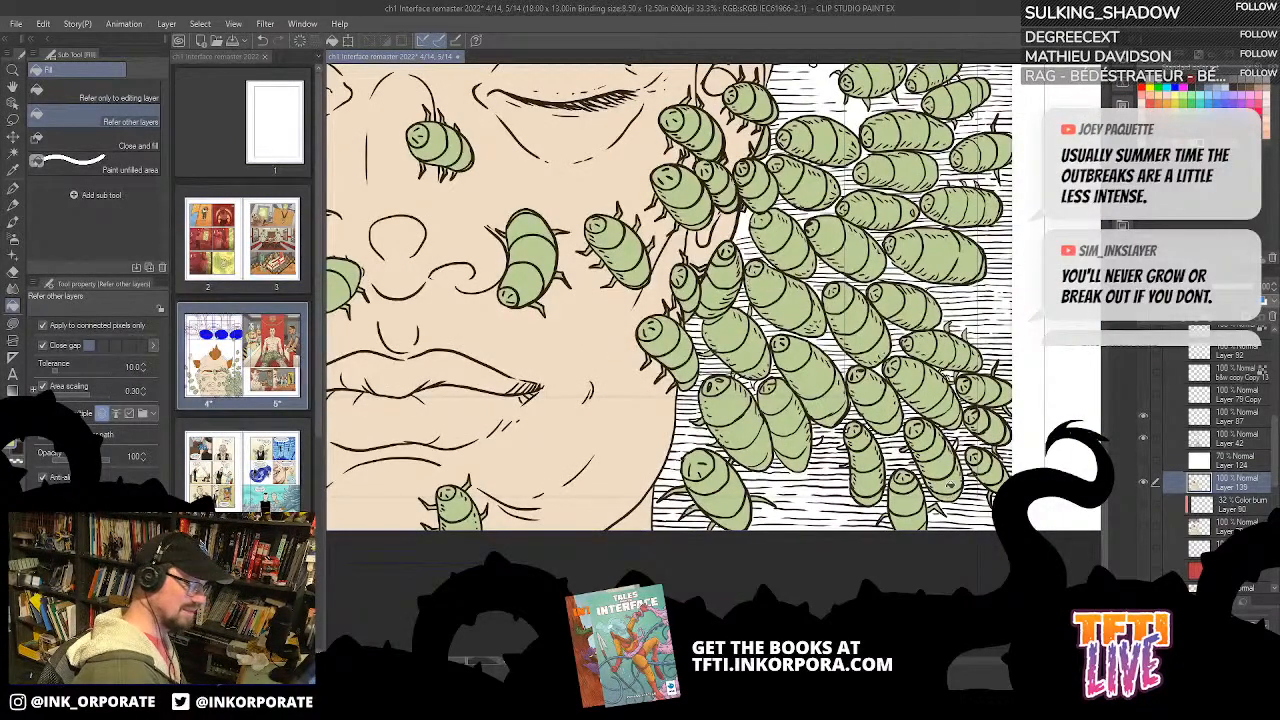
left_click(1146, 440)
left_click(1146, 440)
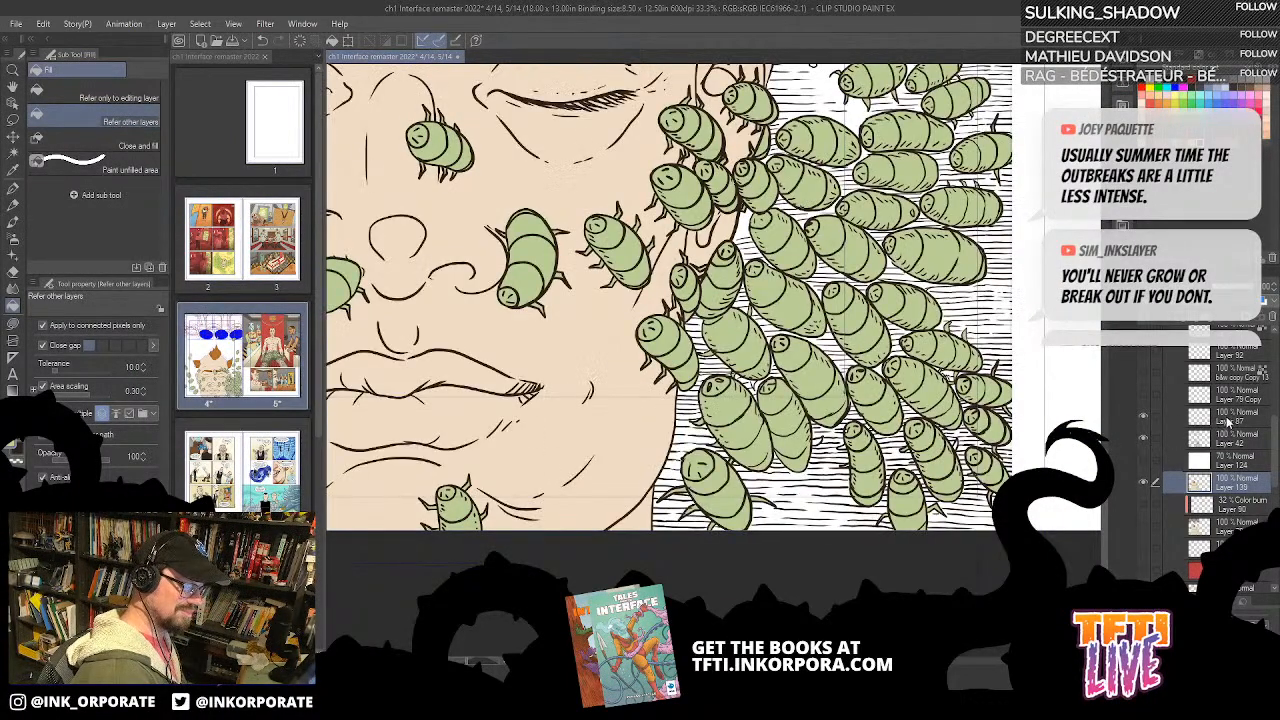
Step: Add short G-pen hatch marks on Layer 87 to the bug beside the nostril nearest the swarm
left_click(1218, 418)
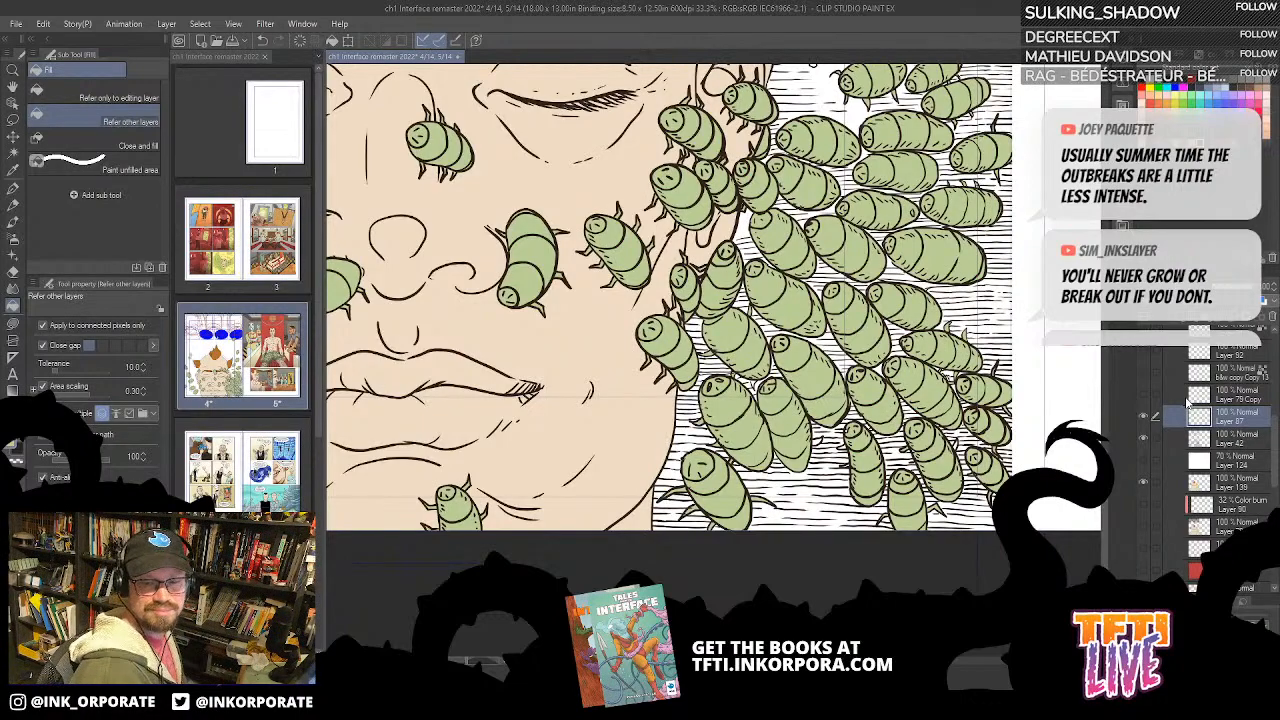
key("ctrl+plus")
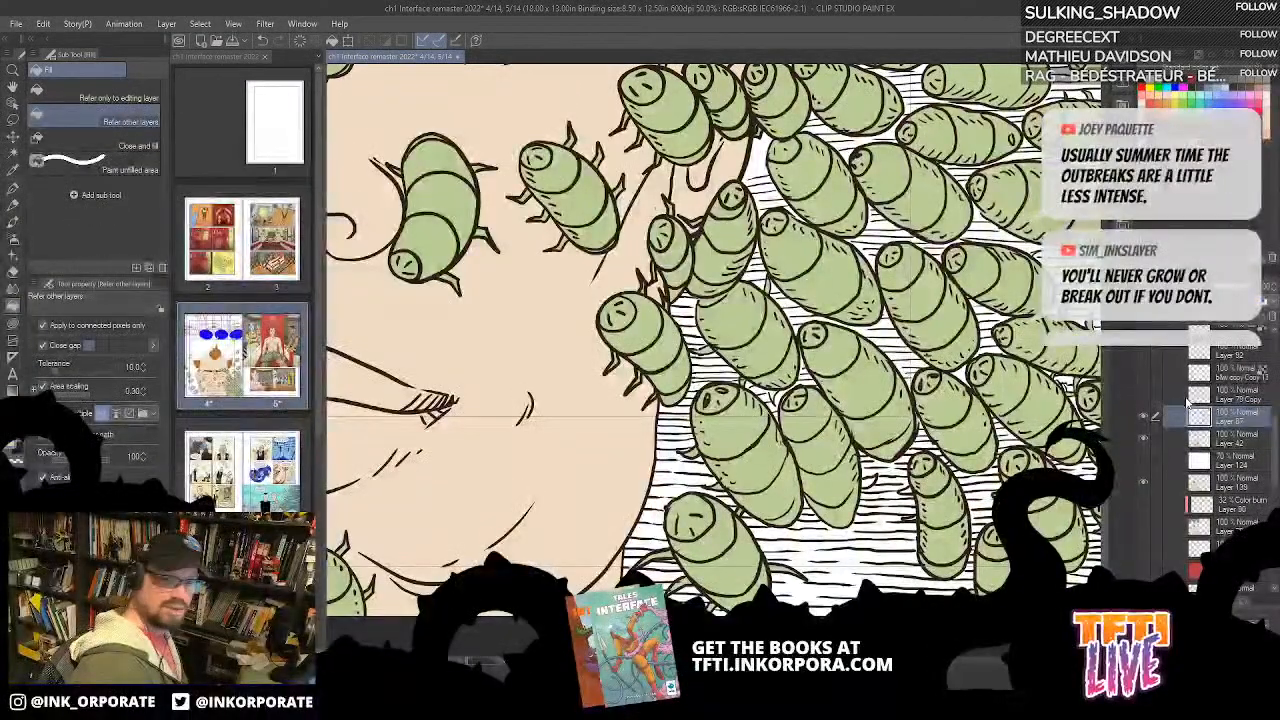
left_click_drag(560, 330, 770, 420)
key("asciicircum")
key("asciicircum")
key("asciicircum")
key("asciicircum")
key("asciicircum")
key("asciicircum")
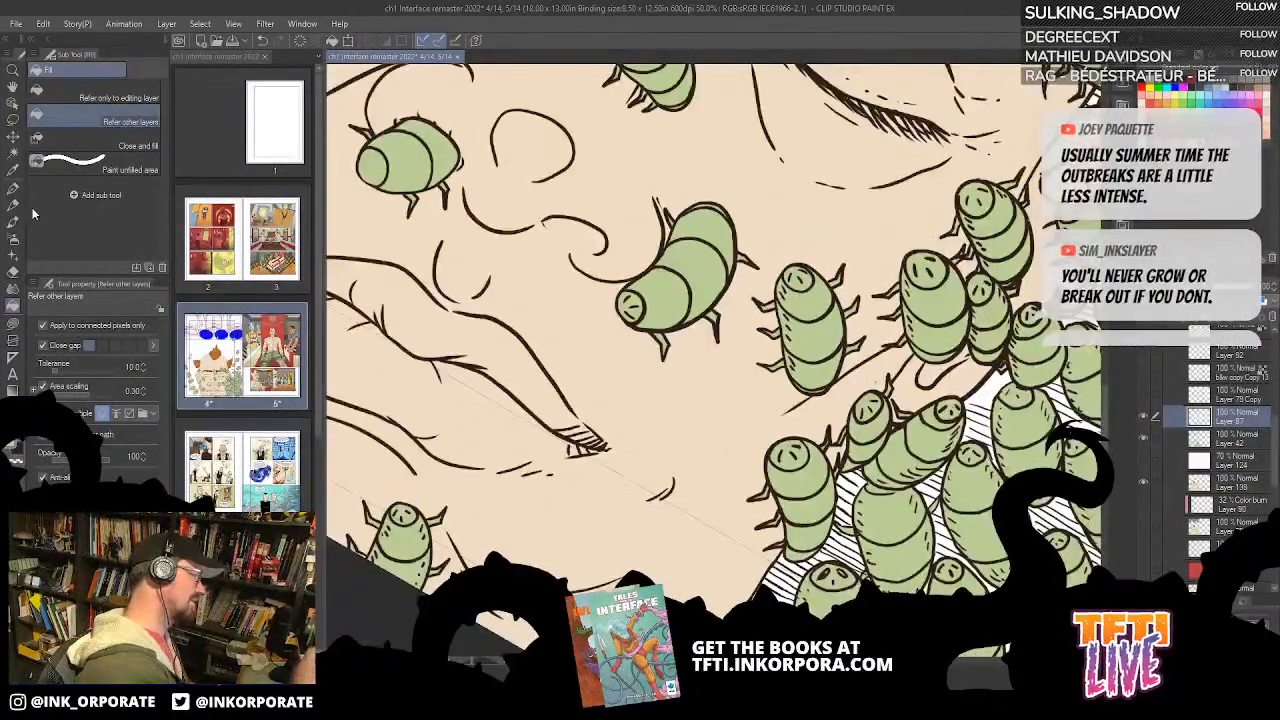
left_click(13, 189)
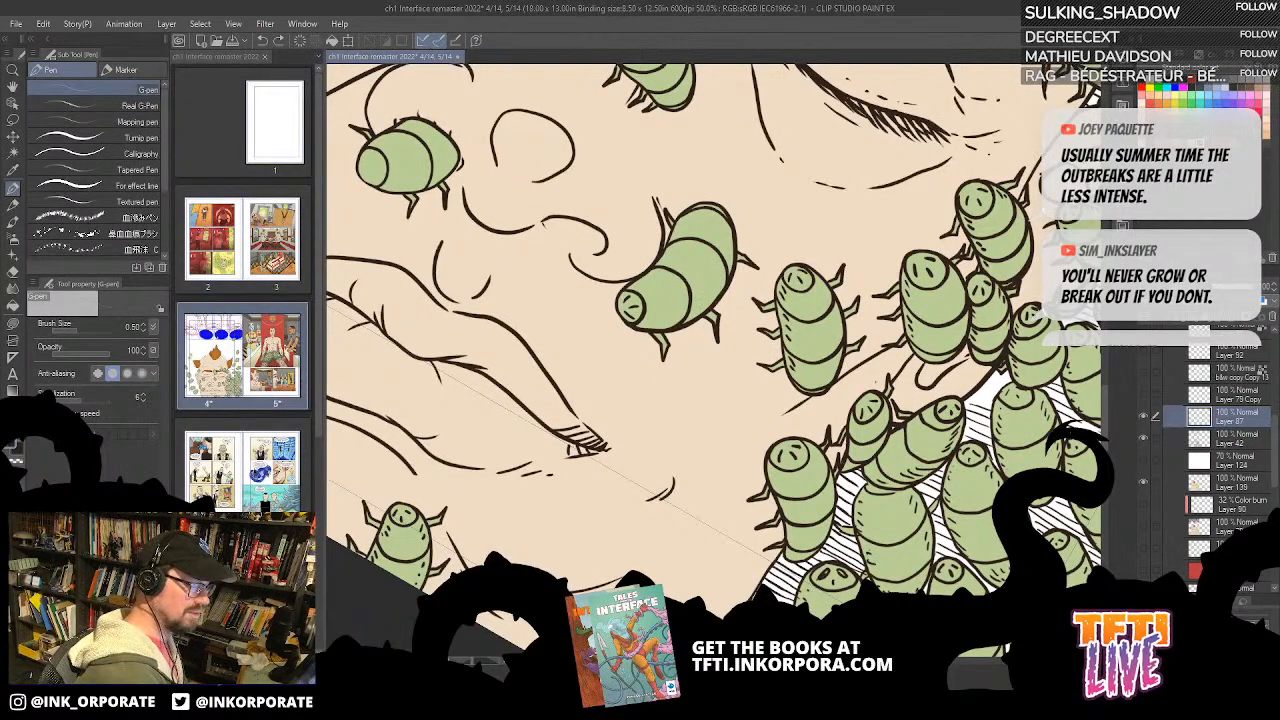
left_click_drag(717, 328, 845, 293)
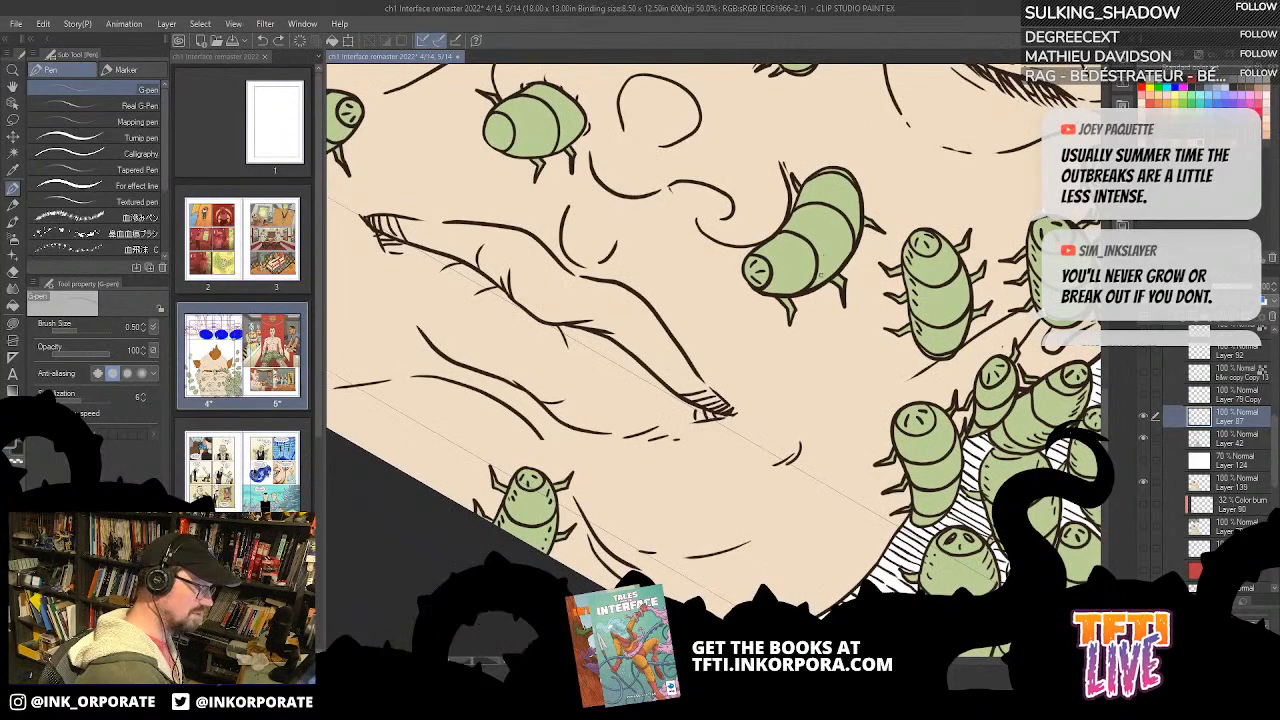
left_click_drag(777, 281, 775, 287)
left_click_drag(784, 282, 787, 291)
left_click_drag(797, 227, 817, 271)
Step: Ink short hatch marks along the side of the large bug between the eyebrows
left_click_drag(886, 328, 936, 545)
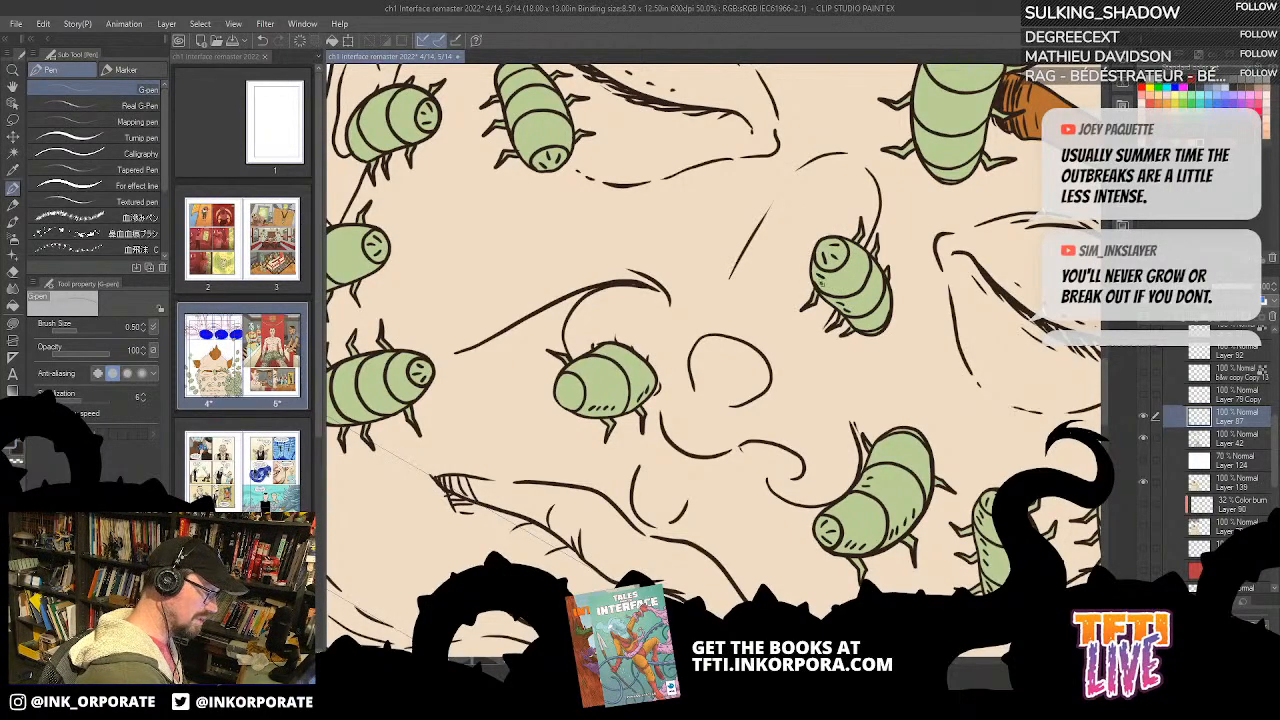
left_click_drag(922, 177, 739, 376)
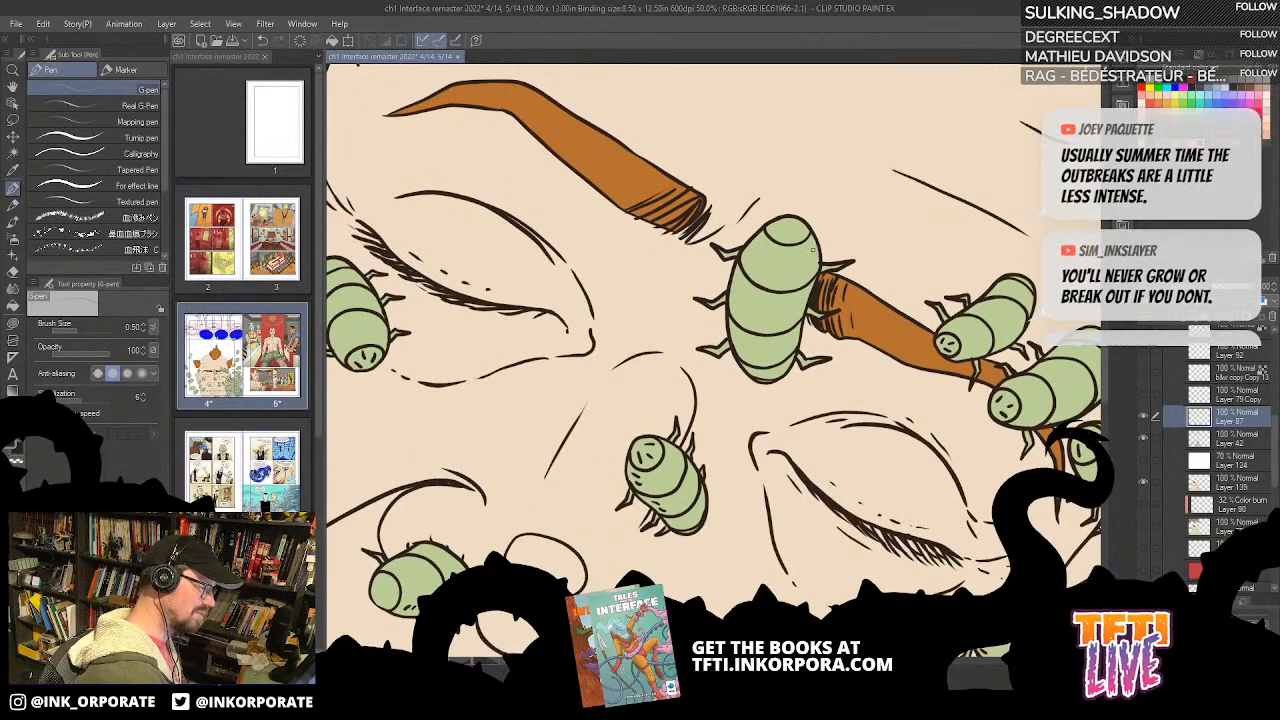
left_click_drag(740, 282, 732, 306)
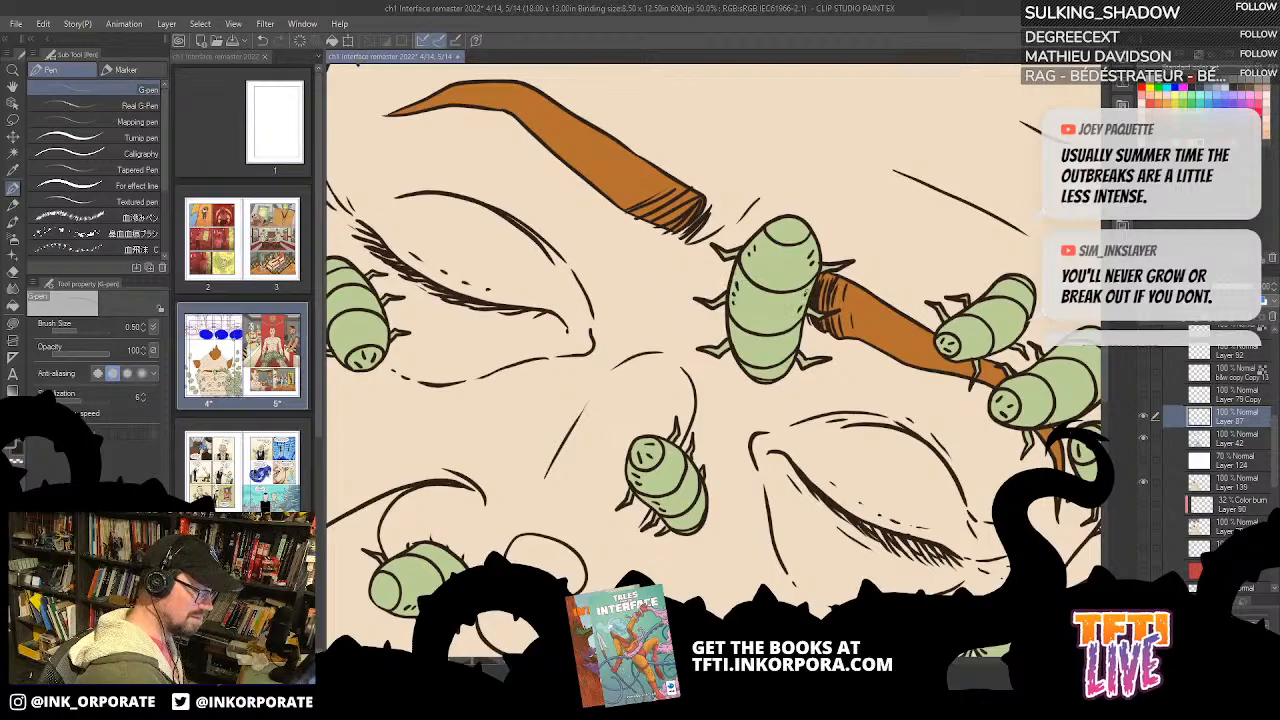
Step: Ink short hatch marks on the bugs along the outer cheek and jaw, on the side away from the swarm
mouse_move(657, 482)
left_mouse_down()
mouse_move(687, 375)
mouse_move(889, 252)
left_mouse_up()
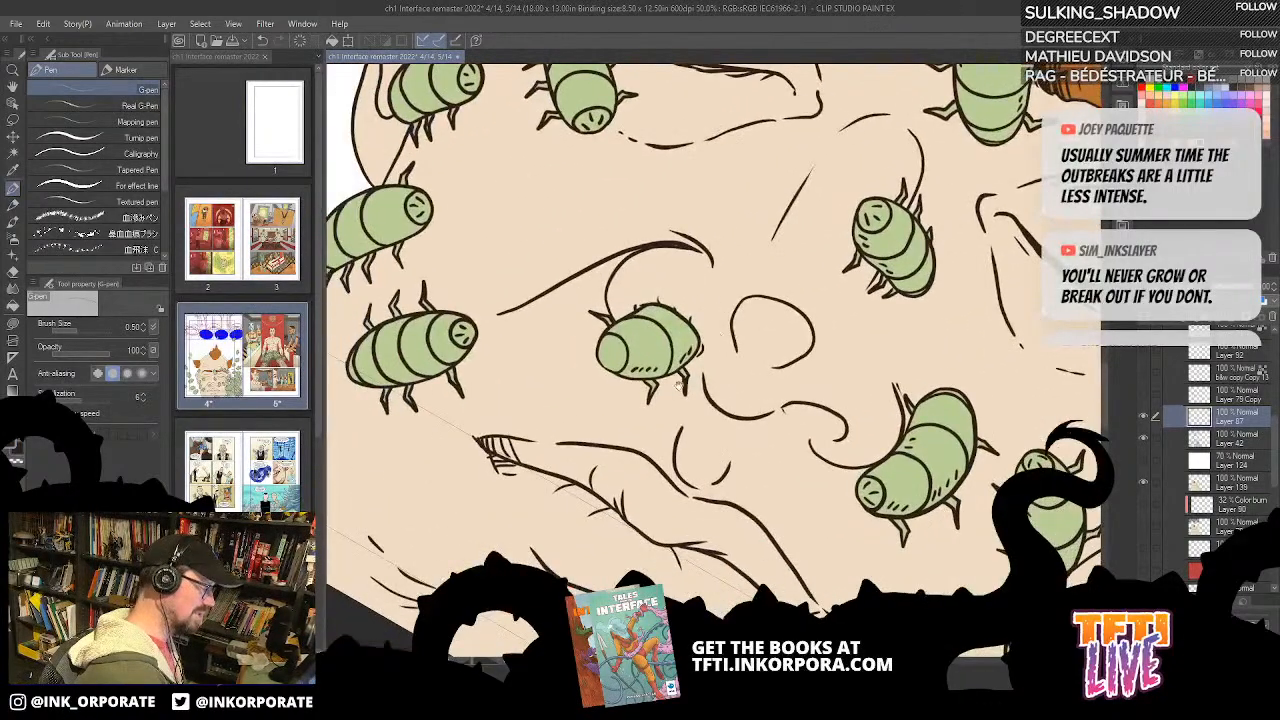
left_click_drag(670, 388, 872, 411)
left_click_drag(577, 246, 760, 339)
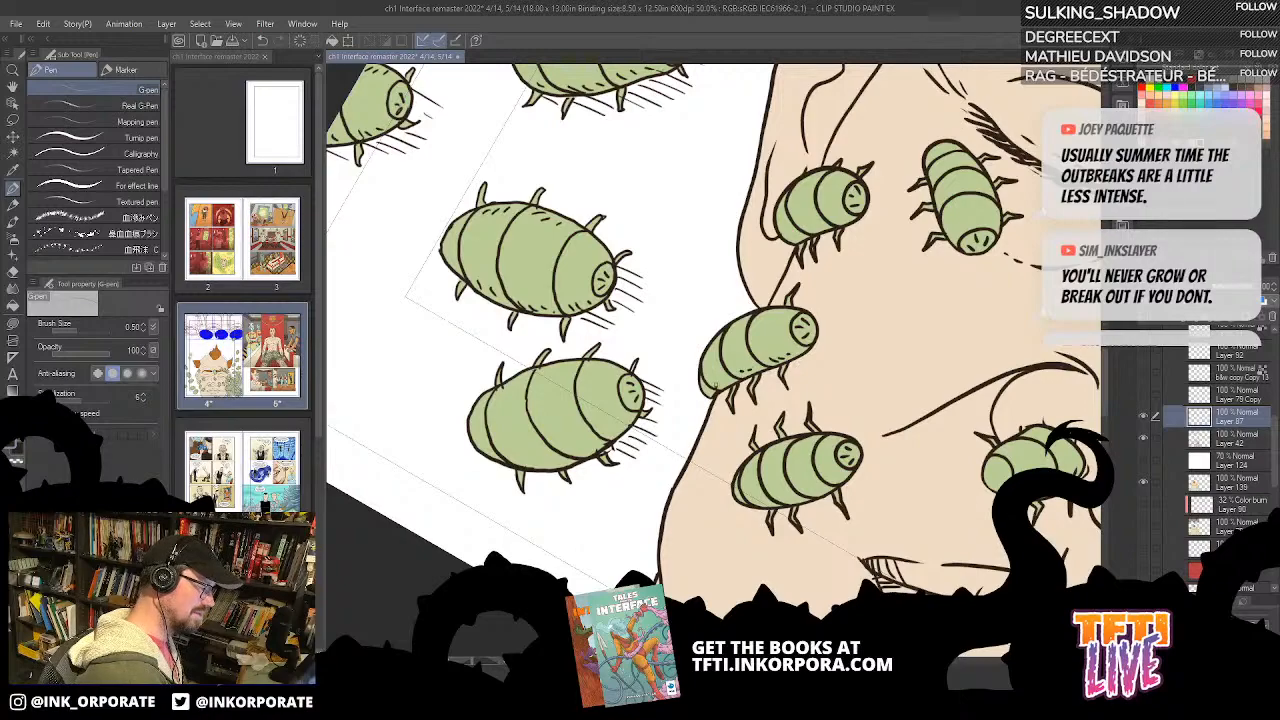
left_click_drag(811, 228, 826, 250)
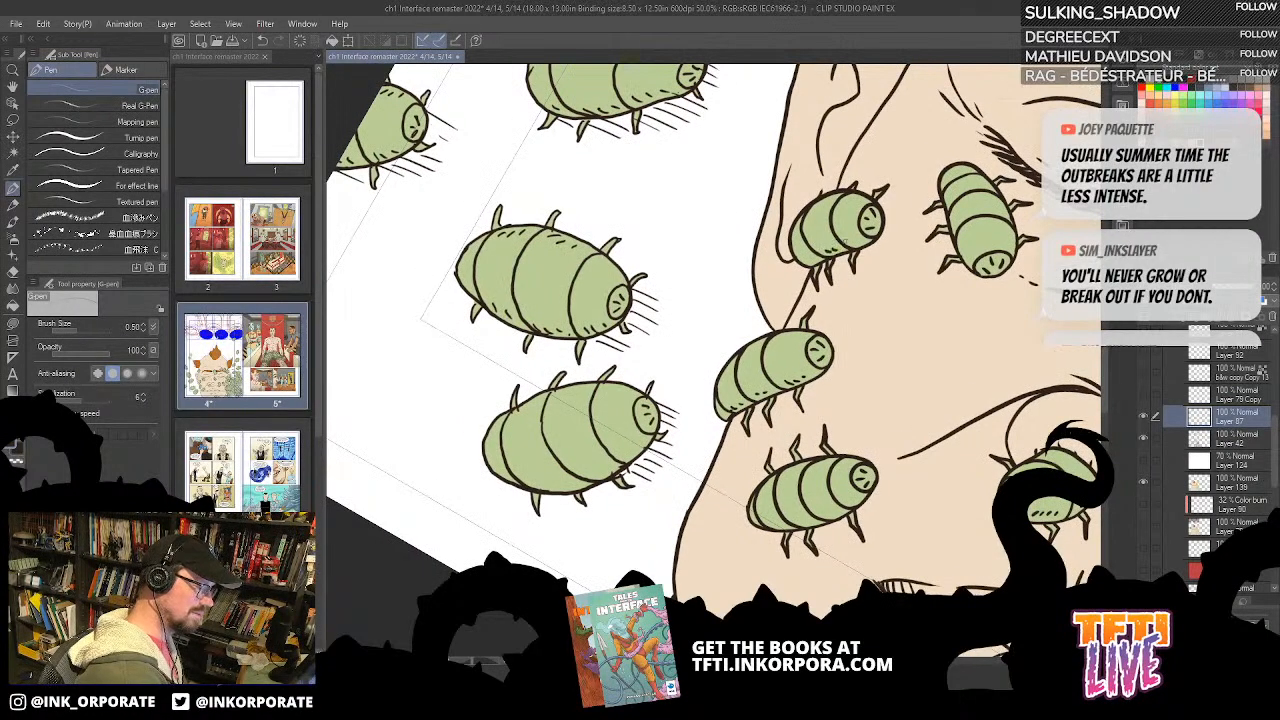
left_click_drag(689, 421, 733, 285)
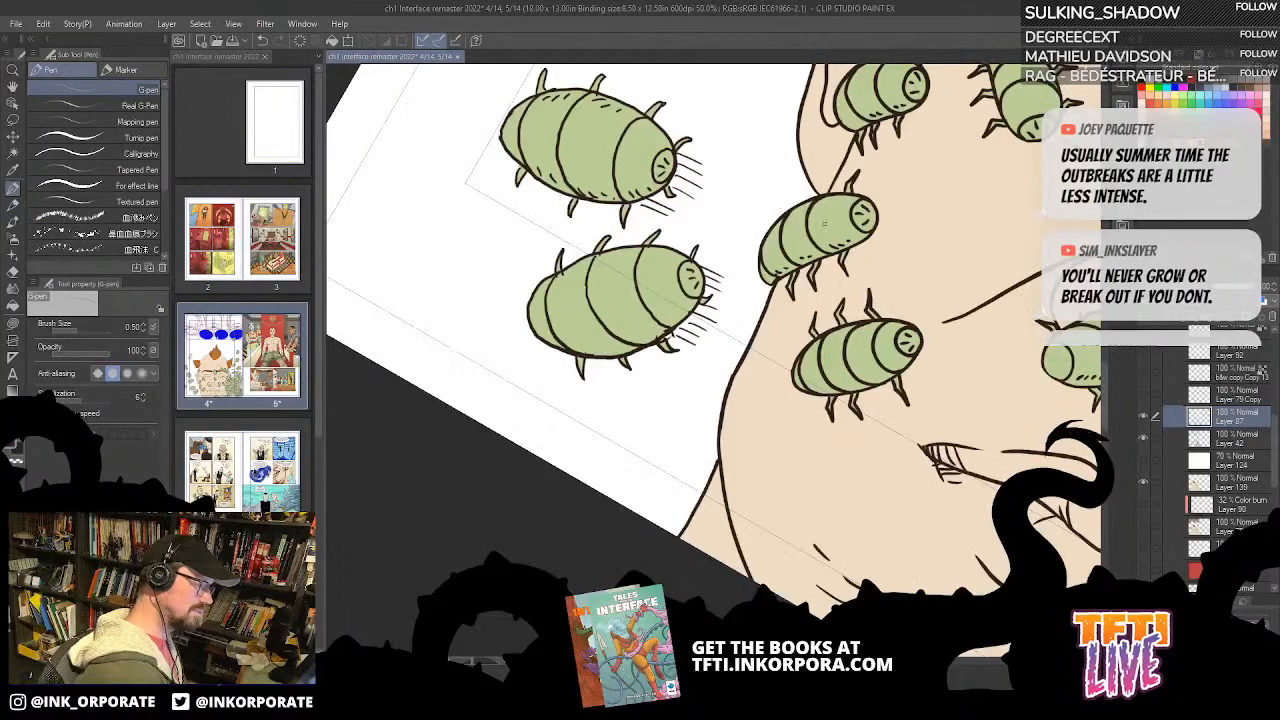
left_click_drag(932, 494, 787, 472)
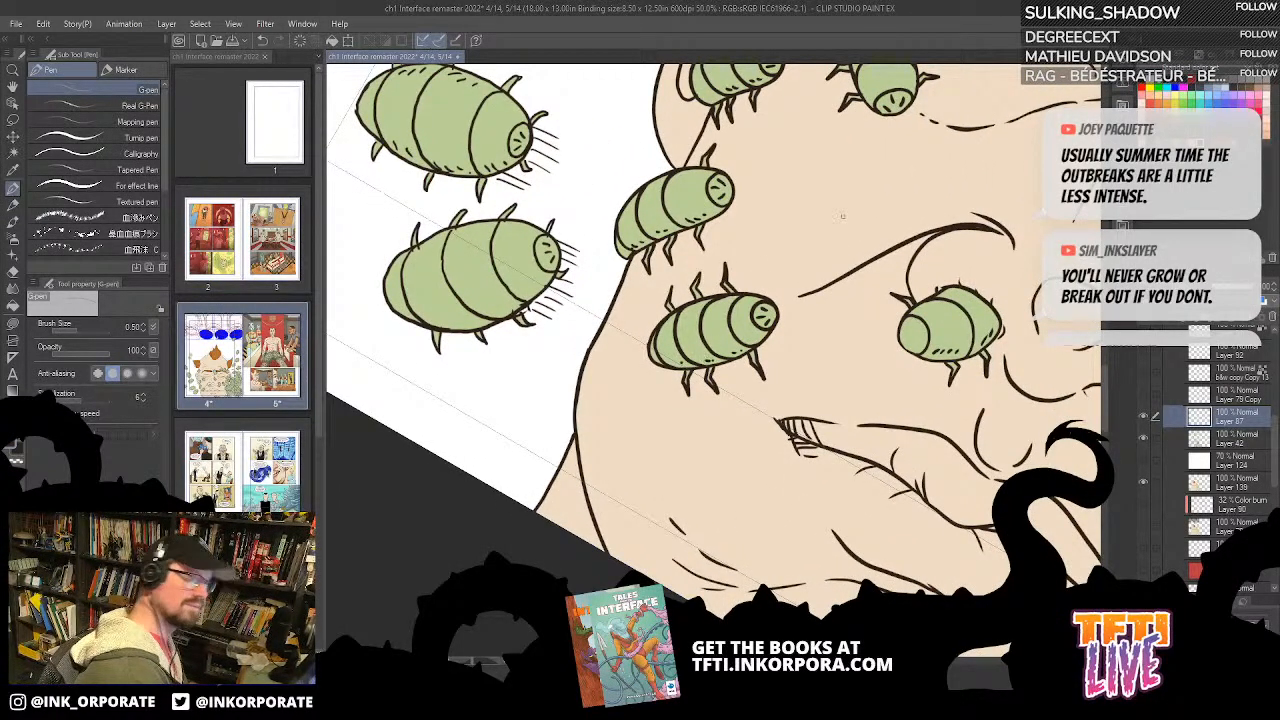
left_click_drag(790, 421, 777, 282)
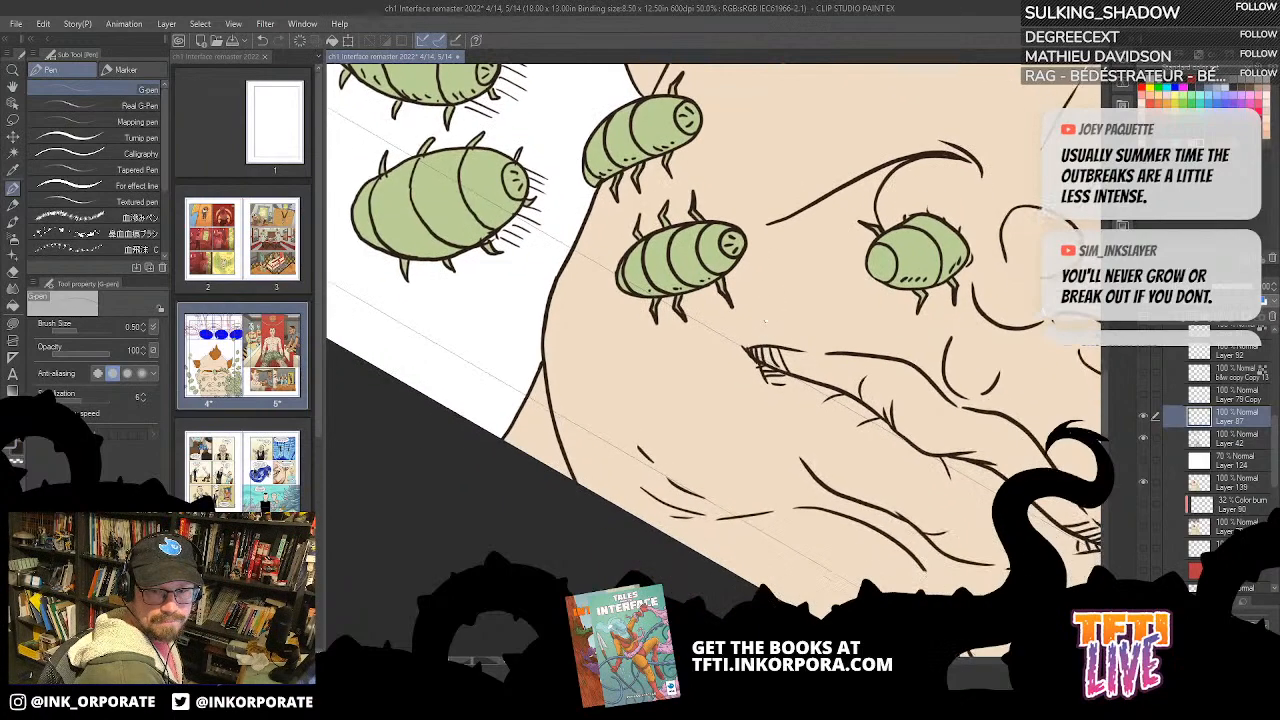
Step: Look over the bugs and linework across the whole face for spots that still need ink
left_click_drag(862, 131, 661, 235)
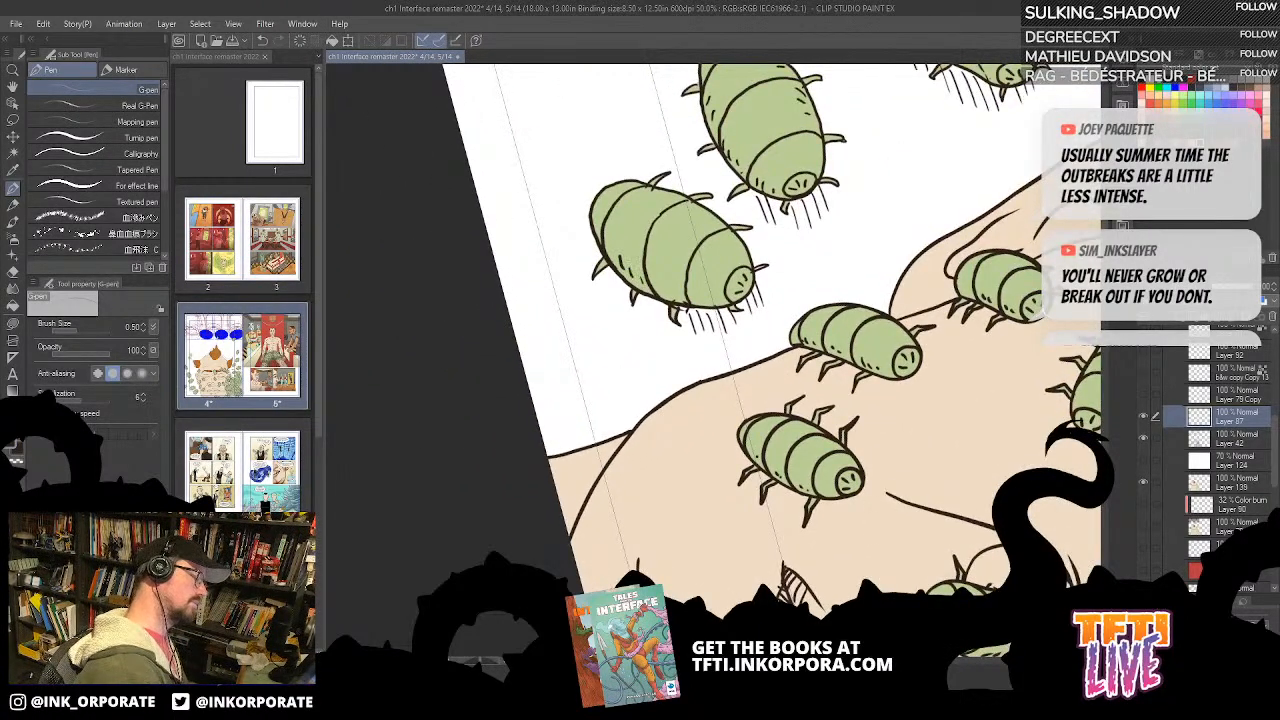
scroll(881, 403, "down", 10)
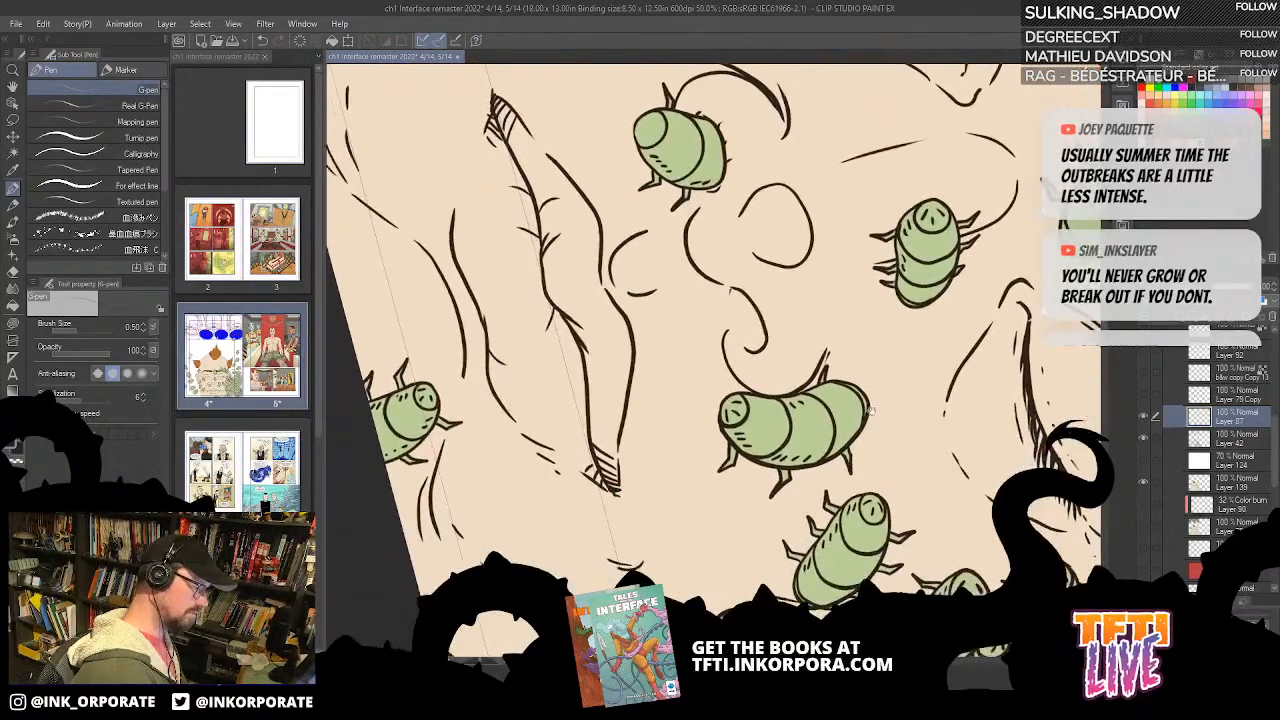
scroll(852, 416, "down", 2)
key("minus")
key("minus")
key("minus")
key("minus")
key("minus")
key("minus")
key("minus")
key("minus")
key("minus")
key("minus")
key("minus")
key("minus")
left_click_drag(851, 411, 790, 555)
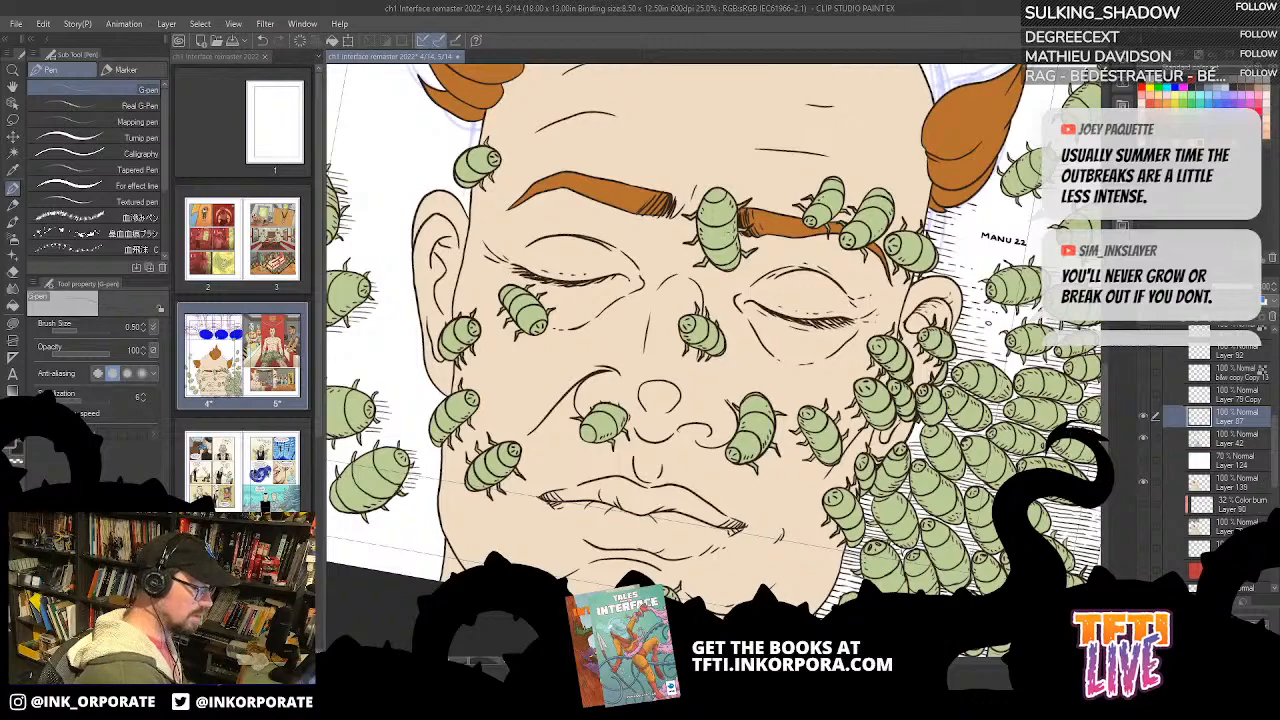
left_click_drag(738, 416, 858, 480)
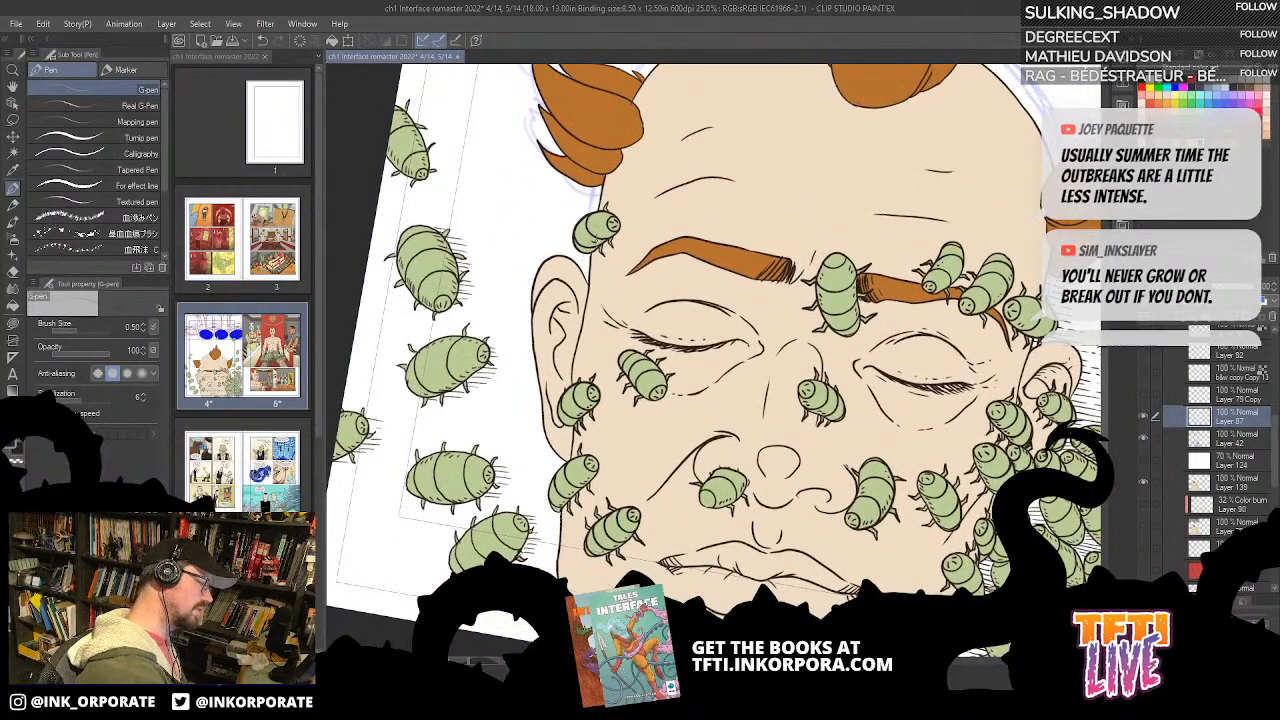
left_click_drag(764, 352, 694, 334)
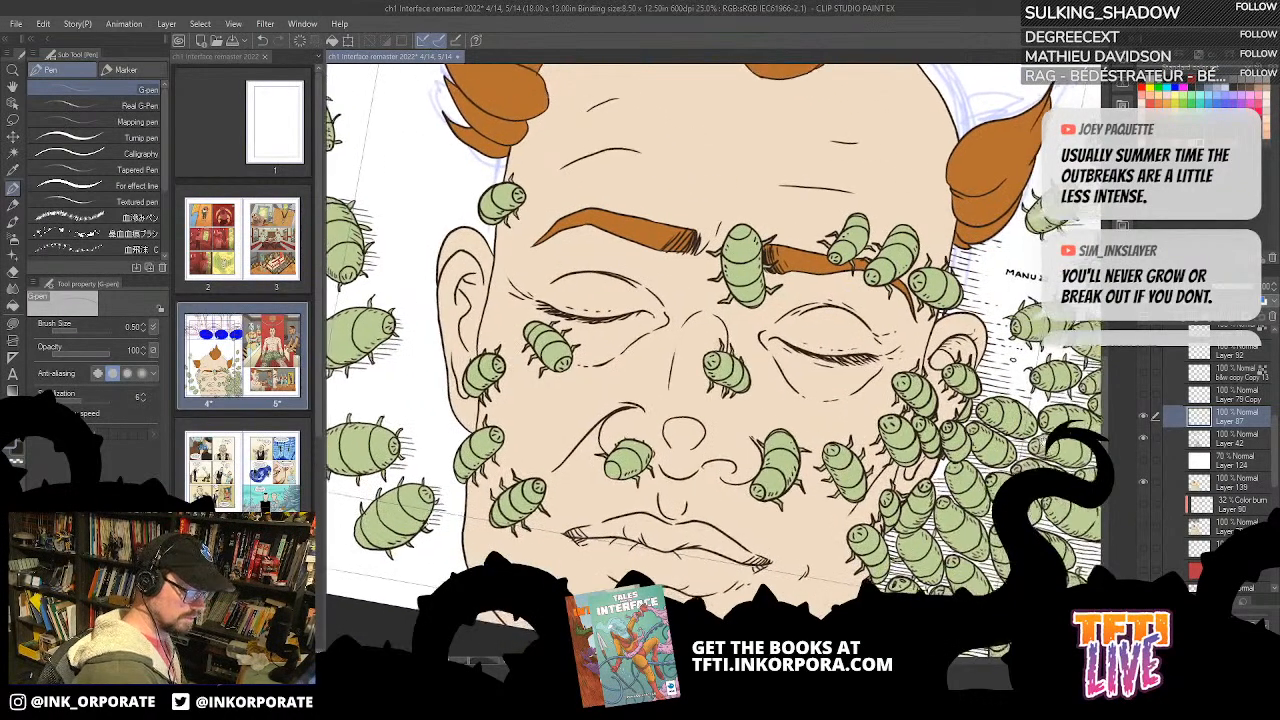
key("minus")
key("minus")
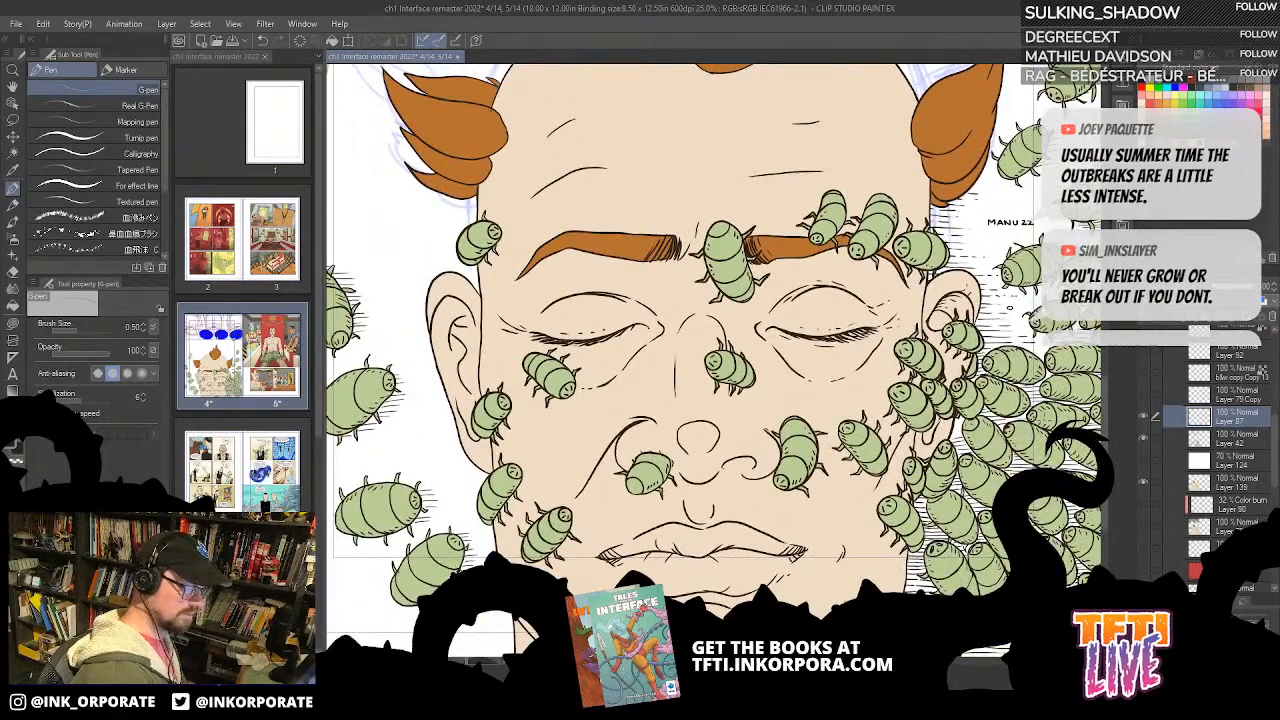
Step: Ink the nostril nearest the swarm as a solid, tapering black shape on Layer 87
scroll(1068, 446, "up", 2)
key("minus")
key("minus")
key("minus")
key("minus")
key("minus")
key("minus")
key("minus")
key("minus")
key("minus")
key("minus")
key("minus")
key("minus")
key("minus")
left_click_drag(792, 488, 878, 137)
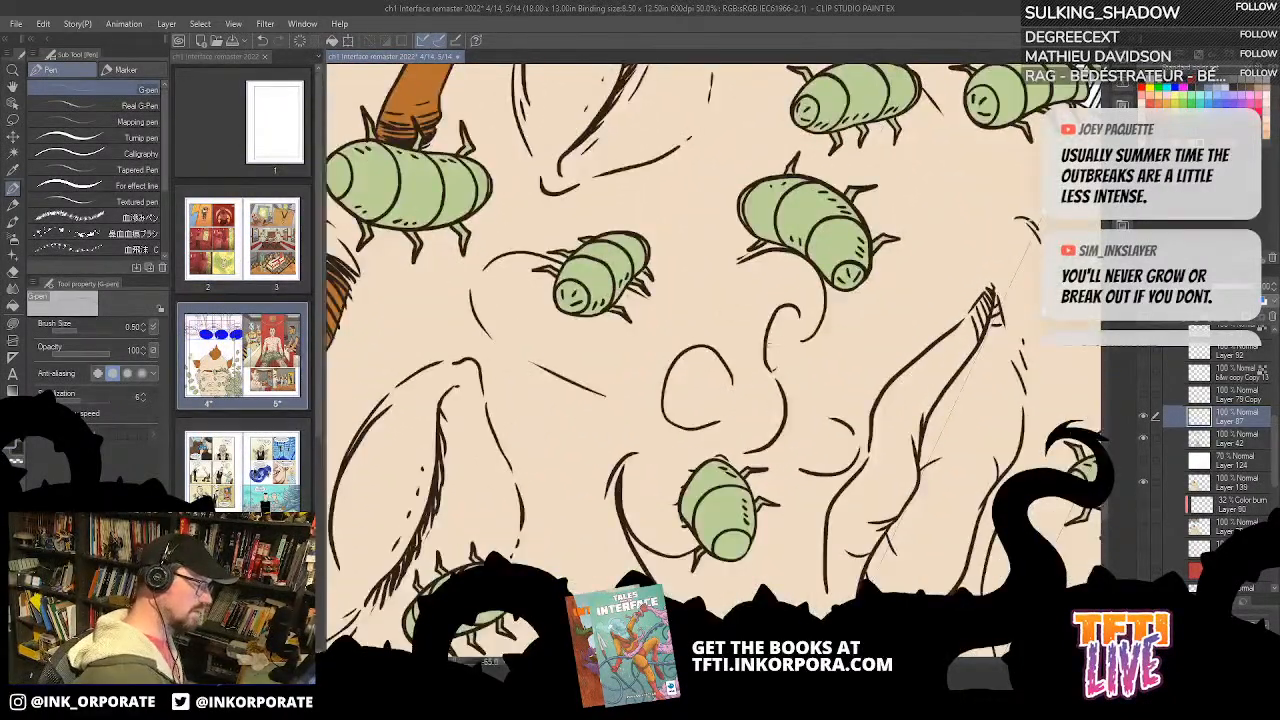
left_click_drag(766, 366, 778, 320)
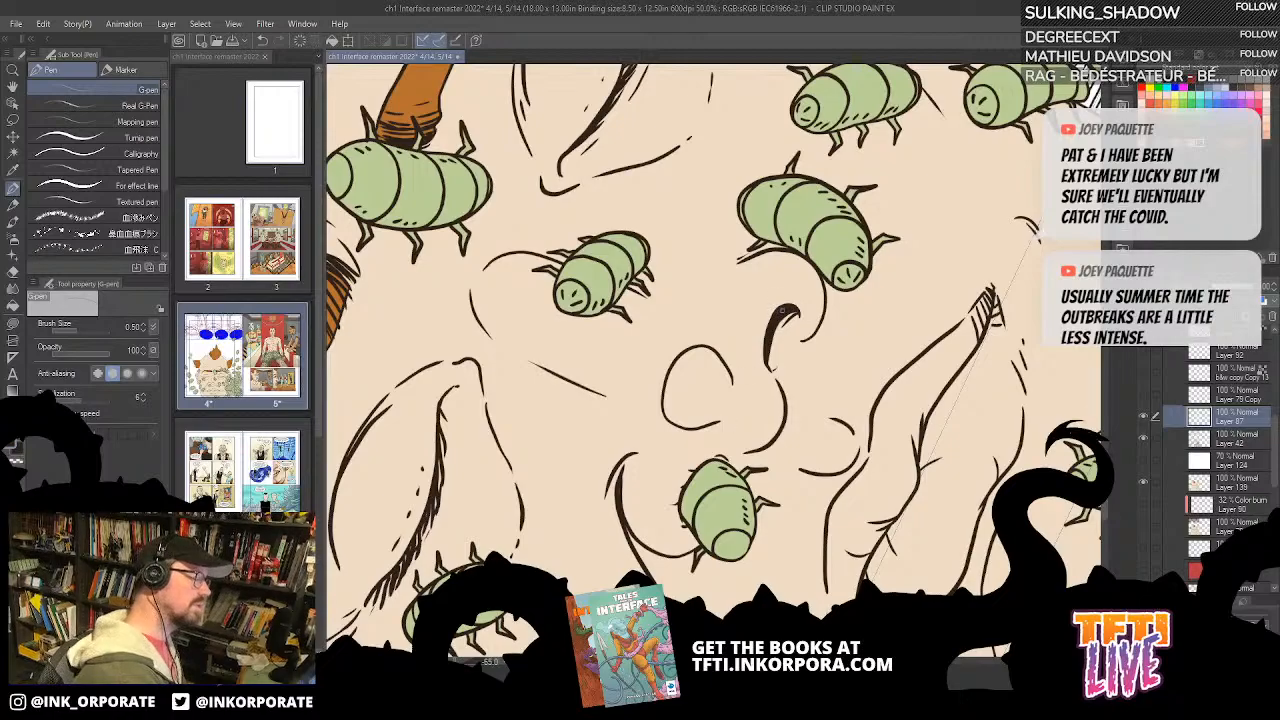
Step: Review the upright face at several magnifications and toggle Layer 42's visibility to compare the inks
scroll(760, 363, "down", 2)
key("asciicircum")
key("asciicircum")
key("asciicircum")
key("asciicircum")
key("asciicircum")
key("asciicircum")
key("asciicircum")
key("asciicircum")
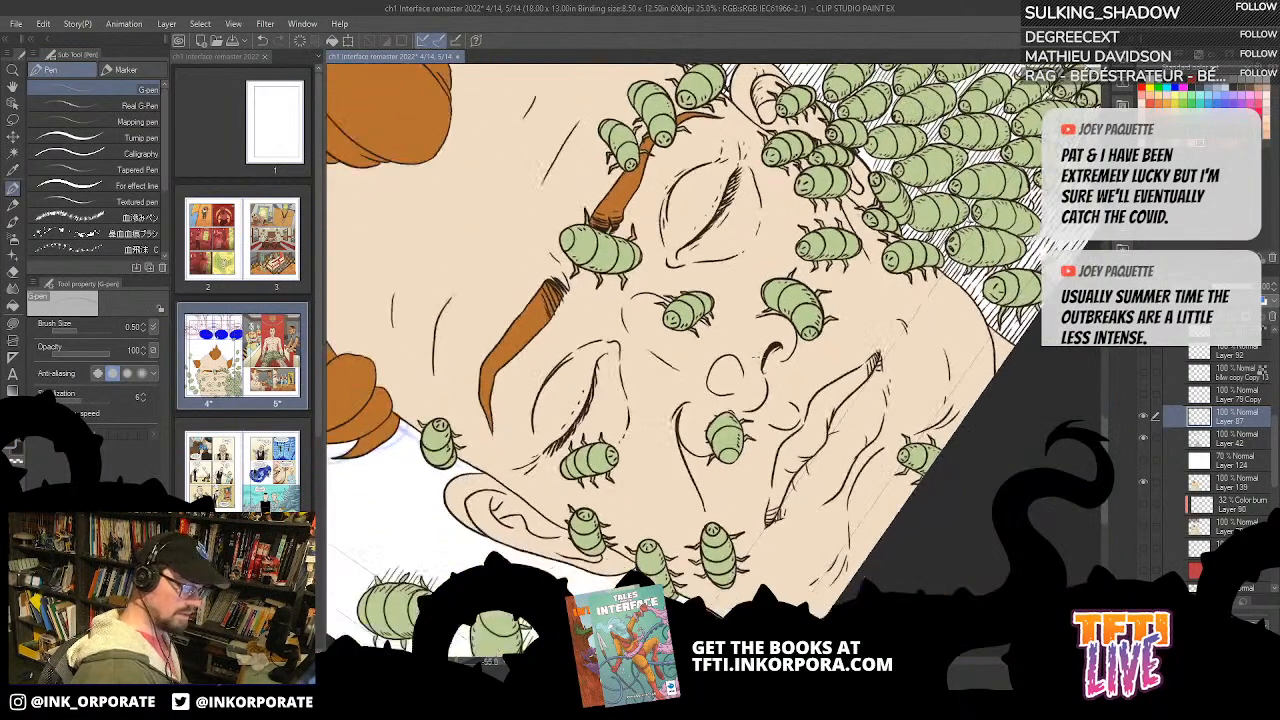
key("asciicircum")
key("asciicircum")
key("asciicircum")
key("asciicircum")
key("asciicircum")
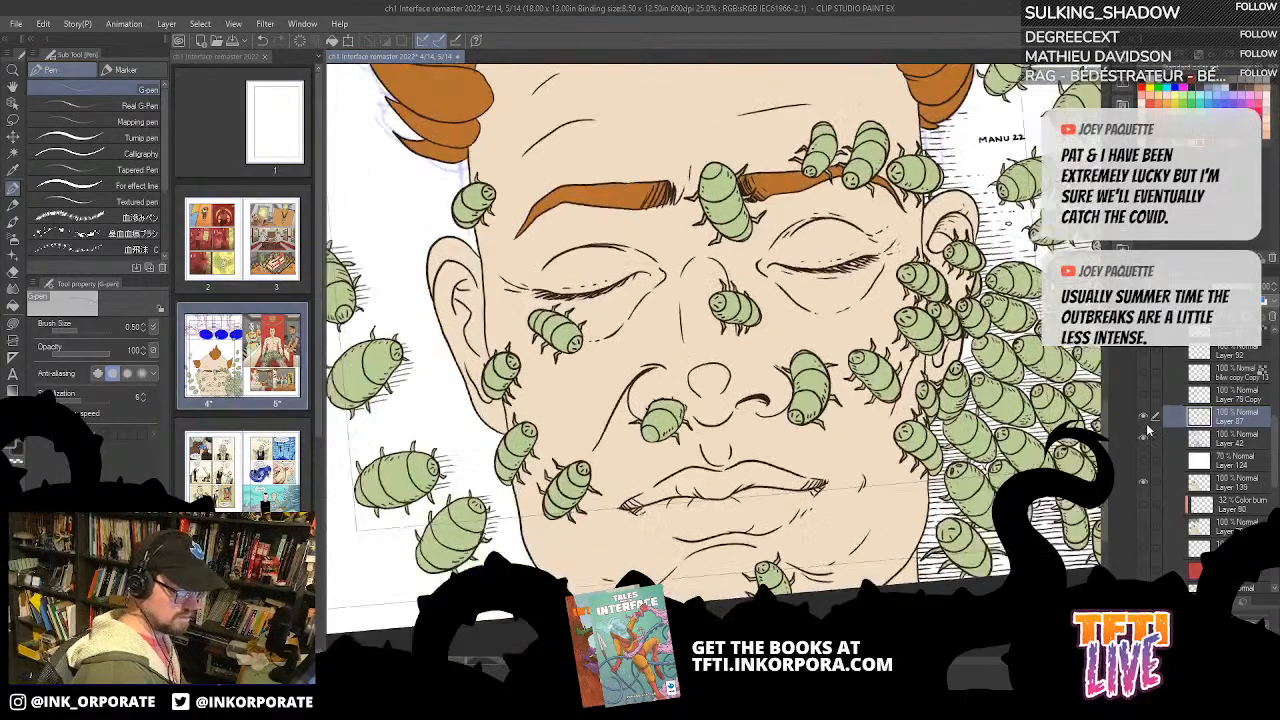
left_click(1145, 437)
left_click(1145, 437)
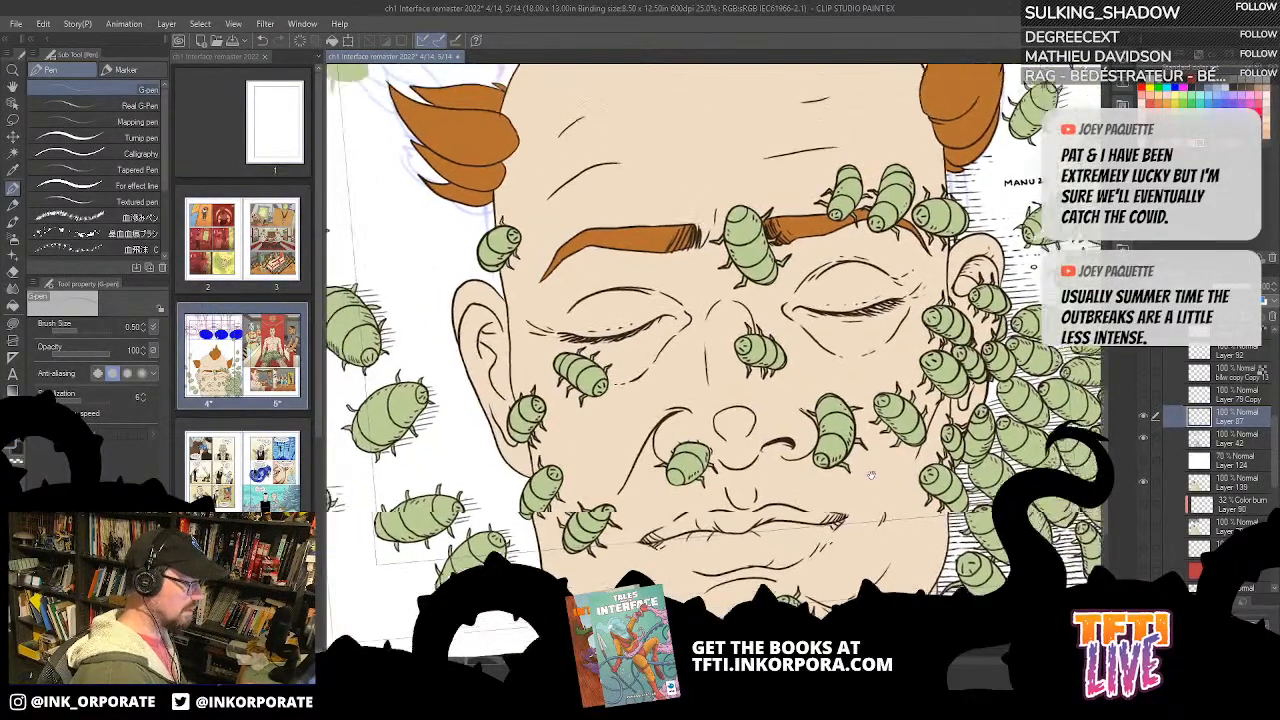
scroll(1133, 430, "down", 2)
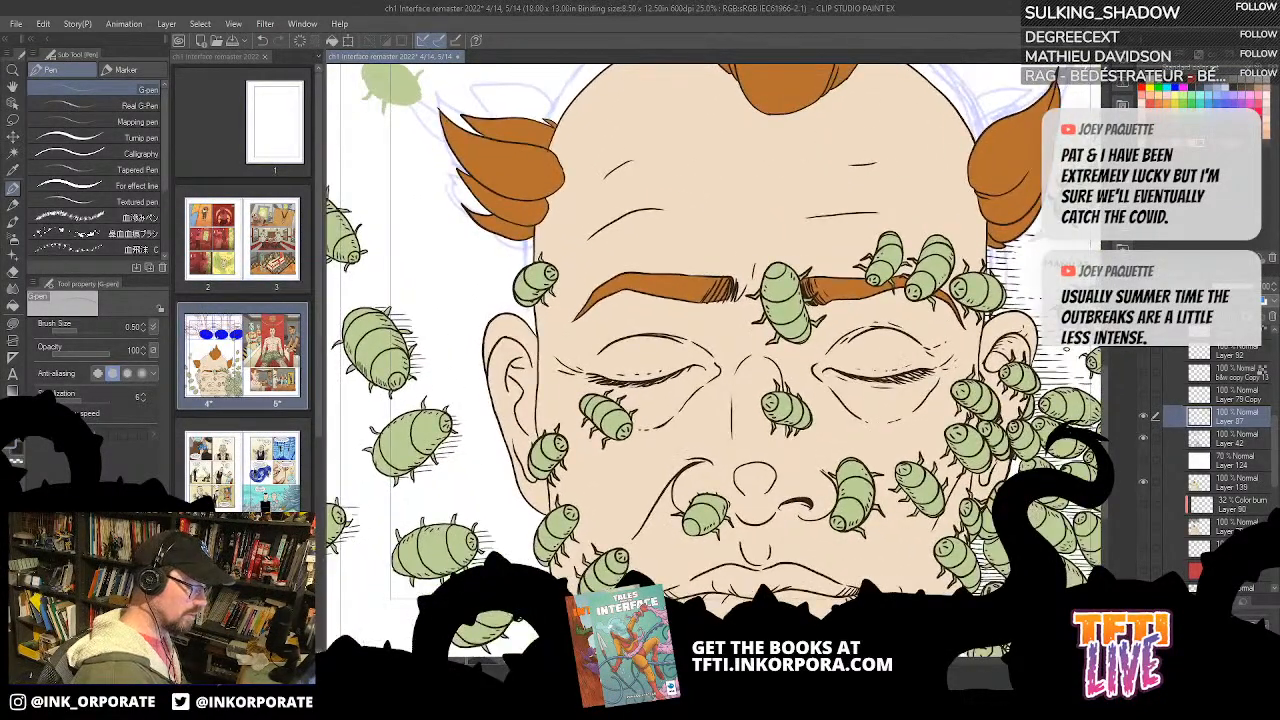
scroll(990, 533, "up", 2)
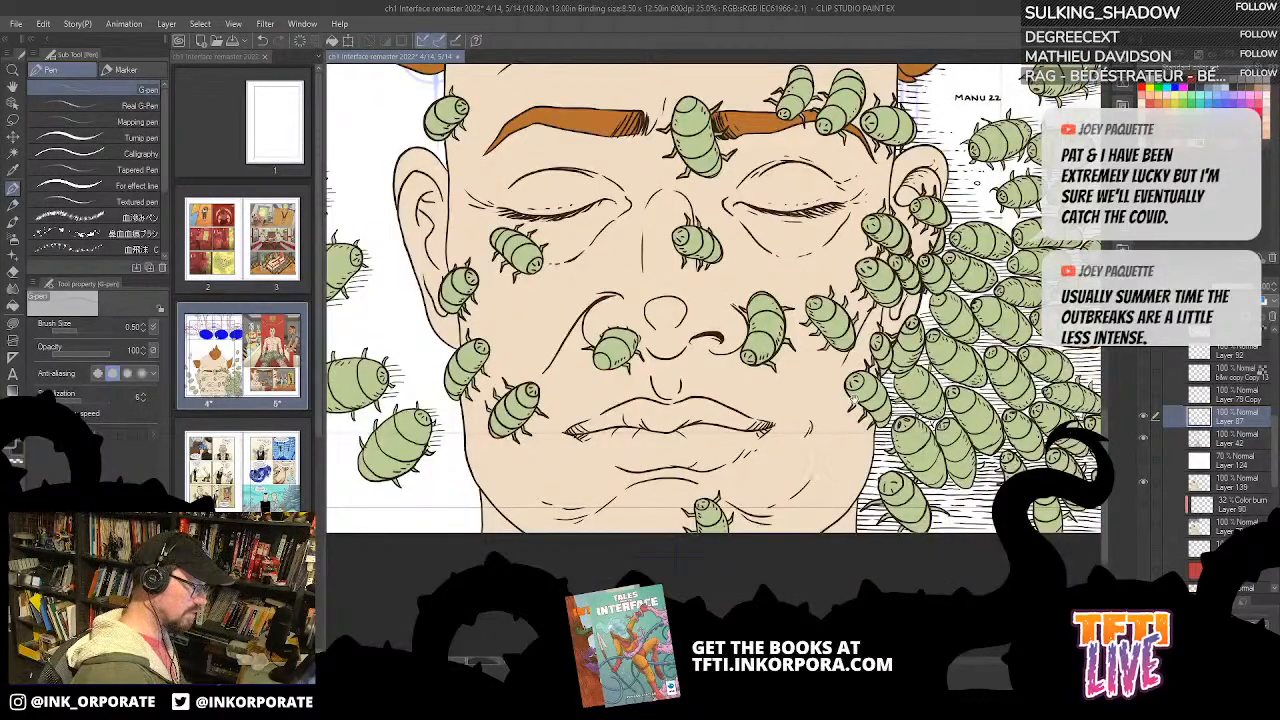
left_click_drag(854, 398, 903, 602)
left_click_drag(917, 384, 925, 291)
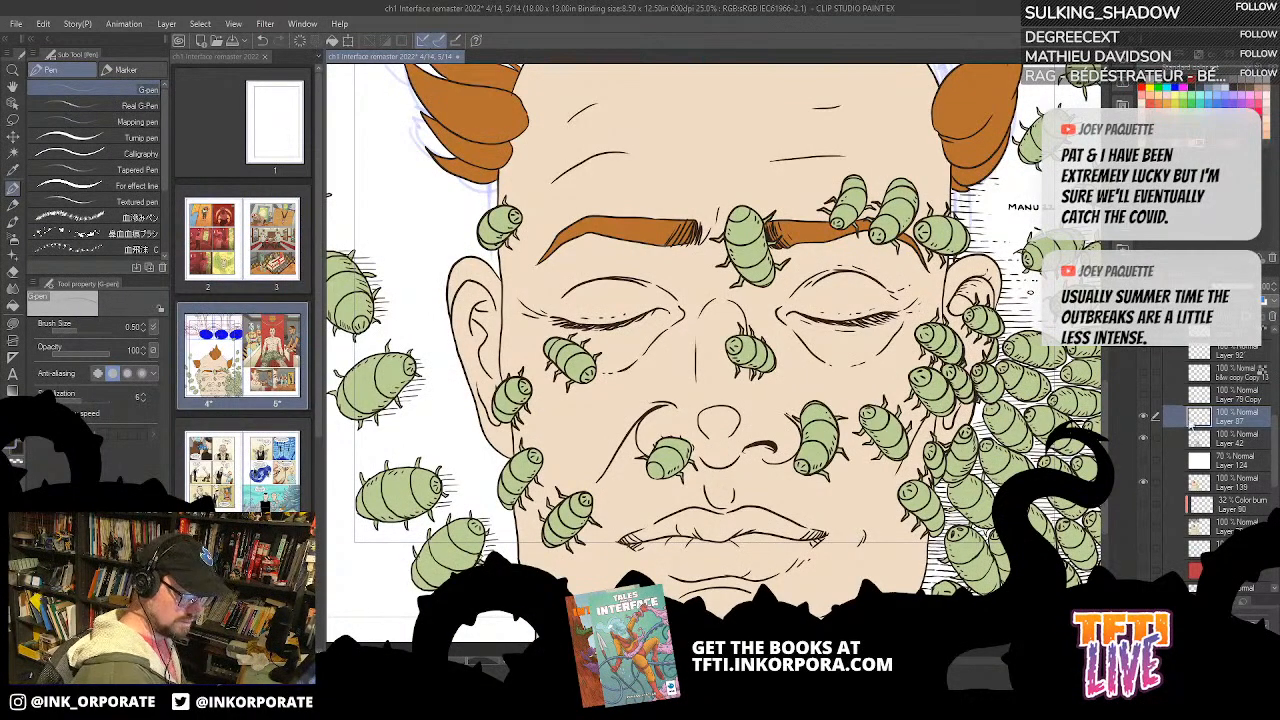
Step: Select and hide Layer 139, show the colour layer beneath Layer 90, and switch to the Lasso selection tool
left_click(1235, 483)
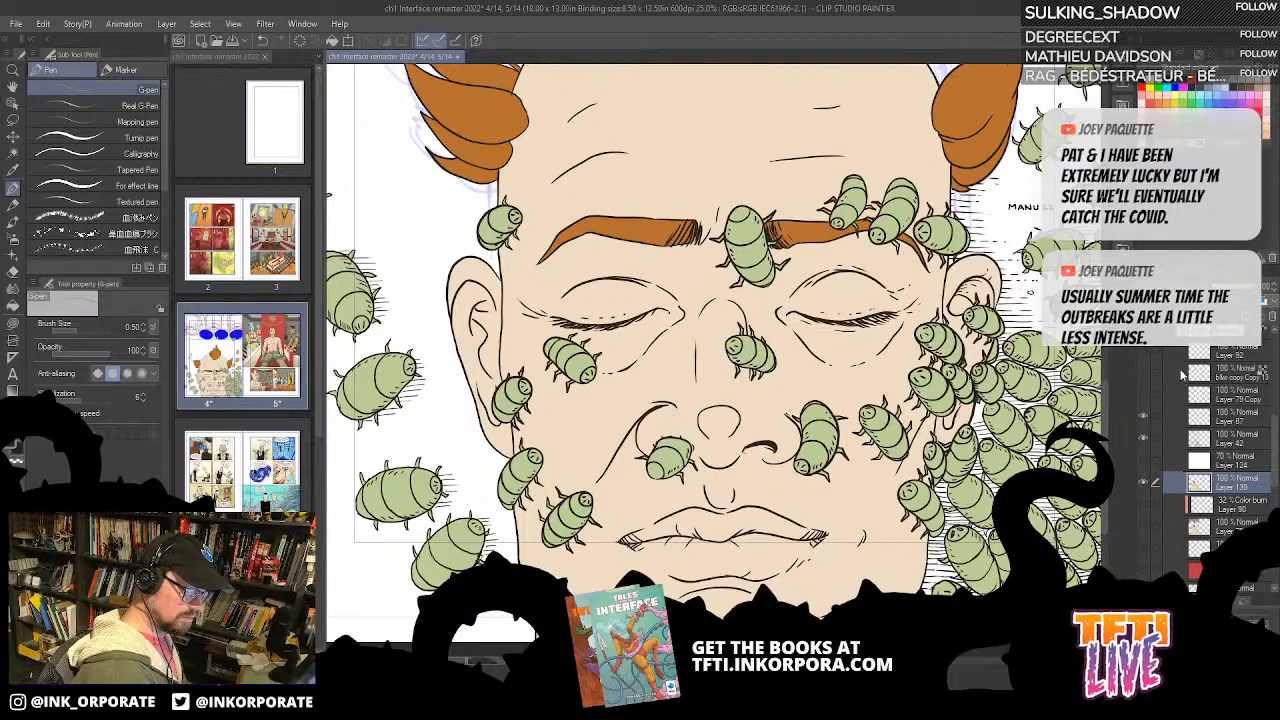
scroll(730, 472, "down", 5)
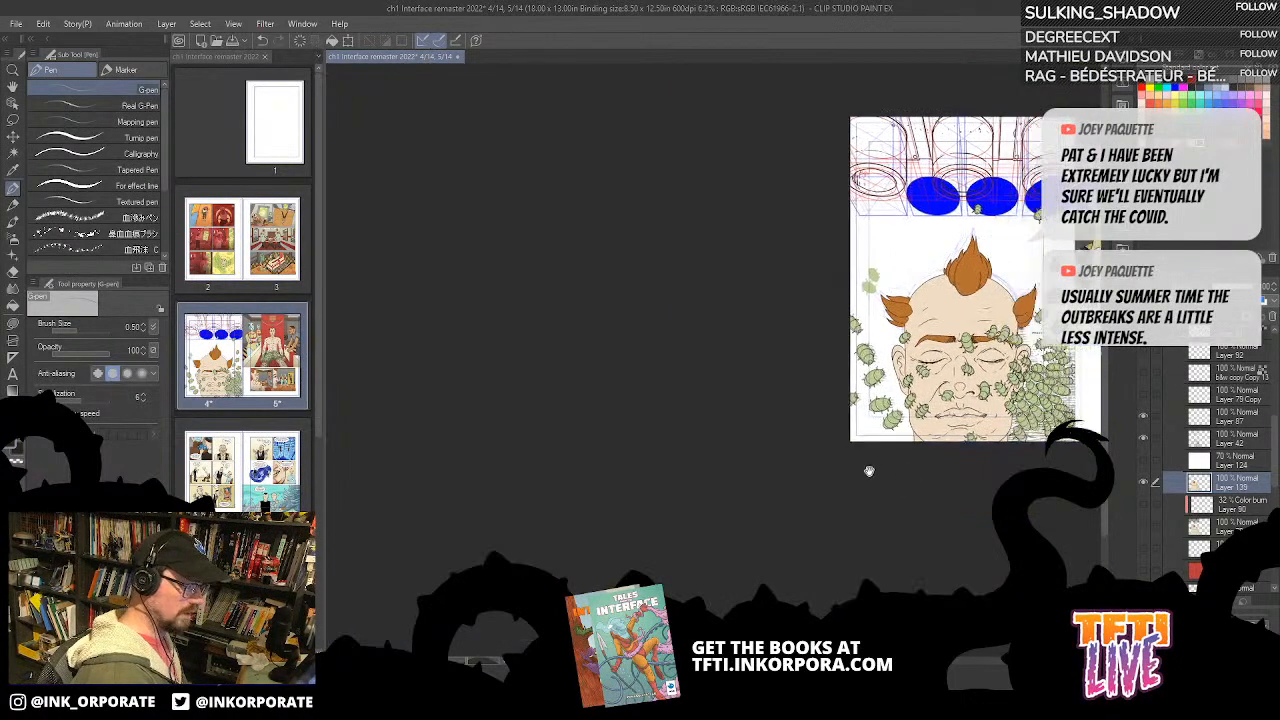
left_click(1143, 483)
left_click(1143, 527)
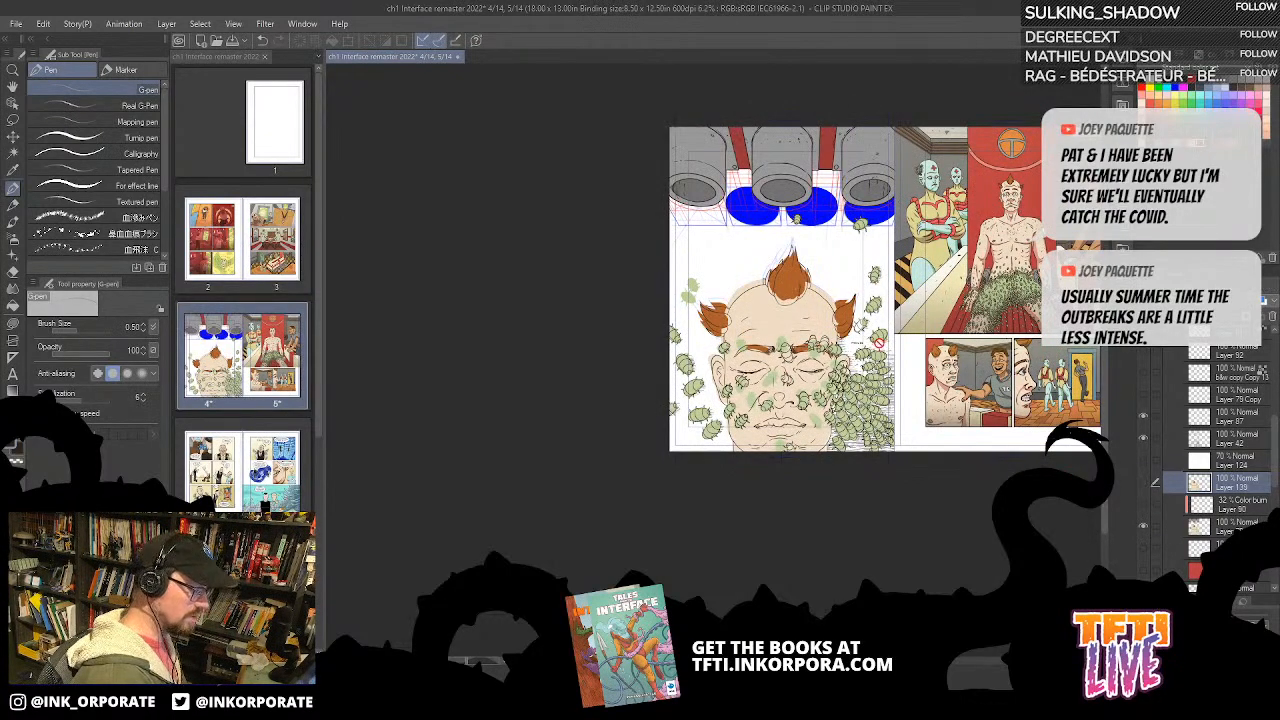
key("m")
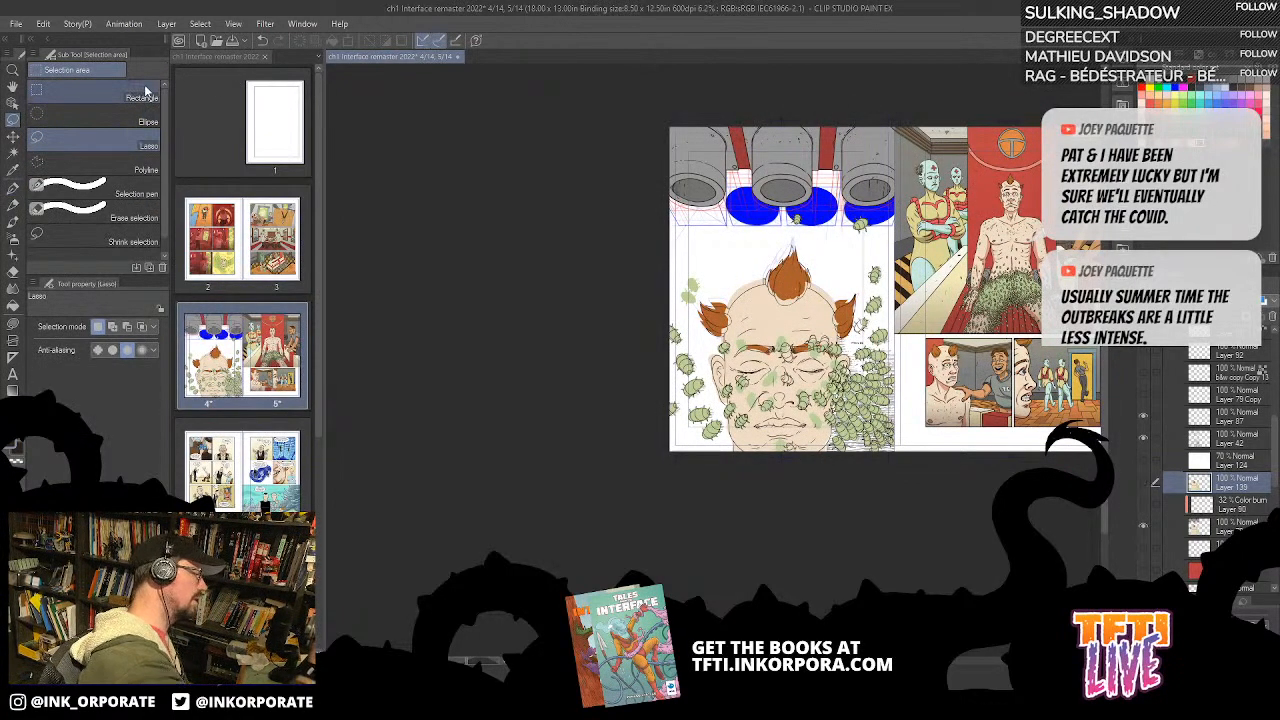
Step: Copy the pipe area at the head of page 4 from Layer 79 to its own layer using a rectangular selection, and hide Layer 79
left_click(125, 97)
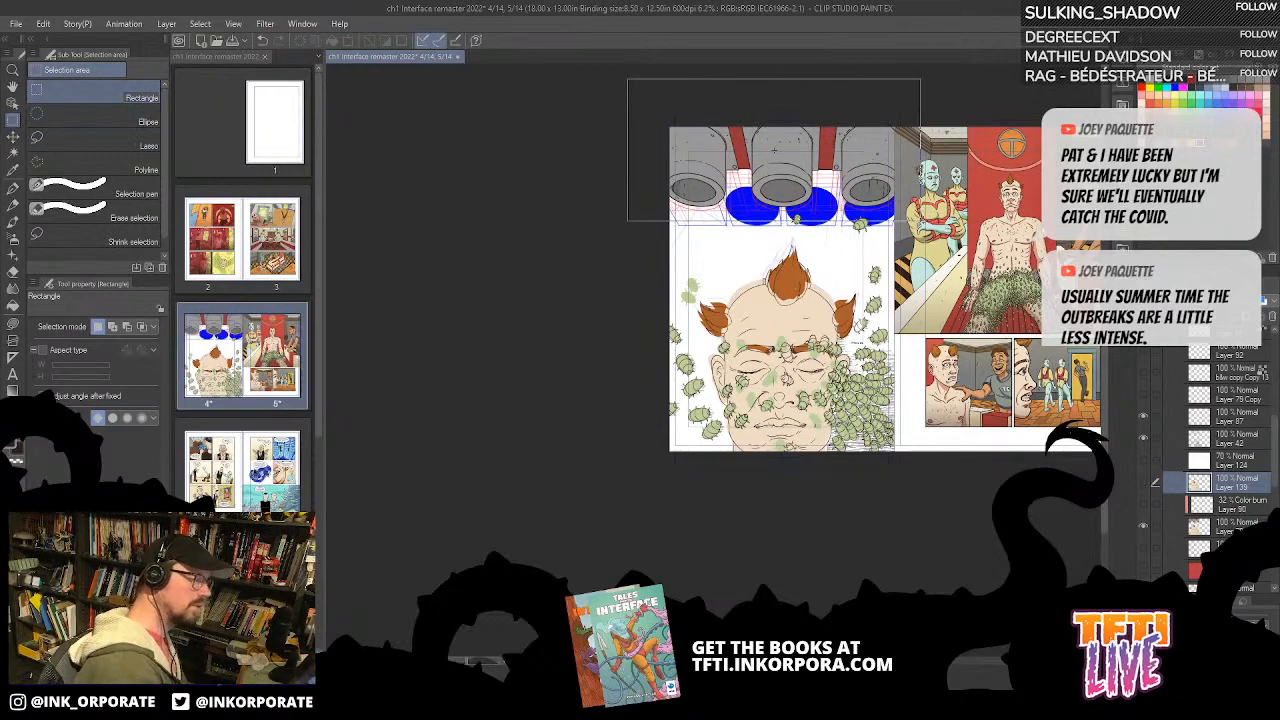
left_click_drag(920, 220, 918, 232)
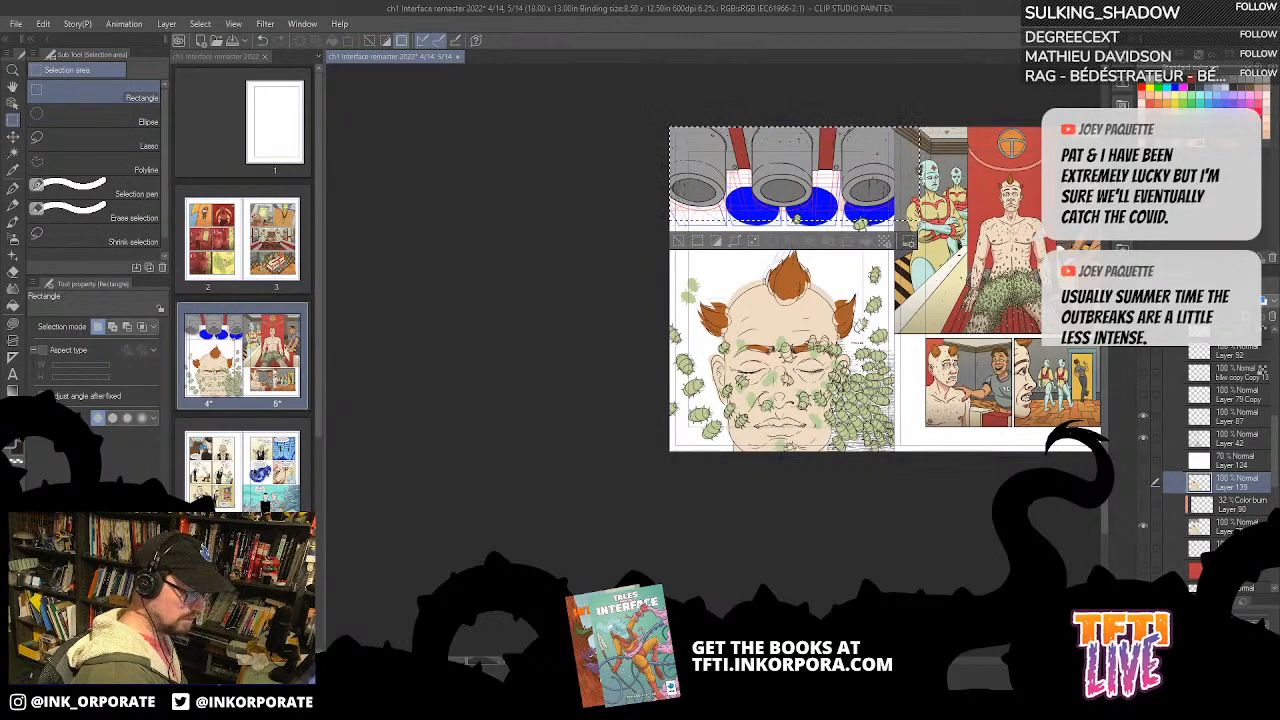
left_click(1230, 527)
key("ctrl+v")
left_click(1143, 549)
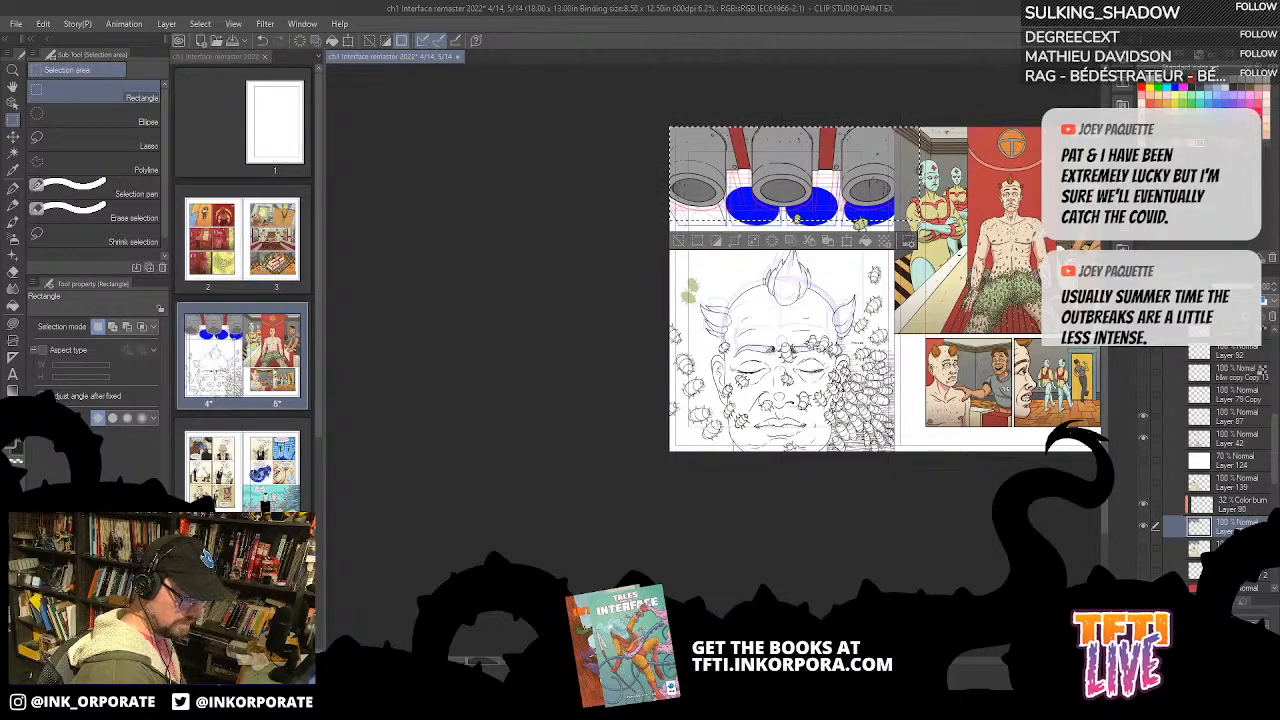
Step: Show the red background layer and Layer 139, and clear the selection around the pipes
left_click(1143, 591)
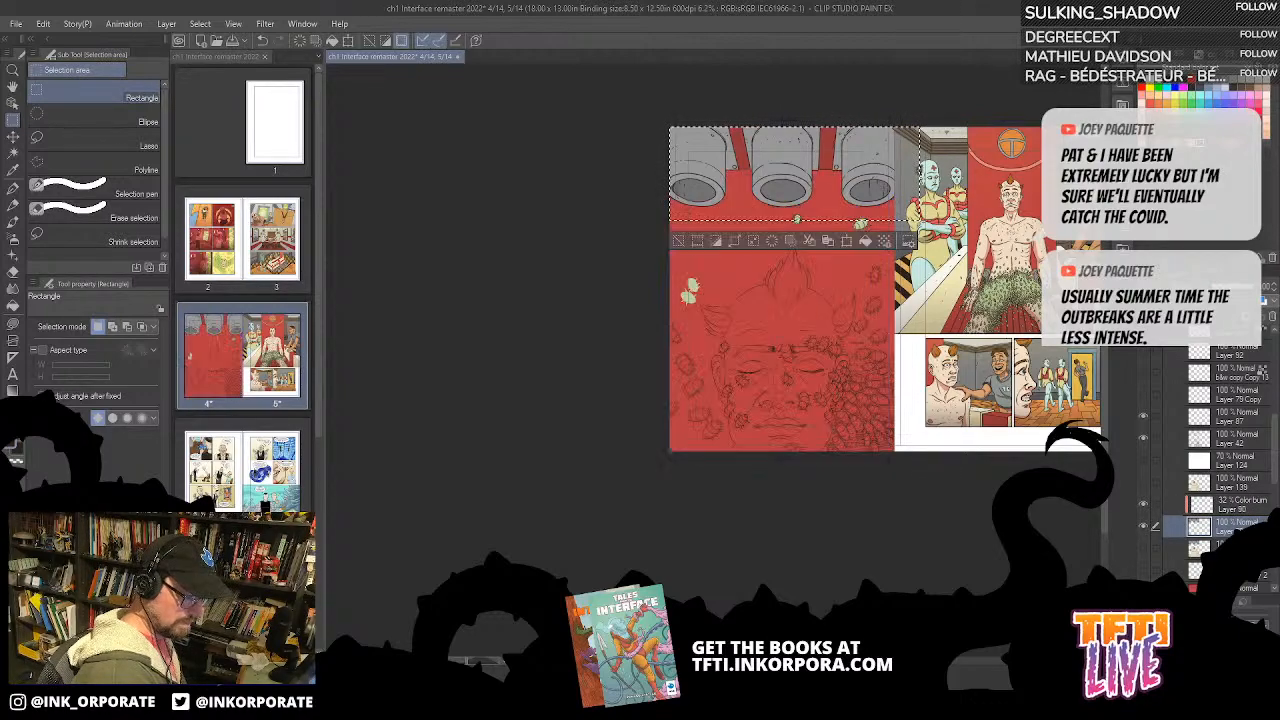
left_click(1144, 482)
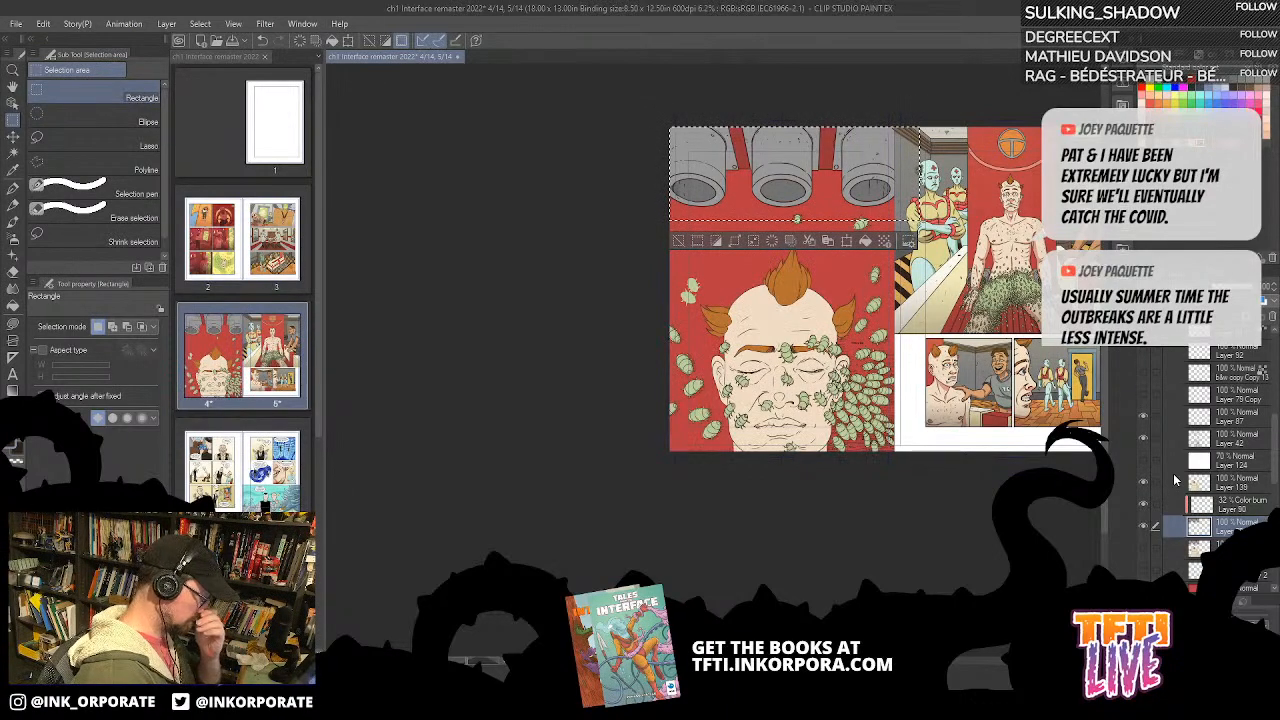
key("ctrl+d")
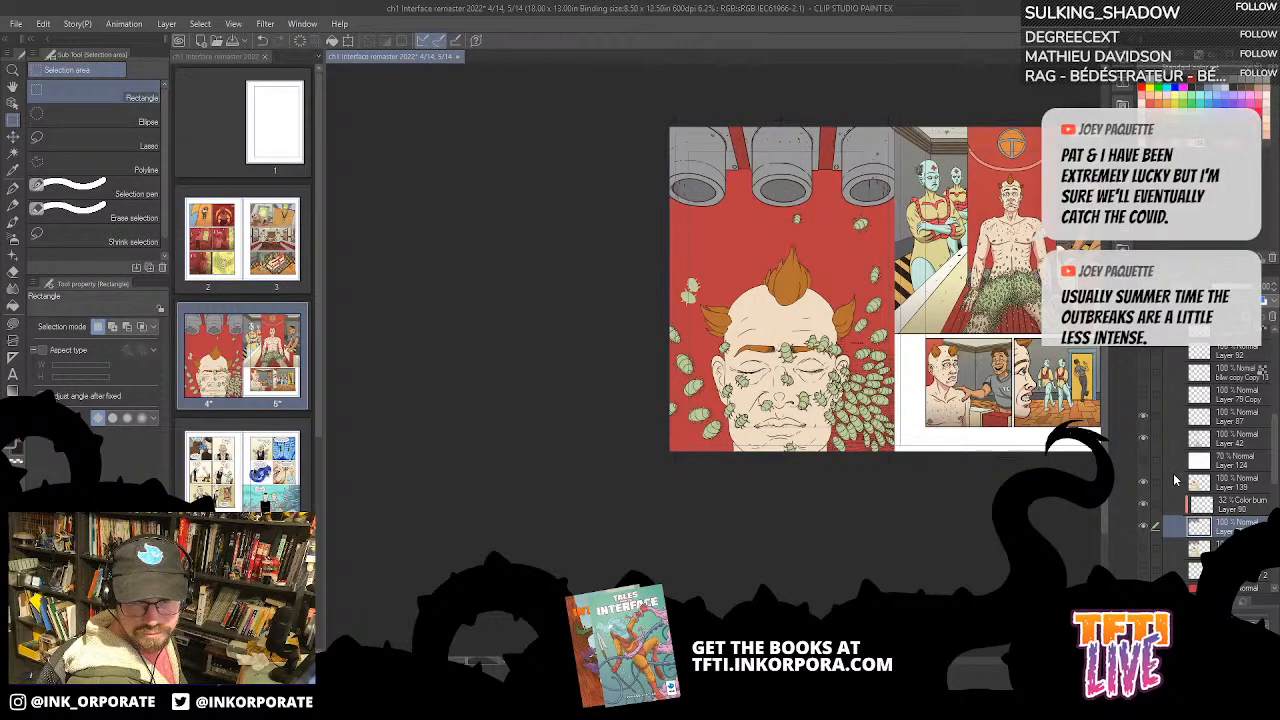
Step: Make Folder 1 with the inset panel artwork visible over the face on page 4
key("ctrl+plus")
key("ctrl+plus")
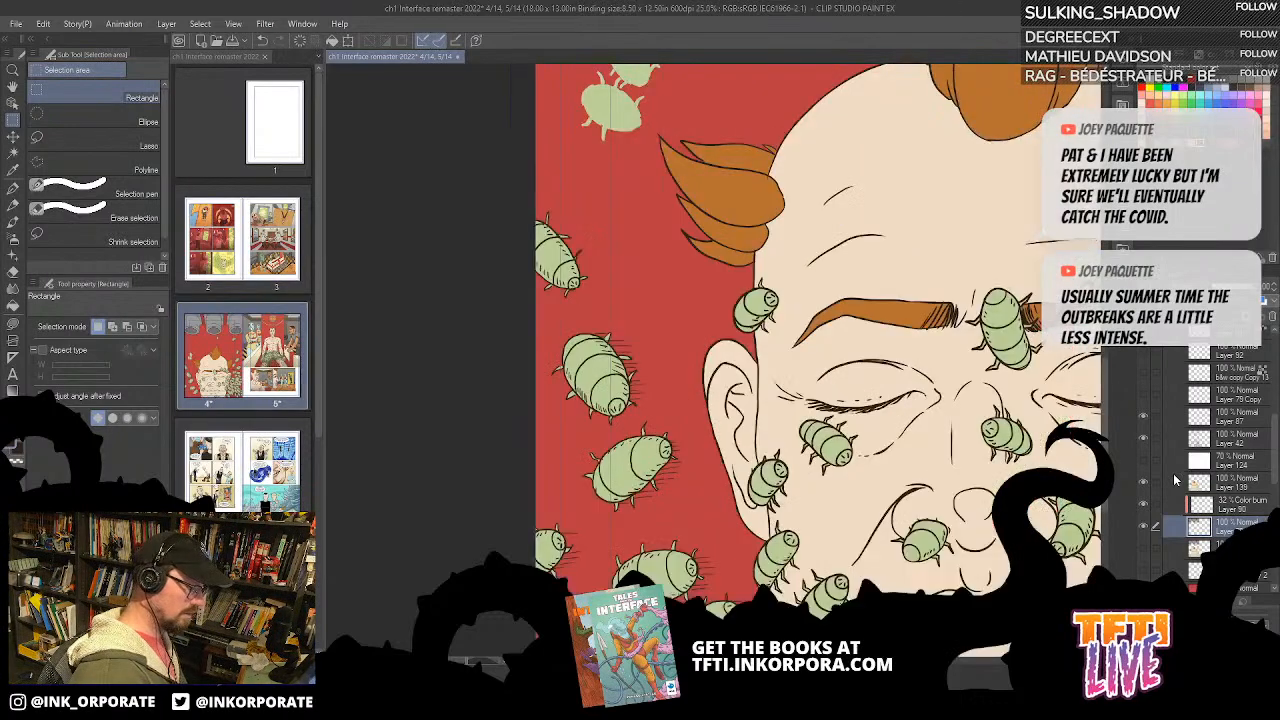
left_click_drag(965, 444, 829, 600)
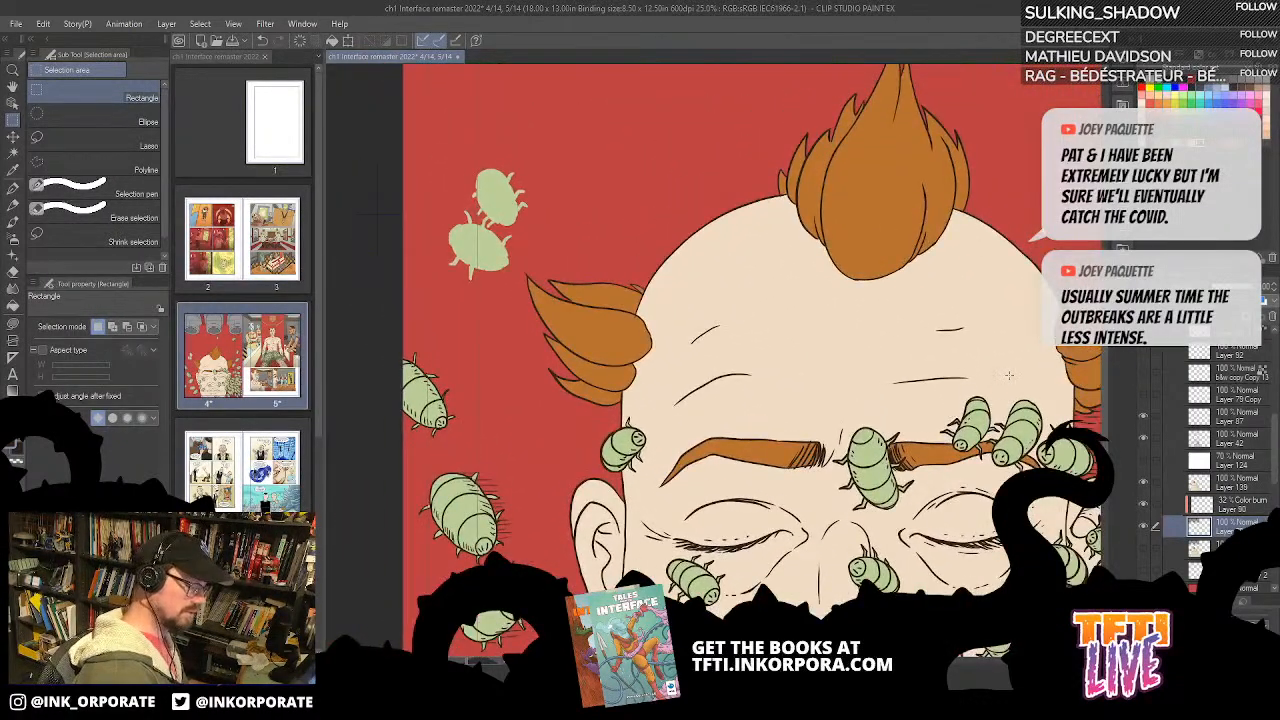
scroll(1202, 467, "down", 5)
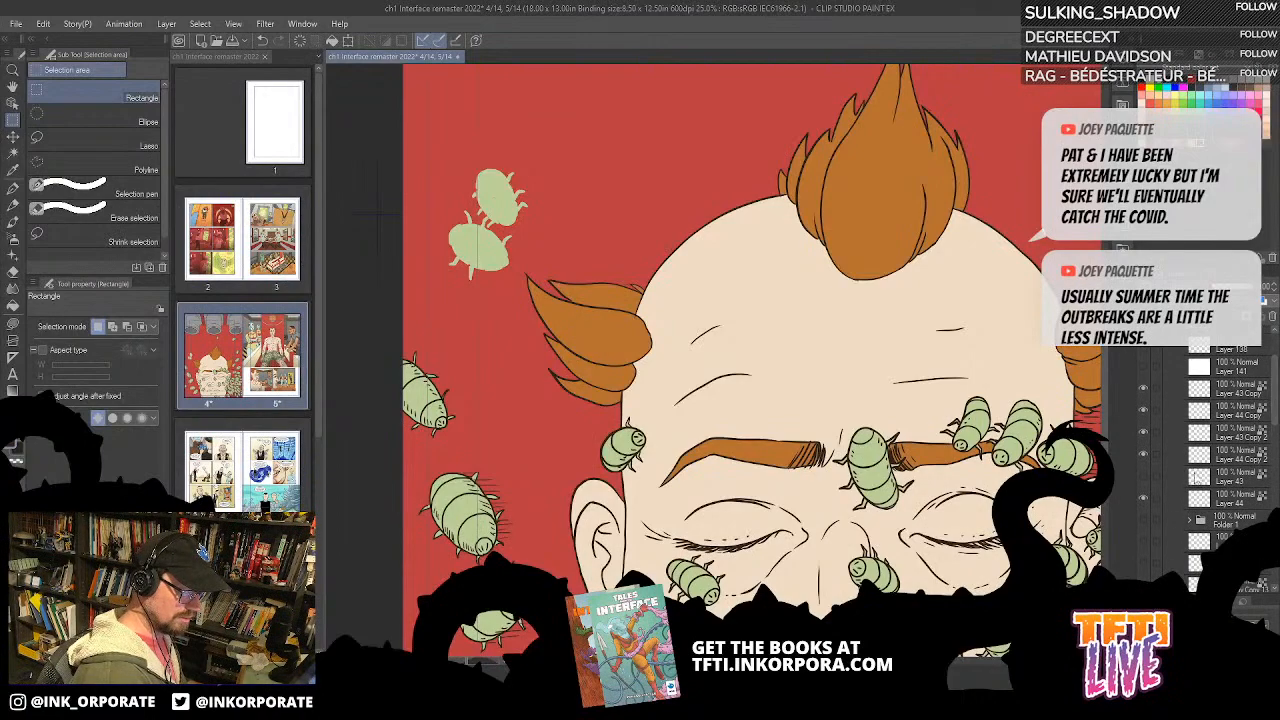
left_click(1145, 520)
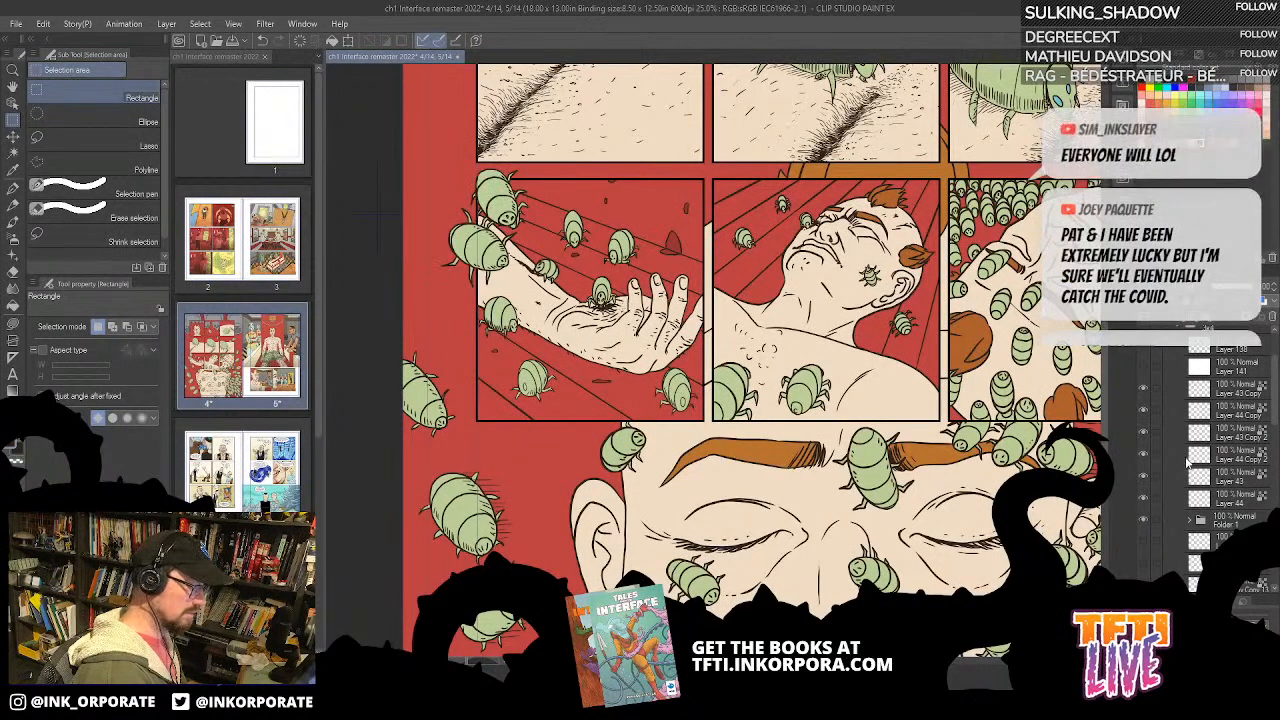
scroll(951, 378, "down", 4)
left_click_drag(951, 378, 943, 372)
left_click_drag(1085, 500, 1035, 501)
left_click_drag(1154, 423, 1110, 451)
left_click_drag(982, 499, 939, 609)
left_click_drag(950, 380, 905, 293)
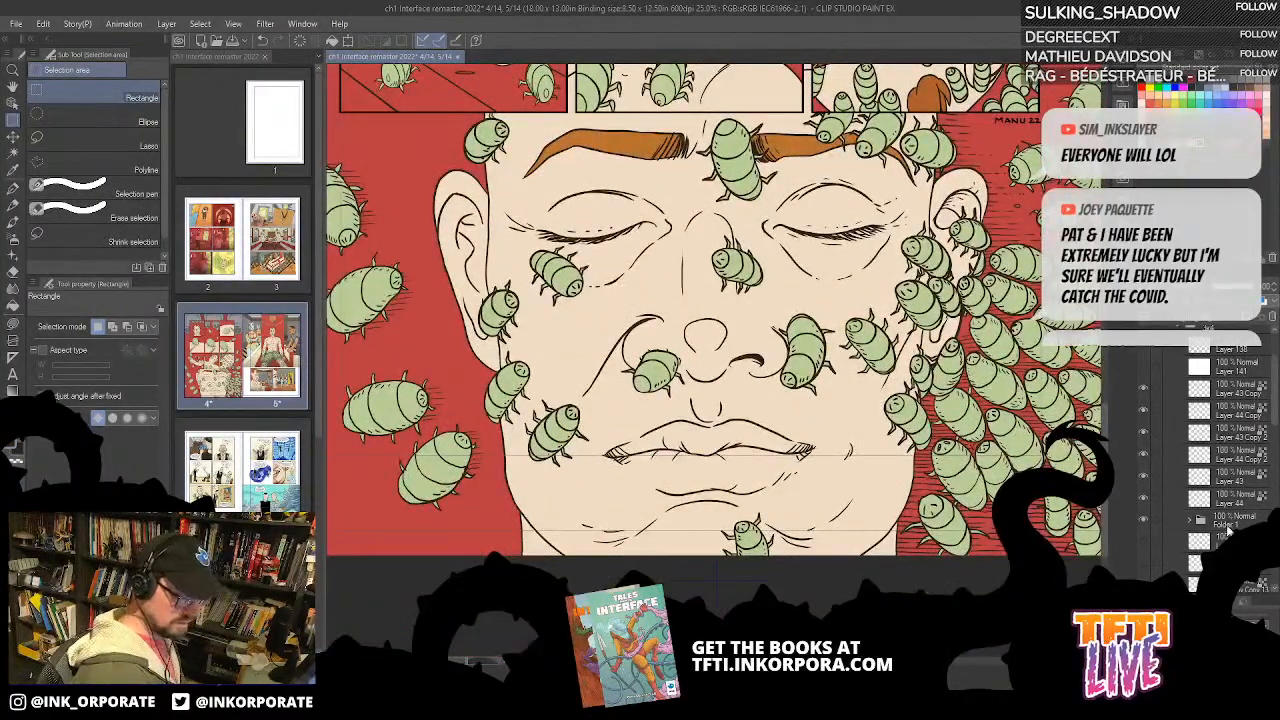
Step: Create a new layer directly above Layer 139 and set it to Color burn at 30% opacity
left_click_drag(1275, 424, 1275, 491)
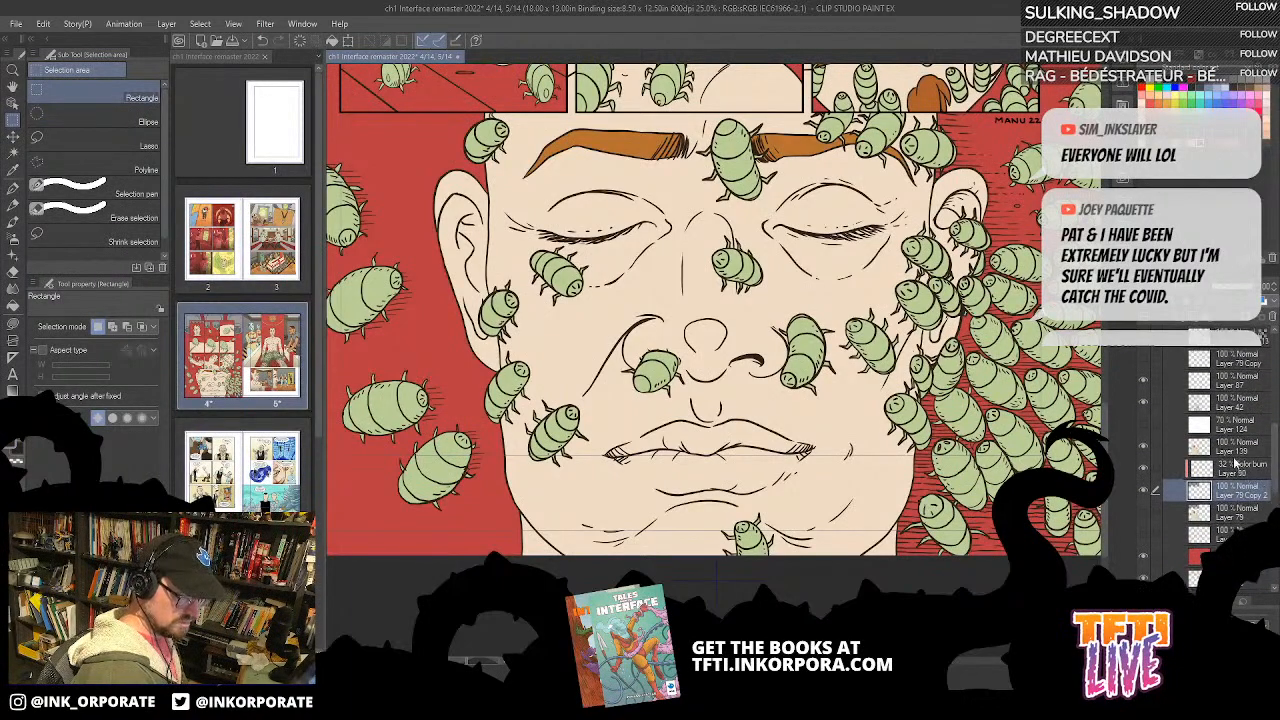
left_click(1236, 450)
left_click(1188, 330)
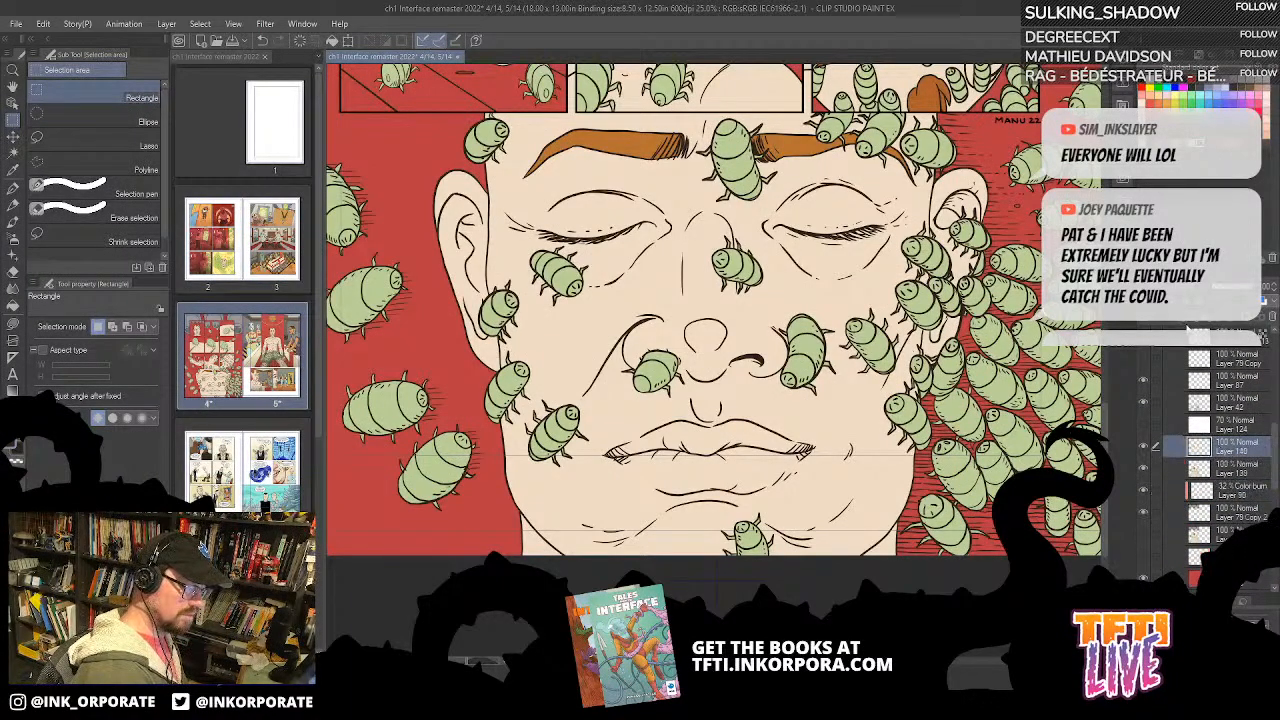
left_click(1229, 289)
left_click(1275, 292)
left_click(1275, 292)
left_click(1184, 288)
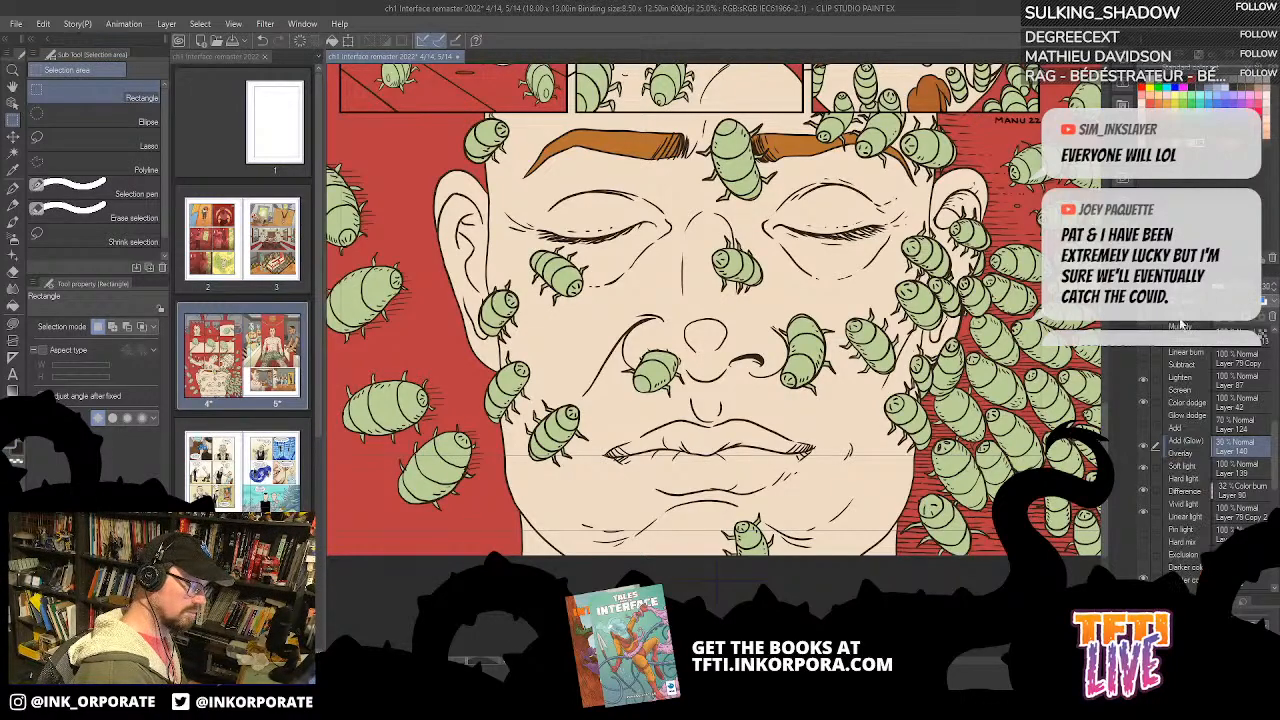
left_click(1179, 346)
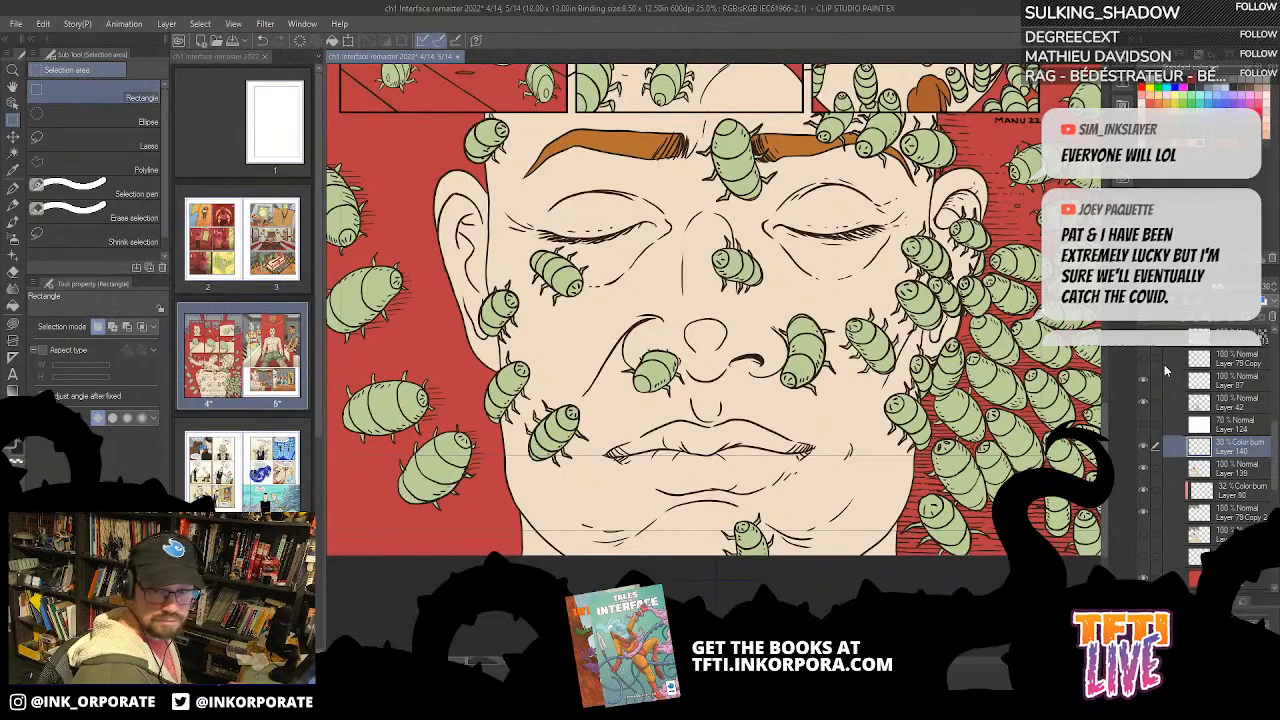
Step: Shade the nostril nearest the swarm and the adjacent side of the bug beside it with Lasso fill on Layer 140
key("ctrl+plus")
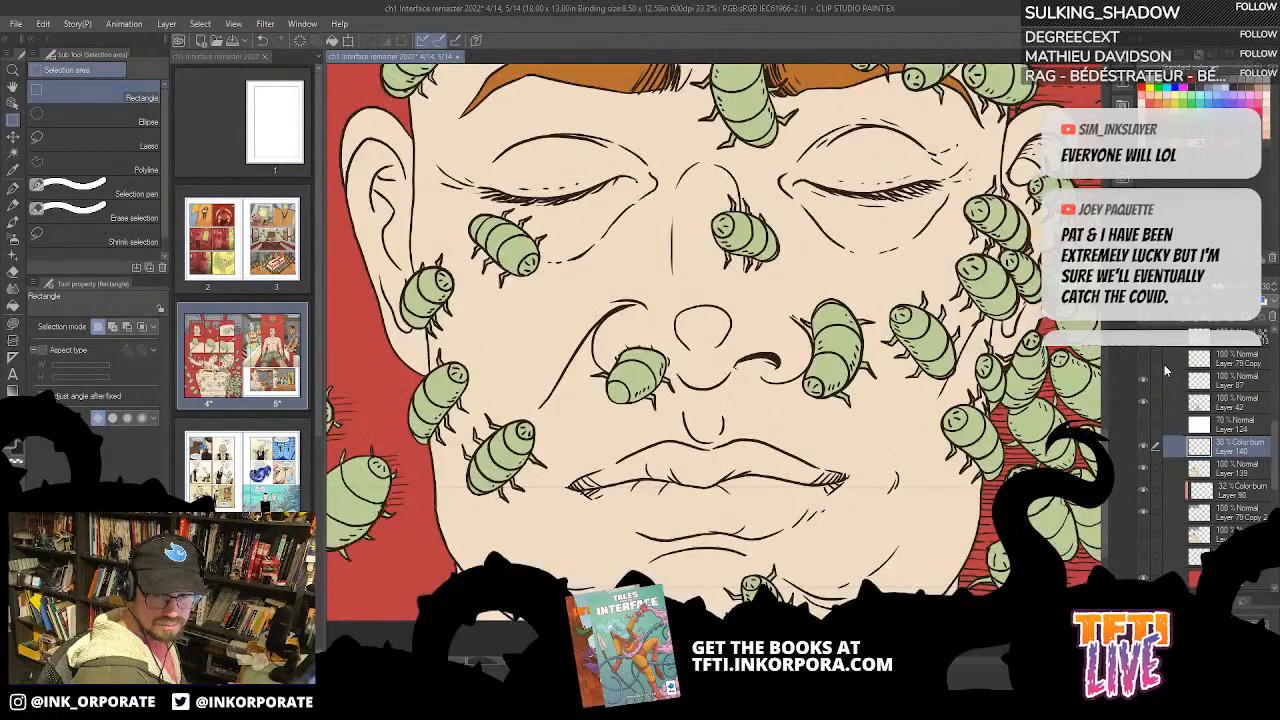
key("asciicircum")
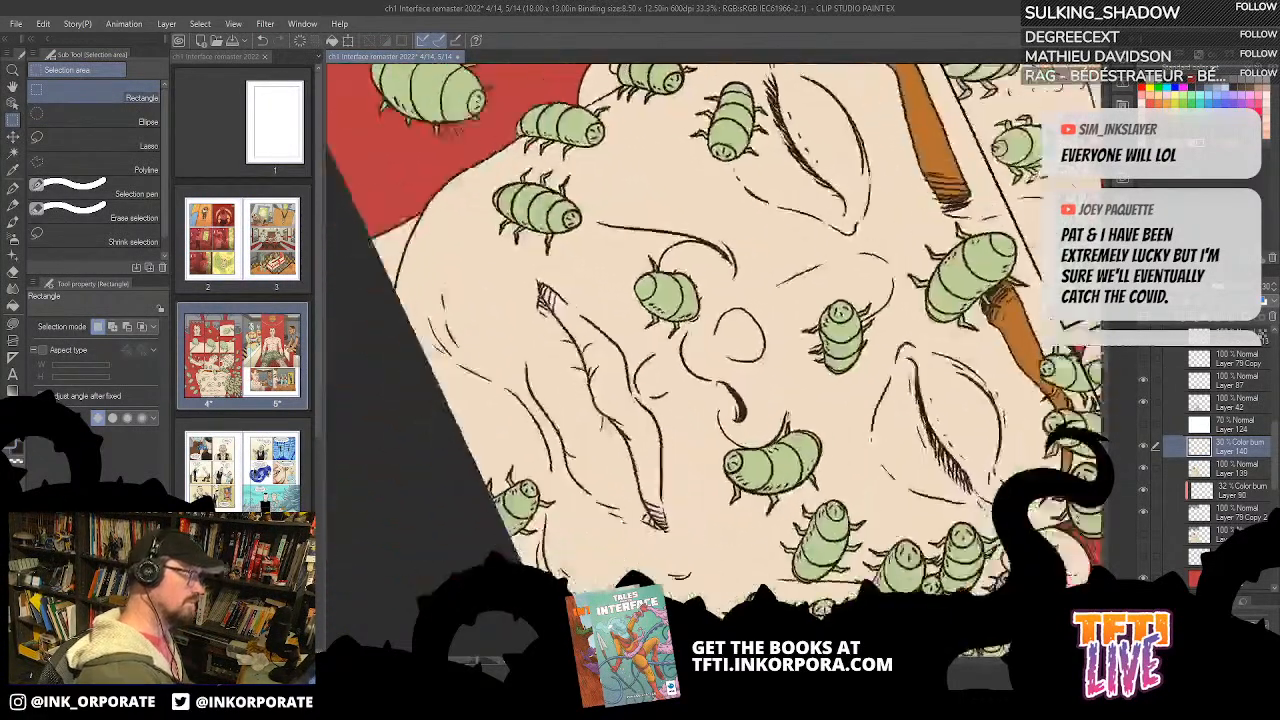
key("asciicircum")
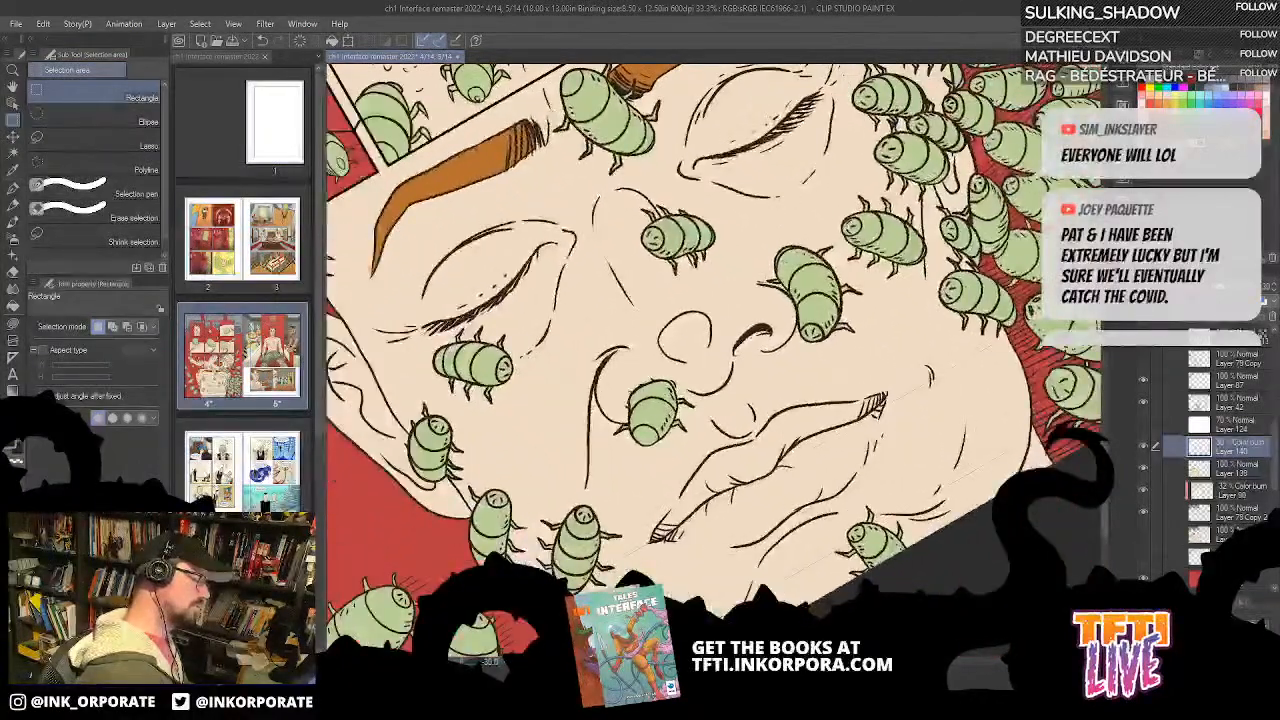
left_click(13, 324)
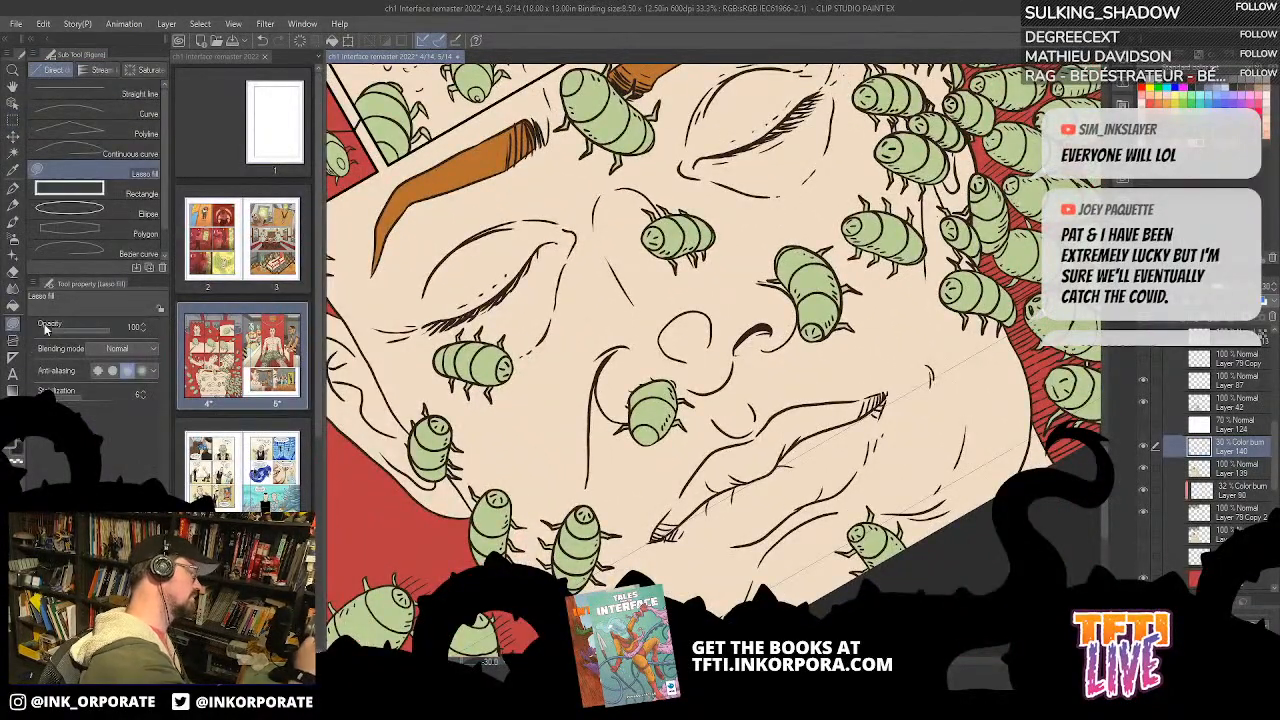
mouse_move(733, 352)
left_mouse_down()
mouse_move(740, 322)
mouse_move(790, 316)
mouse_move(782, 350)
mouse_move(712, 390)
mouse_move(733, 352)
left_mouse_up()
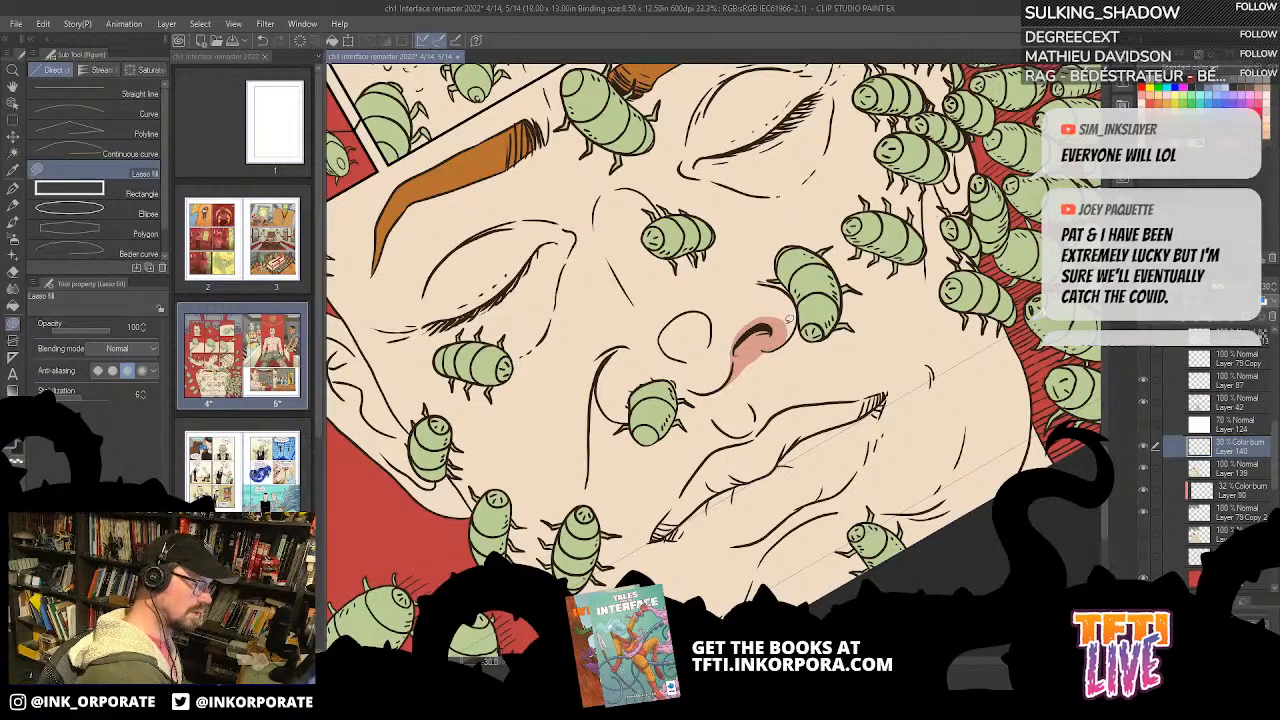
left_click_drag(798, 300, 771, 330)
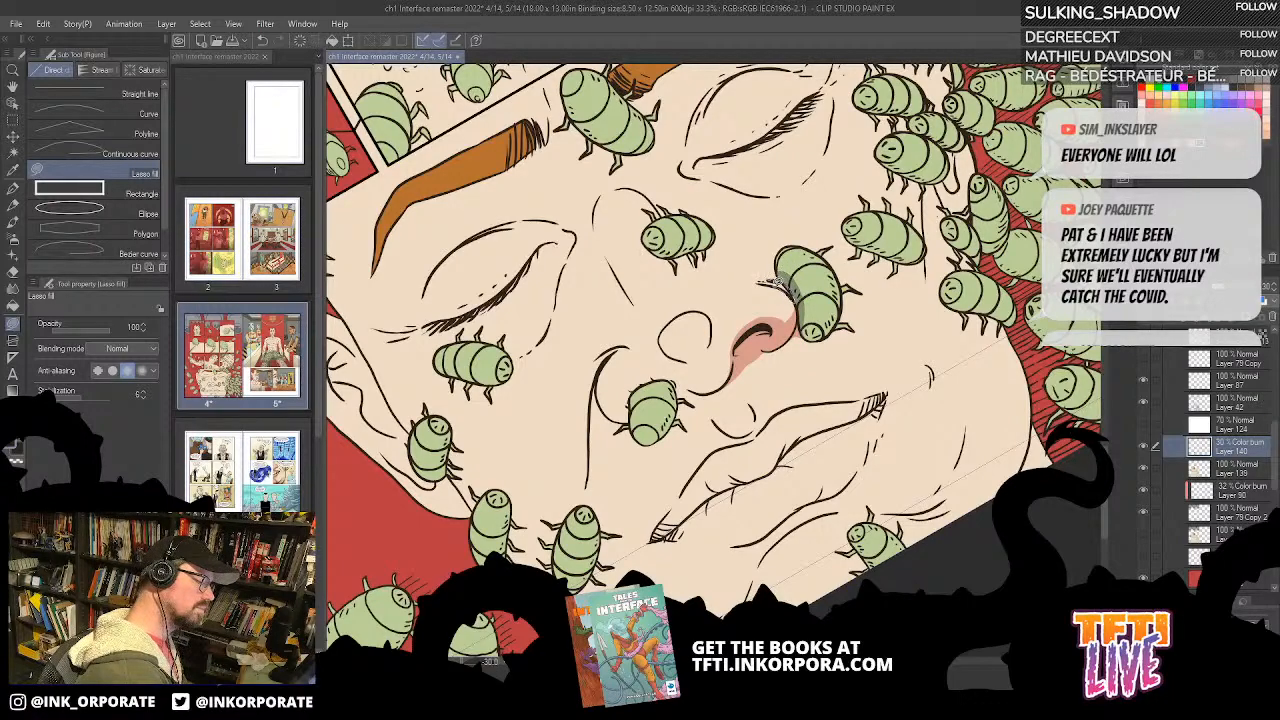
Step: Fill a cast shadow on the cheek along the outer edge of the bug beside the nostril
mouse_move(781, 345)
left_mouse_down()
mouse_move(852, 271)
mouse_move(881, 260)
left_mouse_up()
key("ctrl+z")
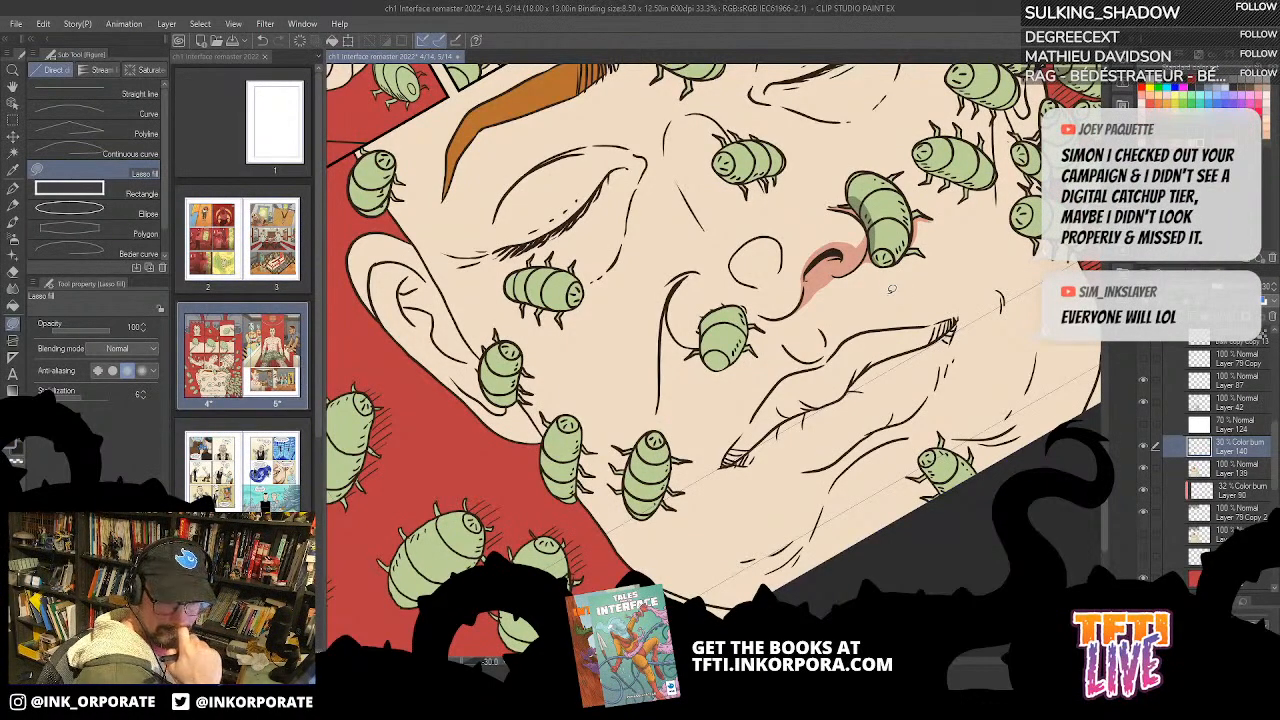
left_click_drag(830, 236, 801, 267)
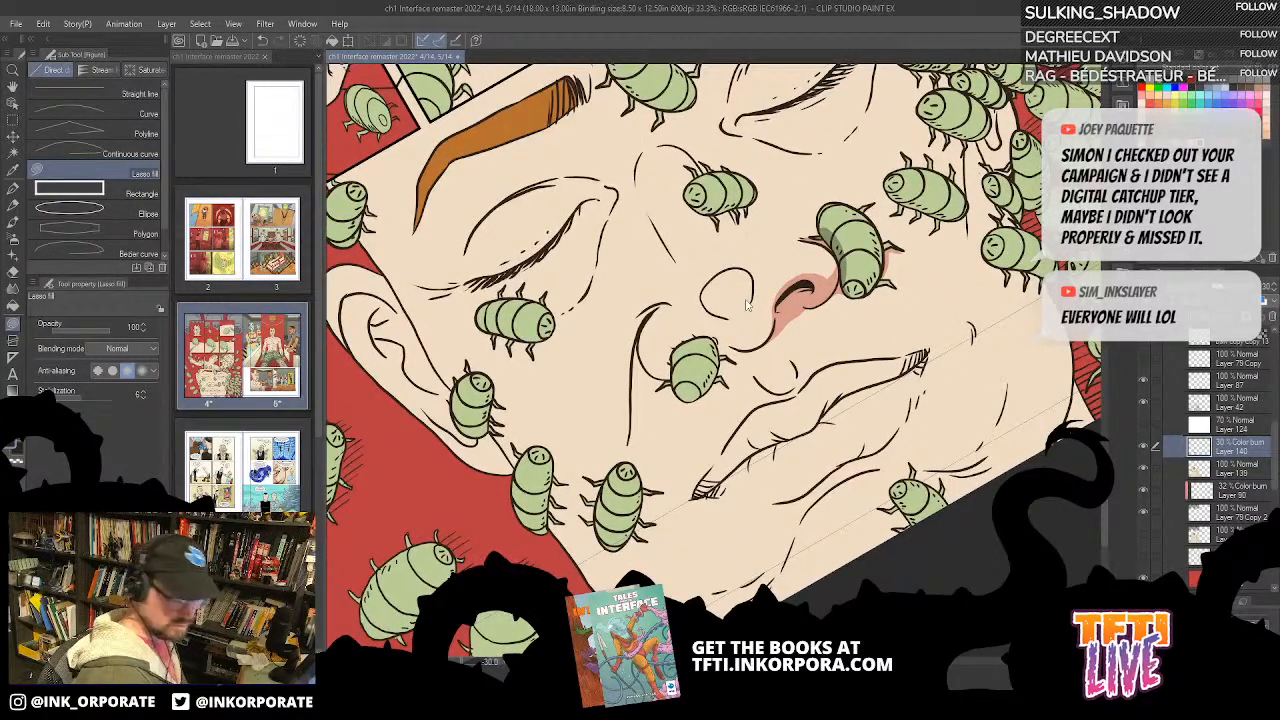
scroll(746, 305, "up", 1)
left_click_drag(956, 122, 884, 212)
key("asciicircum")
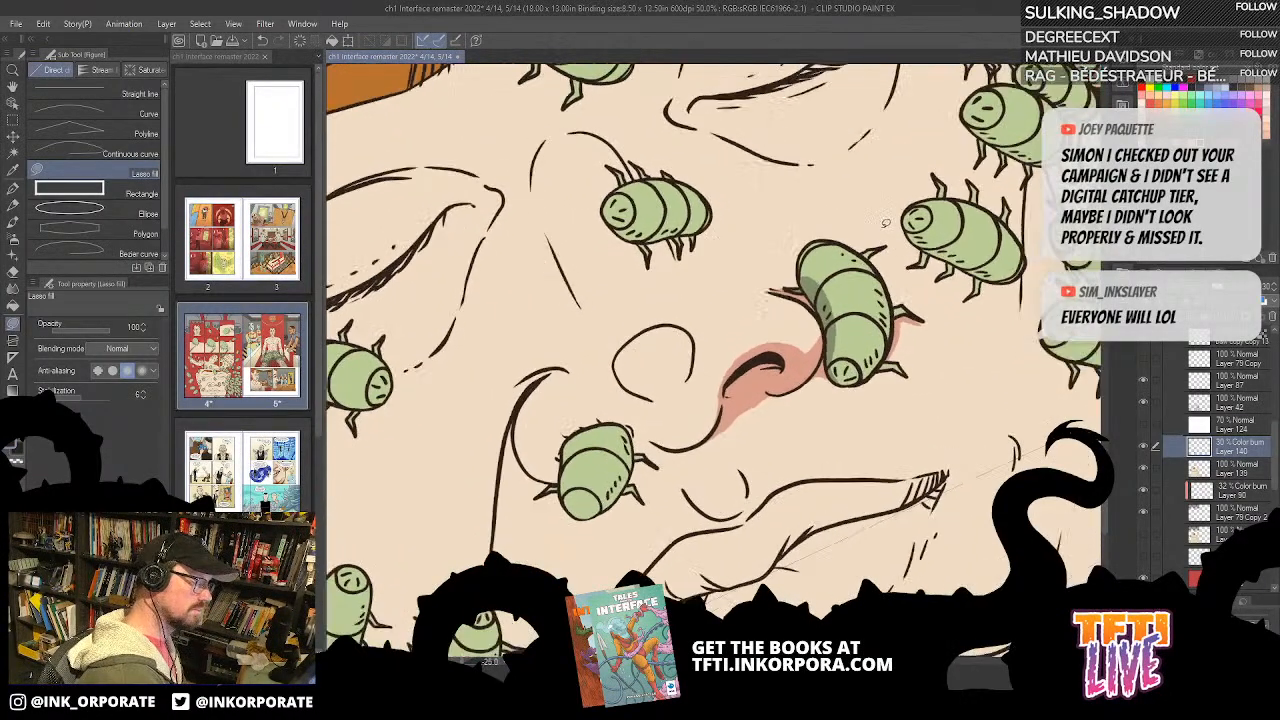
key("asciicircum")
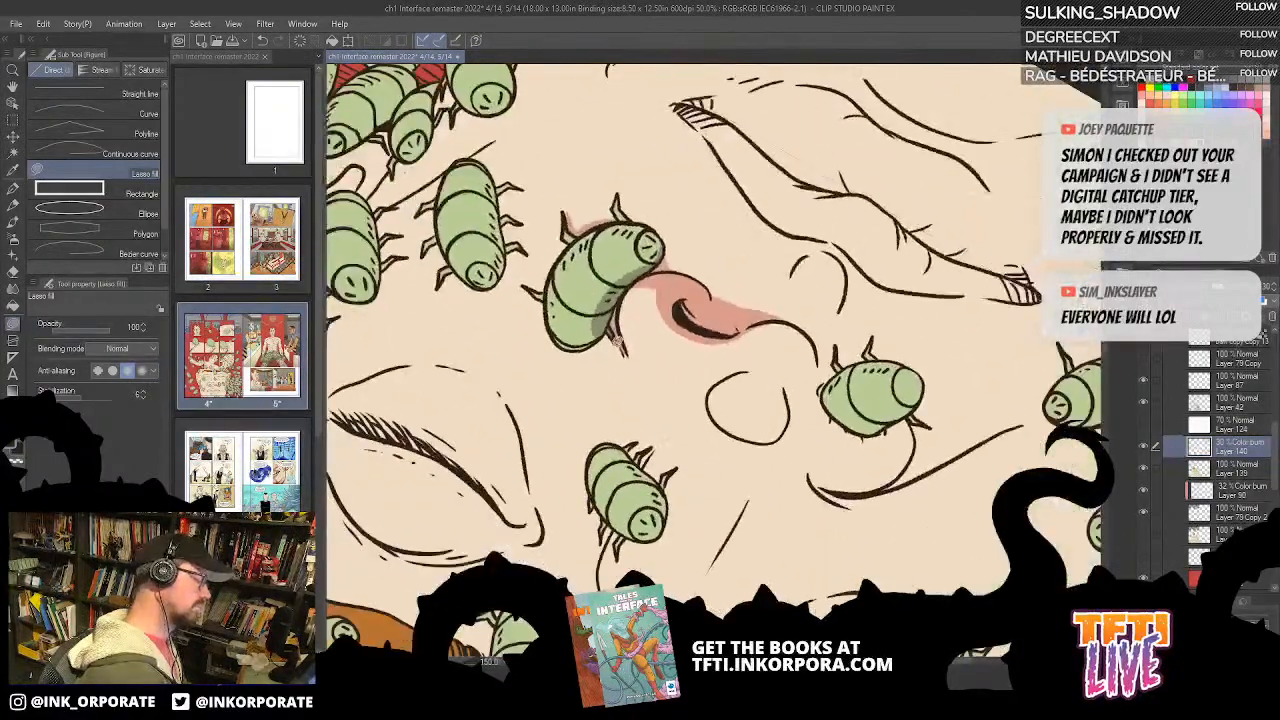
left_click_drag(644, 238, 810, 275)
mouse_move(733, 279)
left_mouse_down()
mouse_move(714, 328)
mouse_move(748, 272)
left_mouse_up()
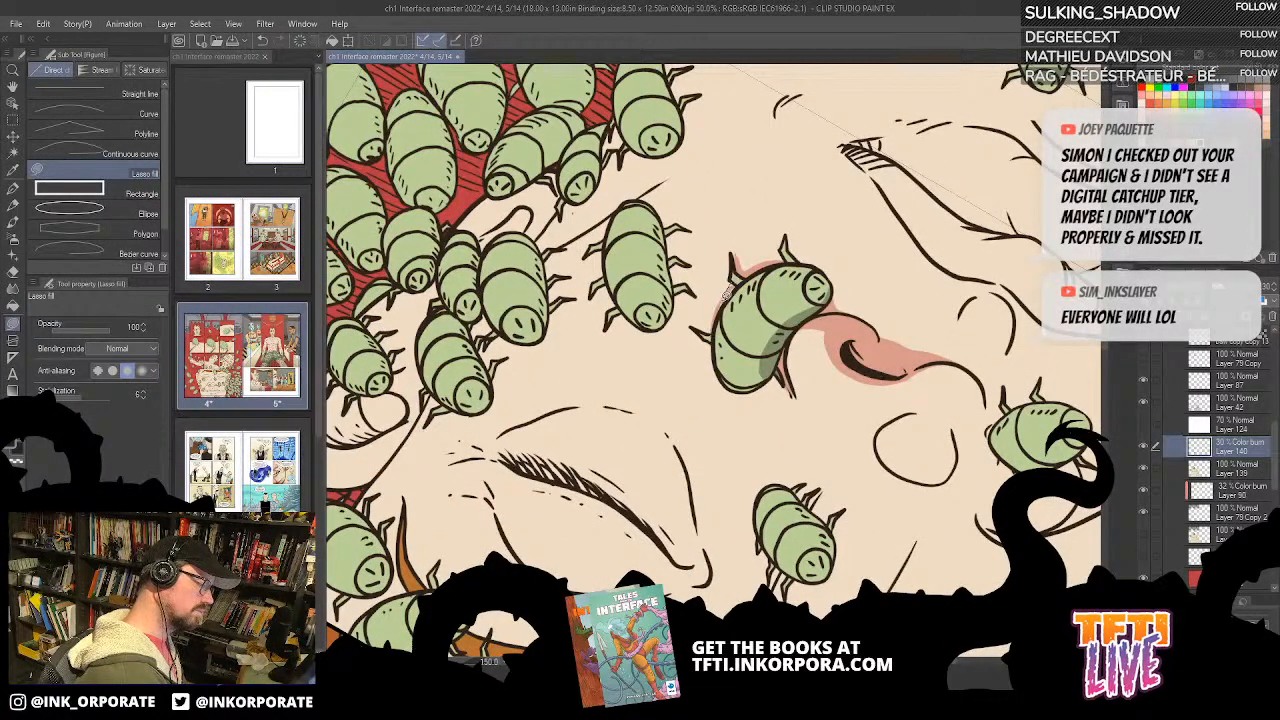
Step: Add small cast shadows on the skin around the legs of the bug beside the nostril
key("asciicircum")
key("asciicircum")
key("asciicircum")
key("asciicircum")
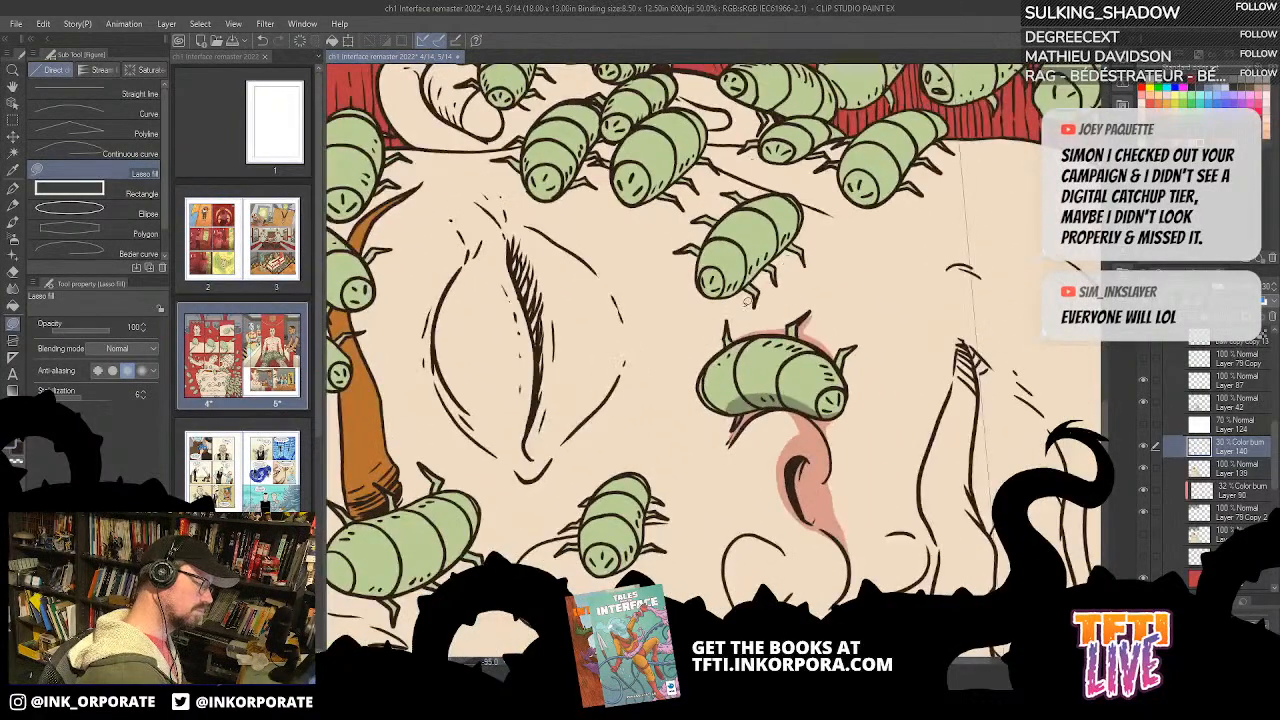
mouse_move(733, 330)
left_mouse_down()
mouse_move(743, 314)
mouse_move(738, 338)
left_mouse_up()
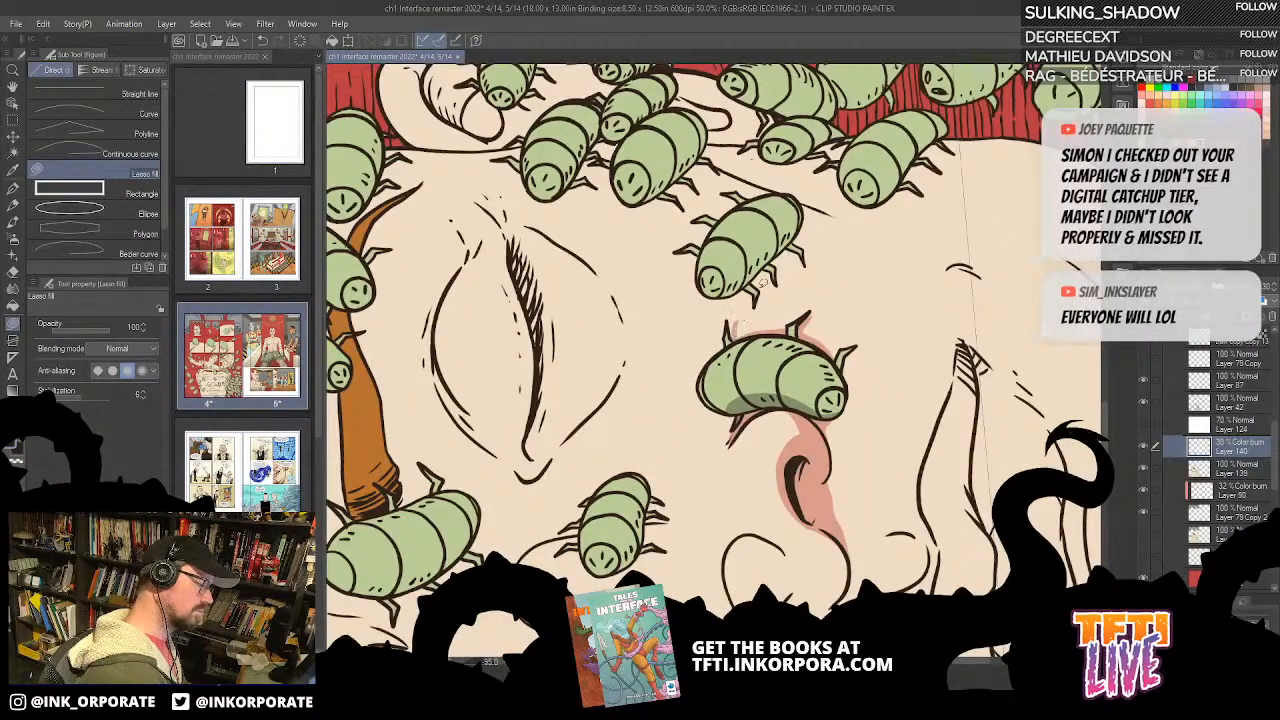
key("asciicircum")
key("asciicircum")
key("asciicircum")
key("asciicircum")
key("asciicircum")
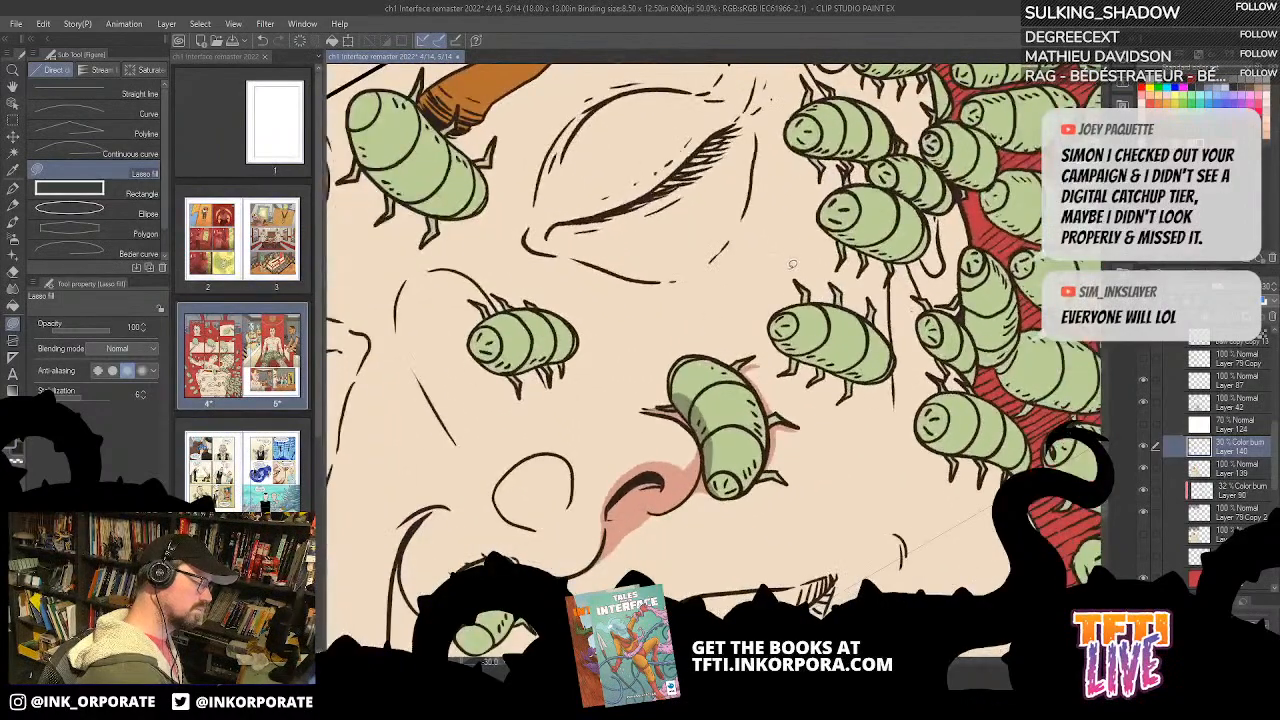
left_click_drag(757, 355, 742, 366)
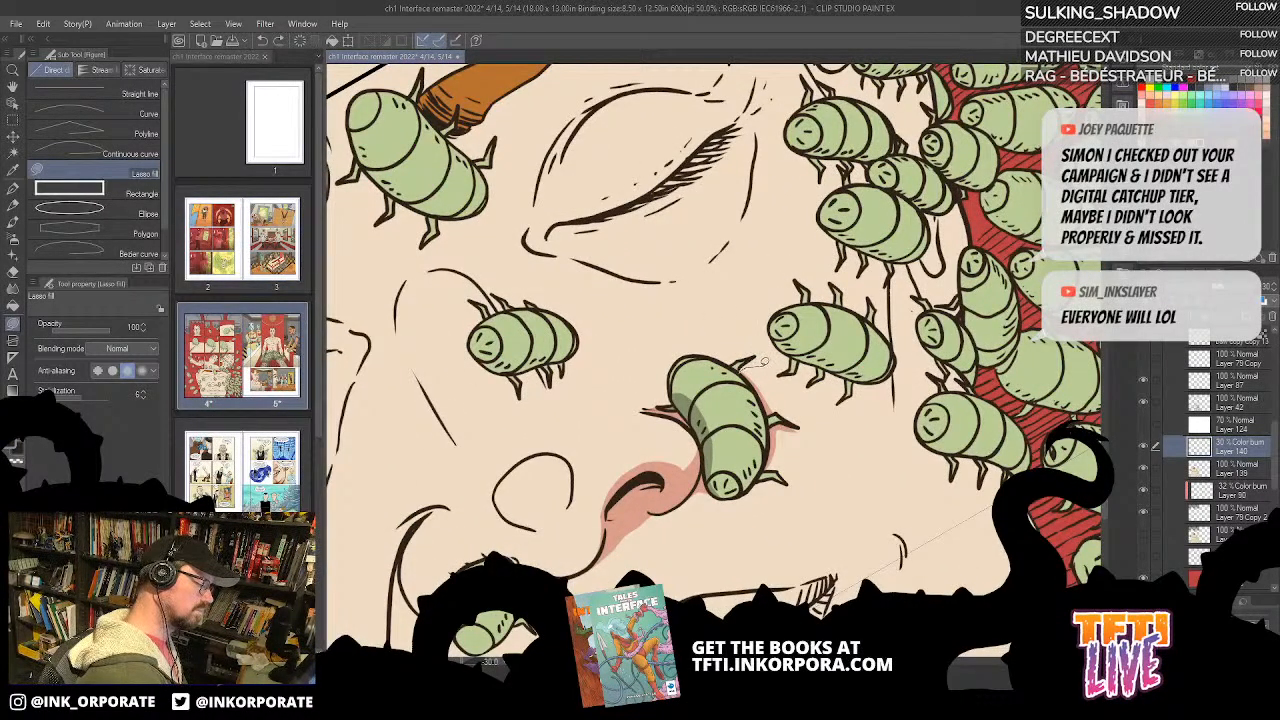
Step: Shade one long side of the next bug on the cheek, between the nostril bug and the swarm, with Lasso fill
key("asciicircum")
key("asciicircum")
key("asciicircum")
key("asciicircum")
key("asciicircum")
key("asciicircum")
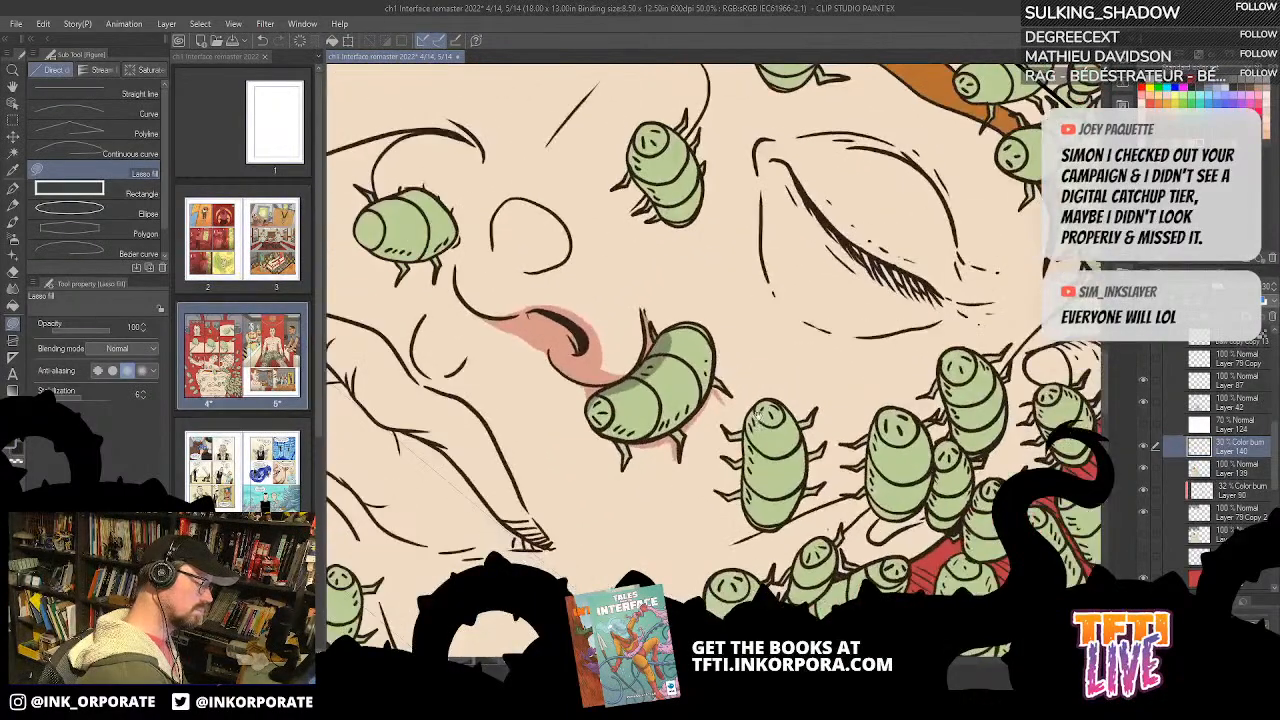
mouse_move(745, 445)
left_mouse_down()
mouse_move(737, 349)
mouse_move(757, 314)
mouse_move(732, 331)
mouse_move(742, 446)
left_mouse_up()
key("asciicircum")
key("asciicircum")
key("asciicircum")
key("asciicircum")
key("asciicircum")
key("asciicircum")
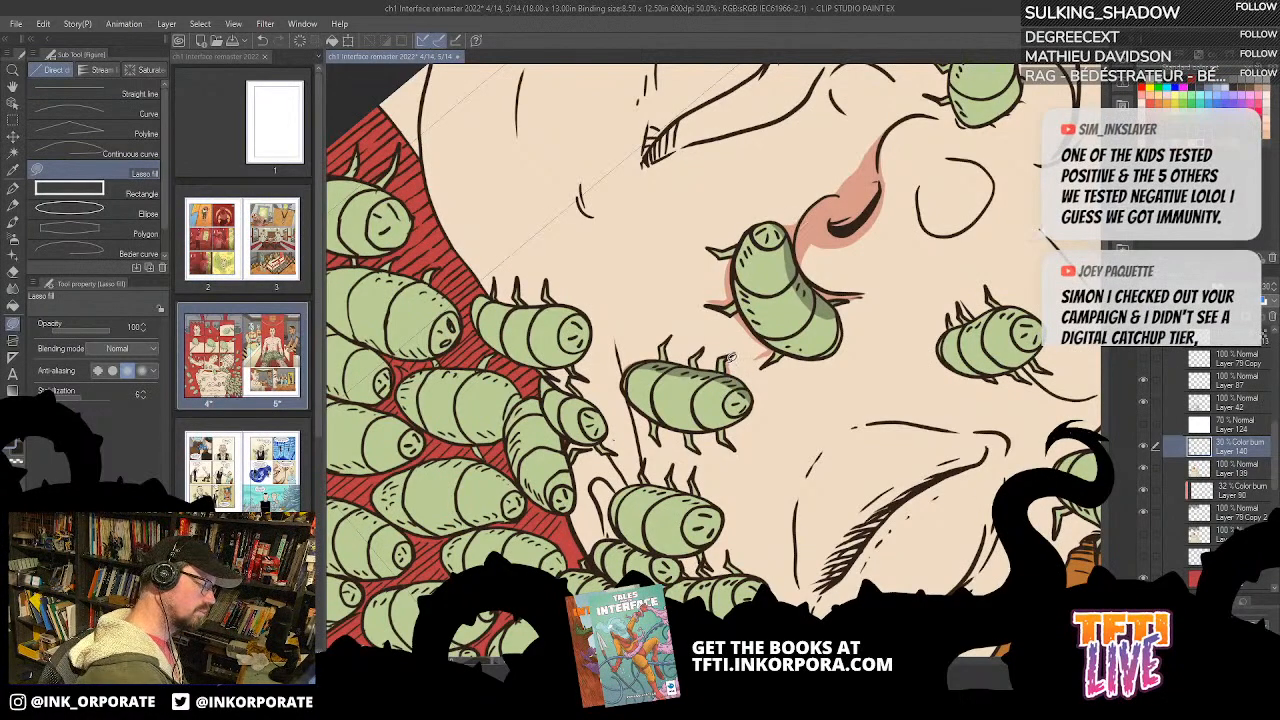
key("asciicircum")
key("asciicircum")
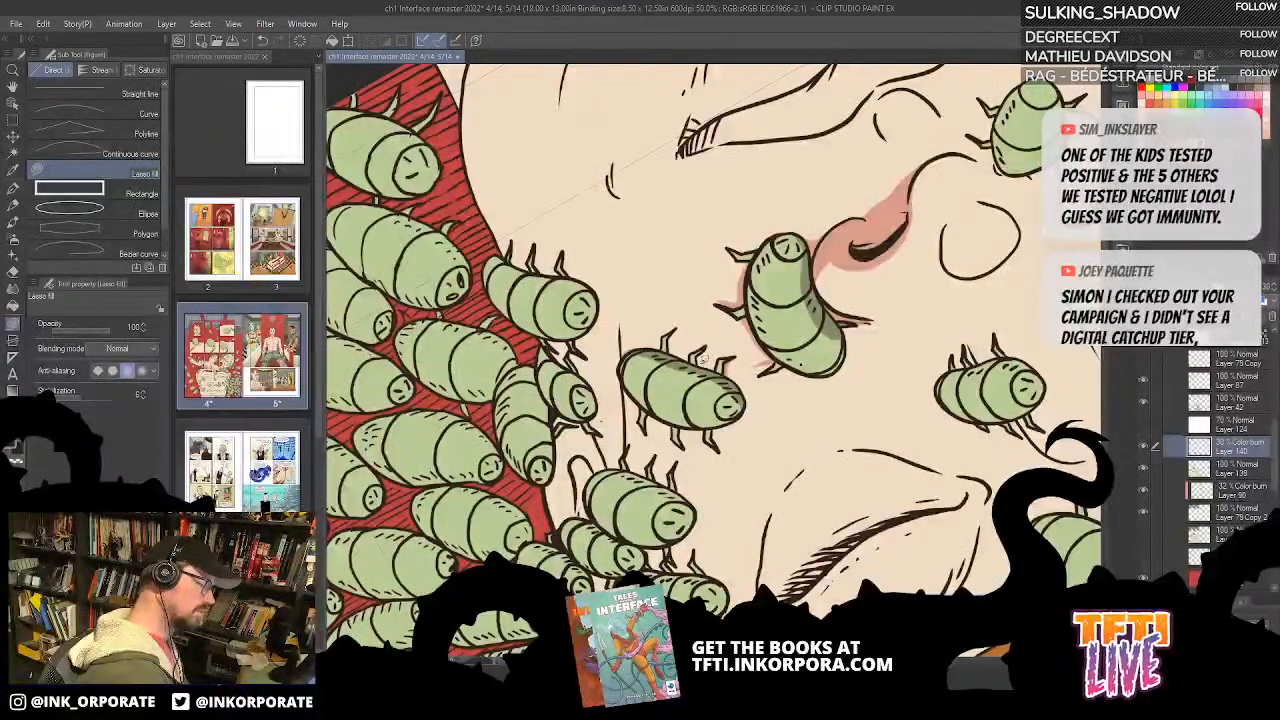
key("asciicircum")
key("asciicircum")
key("asciicircum")
key("asciicircum")
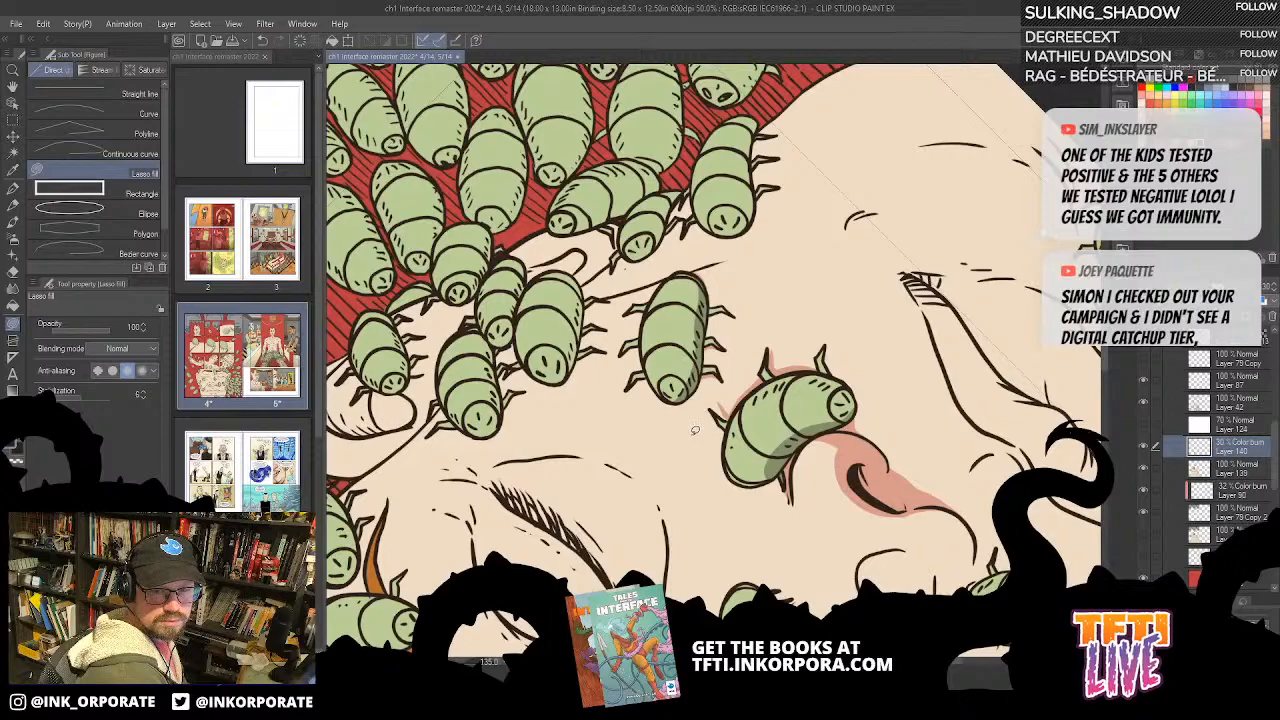
scroll(695, 430, "down", 1)
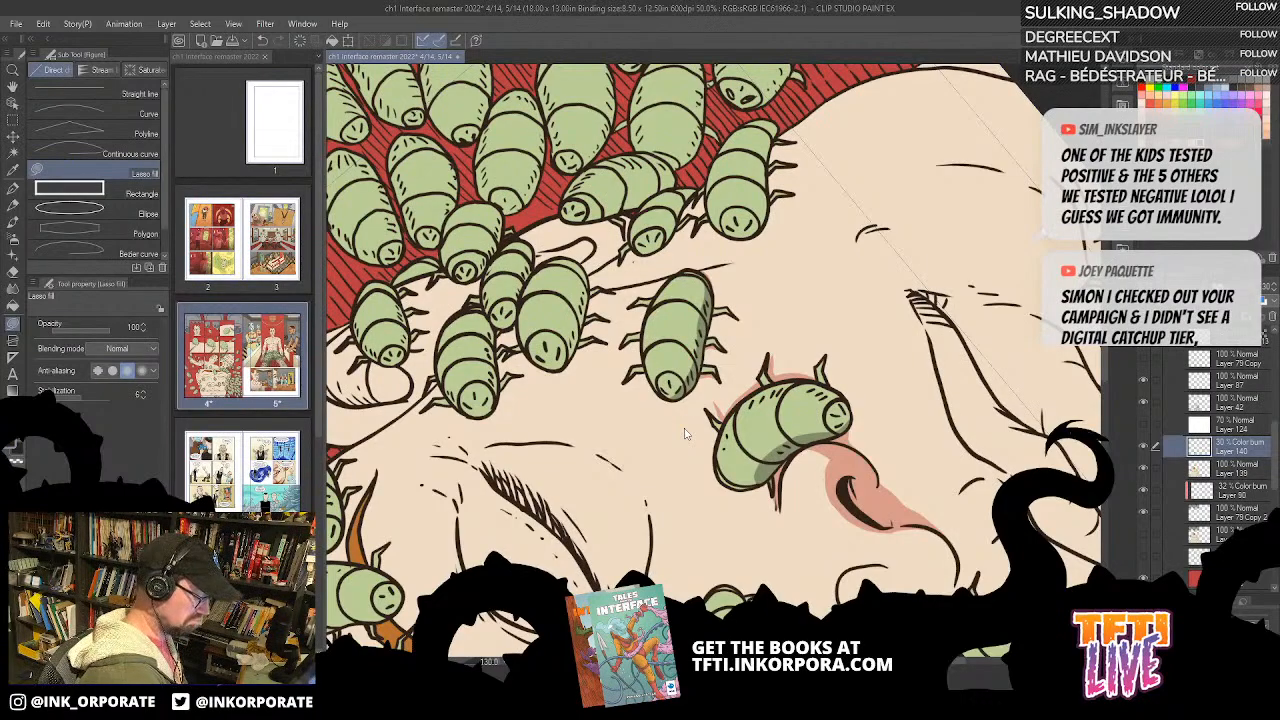
Step: Fill a cast shadow on the cheek between the legs along the outer side of the bug beside the nostril
scroll(686, 430, "up", 1)
left_click_drag(902, 390, 915, 125)
left_click_drag(962, 179, 848, 287)
key("asciicircum")
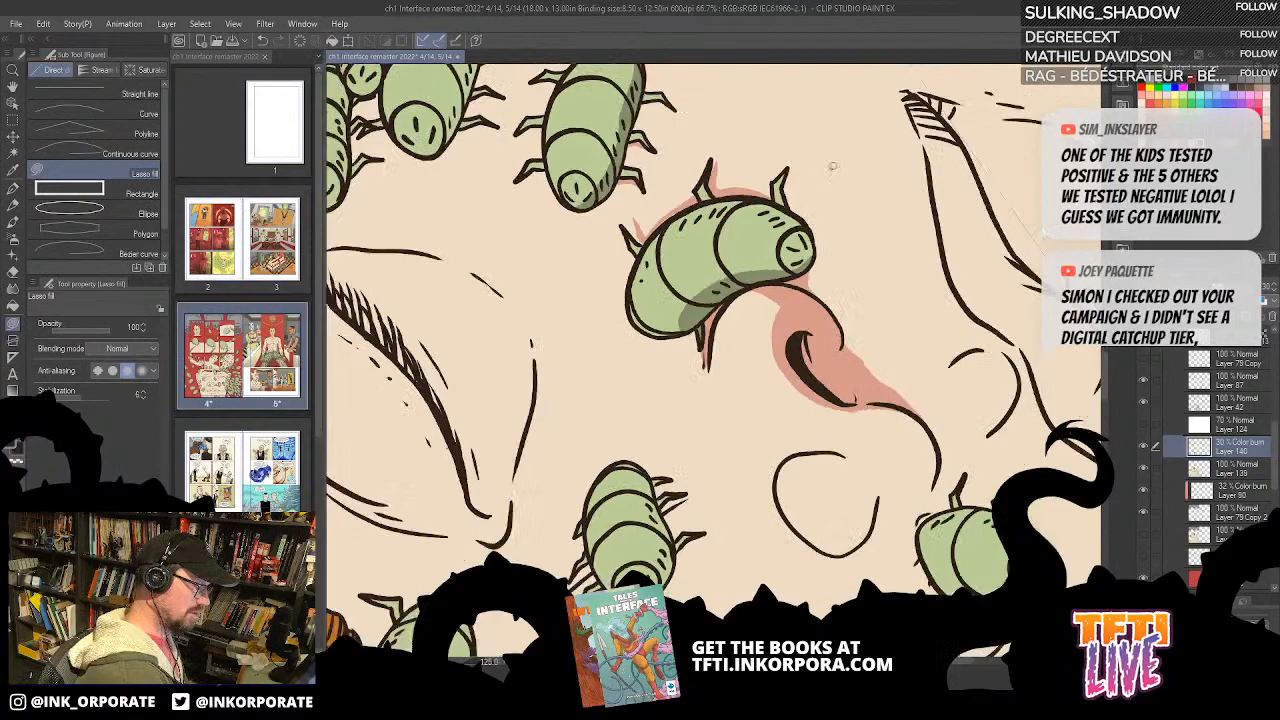
key("asciicircum")
key("asciicircum")
key("asciicircum")
key("asciicircum")
key("asciicircum")
key("asciicircum")
key("asciicircum")
key("asciicircum")
key("asciicircum")
key("asciicircum")
key("asciicircum")
key("asciicircum")
key("asciicircum")
key("asciicircum")
key("asciicircum")
key("asciicircum")
key("asciicircum")
key("asciicircum")
key("asciicircum")
key("asciicircum")
mouse_move(771, 347)
left_mouse_down()
mouse_move(762, 304)
mouse_move(781, 391)
mouse_move(764, 302)
mouse_move(776, 358)
mouse_move(754, 332)
left_mouse_up()
key("ctrl+z")
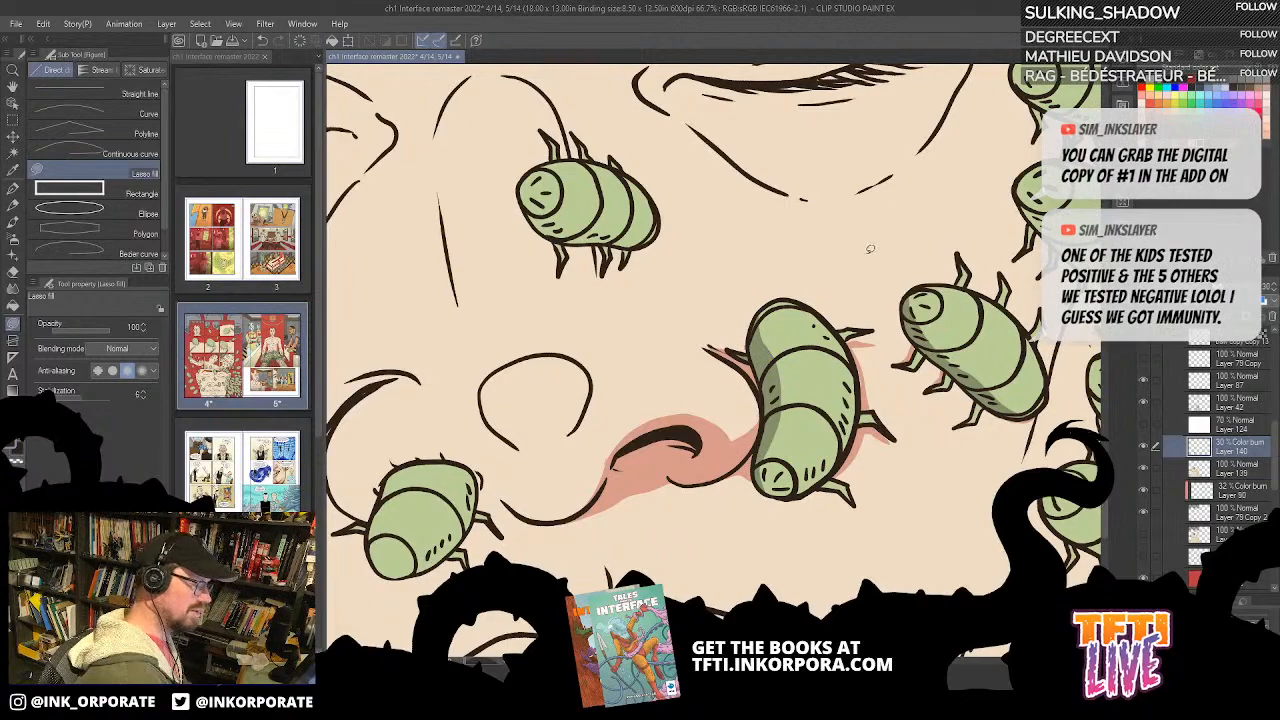
left_click_drag(872, 371, 815, 283)
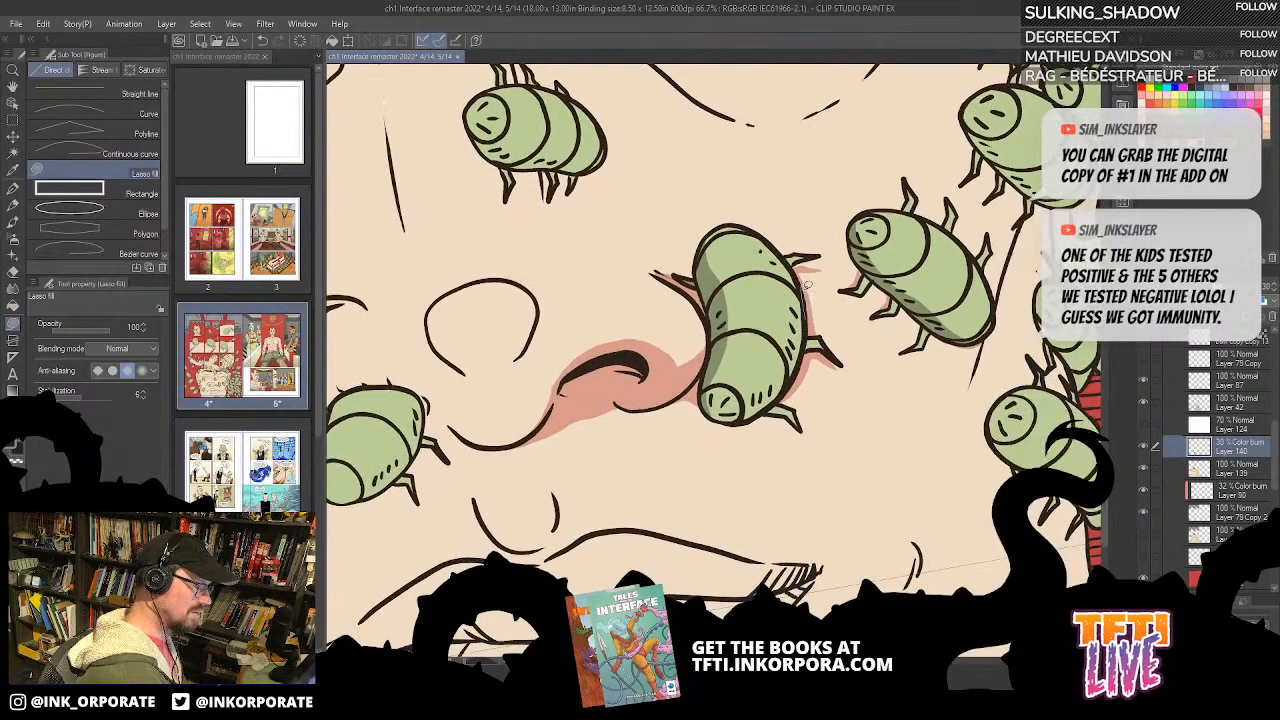
mouse_move(807, 285)
left_mouse_down()
mouse_move(752, 410)
mouse_move(803, 290)
left_mouse_up()
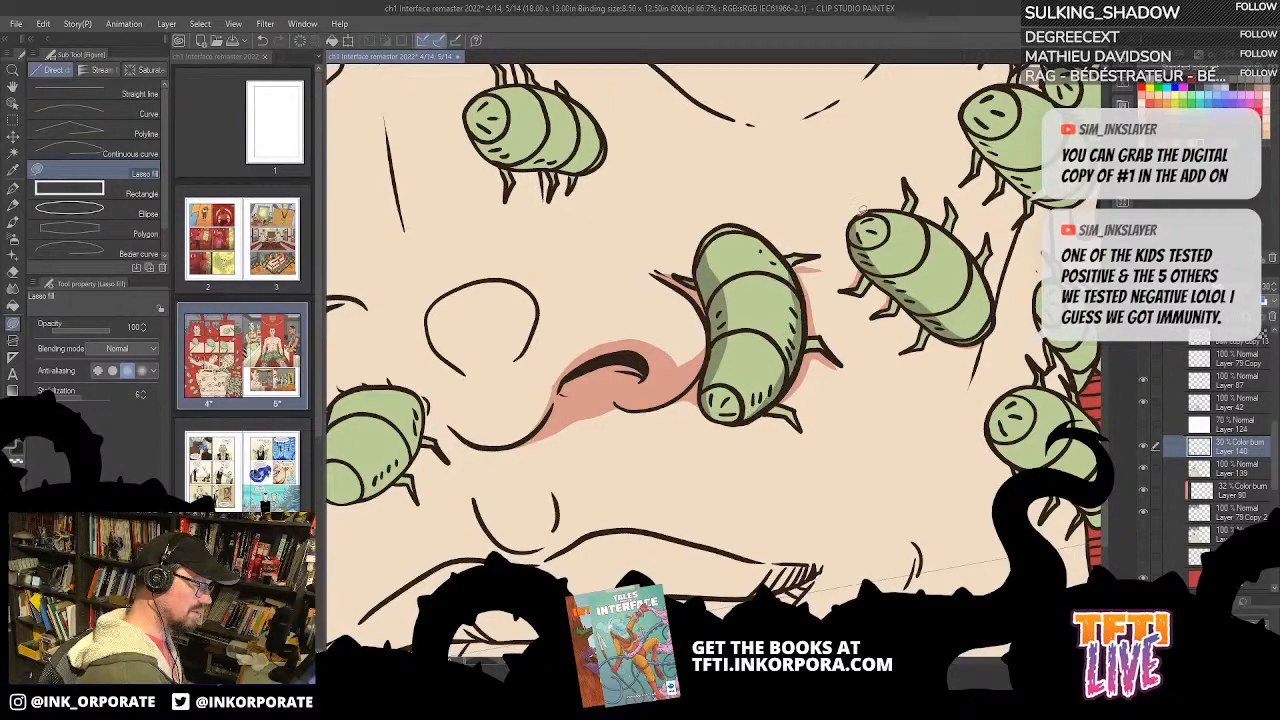
Step: Extend the nostril shadow along the underside of the nose towards the bug on the far nostril with Lasso fill
left_click_drag(863, 209, 799, 254)
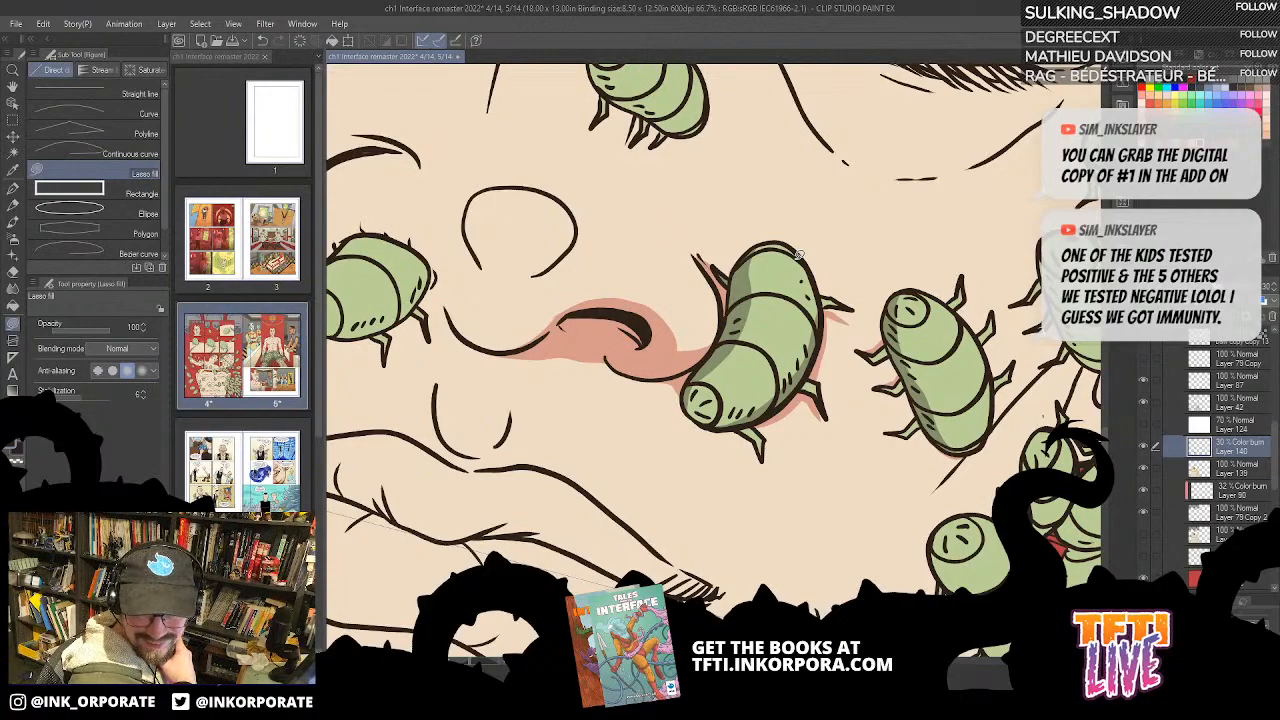
left_click_drag(797, 254, 690, 474)
key("asciicircum")
key("asciicircum")
key("asciicircum")
key("asciicircum")
key("asciicircum")
key("asciicircum")
key("asciicircum")
key("asciicircum")
key("asciicircum")
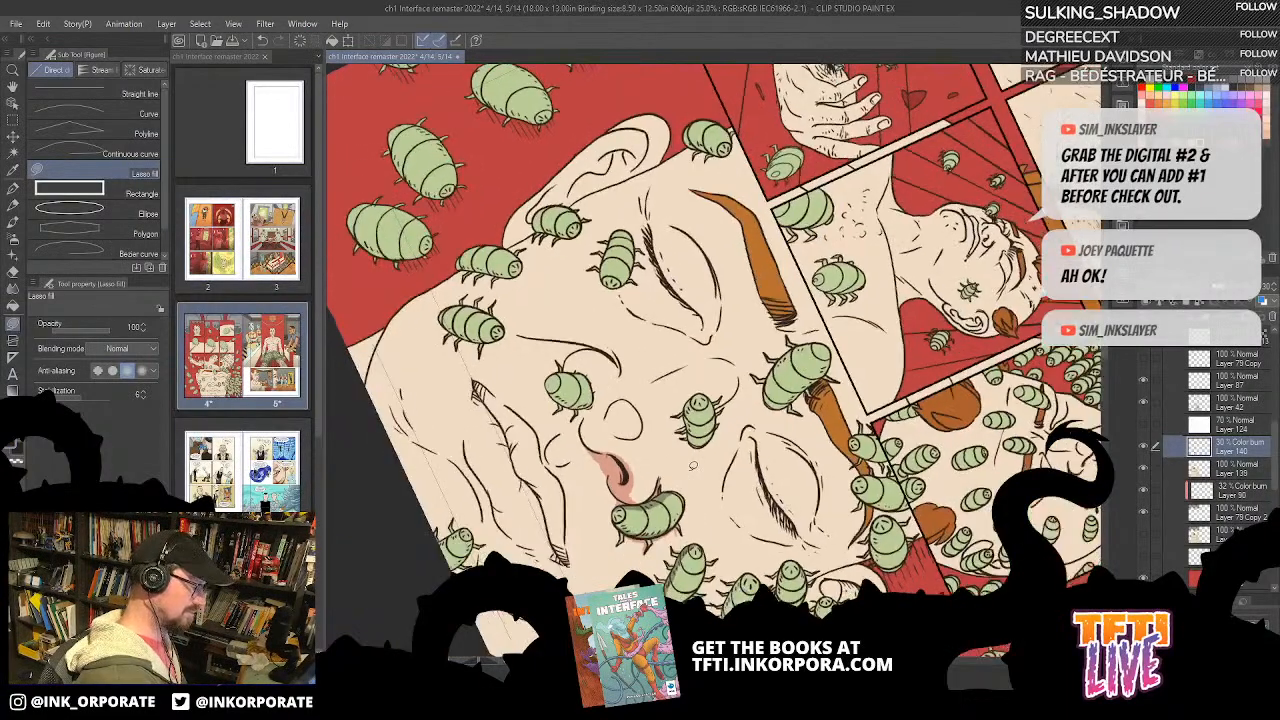
key("asciicircum")
key("asciicircum")
key("asciicircum")
key("asciicircum")
key("asciicircum")
key("asciicircum")
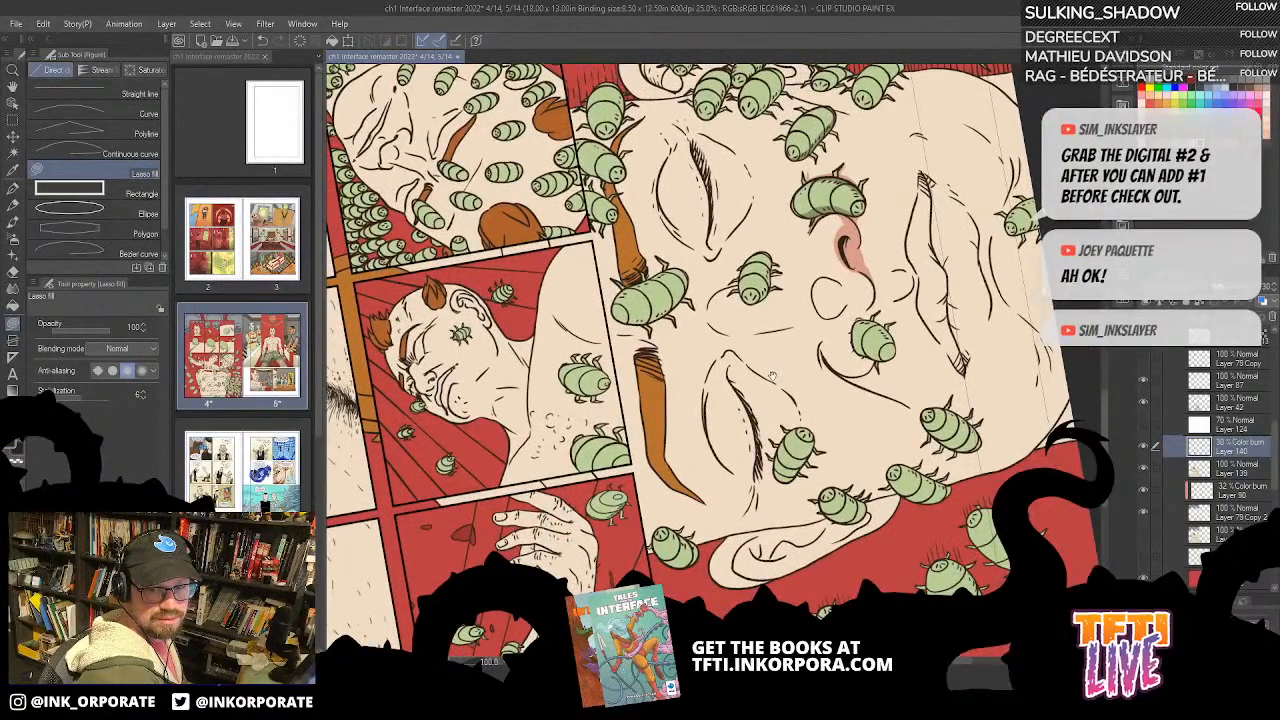
key("asciicircum")
key("asciicircum")
key("asciicircum")
key("asciicircum")
key("asciicircum")
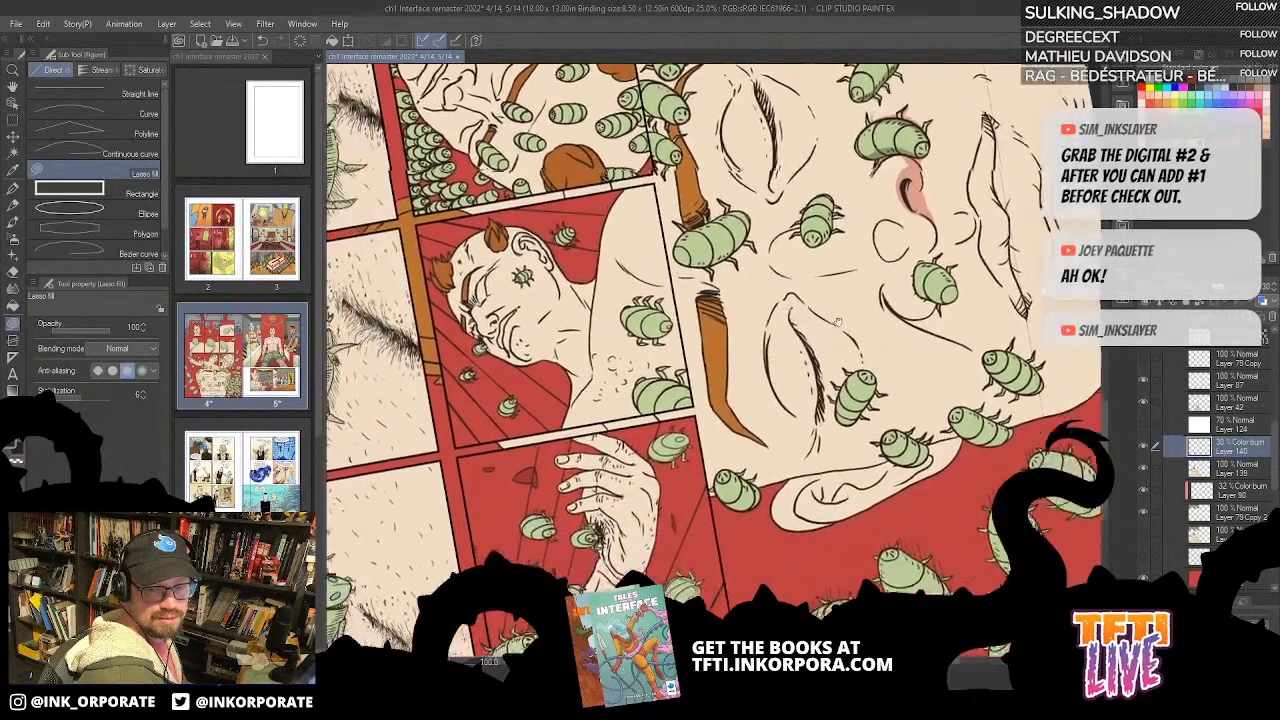
left_click_drag(766, 334, 676, 324)
key("ctrl+plus")
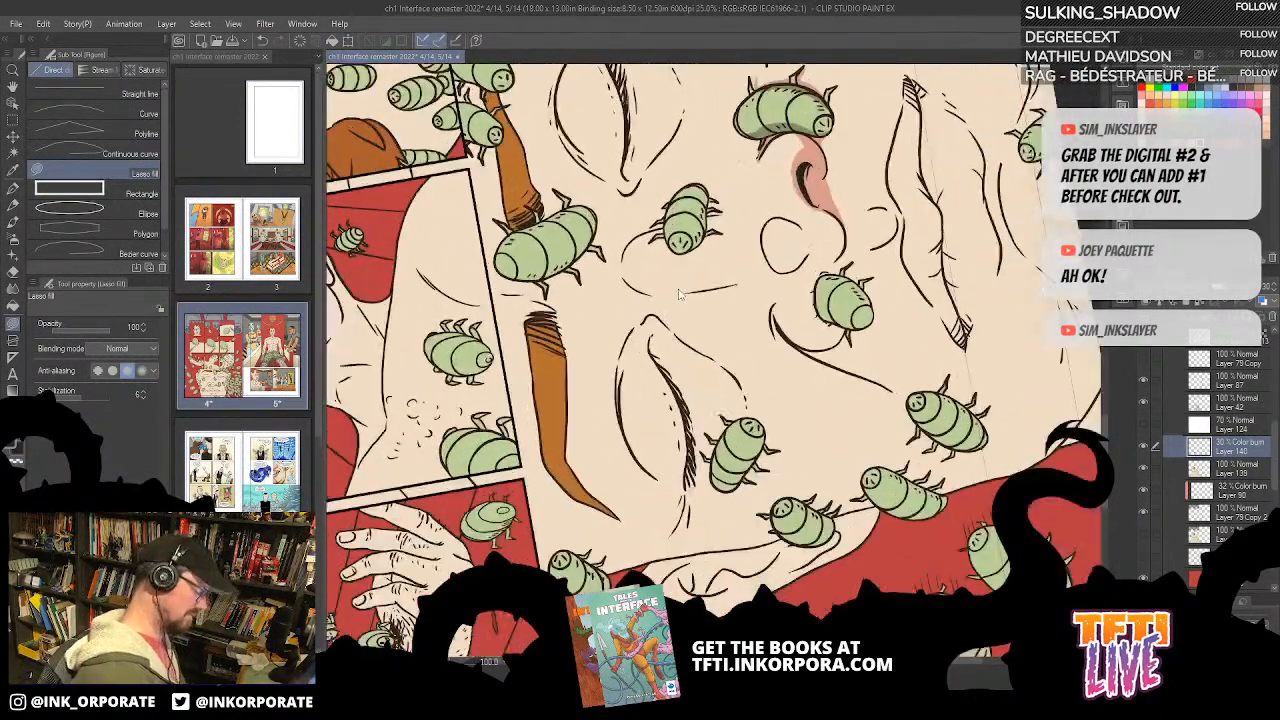
key("asciicircum")
key("asciicircum")
key("asciicircum")
key("asciicircum")
scroll(867, 266, "up", 1)
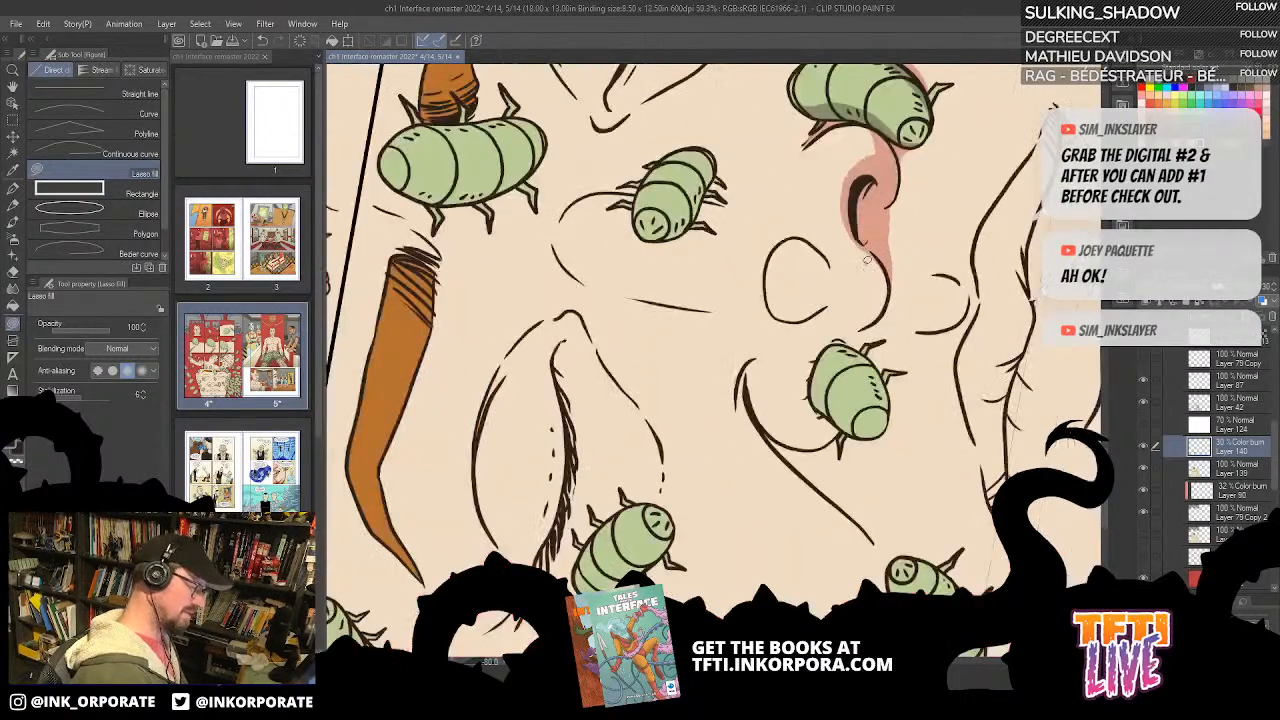
key("asciicircum")
key("asciicircum")
key("asciicircum")
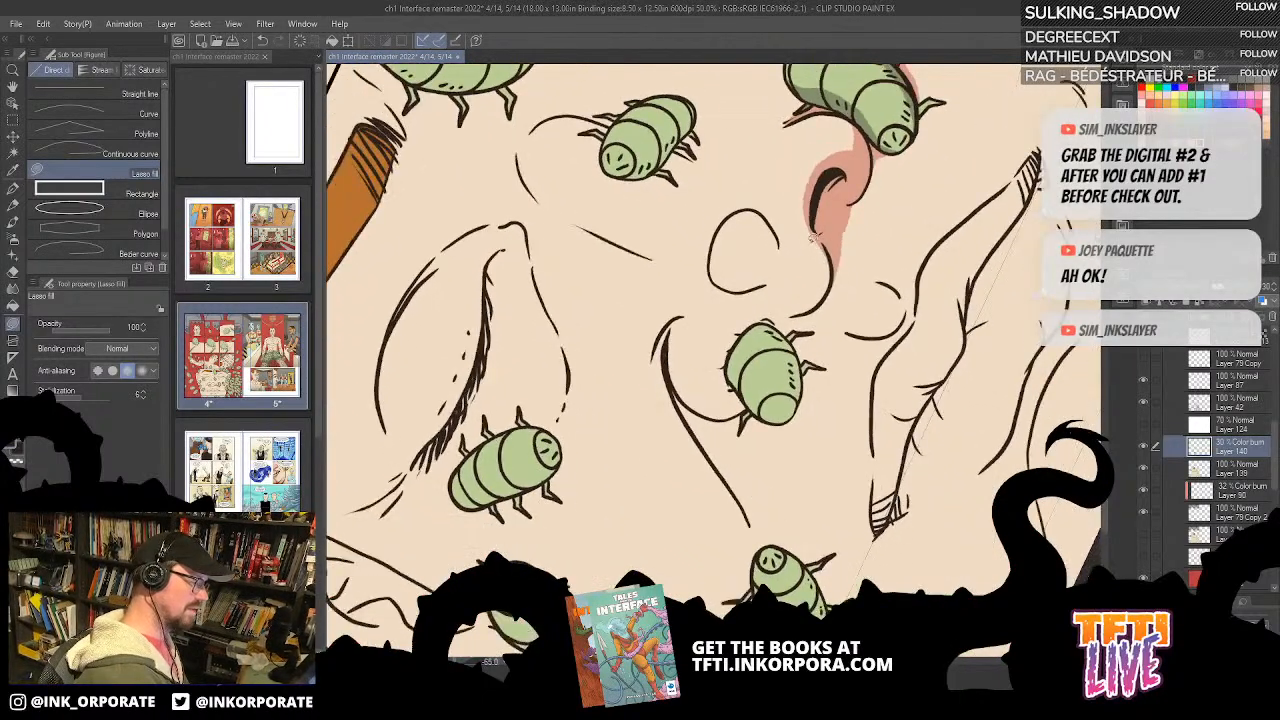
mouse_move(815, 228)
left_mouse_down()
mouse_move(814, 290)
mouse_move(794, 314)
mouse_move(835, 262)
mouse_move(830, 238)
mouse_move(801, 311)
mouse_move(832, 281)
left_mouse_up()
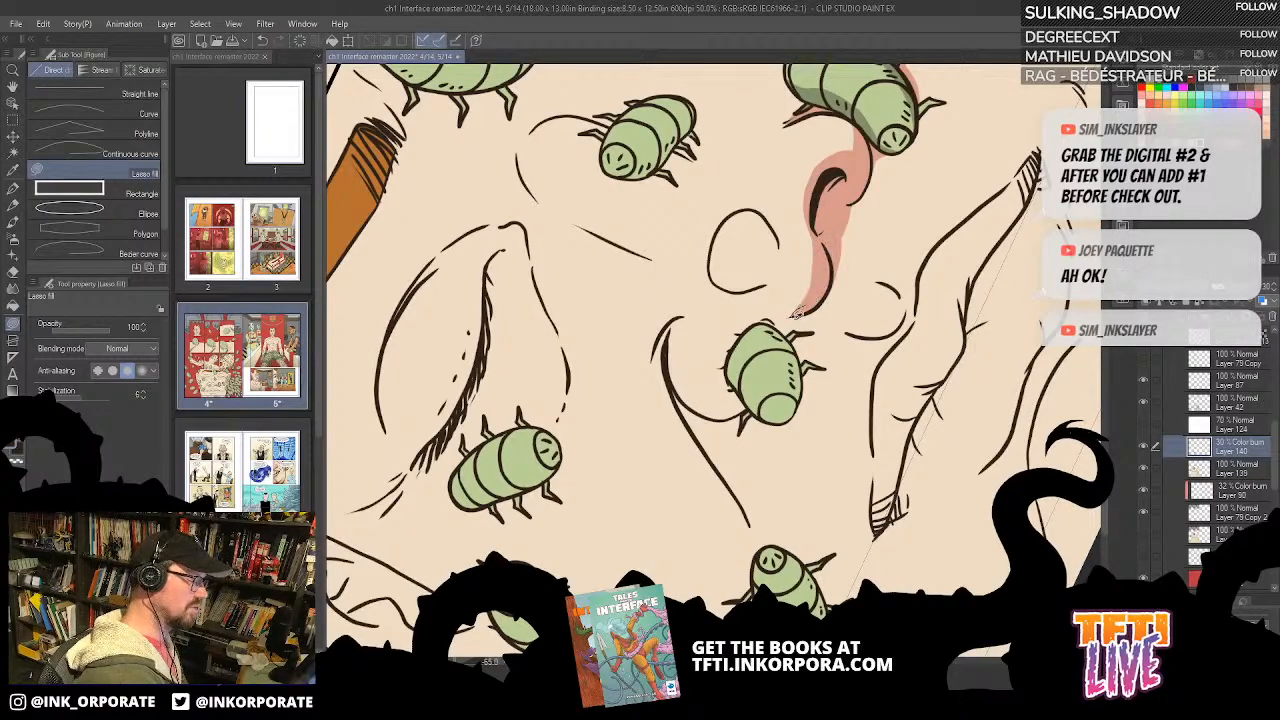
Step: Join the nose shadow to the far-nostril bug and shade the adjacent long side of that bug
key("asciicircum")
key("asciicircum")
key("asciicircum")
key("asciicircum")
key("asciicircum")
key("asciicircum")
key("asciicircum")
key("asciicircum")
key("asciicircum")
key("asciicircum")
key("asciicircum")
key("asciicircum")
key("asciicircum")
key("asciicircum")
key("asciicircum")
key("asciicircum")
key("asciicircum")
key("asciicircum")
key("asciicircum")
key("asciicircum")
key("asciicircum")
mouse_move(738, 499)
left_mouse_down()
mouse_move(715, 421)
mouse_move(697, 440)
mouse_move(710, 492)
left_mouse_up()
key("asciicircum")
key("asciicircum")
key("asciicircum")
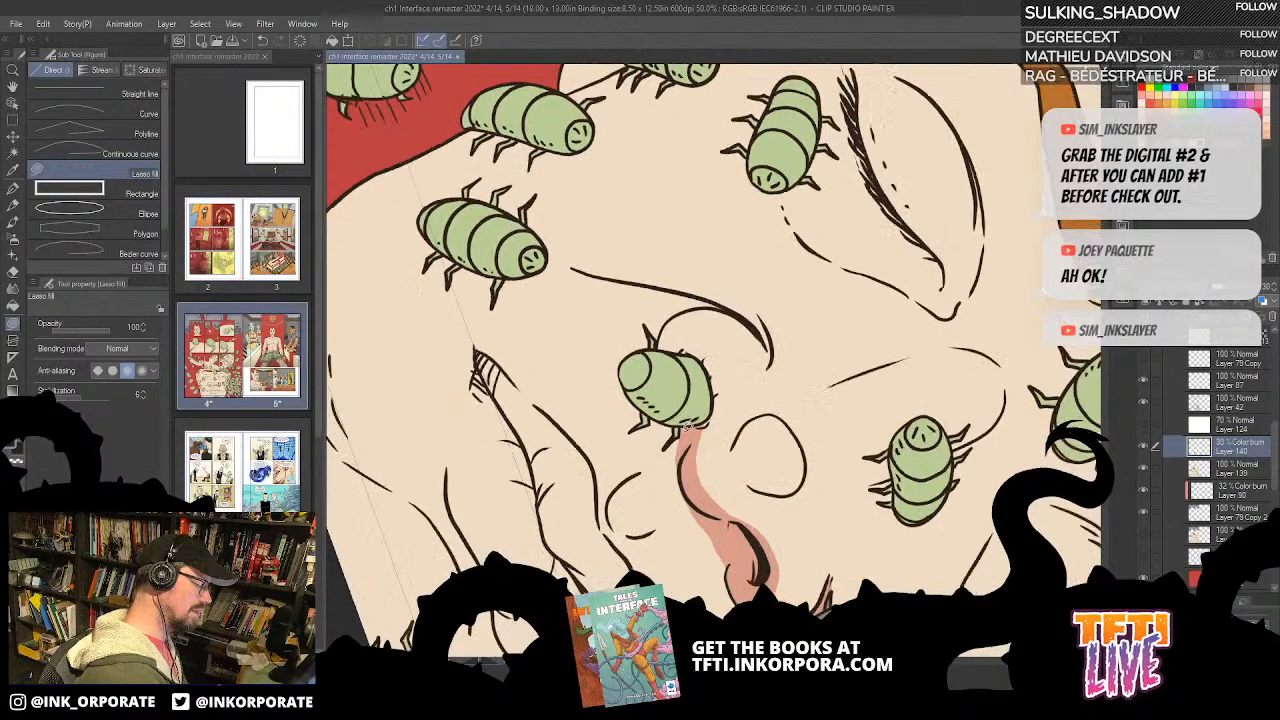
key("asciicircum")
key("asciicircum")
key("asciicircum")
key("asciicircum")
key("asciicircum")
left_click_drag(689, 344, 808, 338)
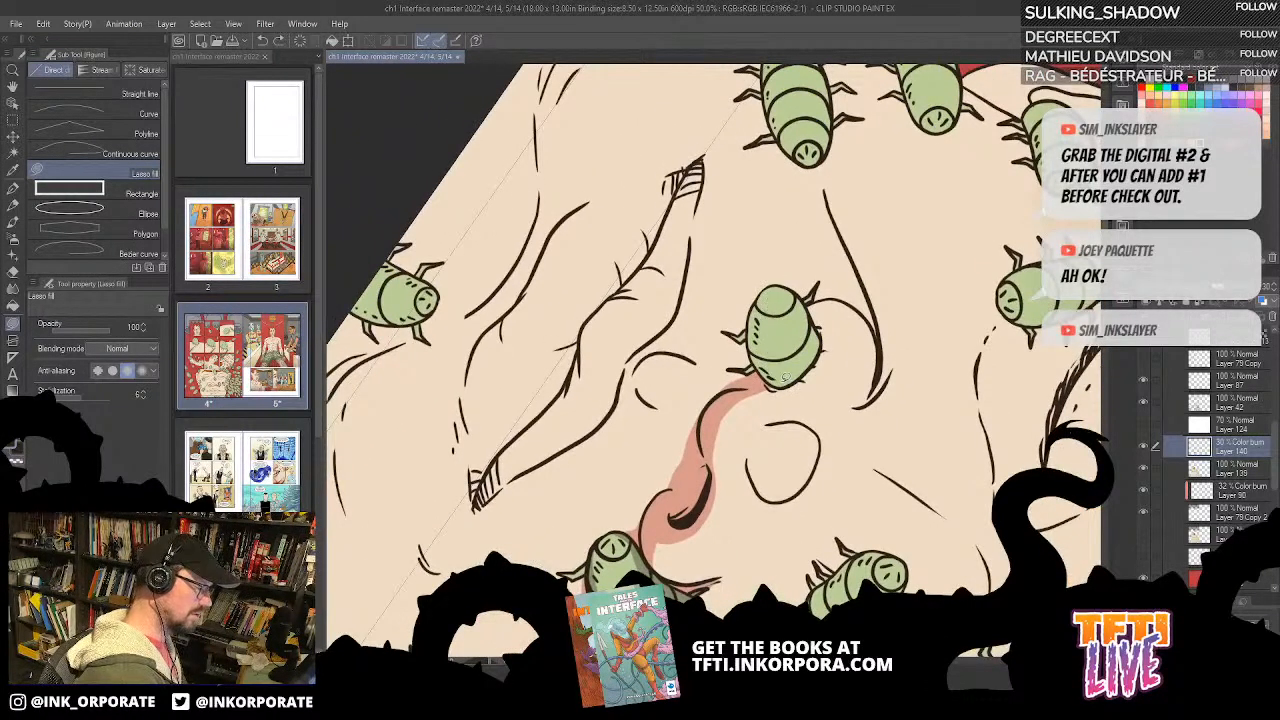
mouse_move(772, 285)
left_mouse_down()
mouse_move(750, 312)
mouse_move(746, 356)
mouse_move(782, 384)
left_mouse_up()
Step: Fill small cast shadows on the skin around the legs on the shaded side of the far-nostril bug
key("asciicircum")
key("asciicircum")
key("asciicircum")
key("asciicircum")
key("asciicircum")
key("asciicircum")
key("asciicircum")
key("asciicircum")
key("asciicircum")
key("asciicircum")
key("asciicircum")
key("asciicircum")
key("asciicircum")
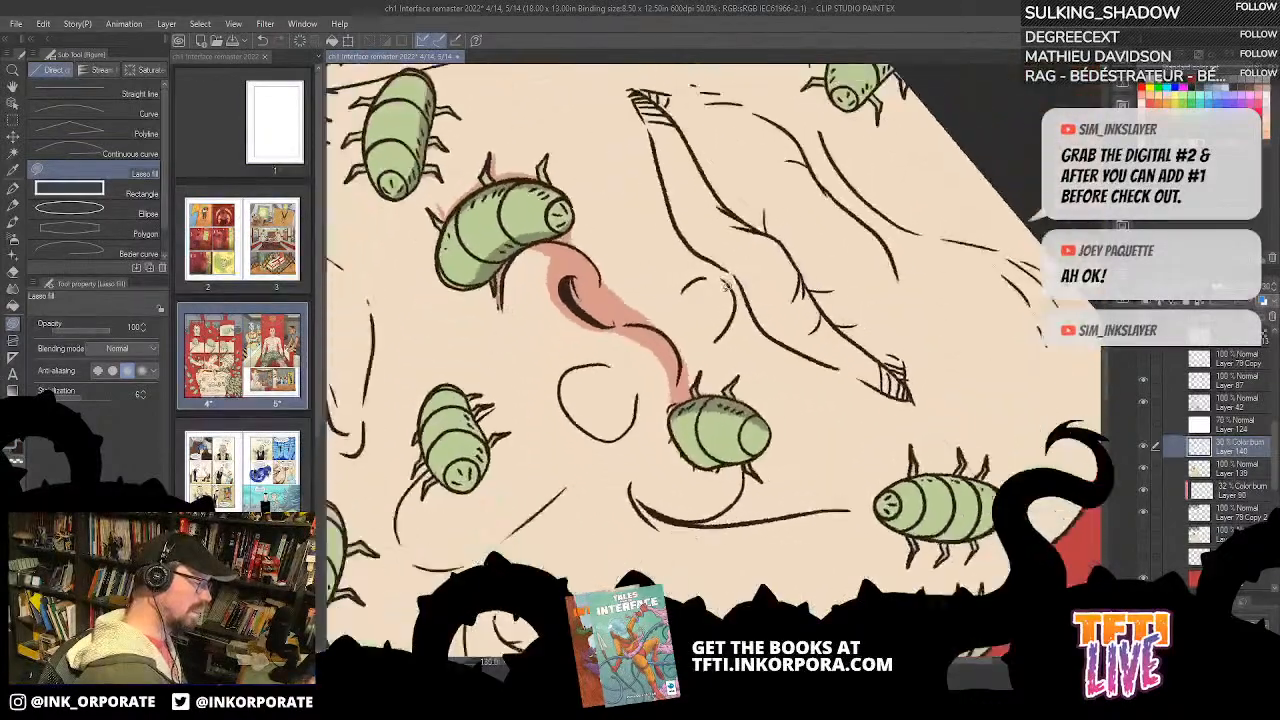
scroll(733, 310, "up", 1)
key("asciicircum")
key("asciicircum")
key("asciicircum")
key("asciicircum")
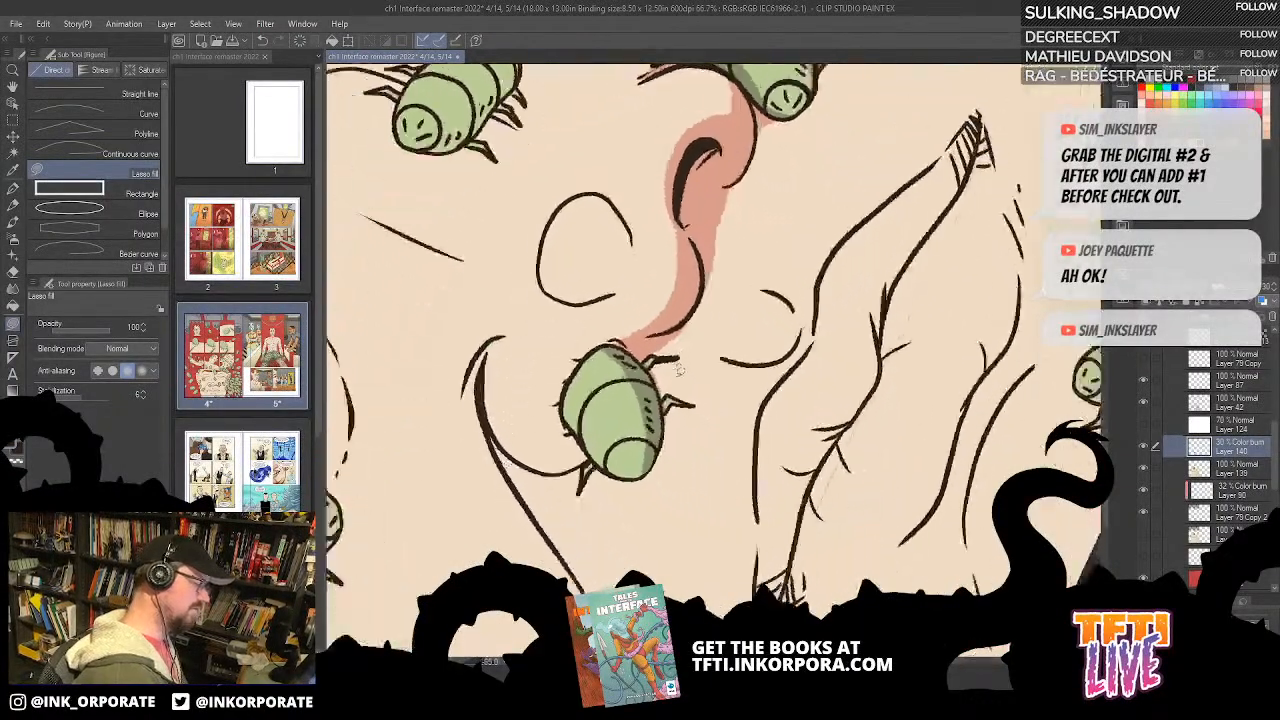
mouse_move(716, 429)
left_mouse_down()
mouse_move(735, 362)
mouse_move(712, 345)
left_mouse_up()
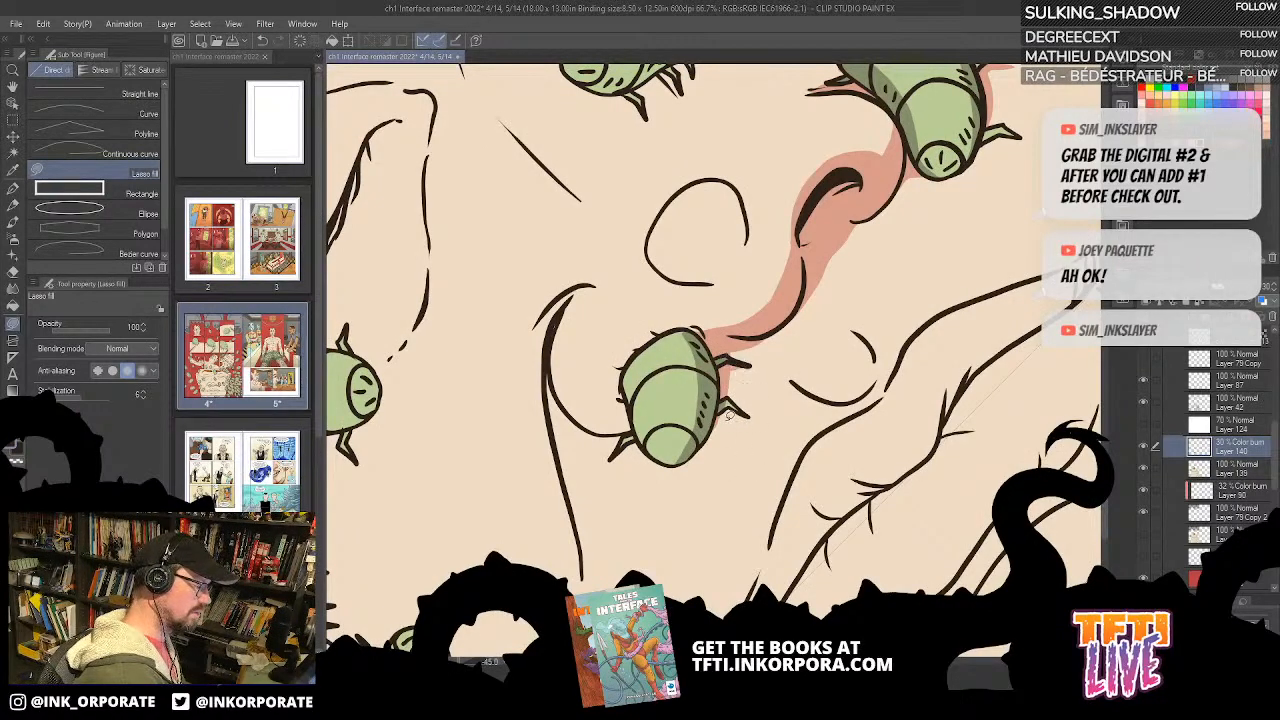
left_click_drag(745, 365, 723, 366)
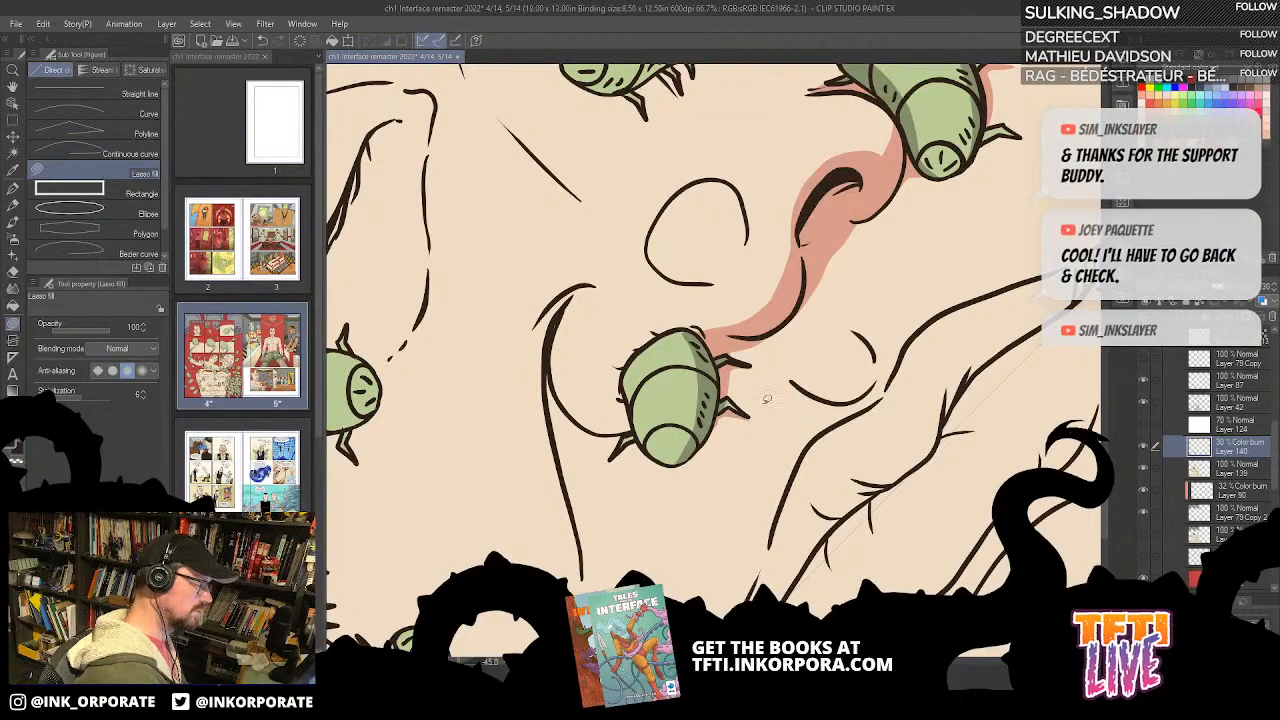
Step: Fill shadow shapes down the side of the nose, above and below the bug on the nose bridge
left_click_drag(802, 250, 838, 386)
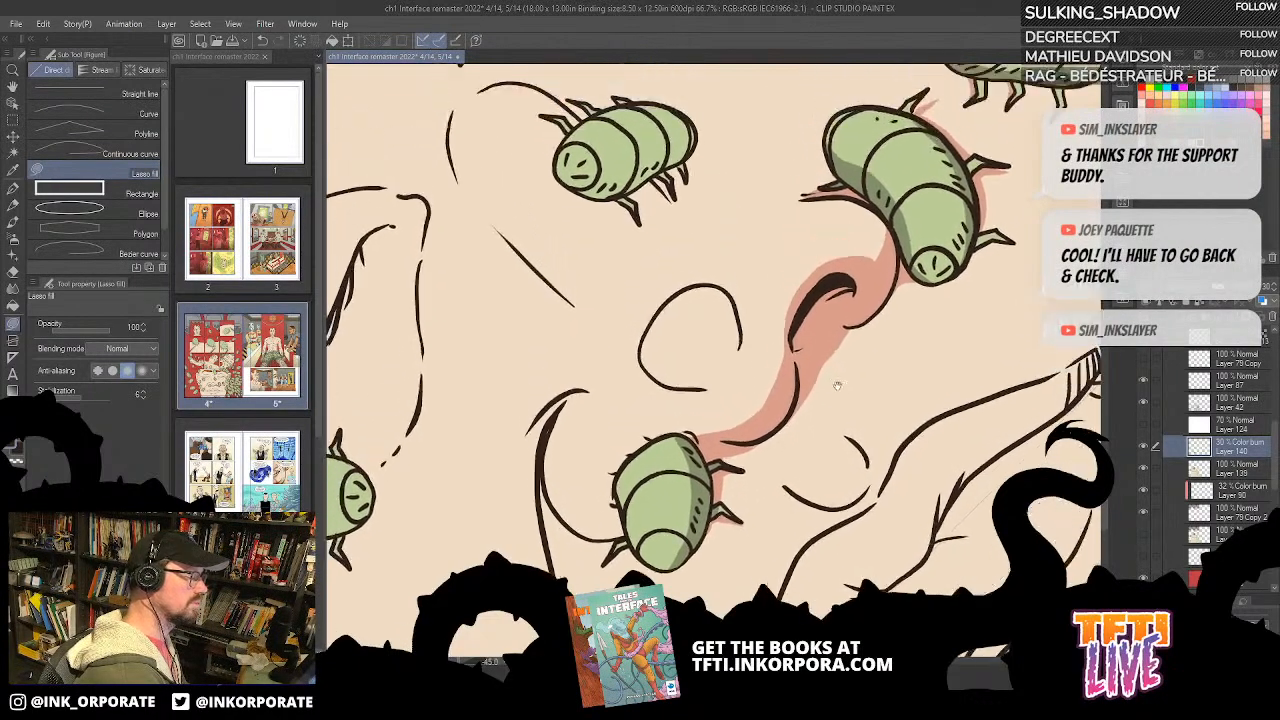
scroll(789, 272, "down", 1)
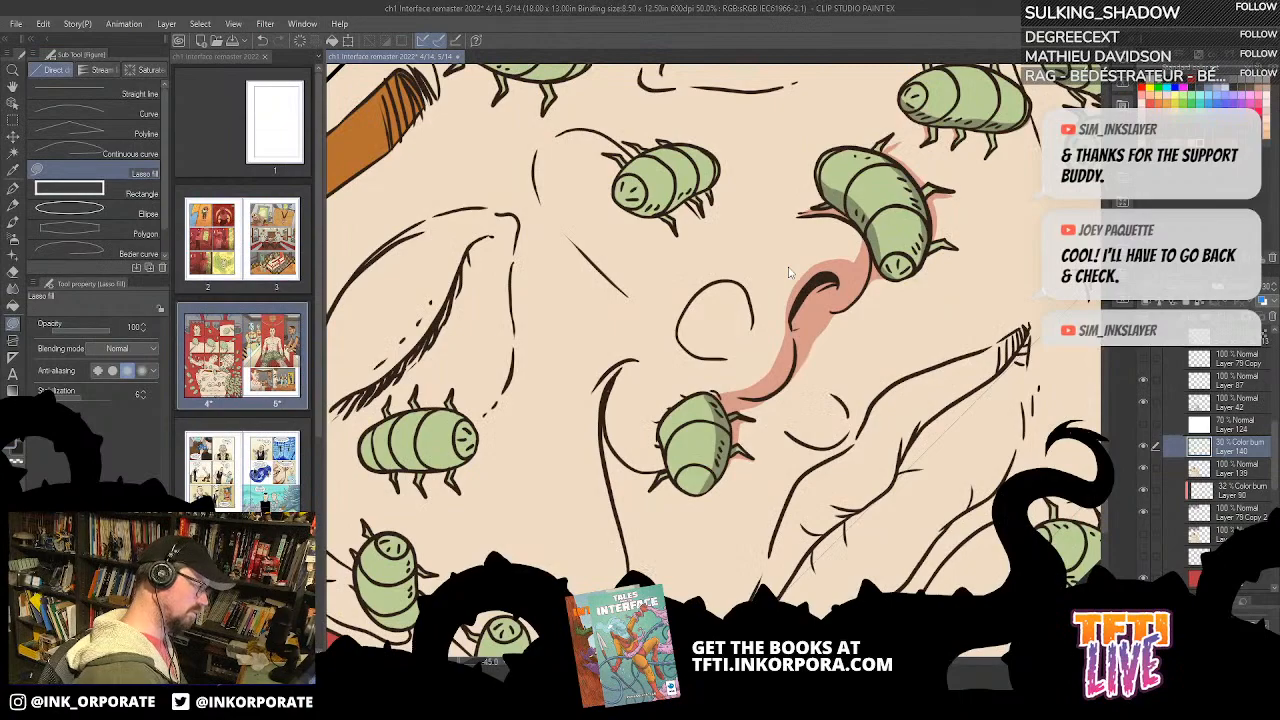
scroll(789, 272, "down", 1)
left_click_drag(716, 140, 818, 284)
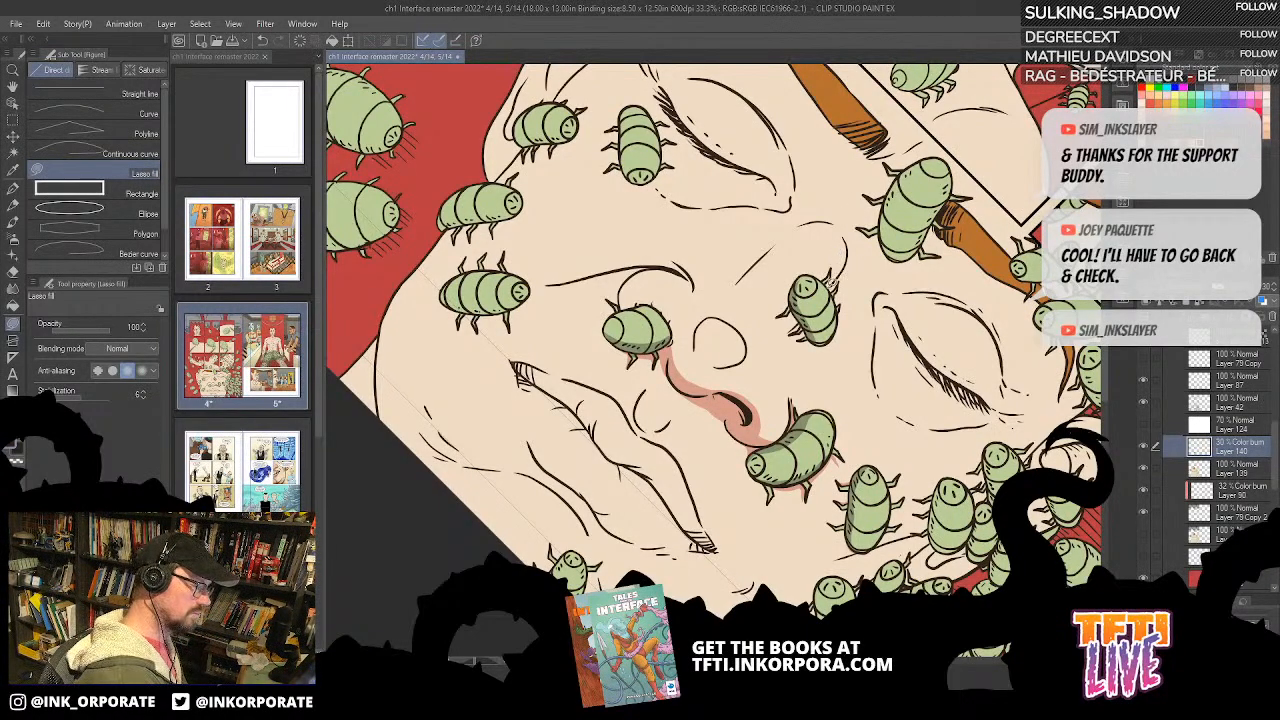
mouse_move(858, 240)
left_mouse_down()
mouse_move(843, 303)
mouse_move(836, 271)
left_mouse_up()
mouse_move(798, 320)
left_mouse_down()
mouse_move(770, 358)
mouse_move(792, 416)
mouse_move(798, 320)
left_mouse_up()
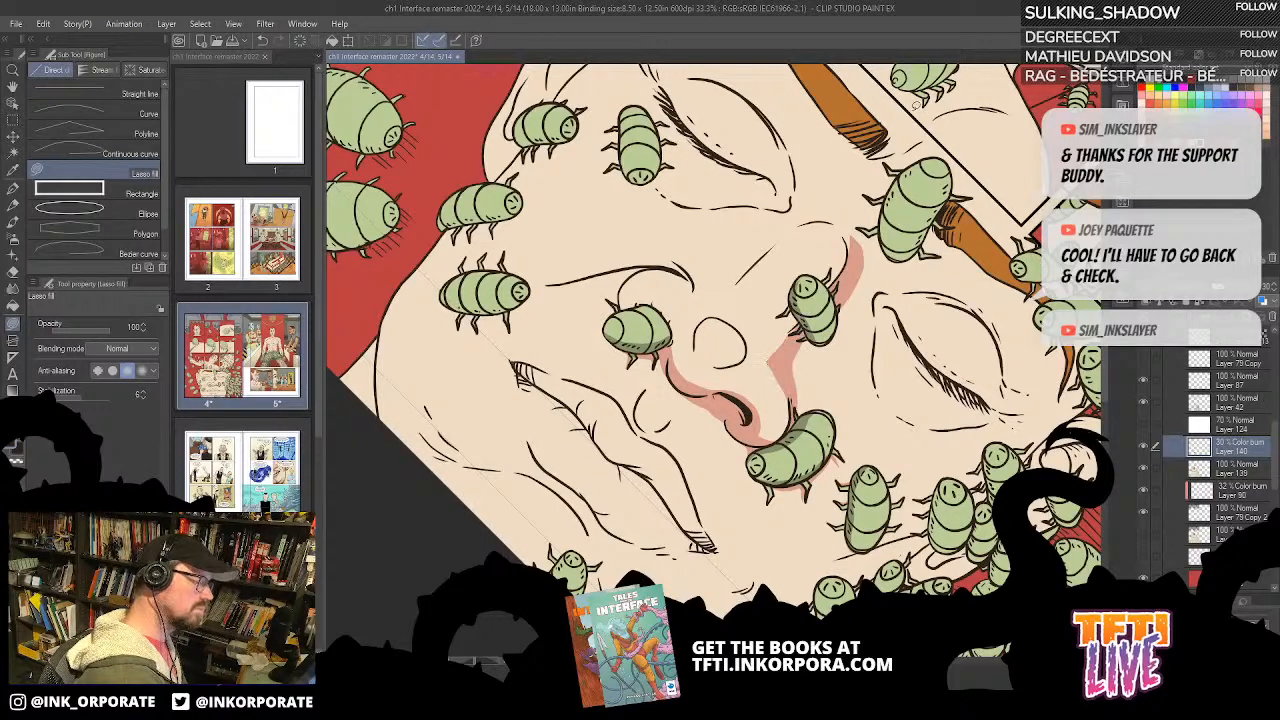
Step: Shade one long side of the large bug sitting between the eyebrows with Lasso fill
left_click_drag(962, 122, 908, 155)
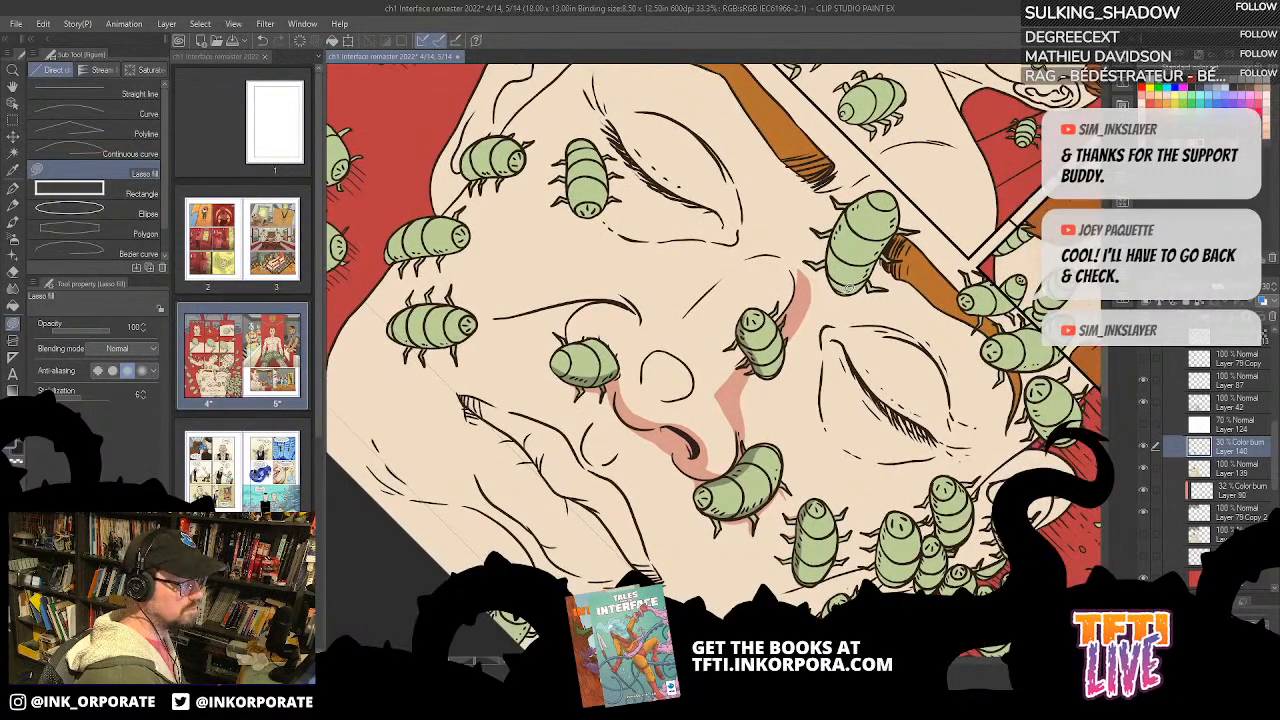
mouse_move(900, 200)
left_mouse_down()
mouse_move(892, 244)
mouse_move(844, 292)
left_mouse_up()
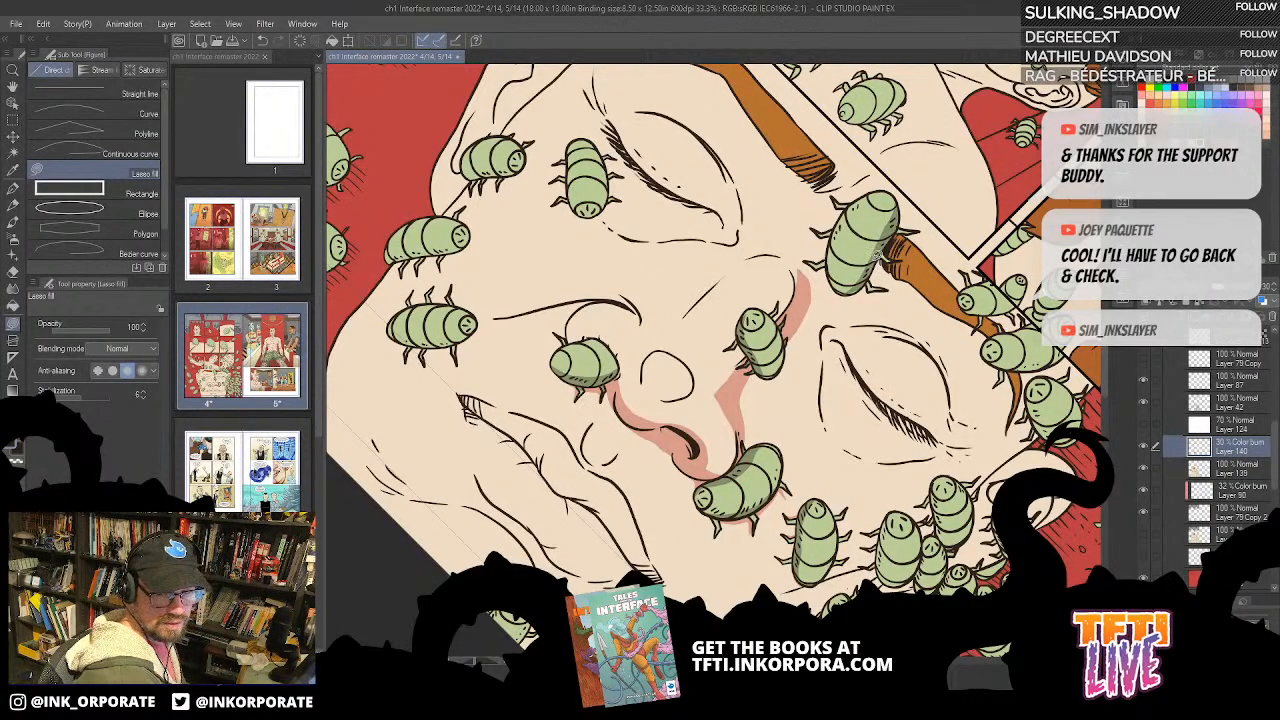
key("^")
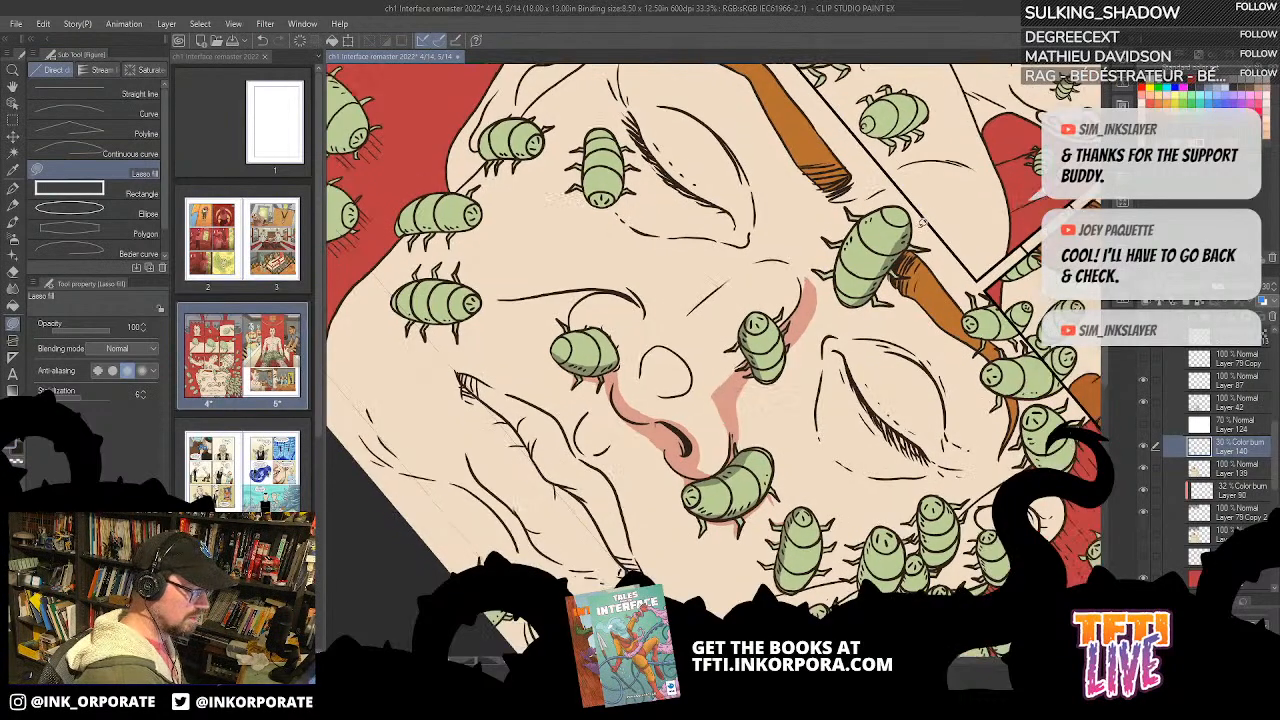
key("^")
key("^")
key("^")
key("^")
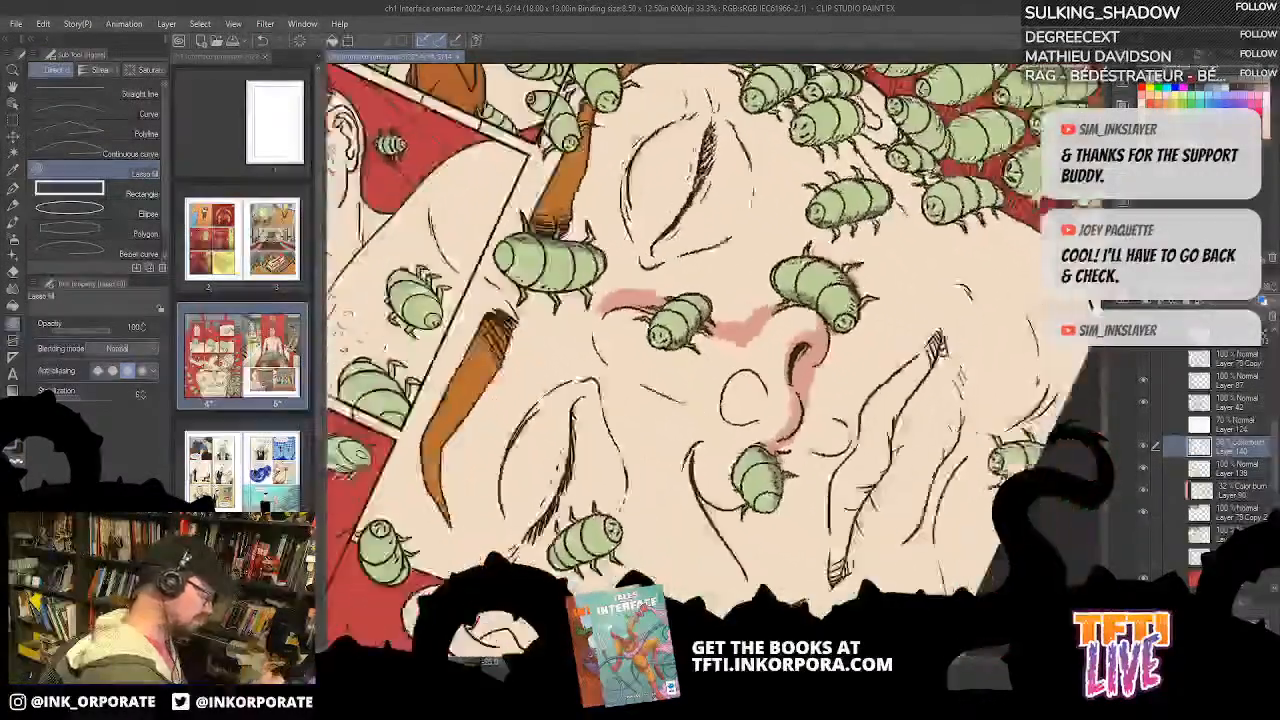
scroll(932, 171, "up", 1)
key("^")
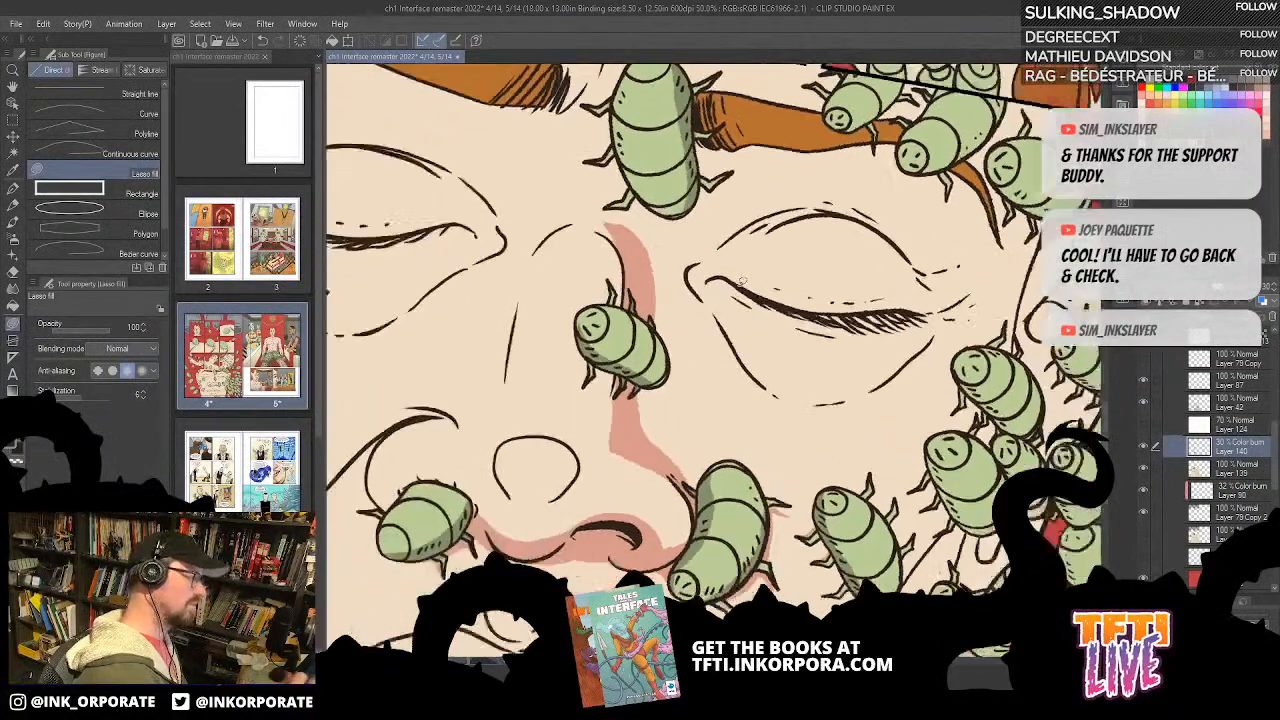
Step: Fill a cast shadow on the skin beneath the lower end and rear legs of the bug between the eyebrows
left_click_drag(724, 346, 802, 534)
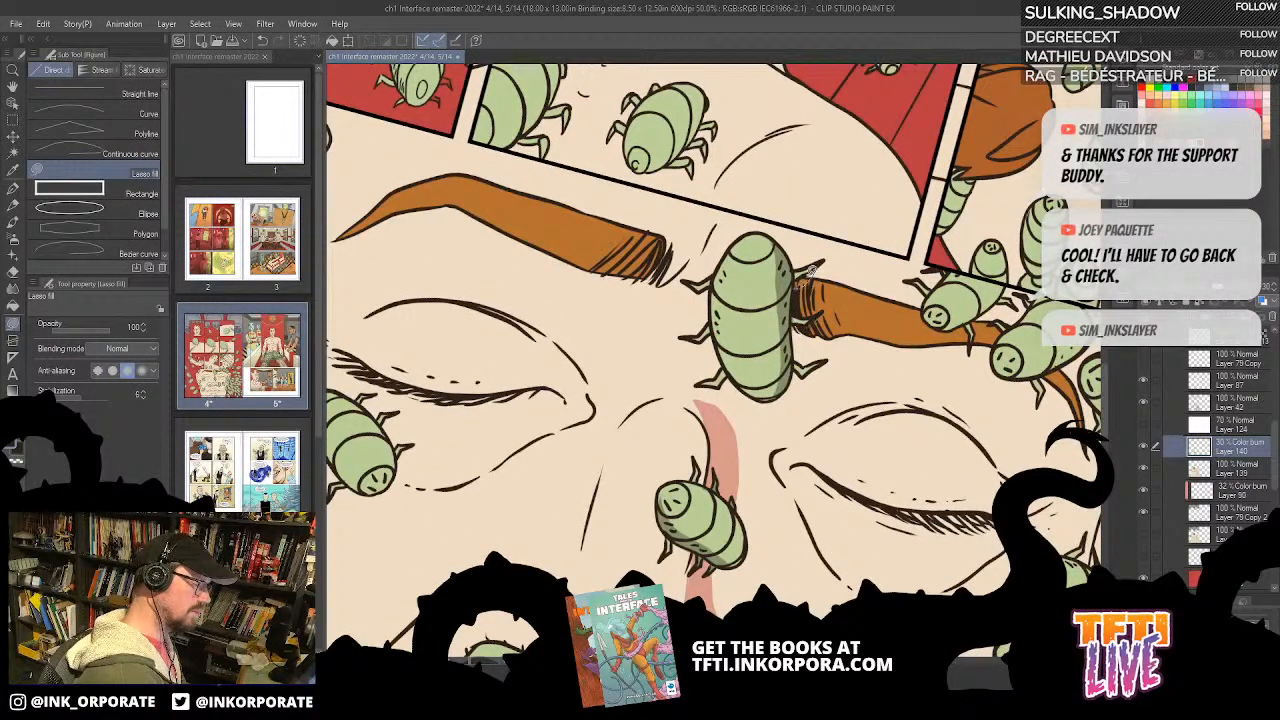
scroll(805, 330, "down", 1)
mouse_move(793, 319)
left_mouse_down()
mouse_move(818, 310)
mouse_move(793, 323)
left_mouse_up()
left_click_drag(730, 350, 762, 374)
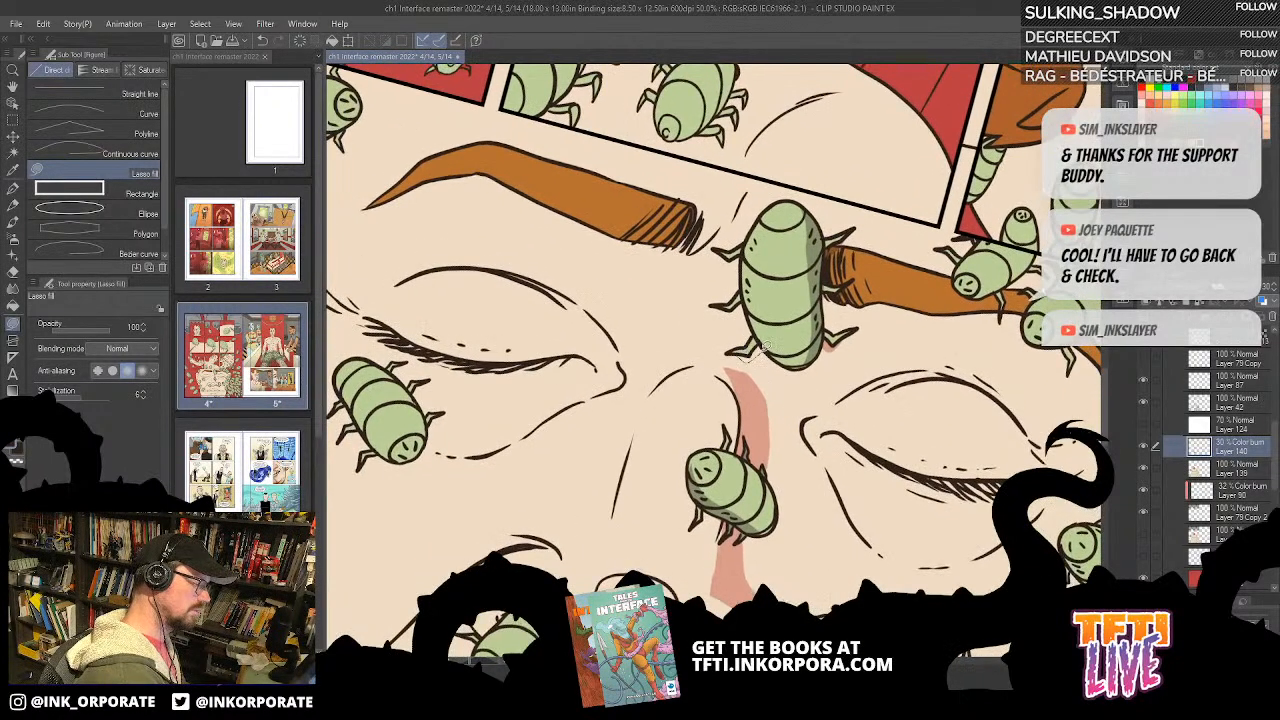
mouse_move(787, 342)
left_mouse_down()
mouse_move(764, 366)
mouse_move(816, 362)
mouse_move(782, 352)
left_mouse_up()
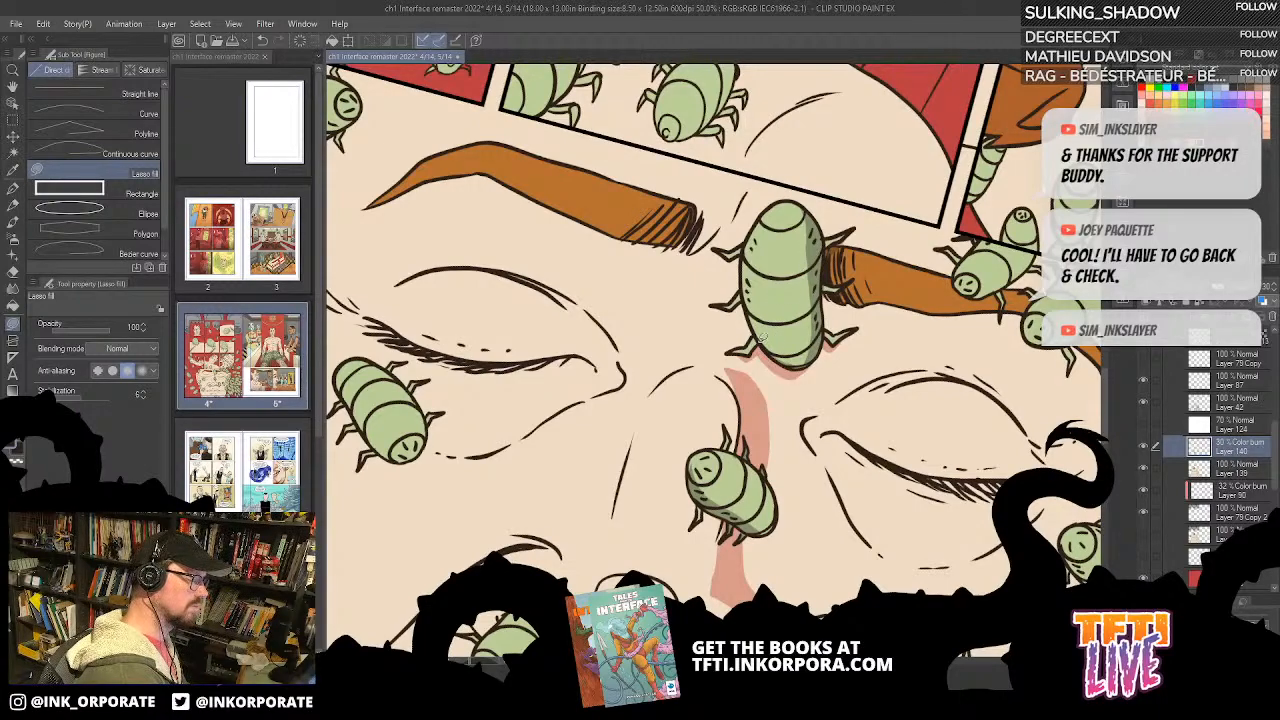
key("ctrl+z")
mouse_move(772, 350)
left_mouse_down()
mouse_move(821, 338)
mouse_move(788, 368)
mouse_move(773, 352)
left_mouse_up()
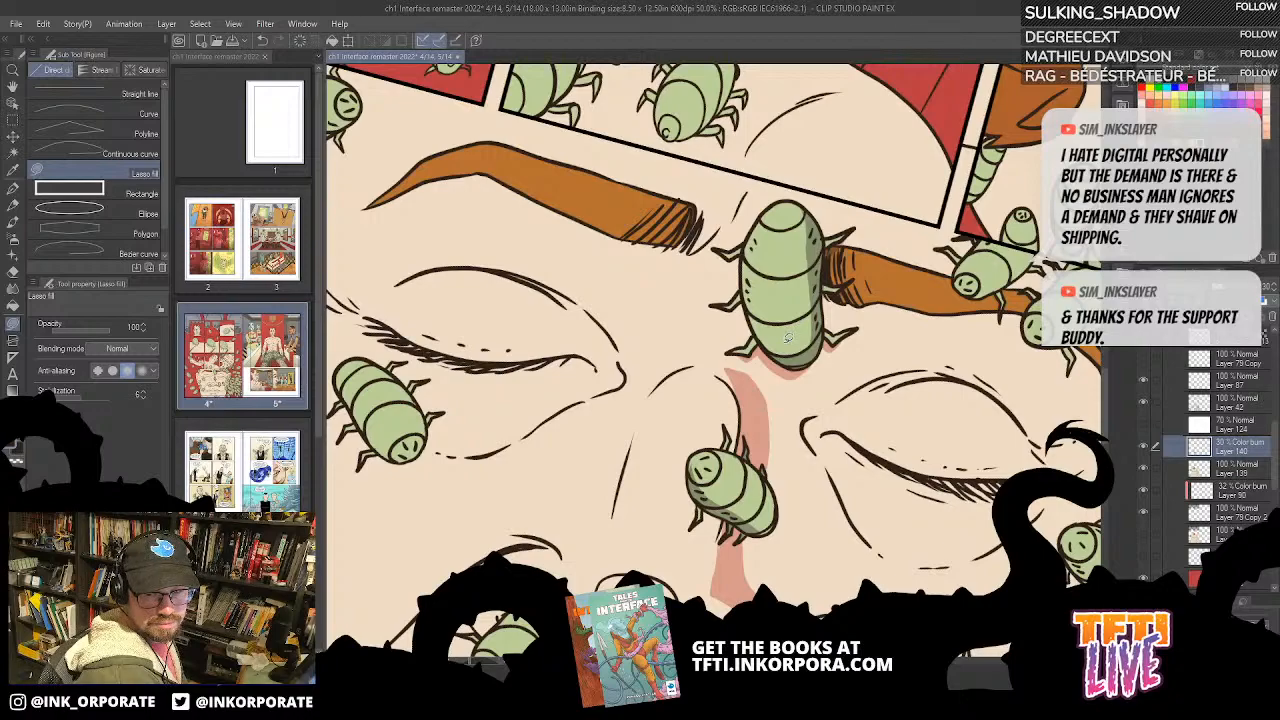
Step: Add cast shadows on the skin along the other long side of the eyebrow bug and around its legs
left_click_drag(743, 253, 755, 274)
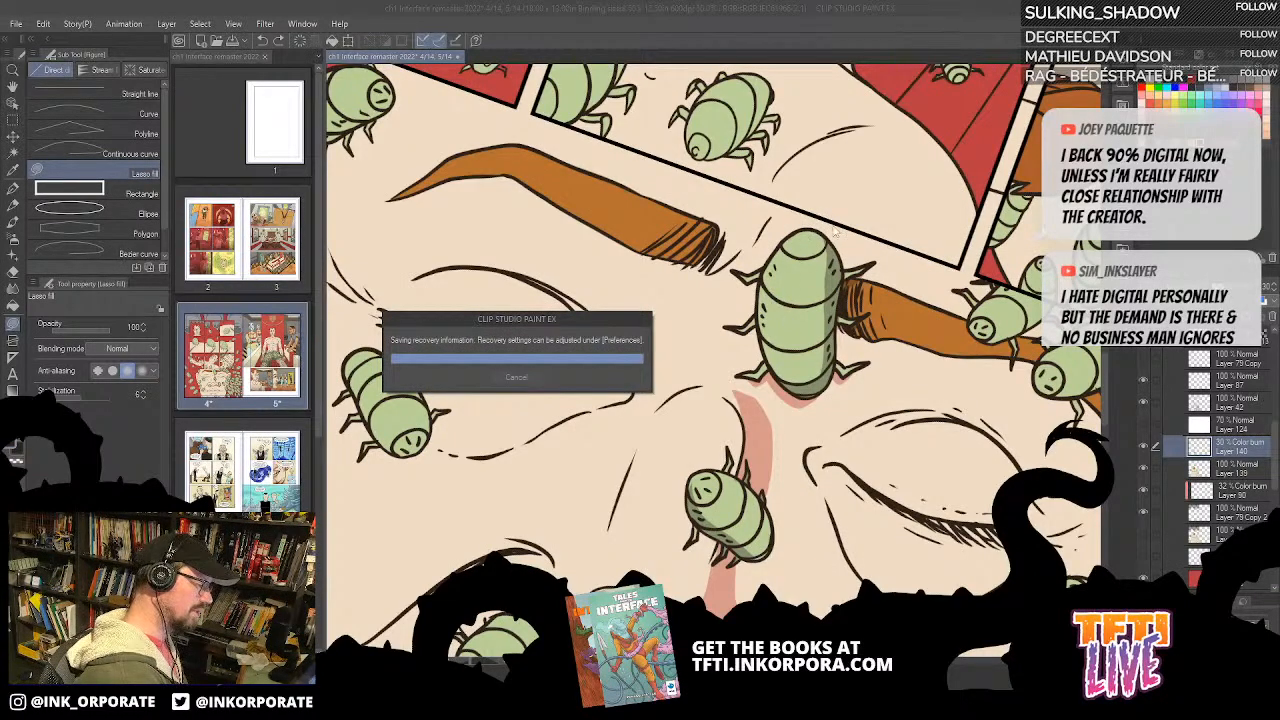
left_click_drag(771, 303, 866, 405)
left_click_drag(786, 412, 785, 373)
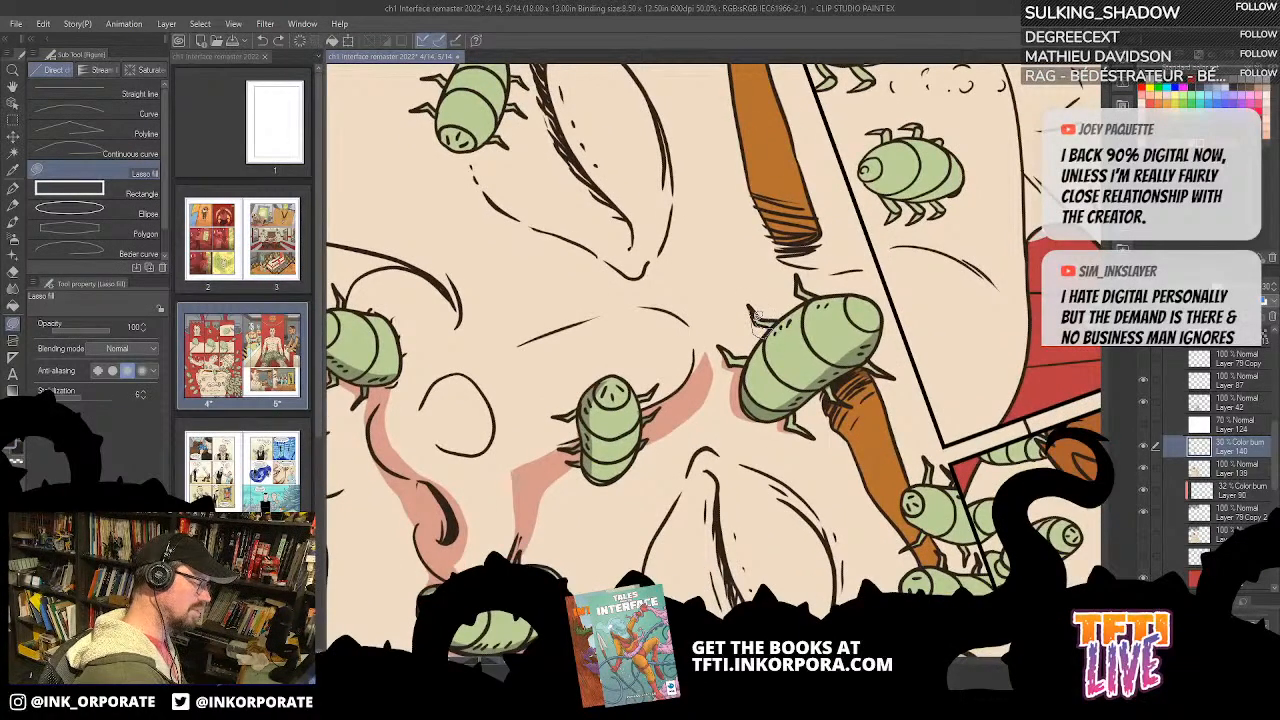
mouse_move(759, 408)
left_mouse_down()
mouse_move(790, 316)
mouse_move(749, 362)
mouse_move(756, 402)
left_mouse_up()
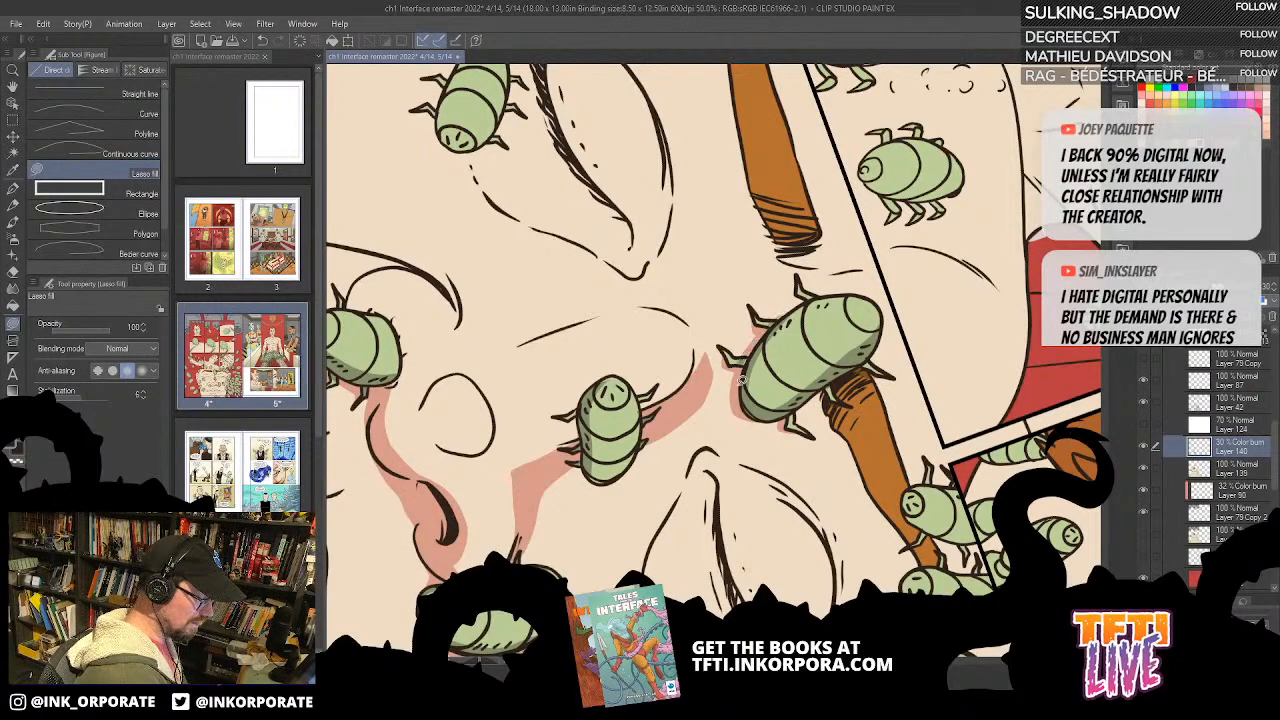
mouse_move(860, 238)
left_mouse_down()
mouse_move(860, 350)
mouse_move(755, 460)
mouse_move(800, 360)
mouse_move(774, 282)
mouse_move(730, 358)
mouse_move(765, 300)
mouse_move(755, 408)
left_mouse_up()
left_click_drag(873, 171, 750, 480)
left_click_drag(877, 231, 912, 267)
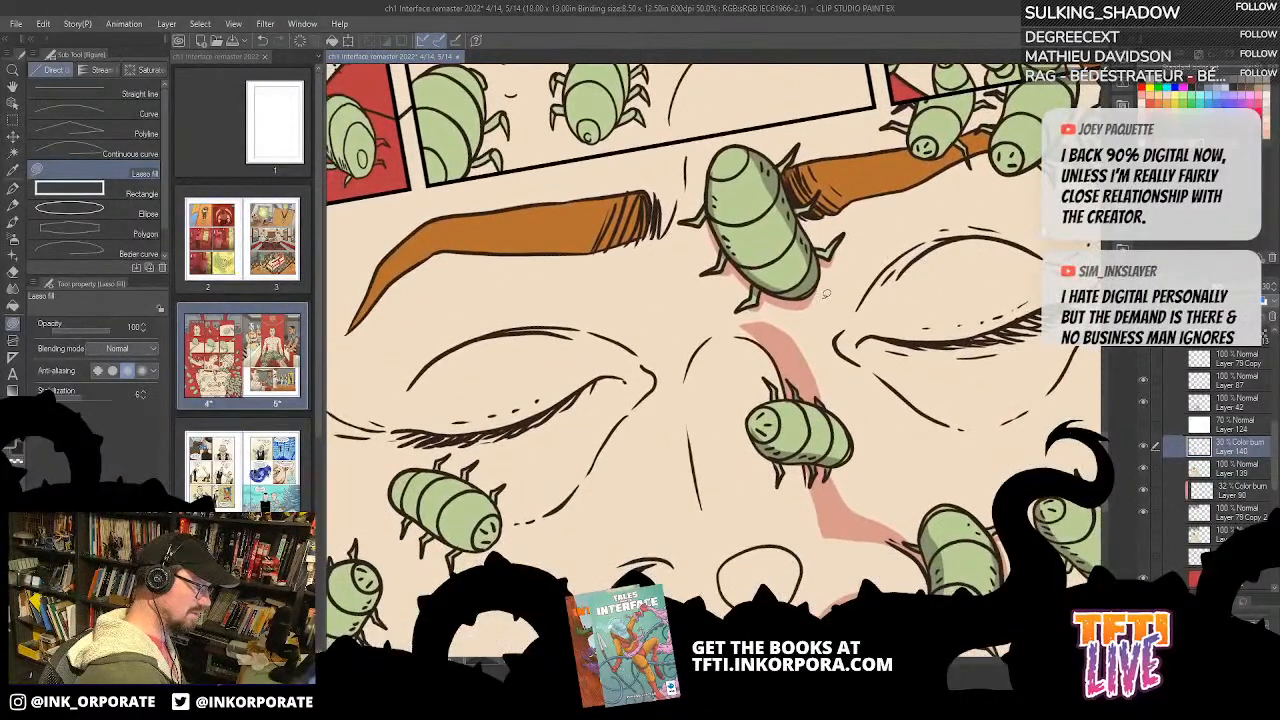
Step: Fill a broad cast shadow on the skin between the eyebrow bug and the inner eye corner, joining the nose-bridge shadow
left_click_drag(822, 400, 821, 344)
mouse_move(848, 296)
left_mouse_down()
mouse_move(843, 209)
mouse_move(803, 218)
mouse_move(822, 262)
mouse_move(813, 292)
mouse_move(761, 300)
mouse_move(744, 320)
mouse_move(794, 382)
left_mouse_up()
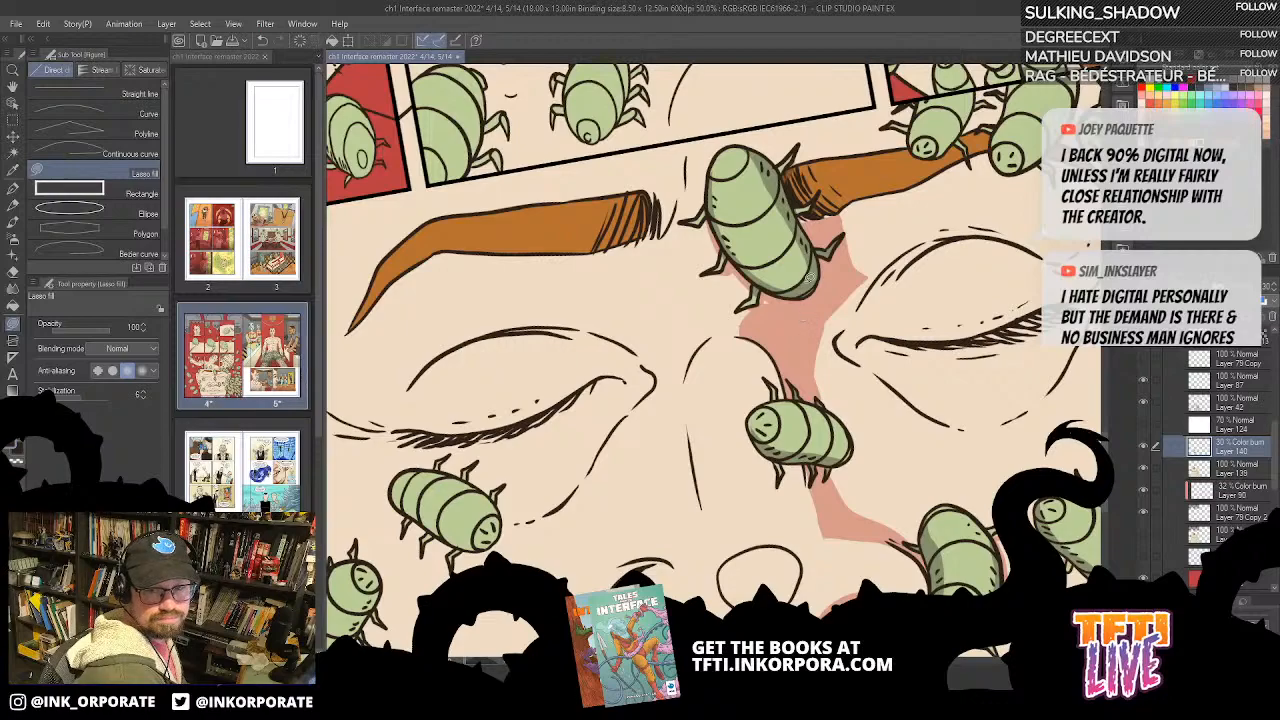
key("^")
key("^")
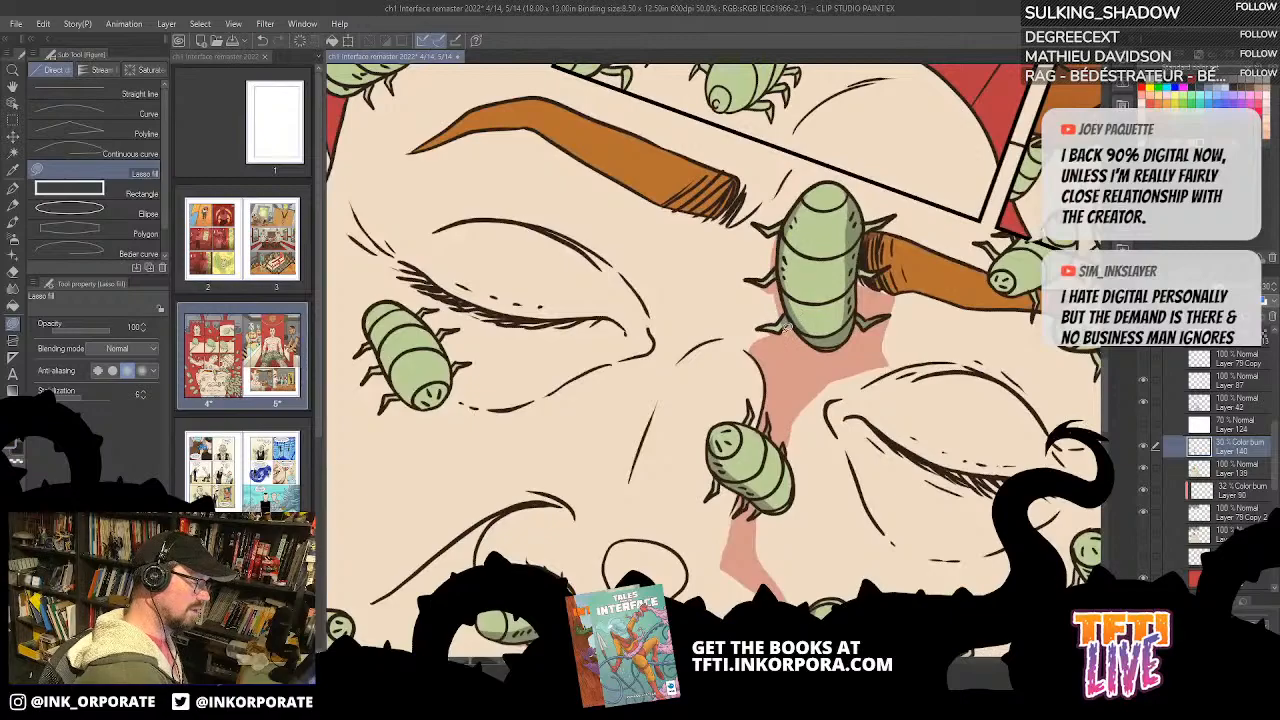
key("^")
key("^")
key("^")
key("^")
key("^")
key("^")
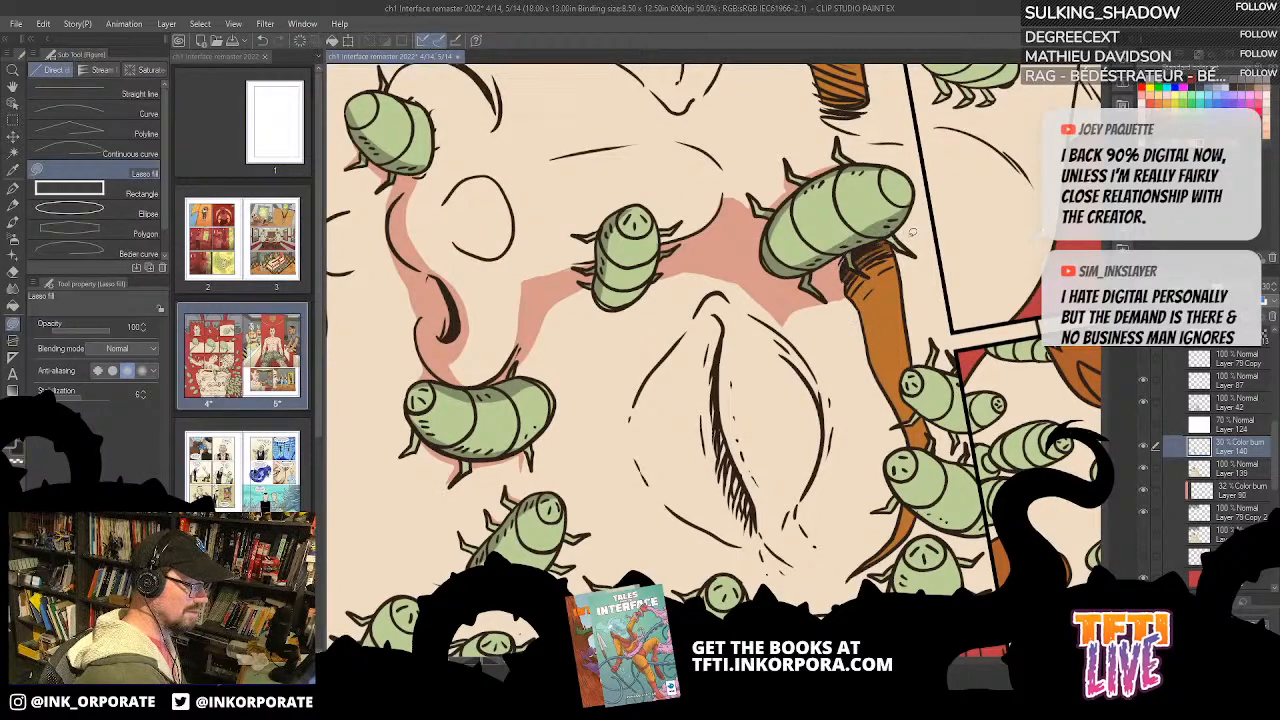
Step: Shade the inner corner of the closed eyelid and fill a shadow above the start of its crease
key("asciicircum")
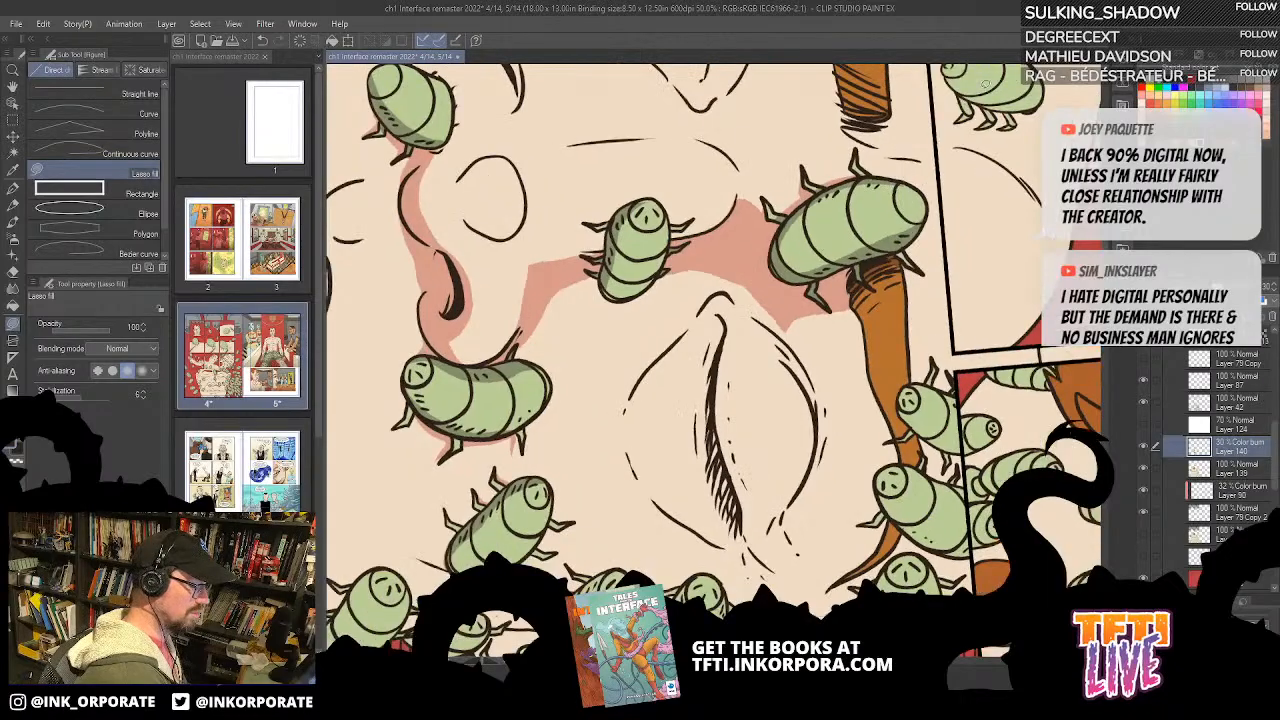
key("asciicircum")
key("asciicircum")
key("asciicircum")
key("asciicircum")
key("asciicircum")
key("asciicircum")
key("asciicircum")
key("asciicircum")
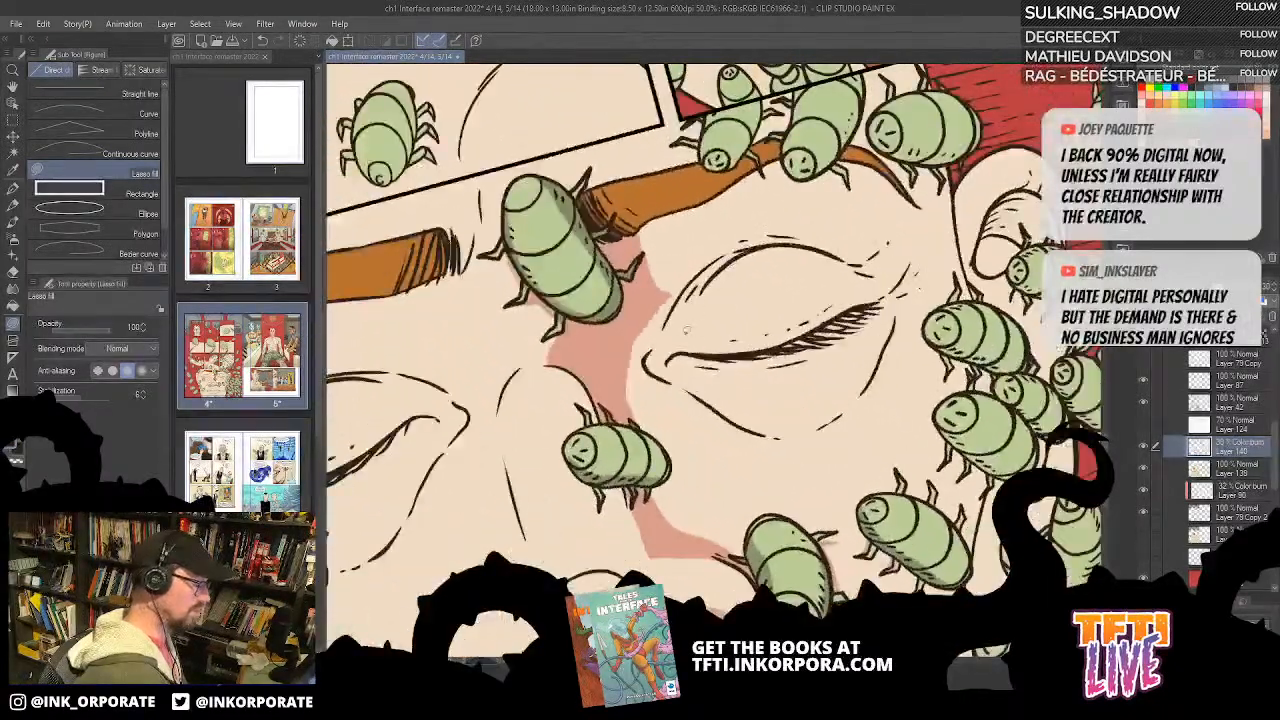
mouse_move(685, 370)
left_mouse_down()
mouse_move(682, 300)
mouse_move(725, 252)
mouse_move(665, 328)
mouse_move(667, 376)
mouse_move(700, 290)
mouse_move(740, 255)
mouse_move(665, 366)
left_mouse_up()
left_click_drag(717, 264, 678, 340)
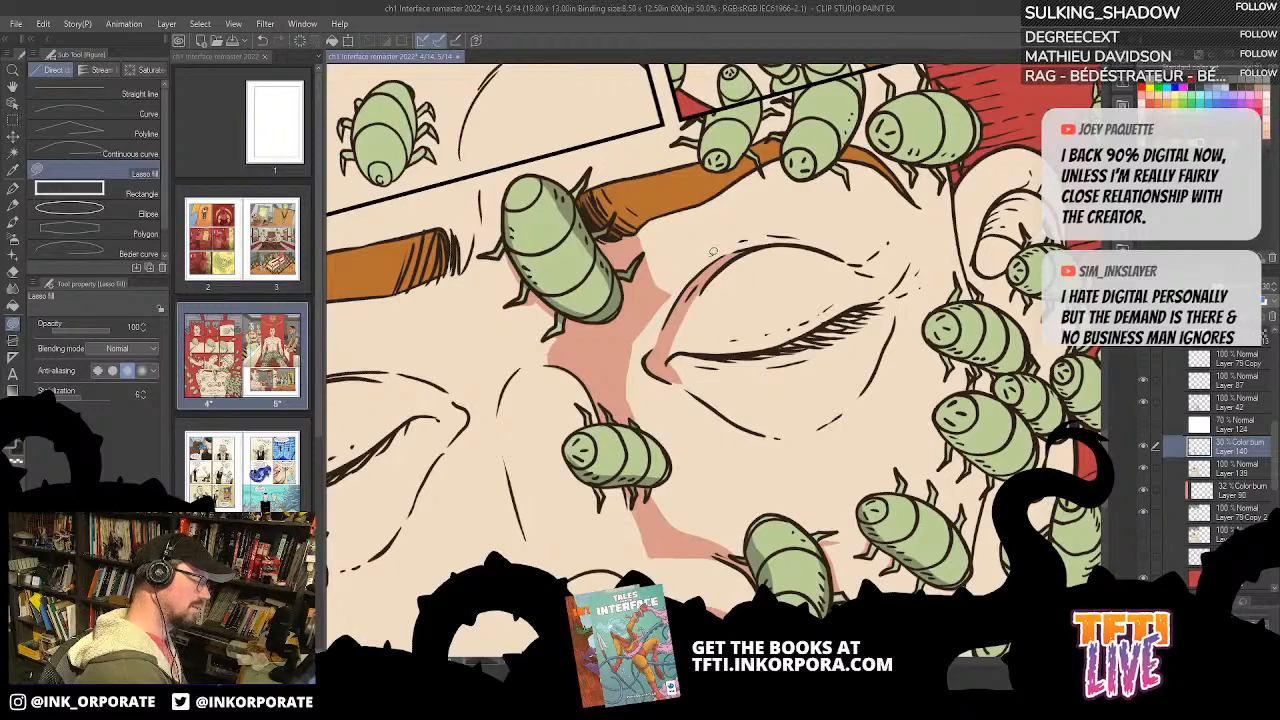
mouse_move(748, 233)
left_mouse_down()
mouse_move(675, 268)
mouse_move(648, 266)
mouse_move(614, 334)
mouse_move(612, 393)
mouse_move(667, 358)
mouse_move(692, 275)
mouse_move(620, 370)
mouse_move(626, 308)
mouse_move(670, 268)
mouse_move(745, 234)
mouse_move(796, 239)
mouse_move(700, 268)
left_mouse_up()
key("ctrl+z")
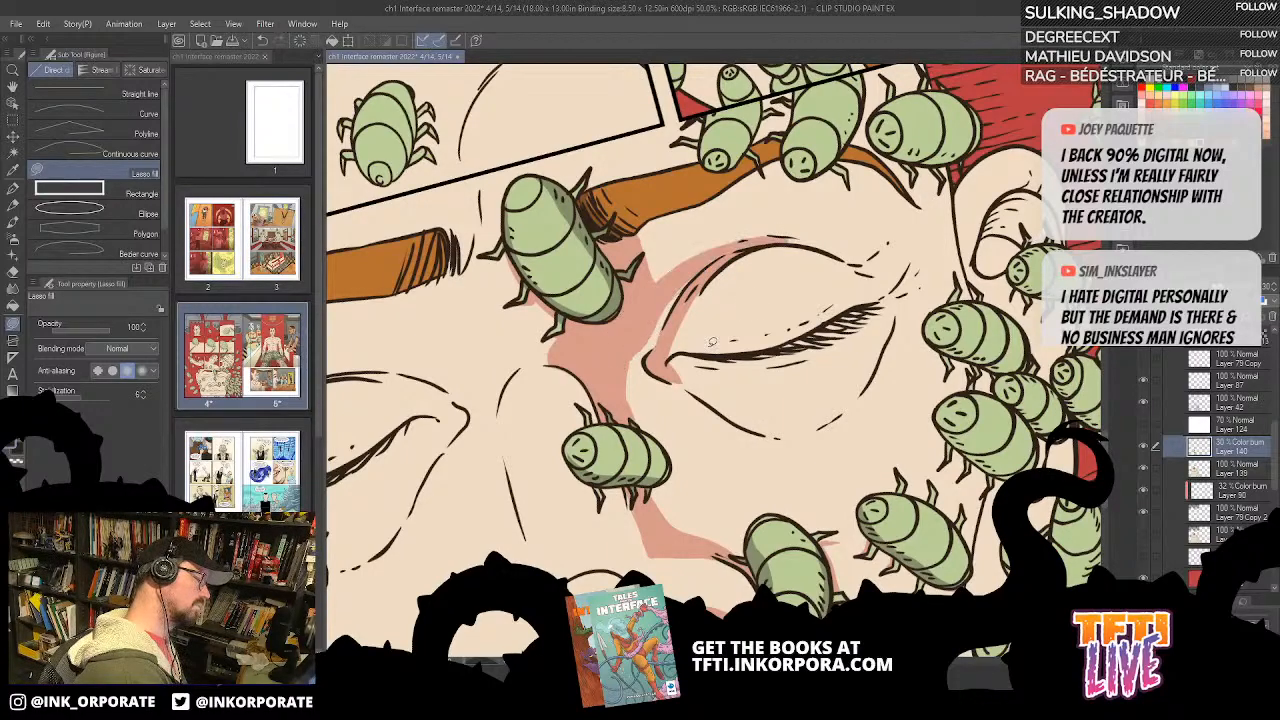
Step: Hide the tool palettes and extend the crease shadow around the eyelid toward the outer corner
key("Tab")
key("asciicircum")
key("asciicircum")
key("asciicircum")
key("asciicircum")
key("asciicircum")
key("asciicircum")
key("asciicircum")
key("asciicircum")
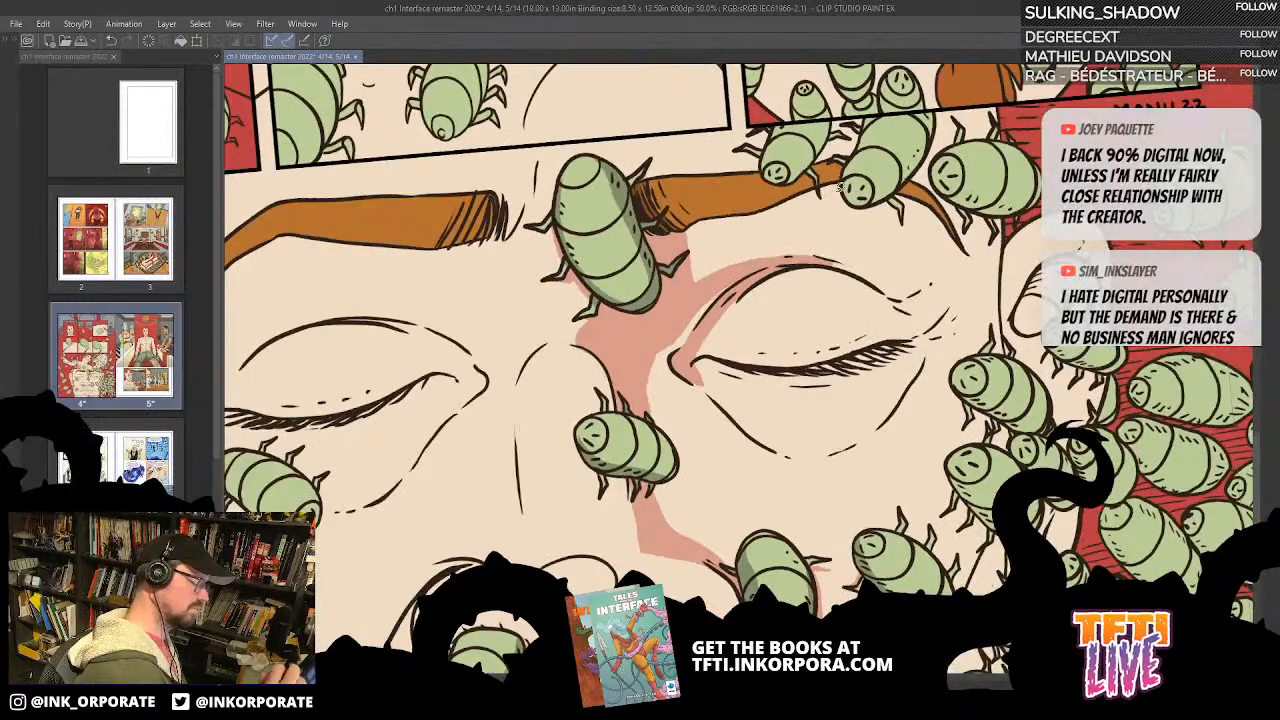
key("asciicircum")
key("asciicircum")
key("asciicircum")
key("asciicircum")
key("asciicircum")
key("asciicircum")
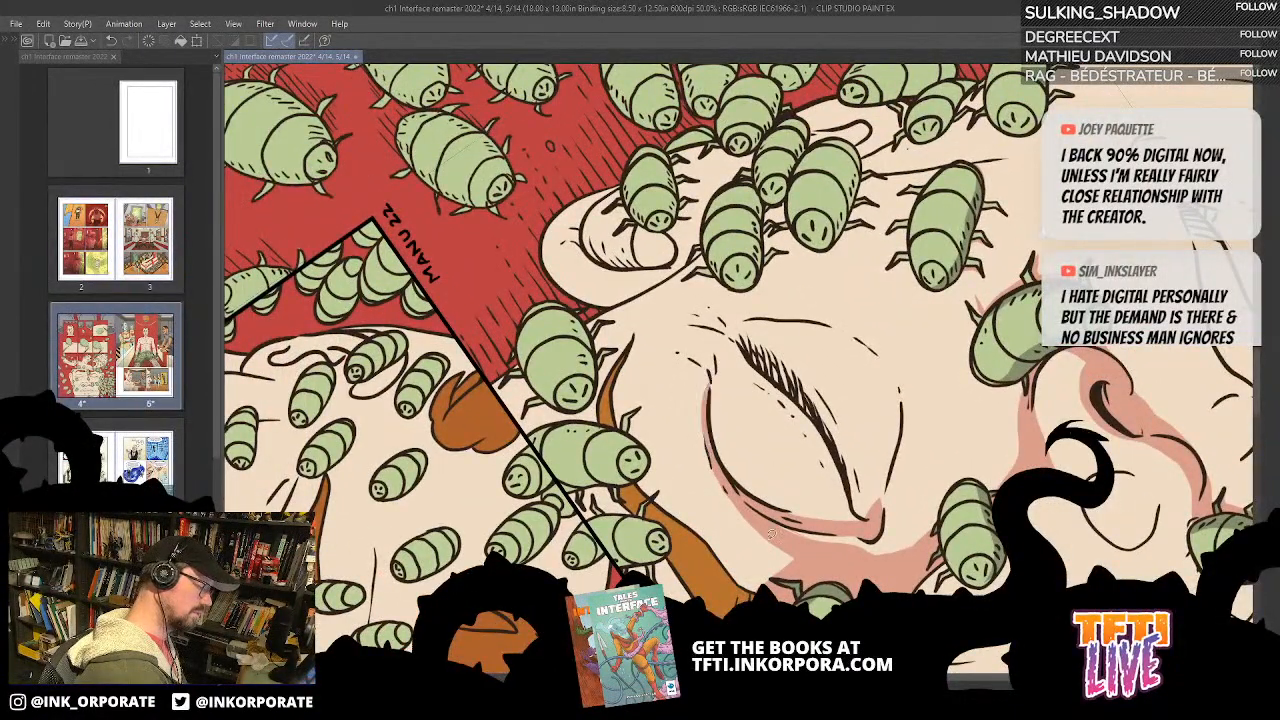
key("asciicircum")
key("asciicircum")
key("asciicircum")
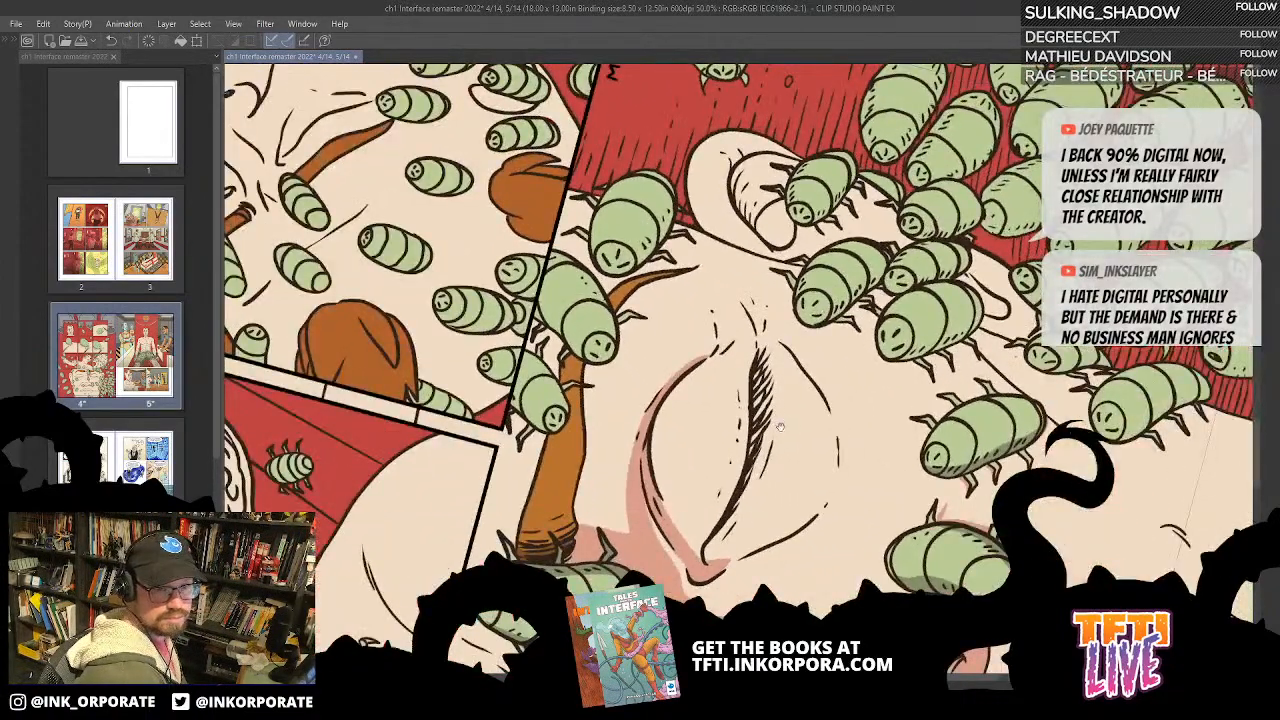
left_click_drag(780, 427, 772, 381)
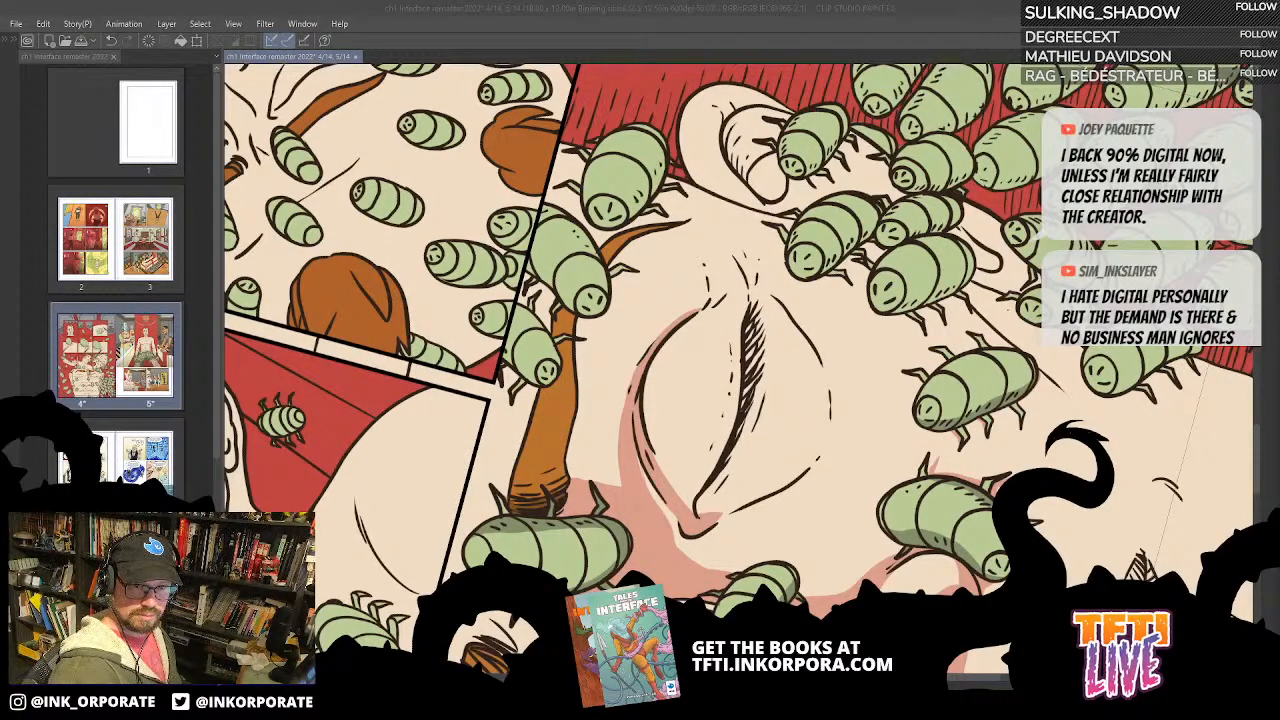
Step: Fill a narrow shadow on the skin directly beneath the closed eye's lashes
left_click(871, 28)
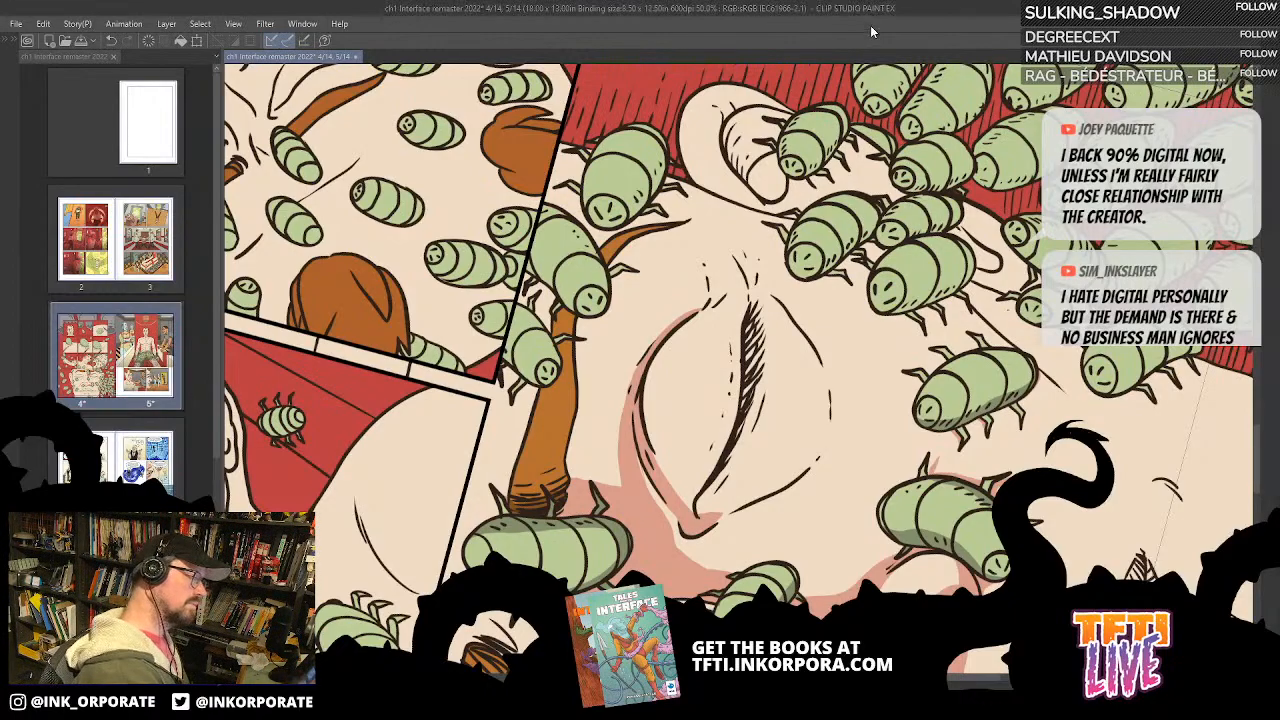
key("^")
key("^")
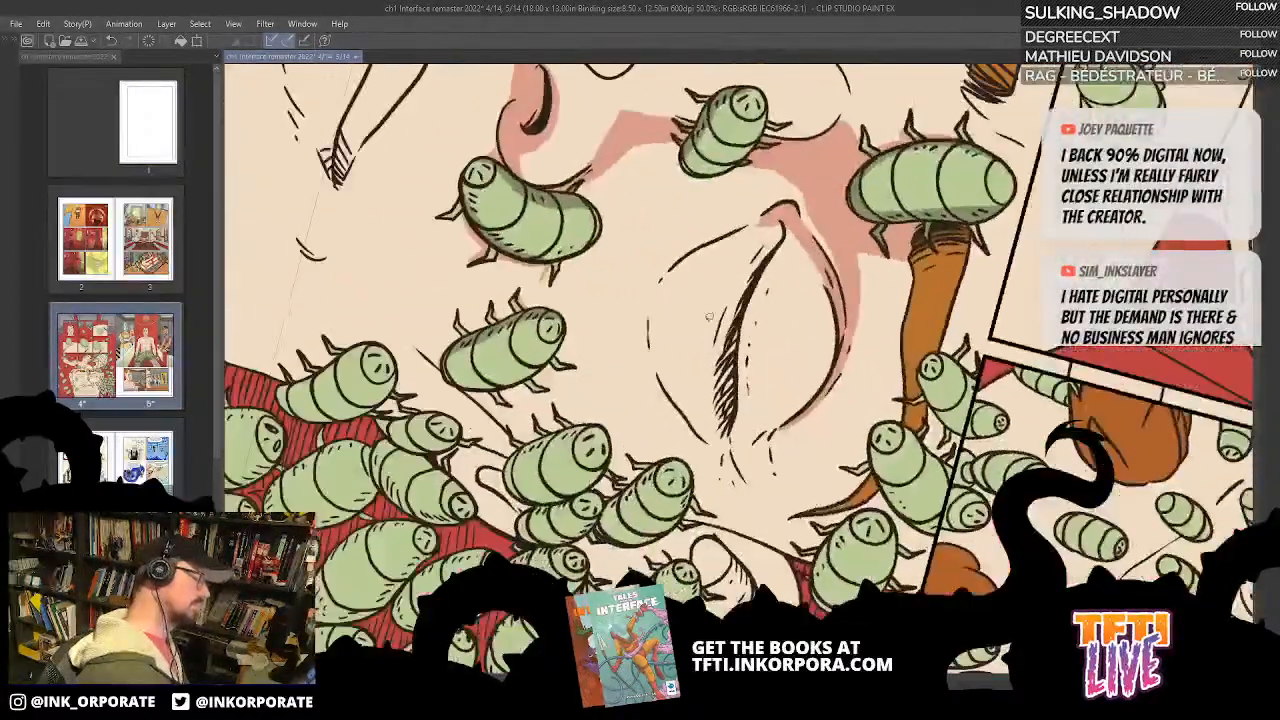
mouse_move(715, 374)
left_mouse_down()
mouse_move(714, 320)
mouse_move(715, 373)
left_mouse_up()
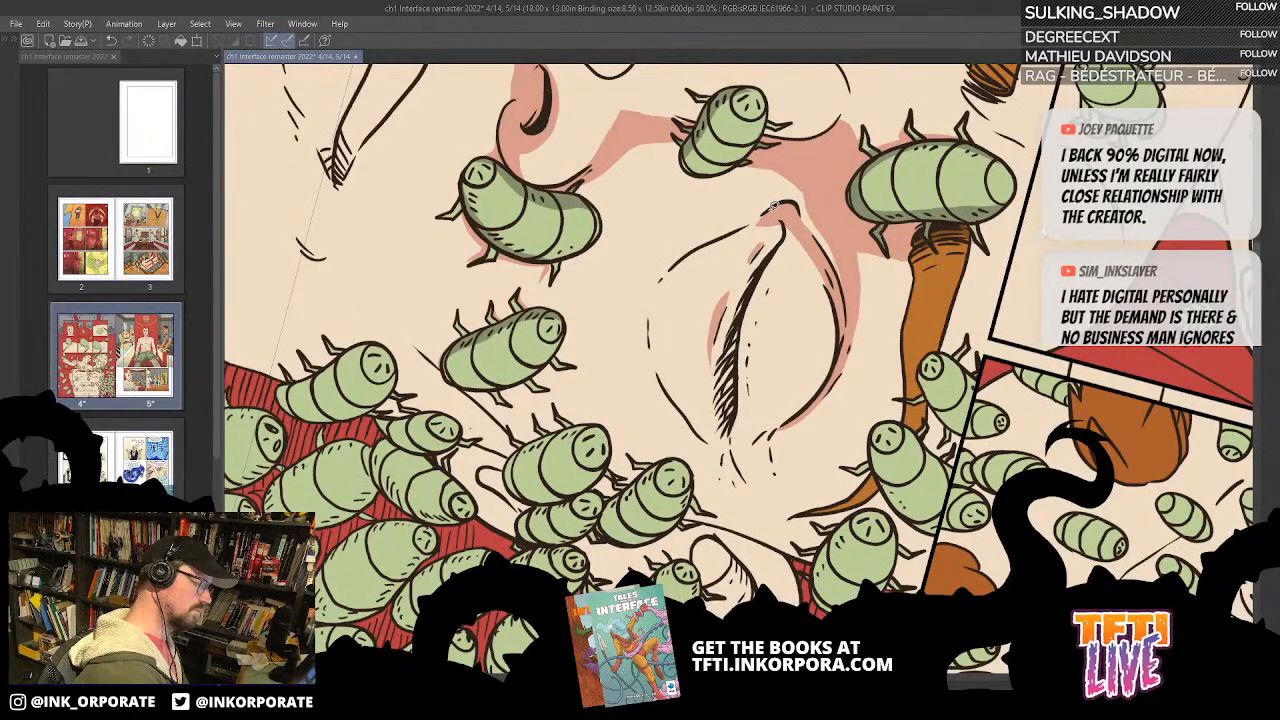
scroll(770, 214, "up", 1)
scroll(771, 212, "down", 3)
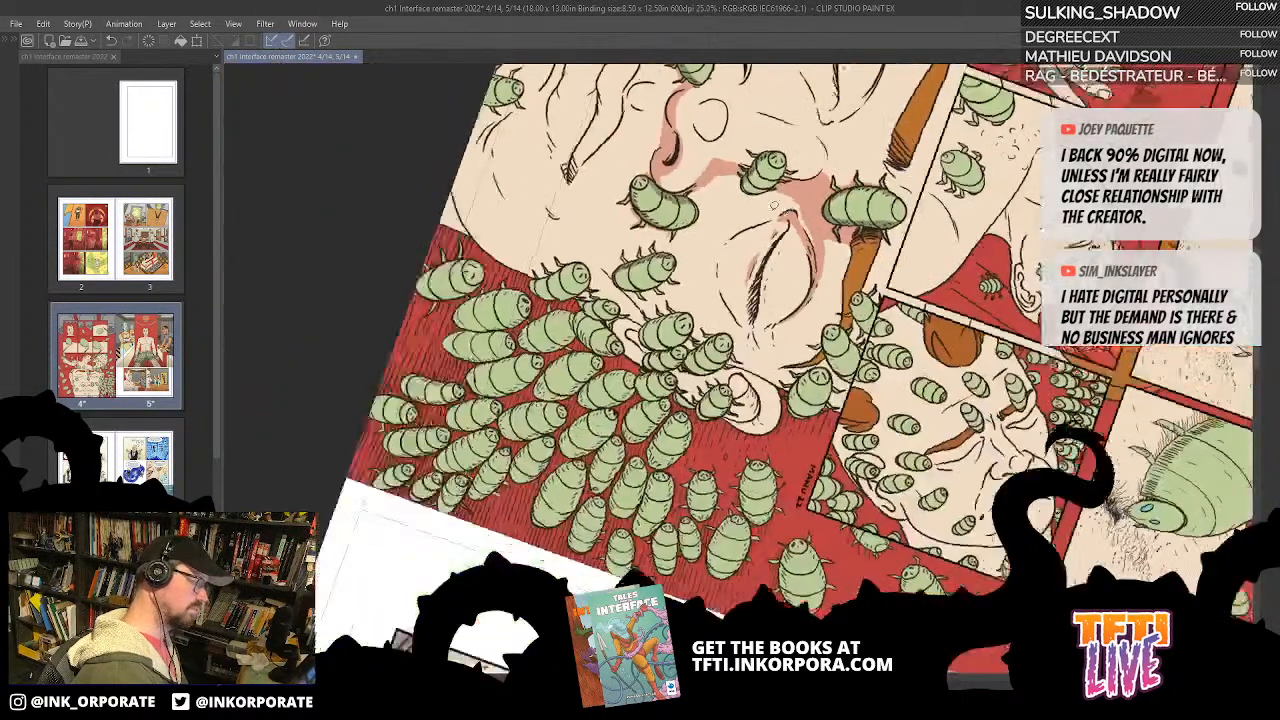
Step: Fill small shadows below the lash line at the inner eye corner and at the outer end of the lower fold
key("^")
left_click_drag(773, 205, 880, 430)
left_click_drag(865, 482, 795, 335)
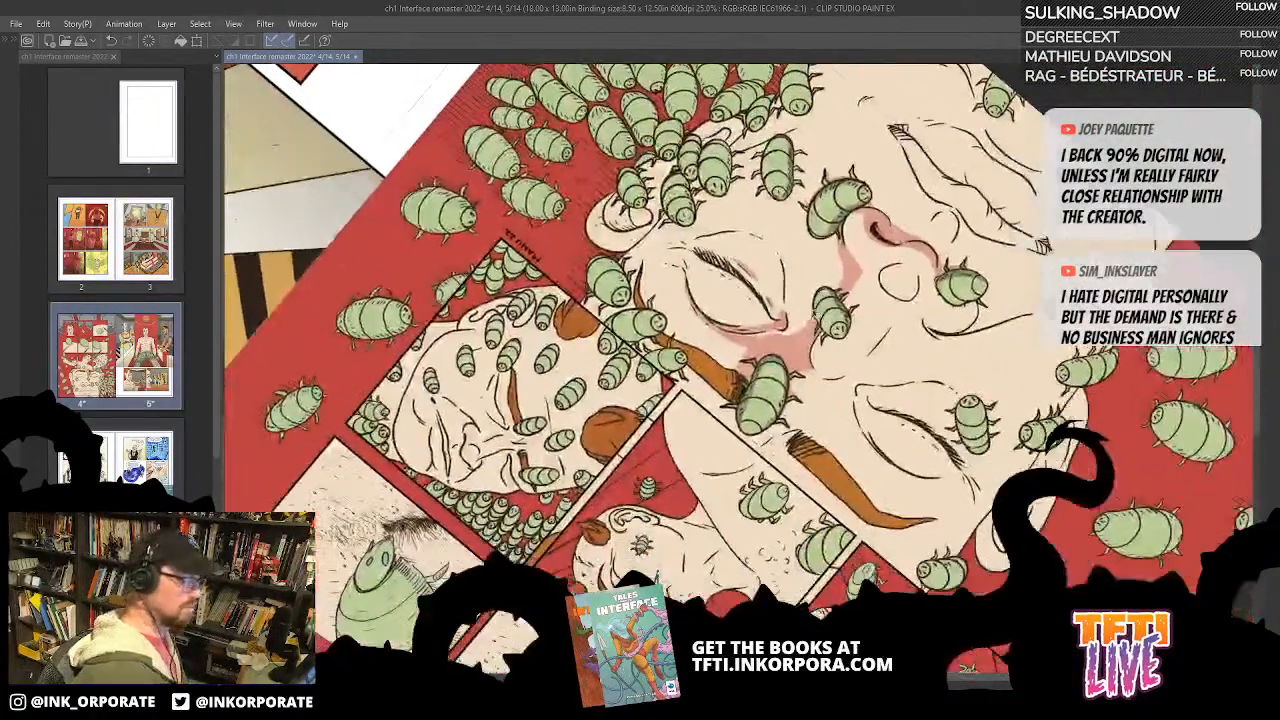
scroll(795, 335, "up", 2)
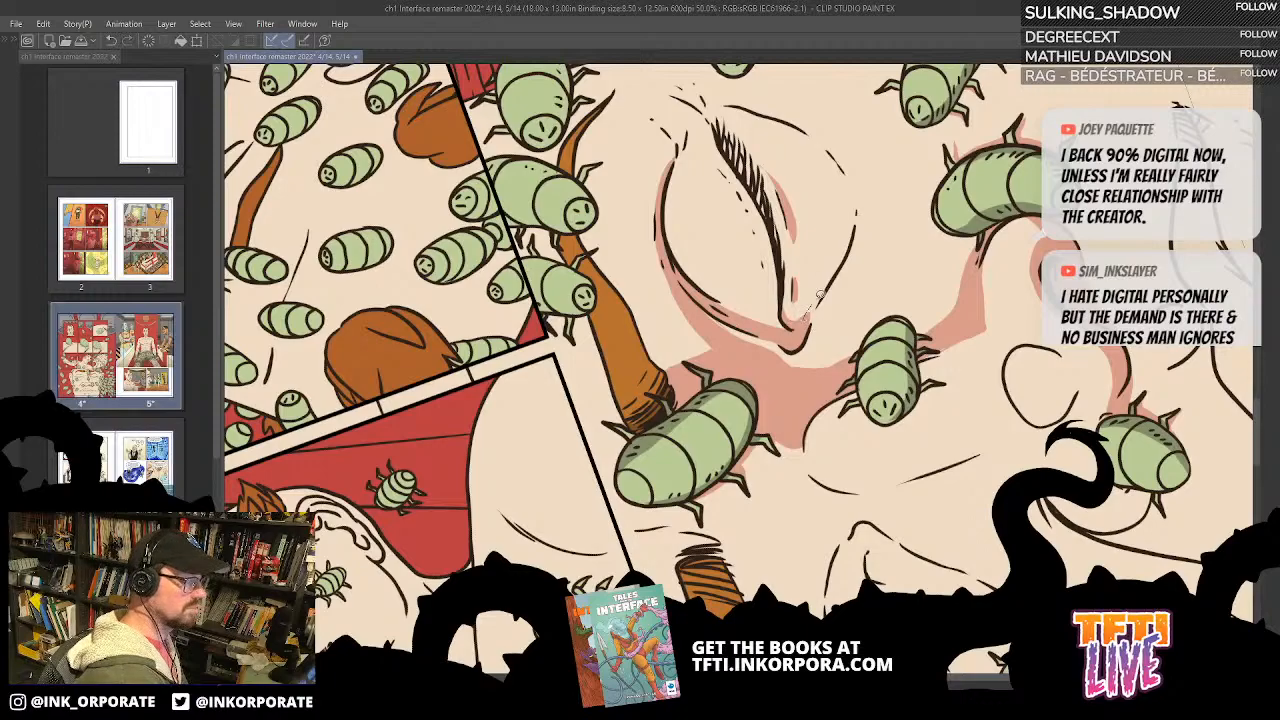
left_click_drag(873, 278, 820, 435)
left_click_drag(756, 257, 830, 371)
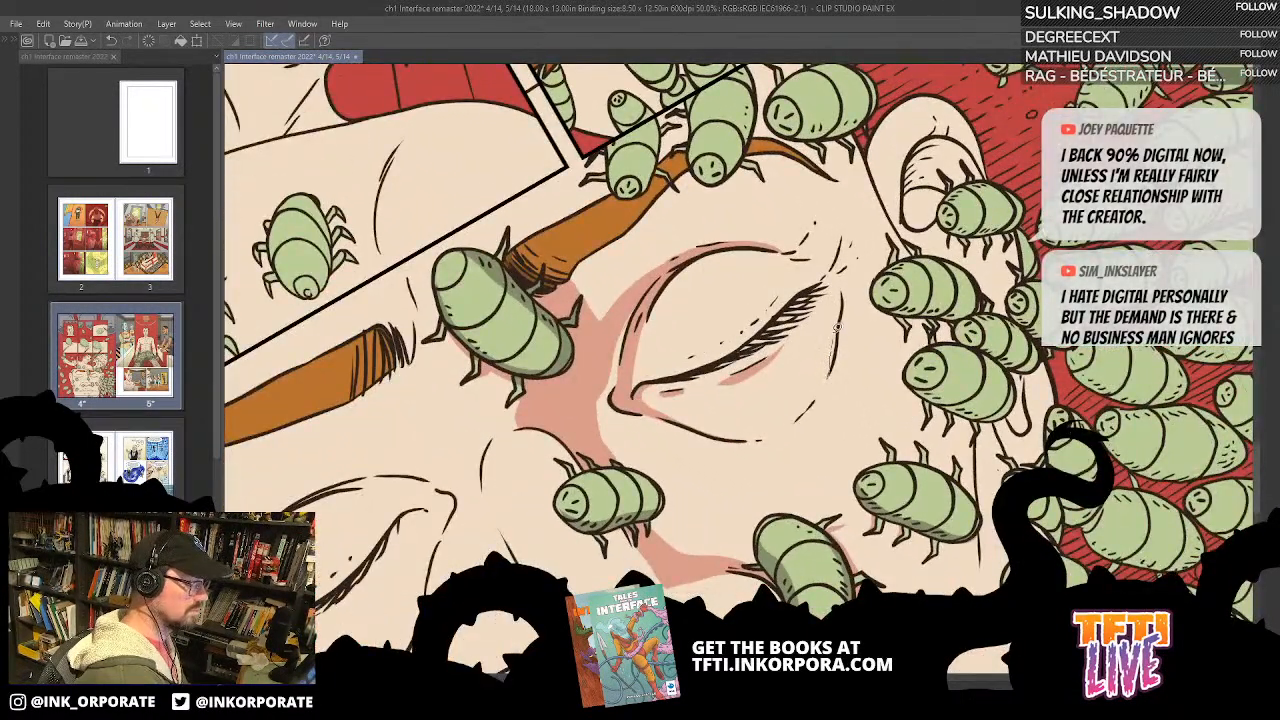
mouse_move(838, 284)
left_mouse_down()
mouse_move(831, 374)
mouse_move(843, 296)
mouse_move(867, 281)
left_mouse_up()
key("Tab")
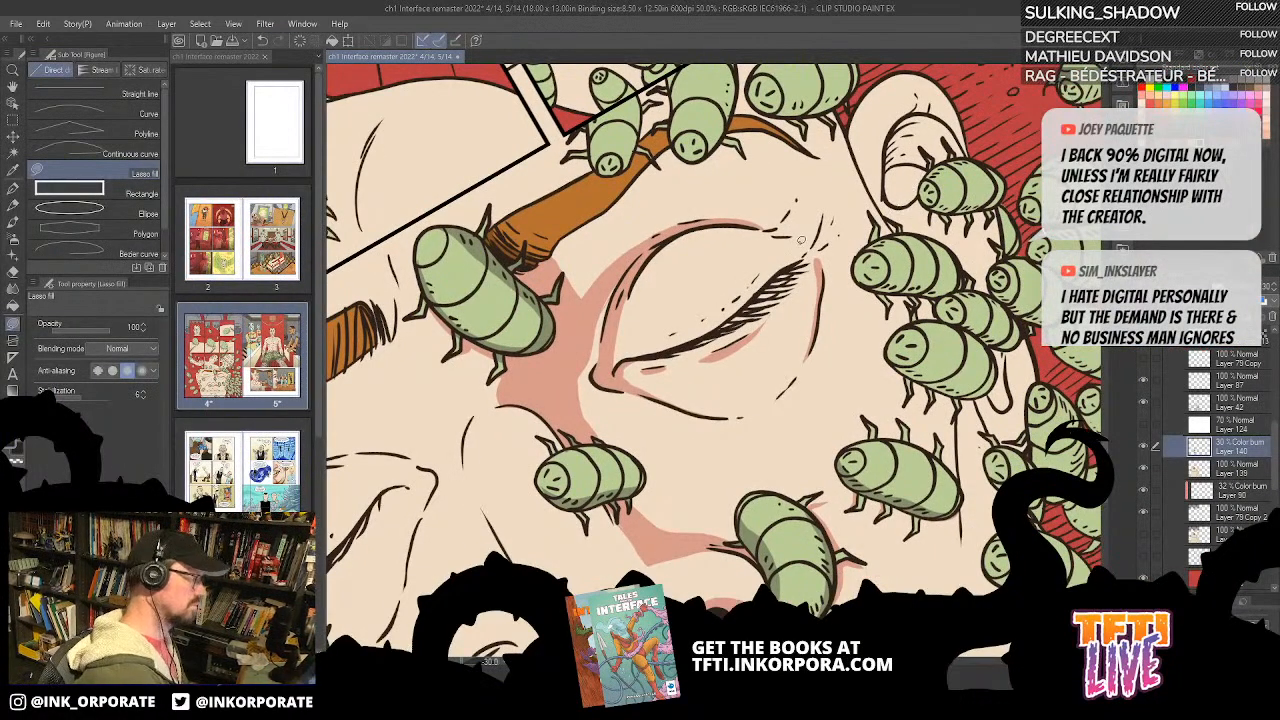
Step: Restore more canvas width beside the page list and Lasso fill a shadow on the eyelid's outer corner
left_click_drag(321, 62, 295, 56)
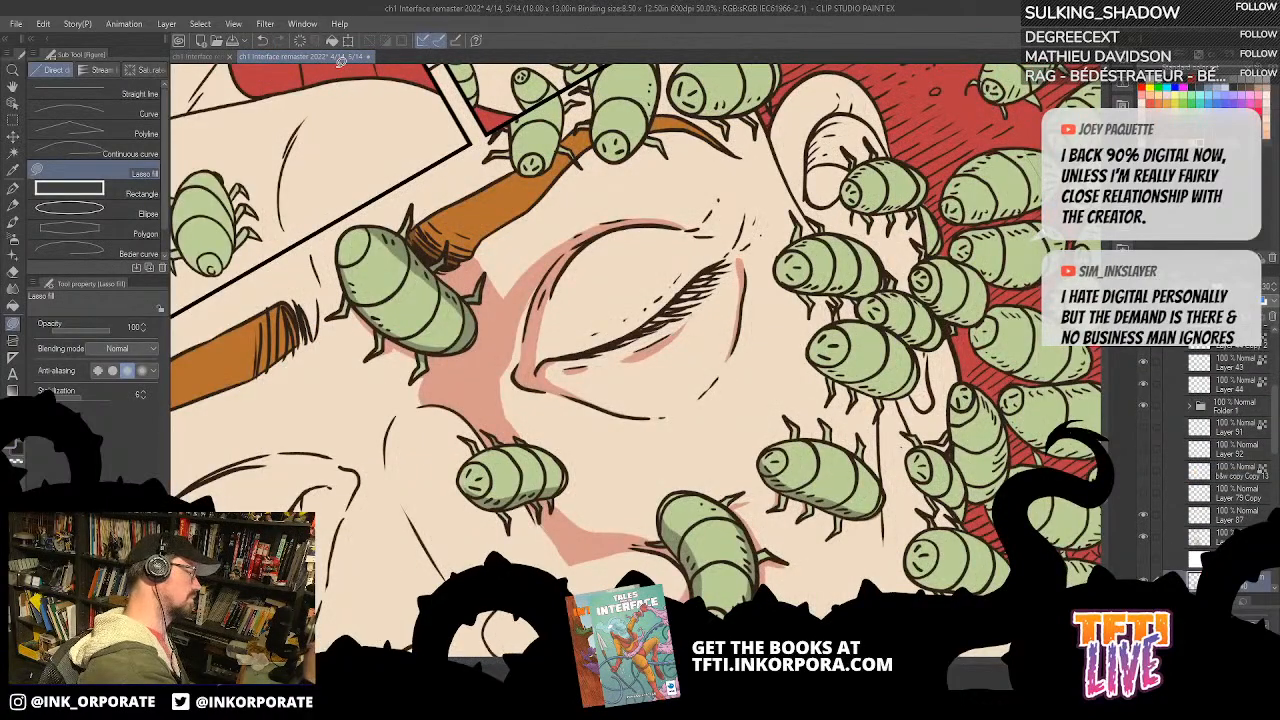
left_click(12, 187)
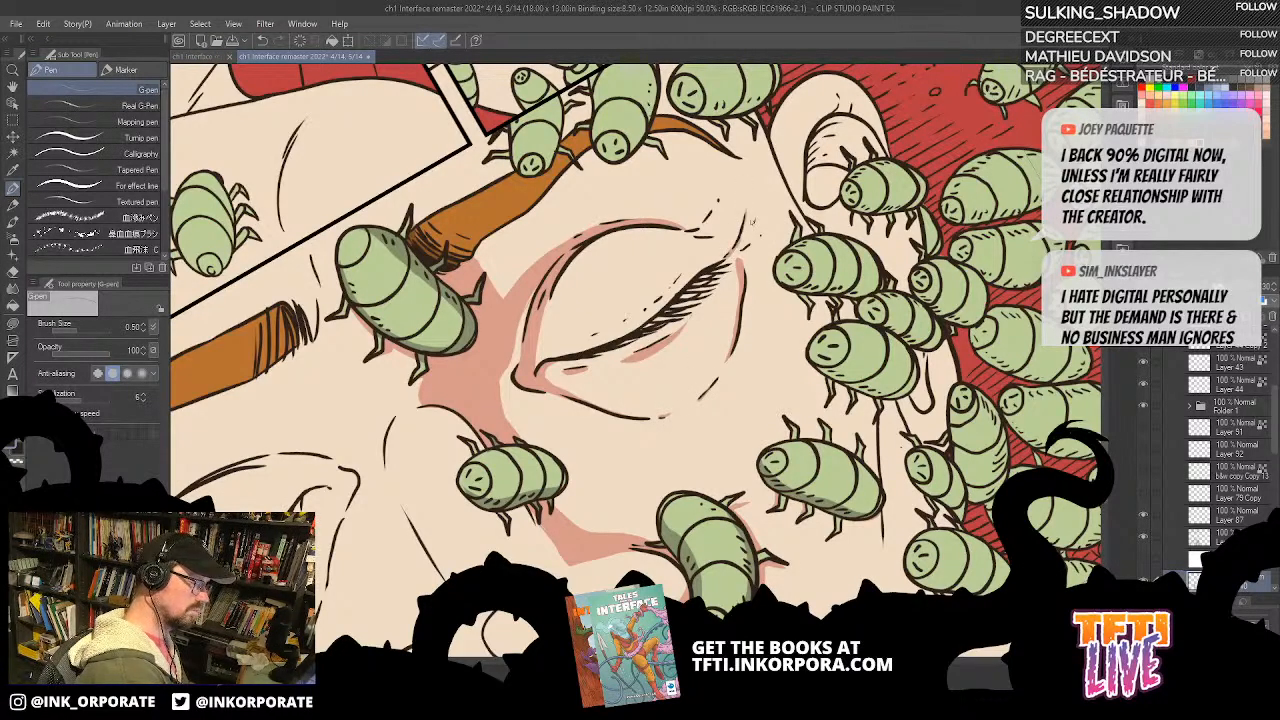
key("asciicircum")
key("asciicircum")
key("asciicircum")
key("asciicircum")
key("asciicircum")
key("asciicircum")
key("asciicircum")
key("asciicircum")
key("asciicircum")
key("asciicircum")
key("asciicircum")
key("asciicircum")
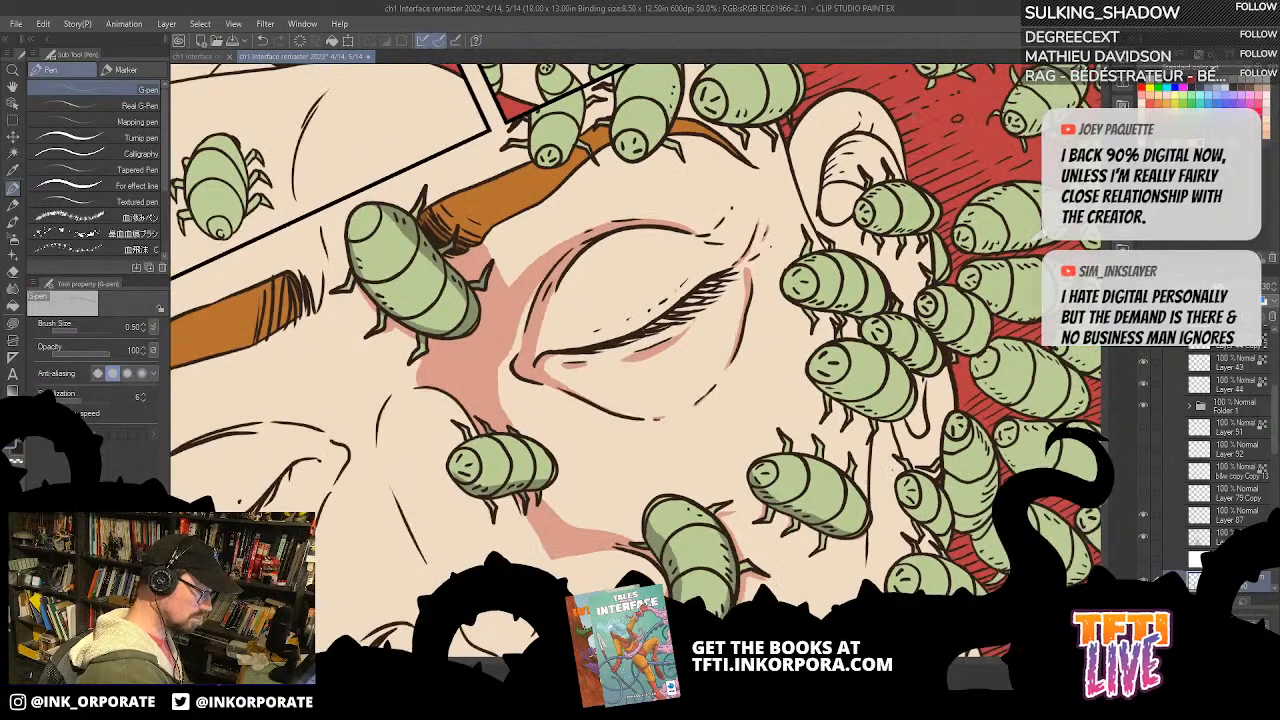
key("u")
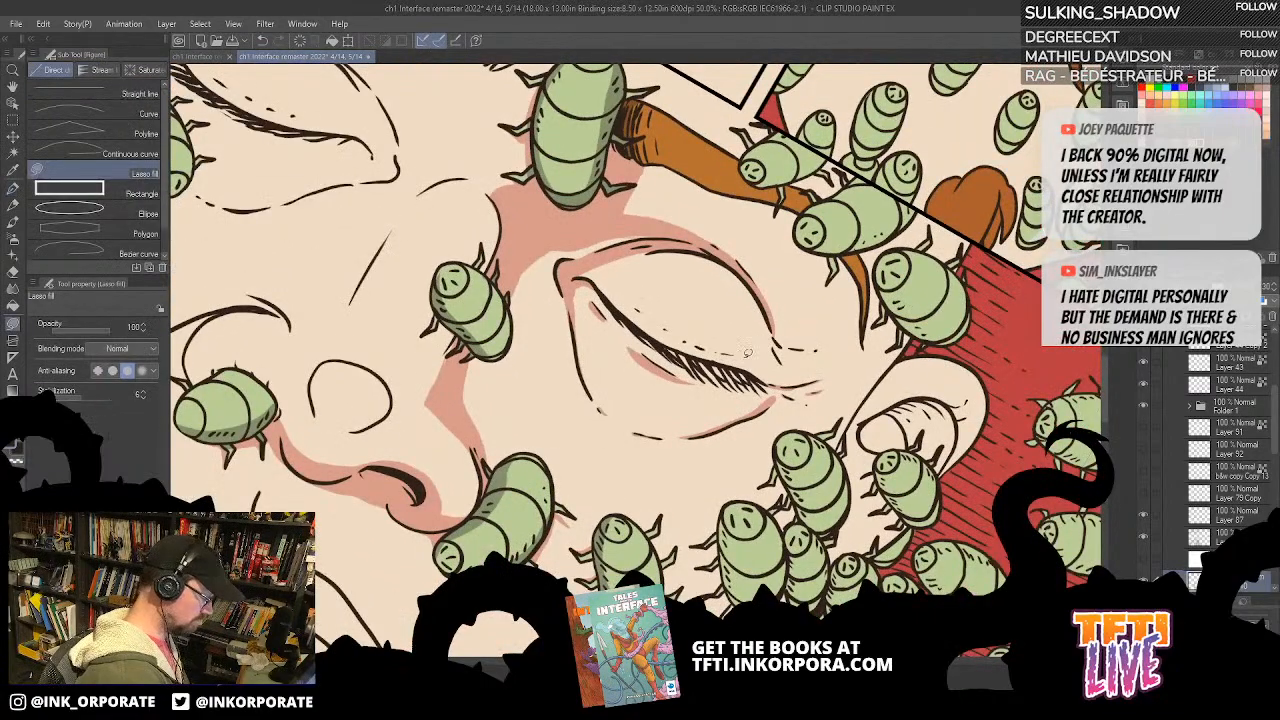
mouse_move(773, 332)
left_mouse_down()
mouse_move(784, 373)
mouse_move(748, 363)
left_mouse_up()
key("asciicircum")
key("asciicircum")
key("asciicircum")
key("asciicircum")
key("asciicircum")
key("asciicircum")
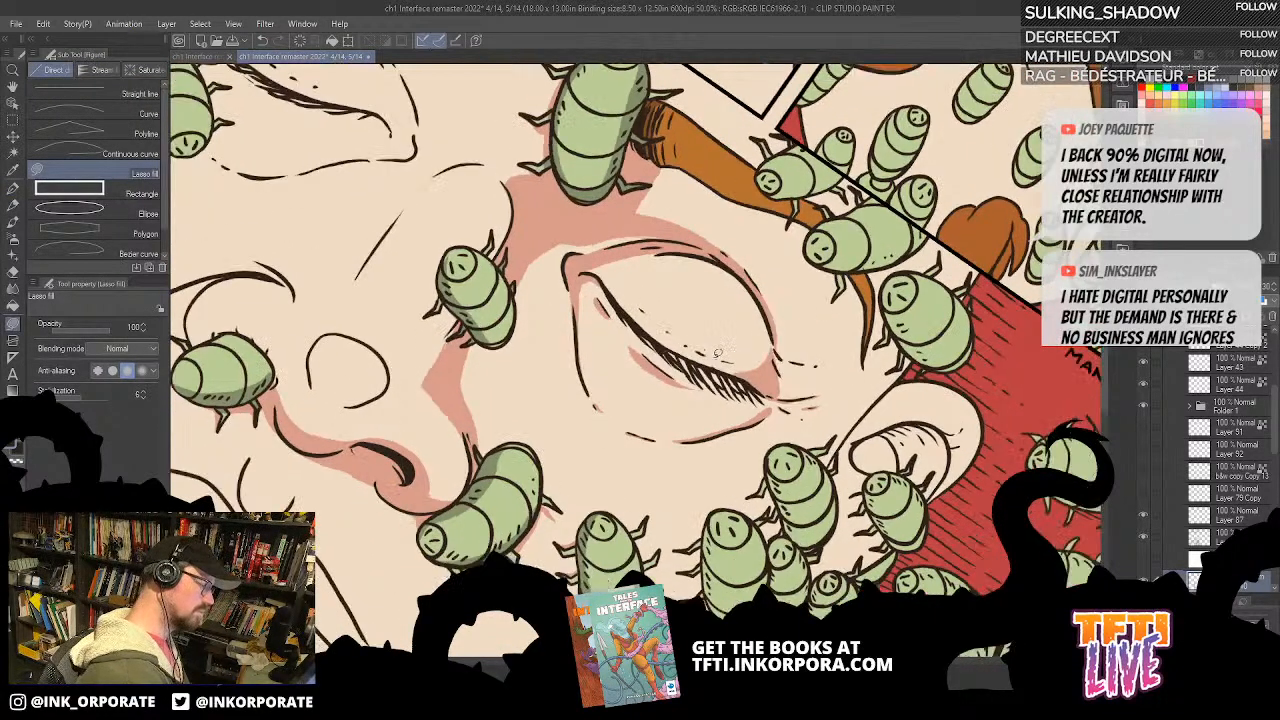
Step: Examine the shading around the closed eye, its lashes and both corners from several angles
key("asciicircum")
key("asciicircum")
key("asciicircum")
key("asciicircum")
key("asciicircum")
key("asciicircum")
key("asciicircum")
key("asciicircum")
key("asciicircum")
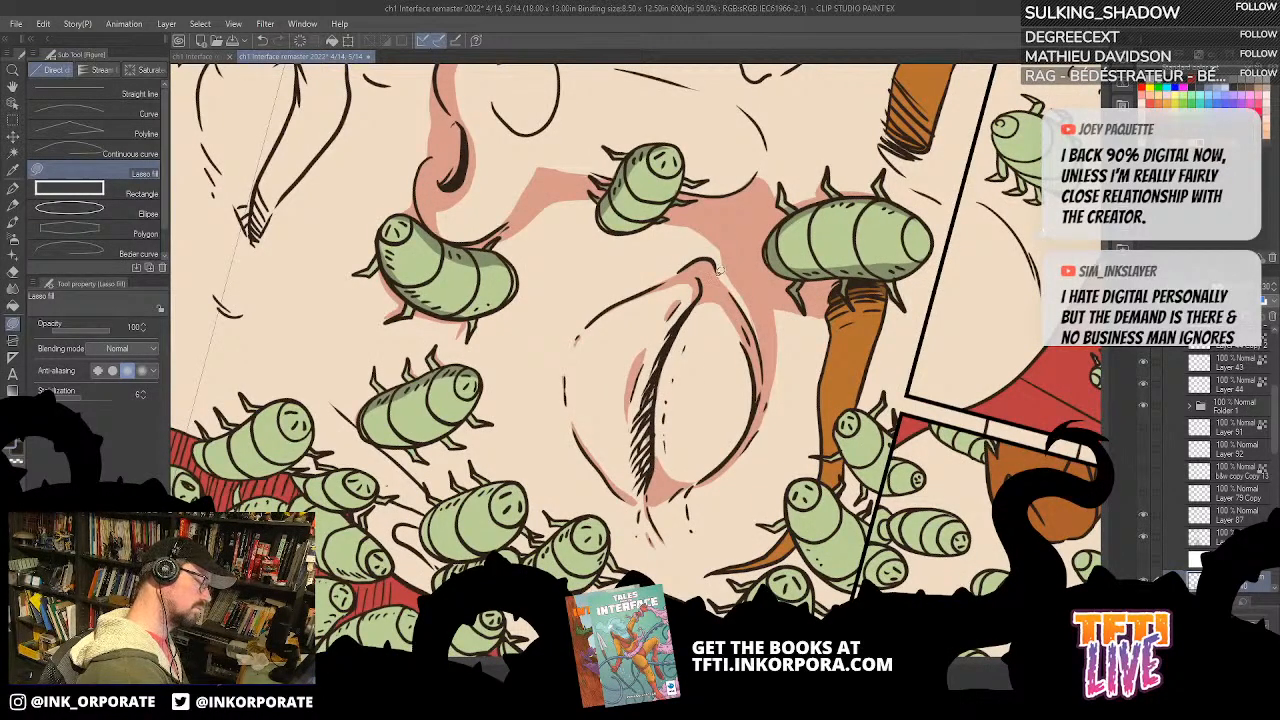
key("asciicircum")
key("asciicircum")
key("asciicircum")
key("asciicircum")
key("asciicircum")
key("asciicircum")
key("asciicircum")
key("asciicircum")
key("asciicircum")
key("asciicircum")
key("asciicircum")
key("asciicircum")
key("asciicircum")
key("asciicircum")
key("asciicircum")
key("asciicircum")
key("asciicircum")
key("asciicircum")
key("asciicircum")
key("asciicircum")
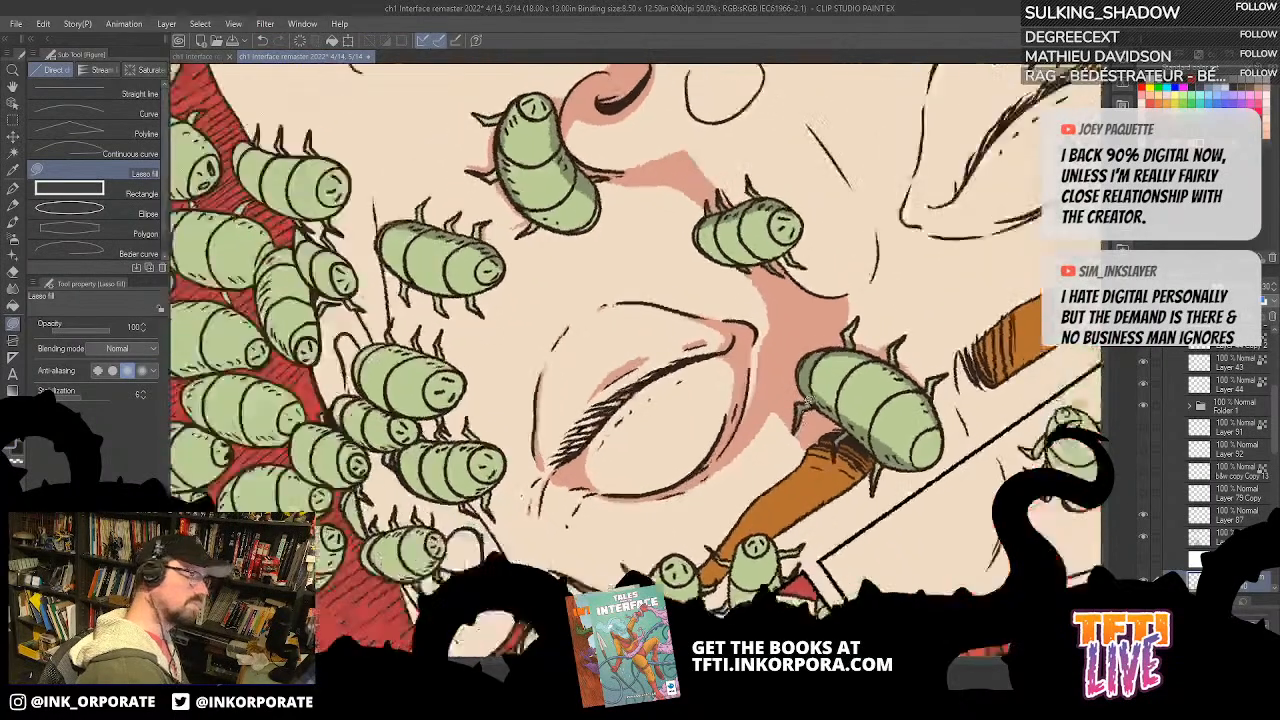
key("asciicircum")
key("asciicircum")
key("asciicircum")
key("asciicircum")
key("asciicircum")
key("asciicircum")
key("asciicircum")
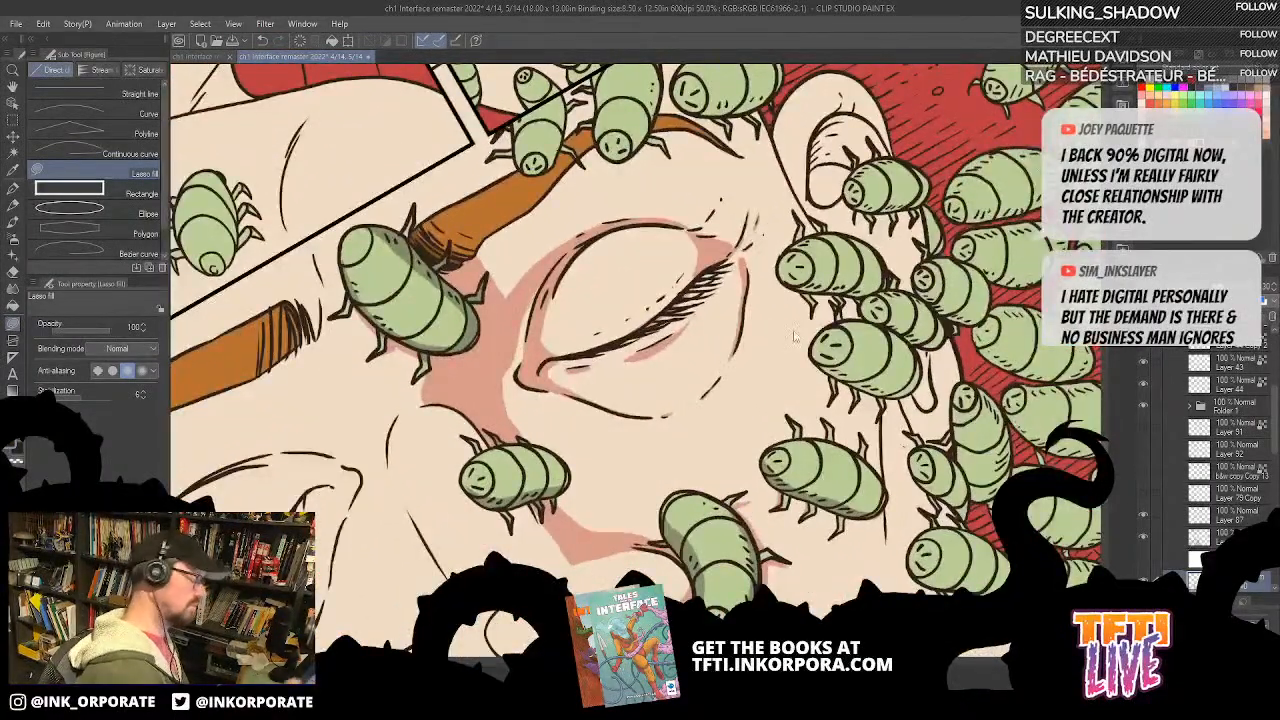
scroll(794, 336, "up", 1)
key("asciicircum")
key("asciicircum")
key("asciicircum")
key("asciicircum")
key("asciicircum")
key("asciicircum")
key("asciicircum")
key("asciicircum")
key("asciicircum")
key("asciicircum")
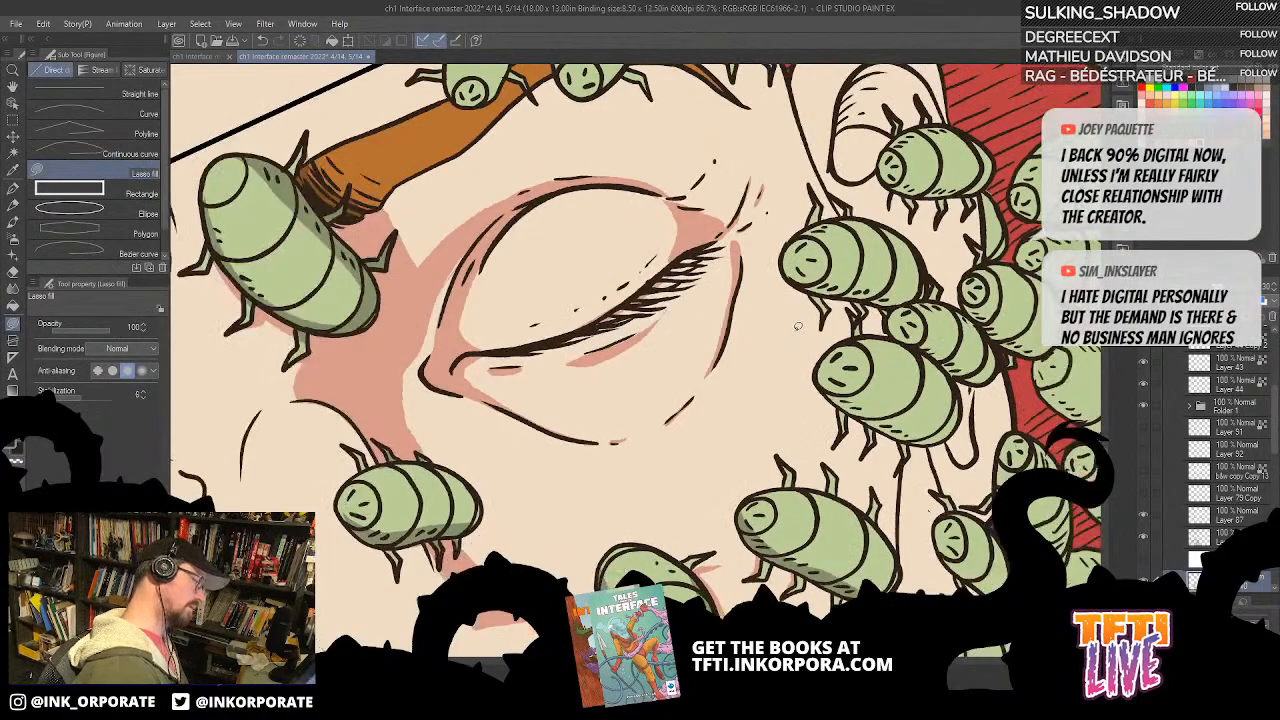
left_click_drag(729, 392, 836, 468)
left_click_drag(727, 244, 650, 150)
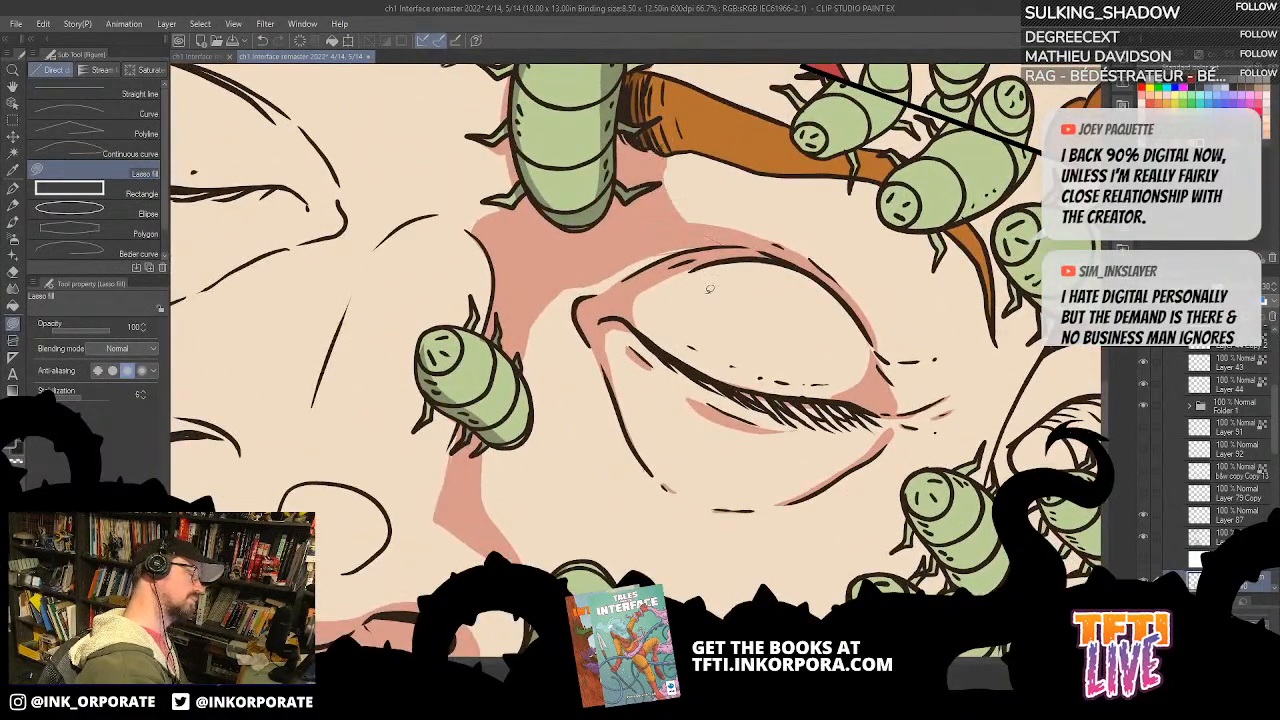
scroll(709, 289, "down", 1)
key("asciicircum")
key("asciicircum")
key("asciicircum")
key("asciicircum")
key("asciicircum")
key("asciicircum")
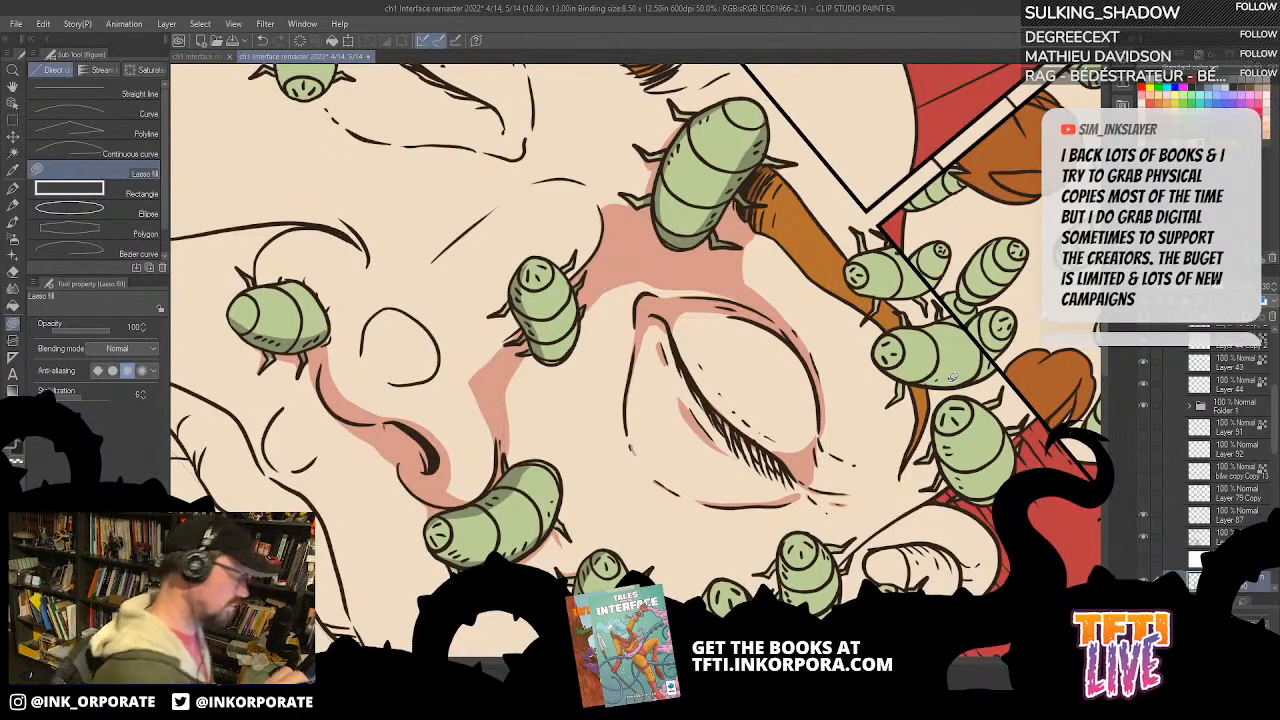
Step: Fill a shadow across the temple from the outer eye corner to the bug above the ear
scroll(953, 377, "down", 1)
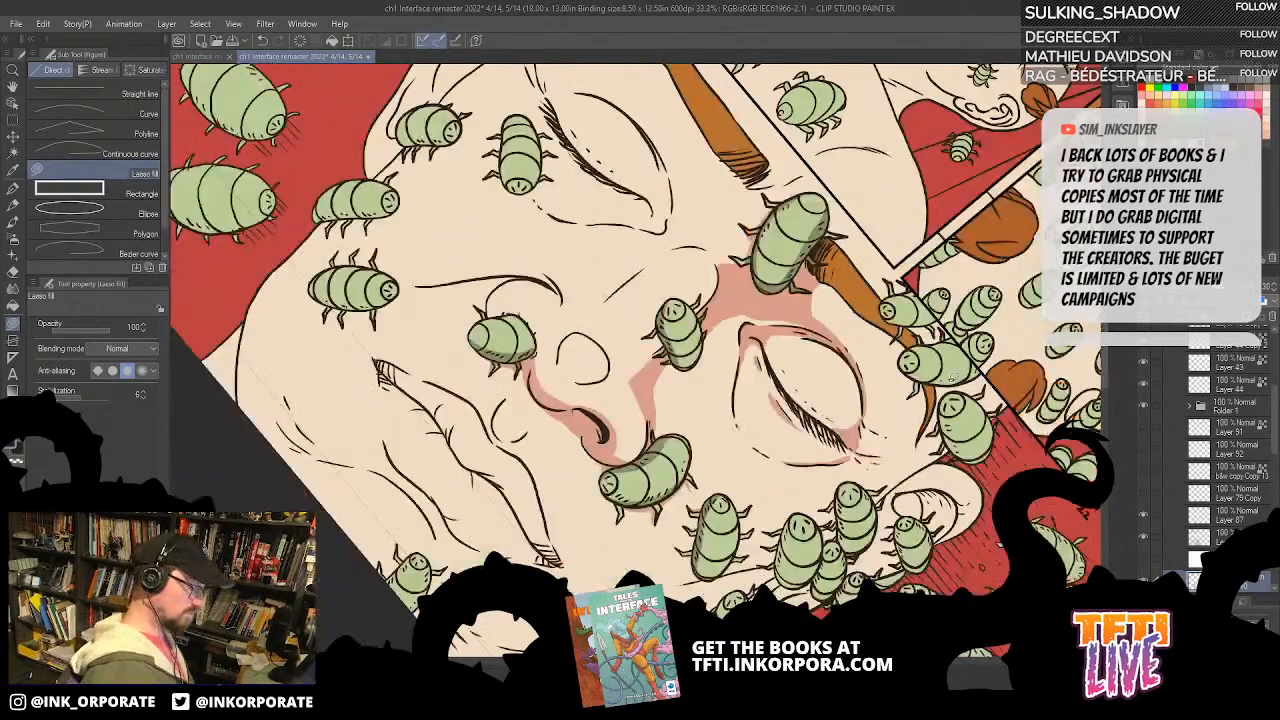
key("minus")
key("minus")
key("minus")
left_click_drag(953, 377, 895, 311)
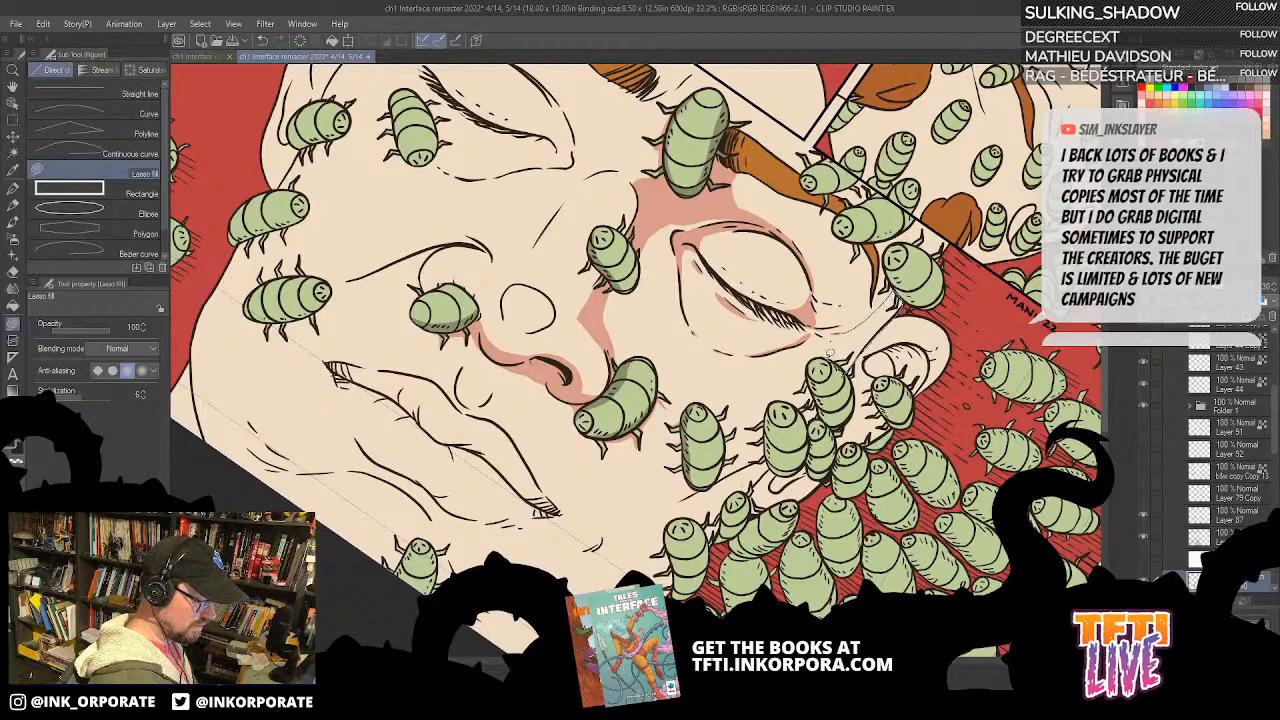
left_click_drag(838, 330, 882, 298)
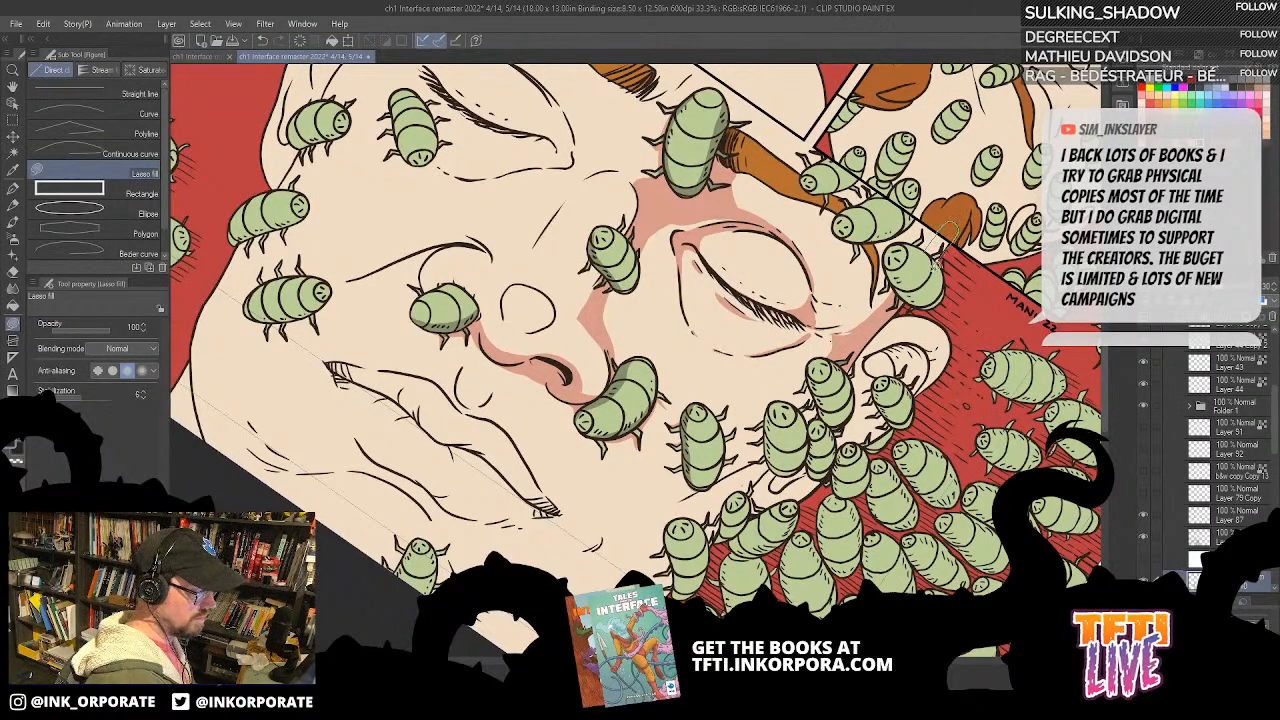
Step: Shade the bugs at the outer end of the eyebrow and fill cast shadows on the skin around them
scroll(947, 330, "up", 3)
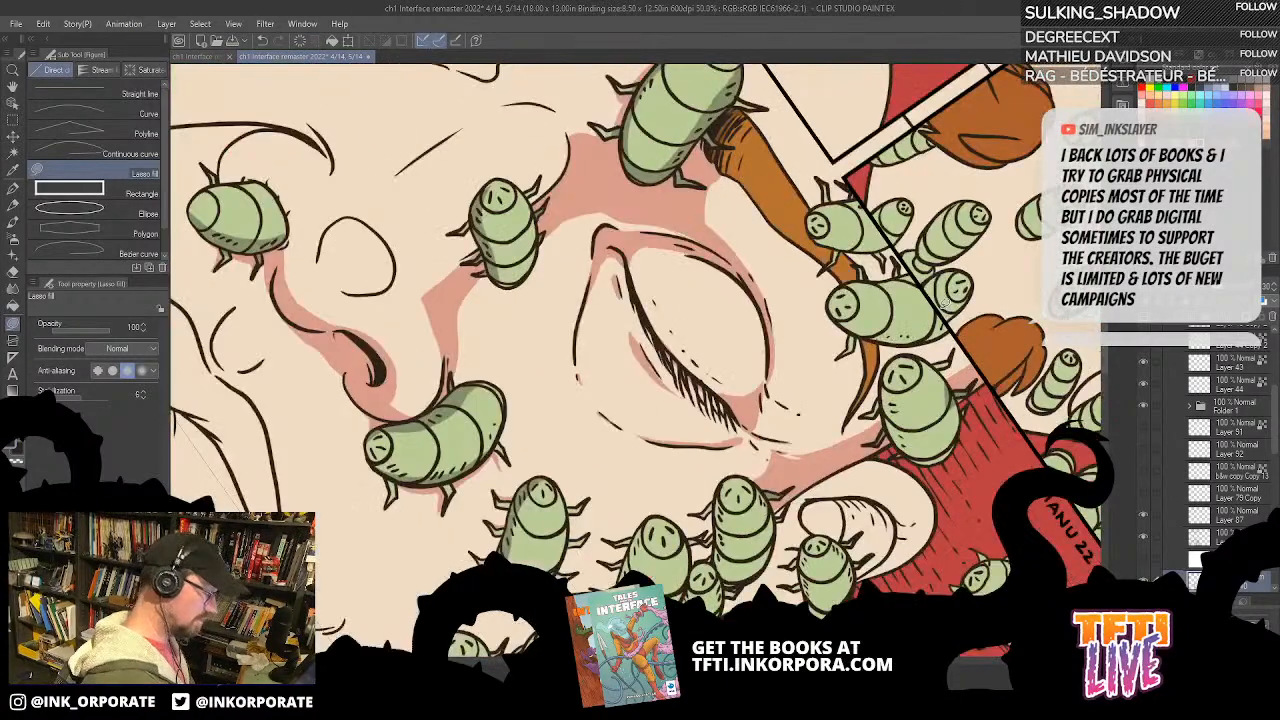
left_click_drag(911, 569, 843, 496)
key("asciicircum")
key("asciicircum")
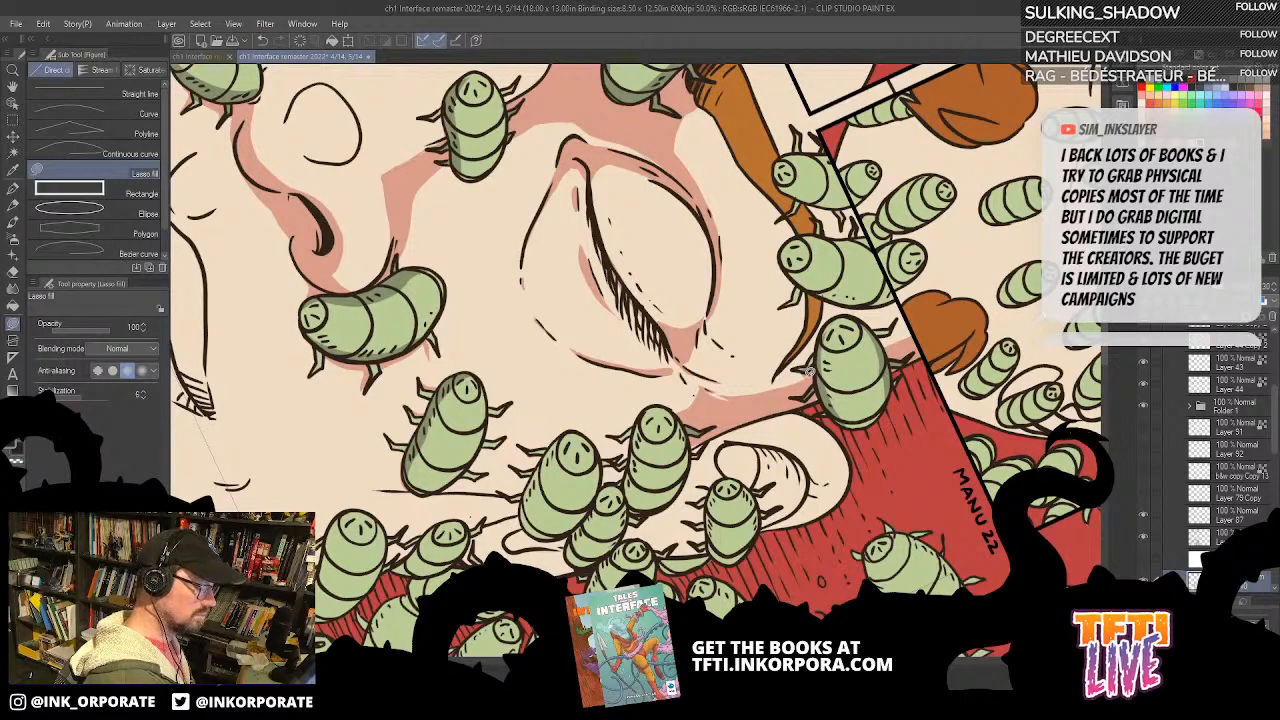
mouse_move(923, 193)
left_mouse_down()
mouse_move(932, 262)
mouse_move(780, 488)
mouse_move(839, 239)
left_mouse_up()
mouse_move(811, 379)
left_mouse_down()
mouse_move(817, 290)
mouse_move(829, 371)
mouse_move(821, 296)
mouse_move(834, 259)
mouse_move(814, 290)
mouse_move(818, 386)
left_mouse_up()
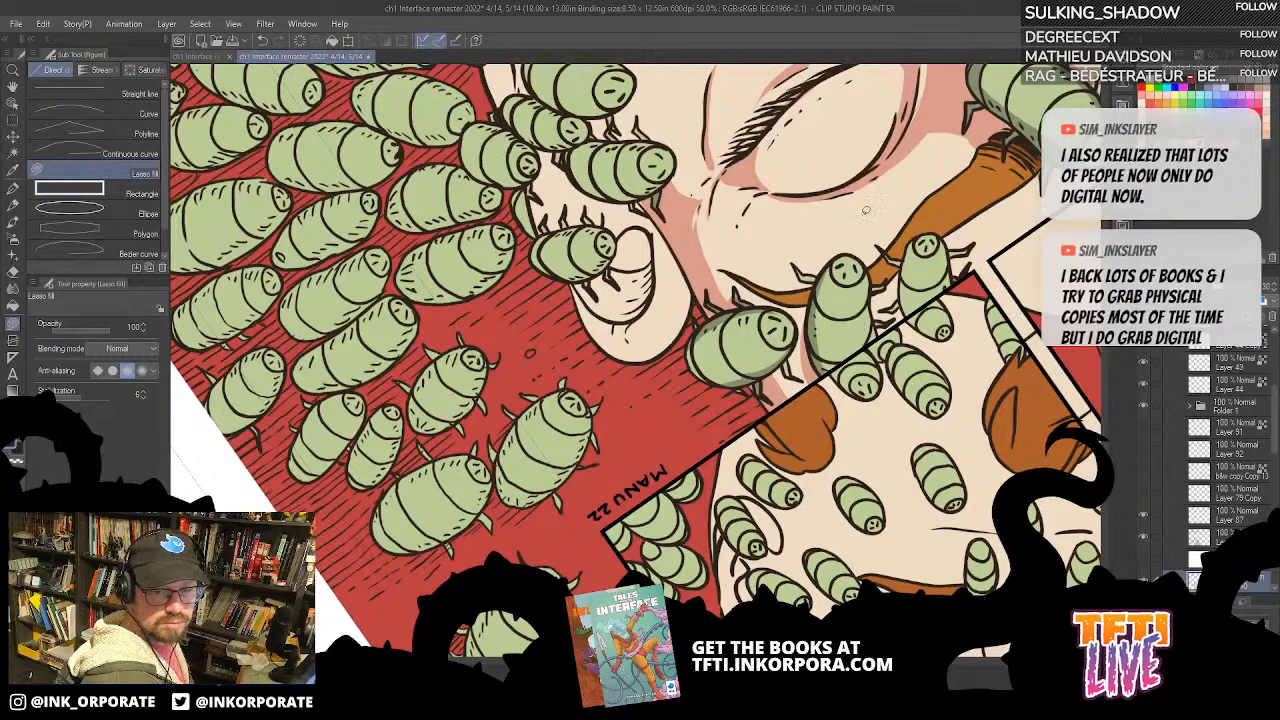
Step: Lasso fill a shadow along the side of the small bug between the eyebrow and the panel border
mouse_move(826, 360)
left_mouse_down()
mouse_move(838, 362)
mouse_move(822, 384)
left_mouse_up()
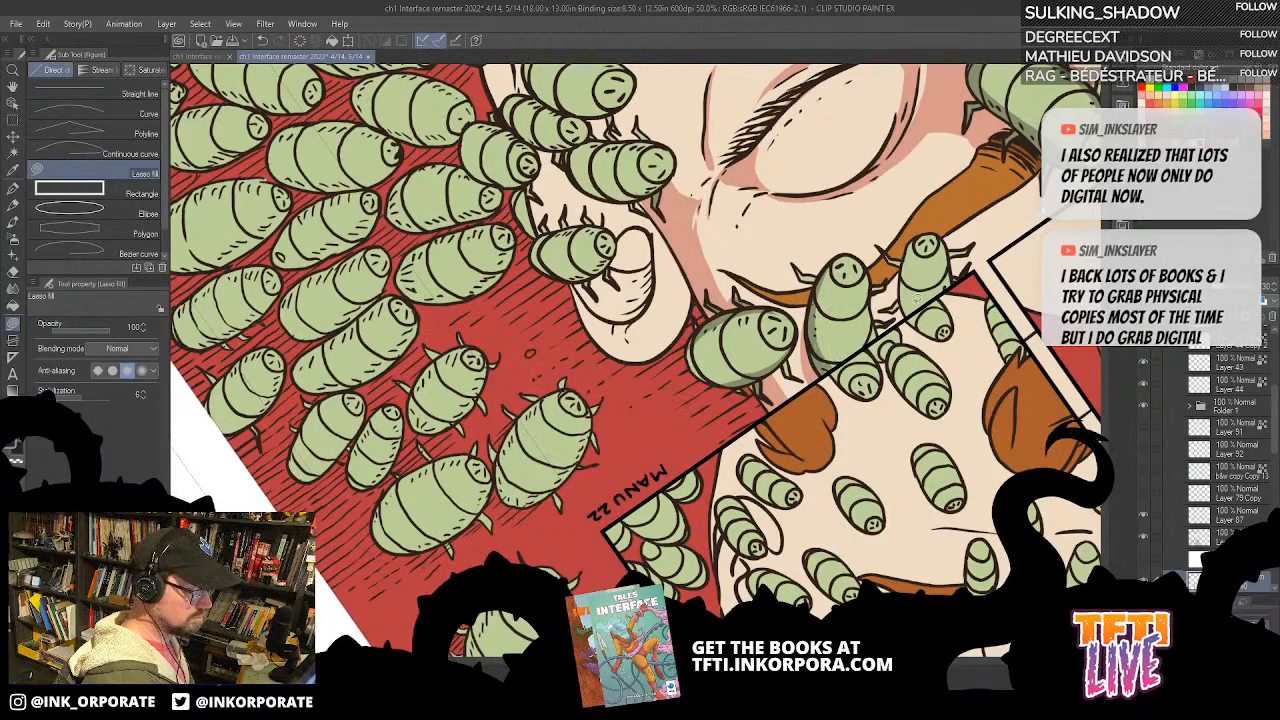
mouse_move(914, 288)
left_mouse_down()
mouse_move(918, 230)
mouse_move(900, 305)
mouse_move(911, 331)
mouse_move(902, 300)
left_mouse_up()
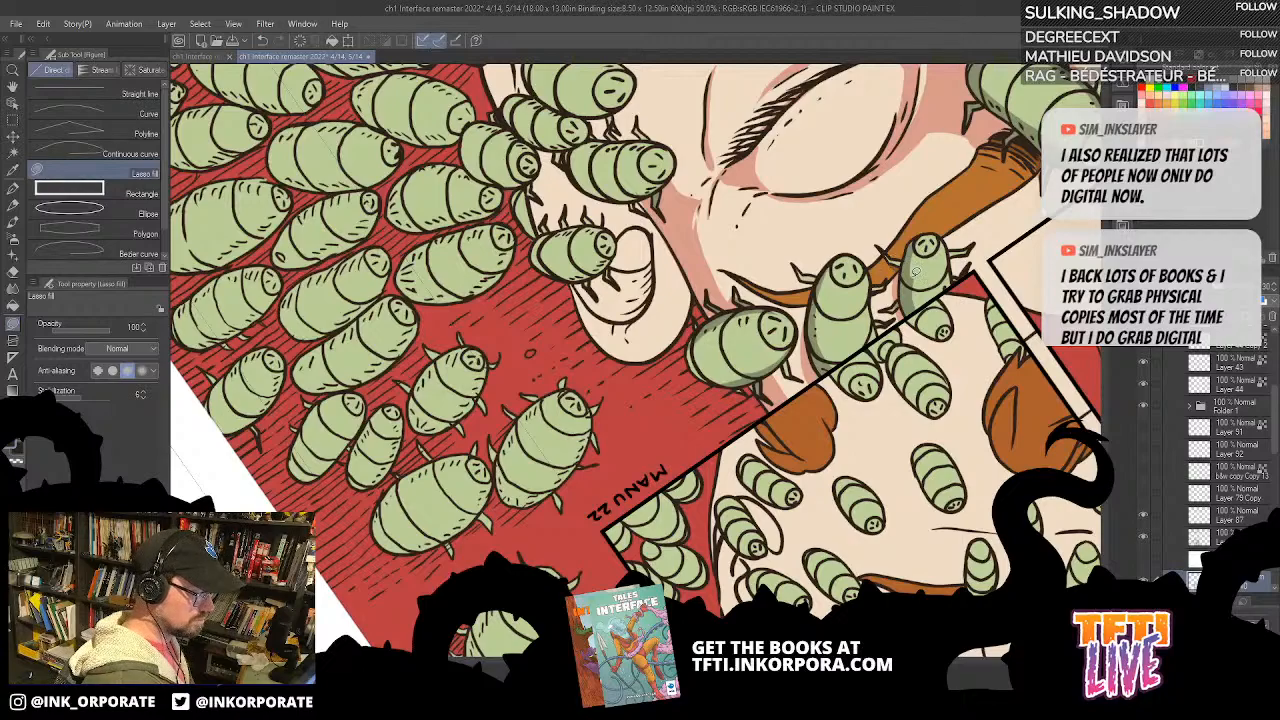
mouse_move(916, 280)
left_mouse_down()
mouse_move(909, 258)
mouse_move(910, 284)
left_mouse_up()
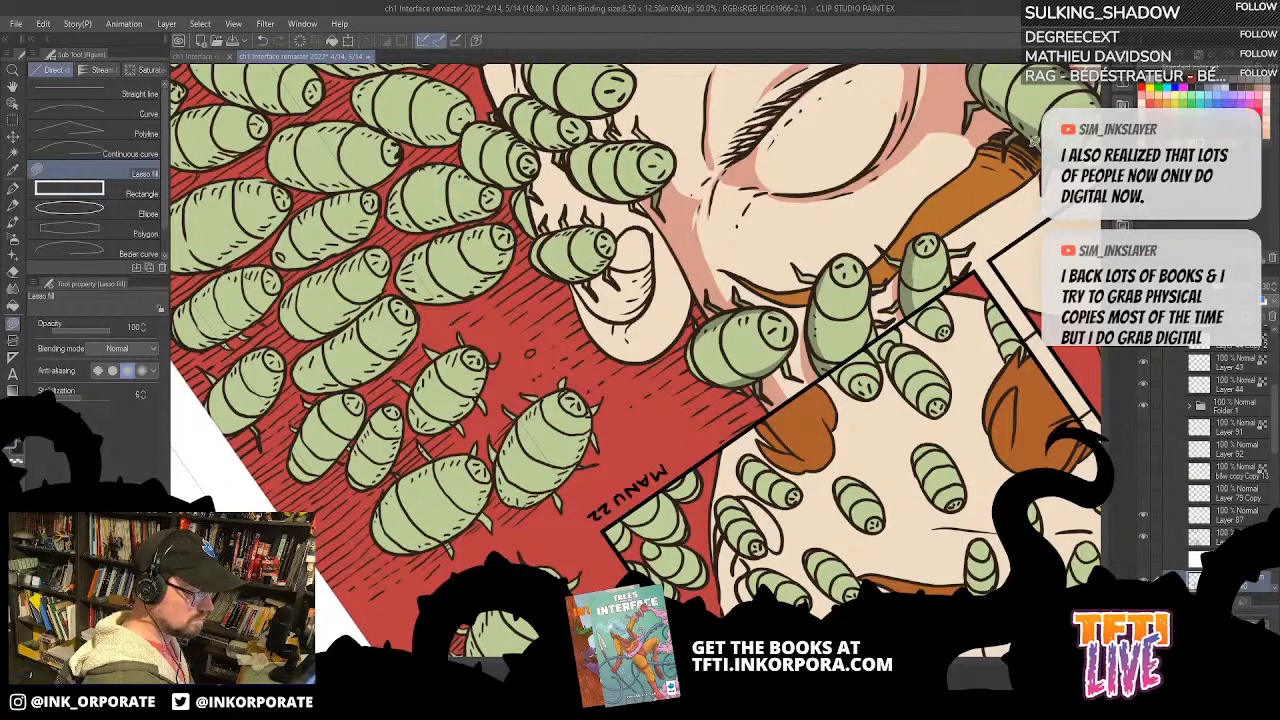
Step: Fill a skin shadow over the upper rim of the ear and around its inner fold
left_click_drag(980, 241, 914, 324)
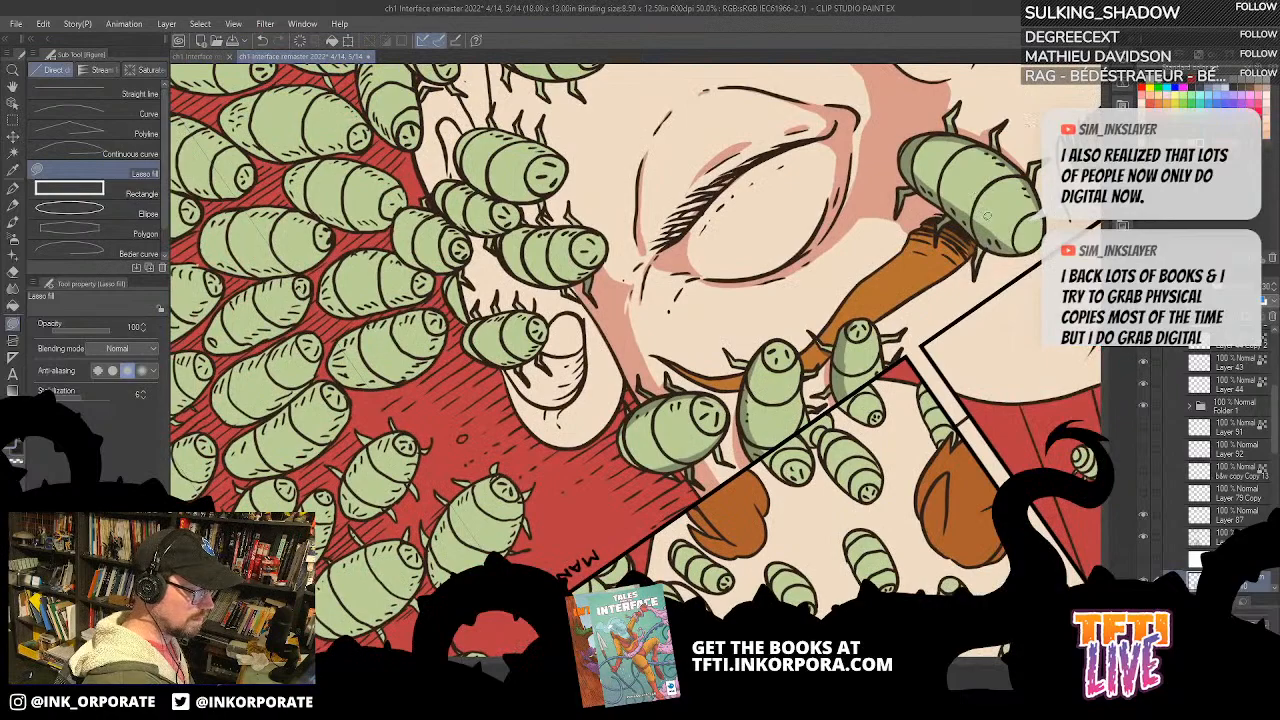
left_click_drag(1028, 168, 984, 222)
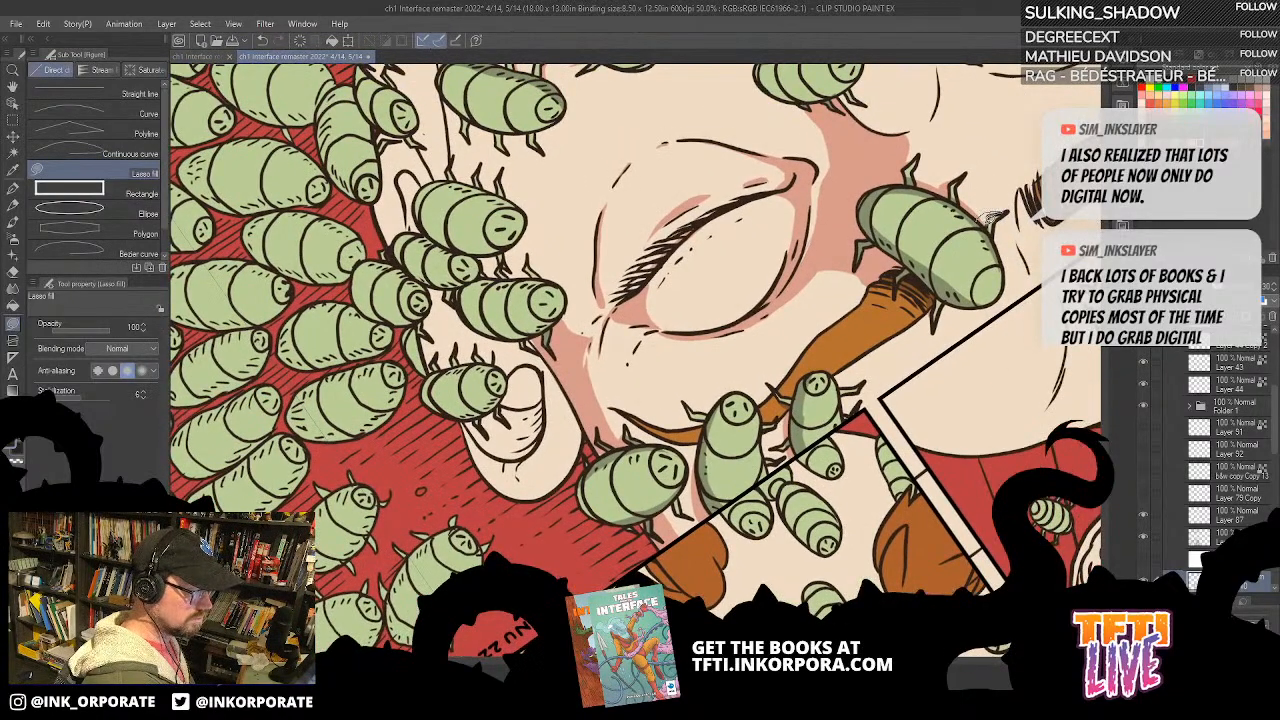
left_click_drag(829, 438, 849, 460)
key("asciicircum")
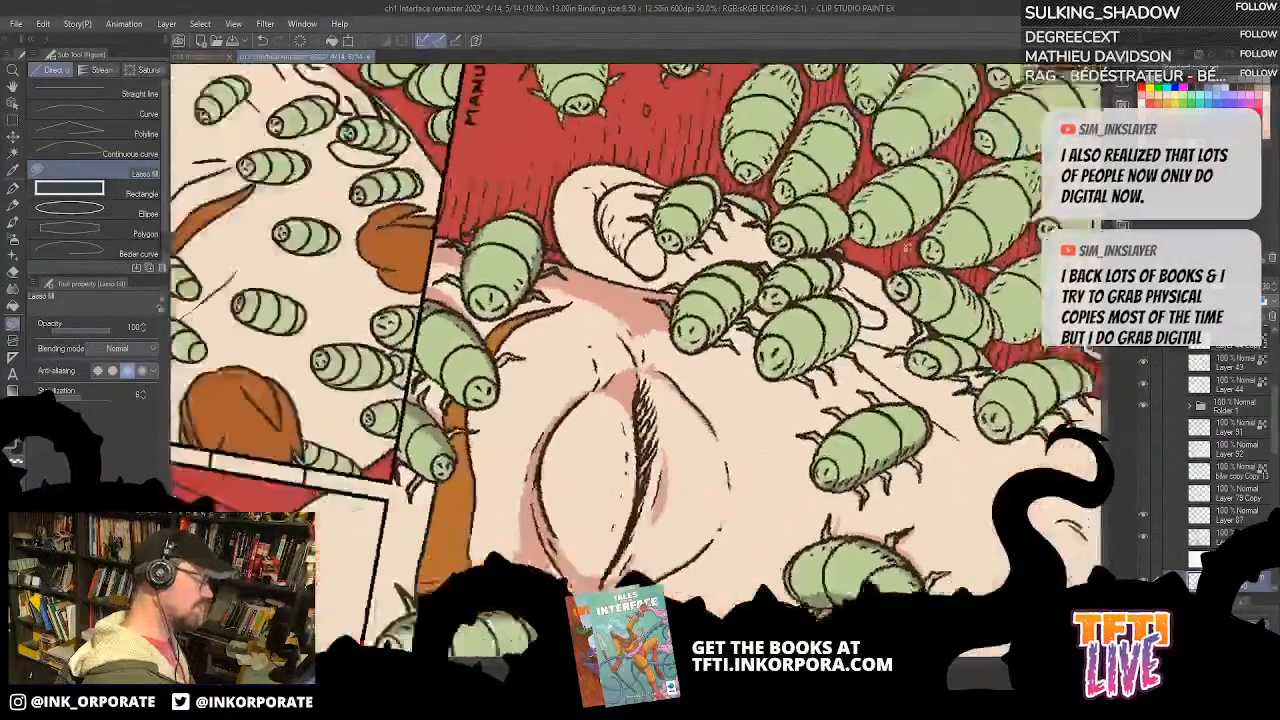
key("asciicircum")
left_click_drag(740, 270, 858, 227)
left_click_drag(873, 158, 895, 198)
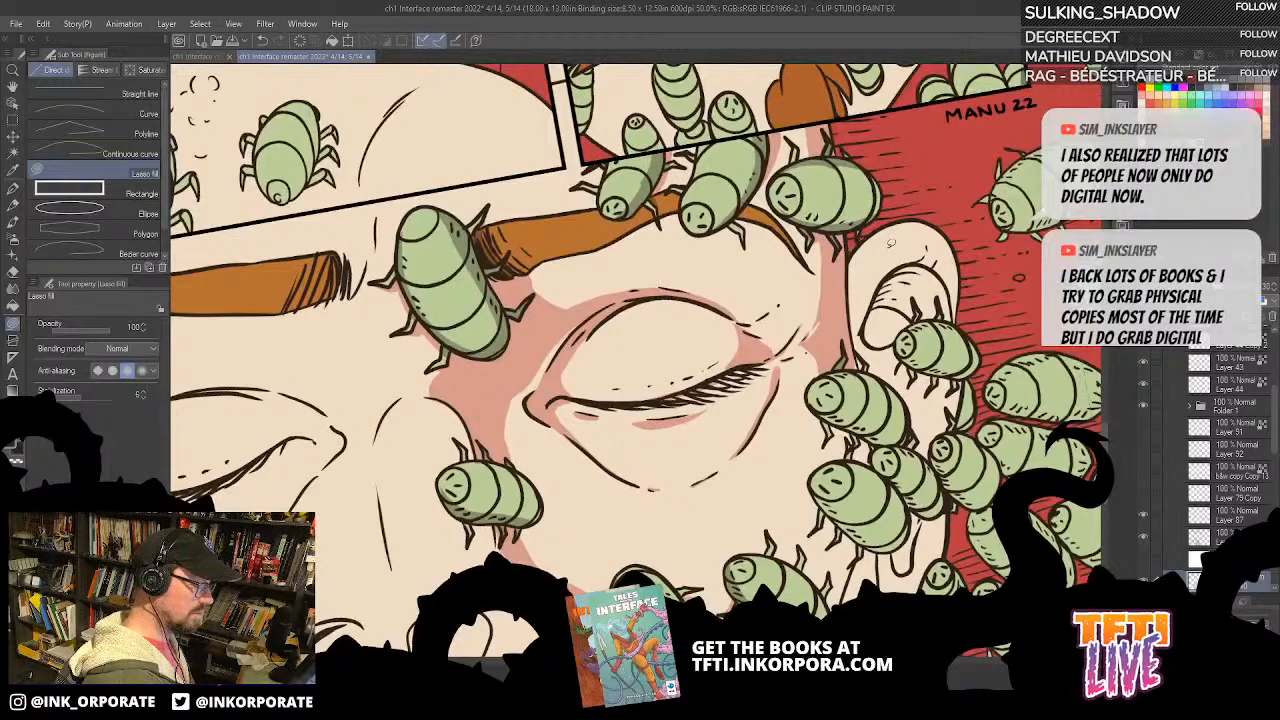
mouse_move(874, 232)
left_mouse_down()
mouse_move(926, 214)
mouse_move(948, 234)
mouse_move(928, 292)
mouse_move(882, 338)
mouse_move(856, 288)
left_mouse_up()
scroll(935, 177, "down", 1)
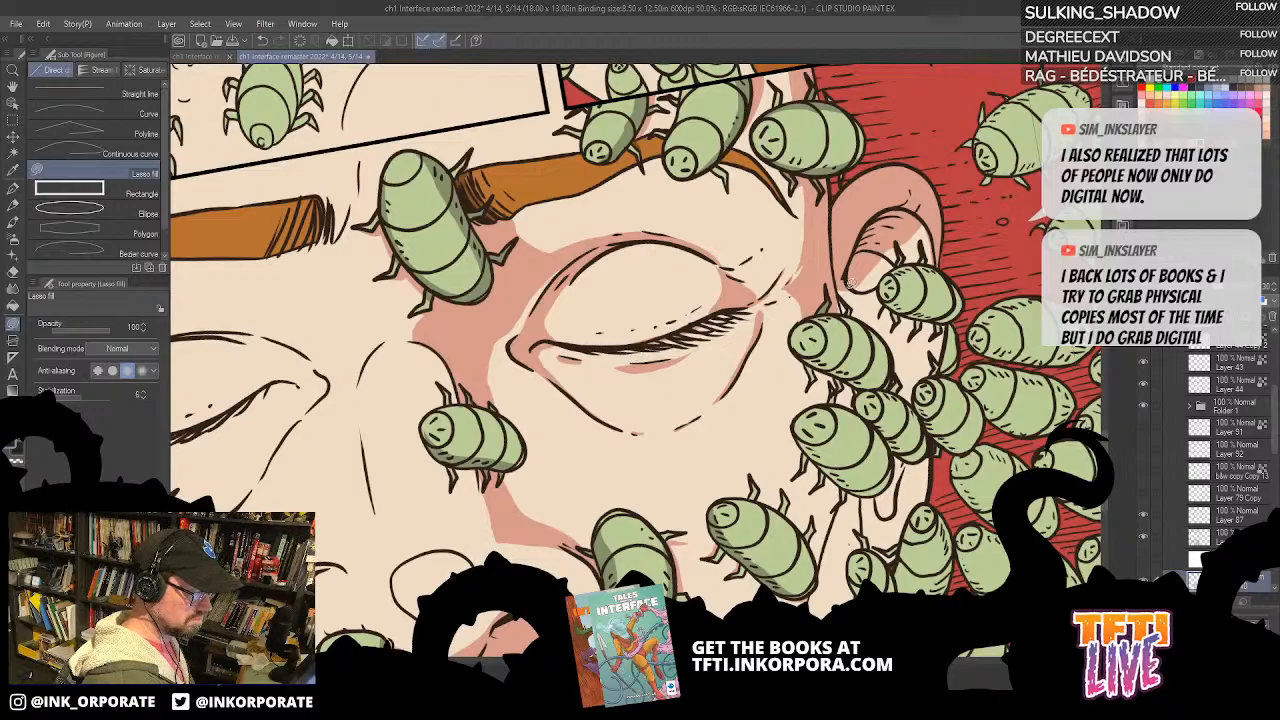
left_click_drag(858, 283, 825, 402)
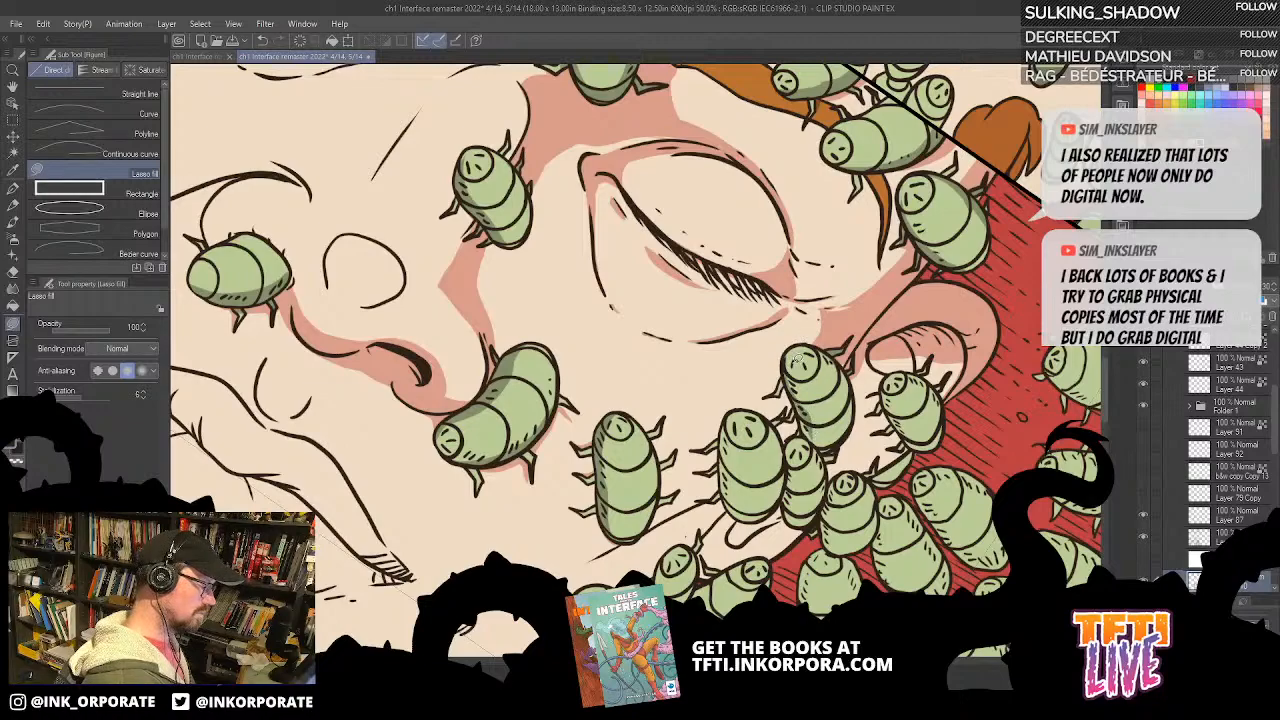
Step: Shade the side of the bug on the temple directly in front of the ear
left_click_drag(808, 432, 787, 352)
key("^")
key("^")
key("^")
key("^")
key("^")
key("^")
key("^")
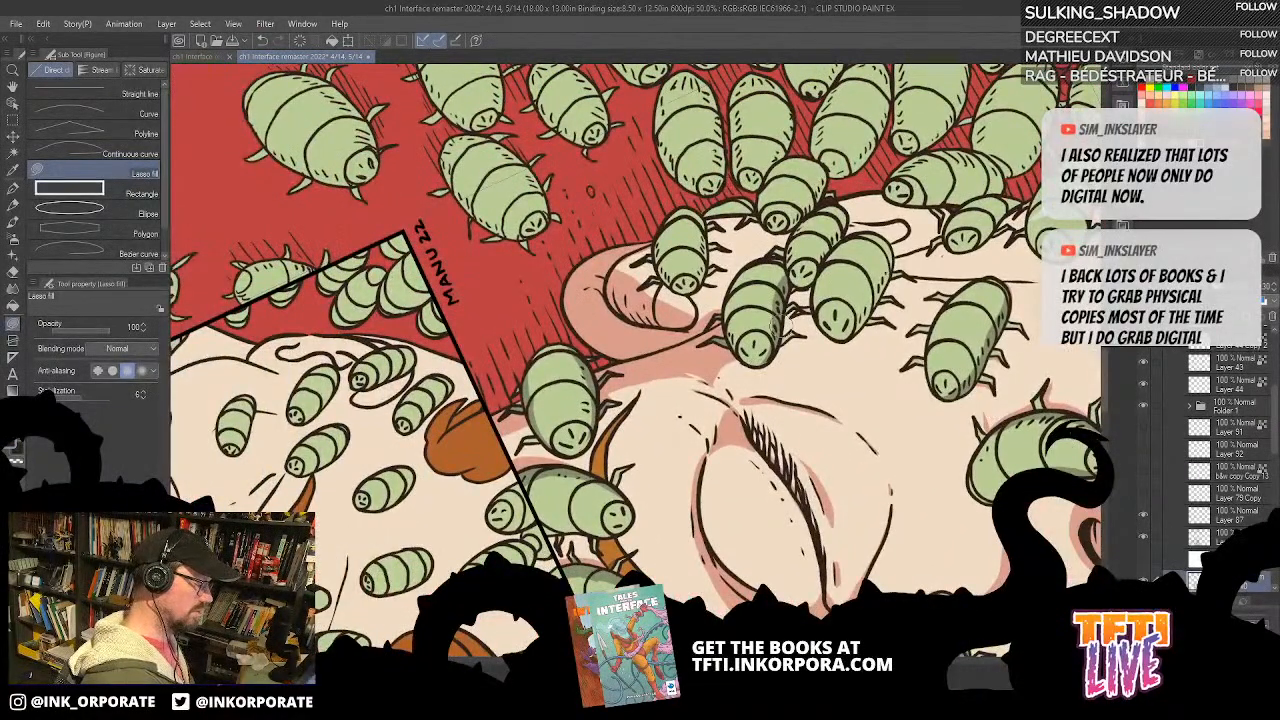
key("^")
key("^")
key("^")
key("^")
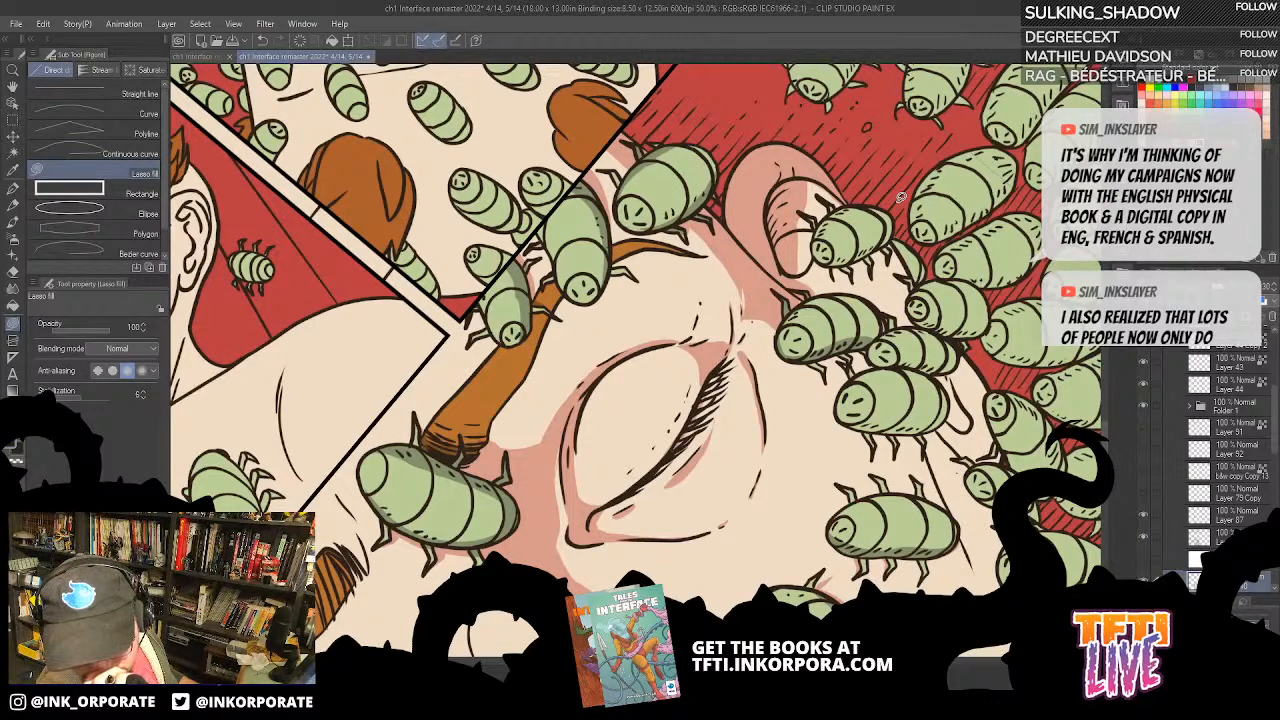
key("asciicircum")
key("asciicircum")
key("asciicircum")
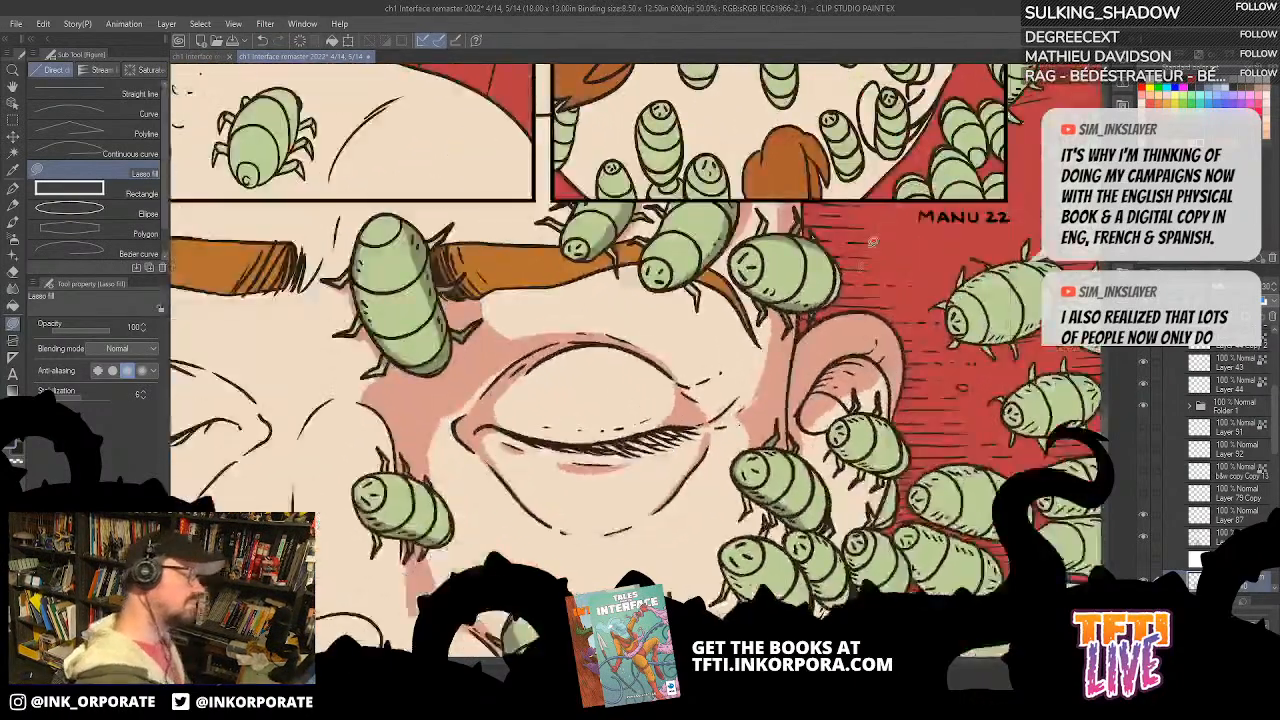
Step: Fill shadows along the sides of the neighbouring bugs on the cheek below the ear
left_click_drag(850, 344, 891, 224)
key("asciicircum")
key("asciicircum")
key("asciicircum")
key("asciicircum")
key("asciicircum")
key("asciicircum")
key("asciicircum")
key("asciicircum")
key("asciicircum")
key("asciicircum")
key("asciicircum")
key("asciicircum")
left_click_drag(791, 495, 820, 316)
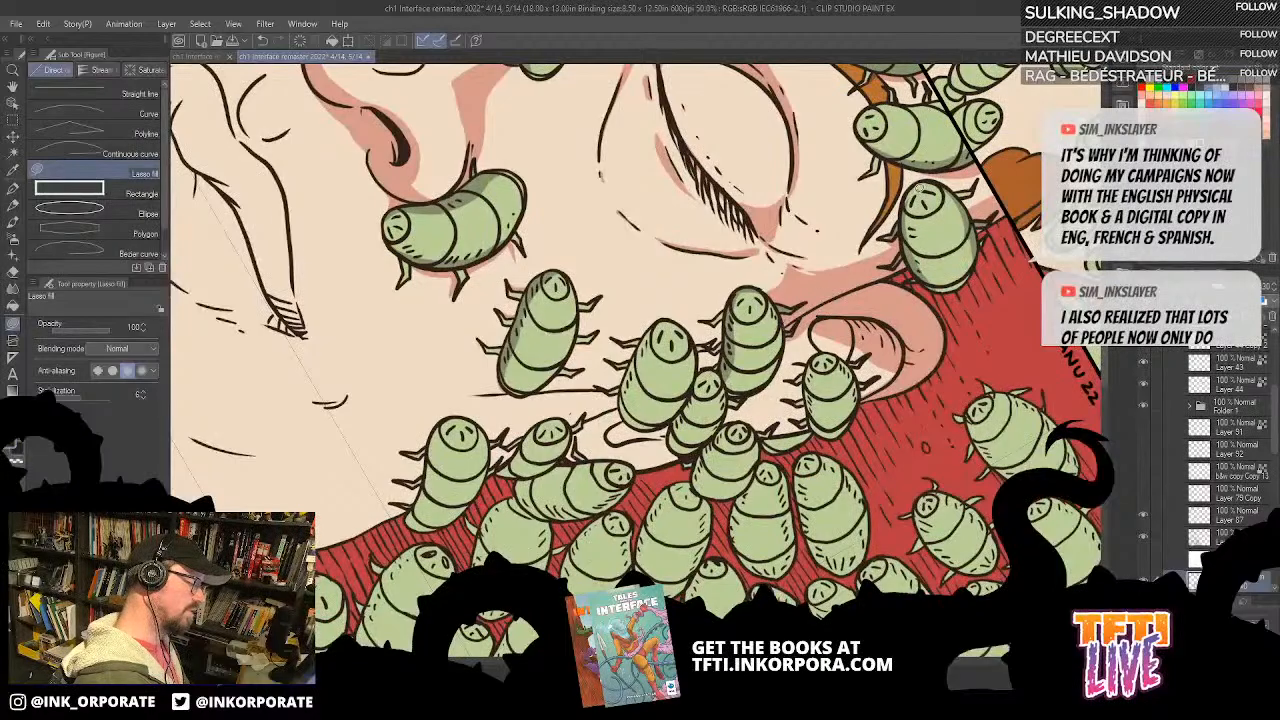
left_click_drag(852, 354, 856, 346)
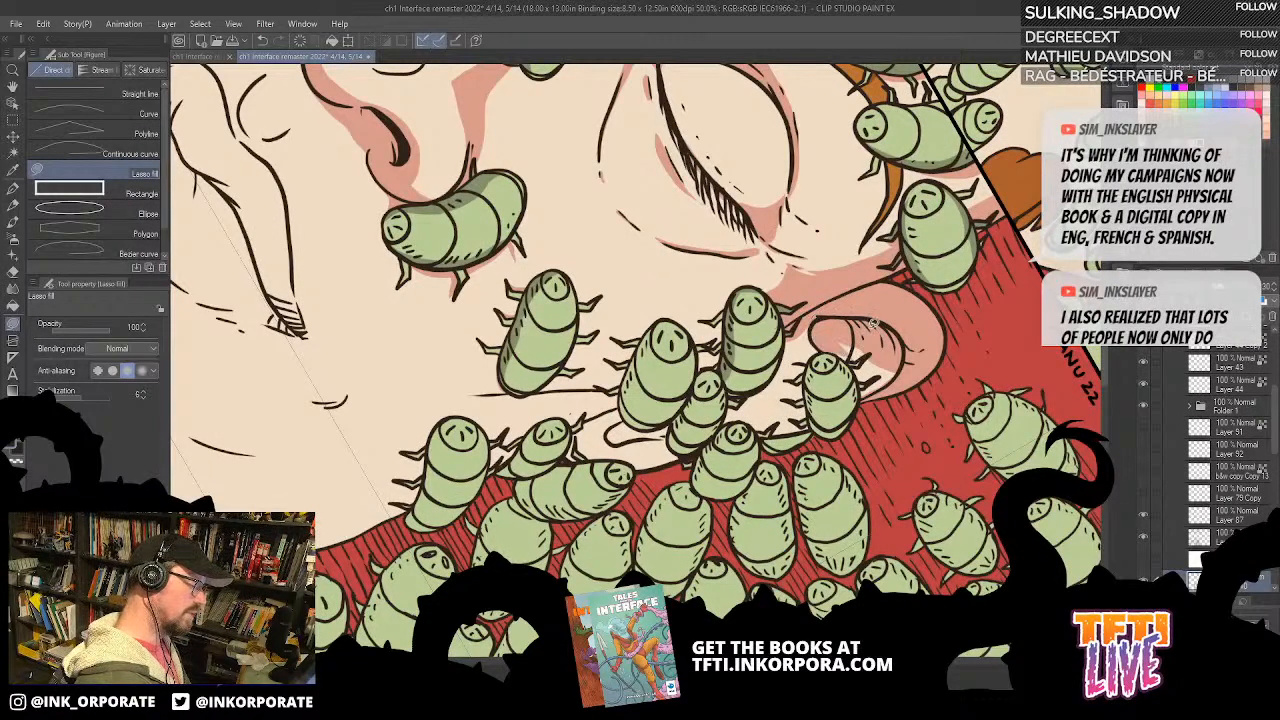
Step: Examine the shading on the ear, the surrounding bugs and the closed eye from several angles
key("asciicircum")
key("asciicircum")
key("asciicircum")
key("asciicircum")
key("asciicircum")
key("asciicircum")
key("asciicircum")
key("asciicircum")
key("asciicircum")
key("asciicircum")
key("asciicircum")
key("asciicircum")
key("asciicircum")
key("asciicircum")
key("asciicircum")
key("asciicircum")
key("asciicircum")
key("asciicircum")
key("asciicircum")
key("asciicircum")
key("asciicircum")
key("asciicircum")
key("asciicircum")
key("asciicircum")
key("asciicircum")
key("asciicircum")
key("asciicircum")
key("asciicircum")
key("asciicircum")
key("asciicircum")
key("asciicircum")
key("asciicircum")
key("asciicircum")
key("asciicircum")
key("asciicircum")
key("asciicircum")
key("asciicircum")
key("asciicircum")
key("asciicircum")
key("asciicircum")
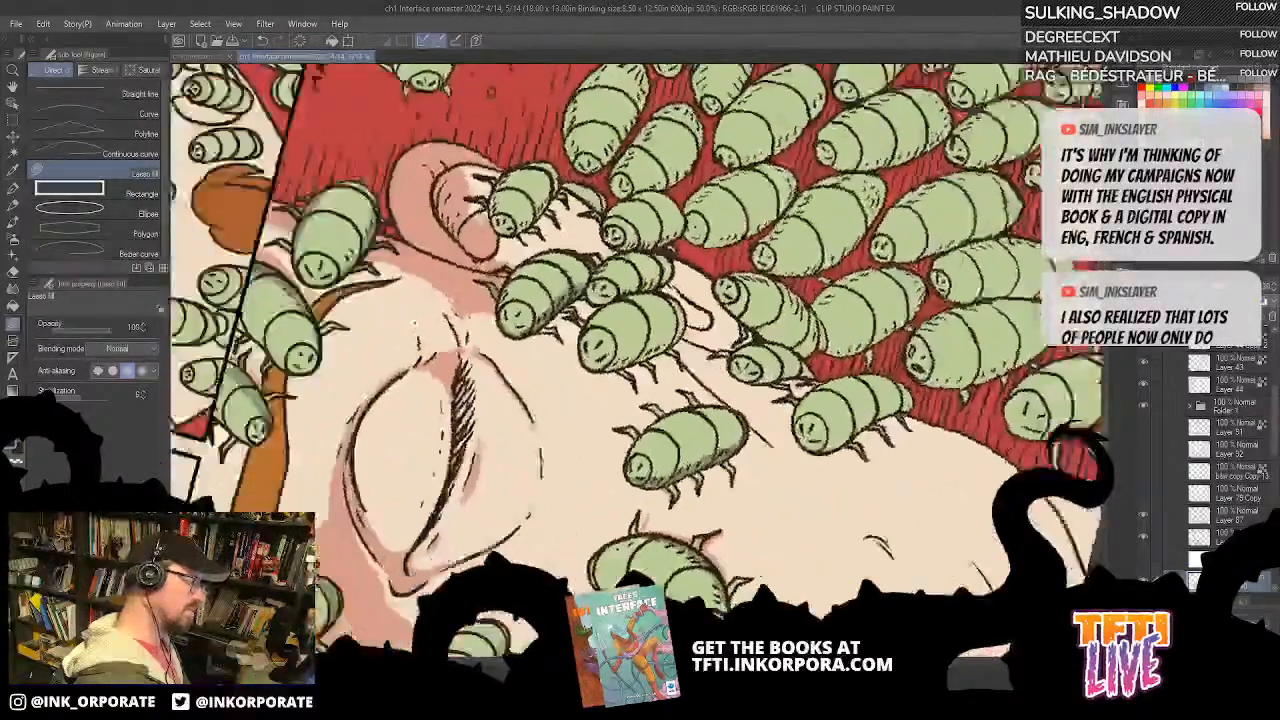
left_click_drag(728, 145, 908, 237)
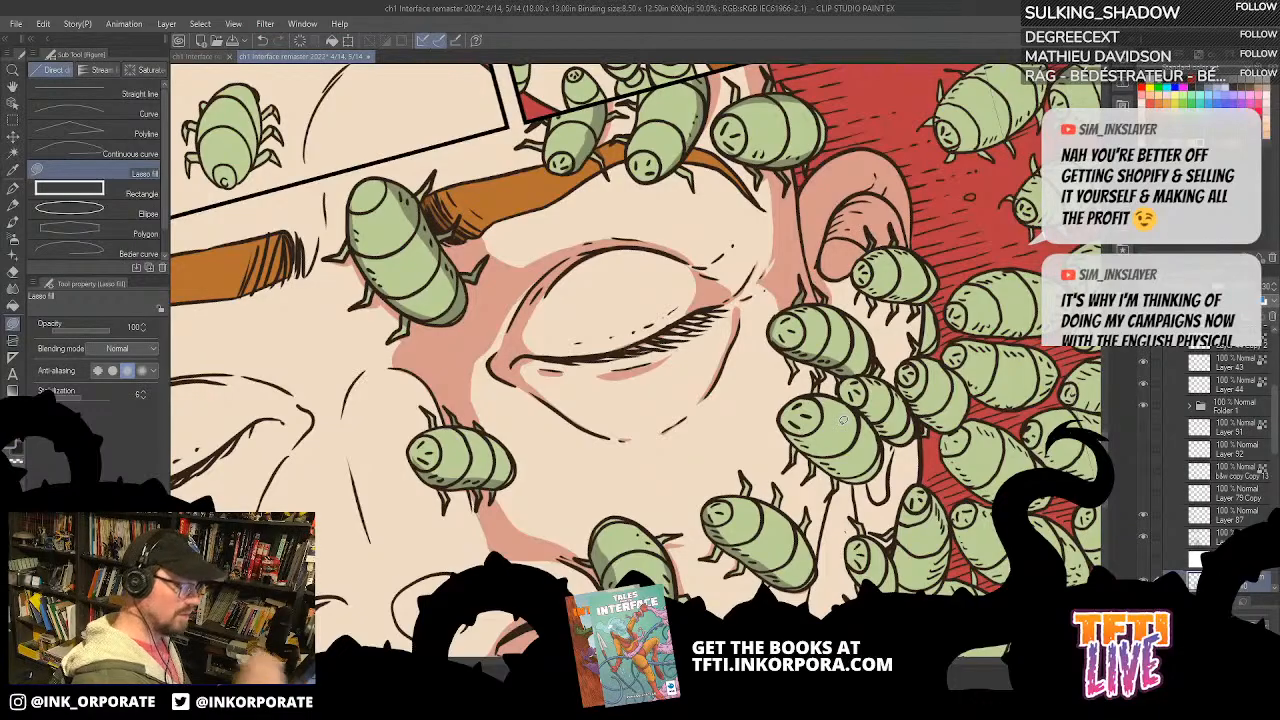
key("asciicircum")
key("asciicircum")
key("asciicircum")
key("asciicircum")
key("asciicircum")
key("asciicircum")
key("asciicircum")
key("asciicircum")
key("asciicircum")
key("asciicircum")
key("asciicircum")
key("asciicircum")
key("asciicircum")
key("asciicircum")
key("asciicircum")
key("asciicircum")
key("asciicircum")
key("asciicircum")
key("asciicircum")
key("asciicircum")
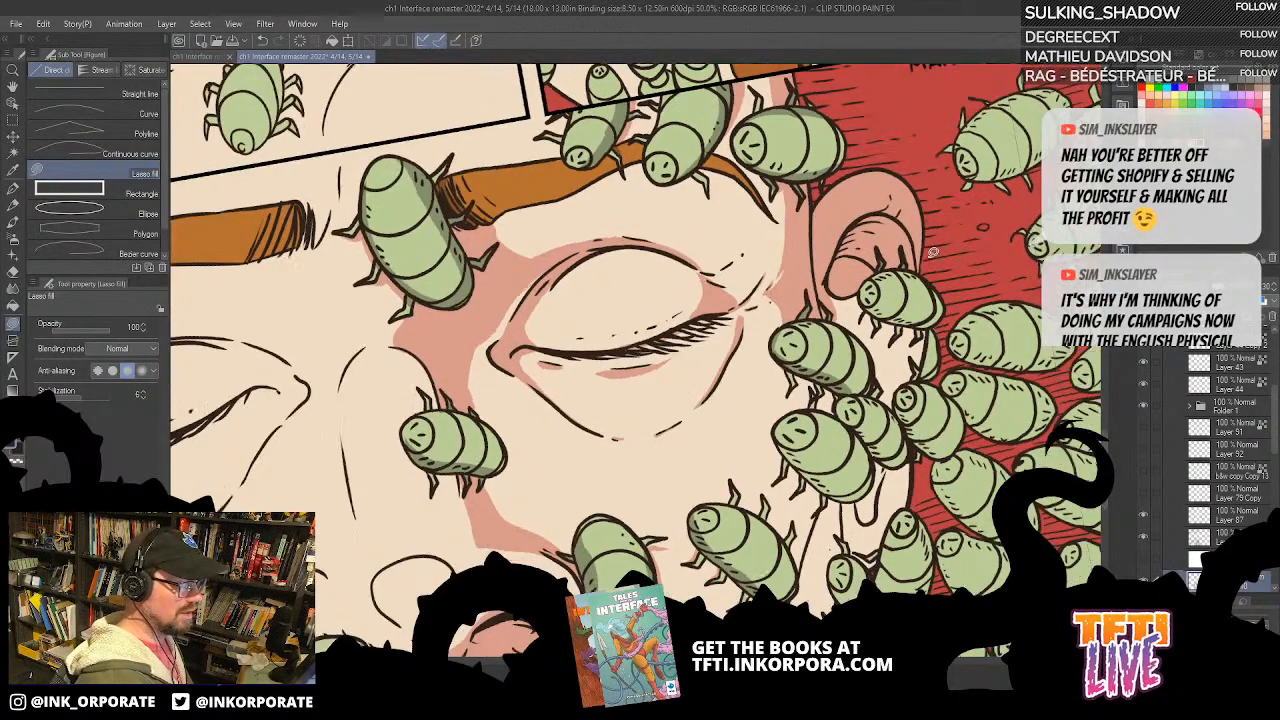
key("asciicircum")
key("asciicircum")
key("asciicircum")
key("asciicircum")
key("asciicircum")
key("asciicircum")
key("asciicircum")
key("asciicircum")
key("asciicircum")
key("asciicircum")
key("asciicircum")
key("asciicircum")
key("asciicircum")
key("asciicircum")
key("asciicircum")
key("asciicircum")
key("asciicircum")
key("asciicircum")
key("asciicircum")
key("asciicircum")
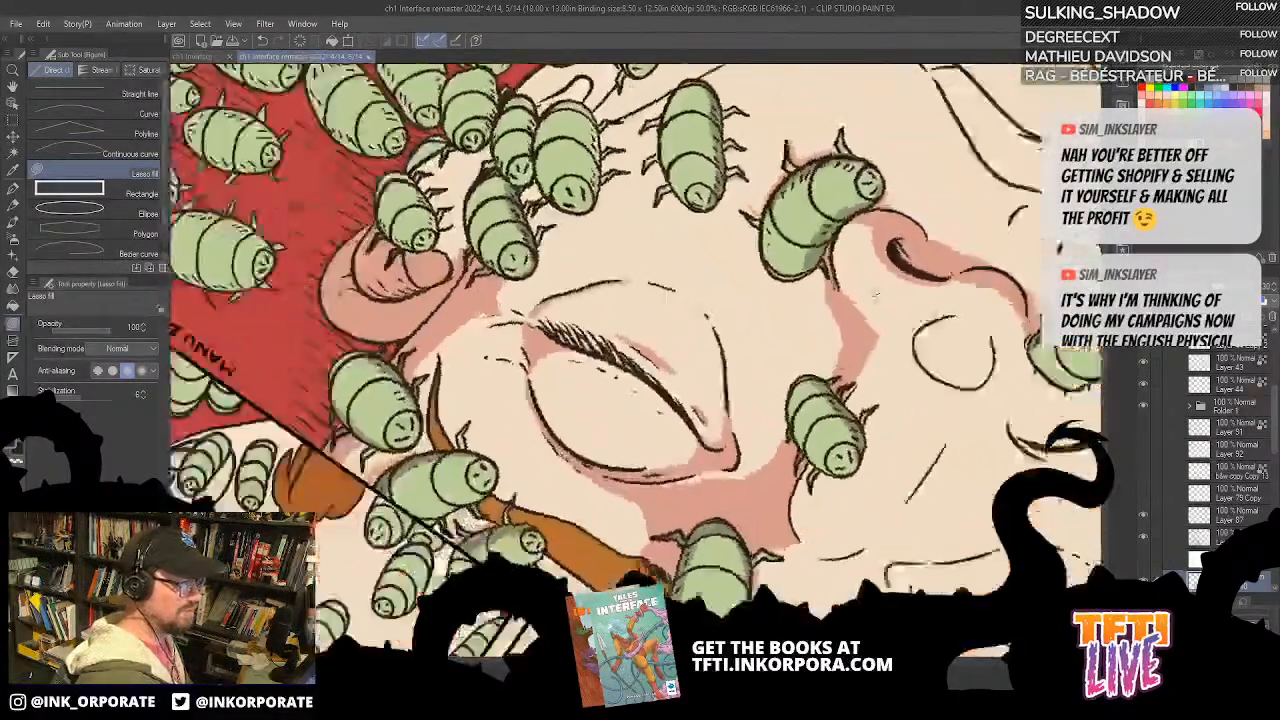
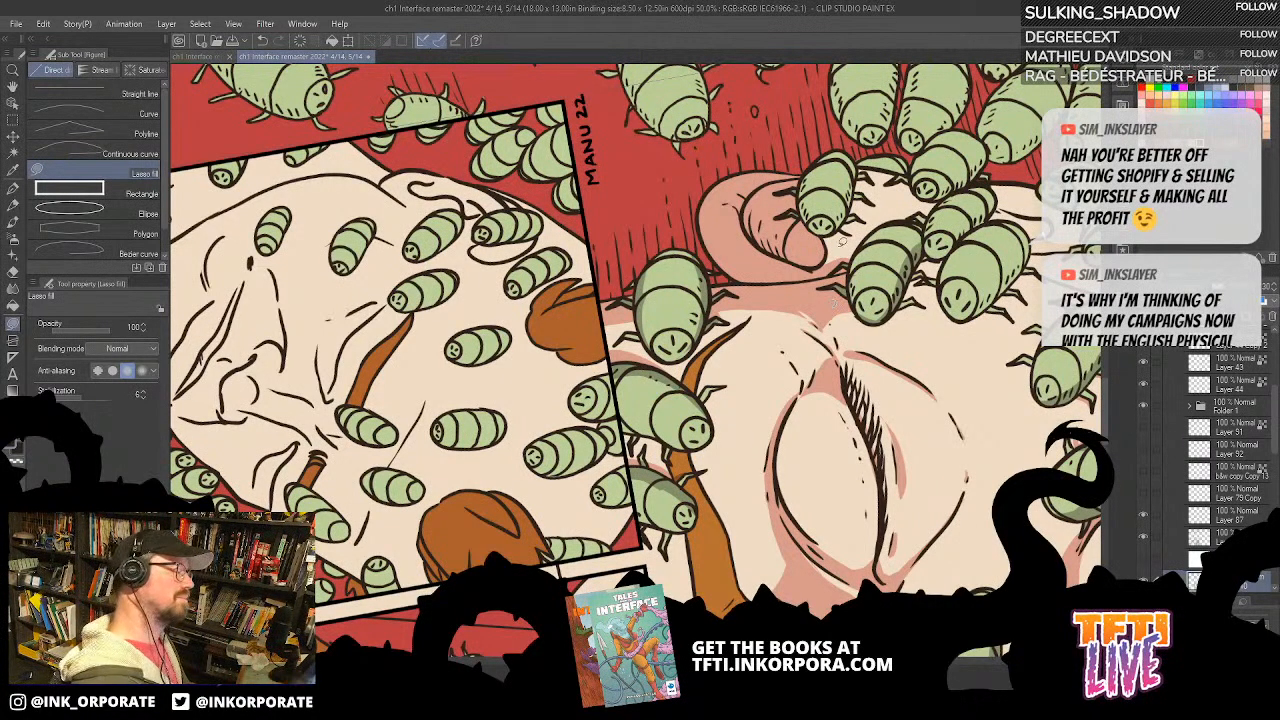
Step: Fill a skin shadow over the middle of the ear, between the bugs crawling across it
key("^")
left_click_drag(855, 308, 908, 379)
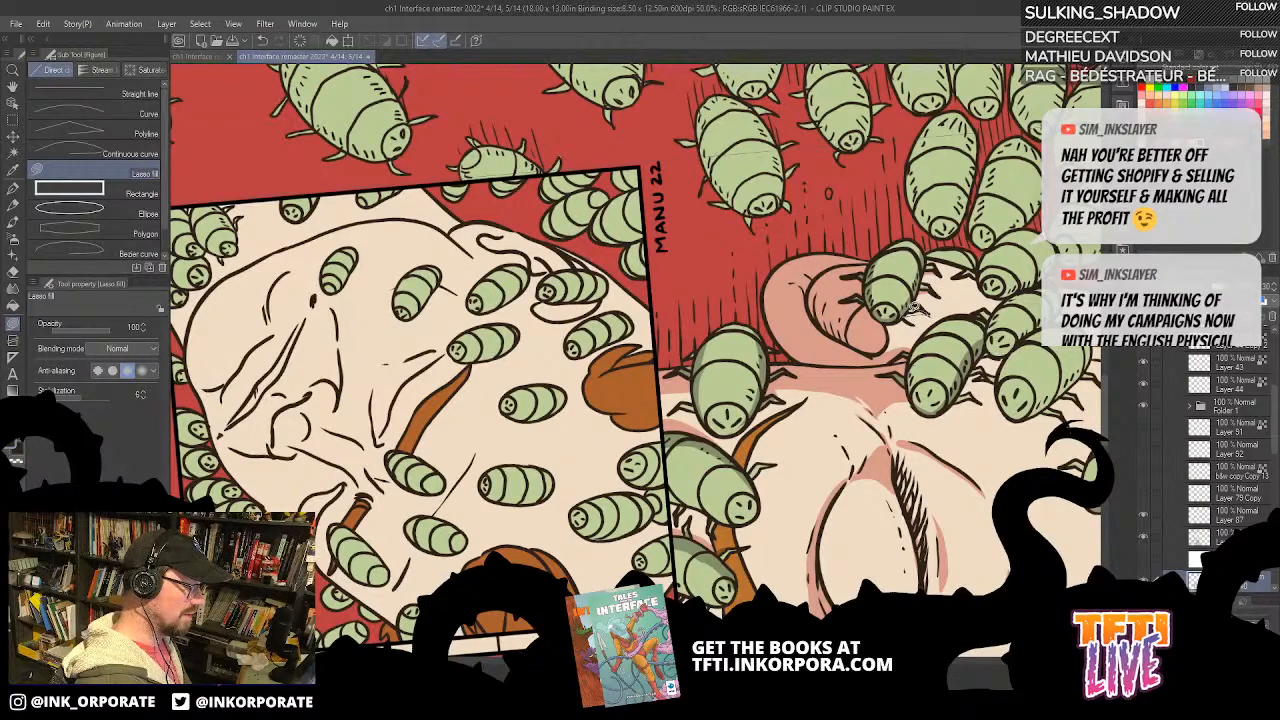
left_click_drag(919, 365, 914, 283)
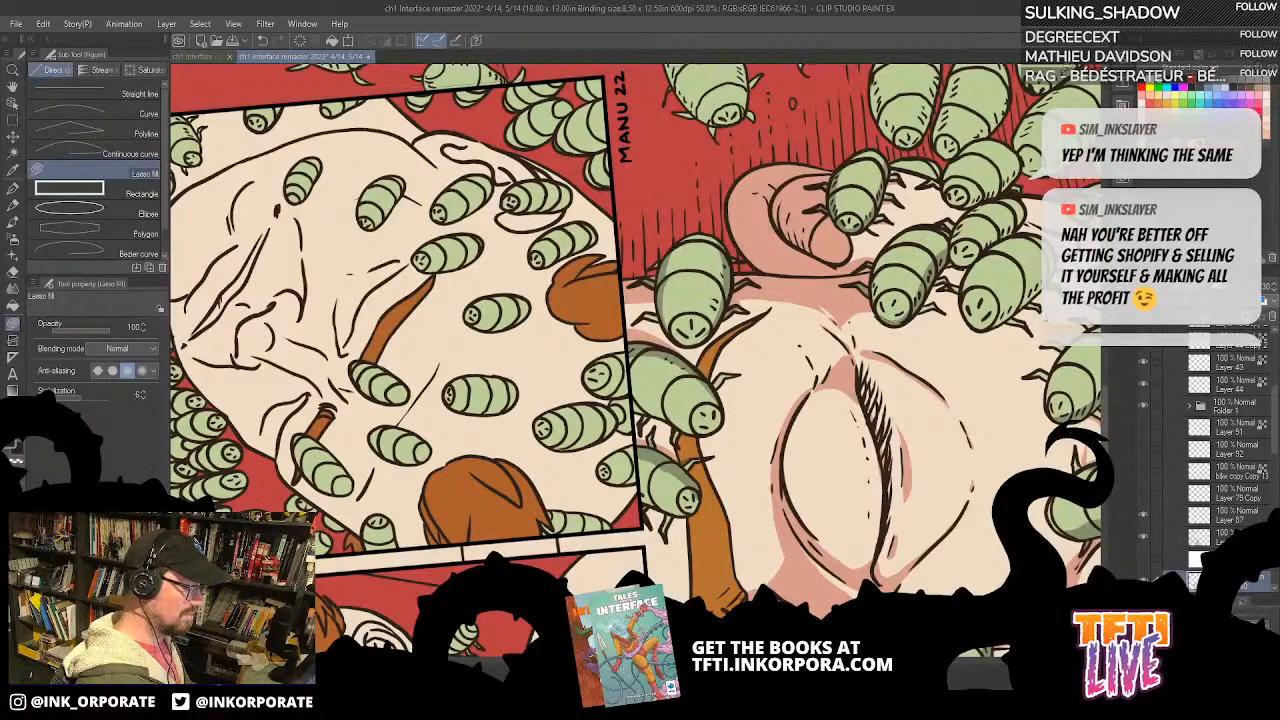
key("asciicircum")
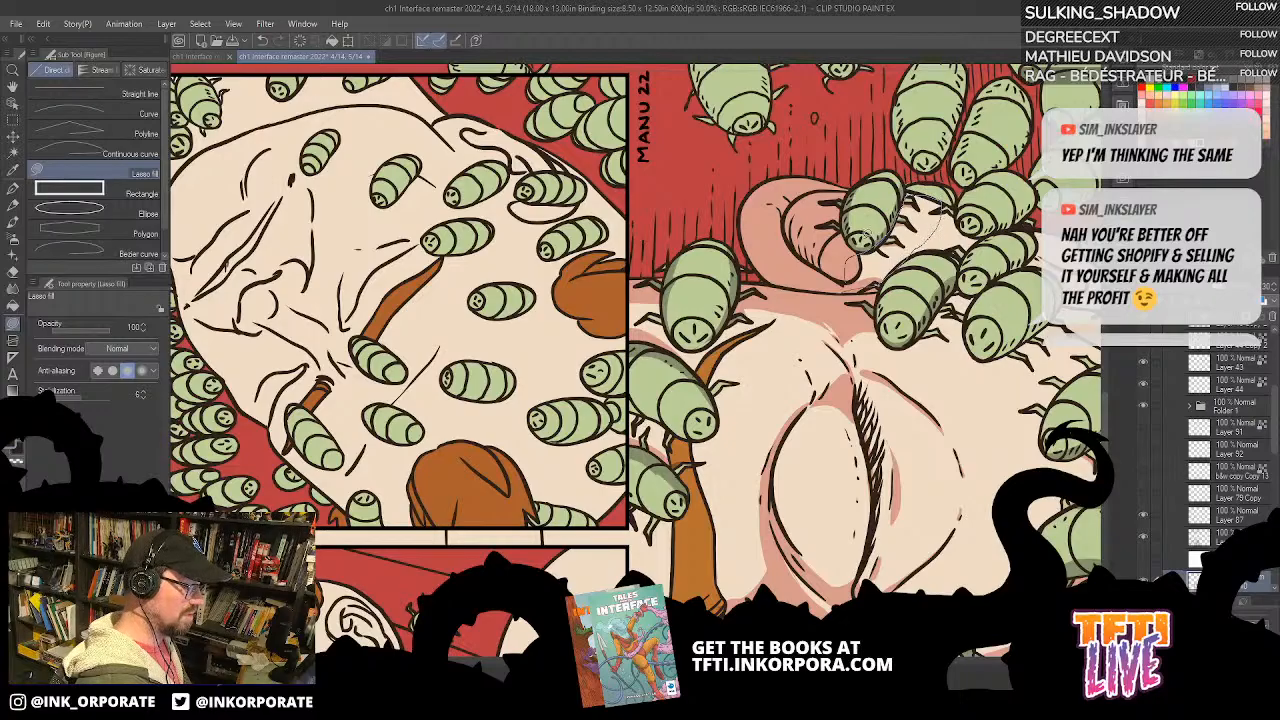
key("asciicircum")
key("asciicircum")
key("asciicircum")
key("asciicircum")
key("asciicircum")
key("asciicircum")
key("asciicircum")
key("asciicircum")
key("asciicircum")
key("asciicircum")
left_click_drag(908, 524, 948, 232)
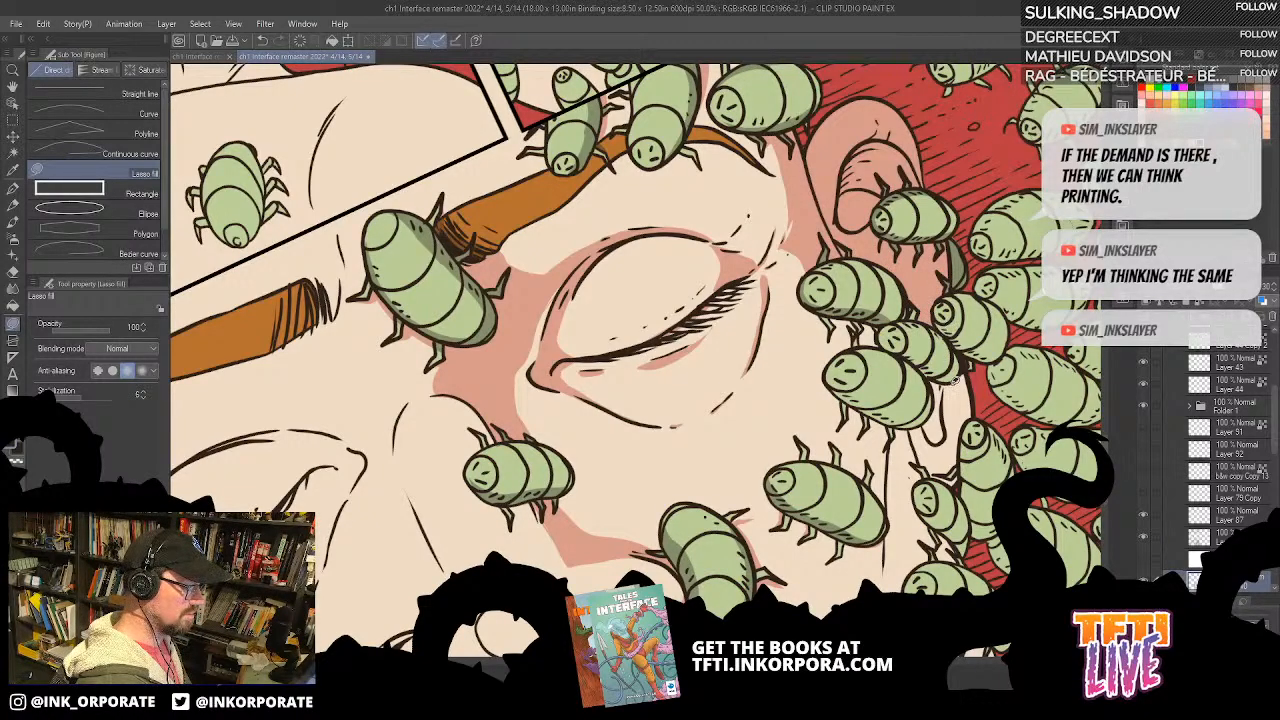
Step: Fill a skin shadow on the cheek beside the large bug below the ear, extending towards the neighbouring cheek bug
left_click_drag(954, 398, 896, 515)
left_click_drag(886, 403, 880, 310)
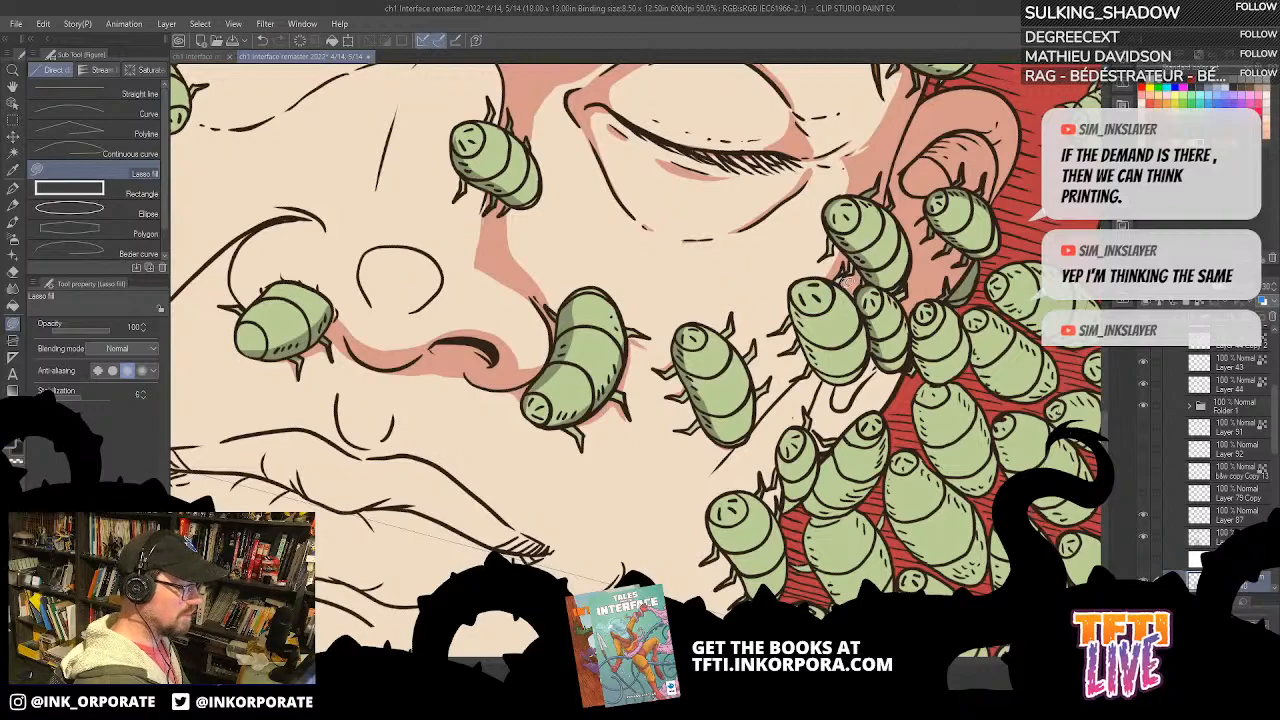
left_click_drag(841, 357, 895, 259)
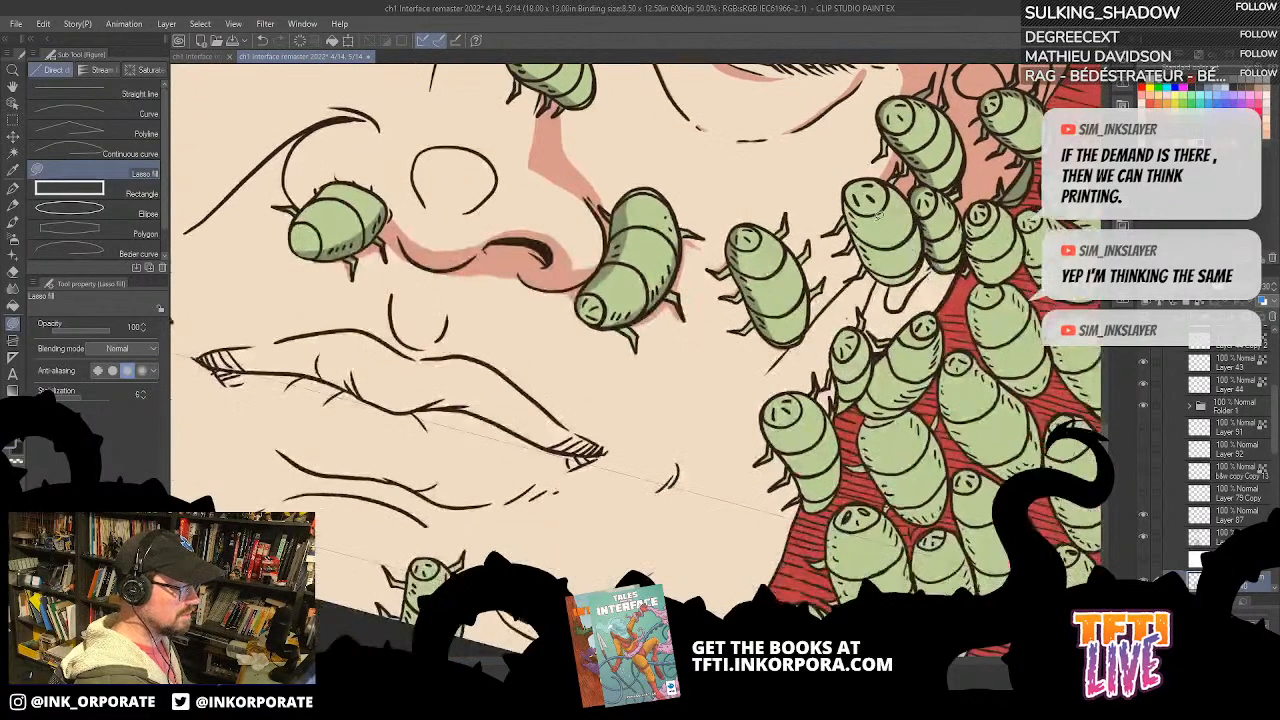
mouse_move(815, 285)
left_mouse_down()
mouse_move(815, 320)
mouse_move(862, 266)
mouse_move(850, 222)
left_mouse_up()
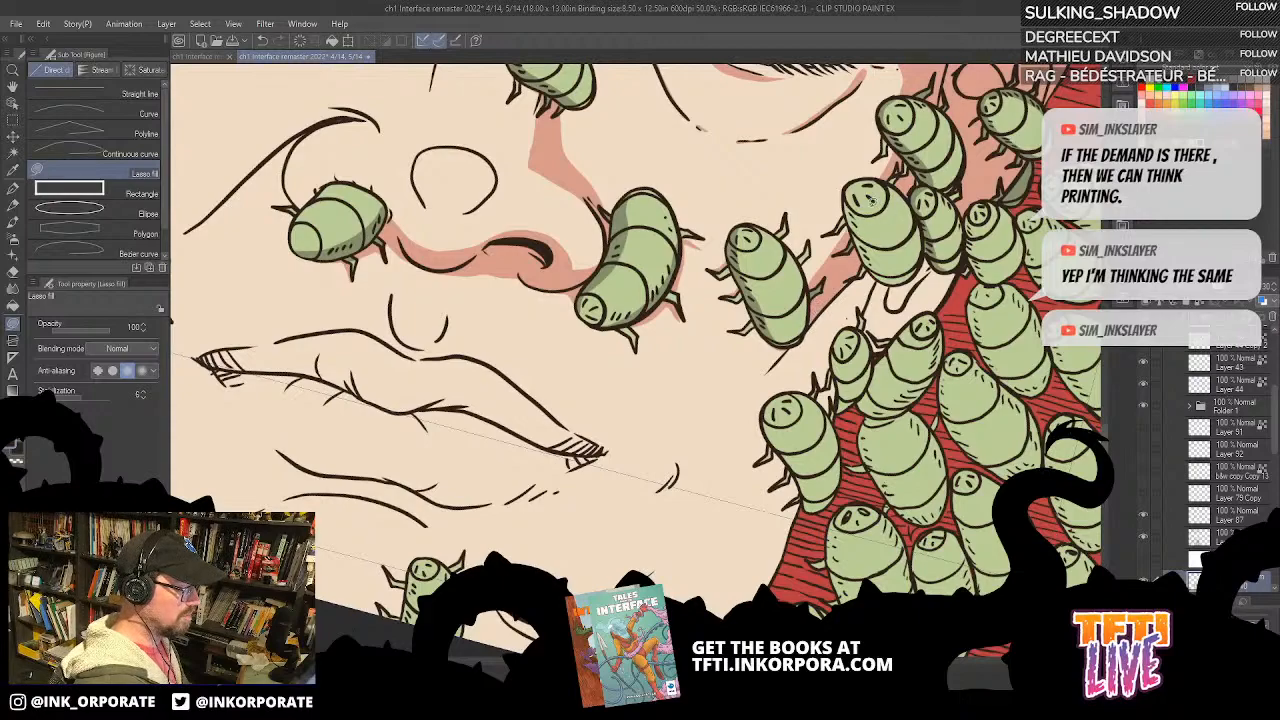
Step: Shade the side of the large cheek bug near the earlobe and of the small bug next to it
key("asciicircum")
key("asciicircum")
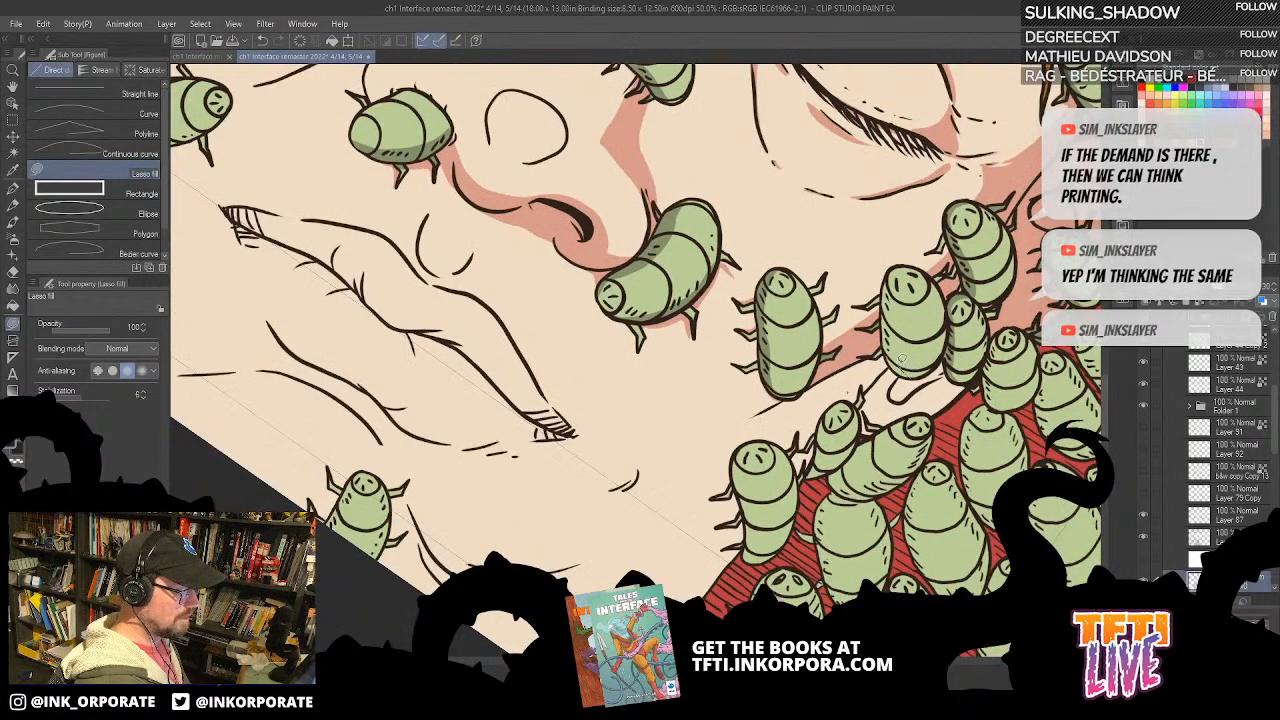
left_click_drag(900, 263, 890, 372)
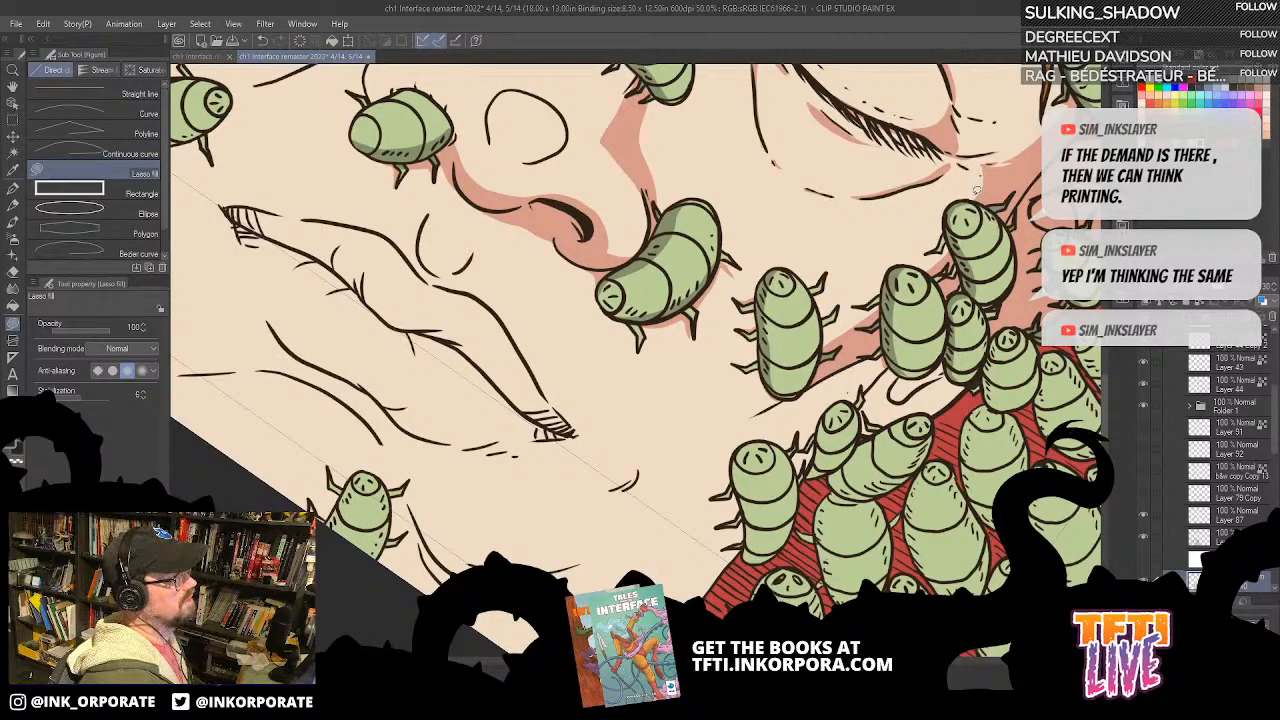
left_click_drag(937, 338, 941, 263)
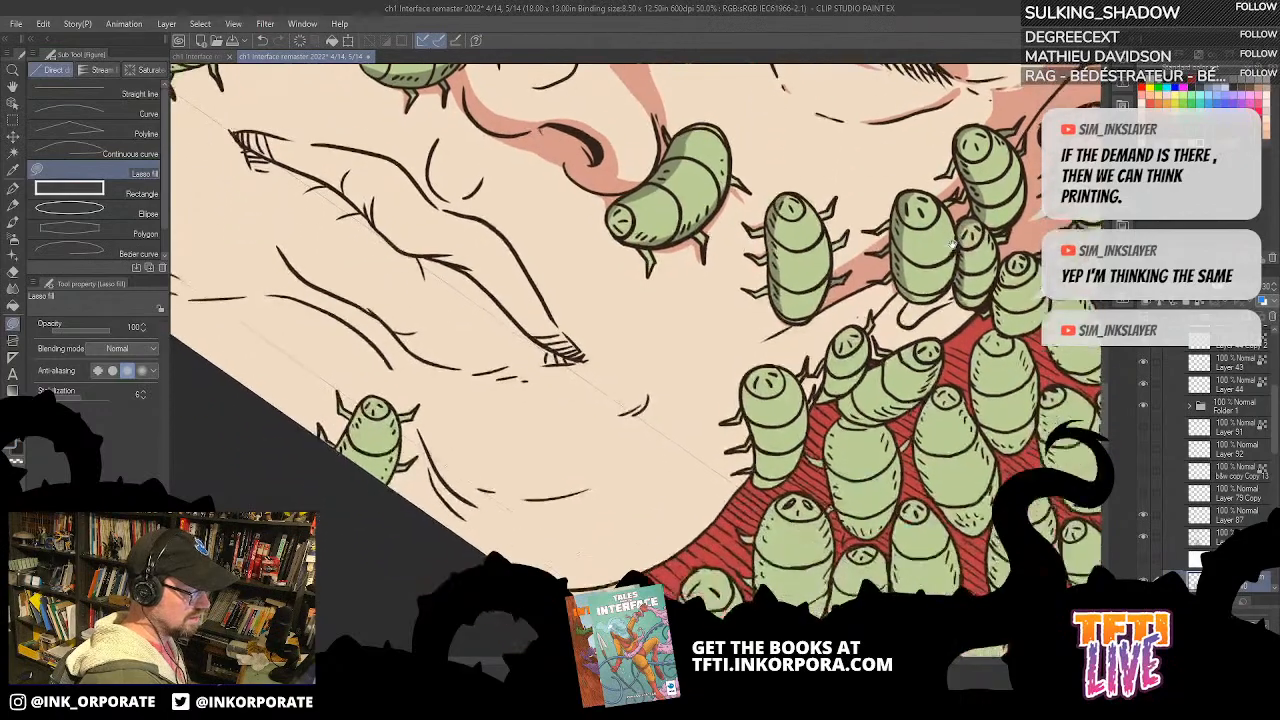
left_click_drag(940, 203, 956, 246)
Step: Fill a skin shadow down the cheek towards the jaw, beside the small bug below the earlobe
left_click_drag(986, 198, 660, 425)
left_click_drag(513, 467, 758, 388)
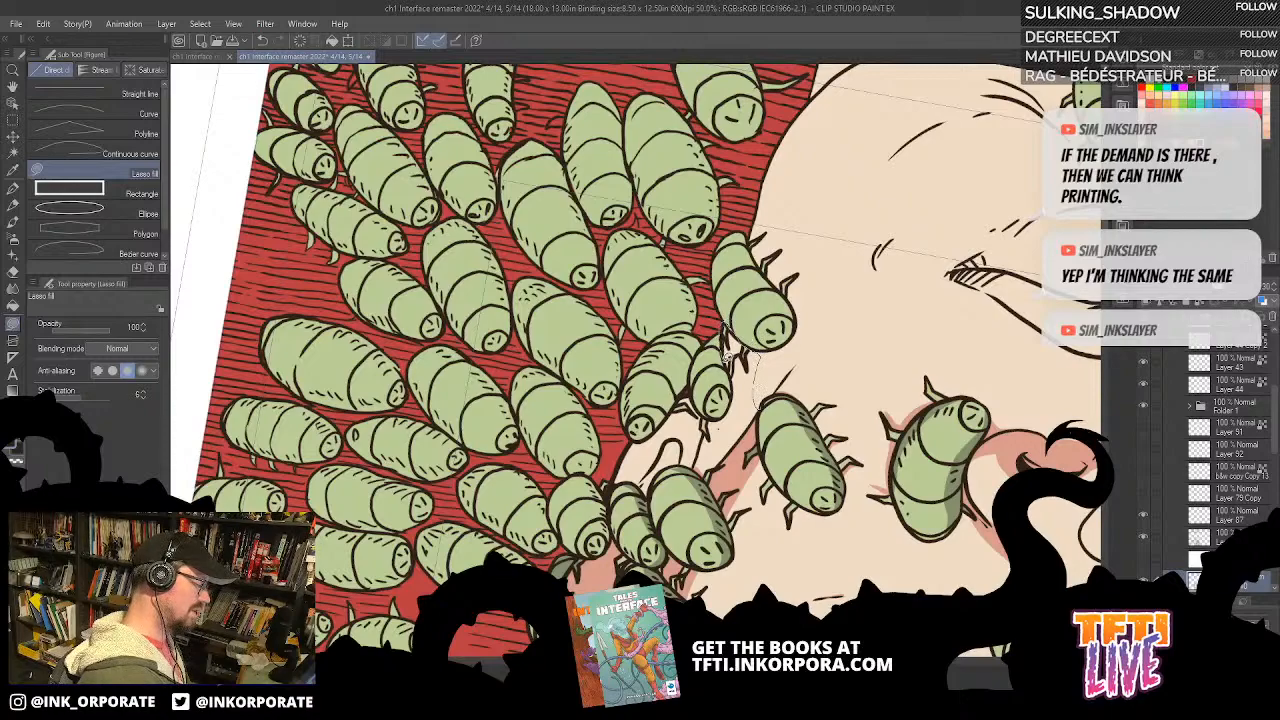
mouse_move(704, 436)
left_mouse_down()
mouse_move(700, 471)
mouse_move(725, 482)
mouse_move(765, 400)
left_mouse_up()
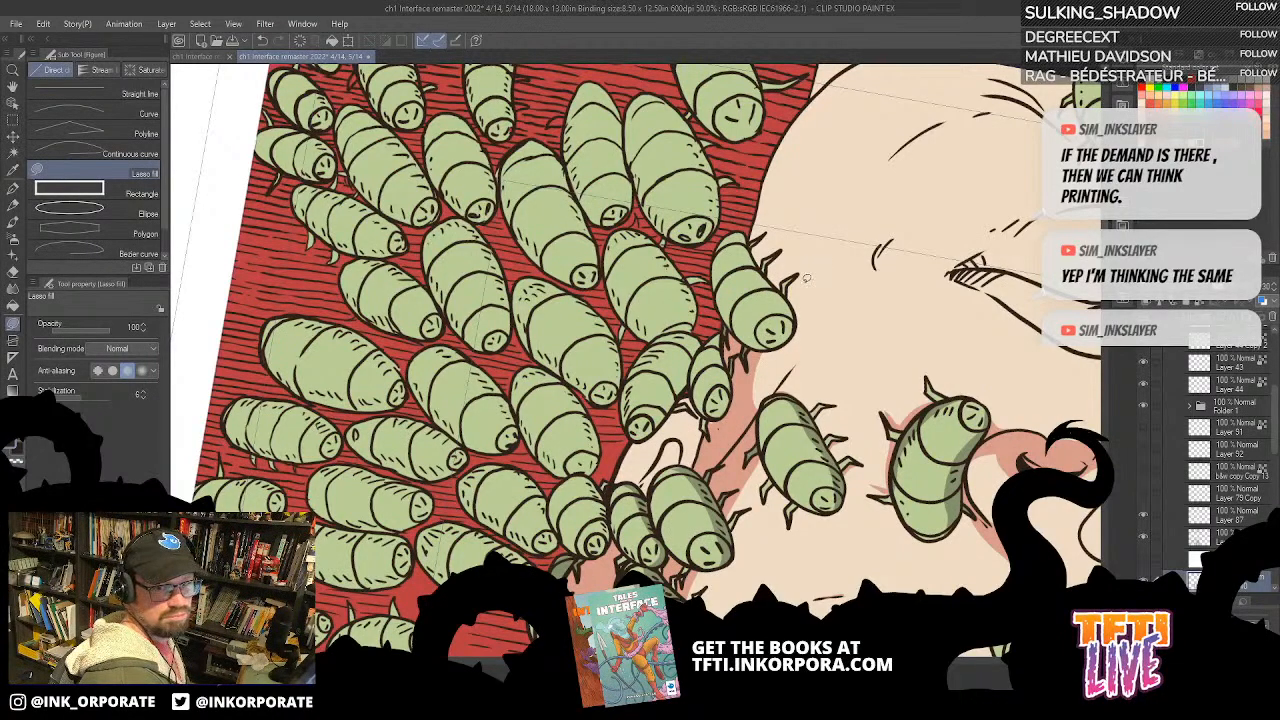
Step: Fill the skin shadow over the earlobe and the strip of cheek behind the bugs beneath it
mouse_move(788, 249)
left_mouse_down()
mouse_move(811, 288)
mouse_move(806, 262)
mouse_move(803, 292)
mouse_move(870, 210)
mouse_move(681, 430)
mouse_move(778, 368)
mouse_move(801, 412)
mouse_move(804, 334)
mouse_move(790, 302)
mouse_move(760, 312)
mouse_move(772, 380)
left_mouse_up()
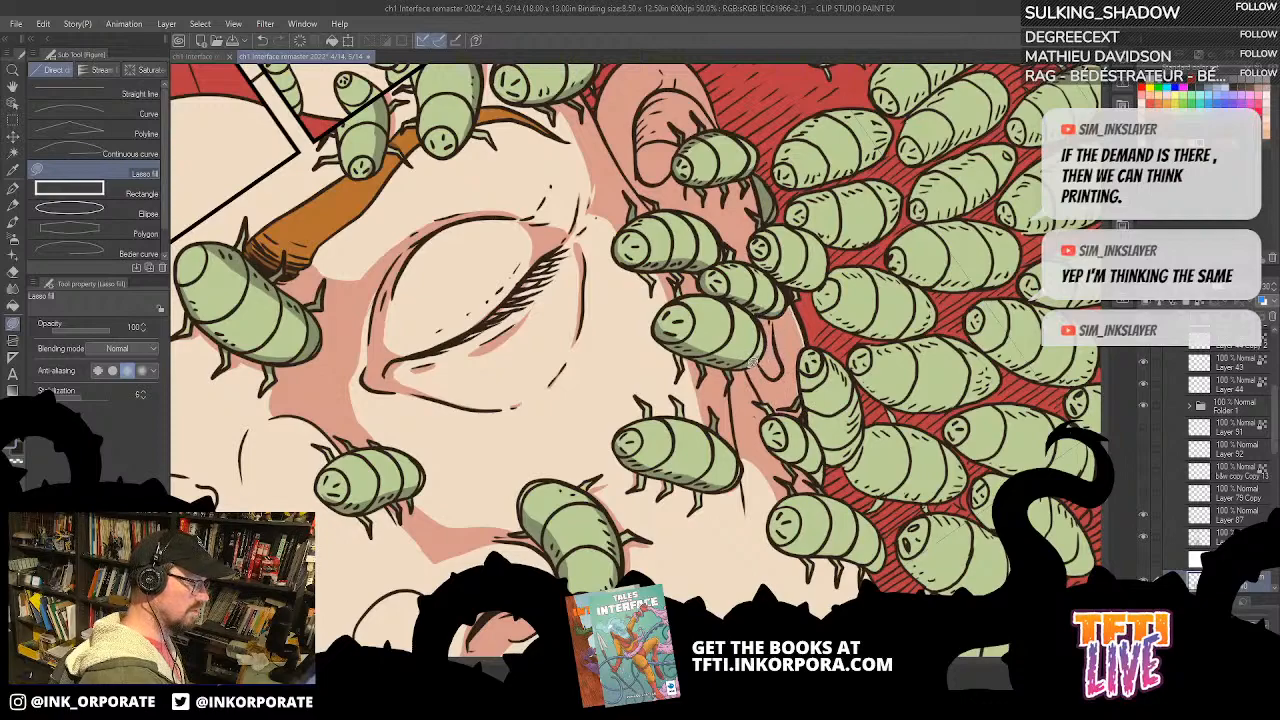
mouse_move(794, 338)
left_mouse_down()
mouse_move(796, 305)
mouse_move(813, 421)
mouse_move(828, 350)
left_mouse_up()
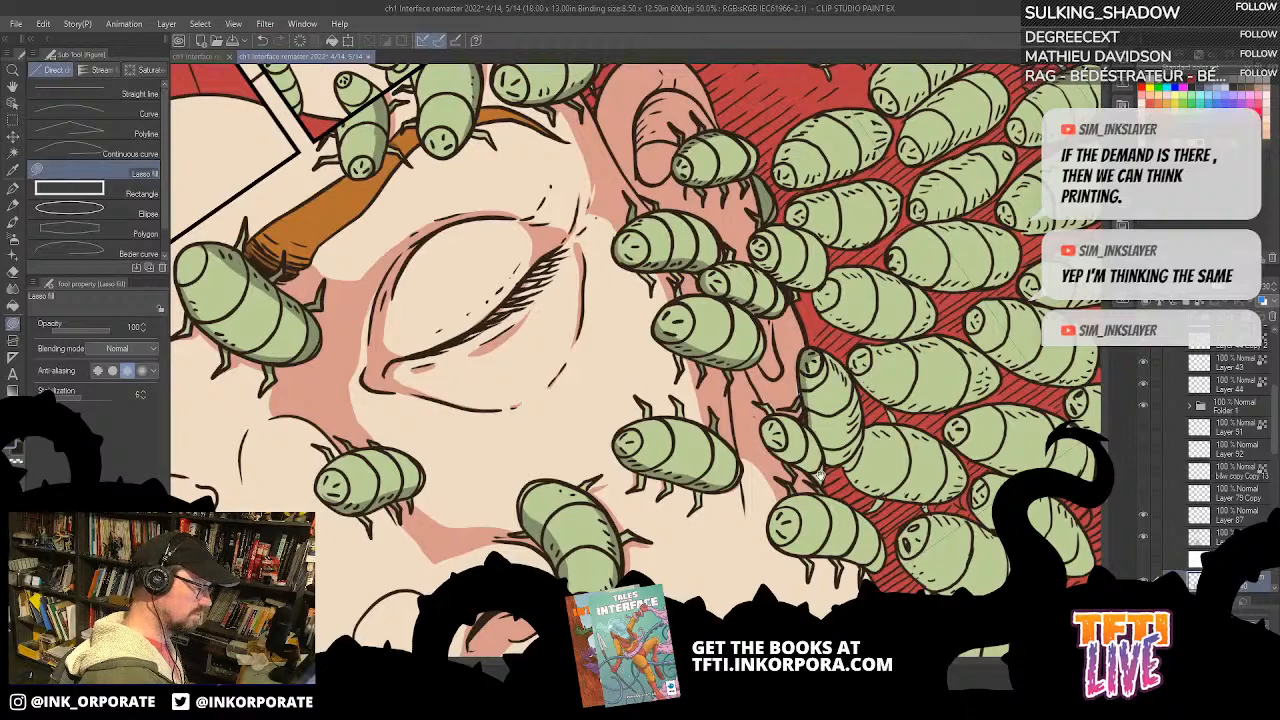
left_click_drag(826, 470, 802, 378)
mouse_move(785, 282)
left_mouse_down()
mouse_move(780, 316)
mouse_move(782, 270)
left_mouse_up()
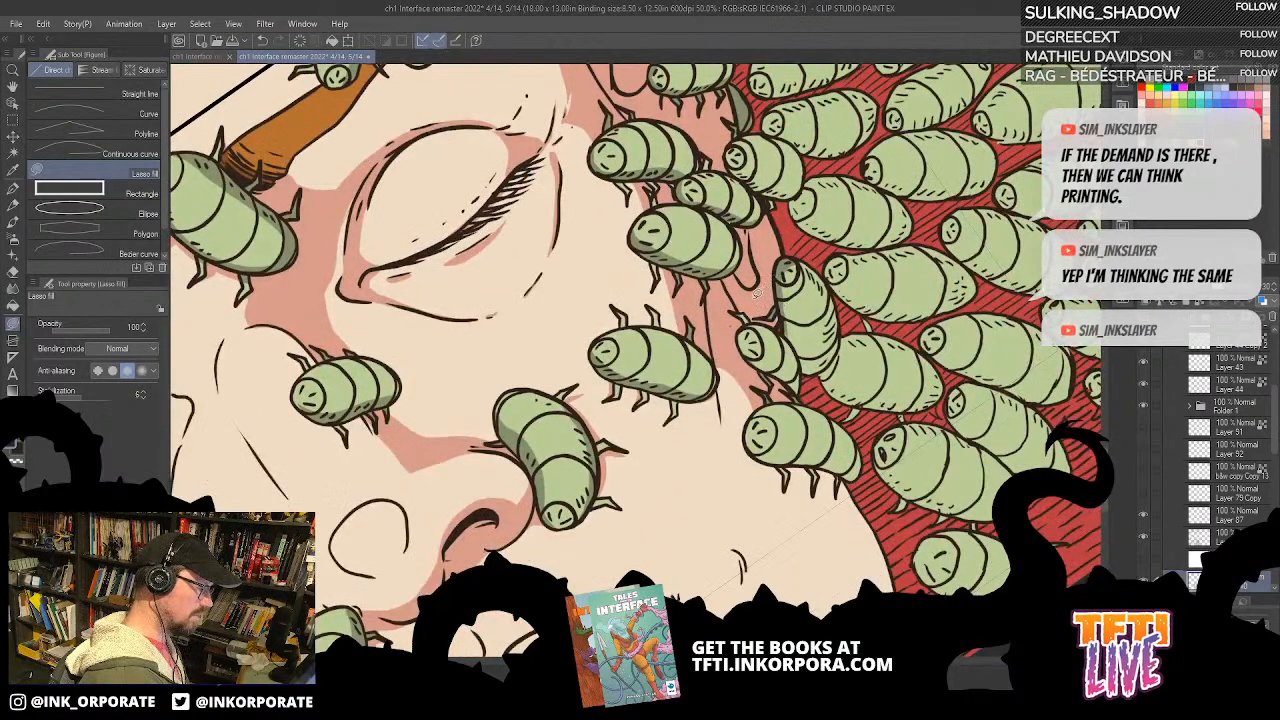
left_click_drag(762, 322, 782, 242)
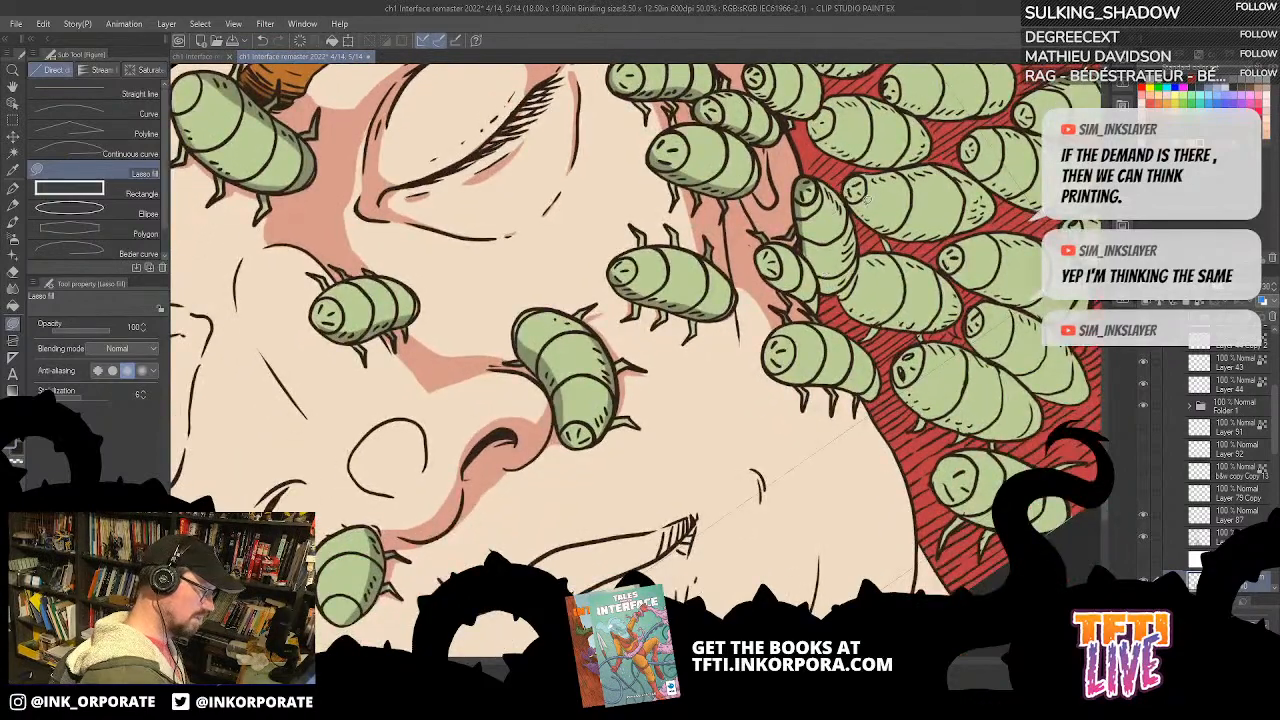
mouse_move(845, 298)
left_mouse_down()
mouse_move(834, 243)
mouse_move(836, 330)
mouse_move(856, 318)
mouse_move(856, 297)
mouse_move(838, 336)
left_mouse_up()
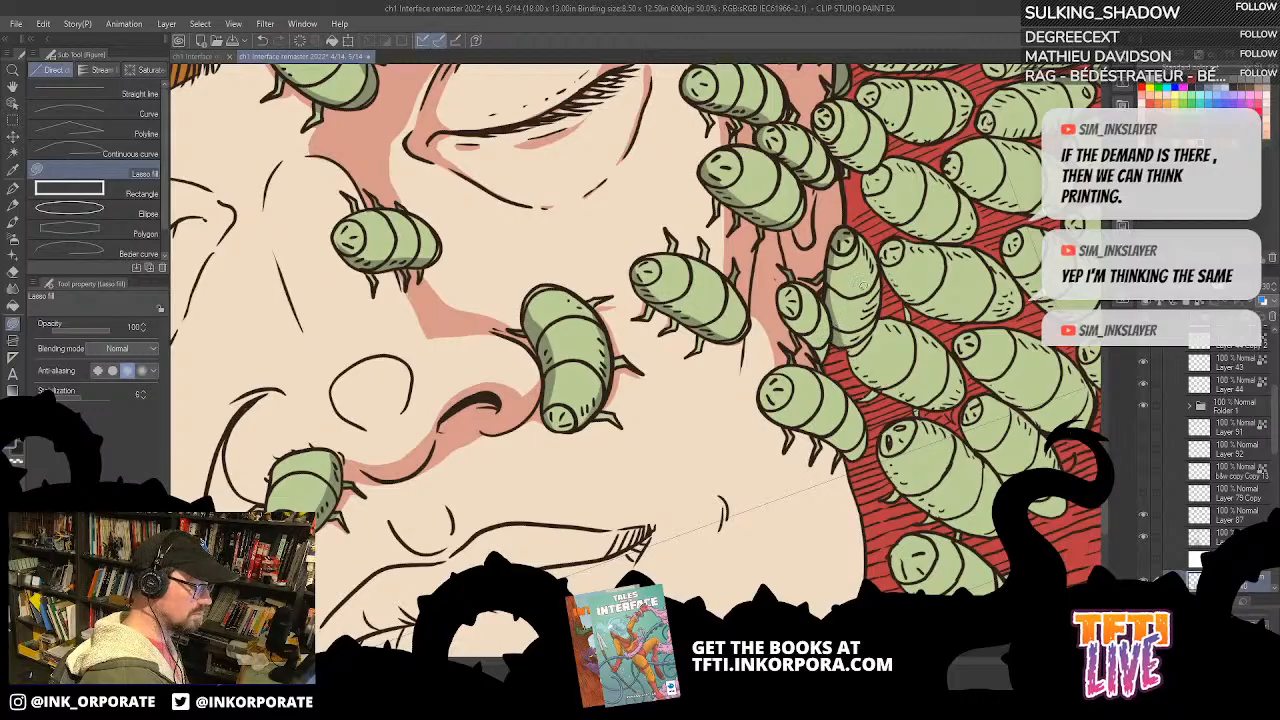
Step: Shade the sides of the two overlapping bugs on the jaw edge just below the earlobe
key("^")
key("^")
key("^")
key("^")
key("^")
key("^")
key("^")
key("^")
key("^")
key("^")
key("^")
key("^")
key("^")
key("^")
key("^")
key("^")
key("^")
key("^")
key("^")
key("^")
key("^")
key("^")
key("^")
key("^")
key("^")
key("^")
key("^")
key("^")
key("^")
key("^")
key("^")
key("^")
key("^")
key("^")
key("^")
key("^")
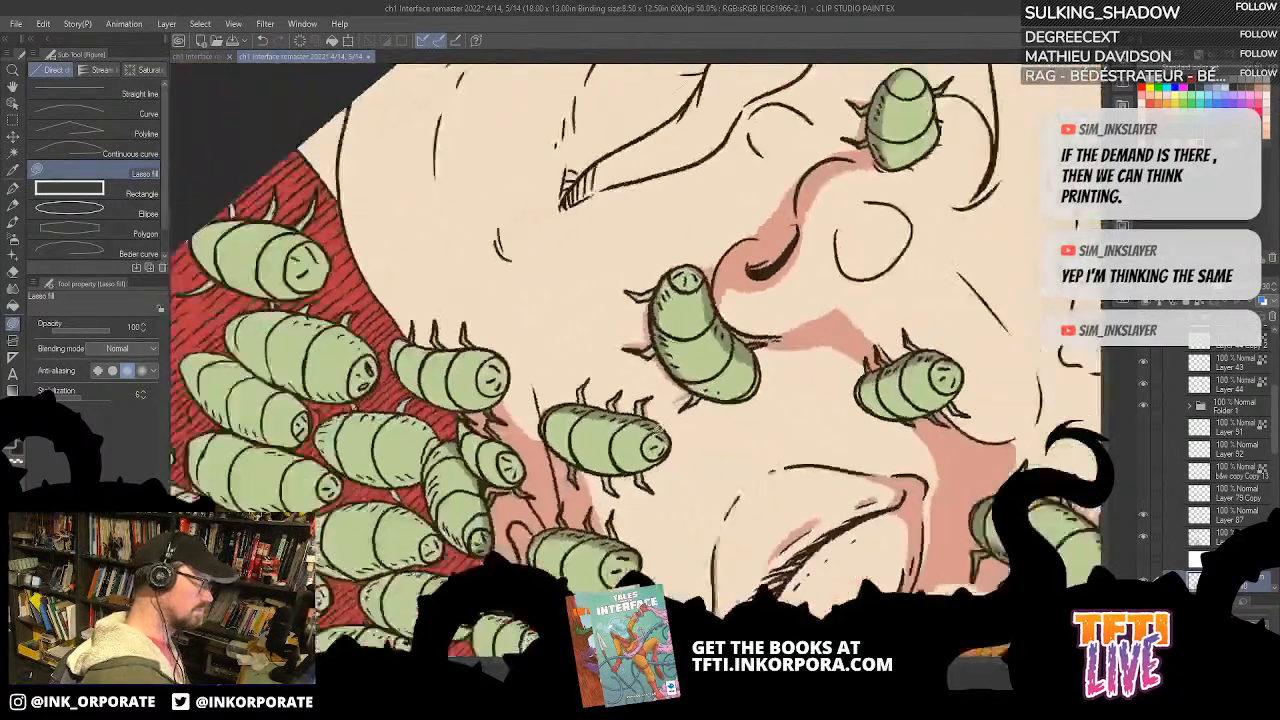
mouse_move(420, 362)
left_mouse_down()
mouse_move(744, 370)
mouse_move(775, 294)
mouse_move(730, 395)
left_mouse_up()
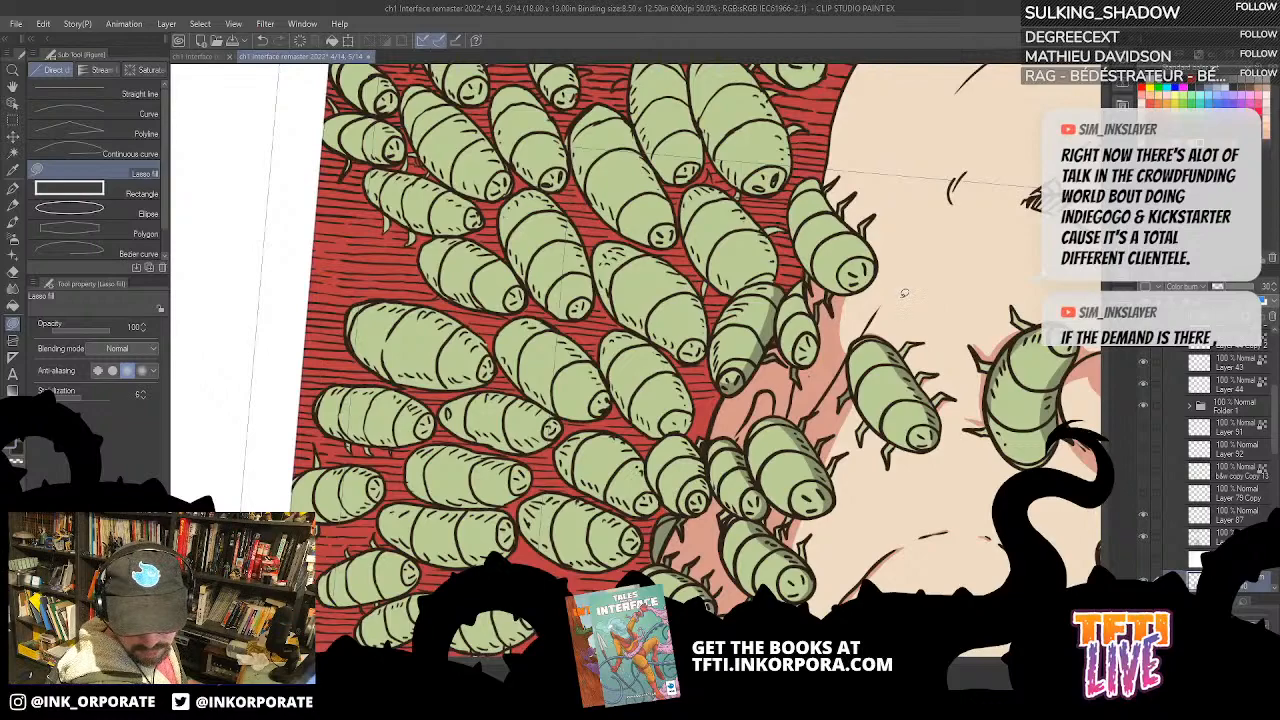
mouse_move(829, 373)
left_mouse_down()
mouse_move(839, 353)
mouse_move(814, 334)
mouse_move(827, 341)
mouse_move(821, 316)
left_mouse_up()
key("asciicircum")
key("asciicircum")
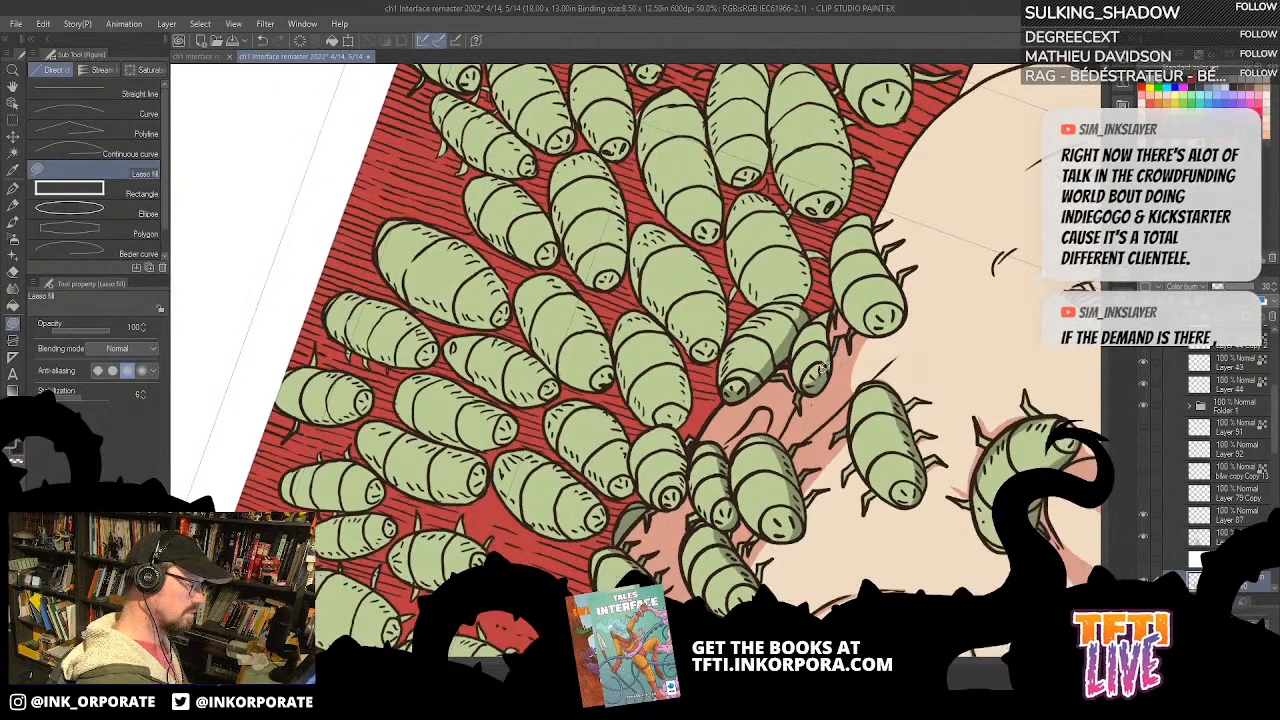
key("asciicircum")
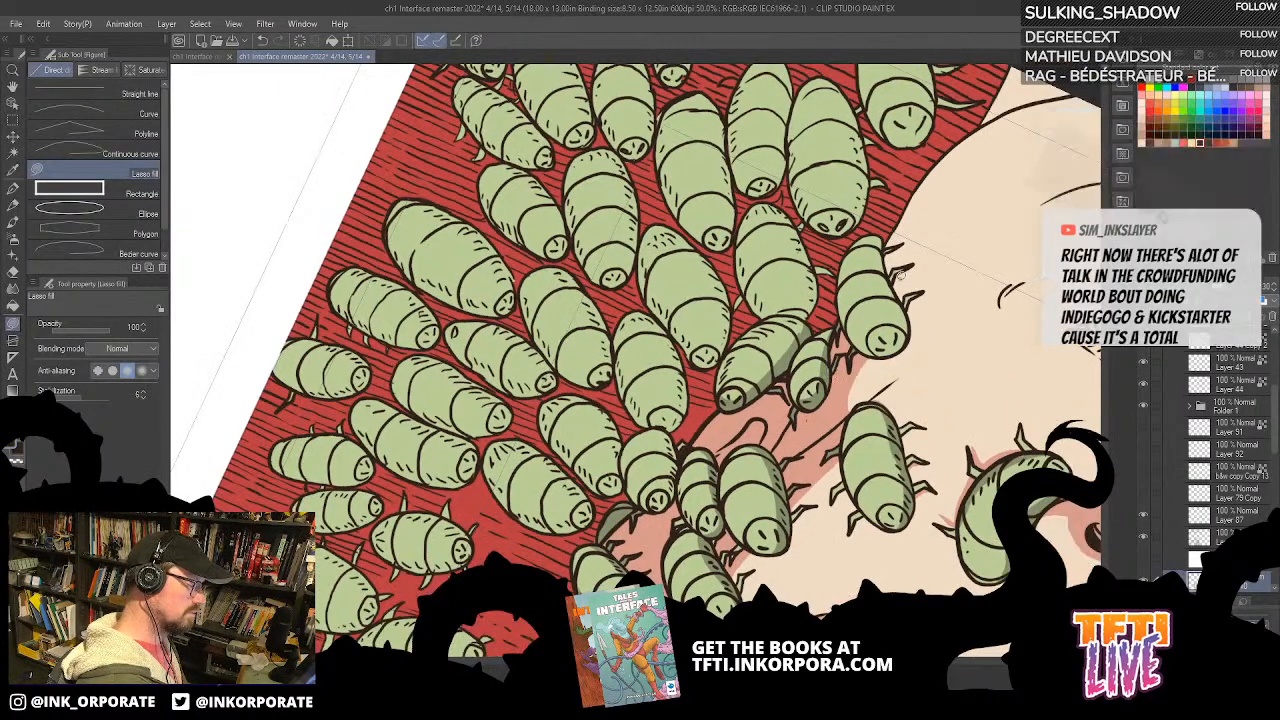
Step: Fill a tapering wedge of shadow along the cheek crease, pointing from the earlobe towards the corner of the mouth
key("asciicircum")
key("asciicircum")
key("asciicircum")
key("asciicircum")
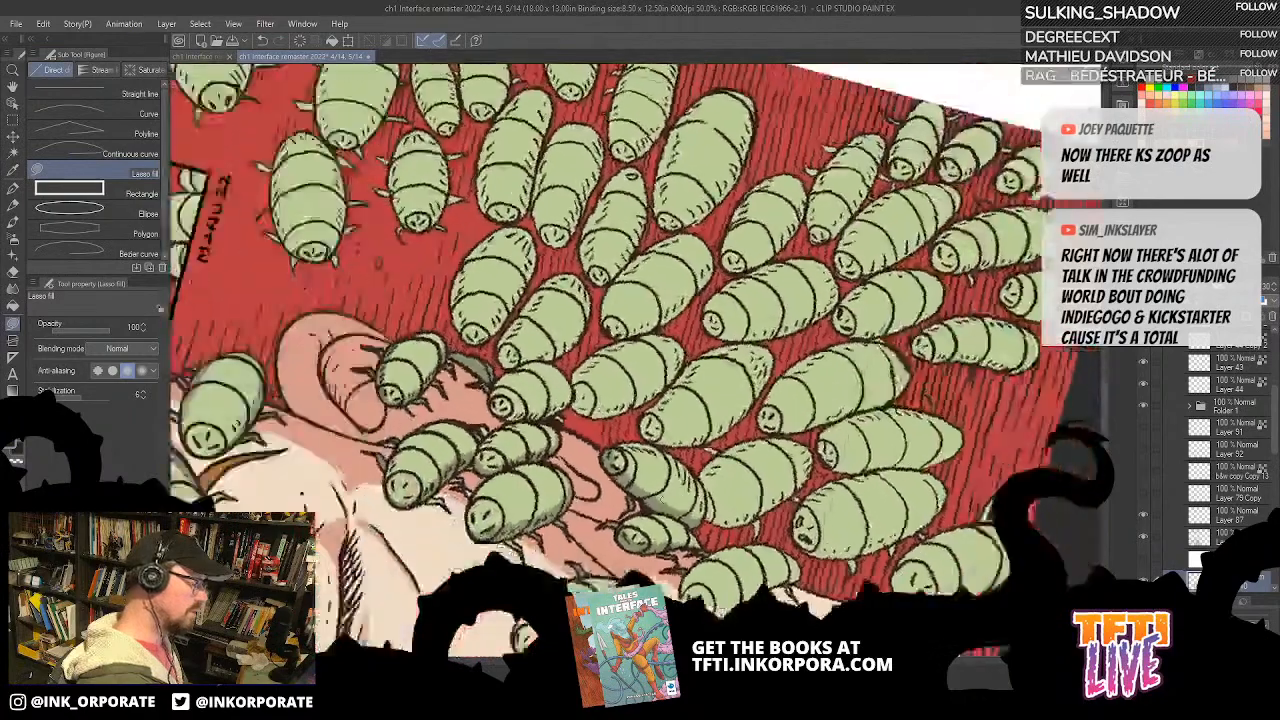
key("asciicircum")
key("asciicircum")
key("asciicircum")
key("asciicircum")
mouse_move(423, 483)
left_mouse_down()
mouse_move(760, 260)
mouse_move(767, 384)
mouse_move(780, 262)
mouse_move(768, 396)
mouse_move(780, 262)
mouse_move(763, 273)
mouse_move(751, 255)
mouse_move(776, 260)
left_mouse_up()
key("ctrl+z")
key("asciicircum")
key("minus")
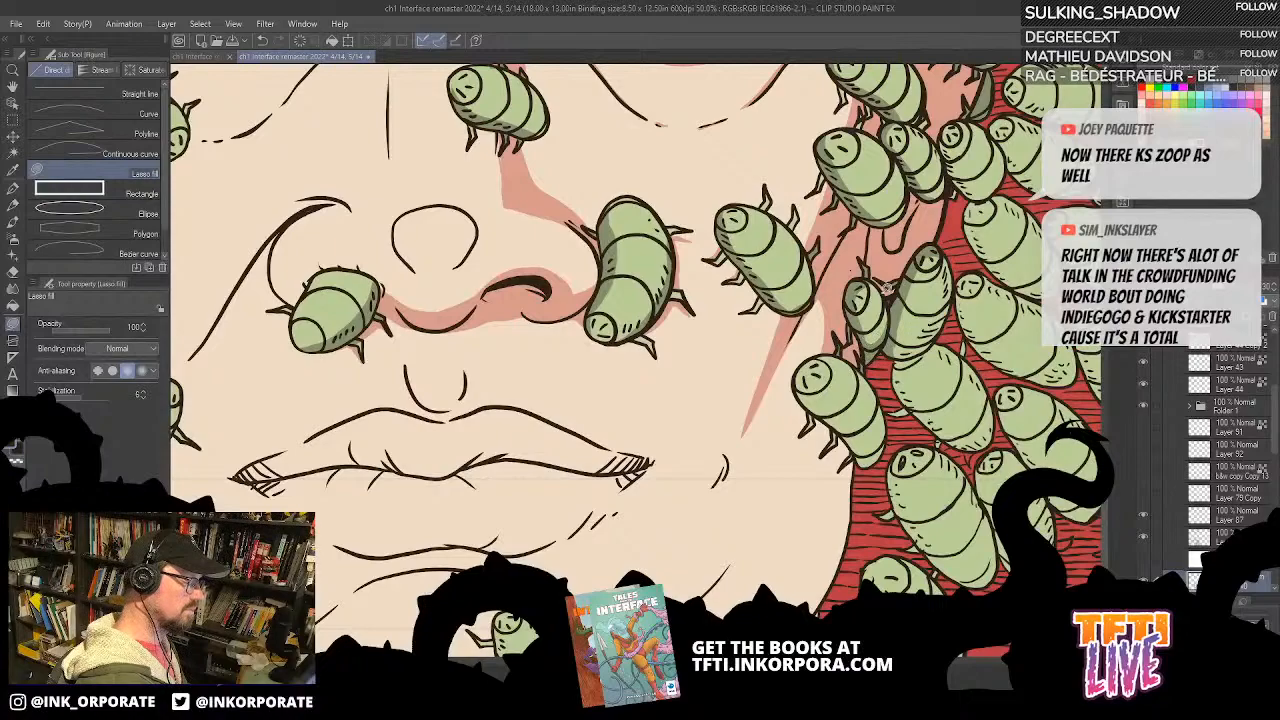
Step: Fill a broad curved shadow along the jaw and chin, and clip the Color burn layer, Layer 140, to the layer below
left_click_drag(902, 328, 886, 312)
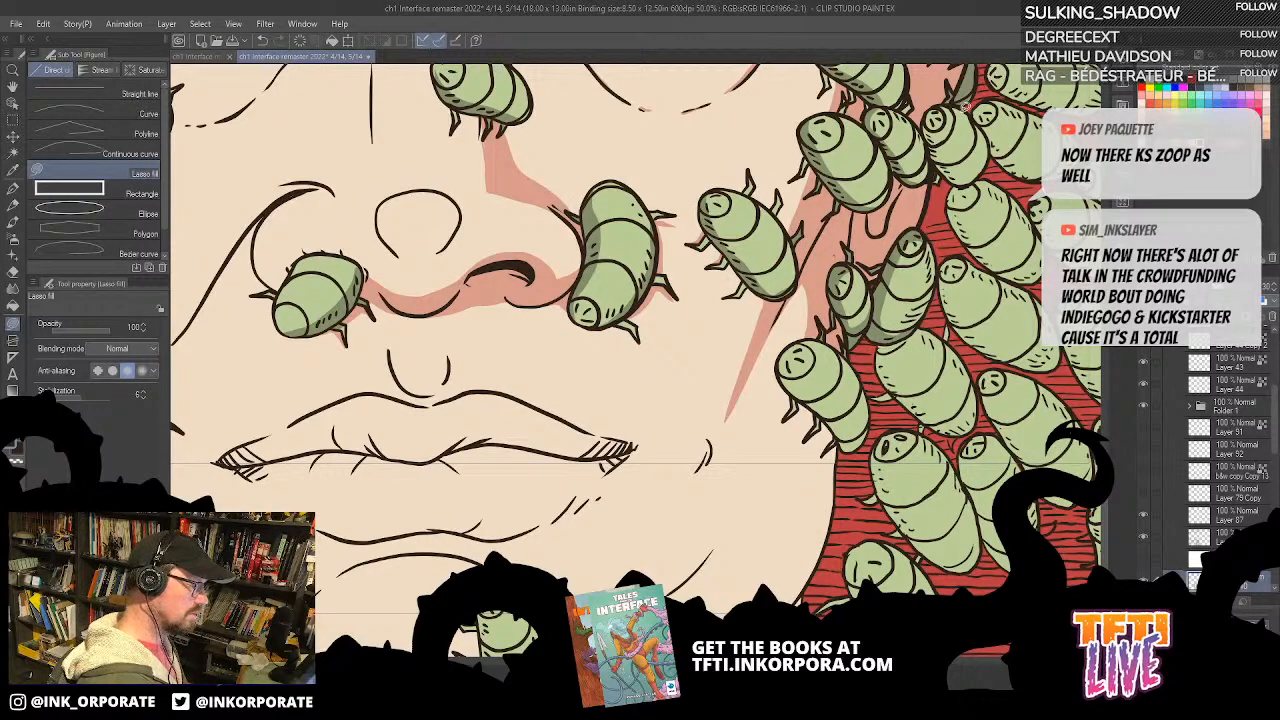
left_click_drag(905, 186, 500, 430)
left_click_drag(687, 402, 855, 456)
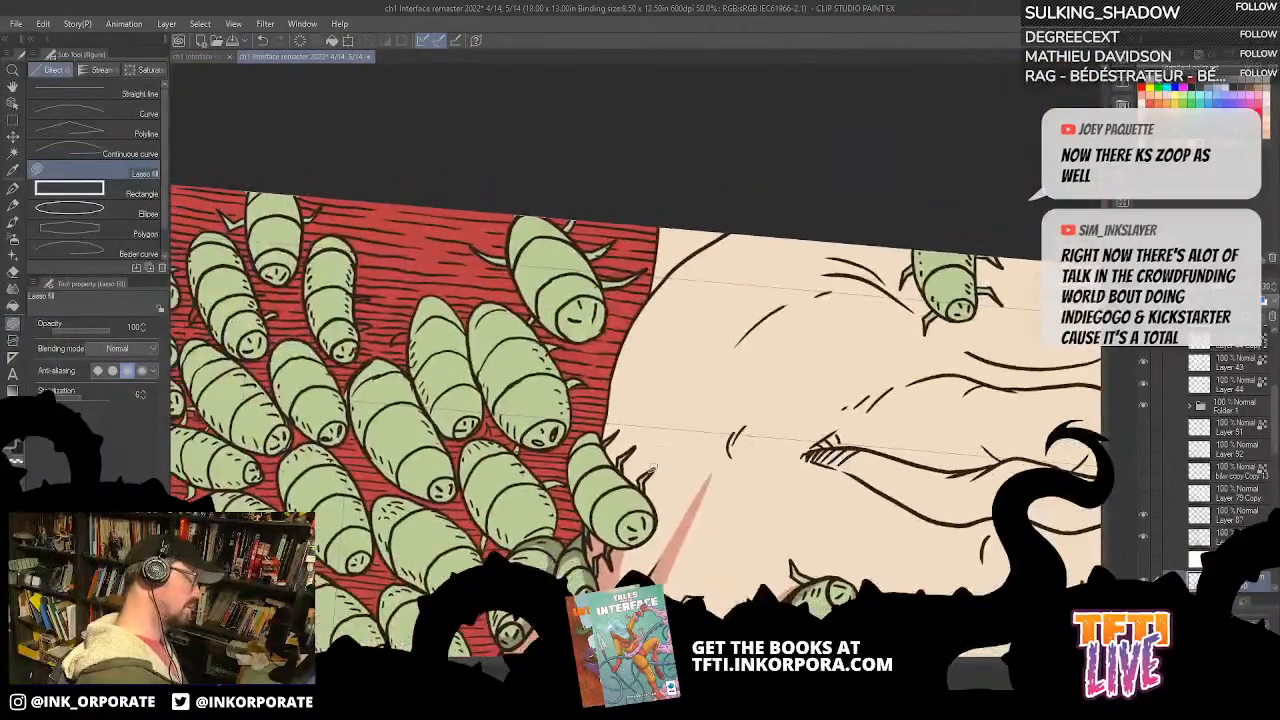
mouse_move(640, 485)
left_mouse_down()
mouse_move(656, 415)
mouse_move(717, 311)
mouse_move(869, 183)
mouse_move(743, 140)
mouse_move(677, 192)
mouse_move(611, 358)
mouse_move(604, 432)
mouse_move(644, 470)
left_mouse_up()
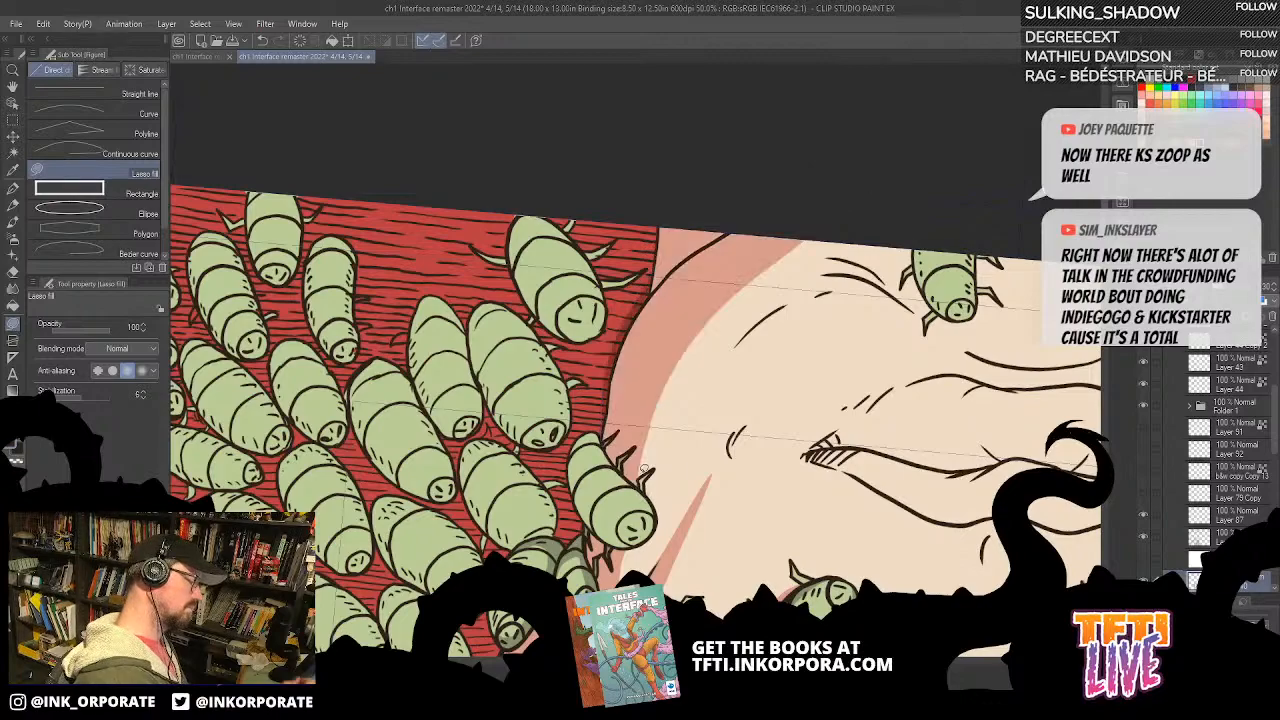
scroll(1272, 466, "down", 3)
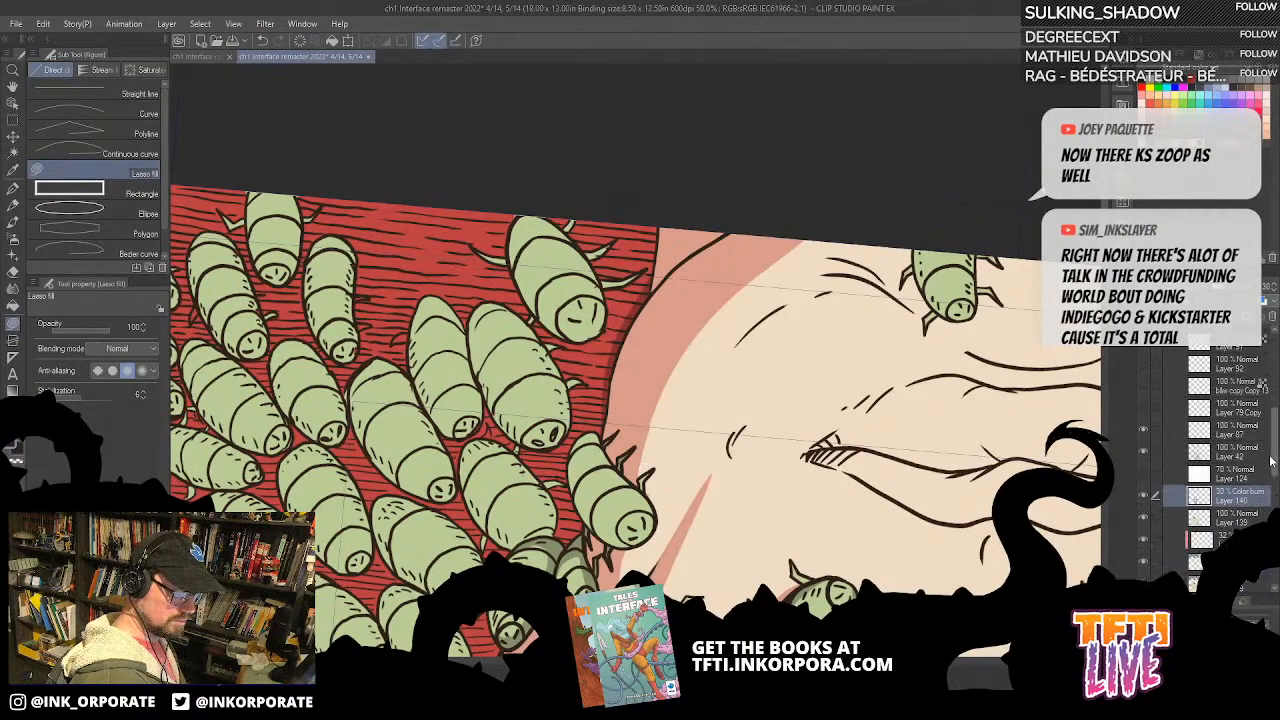
left_click(1149, 301)
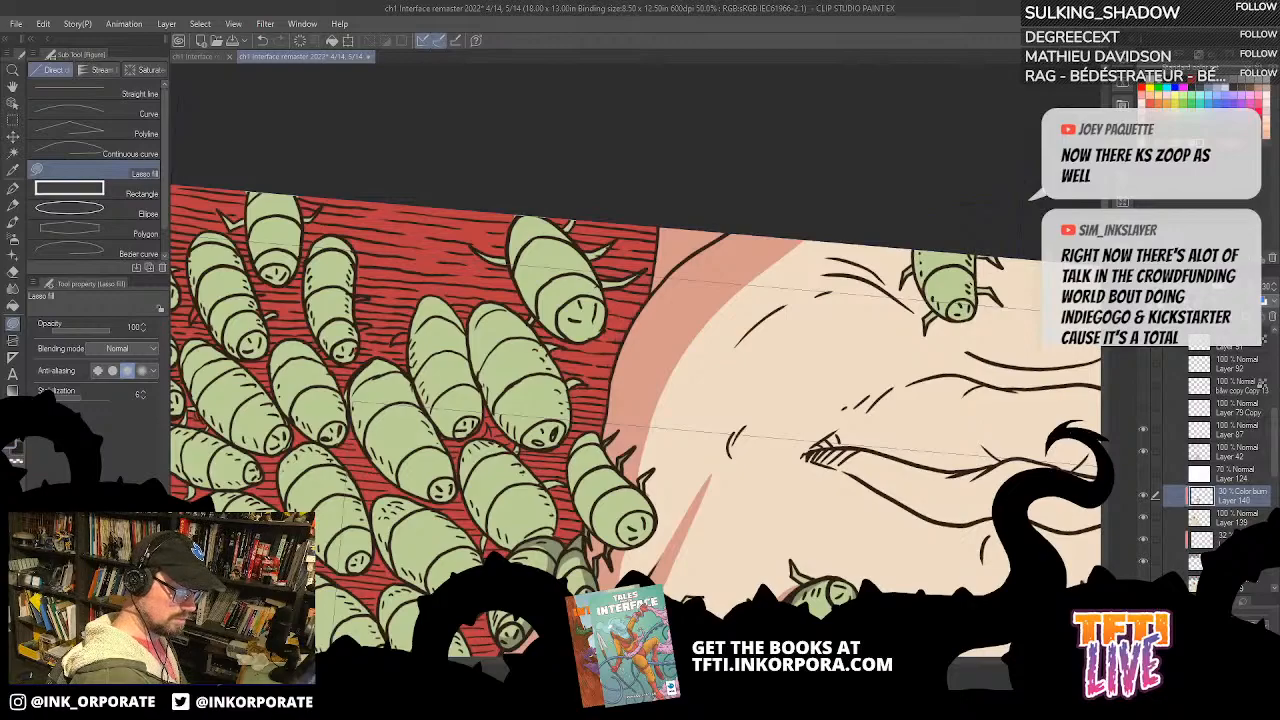
Step: Shade the side and rear end of the bug crawling over the jaw edge
key("asciicircum")
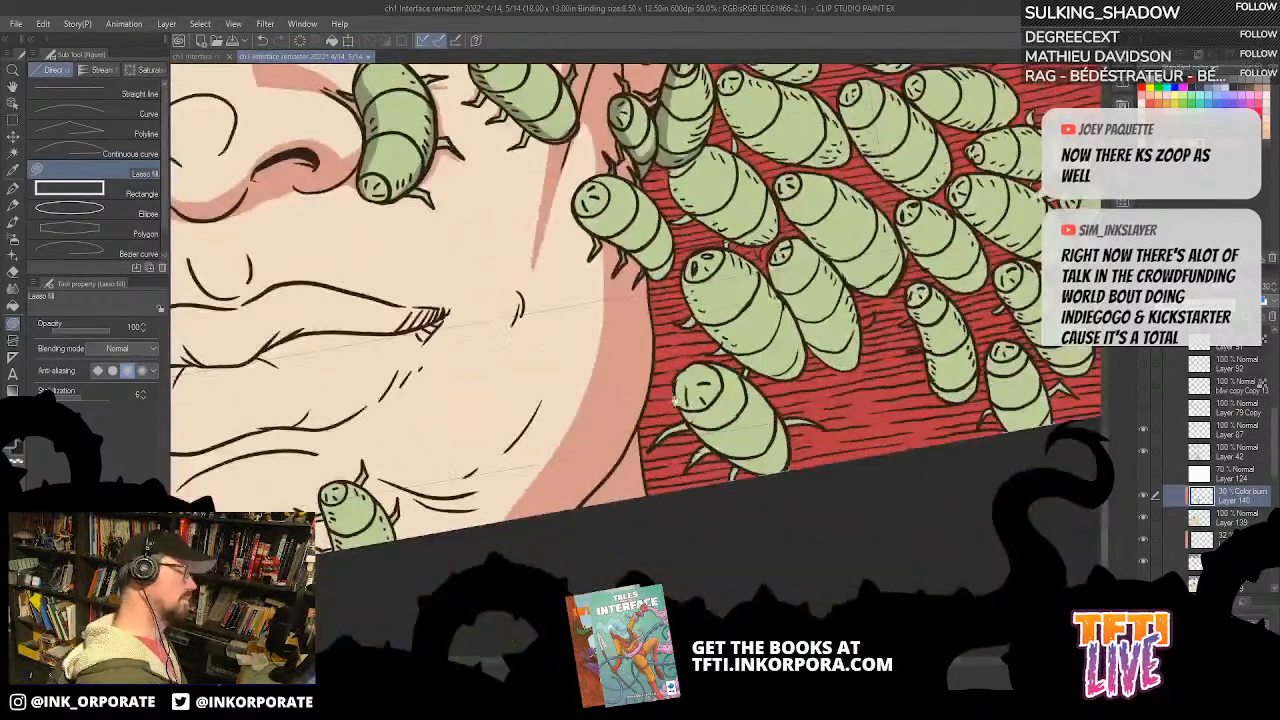
left_click_drag(675, 400, 893, 552)
mouse_move(800, 277)
left_mouse_down()
mouse_move(780, 328)
mouse_move(800, 256)
mouse_move(766, 288)
mouse_move(802, 264)
mouse_move(772, 286)
mouse_move(802, 281)
left_mouse_up()
key("ctrl+z")
mouse_move(888, 272)
left_mouse_down()
mouse_move(838, 393)
mouse_move(816, 393)
mouse_move(791, 245)
mouse_move(780, 258)
mouse_move(828, 356)
mouse_move(773, 285)
mouse_move(790, 240)
left_mouse_up()
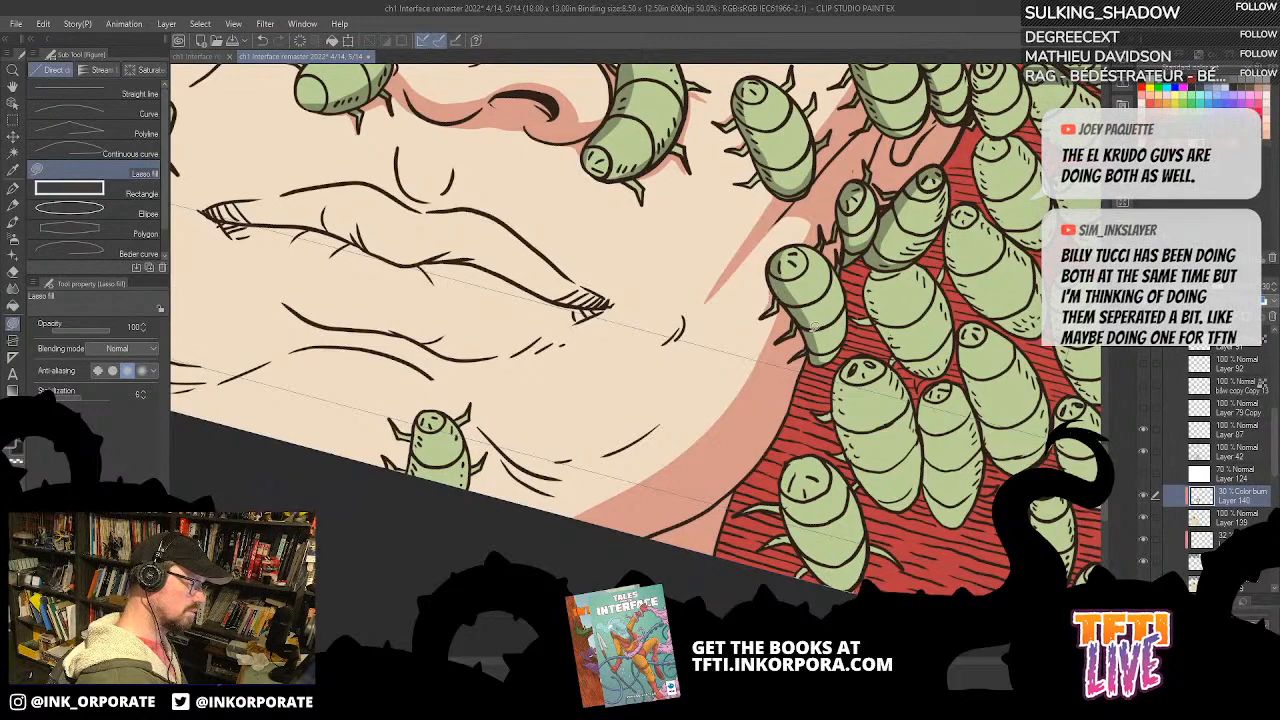
left_click_drag(869, 230, 875, 297)
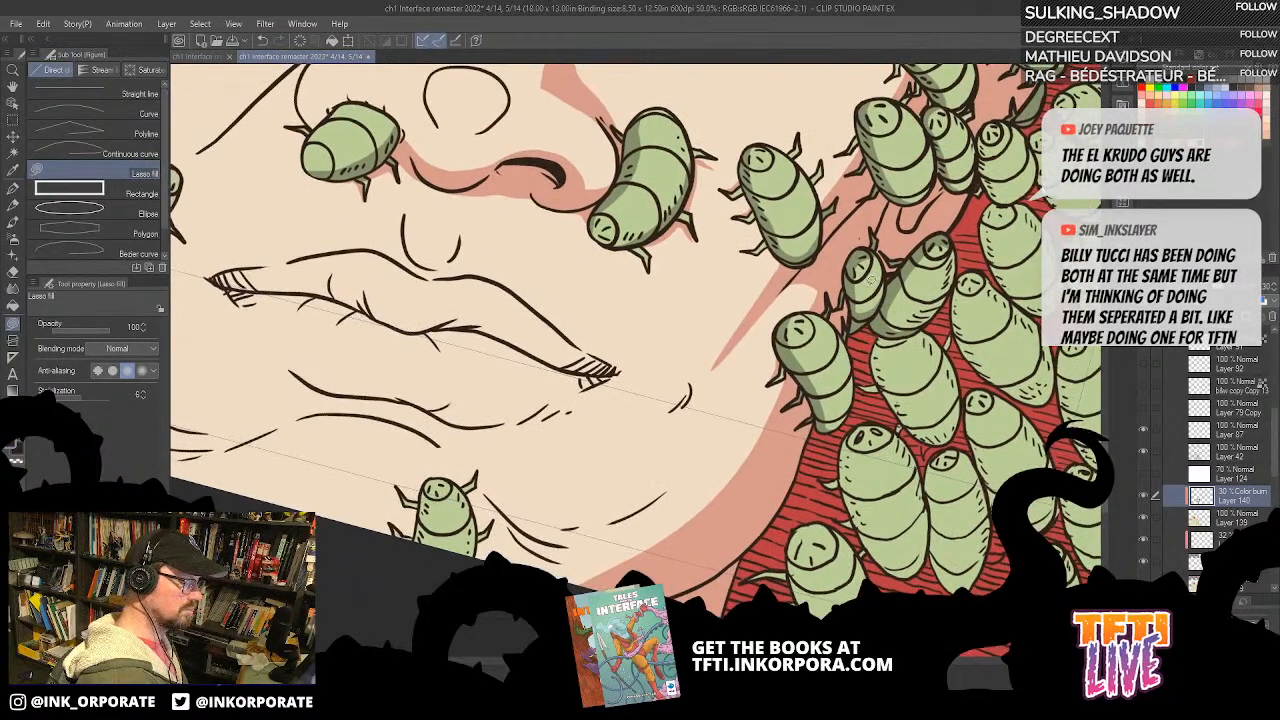
mouse_move(813, 382)
left_mouse_down()
mouse_move(858, 366)
mouse_move(850, 418)
mouse_move(825, 382)
left_mouse_up()
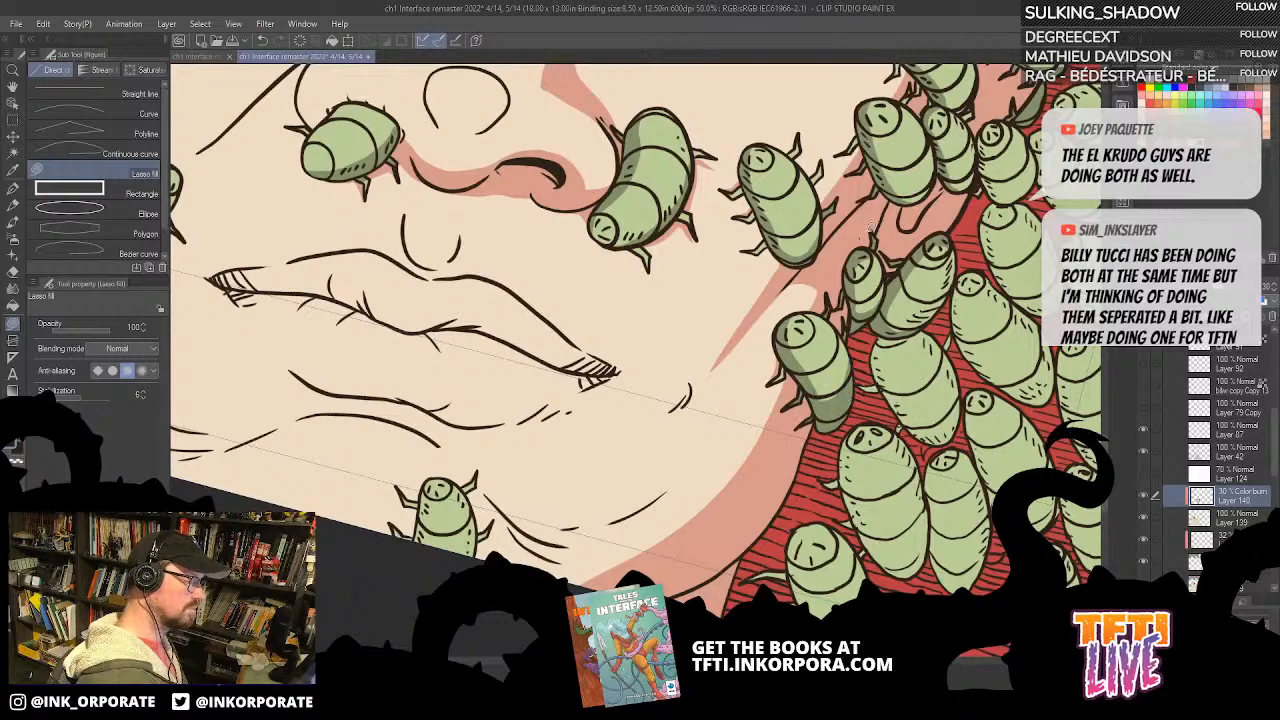
Step: Fill cast shadows on the skin beside the body and legs of the bug at the page edge below the lips
left_click_drag(935, 200, 917, 164)
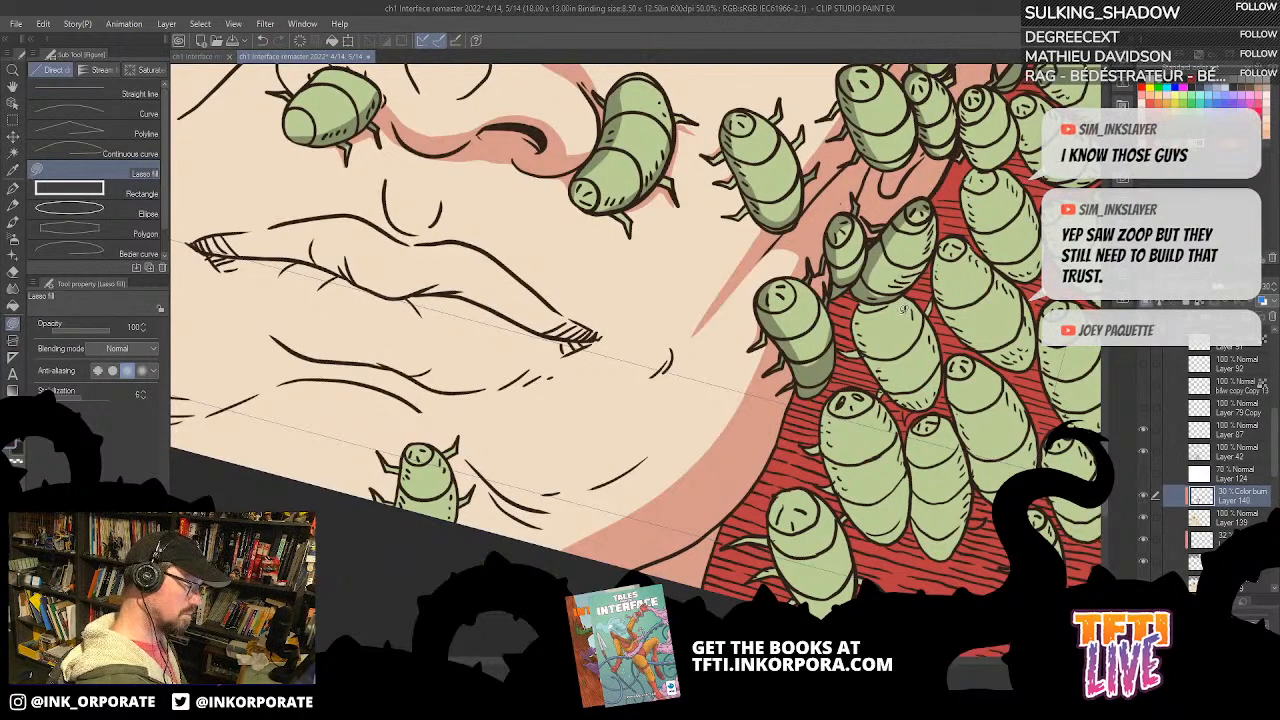
left_click_drag(632, 504, 971, 454)
mouse_move(784, 399)
left_mouse_down()
mouse_move(793, 480)
mouse_move(810, 441)
mouse_move(784, 398)
mouse_move(800, 393)
mouse_move(792, 410)
mouse_move(814, 470)
mouse_move(839, 365)
mouse_move(830, 376)
mouse_move(846, 365)
mouse_move(845, 302)
mouse_move(764, 283)
mouse_move(766, 330)
mouse_move(840, 410)
mouse_move(802, 350)
left_mouse_up()
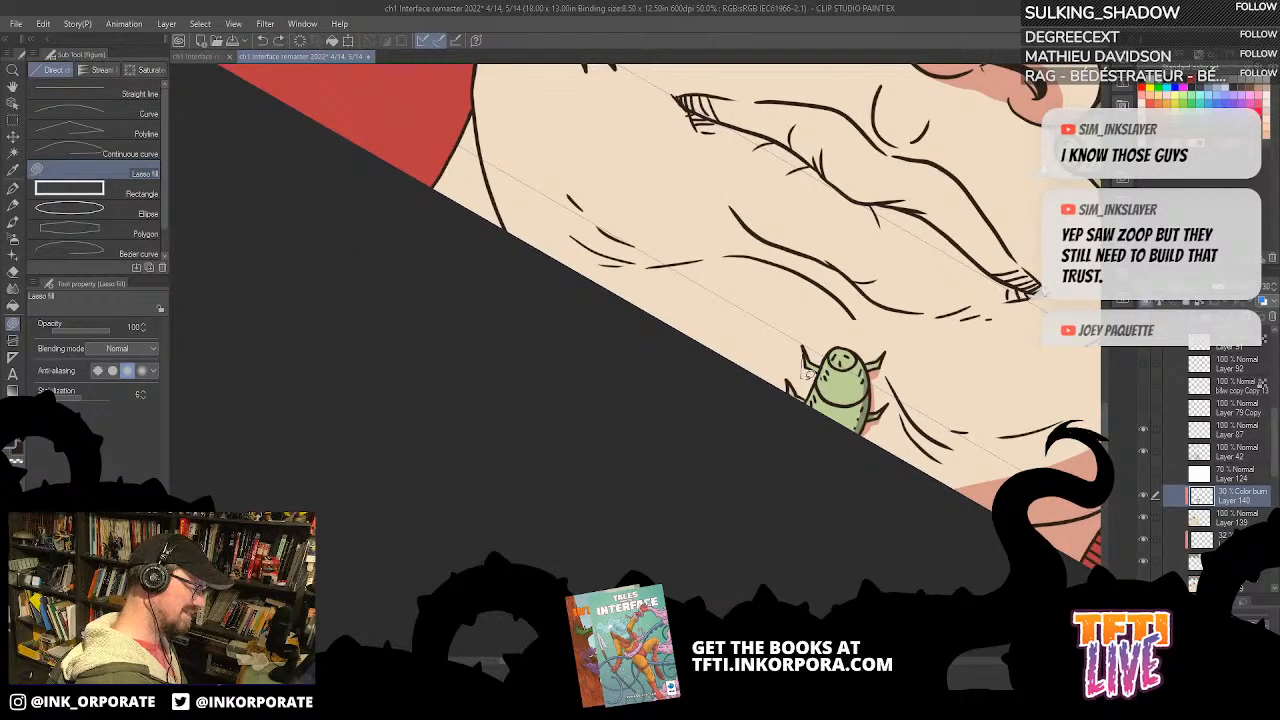
left_click_drag(806, 349, 822, 369)
left_click_drag(931, 279, 906, 213)
Step: Touch up the flat green on the legs and body edge of the page-edge bug on Layer 139
left_click(1225, 517)
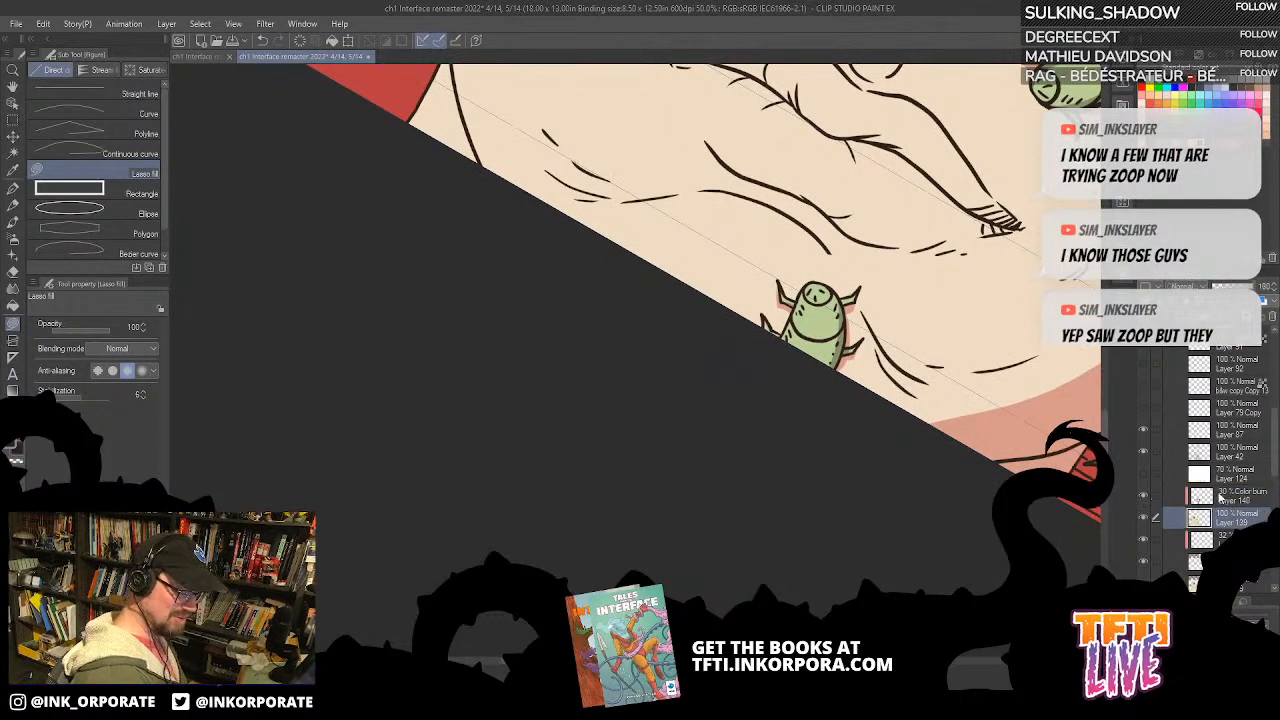
scroll(1051, 453, "up", 3)
left_click_drag(668, 200, 781, 301)
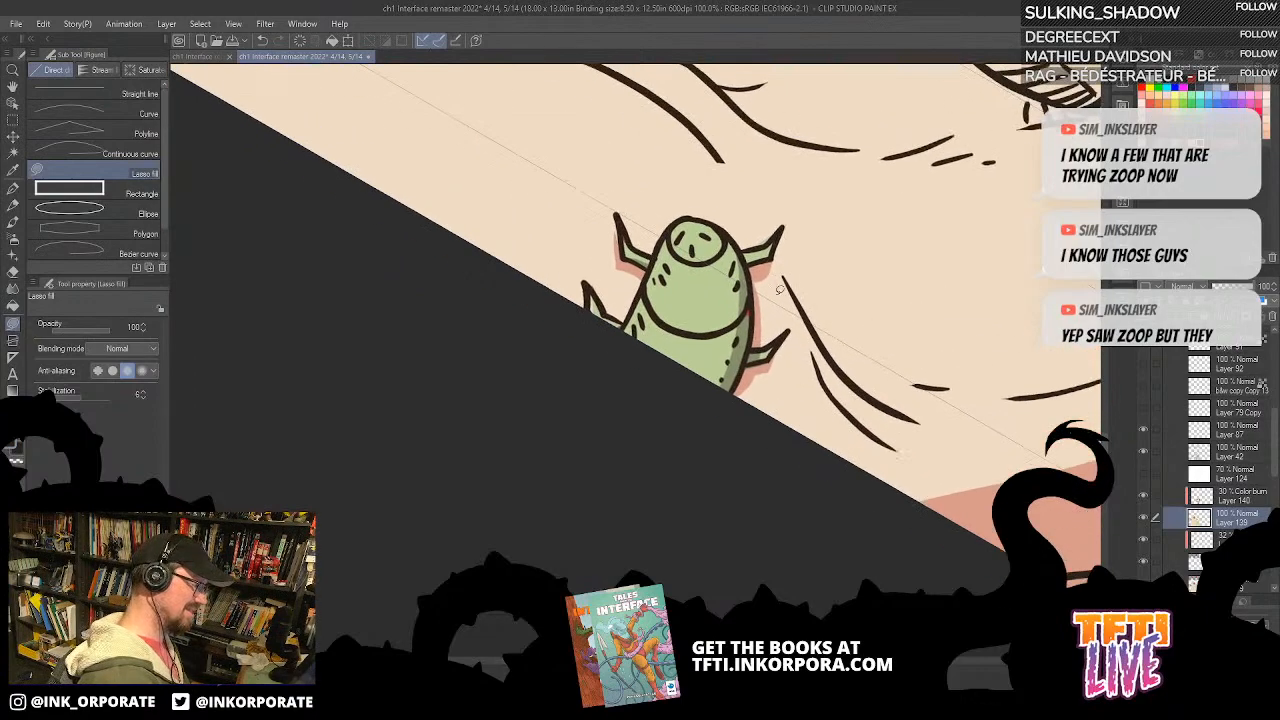
left_click(695, 293, "alt")
mouse_move(695, 296)
left_mouse_down()
mouse_move(737, 387)
mouse_move(665, 314)
left_mouse_up()
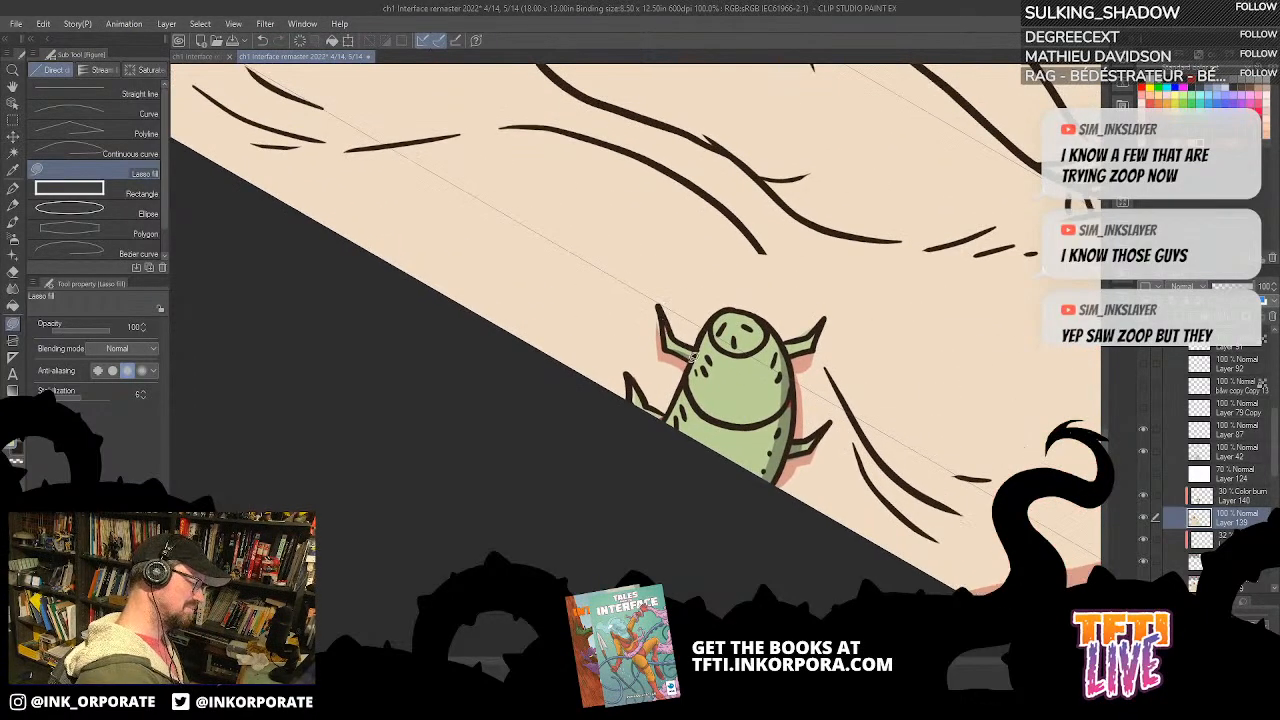
mouse_move(632, 384)
left_mouse_down()
mouse_move(638, 404)
mouse_move(630, 380)
left_mouse_up()
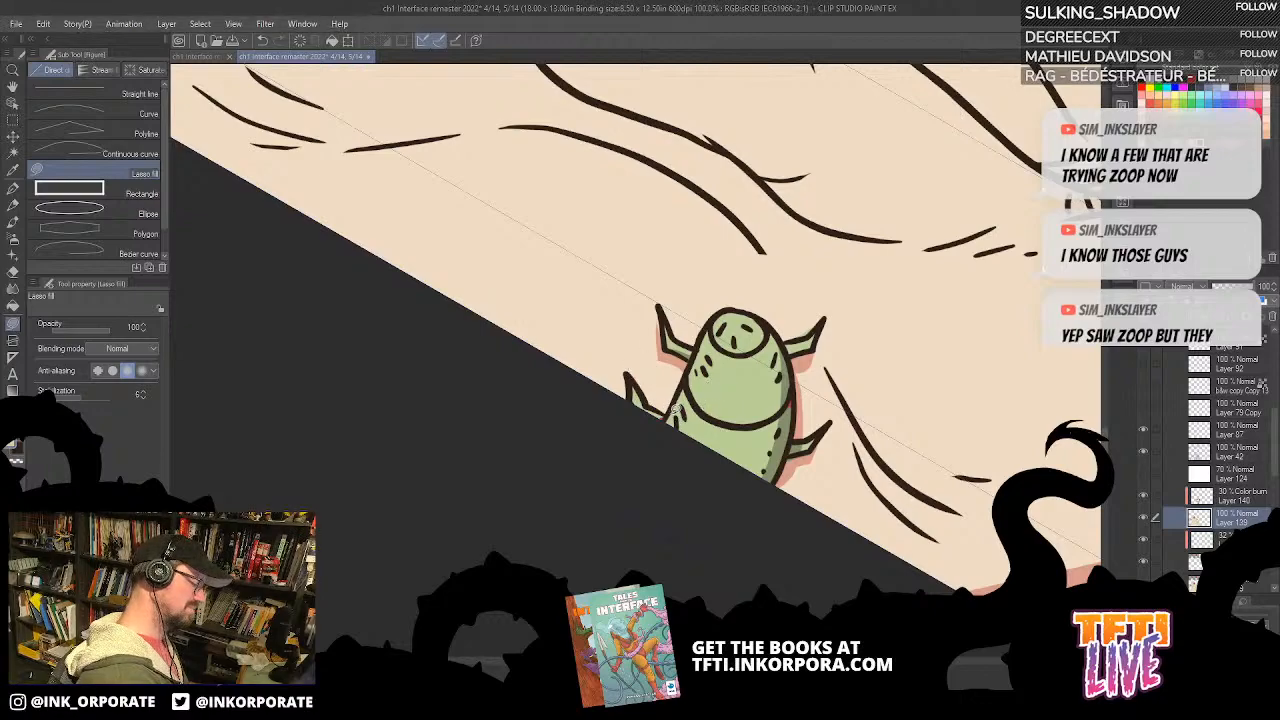
left_click_drag(870, 400, 833, 300)
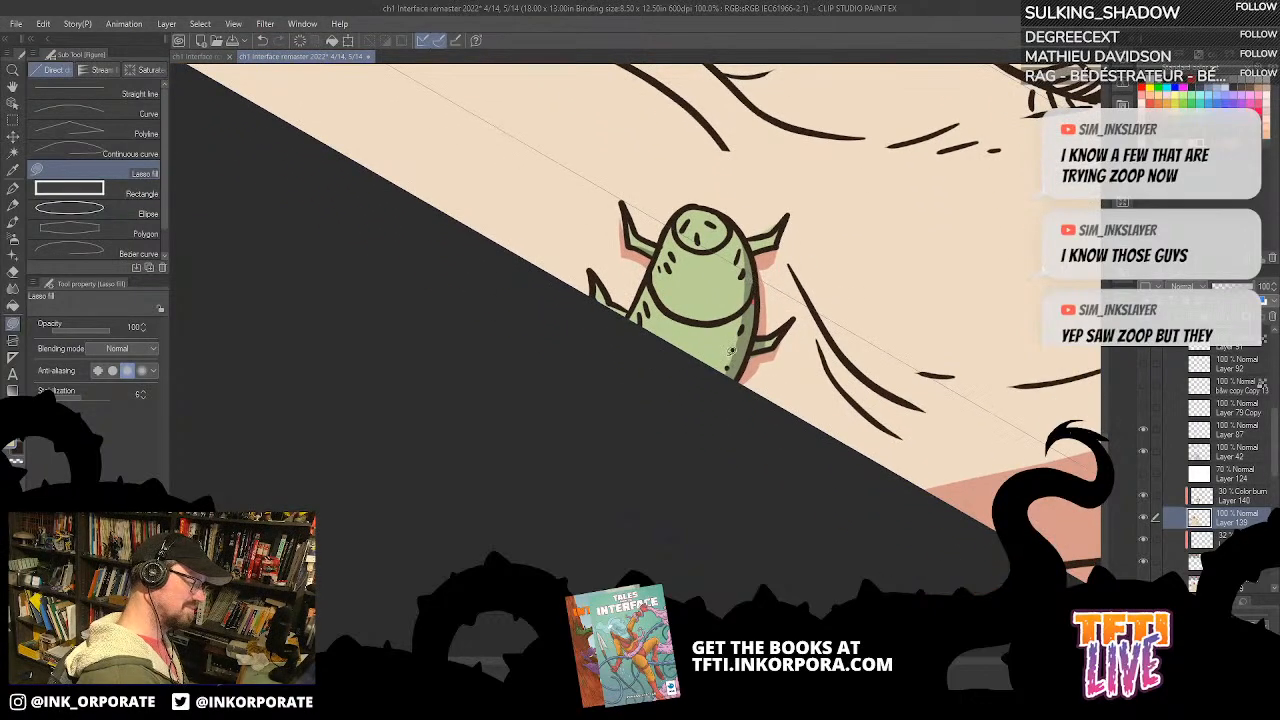
Step: Shade the unshaded side of the page-edge bug on the Color burn layer, Layer 140
left_click(1232, 494)
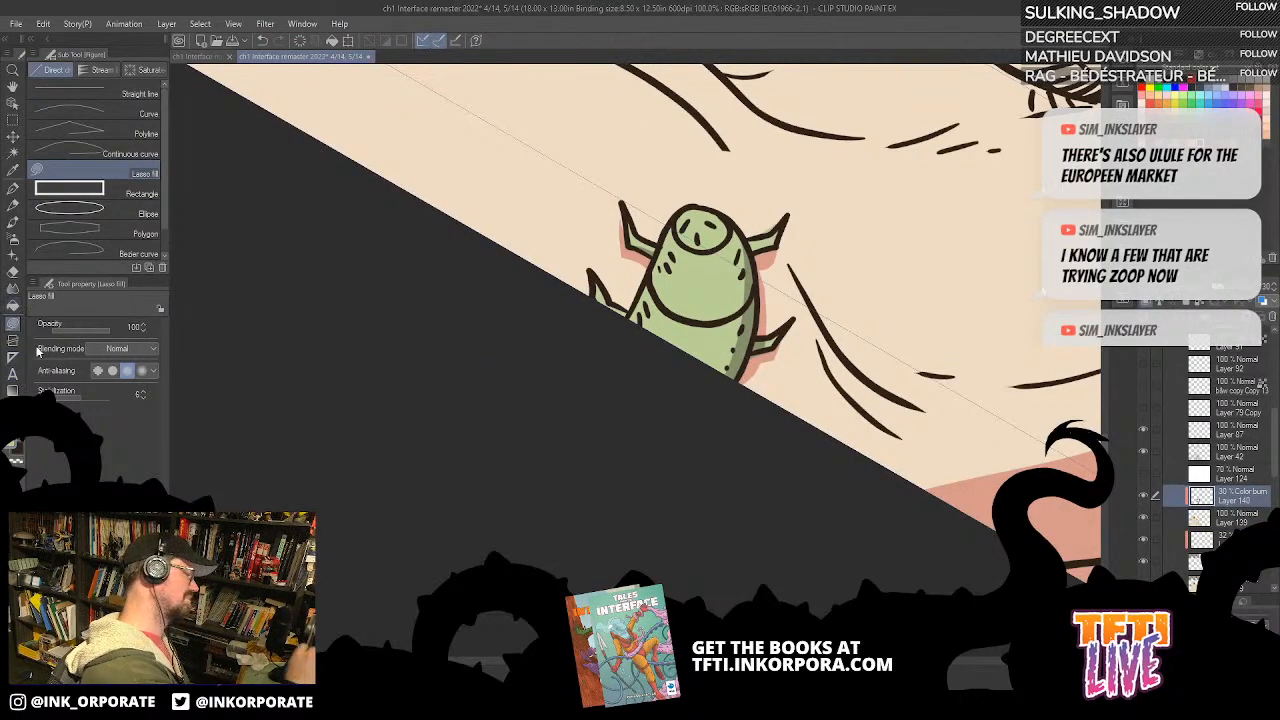
left_click_drag(786, 149, 868, 225)
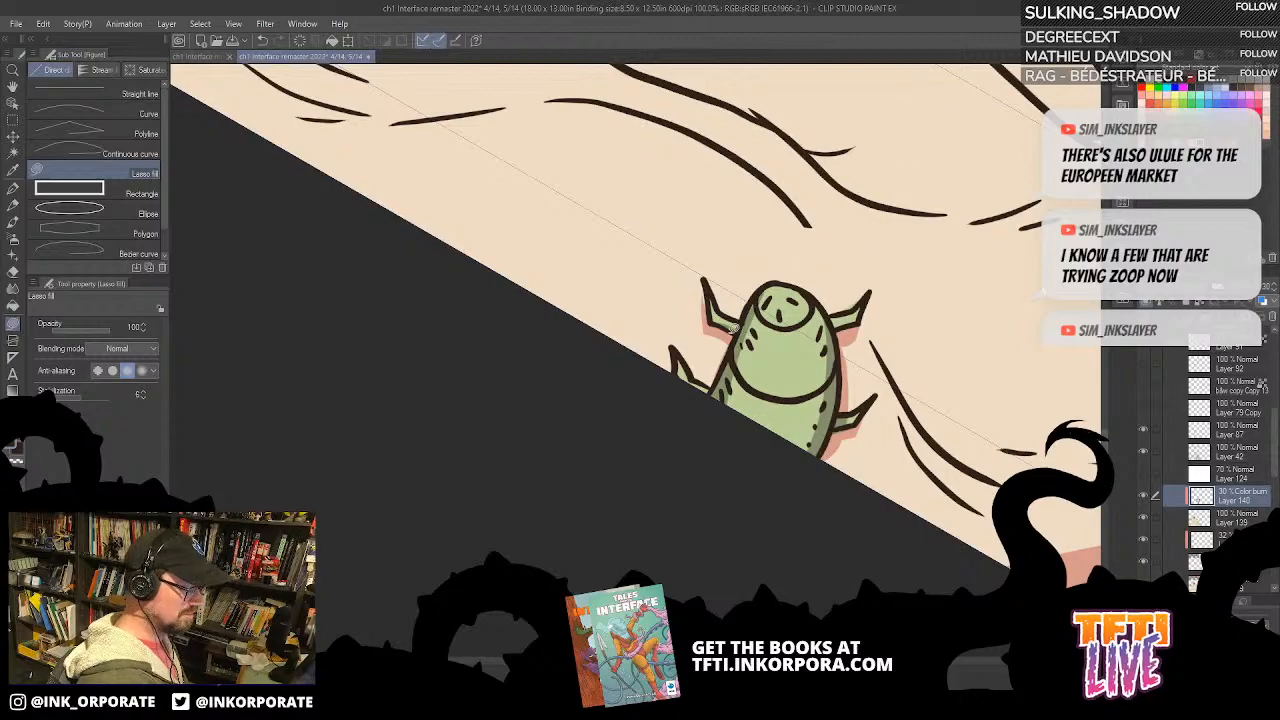
left_click_drag(905, 345, 771, 318)
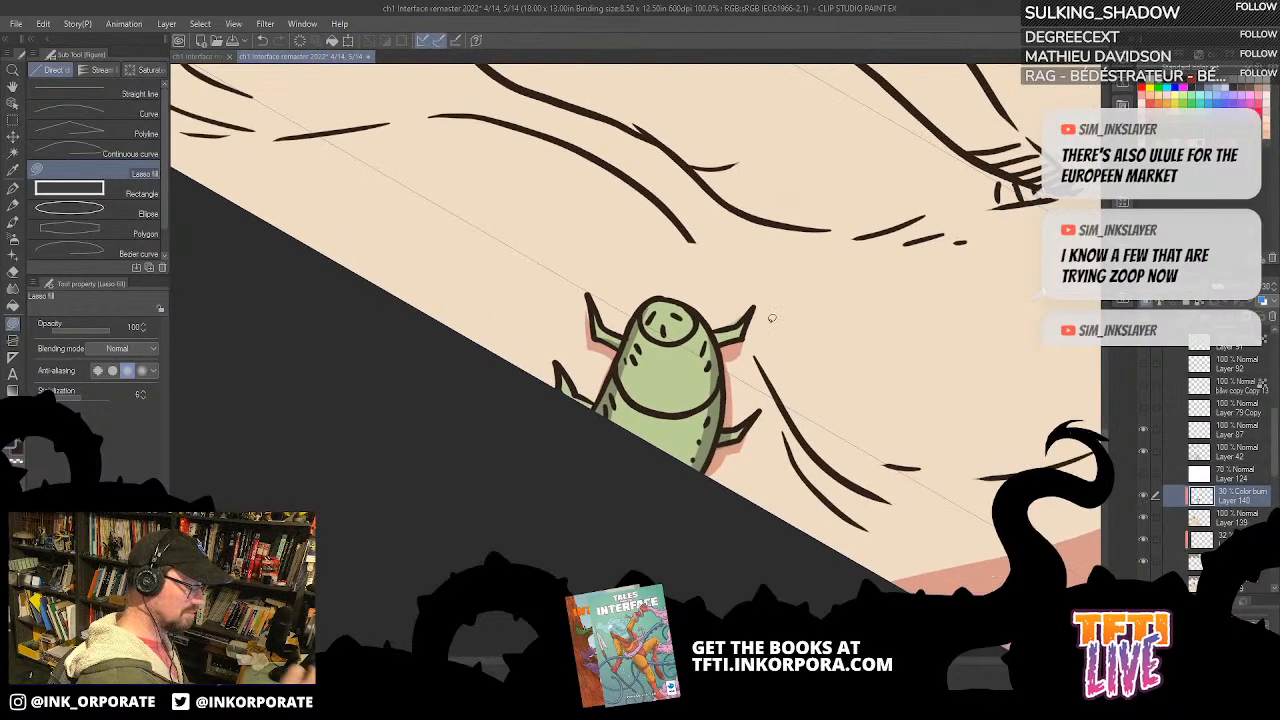
Step: Clean up the remaining flat colour around the page-edge bug's legs on Layer 139
left_click(1243, 522)
key("asciicircum")
key("asciicircum")
key("asciicircum")
key("asciicircum")
key("asciicircum")
key("asciicircum")
key("asciicircum")
key("asciicircum")
key("asciicircum")
key("asciicircum")
key("asciicircum")
key("asciicircum")
key("asciicircum")
key("asciicircum")
key("asciicircum")
key("asciicircum")
key("asciicircum")
key("asciicircum")
key("asciicircum")
key("asciicircum")
left_click_drag(615, 403, 801, 285)
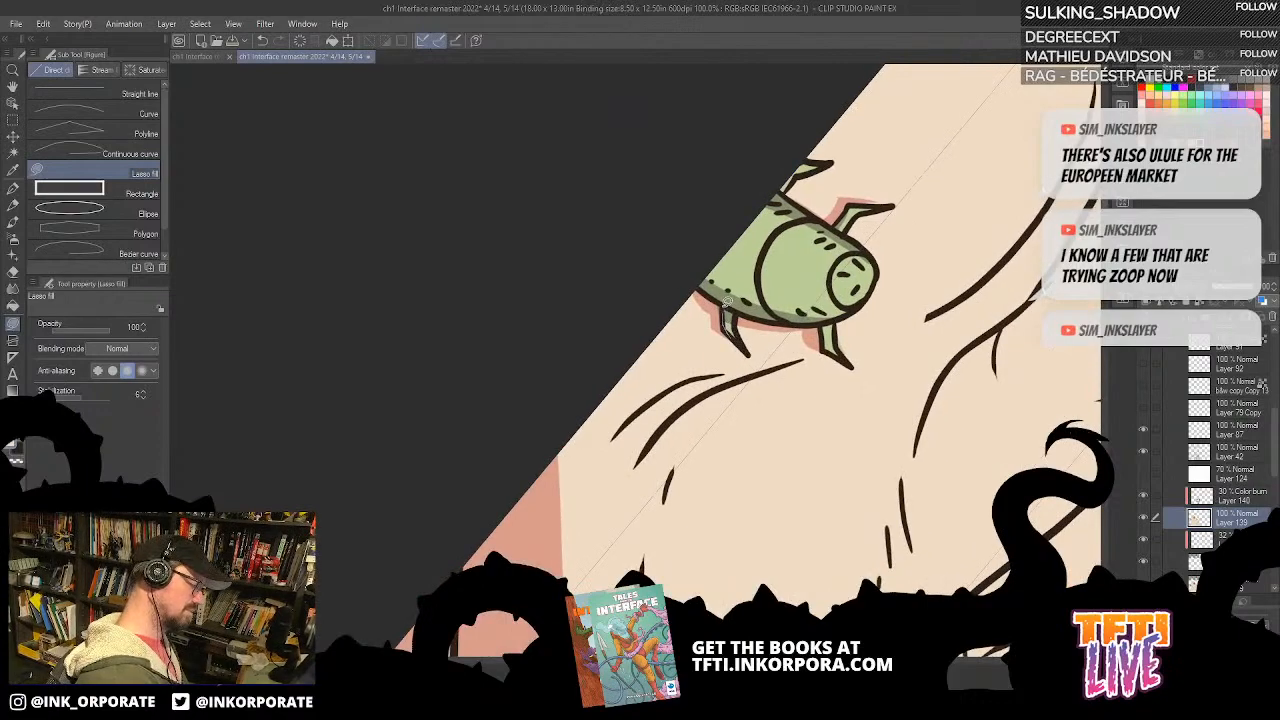
key("ctrl+minus")
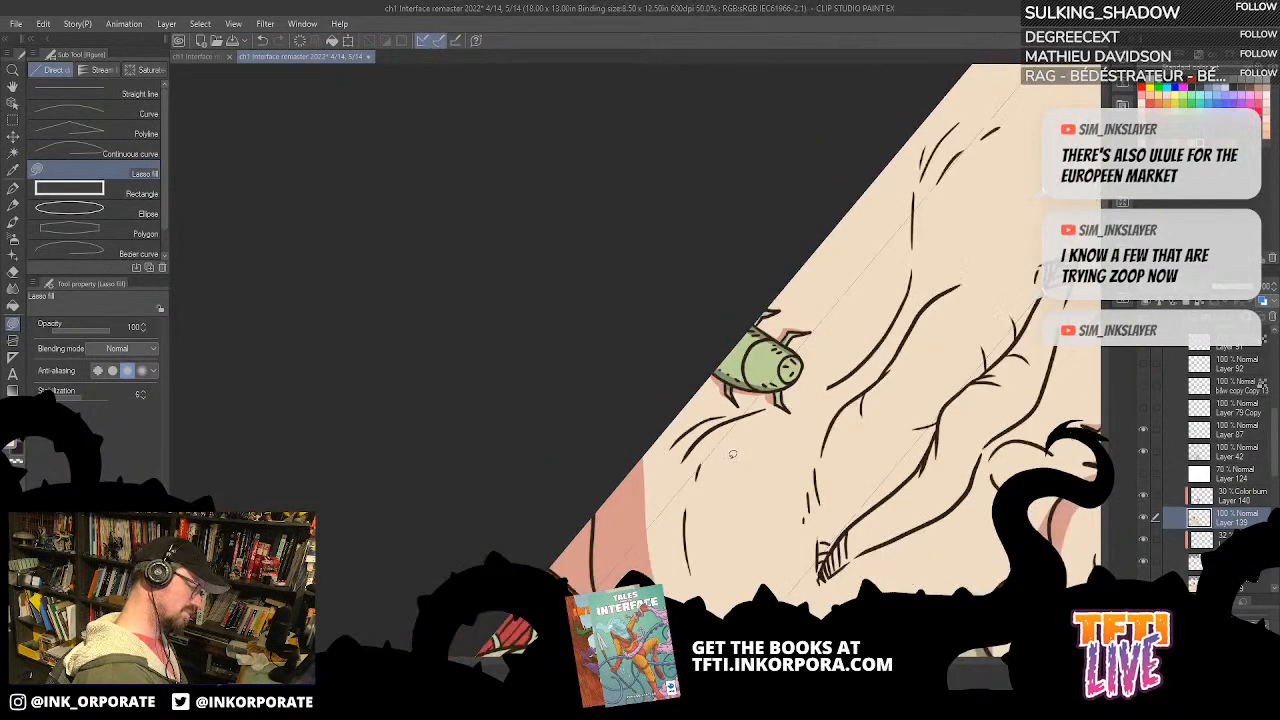
Step: Fill the upper lip with shadow on Layer 140, from the hatched mouth corner farther from the page-edge bug to the middle
key("ctrl+minus")
key("asciicircum")
key("asciicircum")
key("asciicircum")
key("asciicircum")
key("asciicircum")
key("asciicircum")
key("asciicircum")
key("asciicircum")
key("asciicircum")
key("asciicircum")
key("asciicircum")
key("asciicircum")
key("asciicircum")
key("asciicircum")
key("asciicircum")
key("asciicircum")
key("asciicircum")
key("asciicircum")
key("asciicircum")
key("asciicircum")
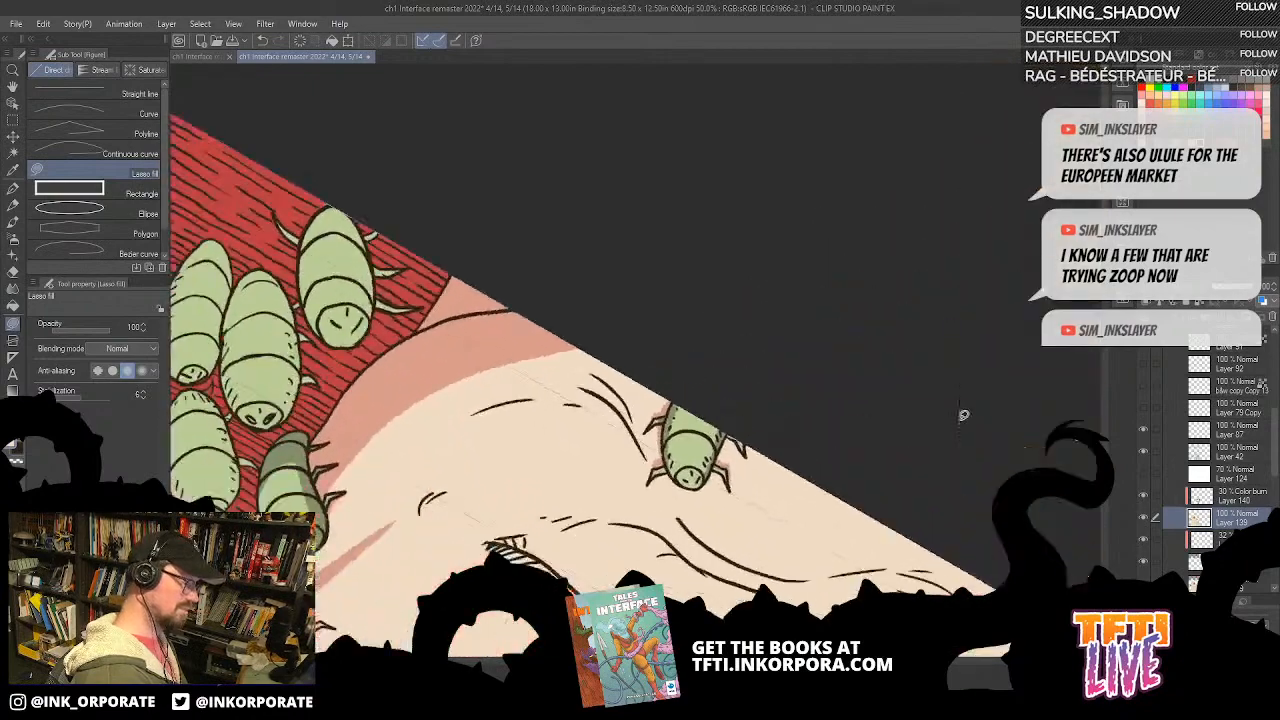
left_click_drag(774, 491, 854, 419)
key("asciicircum")
key("asciicircum")
left_click(1250, 499)
left_click_drag(804, 468, 886, 524)
key("asciicircum")
key("asciicircum")
key("asciicircum")
key("asciicircum")
key("asciicircum")
key("asciicircum")
key("asciicircum")
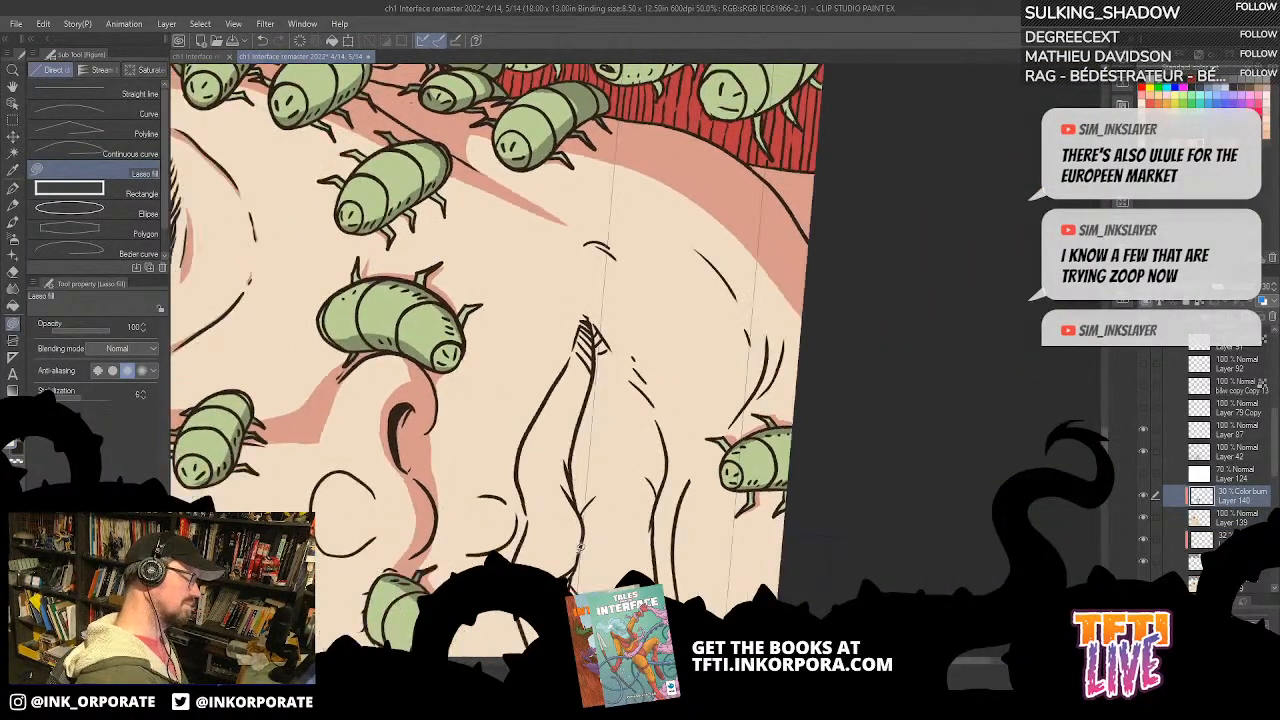
mouse_move(657, 510)
left_mouse_down()
mouse_move(657, 458)
mouse_move(671, 446)
mouse_move(660, 498)
left_mouse_up()
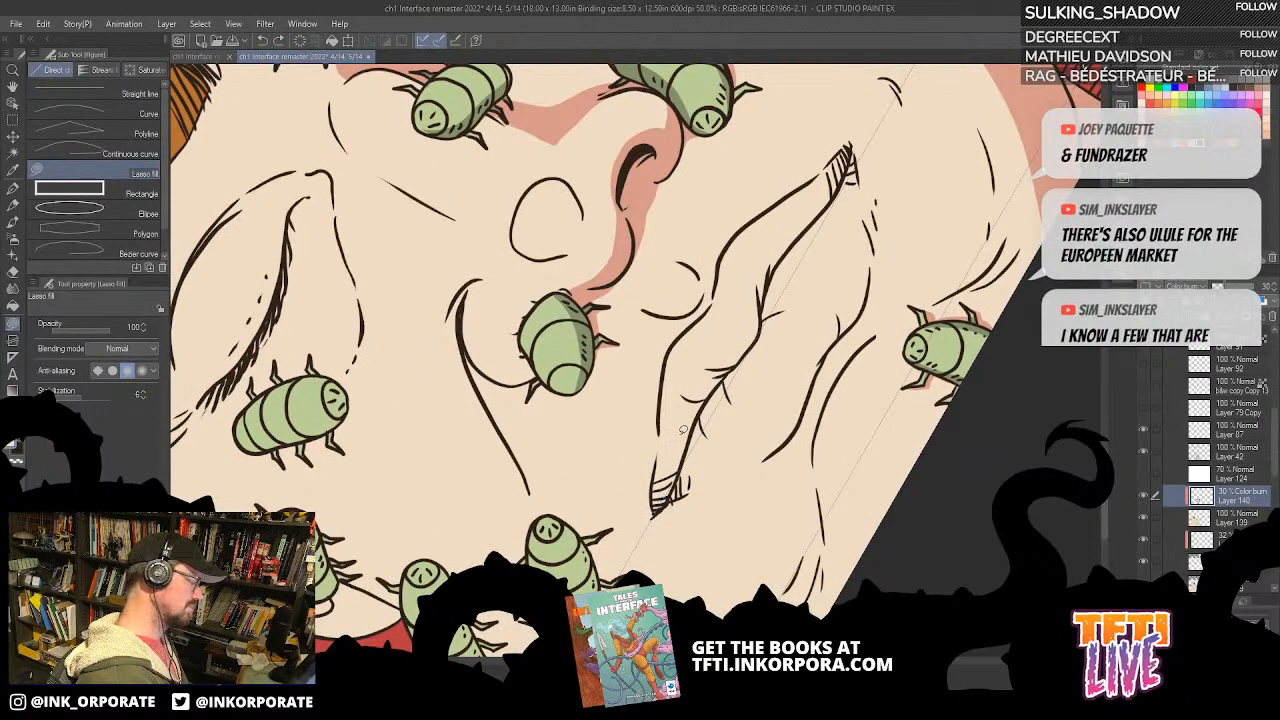
mouse_move(657, 463)
left_mouse_down()
mouse_move(656, 506)
mouse_move(680, 476)
mouse_move(700, 392)
left_mouse_up()
mouse_move(662, 474)
left_mouse_down()
mouse_move(662, 372)
mouse_move(698, 320)
mouse_move(750, 310)
mouse_move(690, 470)
left_mouse_up()
left_click_drag(757, 323, 850, 262)
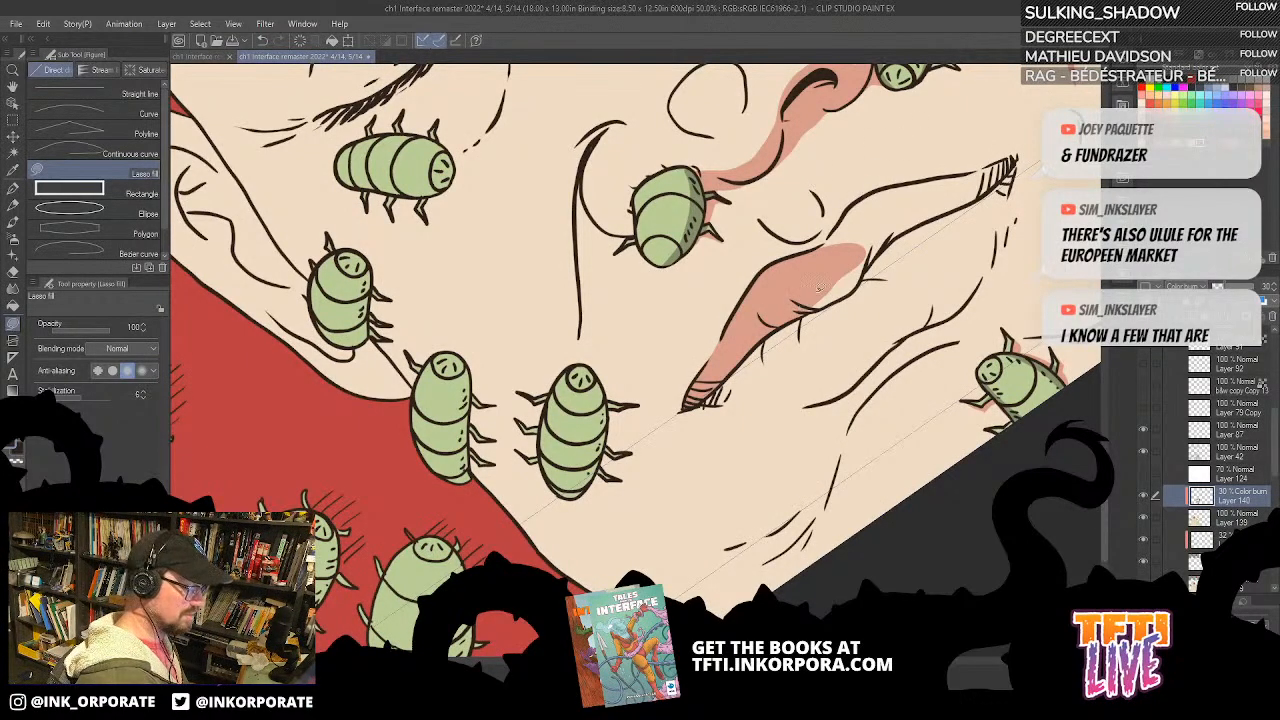
Step: Extend the upper lip shadow from the middle of the mouth to the opposite hatched corner
mouse_move(800, 307)
left_mouse_down()
mouse_move(874, 261)
mouse_move(800, 305)
mouse_move(857, 287)
mouse_move(818, 306)
mouse_move(856, 287)
left_mouse_up()
mouse_move(882, 233)
left_mouse_down()
mouse_move(815, 276)
mouse_move(868, 266)
mouse_move(1000, 182)
mouse_move(1008, 157)
mouse_move(853, 210)
mouse_move(834, 256)
mouse_move(867, 196)
mouse_move(950, 184)
mouse_move(918, 225)
left_mouse_up()
left_click_drag(962, 286, 904, 335)
Step: Fill thin curved shadows along the sides of the philtrum between the nose and the upper lip
key("asciicircum")
key("asciicircum")
key("asciicircum")
key("asciicircum")
key("asciicircum")
key("asciicircum")
mouse_move(774, 349)
left_mouse_down()
mouse_move(735, 268)
mouse_move(742, 328)
mouse_move(794, 313)
mouse_move(773, 354)
left_mouse_up()
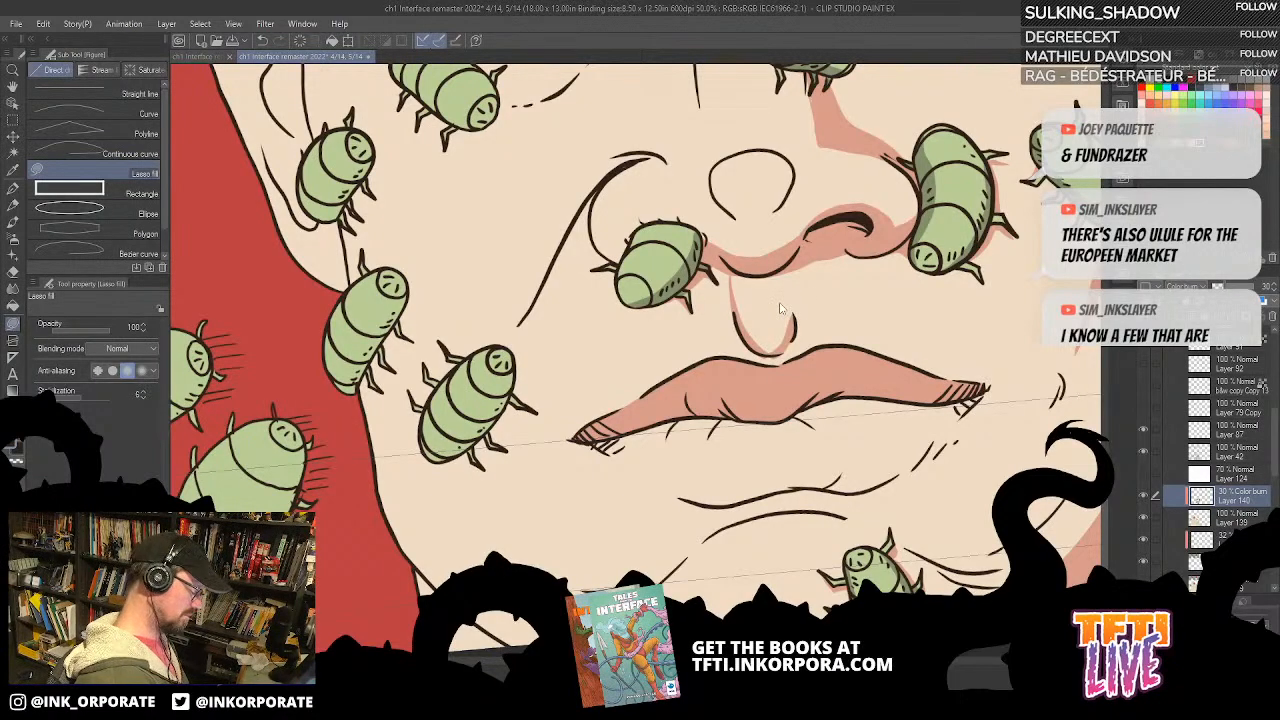
Step: Examine the shadow shapes on the lips, nose, cheek and chin at different canvas angles
scroll(782, 308, "down", 1)
key("asciicircum")
key("asciicircum")
key("asciicircum")
key("asciicircum")
key("asciicircum")
key("asciicircum")
key("asciicircum")
key("asciicircum")
key("asciicircum")
key("asciicircum")
key("asciicircum")
key("asciicircum")
key("asciicircum")
key("asciicircum")
key("asciicircum")
key("asciicircum")
key("asciicircum")
key("asciicircum")
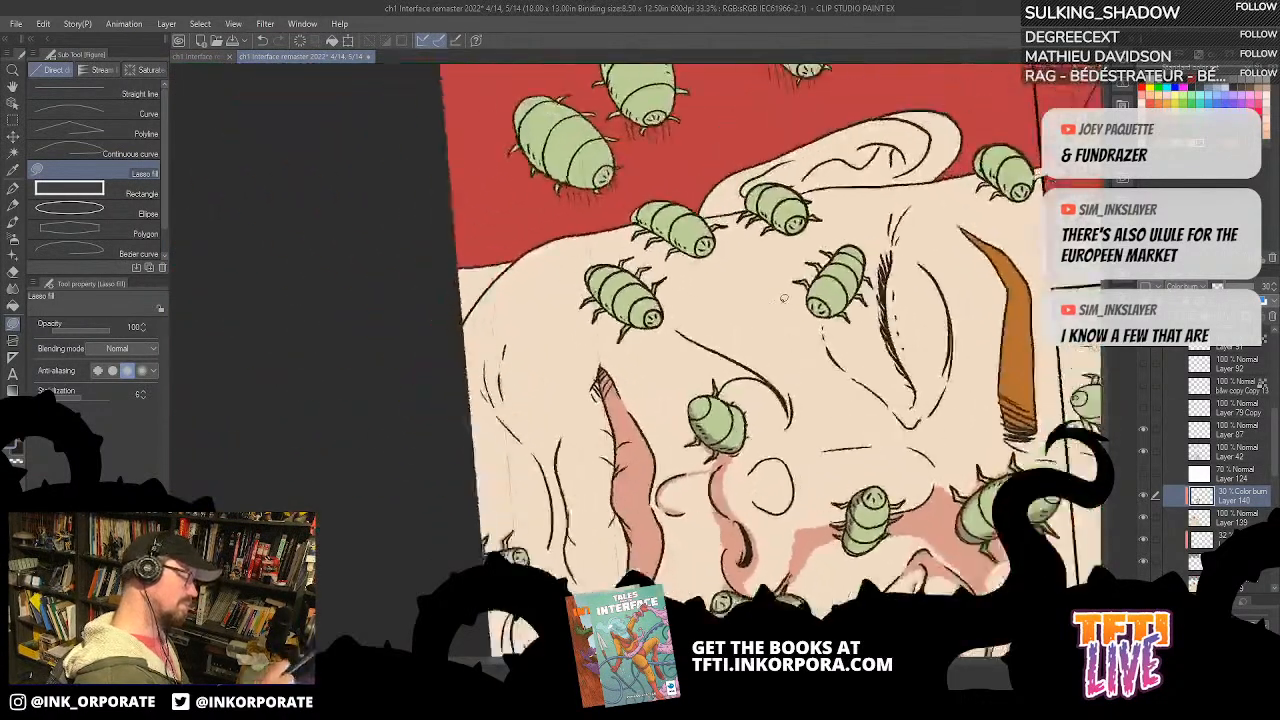
key("asciicircum")
key("asciicircum")
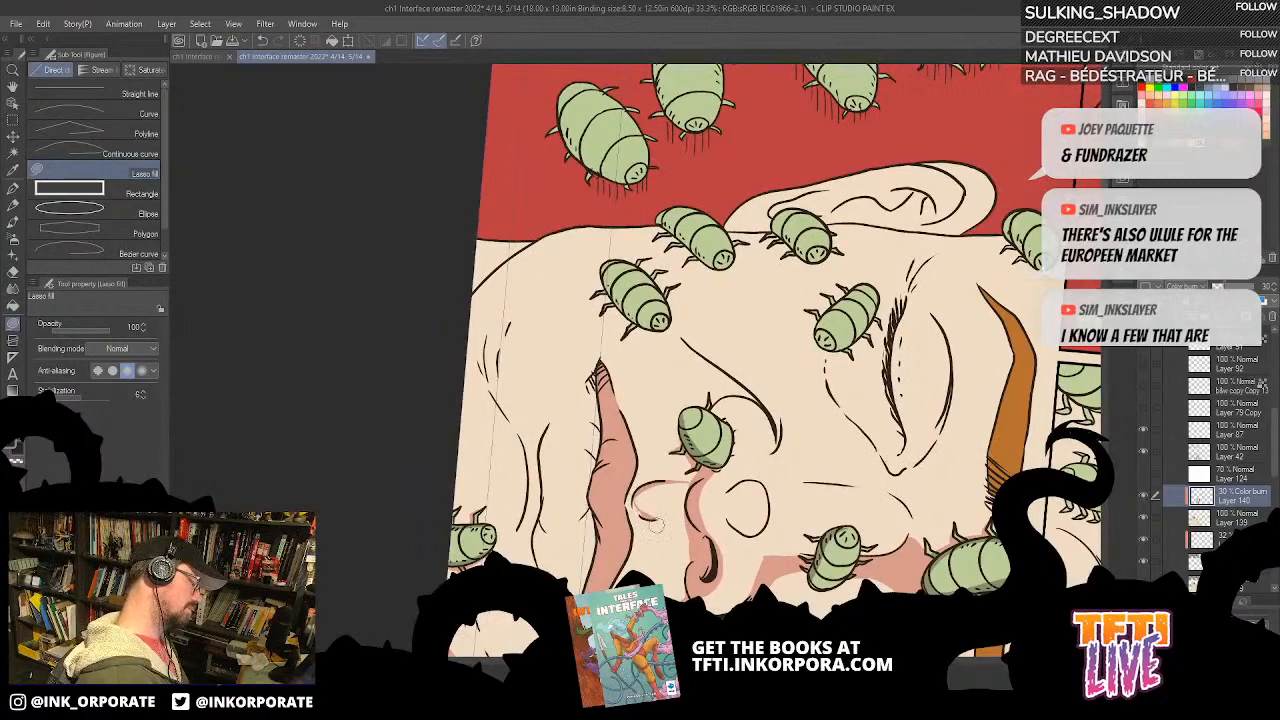
key("asciicircum")
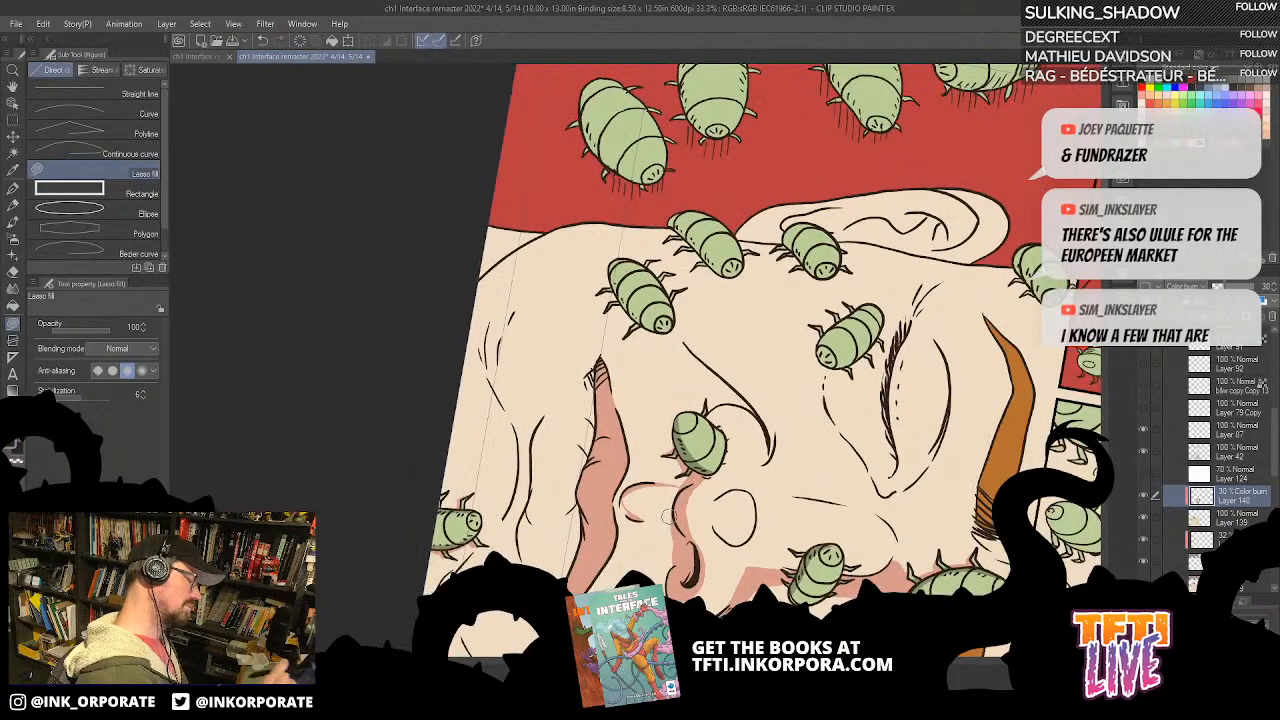
key("asciicircum")
key("asciicircum")
key("asciicircum")
key("asciicircum")
key("asciicircum")
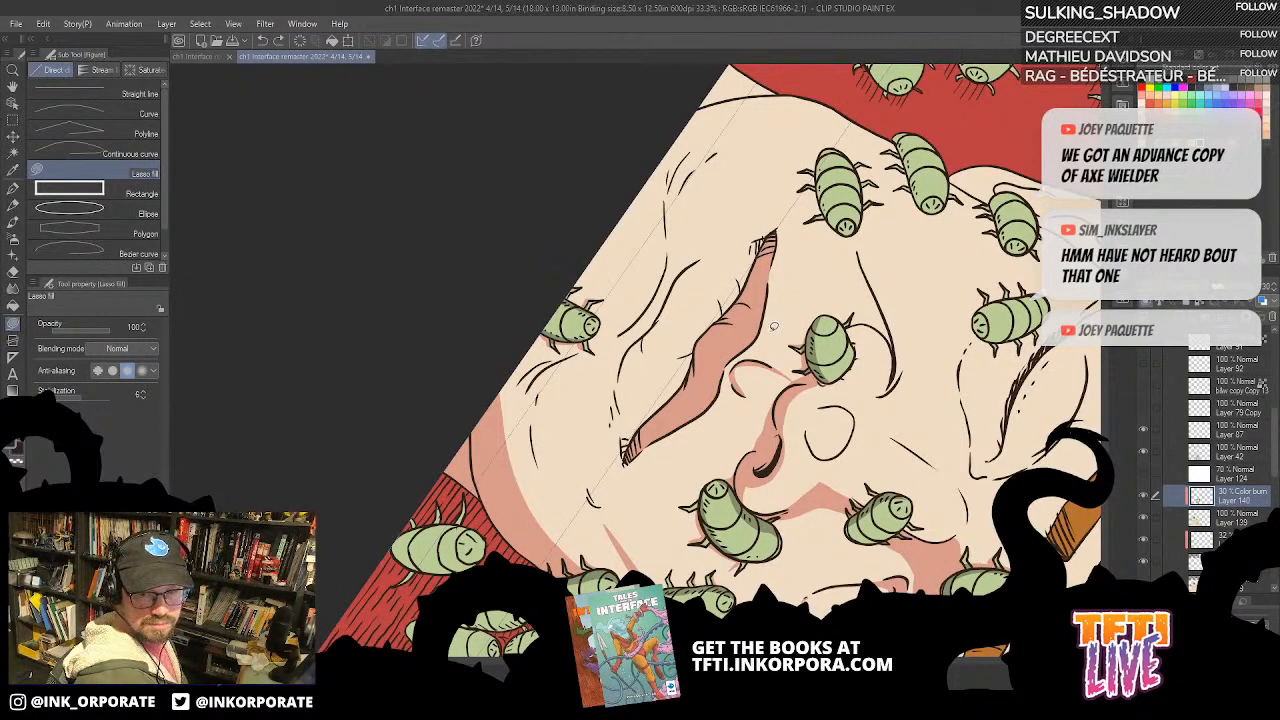
left_click_drag(750, 347, 812, 277)
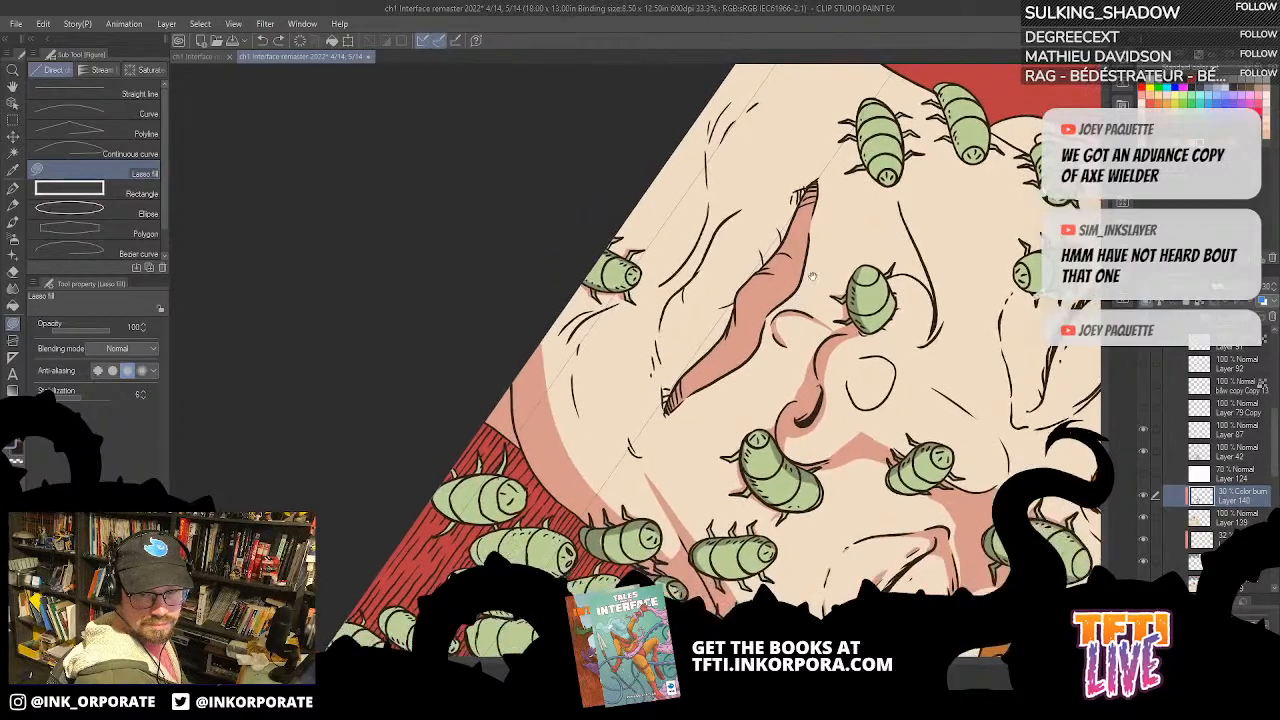
left_click_drag(754, 381, 853, 284)
scroll(862, 232, "up", 1)
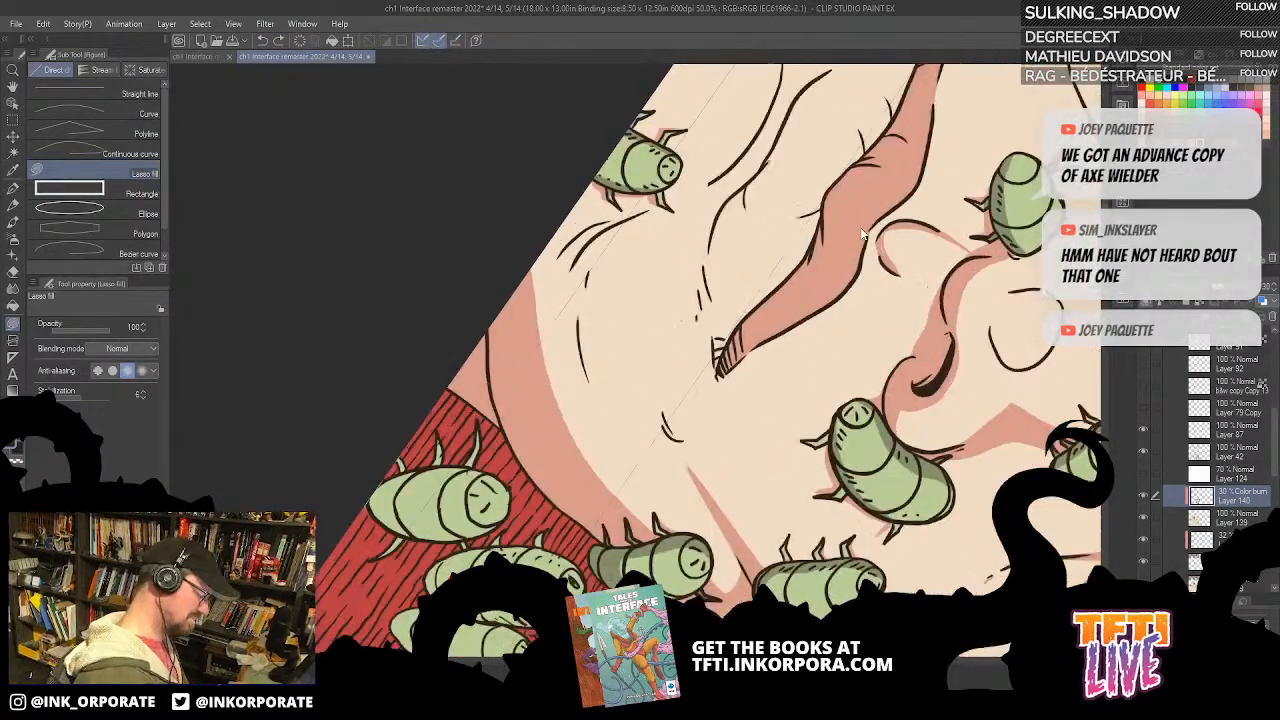
scroll(860, 222, "up", 1)
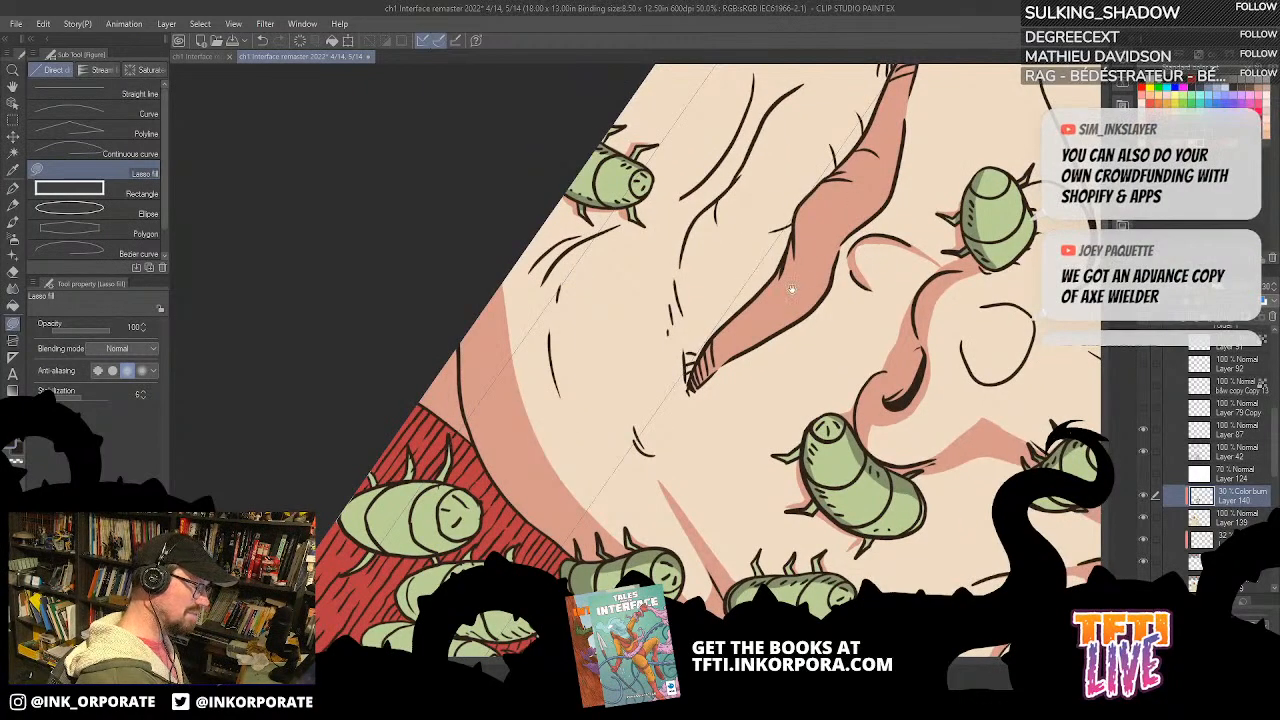
key("asciicircum")
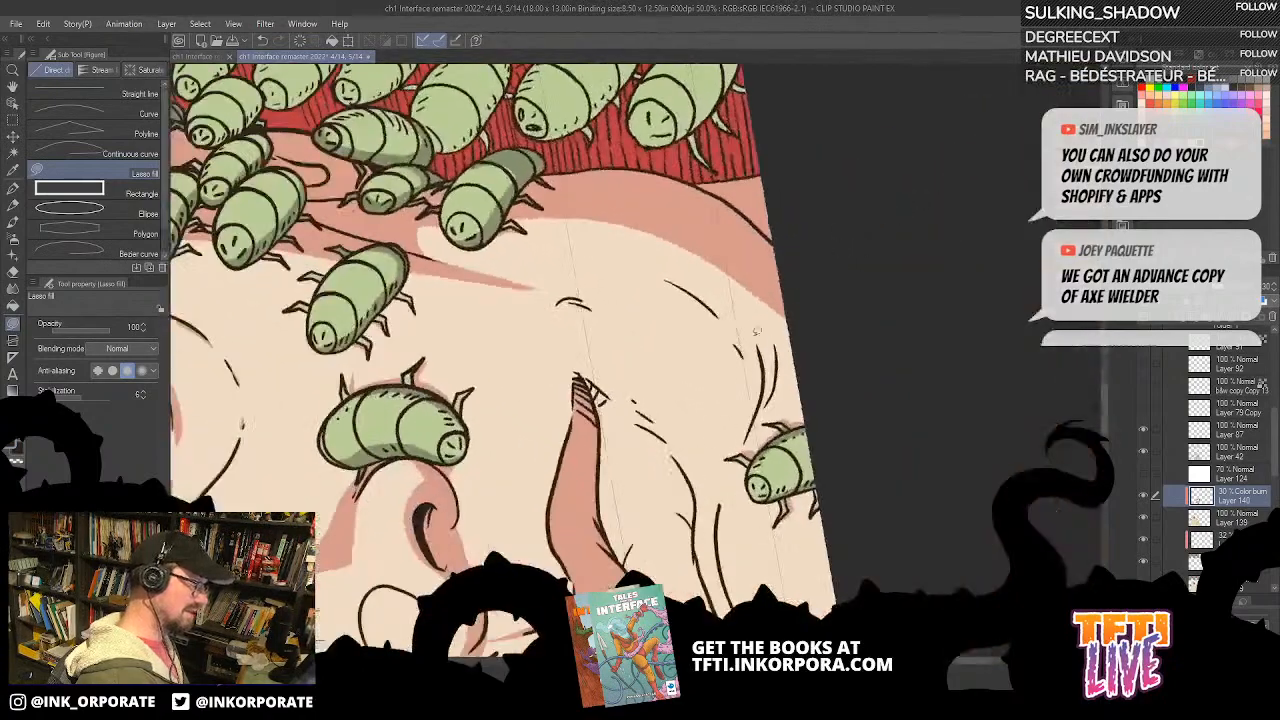
left_click_drag(752, 482, 795, 285)
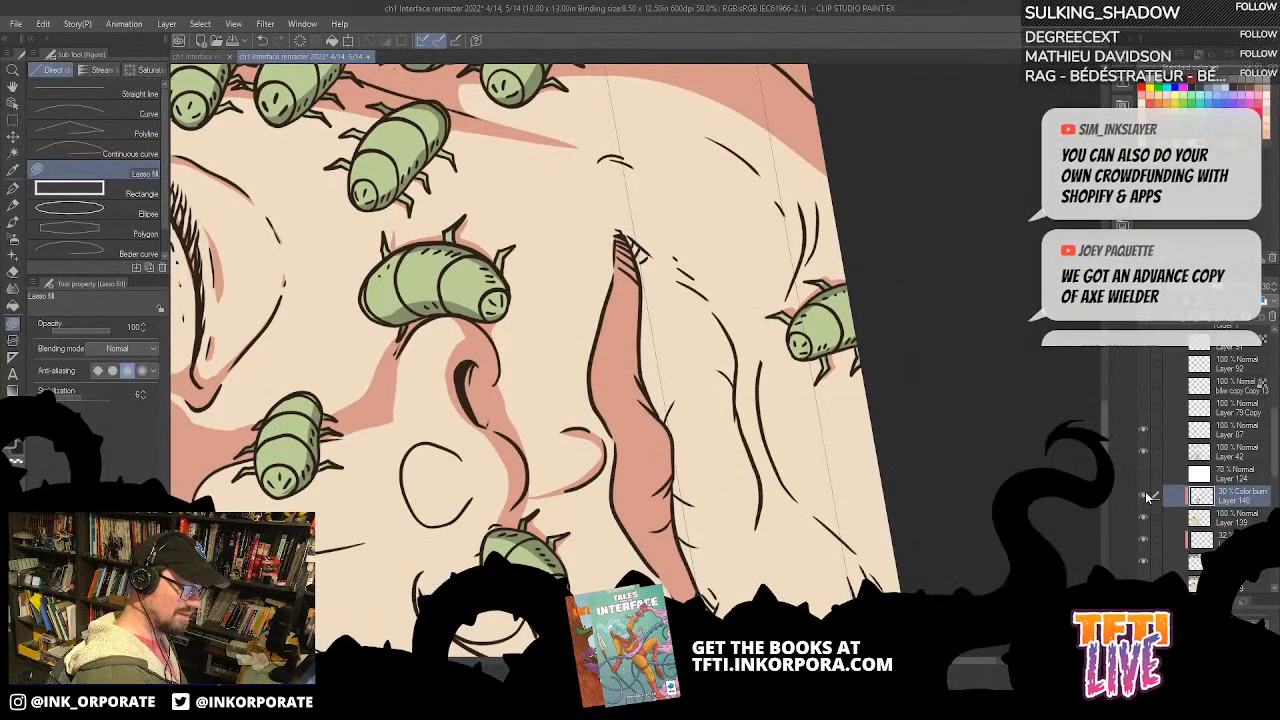
left_click(1145, 449)
left_click(1145, 449)
left_click(1232, 455)
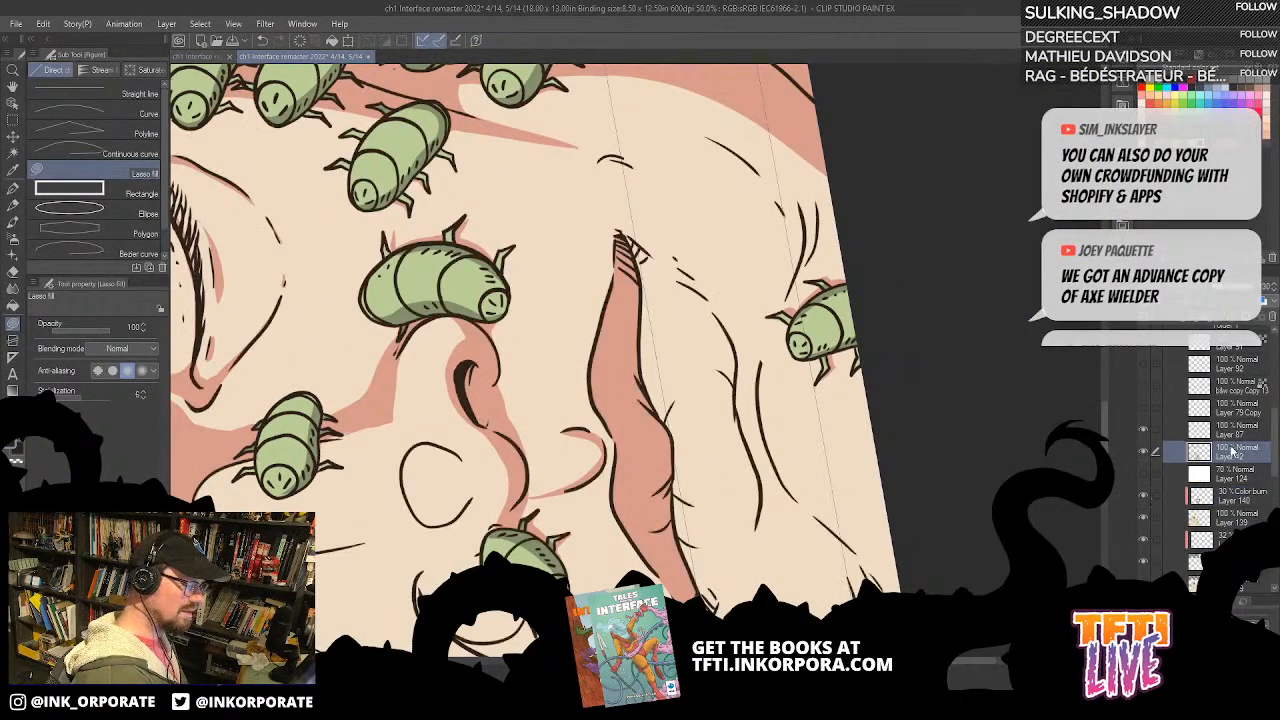
key("p")
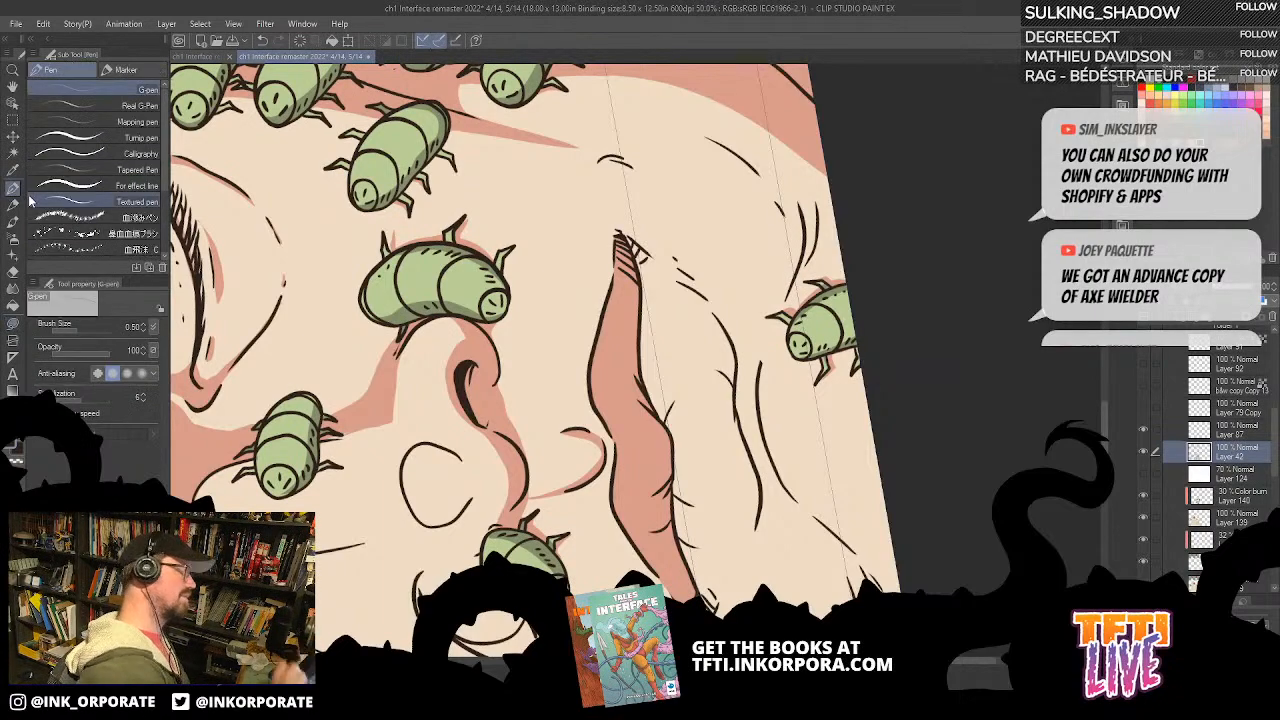
key("^")
key("^")
key("^")
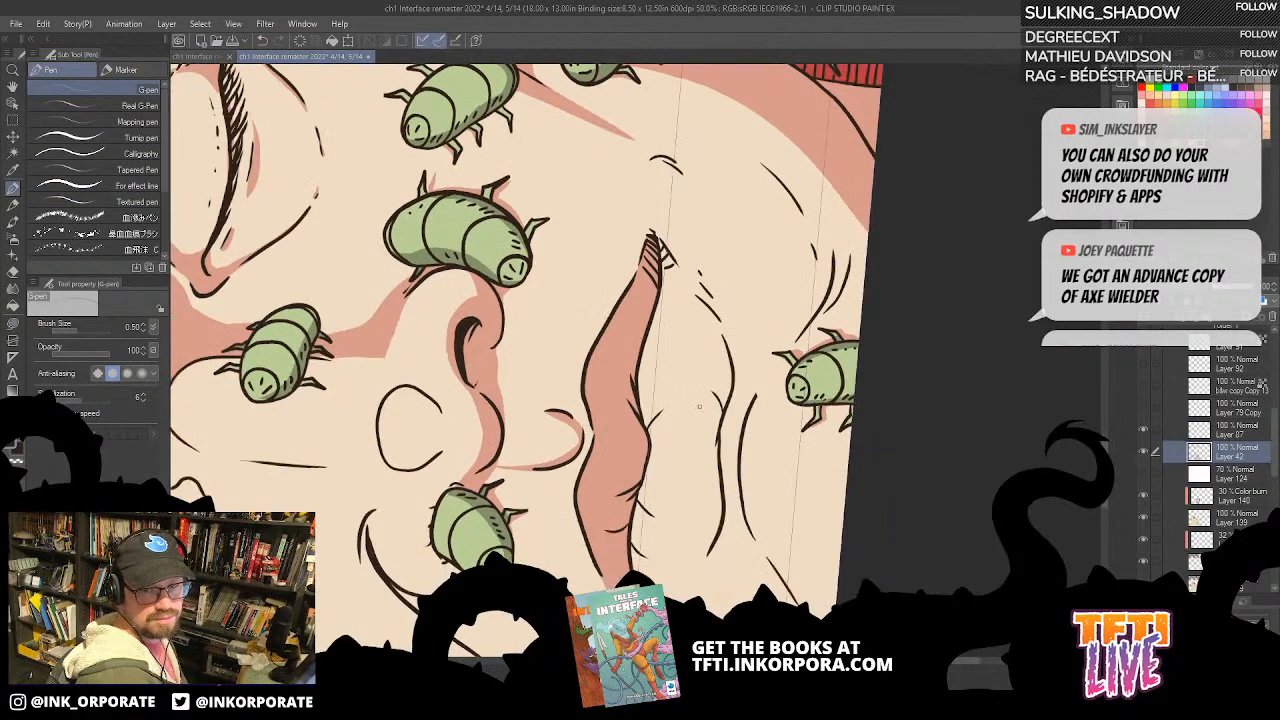
left_click_drag(713, 397, 795, 332)
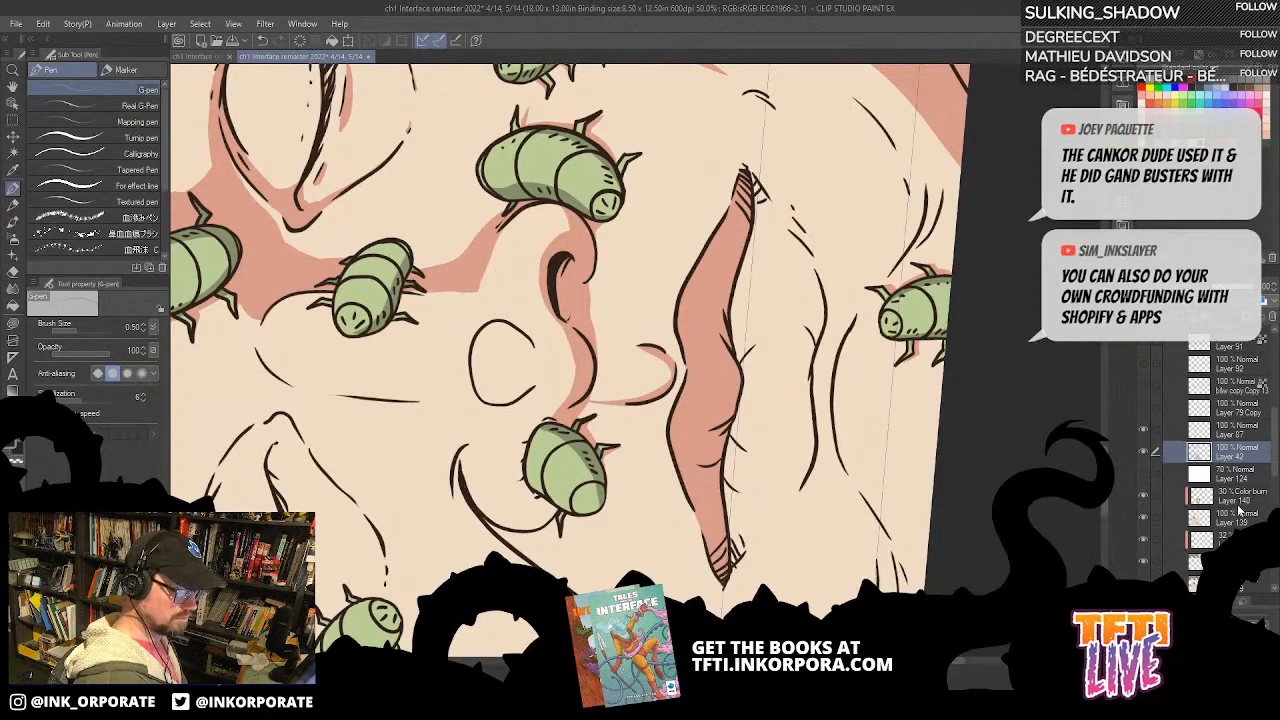
Step: Fill a curved shadow along the outer edge of the lower lip with Lasso fill on Layer 140, undoing the last small corner fill
left_click(1240, 496)
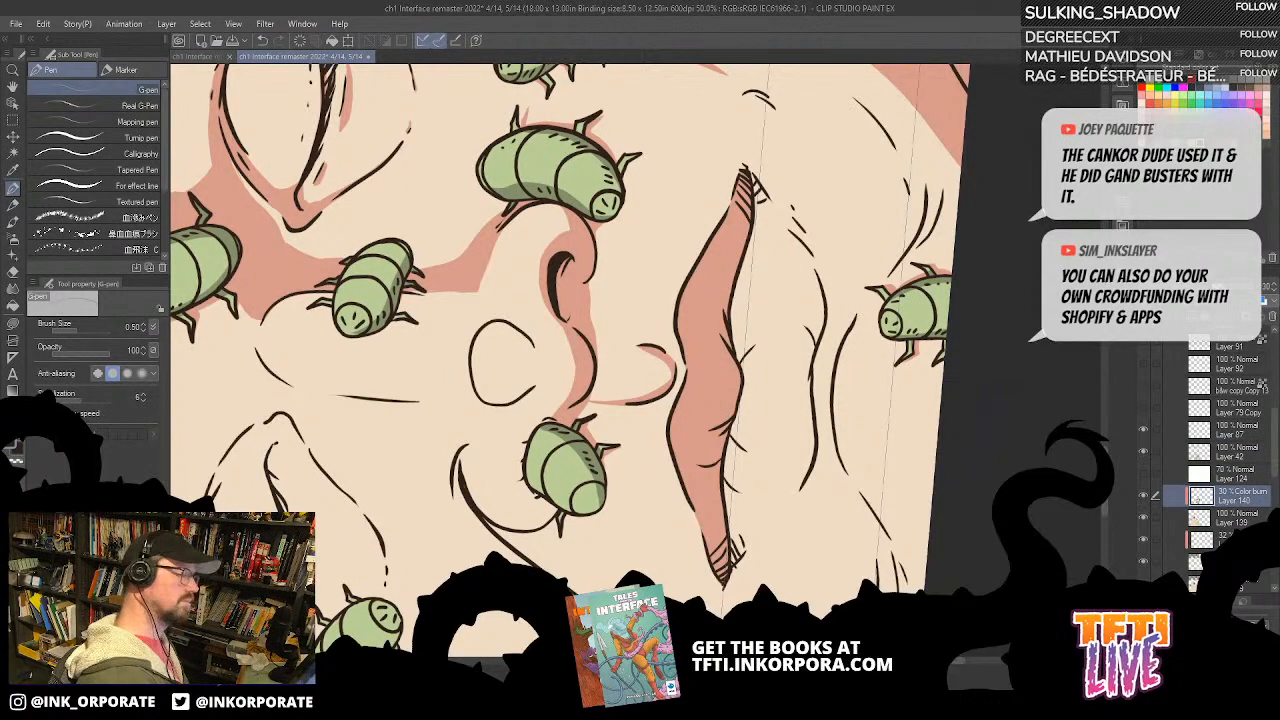
key("asciicircum")
key("asciicircum")
key("asciicircum")
key("asciicircum")
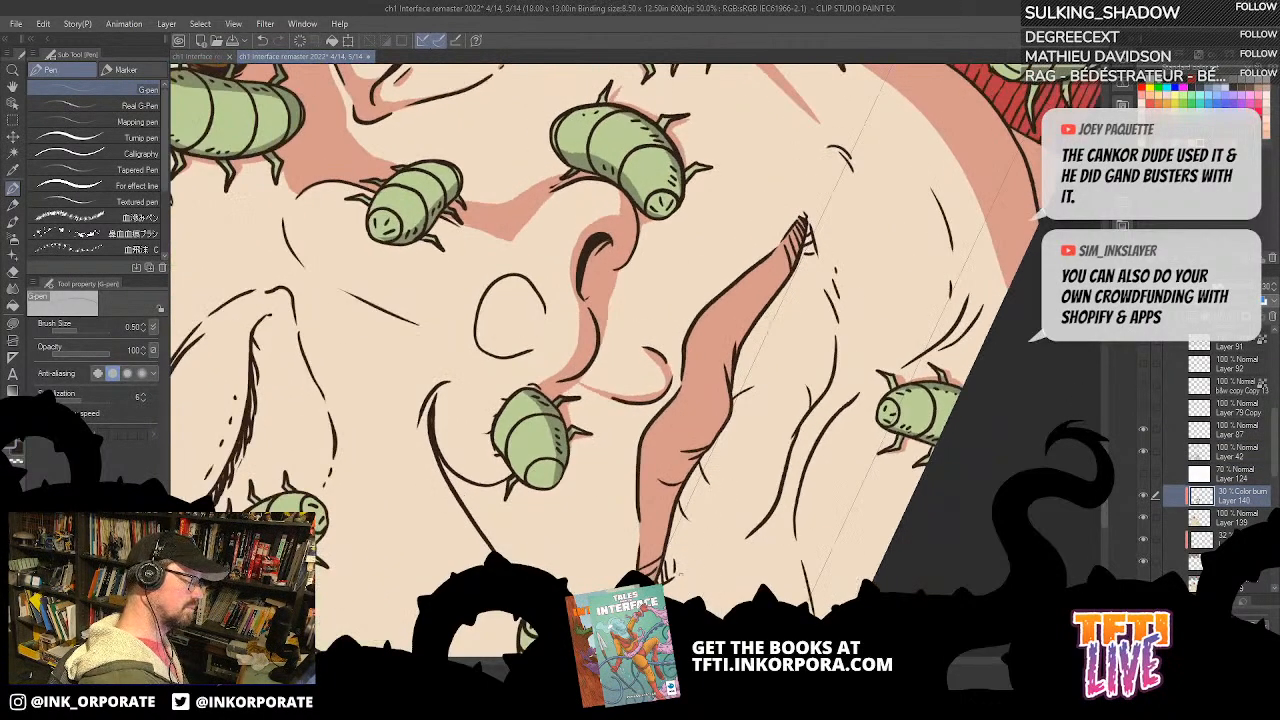
key("asciicircum")
left_click_drag(686, 489, 528, 438)
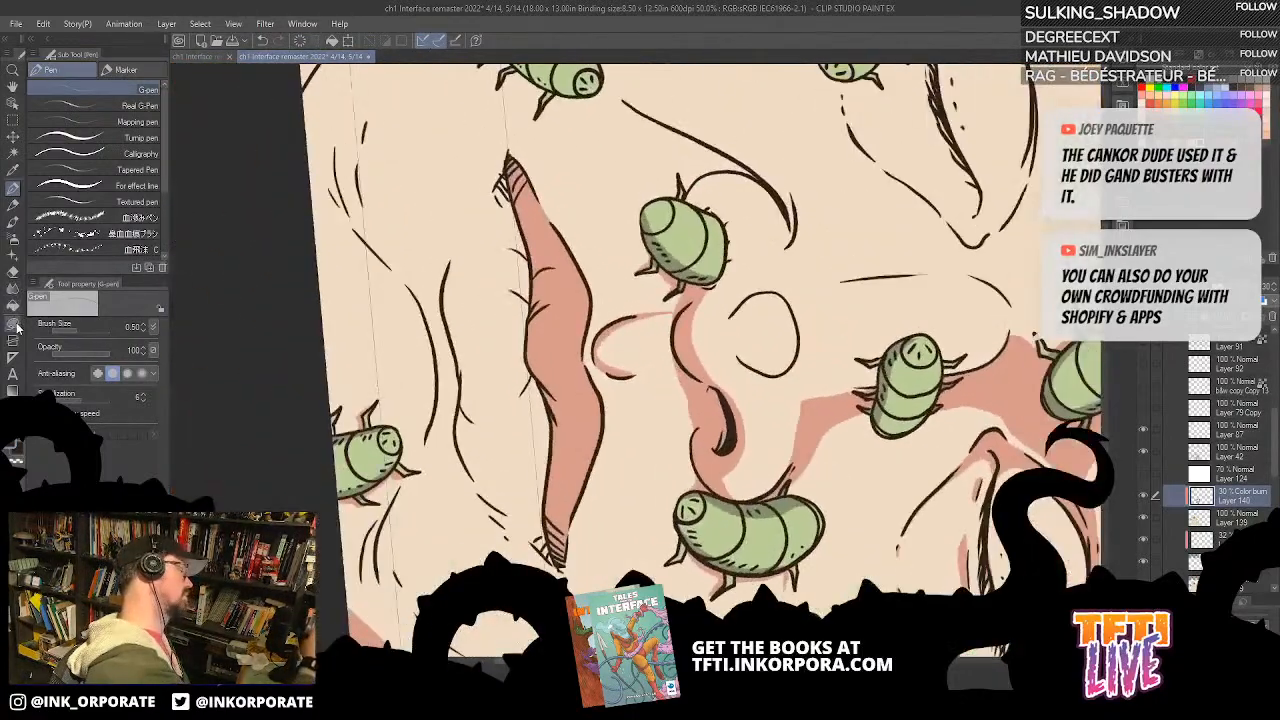
left_click(14, 325)
mouse_move(495, 202)
left_mouse_down()
mouse_move(563, 245)
mouse_move(642, 216)
mouse_move(612, 278)
mouse_move(607, 342)
mouse_move(630, 500)
mouse_move(670, 565)
mouse_move(598, 512)
mouse_move(571, 400)
mouse_move(588, 262)
mouse_move(646, 197)
left_mouse_up()
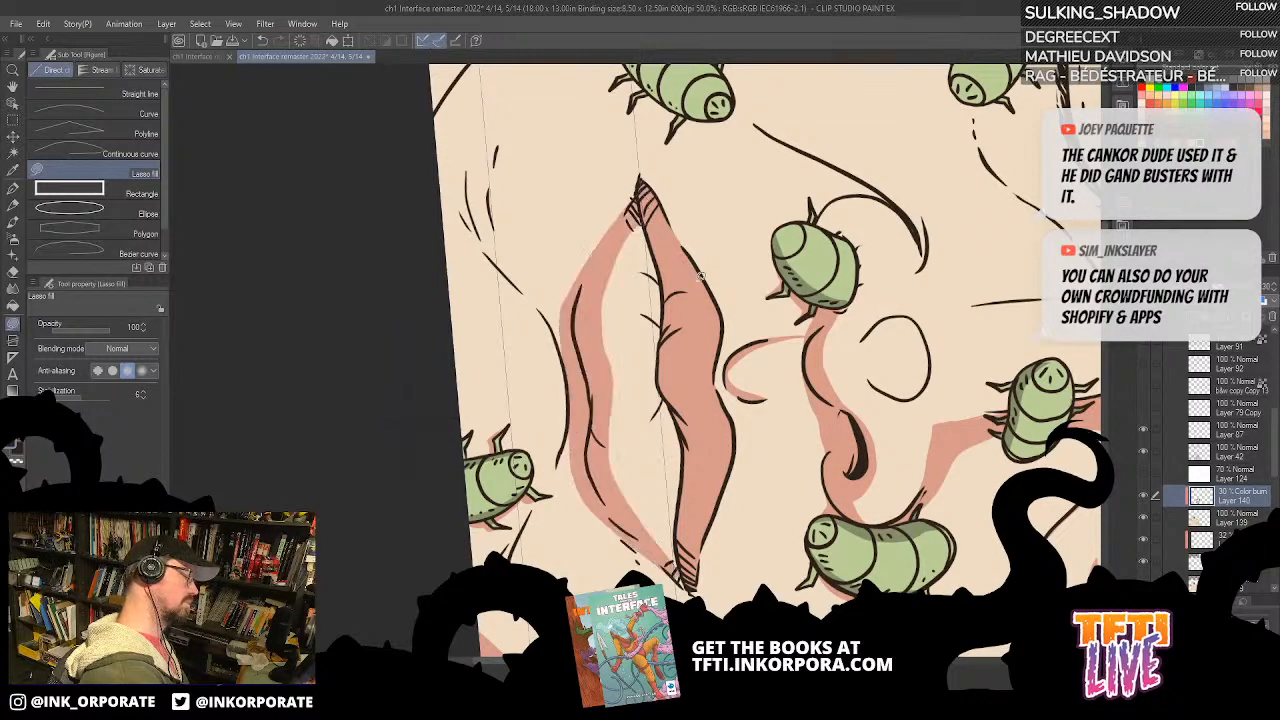
mouse_move(686, 581)
left_mouse_down()
mouse_move(687, 458)
mouse_move(693, 586)
left_mouse_up()
key("ctrl+z")
key("^")
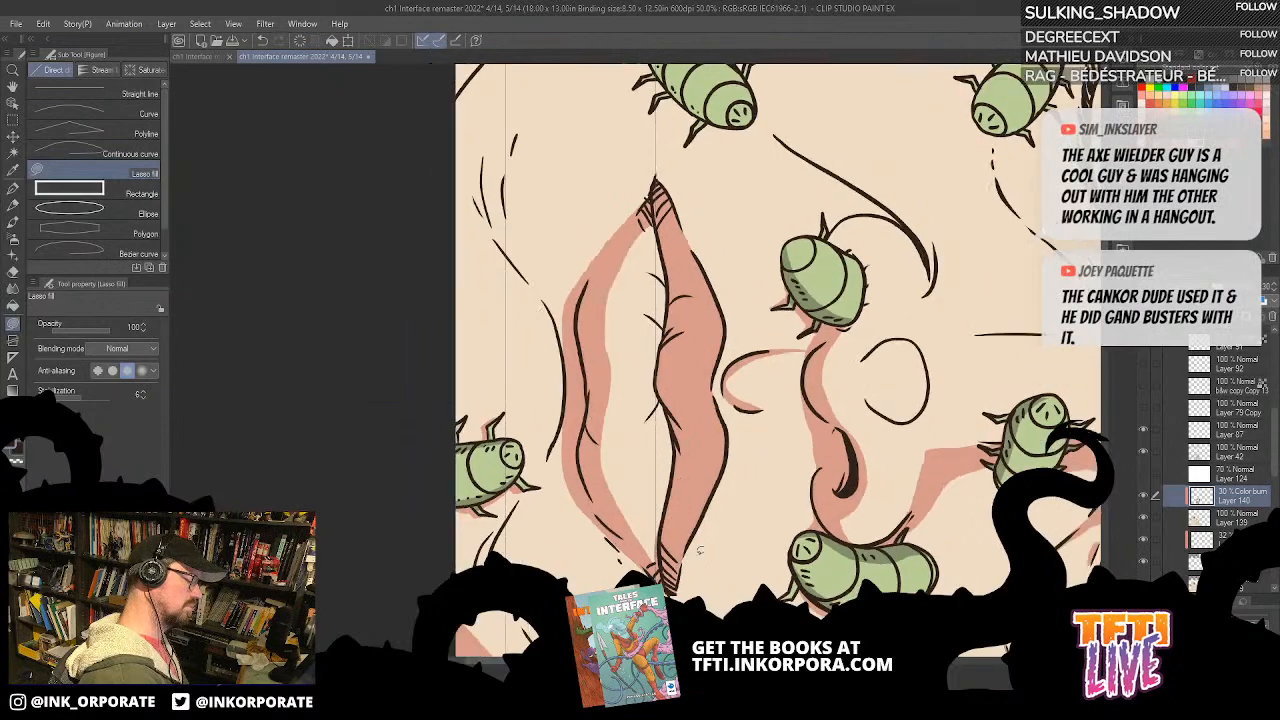
key("^")
key("^")
key("^")
key("^")
key("^")
key("^")
key("^")
key("^")
key("^")
key("^")
key("^")
key("^")
key("^")
key("^")
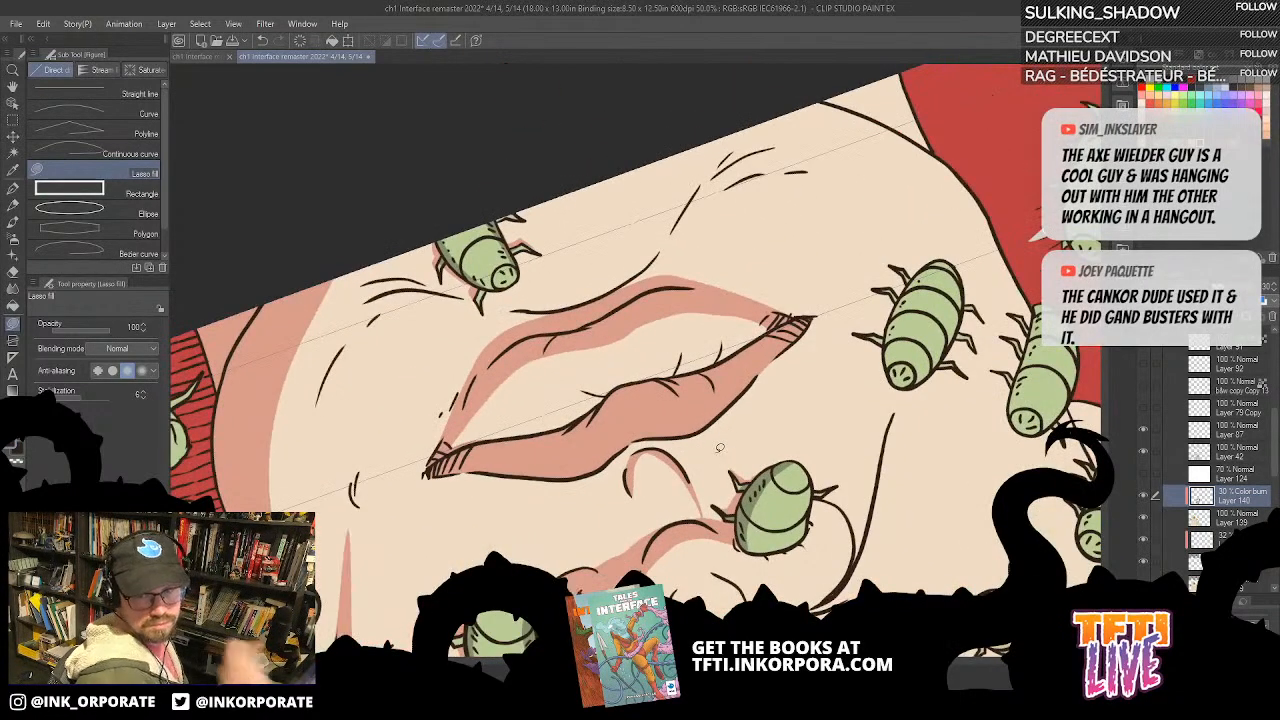
key("^")
key("^")
key("^")
key("^")
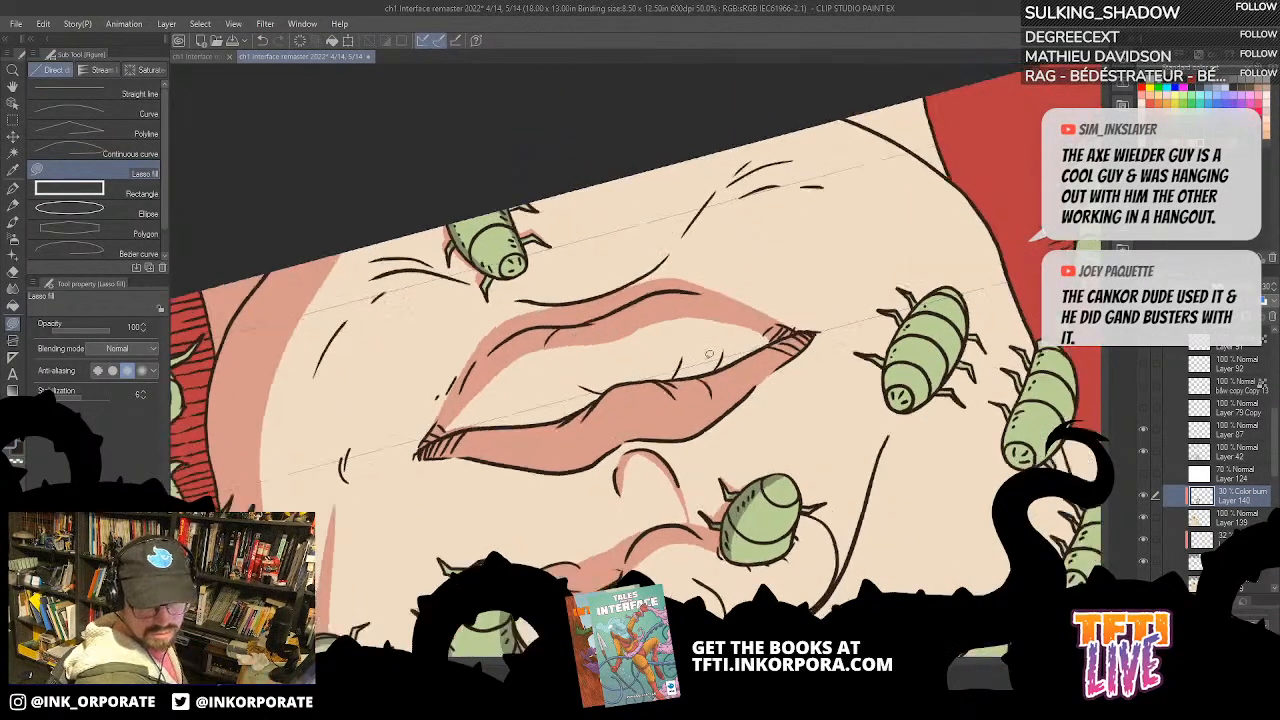
key("^")
key("^")
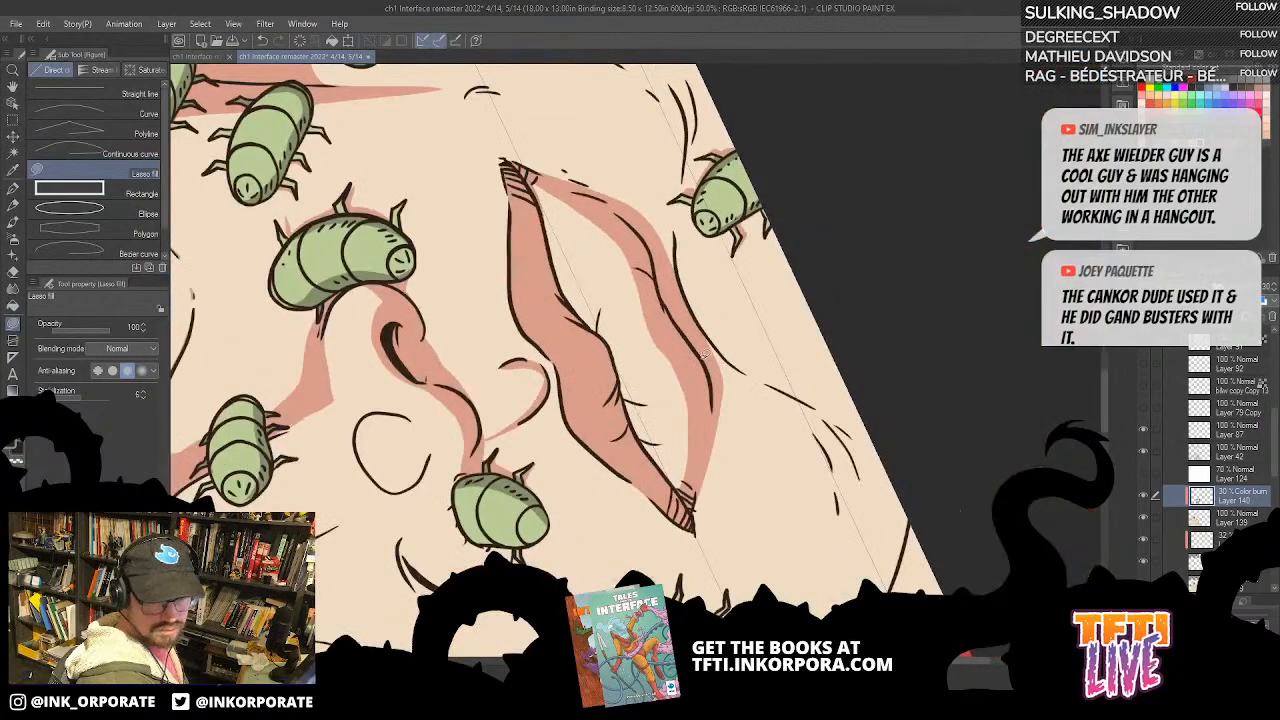
Step: Fill small shadows under the crease lines in the middle of the lower lip on Layer 140
left_click_drag(683, 375, 848, 283)
key("^")
key("^")
key("^")
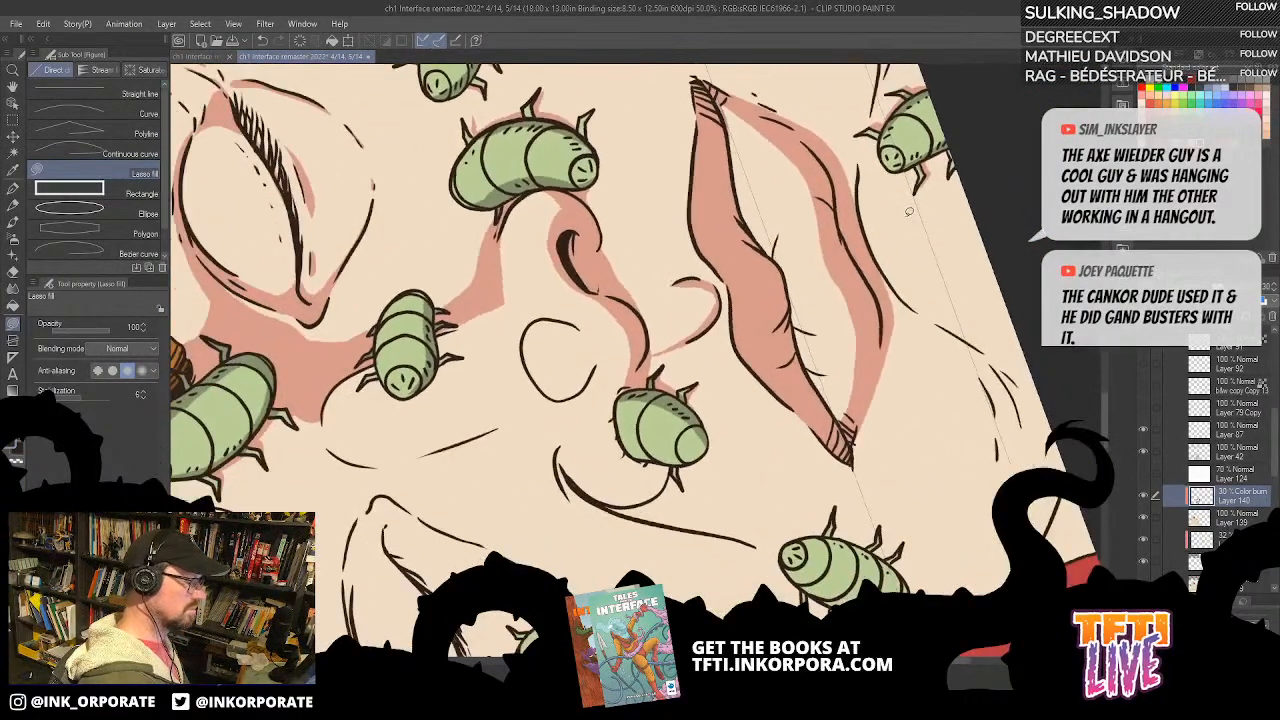
key("^")
key("^")
key("^")
key("^")
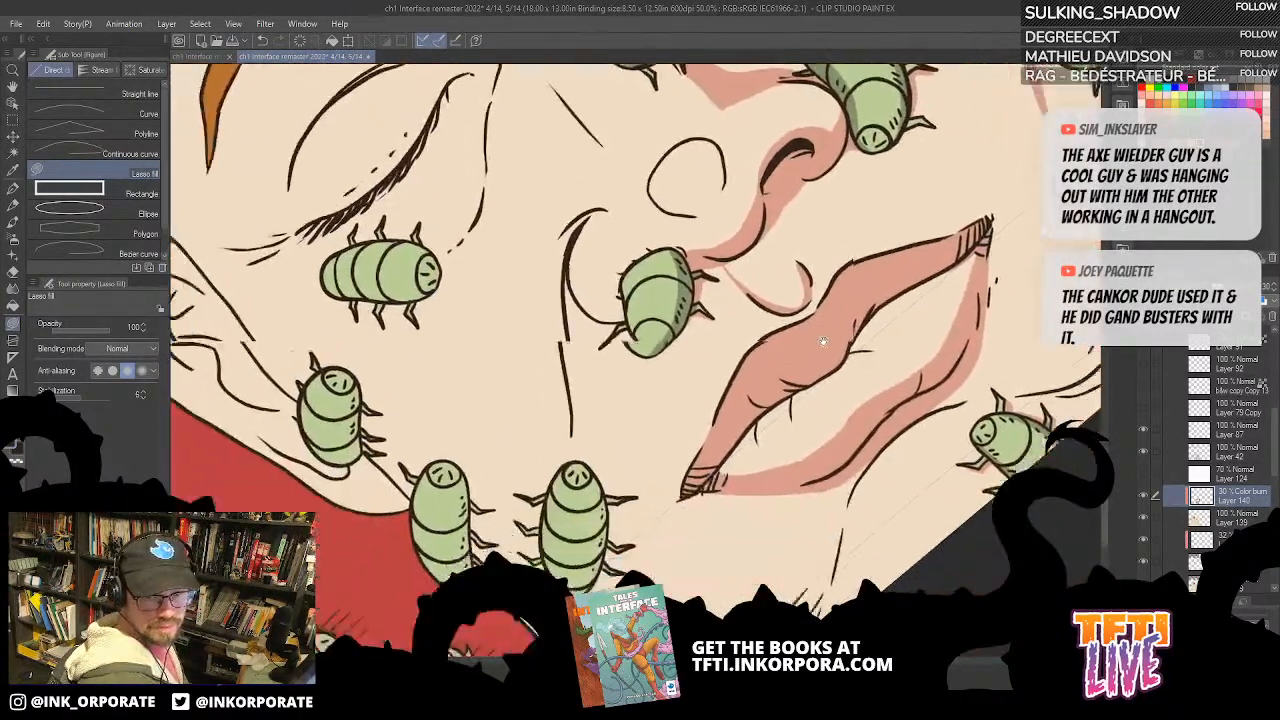
key("^")
key("^")
key("^")
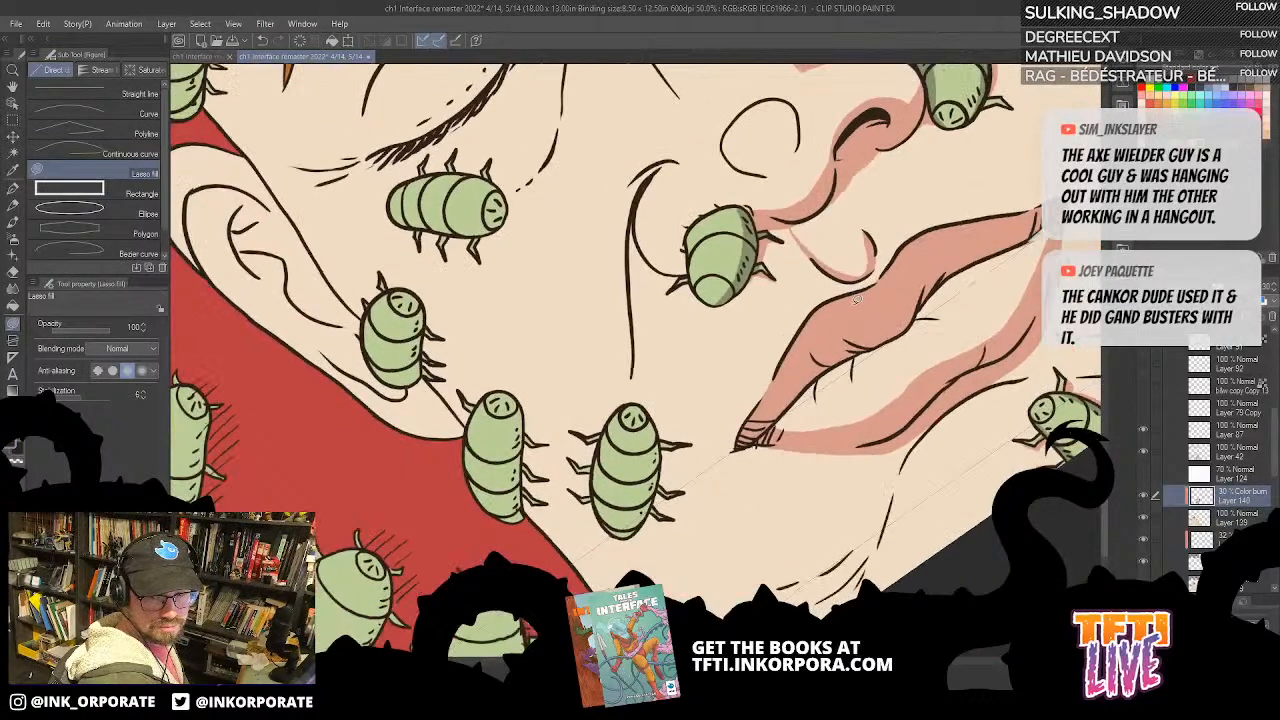
key("-")
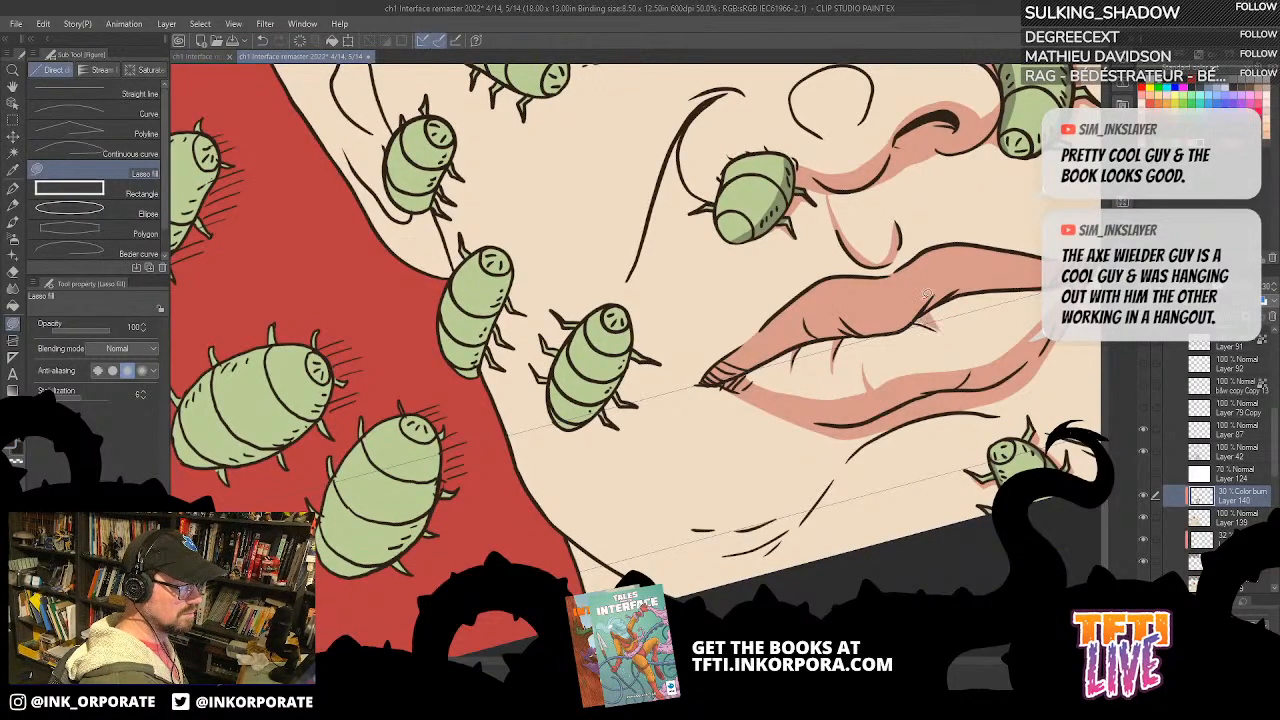
left_click_drag(913, 315, 859, 283)
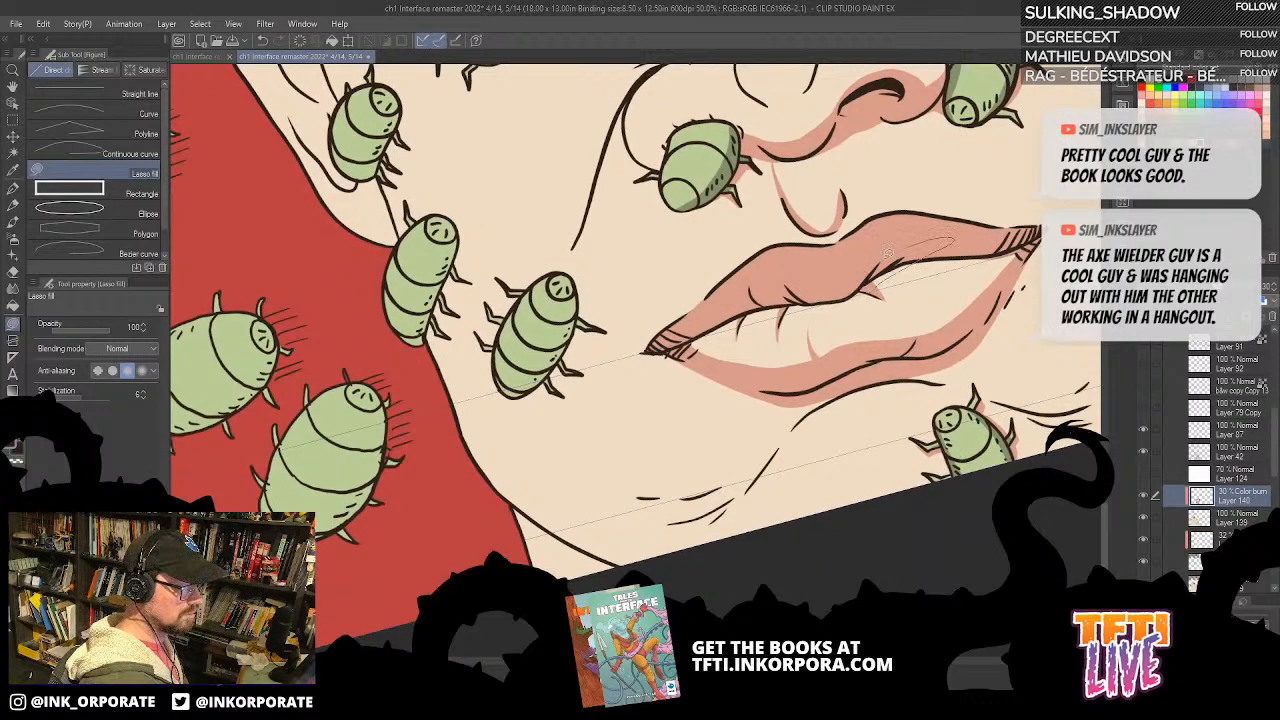
Step: Fill more small crease shadows along the lower lip toward both hatched mouth corners
key("asciicircum")
key("asciicircum")
key("asciicircum")
key("asciicircum")
key("asciicircum")
key("asciicircum")
key("asciicircum")
key("asciicircum")
key("asciicircum")
key("asciicircum")
key("asciicircum")
key("asciicircum")
key("asciicircum")
key("asciicircum")
key("asciicircum")
key("asciicircum")
key("asciicircum")
key("asciicircum")
key("asciicircum")
key("asciicircum")
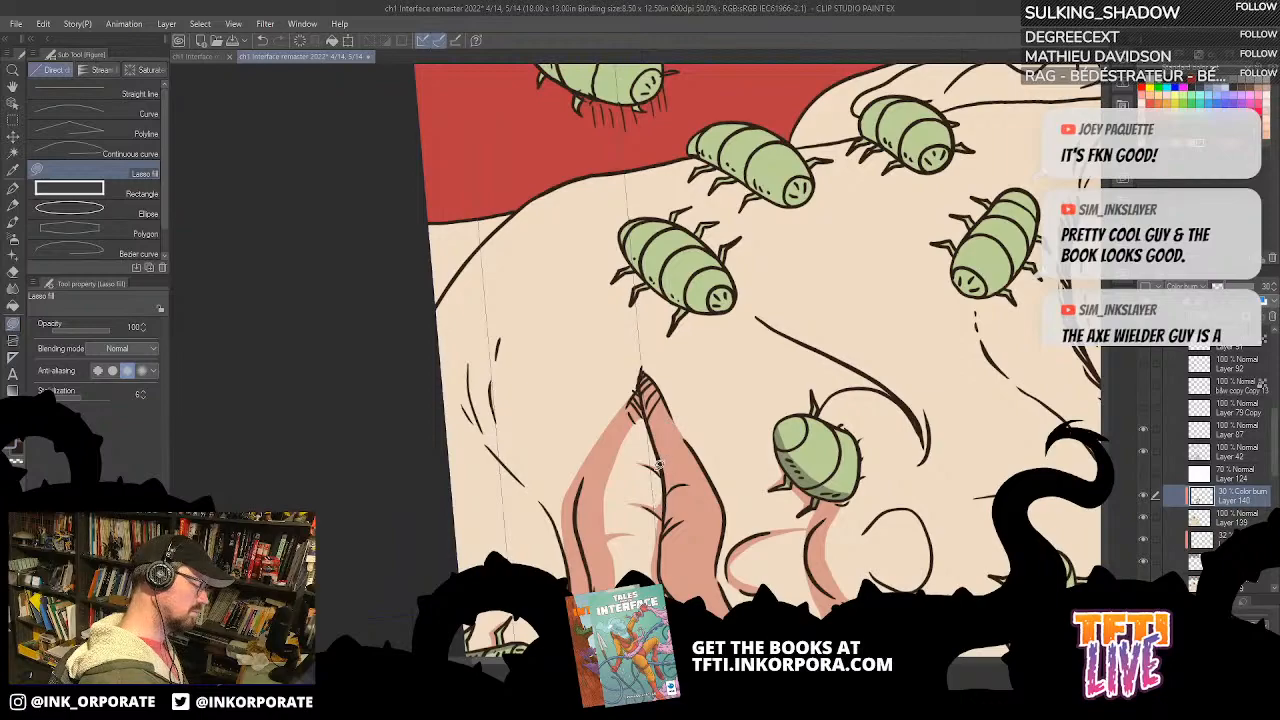
left_click_drag(689, 540, 726, 293)
mouse_move(717, 370)
left_mouse_down()
mouse_move(711, 493)
mouse_move(723, 521)
left_mouse_up()
key("asciicircum")
key("asciicircum")
key("asciicircum")
key("asciicircum")
key("asciicircum")
key("asciicircum")
key("asciicircum")
key("asciicircum")
key("asciicircum")
key("asciicircum")
key("asciicircum")
key("asciicircum")
key("asciicircum")
key("asciicircum")
key("asciicircum")
key("asciicircum")
key("asciicircum")
key("asciicircum")
key("asciicircum")
key("asciicircum")
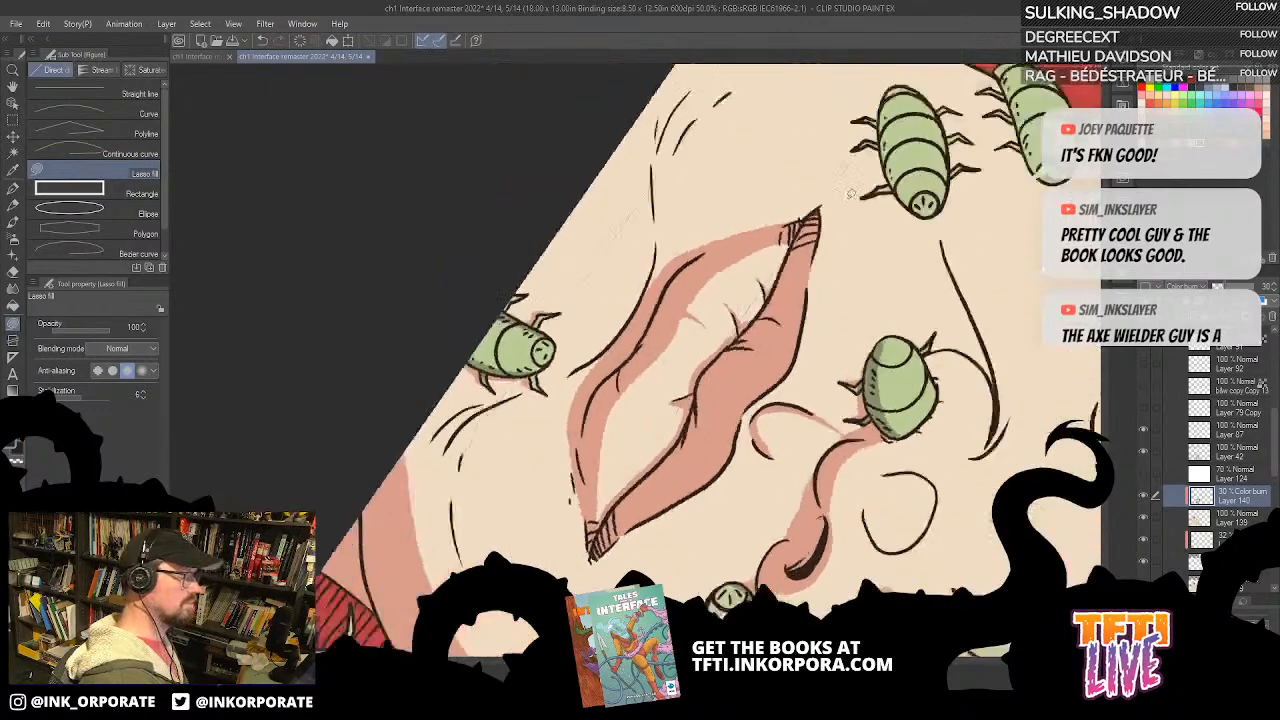
mouse_move(610, 354)
left_mouse_down()
mouse_move(756, 391)
mouse_move(728, 403)
mouse_move(793, 383)
left_mouse_up()
key("minus")
key("minus")
key("minus")
key("minus")
key("minus")
key("minus")
key("minus")
key("minus")
key("minus")
key("minus")
key("minus")
key("minus")
key("minus")
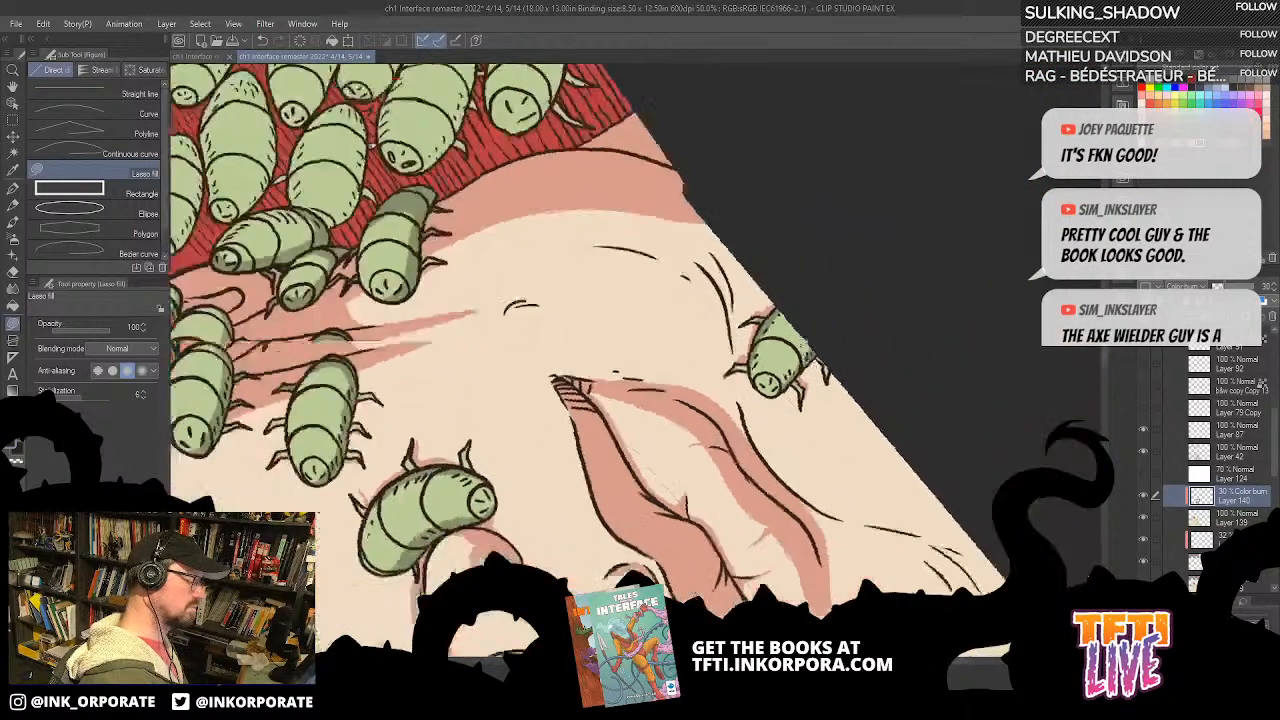
mouse_move(790, 384)
left_mouse_down()
mouse_move(779, 346)
mouse_move(753, 343)
left_mouse_up()
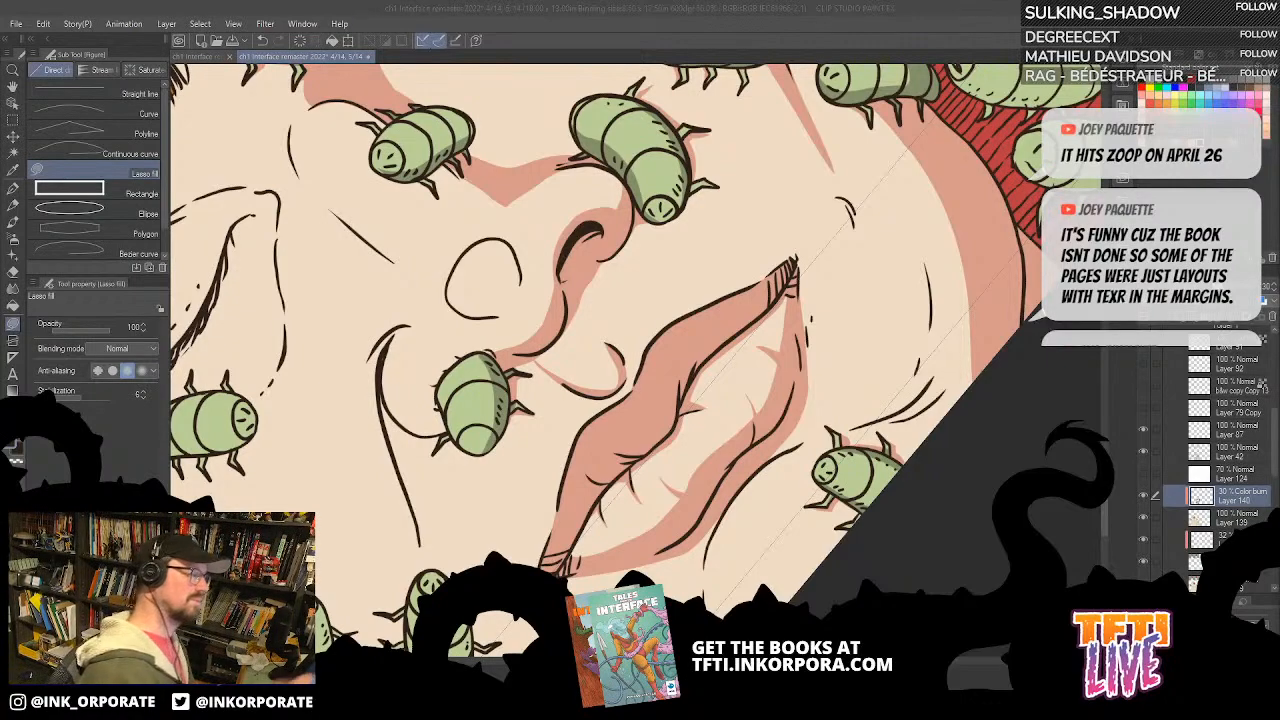
Step: Fill a shadow from below the lower lip along the curved chin fold down to the hatch marks
left_click_drag(784, 457, 800, 395)
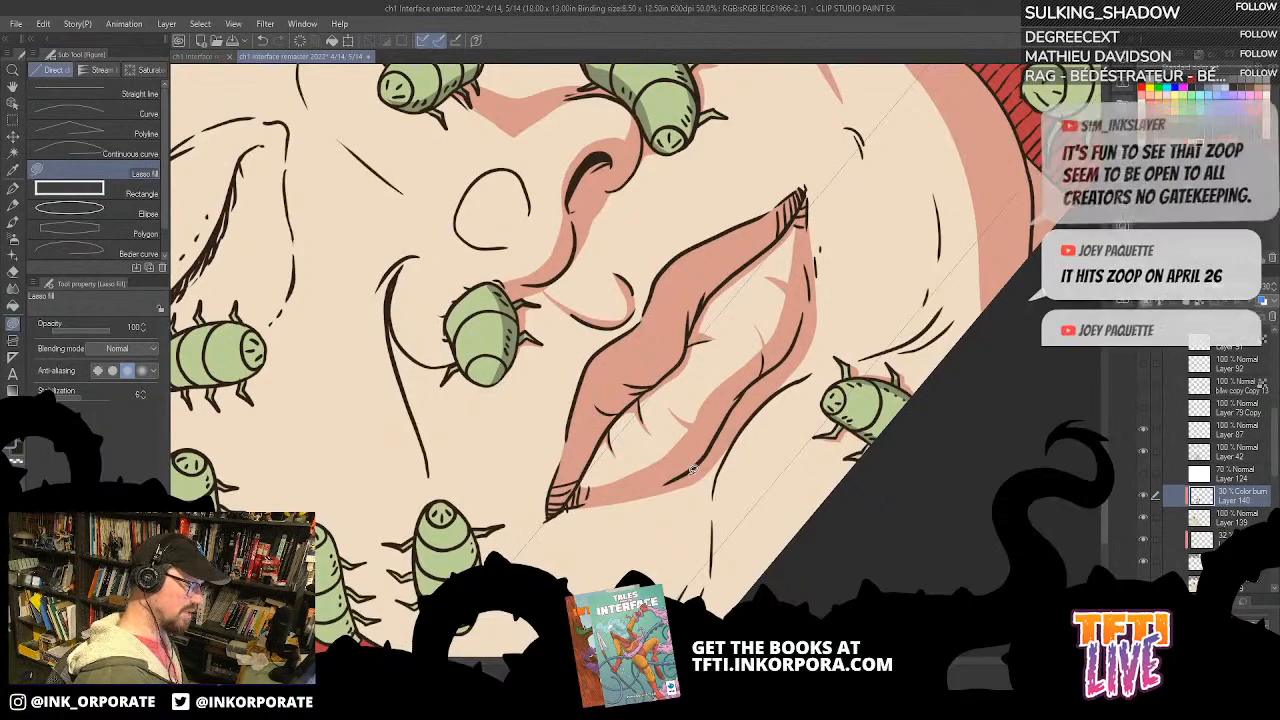
left_click_drag(699, 483, 684, 399)
mouse_move(705, 355)
left_mouse_down()
mouse_move(655, 565)
mouse_move(712, 362)
left_mouse_up()
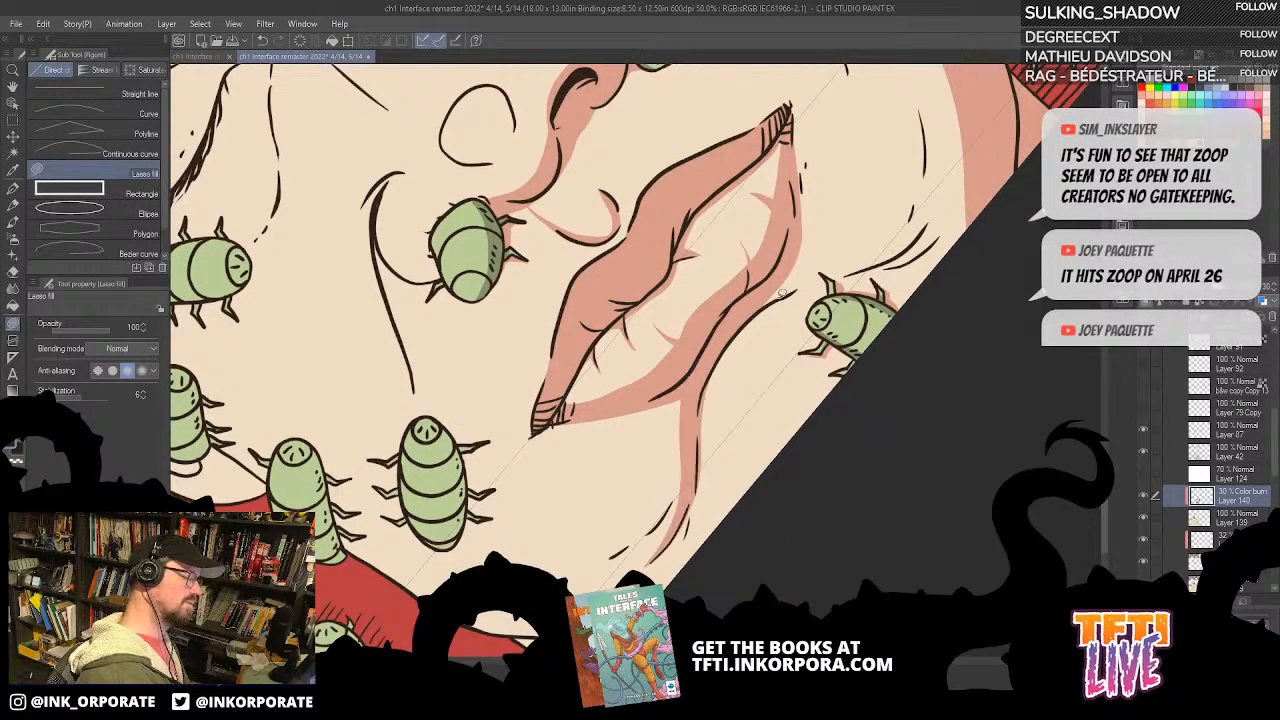
mouse_move(633, 408)
left_mouse_down()
mouse_move(674, 415)
mouse_move(683, 509)
mouse_move(700, 394)
left_mouse_up()
key("asciicircum")
key("asciicircum")
key("asciicircum")
key("asciicircum")
key("asciicircum")
key("asciicircum")
key("asciicircum")
key("asciicircum")
key("asciicircum")
key("asciicircum")
key("asciicircum")
key("asciicircum")
key("asciicircum")
key("asciicircum")
key("asciicircum")
key("asciicircum")
key("asciicircum")
key("asciicircum")
key("asciicircum")
key("asciicircum")
key("asciicircum")
key("asciicircum")
key("asciicircum")
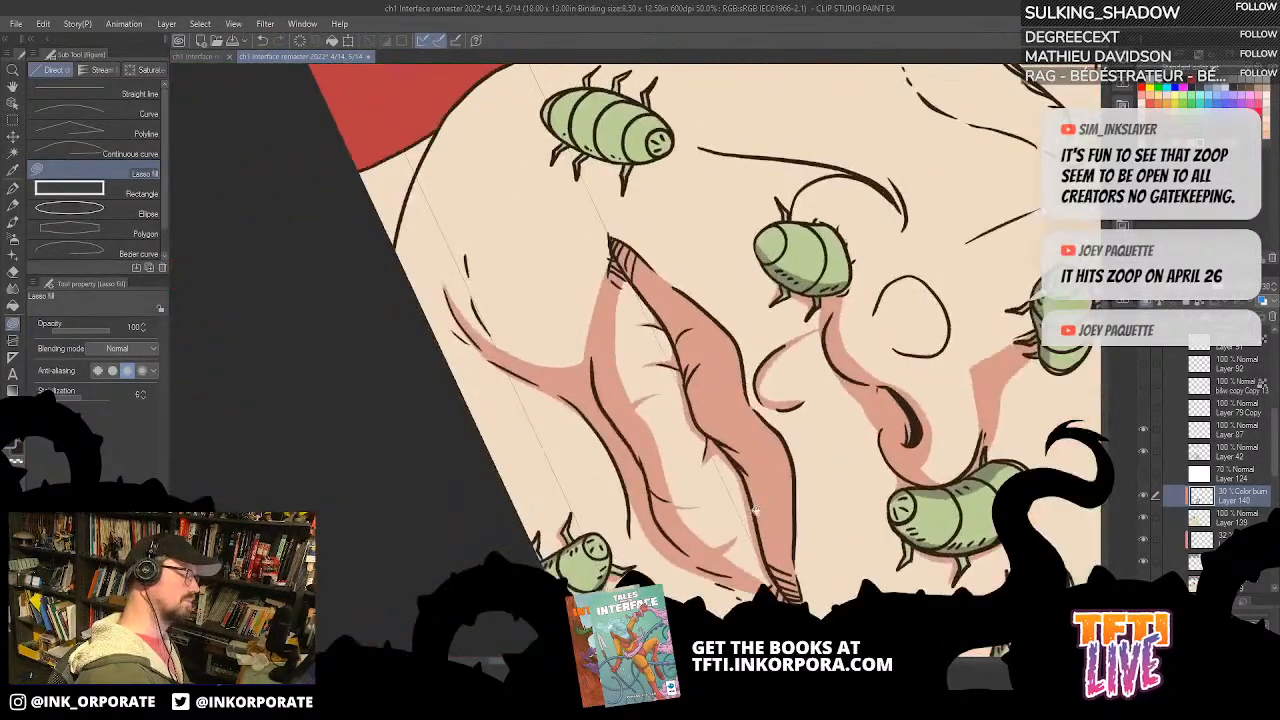
Step: Fill the matching shadow below the other half of the lower lip, around the chin bug and along the chin's edge
mouse_move(773, 330)
left_mouse_down()
mouse_move(734, 327)
mouse_move(715, 371)
mouse_move(760, 452)
left_mouse_up()
key("ctrl+z")
mouse_move(760, 325)
left_mouse_down()
mouse_move(724, 341)
mouse_move(714, 415)
mouse_move(736, 471)
mouse_move(697, 413)
mouse_move(713, 264)
mouse_move(738, 302)
left_mouse_up()
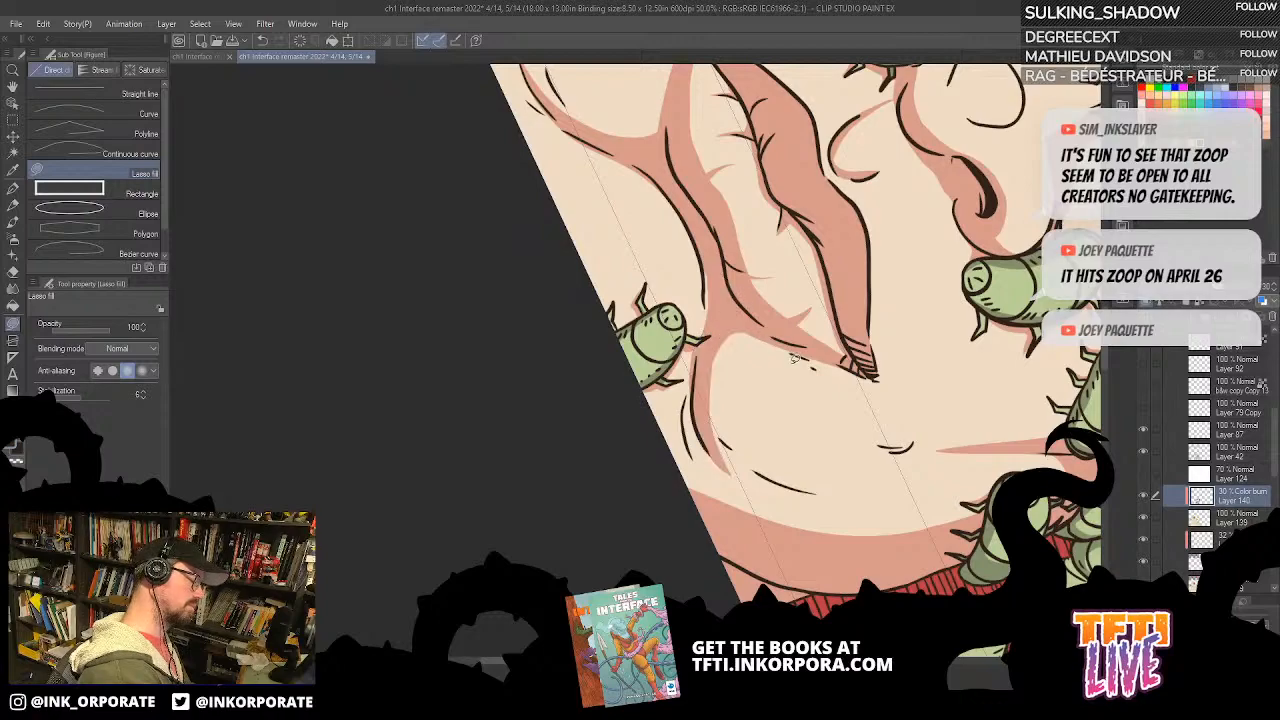
left_click_drag(699, 345, 712, 325)
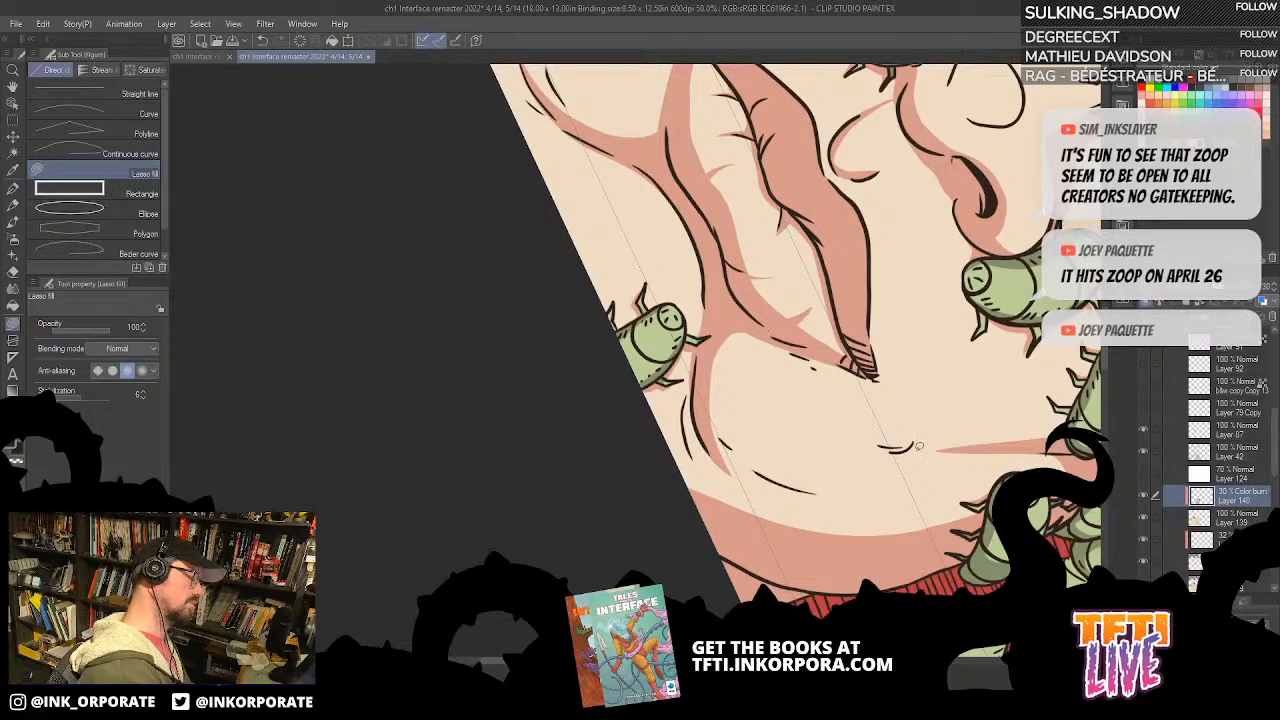
Step: Examine the shadow shapes around the mouth, chin and jaw from a wider view
scroll(929, 497, "down", 1)
left_click_drag(728, 195, 817, 216)
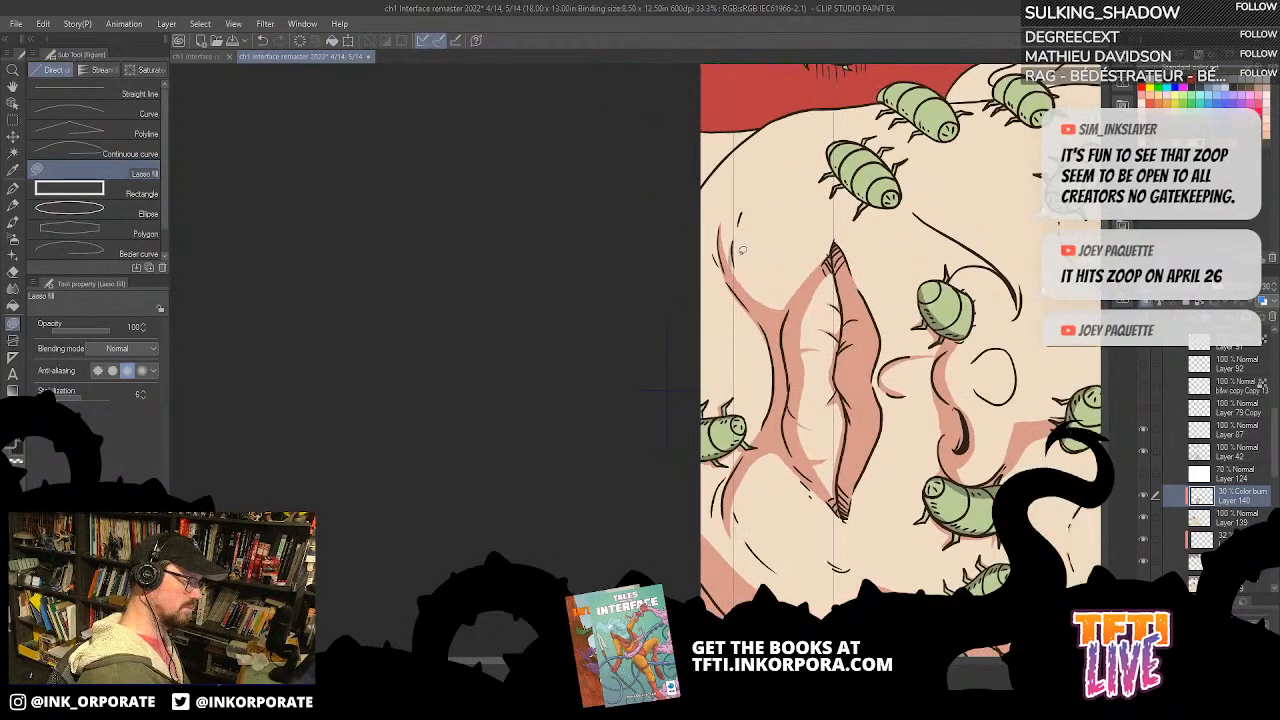
scroll(731, 262, "down", 3)
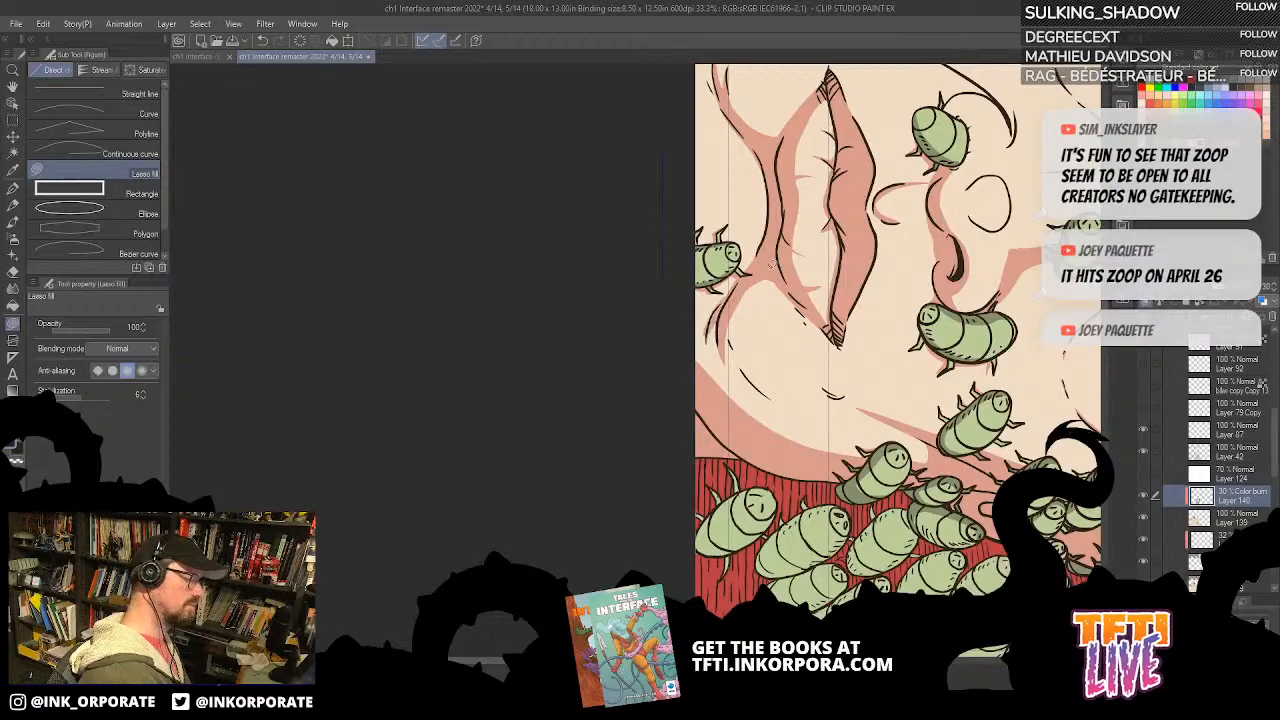
left_click_drag(746, 271, 709, 332)
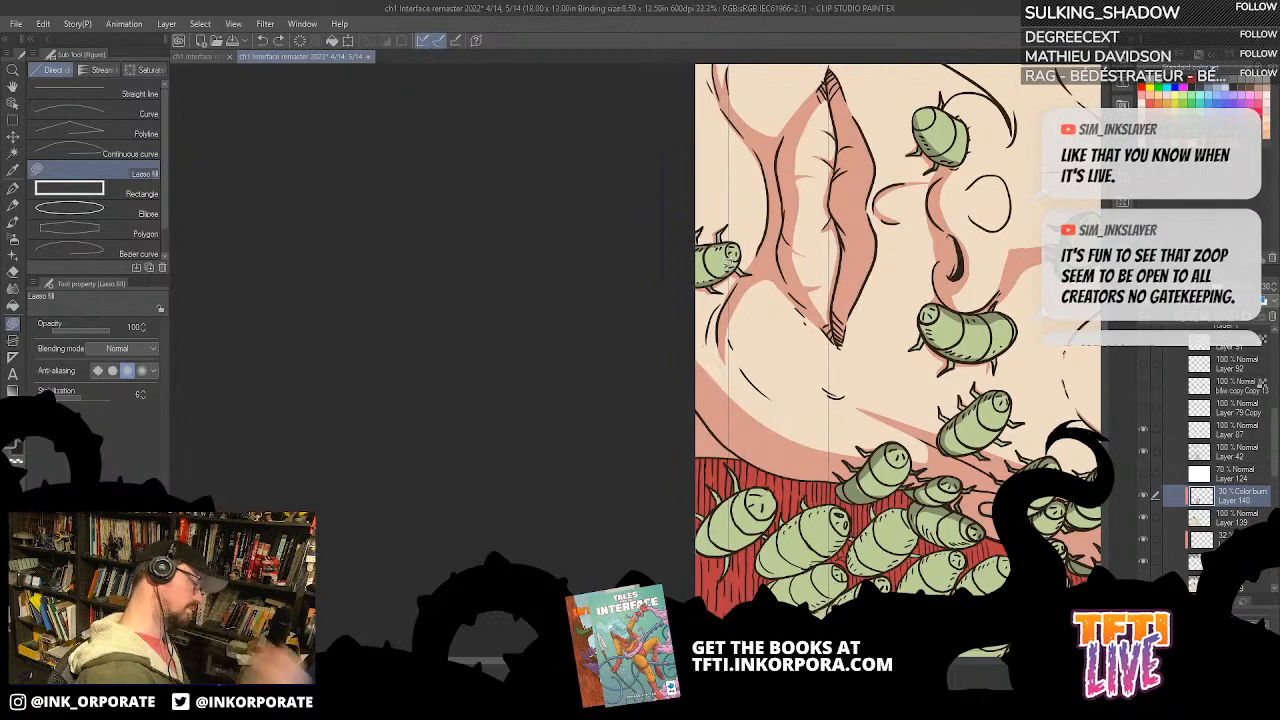
mouse_move(726, 289)
left_mouse_down()
mouse_move(712, 342)
mouse_move(801, 290)
left_mouse_up()
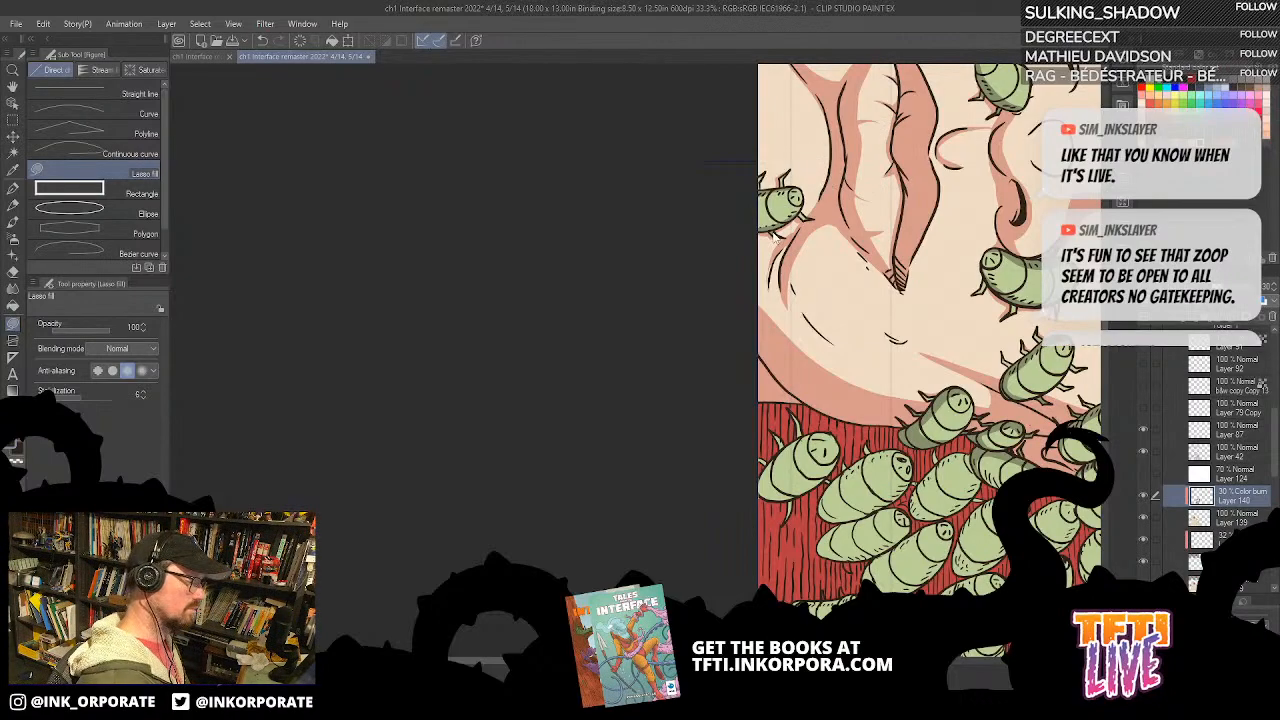
mouse_move(771, 280)
left_mouse_down()
mouse_move(792, 226)
mouse_move(818, 202)
mouse_move(771, 280)
left_mouse_up()
left_click_drag(806, 220, 790, 255)
left_click_drag(877, 191, 790, 387)
left_click_drag(888, 272, 880, 264)
left_click_drag(775, 92, 803, 157)
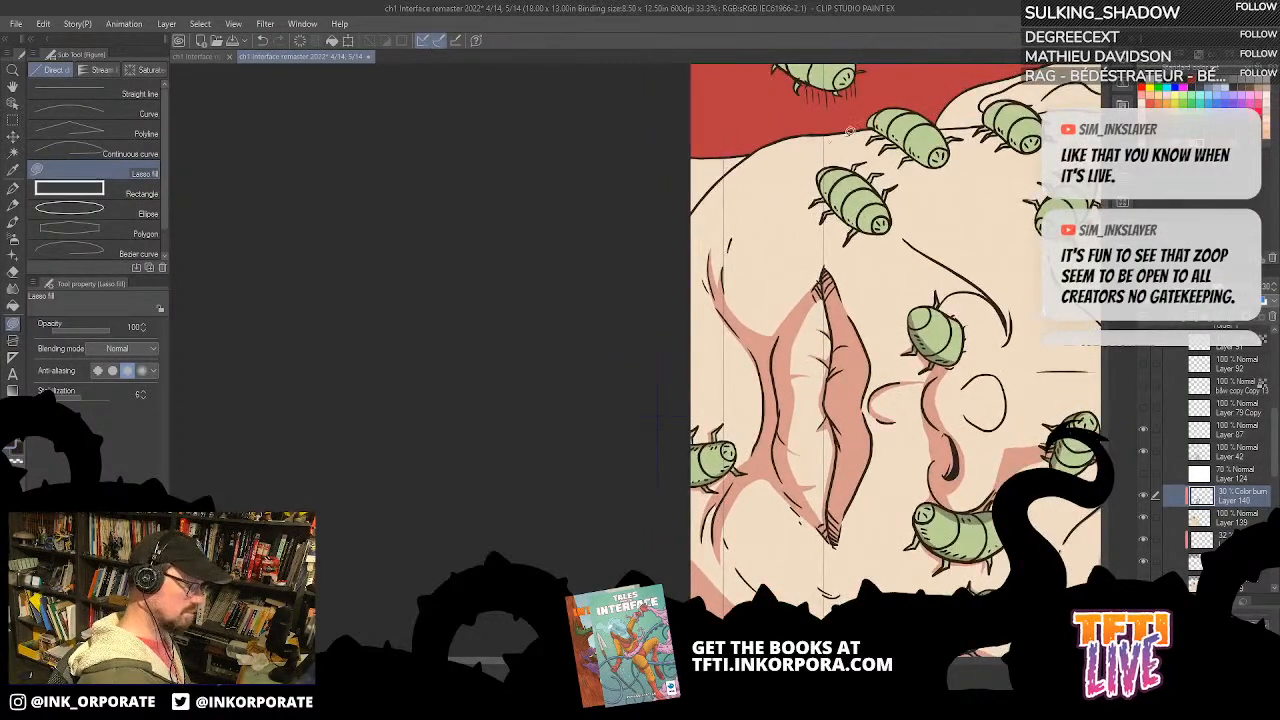
Step: Fill a broad curved shadow along the jawline from the chin up to the bugs at the face's edge
key("minus")
key("minus")
key("minus")
key("minus")
key("minus")
mouse_move(682, 290)
left_mouse_down()
mouse_move(700, 466)
mouse_move(682, 369)
mouse_move(780, 228)
mouse_move(665, 280)
mouse_move(643, 457)
mouse_move(655, 450)
left_mouse_up()
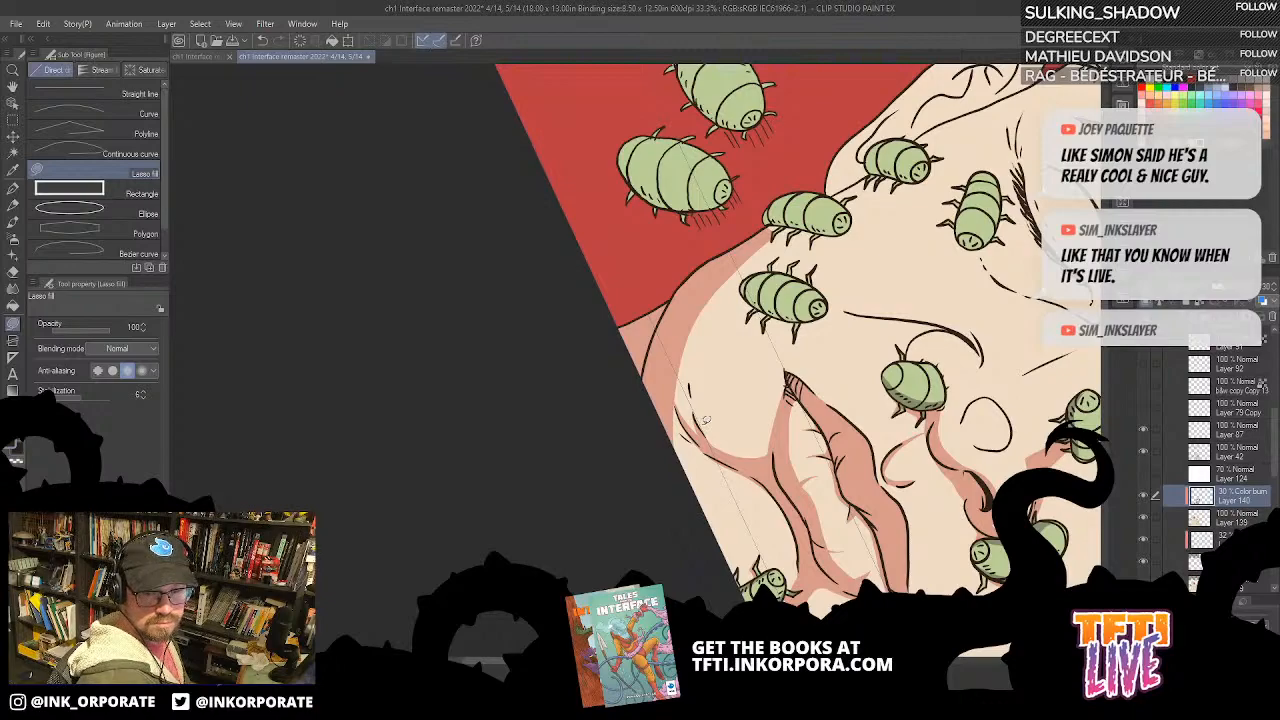
left_click_drag(705, 420, 819, 262)
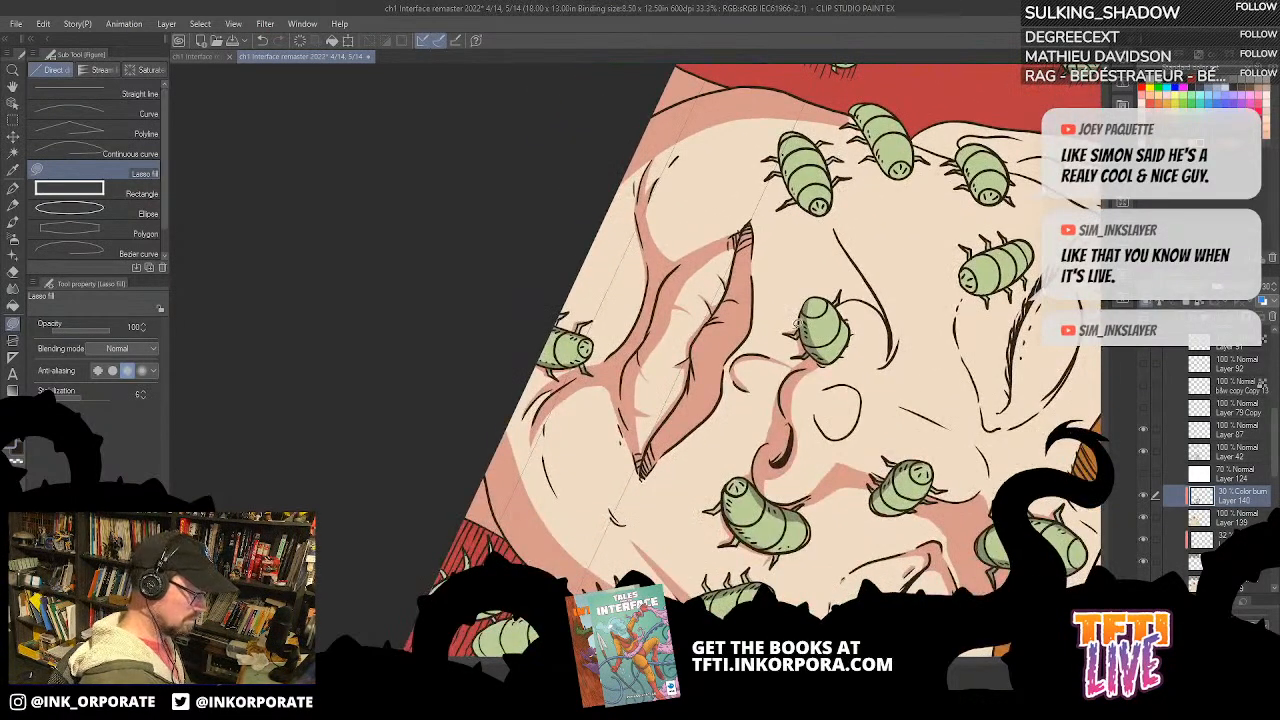
left_click_drag(802, 326, 812, 364)
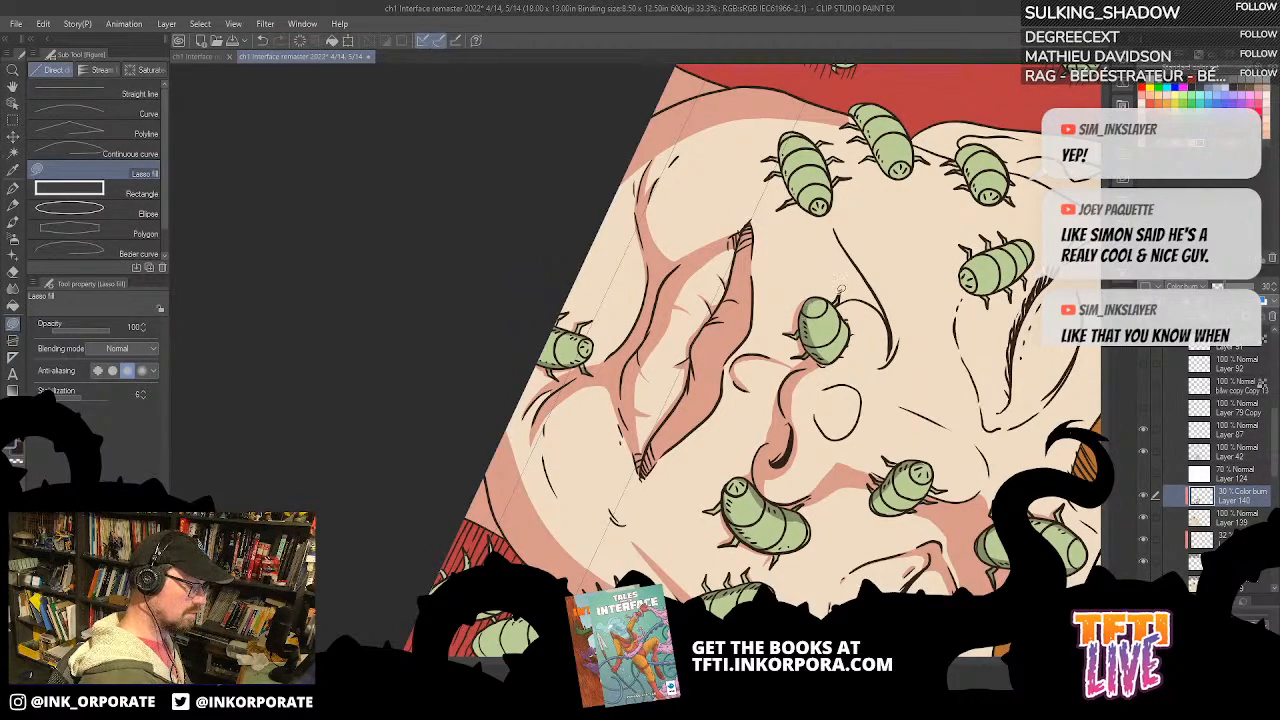
key("asciicircum")
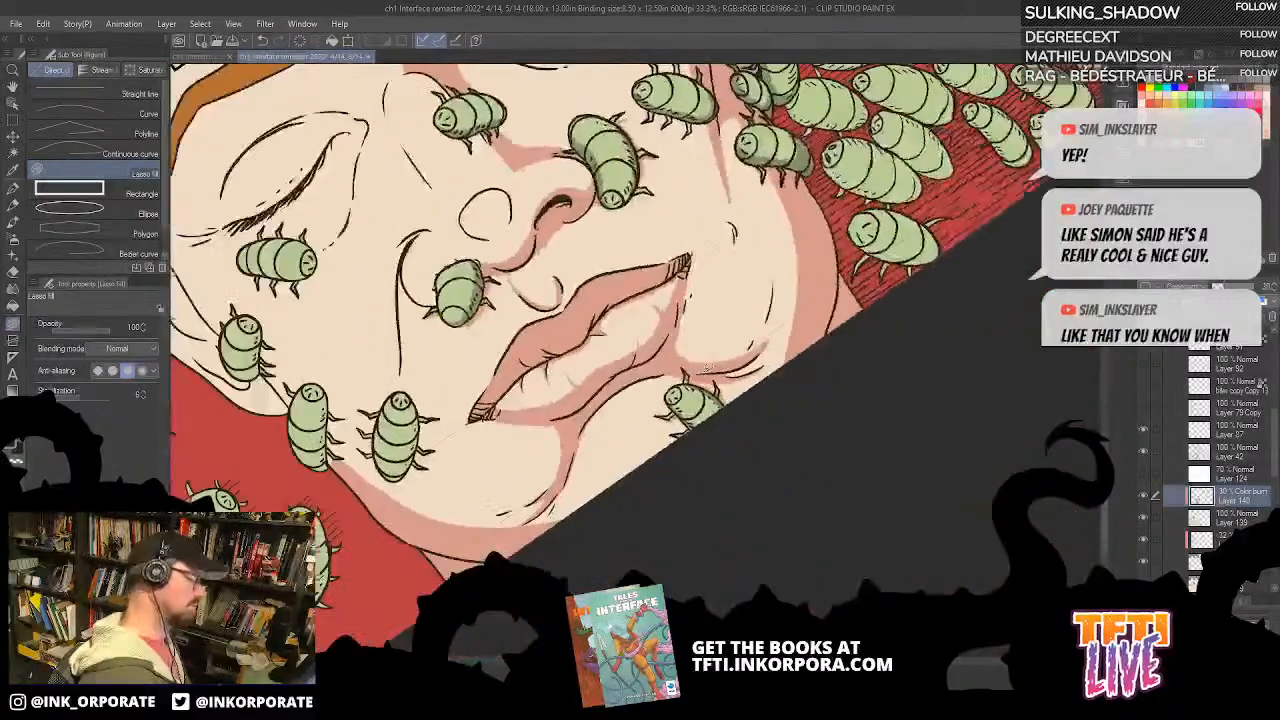
Step: Undo the last stroke and fill a thin cast shadow around the bug sitting beside the nostril
mouse_move(728, 370)
left_mouse_down()
mouse_move(968, 349)
mouse_move(940, 345)
left_mouse_up()
key("ctrl+z")
left_click_drag(594, 202, 894, 267)
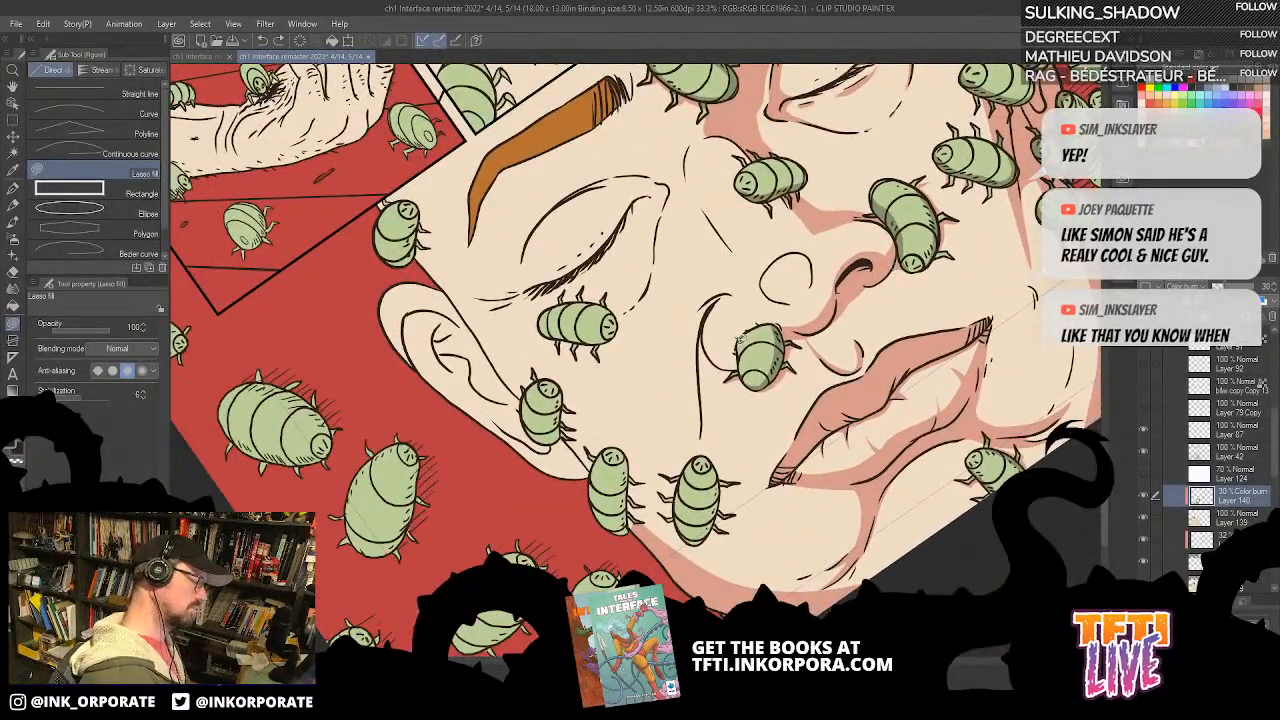
mouse_move(739, 359)
left_mouse_down()
mouse_move(770, 311)
mouse_move(793, 325)
mouse_move(755, 323)
mouse_move(737, 360)
left_mouse_up()
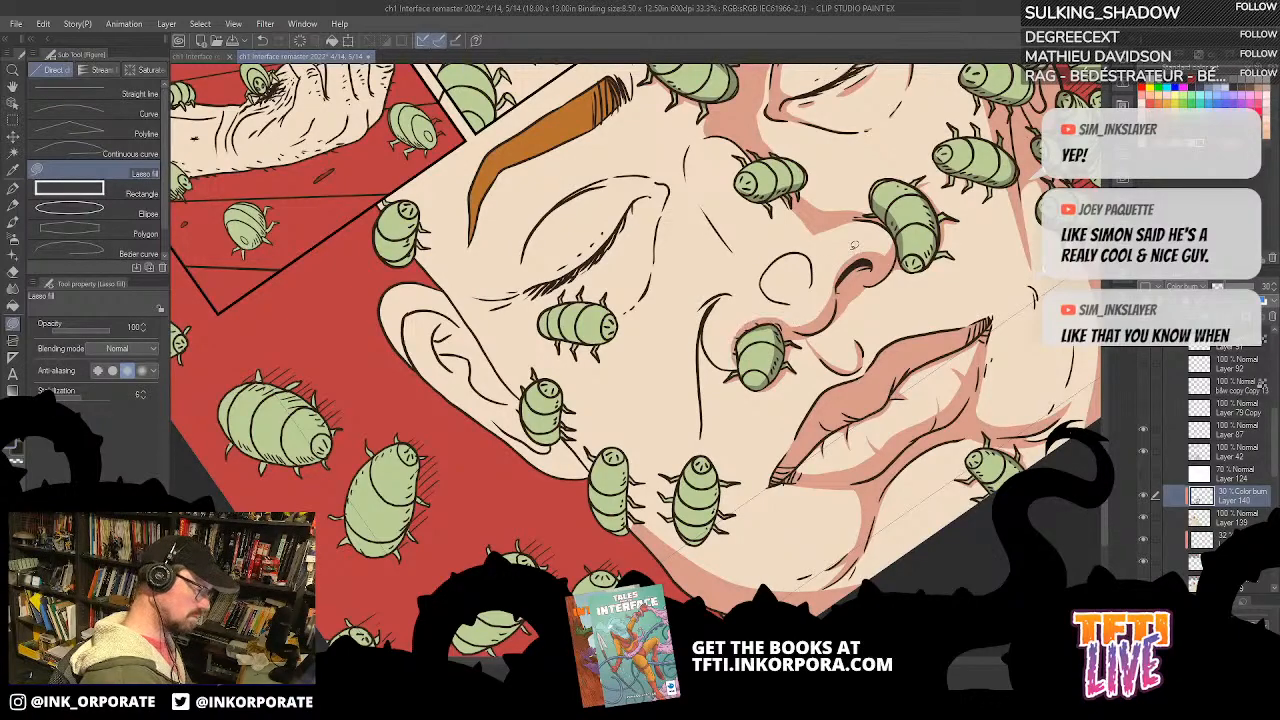
Step: Fill shadows along the nostril wing and cheek fold beside the bug, and fill the round shape on the nose tip
key("asciicircum")
left_click_drag(790, 273, 852, 227)
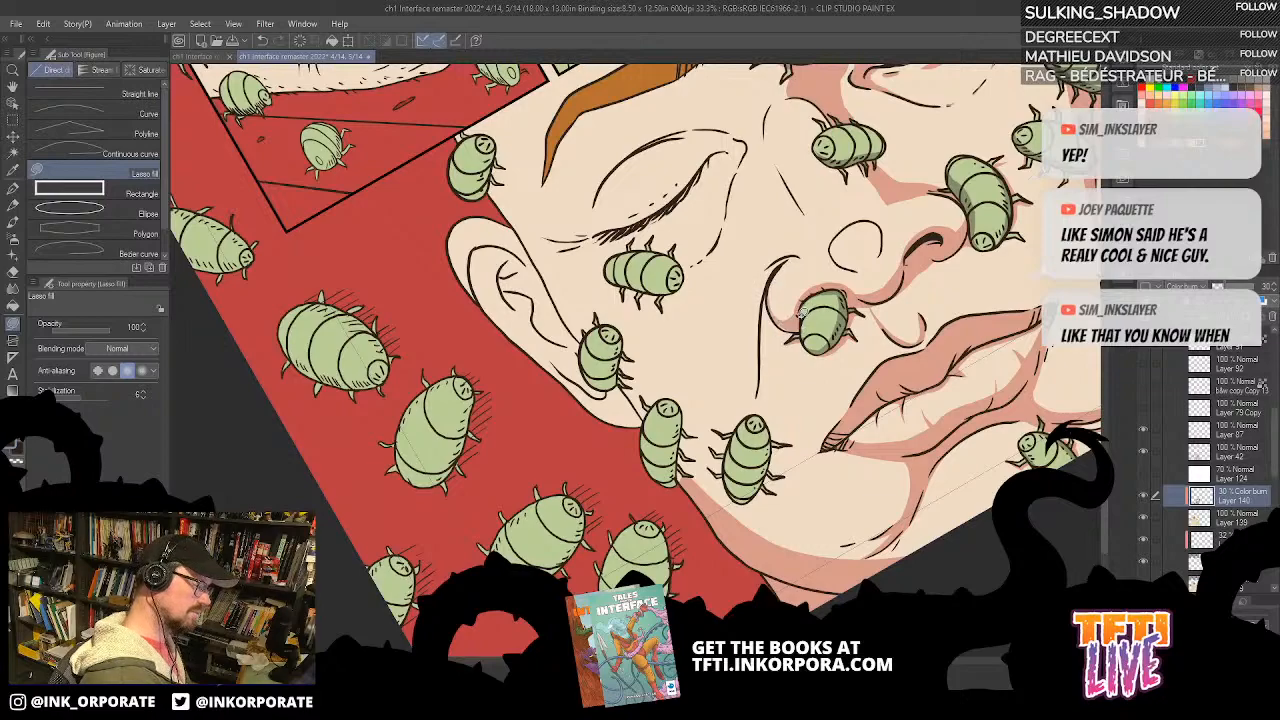
key("asciicircum")
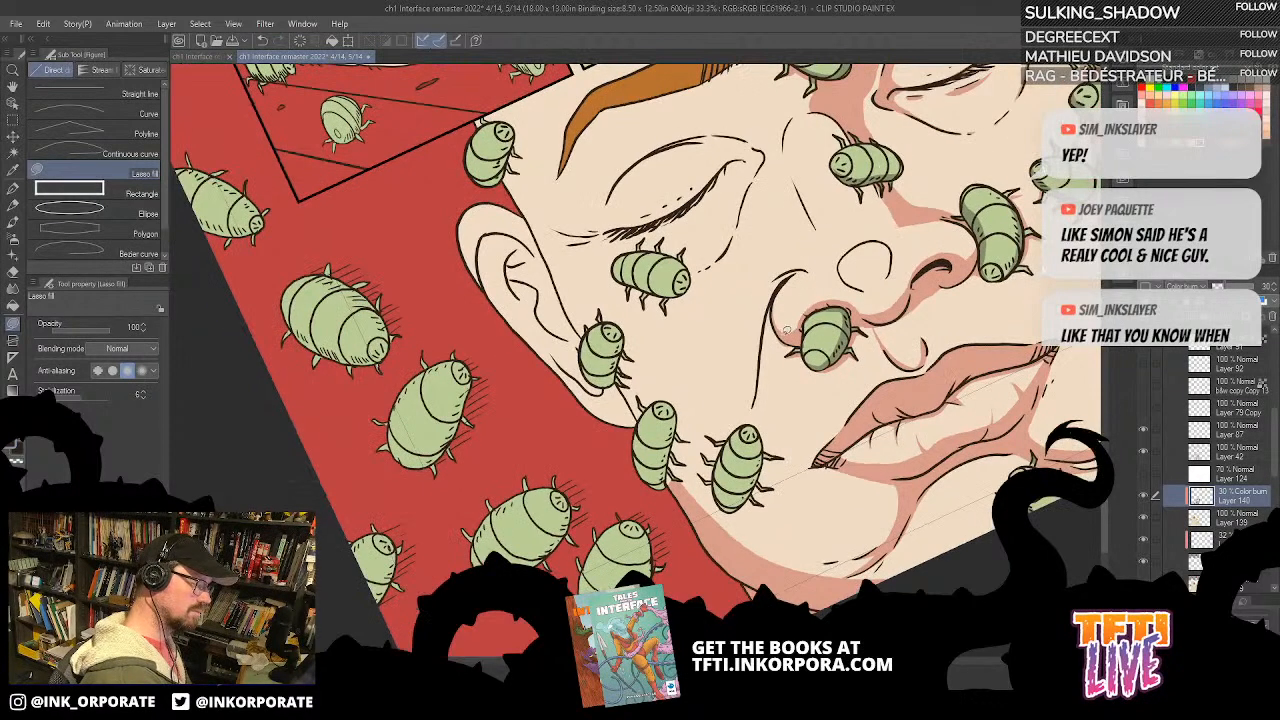
mouse_move(779, 337)
left_mouse_down()
mouse_move(758, 389)
mouse_move(780, 302)
left_mouse_up()
mouse_move(858, 256)
left_mouse_down()
mouse_move(855, 292)
mouse_move(850, 268)
left_mouse_up()
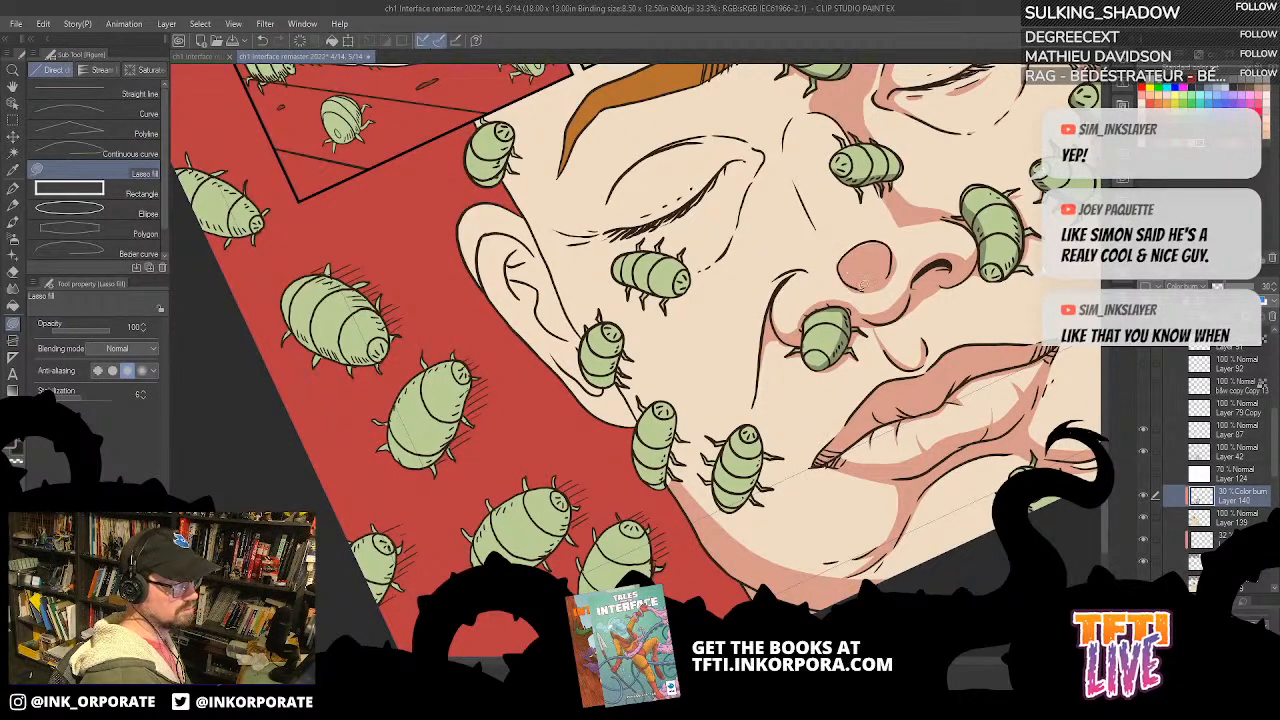
Step: Fill a wedge-shaped shadow down the side of the nose and a shadow along the adjacent upper eyelid and inner eye corner
left_click_drag(825, 210, 831, 264)
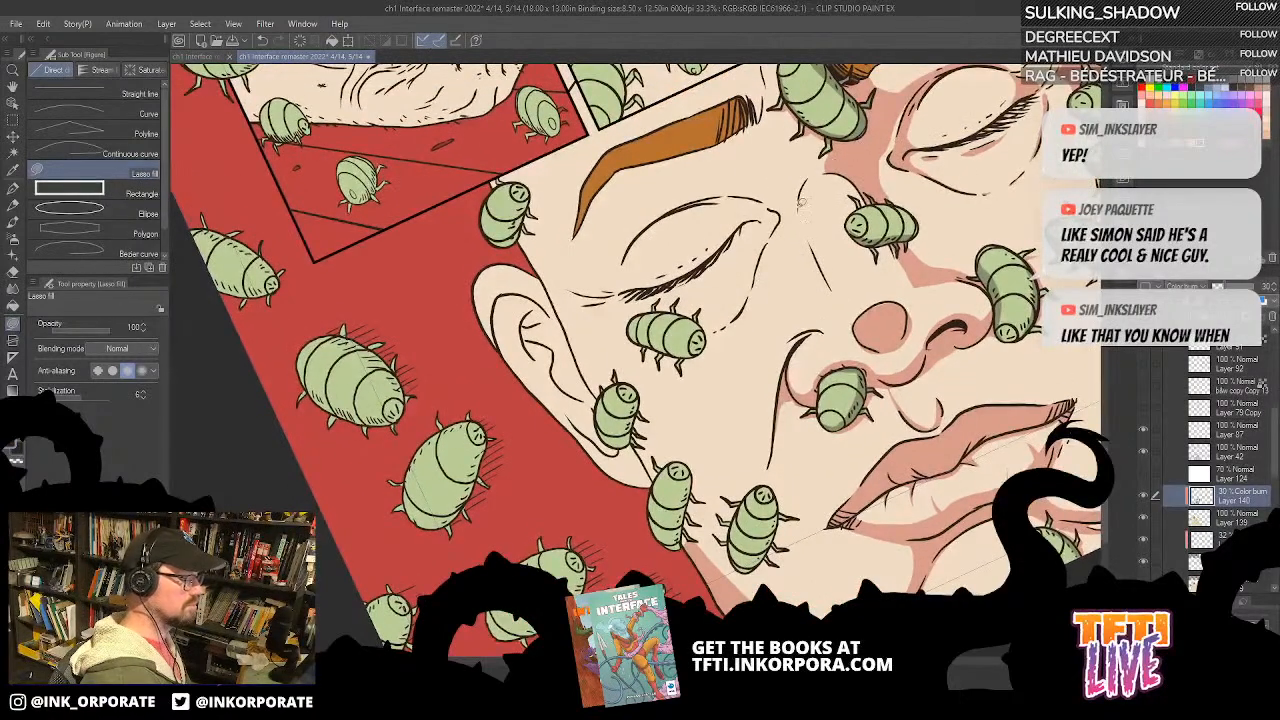
mouse_move(795, 206)
left_mouse_down()
mouse_move(776, 331)
mouse_move(802, 308)
mouse_move(823, 324)
mouse_move(841, 298)
mouse_move(796, 207)
left_mouse_up()
left_click_drag(934, 248, 916, 330)
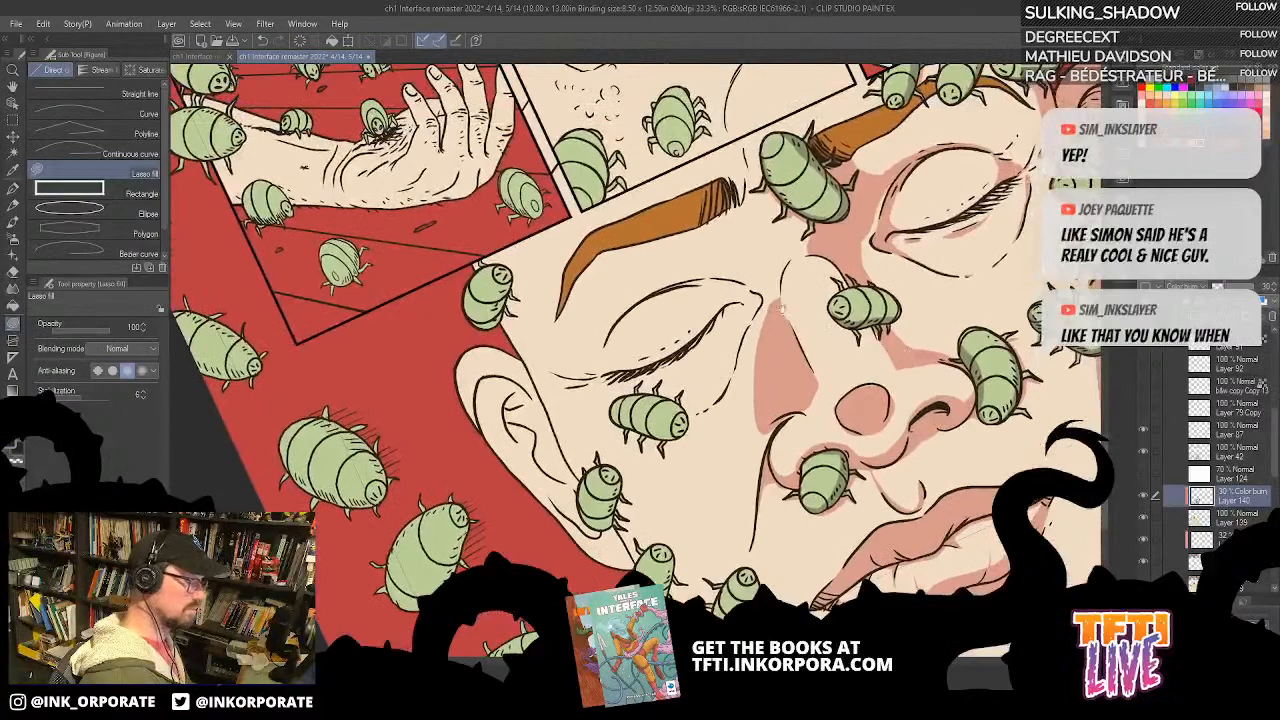
mouse_move(742, 287)
left_mouse_down()
mouse_move(722, 392)
mouse_move(766, 306)
mouse_move(752, 285)
mouse_move(688, 276)
mouse_move(682, 294)
left_mouse_up()
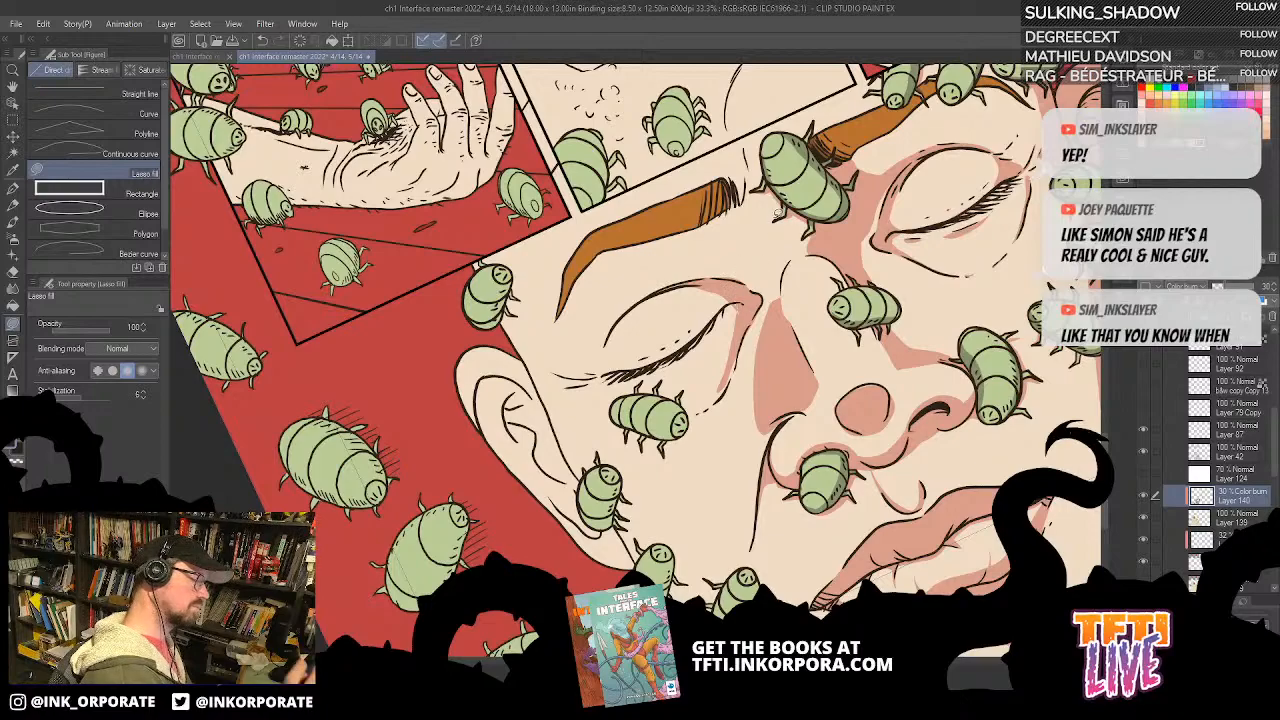
Step: Fill a shadow under the inner end of the eyebrow, running from the eyelid to the bridge of the nose
mouse_move(685, 361)
left_mouse_down()
mouse_move(768, 350)
mouse_move(724, 292)
mouse_move(688, 345)
mouse_move(692, 366)
left_mouse_up()
scroll(877, 505, "down", 4)
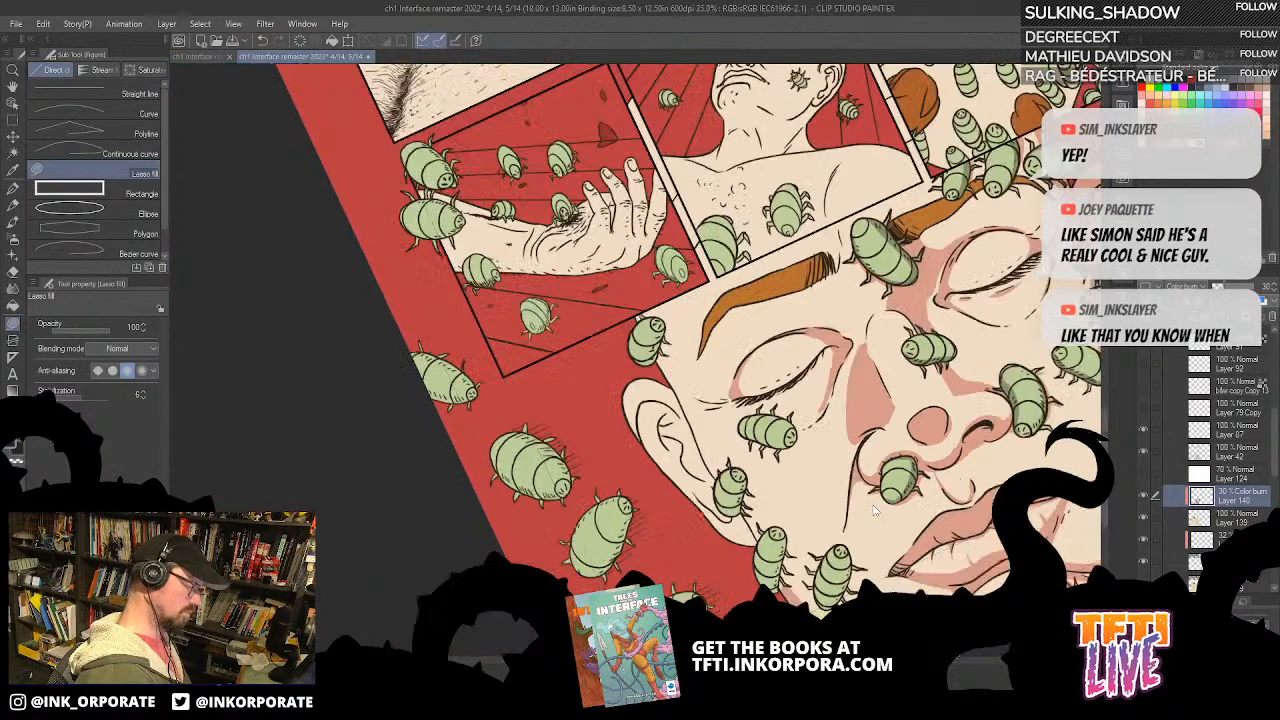
scroll(977, 472, "up", 2)
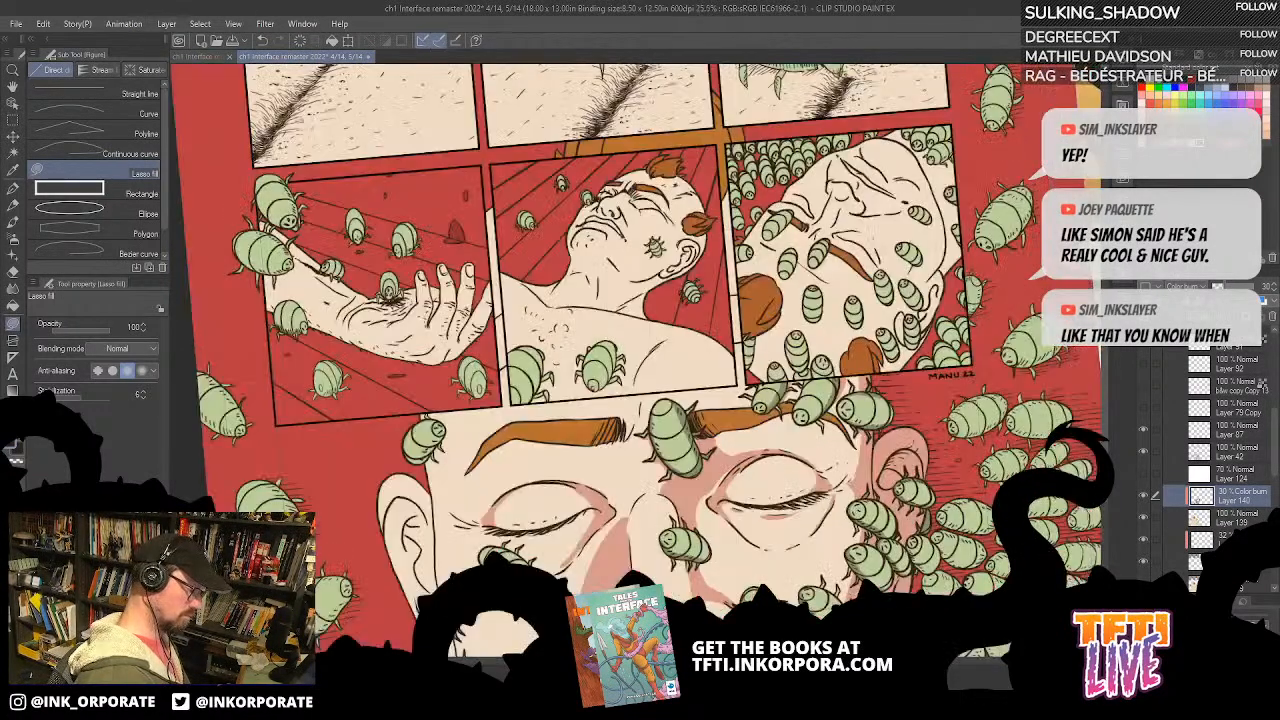
left_click_drag(822, 600, 987, 365)
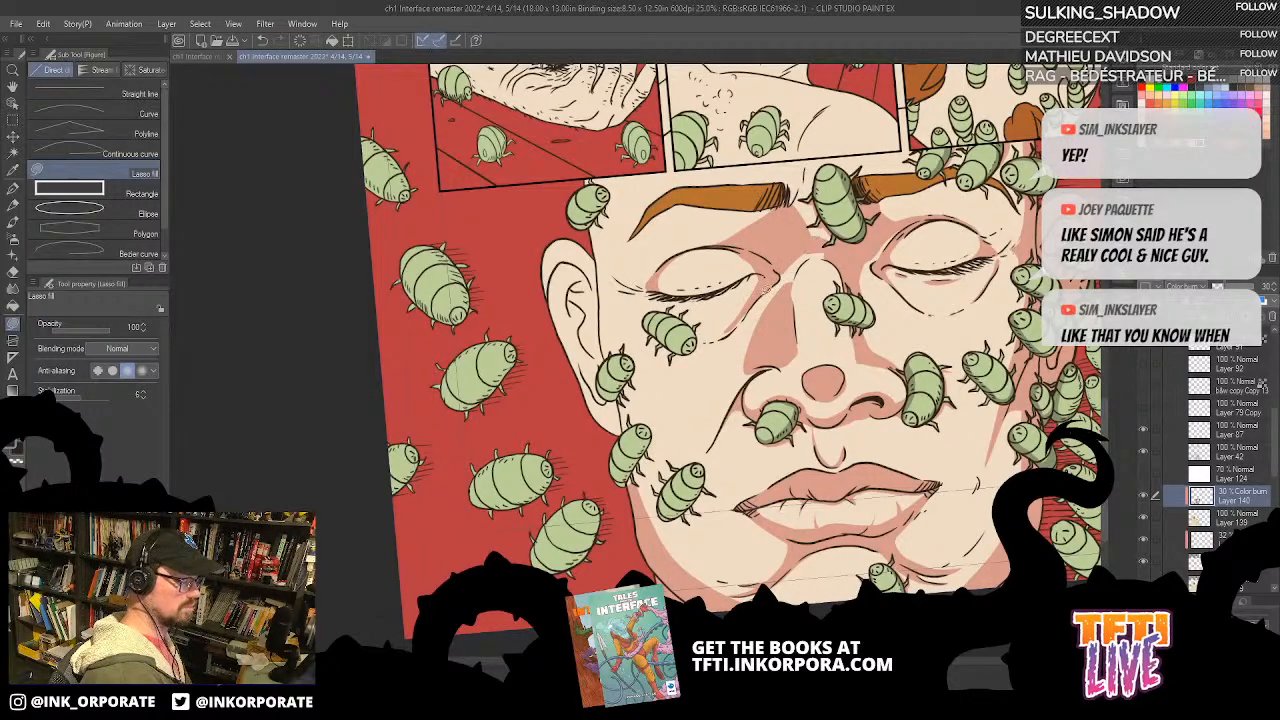
mouse_move(780, 280)
left_mouse_down()
mouse_move(817, 234)
mouse_move(788, 229)
mouse_move(799, 210)
mouse_move(780, 313)
mouse_move(818, 245)
left_mouse_up()
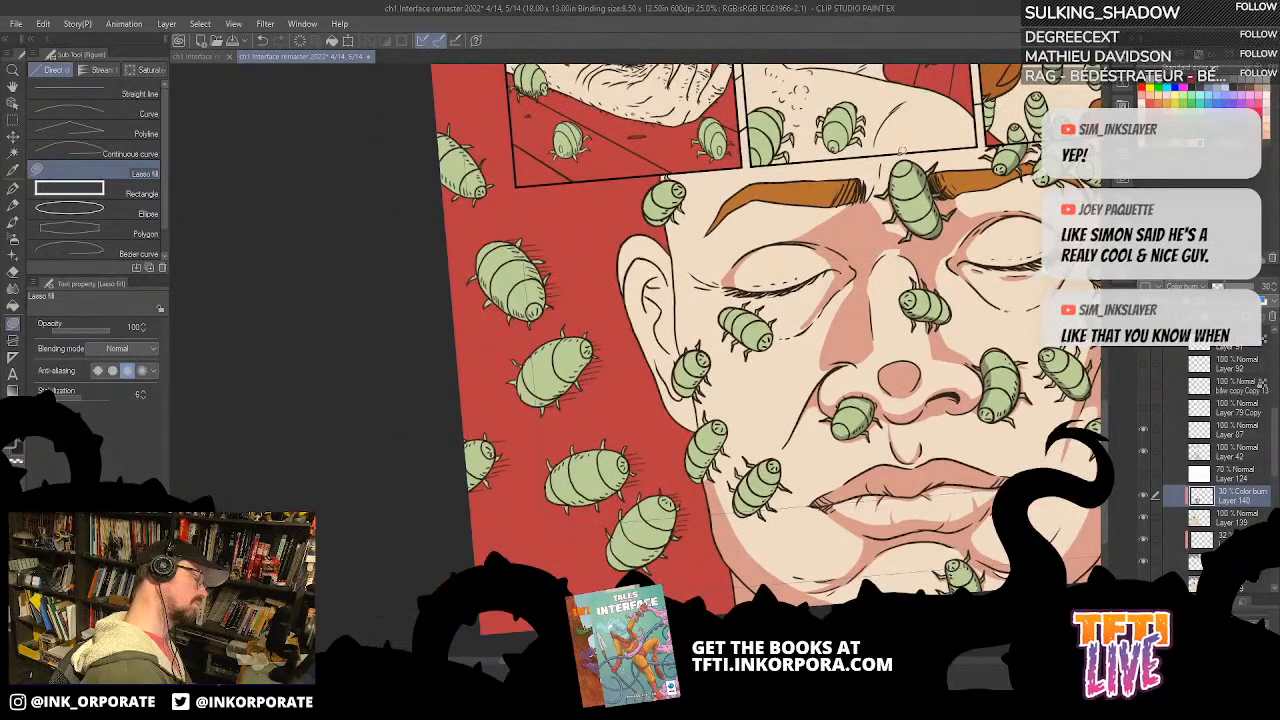
Step: Fill a large shadow down the ear side of the face, covering the temple, ear, jaw edge and the bugs sitting there
mouse_move(714, 166)
left_mouse_down()
mouse_move(737, 266)
mouse_move(722, 354)
mouse_move(746, 572)
left_mouse_up()
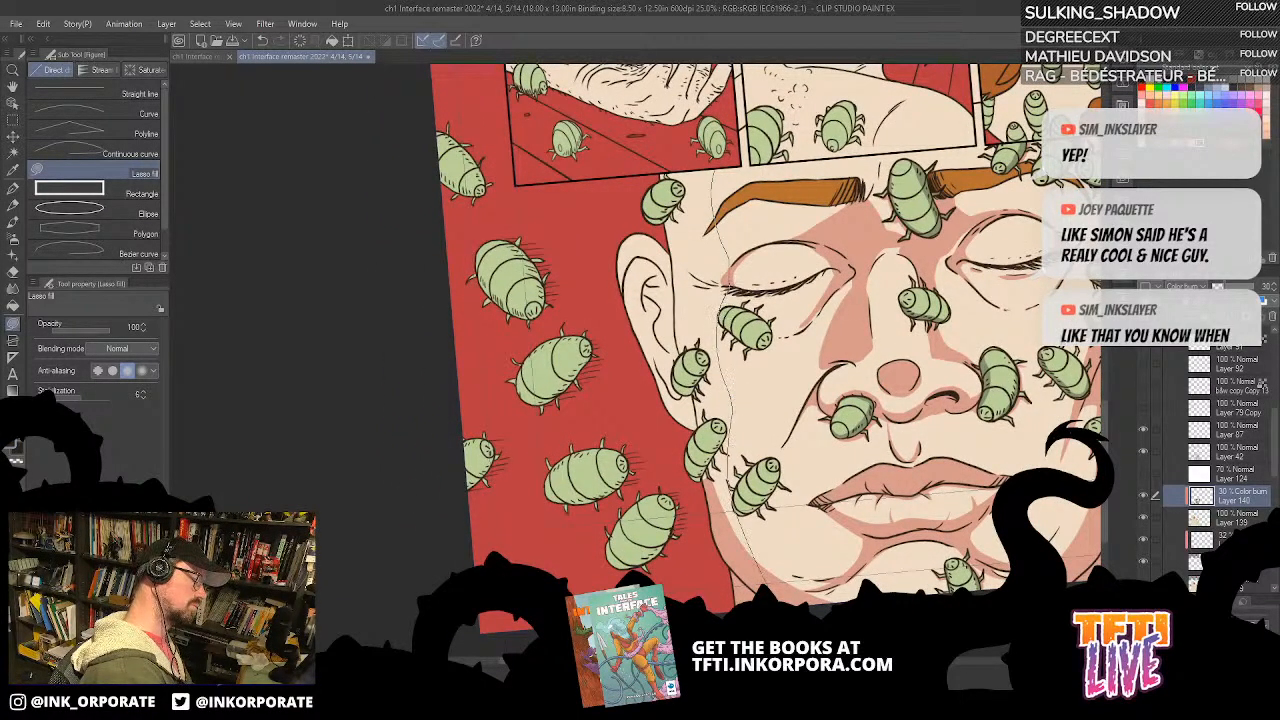
mouse_move(713, 520)
left_mouse_down()
mouse_move(707, 456)
mouse_move(632, 217)
mouse_move(764, 200)
left_mouse_up()
mouse_move(698, 484)
left_mouse_down()
mouse_move(603, 256)
mouse_move(690, 380)
left_mouse_up()
left_click_drag(953, 438, 909, 342)
left_click_drag(682, 198, 691, 314)
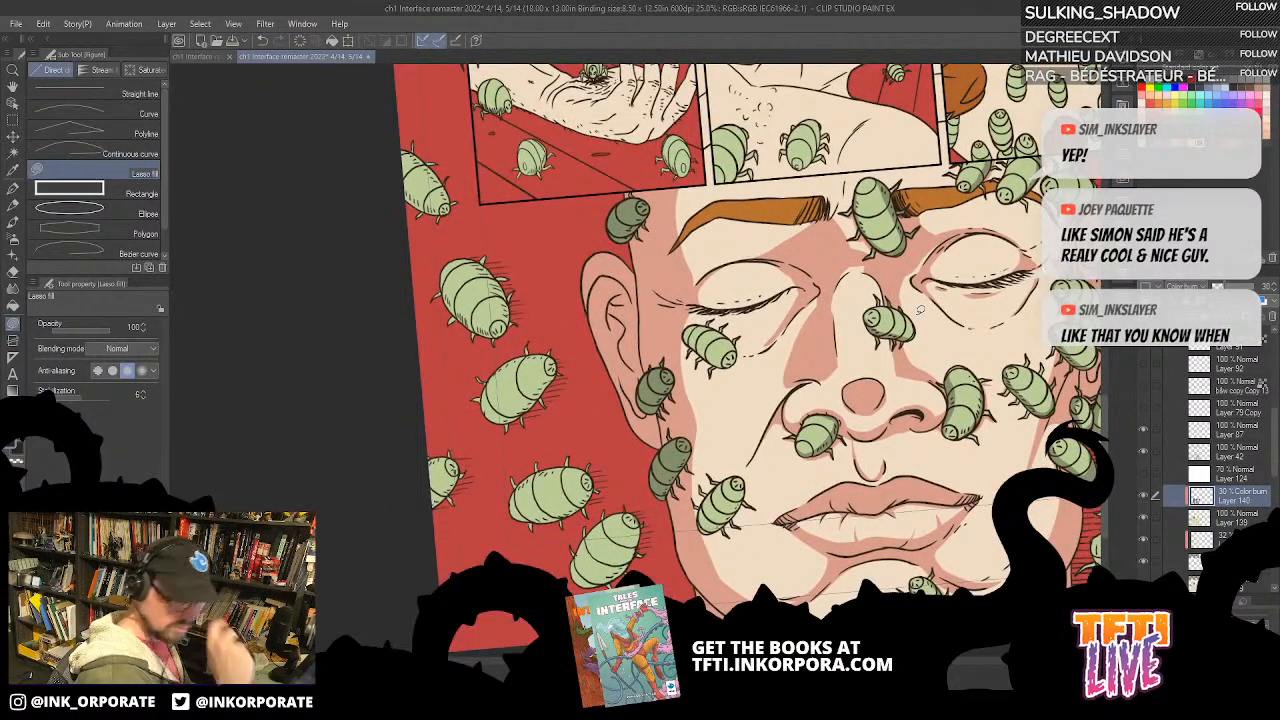
Step: Fill shadows over the bugs that overlap the opposite jaw edge, beside the dense swarm
key("asciicircum")
key("asciicircum")
key("asciicircum")
key("asciicircum")
key("asciicircum")
key("asciicircum")
key("asciicircum")
key("asciicircum")
key("asciicircum")
key("asciicircum")
key("asciicircum")
key("asciicircum")
key("asciicircum")
key("asciicircum")
key("asciicircum")
key("asciicircum")
key("asciicircum")
key("asciicircum")
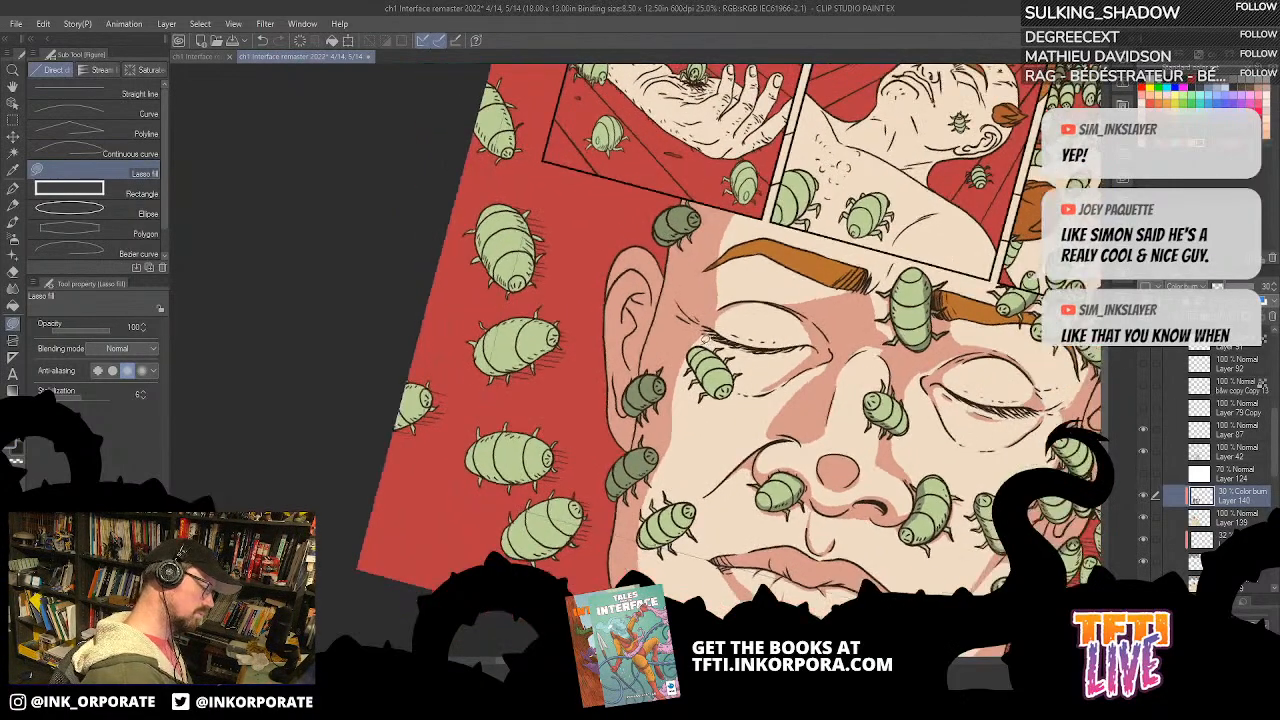
key("asciicircum")
key("asciicircum")
key("asciicircum")
key("asciicircum")
key("asciicircum")
key("asciicircum")
key("asciicircum")
key("asciicircum")
key("asciicircum")
key("asciicircum")
key("asciicircum")
key("asciicircum")
key("asciicircum")
key("asciicircum")
key("asciicircum")
key("asciicircum")
key("asciicircum")
key("asciicircum")
key("asciicircum")
left_click_drag(640, 300, 924, 314)
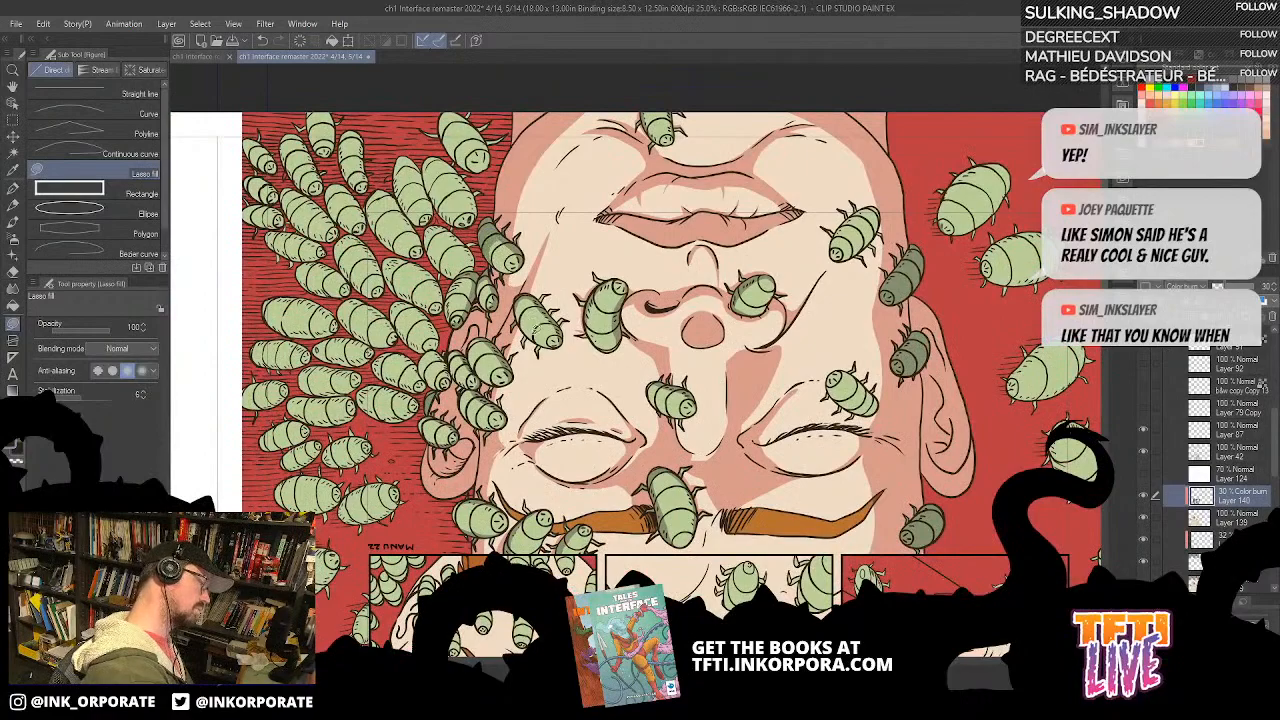
scroll(745, 437, "down", 2)
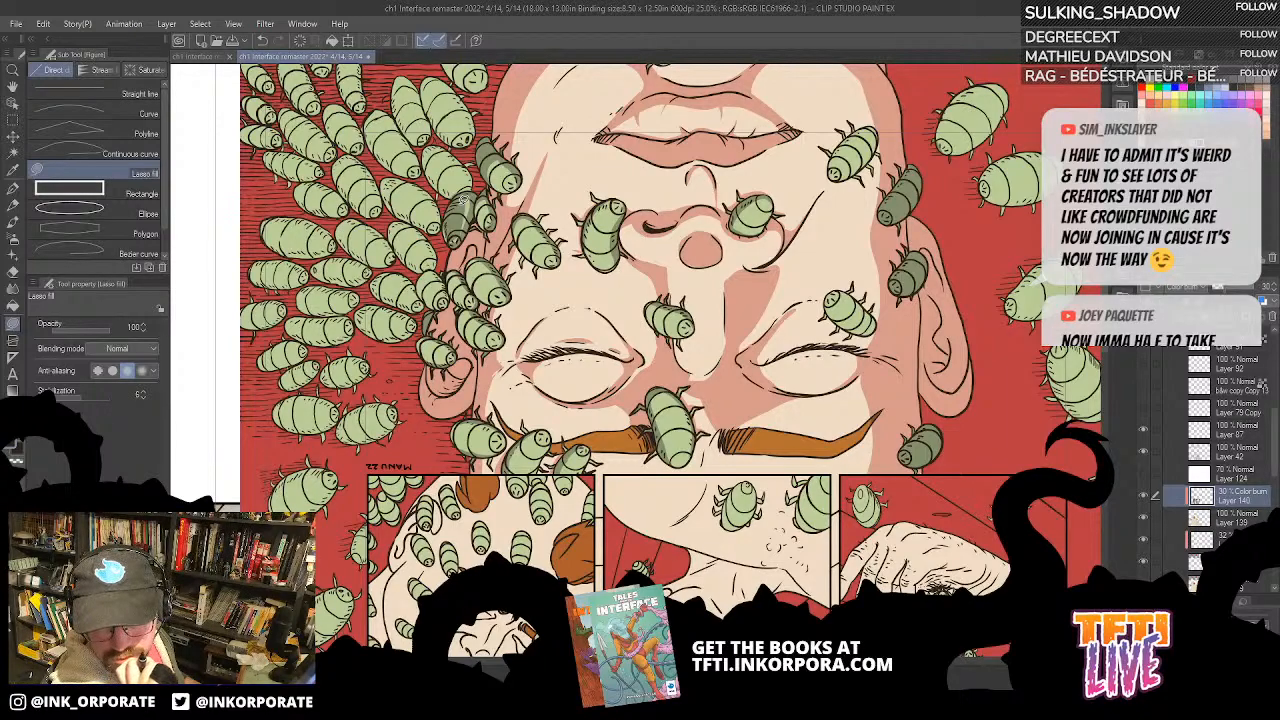
scroll(660, 315, "up", 1)
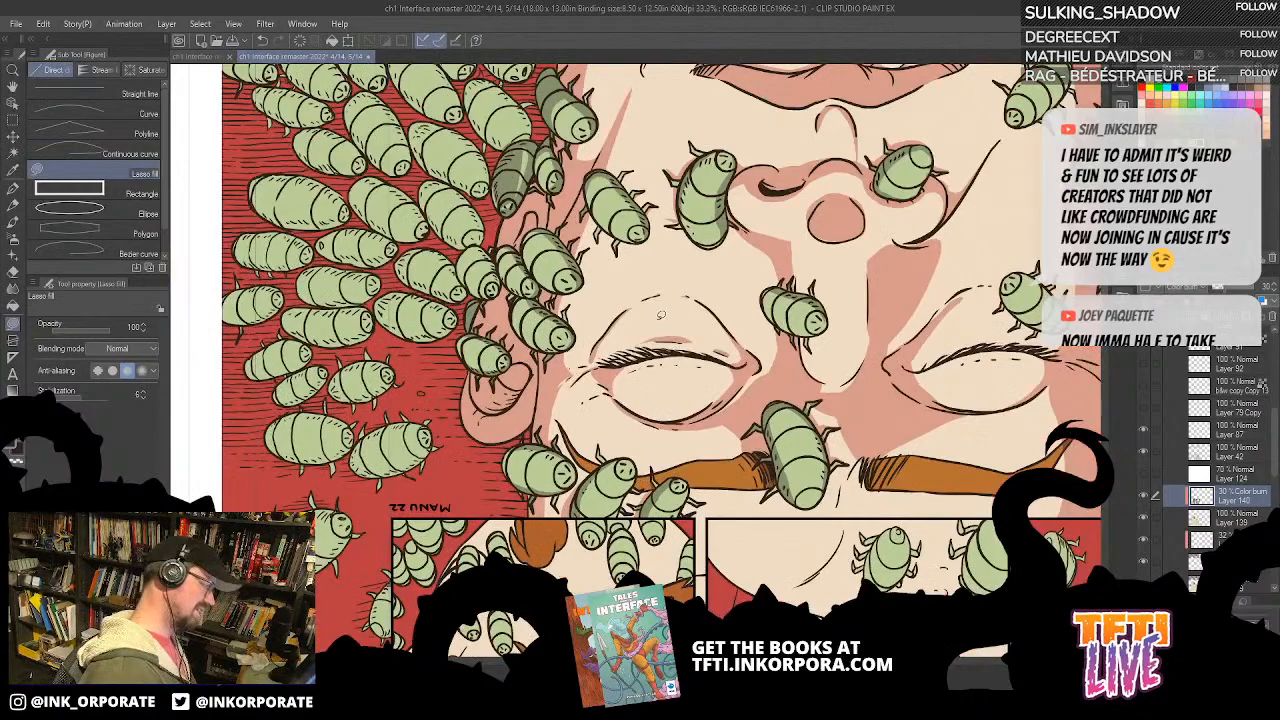
Step: Undo the last fill and shade the upper parts of the bugs clustered over the ear beside the swarm
left_click_drag(575, 272, 695, 342)
mouse_move(652, 225)
left_mouse_down()
mouse_move(618, 258)
mouse_move(647, 267)
mouse_move(674, 207)
mouse_move(661, 260)
mouse_move(671, 210)
left_mouse_up()
key("ctrl+z")
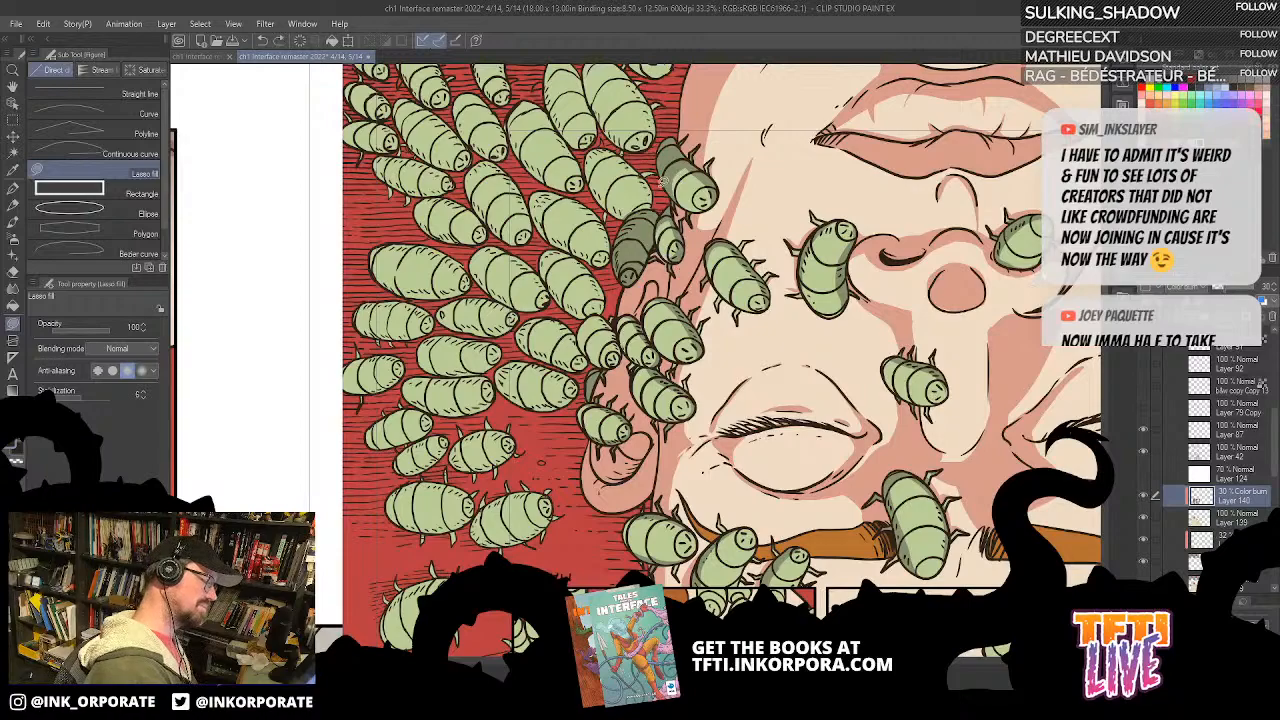
mouse_move(666, 261)
left_mouse_down()
mouse_move(677, 221)
mouse_move(670, 262)
left_mouse_up()
mouse_move(690, 372)
left_mouse_down()
mouse_move(699, 299)
mouse_move(628, 246)
mouse_move(654, 238)
left_mouse_up()
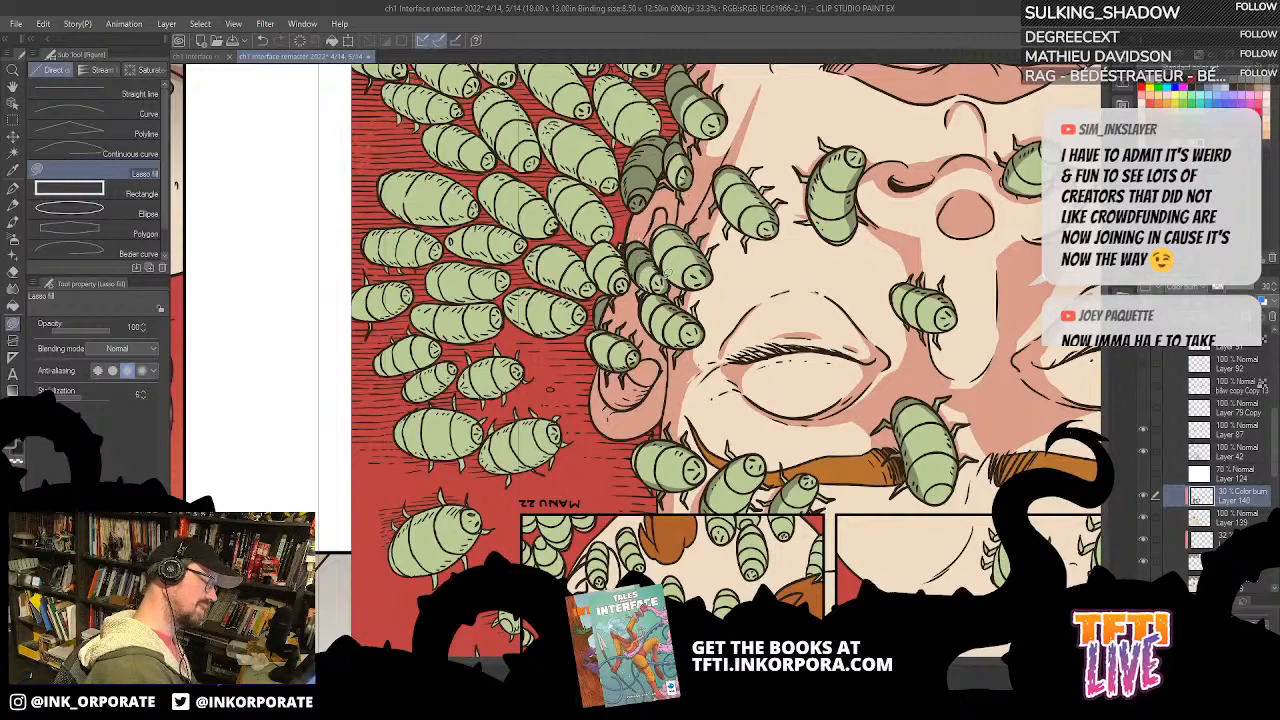
mouse_move(626, 328)
left_mouse_down()
mouse_move(606, 370)
mouse_move(628, 330)
left_mouse_up()
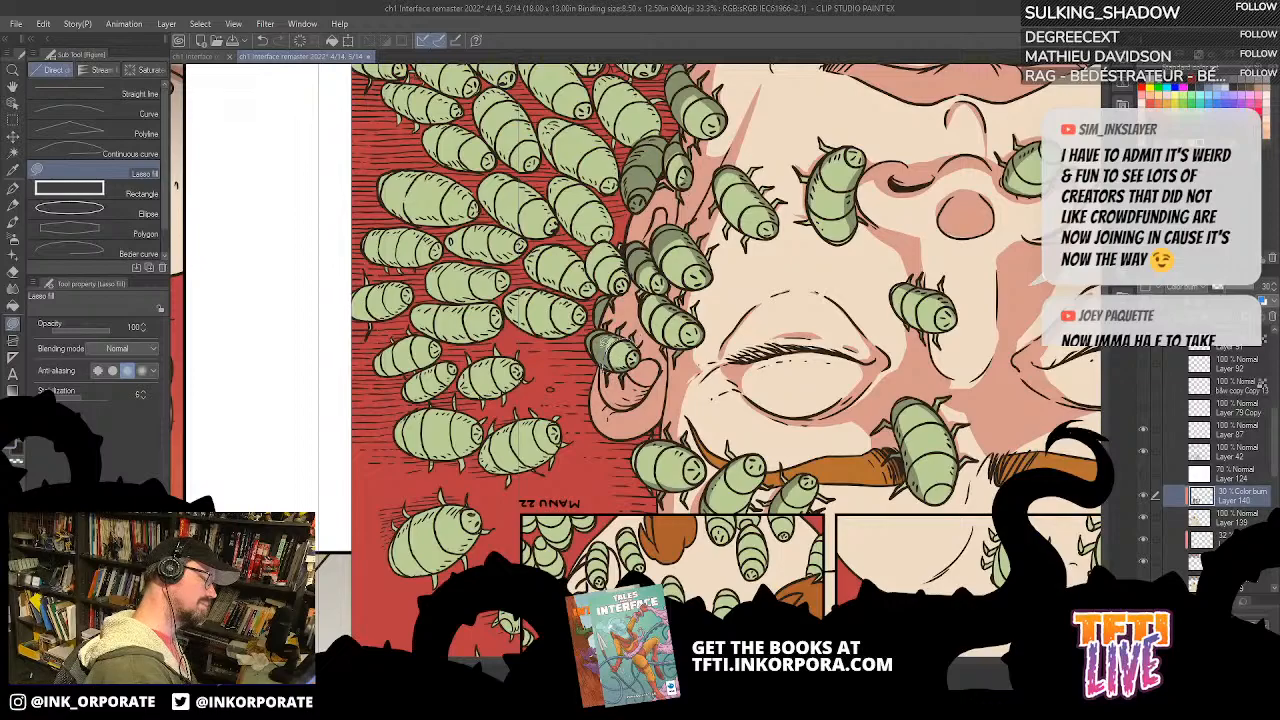
Step: Fill shadows on the remaining bugs around the swarm-side ear and temple
left_click_drag(840, 296, 724, 486)
left_click_drag(664, 372, 720, 284)
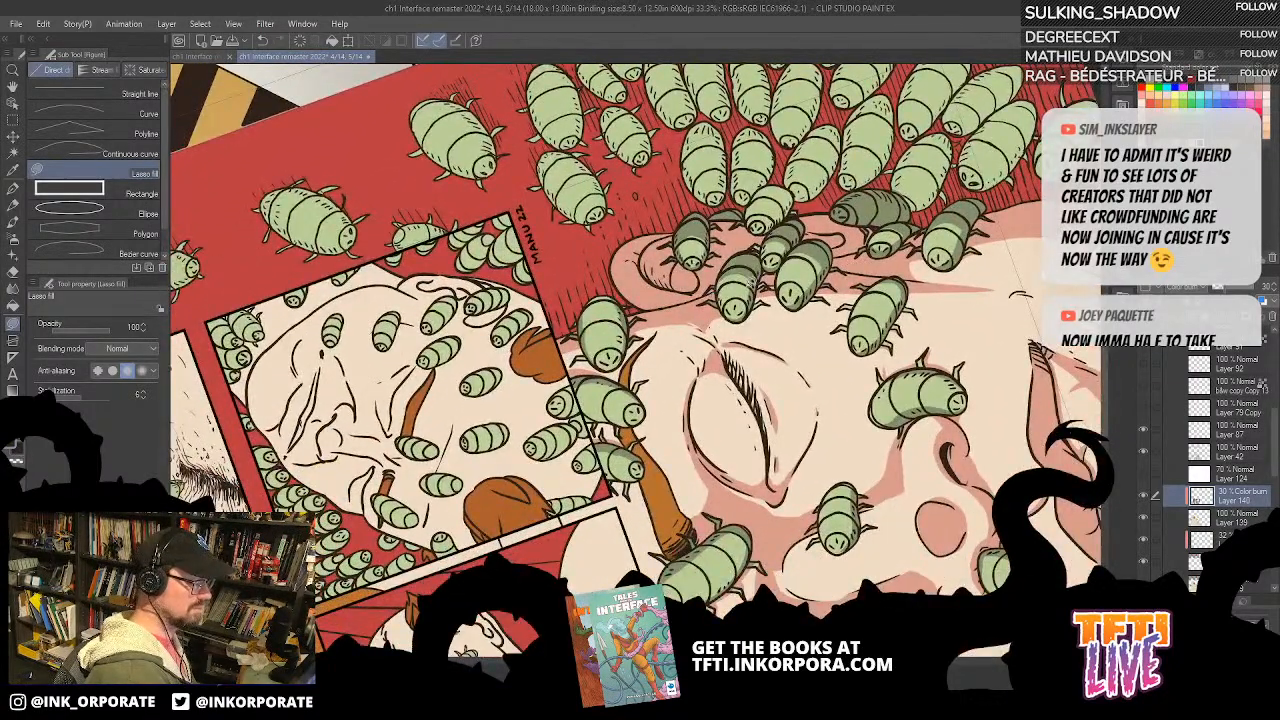
mouse_move(742, 224)
left_mouse_down()
mouse_move(788, 188)
mouse_move(754, 208)
left_mouse_up()
scroll(755, 206, "down", 2)
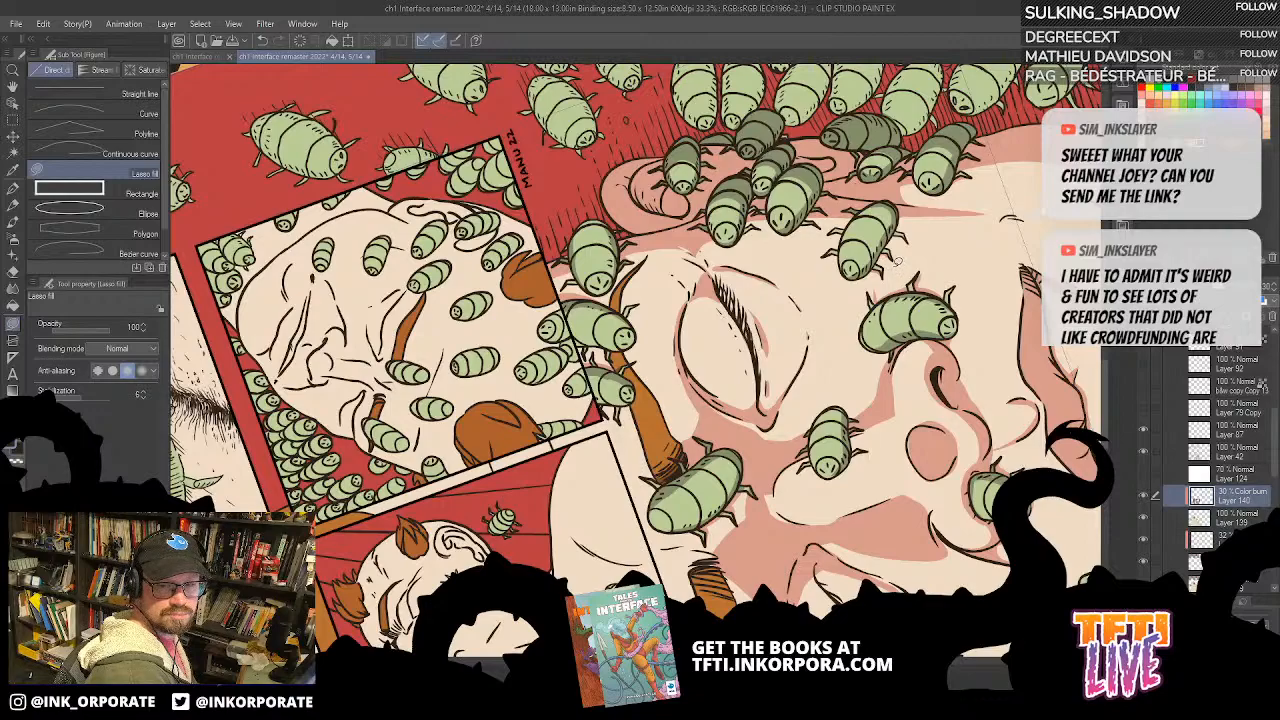
Step: Fill shadows along the sides of the bugs on the eyebrows, cheek and nose
mouse_move(590, 240)
left_mouse_down()
mouse_move(582, 198)
mouse_move(657, 219)
mouse_move(612, 205)
left_mouse_up()
mouse_move(806, 254)
left_mouse_down()
mouse_move(880, 346)
mouse_move(860, 450)
left_mouse_up()
left_click_drag(680, 270, 676, 289)
mouse_move(844, 348)
left_mouse_down()
mouse_move(719, 93)
mouse_move(833, 163)
mouse_move(881, 486)
mouse_move(806, 576)
left_mouse_up()
mouse_move(657, 347)
left_mouse_down()
mouse_move(682, 368)
mouse_move(656, 374)
mouse_move(666, 382)
mouse_move(693, 351)
mouse_move(658, 360)
mouse_move(694, 345)
mouse_move(657, 358)
left_mouse_up()
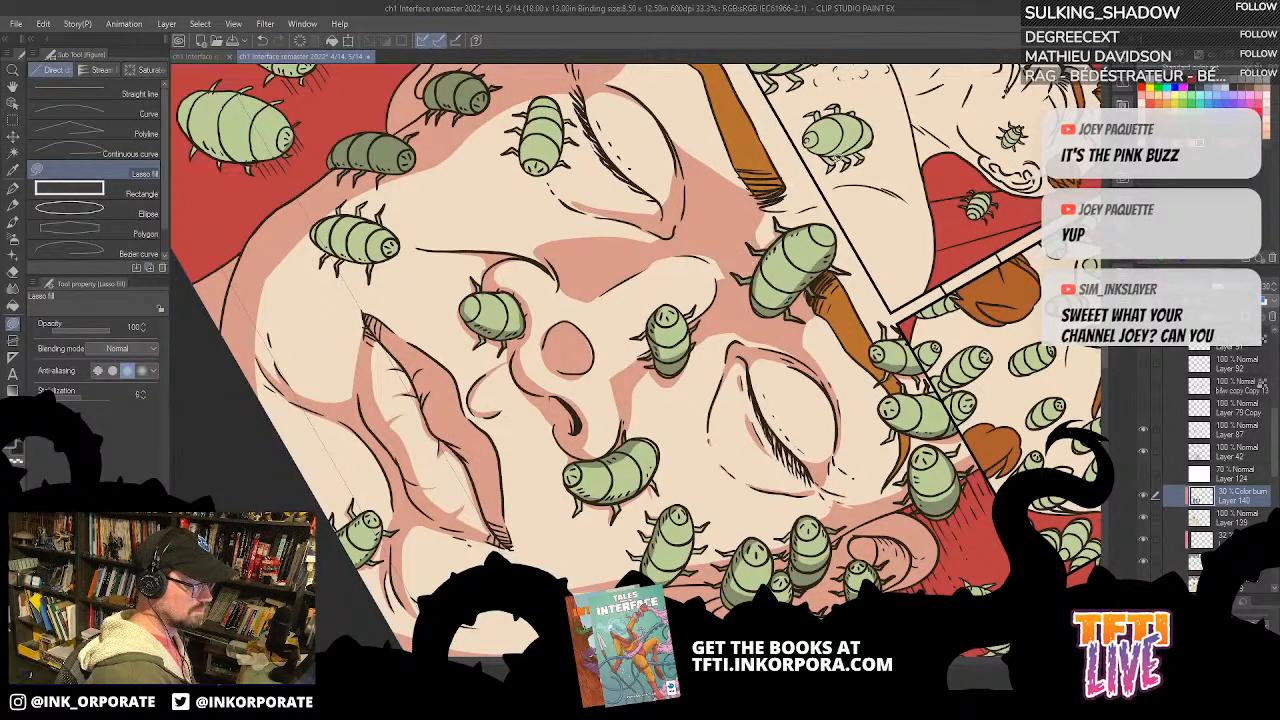
mouse_move(822, 200)
left_mouse_down()
mouse_move(786, 219)
mouse_move(824, 198)
left_mouse_up()
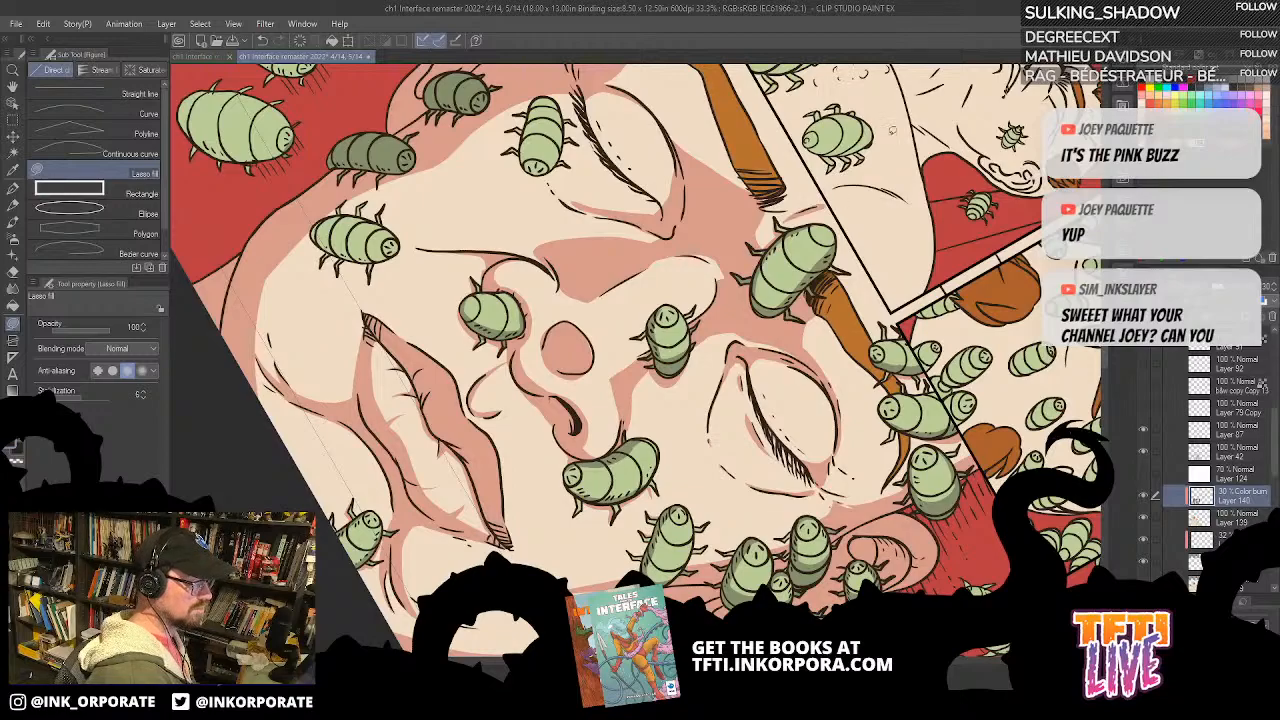
Step: Examine the shading on the face from several angles and zoomed out with the whole page
key("asciicircum")
key("minus")
key("minus")
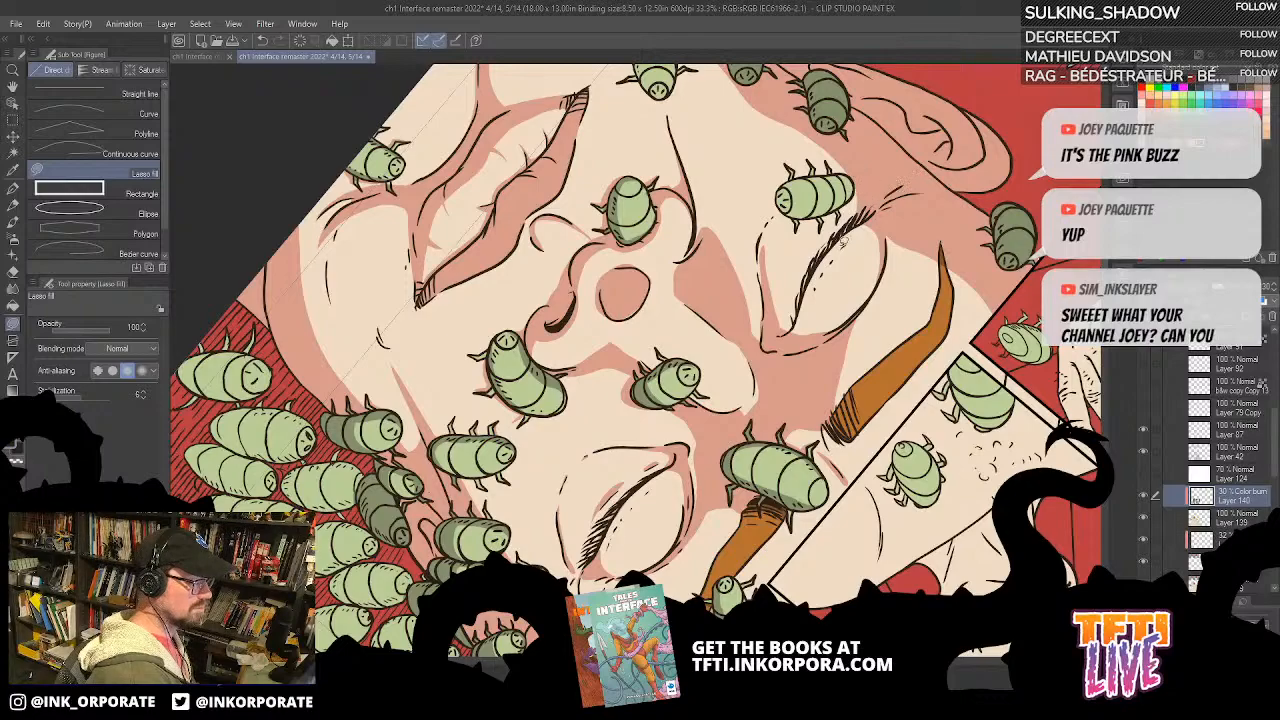
left_click_drag(972, 200, 928, 176)
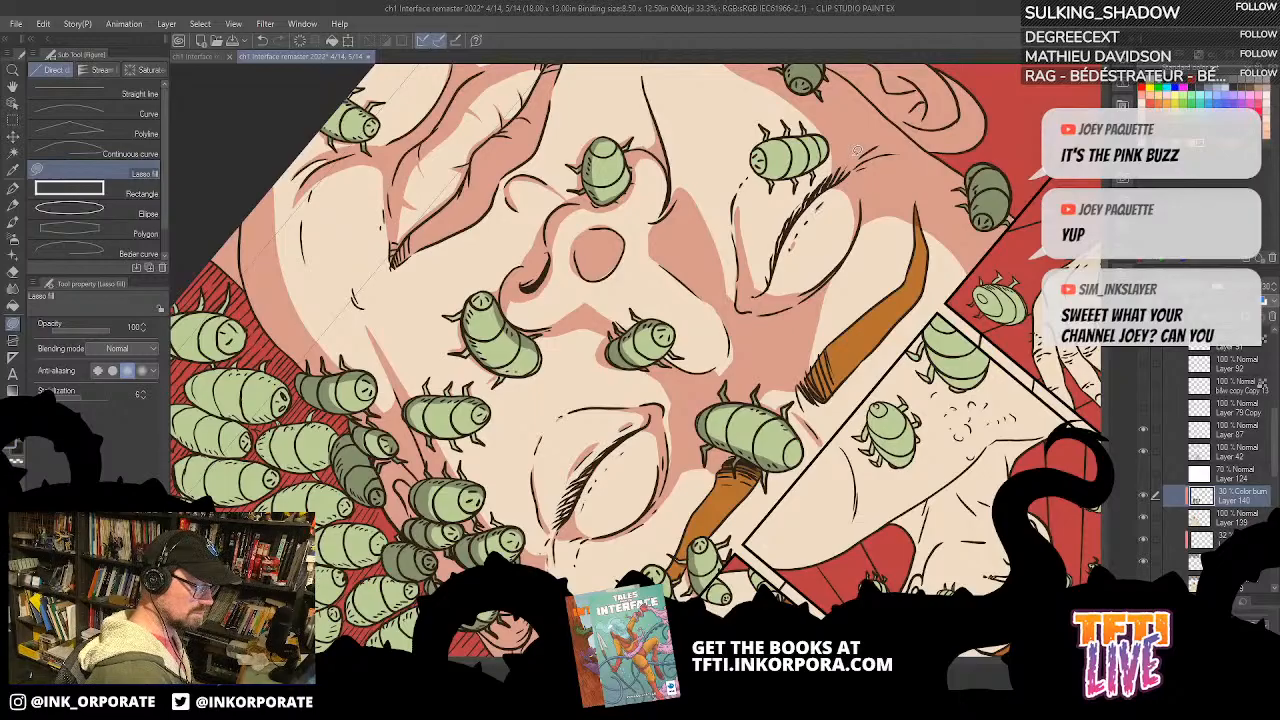
scroll(860, 150, "down", 5)
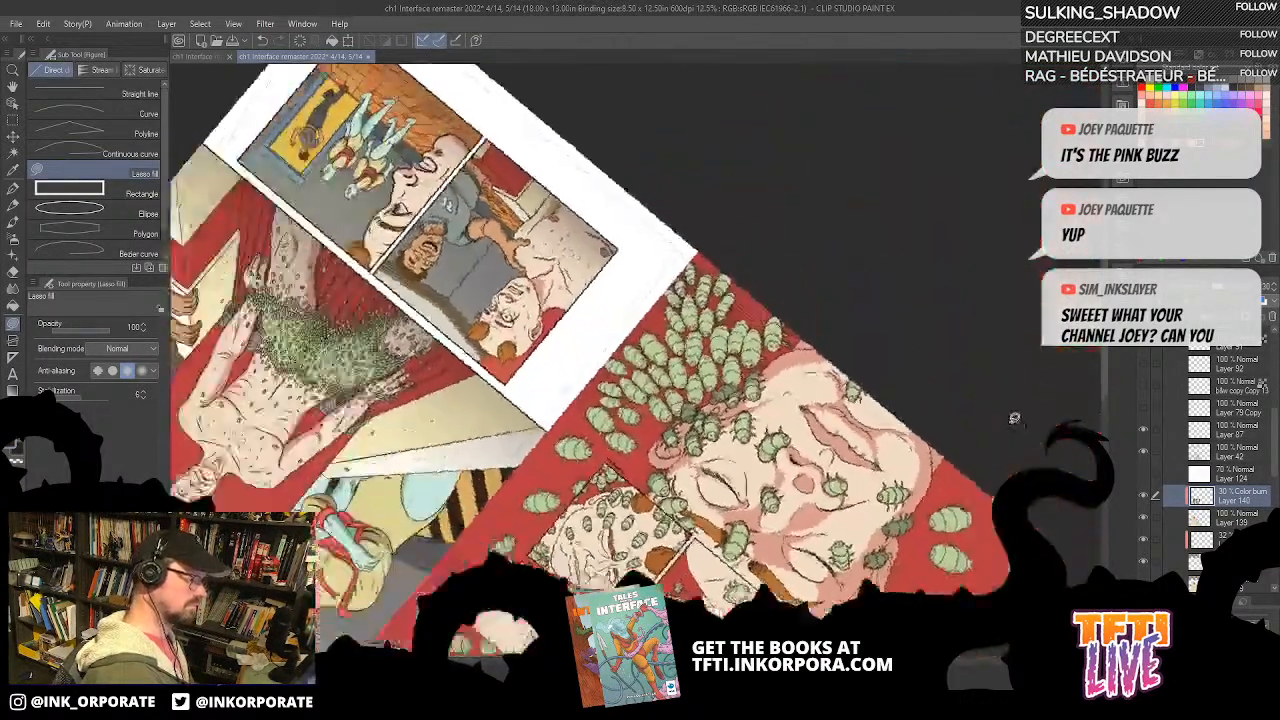
left_click_drag(1014, 418, 864, 136)
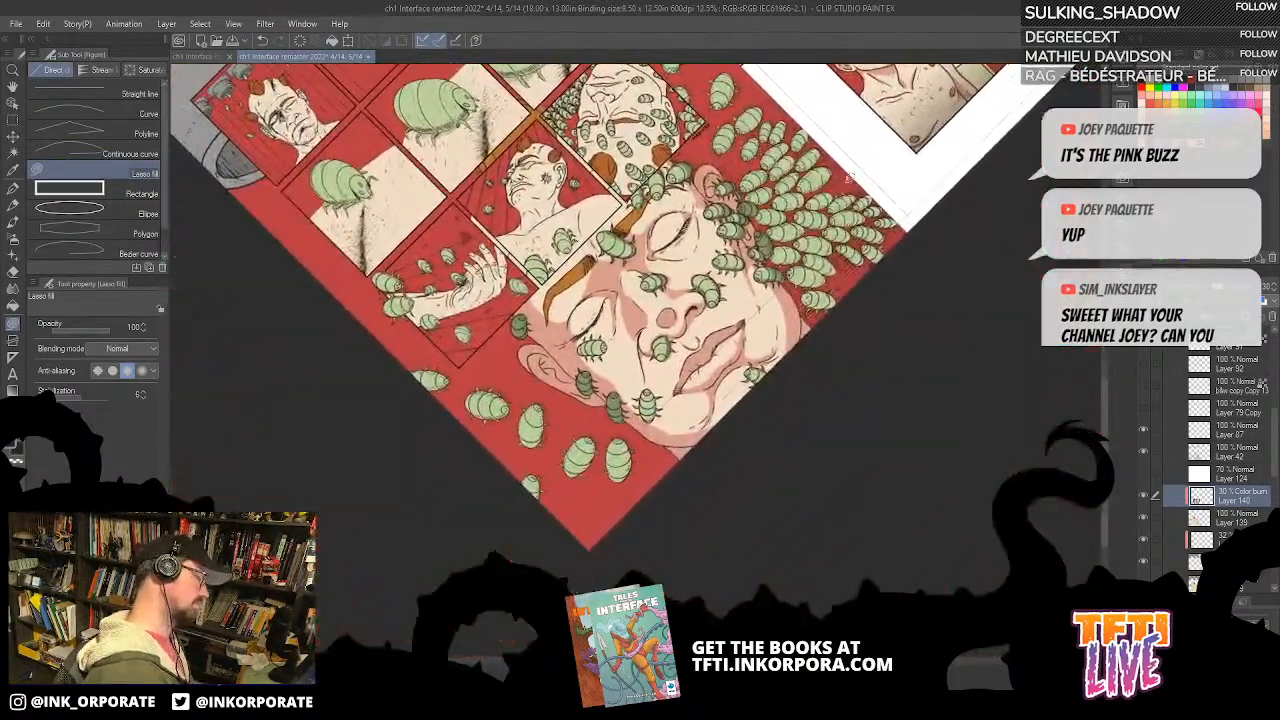
left_click_drag(807, 301, 817, 298)
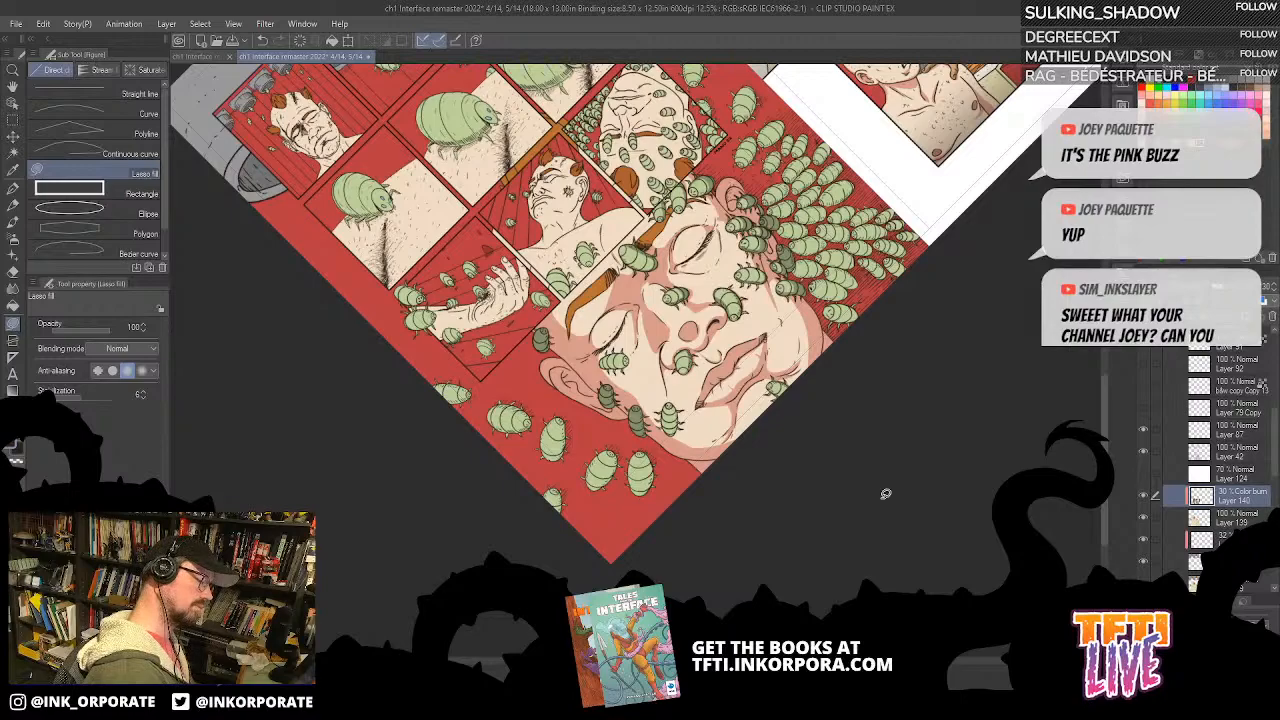
Step: Fill a shadow down the side of the bug on the lower cheek, near the jaw
key("ctrl+plus")
mouse_move(881, 497)
left_mouse_down()
mouse_move(892, 457)
mouse_move(904, 463)
mouse_move(920, 434)
mouse_move(866, 430)
left_mouse_up()
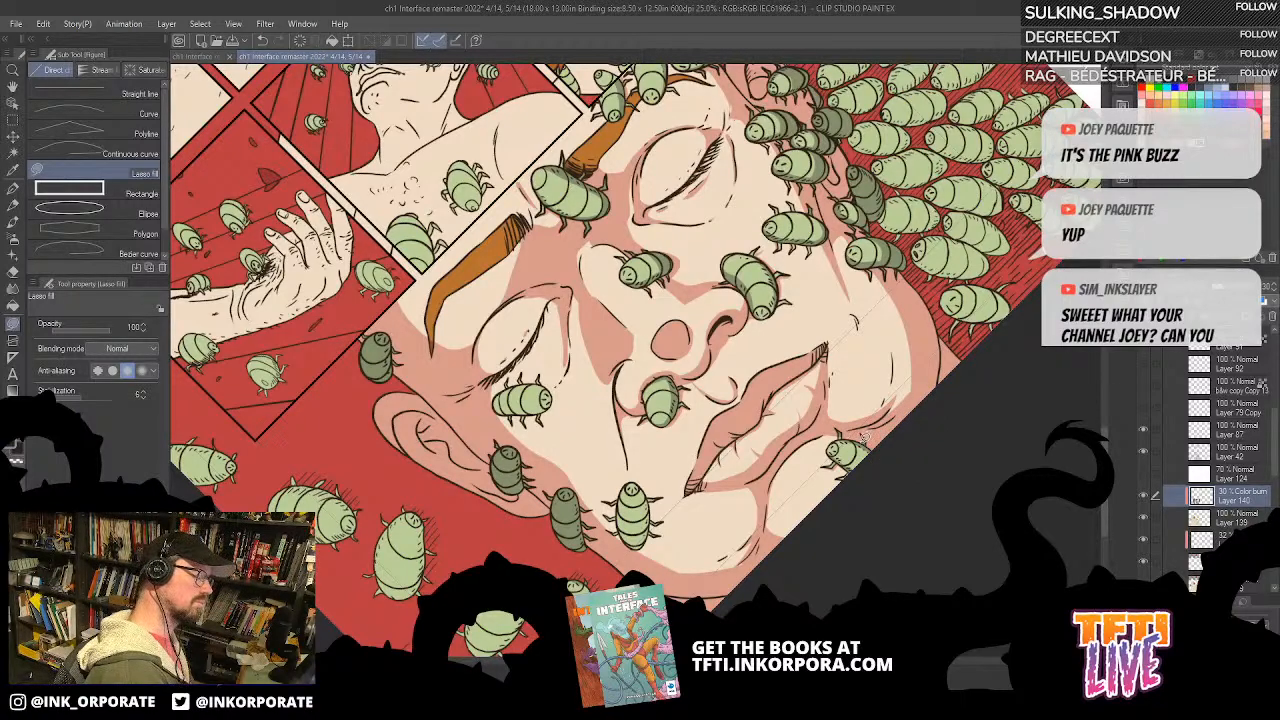
left_click_drag(836, 402, 844, 382)
mouse_move(632, 490)
left_mouse_down()
mouse_move(648, 528)
mouse_move(630, 488)
left_mouse_up()
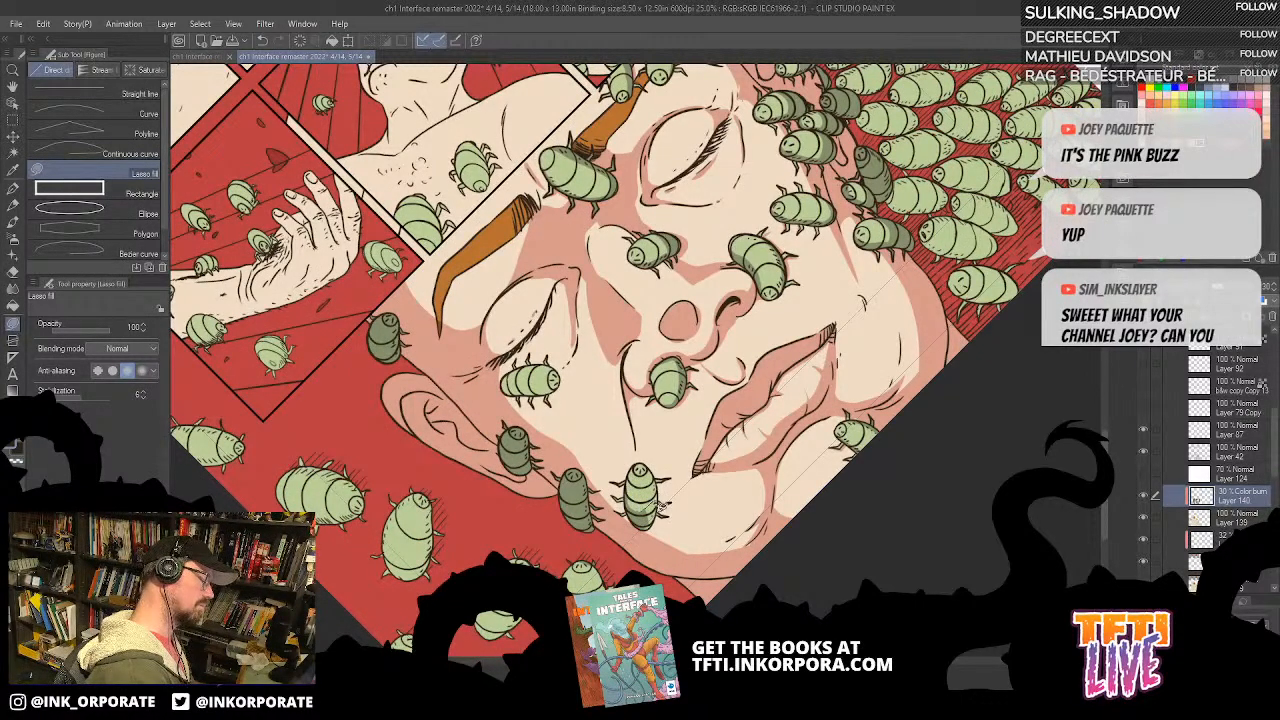
mouse_move(893, 391)
left_mouse_down()
mouse_move(909, 383)
mouse_move(907, 415)
mouse_move(896, 398)
mouse_move(916, 332)
mouse_move(919, 396)
left_mouse_up()
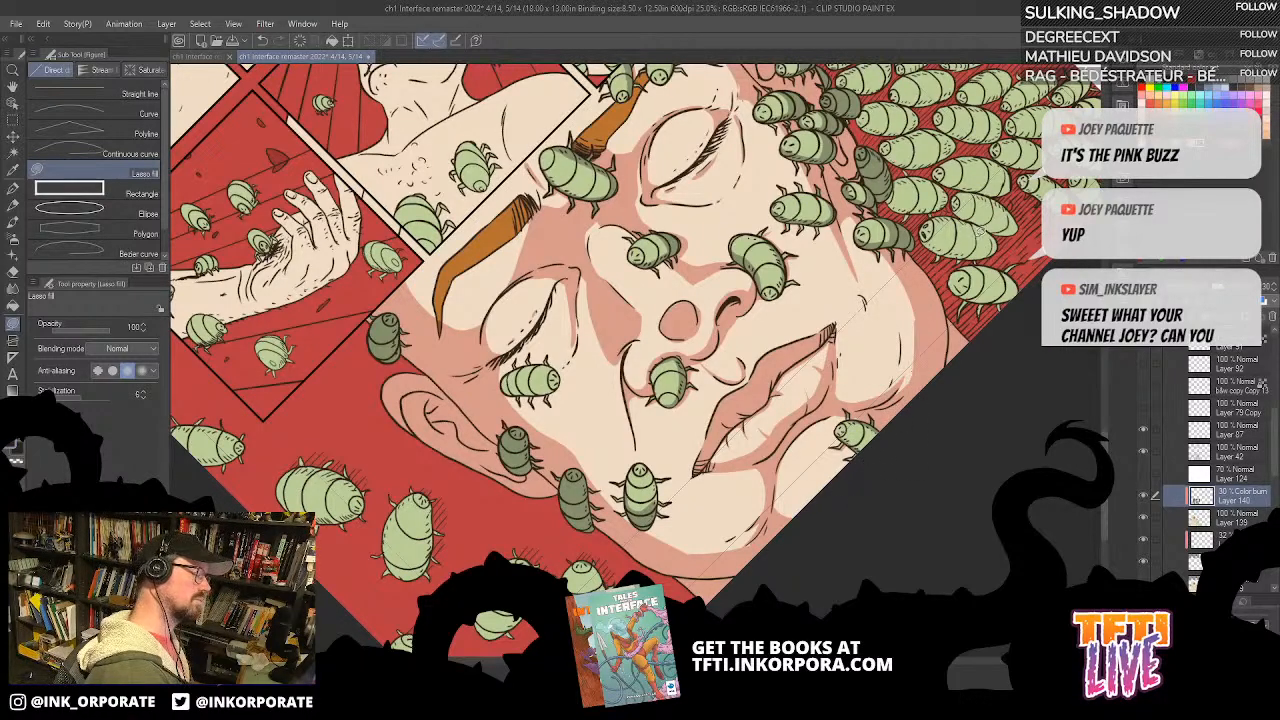
Step: Create a new layer above the shadow layer and set it to Color burn at 30% opacity
left_click(12, 187)
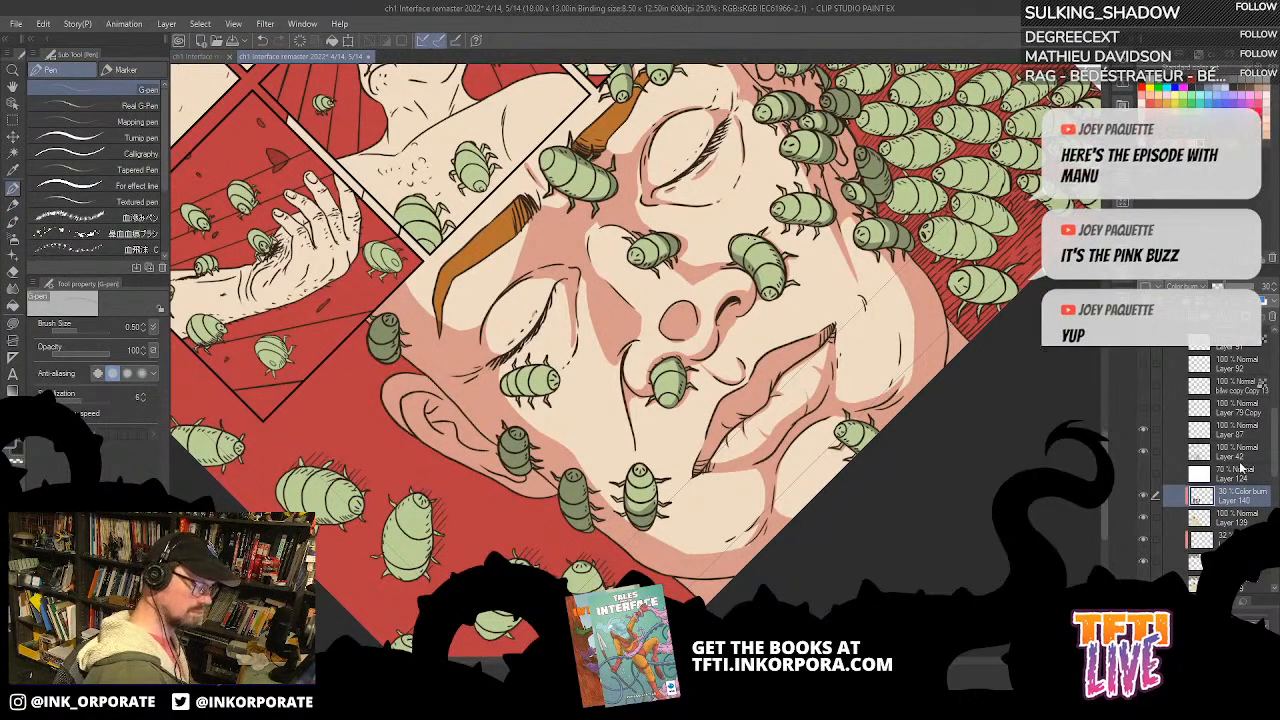
key("ctrl+shift+n")
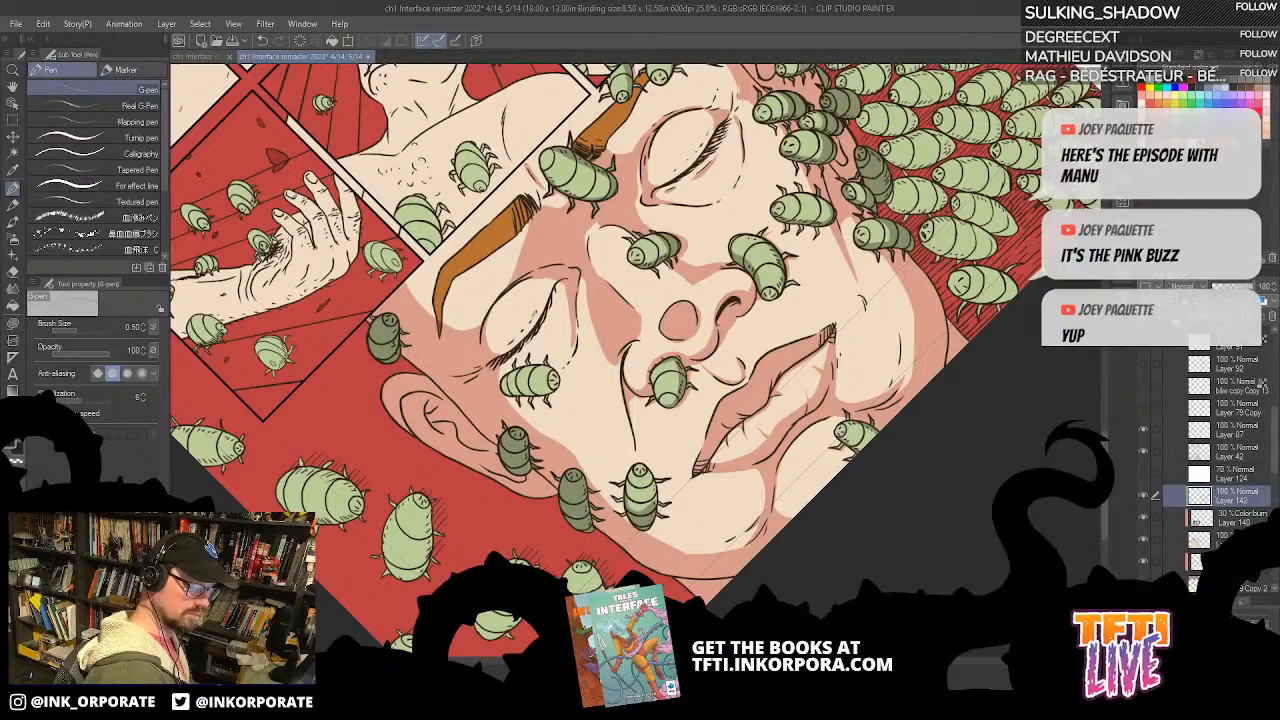
left_click(1192, 287)
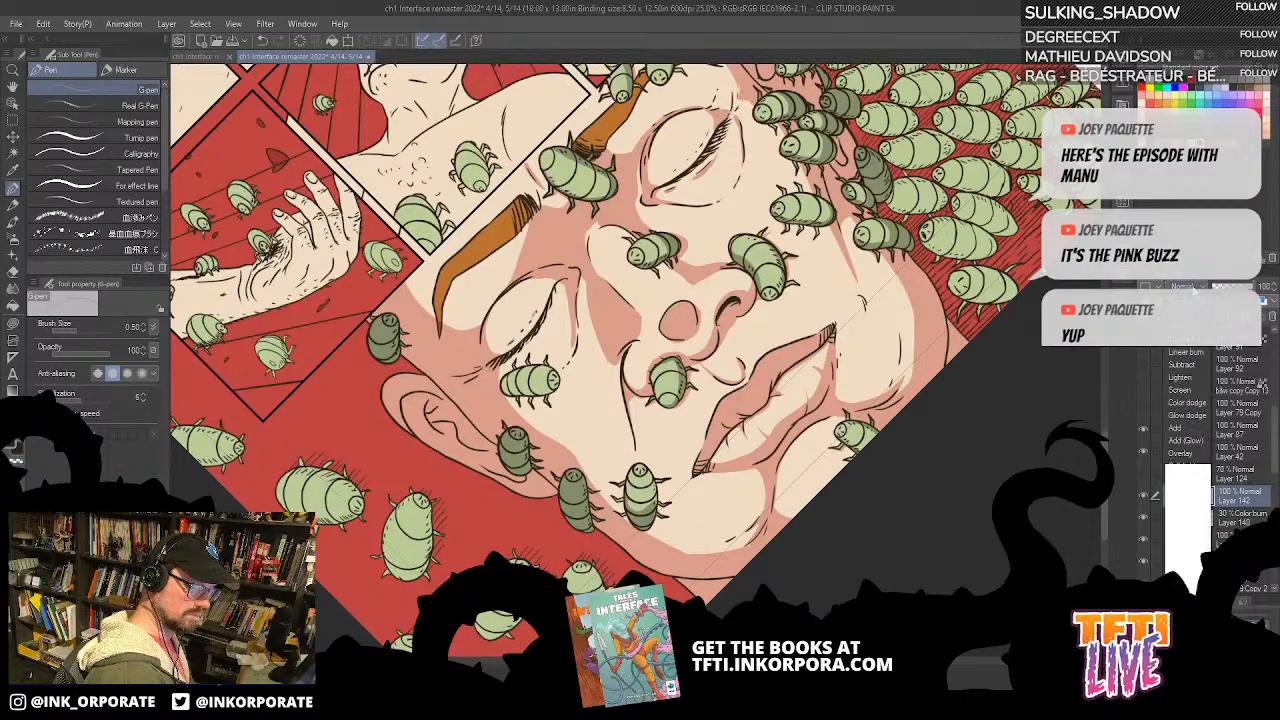
left_click(1193, 341)
left_click_drag(1252, 287, 1231, 287)
left_click(1275, 292)
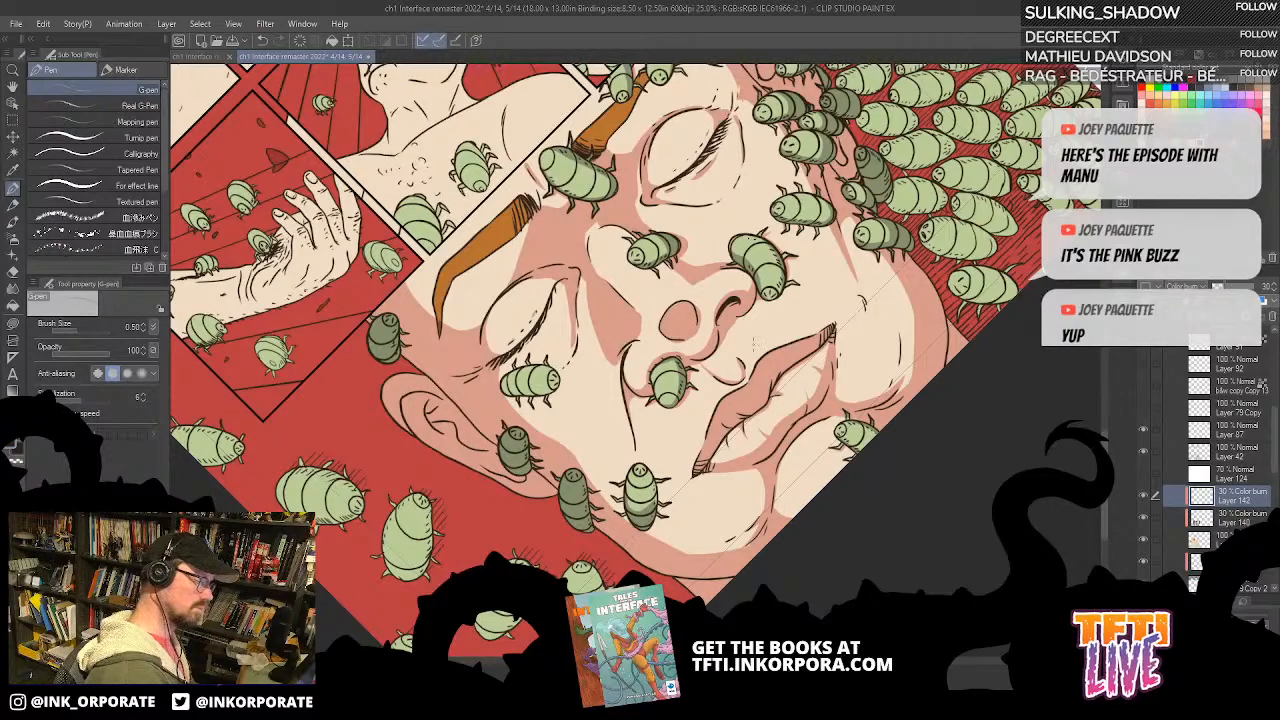
Step: Lasso fill a darker second shadow in the inner eye socket under the eyebrow, undoing one stray fill
scroll(749, 352, "up", 1)
key("asciicircum")
key("asciicircum")
key("asciicircum")
key("asciicircum")
key("asciicircum")
key("asciicircum")
key("asciicircum")
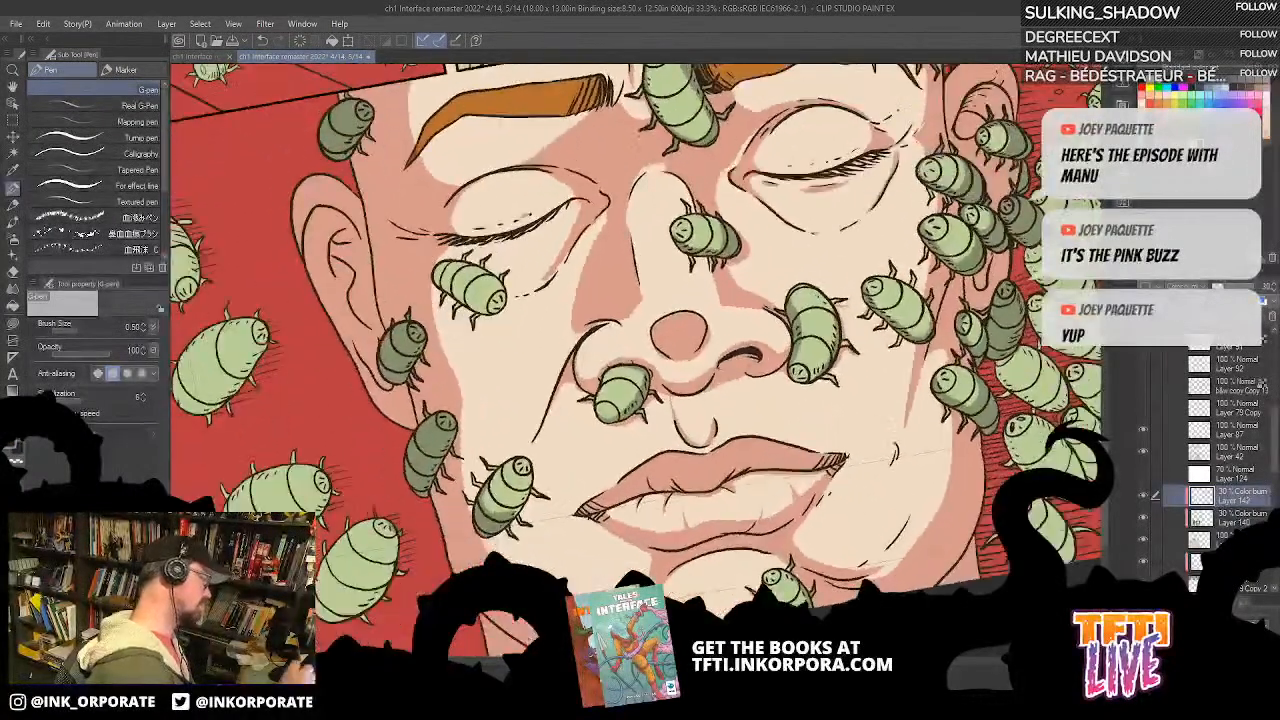
left_click(15, 326)
left_click_drag(676, 185, 806, 253)
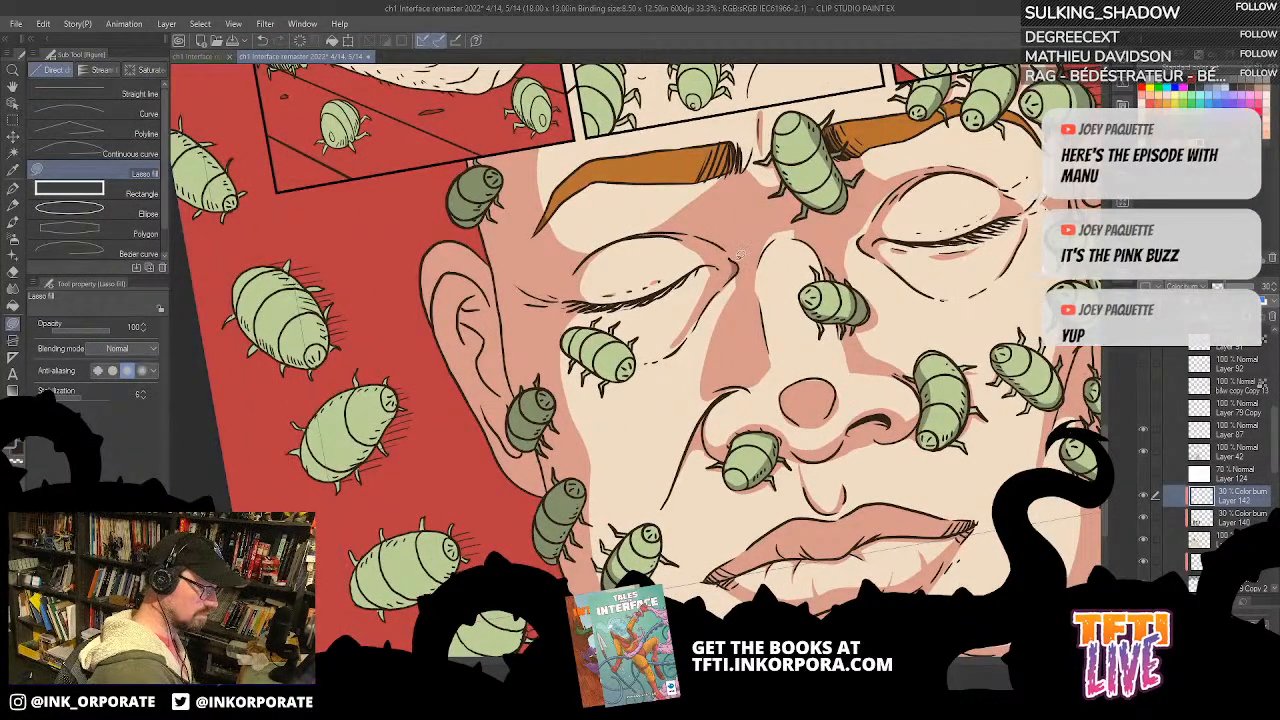
mouse_move(706, 219)
left_mouse_down()
mouse_move(753, 200)
mouse_move(758, 237)
mouse_move(745, 250)
mouse_move(739, 206)
mouse_move(716, 202)
mouse_move(712, 222)
mouse_move(708, 210)
mouse_move(744, 197)
mouse_move(753, 222)
mouse_move(741, 240)
mouse_move(708, 220)
left_mouse_up()
key("ctrl+z")
key("asciicircum")
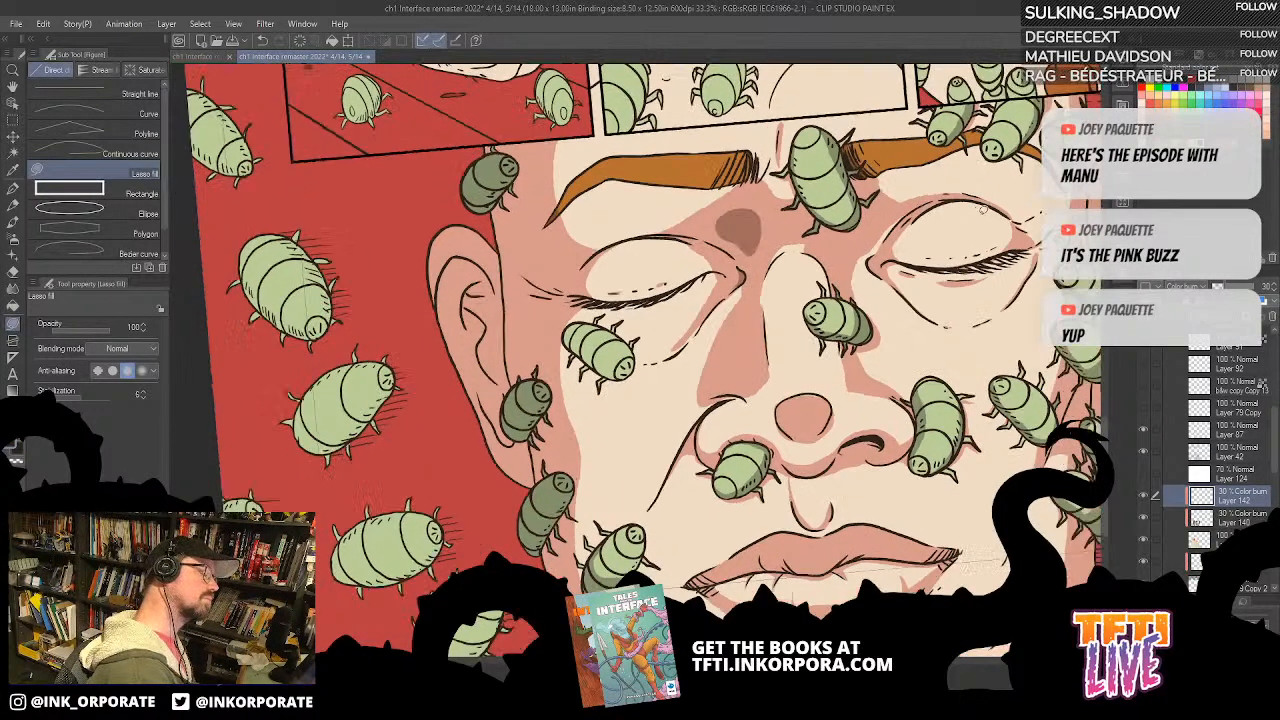
Step: Fill a darker second shadow beneath the bug between the eyebrows, at the bridge of the nose
mouse_move(835, 226)
left_mouse_down()
mouse_move(878, 212)
mouse_move(850, 240)
mouse_move(836, 230)
left_mouse_up()
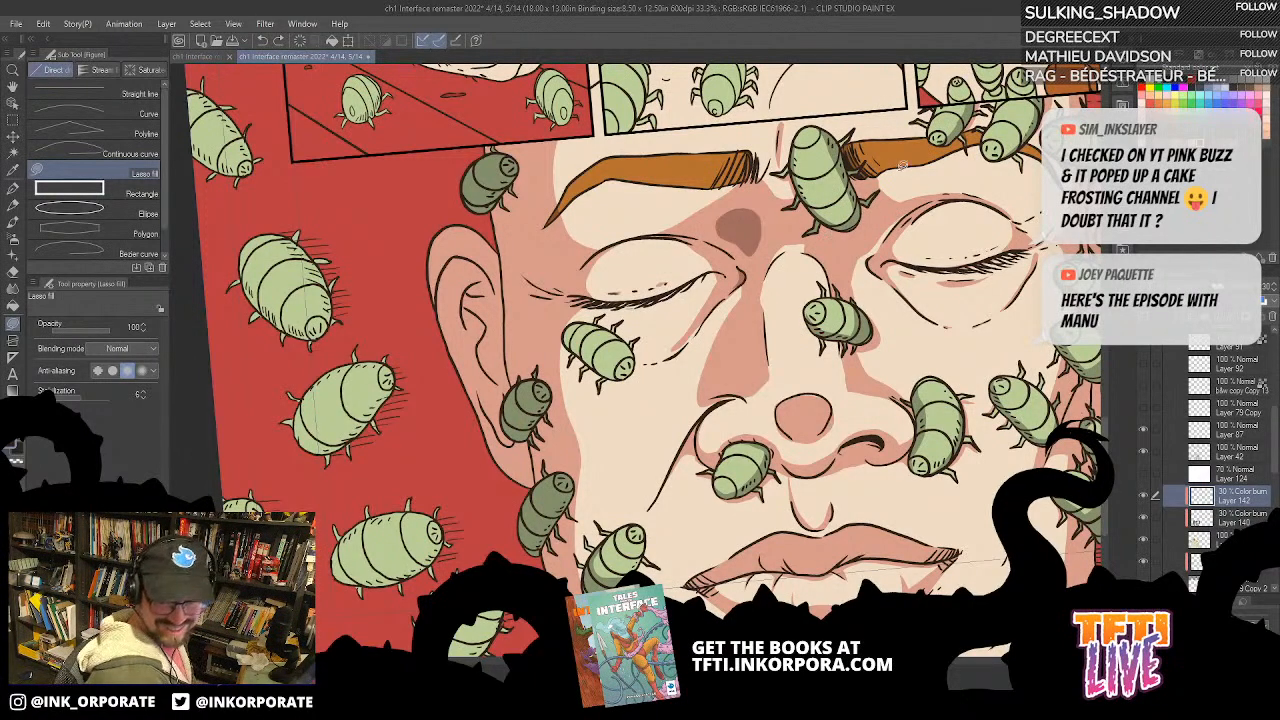
left_click_drag(769, 285, 825, 268)
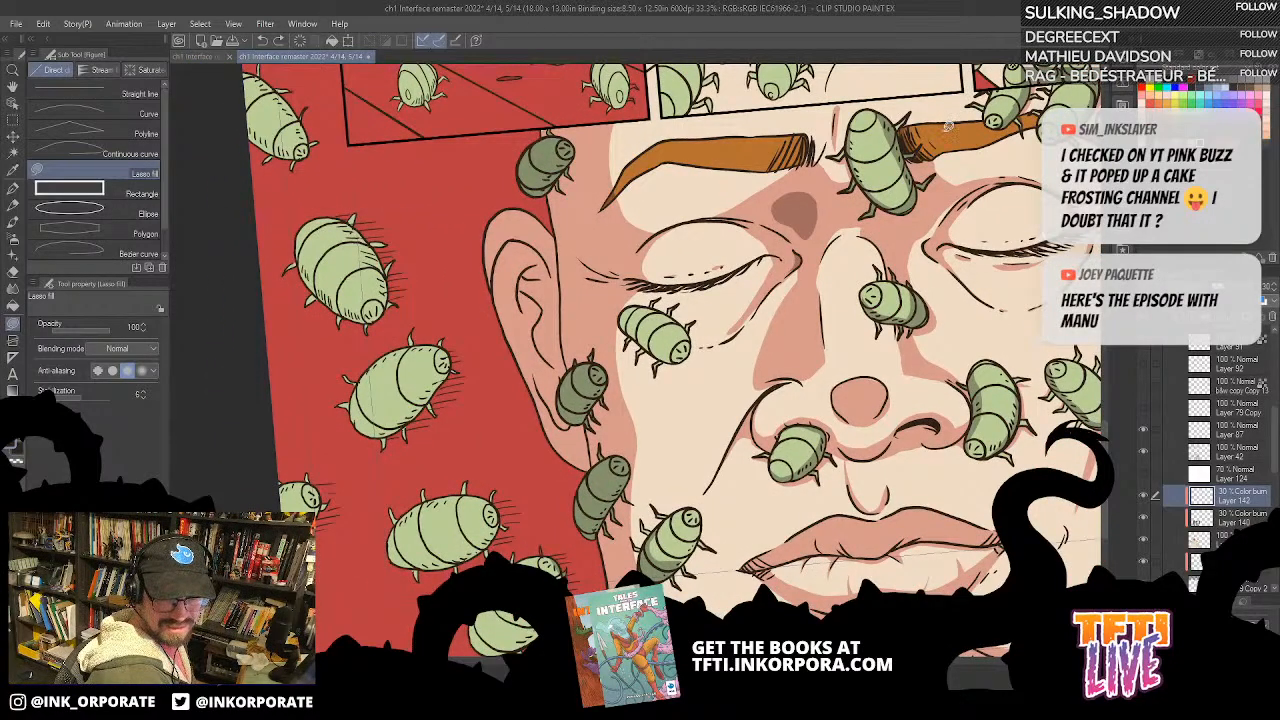
mouse_move(916, 205)
left_mouse_down()
mouse_move(884, 232)
mouse_move(886, 186)
left_mouse_up()
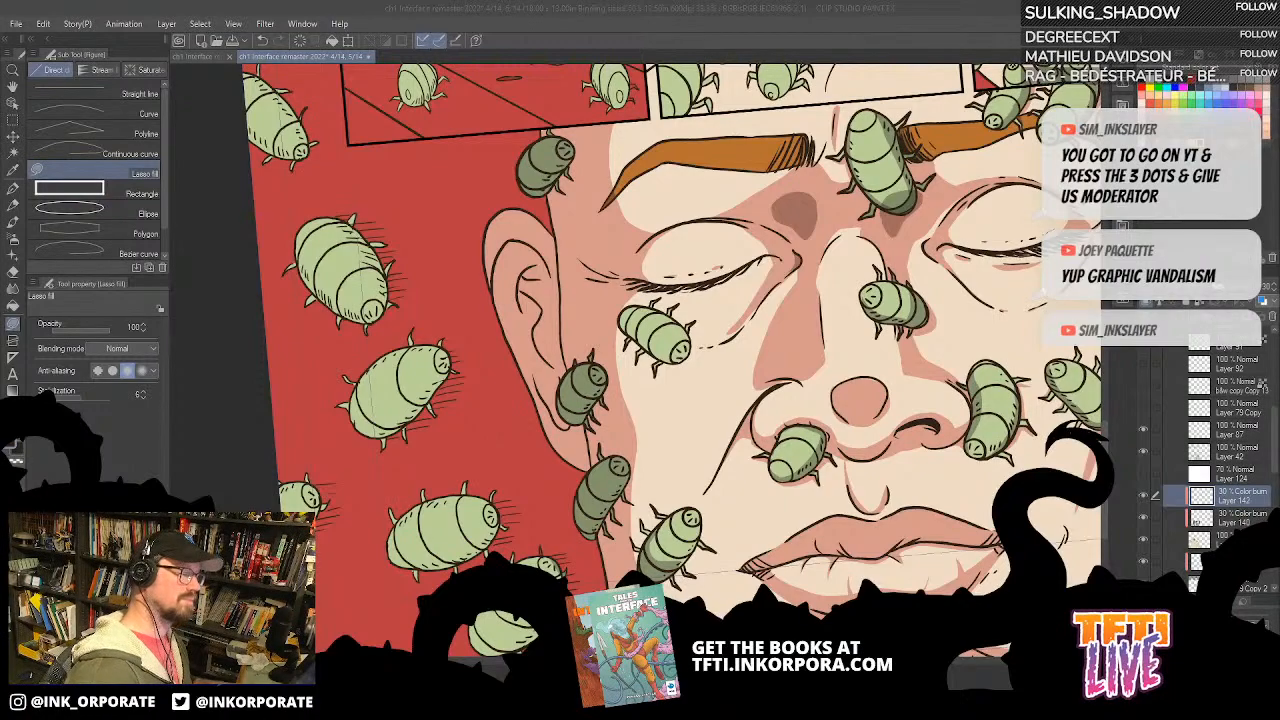
left_click(815, 264)
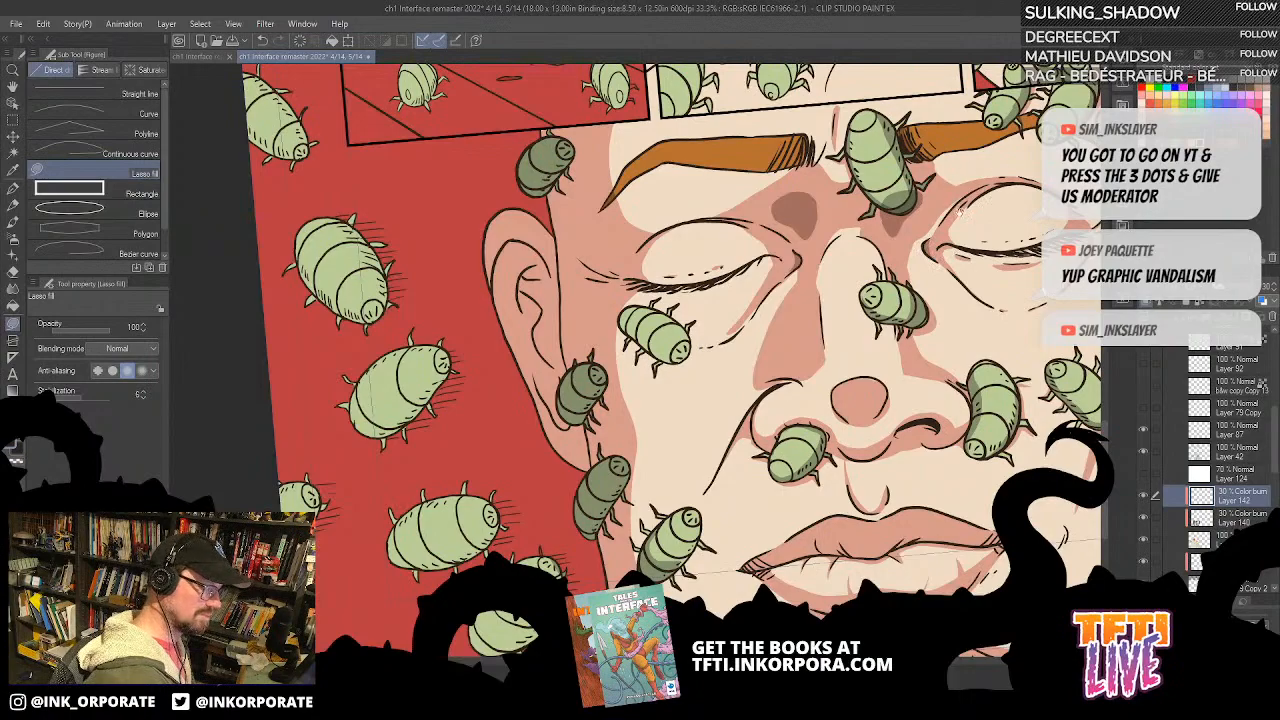
left_click_drag(959, 208, 965, 226)
key("asciicircum")
left_click_drag(951, 100, 930, 441)
left_click_drag(858, 522, 851, 427)
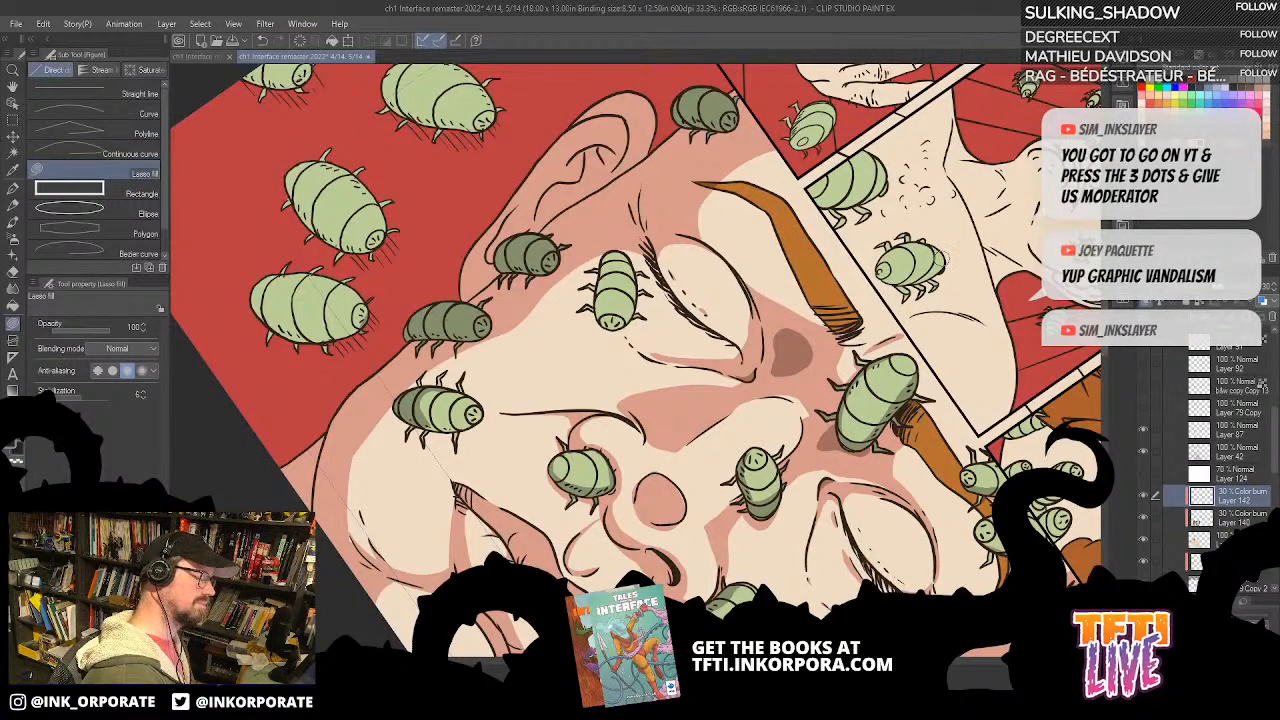
left_click_drag(803, 369, 780, 257)
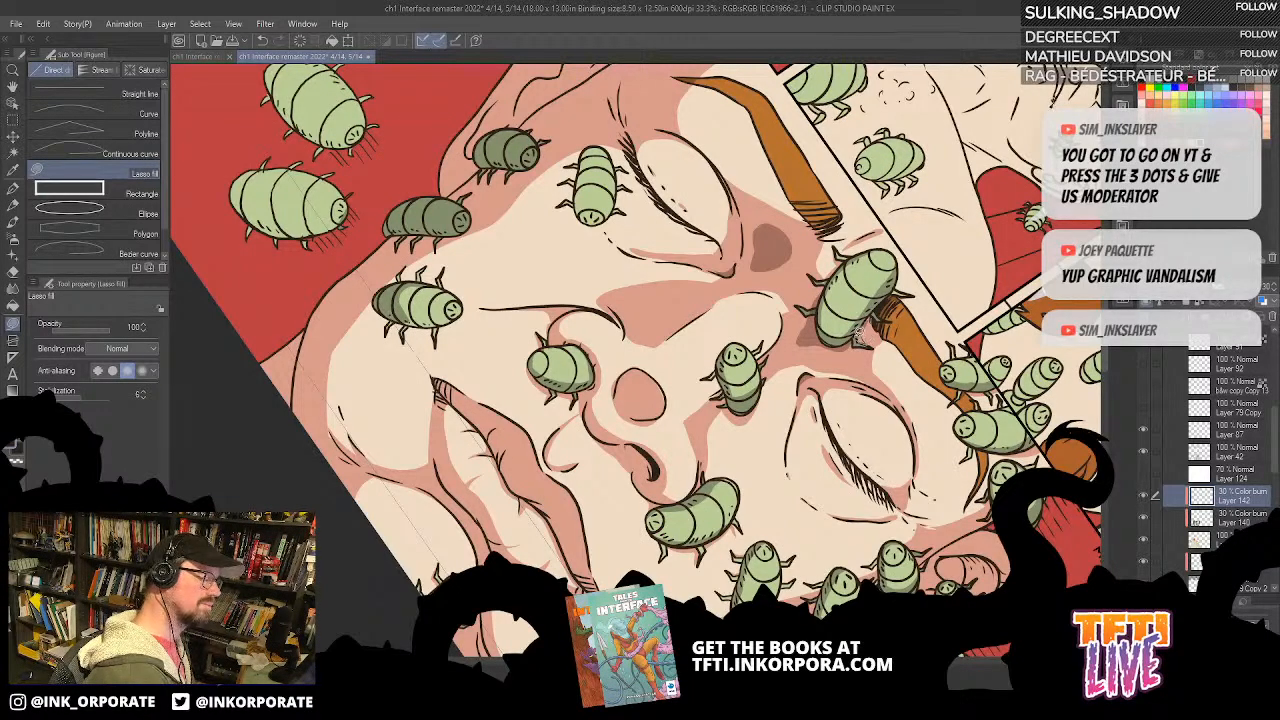
left_click_drag(854, 266, 907, 172)
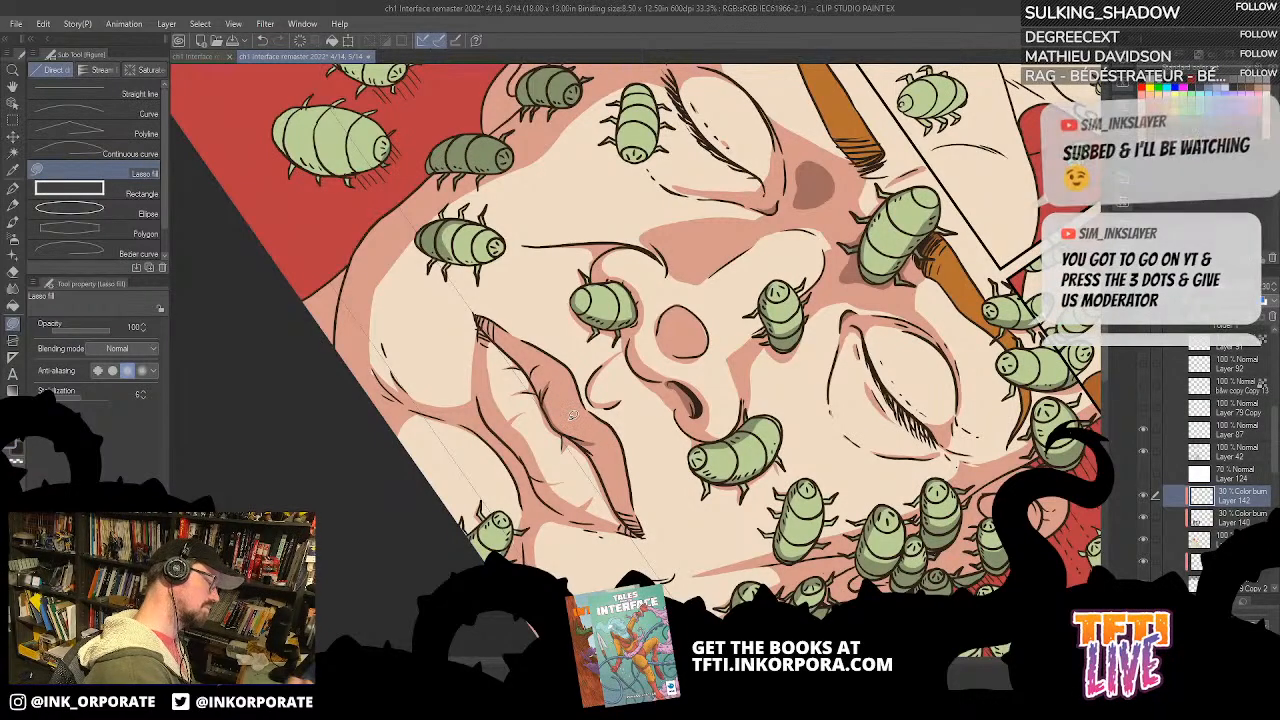
Step: Fill a darker second shadow inside the ear beside the bug swarm
scroll(568, 418, "down", 1)
left_click_drag(573, 415, 960, 493)
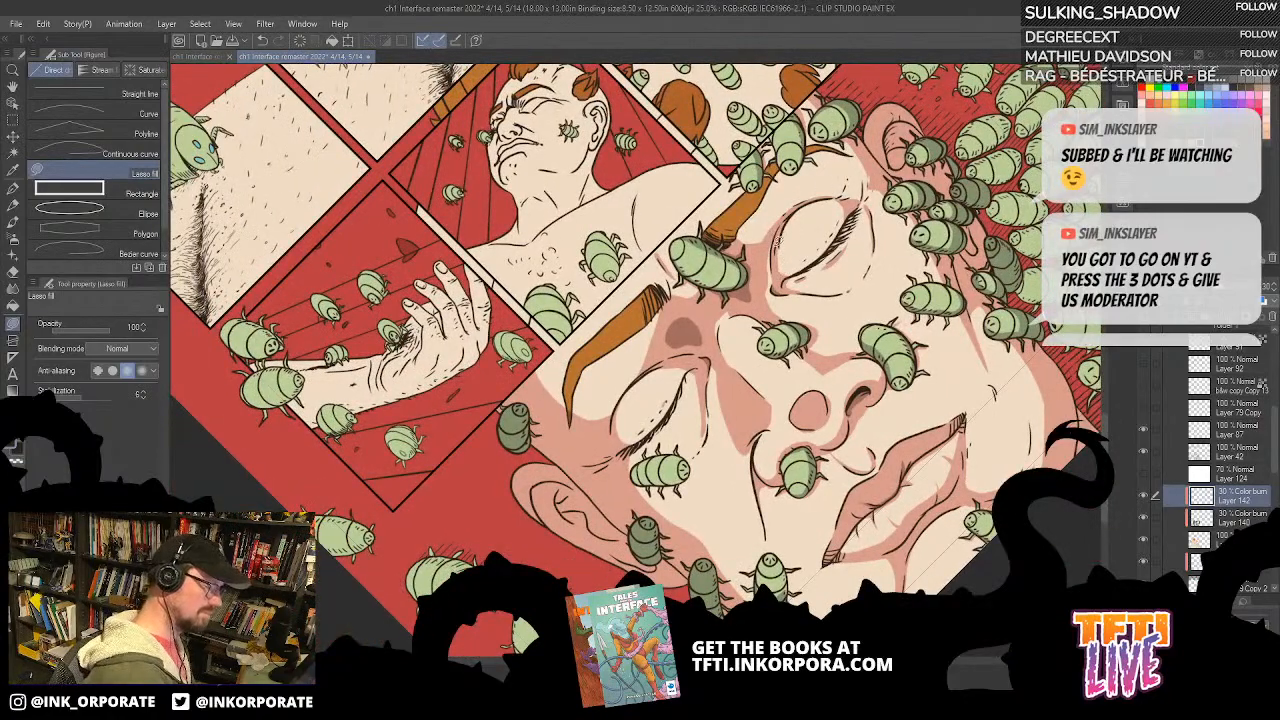
mouse_move(538, 409)
left_mouse_down()
mouse_move(531, 330)
mouse_move(631, 153)
mouse_move(650, 465)
mouse_move(732, 602)
mouse_move(549, 312)
mouse_move(609, 99)
left_mouse_up()
left_click_drag(982, 488, 856, 458)
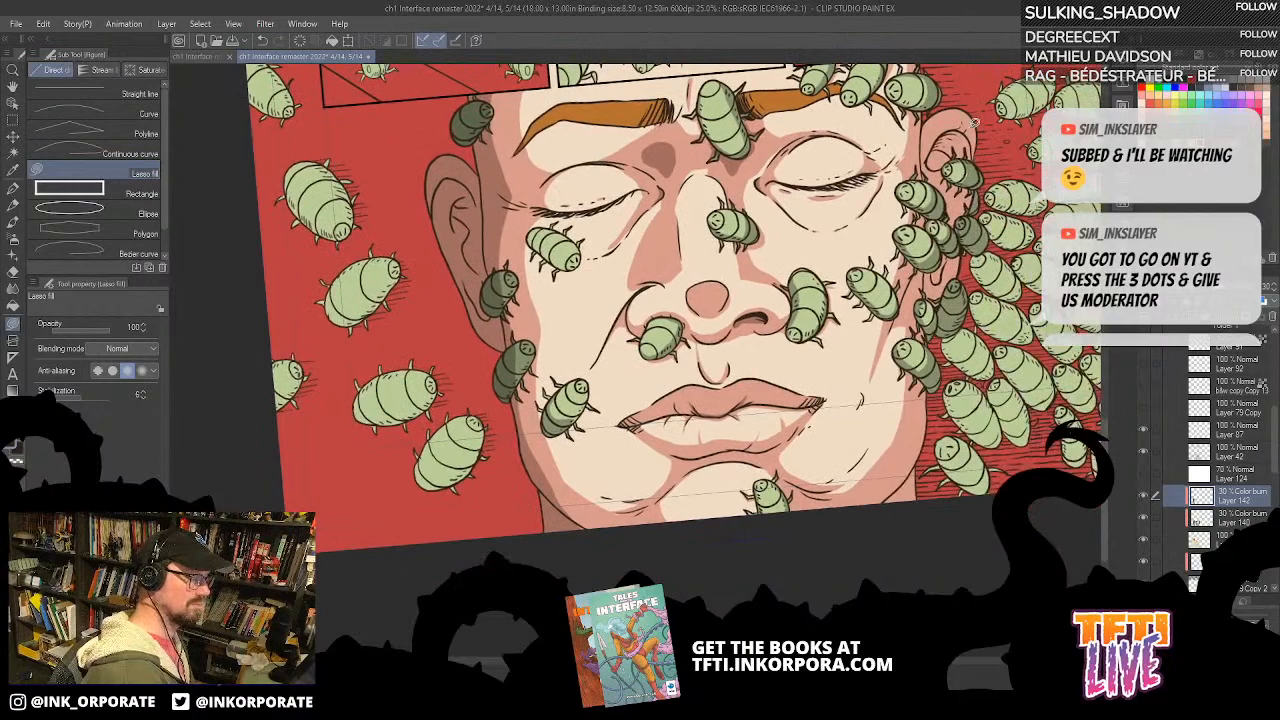
mouse_move(978, 137)
left_mouse_down()
mouse_move(928, 148)
mouse_move(940, 170)
mouse_move(978, 140)
left_mouse_up()
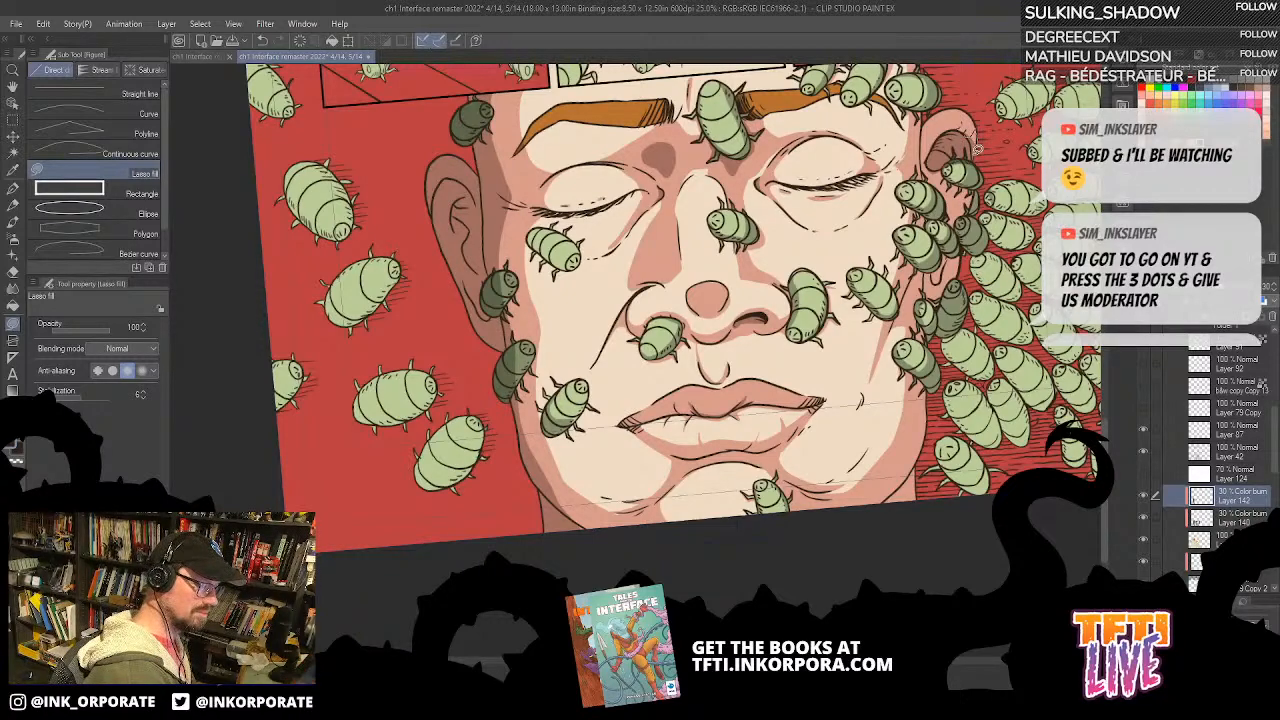
Step: Fill darker second shadows beneath the bugs along the cheek and jaw beside the swarm, undoing one stray fill
scroll(950, 190, "down", 2)
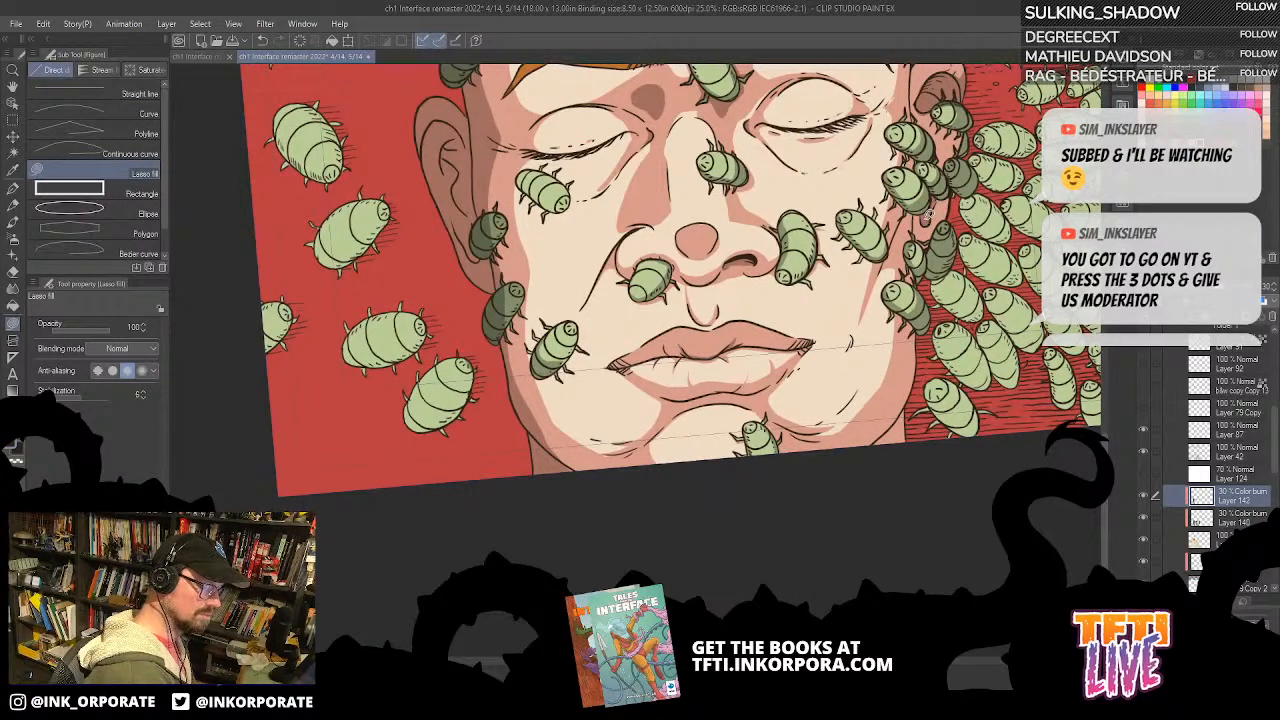
mouse_move(929, 239)
left_mouse_down()
mouse_move(898, 249)
mouse_move(878, 268)
mouse_move(893, 242)
mouse_move(880, 281)
mouse_move(905, 263)
mouse_move(903, 238)
mouse_move(911, 268)
mouse_move(906, 236)
left_mouse_up()
key("ctrl+z")
mouse_move(904, 328)
left_mouse_down()
mouse_move(895, 193)
mouse_move(842, 333)
mouse_move(875, 362)
mouse_move(886, 336)
left_mouse_up()
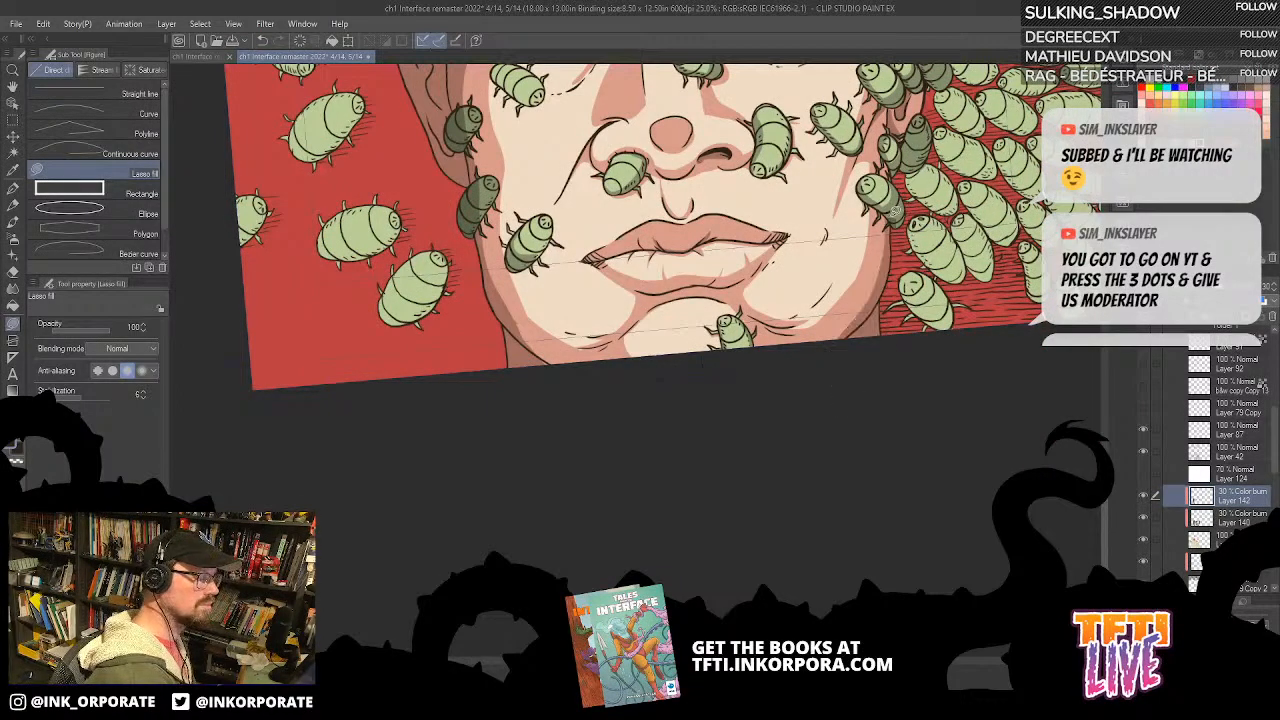
left_click_drag(908, 200, 893, 220)
left_click_drag(946, 129, 899, 235)
mouse_move(857, 272)
left_mouse_down()
mouse_move(888, 258)
mouse_move(862, 276)
left_mouse_up()
left_click_drag(926, 165, 890, 298)
left_click_drag(630, 323, 775, 244)
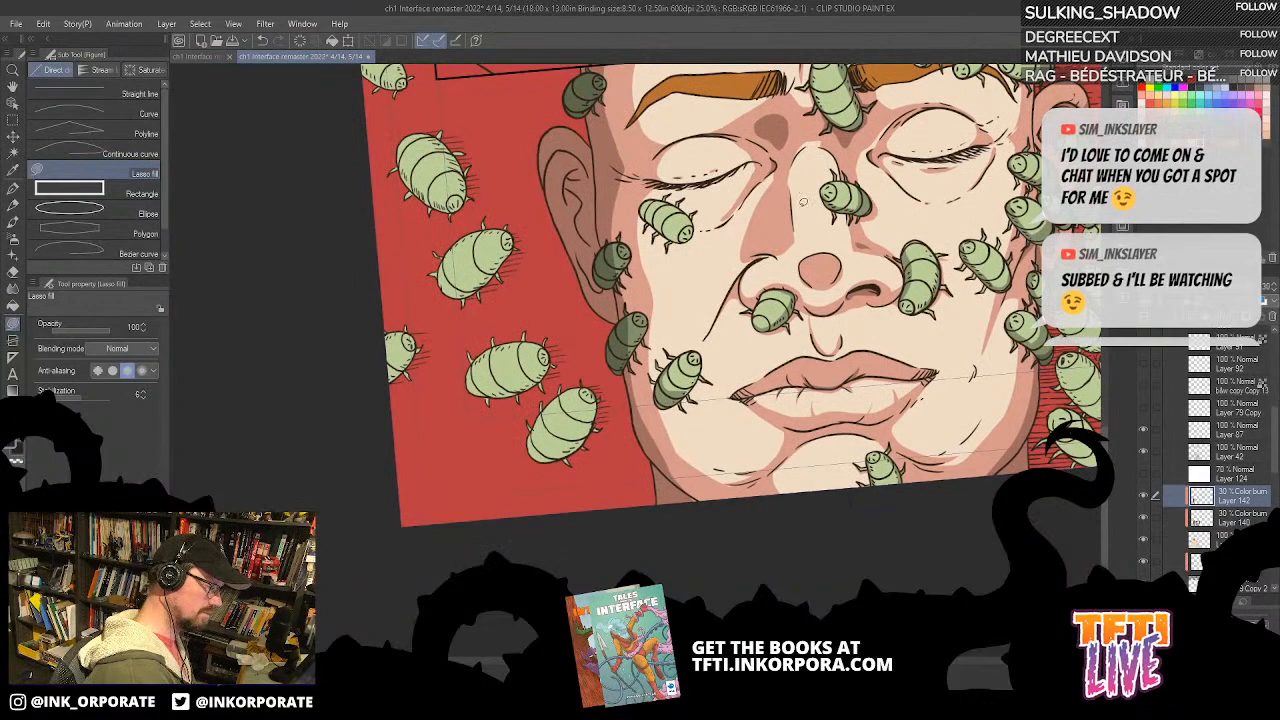
Step: Fill a small darker second shadow on the side of the nose, above the nostril, on the upper Color burn layer
left_click(1240, 520)
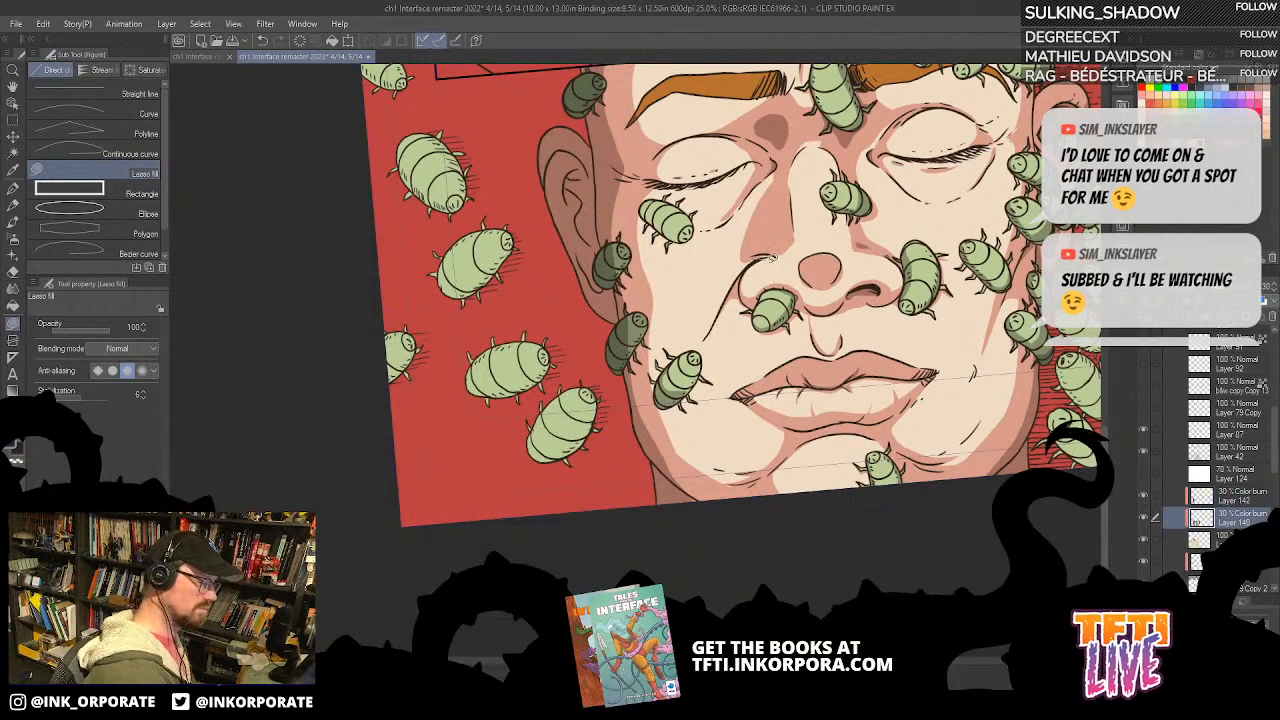
key("ctrl+z")
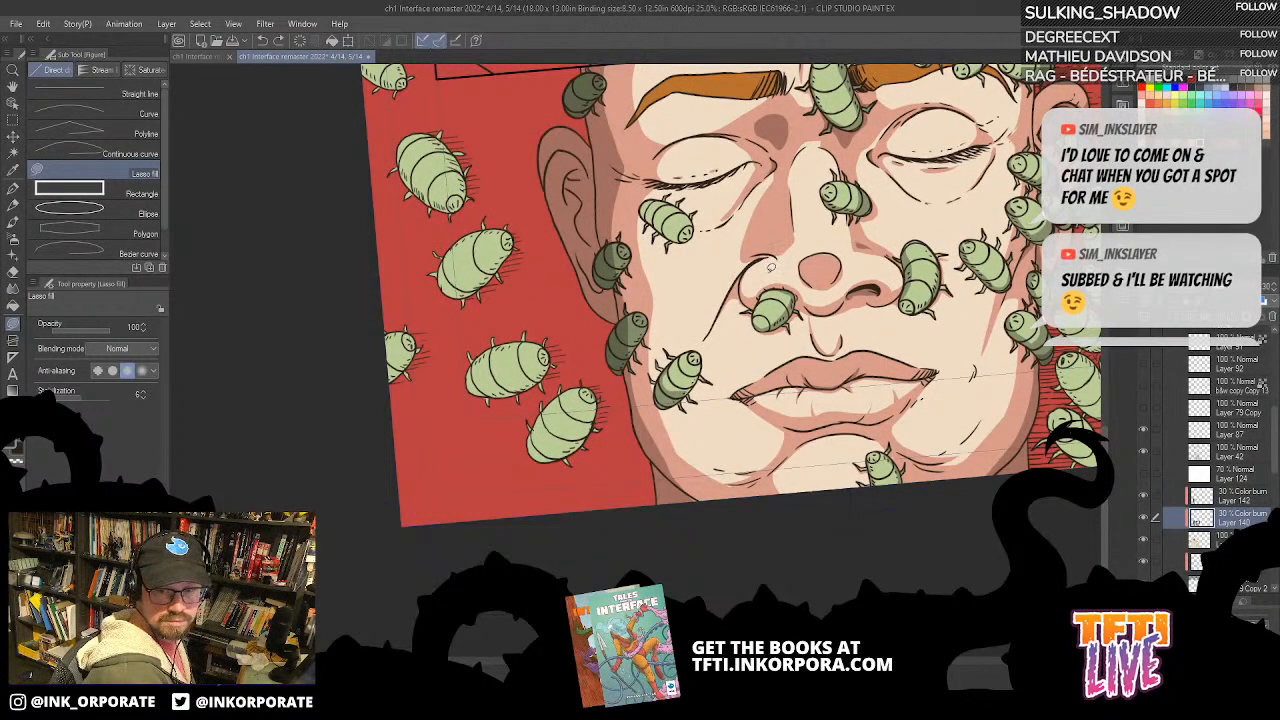
key("asciicircum")
mouse_move(768, 268)
left_mouse_down()
mouse_move(746, 380)
mouse_move(758, 263)
left_mouse_up()
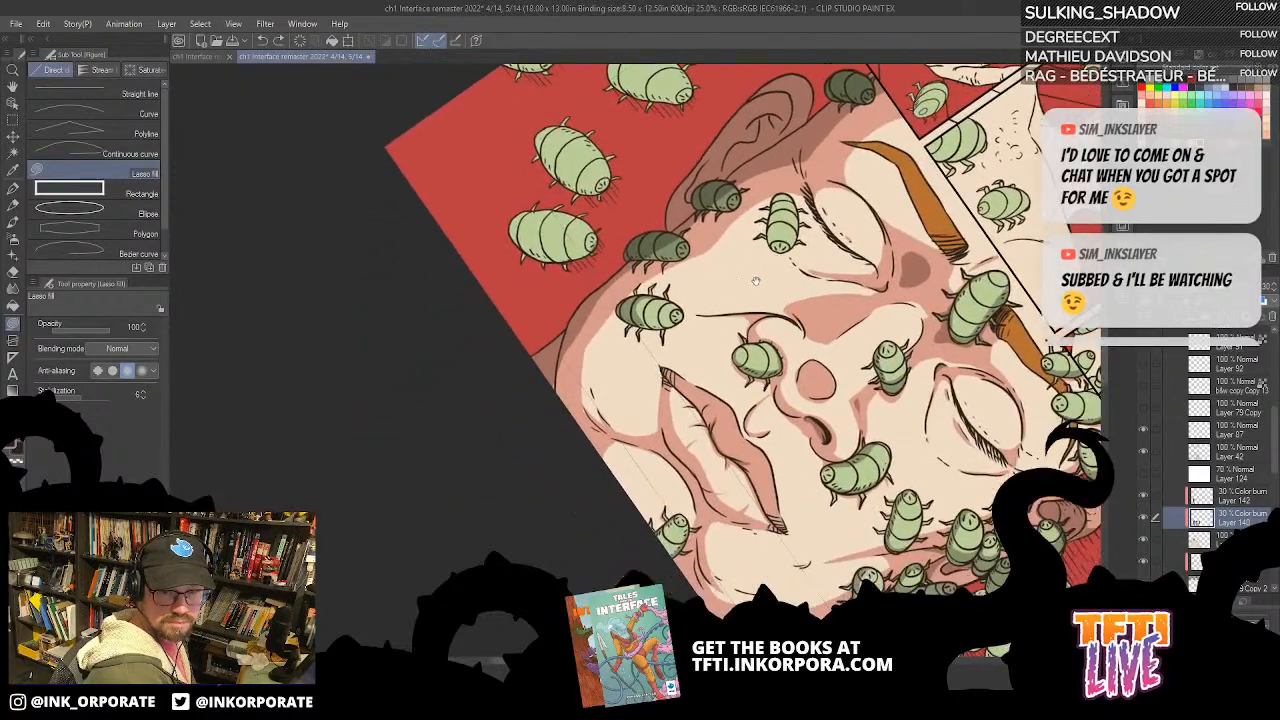
key("asciicircum")
key("asciicircum")
key("asciicircum")
key("asciicircum")
mouse_move(797, 388)
left_mouse_down()
mouse_move(797, 270)
mouse_move(797, 288)
left_mouse_up()
key("asciicircum")
key("asciicircum")
key("asciicircum")
key("asciicircum")
key("asciicircum")
key("asciicircum")
key("asciicircum")
key("asciicircum")
key("asciicircum")
key("asciicircum")
key("asciicircum")
key("asciicircum")
key("asciicircum")
key("asciicircum")
key("asciicircum")
key("asciicircum")
key("asciicircum")
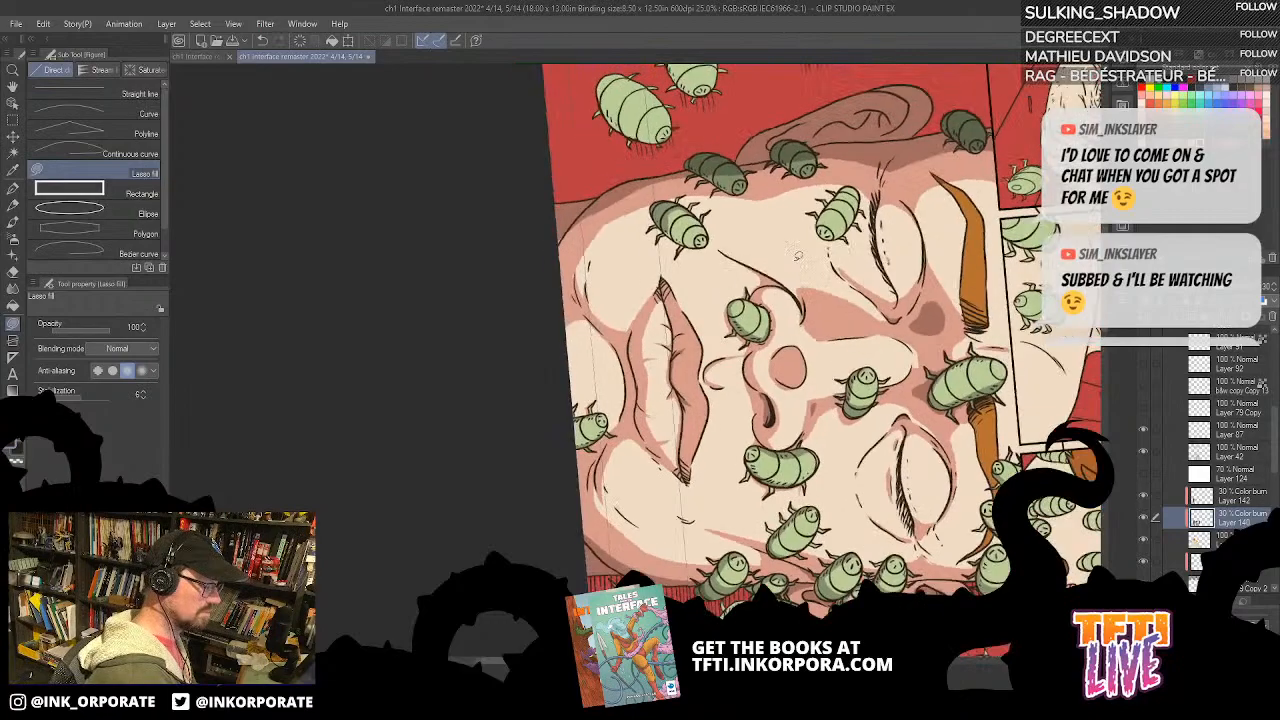
left_click_drag(730, 452, 800, 204)
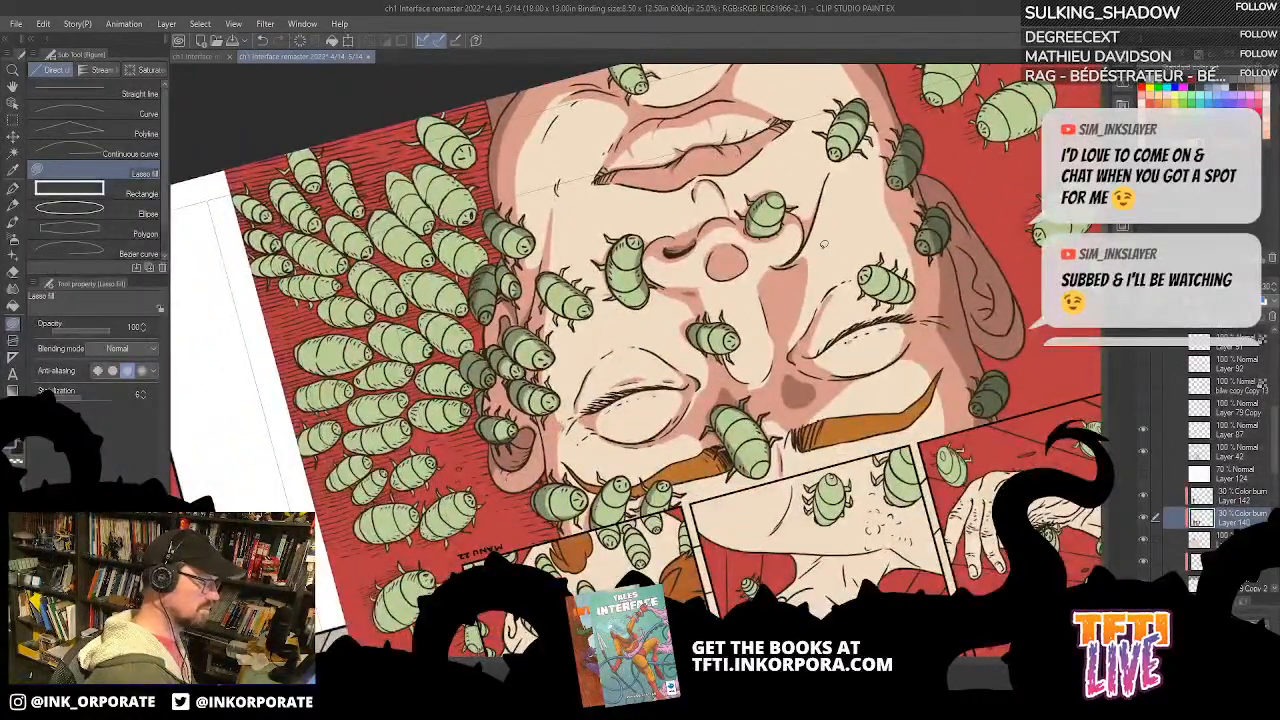
left_click(1257, 499)
mouse_move(776, 268)
left_mouse_down()
mouse_move(792, 290)
mouse_move(779, 272)
left_mouse_up()
Step: Switch to the lower Color burn layer and fill base shadows around the chin and below the lower lip
key("asciicircum")
key("asciicircum")
key("asciicircum")
key("asciicircum")
key("asciicircum")
key("asciicircum")
key("asciicircum")
key("asciicircum")
key("asciicircum")
key("asciicircum")
key("asciicircum")
key("asciicircum")
key("asciicircum")
key("asciicircum")
key("asciicircum")
key("asciicircum")
key("asciicircum")
key("asciicircum")
key("asciicircum")
key("asciicircum")
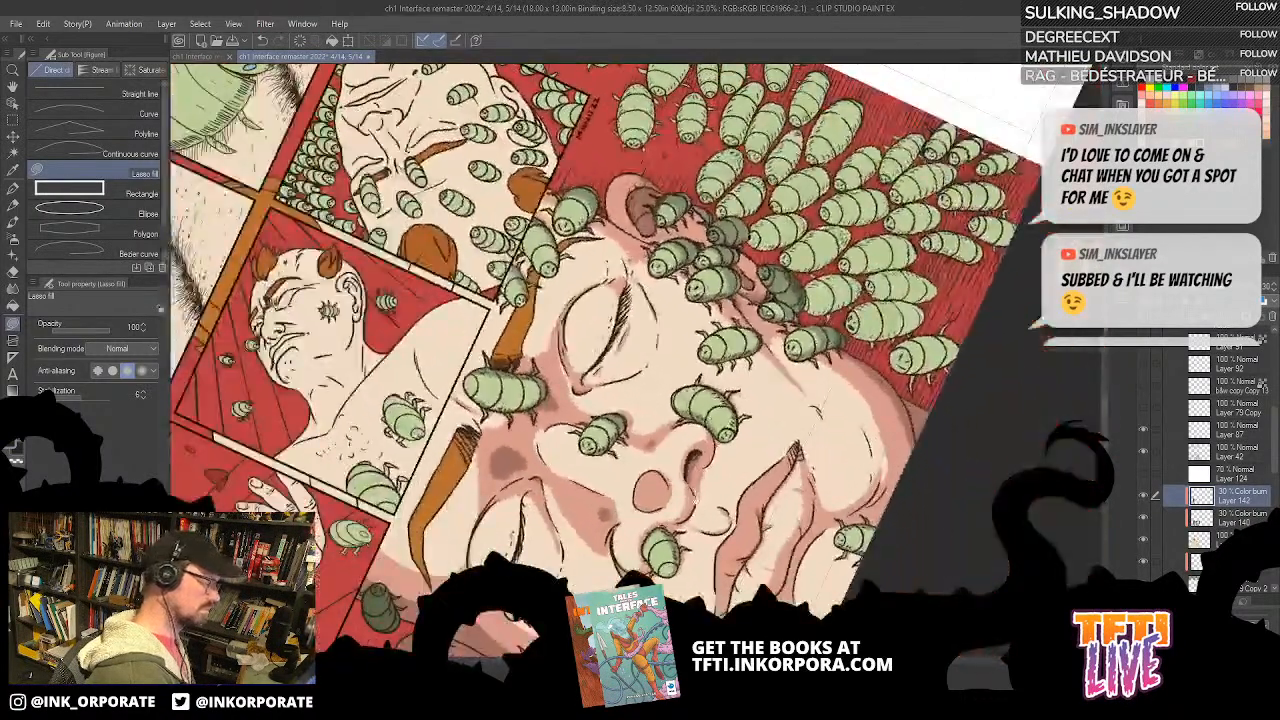
left_click_drag(694, 496, 686, 308)
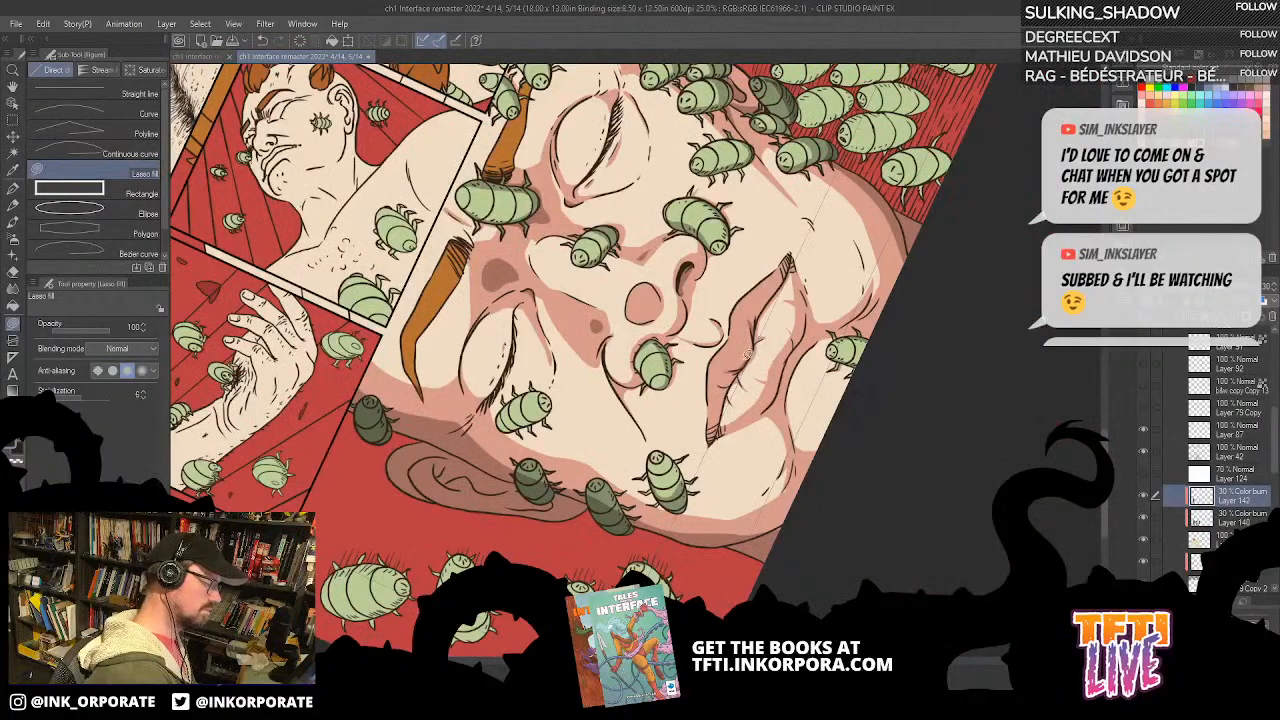
key("asciicircum")
key("asciicircum")
key("asciicircum")
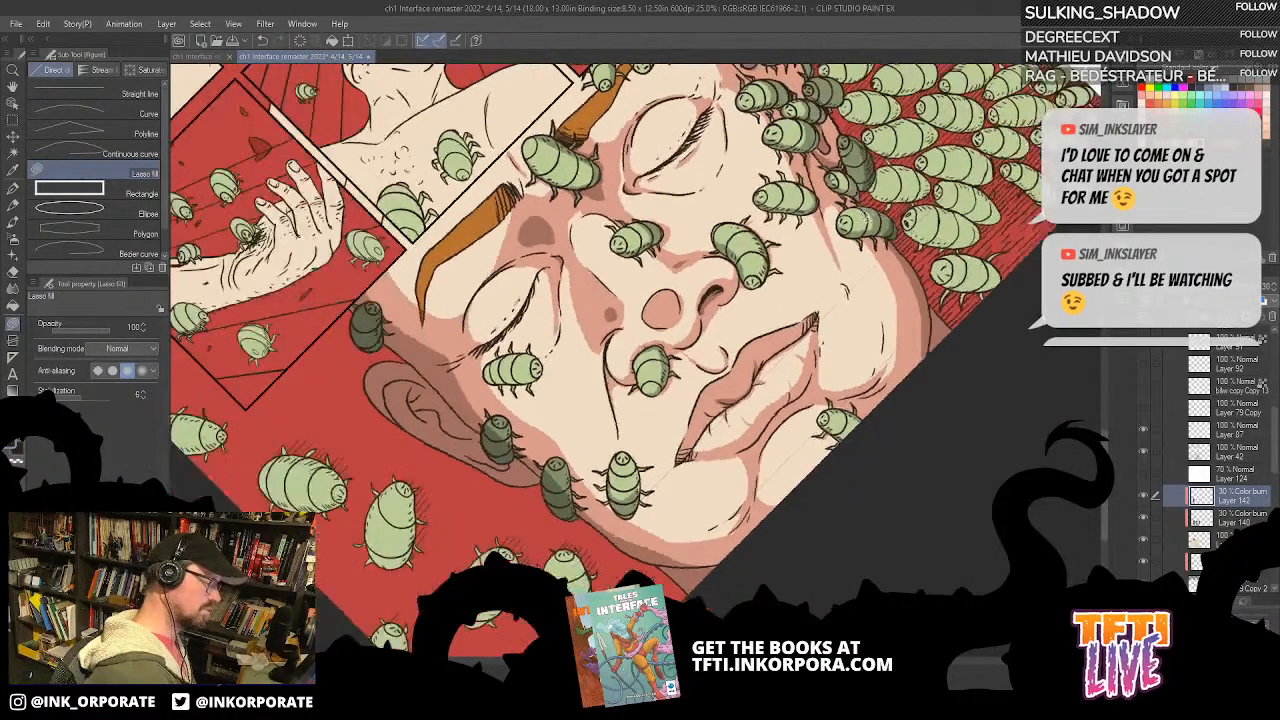
key("asciicircum")
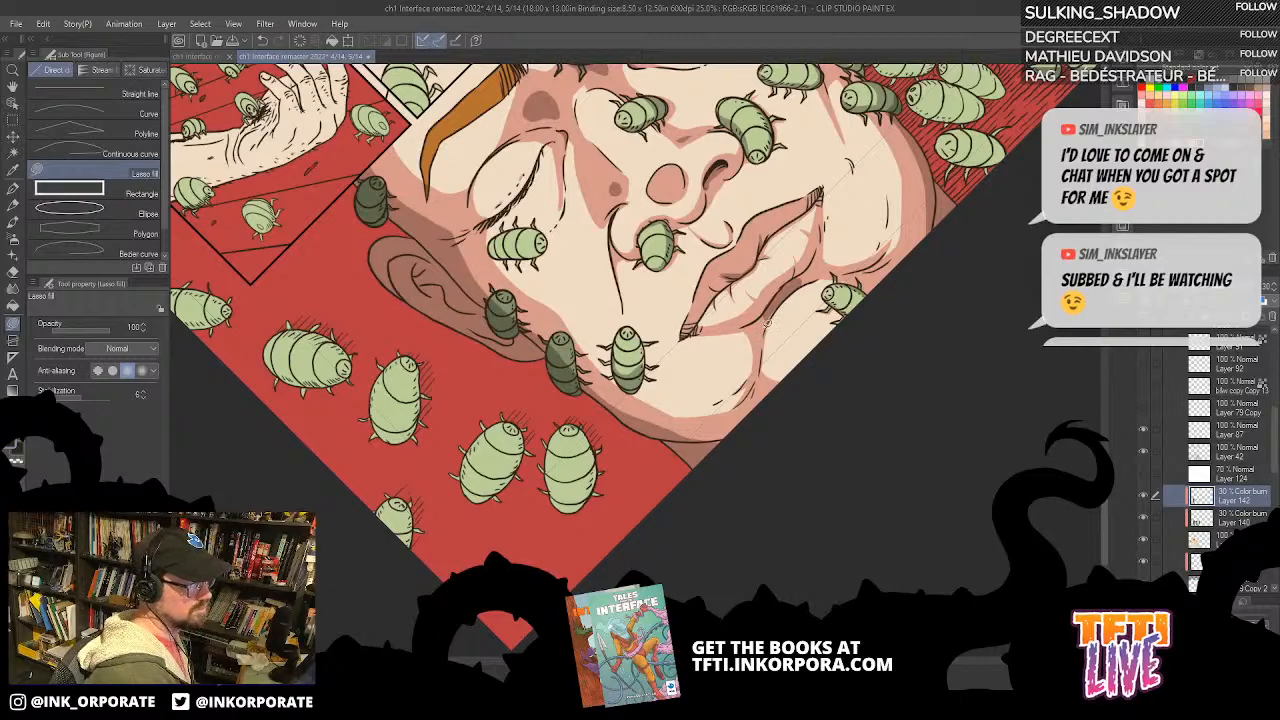
key("alt+bracketleft")
mouse_move(772, 384)
left_mouse_down()
mouse_move(781, 326)
mouse_move(846, 277)
mouse_move(780, 415)
left_mouse_up()
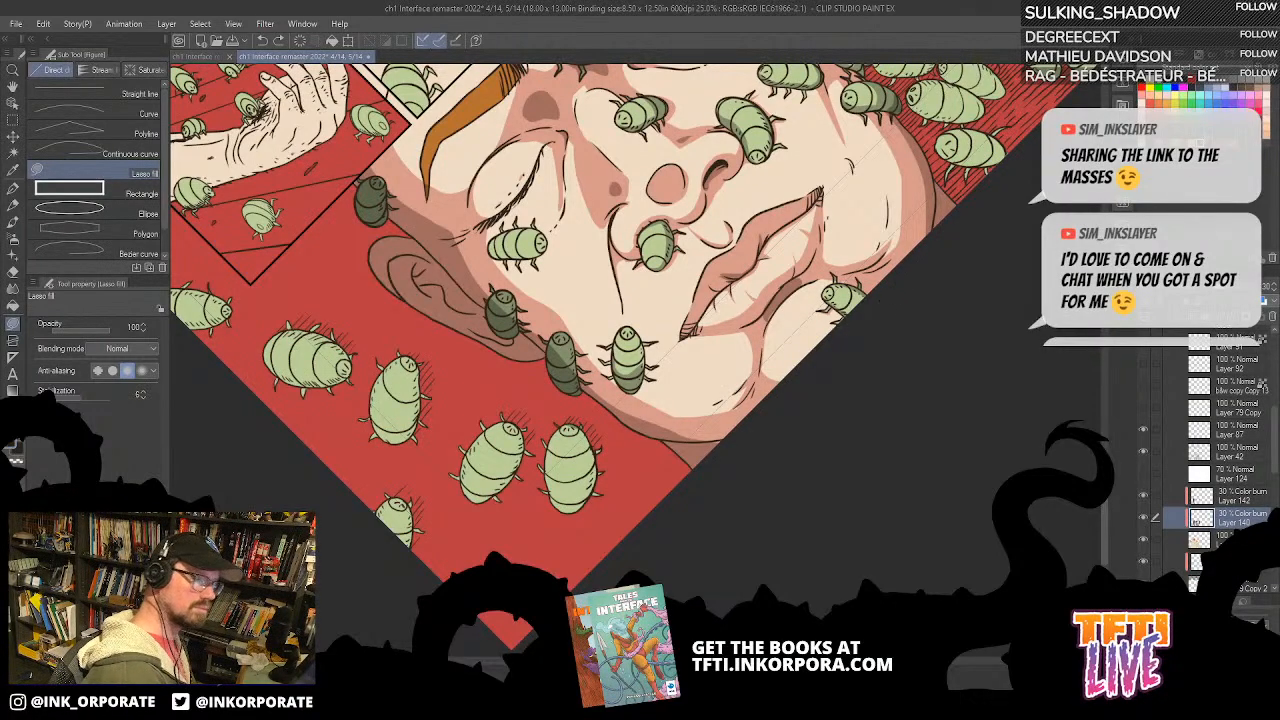
left_click_drag(740, 351, 812, 258)
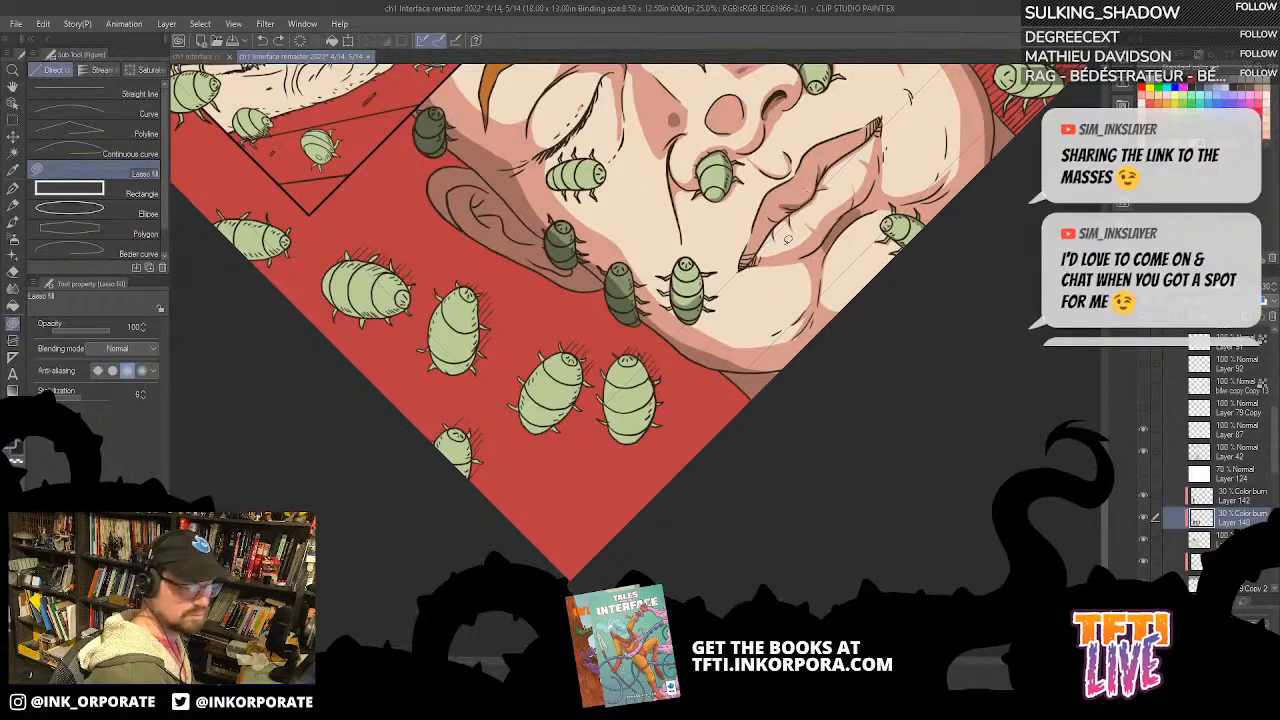
mouse_move(840, 323)
left_mouse_down()
mouse_move(830, 278)
mouse_move(892, 206)
mouse_move(834, 238)
mouse_move(821, 306)
left_mouse_up()
Step: Fill thin base shadows along the creases beneath the closed eyes
mouse_move(909, 131)
left_mouse_down()
mouse_move(868, 230)
mouse_move(846, 214)
mouse_move(823, 281)
mouse_move(879, 328)
left_mouse_up()
left_click_drag(819, 128, 818, 234)
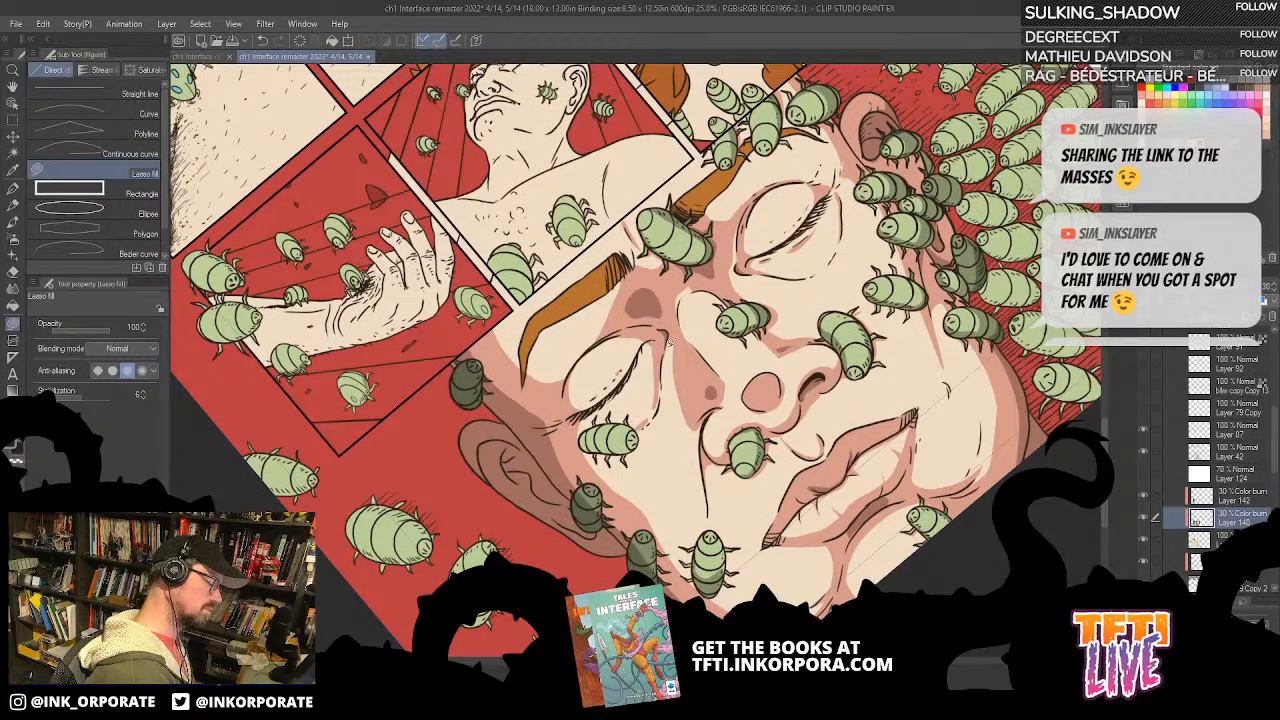
left_click_drag(869, 145, 866, 174)
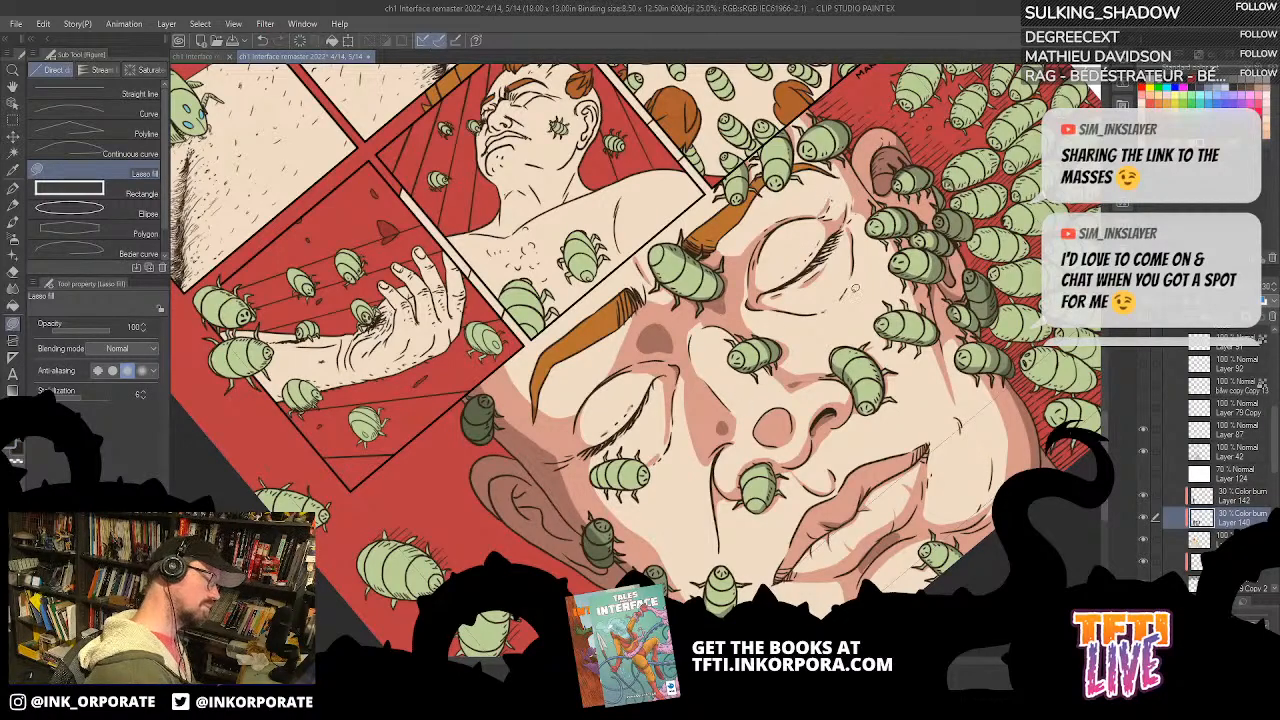
scroll(851, 297, "down", 2)
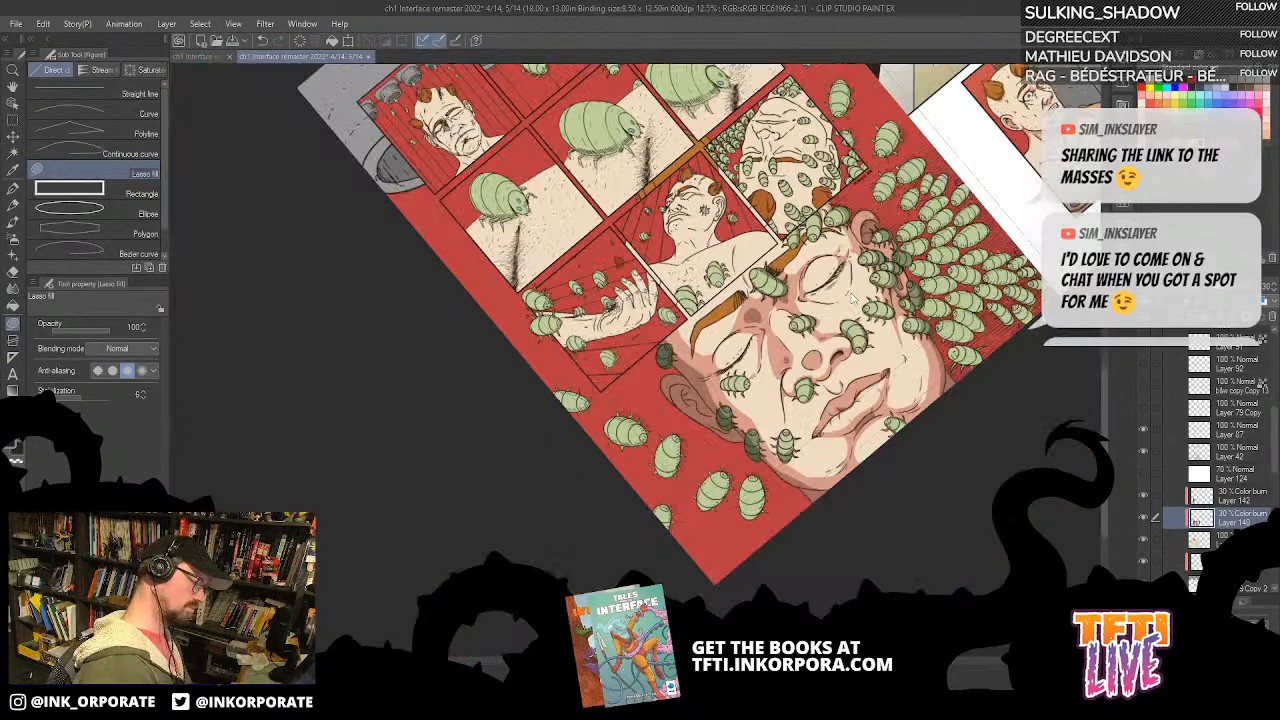
scroll(851, 297, "up", 2)
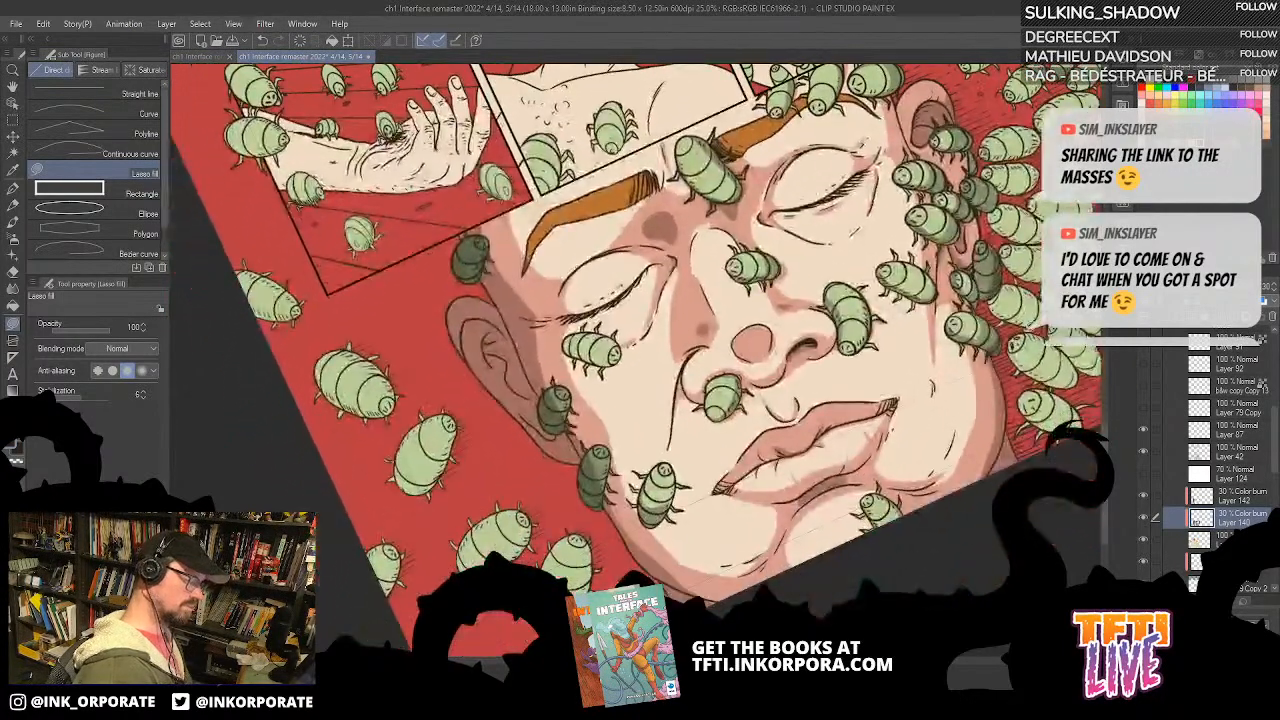
Step: Hatch the shadow edge of the cheek beside the chin bug with the G-pen
key("p")
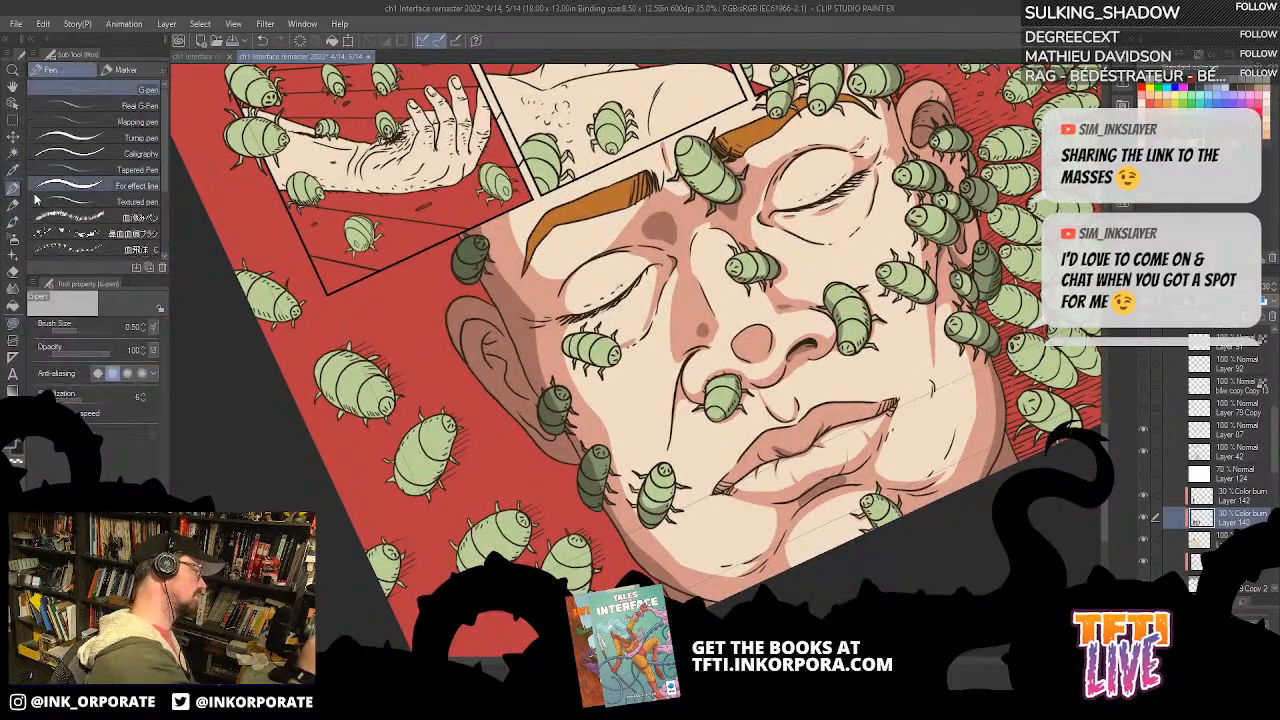
left_click_drag(876, 483, 1005, 285)
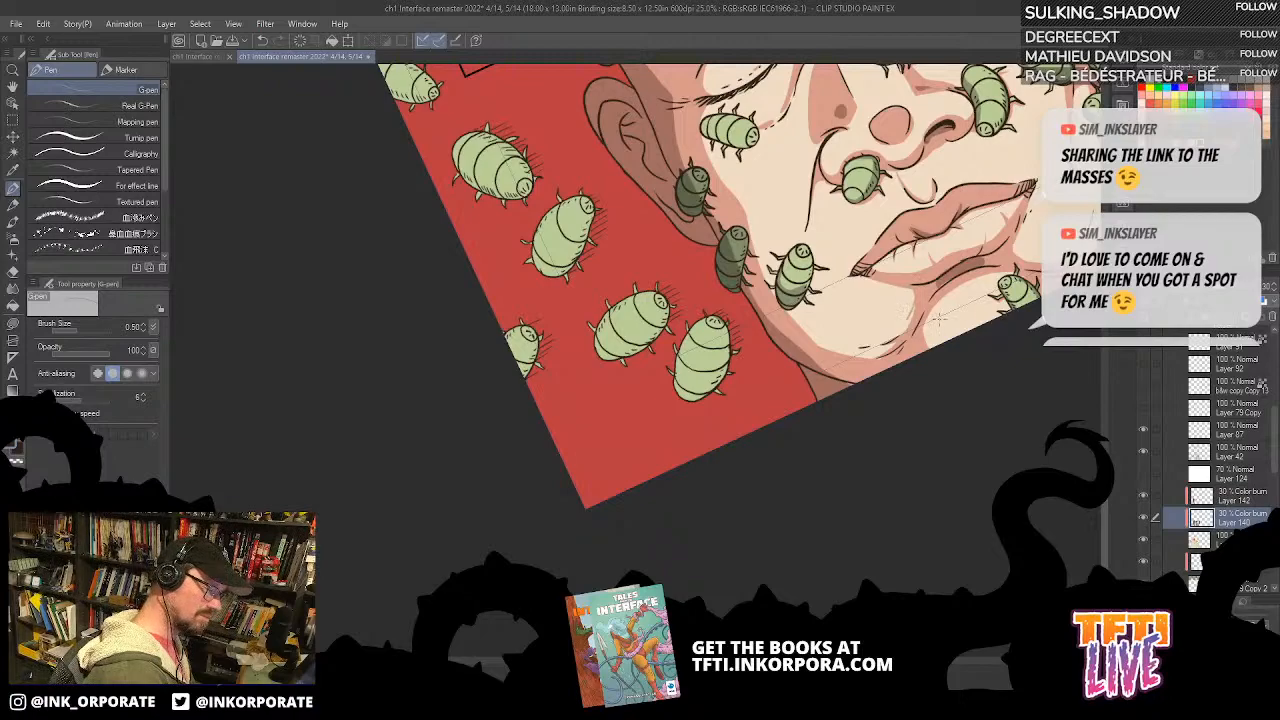
key("asciicircum")
key("asciicircum")
key("asciicircum")
key("asciicircum")
key("asciicircum")
key("asciicircum")
key("asciicircum")
key("asciicircum")
key("asciicircum")
key("asciicircum")
key("asciicircum")
key("asciicircum")
key("asciicircum")
key("asciicircum")
key("asciicircum")
key("asciicircum")
key("asciicircum")
key("asciicircum")
left_click_drag(742, 545, 730, 211)
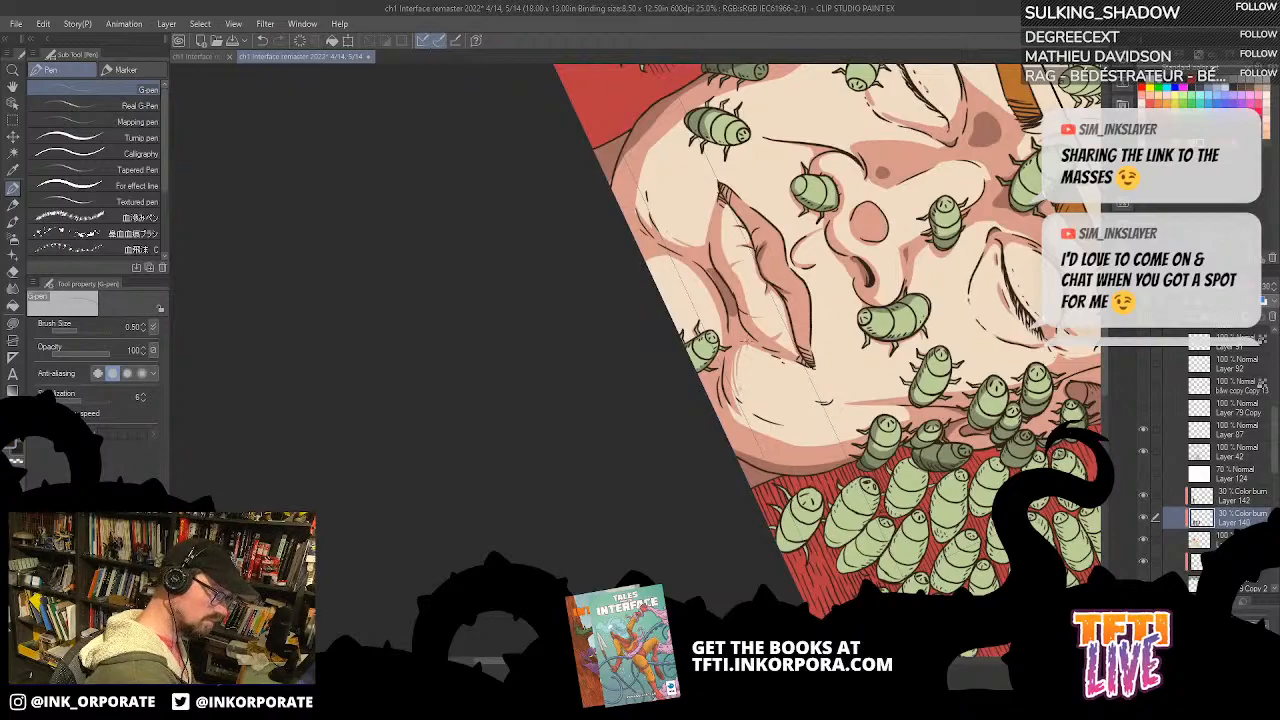
key("asciicircum")
key("asciicircum")
key("asciicircum")
key("asciicircum")
key("asciicircum")
key("asciicircum")
key("asciicircum")
key("asciicircum")
key("asciicircum")
key("asciicircum")
key("asciicircum")
key("asciicircum")
key("asciicircum")
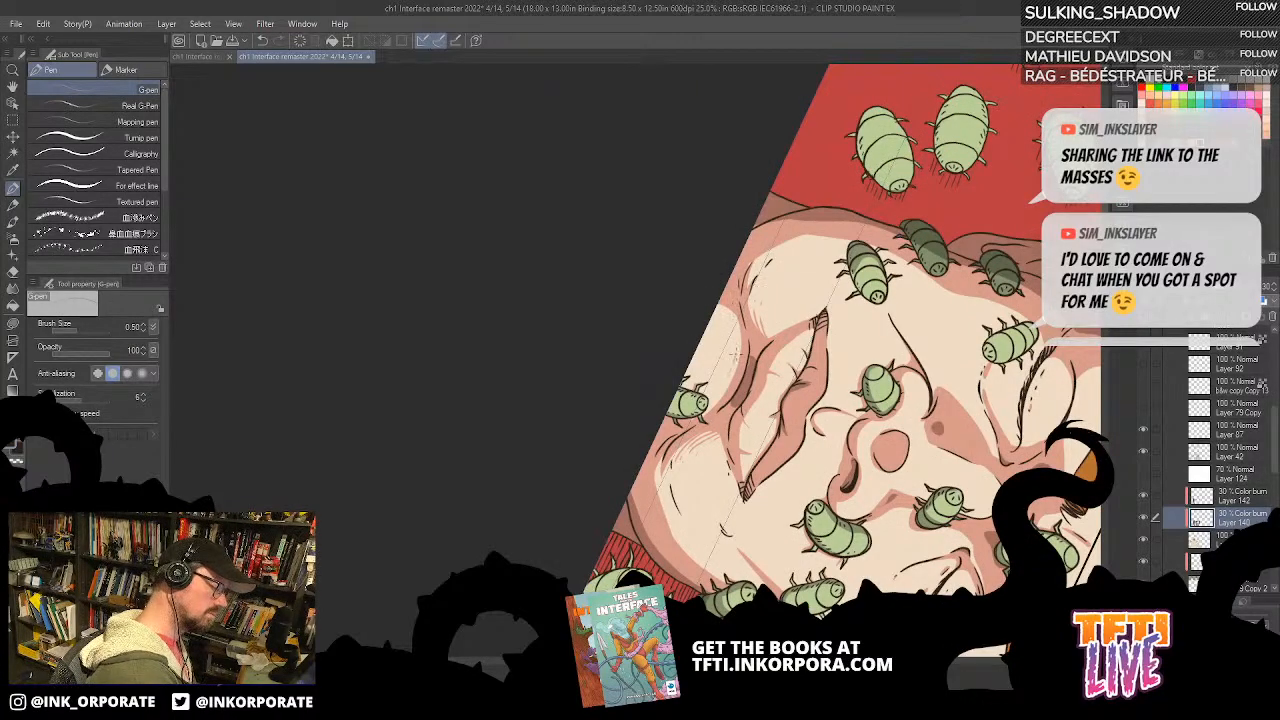
Step: Hatch the shadow edges on the chin and beneath the lower lip with the G-pen
key("asciicircum")
key("asciicircum")
key("asciicircum")
key("asciicircum")
key("asciicircum")
key("asciicircum")
key("asciicircum")
key("asciicircum")
key("asciicircum")
key("asciicircum")
key("asciicircum")
key("asciicircum")
key("asciicircum")
key("asciicircum")
key("asciicircum")
key("asciicircum")
key("asciicircum")
key("asciicircum")
key("asciicircum")
key("asciicircum")
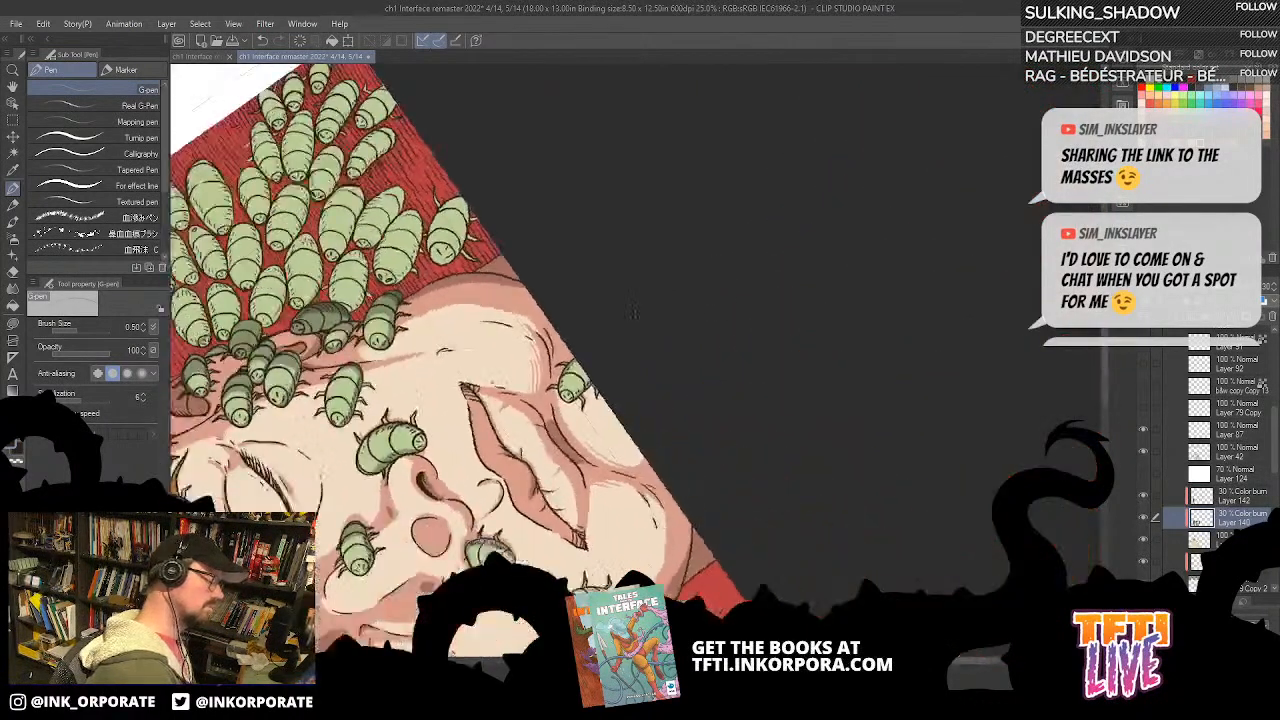
left_click_drag(632, 371, 772, 376)
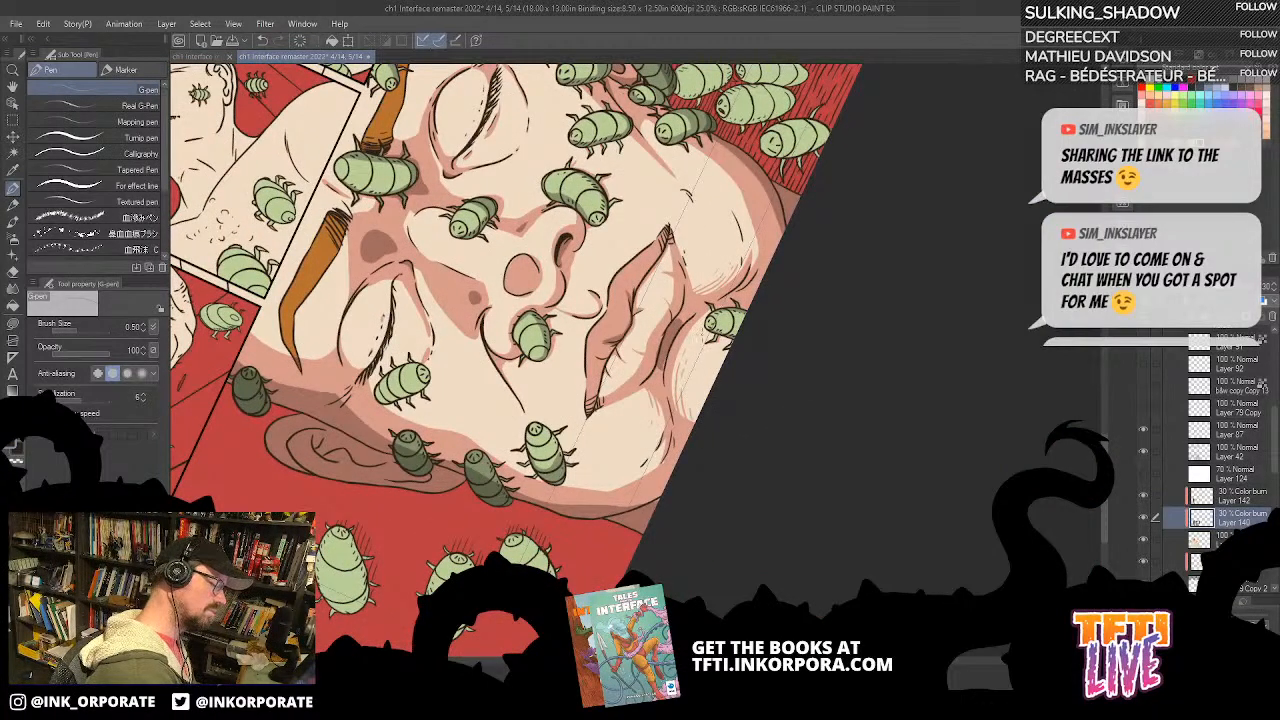
key("asciicircum")
key("asciicircum")
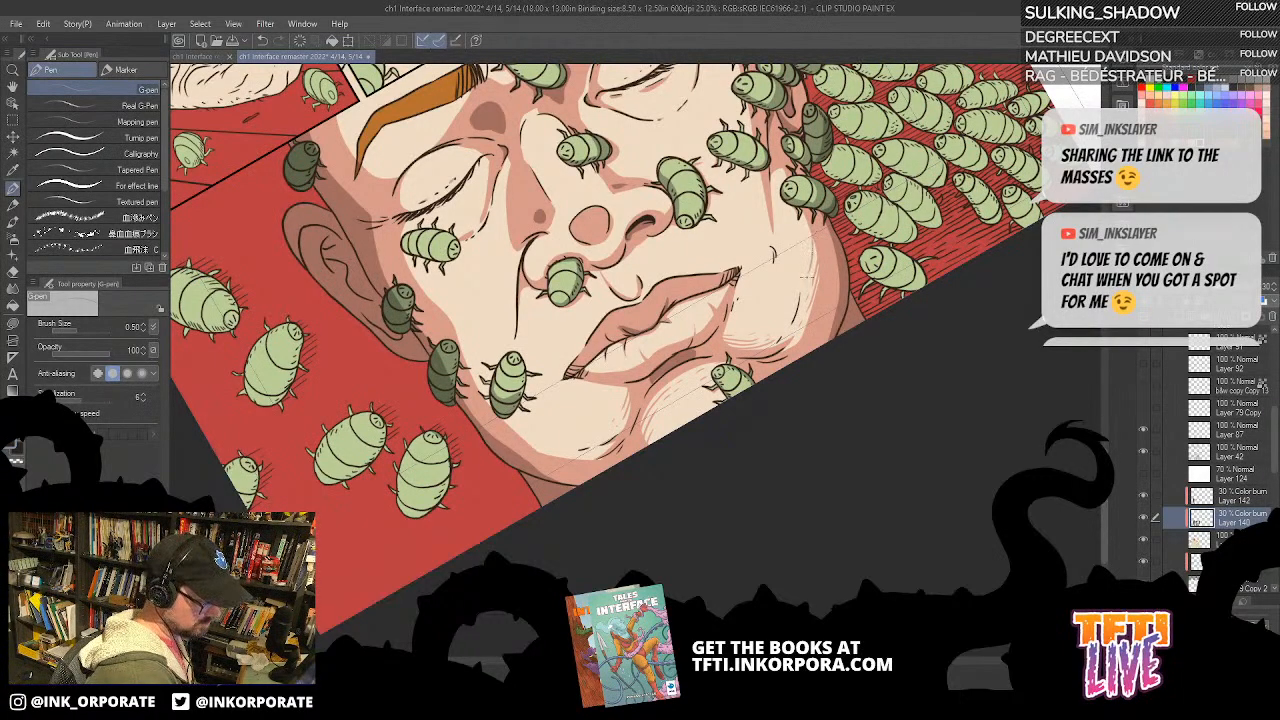
Step: Extend the G-pen hatching along the cheek and jaw shadows beside the mouth
left_click_drag(794, 238, 777, 345)
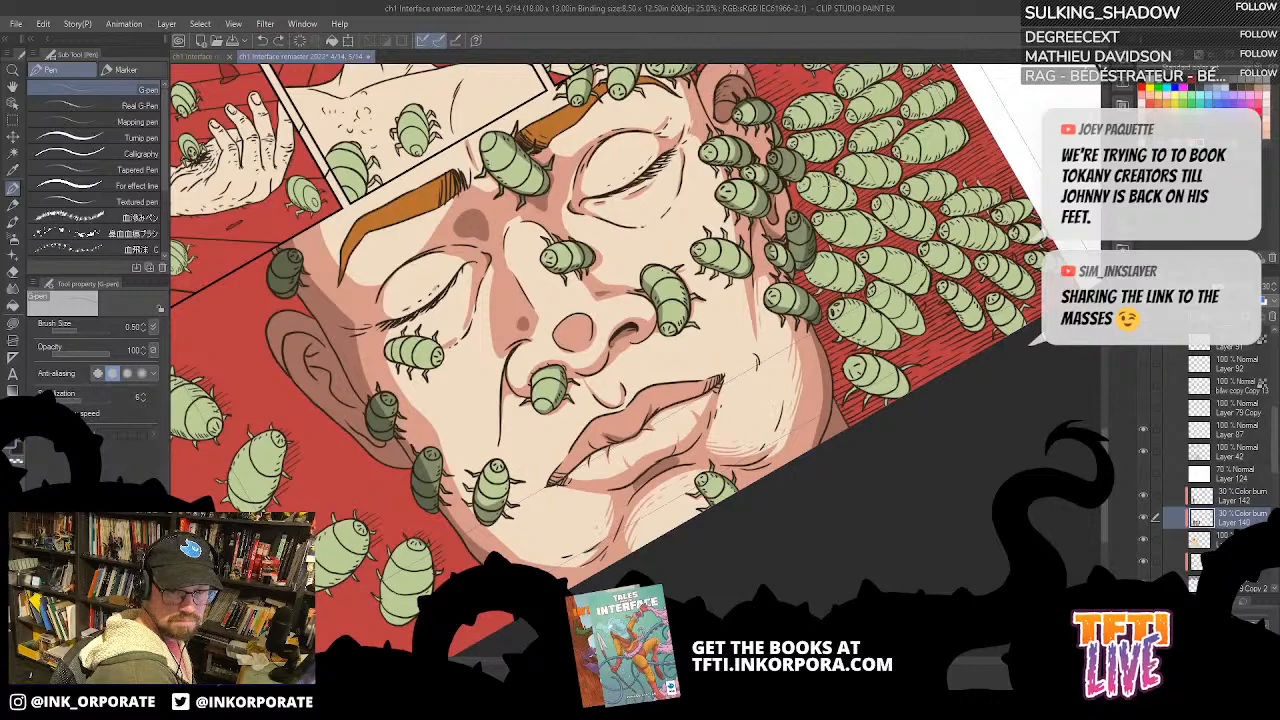
key("asciicircum")
key("asciicircum")
key("asciicircum")
left_click_drag(775, 344, 809, 300)
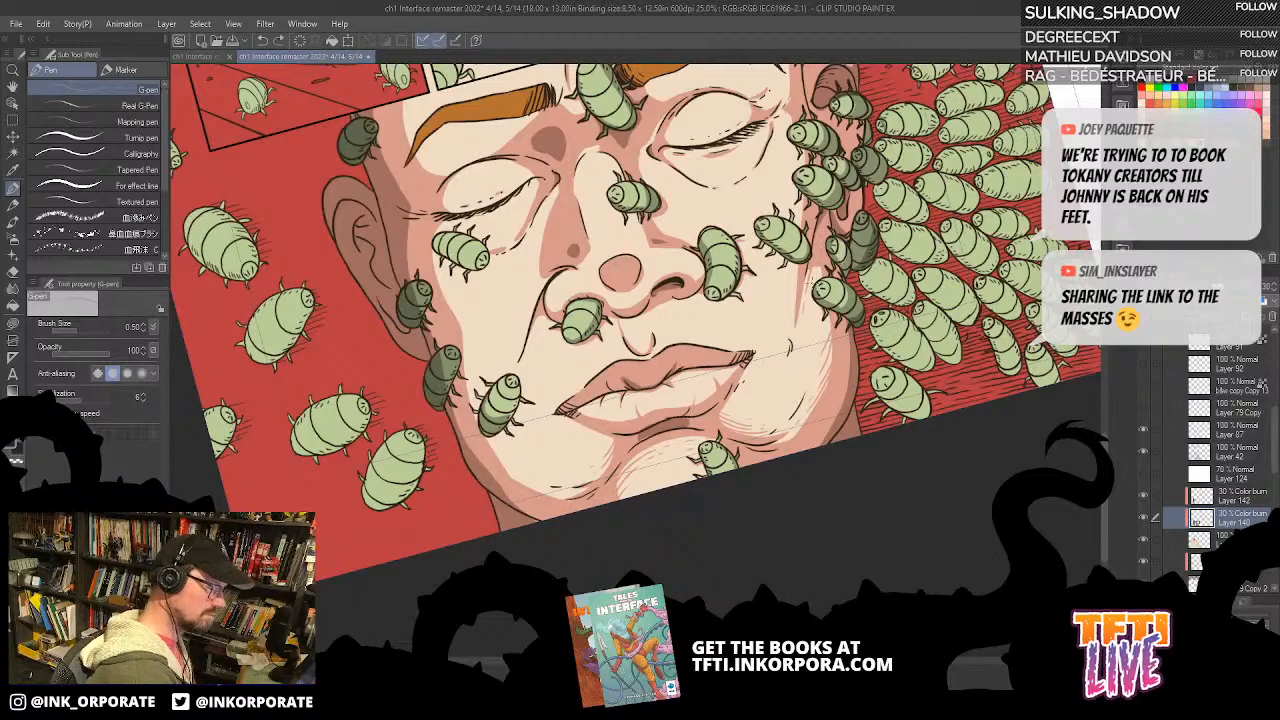
left_click_drag(530, 337, 728, 382)
key("asciicircum")
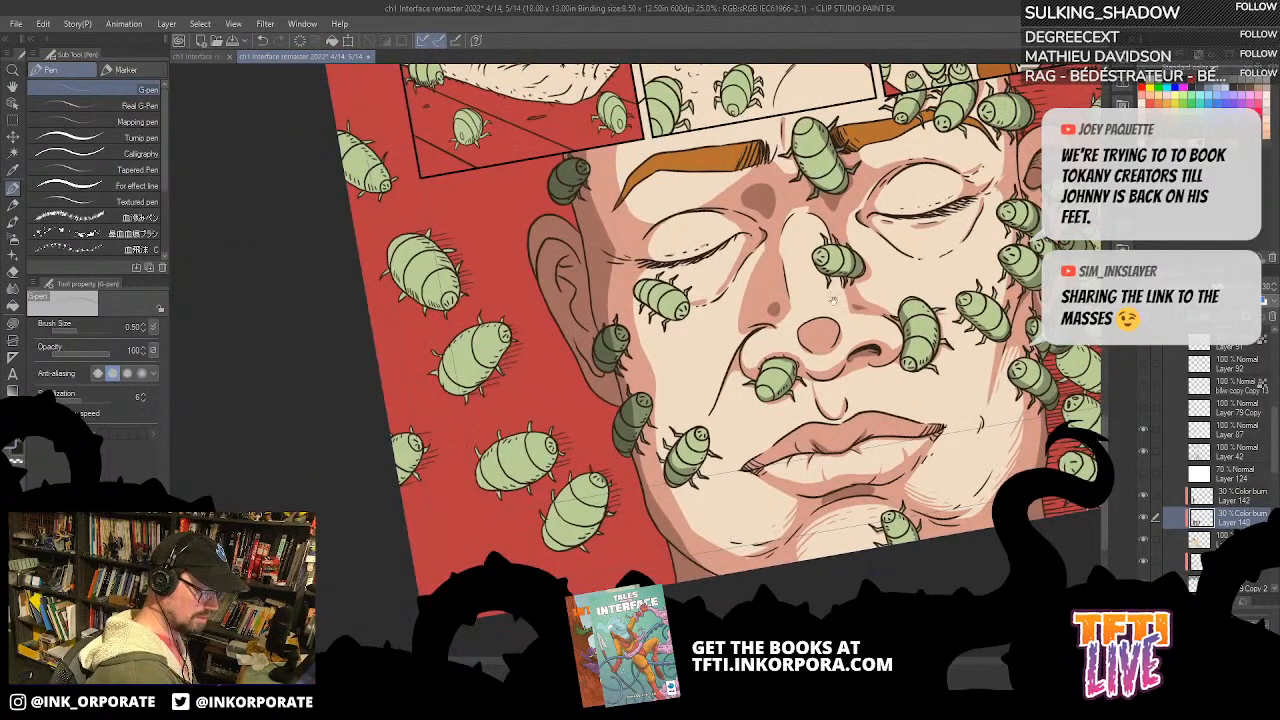
left_click_drag(833, 292, 863, 196)
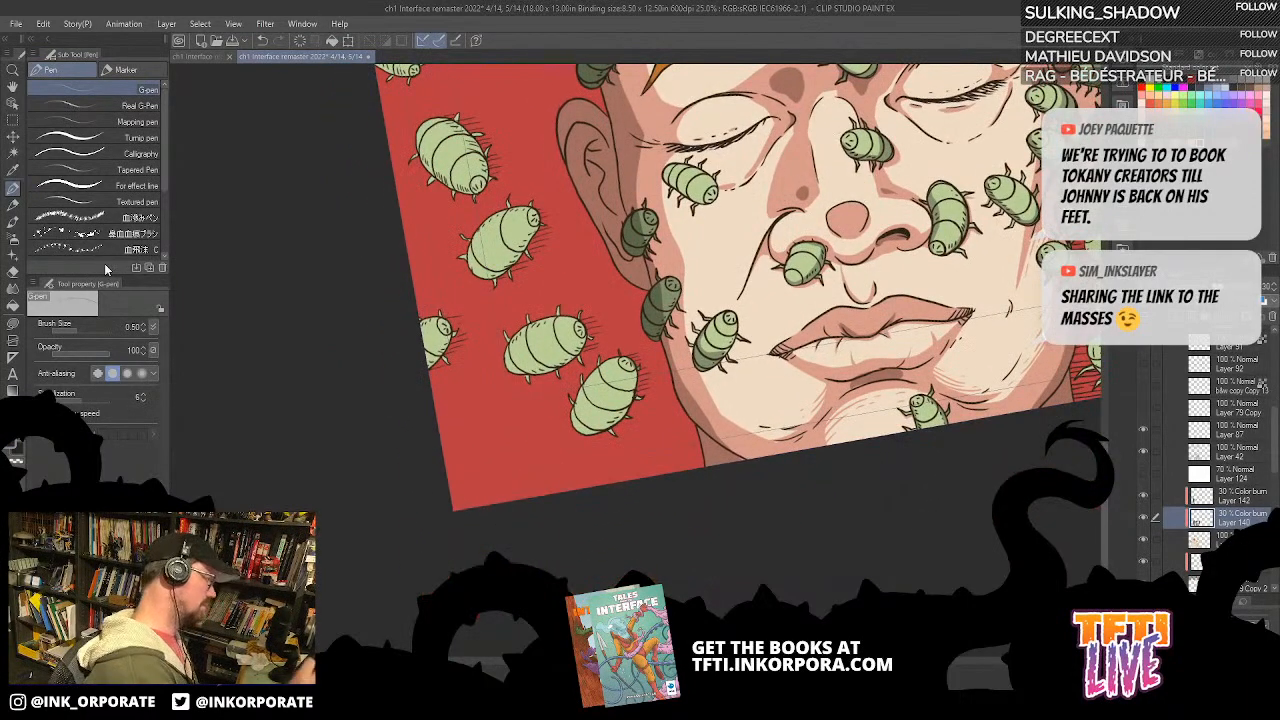
Step: Fill small shadows with Lasso fill along the cheek fold beside the nose and near the inner end of the eyebrow
left_click(12, 323)
left_click_drag(756, 251, 826, 318)
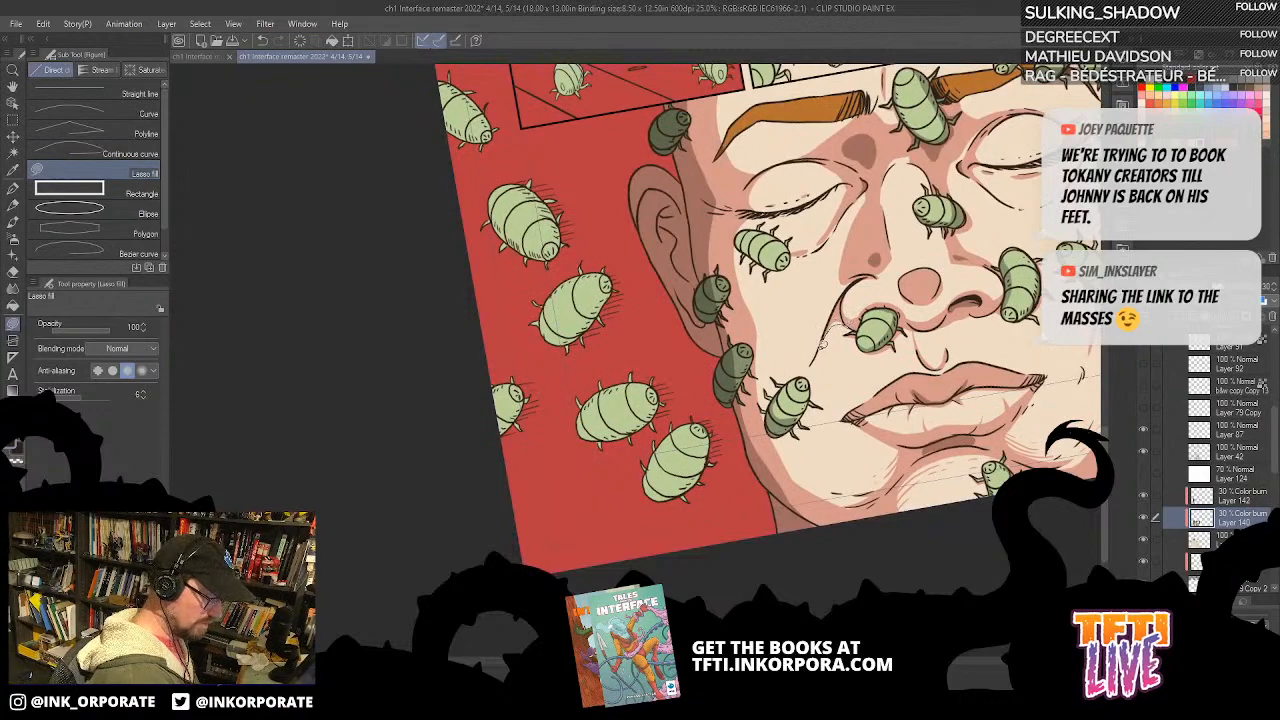
left_click_drag(905, 302, 861, 347)
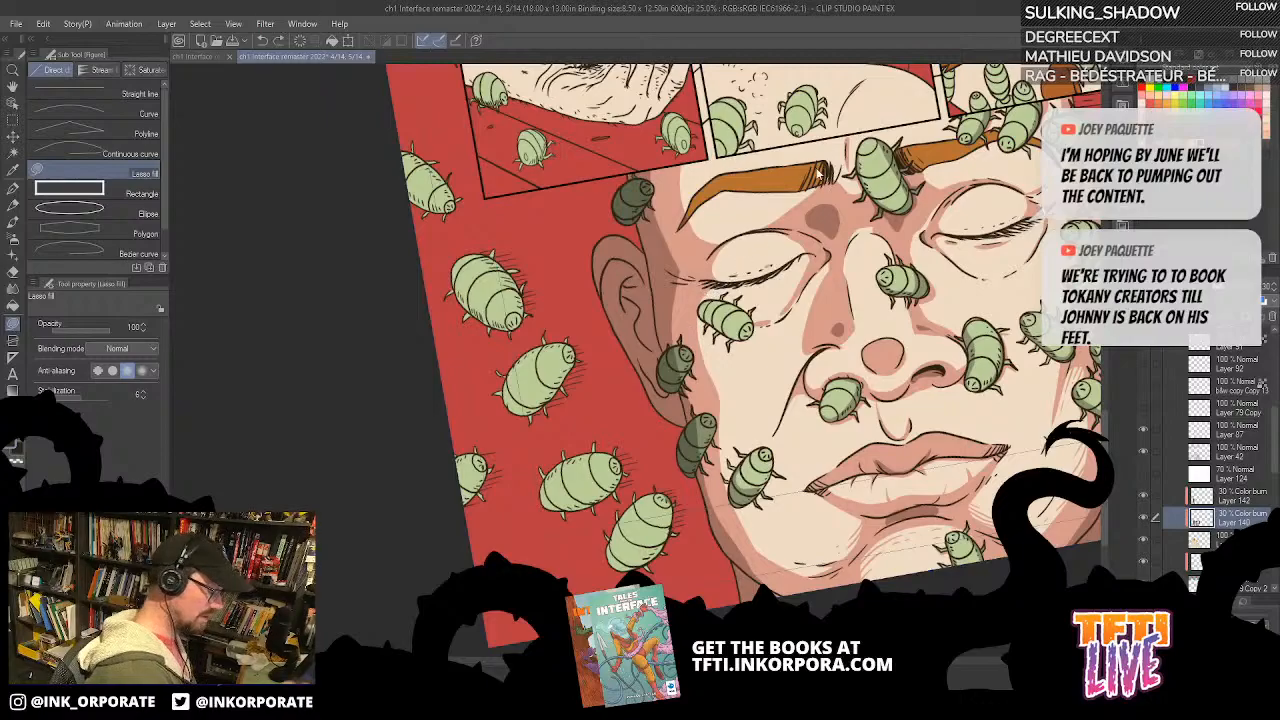
scroll(819, 174, "up", 1)
left_click_drag(820, 172, 790, 164)
mouse_move(786, 266)
left_mouse_down()
mouse_move(765, 385)
mouse_move(738, 422)
mouse_move(847, 323)
mouse_move(781, 338)
mouse_move(775, 268)
mouse_move(762, 328)
mouse_move(772, 339)
left_mouse_up()
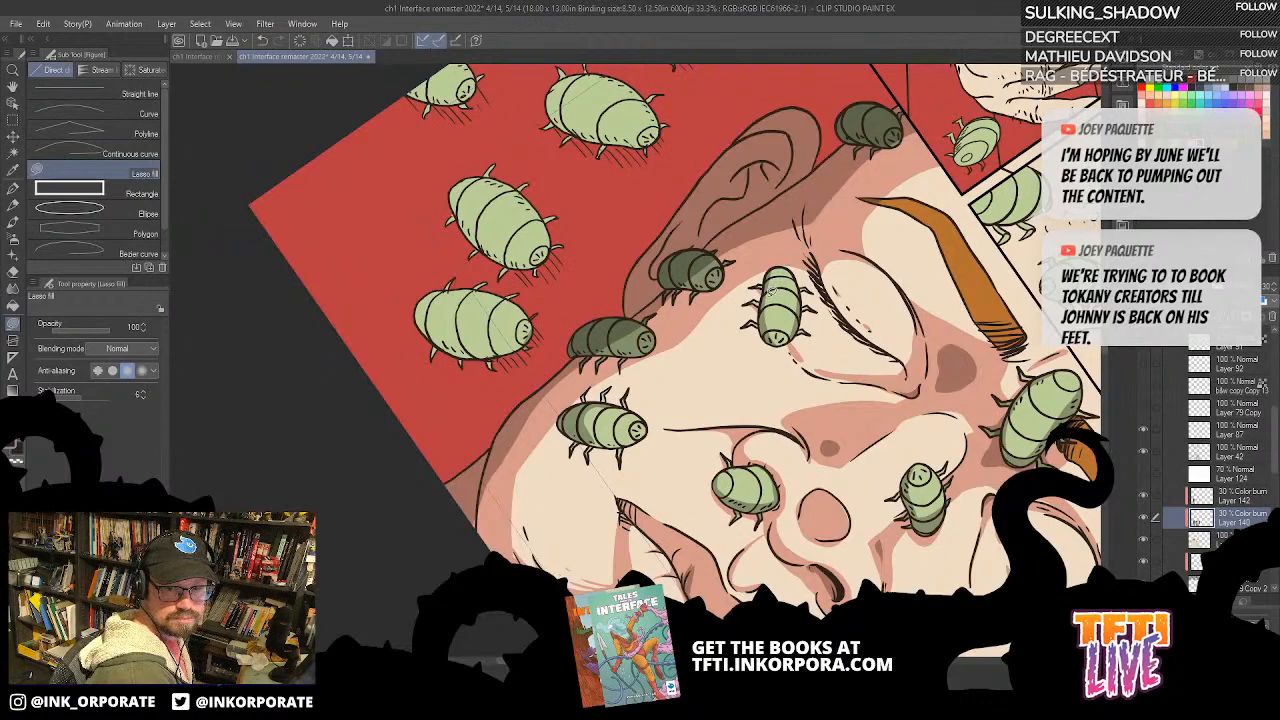
Step: Fill thin Lasso fill shadows beside the bug beneath the closed eye and between that eye and its eyebrow
scroll(766, 372, "down", 1)
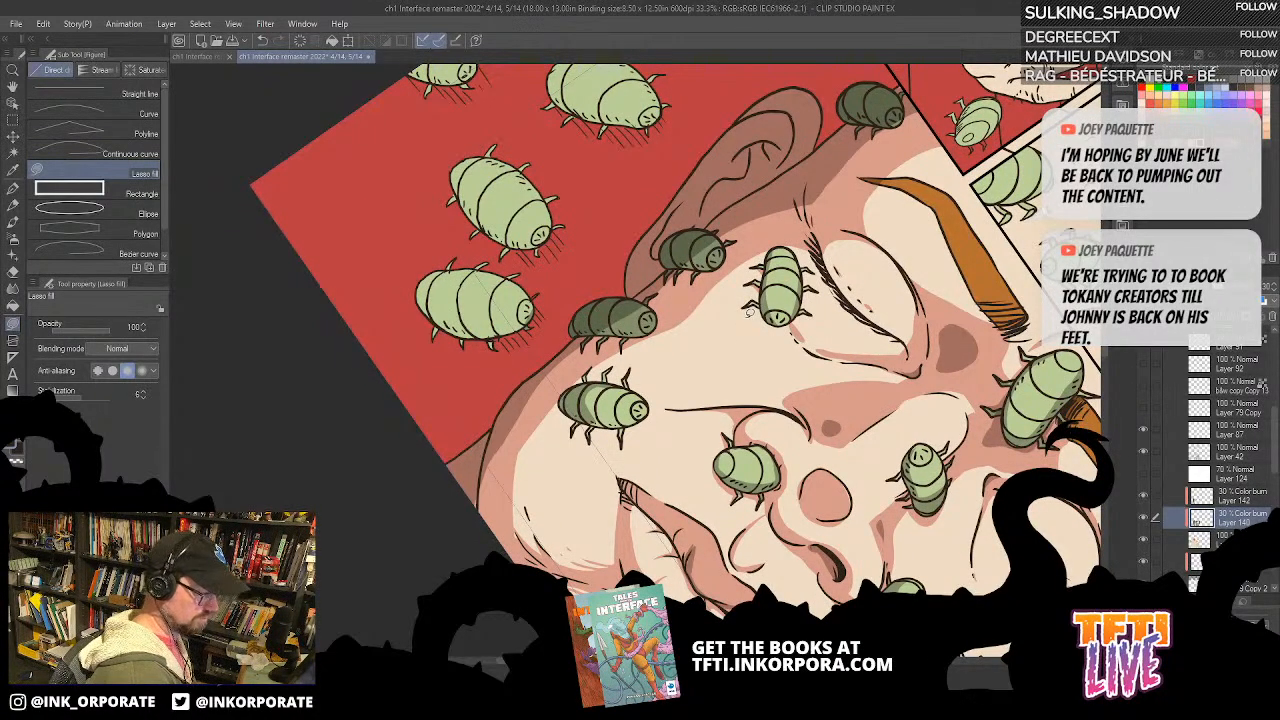
key("minus")
key("minus")
key("minus")
key("minus")
key("minus")
key("minus")
key("minus")
key("minus")
key("minus")
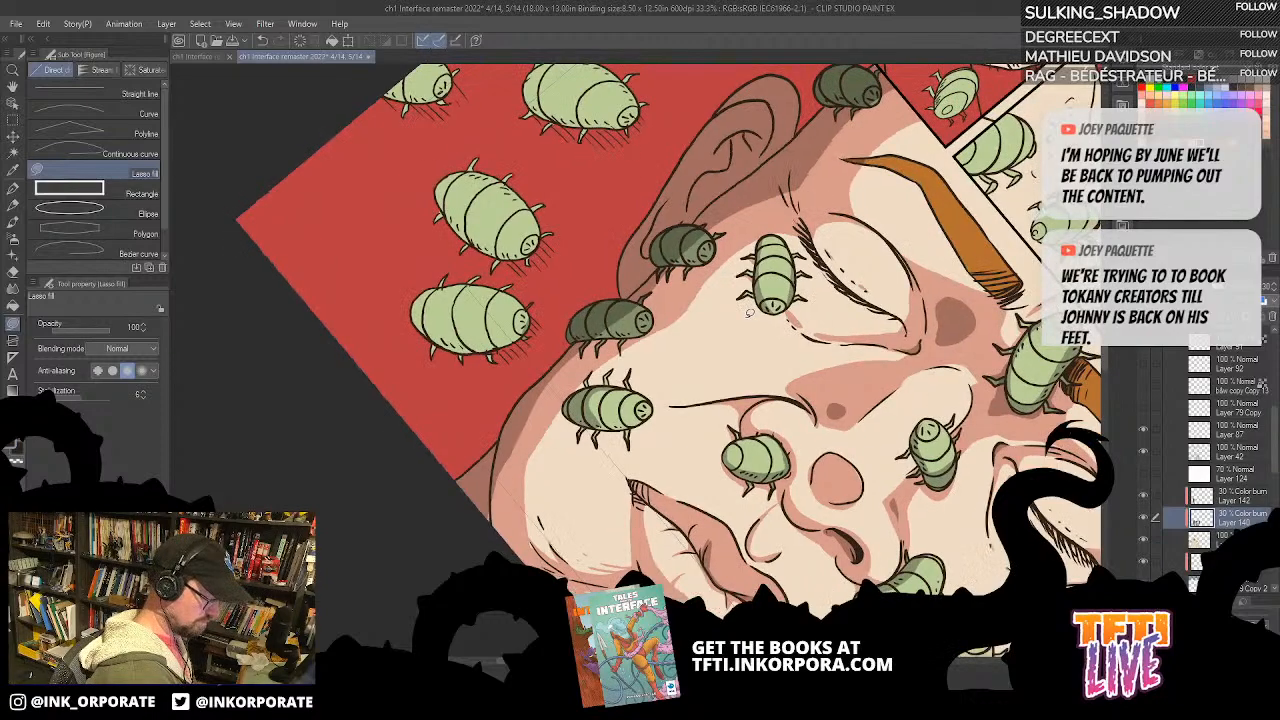
left_click_drag(691, 352, 756, 490)
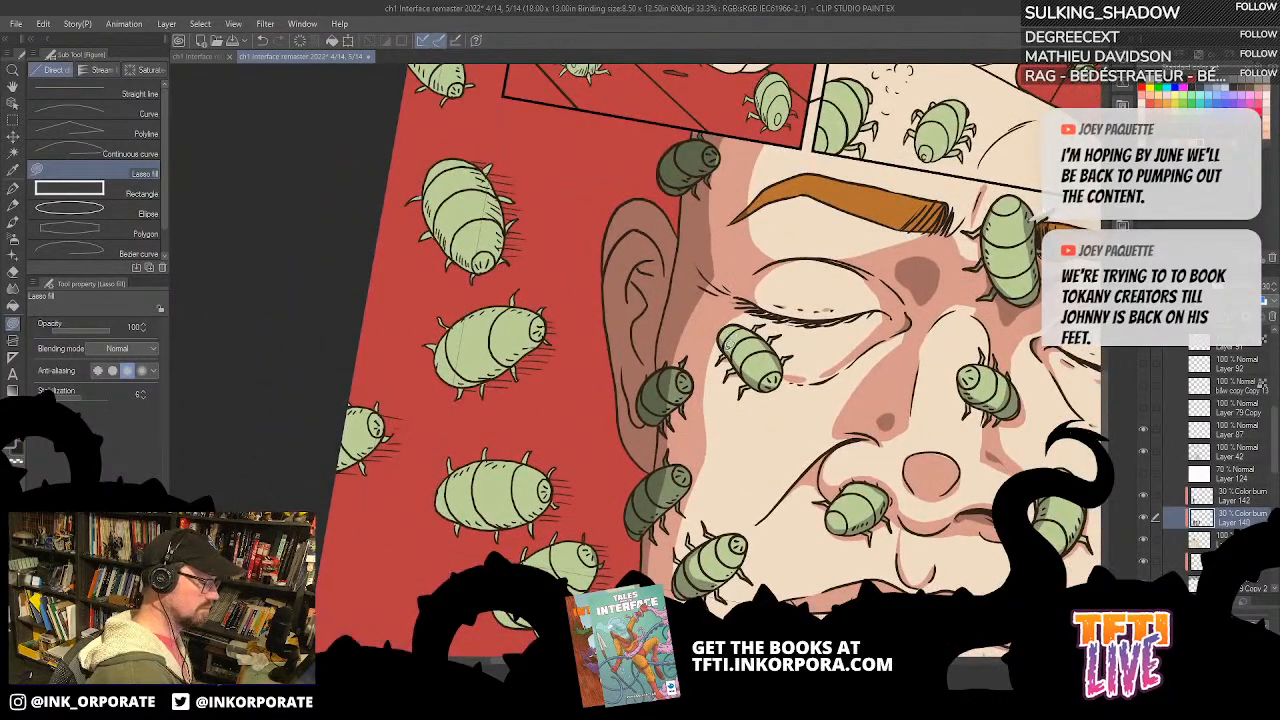
left_click_drag(787, 391, 761, 333)
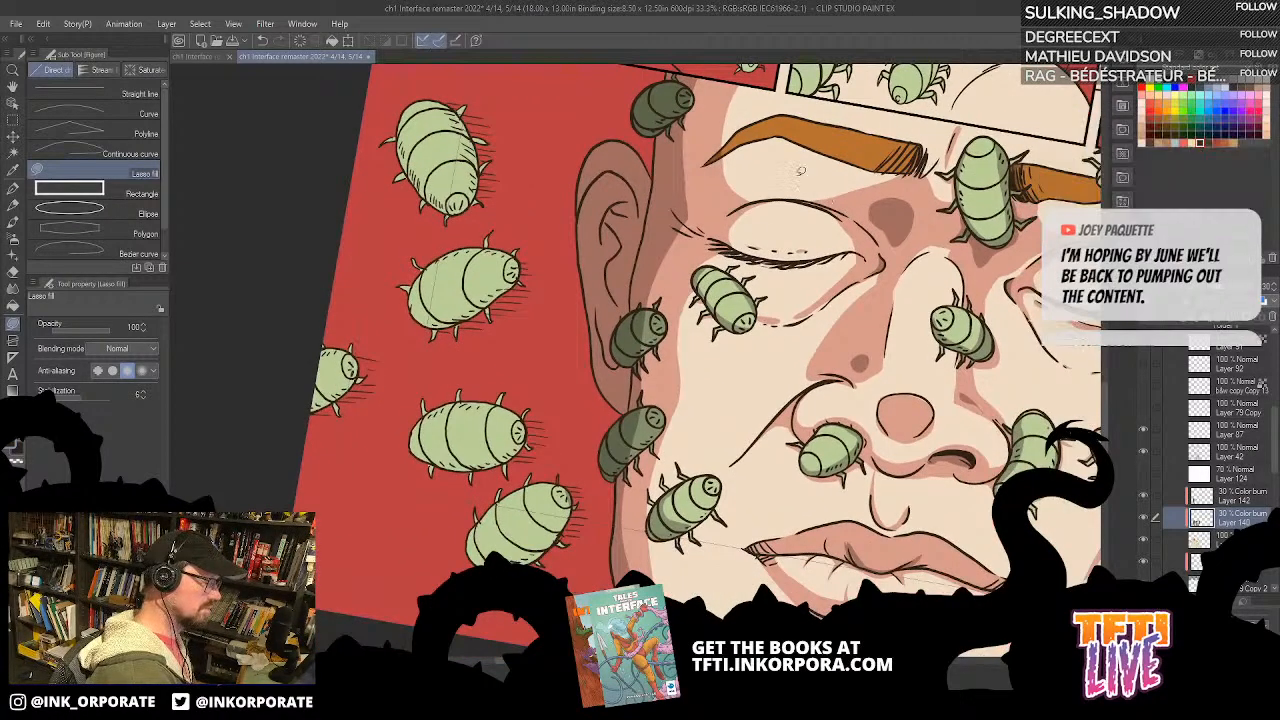
mouse_move(688, 291)
left_mouse_down()
mouse_move(700, 296)
mouse_move(688, 292)
left_mouse_up()
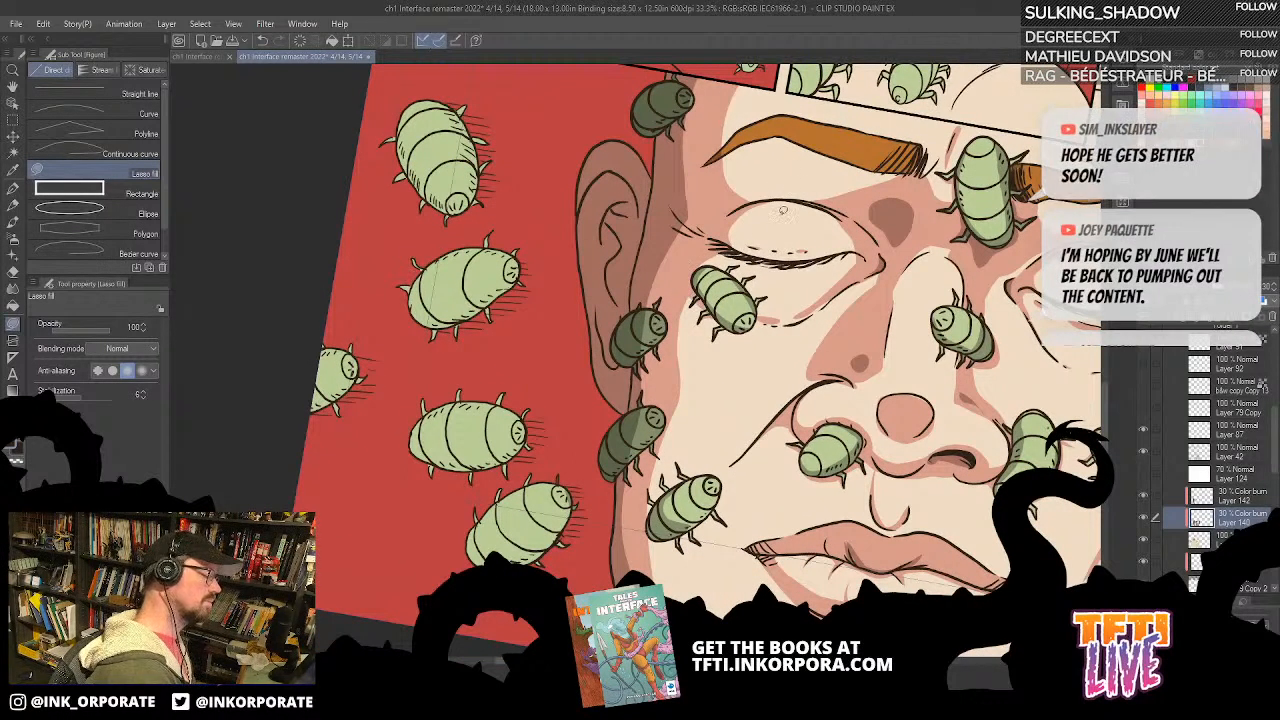
Step: Fill Lasso fill shadows beneath the other eyebrow, beside the bug on the bridge of the nose
left_click_drag(1034, 224, 975, 171)
scroll(965, 180, "down", 5)
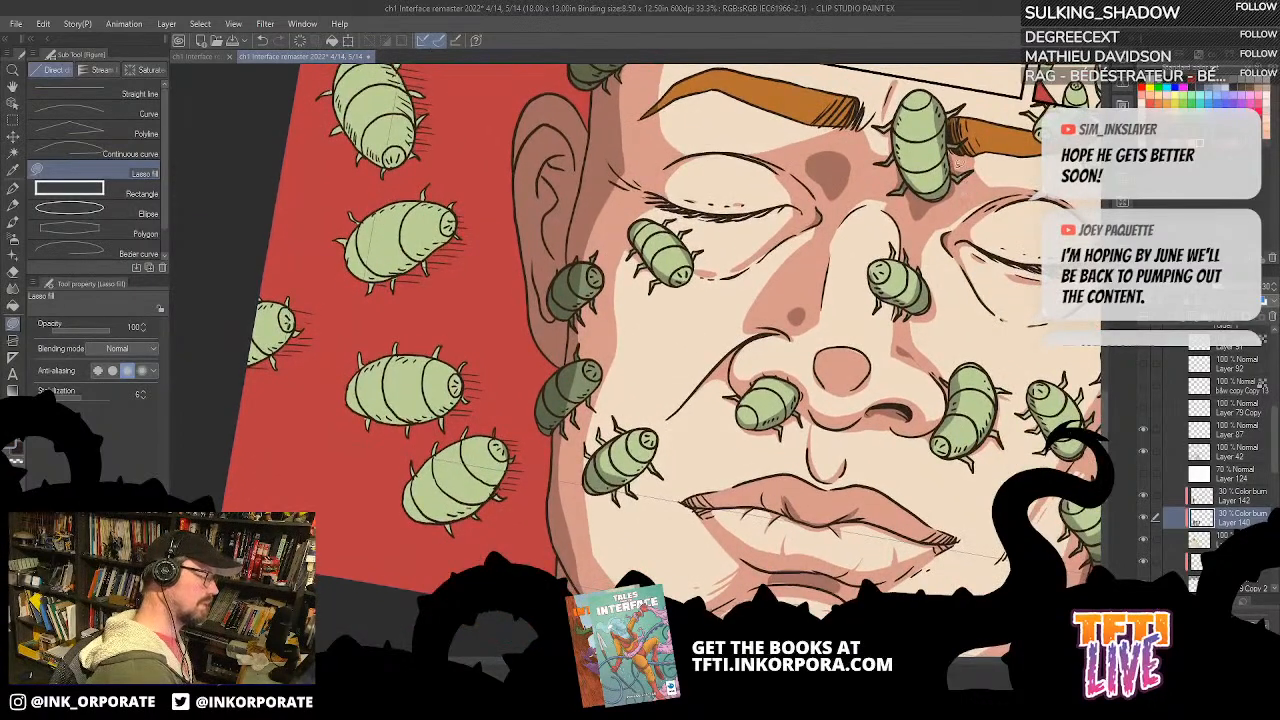
key("minus")
key("minus")
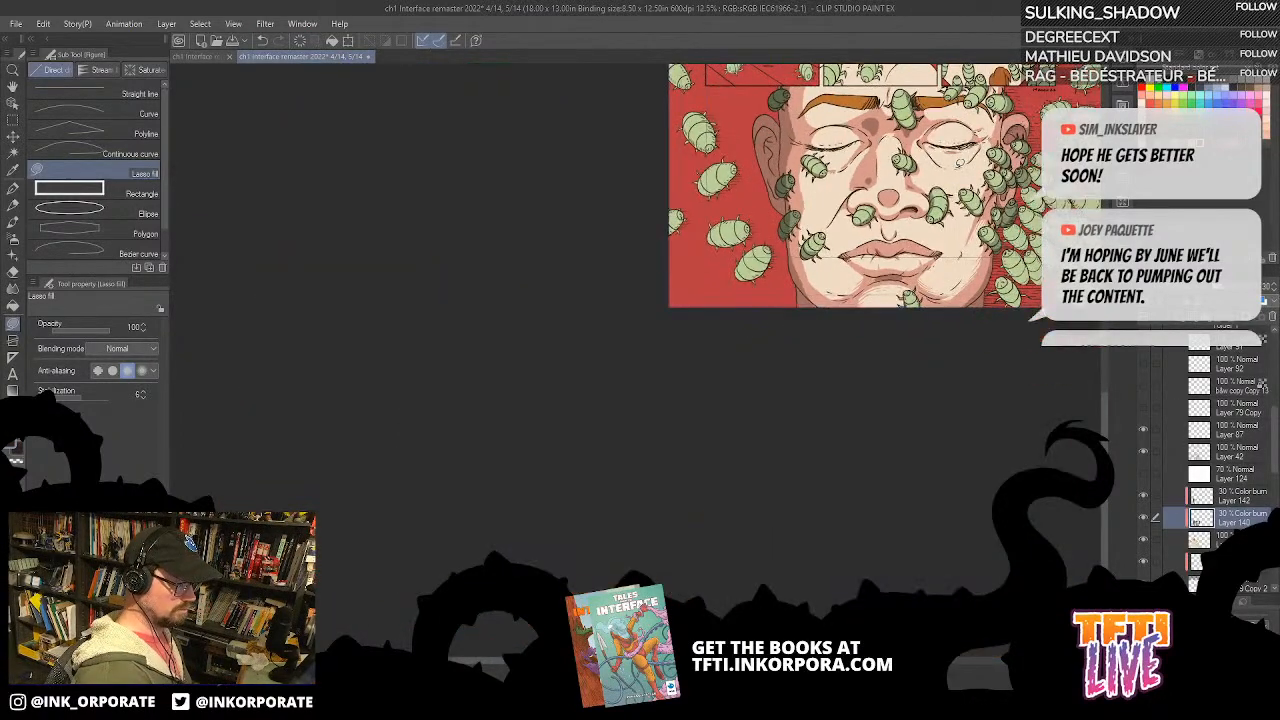
left_click_drag(960, 437, 783, 565)
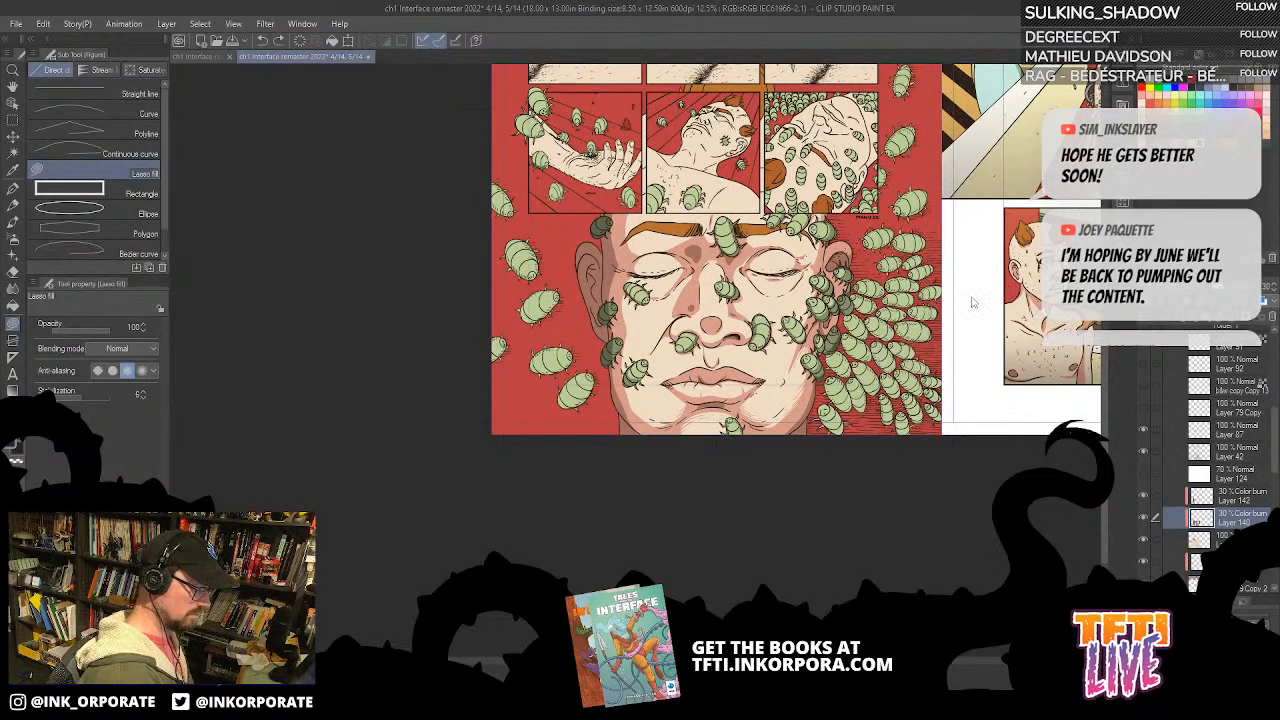
scroll(972, 300, "up", 2)
left_click_drag(971, 295, 1069, 284)
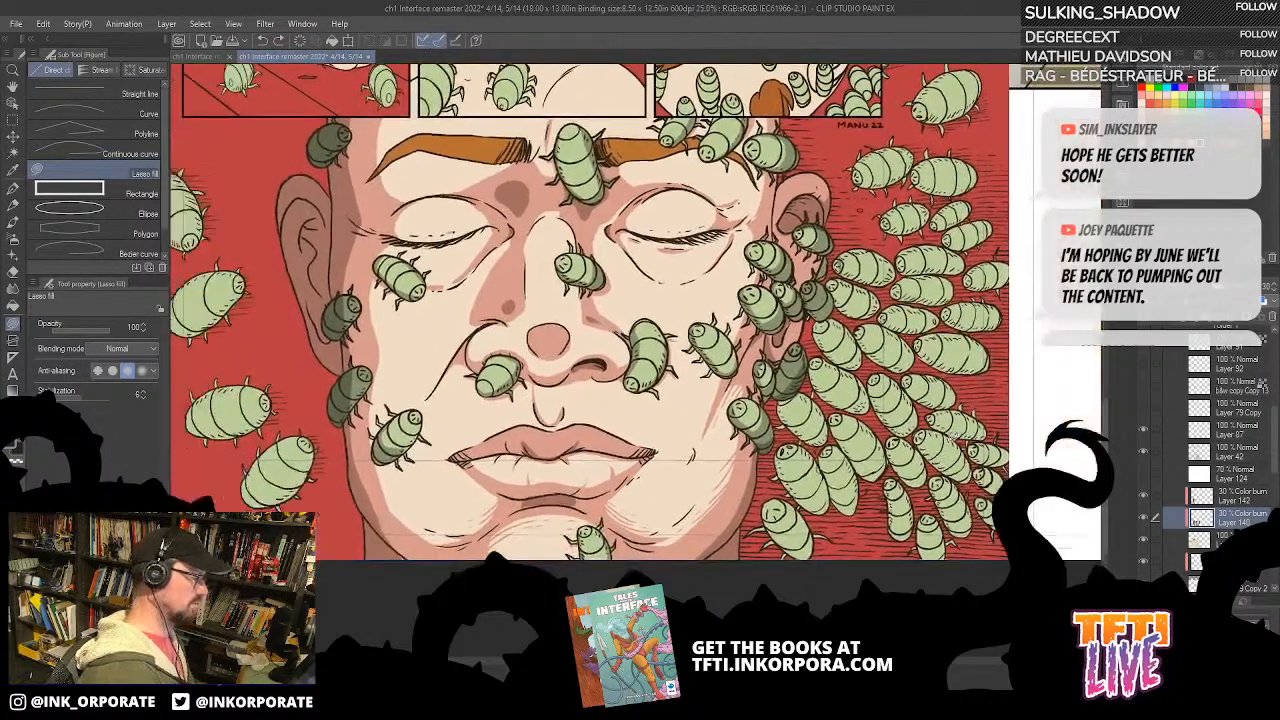
left_click_drag(950, 420, 992, 454)
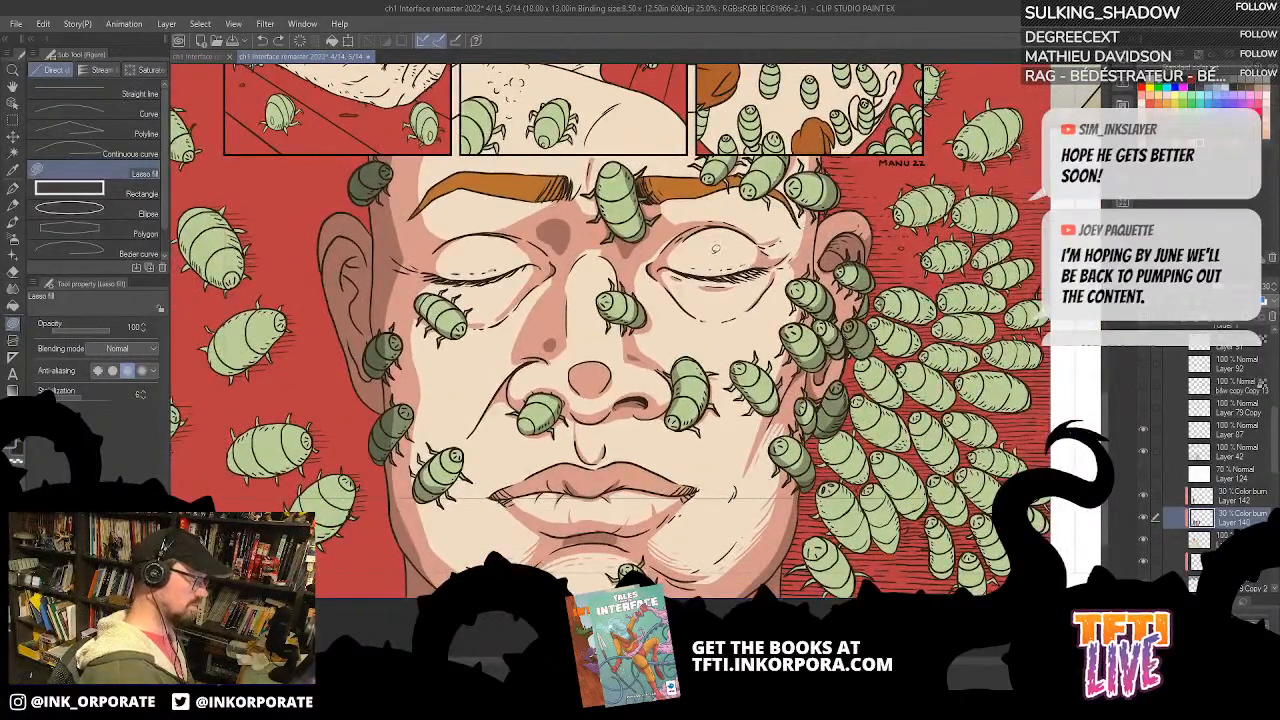
Step: Fill thin shadows around the second closed eyelid and on the cheek beside it
left_click_drag(615, 130, 322, 123)
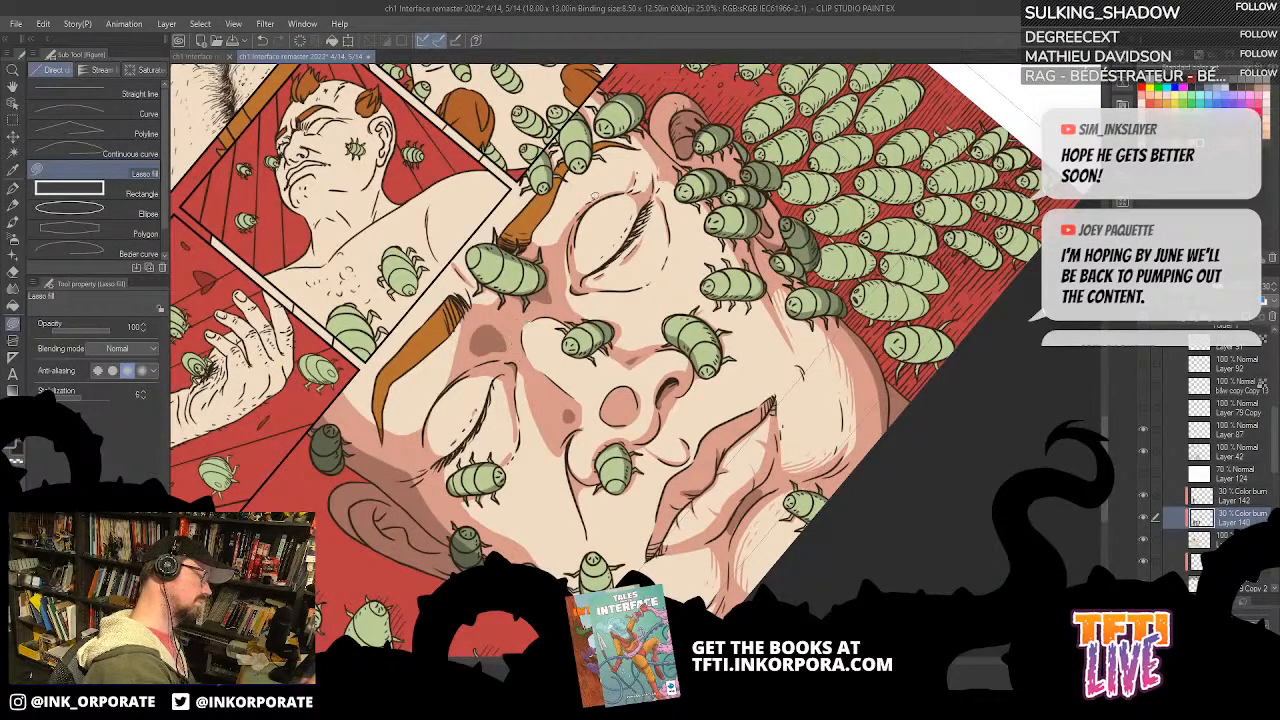
left_click_drag(991, 504, 995, 478)
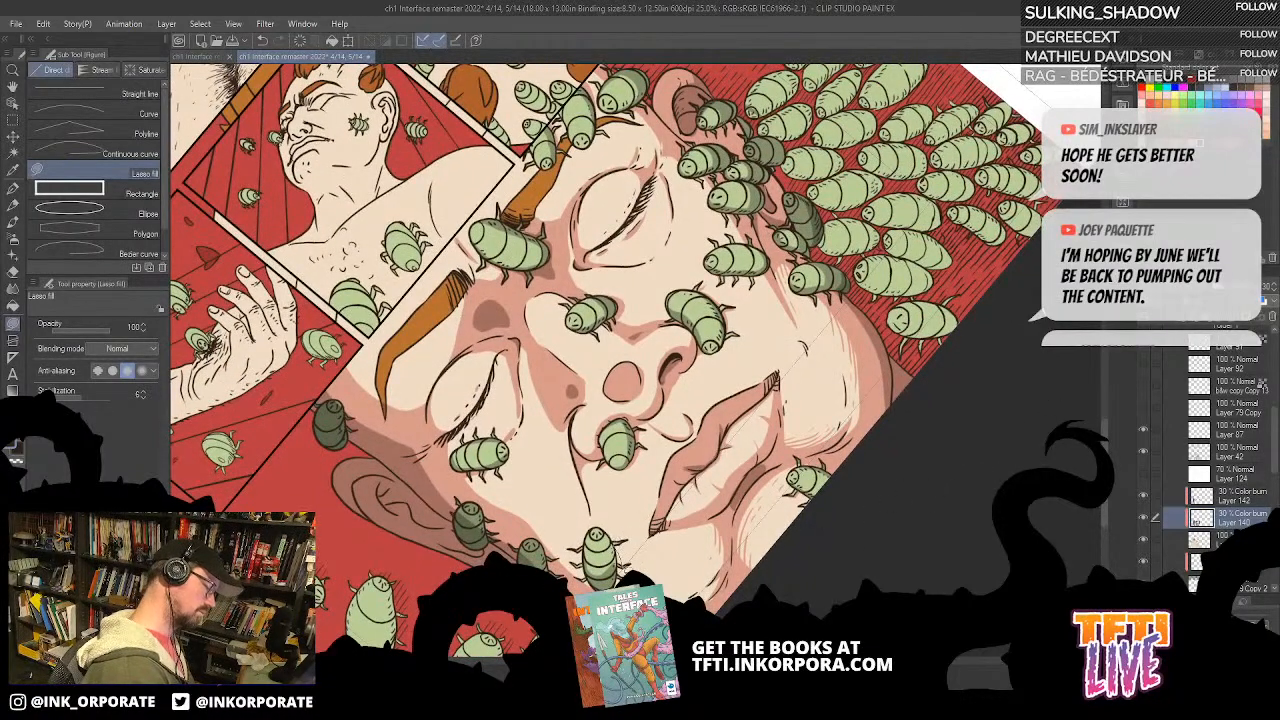
left_click_drag(931, 418, 995, 409)
left_click_drag(1050, 350, 975, 560)
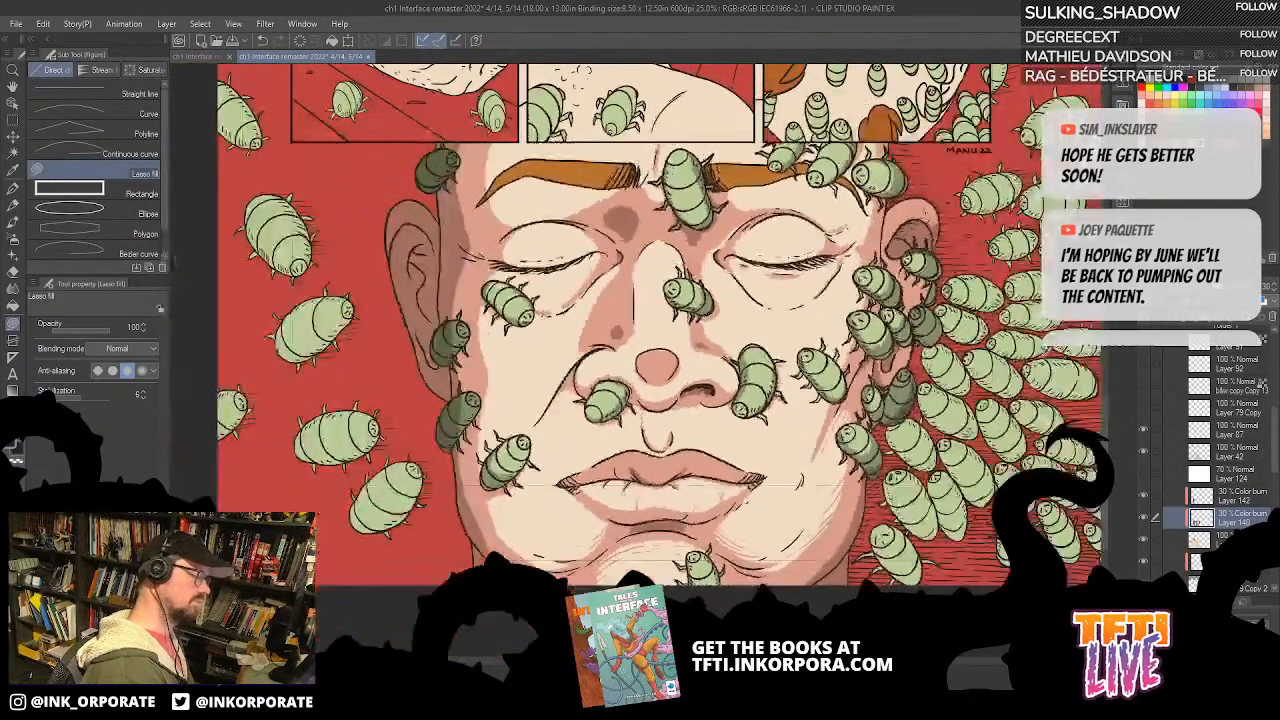
left_click_drag(1017, 456, 1024, 401)
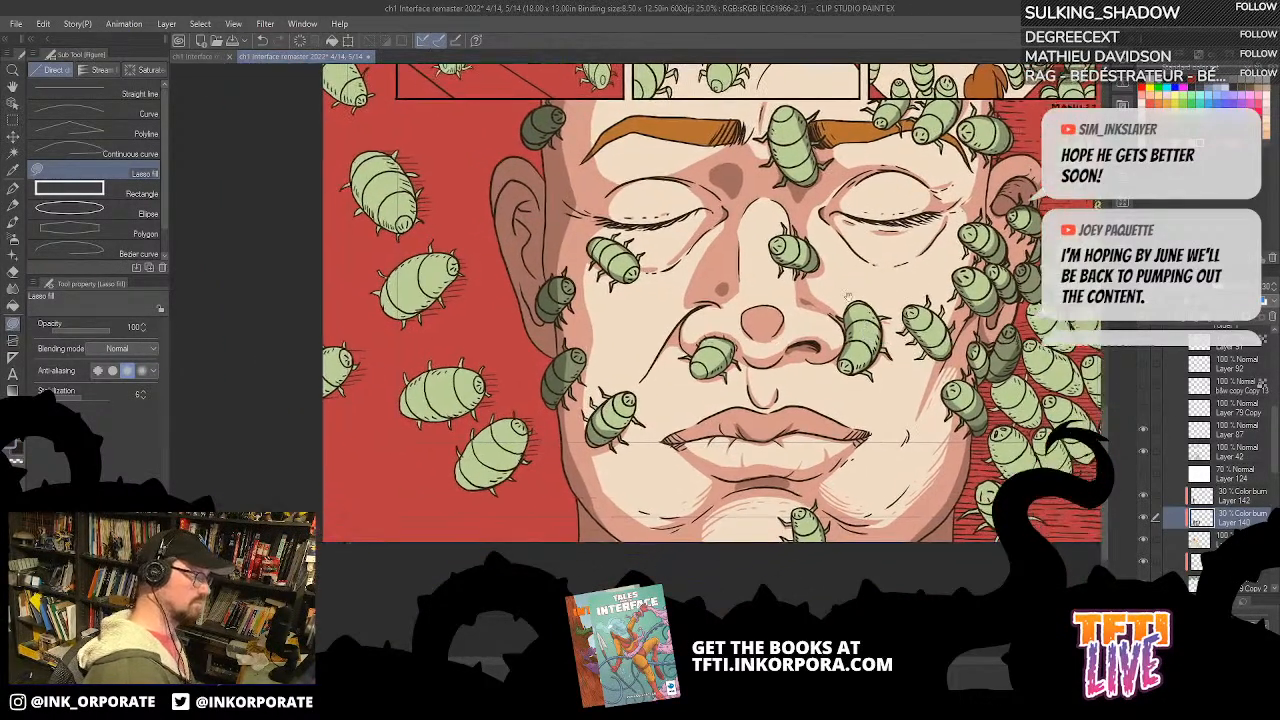
Step: Hatch the shadow edges around the inner eyebrow and forehead with the G-pen, undoing a misplaced stroke
left_click(14, 188)
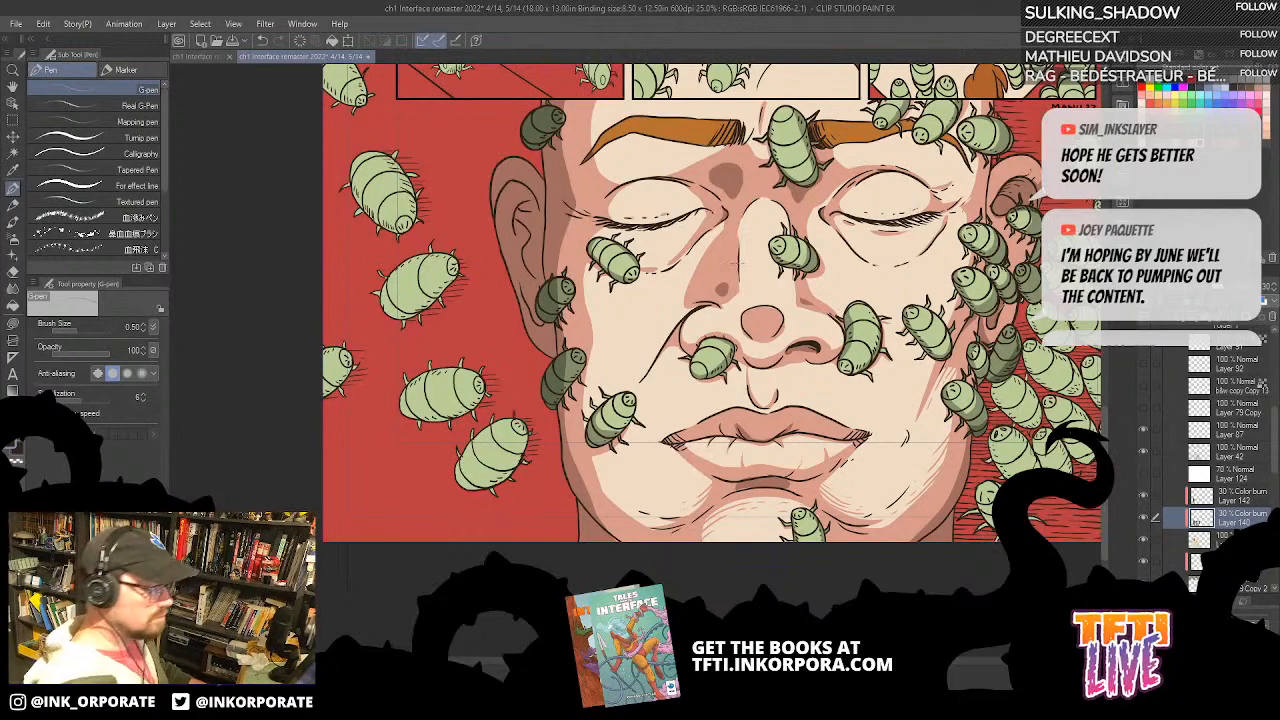
left_click_drag(676, 290, 715, 329)
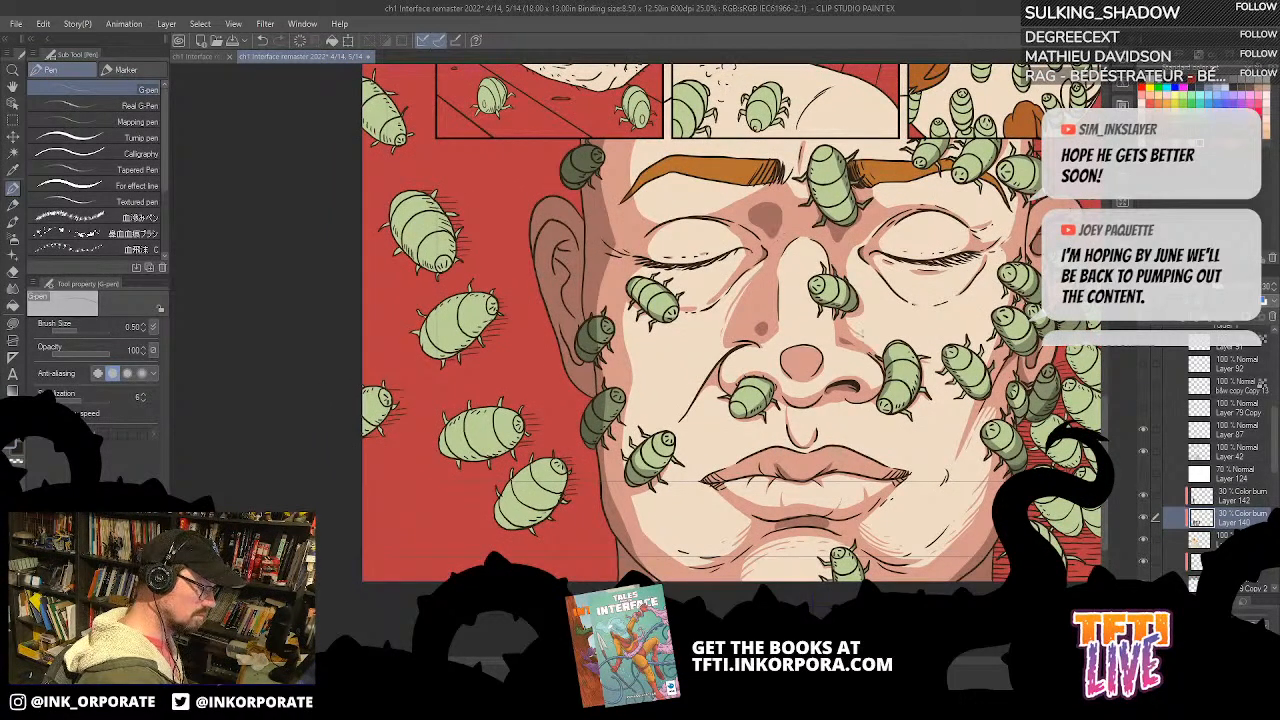
left_click_drag(870, 262, 902, 260)
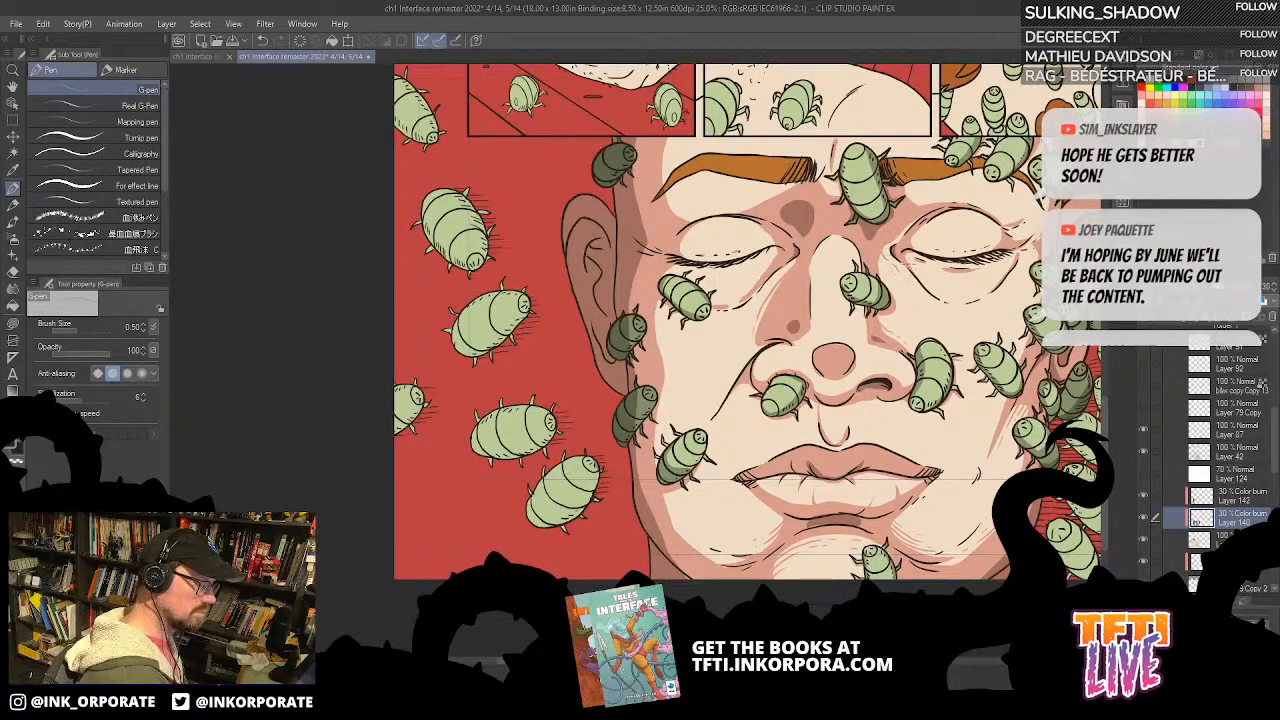
key("asciicircum")
mouse_move(915, 432)
left_mouse_down()
mouse_move(878, 364)
mouse_move(902, 454)
left_mouse_up()
left_click_drag(823, 322, 810, 414)
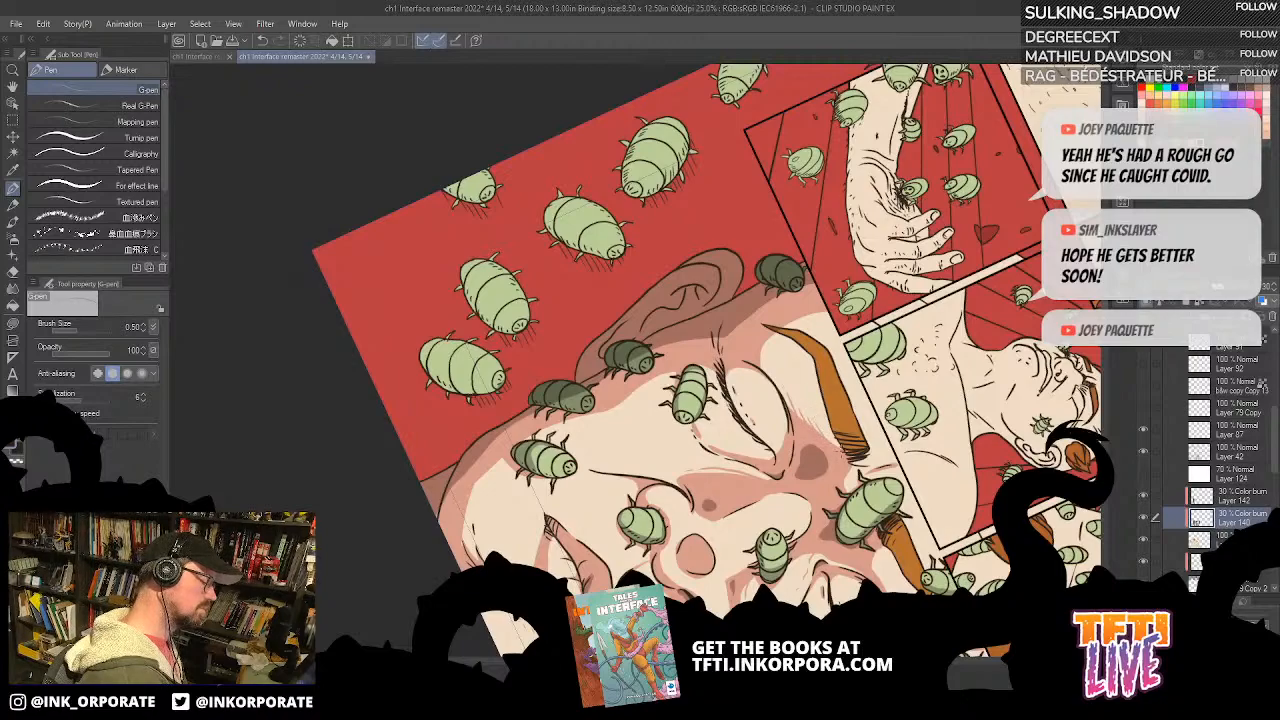
left_click_drag(878, 566, 810, 423)
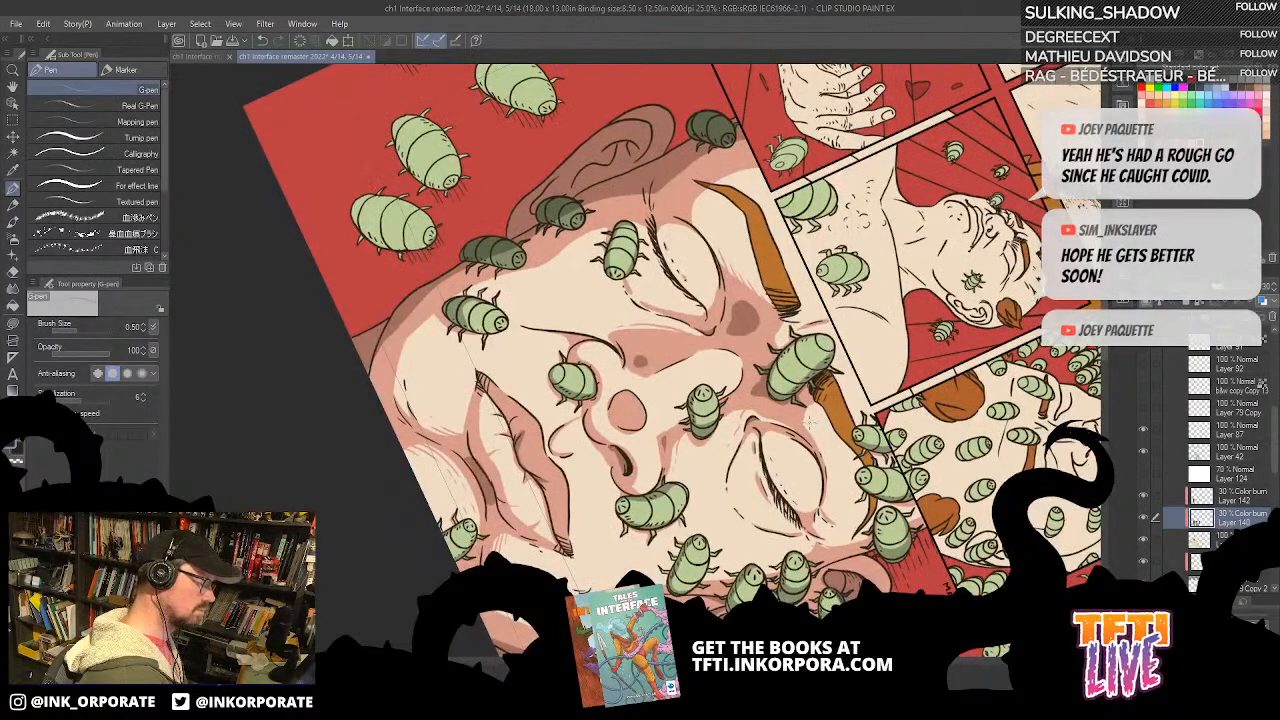
key("ctrl+z")
left_click_drag(812, 405, 515, 221)
left_click_drag(593, 364, 816, 393)
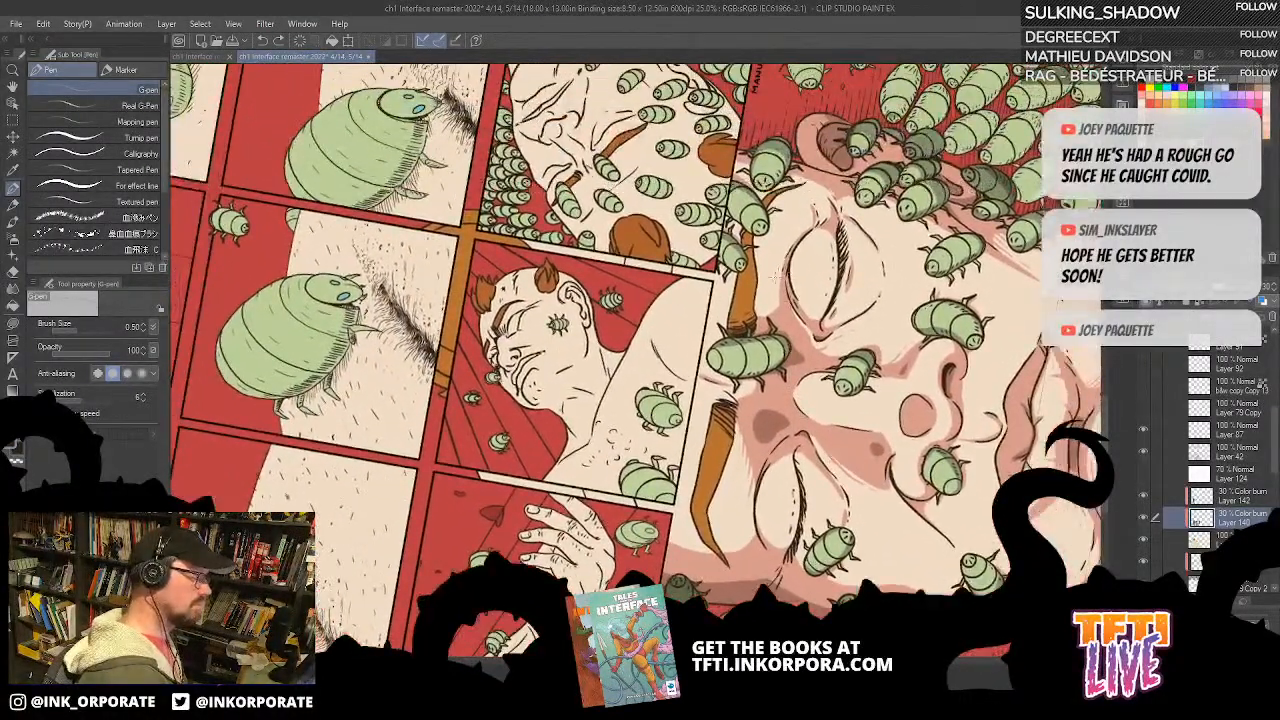
Step: Hatch the shadow edges between the eyebrow and the second closed eye with the G-pen
scroll(775, 315, "up", 2)
left_click_drag(776, 315, 817, 359)
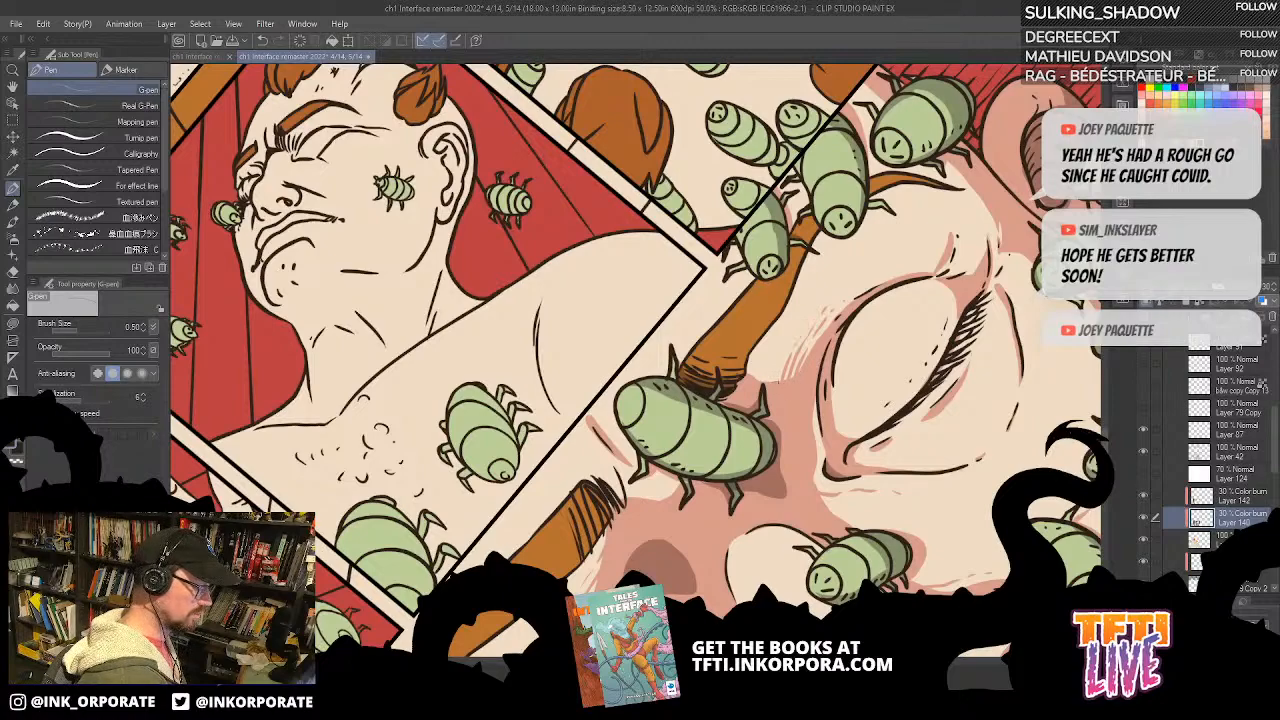
scroll(960, 287, "down", 2)
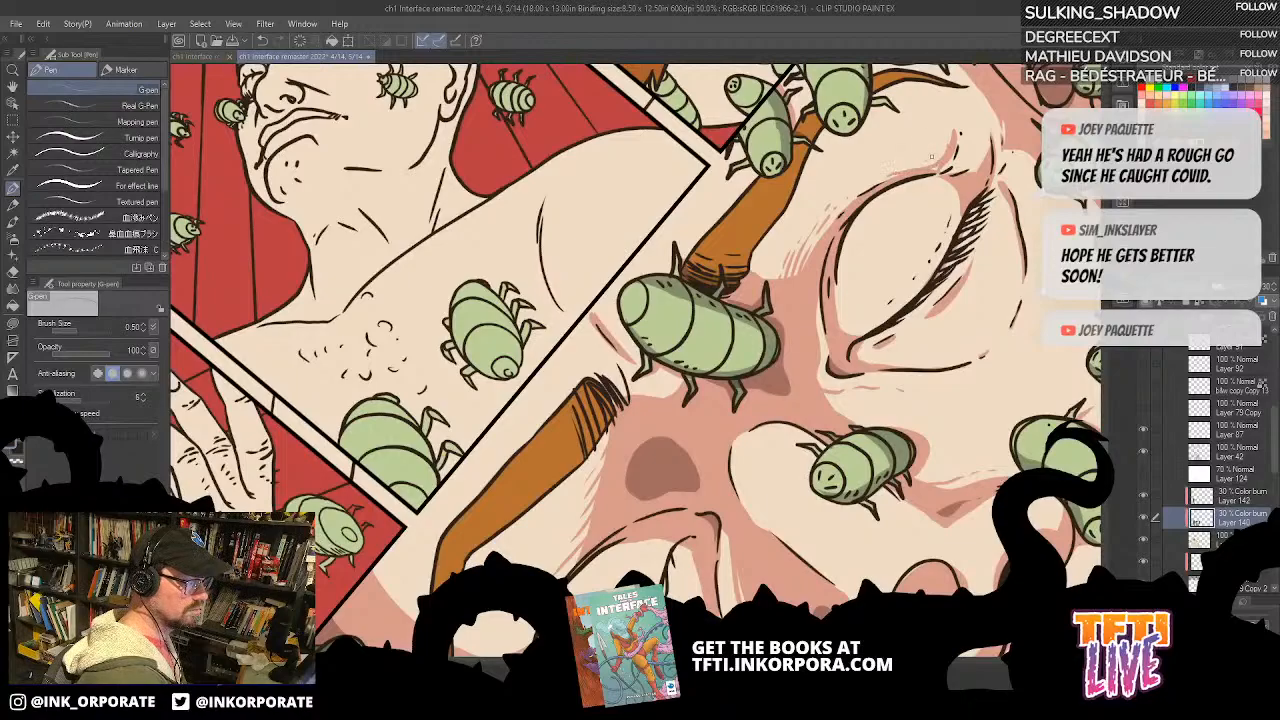
left_click_drag(964, 238, 895, 212)
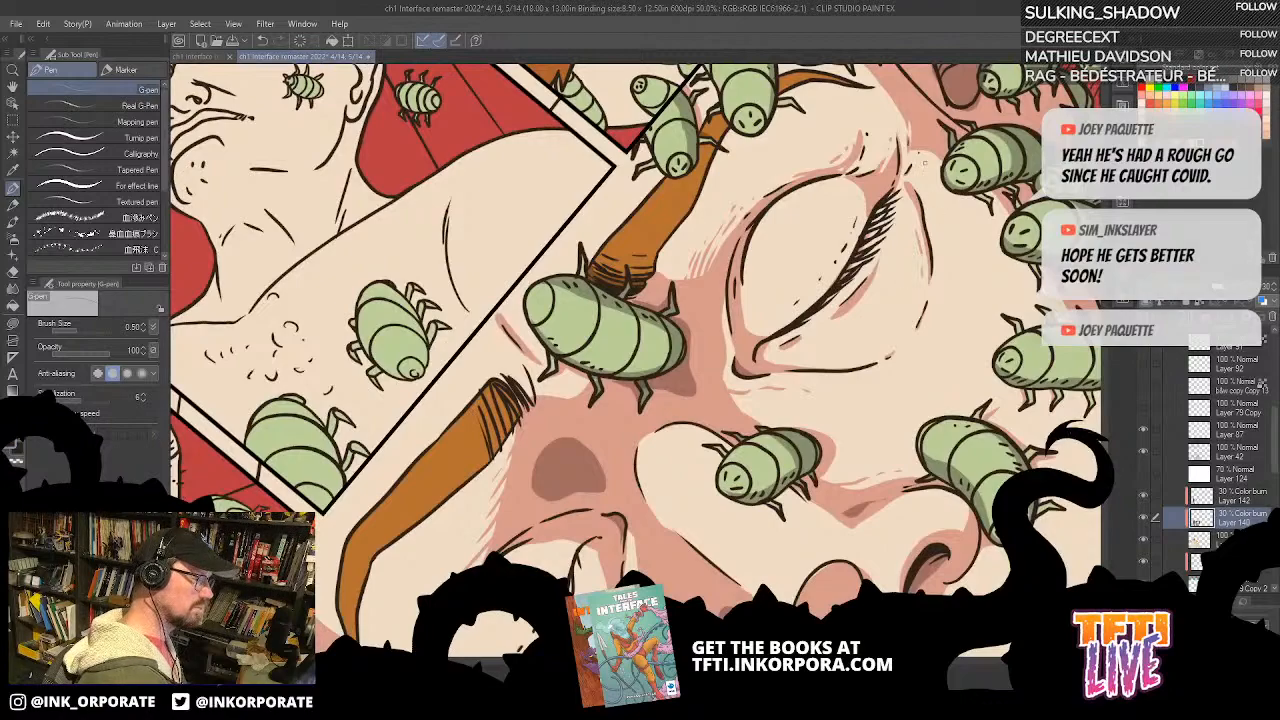
left_click_drag(932, 280, 896, 166)
key("asciicircum")
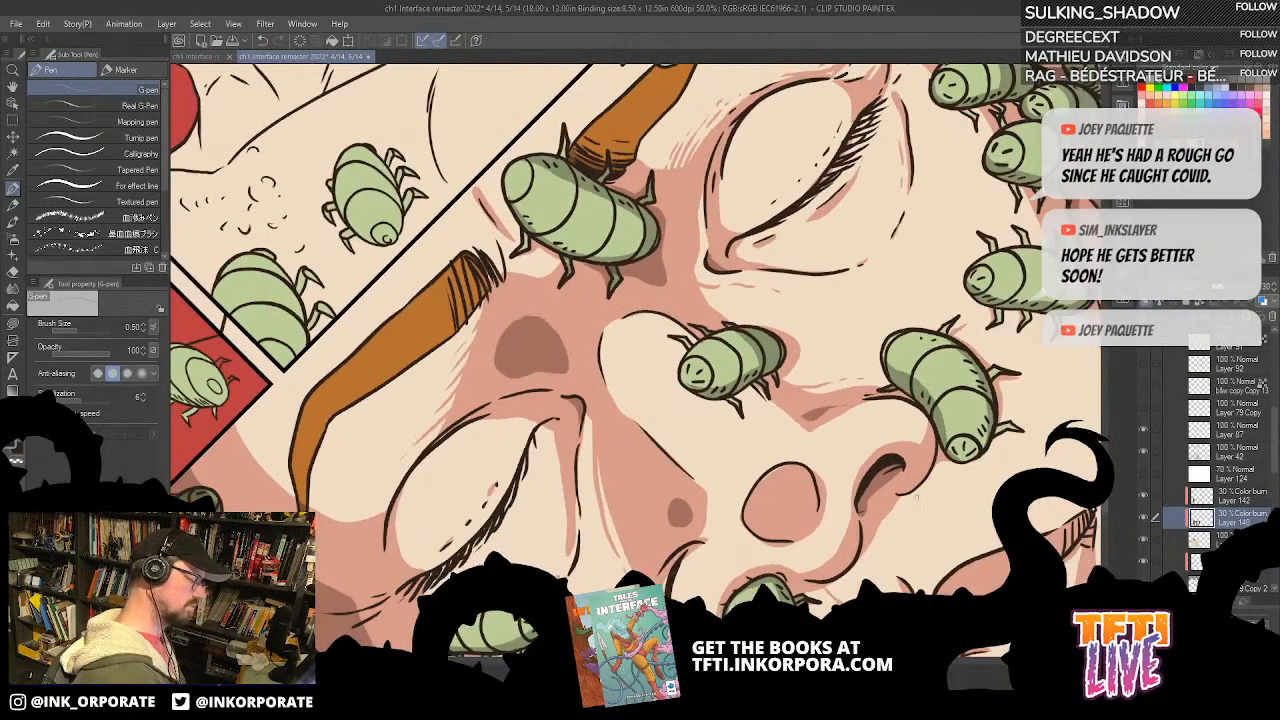
Step: Extend the G-pen hatching to the shadow edges around the nose and on the lower lip
left_click_drag(942, 453, 881, 158)
key("asciicircum")
key("asciicircum")
key("asciicircum")
key("asciicircum")
key("asciicircum")
key("asciicircum")
key("asciicircum")
key("asciicircum")
key("asciicircum")
key("asciicircum")
key("asciicircum")
key("asciicircum")
key("asciicircum")
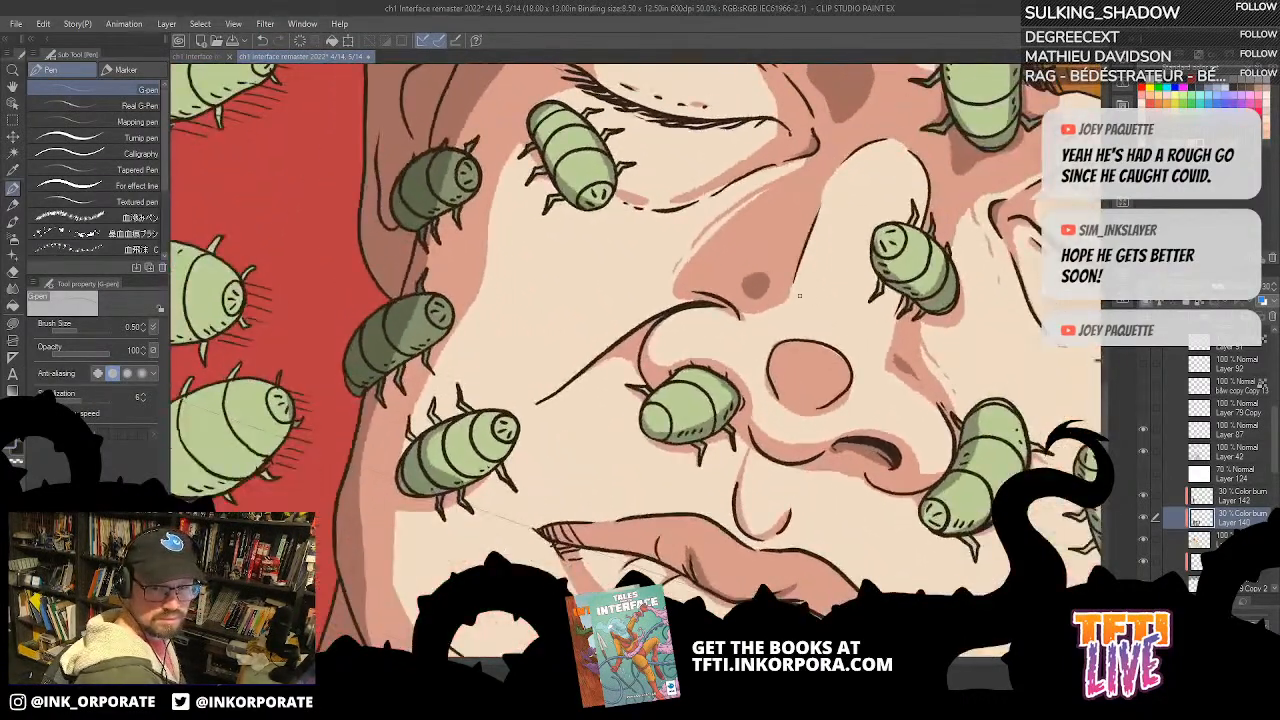
left_click_drag(785, 311, 755, 253)
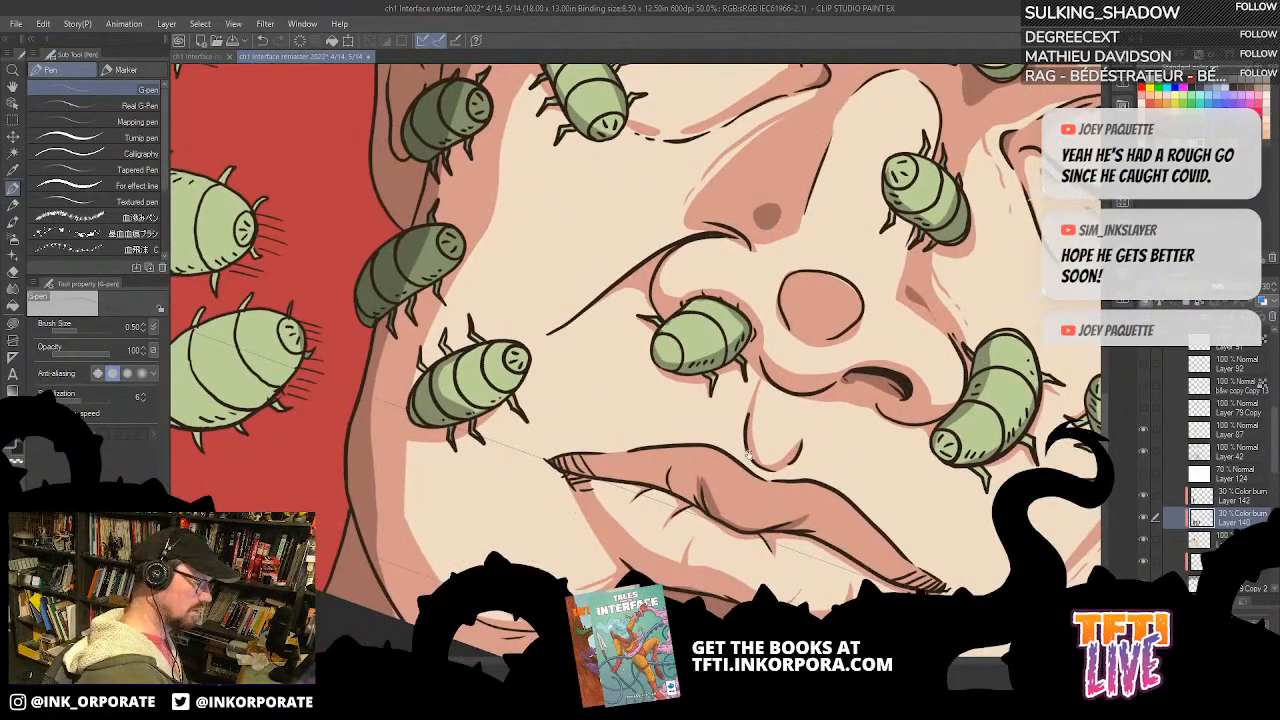
left_click_drag(742, 453, 730, 411)
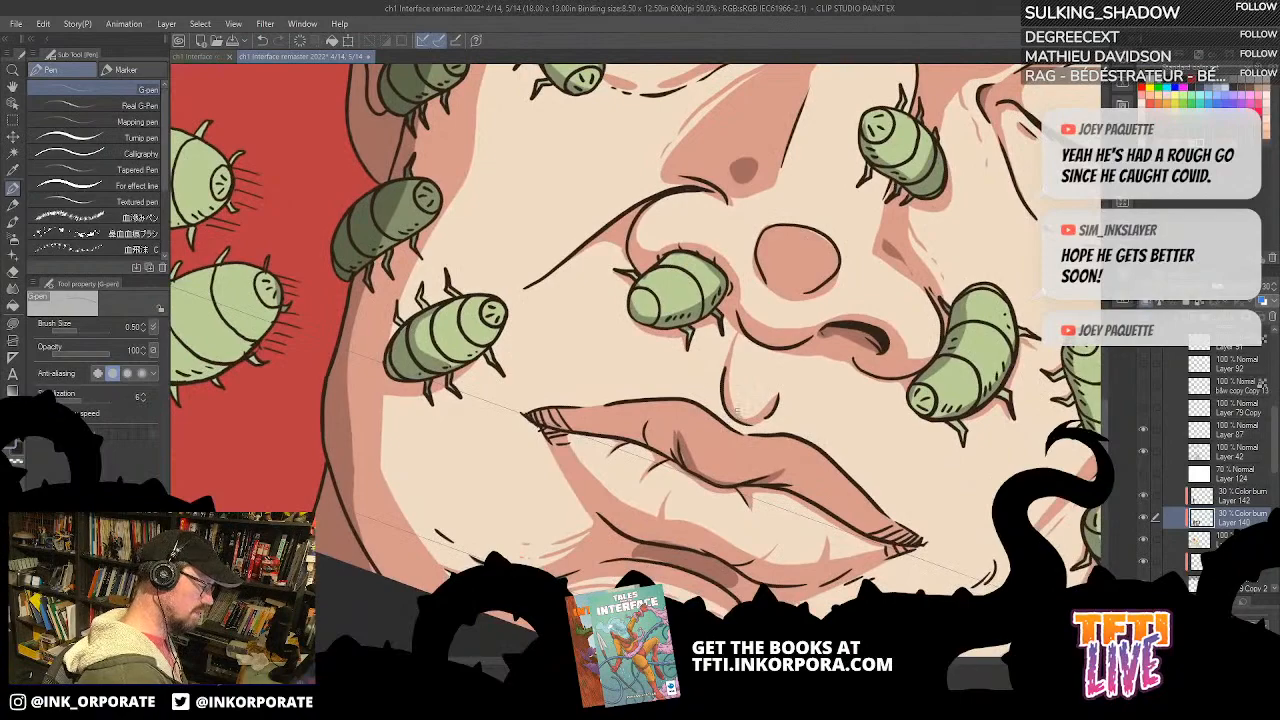
left_click_drag(737, 349, 829, 231)
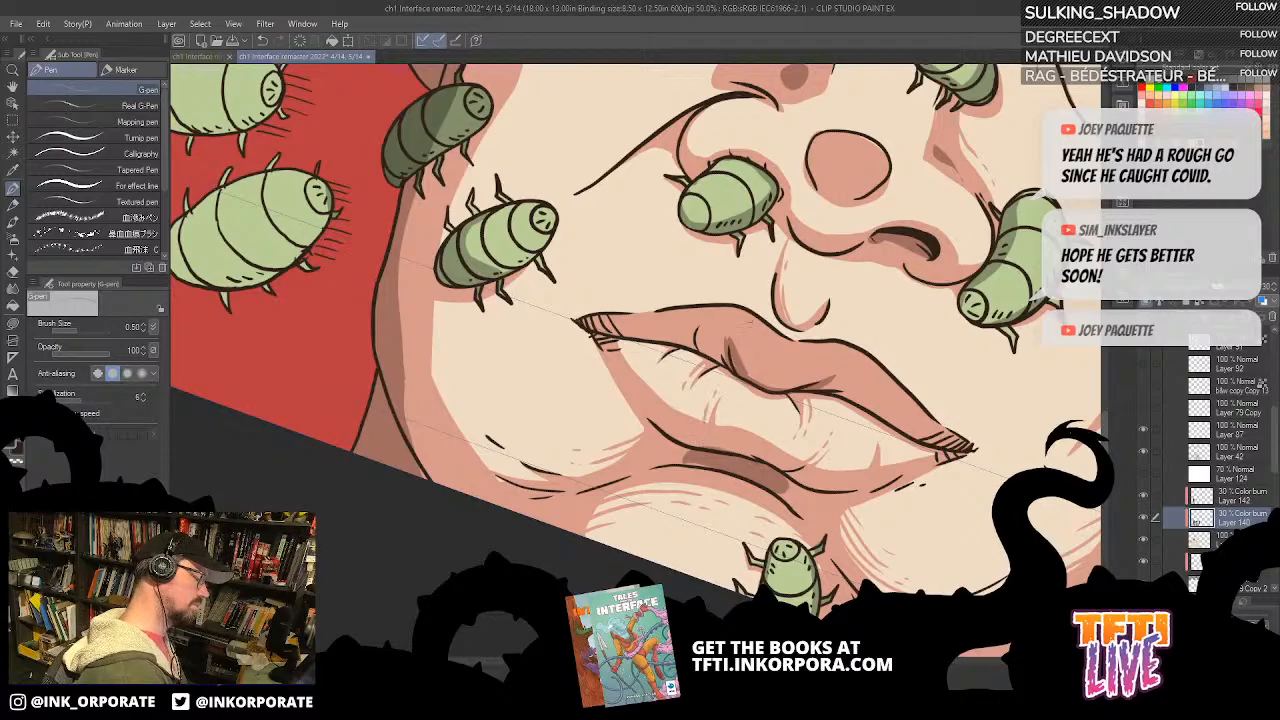
Step: Cast a Color burn shadow with Lasso fill over the bugs clustered beside the jaw and ear
scroll(750, 320, "down", 2)
key("minus")
key("minus")
key("minus")
key("minus")
key("minus")
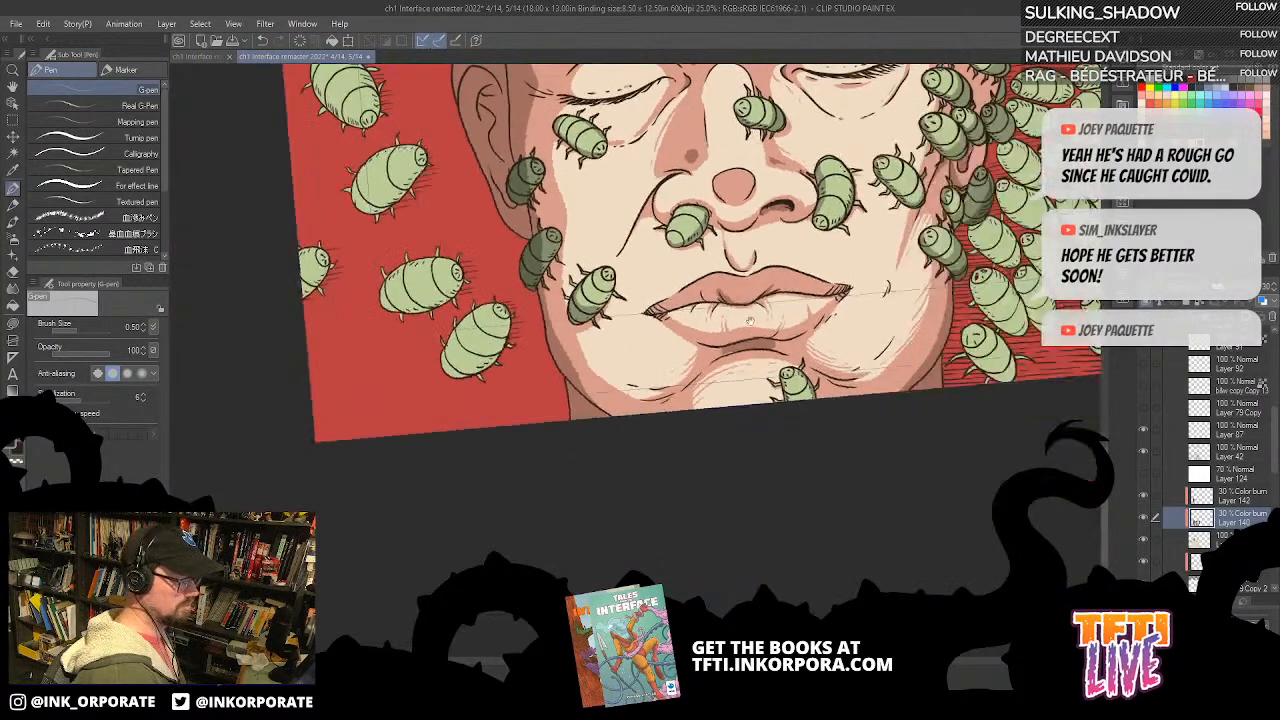
left_click_drag(941, 320, 954, 513)
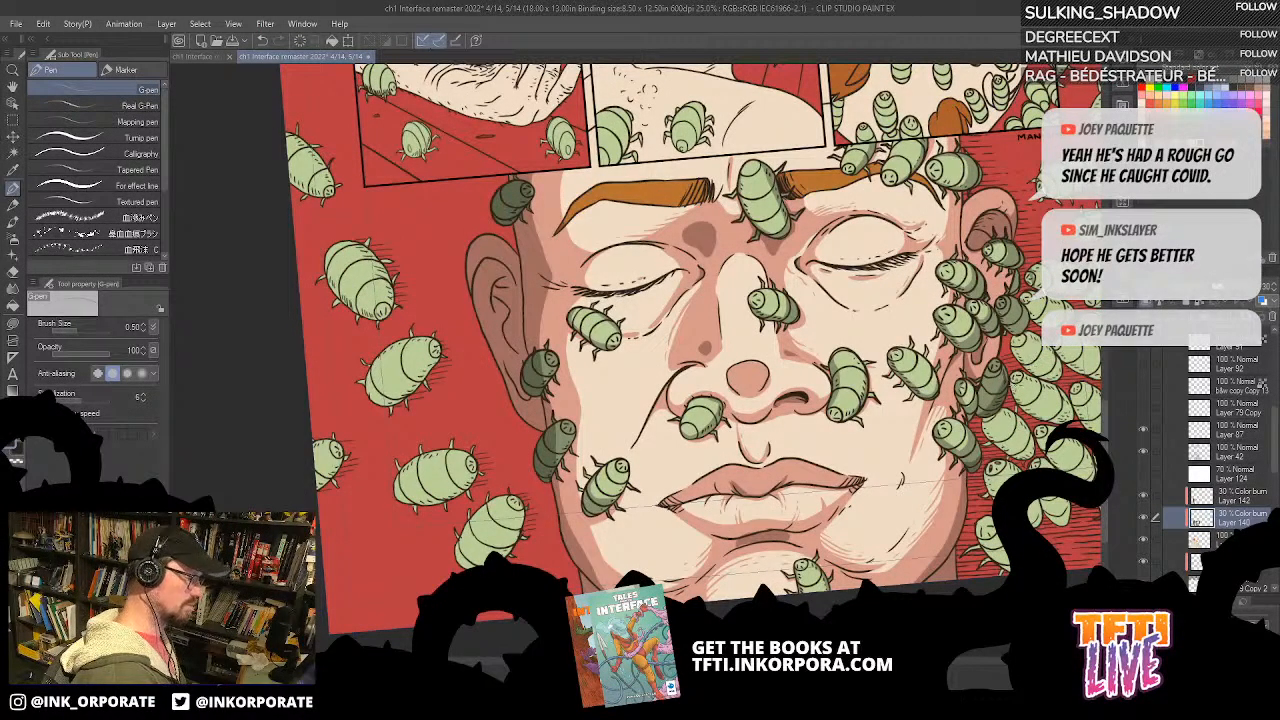
left_click_drag(1006, 413, 898, 445)
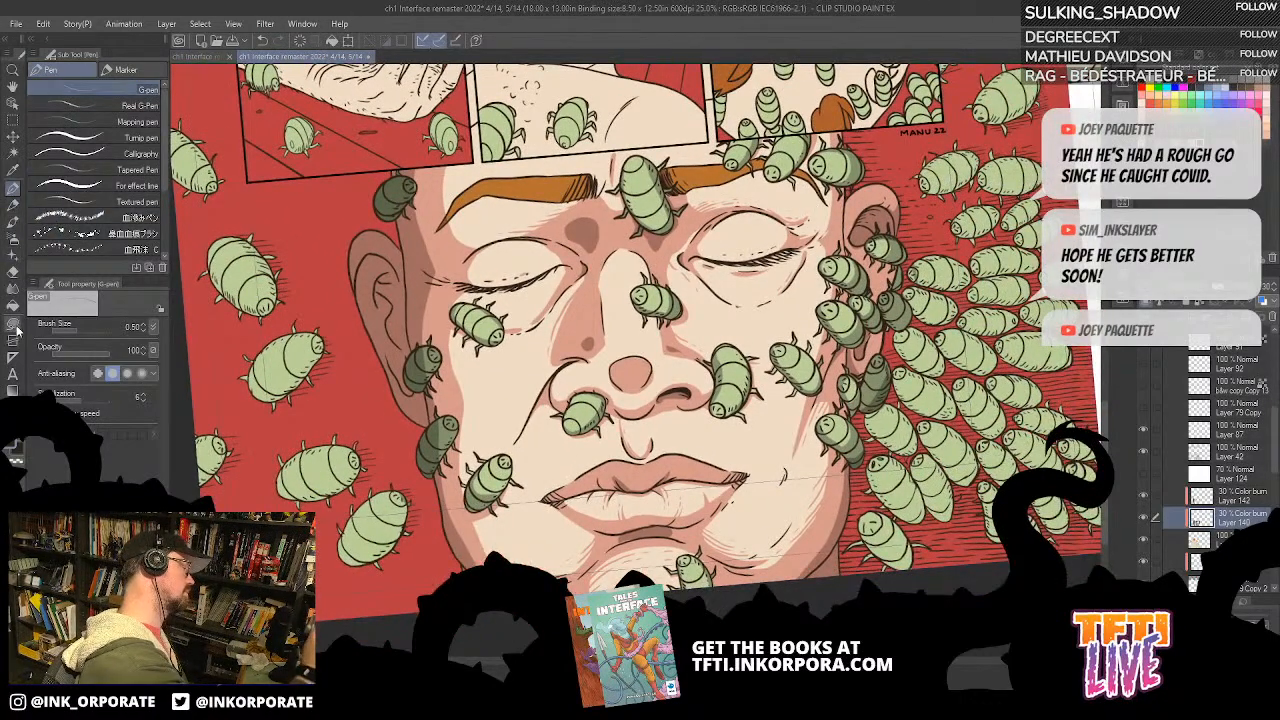
left_click(12, 323)
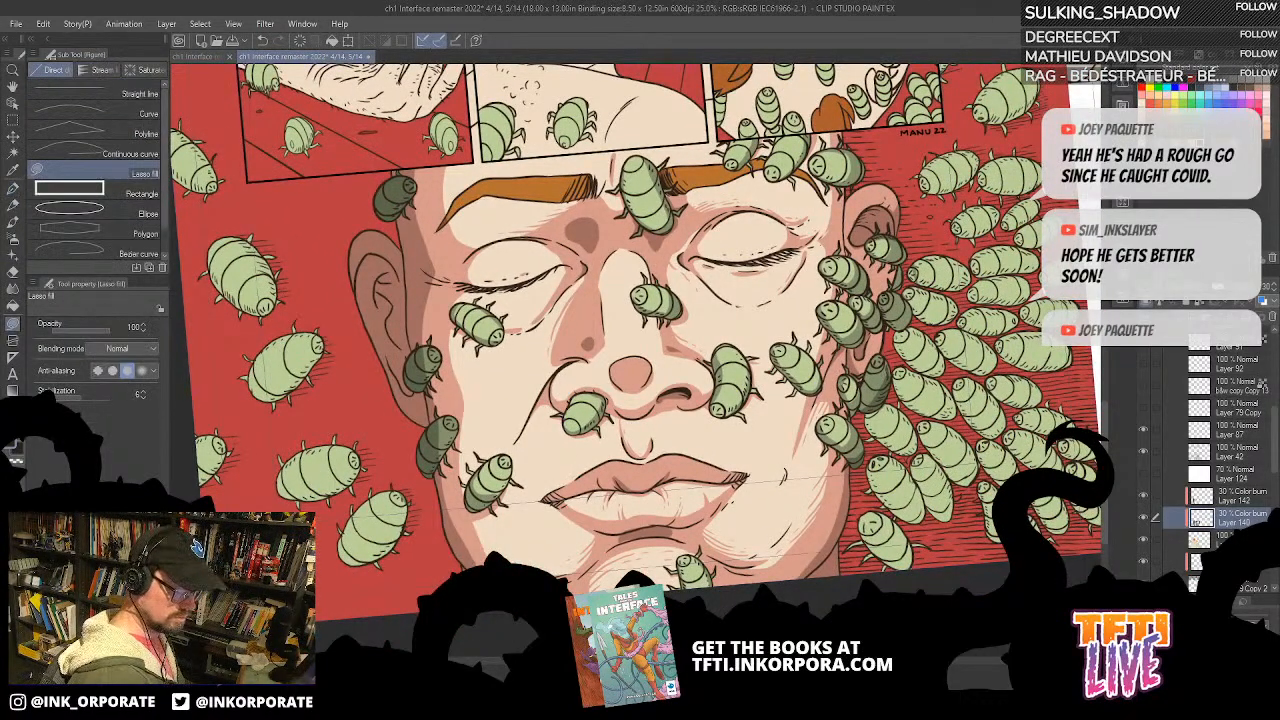
left_click_drag(914, 336, 908, 318)
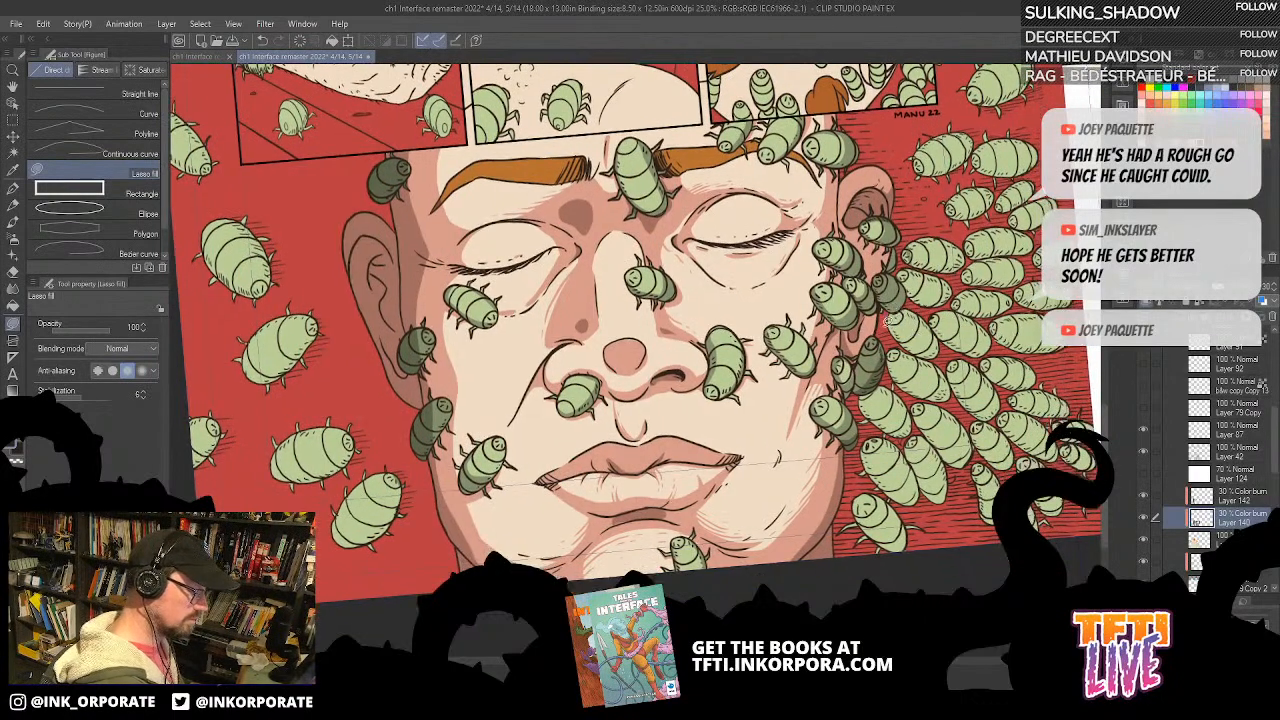
mouse_move(927, 224)
left_mouse_down()
mouse_move(932, 317)
mouse_move(815, 577)
mouse_move(837, 436)
left_mouse_up()
left_click_drag(882, 388, 870, 292)
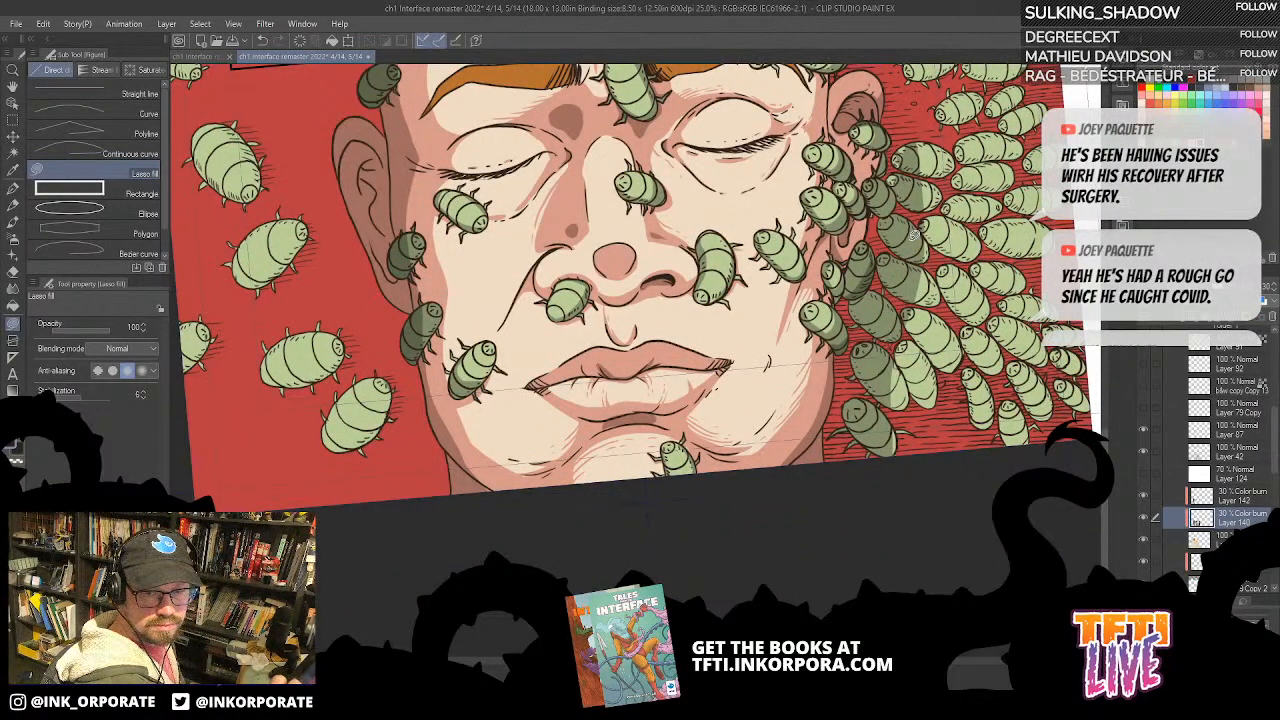
Step: Extend the Lasso fill shadow onto the bugs just outside the ear and jawline
left_click_drag(912, 234, 905, 372)
left_click_drag(890, 480, 240, 165)
left_click_drag(578, 466, 947, 450)
key("asciicircum")
key("asciicircum")
key("asciicircum")
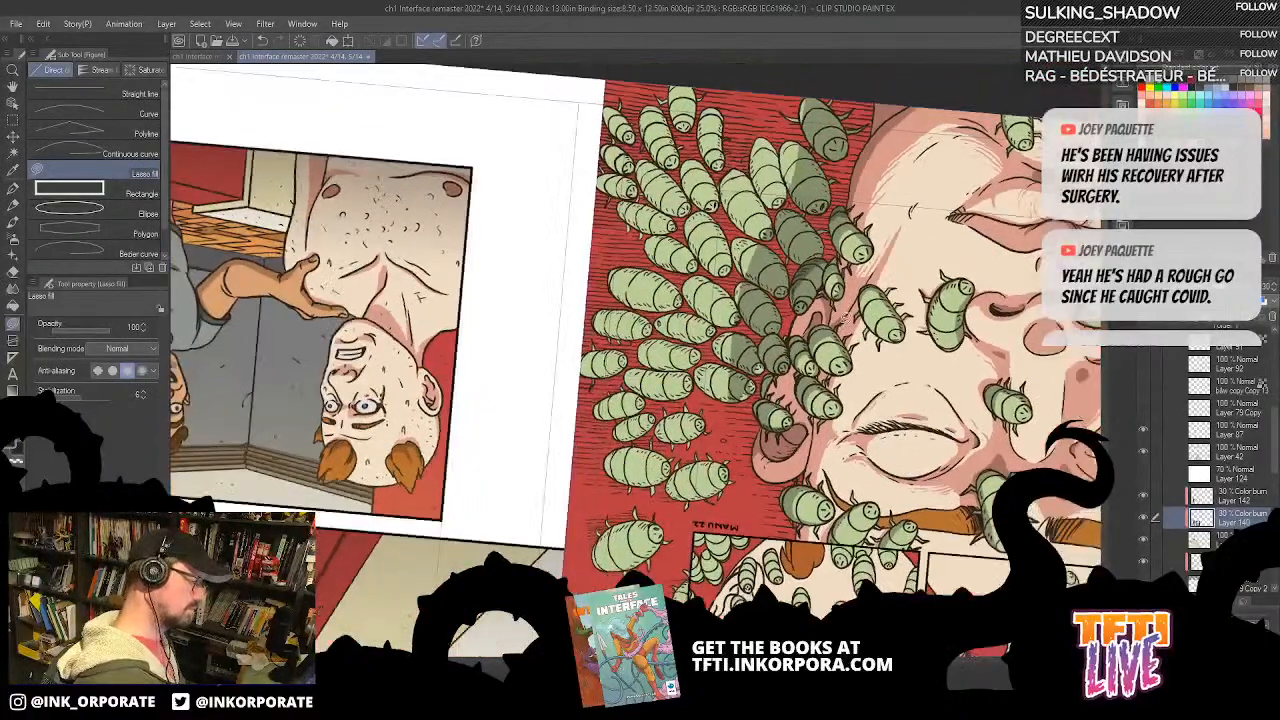
left_click_drag(785, 393, 783, 355)
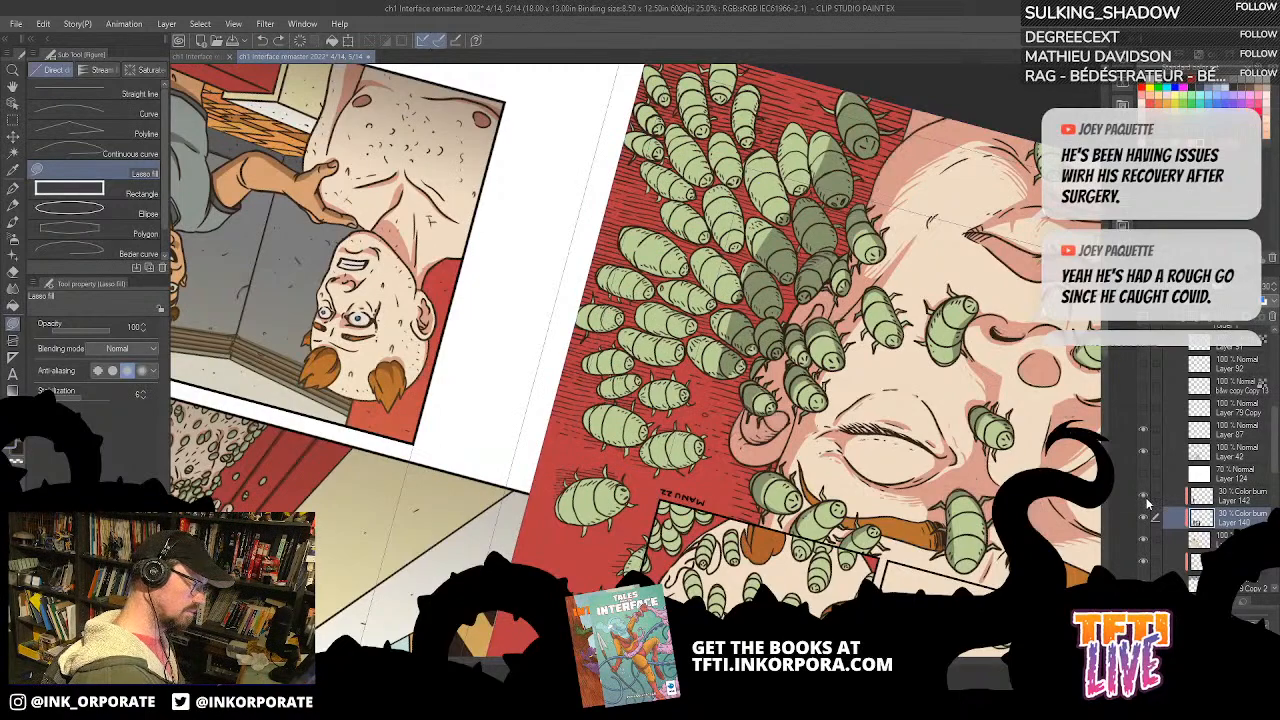
Step: Fill shadows on the next rows of bugs outward from the cheek, keeping Color burn Layer 140 as the working layer
left_click(1228, 497)
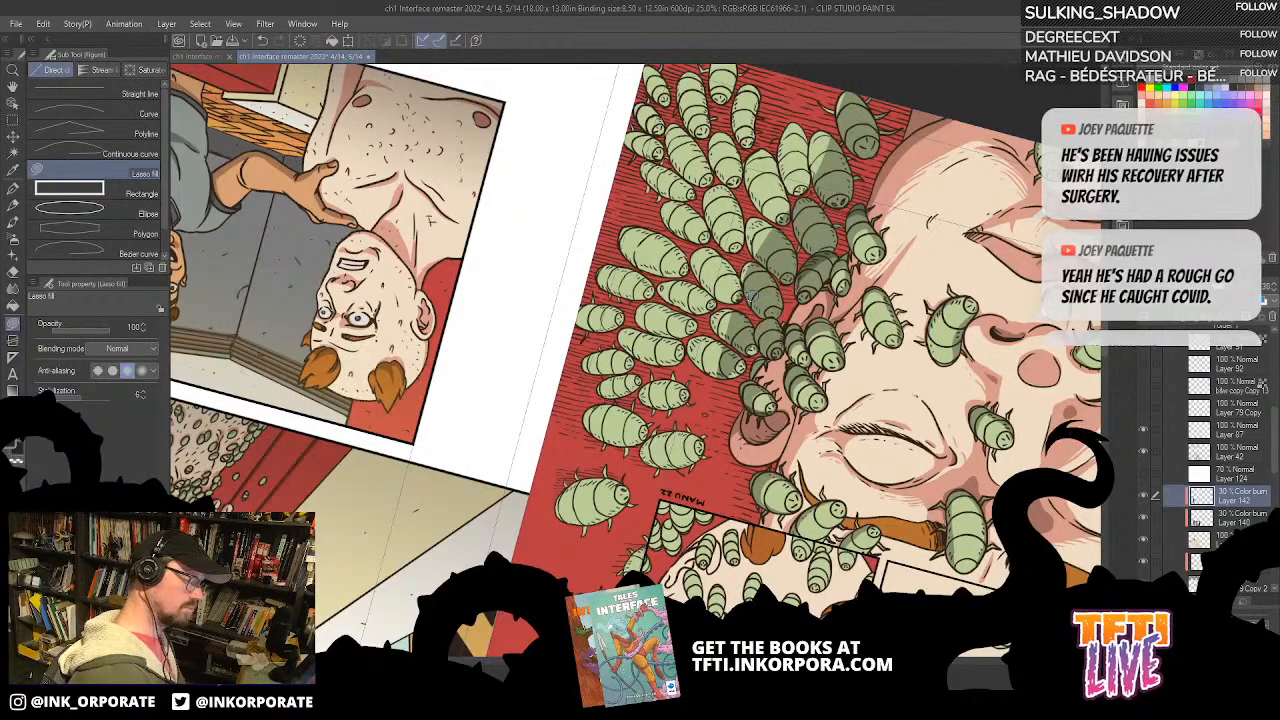
left_click(1240, 515)
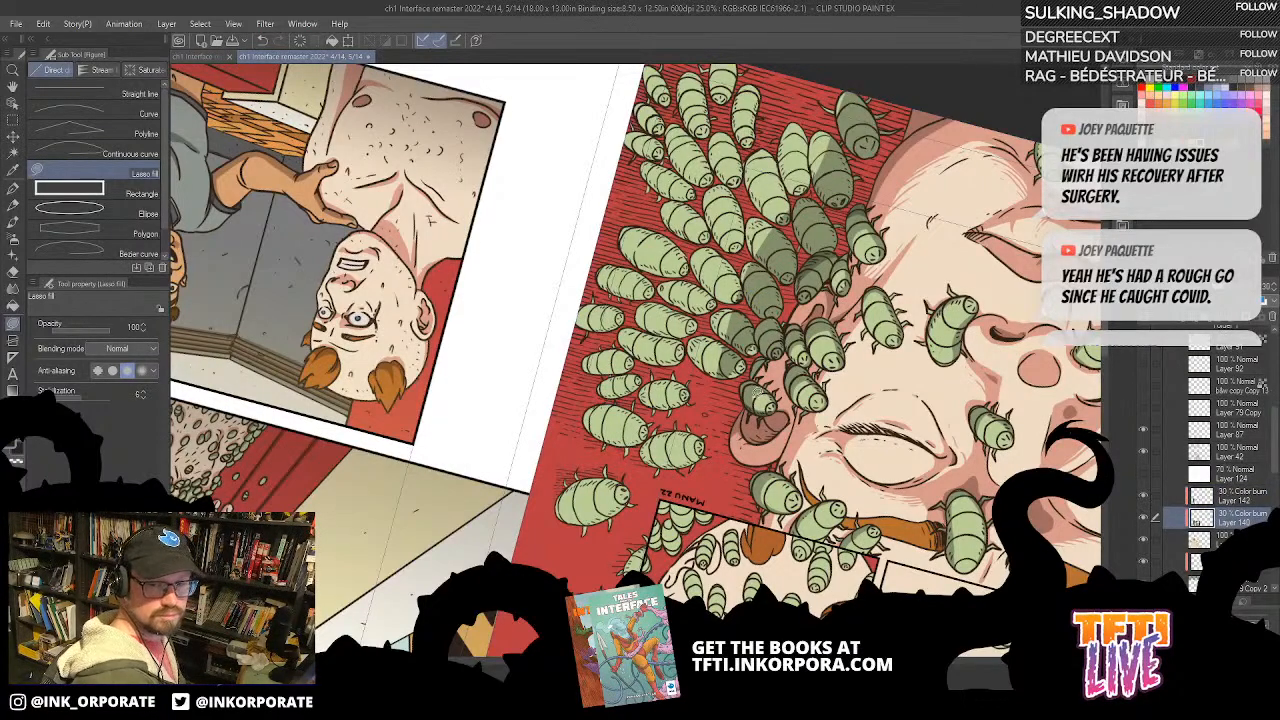
left_click_drag(756, 388, 772, 352)
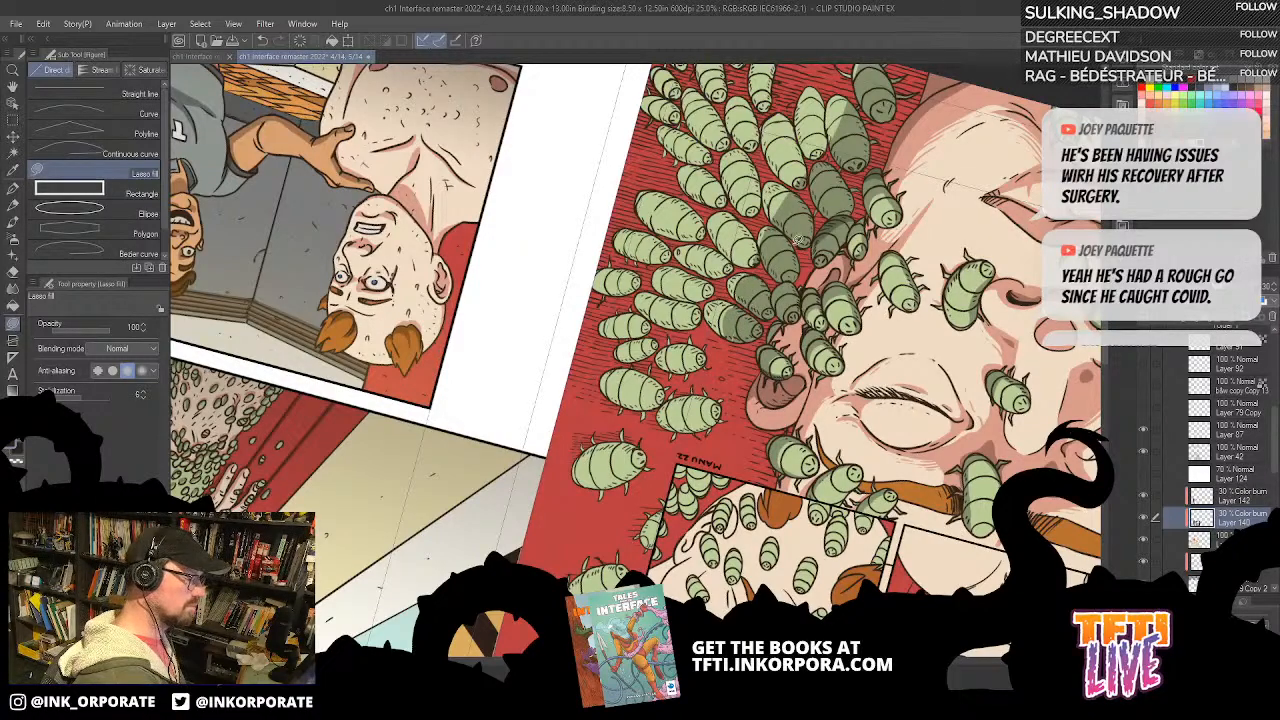
left_click_drag(796, 240, 800, 284)
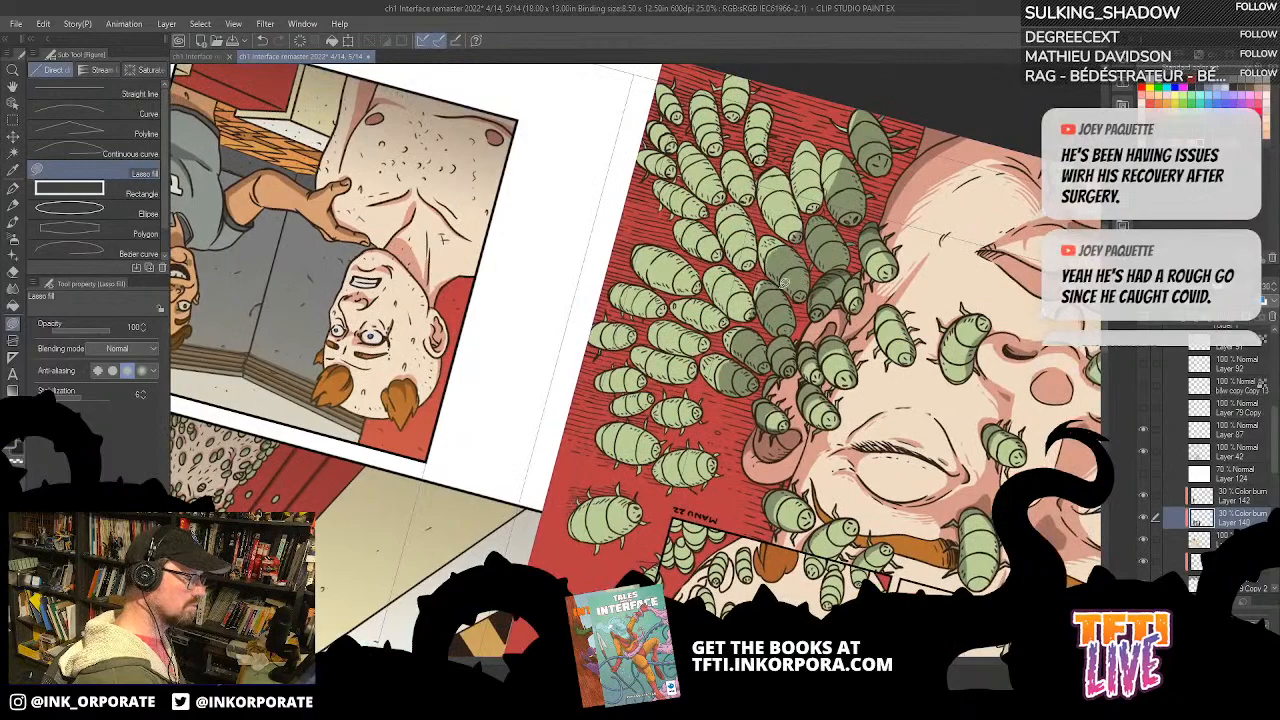
left_click_drag(807, 239, 810, 277)
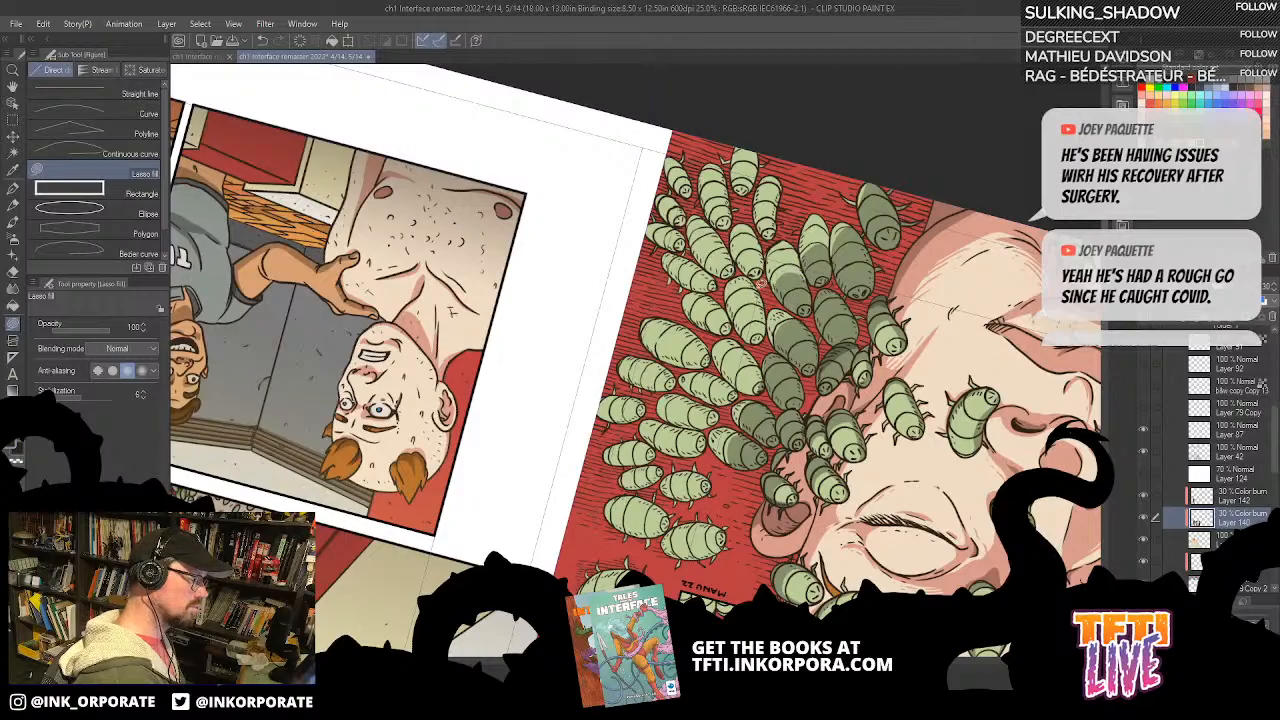
mouse_move(745, 343)
left_mouse_down()
mouse_move(773, 326)
mouse_move(760, 352)
left_mouse_up()
mouse_move(794, 427)
left_mouse_down()
mouse_move(763, 313)
mouse_move(745, 302)
mouse_move(750, 283)
mouse_move(850, 258)
mouse_move(787, 241)
mouse_move(776, 274)
left_mouse_up()
Step: Fill shadows along the sides of the bugs in the middle of the swarm beyond the ear
key("^")
key("^")
key("^")
mouse_move(859, 297)
left_mouse_down()
mouse_move(791, 297)
mouse_move(755, 275)
left_mouse_up()
left_click_drag(965, 255, 1043, 219)
key("^")
key("^")
key("^")
key("^")
key("^")
key("^")
key("^")
key("^")
key("^")
key("^")
key("^")
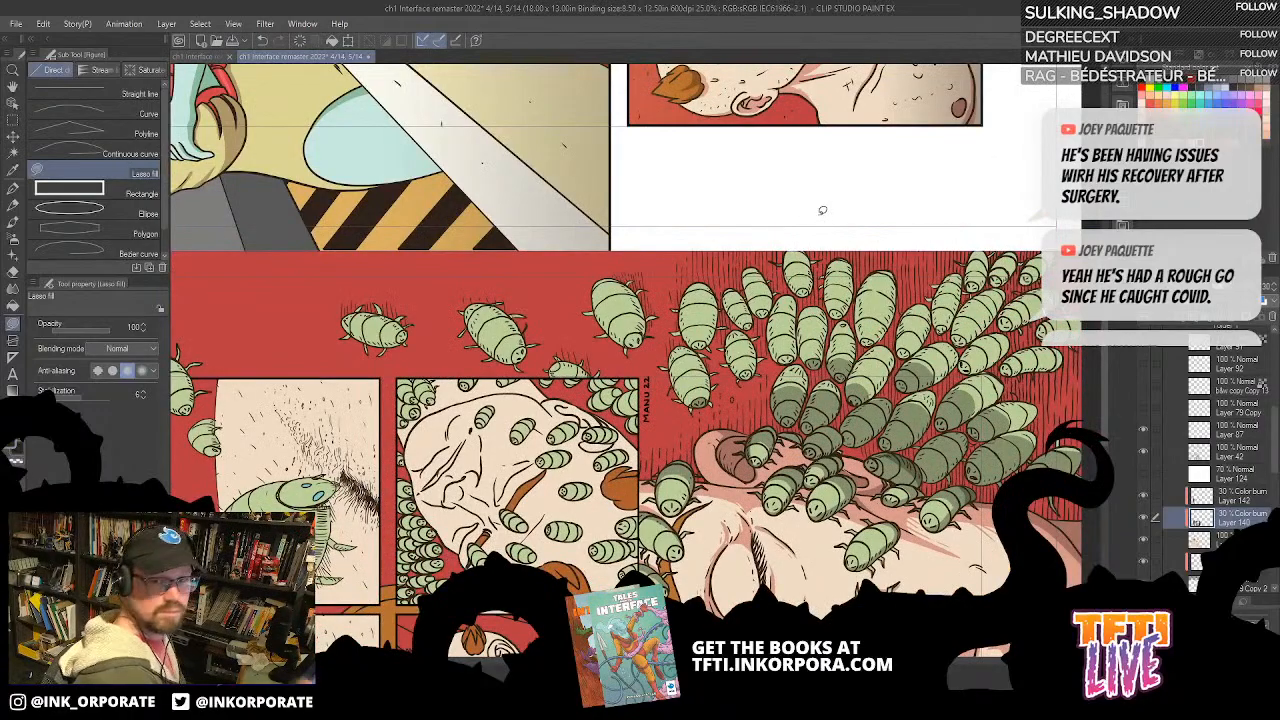
left_click_drag(775, 521, 727, 368)
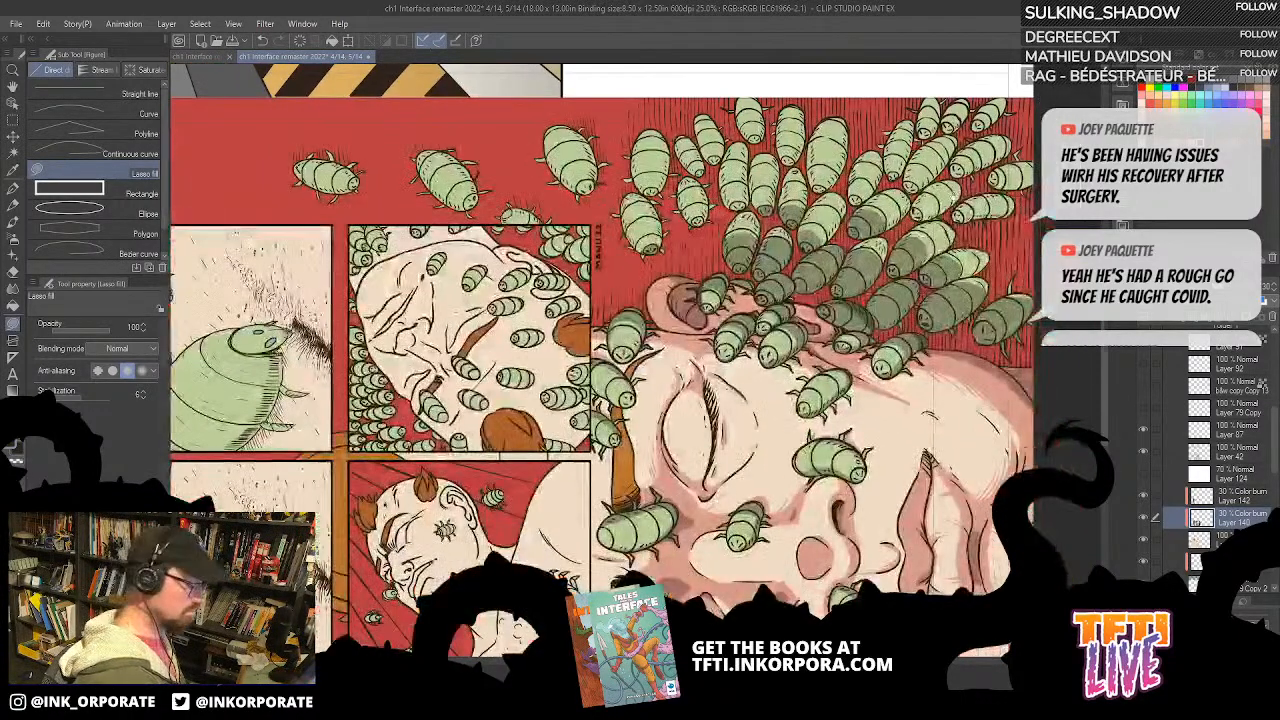
left_click_drag(951, 190, 945, 144)
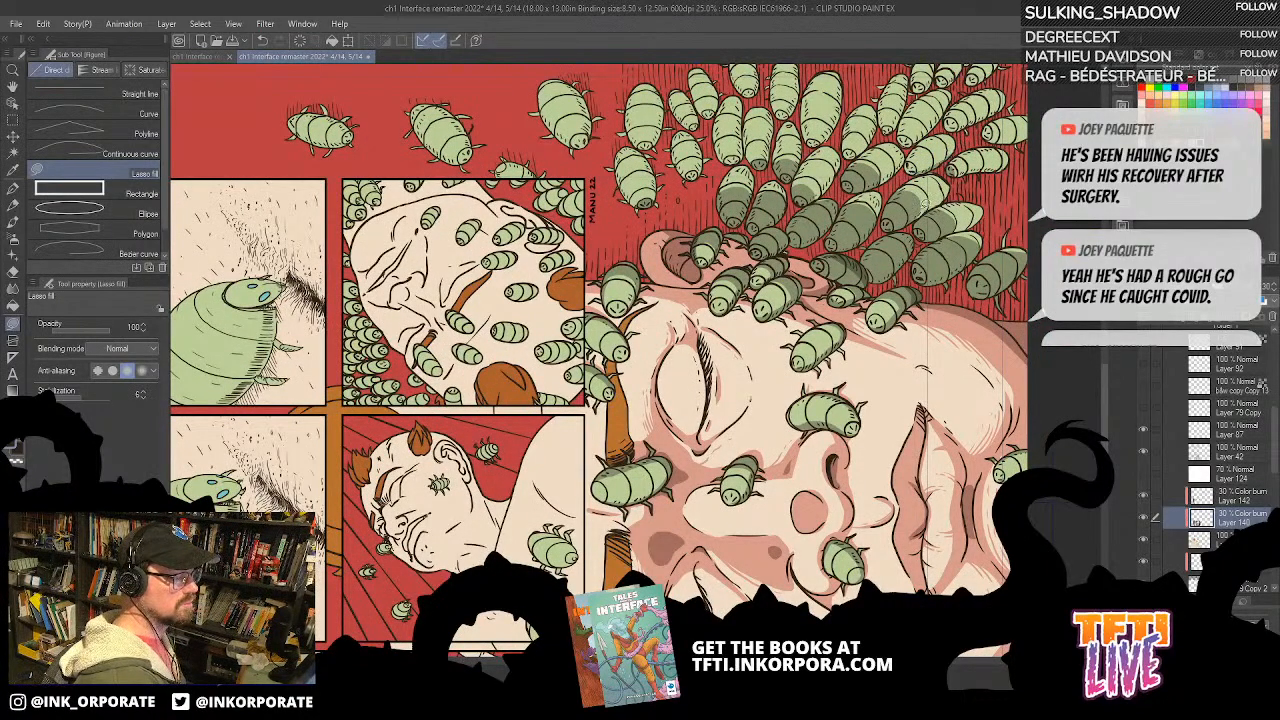
Step: Fill side shadows on the small outer bugs near the lower corner of the large face panel
left_click_drag(950, 150, 748, 290)
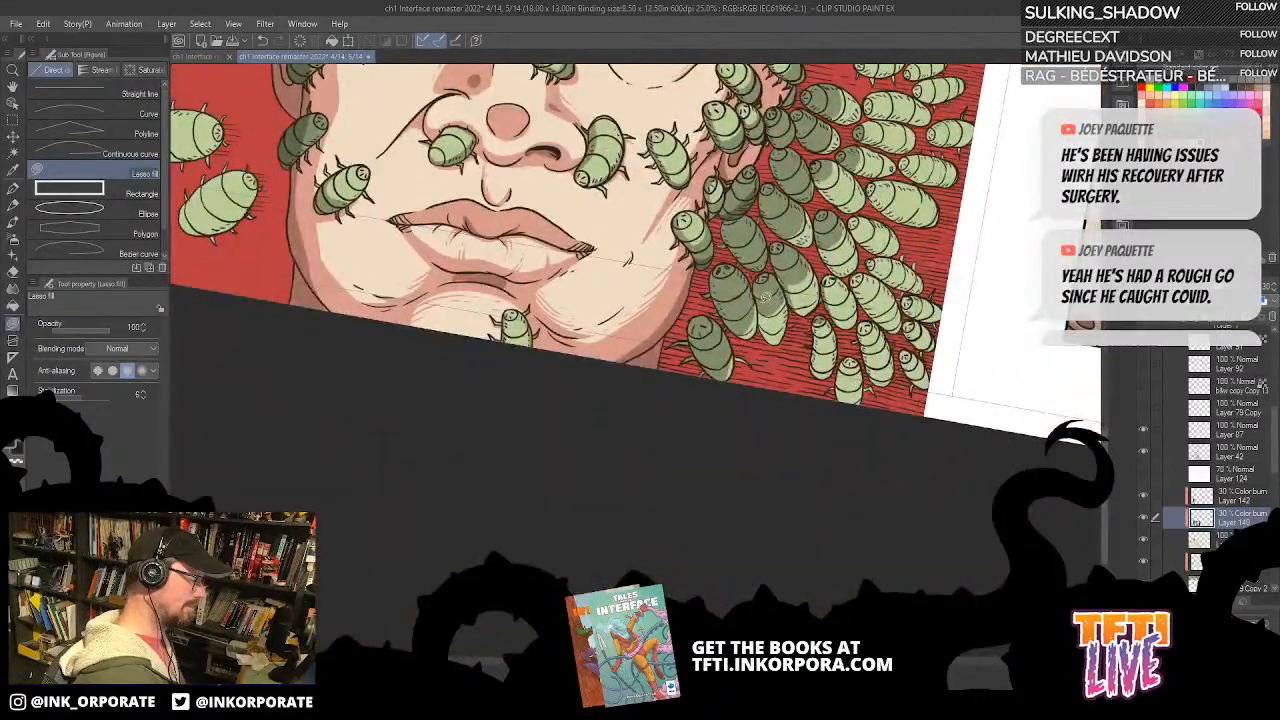
left_click_drag(838, 254, 767, 385)
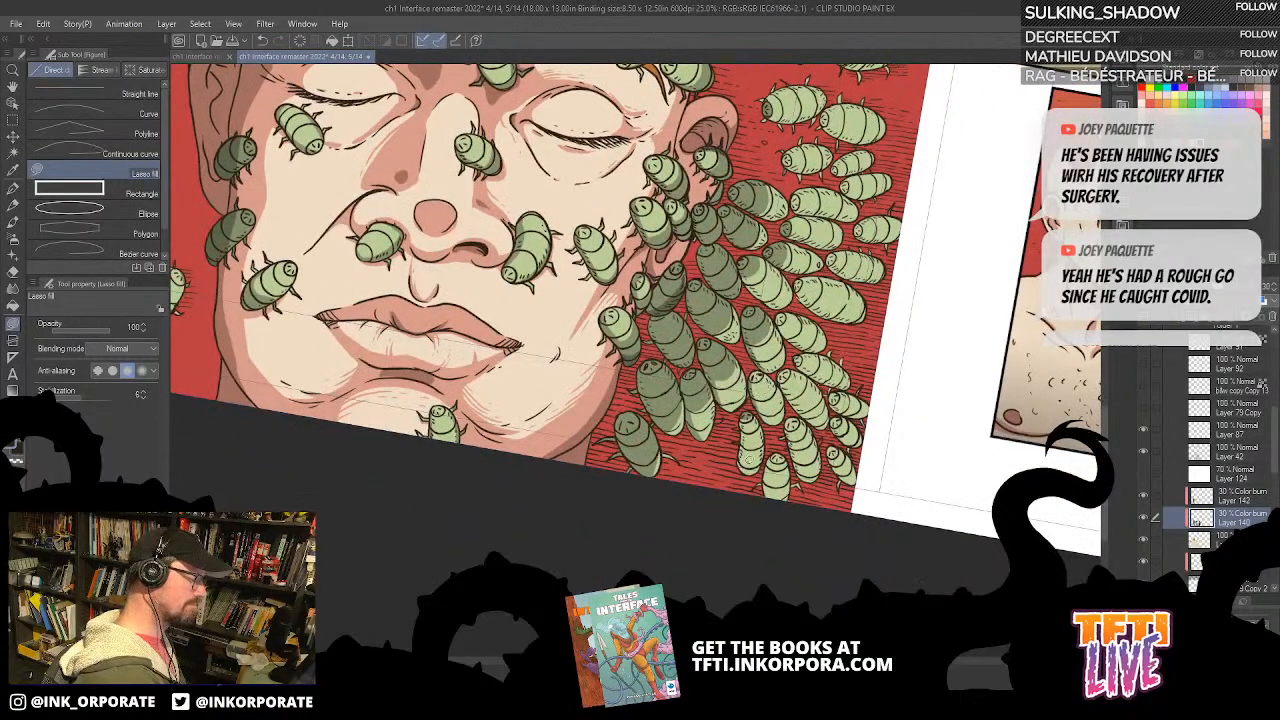
left_click_drag(783, 458, 764, 384)
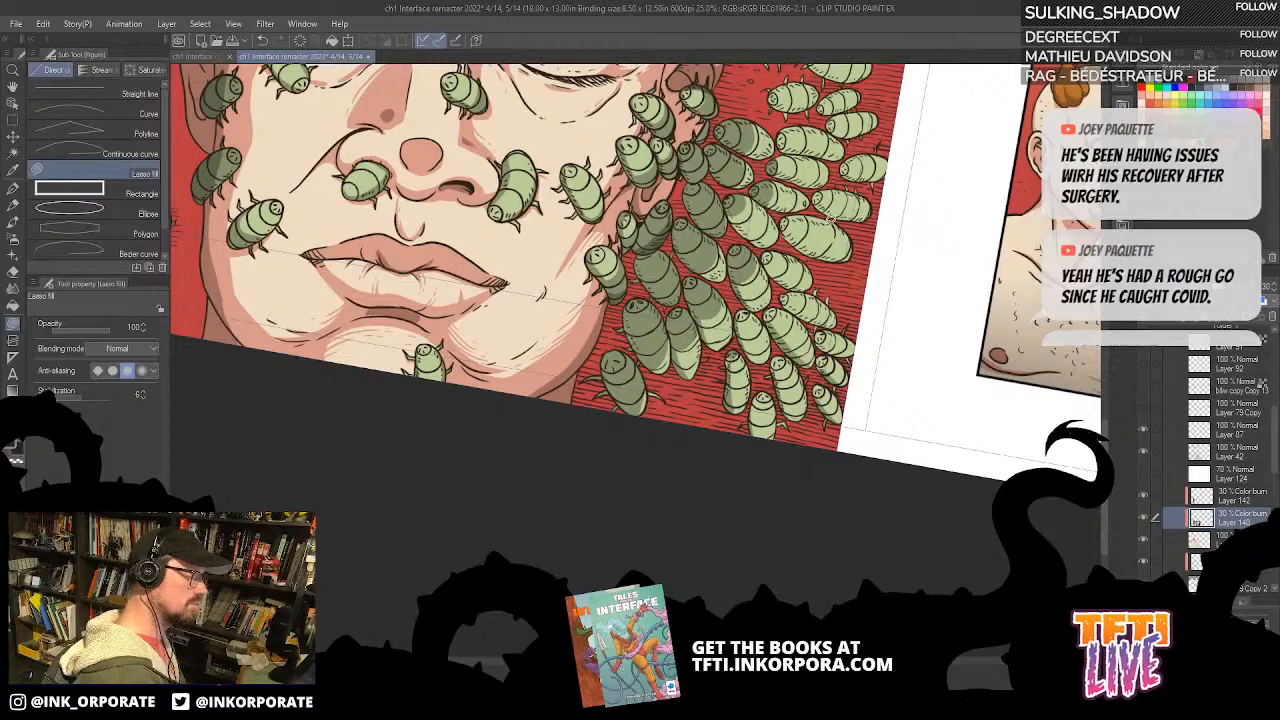
key("asciicircum")
key("asciicircum")
key("asciicircum")
key("asciicircum")
key("asciicircum")
key("asciicircum")
key("asciicircum")
key("asciicircum")
key("asciicircum")
key("asciicircum")
key("asciicircum")
key("asciicircum")
key("asciicircum")
key("asciicircum")
key("asciicircum")
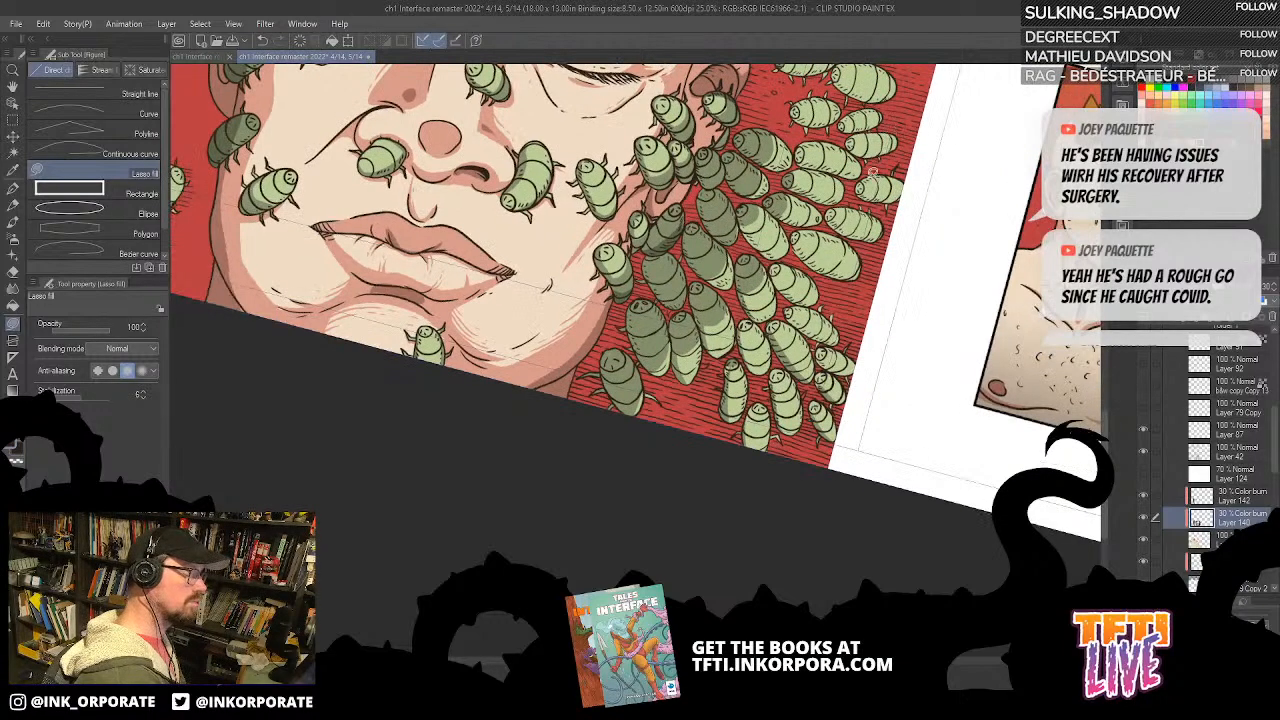
scroll(786, 398, "down", 1)
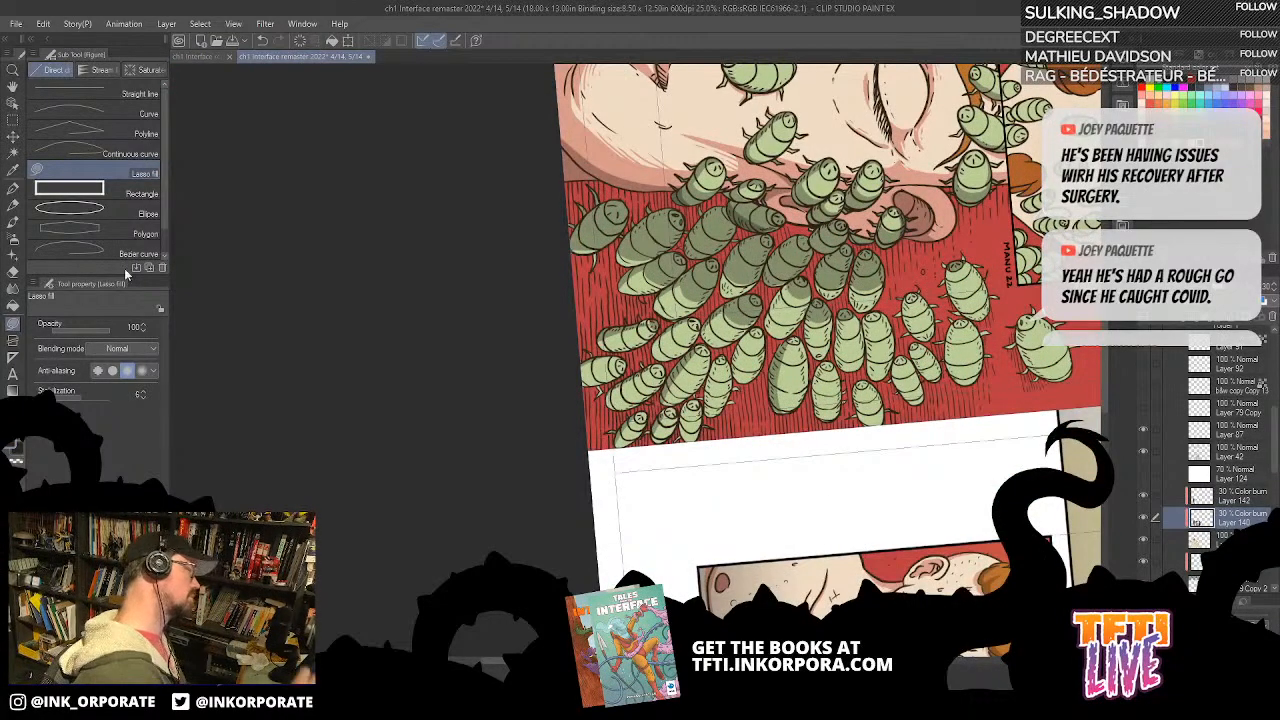
Step: Set the G-pen brush size to 4 and paint shadows on the small bugs along the panel's outer edge
key("p")
left_click(133, 328)
type("4")
key("Return")
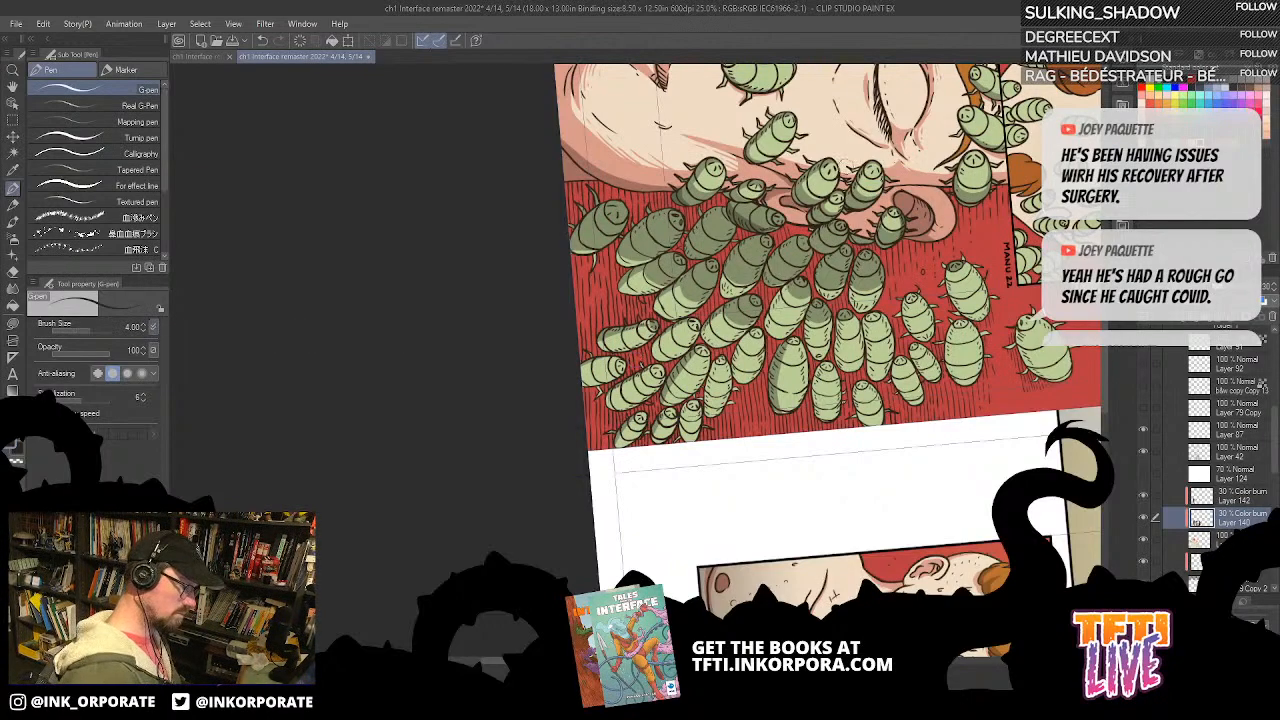
mouse_move(809, 308)
left_mouse_down()
mouse_move(817, 358)
mouse_move(778, 288)
left_mouse_up()
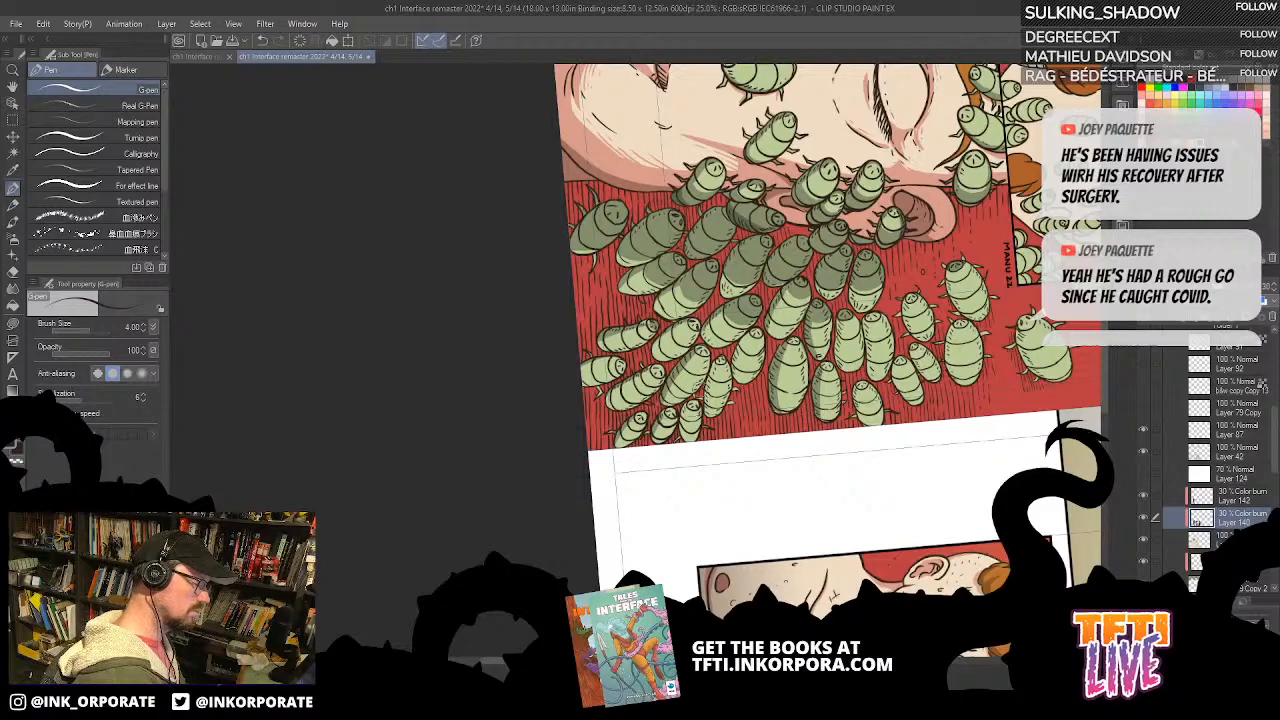
mouse_move(706, 412)
left_mouse_down()
mouse_move(720, 349)
mouse_move(684, 405)
left_mouse_up()
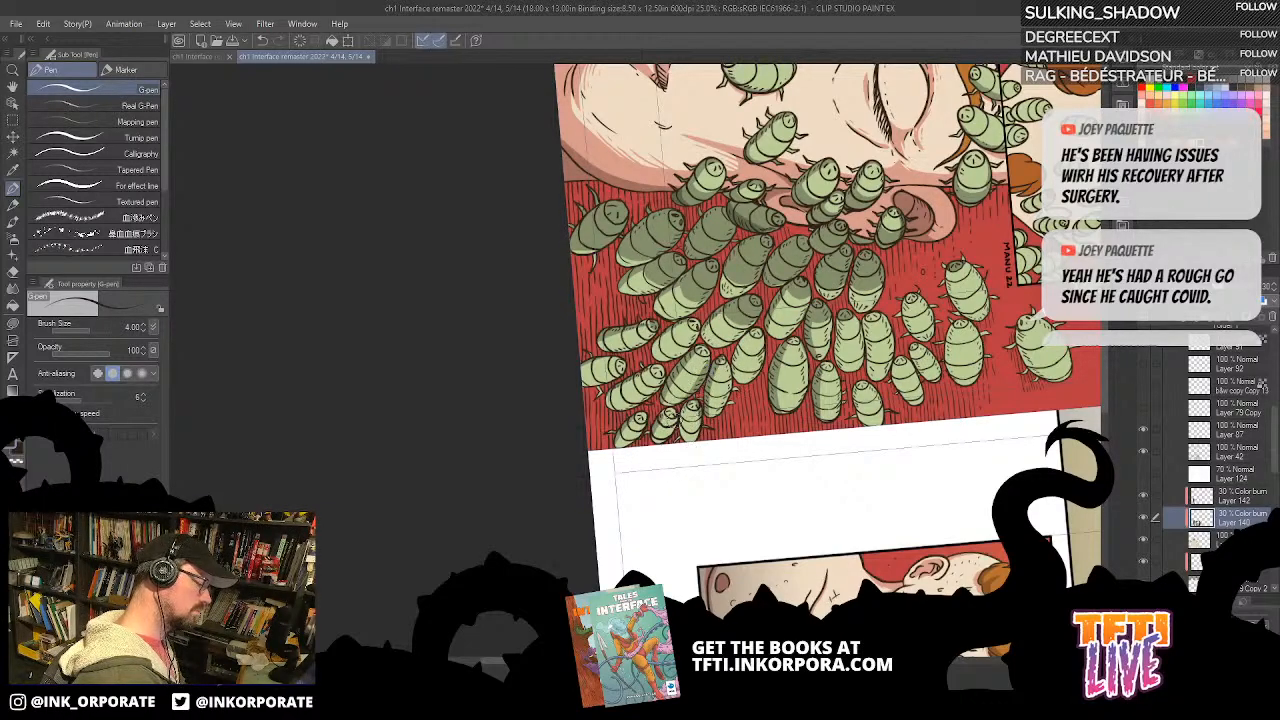
Step: Continue the G-pen shadows on the long bugs at the swarm's outer rim
mouse_move(613, 410)
left_mouse_down()
mouse_move(662, 376)
mouse_move(776, 348)
left_mouse_up()
key("^")
key("^")
key("^")
key("^")
key("^")
key("^")
key("^")
key("^")
key("^")
key("^")
key("^")
key("^")
key("^")
key("^")
key("^")
key("^")
key("^")
key("^")
key("^")
key("^")
left_click_drag(832, 258, 858, 190)
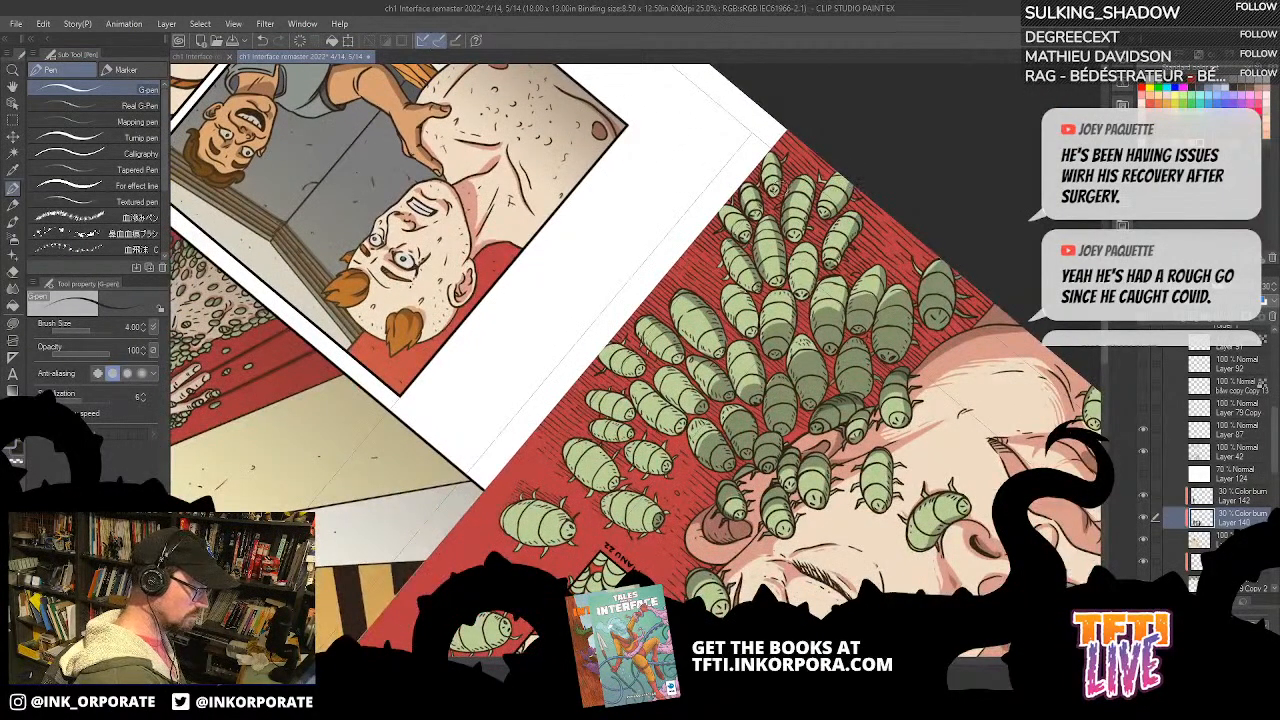
key("^")
key("^")
key("^")
key("^")
key("^")
key("^")
key("^")
key("^")
key("^")
key("^")
key("^")
key("^")
key("^")
key("^")
key("^")
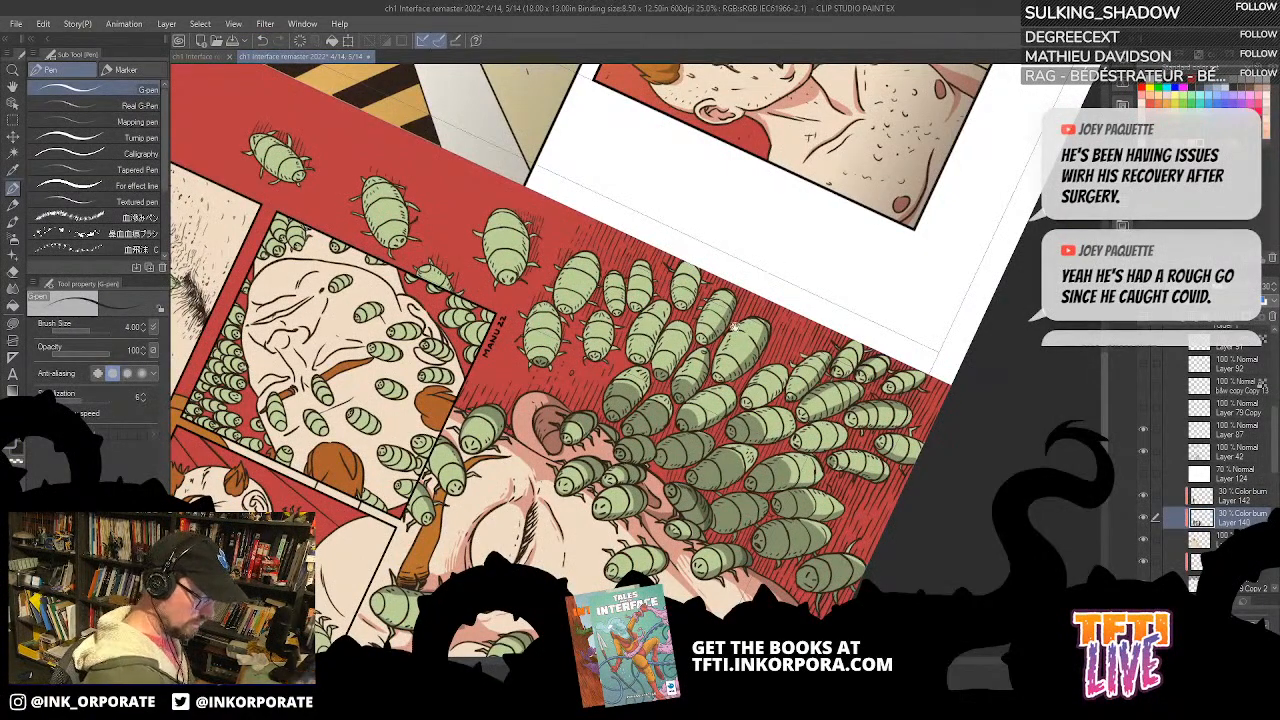
scroll(771, 279, "up", 2)
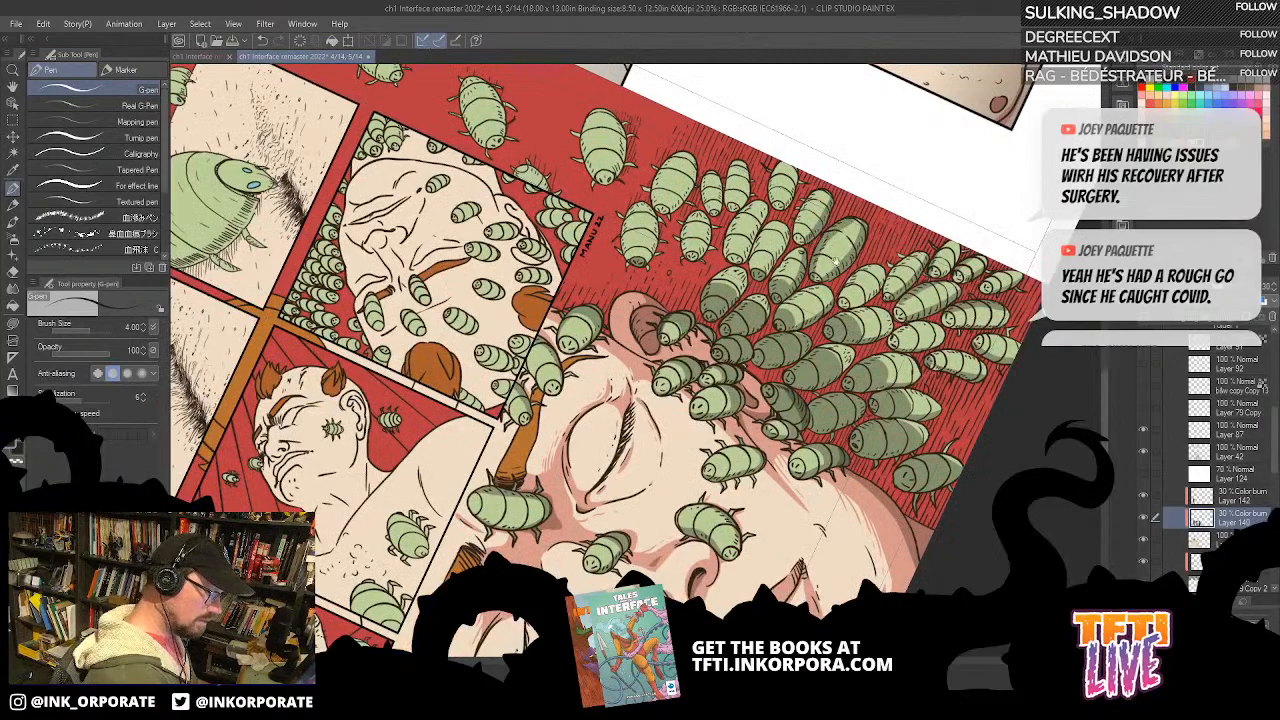
Step: Paint G-pen shadows on the outer bugs level with the ear, undoing the last stroke
left_click_drag(804, 234, 876, 250)
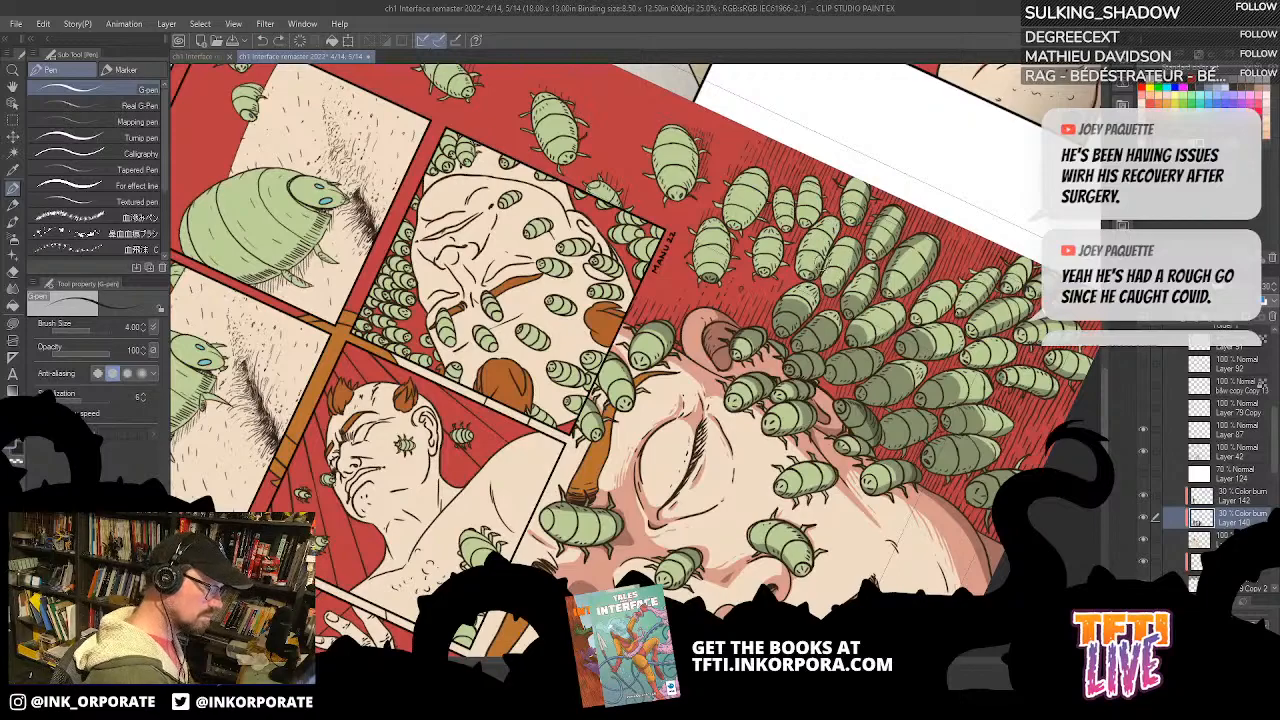
left_click_drag(840, 270, 894, 262)
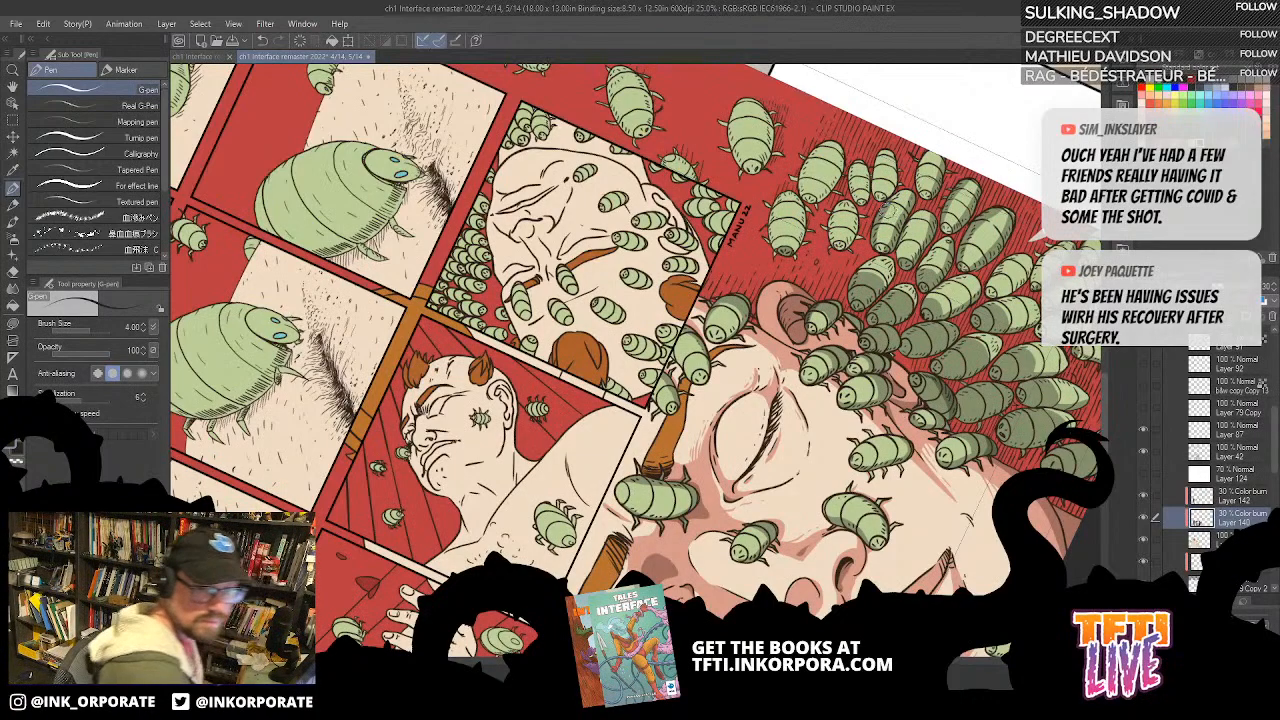
left_click_drag(809, 278, 842, 268)
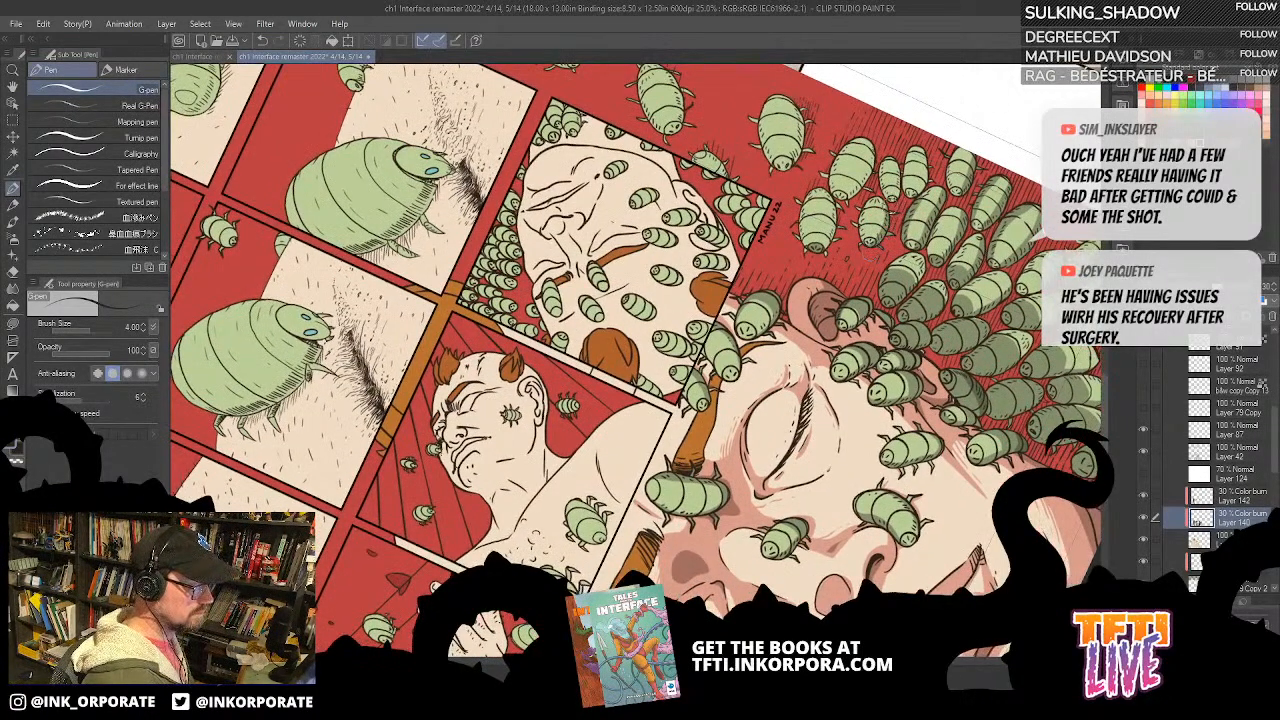
mouse_move(866, 205)
left_mouse_down()
mouse_move(862, 242)
mouse_move(874, 144)
left_mouse_up()
key("ctrl+z")
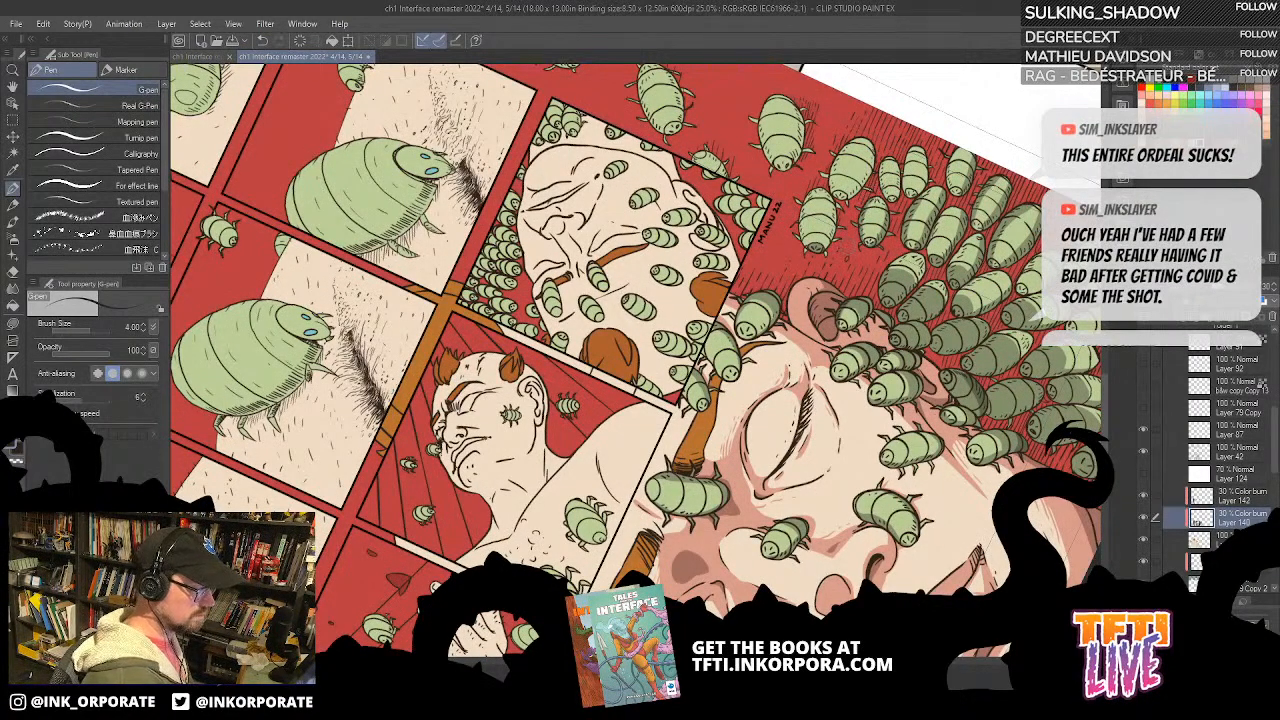
Step: Paint G-pen side shadows on the bugs between the ear and the white page margin, near the artist's signature
mouse_move(844, 202)
left_mouse_down()
mouse_move(873, 145)
mouse_move(939, 466)
mouse_move(700, 610)
mouse_move(620, 600)
left_mouse_up()
scroll(887, 146, "up", 1)
left_click_drag(680, 545, 800, 224)
mouse_move(795, 145)
left_mouse_down()
mouse_move(850, 300)
mouse_move(784, 312)
mouse_move(814, 377)
mouse_move(780, 455)
left_mouse_up()
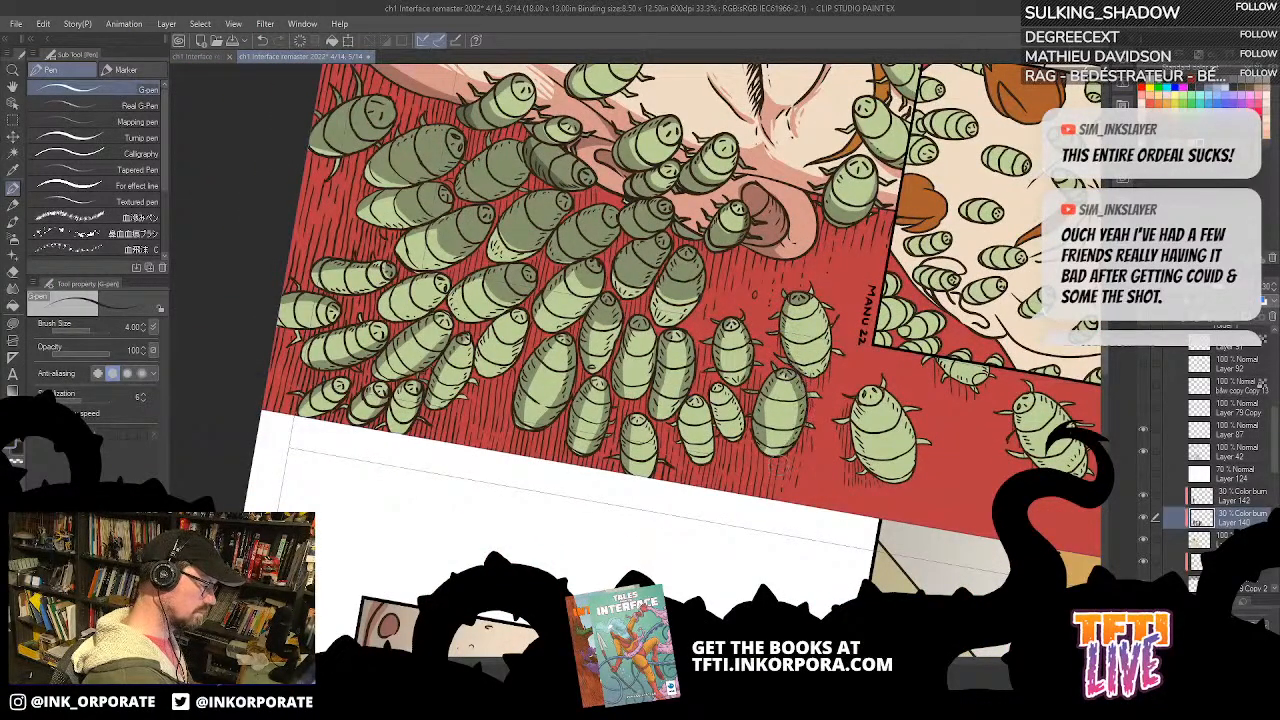
mouse_move(719, 384)
left_mouse_down()
mouse_move(738, 440)
mouse_move(714, 420)
mouse_move(728, 437)
mouse_move(709, 458)
left_mouse_up()
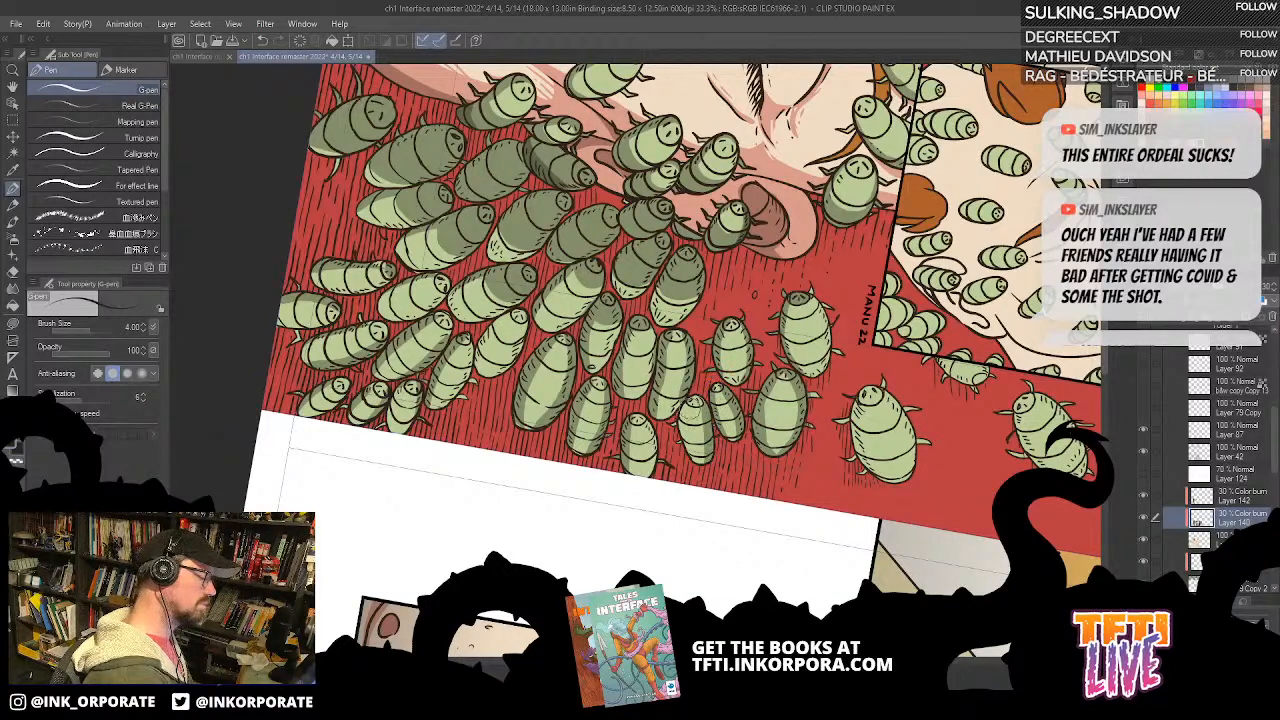
mouse_move(682, 401)
left_mouse_down()
mouse_move(690, 452)
mouse_move(692, 378)
mouse_move(665, 424)
left_mouse_up()
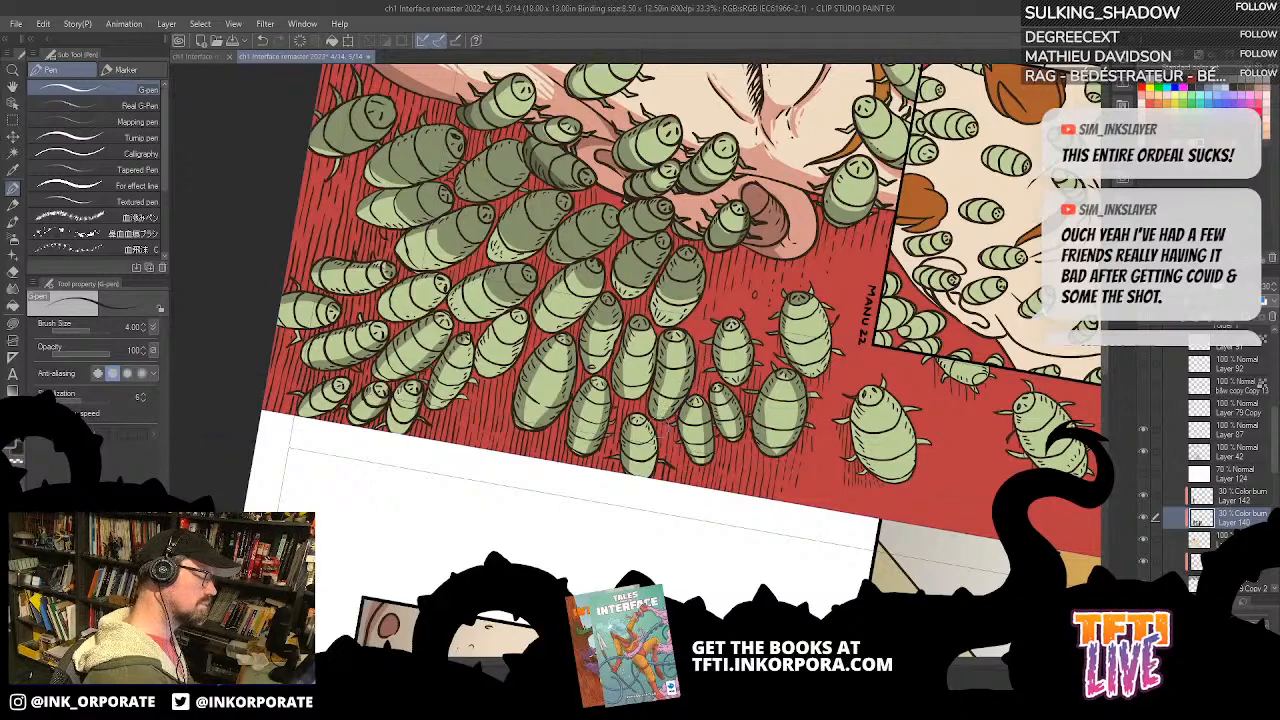
left_click_drag(818, 352, 772, 286)
left_click_drag(812, 332, 836, 412)
left_click_drag(820, 304, 879, 430)
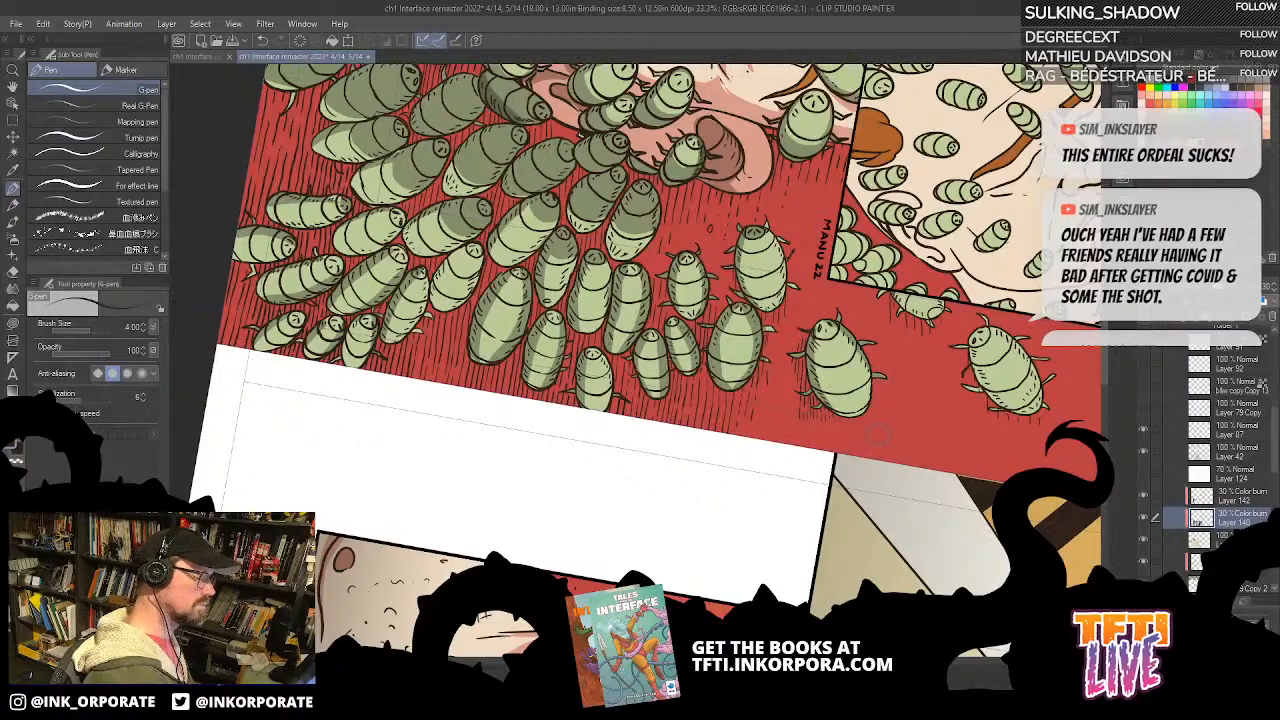
Step: Paint G-pen shadows on the large bugs near the artist's signature and on the outer swarm bugs, undoing one stroke
left_click_drag(864, 352, 850, 402)
left_click_drag(777, 312, 782, 234)
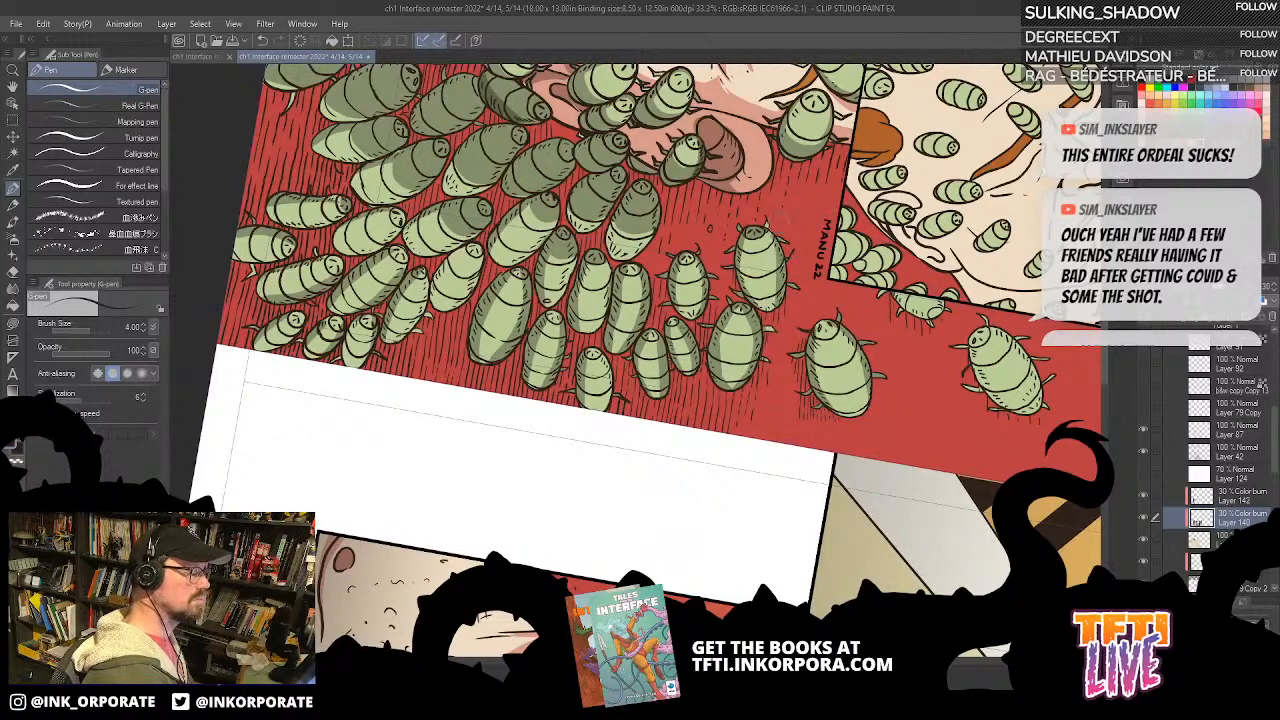
left_click_drag(719, 289, 970, 322)
left_click_drag(740, 278, 706, 340)
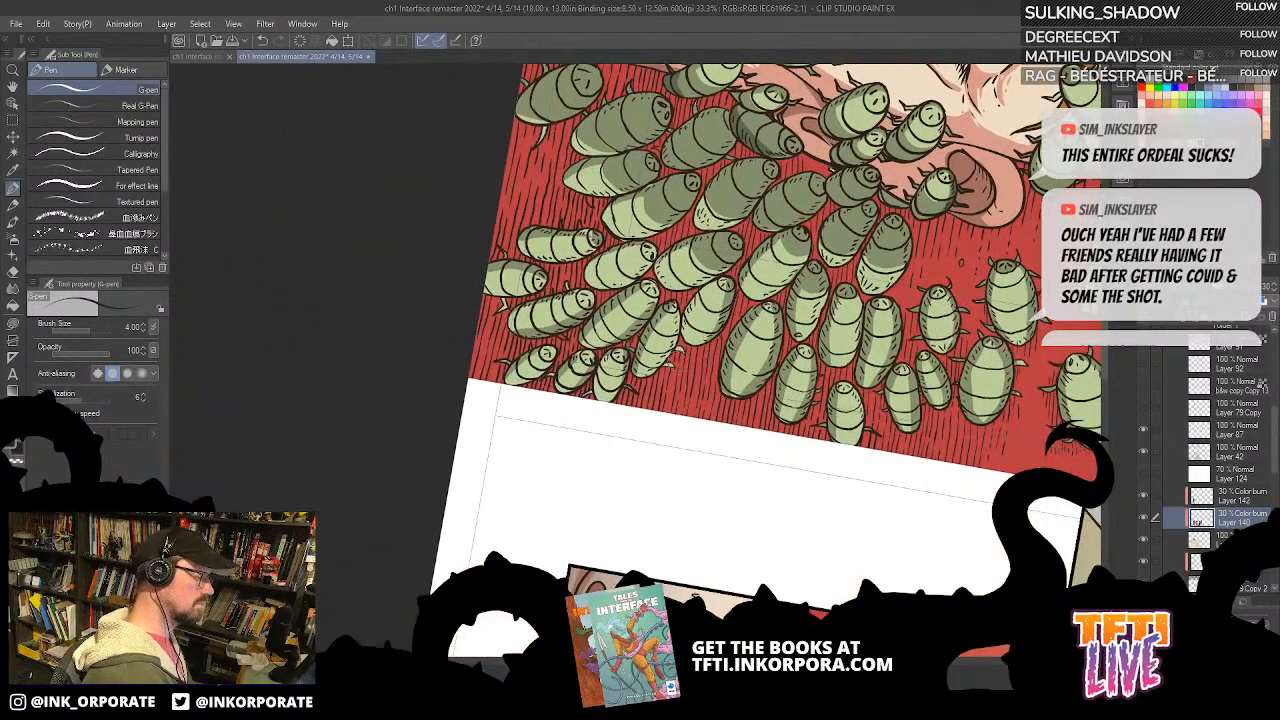
mouse_move(730, 270)
left_mouse_down()
mouse_move(695, 300)
mouse_move(676, 350)
mouse_move(682, 335)
mouse_move(640, 376)
left_mouse_up()
mouse_move(664, 284)
left_mouse_down()
mouse_move(680, 292)
mouse_move(724, 274)
mouse_move(660, 280)
mouse_move(654, 306)
mouse_move(633, 285)
mouse_move(602, 290)
mouse_move(656, 240)
left_mouse_up()
key("ctrl+z")
left_click_drag(607, 290, 661, 246)
Step: Check the stray bugs along the red gutter and around the hand panel for missing shadows
key("asciicircum")
key("asciicircum")
key("asciicircum")
key("asciicircum")
key("asciicircum")
key("asciicircum")
key("asciicircum")
key("asciicircum")
key("asciicircum")
key("asciicircum")
key("asciicircum")
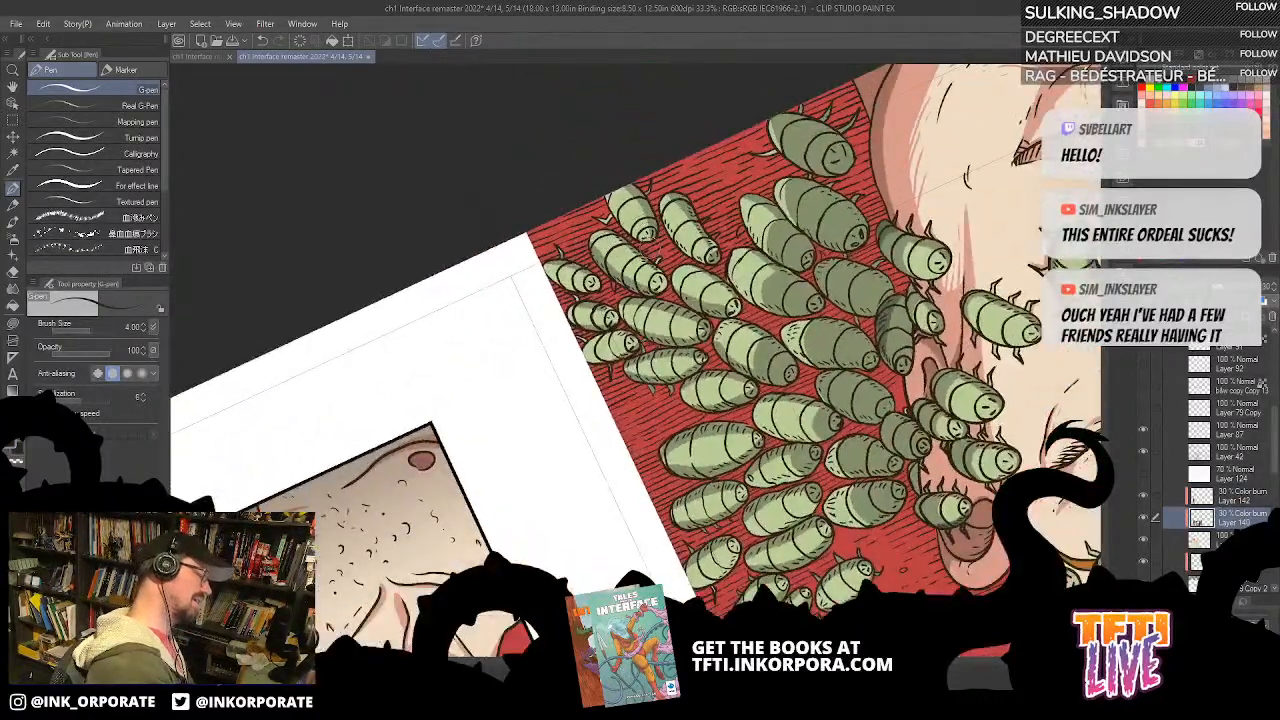
left_click_drag(1013, 566, 857, 157)
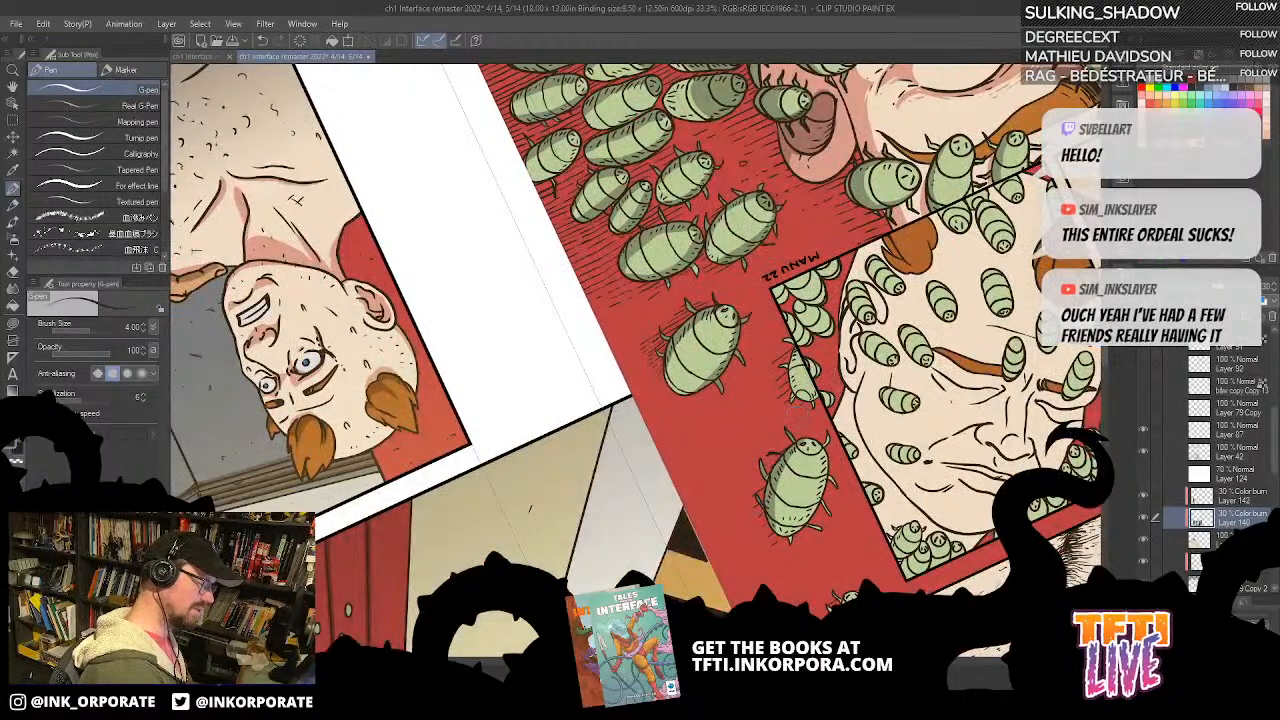
scroll(826, 382, "down", 3)
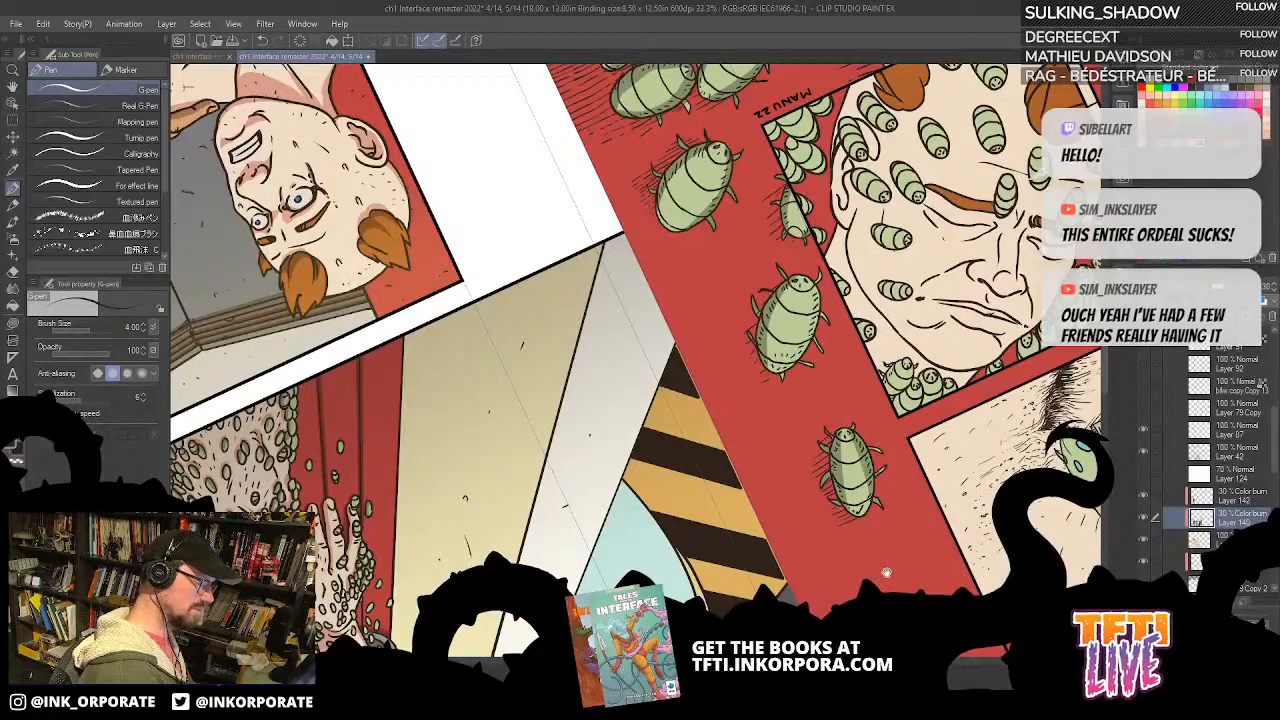
scroll(870, 500, "down", 3)
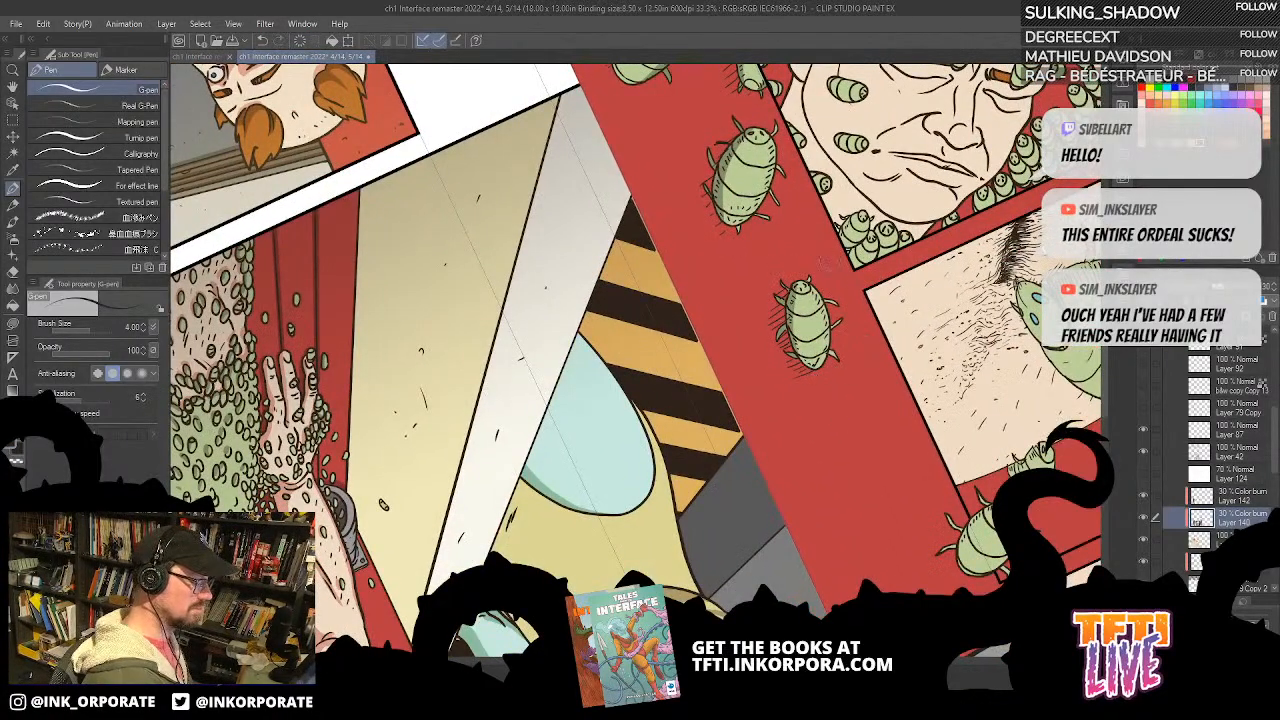
scroll(815, 300, "down", 5)
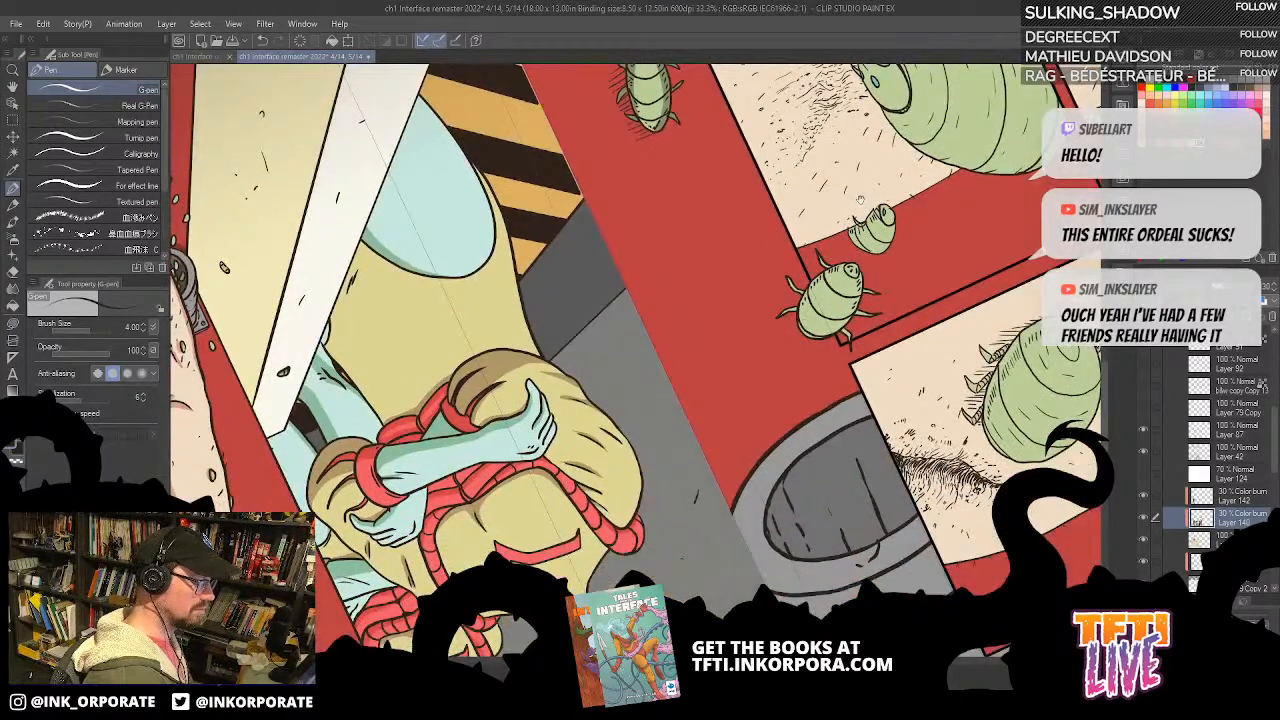
scroll(862, 197, "up", 10)
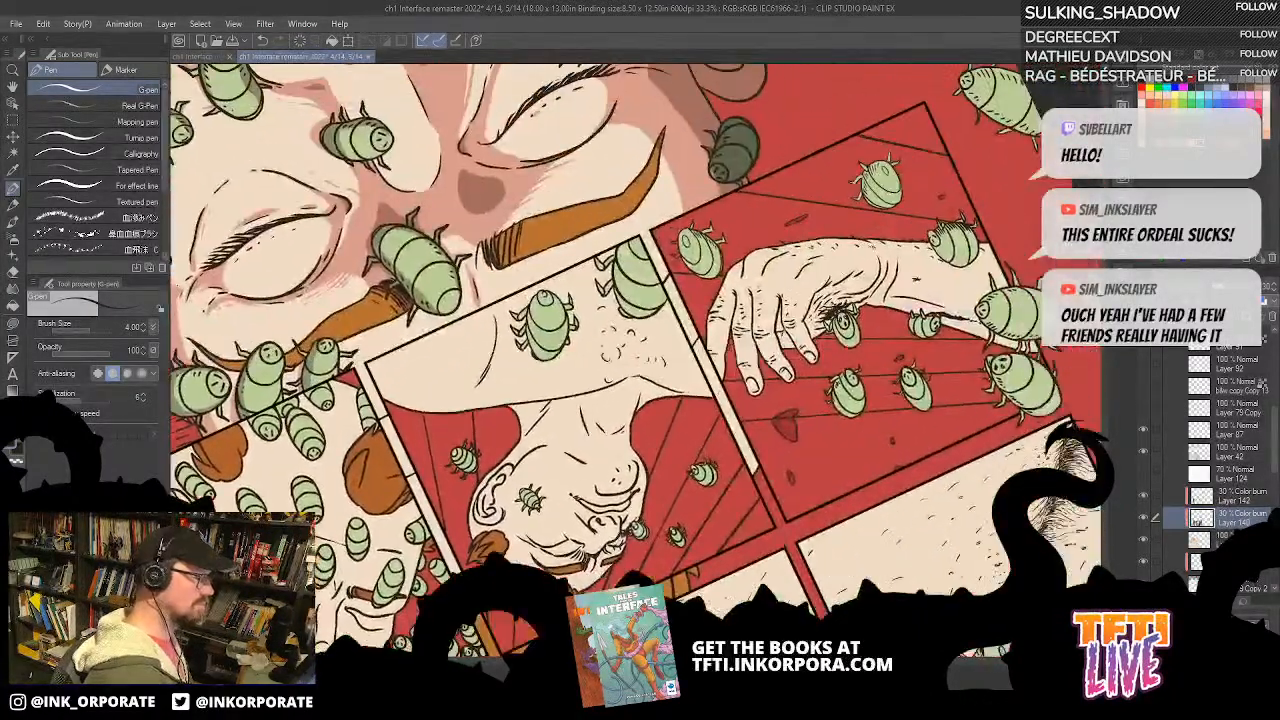
left_click_drag(994, 89, 816, 335)
left_click_drag(762, 237, 798, 425)
left_click_drag(798, 425, 817, 222)
mouse_move(733, 287)
left_mouse_down()
mouse_move(717, 357)
mouse_move(732, 310)
mouse_move(726, 376)
left_mouse_up()
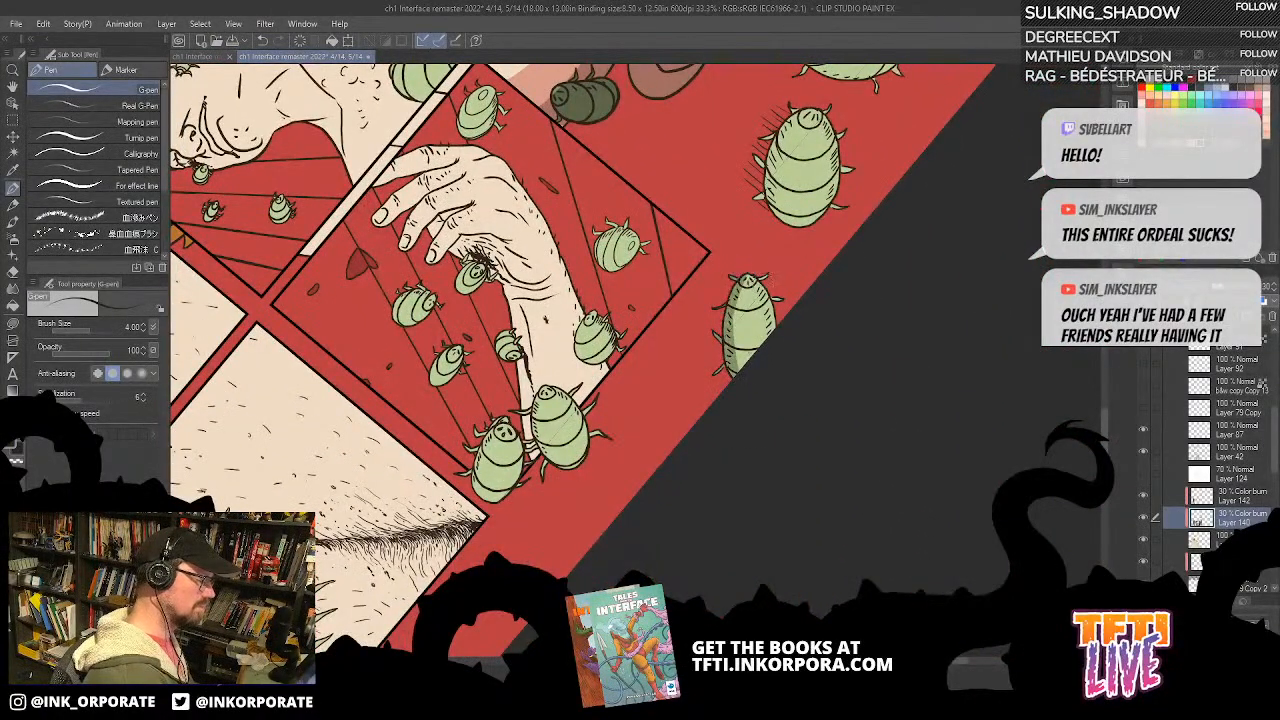
Step: Paint G-pen side shadows on the stray bugs between the shadowed ear and the page edge, undoing and repainting one stroke
scroll(745, 420, "up", 4)
left_click_drag(750, 325, 722, 405)
mouse_move(735, 335)
left_mouse_down()
mouse_move(769, 318)
mouse_move(798, 374)
left_mouse_up()
left_click_drag(784, 354, 804, 420)
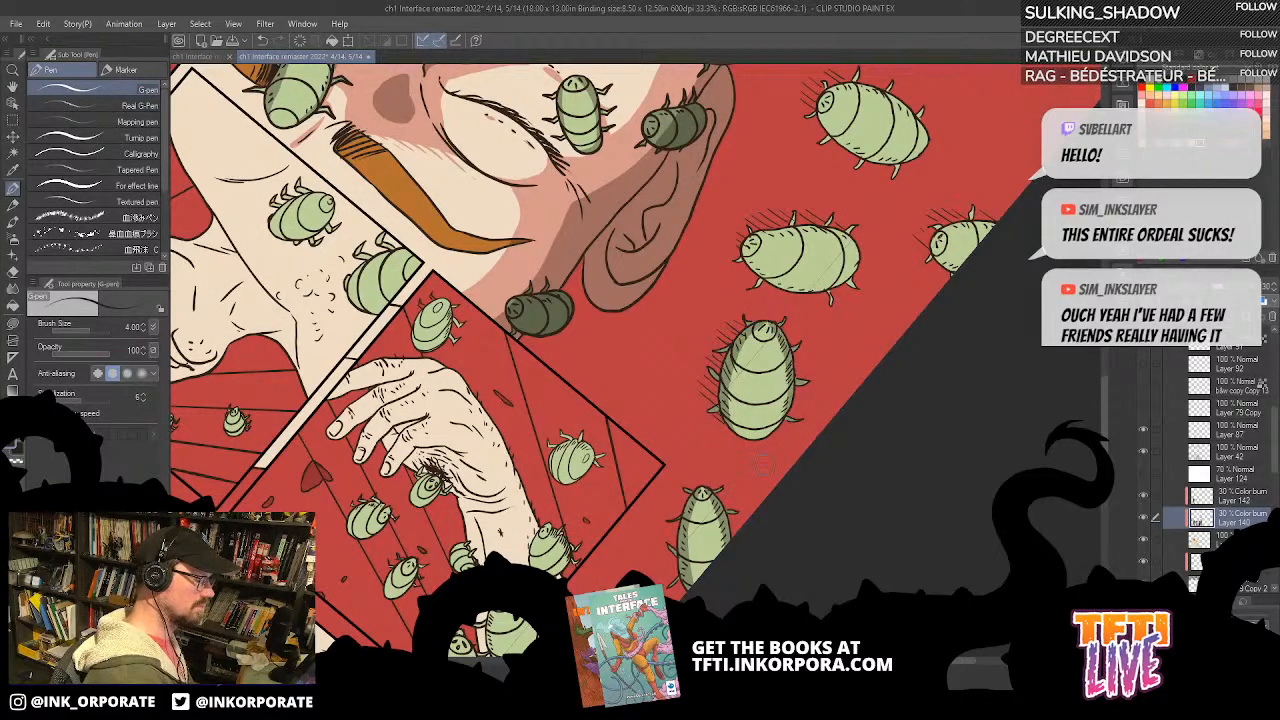
left_click_drag(826, 244, 808, 482)
left_click_drag(796, 408, 790, 287)
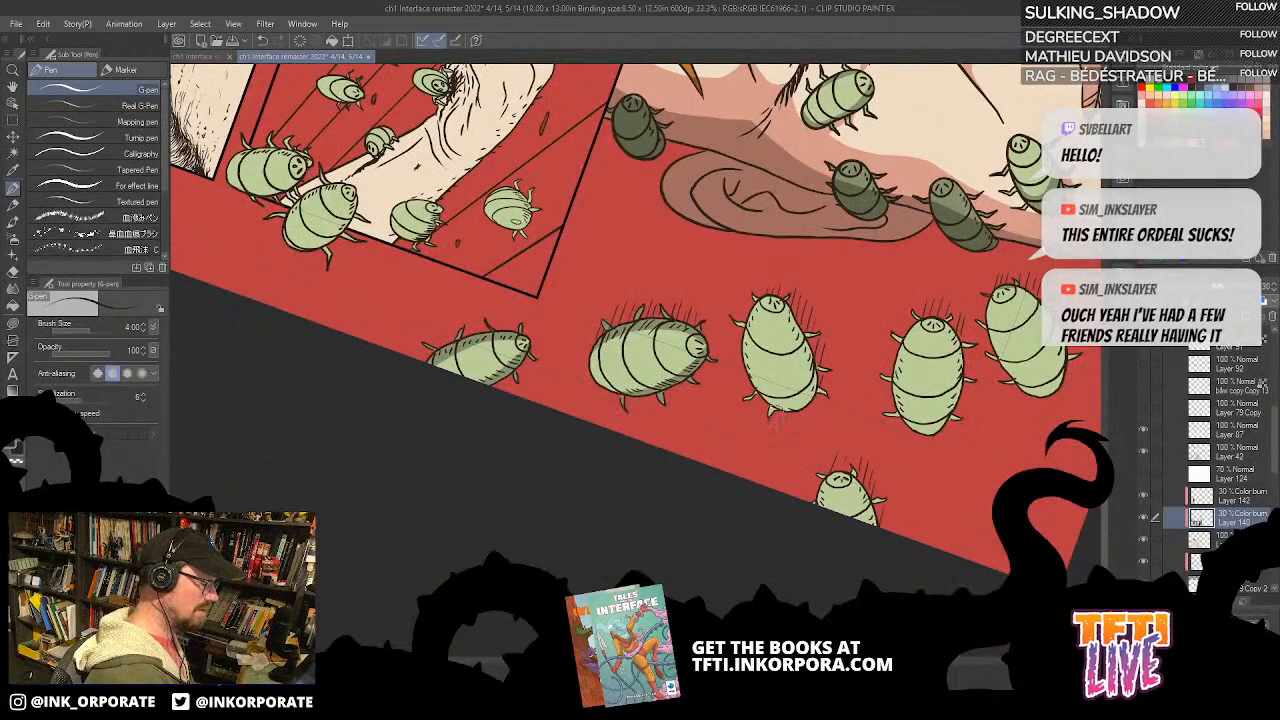
key("ctrl+z")
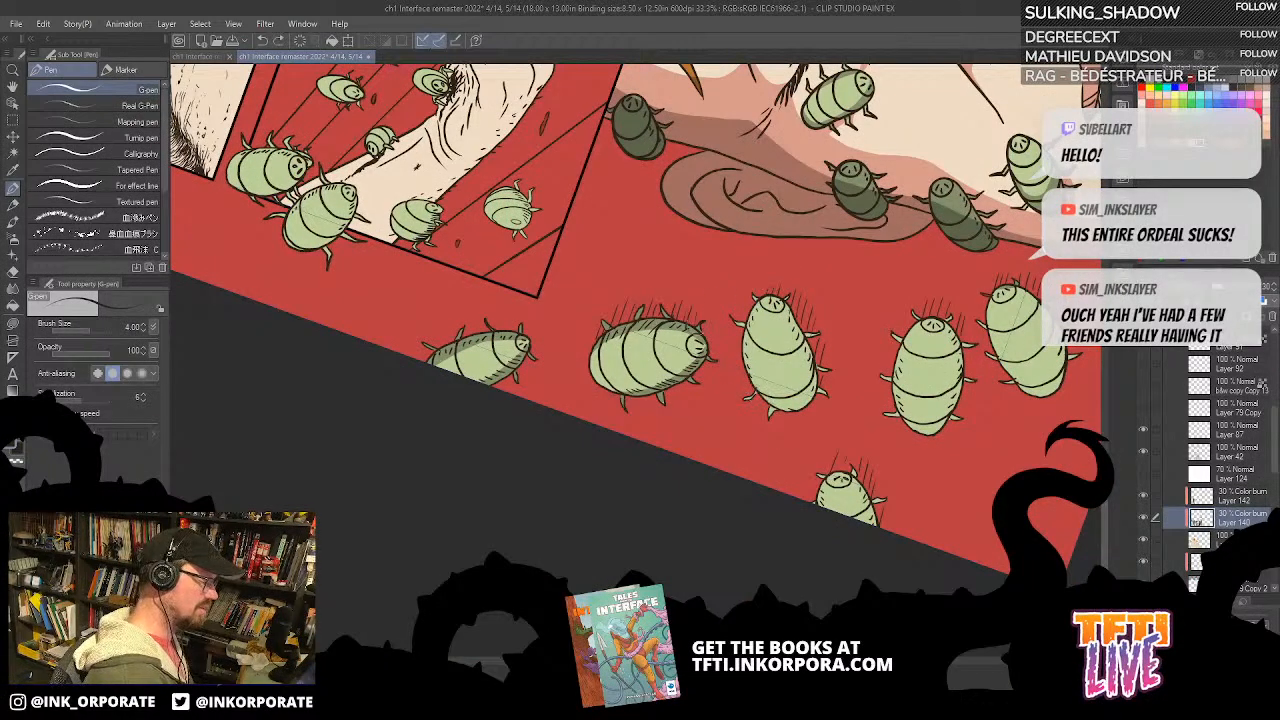
mouse_move(776, 408)
left_mouse_down()
mouse_move(750, 298)
mouse_move(822, 384)
mouse_move(838, 351)
mouse_move(807, 275)
left_mouse_up()
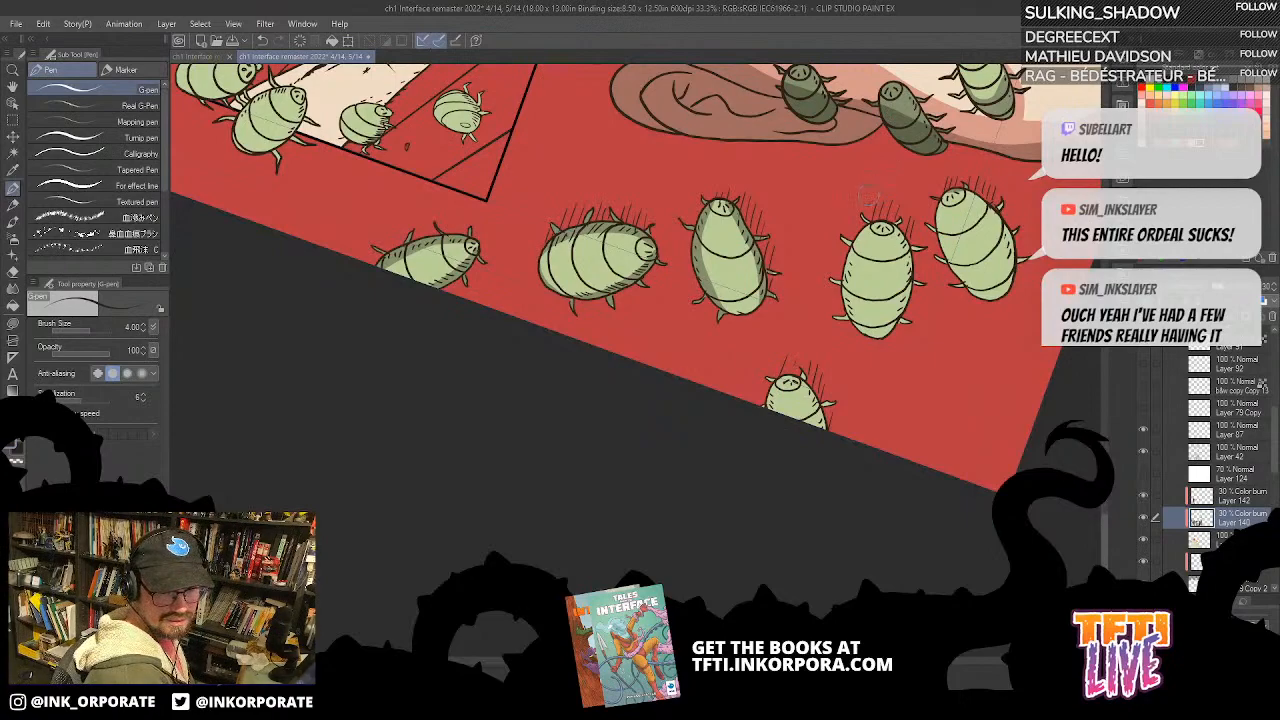
Step: Continue the G-pen side shadows on the stray bugs near the red page corner, including the one cropped by the edge
left_click_drag(850, 353, 847, 345)
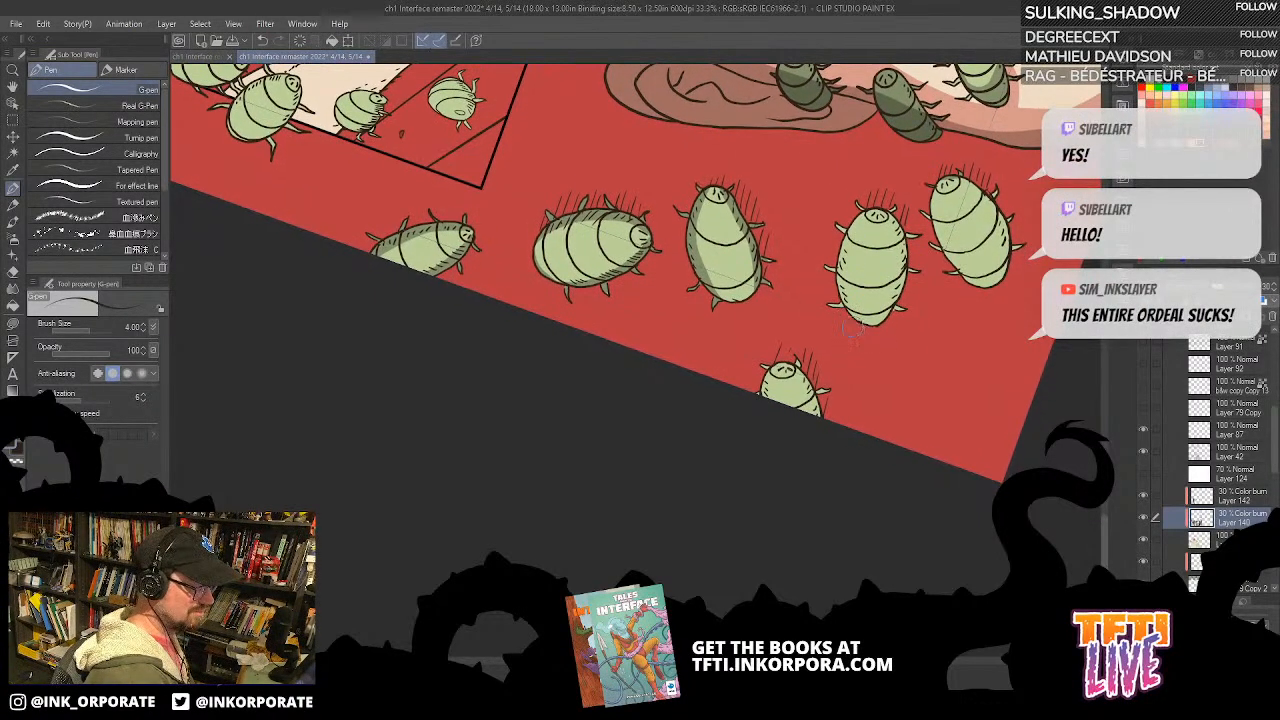
mouse_move(884, 210)
left_mouse_down()
mouse_move(891, 308)
mouse_move(876, 322)
left_mouse_up()
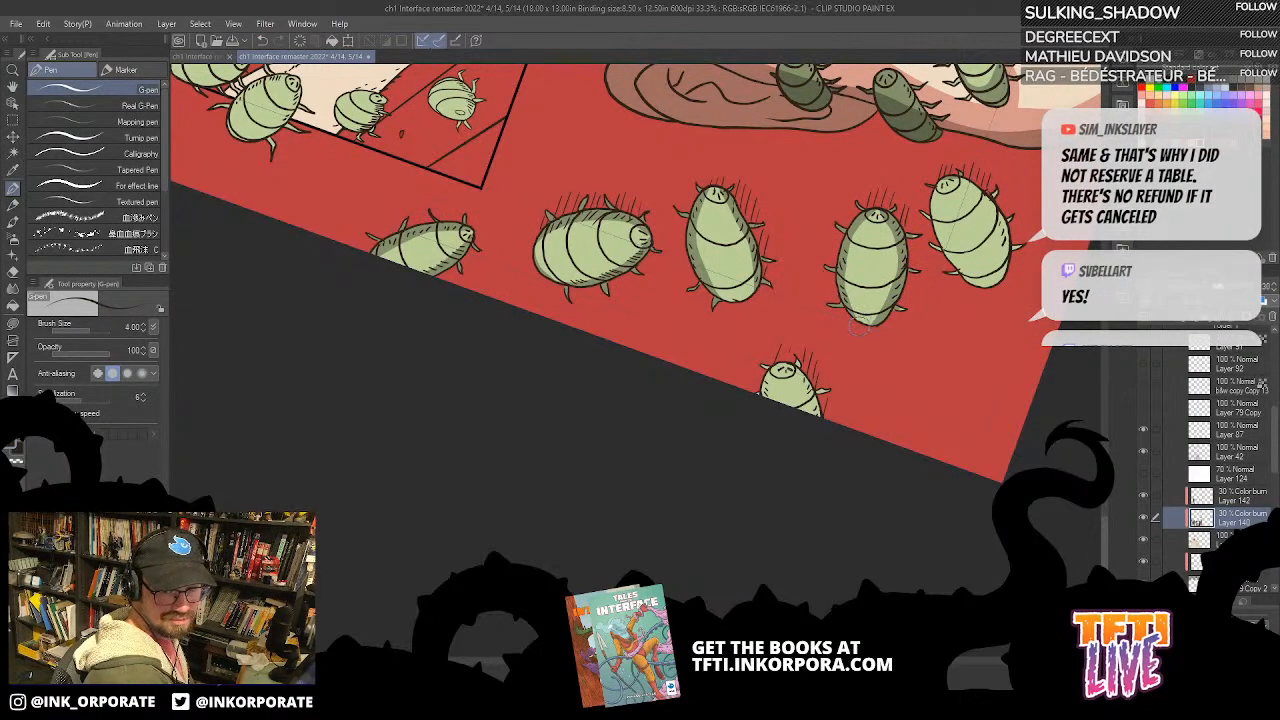
scroll(862, 320, "down", 4)
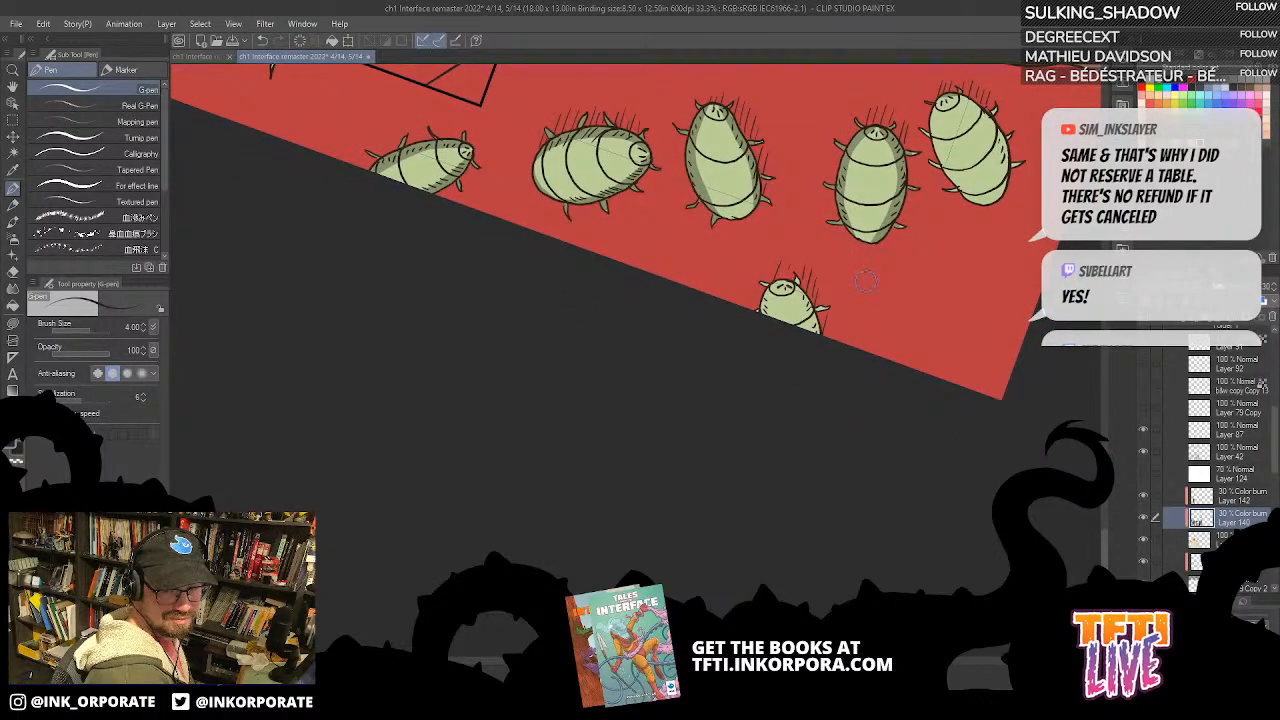
scroll(826, 279, "up", 1)
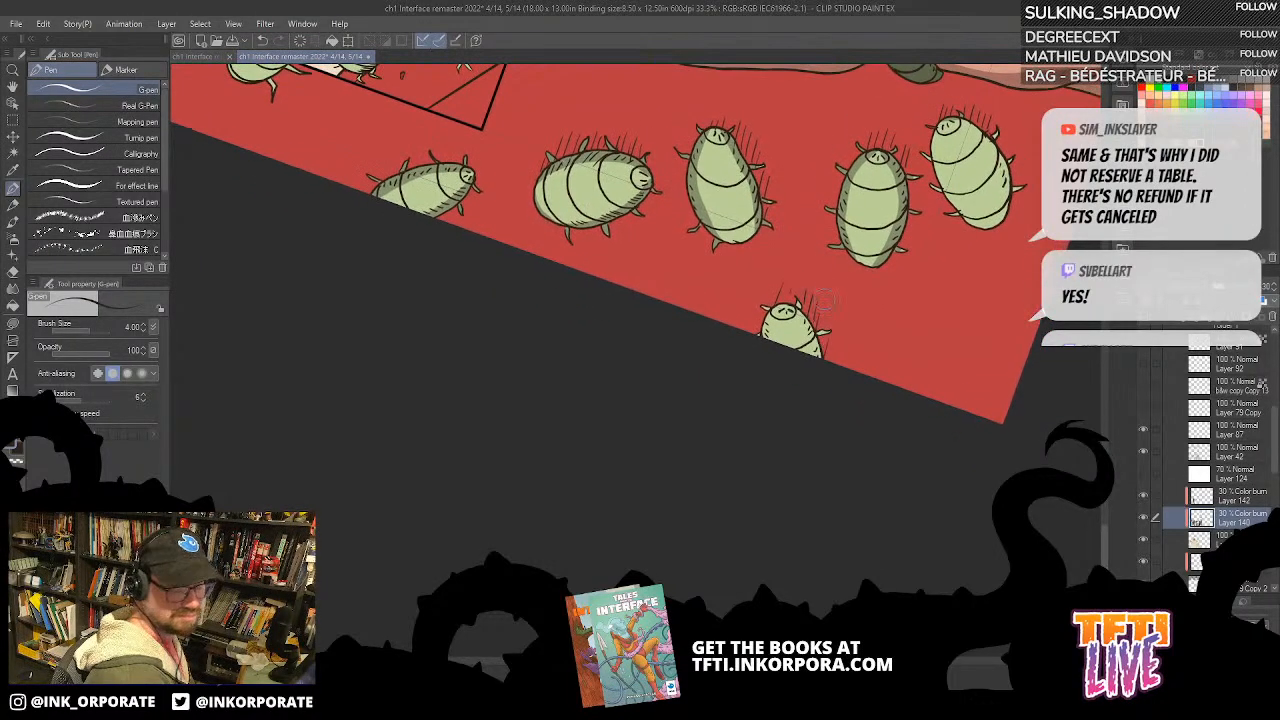
mouse_move(796, 300)
left_mouse_down()
mouse_move(818, 404)
mouse_move(768, 322)
mouse_move(760, 340)
left_mouse_up()
left_click_drag(837, 326, 720, 496)
mouse_move(820, 292)
left_mouse_down()
mouse_move(812, 350)
mouse_move(850, 392)
mouse_move(880, 318)
mouse_move(892, 364)
left_mouse_up()
mouse_move(888, 290)
left_mouse_down()
mouse_move(866, 245)
mouse_move(861, 346)
mouse_move(798, 438)
left_mouse_up()
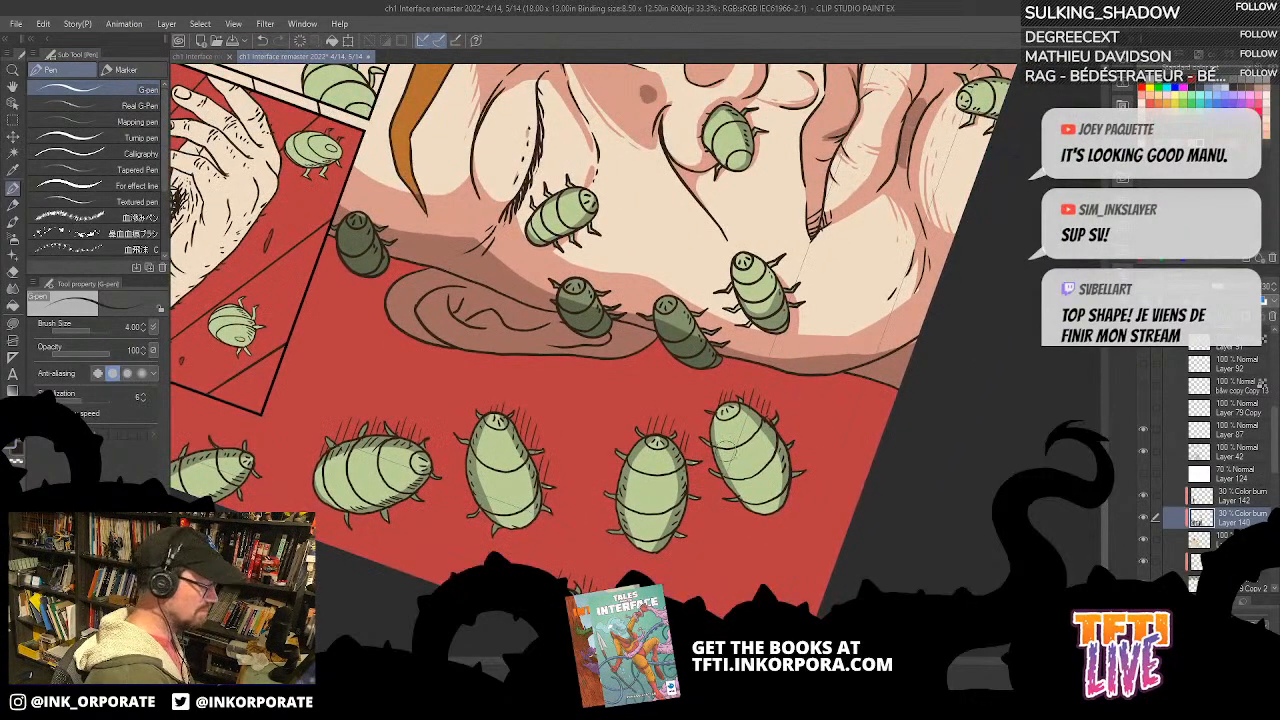
Step: Paint G-pen shadows on the bugs crawling over the jaw, cheek and nostril of the large face
mouse_move(770, 180)
left_mouse_down()
mouse_move(873, 226)
mouse_move(876, 254)
mouse_move(741, 357)
left_mouse_up()
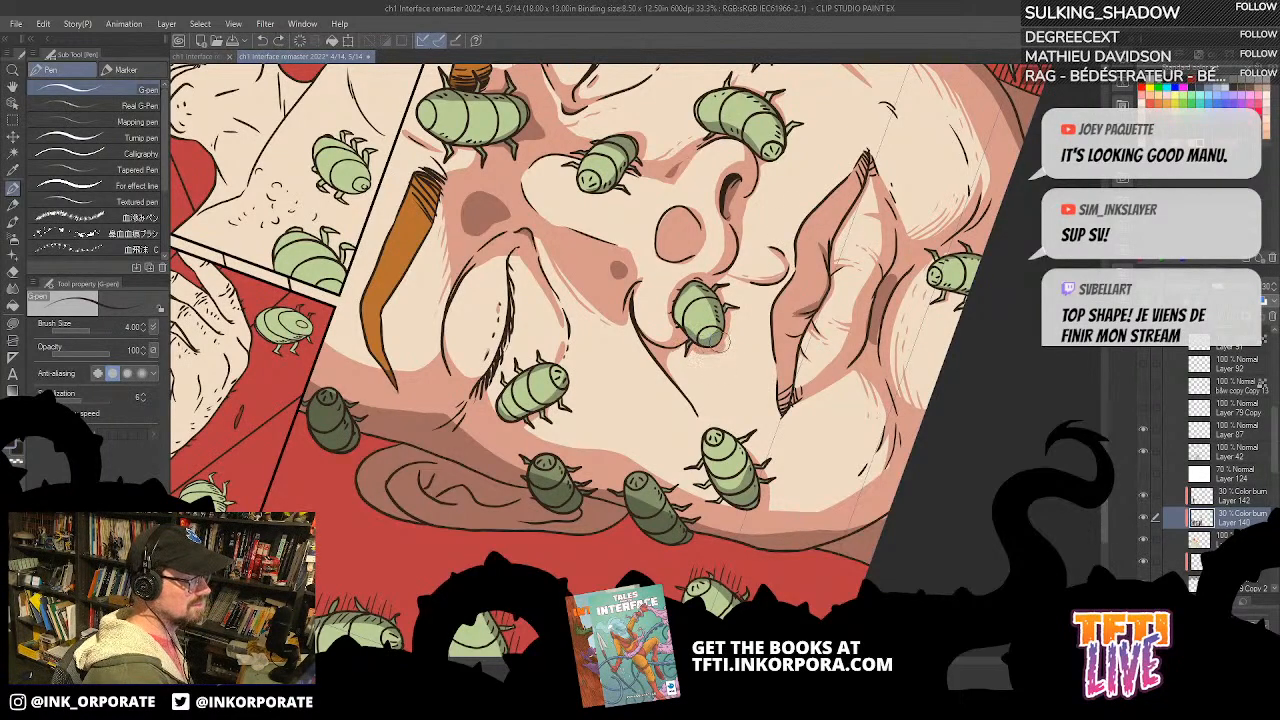
left_click_drag(721, 345, 731, 317)
left_click_drag(854, 223, 771, 378)
left_click_drag(832, 186, 798, 295)
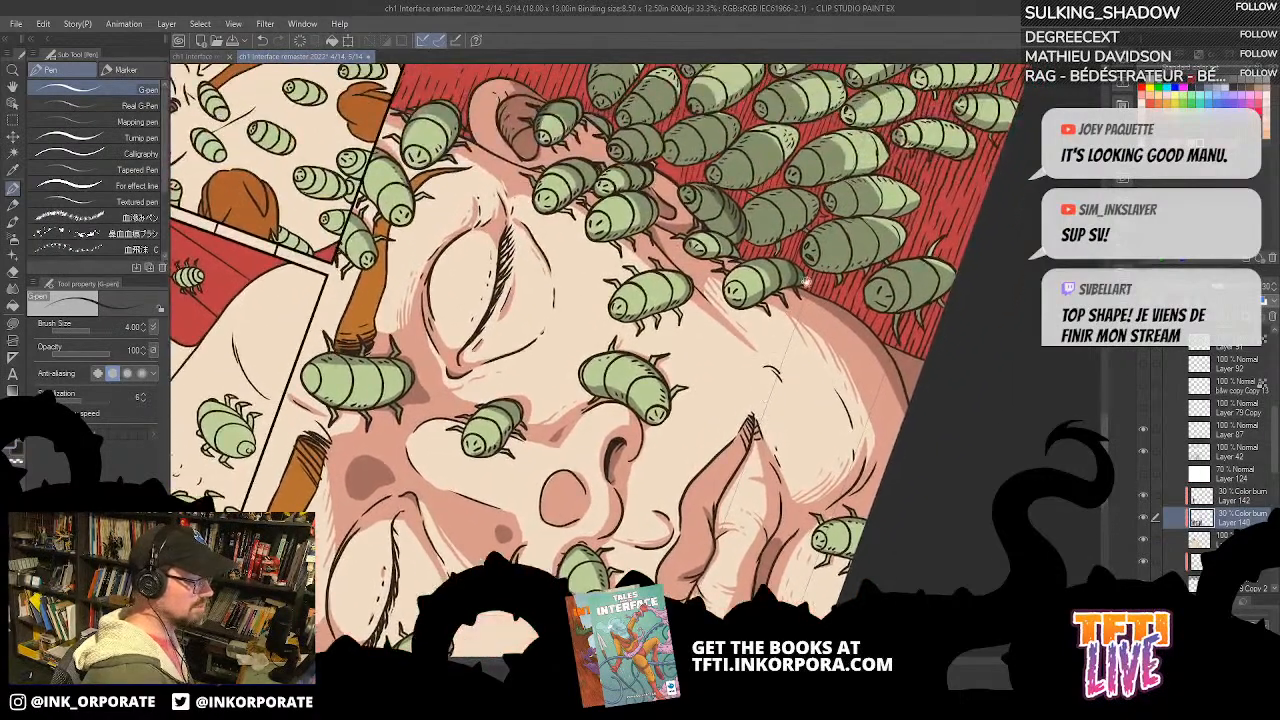
Step: Review the shadows across the bug swarm and the whole large face
left_click_drag(959, 185, 824, 331)
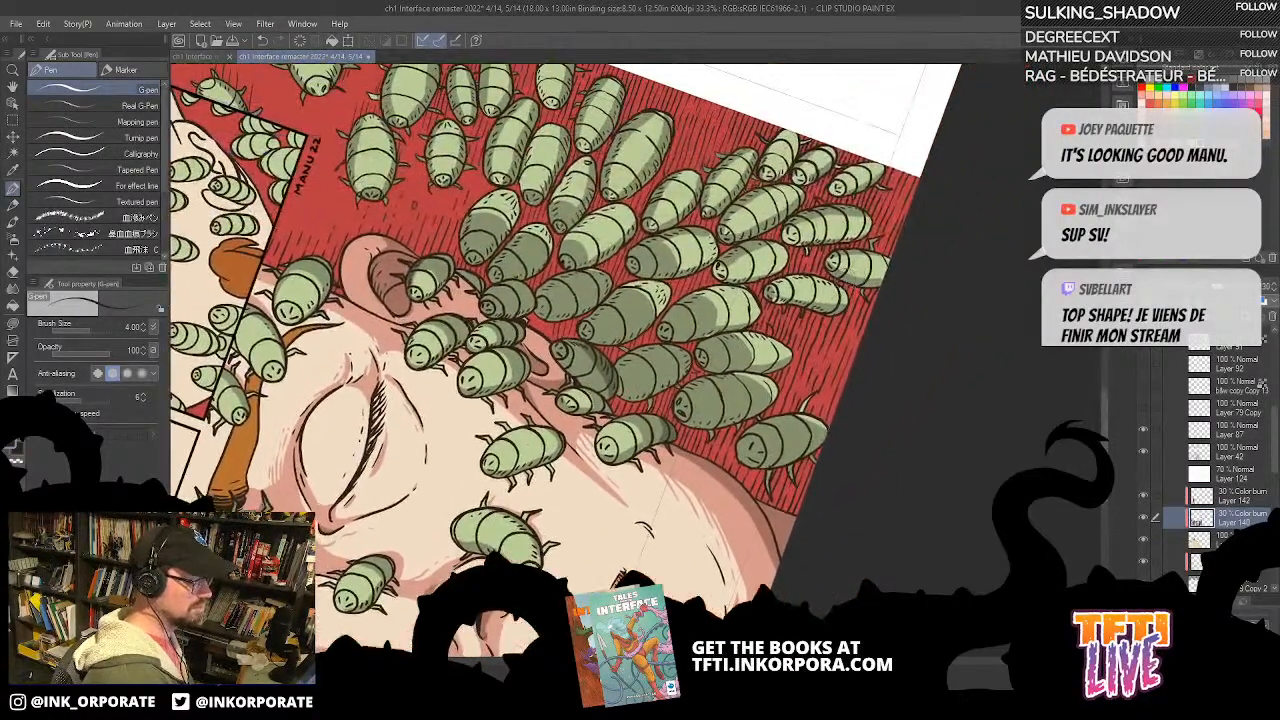
scroll(830, 262, "down", 3)
left_click_drag(748, 215, 747, 352)
left_click_drag(714, 441, 782, 223)
scroll(740, 392, "up", 2)
left_click_drag(808, 271, 835, 271)
left_click_drag(856, 180, 844, 250)
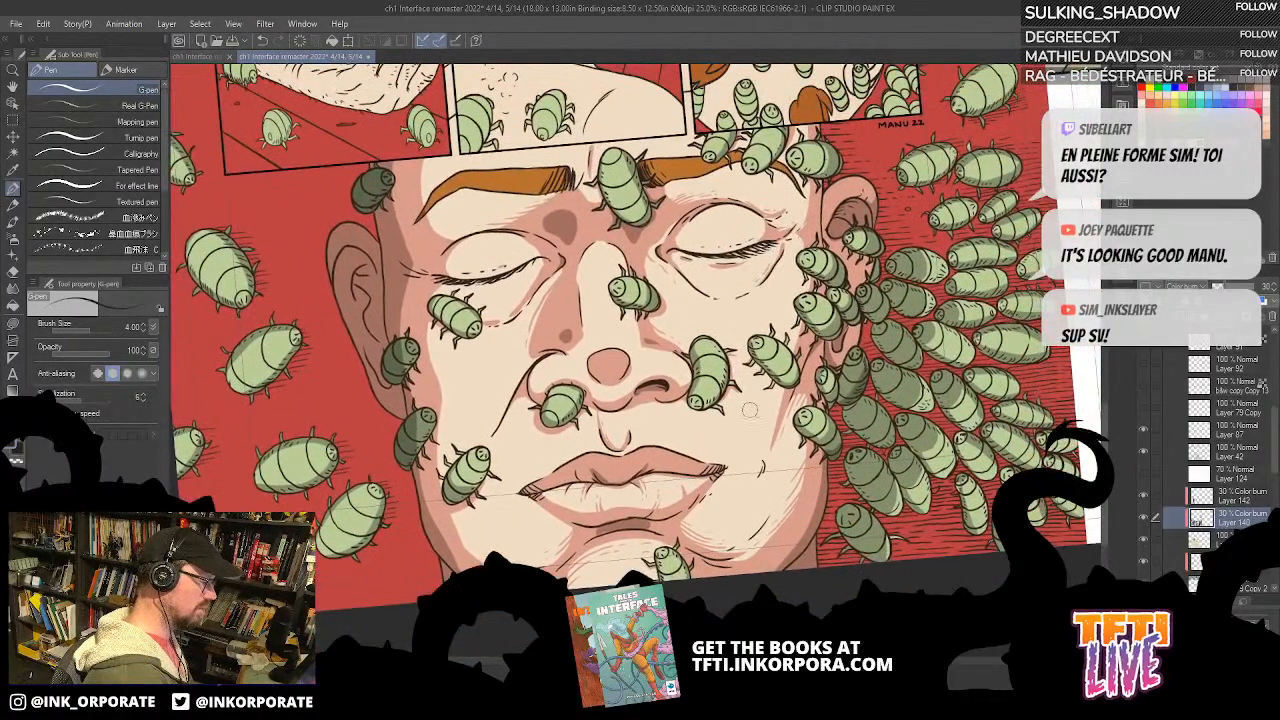
Step: Set the G-pen brush size to 0.5
left_click(130, 326)
type("0.5")
key("Return")
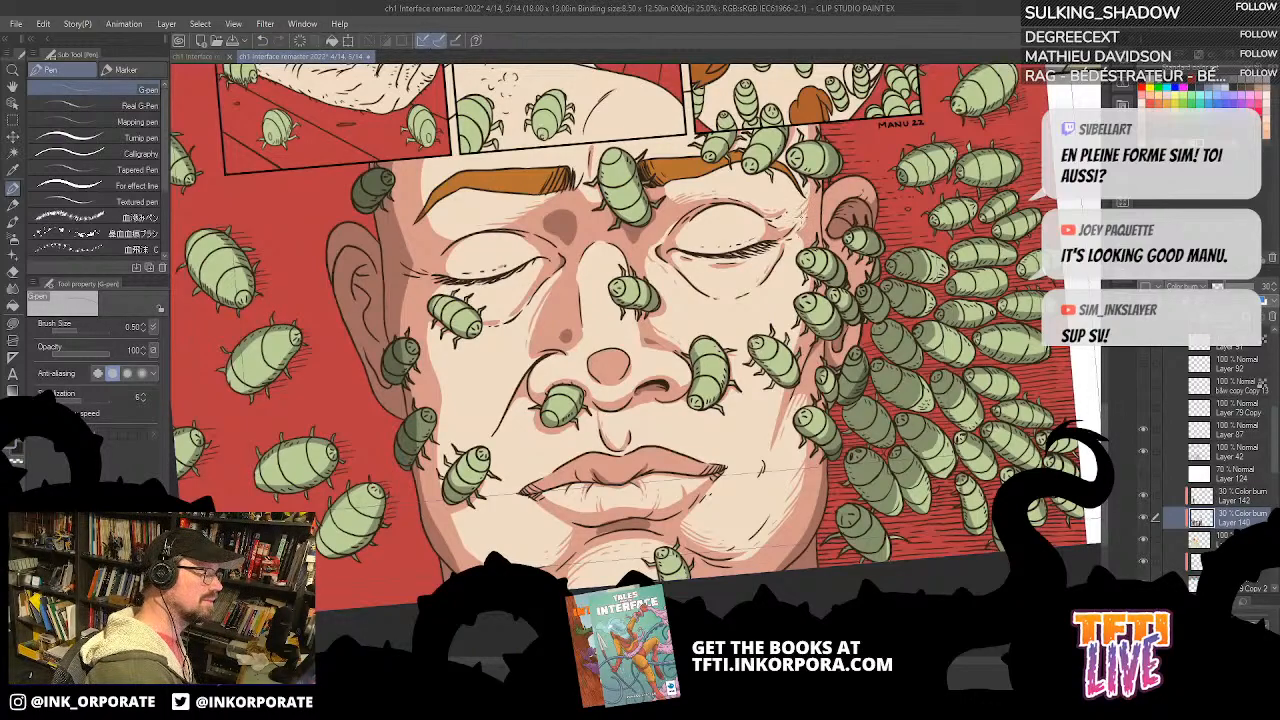
Step: Inspect the face, the shadowed ear and the hand panel from several angles, undoing the last stroke
key("asciicircum")
key("asciicircum")
key("asciicircum")
key("asciicircum")
key("asciicircum")
key("asciicircum")
key("asciicircum")
key("asciicircum")
key("asciicircum")
key("asciicircum")
key("asciicircum")
key("asciicircum")
key("asciicircum")
key("asciicircum")
key("asciicircum")
key("asciicircum")
key("asciicircum")
key("asciicircum")
key("asciicircum")
key("asciicircum")
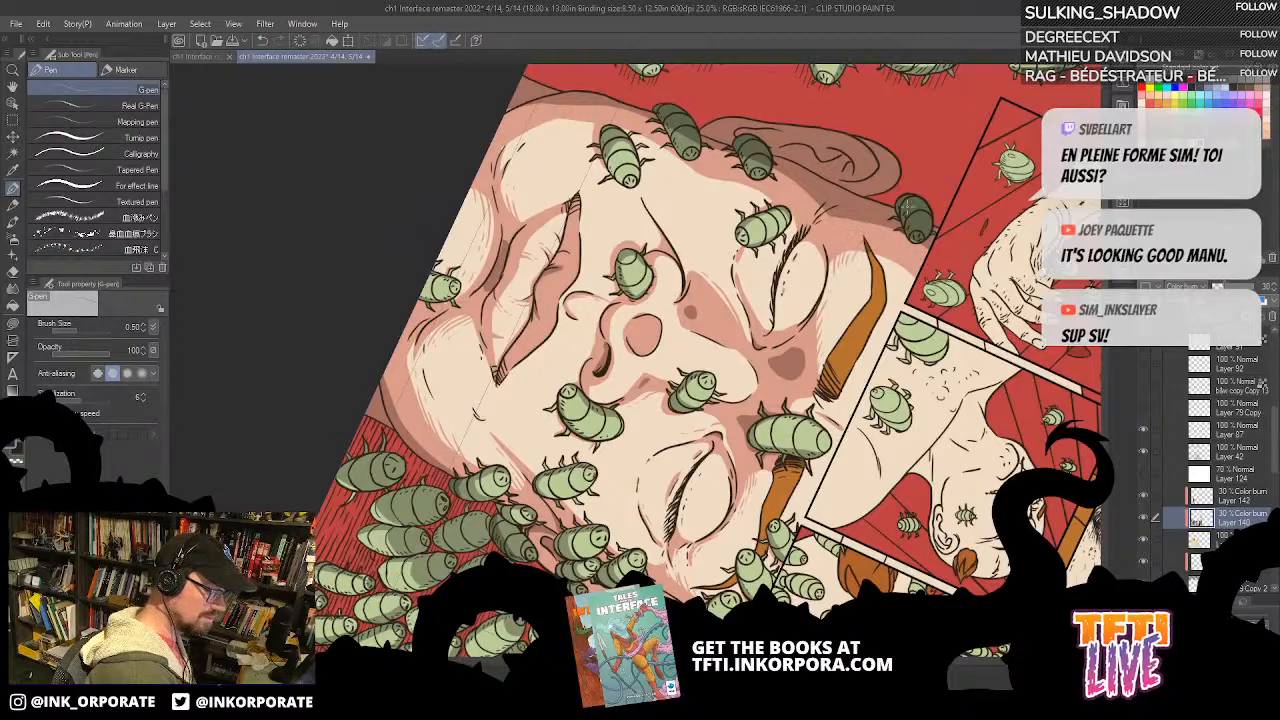
key("asciicircum")
key("asciicircum")
key("asciicircum")
key("asciicircum")
key("asciicircum")
key("asciicircum")
key("asciicircum")
key("asciicircum")
key("asciicircum")
key("asciicircum")
key("asciicircum")
key("asciicircum")
key("asciicircum")
key("asciicircum")
key("asciicircum")
key("asciicircum")
key("asciicircum")
key("asciicircum")
key("asciicircum")
key("asciicircum")
key("asciicircum")
key("asciicircum")
key("asciicircum")
key("asciicircum")
key("asciicircum")
key("asciicircum")
key("asciicircum")
key("asciicircum")
key("asciicircum")
key("asciicircum")
key("asciicircum")
key("asciicircum")
key("asciicircum")
key("asciicircum")
key("asciicircum")
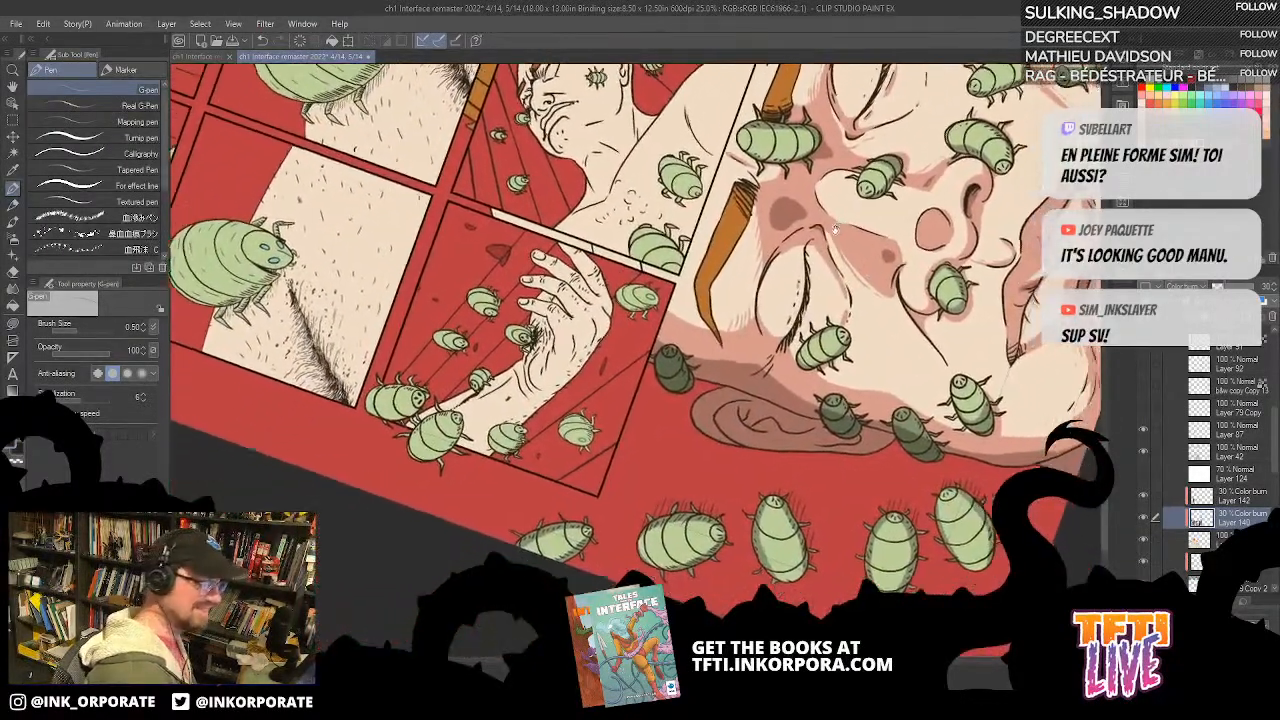
left_click_drag(840, 226, 802, 246)
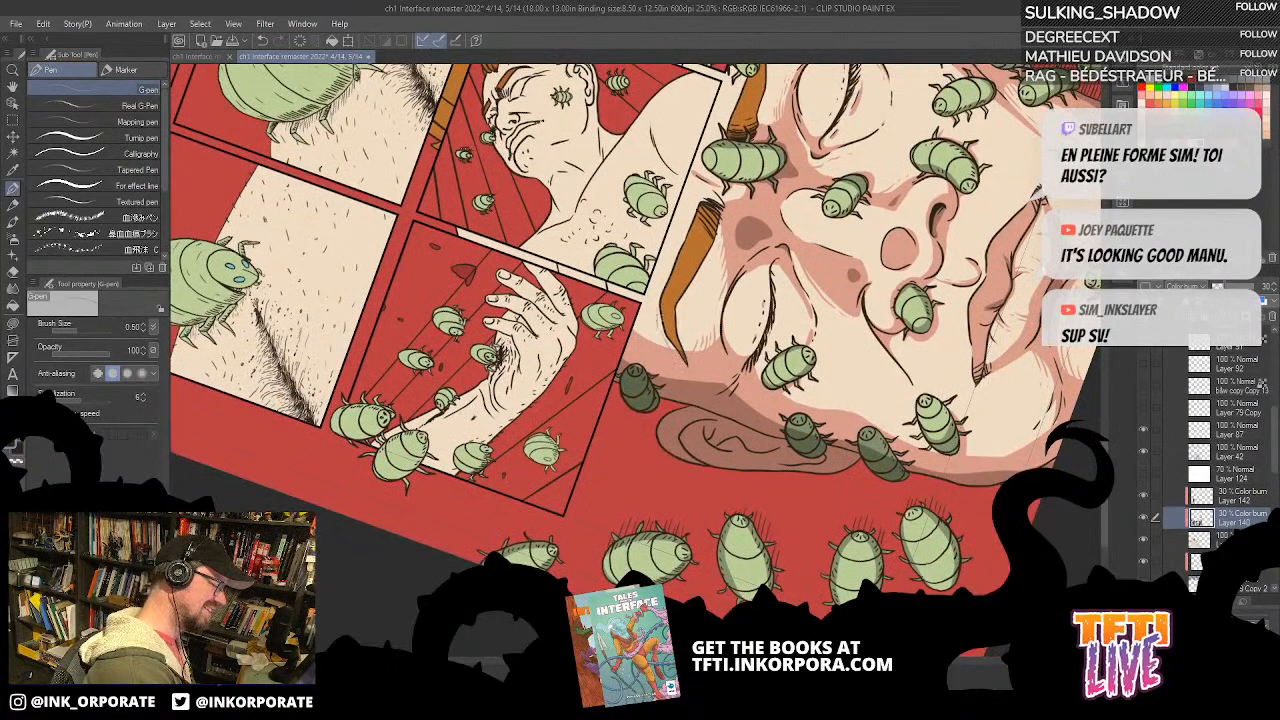
key("minus")
key("minus")
key("minus")
key("minus")
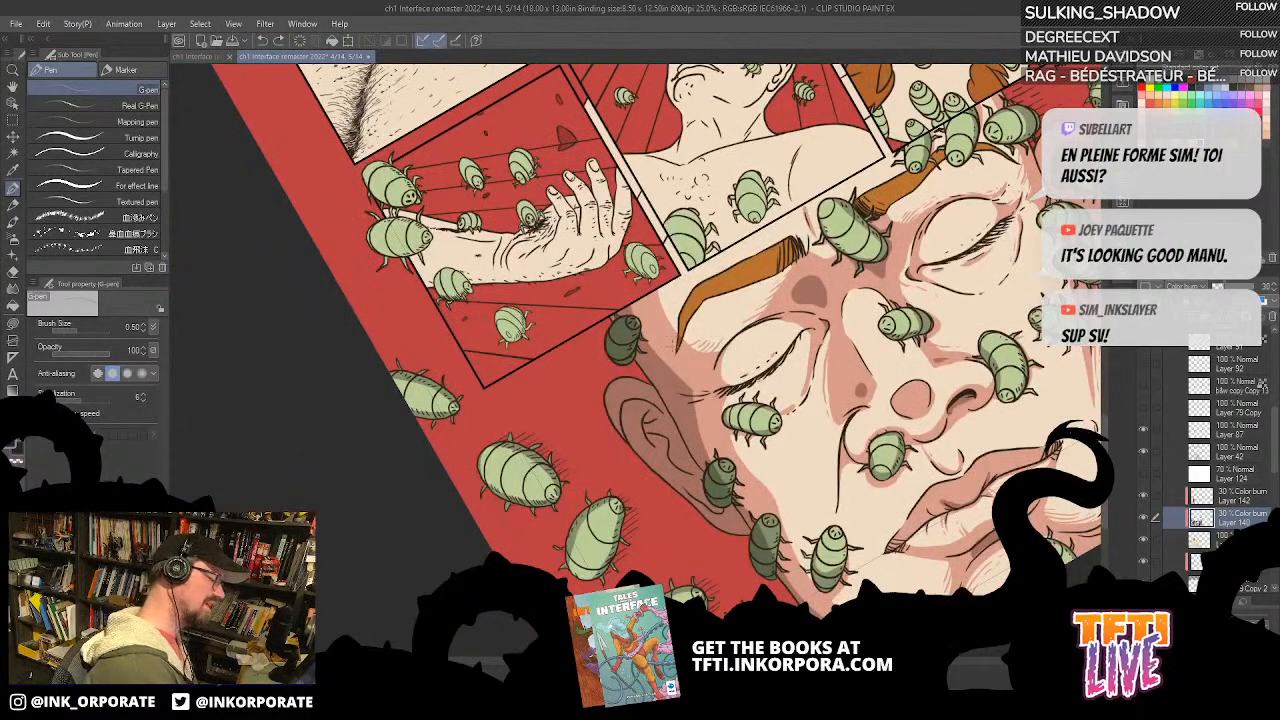
key("ctrl+z")
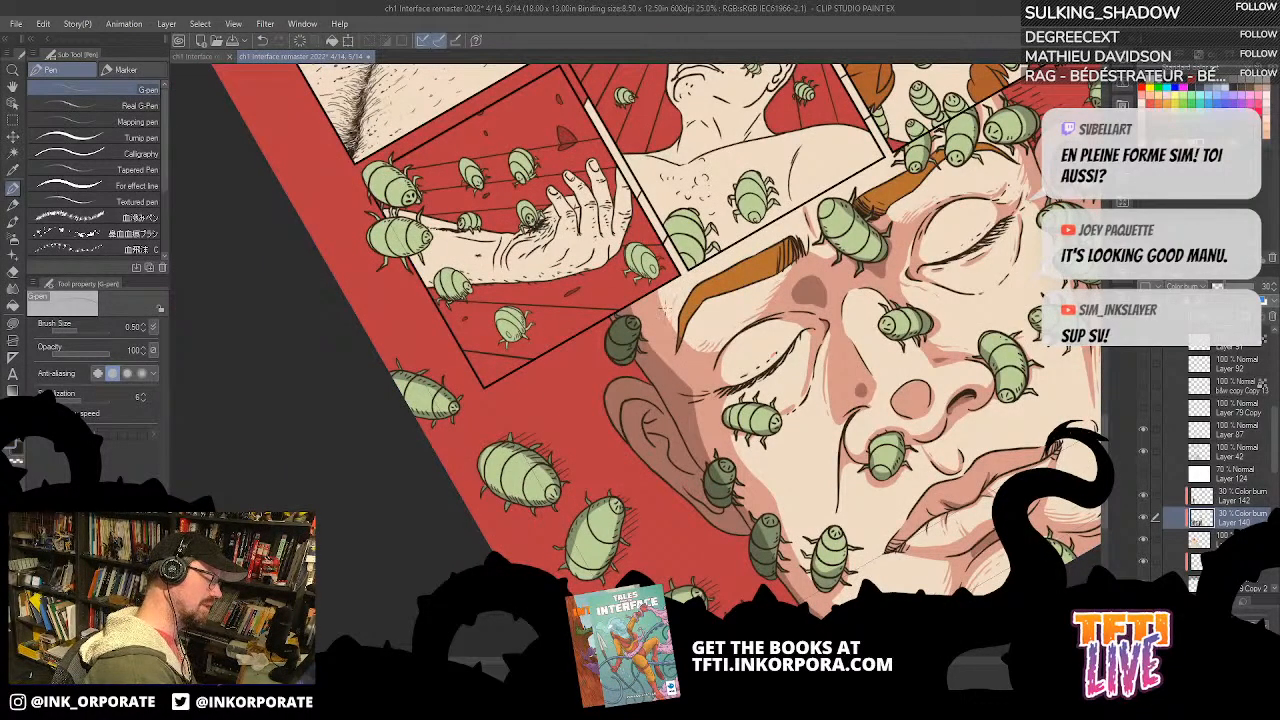
left_click_drag(1030, 200, 855, 165)
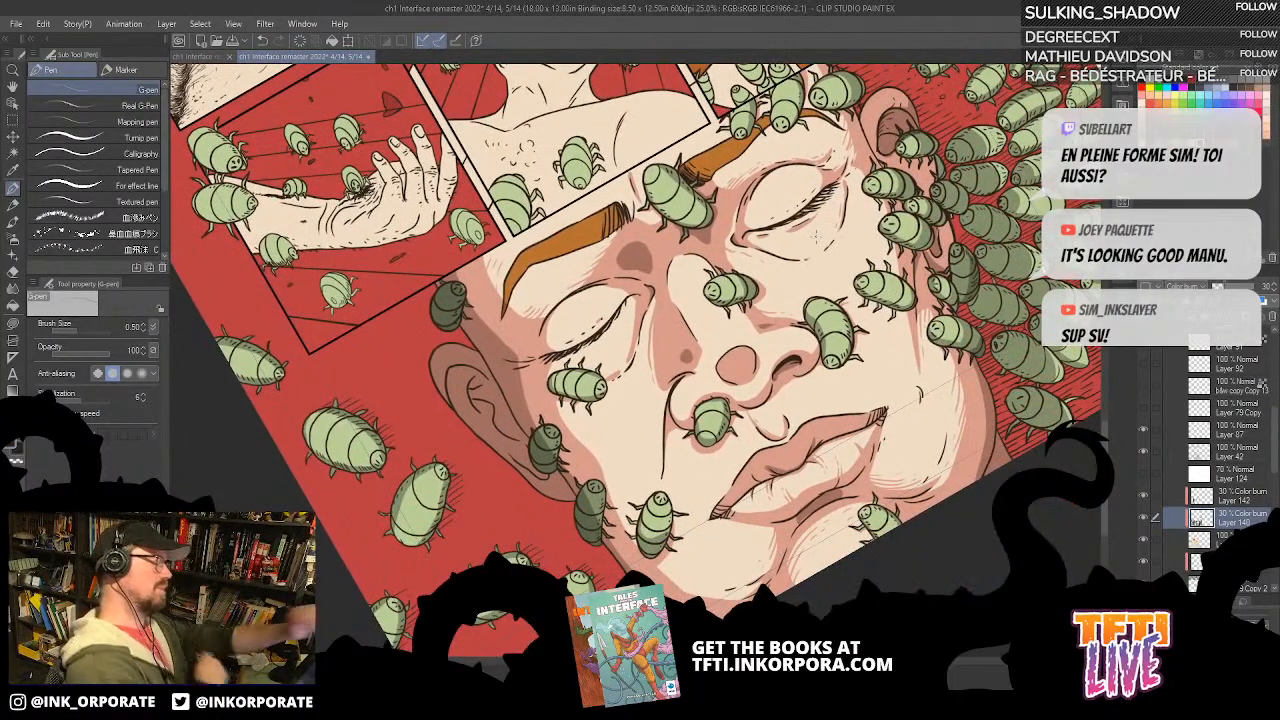
Step: Examine the shaded face and swarm at different rotations and compare them with the rest of the page spread
key("asciicircum")
key("asciicircum")
key("asciicircum")
key("asciicircum")
key("asciicircum")
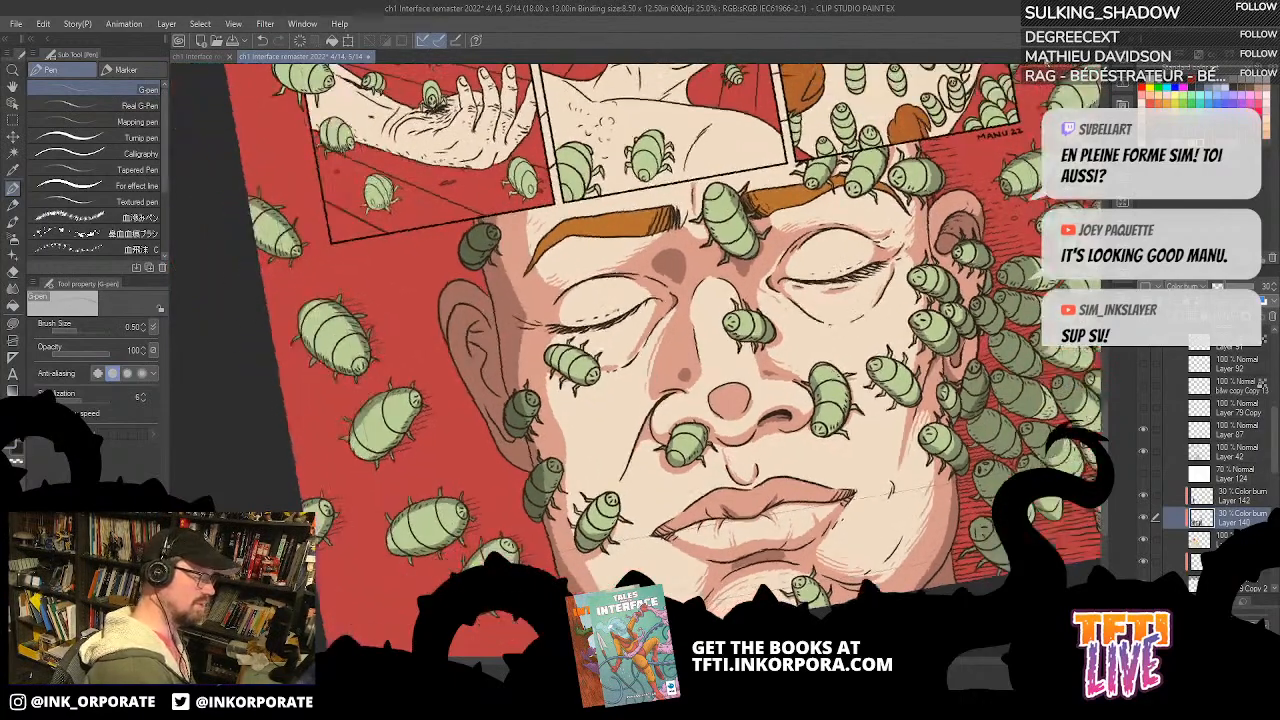
key("asciicircum")
key("asciicircum")
key("asciicircum")
key("asciicircum")
key("asciicircum")
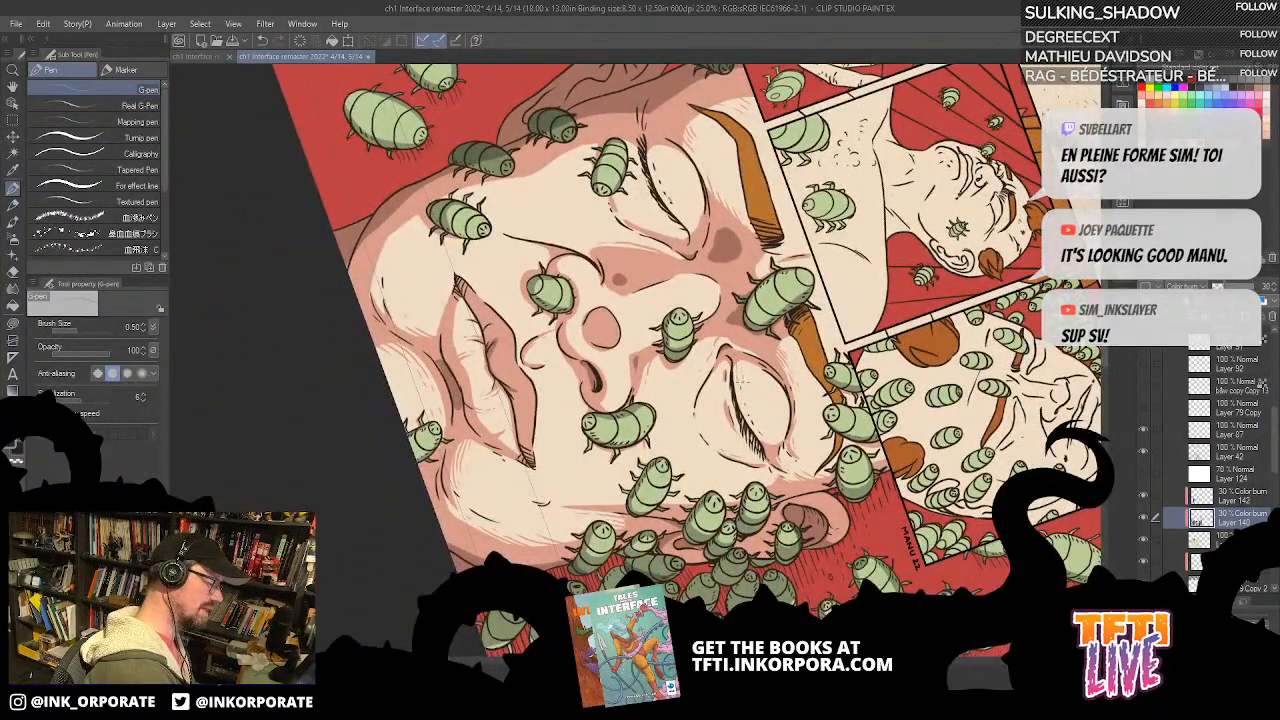
left_click_drag(717, 343, 755, 487)
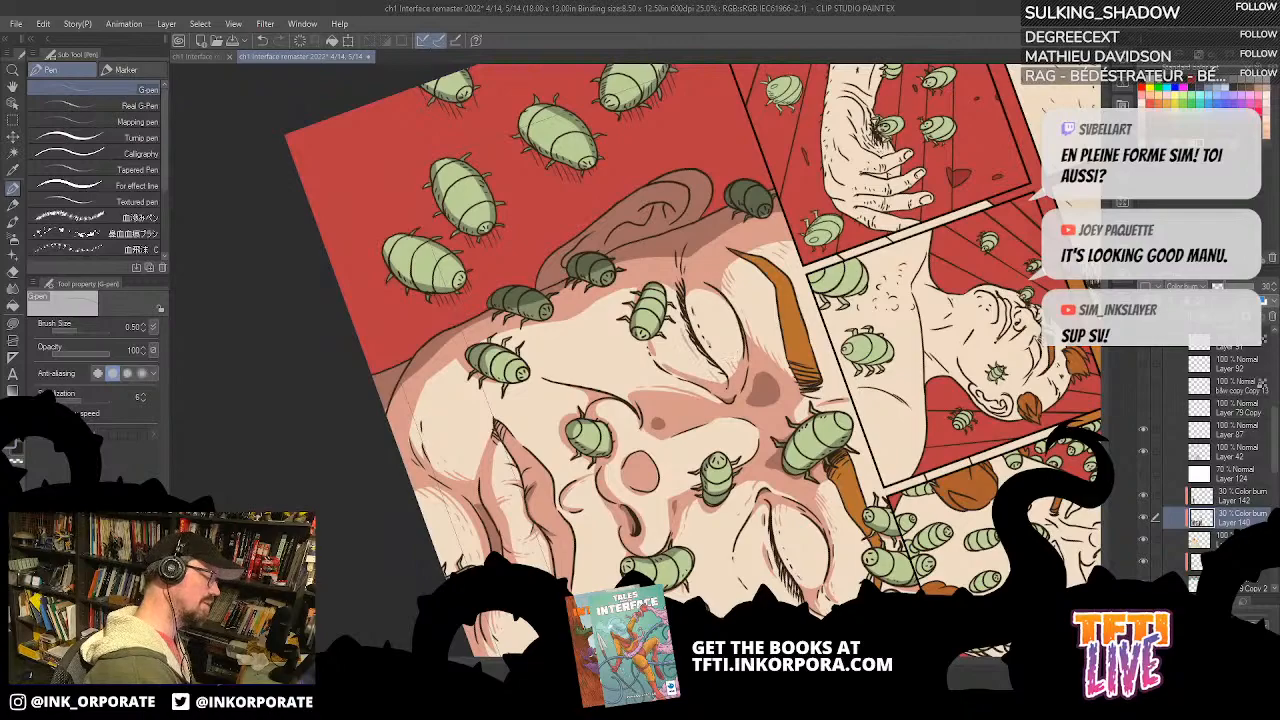
left_click_drag(776, 432, 729, 246)
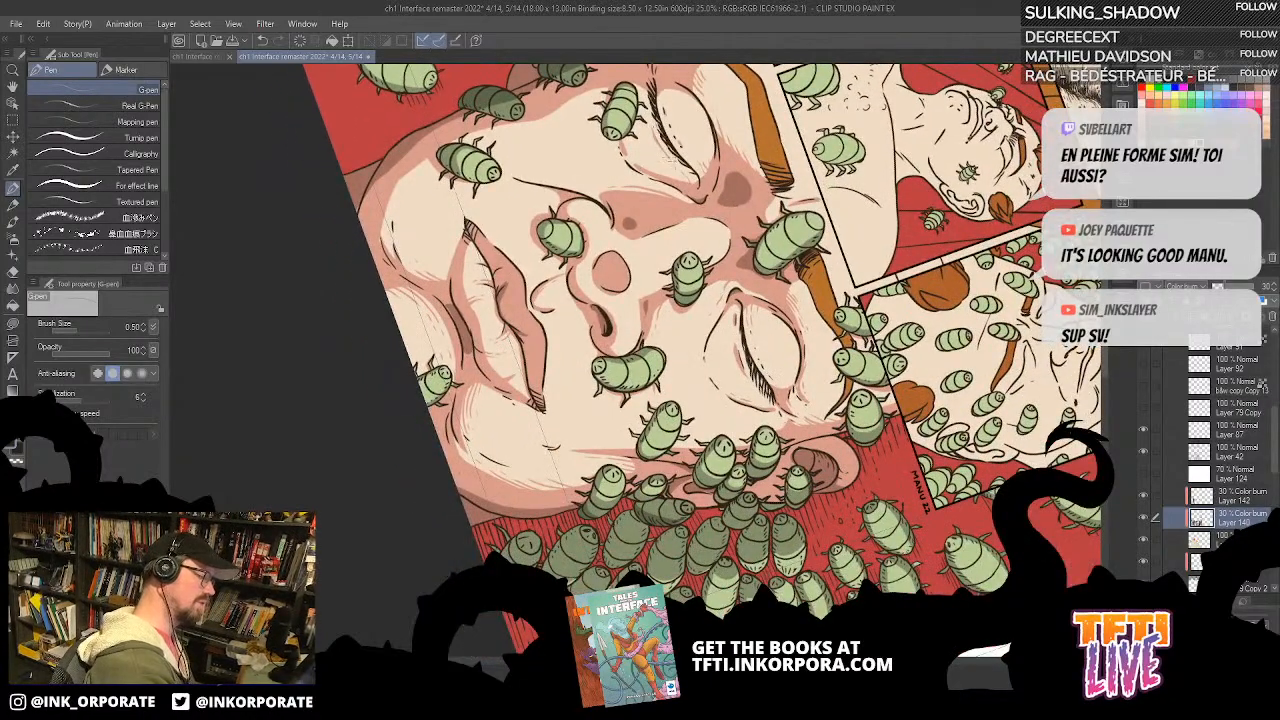
scroll(685, 222, "down", 2)
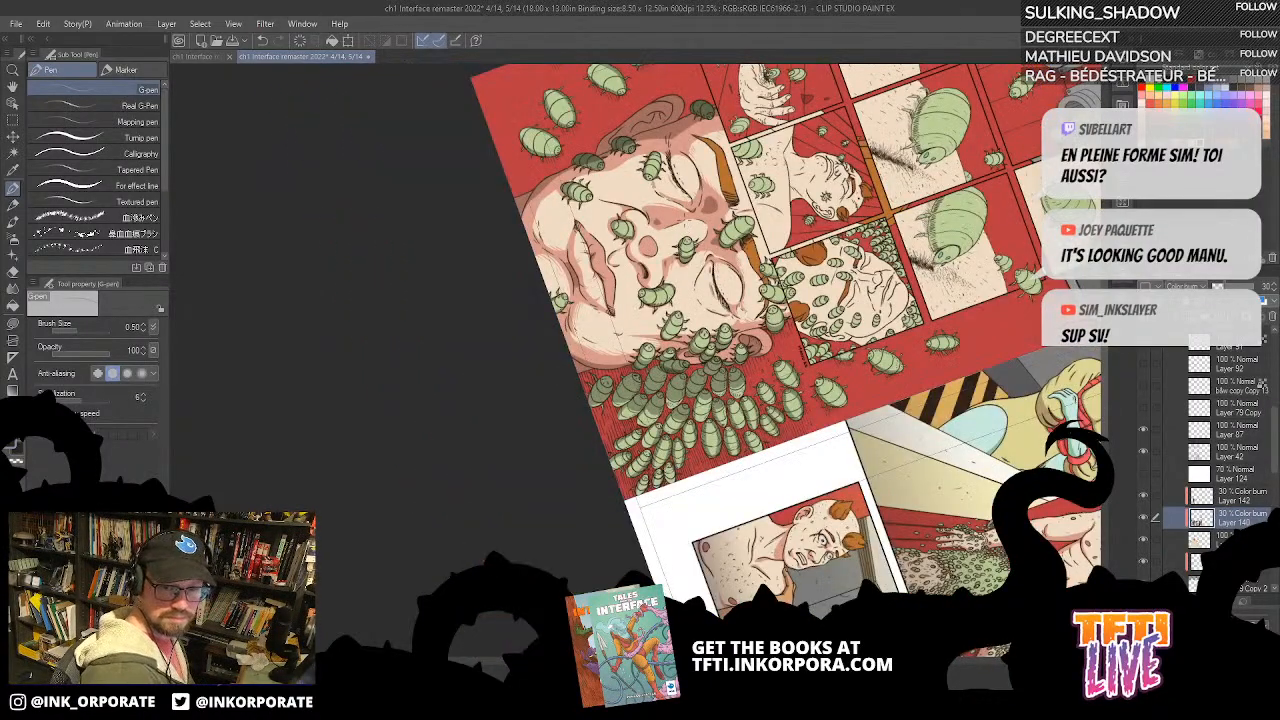
left_click_drag(987, 492, 875, 523)
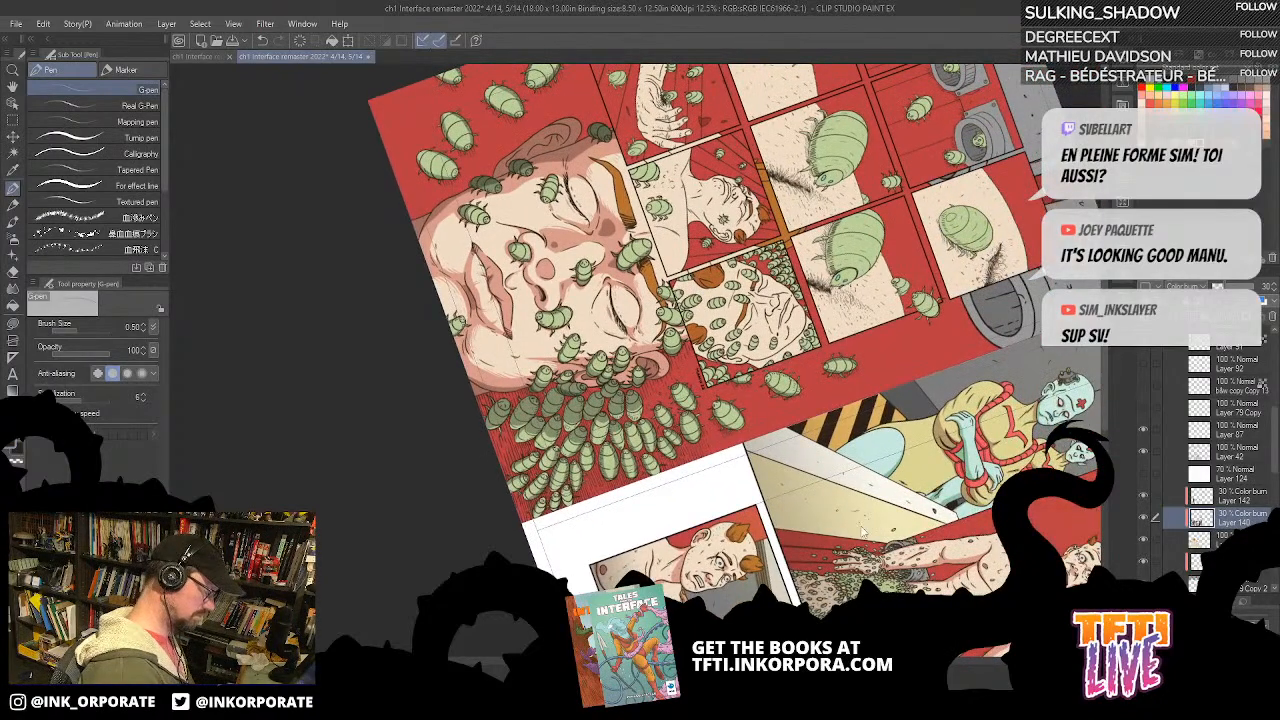
key("^")
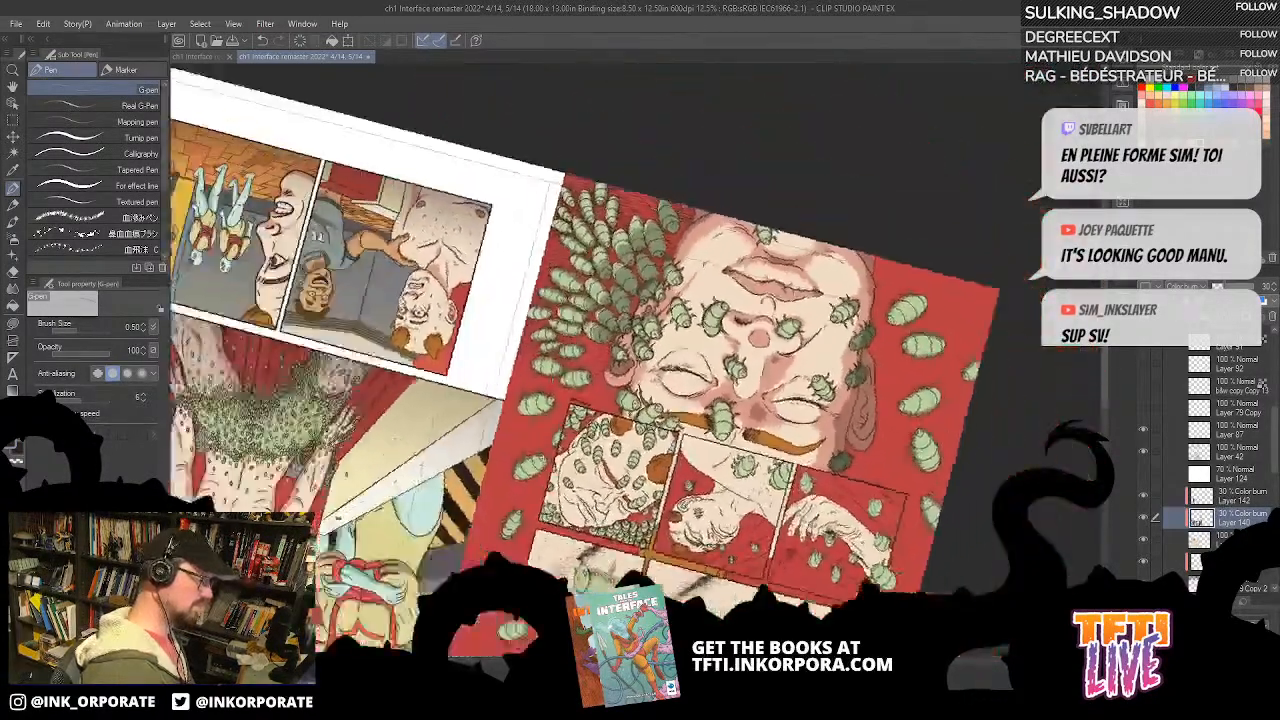
Step: Show Layer 80 Copy 2 and merge it with the red background on Layer 40
key("^")
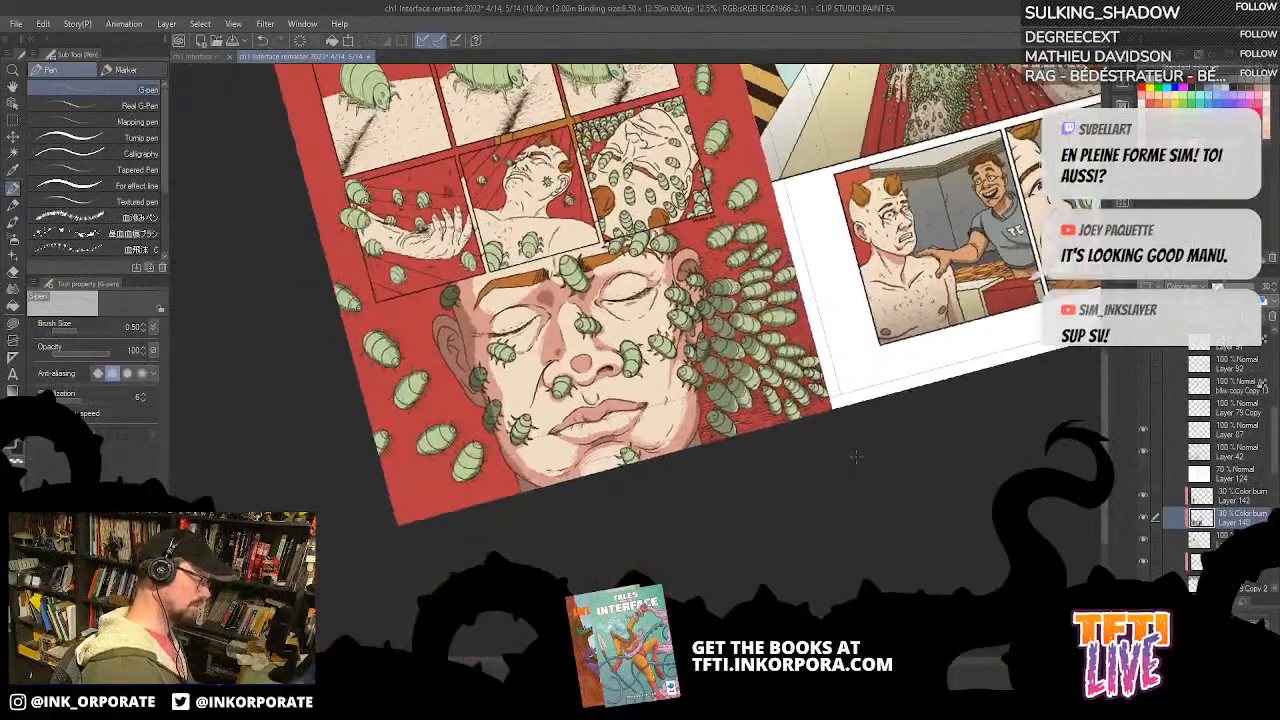
key("^")
scroll(1253, 502, "down", 5)
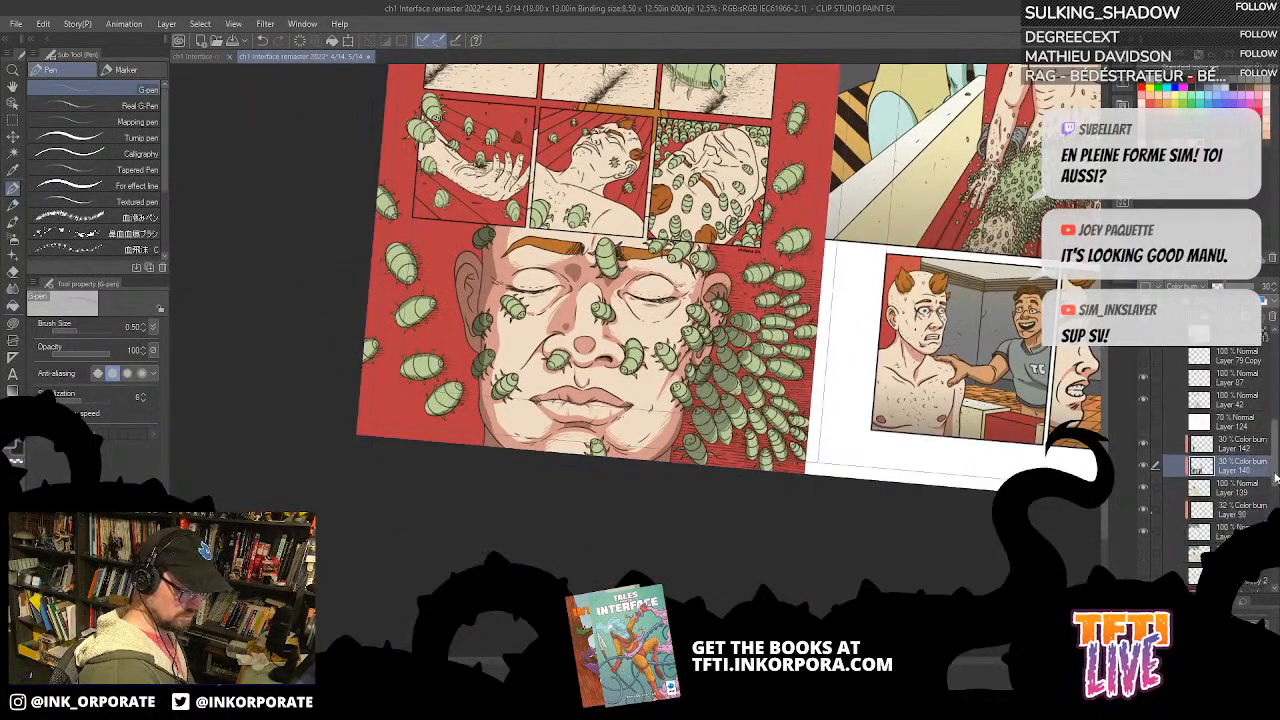
left_click(1252, 461)
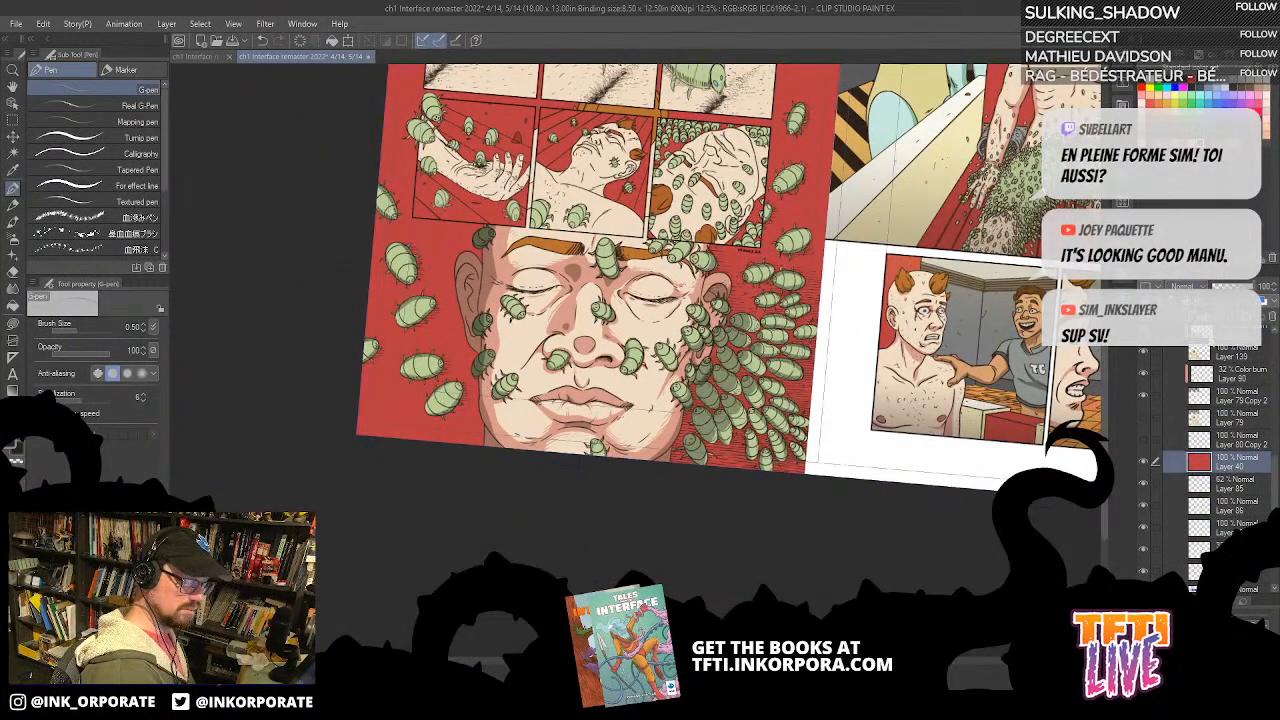
key("-")
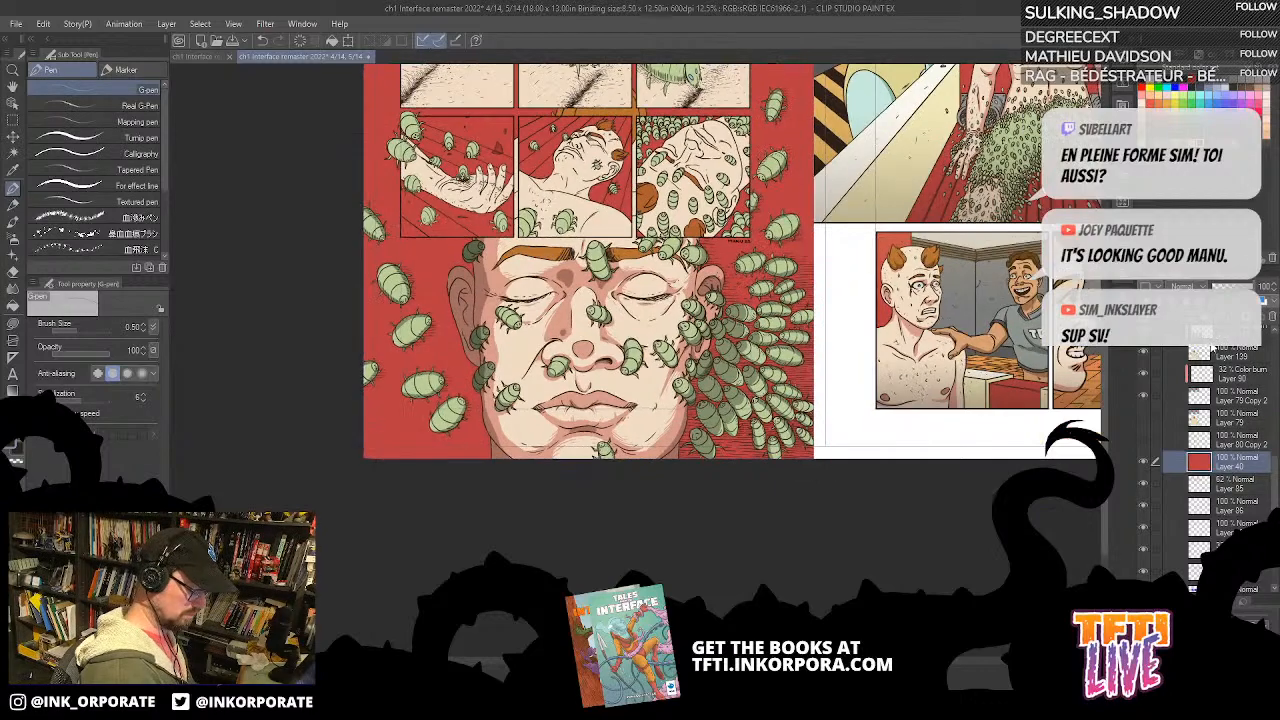
left_click(1144, 441)
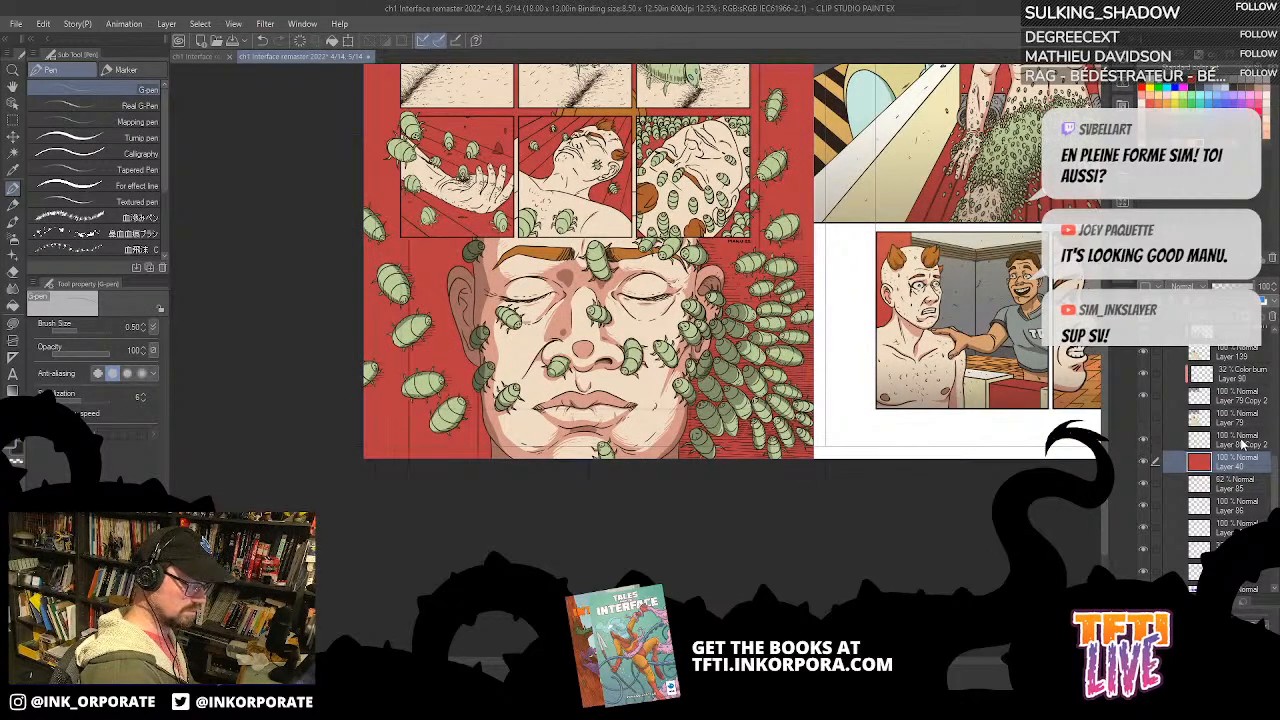
left_click(1240, 441, "ctrl")
right_click(1240, 443)
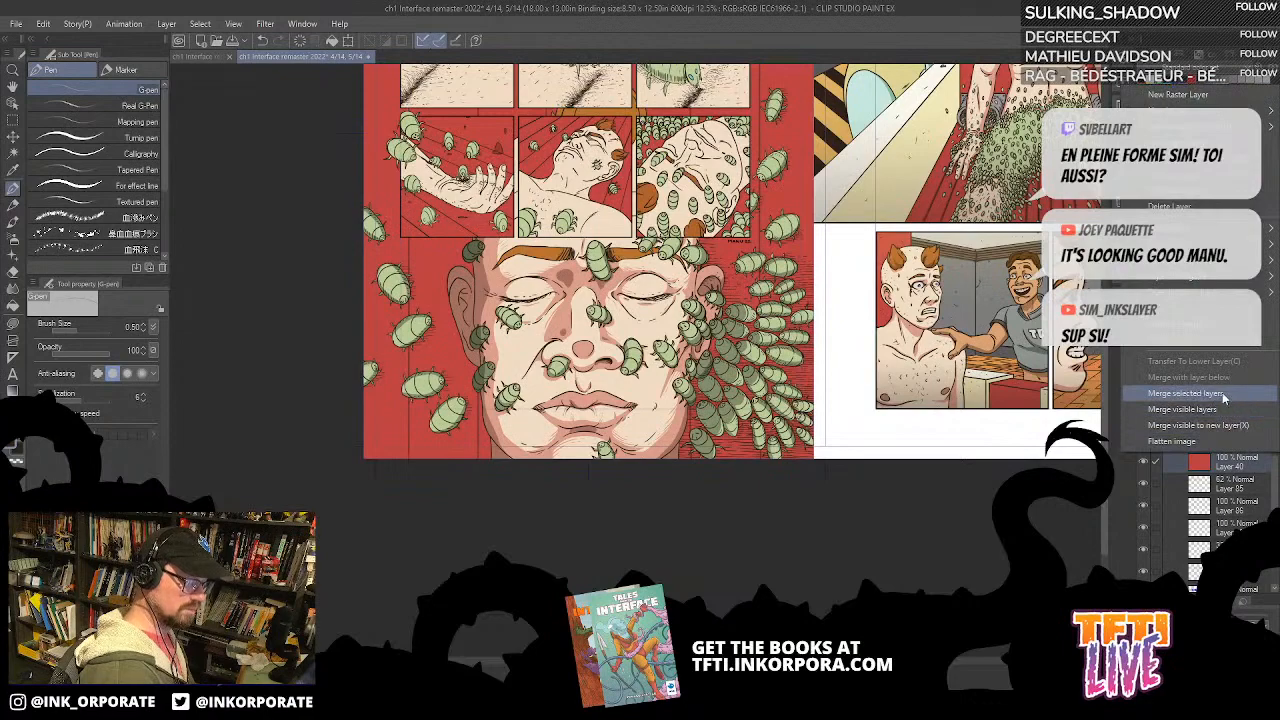
left_click(1221, 393)
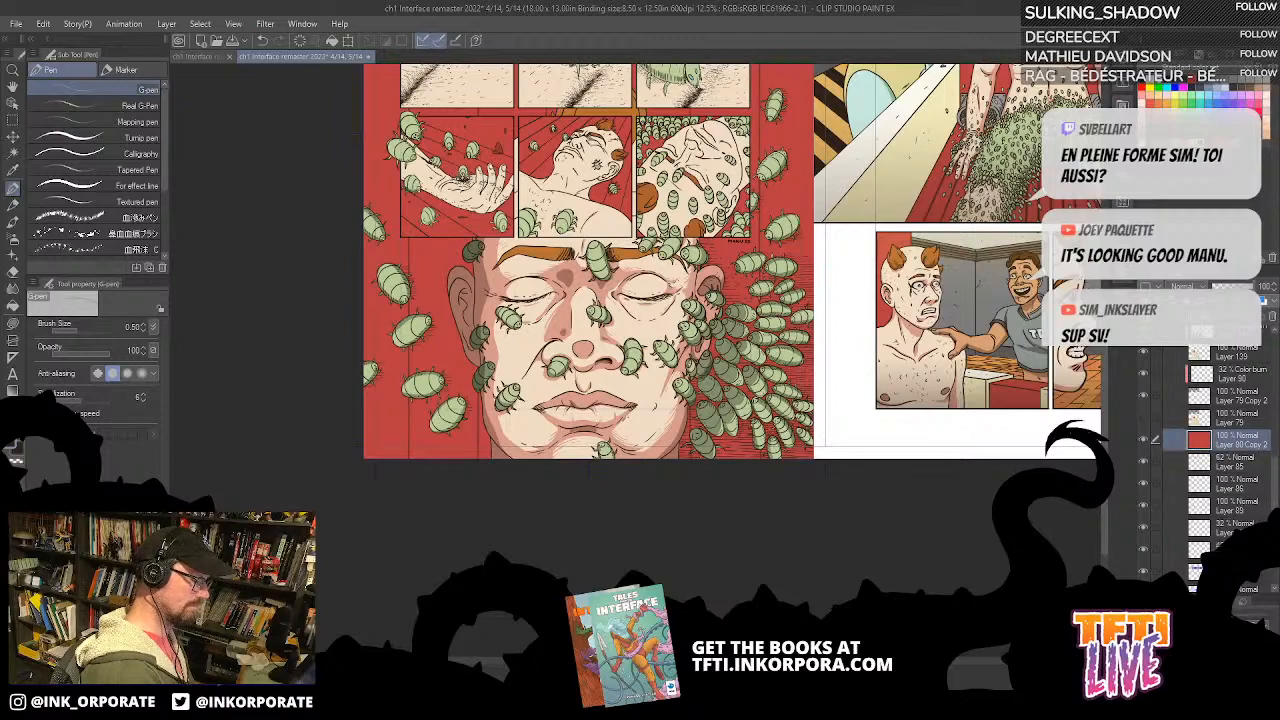
Step: Add a Color burn layer at 35% opacity directly above the red background and lasso-fill a cast shadow behind the face on the swarm side
left_click_drag(923, 266, 931, 327)
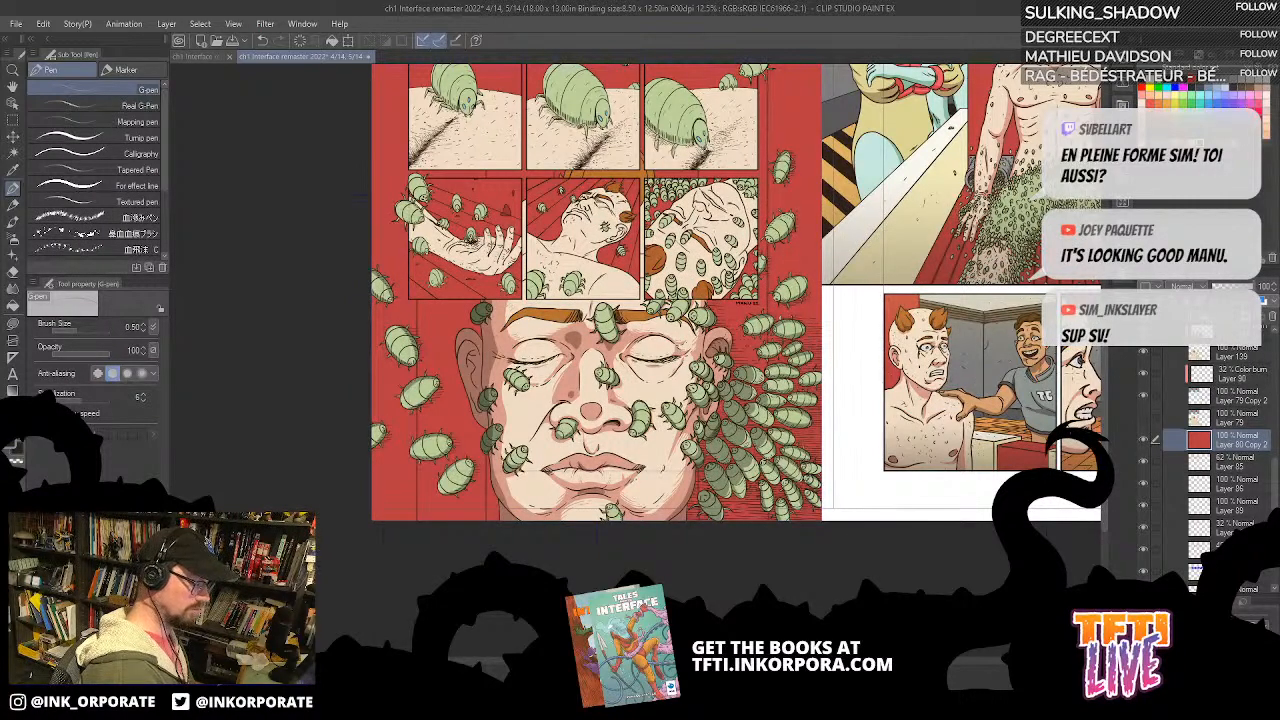
left_click(13, 323)
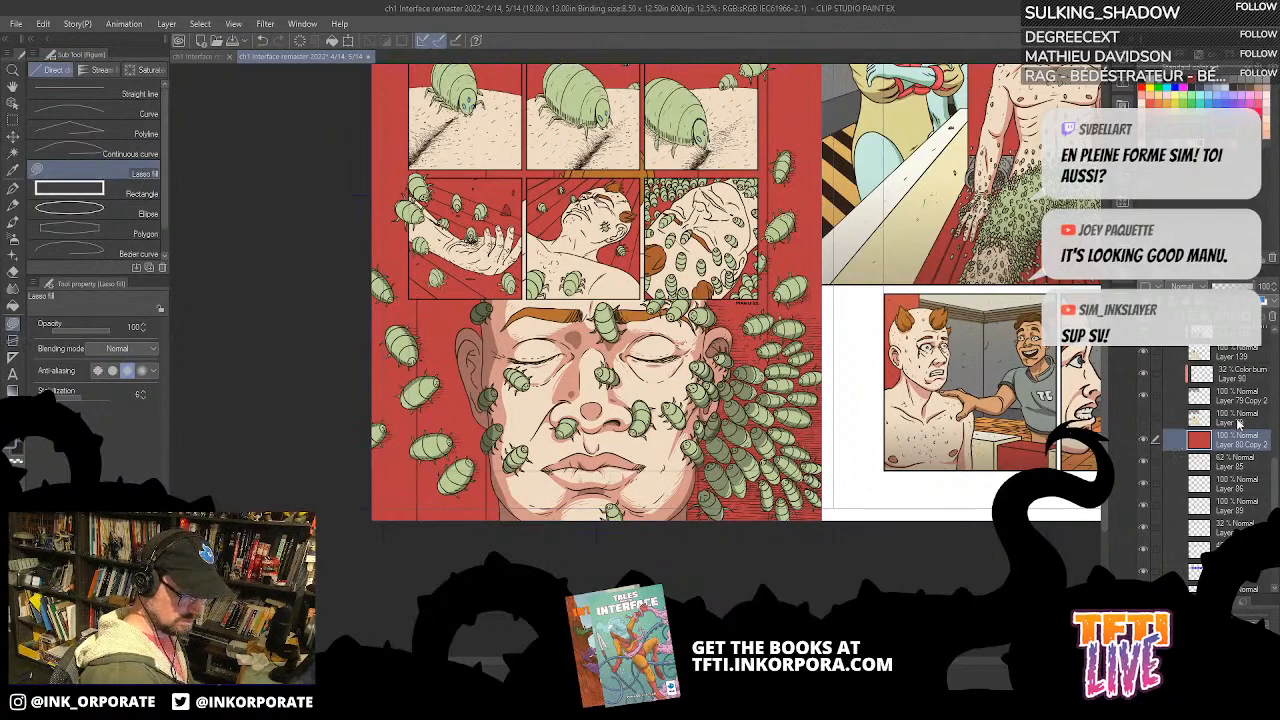
left_click(1238, 424)
key("ctrl+shift+n")
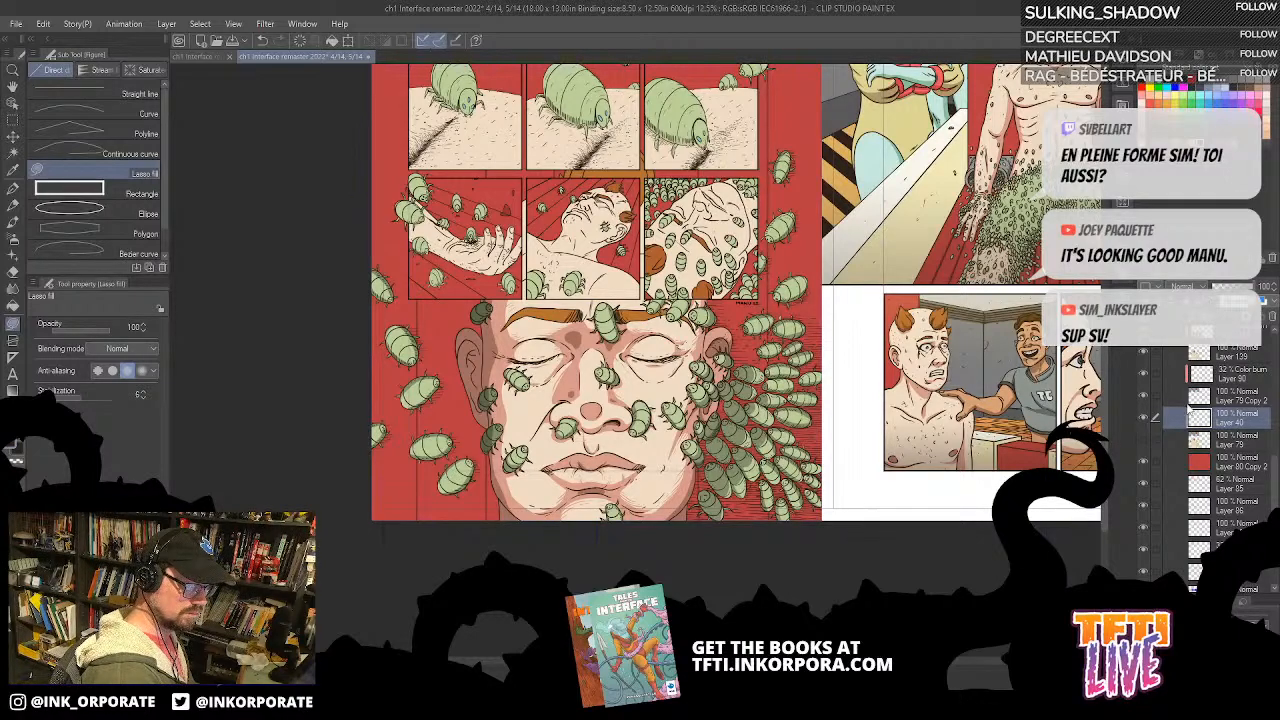
left_click_drag(1236, 424, 1230, 444)
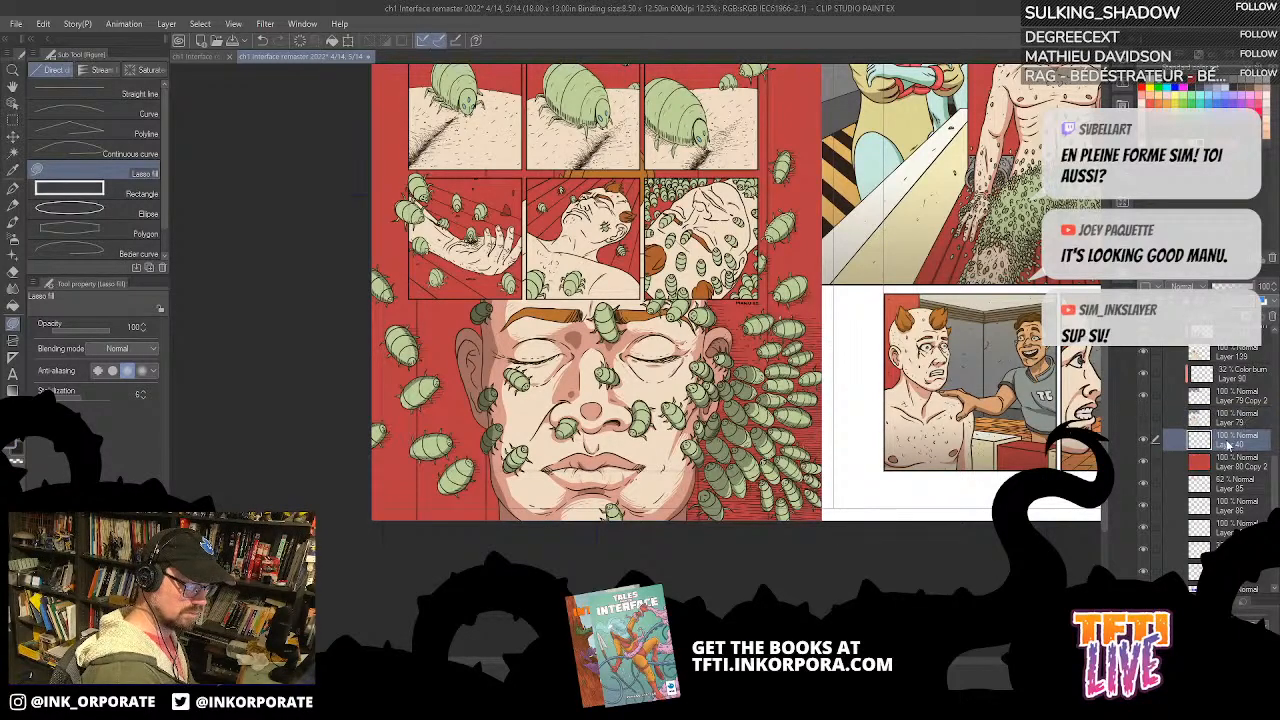
left_click(1220, 287)
left_click(1188, 287)
left_click(1190, 338)
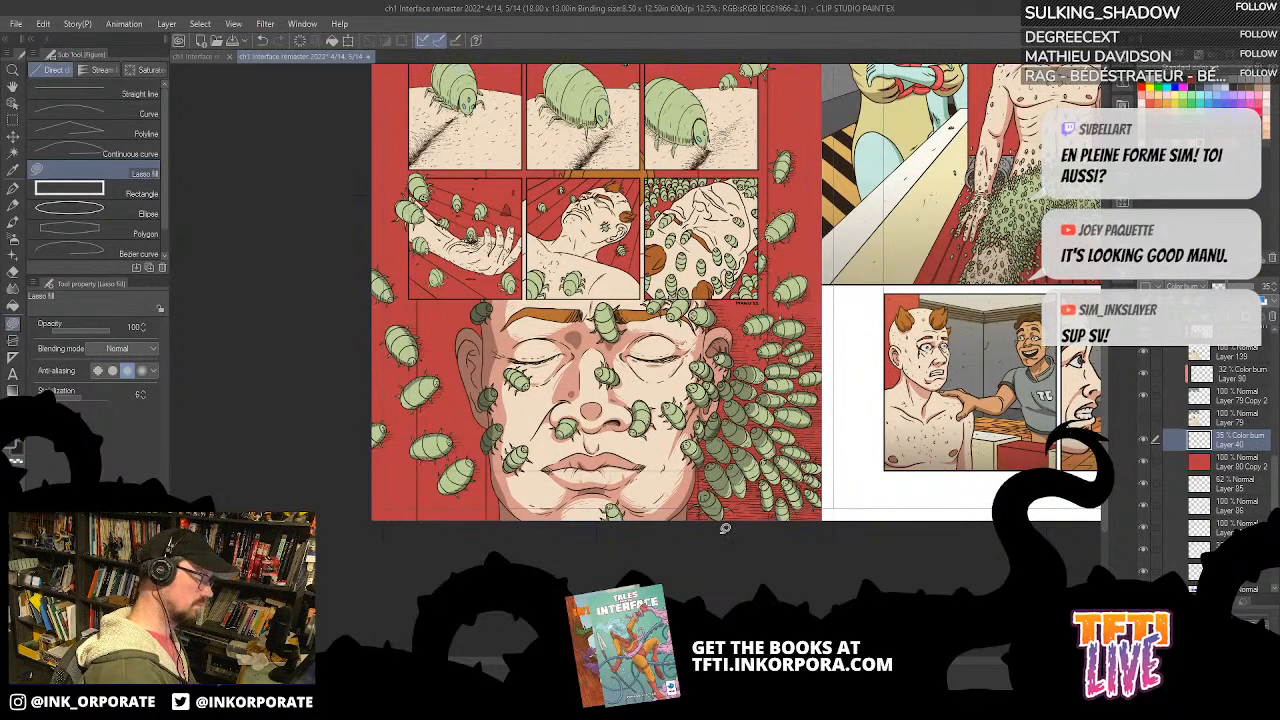
mouse_move(728, 473)
left_mouse_down()
mouse_move(746, 406)
mouse_move(746, 288)
mouse_move(592, 289)
mouse_move(690, 562)
left_mouse_up()
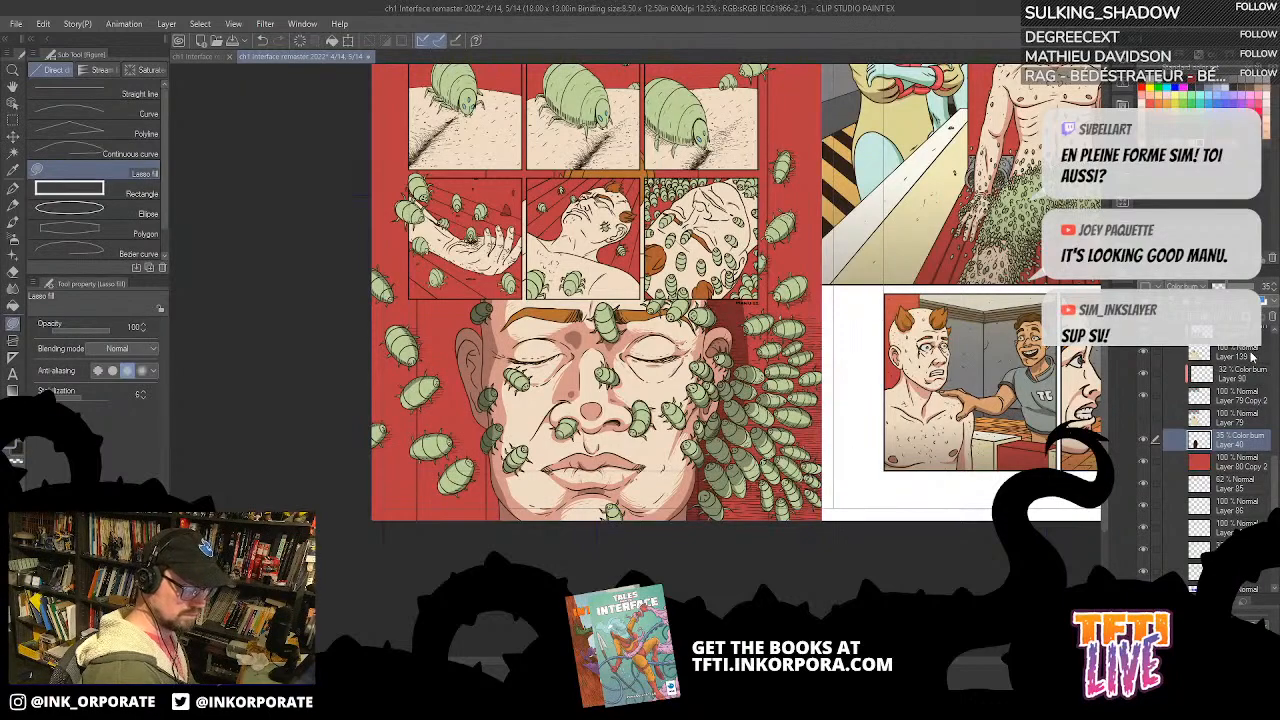
Step: Lasso-fill shadows over the swarm bugs nearest the ear and cheek on the Color burn Layer 142
scroll(1250, 400, "up", 3)
left_click(1240, 374)
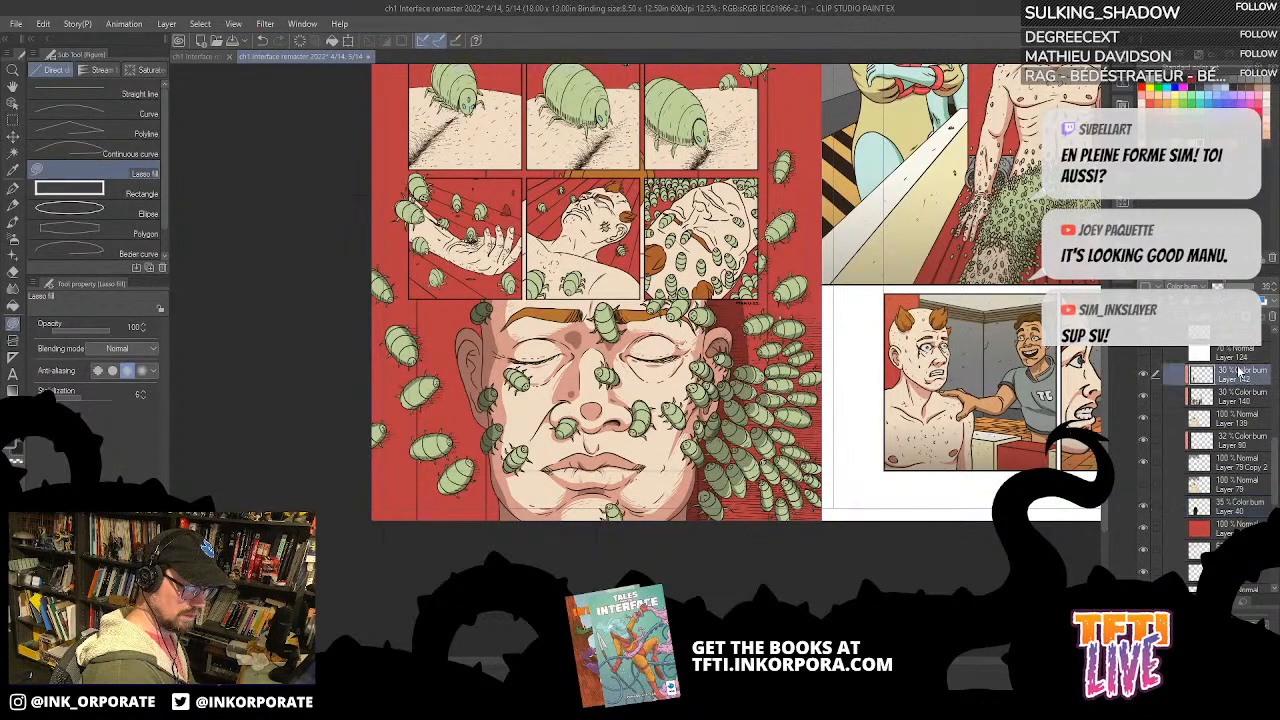
key("ctrl+plus")
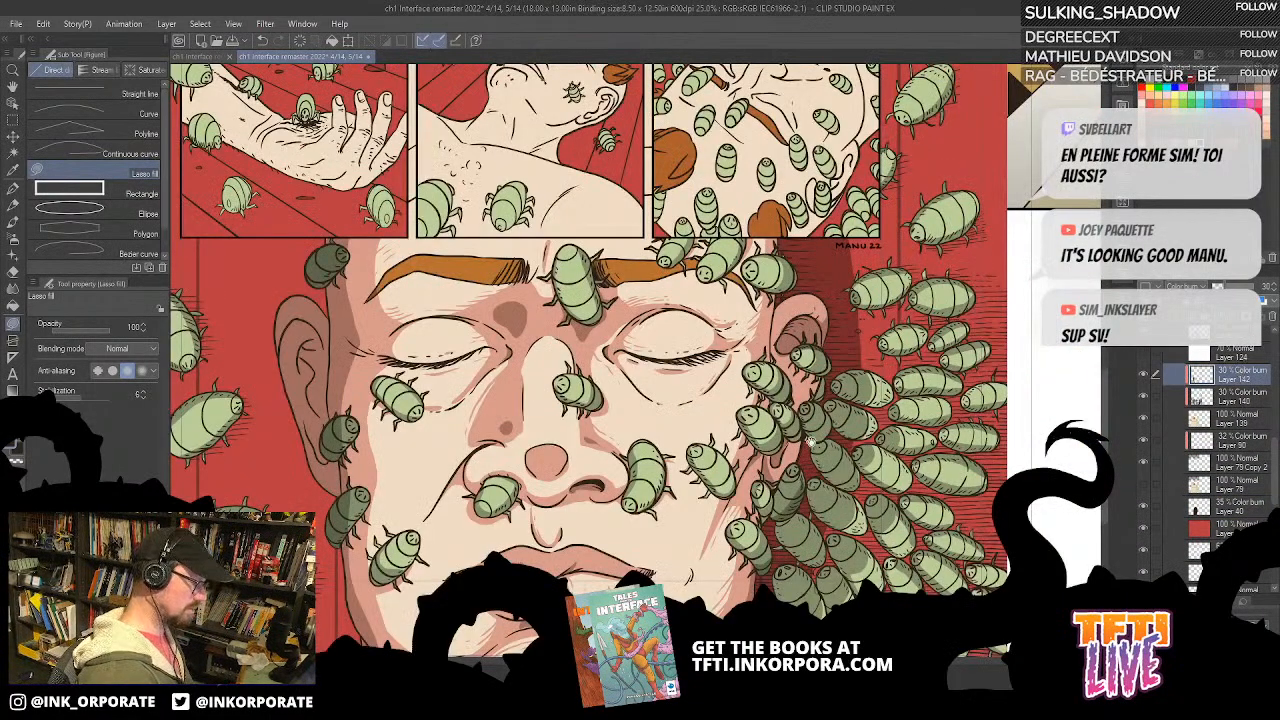
left_click_drag(810, 447, 793, 321)
mouse_move(758, 165)
left_mouse_down()
mouse_move(743, 351)
mouse_move(825, 193)
mouse_move(818, 170)
left_mouse_up()
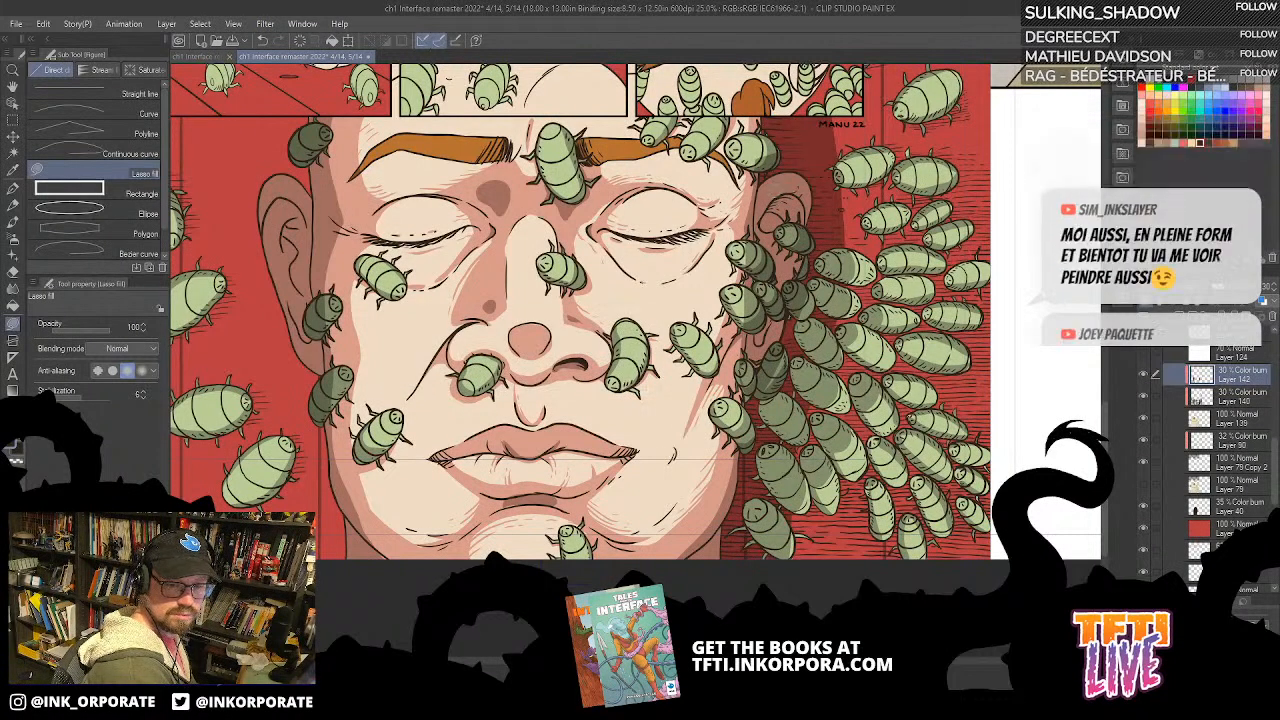
left_click_drag(798, 149, 800, 167)
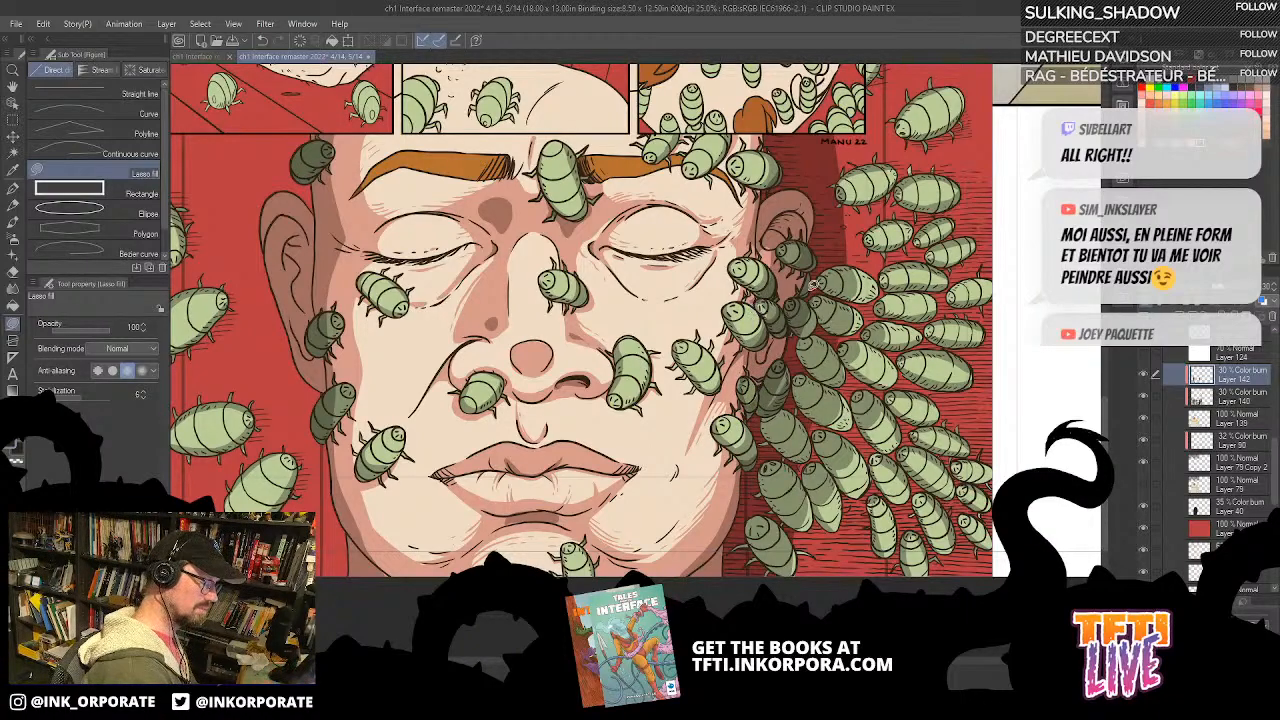
left_click(1248, 397)
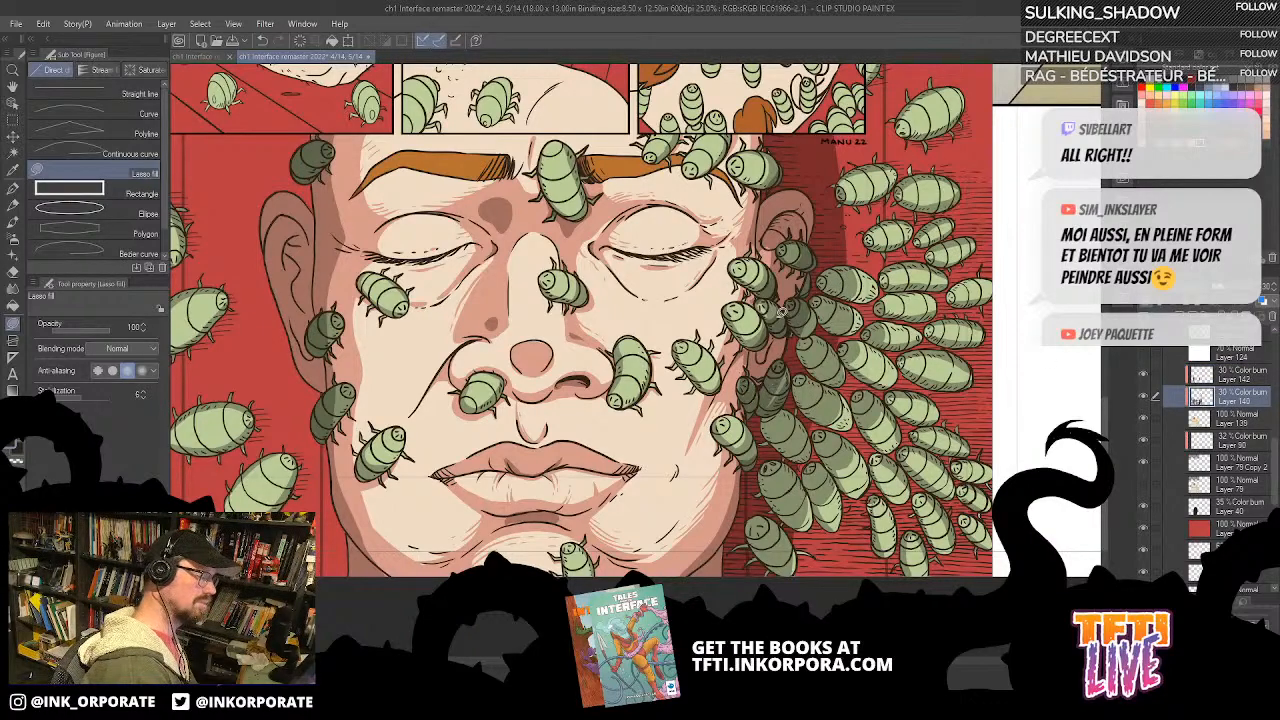
left_click(1245, 377)
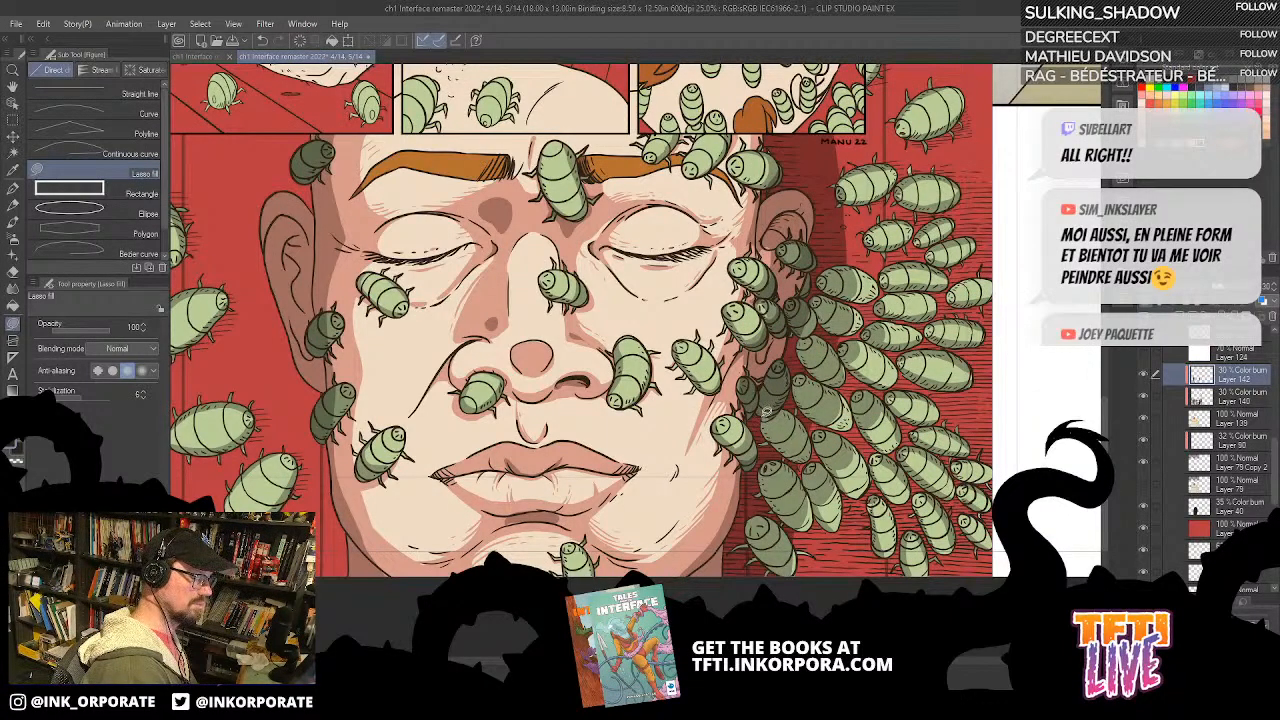
mouse_move(837, 252)
left_mouse_down()
mouse_move(845, 303)
mouse_move(778, 540)
mouse_move(736, 593)
mouse_move(730, 536)
mouse_move(833, 254)
left_mouse_up()
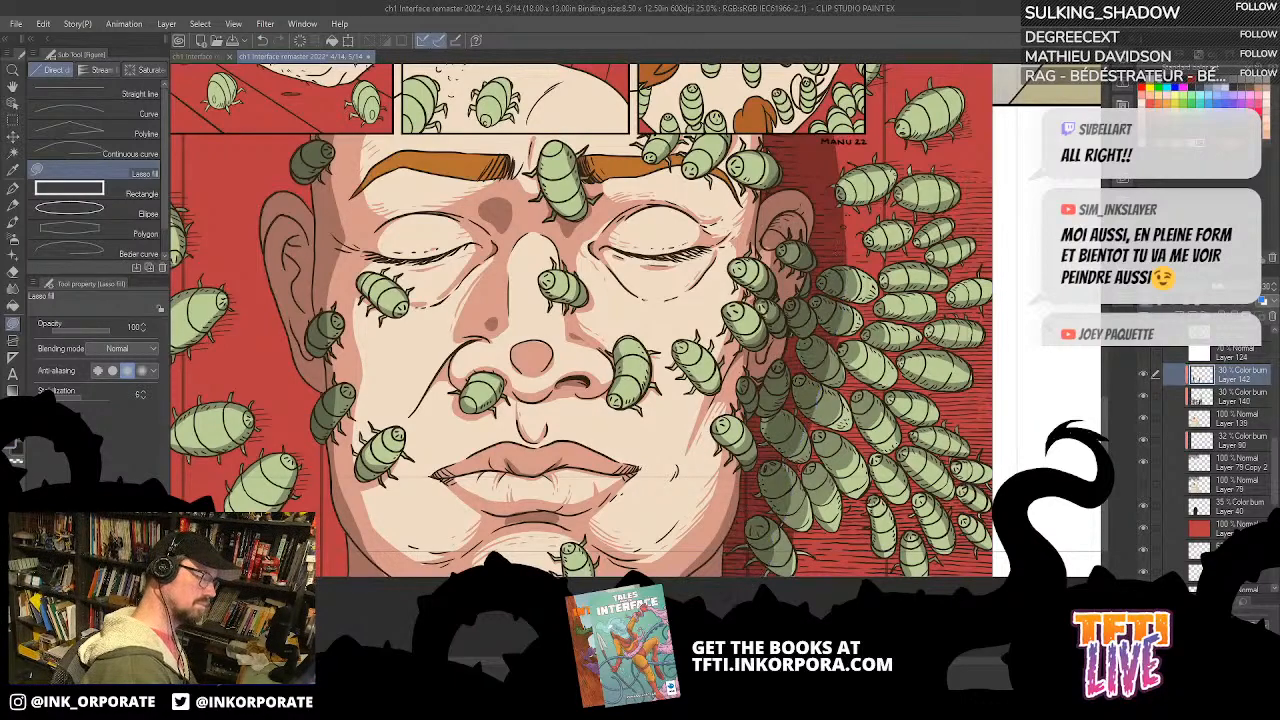
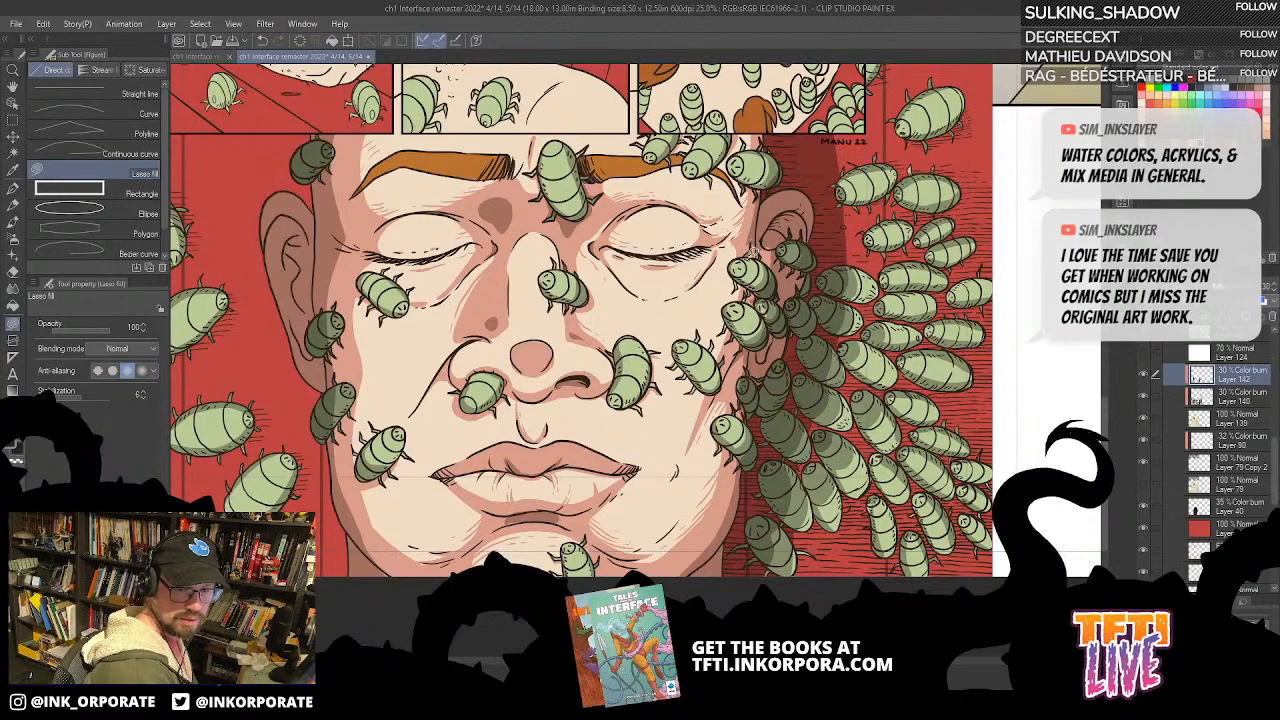
Step: Finish the lasso-filled shadows on the swarm bugs beside the cheek and jaw
left_click_drag(824, 325, 801, 208)
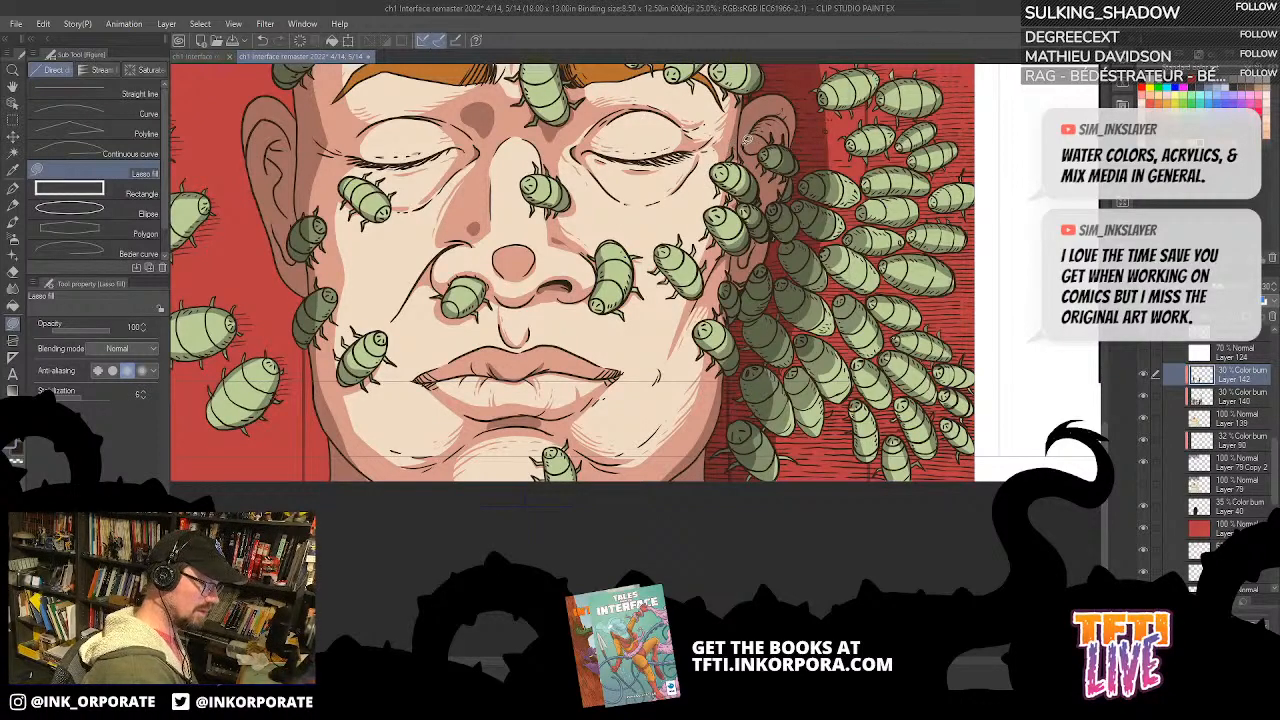
left_click_drag(786, 329, 778, 295)
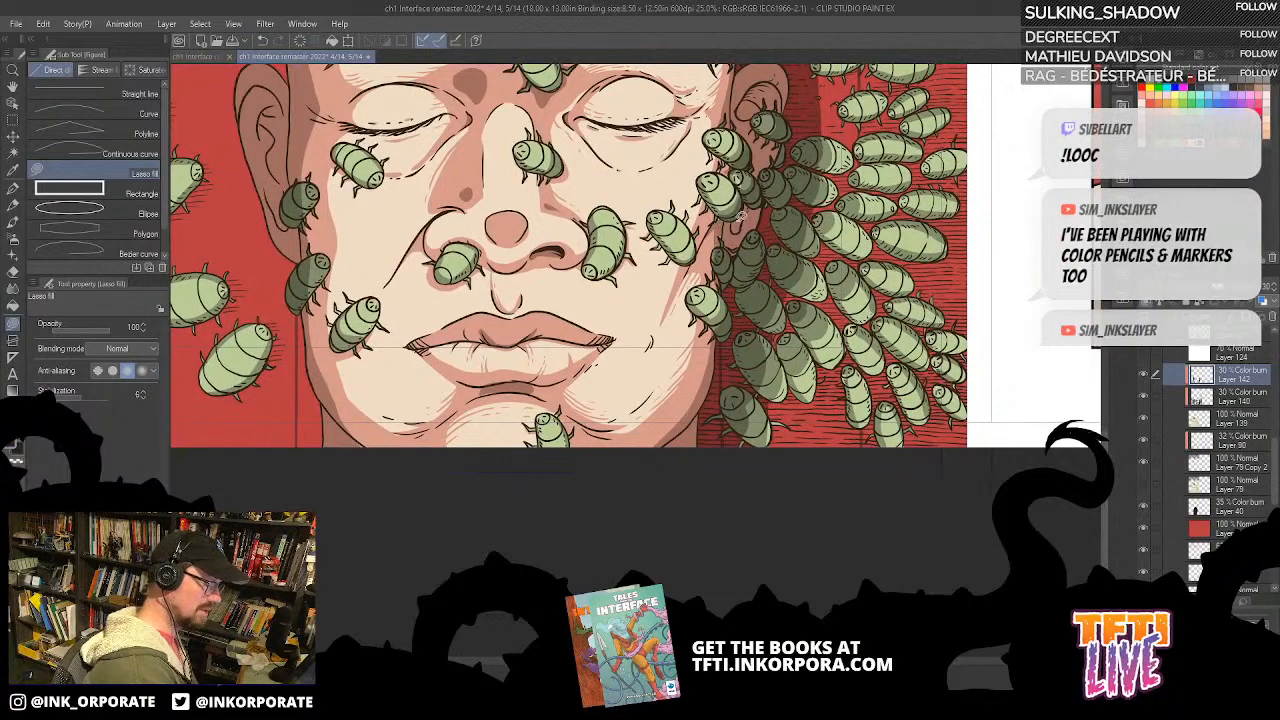
left_click_drag(794, 276, 784, 240)
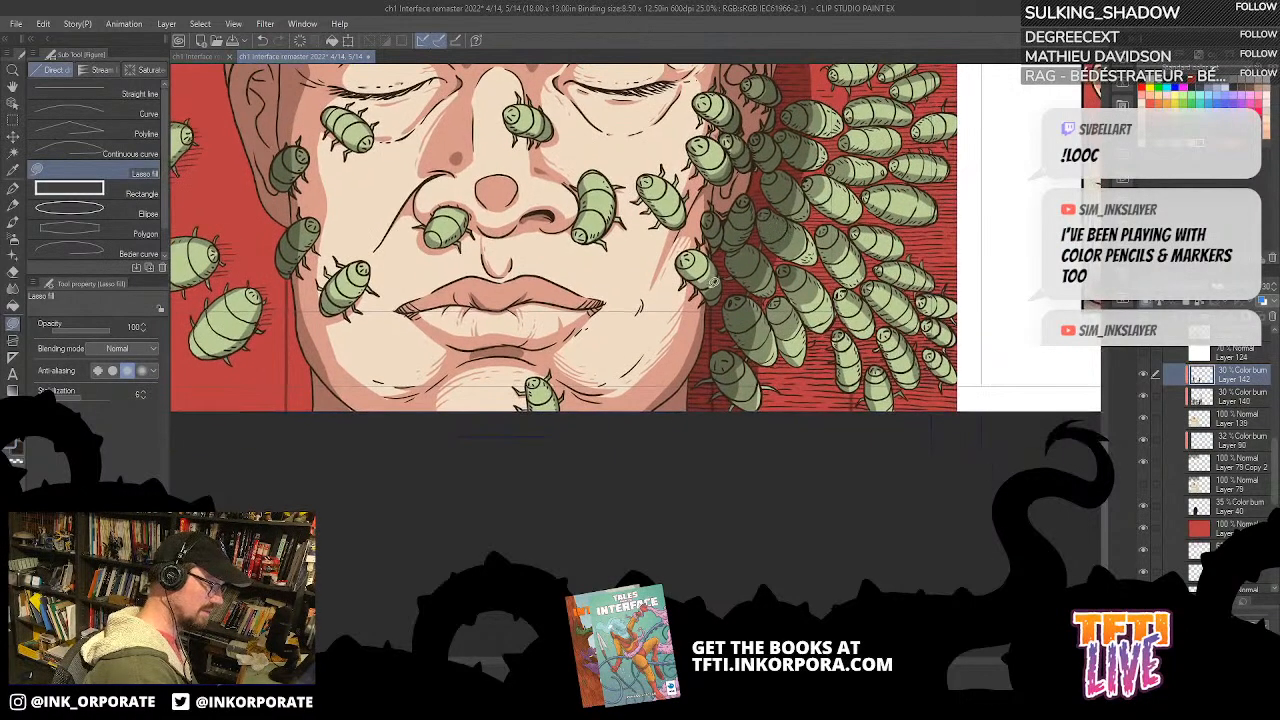
left_click_drag(802, 186, 820, 198)
left_click_drag(914, 249, 918, 427)
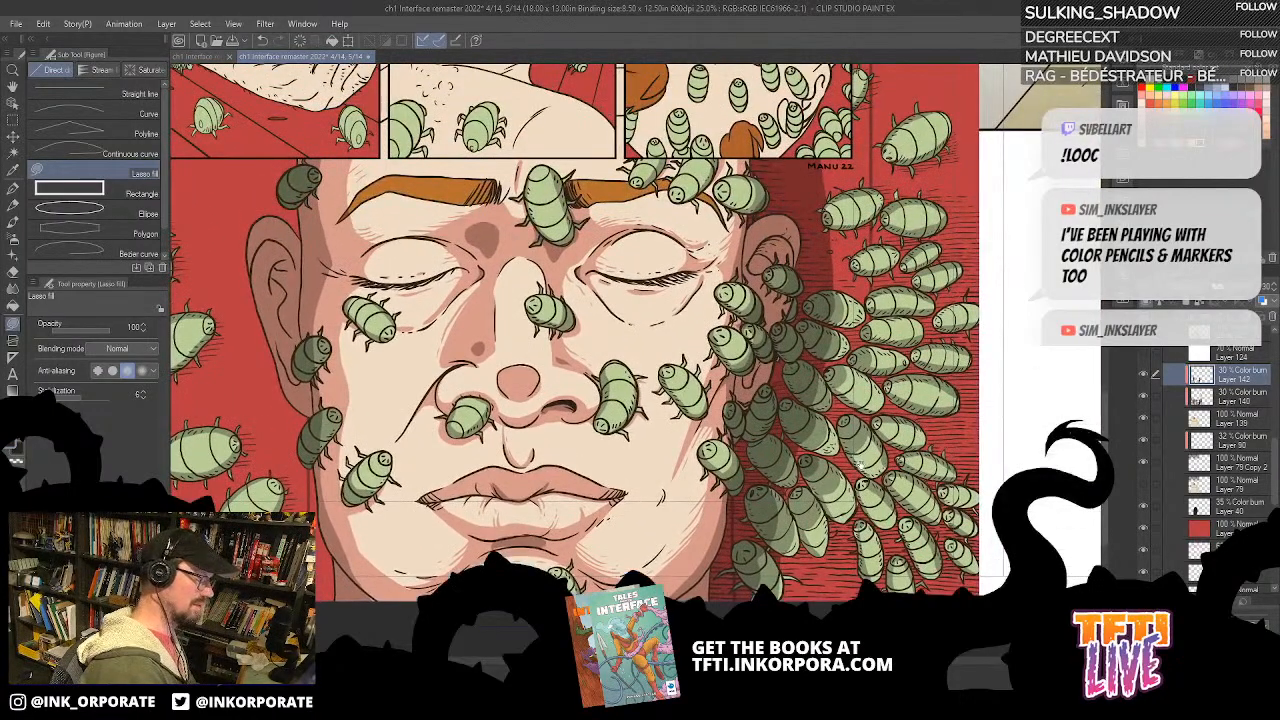
left_click_drag(862, 465, 937, 429)
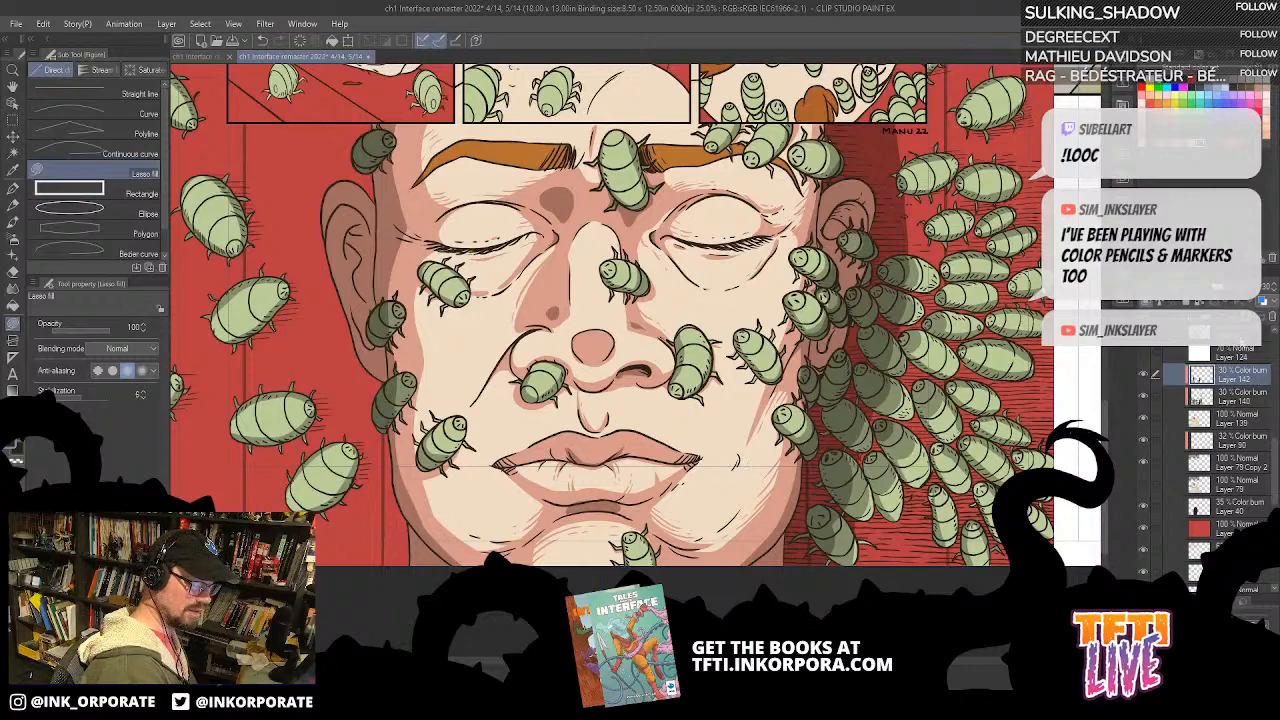
Step: Add a Color burn layer at 32% opacity above Layer 142 and lasso-fill shadows inside the ear opposite the swarm
key("ctrl+shift+n")
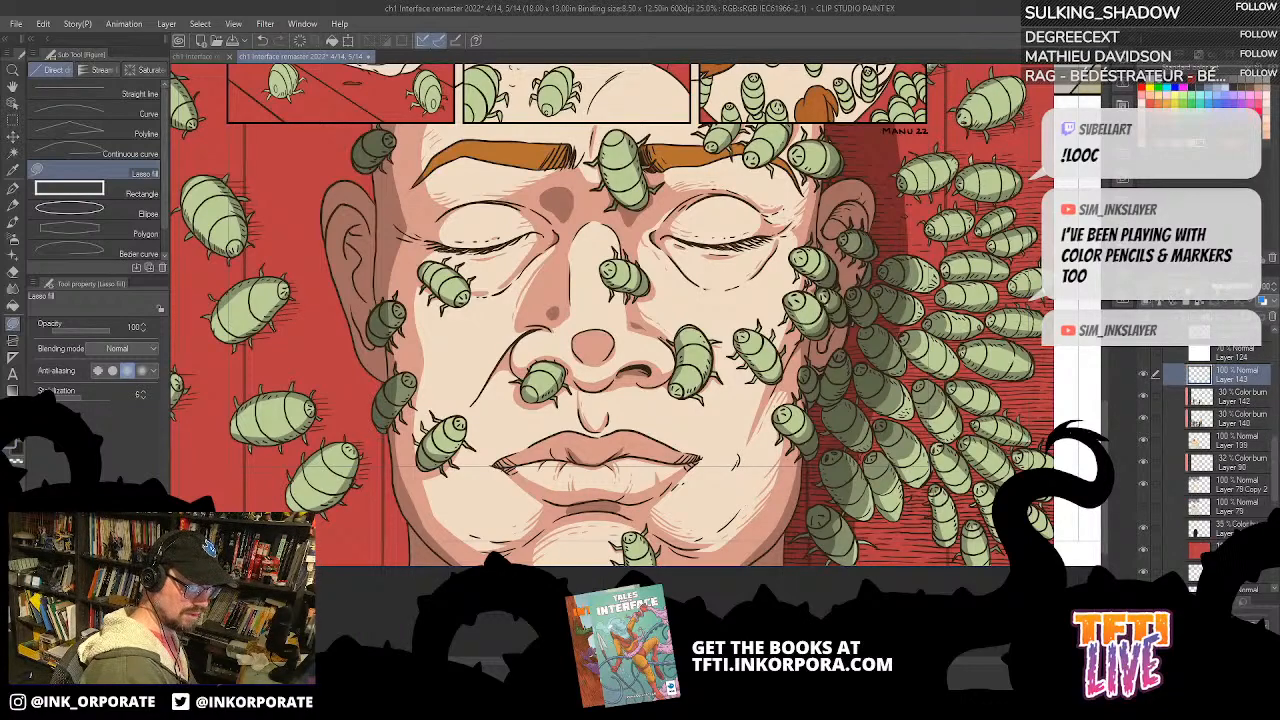
left_click(1192, 287)
left_click(1194, 333)
left_click(1228, 289)
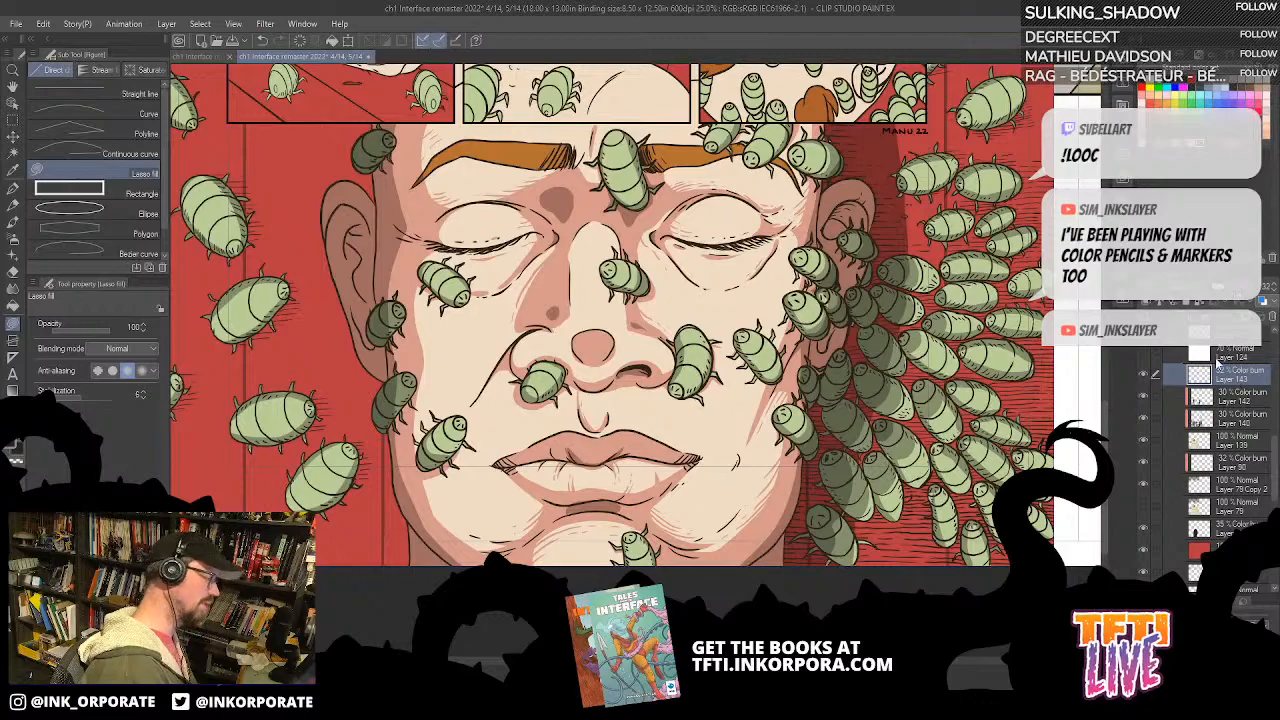
left_click_drag(612, 473, 791, 507)
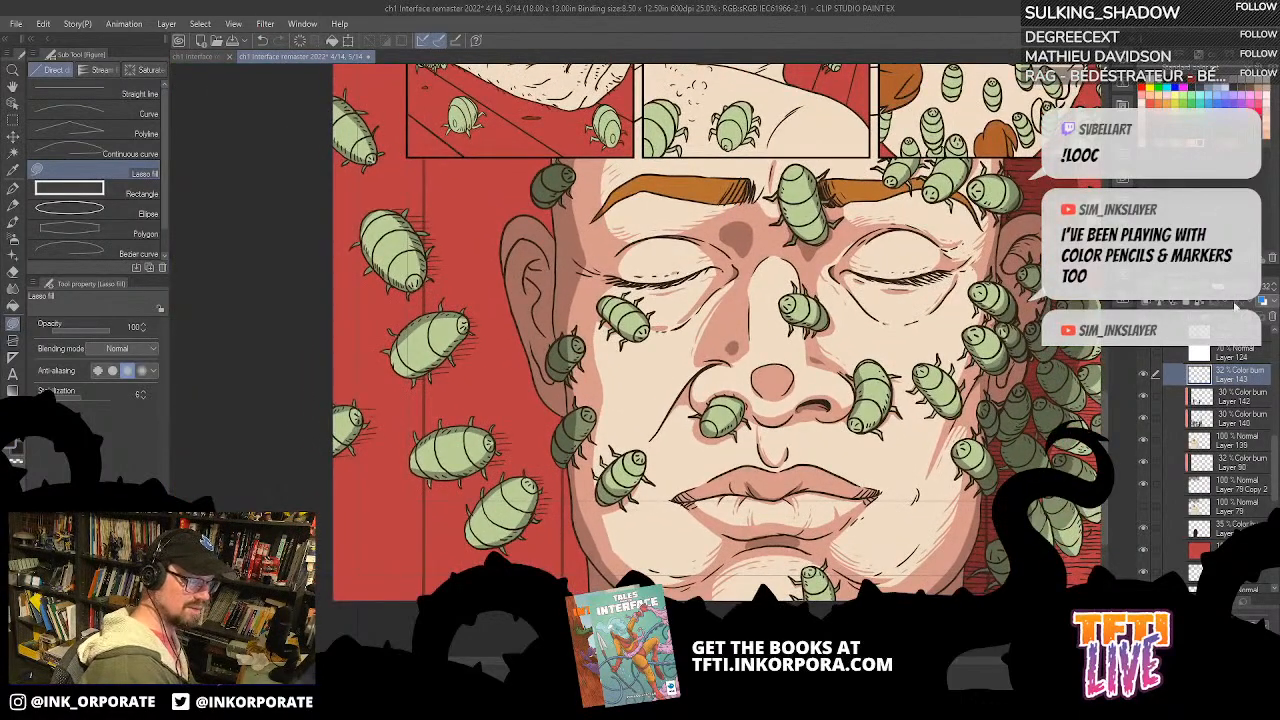
mouse_move(508, 267)
left_mouse_down()
mouse_move(531, 233)
mouse_move(547, 254)
mouse_move(548, 271)
mouse_move(533, 260)
mouse_move(524, 286)
mouse_move(509, 258)
mouse_move(537, 272)
mouse_move(546, 340)
mouse_move(536, 285)
left_mouse_up()
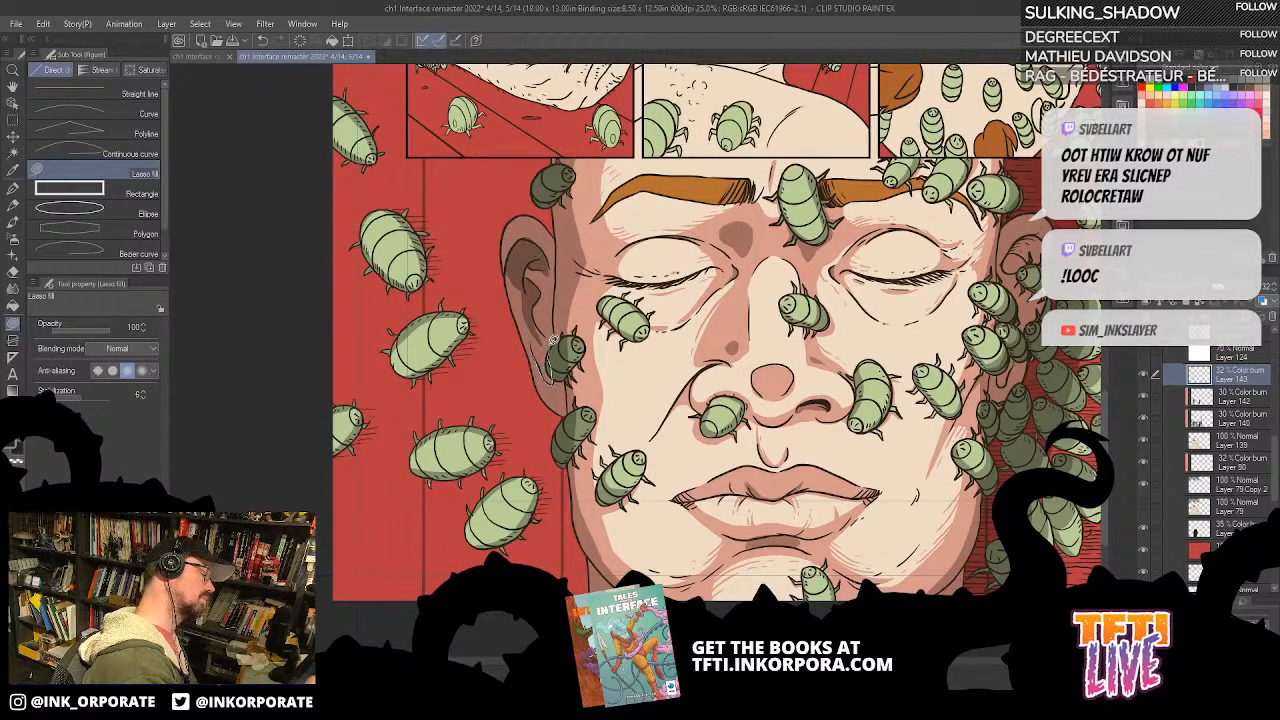
mouse_move(542, 335)
left_mouse_down()
mouse_move(554, 377)
mouse_move(540, 333)
left_mouse_up()
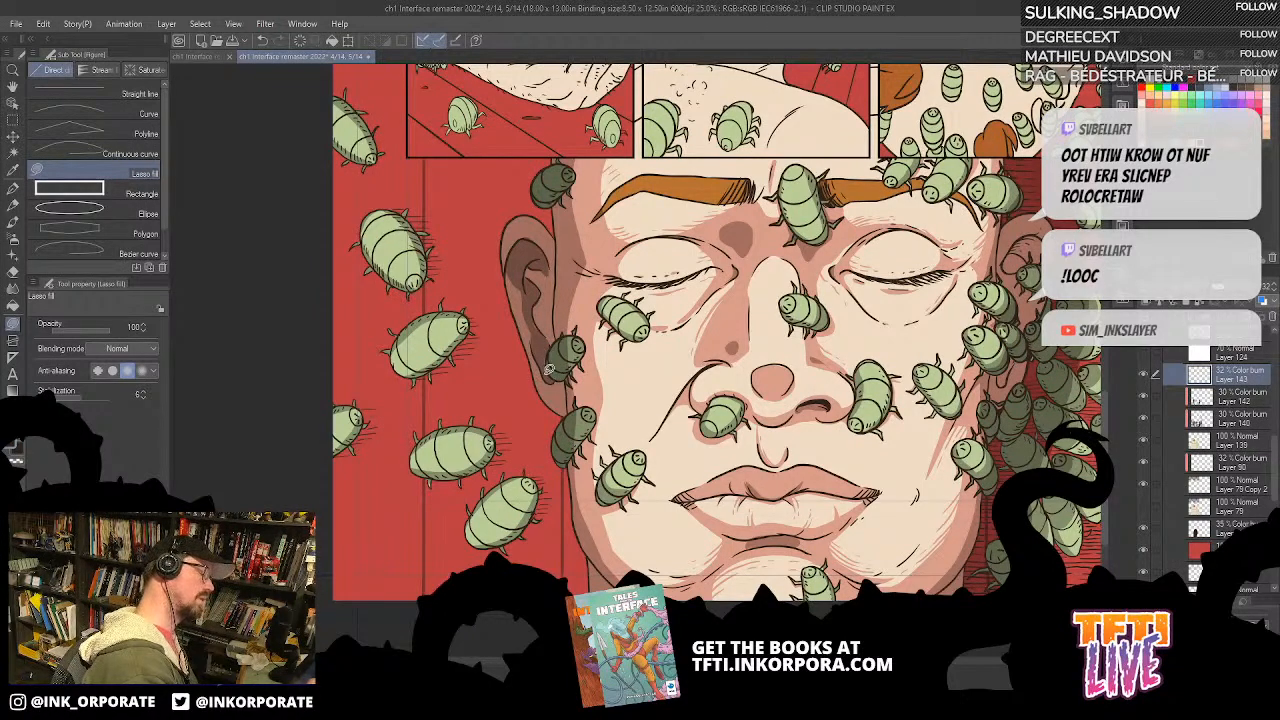
Step: On the 35% Color burn layer above the red background, lasso-fill a cast shadow behind the ear and jaw opposite the swarm
left_click(1248, 420)
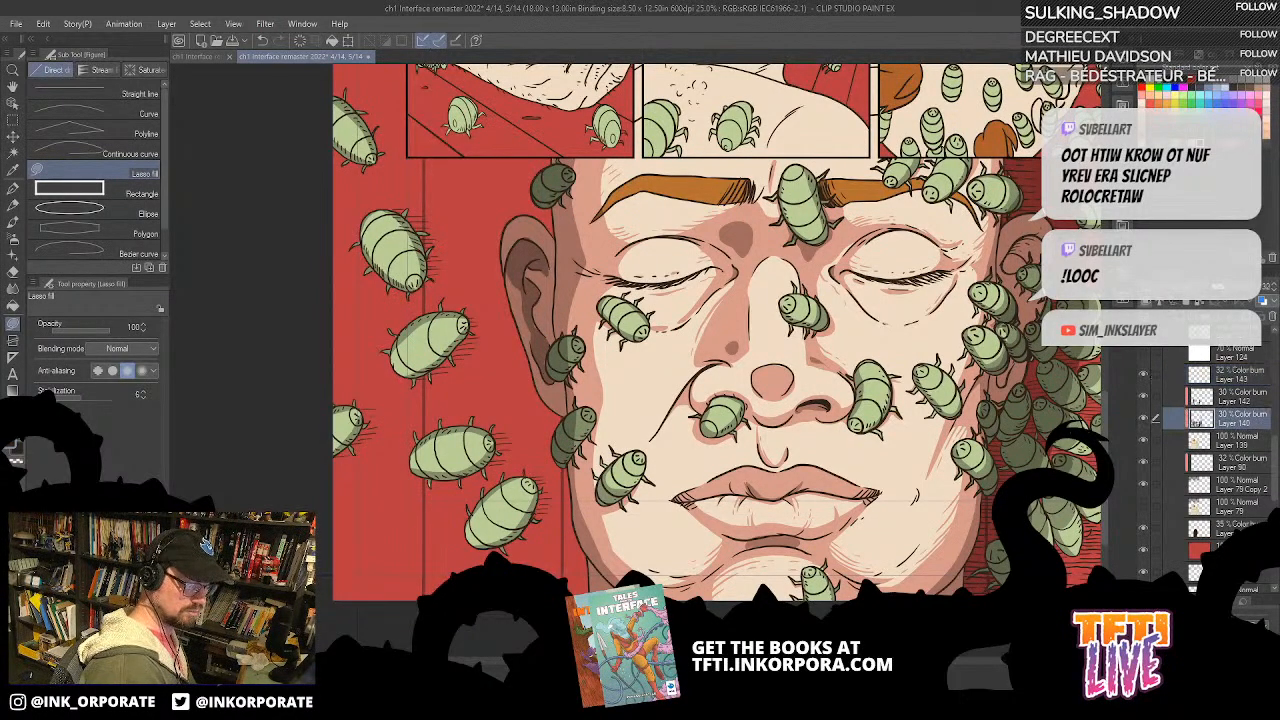
left_click(1243, 527)
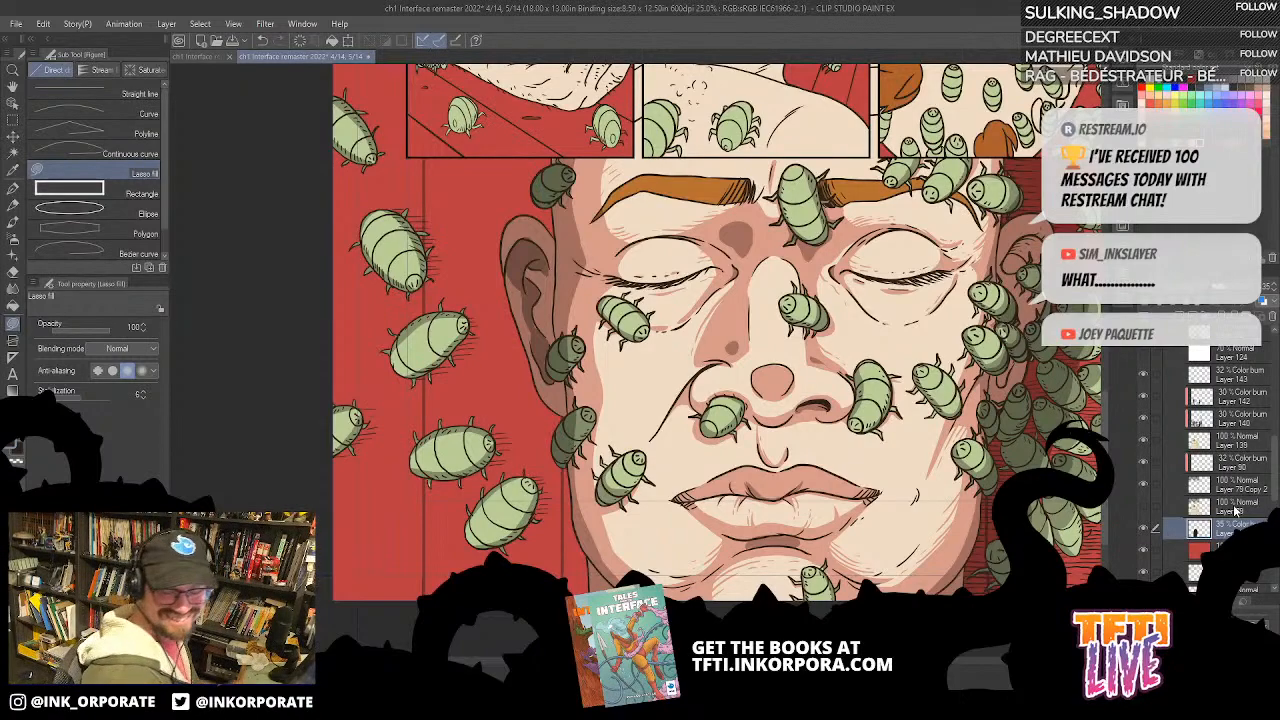
left_click_drag(703, 433, 691, 472)
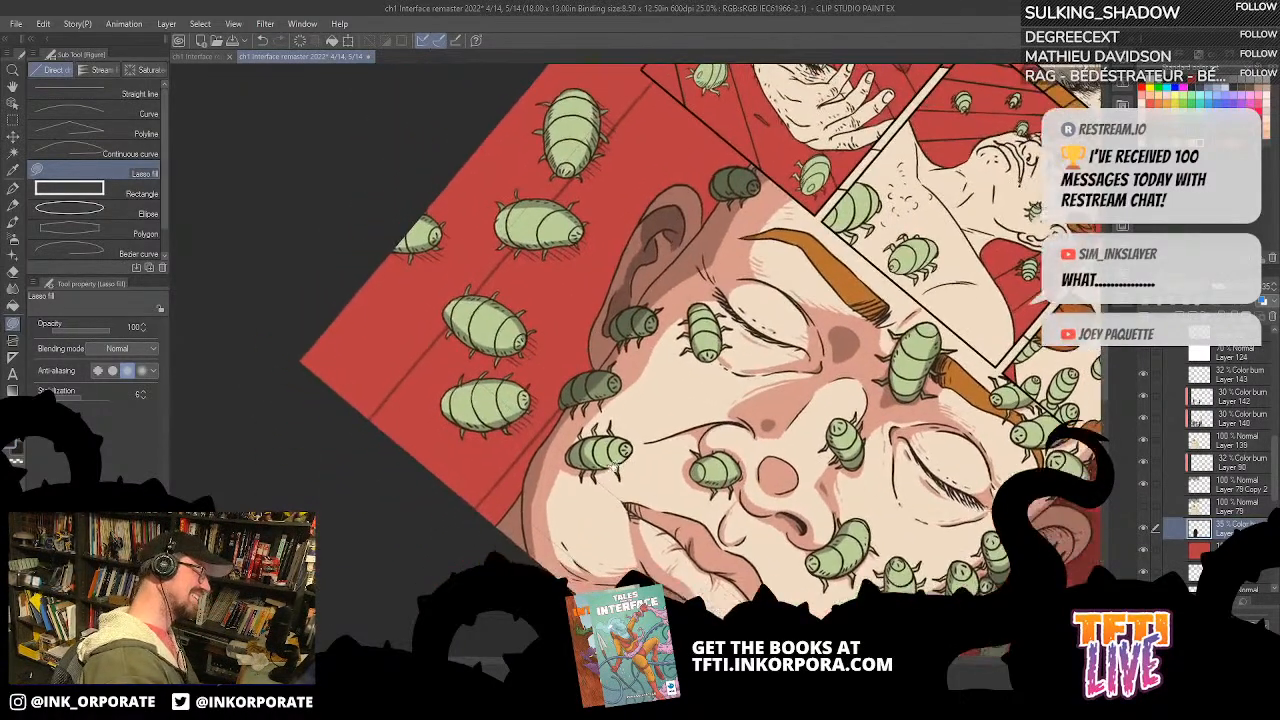
left_click(1144, 530)
left_click(1143, 530)
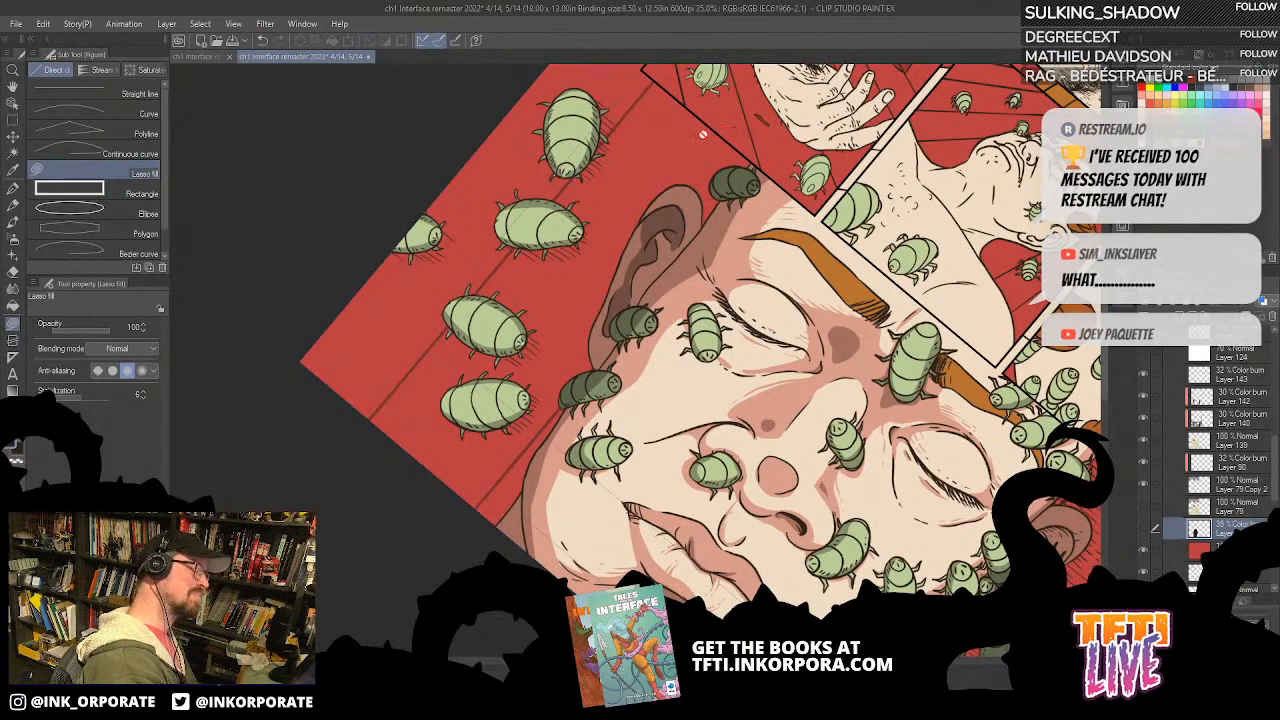
left_click(1145, 533)
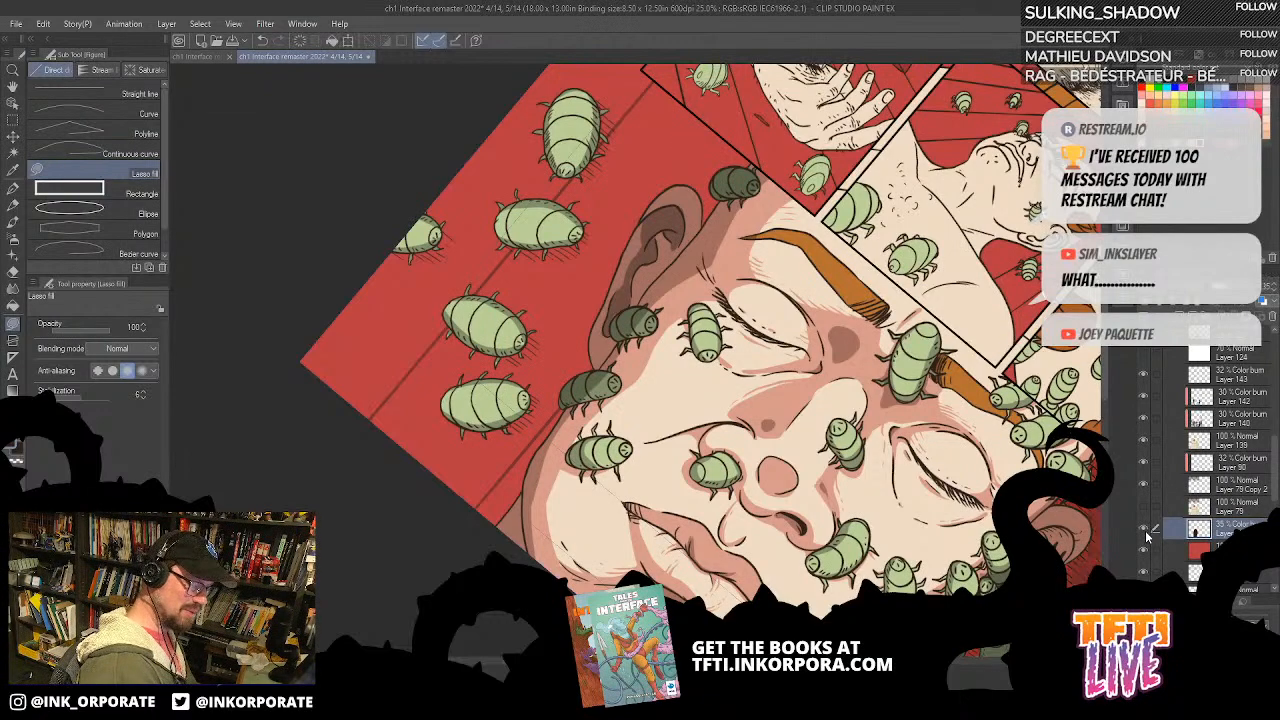
mouse_move(469, 518)
left_mouse_down()
mouse_move(504, 483)
mouse_move(610, 250)
mouse_move(749, 139)
mouse_move(808, 121)
left_mouse_up()
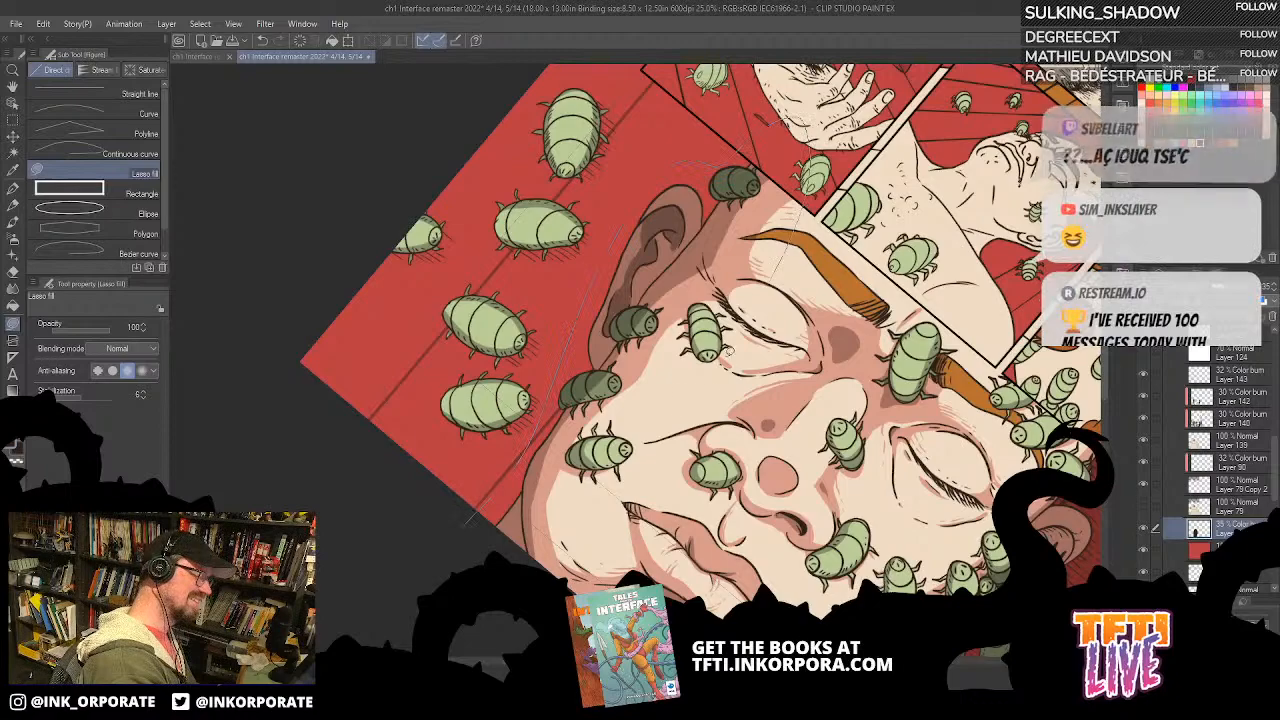
left_click_drag(745, 325, 458, 637)
key("ctrl+z")
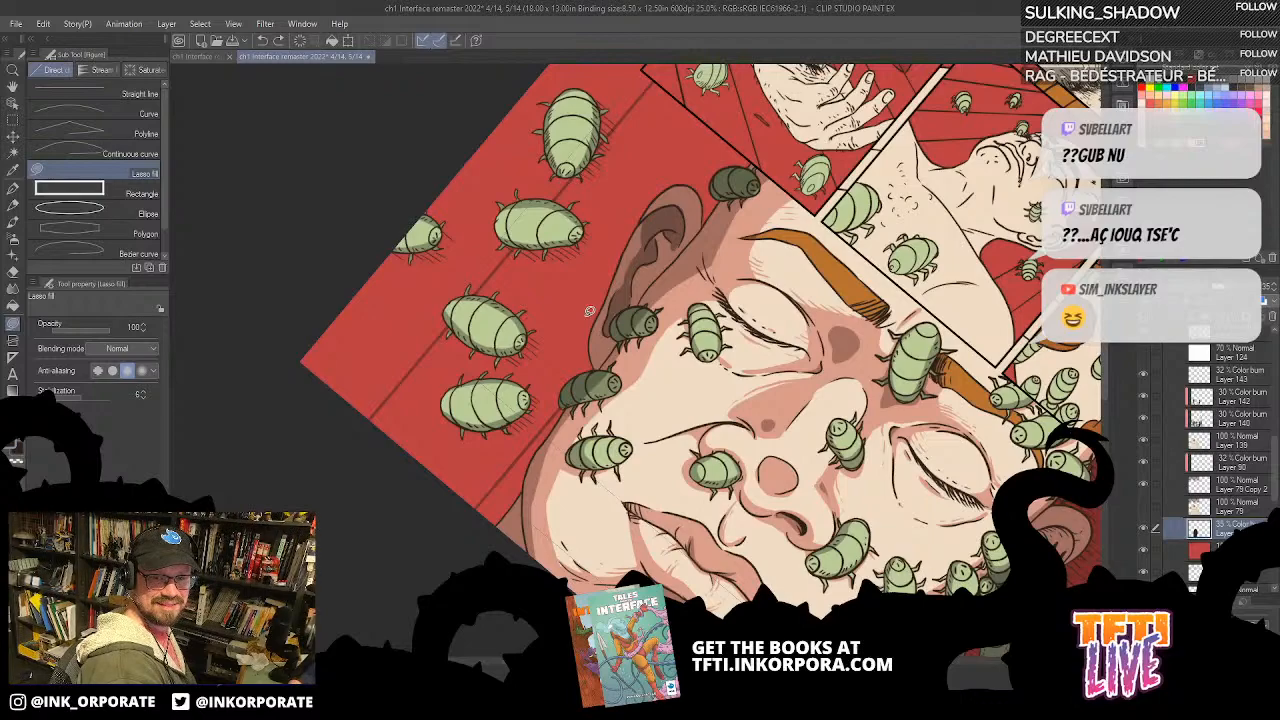
mouse_move(576, 360)
left_mouse_down()
mouse_move(627, 209)
mouse_move(696, 163)
mouse_move(797, 124)
mouse_move(765, 206)
mouse_move(470, 545)
mouse_move(556, 390)
mouse_move(633, 184)
mouse_move(778, 121)
mouse_move(610, 455)
mouse_move(475, 535)
left_mouse_up()
key("ctrl+z")
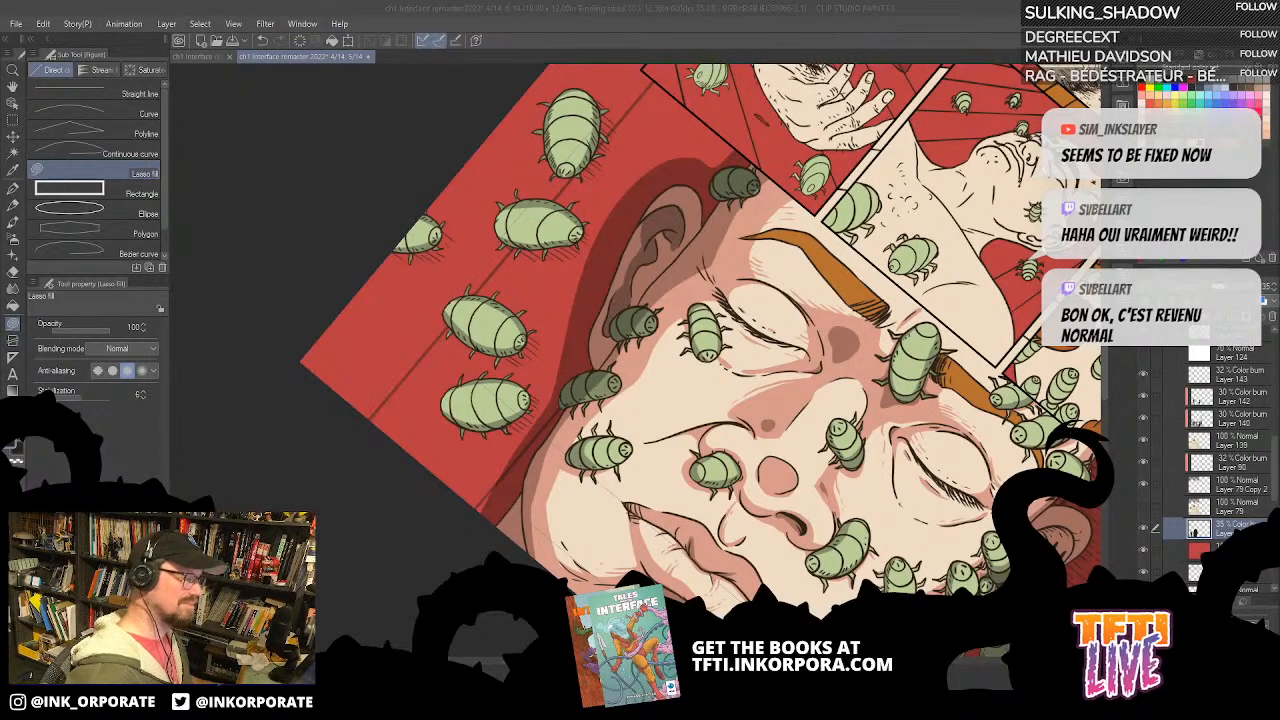
Step: Examine the cast shadow behind the ear at different rotations, up close and against the whole page
left_click(771, 23)
key("^")
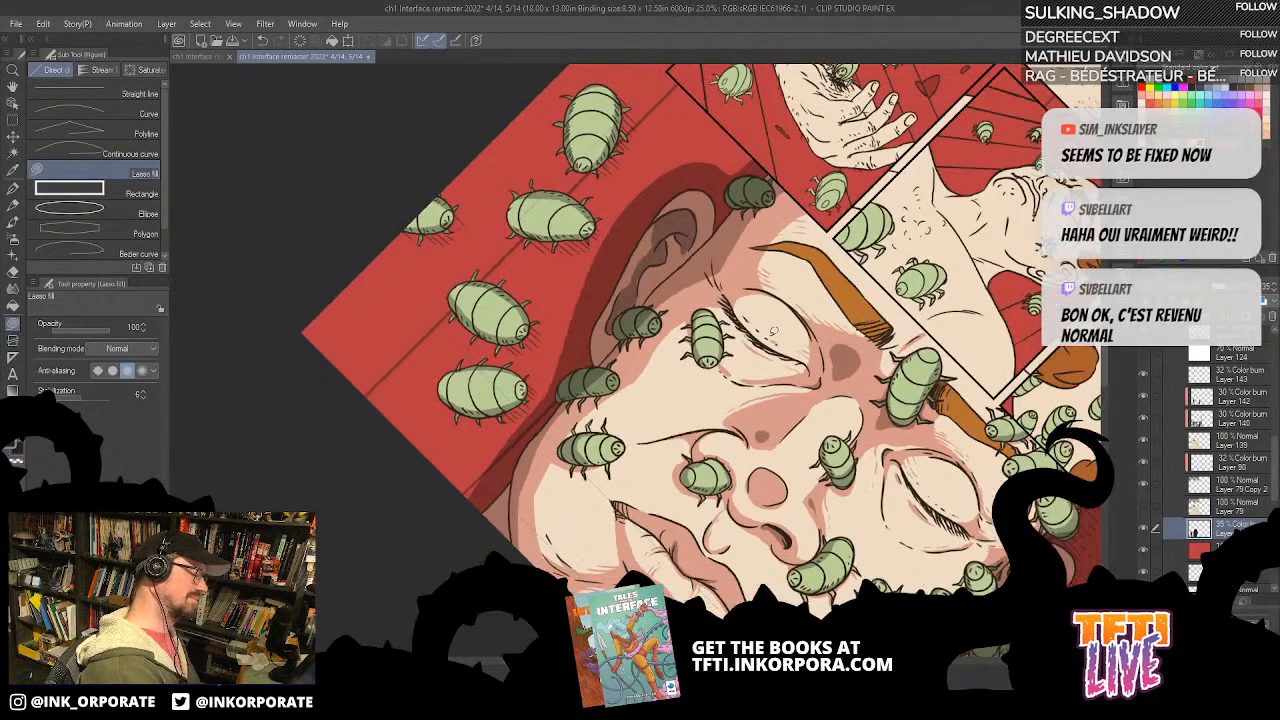
key("^")
key("^")
key("^")
key("^")
key("^")
key("^")
key("^")
key("^")
key("^")
key("^")
key("^")
key("^")
key("^")
key("^")
key("^")
key("^")
key("^")
key("^")
key("^")
key("^")
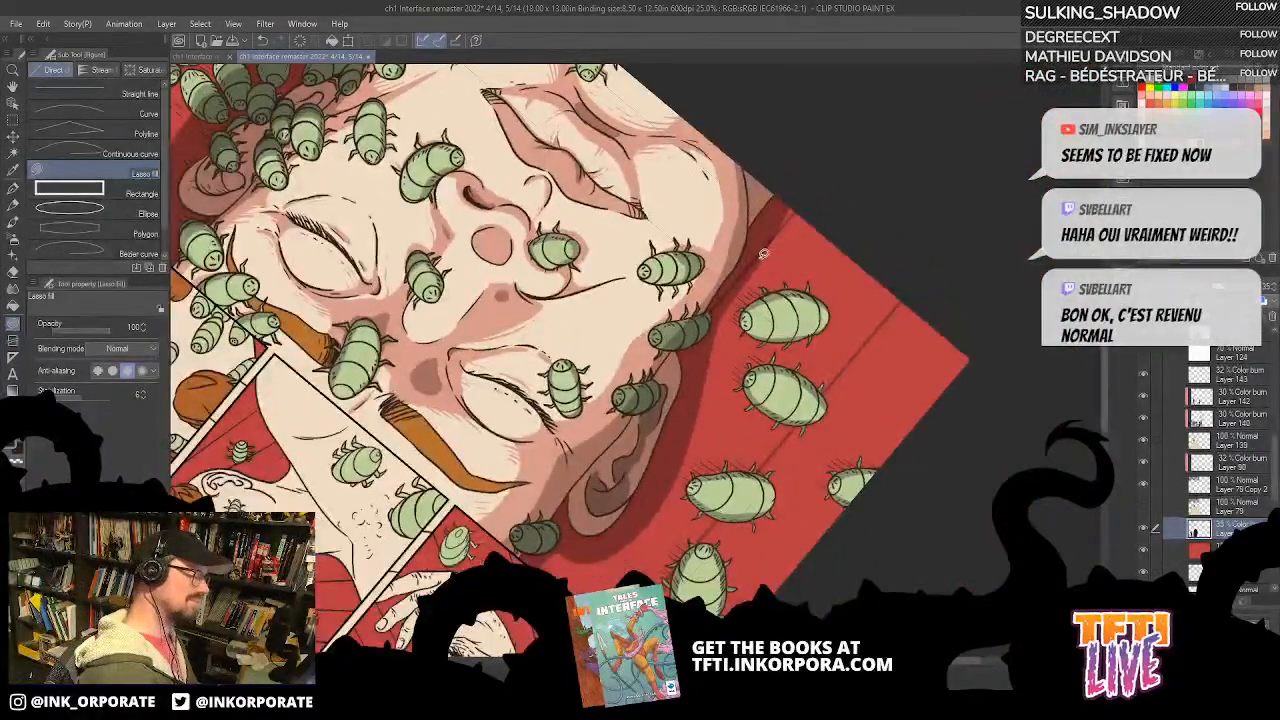
scroll(774, 226, "down", 2)
key("^")
key("^")
key("^")
key("^")
key("^")
key("^")
key("^")
key("^")
key("^")
key("^")
key("^")
key("^")
key("^")
key("^")
key("^")
key("^")
key("^")
key("^")
key("^")
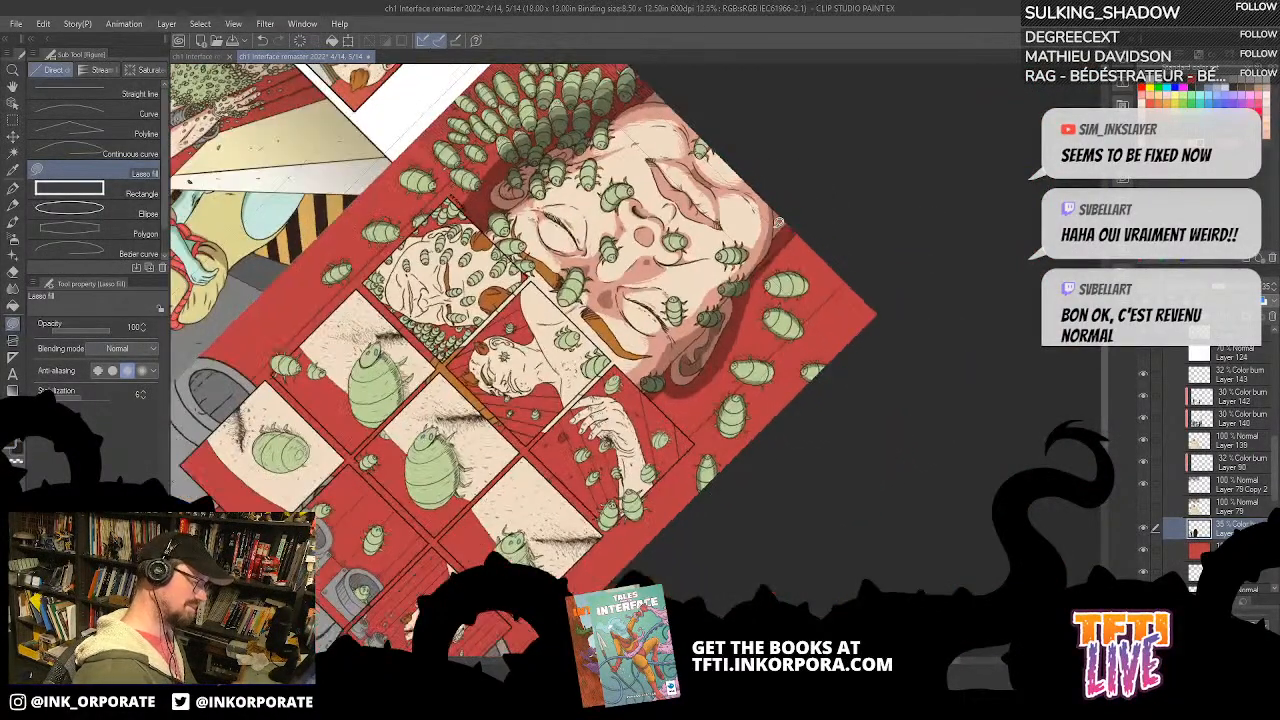
key("^")
key("^")
key("^")
key("^")
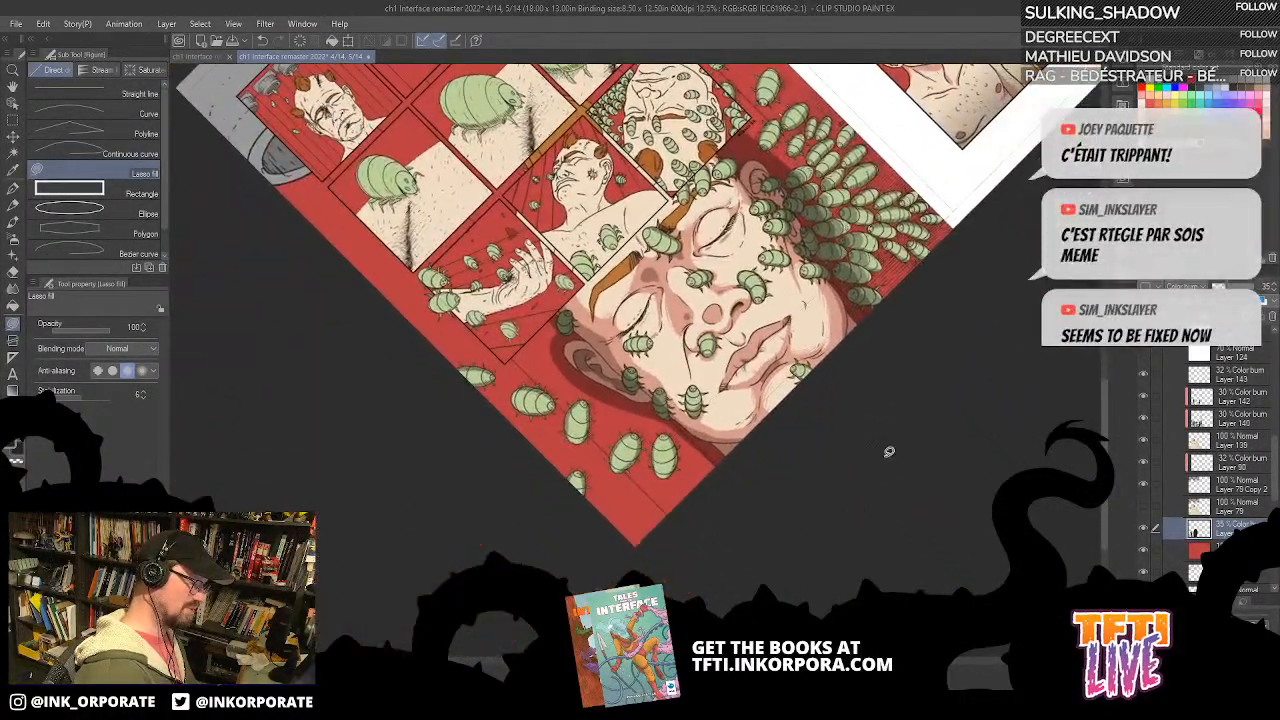
key("^")
key("^")
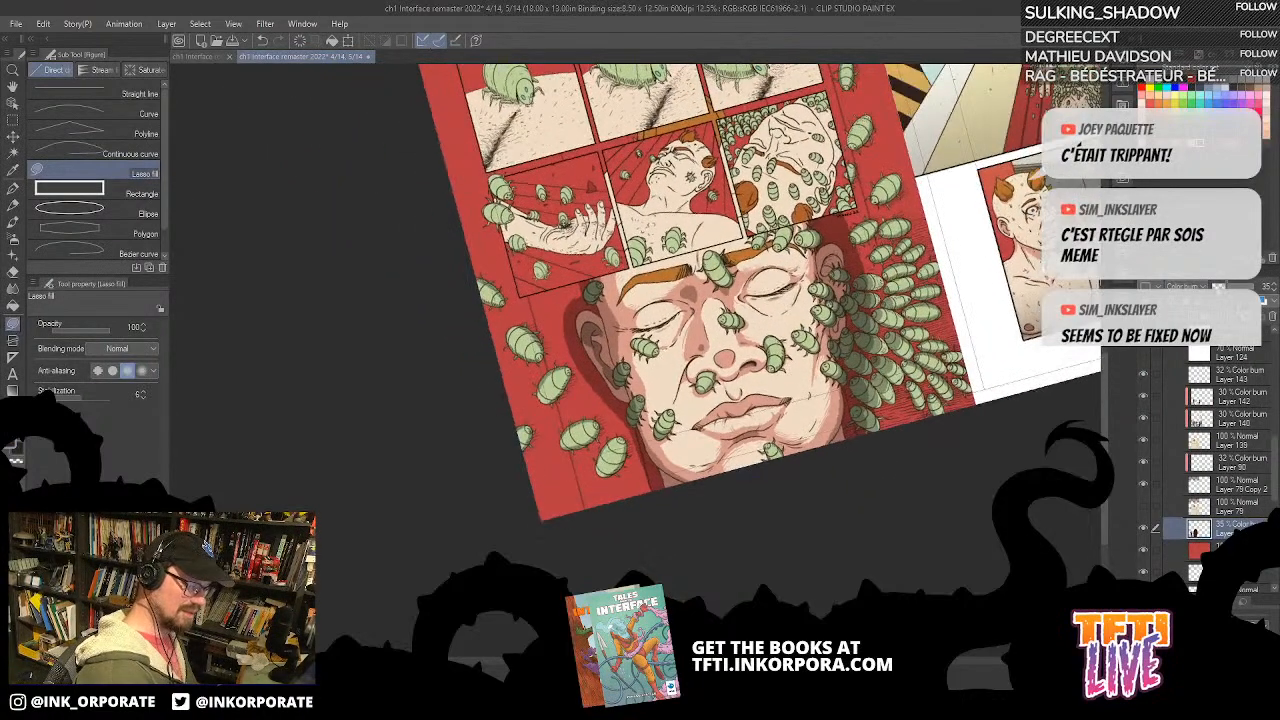
Step: Lower the opacity of the red background's Color burn shadow layer to 17%
left_click(1218, 287)
left_click(1222, 287)
left_click(1219, 287)
key("^")
key("^")
key("^")
key("^")
key("^")
key("^")
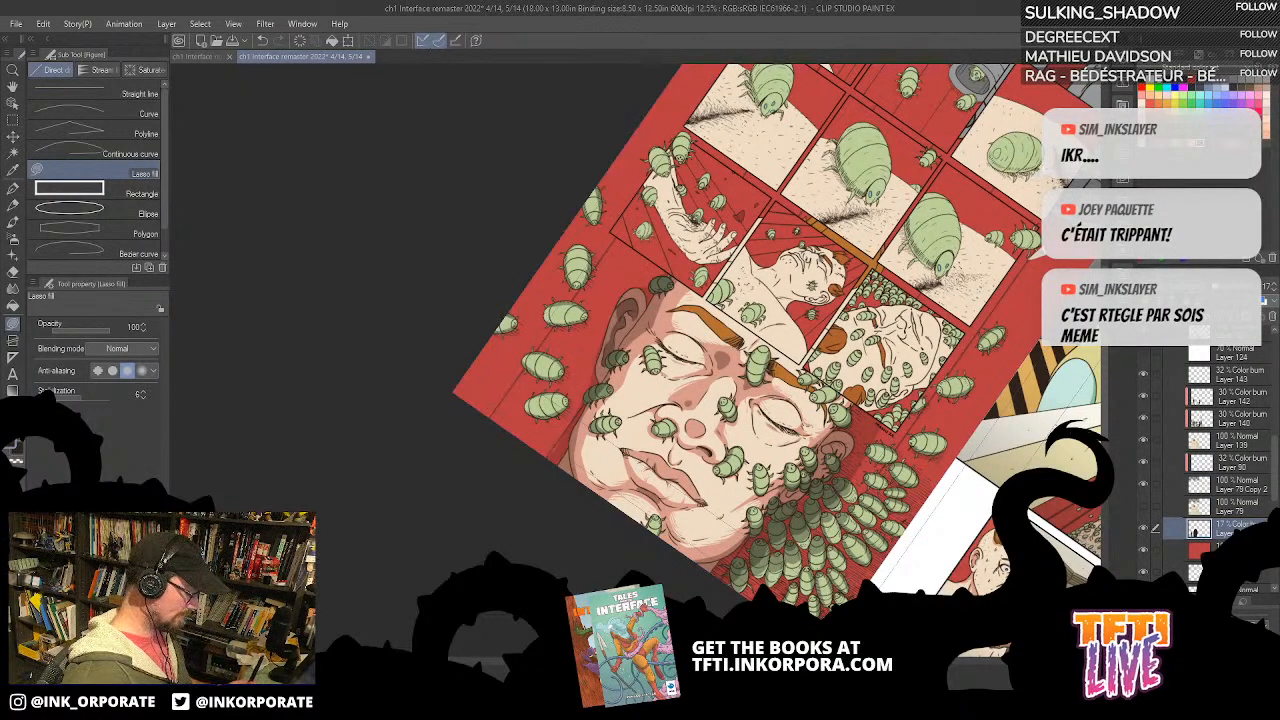
left_click(622, 708)
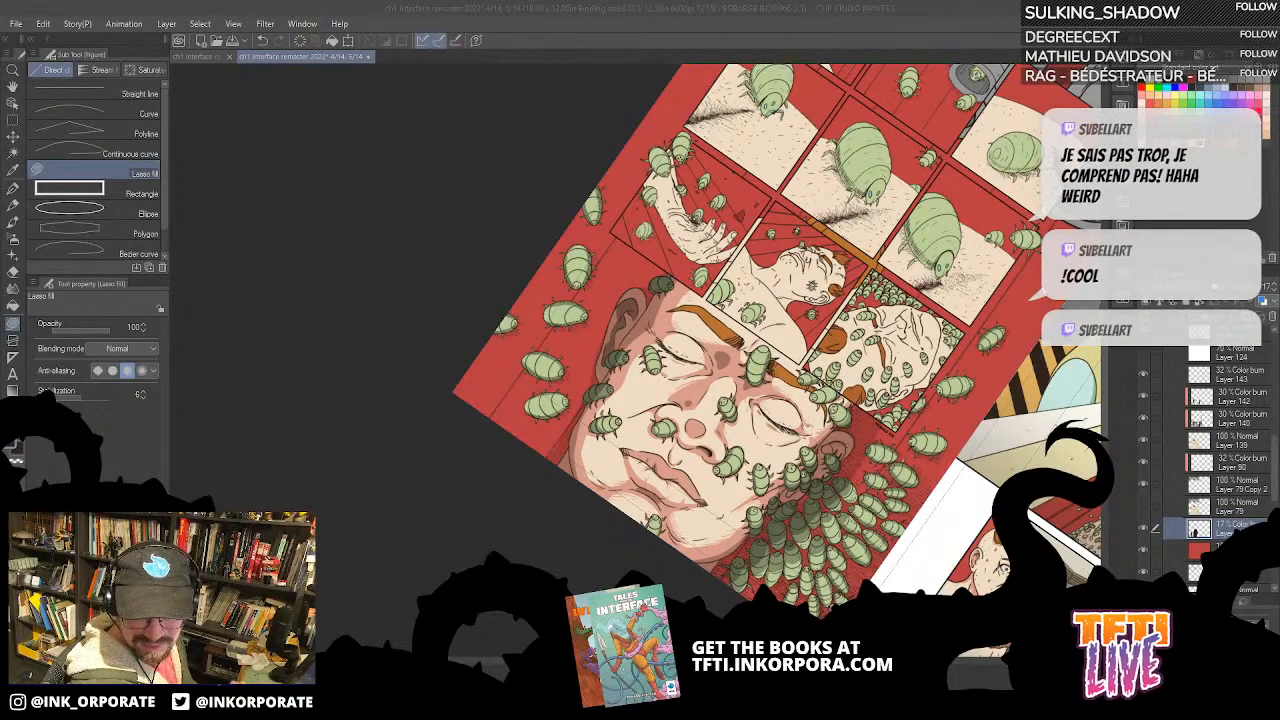
left_click(856, 55)
Step: Touch up the lasso-filled background shadow along the outer edge of the ear and jaw opposite the swarm
scroll(845, 179, "up", 2)
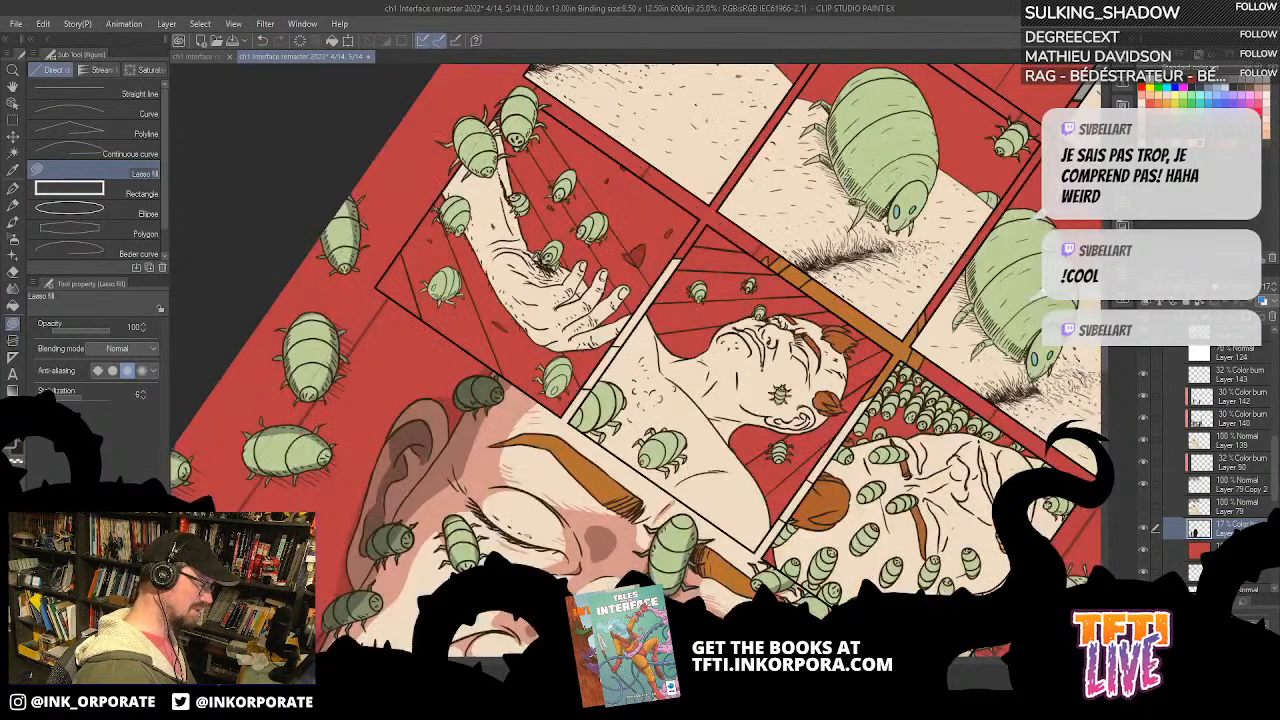
left_click_drag(478, 397, 618, 134)
mouse_move(481, 334)
left_mouse_down()
mouse_move(489, 257)
mouse_move(544, 144)
mouse_move(536, 248)
left_mouse_up()
mouse_move(431, 416)
left_mouse_down()
mouse_move(388, 486)
mouse_move(430, 418)
left_mouse_up()
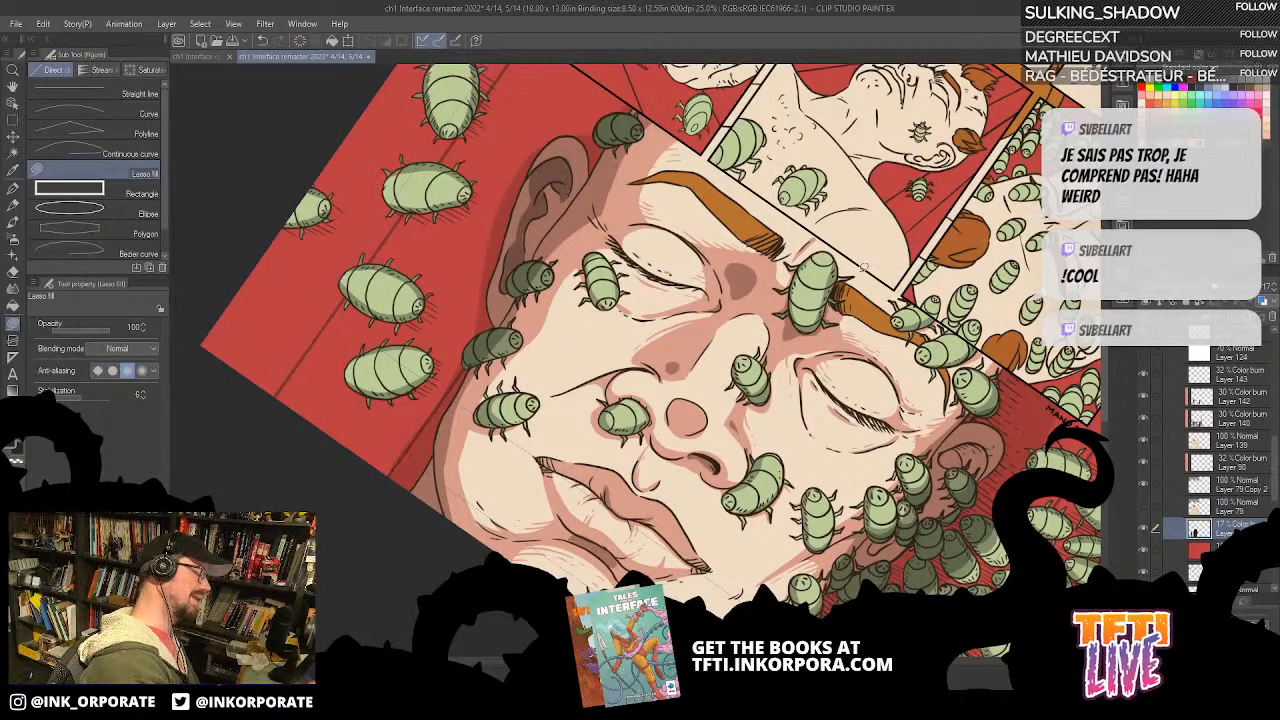
scroll(957, 572, "down", 2)
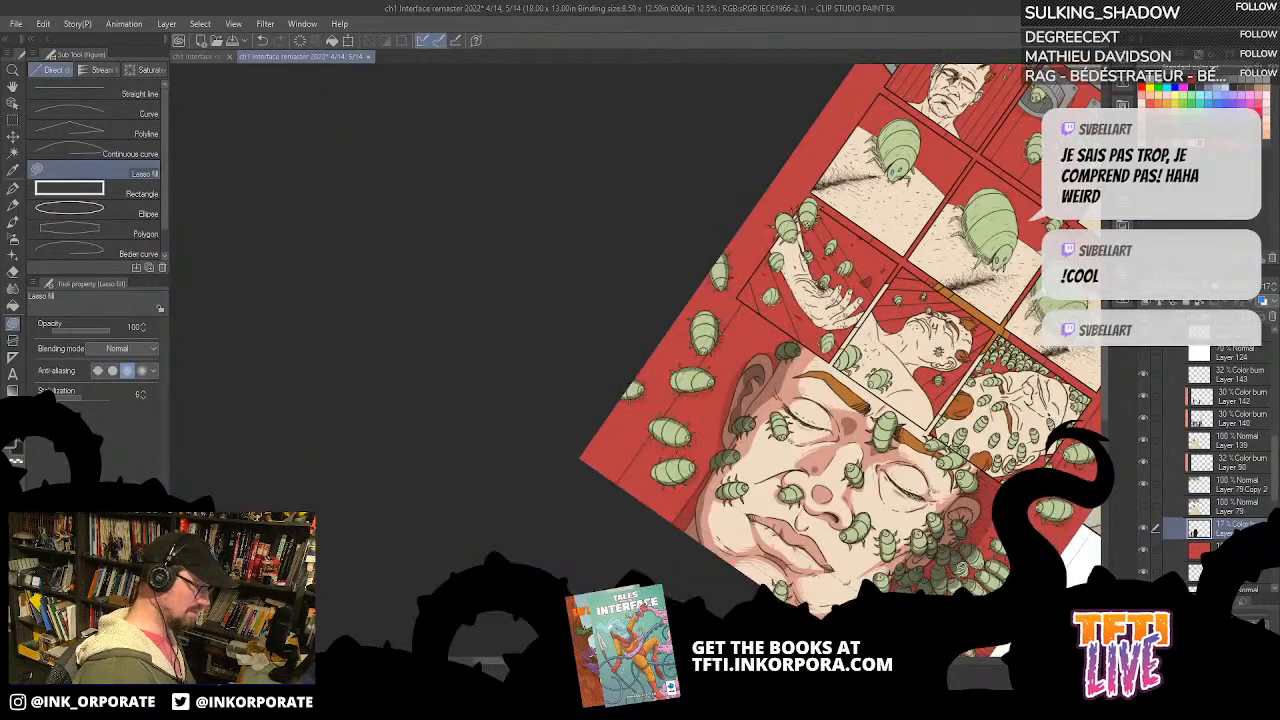
Step: Try another lasso-filled shadow around the top of the ear opposite the swarm and undo it
key("minus")
key("minus")
key("minus")
key("minus")
key("minus")
key("minus")
scroll(957, 572, "up", 2)
left_click_drag(687, 183, 782, 325)
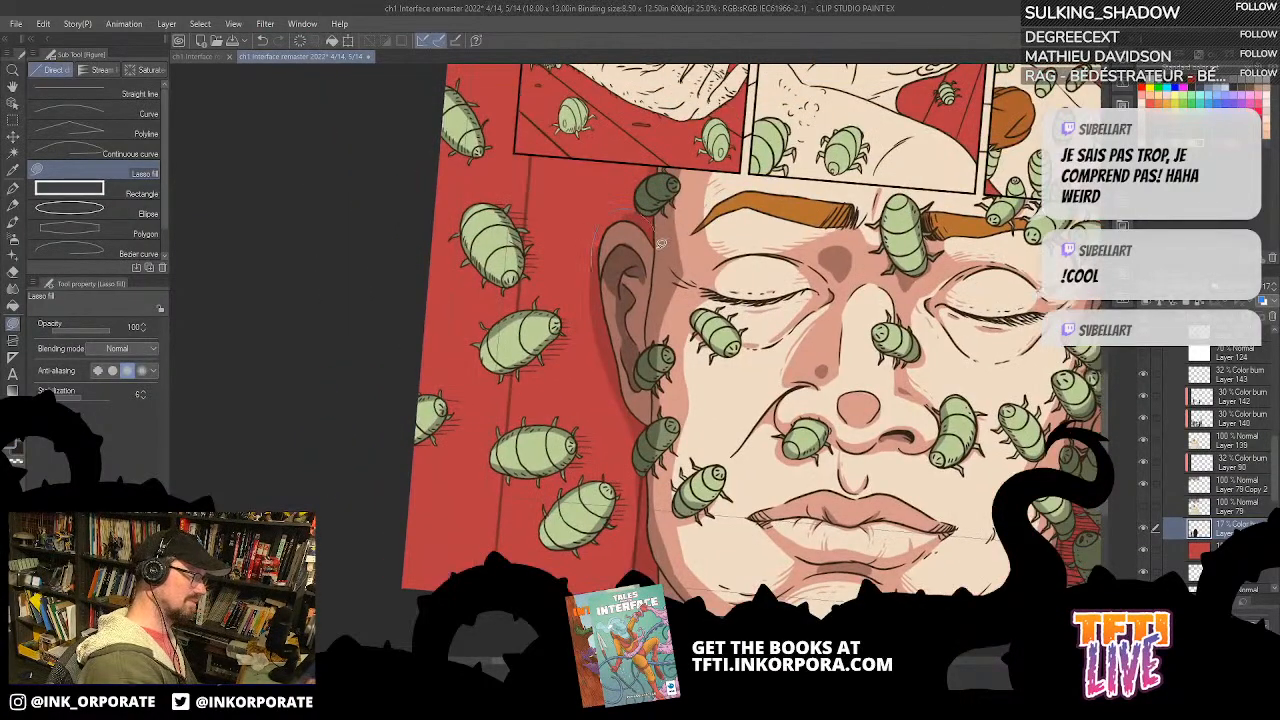
left_click_drag(830, 377, 640, 368)
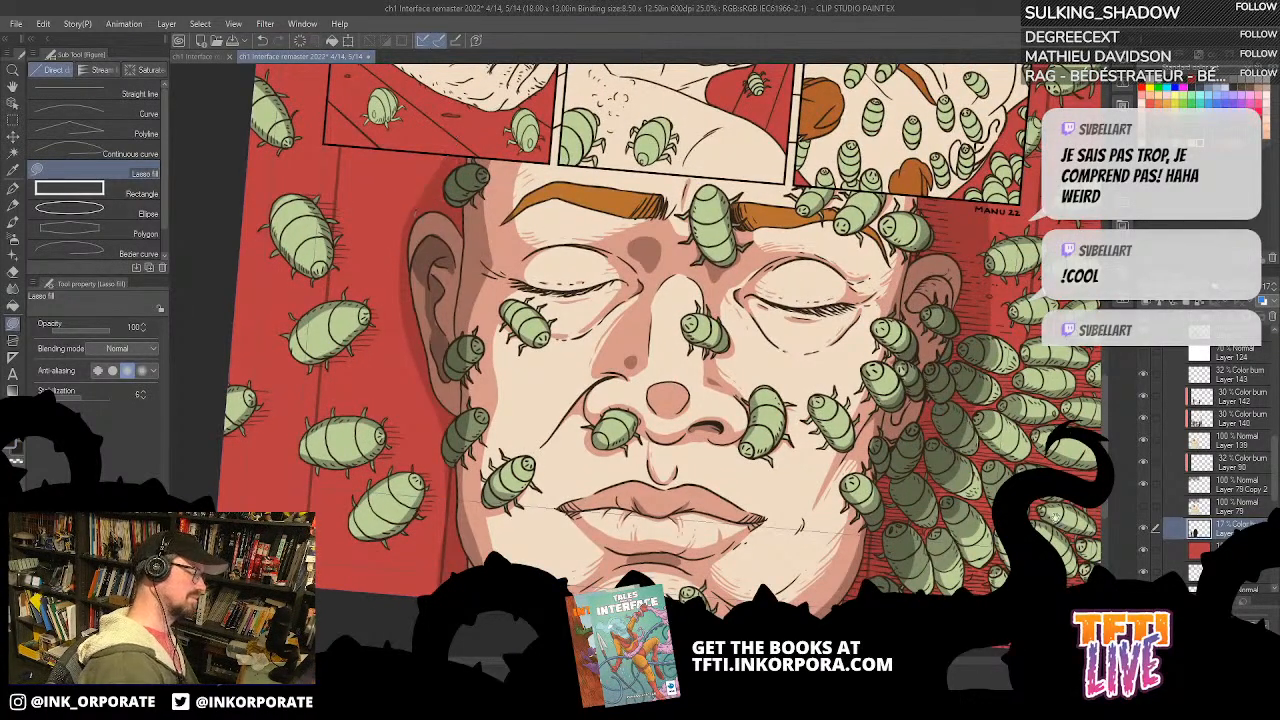
key("ctrl+z")
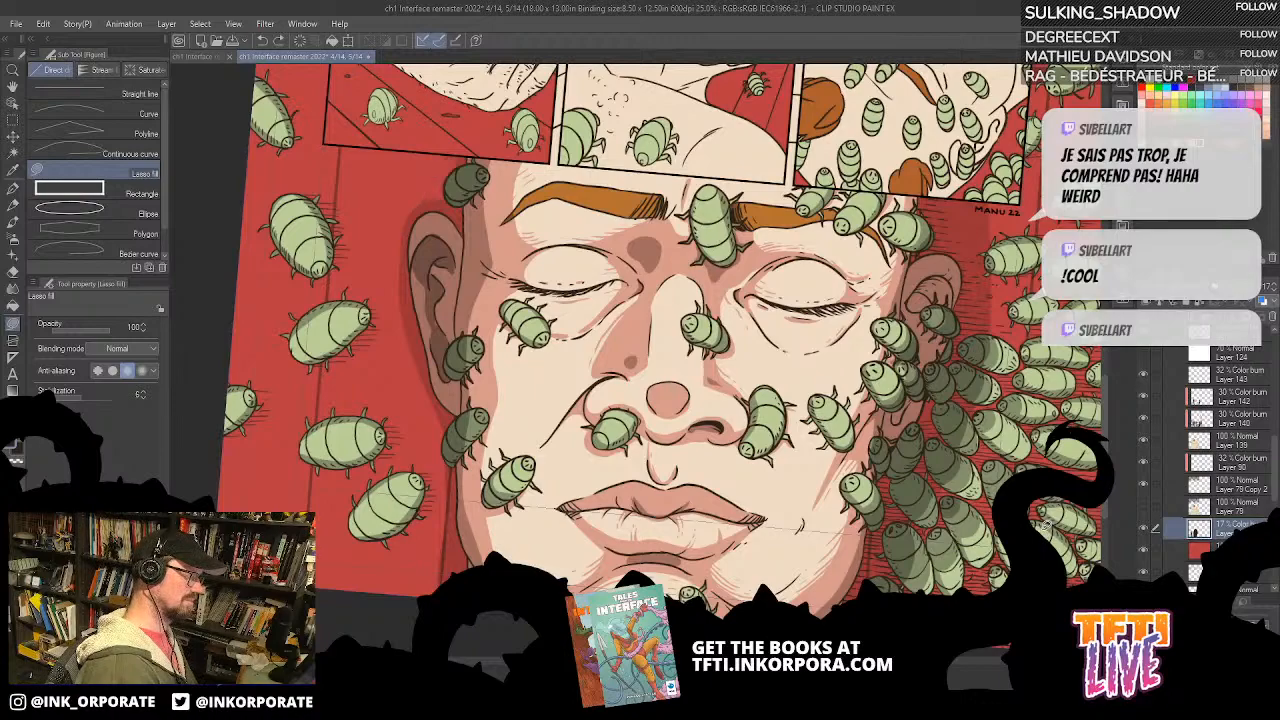
Step: Examine the shaded face against the other panels and the facing page at different rotations
scroll(1018, 520, "down", 3)
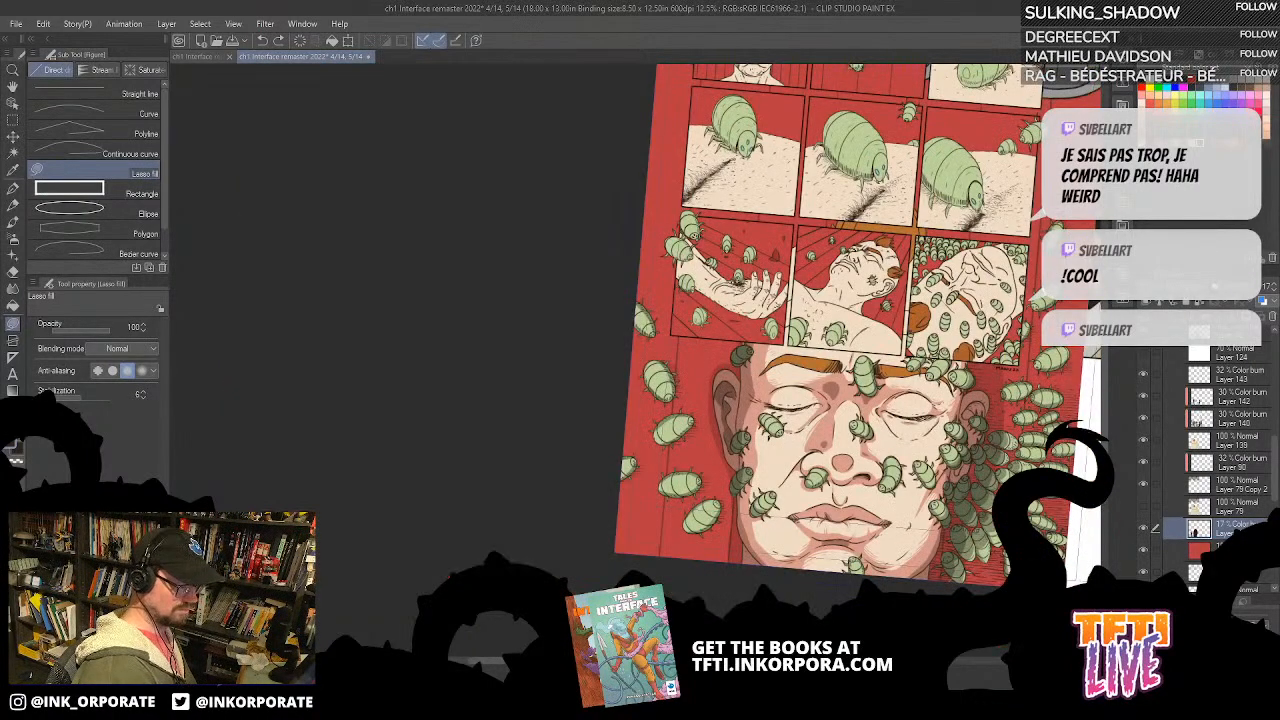
left_click_drag(1048, 552, 962, 506)
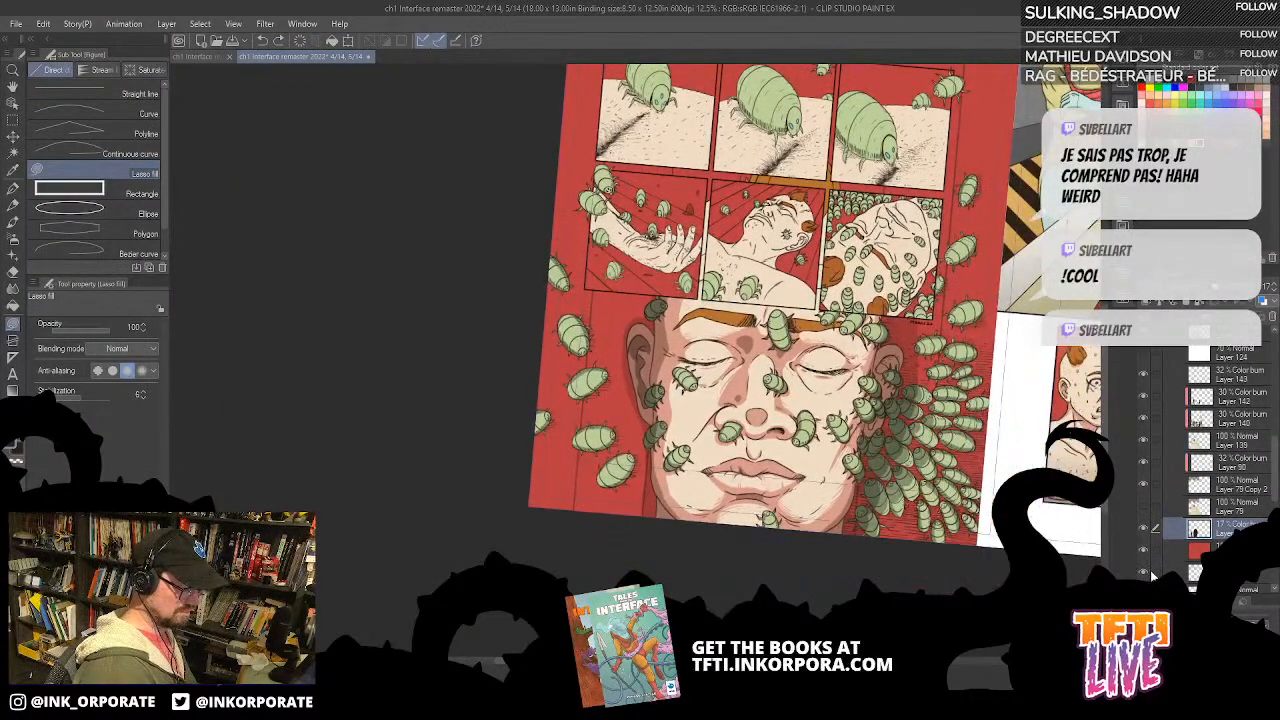
left_click_drag(1038, 503, 1127, 556)
key("asciicircum")
key("asciicircum")
key("asciicircum")
key("asciicircum")
key("asciicircum")
key("asciicircum")
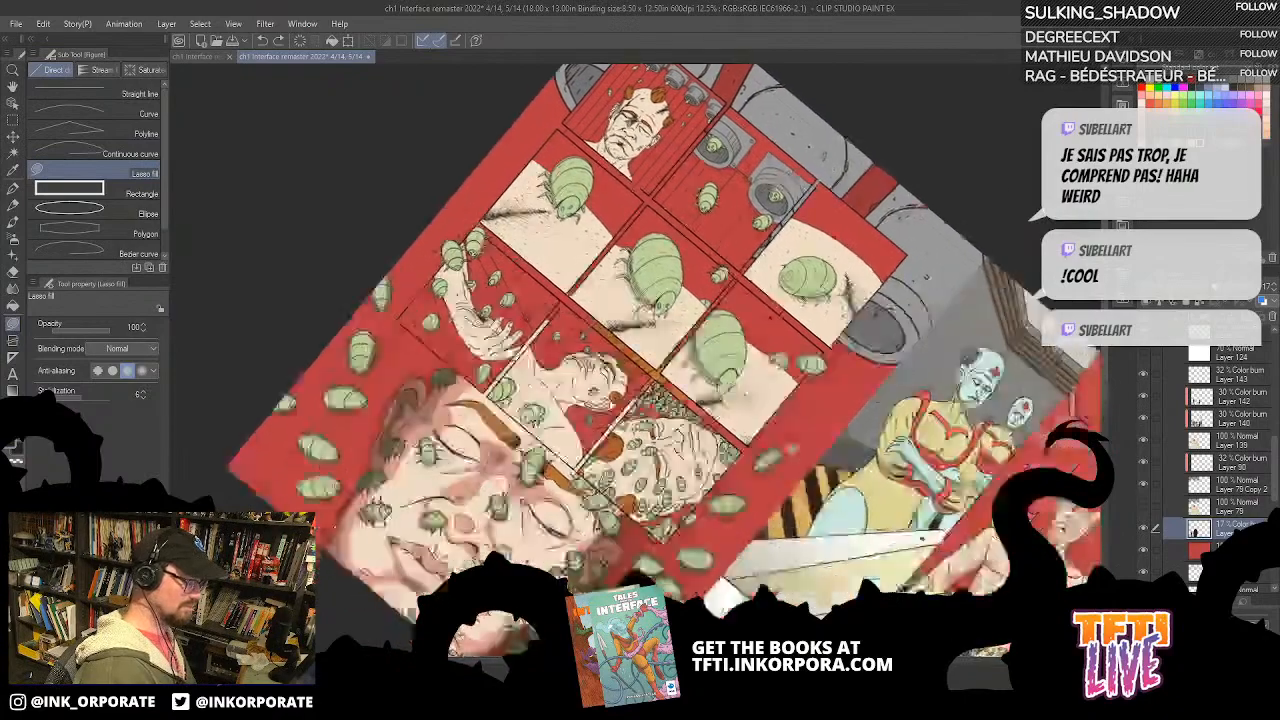
left_click_drag(968, 256, 854, 190)
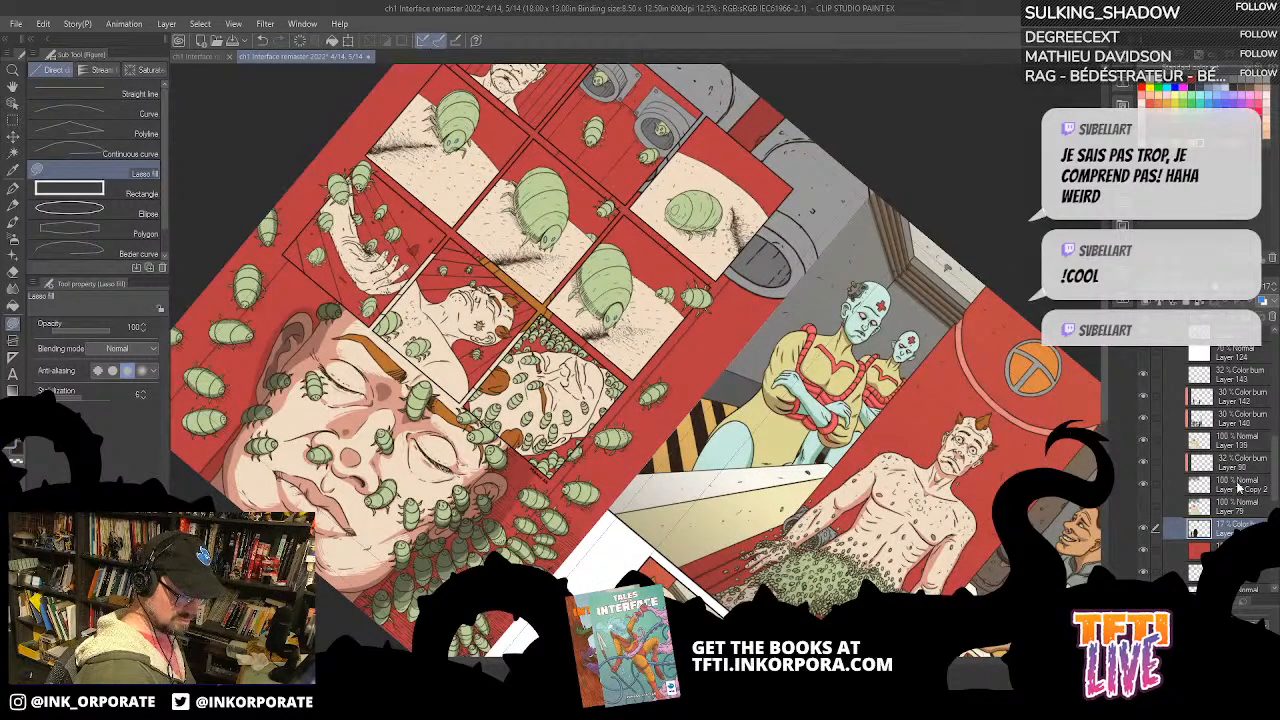
Step: Add a new Color burn layer at 30% opacity directly above Layer 79 Copy 2
left_click(1246, 425)
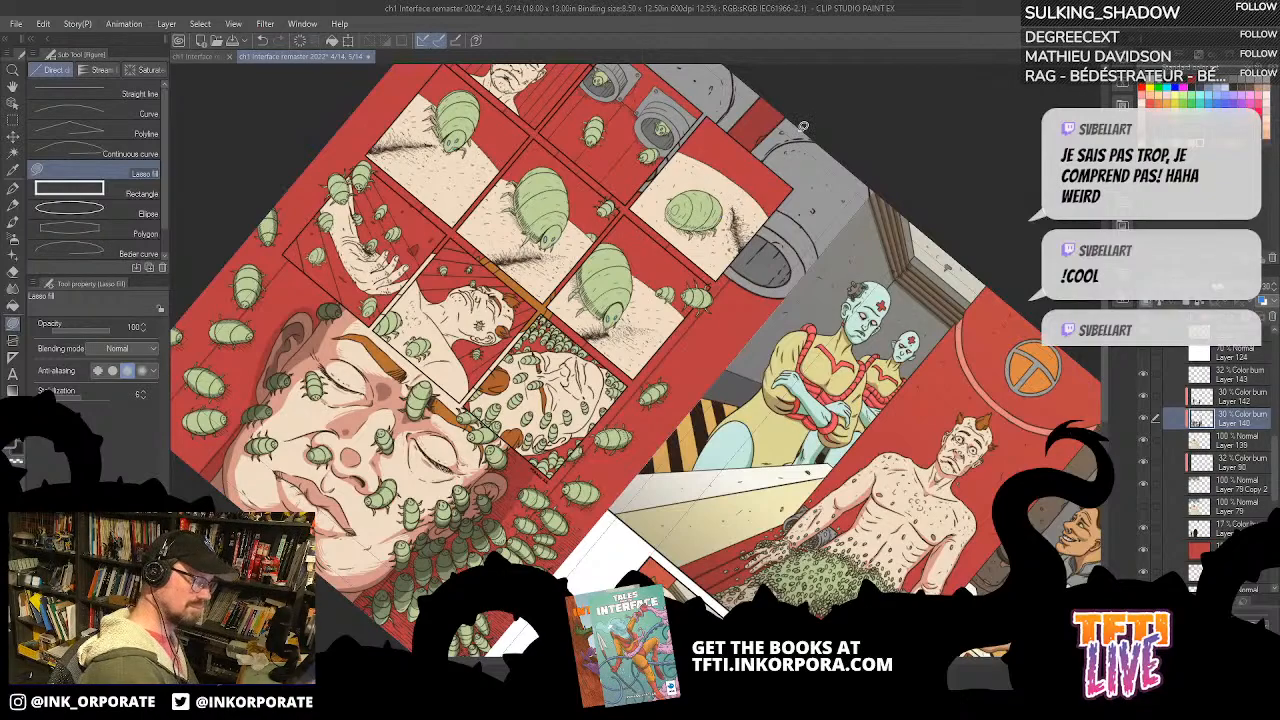
left_click(1242, 485)
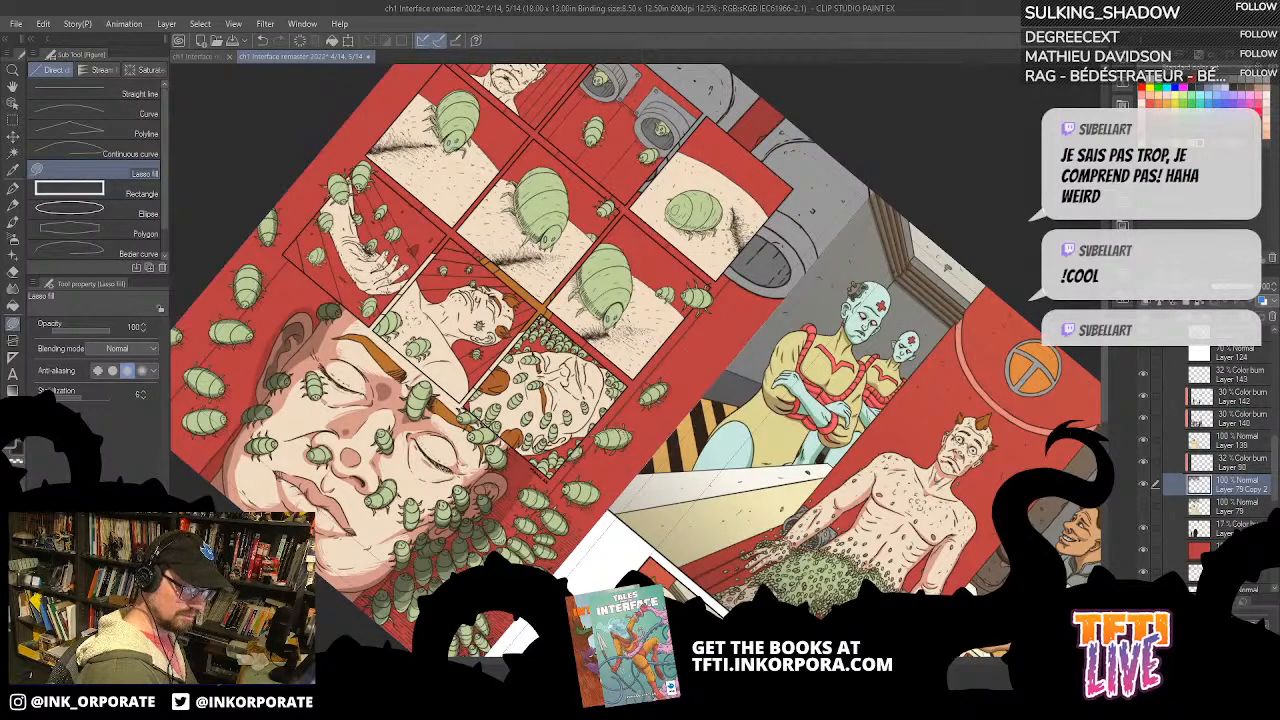
left_click(1203, 303)
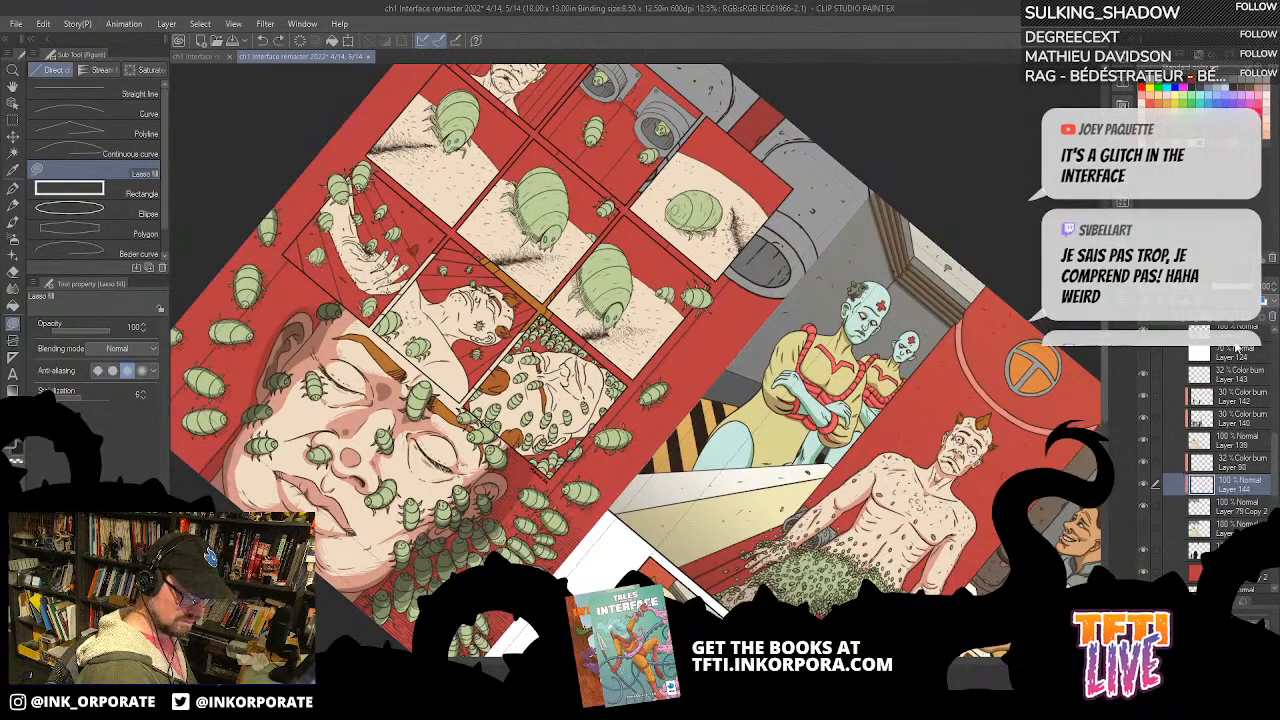
left_click(1227, 289)
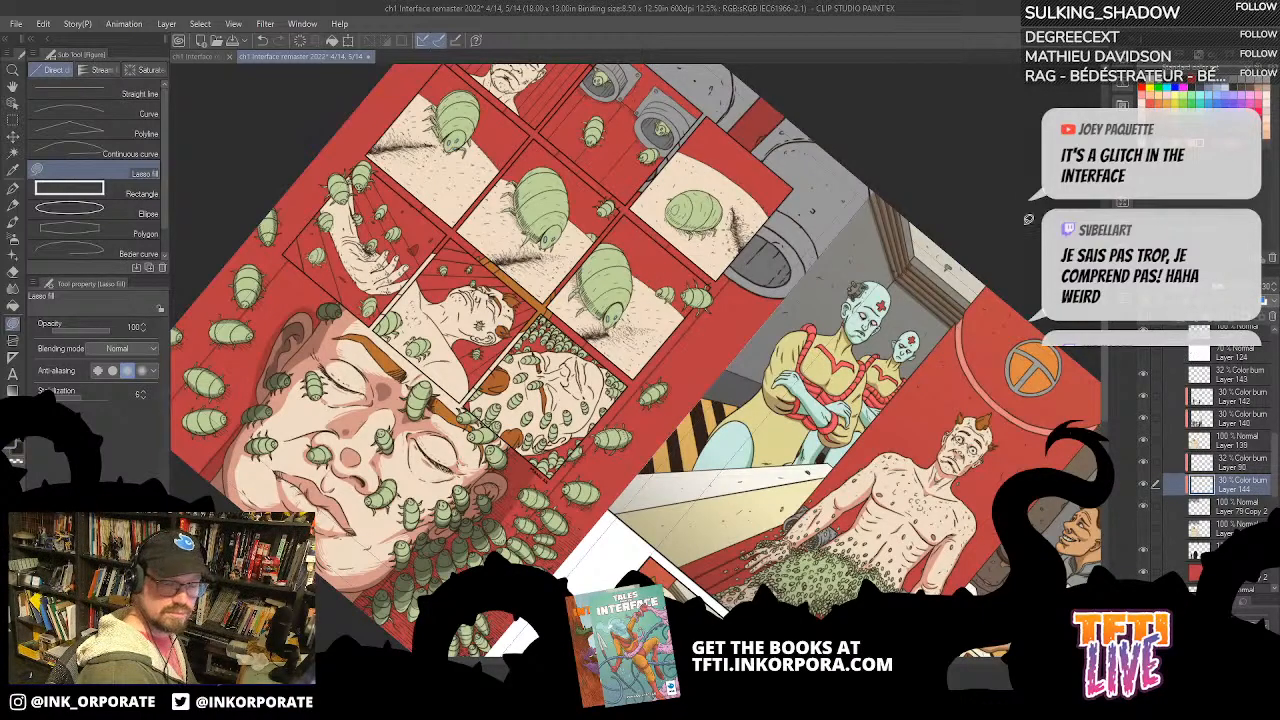
Step: Hide Folder 1 so the small inset panels no longer cover the large face and grey pipes
left_click_drag(776, 196, 765, 267)
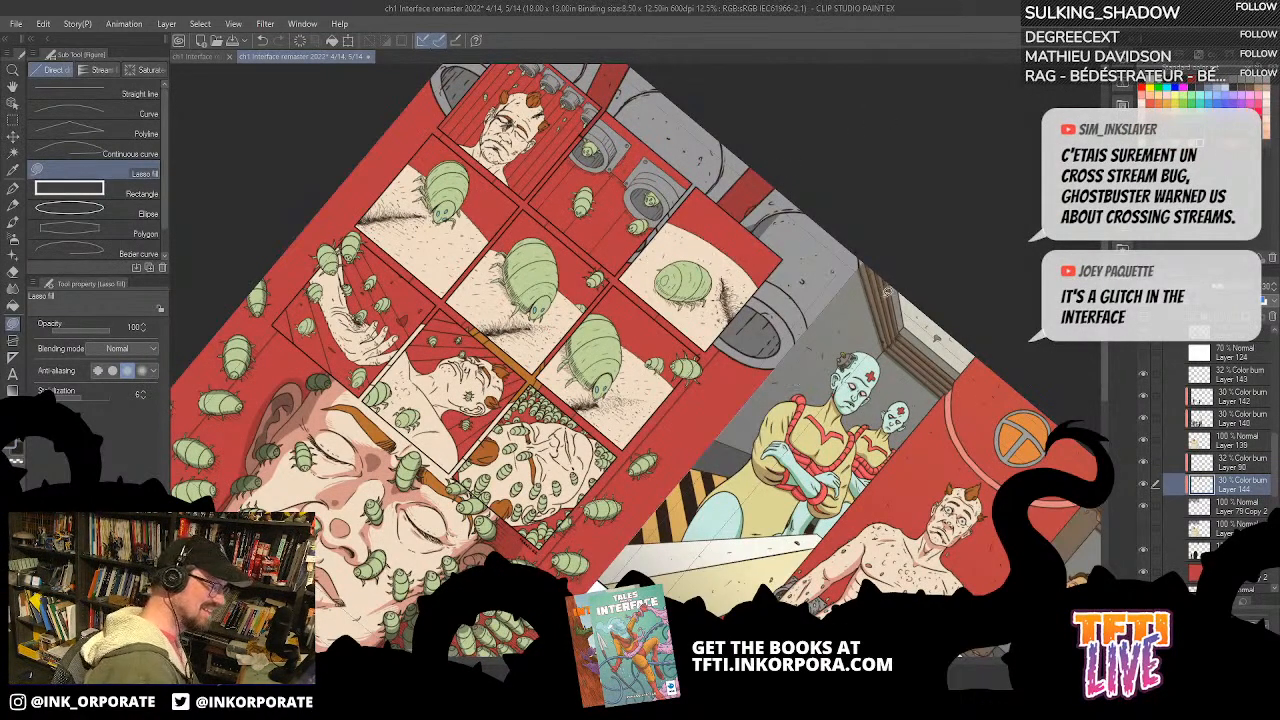
left_click_drag(748, 357, 780, 252)
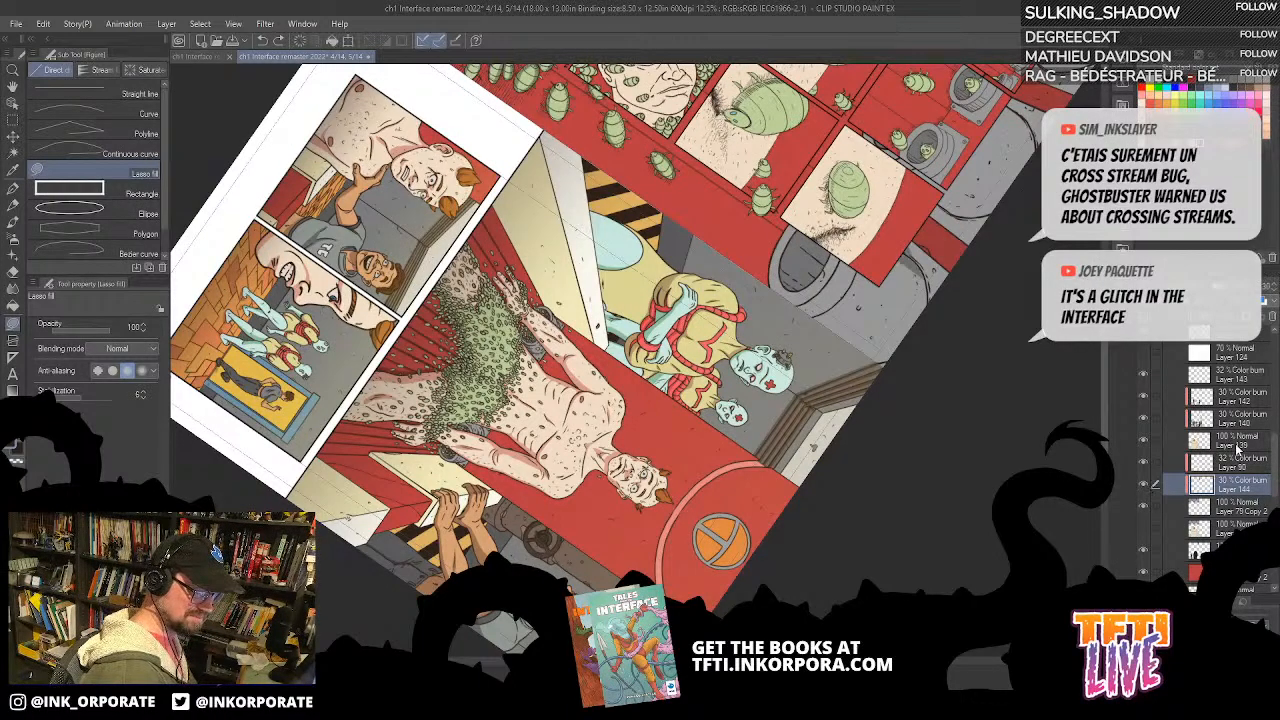
left_click_drag(1274, 464, 1274, 408)
left_click(1143, 422)
key("asciicircum")
key("asciicircum")
key("asciicircum")
key("asciicircum")
key("asciicircum")
key("asciicircum")
key("asciicircum")
key("asciicircum")
key("asciicircum")
key("asciicircum")
key("asciicircum")
key("asciicircum")
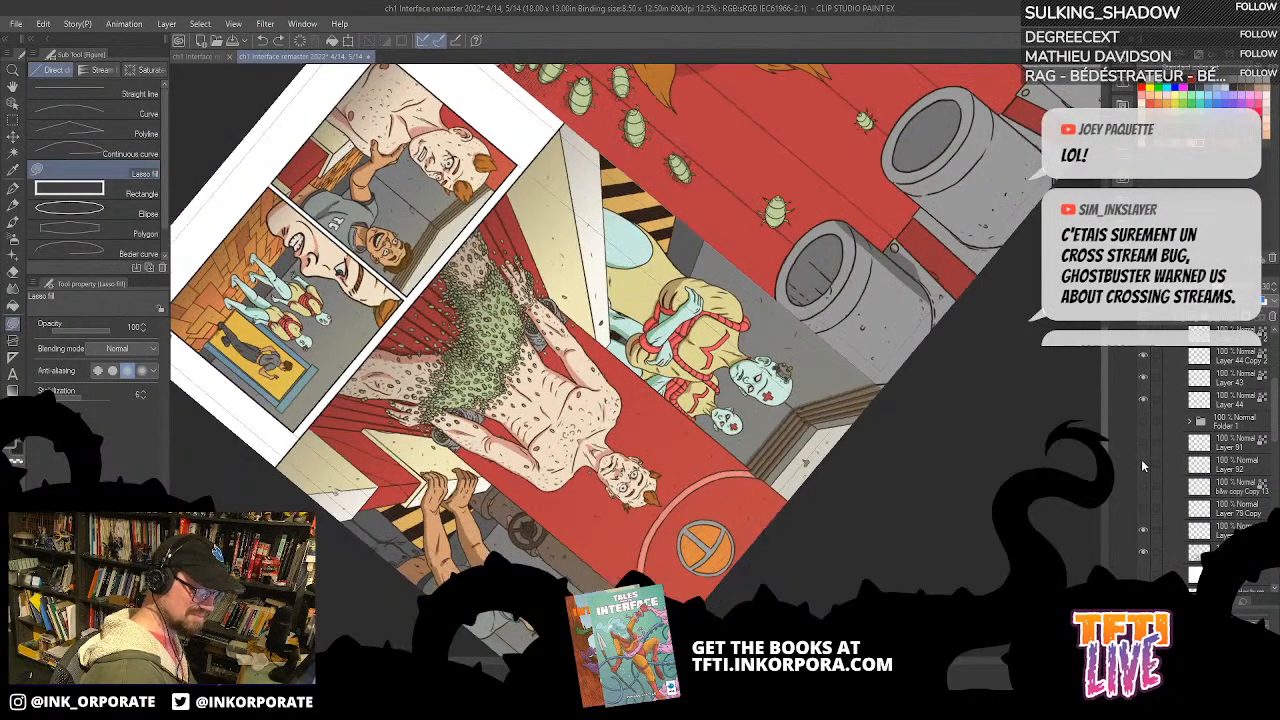
key("asciicircum")
key("asciicircum")
key("asciicircum")
key("asciicircum")
key("asciicircum")
key("asciicircum")
key("asciicircum")
key("asciicircum")
key("asciicircum")
key("asciicircum")
key("asciicircum")
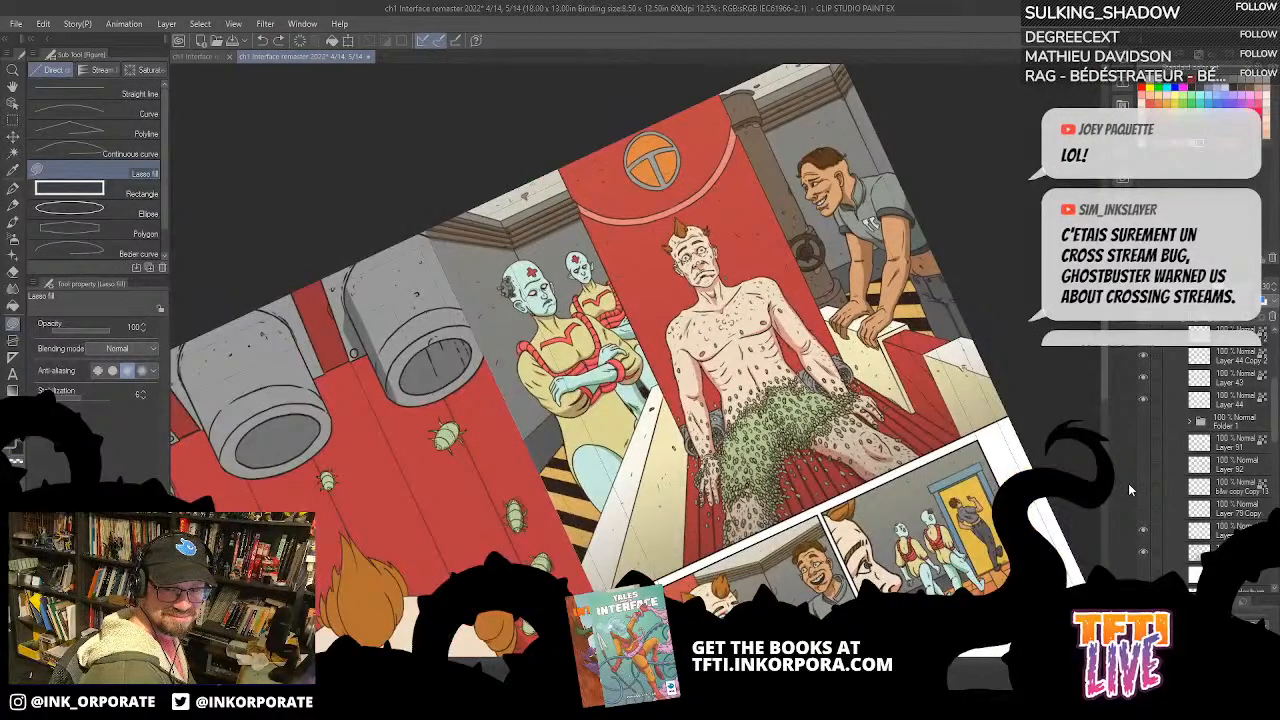
Step: Lasso-fill a shadow along the side of the grey pipe nearest the facing page
key("asciicircum")
left_click_drag(918, 537, 928, 408)
key("asciicircum")
key("asciicircum")
key("asciicircum")
key("asciicircum")
key("asciicircum")
key("asciicircum")
key("asciicircum")
key("asciicircum")
key("asciicircum")
key("asciicircum")
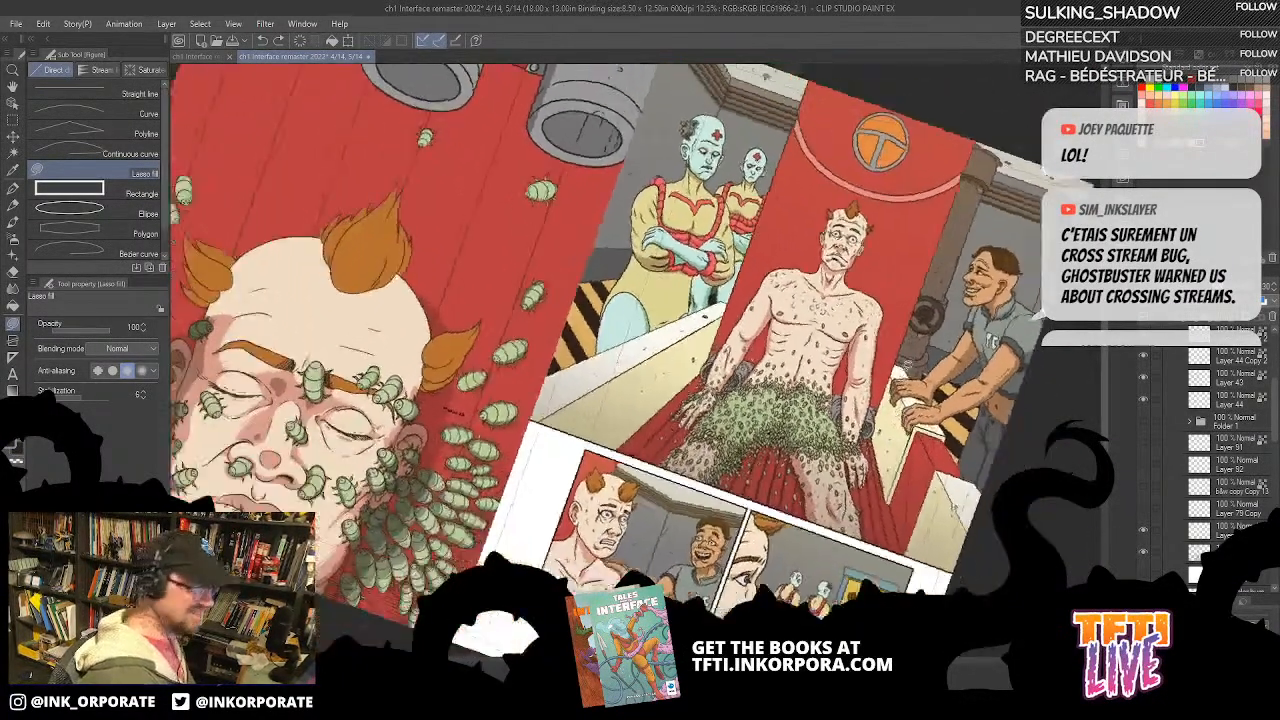
left_click_drag(680, 190, 832, 364)
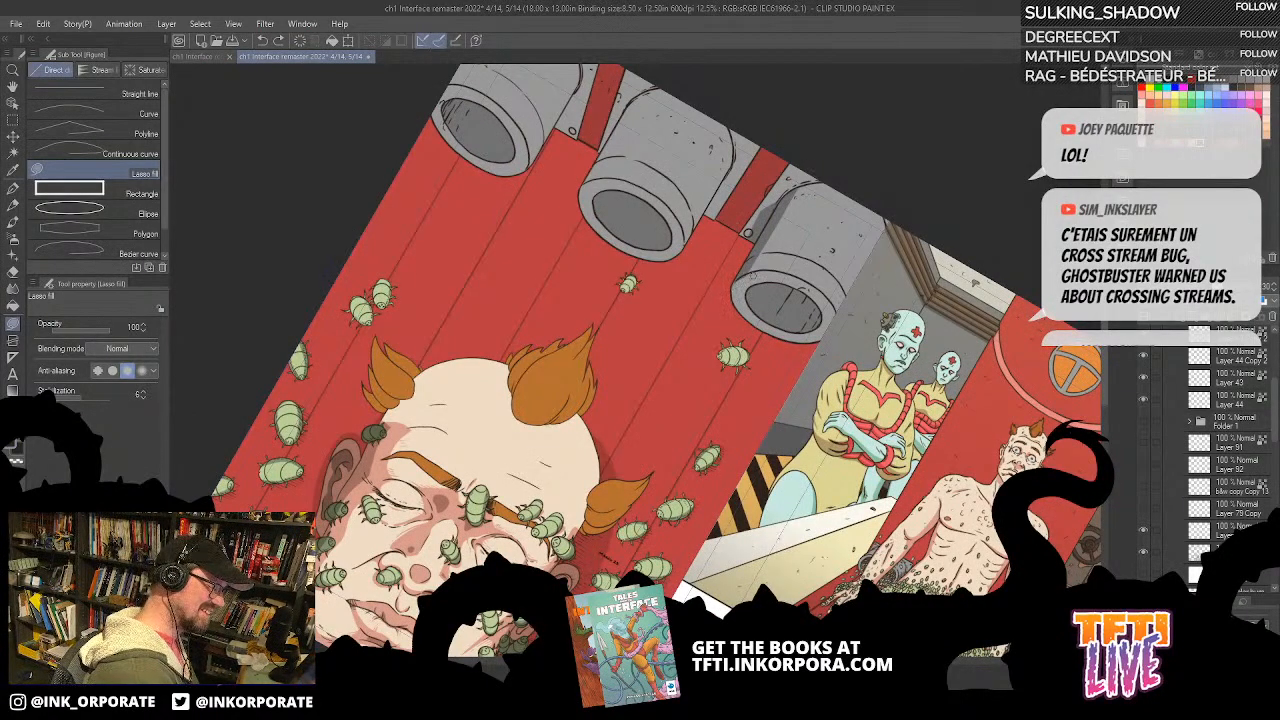
key("asciicircum")
key("asciicircum")
key("asciicircum")
key("asciicircum")
key("asciicircum")
key("asciicircum")
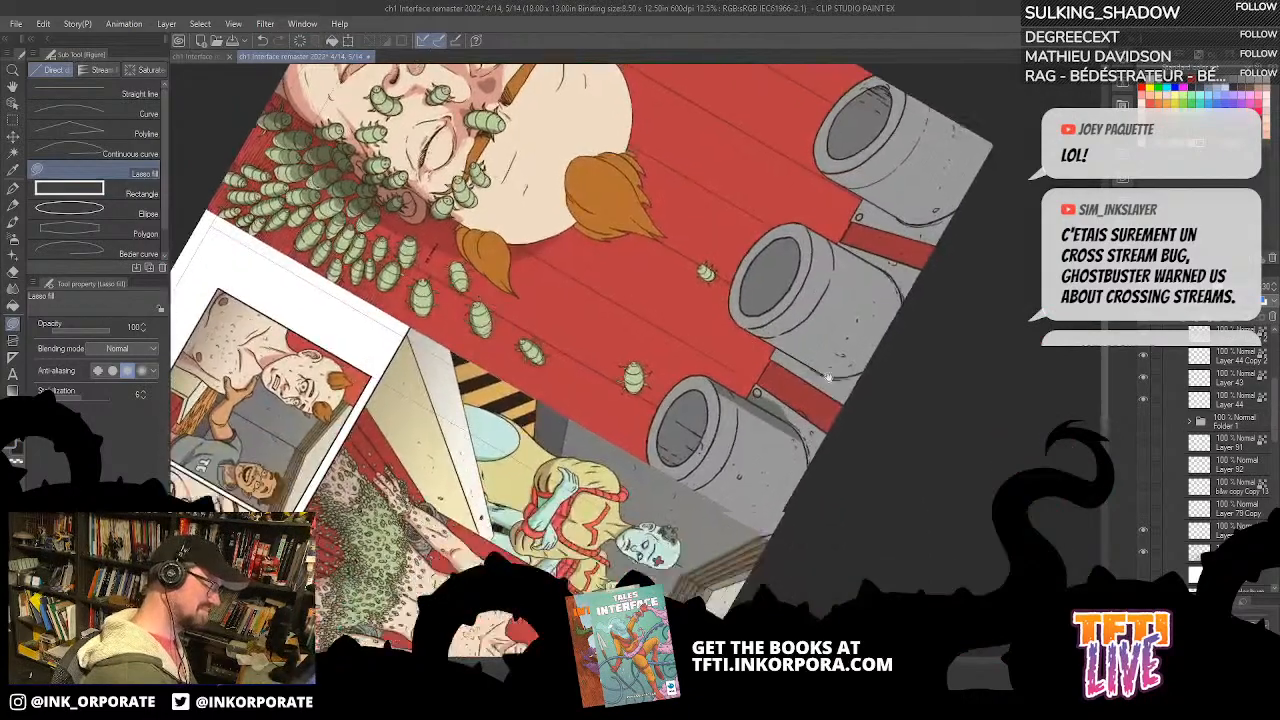
left_click_drag(828, 378, 824, 322)
left_click_drag(786, 366, 804, 305)
left_click_drag(740, 347, 743, 346)
Step: Lasso-fill the cast shadow on the bracket and red strip between the middle pipe and the pipe nearest the facing page
key("asciicircum")
key("asciicircum")
key("asciicircum")
key("asciicircum")
key("asciicircum")
key("asciicircum")
key("asciicircum")
key("asciicircum")
key("asciicircum")
key("asciicircum")
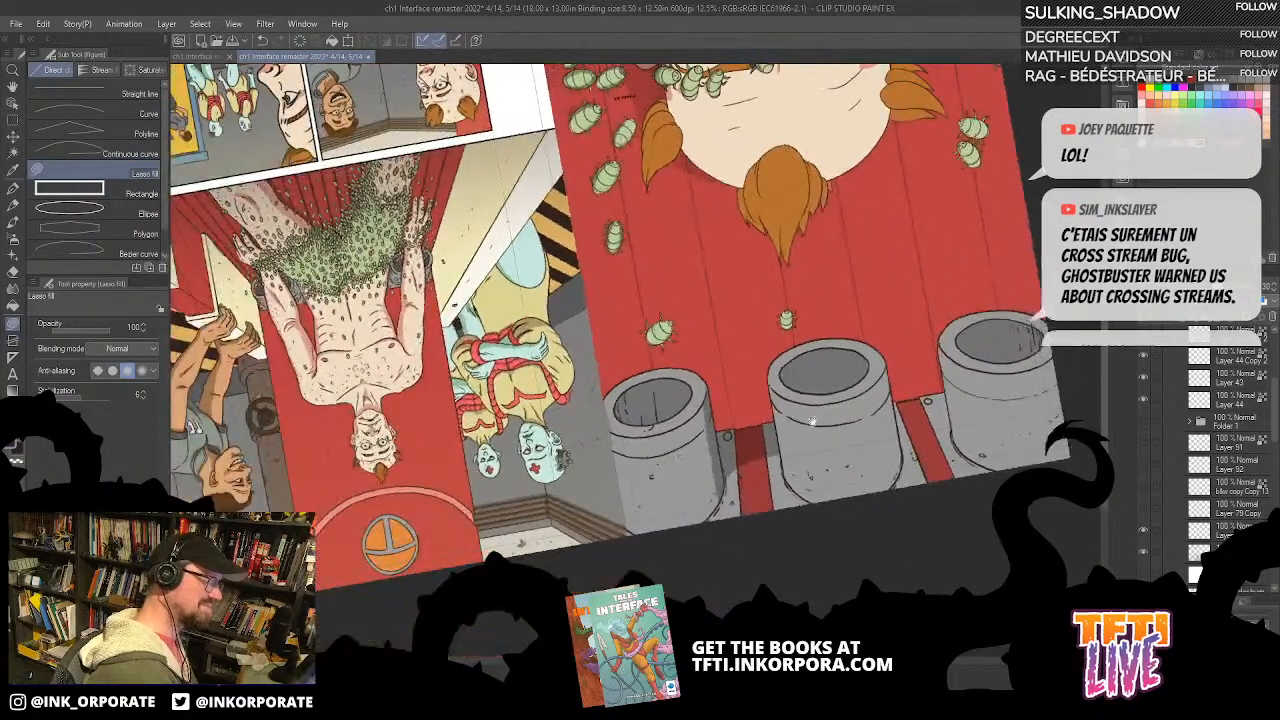
left_click_drag(810, 423, 777, 326)
mouse_move(771, 388)
left_mouse_down()
mouse_move(745, 282)
mouse_move(740, 329)
mouse_move(768, 396)
left_mouse_up()
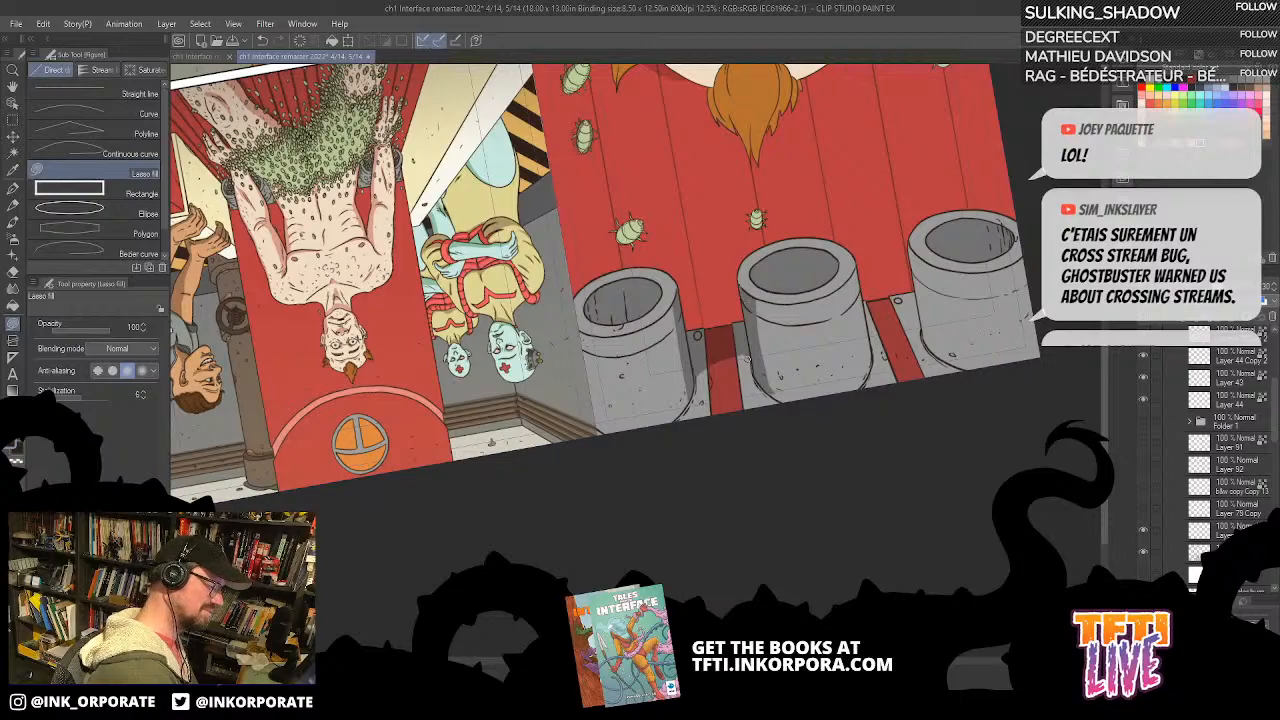
mouse_move(760, 370)
left_mouse_down()
mouse_move(772, 388)
mouse_move(728, 408)
mouse_move(690, 386)
mouse_move(692, 360)
mouse_move(686, 378)
mouse_move(745, 310)
left_mouse_up()
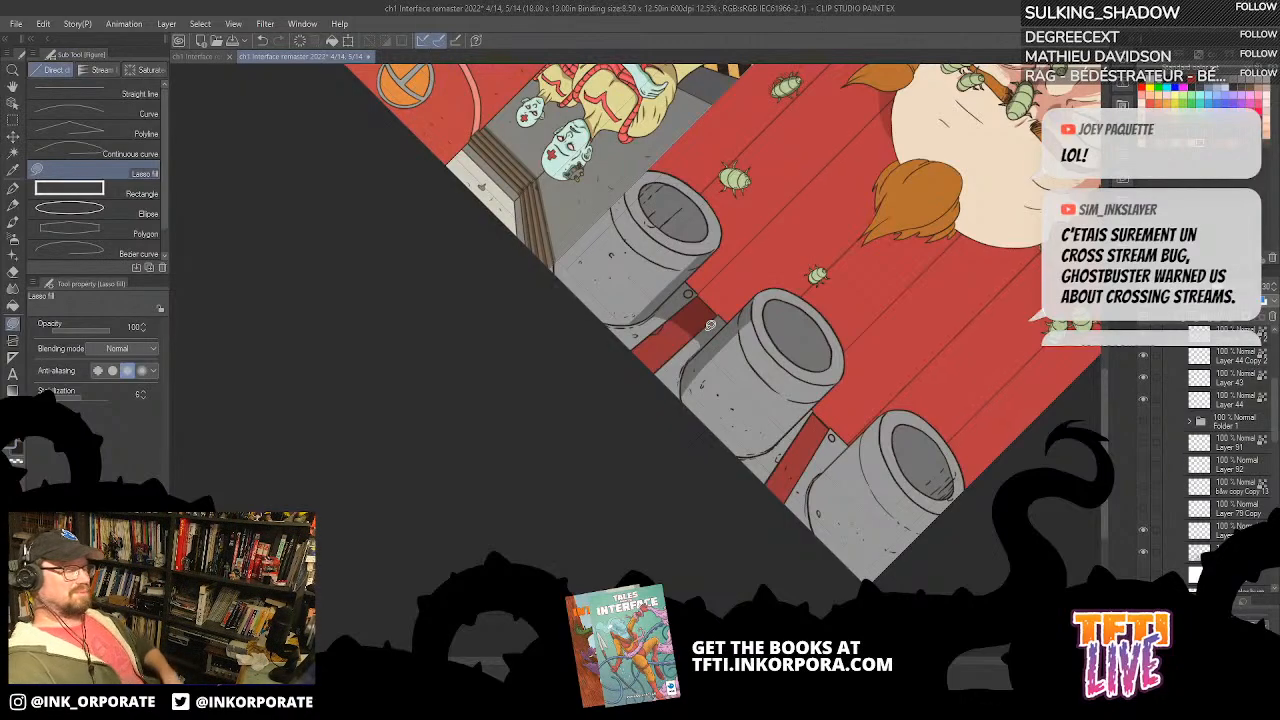
Step: Shade the side of the middle grey pipe with Lasso fill
key("^")
key("^")
key("^")
key("^")
key("^")
key("^")
key("^")
key("^")
key("^")
key("^")
key("^")
key("^")
key("^")
key("^")
key("^")
key("^")
key("^")
key("^")
key("^")
key("^")
key("^")
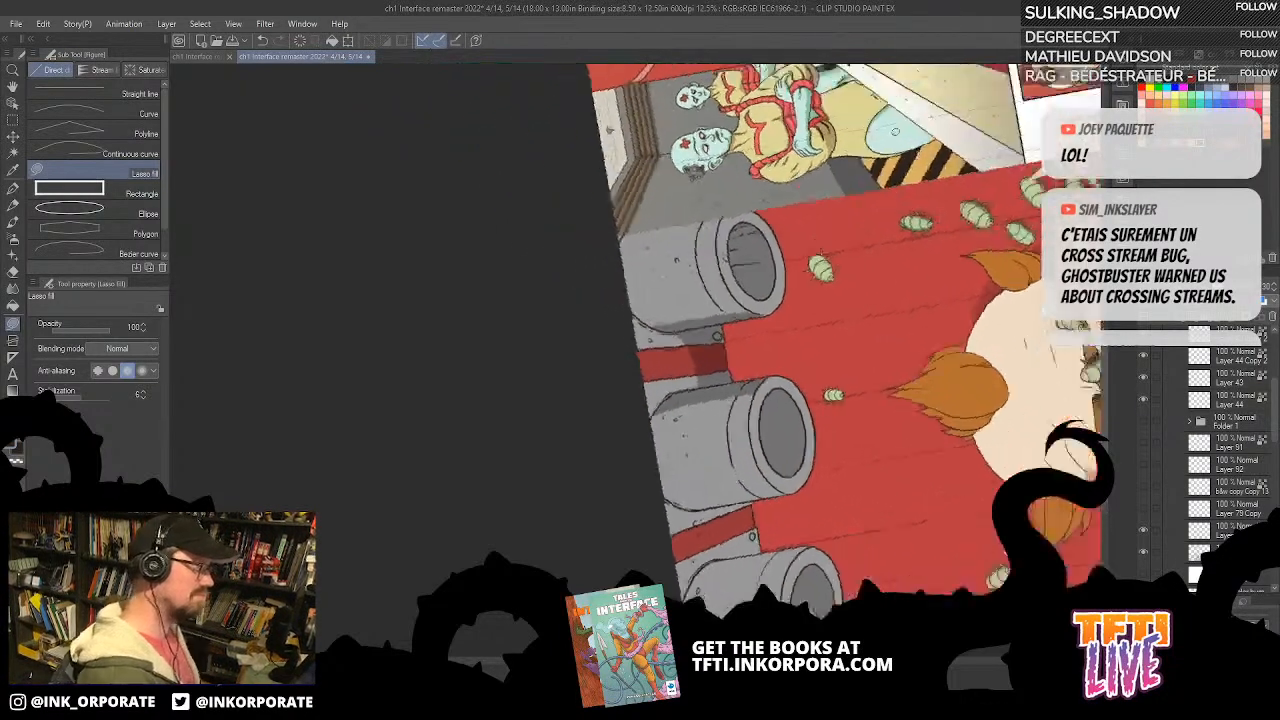
left_click_drag(704, 482, 776, 311)
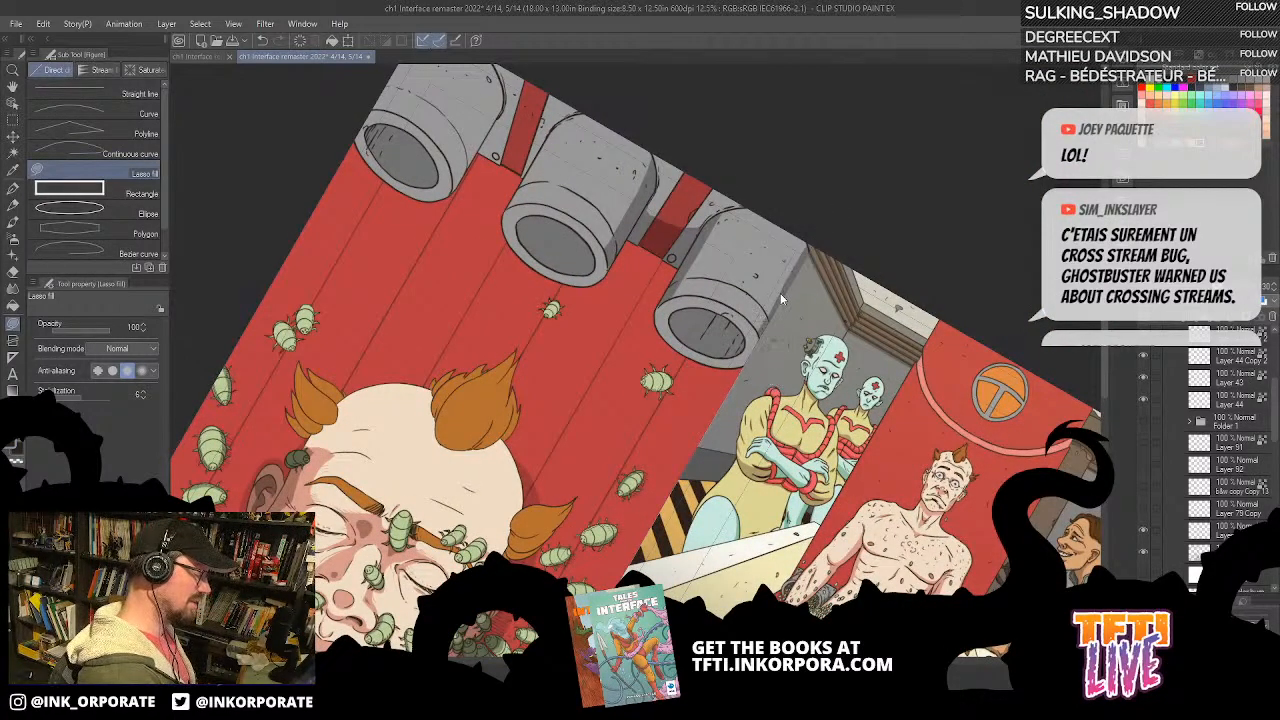
Step: Shade the outer side of the pipe beside the facing page with Lasso fill, undoing the unwanted fills
left_click_drag(704, 346, 774, 436)
mouse_move(740, 293)
left_mouse_down()
mouse_move(868, 283)
mouse_move(925, 303)
left_mouse_up()
mouse_move(779, 306)
left_mouse_down()
mouse_move(859, 172)
mouse_move(835, 152)
left_mouse_up()
key("ctrl+z")
mouse_move(780, 302)
left_mouse_down()
mouse_move(813, 222)
mouse_move(775, 258)
mouse_move(761, 308)
mouse_move(802, 266)
mouse_move(779, 300)
mouse_move(814, 224)
mouse_move(774, 300)
left_mouse_up()
key("ctrl+z")
Step: Lasso-fill the cast shadow on the bracket and red strip between the middle pipe and the pipe at the page's outer edge
key("asciicircum")
key("asciicircum")
key("asciicircum")
key("asciicircum")
key("asciicircum")
key("asciicircum")
key("asciicircum")
key("asciicircum")
key("asciicircum")
key("asciicircum")
left_click_drag(774, 349, 776, 264)
key("asciicircum")
key("asciicircum")
key("asciicircum")
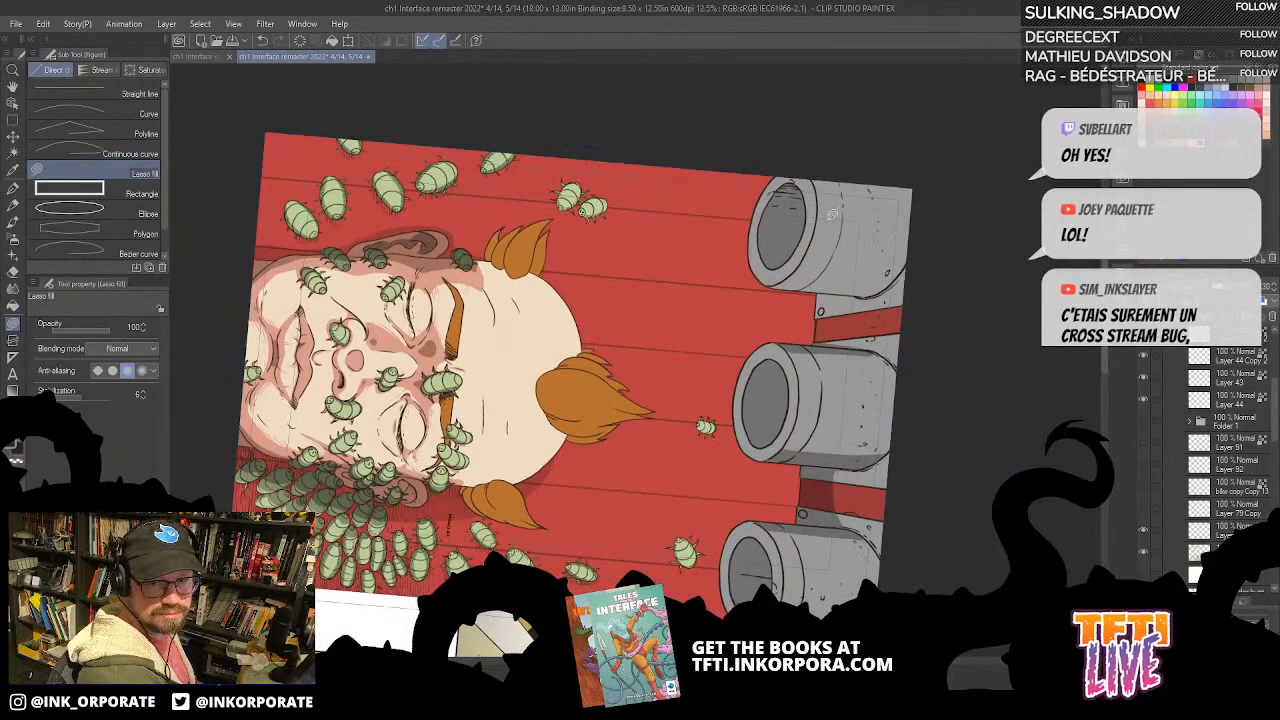
key("asciicircum")
key("asciicircum")
key("asciicircum")
key("asciicircum")
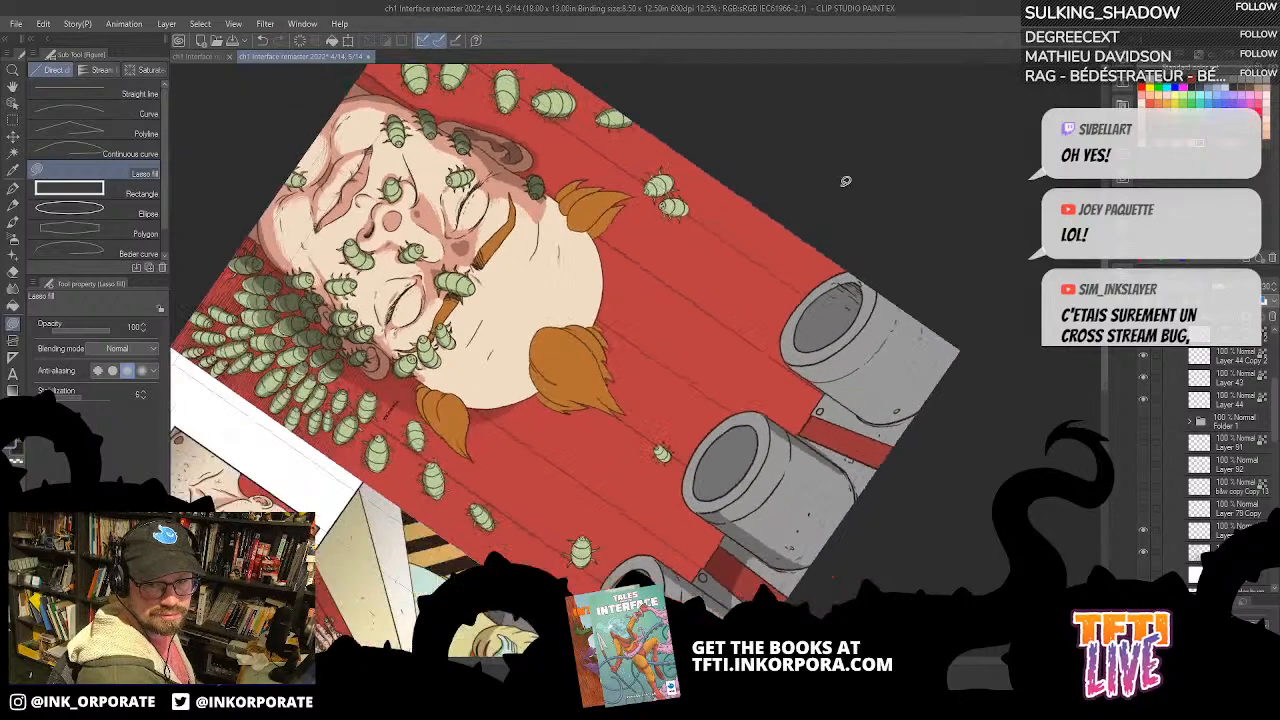
left_click_drag(815, 260, 828, 174)
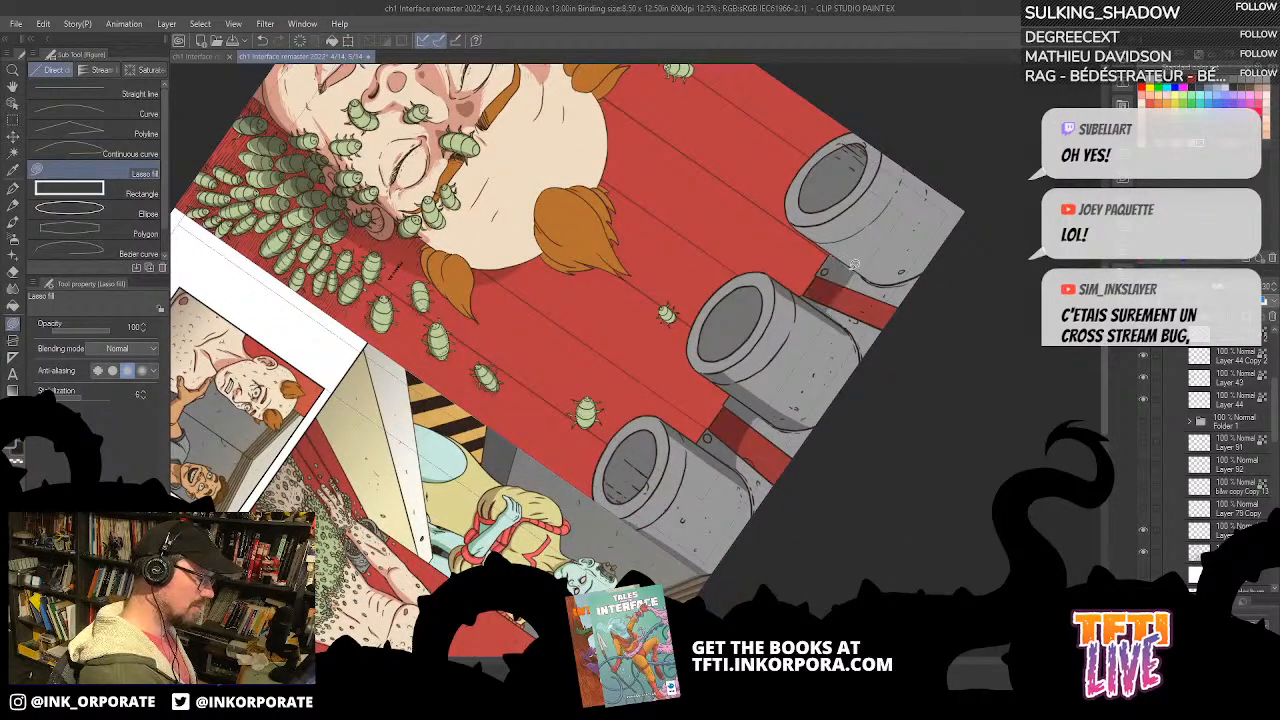
key("asciicircum")
left_click_drag(860, 210, 670, 340)
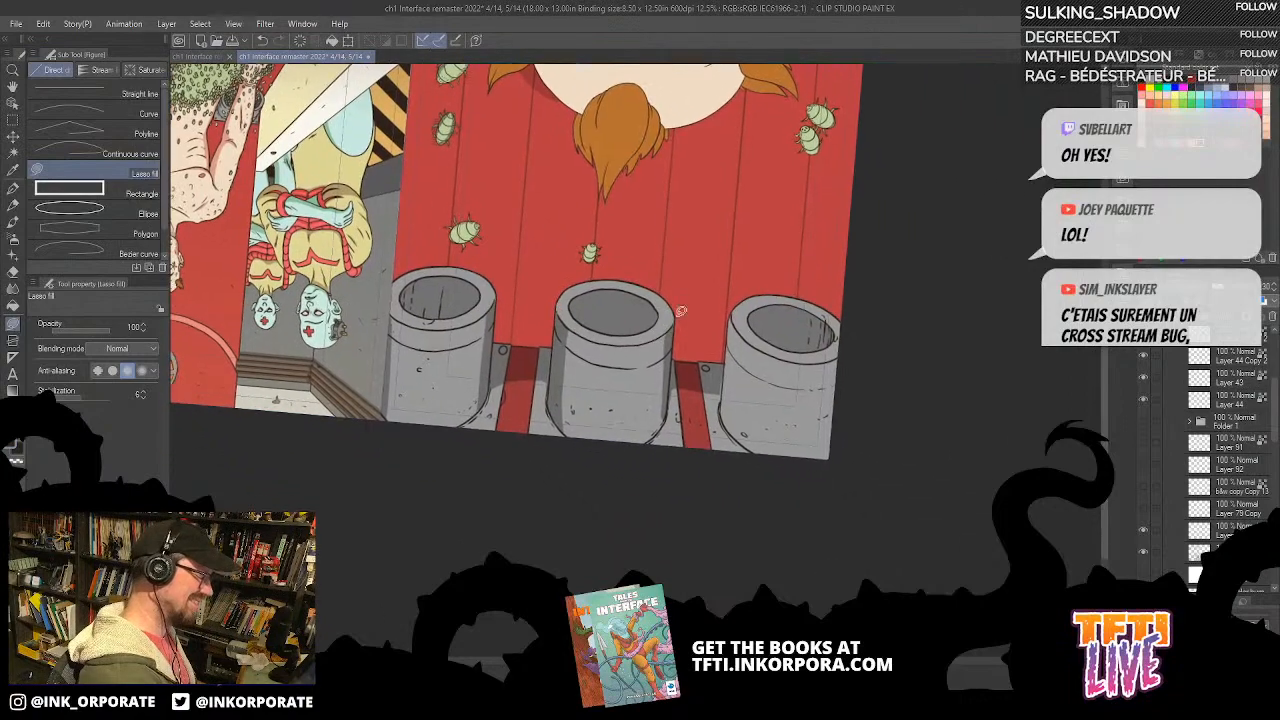
Step: Lasso-fill a shadow along the side of the pipe at the page's outer edge
mouse_move(728, 423)
left_mouse_down()
mouse_move(745, 342)
mouse_move(717, 274)
mouse_move(720, 385)
mouse_move(755, 443)
left_mouse_up()
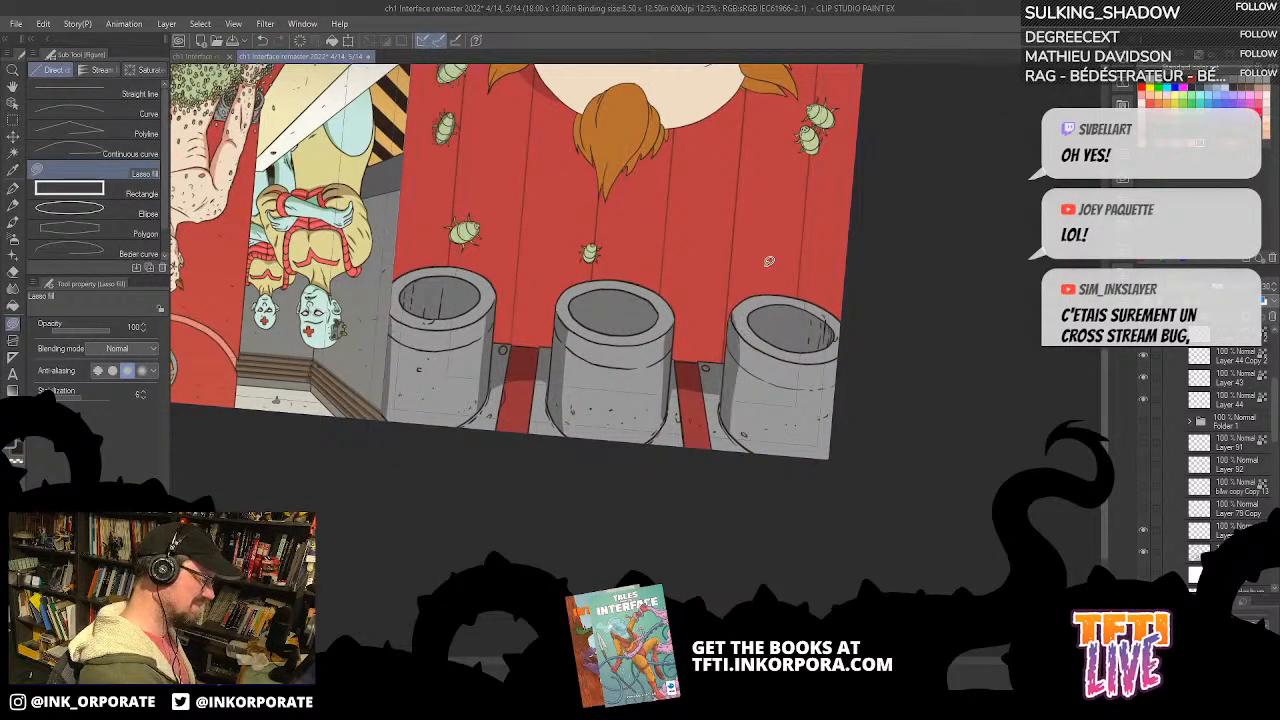
key("^")
key("^")
key("^")
key("^")
key("^")
key("^")
key("^")
key("^")
key("^")
key("^")
key("^")
key("^")
key("^")
key("^")
key("^")
key("^")
key("^")
key("^")
key("^")
key("^")
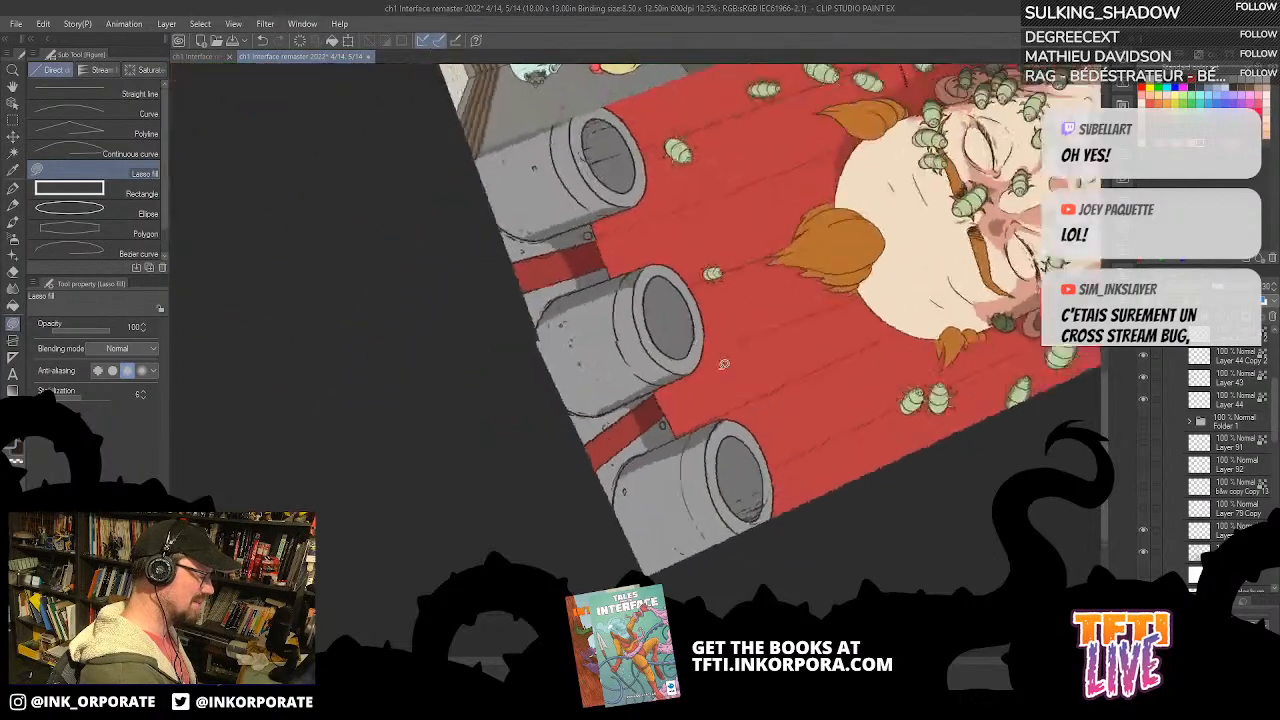
left_click_drag(686, 370, 898, 292)
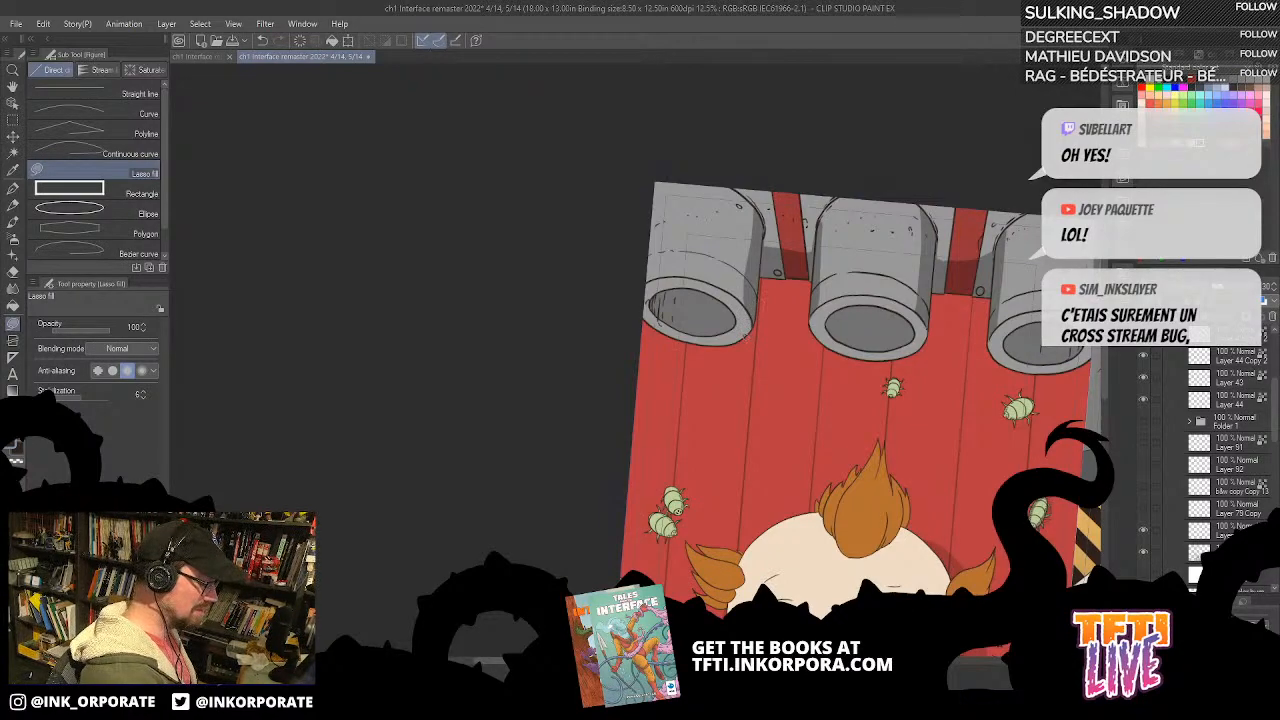
left_click_drag(906, 444, 789, 382)
key("^")
key("^")
key("^")
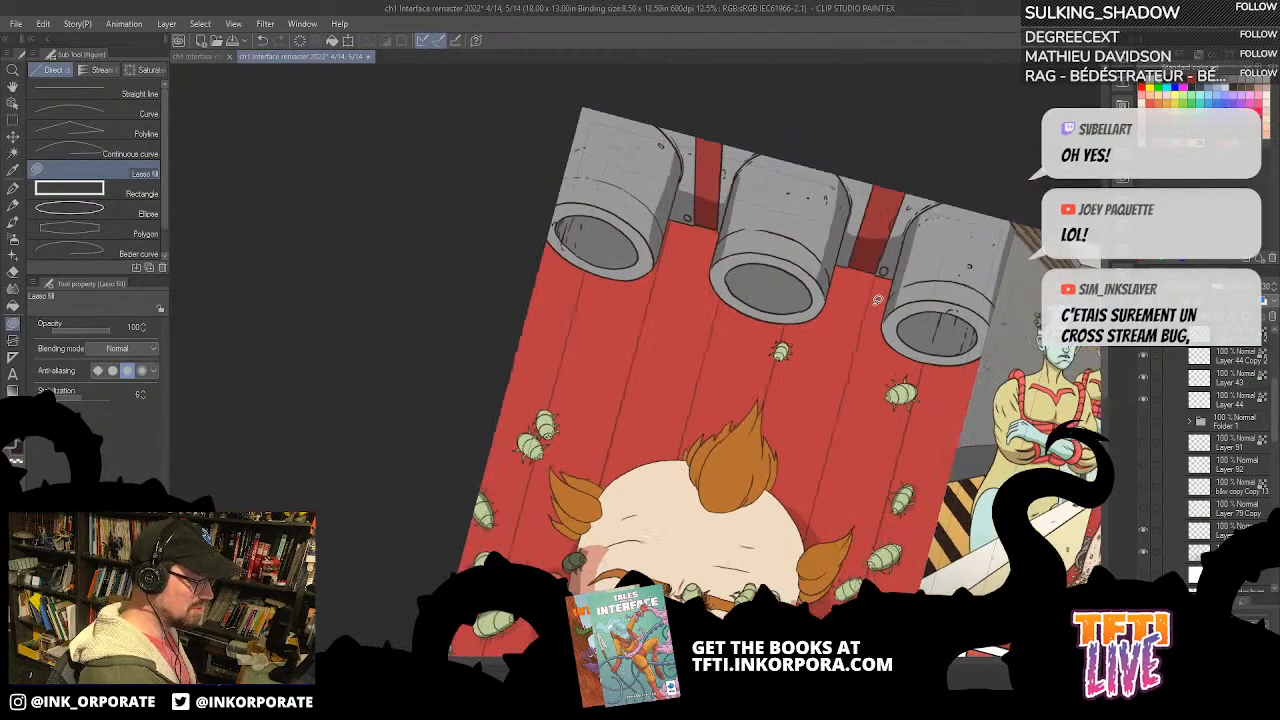
key("^")
Step: Examine the shadows on the three pipes, brackets and red strips up close and at different rotations
mouse_move(869, 329)
left_mouse_down()
mouse_move(857, 293)
mouse_move(896, 236)
mouse_move(854, 290)
mouse_move(860, 379)
left_mouse_up()
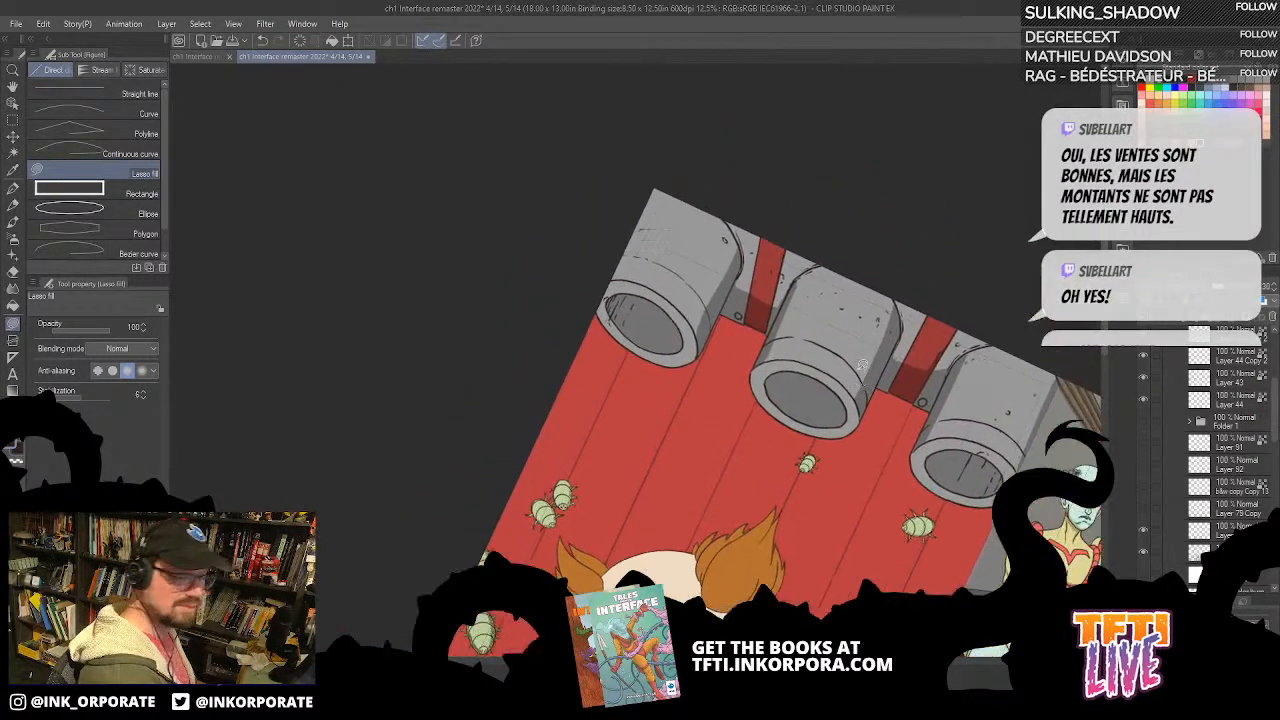
key("^")
key("^")
key("^")
key("^")
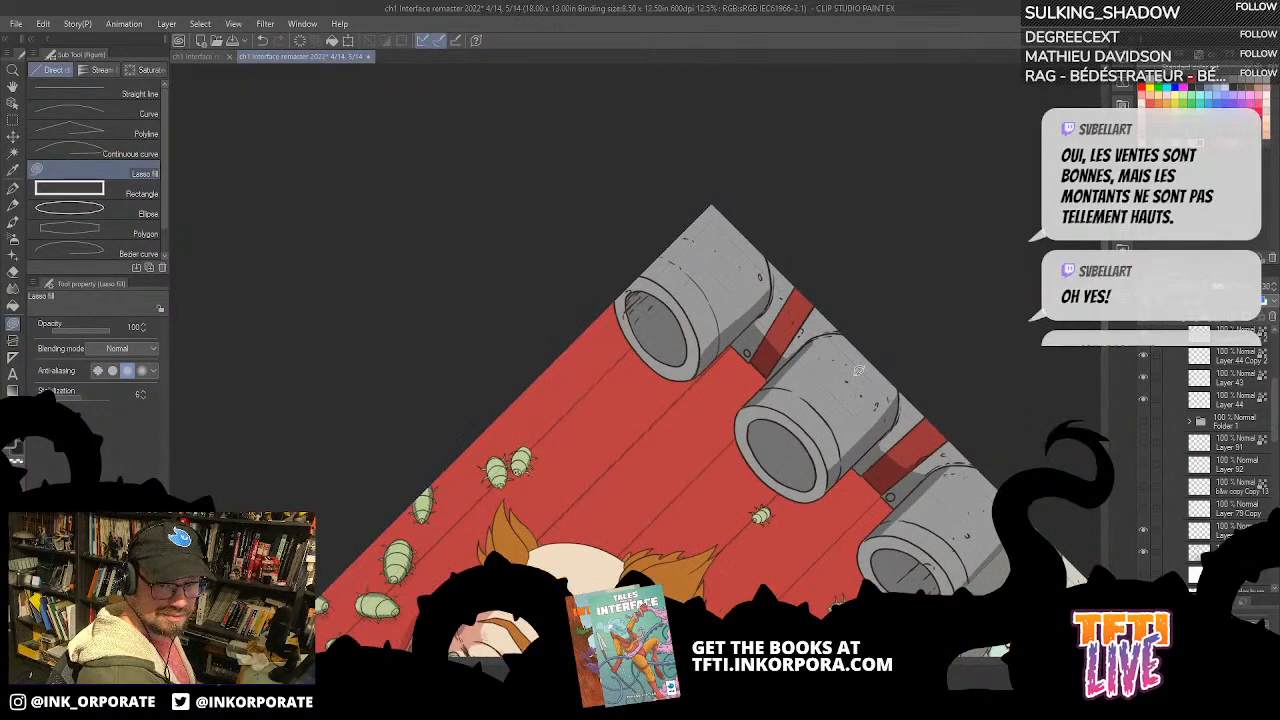
left_click_drag(840, 328, 855, 269)
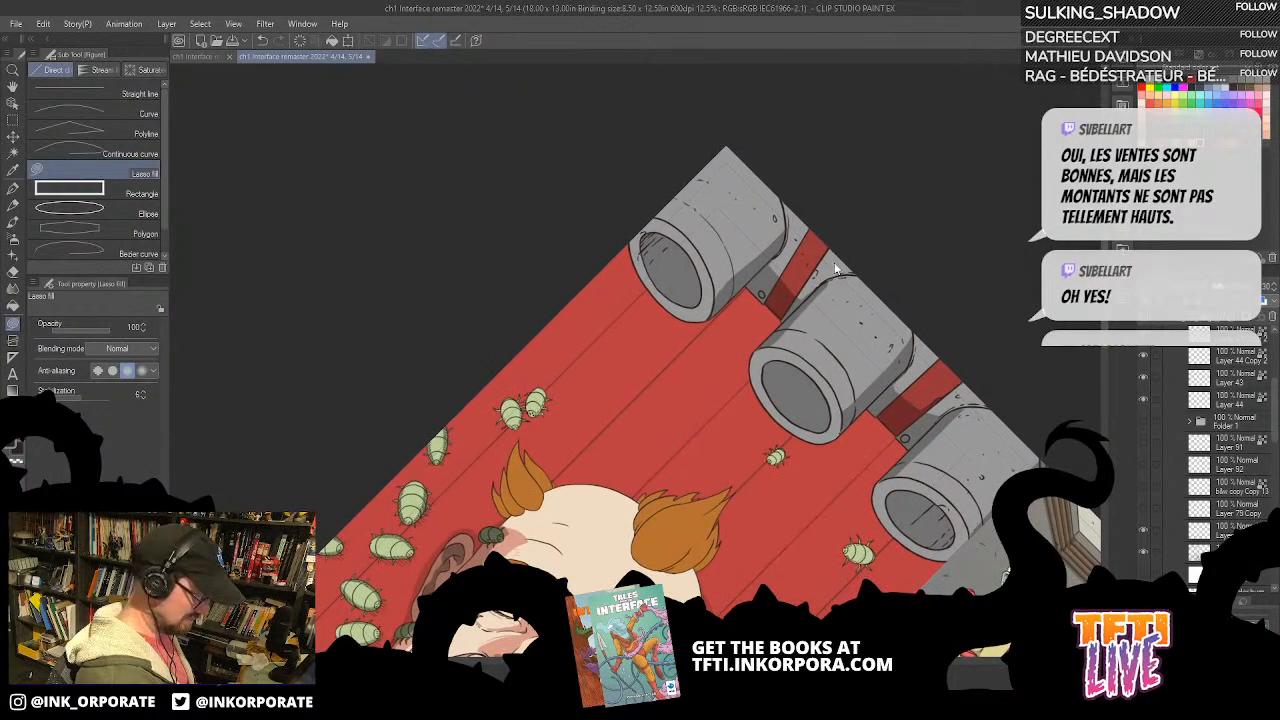
scroll(835, 268, "up", 2)
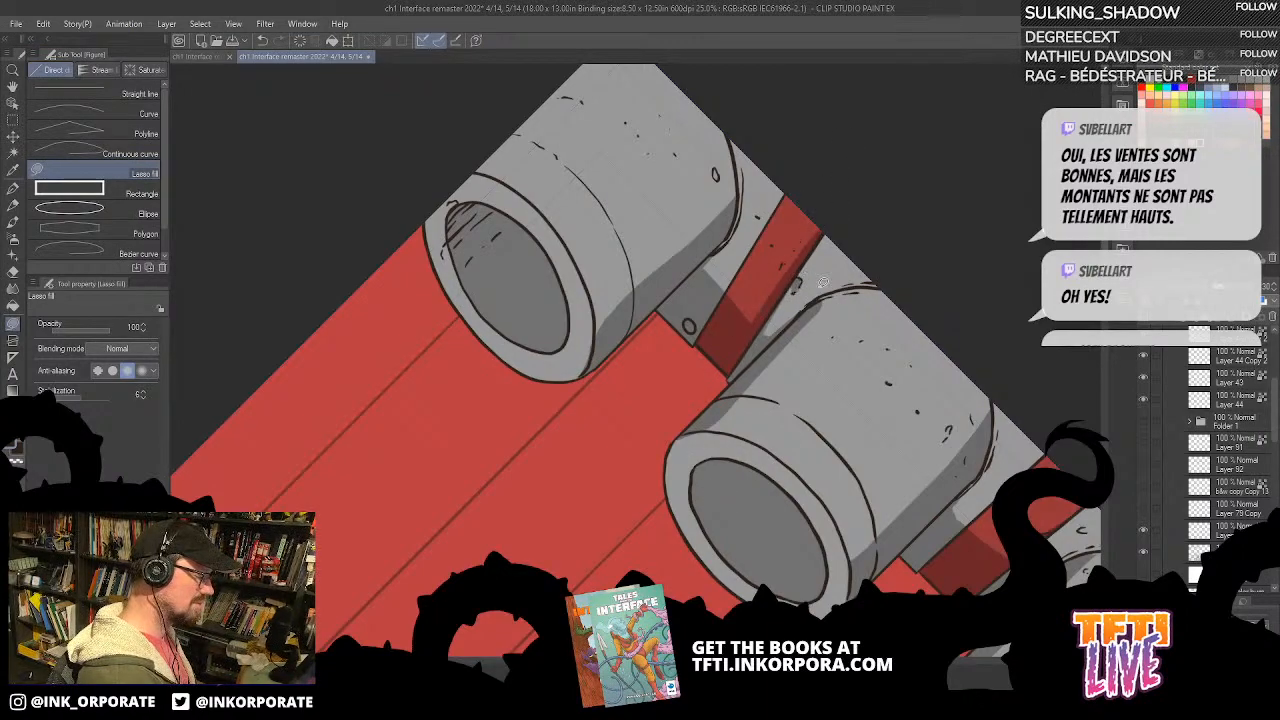
scroll(819, 378, "up", 3)
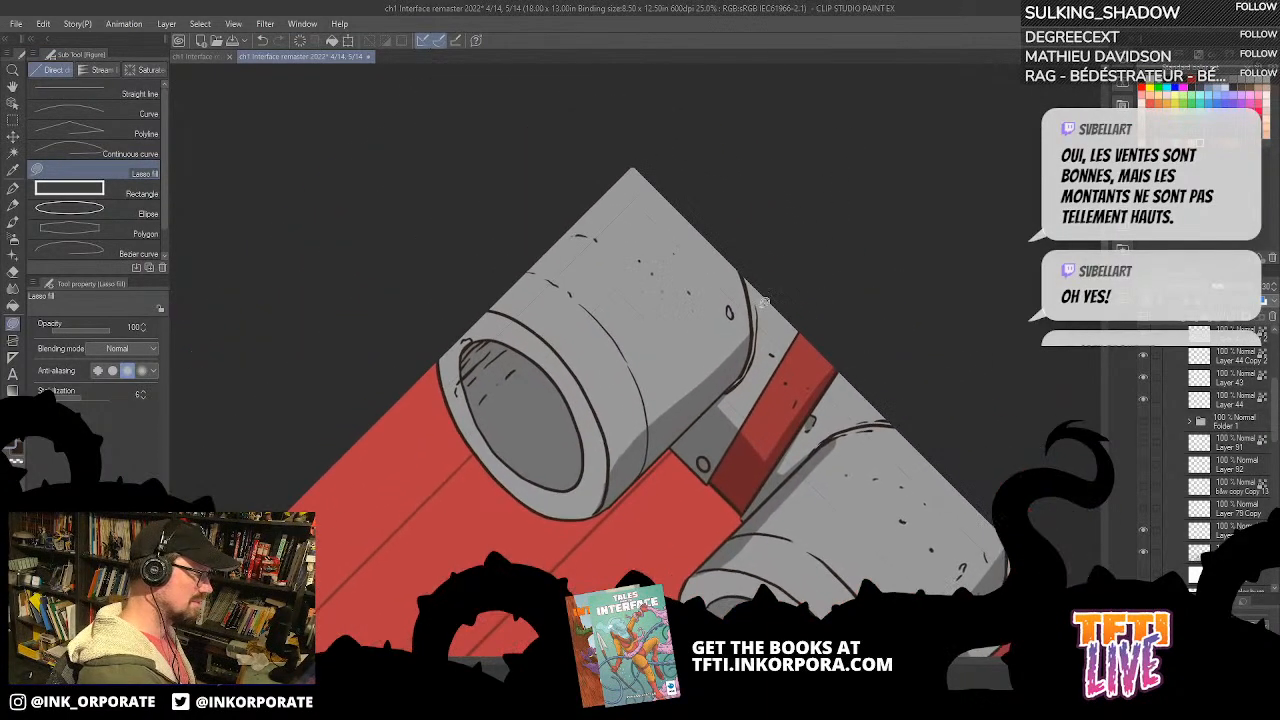
scroll(737, 283, "down", 5)
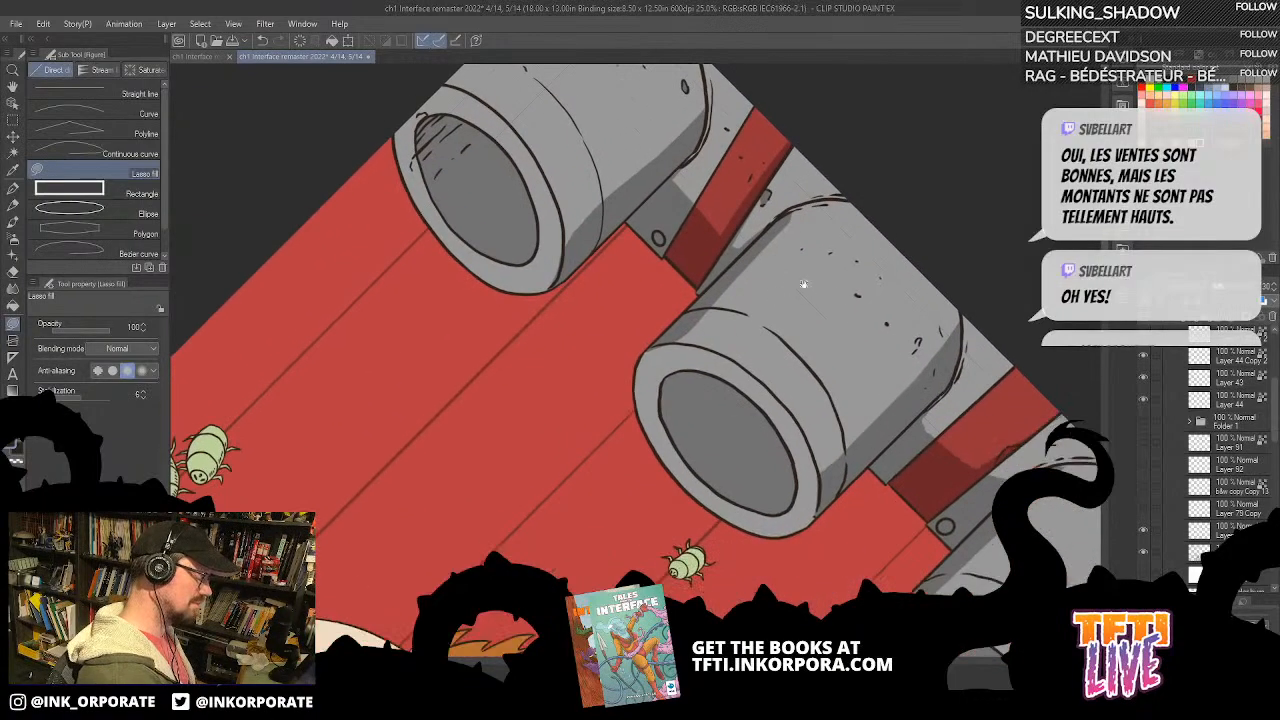
mouse_move(900, 290)
left_mouse_down()
mouse_move(909, 259)
mouse_move(868, 303)
mouse_move(913, 268)
mouse_move(898, 312)
mouse_move(931, 200)
mouse_move(880, 296)
left_mouse_up()
scroll(960, 180, "down", 2)
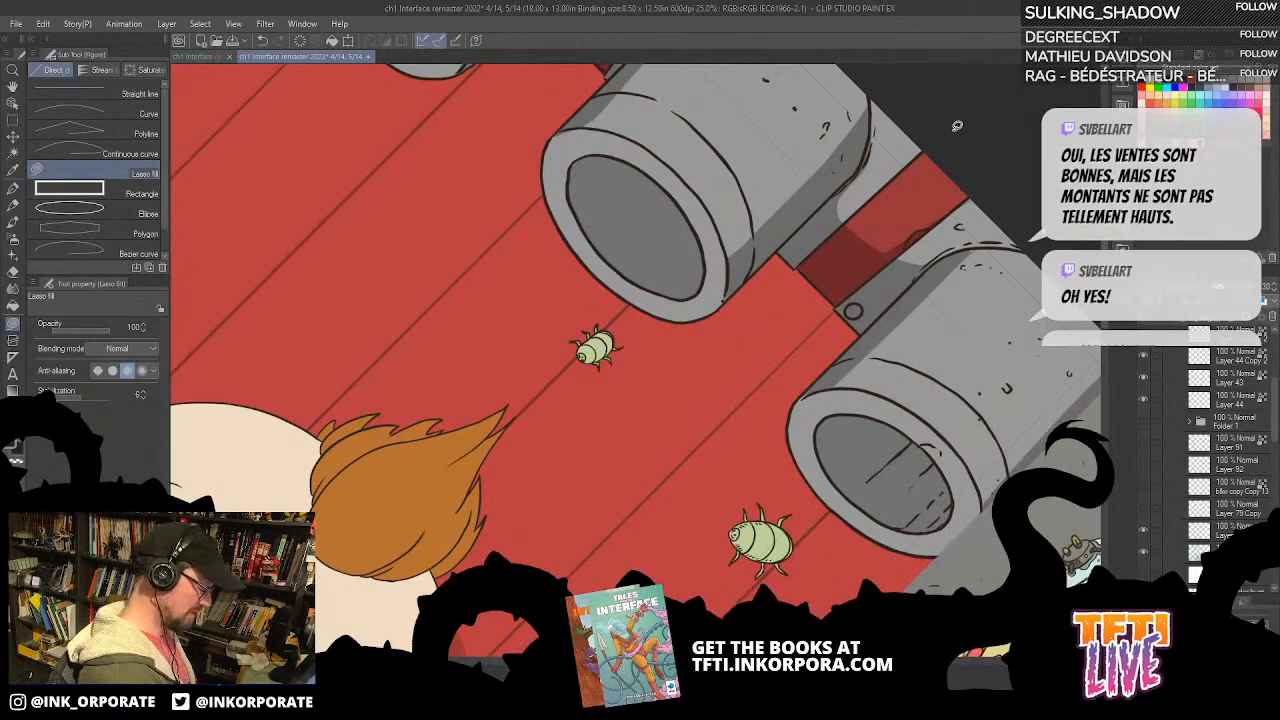
key("minus")
key("minus")
key("minus")
key("minus")
key("minus")
key("minus")
key("minus")
key("minus")
key("minus")
key("minus")
key("minus")
key("minus")
left_click_drag(835, 212, 892, 344)
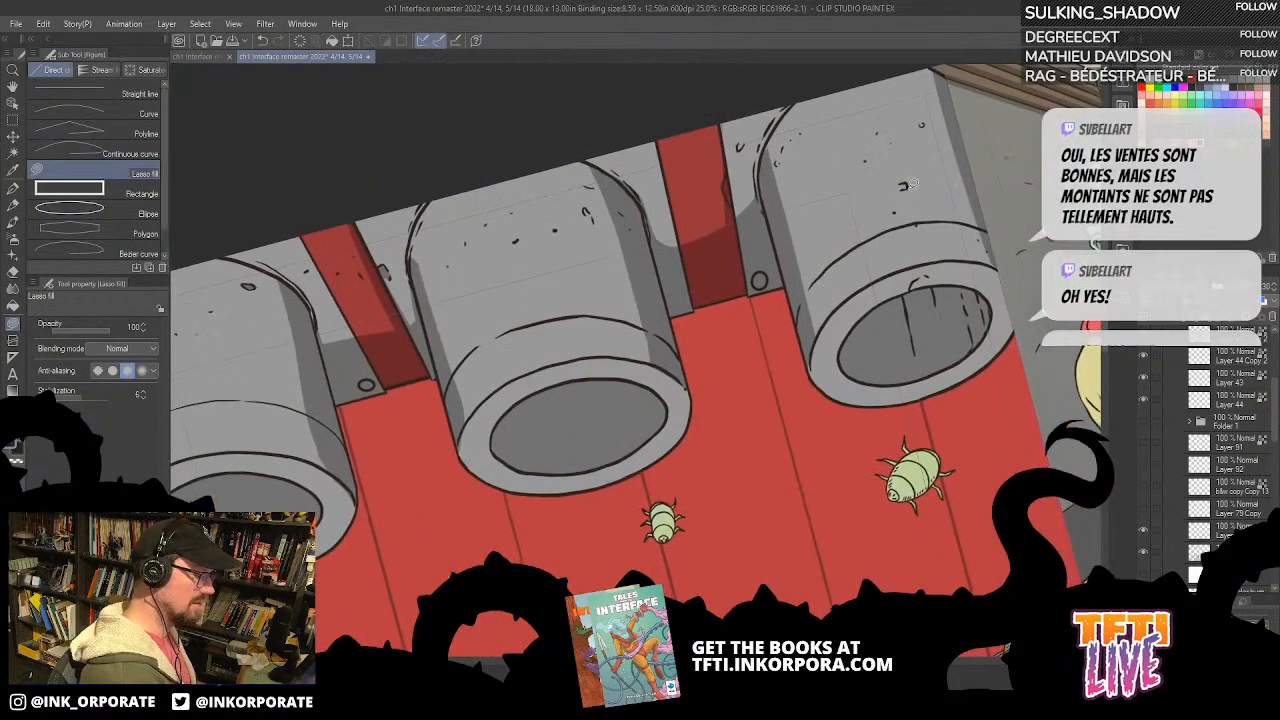
scroll(903, 183, "up", 2)
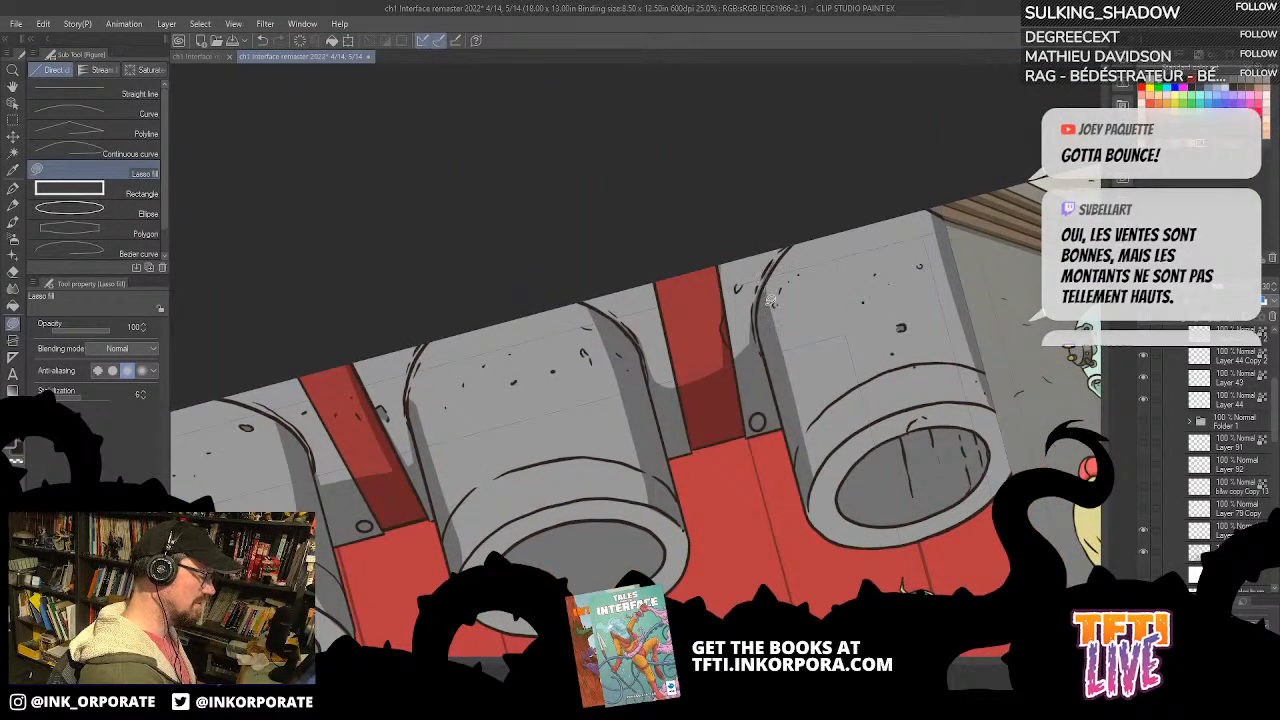
scroll(760, 405, "down", 5)
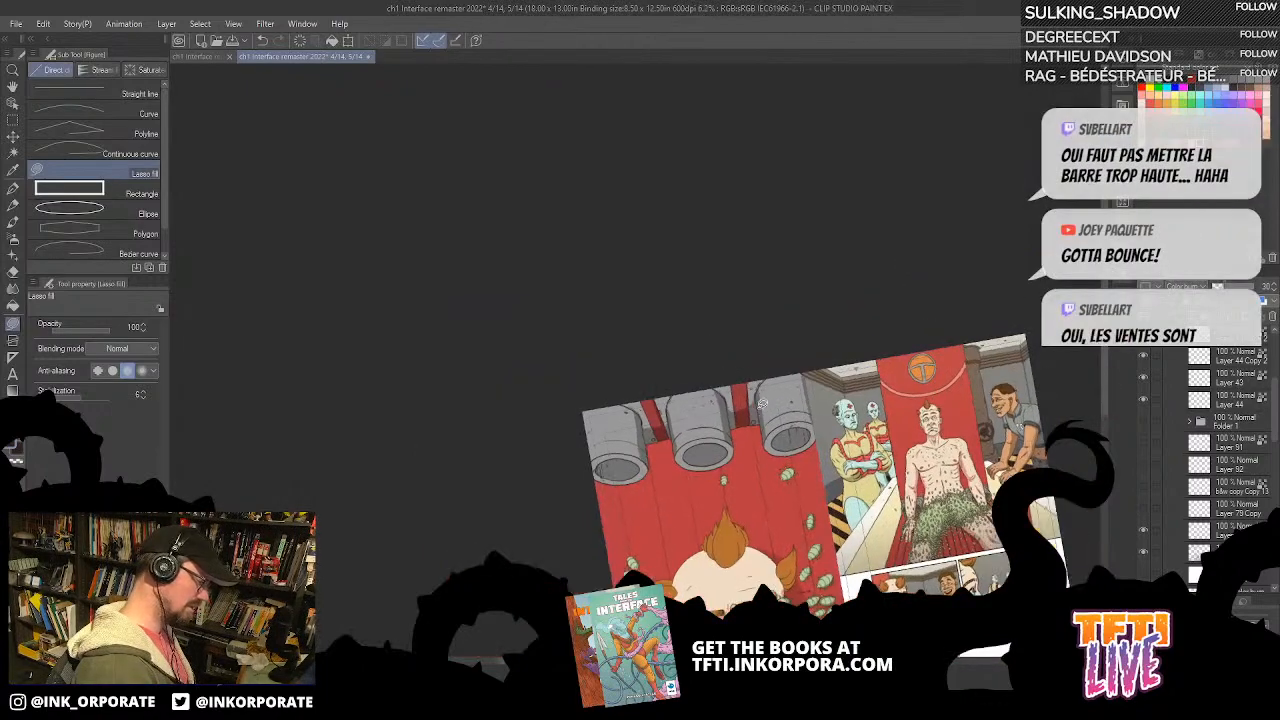
key("asciicircum")
key("asciicircum")
key("asciicircum")
key("asciicircum")
scroll(822, 600, "up", 2)
left_click_drag(755, 570, 771, 371)
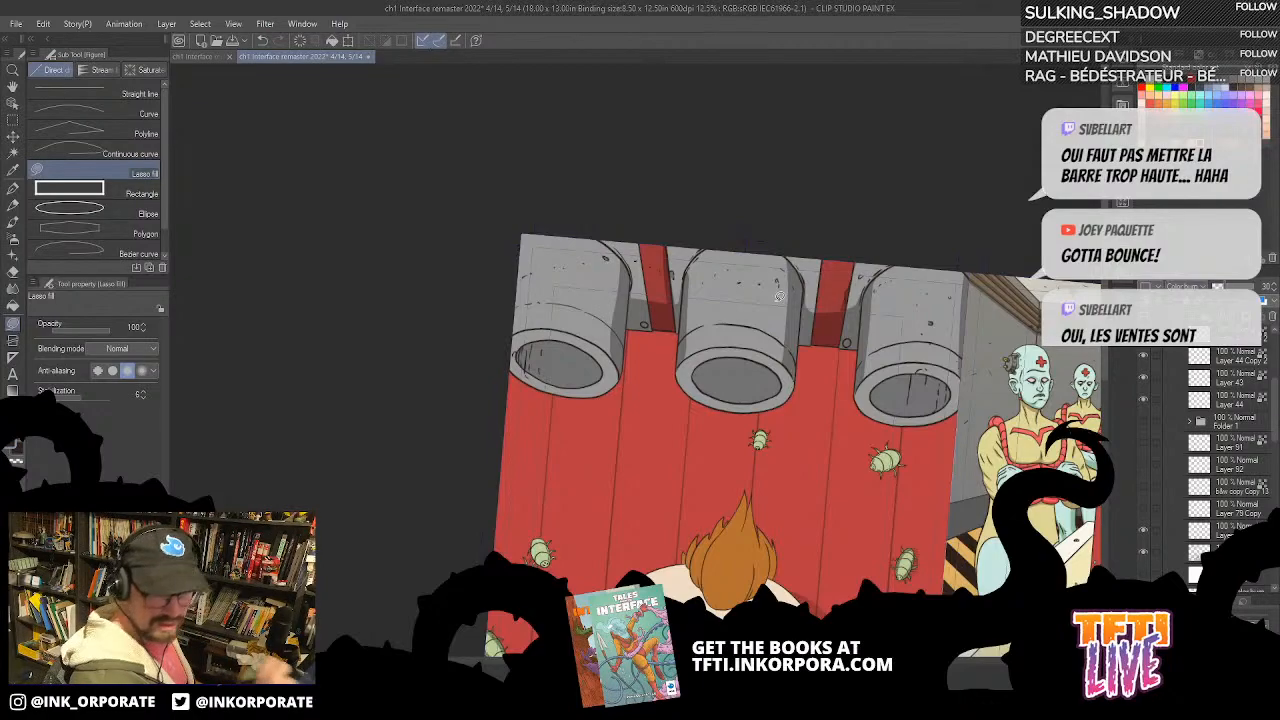
Step: Examine the brackets and the shaded sides of the middle pipe and the pipe beside the facing page, and the whole page at another rotation
scroll(778, 296, "up", 4)
left_click_drag(645, 441, 820, 520)
left_click_drag(617, 304, 671, 308)
left_click_drag(671, 371, 801, 303)
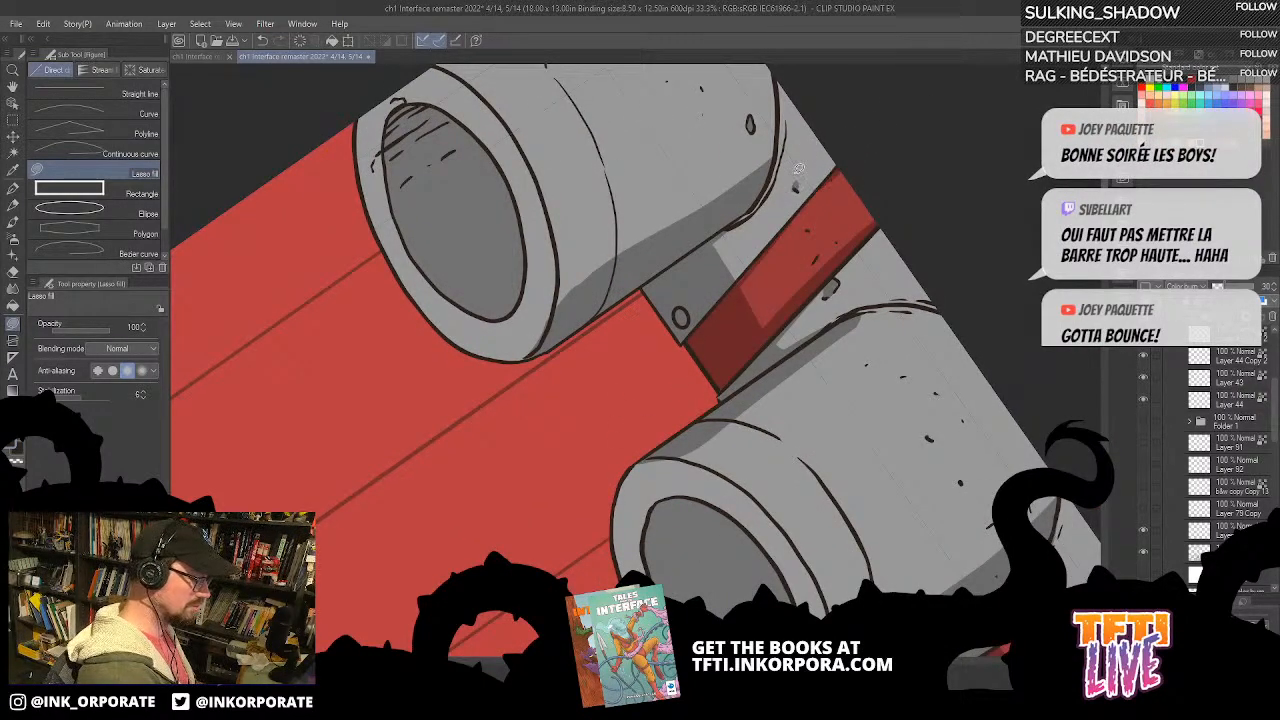
mouse_move(800, 200)
left_mouse_down()
mouse_move(792, 327)
mouse_move(809, 410)
mouse_move(751, 371)
mouse_move(710, 184)
left_mouse_up()
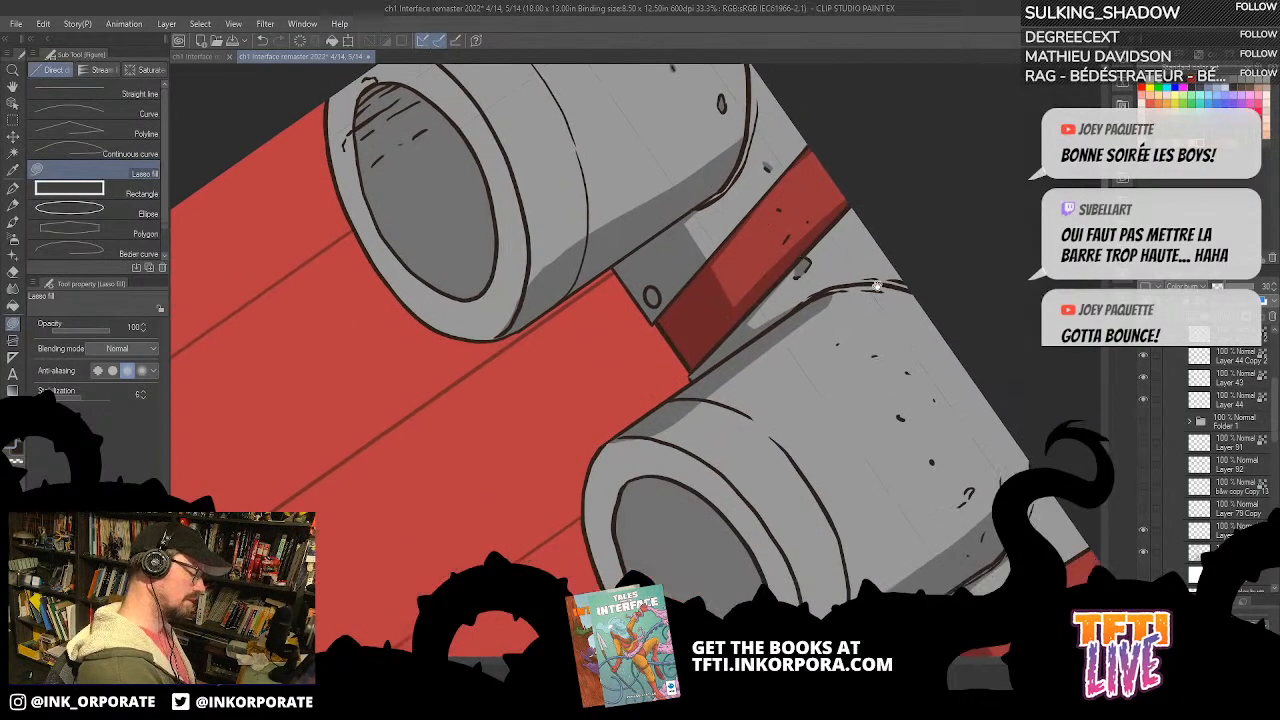
mouse_move(968, 494)
left_mouse_down()
mouse_move(948, 300)
mouse_move(882, 181)
left_mouse_up()
left_click_drag(965, 380, 973, 230)
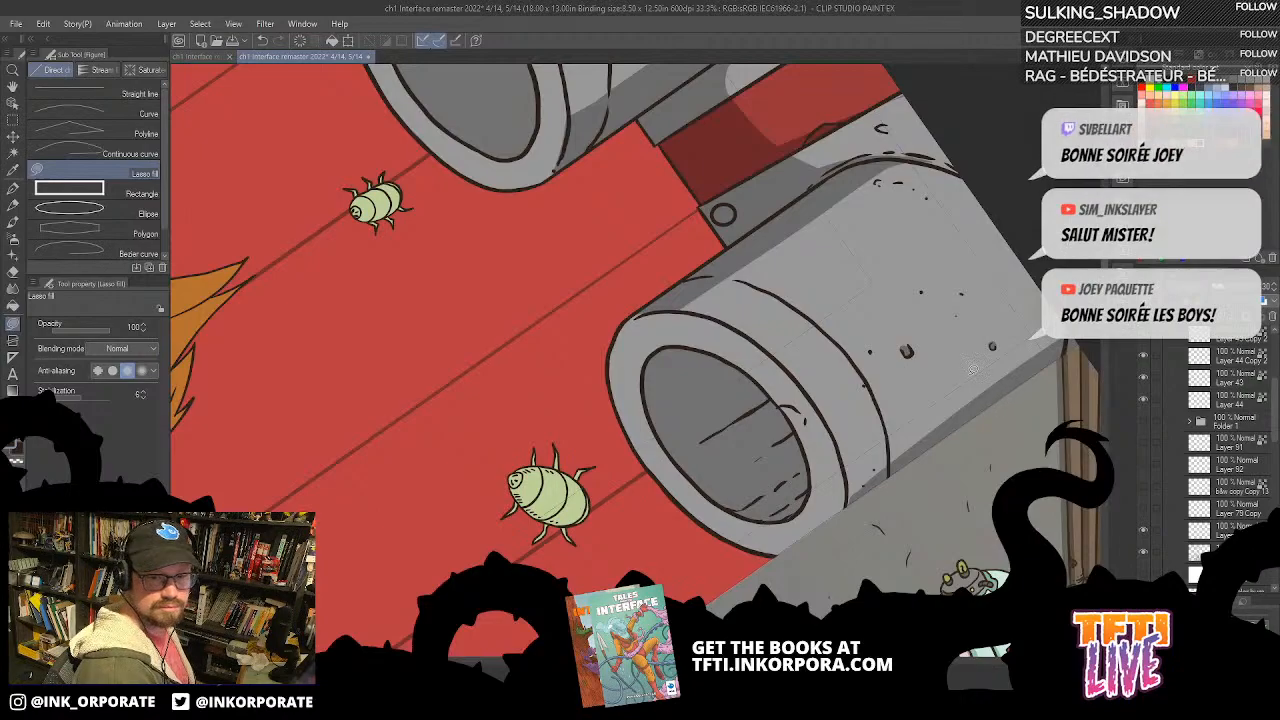
scroll(968, 373, "down", 5)
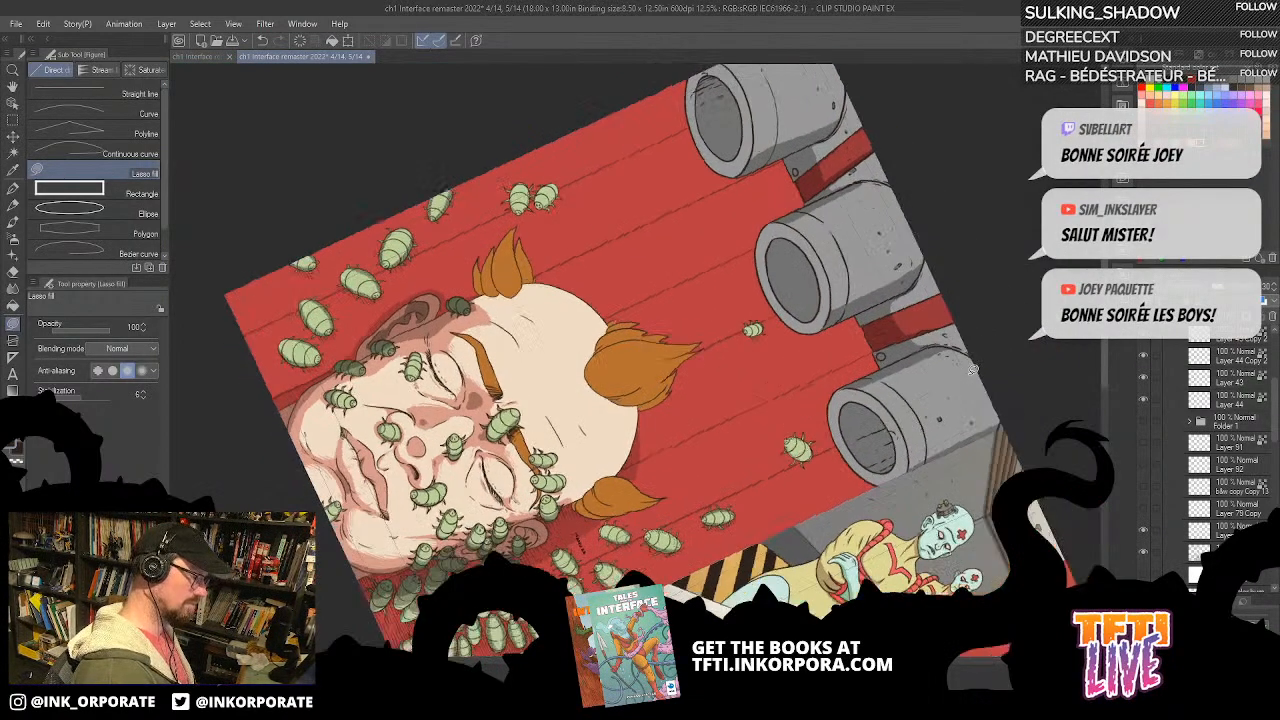
key("asciicircum")
key("asciicircum")
key("asciicircum")
key("asciicircum")
key("asciicircum")
key("asciicircum")
key("asciicircum")
key("asciicircum")
key("asciicircum")
key("asciicircum")
key("asciicircum")
key("asciicircum")
key("asciicircum")
key("asciicircum")
key("asciicircum")
key("asciicircum")
key("asciicircum")
key("asciicircum")
key("asciicircum")
key("asciicircum")
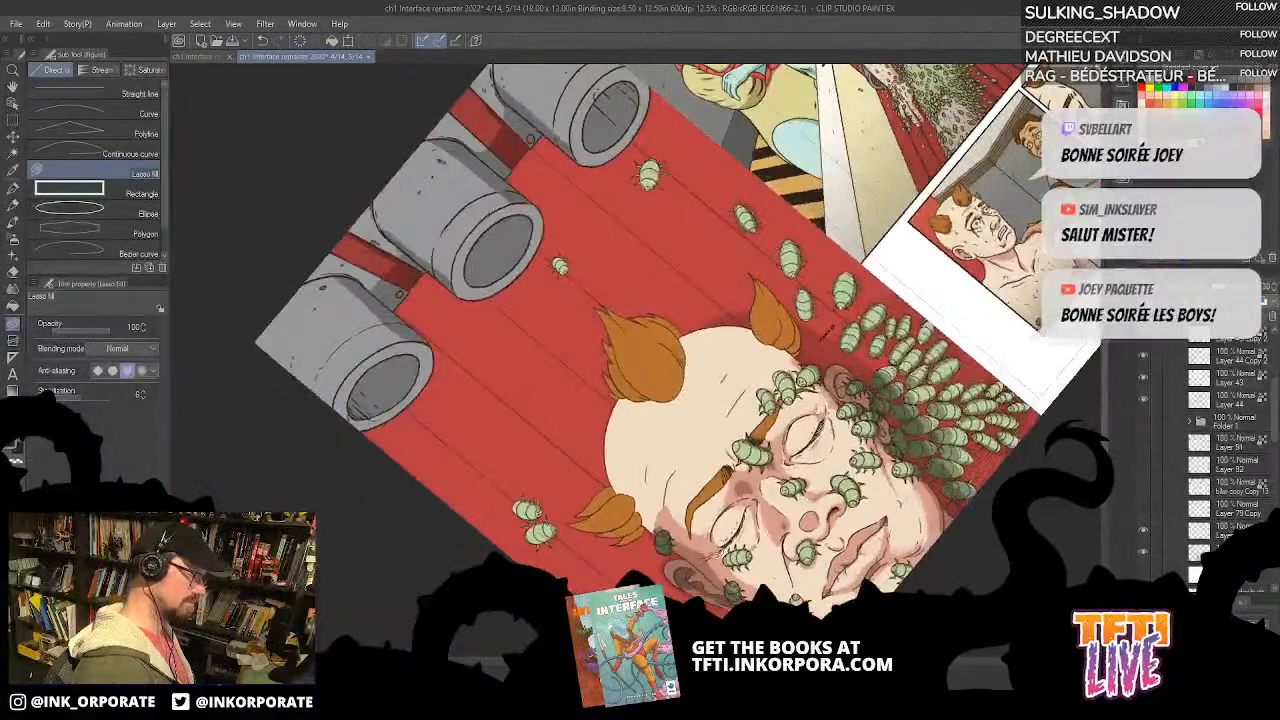
Step: Toggle the visibility of individual layers, including Layer 144 and Layer 79 Copy 2, to find the one holding the red background's shadows
left_click(1142, 555)
left_click(1140, 553)
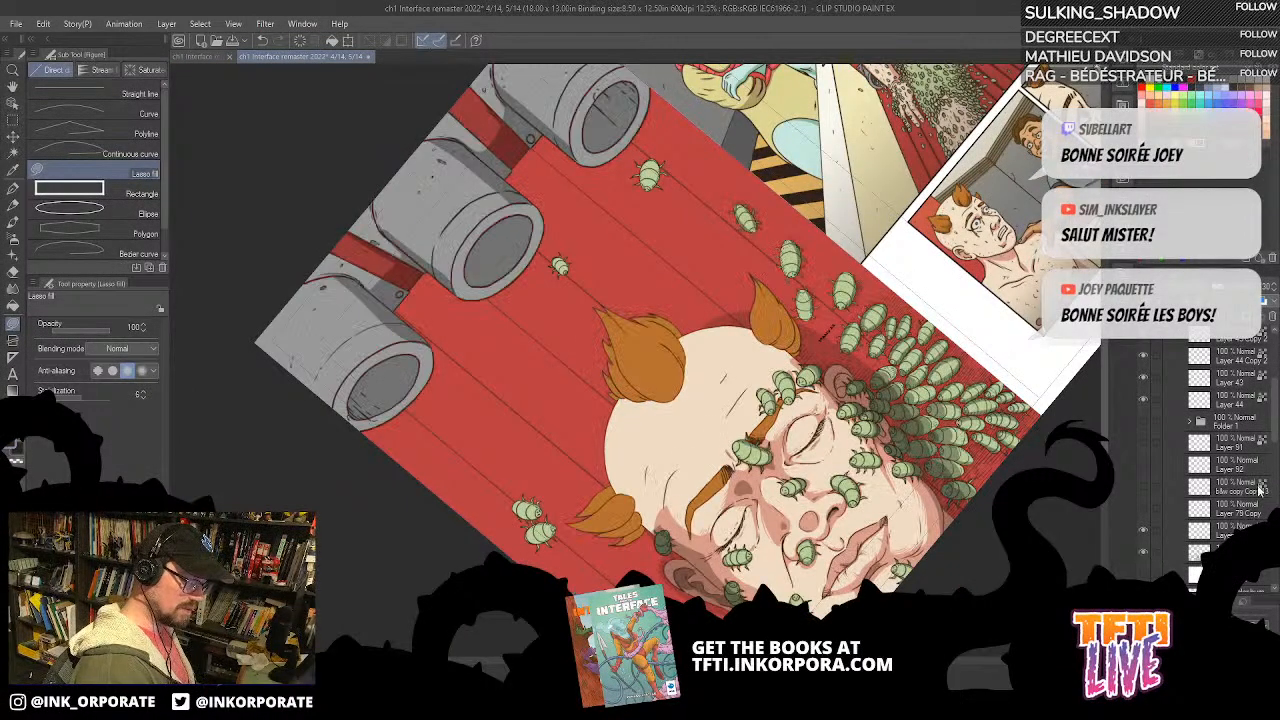
left_click(1142, 553)
left_click(1142, 553)
left_click(1162, 551)
left_click(1144, 555)
left_click(1143, 553)
scroll(1258, 497, "down", 5)
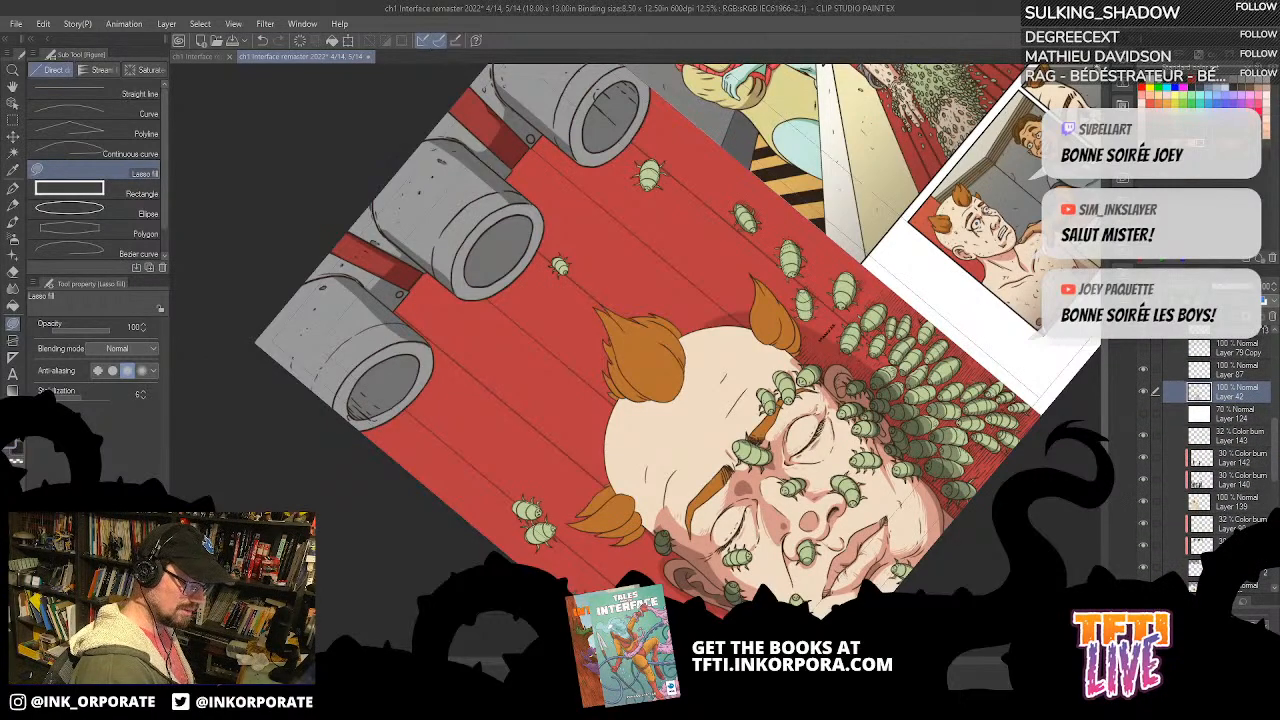
left_click(1205, 545)
left_click(1146, 546)
left_click(1146, 548)
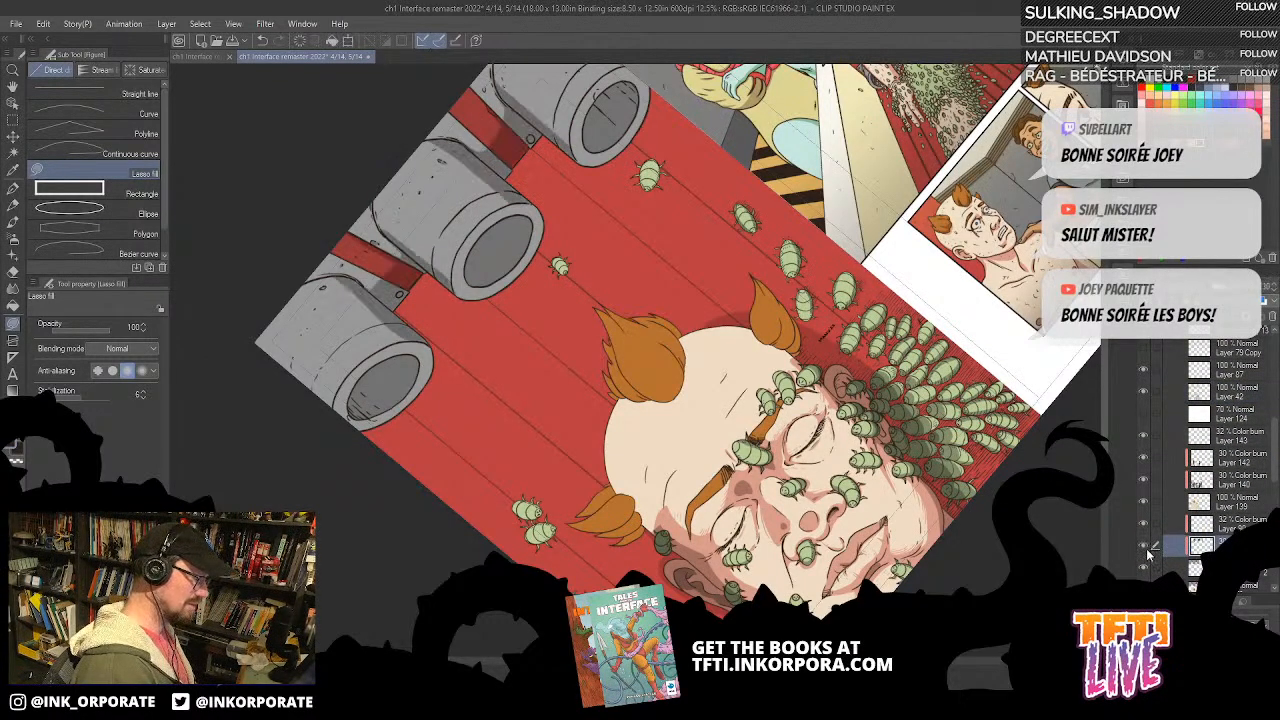
scroll(1185, 490, "down", 2)
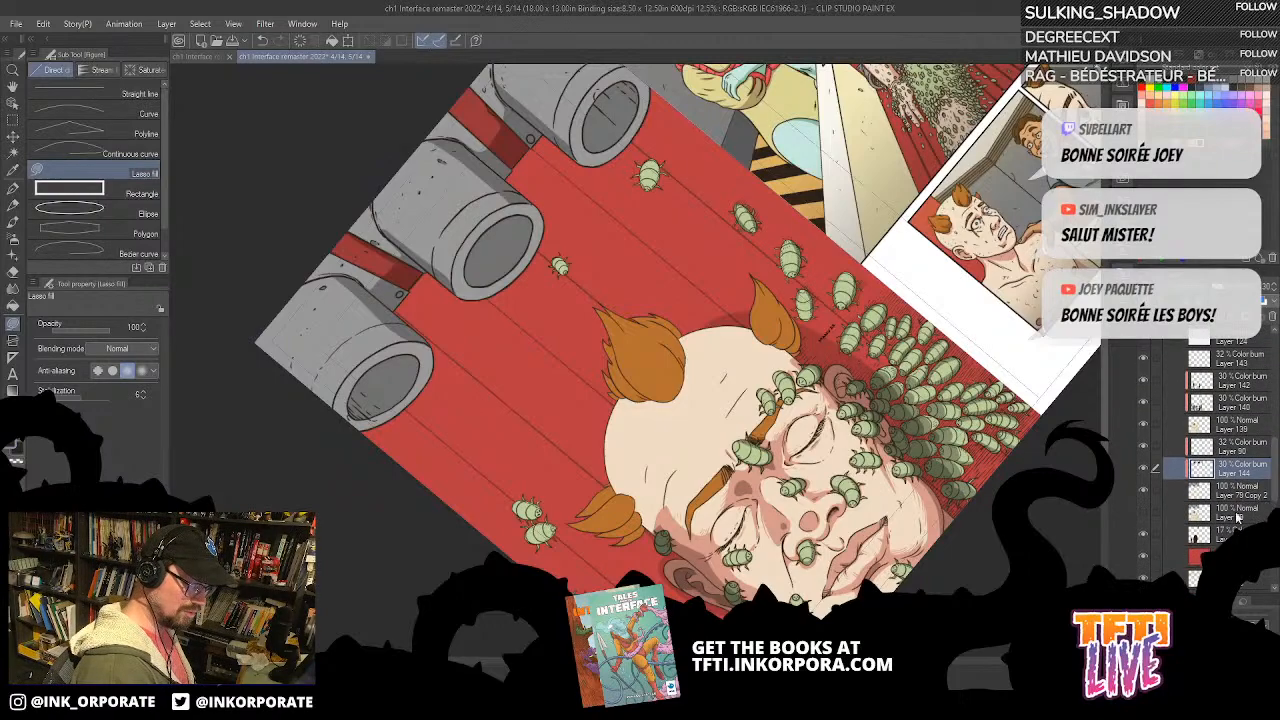
left_click(1144, 494)
left_click(1144, 494)
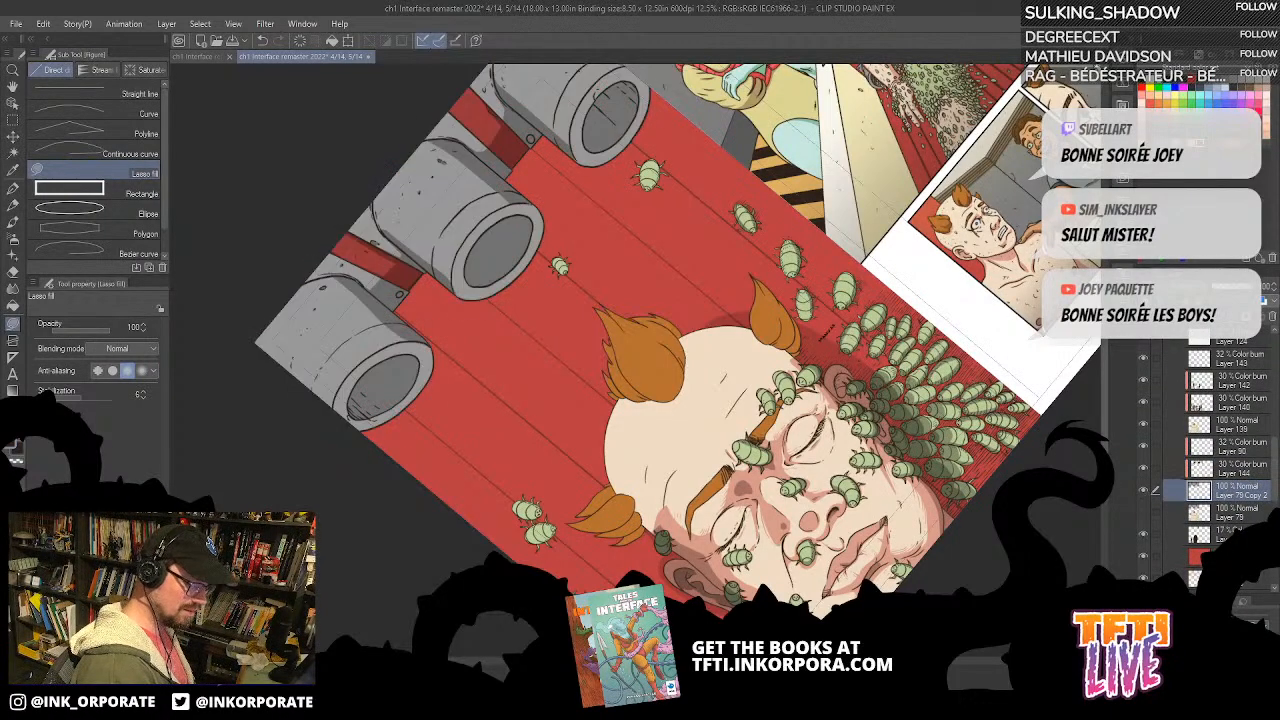
Step: Lasso-fill the cast shadows on the red background beneath the two brackets on its shadow layer, and set that layer's opacity to 29%
left_click(1205, 535)
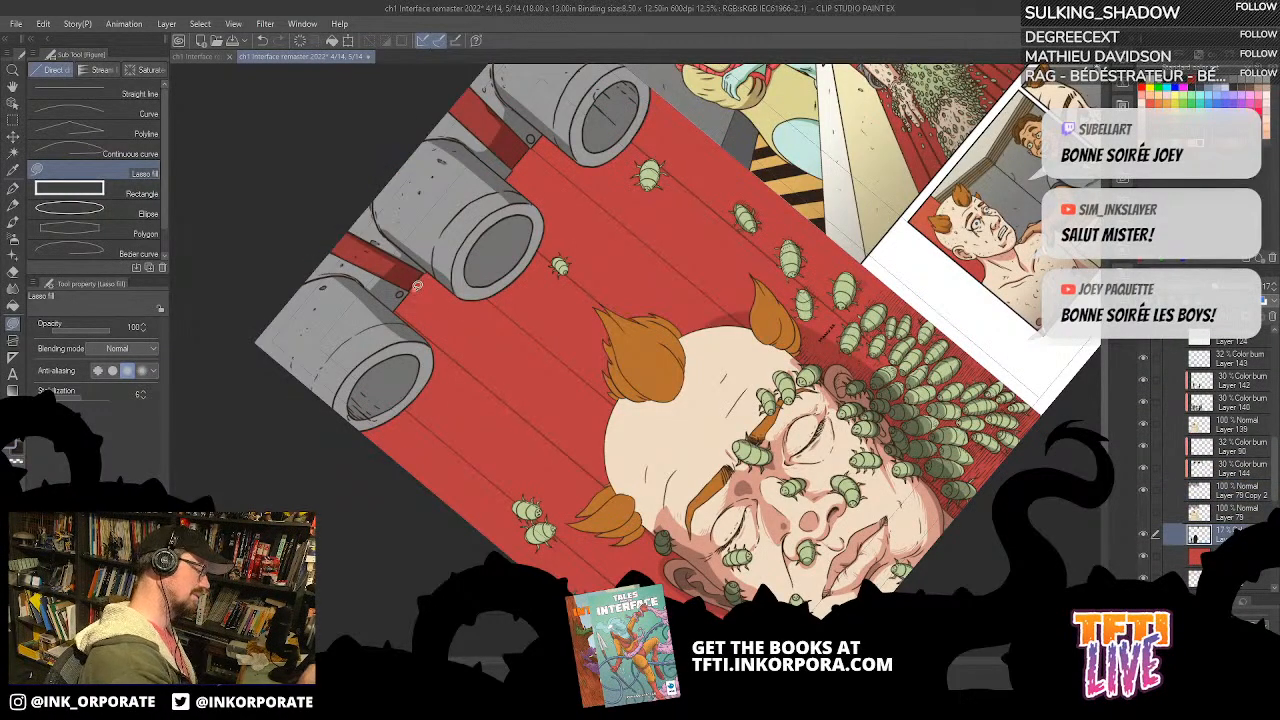
mouse_move(424, 330)
left_mouse_down()
mouse_move(387, 307)
mouse_move(420, 318)
left_mouse_up()
mouse_move(522, 205)
left_mouse_down()
mouse_move(565, 123)
mouse_move(513, 196)
left_mouse_up()
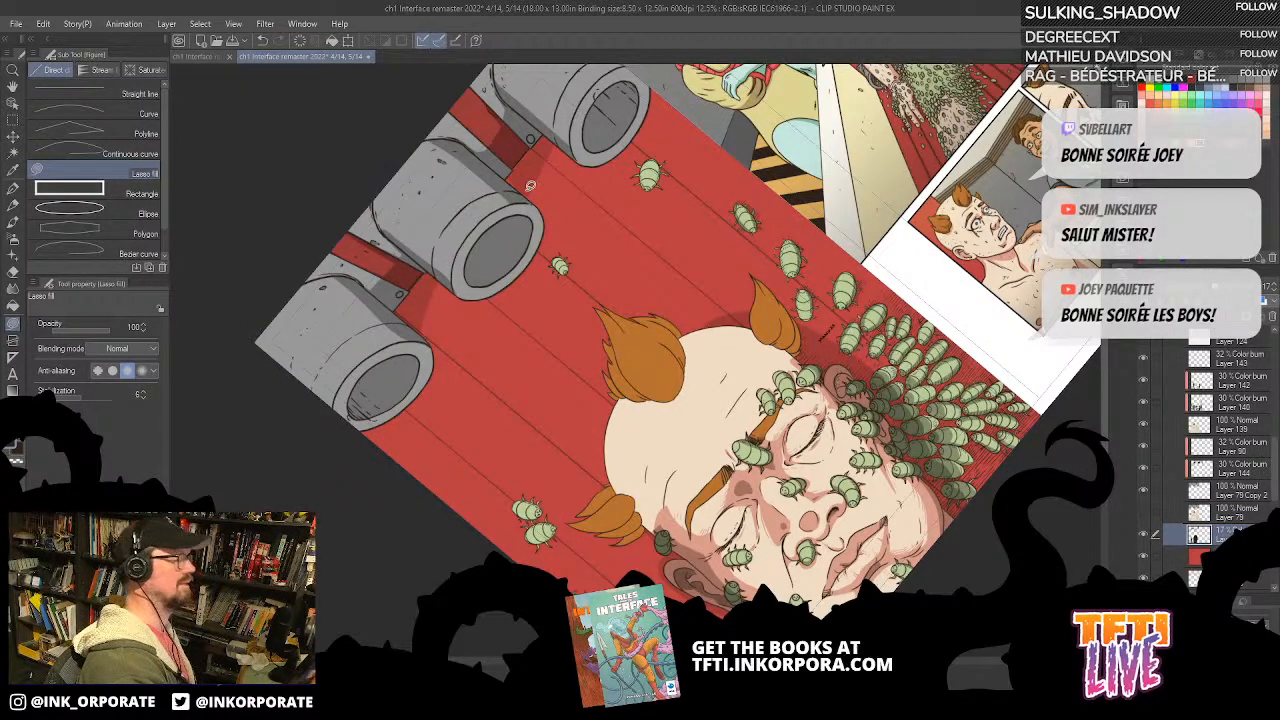
left_click_drag(559, 127, 541, 118)
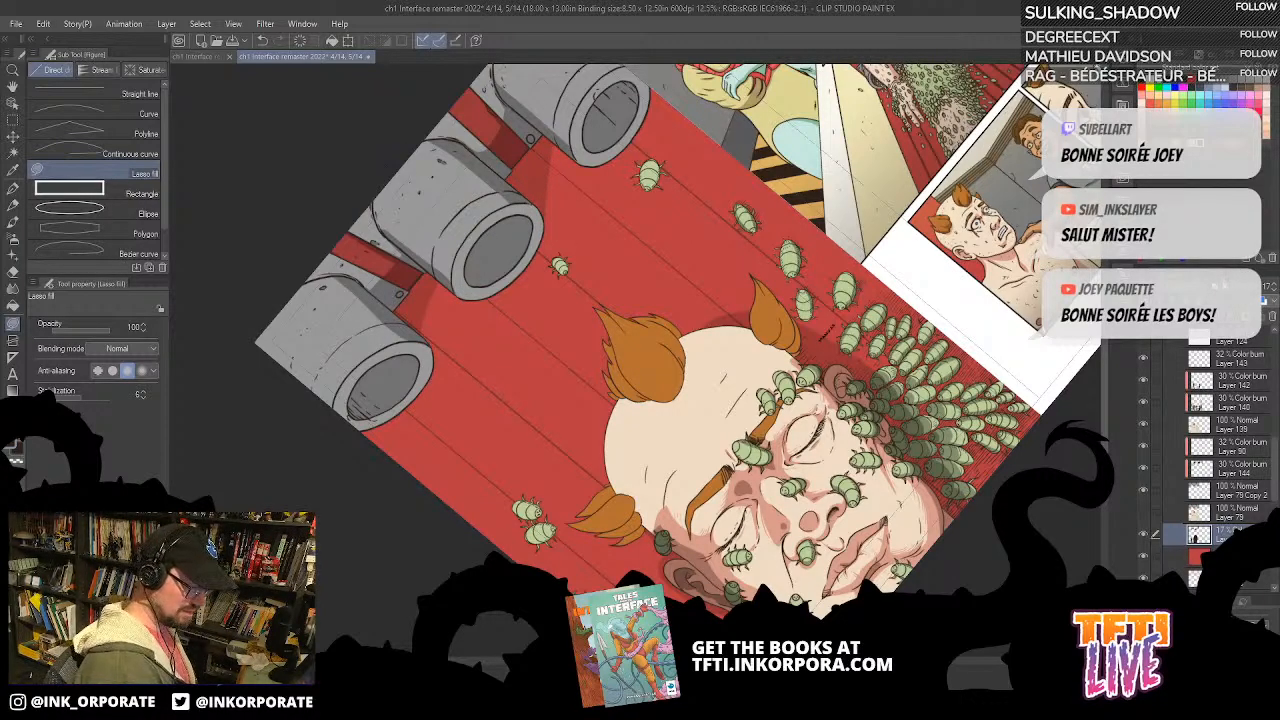
left_click(1227, 290)
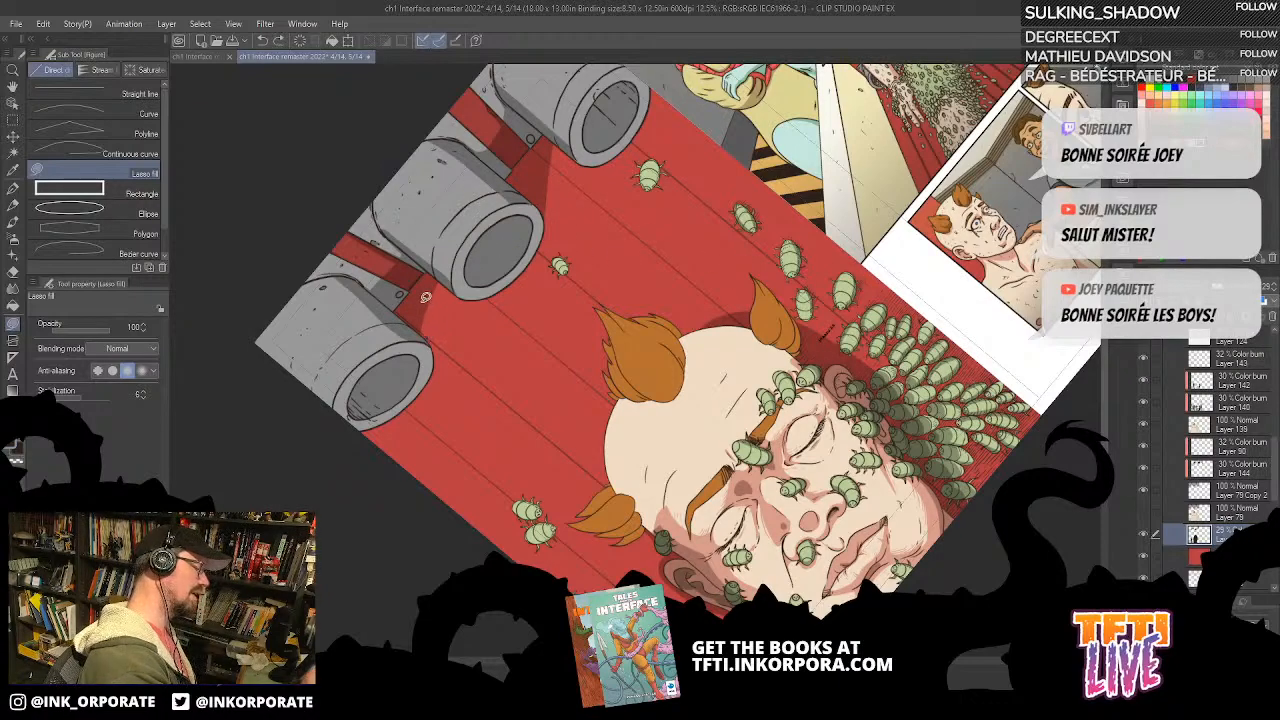
Step: Lasso-fill a shadow inside the opening of the pipe at the page's outer edge on the Color burn Layer 144
left_click_drag(787, 110, 954, 330)
left_click_drag(834, 358, 899, 486)
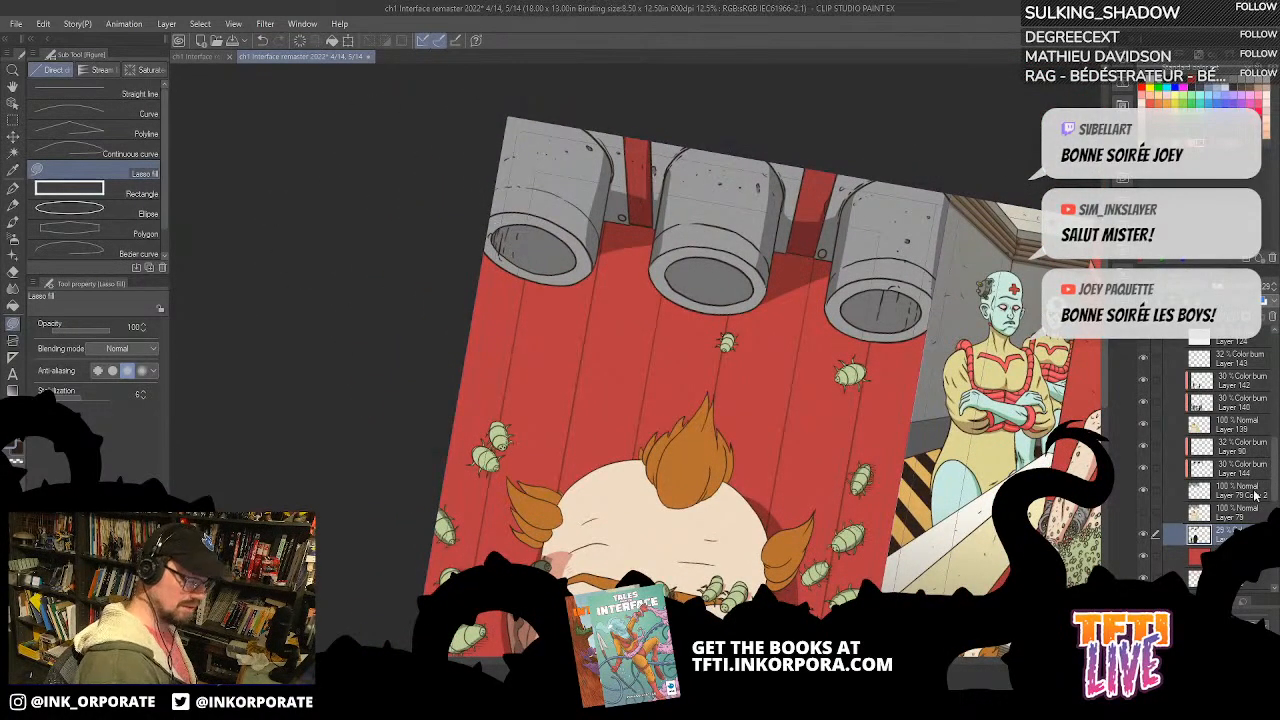
left_click(1240, 467)
left_click(1143, 468)
left_click(1144, 469)
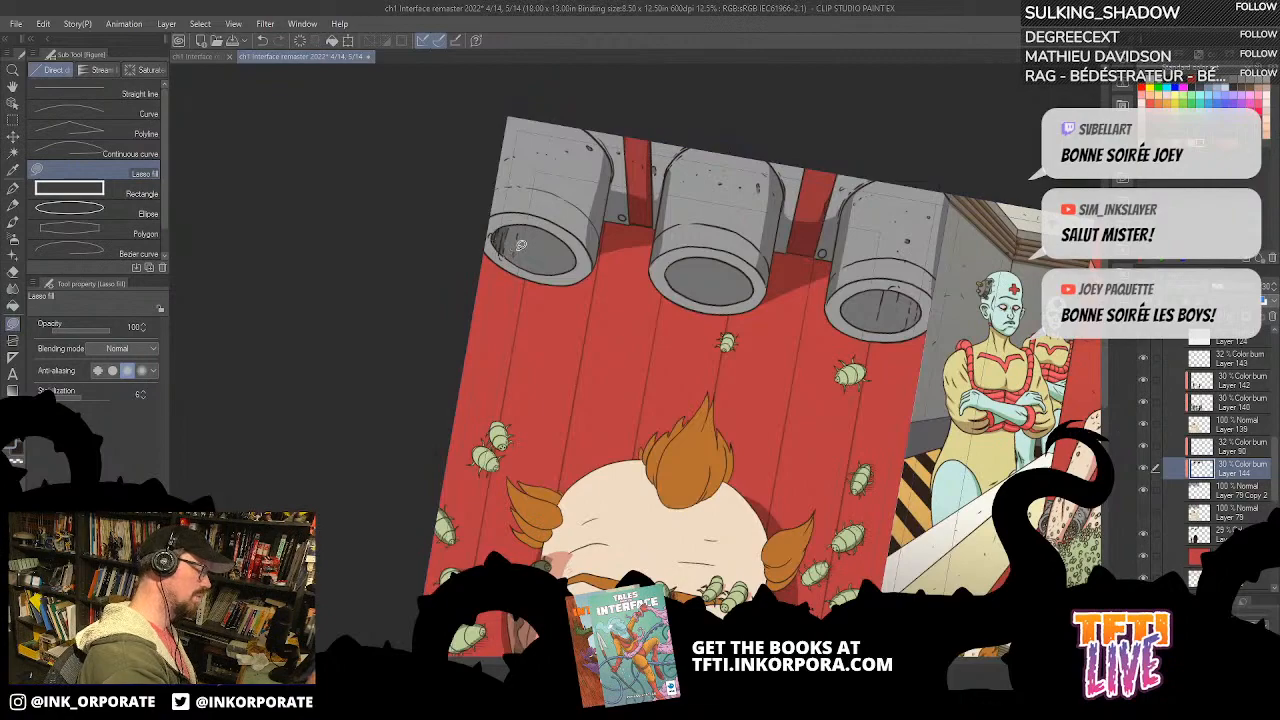
scroll(518, 247, "up", 3)
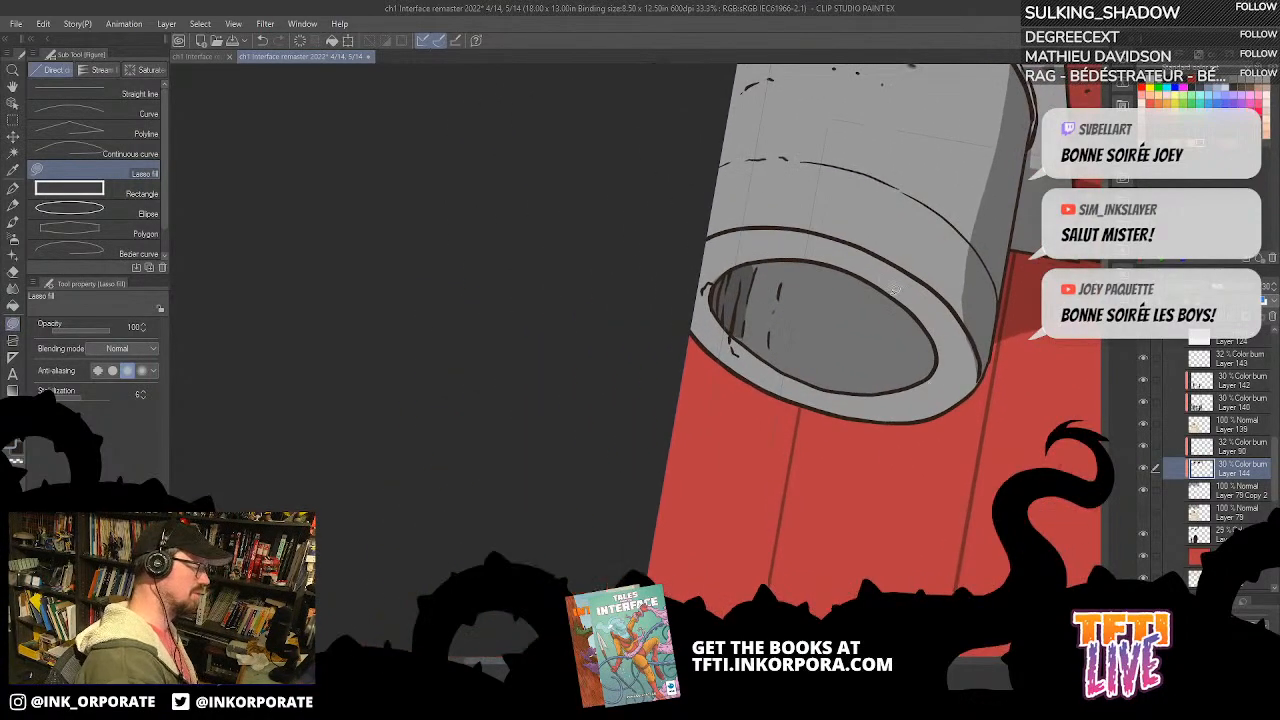
left_click_drag(808, 270, 822, 322)
mouse_move(778, 364)
left_mouse_down()
mouse_move(789, 331)
mouse_move(858, 261)
mouse_move(831, 249)
mouse_move(871, 181)
mouse_move(850, 168)
left_mouse_up()
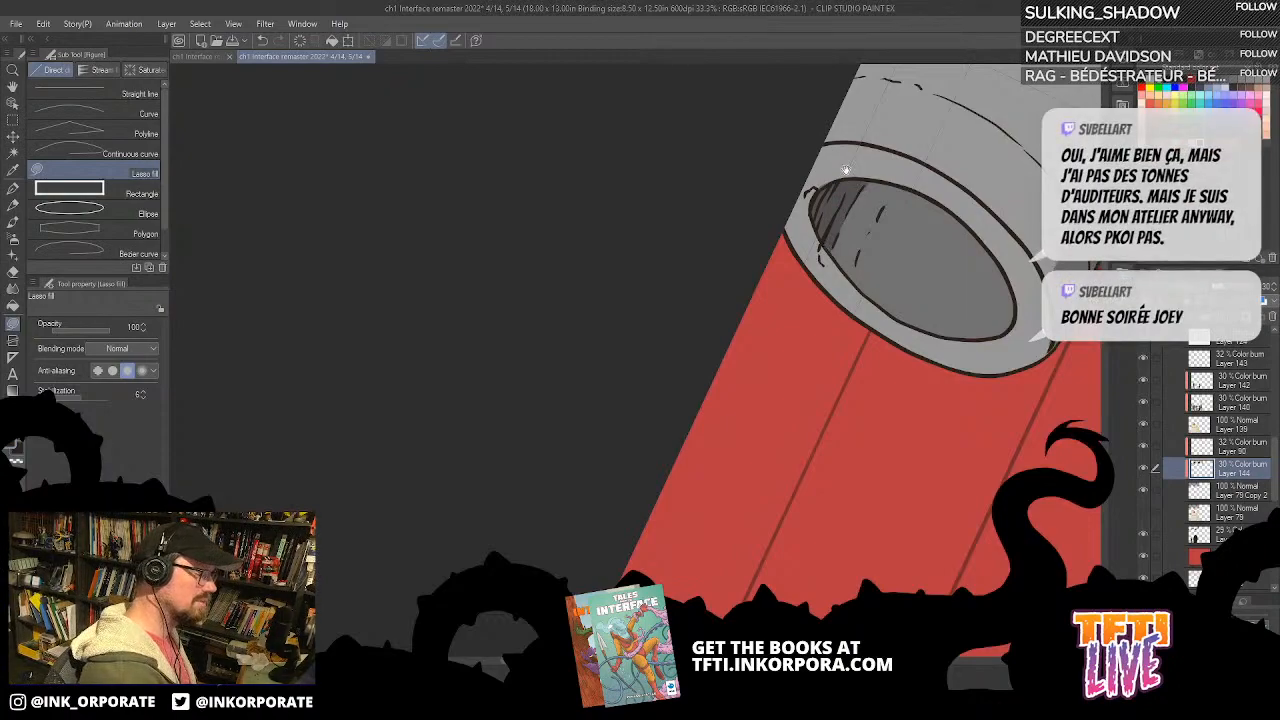
left_click_drag(906, 349, 611, 344)
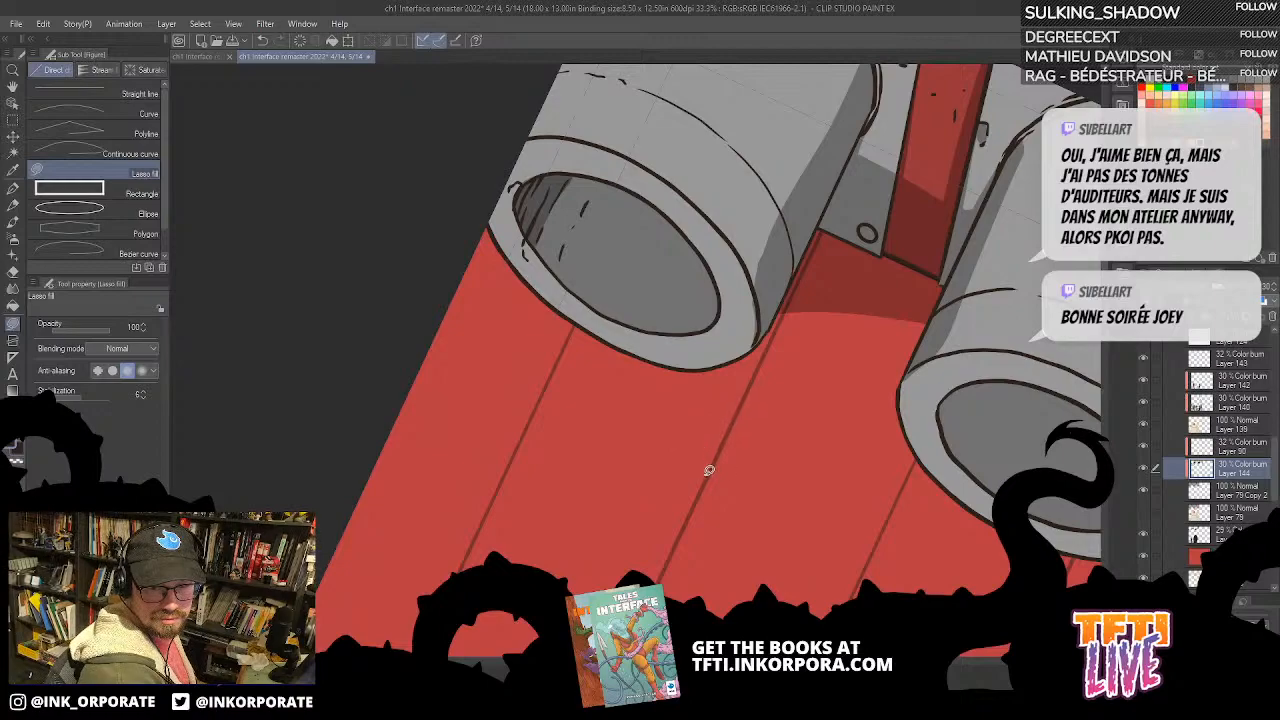
Step: Lasso-fill a shadow inside the opening of the middle pipe
left_click_drag(723, 514, 647, 408)
left_click_drag(849, 238, 741, 256)
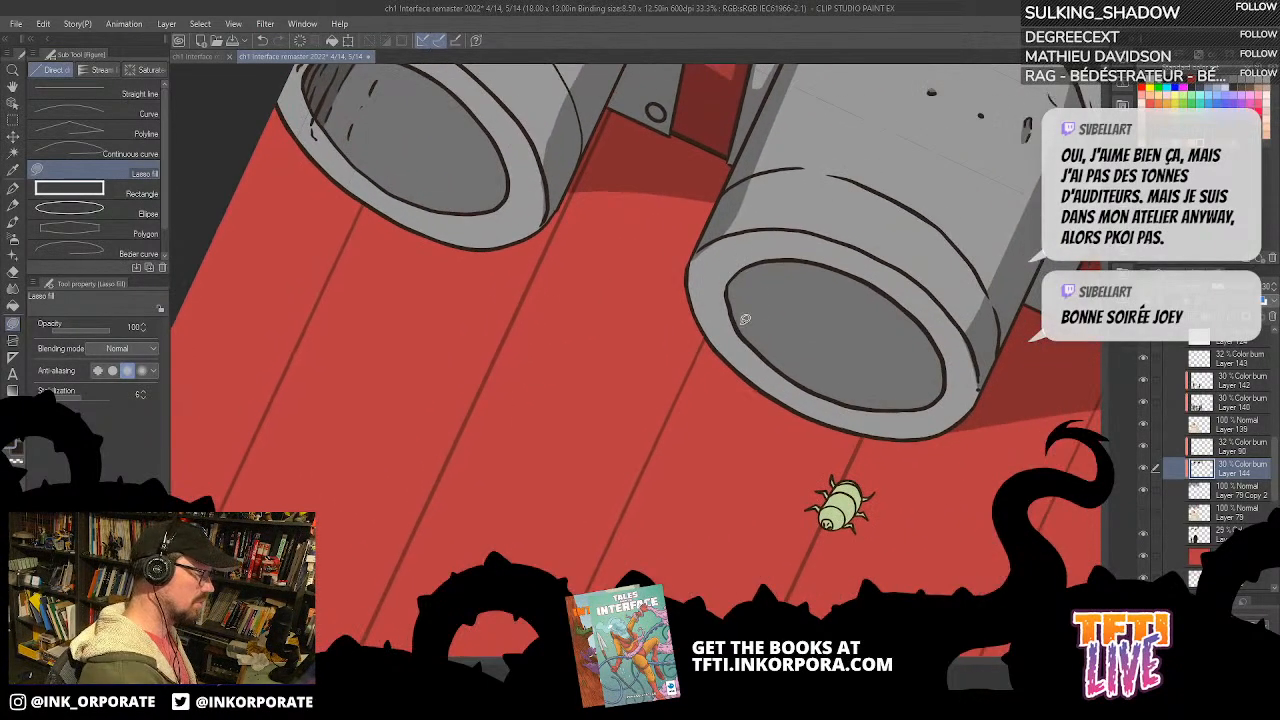
left_click_drag(803, 530, 537, 386)
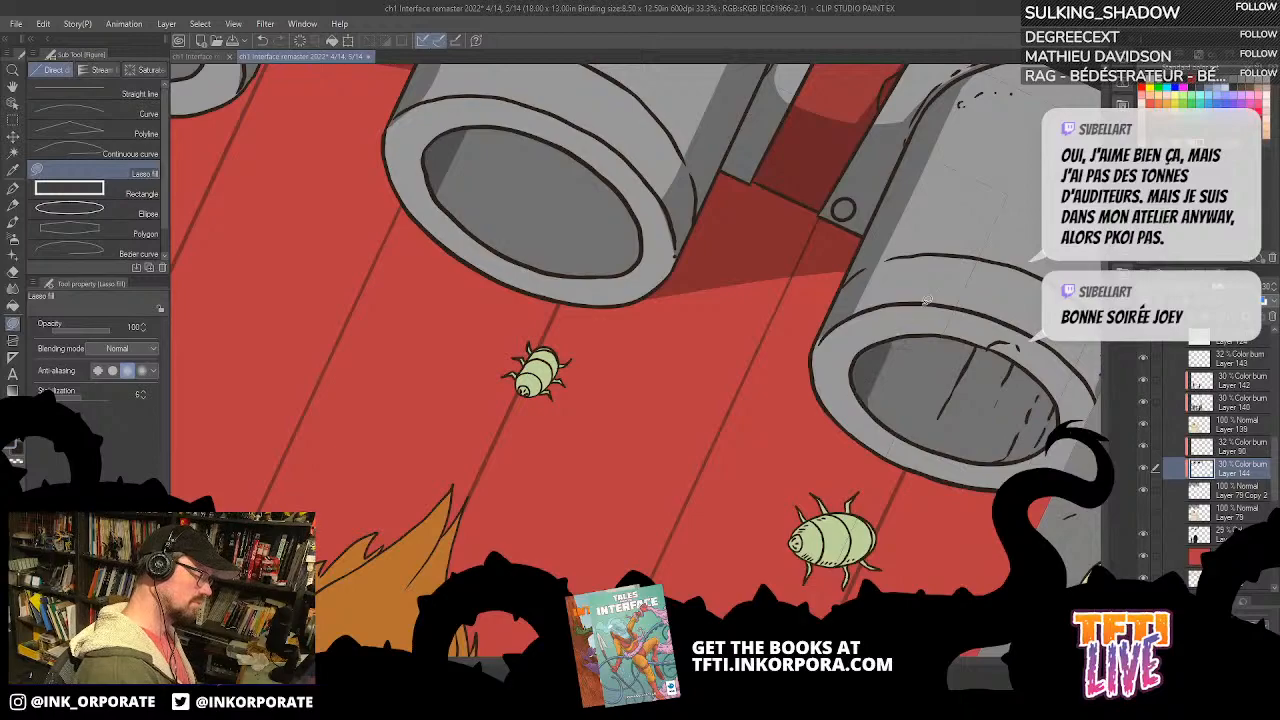
scroll(922, 303, "down", 3)
key("minus")
key("minus")
key("minus")
key("minus")
key("minus")
key("minus")
key("minus")
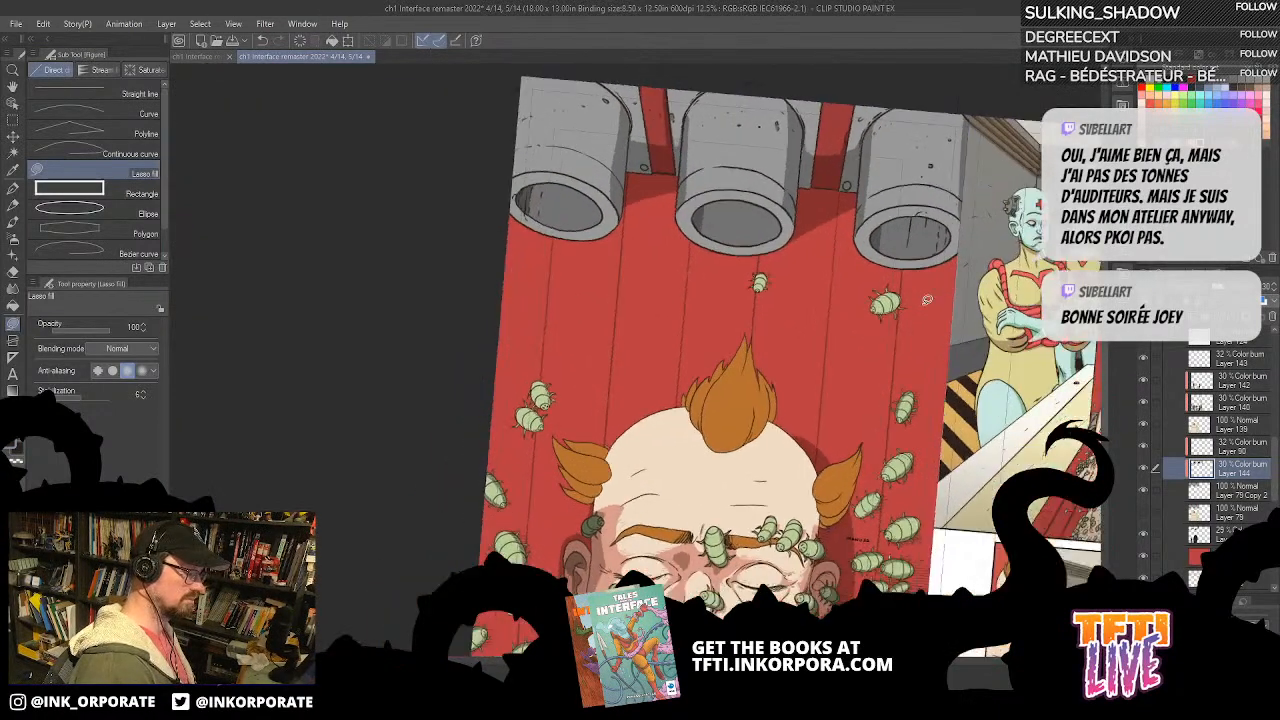
Step: Lasso-fill additional shadows along the pipes and their adjoining brackets, undoing the unwanted fill beside the pipe near the facing page
left_click_drag(1032, 434, 1040, 406)
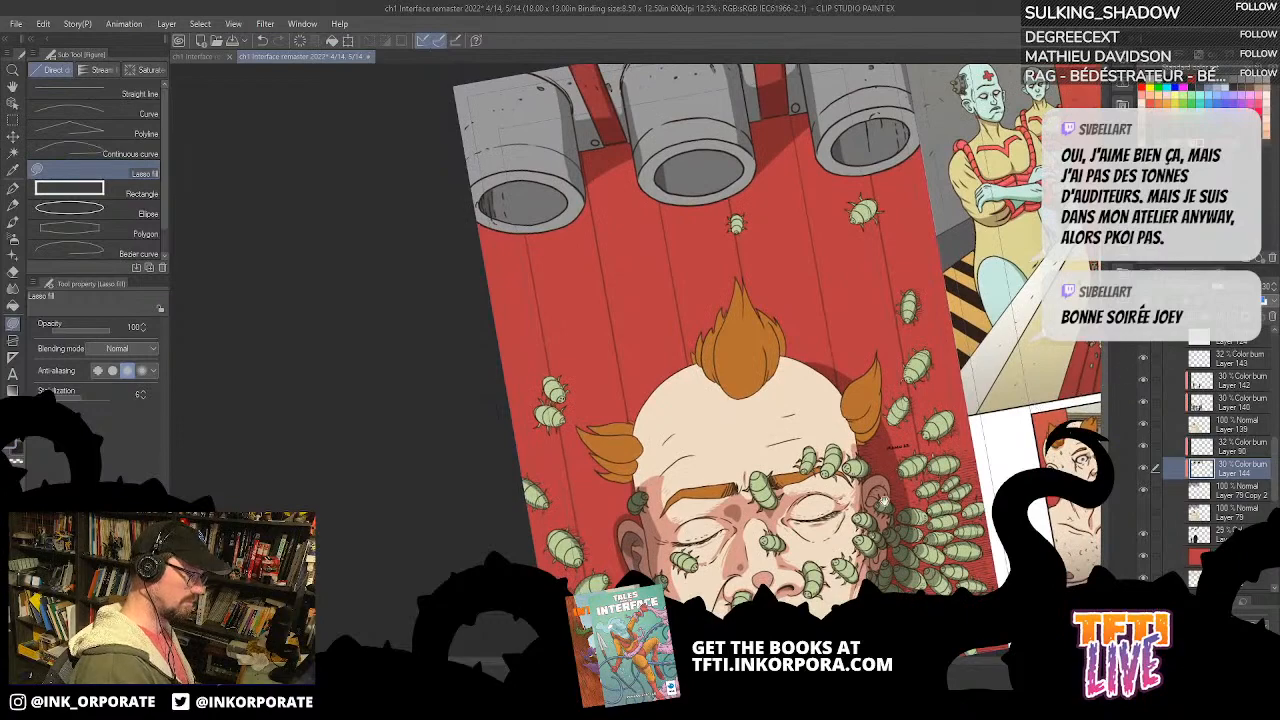
left_click_drag(884, 471, 897, 581)
key("asciicircum")
key("asciicircum")
key("asciicircum")
key("asciicircum")
key("asciicircum")
key("asciicircum")
key("asciicircum")
key("asciicircum")
key("asciicircum")
key("asciicircum")
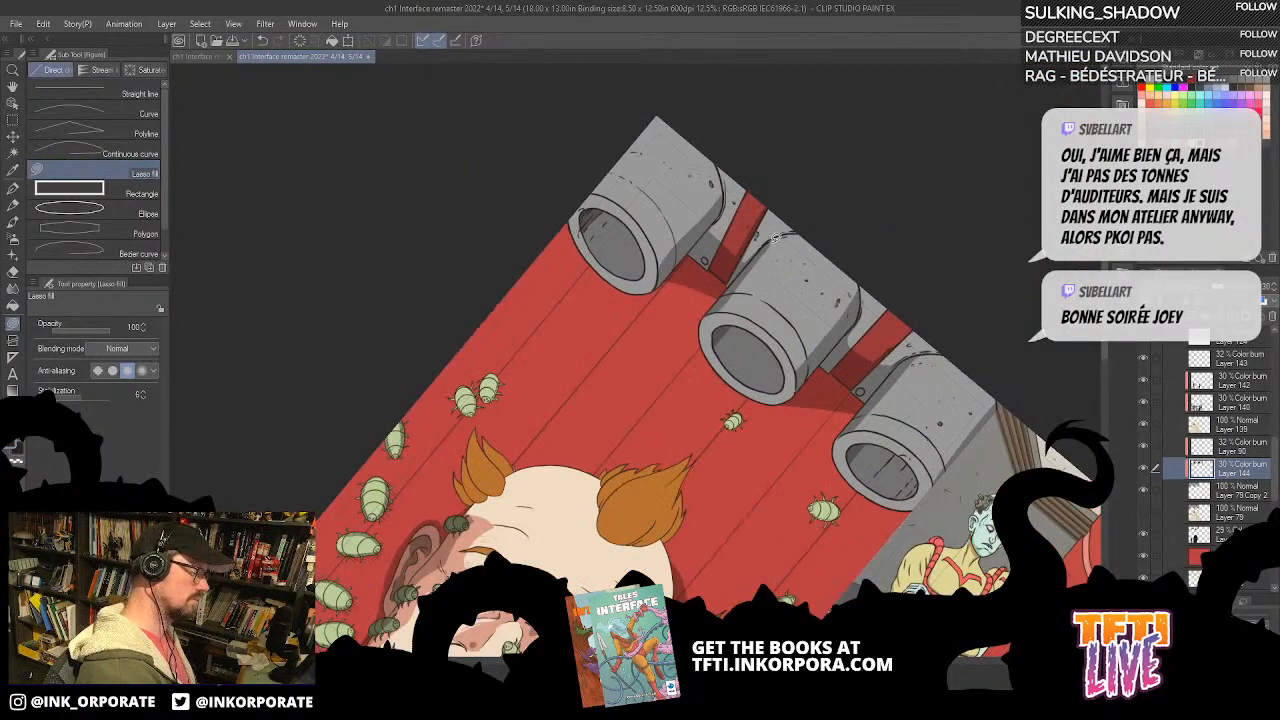
left_click_drag(704, 258, 720, 262)
mouse_move(736, 201)
left_mouse_down()
mouse_move(738, 225)
mouse_move(685, 264)
left_mouse_up()
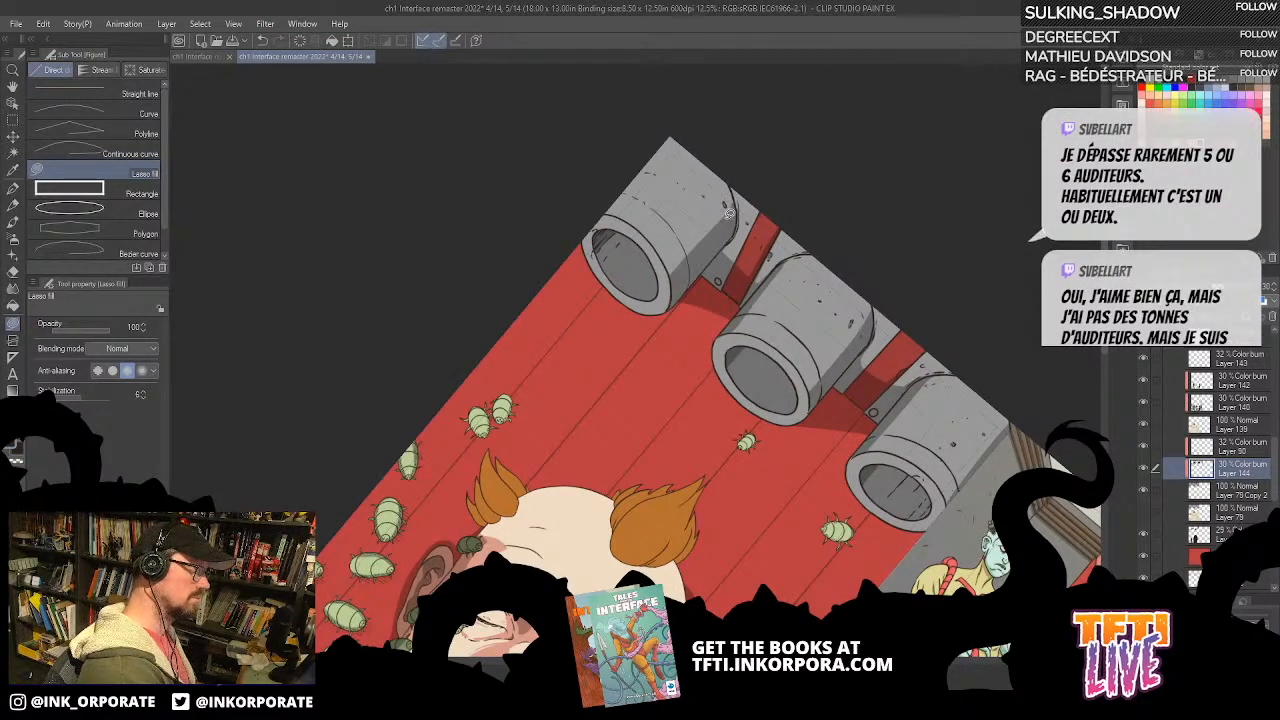
left_click_drag(788, 352, 751, 242)
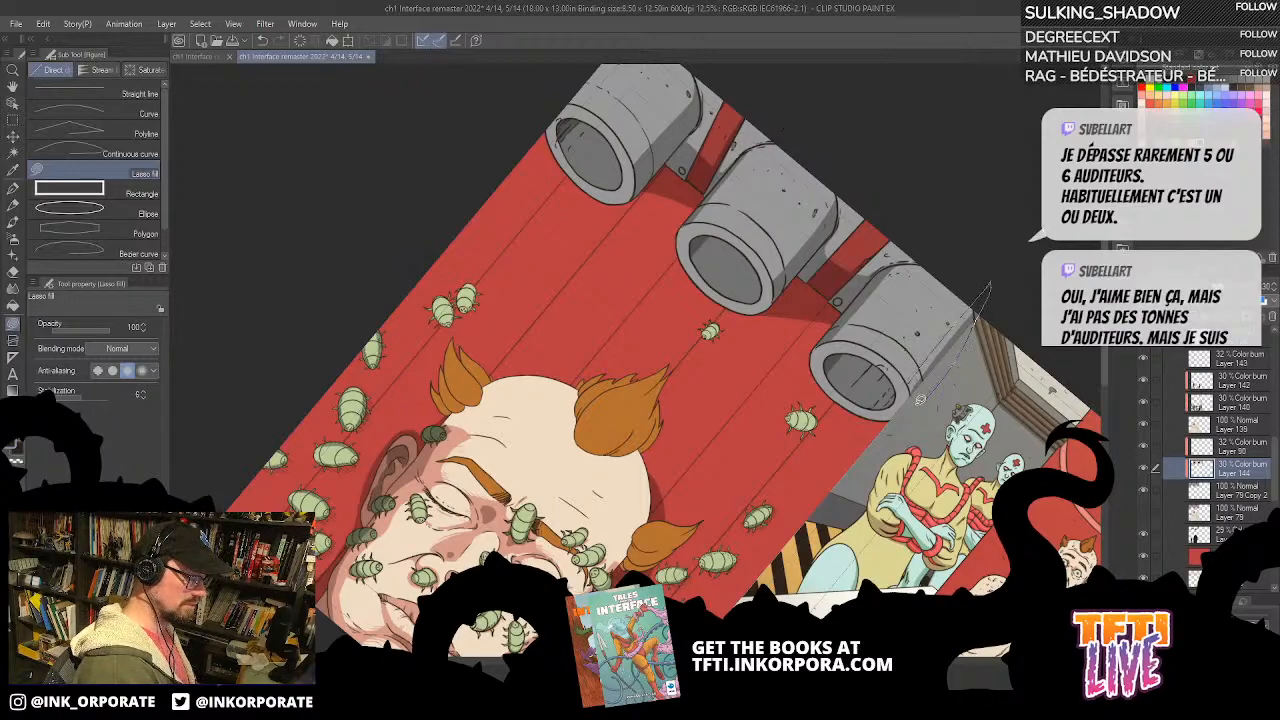
key("ctrl+z")
mouse_move(911, 381)
left_mouse_down()
mouse_move(997, 285)
mouse_move(918, 407)
mouse_move(911, 380)
mouse_move(919, 450)
left_mouse_up()
mouse_move(846, 291)
left_mouse_down()
mouse_move(887, 232)
mouse_move(816, 315)
mouse_move(895, 232)
mouse_move(819, 313)
mouse_move(854, 244)
mouse_move(868, 298)
mouse_move(838, 236)
left_mouse_up()
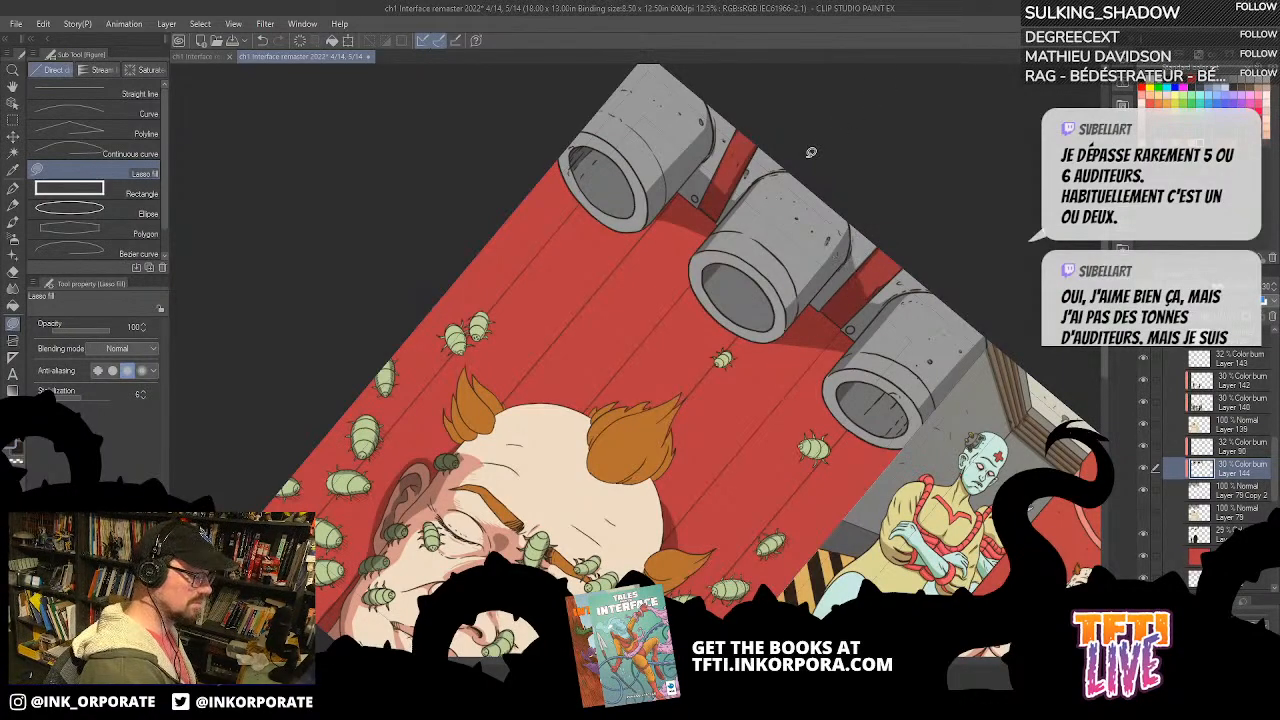
mouse_move(719, 125)
left_mouse_down()
mouse_move(738, 178)
mouse_move(725, 198)
mouse_move(713, 137)
left_mouse_up()
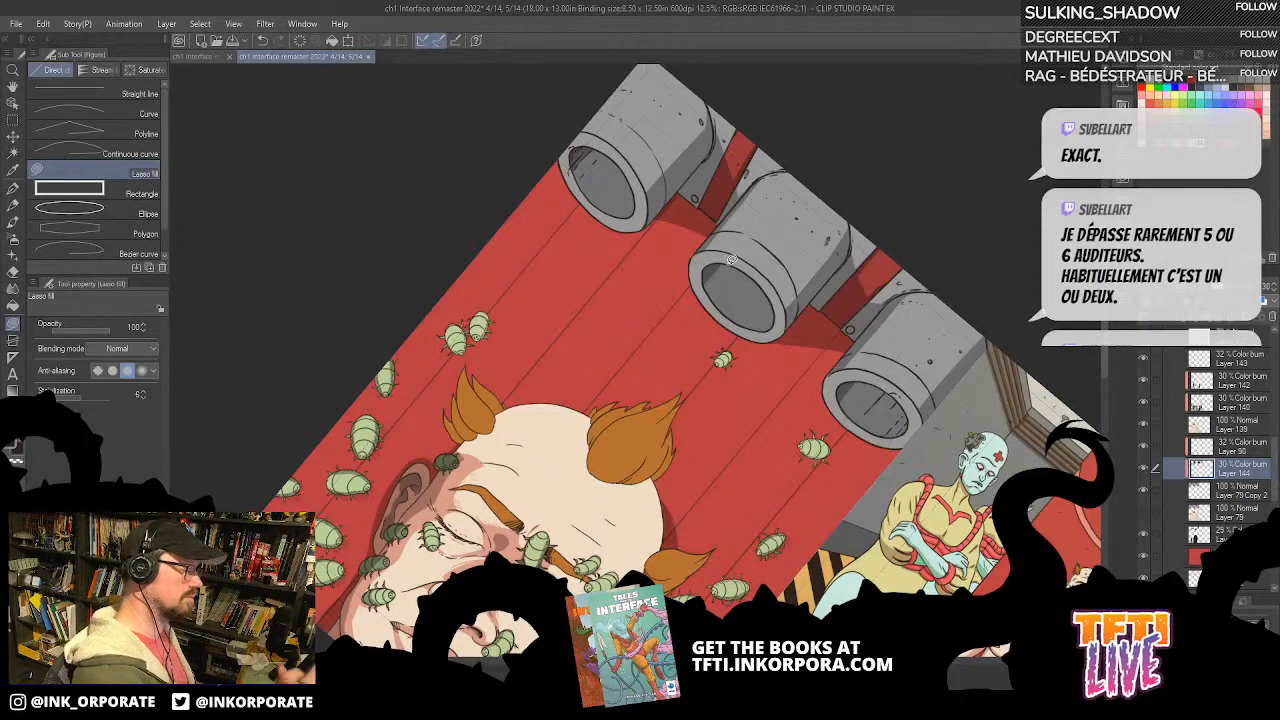
Step: Lasso-fill the head's cast shadow on the red background beside the central hair tuft on the background shadow layer, undoing the first attempt
scroll(760, 250, "down", 3)
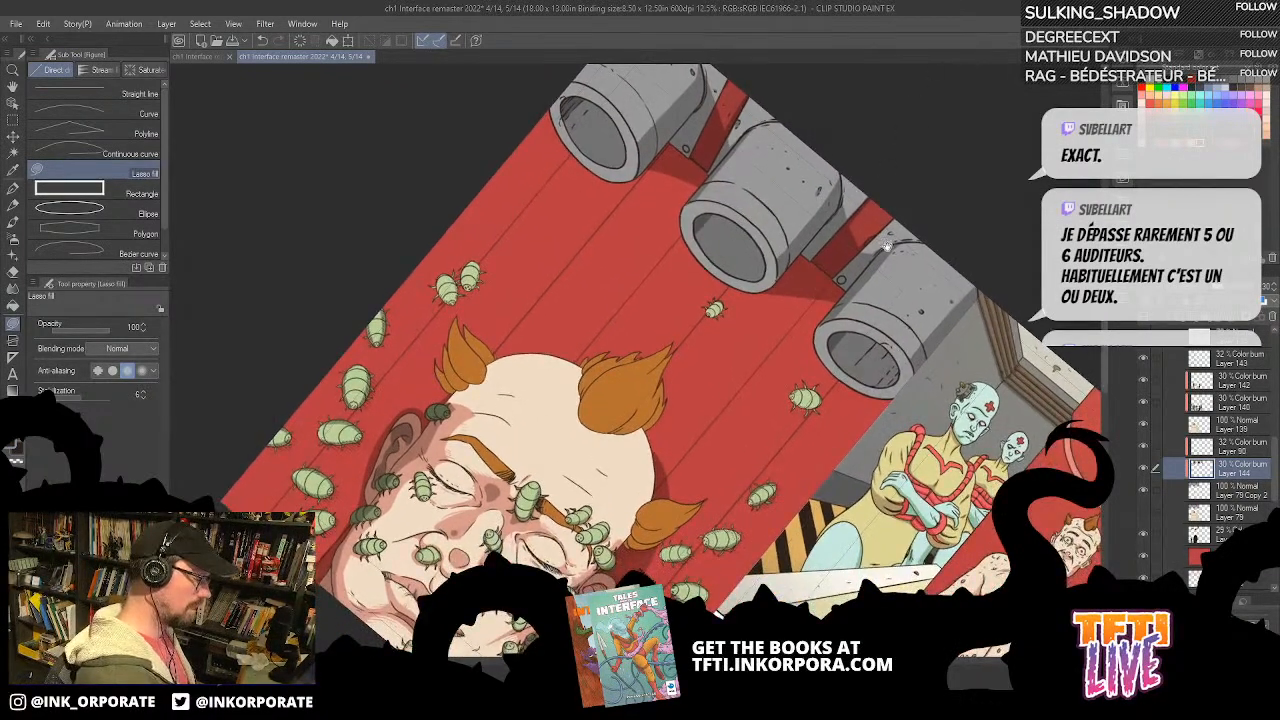
scroll(888, 245, "down", 5)
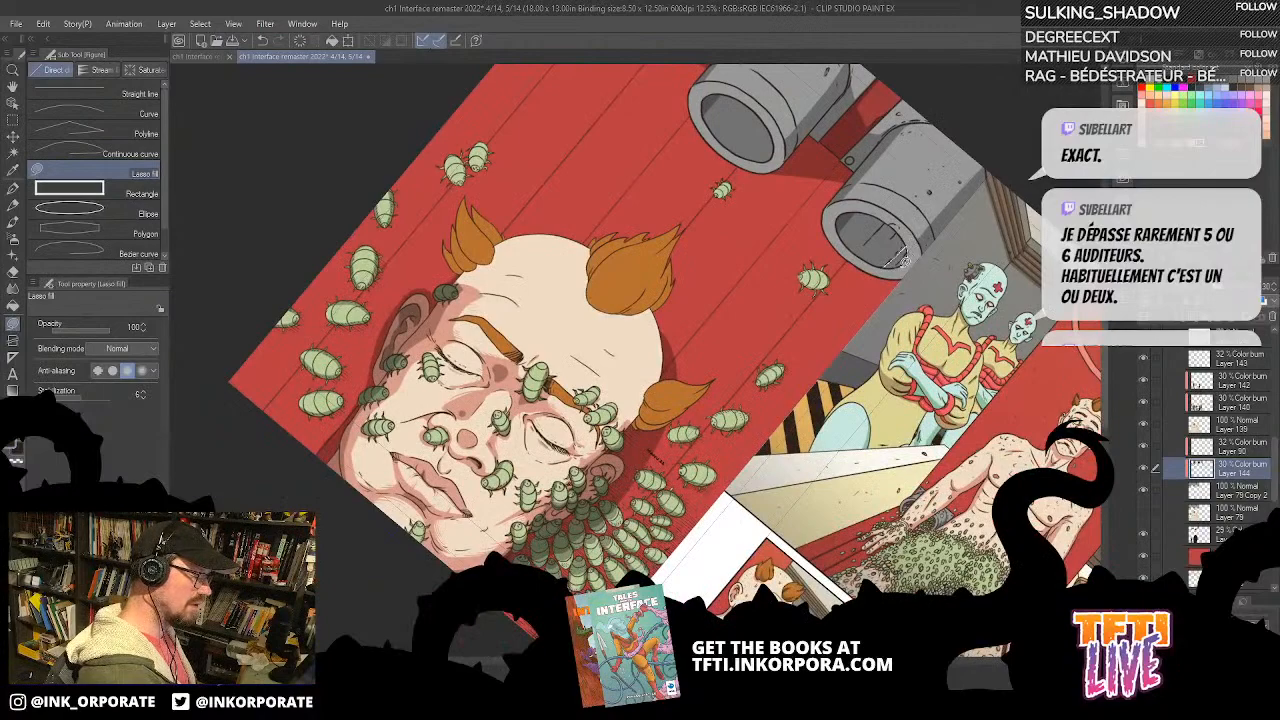
left_click_drag(926, 188, 895, 238)
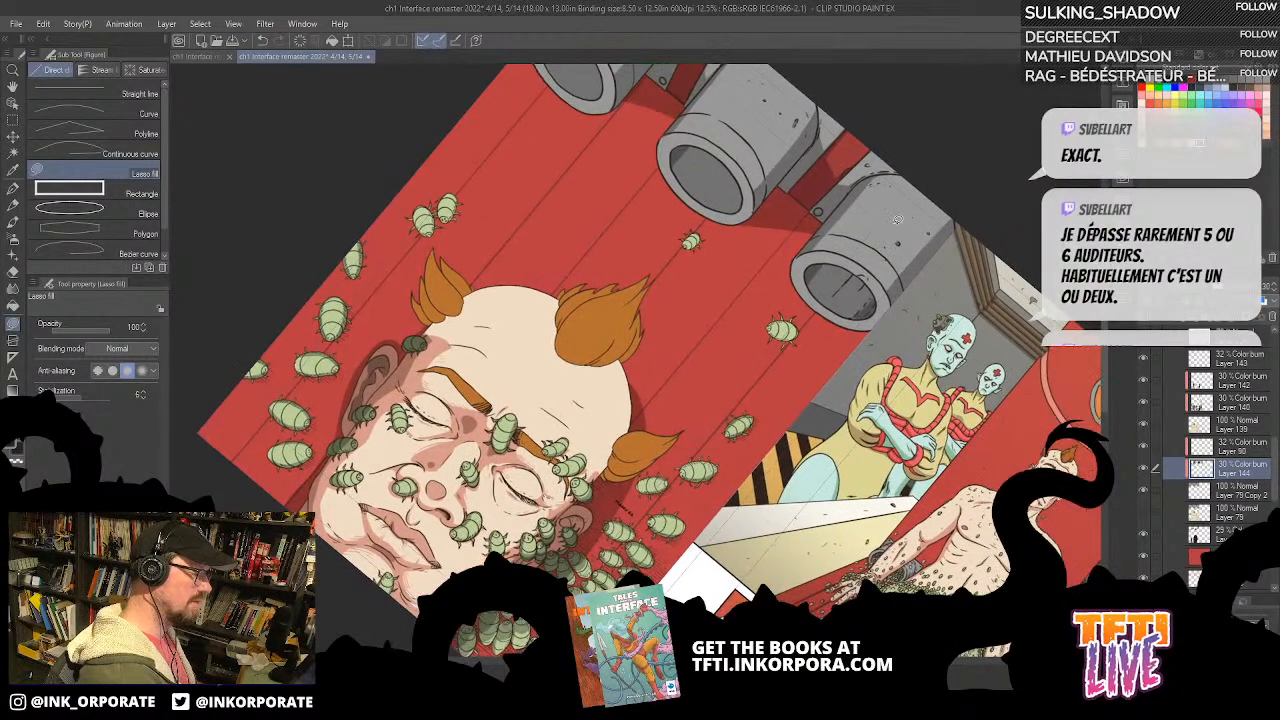
scroll(883, 196, "up", 4)
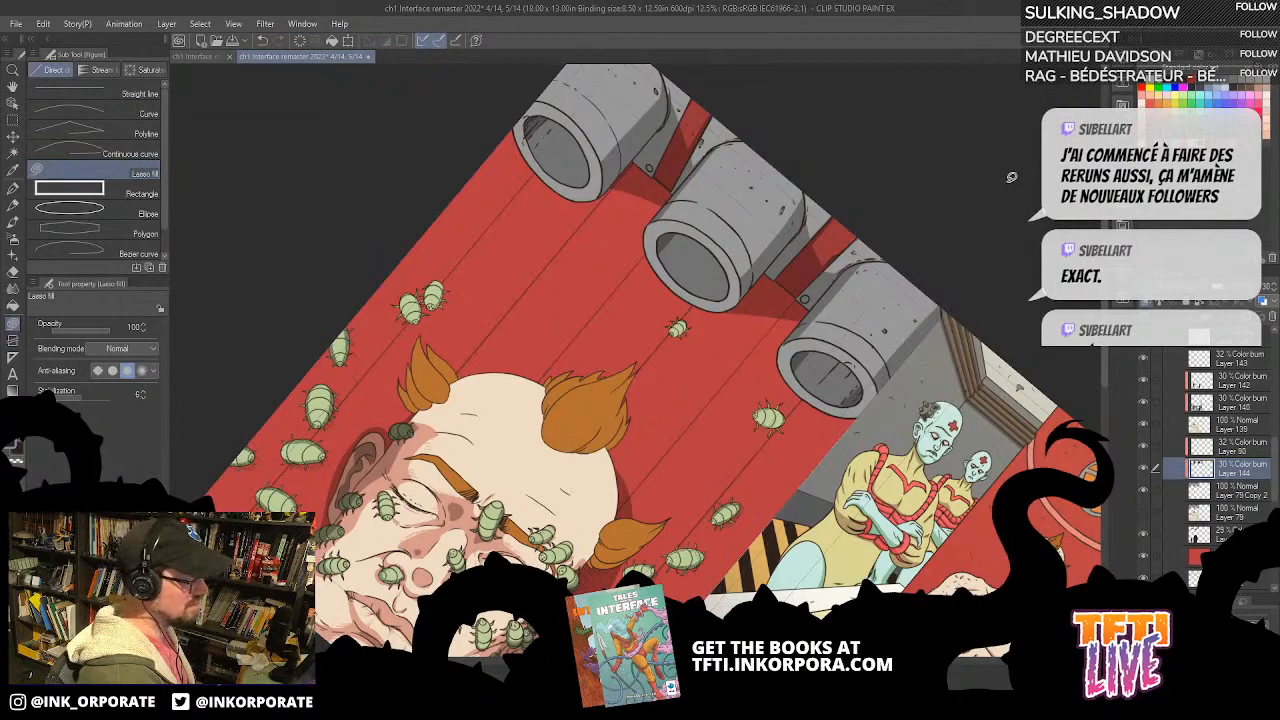
left_click_drag(816, 355, 871, 187)
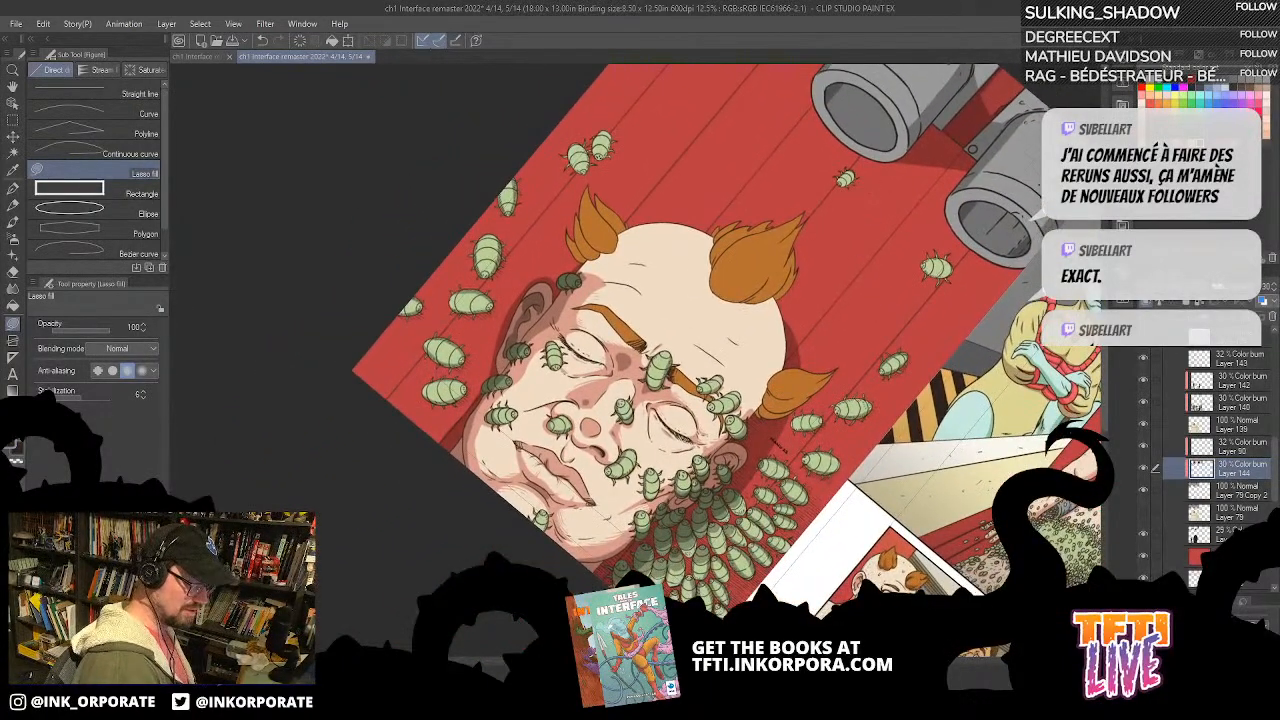
left_click(1228, 535)
mouse_move(785, 318)
left_mouse_down()
mouse_move(812, 230)
mouse_move(734, 297)
left_mouse_up()
key("ctrl+z")
mouse_move(786, 281)
left_mouse_down()
mouse_move(799, 357)
mouse_move(789, 218)
mouse_move(794, 325)
mouse_move(804, 236)
left_mouse_up()
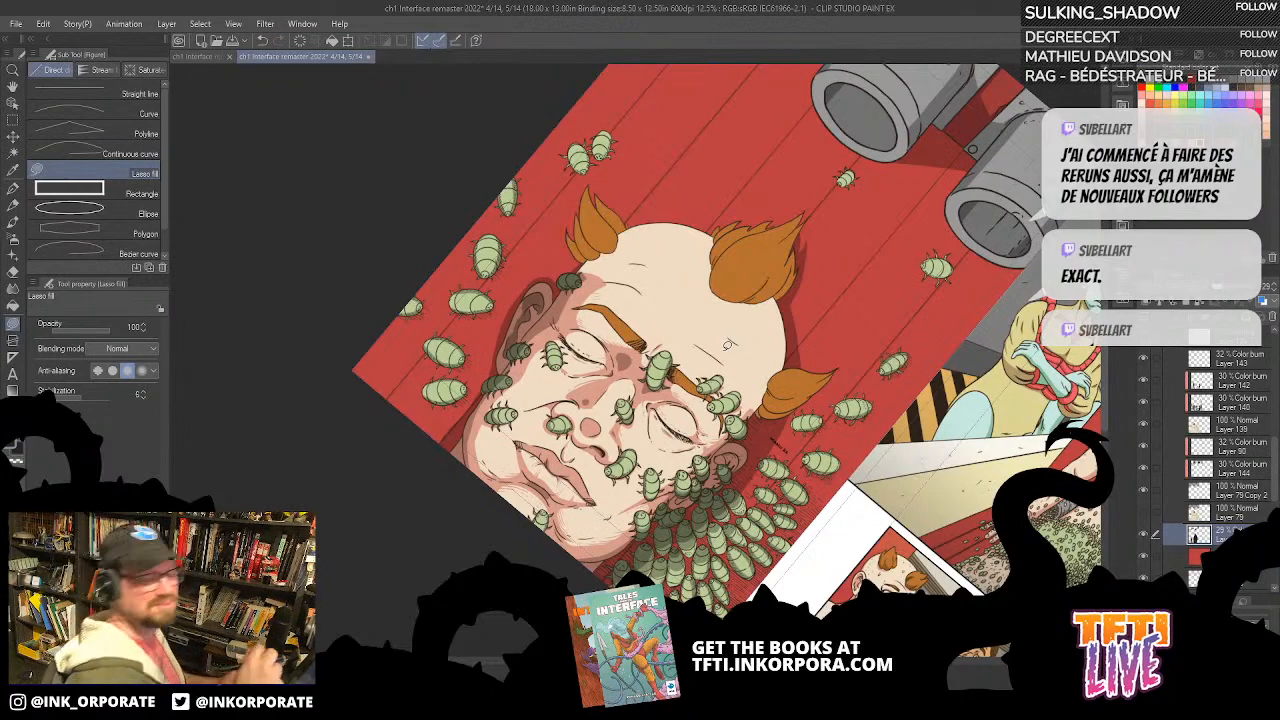
left_click_drag(800, 343, 842, 261)
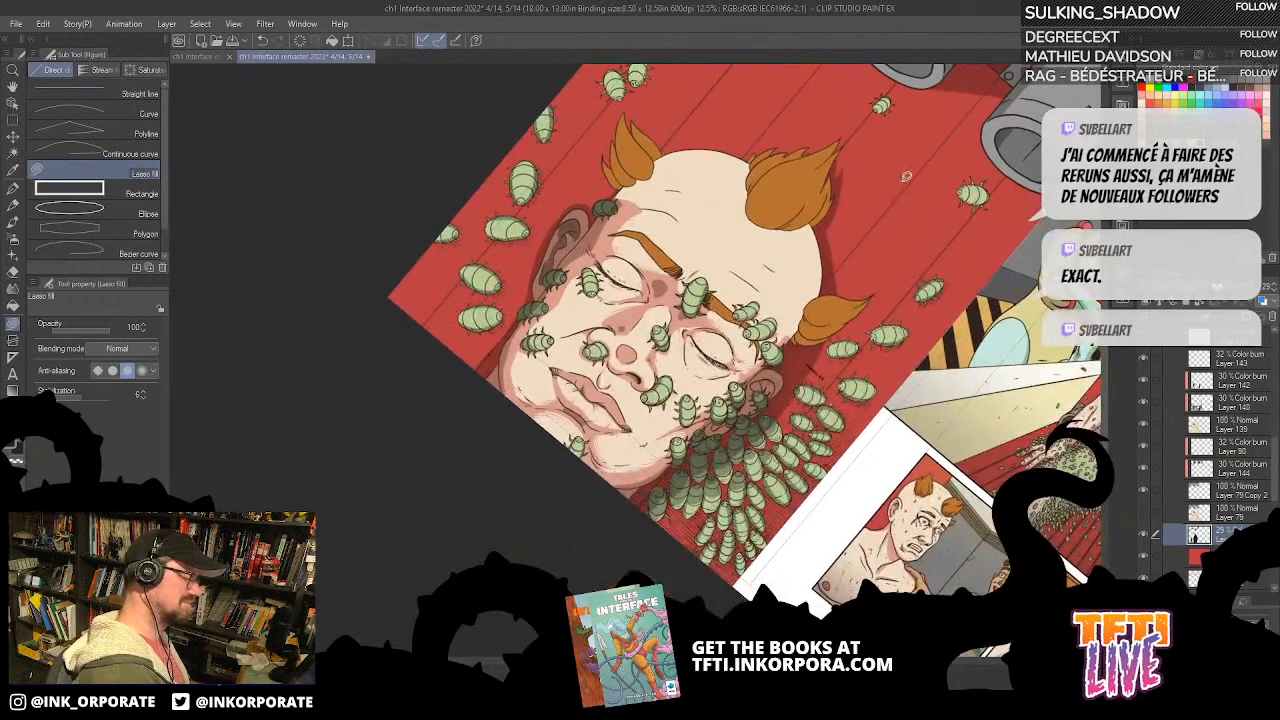
Step: Lasso-fill shadows on the side hair tuft nearest the swarm on the Color burn Layer 140
left_click_drag(943, 109, 1256, 455)
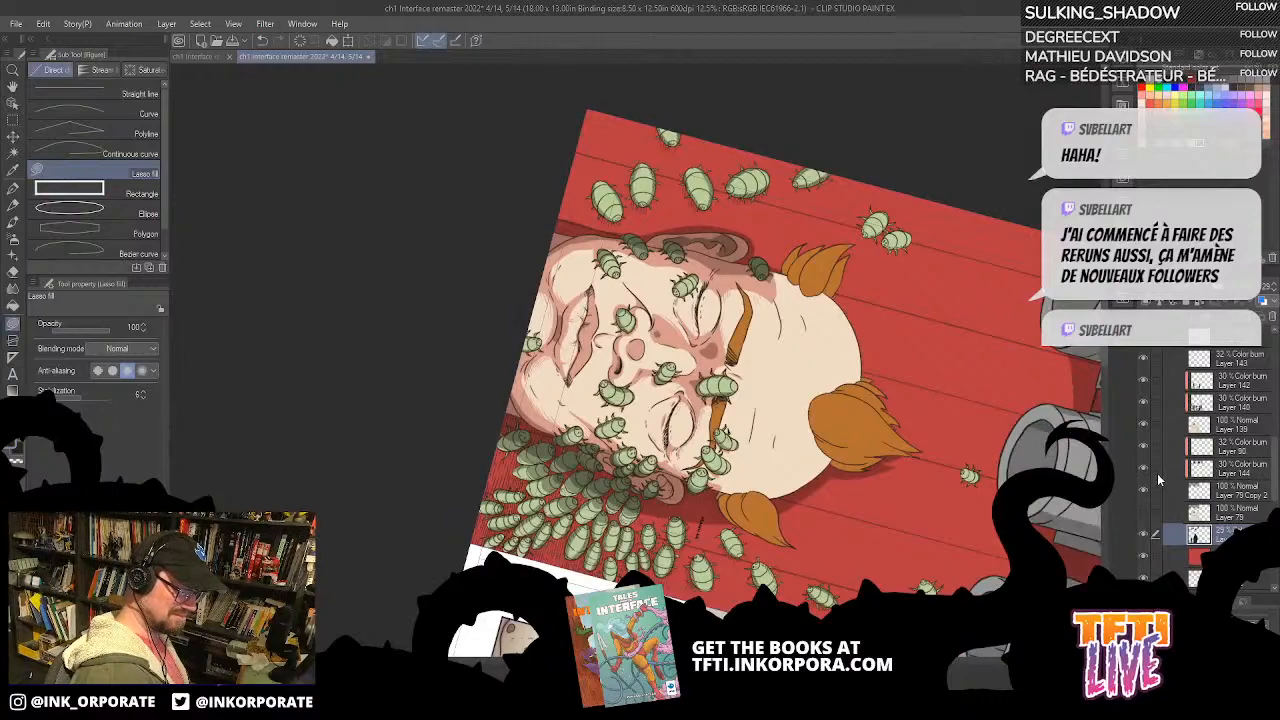
left_click(1143, 403)
left_click(1144, 404)
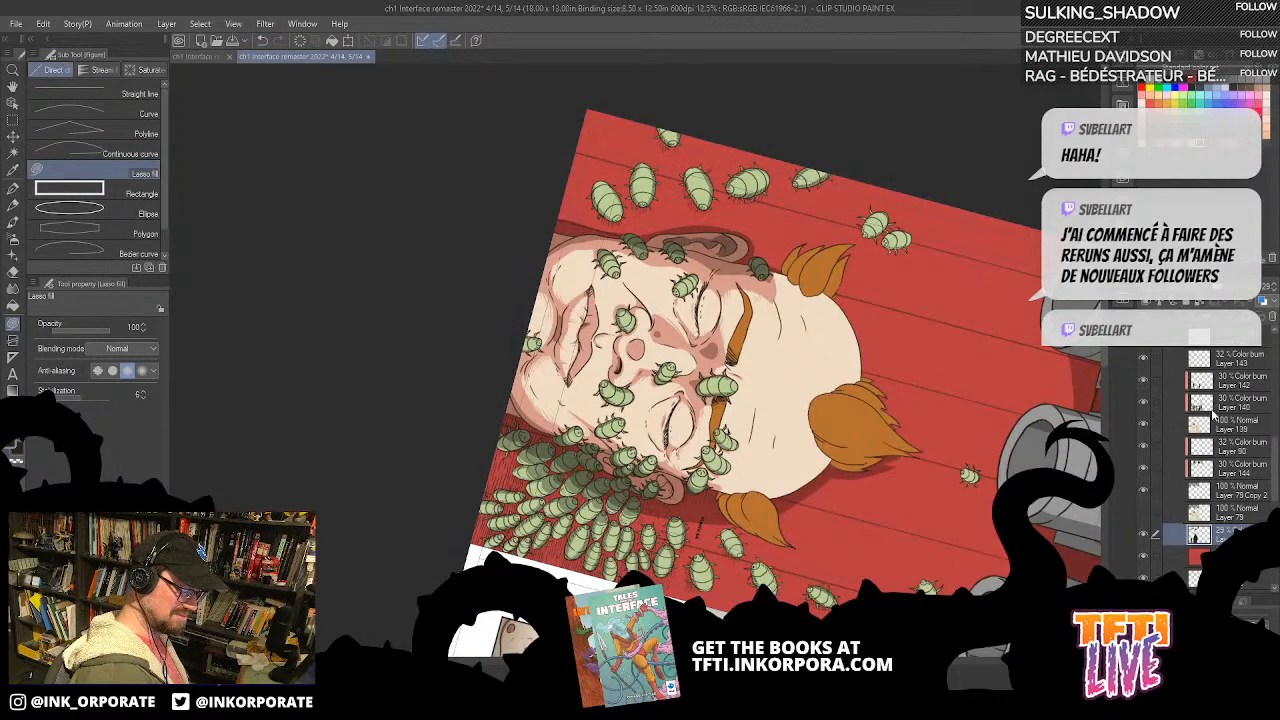
left_click(1212, 412)
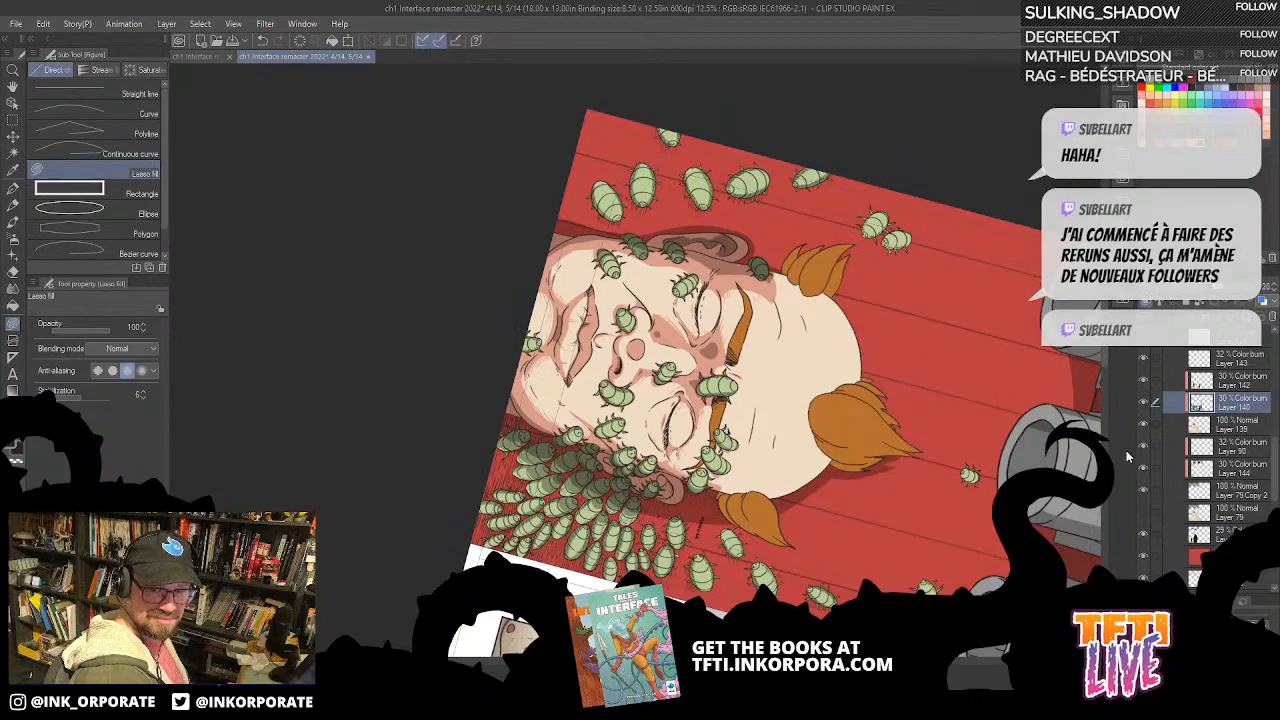
key("ctrl+plus")
key("ctrl+plus")
key("asciicircum")
key("asciicircum")
mouse_move(678, 543)
left_mouse_down()
mouse_move(680, 438)
mouse_move(846, 152)
left_mouse_up()
mouse_move(848, 281)
left_mouse_down()
mouse_move(848, 354)
mouse_move(837, 360)
mouse_move(831, 246)
left_mouse_up()
mouse_move(852, 380)
left_mouse_down()
mouse_move(842, 304)
mouse_move(858, 292)
left_mouse_up()
left_click_drag(912, 284, 838, 316)
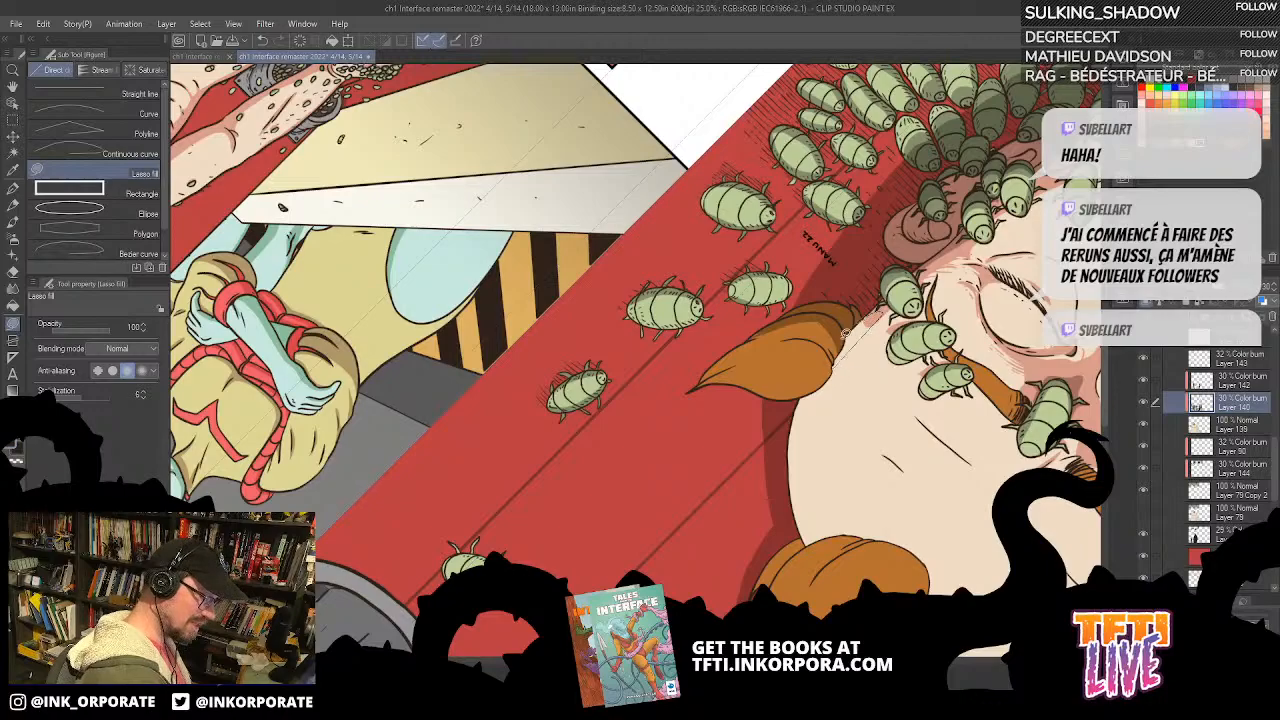
mouse_move(865, 289)
left_mouse_down()
mouse_move(824, 414)
mouse_move(736, 457)
mouse_move(819, 354)
left_mouse_up()
mouse_move(775, 411)
left_mouse_down()
mouse_move(800, 367)
mouse_move(779, 408)
left_mouse_up()
left_click_drag(882, 180, 799, 288)
mouse_move(734, 433)
left_mouse_down()
mouse_move(907, 358)
mouse_move(885, 398)
left_mouse_up()
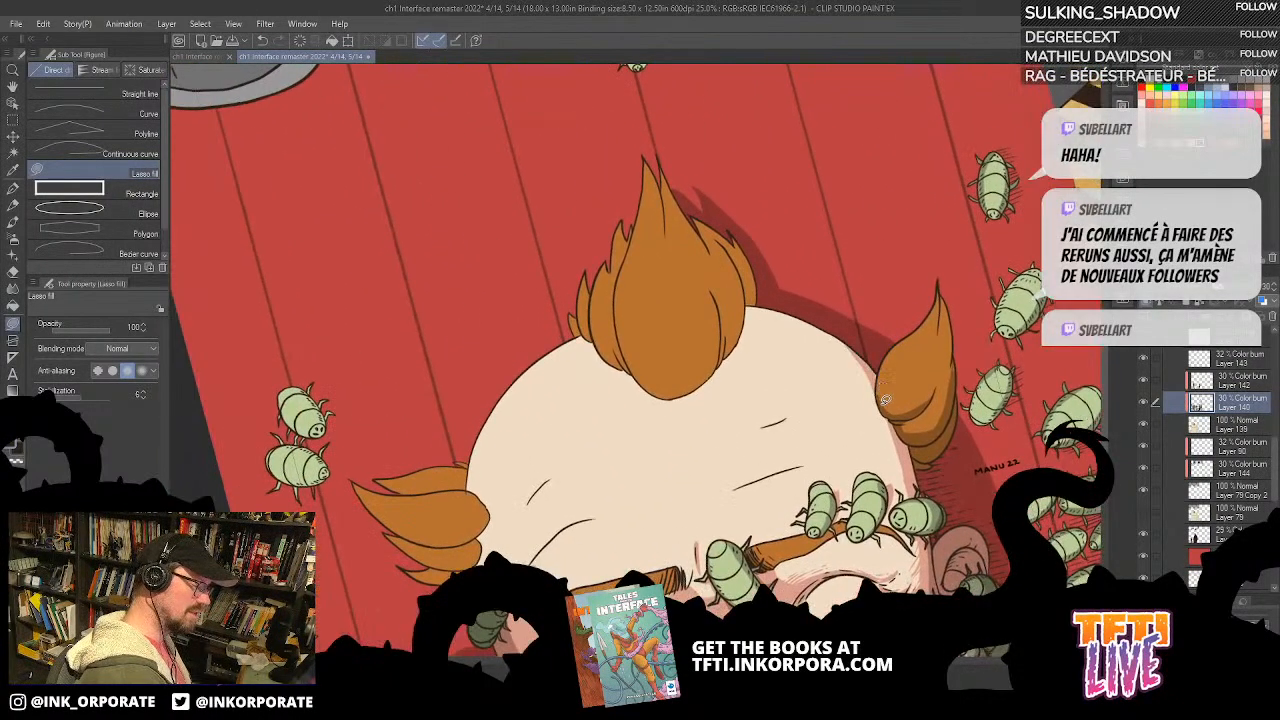
Step: Lasso-fill shadows along the swarm-facing side and underside of the central hair tuft
left_click_drag(884, 354, 877, 376)
mouse_move(832, 303)
left_mouse_down()
mouse_move(853, 365)
mouse_move(876, 306)
mouse_move(851, 388)
mouse_move(842, 368)
mouse_move(789, 395)
mouse_move(854, 302)
left_mouse_up()
mouse_move(815, 387)
left_mouse_down()
mouse_move(824, 381)
mouse_move(856, 337)
mouse_move(837, 361)
left_mouse_up()
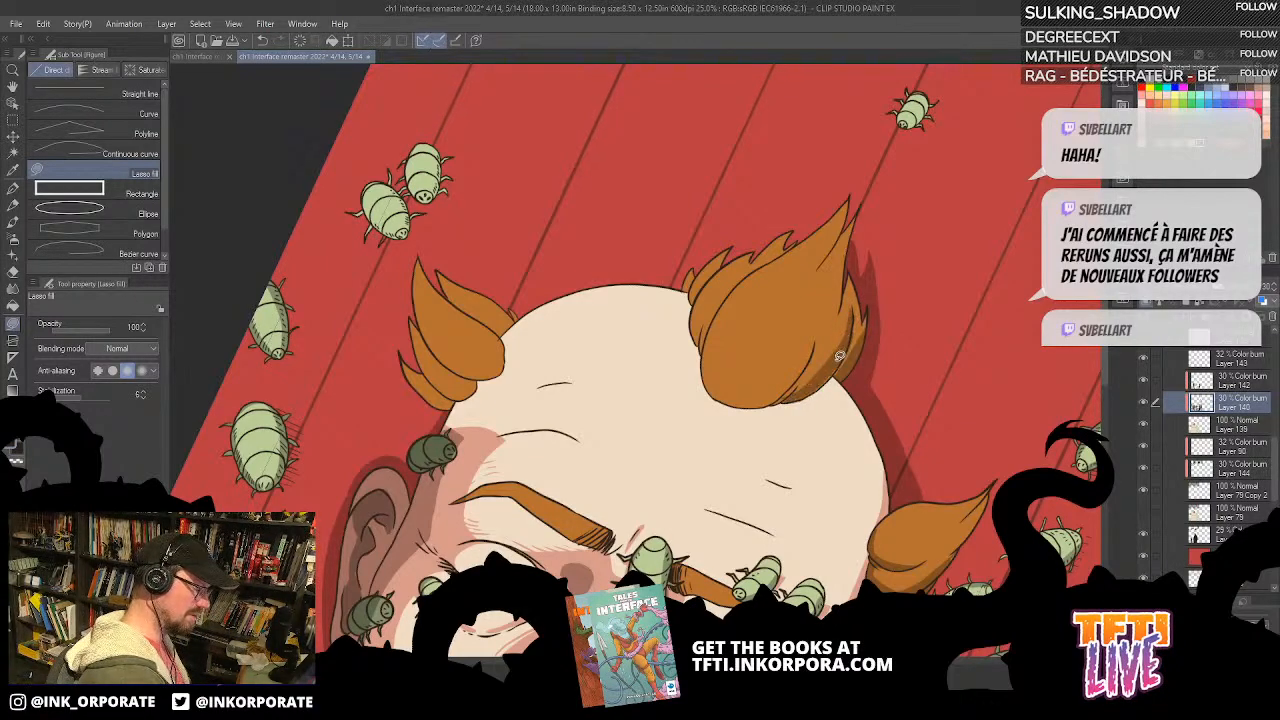
key("Tab")
key("Tab")
left_click_drag(820, 360, 878, 292)
mouse_move(966, 152)
left_mouse_down()
mouse_move(915, 165)
mouse_move(872, 570)
left_mouse_up()
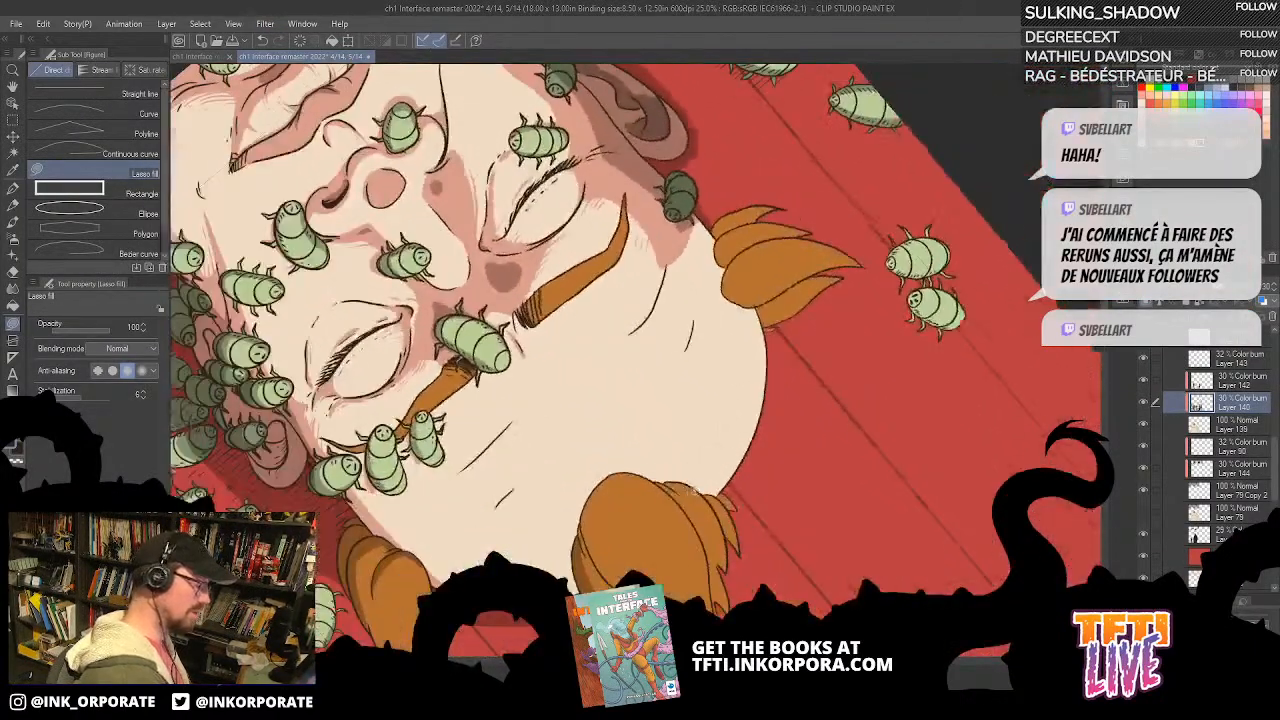
left_click_drag(812, 530, 990, 365)
mouse_move(816, 388)
left_mouse_down()
mouse_move(788, 293)
mouse_move(777, 324)
mouse_move(815, 388)
left_mouse_up()
mouse_move(785, 347)
left_mouse_down()
mouse_move(829, 404)
mouse_move(804, 294)
mouse_move(775, 334)
left_mouse_up()
left_click_drag(890, 390, 830, 322)
left_click_drag(830, 225, 805, 412)
left_click_drag(750, 485, 767, 375)
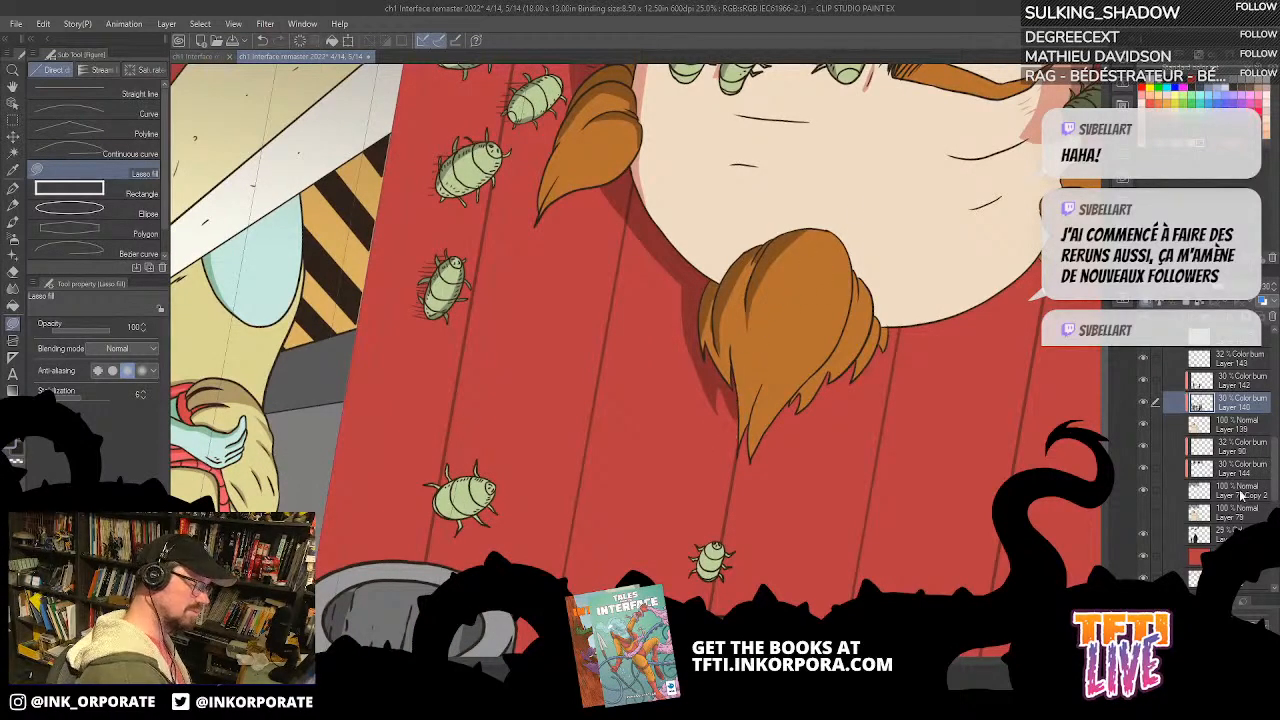
Step: Straighten the page and show Folder 1 with the small inset panels over the face artwork
left_click(1220, 534)
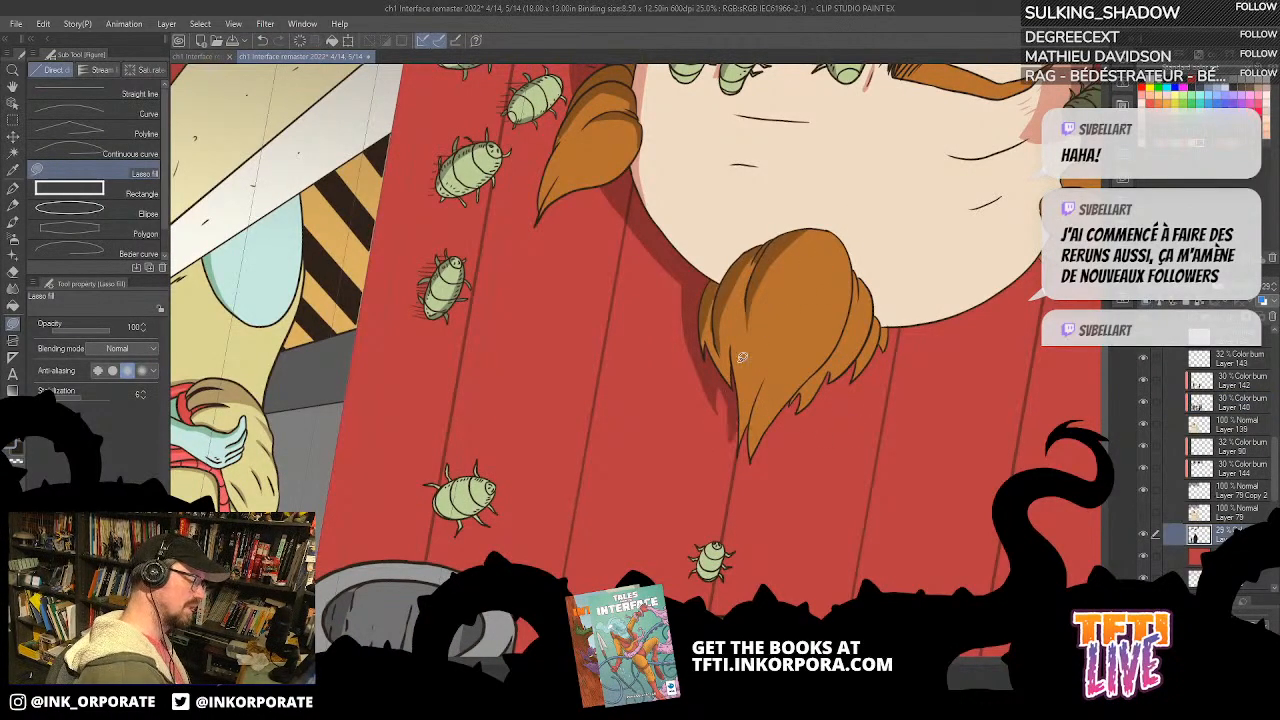
scroll(738, 361, "down", 4)
scroll(740, 359, "up", 2)
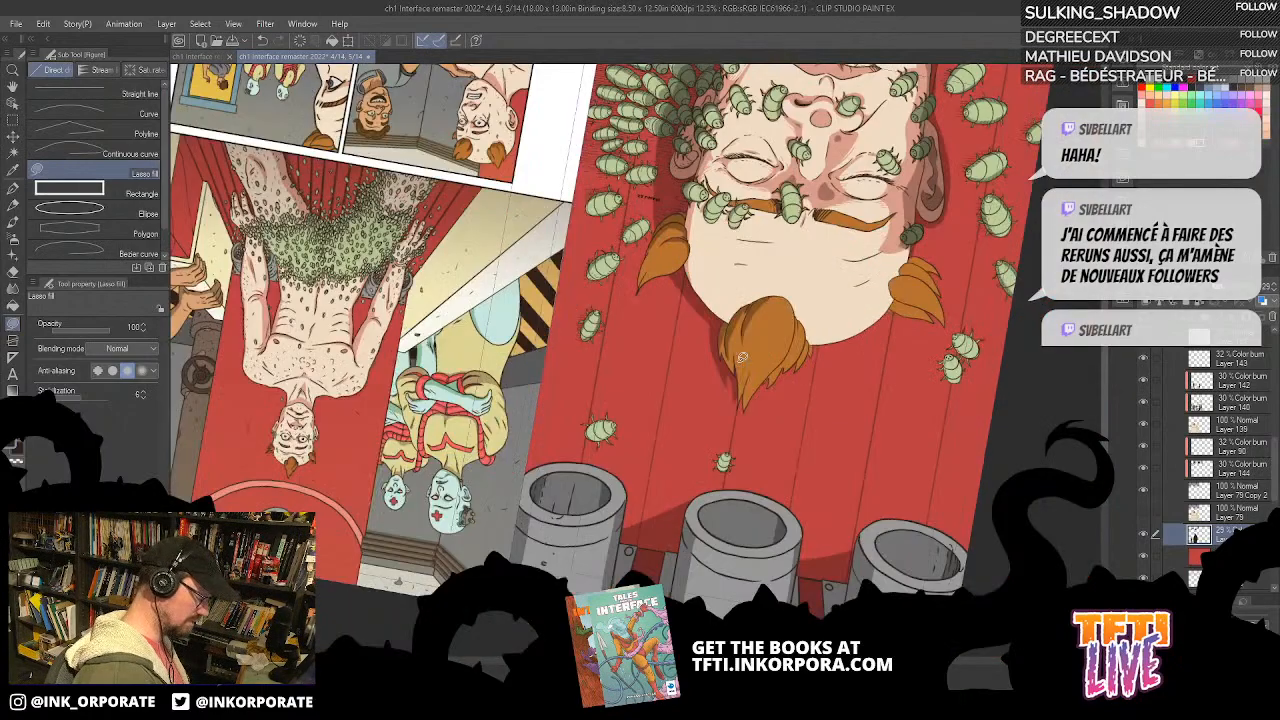
key("asciicircum")
key("asciicircum")
key("asciicircum")
key("asciicircum")
key("asciicircum")
key("asciicircum")
key("asciicircum")
key("asciicircum")
key("asciicircum")
key("asciicircum")
key("asciicircum")
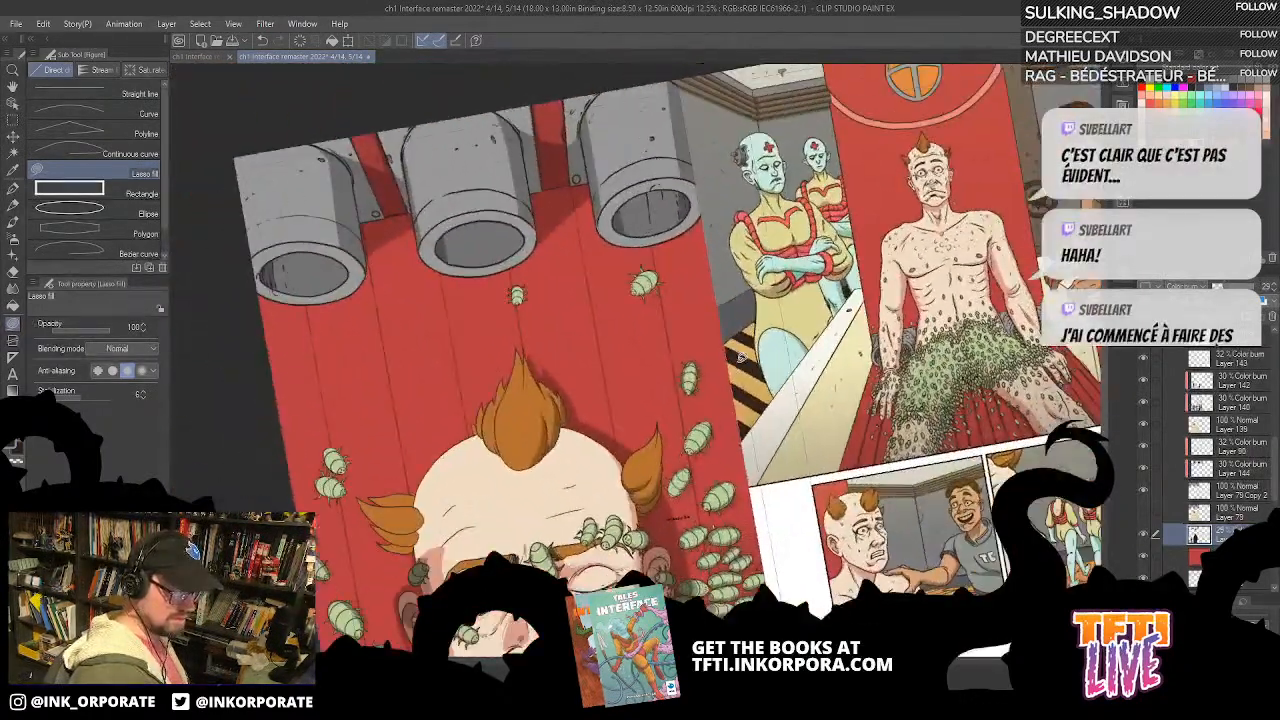
left_click_drag(818, 523, 860, 419)
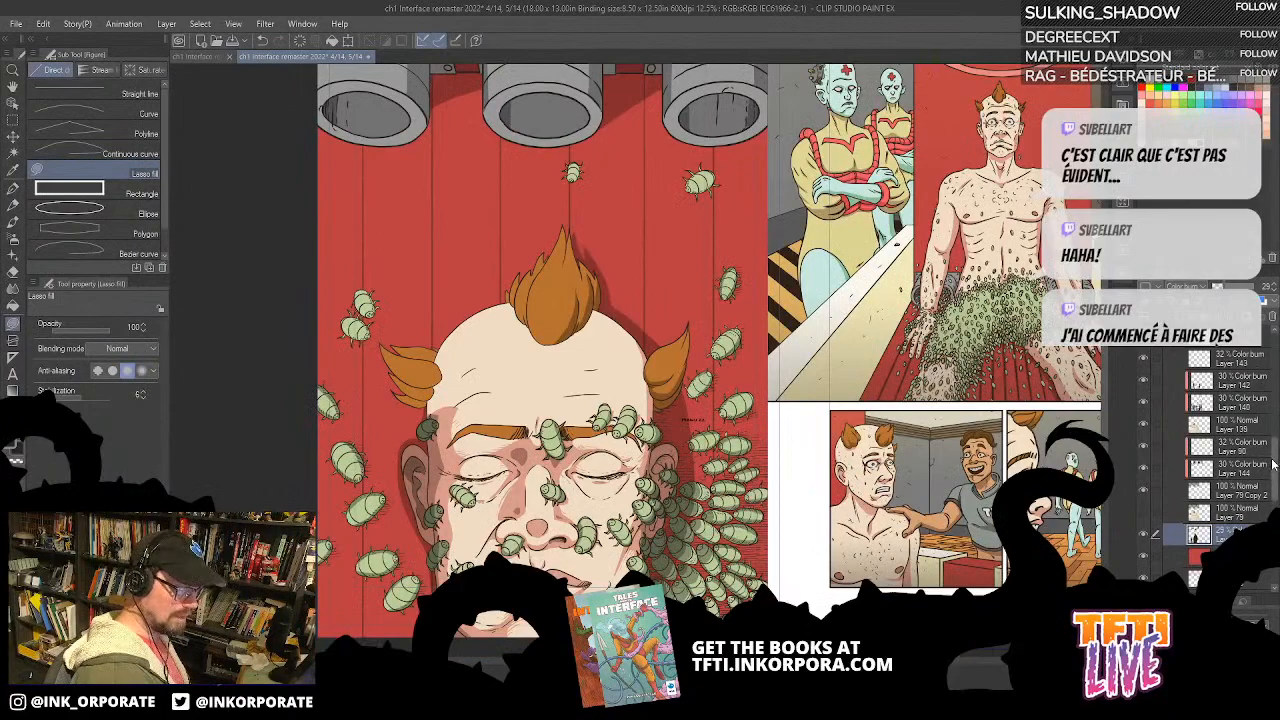
left_click_drag(1272, 466, 1272, 424)
scroll(1210, 405, "up", 2)
left_click(1146, 455)
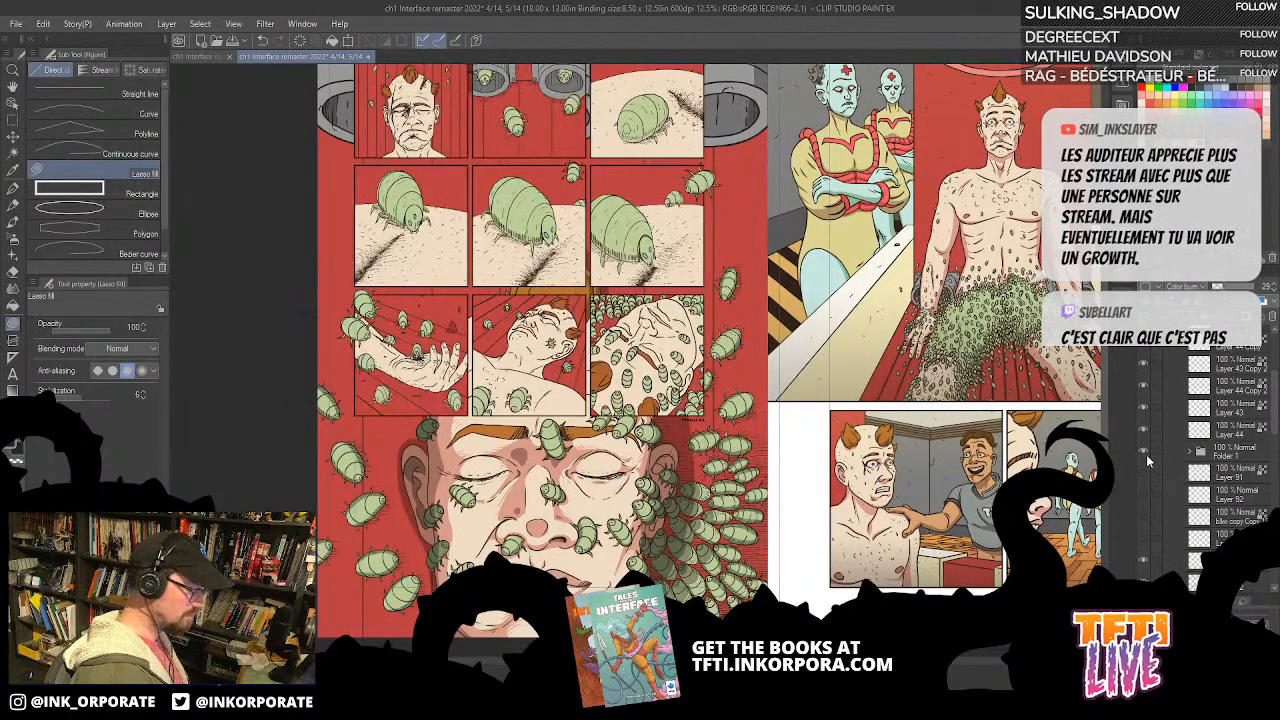
left_click_drag(794, 472, 800, 444)
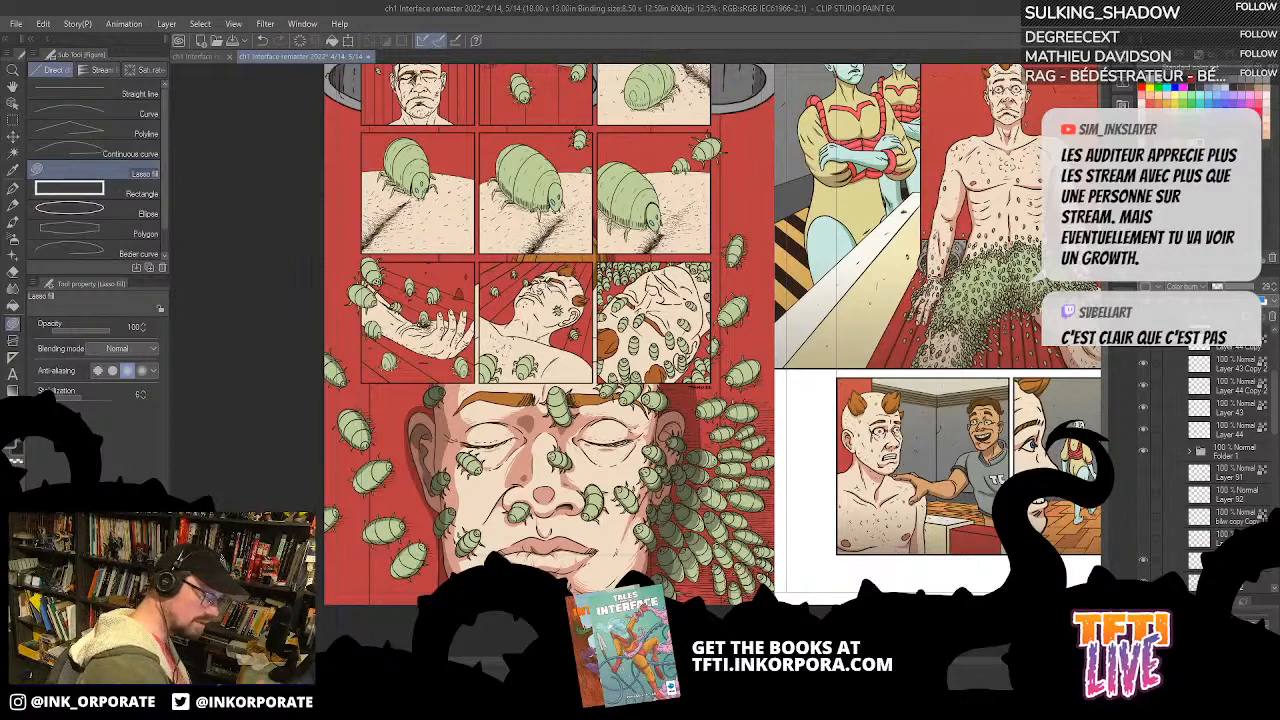
Step: Lasso-fill the cast shadow on the red background around the swarm on the background shadow layer, undoing an unwanted fill
scroll(1260, 450, "down", 5)
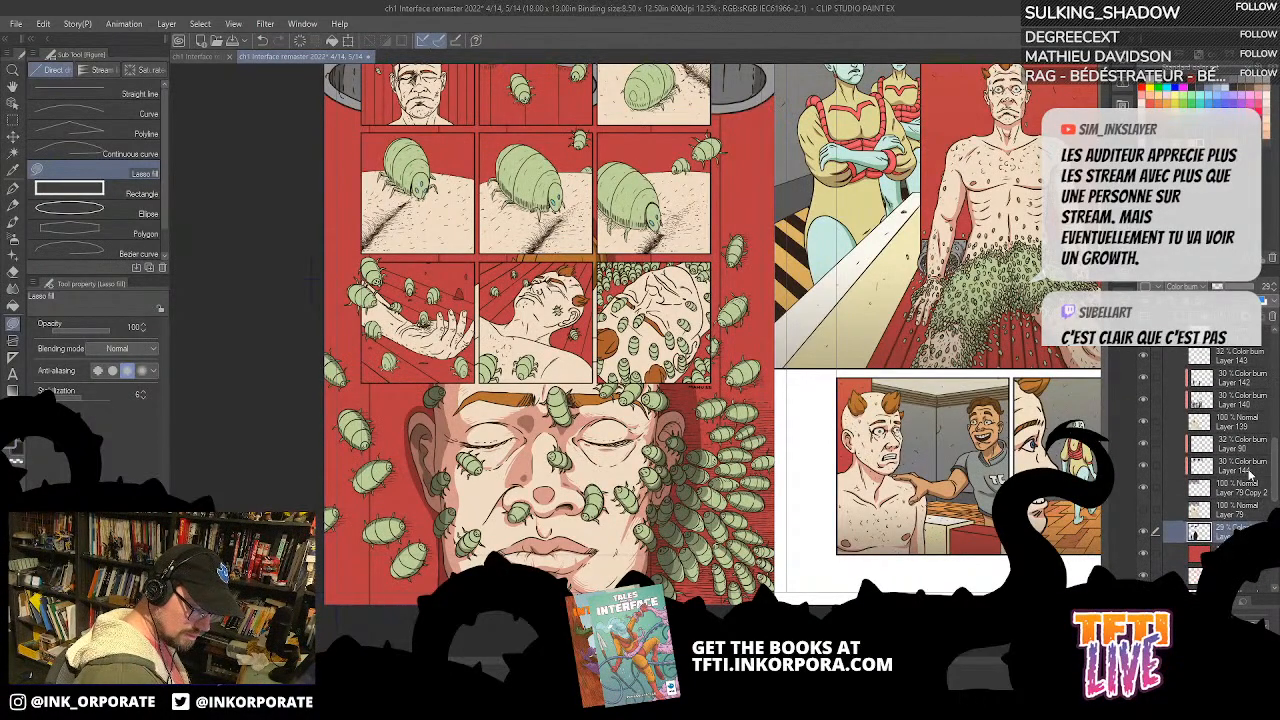
left_click(1243, 402)
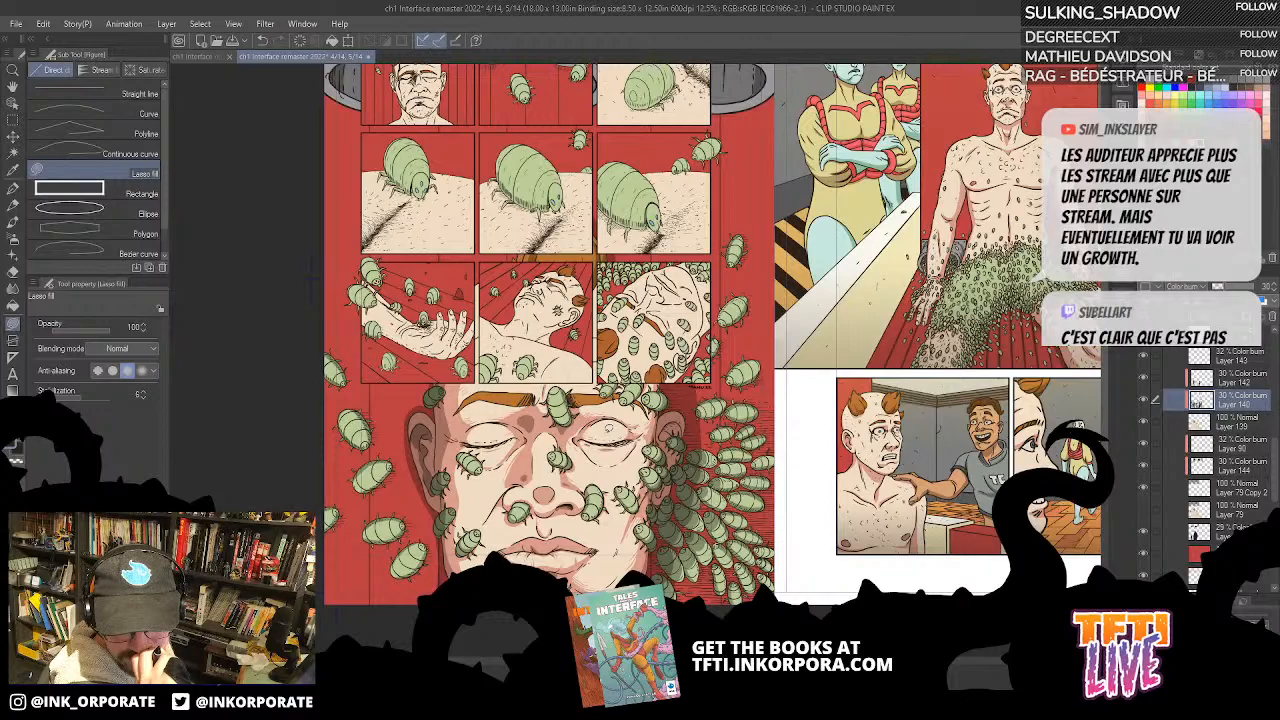
left_click_drag(776, 368, 869, 259)
scroll(854, 237, "up", 1)
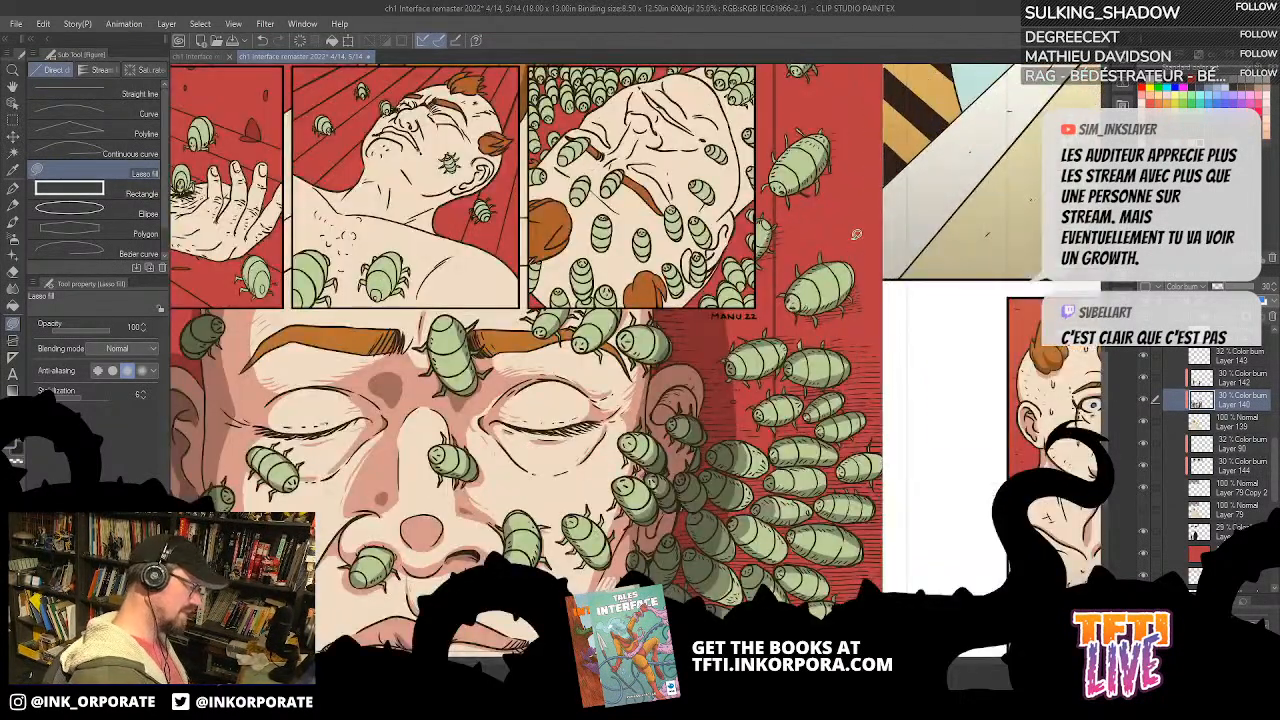
left_click_drag(743, 423, 834, 268)
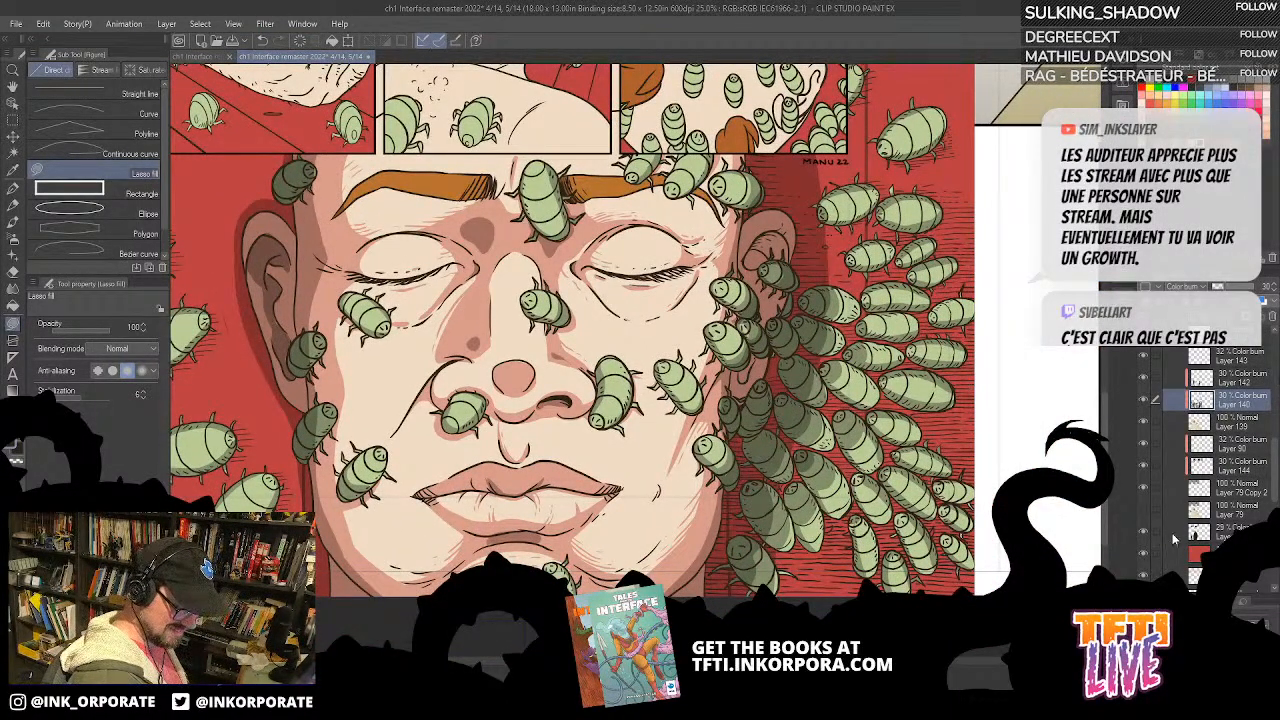
left_click(1220, 530)
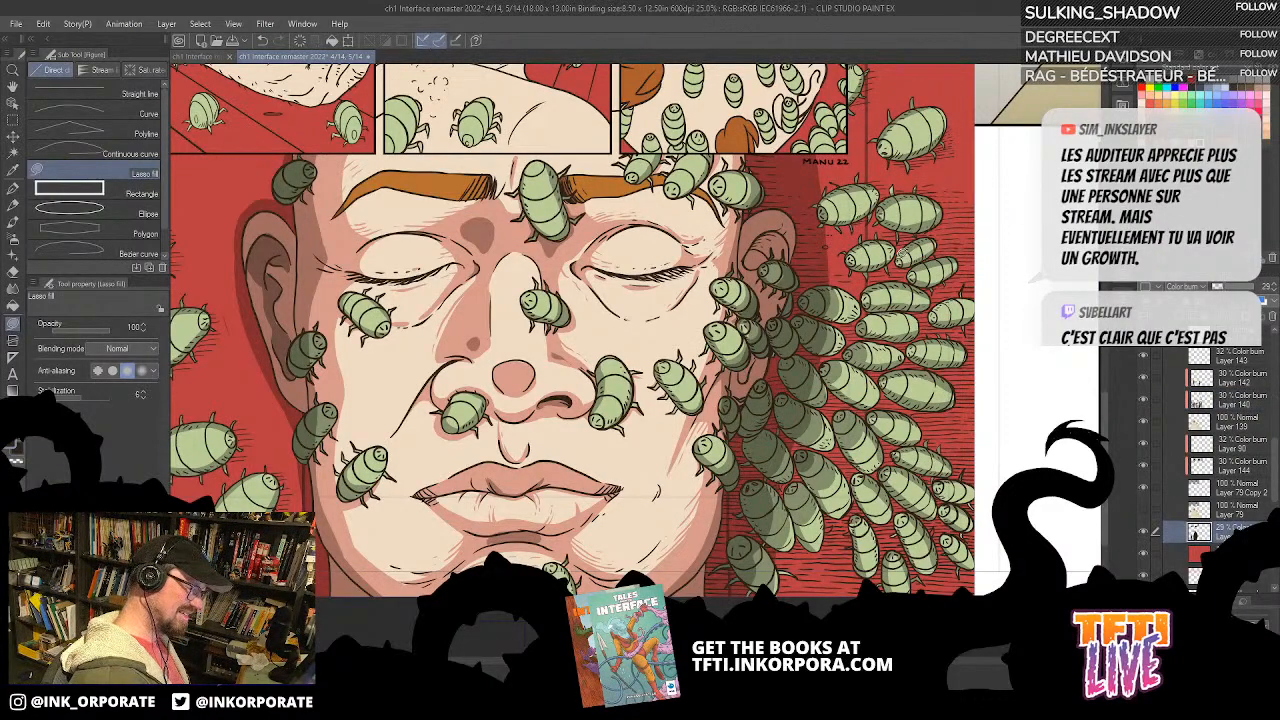
mouse_move(834, 317)
left_mouse_down()
mouse_move(898, 342)
mouse_move(850, 640)
mouse_move(741, 342)
mouse_move(768, 352)
left_mouse_up()
left_click_drag(977, 132, 867, 318)
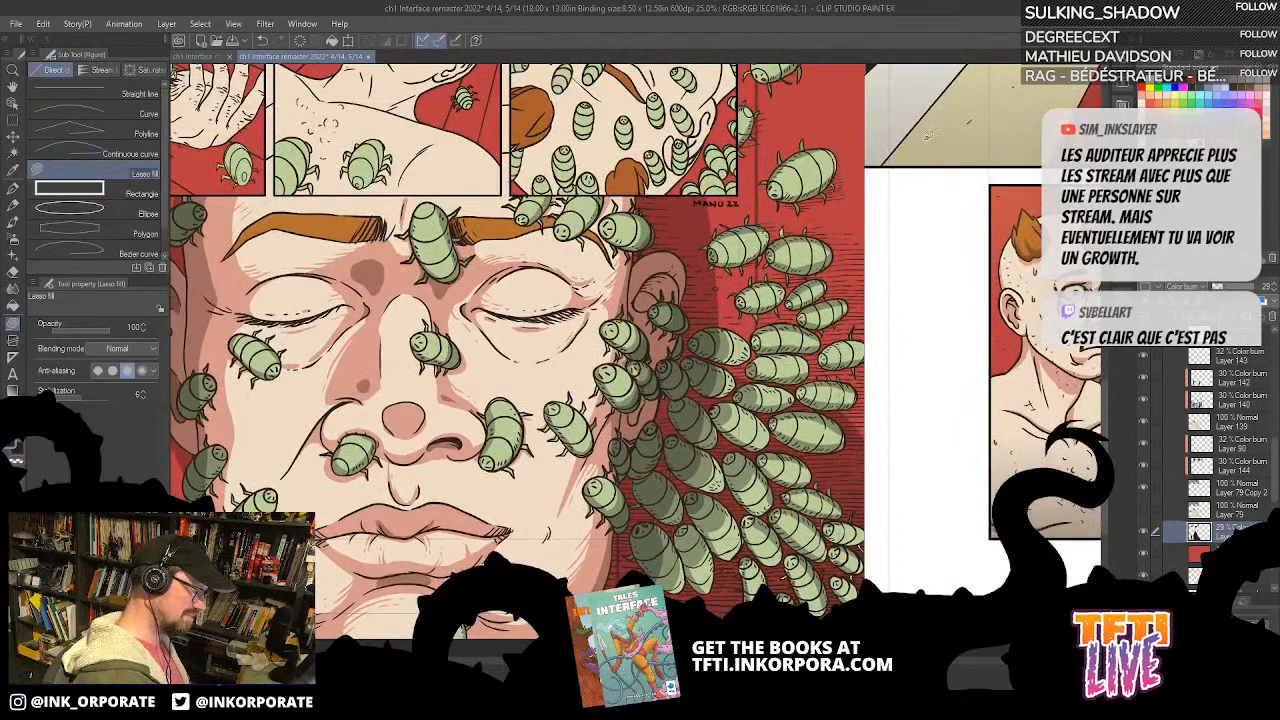
mouse_move(845, 213)
left_mouse_down()
mouse_move(855, 240)
mouse_move(802, 433)
mouse_move(765, 323)
mouse_move(773, 262)
mouse_move(842, 226)
mouse_move(888, 481)
mouse_move(778, 346)
mouse_move(765, 276)
mouse_move(823, 235)
left_mouse_up()
key("ctrl+z")
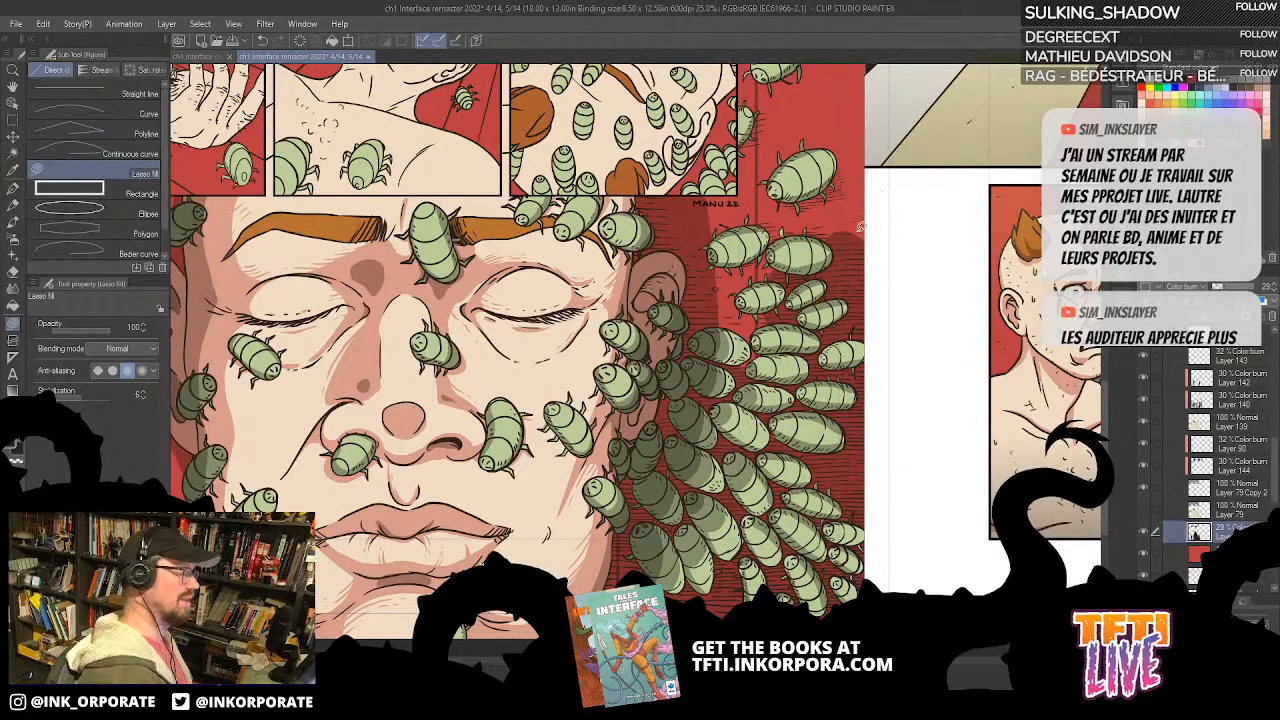
Step: Identify the bug shadow layer by checking layer visibility, and Lasso-fill shadows over the swarm beside the face on Layer 140
scroll(846, 267, "down", 2)
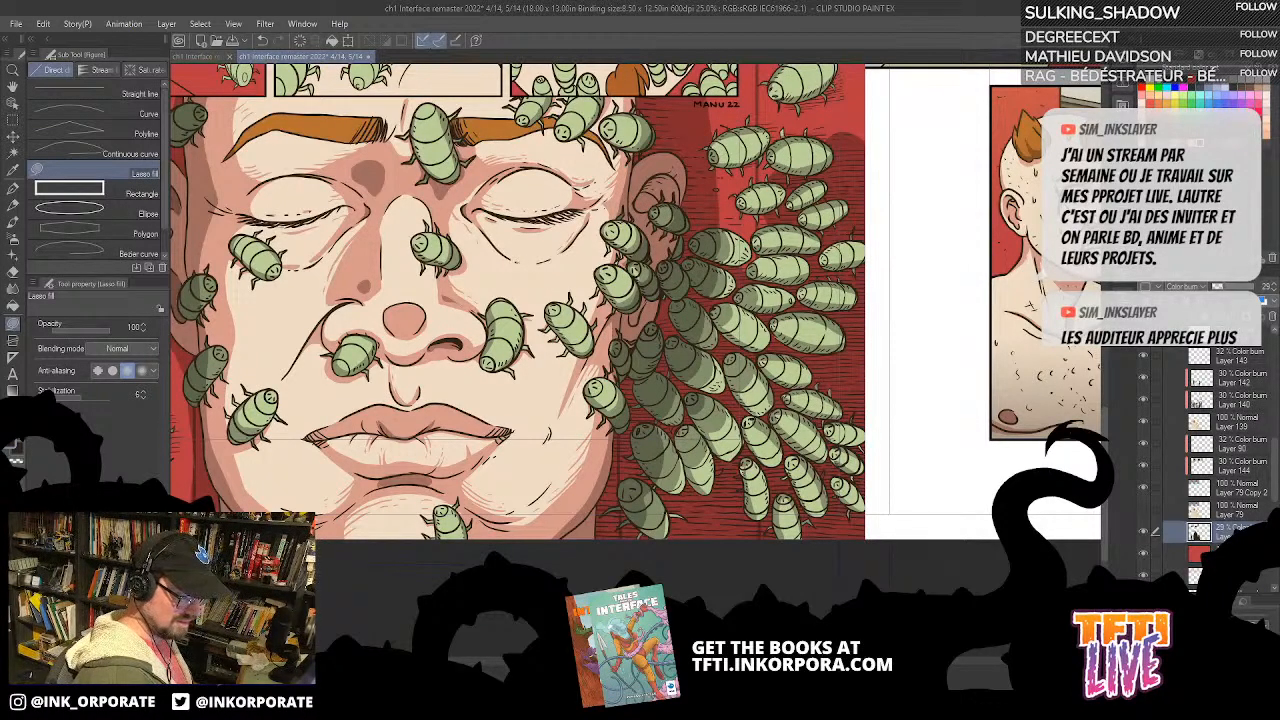
left_click(1145, 378)
left_click(1145, 378)
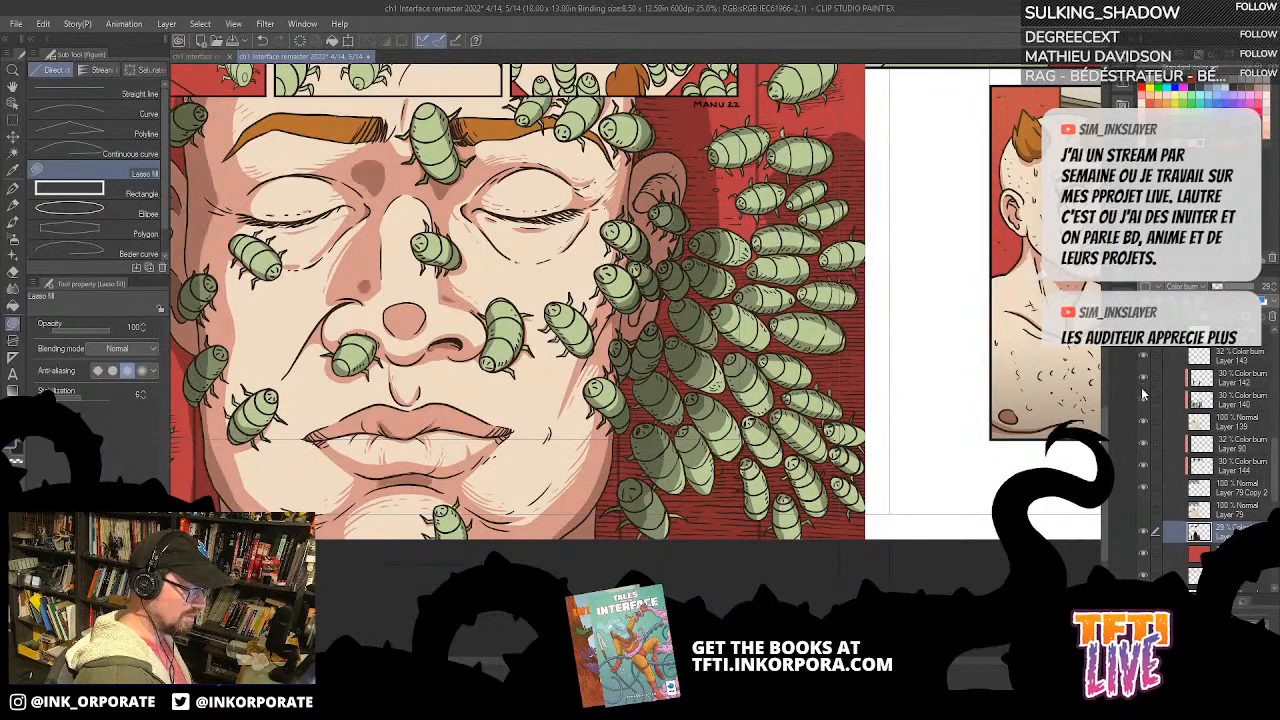
left_click(1145, 404)
left_click(1143, 421)
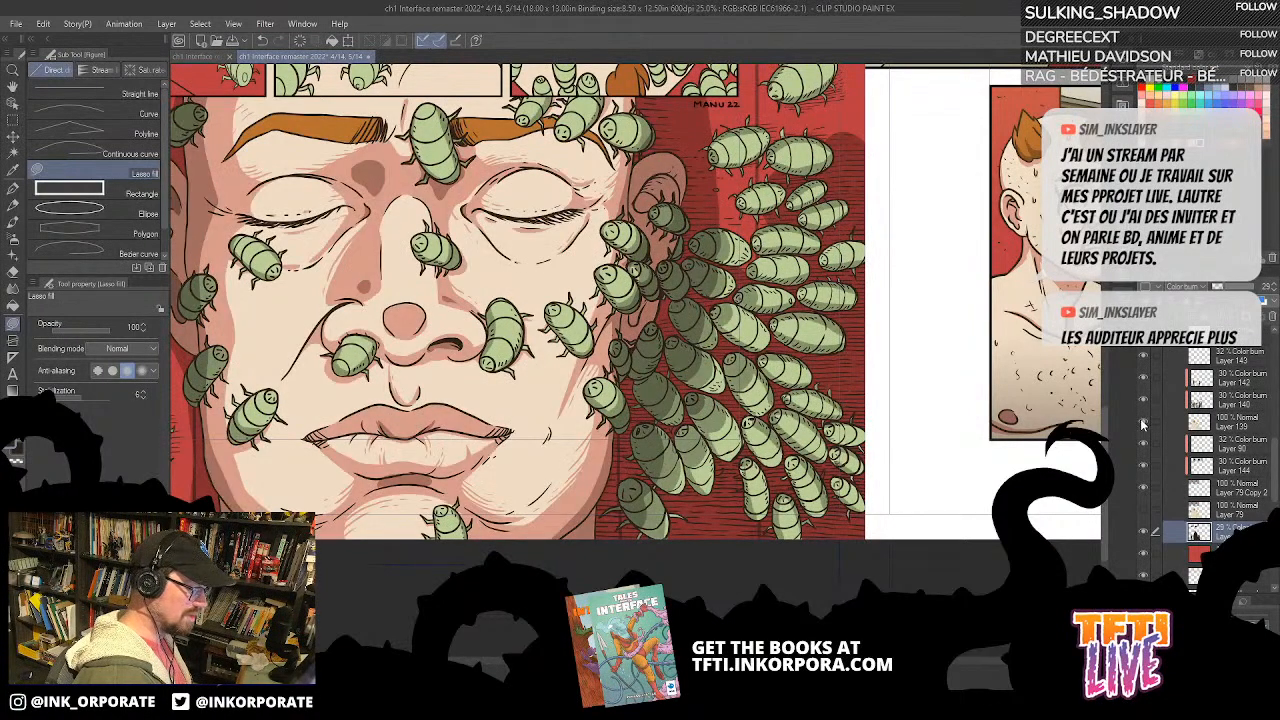
left_click(1240, 401)
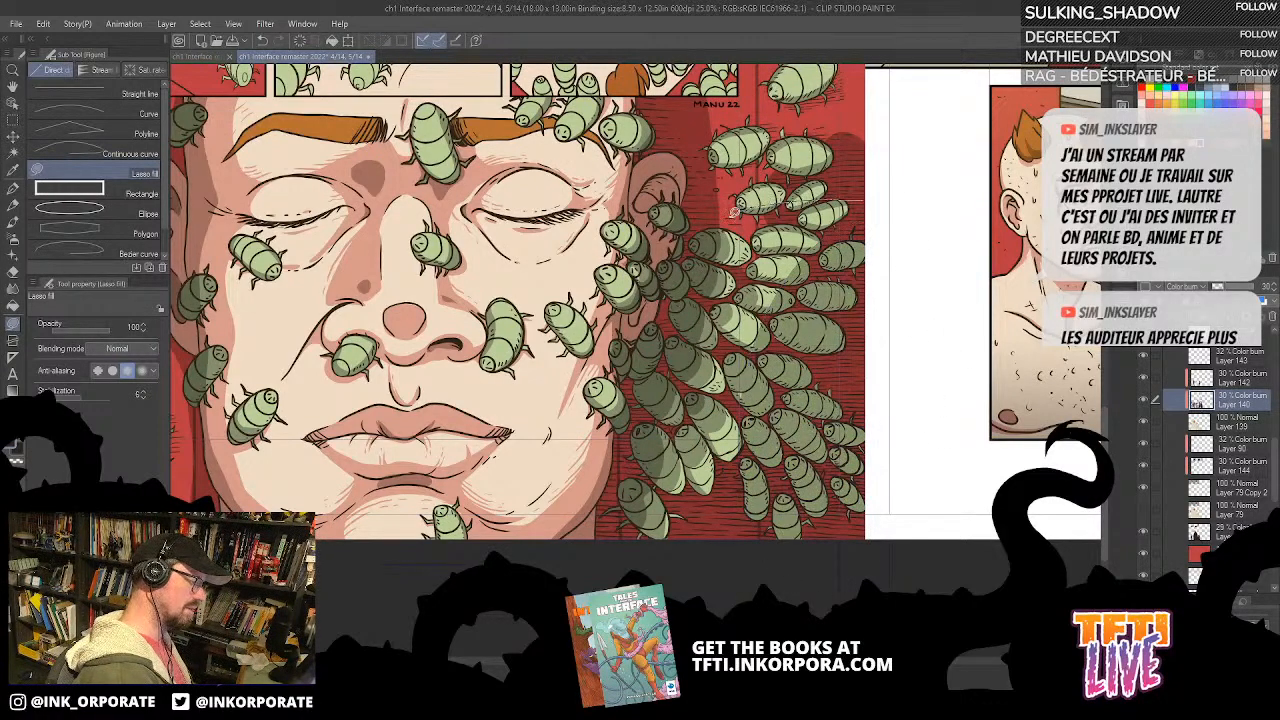
mouse_move(866, 228)
left_mouse_down()
mouse_move(886, 312)
mouse_move(792, 328)
mouse_move(811, 138)
mouse_move(803, 353)
left_mouse_up()
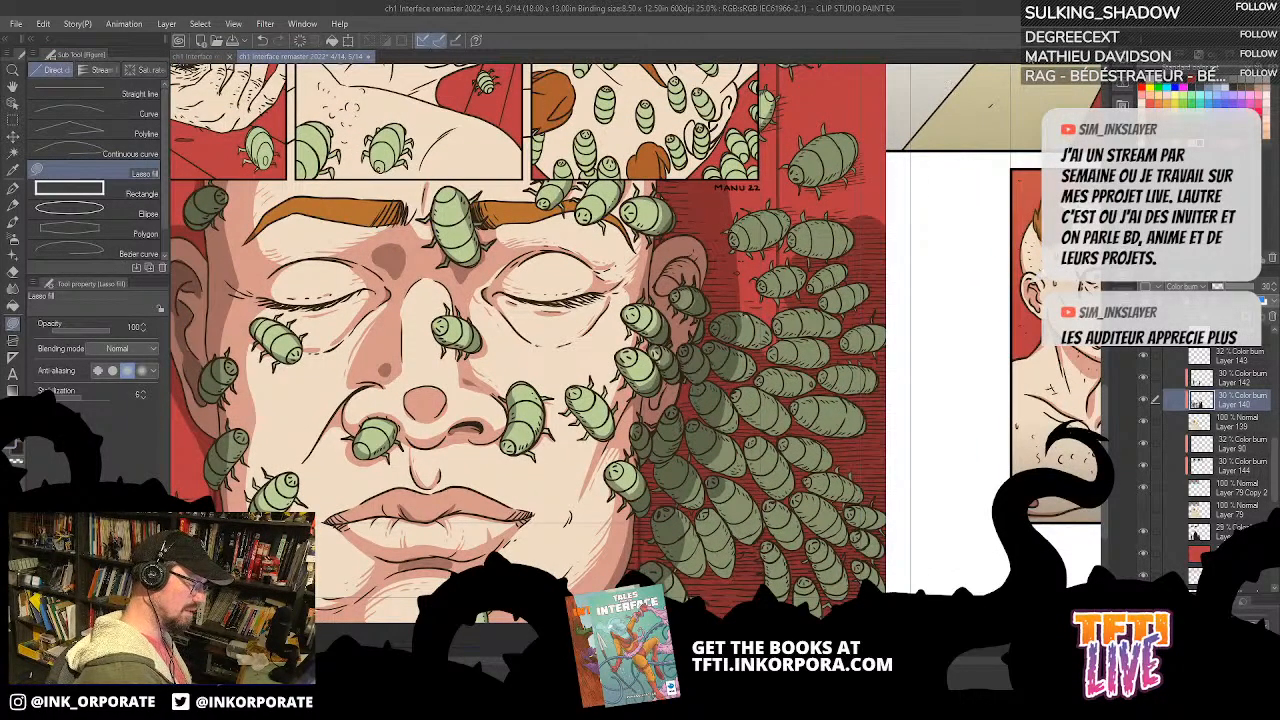
left_click_drag(929, 469, 995, 382)
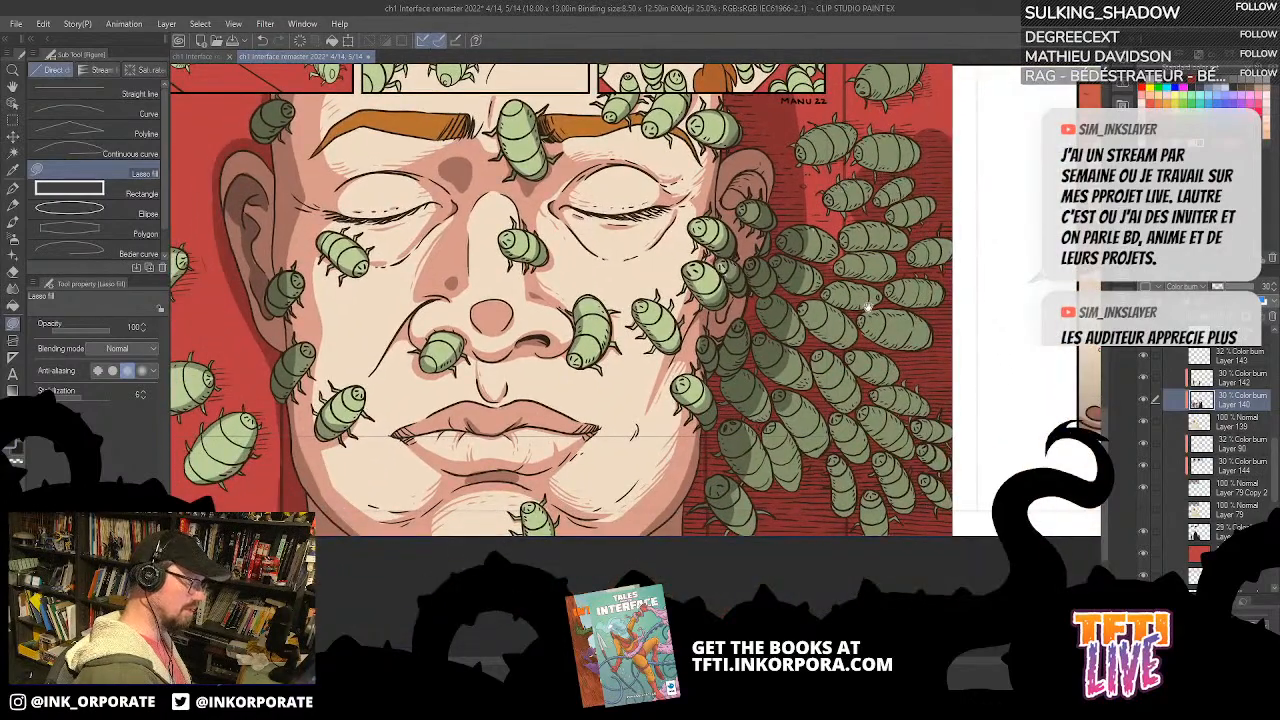
left_click_drag(868, 307, 877, 308)
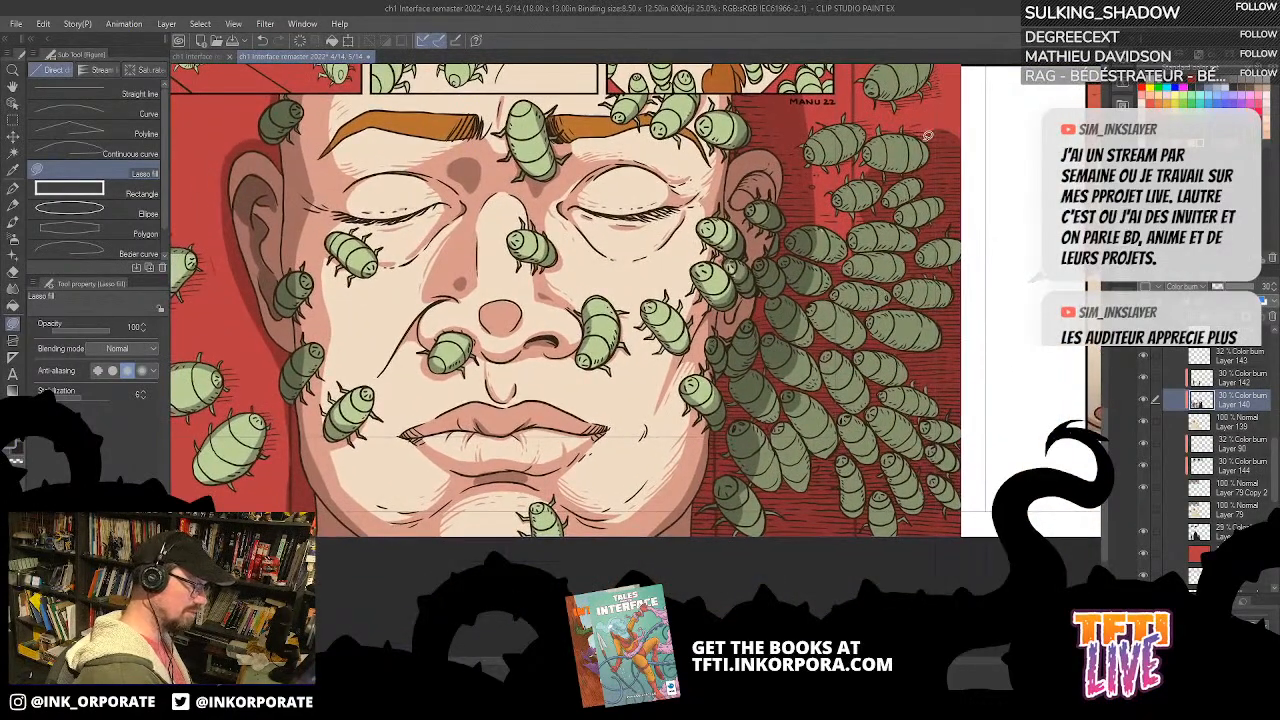
left_click_drag(866, 254, 903, 264)
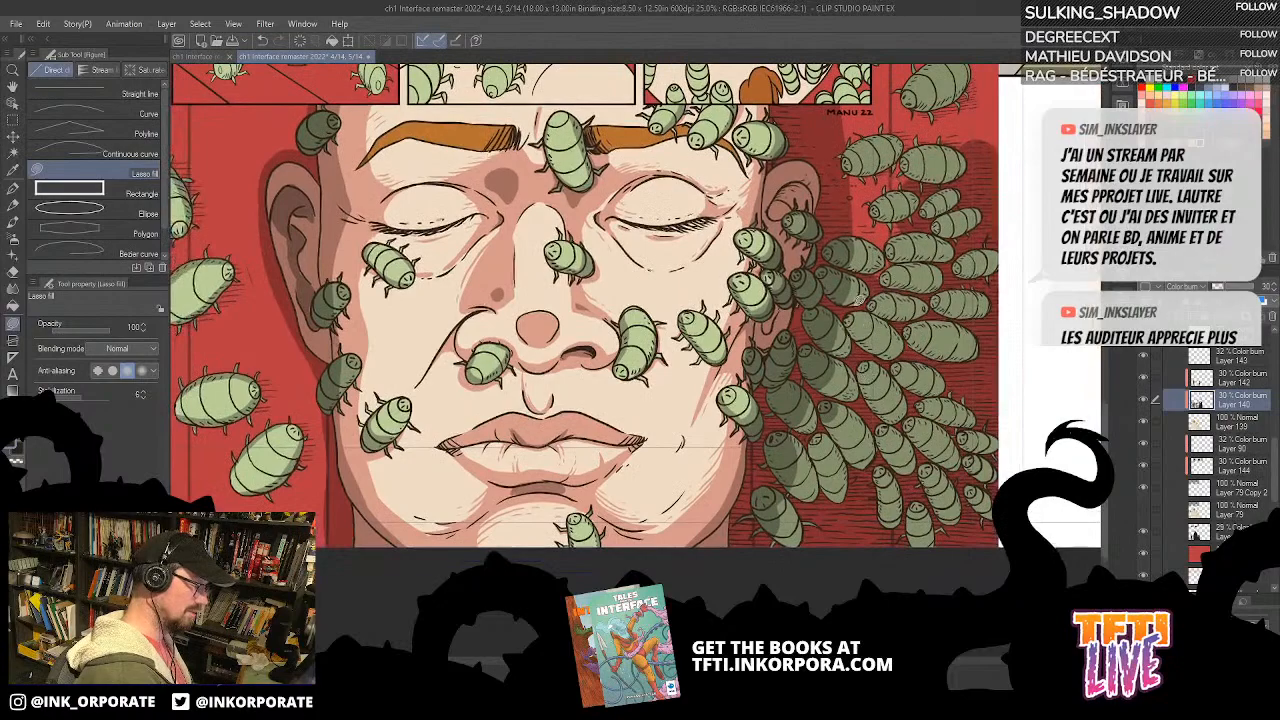
Step: Select the 30% Color burn shadow Layer 142 and angle the page to work on the bug swarm beside the face
scroll(1024, 105, "down", 2)
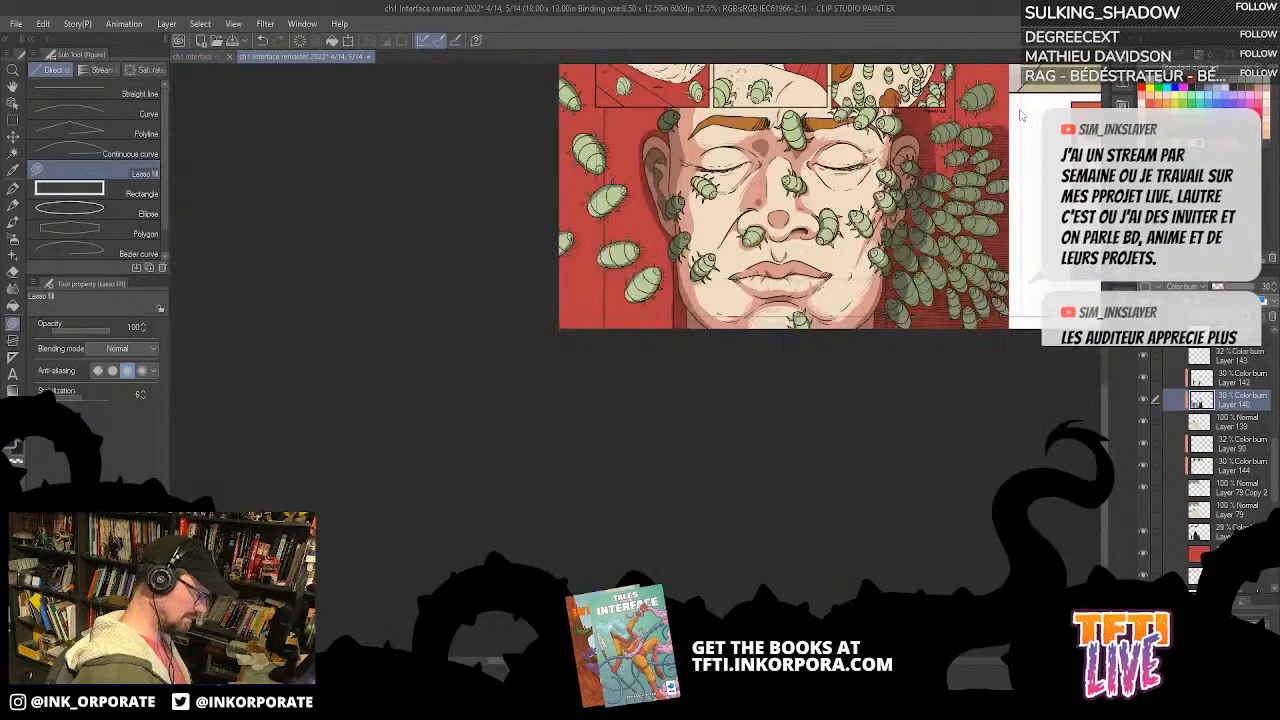
left_click_drag(964, 346, 905, 529)
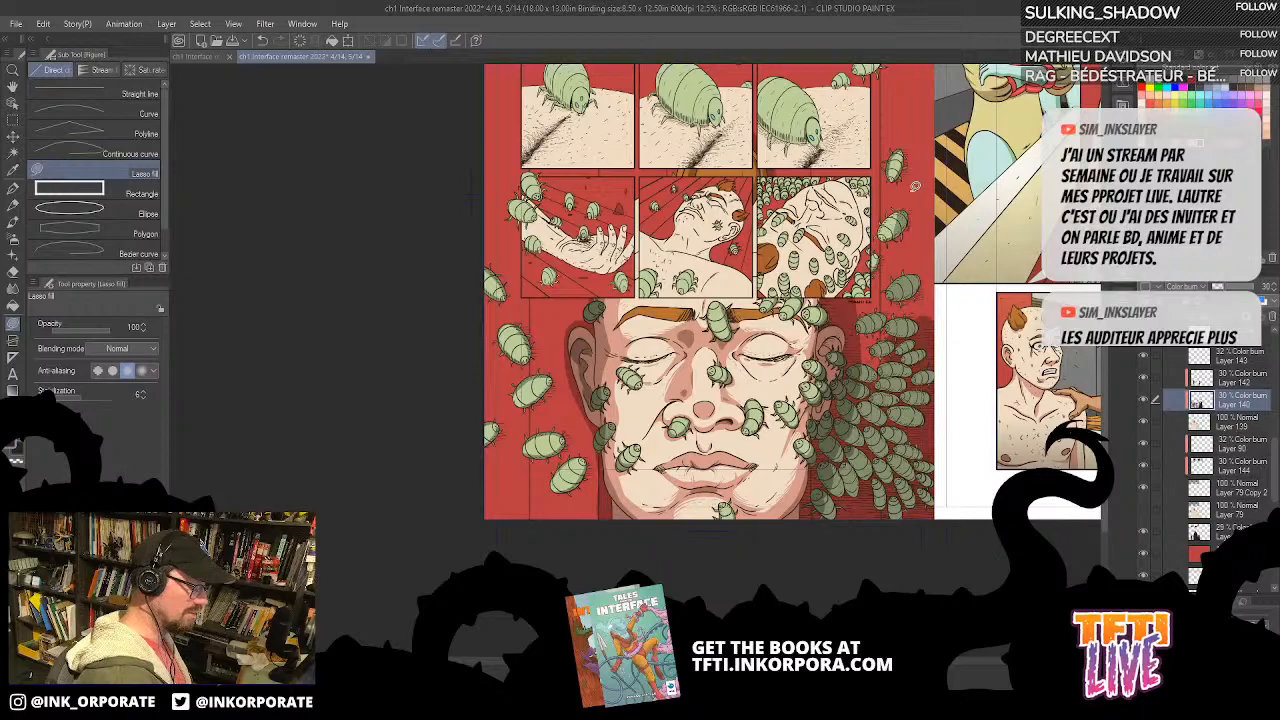
left_click_drag(897, 225, 884, 182)
scroll(885, 228, "up", 1)
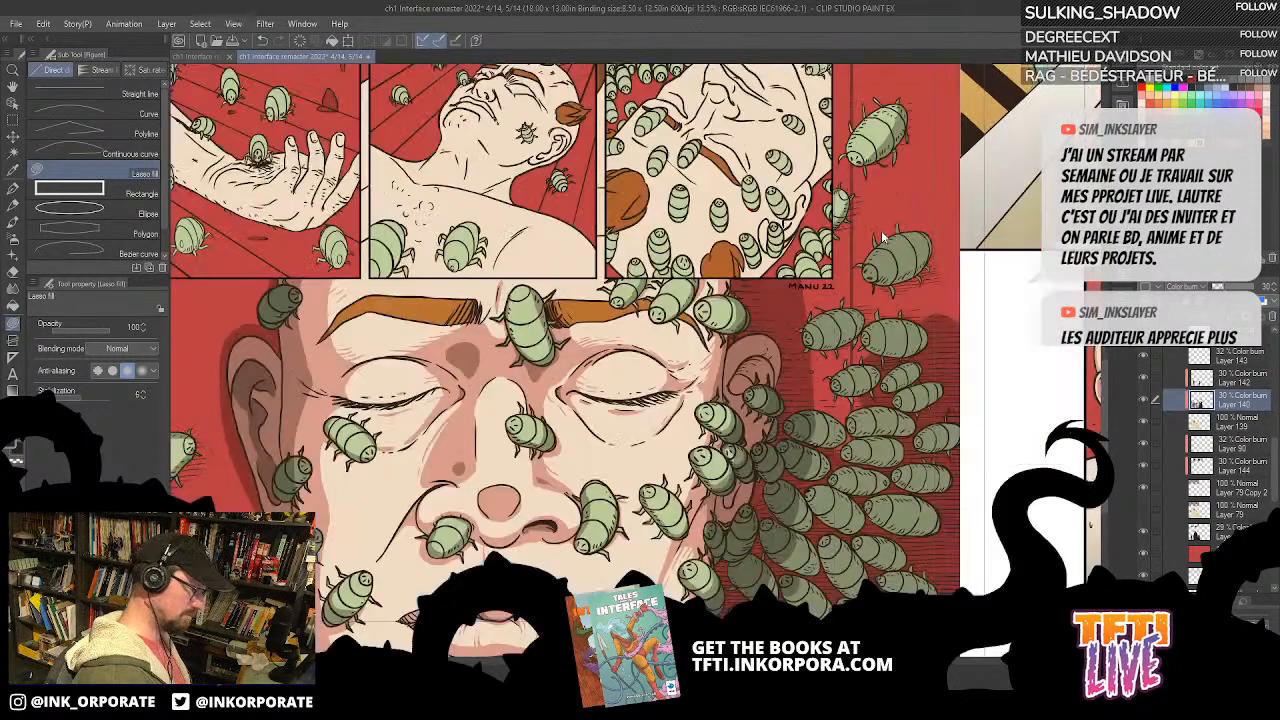
scroll(885, 228, "up", 1)
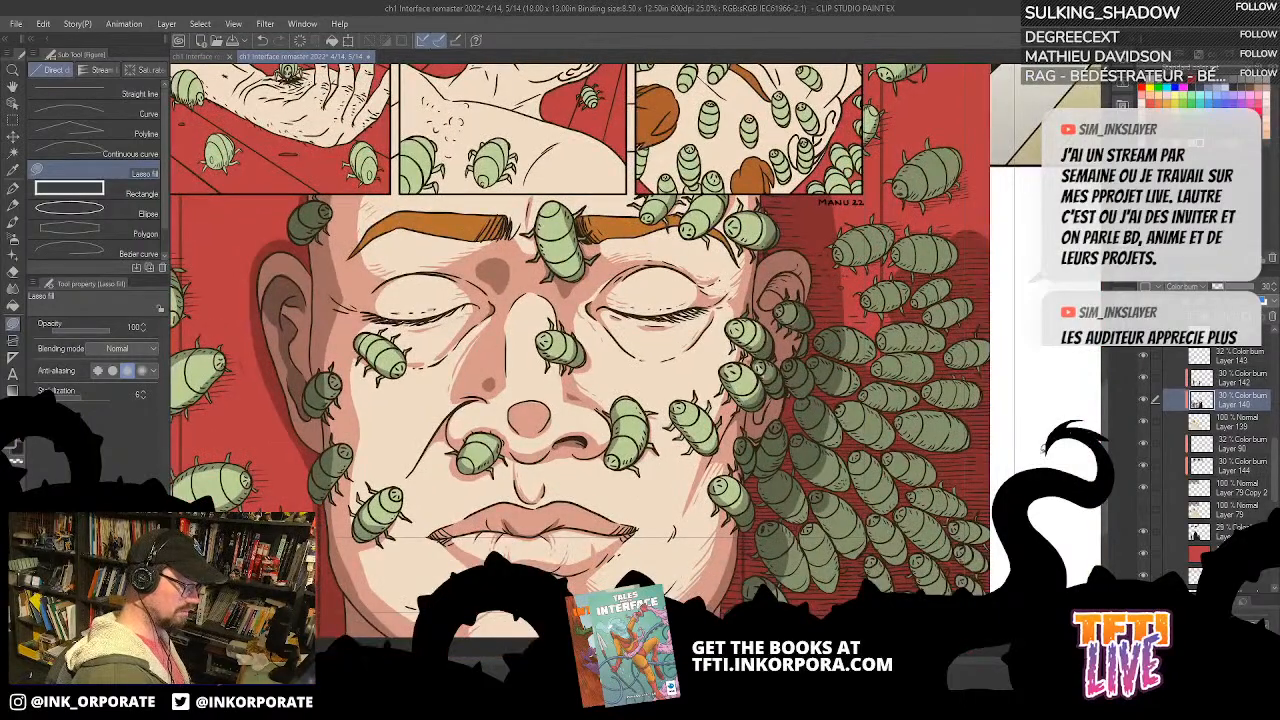
left_click(1240, 376)
key("asciicircum")
key("asciicircum")
key("asciicircum")
key("asciicircum")
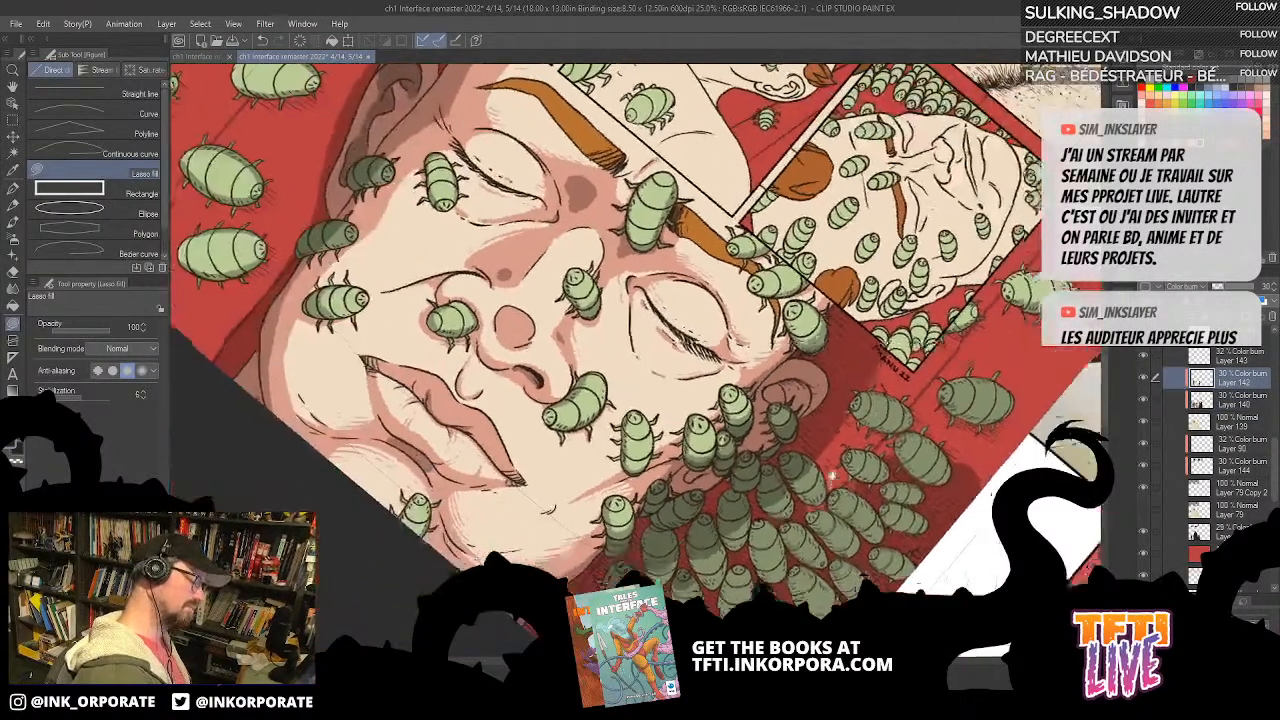
left_click_drag(832, 477, 797, 265)
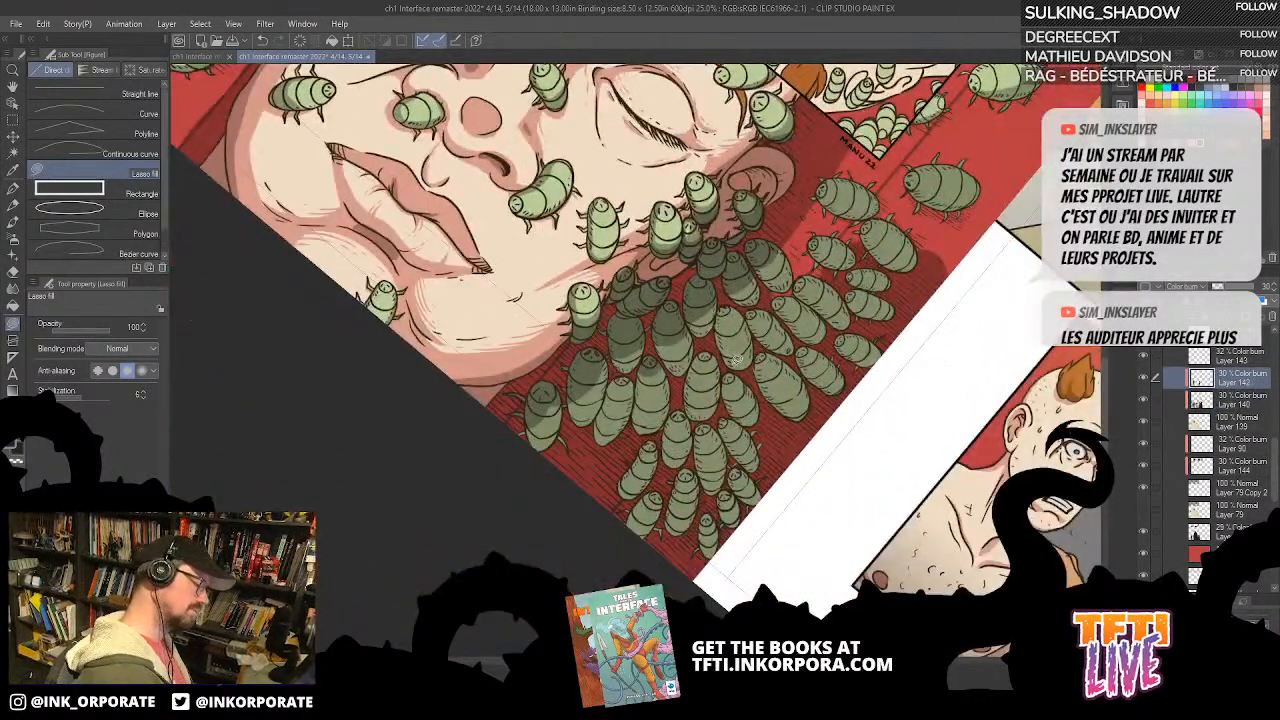
Step: Check the shadow layers by toggling their visibility, and set the G-pen brush size to 2
left_click(13, 189)
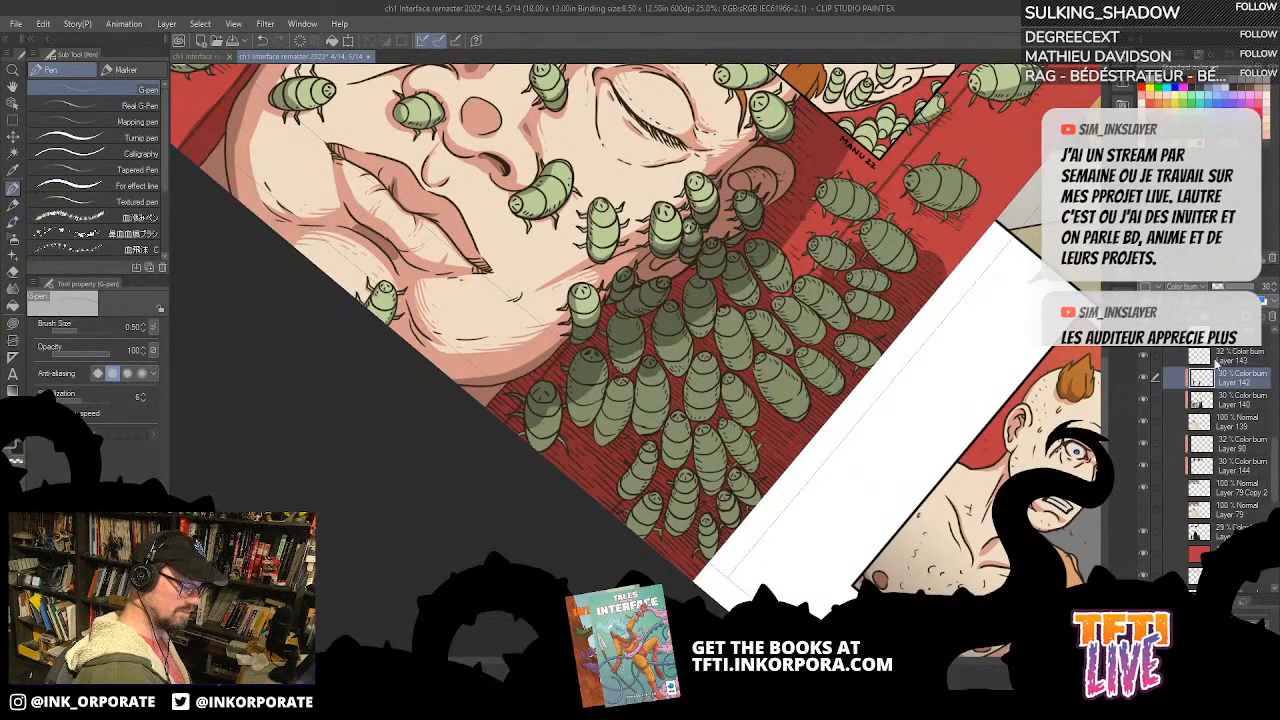
left_click(1146, 531)
left_click(1146, 531)
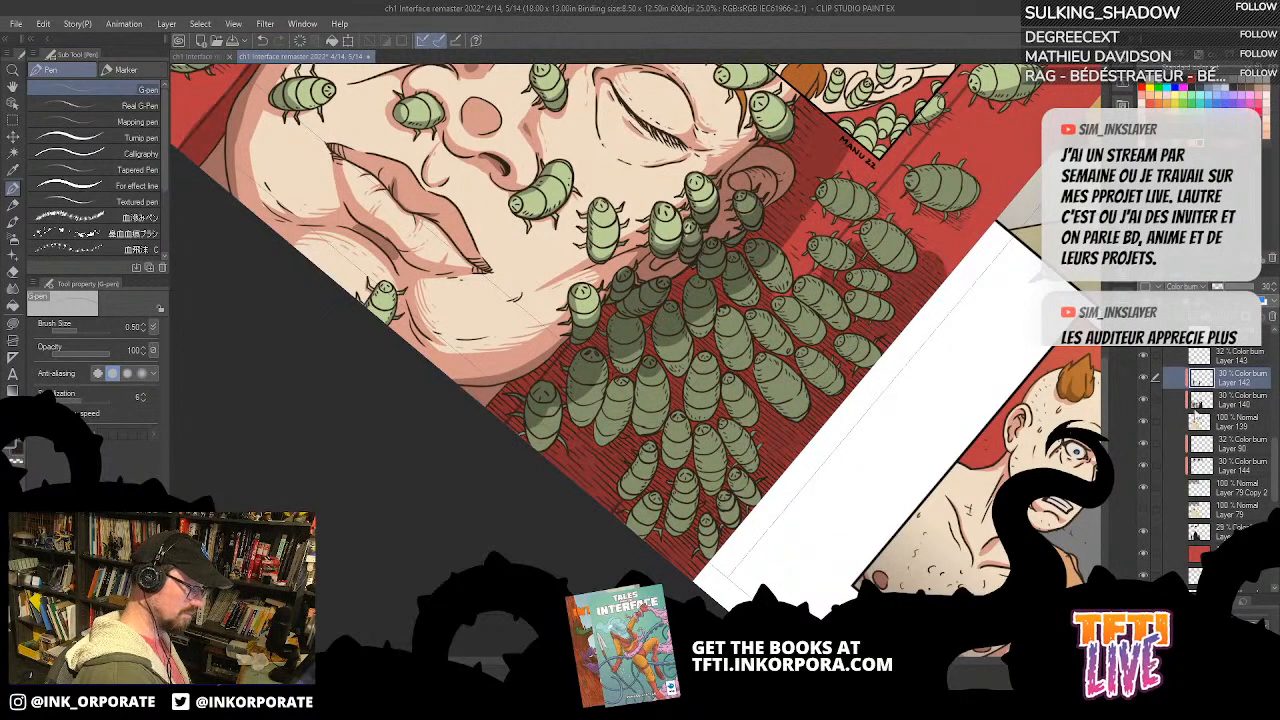
left_click(1147, 381)
left_click(1147, 381)
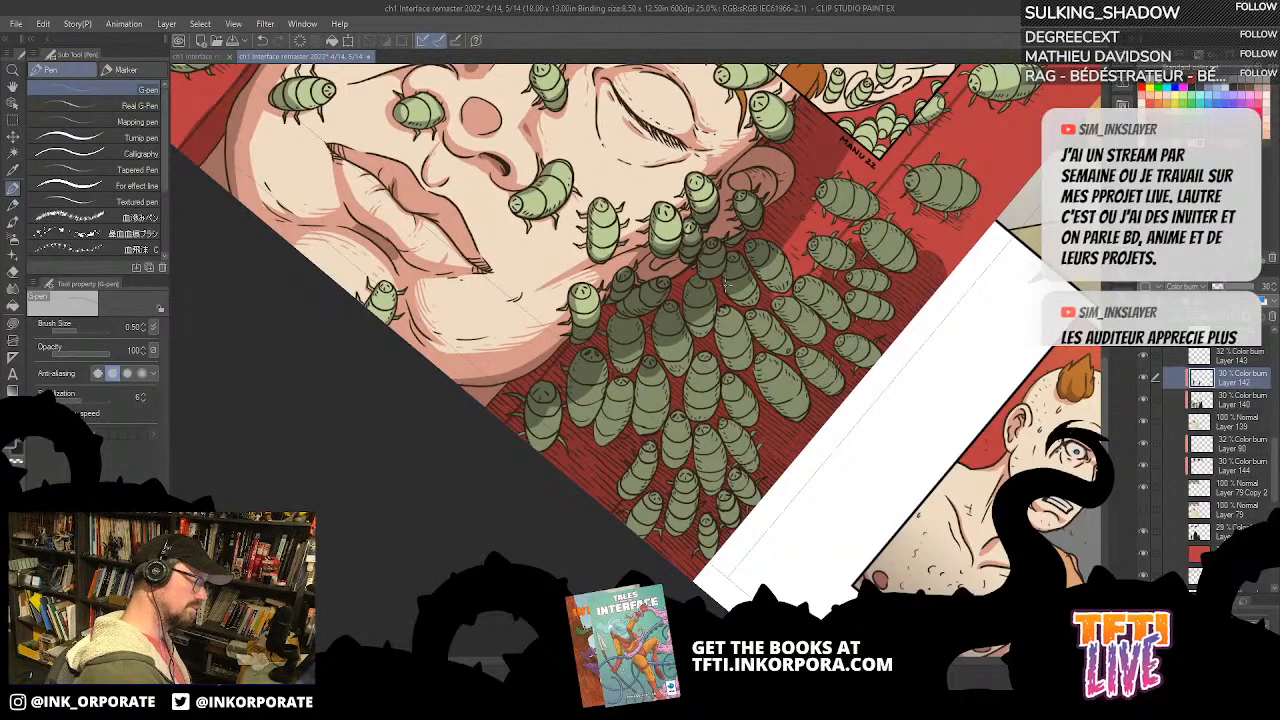
left_click(130, 327)
type("2")
key("Return")
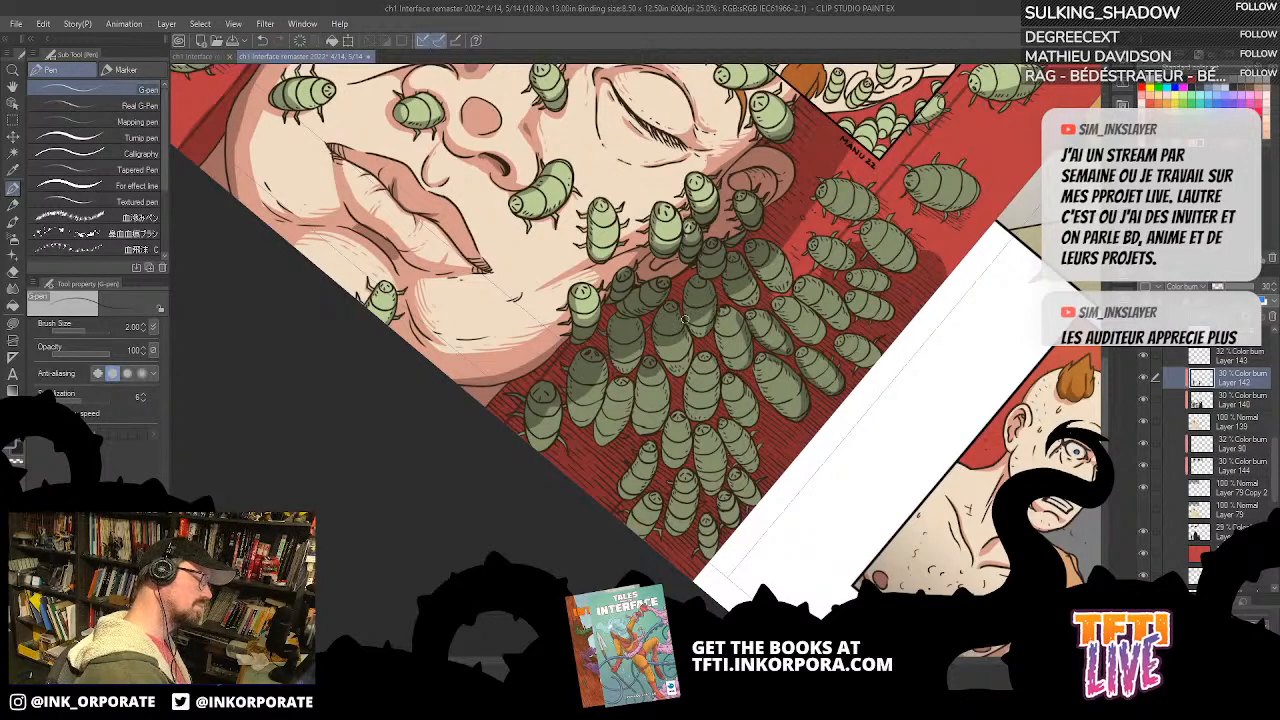
Step: Paint G-pen shadows on the individual swarm bugs between the jaw and the page corner on Layer 142
mouse_move(689, 336)
left_mouse_down()
mouse_move(688, 373)
mouse_move(658, 349)
mouse_move(779, 350)
mouse_move(713, 391)
mouse_move(746, 387)
mouse_move(747, 335)
left_mouse_up()
mouse_move(801, 292)
left_mouse_down()
mouse_move(691, 463)
mouse_move(687, 425)
left_mouse_up()
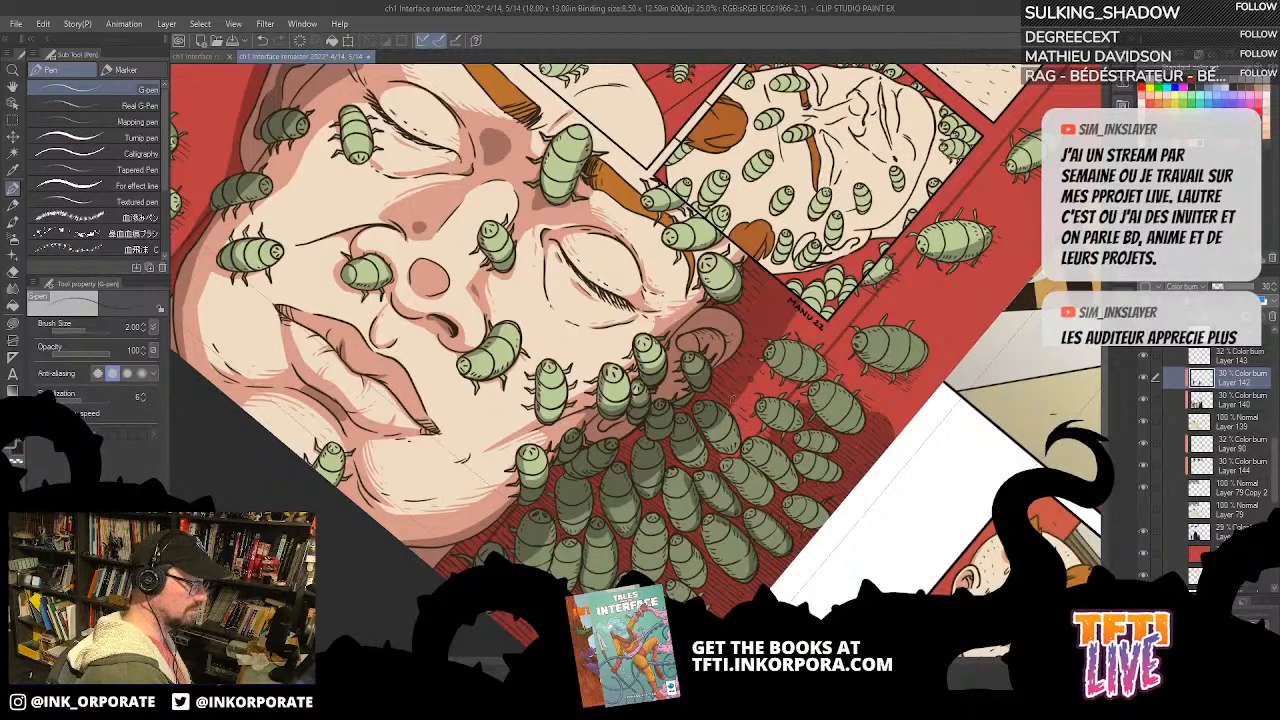
mouse_move(729, 414)
left_mouse_down()
mouse_move(729, 454)
mouse_move(708, 436)
mouse_move(731, 301)
left_mouse_up()
left_click_drag(900, 245, 936, 256)
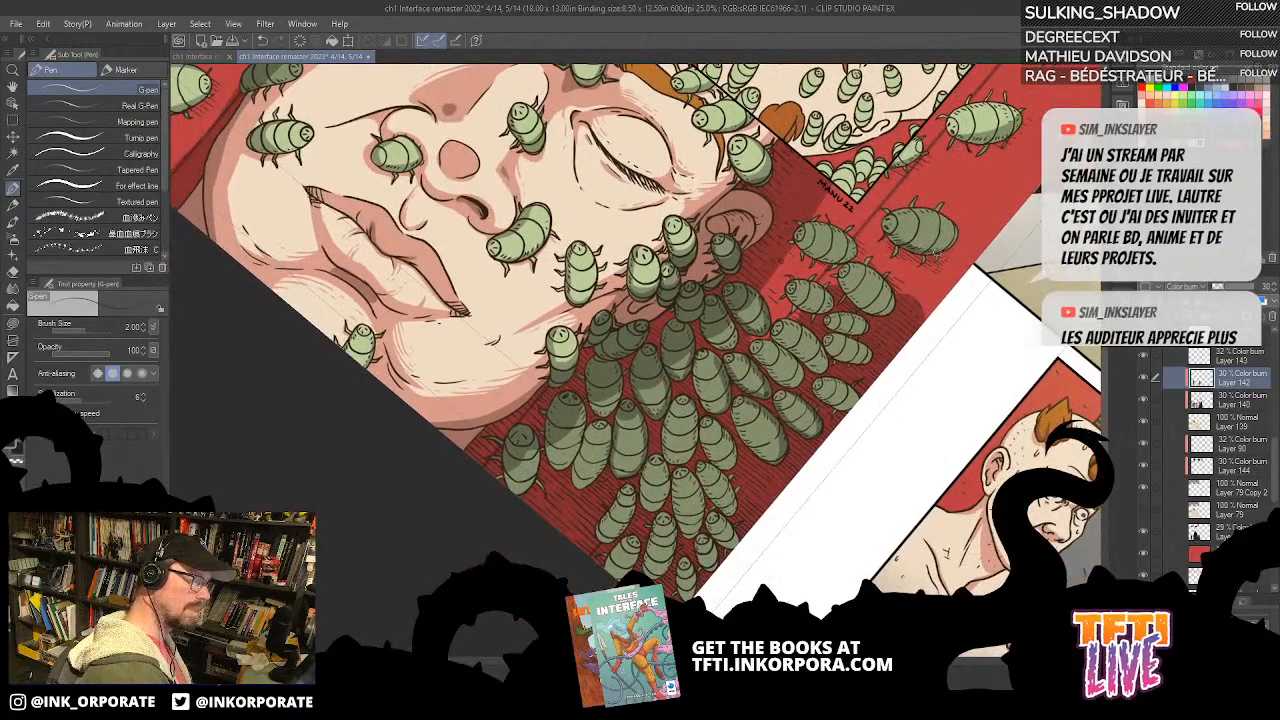
left_click_drag(892, 214, 942, 205)
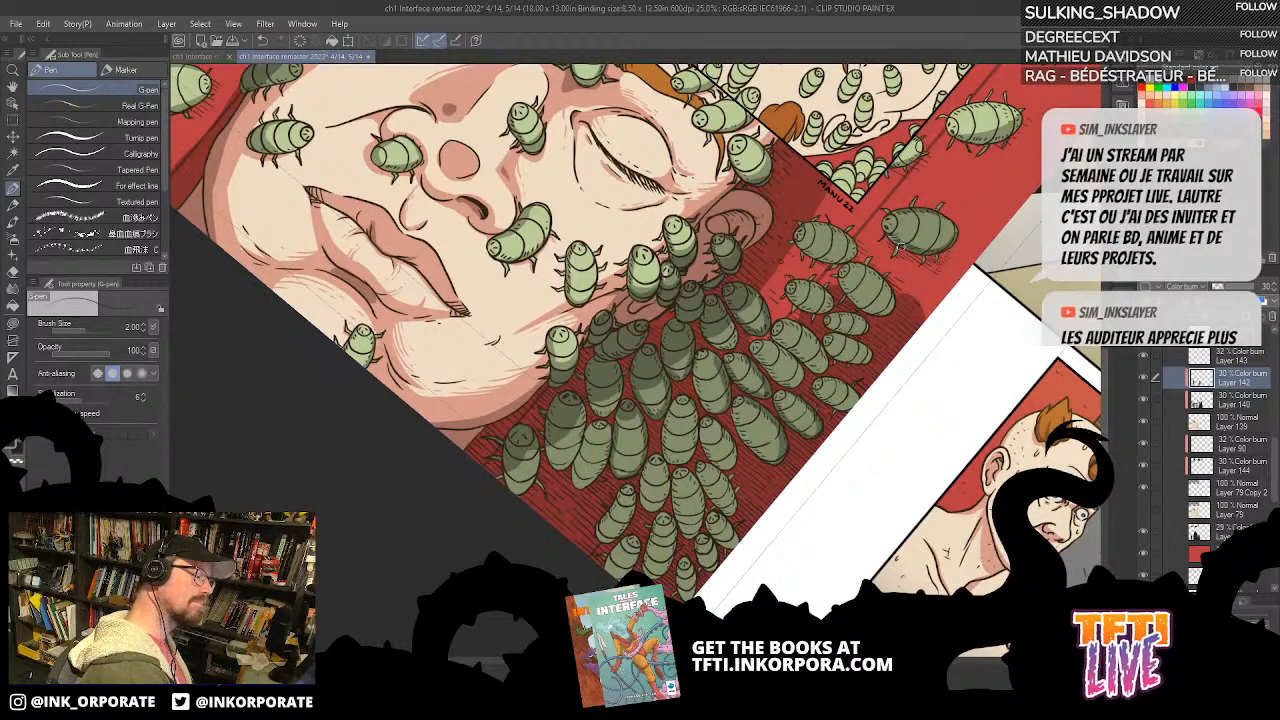
left_click_drag(765, 410, 830, 309)
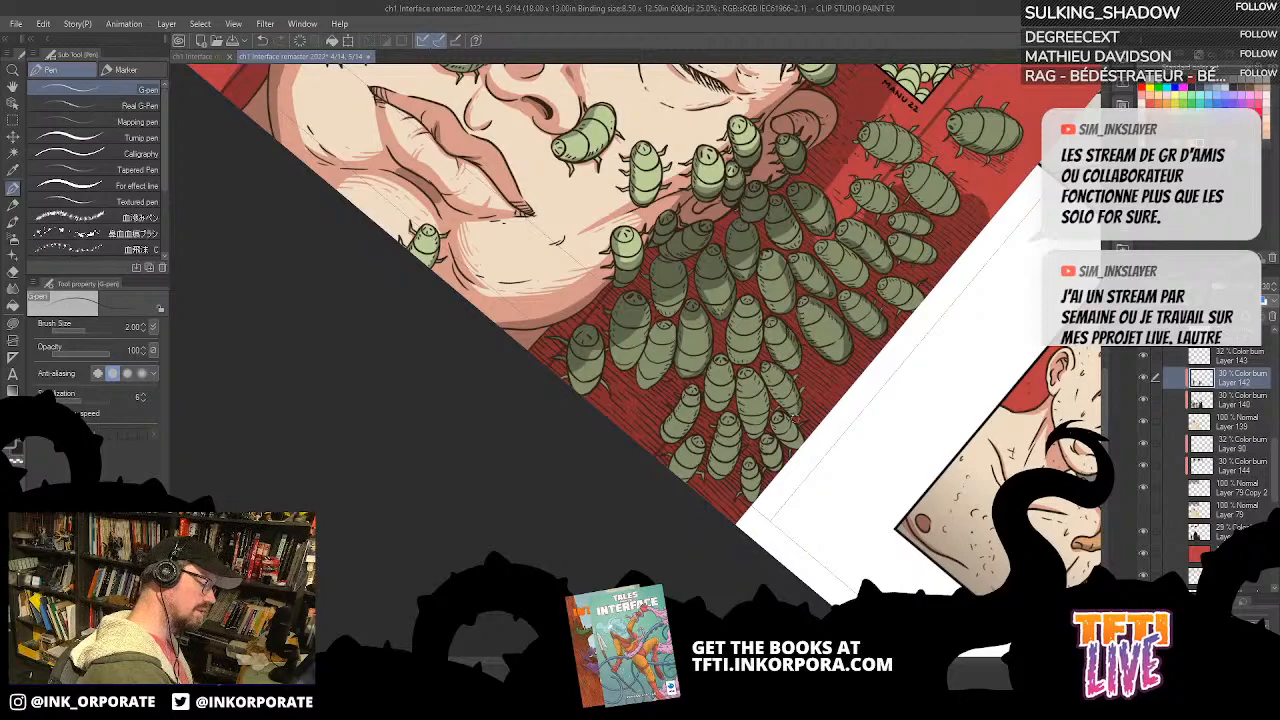
left_click_drag(787, 420, 773, 388)
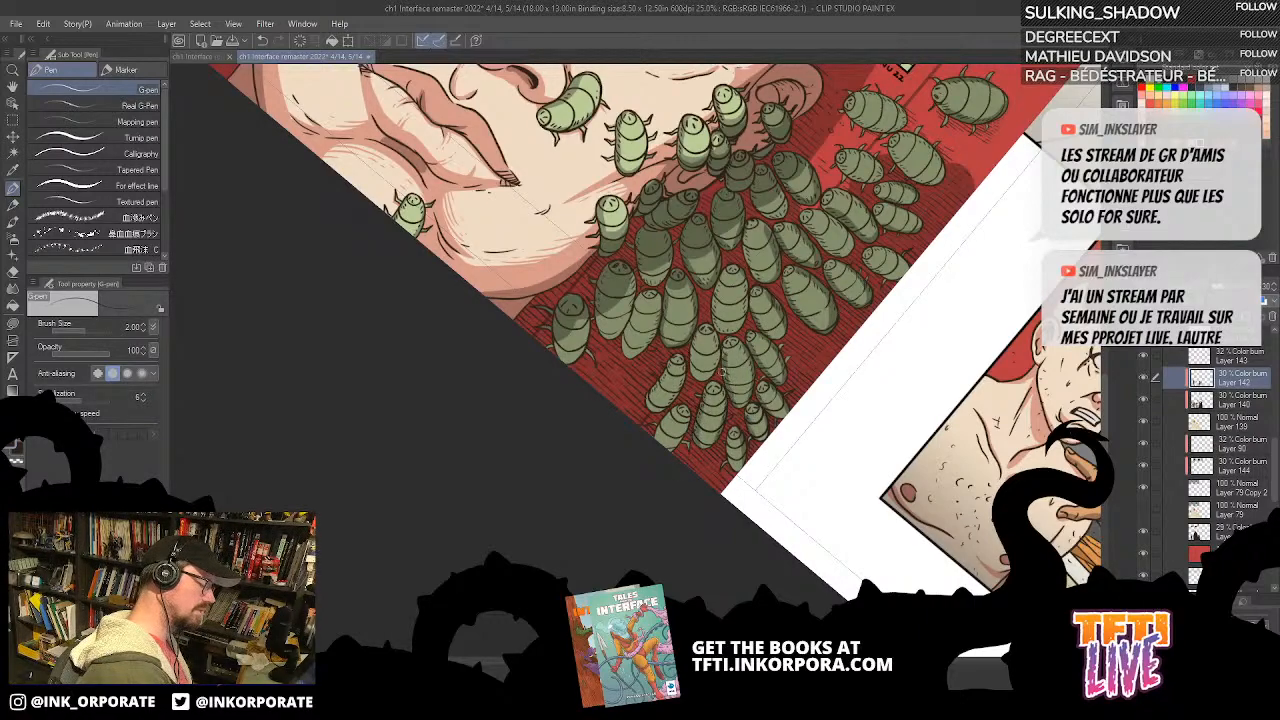
left_click_drag(662, 388, 800, 320)
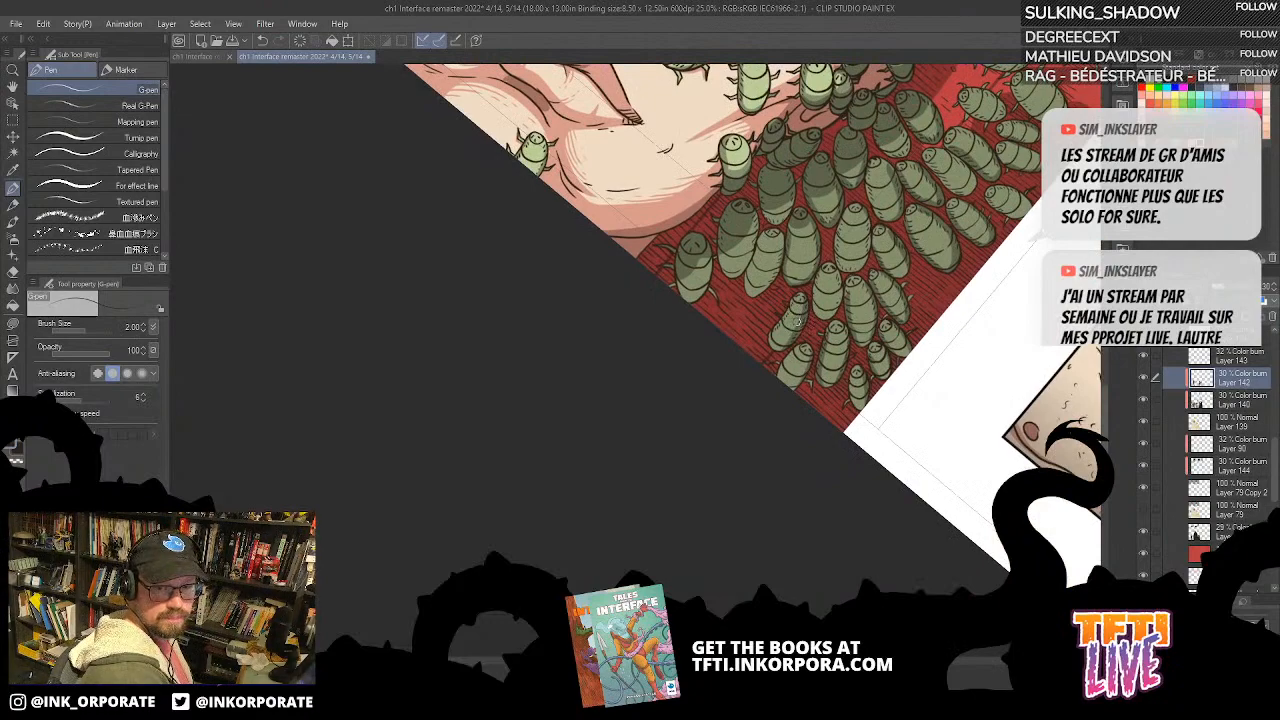
left_click_drag(763, 326, 694, 452)
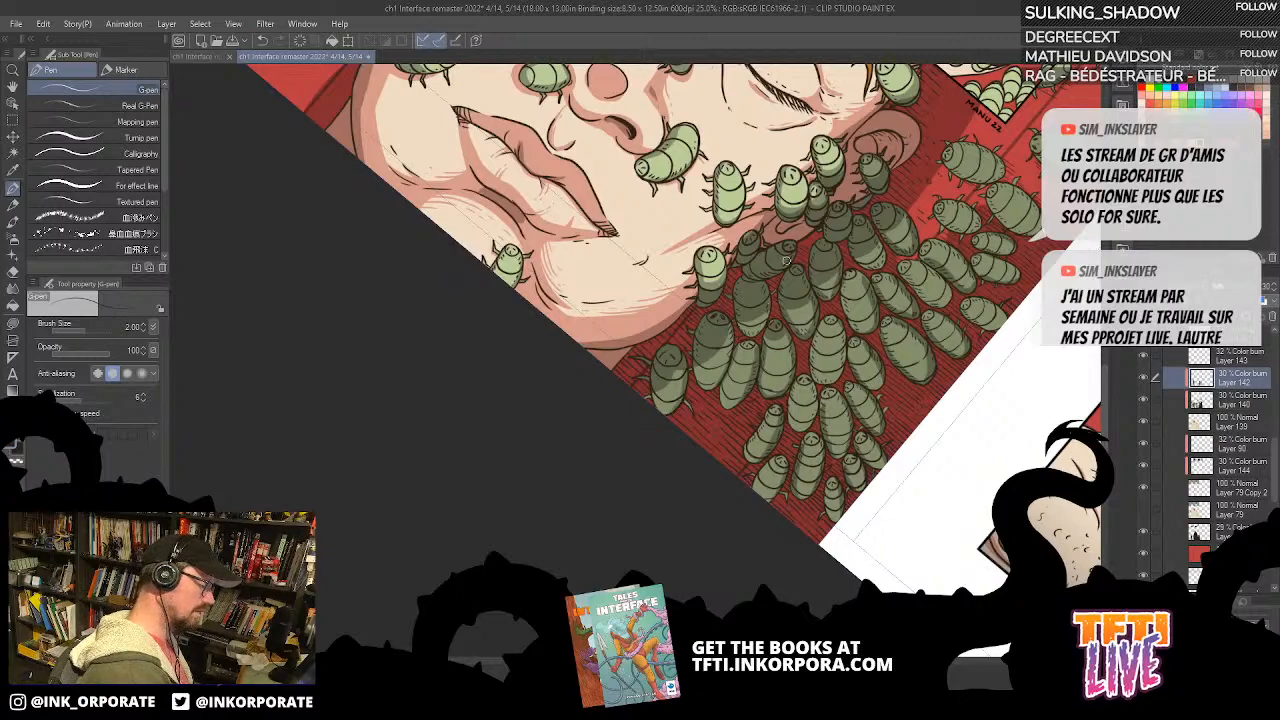
left_click_drag(846, 222, 838, 274)
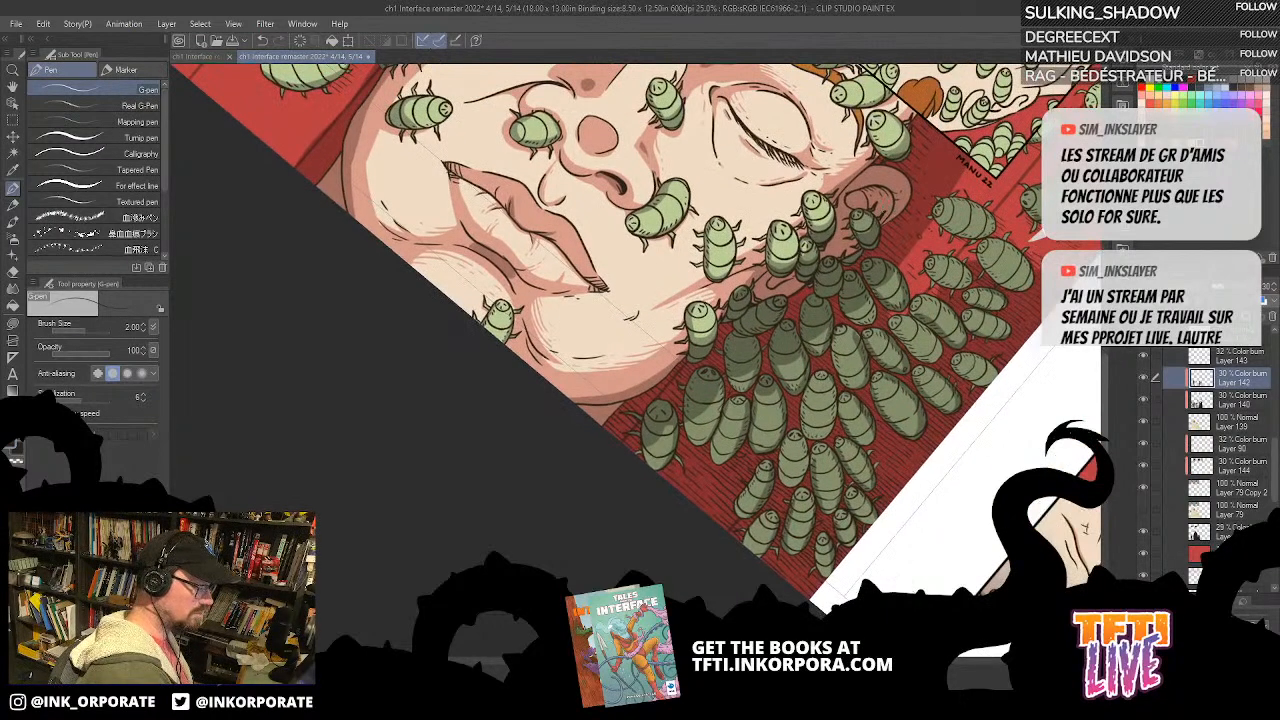
left_click_drag(889, 504, 764, 460)
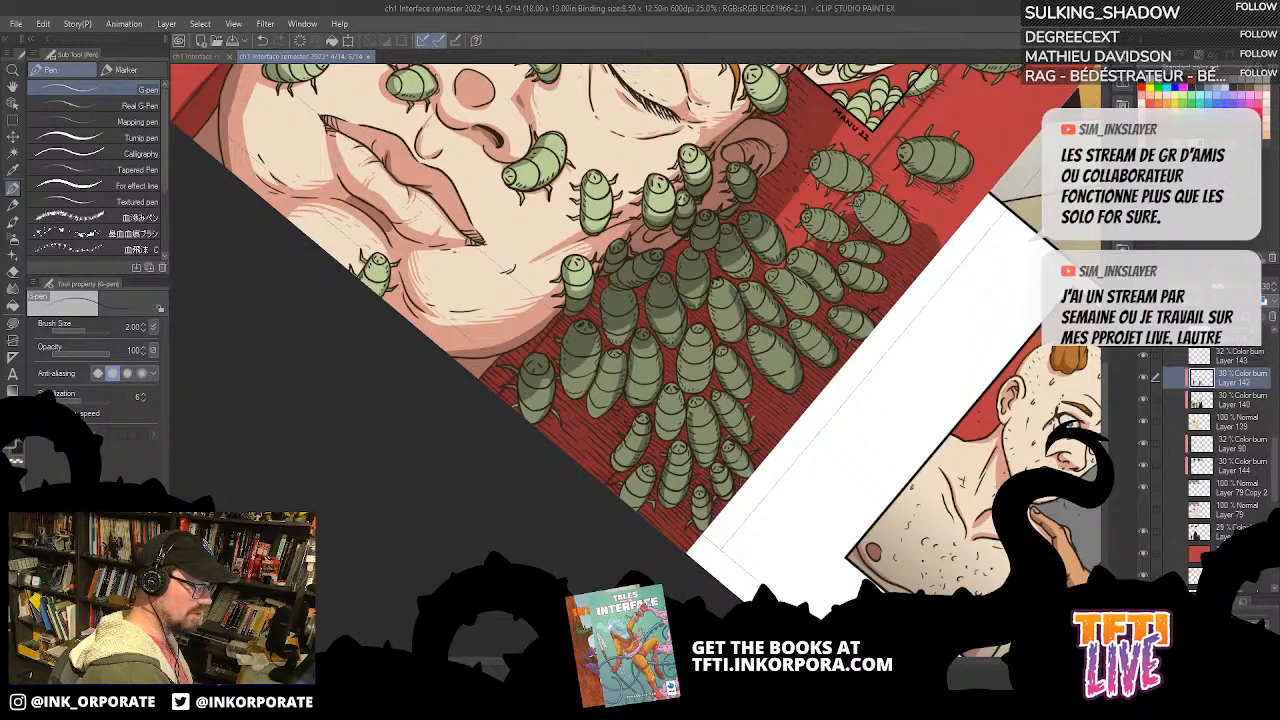
Step: Rotate the page and continue painting G-pen shadows on the swarm bugs around the ear and along the page edge
left_click_drag(886, 145, 900, 369)
left_click_drag(900, 369, 784, 241)
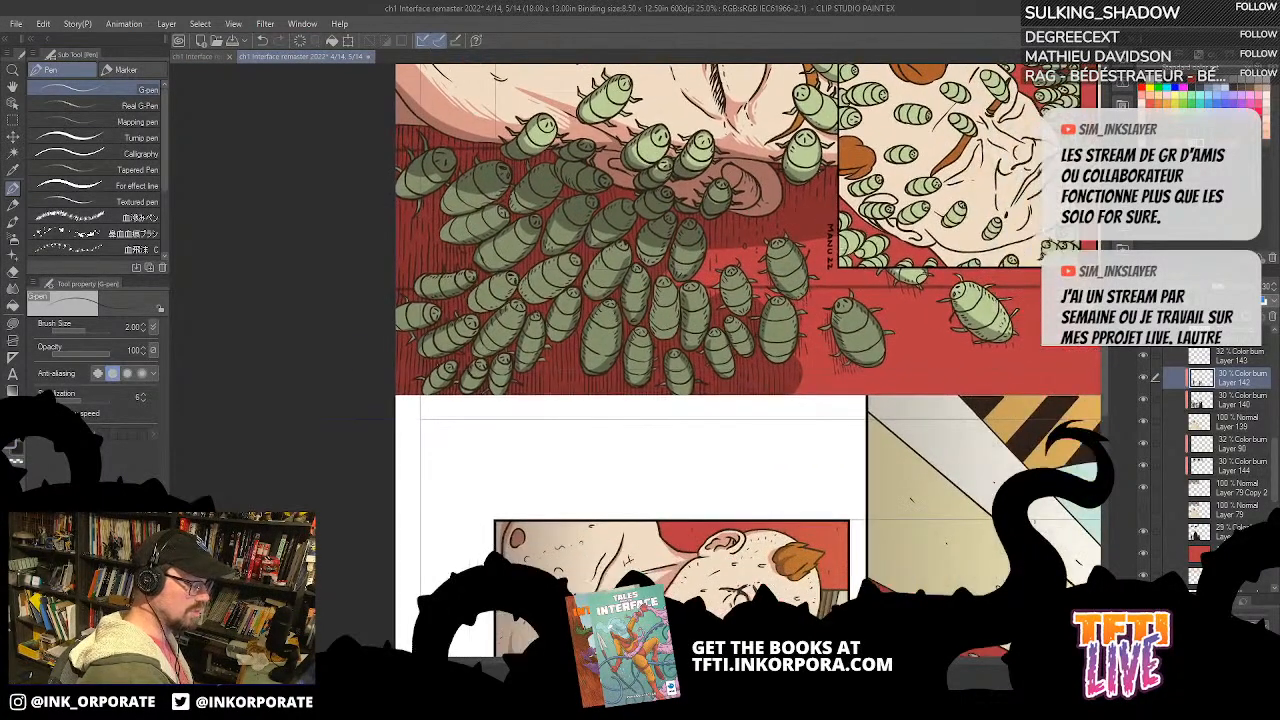
left_click_drag(734, 333, 789, 446)
mouse_move(490, 293)
left_mouse_down()
mouse_move(504, 278)
mouse_move(610, 268)
mouse_move(766, 275)
mouse_move(777, 297)
left_mouse_up()
mouse_move(729, 336)
left_mouse_down()
mouse_move(749, 278)
mouse_move(714, 206)
left_mouse_up()
left_click_drag(766, 281, 772, 234)
mouse_move(602, 270)
left_mouse_down()
mouse_move(700, 265)
mouse_move(765, 288)
left_mouse_up()
left_click_drag(703, 350, 749, 325)
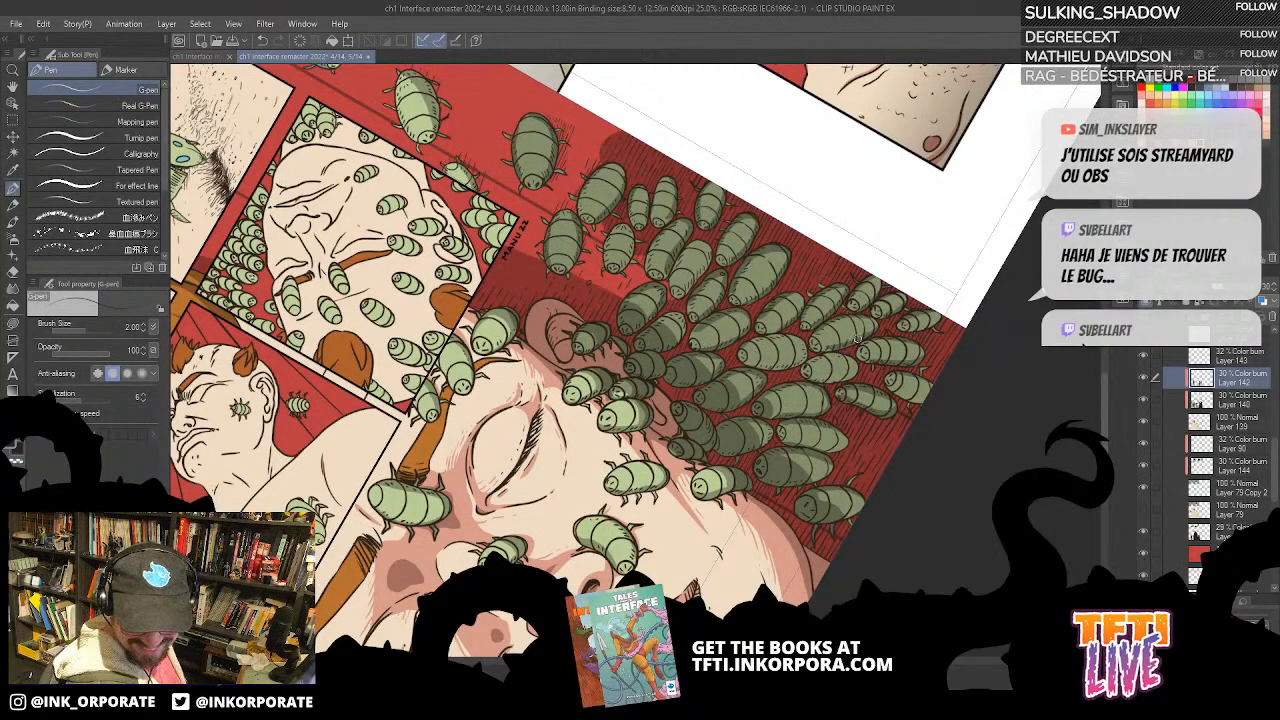
mouse_move(849, 345)
left_mouse_down()
mouse_move(715, 545)
mouse_move(848, 366)
left_mouse_up()
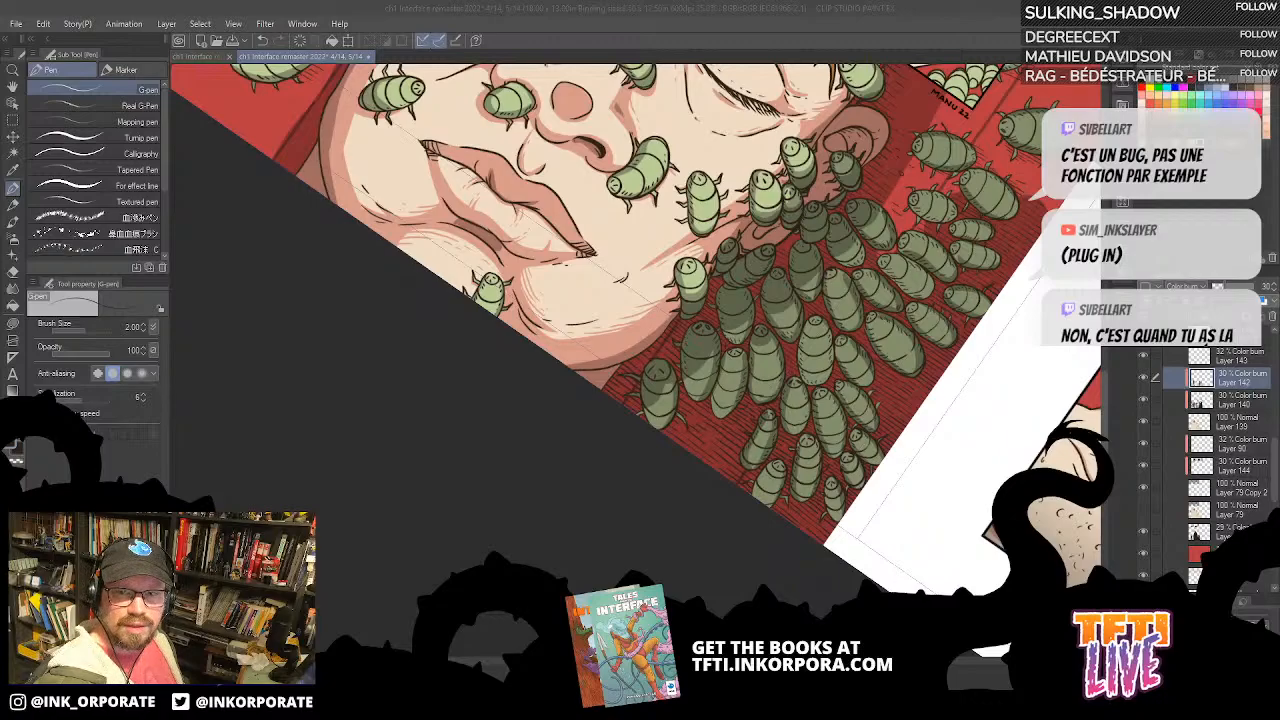
Step: Switch to Streamlabs Desktop, examine its Advanced settings beside the stream chat, and close the settings
left_click(350, 706)
left_click_drag(1155, 104, 991, 27)
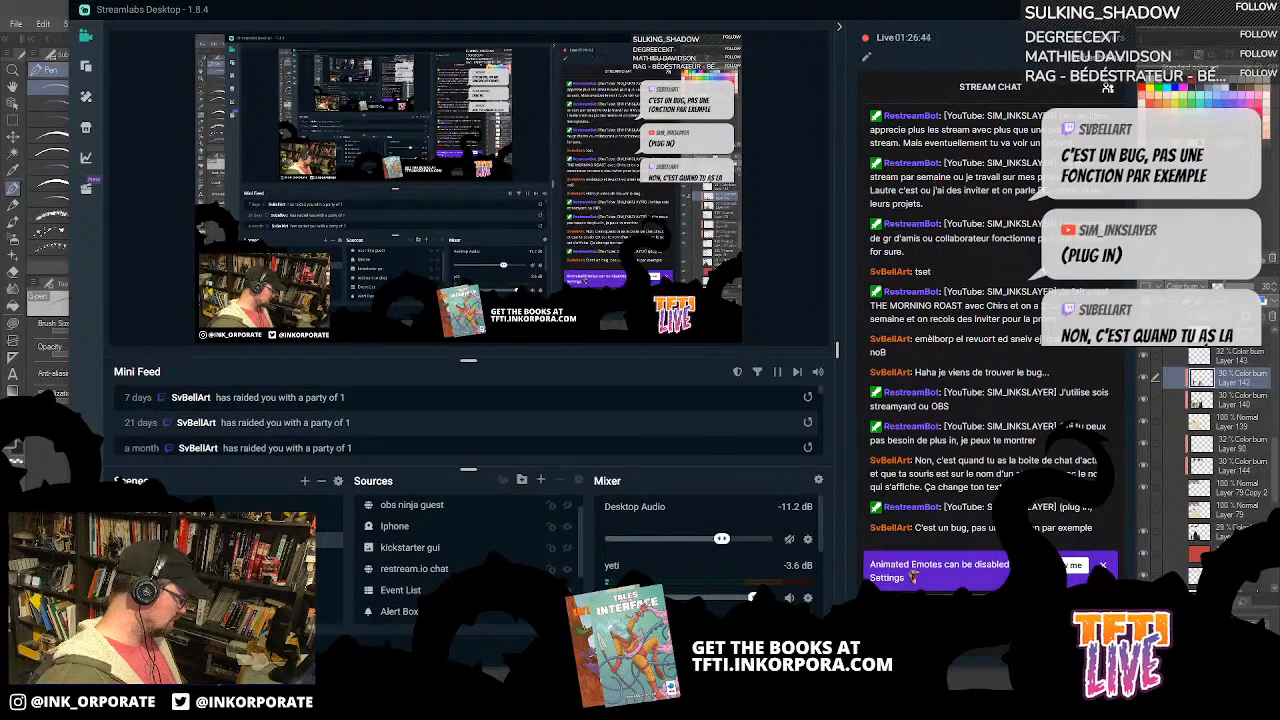
left_click(913, 578)
left_click_drag(233, 98, 1035, 87)
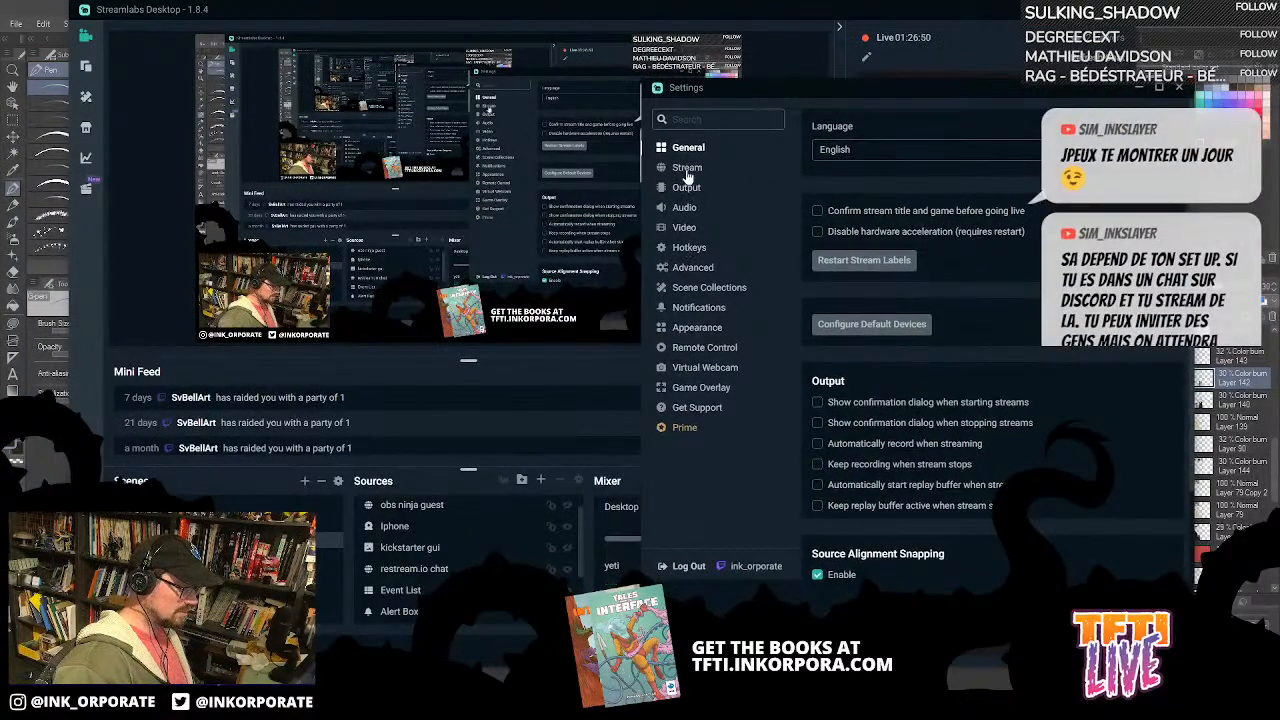
left_click(693, 268)
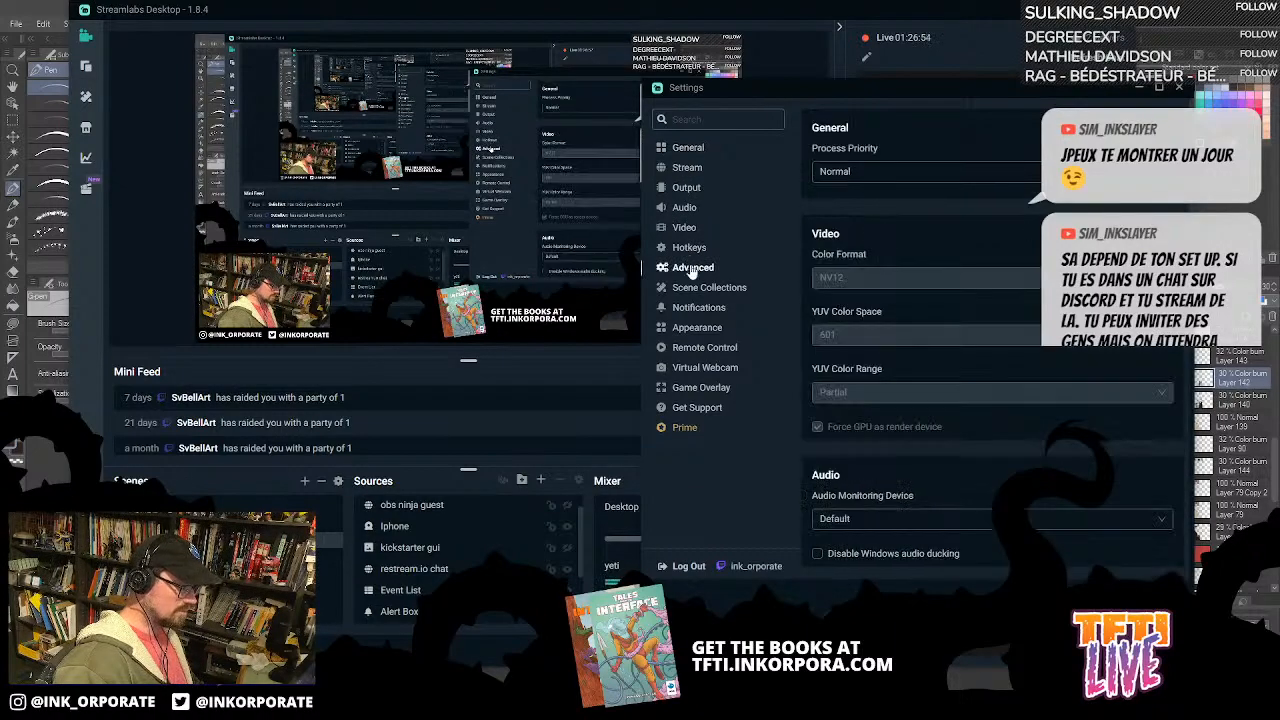
left_click_drag(944, 88, 446, 92)
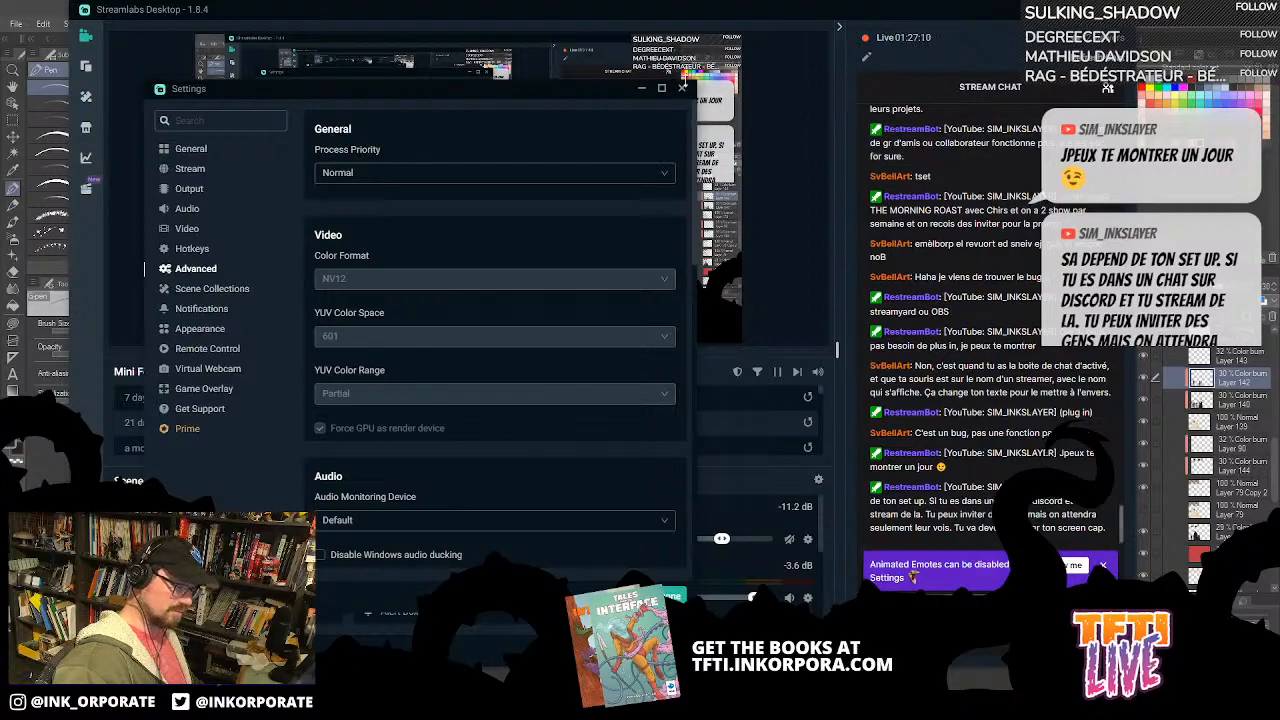
left_click(682, 90)
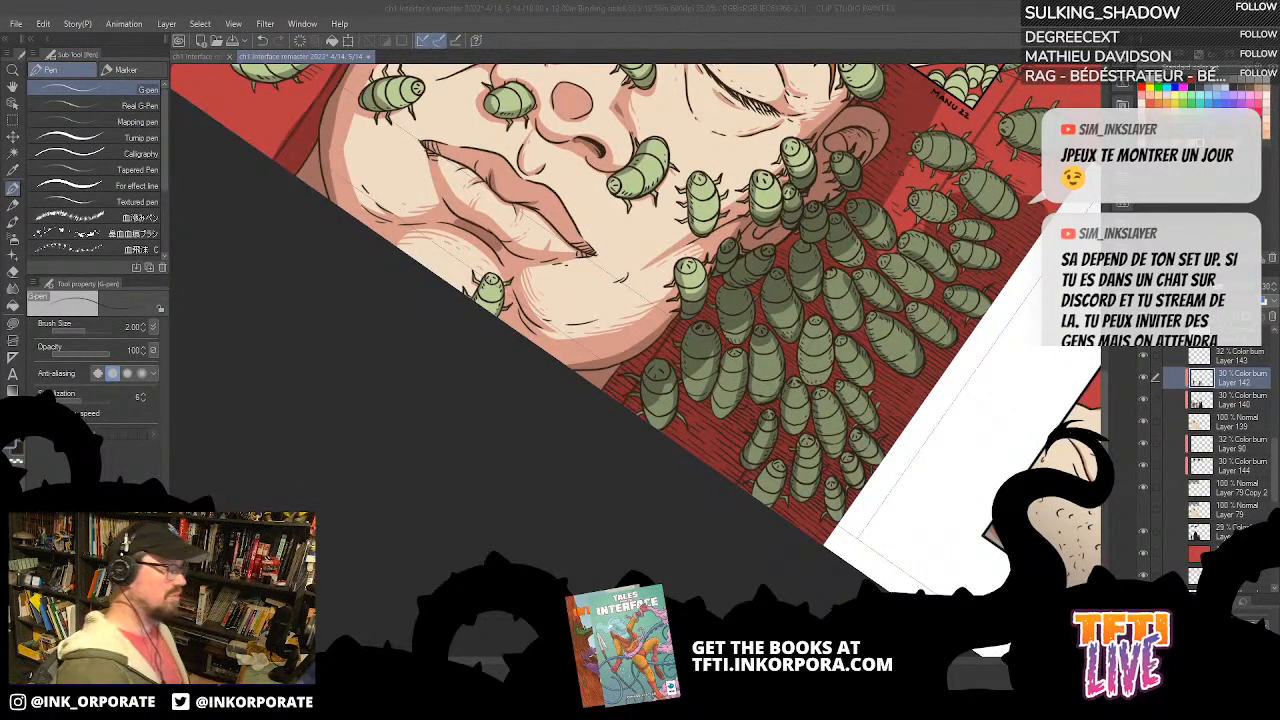
Step: Return to Clip Studio Paint and look over the face artwork and the inset panels across the whole page
left_click_drag(993, 182, 857, 382)
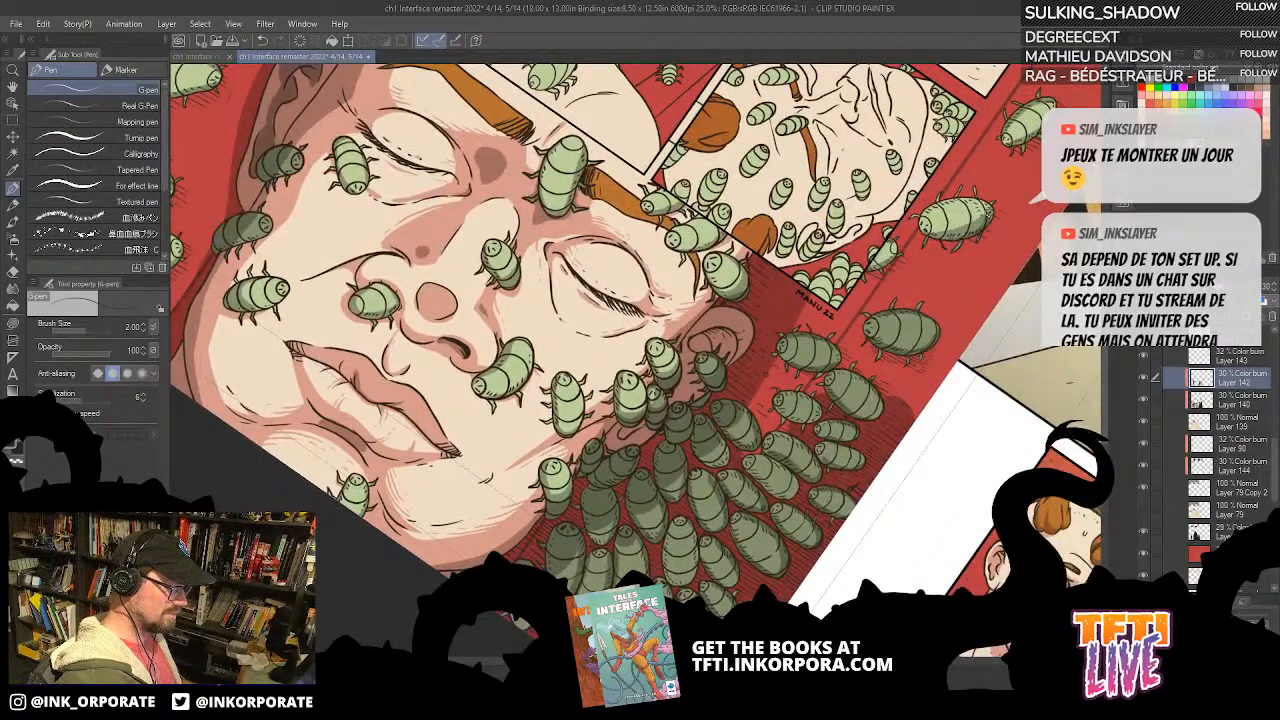
left_click_drag(862, 172, 874, 502)
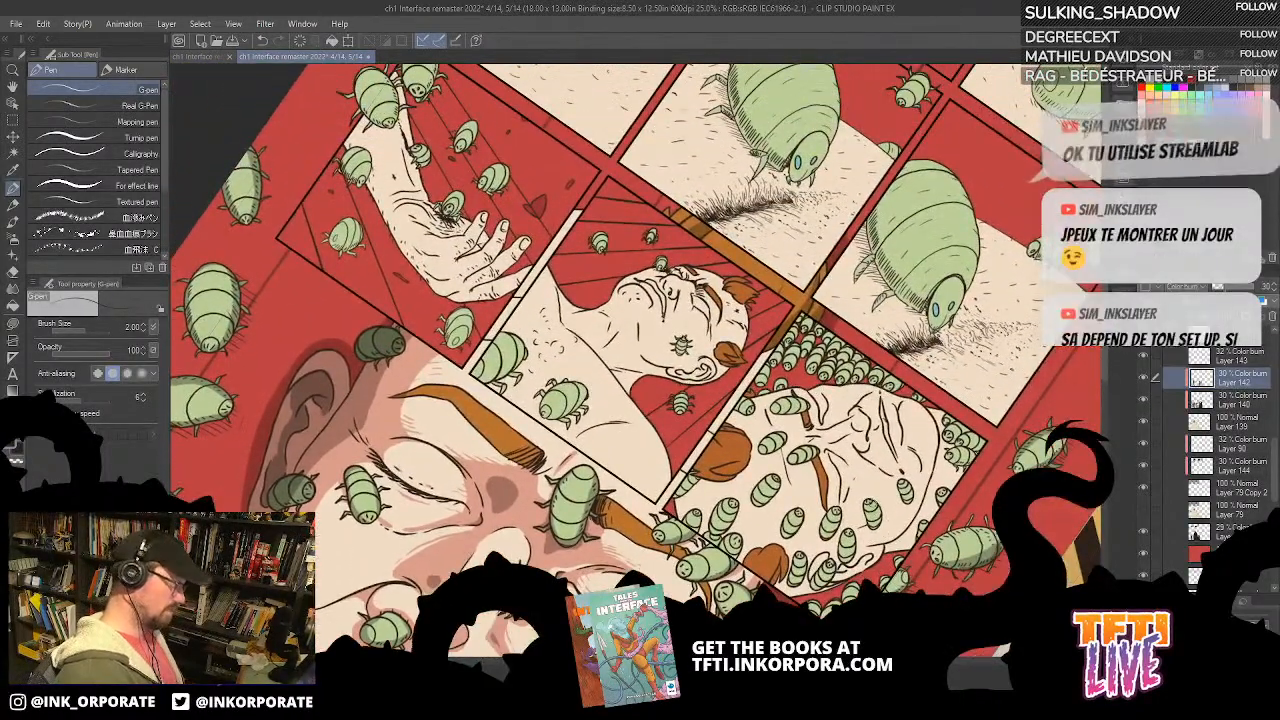
scroll(873, 509, "down", 2)
key("minus")
key("minus")
key("minus")
key("minus")
key("minus")
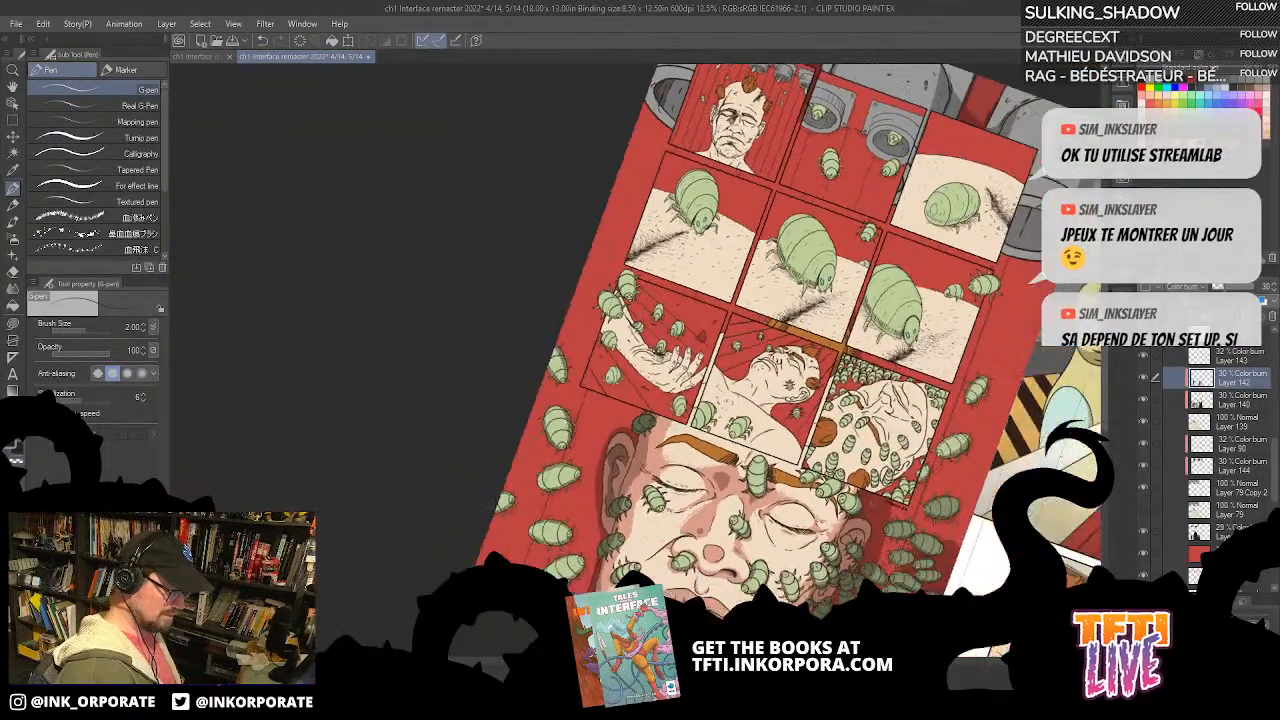
scroll(873, 509, "up", 2)
left_click_drag(953, 443, 998, 451)
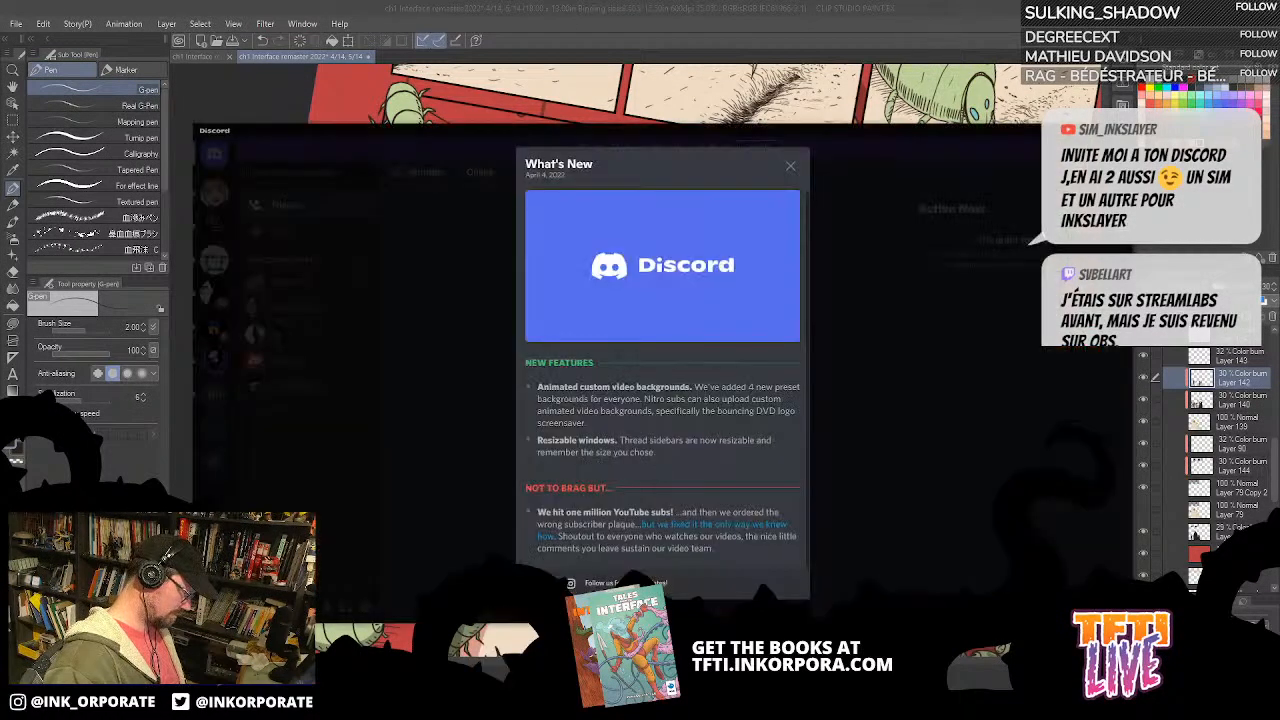
Step: Move the Discord window off the artwork, return to Clip Studio Paint and examine the upper inset panels and grey pipes
left_click_drag(441, 127, 1279, 220)
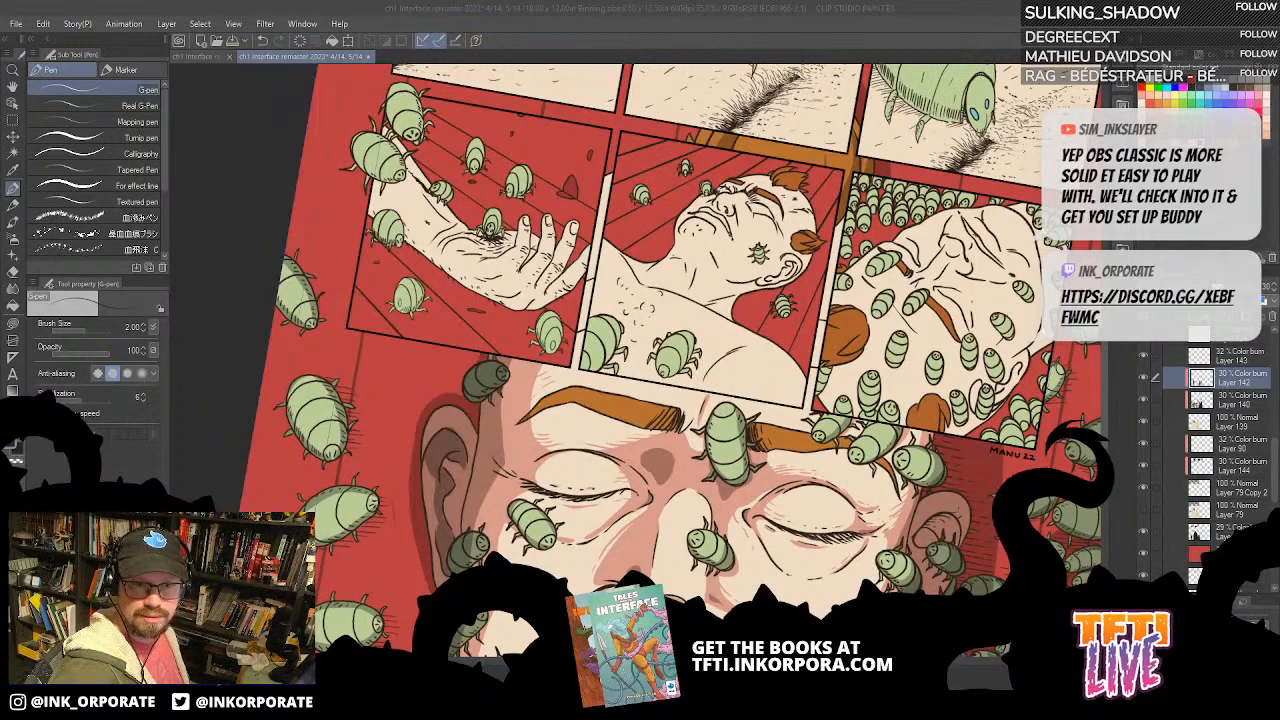
key("alt+Tab")
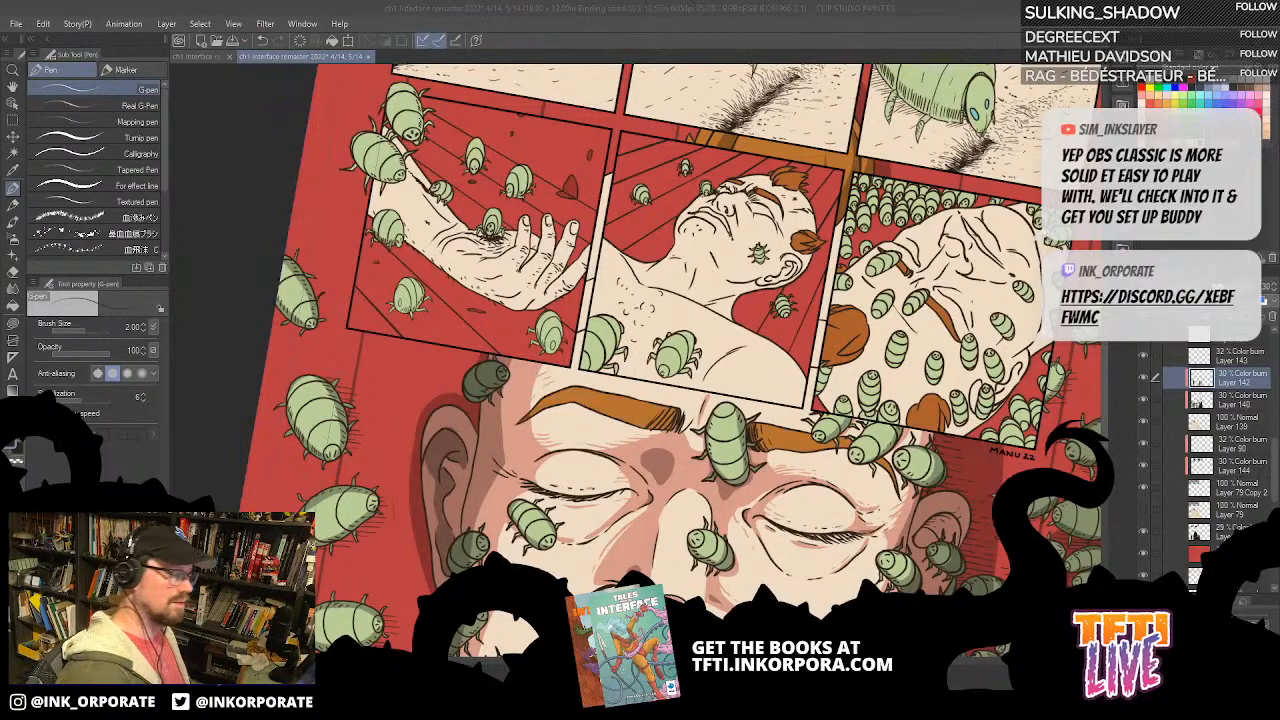
scroll(1026, 345, "up", 5)
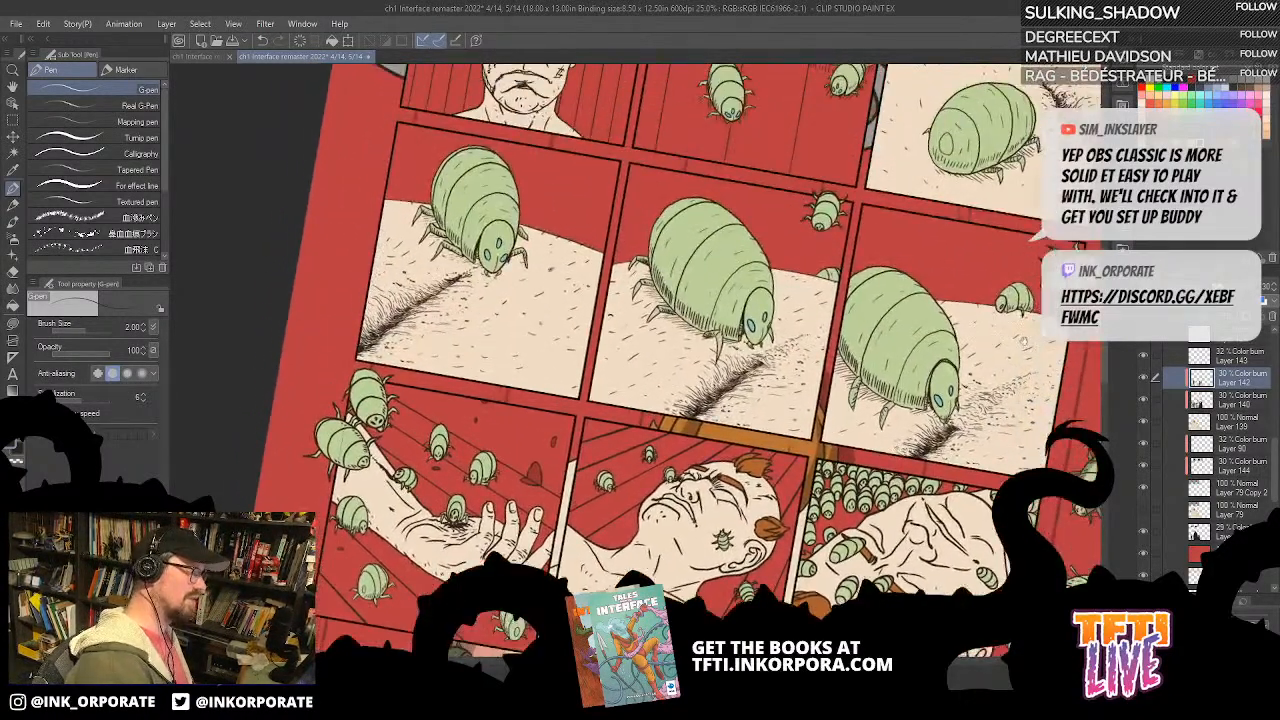
scroll(1026, 345, "up", 2)
scroll(890, 450, "up", 2)
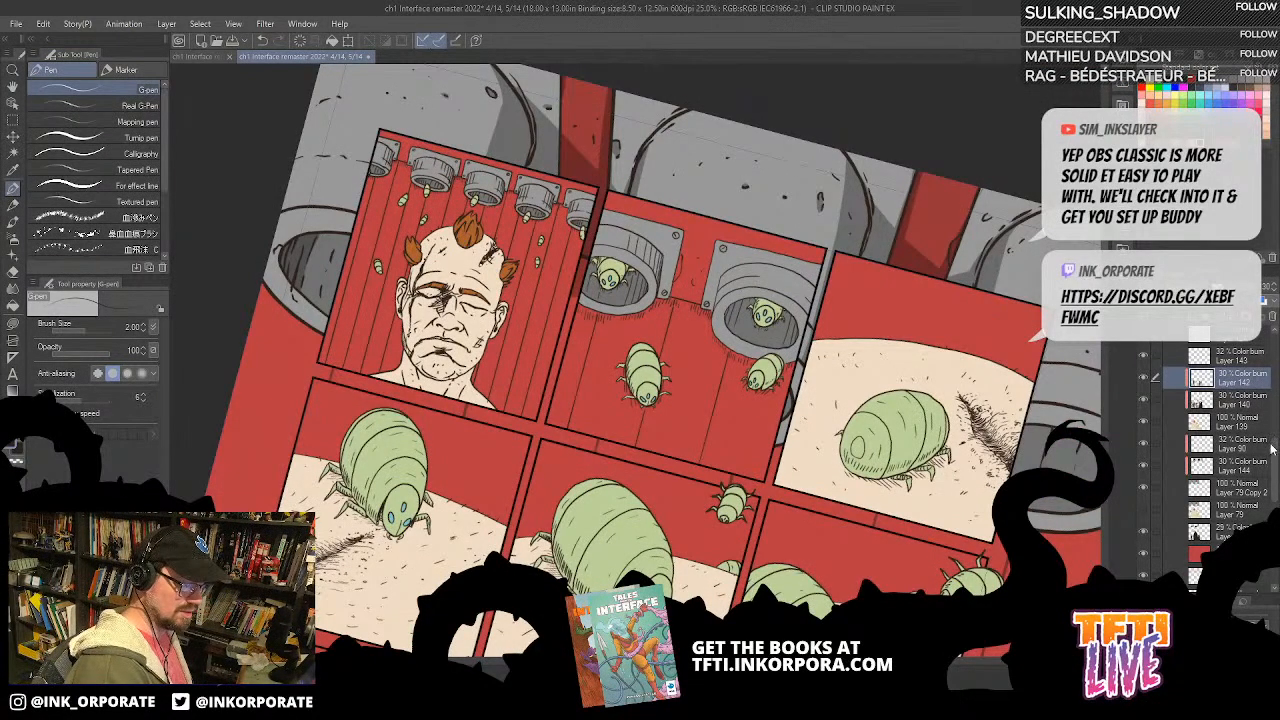
Step: Expand Folder 1 within the Left page layer group and open its first frame folder to reveal the layers inside
scroll(1271, 440, "up", 5)
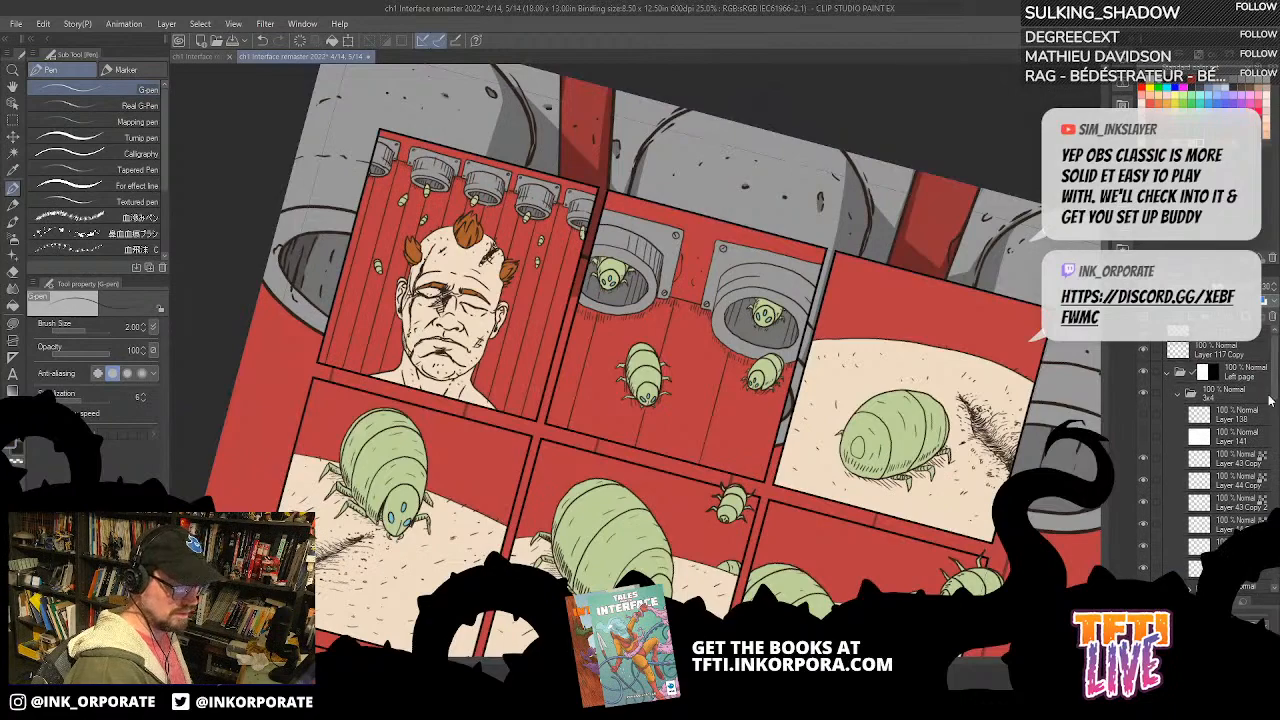
left_click(1178, 393)
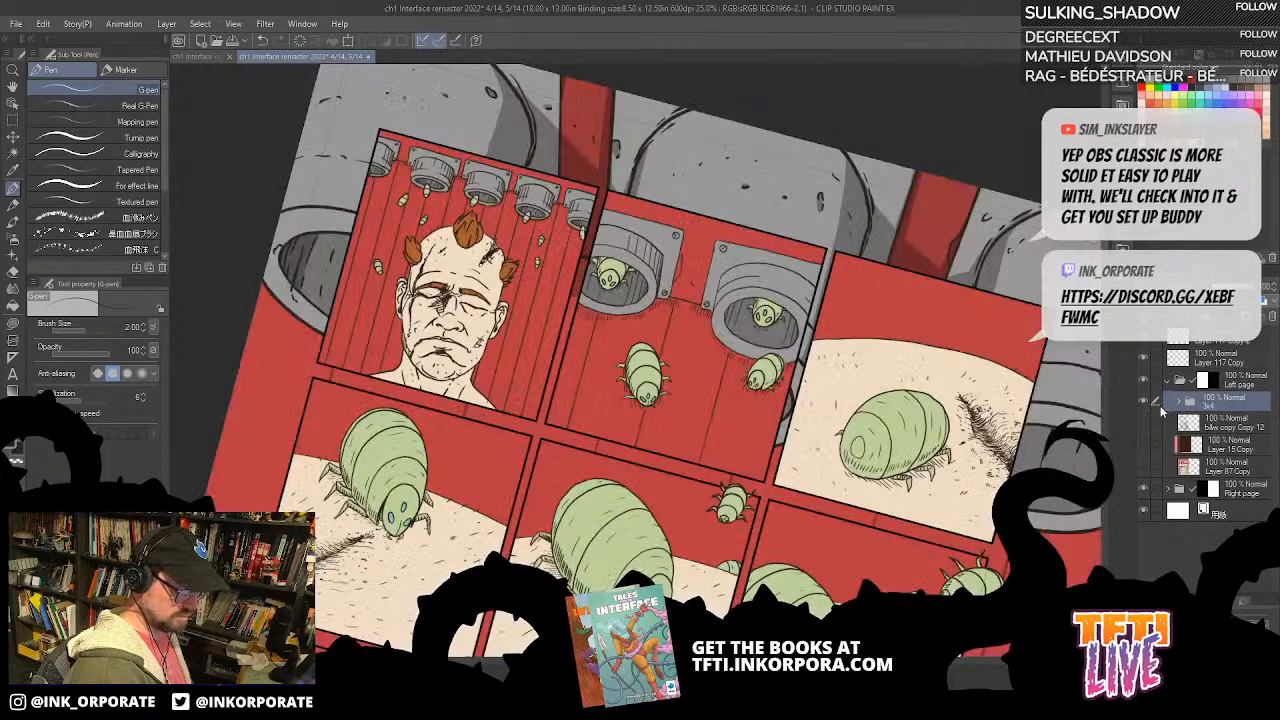
left_click(1179, 402)
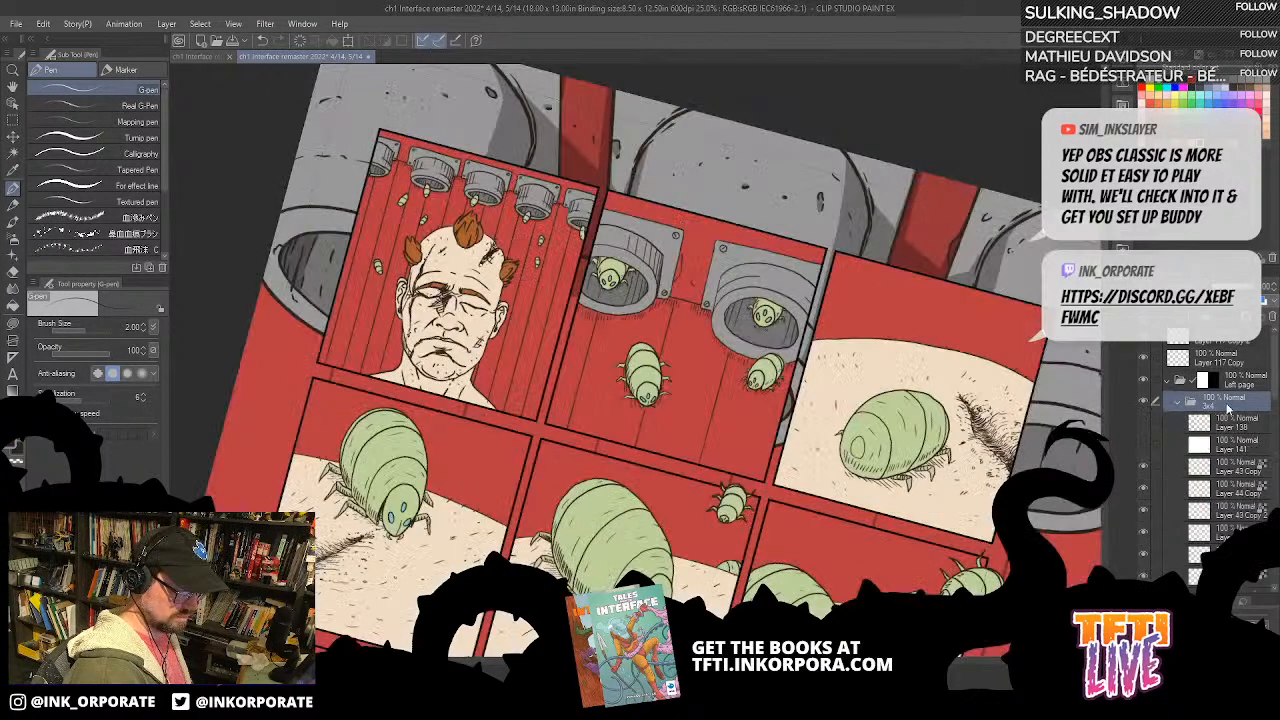
scroll(1272, 440, "down", 10)
scroll(1274, 470, "up", 5)
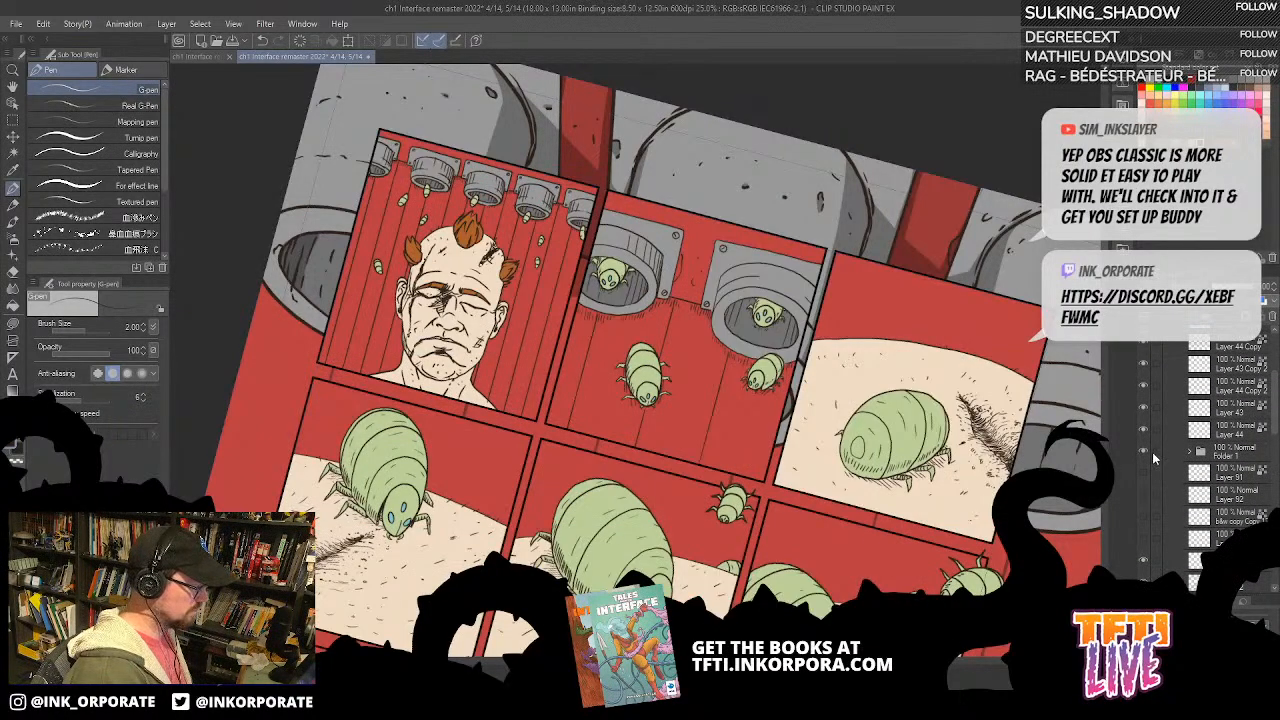
left_click(1186, 451)
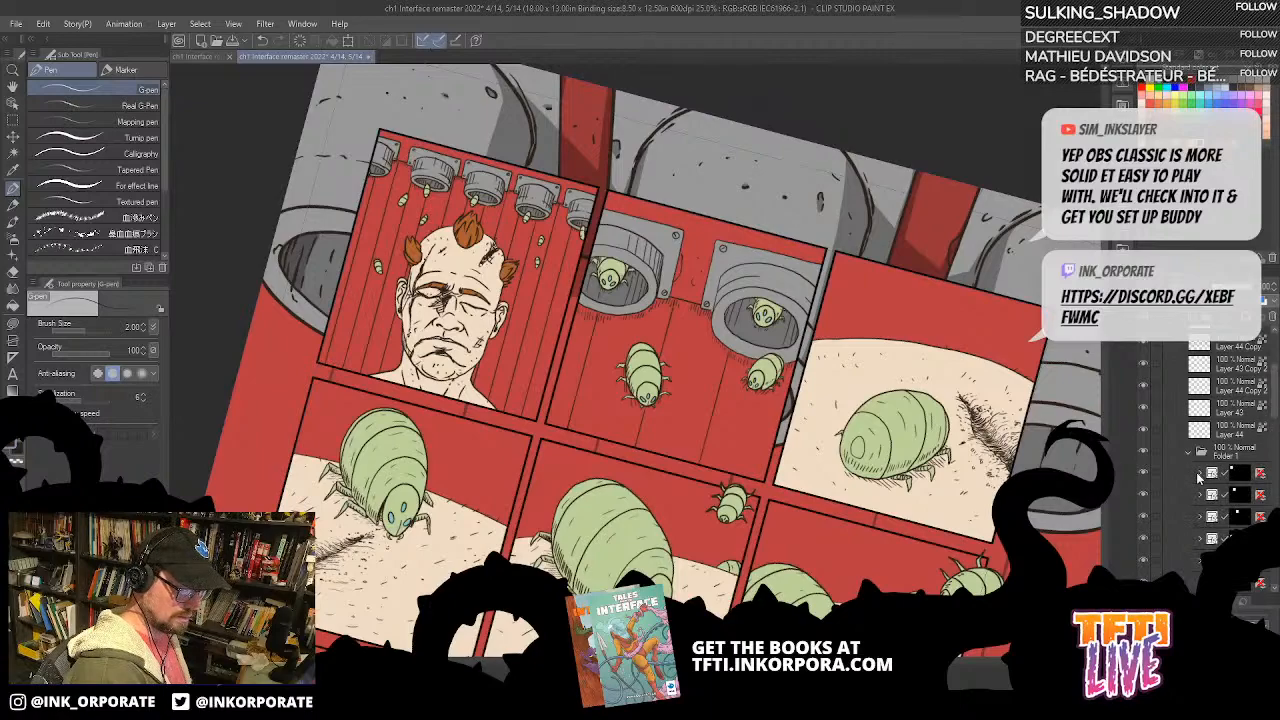
left_click(1199, 476)
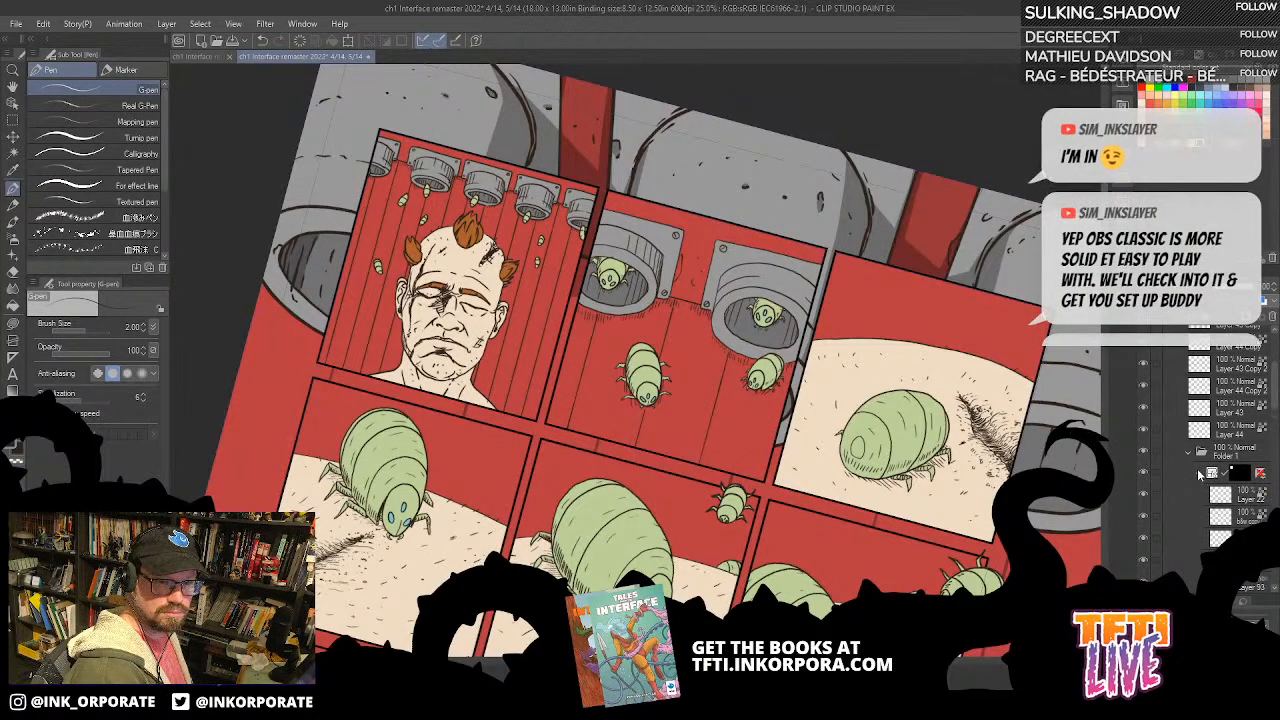
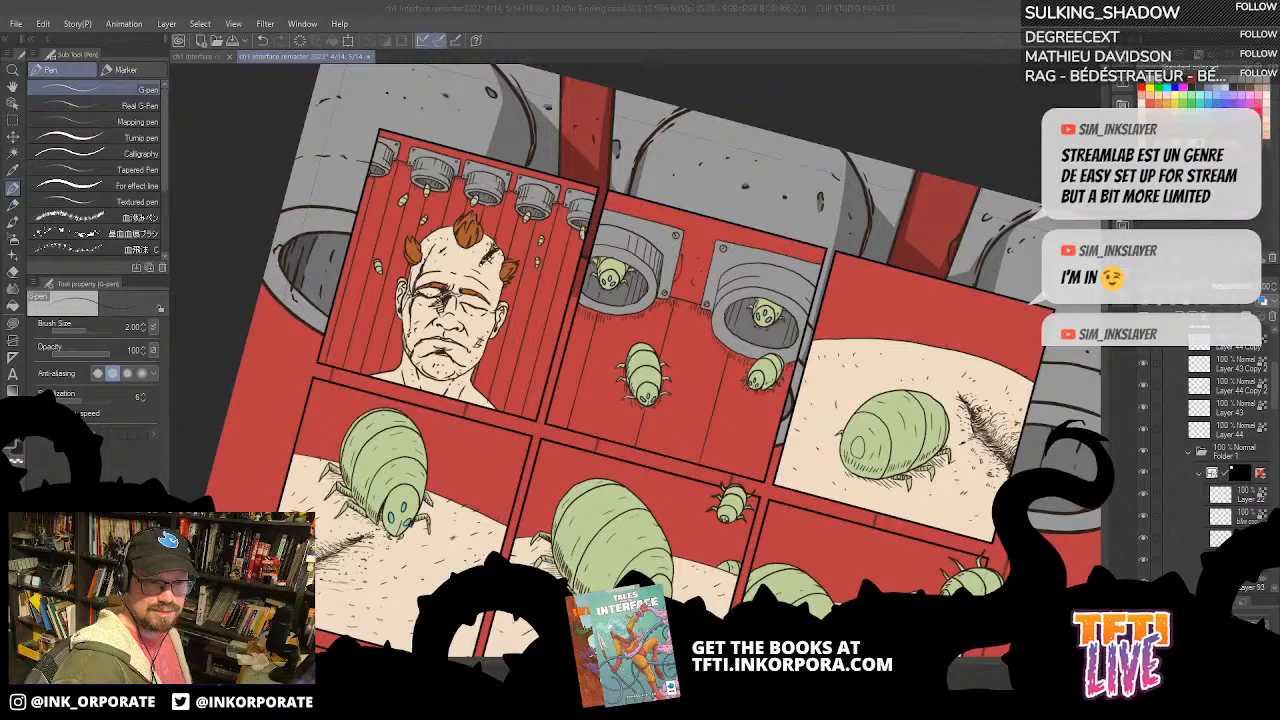
Step: Watch the shared screen in the Discord voice call, move its window off the canvas and return to Clip Studio Paint
left_click_drag(1190, 718, 880, 81)
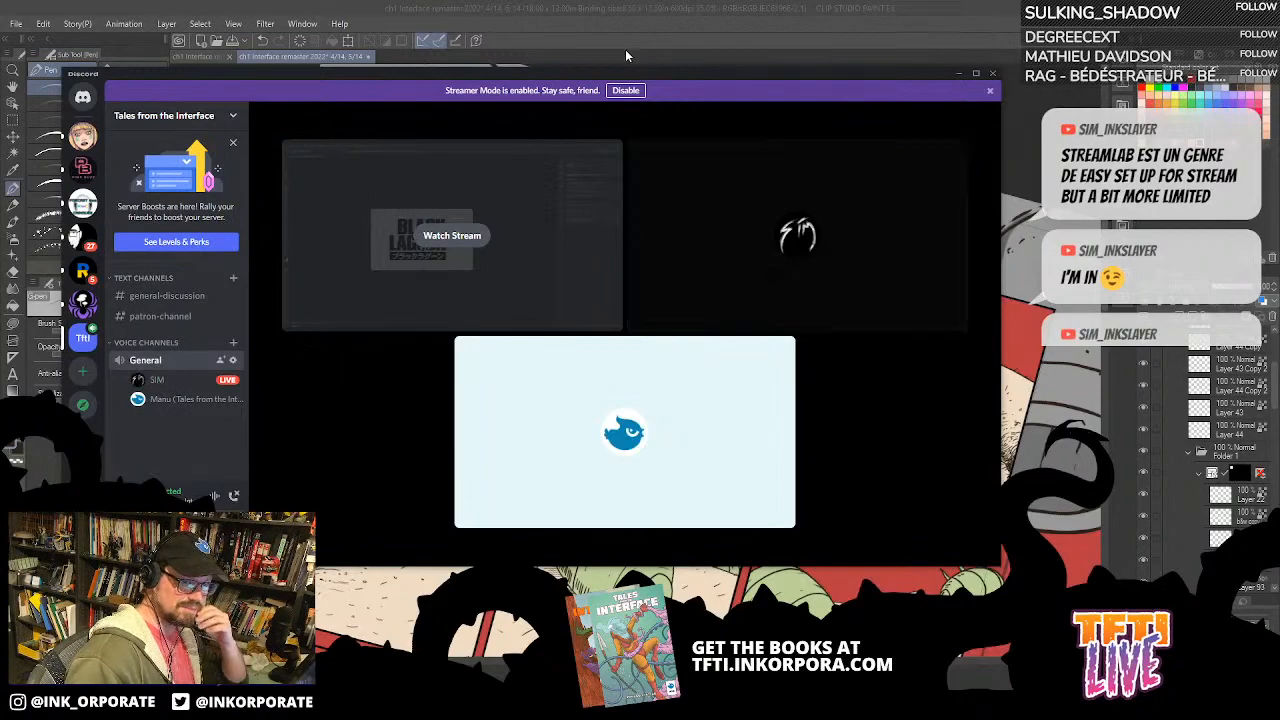
left_click_drag(564, 78, 1279, 125)
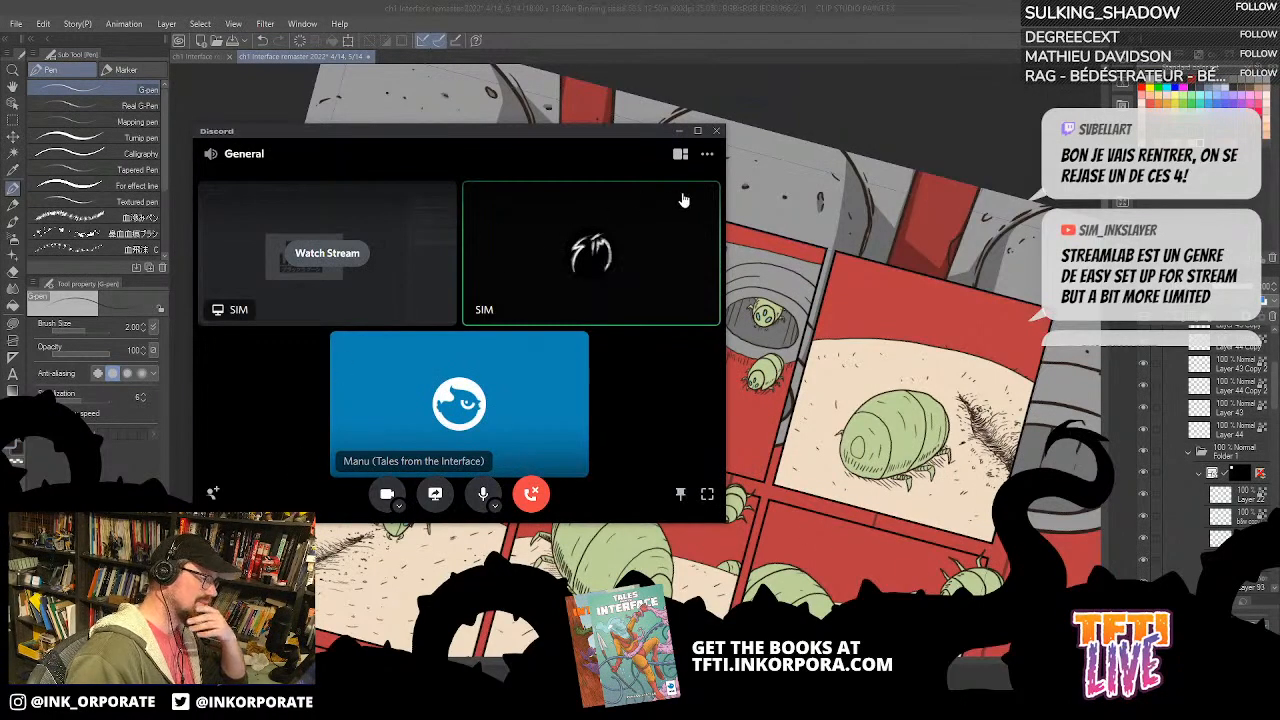
key("alt+Tab")
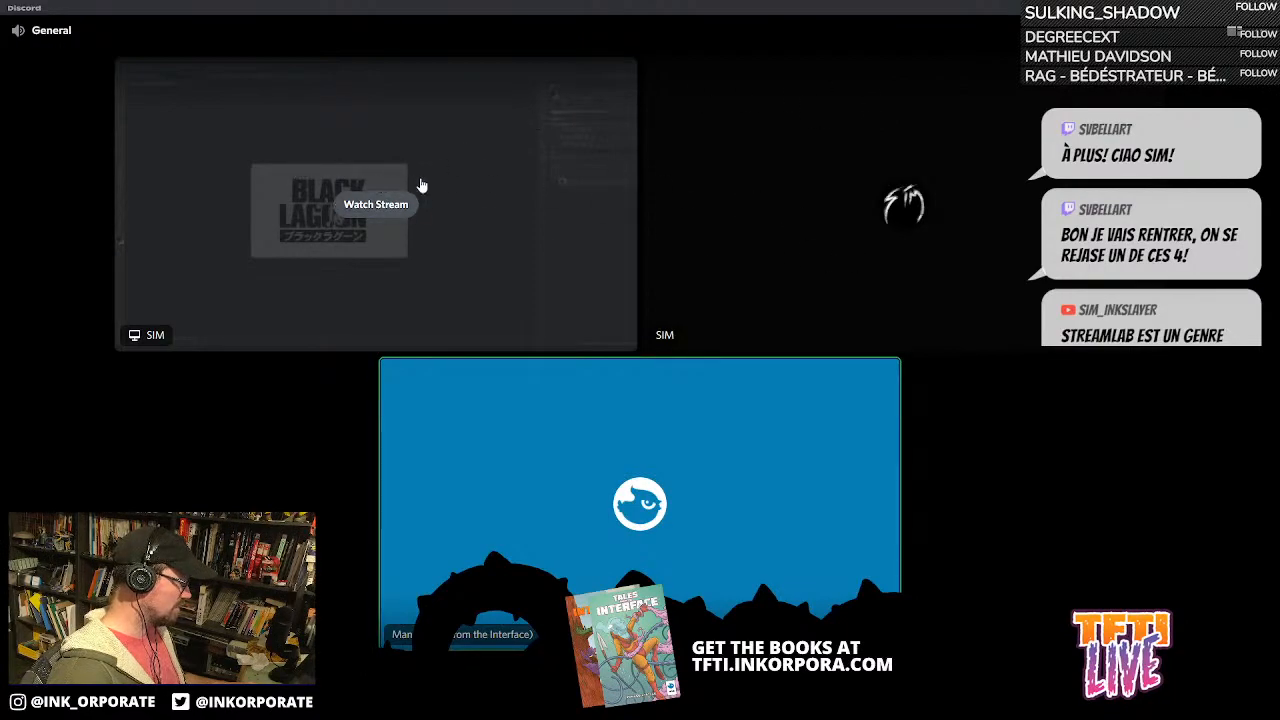
left_click(396, 216)
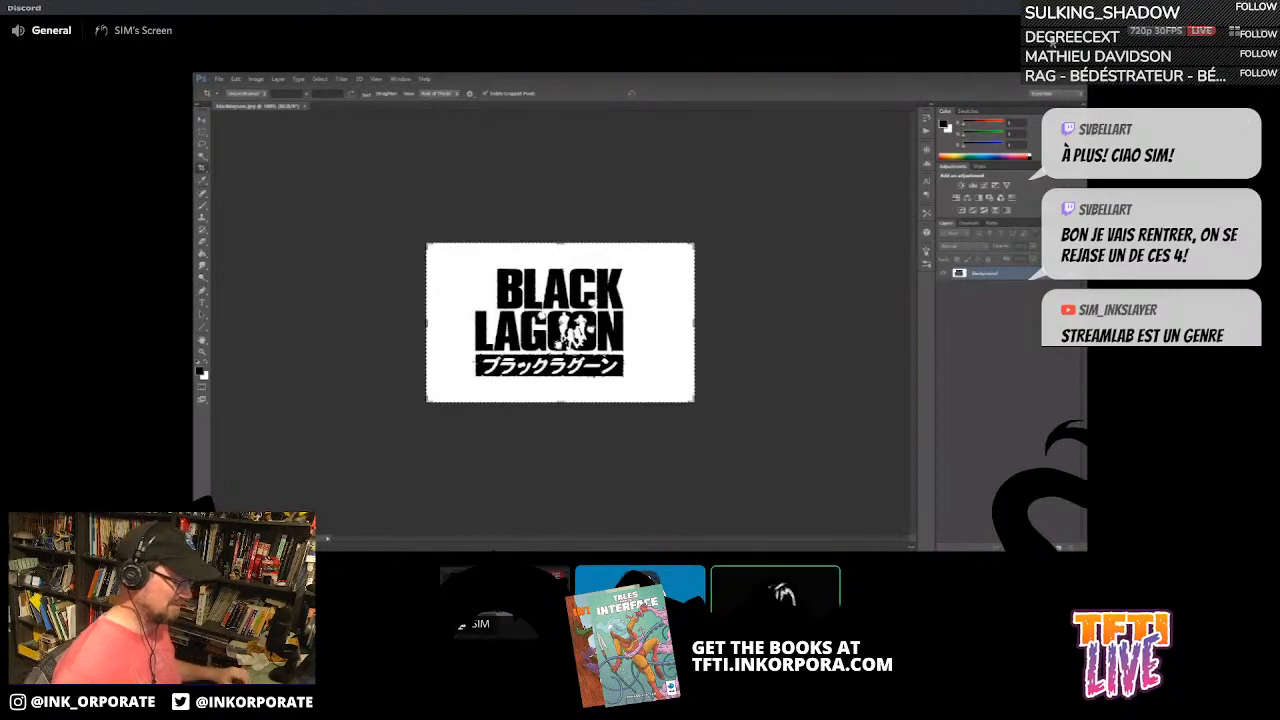
left_click(1252, 7)
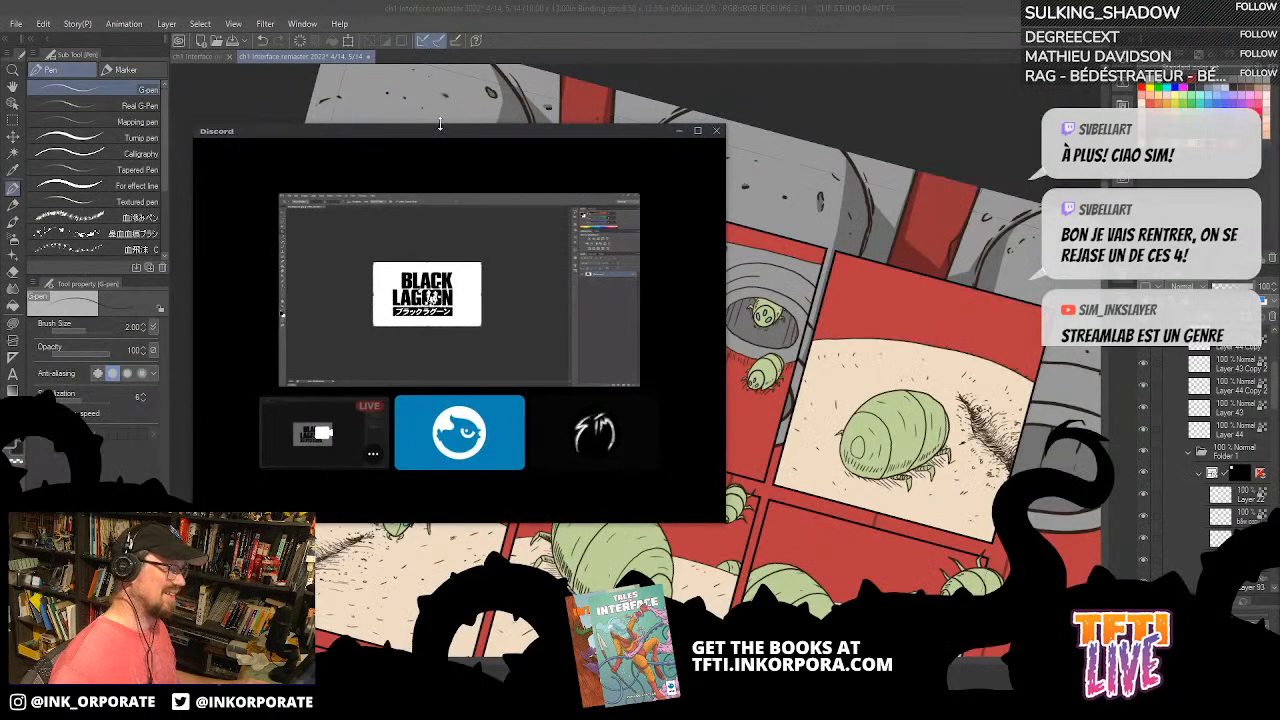
left_click_drag(438, 132, 1279, 248)
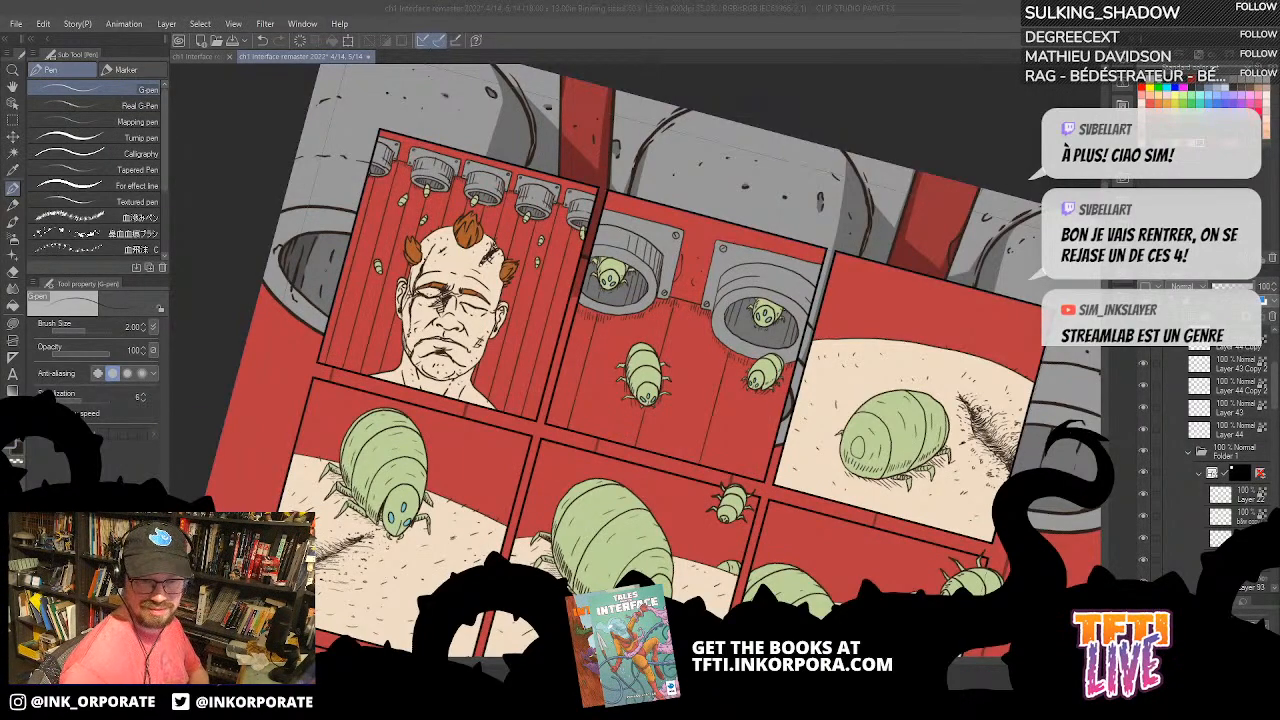
left_click(810, 22)
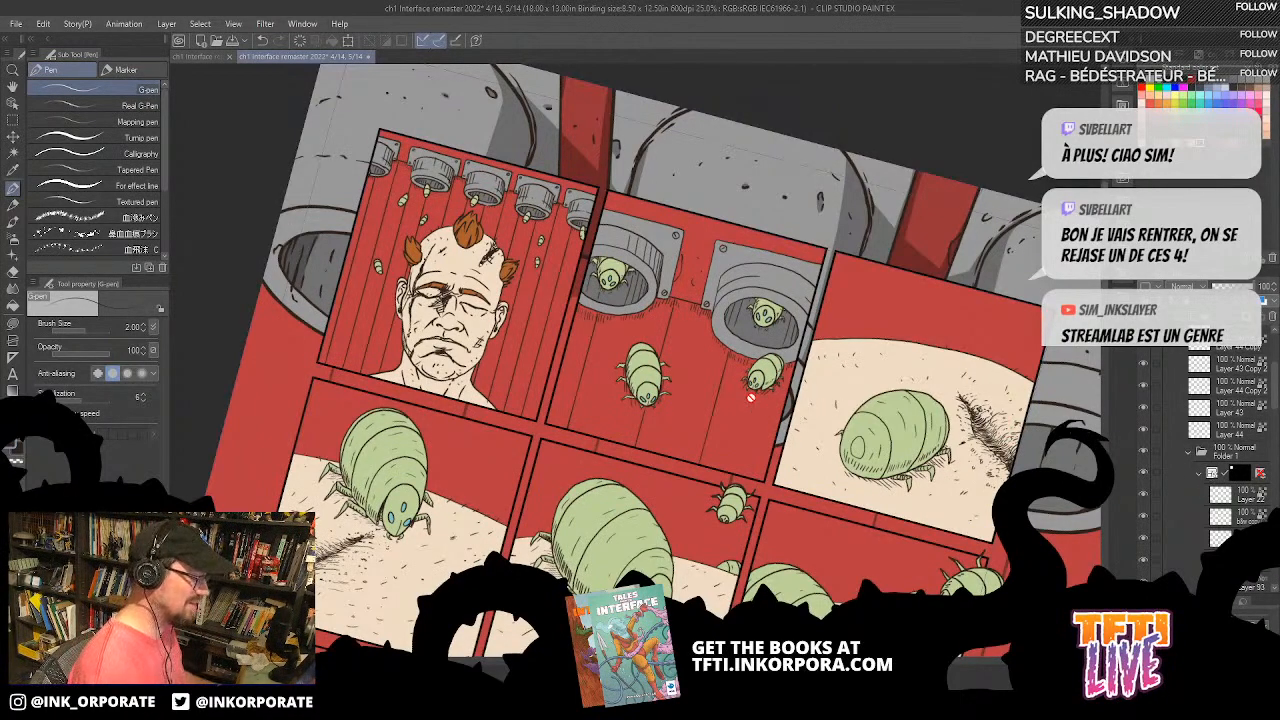
Step: Toggle the visibility of the first panel's folder and its lower layers to identify what each one holds
left_click_drag(1274, 402, 1275, 433)
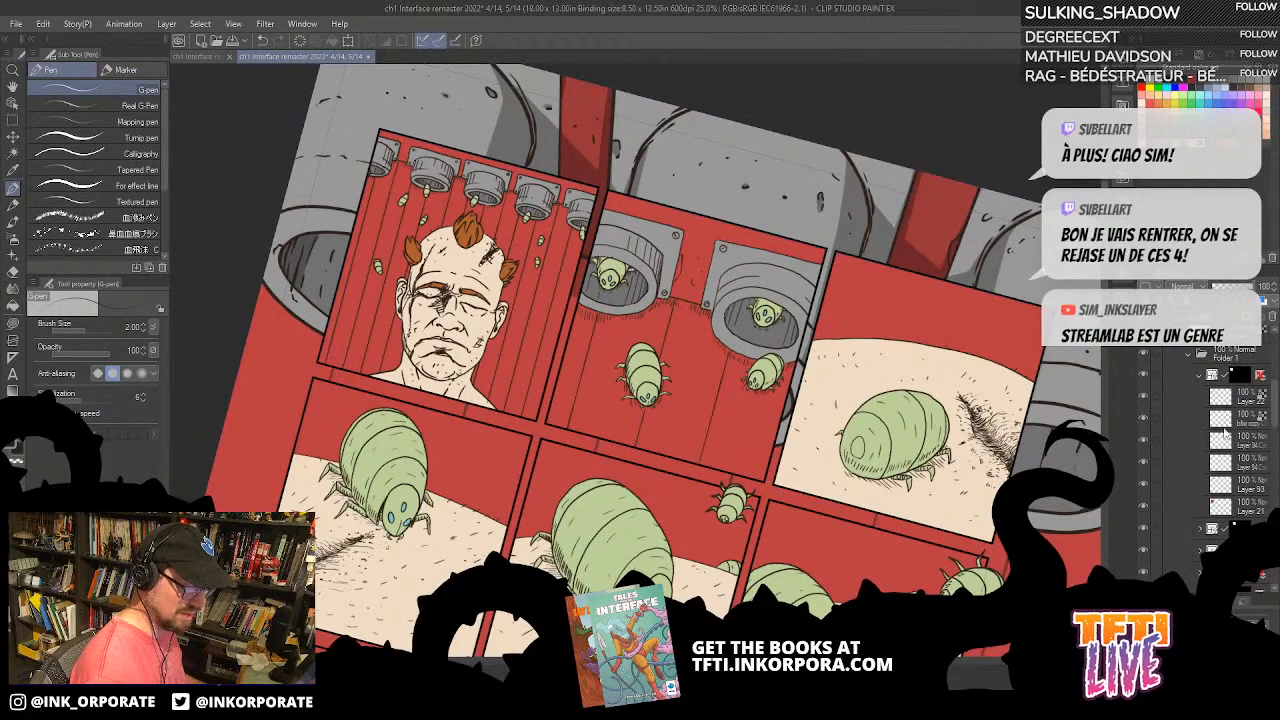
left_click(1144, 375)
left_click(1144, 375)
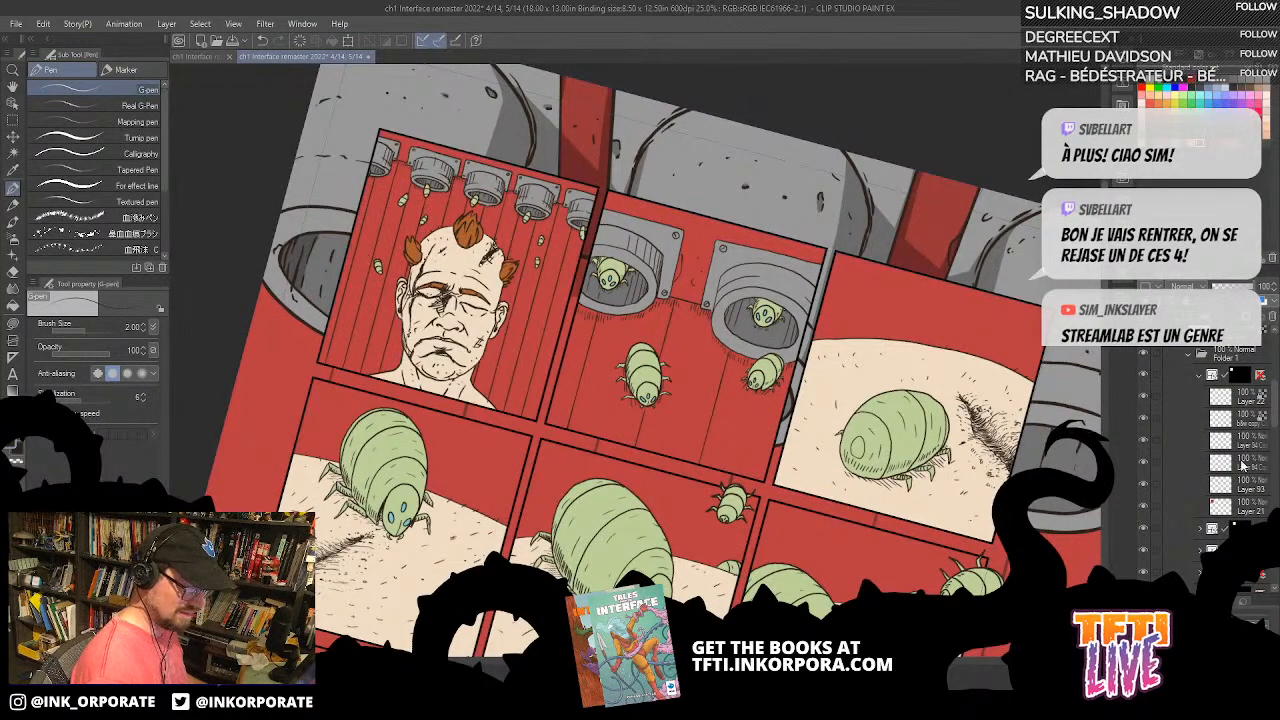
left_click(1145, 511)
left_click(1145, 511)
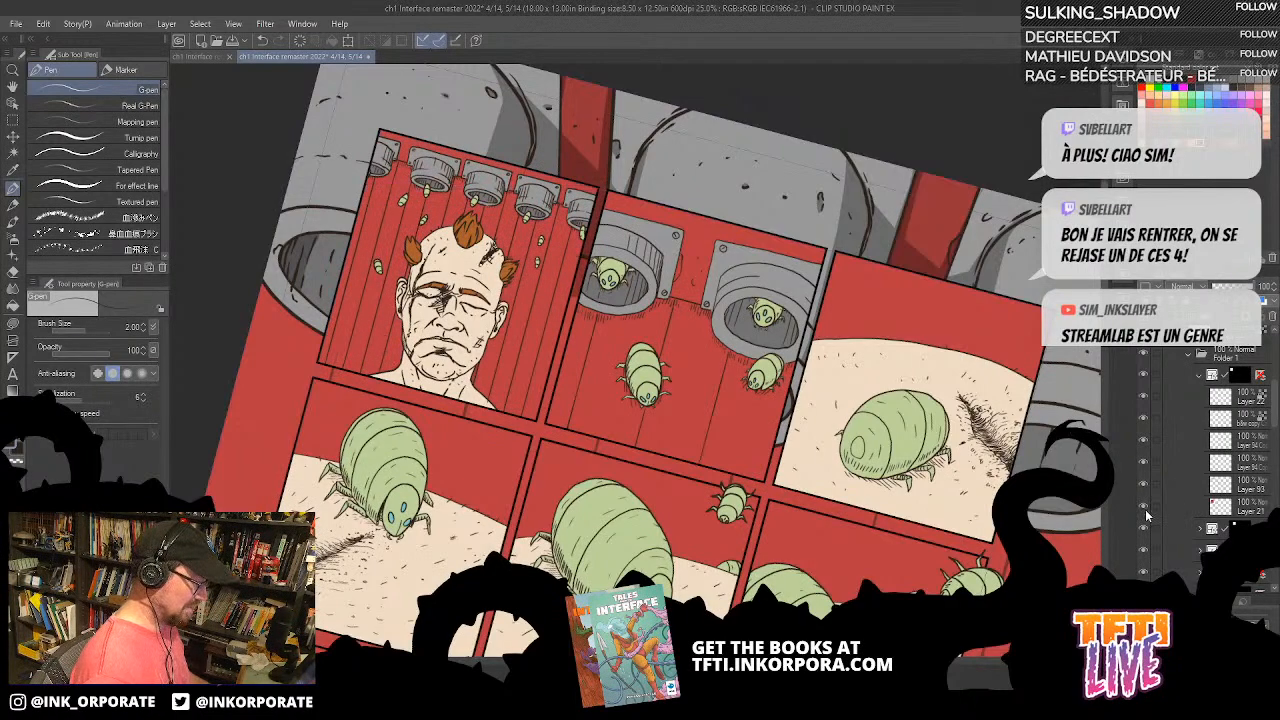
left_click(1238, 507)
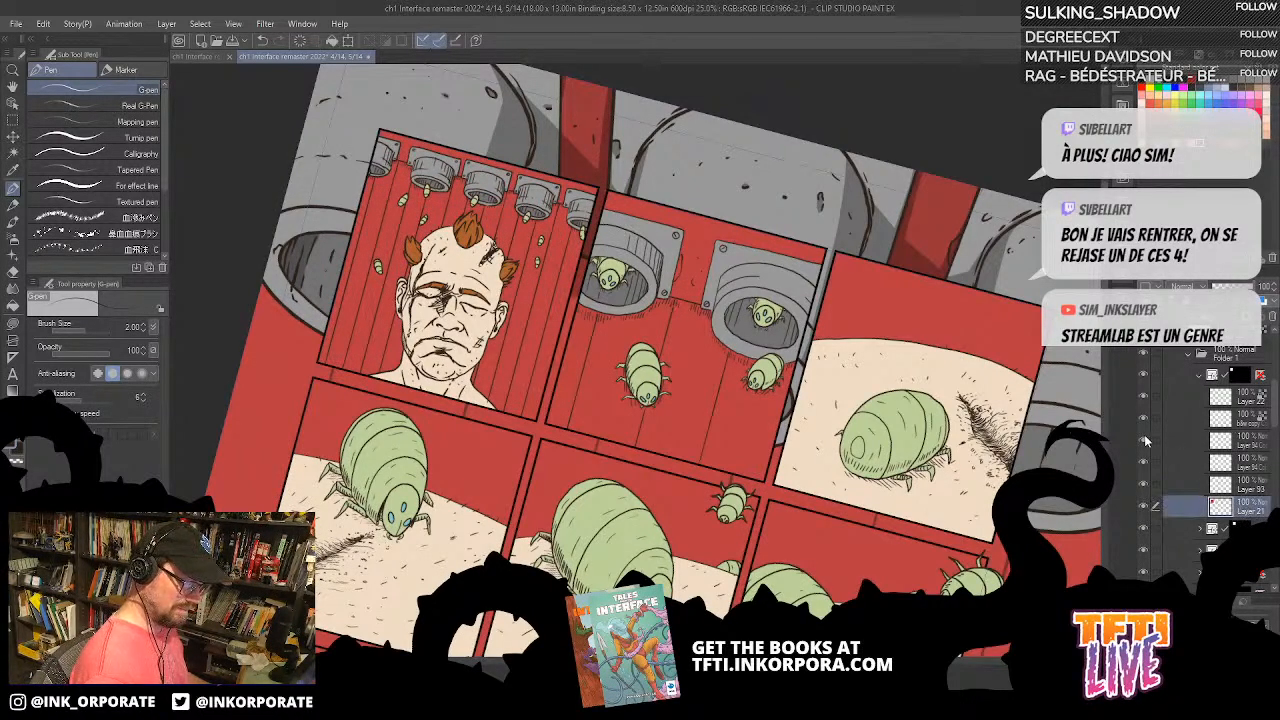
left_click(1144, 461)
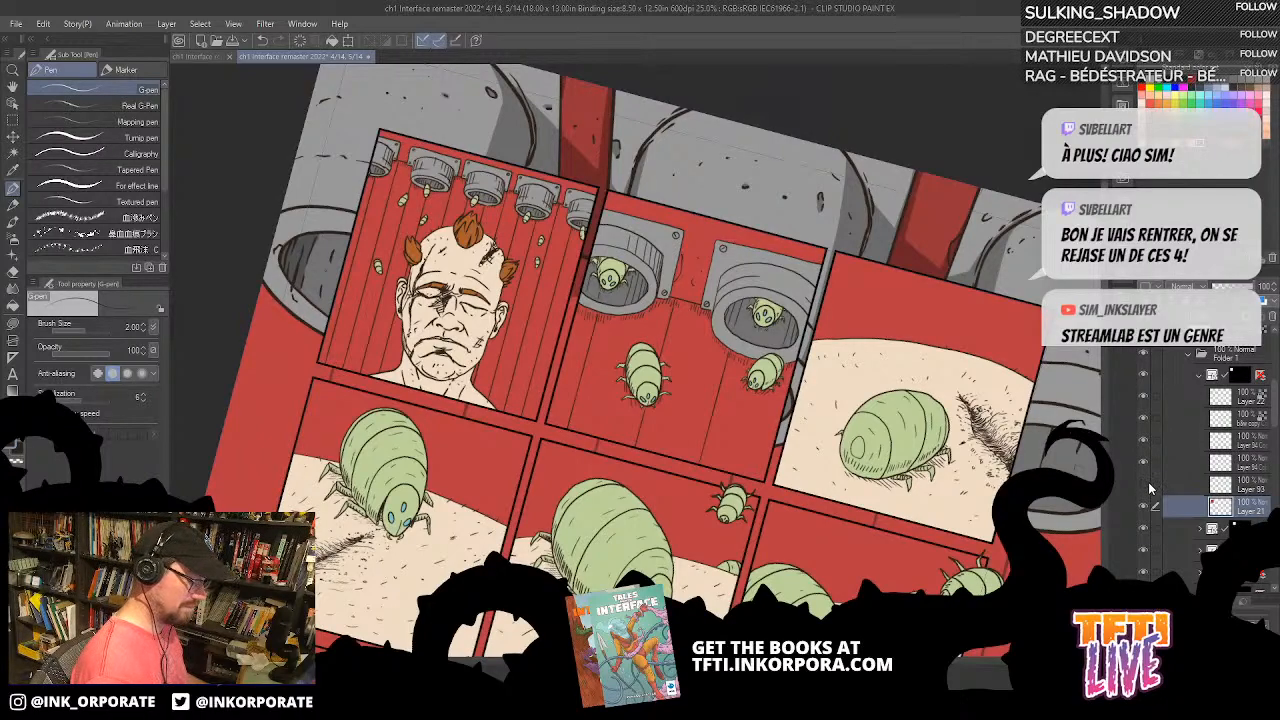
left_click(1145, 483)
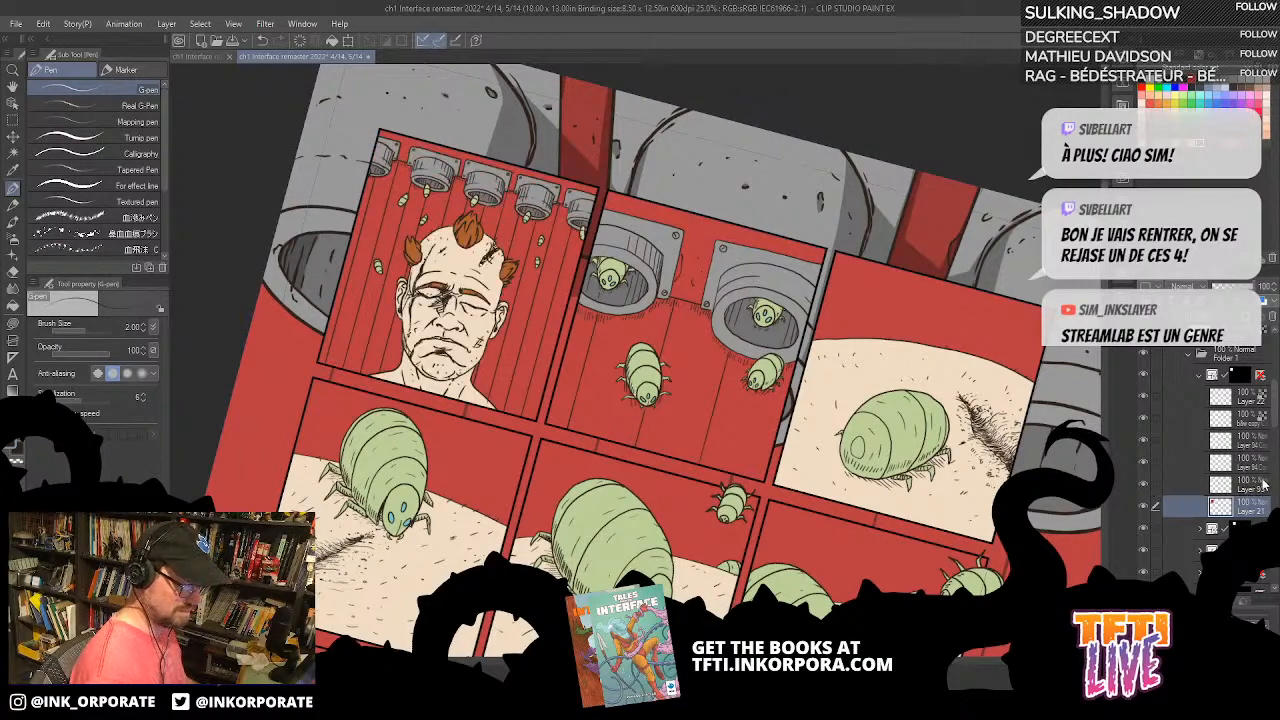
Step: Merge Layer 93 with the two layers directly above it in the first panel's folder
left_click(1247, 487)
left_click(1250, 440, "shift")
right_click(1246, 438)
left_click(1233, 404)
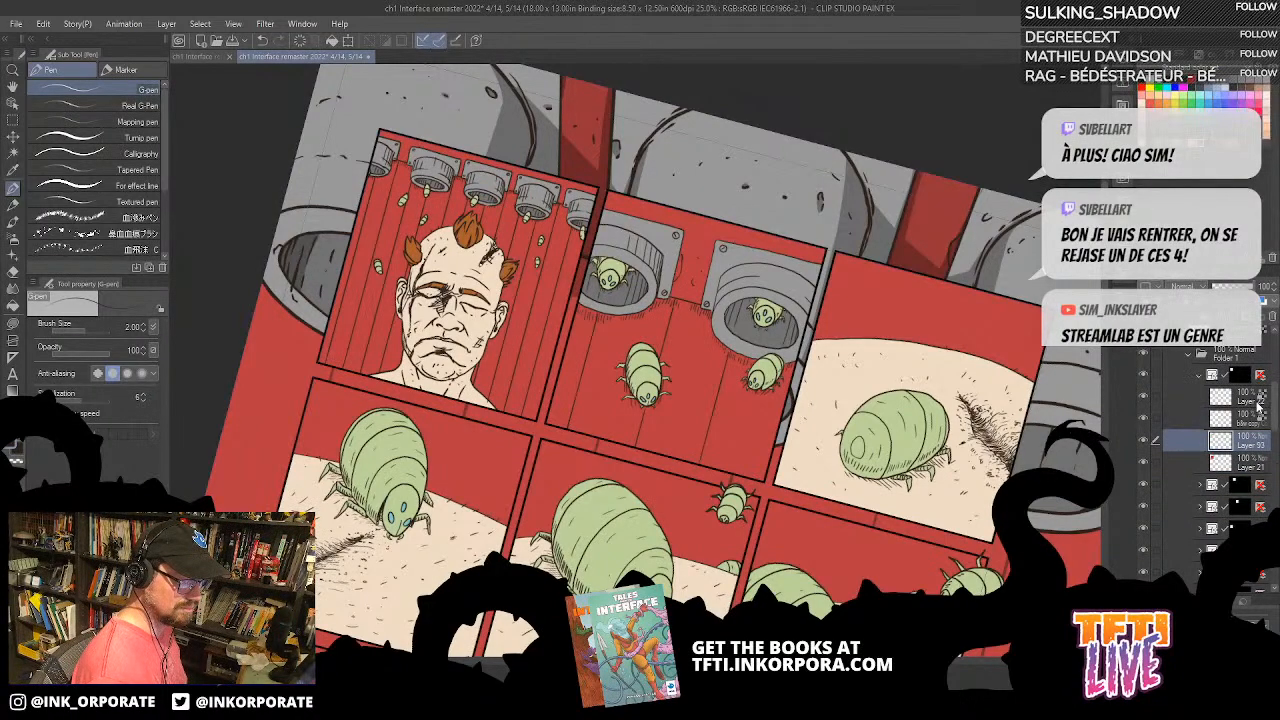
key("ctrl+plus")
left_click_drag(668, 400, 781, 460)
key("asciicircum")
key("asciicircum")
key("asciicircum")
key("asciicircum")
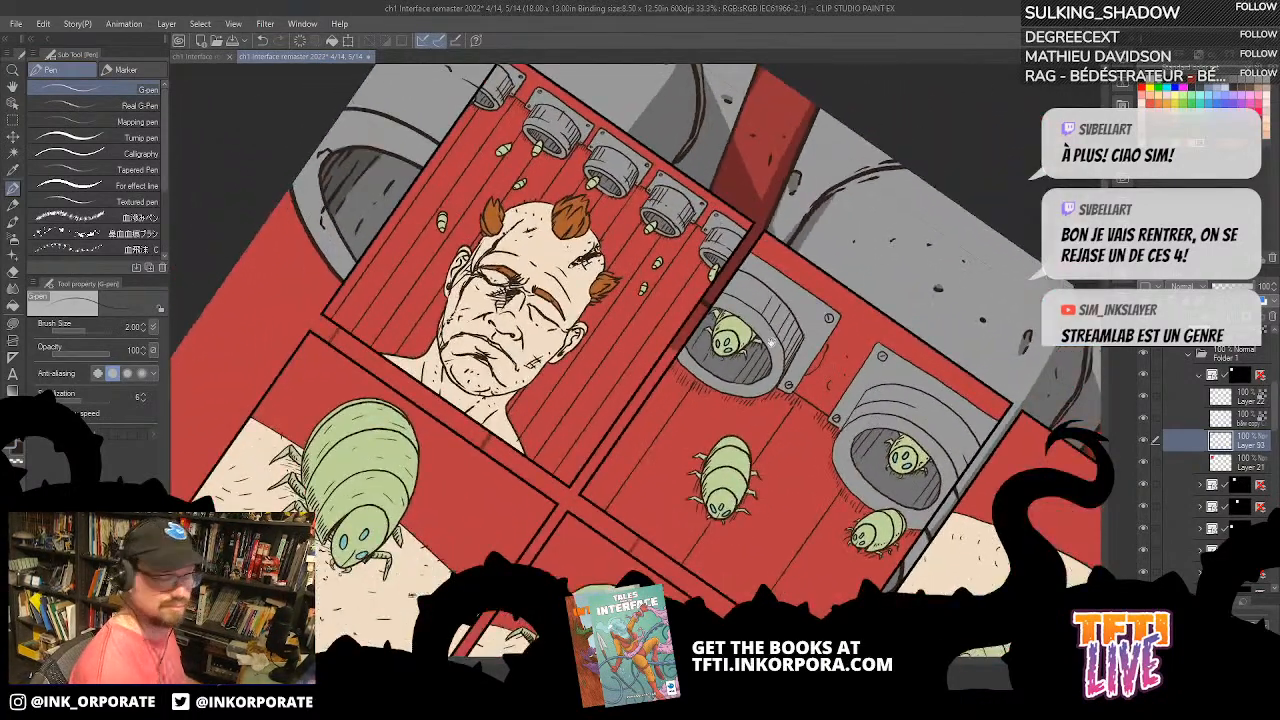
left_click_drag(774, 344, 846, 401)
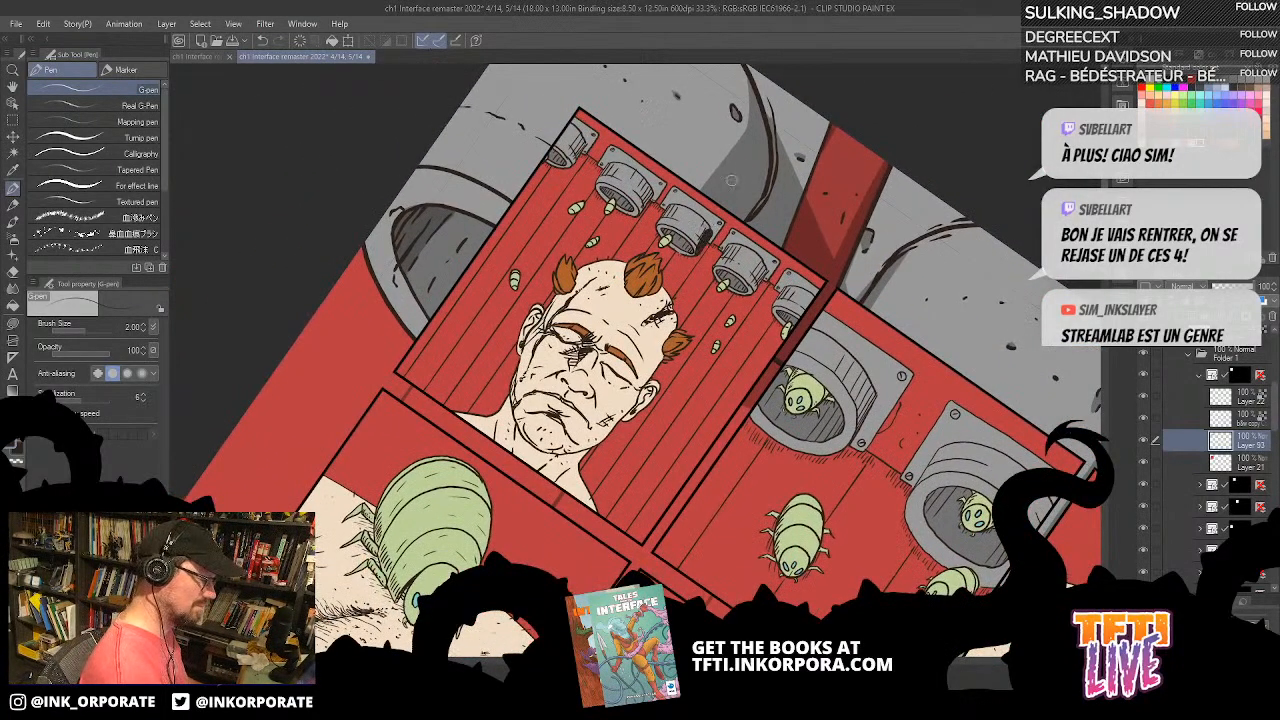
left_click(1146, 301)
left_click(1230, 288)
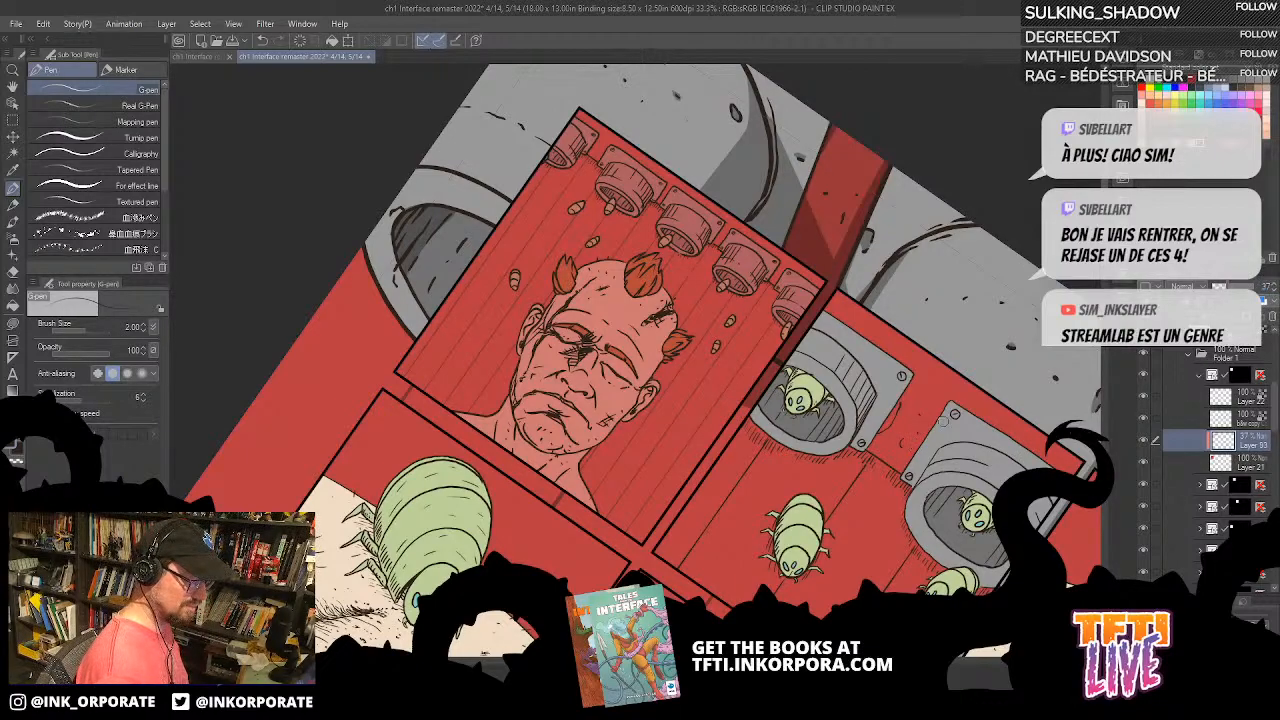
key("ctrl+z")
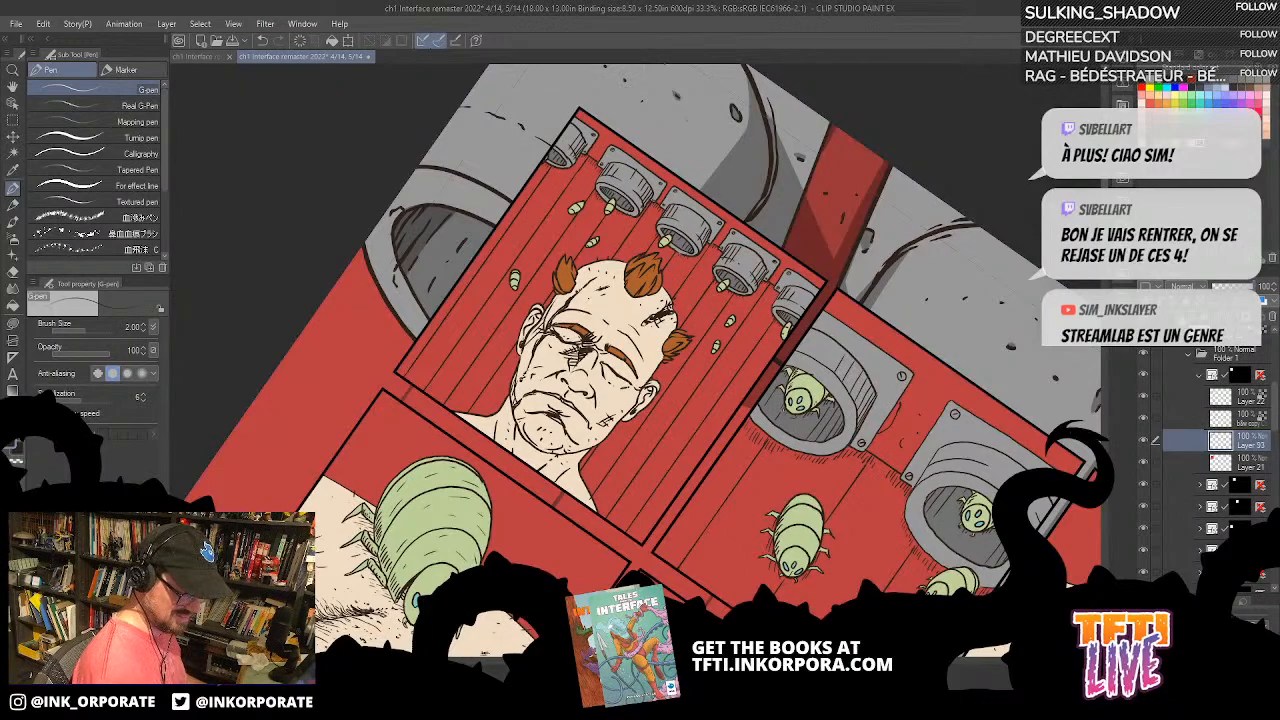
Step: Create a new layer above Layer 93, set its opacity to 30% and clip it to the layer below
key("ctrl+shift+n")
left_click(1228, 288)
left_click(1266, 285)
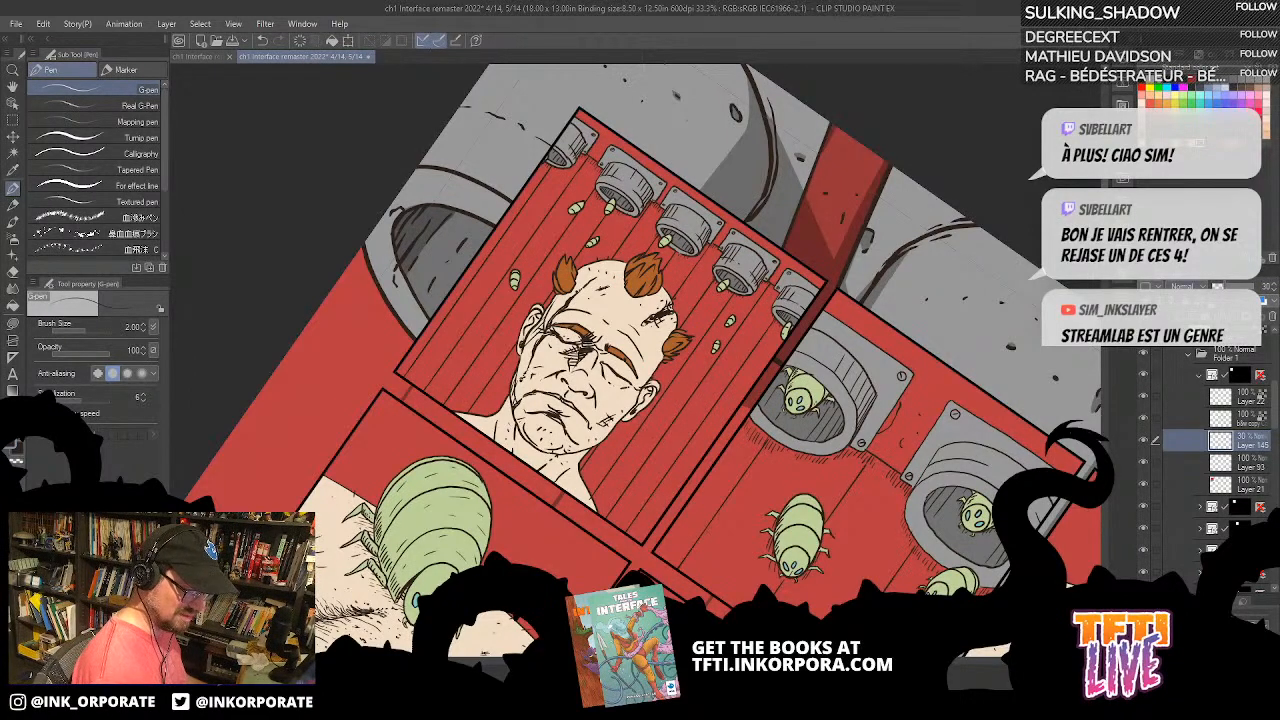
Step: Lasso-fill a shadow on the first panel's wall between the two nozzles nearest the panel's right edge
key("ctrl+plus")
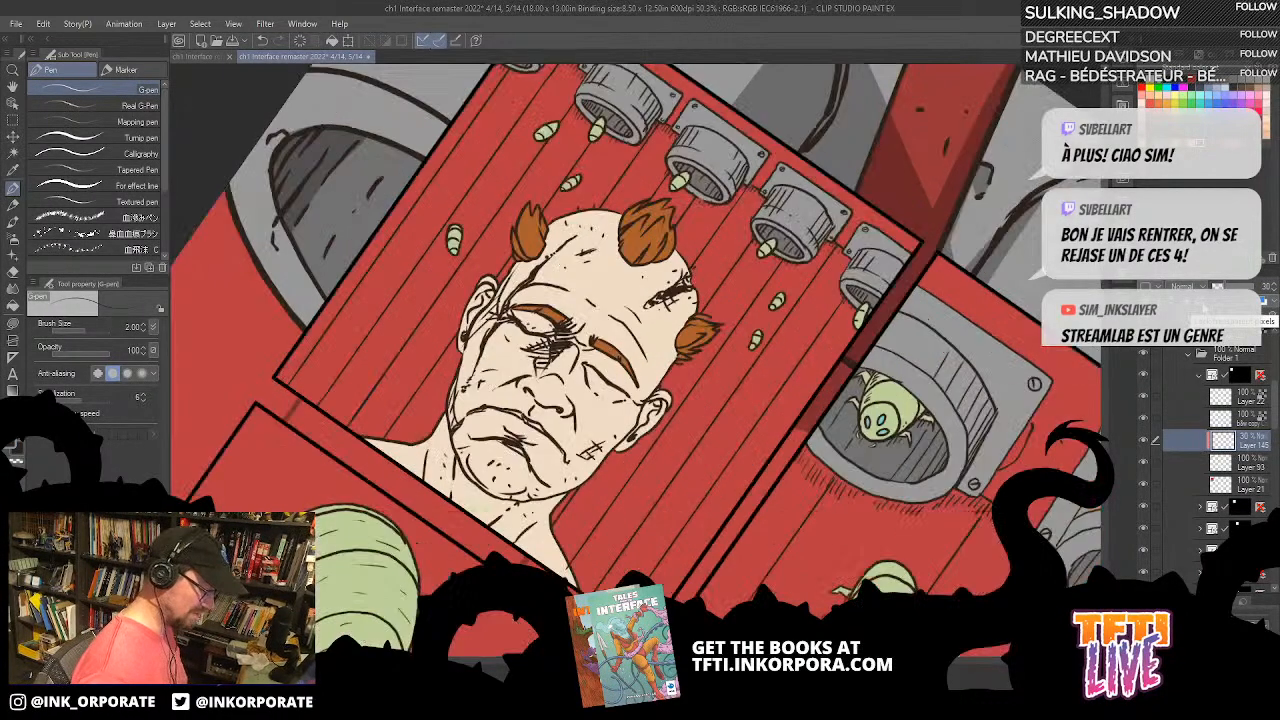
key("ctrl+plus")
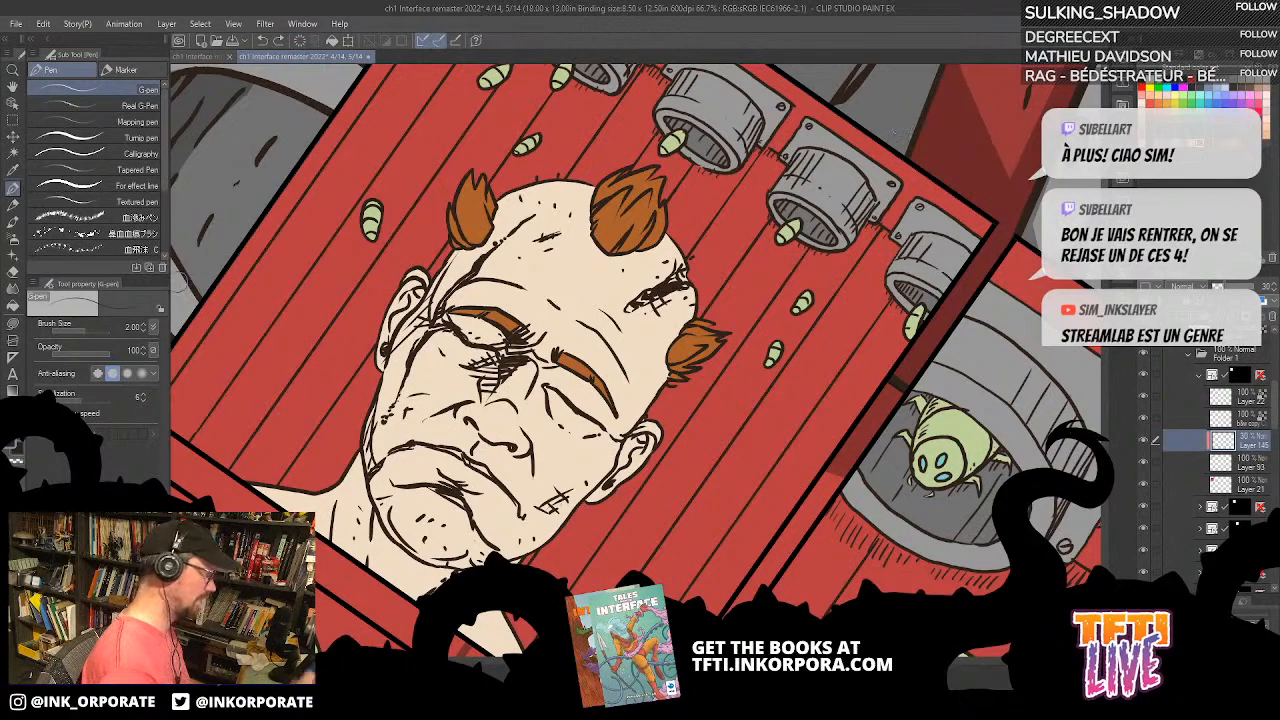
key("u")
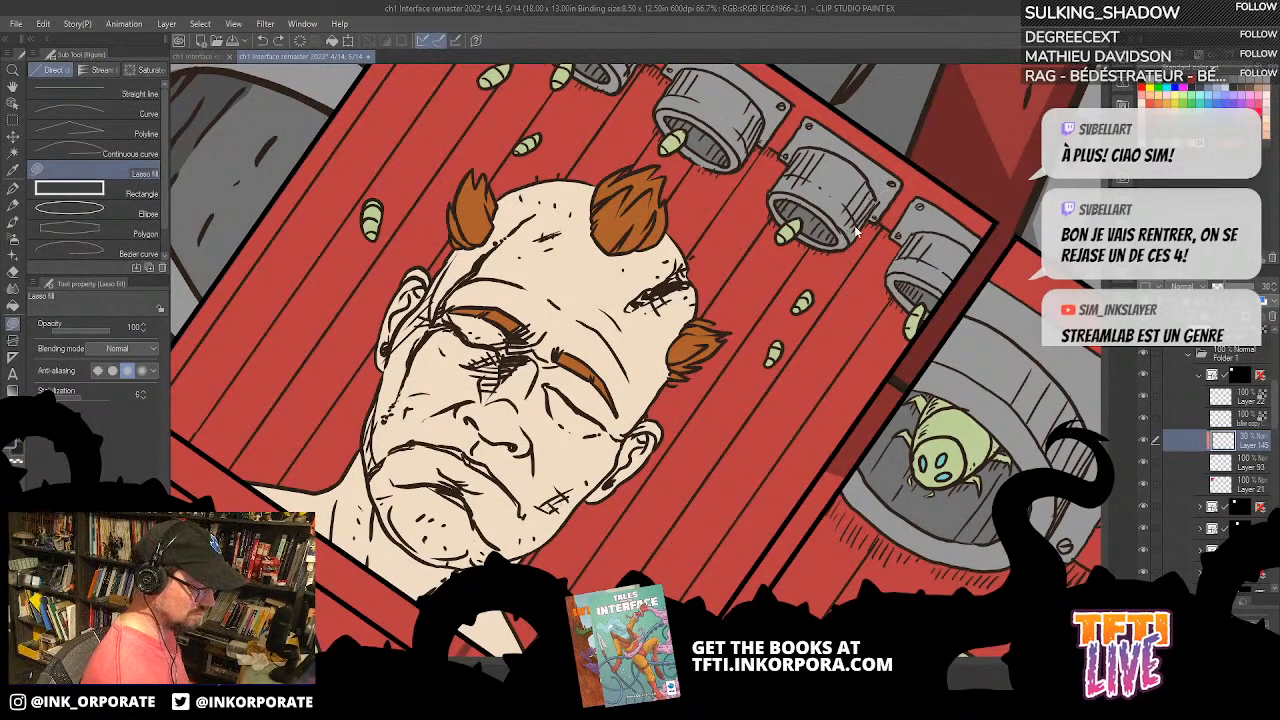
left_click_drag(888, 195, 840, 578)
left_click_drag(940, 248, 948, 82)
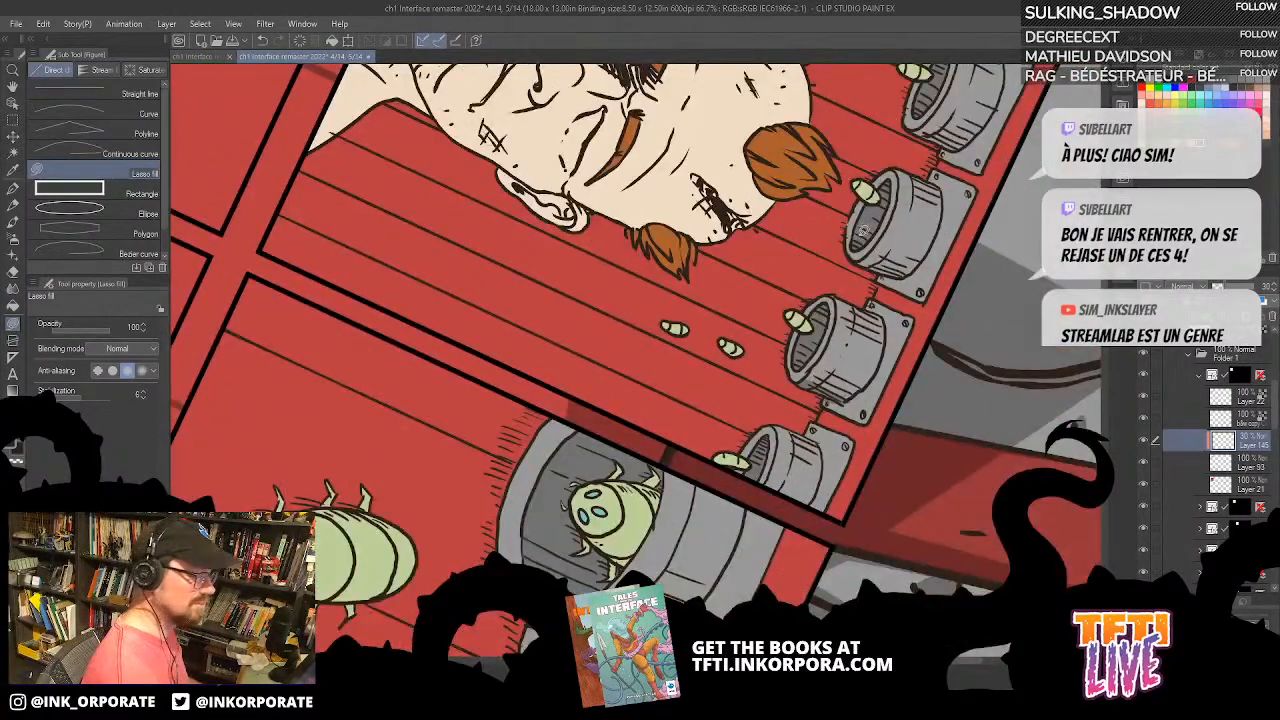
mouse_move(898, 152)
left_mouse_down()
mouse_move(730, 333)
mouse_move(745, 388)
mouse_move(689, 286)
mouse_move(677, 343)
mouse_move(699, 348)
mouse_move(722, 307)
mouse_move(692, 284)
left_mouse_up()
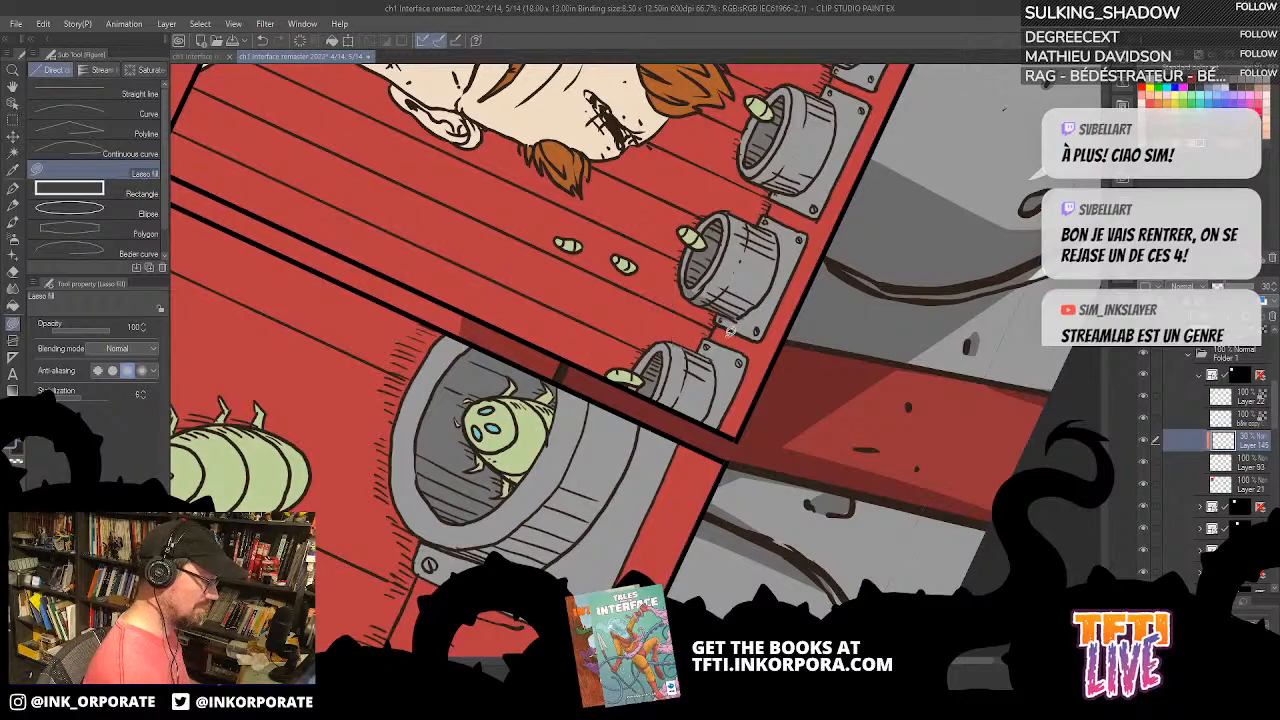
left_click_drag(716, 352, 668, 336)
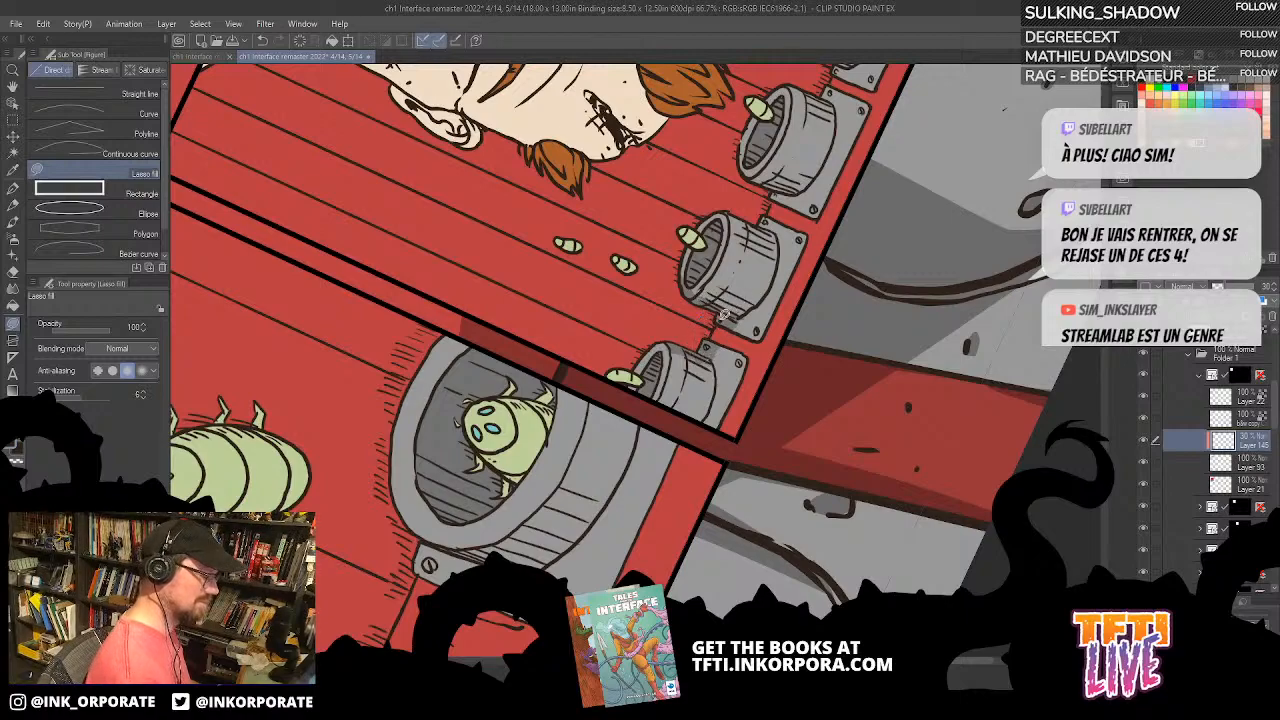
Step: Merge Layer 93 with Layer 21 beneath the clipped shadow layer
left_click(1256, 464)
left_click(1253, 482, "shift")
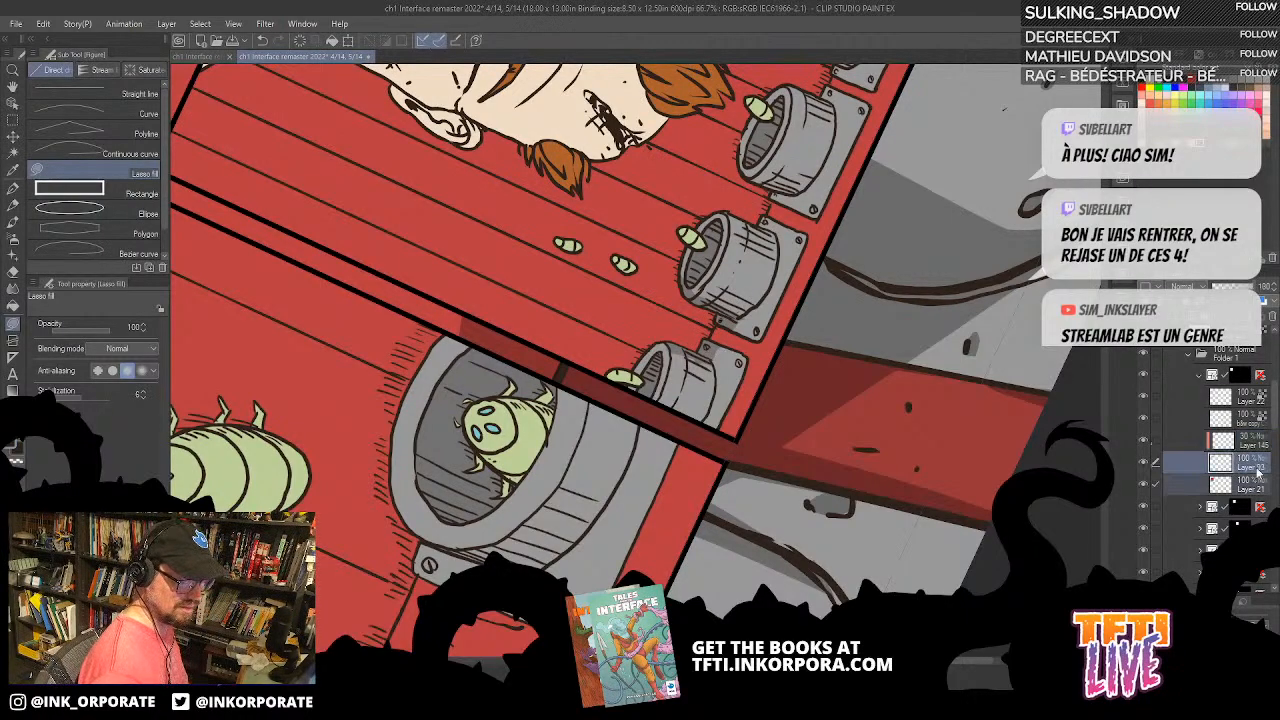
right_click(1243, 459)
left_click(1200, 397)
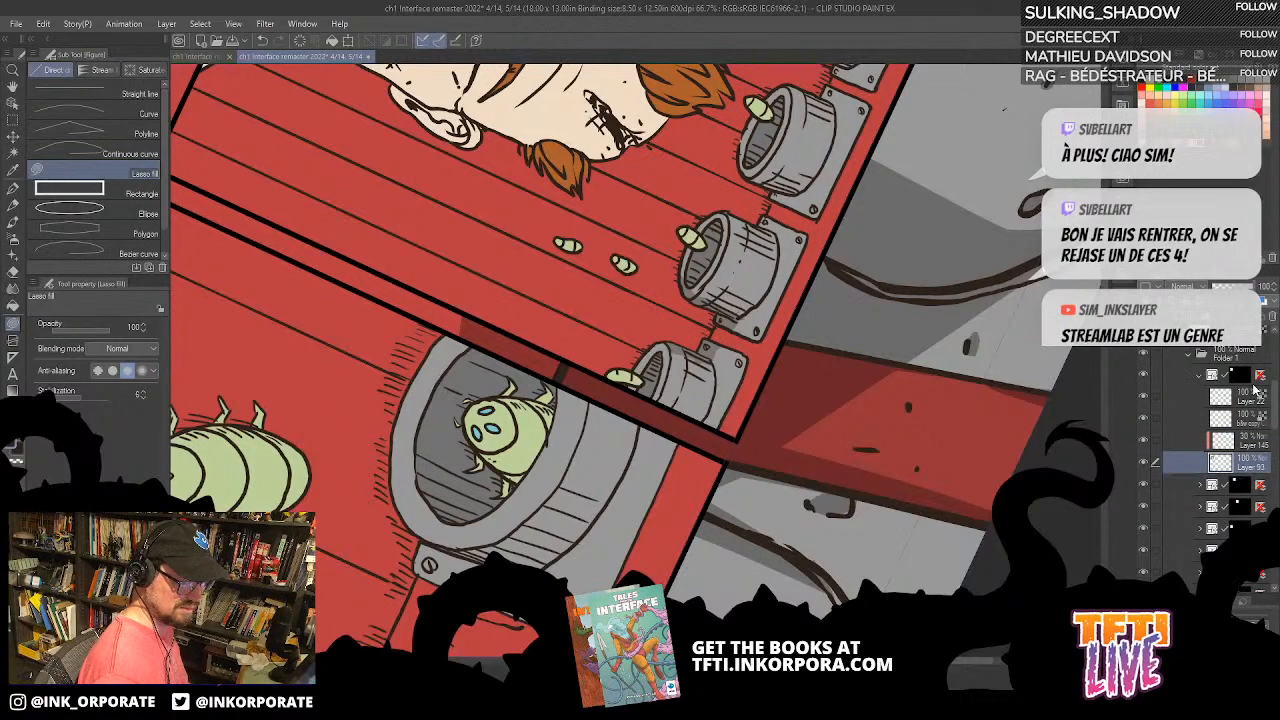
left_click_drag(731, 336, 731, 288)
left_click_drag(740, 206, 862, 191)
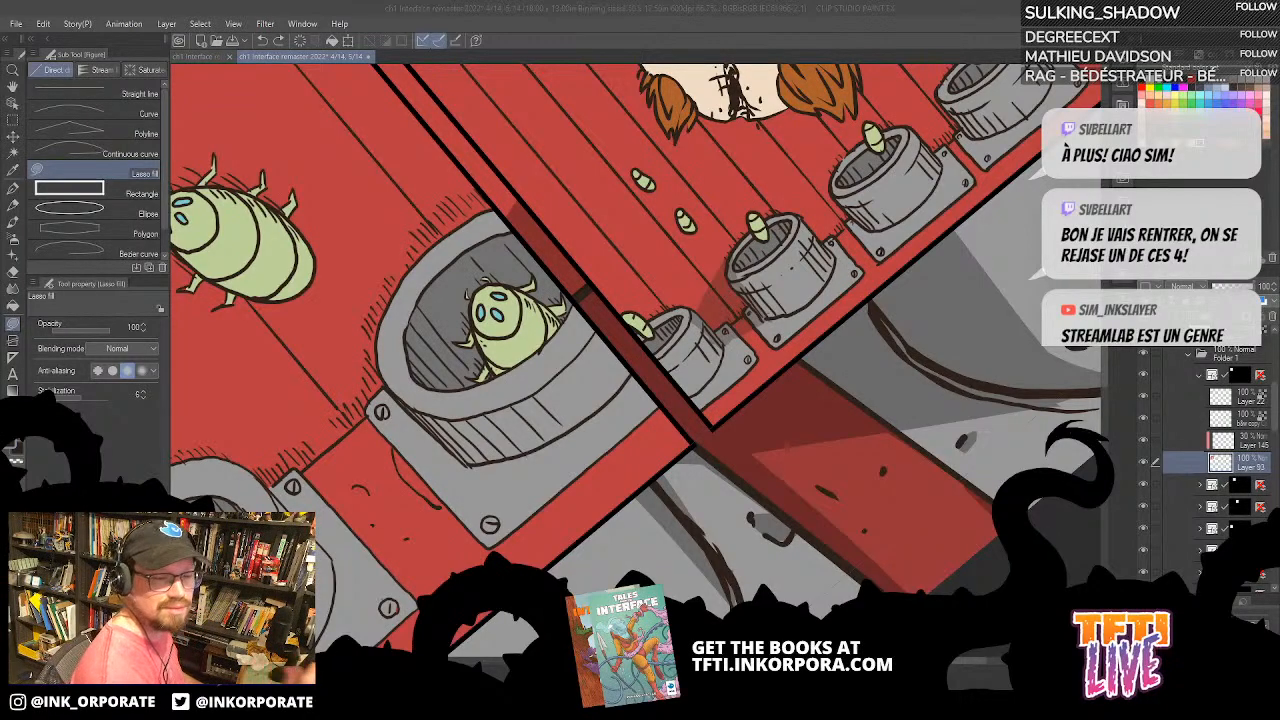
left_click(816, 208)
mouse_move(805, 220)
left_mouse_down()
mouse_move(837, 178)
mouse_move(873, 219)
mouse_move(838, 254)
left_mouse_up()
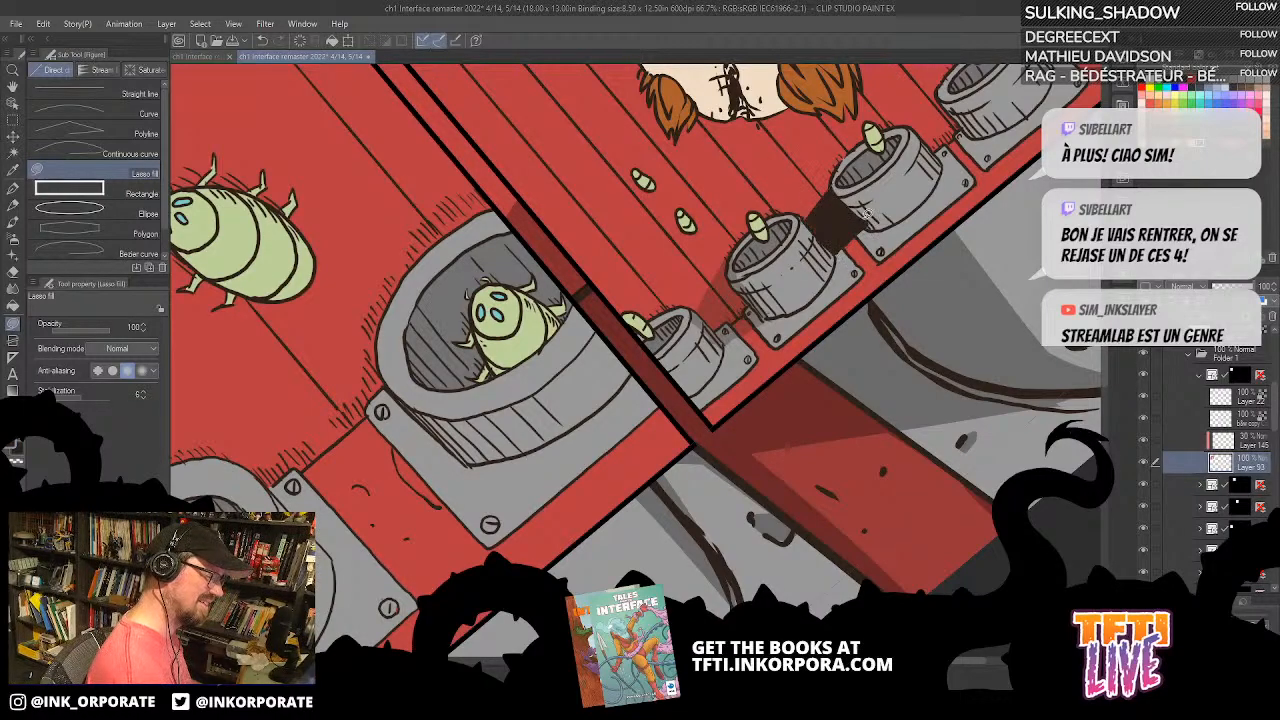
key("ctrl+z")
Step: On the 30% shadow layer, lasso-fill a wall shadow between the second and third nozzles from the panel's right edge
left_click(1250, 441)
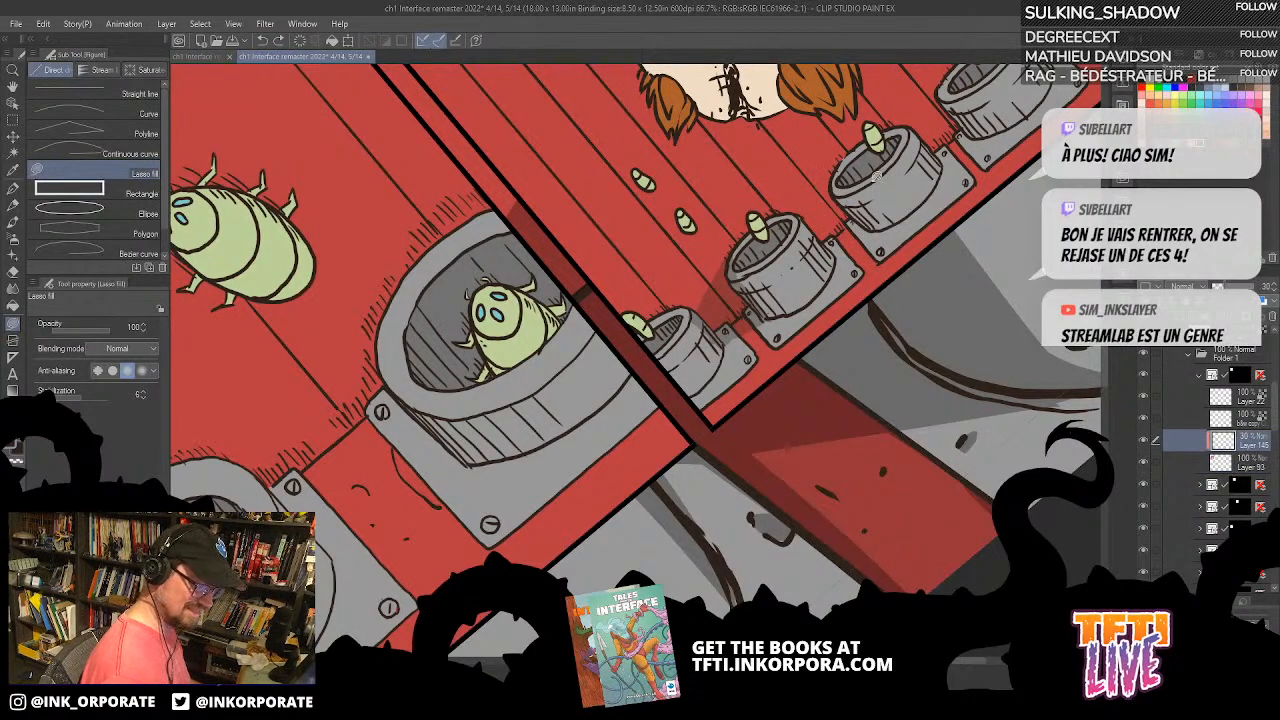
mouse_move(855, 213)
left_mouse_down()
mouse_move(852, 236)
mouse_move(800, 208)
left_mouse_up()
key("^")
key("^")
key("^")
key("^")
key("^")
key("^")
key("^")
key("^")
key("^")
key("^")
key("^")
key("^")
key("^")
key("^")
key("^")
key("^")
key("^")
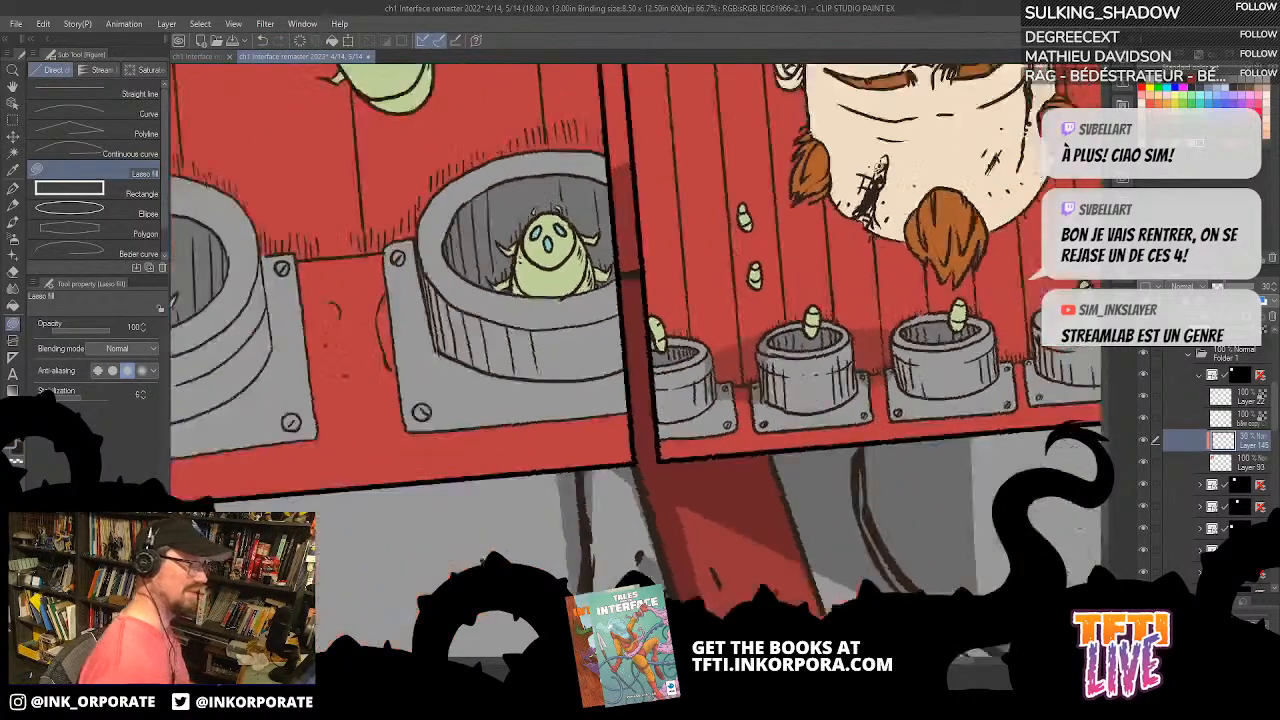
key("^")
key("^")
key("^")
key("^")
key("^")
key("^")
key("^")
key("^")
key("^")
key("^")
key("^")
key("^")
key("^")
key("^")
key("^")
key("^")
key("^")
key("^")
key("^")
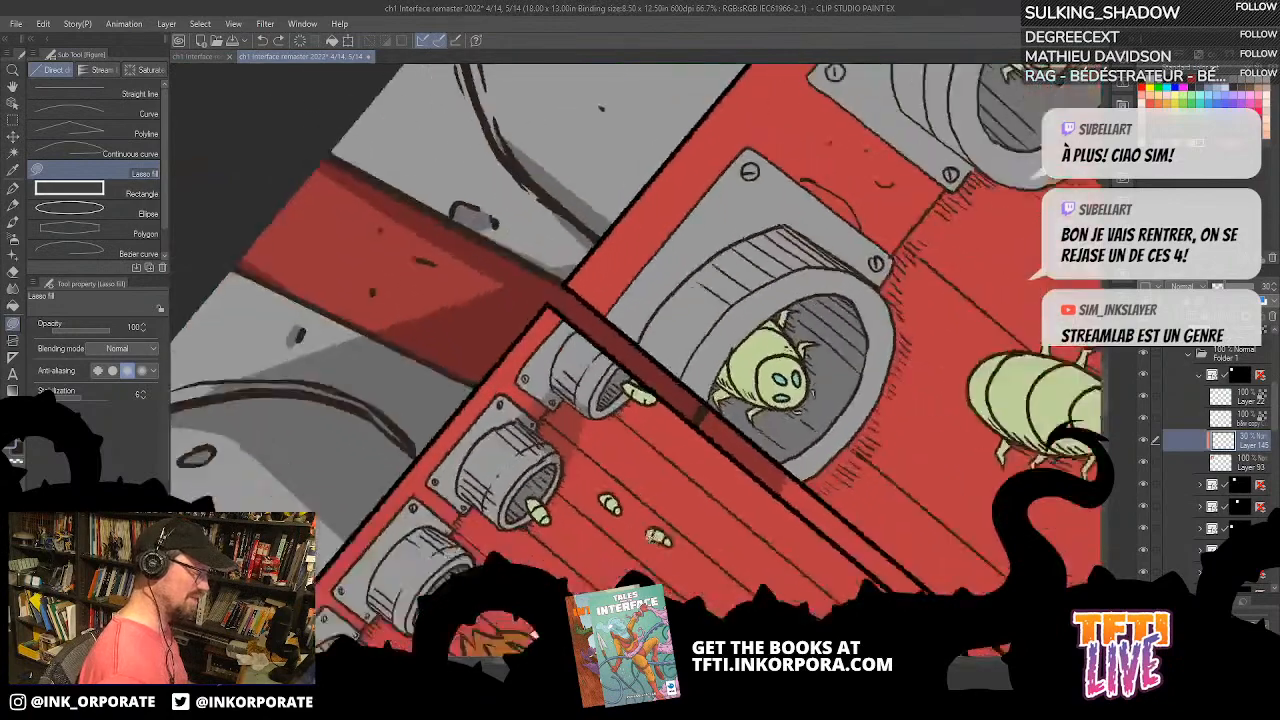
left_click_drag(697, 464, 1009, 212)
mouse_move(790, 256)
left_mouse_down()
mouse_move(778, 297)
mouse_move(797, 259)
mouse_move(766, 222)
mouse_move(740, 250)
mouse_move(768, 279)
mouse_move(762, 323)
left_mouse_up()
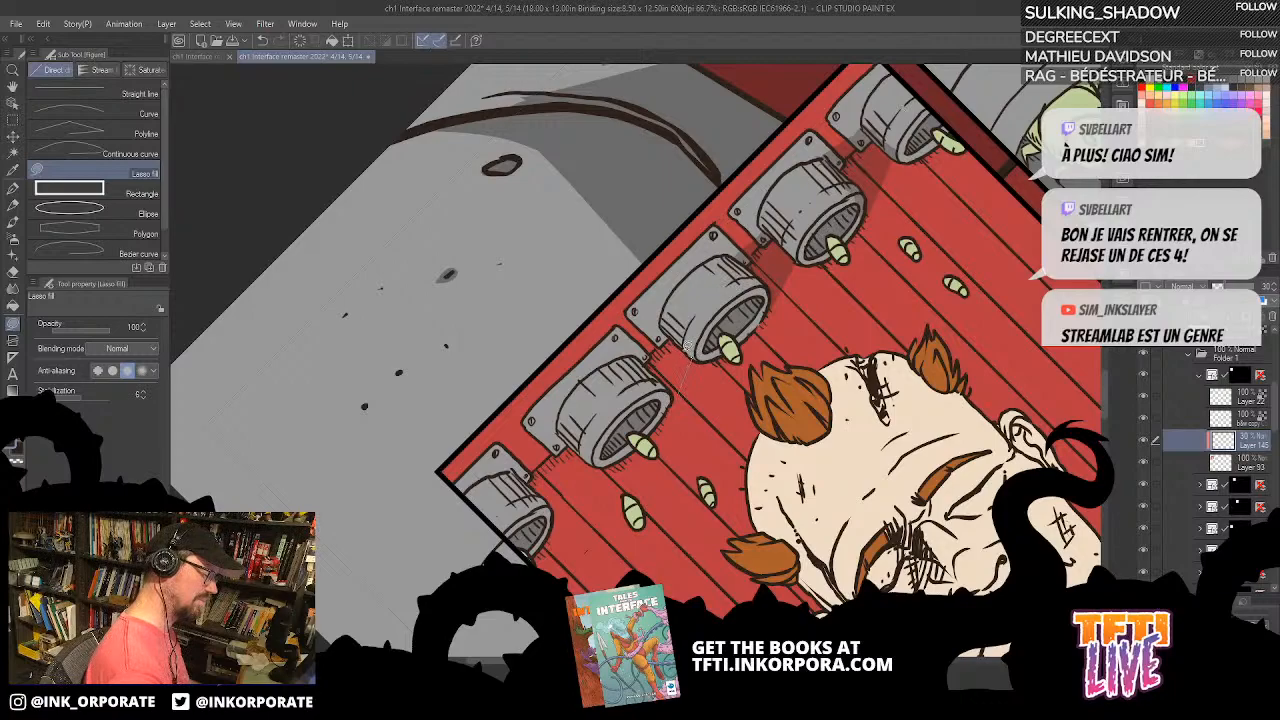
Step: Lasso-fill a wall shadow between the third and fourth nozzles from the panel's right edge, redoing the first attempt
mouse_move(657, 328)
left_mouse_down()
mouse_move(631, 354)
mouse_move(686, 382)
left_mouse_up()
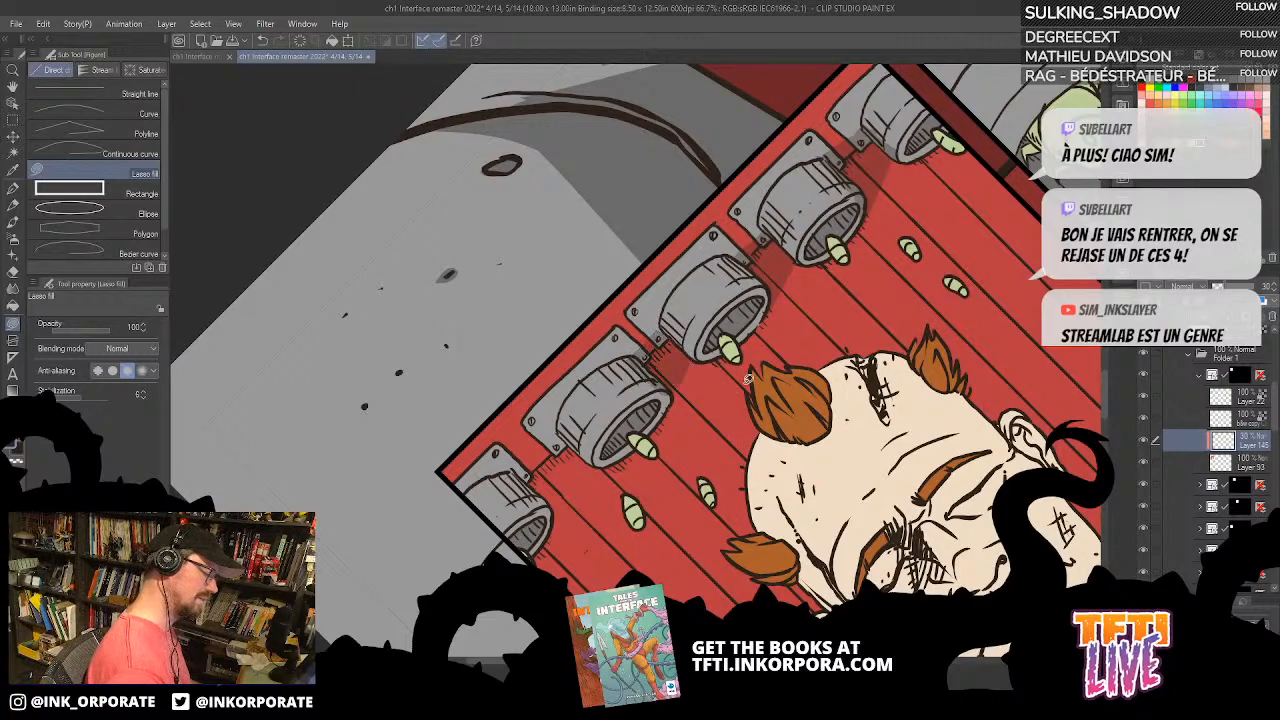
key("ctrl+z")
key("asciicircum")
key("asciicircum")
key("asciicircum")
key("asciicircum")
key("asciicircum")
key("asciicircum")
key("asciicircum")
key("asciicircum")
key("asciicircum")
key("asciicircum")
key("asciicircum")
key("asciicircum")
key("asciicircum")
key("asciicircum")
key("asciicircum")
key("asciicircum")
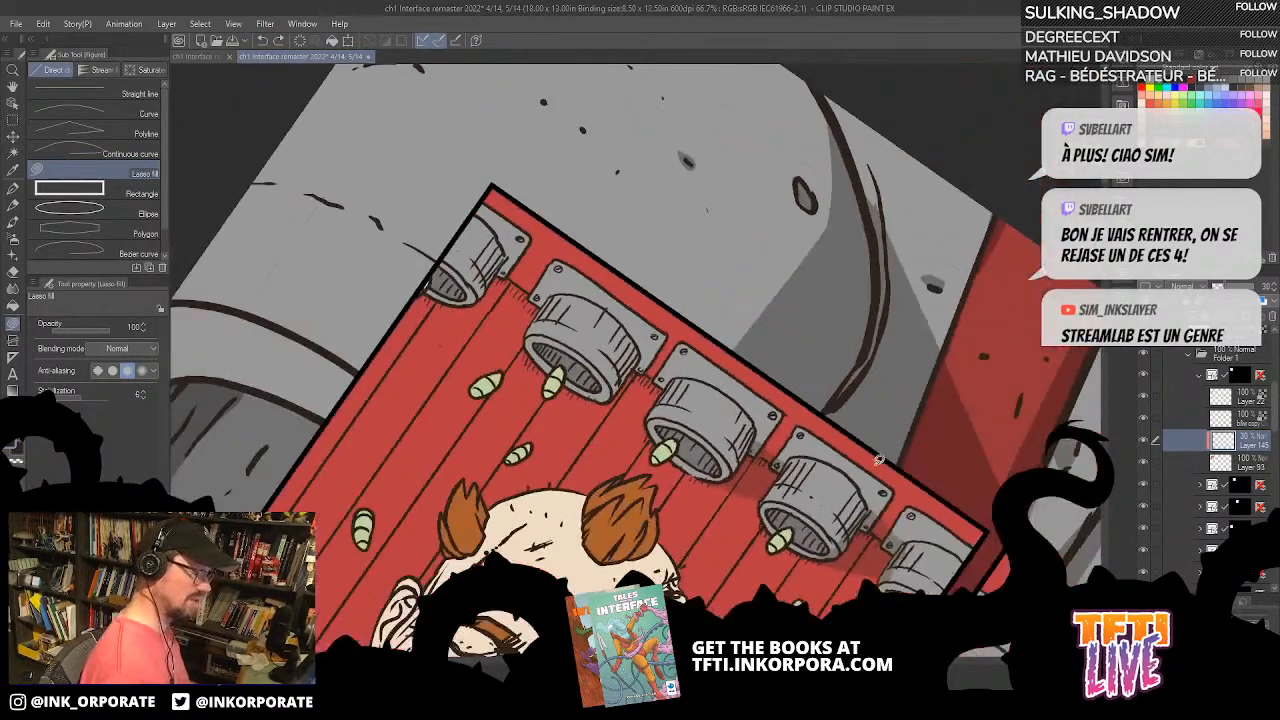
left_click_drag(879, 460, 968, 315)
mouse_move(848, 284)
left_mouse_down()
mouse_move(820, 319)
mouse_move(838, 328)
left_mouse_up()
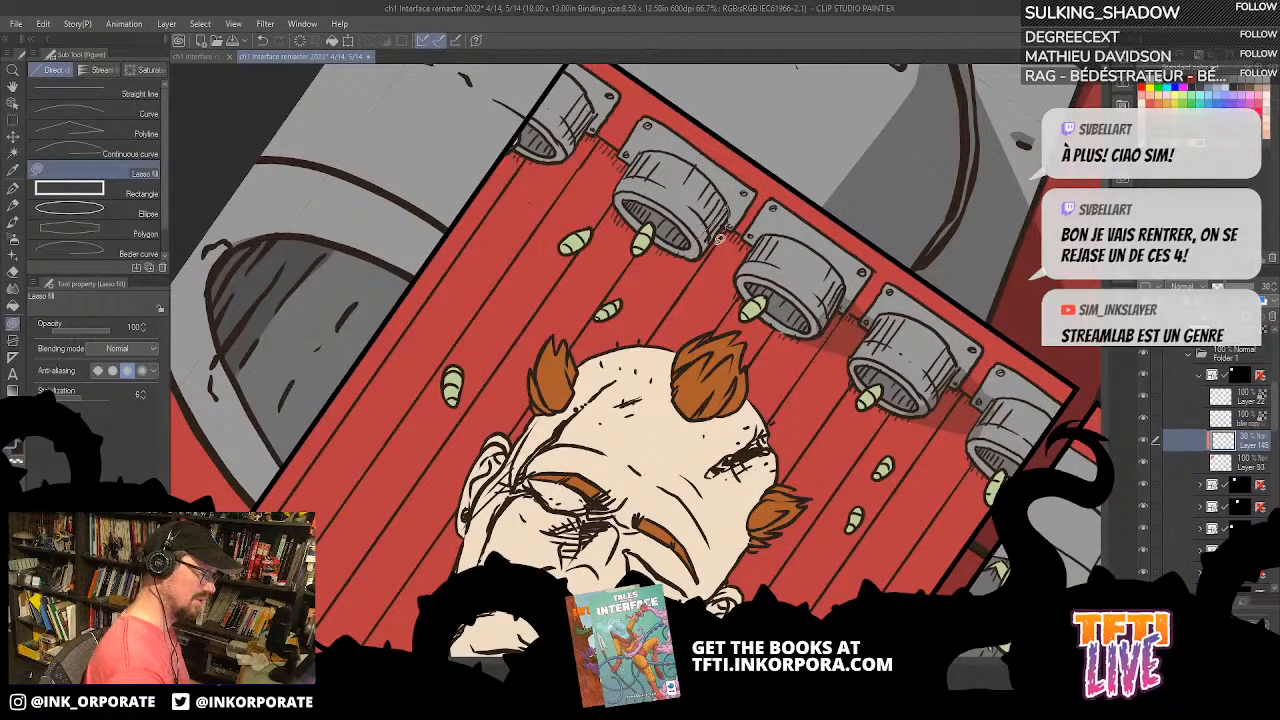
mouse_move(702, 255)
left_mouse_down()
mouse_move(758, 256)
mouse_move(732, 218)
left_mouse_up()
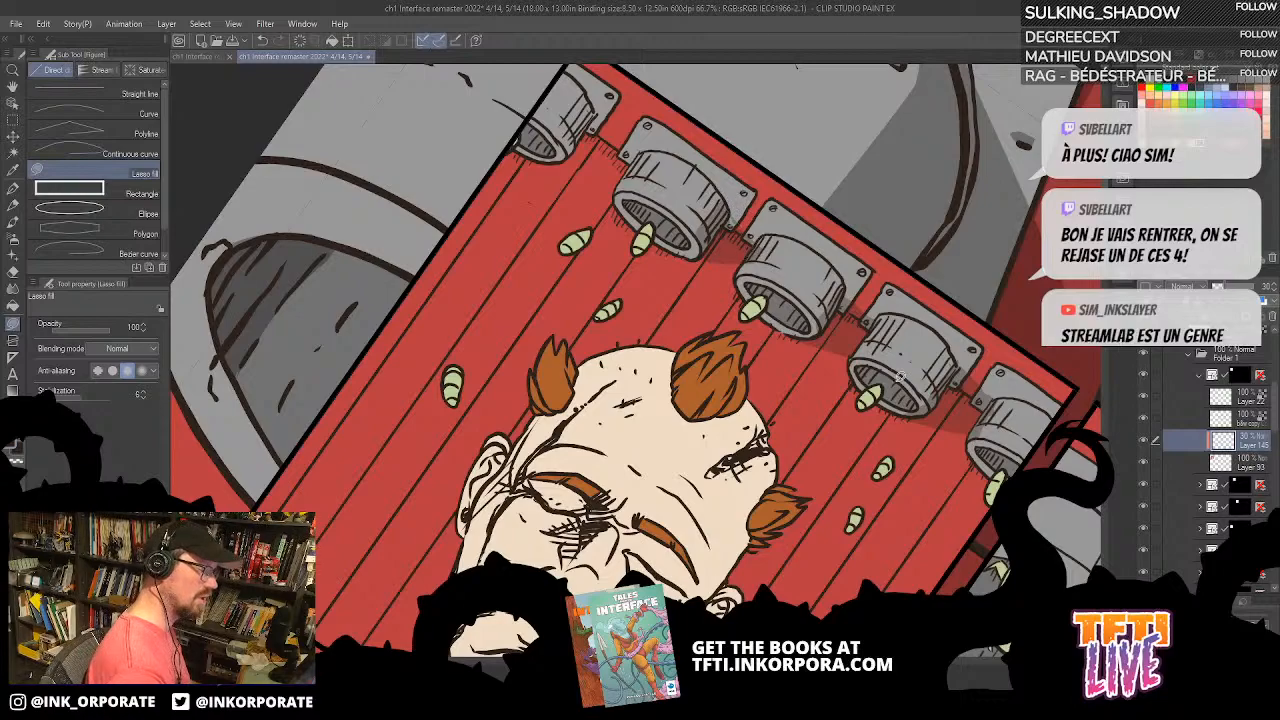
Step: Lasso-fill a wall shadow between the fourth and fifth nozzles, at the panel's left end, replacing the first try
key("asciicircum")
key("asciicircum")
key("asciicircum")
key("asciicircum")
key("asciicircum")
key("asciicircum")
key("asciicircum")
key("asciicircum")
key("asciicircum")
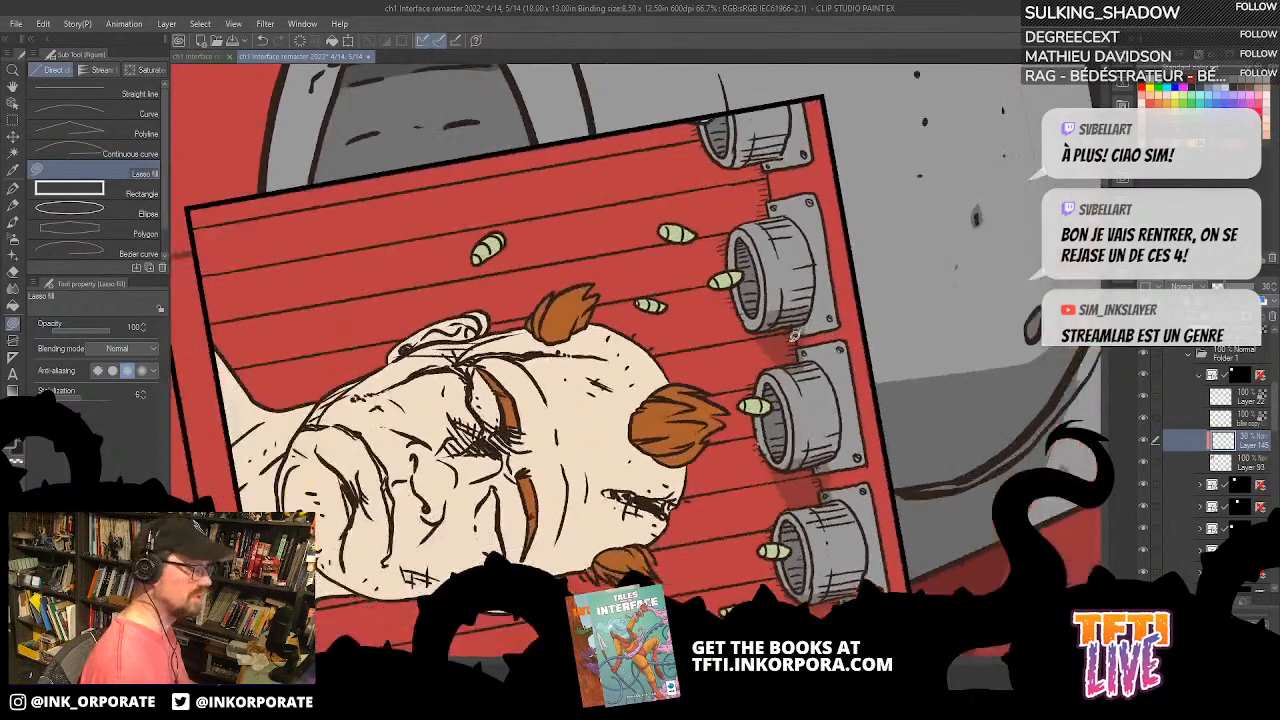
key("asciicircum")
key("asciicircum")
key("asciicircum")
mouse_move(766, 257)
left_mouse_down()
mouse_move(772, 226)
mouse_move(822, 192)
mouse_move(807, 238)
mouse_move(821, 222)
left_mouse_up()
key("ctrl+z")
left_click_drag(765, 185, 808, 253)
mouse_move(830, 197)
left_mouse_down()
mouse_move(805, 167)
mouse_move(790, 172)
left_mouse_up()
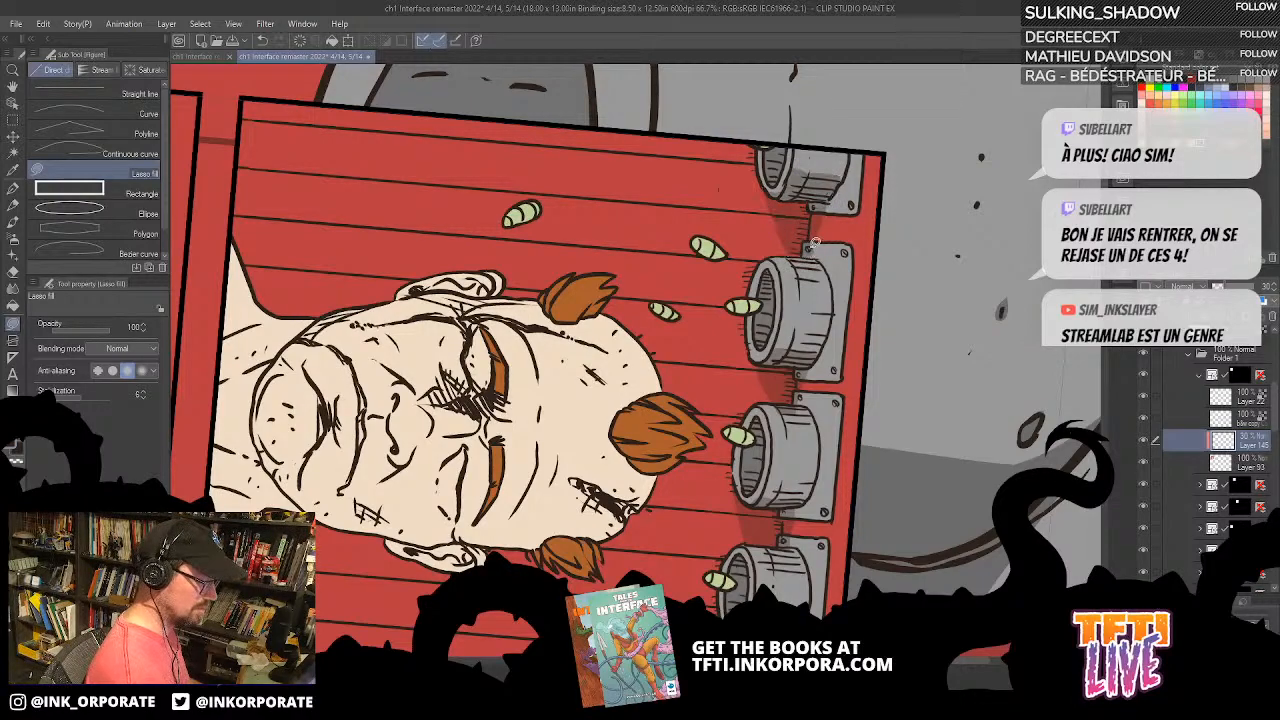
Step: Lasso-fill a shadow across the man's neck beneath his jaw
key("asciicircum")
key("asciicircum")
key("asciicircum")
key("asciicircum")
key("asciicircum")
key("asciicircum")
key("asciicircum")
key("asciicircum")
key("asciicircum")
key("asciicircum")
key("asciicircum")
key("asciicircum")
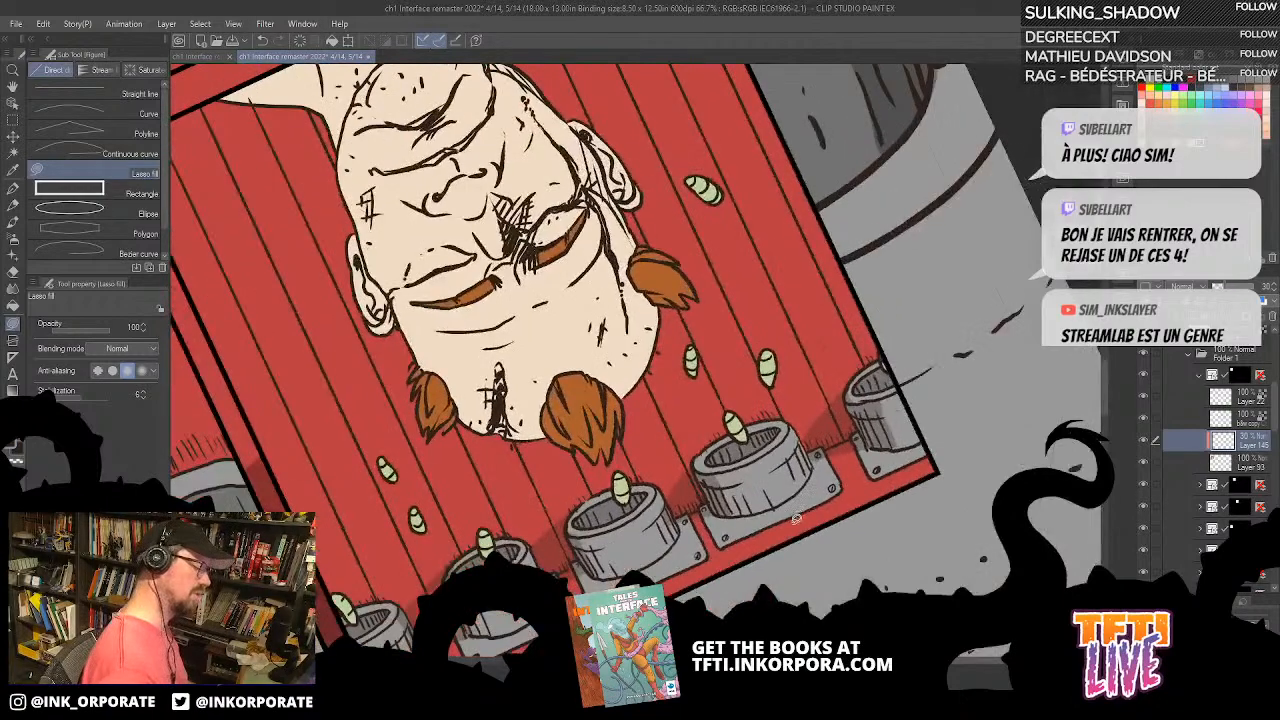
left_click_drag(800, 390, 882, 285)
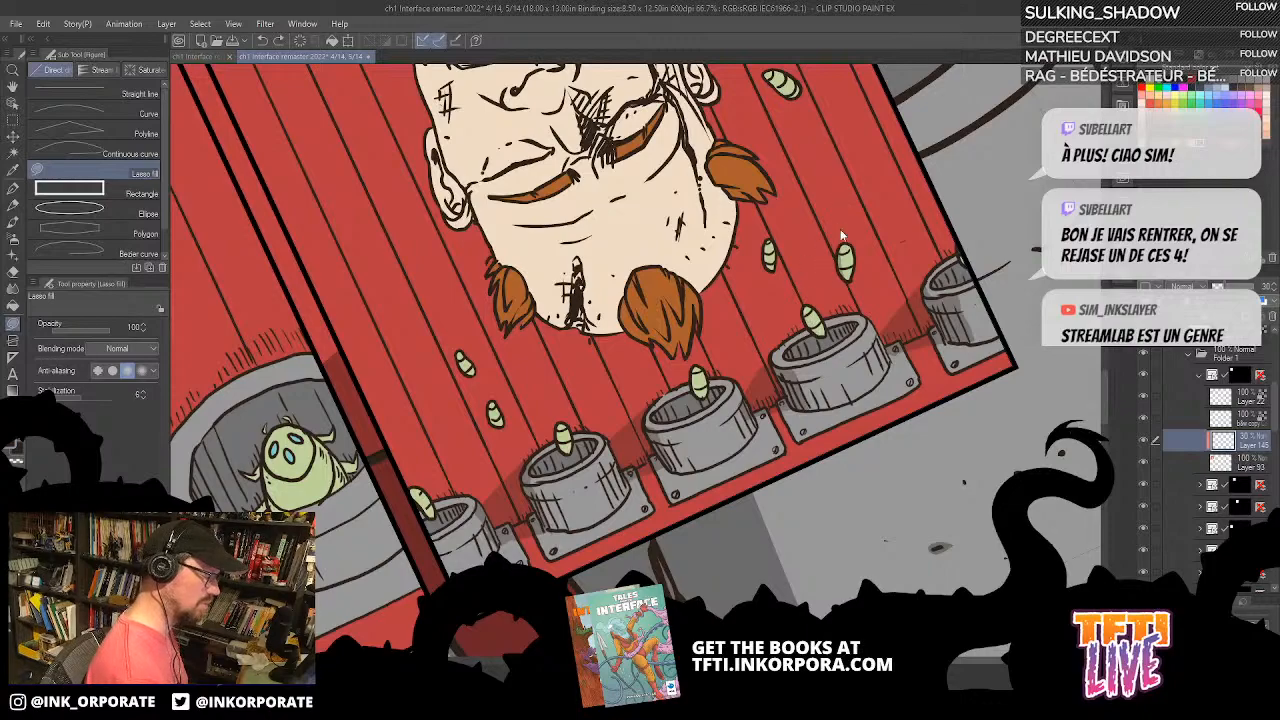
key("asciicircum")
key("asciicircum")
key("asciicircum")
key("asciicircum")
key("asciicircum")
key("asciicircum")
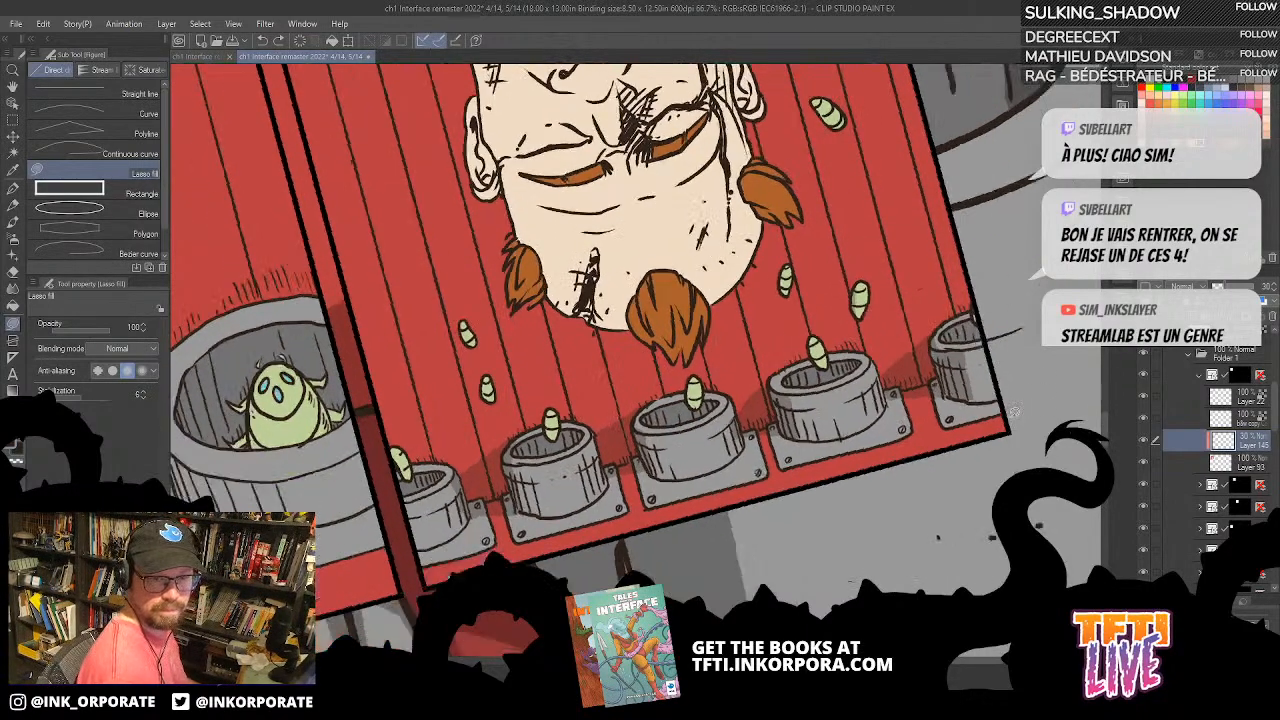
left_click_drag(888, 417, 950, 377)
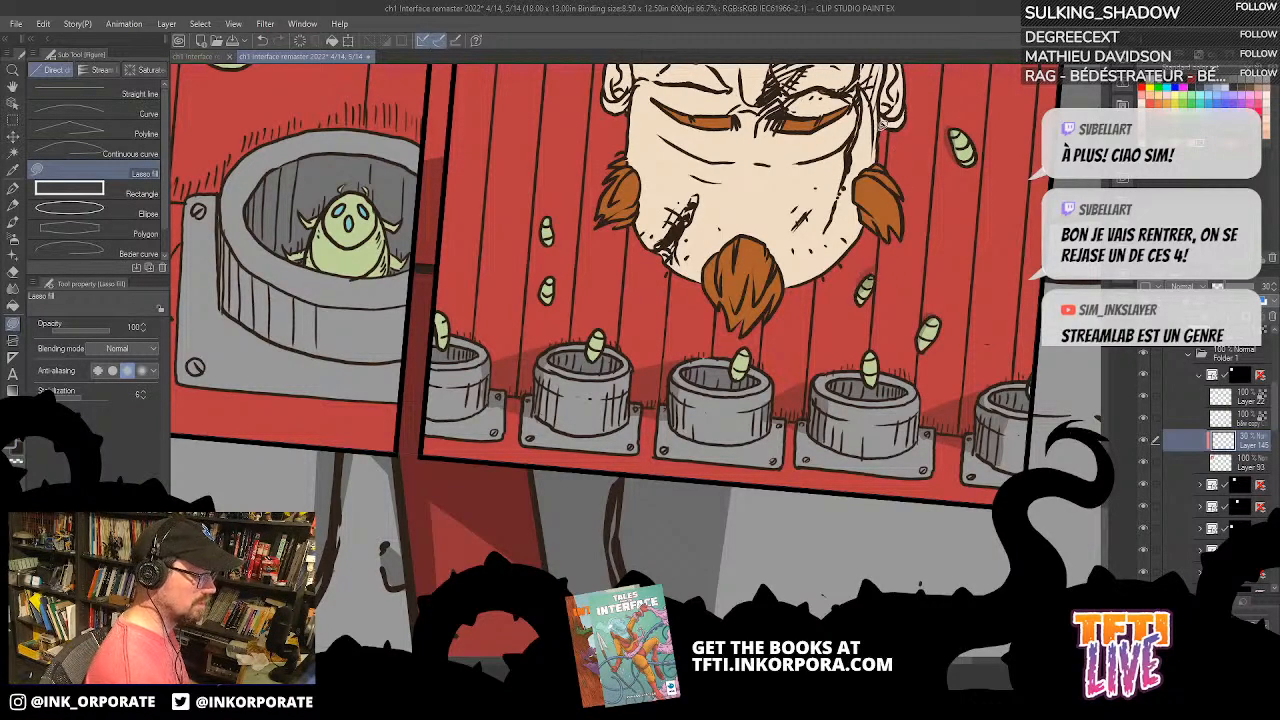
left_click_drag(859, 208, 802, 395)
left_click_drag(850, 142, 861, 155)
mouse_move(887, 94)
left_mouse_down()
mouse_move(935, 205)
mouse_move(931, 395)
mouse_move(855, 490)
mouse_move(865, 270)
left_mouse_up()
mouse_move(624, 428)
left_mouse_down()
mouse_move(805, 420)
mouse_move(790, 322)
mouse_move(770, 380)
mouse_move(676, 418)
mouse_move(614, 376)
left_mouse_up()
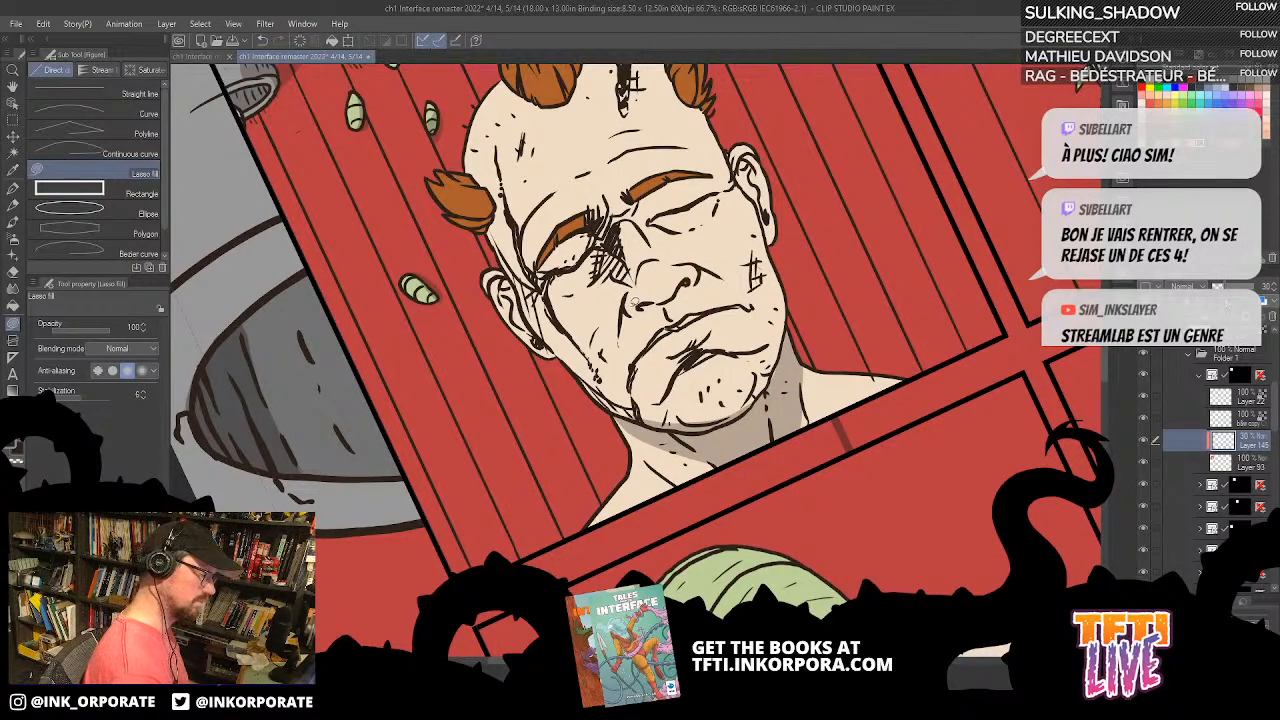
Step: Lasso-fill a shadow on the underside of the man's nose and undo the extra fill made after it
left_click_drag(630, 306, 634, 302)
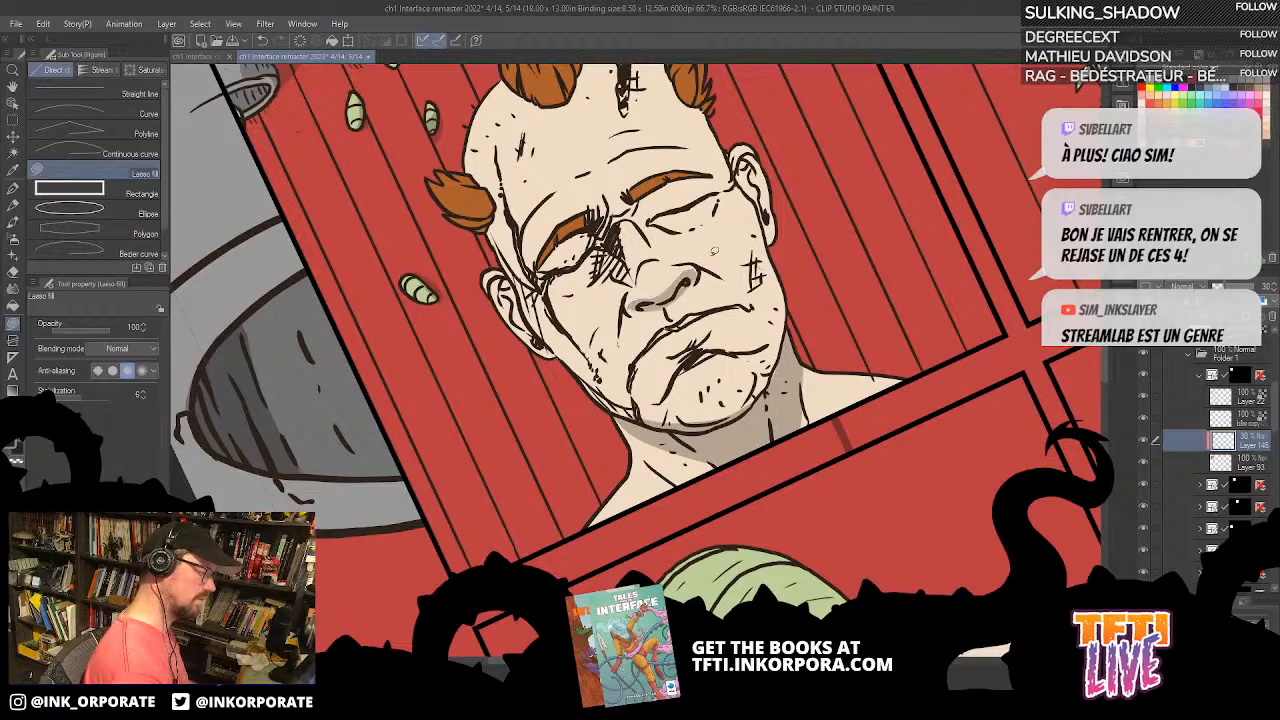
key("asciicircum")
key("asciicircum")
key("asciicircum")
key("asciicircum")
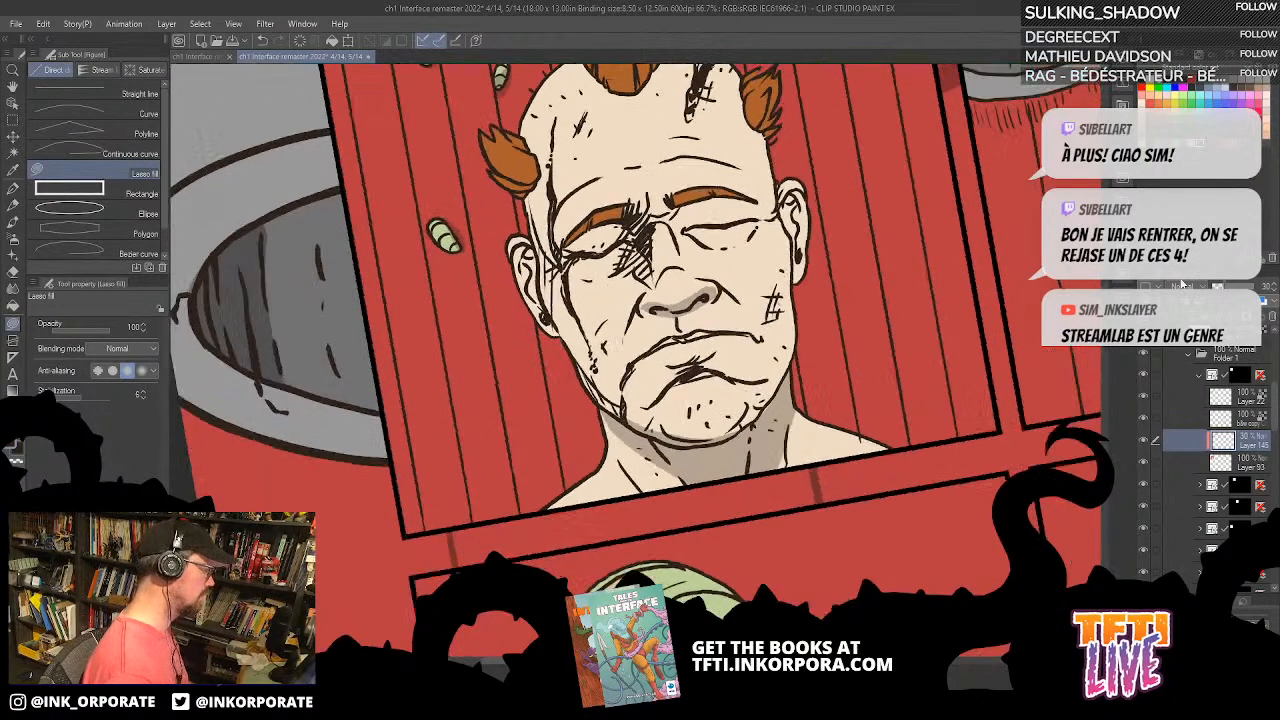
left_click_drag(682, 328, 688, 326)
key("ctrl+z")
Step: Set the 30% shadow layer's blending mode to Color burn
key("asciicircum")
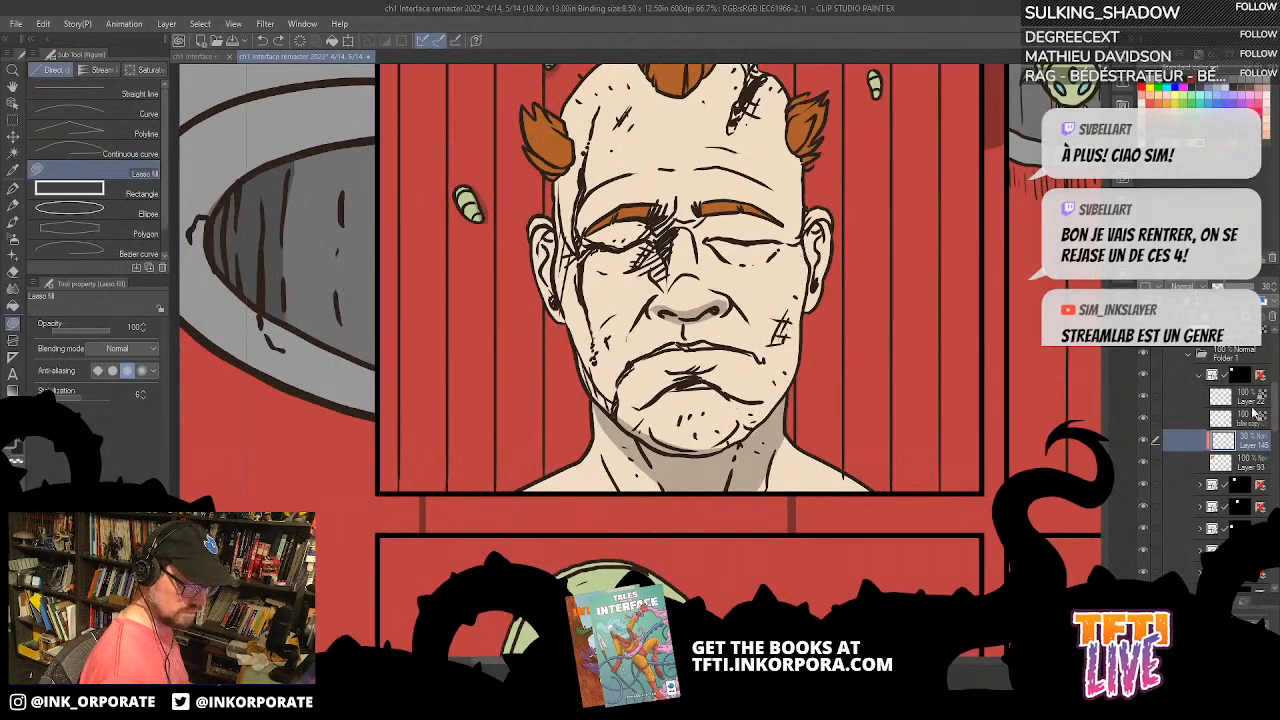
left_click(1192, 286)
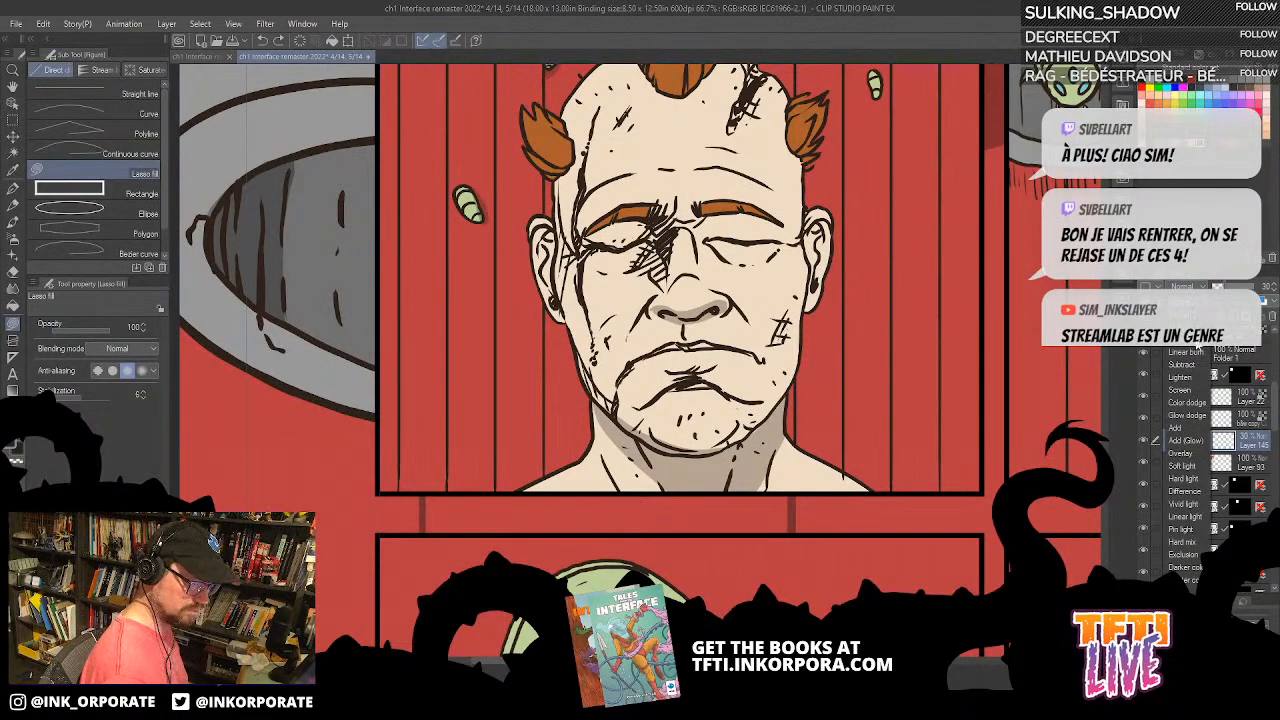
left_click(1190, 342)
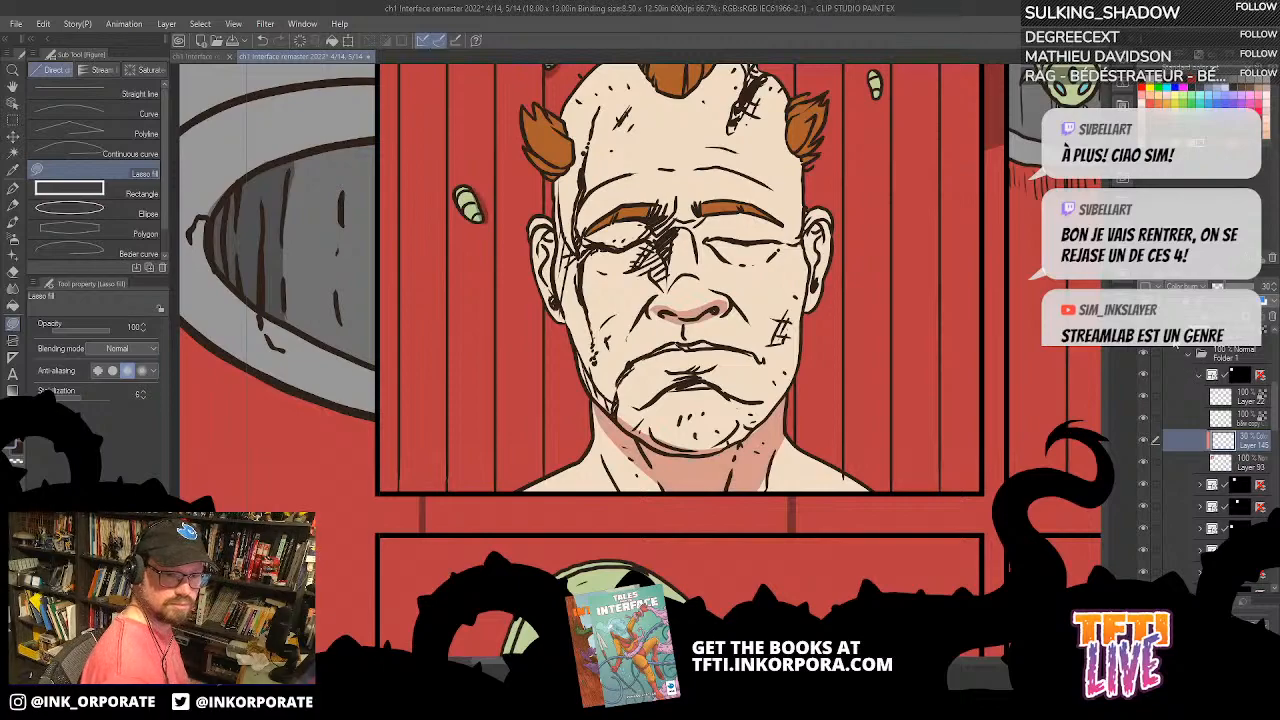
Step: Lasso-fill shadows on the man's cheek and on the ear nearest the panel's right edge, undoing the cheek fill
mouse_move(808, 238)
left_mouse_down()
mouse_move(838, 222)
mouse_move(812, 310)
mouse_move(806, 240)
mouse_move(820, 432)
mouse_move(930, 524)
mouse_move(879, 566)
mouse_move(720, 455)
left_mouse_up()
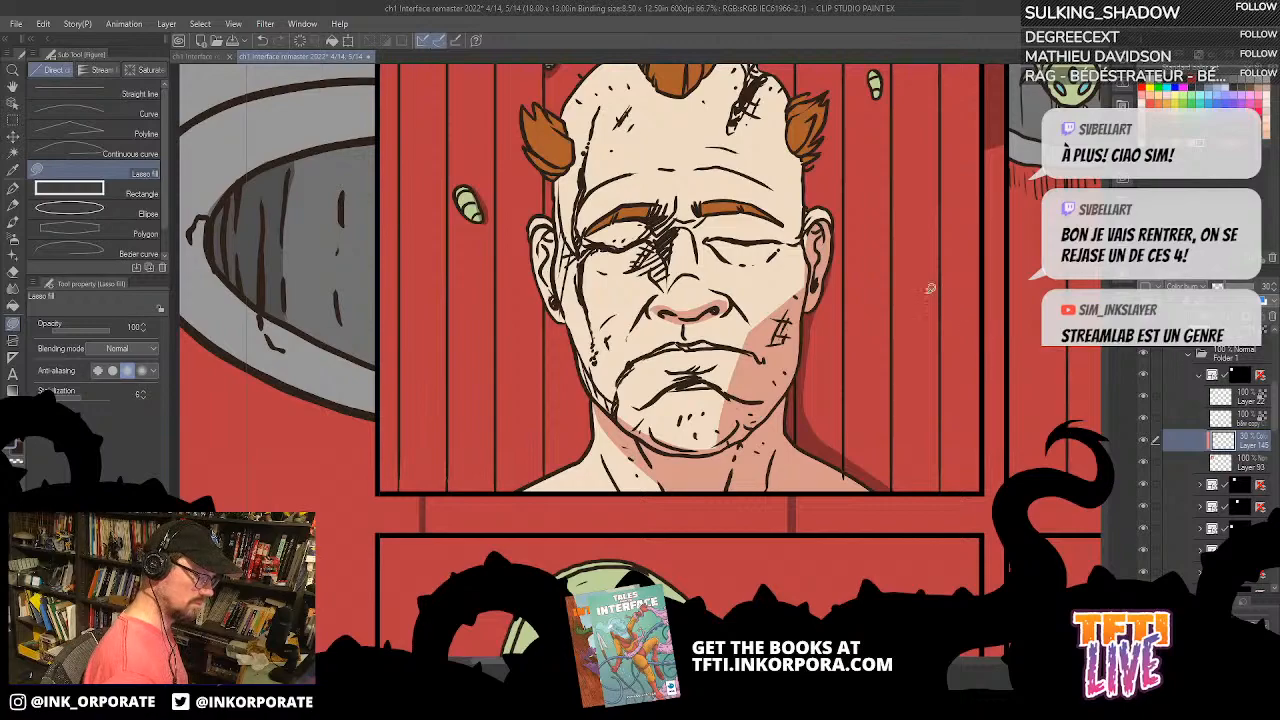
key("ctrl+z")
mouse_move(782, 384)
left_mouse_down()
mouse_move(792, 396)
mouse_move(720, 450)
mouse_move(798, 395)
mouse_move(742, 442)
left_mouse_up()
key("ctrl+z")
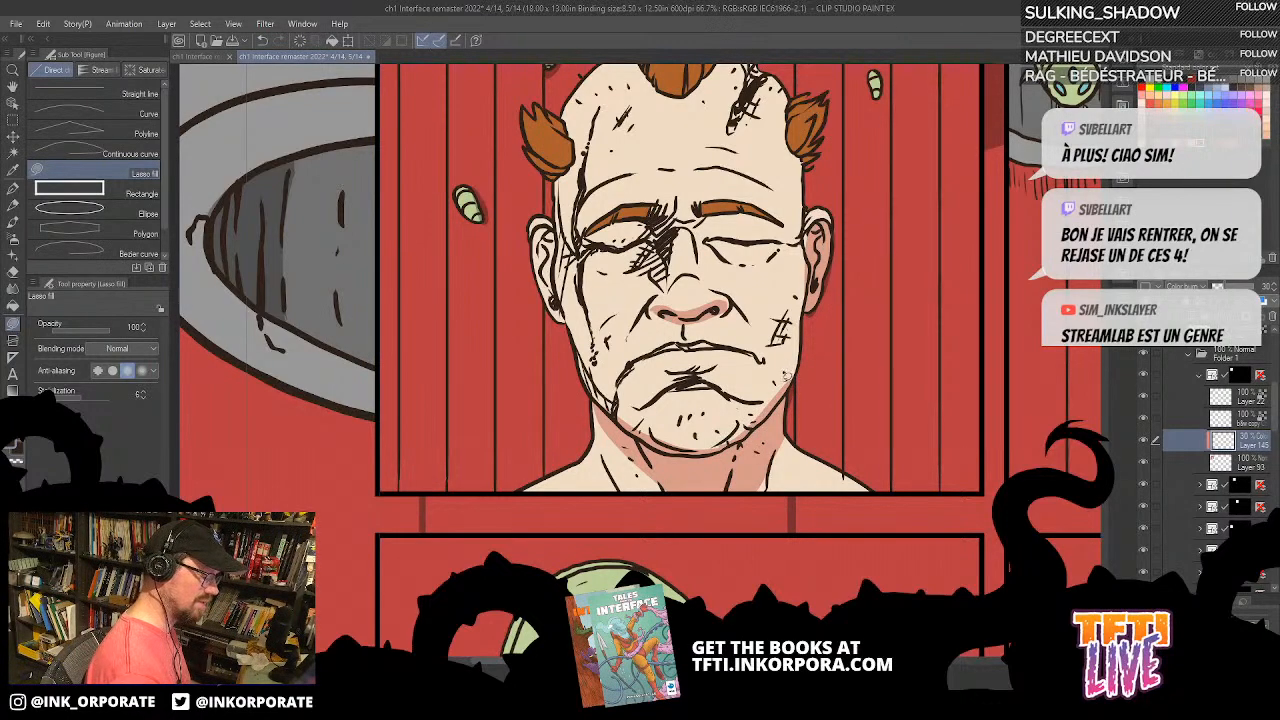
mouse_move(799, 340)
left_mouse_down()
mouse_move(817, 251)
mouse_move(772, 418)
mouse_move(784, 420)
mouse_move(796, 391)
mouse_move(828, 247)
left_mouse_up()
key("ctrl+z")
Step: Lasso-fill a shadow on the red wall along the man's neck and shoulder on the panel's right side
mouse_move(797, 420)
left_mouse_down()
mouse_move(840, 465)
mouse_move(786, 408)
mouse_move(798, 380)
mouse_move(811, 450)
mouse_move(806, 408)
left_mouse_up()
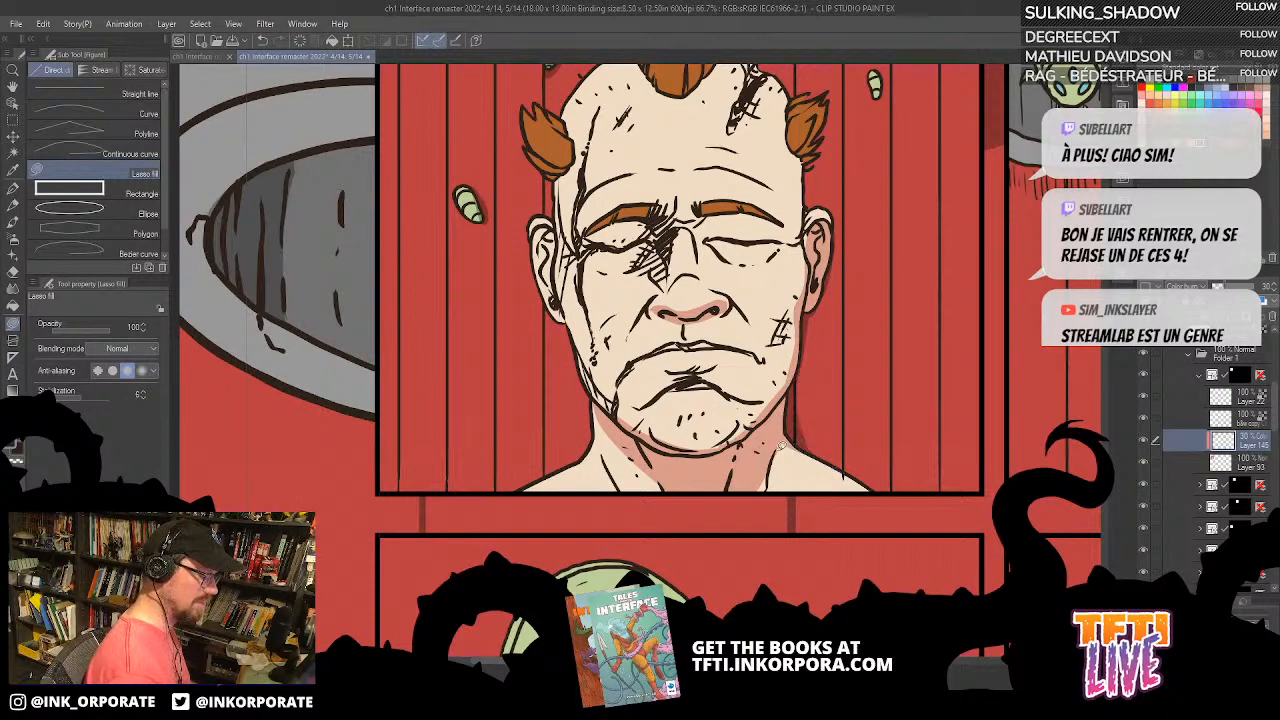
mouse_move(806, 453)
left_mouse_down()
mouse_move(904, 491)
mouse_move(879, 443)
left_mouse_up()
key("ctrl+z")
key("asciicircum")
key("asciicircum")
key("asciicircum")
key("asciicircum")
key("asciicircum")
key("asciicircum")
key("asciicircum")
key("asciicircum")
key("asciicircum")
left_click_drag(699, 496, 780, 474)
Step: Lasso-fill a matching shadow on the red wall along the man's neck and shoulder on the panel's left side
key("asciicircum")
key("asciicircum")
key("asciicircum")
key("asciicircum")
key("asciicircum")
key("asciicircum")
key("asciicircum")
key("asciicircum")
key("asciicircum")
key("asciicircum")
key("asciicircum")
key("asciicircum")
key("asciicircum")
key("asciicircum")
key("asciicircum")
key("asciicircum")
key("asciicircum")
key("asciicircum")
key("asciicircum")
key("asciicircum")
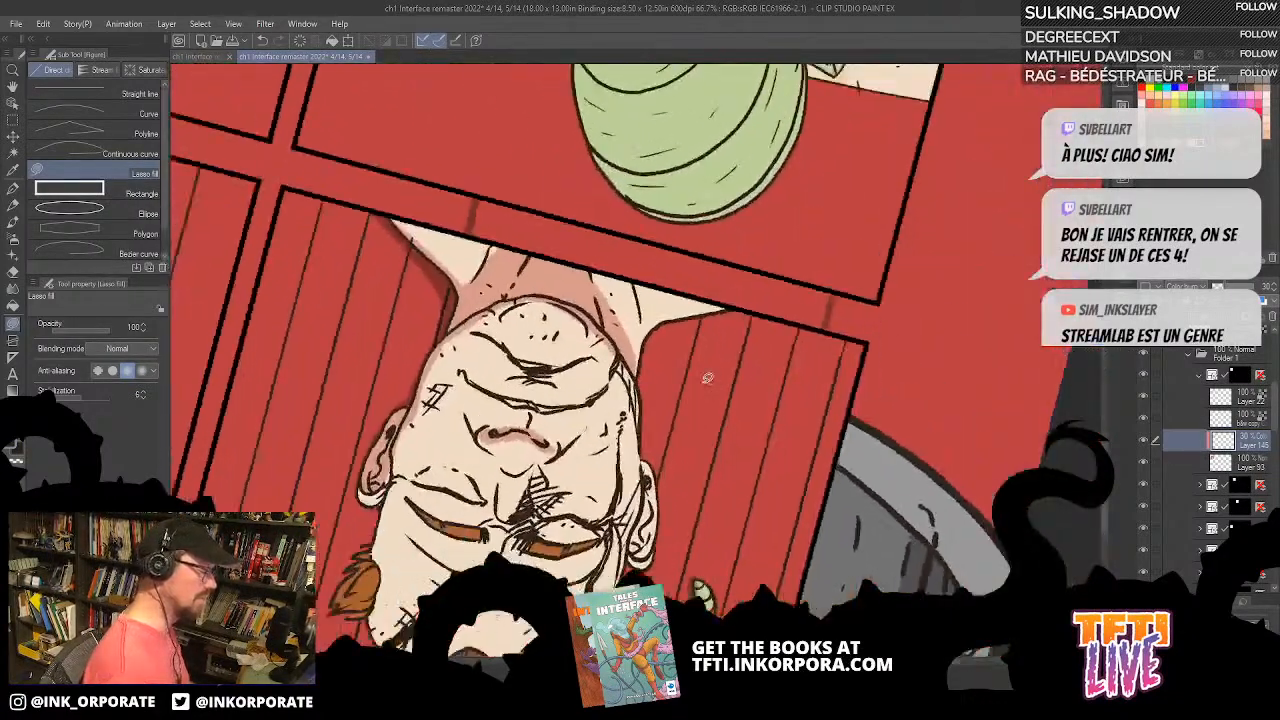
key("asciicircum")
key("asciicircum")
key("asciicircum")
key("asciicircum")
key("asciicircum")
key("asciicircum")
key("asciicircum")
key("asciicircum")
key("asciicircum")
key("asciicircum")
mouse_move(760, 286)
left_mouse_down()
mouse_move(846, 240)
mouse_move(895, 236)
mouse_move(832, 212)
mouse_move(744, 267)
mouse_move(714, 332)
left_mouse_up()
key("asciicircum")
key("asciicircum")
key("asciicircum")
key("asciicircum")
key("asciicircum")
key("asciicircum")
key("asciicircum")
key("asciicircum")
key("asciicircum")
key("asciicircum")
key("asciicircum")
key("minus")
key("minus")
key("minus")
key("minus")
key("minus")
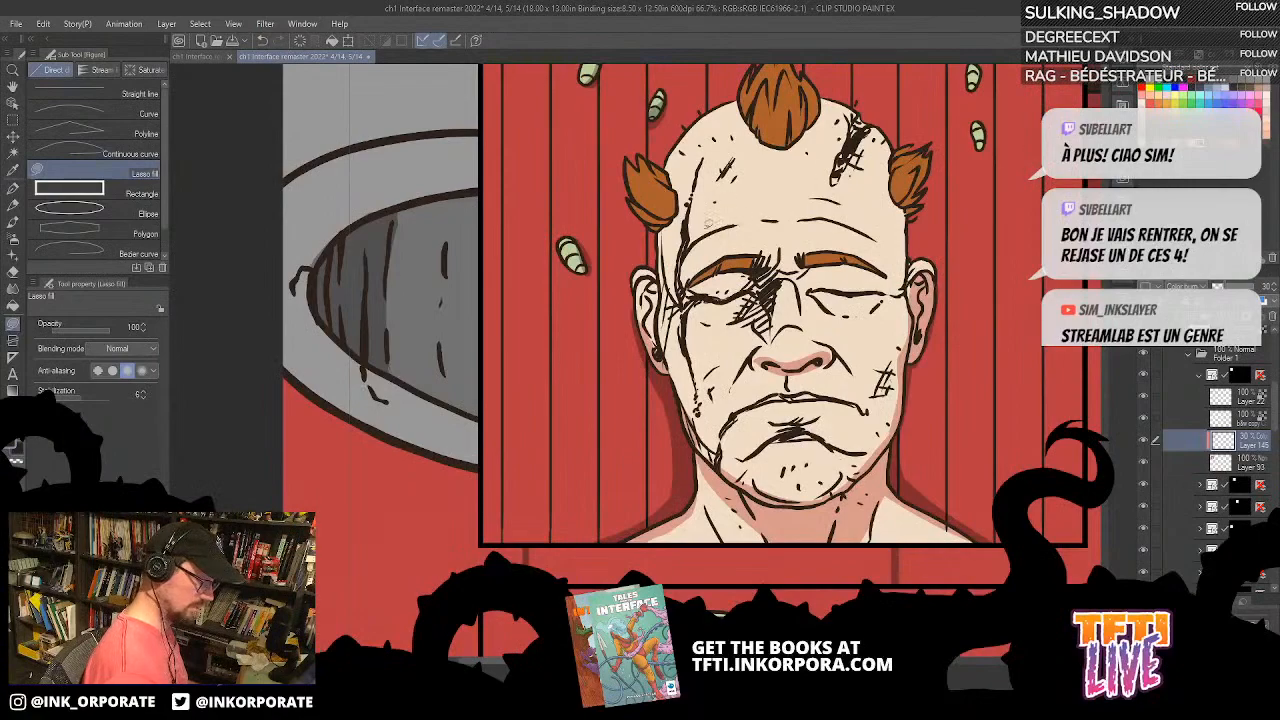
Step: Lasso-fill shadows inside the ear on the panel's left side and on the wall beside both ears and side hair tufts
mouse_move(637, 320)
left_mouse_down()
mouse_move(636, 209)
mouse_move(660, 234)
mouse_move(662, 270)
mouse_move(645, 262)
mouse_move(640, 305)
left_mouse_up()
mouse_move(647, 256)
left_mouse_down()
mouse_move(656, 357)
mouse_move(654, 242)
mouse_move(669, 207)
left_mouse_up()
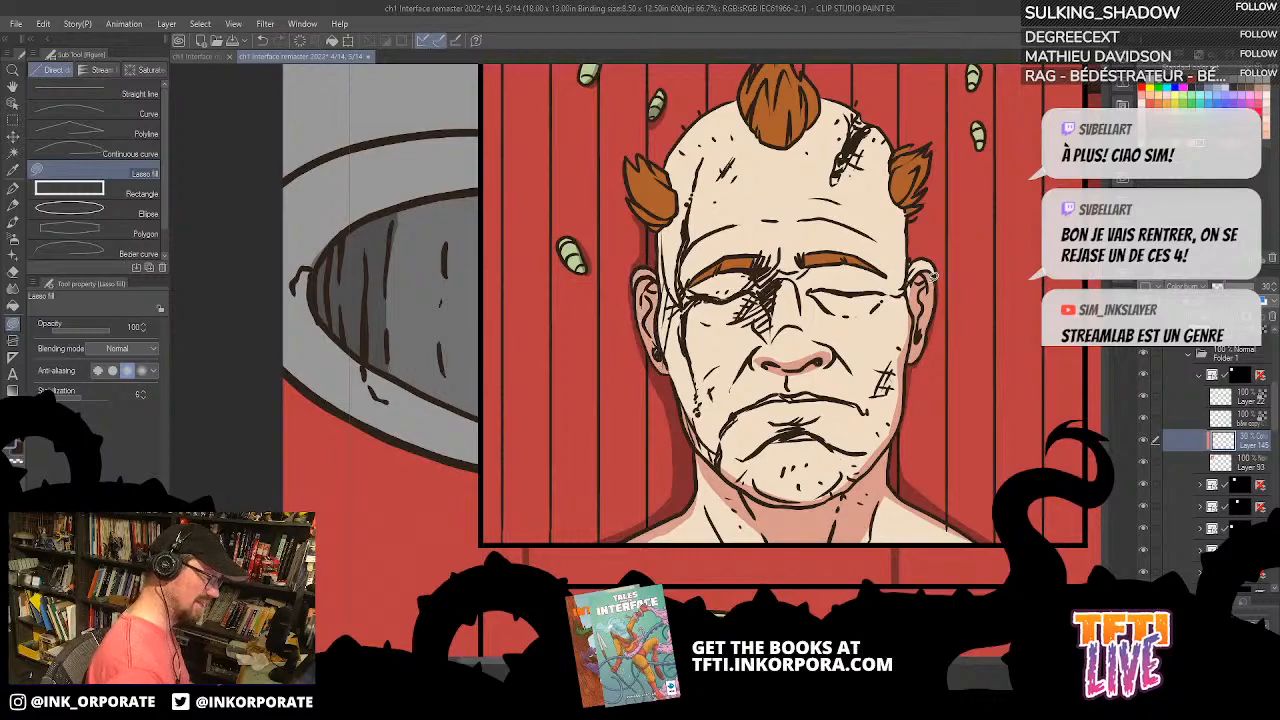
mouse_move(906, 215)
left_mouse_down()
mouse_move(937, 155)
mouse_move(909, 213)
mouse_move(906, 274)
left_mouse_up()
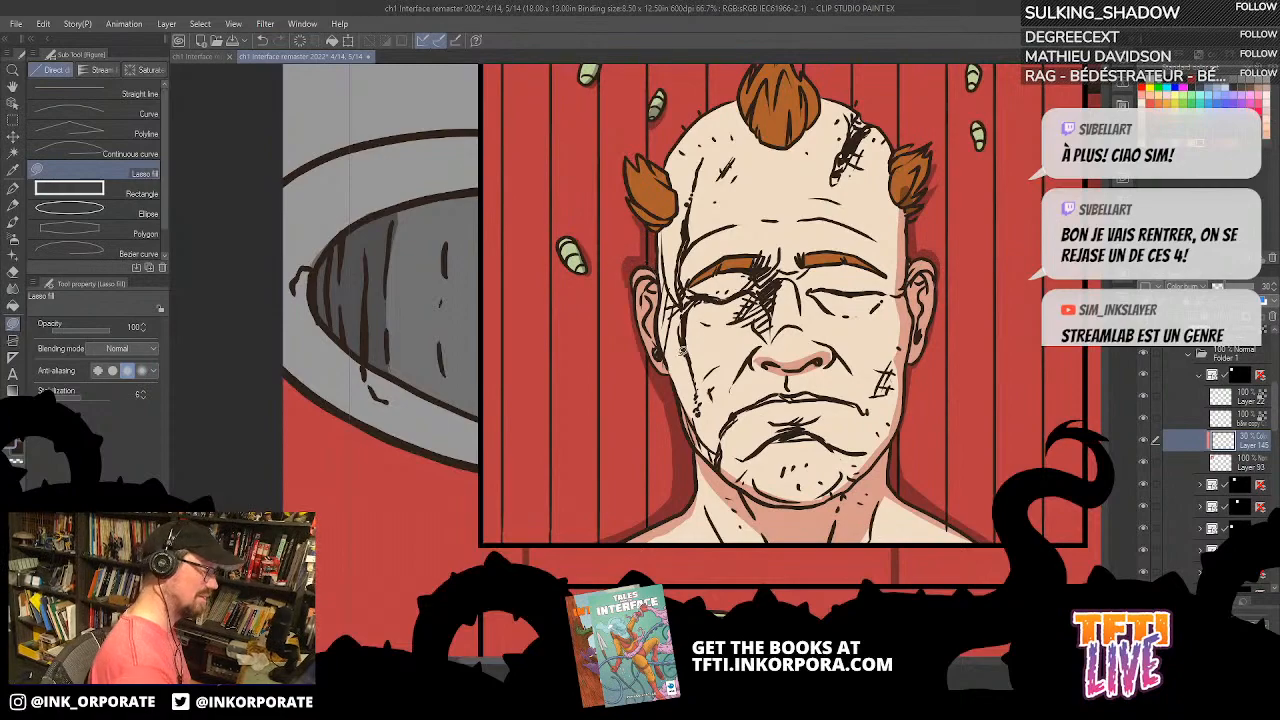
mouse_move(632, 301)
left_mouse_down()
mouse_move(658, 274)
mouse_move(647, 256)
mouse_move(629, 308)
left_mouse_up()
left_click_drag(962, 214, 954, 293)
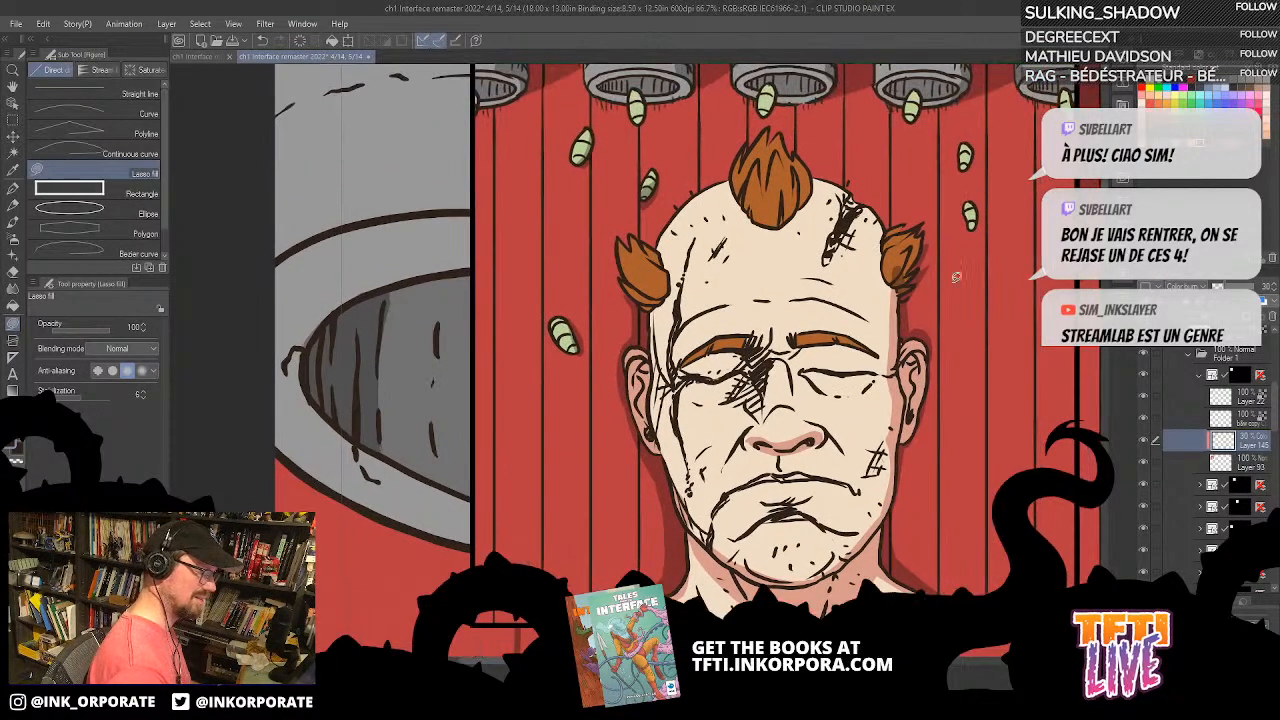
Step: Lasso-fill small shadows on the central hair tuft and around the man's nose bridge and temple
mouse_move(778, 219)
left_mouse_down()
mouse_move(806, 172)
mouse_move(806, 196)
left_mouse_up()
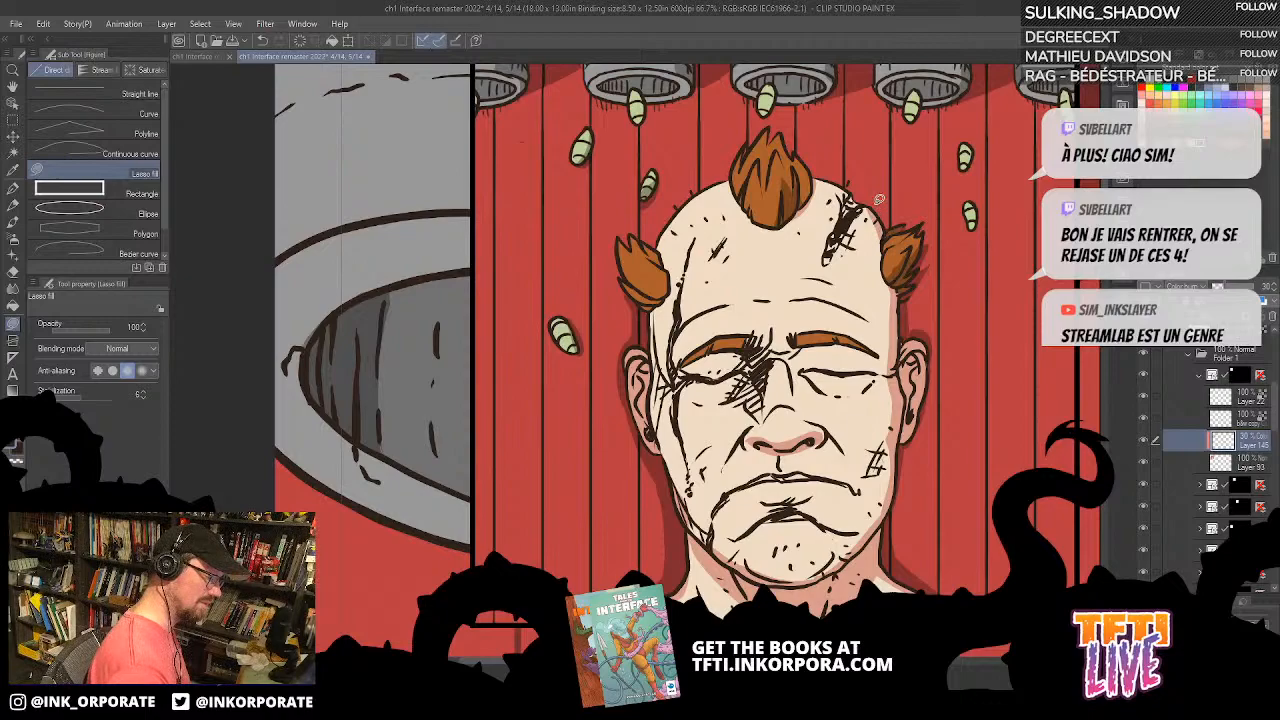
left_click_drag(895, 445, 905, 405)
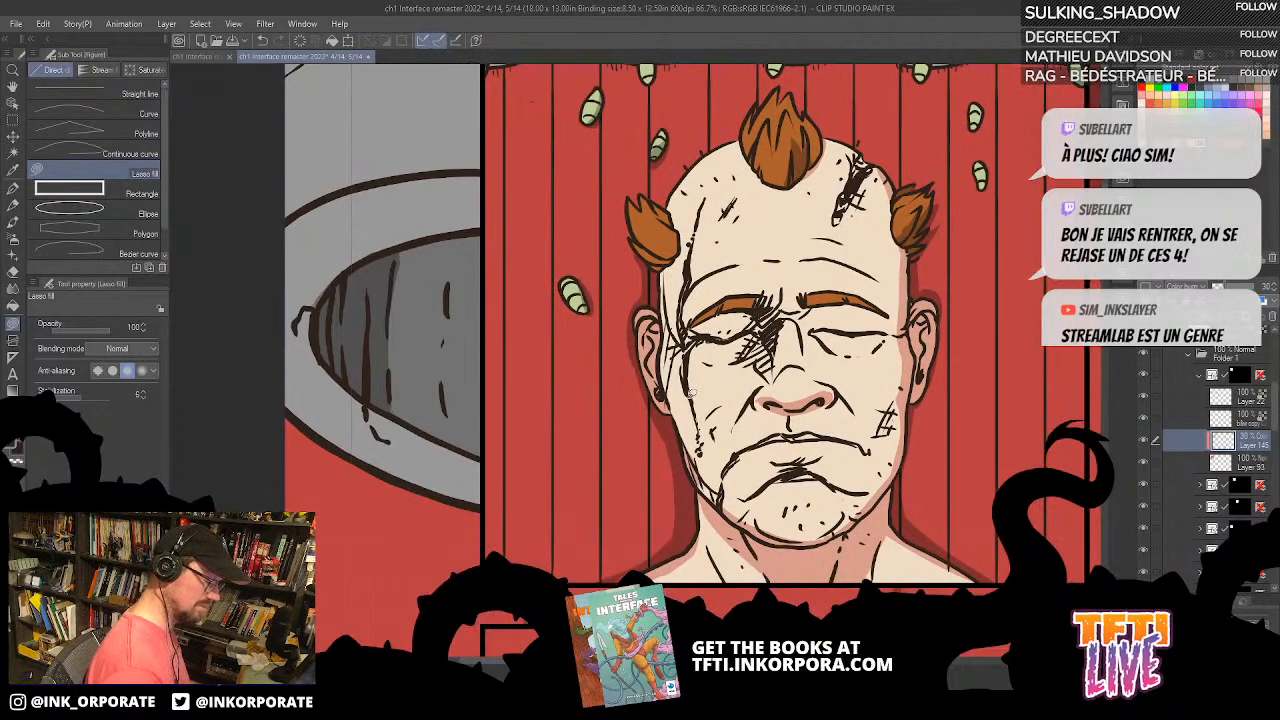
mouse_move(711, 494)
left_mouse_down()
mouse_move(674, 367)
mouse_move(667, 258)
mouse_move(659, 391)
mouse_move(708, 492)
left_mouse_up()
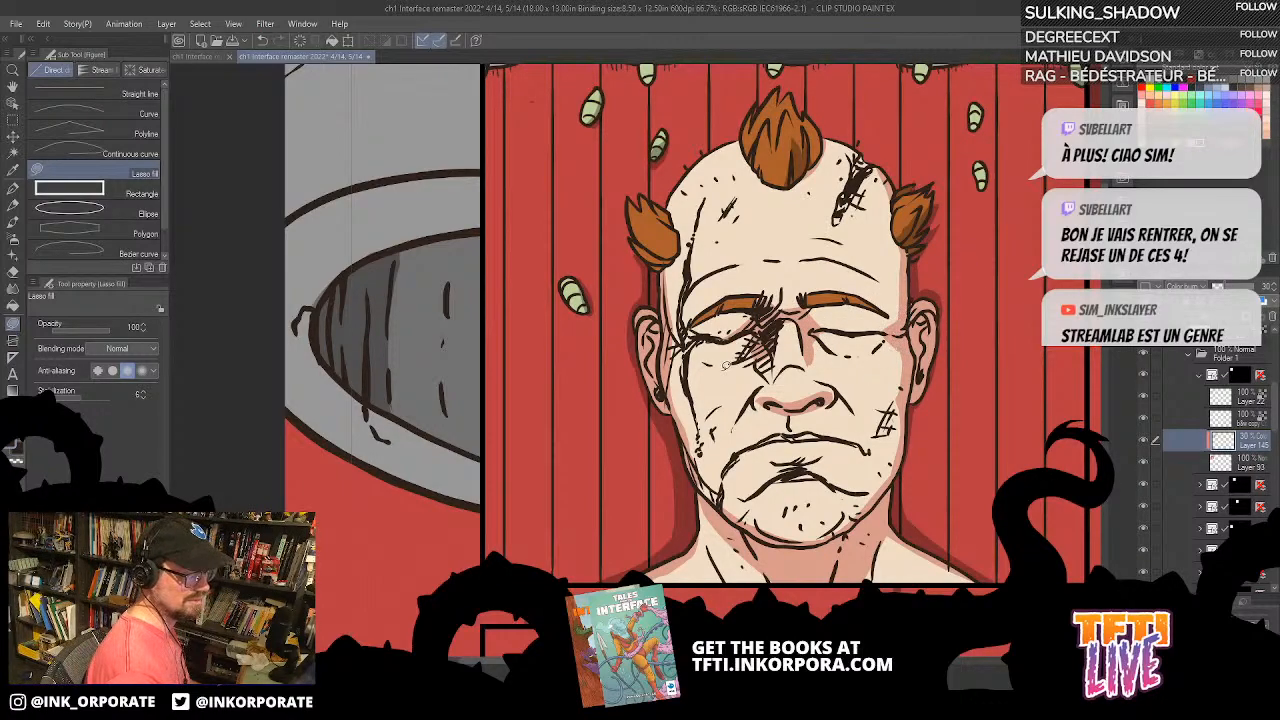
mouse_move(683, 308)
left_mouse_down()
mouse_move(662, 368)
mouse_move(674, 411)
mouse_move(692, 336)
left_mouse_up()
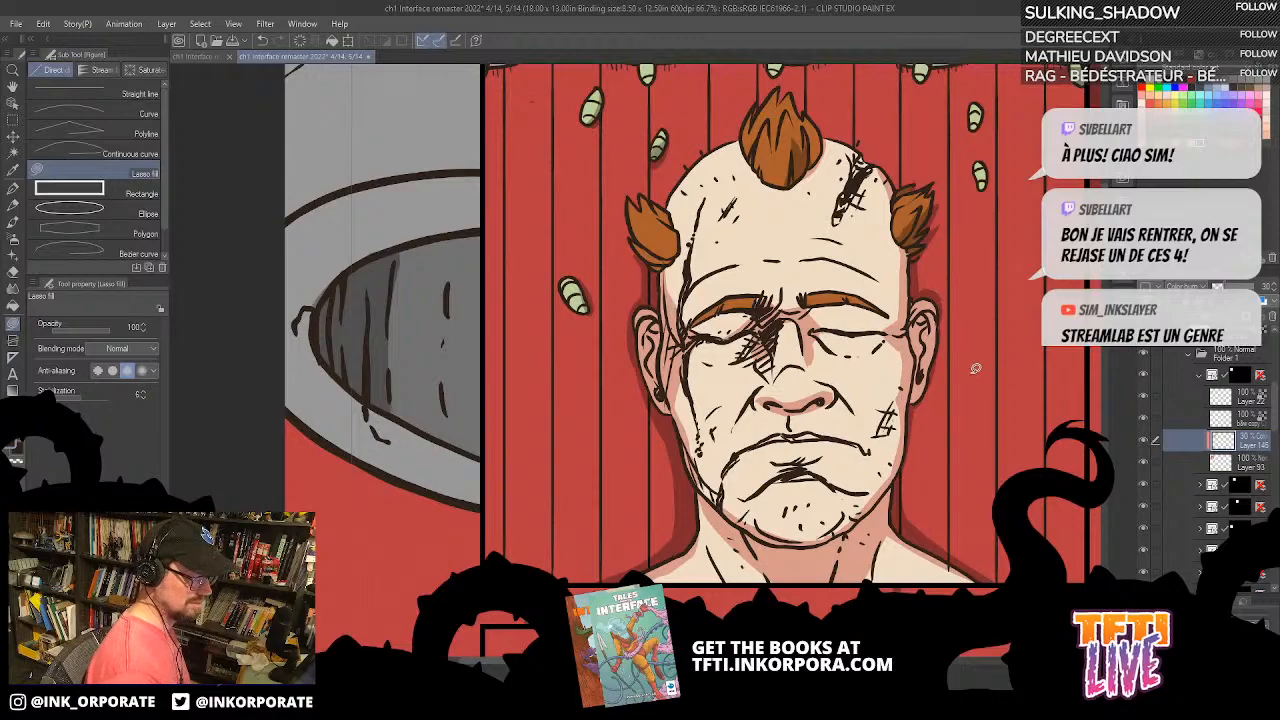
Step: Lasso-fill shadows on the two side hair tufts and along the edges of the man's head
mouse_move(897, 393)
left_mouse_down()
mouse_move(892, 478)
mouse_move(912, 385)
left_mouse_up()
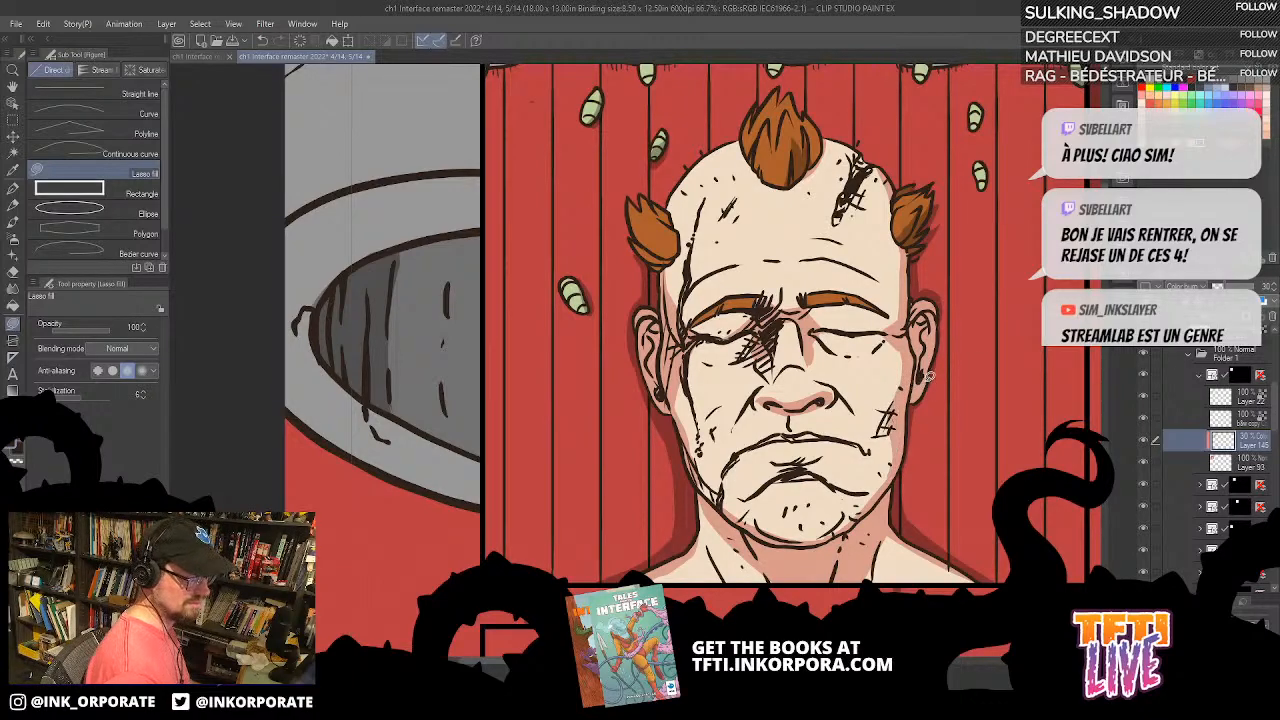
left_click_drag(903, 254, 911, 262)
mouse_move(685, 298)
left_mouse_down()
mouse_move(680, 260)
mouse_move(632, 212)
left_mouse_up()
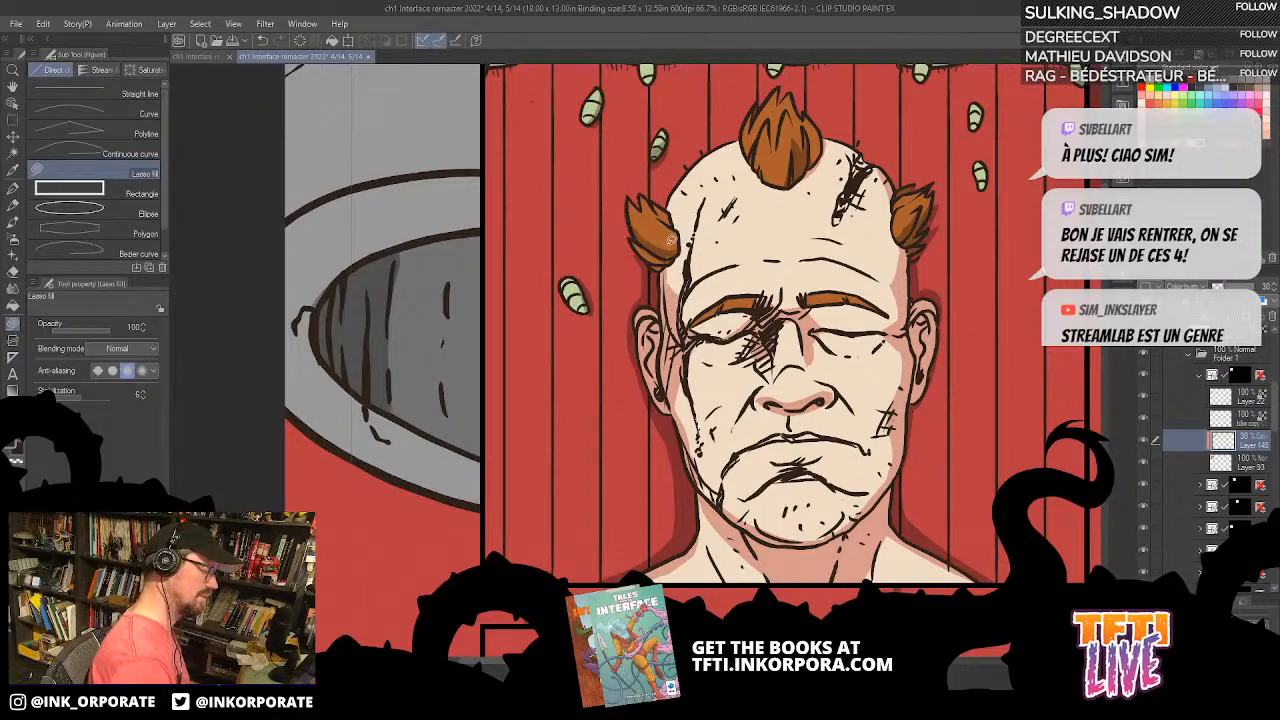
mouse_move(674, 256)
left_mouse_down()
mouse_move(637, 243)
mouse_move(672, 266)
left_mouse_up()
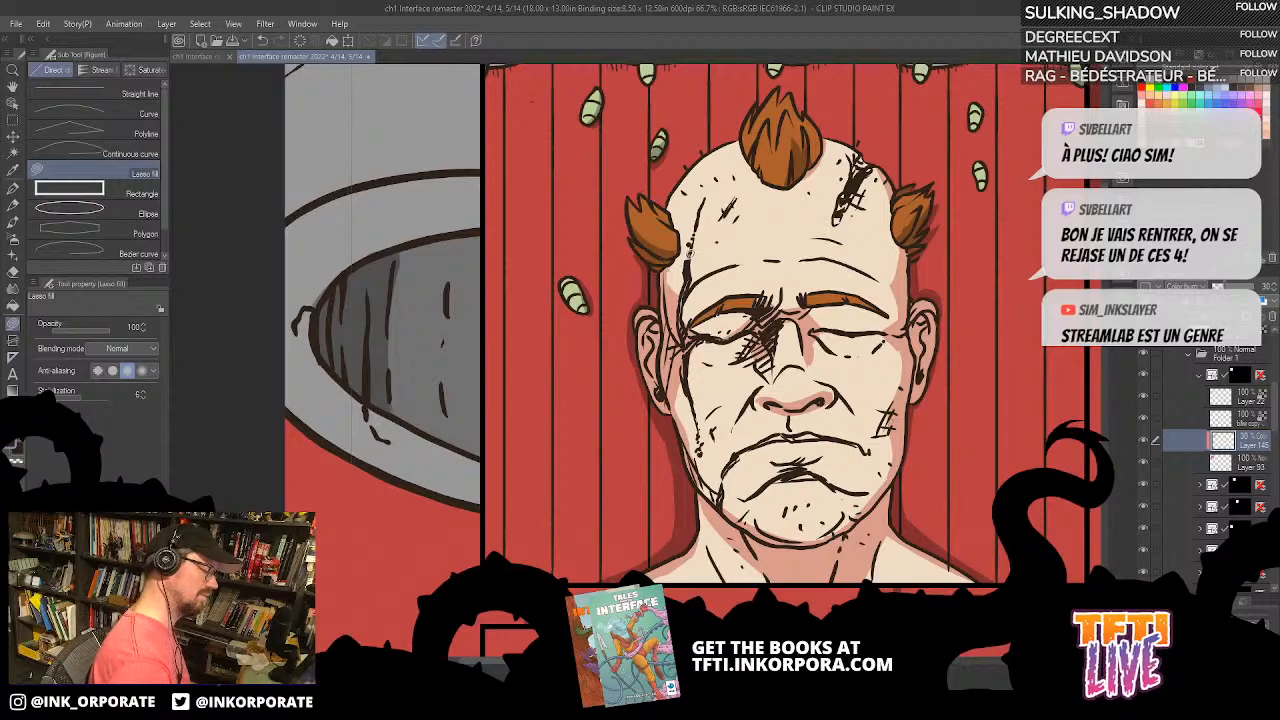
mouse_move(764, 172)
left_mouse_down()
mouse_move(767, 122)
mouse_move(761, 162)
mouse_move(774, 176)
mouse_move(753, 116)
mouse_move(743, 140)
mouse_move(754, 166)
mouse_move(742, 145)
mouse_move(750, 116)
mouse_move(682, 184)
mouse_move(732, 145)
left_mouse_up()
key("ctrl+z")
mouse_move(676, 212)
left_mouse_down()
mouse_move(688, 162)
mouse_move(672, 210)
mouse_move(745, 135)
mouse_move(670, 195)
mouse_move(683, 203)
mouse_move(693, 167)
mouse_move(672, 207)
left_mouse_up()
key("ctrl+z")
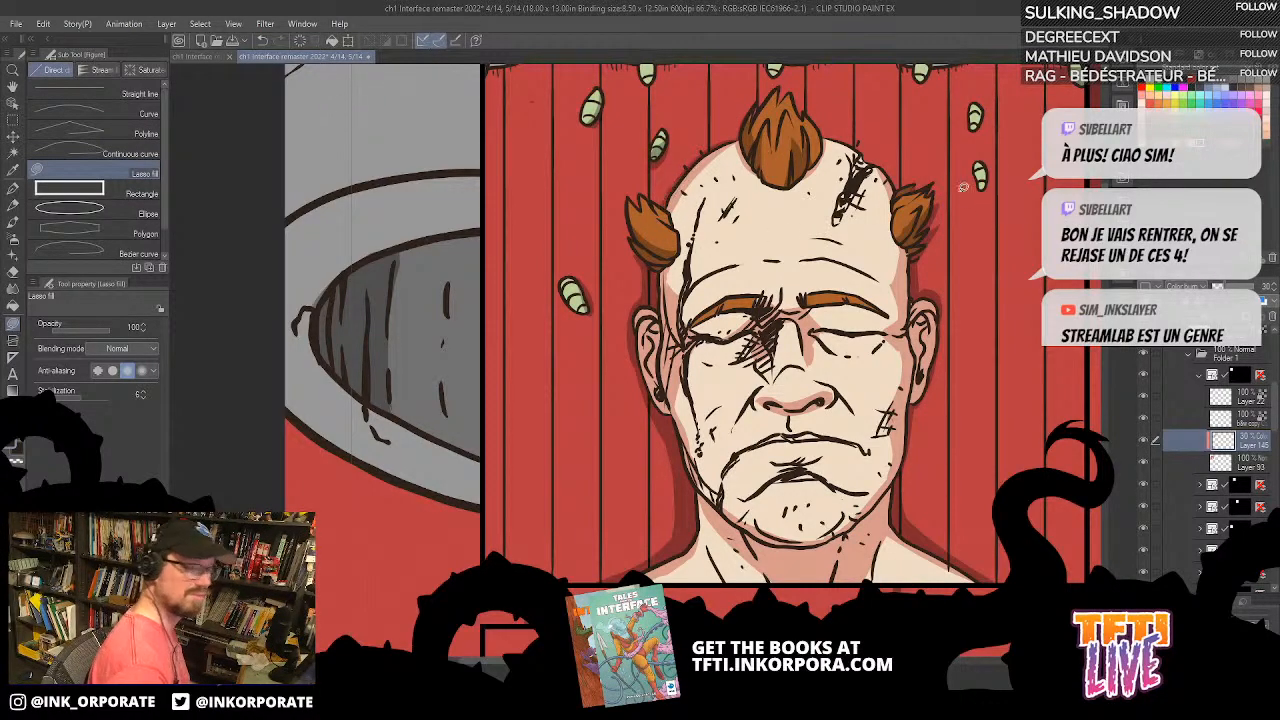
Step: Lasso-fill a small shadow beneath the man's closed eye nearest the panel's right edge
left_click_drag(890, 222, 751, 409)
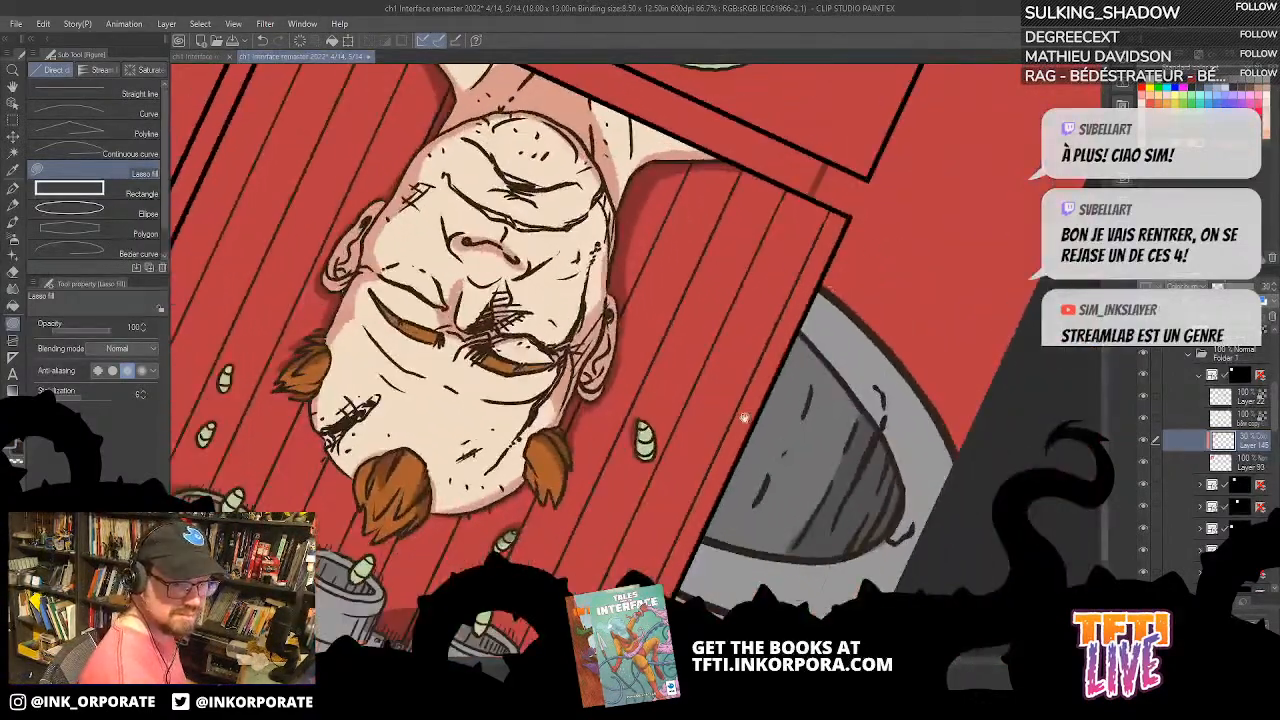
left_click_drag(835, 292, 900, 157)
left_click_drag(879, 255, 893, 259)
left_click_drag(757, 380, 811, 387)
left_click_drag(796, 220, 850, 302)
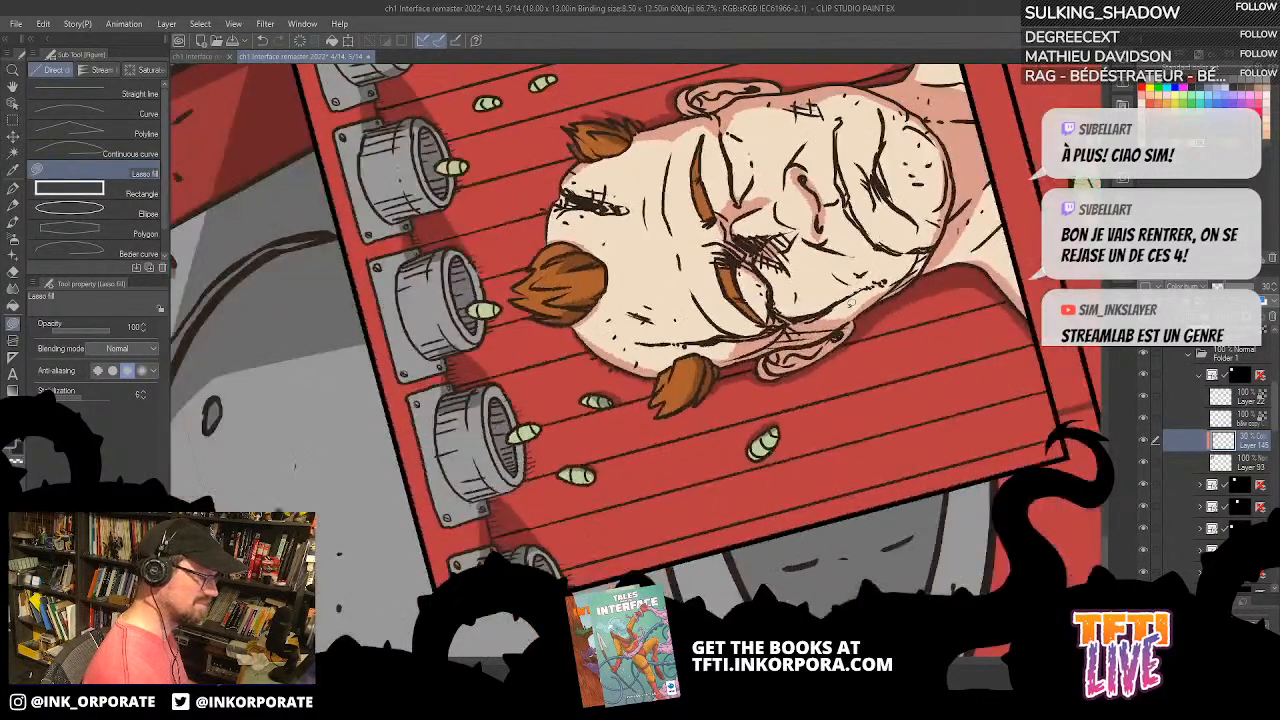
left_click_drag(1021, 186, 877, 273)
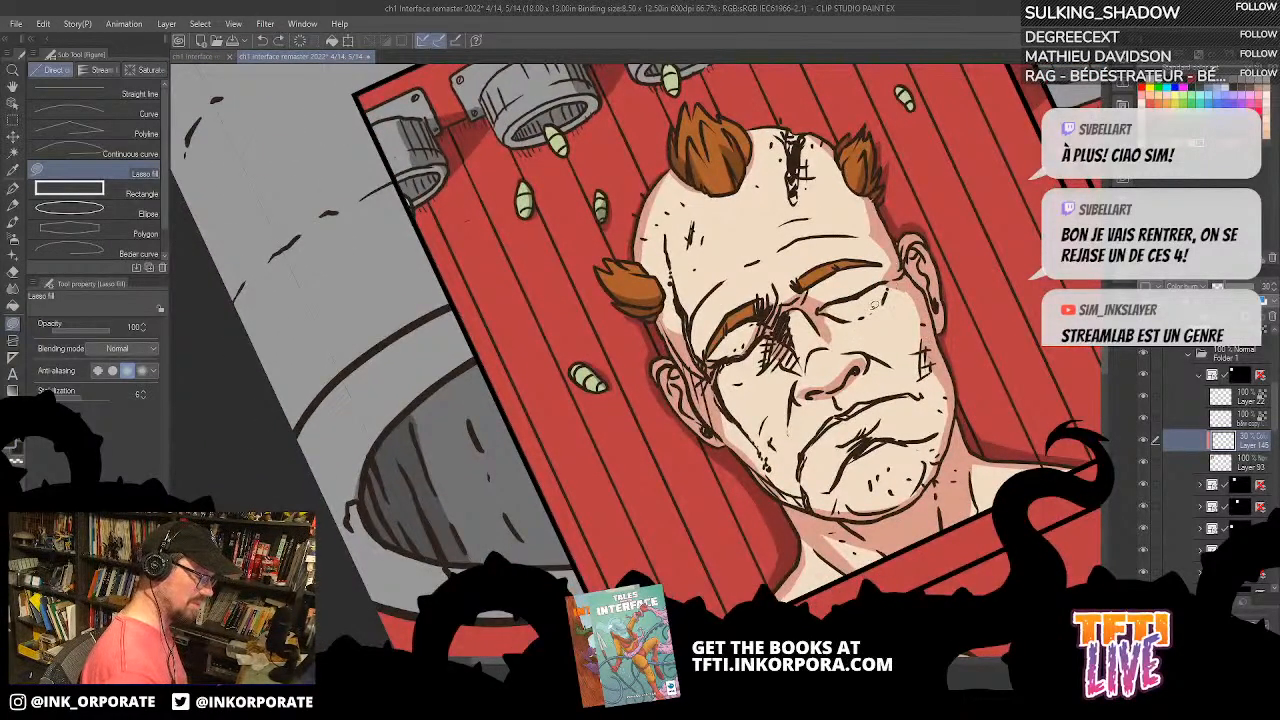
left_click_drag(889, 287, 875, 314)
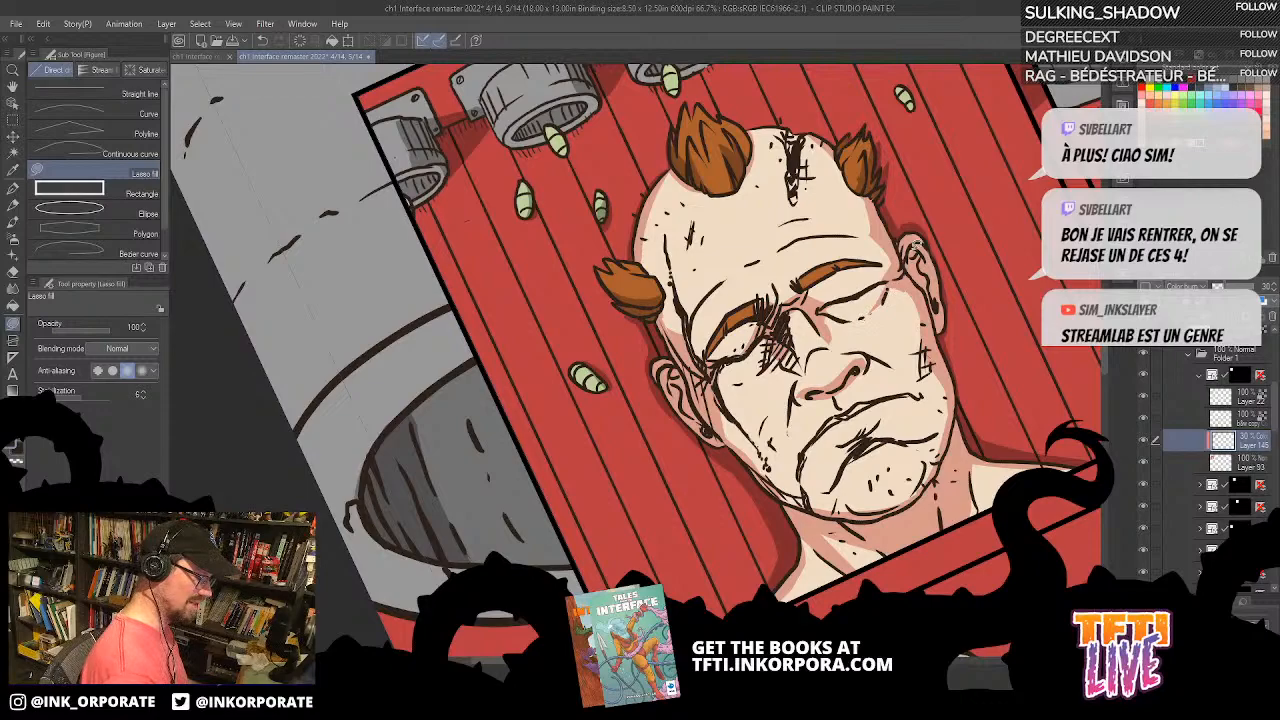
Step: Lasso-fill small shadows on the man's forehead and around his eyebrows
key("minus")
key("minus")
key("minus")
key("minus")
key("minus")
key("minus")
key("minus")
key("minus")
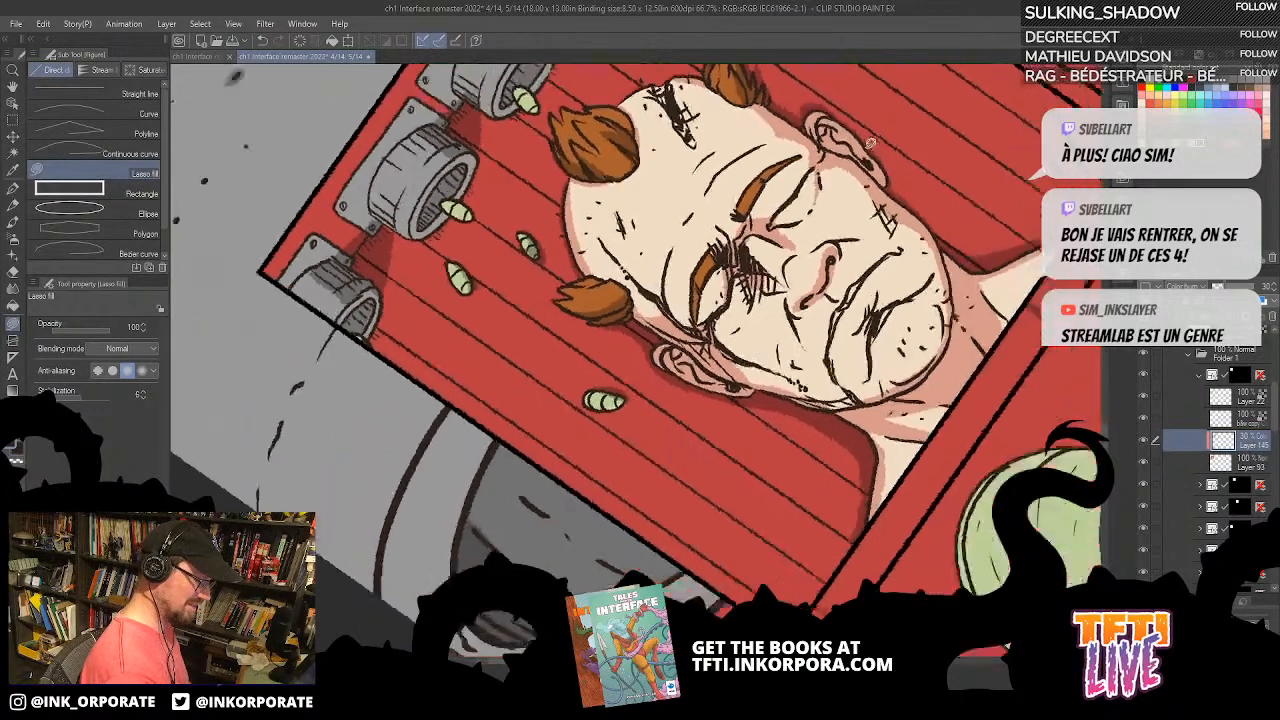
left_click_drag(731, 221, 783, 280)
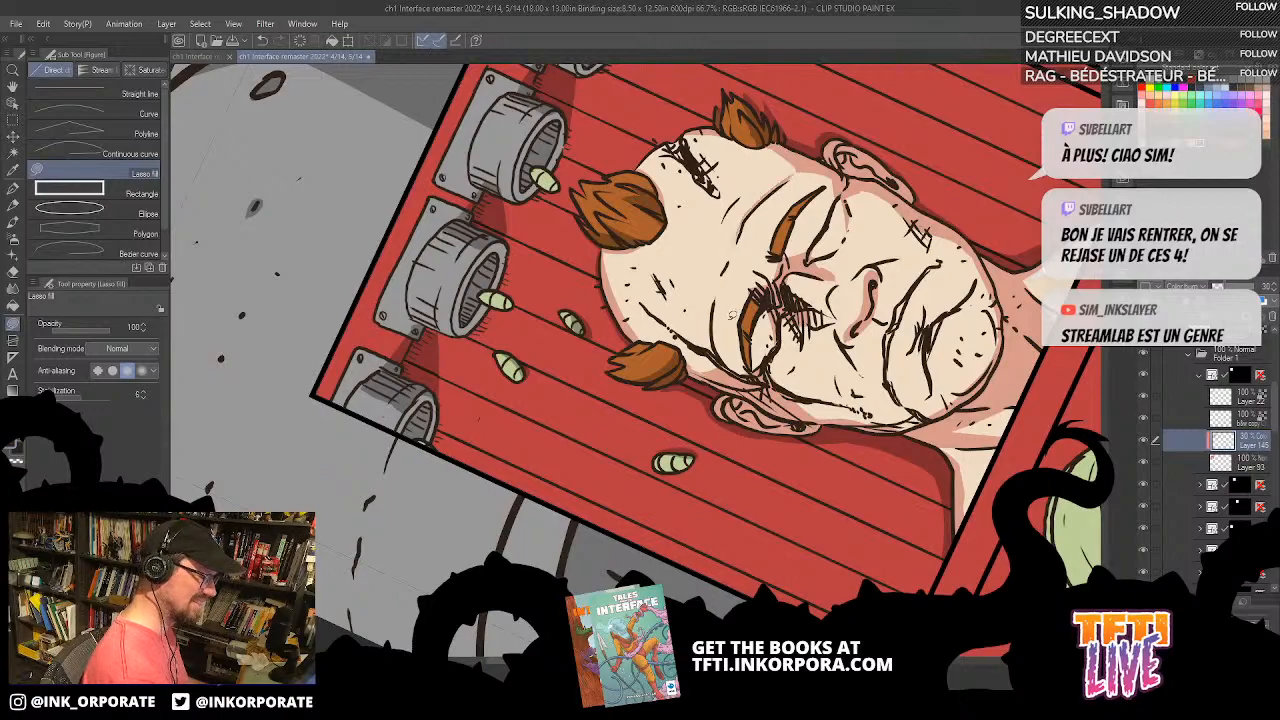
left_click_drag(742, 296, 760, 218)
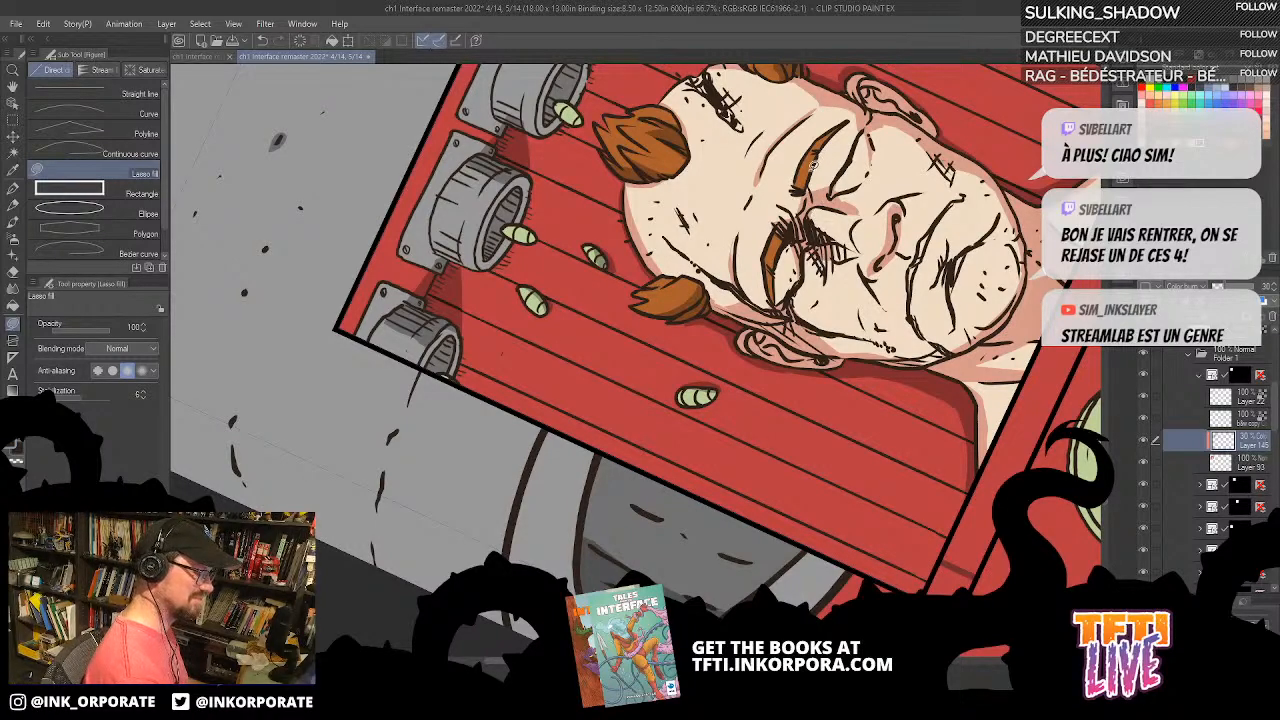
left_click_drag(862, 78, 973, 325)
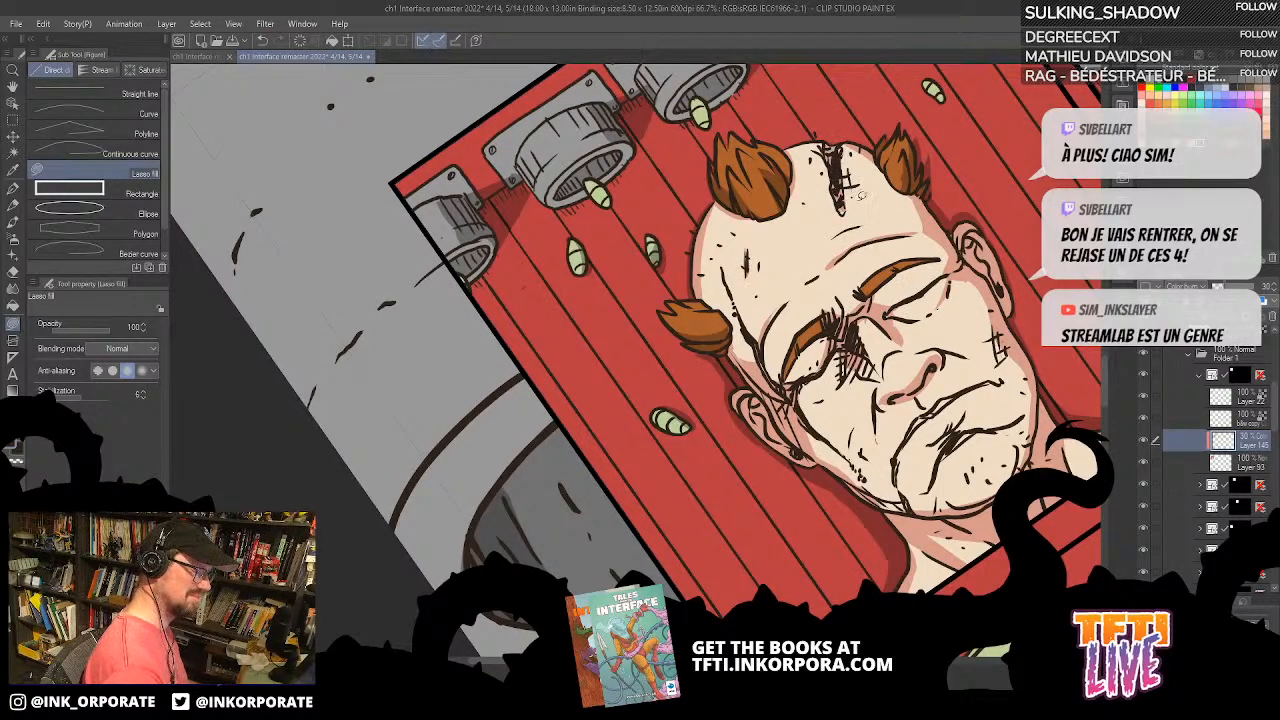
Step: Examine the page's lower panels and the already shaded bottom panel, then return to the man's panel
scroll(1045, 560, "down", 2)
left_click_drag(1045, 560, 647, 203)
key("asciicircum")
key("asciicircum")
left_click_drag(1045, 470, 722, 300)
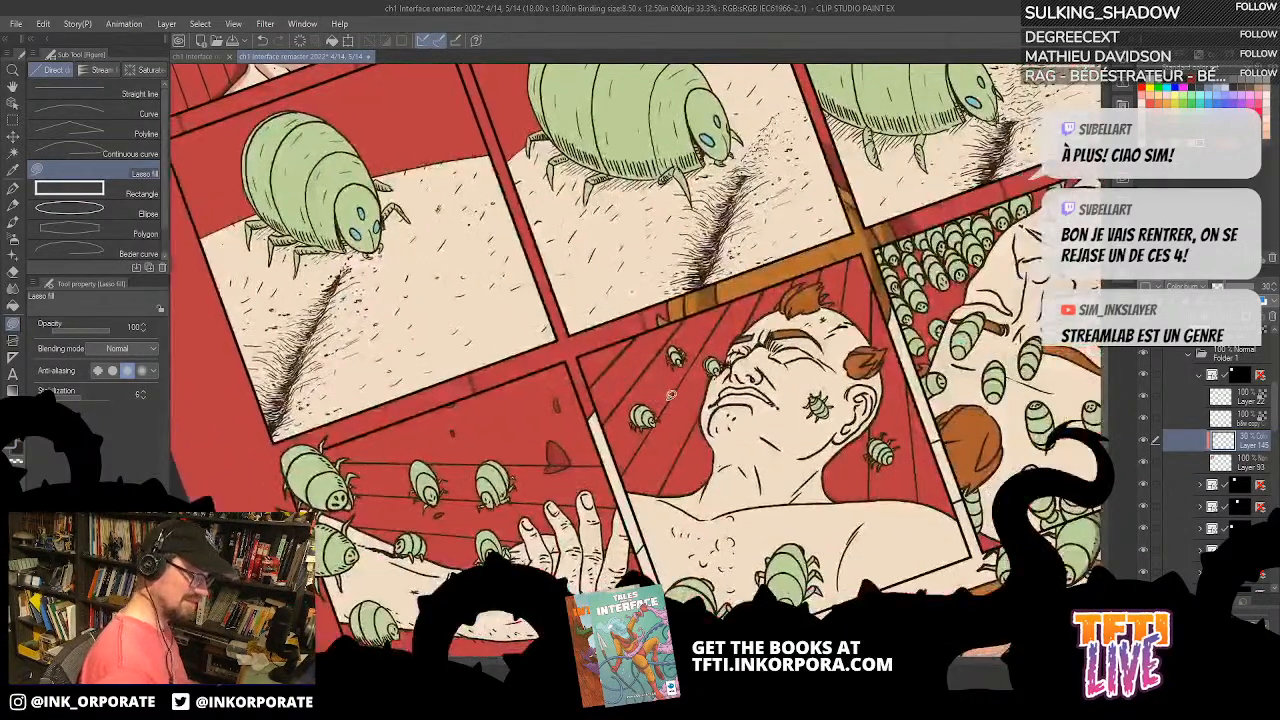
left_click_drag(1017, 393, 799, 117)
left_click_drag(912, 196, 932, 280)
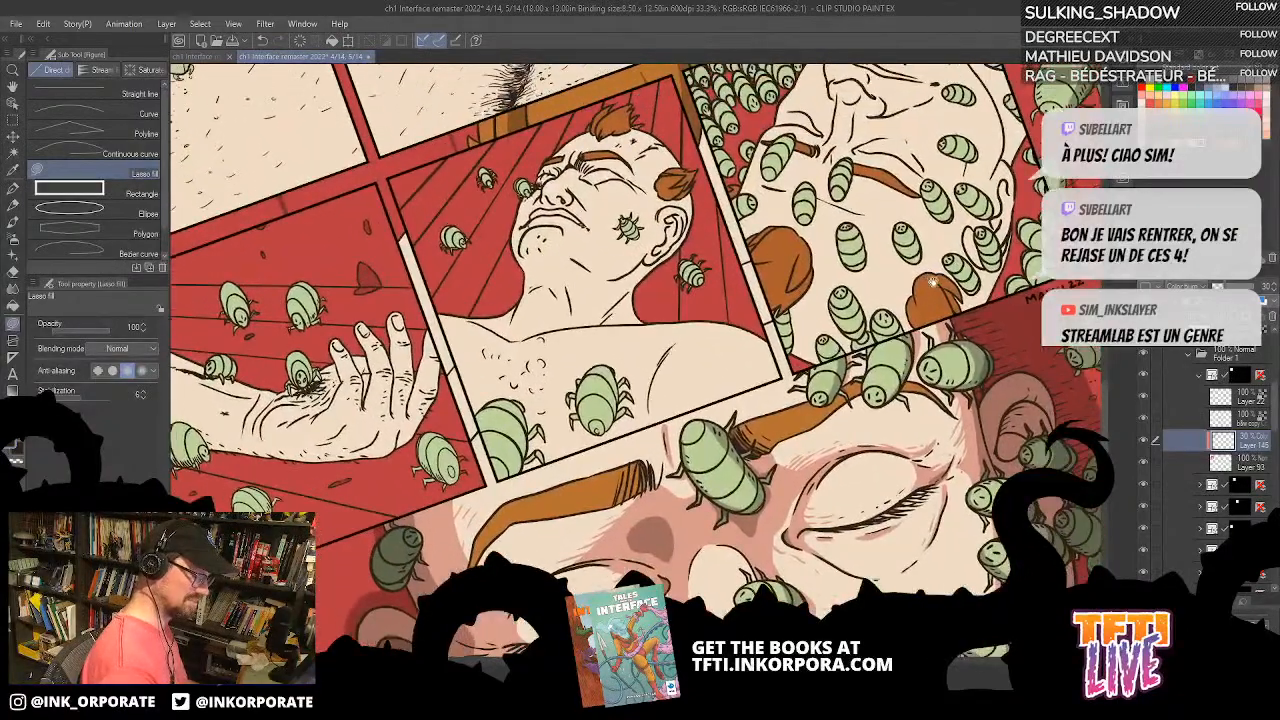
scroll(912, 344, "up", 1)
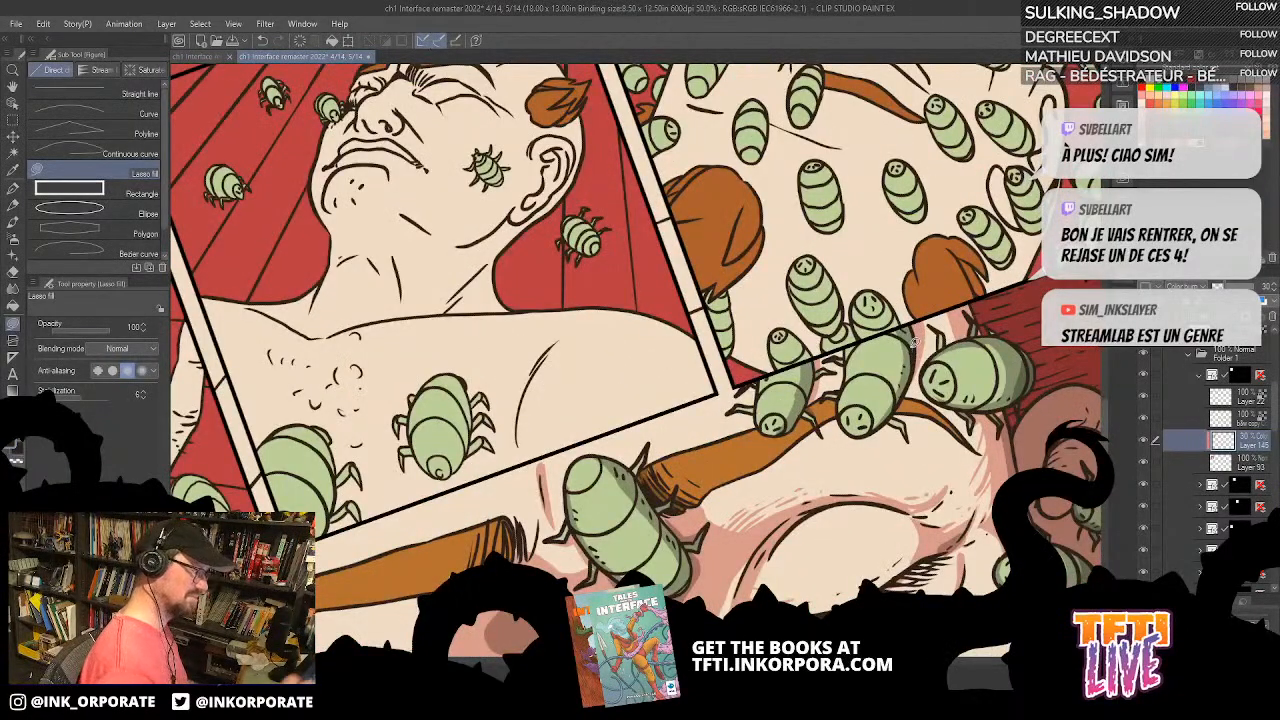
scroll(912, 344, "down", 3)
scroll(870, 345, "up", 1)
scroll(933, 428, "up", 3)
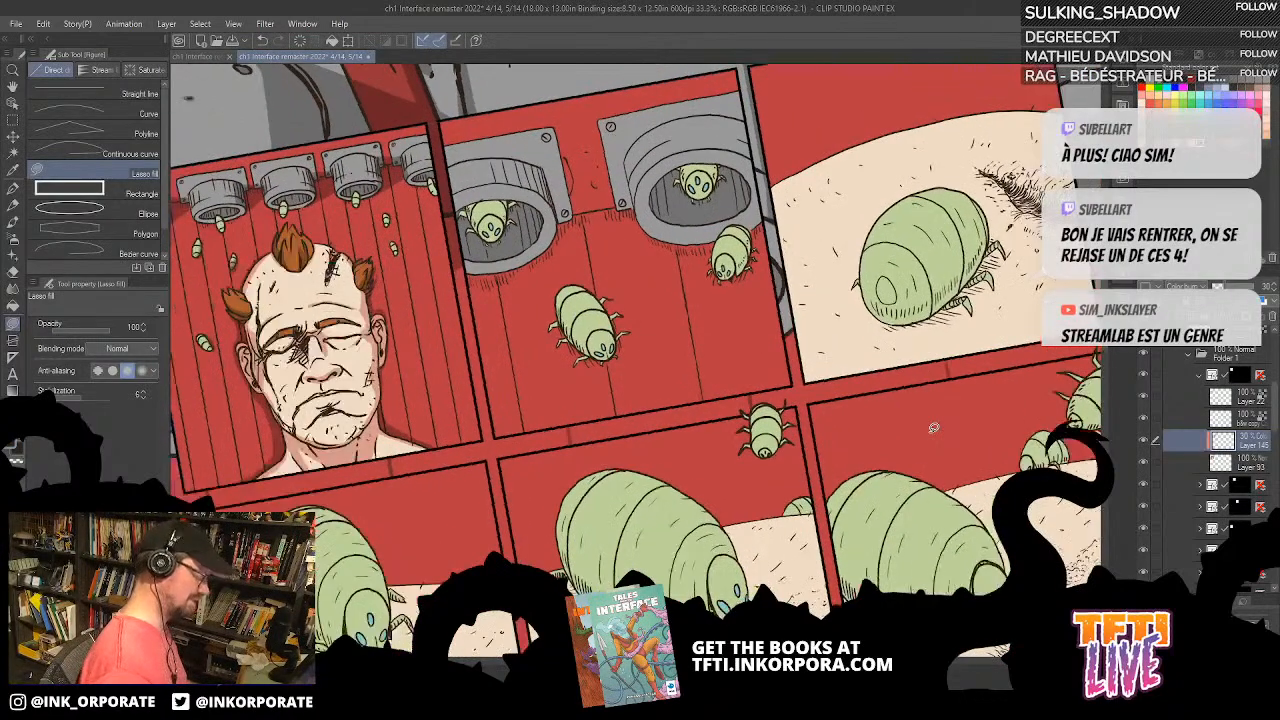
scroll(933, 428, "up", 1)
left_click_drag(521, 290, 974, 549)
left_click_drag(790, 458, 905, 368)
key("asciicircum")
key("asciicircum")
left_click_drag(917, 562, 973, 405)
key("asciicircum")
key("asciicircum")
key("asciicircum")
key("asciicircum")
key("asciicircum")
key("asciicircum")
key("asciicircum")
key("asciicircum")
key("asciicircum")
key("asciicircum")
key("asciicircum")
key("asciicircum")
key("asciicircum")
key("asciicircum")
key("asciicircum")
key("asciicircum")
key("asciicircum")
key("asciicircum")
key("asciicircum")
key("asciicircum")
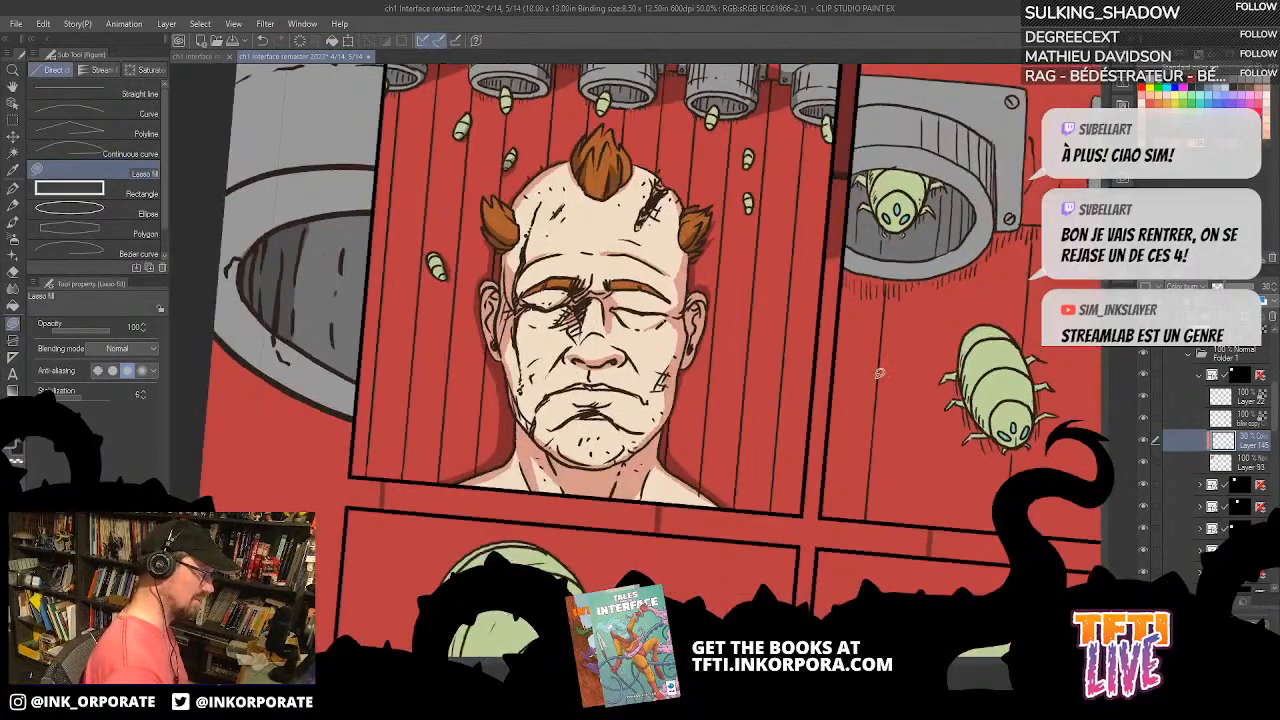
key("asciicircum")
key("asciicircum")
key("asciicircum")
key("asciicircum")
key("asciicircum")
key("asciicircum")
key("asciicircum")
key("asciicircum")
key("asciicircum")
key("asciicircum")
key("asciicircum")
key("asciicircum")
scroll(870, 340, "up", 1)
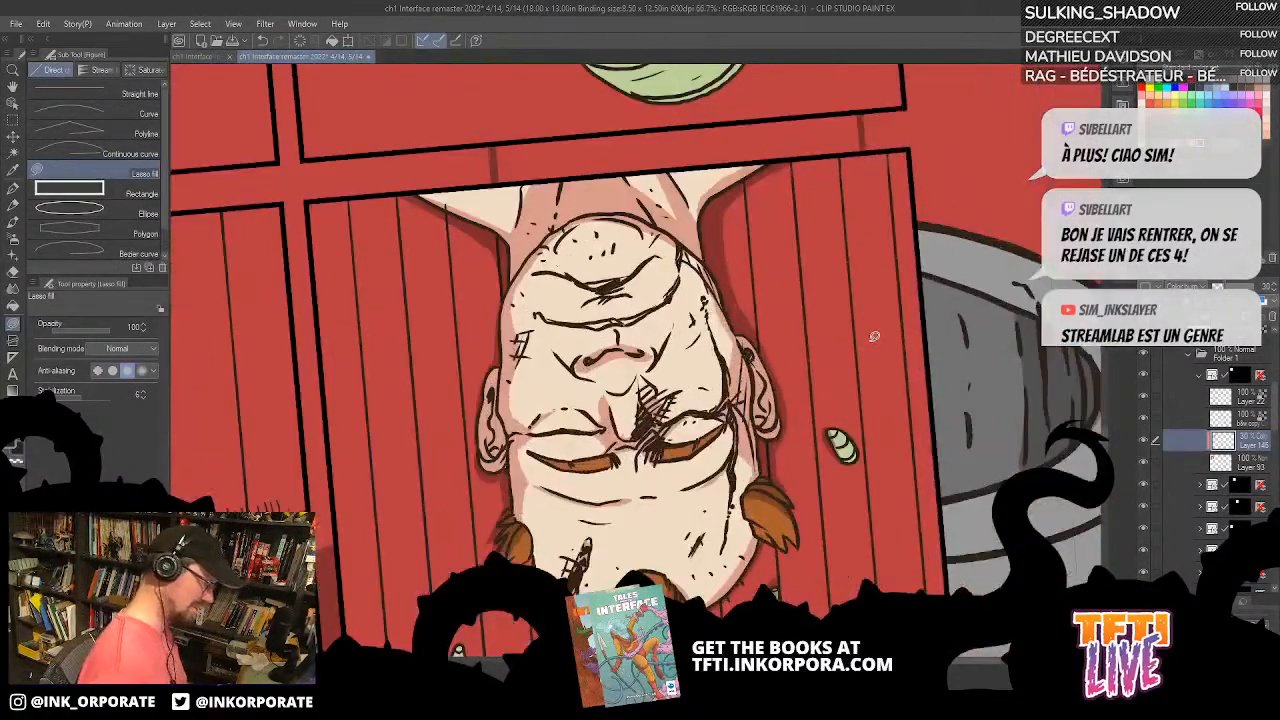
Step: Undo the last fill and lasso-fill shadows on the nozzles along the panel's upper edge
key("asciicircum")
key("asciicircum")
key("asciicircum")
key("asciicircum")
key("asciicircum")
key("asciicircum")
key("asciicircum")
key("asciicircum")
key("asciicircum")
key("asciicircum")
key("asciicircum")
key("asciicircum")
key("asciicircum")
key("asciicircum")
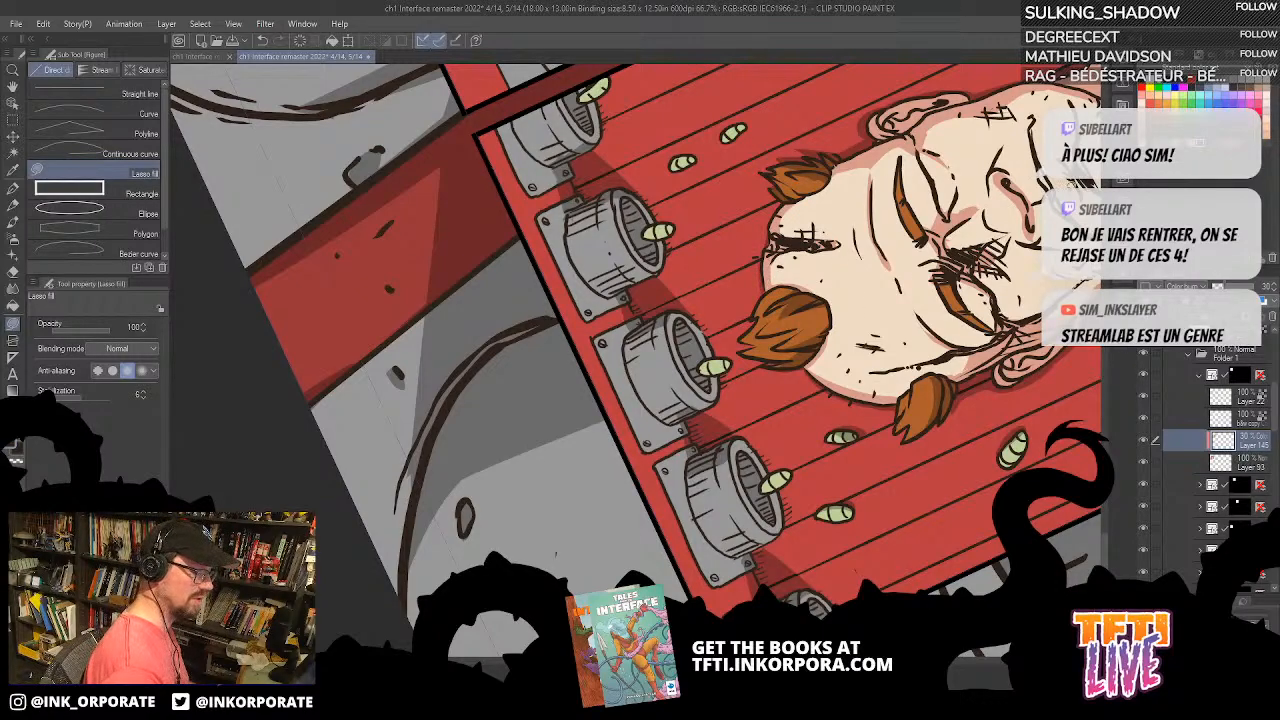
left_click_drag(1012, 440, 914, 266)
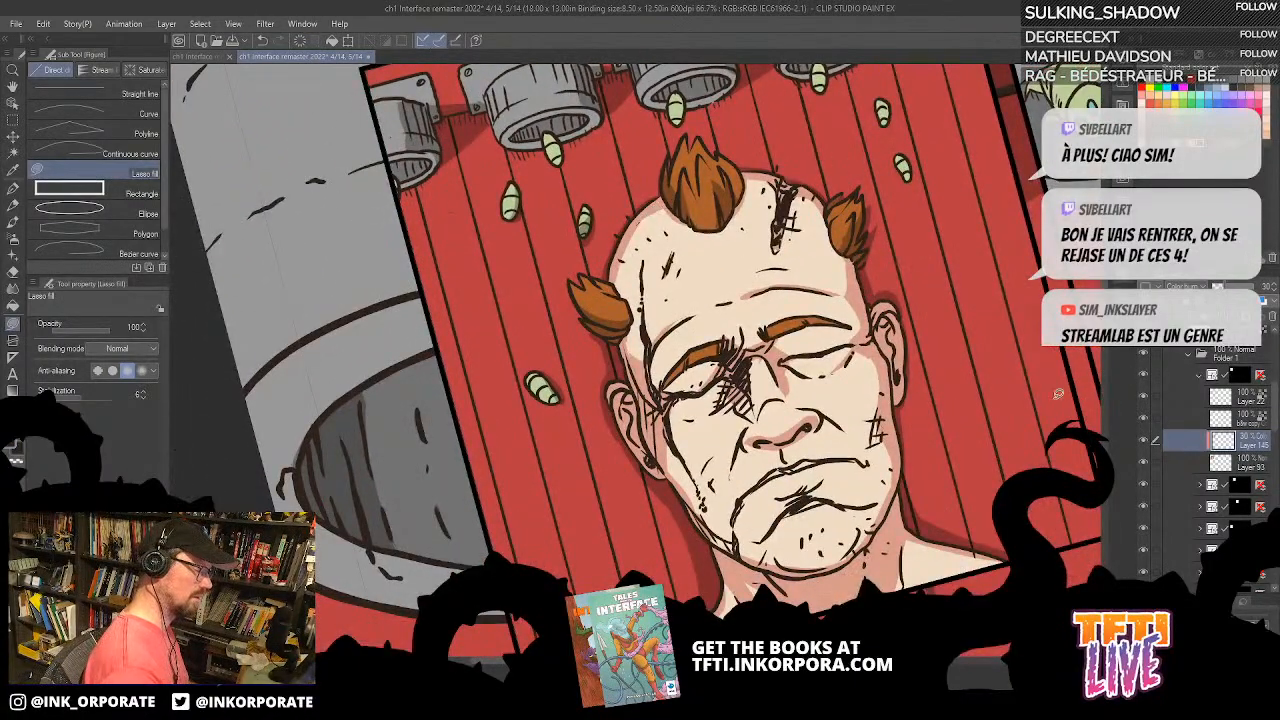
scroll(1065, 392, "up", 5)
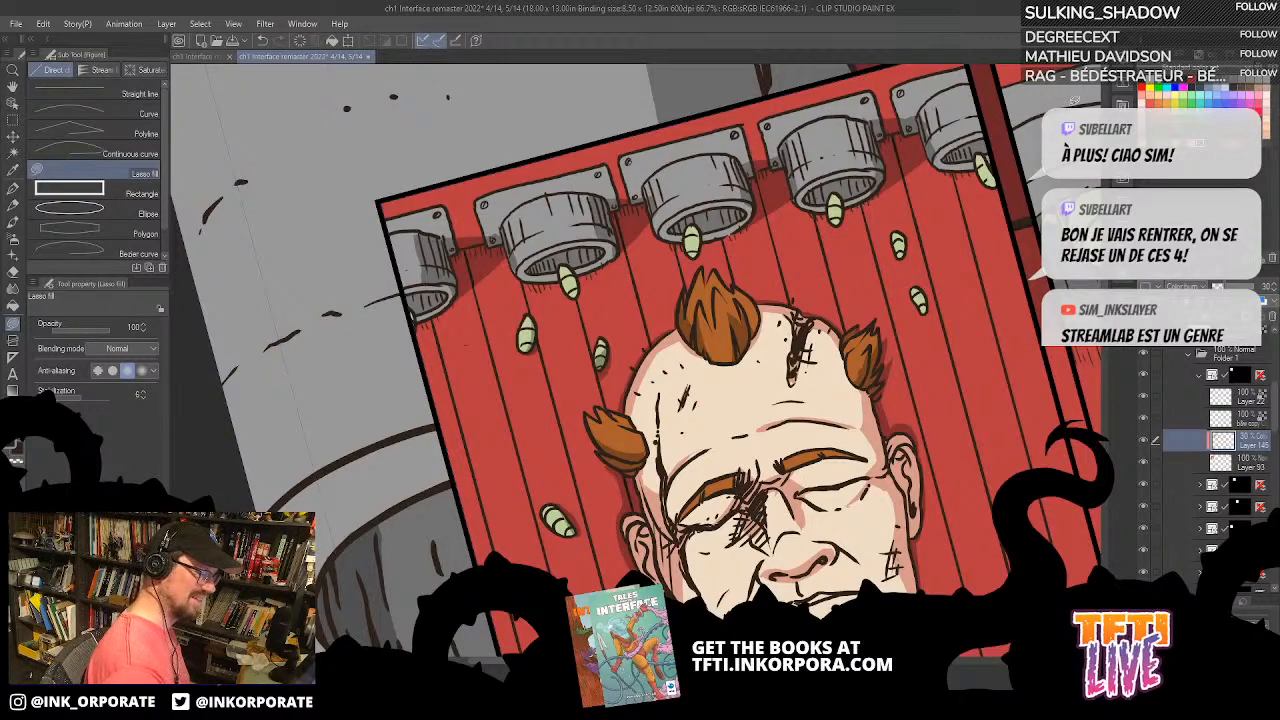
key("asciicircum")
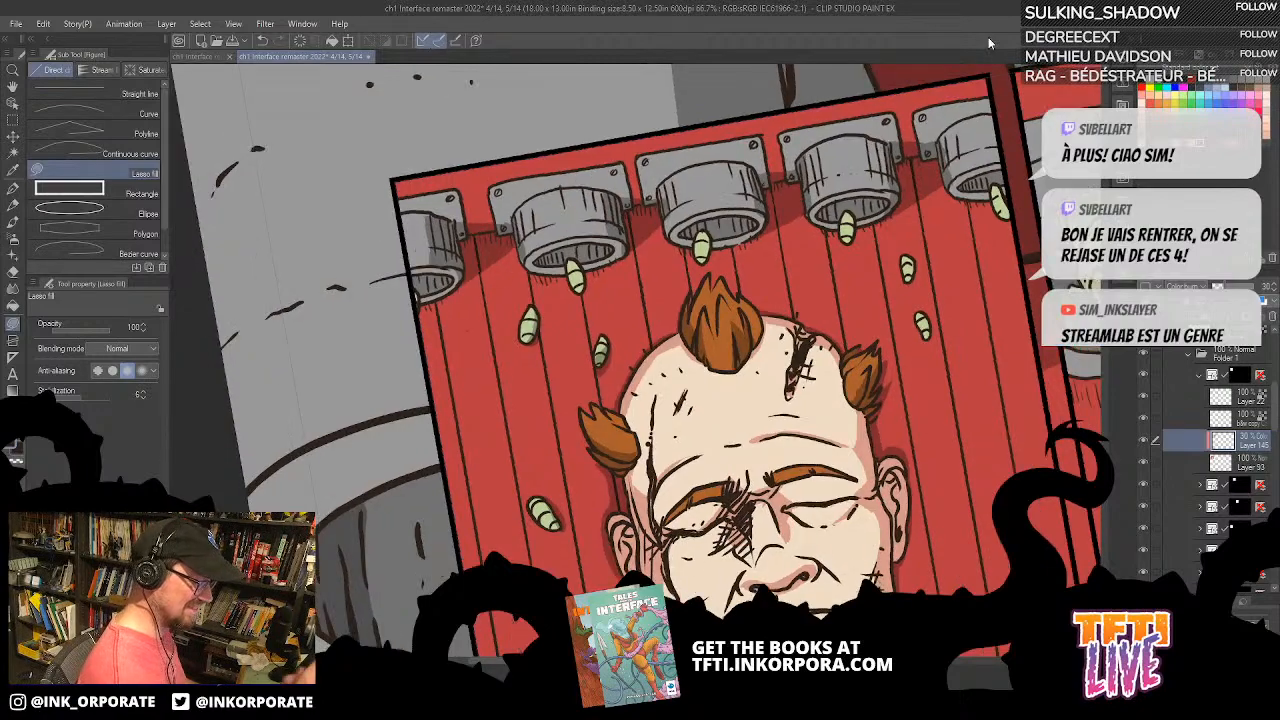
key("asciicircum")
key("asciicircum")
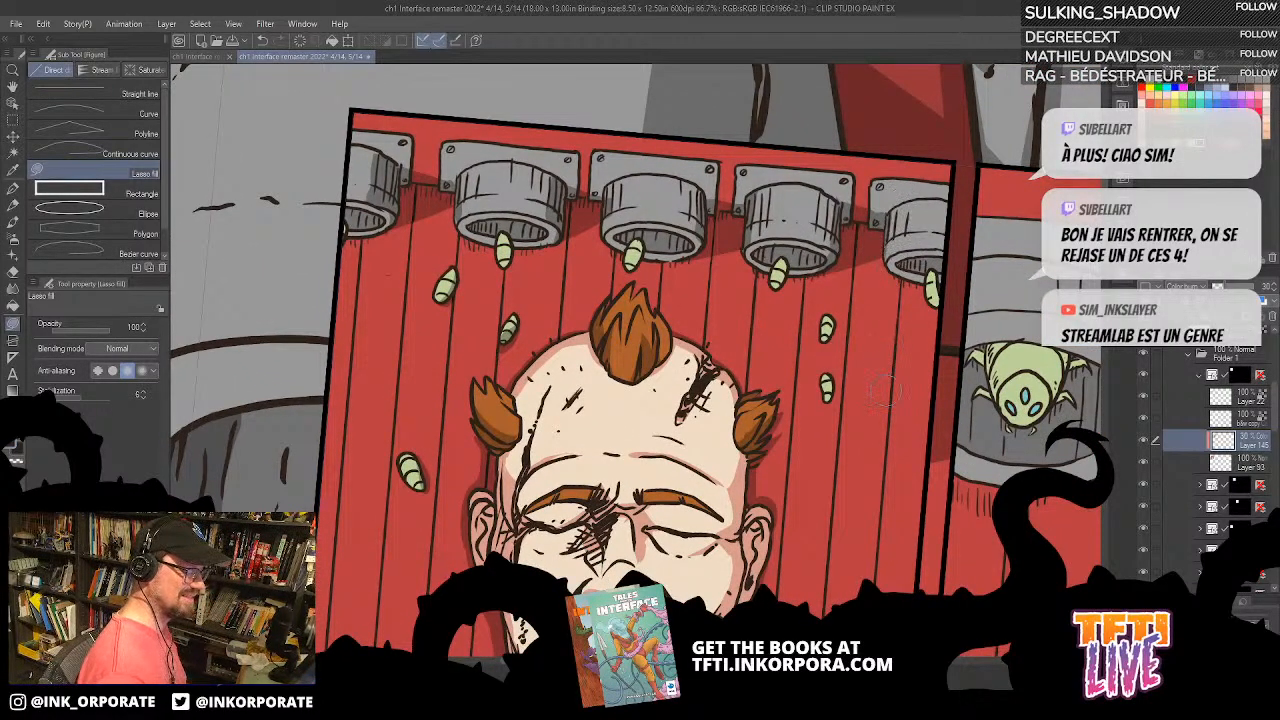
key("ctrl+z")
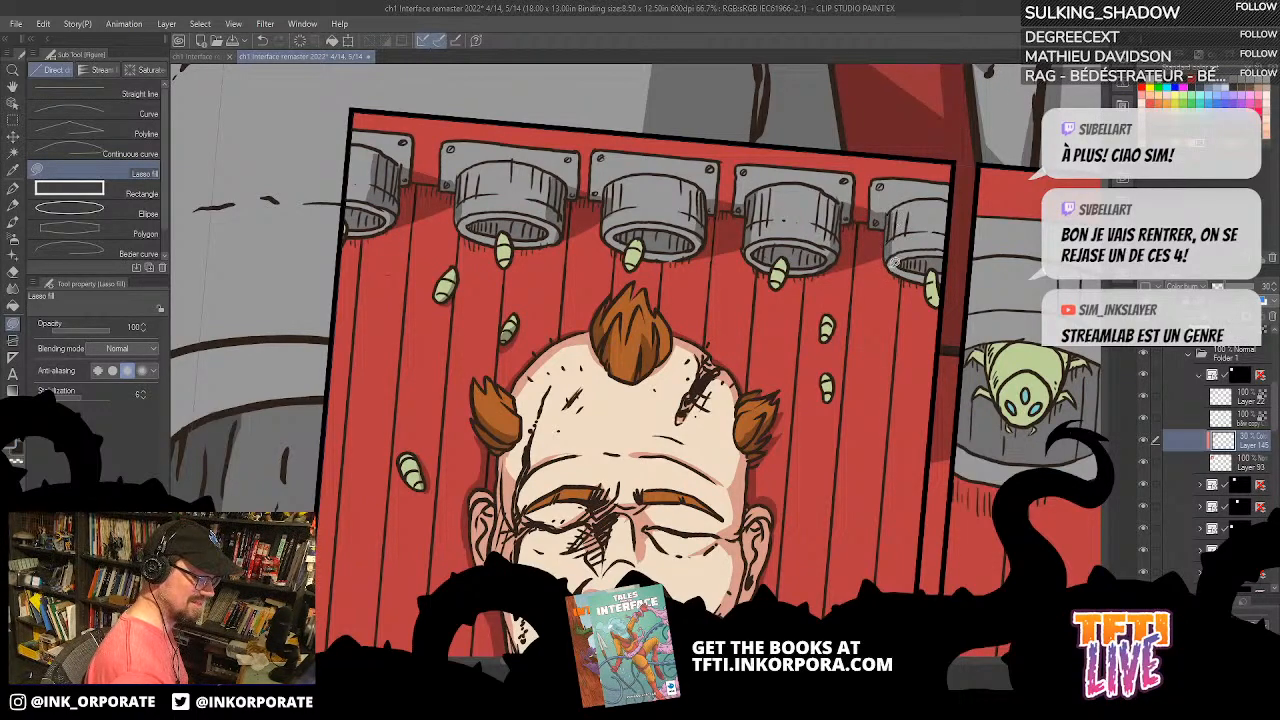
left_click_drag(893, 210, 890, 259)
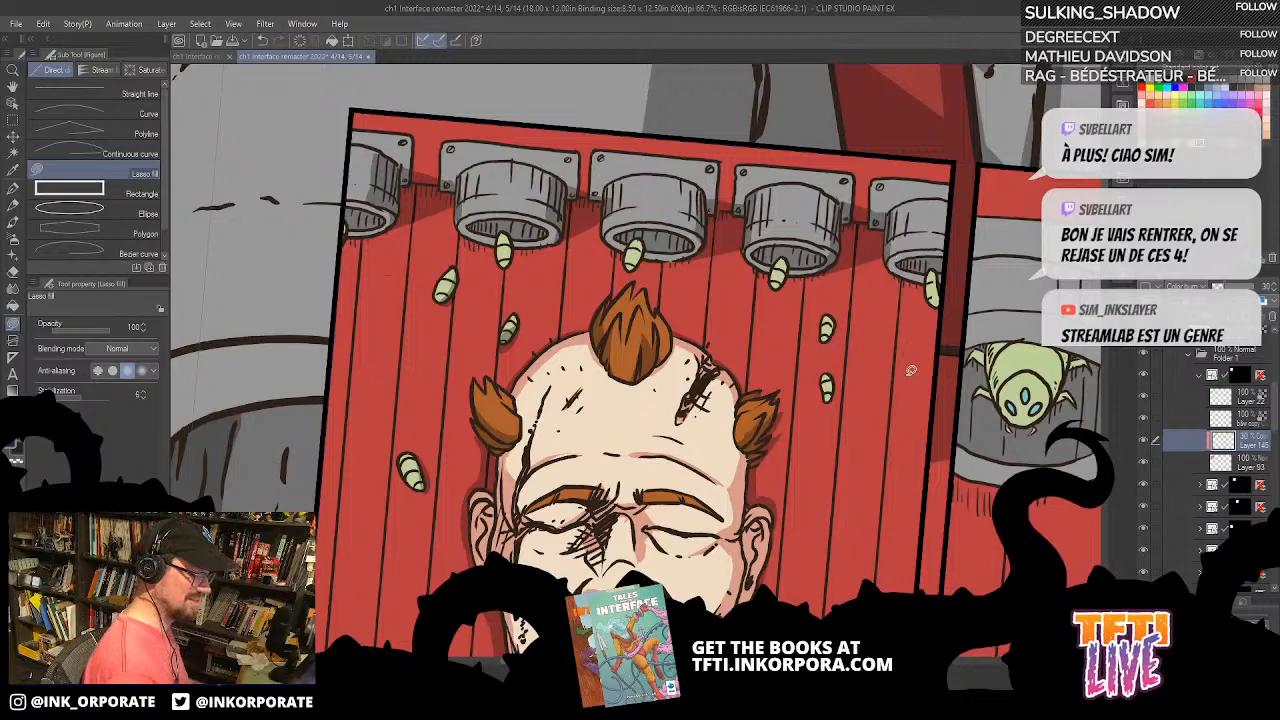
left_click_drag(608, 180, 612, 230)
left_click_drag(460, 177, 464, 174)
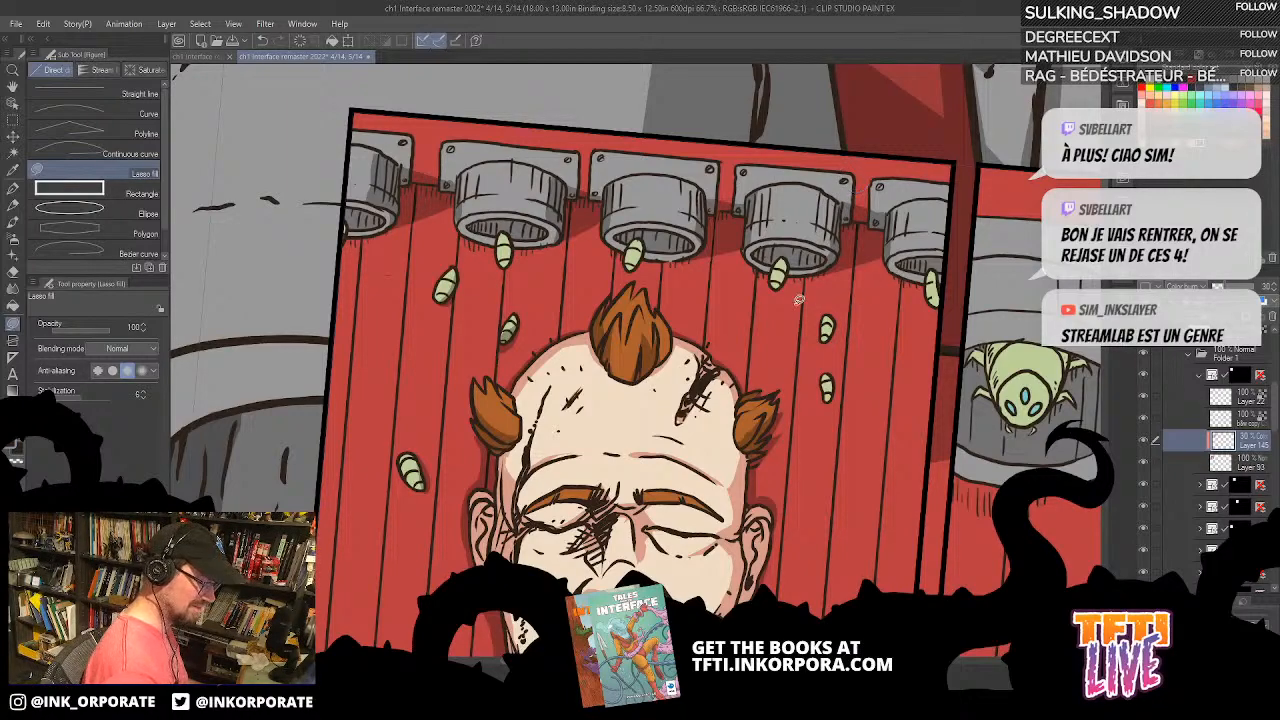
mouse_move(763, 268)
left_mouse_down()
mouse_move(749, 393)
mouse_move(757, 270)
left_mouse_up()
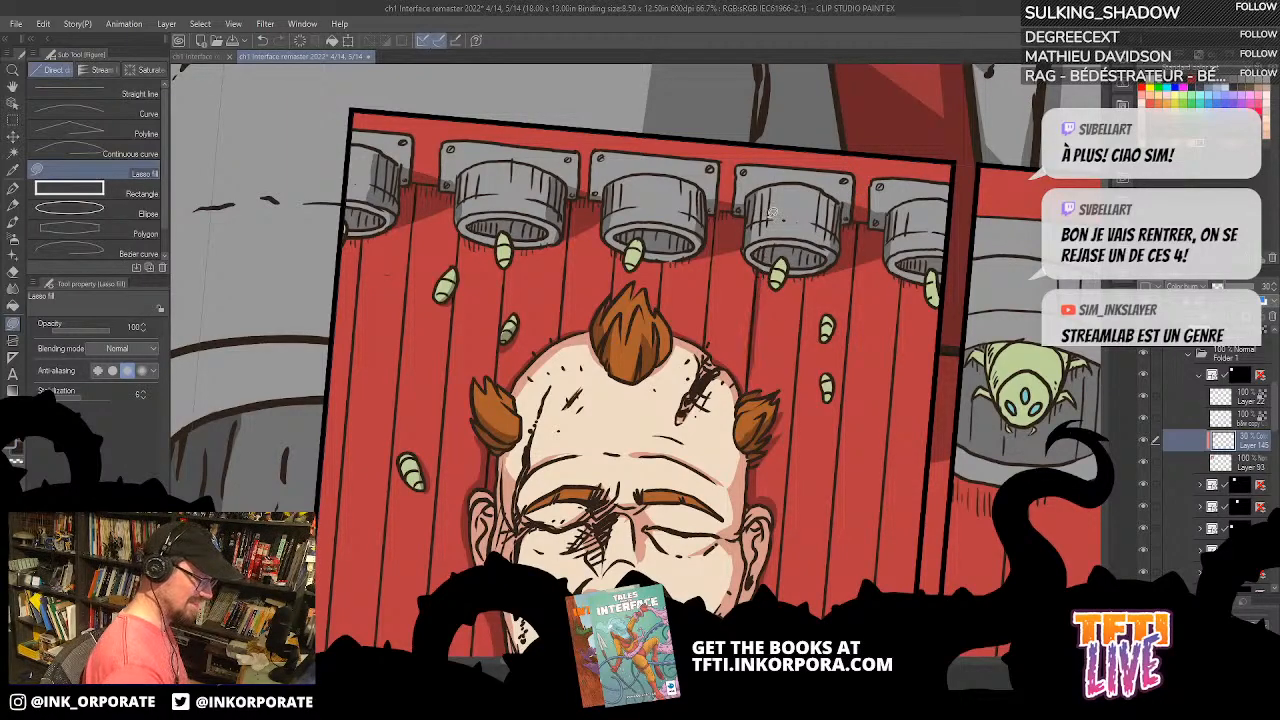
Step: Lasso-fill small shadows around the larvae emerging from the nozzles
left_click_drag(864, 335, 879, 240)
mouse_move(877, 154)
left_mouse_down()
mouse_move(870, 215)
mouse_move(873, 160)
mouse_move(918, 242)
mouse_move(930, 183)
mouse_move(975, 243)
mouse_move(990, 345)
mouse_move(872, 600)
left_mouse_up()
left_click_drag(873, 554, 858, 389)
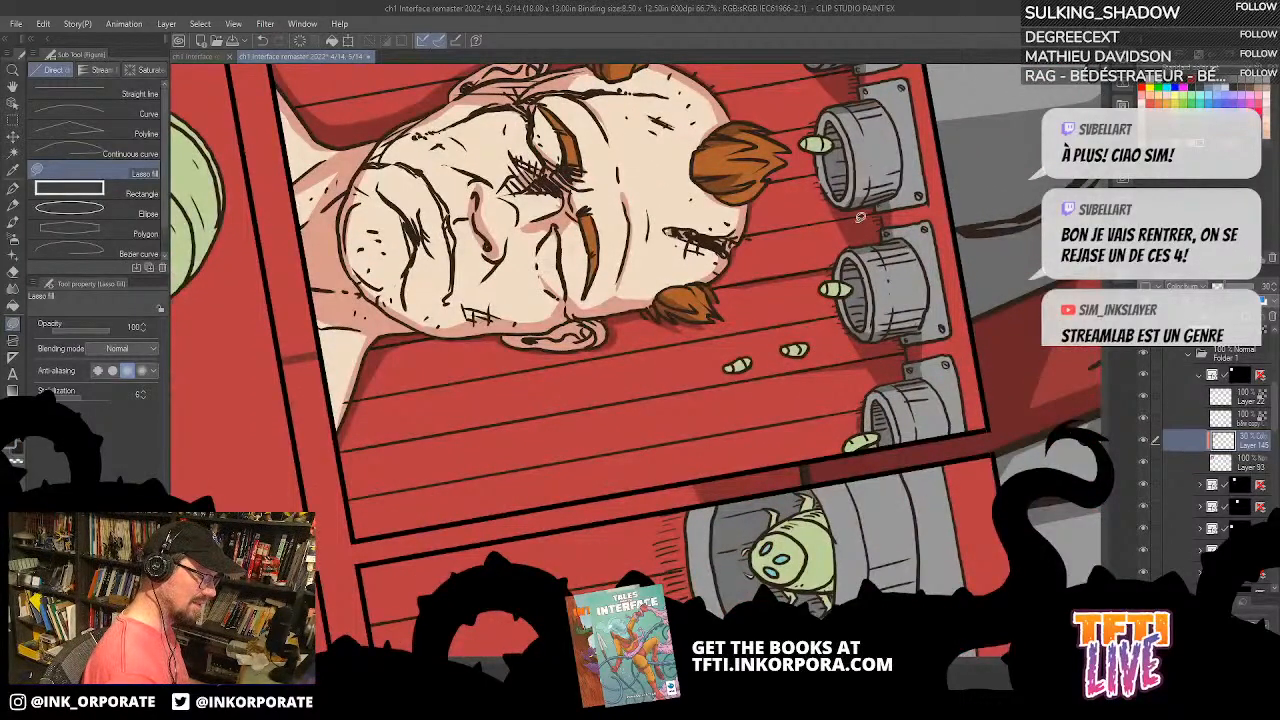
left_click_drag(886, 106, 850, 224)
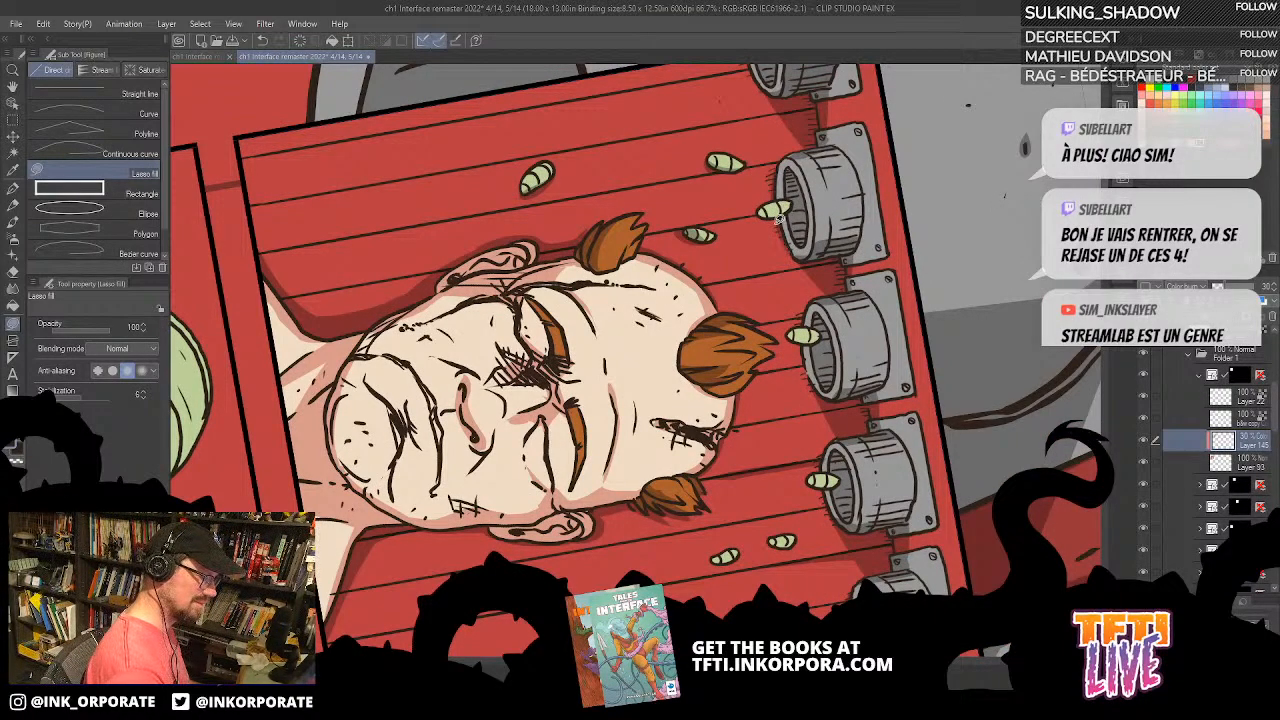
left_click_drag(788, 210, 688, 300)
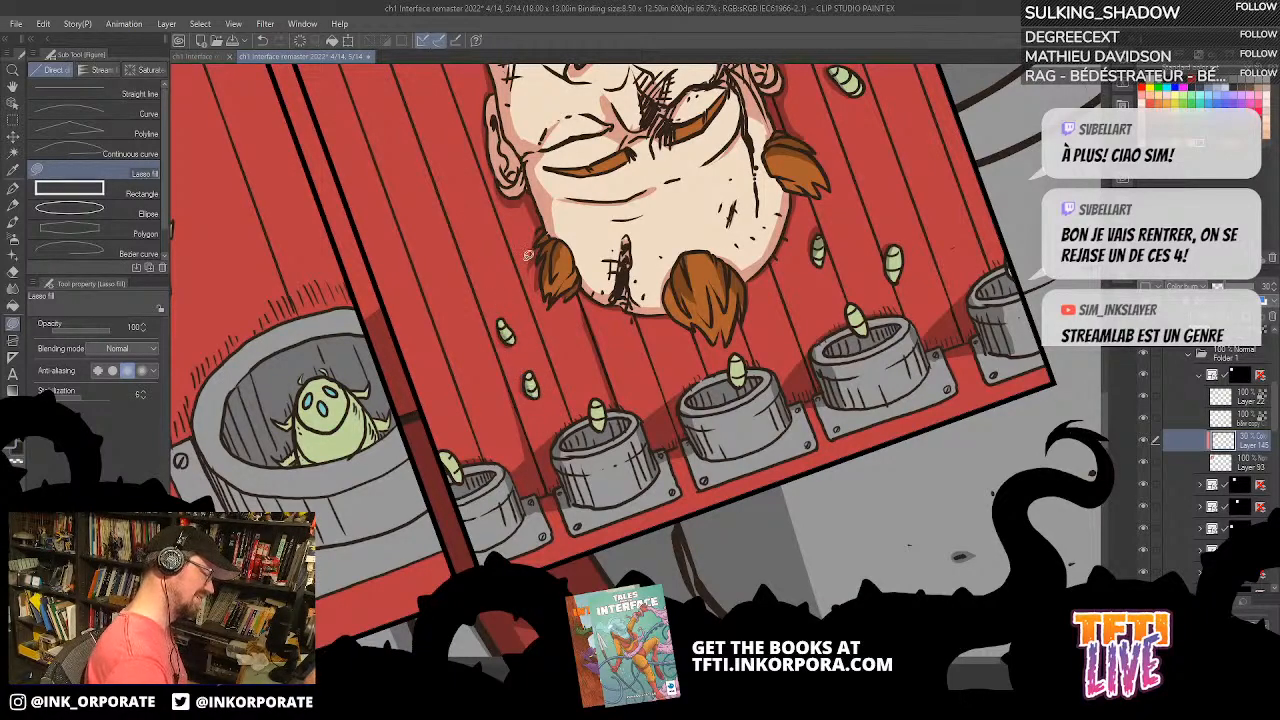
Step: Lasso-fill a cast shadow on the red wall beside the man's neck and shoulder on the panel's right side
scroll(505, 340, "up", 3)
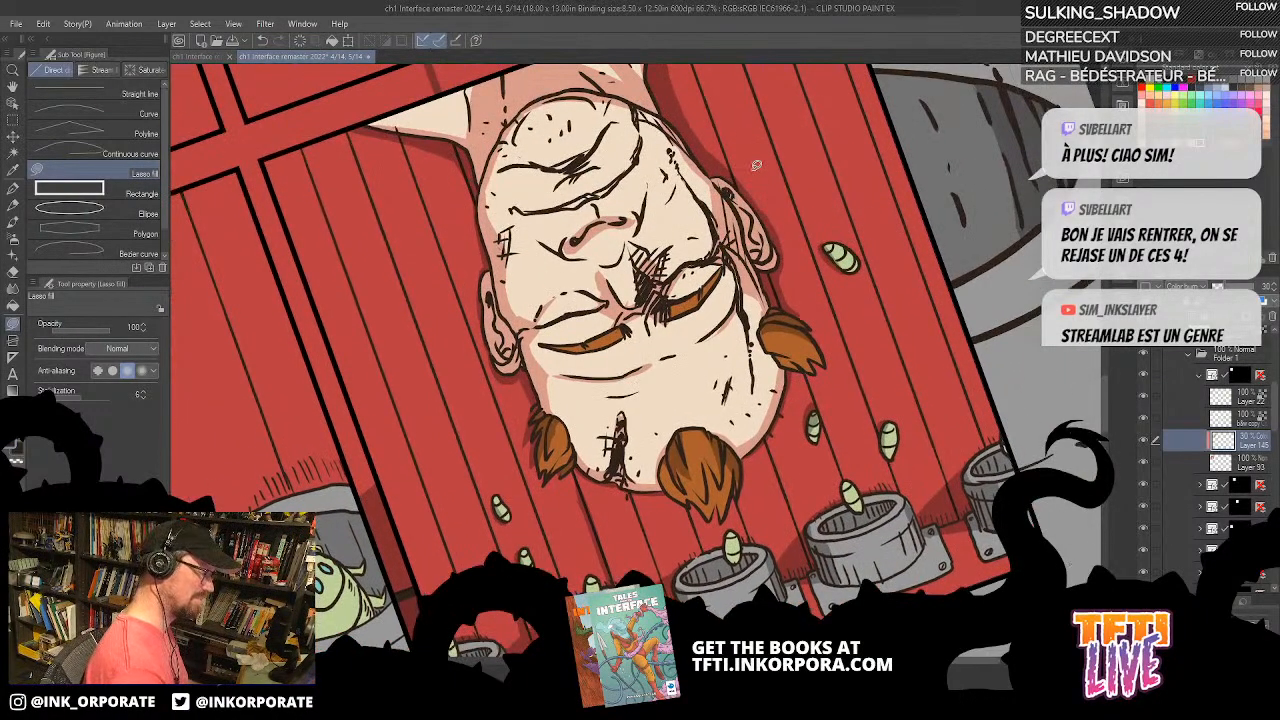
key("asciicircum")
key("asciicircum")
key("asciicircum")
key("asciicircum")
key("asciicircum")
key("asciicircum")
key("asciicircum")
key("asciicircum")
key("asciicircum")
key("asciicircum")
key("asciicircum")
key("asciicircum")
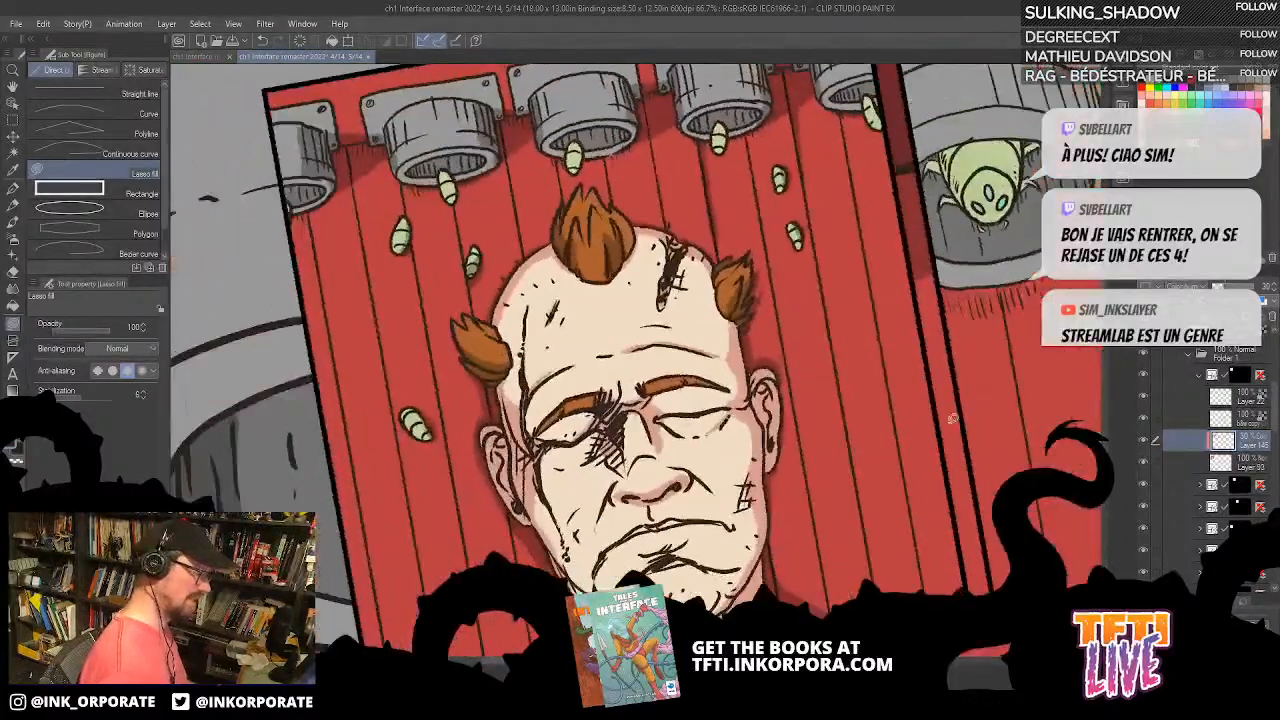
scroll(815, 479, "down", 2)
mouse_move(920, 499)
left_mouse_down()
mouse_move(872, 566)
mouse_move(797, 547)
mouse_move(890, 516)
mouse_move(794, 459)
mouse_move(806, 286)
mouse_move(808, 318)
left_mouse_up()
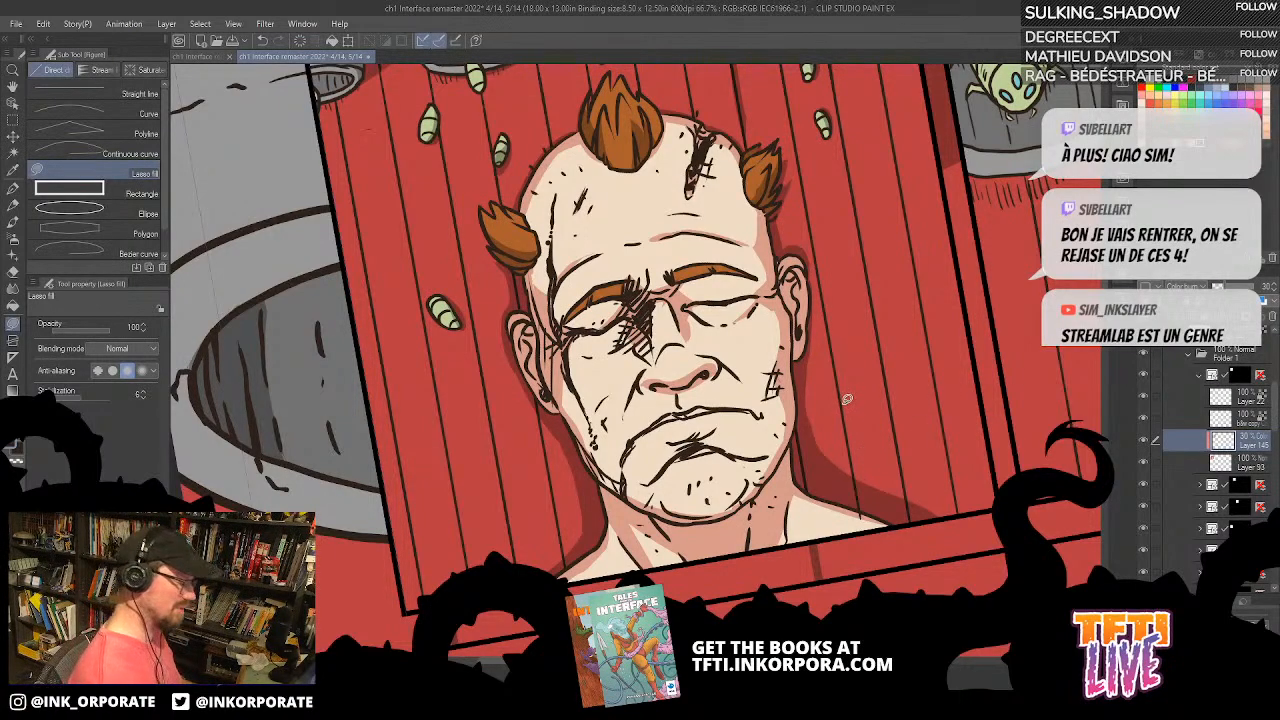
left_click_drag(853, 336, 970, 375)
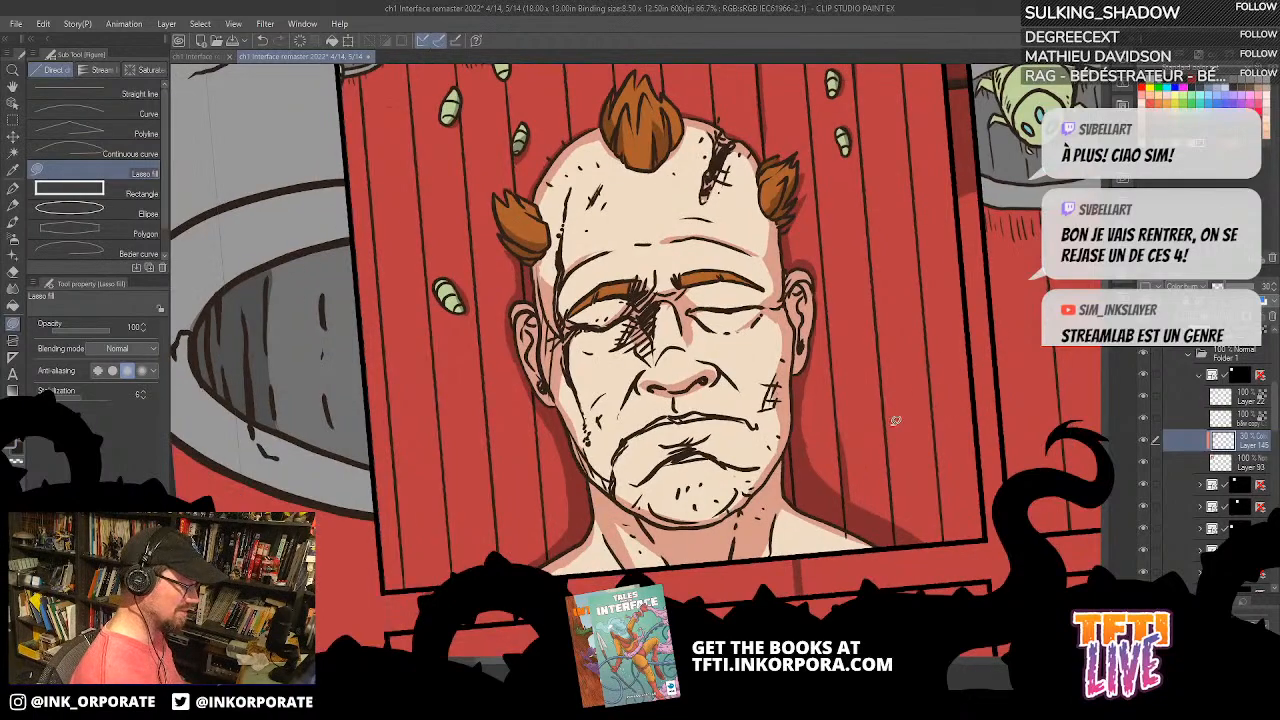
left_click_drag(902, 418, 800, 560)
left_click_drag(825, 370, 919, 210)
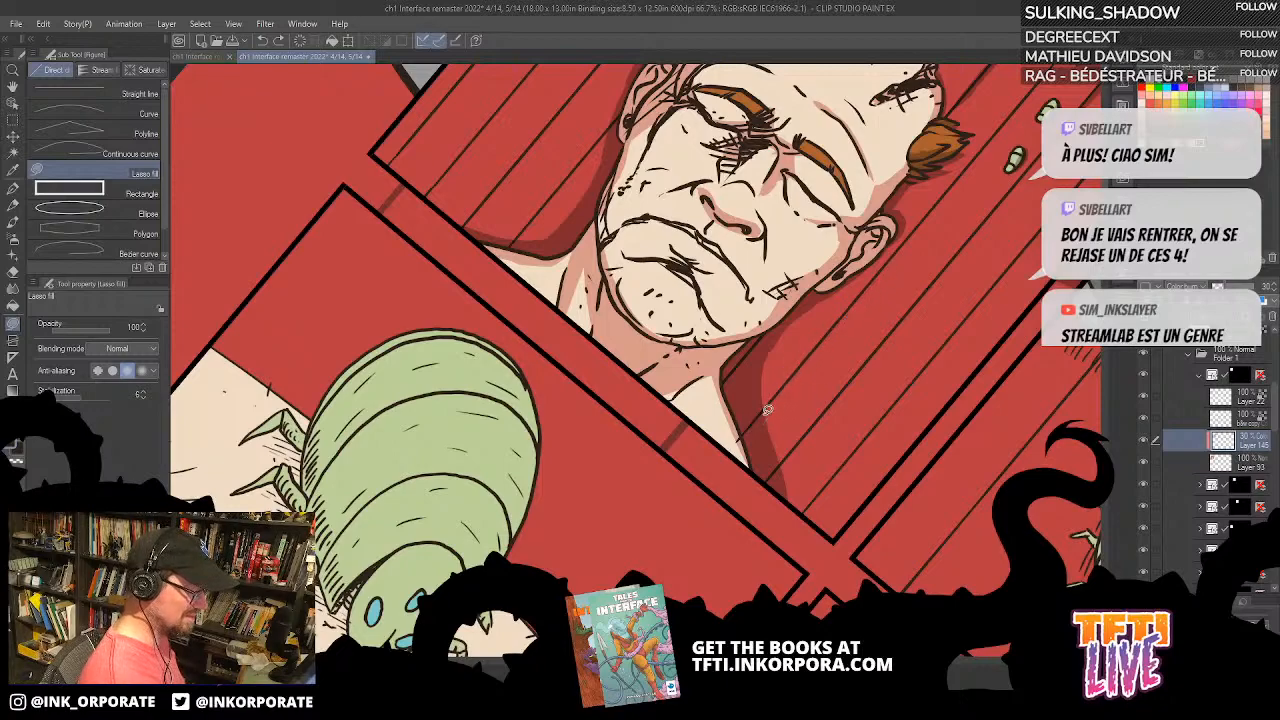
left_click_drag(1000, 200, 859, 322)
mouse_move(869, 249)
left_mouse_down()
mouse_move(932, 181)
mouse_move(861, 258)
left_mouse_up()
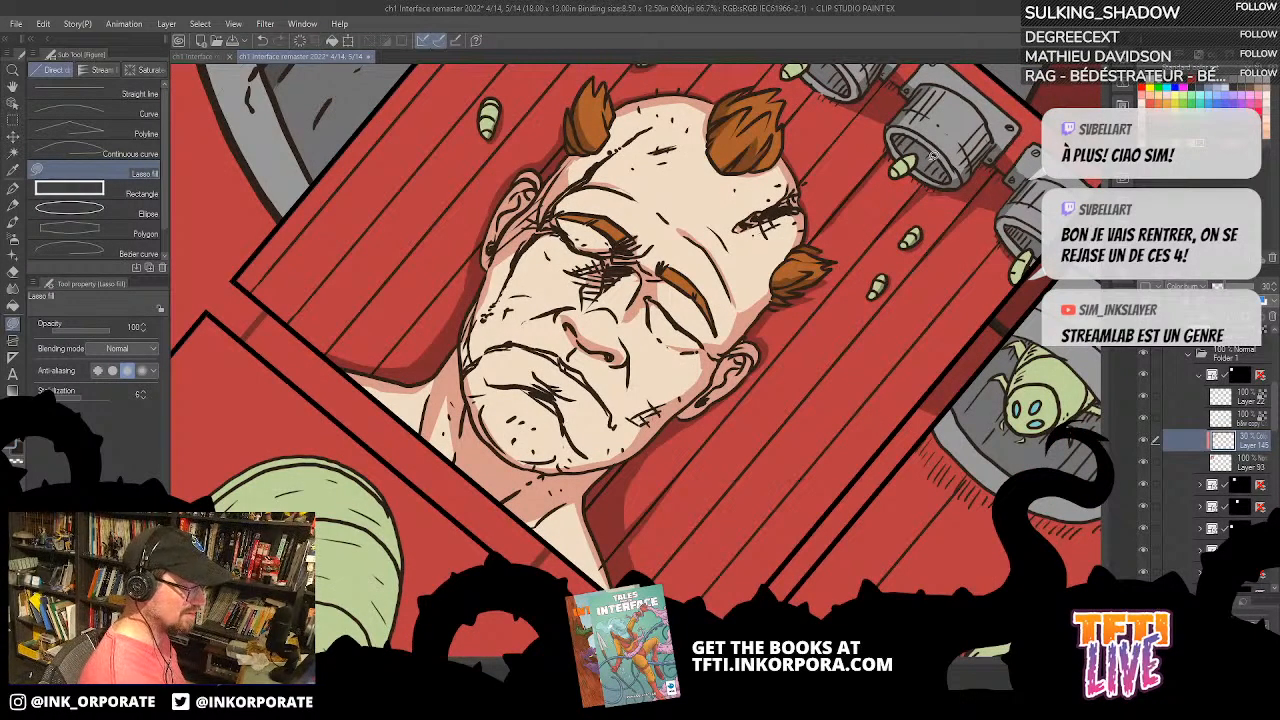
Step: Undo the last fill and lasso-fill the wall shadow's lower end beside the shoulder at the panel's lower border
left_click_drag(930, 291, 932, 213)
mouse_move(1005, 169)
left_mouse_down()
mouse_move(946, 231)
mouse_move(1008, 167)
mouse_move(944, 277)
left_mouse_up()
key("ctrl+z")
left_click_drag(792, 295, 977, 440)
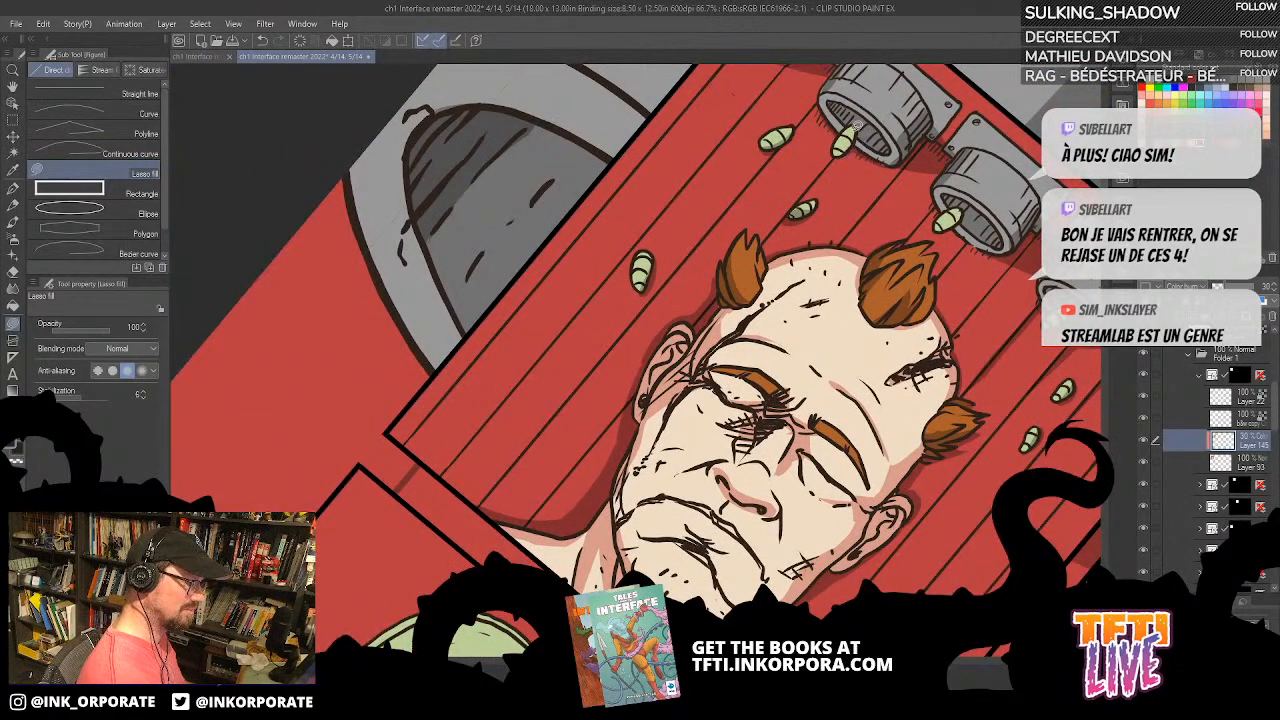
left_click_drag(768, 295, 792, 345)
mouse_move(845, 209)
left_mouse_down()
mouse_move(855, 283)
mouse_move(912, 228)
mouse_move(894, 198)
left_mouse_up()
left_click_drag(886, 304, 904, 186)
left_click_drag(746, 350, 975, 147)
left_click_drag(890, 261, 768, 335)
left_click_drag(858, 358, 701, 332)
left_click_drag(1020, 236, 868, 156)
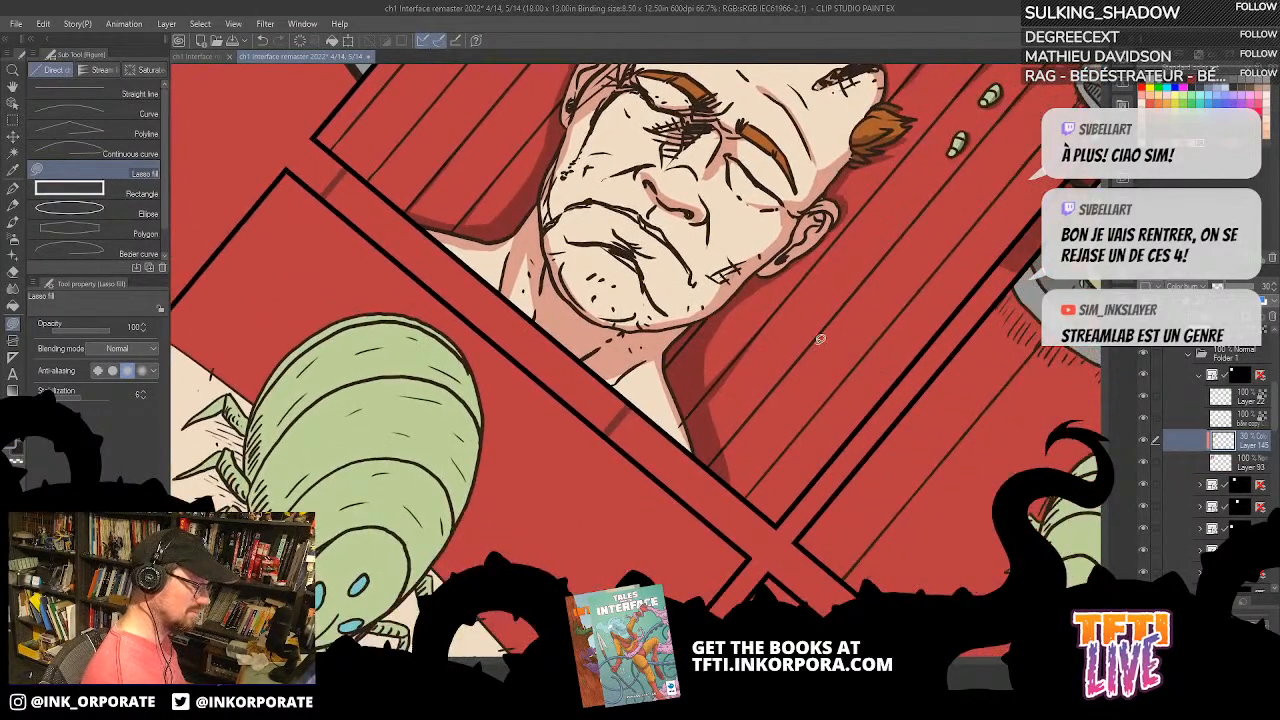
mouse_move(712, 472)
left_mouse_down()
mouse_move(844, 309)
mouse_move(706, 482)
left_mouse_up()
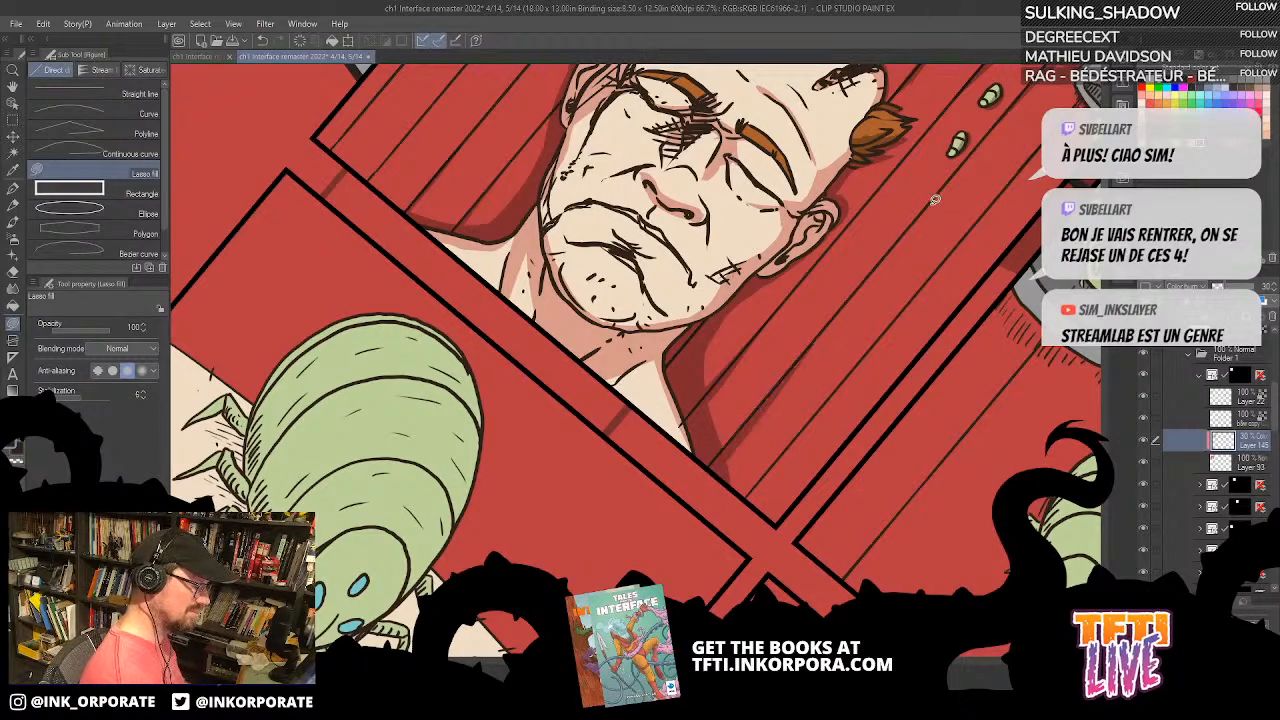
Step: Lasso-fill a small shadow on the man's cheek beside the corner of his mouth
key("ctrl+minus")
key("ctrl+minus")
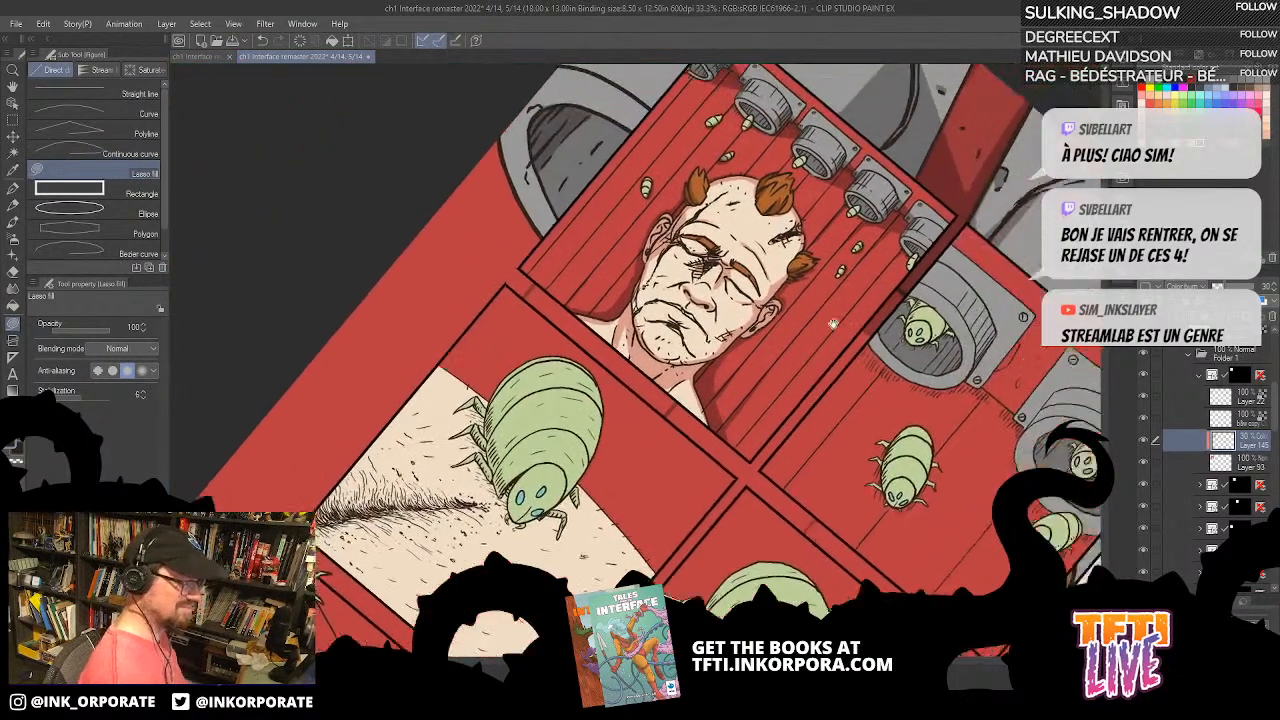
left_click_drag(843, 320, 803, 341)
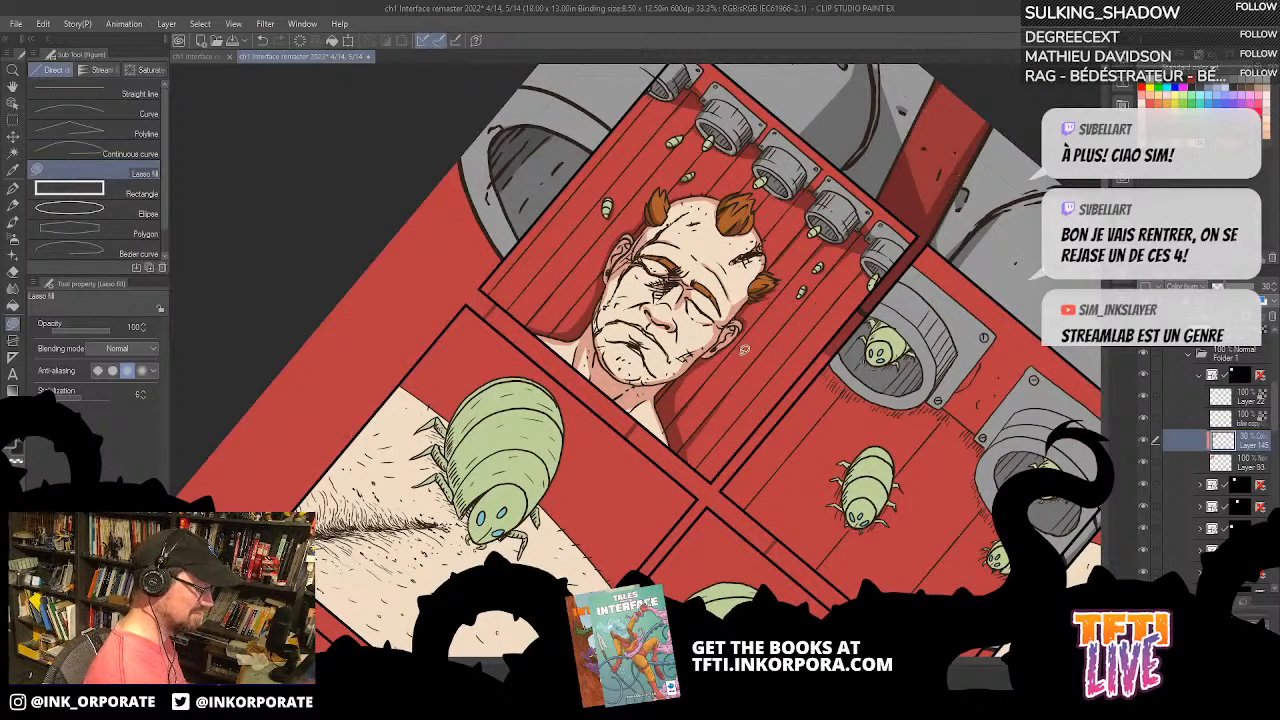
scroll(733, 362, "up", 1)
left_click_drag(840, 309, 977, 295)
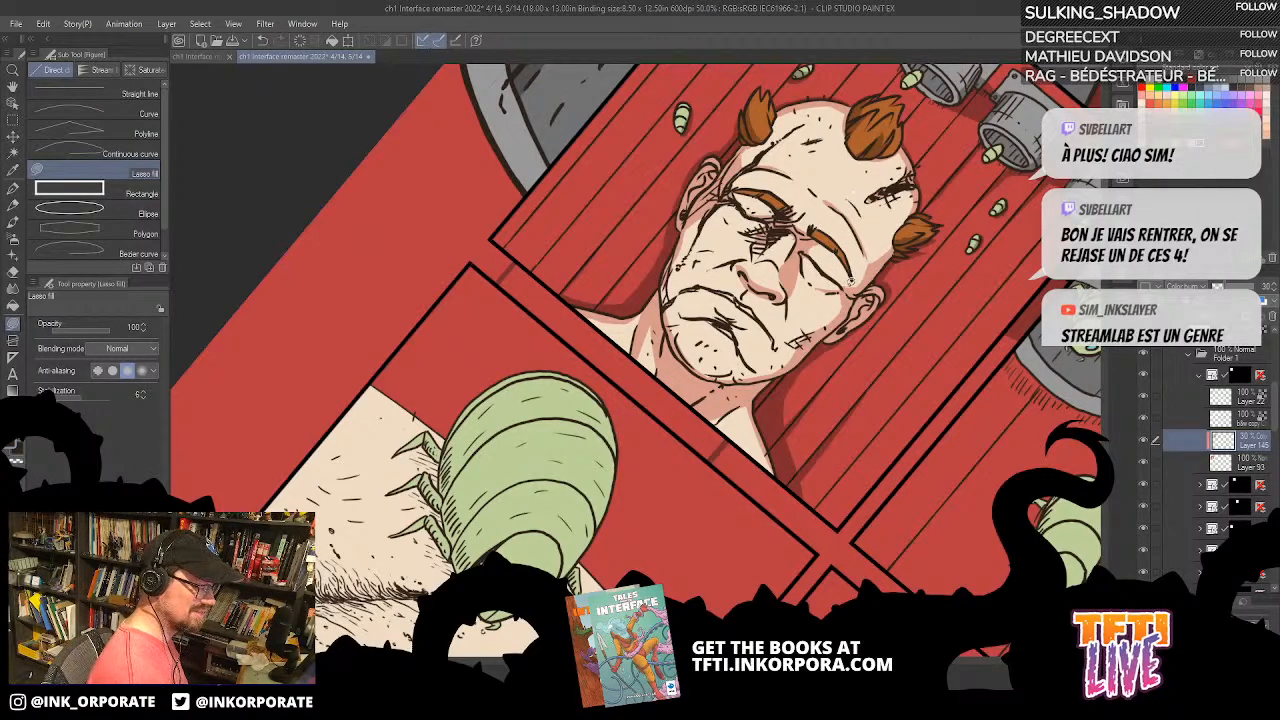
mouse_move(772, 328)
left_mouse_down()
mouse_move(775, 370)
mouse_move(746, 338)
mouse_move(770, 372)
mouse_move(759, 359)
left_mouse_up()
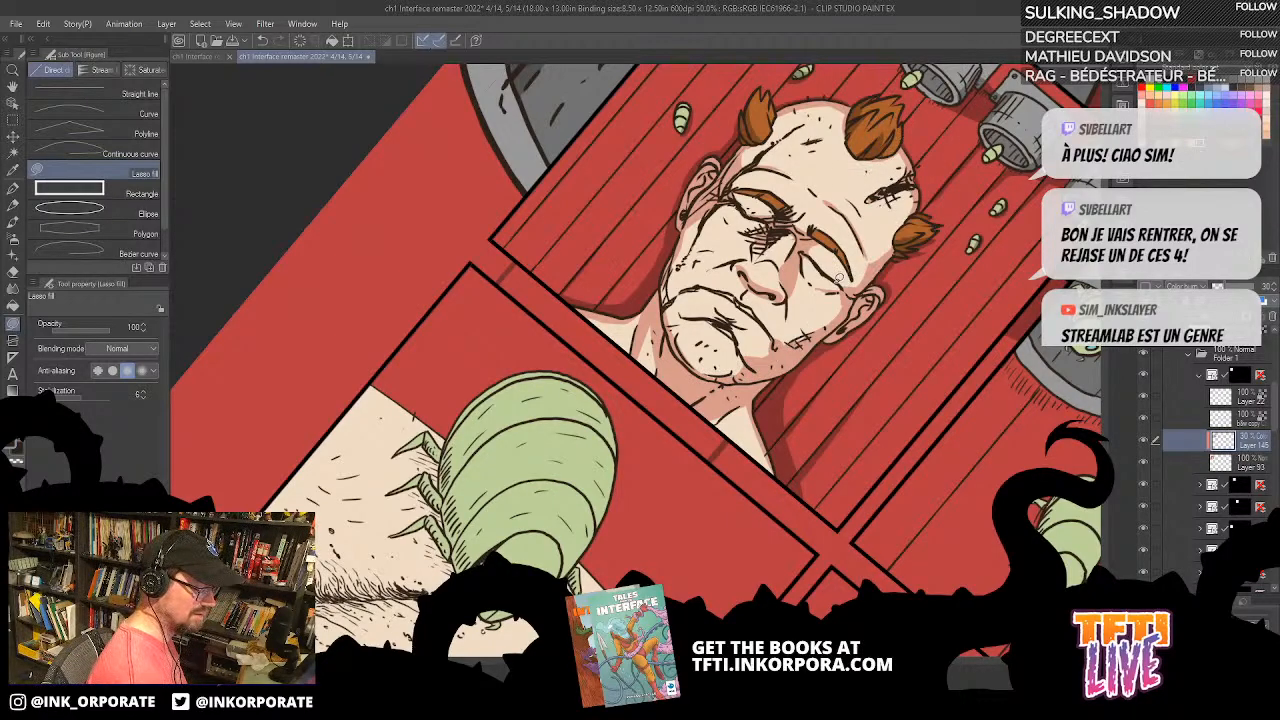
Step: Lasso-fill small shadows on the man's temple beside his ear and along his jaw
left_click_drag(873, 262, 877, 255)
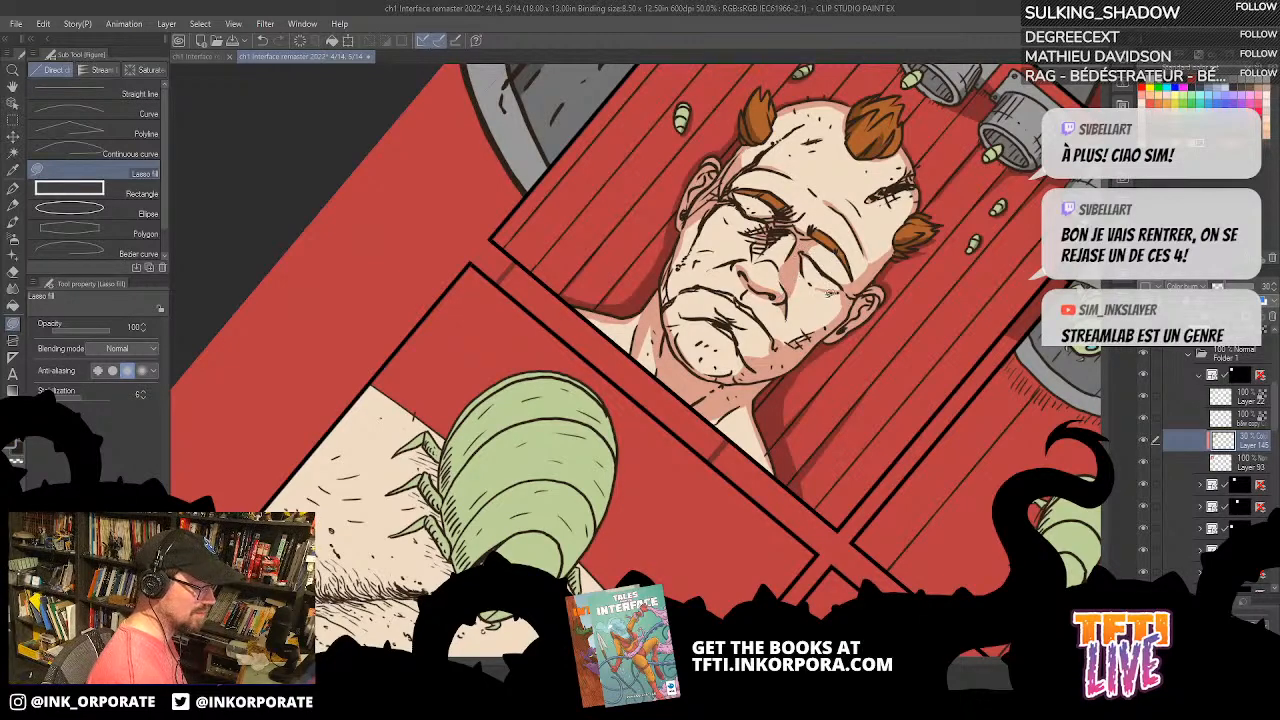
left_click_drag(819, 355, 825, 366)
left_click_drag(765, 275, 795, 358)
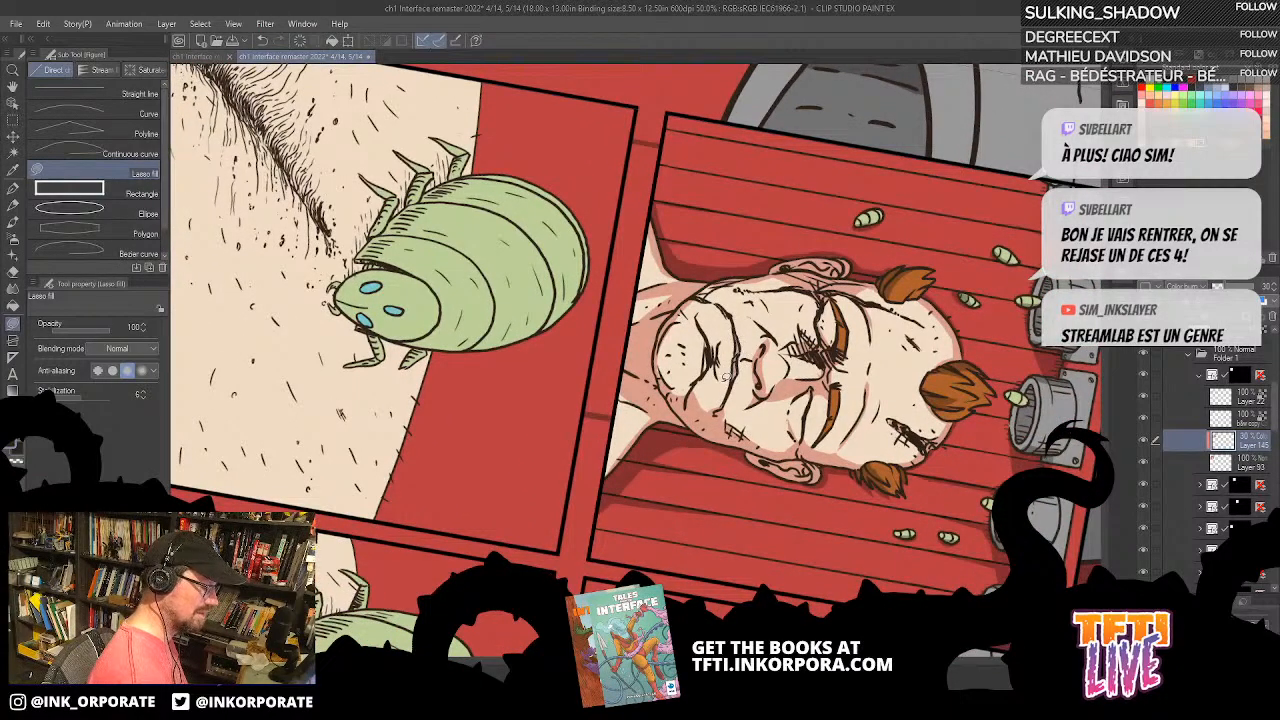
Step: Lasso-fill small shadows on the man's neck beneath his chin and towards the shoulder
mouse_move(958, 92)
left_mouse_down()
mouse_move(945, 112)
mouse_move(985, 470)
mouse_move(850, 590)
left_mouse_up()
mouse_move(624, 380)
left_mouse_down()
mouse_move(602, 404)
mouse_move(618, 380)
mouse_move(616, 420)
mouse_move(637, 369)
left_mouse_up()
key("asciicircum")
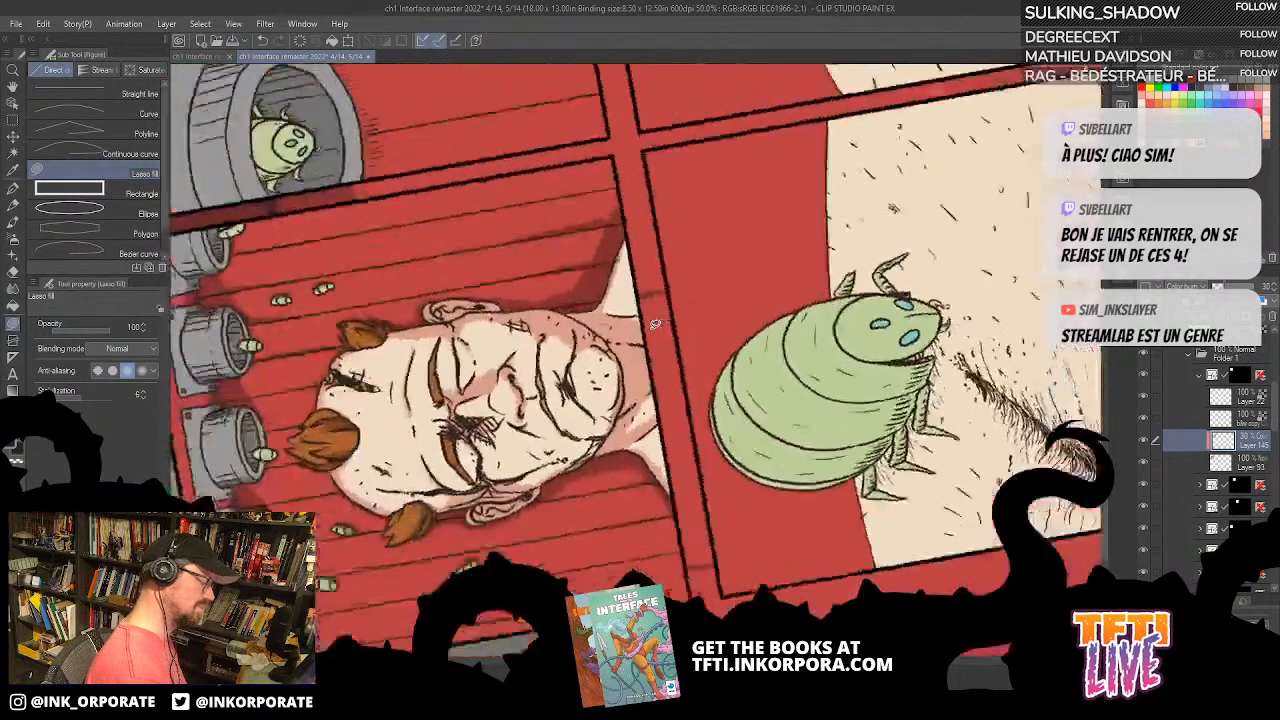
mouse_move(670, 264)
left_mouse_down()
mouse_move(630, 316)
mouse_move(681, 236)
mouse_move(653, 246)
mouse_move(597, 308)
left_mouse_up()
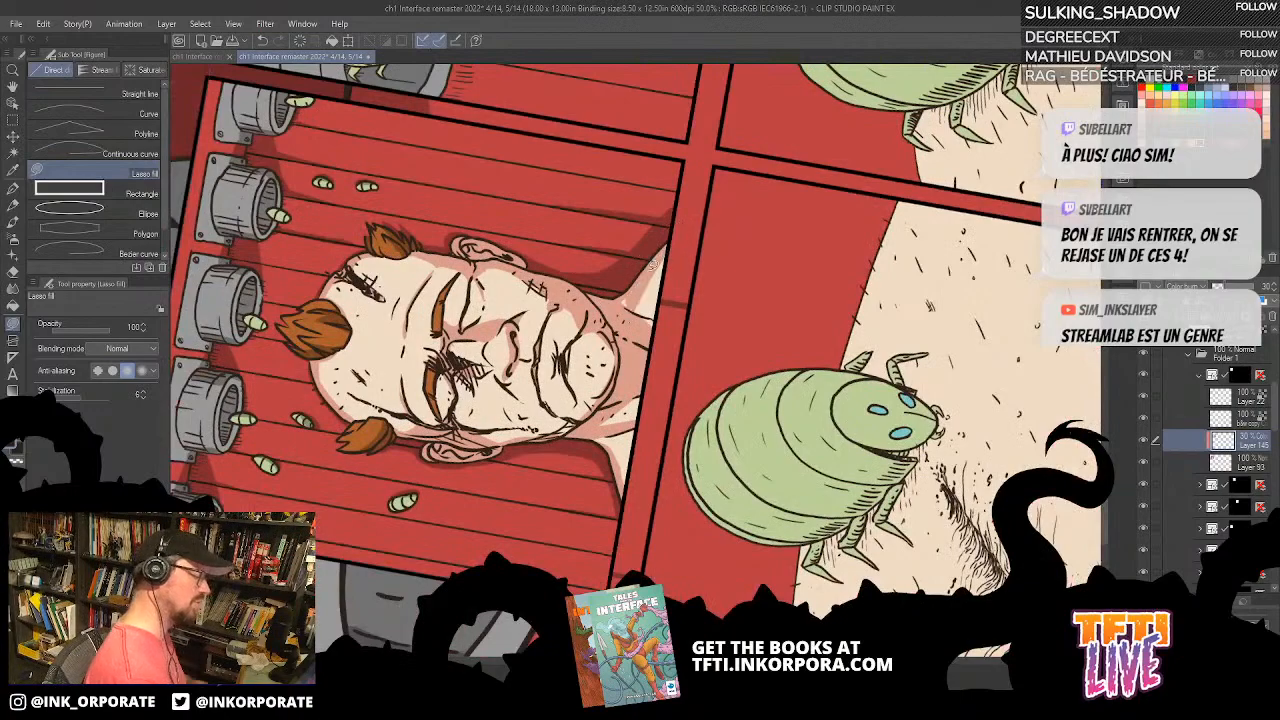
key("asciicircum")
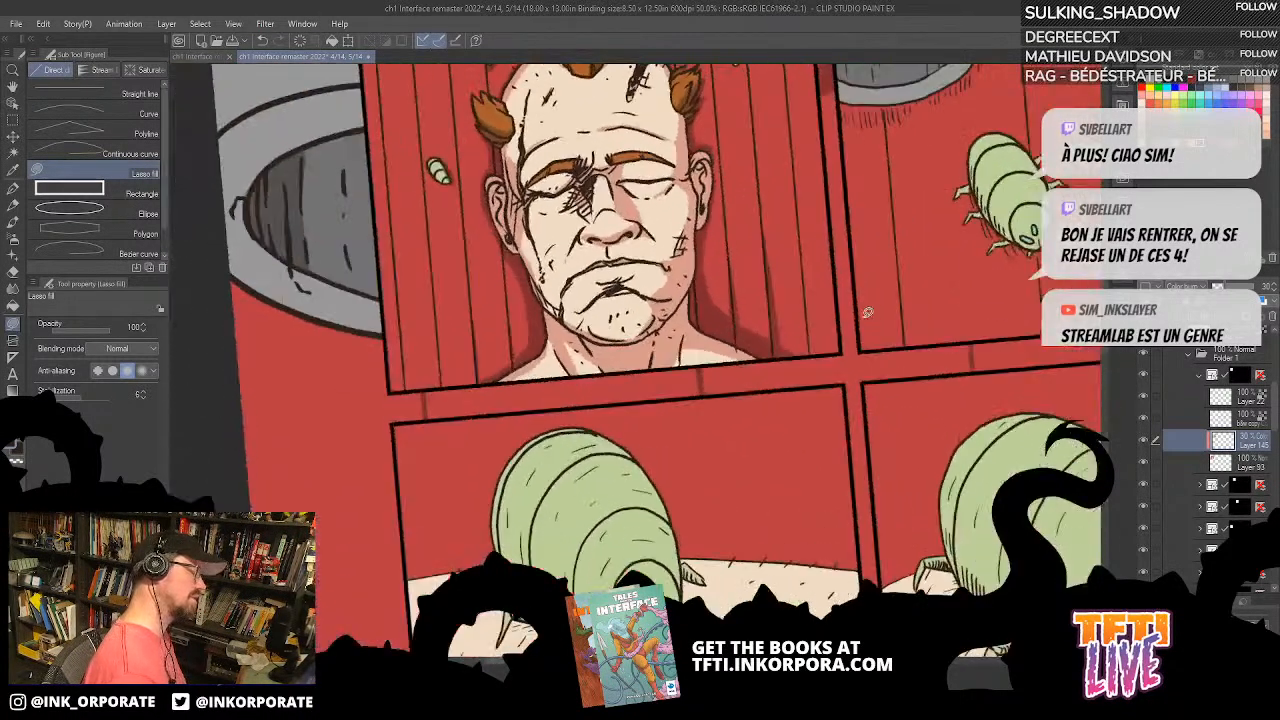
left_click_drag(810, 355, 931, 420)
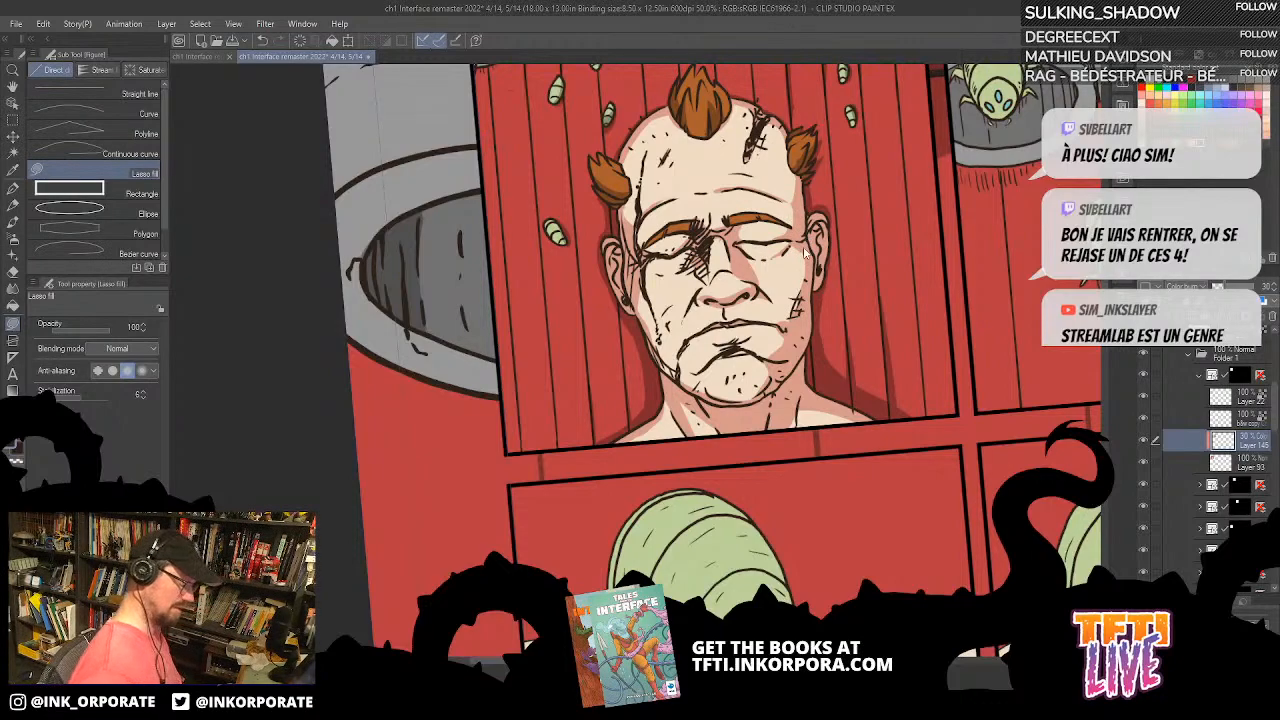
Step: Examine the shading on the man's head and compare it with the neighbouring panels
scroll(808, 242, "down", 1)
left_click_drag(805, 248, 700, 243)
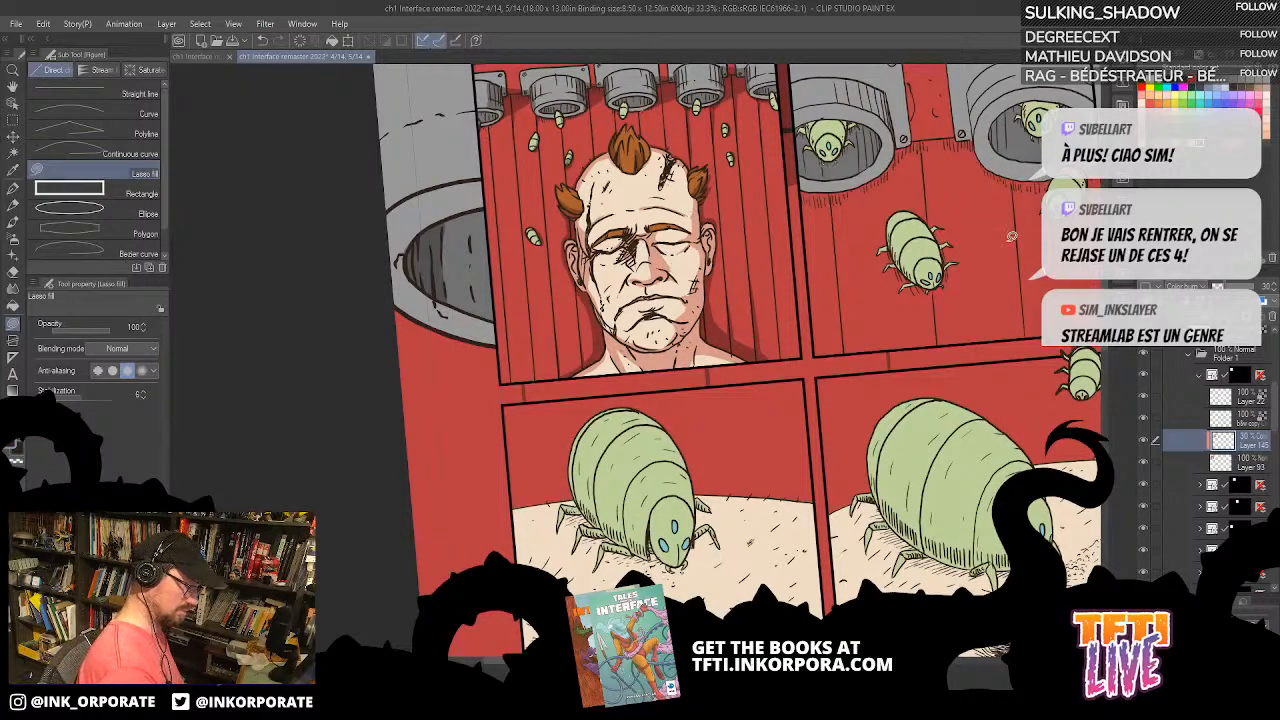
left_click_drag(1008, 402, 946, 447)
key("asciicircum")
left_click_drag(933, 505, 825, 486)
key("asciicircum")
key("asciicircum")
key("asciicircum")
key("asciicircum")
key("asciicircum")
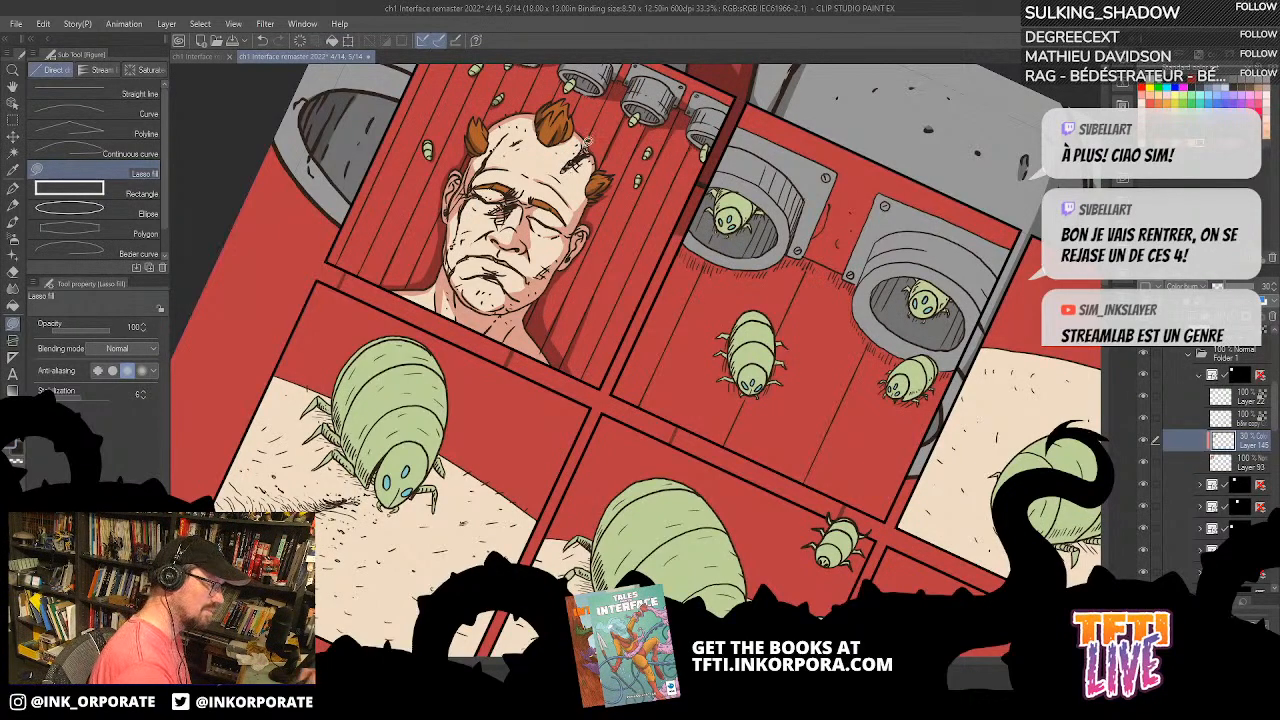
scroll(587, 148, "up", 1)
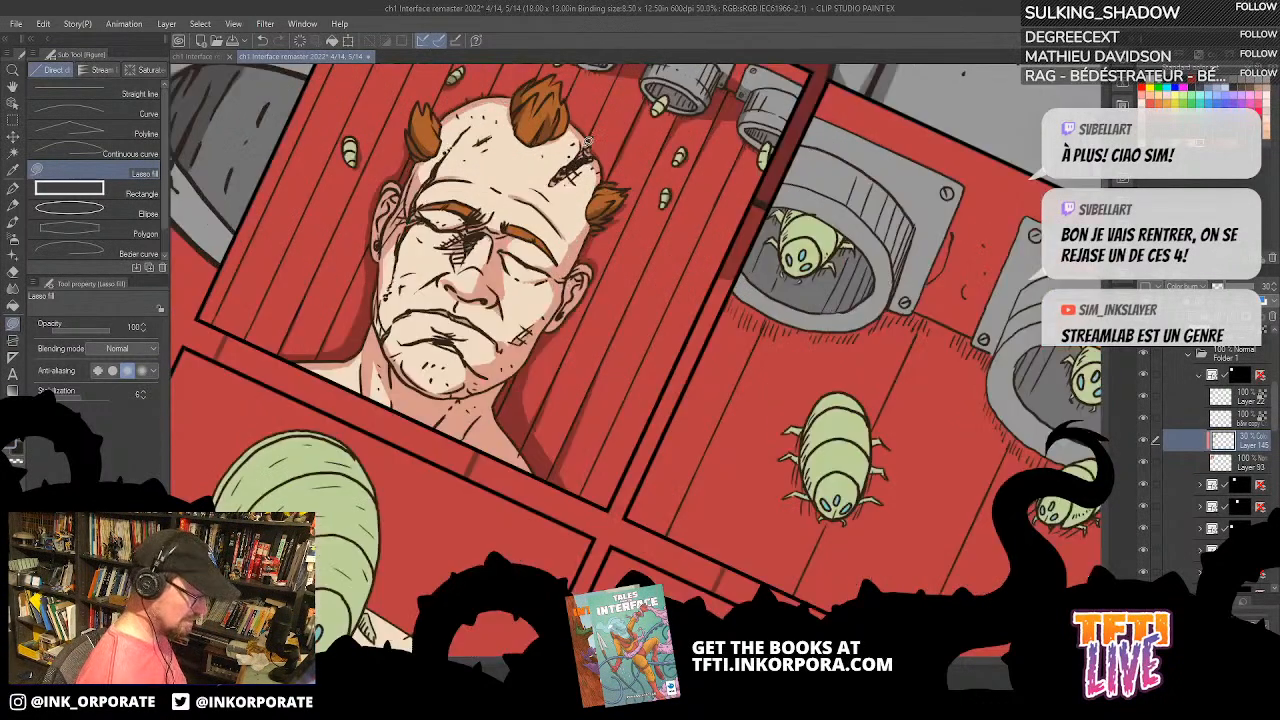
scroll(587, 148, "down", 1)
left_click_drag(952, 366, 900, 422)
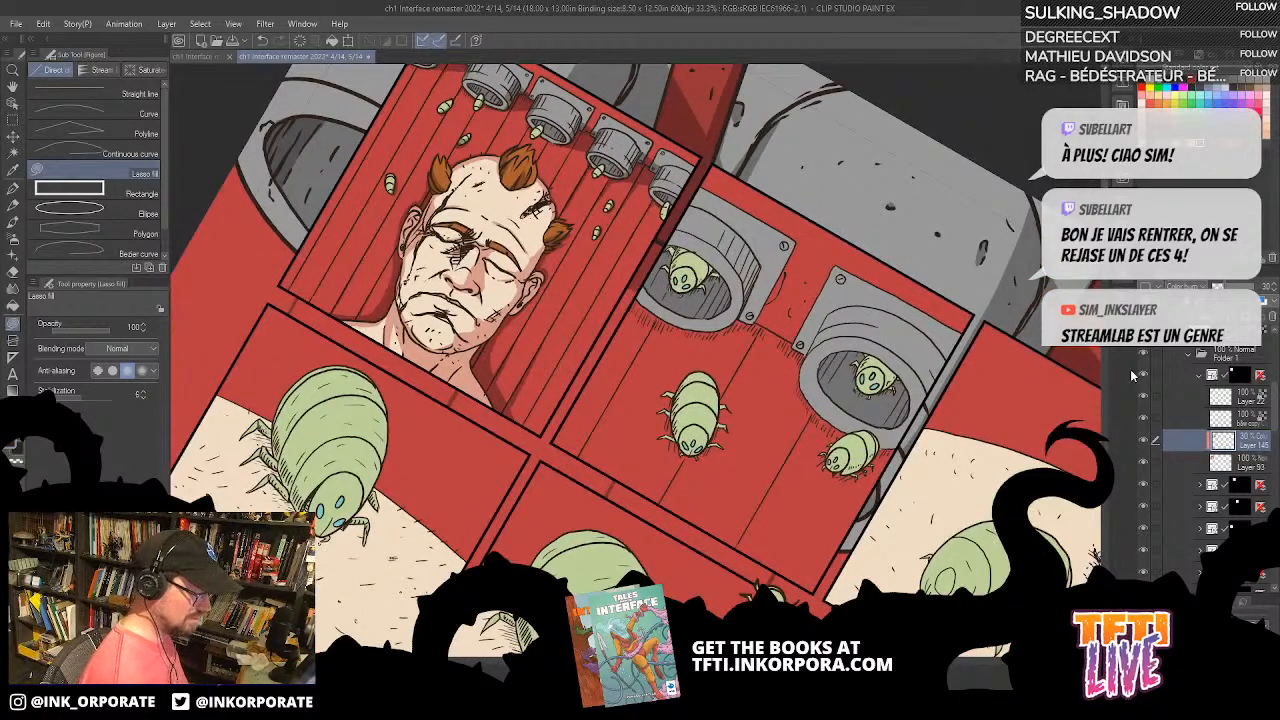
Step: Collapse the first panel's folder, open the second panel's folder and add a new raster layer above Layer 95
left_click(1198, 377)
left_click(1144, 397)
left_click(1144, 397)
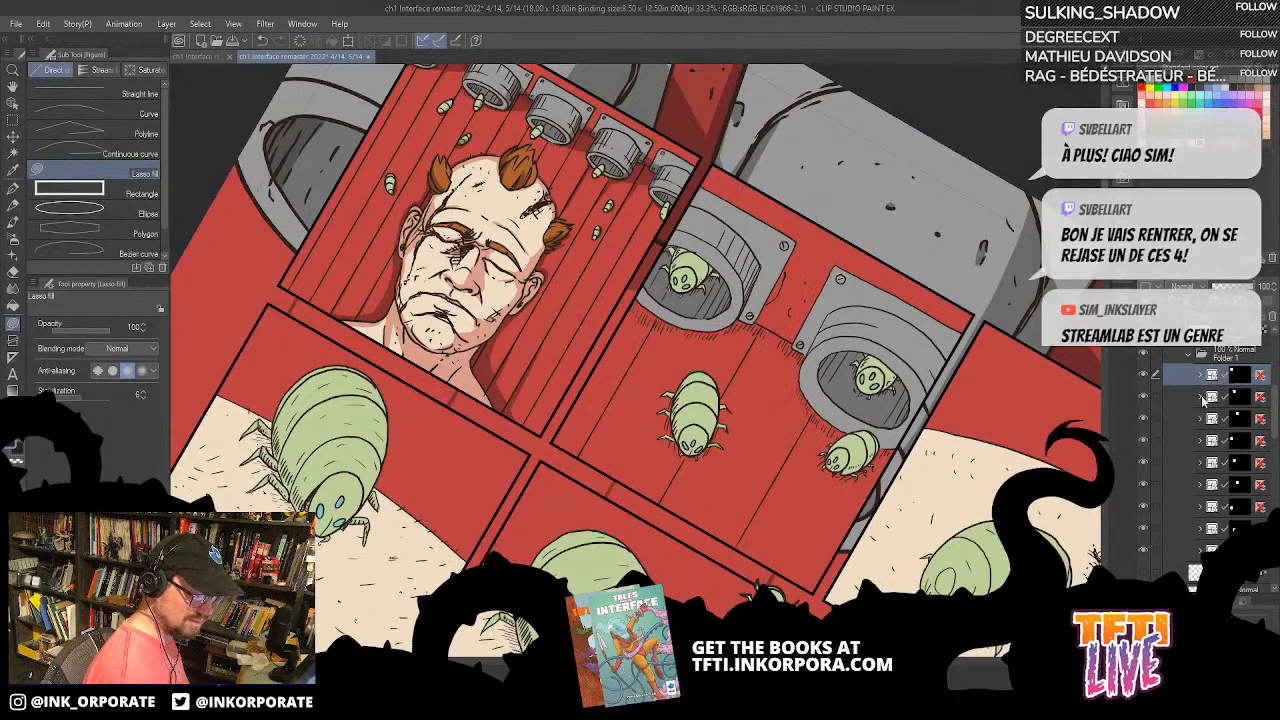
left_click(1202, 398)
left_click(1255, 512)
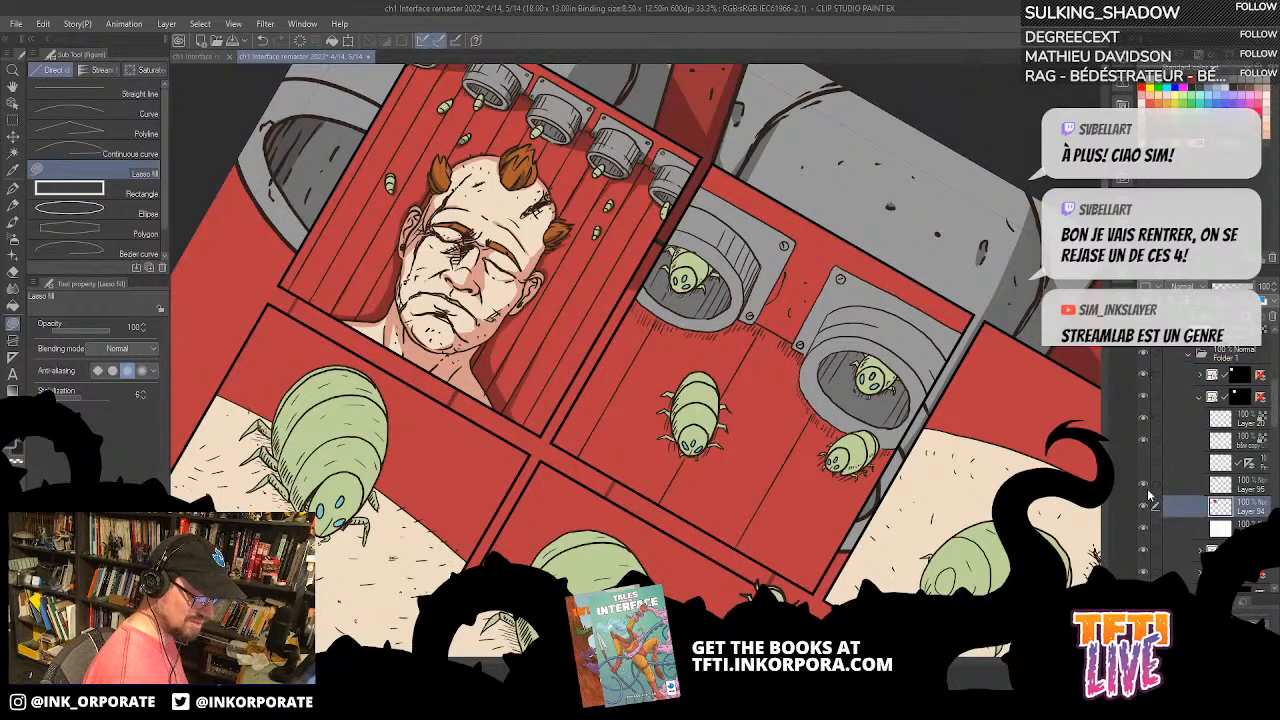
left_click(1145, 487)
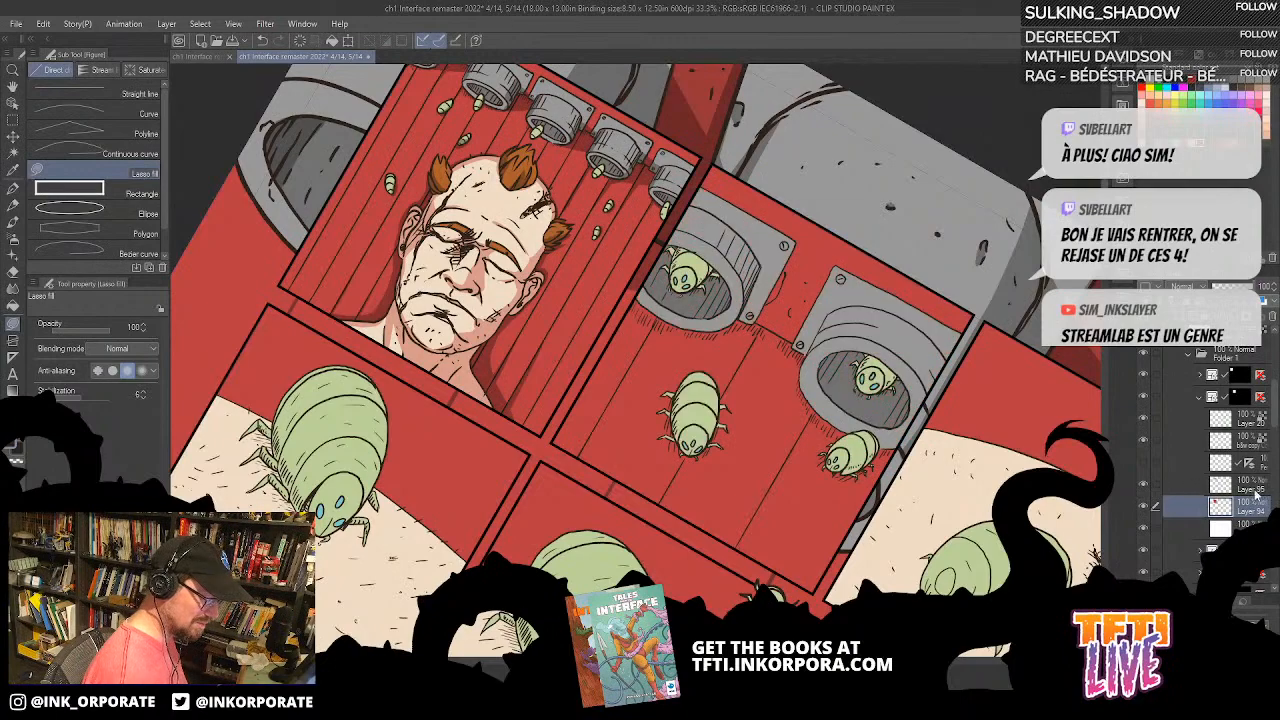
left_click(1253, 490)
key("ctrl+shift+n")
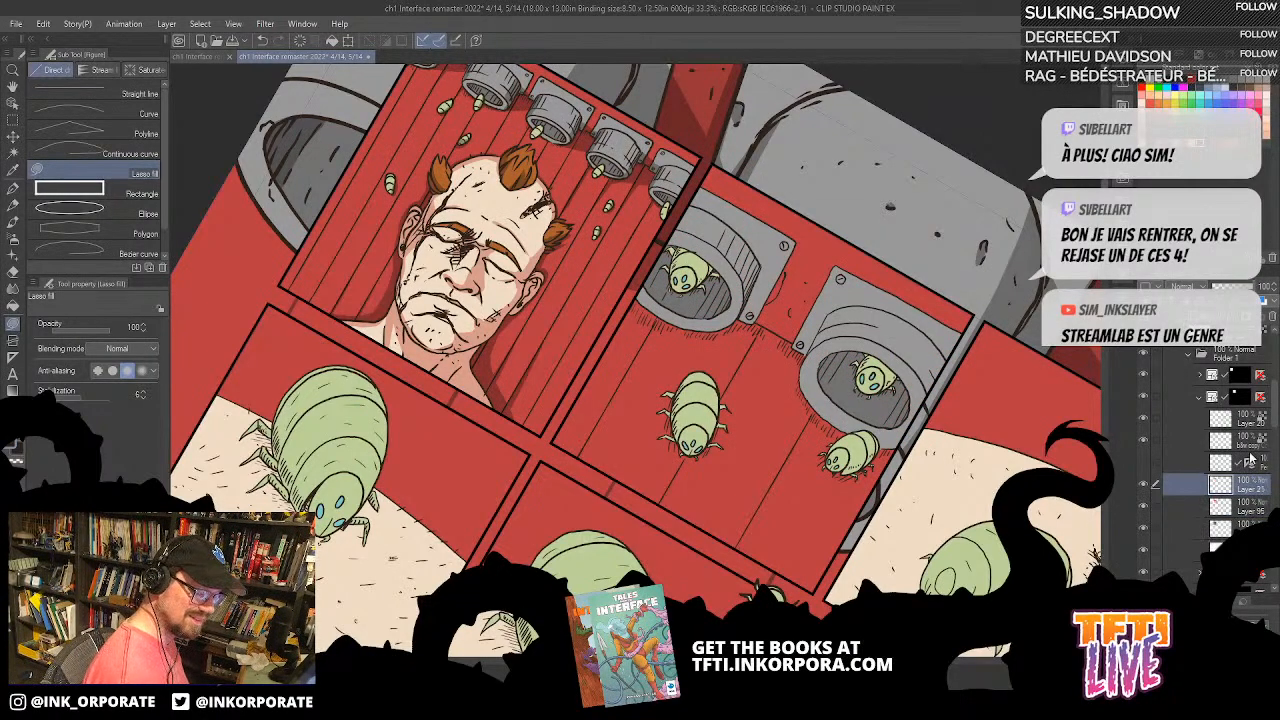
Step: Merge Layer 95 with the layer directly beneath it, keeping the new Layer 21 active for shading
left_click(1255, 511)
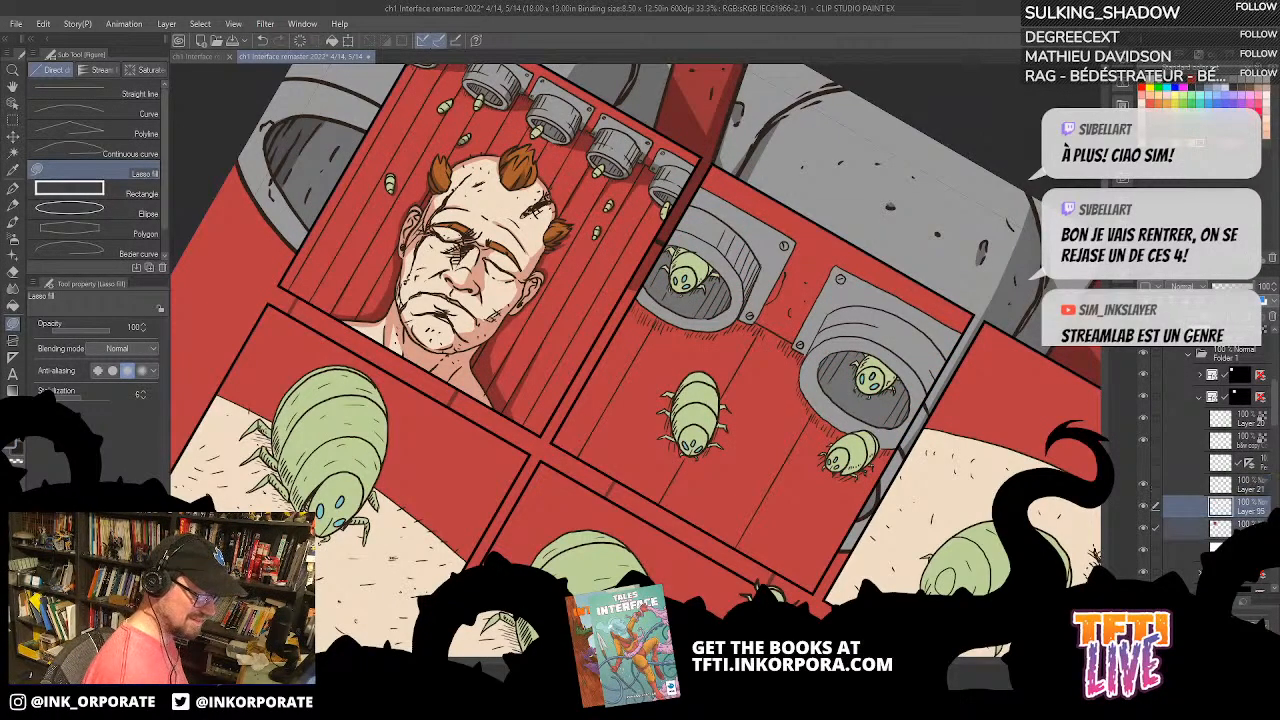
right_click(1260, 514)
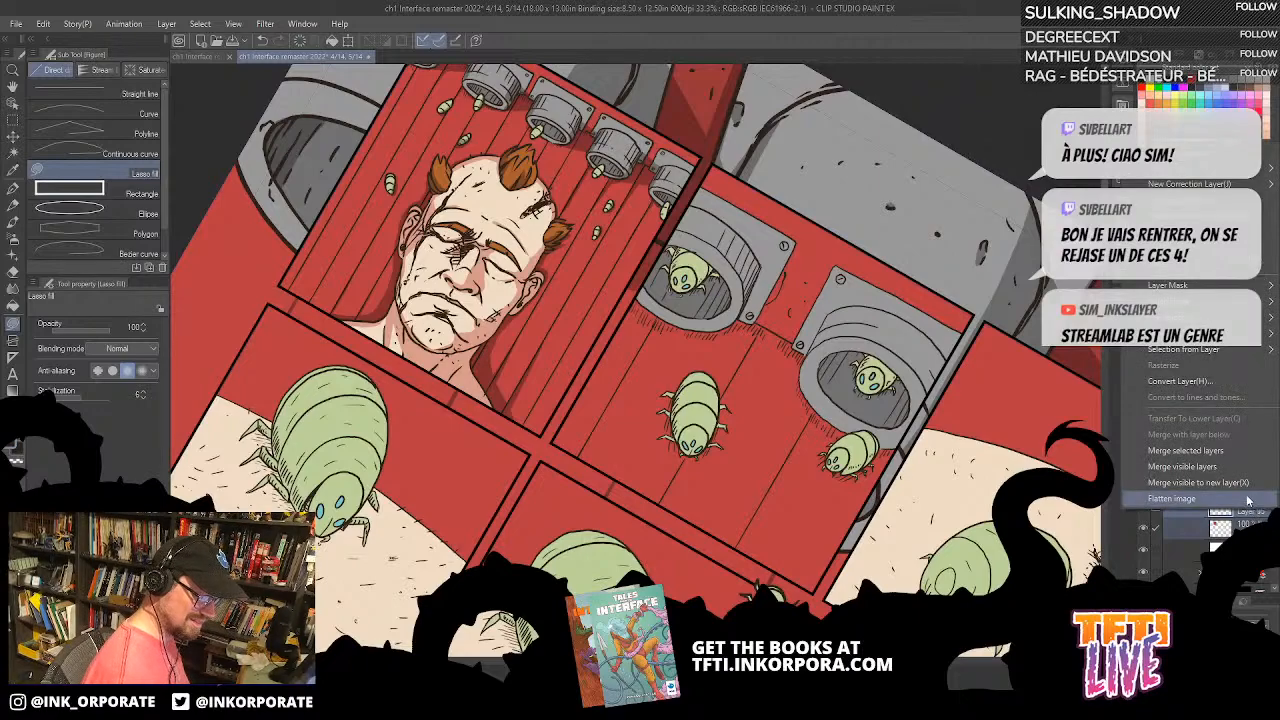
left_click(1232, 455)
left_click(1254, 484)
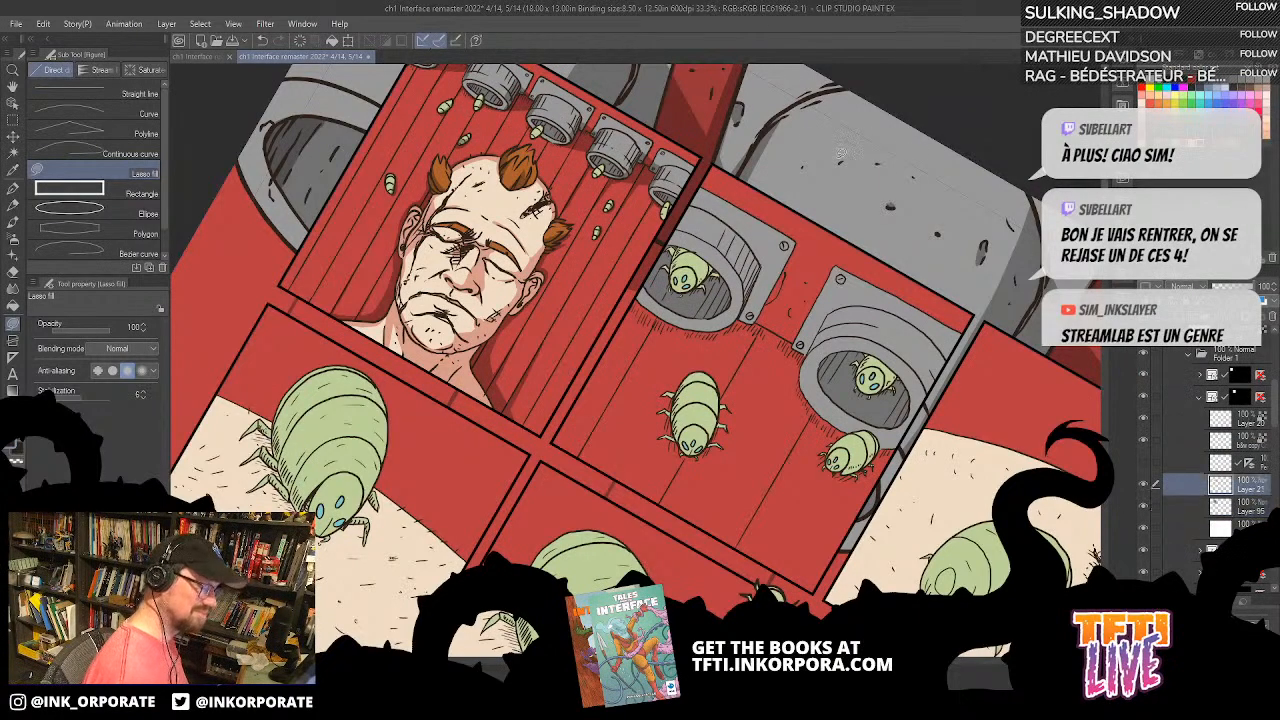
Step: Lasso-fill a small shadow on the second panel's first nozzle and compare the artwork with Layer 21 hidden and shown
mouse_move(758, 255)
left_mouse_down()
mouse_move(748, 298)
mouse_move(747, 278)
left_mouse_up()
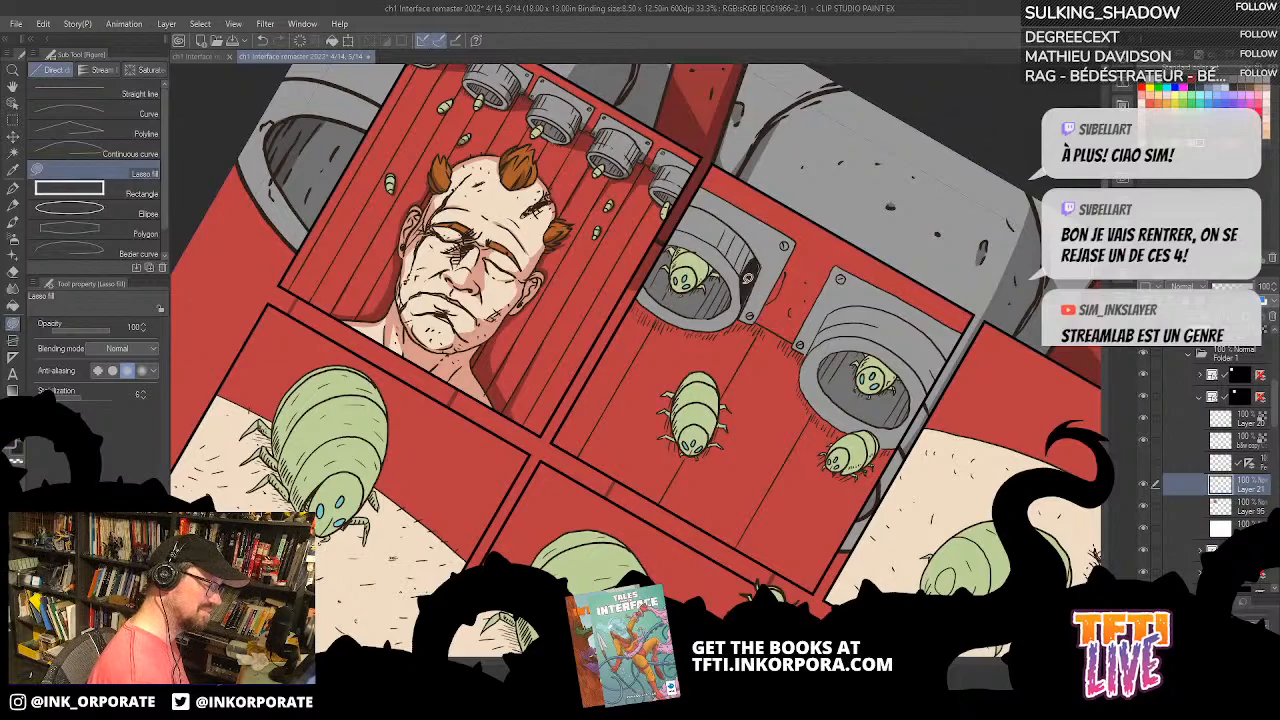
left_click(1144, 486)
left_click(1144, 486)
left_click(1147, 486)
left_click(1148, 487)
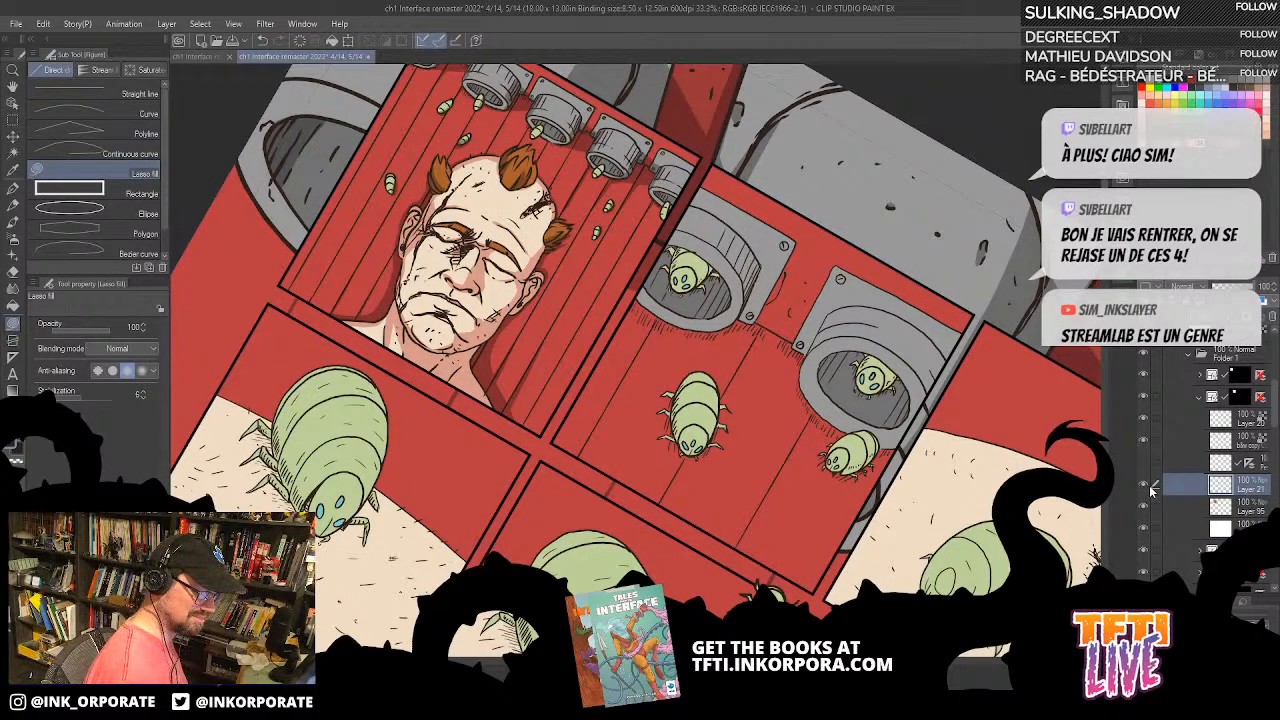
left_click(1145, 487)
left_click(1145, 487)
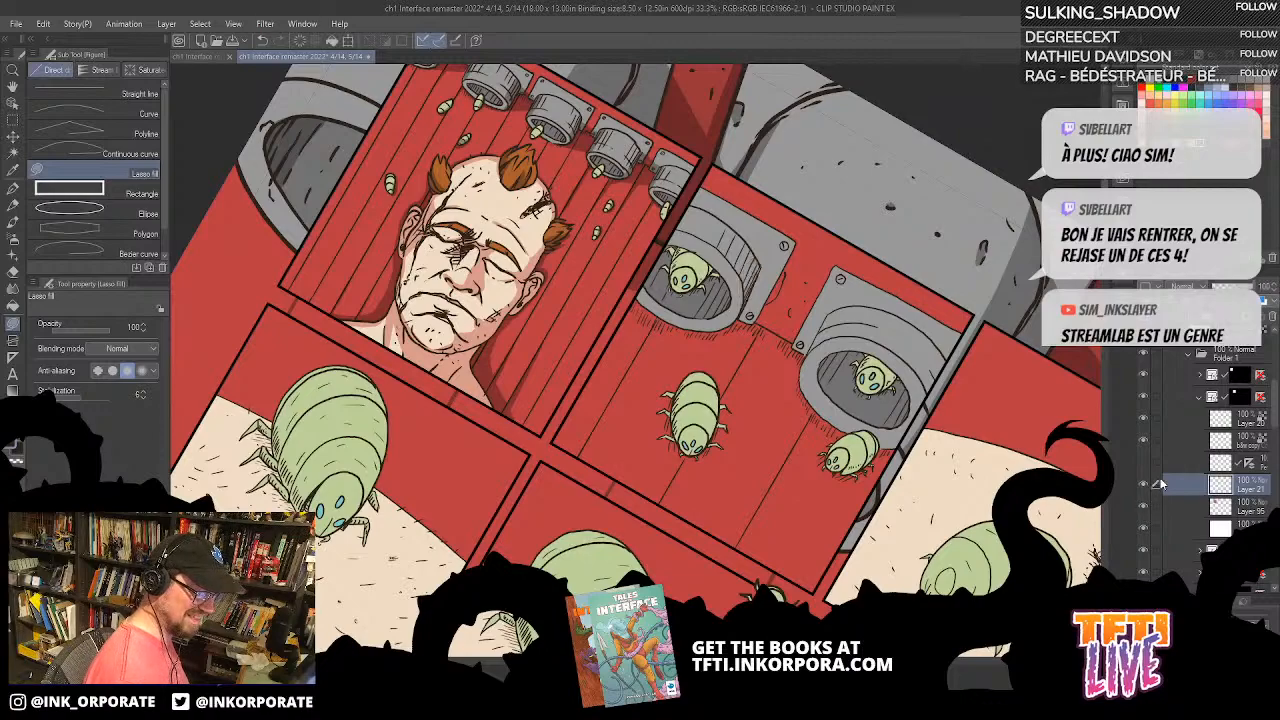
left_click(1150, 485)
Step: Set Layer 21 to 30% opacity with the Color burn blending mode
left_click(1224, 287)
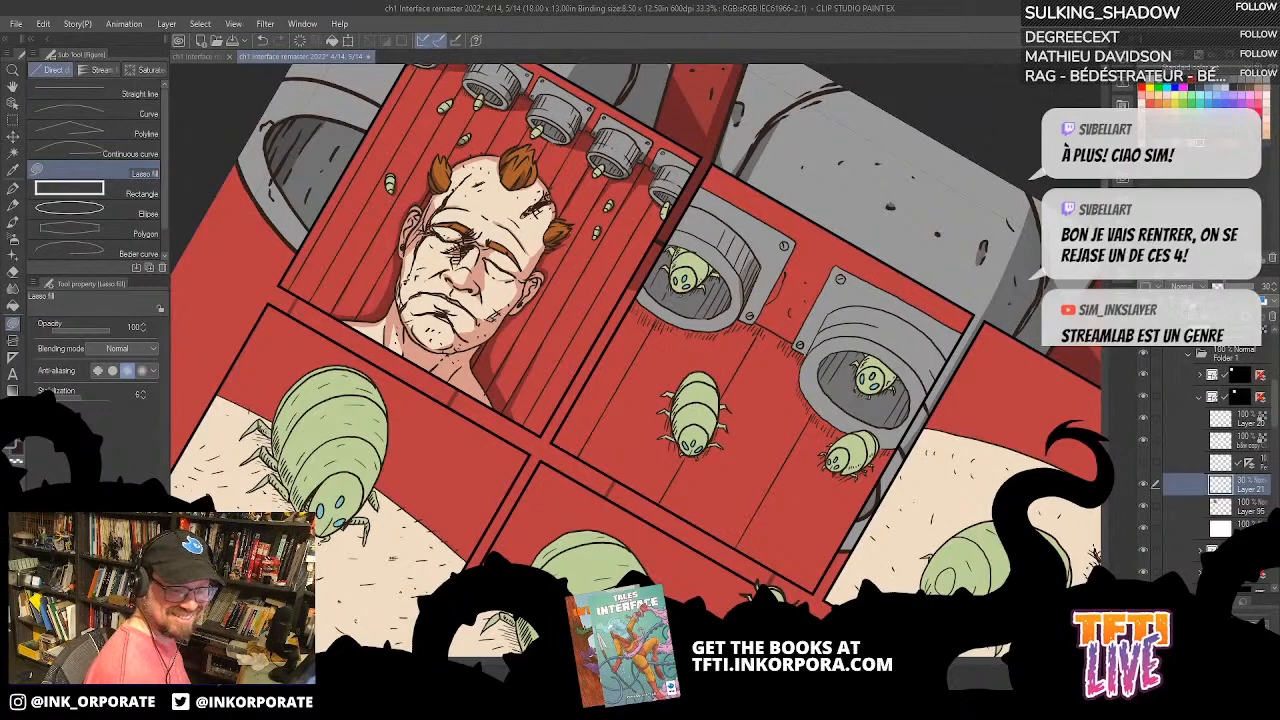
left_click(1200, 290)
left_click(1192, 341)
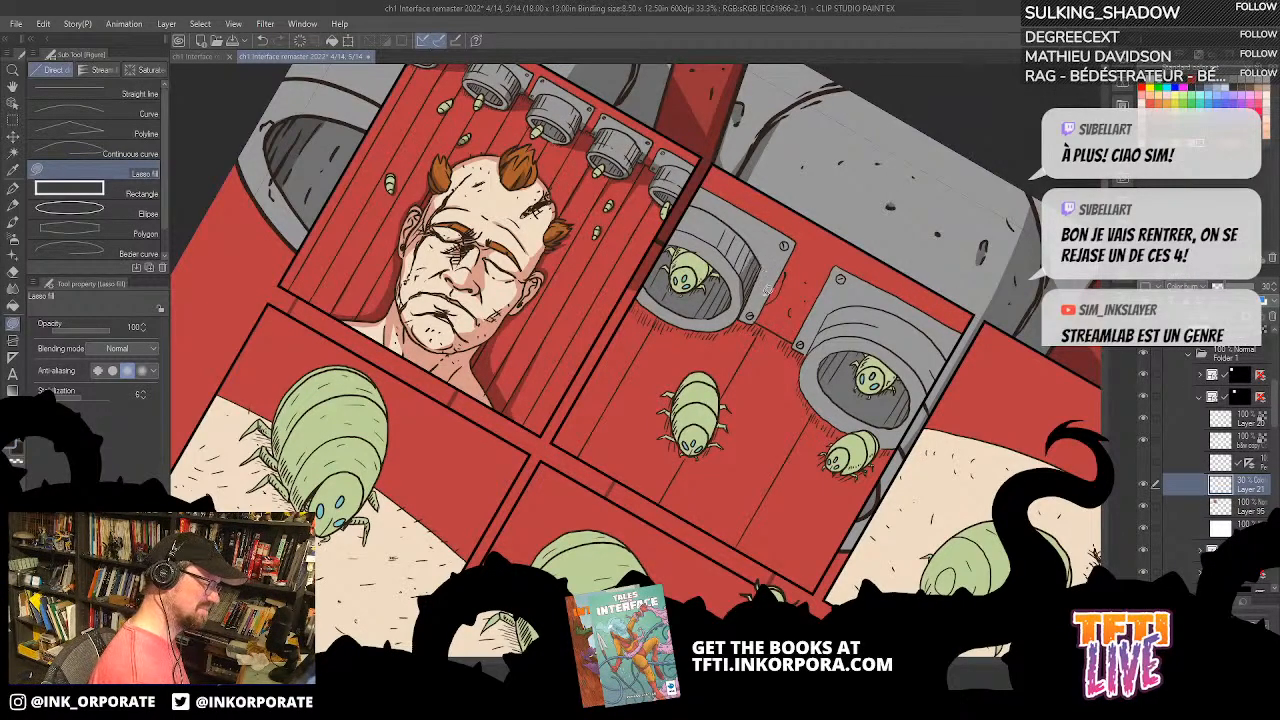
Step: Lasso-fill a cast shadow on the red wall between the two large nozzles of the second panel
key("^")
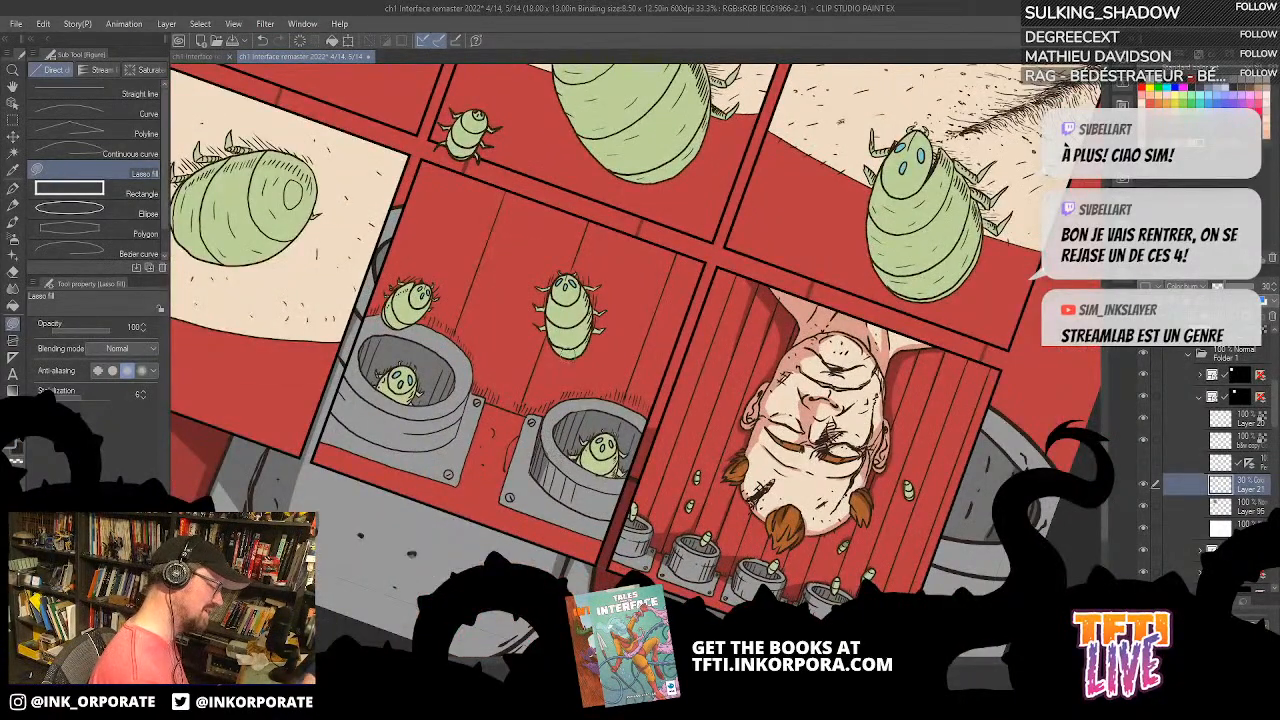
key("^")
key("^")
key("^")
key("^")
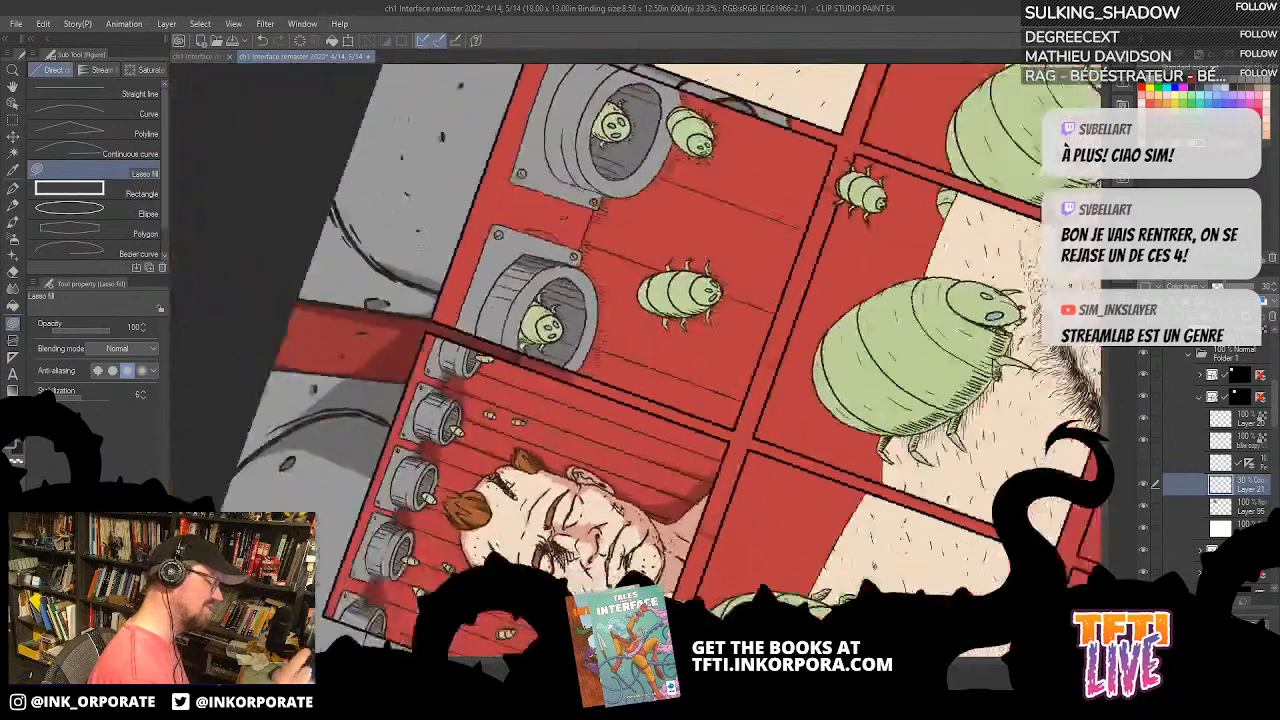
key("^")
key("^")
mouse_move(706, 298)
left_mouse_down()
mouse_move(723, 246)
mouse_move(681, 291)
mouse_move(689, 364)
left_mouse_up()
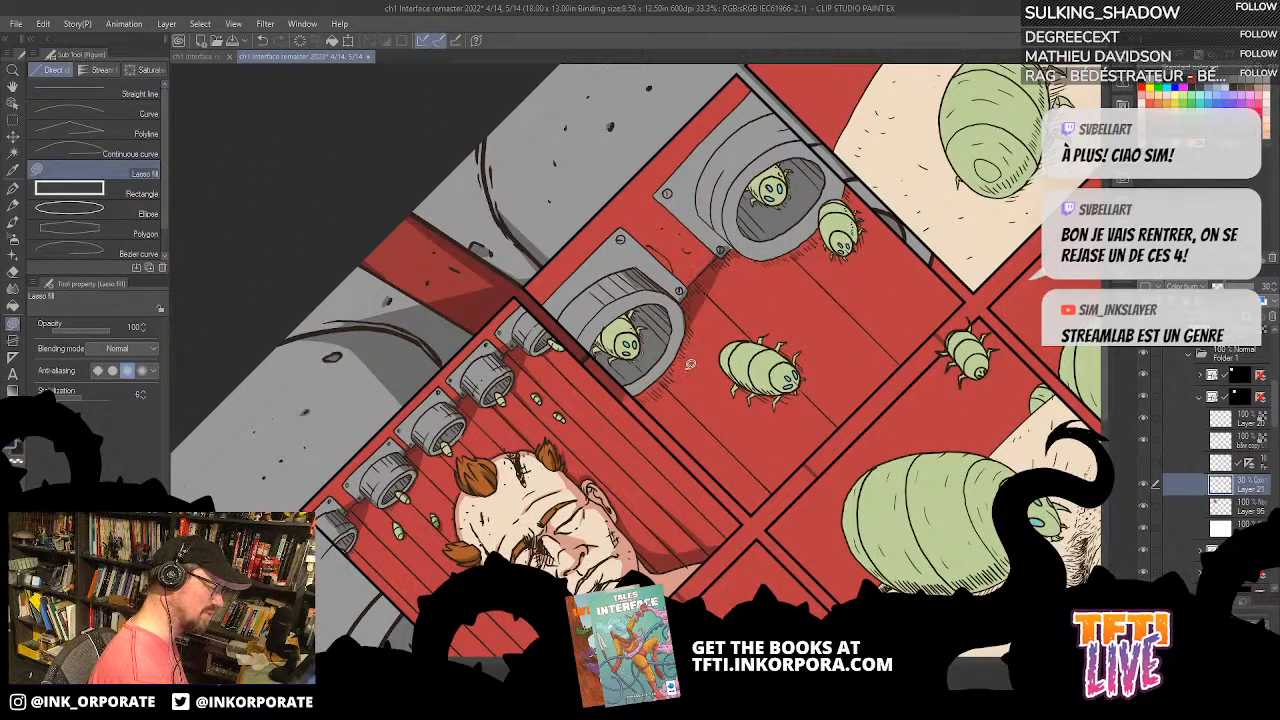
key("^")
key("^")
key("^")
key("^")
key("^")
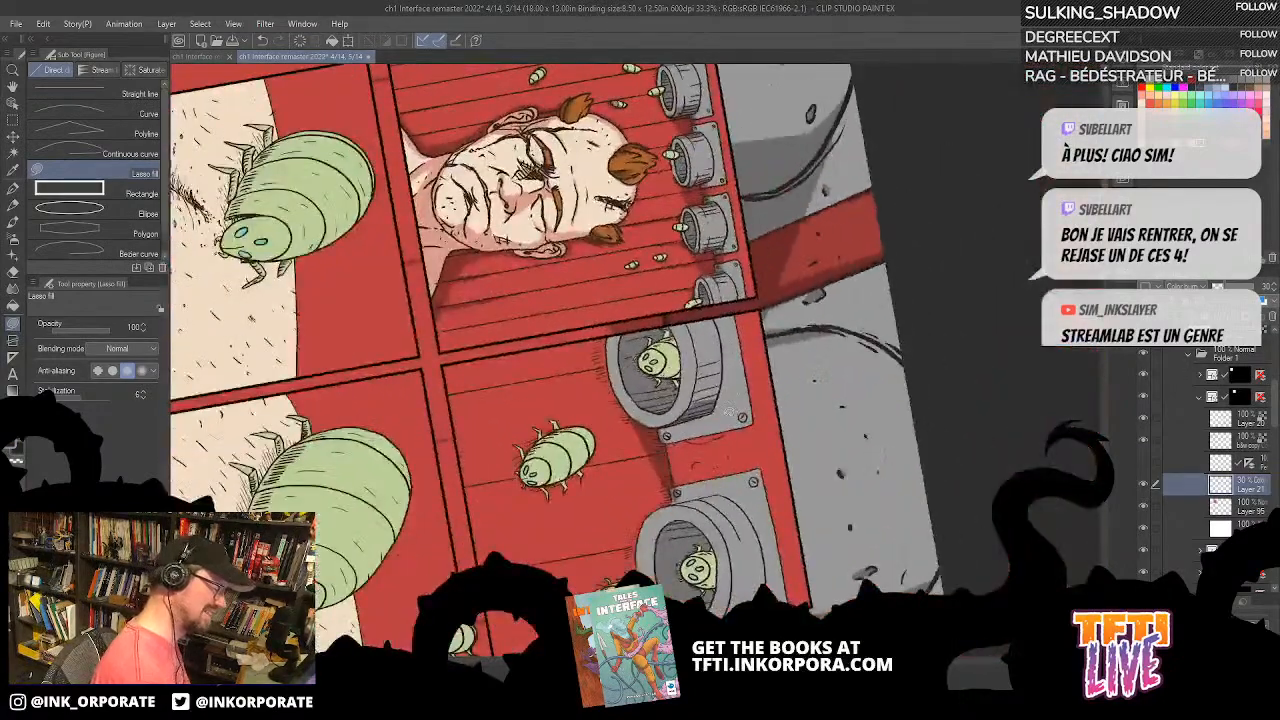
left_click_drag(733, 410, 725, 355)
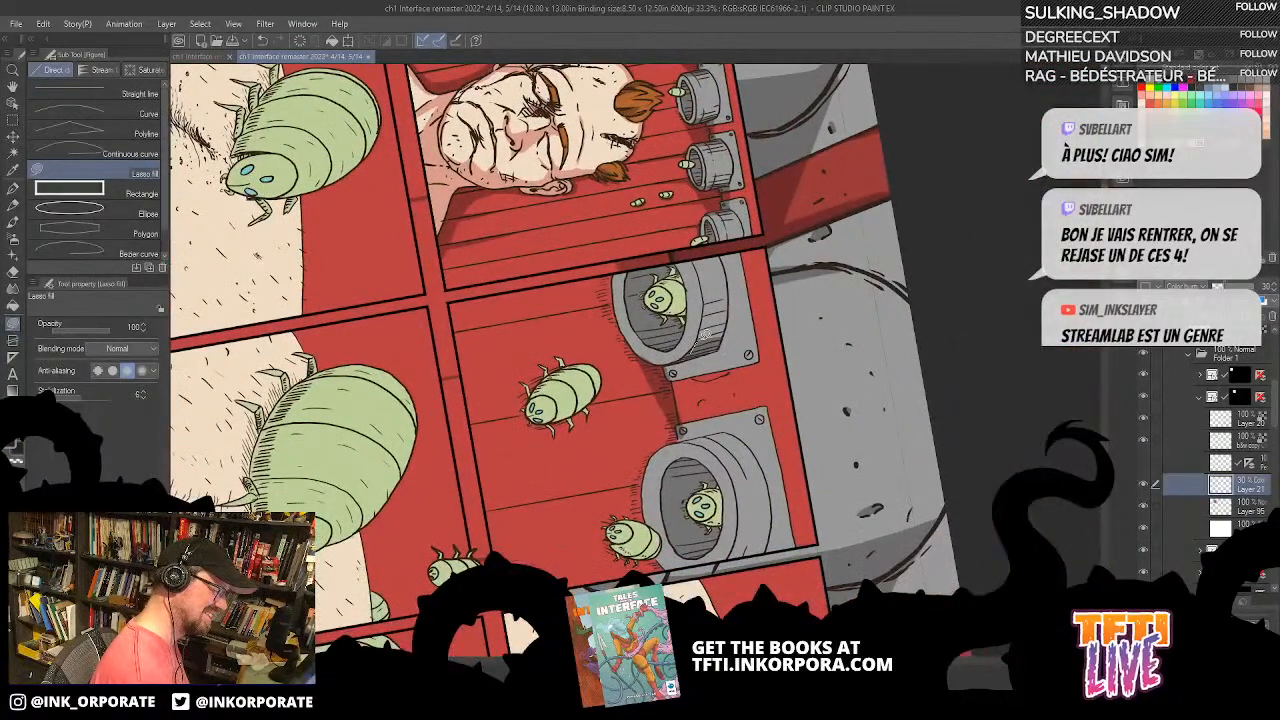
Step: Lasso-fill shadows on the first large nozzle's mounting plate and inside the second nozzle's opening
mouse_move(718, 342)
left_mouse_down()
mouse_move(685, 436)
mouse_move(662, 372)
mouse_move(738, 259)
mouse_move(672, 369)
left_mouse_up()
mouse_move(512, 362)
left_mouse_down()
mouse_move(567, 256)
mouse_move(797, 257)
mouse_move(908, 458)
left_mouse_up()
left_click_drag(655, 272, 776, 260)
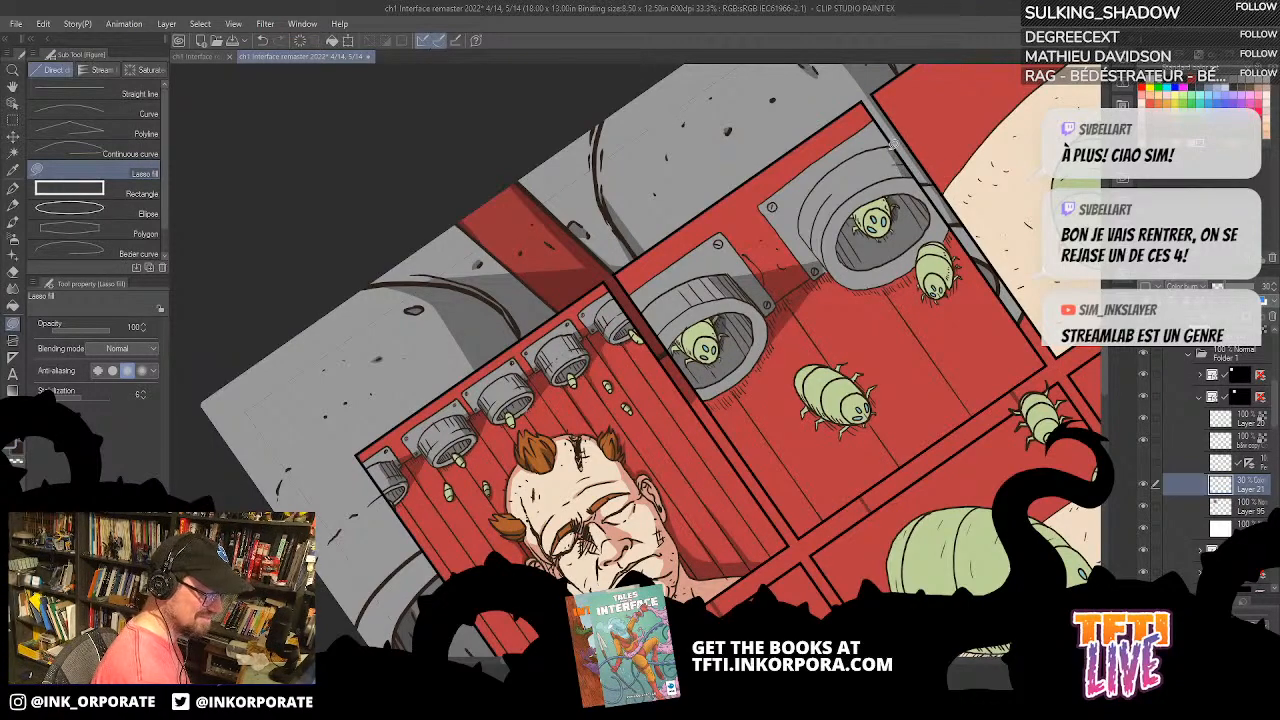
mouse_move(920, 228)
left_mouse_down()
mouse_move(928, 208)
mouse_move(912, 232)
mouse_move(918, 263)
mouse_move(921, 234)
mouse_move(929, 260)
mouse_move(920, 220)
left_mouse_up()
left_click_drag(892, 344, 820, 495)
left_click_drag(844, 358, 820, 262)
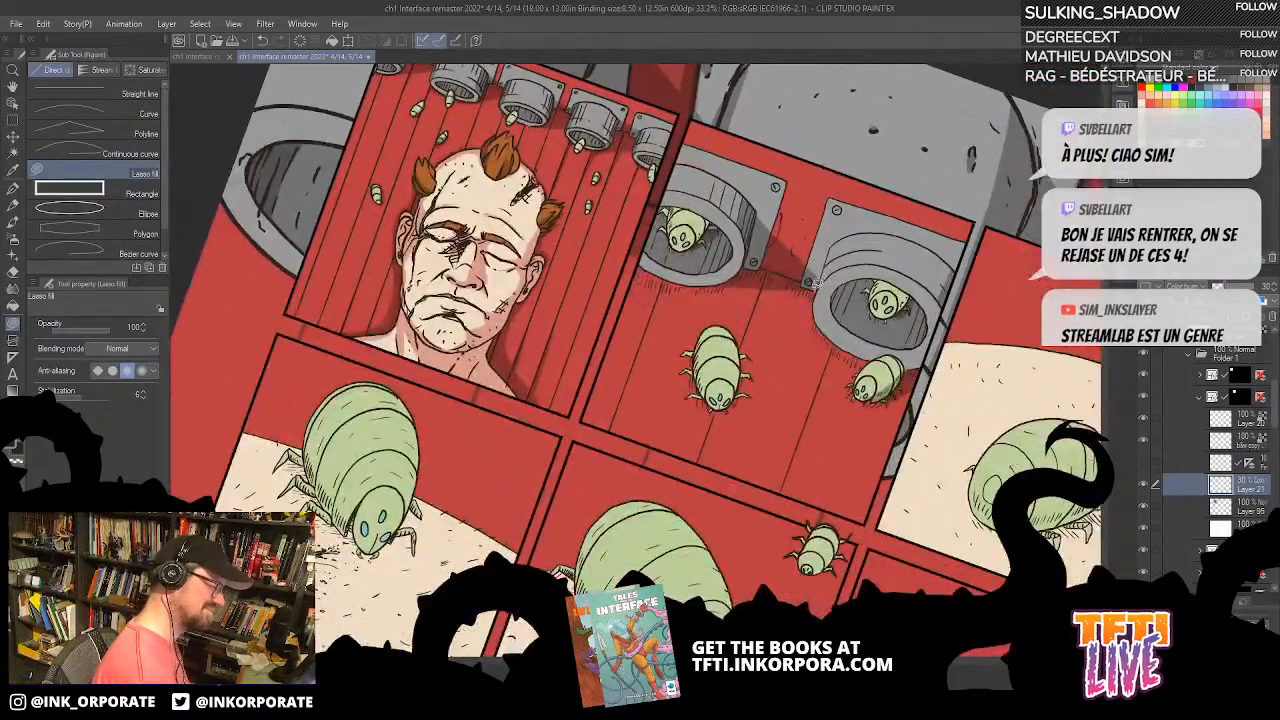
Step: Lasso-fill cast shadows around the second panel's nozzles and larvae, undoing the last fill beside the middle larva
left_click_drag(763, 416, 811, 332)
mouse_move(785, 249)
left_mouse_down()
mouse_move(783, 317)
mouse_move(788, 254)
mouse_move(761, 316)
mouse_move(747, 280)
mouse_move(776, 321)
left_mouse_up()
left_click_drag(895, 322, 837, 290)
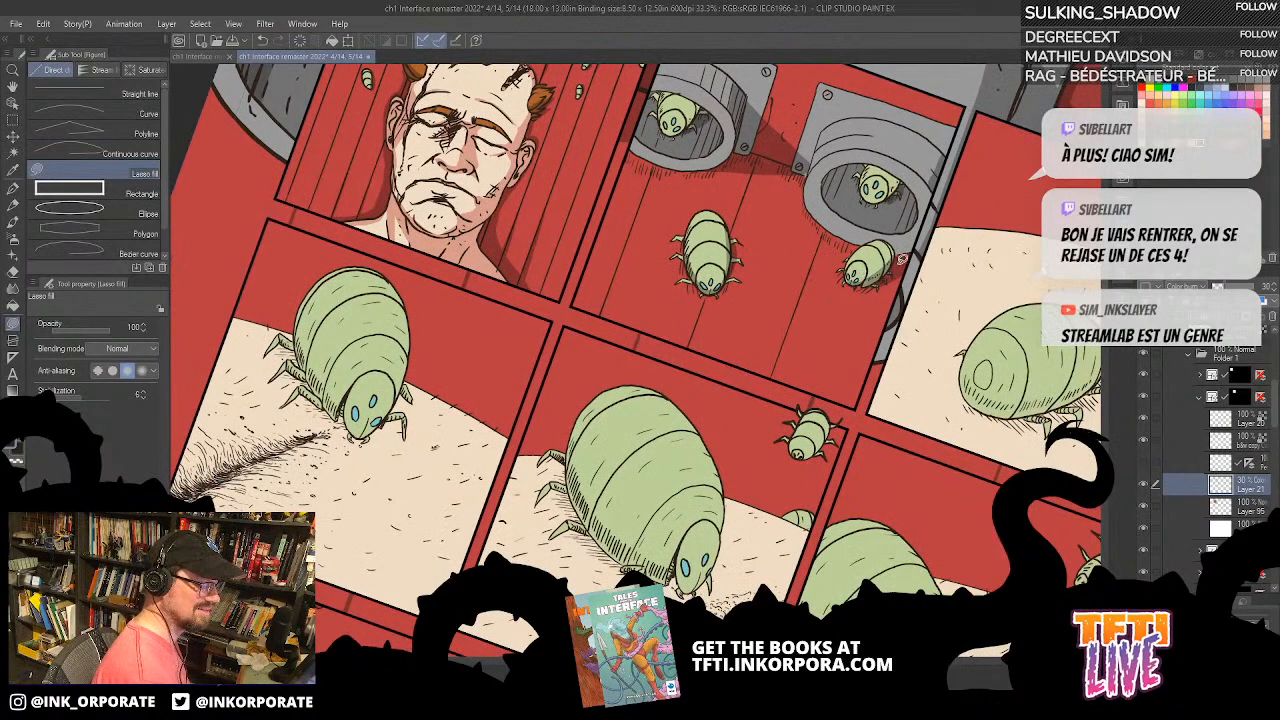
mouse_move(728, 289)
left_mouse_down()
mouse_move(738, 235)
mouse_move(715, 292)
mouse_move(729, 272)
left_mouse_up()
key("ctrl+z")
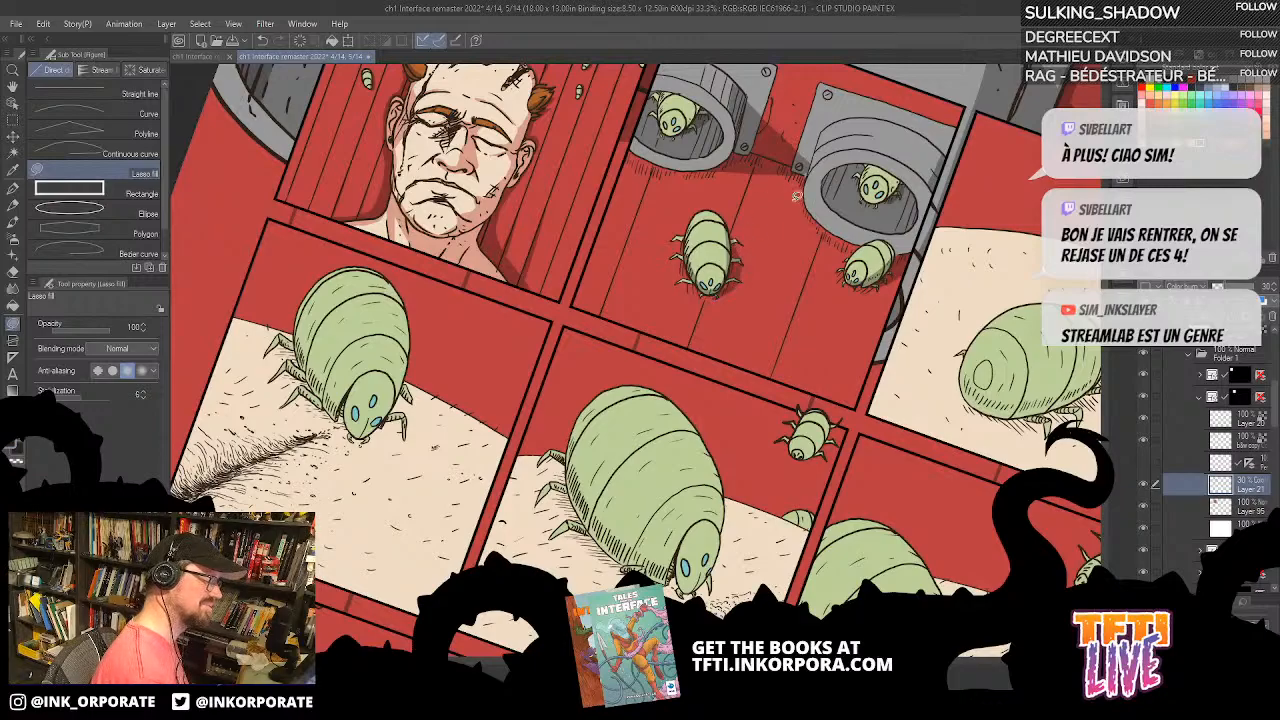
left_click_drag(819, 252, 754, 351)
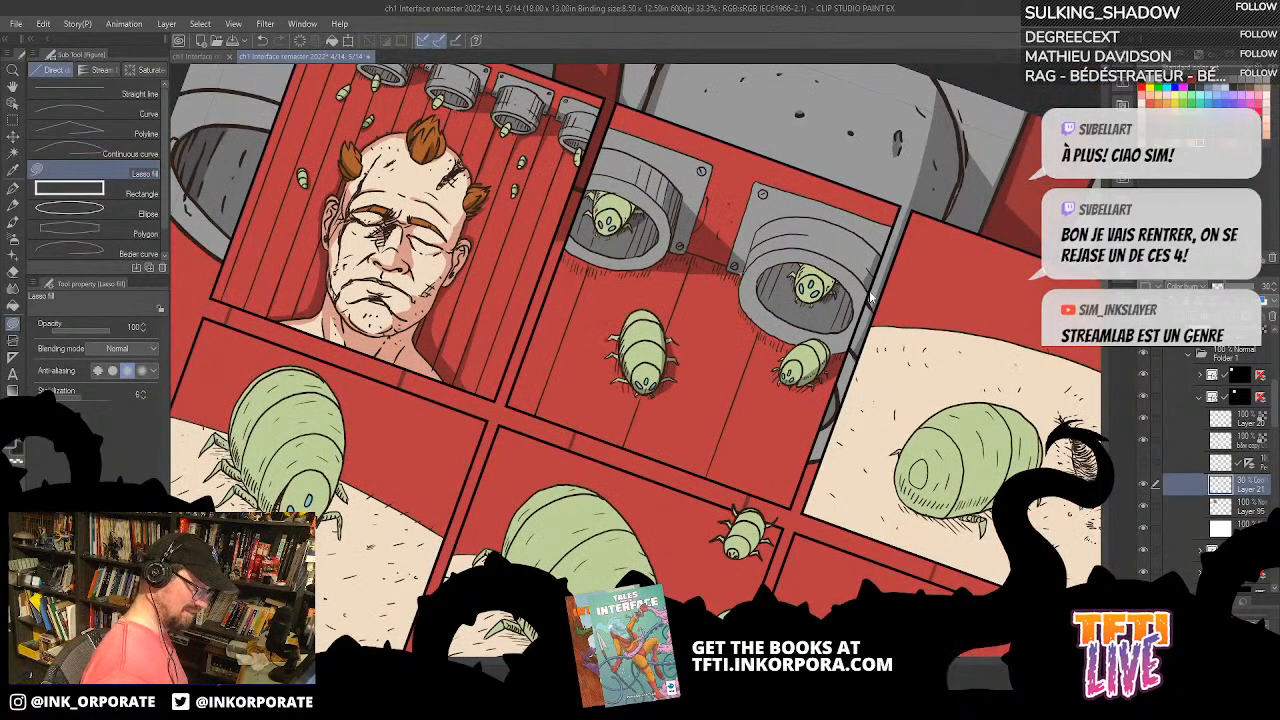
Step: Examine the nozzle and larva shadows in the second panel alongside the surrounding panels
scroll(870, 297, "down", 1)
key("minus")
key("minus")
key("minus")
key("minus")
key("minus")
key("minus")
key("minus")
key("minus")
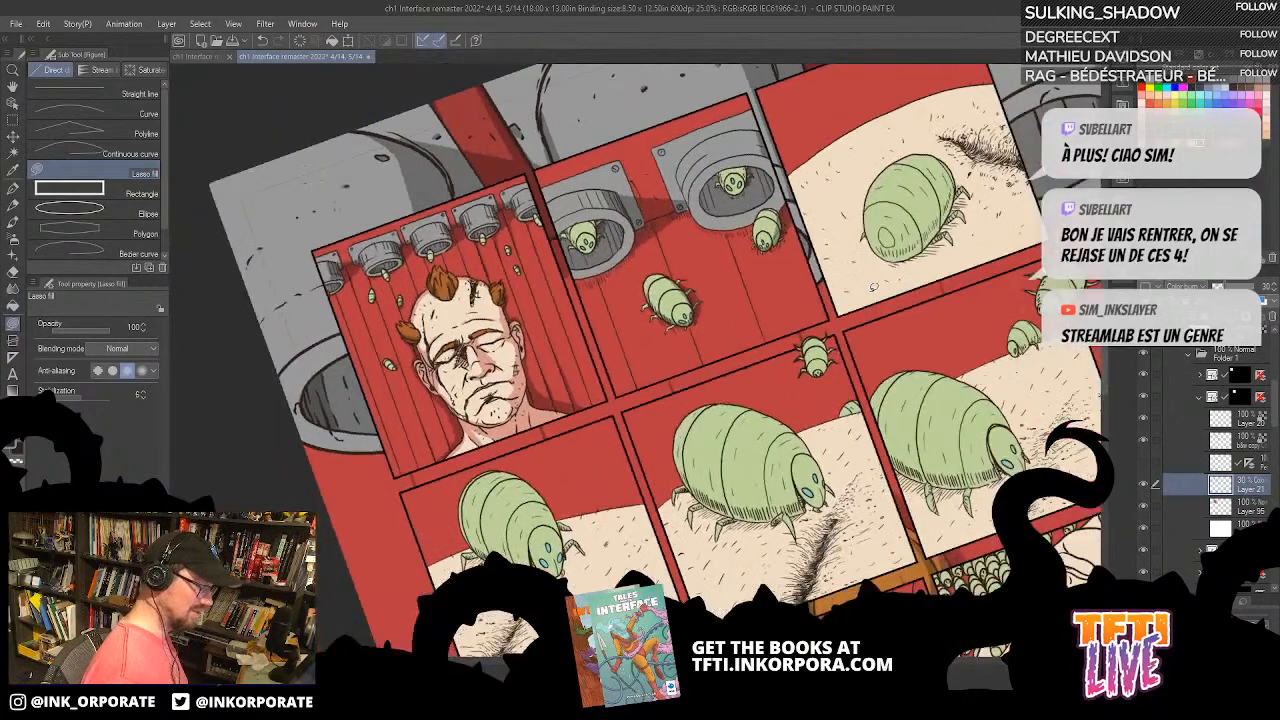
key("minus")
key("minus")
key("minus")
key("minus")
key("minus")
key("minus")
key("minus")
scroll(873, 287, "up", 1)
left_click_drag(552, 412, 775, 456)
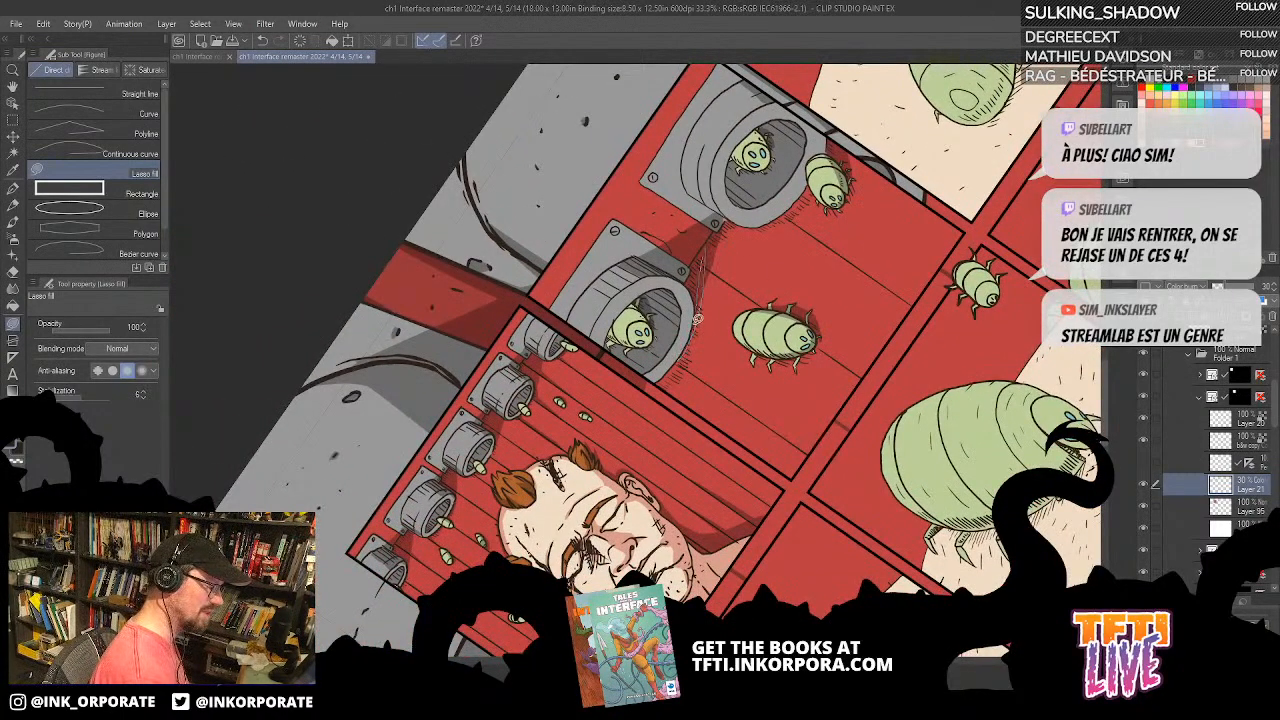
left_click_drag(806, 255, 736, 360)
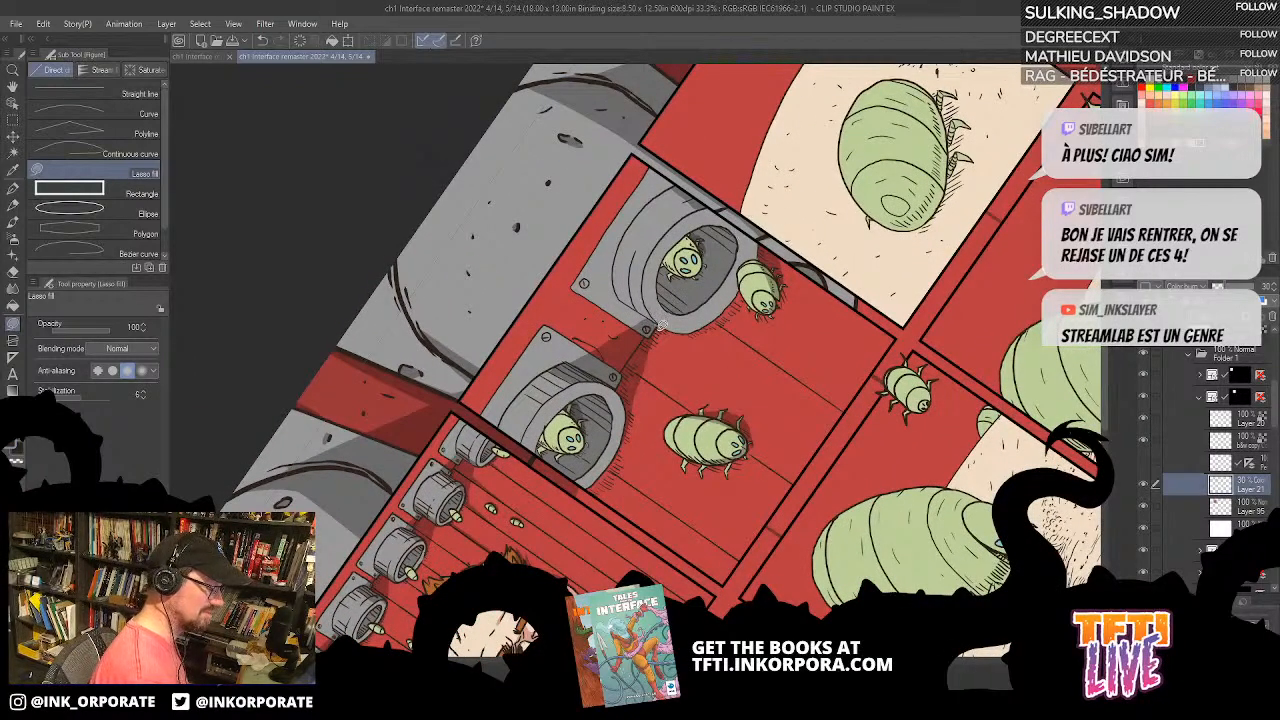
Step: Lasso-fill further shadows around the second panel's nozzles and the larva beside the second nozzle, undoing one fill
left_click_drag(664, 322, 634, 390)
left_click_drag(793, 320, 778, 344)
left_click_drag(660, 278, 762, 374)
mouse_move(633, 253)
left_mouse_down()
mouse_move(612, 320)
mouse_move(644, 220)
mouse_move(624, 278)
mouse_move(637, 230)
left_mouse_up()
key("ctrl+z")
left_click_drag(800, 348, 811, 220)
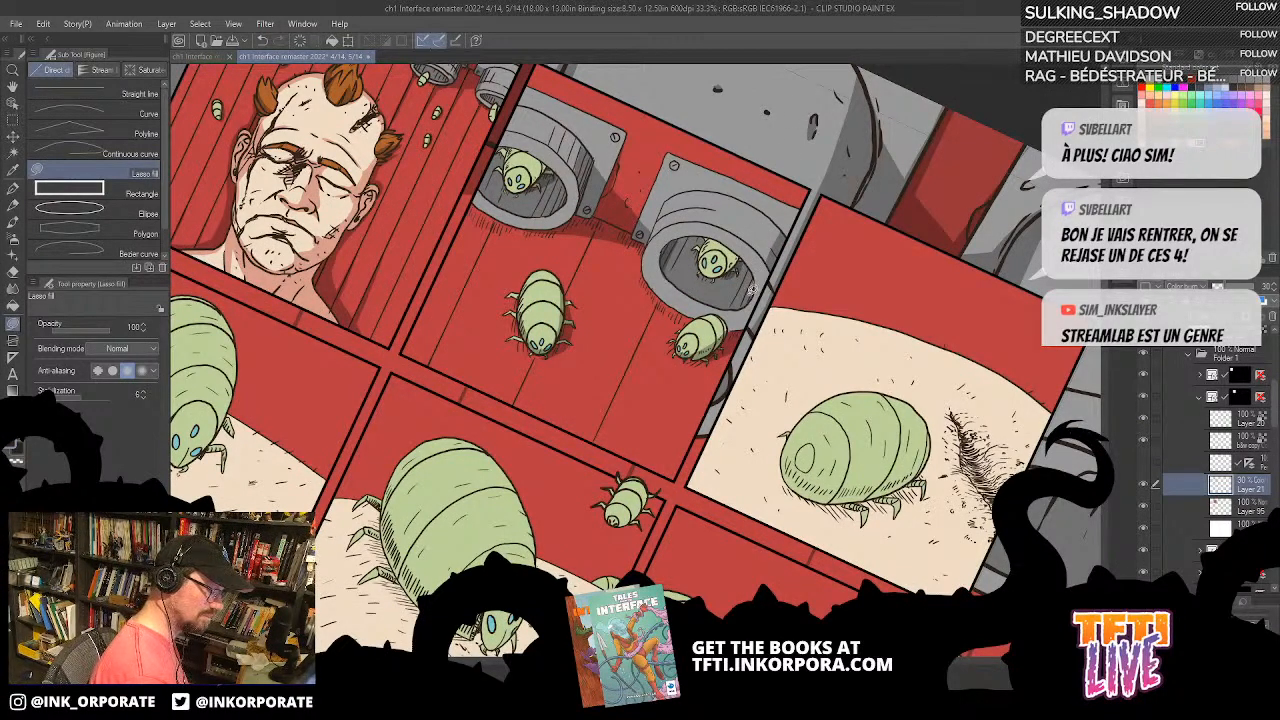
mouse_move(757, 273)
left_mouse_down()
mouse_move(763, 262)
mouse_move(804, 325)
left_mouse_up()
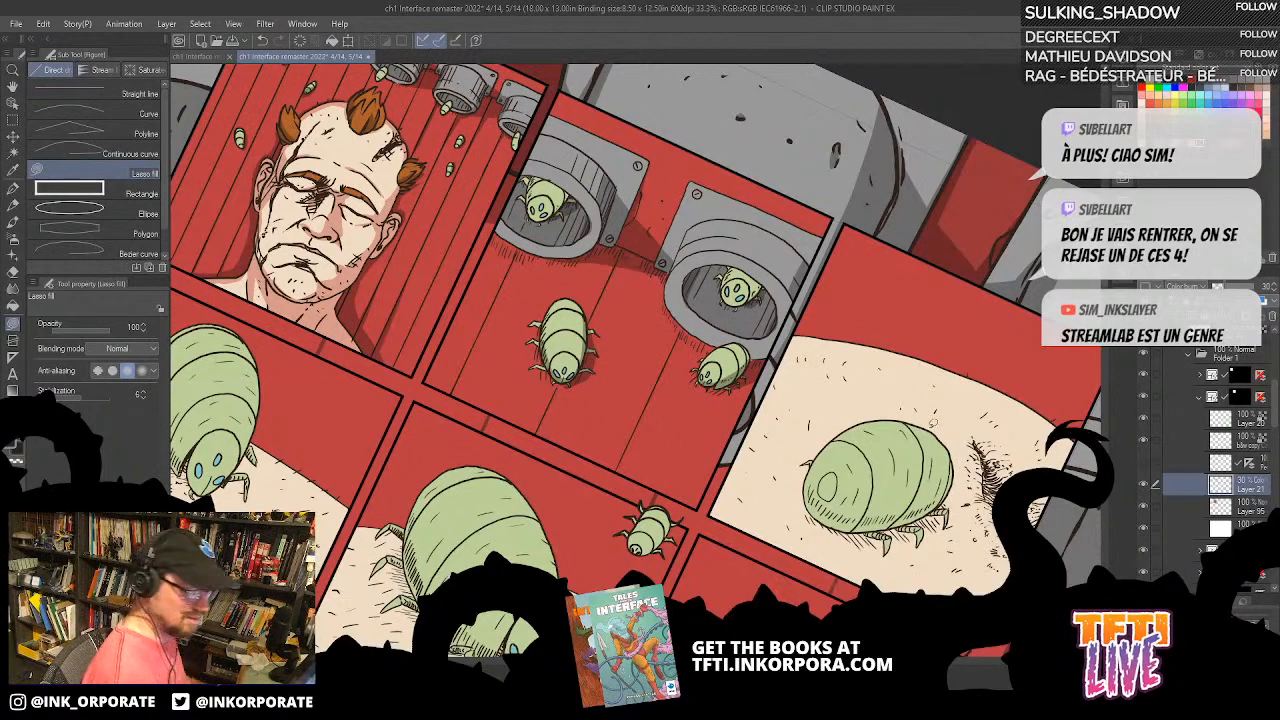
left_click_drag(879, 504, 859, 461)
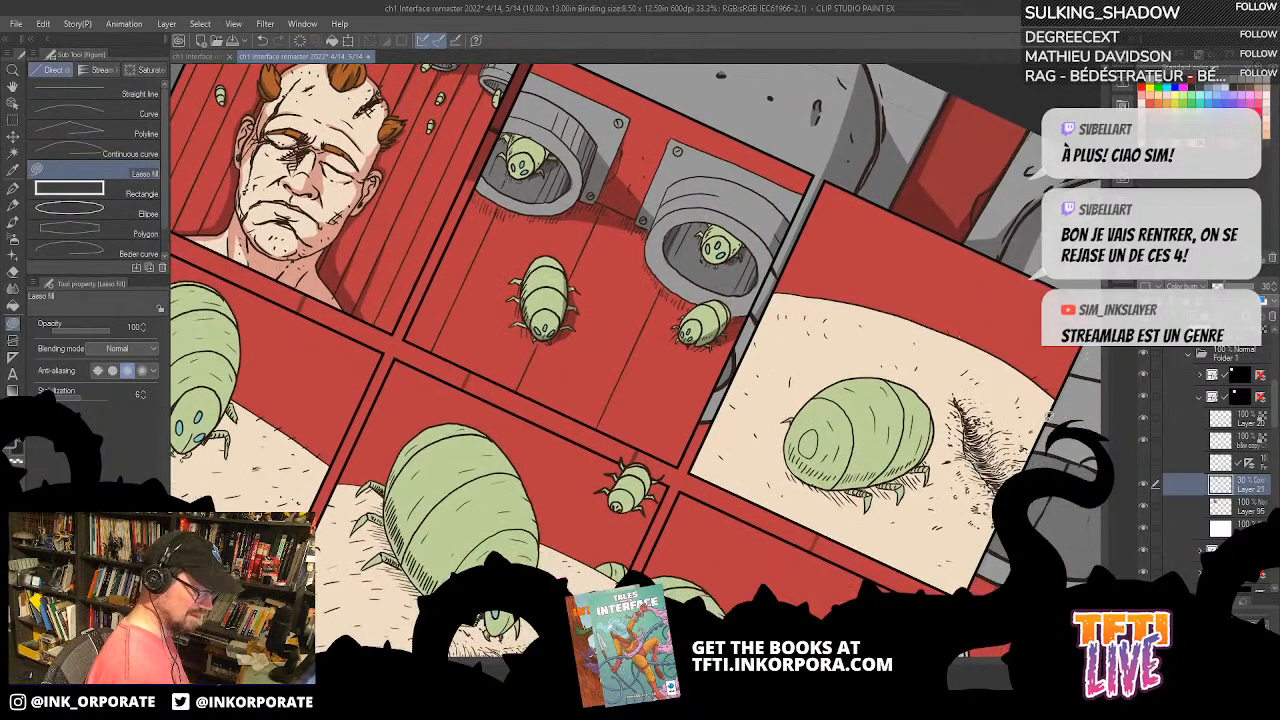
Step: Add a clipped Color burn layer at 30% opacity above Layer 96 in the third panel's folder
left_click(1200, 397)
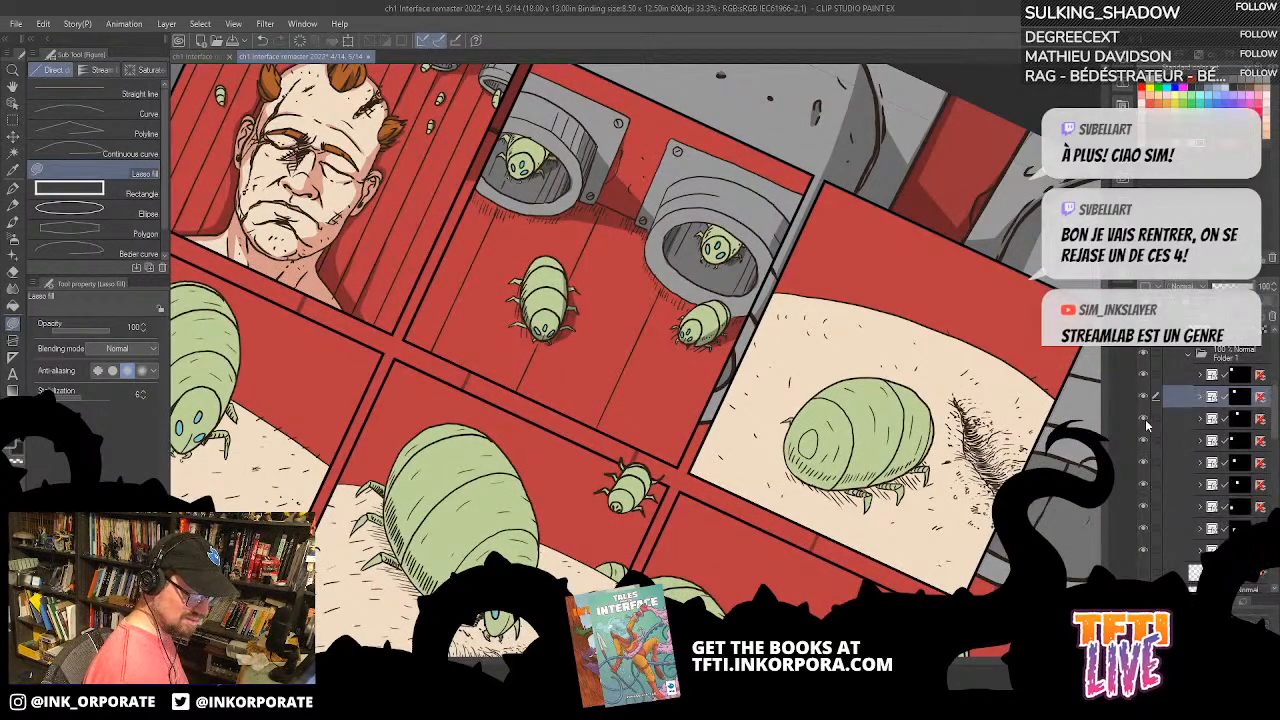
left_click(1201, 420)
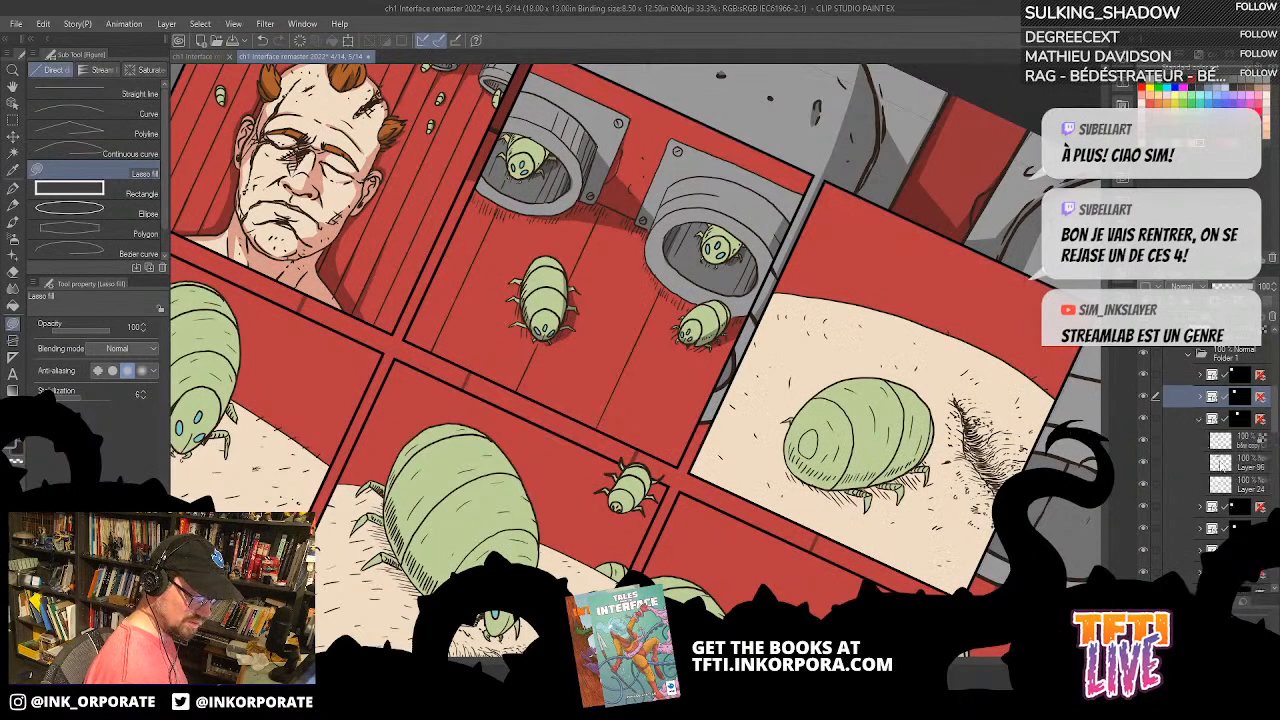
left_click(1236, 468)
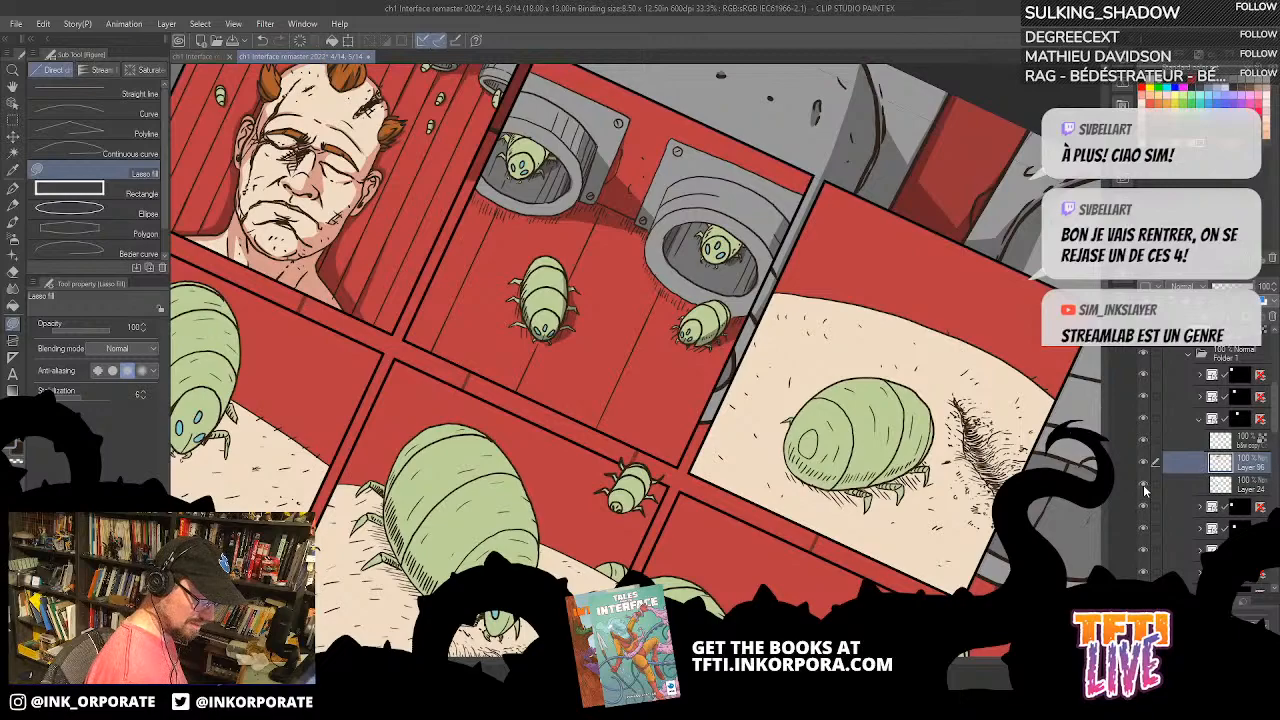
left_click(1145, 464)
left_click(1145, 464)
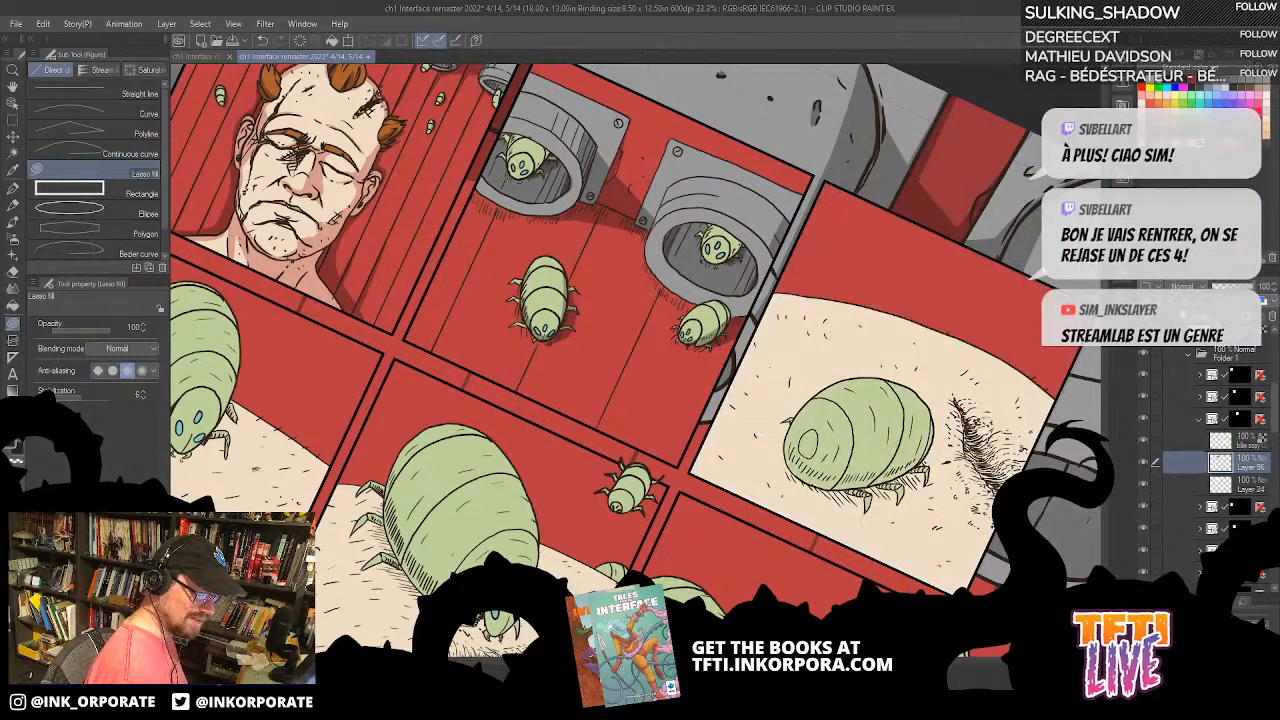
key("ctrl+shift+n")
key("ctrl+alt+g")
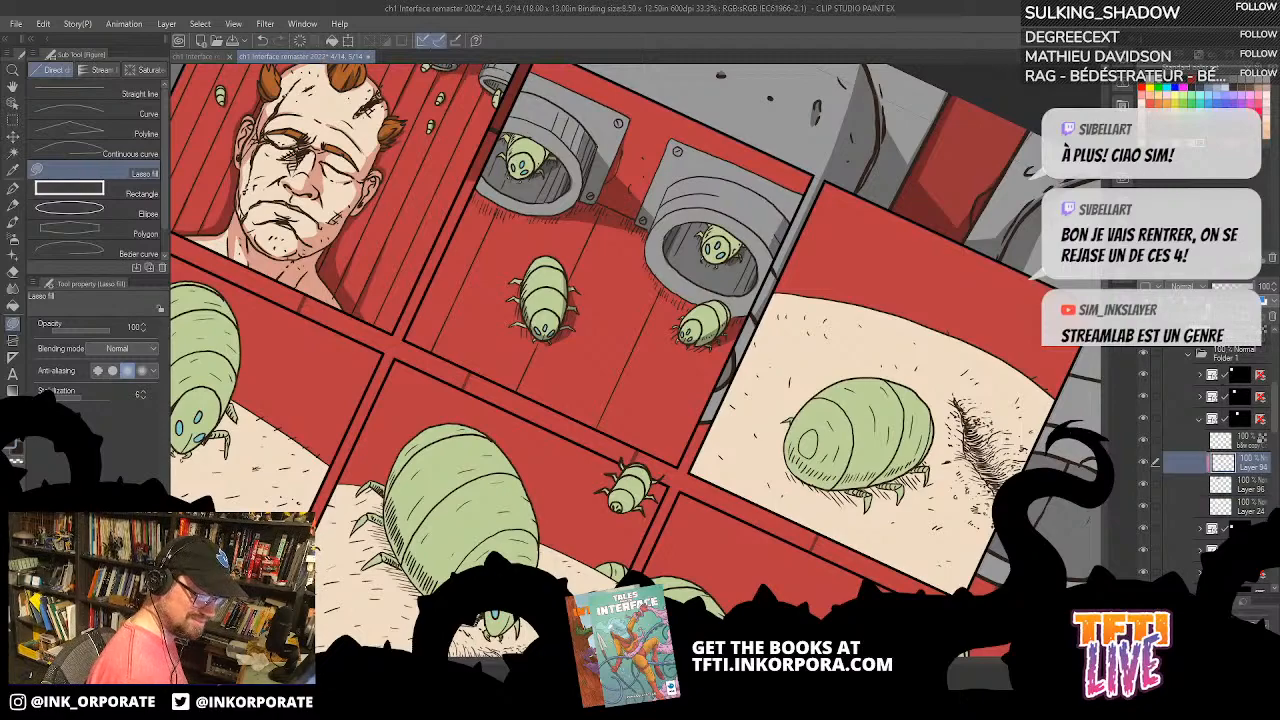
left_click(1232, 287)
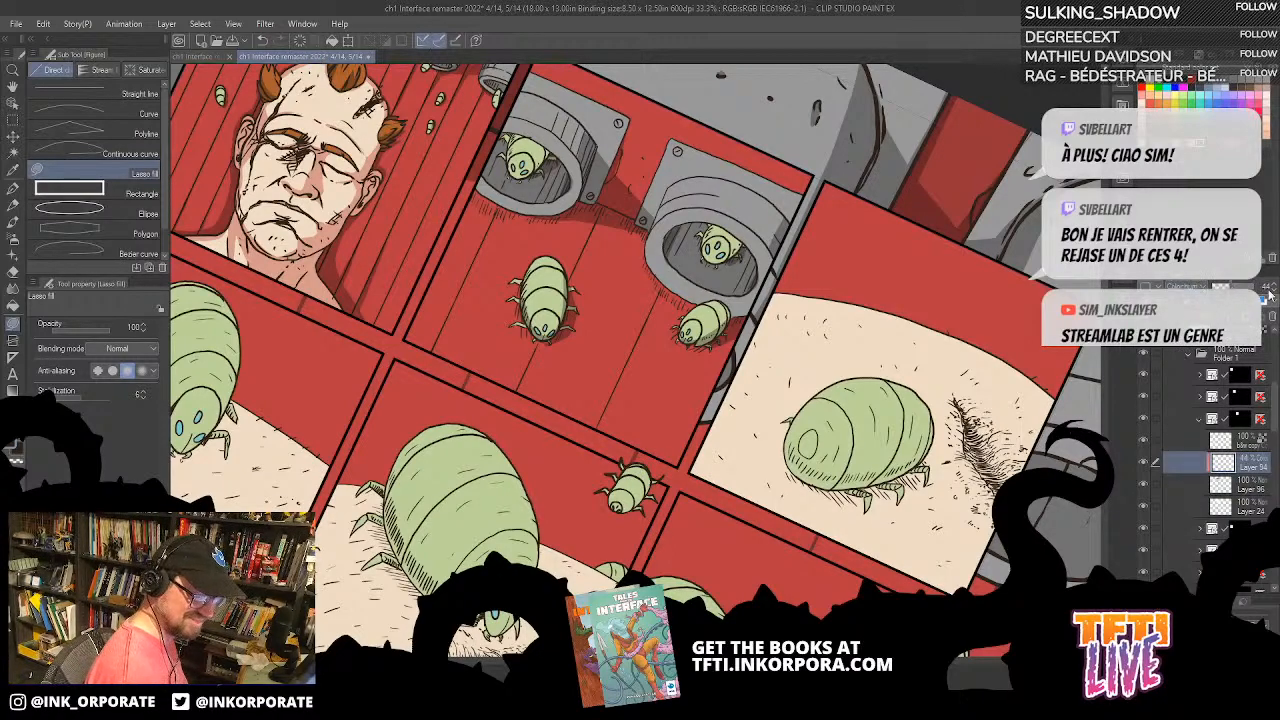
type("30")
key("Return")
Step: Lasso-fill a shadow along the underside of the large larva in the third panel, redoing the first attempt
key("ctrl+plus")
key("minus")
key("minus")
key("minus")
key("minus")
key("minus")
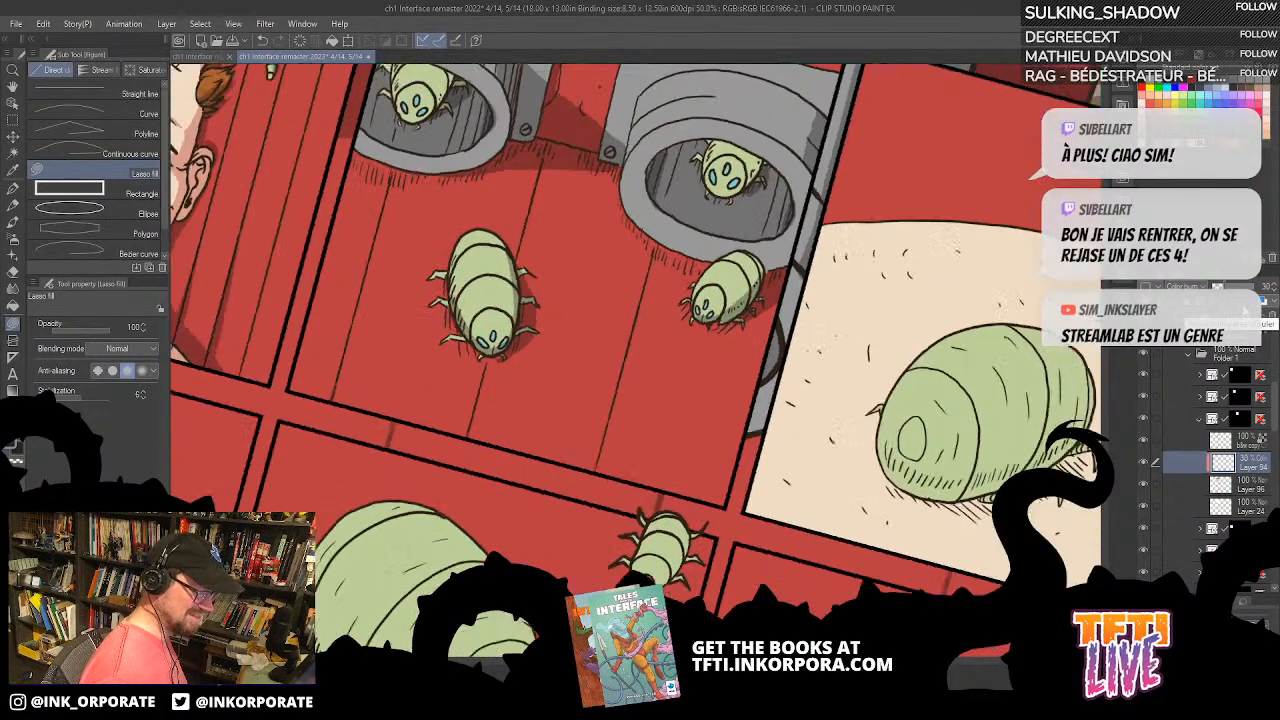
left_click_drag(971, 433, 771, 404)
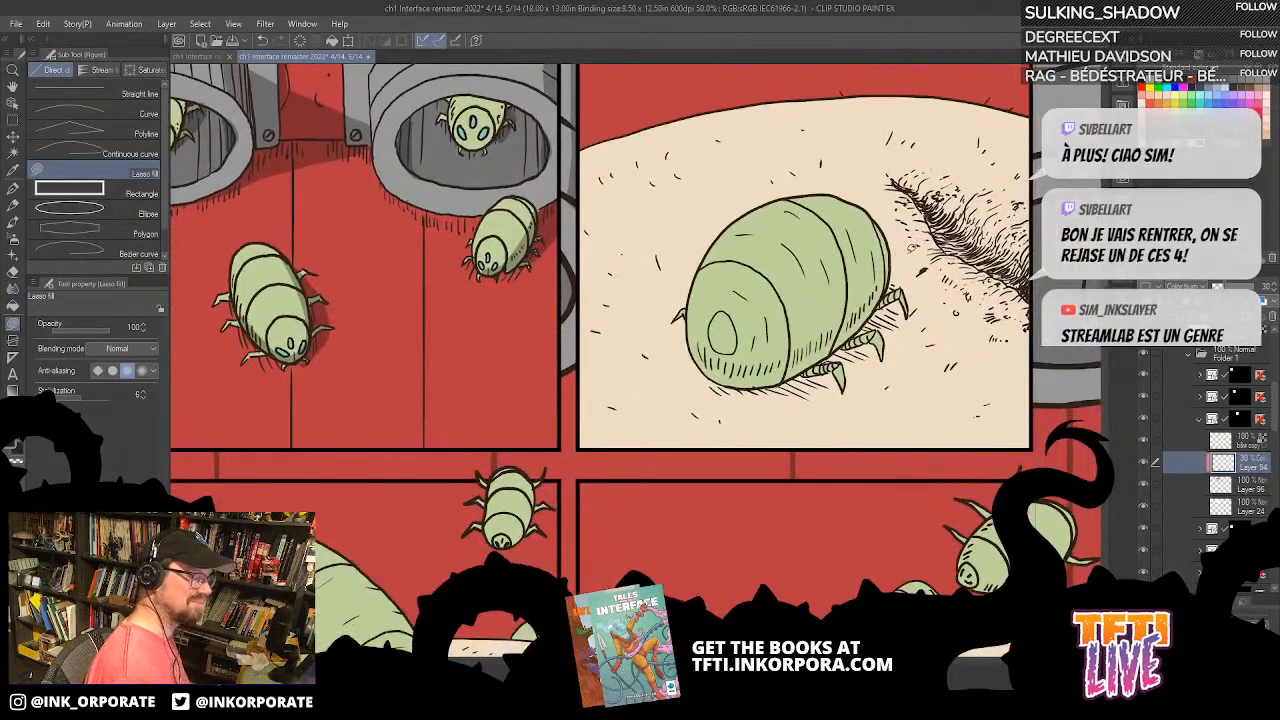
mouse_move(693, 341)
left_mouse_down()
mouse_move(784, 351)
mouse_move(884, 237)
left_mouse_up()
key("ctrl+z")
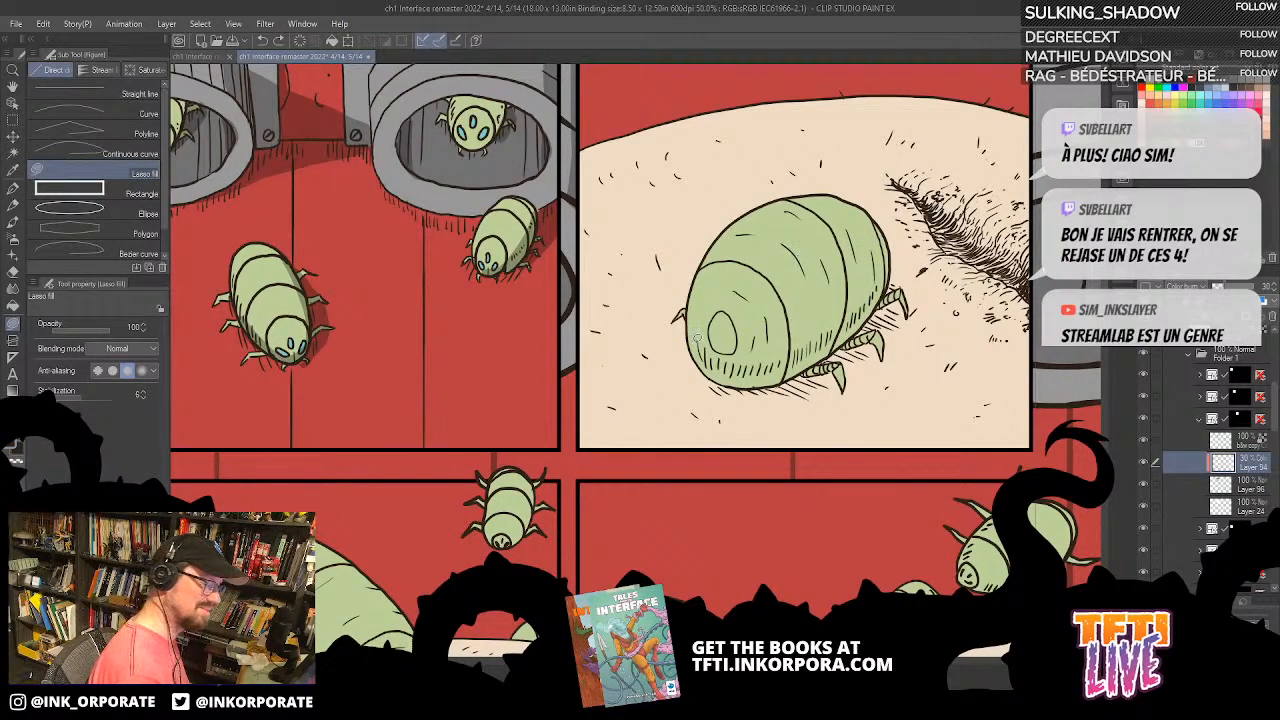
mouse_move(713, 360)
left_mouse_down()
mouse_move(886, 257)
mouse_move(890, 282)
mouse_move(810, 368)
mouse_move(702, 343)
mouse_move(712, 355)
left_mouse_up()
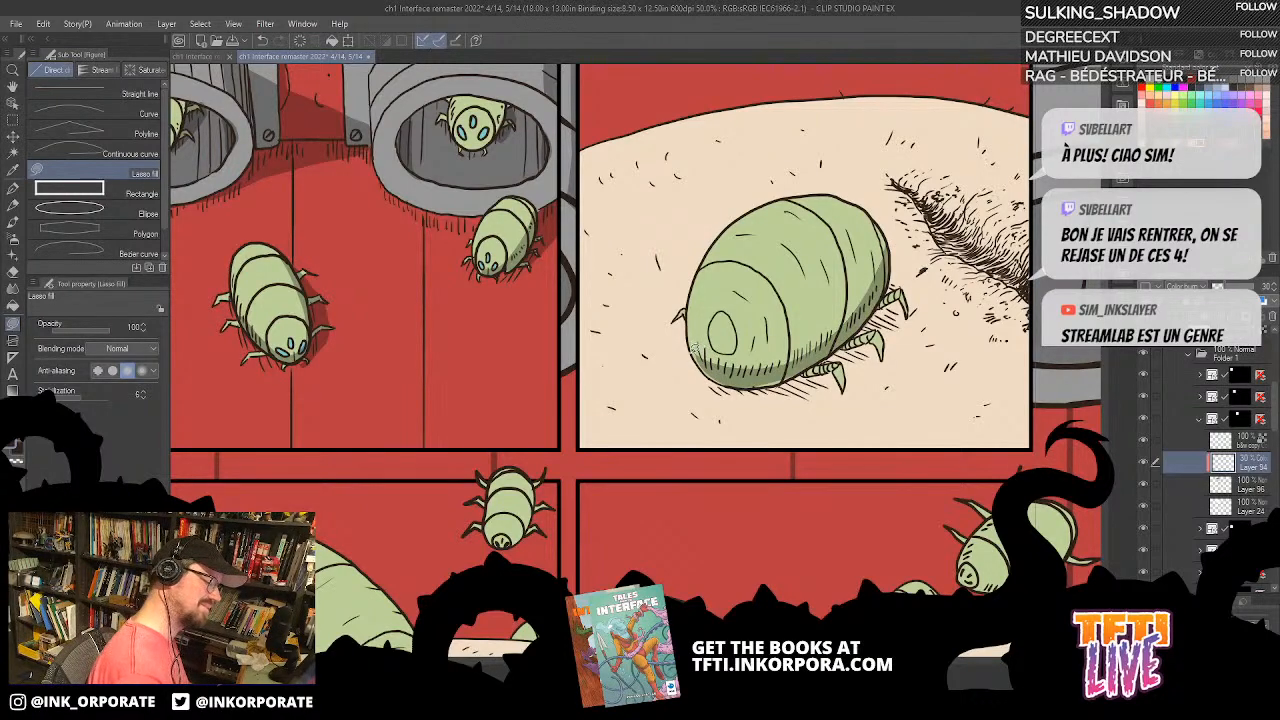
Step: Extend the lasso-filled body shadow around the rear end and leg side of the third panel's larva
key("asciicircum")
key("asciicircum")
key("asciicircum")
key("asciicircum")
key("asciicircum")
key("asciicircum")
key("asciicircum")
key("asciicircum")
key("asciicircum")
key("asciicircum")
key("asciicircum")
key("asciicircum")
key("asciicircum")
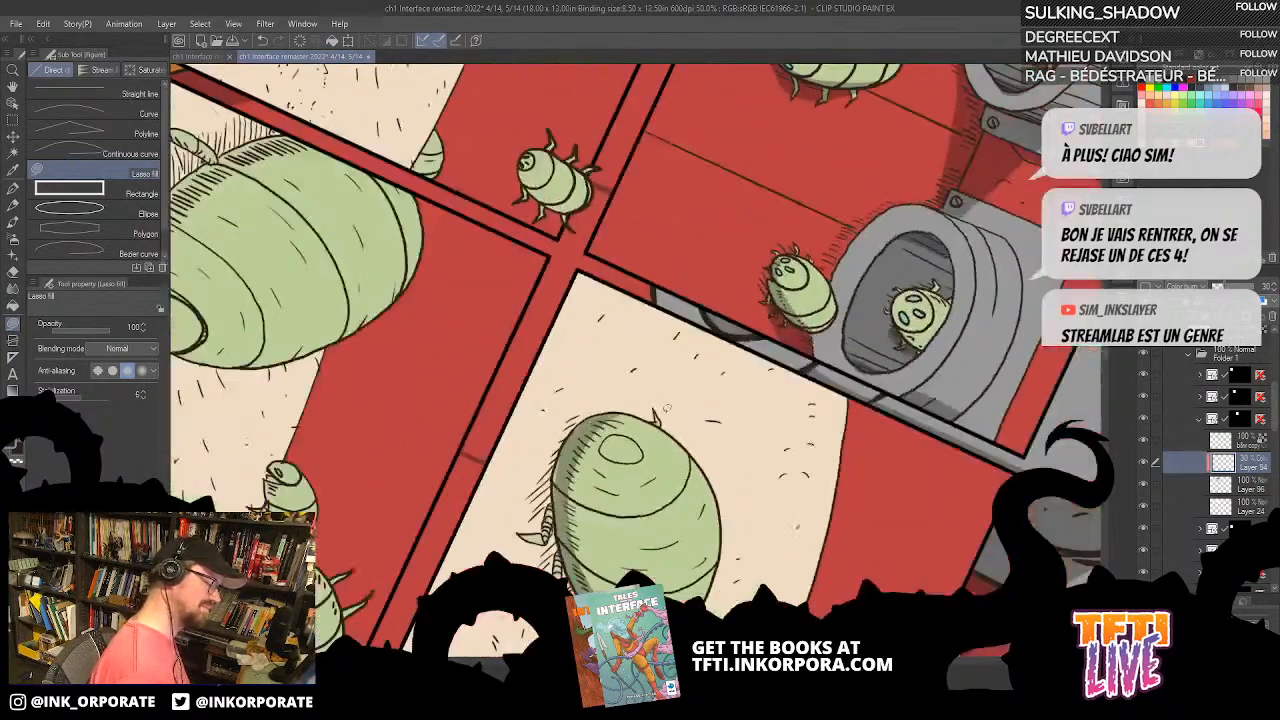
left_click_drag(785, 204, 778, 318)
mouse_move(788, 246)
left_mouse_down()
mouse_move(791, 342)
mouse_move(778, 275)
left_mouse_up()
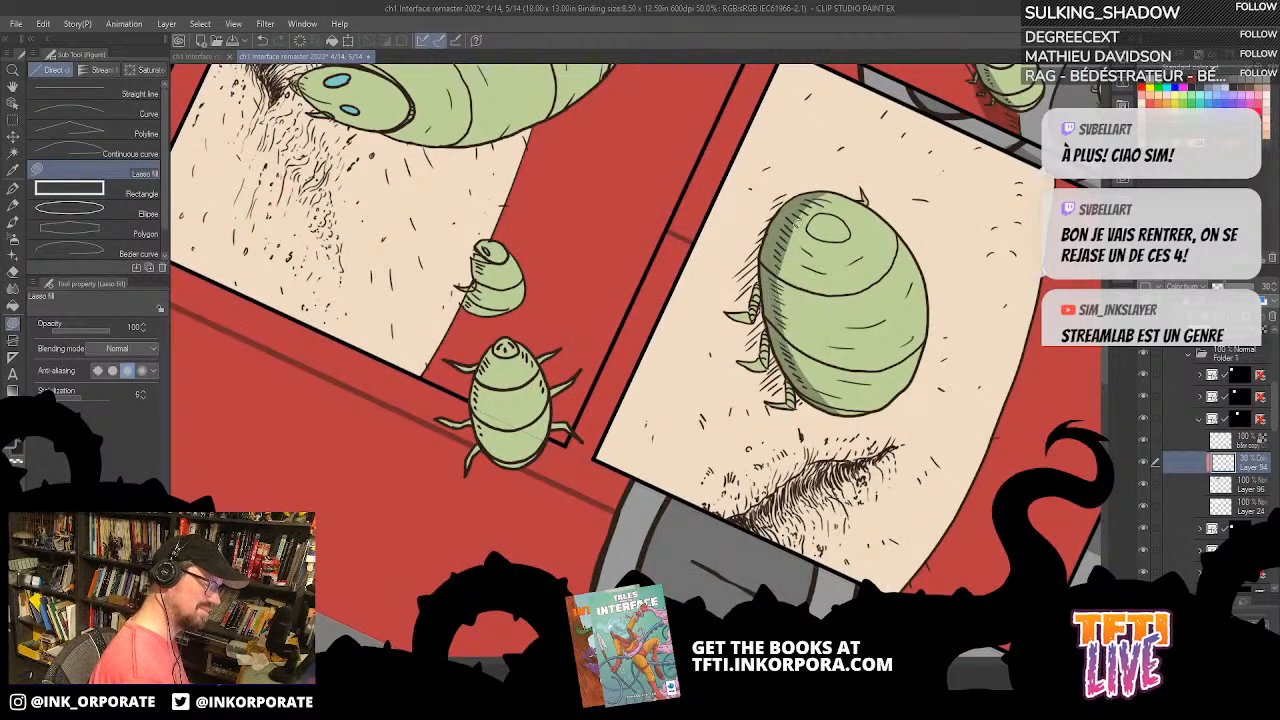
Step: Lasso-fill the larva's cast shadow on the skin beneath its legs, undoing and redrawing the first version
key("asciicircum")
key("asciicircum")
key("asciicircum")
key("asciicircum")
key("asciicircum")
key("asciicircum")
key("asciicircum")
key("asciicircum")
key("asciicircum")
mouse_move(799, 358)
left_mouse_down()
mouse_move(827, 170)
mouse_move(780, 208)
mouse_move(746, 298)
mouse_move(765, 335)
left_mouse_up()
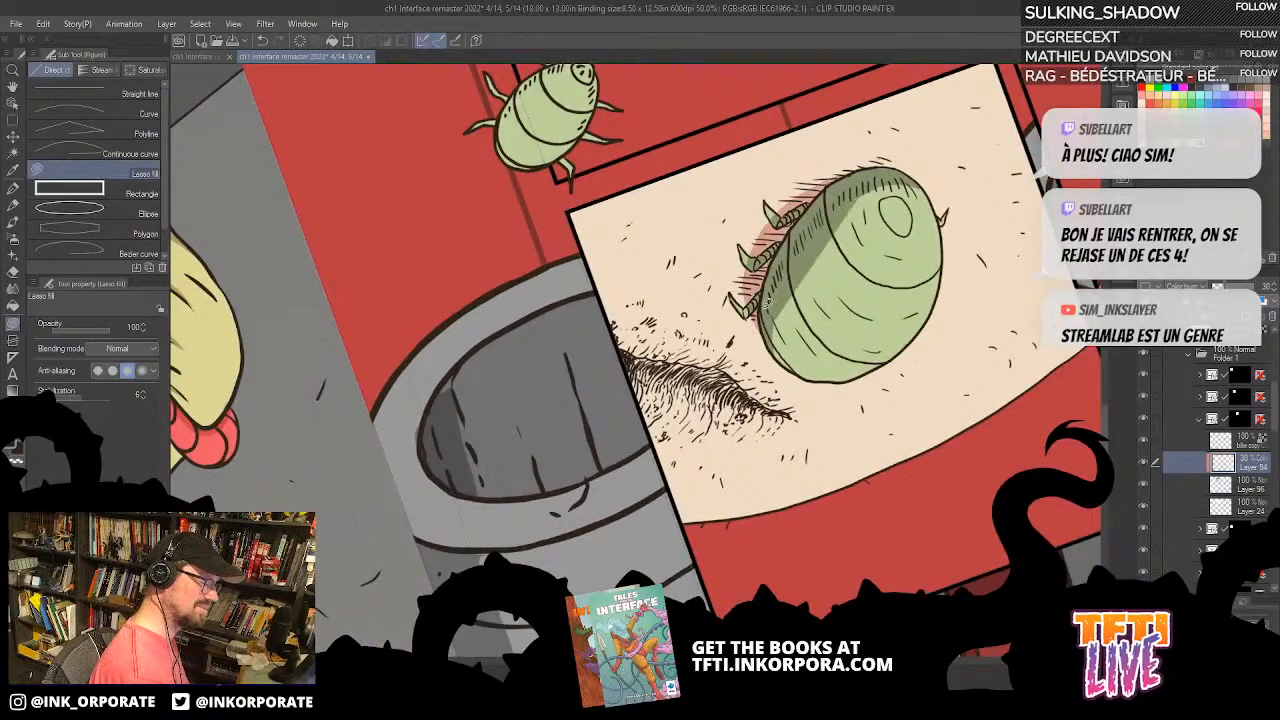
key("asciicircum")
key("asciicircum")
key("asciicircum")
key("asciicircum")
key("asciicircum")
key("asciicircum")
key("asciicircum")
key("asciicircum")
key("asciicircum")
key("asciicircum")
key("asciicircum")
key("asciicircum")
key("asciicircum")
key("asciicircum")
key("asciicircum")
key("asciicircum")
key("asciicircum")
key("asciicircum")
key("asciicircum")
key("asciicircum")
key("asciicircum")
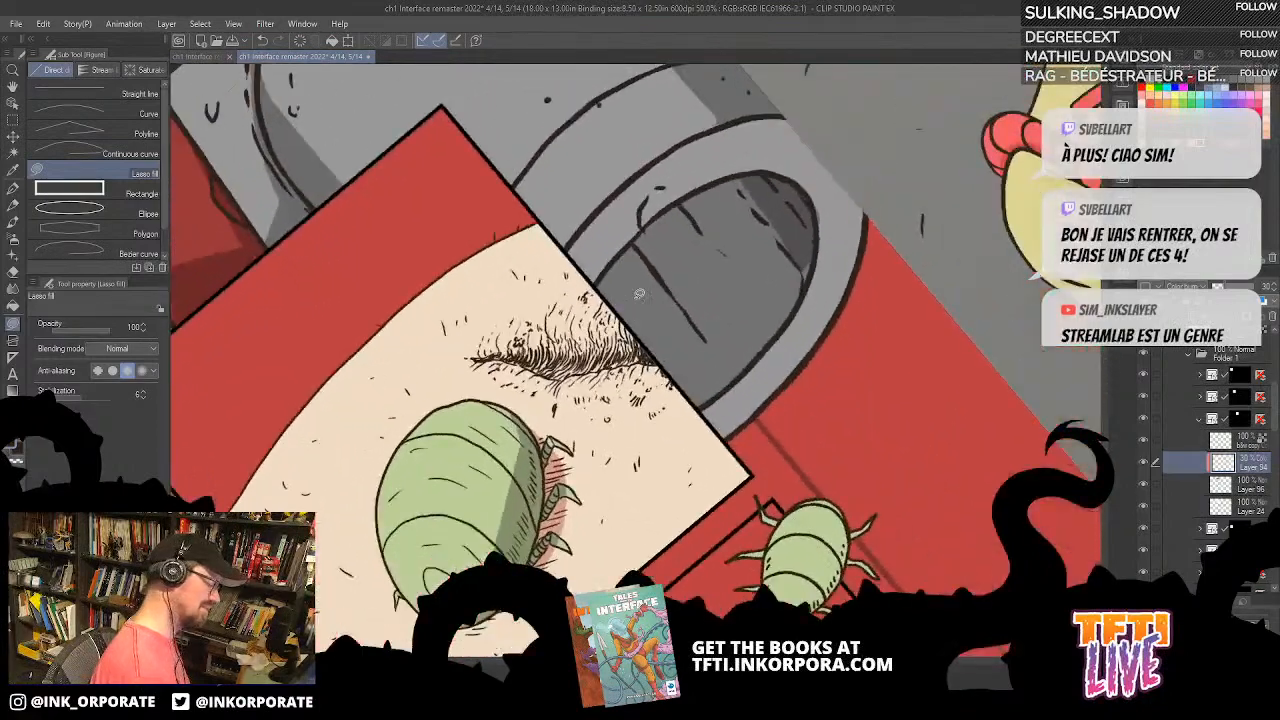
key("ctrl+z")
left_click_drag(692, 396, 770, 298)
mouse_move(571, 507)
left_mouse_down()
mouse_move(620, 335)
mouse_move(659, 327)
mouse_move(665, 386)
mouse_move(647, 454)
mouse_move(570, 508)
left_mouse_up()
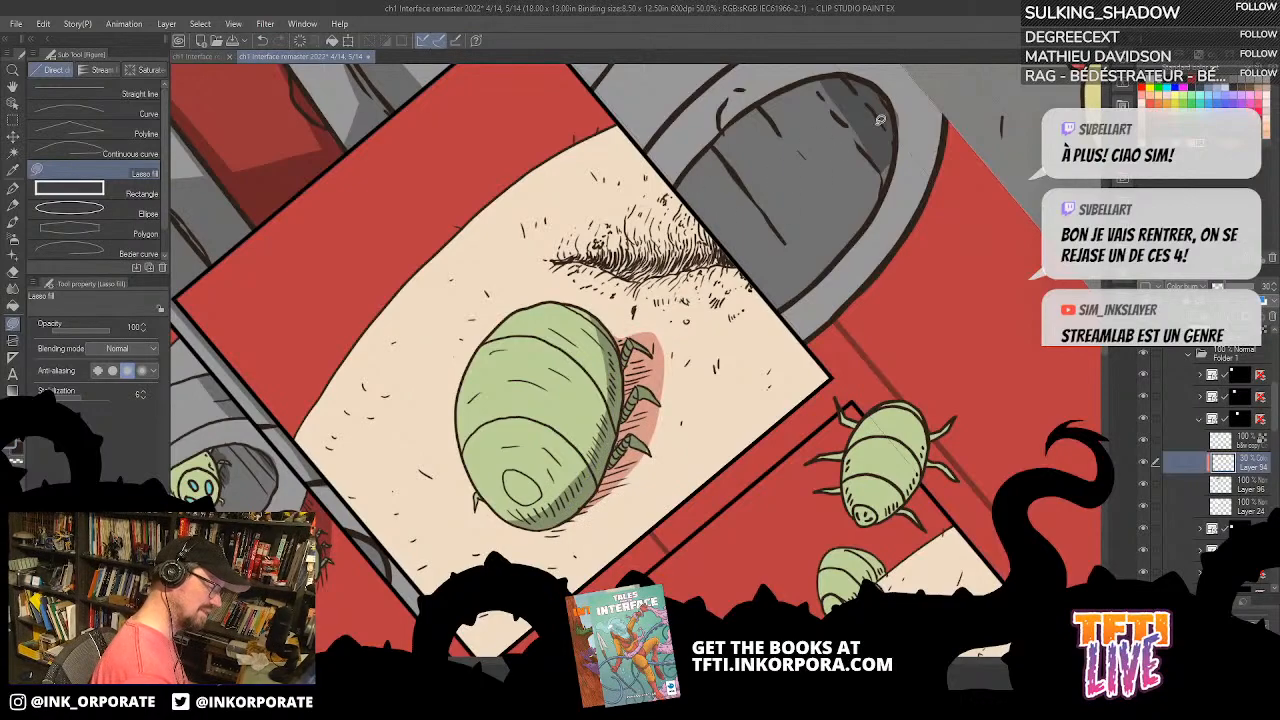
Step: Lasso-fill a shadow inside the hatched crease in the skin beside the third panel's larva
key("^")
key("^")
key("^")
key("^")
key("^")
key("^")
key("^")
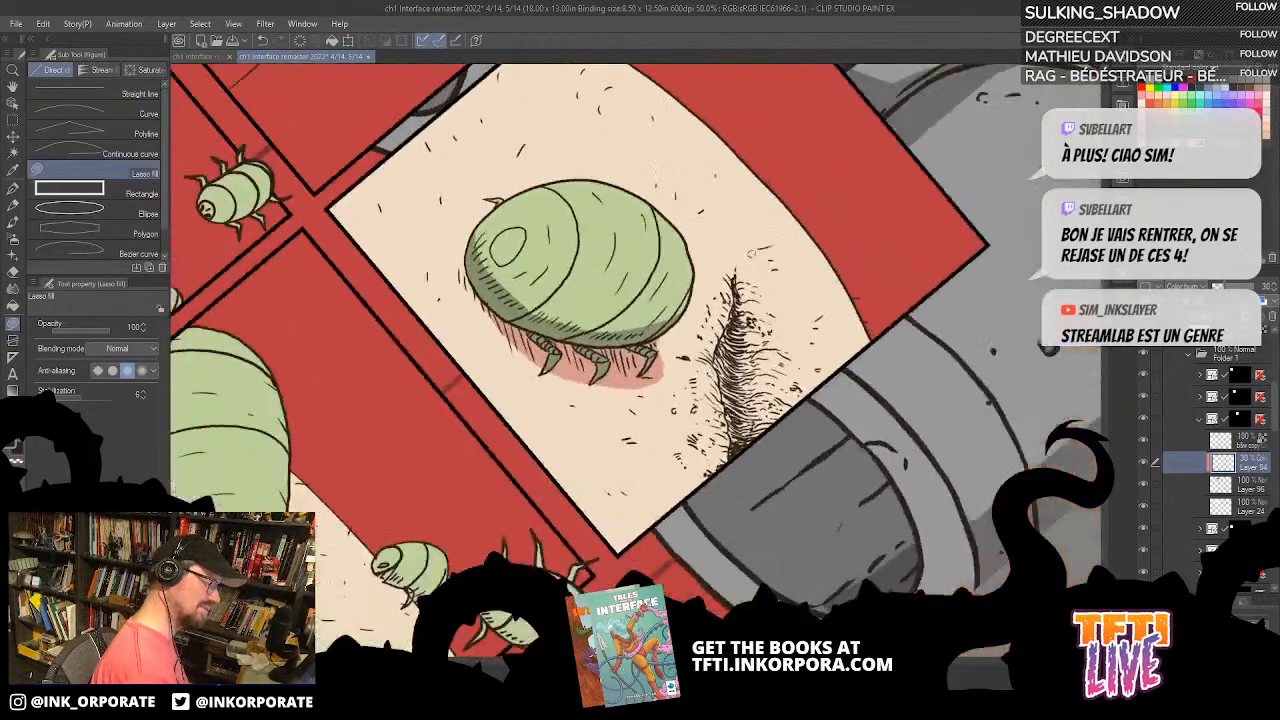
mouse_move(716, 362)
left_mouse_down()
mouse_move(730, 500)
mouse_move(762, 440)
mouse_move(742, 284)
mouse_move(722, 300)
left_mouse_up()
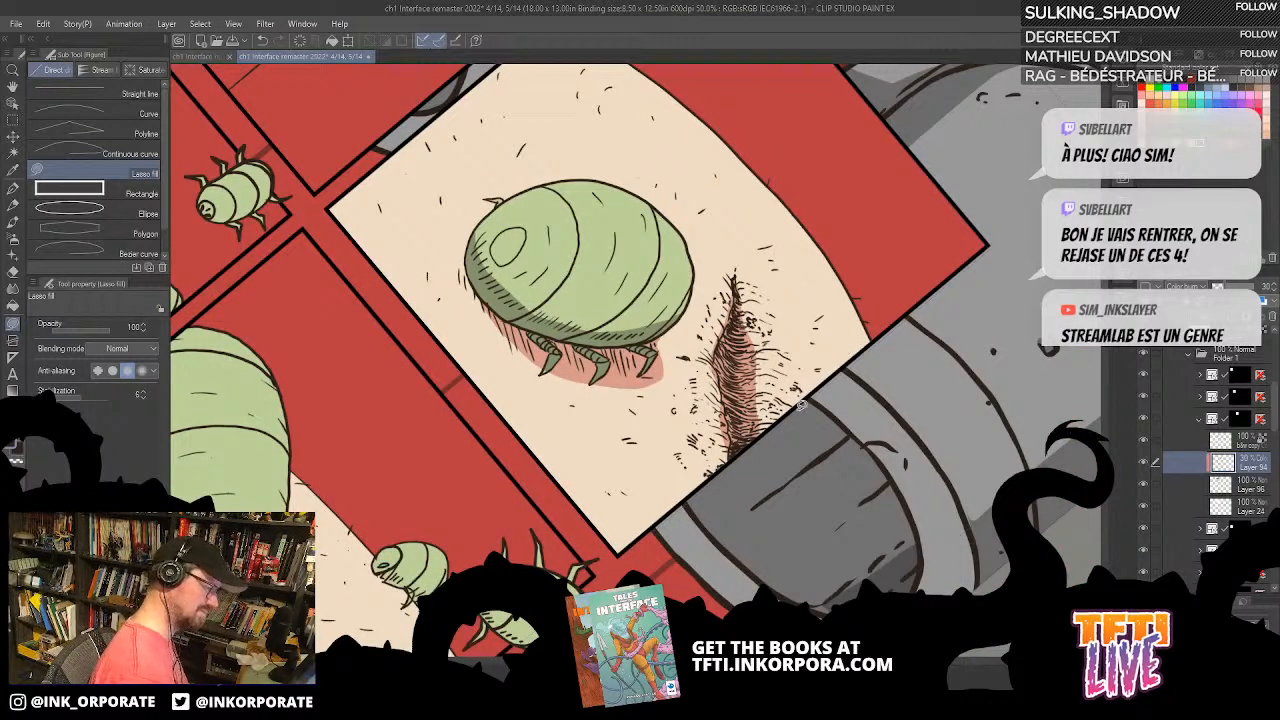
key("-")
key("-")
key("-")
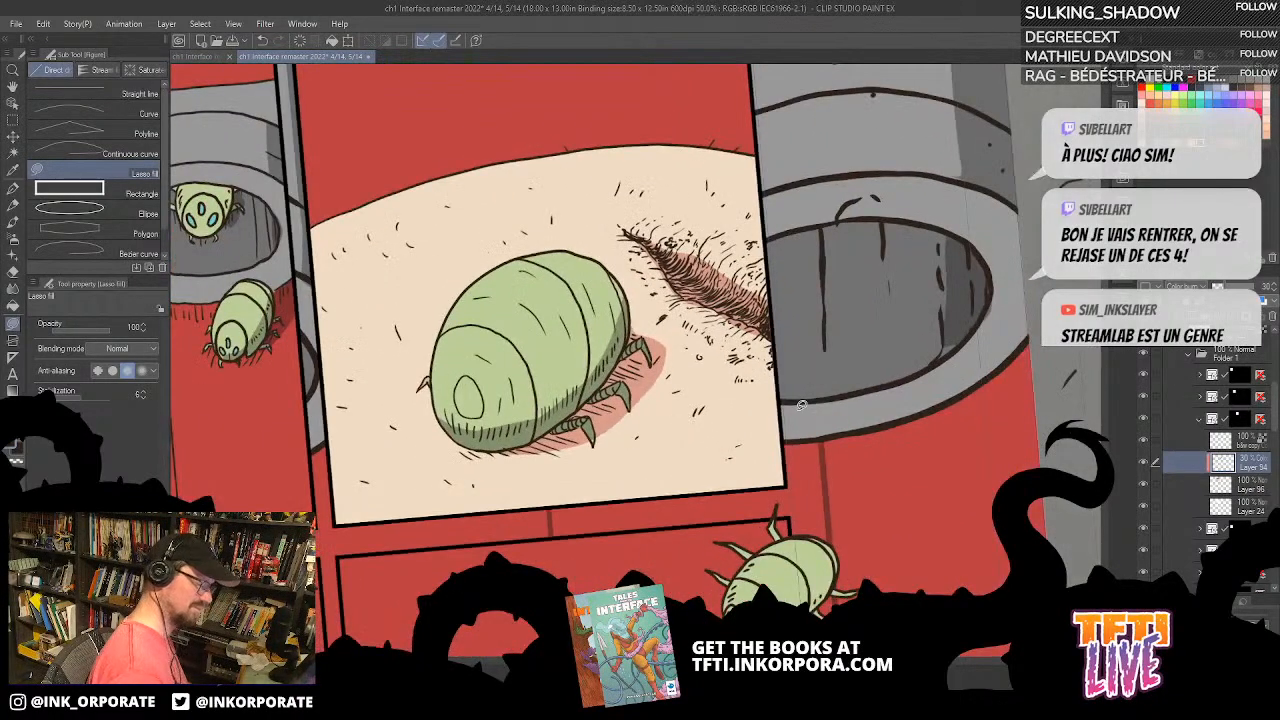
Step: Draw fine shadow strokes around the skin crease and nearby marks with the G-pen at brush size 0.50
left_click(13, 188)
left_click_drag(762, 208, 794, 182)
left_click_drag(725, 246, 754, 204)
key("ctrl+z")
left_click(133, 326)
type("1.")
type("5")
key("Return")
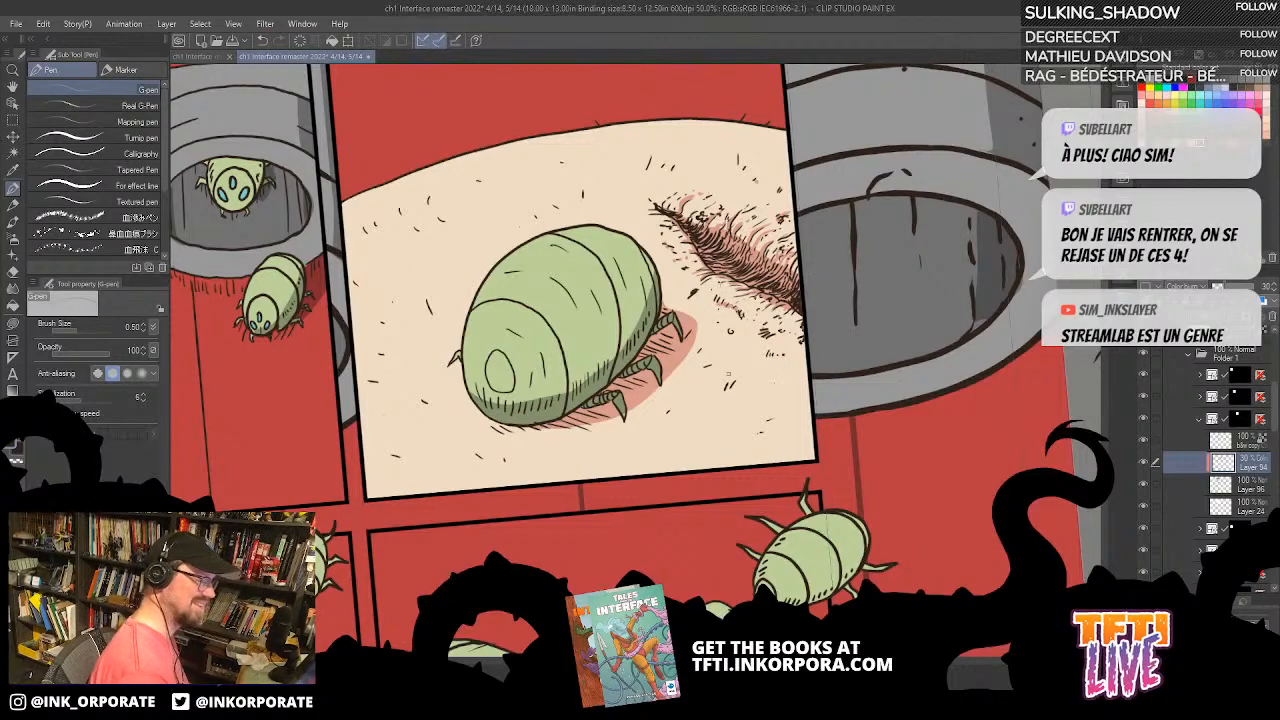
left_click_drag(786, 438, 807, 415)
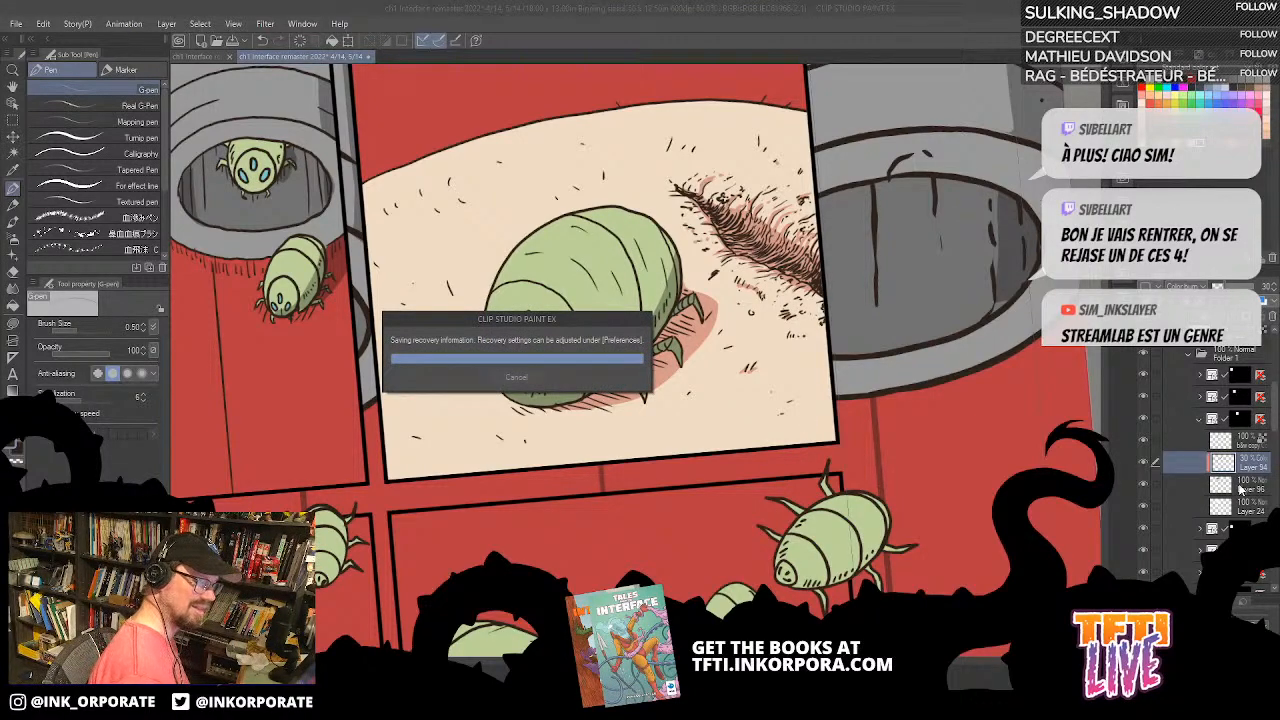
Step: Lasso-fill the inside of the skin crease with dark red on Layer 96 below the Color burn layer
left_click(1257, 490)
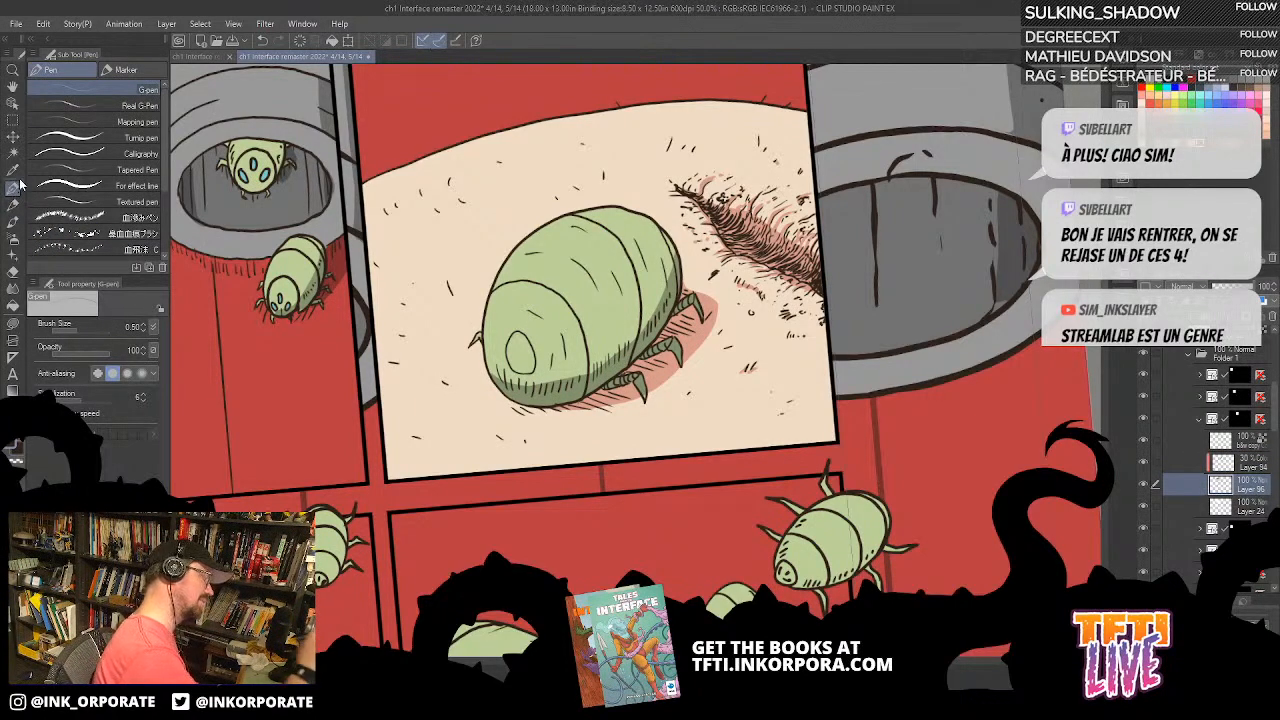
key("ctrl+minus")
key("asciicircum")
key("asciicircum")
key("asciicircum")
key("asciicircum")
key("asciicircum")
key("asciicircum")
key("asciicircum")
key("asciicircum")
key("asciicircum")
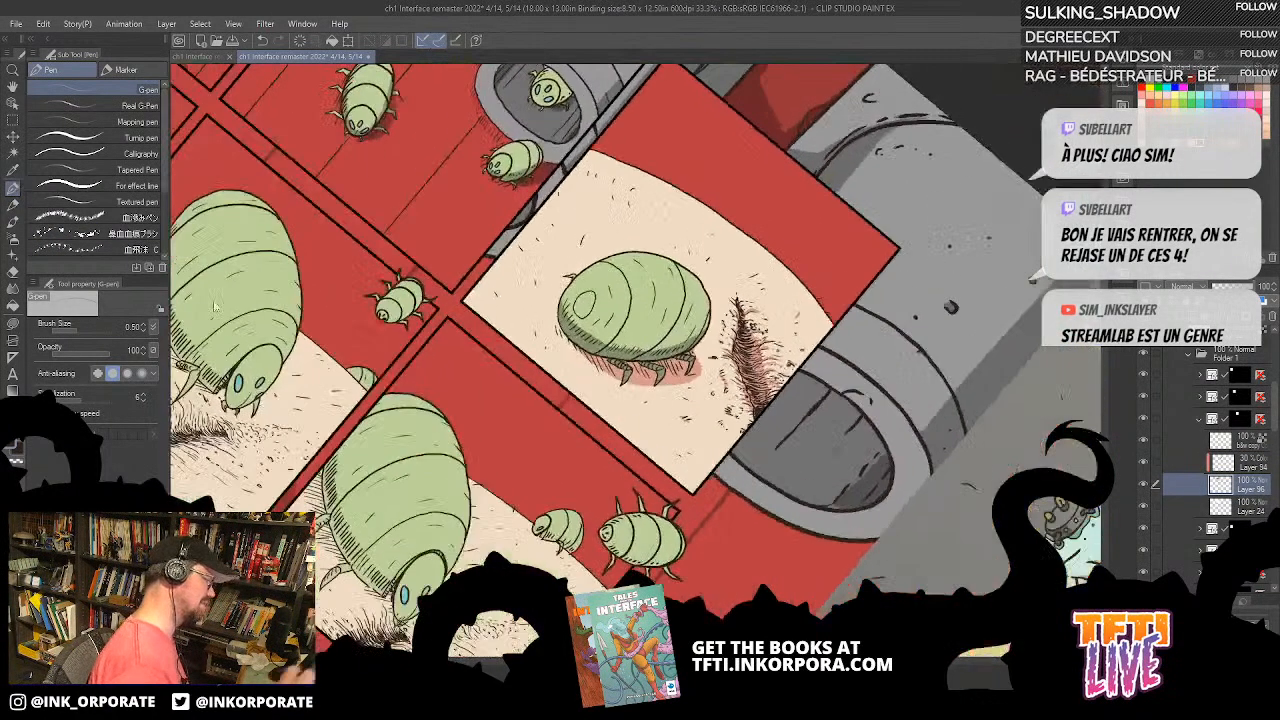
left_click(13, 323)
key("ctrl+plus")
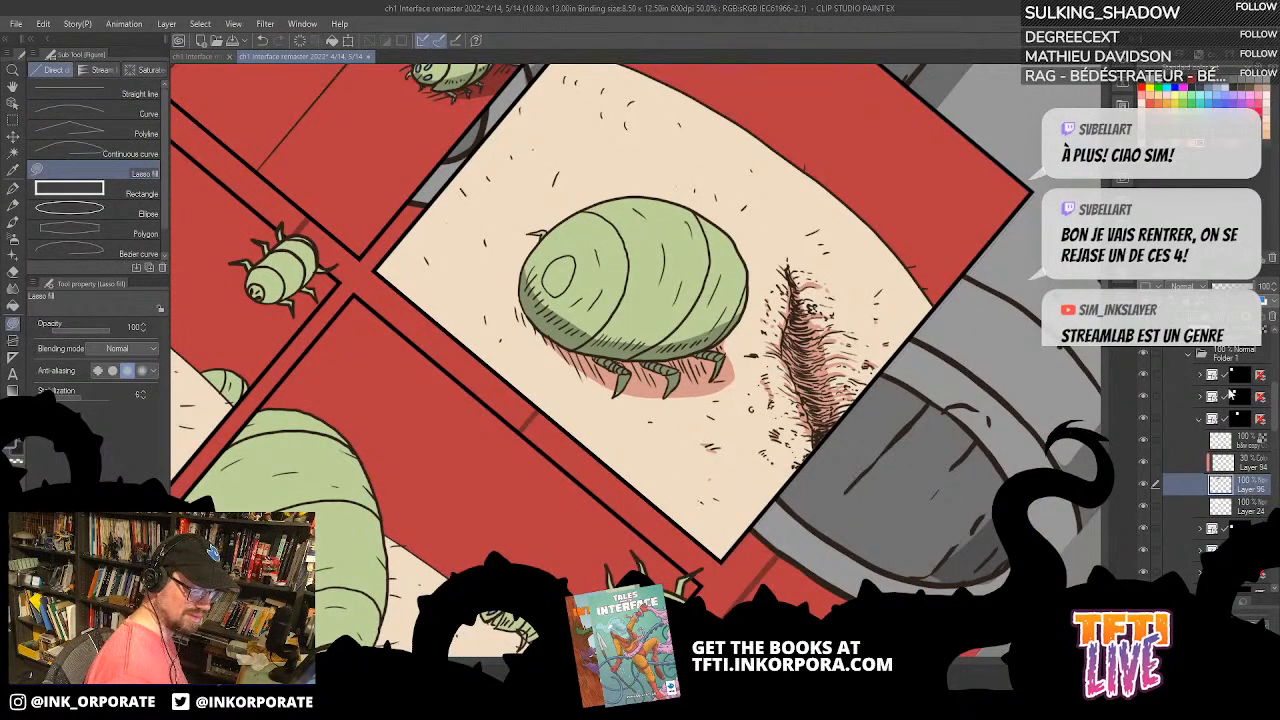
left_click(1142, 488)
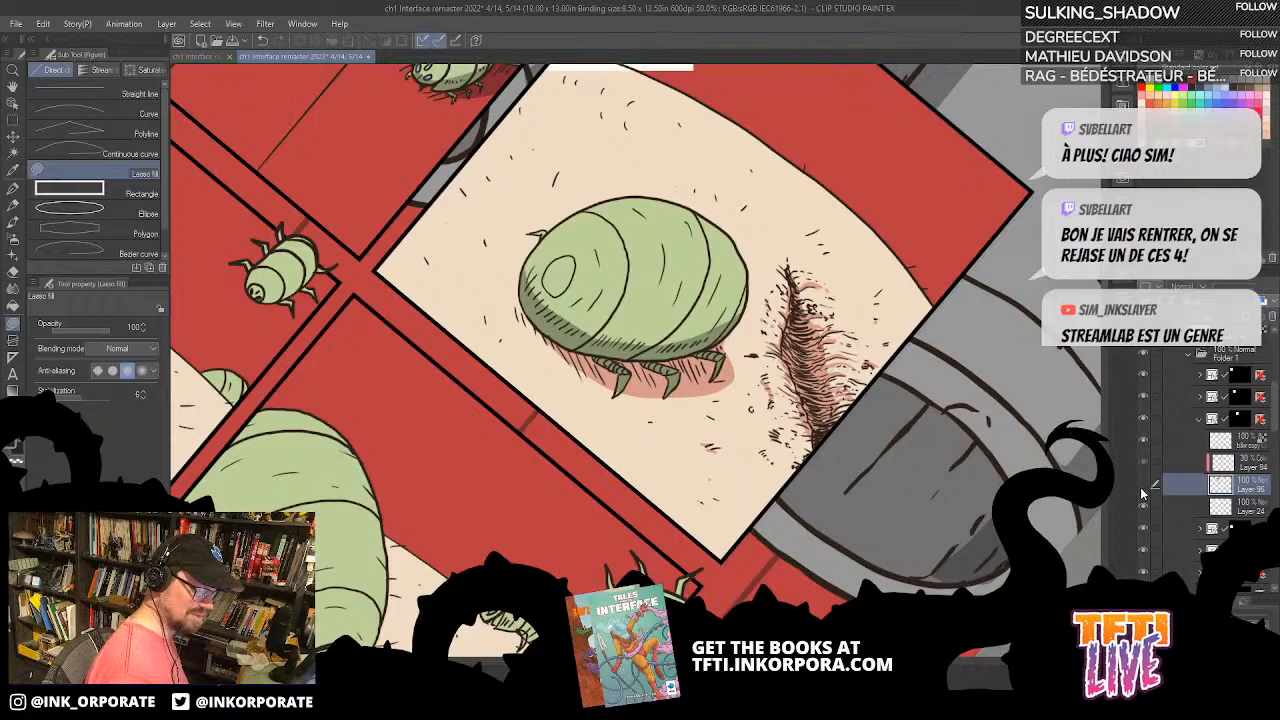
left_click(1142, 488)
left_click(1142, 488)
left_click(1142, 488)
left_click_drag(945, 378, 848, 357)
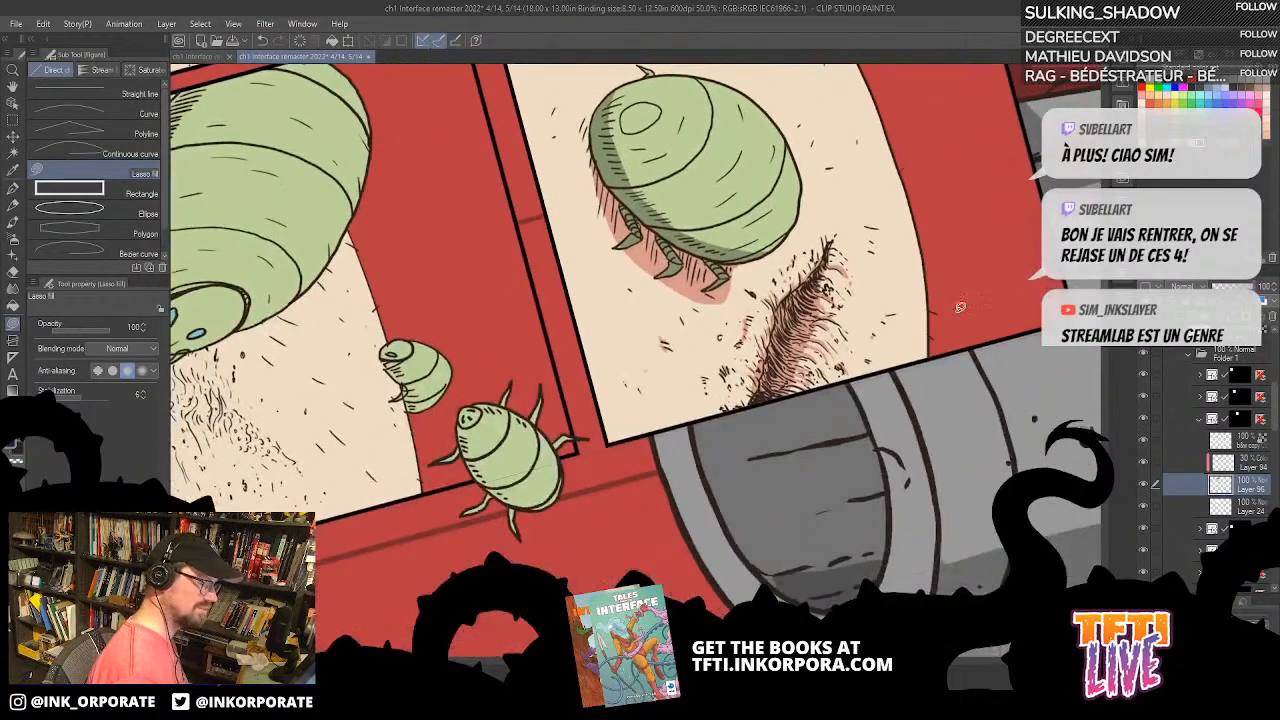
left_click(1177, 58)
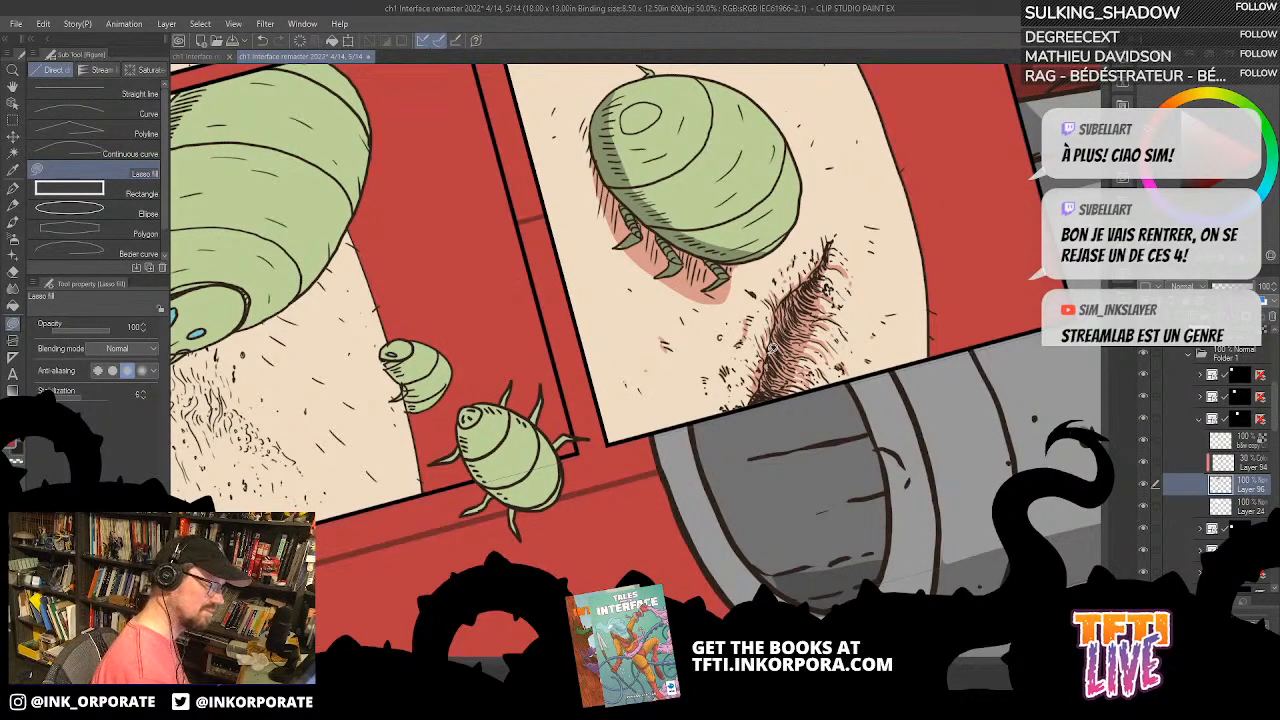
mouse_move(778, 313)
left_mouse_down()
mouse_move(805, 282)
mouse_move(790, 352)
mouse_move(750, 413)
mouse_move(782, 318)
left_mouse_up()
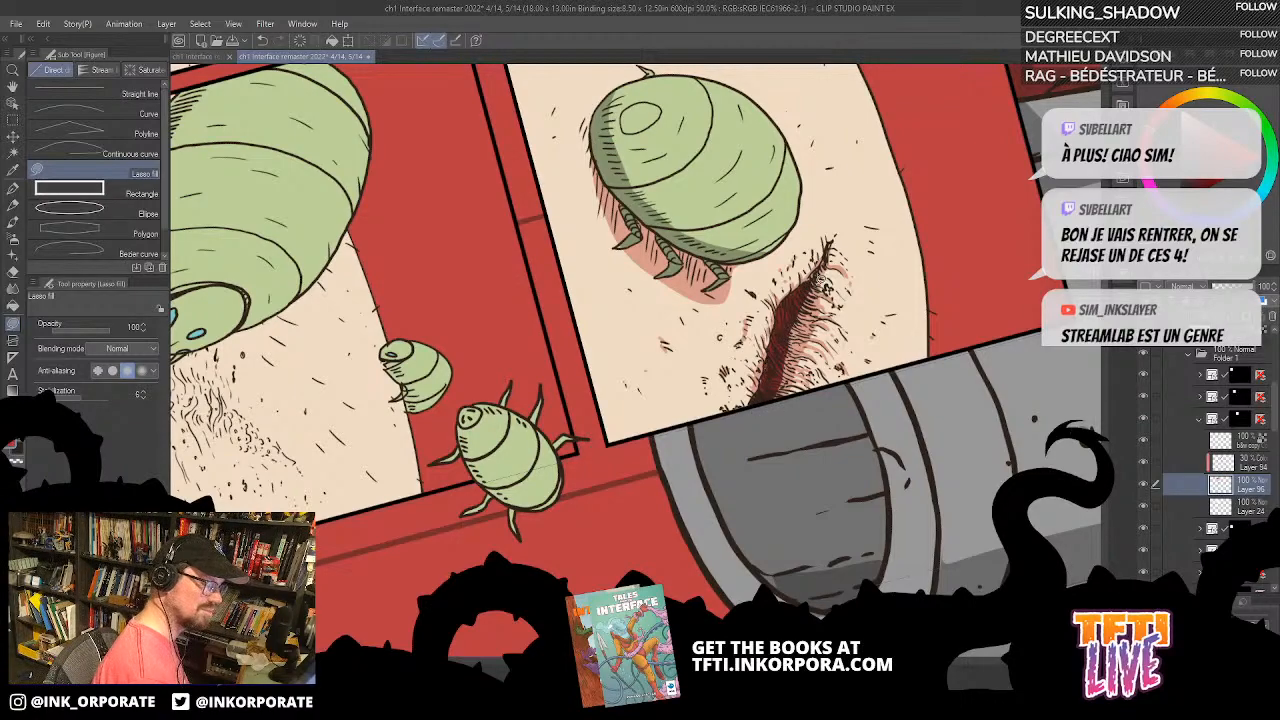
Step: Draw fine strokes inside the third panel's dark skin crease on Layer 96 with the G-pen at brush size 0.50
key("asciicircum")
key("asciicircum")
key("asciicircum")
key("asciicircum")
key("asciicircum")
key("asciicircum")
key("asciicircum")
key("asciicircum")
key("asciicircum")
key("asciicircum")
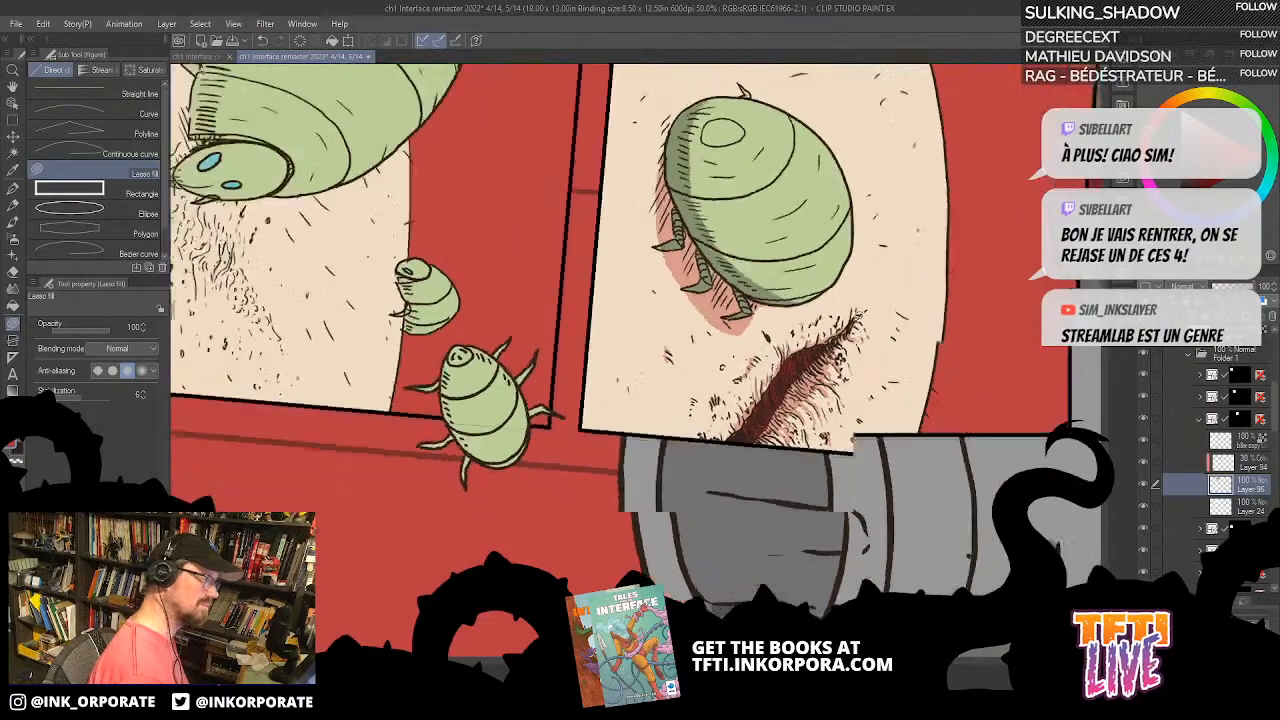
left_click(13, 190)
left_click_drag(828, 424, 797, 182)
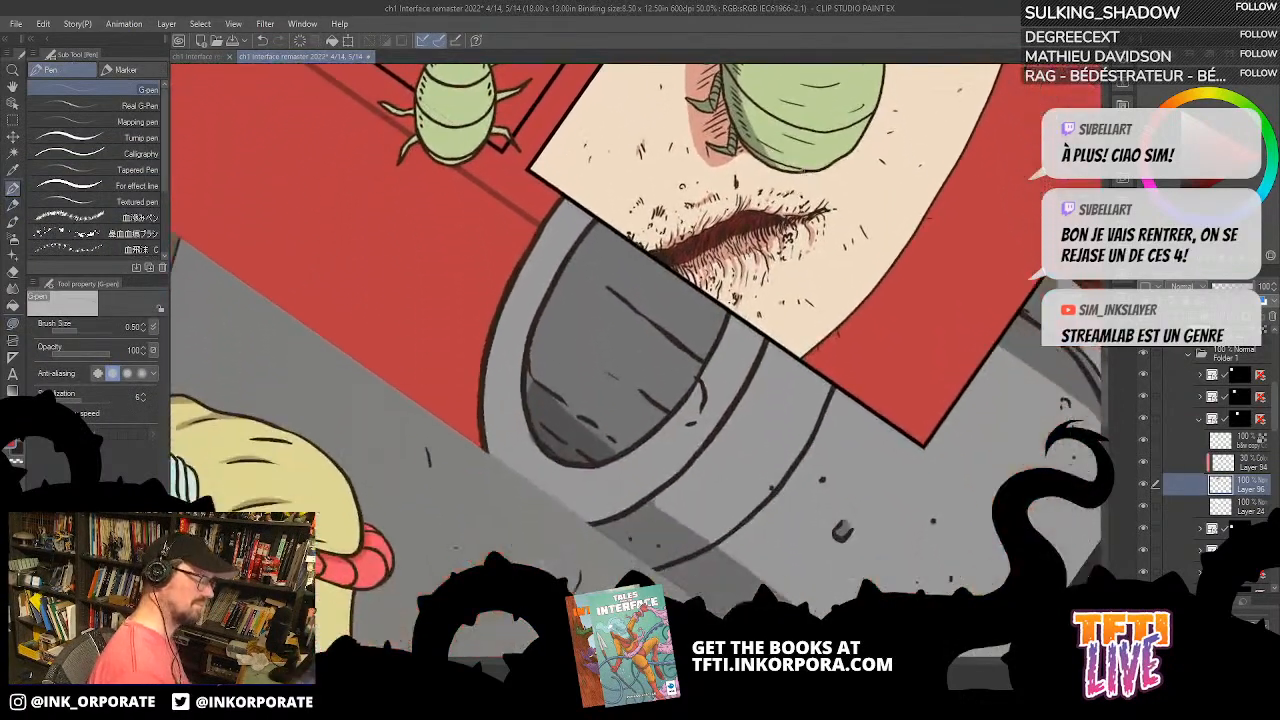
scroll(797, 182, "up", 2)
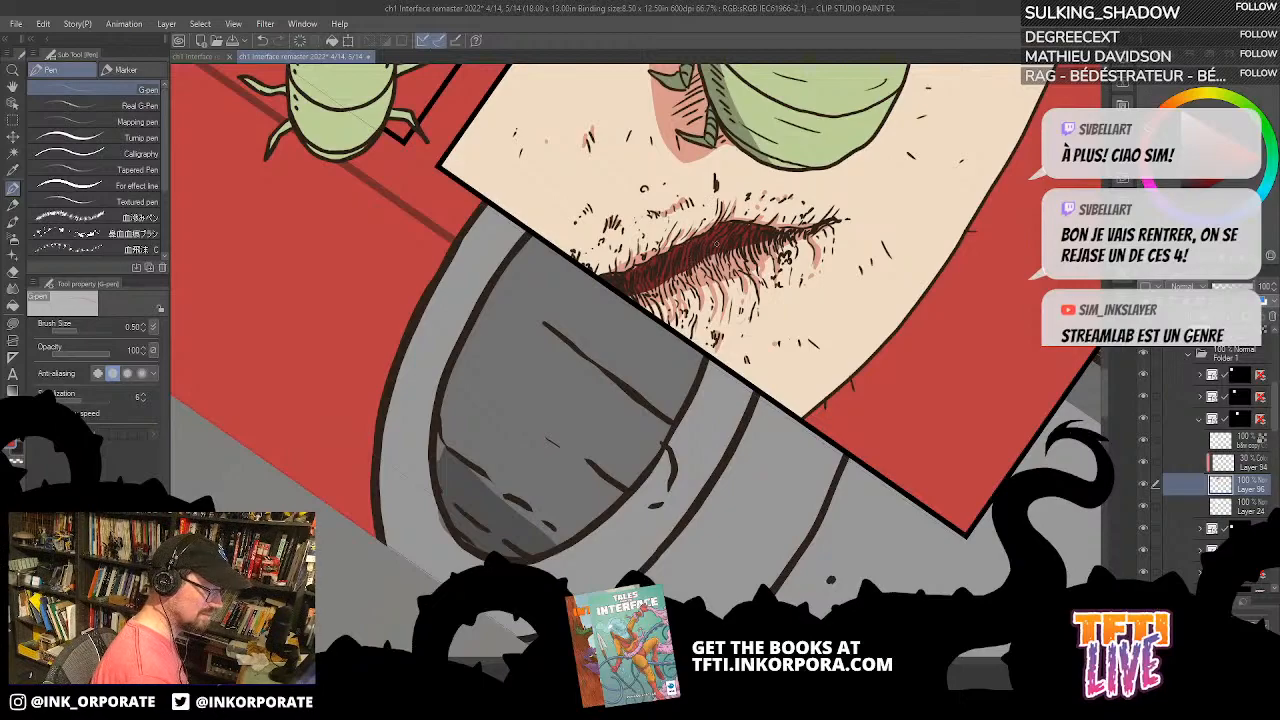
left_click_drag(709, 262, 701, 274)
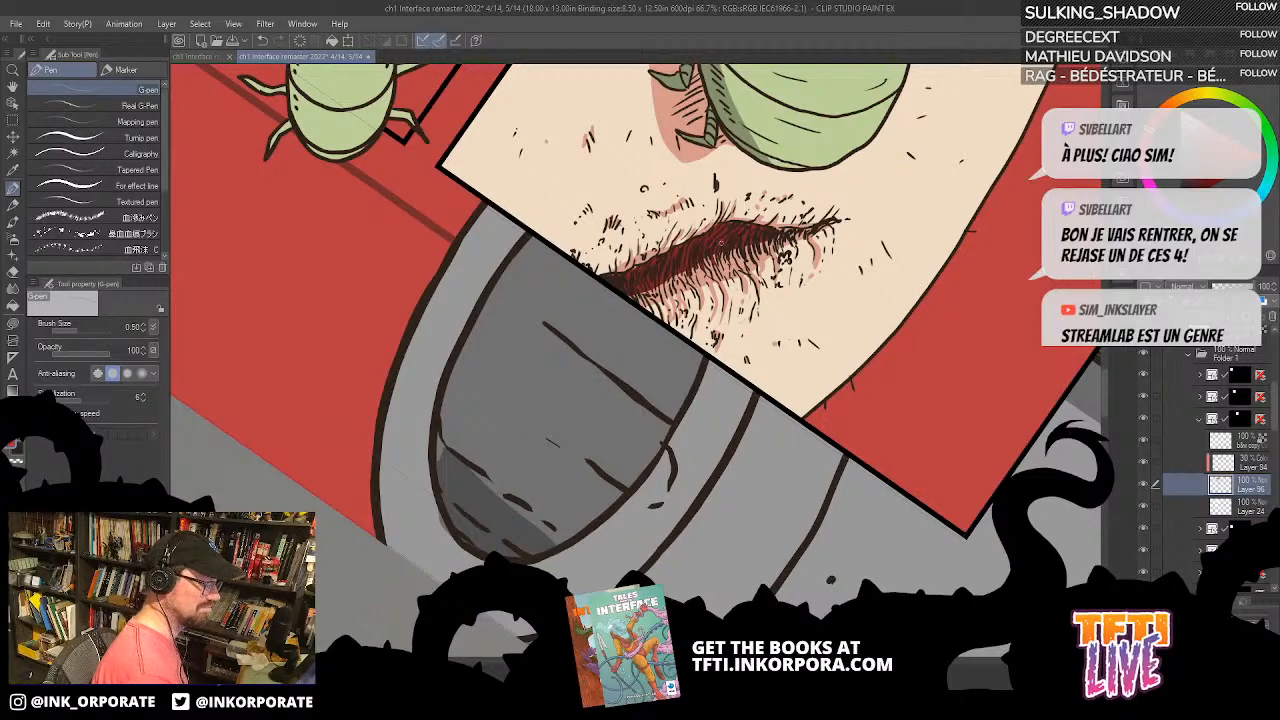
left_click_drag(655, 284, 648, 297)
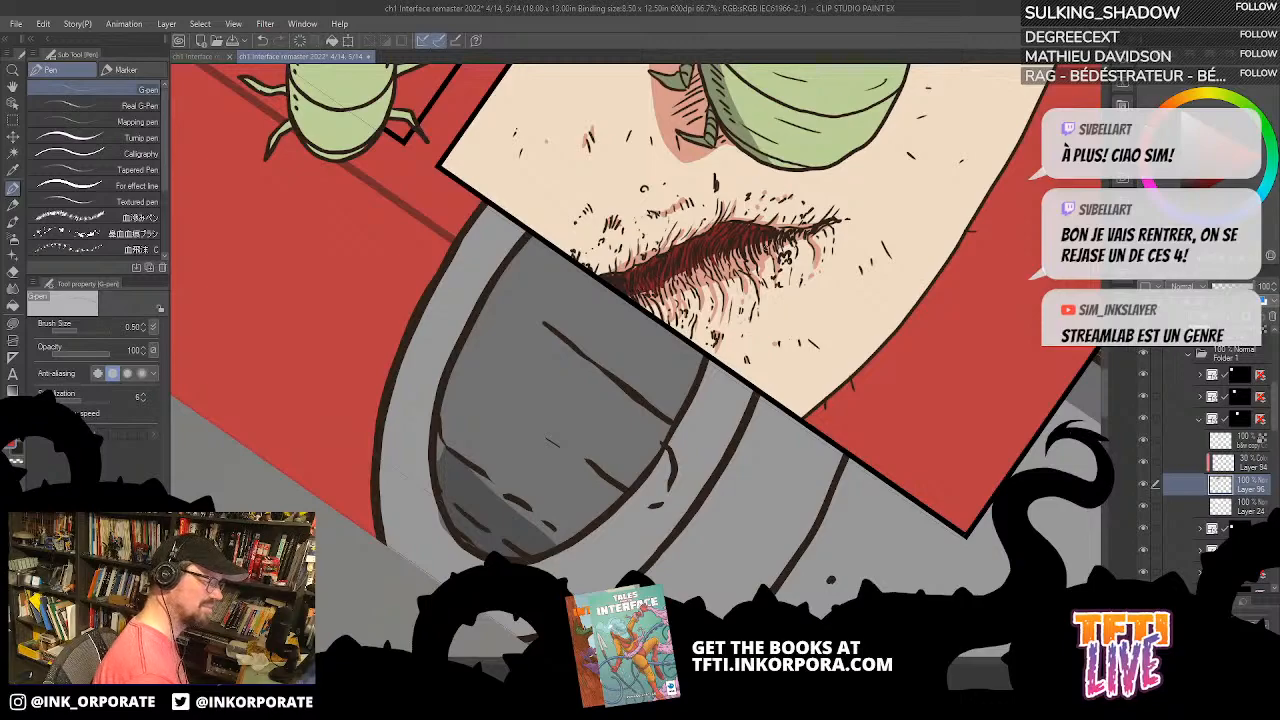
left_click_drag(750, 243, 758, 276)
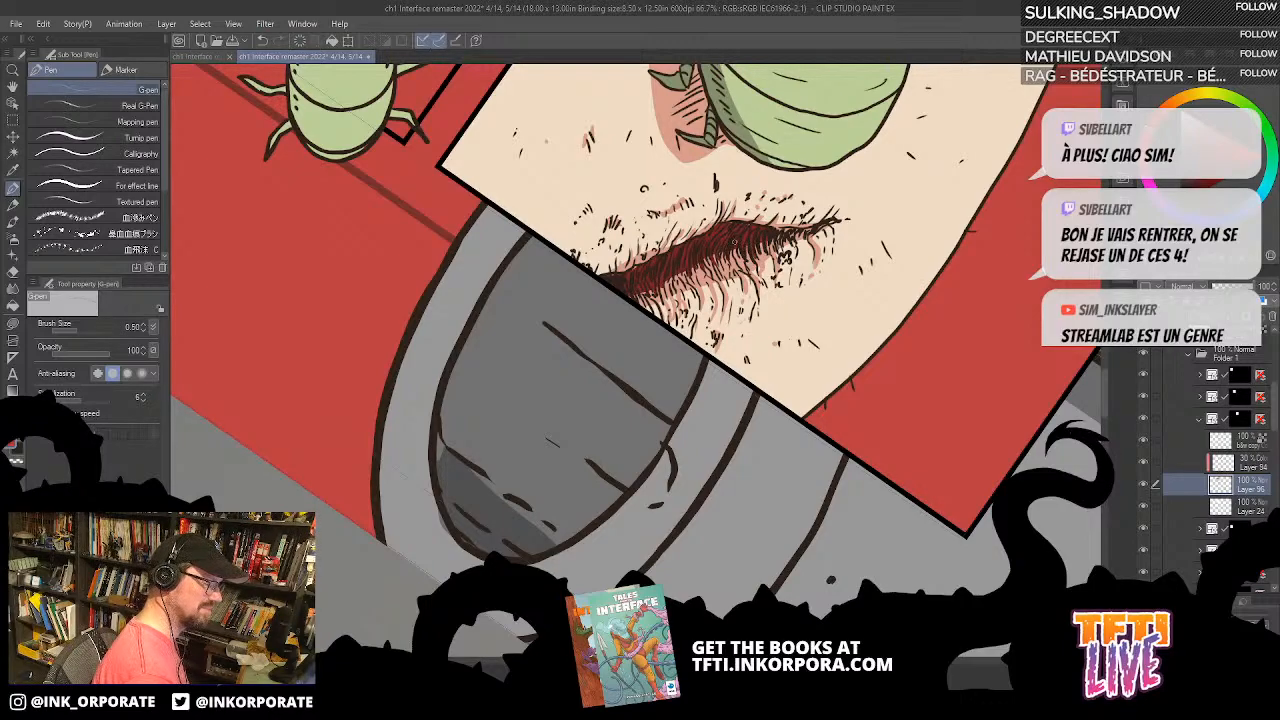
left_click_drag(797, 233, 813, 230)
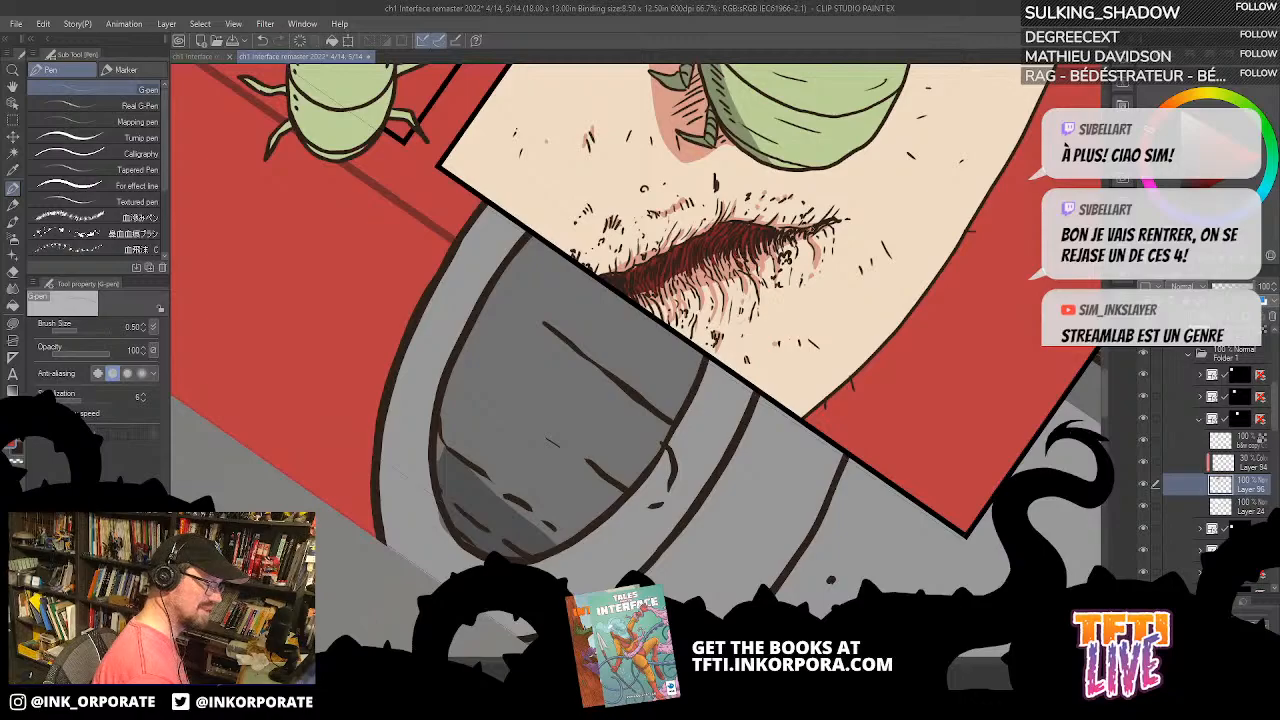
Step: Examine the third panel's larva and skin crease shading from several angles and zoom levels
scroll(758, 258, "down", 2)
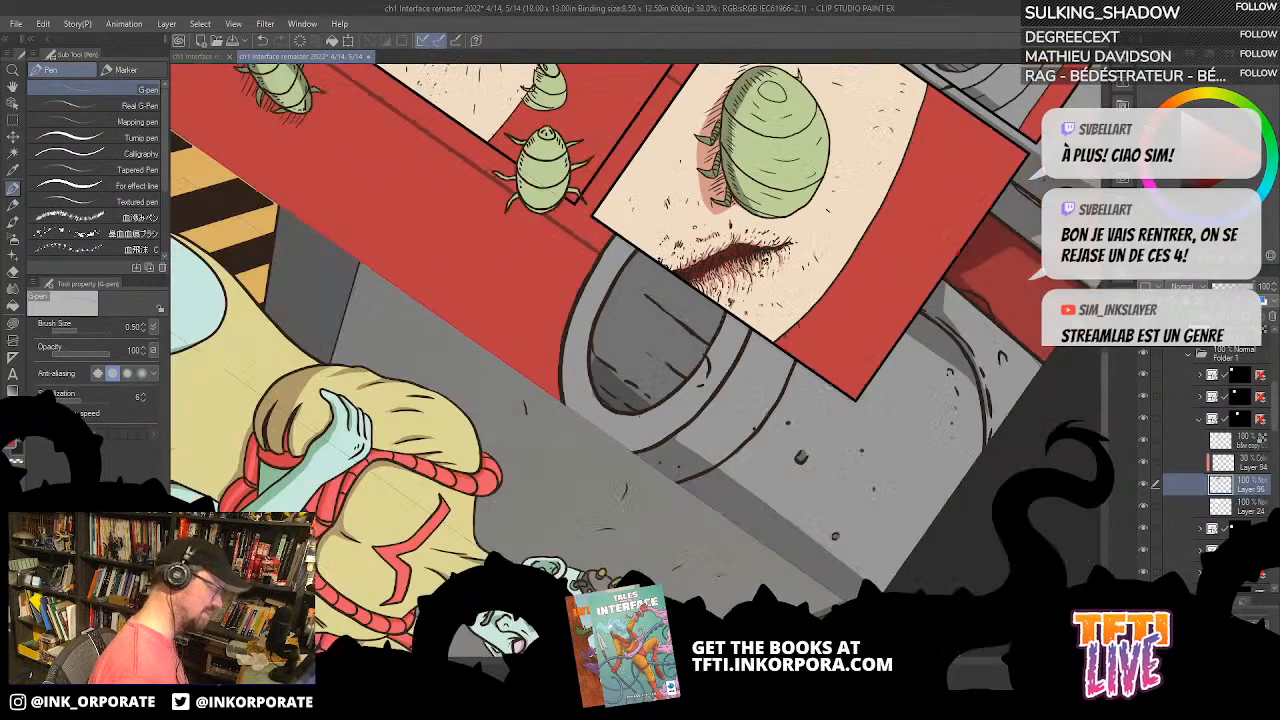
left_click_drag(758, 258, 520, 428)
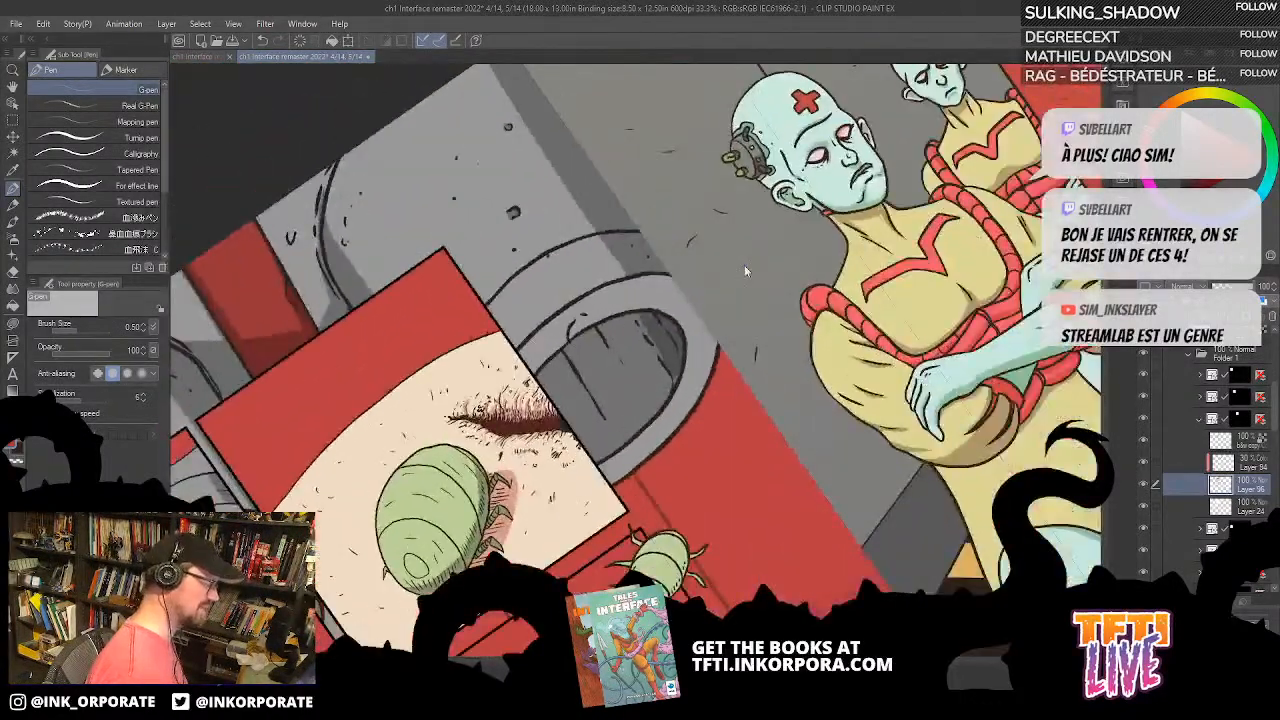
scroll(744, 265, "up", 1)
left_click_drag(681, 470, 904, 326)
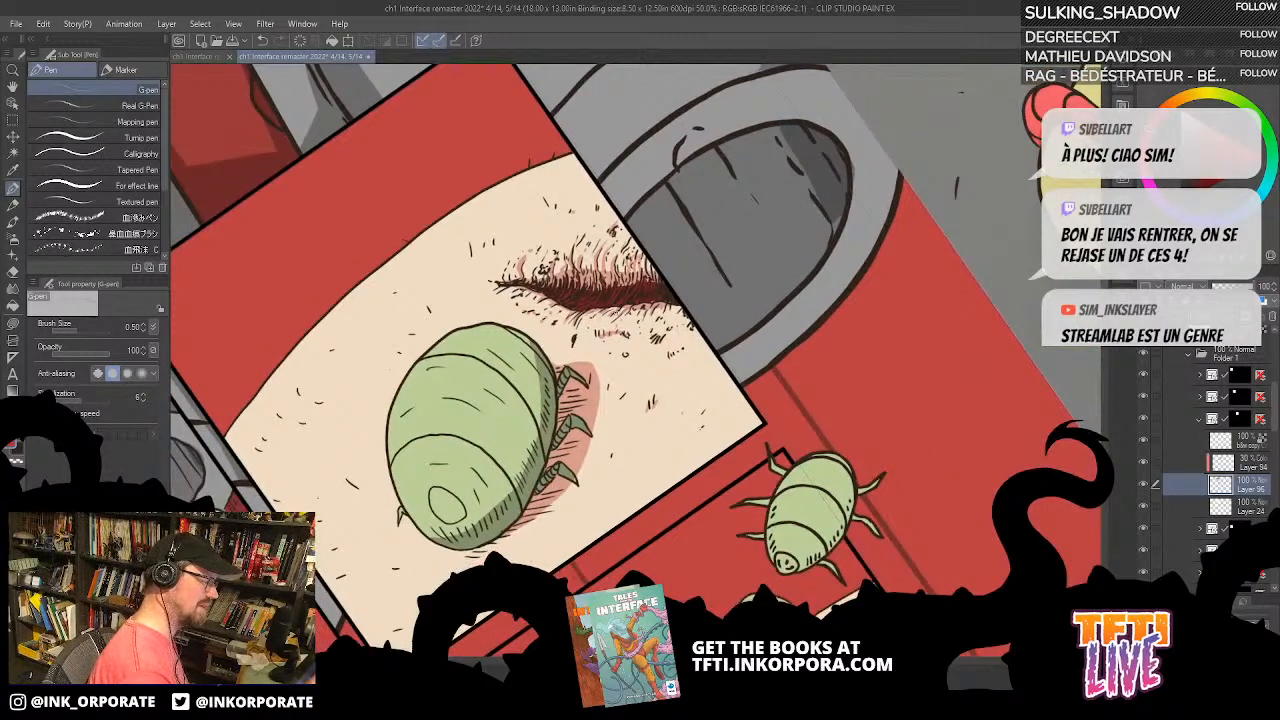
left_click_drag(708, 284, 773, 360)
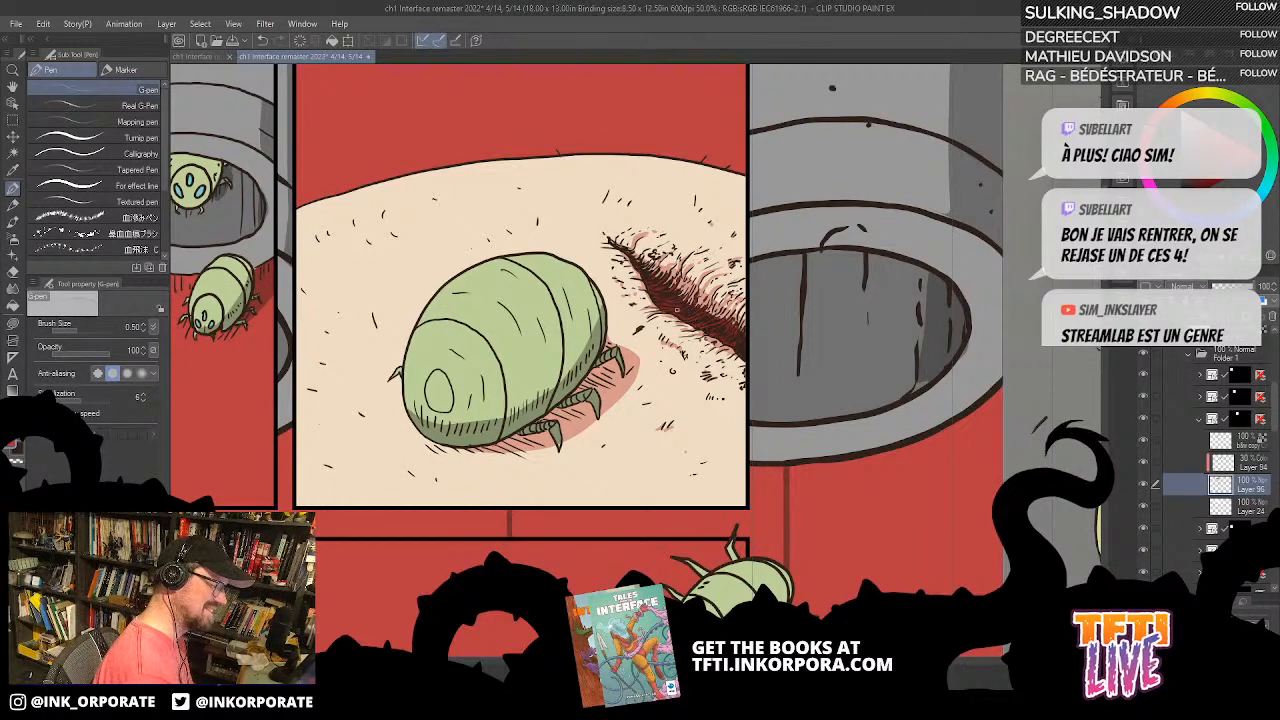
left_click_drag(757, 360, 798, 345)
scroll(788, 208, "down", 1)
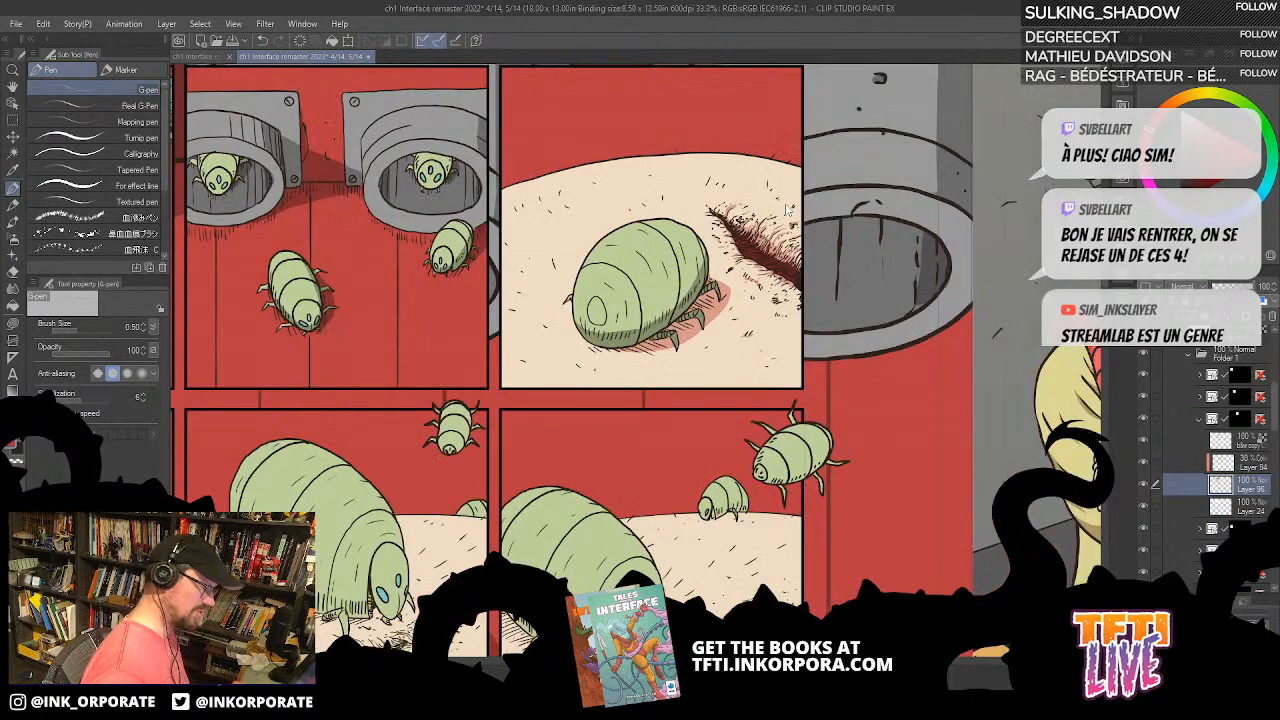
left_click_drag(834, 437, 844, 432)
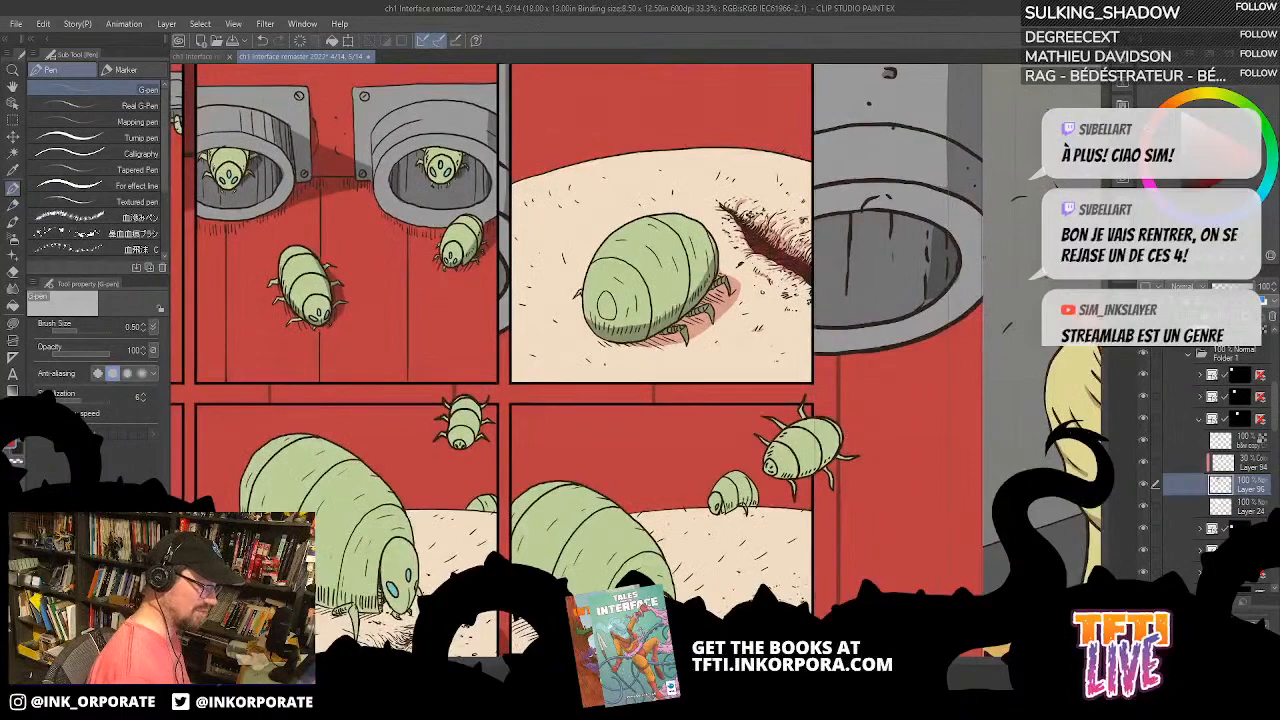
Step: Compare the third panel with and without its shadows by toggling the visibility of Color burn Layer 94
left_click(1252, 463)
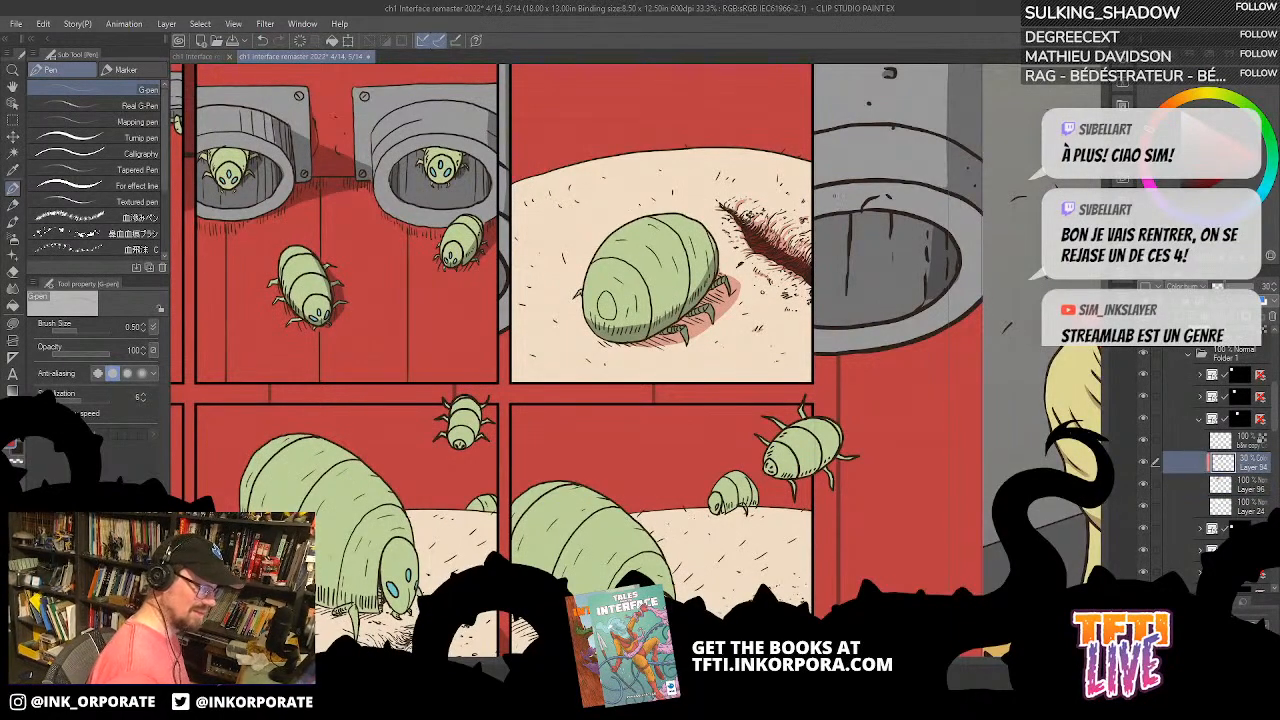
left_click(13, 324)
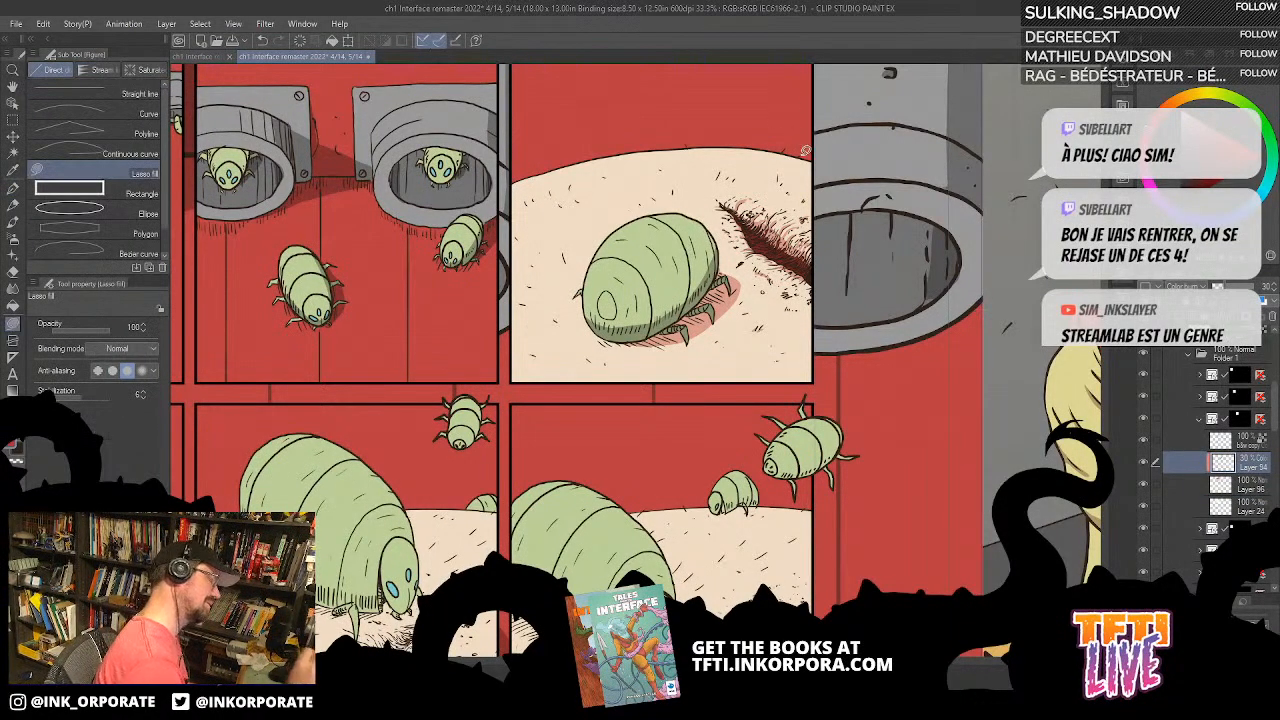
left_click_drag(808, 334, 816, 309)
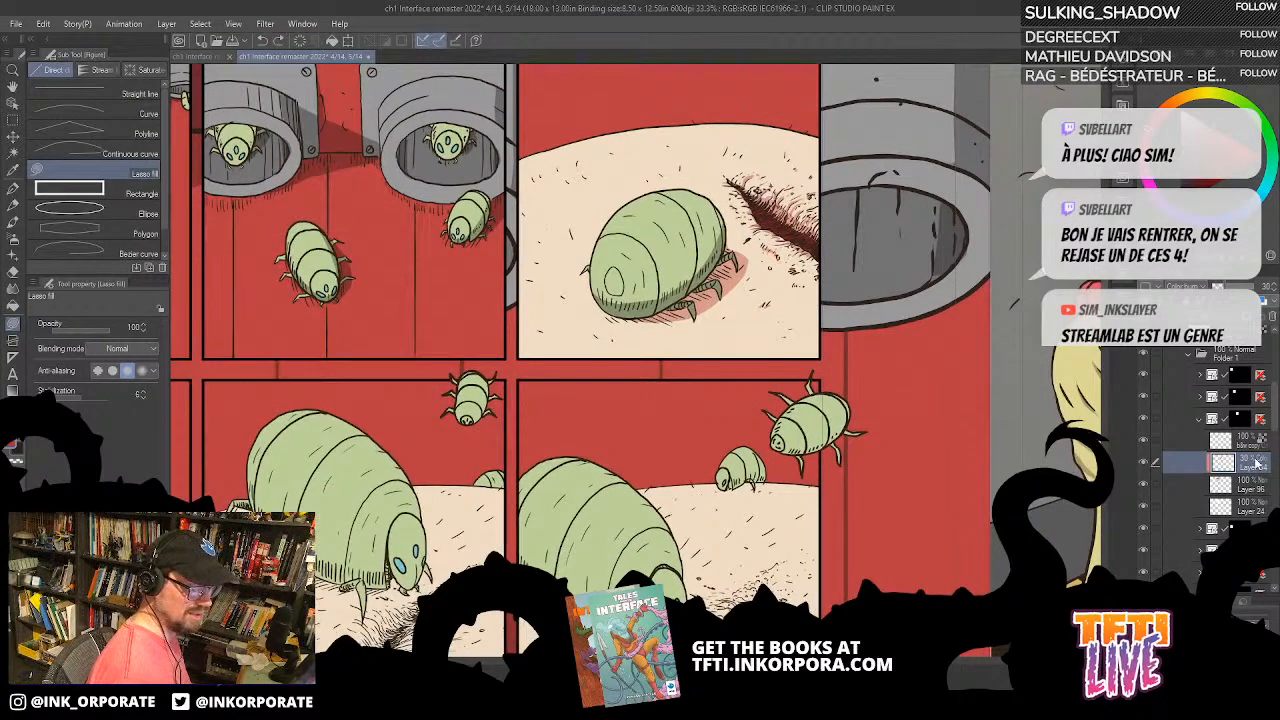
left_click(1144, 463)
left_click(1144, 463)
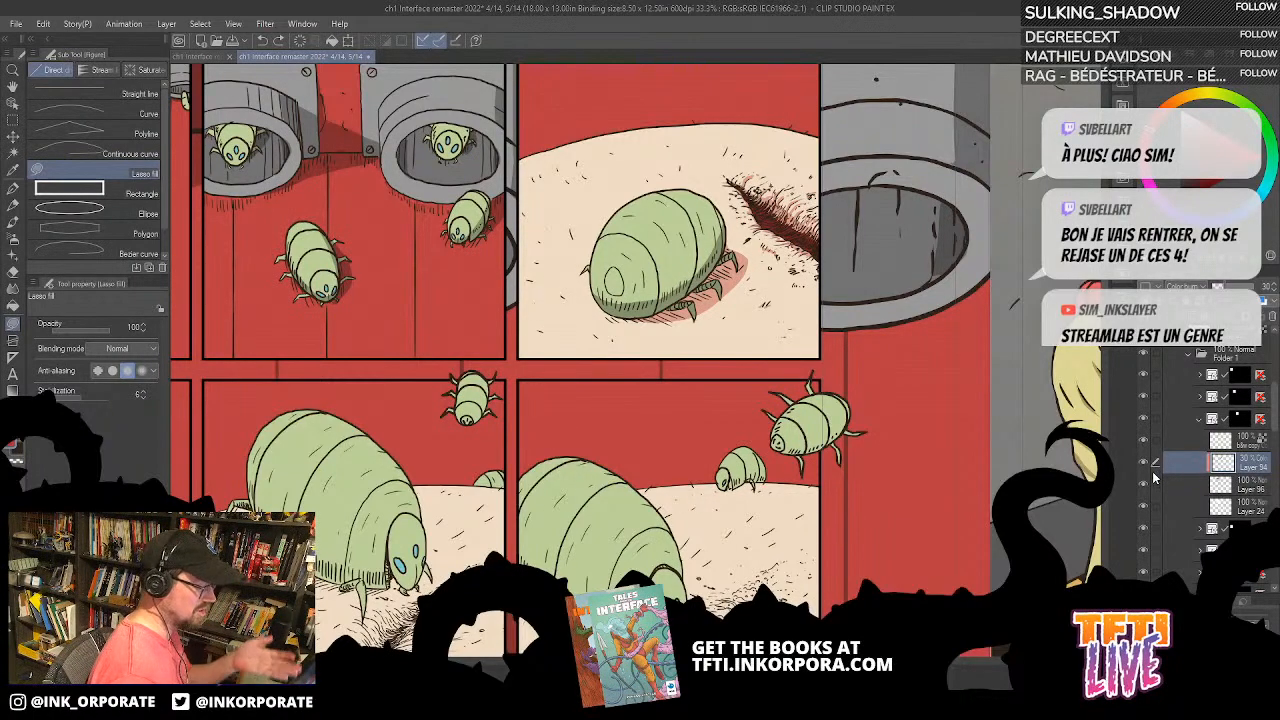
left_click(1144, 466)
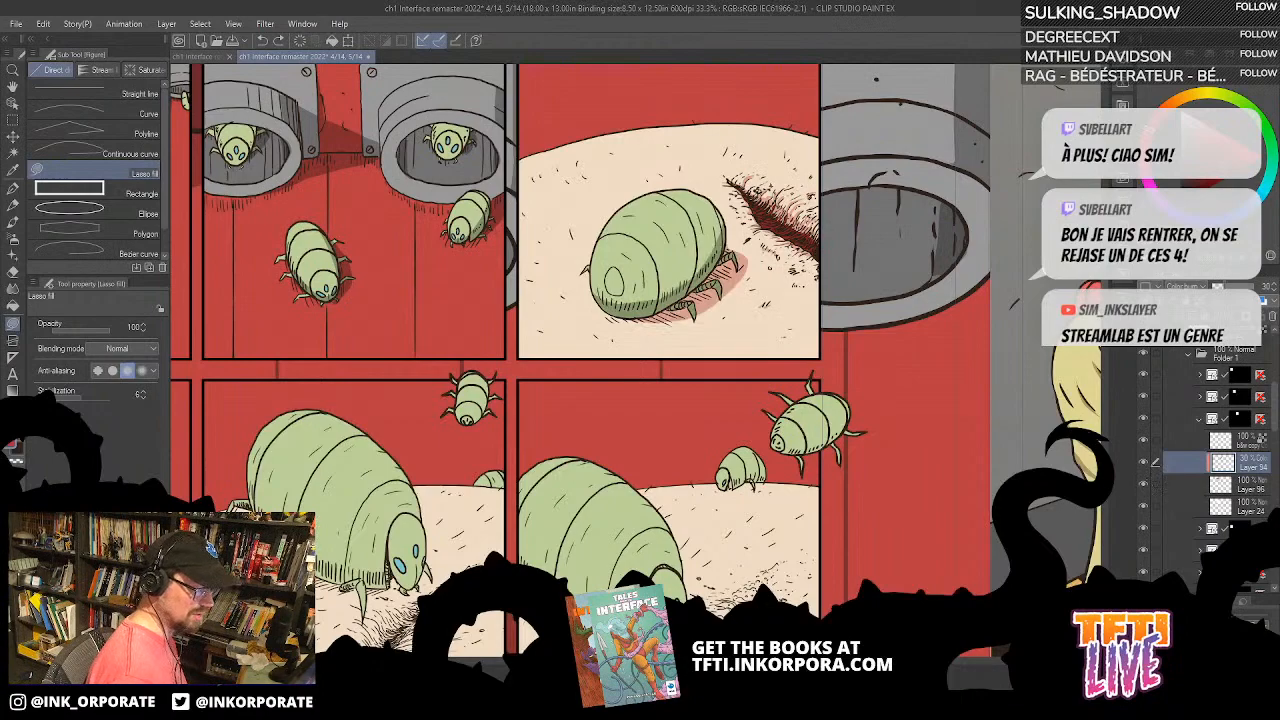
Step: Collapse the third panel's layer folder and identify the fourth panel's folder by toggling its visibility off and on
left_click_drag(897, 543, 927, 410)
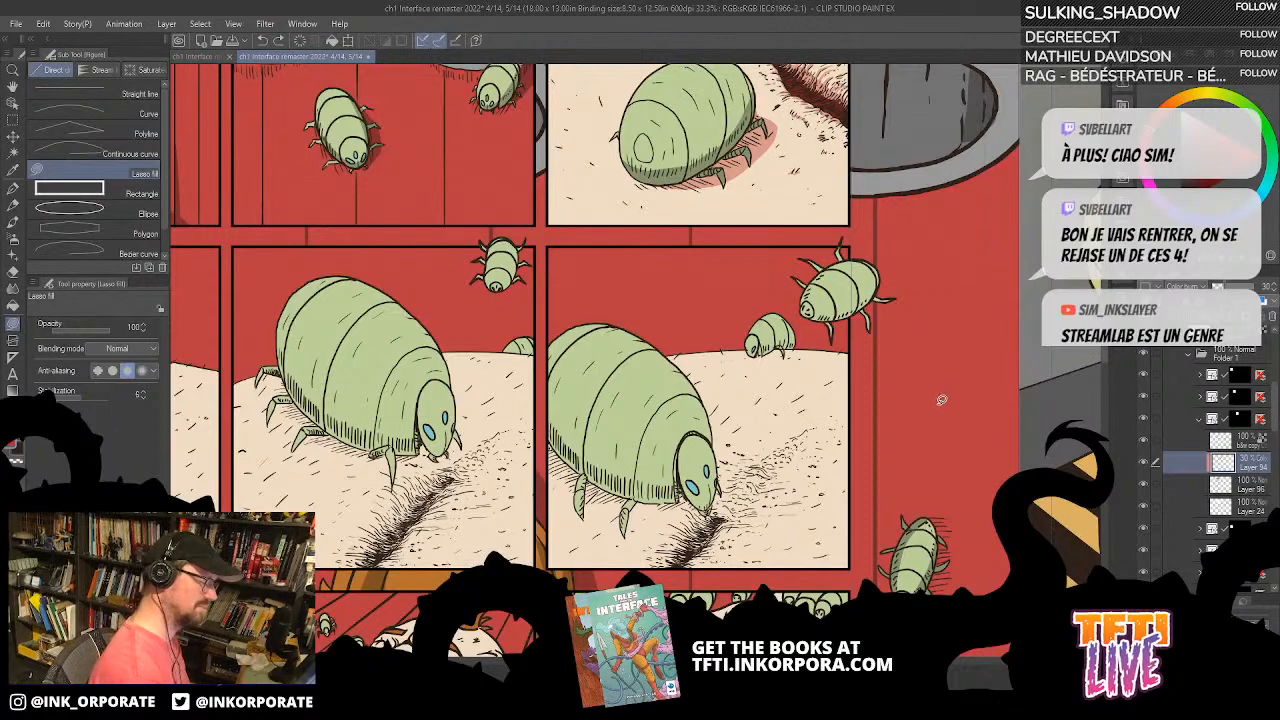
left_click_drag(939, 477, 935, 391)
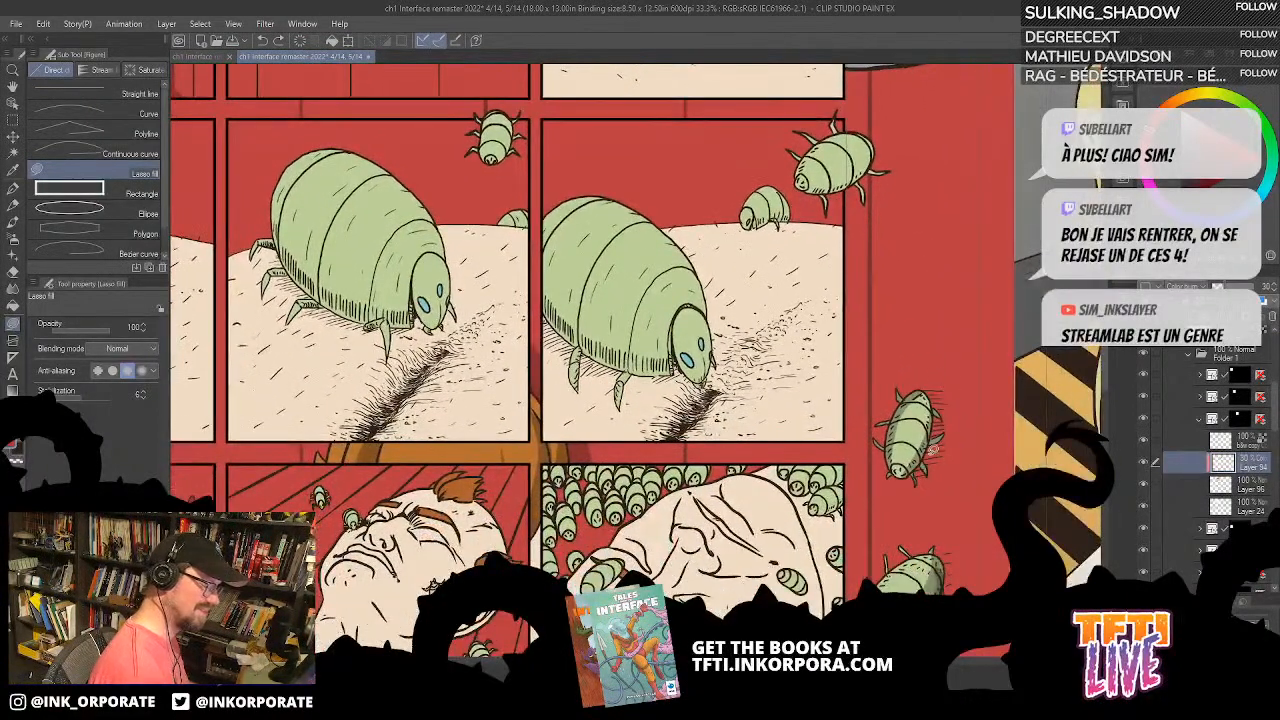
key("asciicircum")
key("asciicircum")
key("asciicircum")
key("asciicircum")
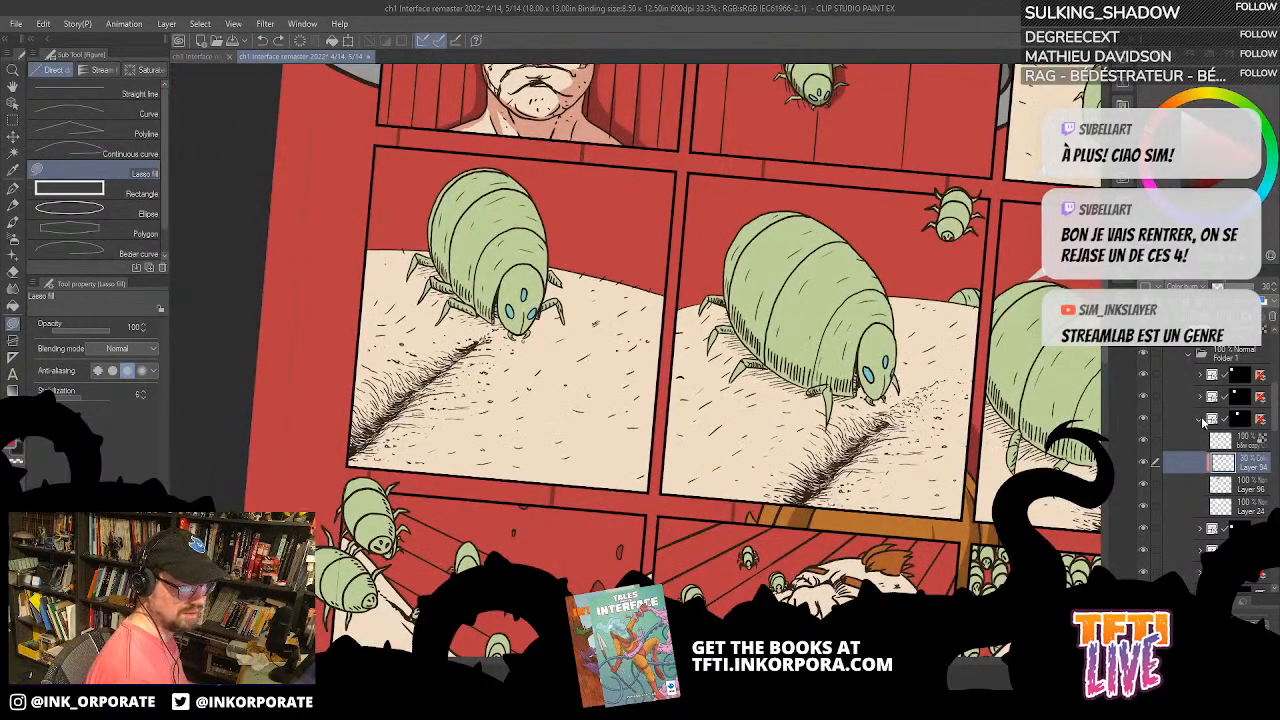
left_click(1201, 418)
left_click(1146, 443)
left_click(1146, 445)
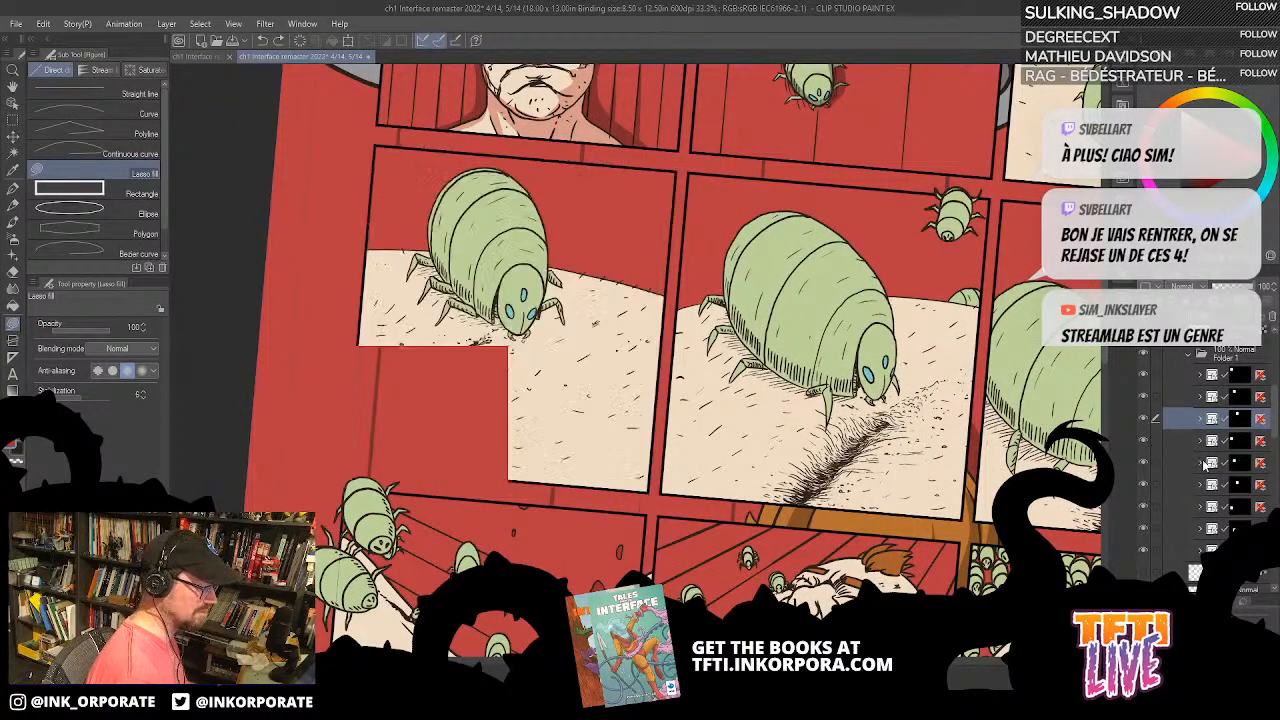
left_click(1146, 443)
left_click(1146, 444)
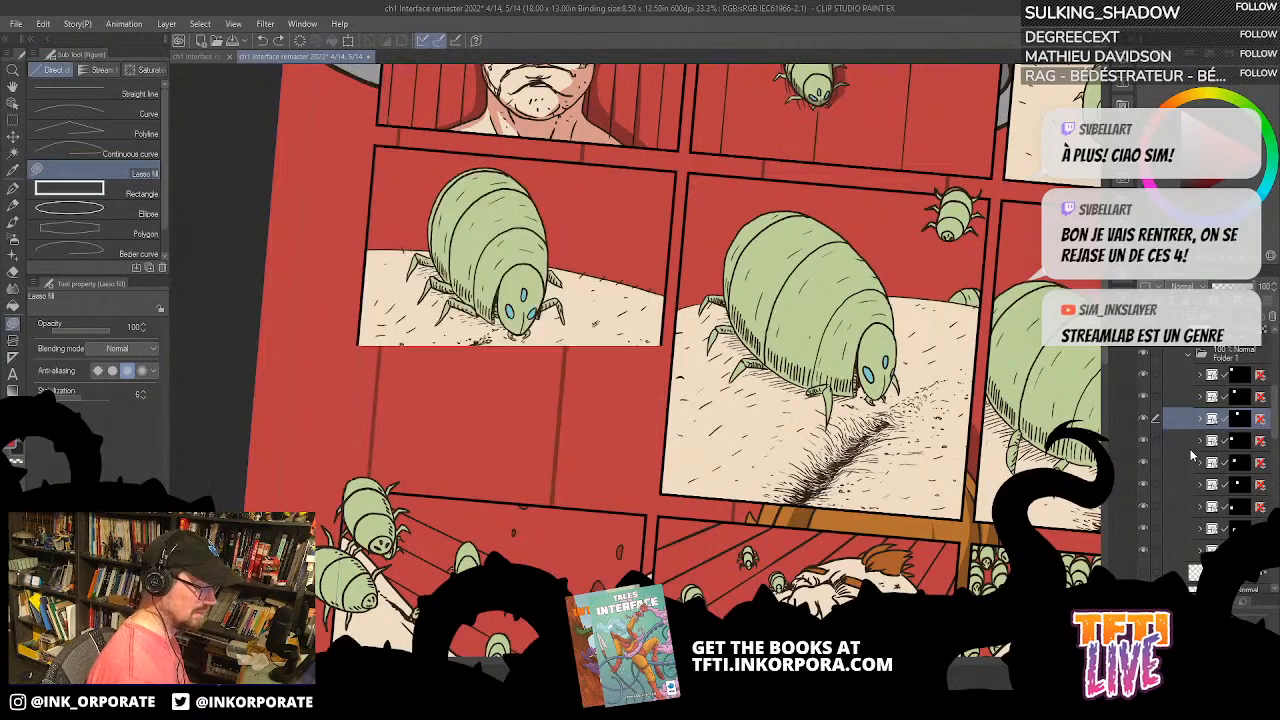
Step: Add a new layer above Layer 97 in the fourth panel's folder and set its blending mode to Color burn
left_click(1200, 441)
left_click(1264, 510)
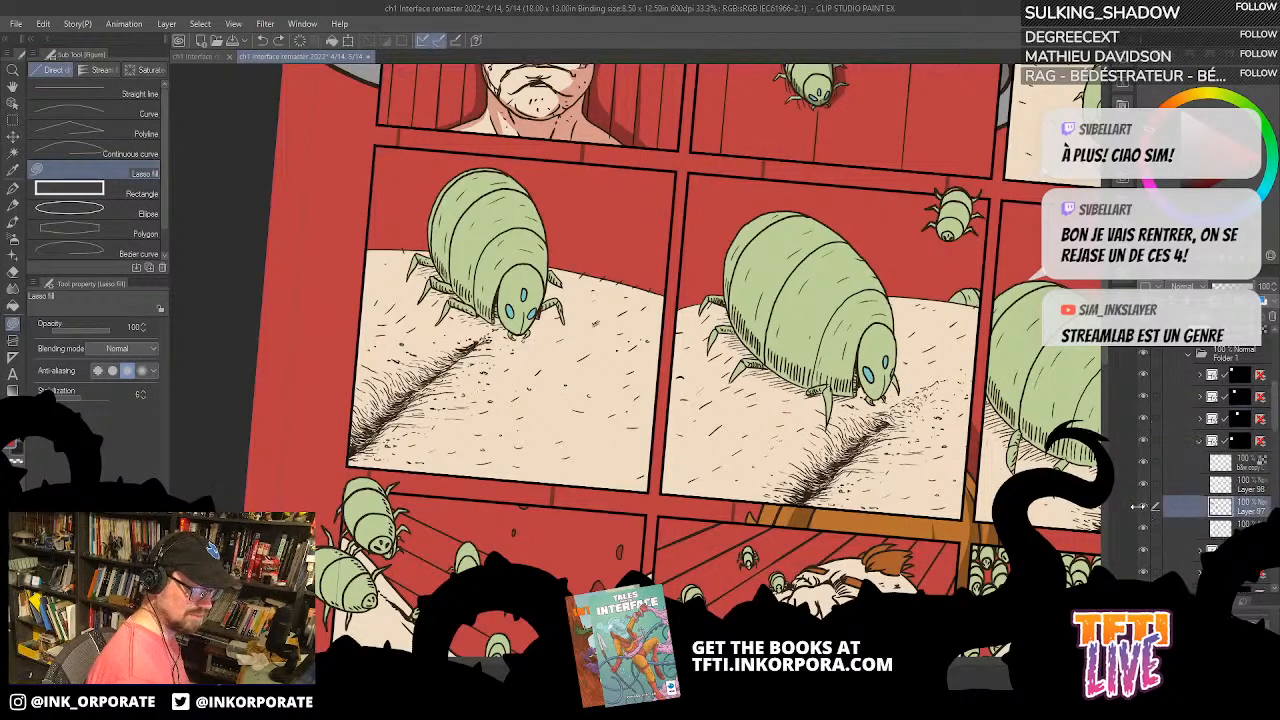
left_click(1145, 508)
left_click(1145, 508)
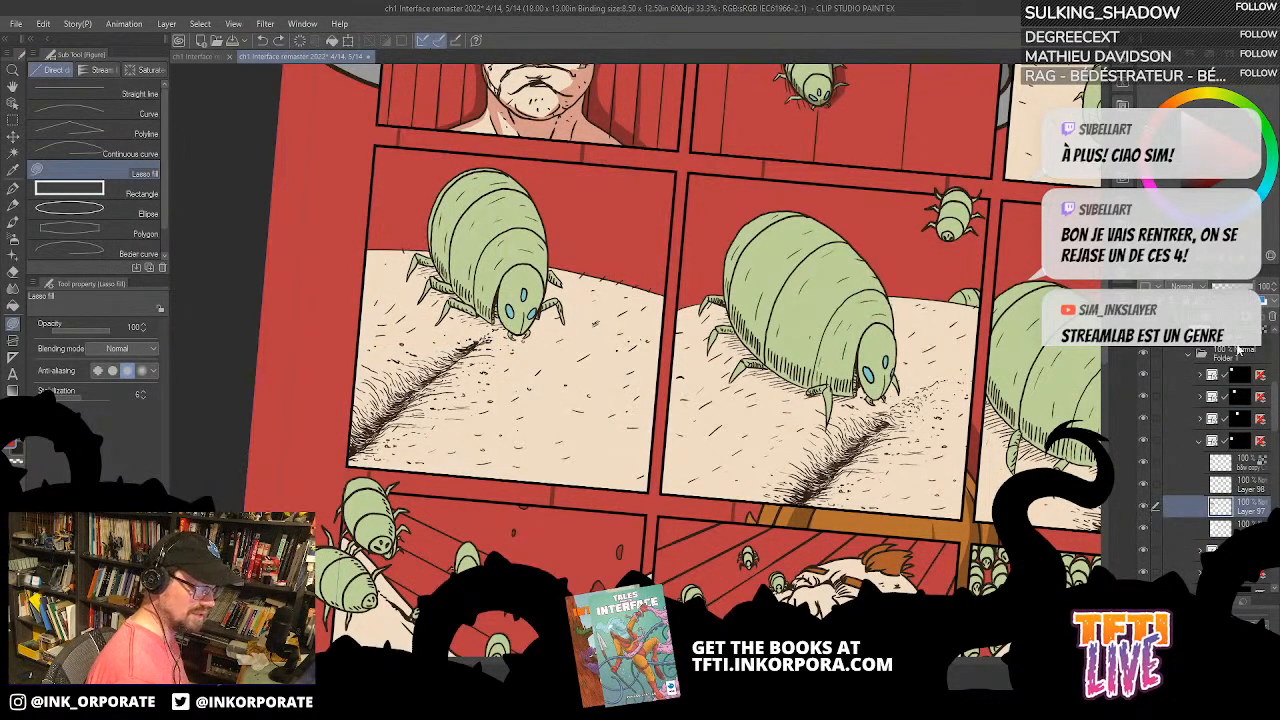
left_click(1150, 316)
left_click(1187, 287)
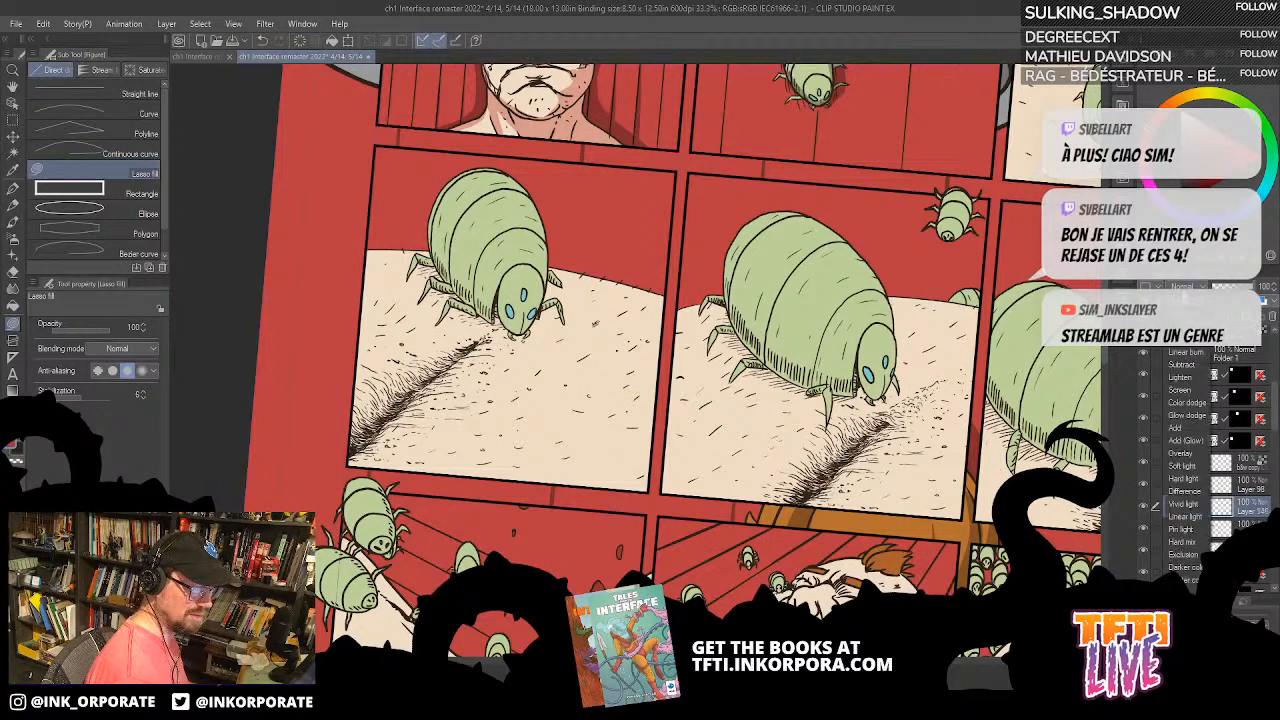
left_click(1197, 366)
Step: Lower the new Color burn layer's opacity to 30%
left_click(1274, 290)
left_click(1274, 290)
left_click(1274, 290)
left_click(1274, 290)
left_click(1274, 290)
left_click(1274, 290)
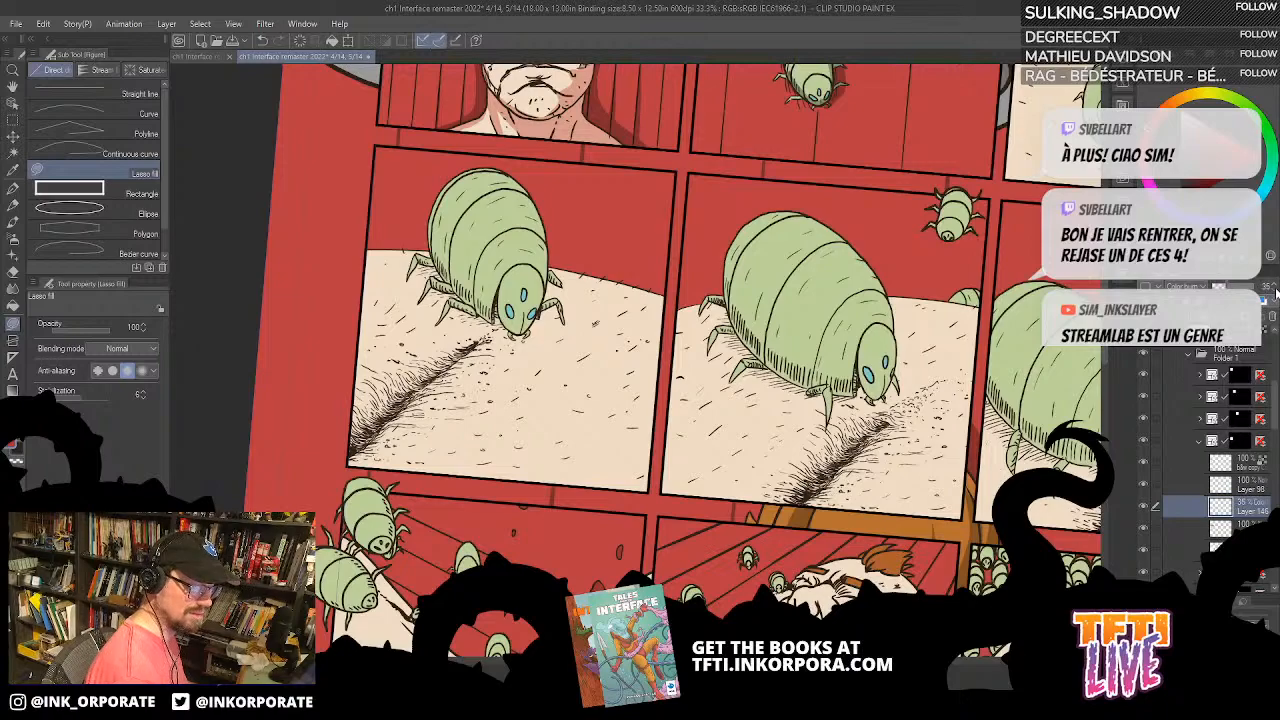
left_click(1274, 290)
left_click(1273, 291)
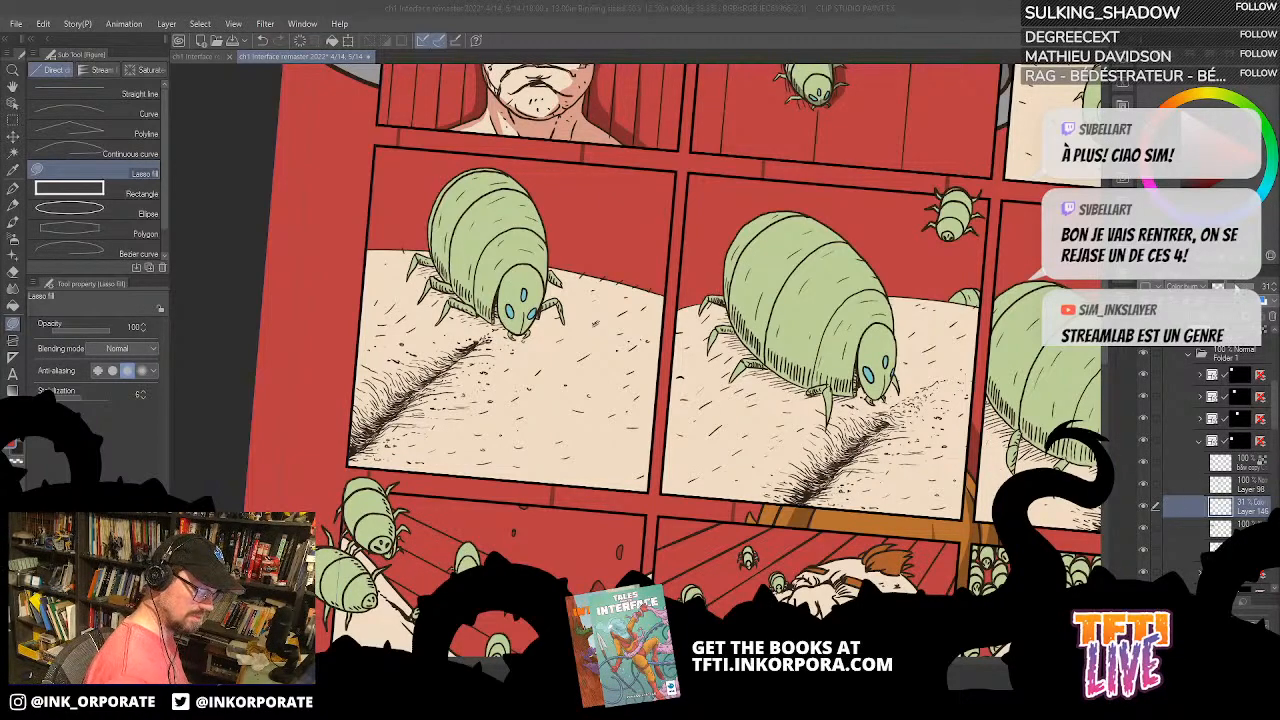
left_click_drag(1225, 288, 1222, 288)
left_click(1275, 285)
Step: Lasso-fill a shadow along the hatched skin crease below the larva's head in the fourth panel
key("asciicircum")
key("asciicircum")
key("asciicircum")
key("asciicircum")
key("asciicircum")
key("asciicircum")
key("asciicircum")
key("asciicircum")
key("asciicircum")
key("asciicircum")
key("asciicircum")
key("asciicircum")
key("asciicircum")
key("asciicircum")
key("asciicircum")
key("asciicircum")
key("asciicircum")
key("asciicircum")
key("asciicircum")
key("asciicircum")
key("asciicircum")
key("asciicircum")
key("asciicircum")
key("asciicircum")
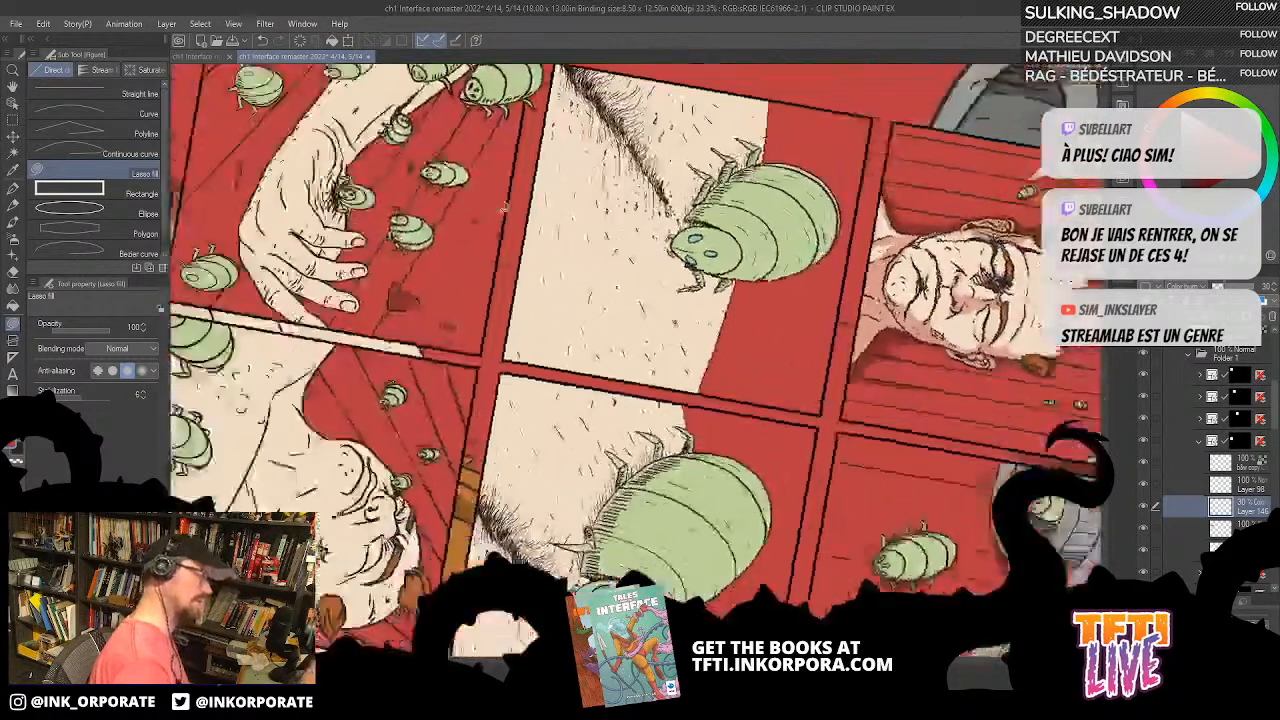
key("asciicircum")
key("asciicircum")
key("asciicircum")
key("asciicircum")
key("asciicircum")
key("asciicircum")
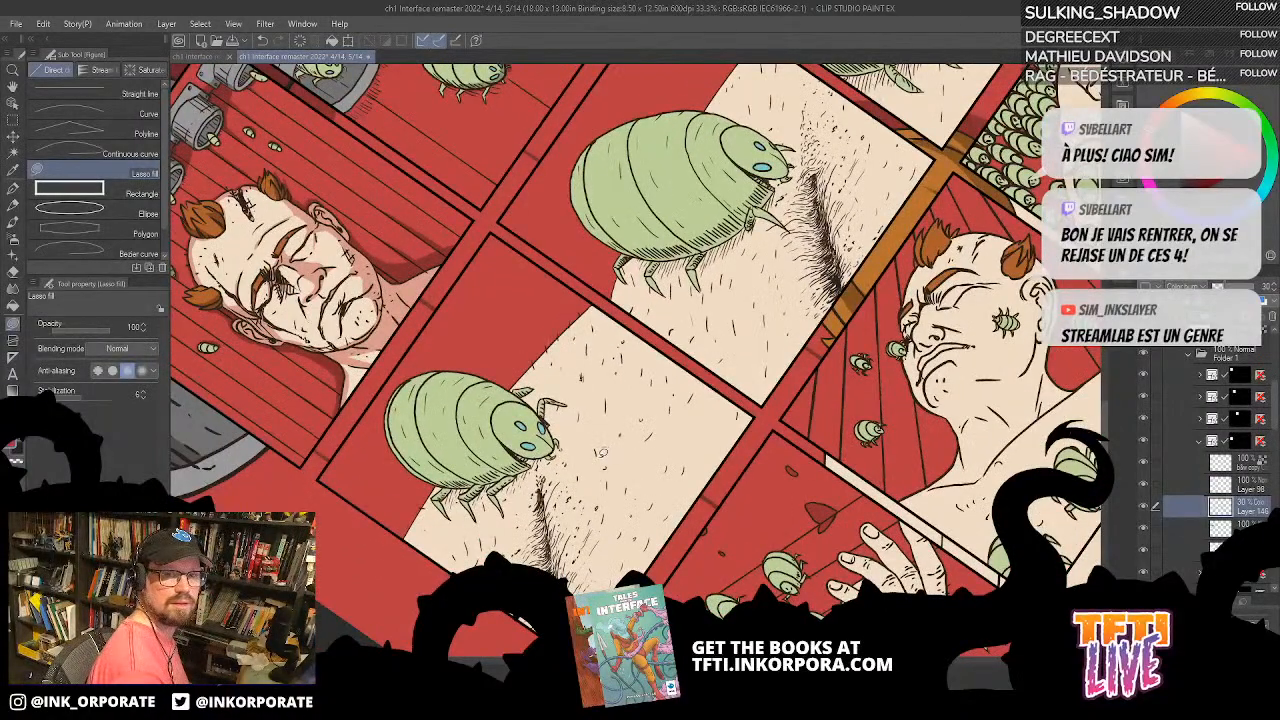
mouse_move(562, 489)
left_mouse_down()
mouse_move(558, 400)
mouse_move(586, 561)
mouse_move(553, 400)
mouse_move(617, 232)
left_mouse_up()
scroll(550, 370, "up", 2)
key("asciicircum")
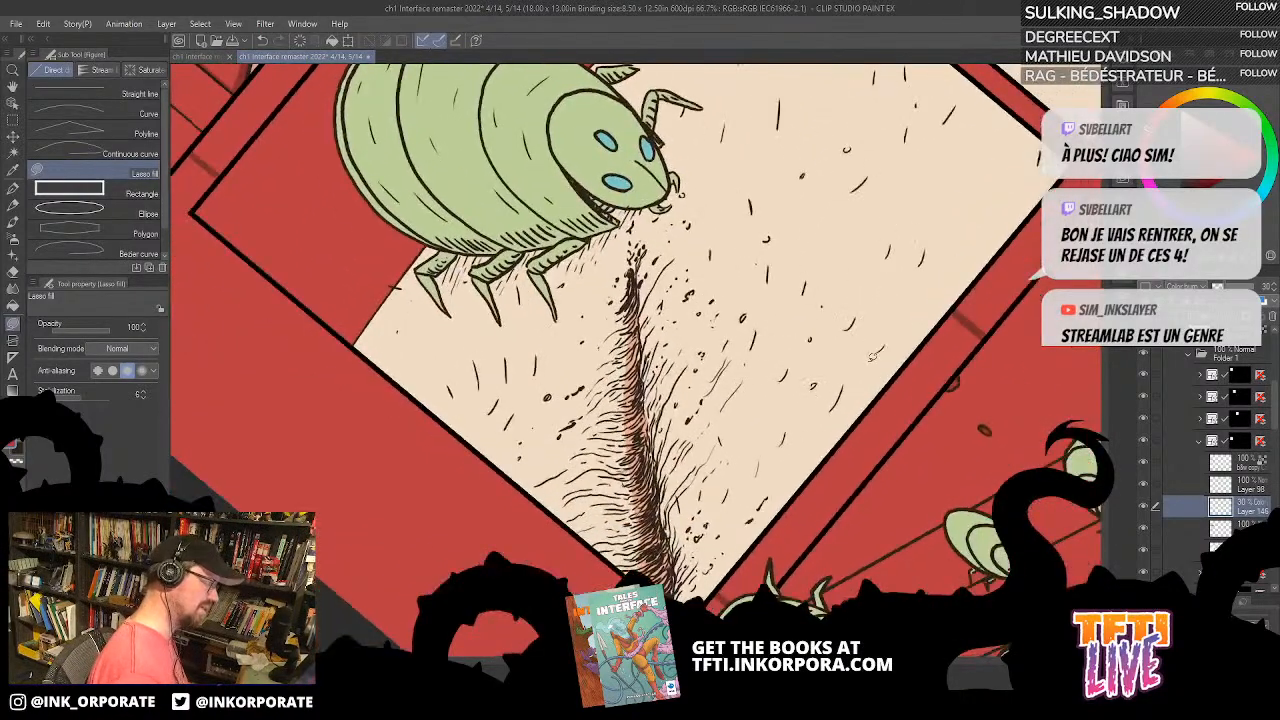
key("asciicircum")
key("asciicircum")
key("asciicircum")
key("asciicircum")
key("asciicircum")
key("asciicircum")
key("asciicircum")
key("asciicircum")
left_click_drag(796, 384, 861, 292, "space")
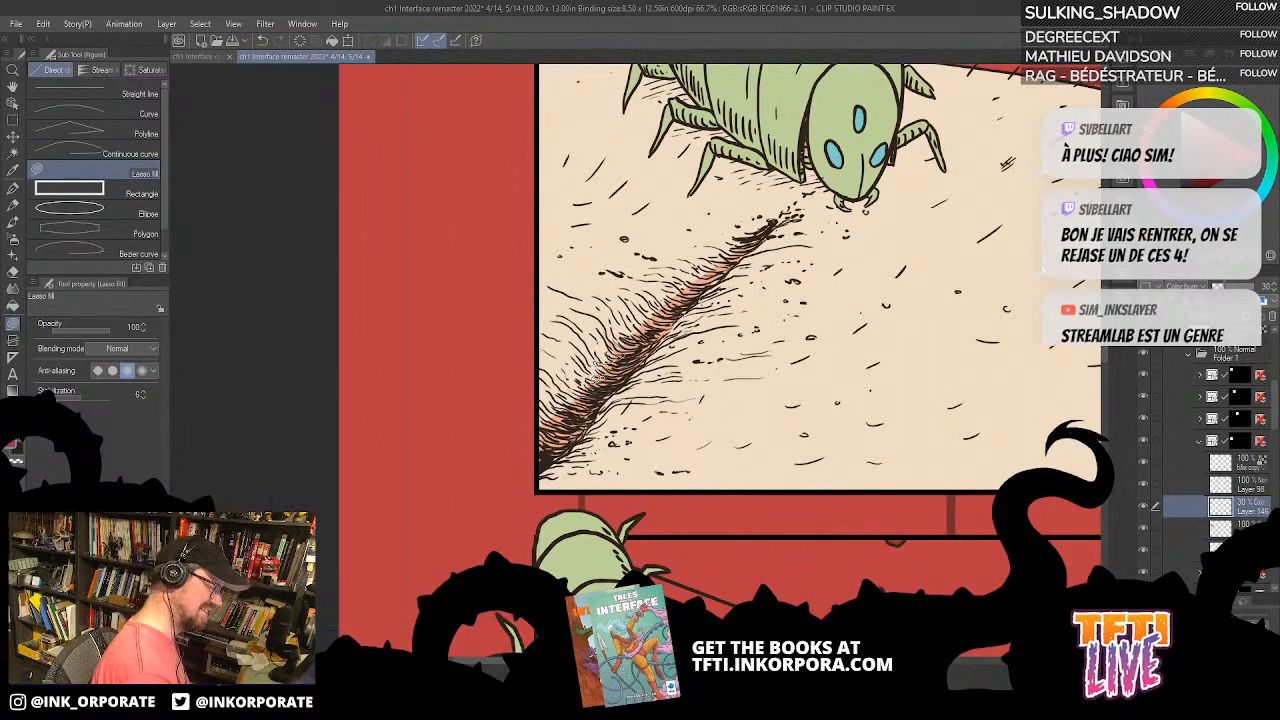
Step: Show the Standard color set in place of the color wheel and switch to the G-pen
left_click(1228, 57)
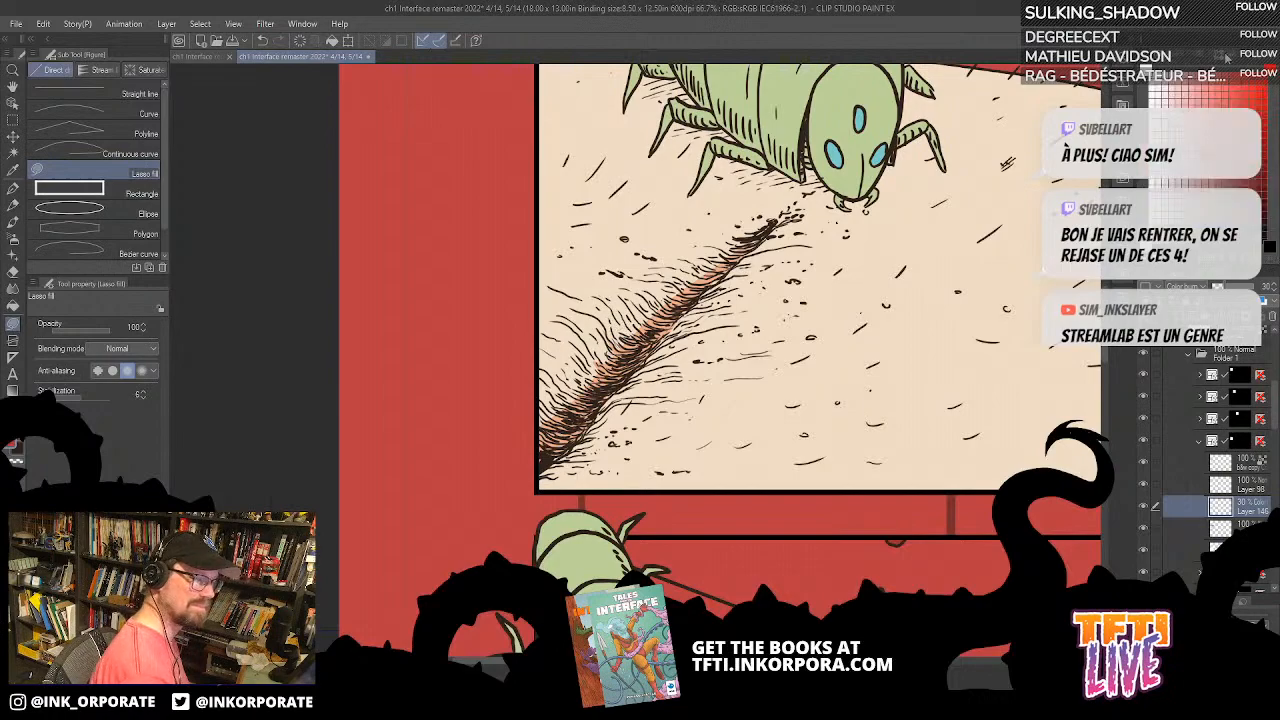
left_click(1215, 57)
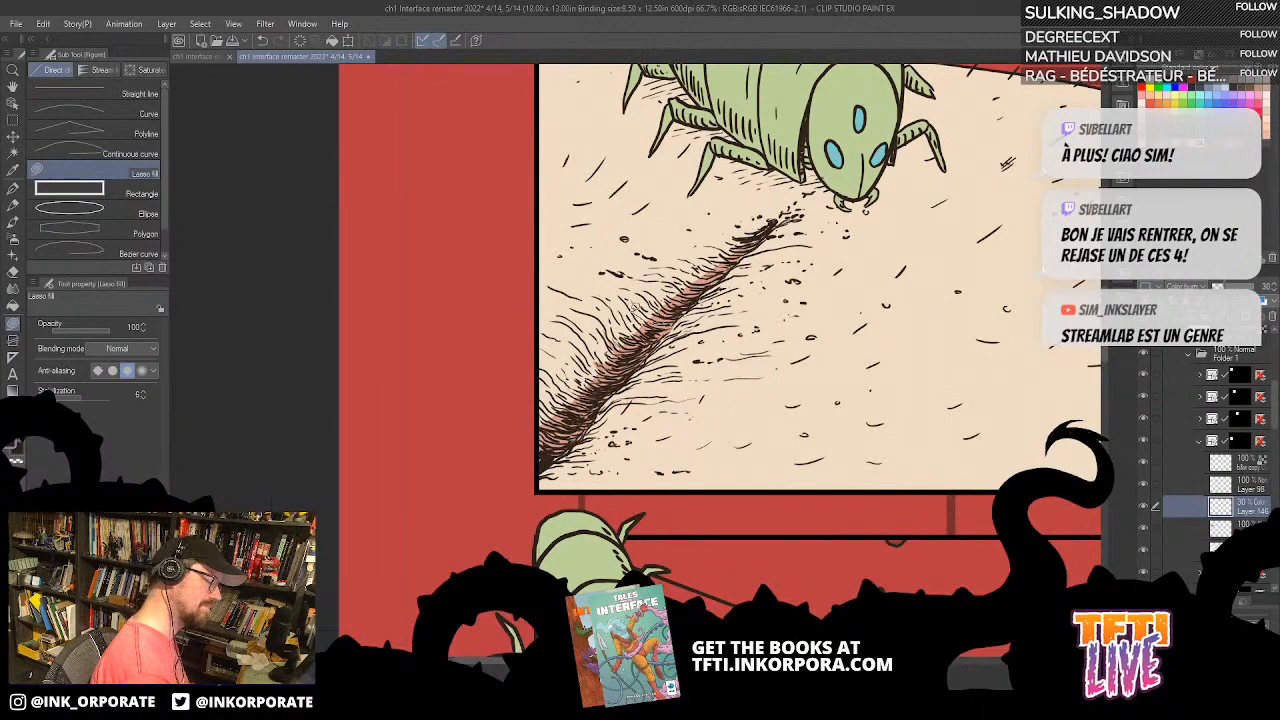
left_click(16, 188)
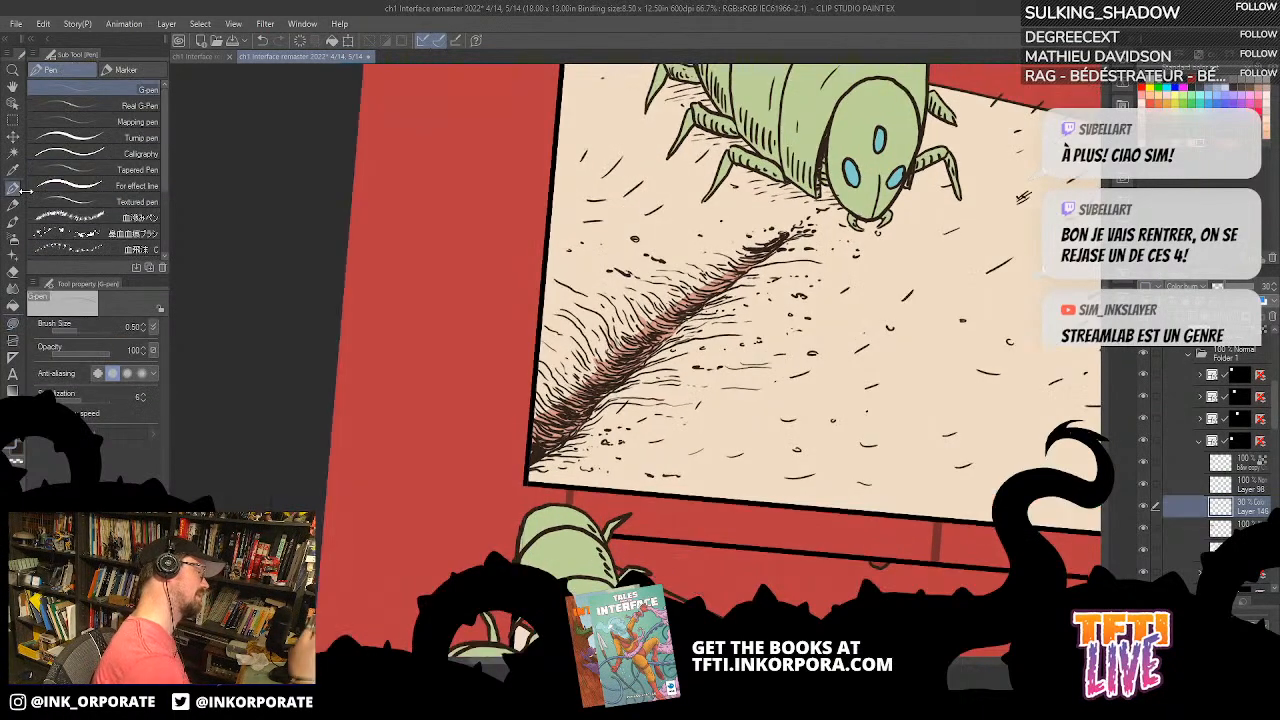
Step: Draw G-pen shadow strokes beside the hatching lines where the fourth panel's crease meets the panel corner
key("asciicircum")
key("asciicircum")
key("asciicircum")
key("asciicircum")
key("asciicircum")
key("asciicircum")
key("asciicircum")
key("asciicircum")
key("asciicircum")
key("asciicircum")
key("asciicircum")
key("asciicircum")
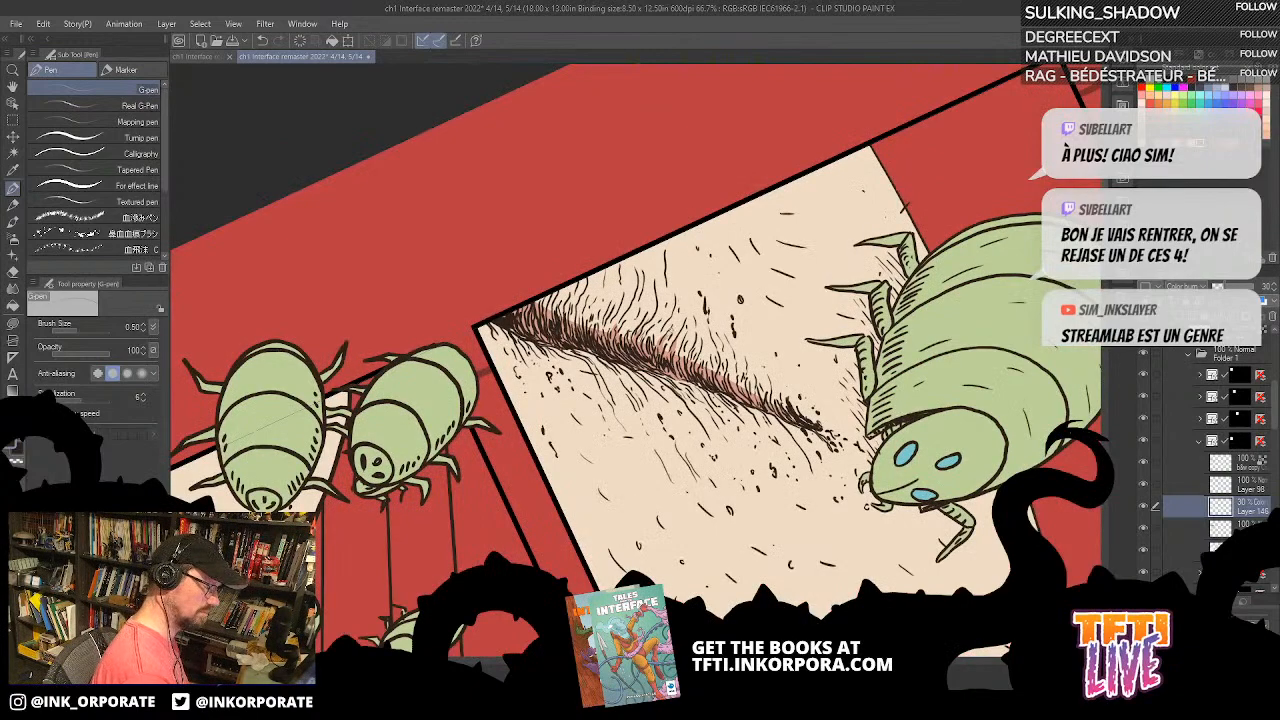
mouse_move(650, 346)
left_mouse_down()
mouse_move(672, 318)
mouse_move(634, 302)
left_mouse_up()
left_click_drag(626, 312, 638, 284)
left_click_drag(606, 326, 622, 298)
mouse_move(600, 334)
left_mouse_down()
mouse_move(610, 320)
mouse_move(580, 308)
left_mouse_up()
left_click_drag(572, 318, 580, 280)
left_click_drag(560, 320, 564, 300)
left_click_drag(544, 312, 558, 302)
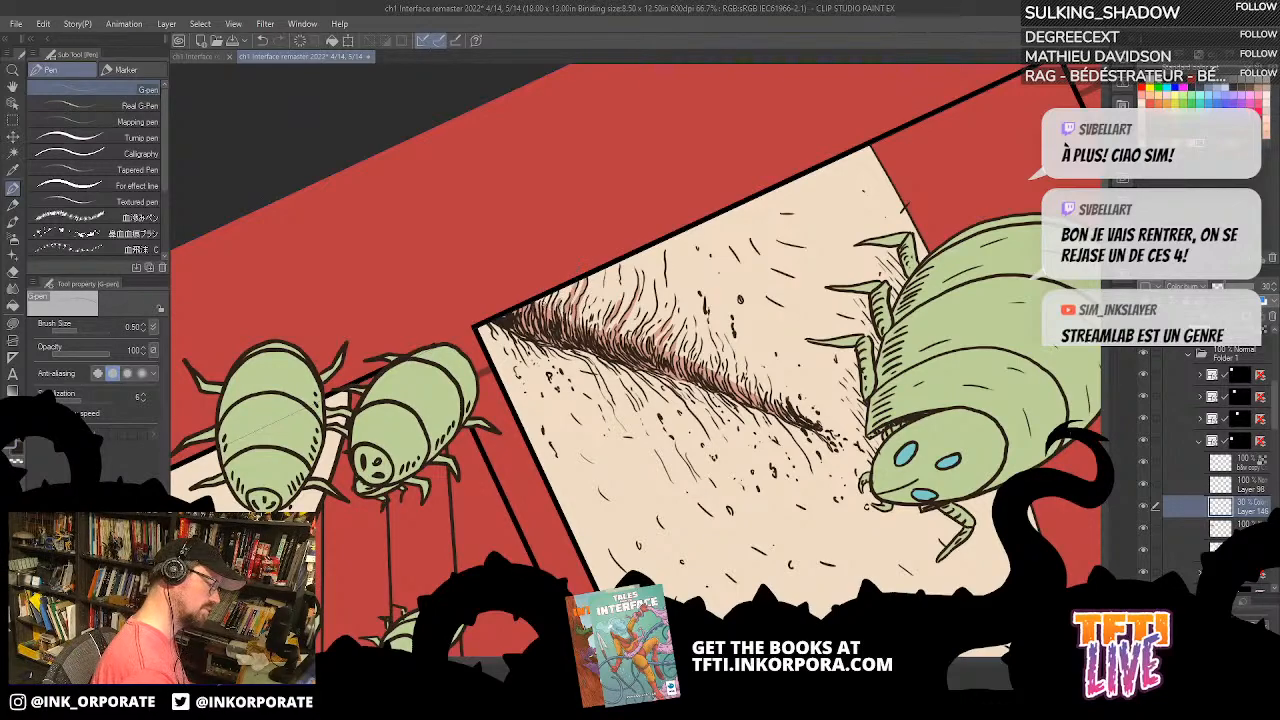
Step: Continue the G-pen shadow strokes between the hatching lines along the same side of the crease, toward the larva
left_click_drag(646, 358, 652, 340)
mouse_move(640, 340)
left_mouse_down()
mouse_move(648, 320)
mouse_move(640, 336)
mouse_move(722, 326)
left_mouse_up()
left_click_drag(723, 393, 746, 383)
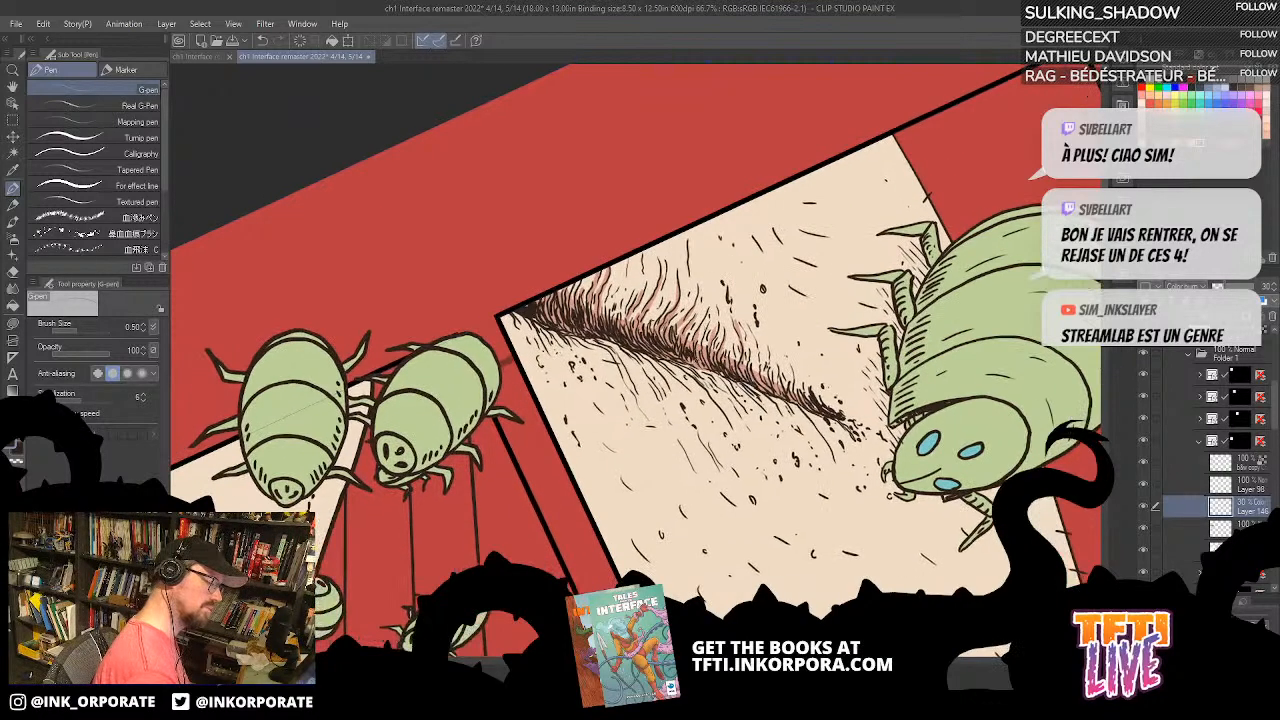
left_click_drag(692, 278, 688, 244)
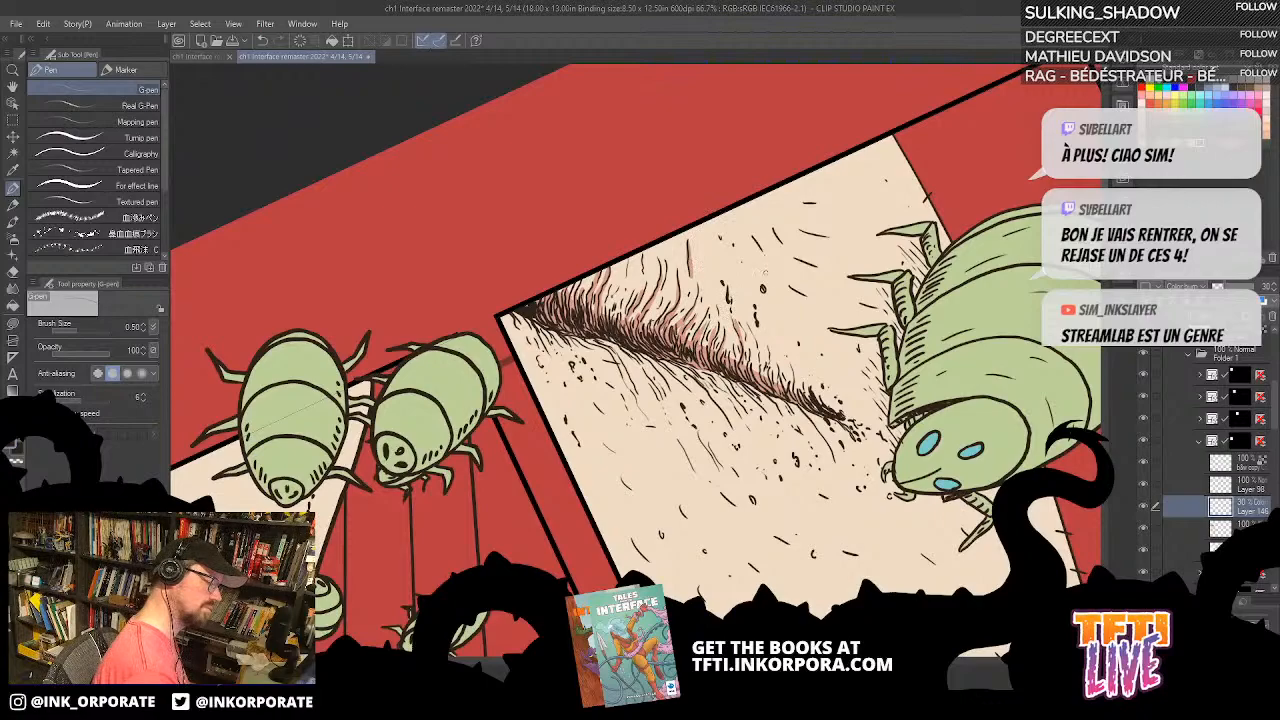
mouse_move(767, 384)
left_mouse_down()
mouse_move(773, 355)
mouse_move(755, 348)
left_mouse_up()
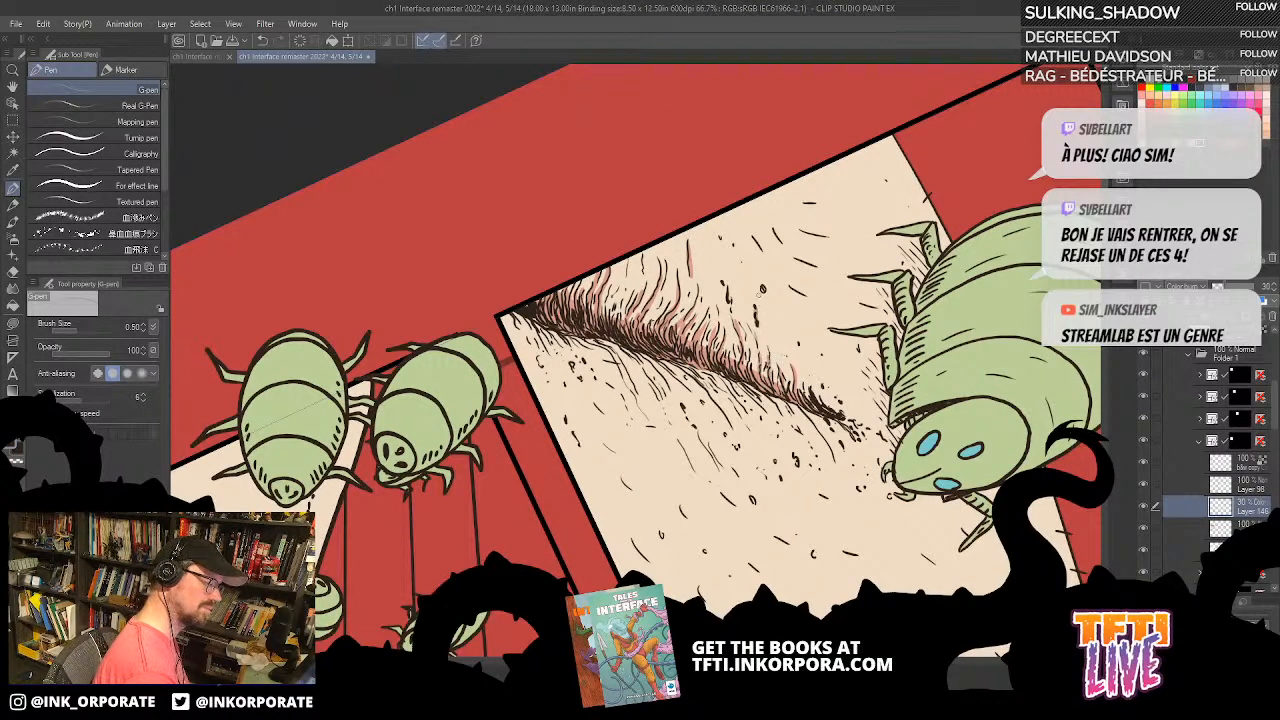
Step: Add G-pen shadow strokes to the hatching on the opposite side of the crease near the panel corner
left_click_drag(769, 284, 743, 469)
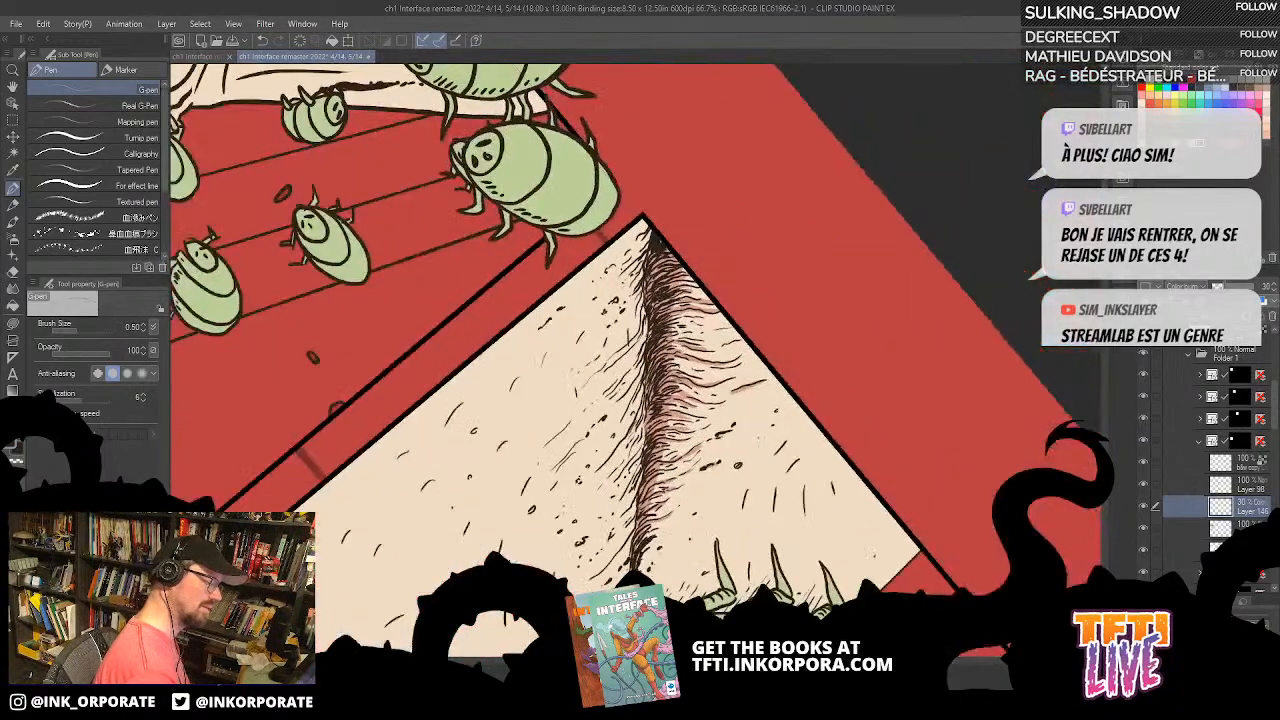
left_click_drag(743, 250, 650, 512)
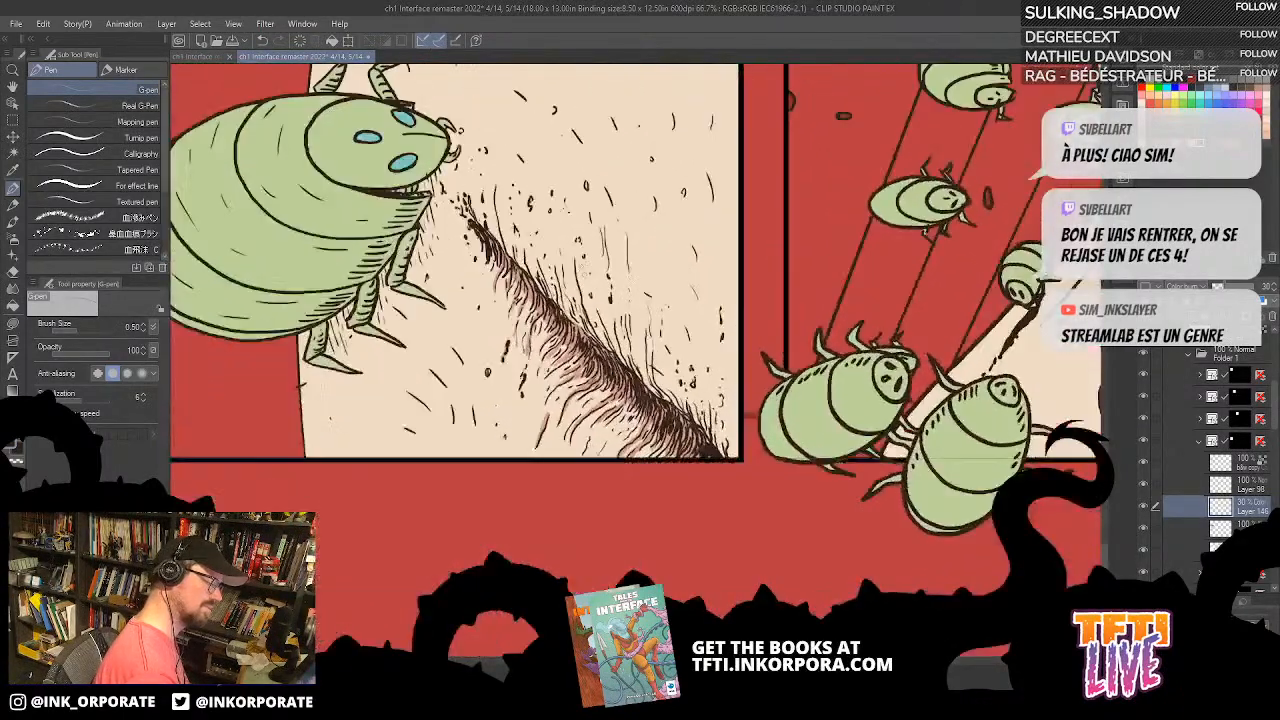
left_click_drag(598, 346, 579, 281)
mouse_move(630, 190)
left_mouse_down()
mouse_move(686, 198)
mouse_move(750, 235)
left_mouse_up()
left_click_drag(627, 361, 654, 319)
left_click_drag(629, 403, 634, 390)
left_click_drag(632, 394, 644, 374)
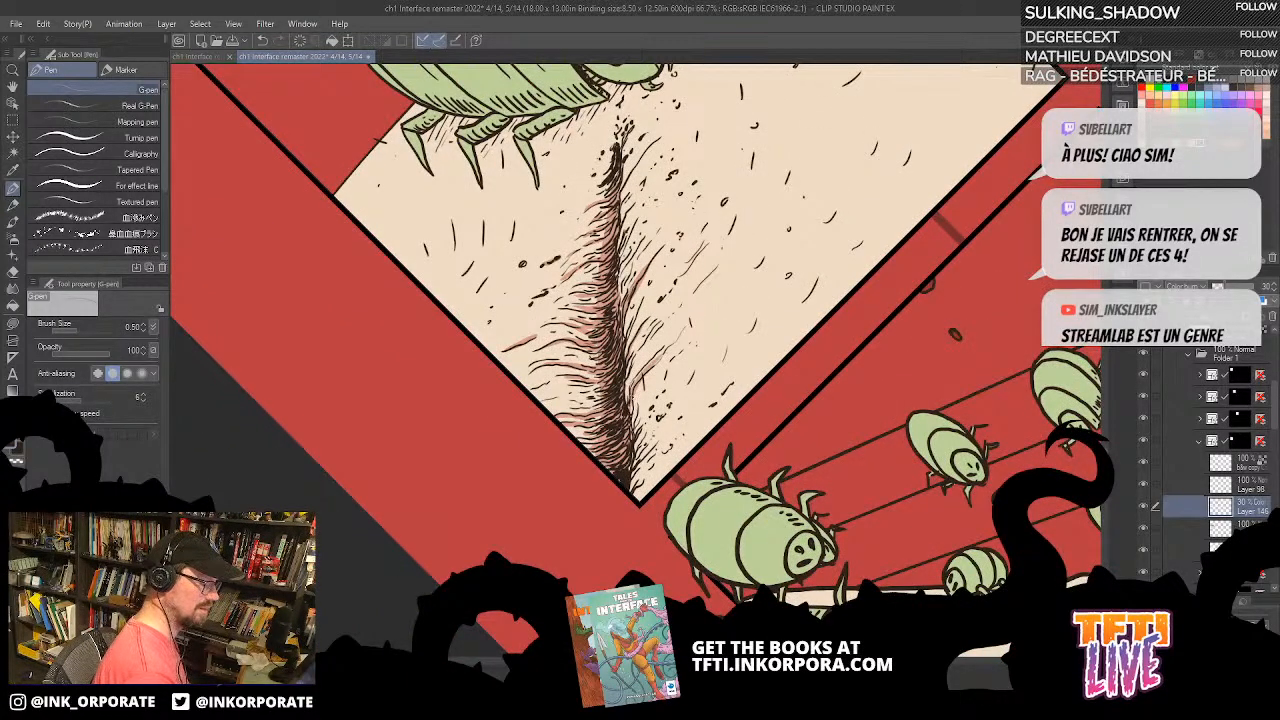
left_click_drag(632, 440, 638, 420)
left_click_drag(634, 430, 646, 406)
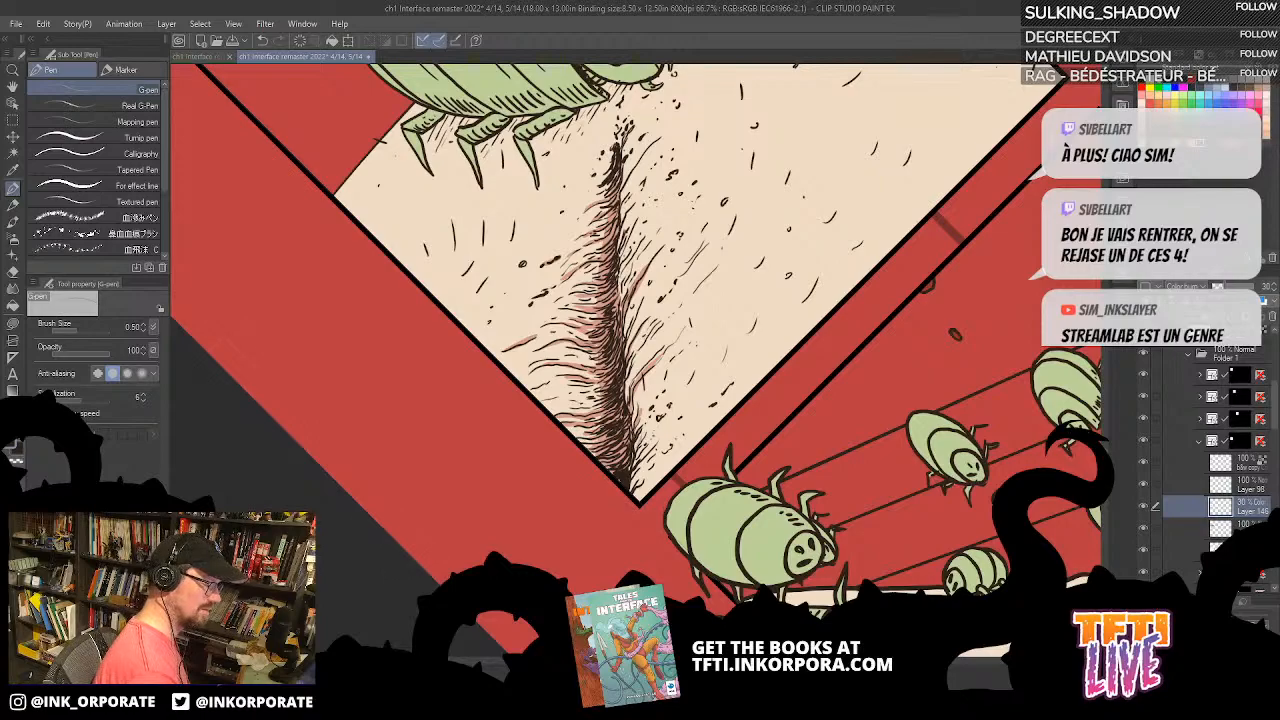
left_click_drag(672, 290, 698, 258)
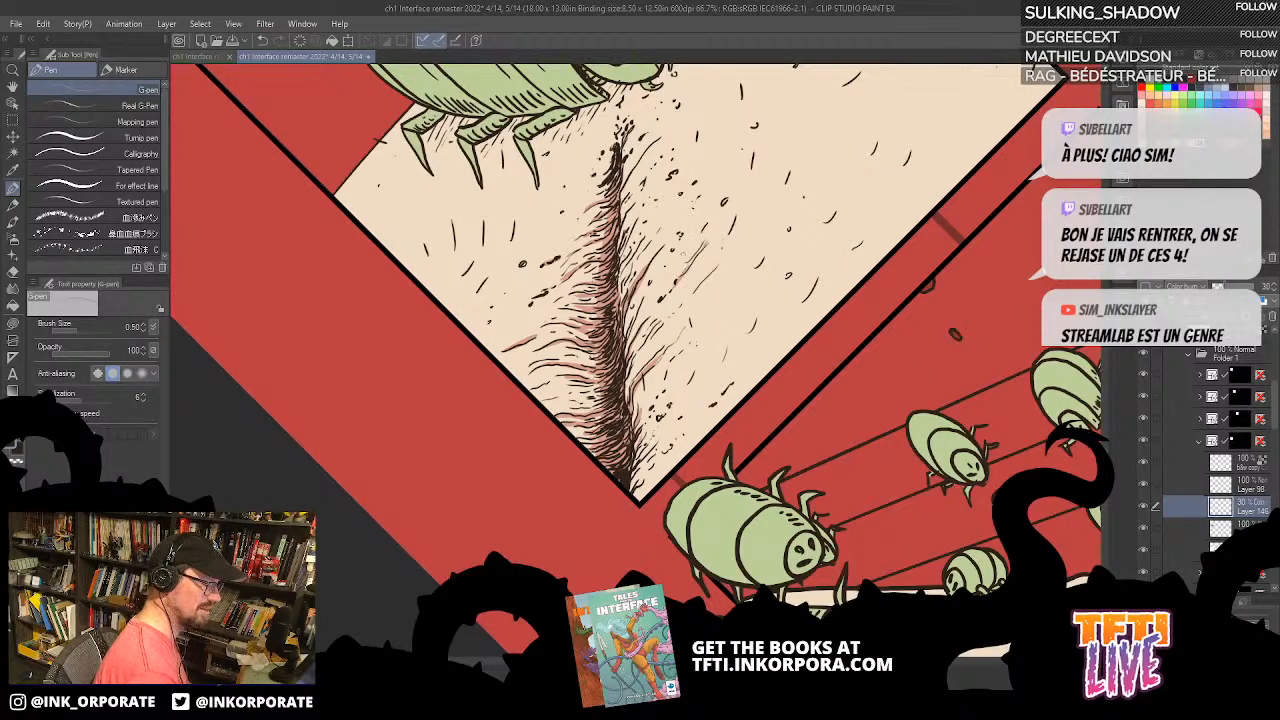
Step: Extend the G-pen shadow strokes along the crease's second side up to its tip below the larva's head
left_click_drag(640, 360, 670, 395)
mouse_move(648, 312)
left_mouse_down()
mouse_move(662, 266)
mouse_move(648, 284)
left_mouse_up()
left_click_drag(651, 264, 660, 212)
mouse_move(666, 200)
left_mouse_down()
mouse_move(680, 185)
mouse_move(663, 185)
left_mouse_up()
left_click_drag(647, 201, 667, 157)
left_click_drag(626, 278, 637, 292)
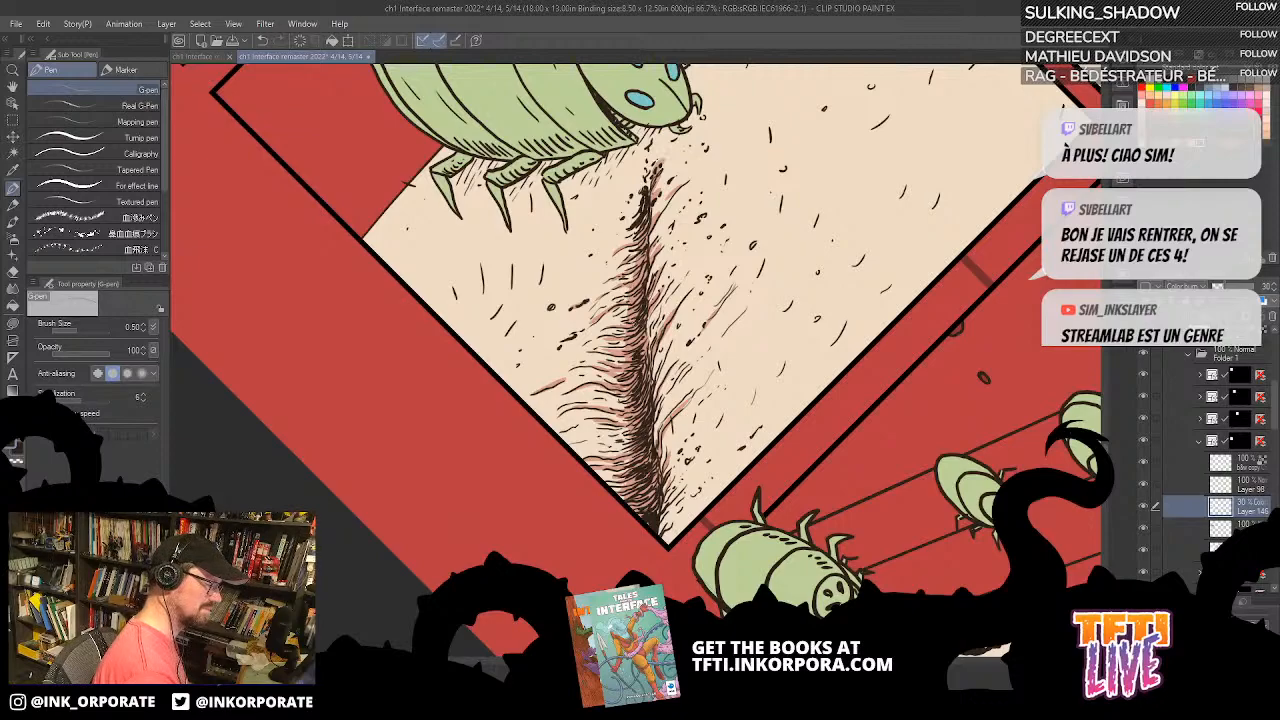
mouse_move(605, 442)
left_mouse_down()
mouse_move(629, 455)
mouse_move(615, 451)
mouse_move(631, 437)
mouse_move(629, 407)
left_mouse_up()
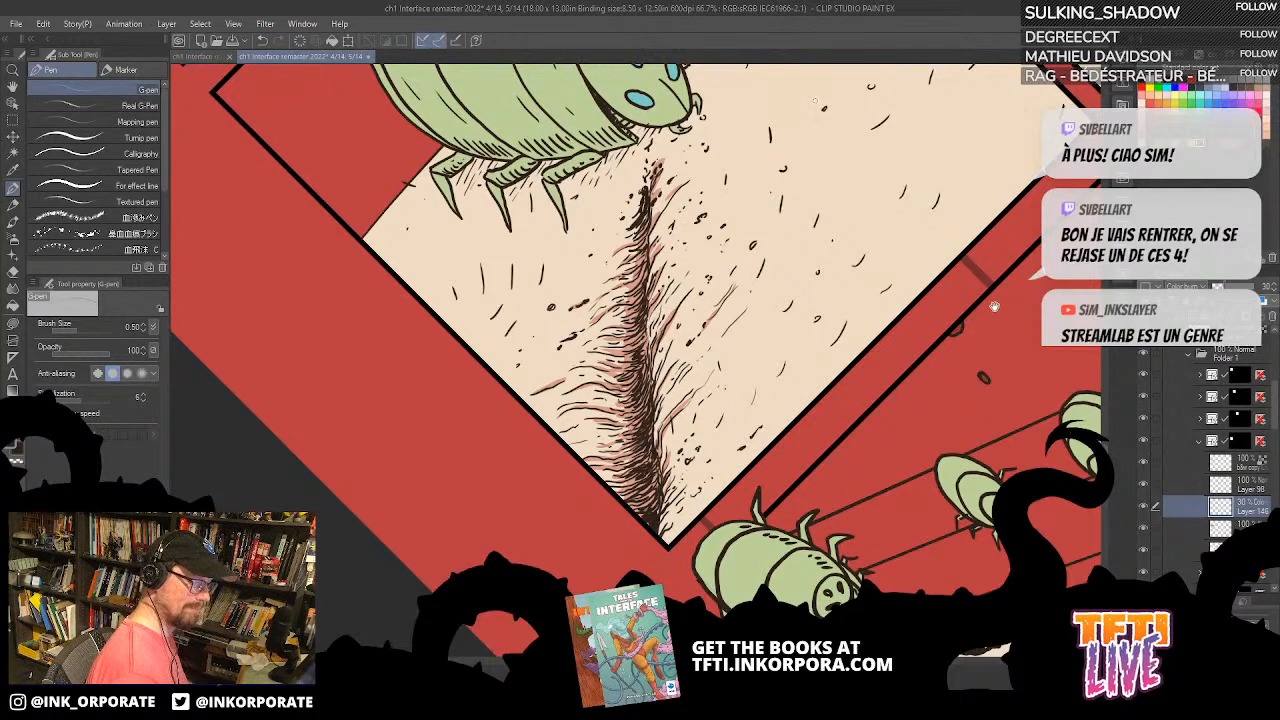
Step: Expand the third panel's folder and toggle its 30% Color burn layer off and on to compare that panel's shadows
left_click_drag(995, 303, 884, 540)
left_click_drag(620, 560, 950, 350)
left_click_drag(450, 640, 854, 473)
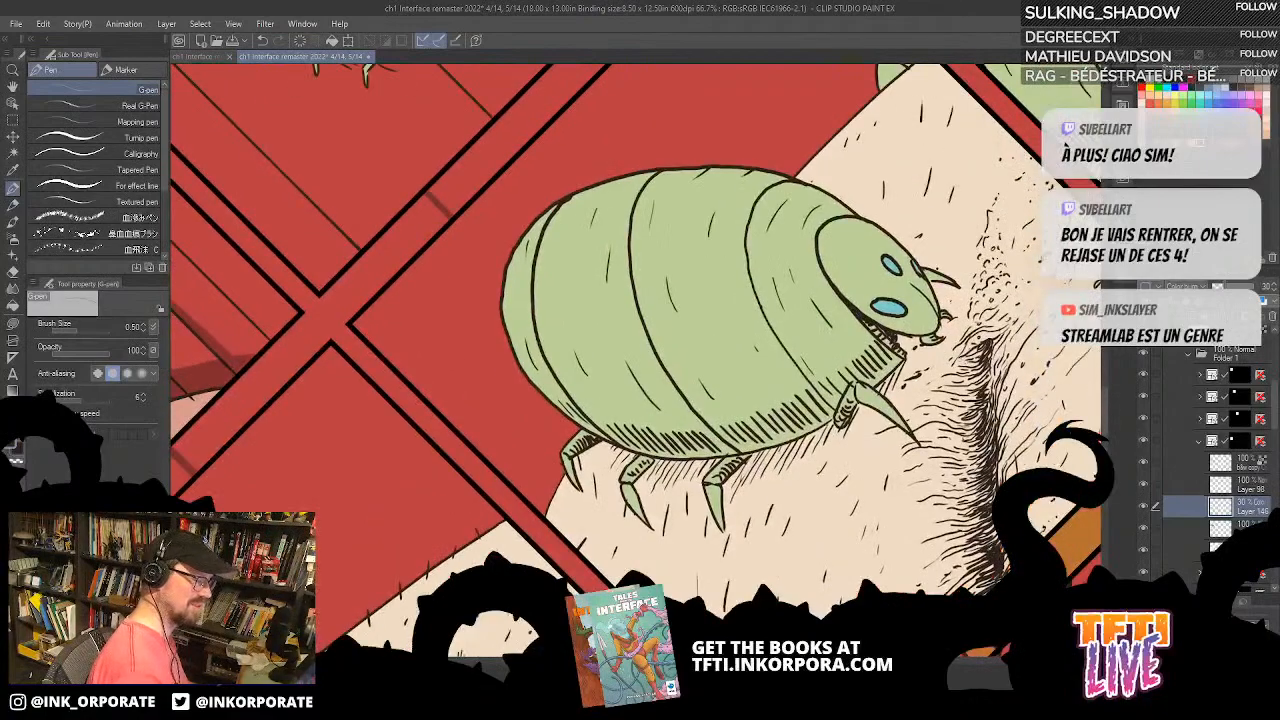
scroll(962, 364, "down", 2)
left_click_drag(907, 234, 774, 422)
left_click_drag(812, 376, 819, 408)
left_click_drag(945, 395, 891, 489)
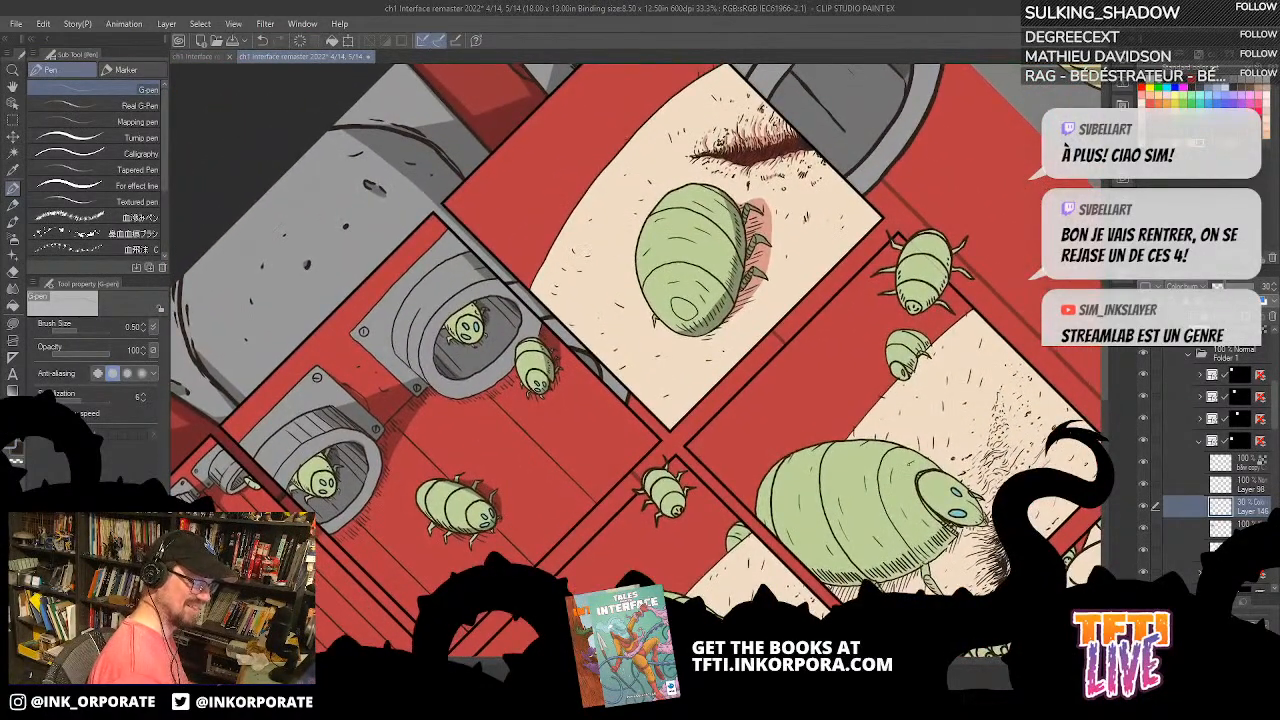
left_click(1145, 420)
left_click(1145, 420)
left_click(1199, 420)
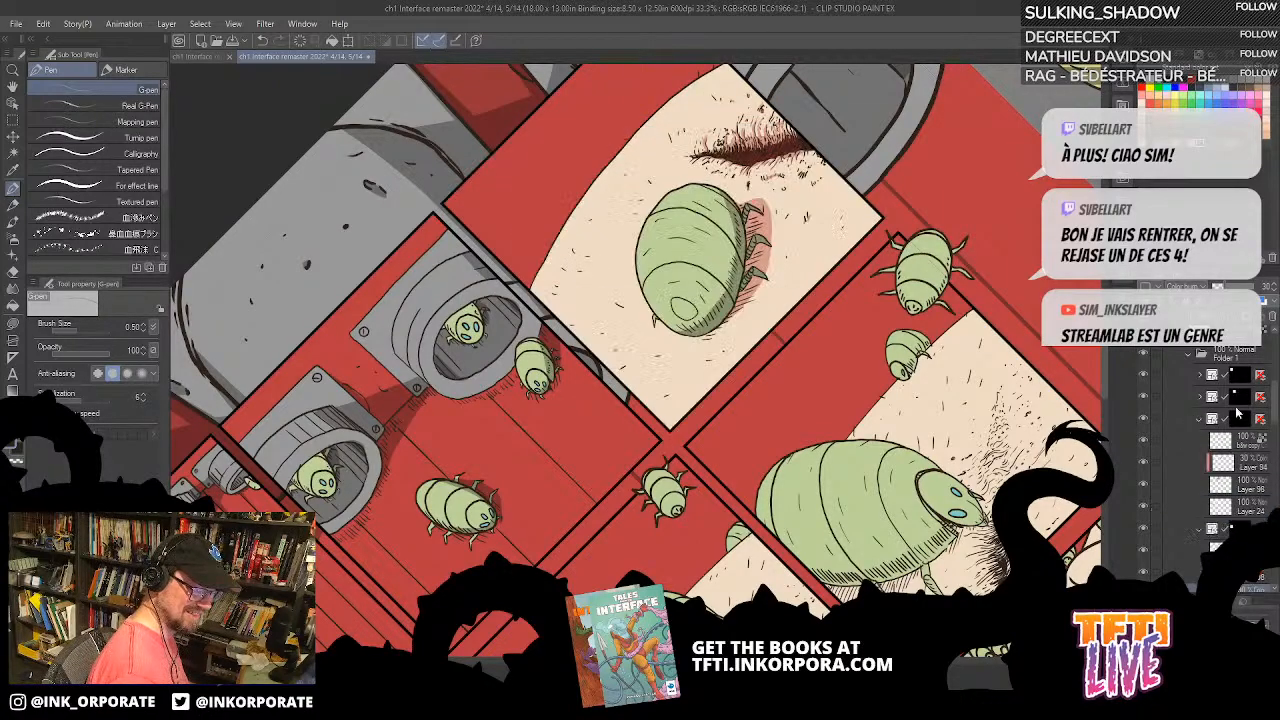
left_click(1145, 470)
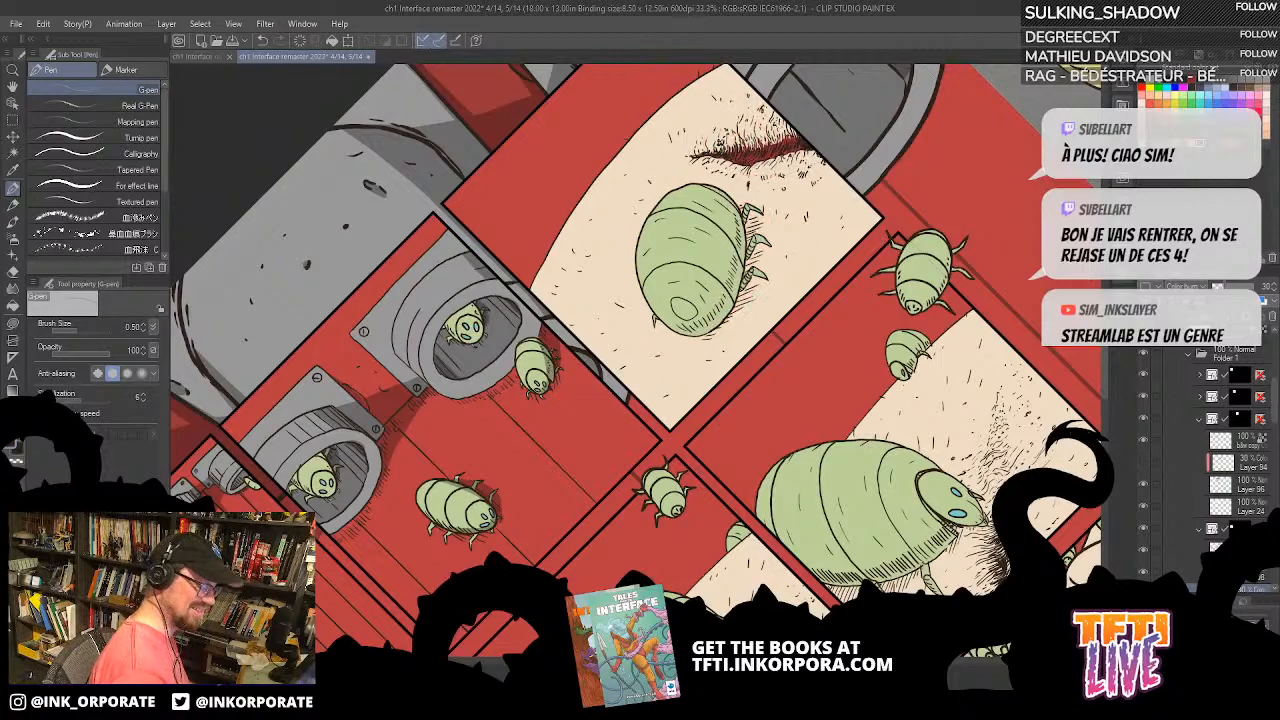
scroll(718, 158, "up", 2)
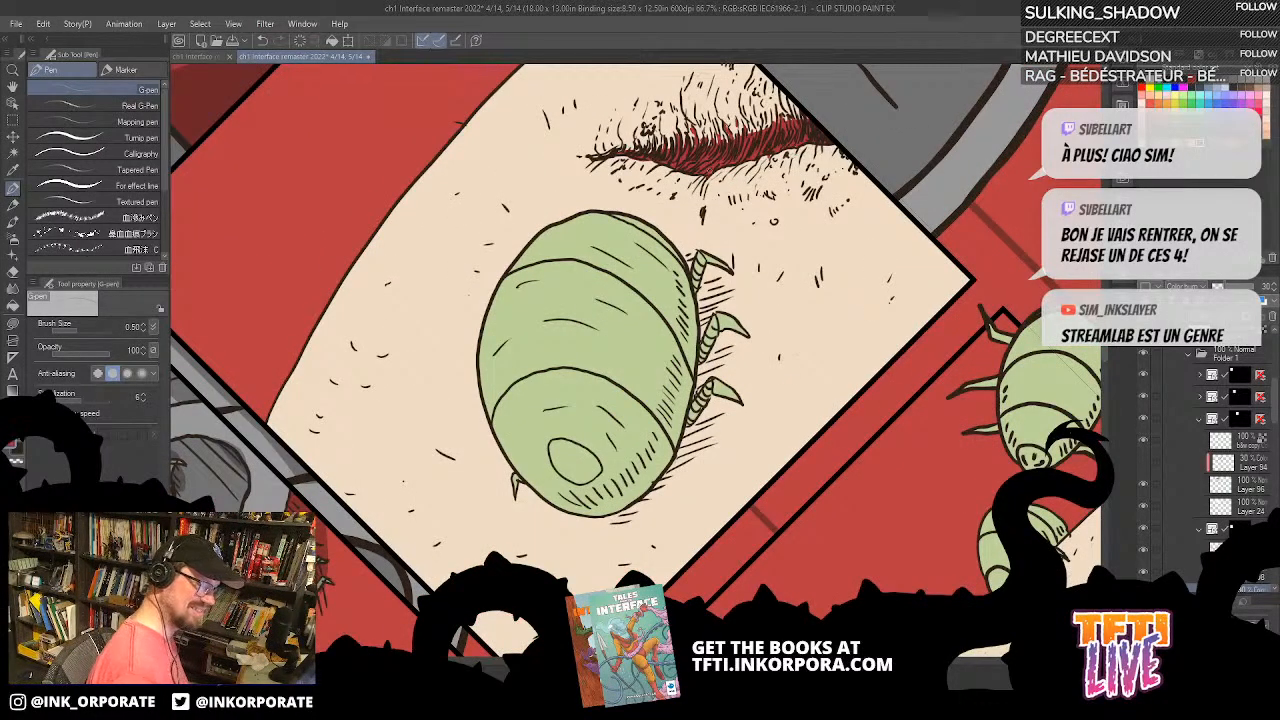
left_click(1145, 463)
Step: Return to the fourth panel and toggle Layer 146 off and on to check the crease shadows
mouse_move(761, 305)
left_mouse_down()
mouse_move(634, 349)
mouse_move(668, 118)
left_mouse_up()
left_click_drag(742, 505, 892, 122)
mouse_move(629, 587)
left_mouse_down()
mouse_move(836, 348)
mouse_move(824, 356)
left_mouse_up()
left_click_drag(1276, 422, 1268, 450)
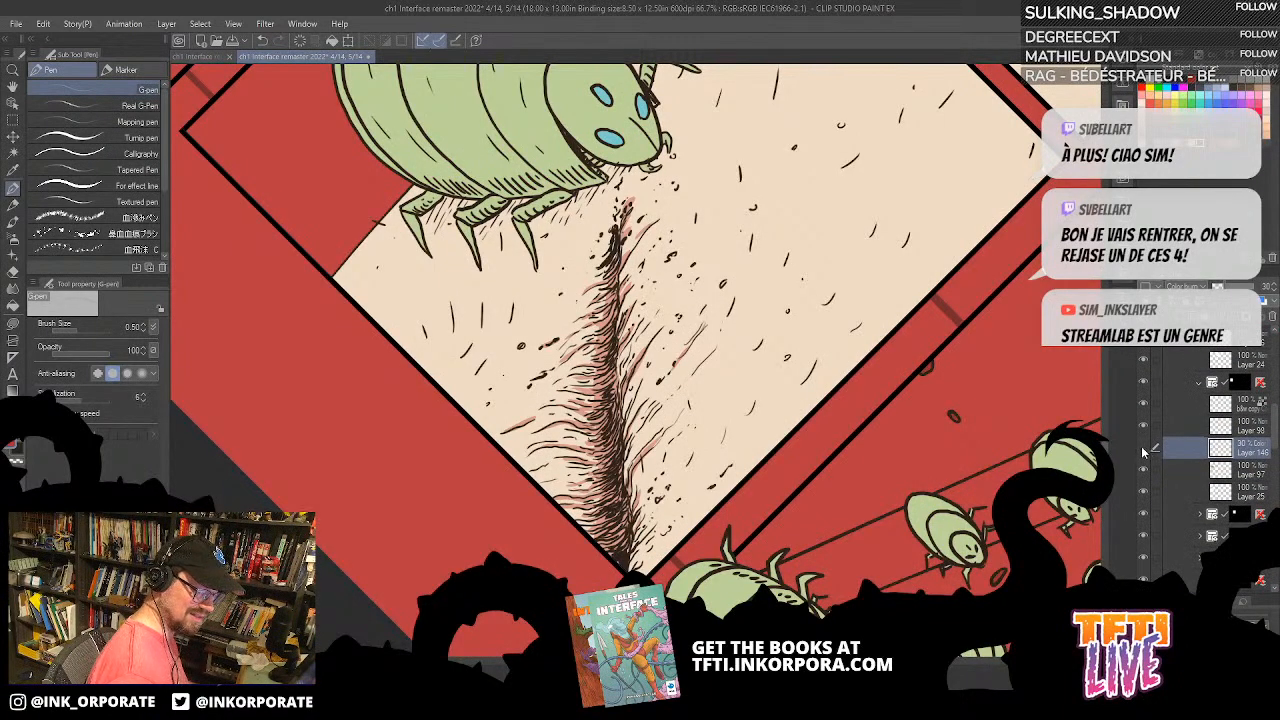
left_click(1145, 452)
left_click(1145, 452)
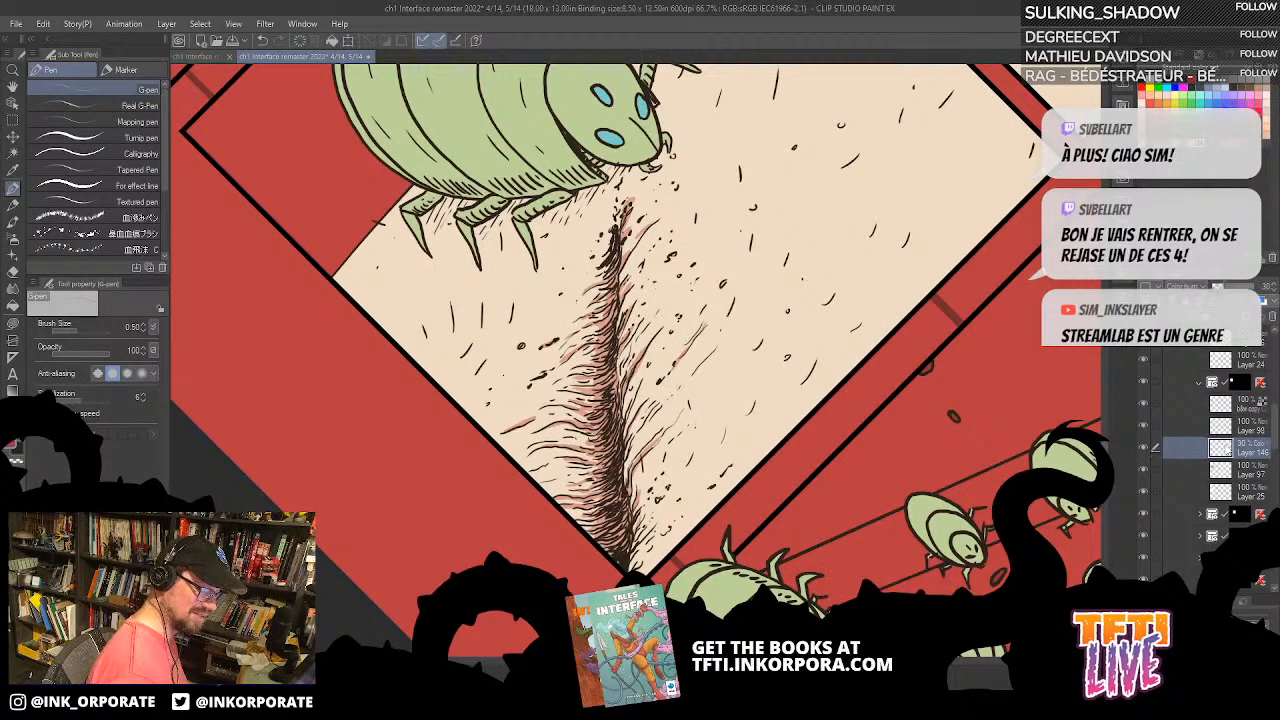
Step: Lasso-fill the dark end of the crease at the panel corner with red on Layer 97
key("asciicircum")
key("asciicircum")
key("asciicircum")
key("asciicircum")
key("asciicircum")
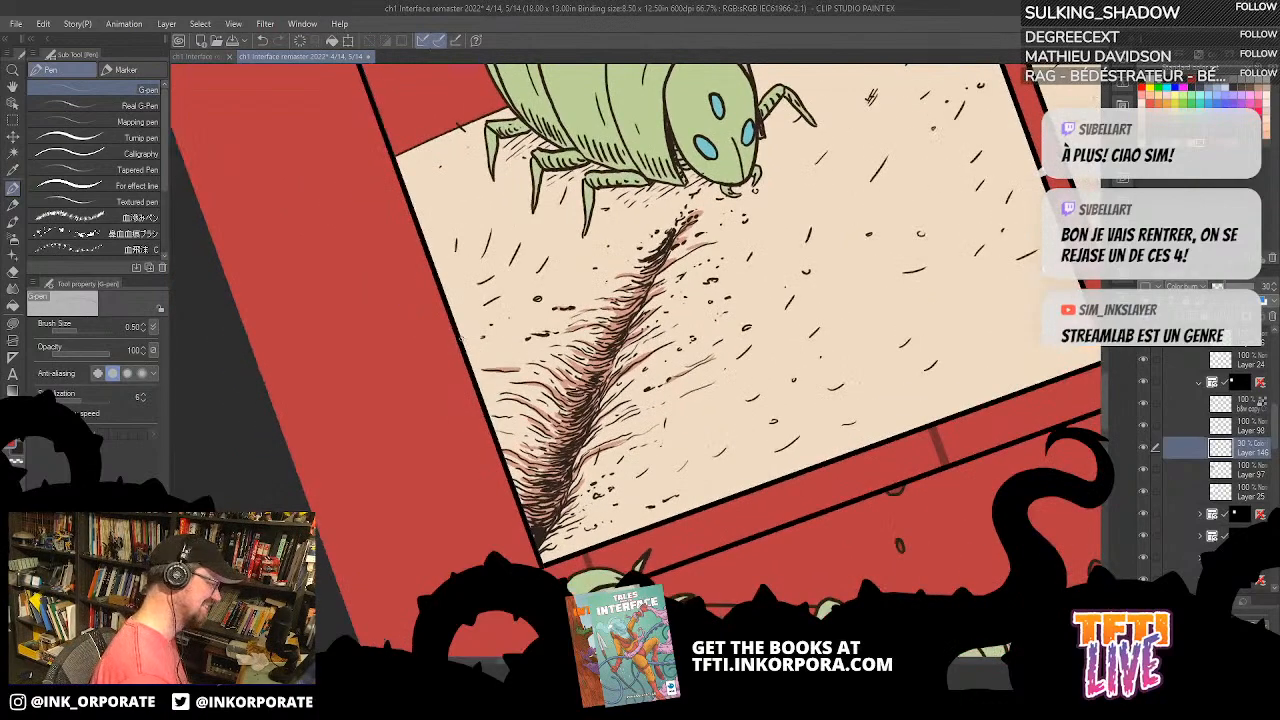
key("asciicircum")
key("asciicircum")
key("u")
left_click_drag(629, 360, 663, 347)
mouse_move(545, 494)
left_mouse_down()
mouse_move(590, 420)
mouse_move(537, 512)
mouse_move(544, 498)
left_mouse_up()
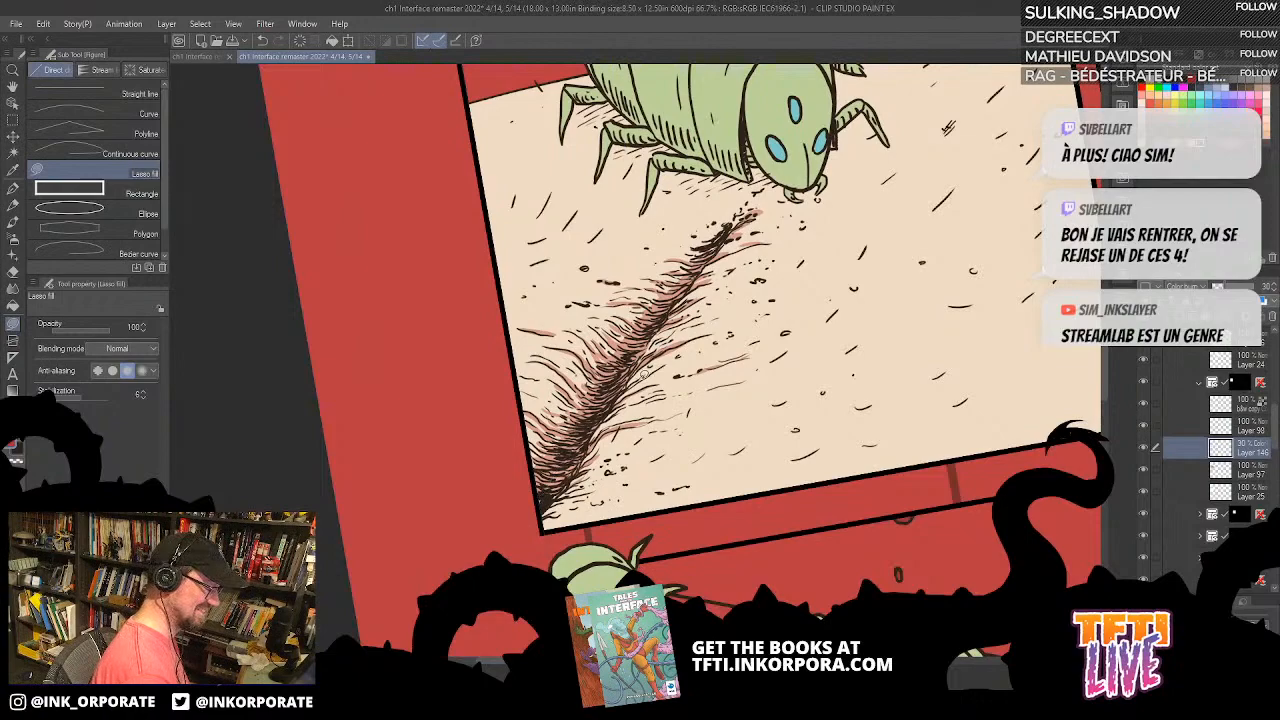
left_click(1250, 467)
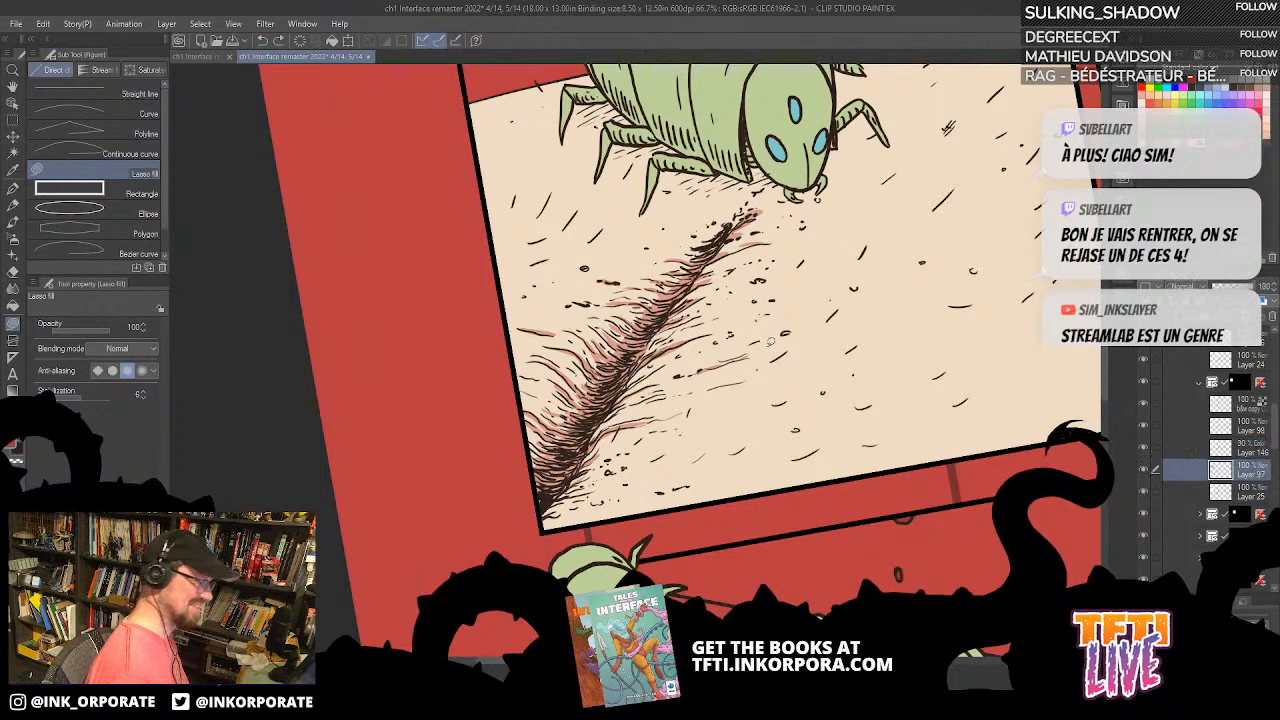
mouse_move(542, 496)
left_mouse_down()
mouse_move(584, 427)
mouse_move(531, 517)
mouse_move(536, 490)
left_mouse_up()
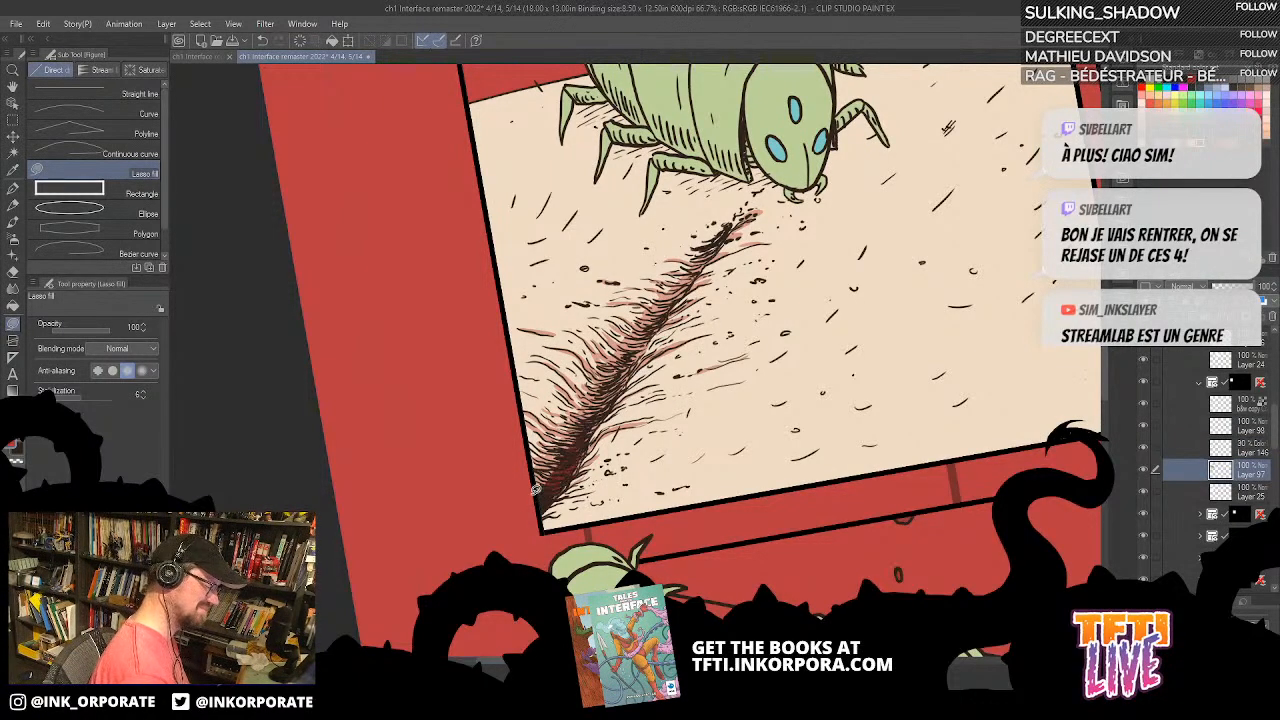
Step: Redo the last red fill and extend the lasso-filled red farther up the crease's dark core
scroll(534, 495, "up", 2)
left_click_drag(701, 444, 778, 358)
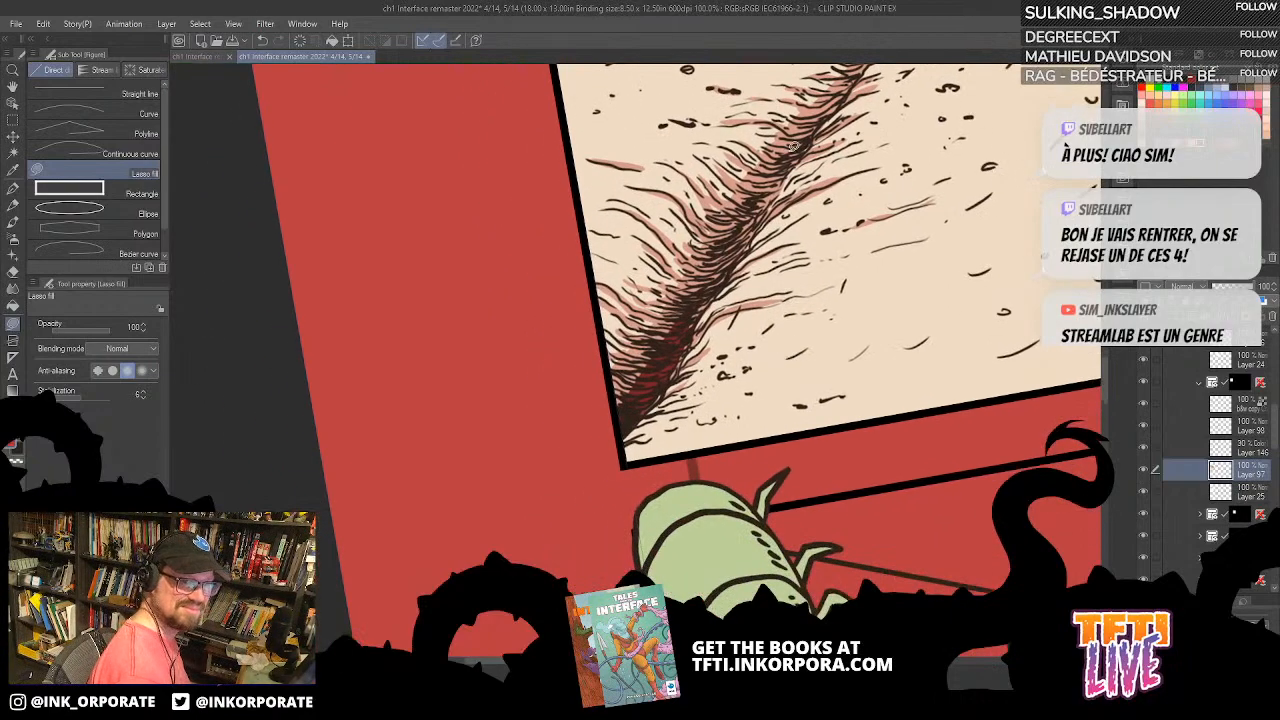
mouse_move(686, 319)
left_mouse_down()
mouse_move(776, 184)
mouse_move(689, 346)
mouse_move(747, 213)
mouse_move(688, 321)
left_mouse_up()
key("ctrl+z")
mouse_move(743, 228)
left_mouse_down()
mouse_move(760, 202)
mouse_move(740, 236)
left_mouse_up()
mouse_move(779, 181)
left_mouse_down()
mouse_move(808, 142)
mouse_move(798, 152)
left_mouse_up()
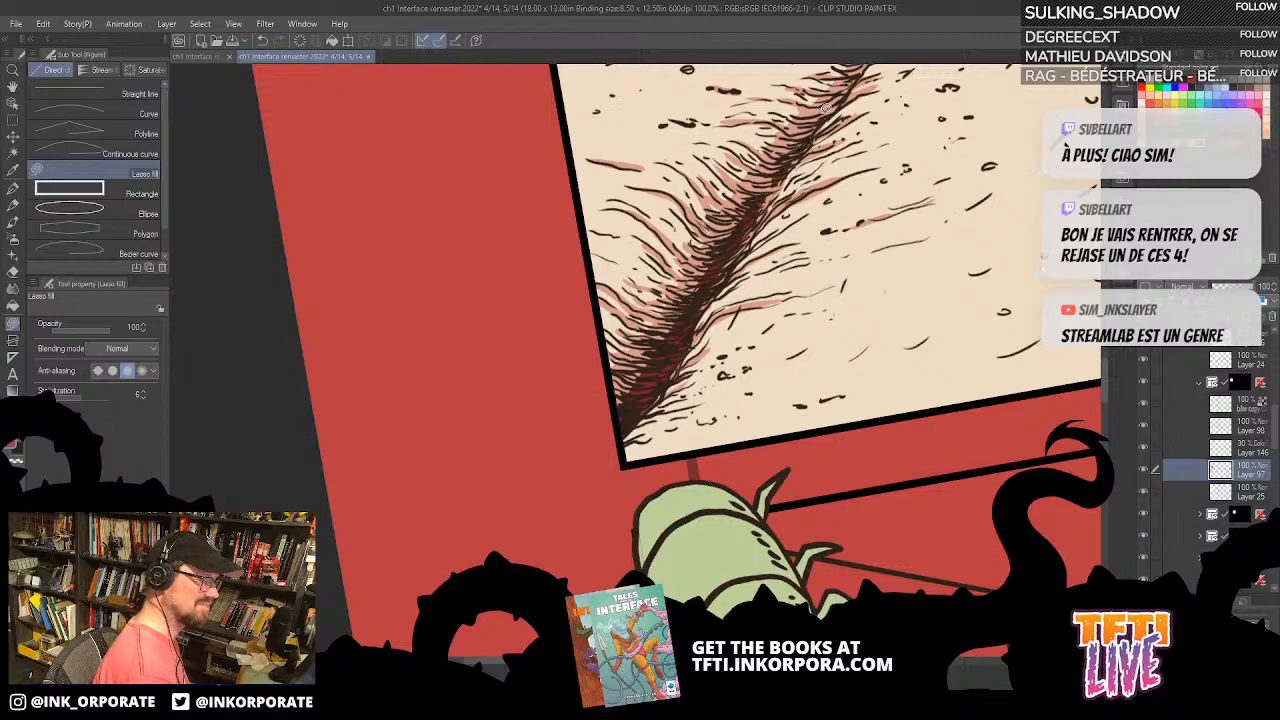
Step: Touch up the red between the dense hatching lines with the G-pen, up to the crease's upper part
left_click(13, 188)
key("ctrl+plus")
key("minus")
key("minus")
key("minus")
key("minus")
key("minus")
key("minus")
key("minus")
key("minus")
key("minus")
key("minus")
key("minus")
key("minus")
key("minus")
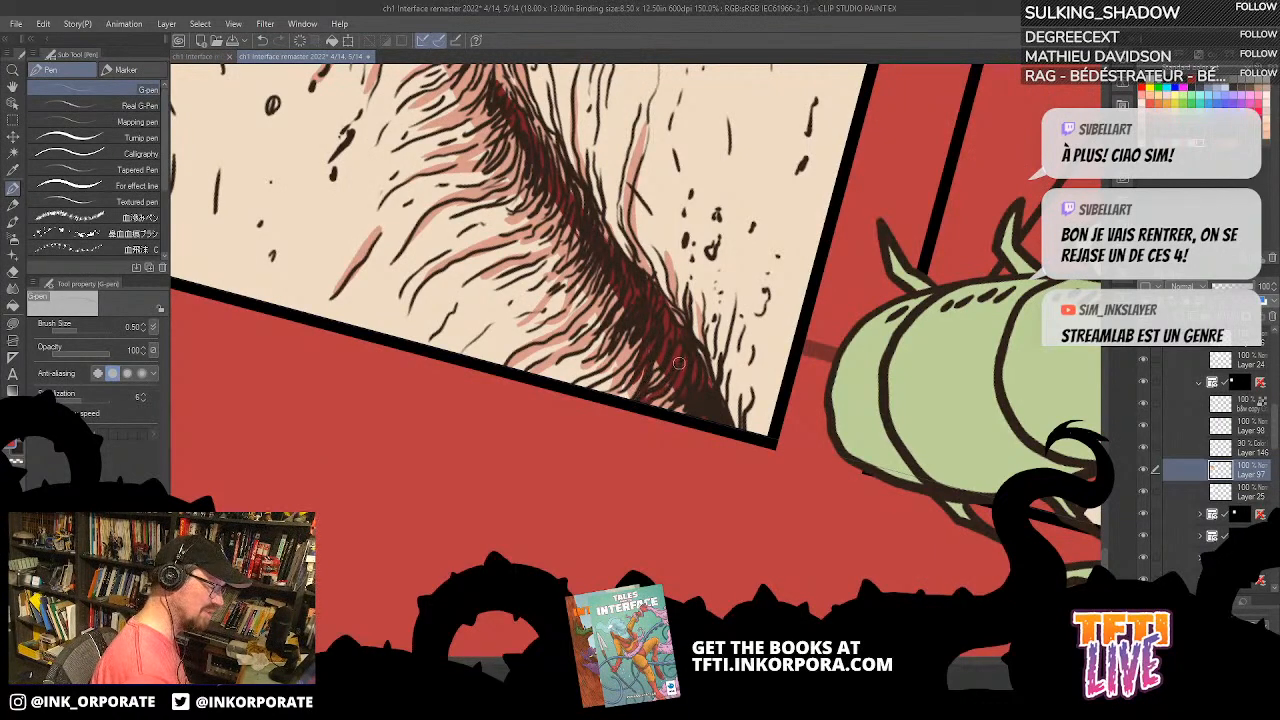
scroll(631, 288, "up", 2)
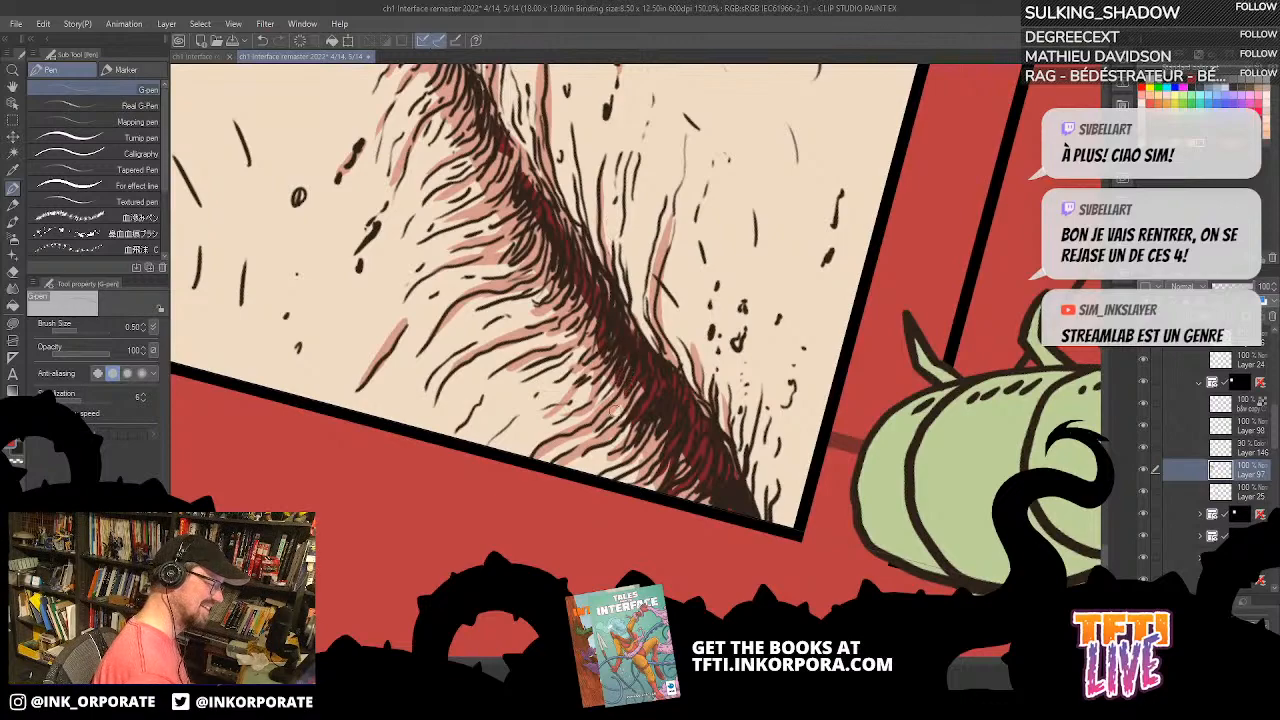
scroll(643, 372, "up", 1)
scroll(643, 372, "up", 2)
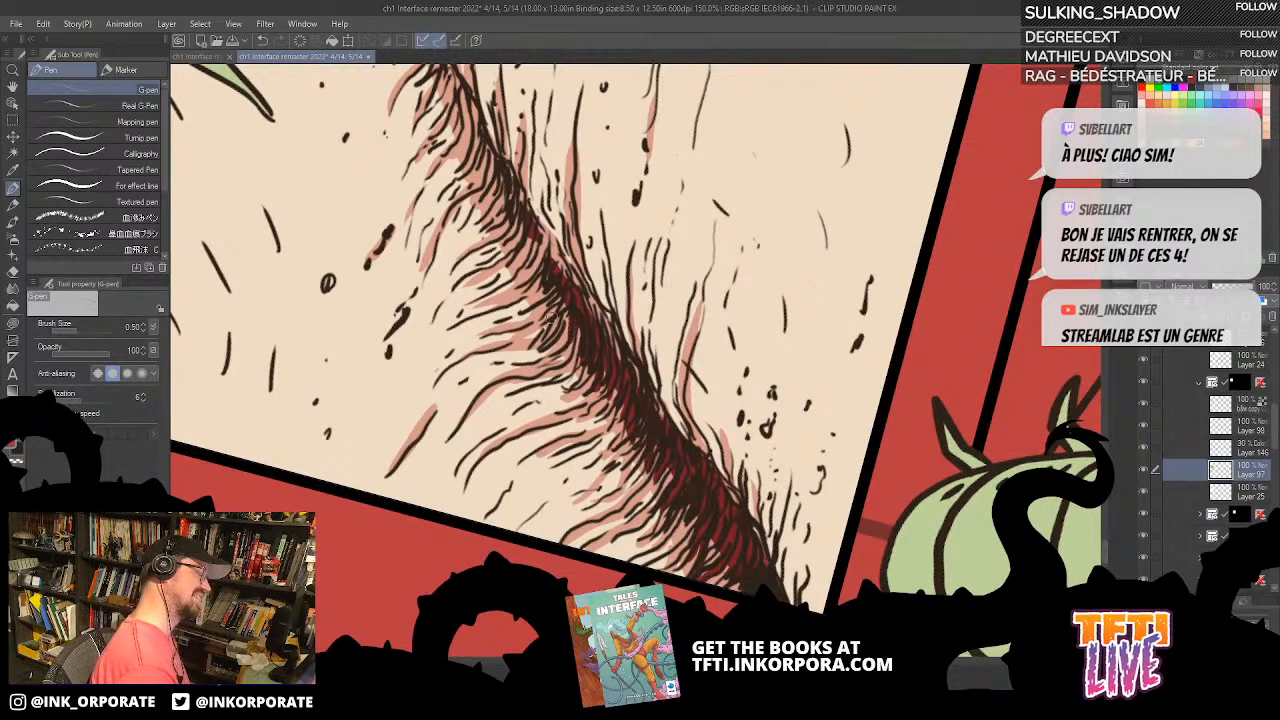
mouse_move(532, 236)
left_mouse_down()
mouse_move(544, 264)
mouse_move(534, 242)
left_mouse_up()
left_click_drag(501, 178, 514, 206)
left_click_drag(460, 96, 605, 260)
scroll(462, 84, "down", 2)
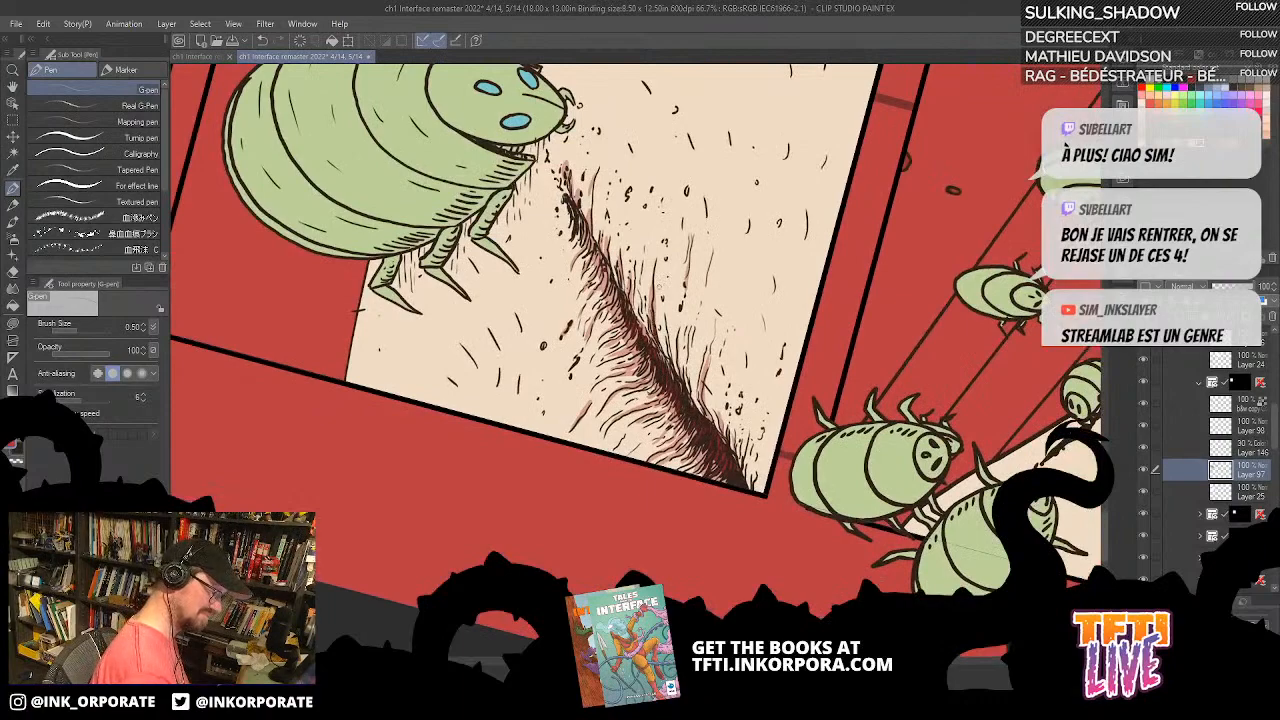
Step: Fill the small specks beside the crease's upper part with red using the G-pen on Layer 97
scroll(662, 291, "up", 3)
left_click_drag(711, 455, 722, 421)
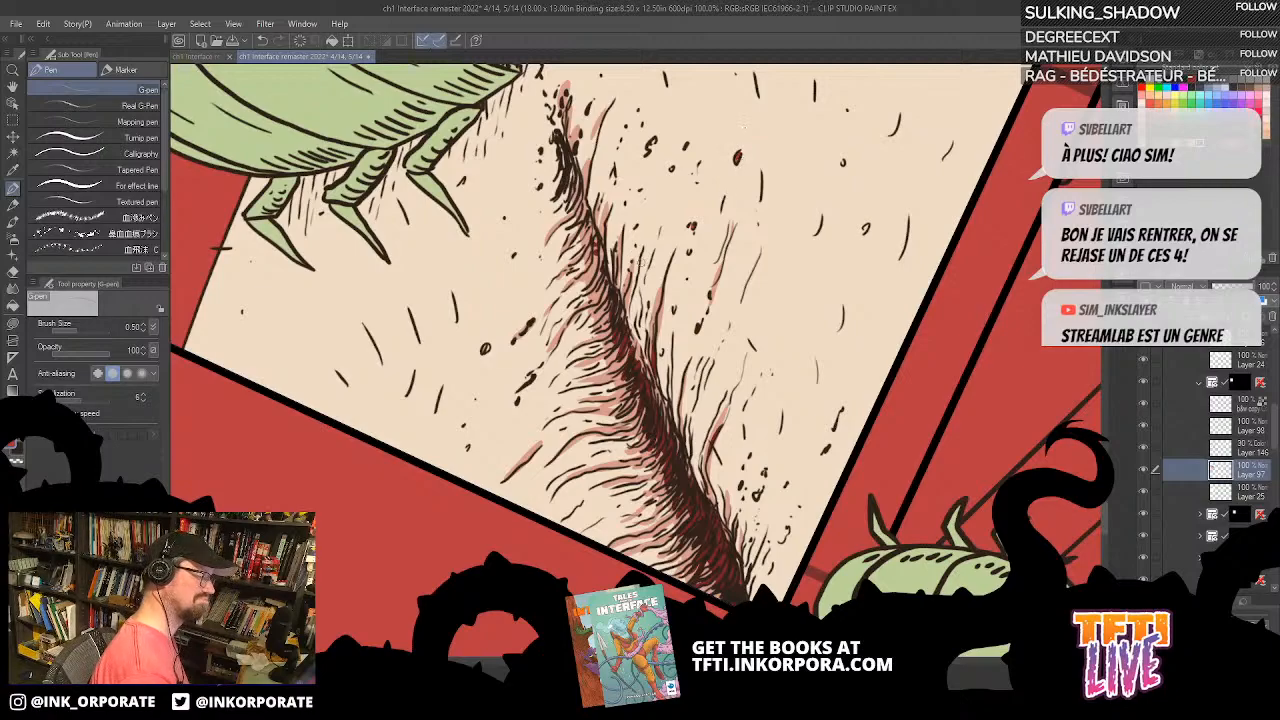
left_click_drag(653, 210, 675, 234)
left_click_drag(671, 172, 675, 165)
left_click_drag(664, 361, 723, 287)
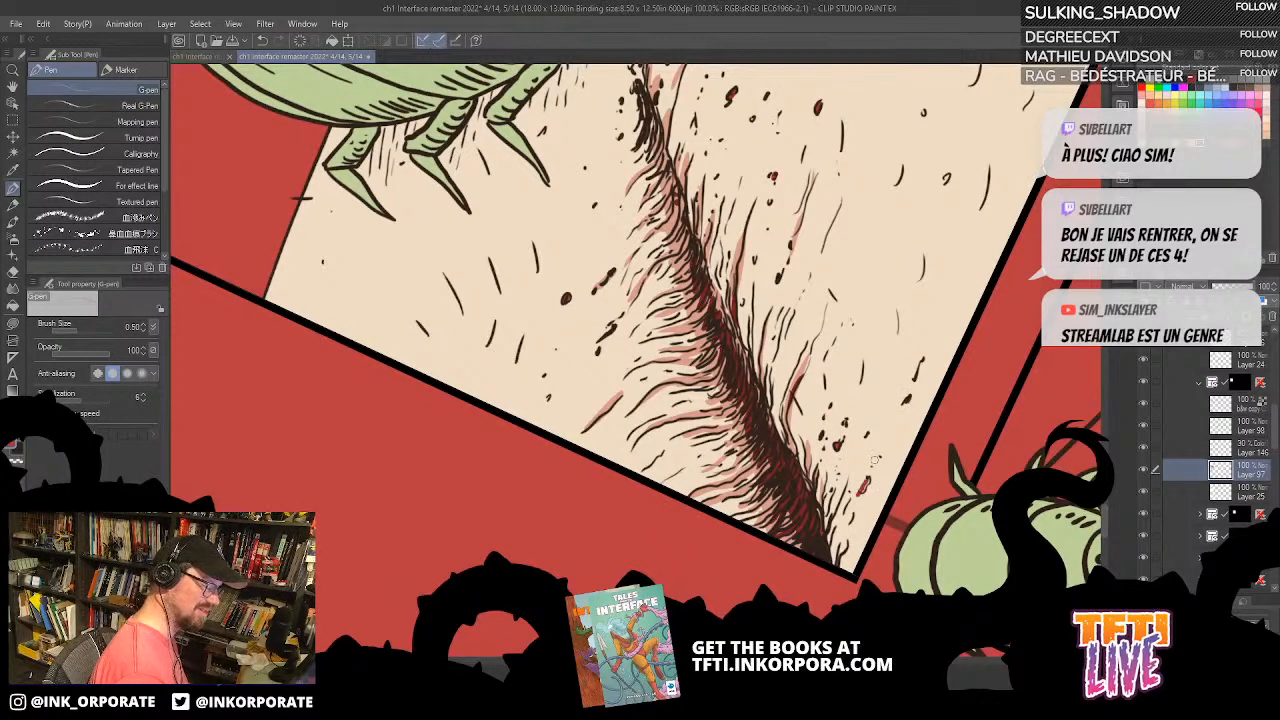
key("ctrl+z")
Step: Paint red into the specks between the crease's lower end and the panel corner
left_click_drag(859, 469, 793, 350)
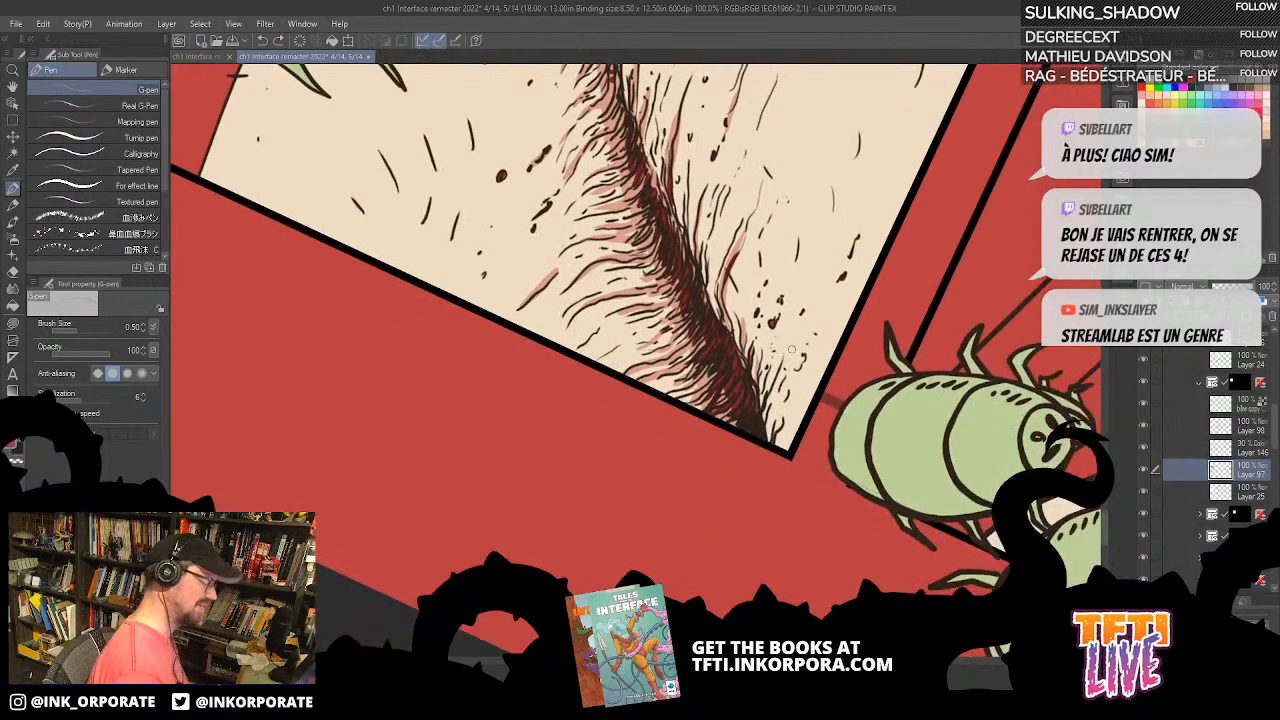
scroll(791, 349, "up", 1)
left_click_drag(767, 309, 764, 314)
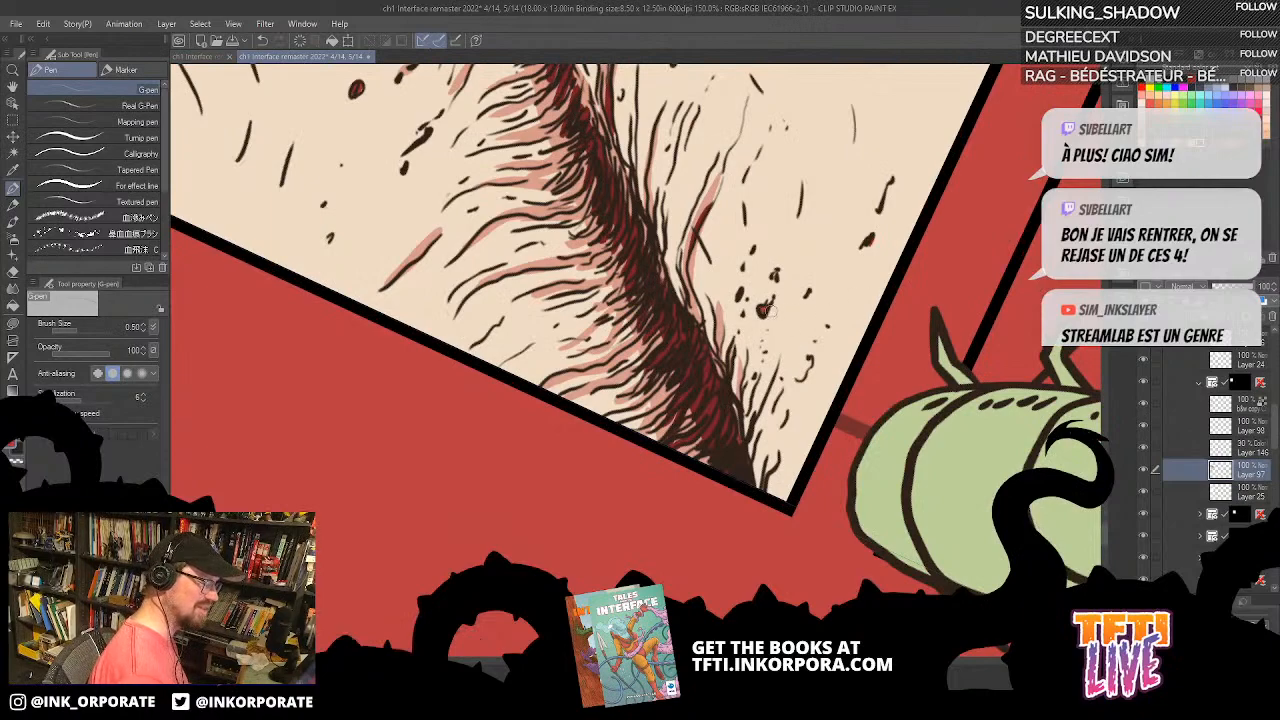
left_click_drag(784, 240, 788, 312)
mouse_move(818, 156)
left_mouse_down()
mouse_move(840, 80)
mouse_move(804, 160)
left_mouse_up()
mouse_move(697, 235)
left_mouse_down()
mouse_move(717, 271)
mouse_move(687, 275)
mouse_move(680, 323)
left_mouse_up()
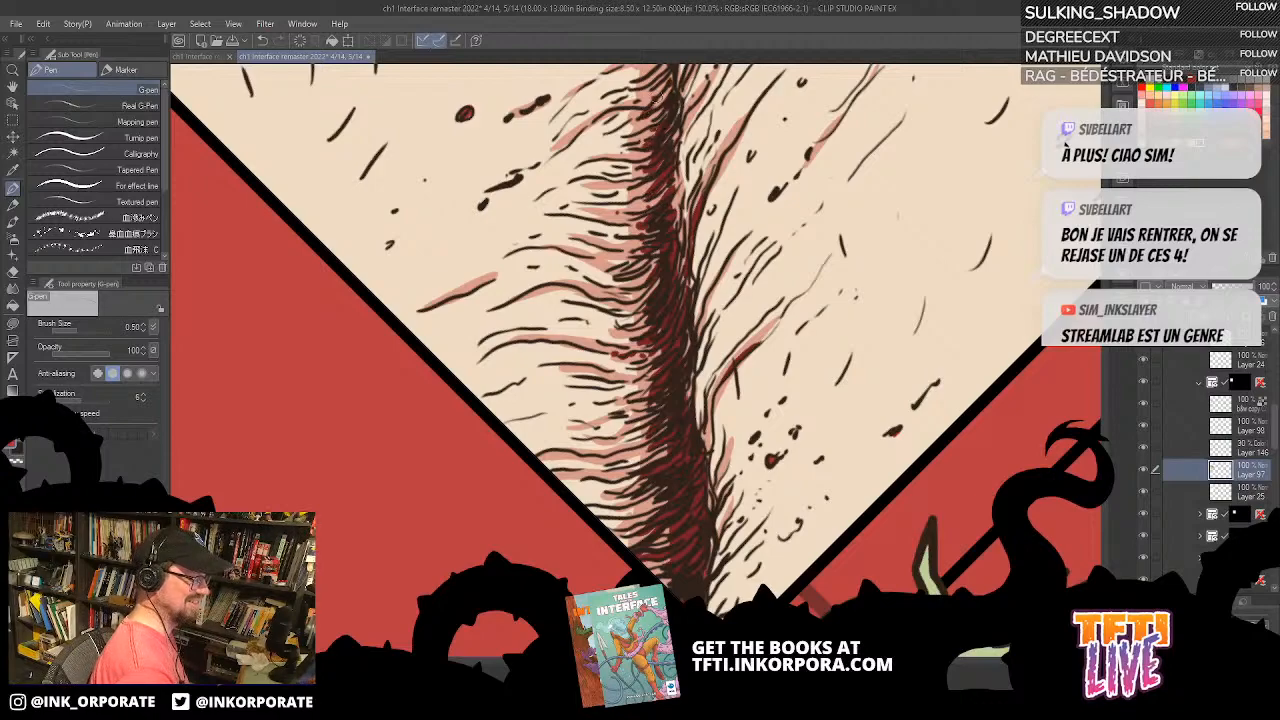
Step: Lasso-fill Color burn shadows on Layer 146 over the bug's hatched side and head edge and on the skin beside them
scroll(688, 72, "down", 3)
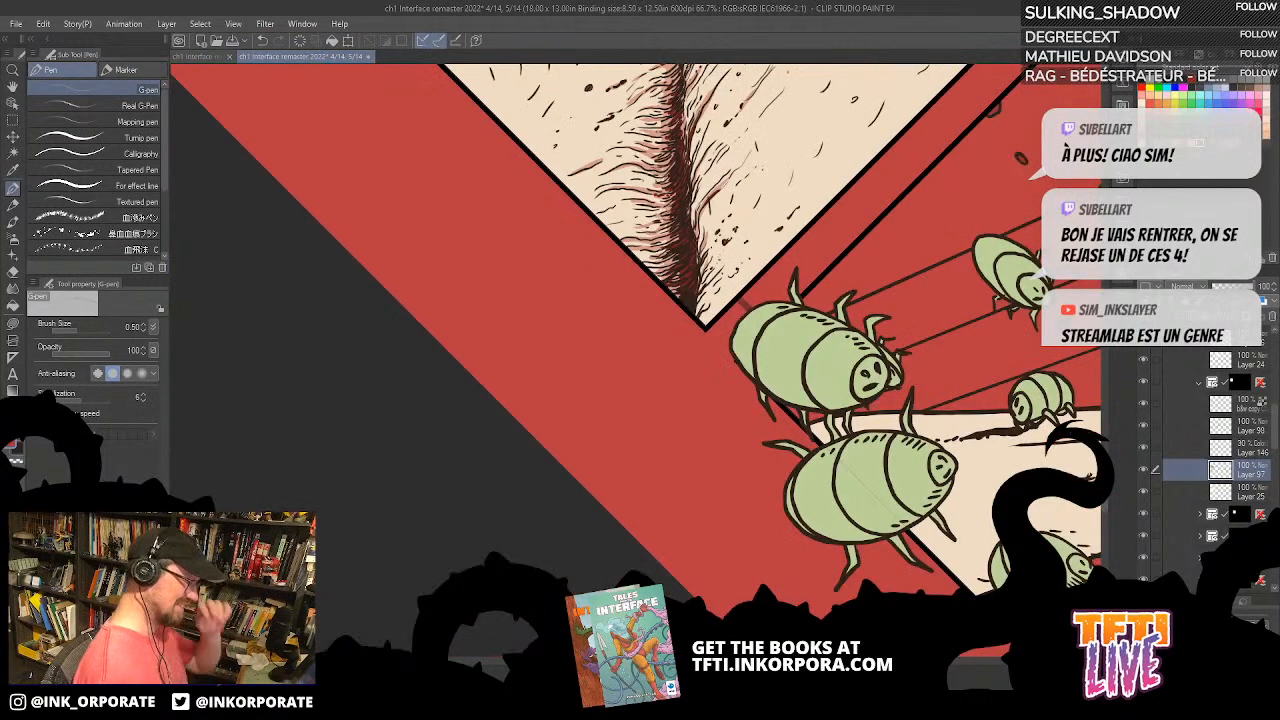
left_click_drag(815, 178, 781, 474)
key("asciicircum")
key("asciicircum")
key("asciicircum")
key("asciicircum")
key("asciicircum")
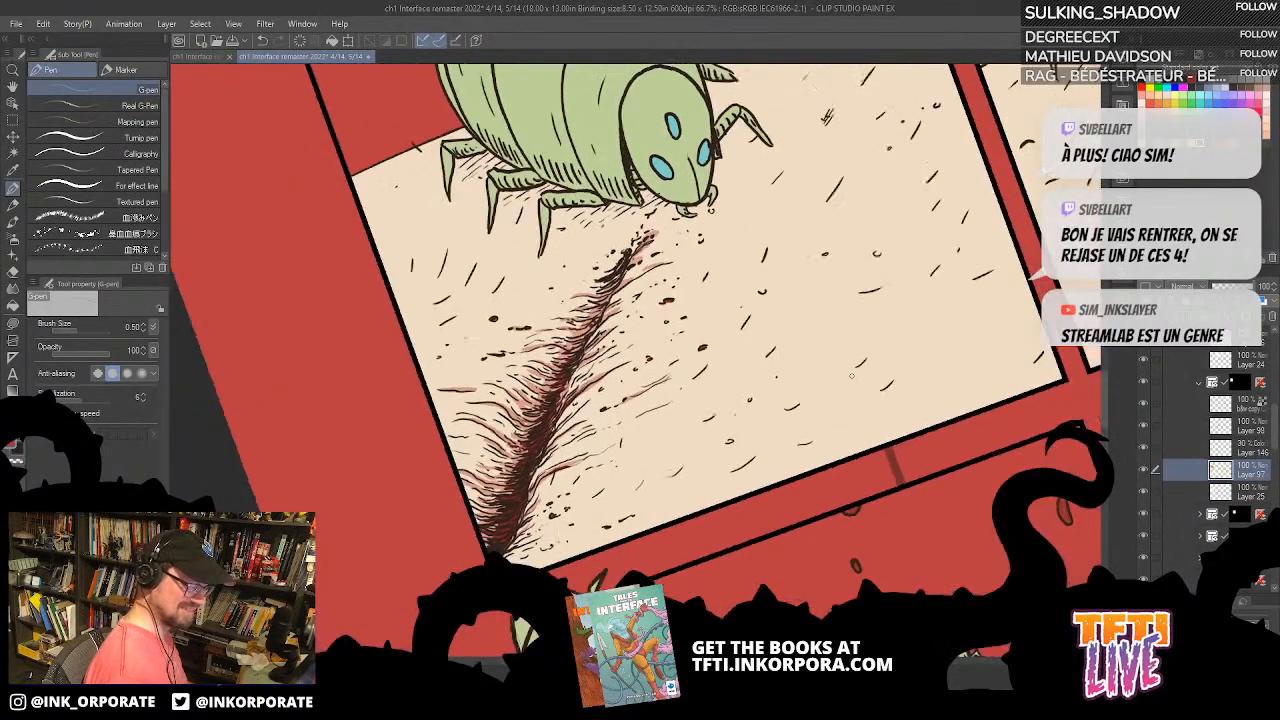
key("minus")
key("minus")
left_click(1247, 447)
key("minus")
key("minus")
key("minus")
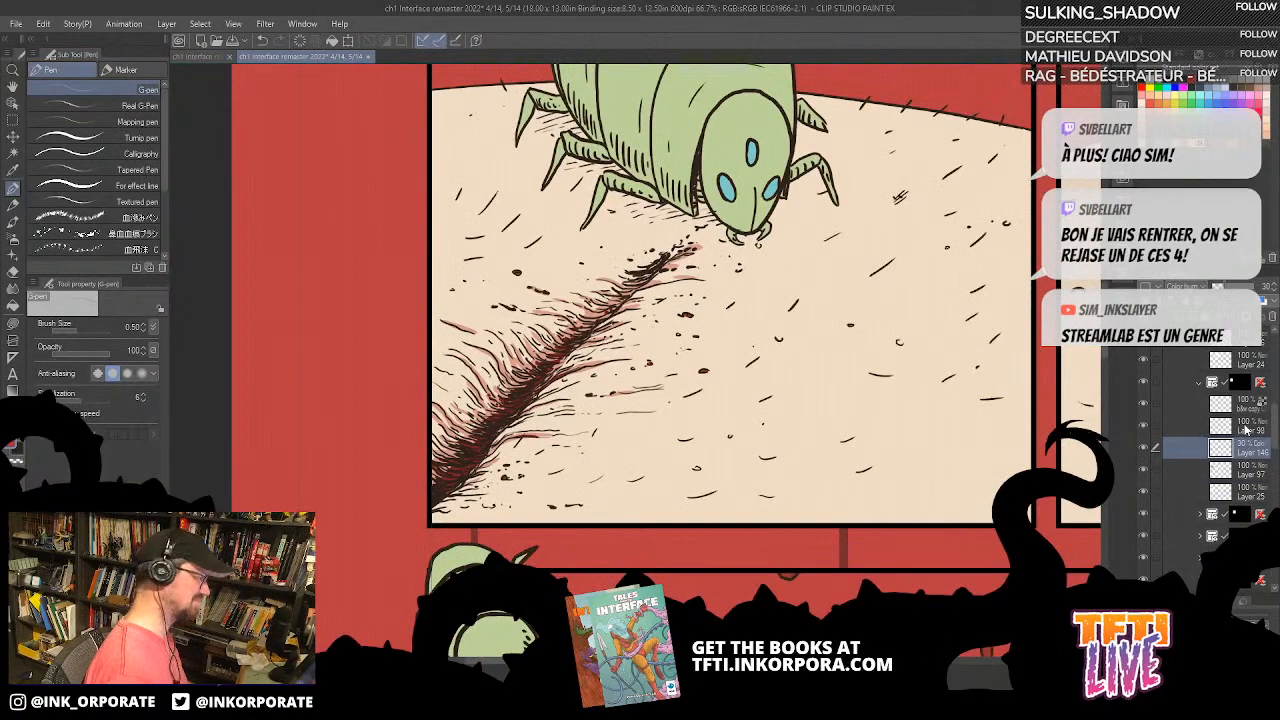
left_click(12, 323)
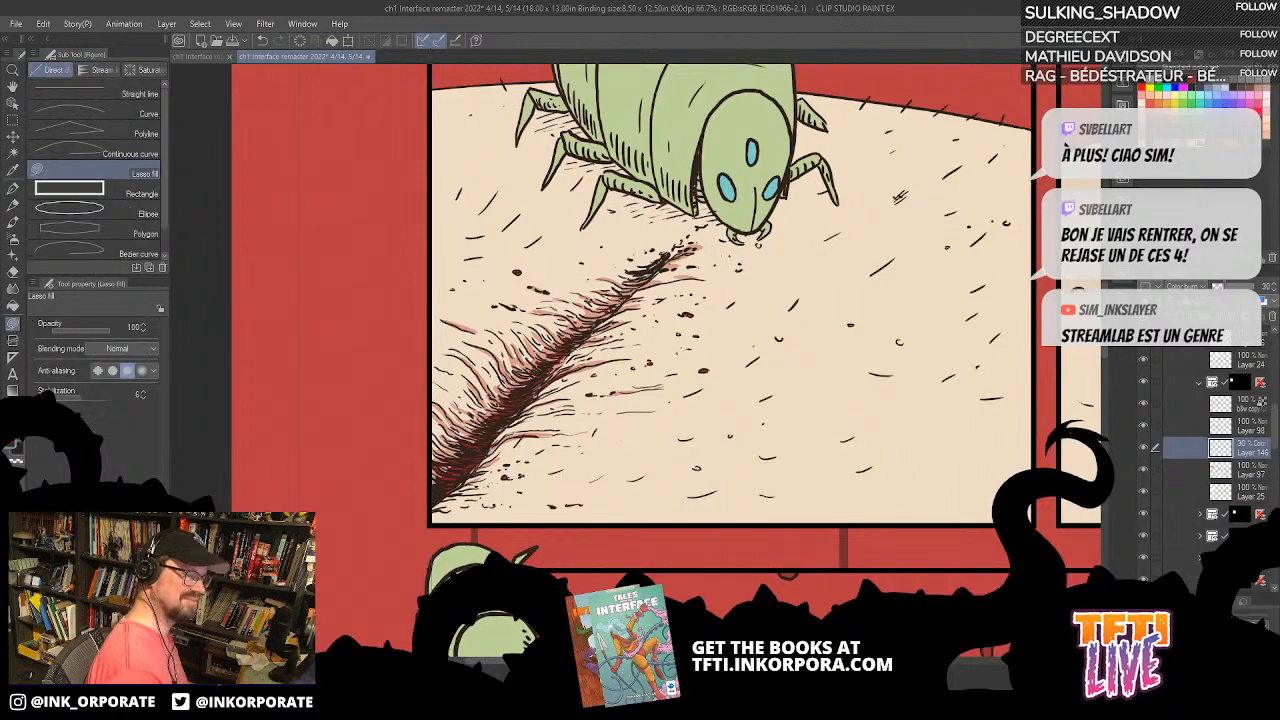
key("asciicircum")
key("asciicircum")
key("asciicircum")
key("asciicircum")
key("asciicircum")
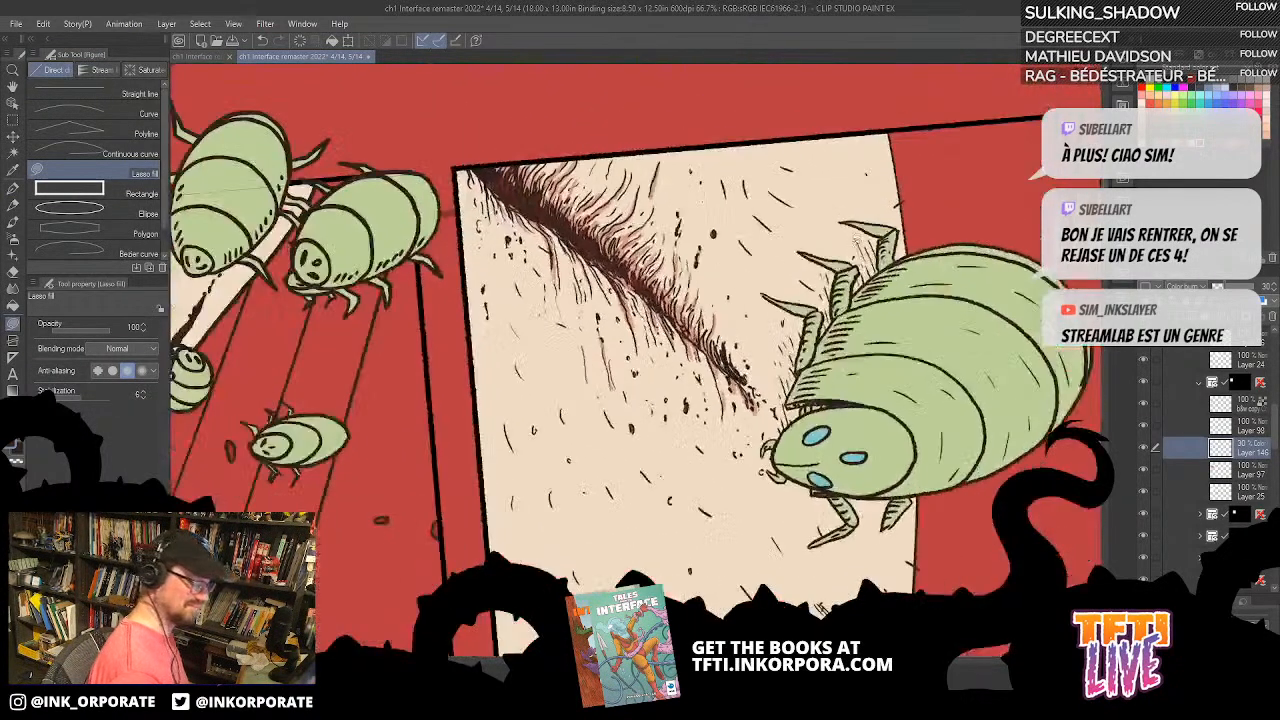
mouse_move(834, 388)
left_mouse_down()
mouse_move(905, 255)
mouse_move(830, 330)
mouse_move(800, 385)
mouse_move(820, 400)
mouse_move(834, 390)
left_mouse_up()
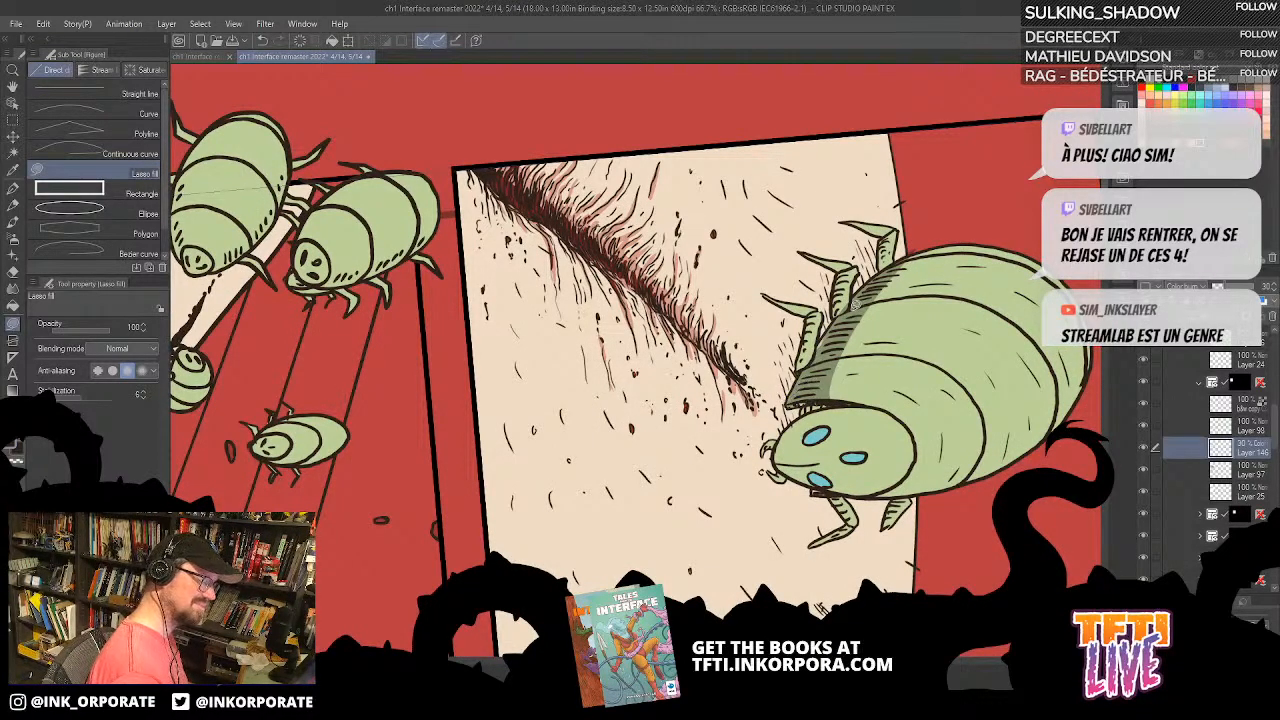
mouse_move(786, 362)
left_mouse_down()
mouse_move(816, 432)
mouse_move(840, 366)
left_mouse_up()
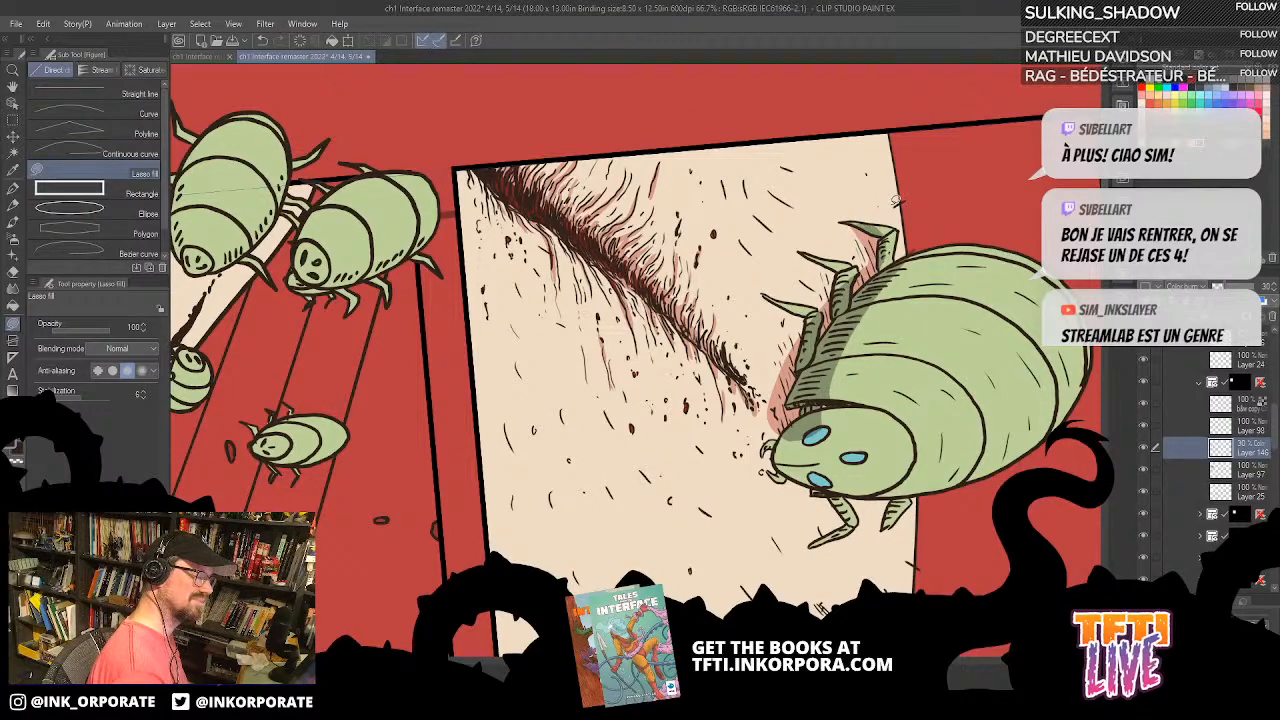
Step: Lasso-fill shadows on the bug's legs nearest the crease and on the skin beneath them
mouse_move(853, 222)
left_mouse_down()
mouse_move(886, 266)
mouse_move(866, 227)
left_mouse_up()
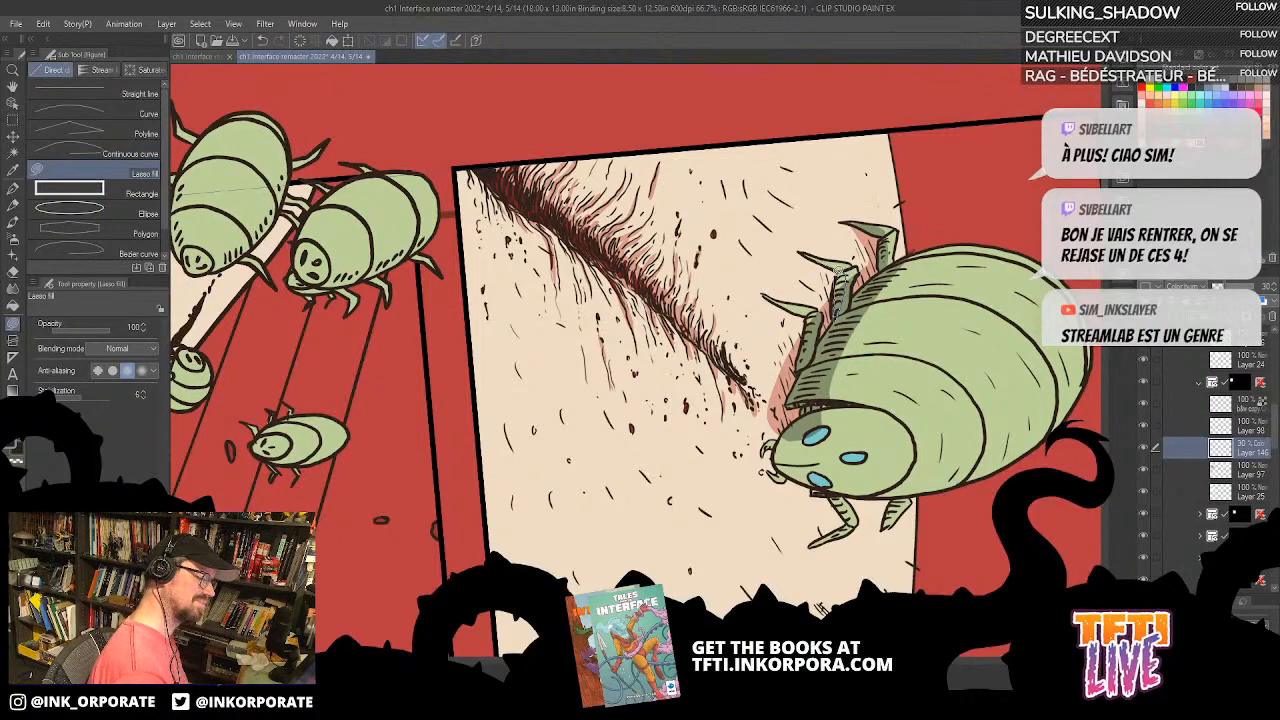
mouse_move(808, 254)
left_mouse_down()
mouse_move(835, 300)
mouse_move(837, 264)
mouse_move(806, 252)
left_mouse_up()
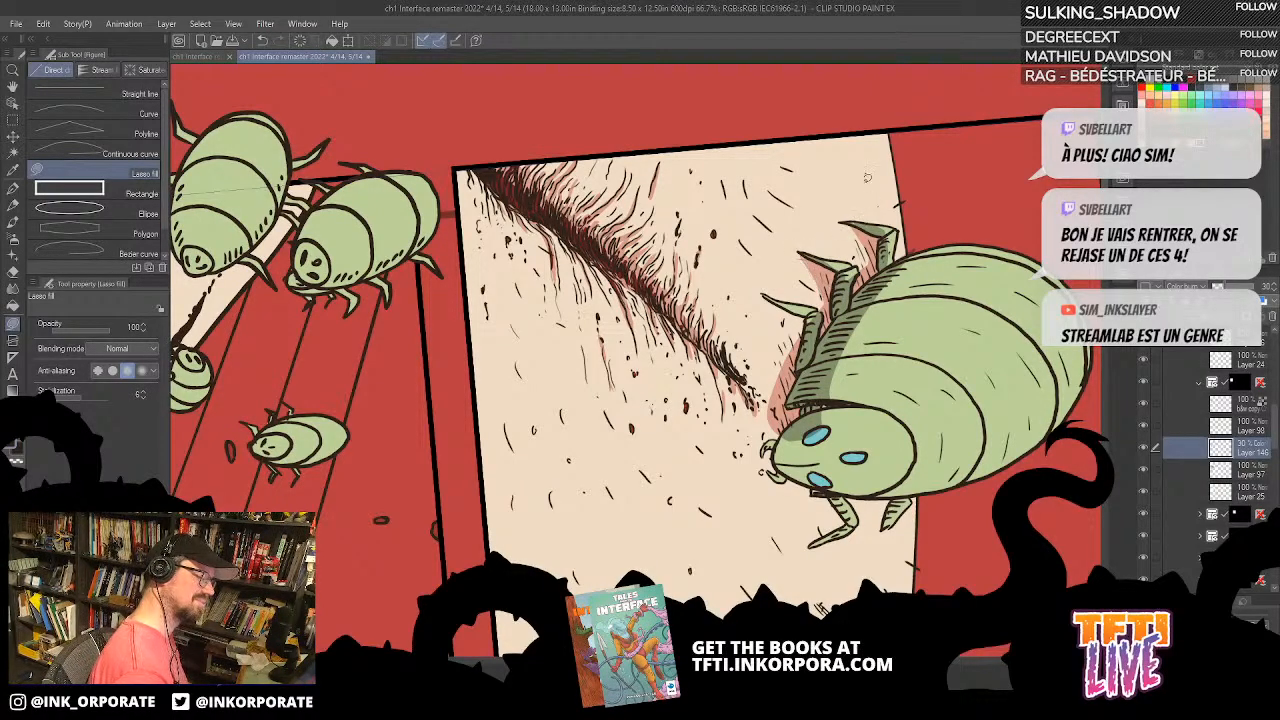
mouse_move(812, 252)
left_mouse_down()
mouse_move(827, 302)
mouse_move(839, 263)
mouse_move(806, 248)
left_mouse_up()
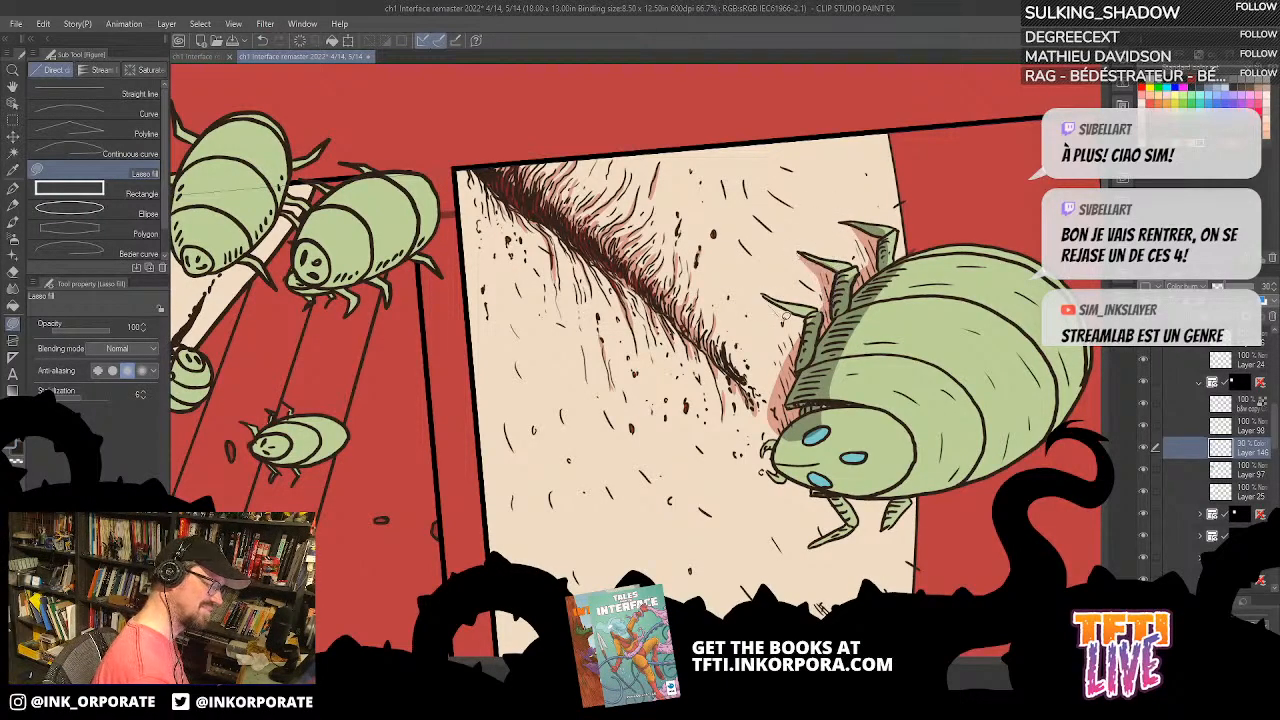
mouse_move(768, 297)
left_mouse_down()
mouse_move(818, 325)
mouse_move(810, 310)
left_mouse_up()
left_click_drag(846, 237, 822, 143)
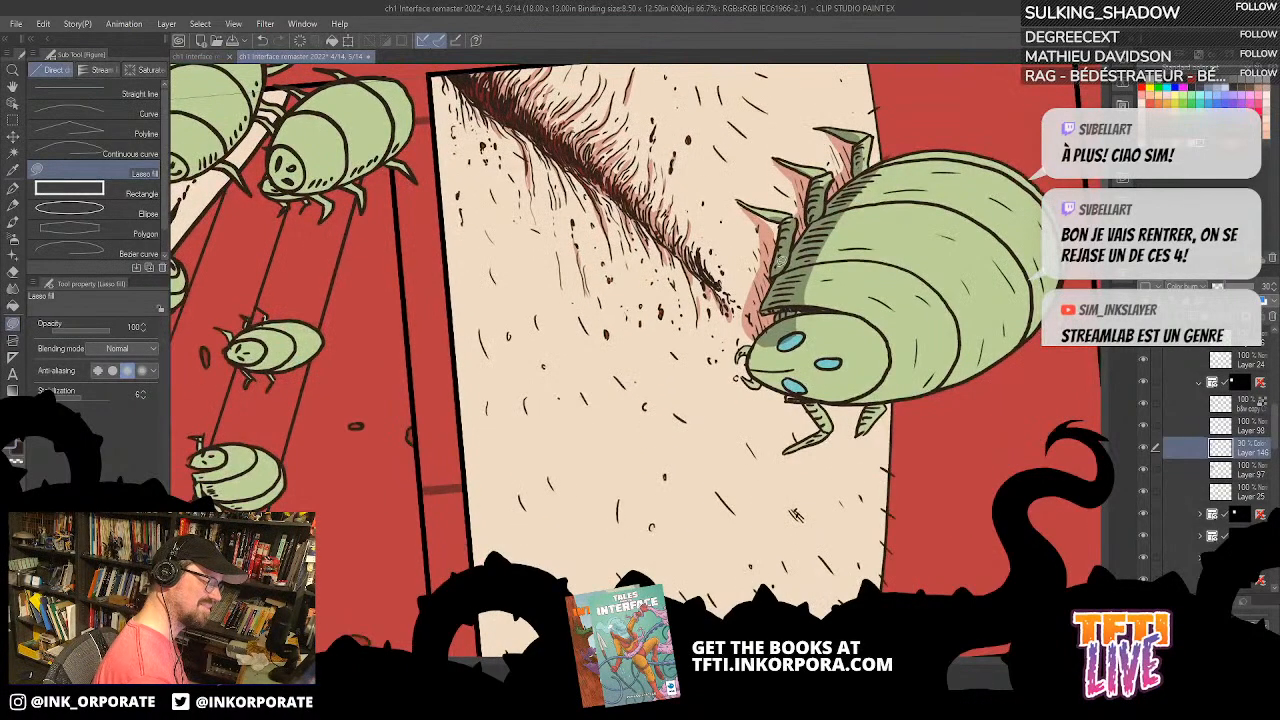
Step: Lasso-fill the remaining shadows around the bug's mouthparts and on its legs on the far side from the crease
left_click_drag(748, 371, 764, 314)
mouse_move(822, 222)
left_mouse_down()
mouse_move(833, 238)
mouse_move(828, 488)
mouse_move(583, 580)
mouse_move(420, 385)
mouse_move(563, 170)
left_mouse_up()
mouse_move(660, 189)
left_mouse_down()
mouse_move(661, 235)
mouse_move(647, 180)
mouse_move(679, 251)
left_mouse_up()
key("asciicircum")
key("asciicircum")
key("asciicircum")
key("asciicircum")
key("asciicircum")
key("asciicircum")
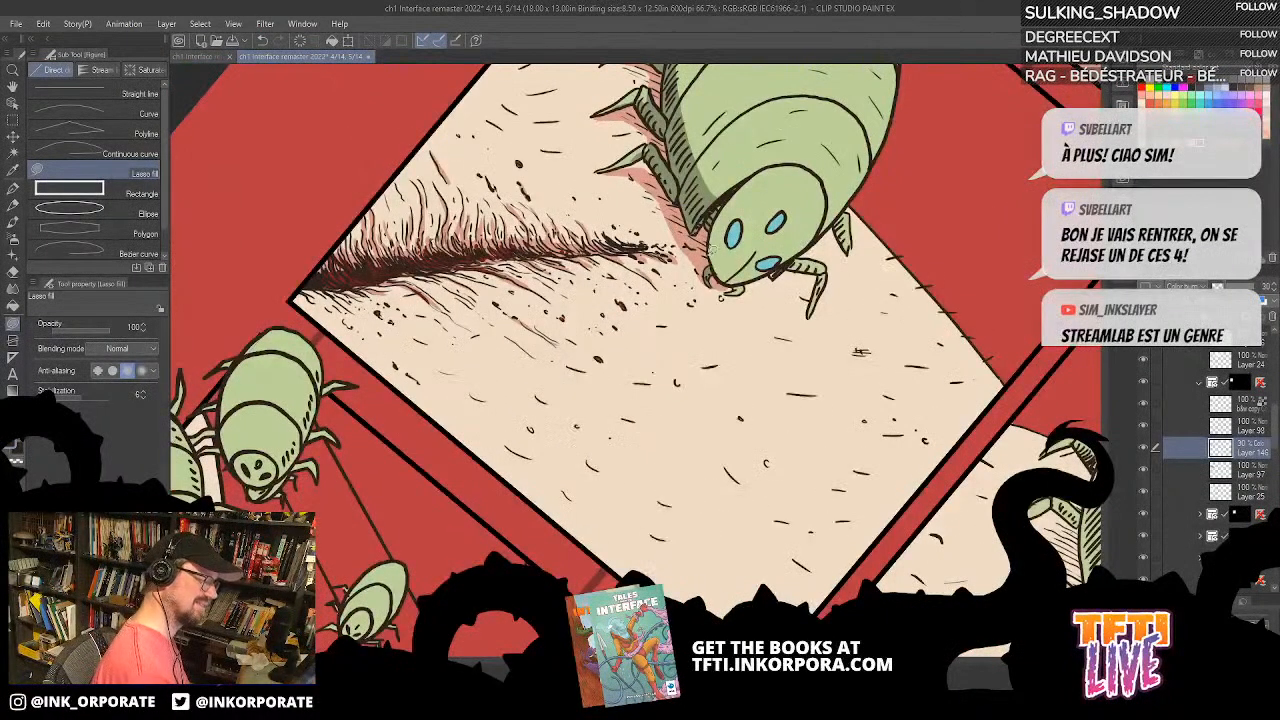
mouse_move(733, 283)
left_mouse_down()
mouse_move(750, 175)
mouse_move(706, 263)
mouse_move(729, 286)
left_mouse_up()
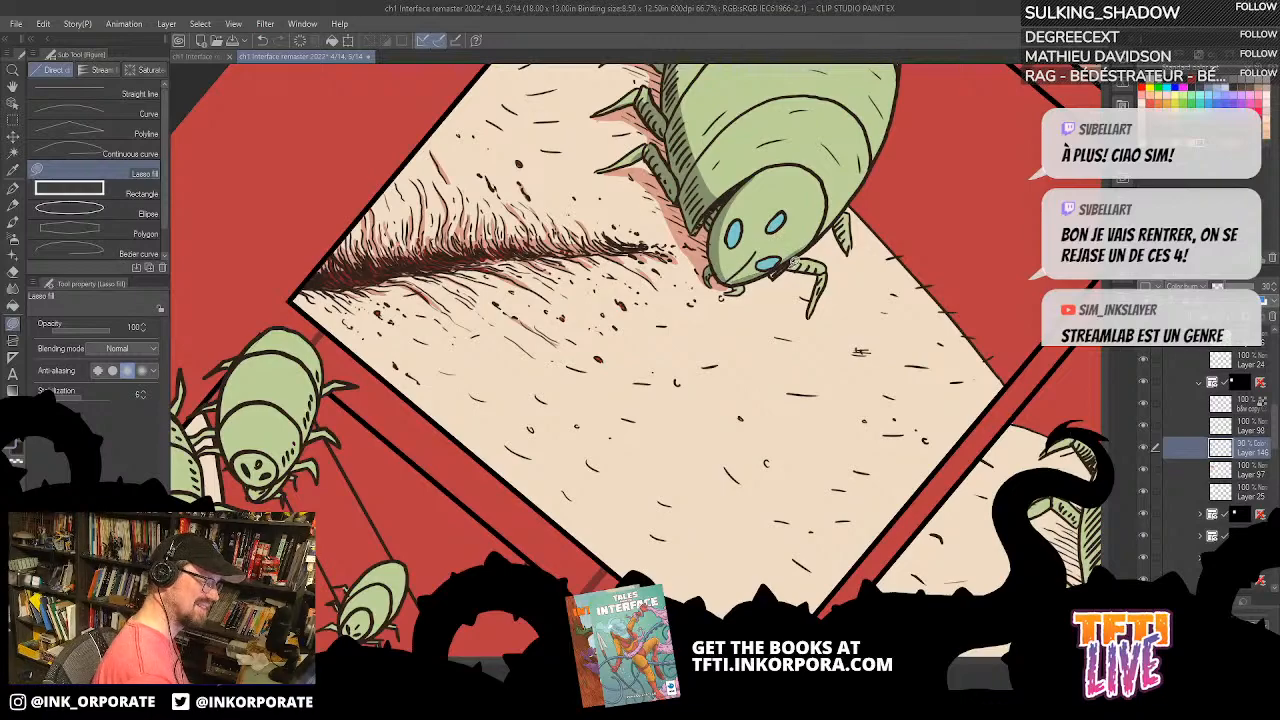
mouse_move(797, 258)
left_mouse_down()
mouse_move(824, 272)
mouse_move(813, 313)
mouse_move(820, 271)
mouse_move(775, 263)
mouse_move(803, 298)
mouse_move(768, 268)
left_mouse_up()
mouse_move(845, 212)
left_mouse_down()
mouse_move(832, 238)
mouse_move(840, 215)
left_mouse_up()
left_click_drag(843, 169, 795, 340)
mouse_move(638, 334)
left_mouse_down()
mouse_move(702, 276)
mouse_move(619, 346)
left_mouse_up()
Step: Examine the shaded bug and crease with the page upright alongside the neighbouring panels
scroll(613, 420, "down", 3)
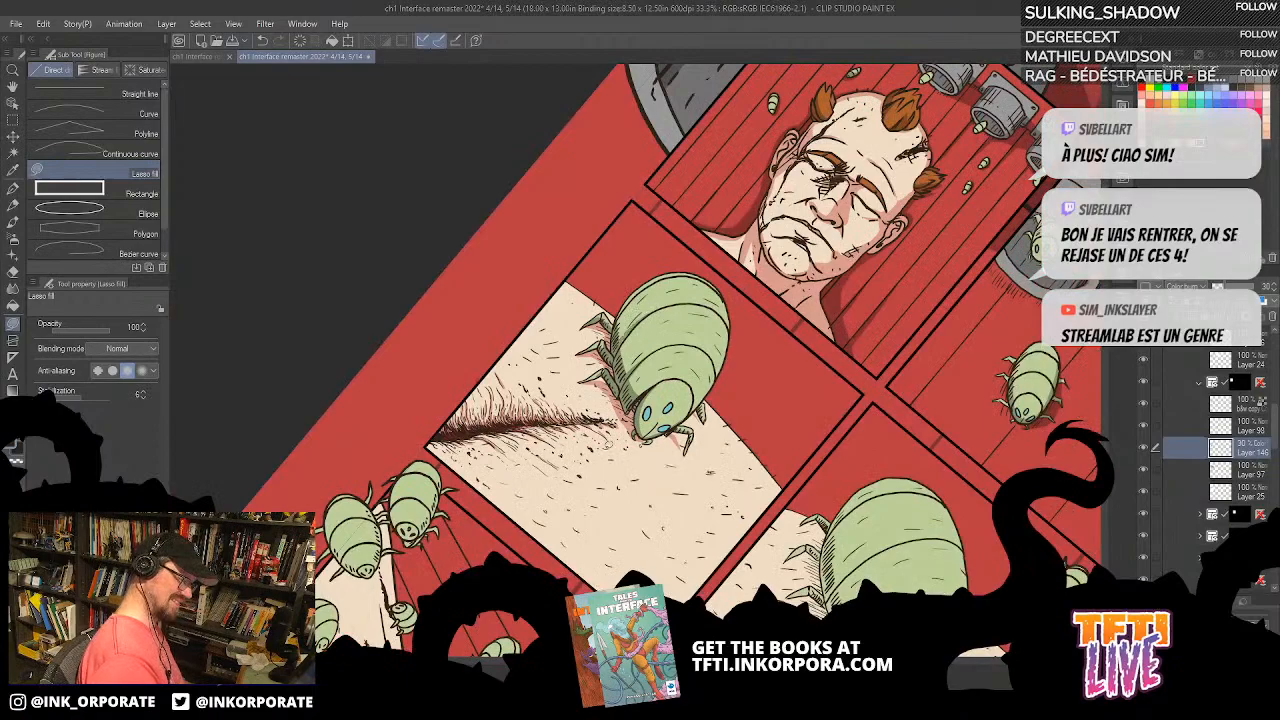
scroll(605, 455, "down", 1)
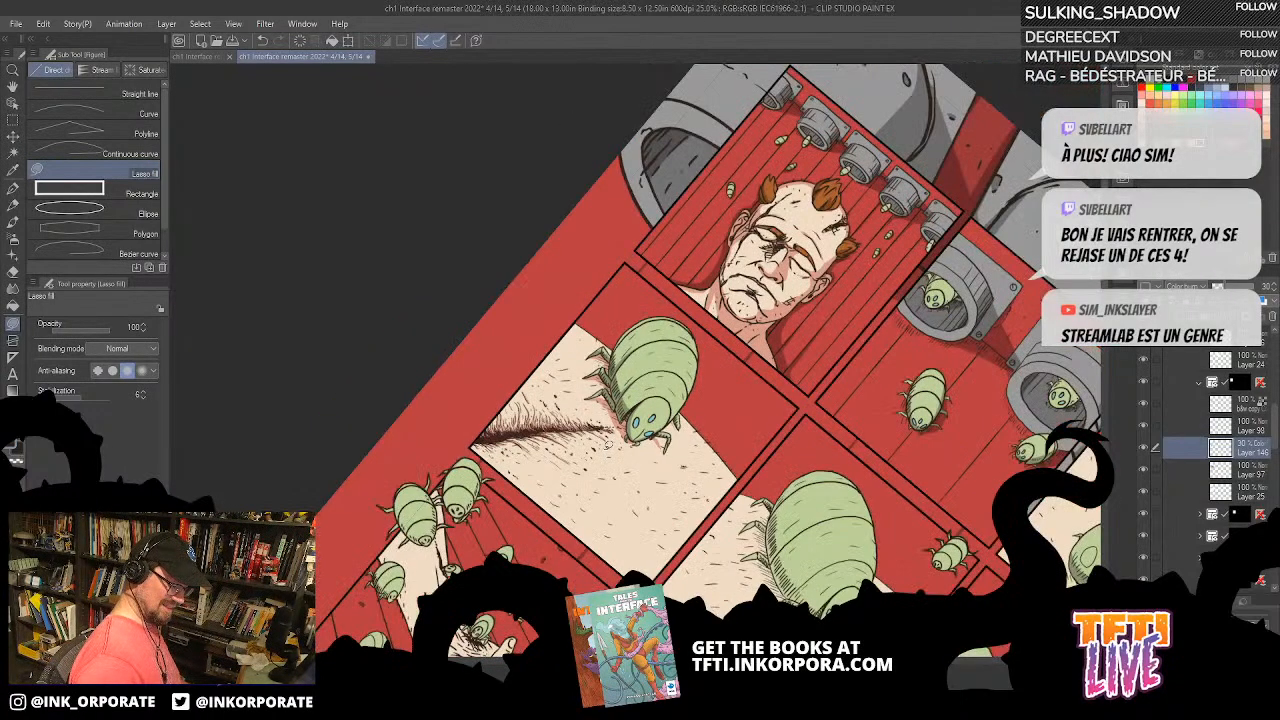
key("minus")
key("minus")
key("minus")
key("minus")
key("minus")
key("minus")
key("minus")
key("minus")
key("minus")
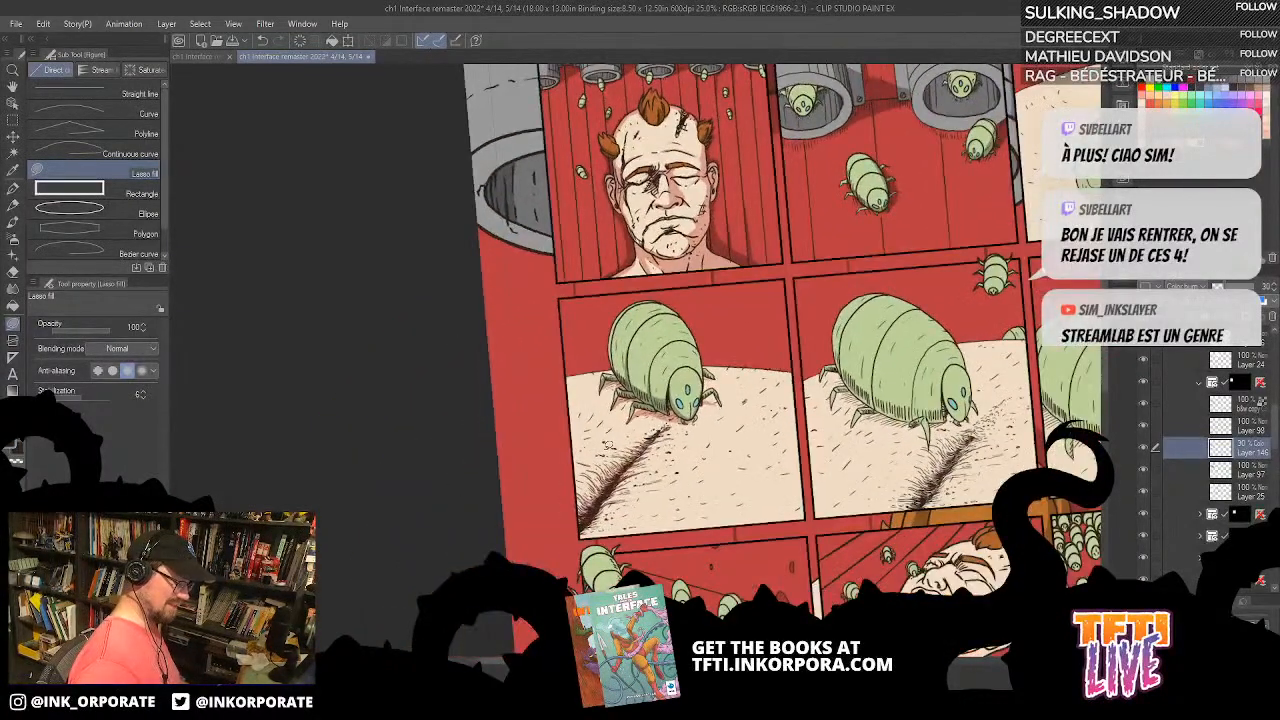